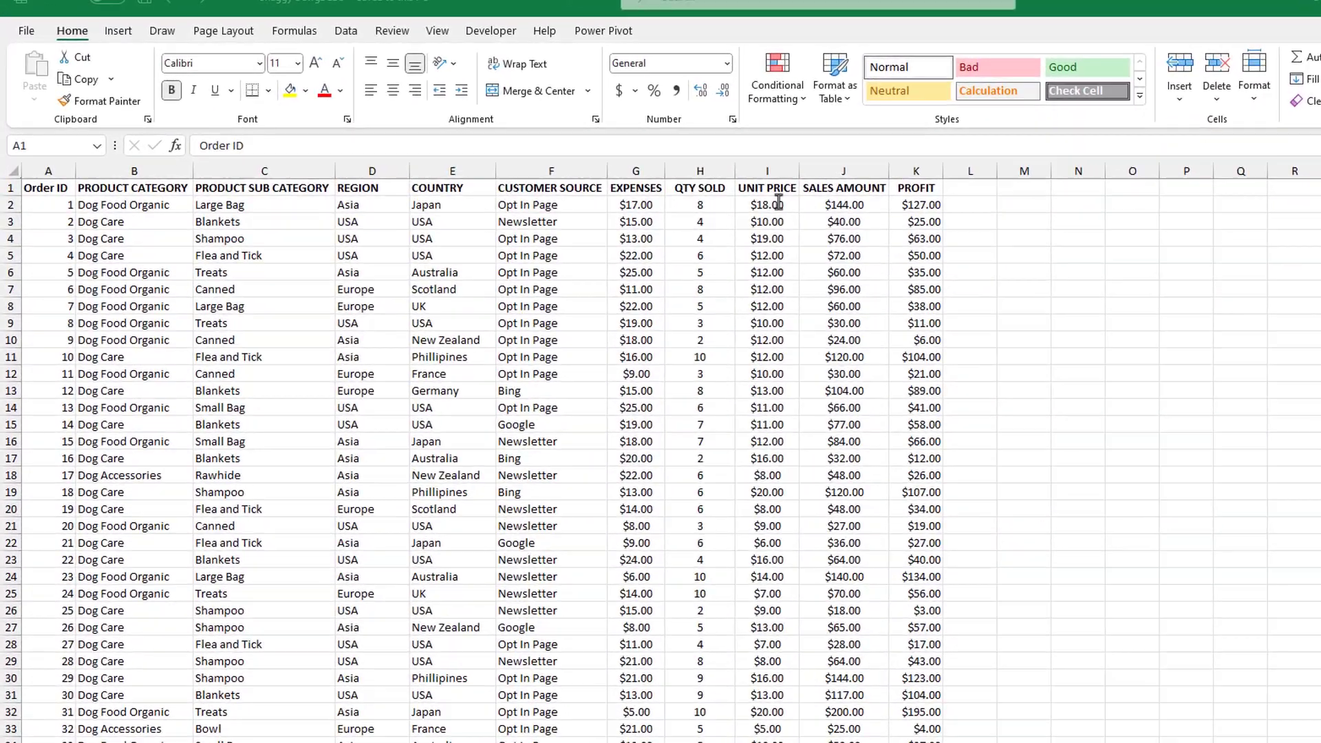
drag(1245, 278, 1211, 390)
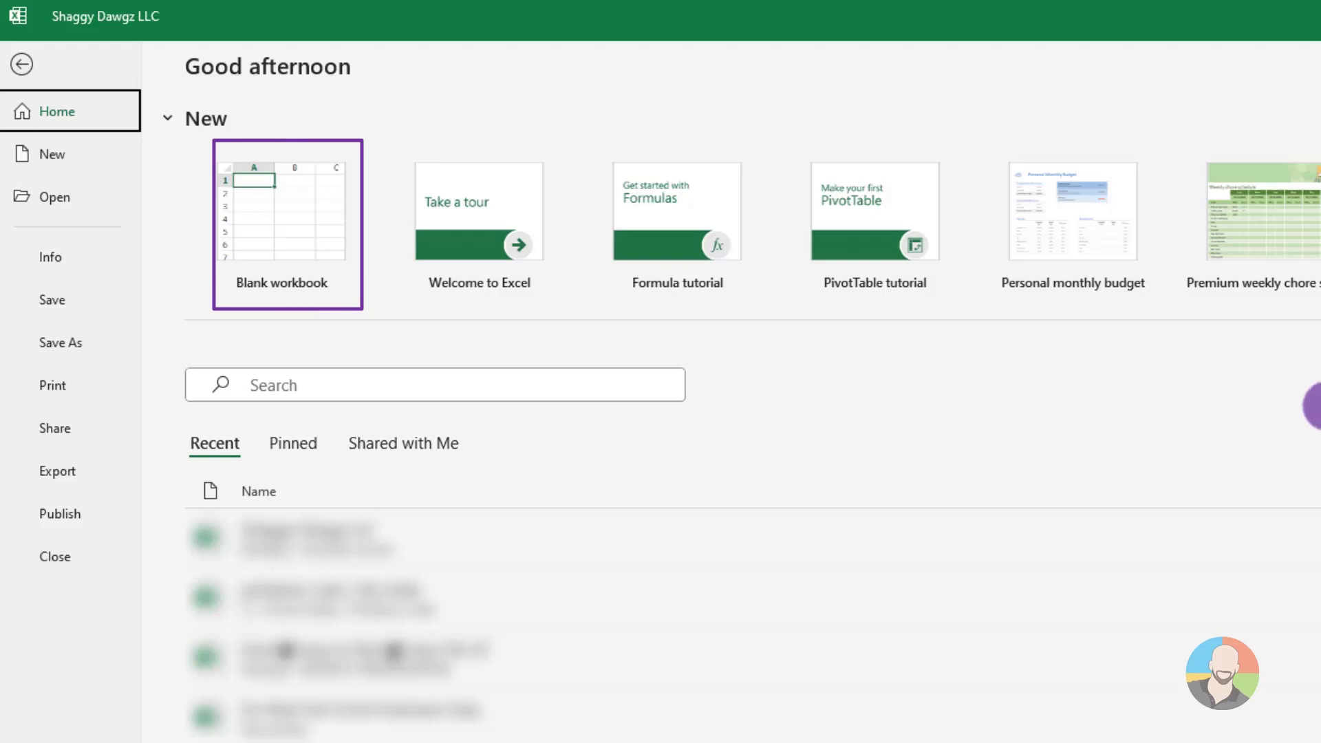
Create a new blank workbook
click(297, 217)
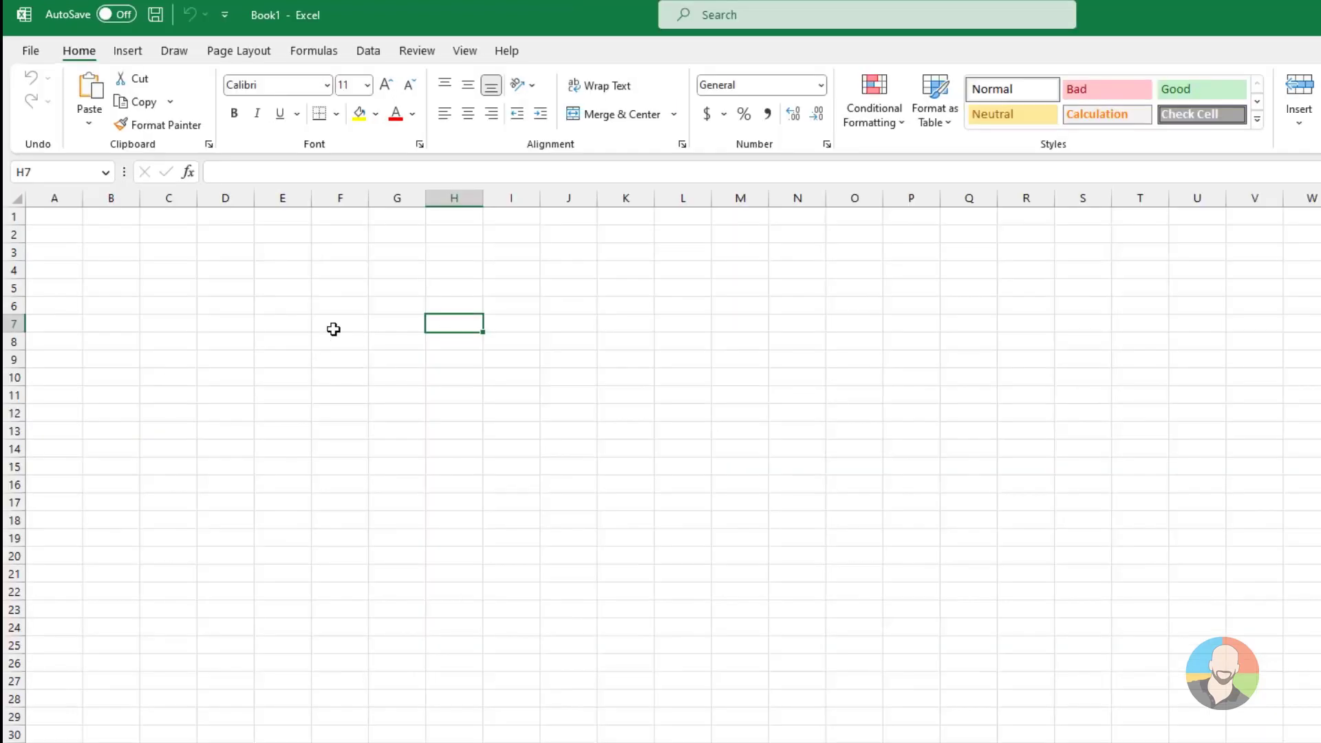
Select cells F7, J5, I10 and H5 one after another on the empty sheet
click(273, 268)
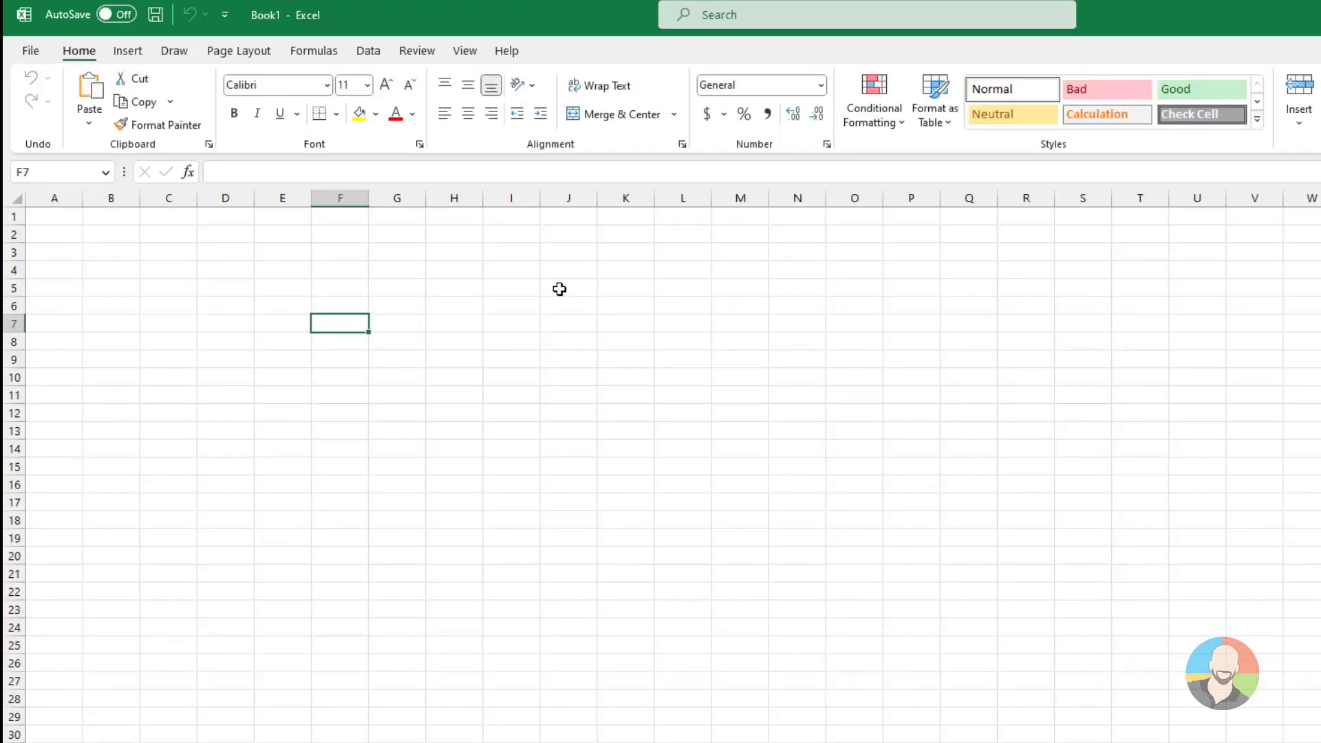
click(559, 289)
click(515, 378)
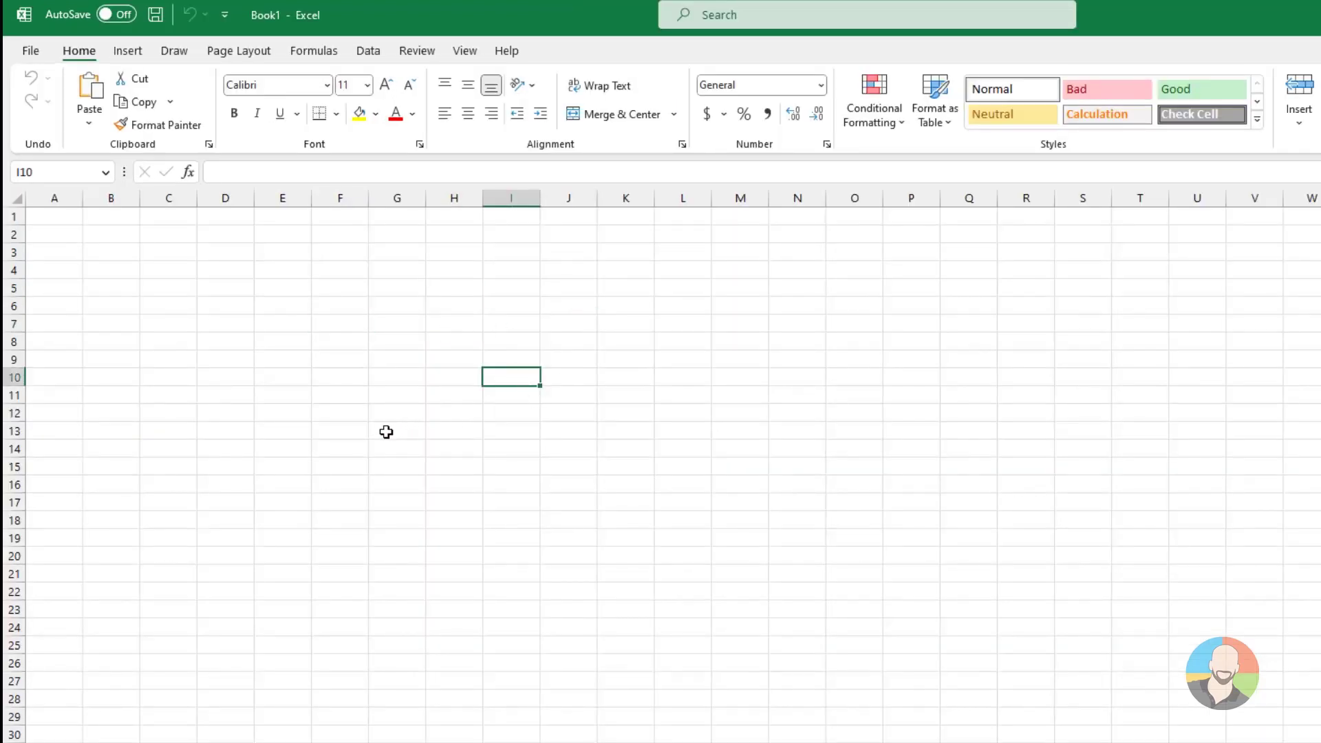
click(453, 289)
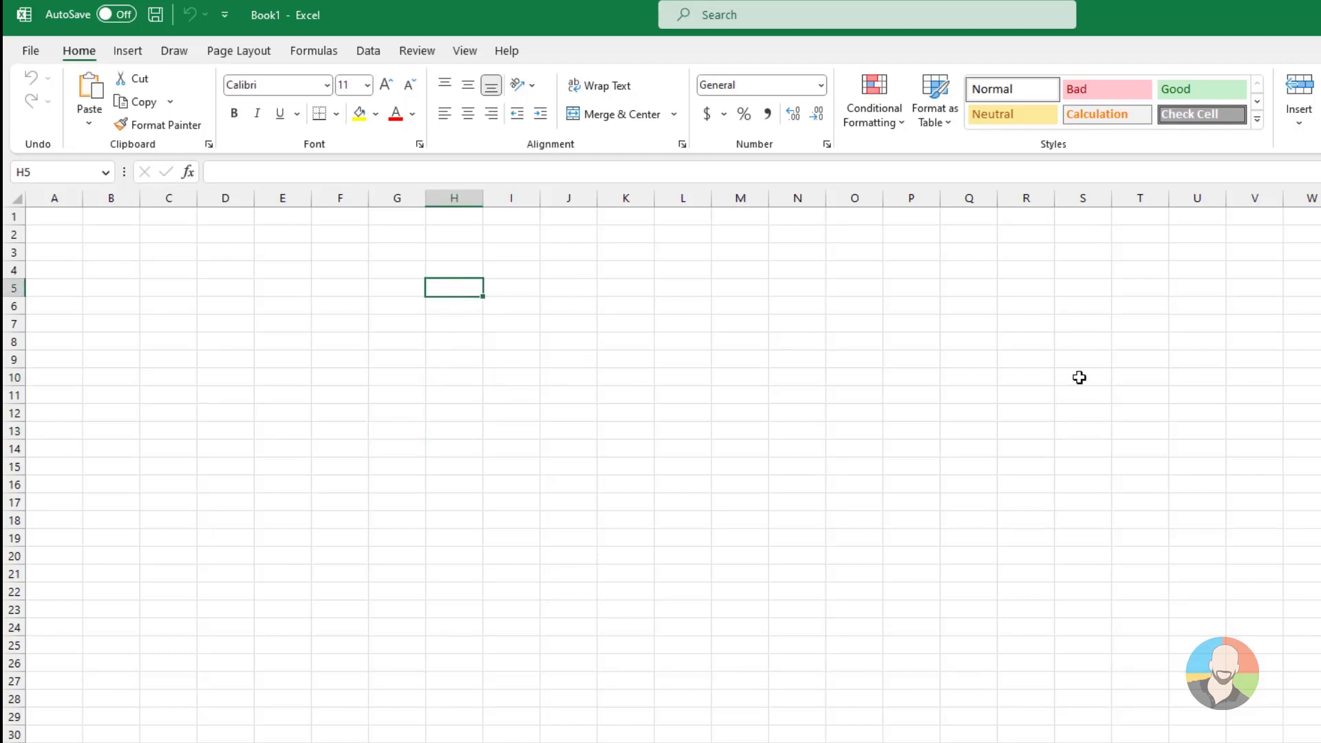
Move the active cell from H5 through neighbouring cells in columns H and I, one cell at a time
key(Down)
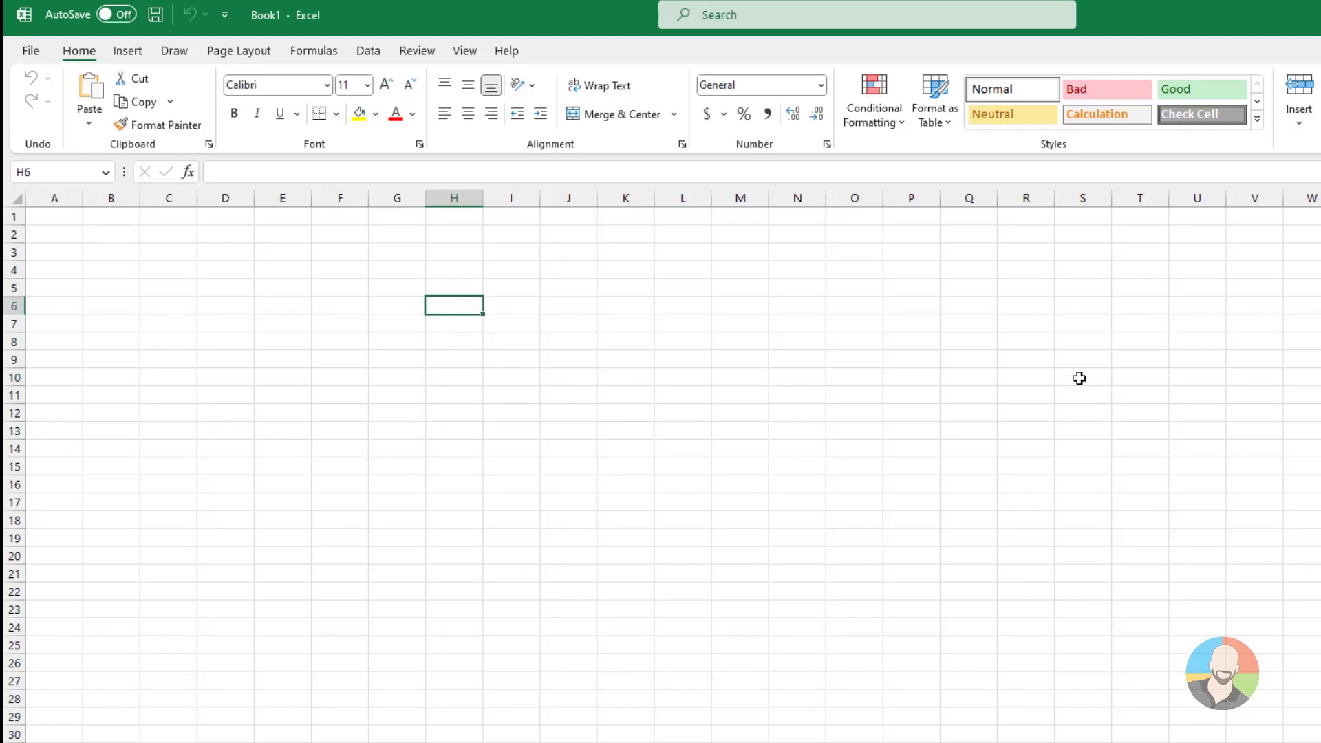
key(Right)
key(Up)
key(Down)
key(Down)
key(Down)
key(Down)
key(Down)
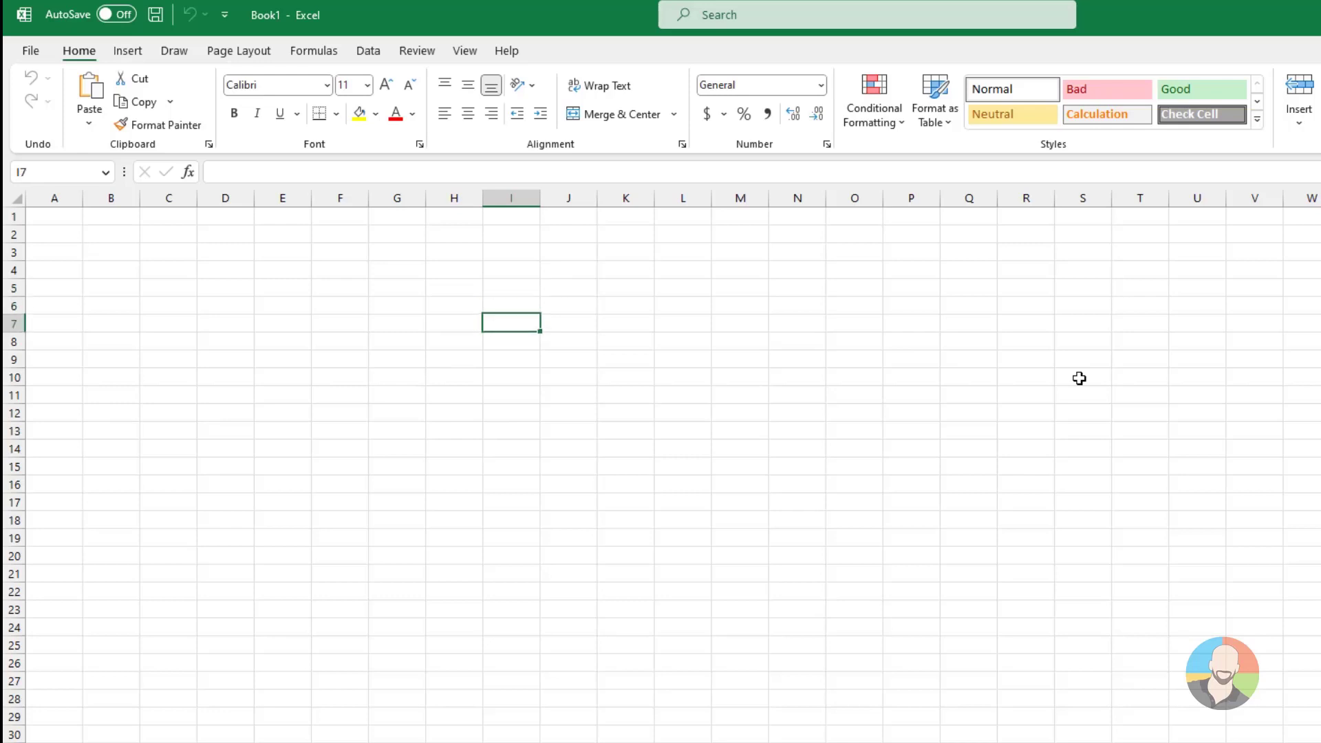
key(Up)
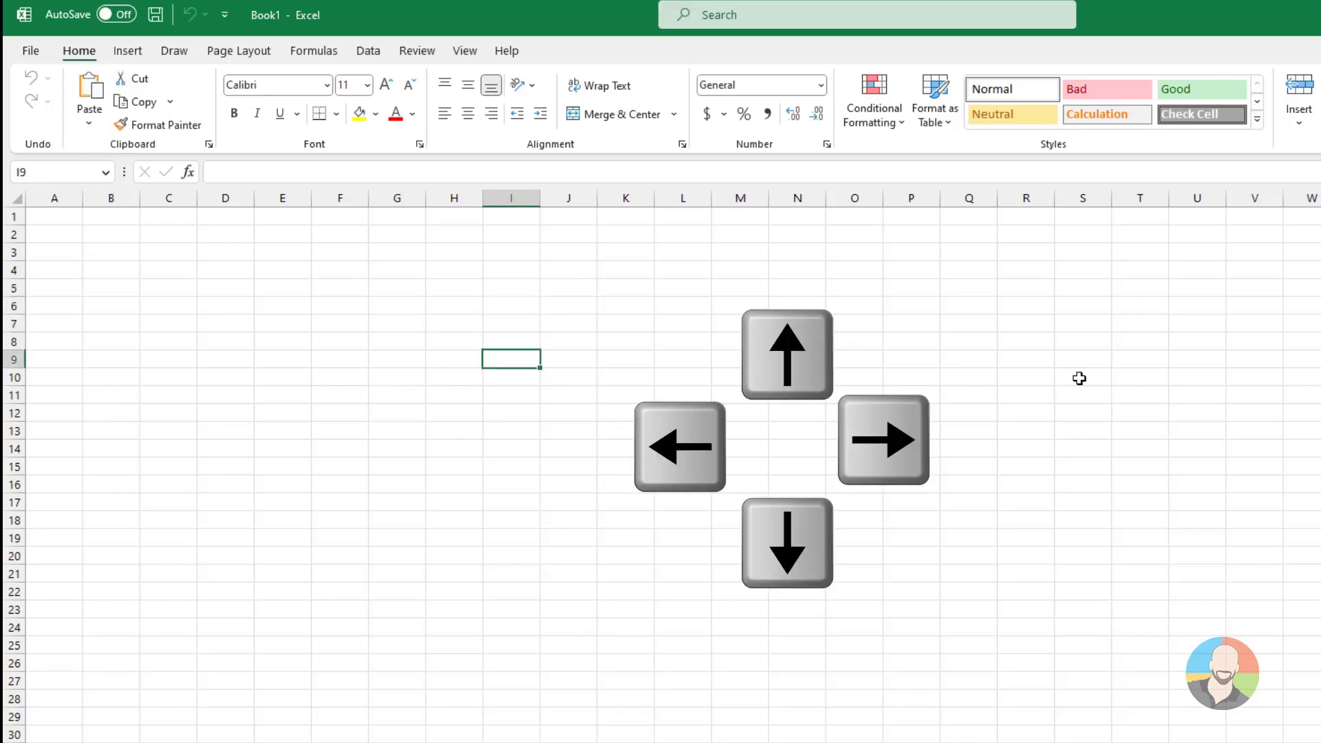
key(Down)
key(Left)
key(Right)
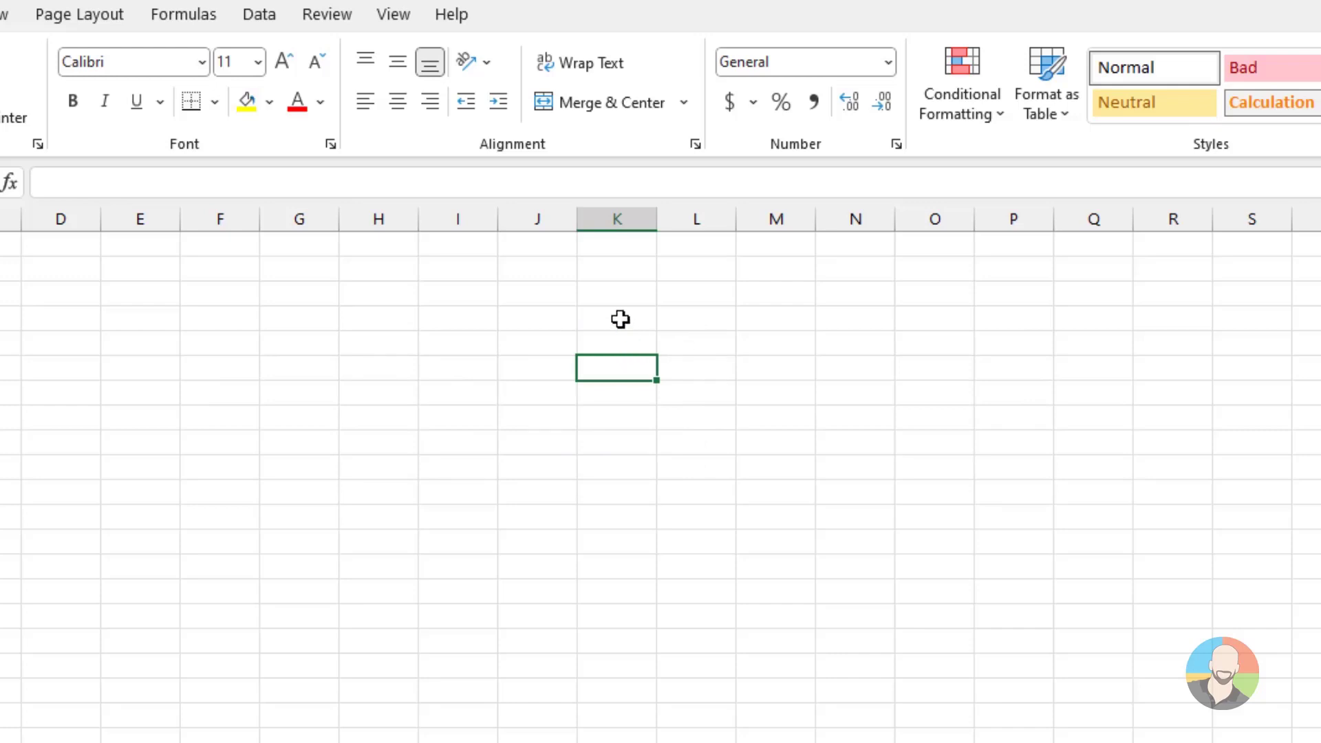
Enter "Hello" in cell M6 and "Howdy" in cell M8
click(778, 368)
text(Hello)
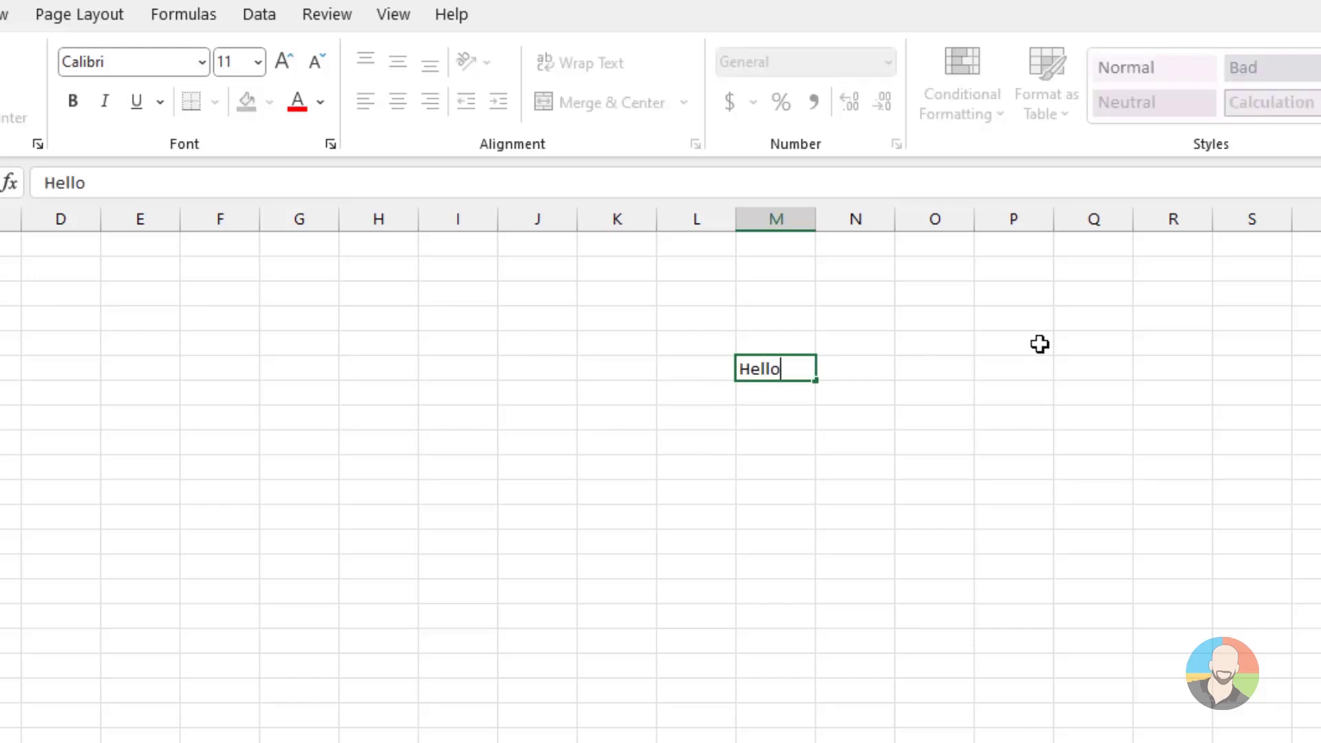
key(Return)
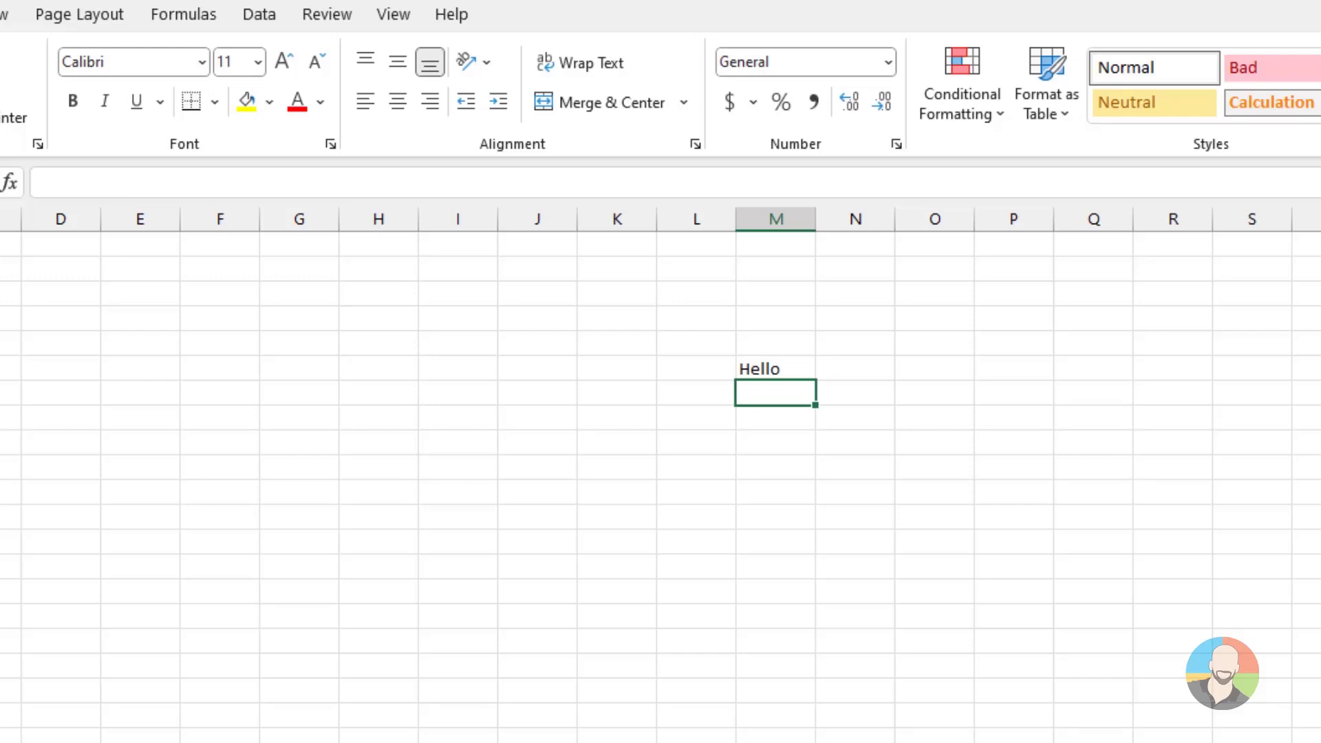
key(Down)
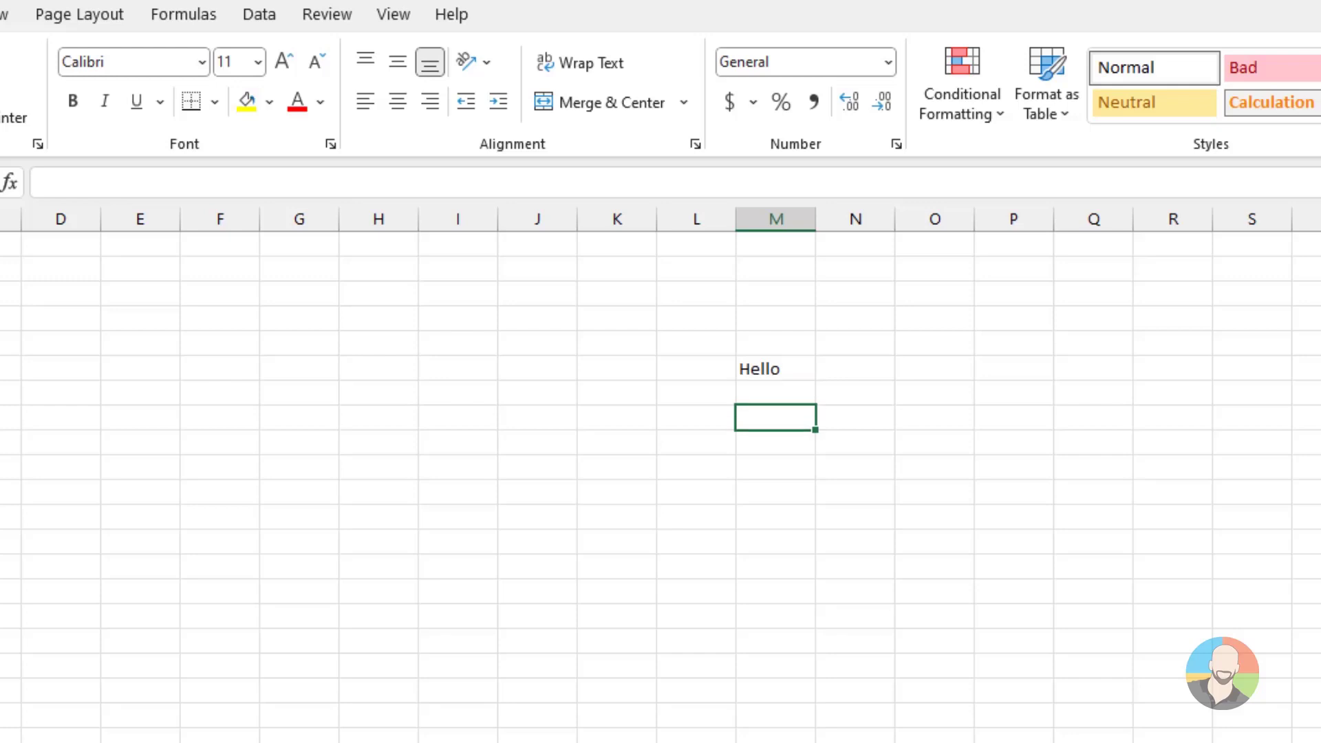
text(Howdy)
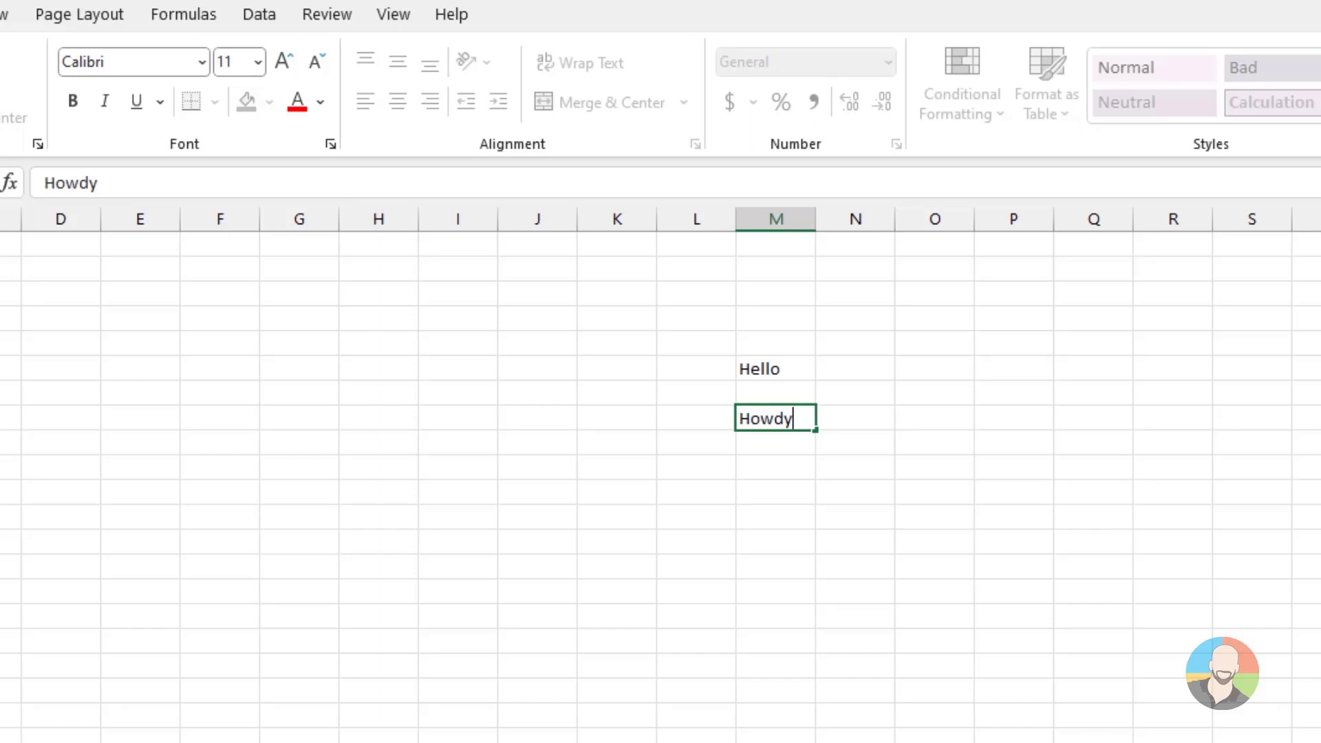
key(Tab)
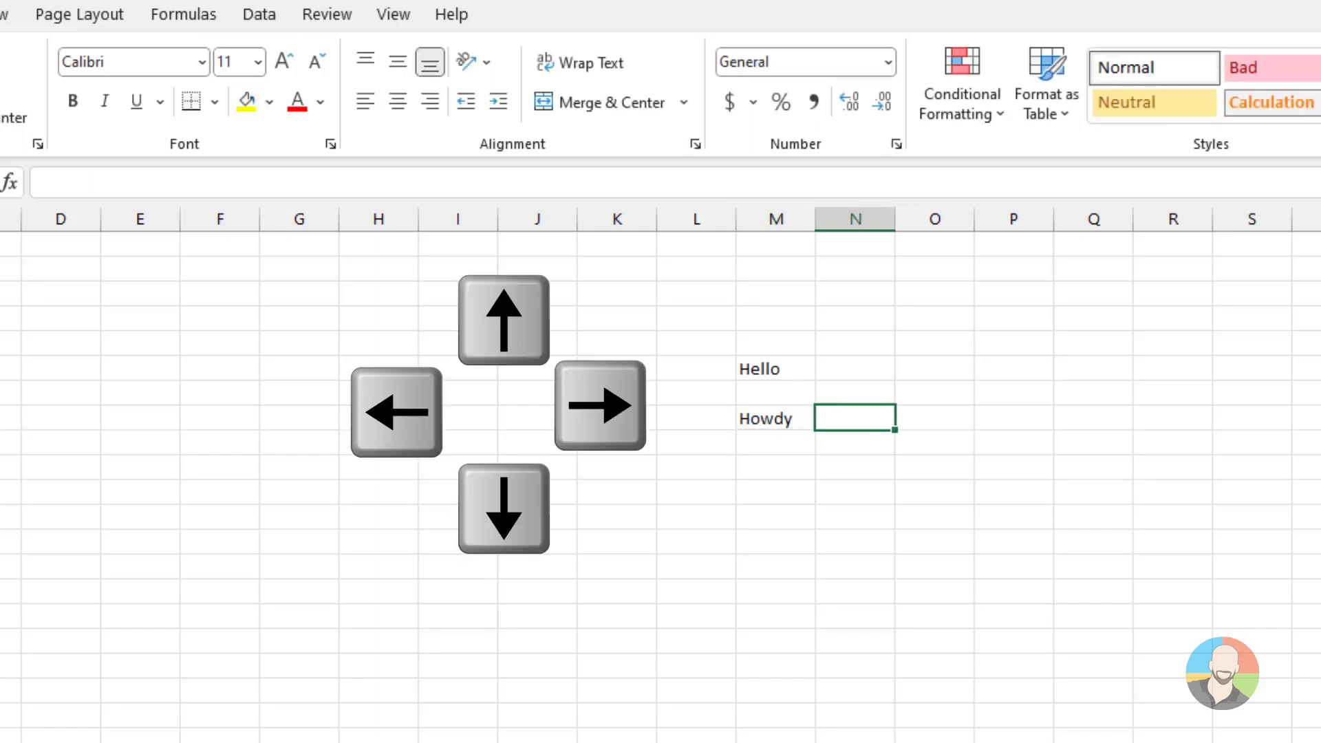
Enter "Hello" in cell N10
key(Down)
text(Hellloo)
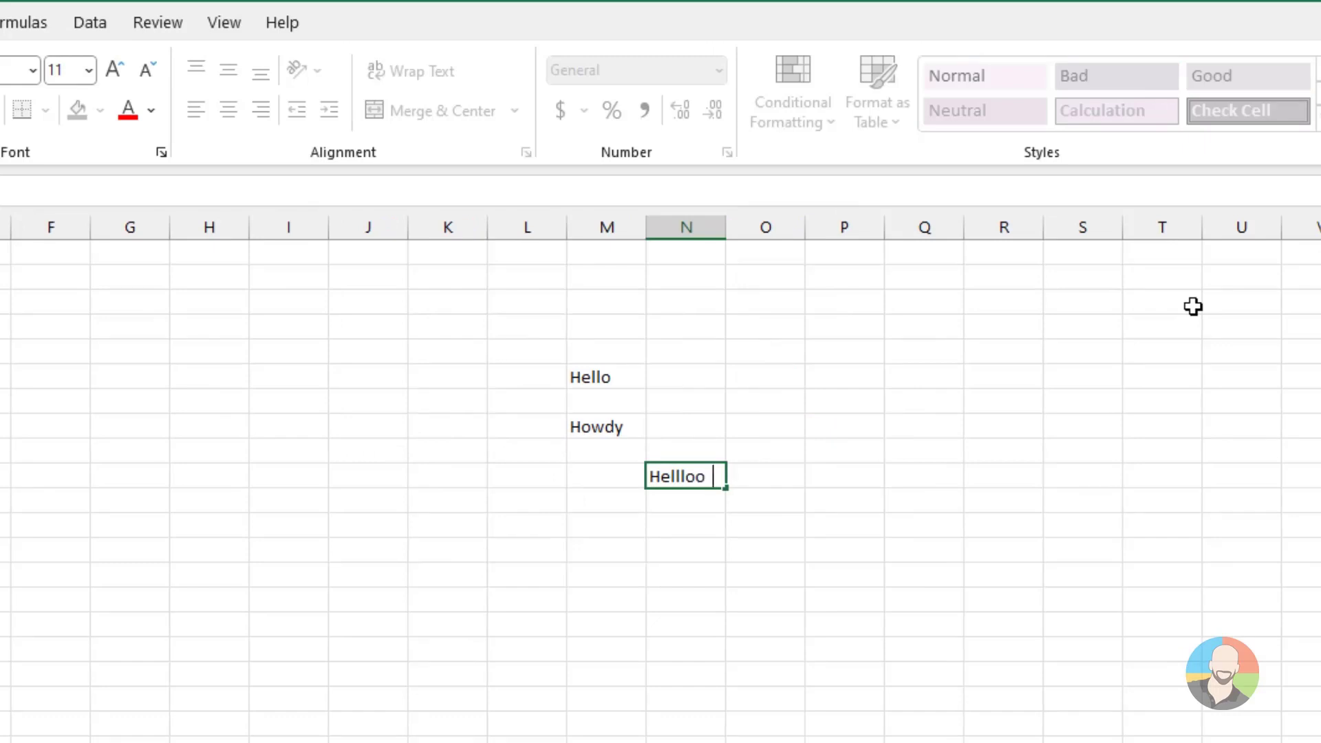
key(BackSpace)
key(BackSpace)
key(BackSpace)
key(BackSpace)
text(lo)
key(Return)
Begin the entry "What is this" in cell N12 and discard it before it is committed
text(What )
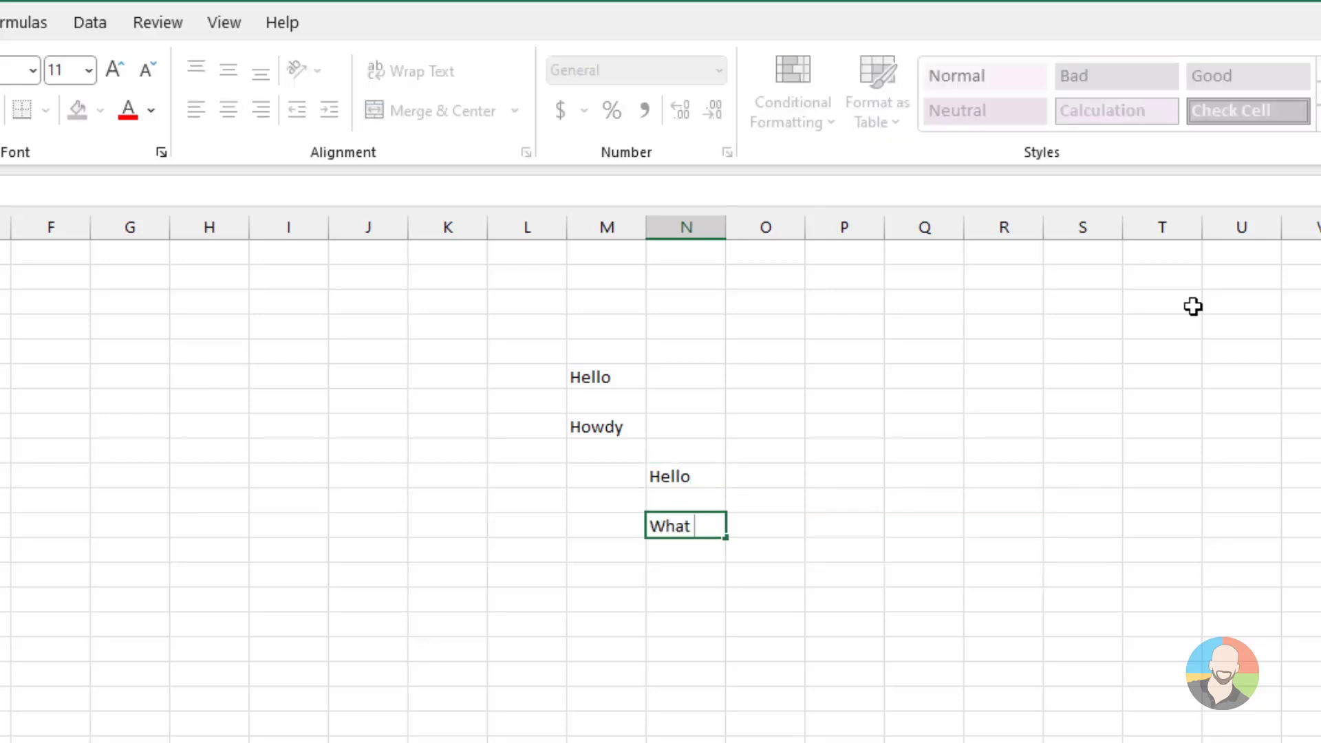
text(is this)
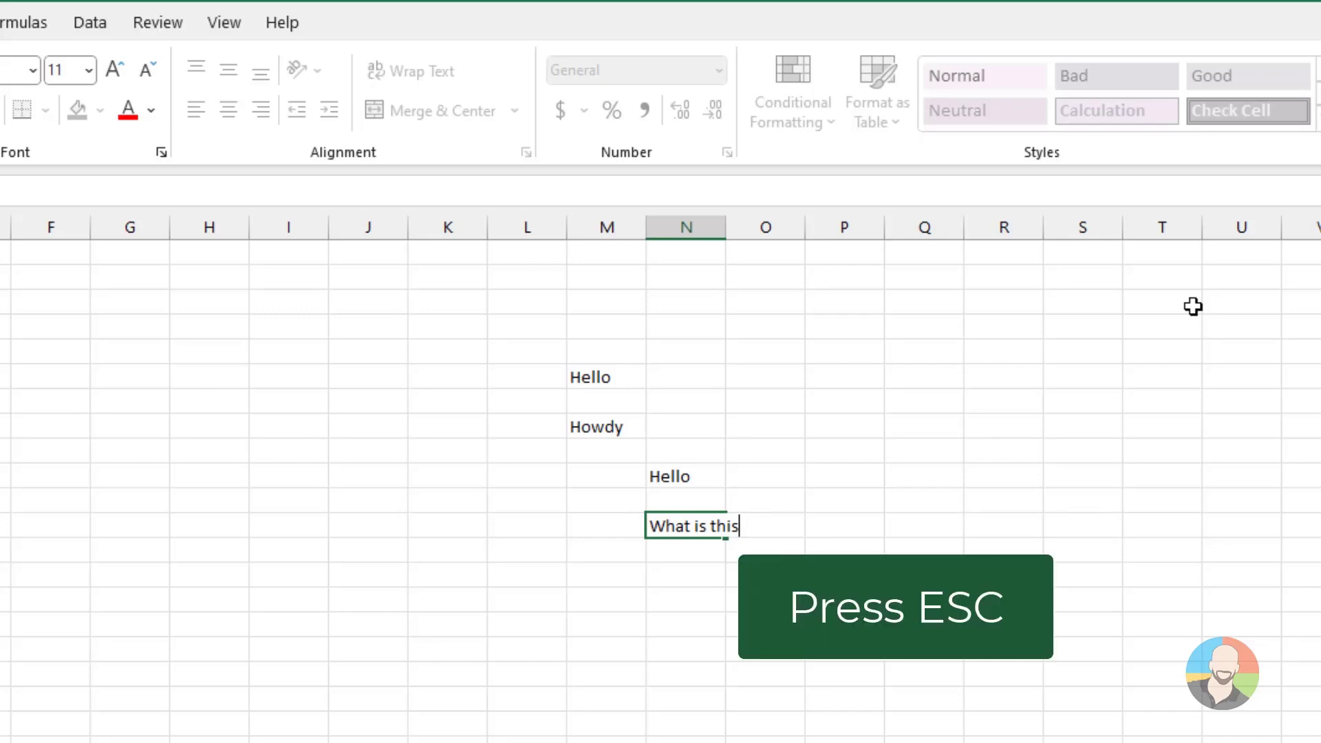
key(Escape)
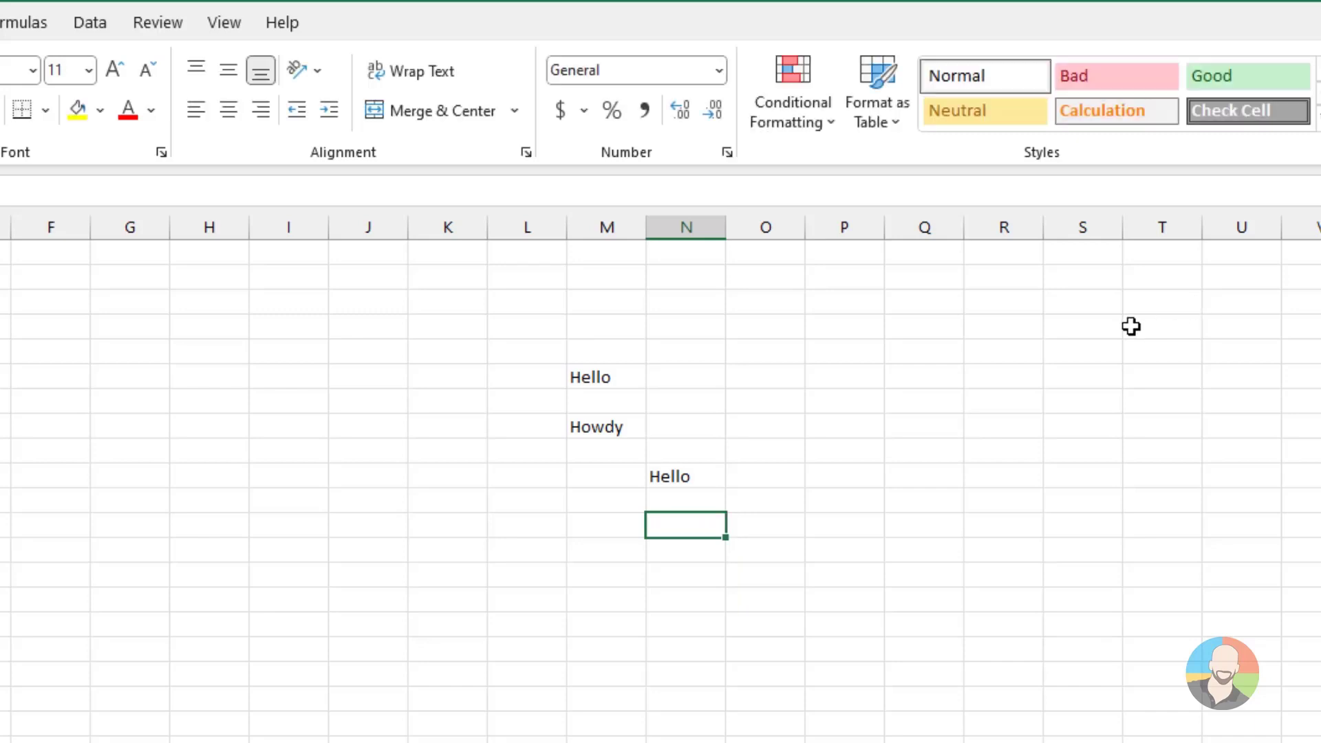
Enter "Ok, how are you" in cell Q8
click(936, 421)
text(Ok,)
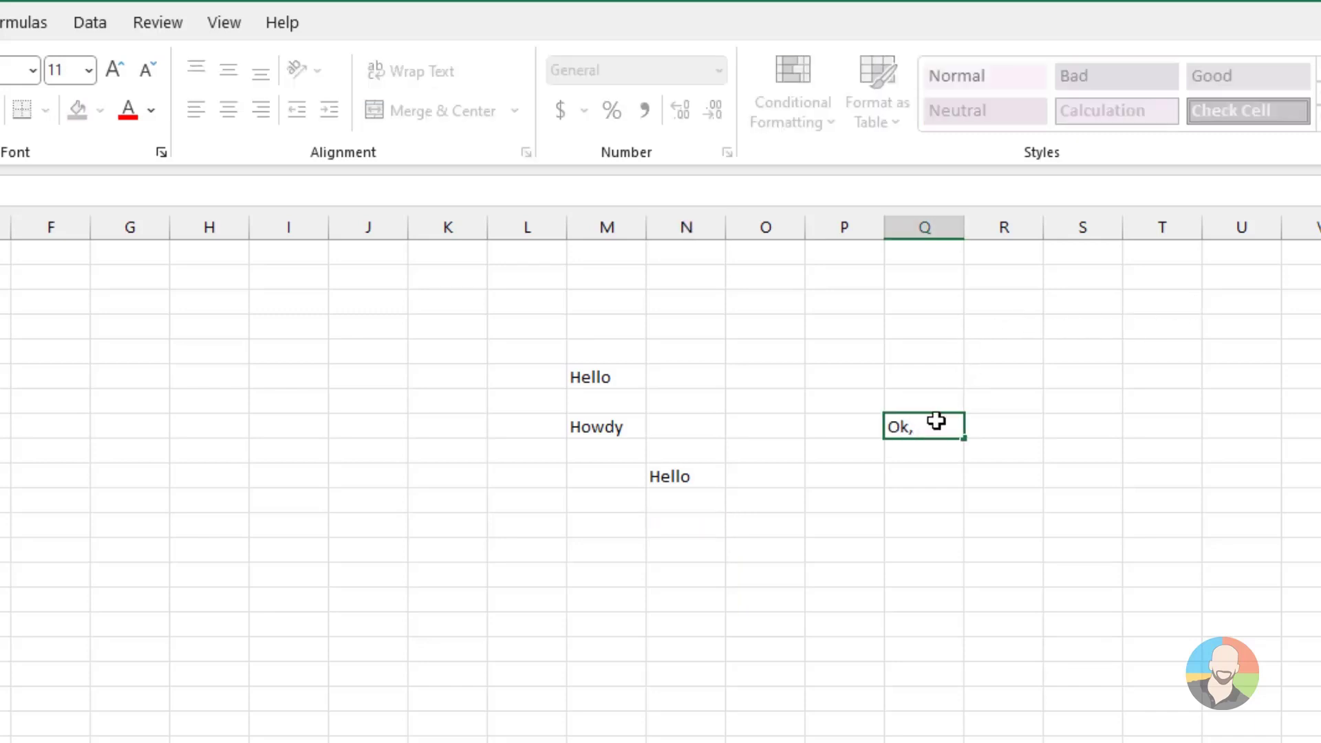
text( how are you)
key(Return)
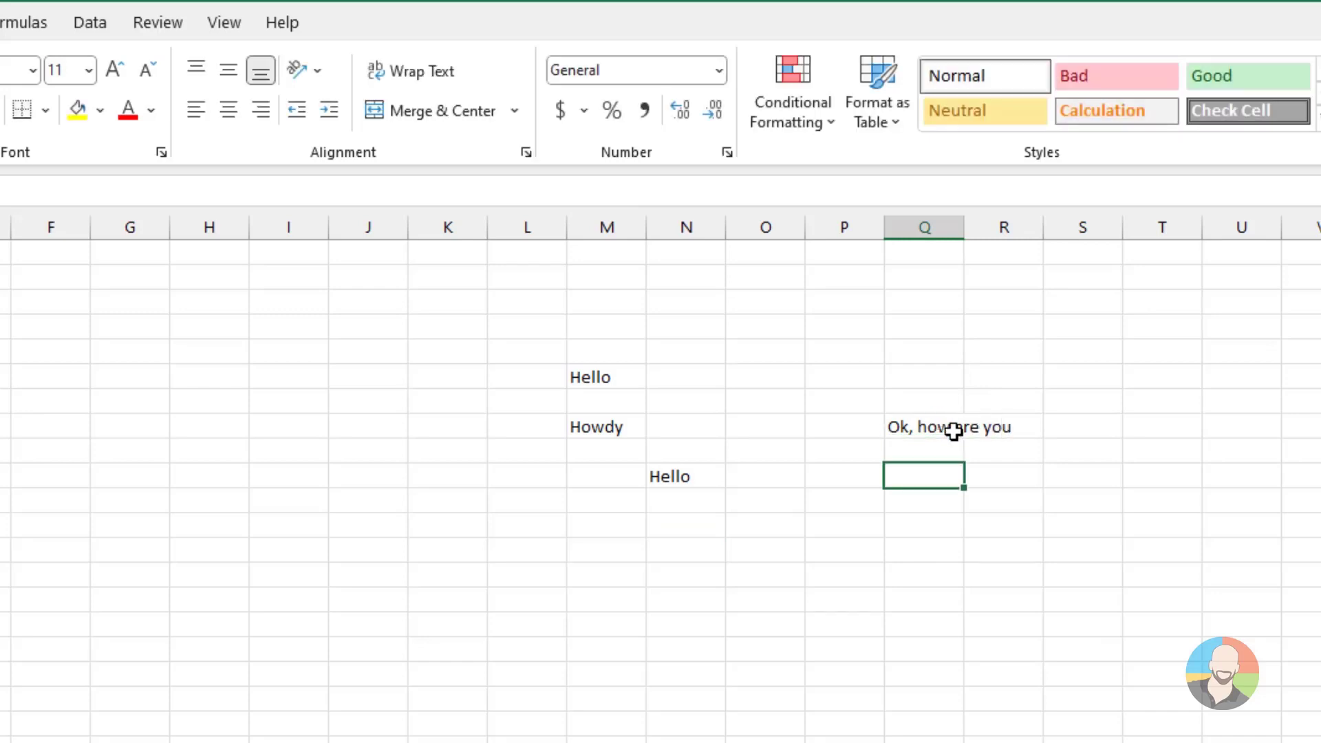
Clear the contents of cells Q8 and N10
click(902, 422)
key(Delete)
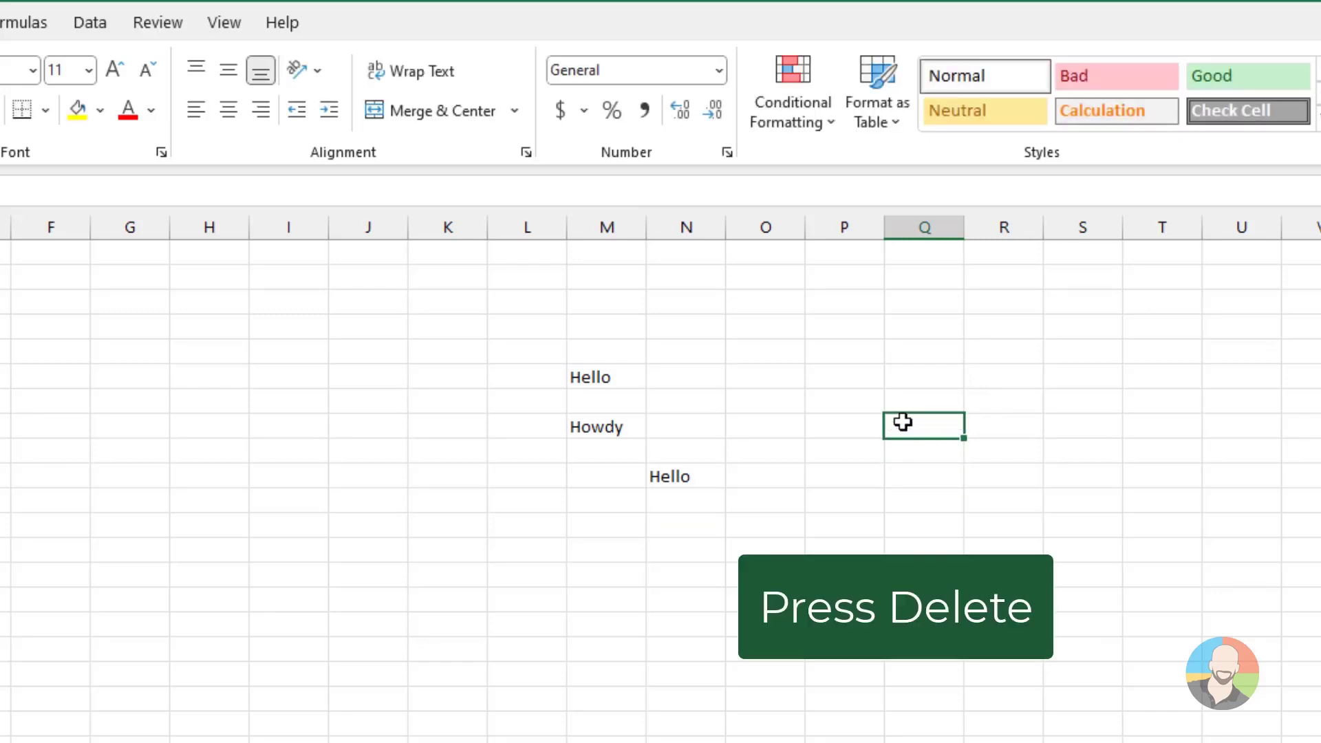
click(688, 476)
key(Delete)
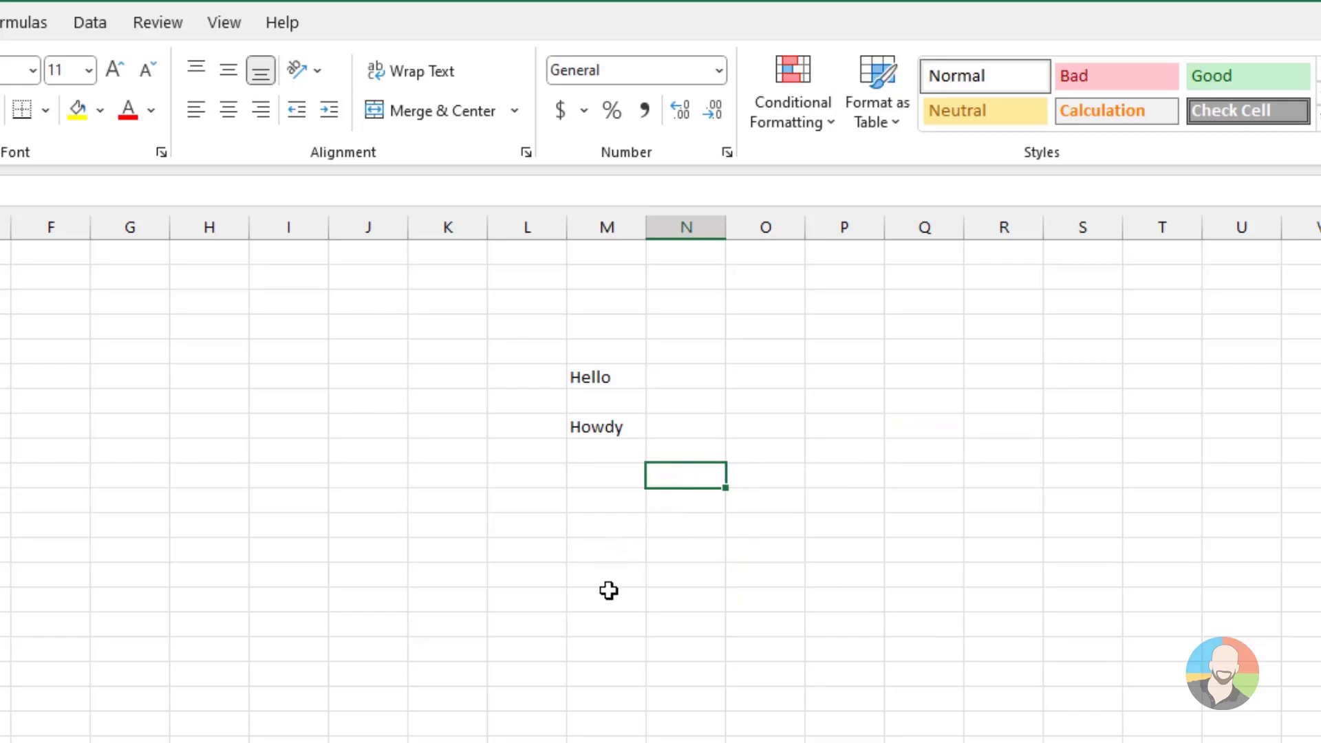
click(602, 527)
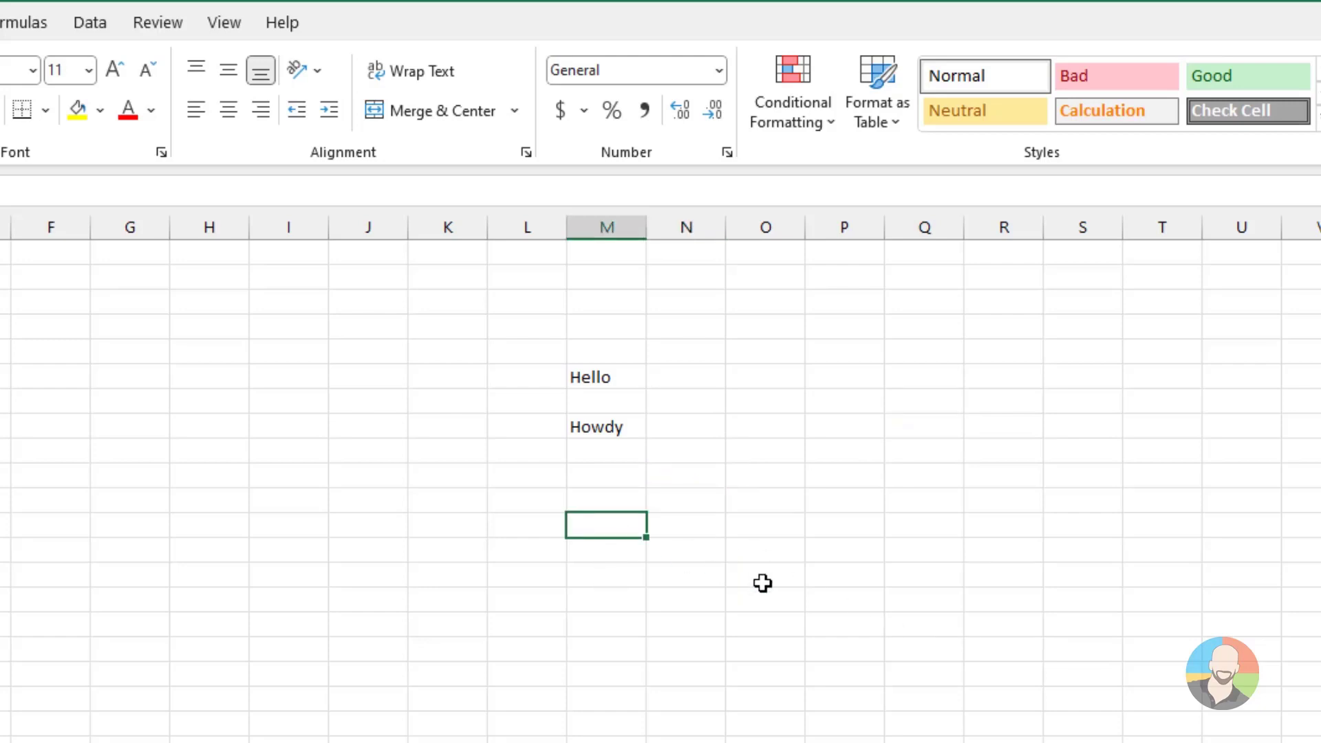
double_click(614, 424)
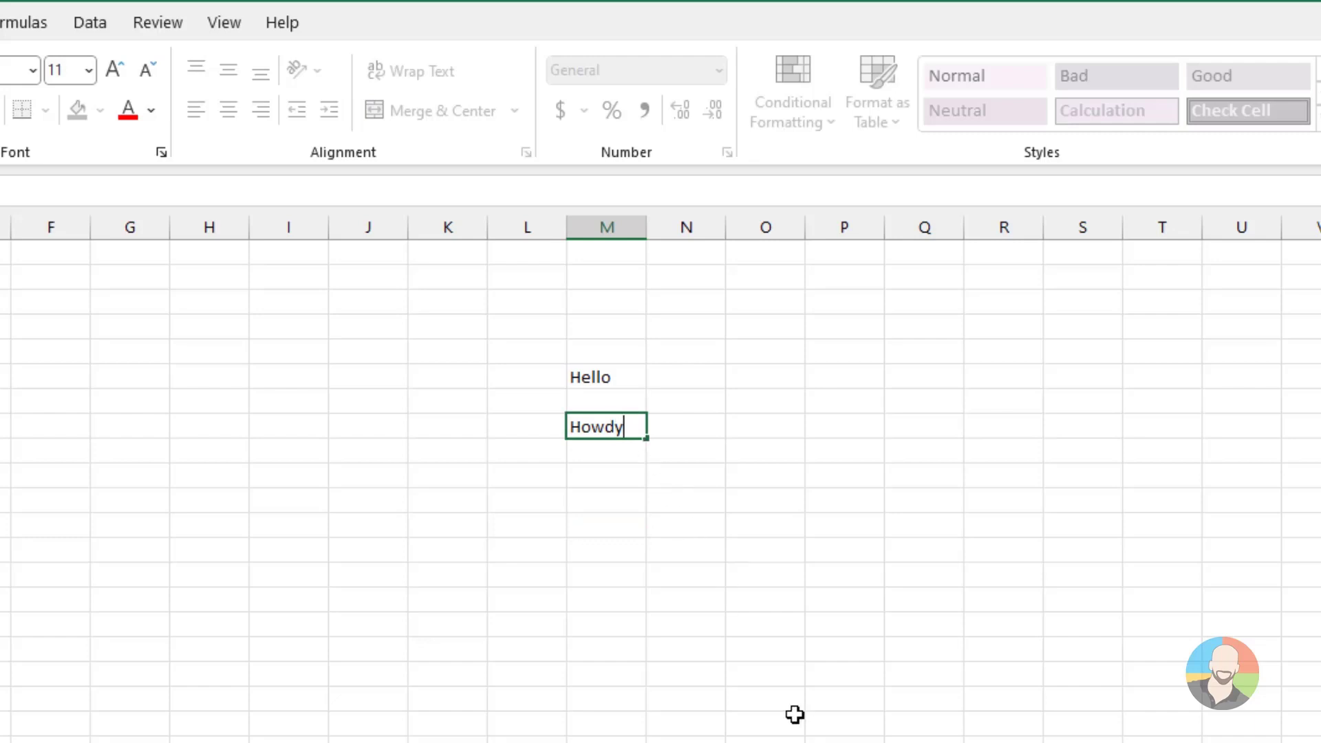
key(Escape)
click(755, 717)
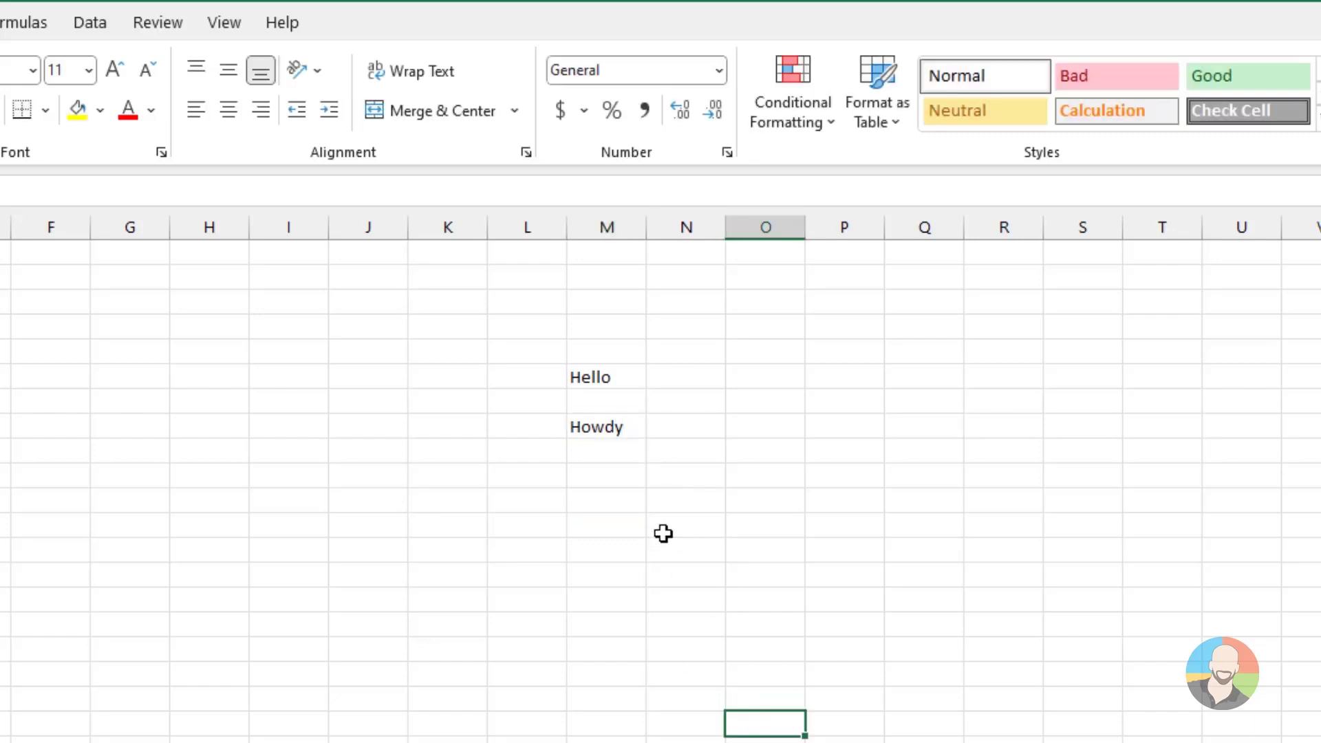
Extend the existing text in cell M8 to read "Howdy, what is going on?"
click(623, 426)
key(F2)
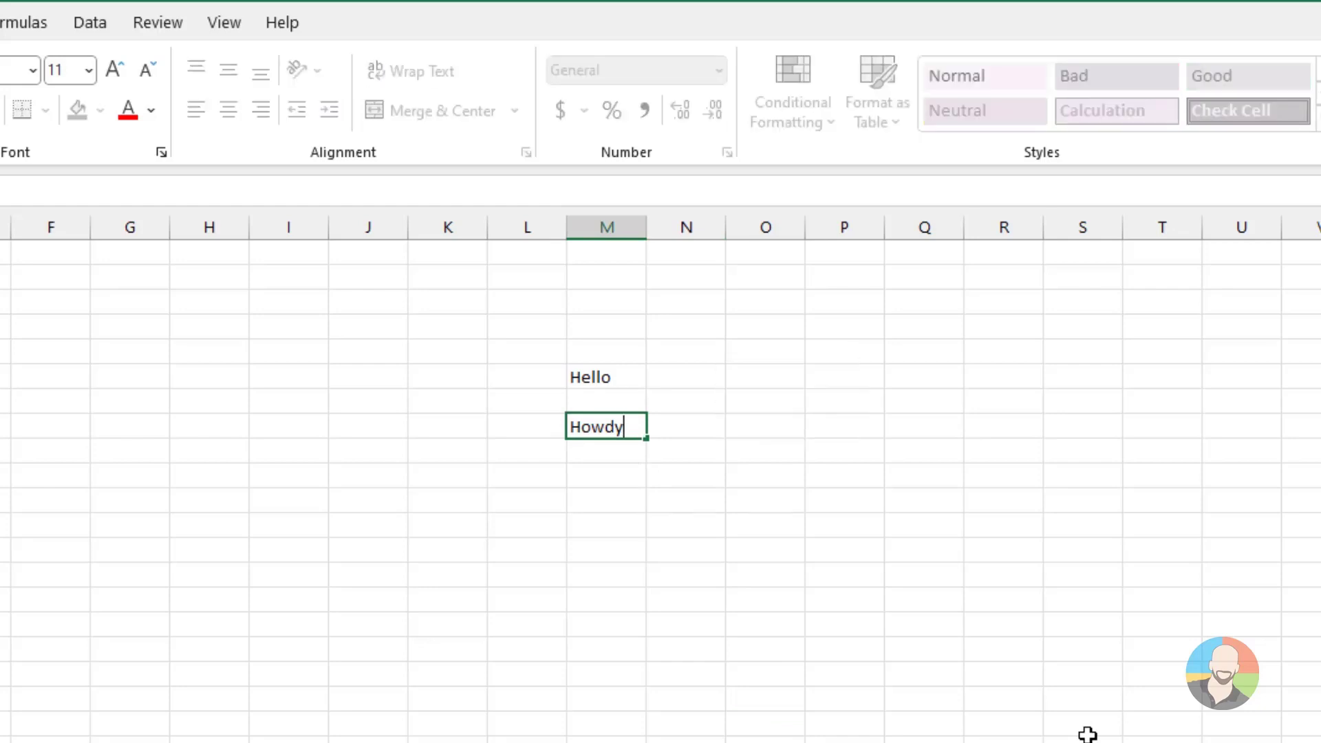
text(, what is goi)
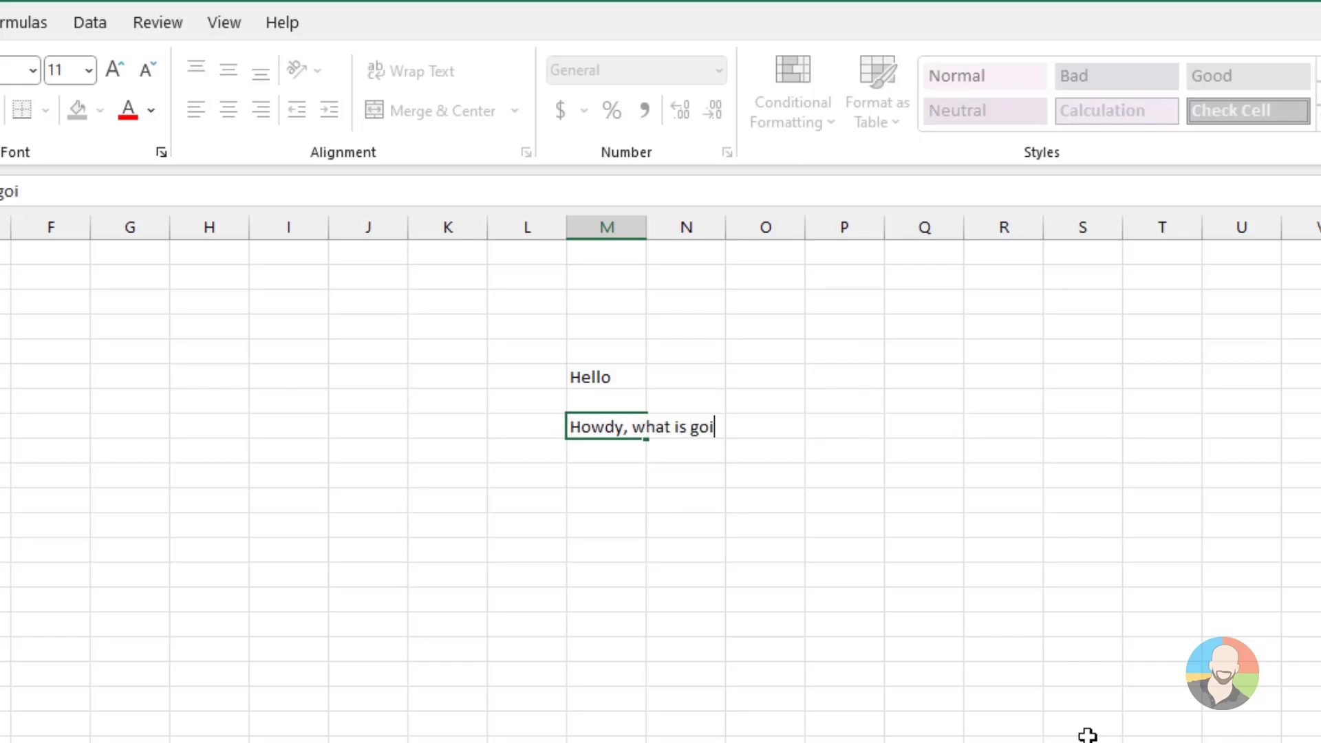
text(ng on?)
key(Return)
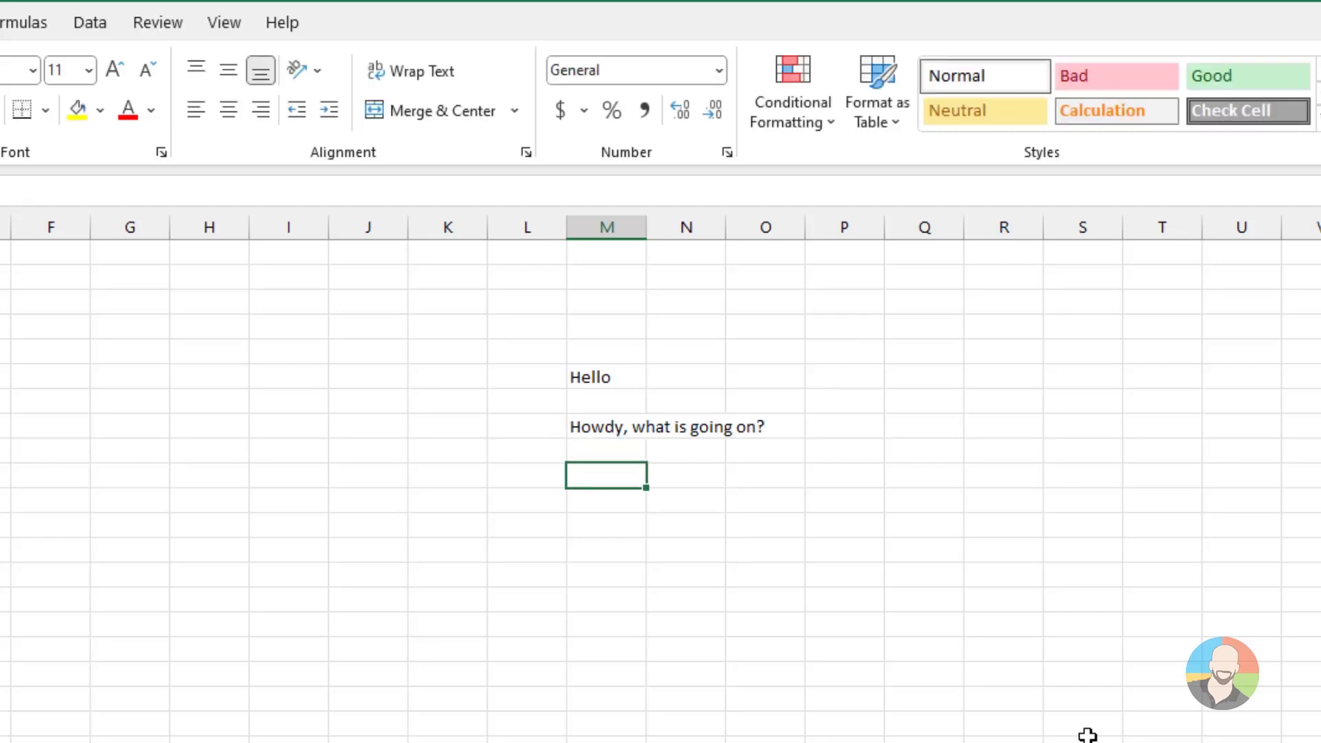
click(1086, 735)
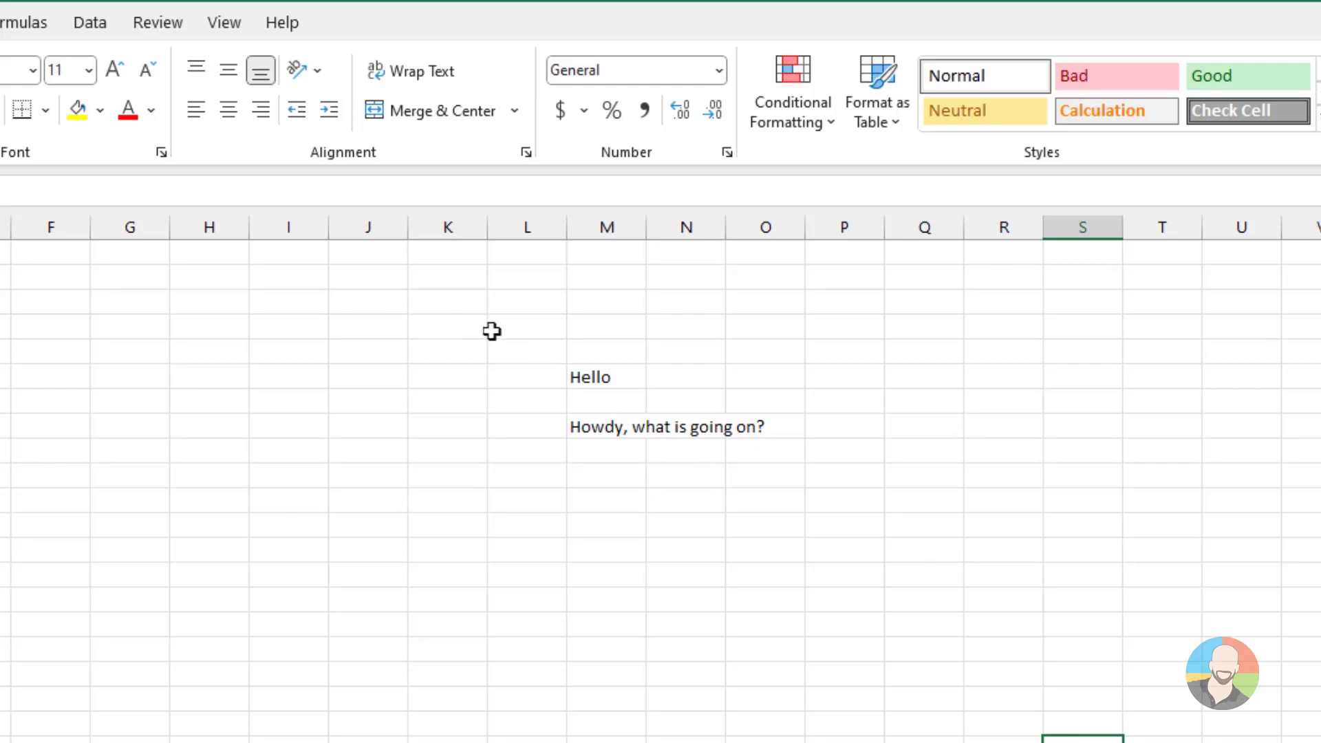
Select the cell range L5:Q14 around the two texts and release the selection on a single empty cell
drag(507, 341, 940, 567)
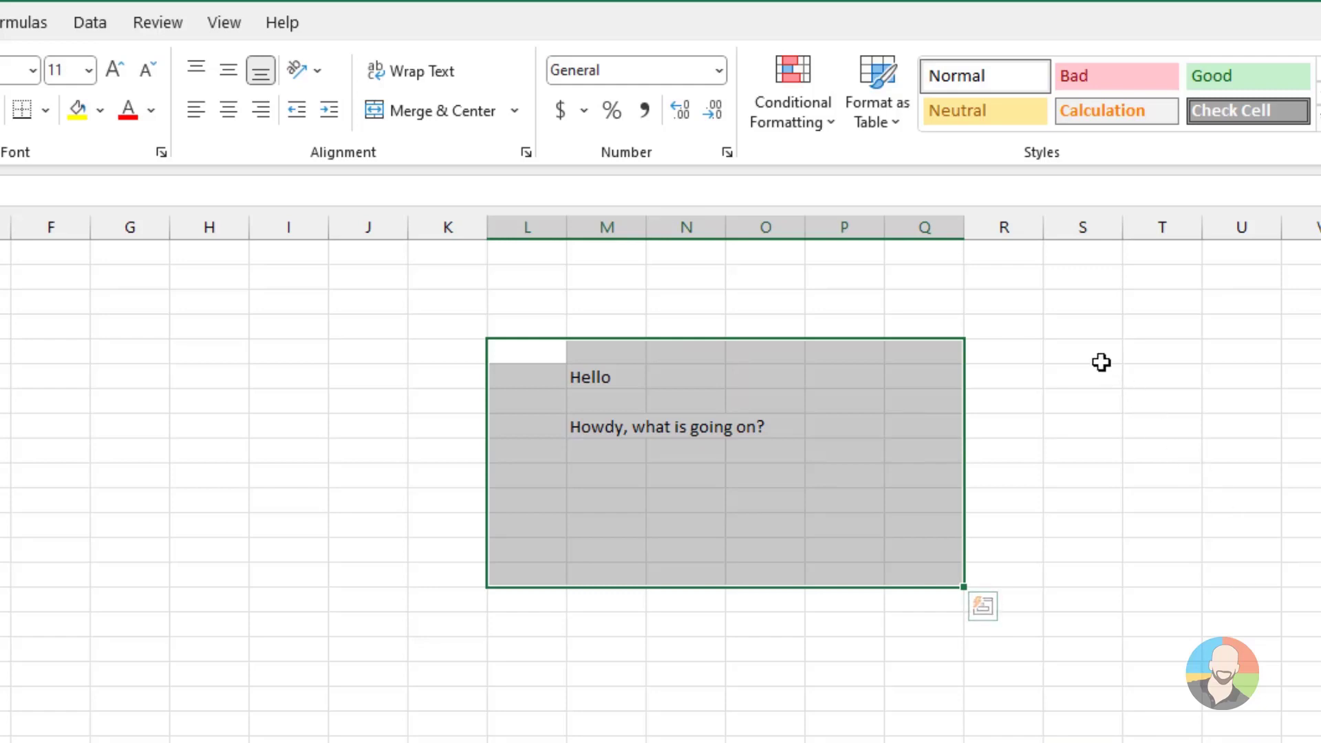
click(1082, 344)
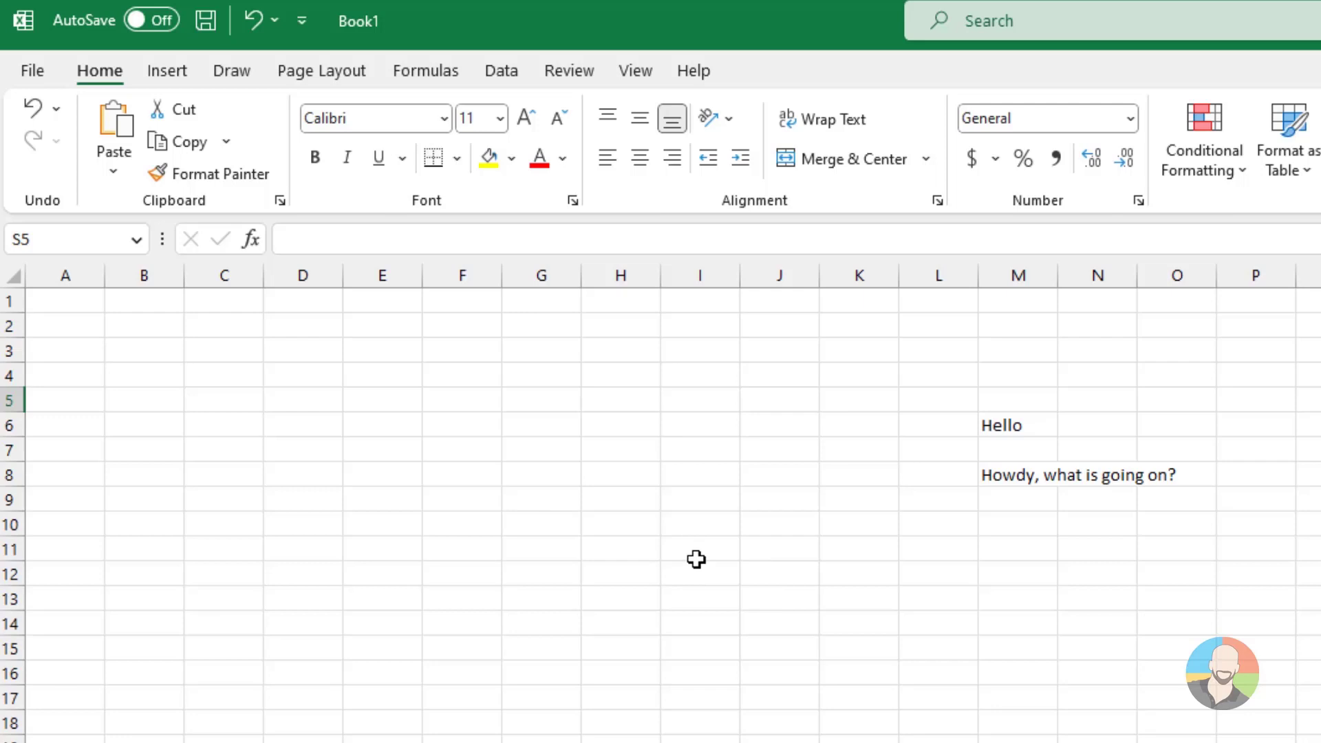
click(622, 543)
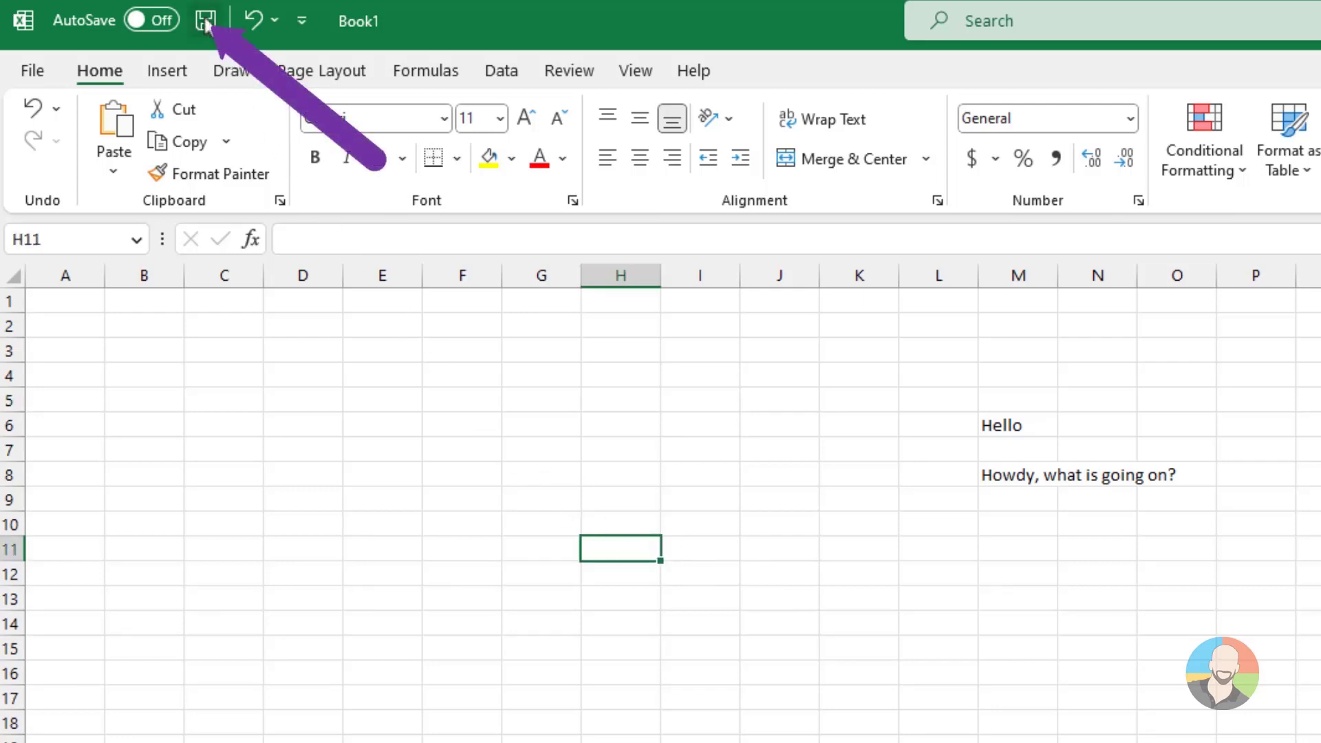
Save the workbook as an Excel Workbook named "my excel" in the Documents folder
key(ctrl+s)
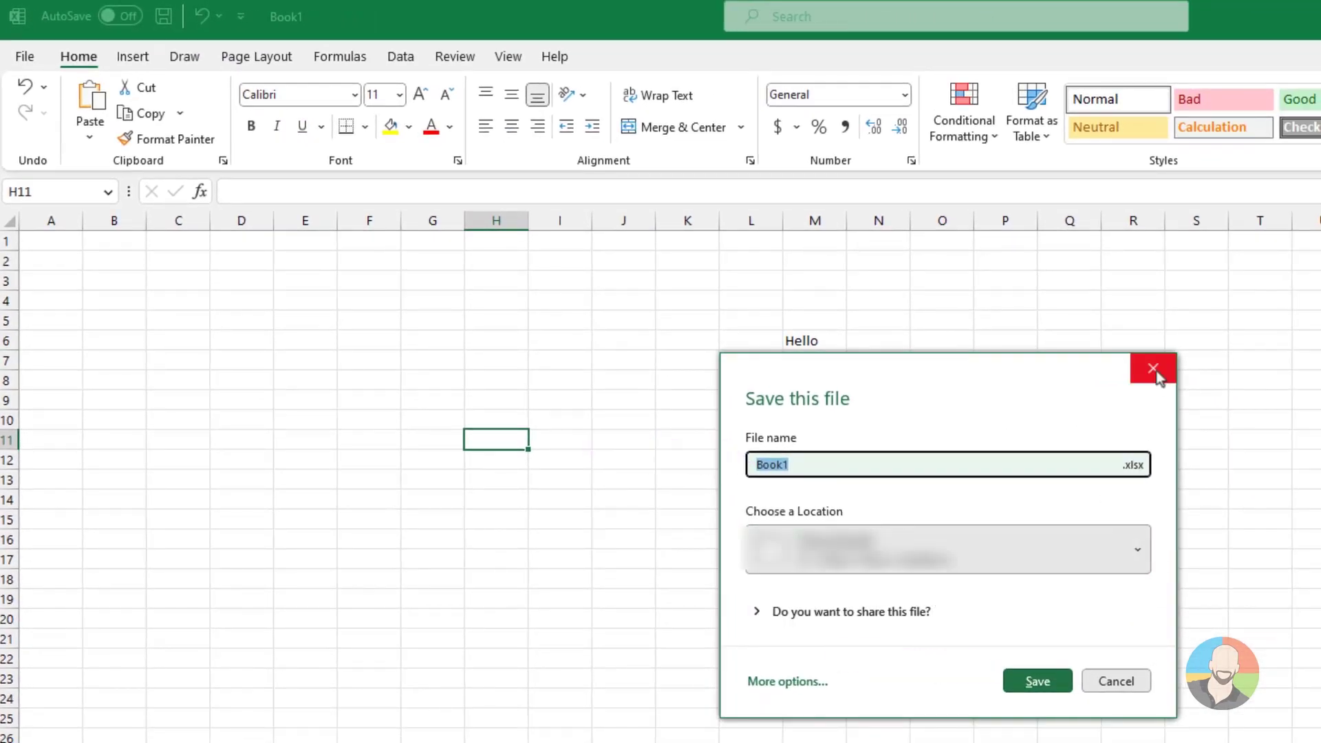
click(1153, 369)
click(25, 55)
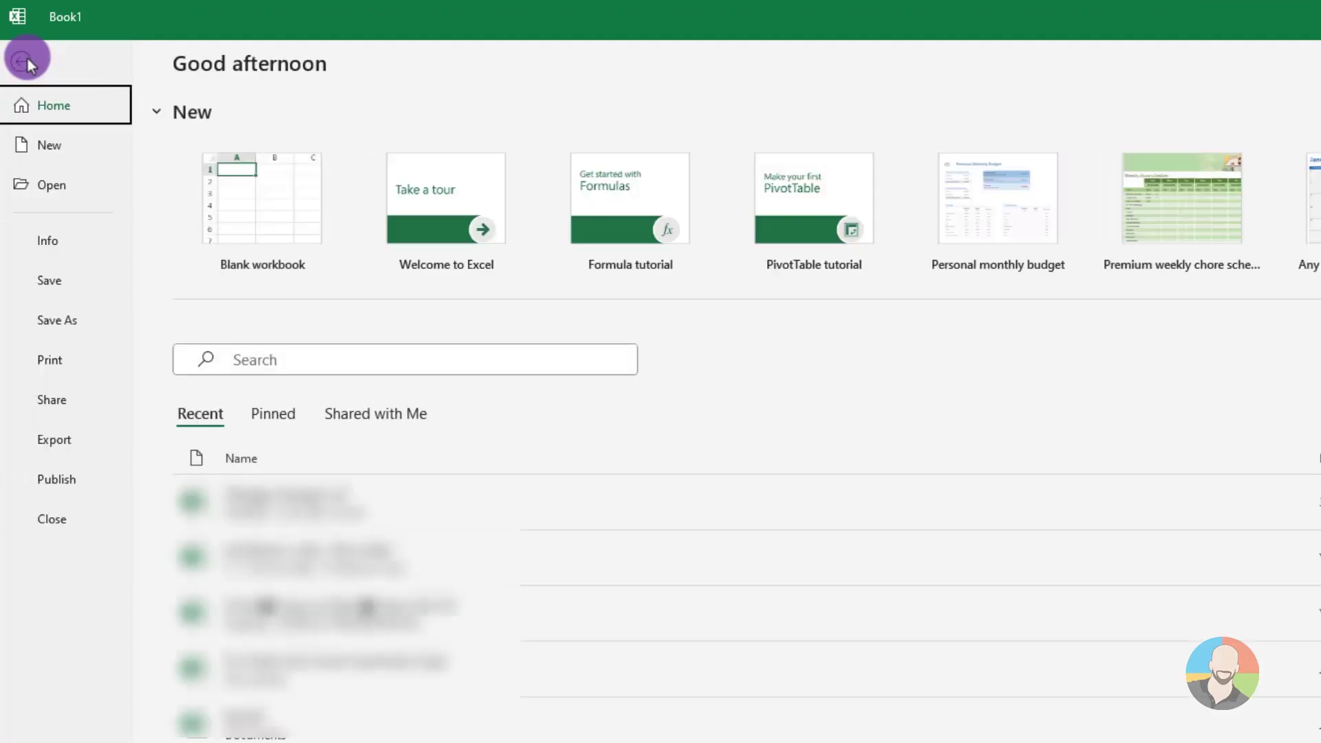
click(42, 285)
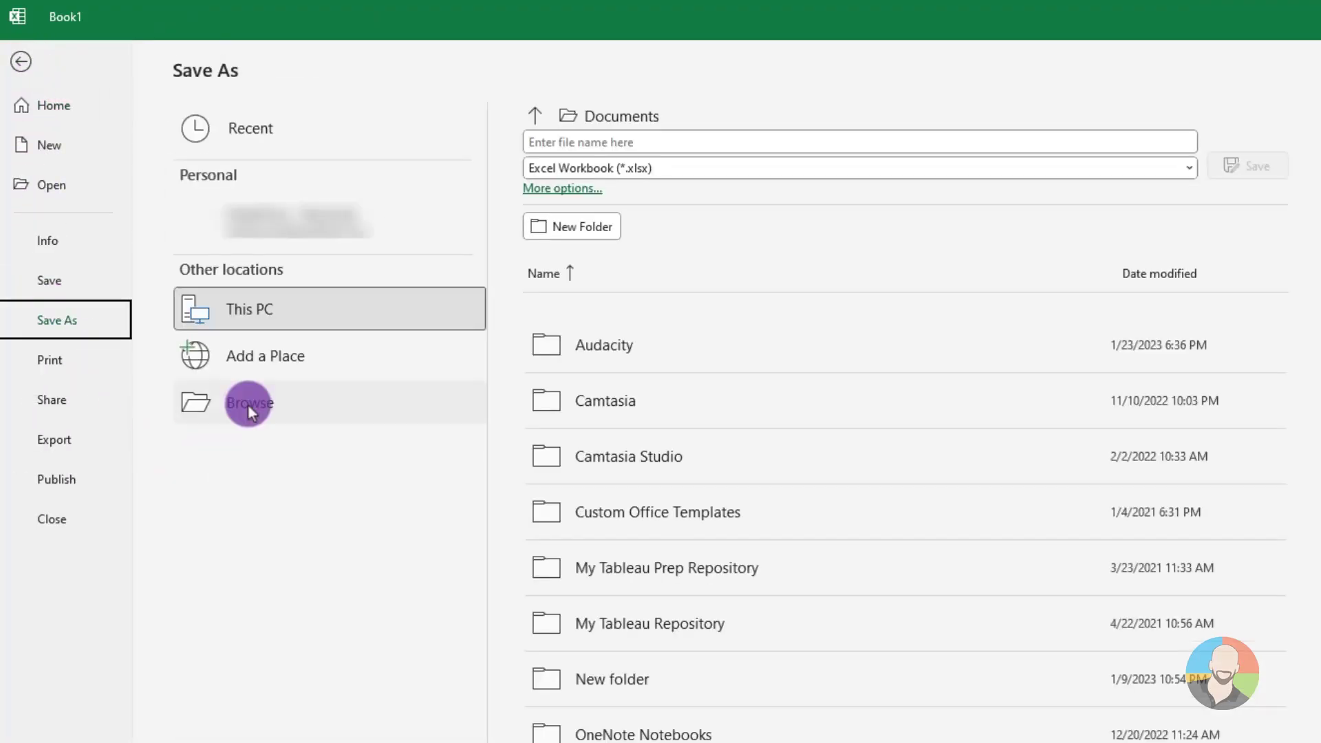
click(247, 403)
text(my excel)
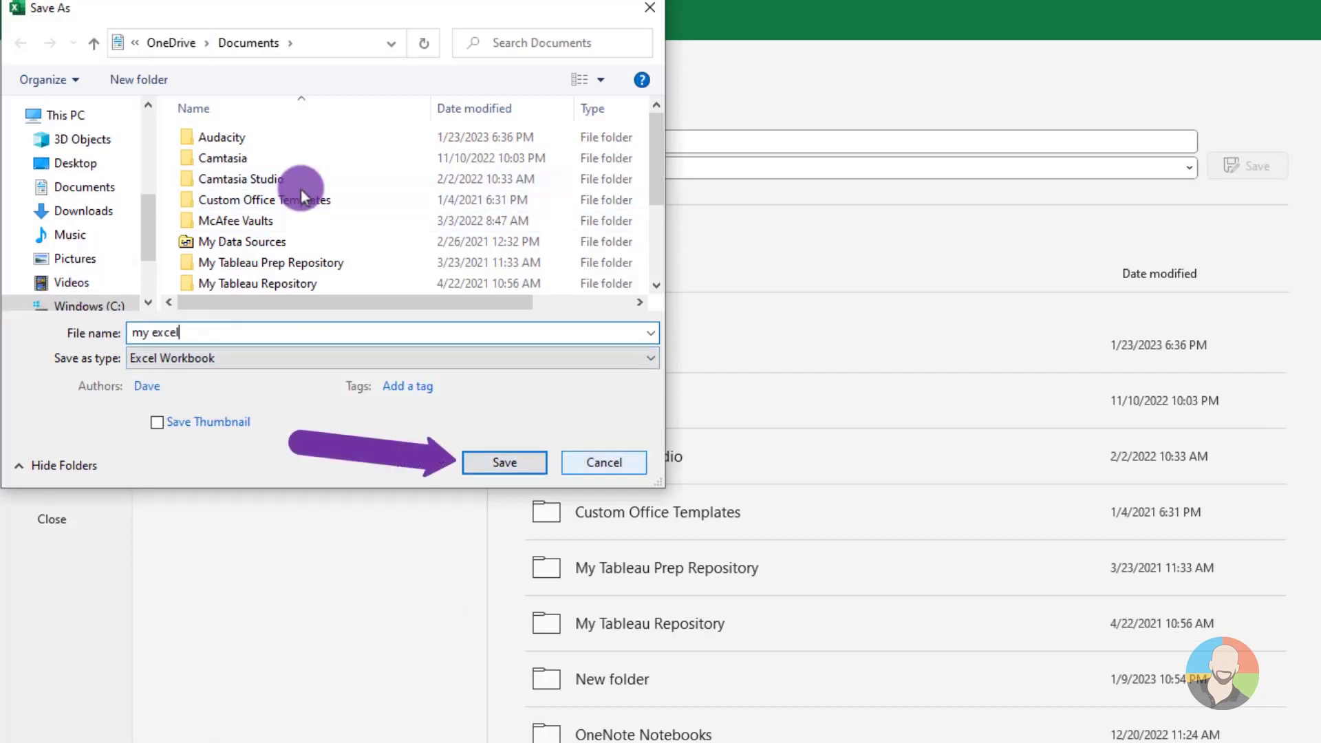
click(504, 462)
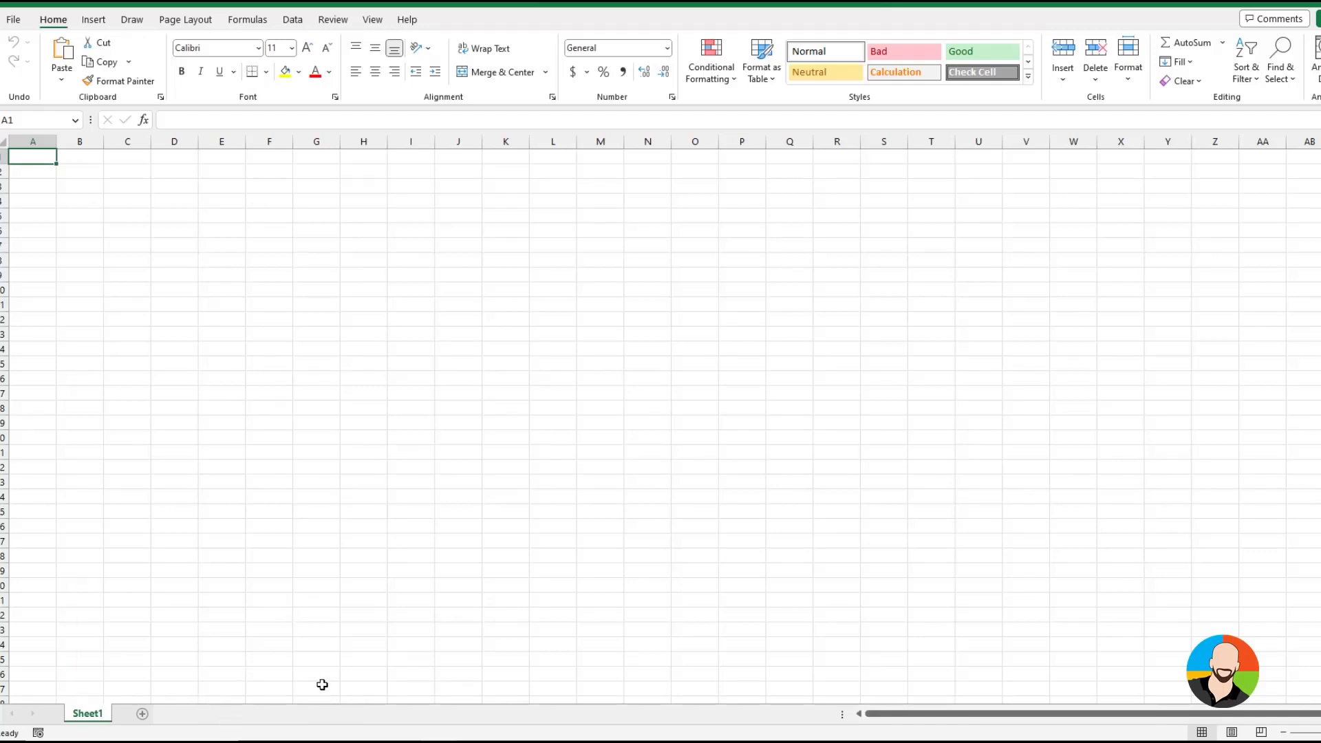
Add five blank worksheets after Sheet1
click(141, 714)
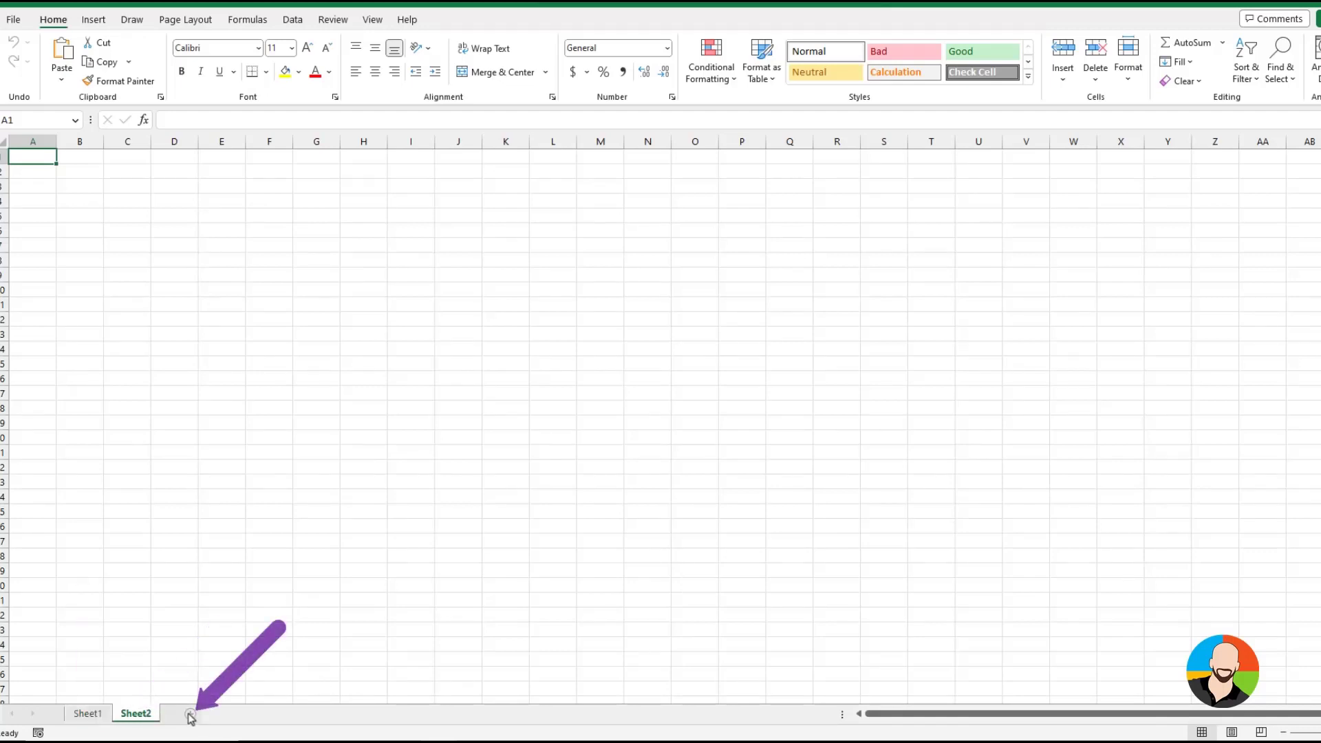
click(189, 714)
click(238, 715)
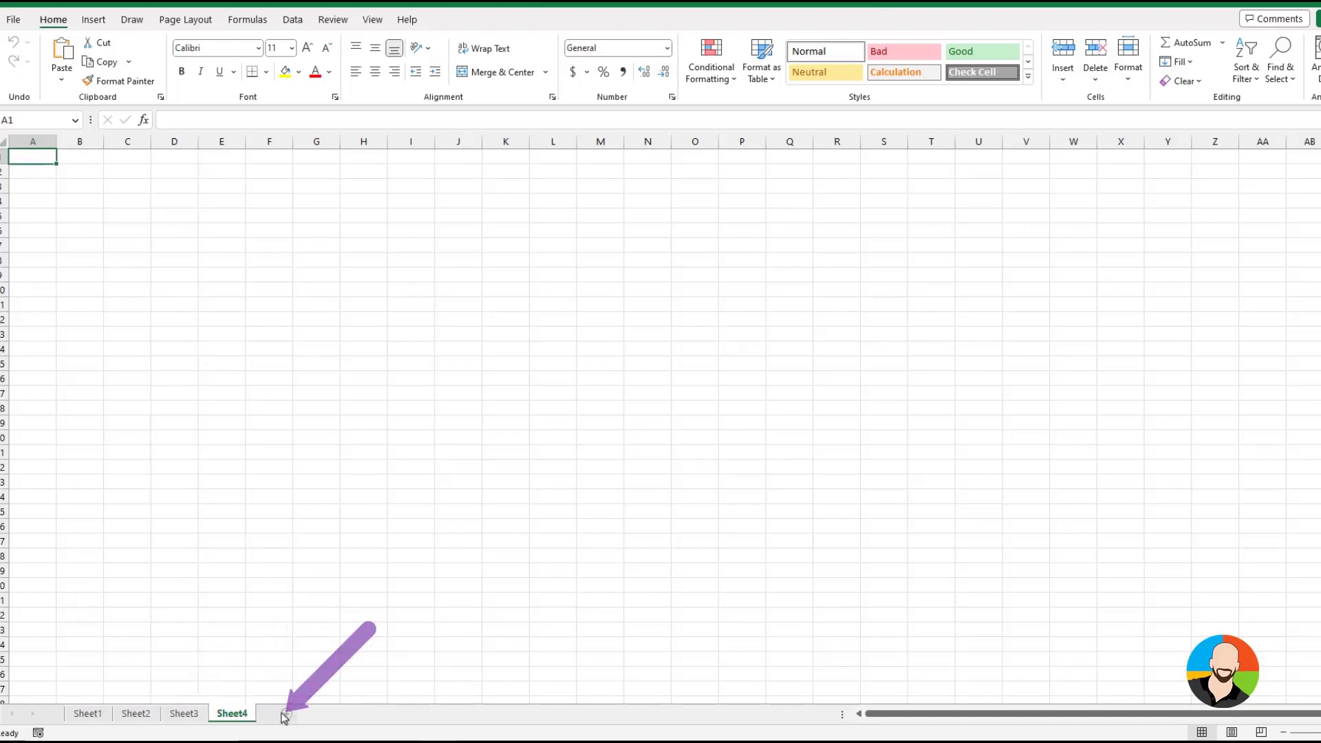
click(285, 715)
click(401, 711)
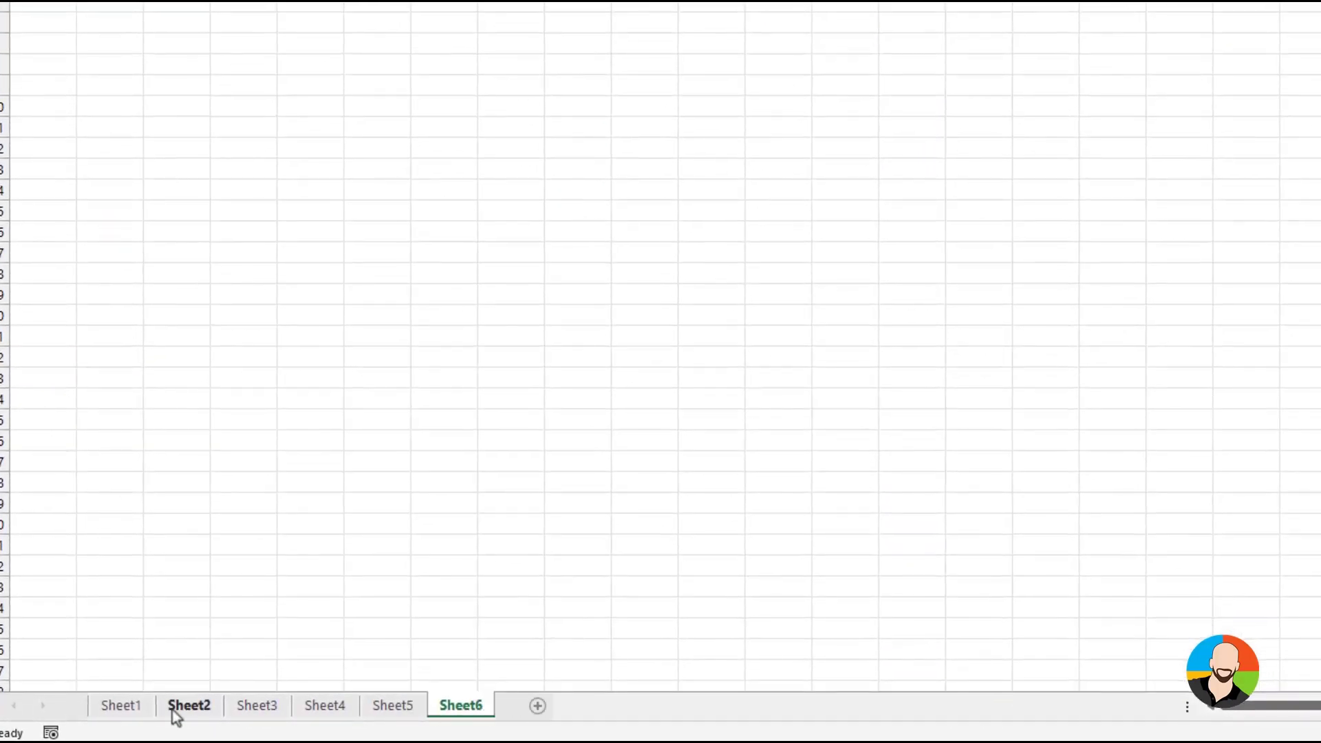
Rename Sheet1 as "New Name" and Sheet2 as "My Budget"
click(117, 715)
double_click(134, 706)
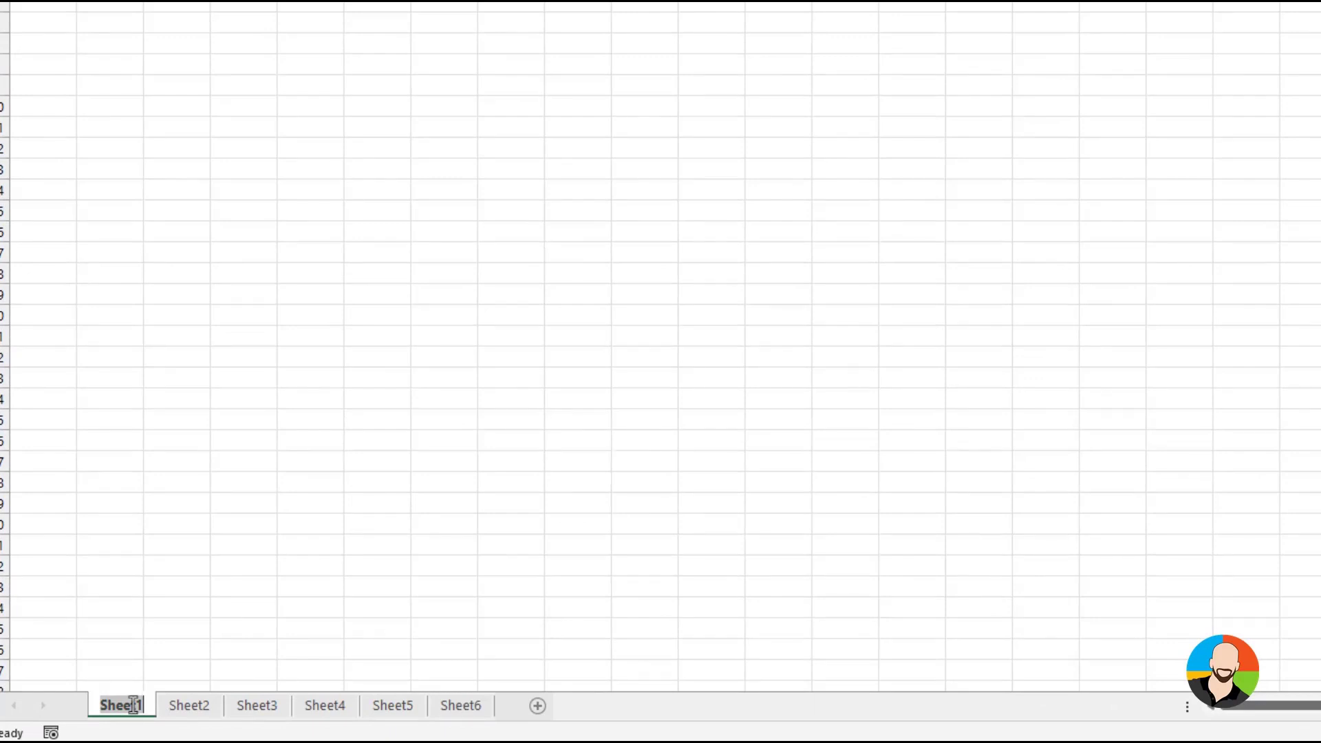
text(New Name)
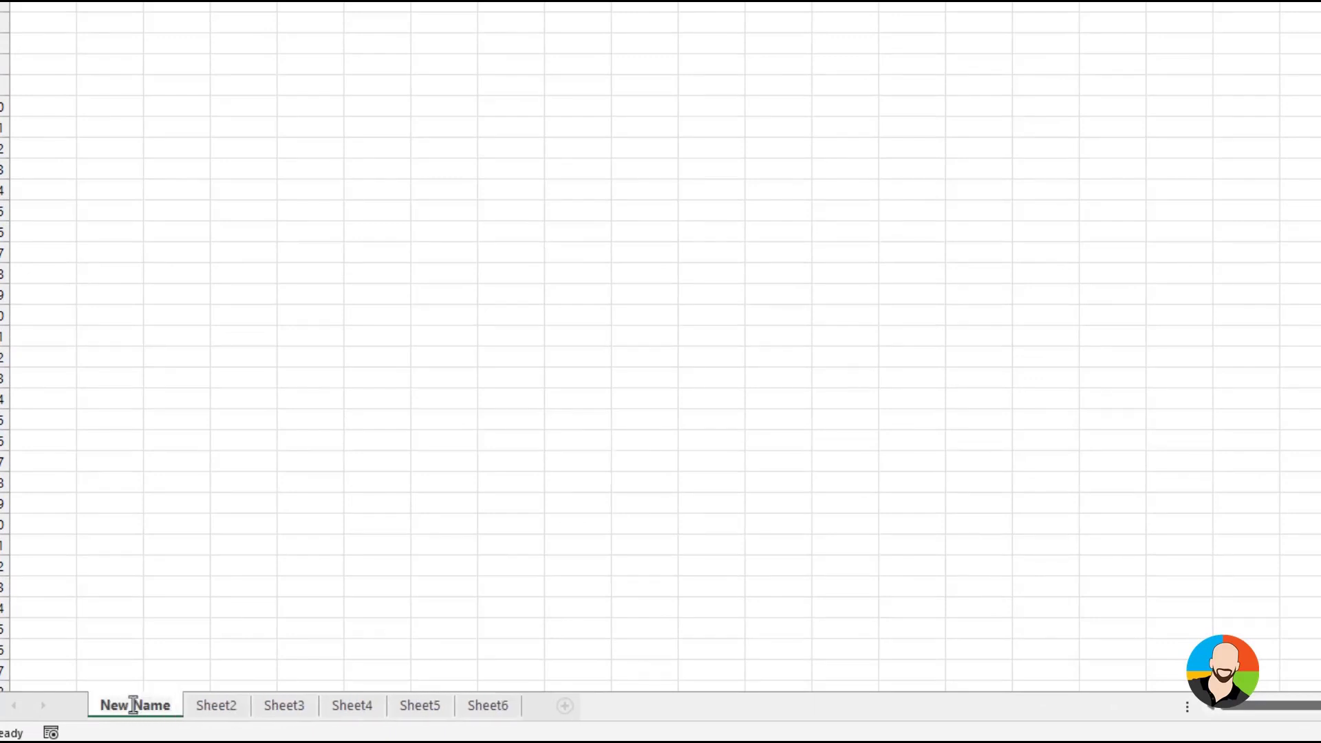
right_click(227, 708)
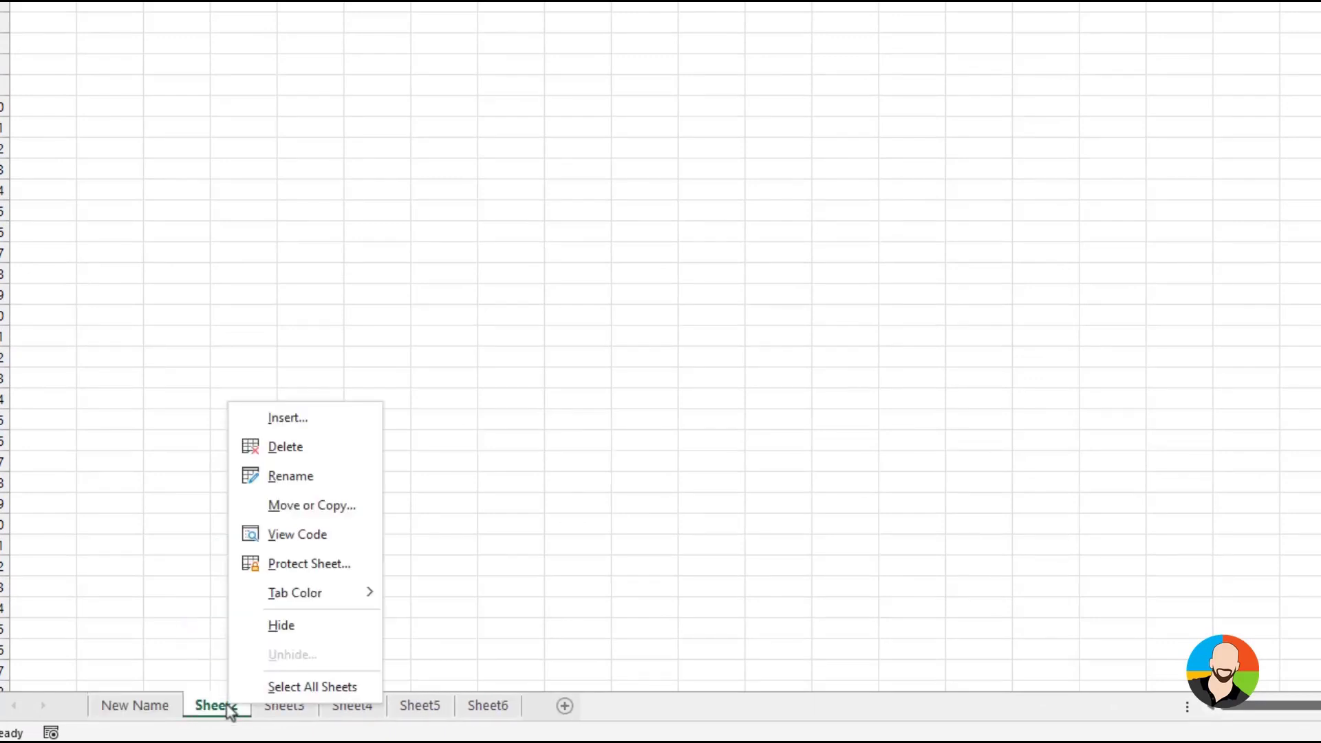
click(283, 478)
text(My Budget)
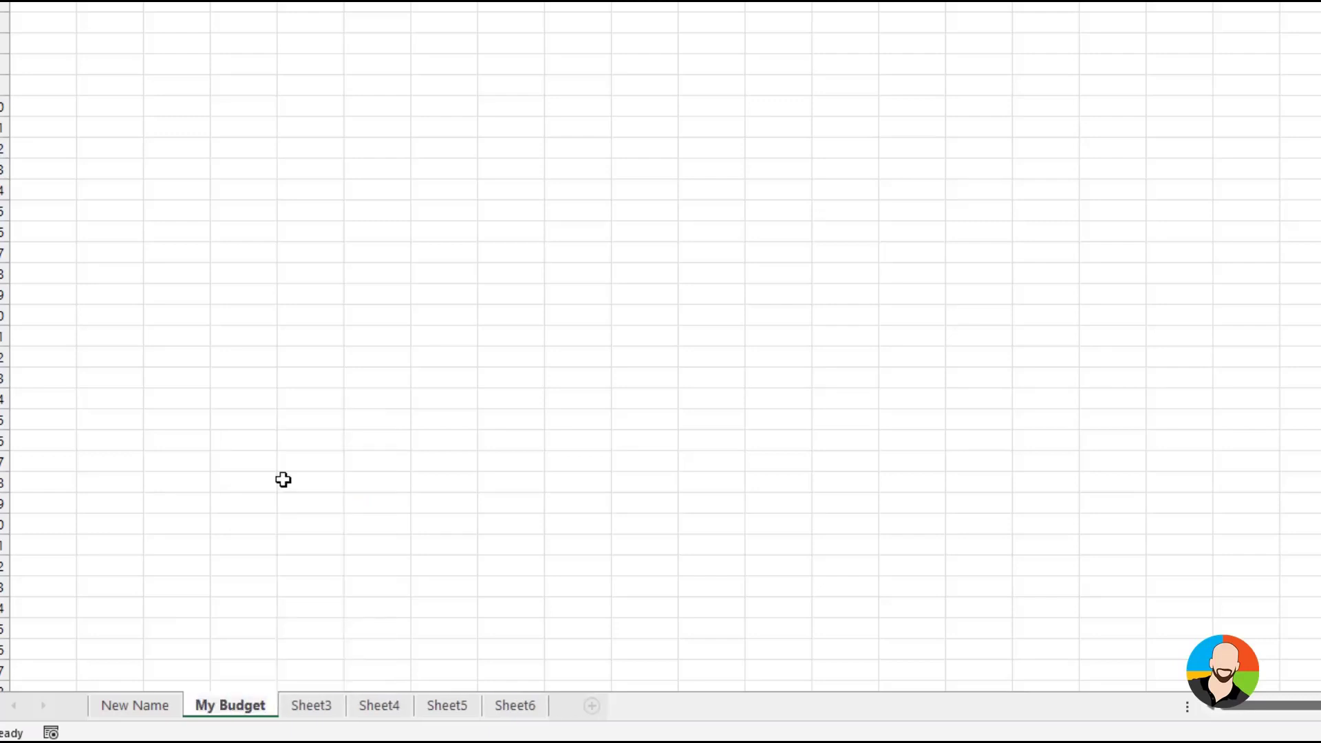
Set the tab color of Sheet3 to purple
click(327, 712)
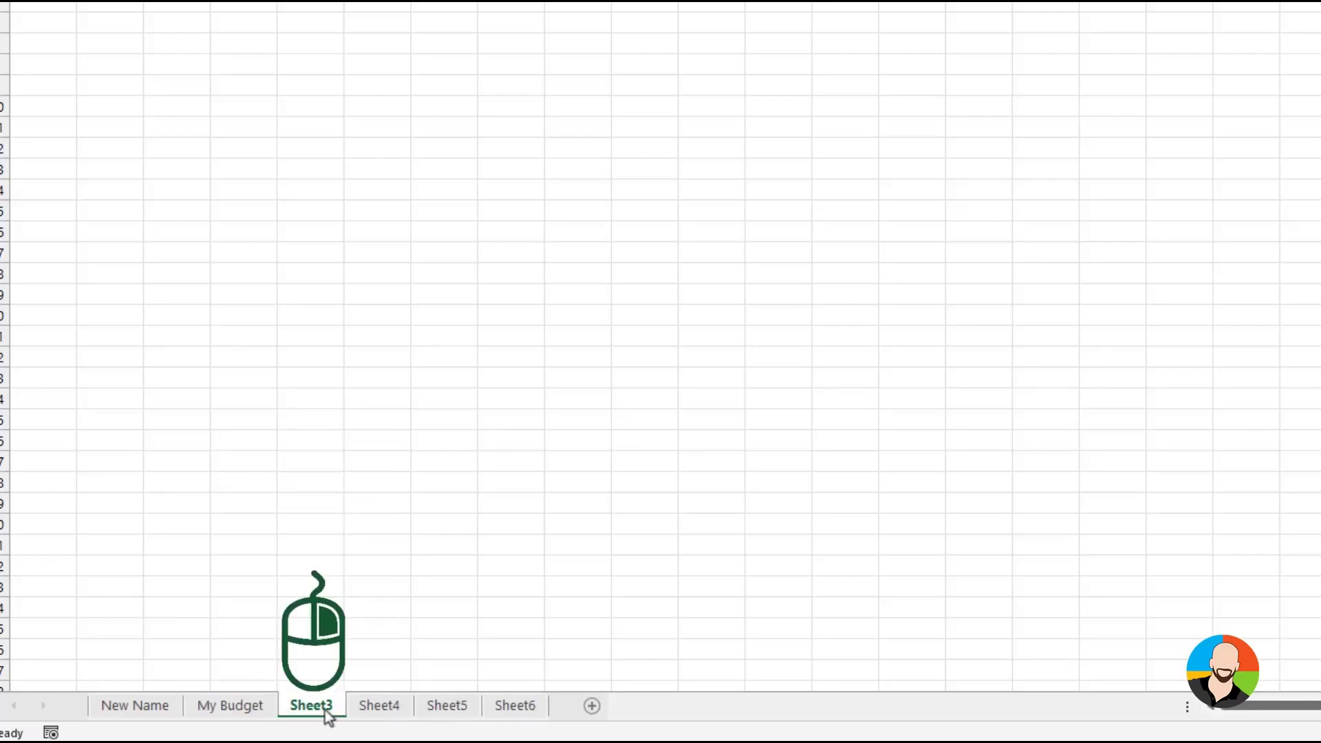
right_click(327, 714)
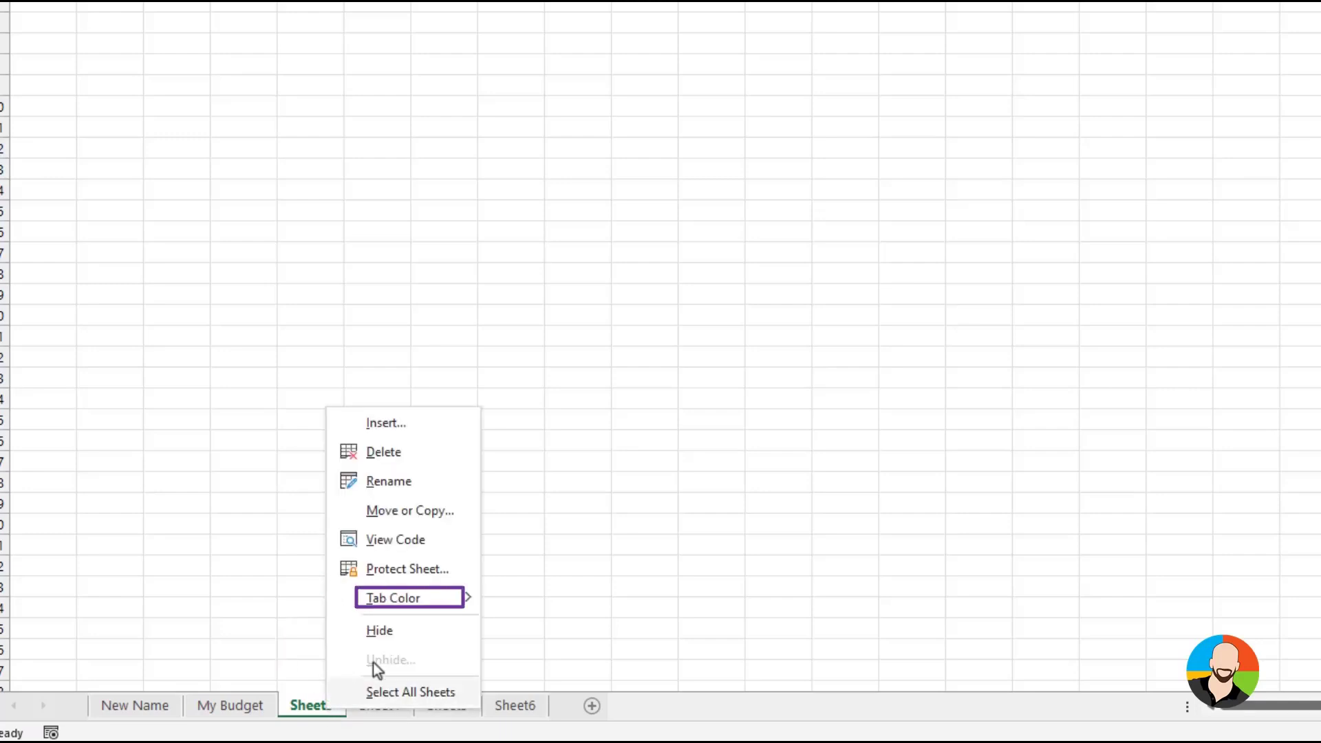
mouse_move(402, 609)
click(650, 656)
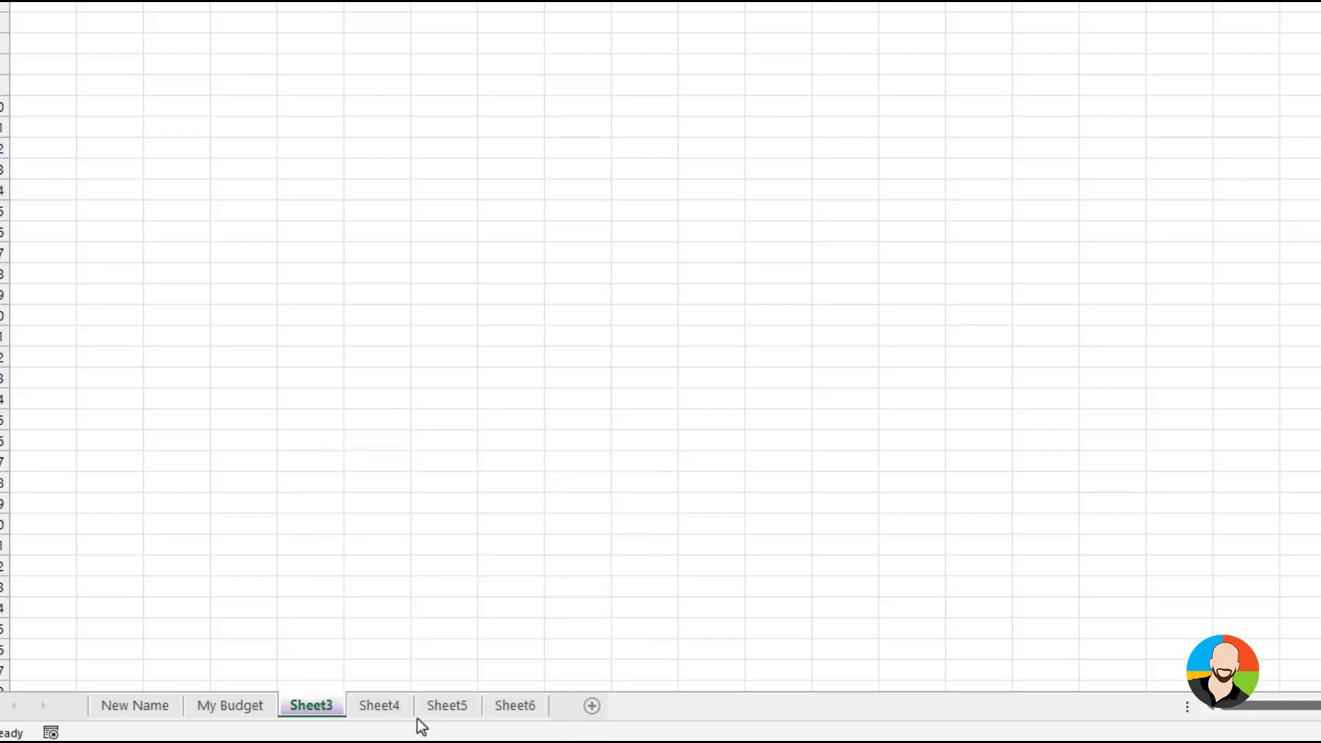
Switch between Sheet4, Sheet5 and Sheet6, and activate Sheet4 from the list of all worksheets
click(394, 712)
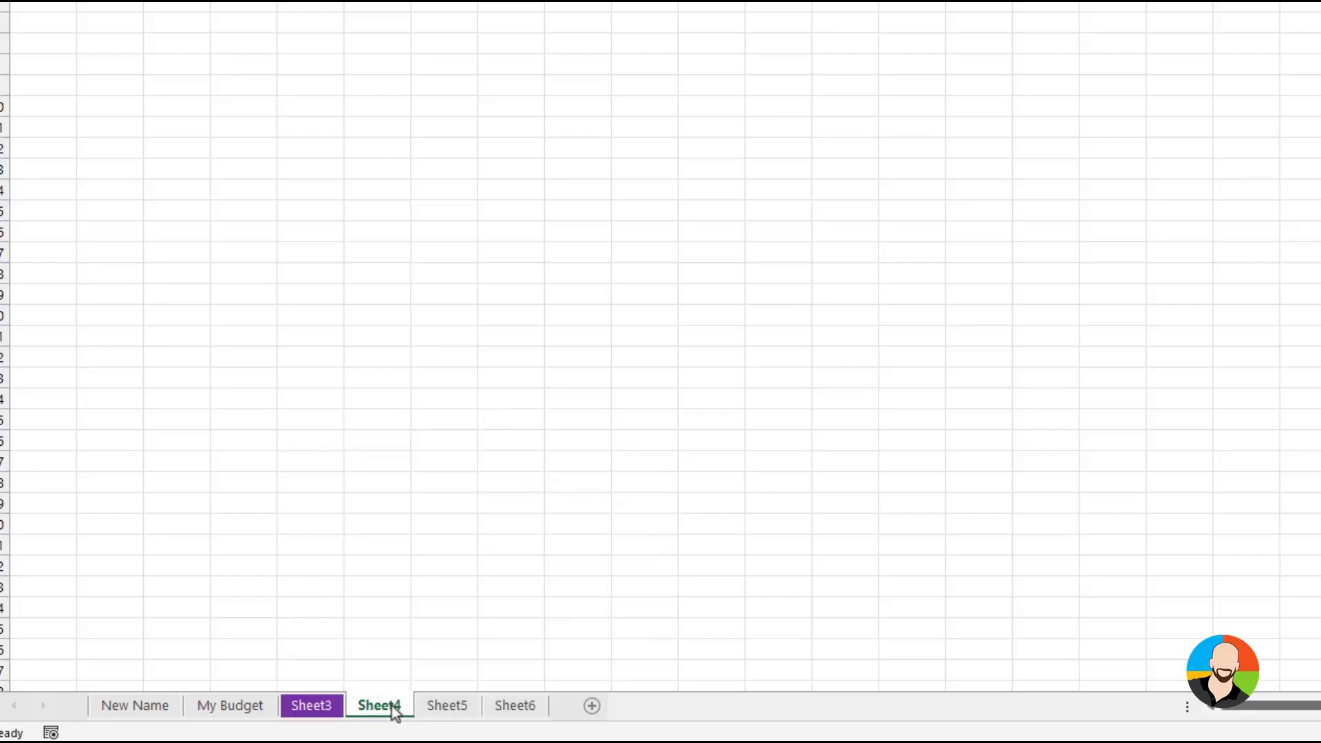
click(444, 712)
click(516, 707)
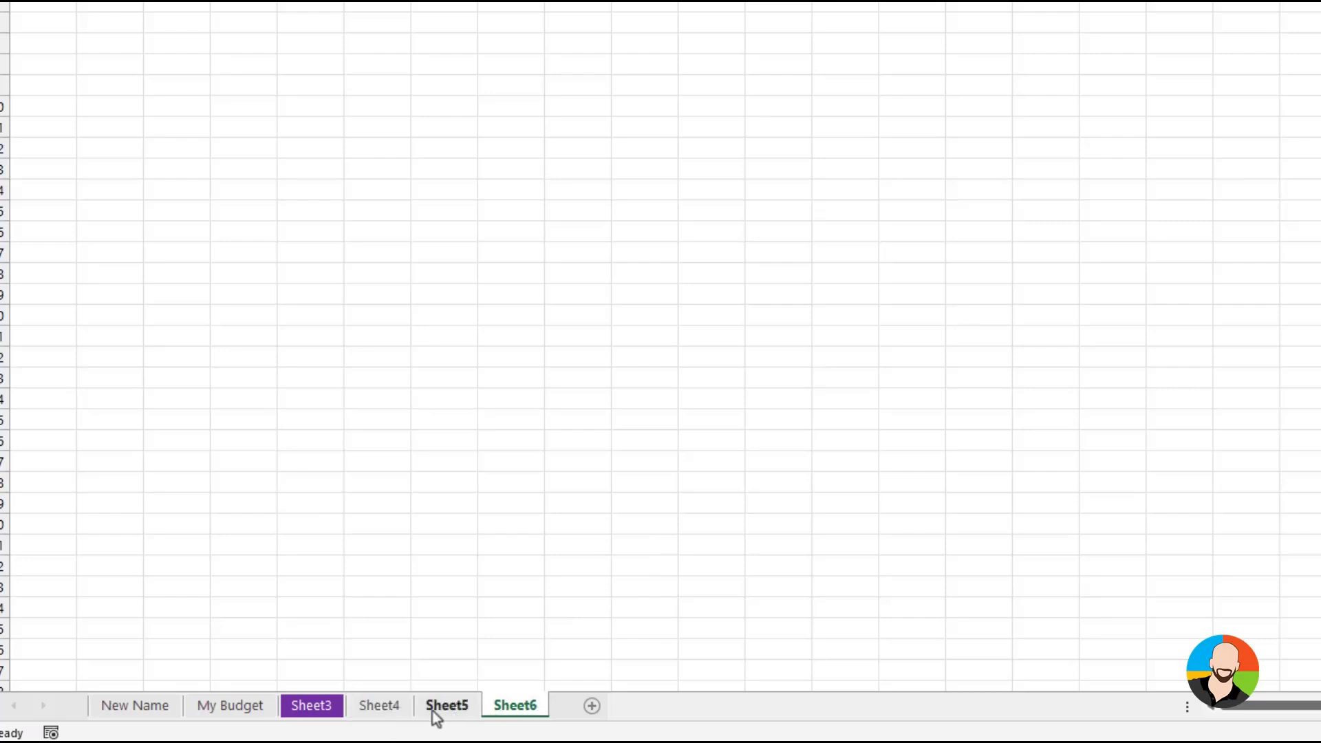
click(391, 712)
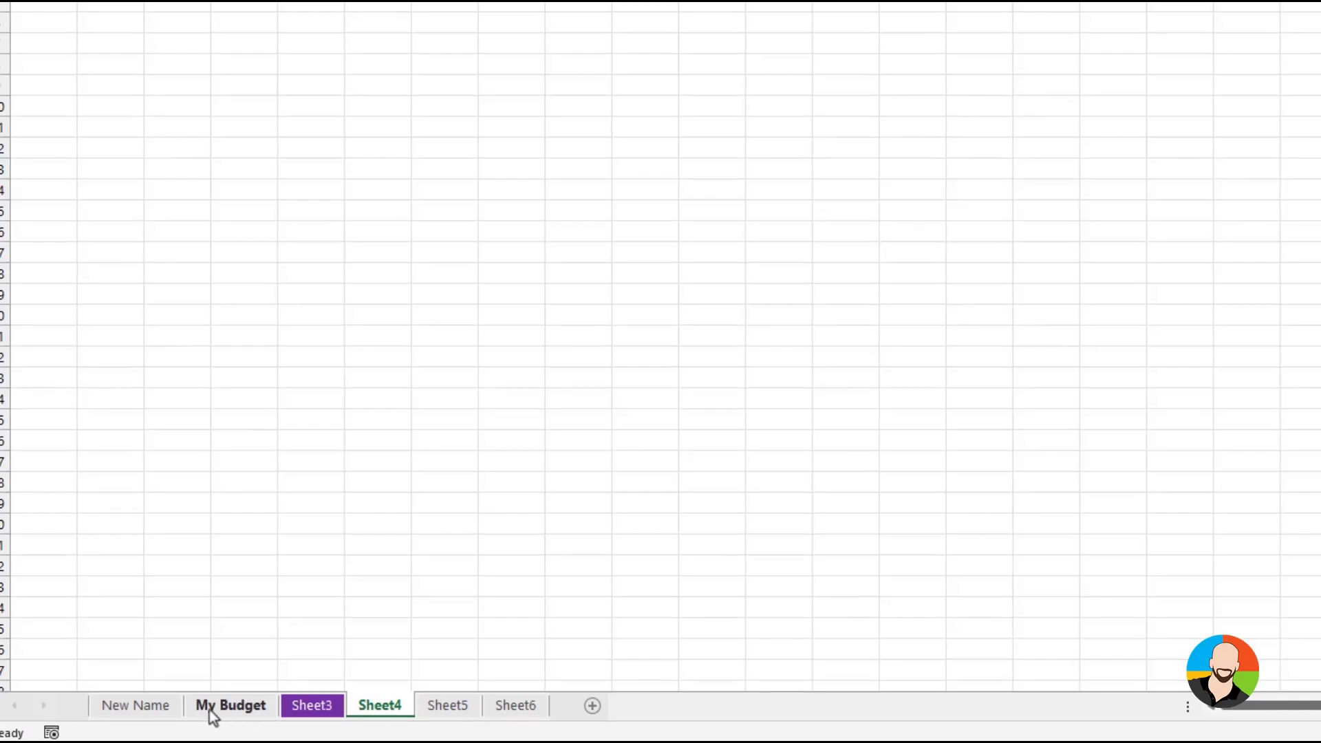
right_click(50, 703)
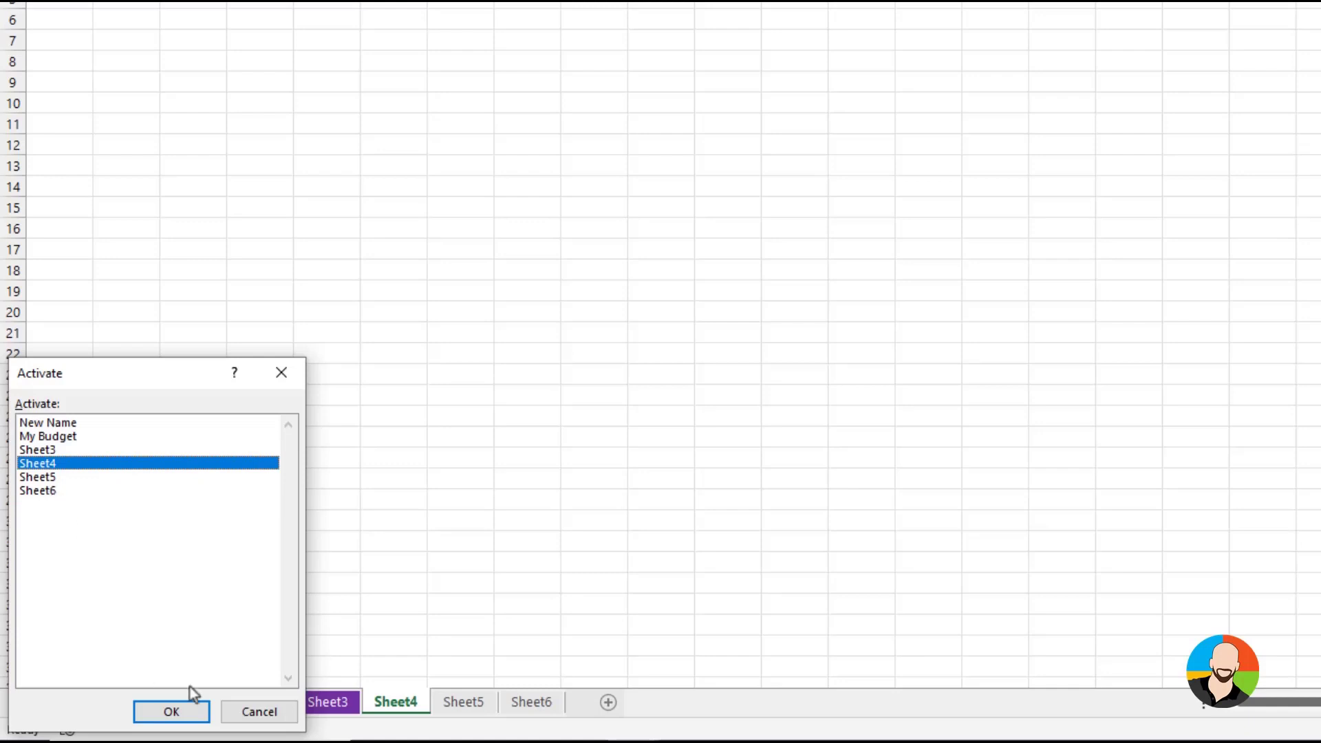
click(177, 716)
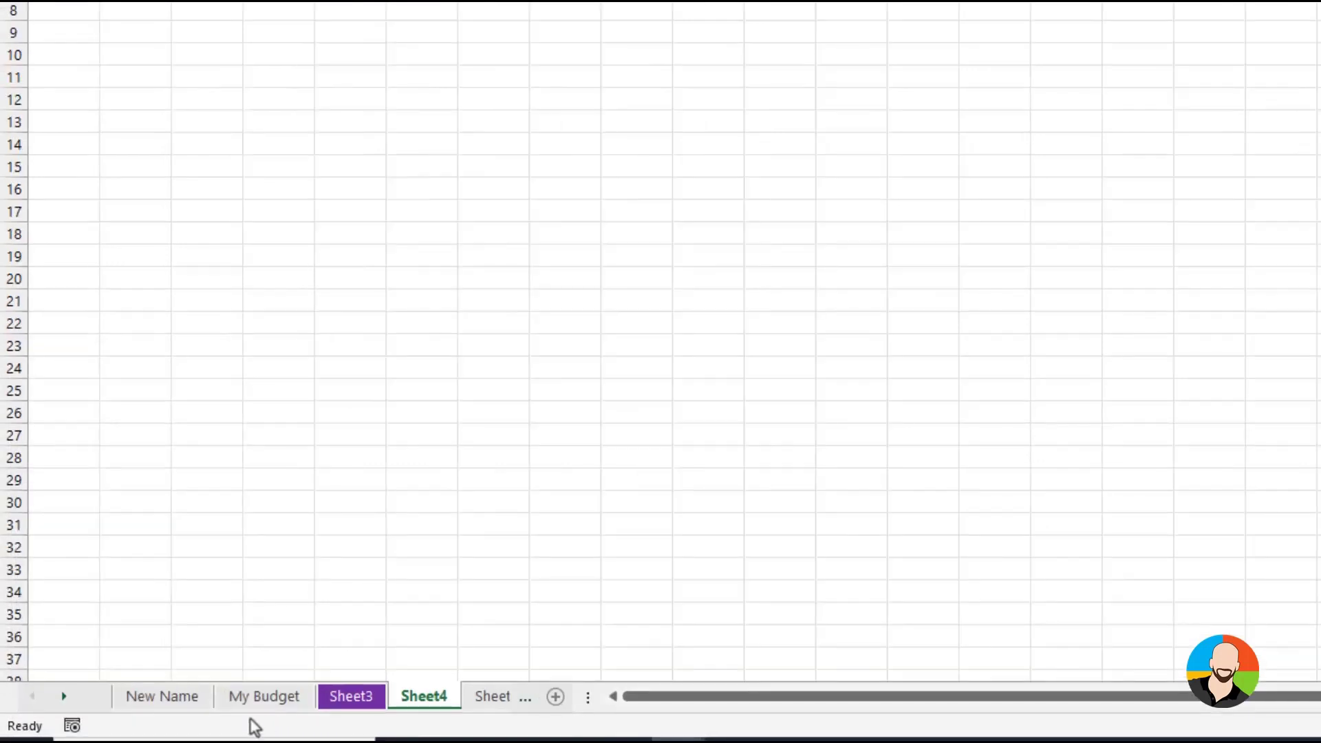
Activate the New Name sheet, step forward one sheet at a time to Sheet4, and step back to New Name
click(146, 704)
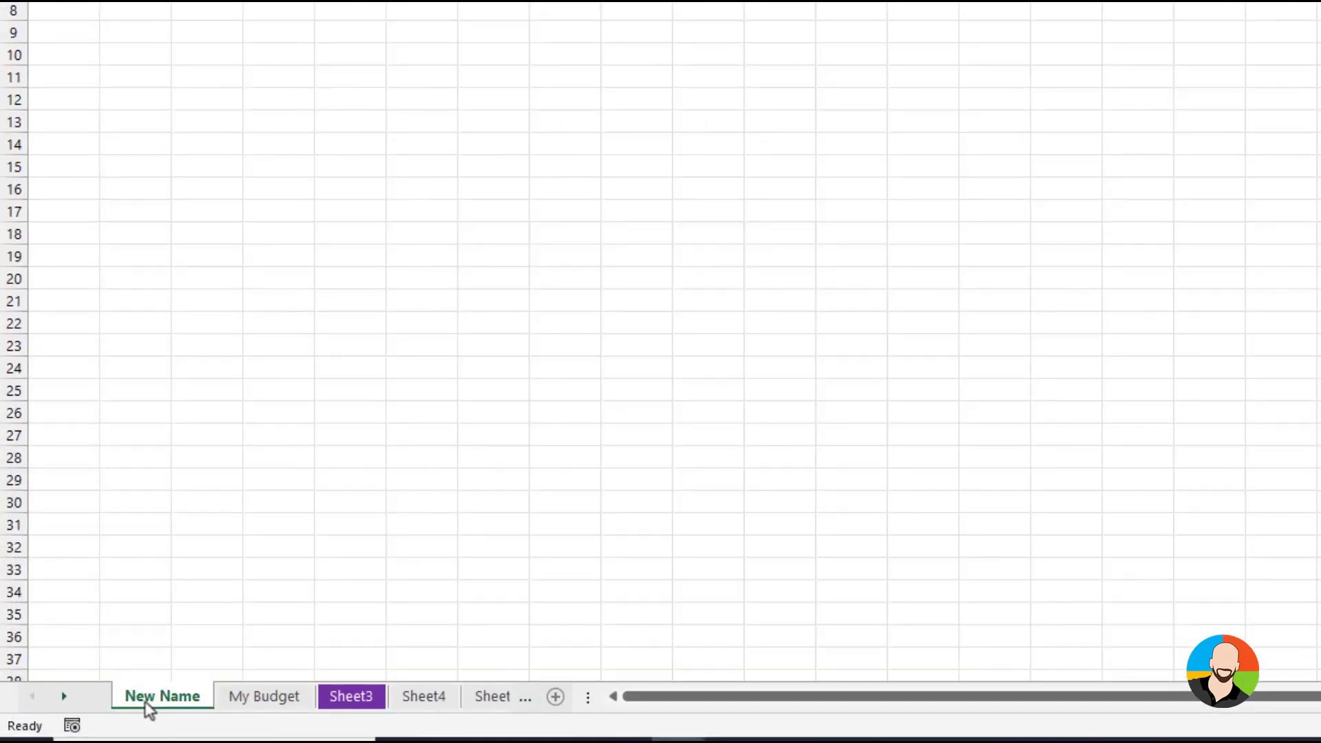
key(ctrl+Page_Down)
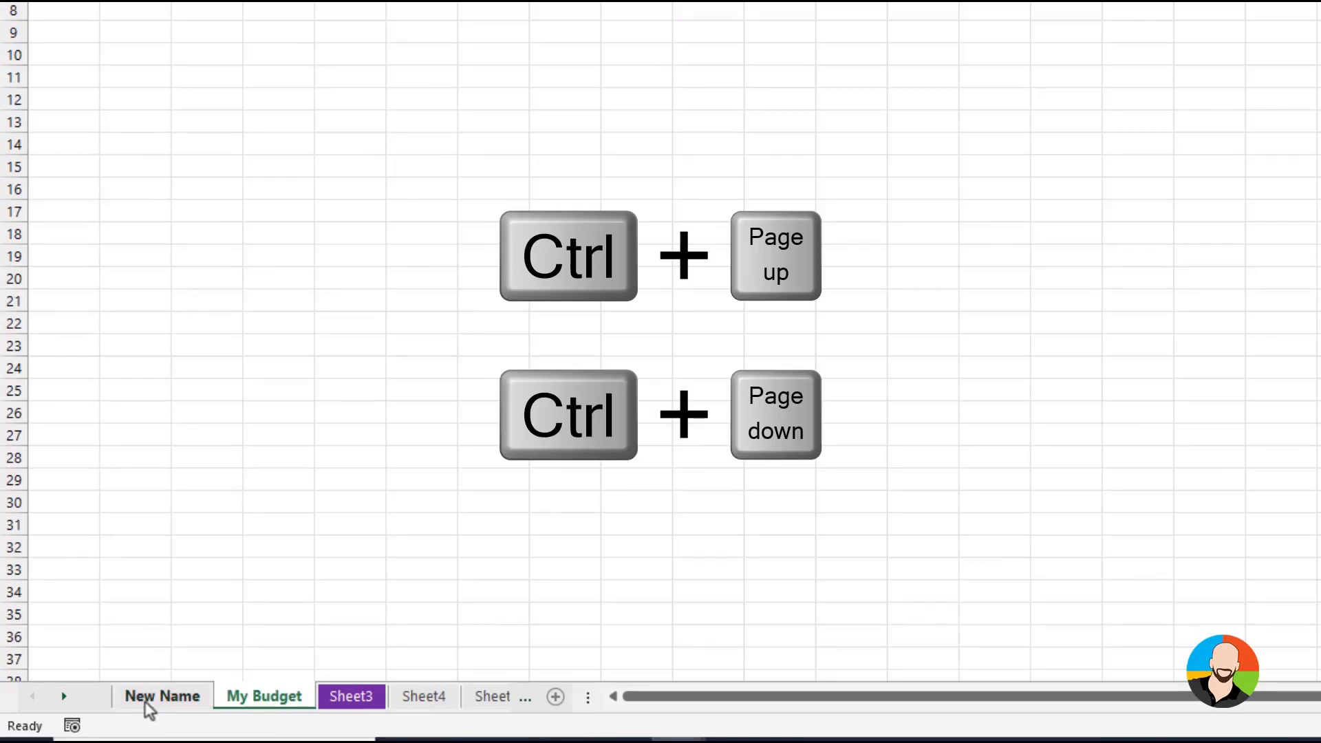
key(ctrl+Page_Down)
key(ctrl+Page_Down)
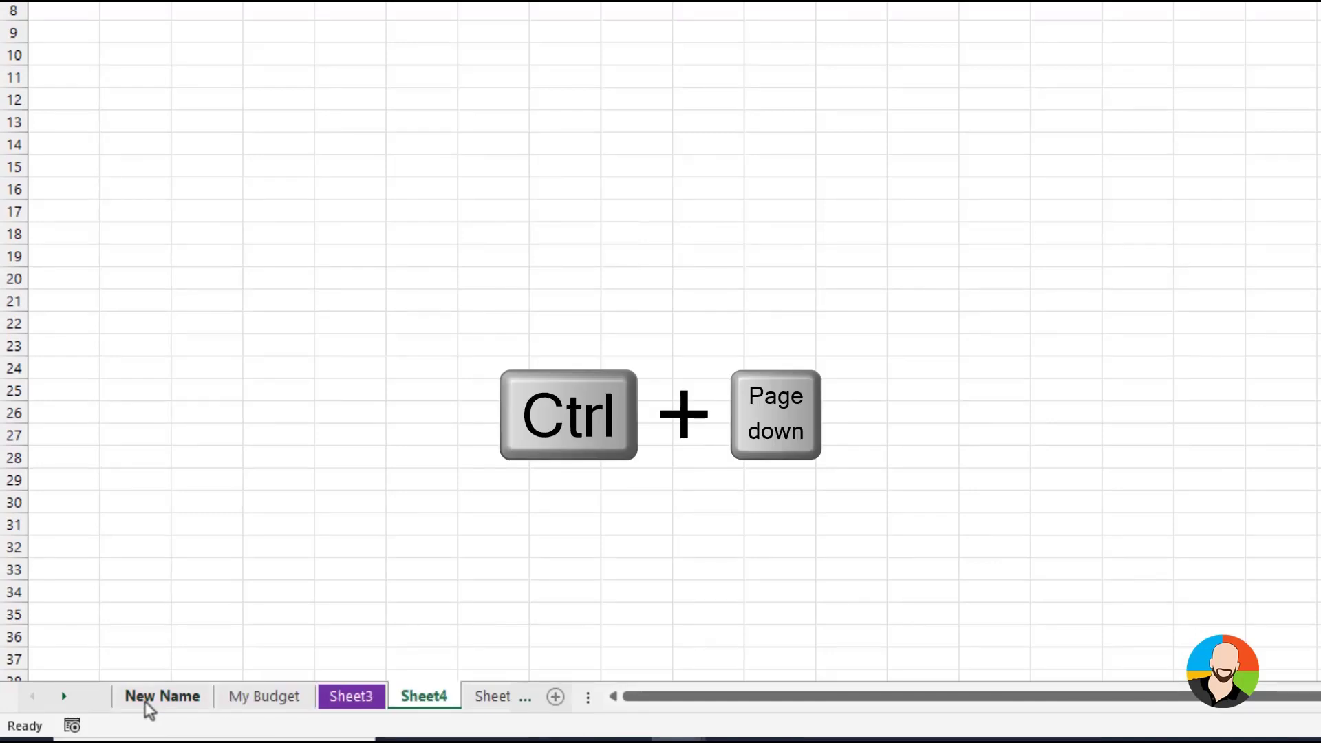
key(ctrl+Page_Up)
key(ctrl+Page_Up)
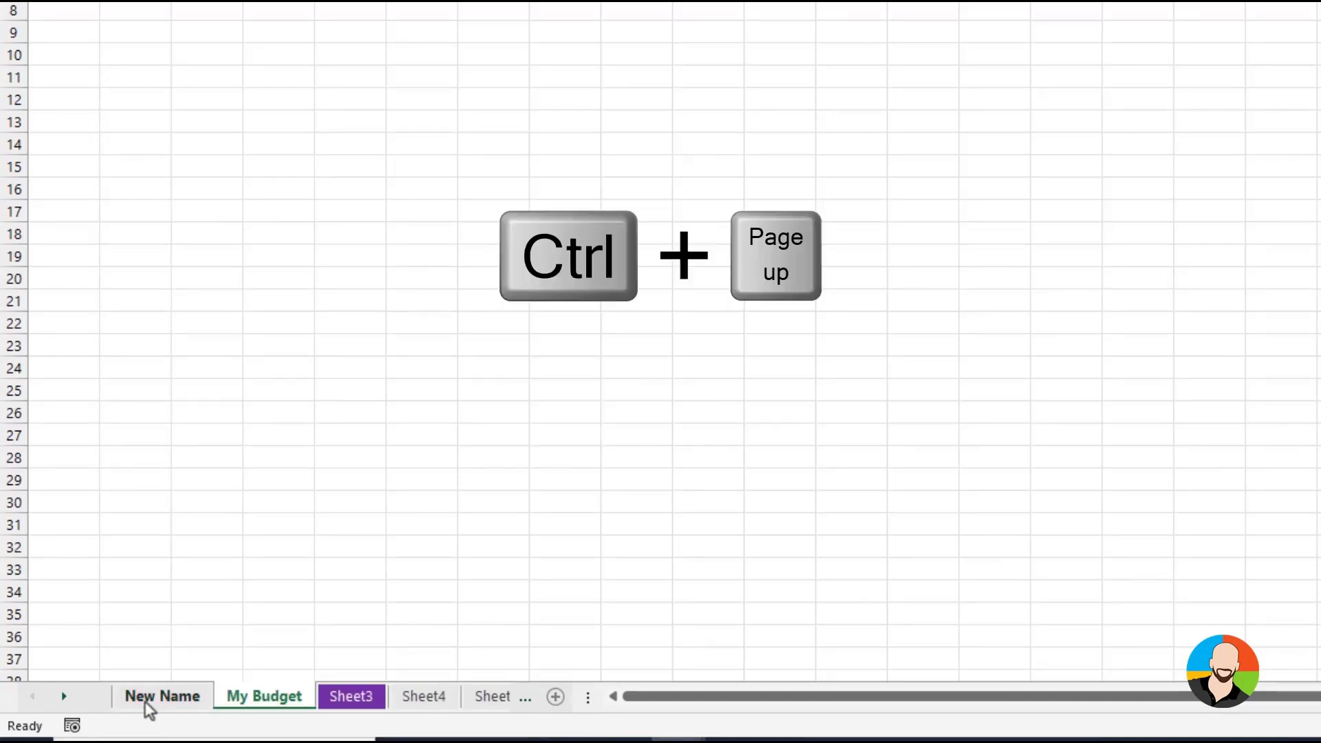
key(ctrl+Page_Up)
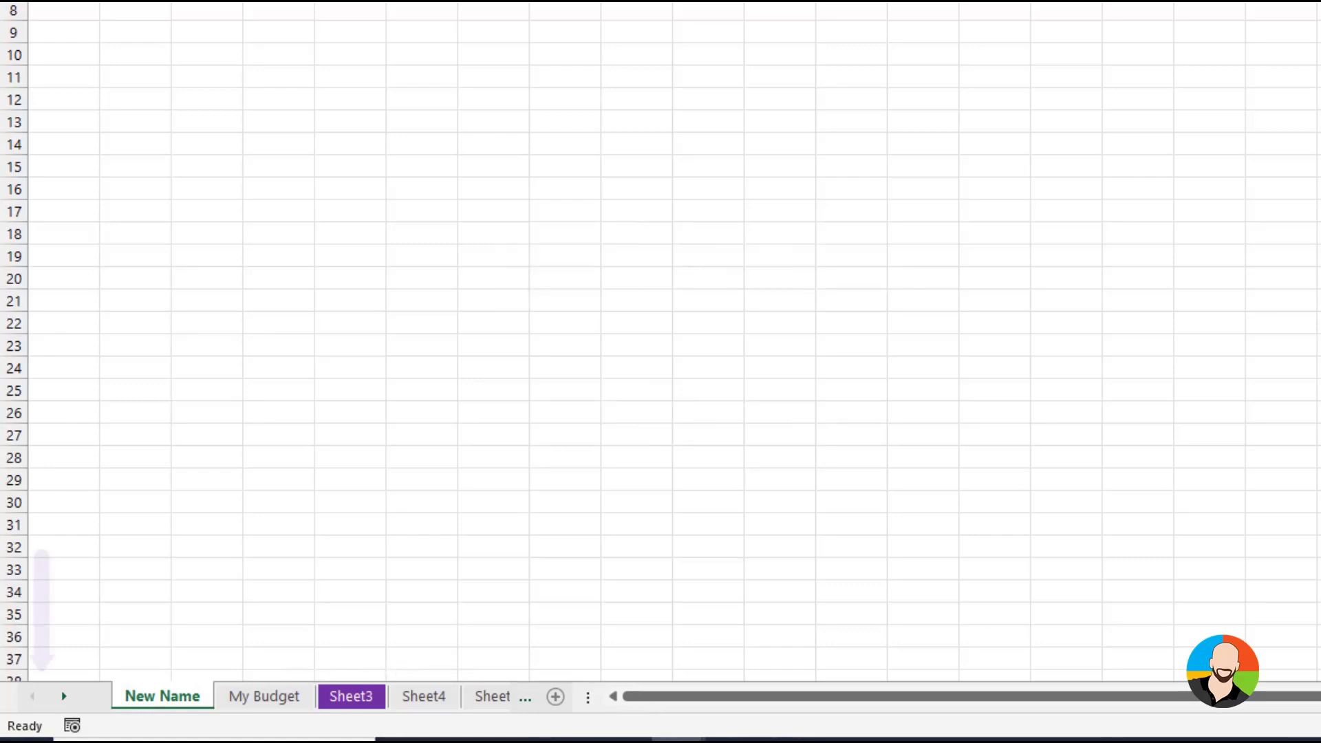
Reorder the first three worksheets as Sheet3, My Budget and New Name, and open the sheet commands for Sheet4
click(64, 696)
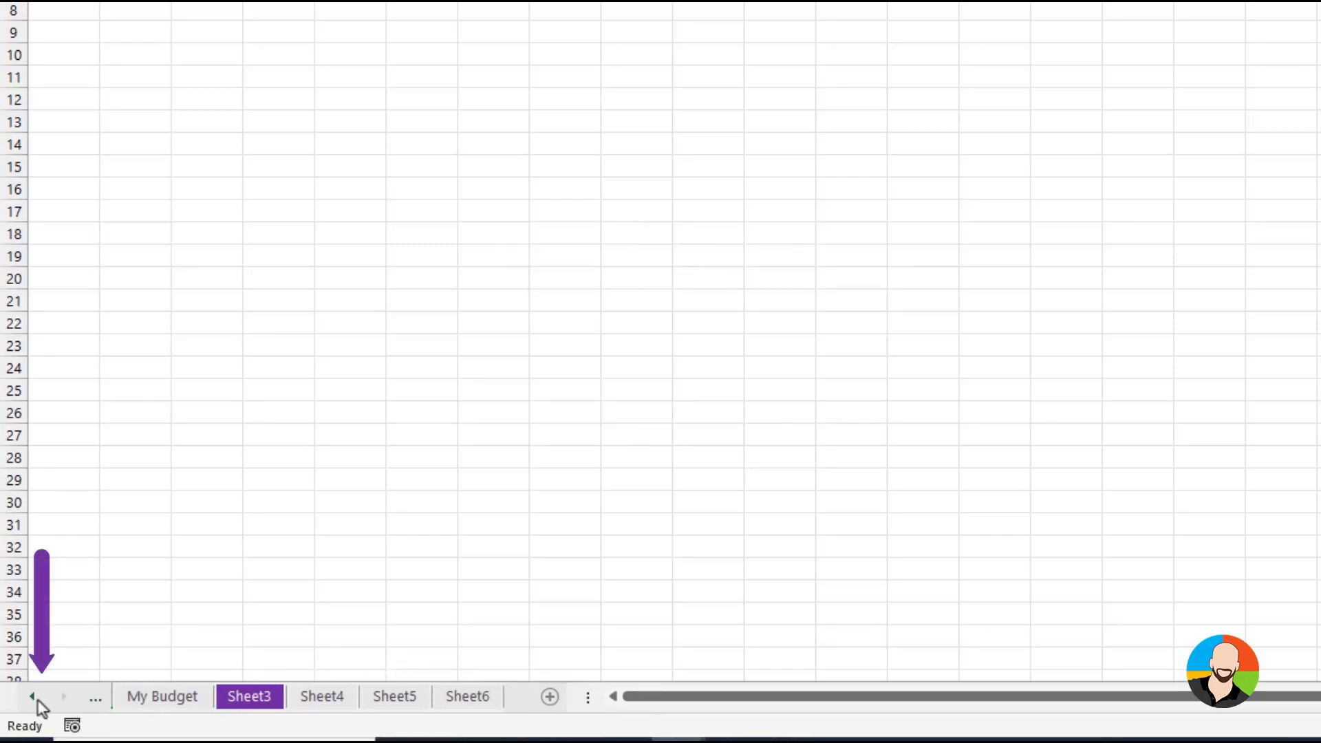
click(37, 701)
click(59, 699)
click(36, 699)
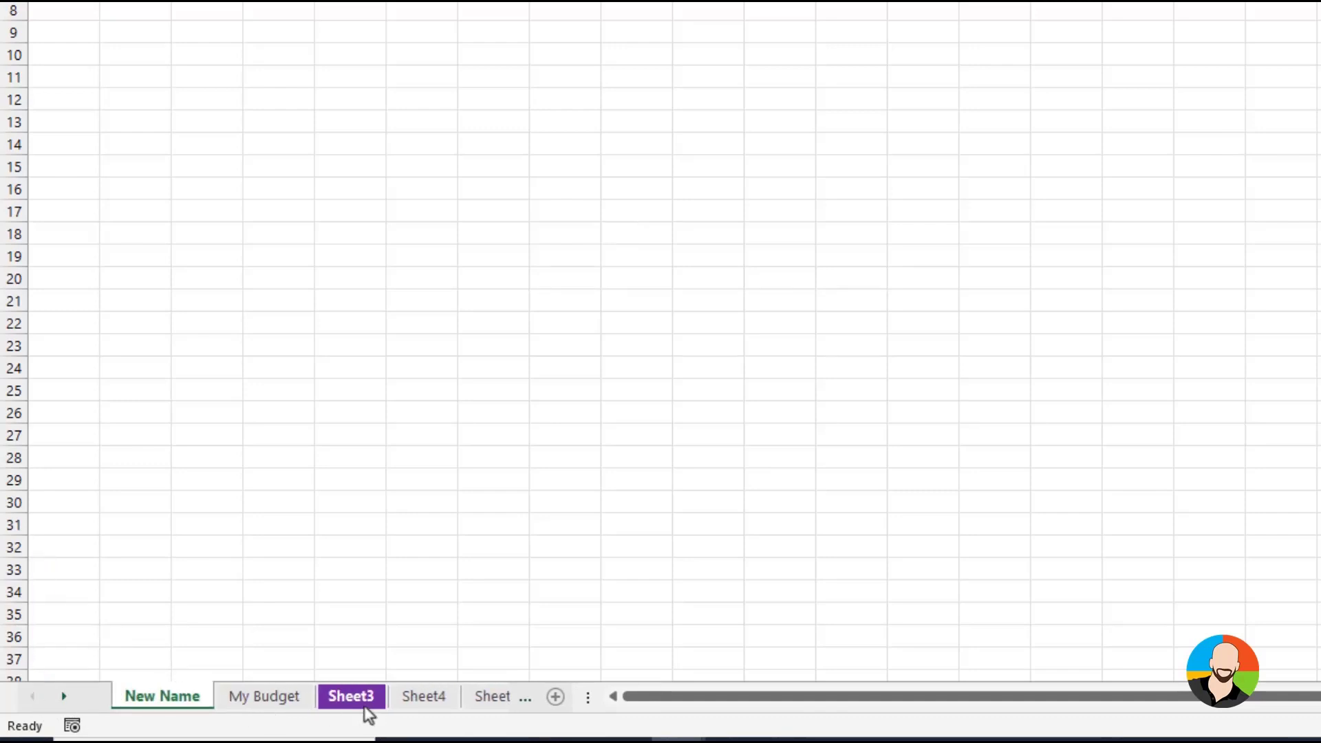
drag(368, 712, 440, 700)
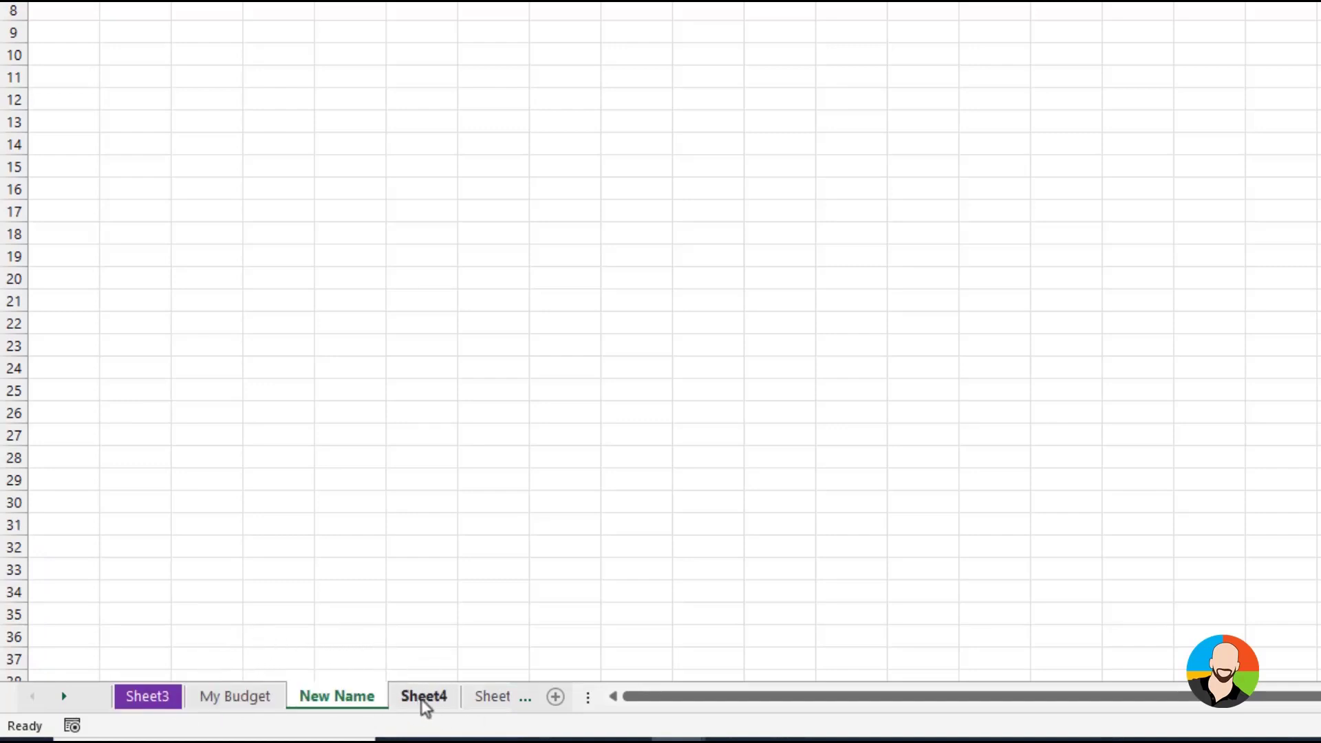
right_click(426, 699)
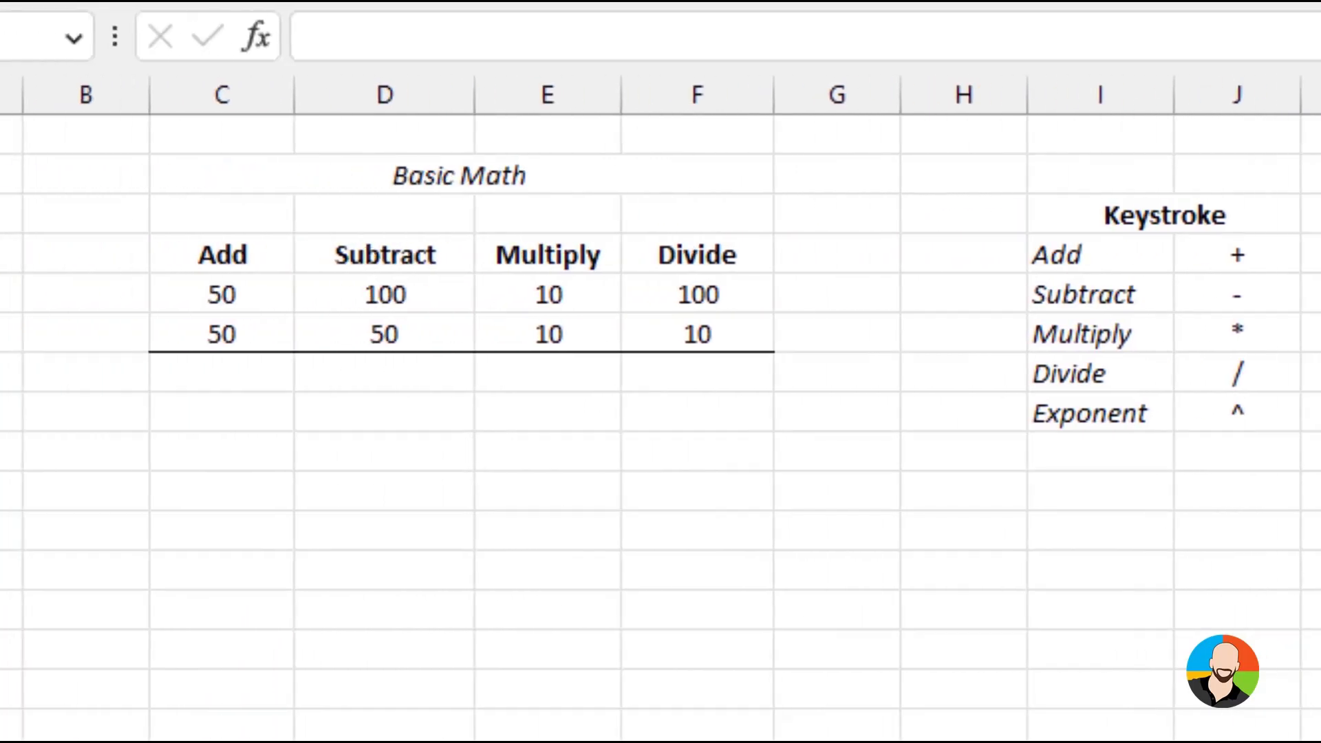
Enter the formula =C5+C6 in cell C7 to add the two numbers in the Add column
click(215, 384)
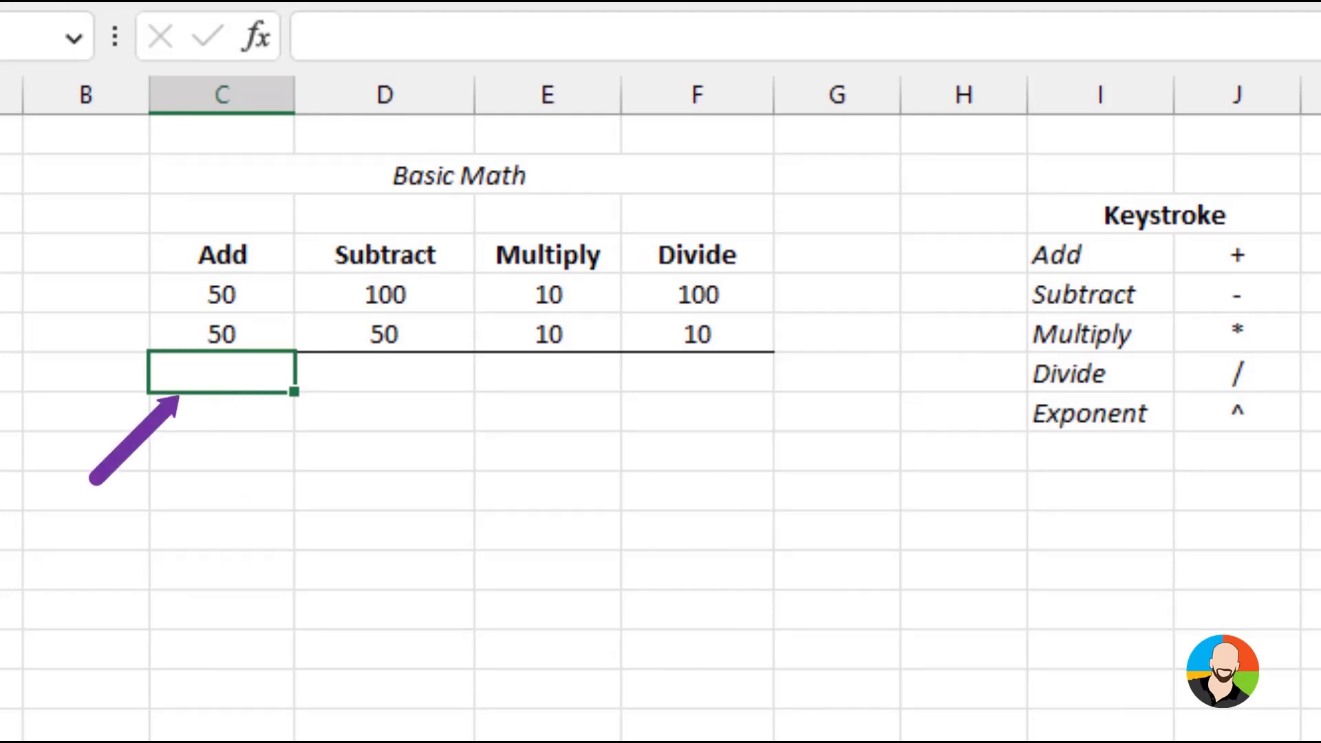
text(=)
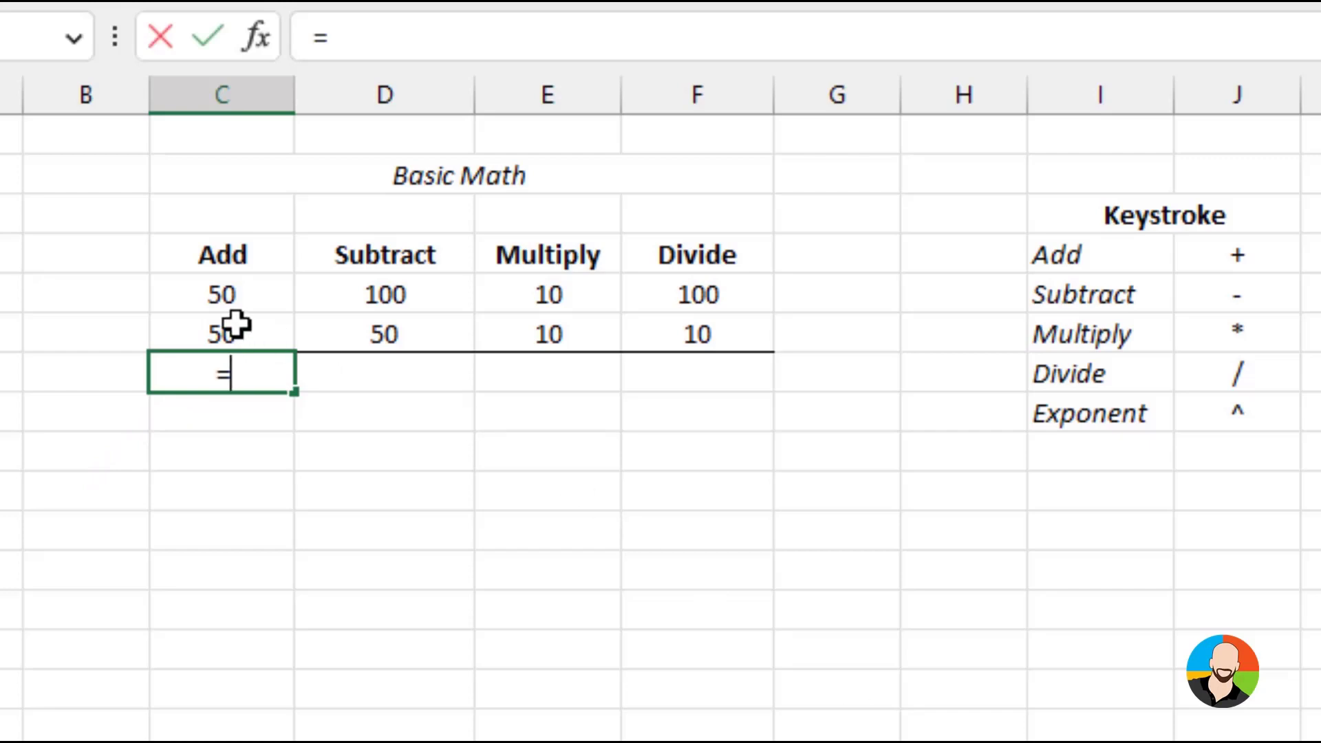
click(251, 300)
text(+)
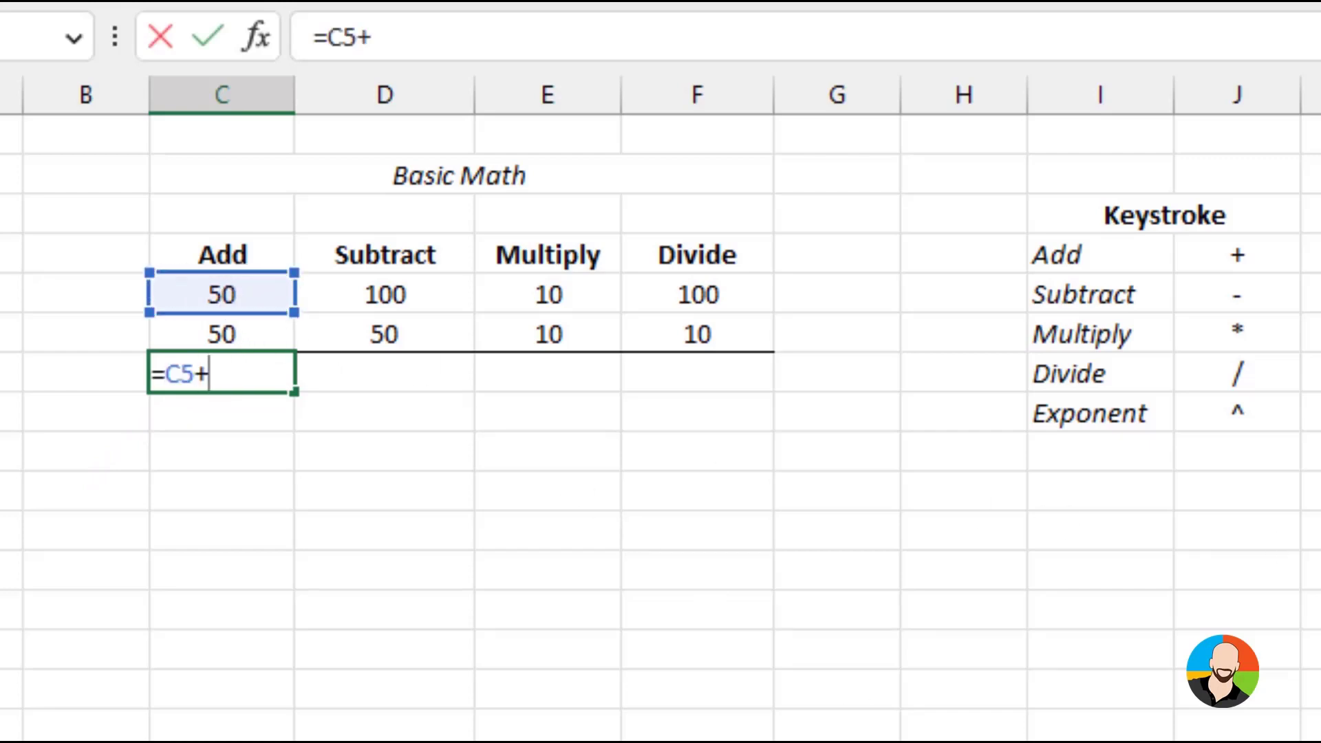
click(214, 332)
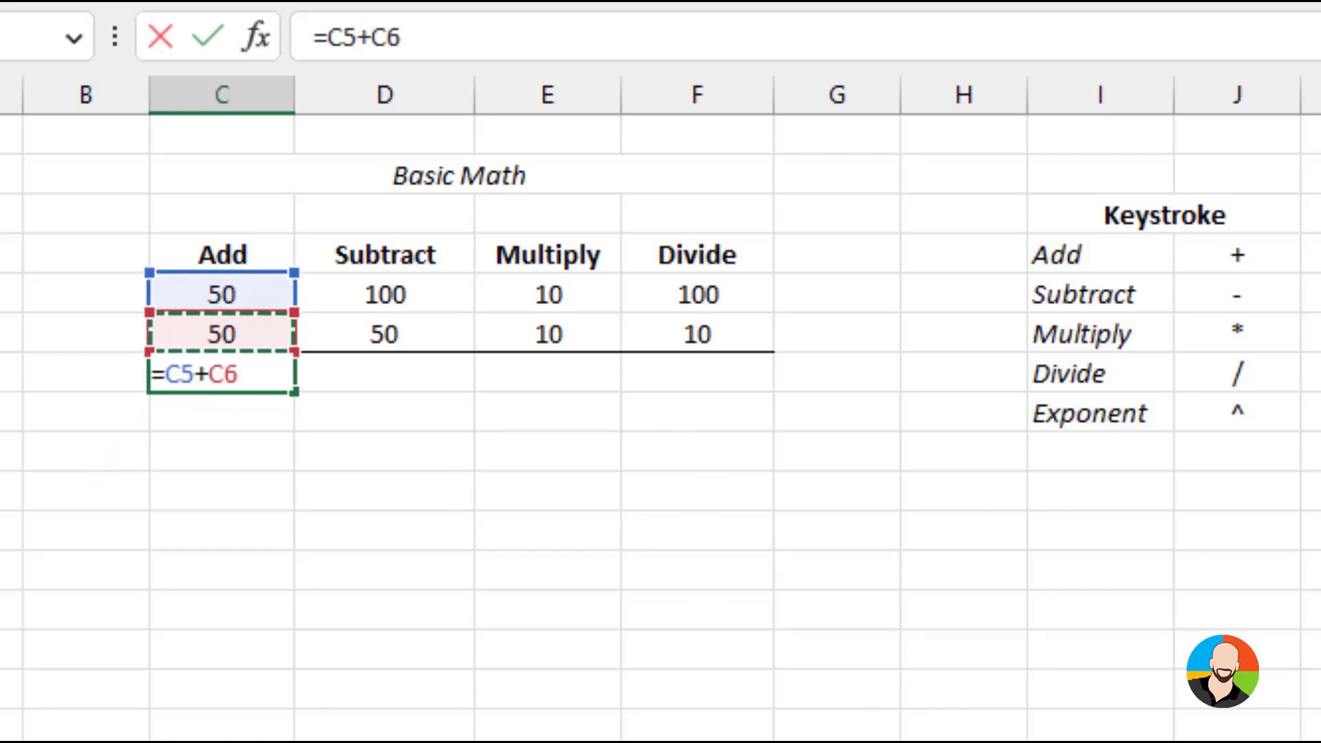
key(Return)
Enter the formula =D5-D6 in cell D7 to subtract the second number from the first in the Subtract column
click(402, 368)
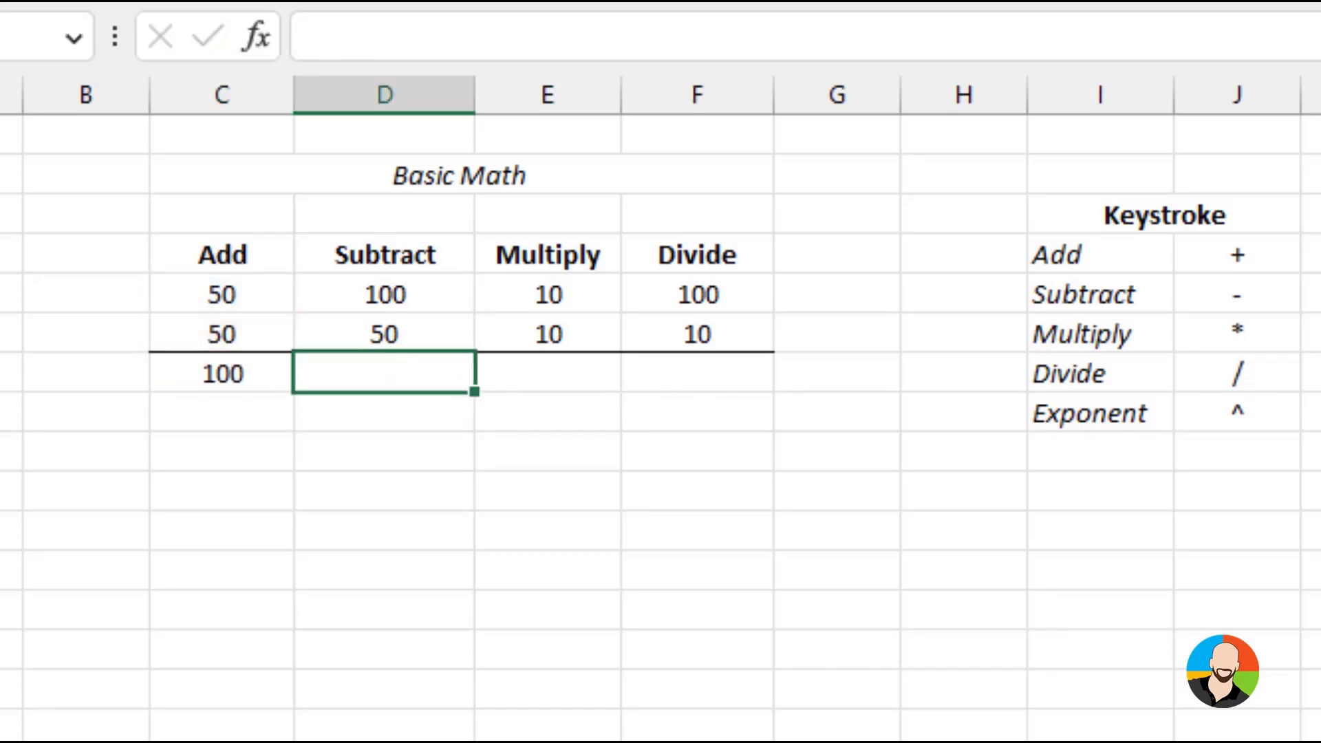
text(=)
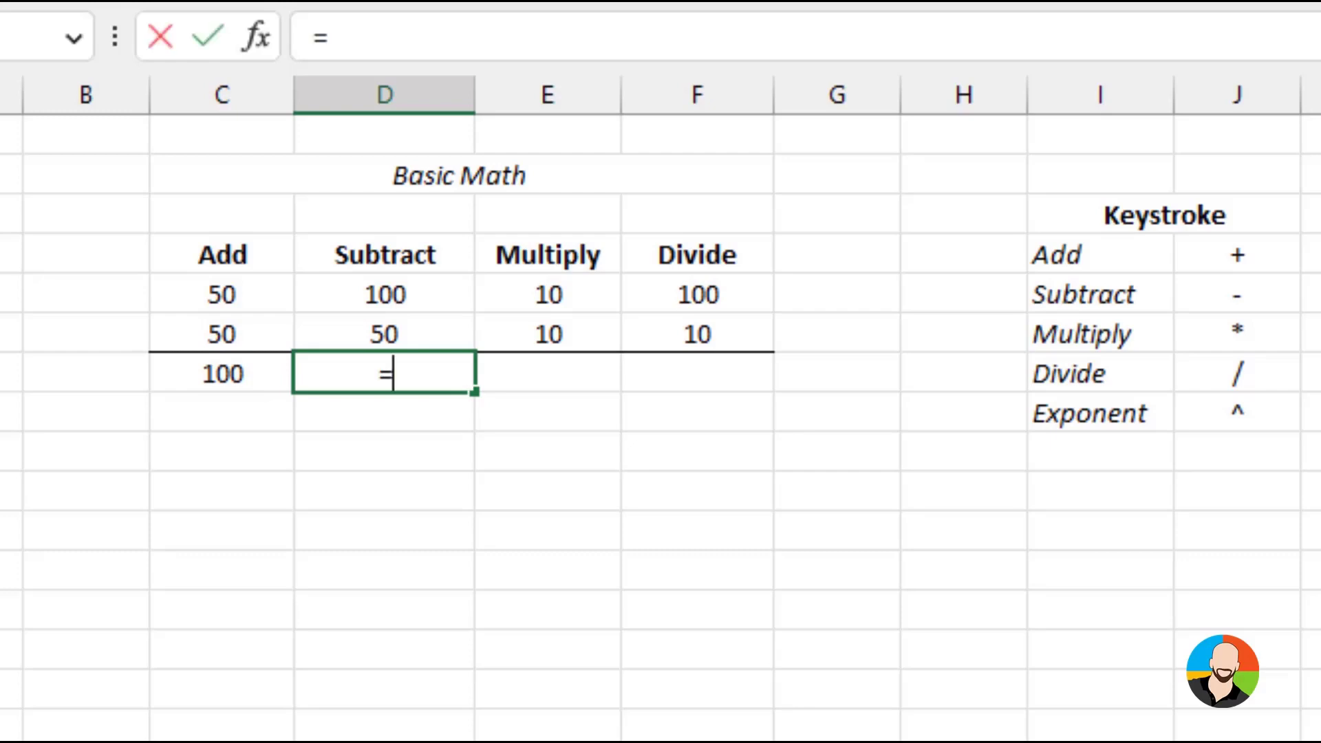
click(416, 291)
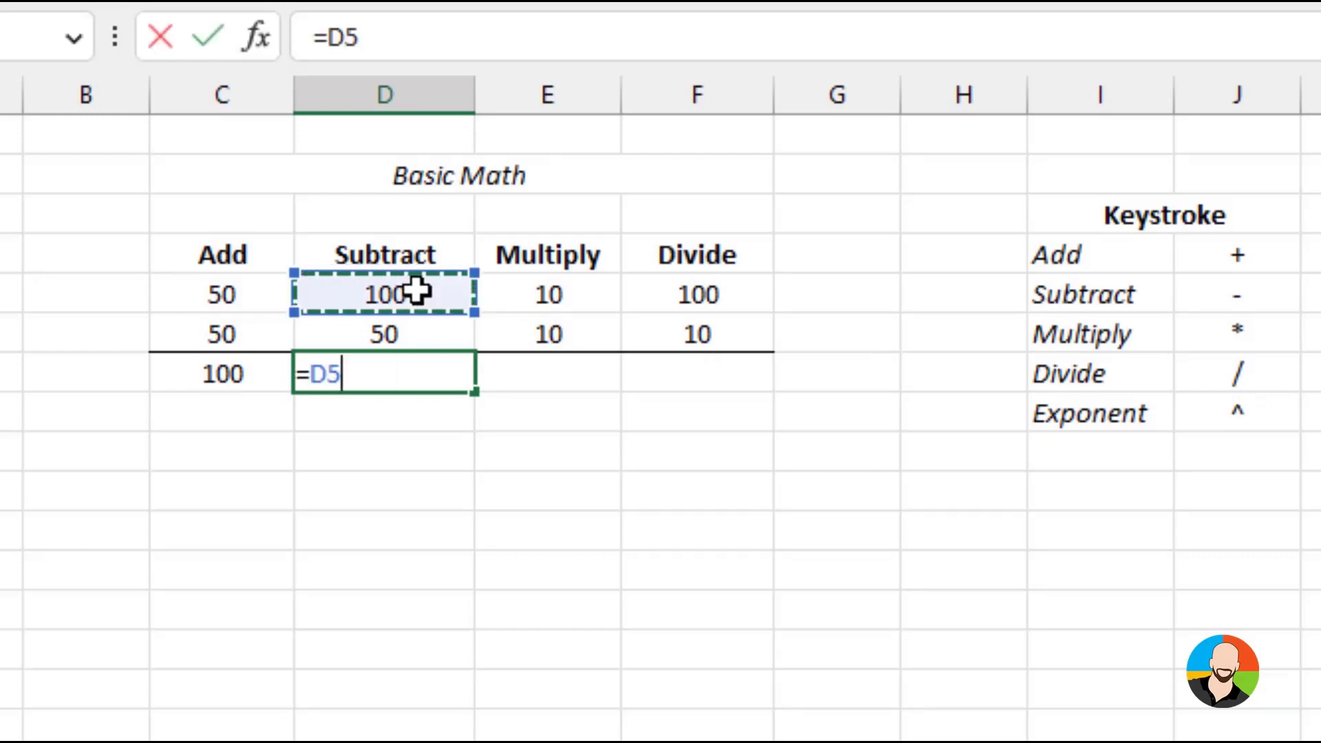
text(-)
click(444, 320)
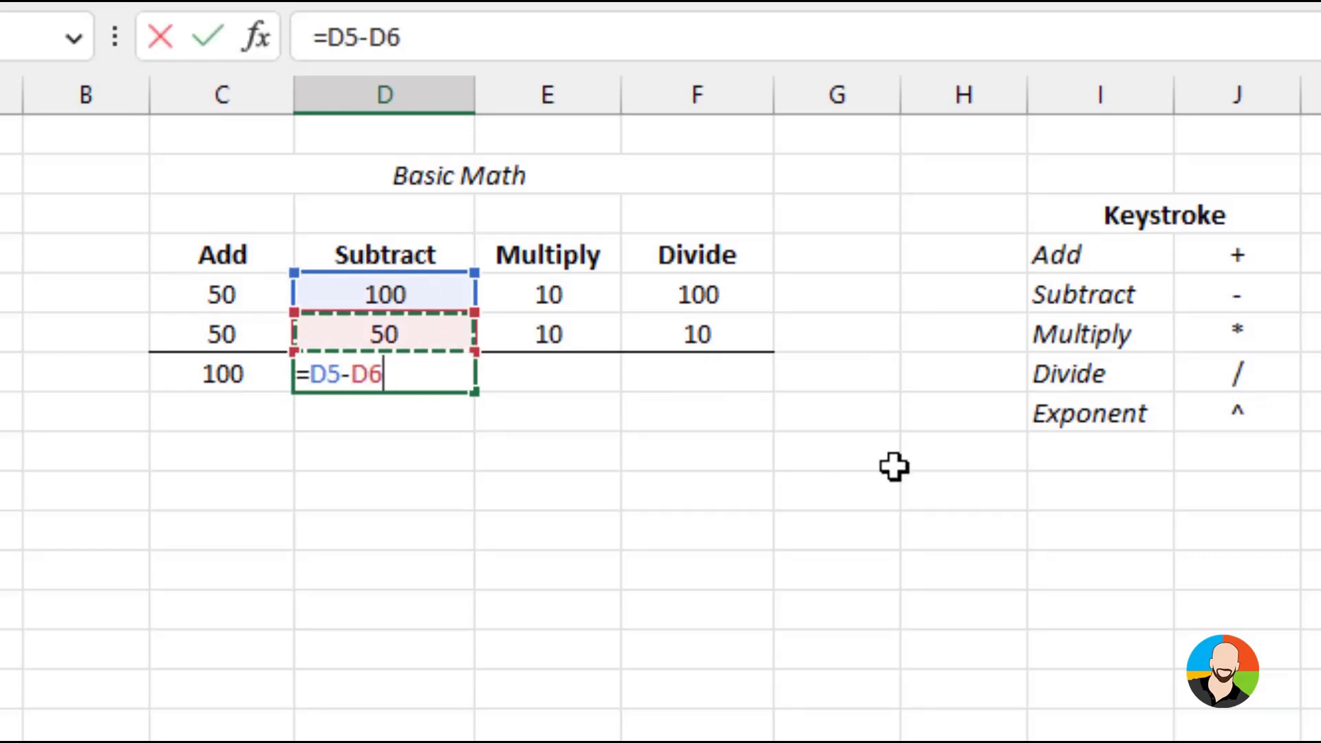
key(Return)
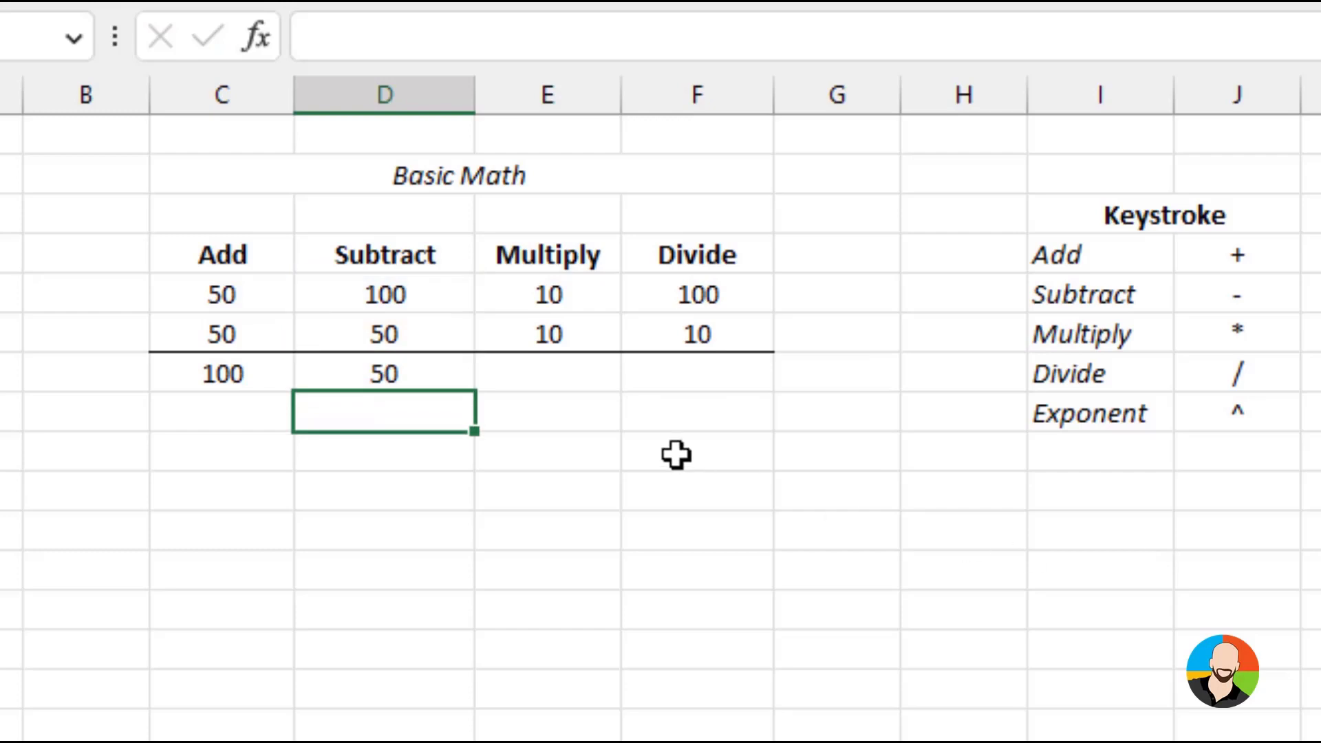
Enter the formula =E5*E6 in cell E7 to multiply the two numbers in the Multiply column
click(560, 376)
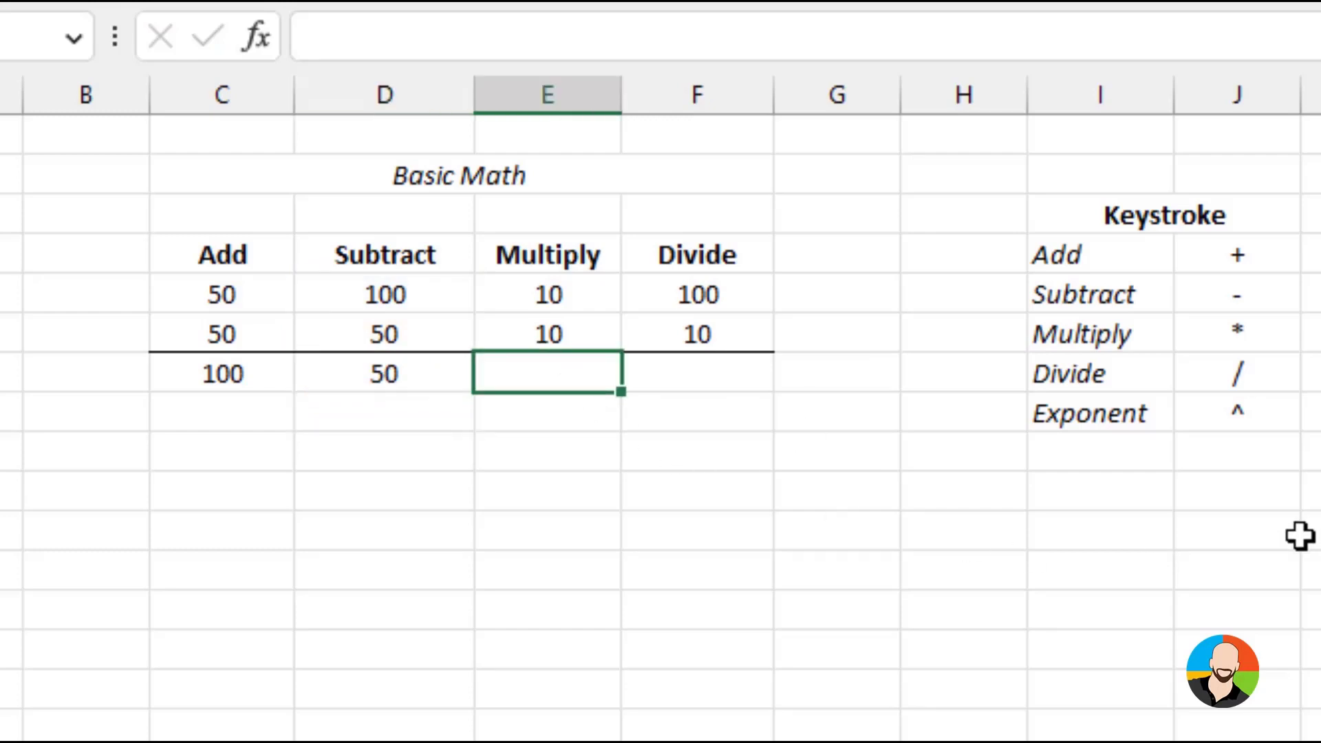
text(=)
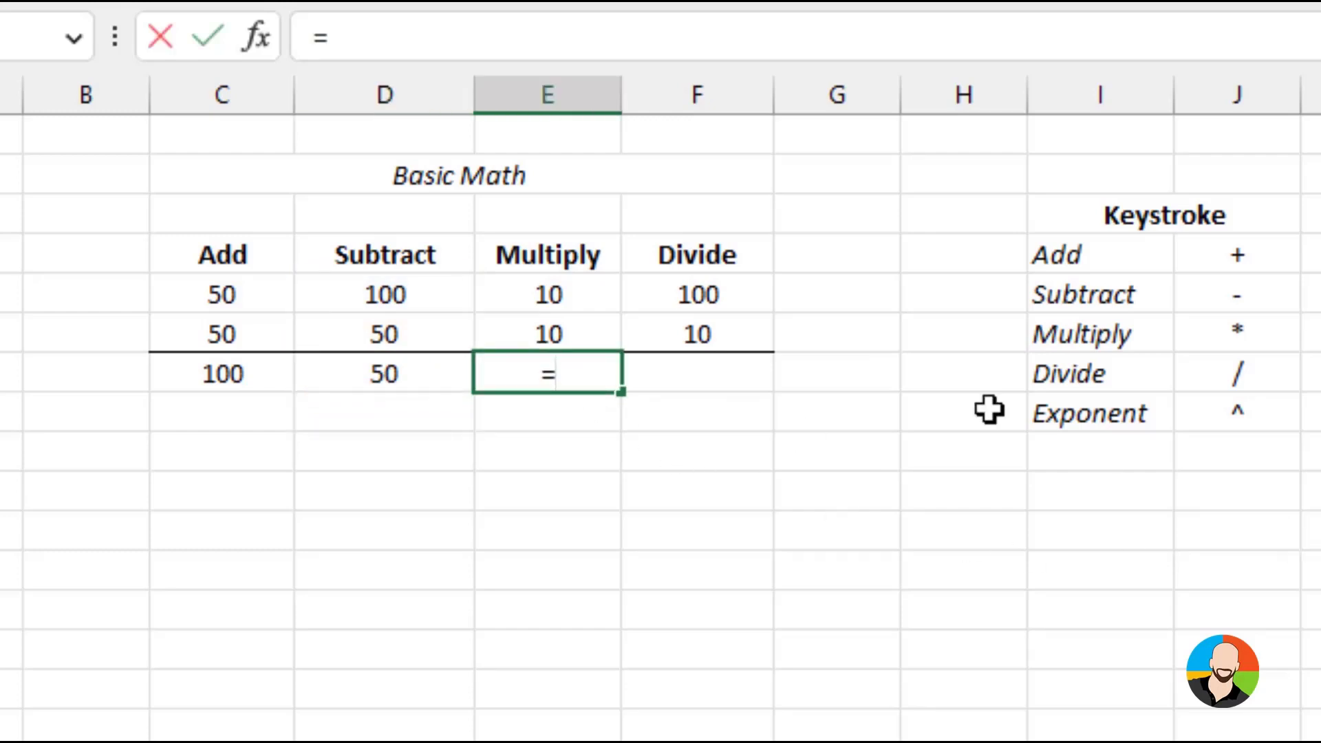
click(600, 296)
text(*)
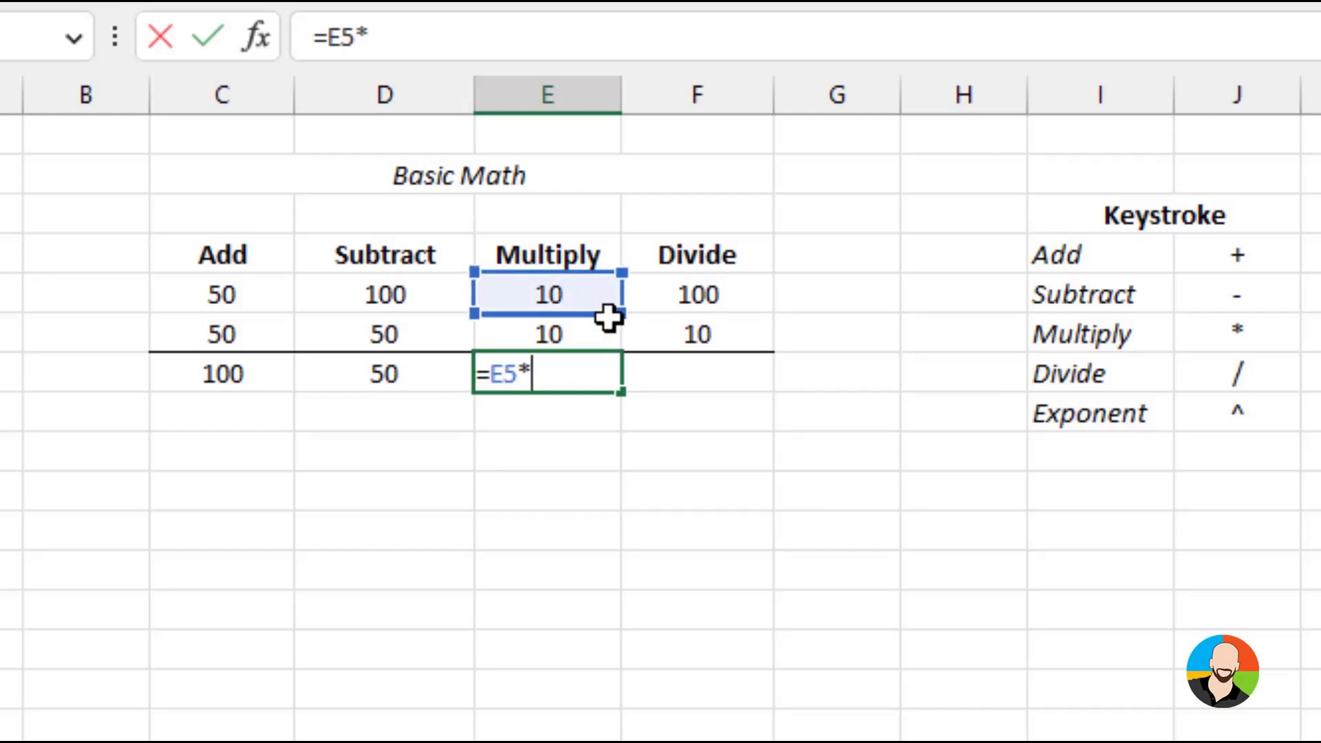
click(591, 337)
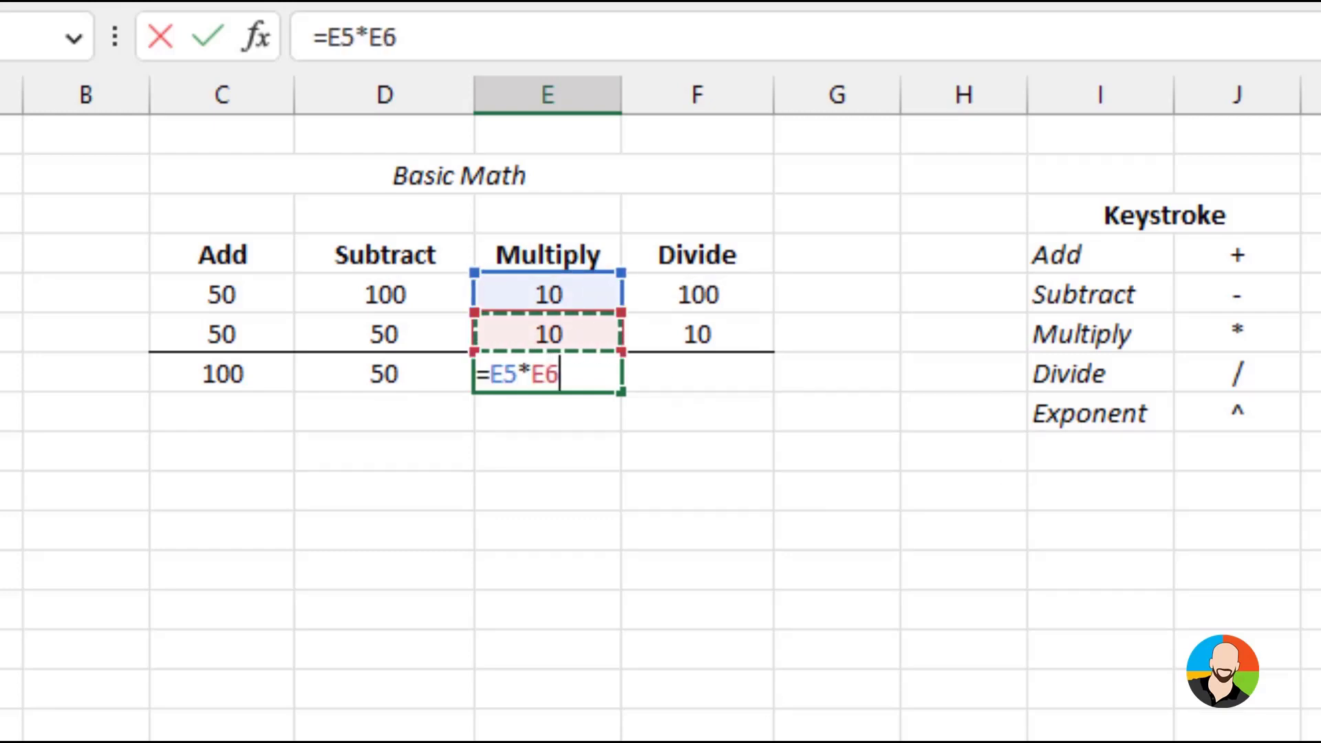
key(Return)
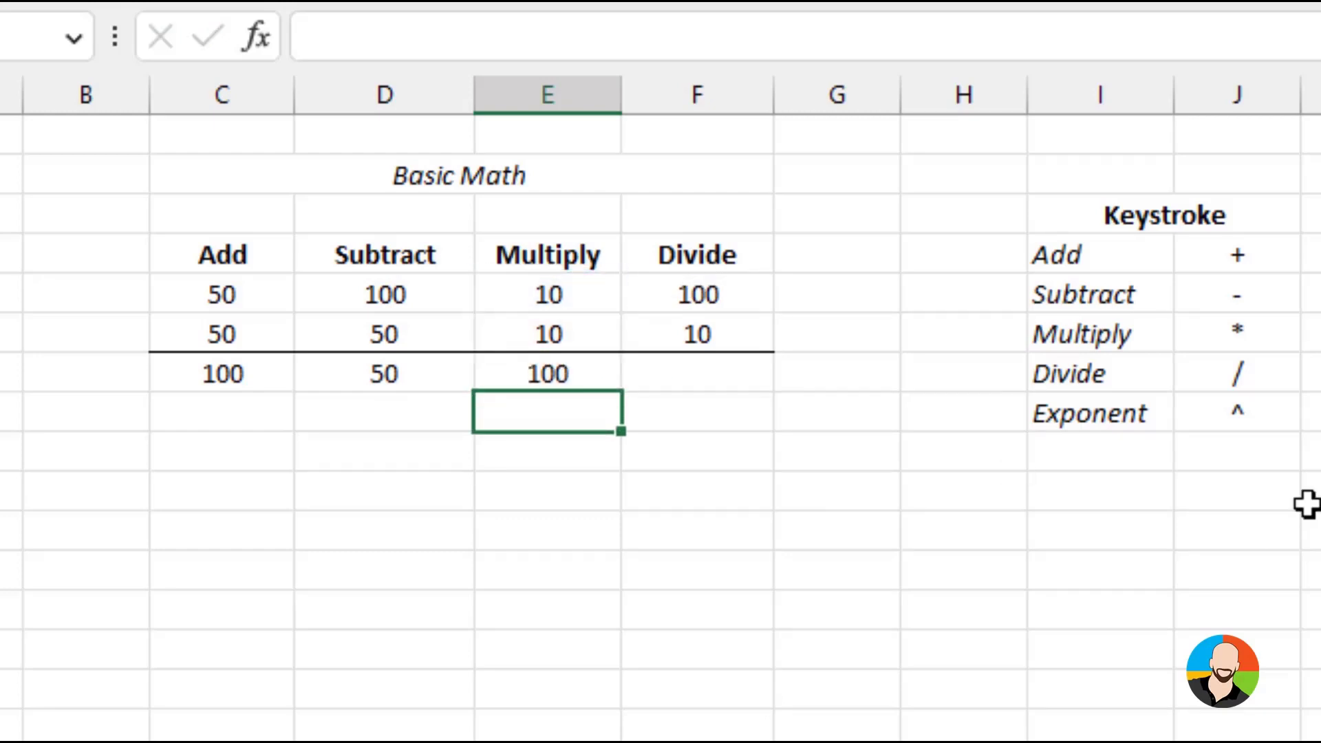
Enter the formula =F5/F6 in cell F7 to divide the first number by the second in the Divide column
click(681, 365)
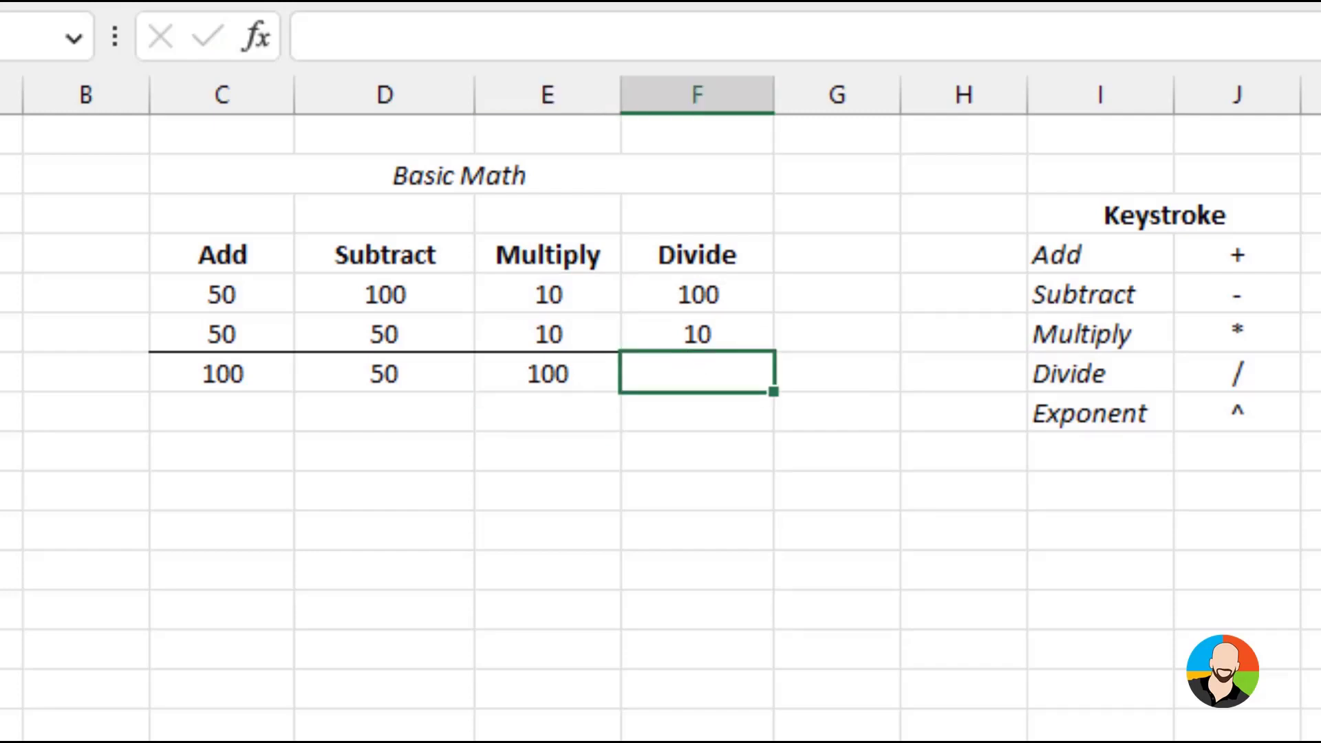
text(=)
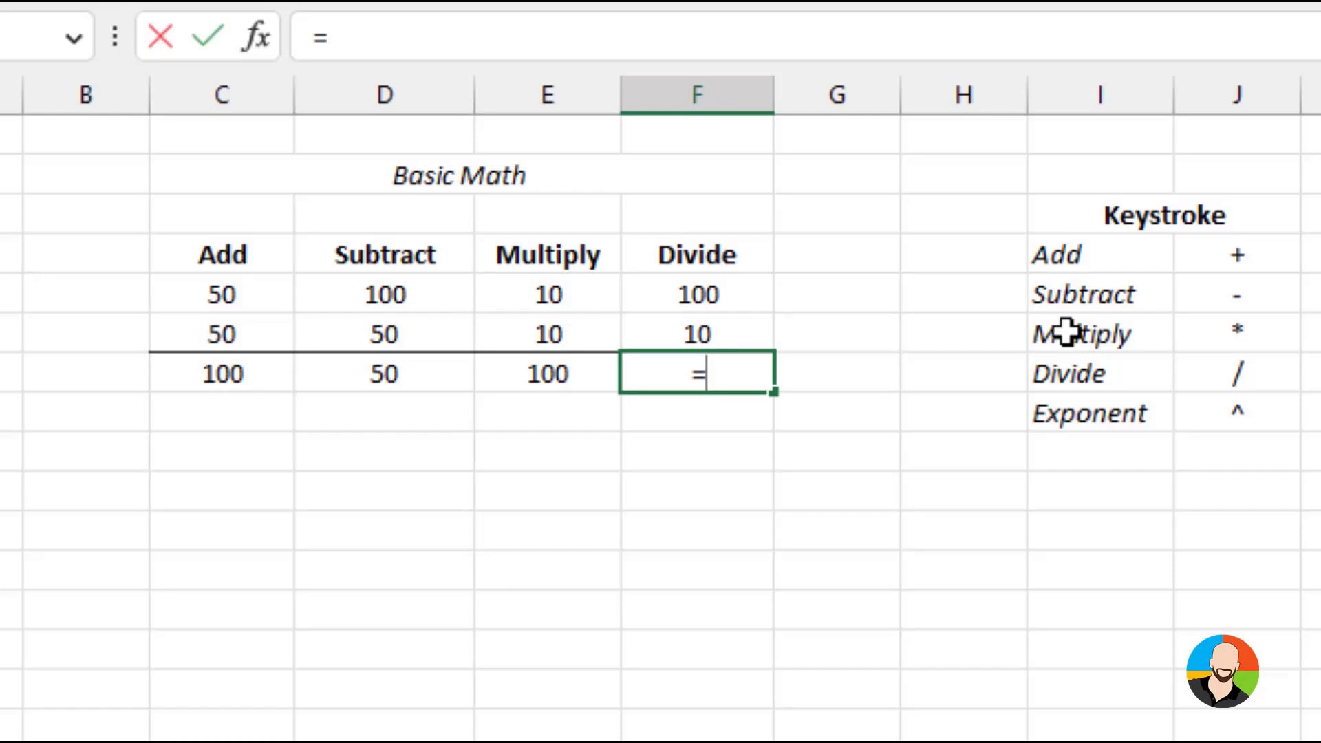
click(724, 296)
text(/)
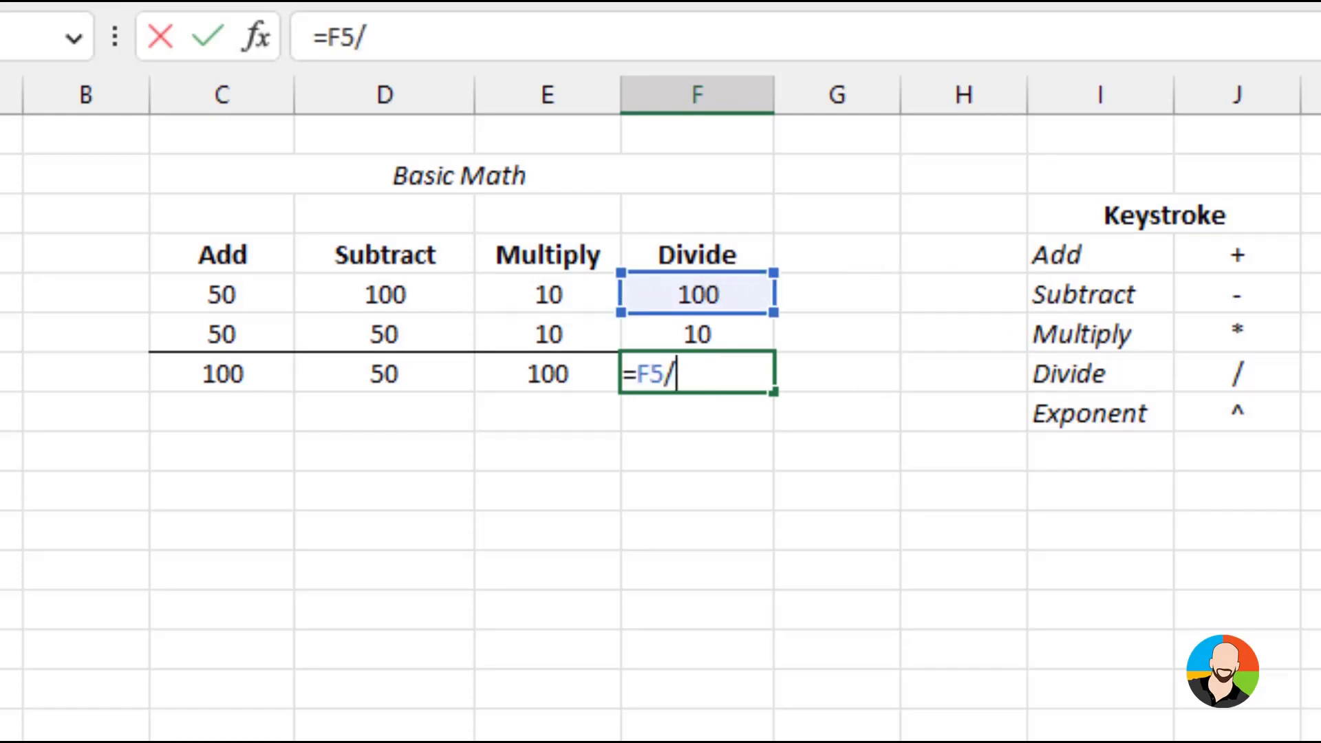
click(697, 332)
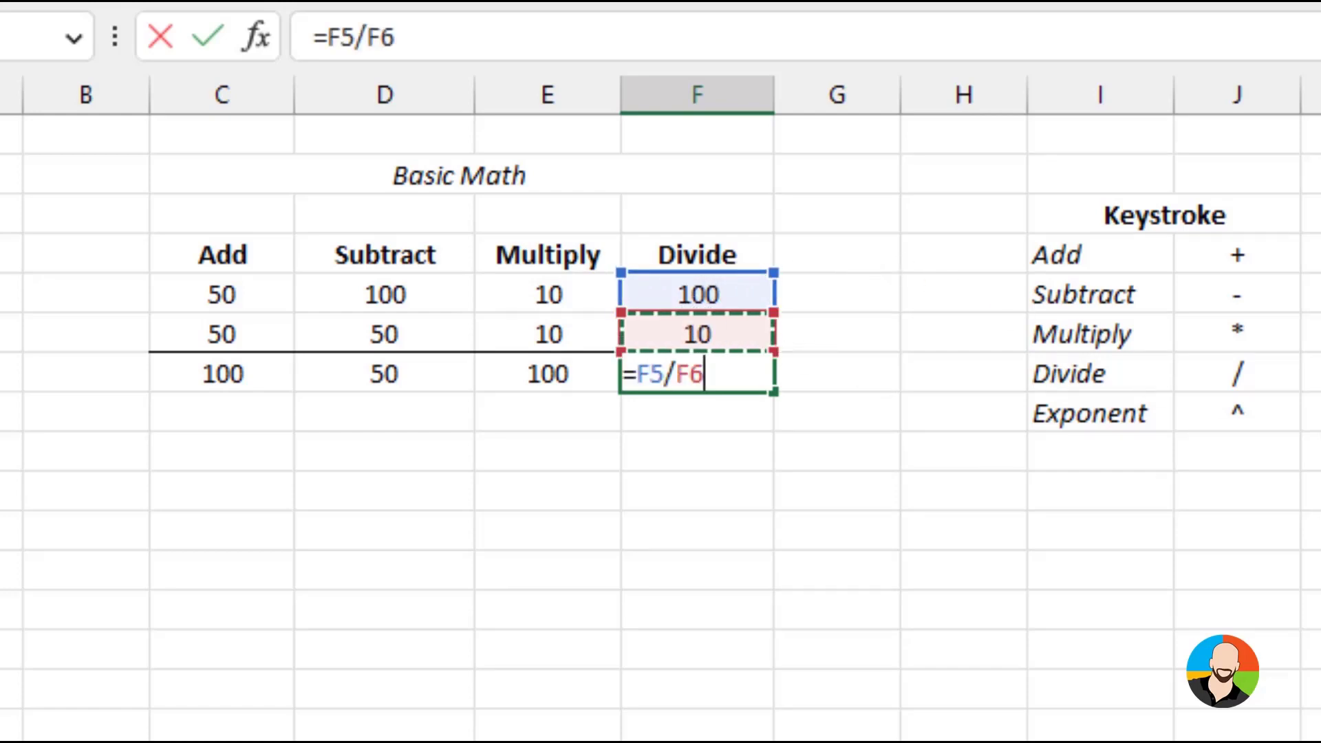
key(Return)
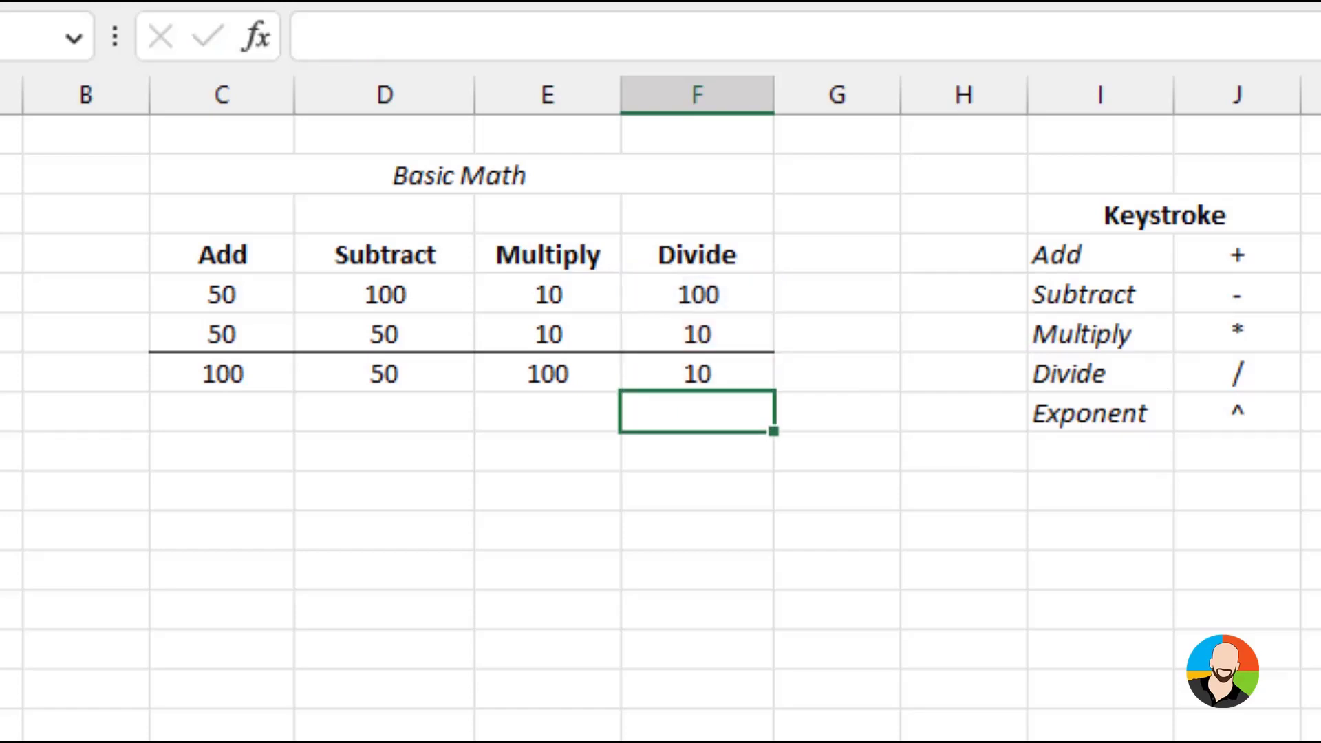
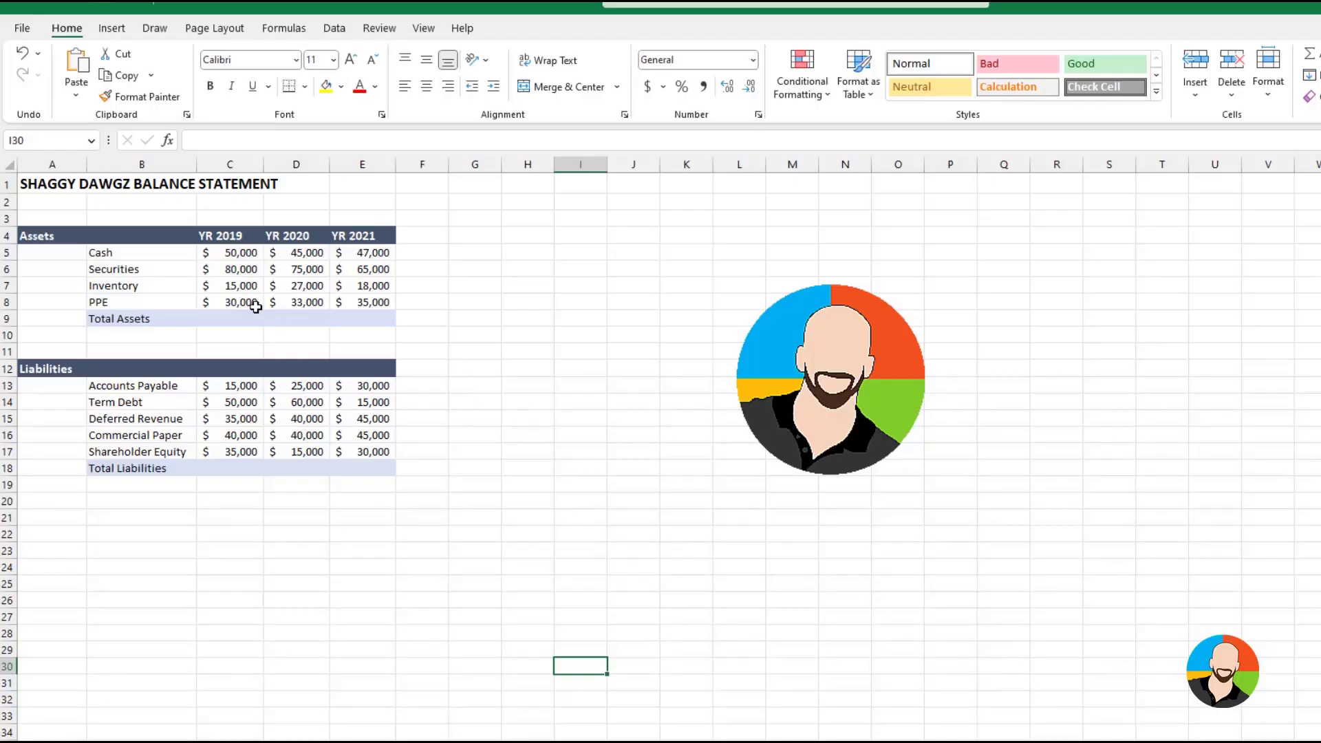
Enter the formula =C5+C6+C7+C8 in cell C9 to total the YR 2019 assets on the balance statement
click(237, 317)
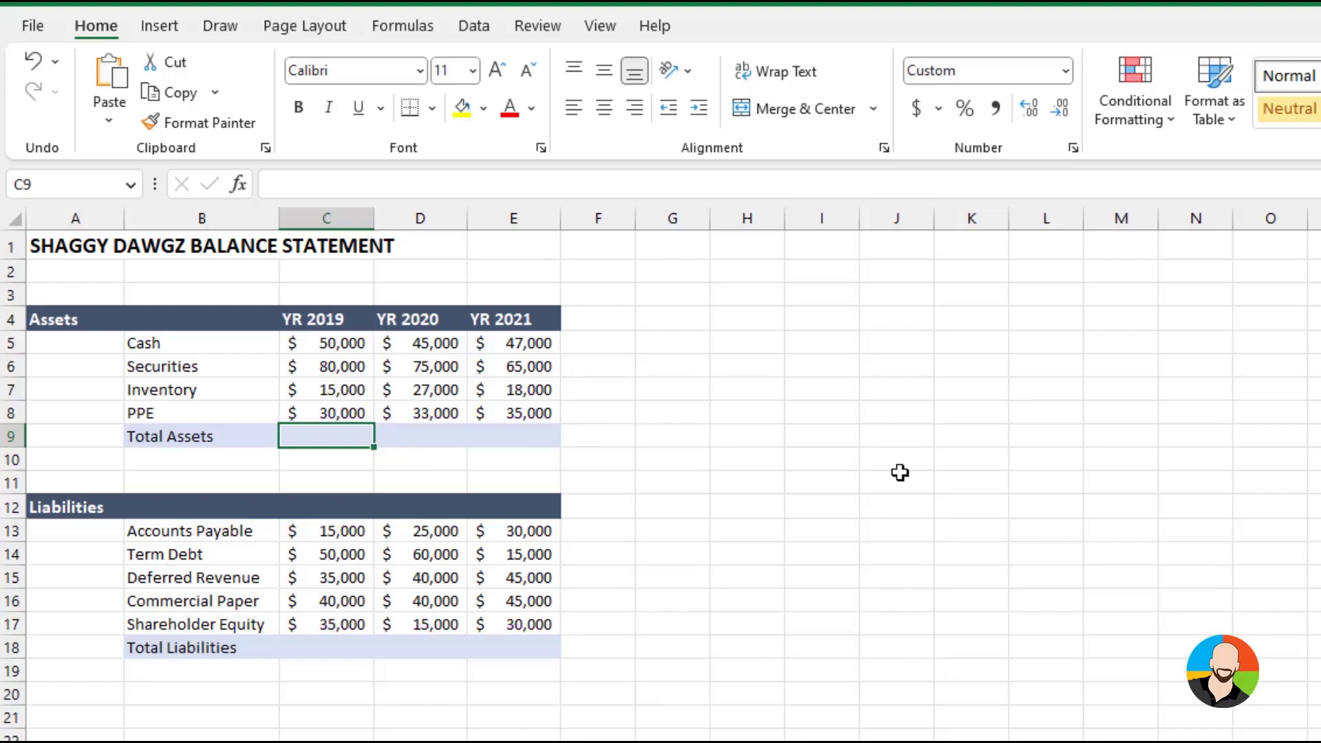
text(=)
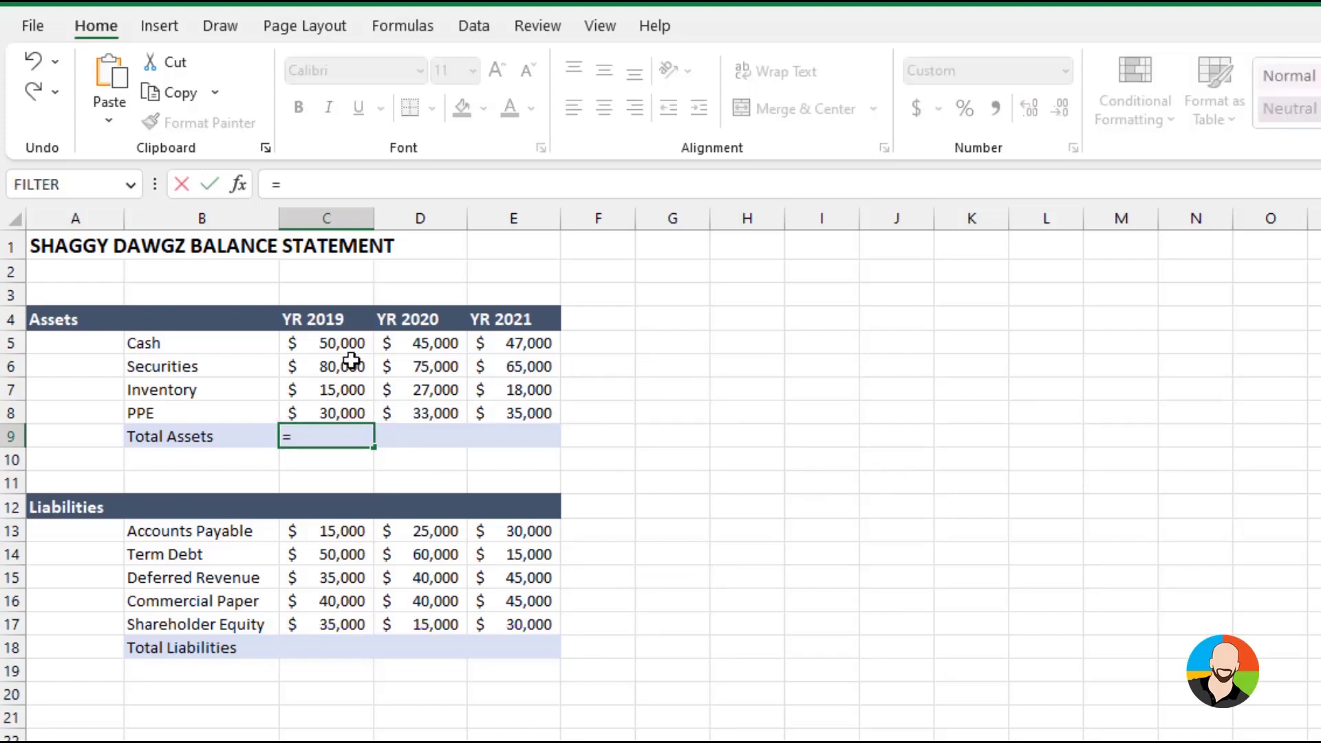
click(322, 341)
text(+)
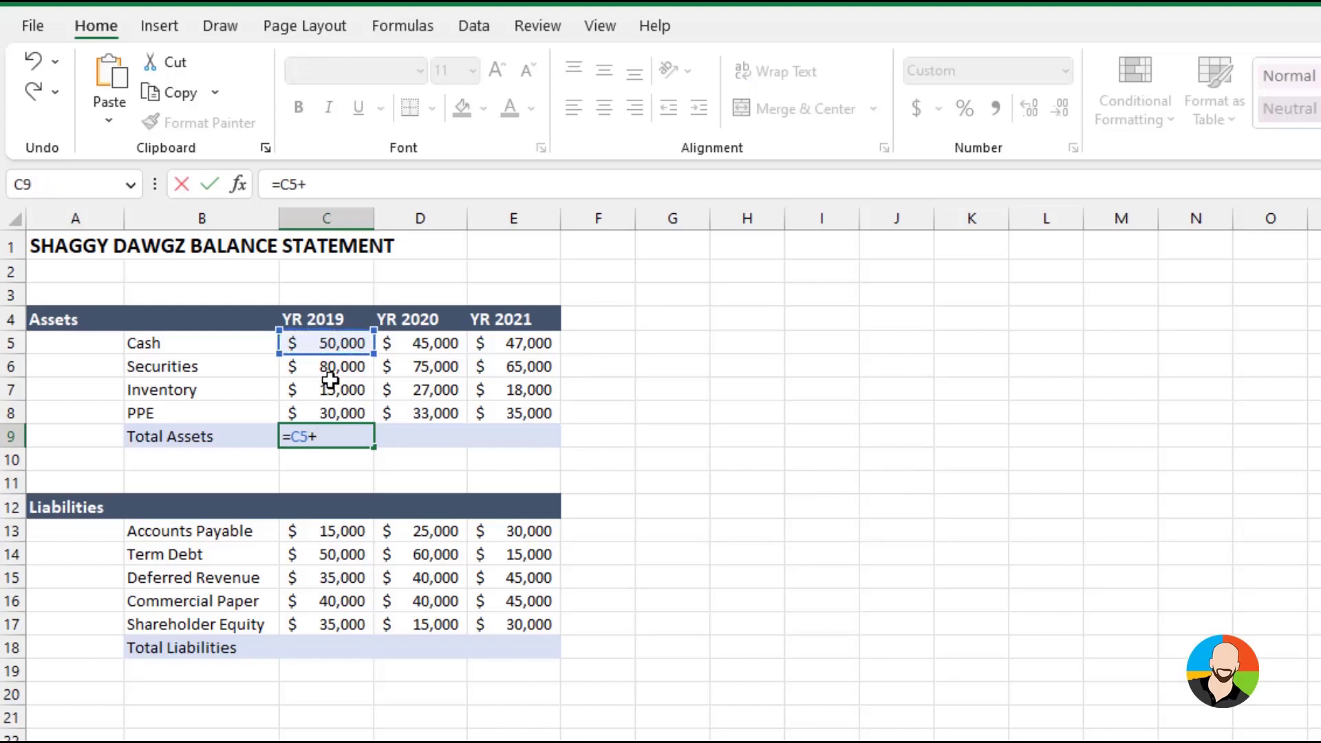
click(331, 364)
text(+)
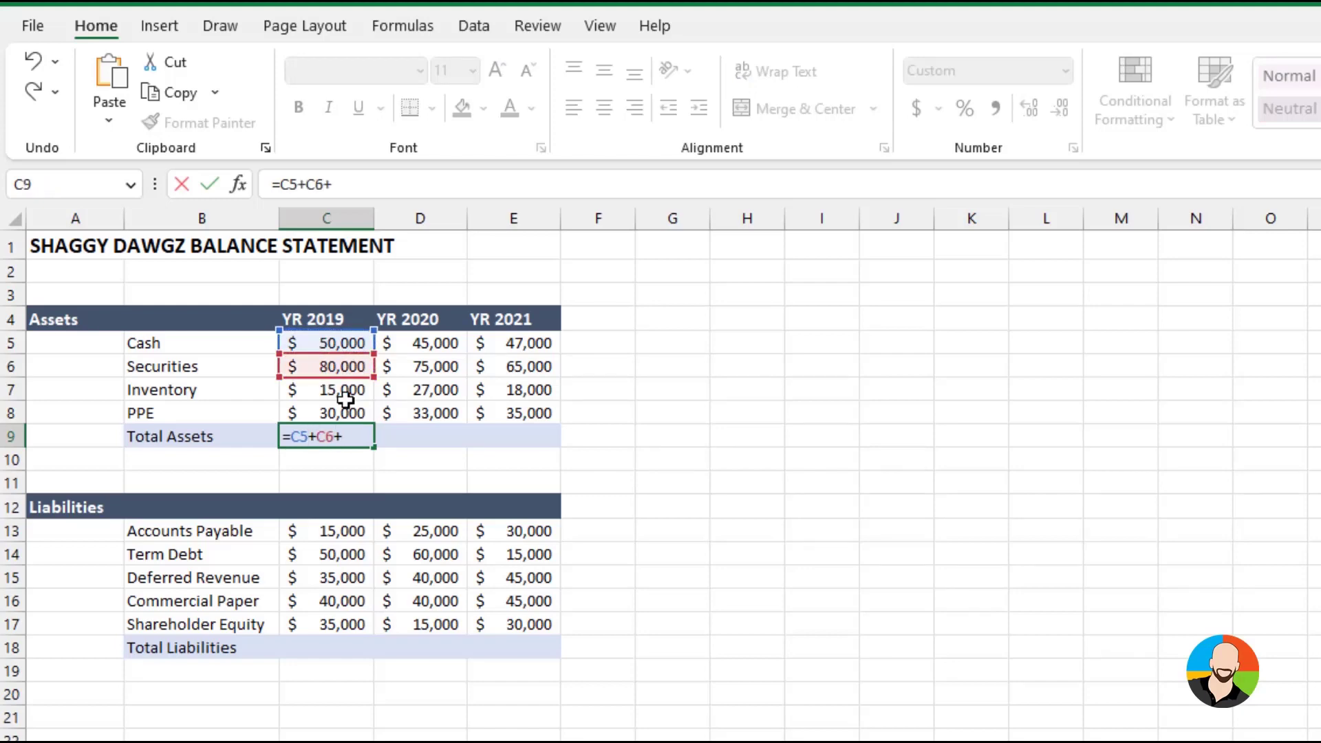
click(339, 388)
text(+)
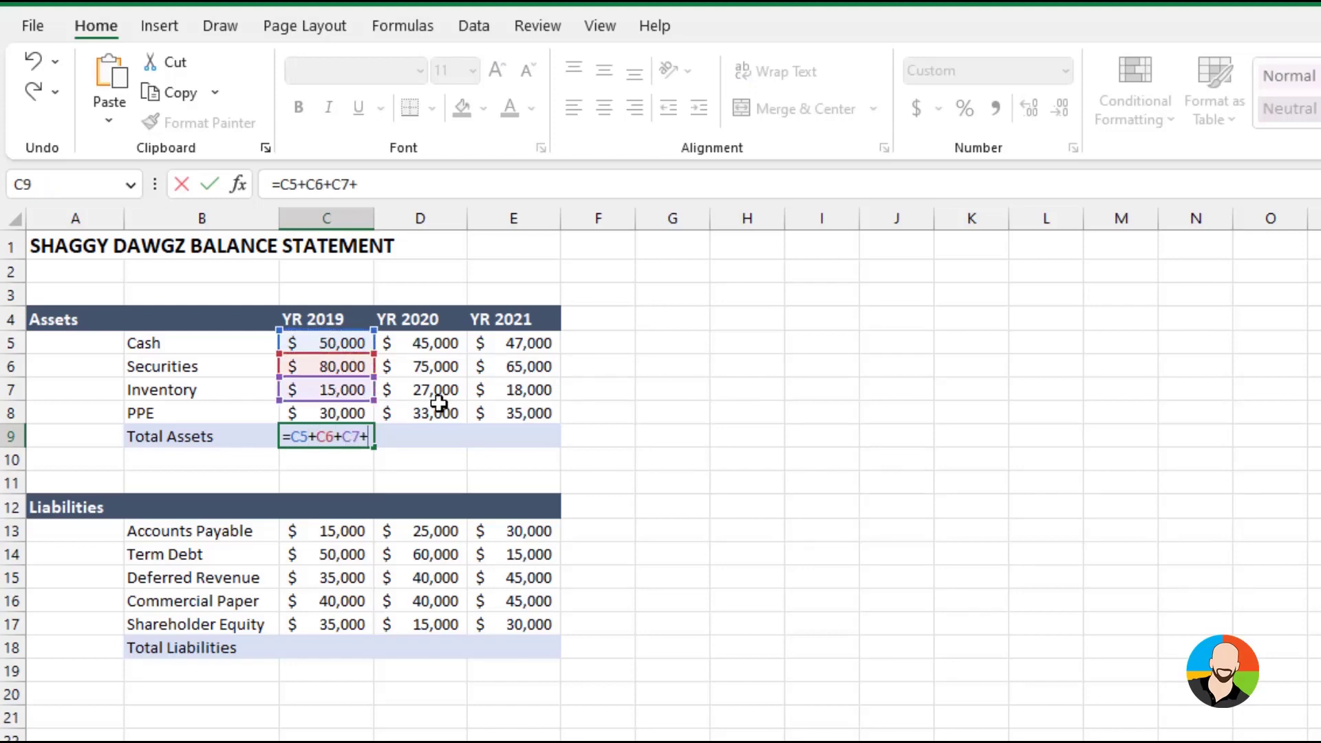
click(348, 411)
key(Return)
Enter the formula =D5+D6+D7+D8 in cell D9 to total the YR 2020 assets
click(418, 435)
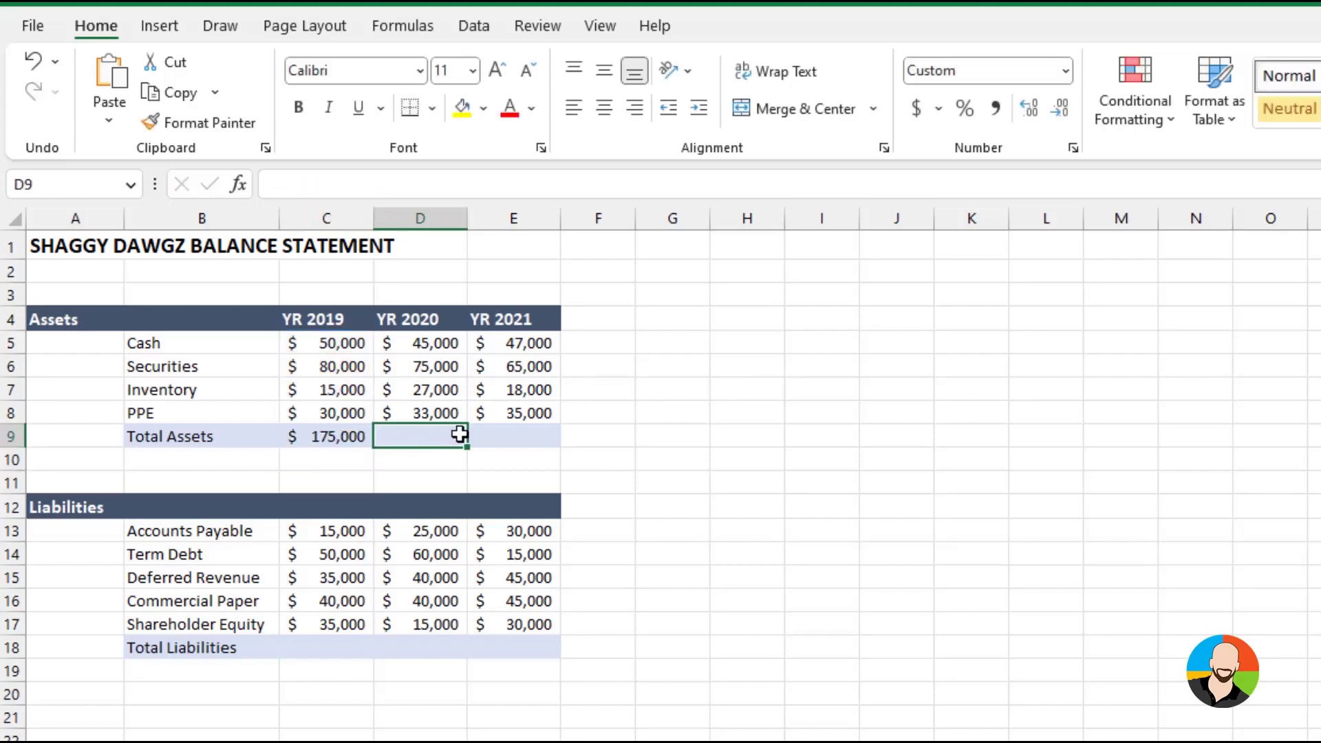
text(=)
click(434, 342)
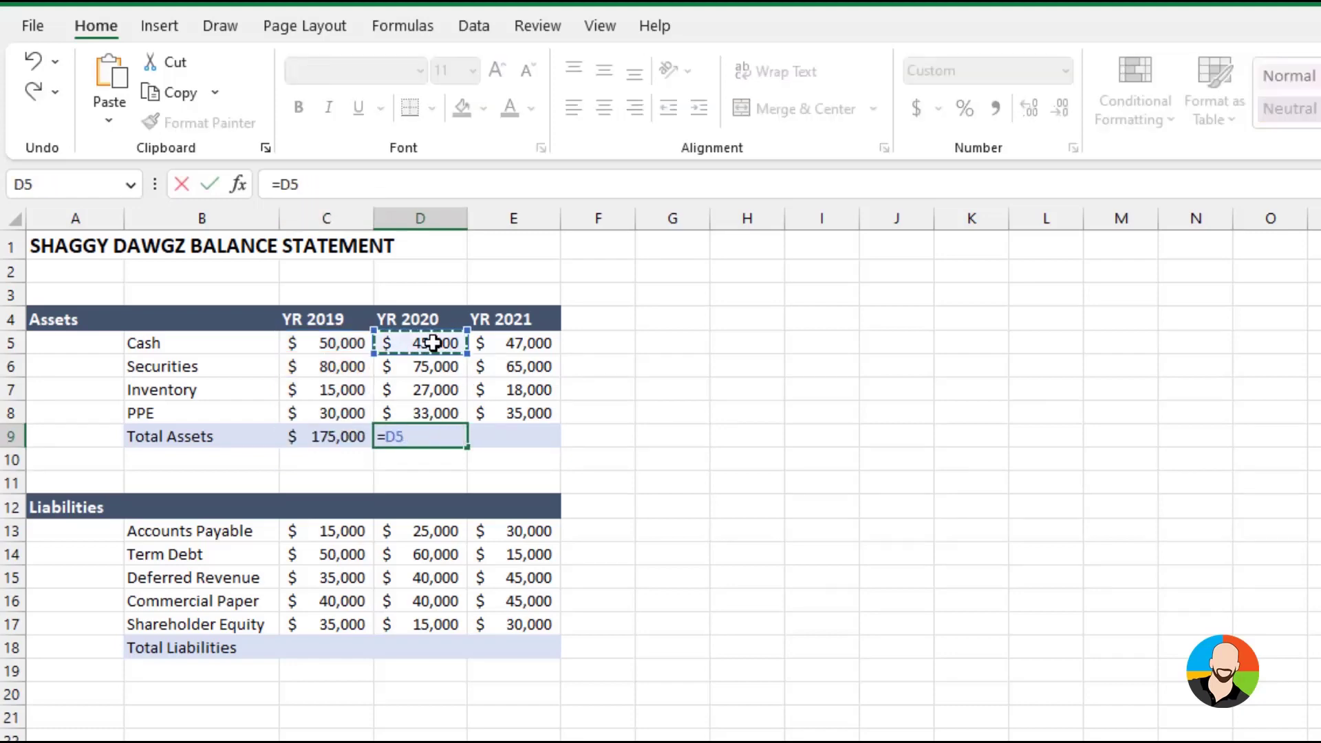
text(+)
click(421, 363)
text(+)
click(422, 388)
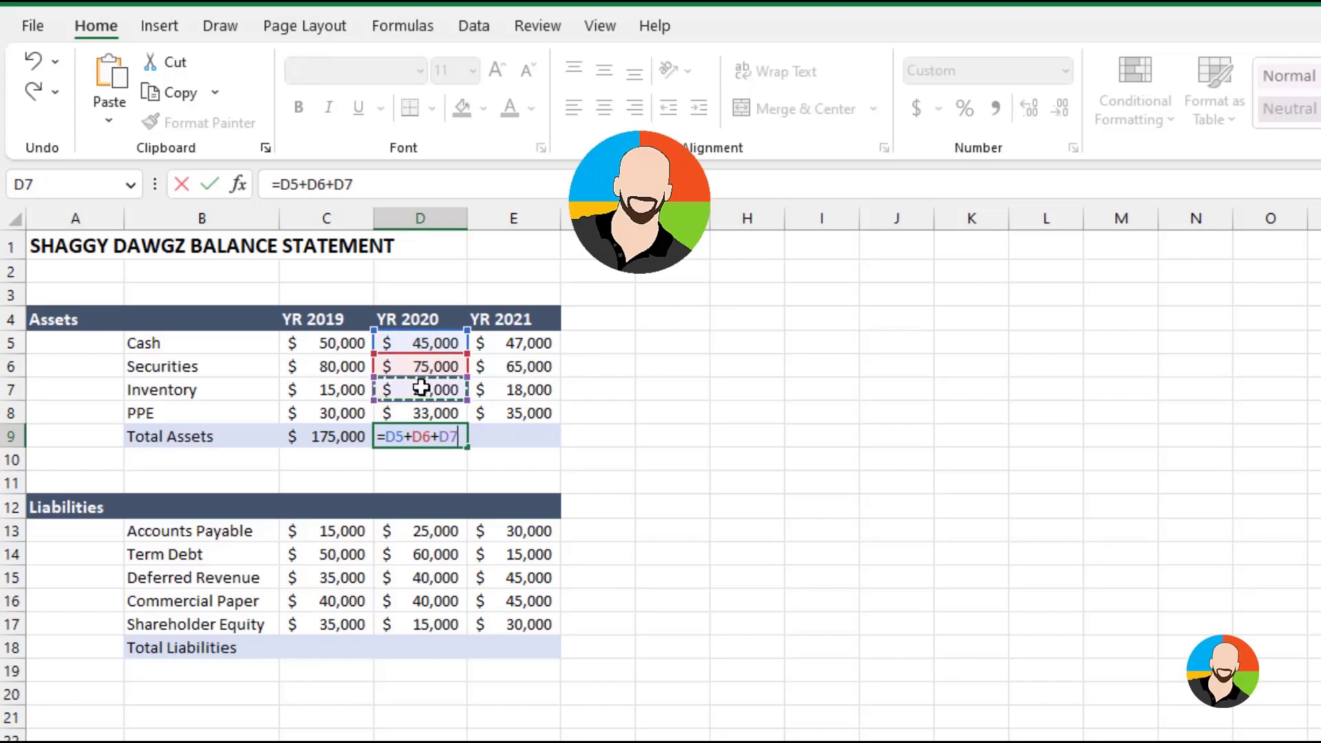
text(+)
click(424, 411)
key(Return)
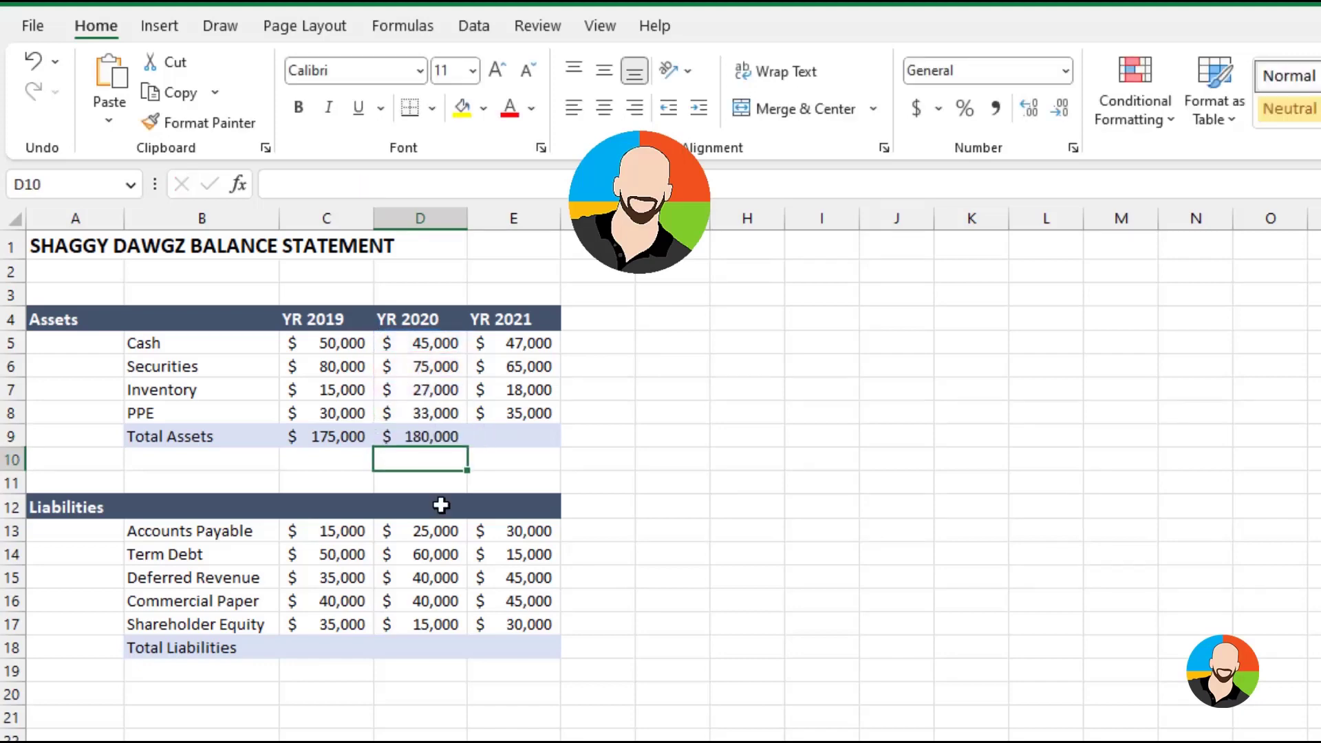
Enter the formula =C13+C14+C15+C16+C17 in cell C18 to total the YR 2019 liabilities
click(322, 642)
text(=)
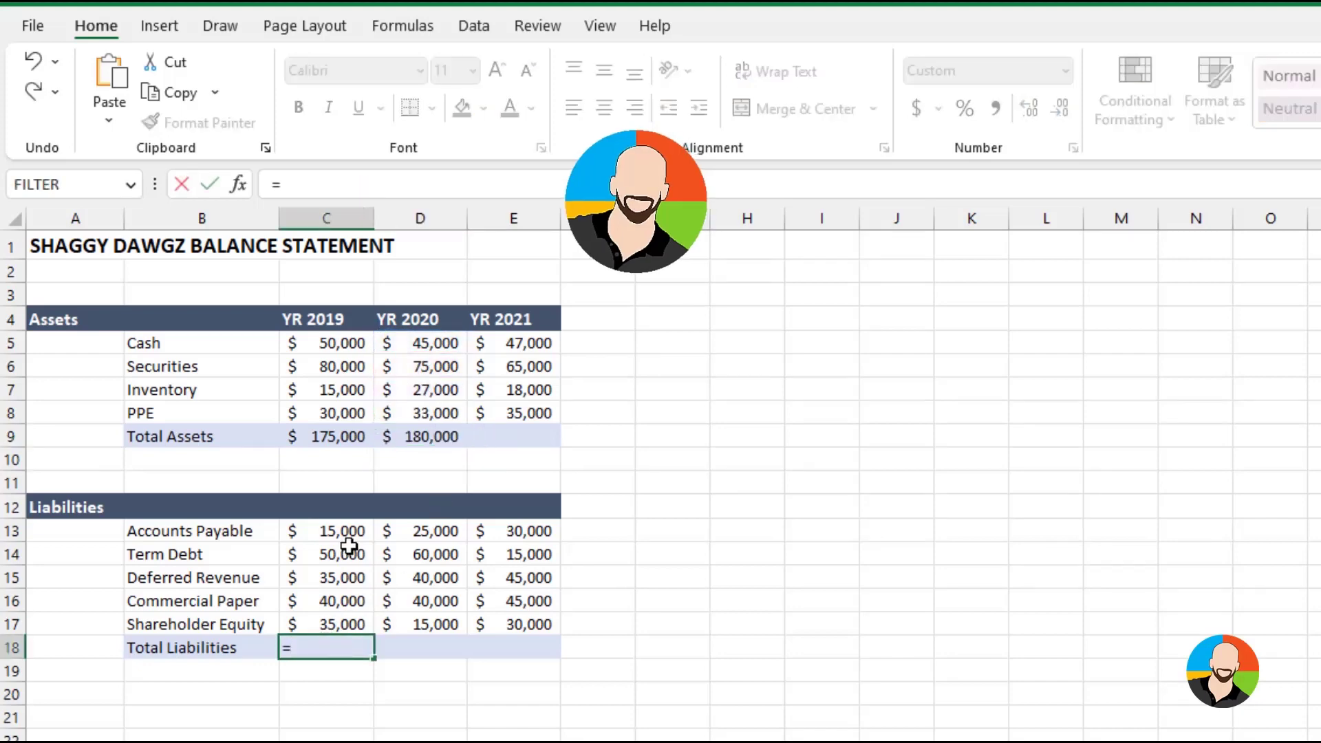
click(339, 530)
text(+)
click(342, 554)
text(+)
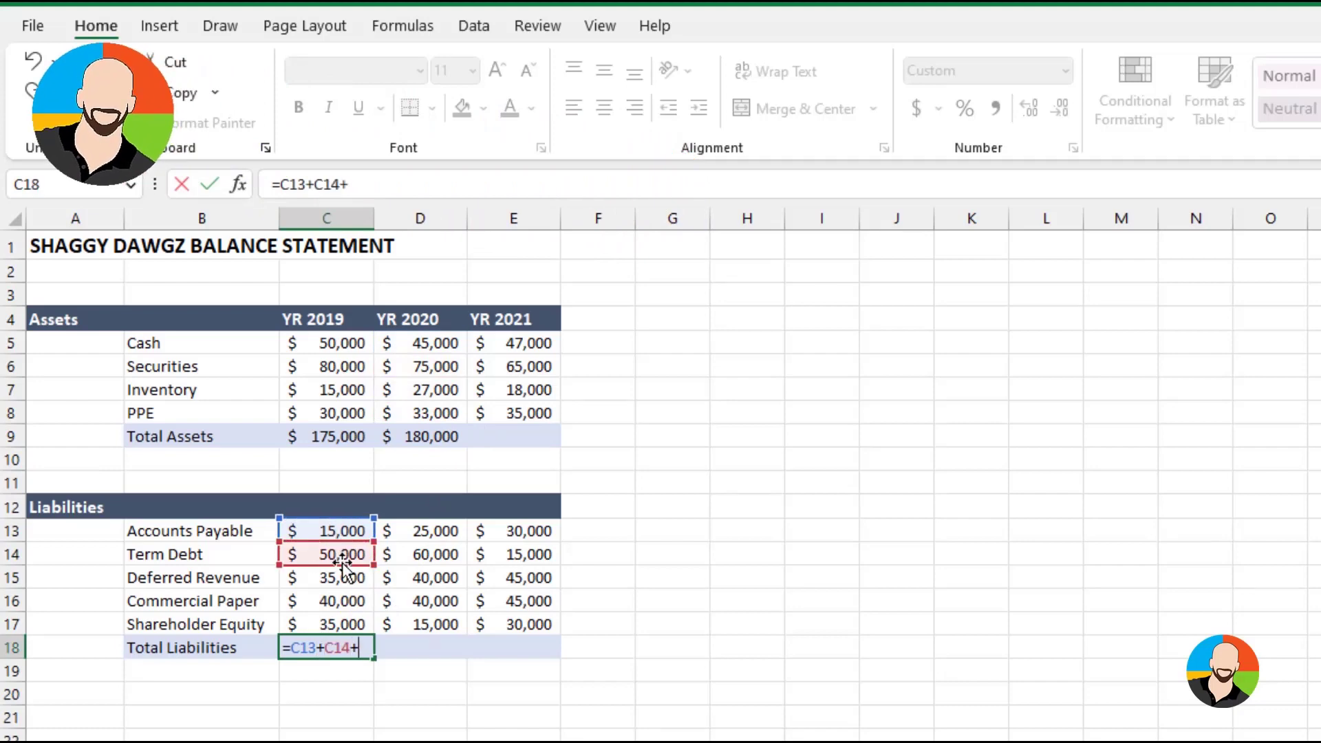
click(337, 576)
text(+)
click(333, 598)
text(+)
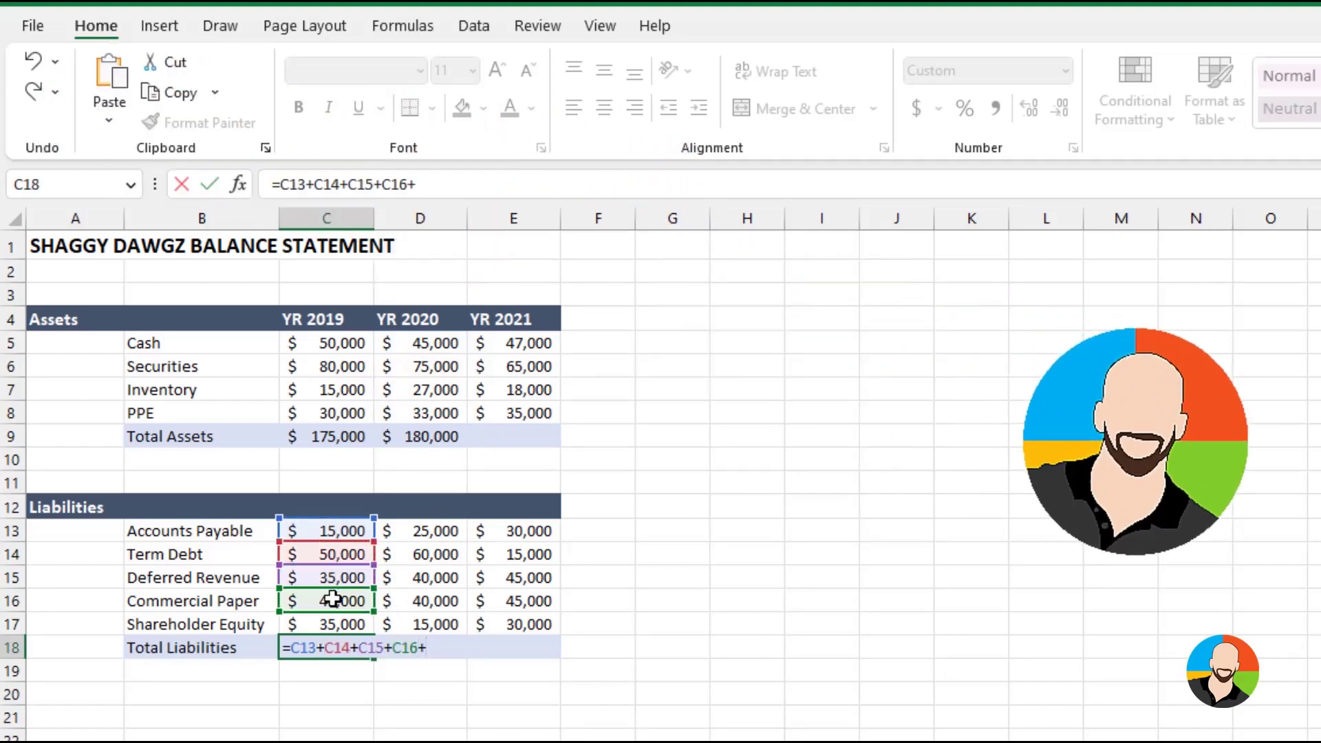
click(333, 623)
key(Return)
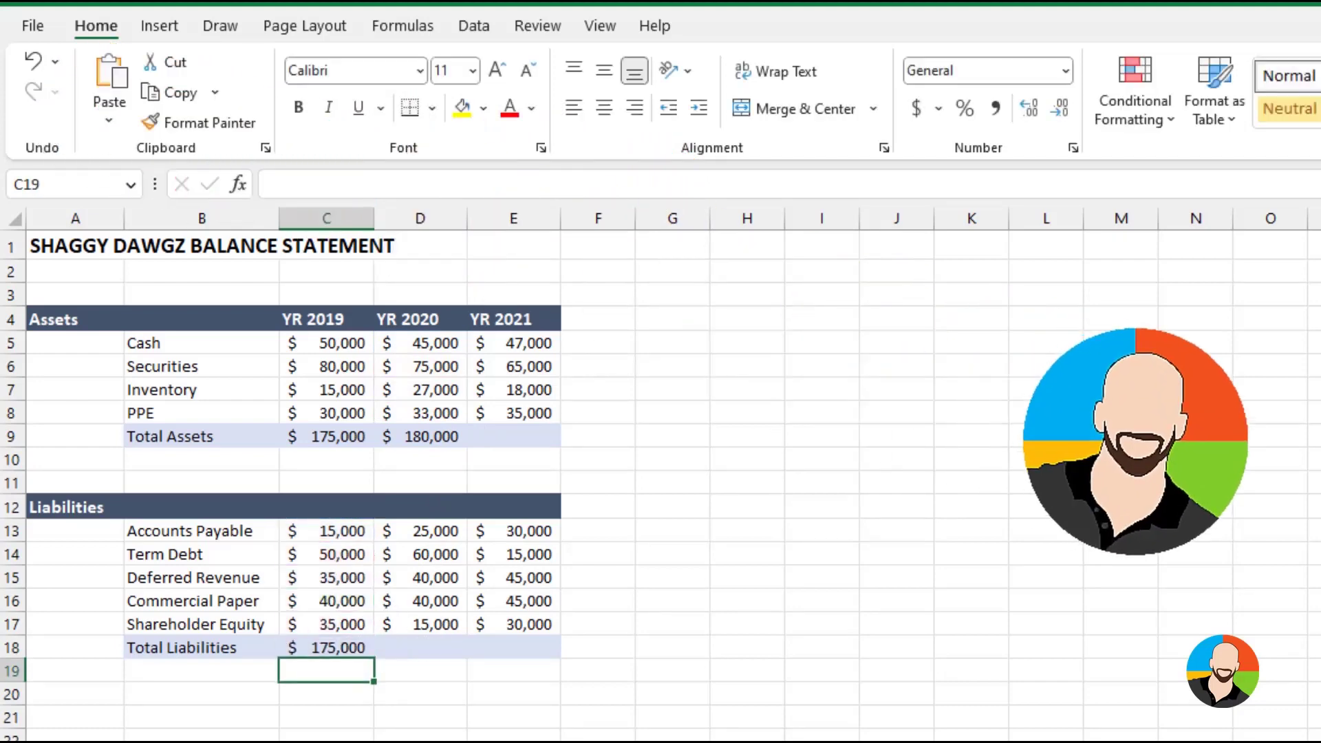
click(430, 648)
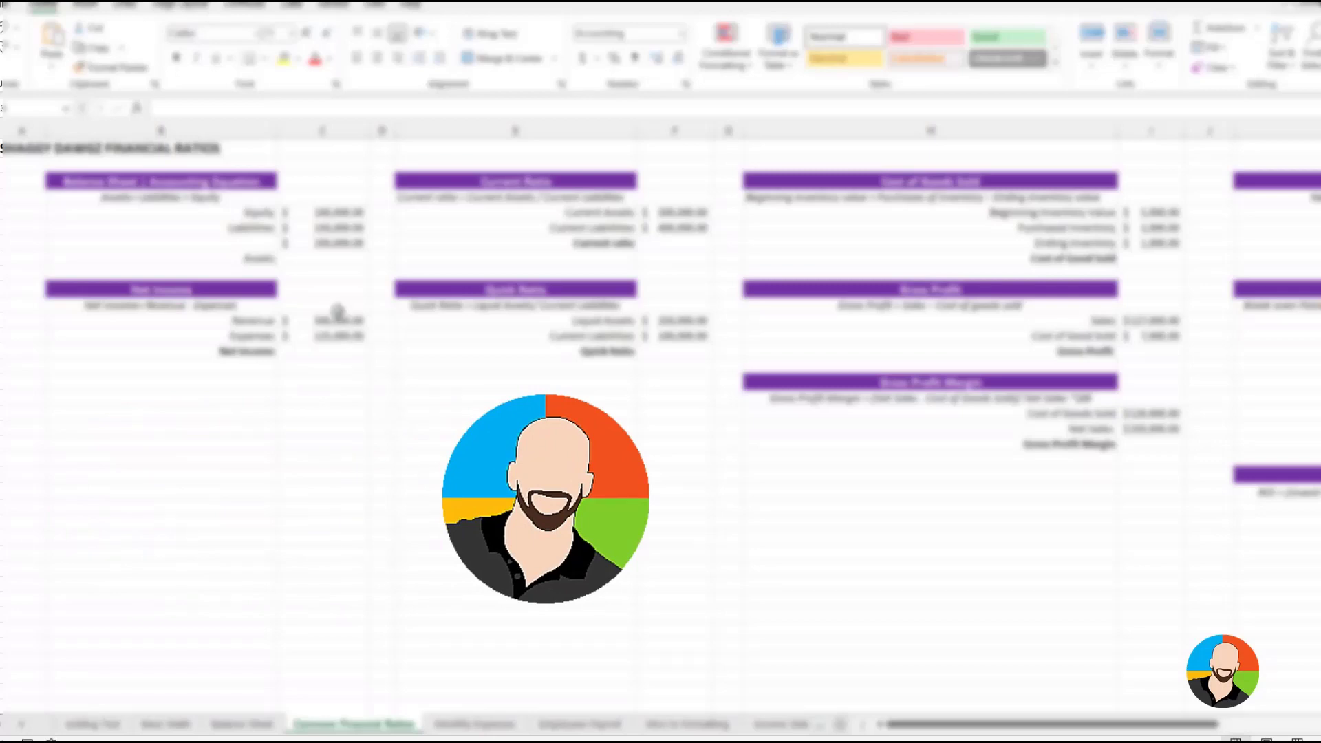
On the Common Financial Ratios sheet, enter the formula =C5+C6 in cell C7 to add equity and liabilities as Total Liabilities
click(305, 253)
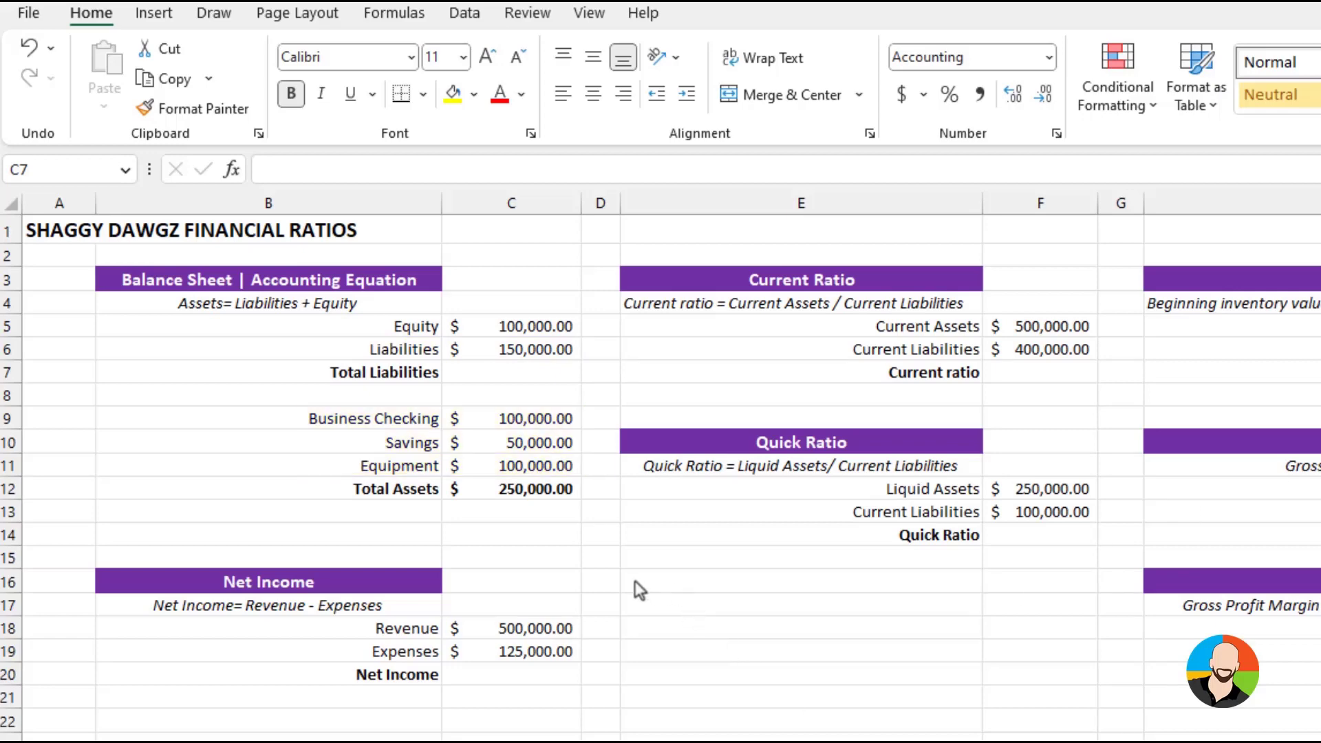
click(535, 370)
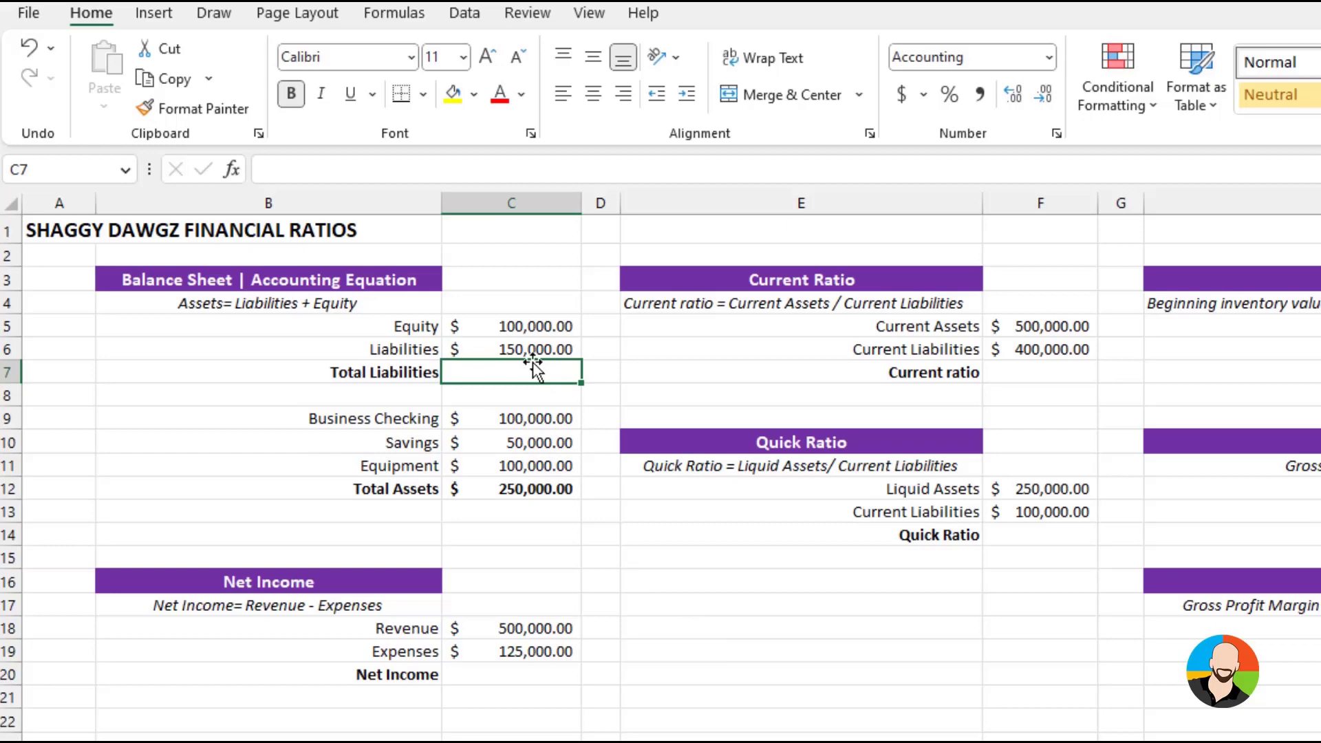
text(=)
click(538, 322)
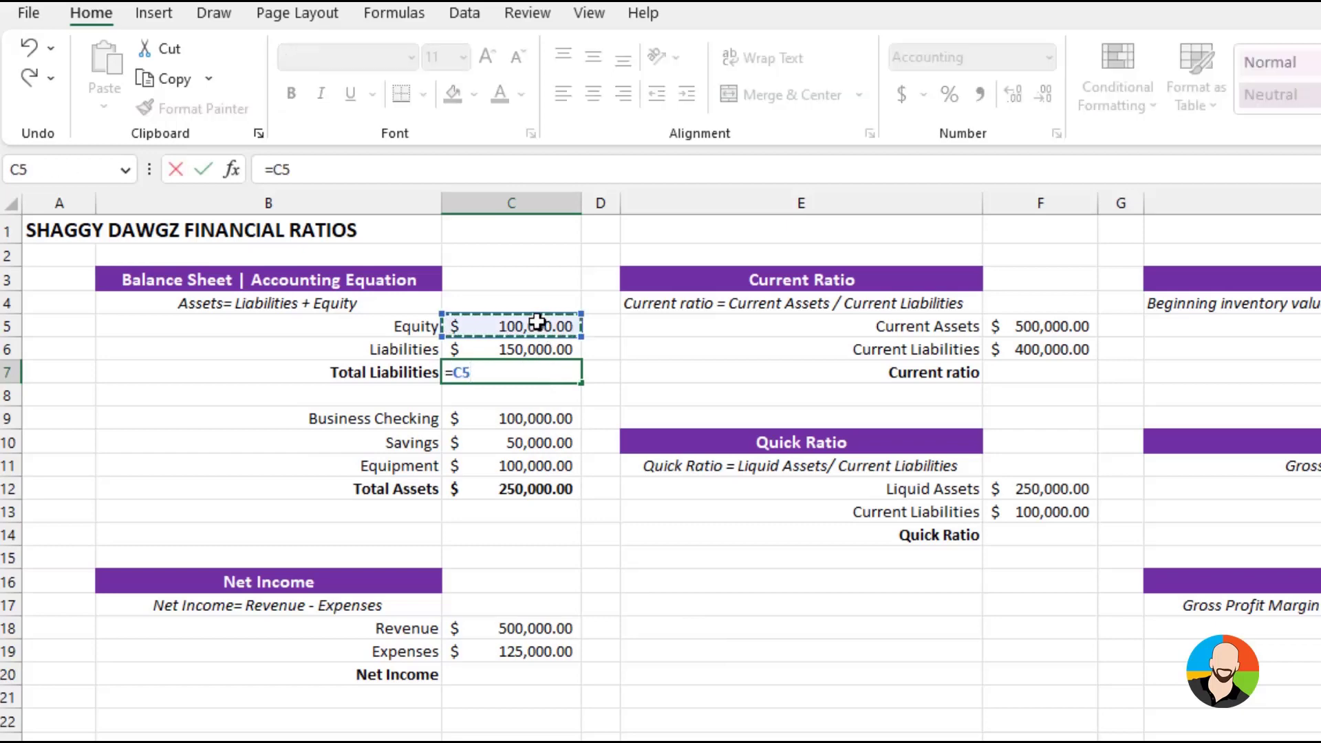
text(+)
click(562, 346)
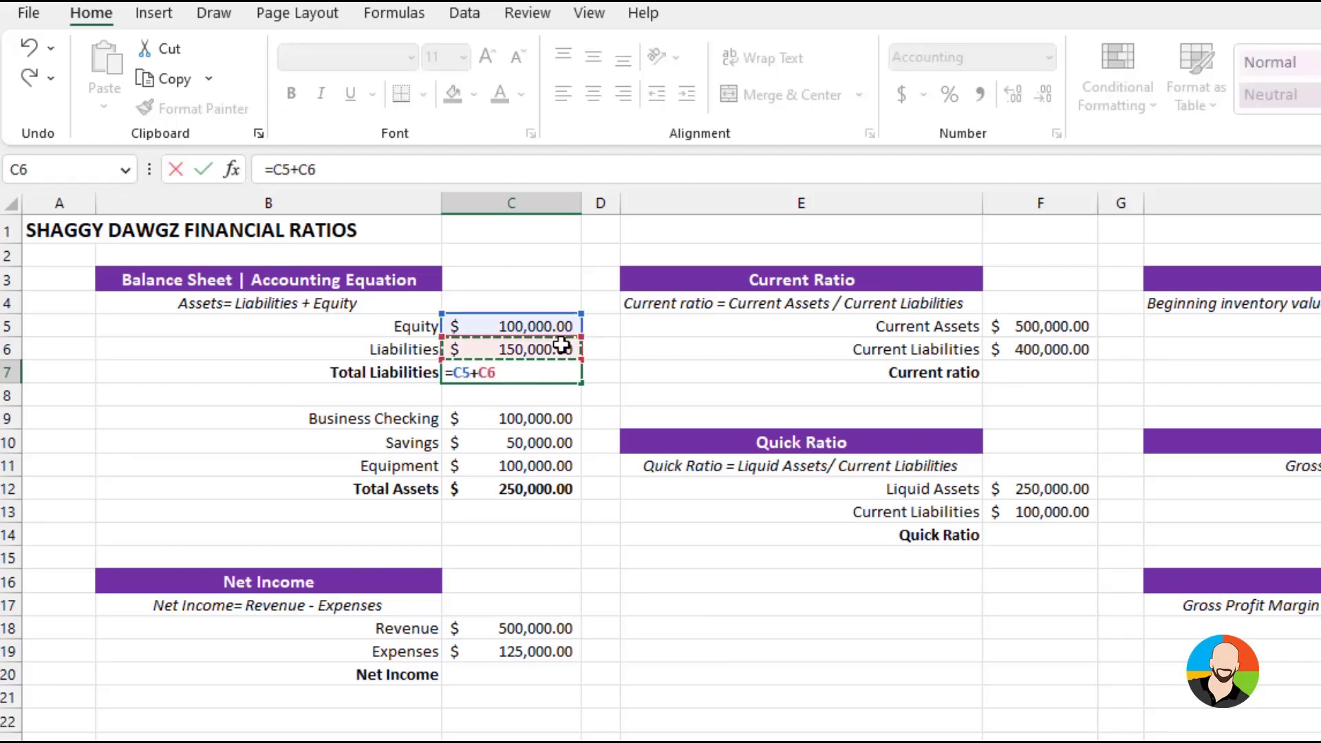
key(Return)
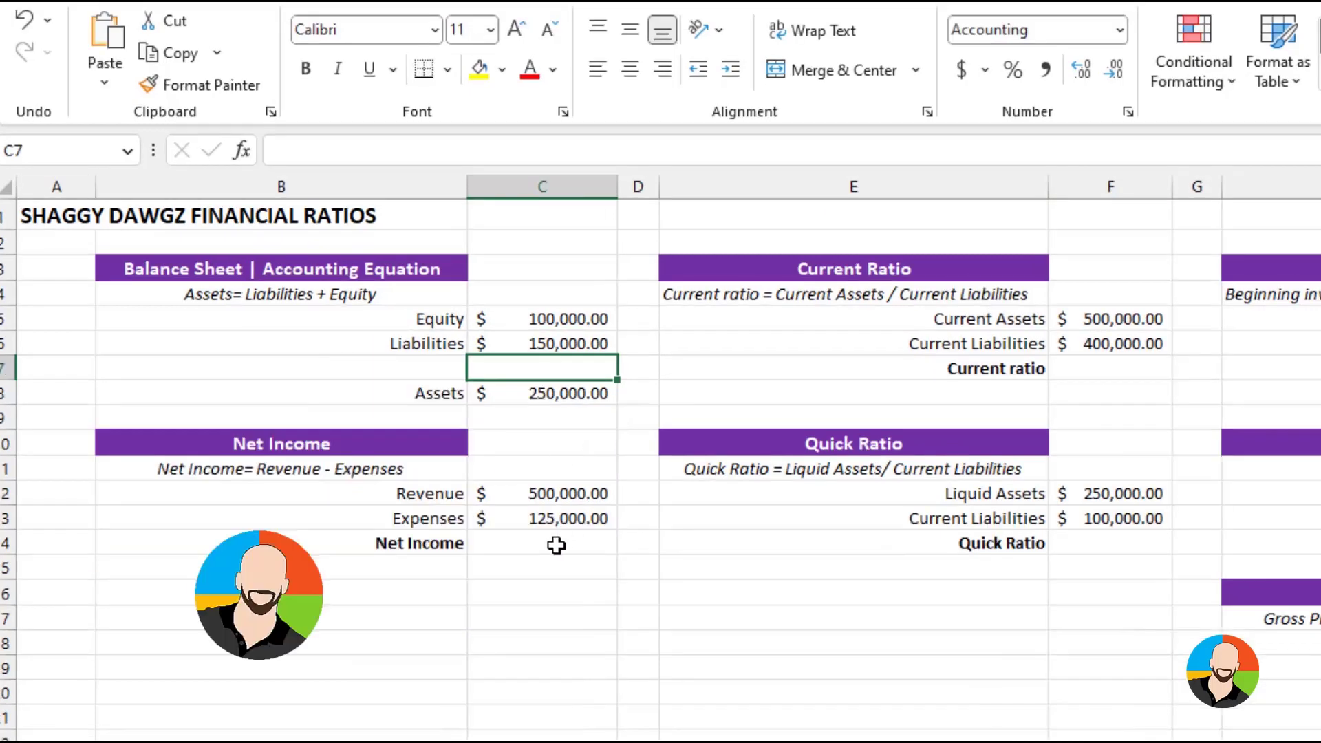
Enter the formula =C12-C13 in cell C14 to calculate Net Income as revenue minus expenses
click(554, 542)
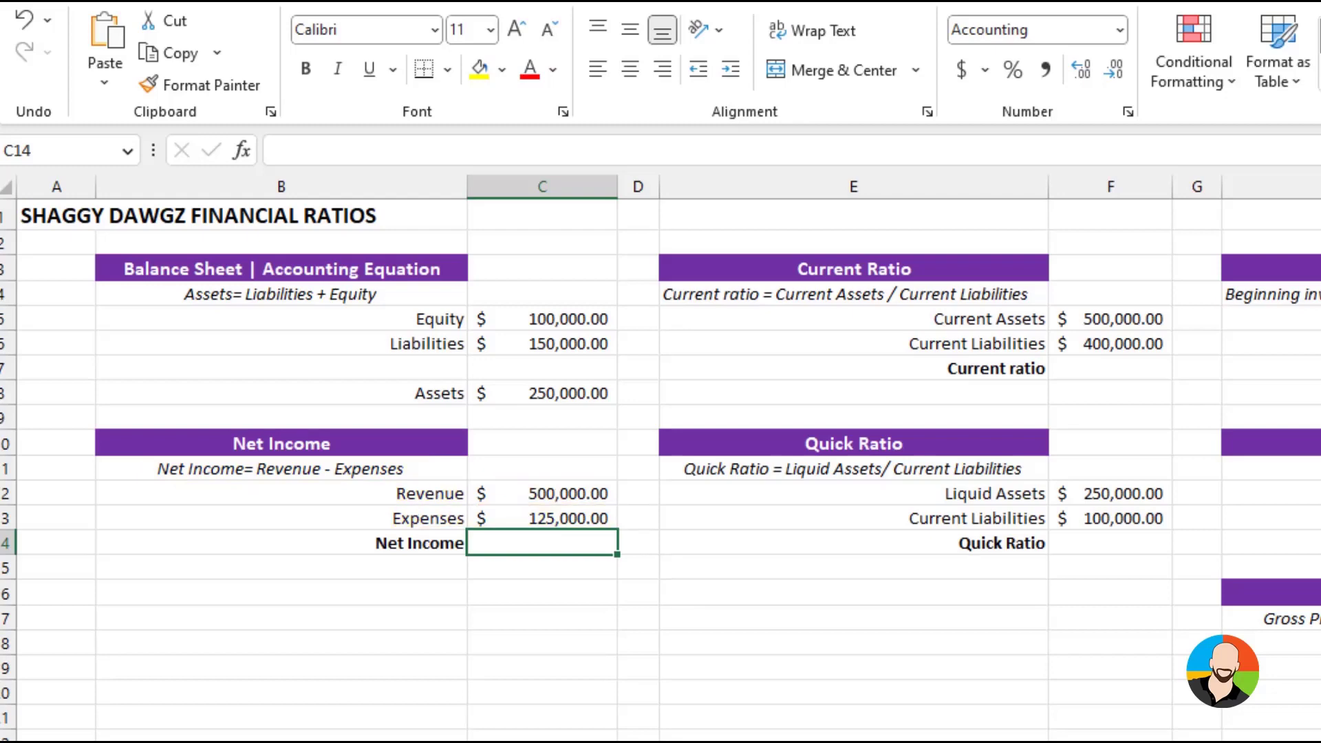
text(=)
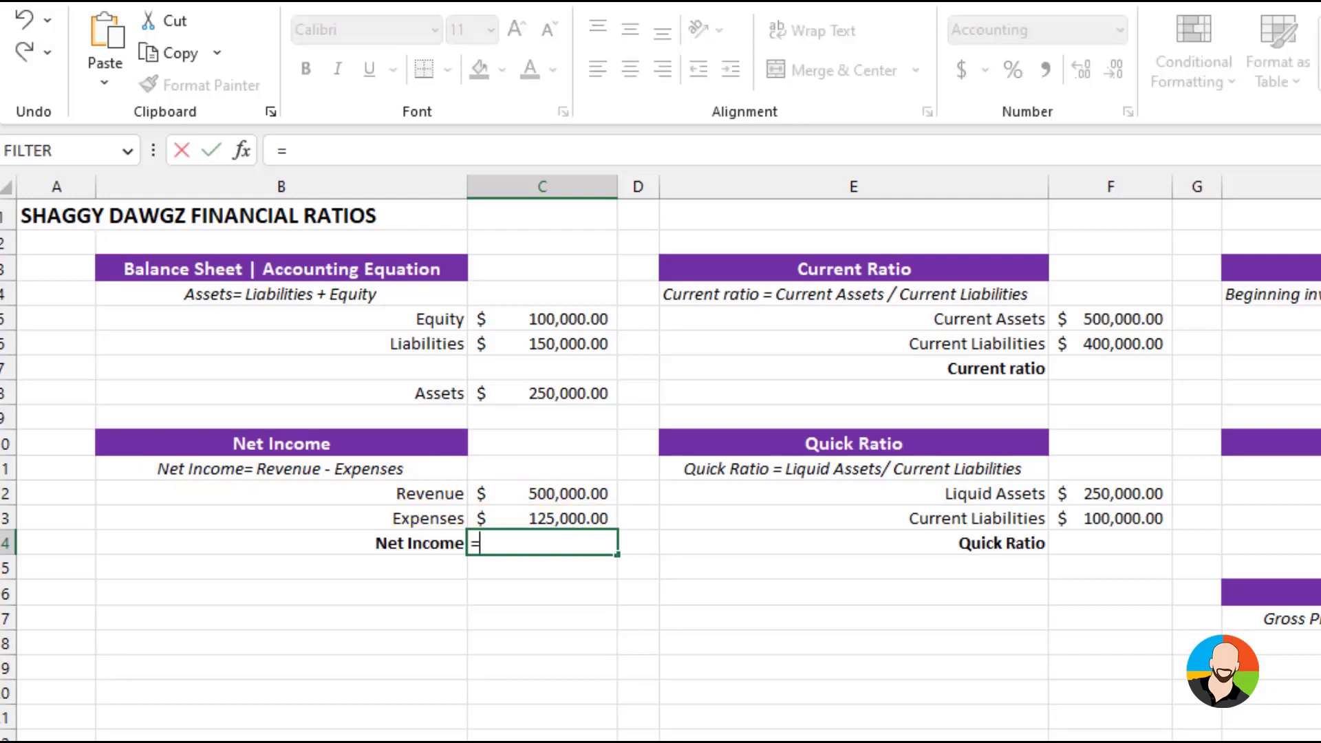
click(572, 493)
text(-)
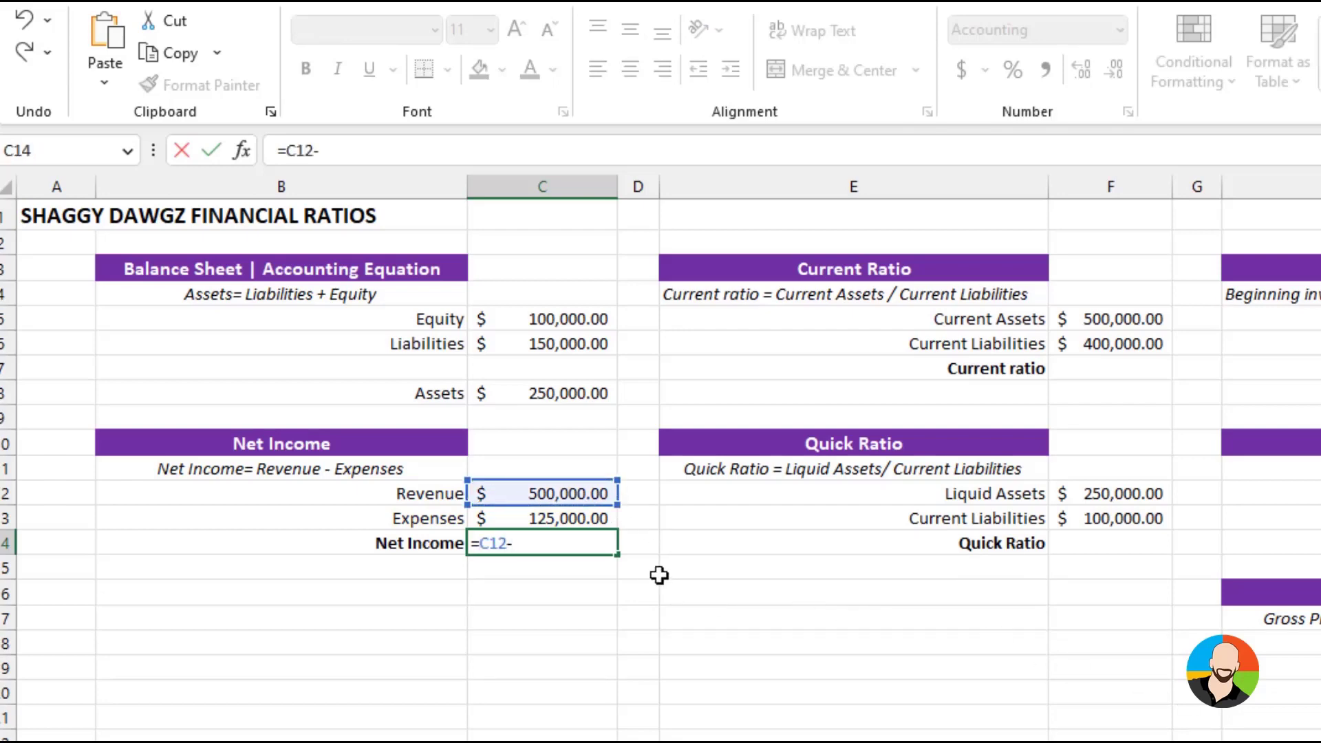
click(554, 518)
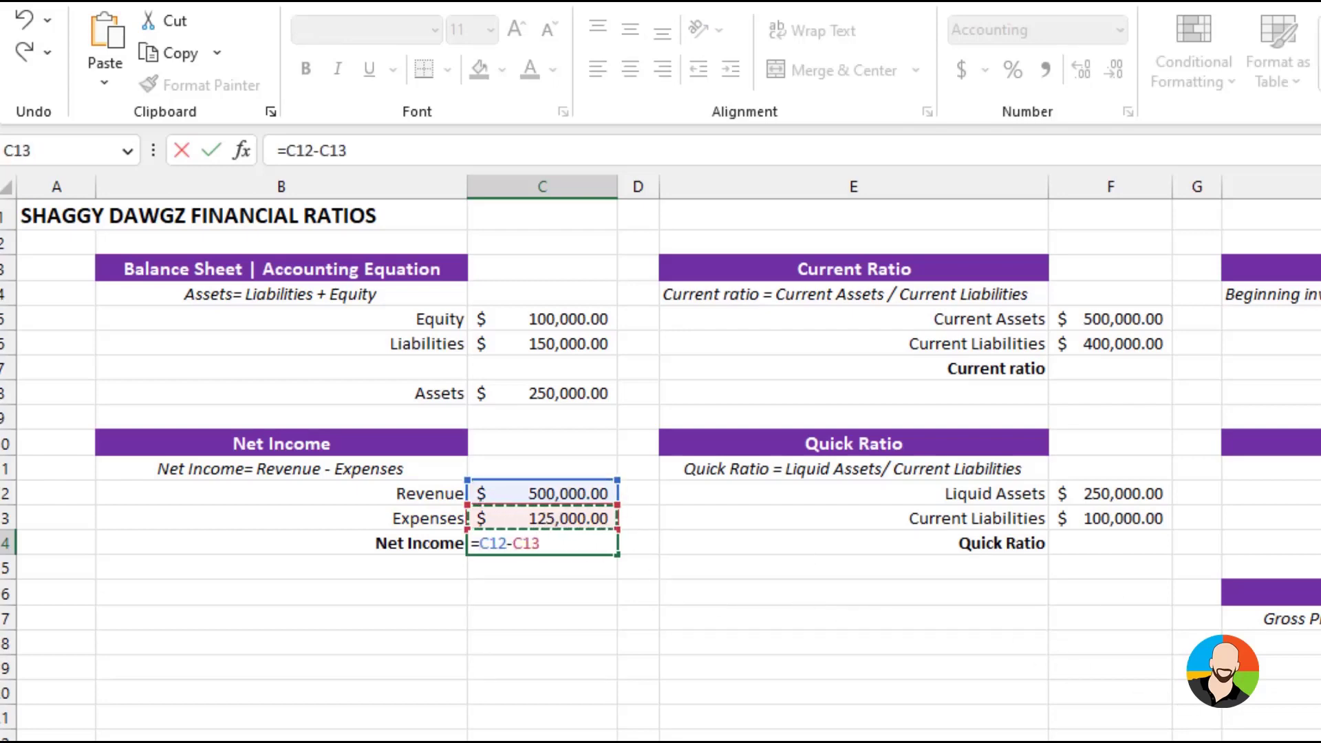
key(Return)
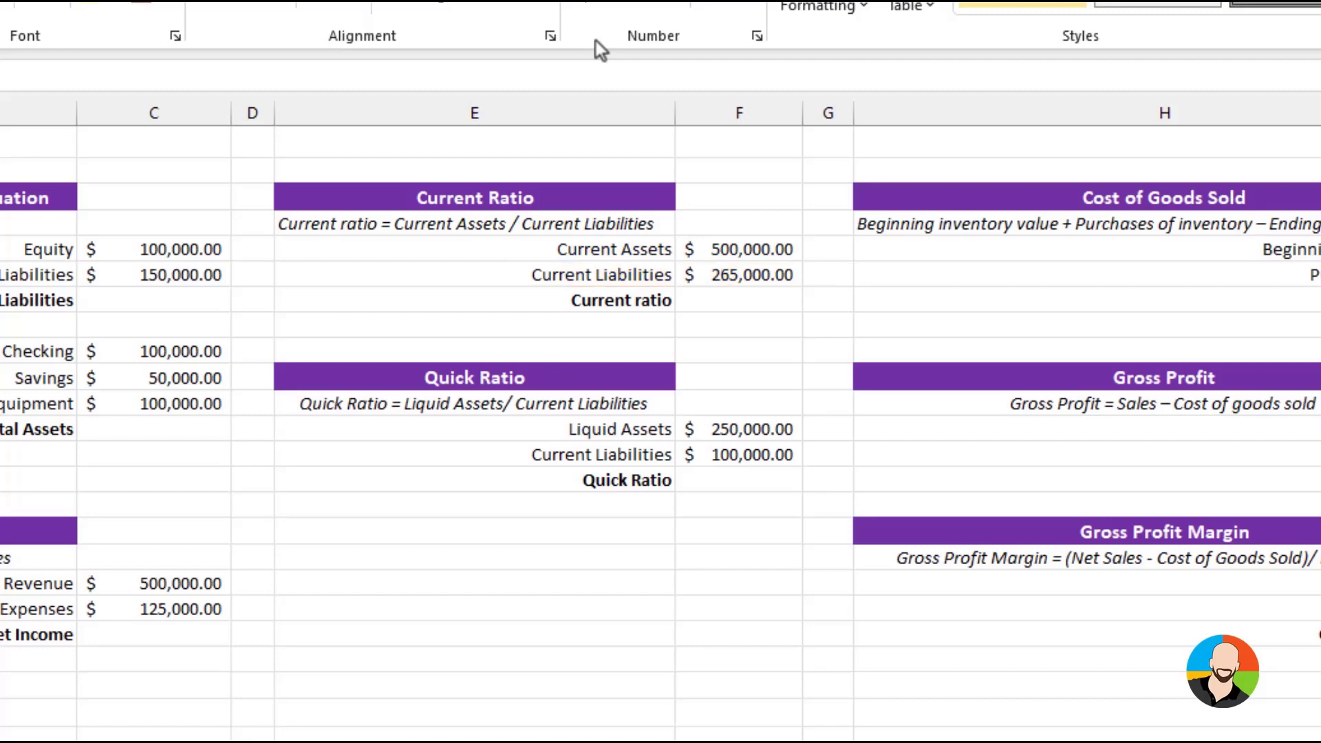
Enter the formula =F5/F6 in the Current ratio cell to divide current assets by current liabilities
click(761, 308)
text(=)
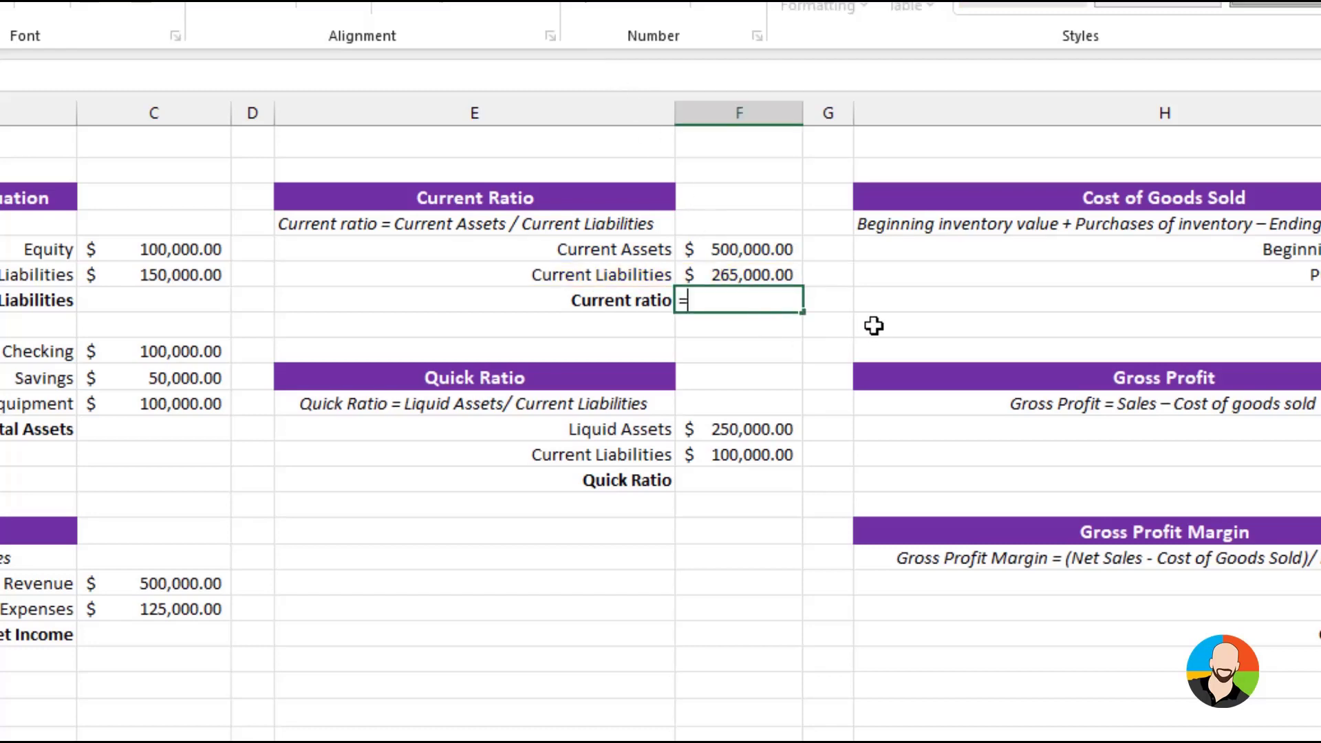
click(723, 251)
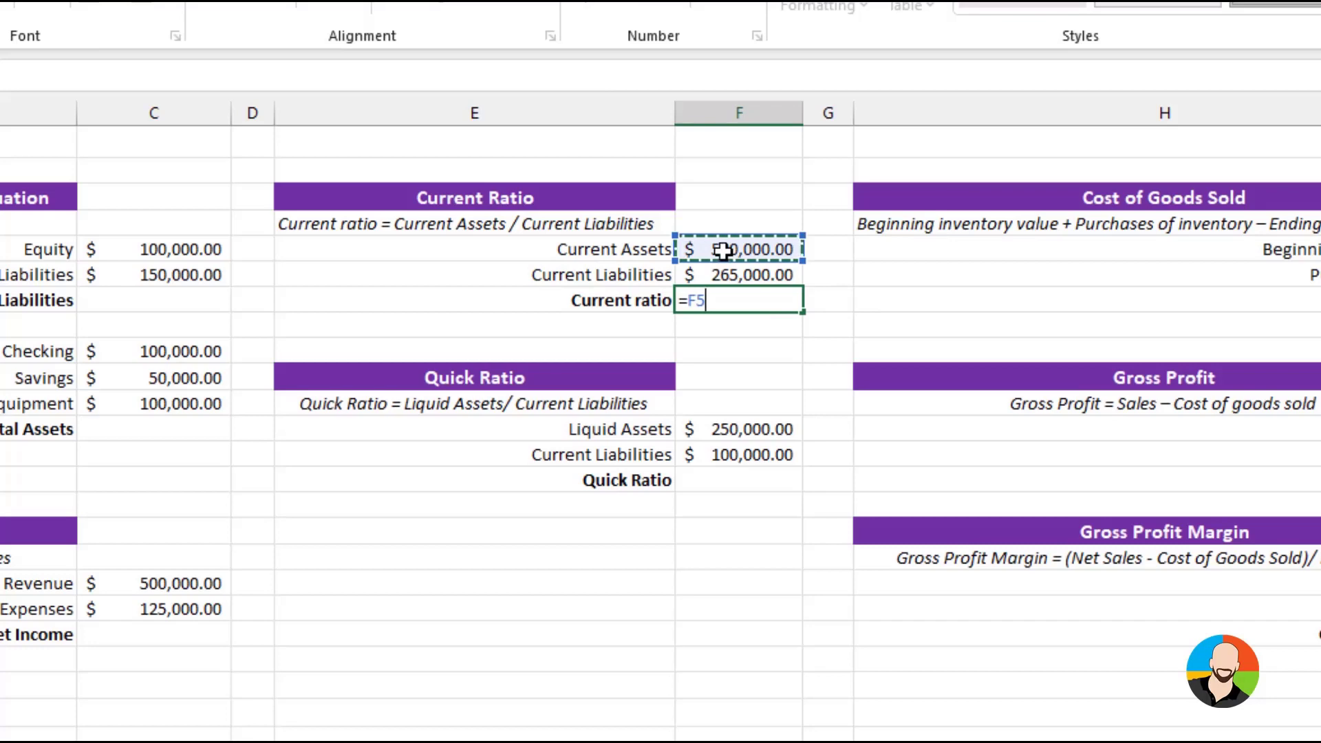
text(/)
click(737, 273)
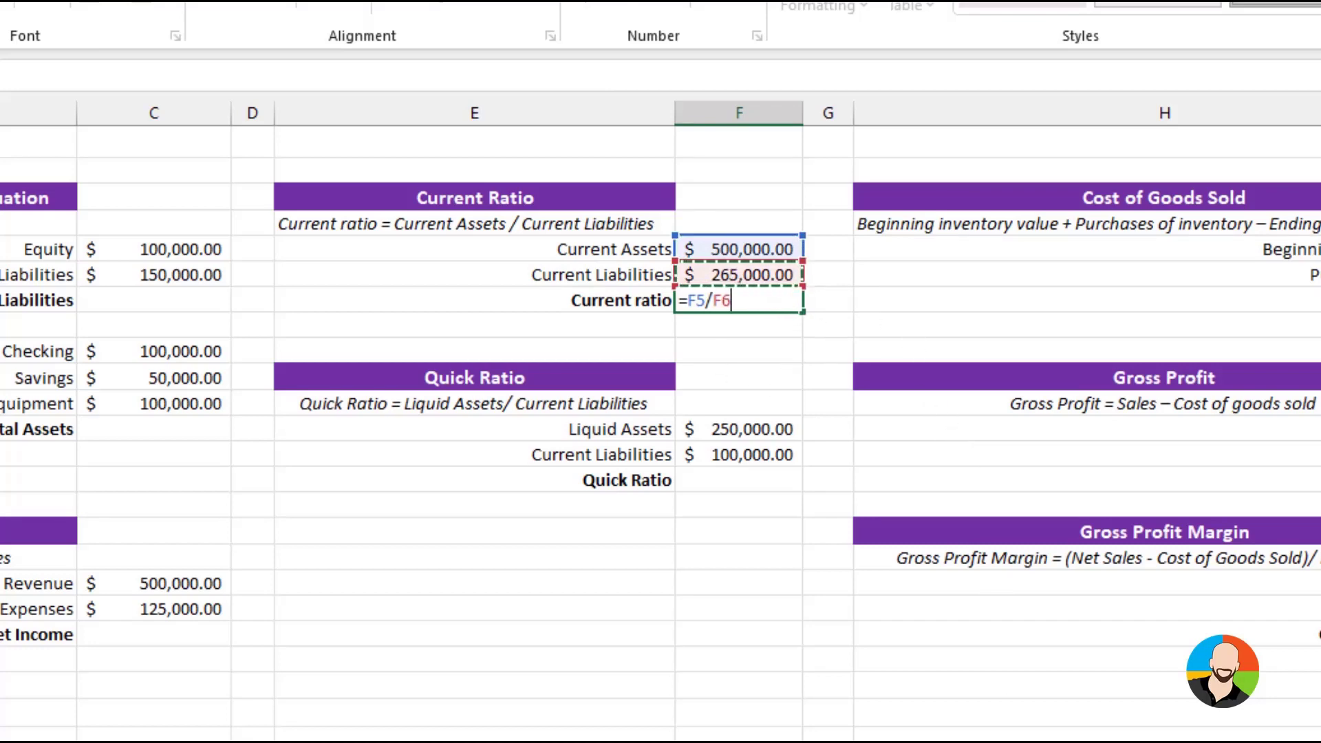
key(Return)
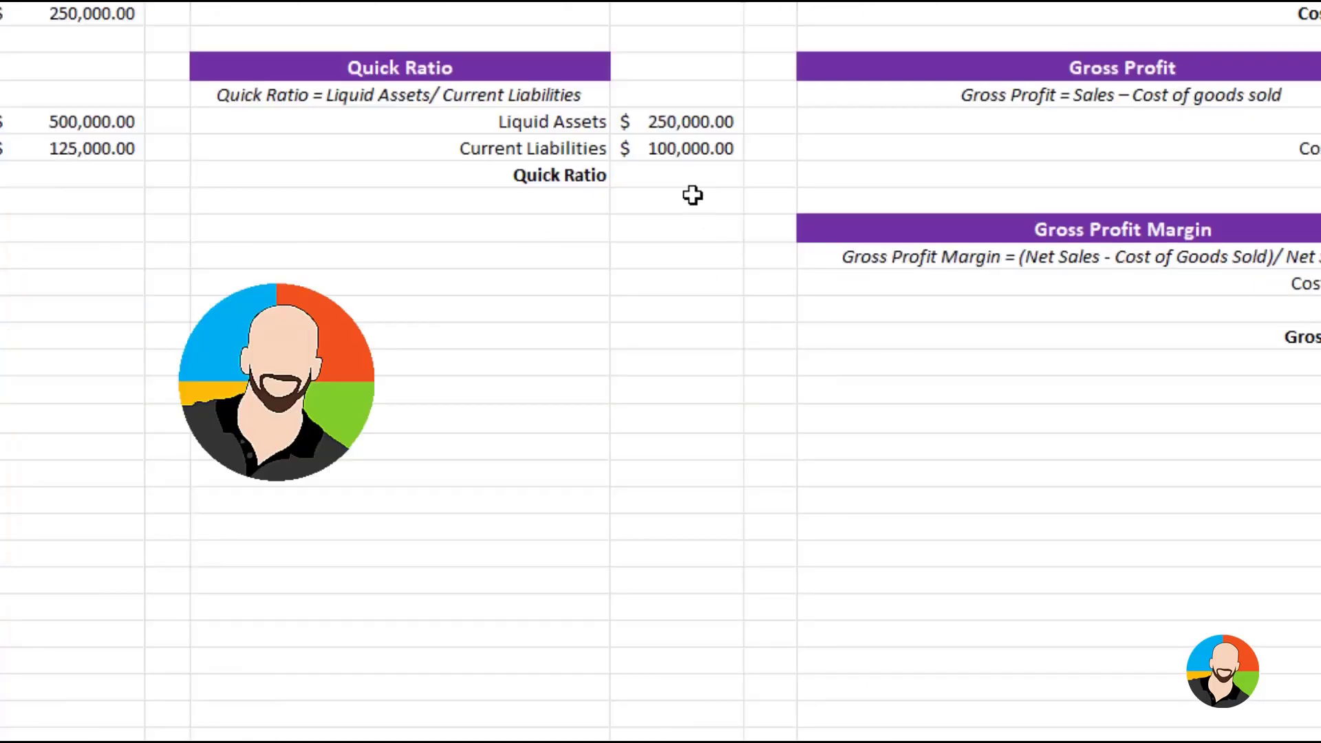
Enter the formula =F12/F13 in the Quick Ratio cell to divide liquid assets by current liabilities
click(687, 149)
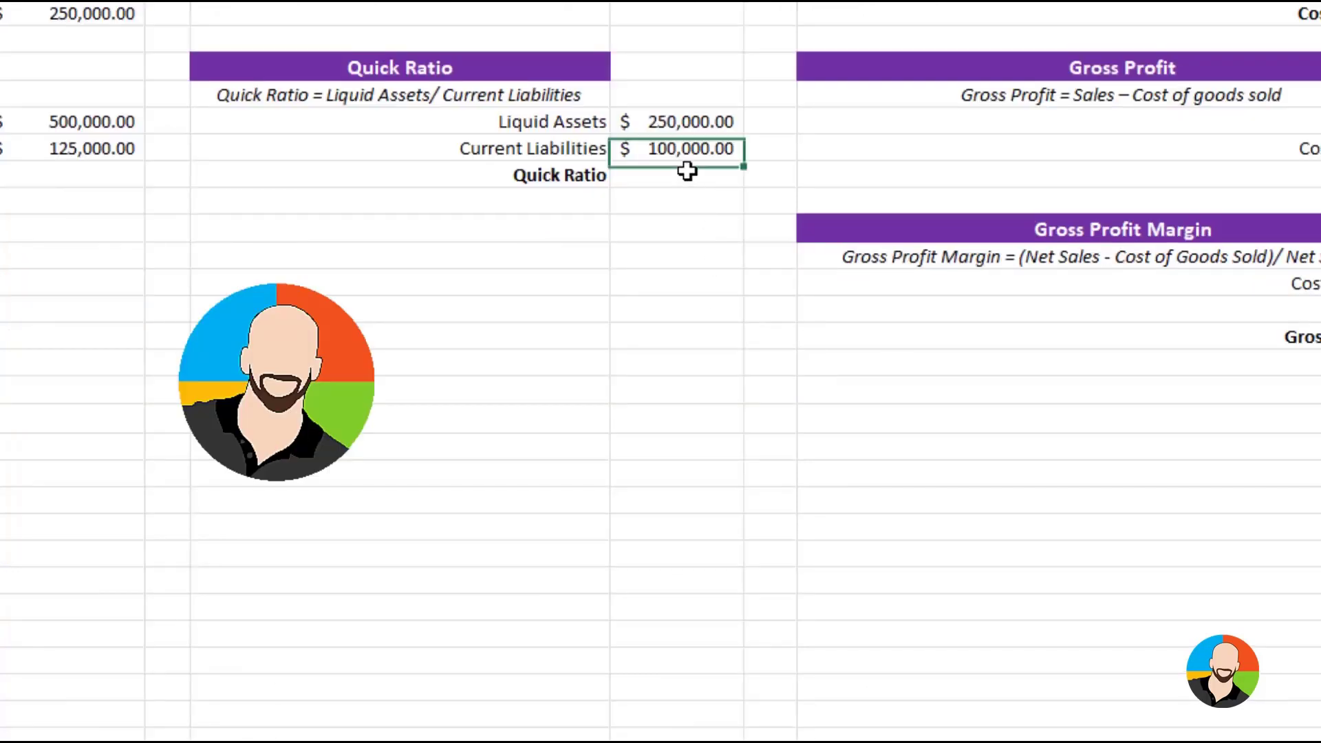
click(686, 174)
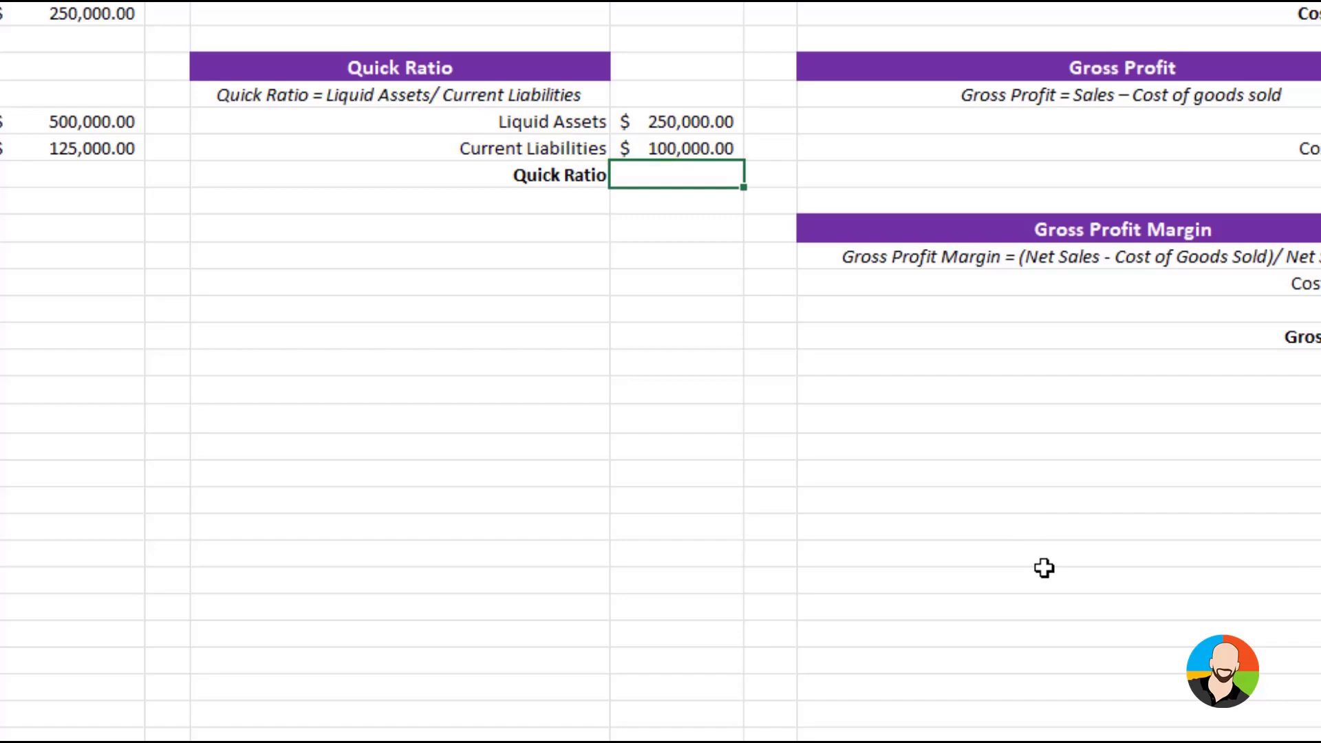
text(=)
click(686, 120)
text(/)
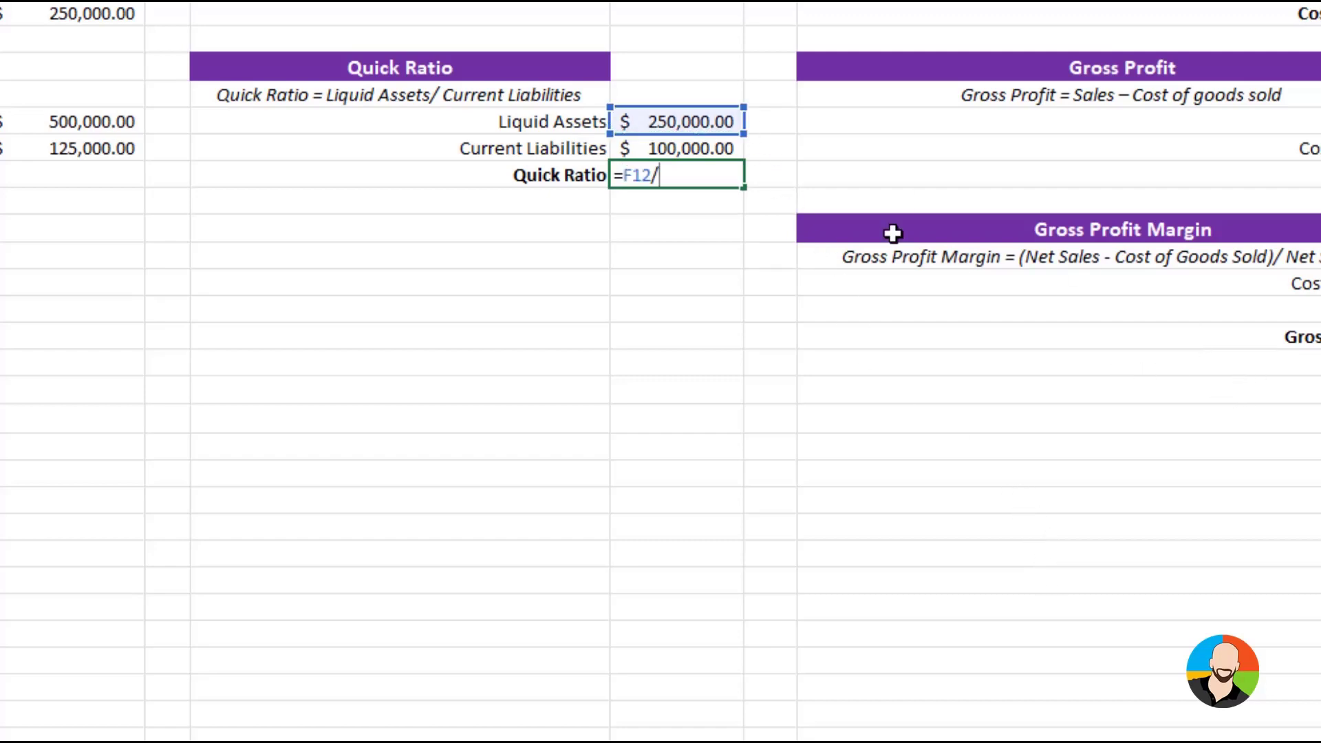
click(692, 146)
key(Return)
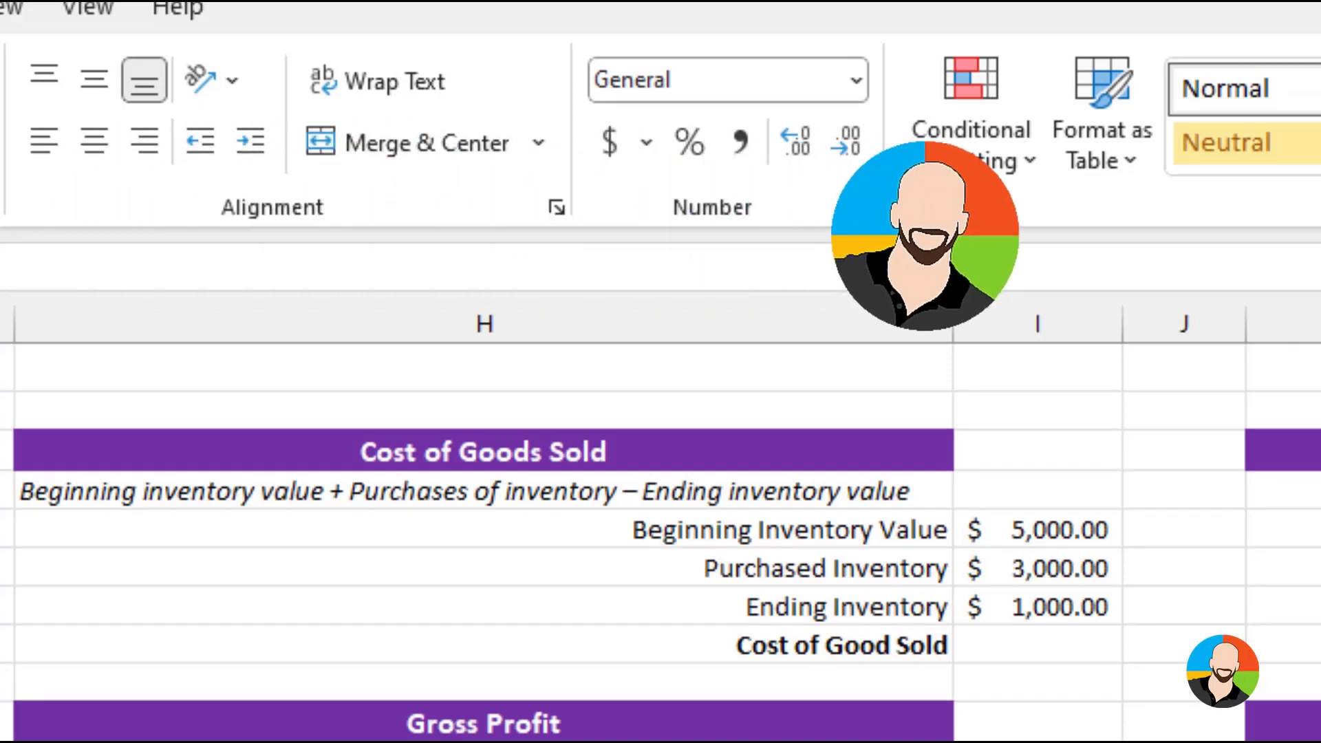
Enter the formula =I5+I6-I7 in the Cost of Good Sold cell to add beginning and purchased inventory and subtract ending inventory
click(1073, 646)
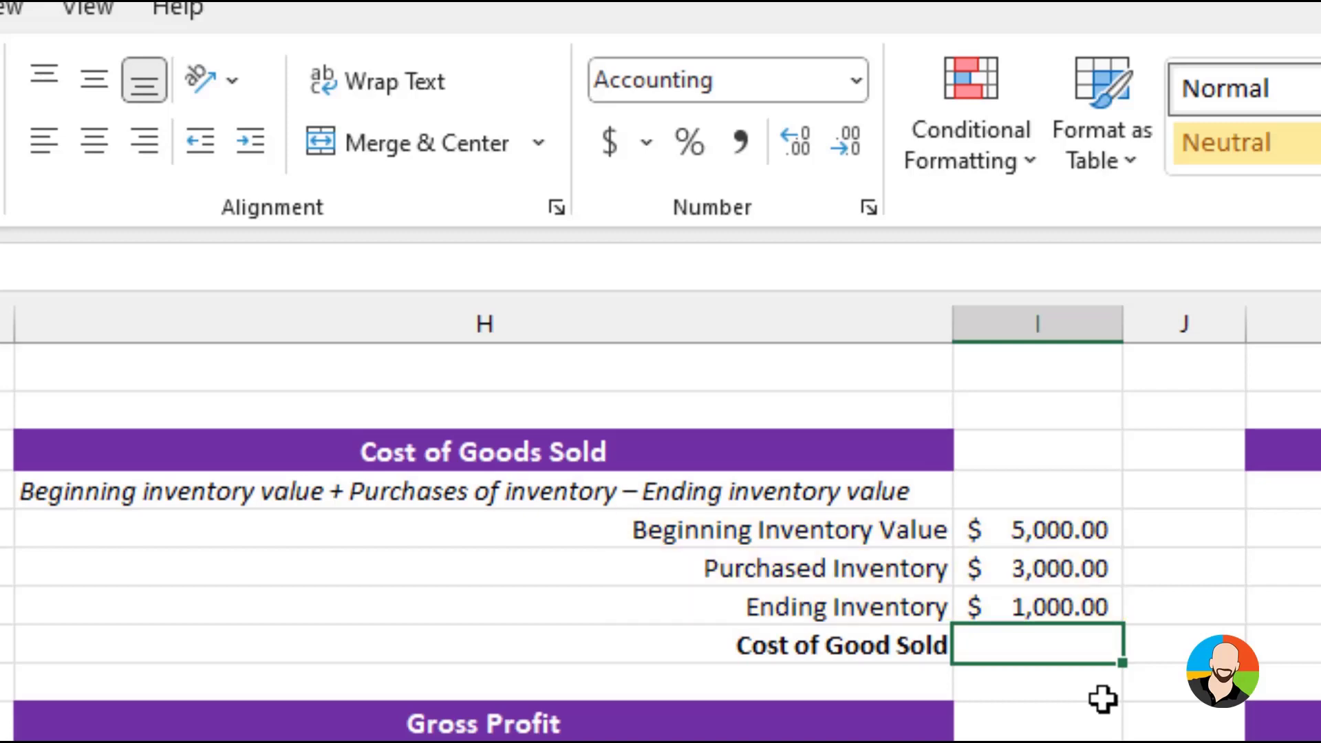
text(=)
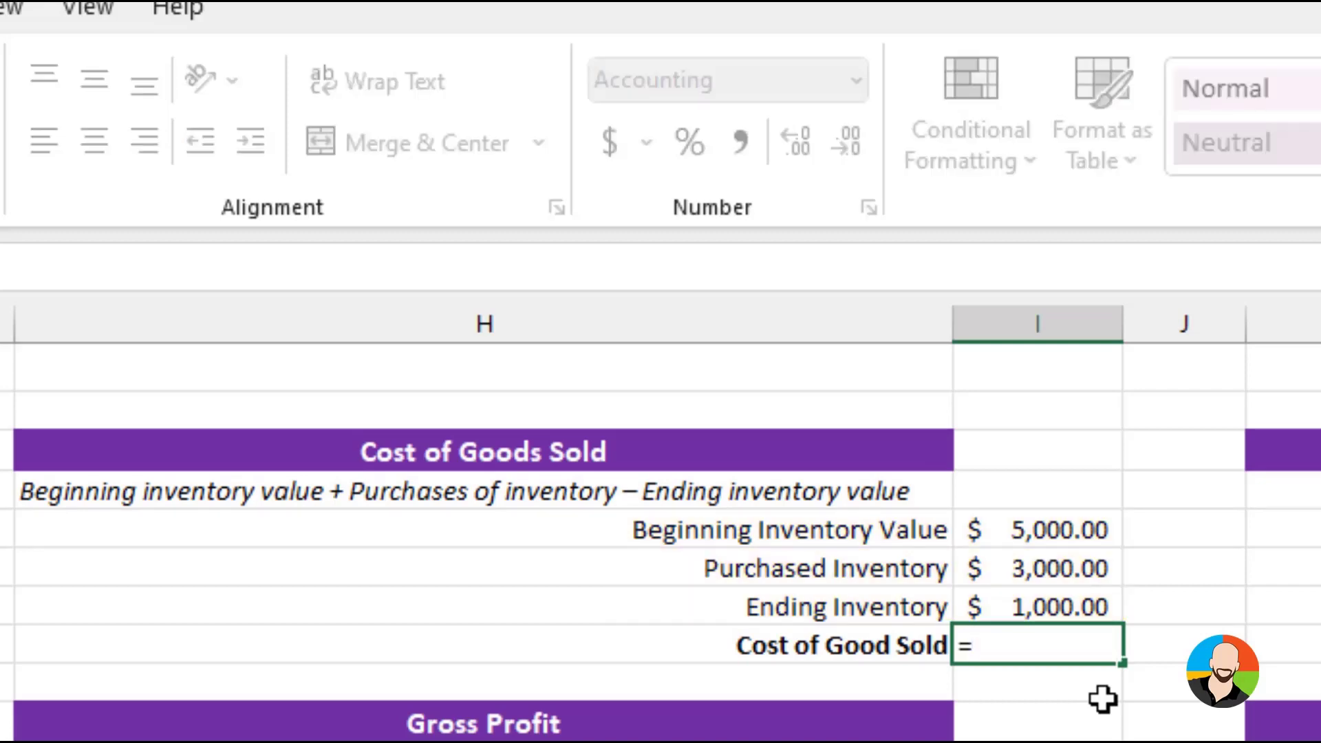
click(1101, 539)
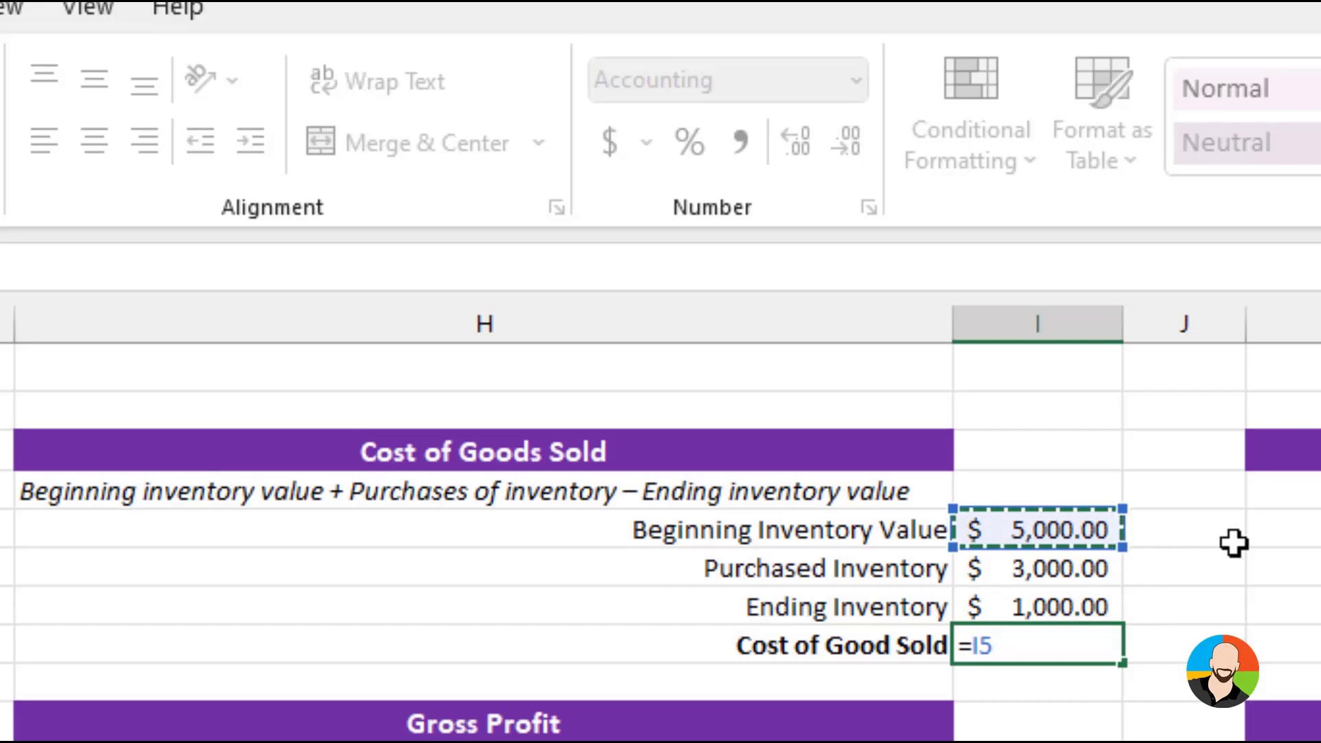
text(+)
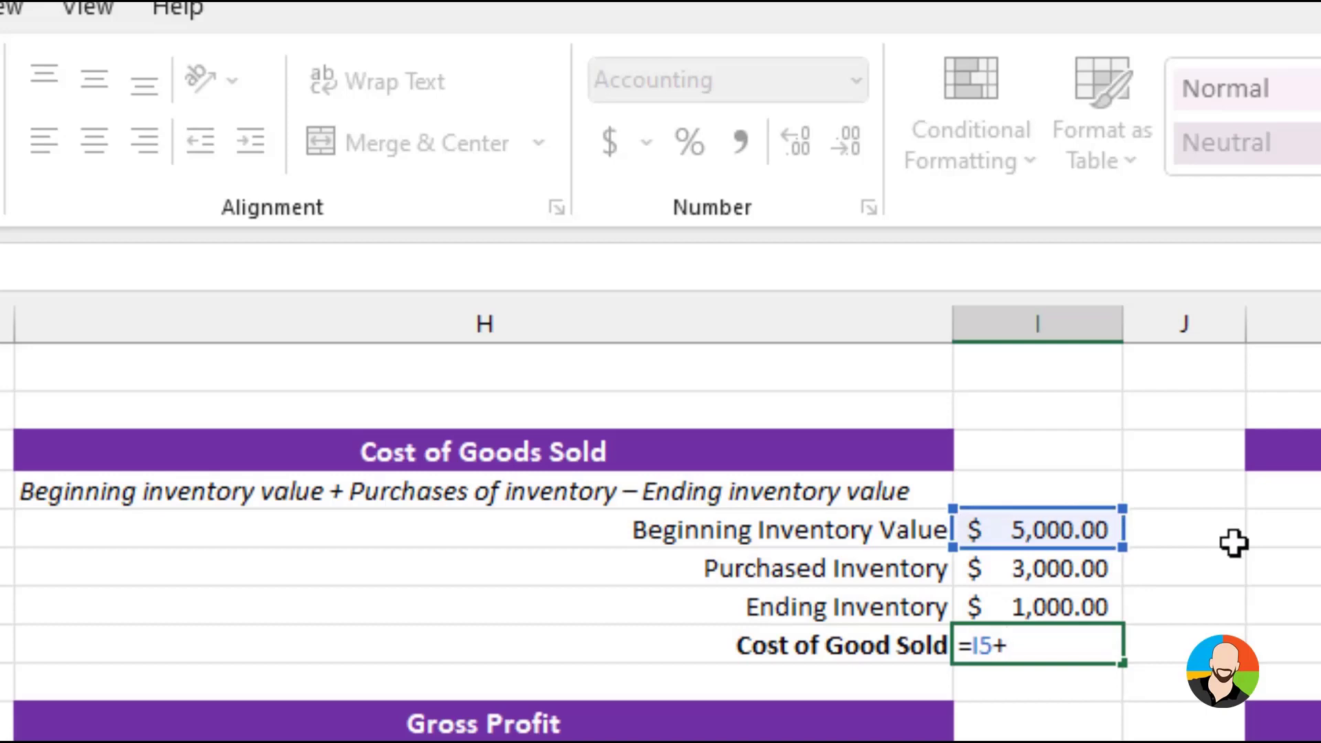
click(1050, 568)
text(-)
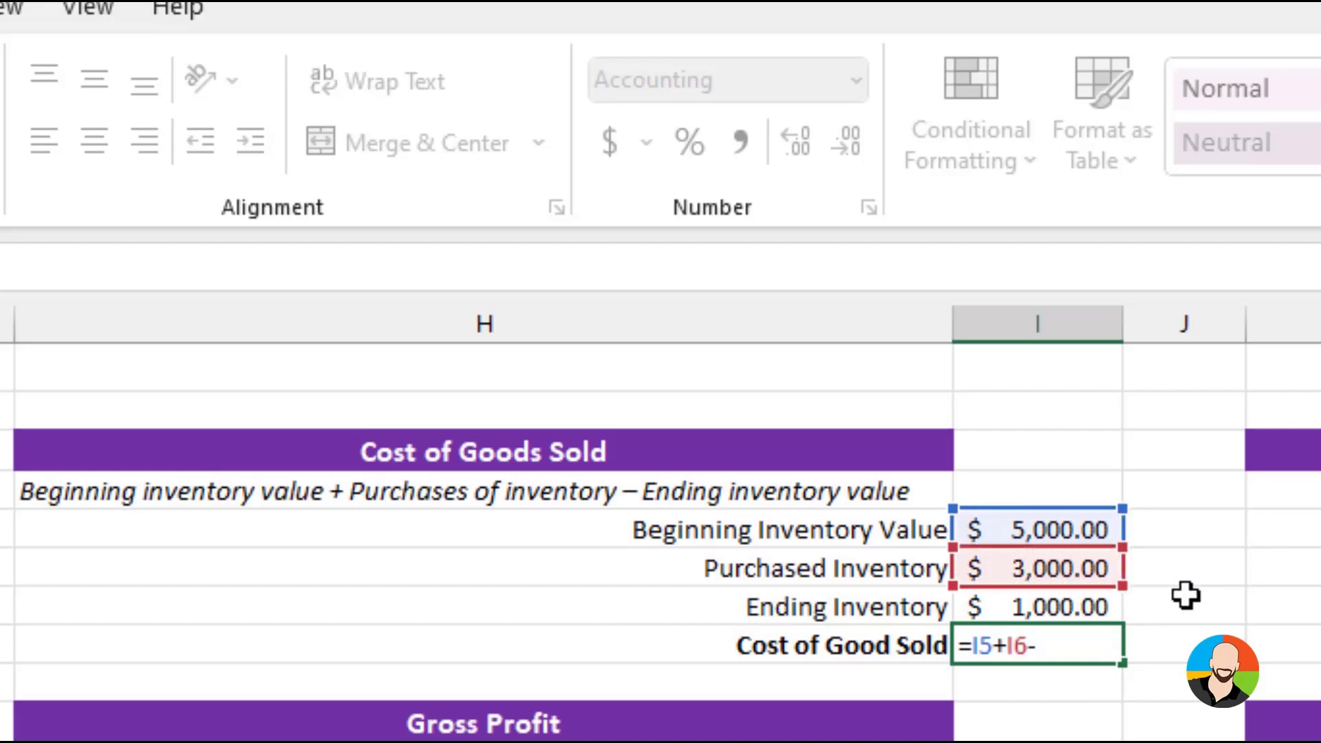
click(1023, 607)
key(Return)
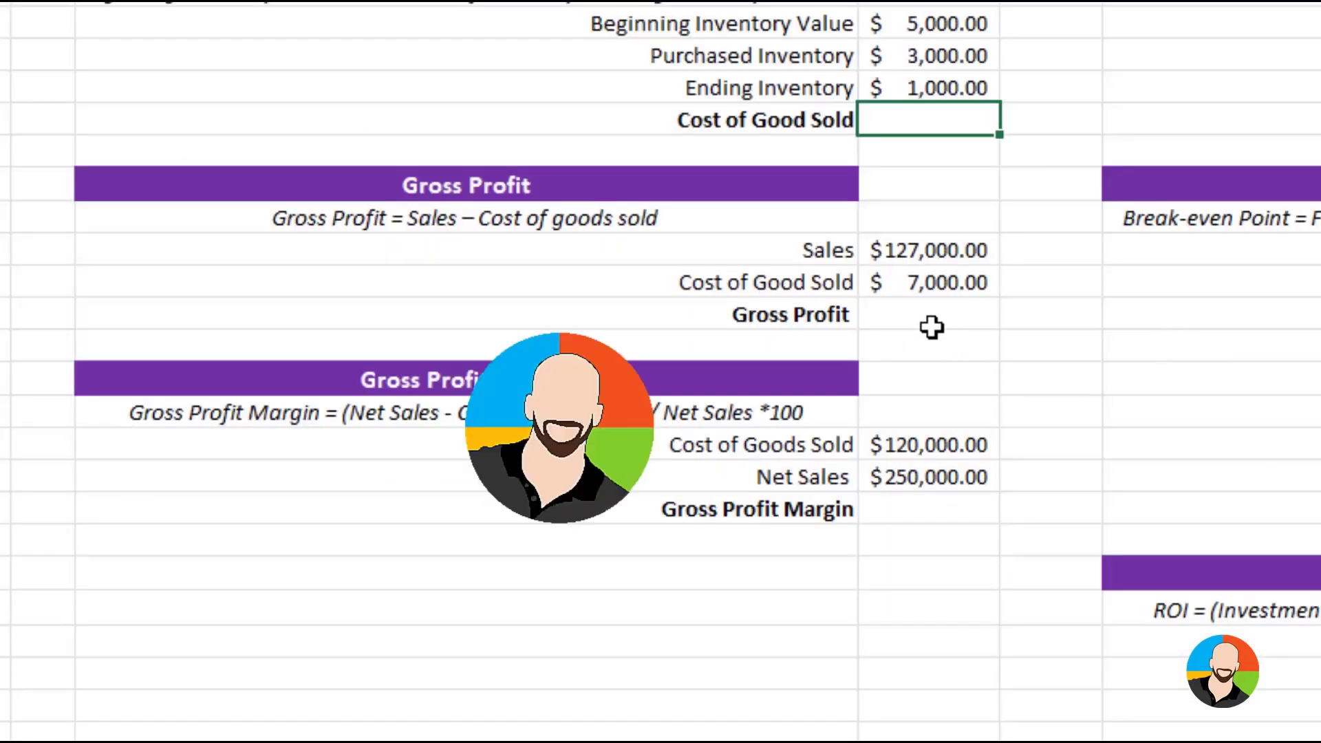
Enter the formula =I12-I13 in the Gross Profit cell to subtract cost of goods sold from sales
click(929, 318)
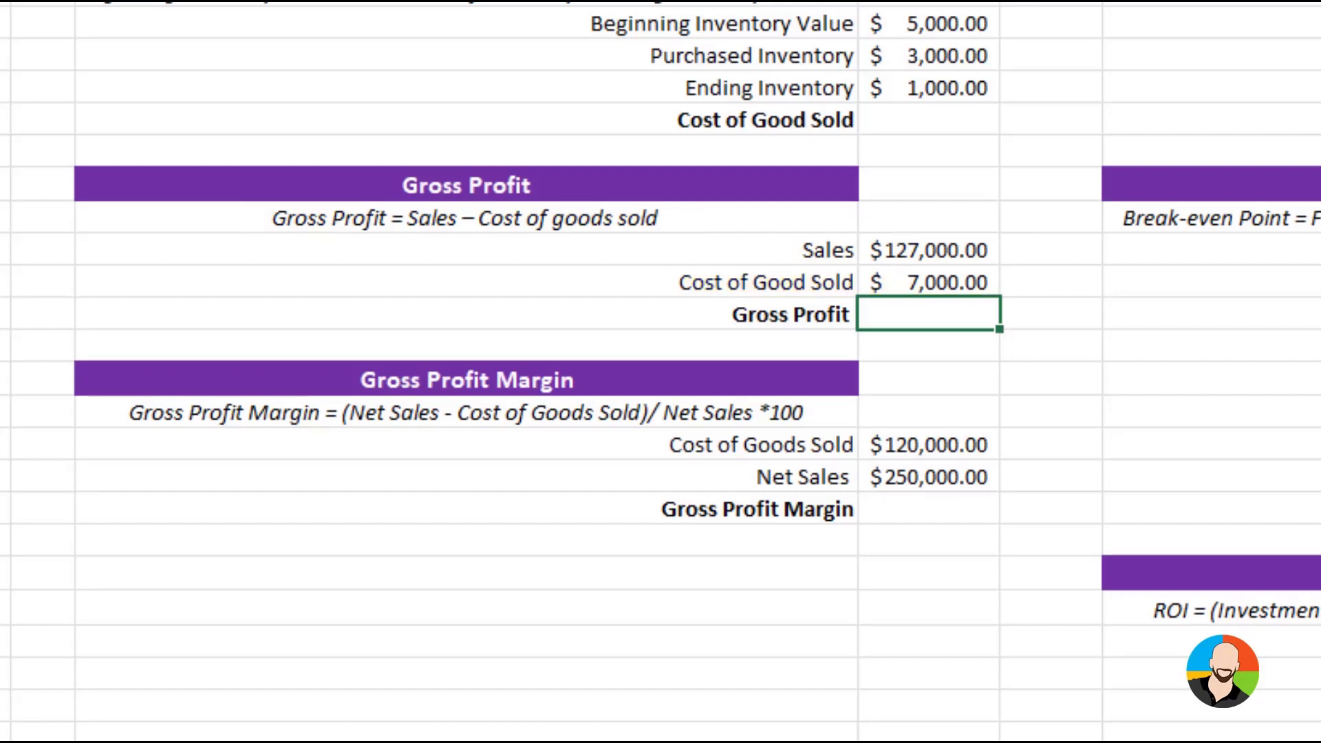
text(=)
click(952, 263)
text(-)
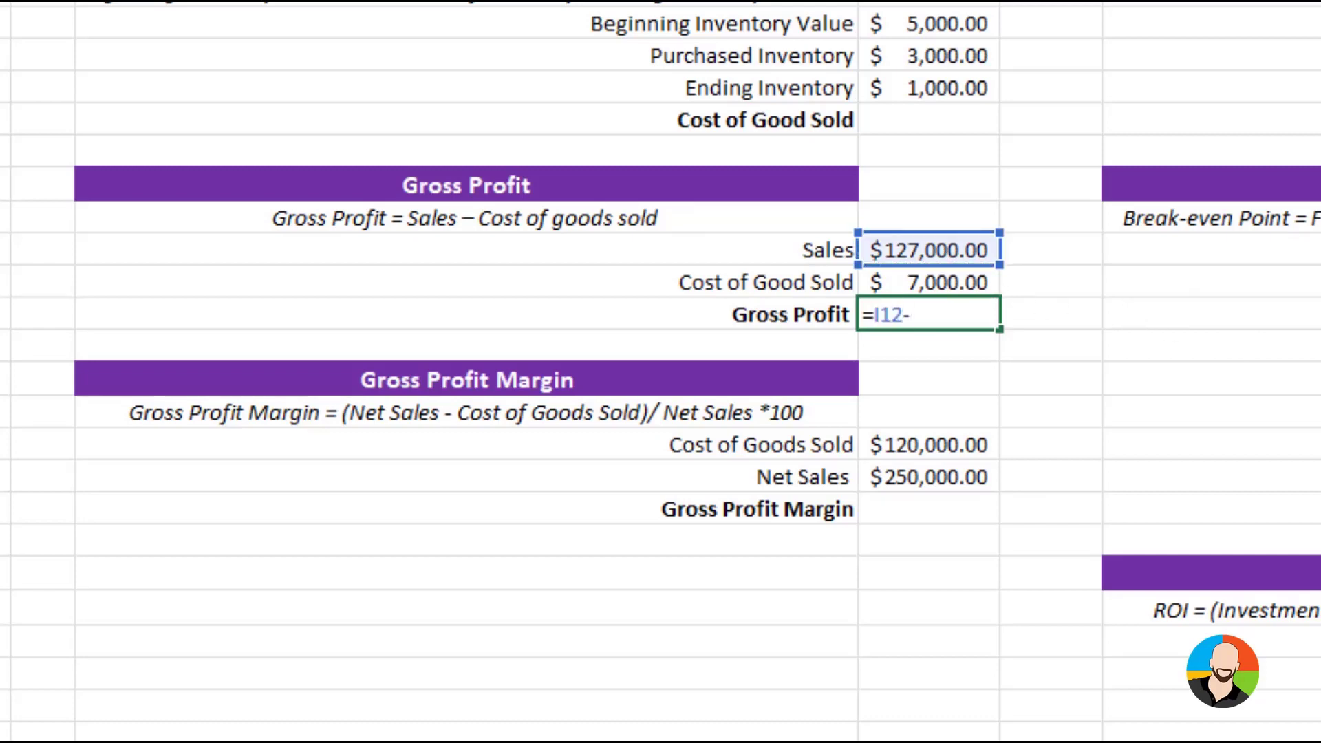
click(939, 283)
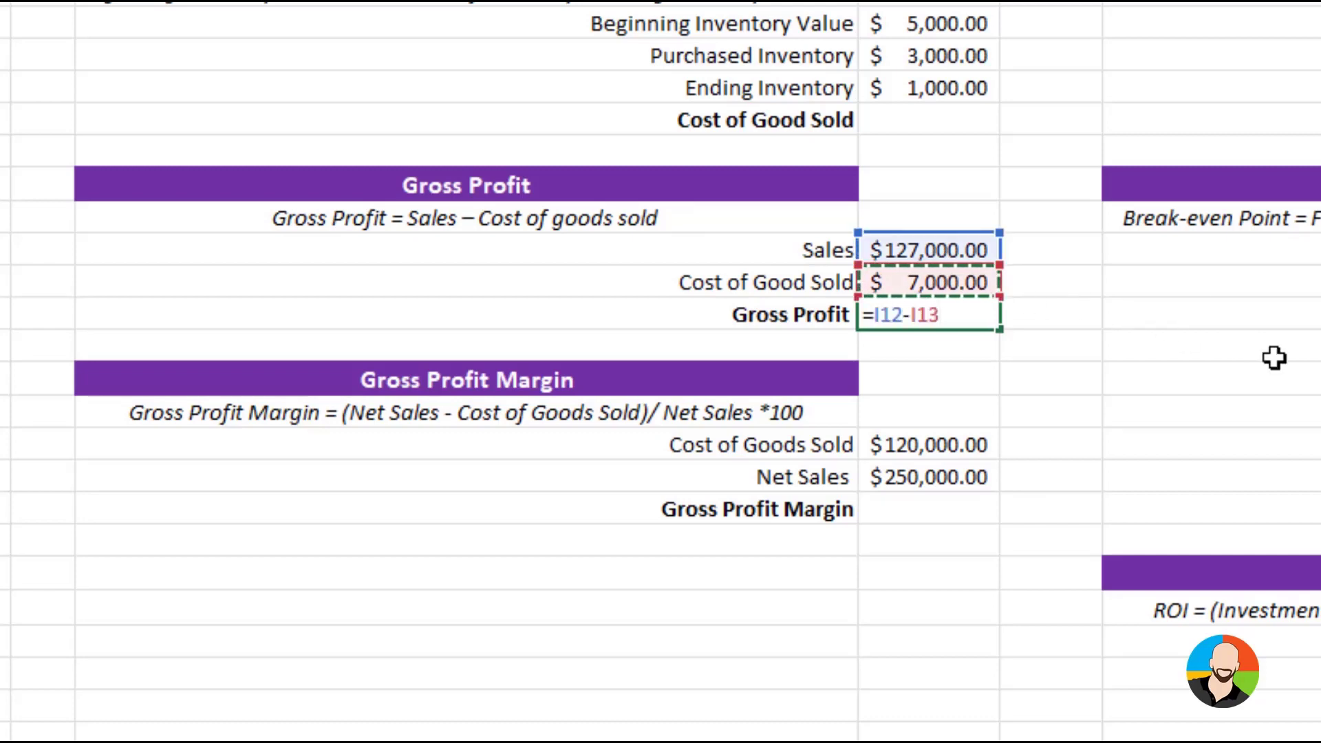
key(Return)
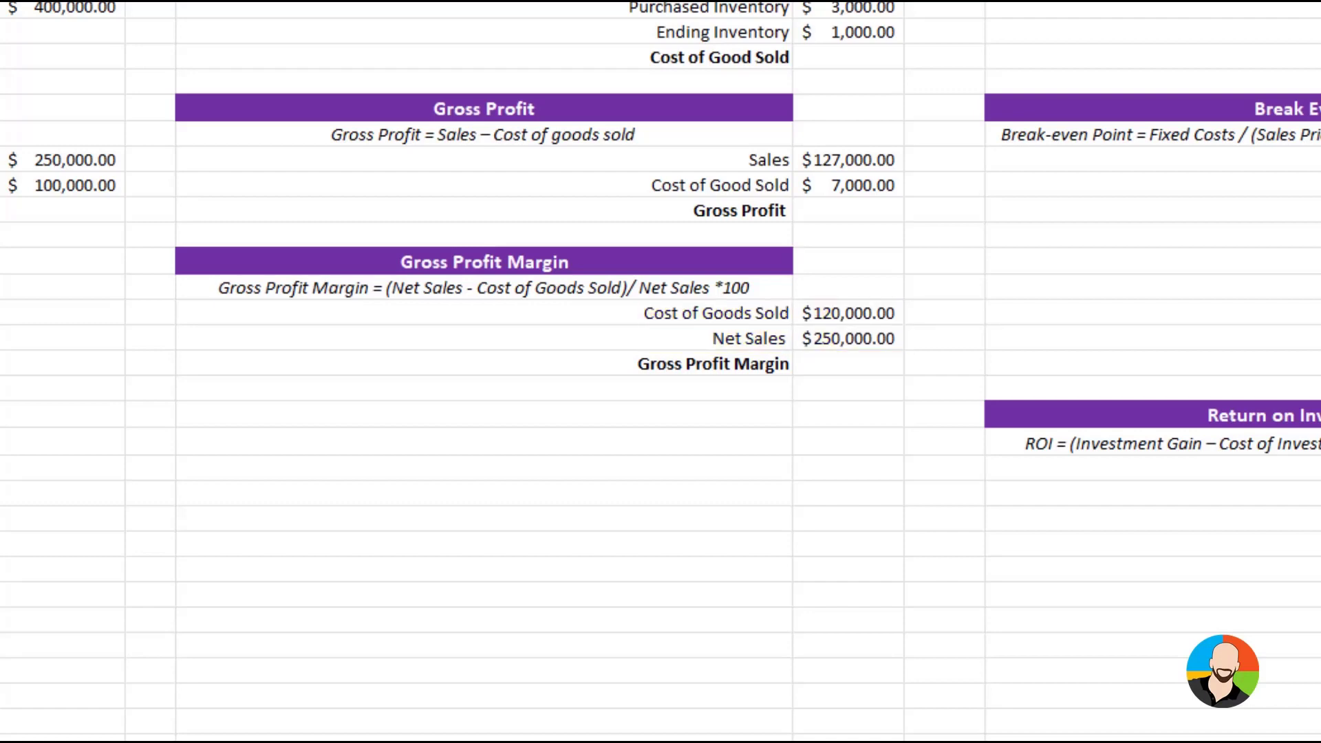
Enter the formula =(I19-I18)/I19*100 in the Gross Profit Margin cell, using net sales and cost of goods sold
click(847, 363)
text(=)
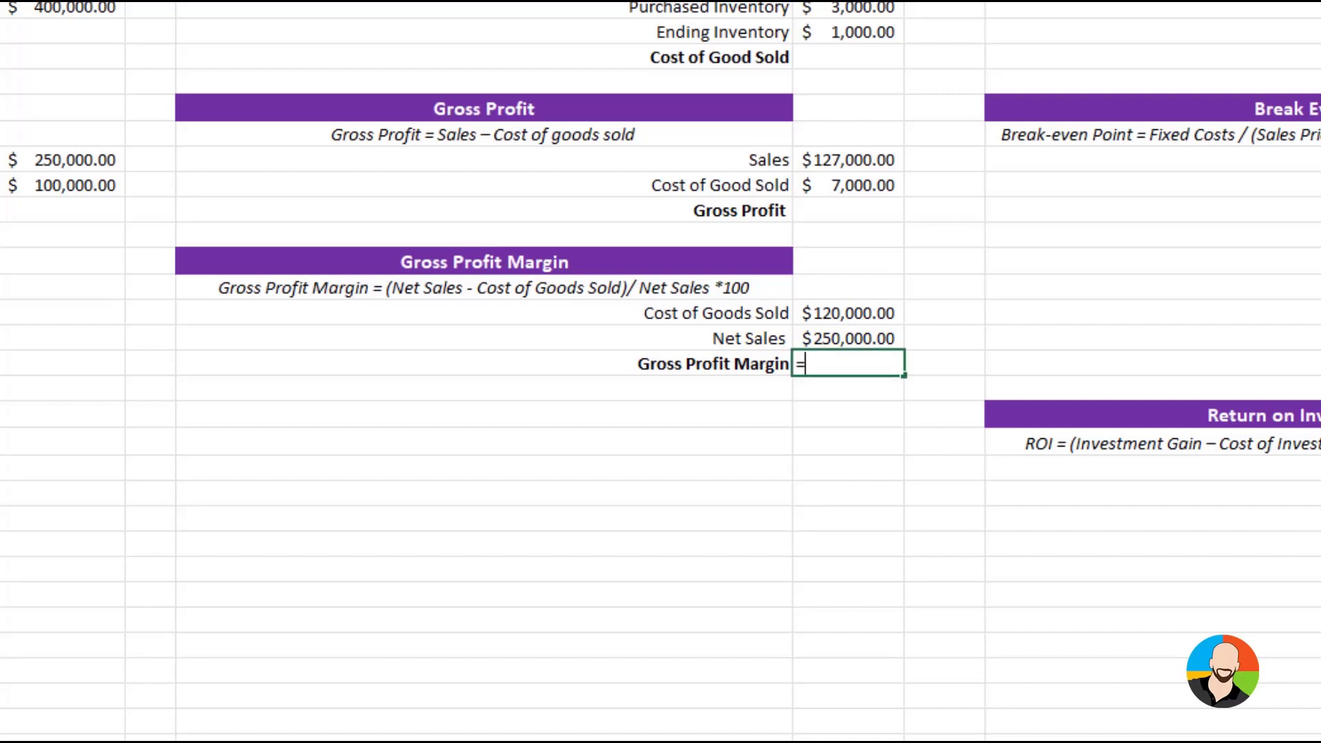
text(()
click(869, 339)
text(-)
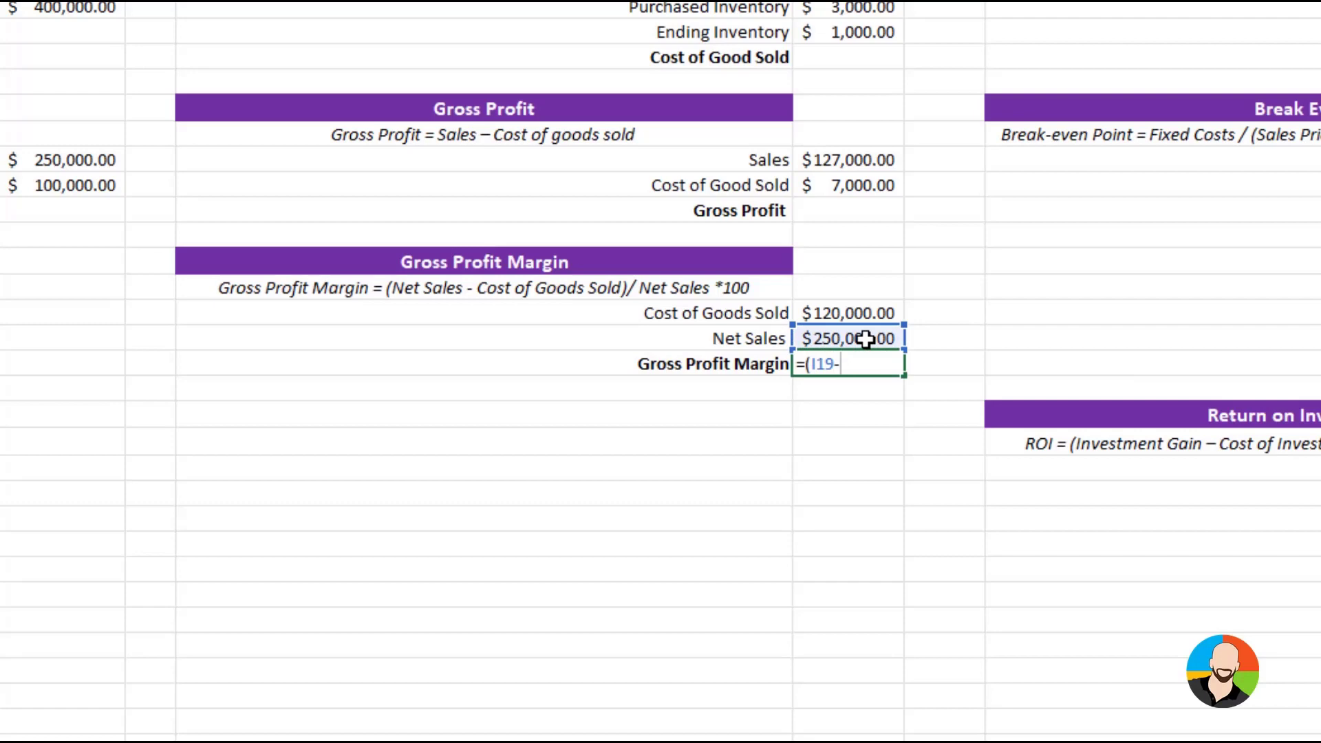
click(865, 315)
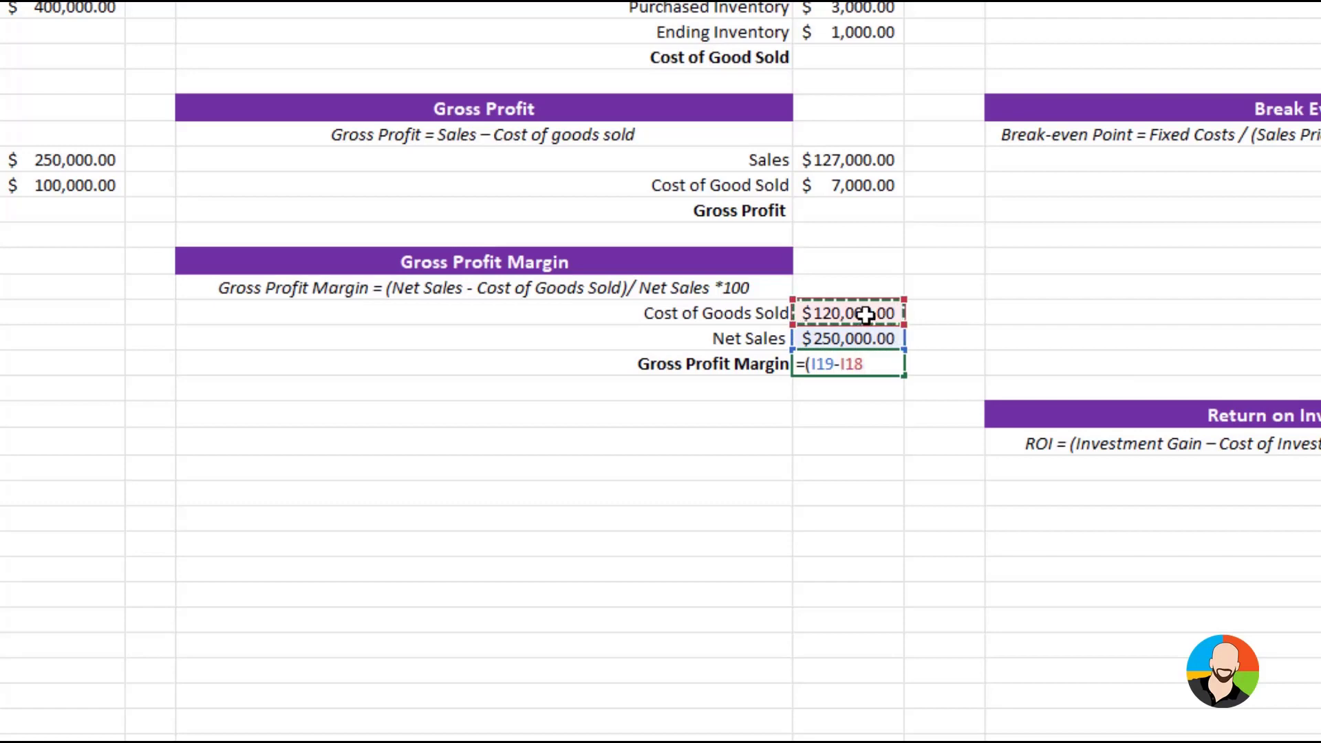
text()/)
click(842, 338)
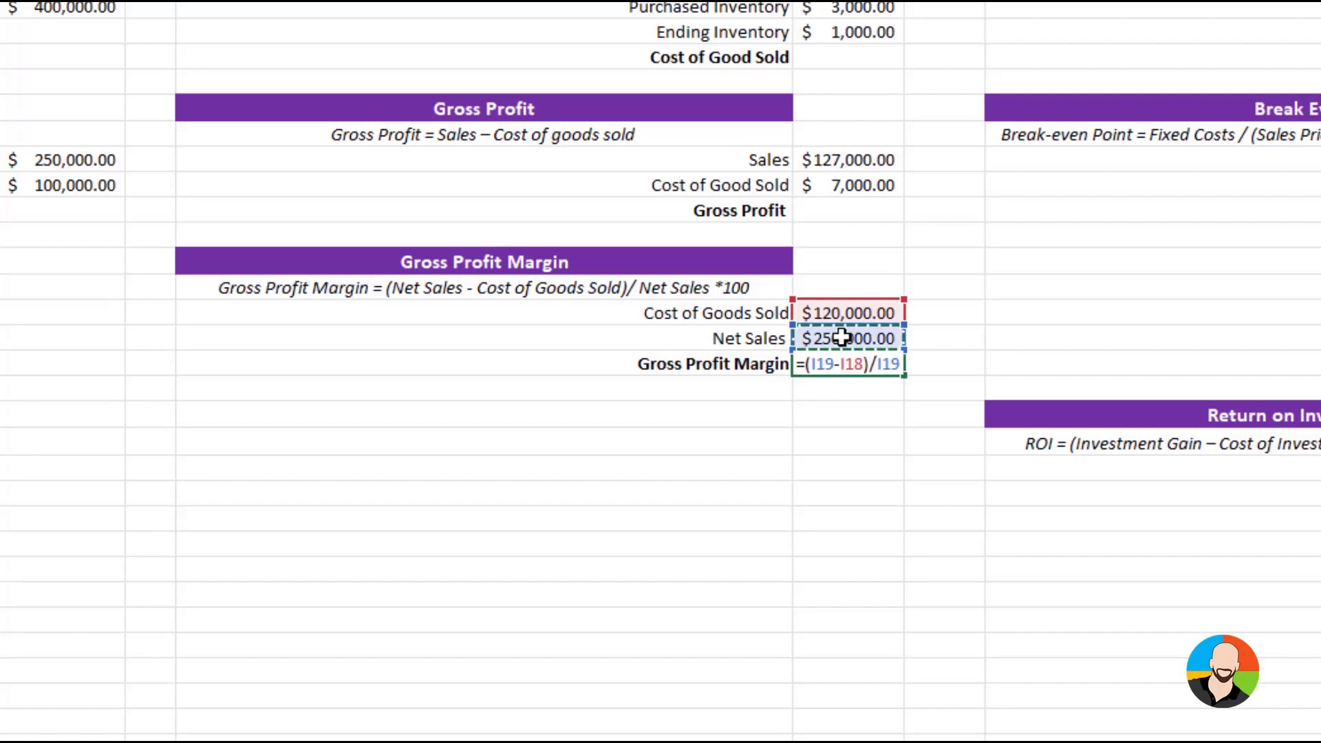
text(*100)
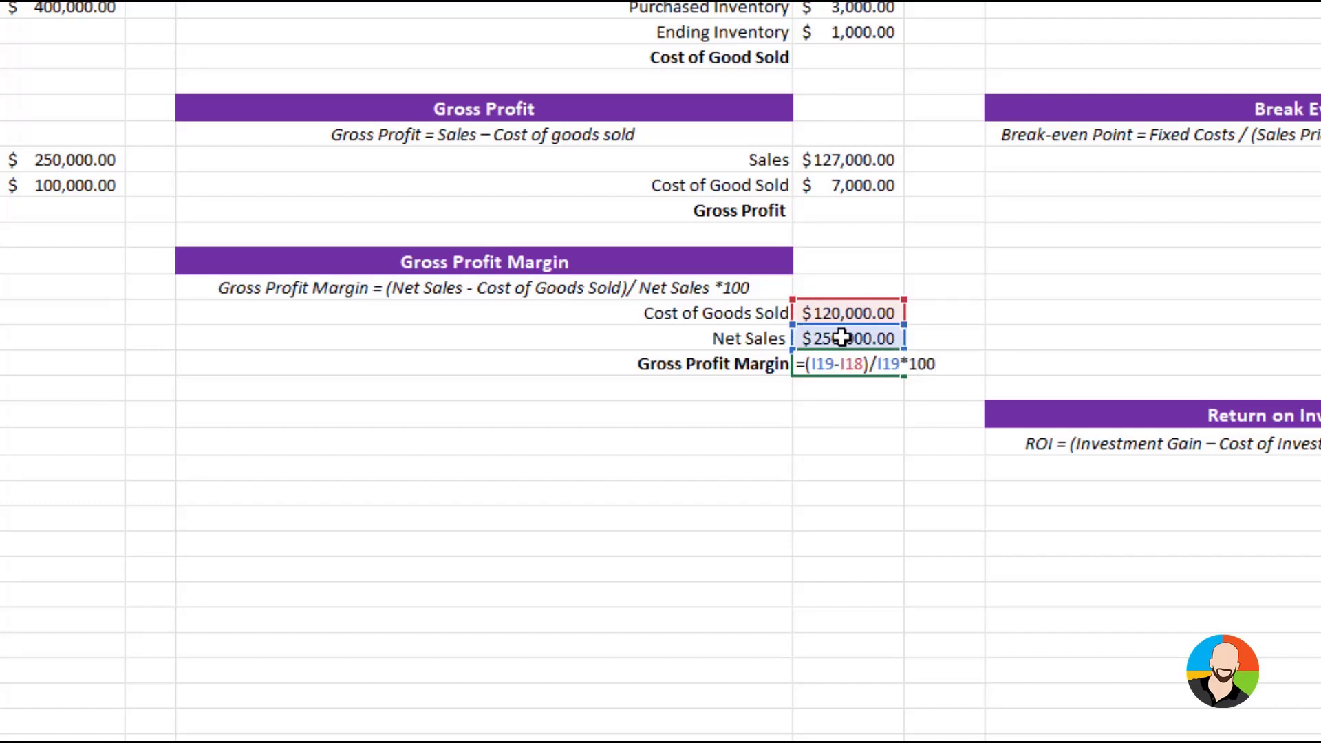
key(Return)
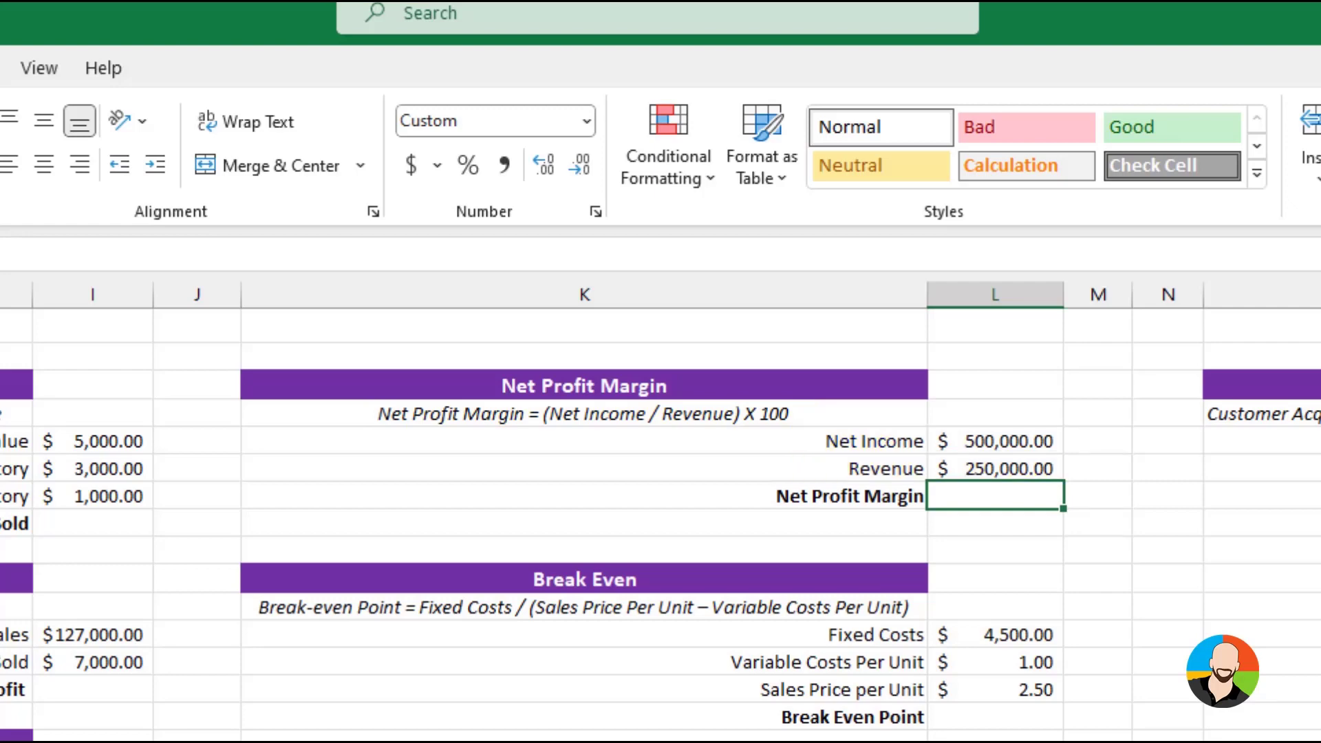
Enter the formula =(L5/L6)*100 in the Net Profit Margin cell to divide net income by revenue as a percentage
text(=()
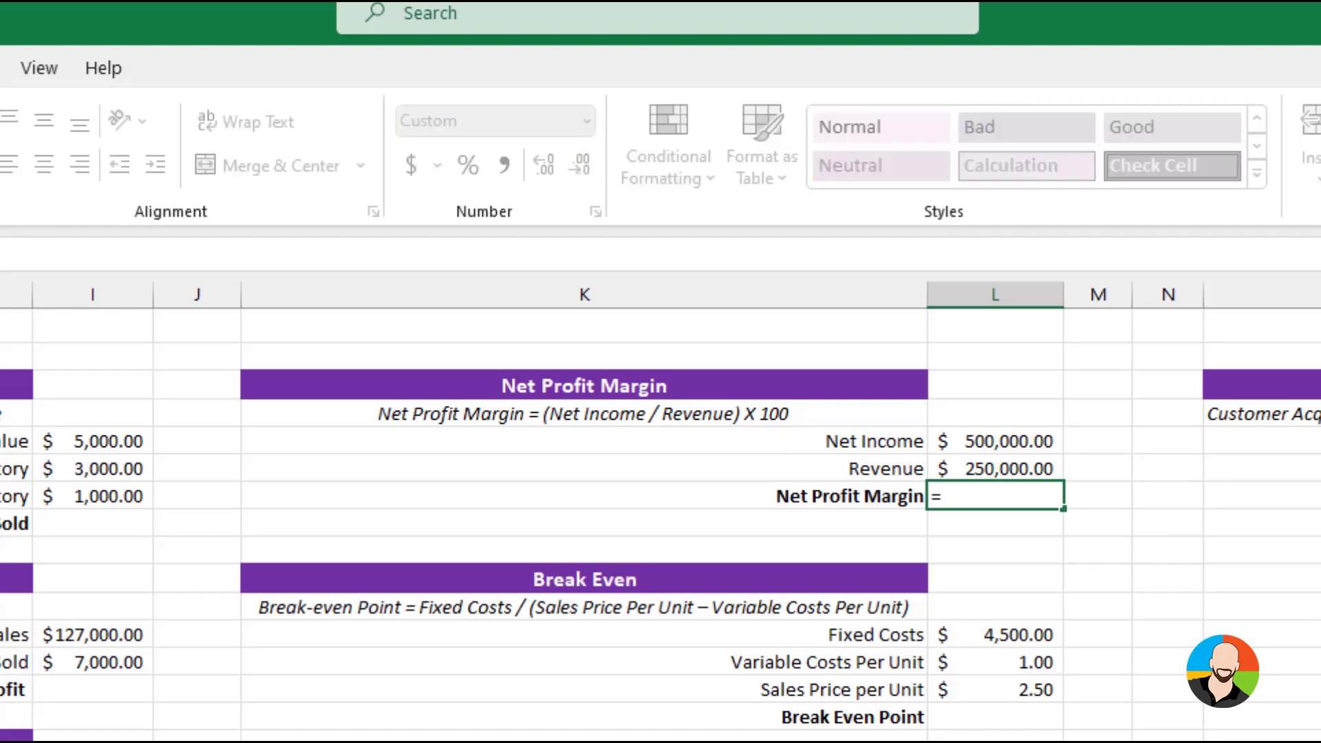
click(1031, 439)
text(/)
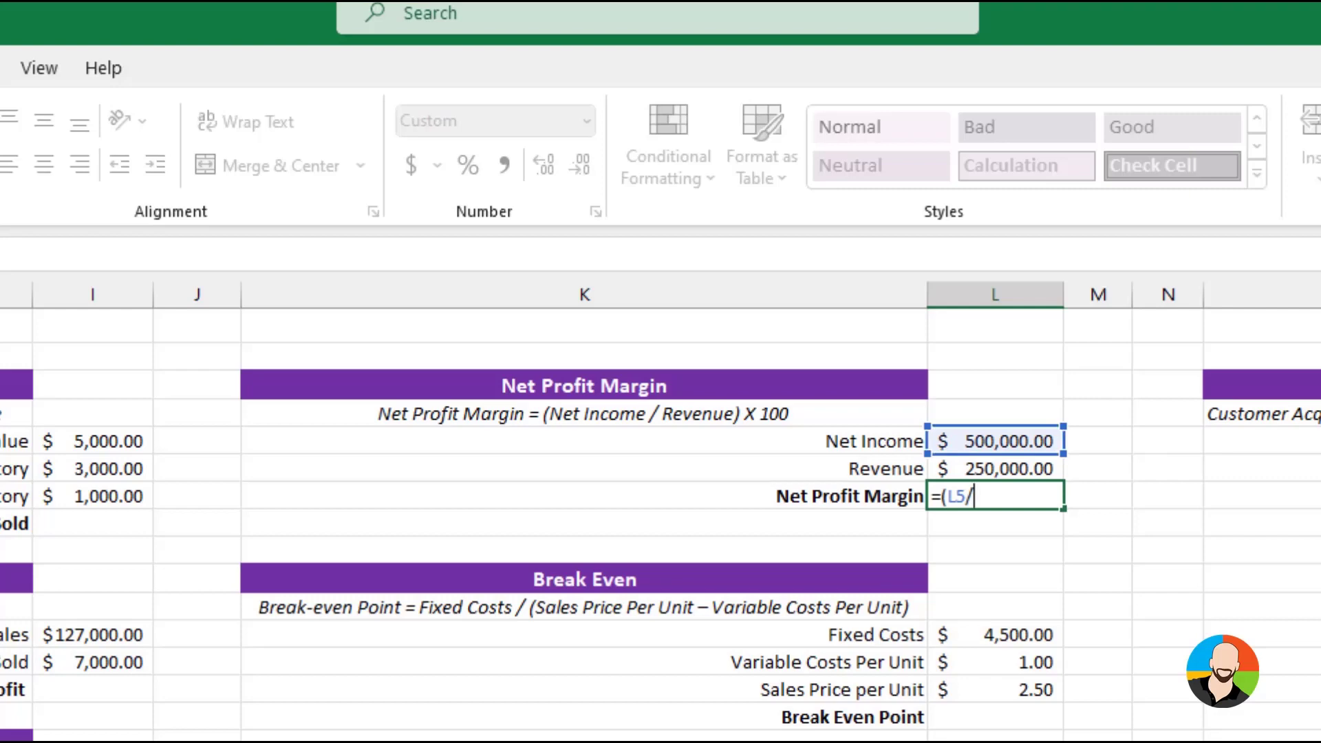
click(976, 465)
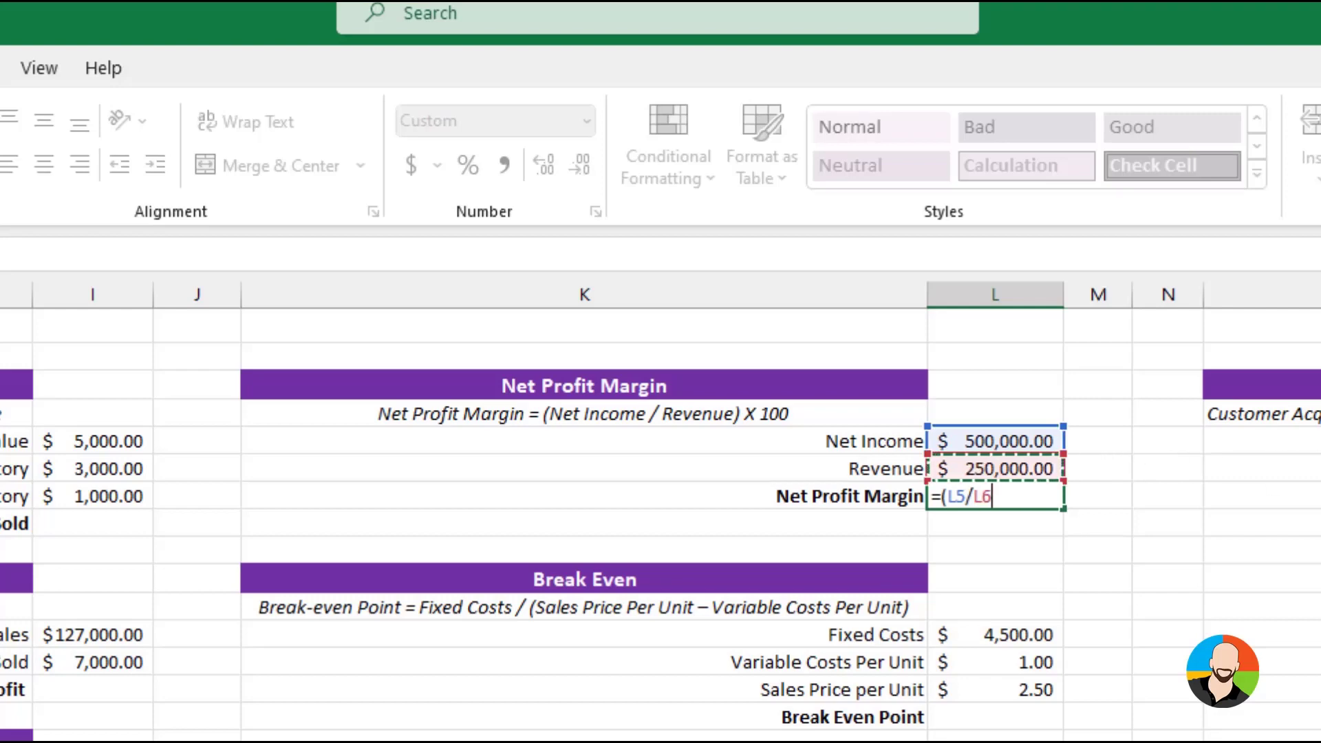
text()*100)
key(Return)
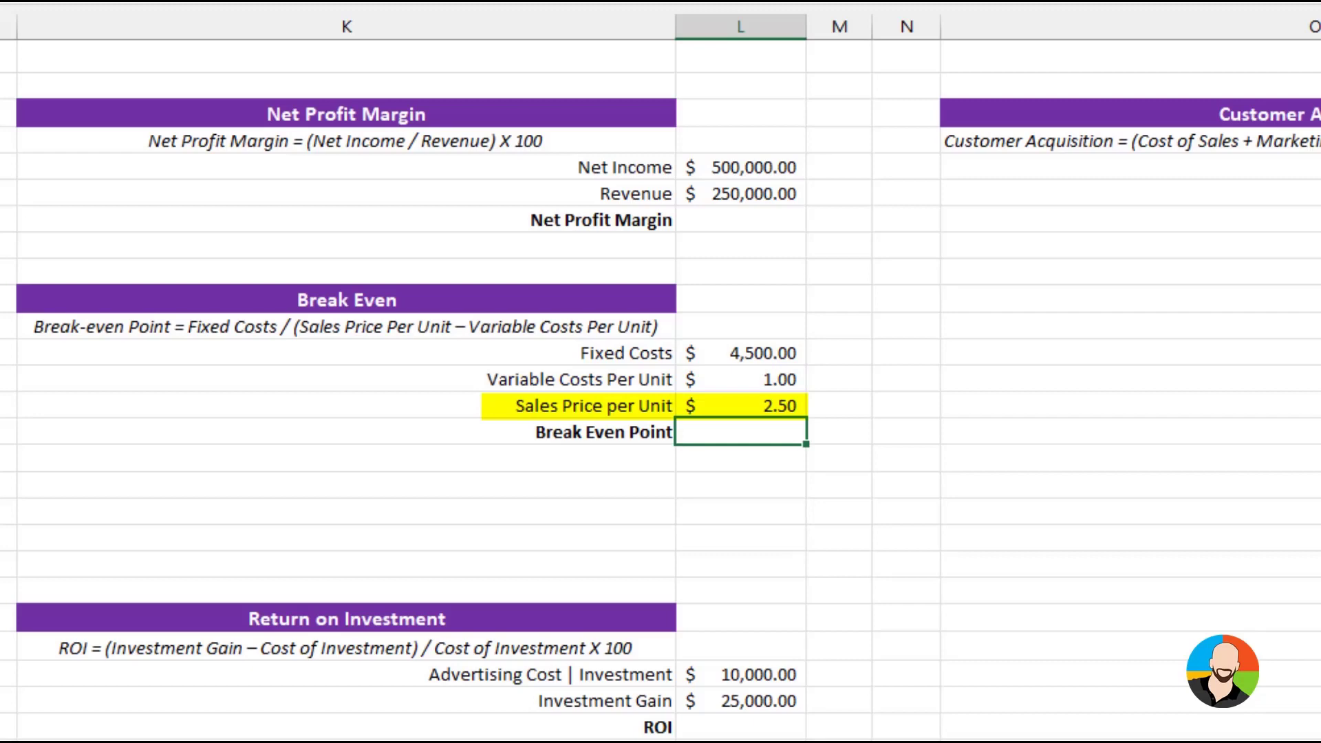
Enter the formula =L12/(L14-L13) in the Break Even Point cell to divide fixed costs by sales price minus variable costs per unit
text(=)
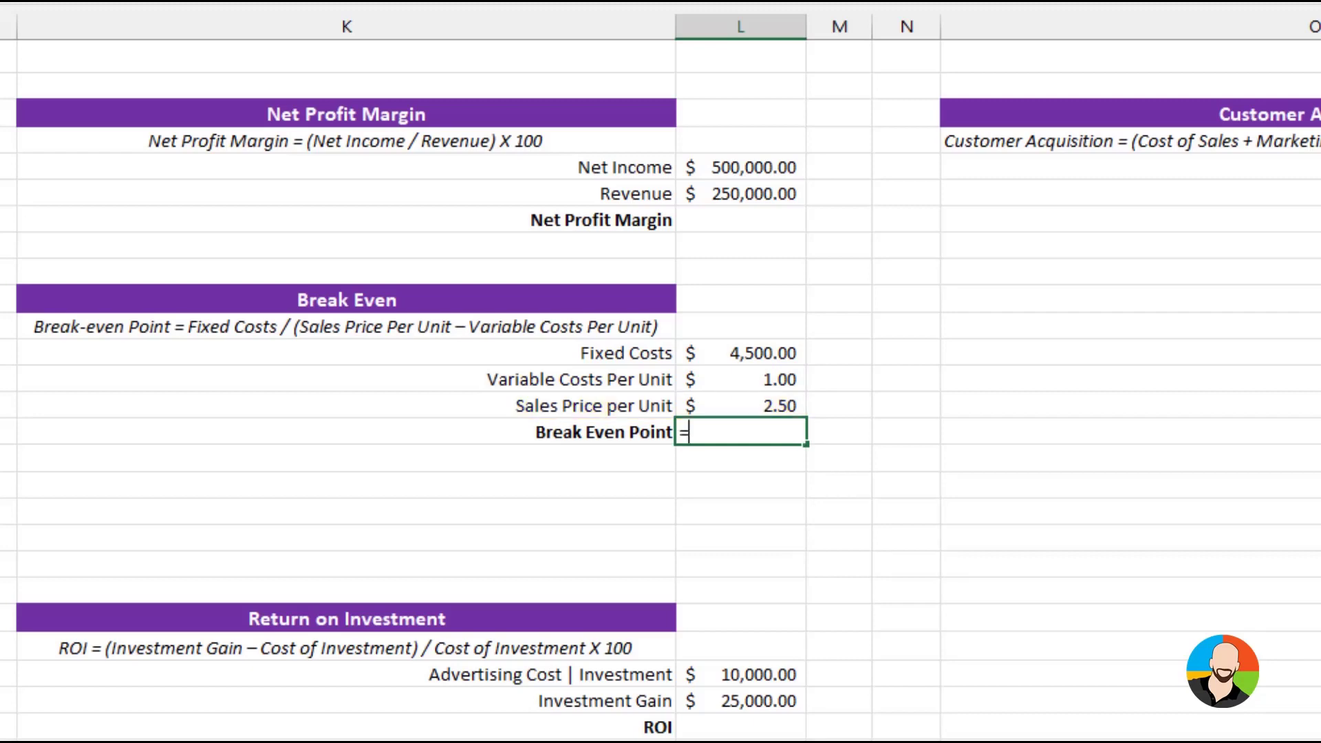
click(775, 355)
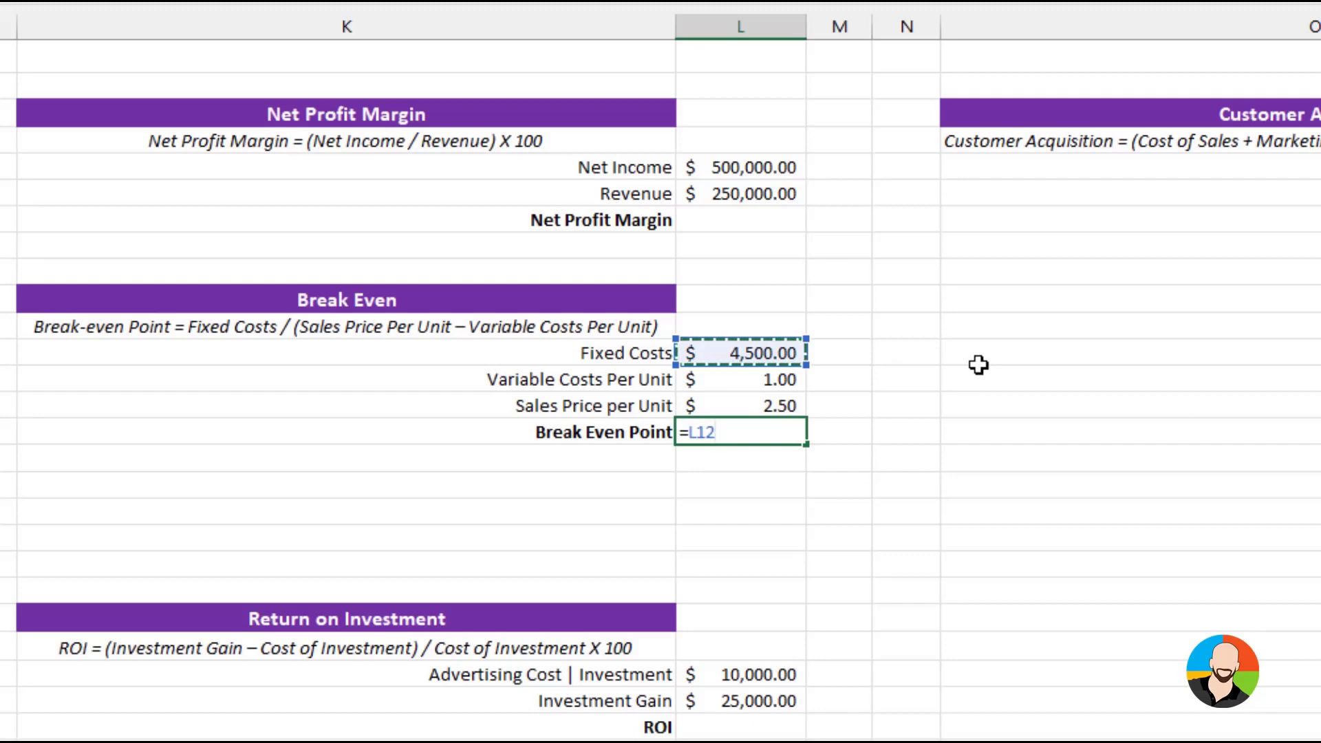
text(/ ()
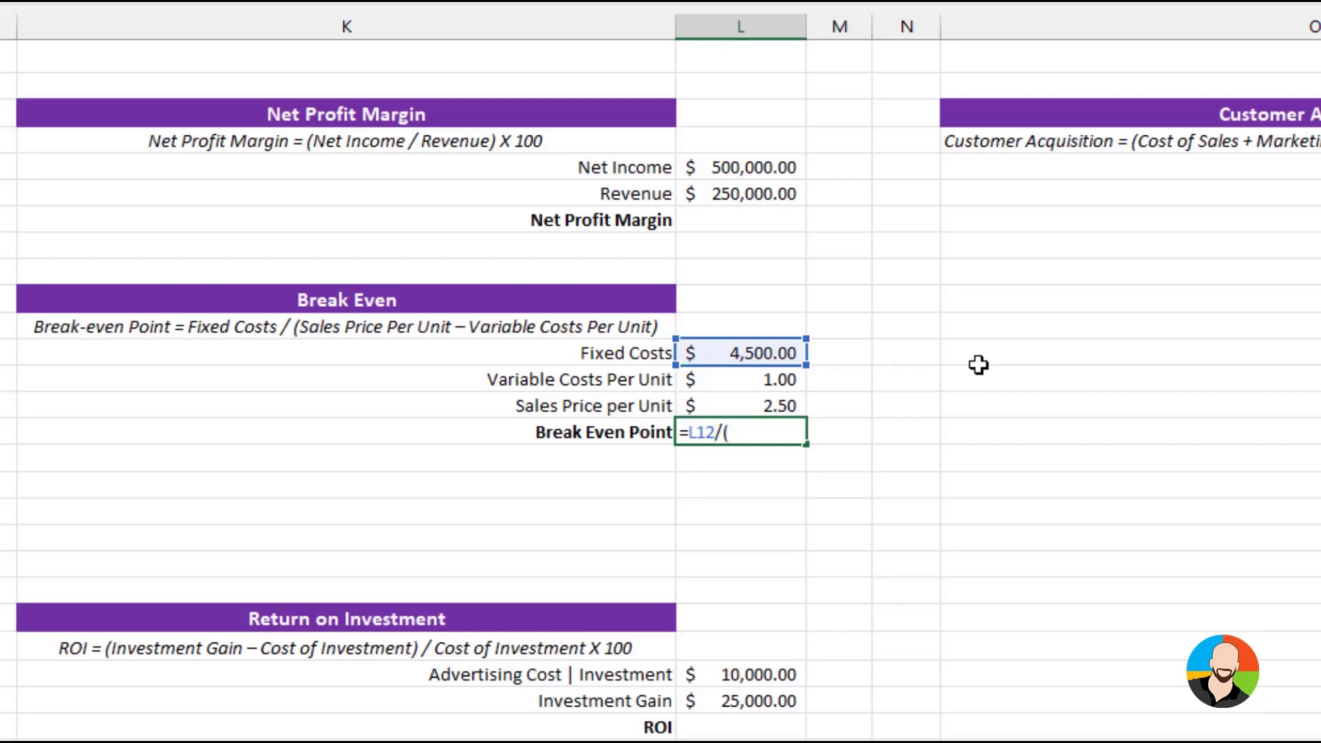
click(758, 406)
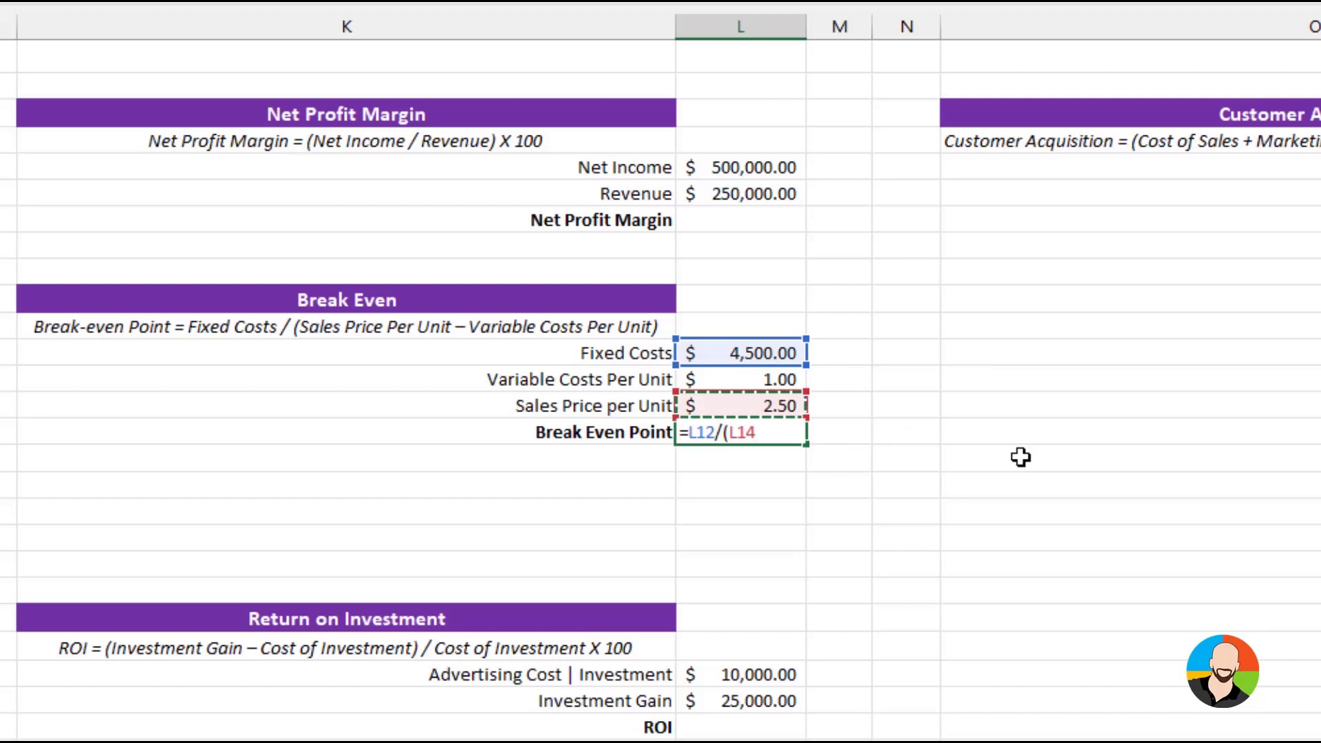
text(-)
click(749, 382)
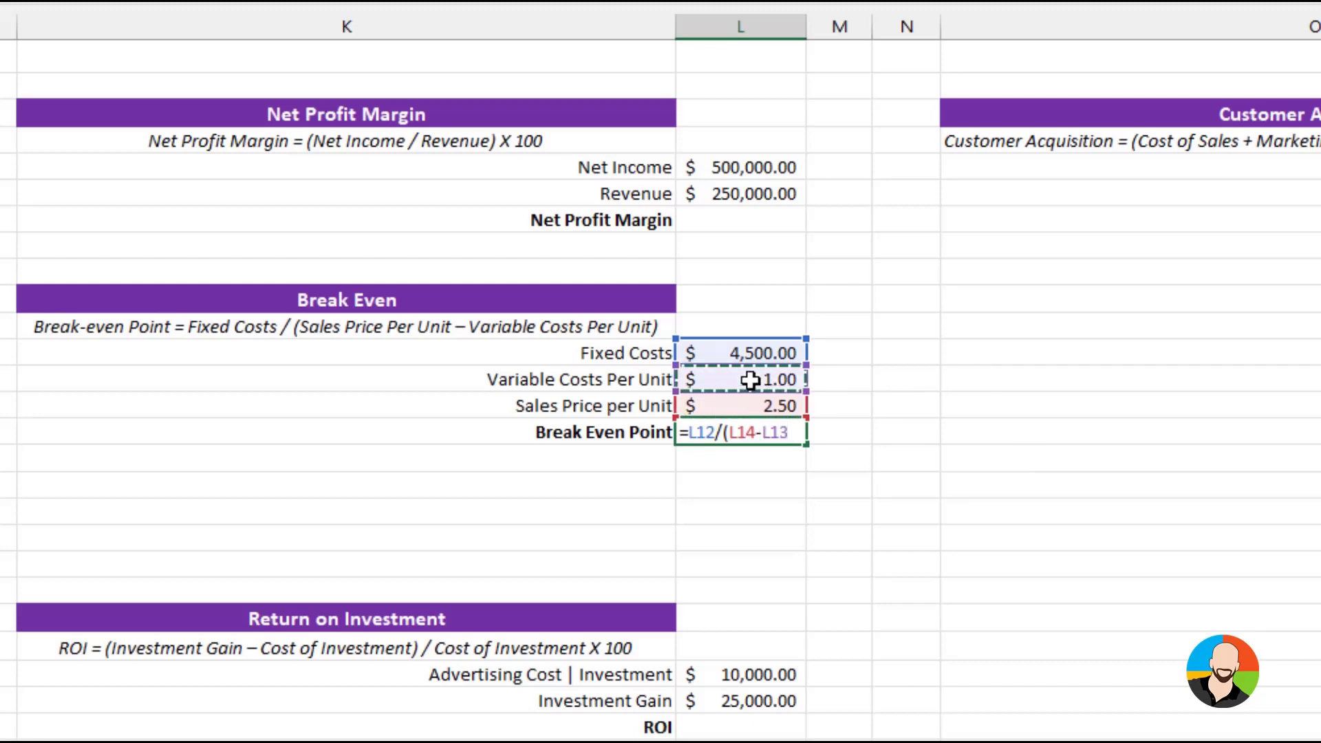
text())
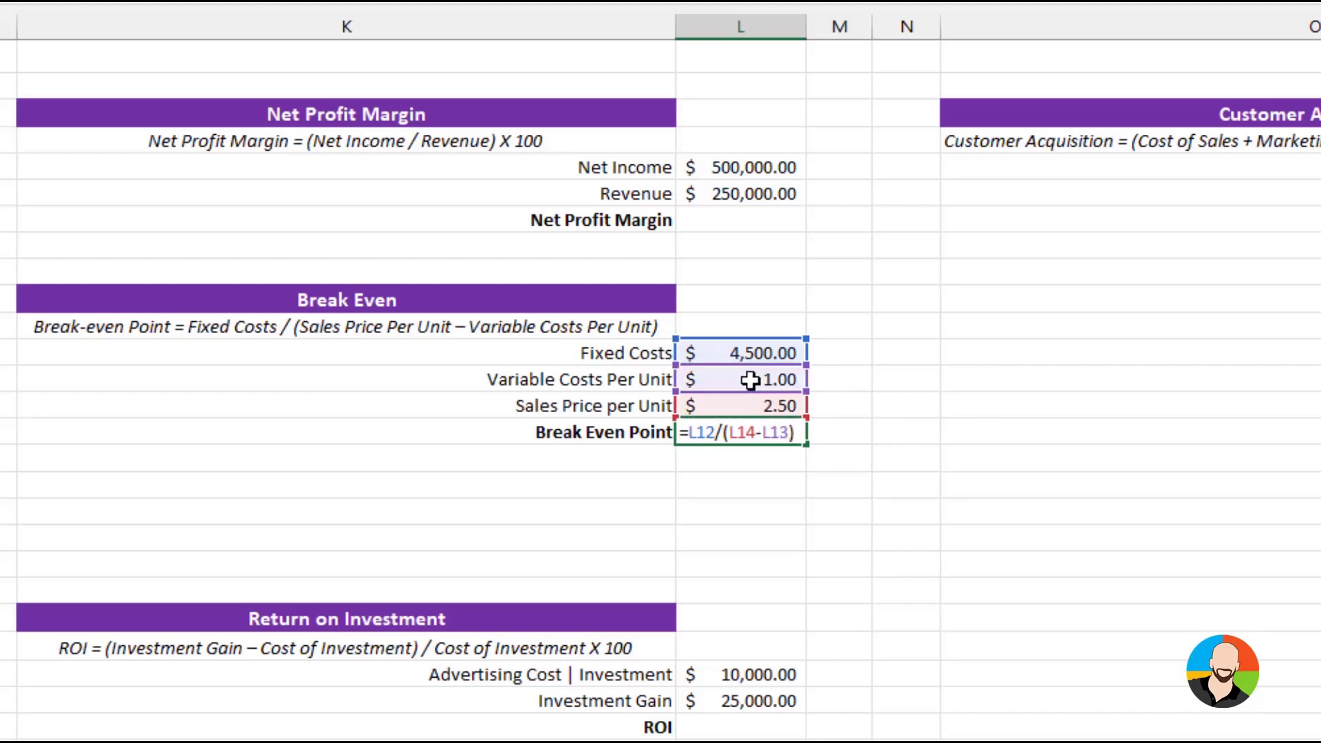
key(Return)
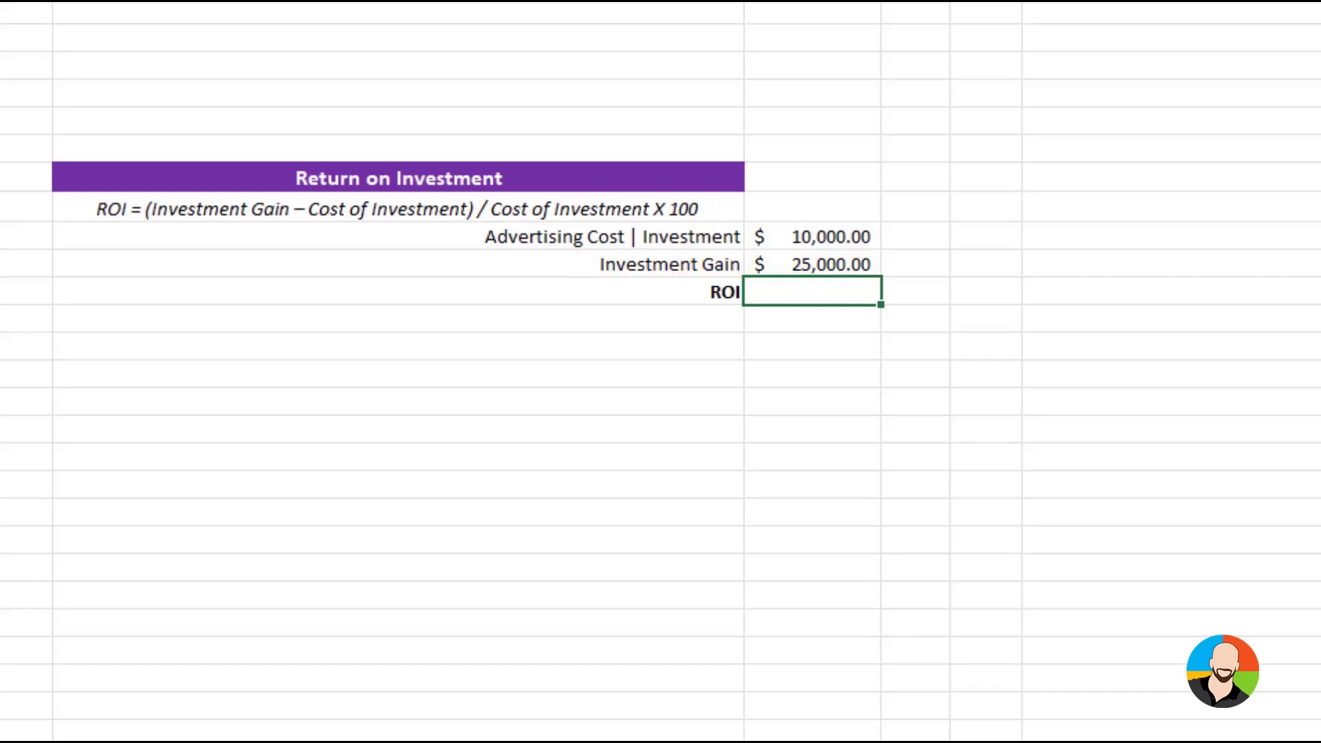
Enter the formula =(L25-L24)/L24*100 in the ROI cell, using the investment gain and the advertising cost
text(=()
click(843, 262)
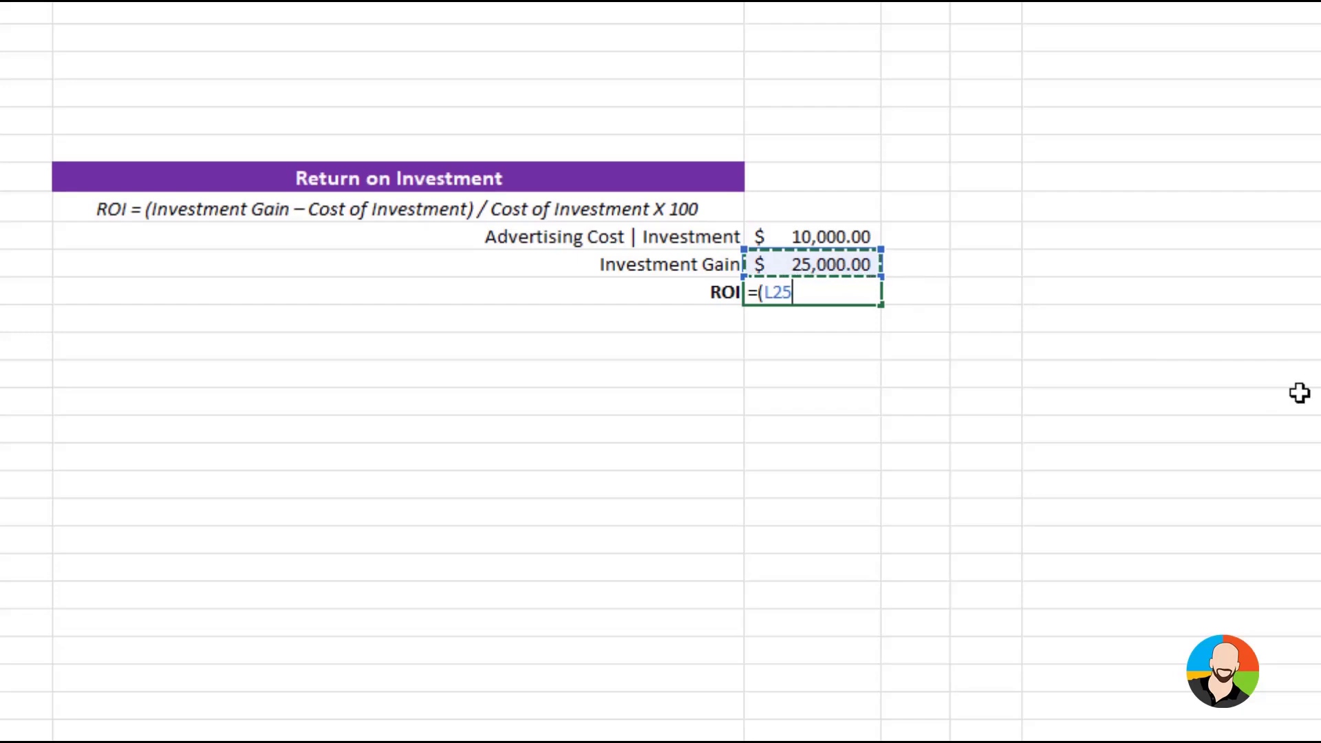
text(-)
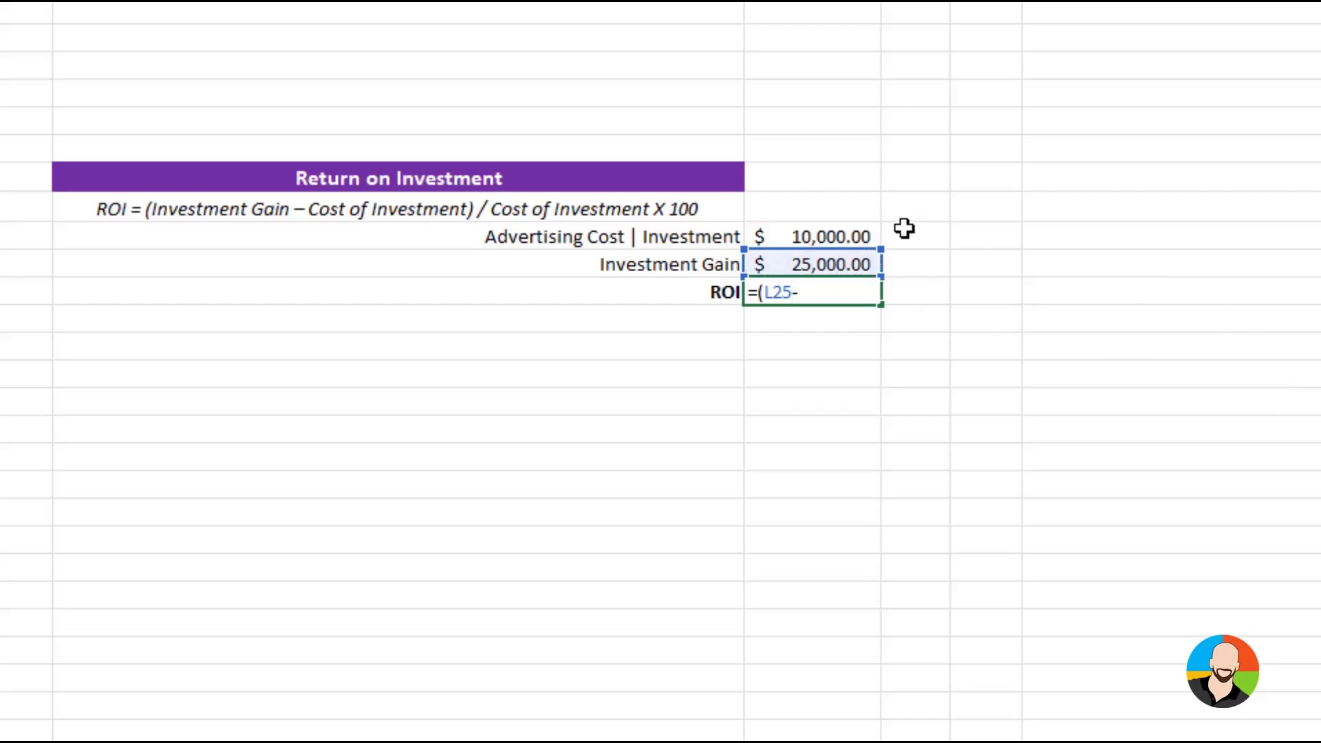
click(814, 236)
text())
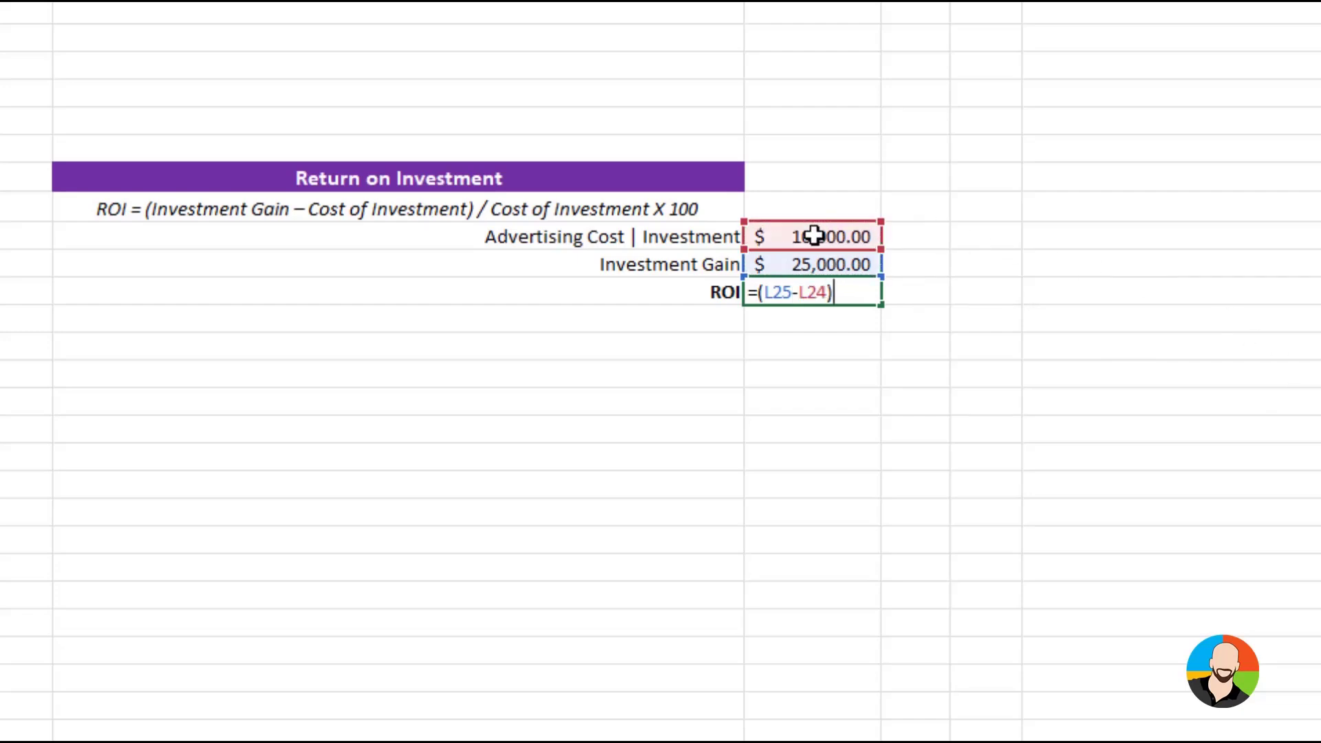
text(/)
click(816, 236)
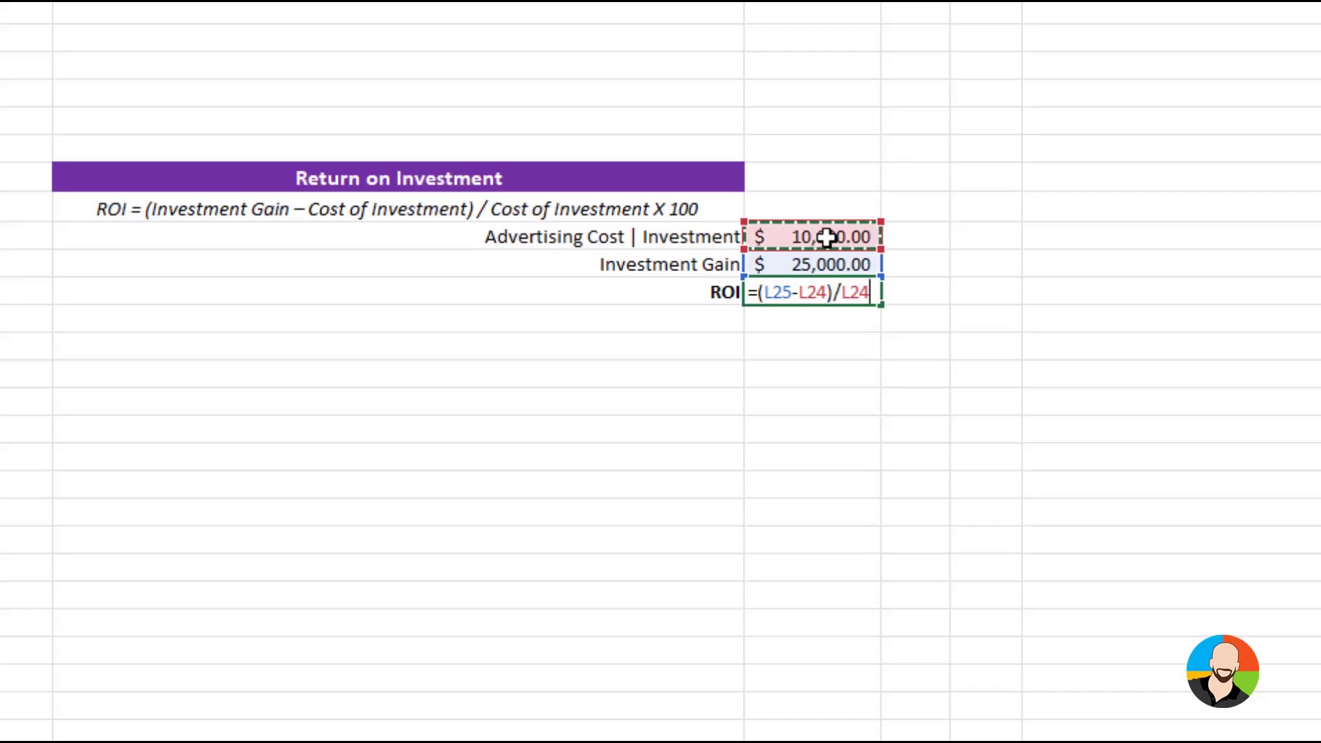
text(*100)
key(Return)
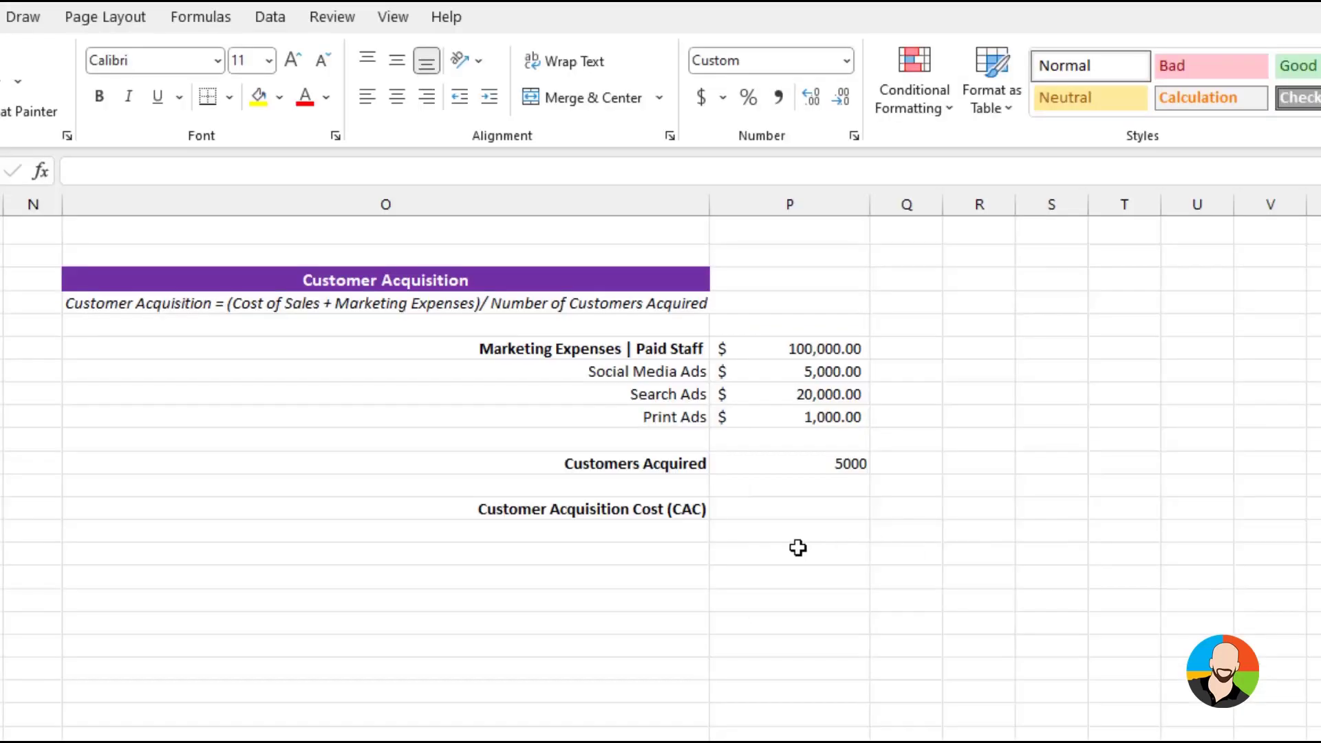
Enter the formula =(P6+P7+P8+P9)/P11 in the Customer Acquisition Cost cell to divide total marketing expenses by customers acquired
click(784, 511)
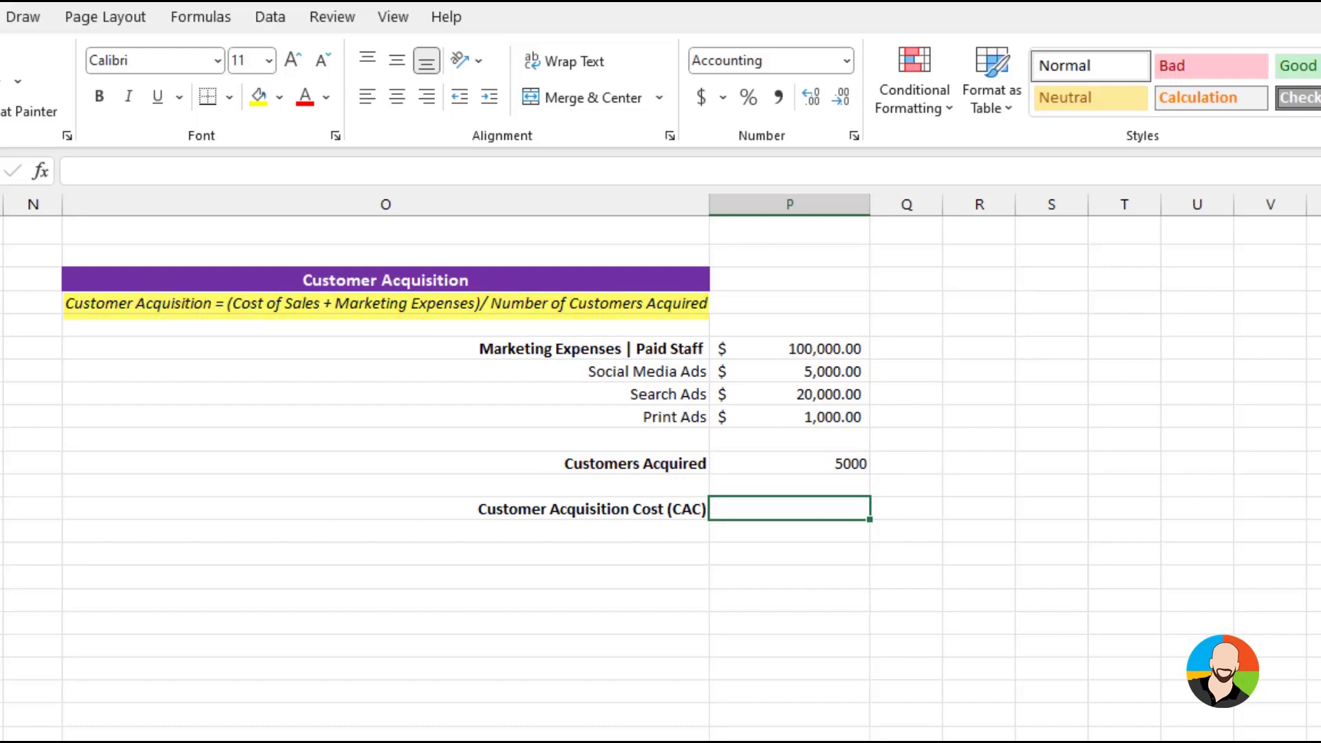
text(=()
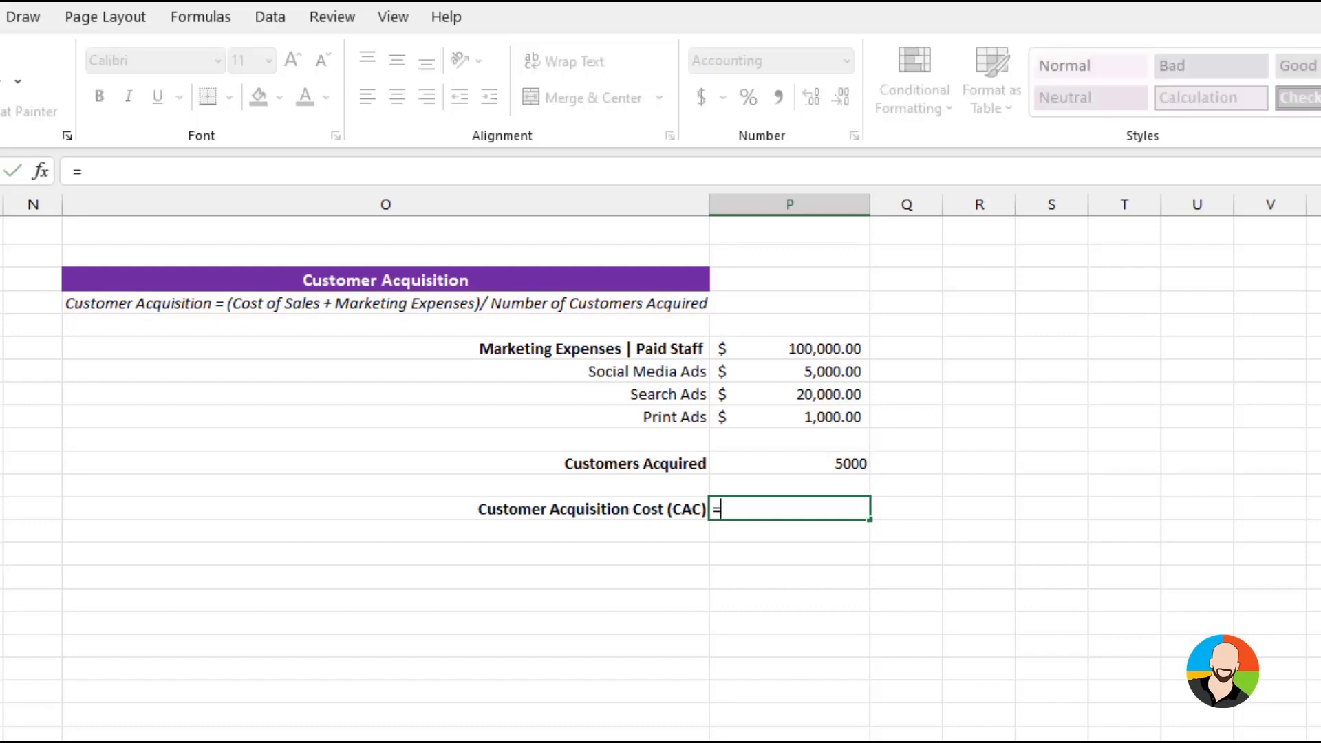
click(829, 348)
text(+)
click(820, 375)
text(+)
click(822, 393)
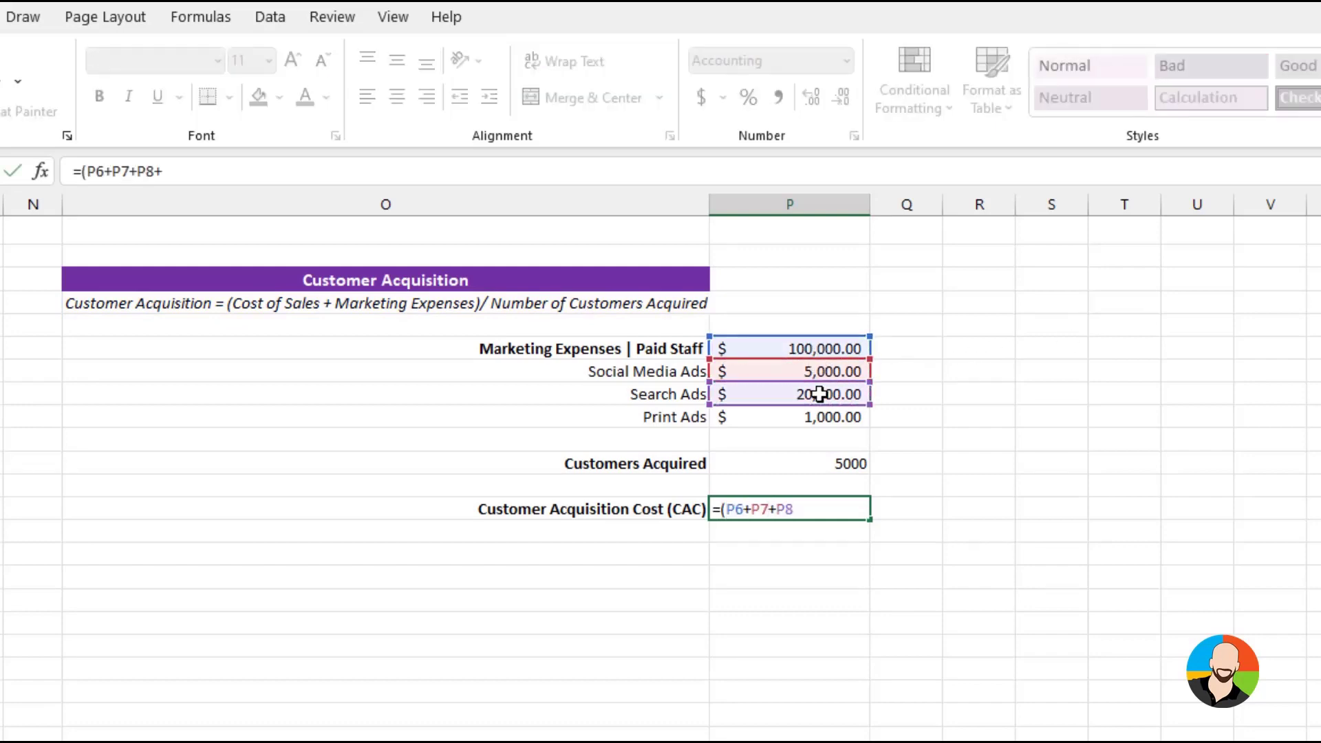
text(+)
click(819, 414)
text())
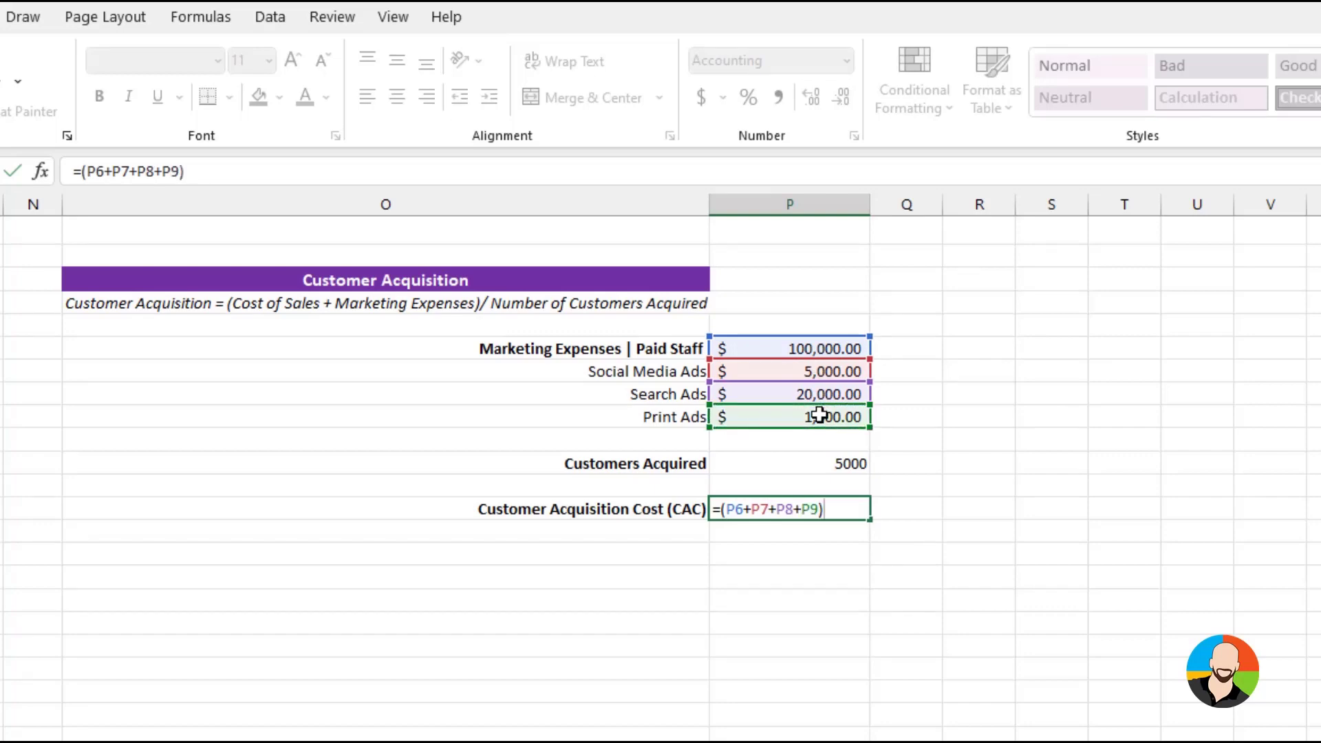
text(/)
click(819, 464)
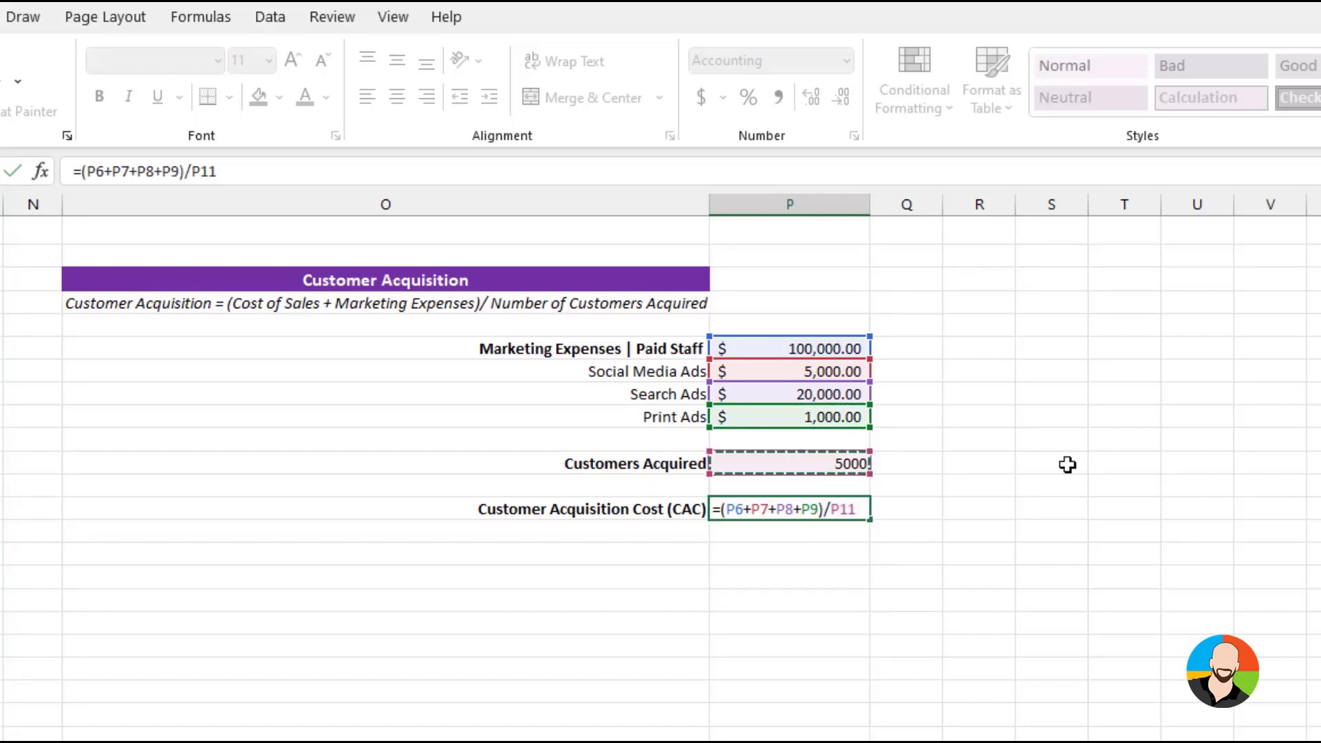
key(Return)
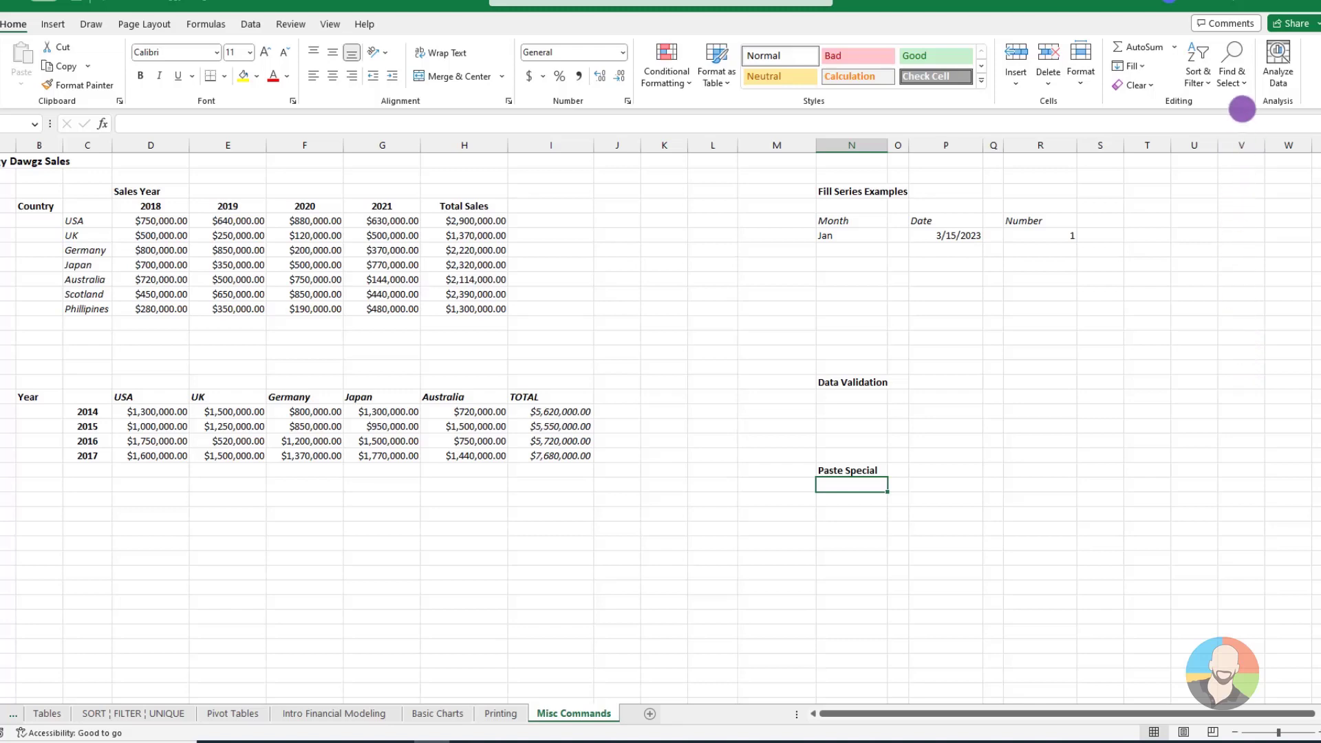
Search for Japan in the Misc Commands worksheet, with the search scope set to Sheet
click(1234, 75)
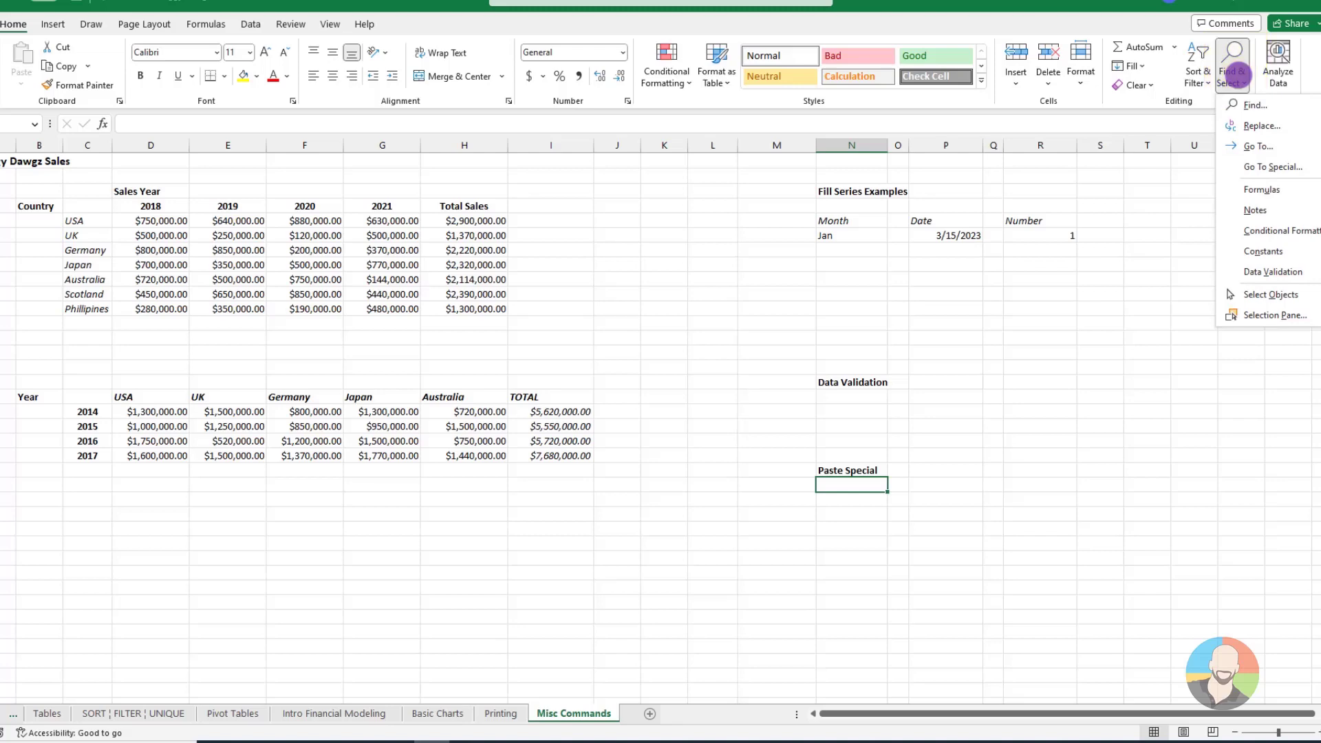
click(1255, 104)
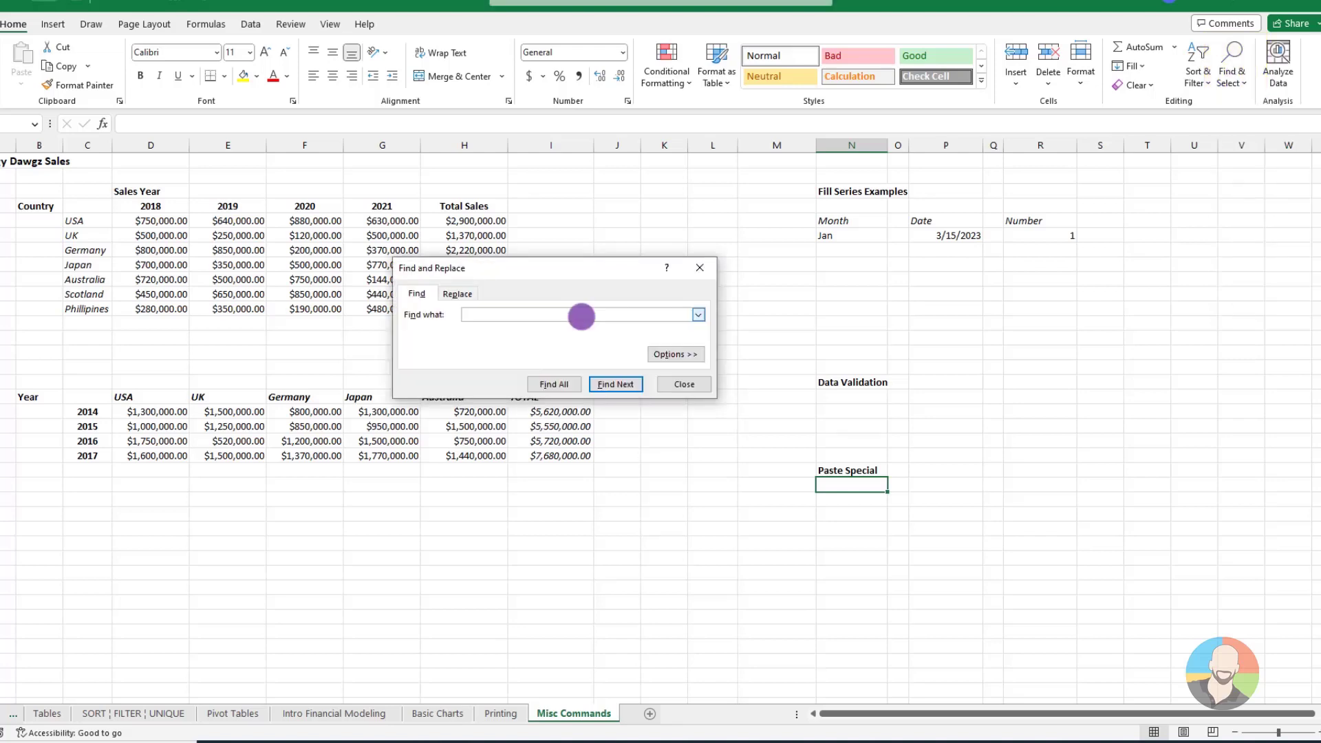
click(581, 317)
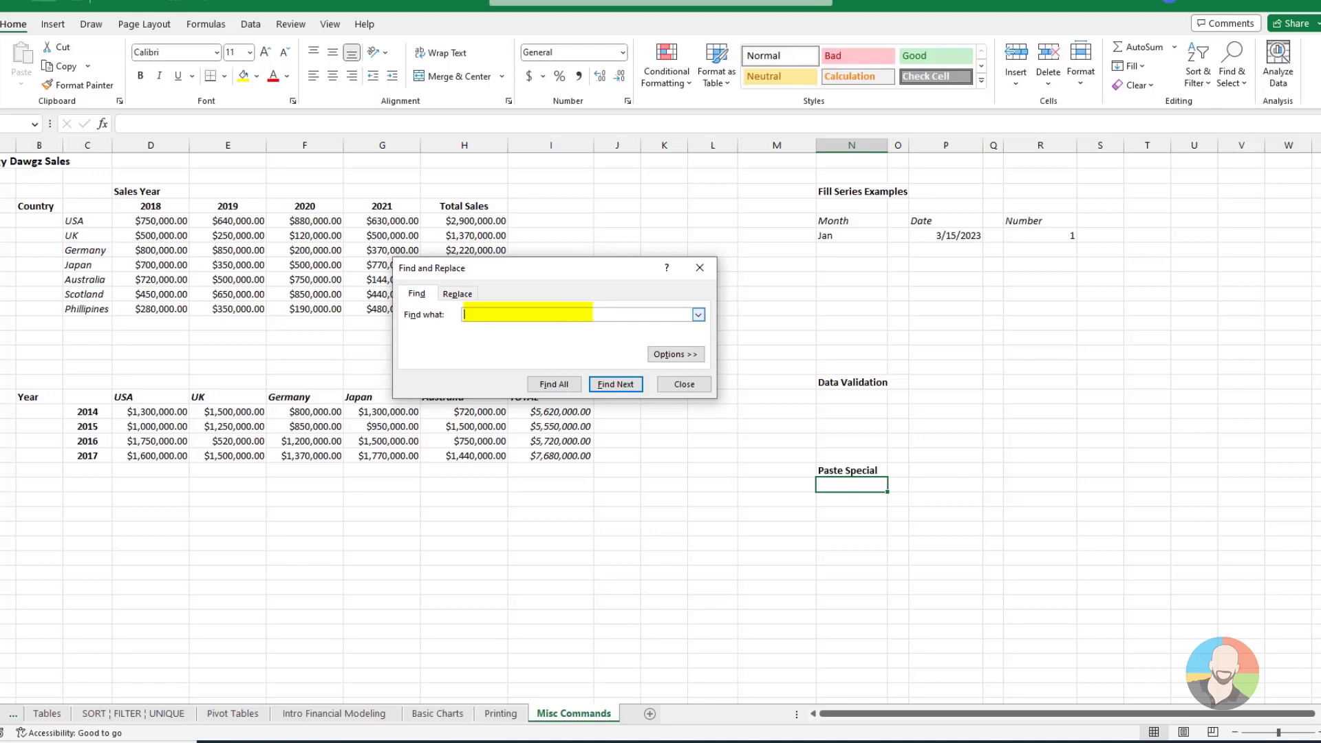
text(J)
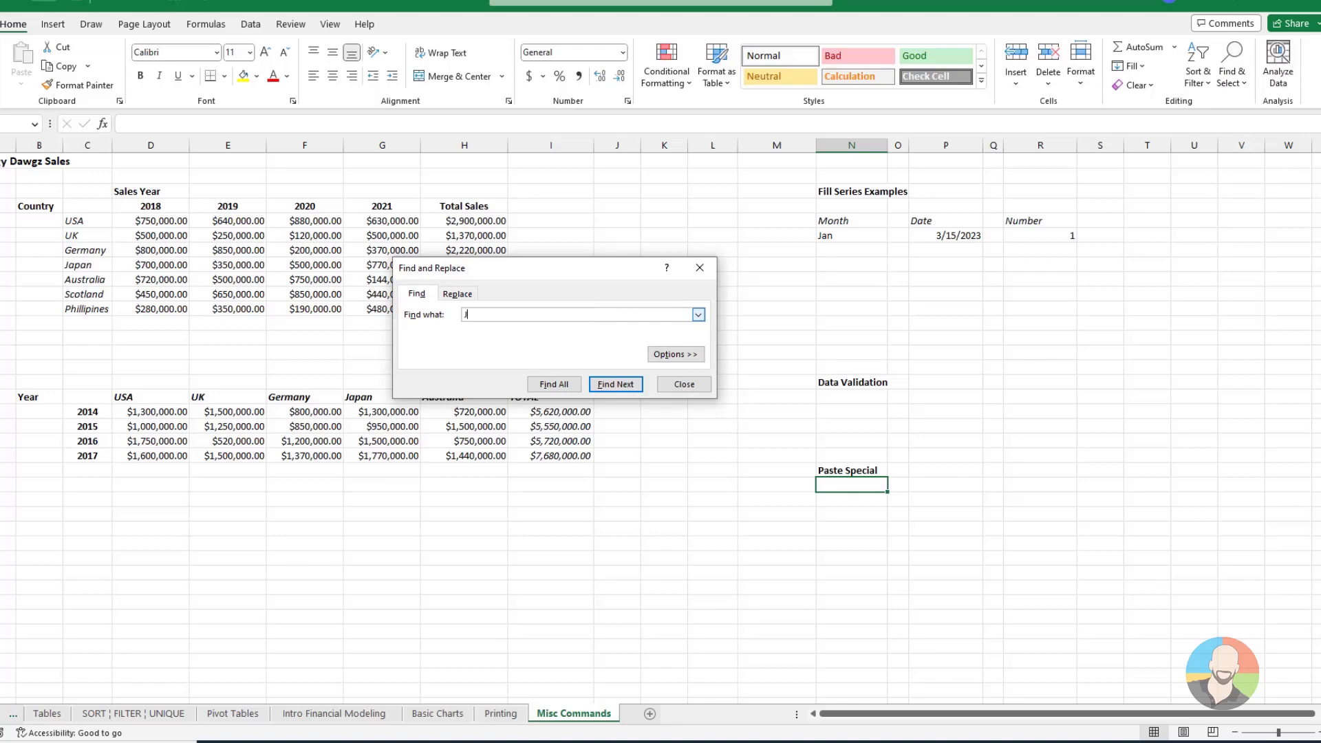
text(apan)
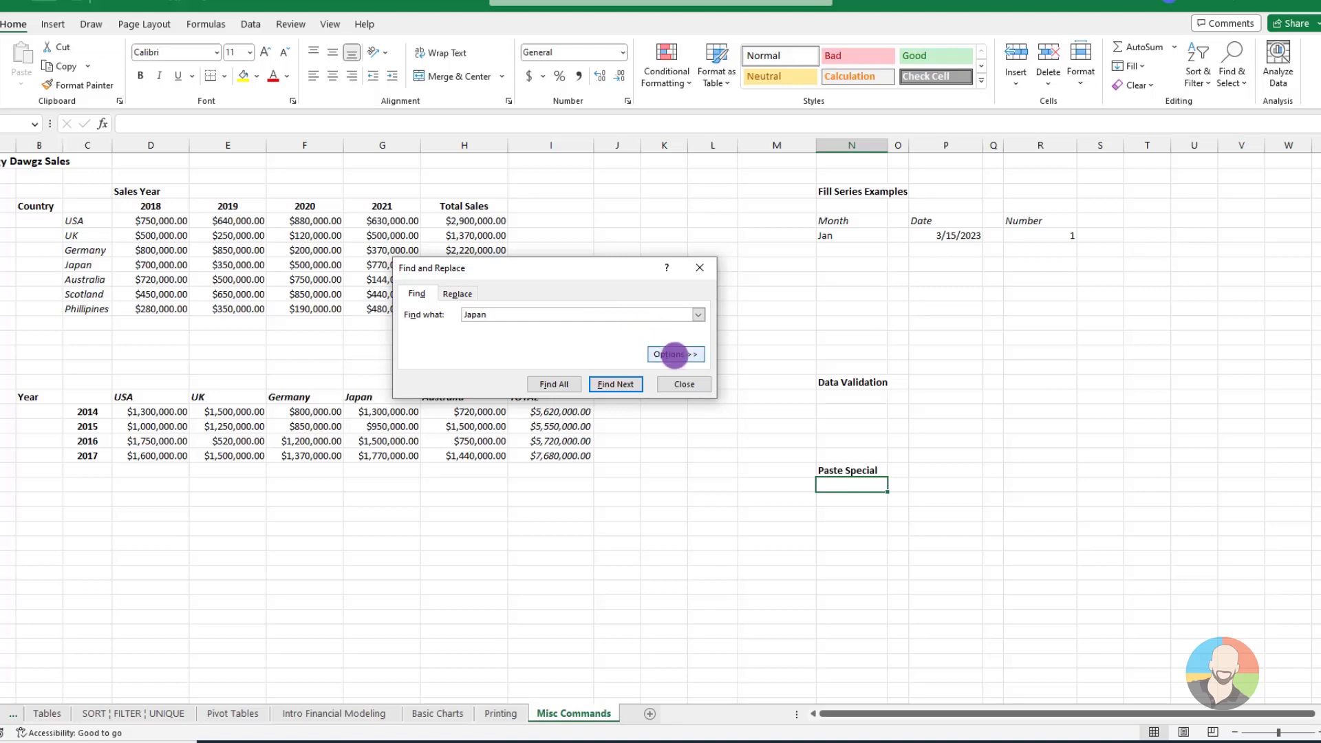
click(674, 355)
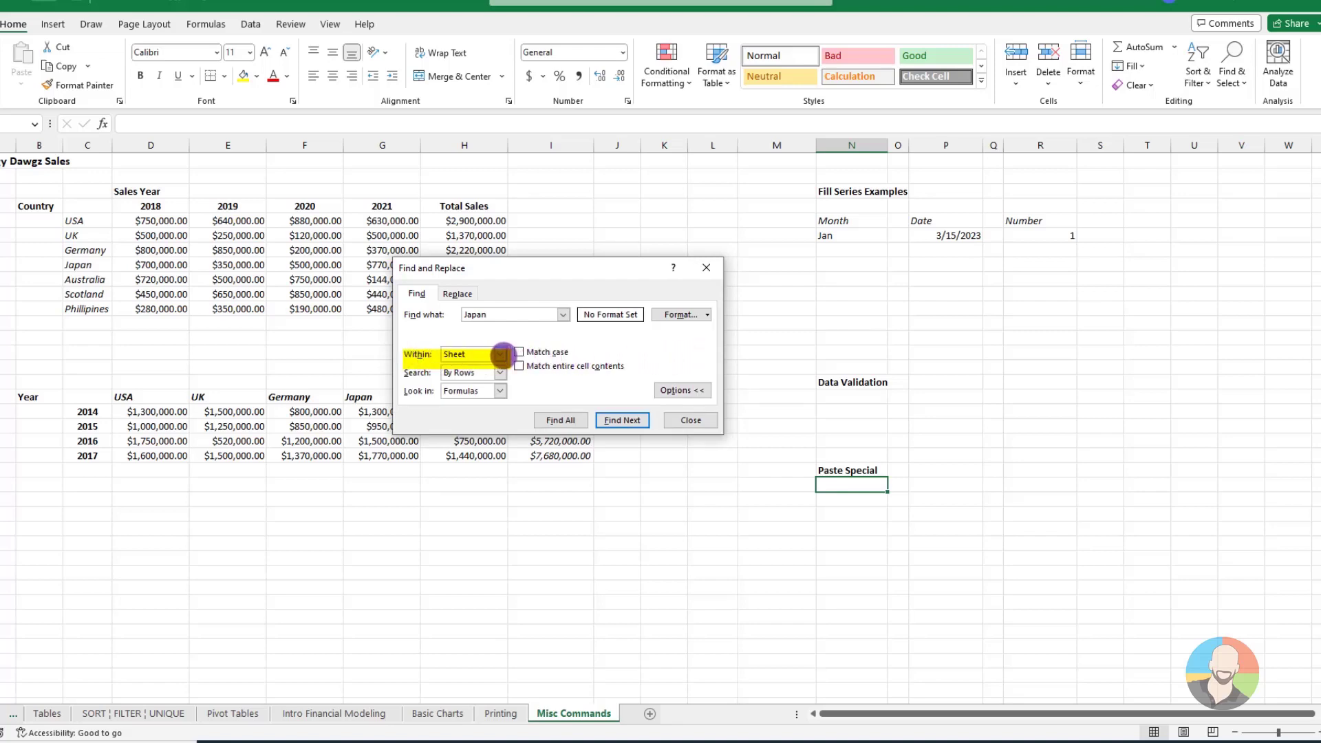
click(500, 354)
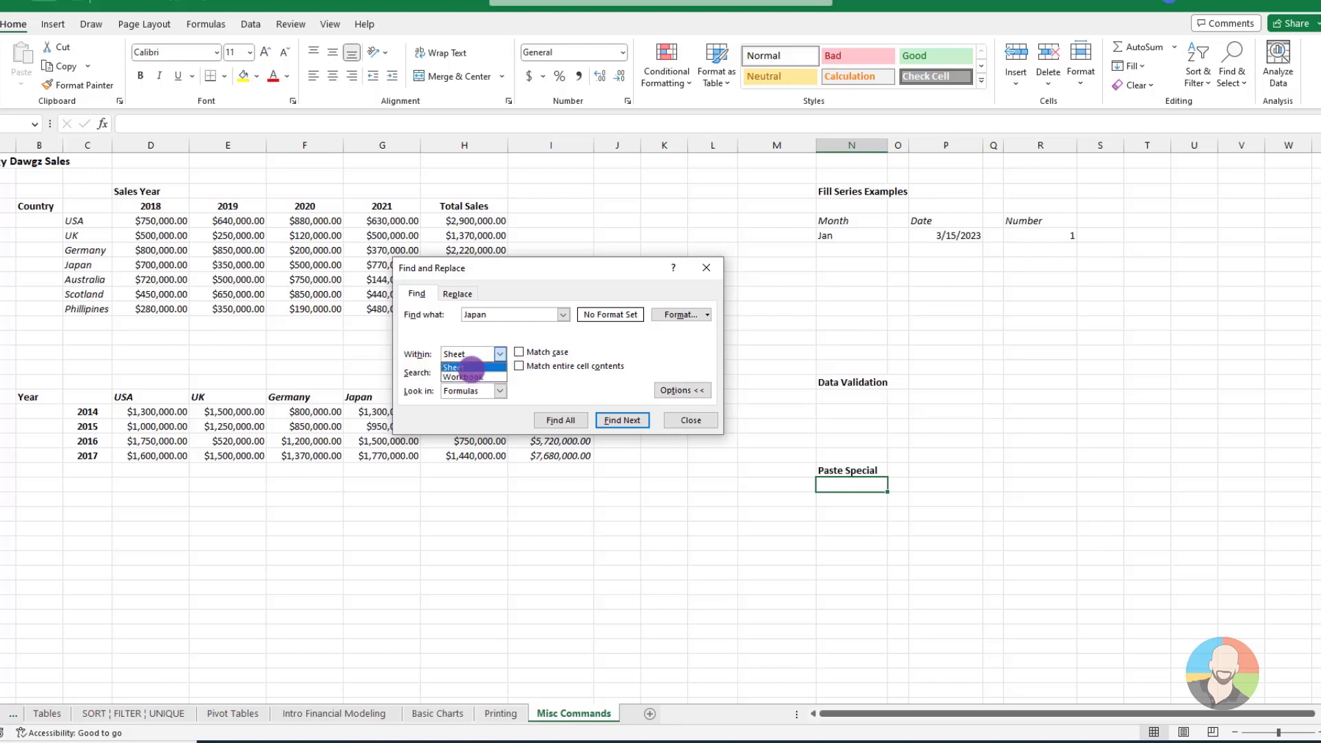
click(467, 367)
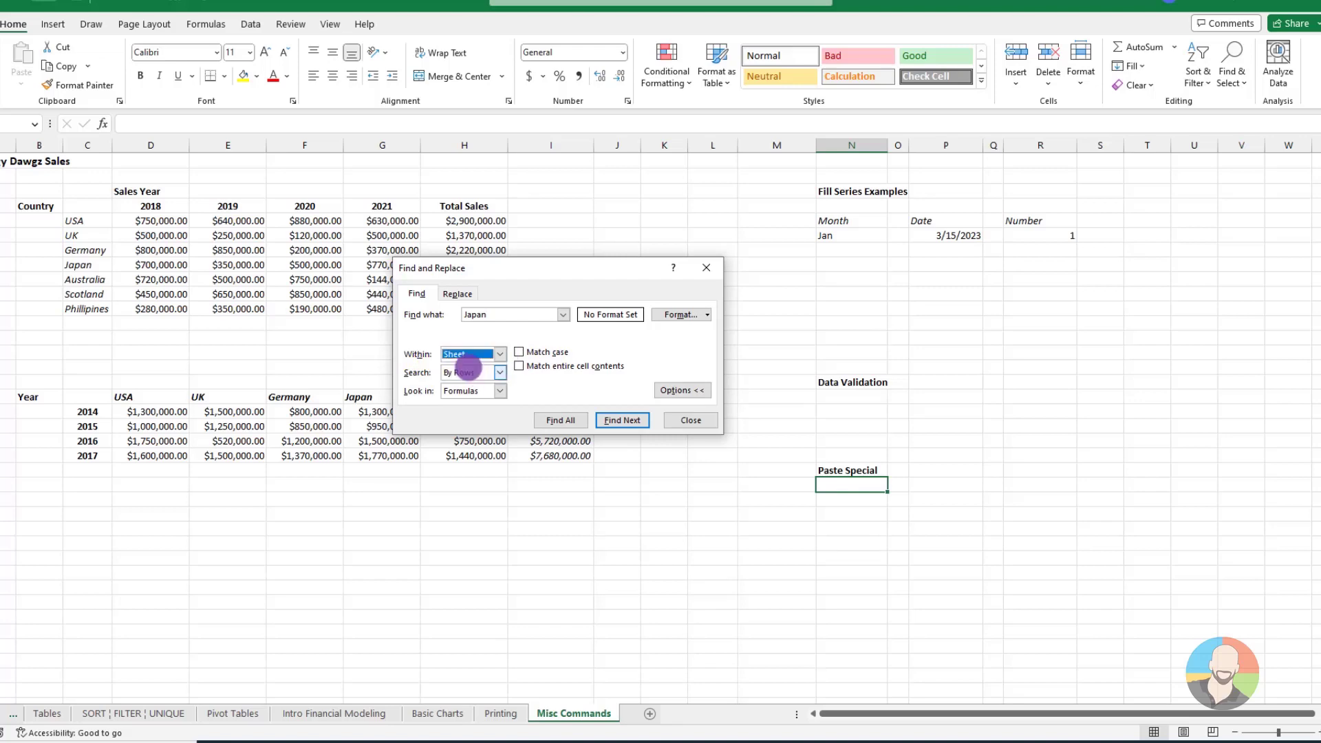
click(623, 420)
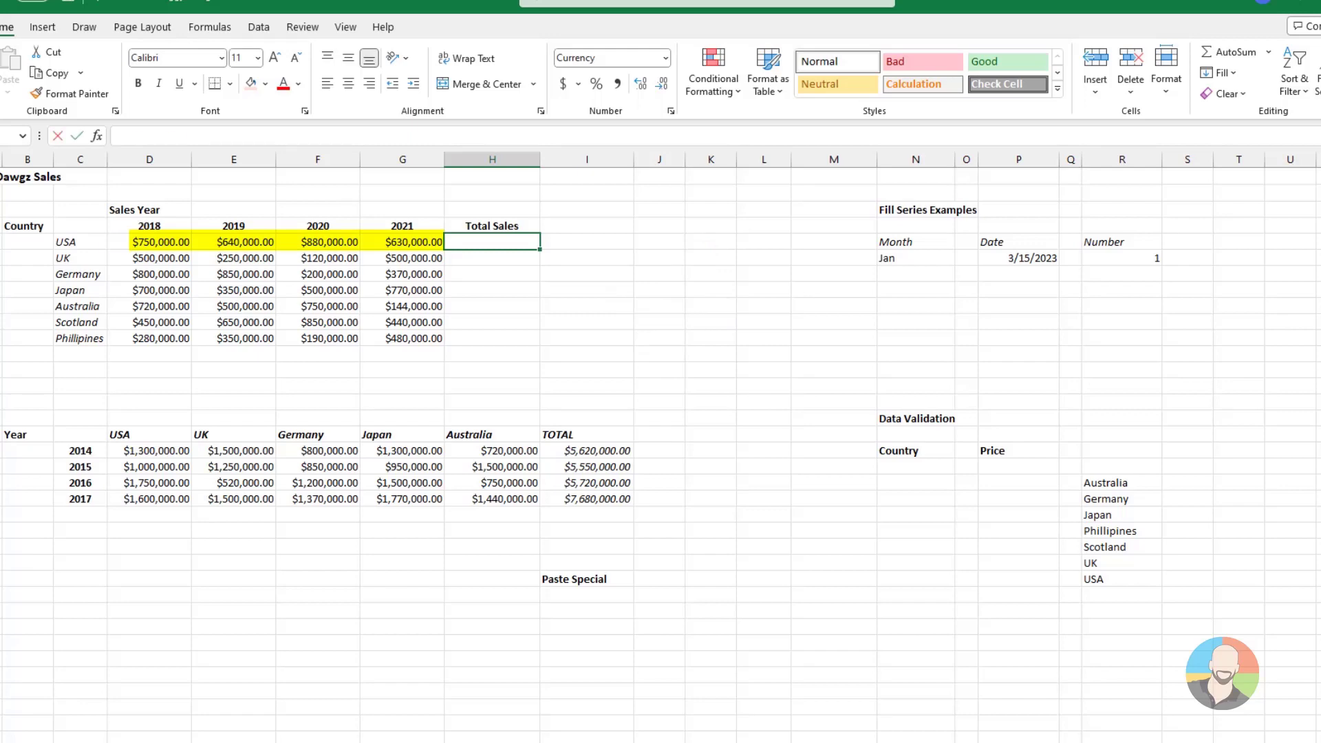
Sum the USA sales for 2018 to 2021 in the Total Sales column with AutoSum and fill the formula down to Phillipines
key(alt+equal)
key(Return)
key(Up)
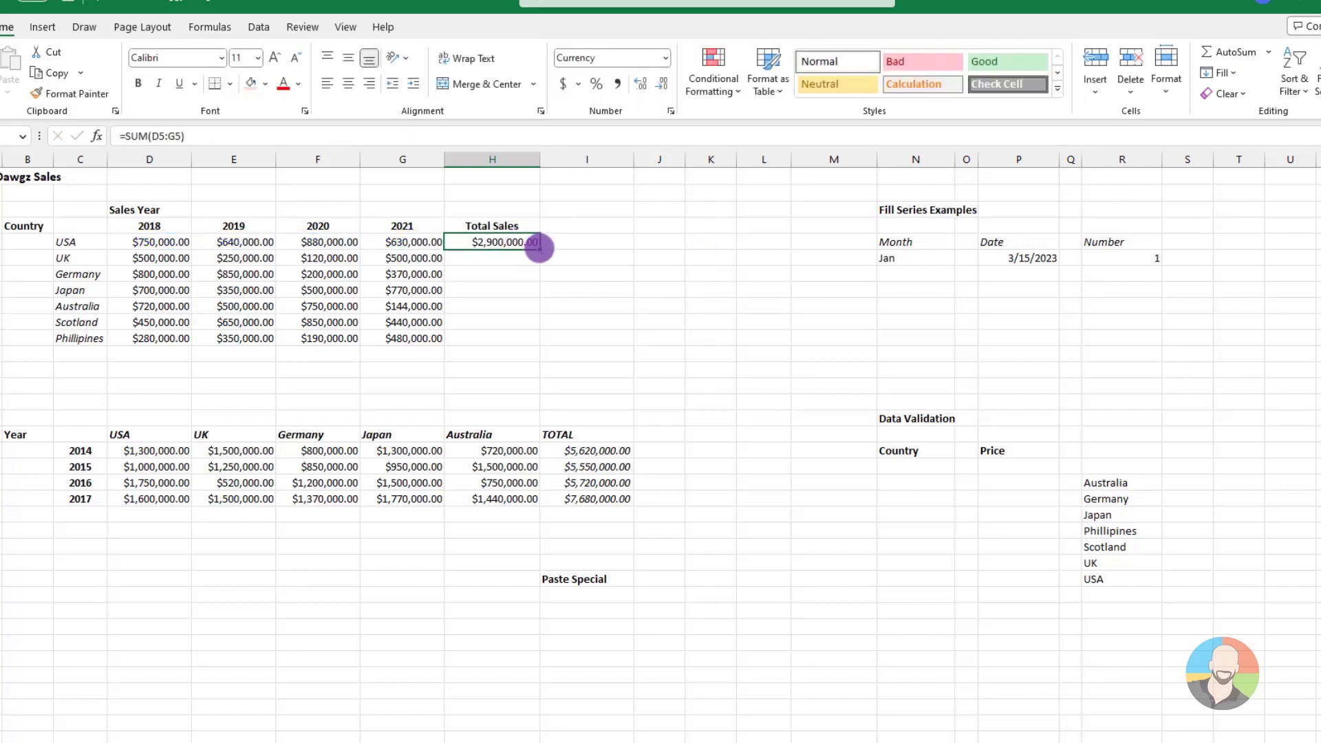
drag(539, 249, 538, 346)
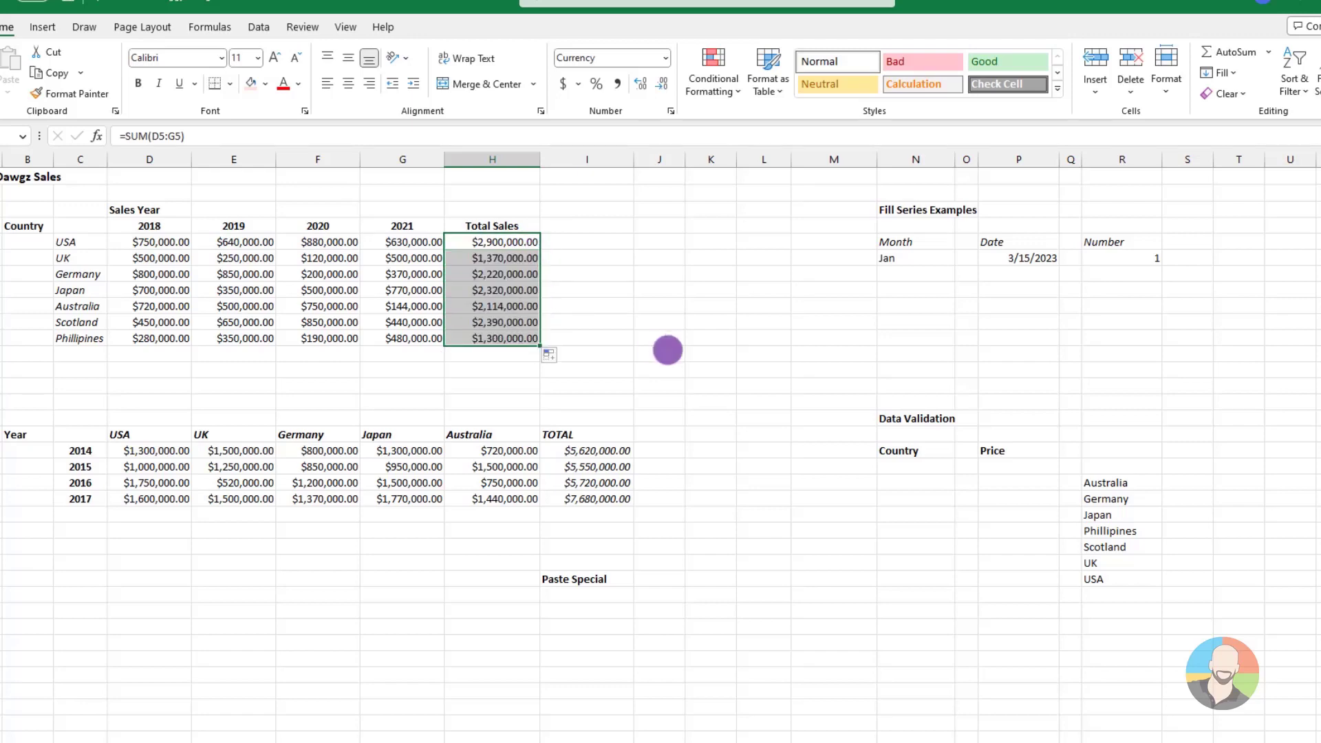
click(667, 350)
Fill the Month column from Jan to Jun and the Date column from 3/15/2023 to 3/20/2023
click(925, 259)
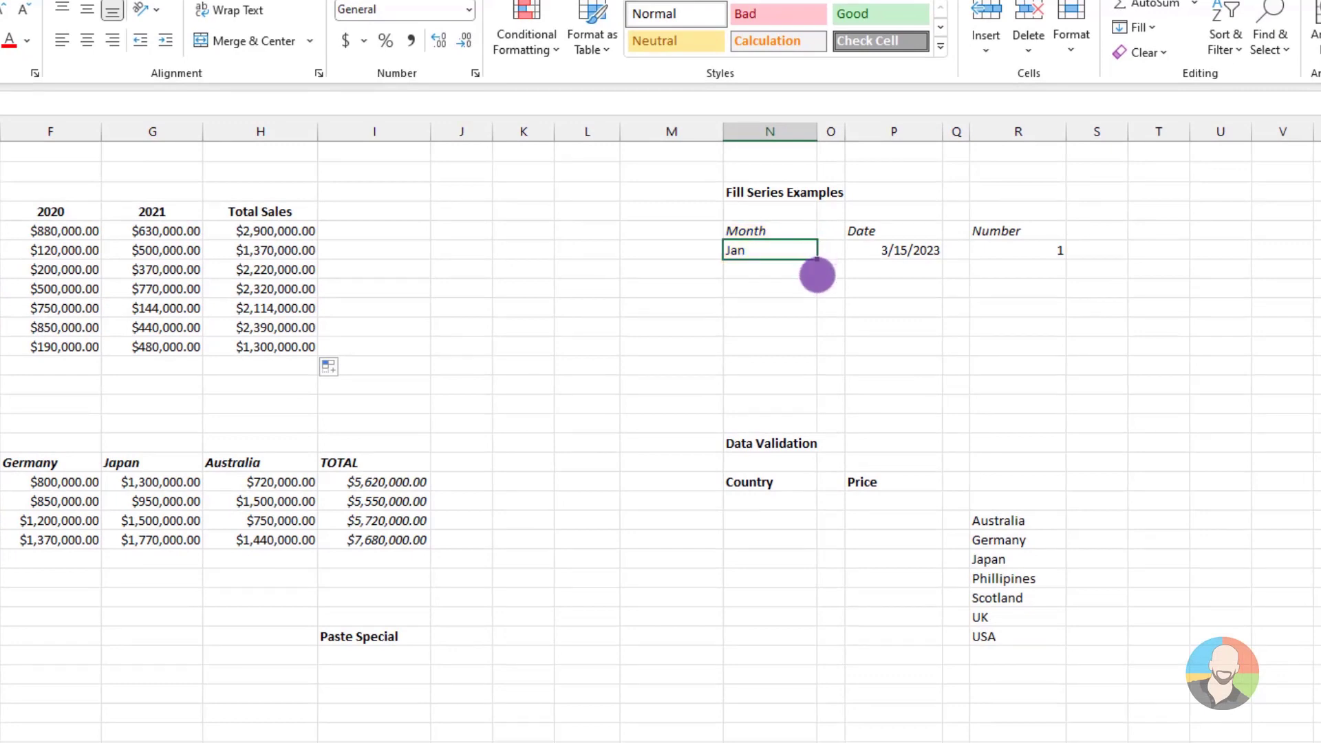
drag(817, 275, 806, 351)
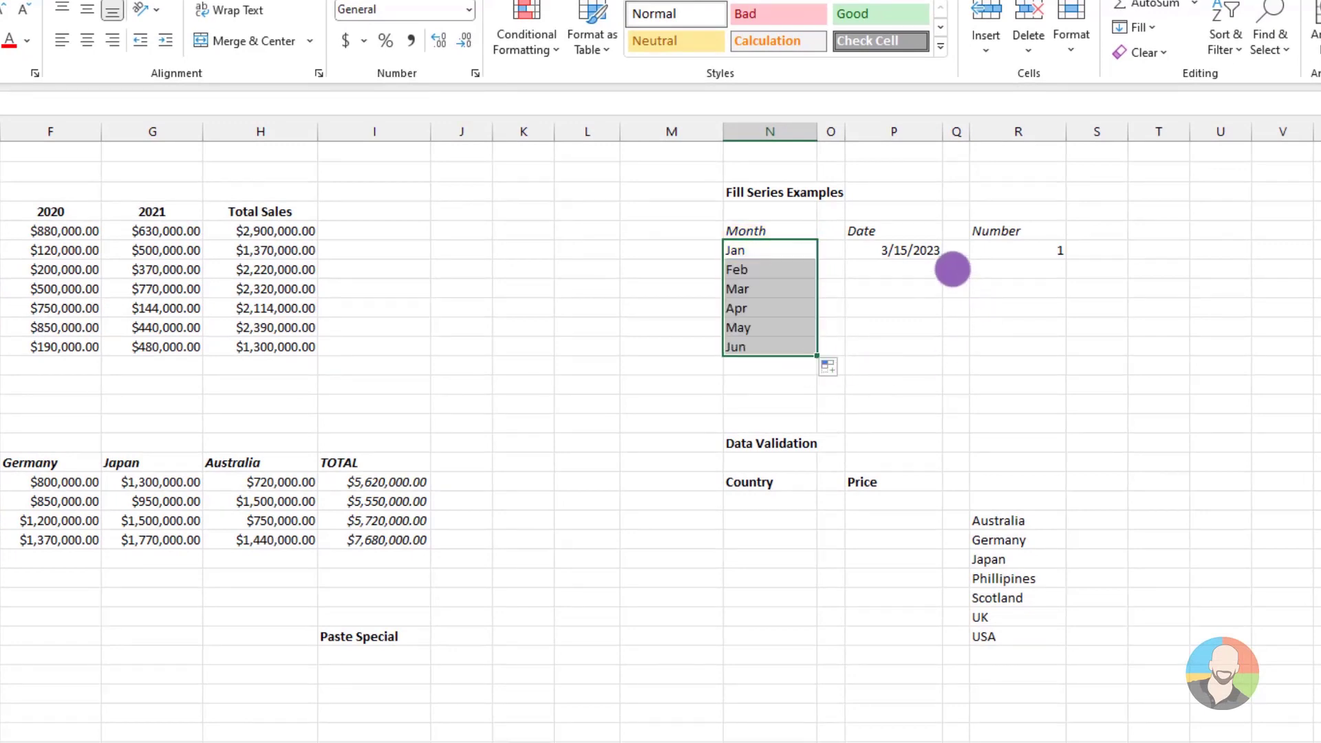
click(925, 250)
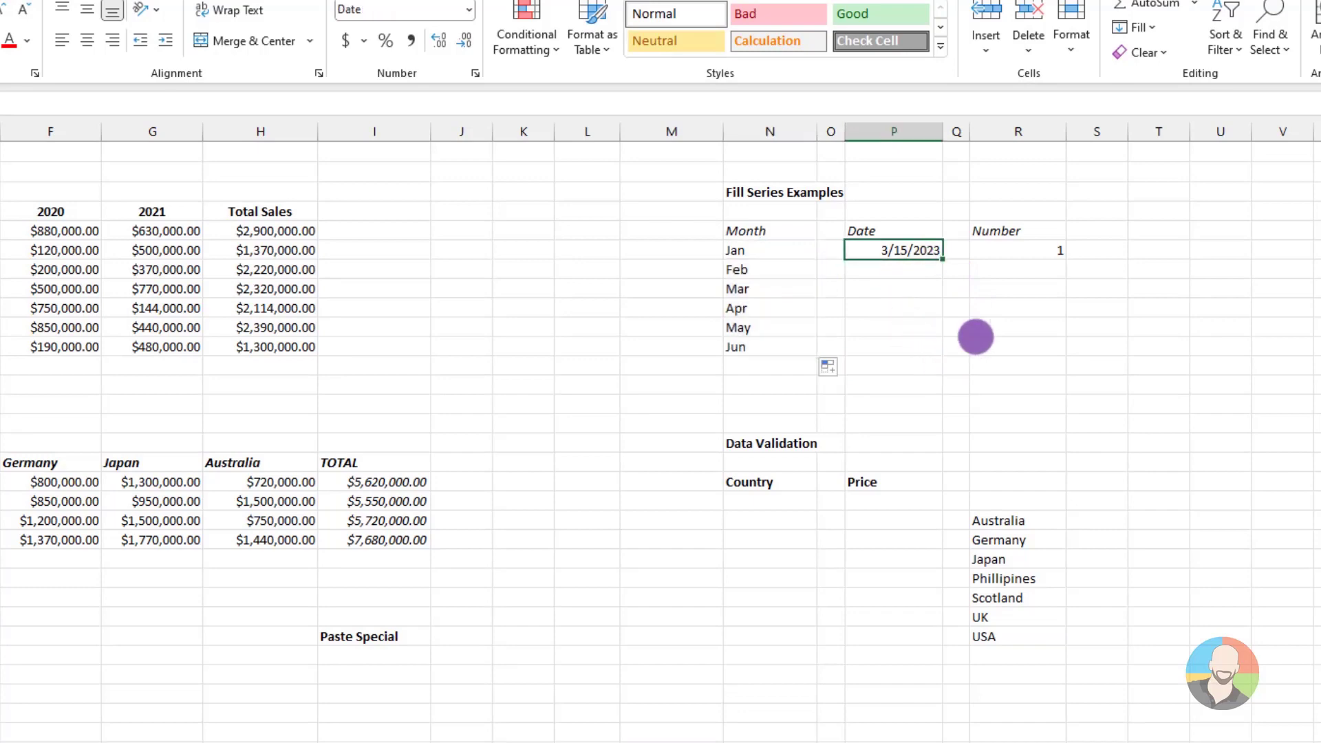
drag(942, 258, 935, 352)
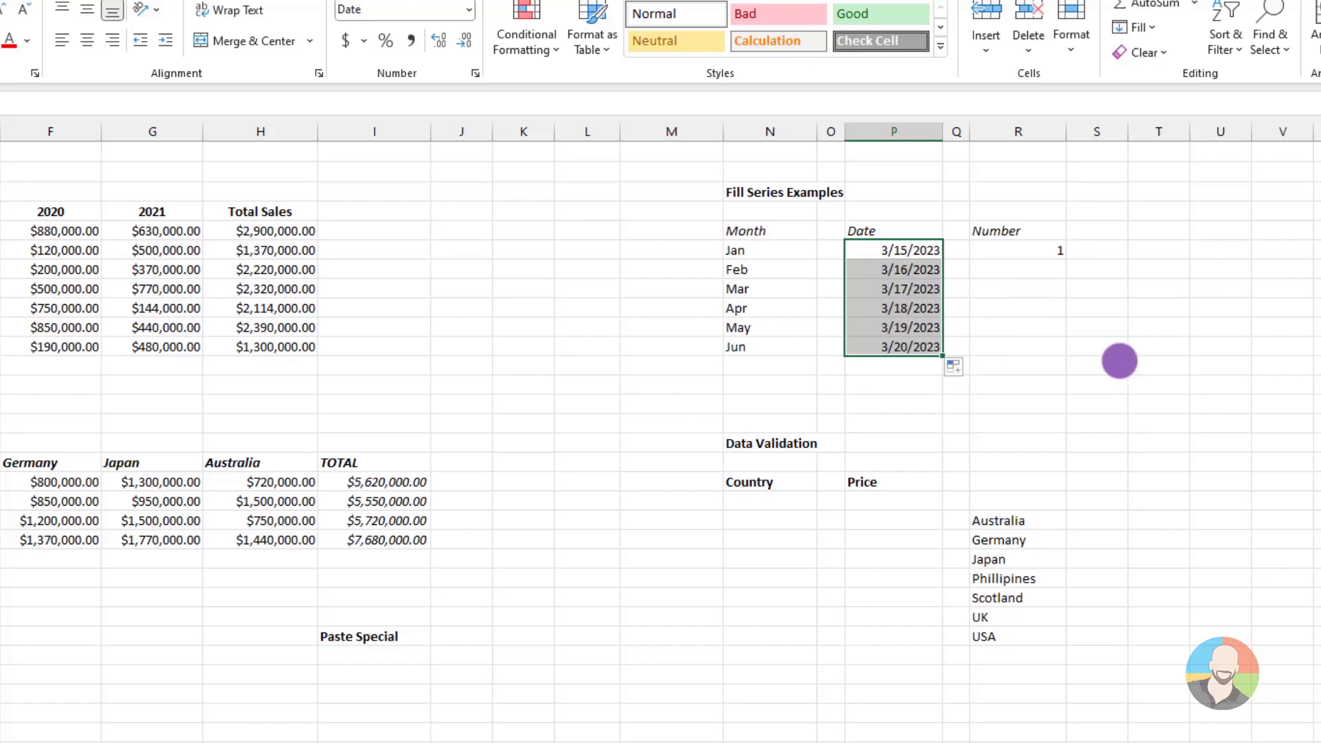
click(1120, 361)
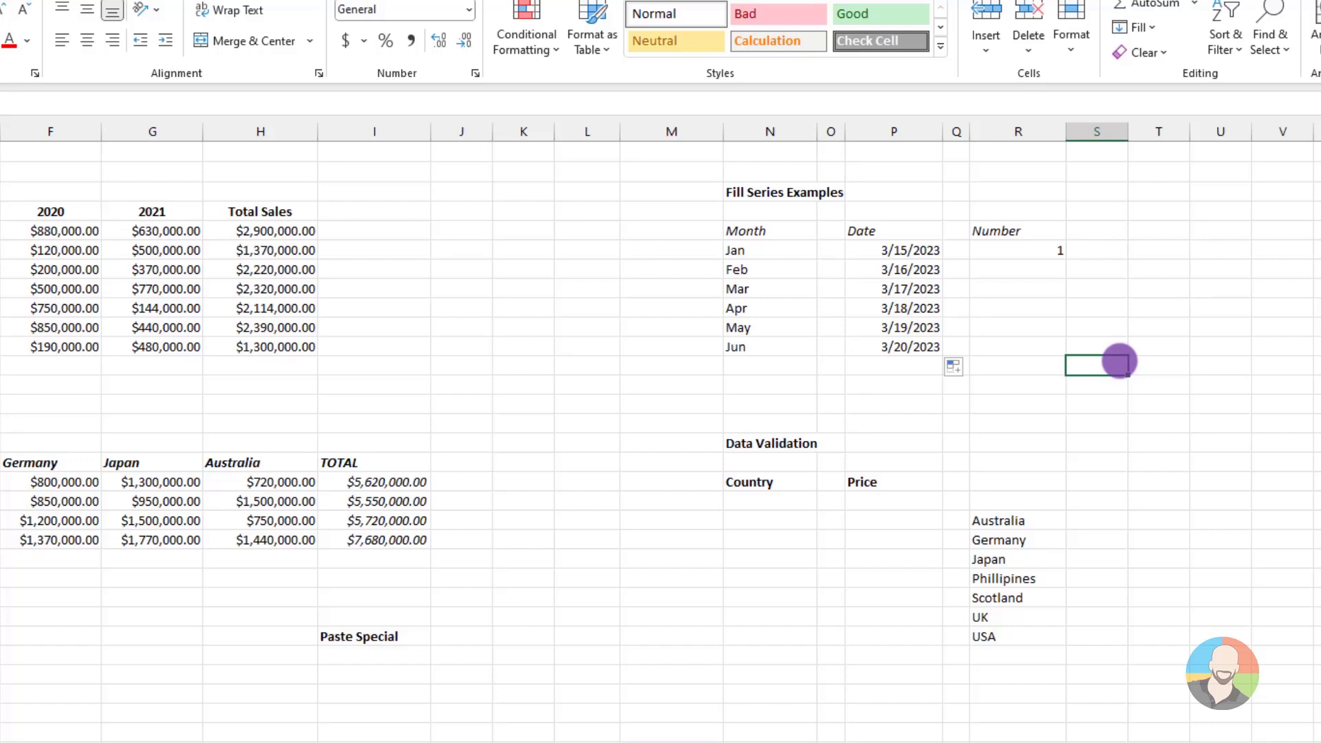
Extend the Number column from 1 down six rows to the Jun row, using the Fill Series option
click(1049, 250)
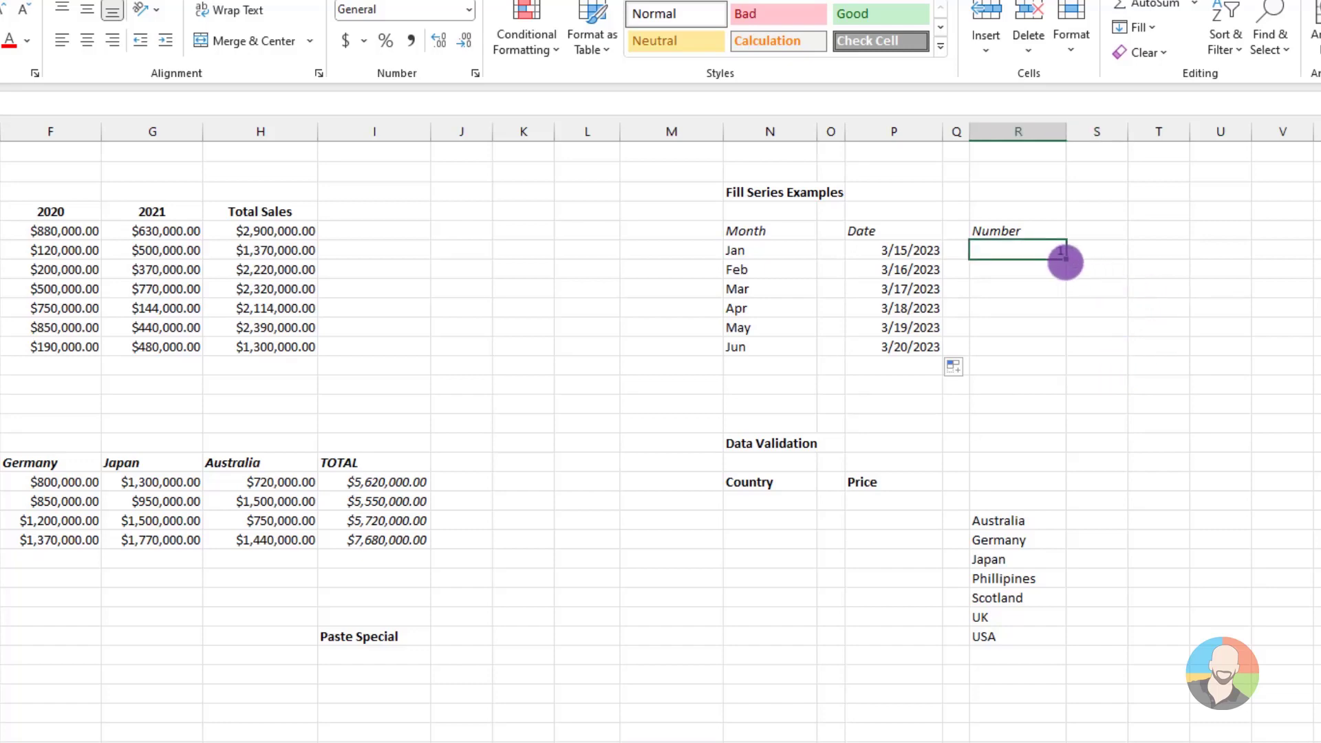
drag(1065, 260, 1063, 356)
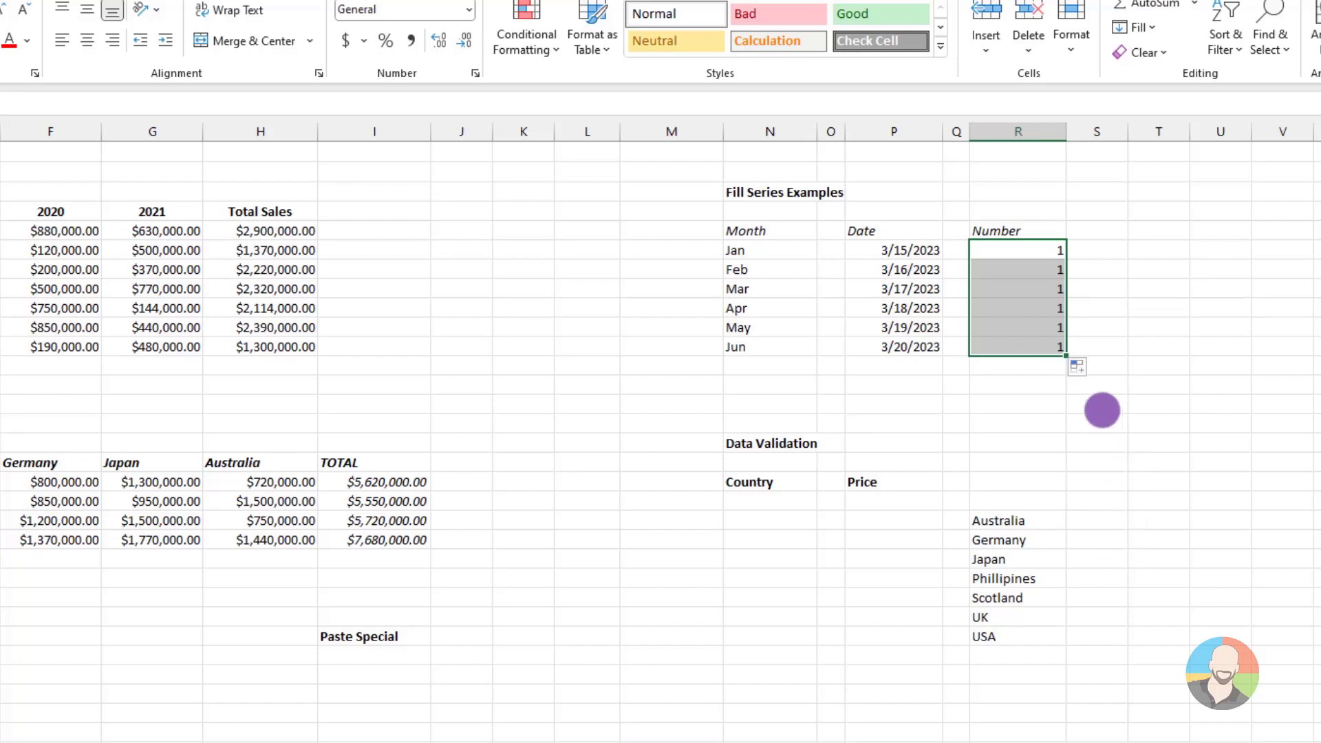
click(1080, 368)
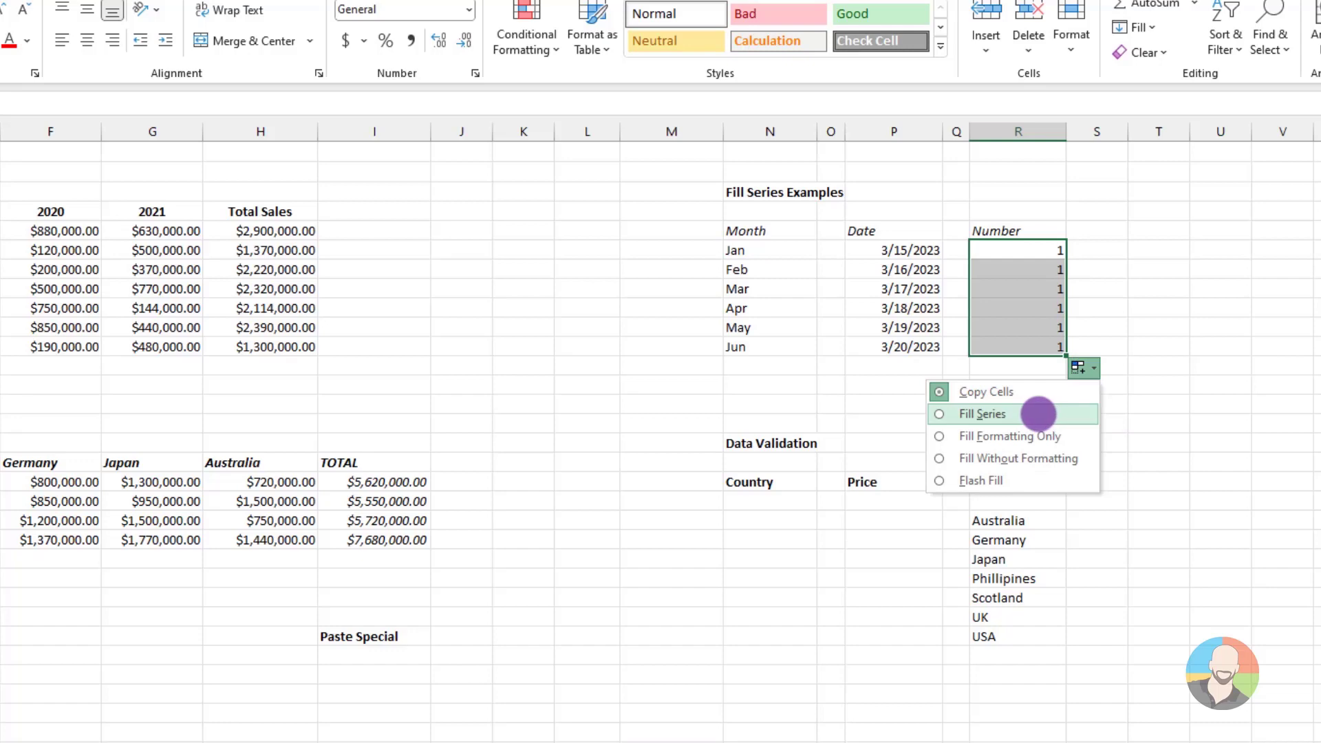
click(1038, 413)
click(1278, 519)
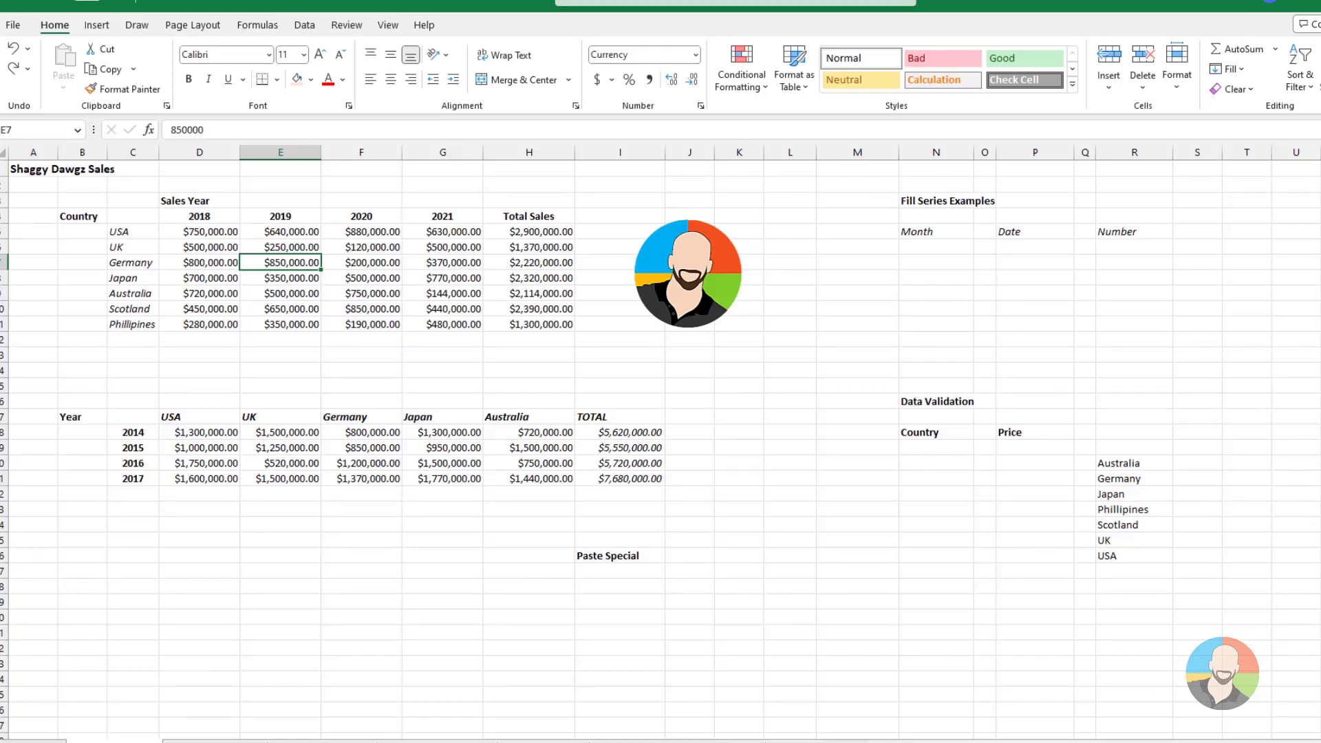
Try a regular copy and paste of the 2014 to 2017 TOTAL cells below the Paste Special heading, and undo it
click(620, 432)
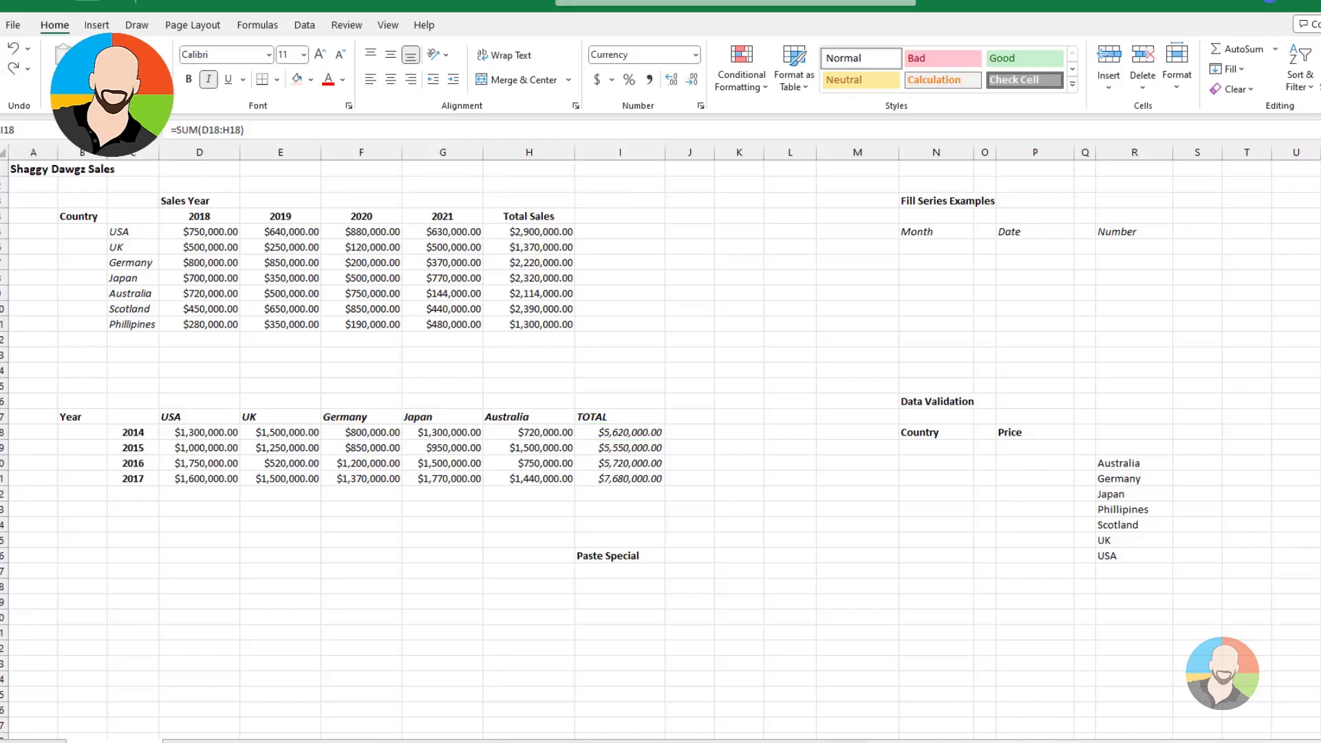
click(857, 524)
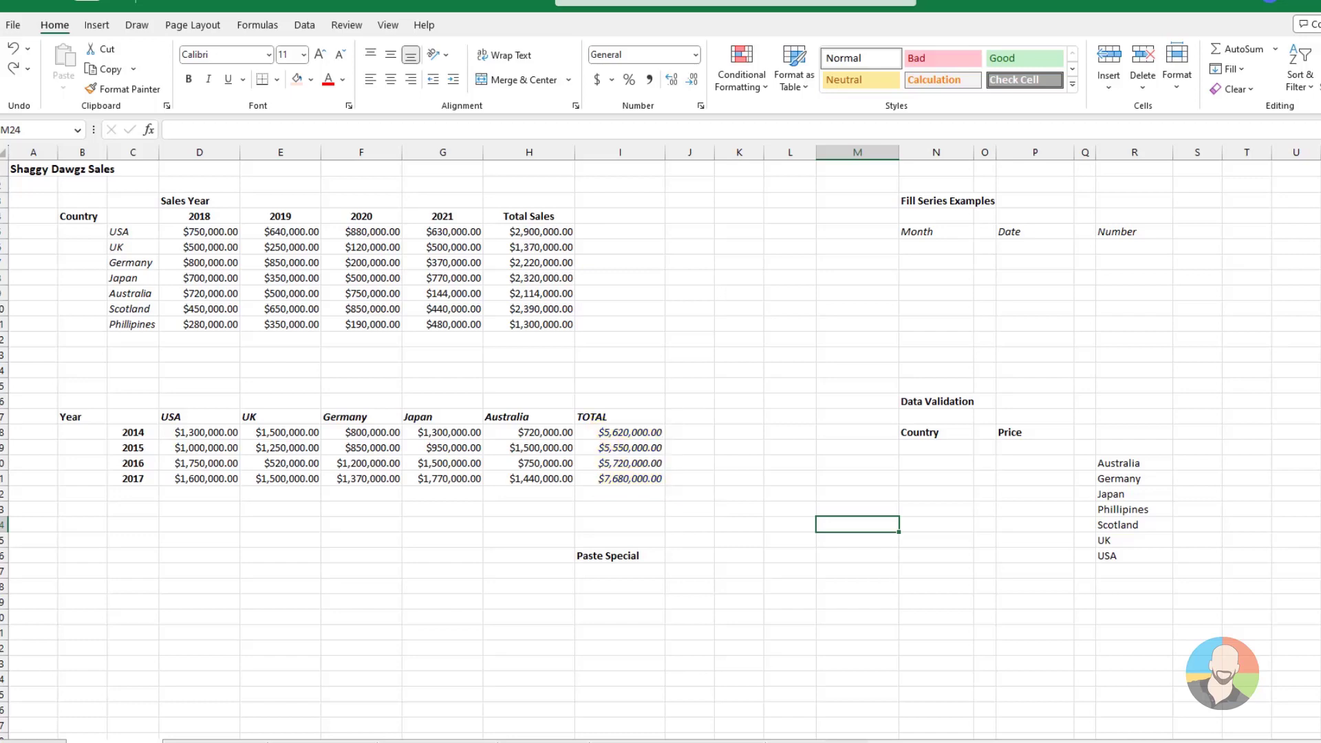
drag(620, 433, 620, 479)
key(ctrl+c)
click(620, 571)
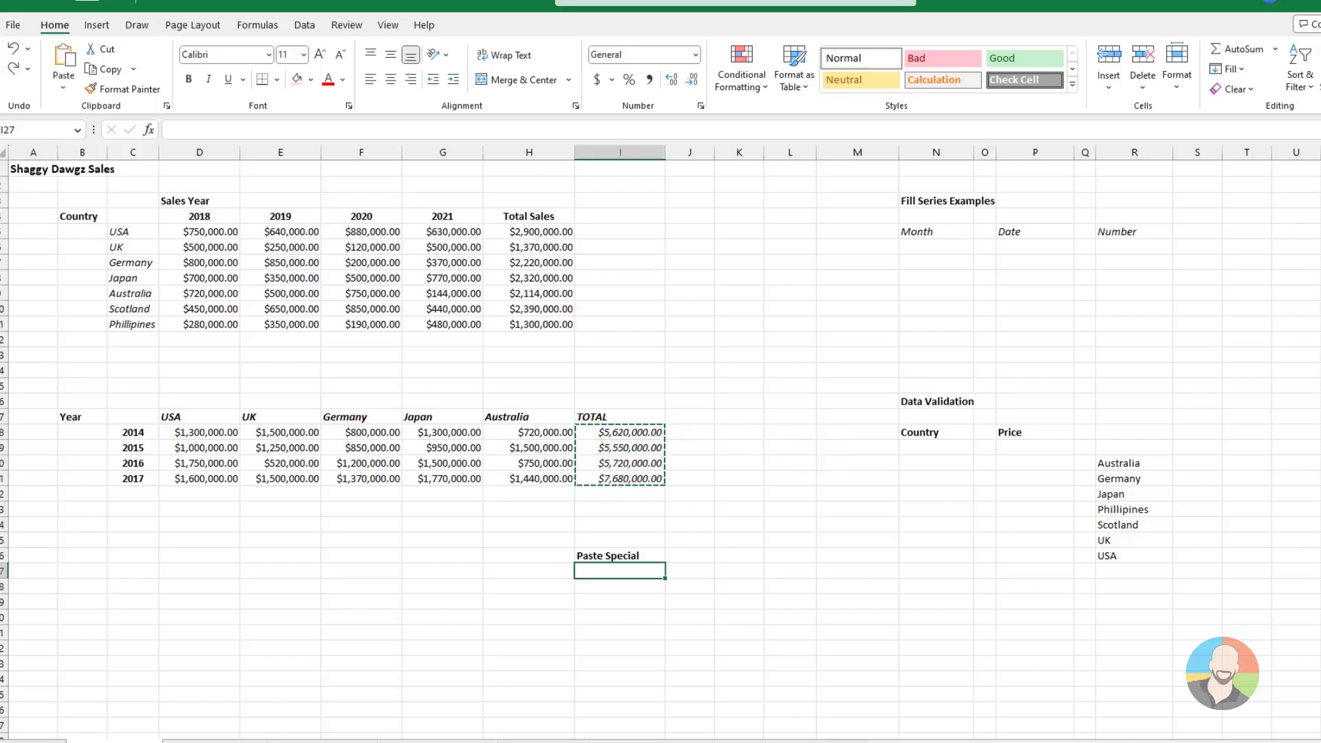
key(ctrl+v)
click(857, 632)
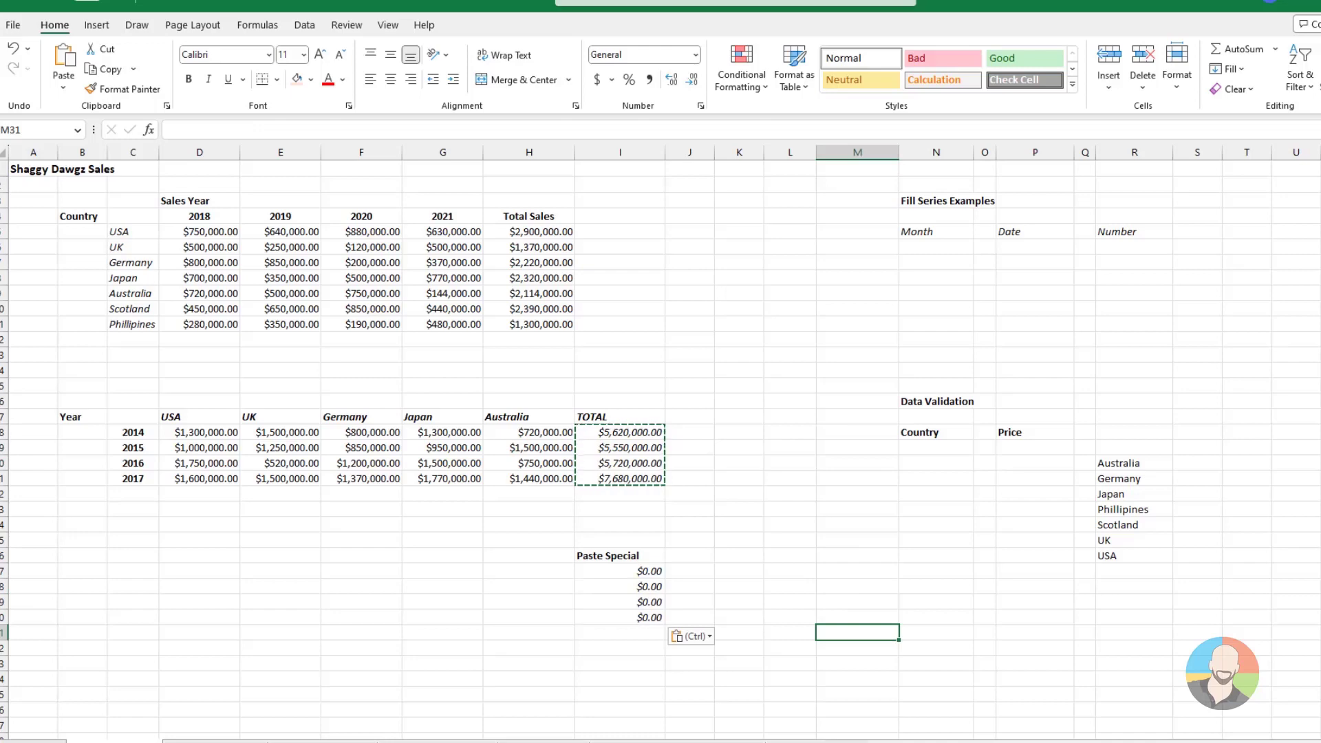
click(935, 556)
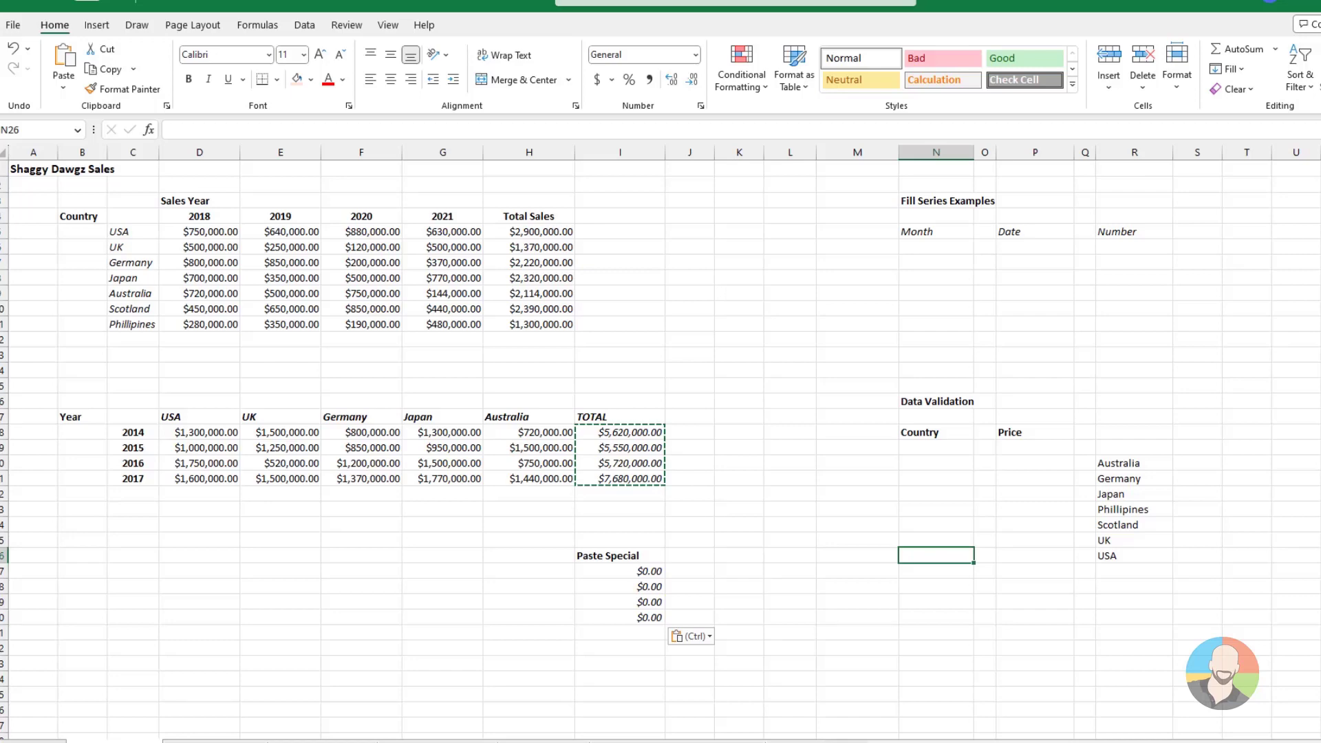
key(ctrl+z)
key(ctrl+z)
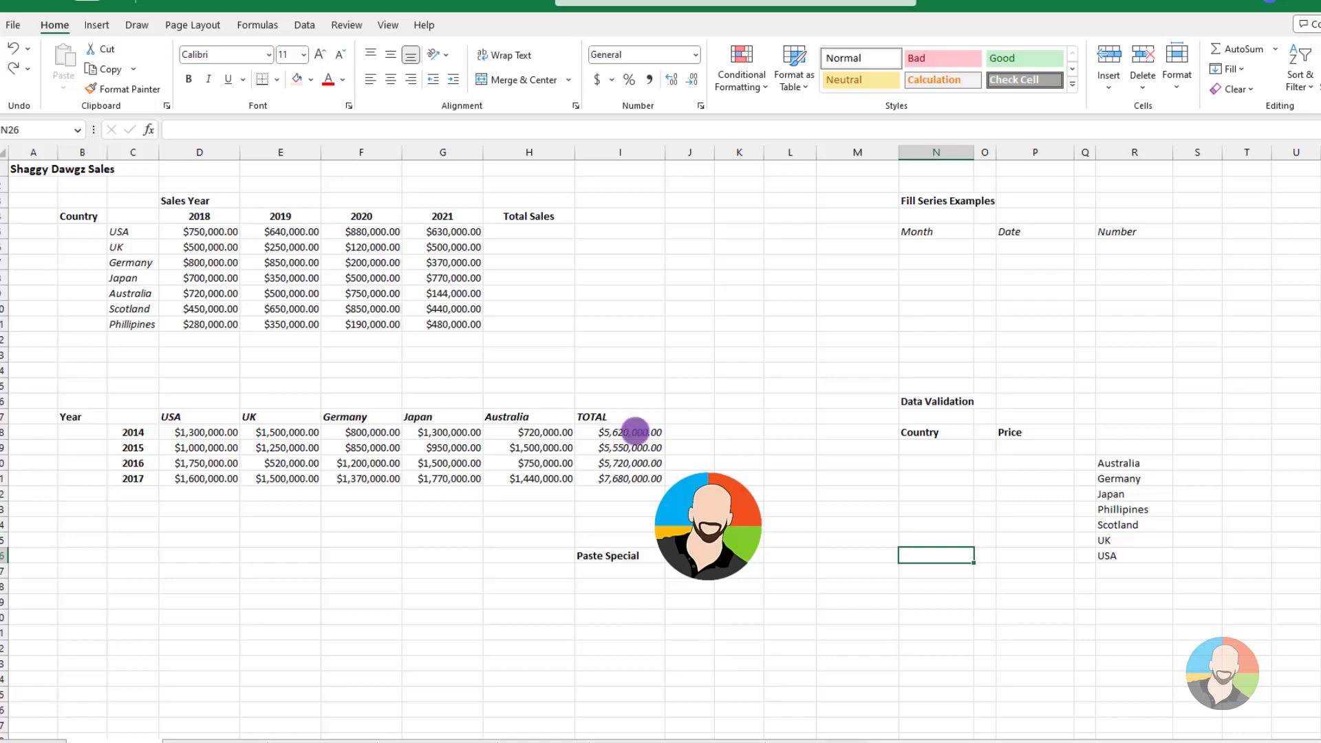
Copy the 2014 to 2017 TOTAL cells and paste only their values below the Paste Special heading
drag(635, 431, 639, 477)
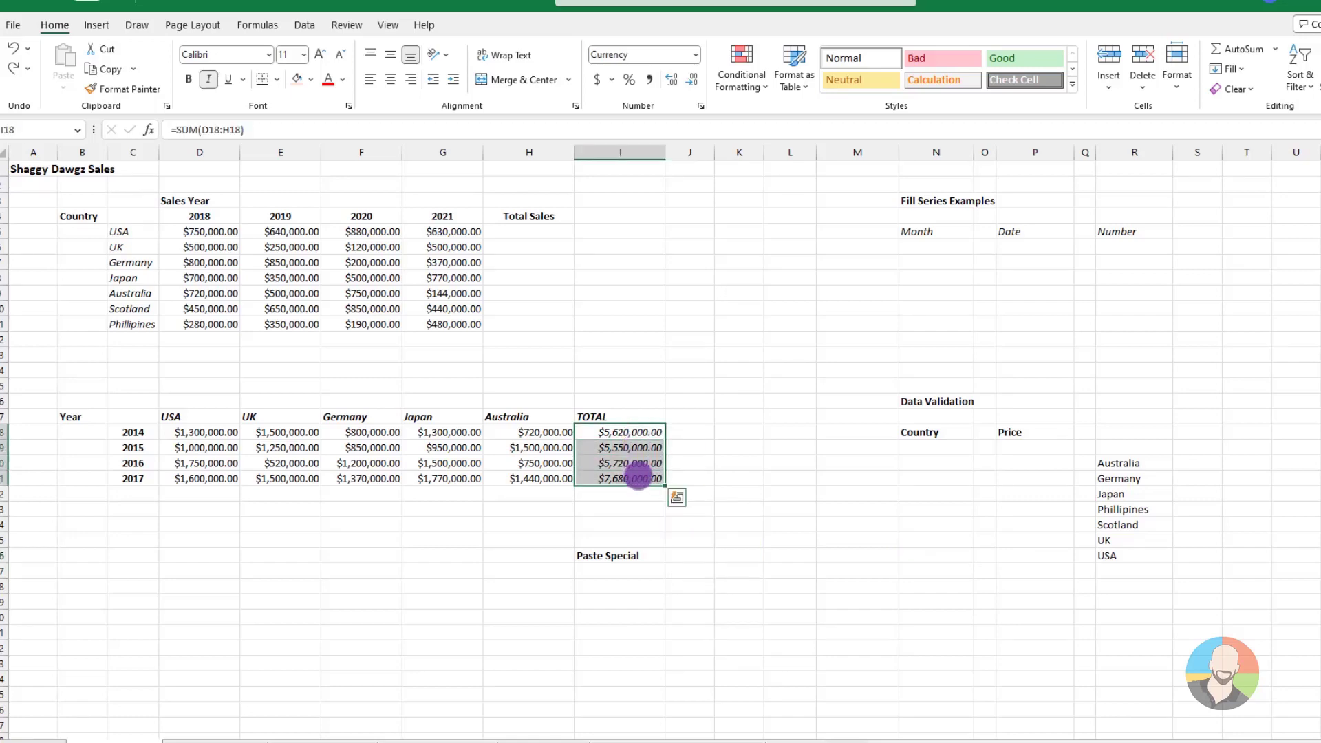
key(ctrl+c)
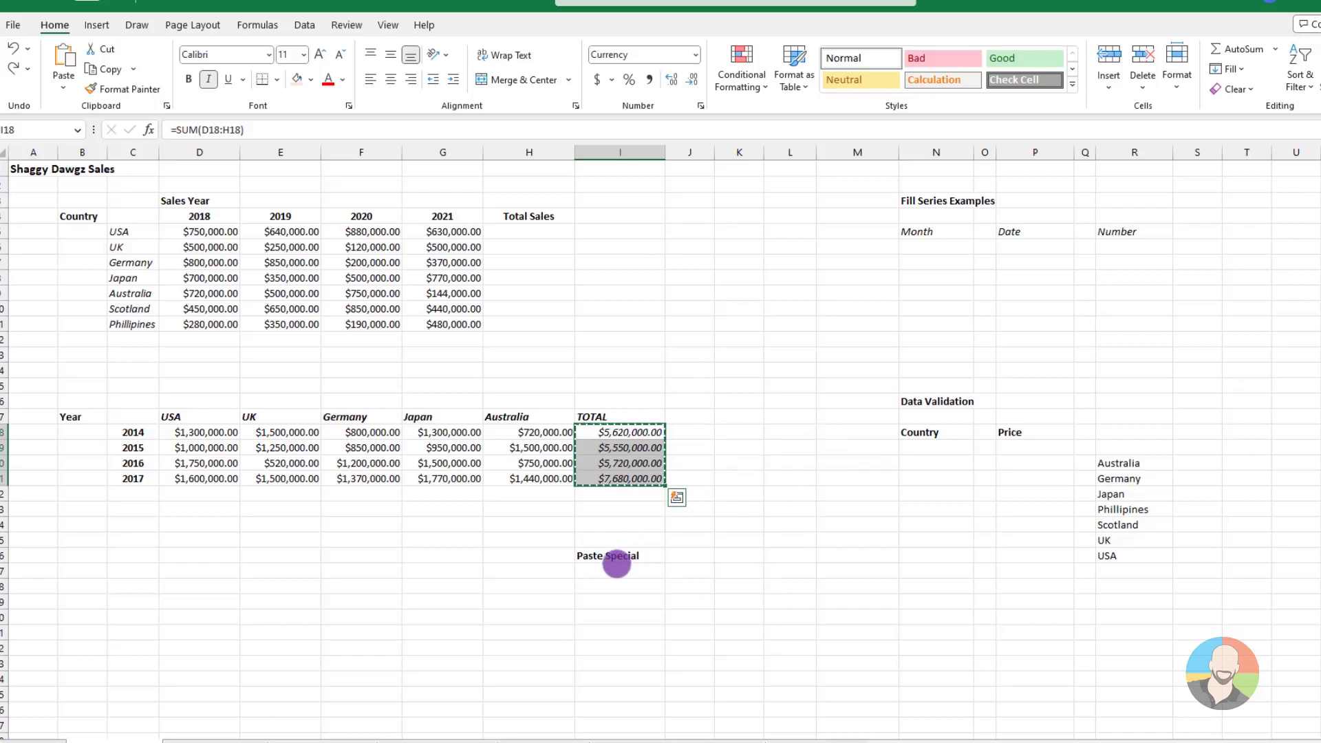
click(619, 571)
click(63, 81)
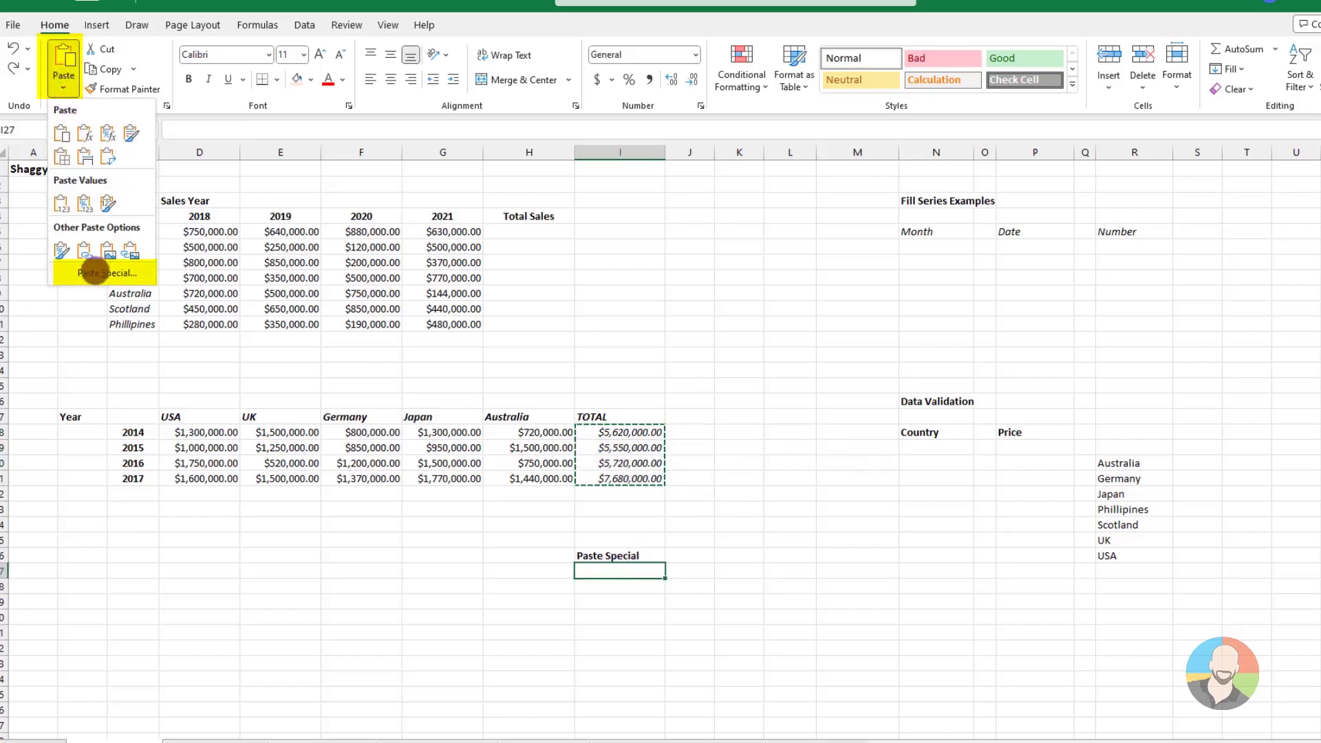
click(94, 271)
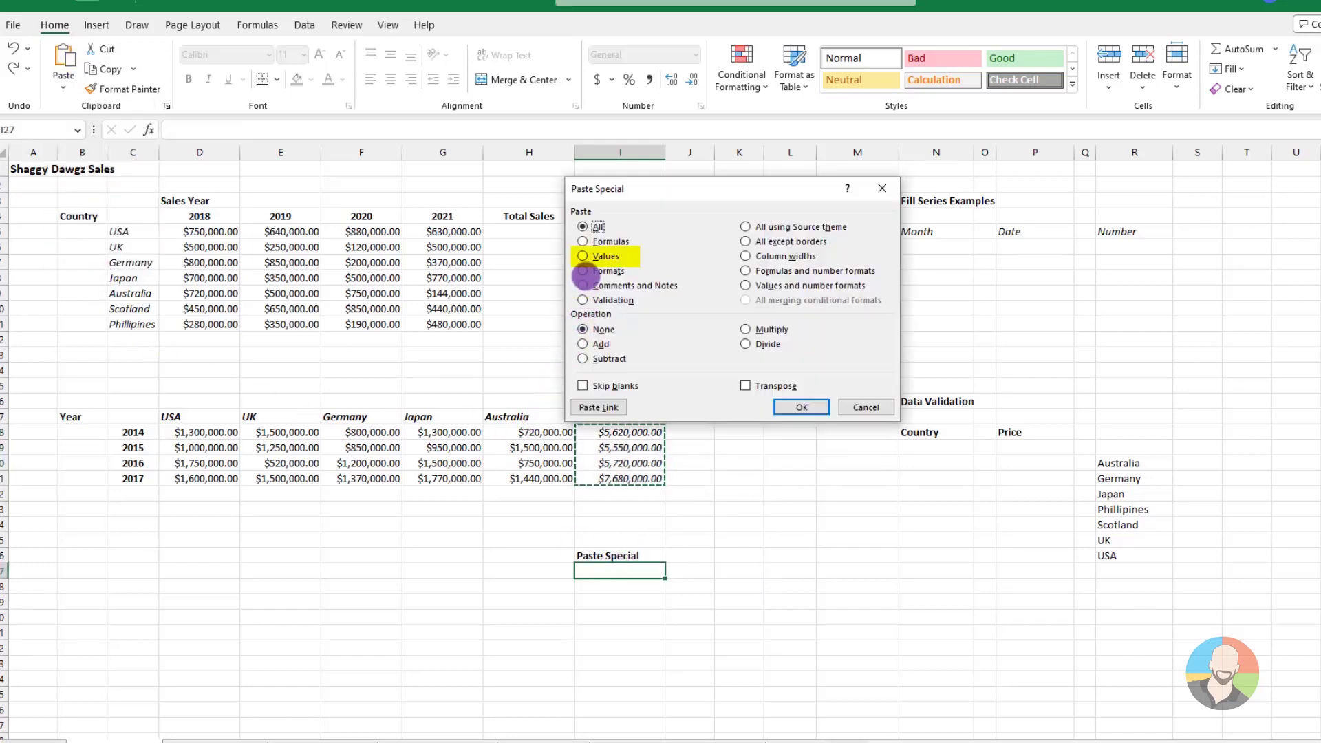
click(582, 256)
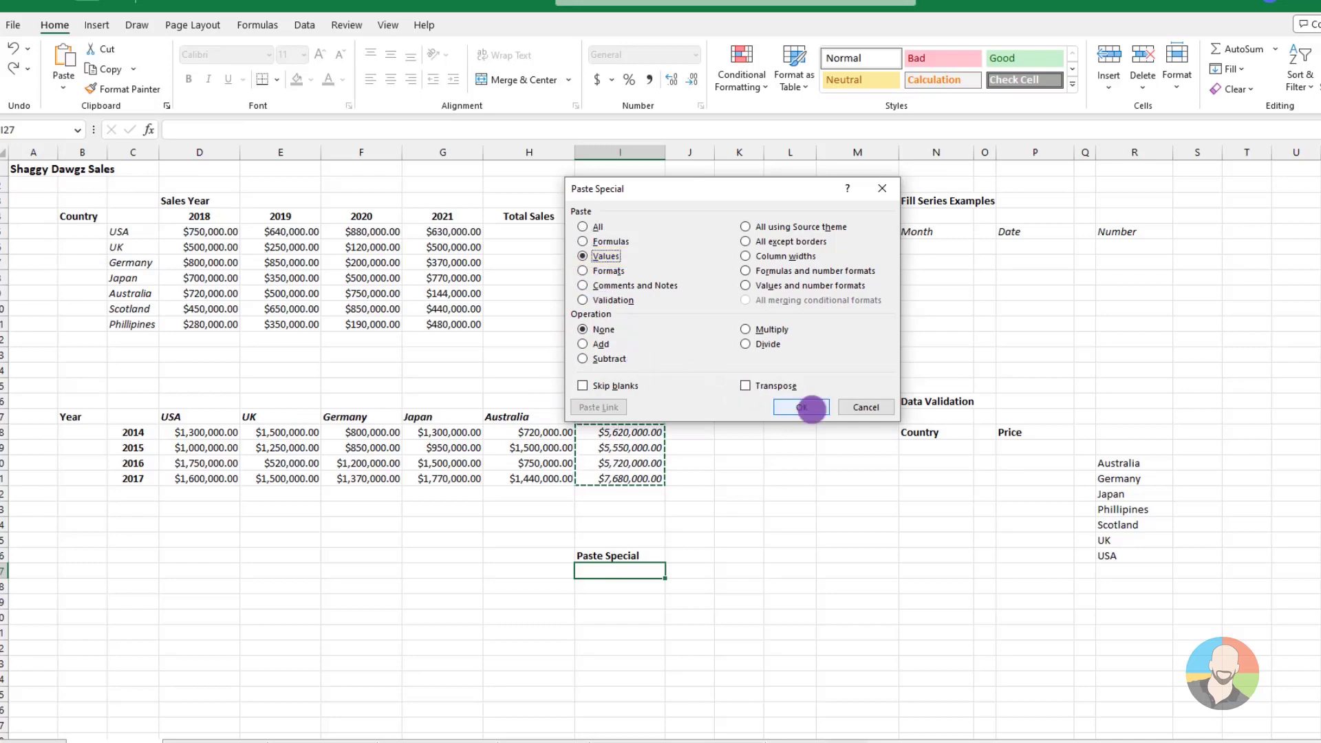
click(801, 407)
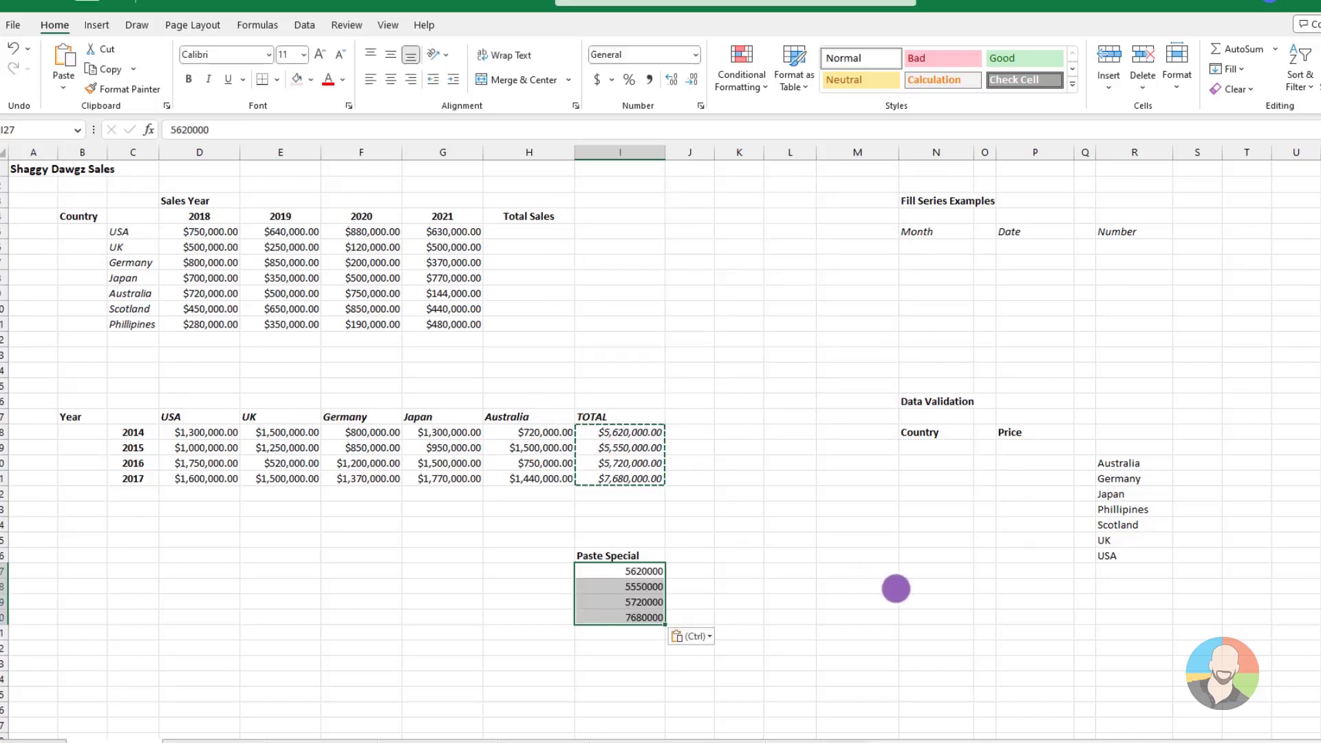
click(895, 589)
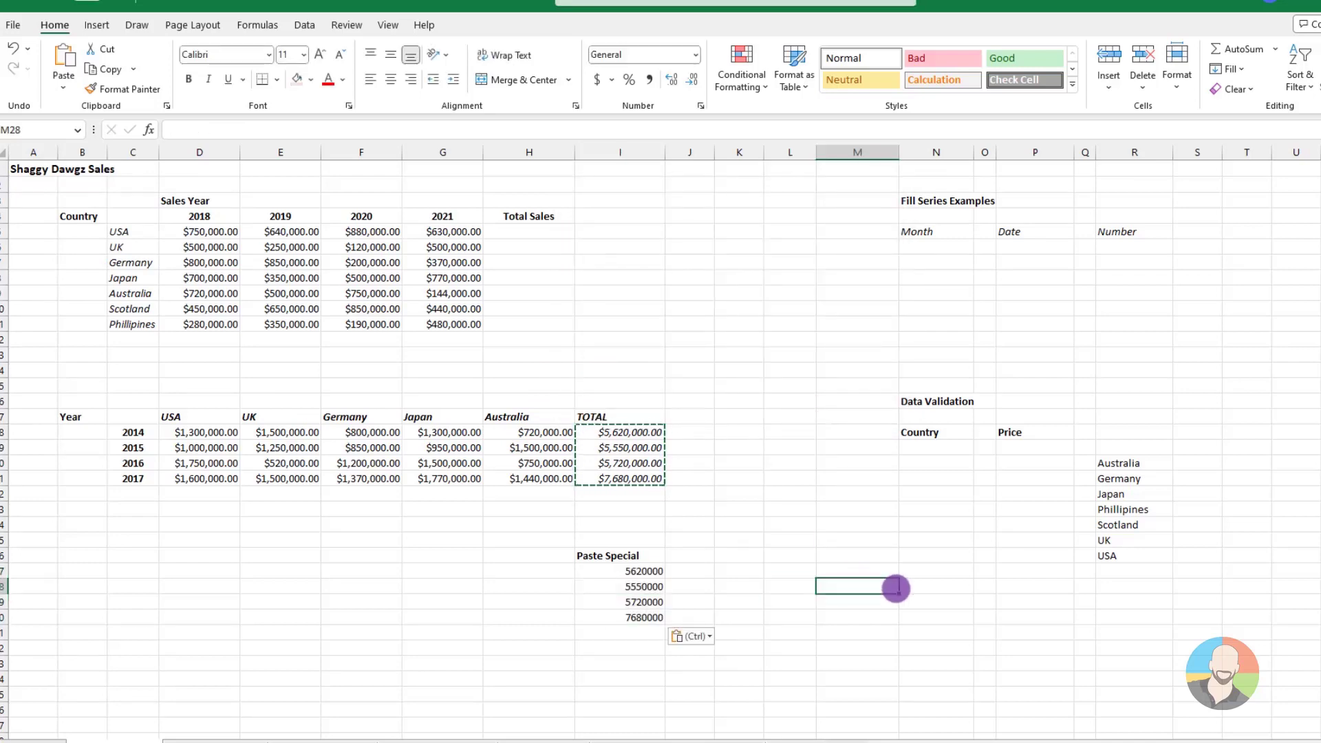
key(Escape)
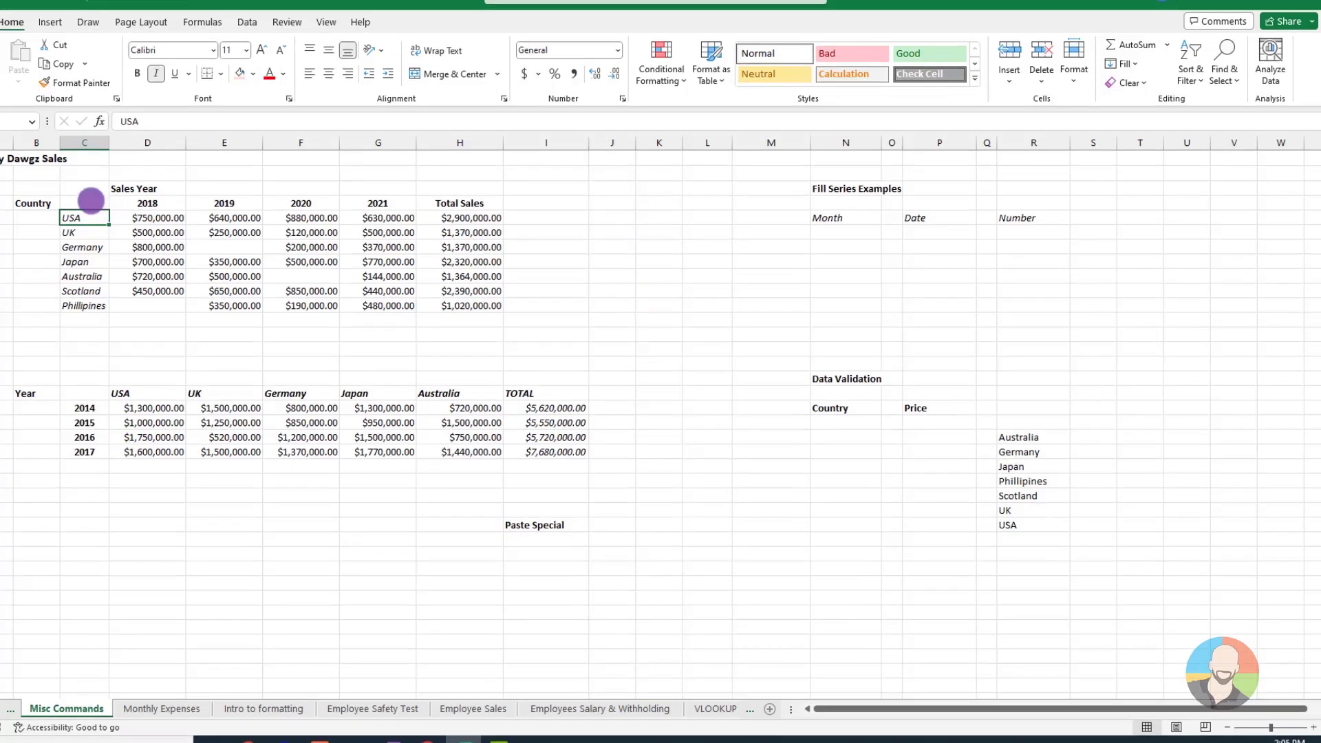
Select only the formula cells within the country sales table, including its Total Sales column, using Go To Special
drag(89, 201, 475, 305)
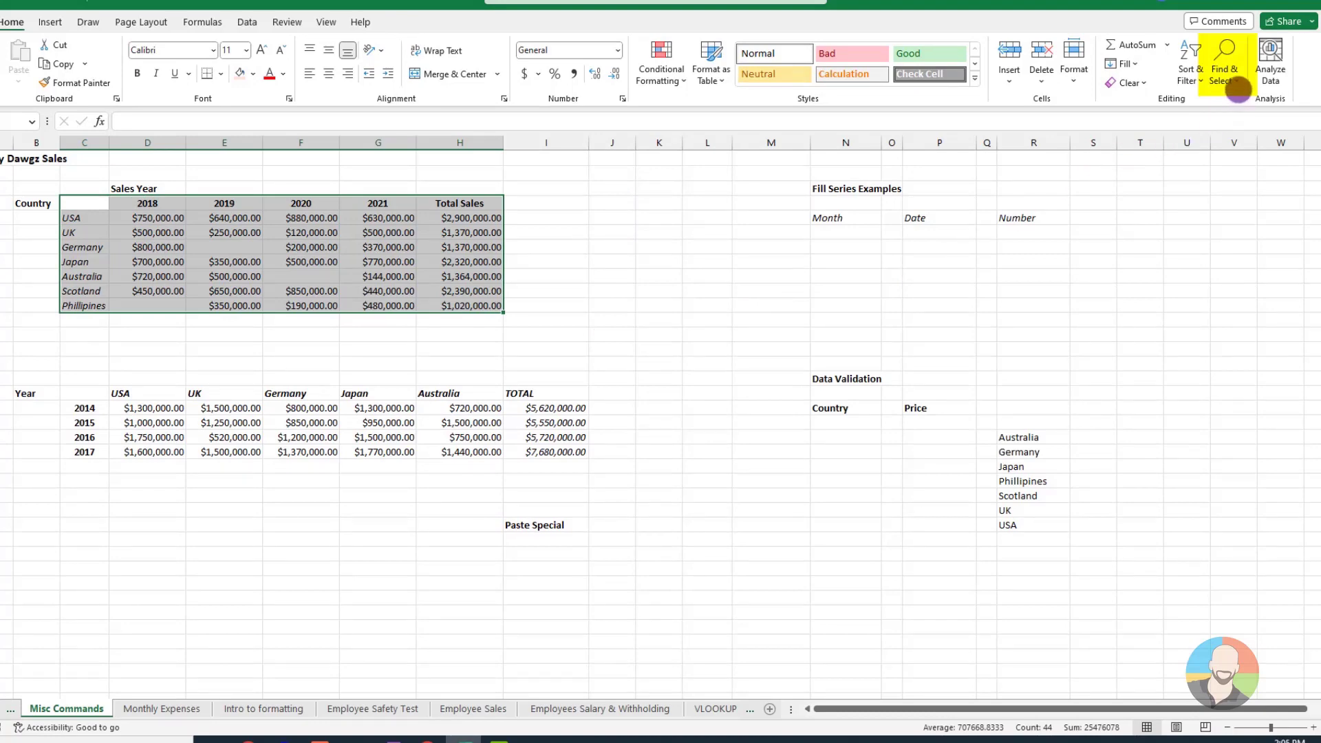
click(1236, 81)
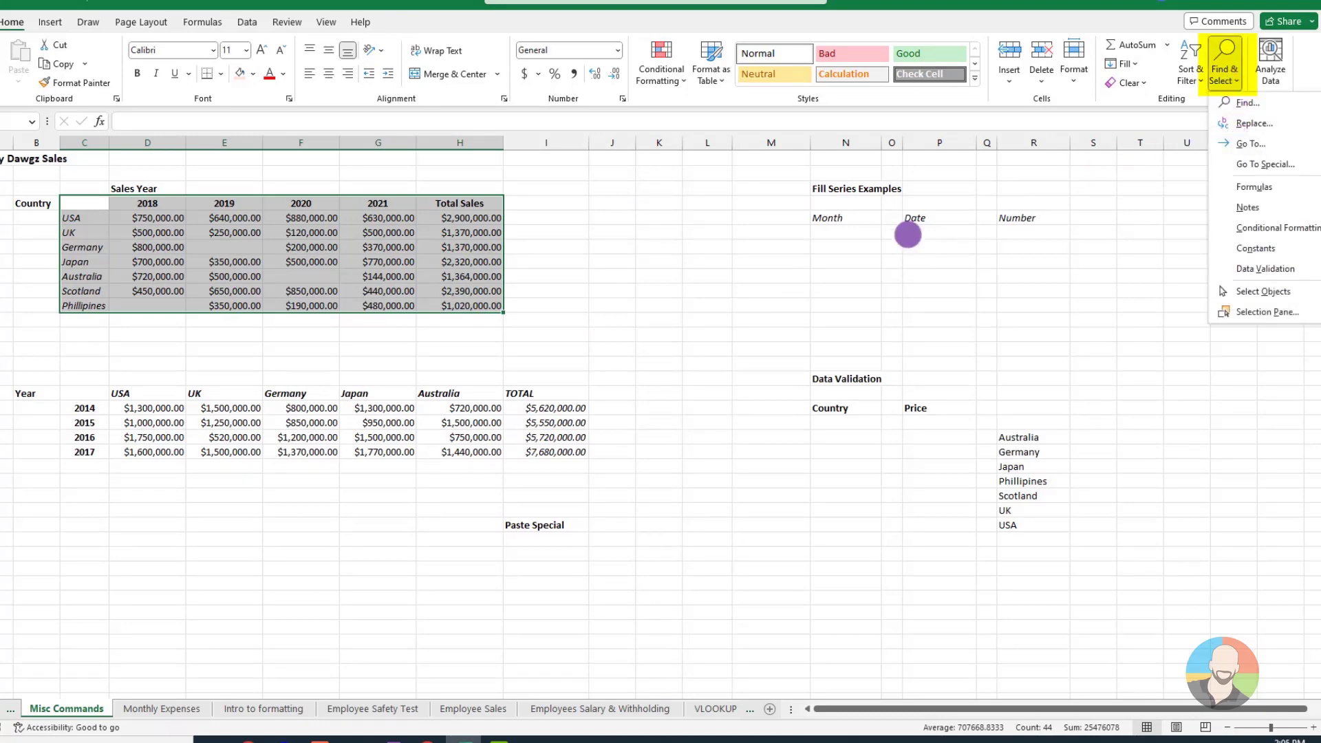
key(F5)
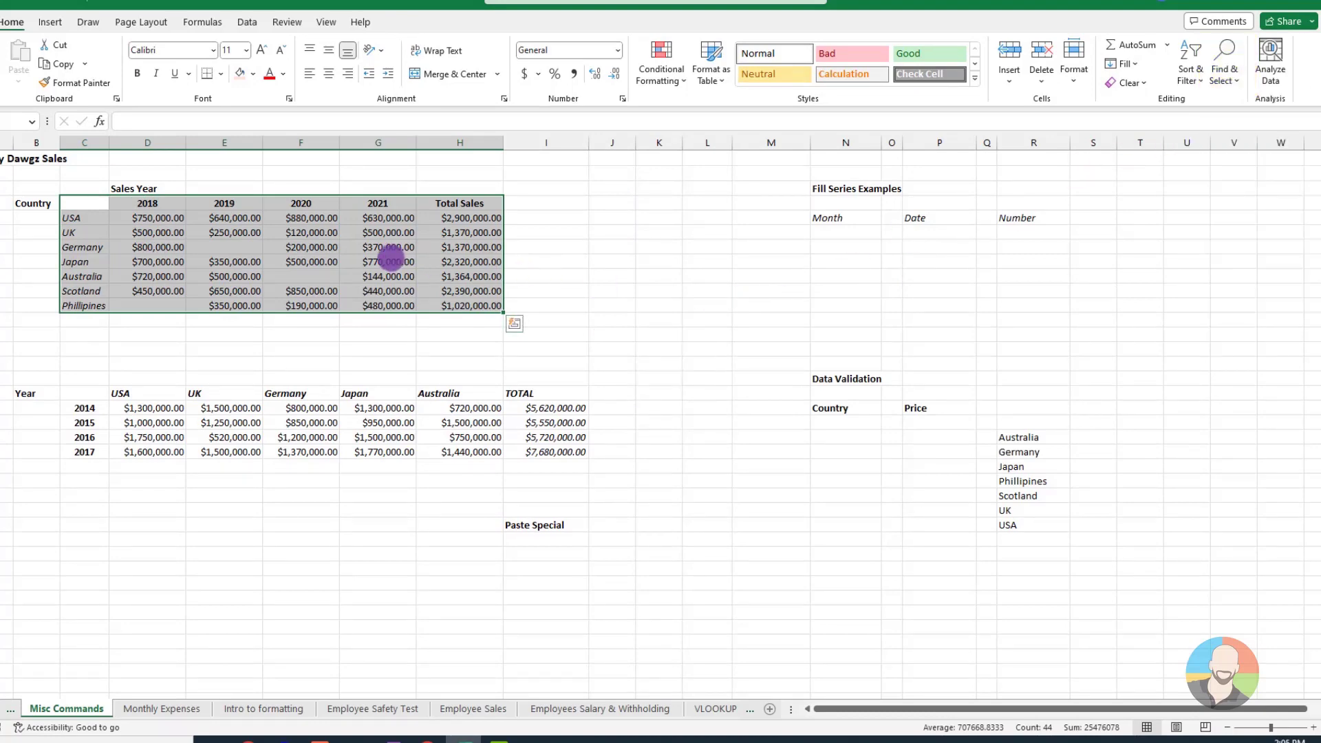
drag(412, 310, 590, 164)
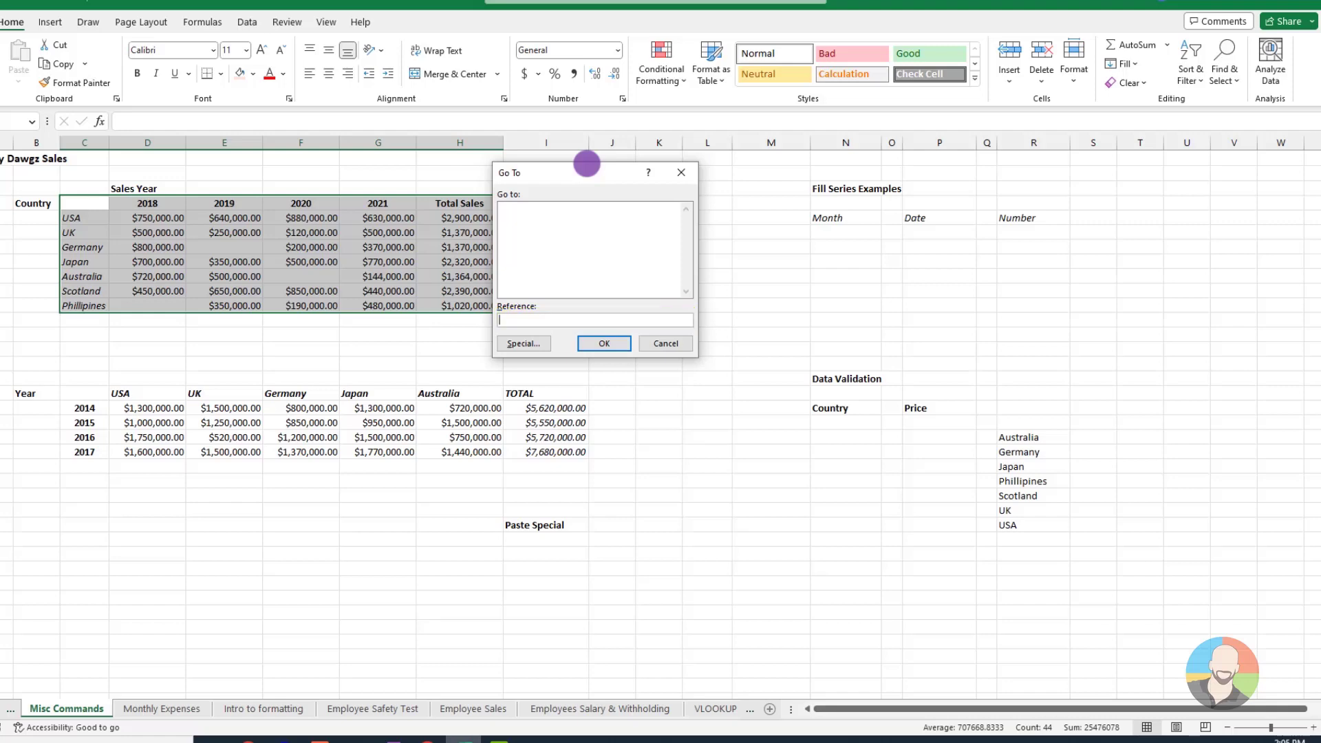
click(546, 342)
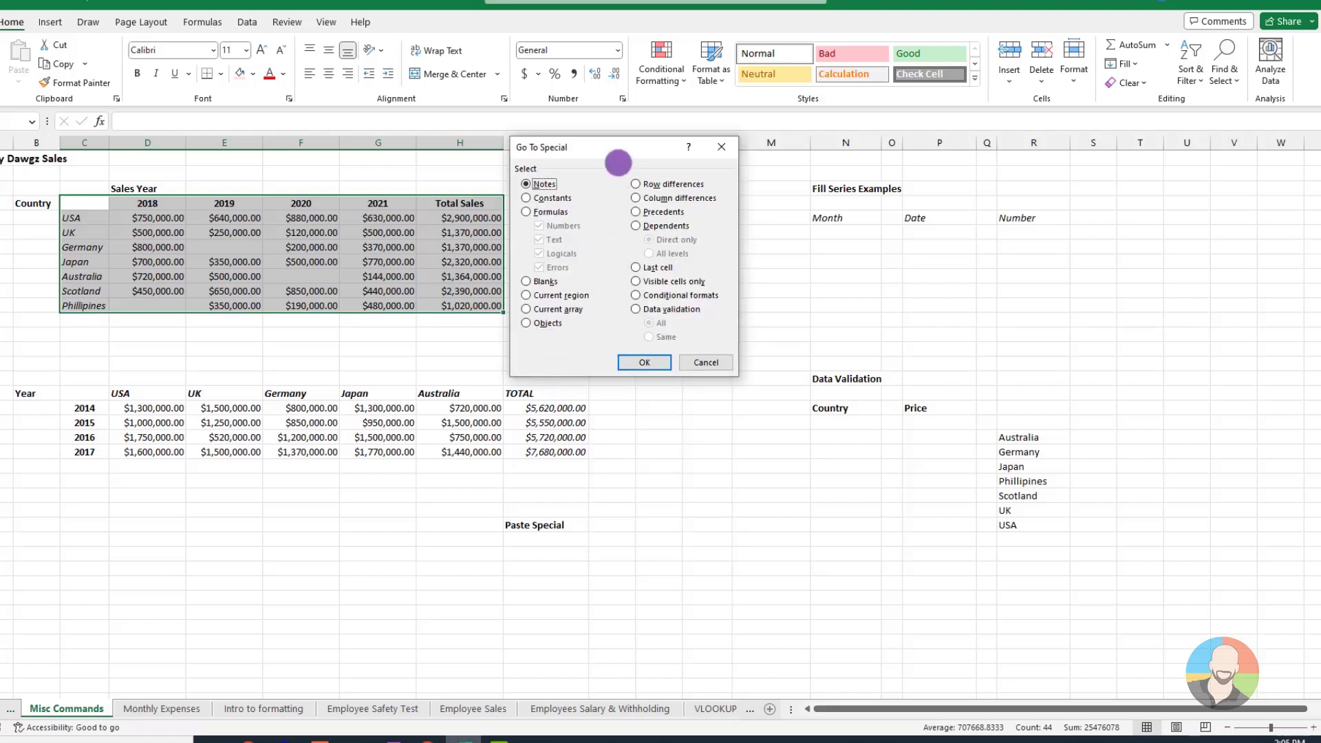
drag(619, 145, 647, 146)
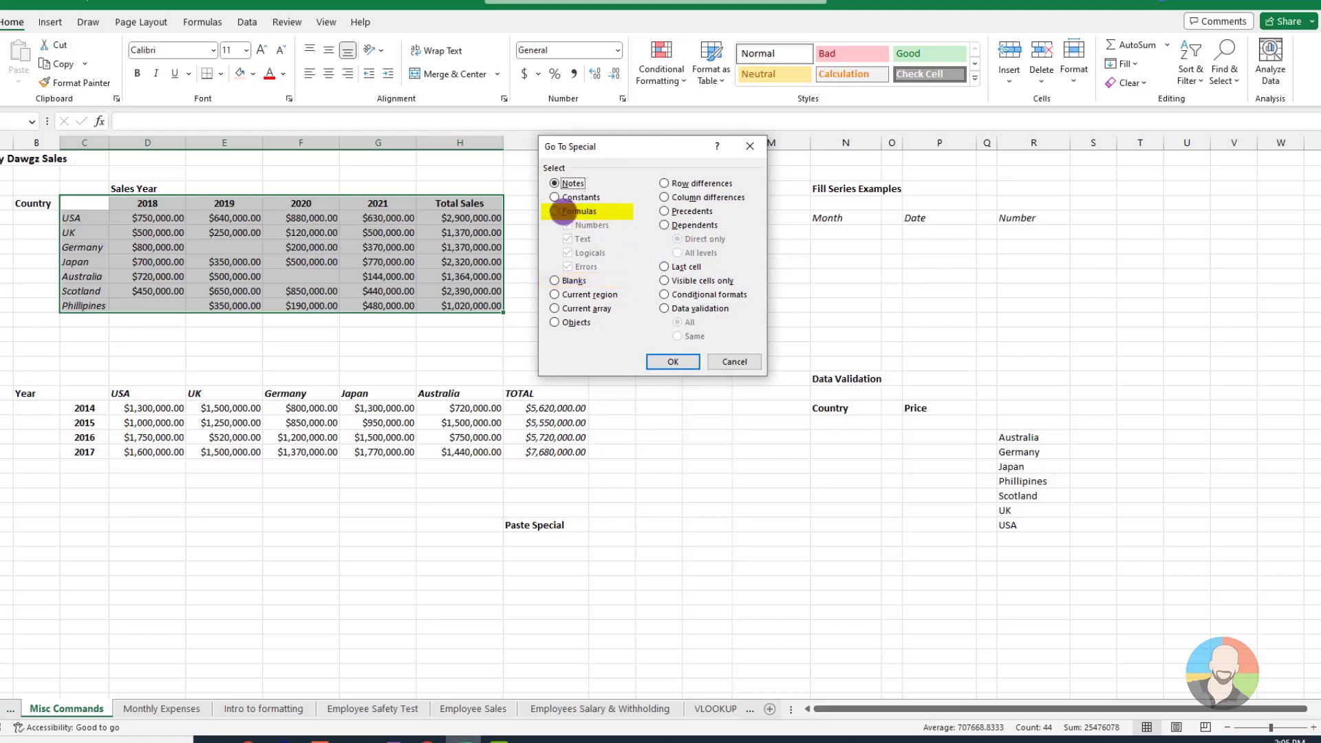
click(559, 211)
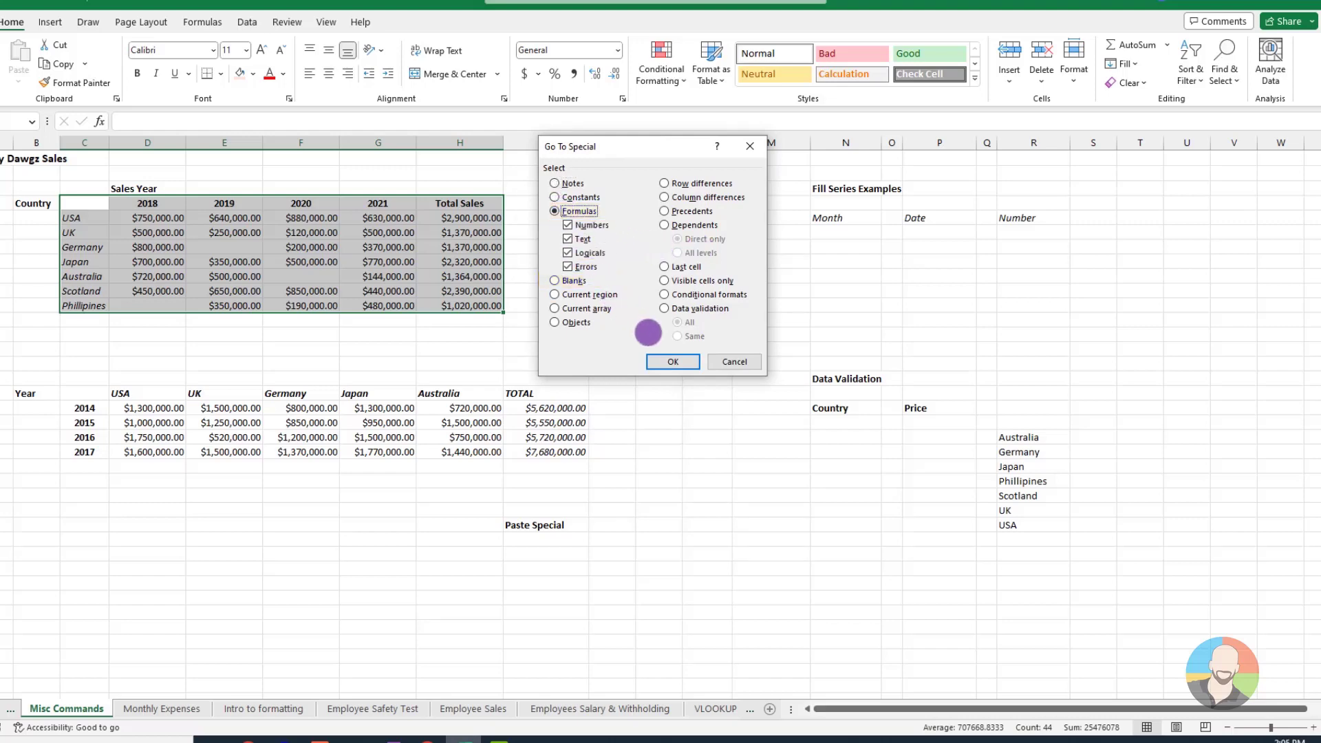
click(671, 361)
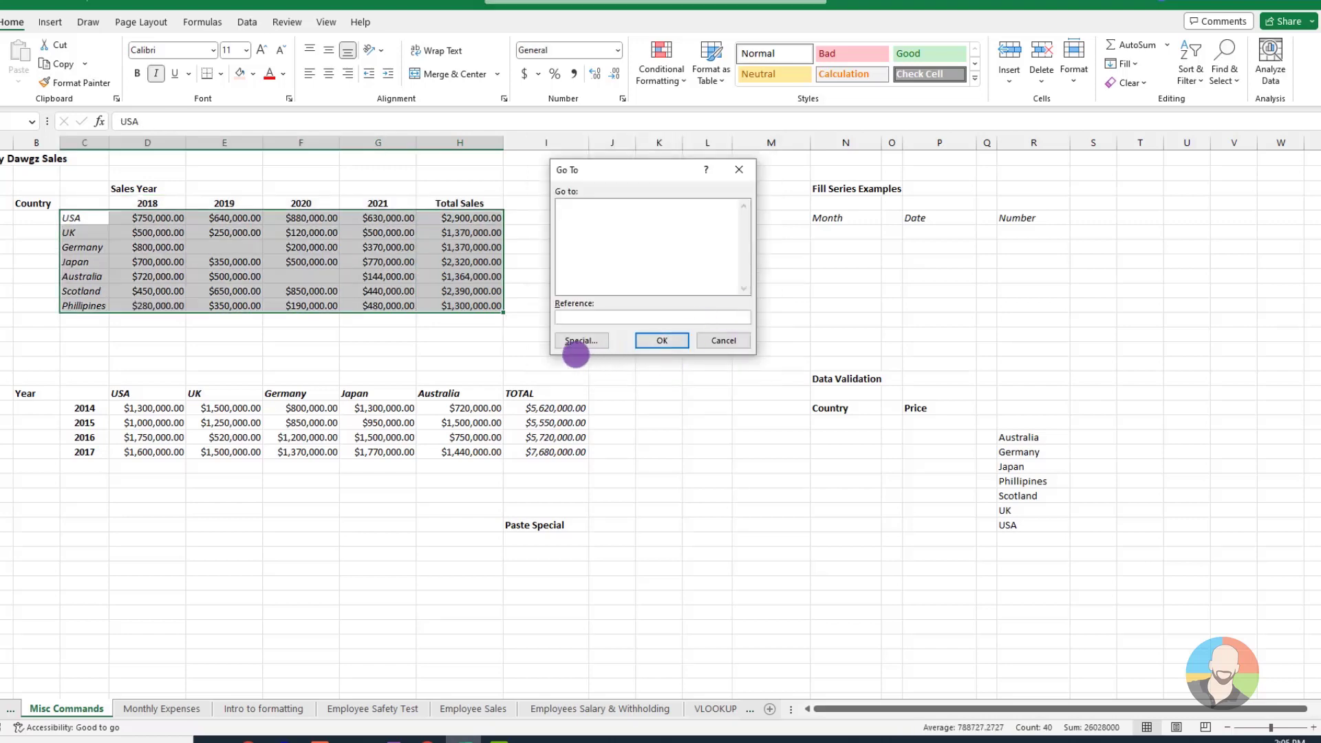
Select only the blank cells within the country sales table using Go To Special
click(590, 343)
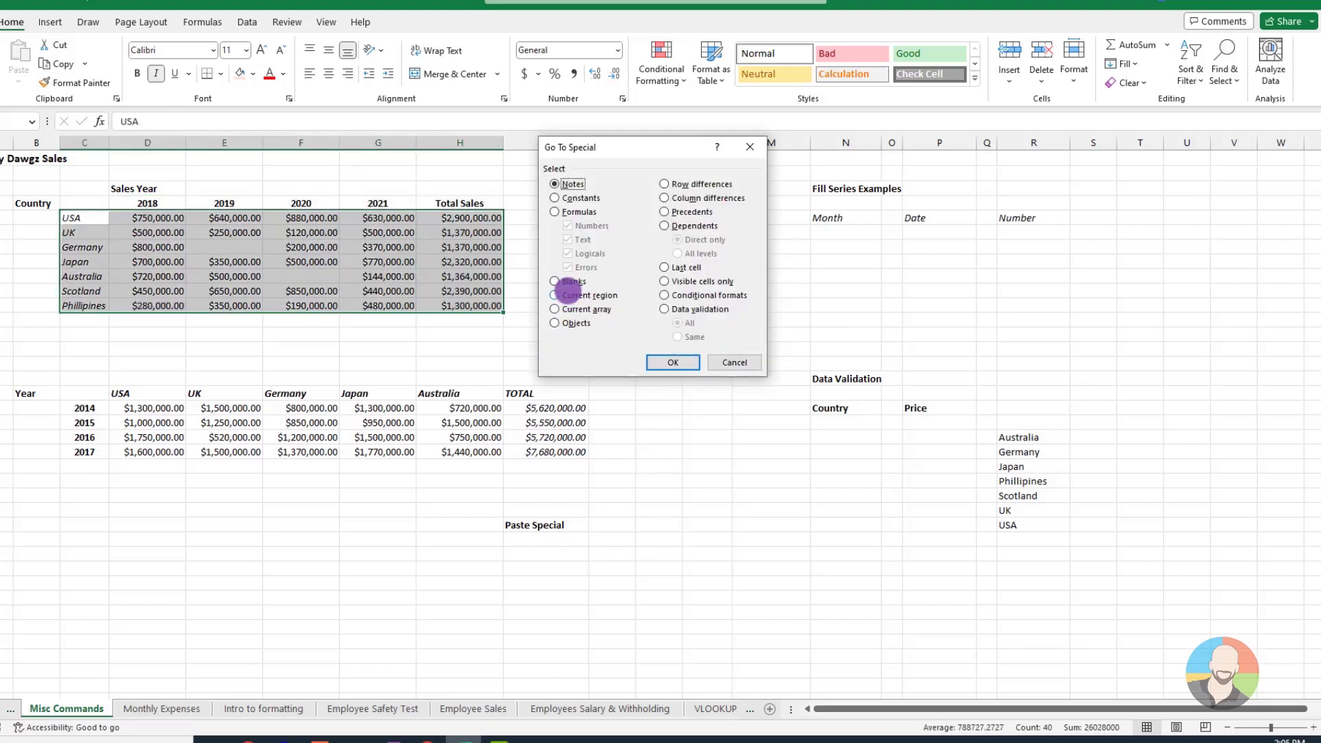
click(558, 283)
click(672, 360)
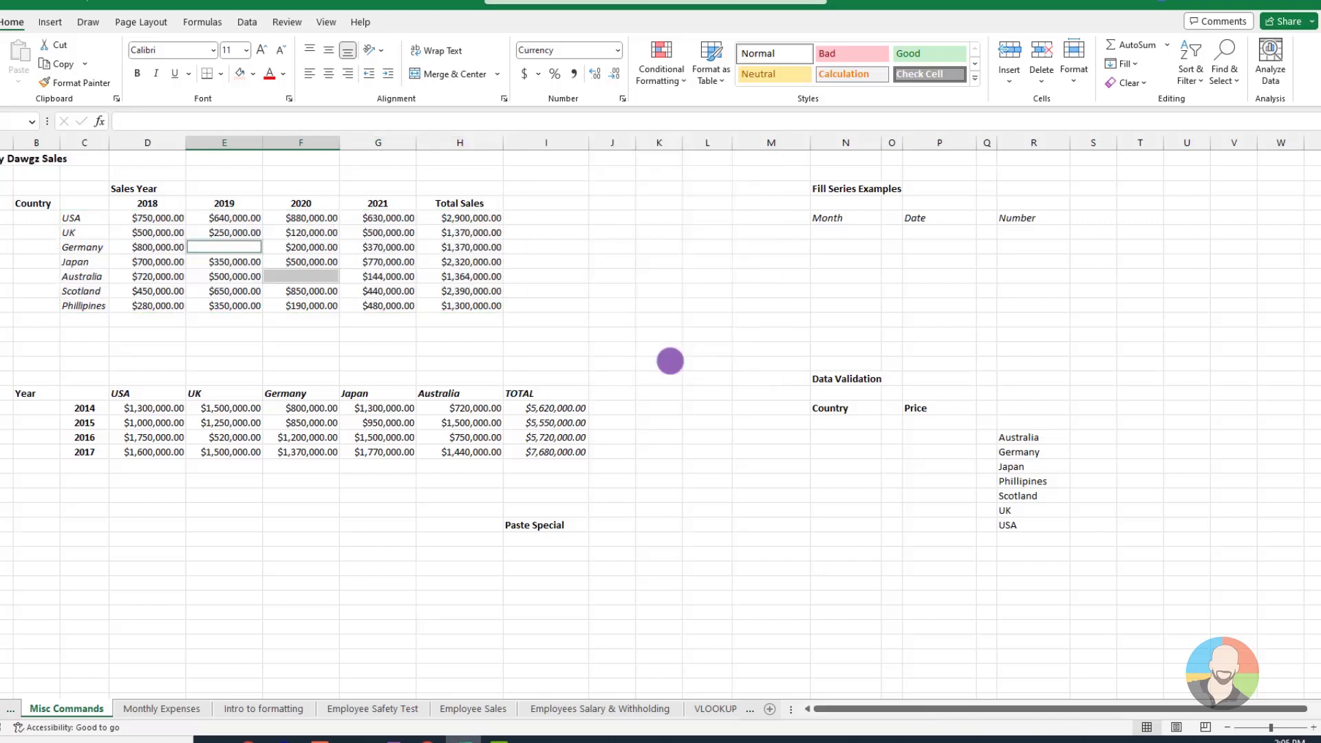
click(715, 477)
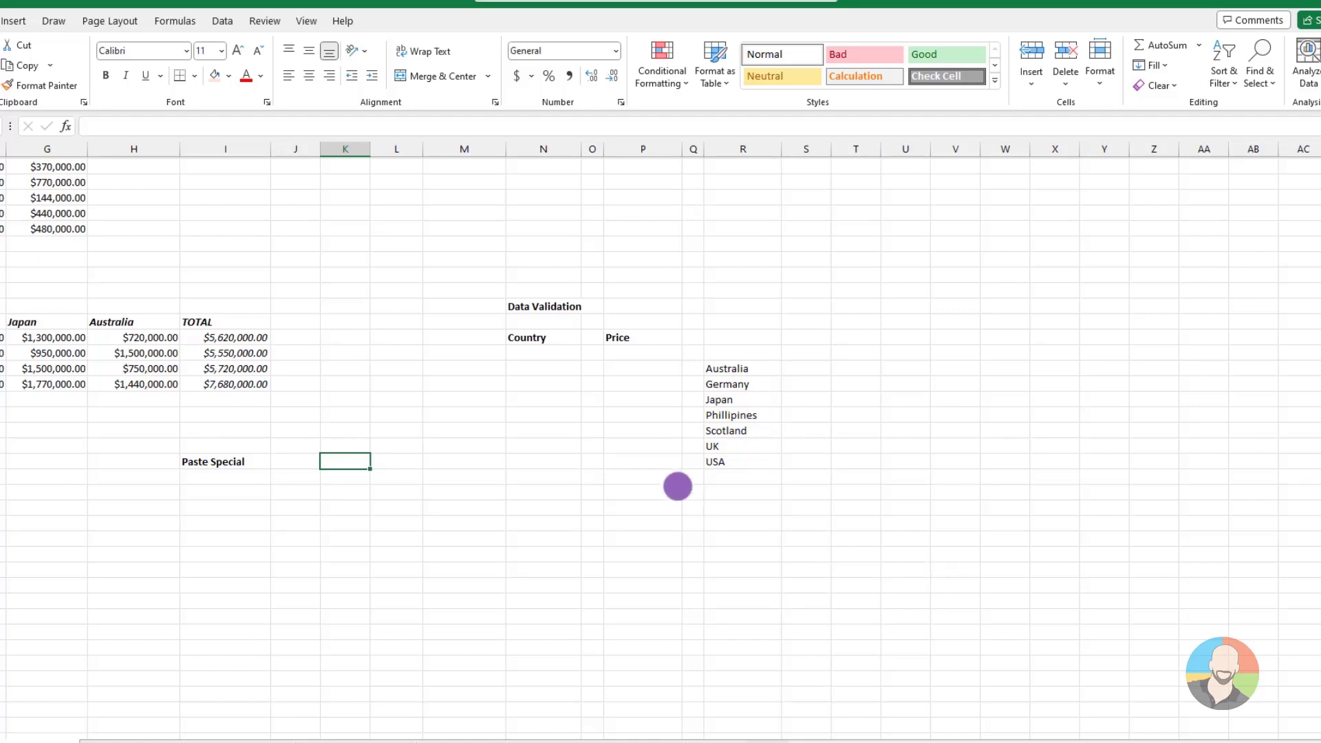
Set up list data validation for the first cell below Country, with =$R$20:$R$26 as the source
click(541, 352)
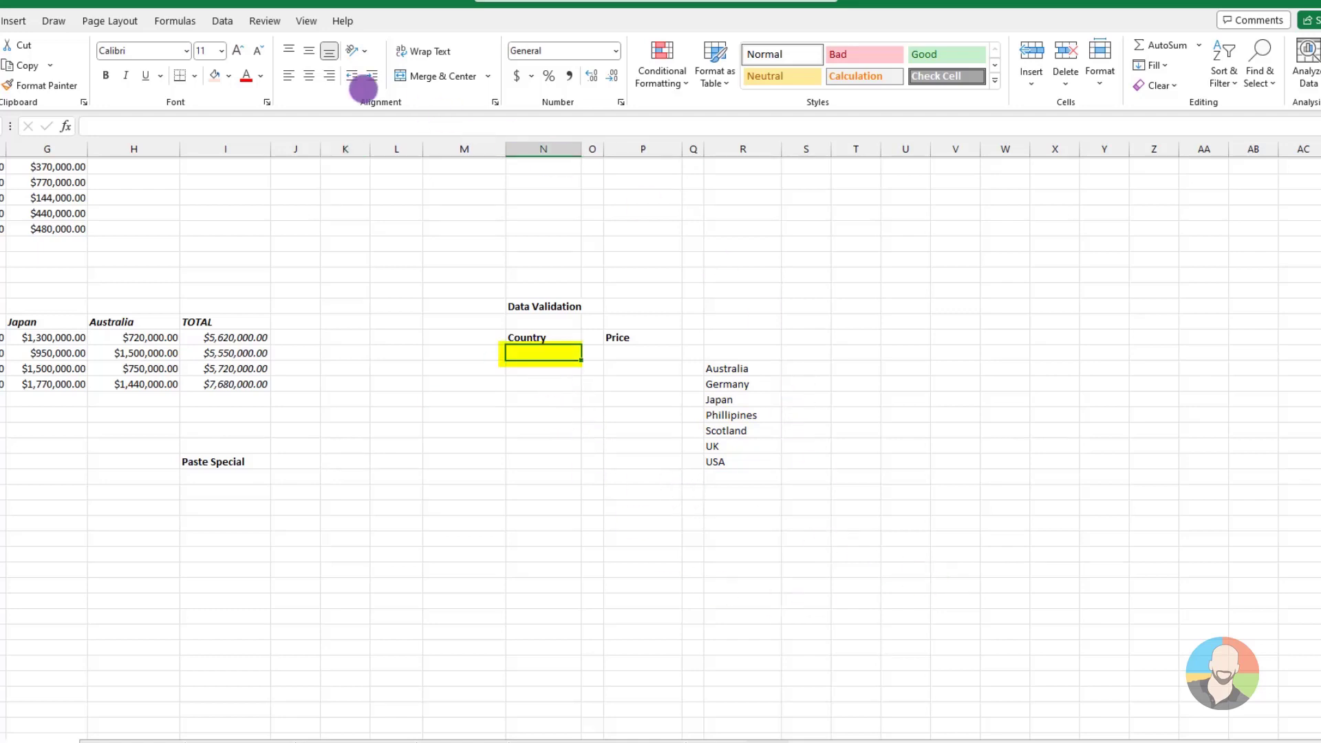
click(223, 21)
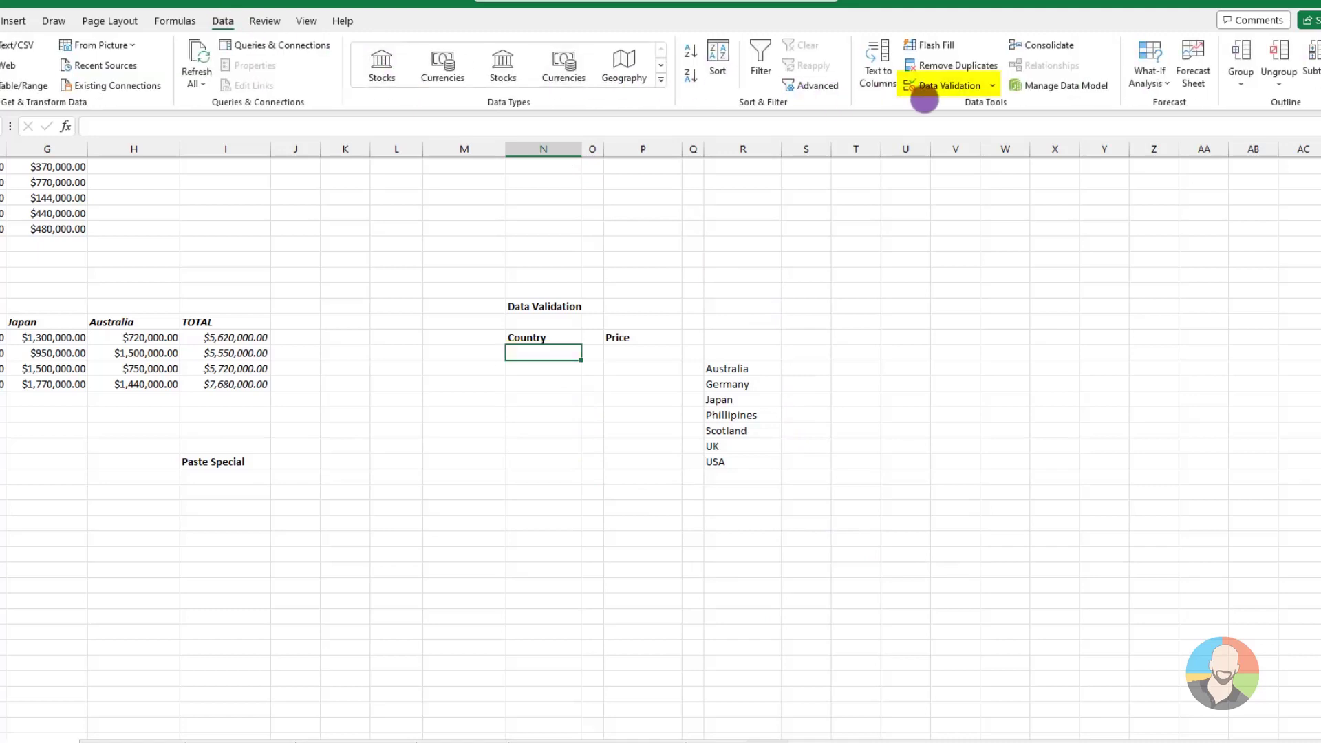
click(947, 85)
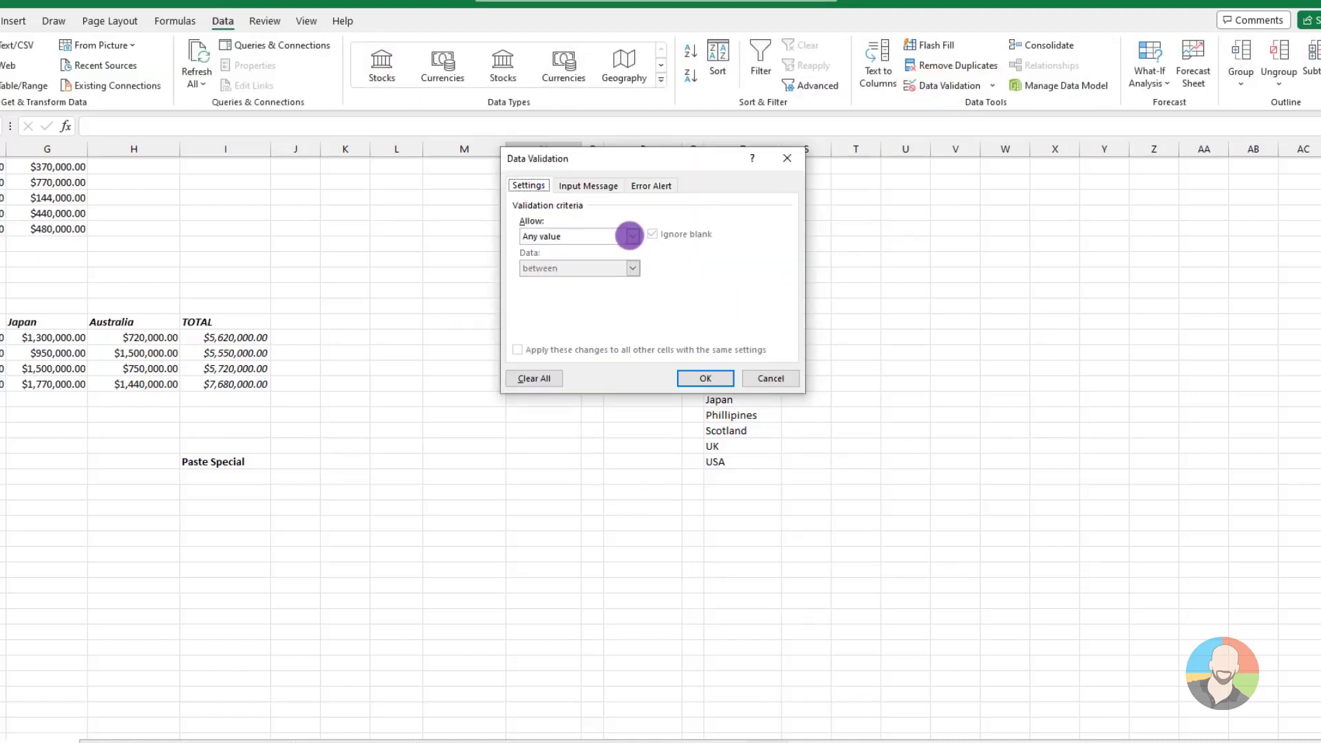
click(630, 235)
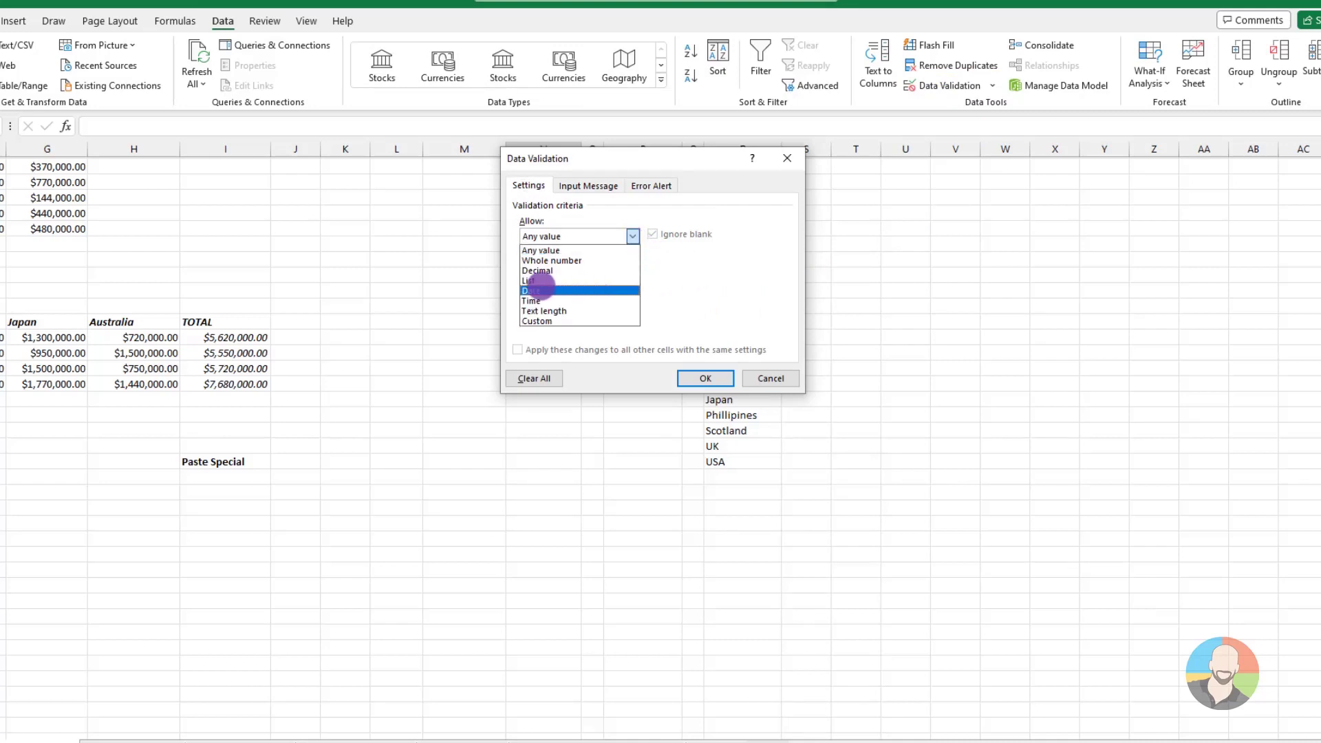
click(531, 280)
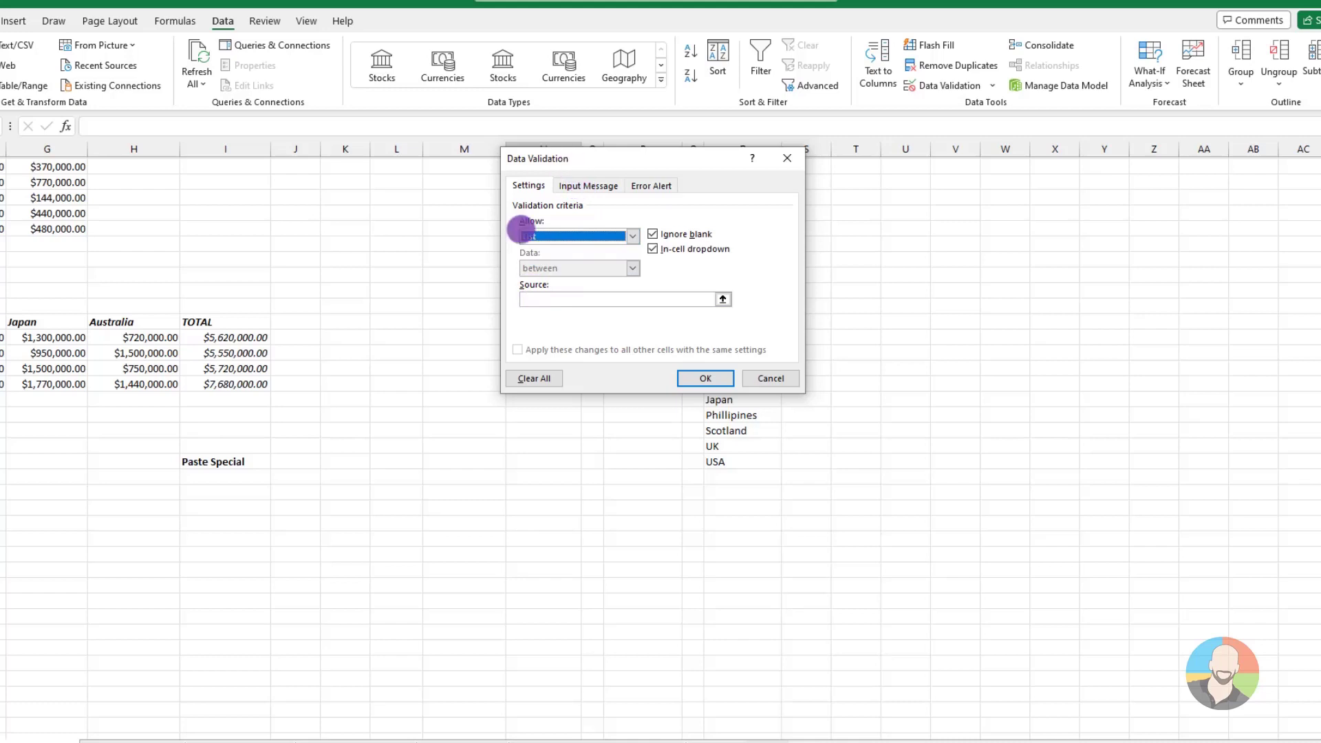
click(530, 300)
drag(590, 161, 530, 119)
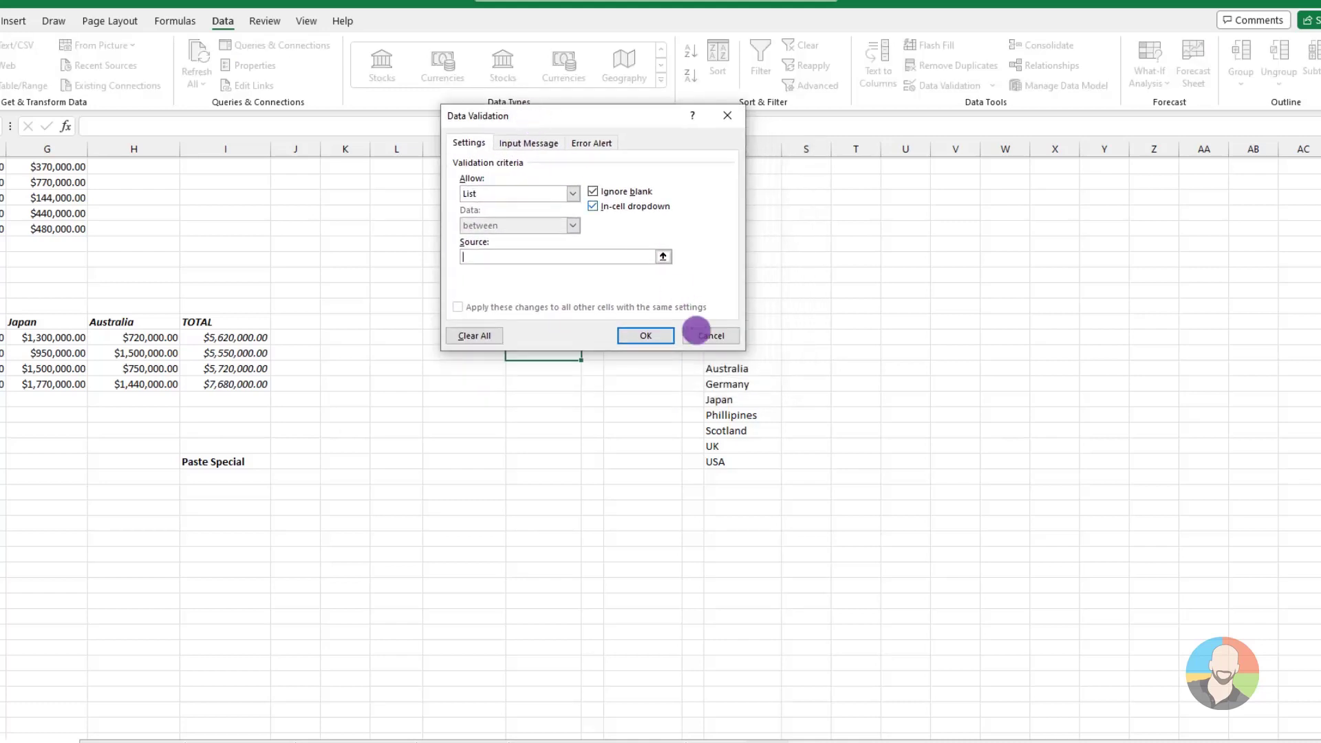
drag(722, 372, 718, 461)
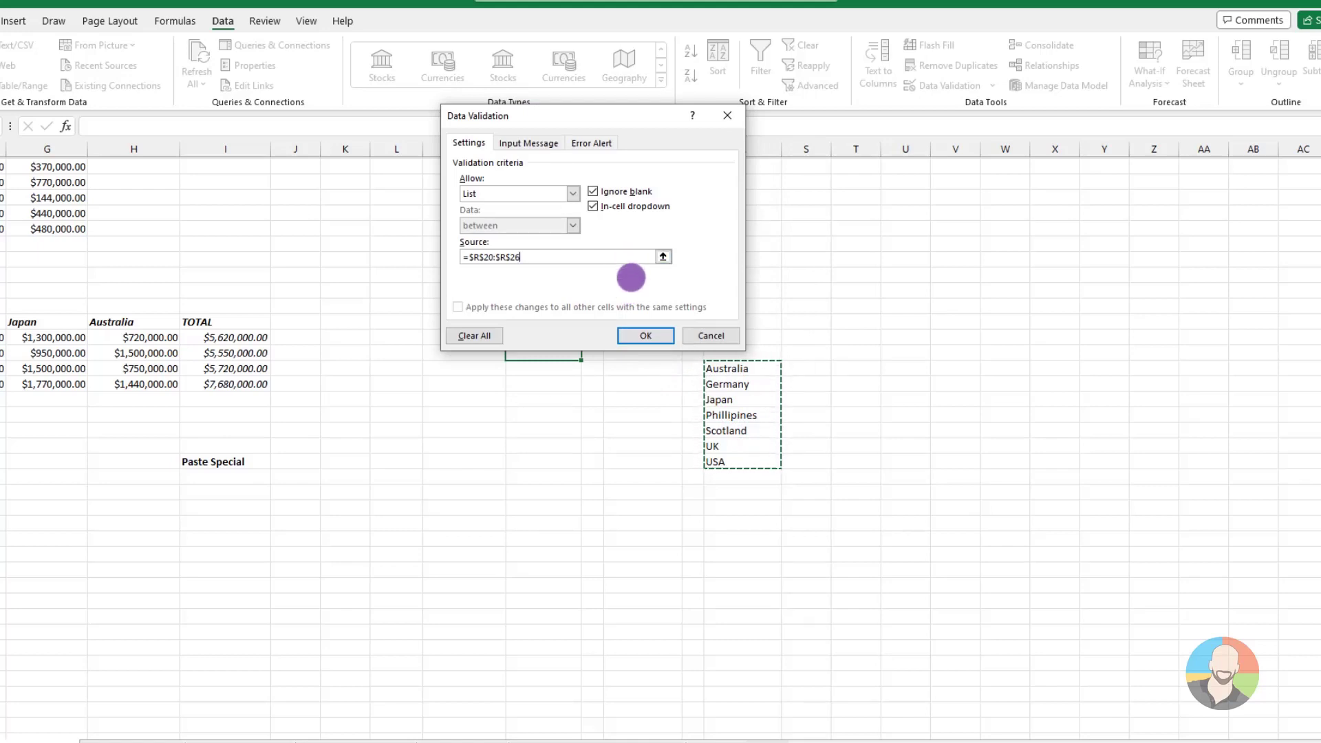
Add a Stop error alert titled "Nope, Try Again!" with the message "We aren't there yet ;)" and apply the validation
click(596, 143)
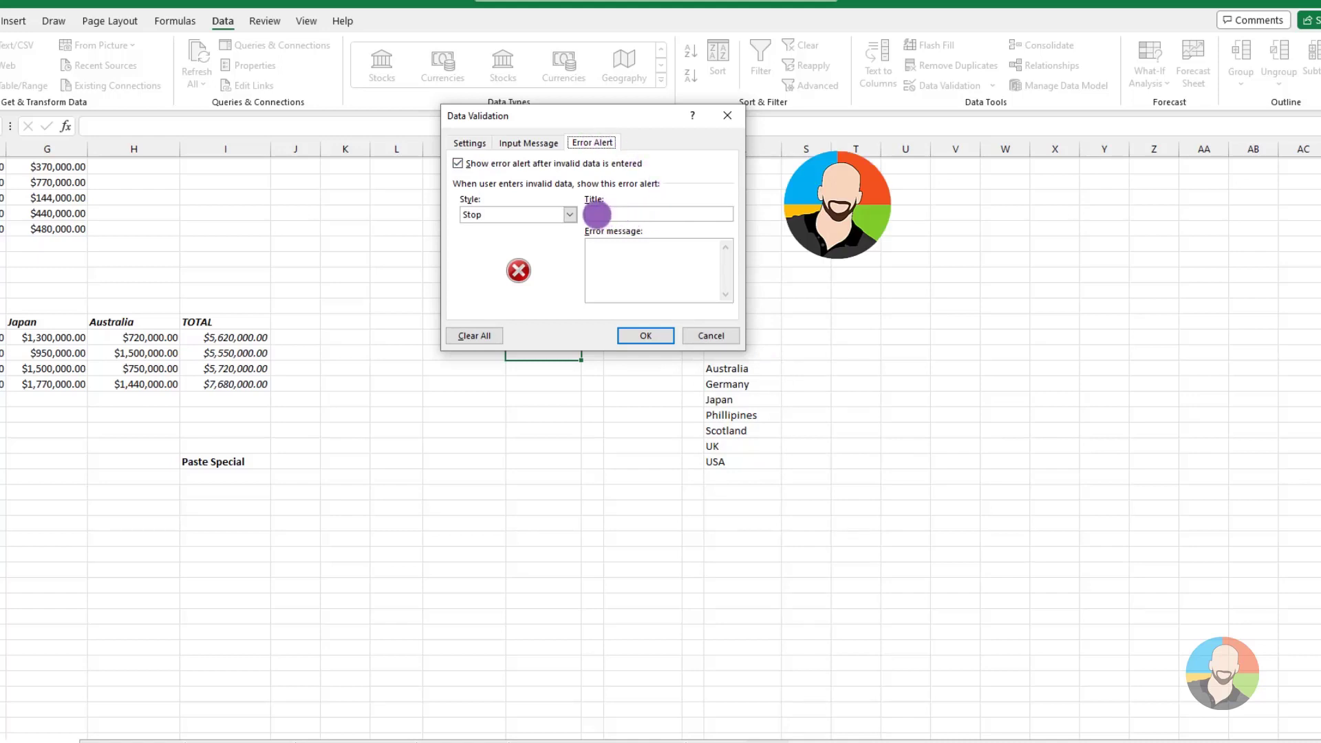
click(618, 215)
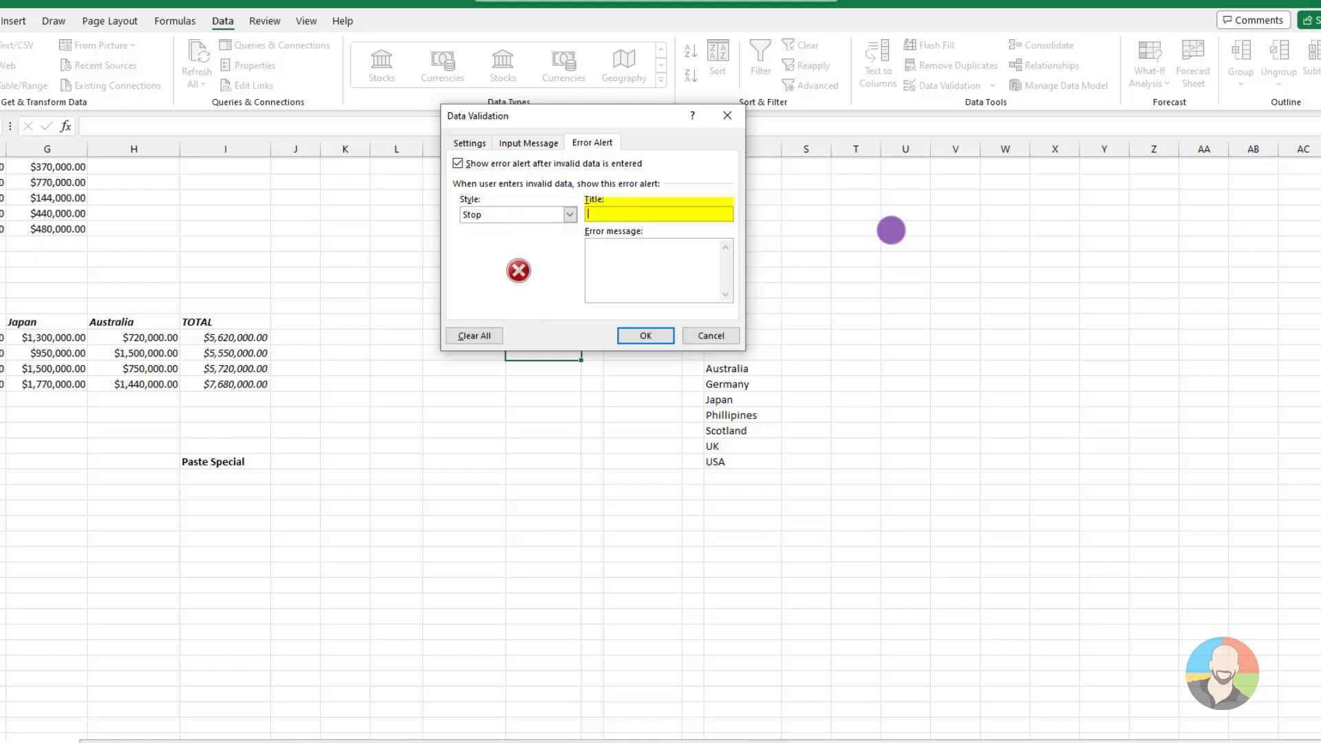
text(Nope,)
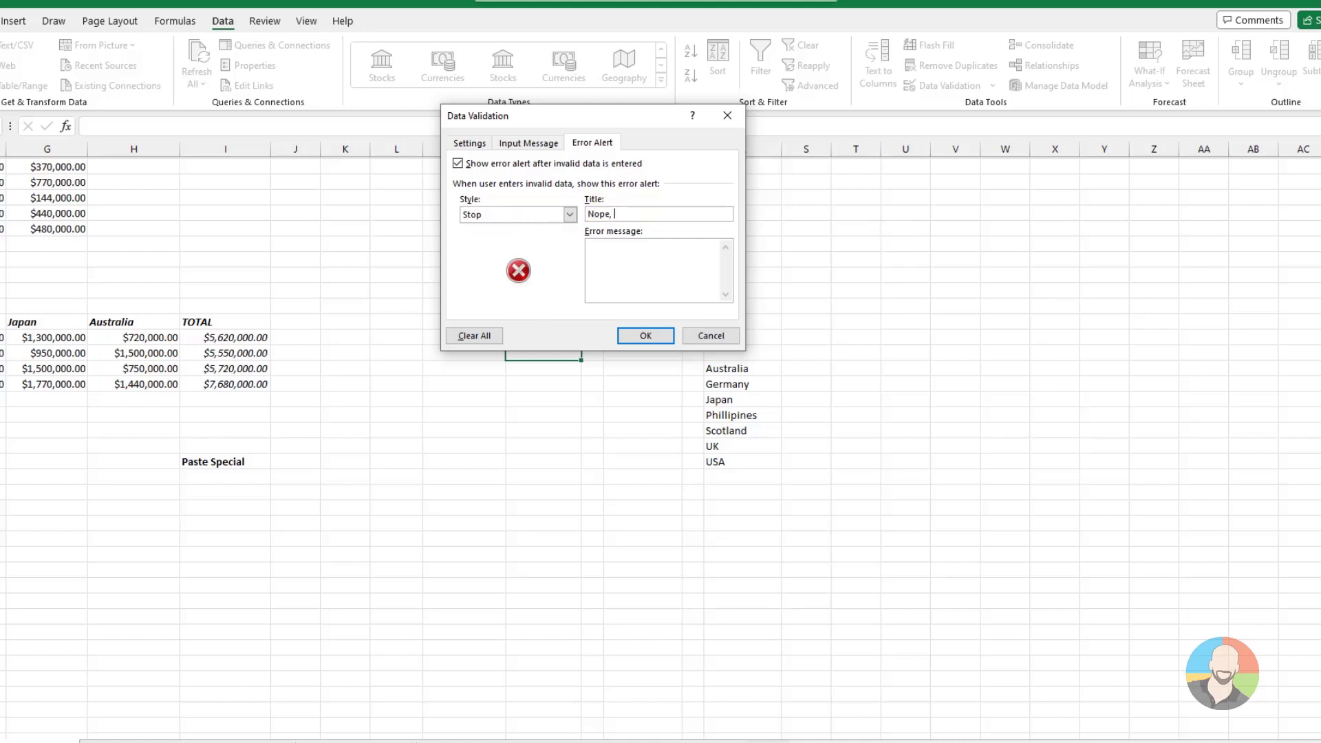
text( Try Again!)
key(Tab)
text(We aren't there)
key(BackSpace)
key(BackSpace)
key(BackSpace)
key(BackSpace)
key(BackSpace)
text(there yet)
click(636, 336)
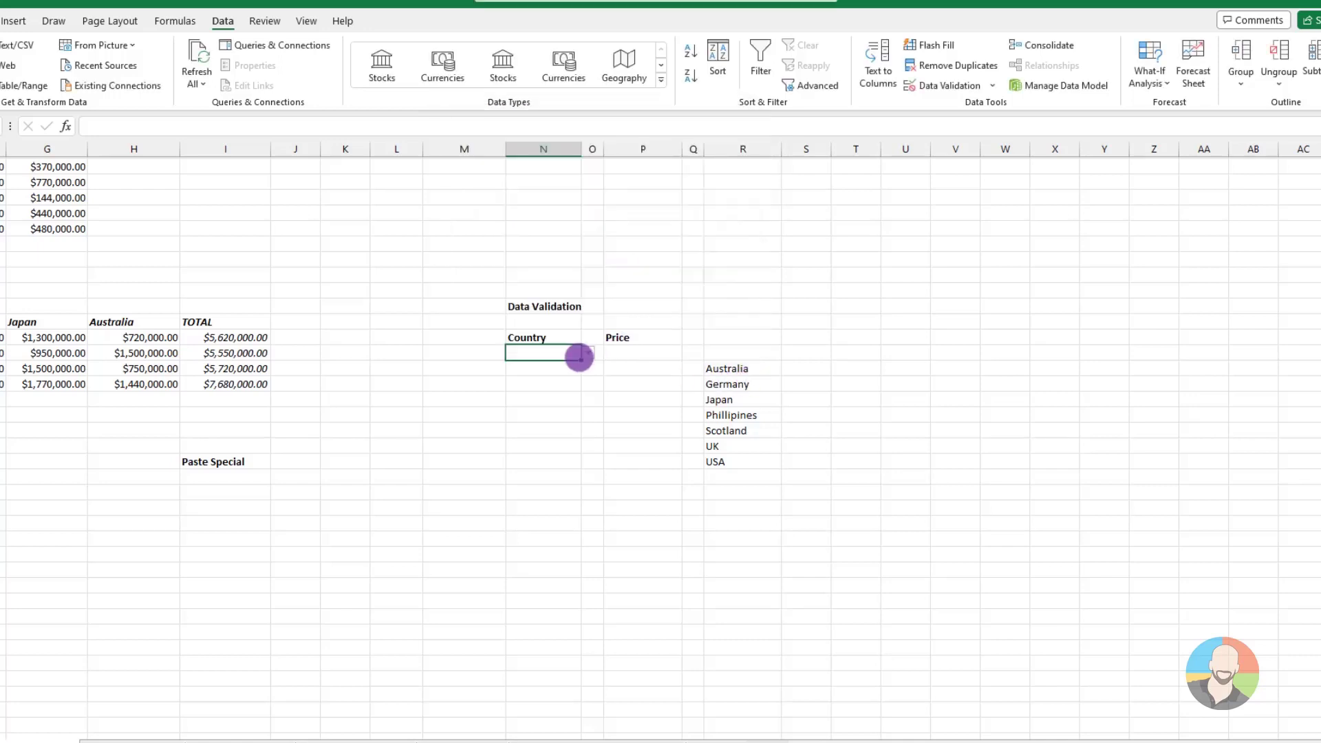
Extend the Country validation down to N29 and choose Japan in the first Country cell
drag(579, 358, 578, 513)
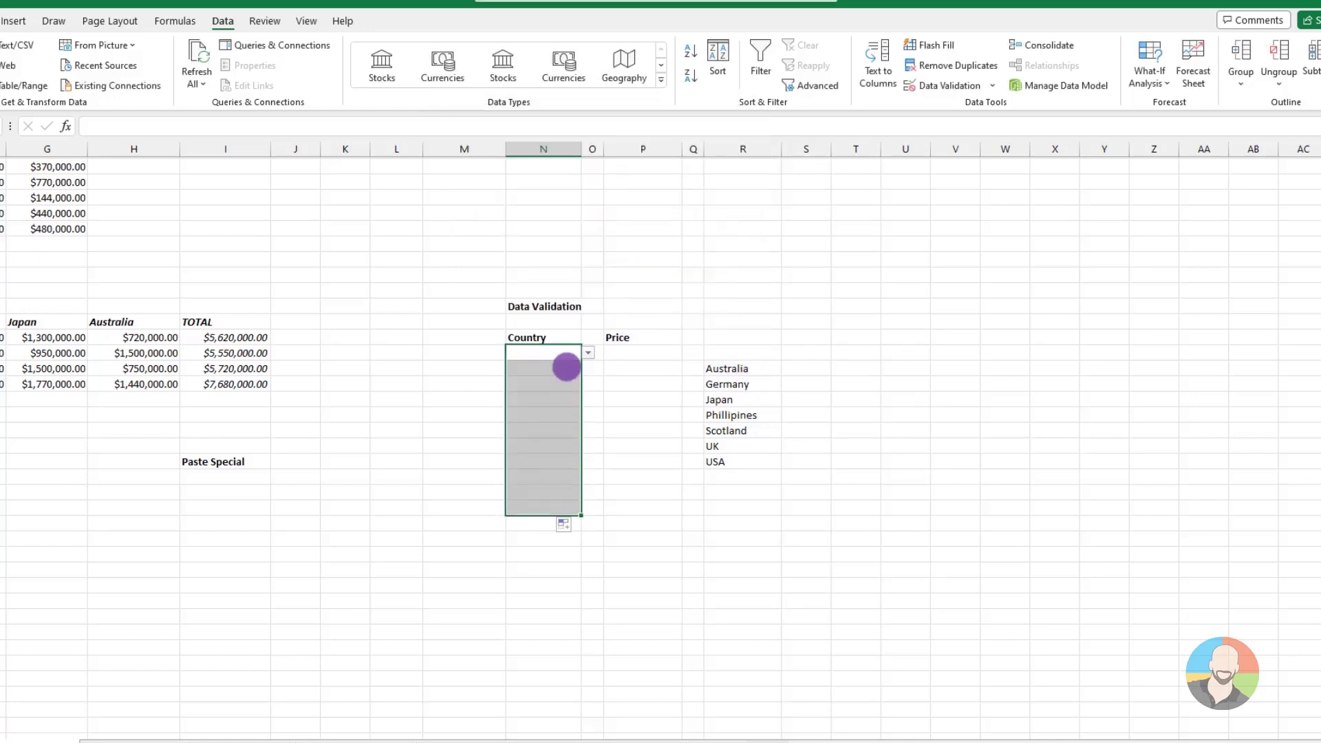
click(566, 366)
click(581, 354)
click(588, 352)
click(554, 380)
Choose Scotland, UK and USA from the dropdown list in the next three Country cells
click(585, 366)
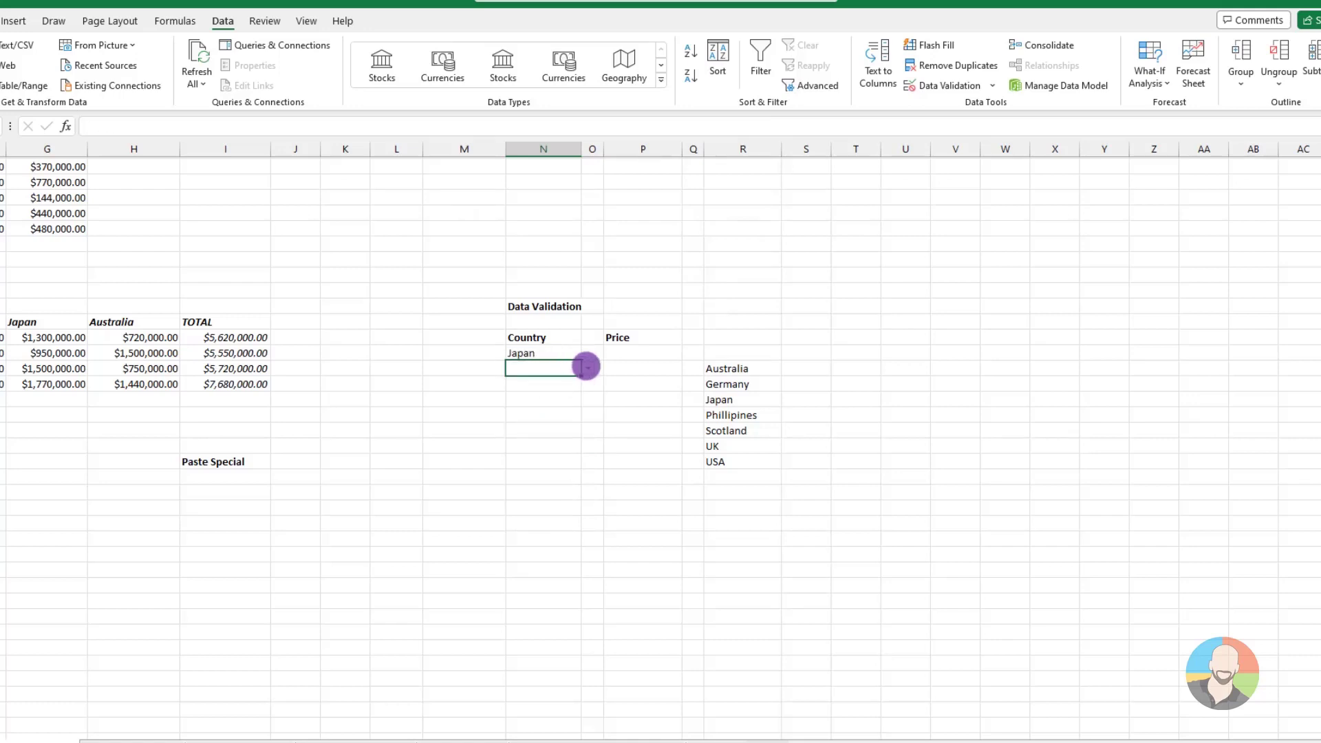
click(589, 366)
click(530, 423)
click(536, 389)
click(588, 384)
click(530, 447)
click(536, 399)
click(588, 399)
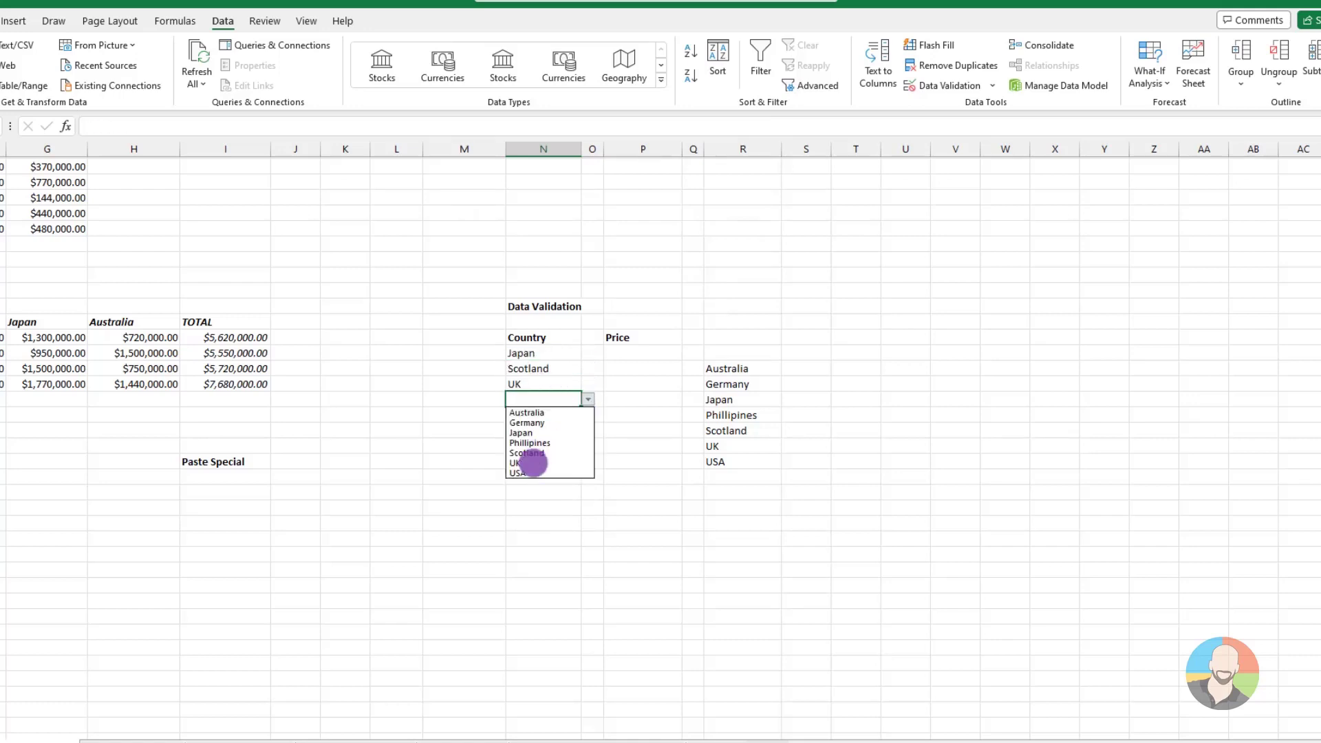
click(526, 471)
Try to enter Netherlands in the fifth Country cell to test the validation
click(533, 415)
text(N)
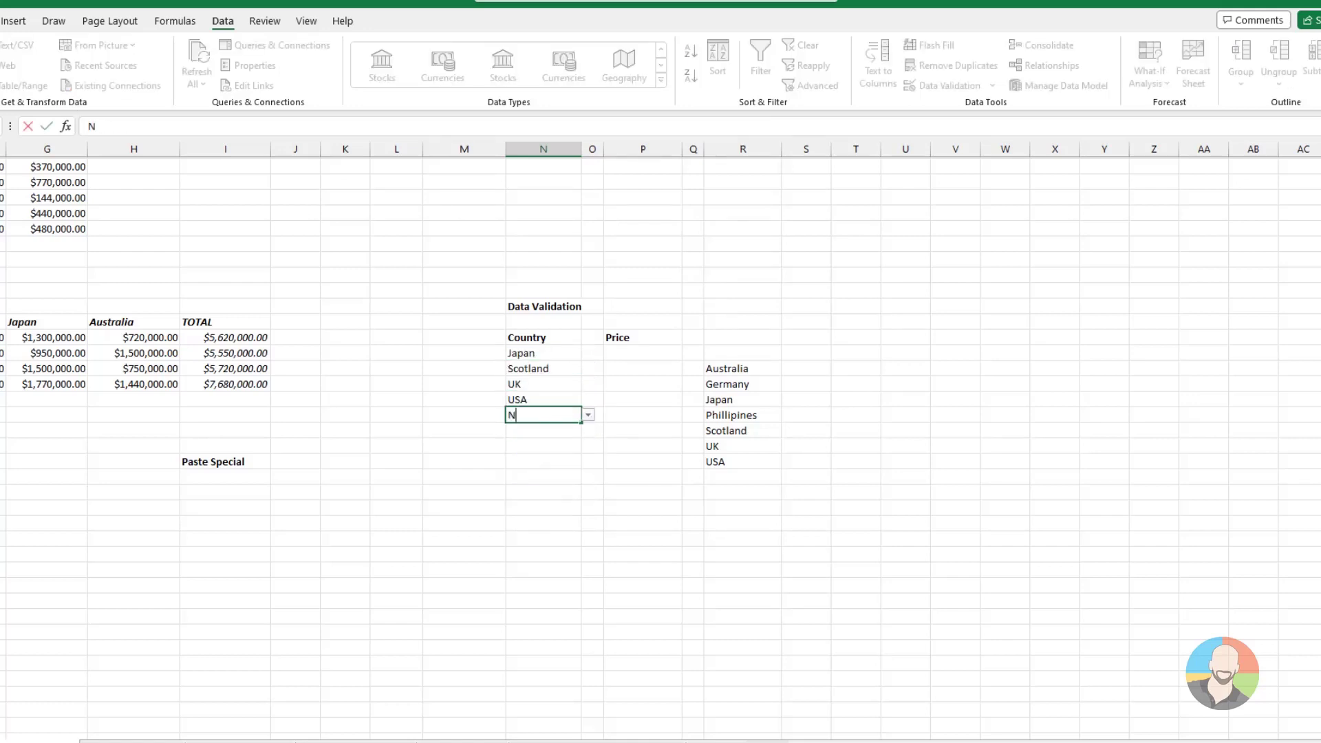
text(etherlands)
key(Return)
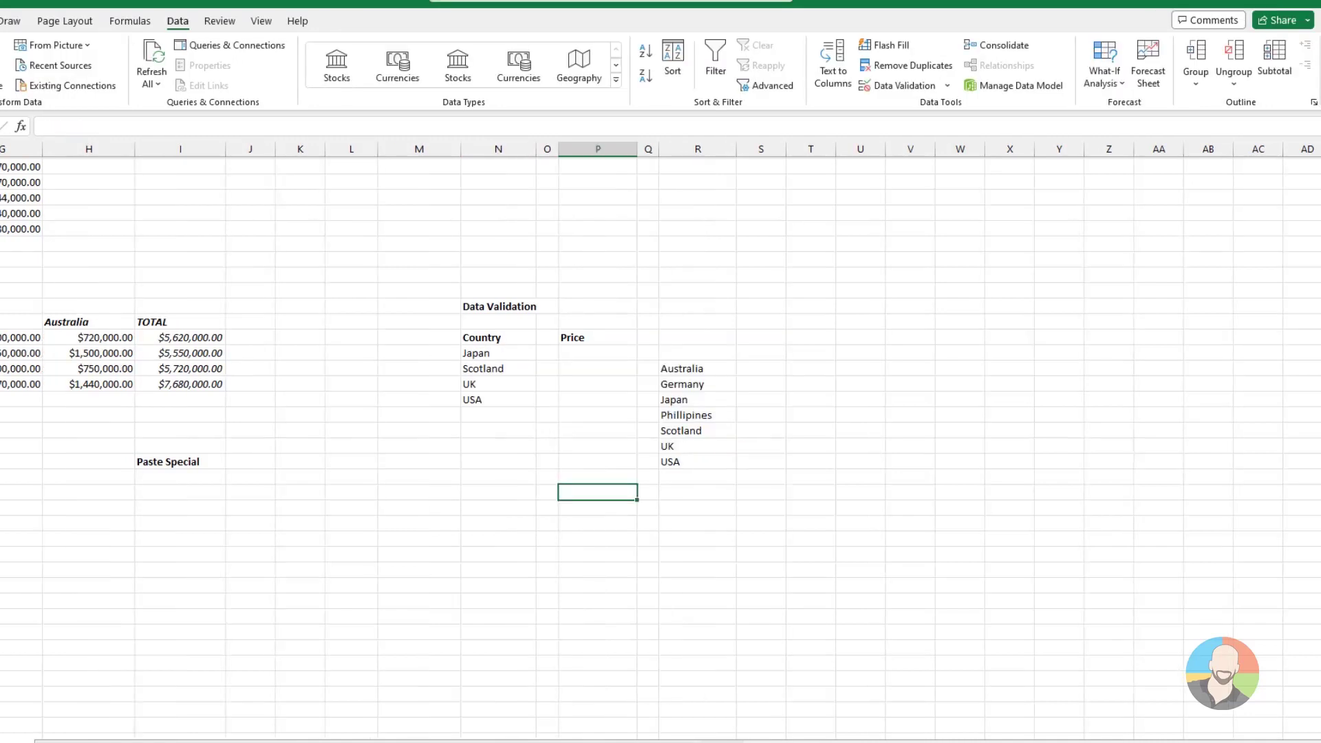
Restrict the Price cells P19:P27 to decimal values between 5.00 and 100.00 with data validation
click(609, 353)
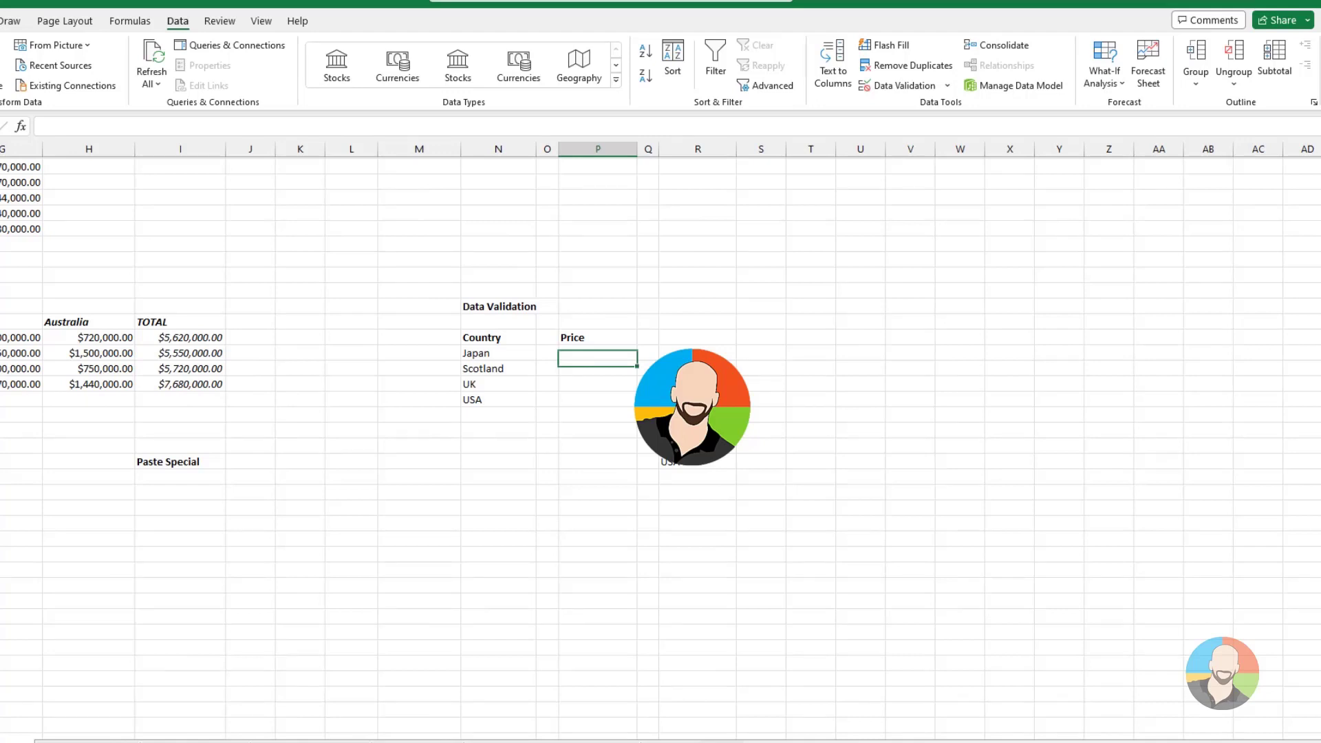
click(593, 360)
drag(594, 360, 599, 481)
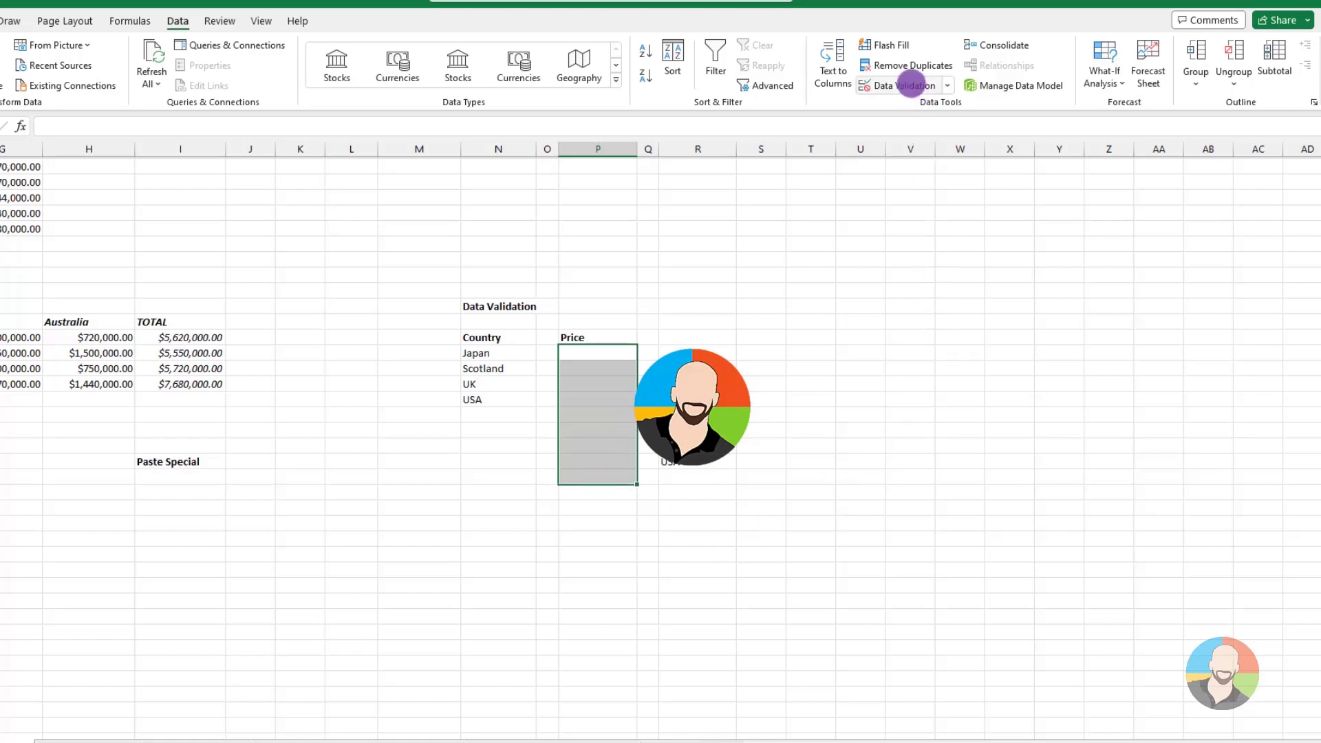
click(906, 85)
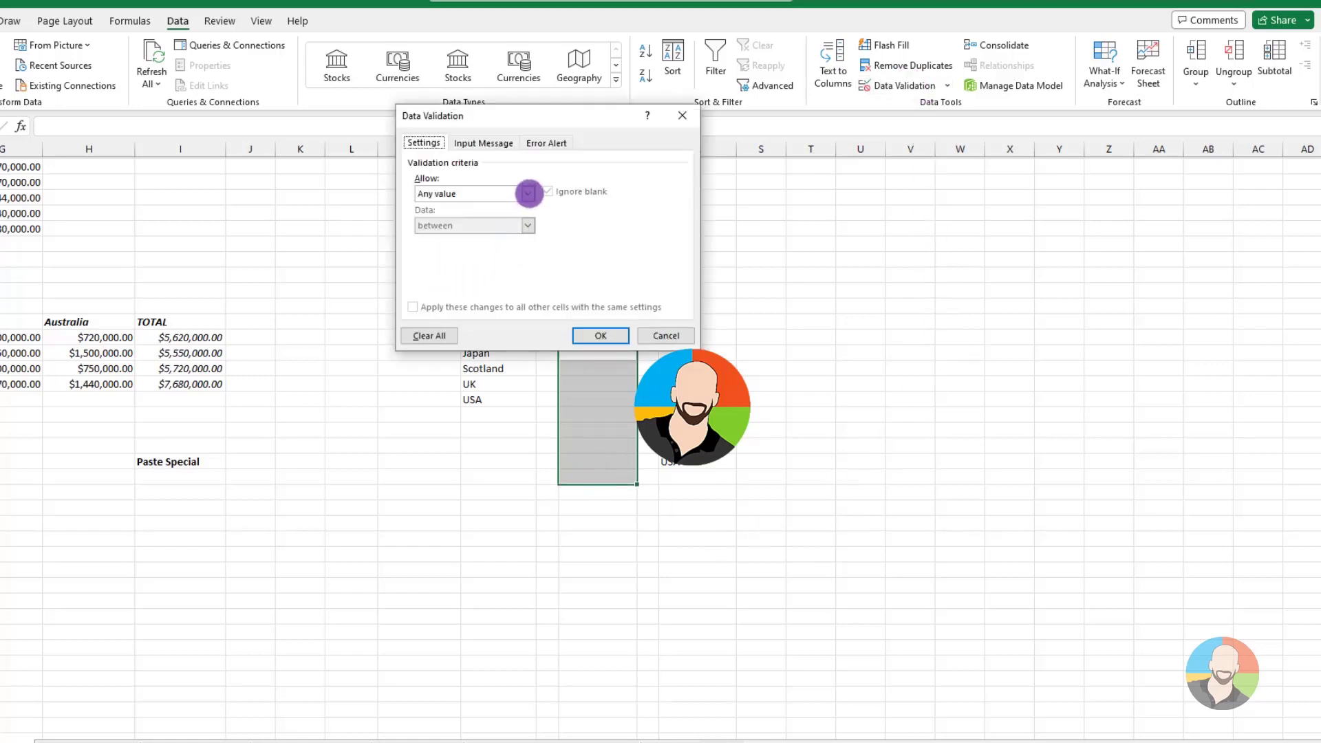
click(528, 194)
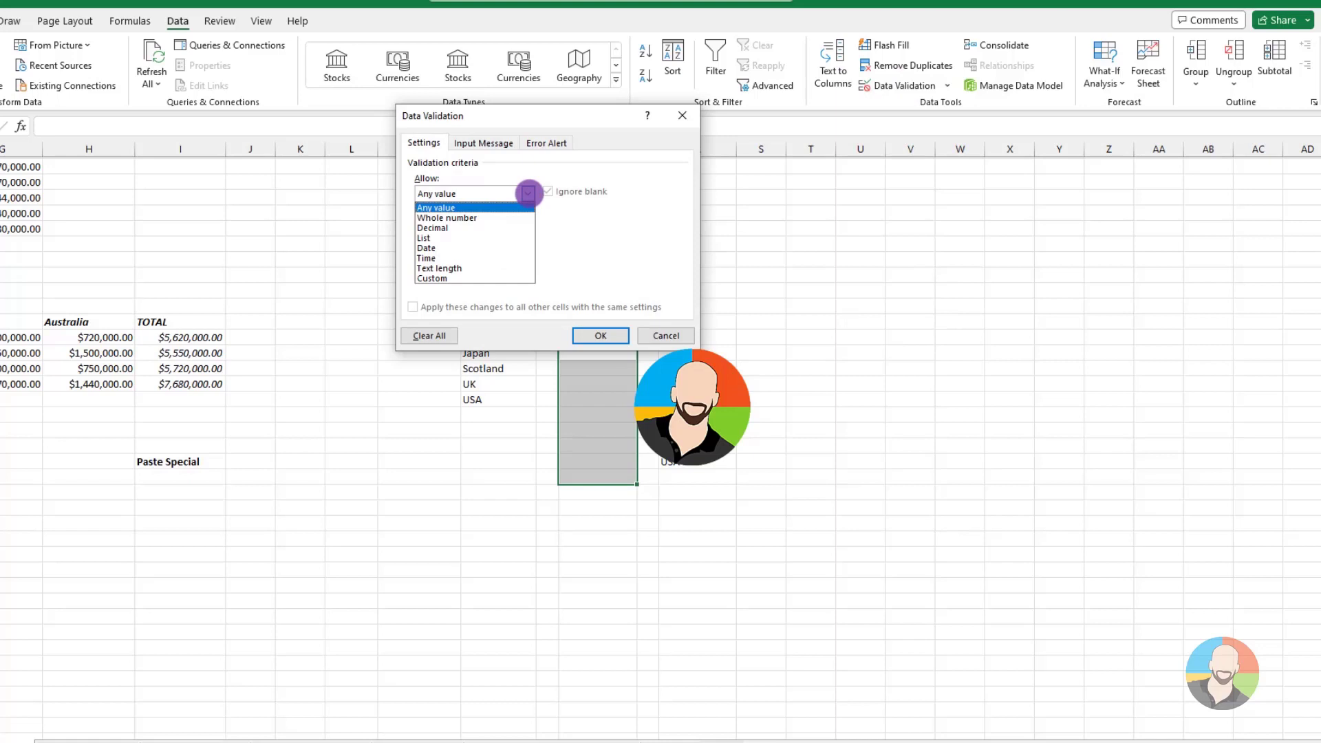
click(441, 228)
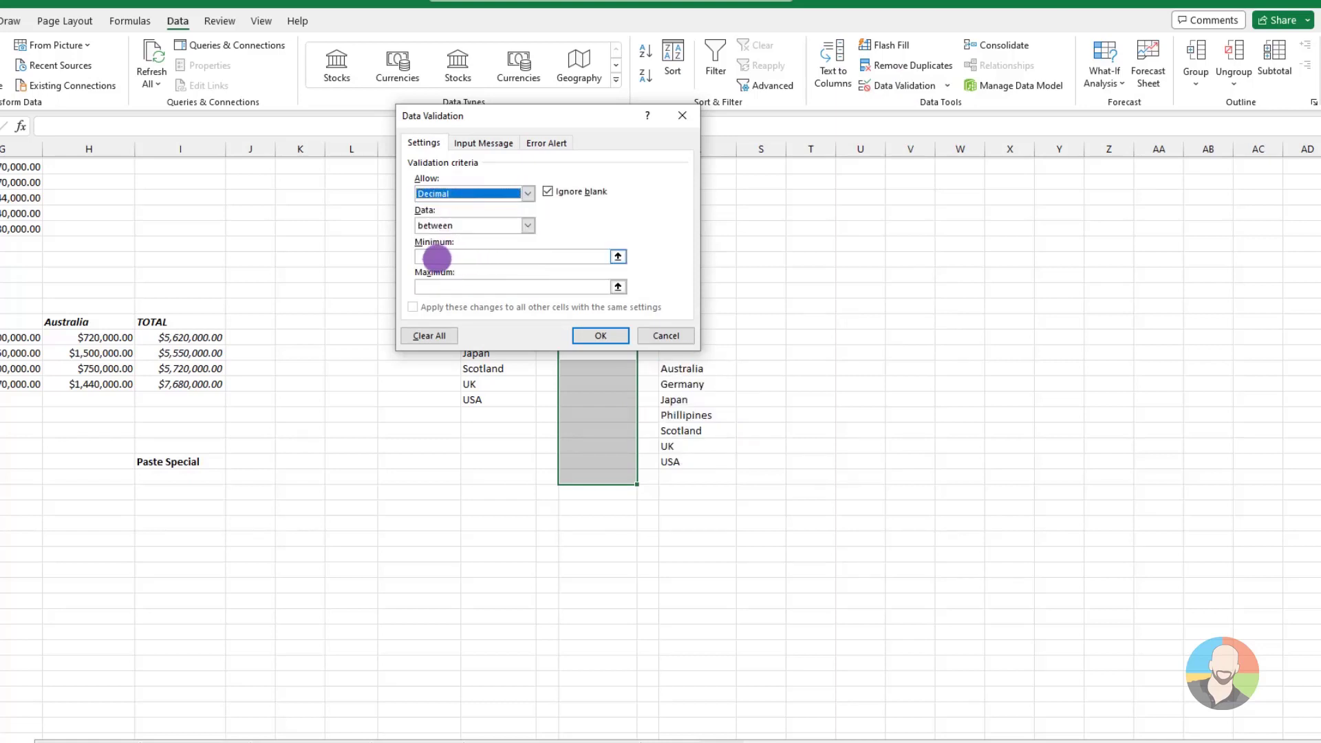
click(437, 259)
text(5.00)
click(434, 284)
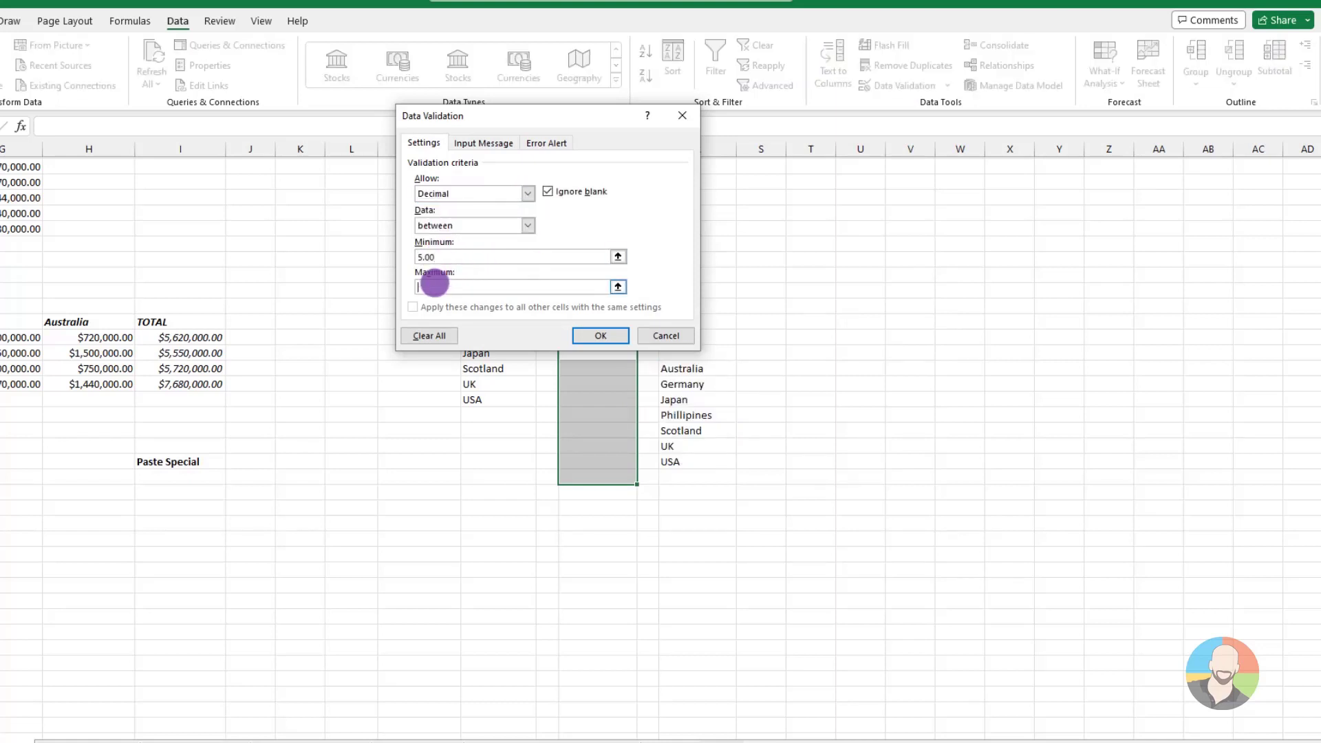
text(100.00)
click(604, 340)
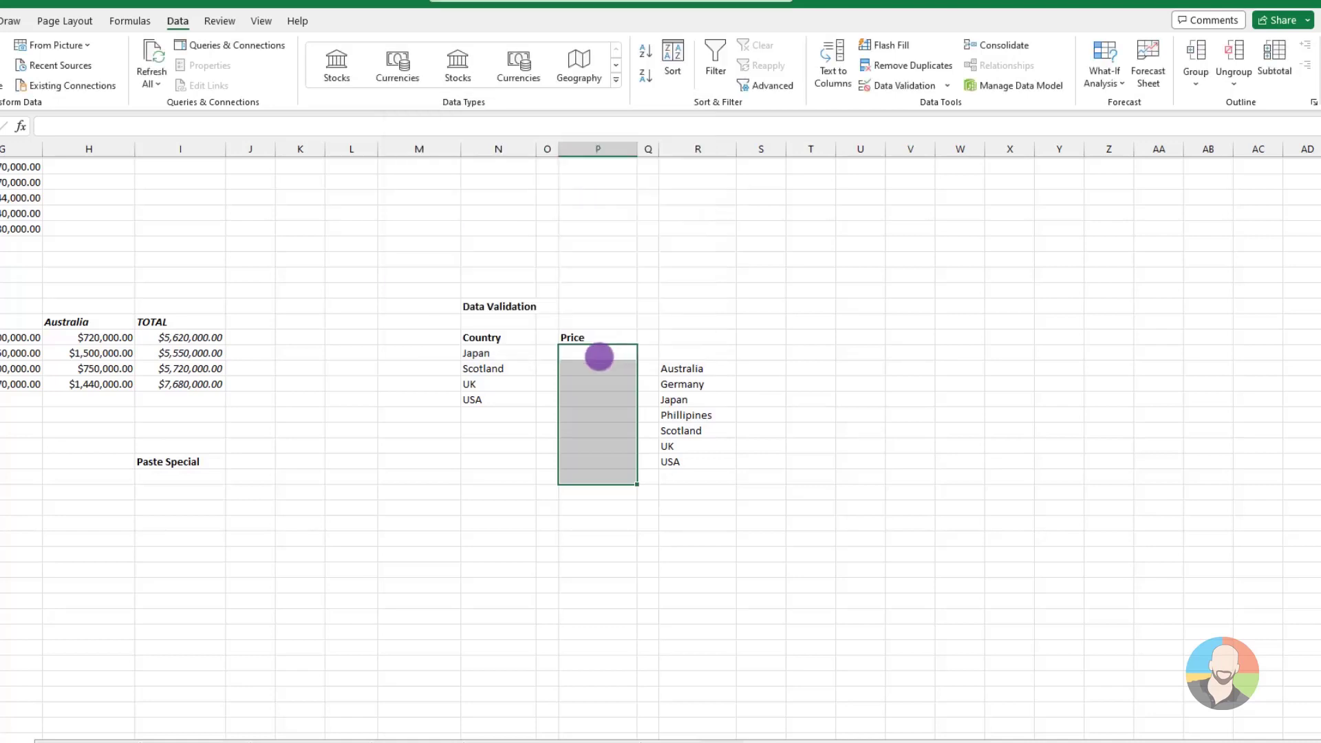
Enter 77.77 and 25.45 in the first two Price cells and try 120.23 in the third to test the validation
click(598, 353)
text(77.77)
key(Return)
text(25)
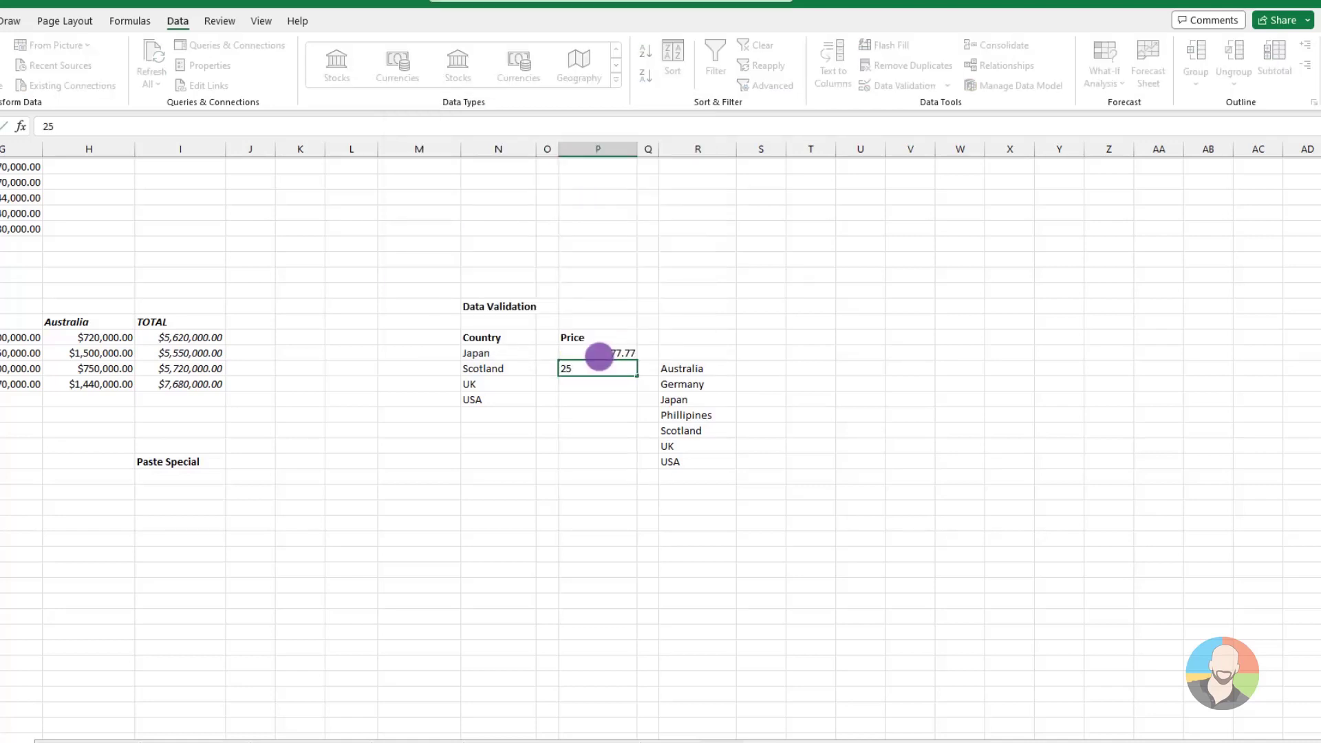
text(.45)
key(Return)
text(120.23)
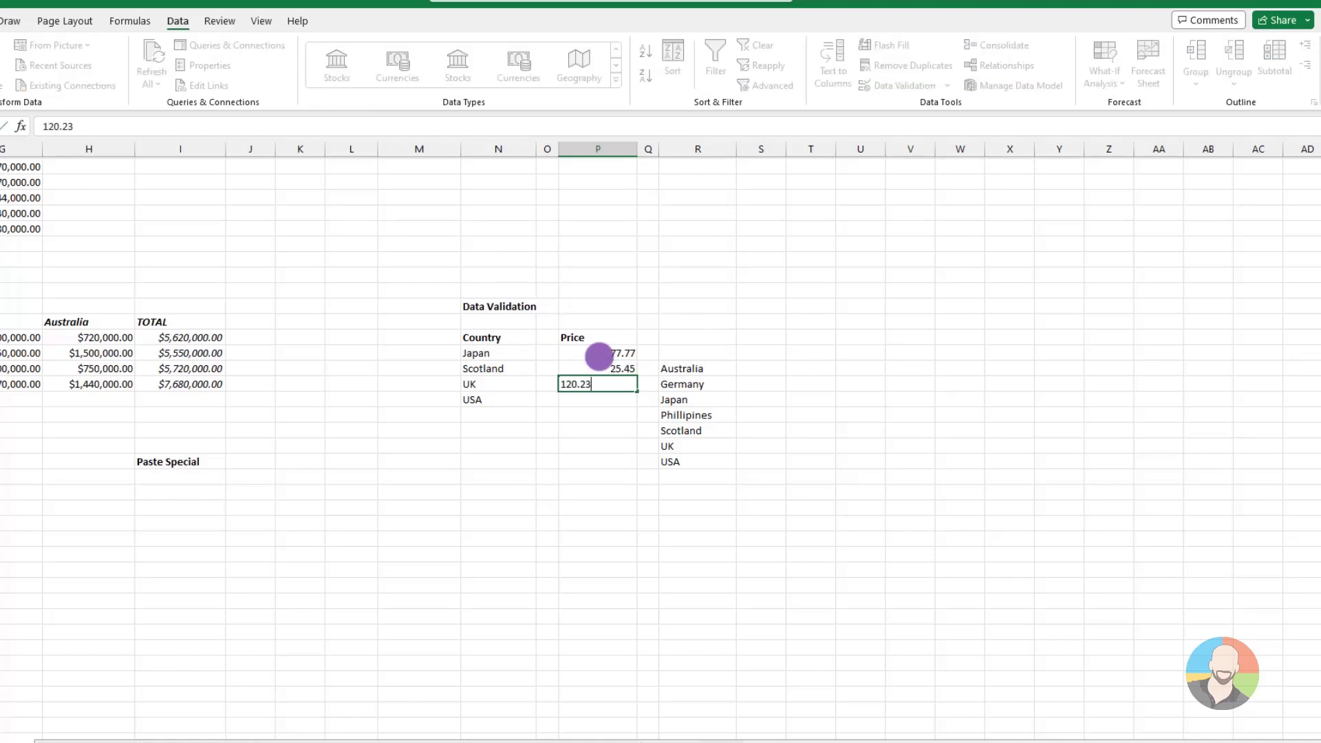
key(Return)
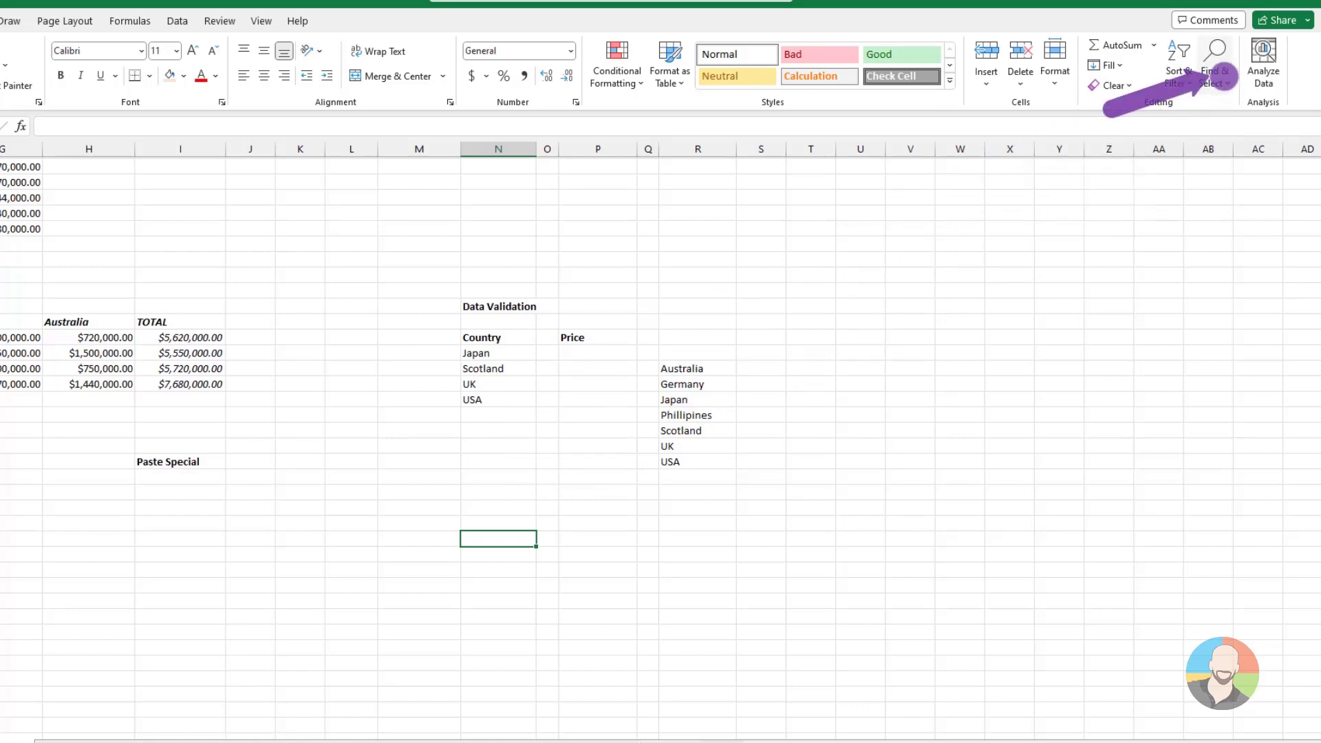
Use Go To Special to select all cells on the sheet that have data validation
click(1224, 76)
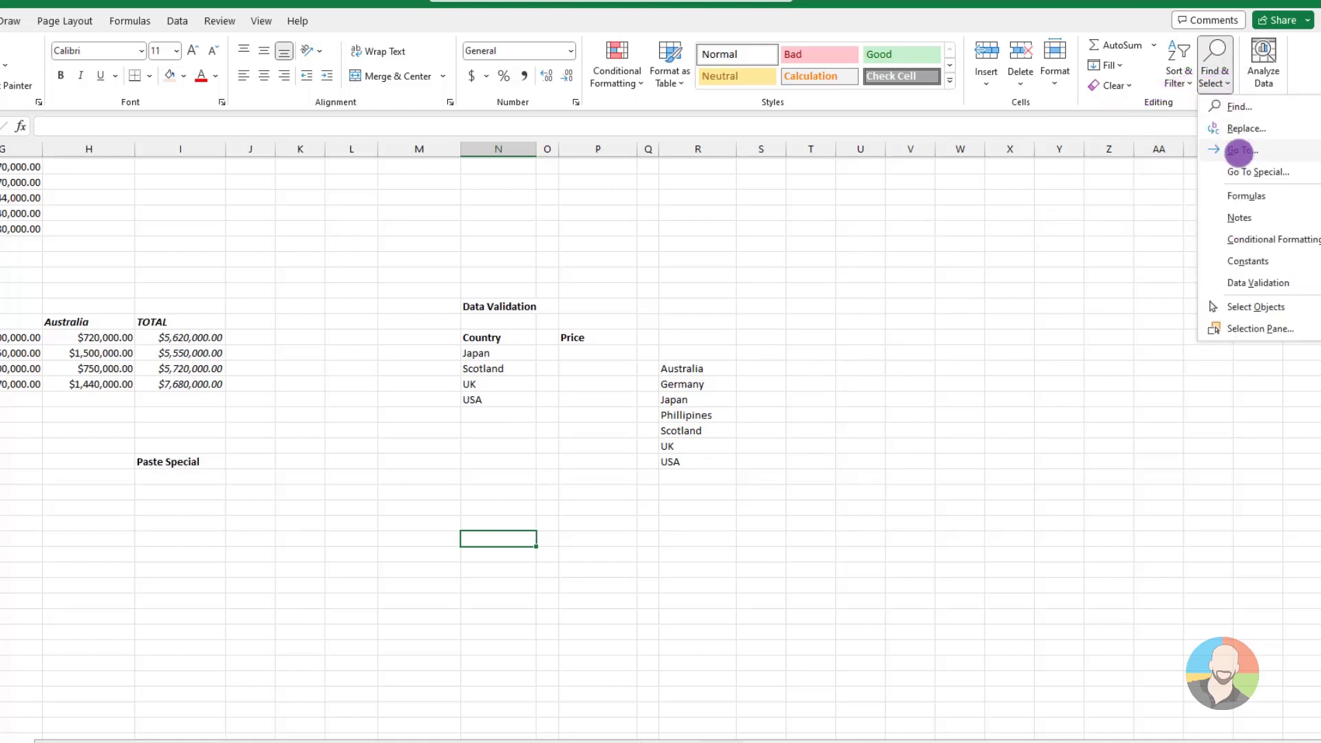
click(1238, 178)
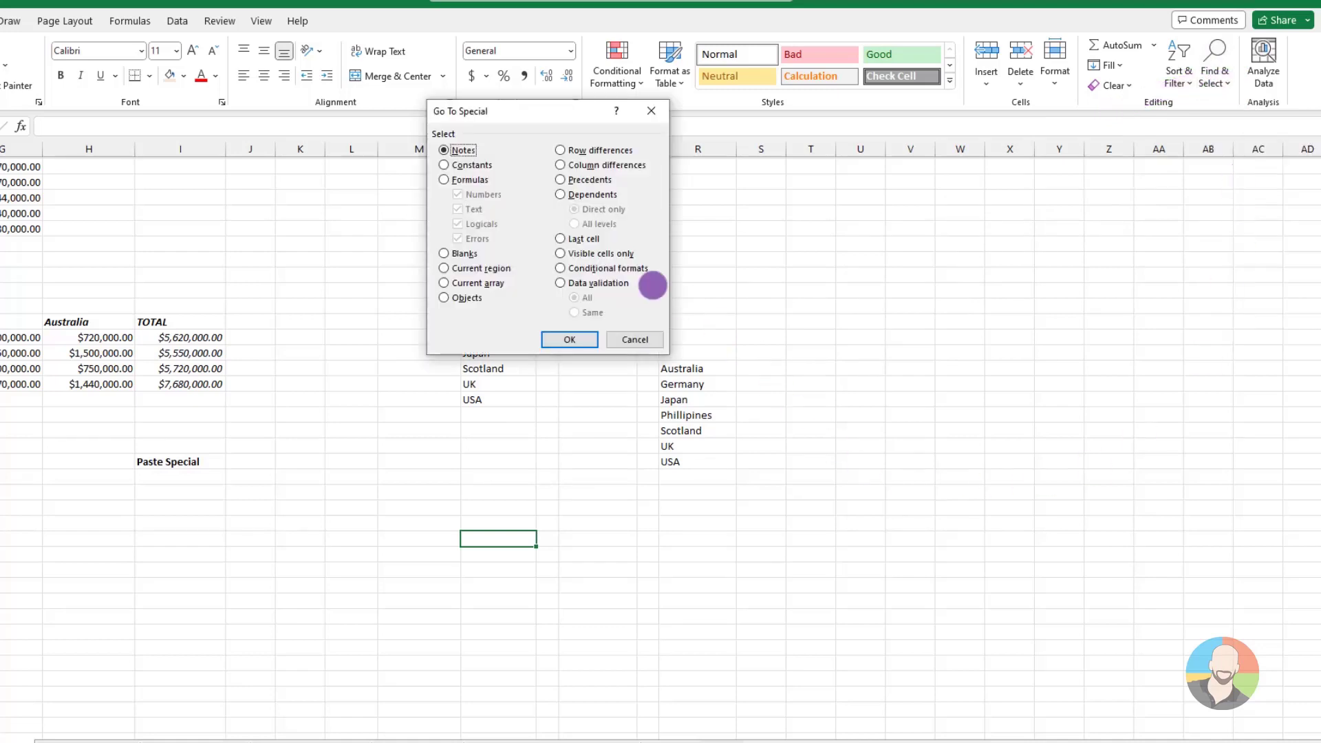
click(560, 283)
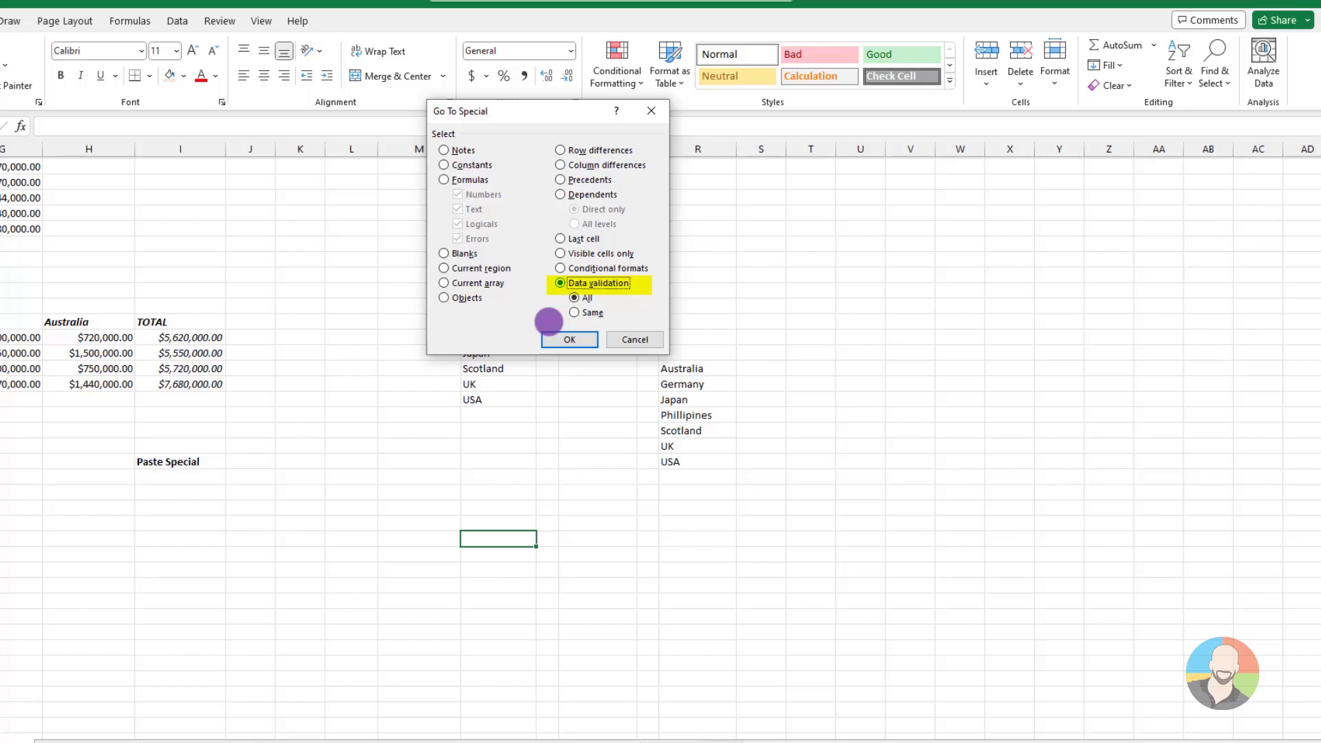
click(569, 339)
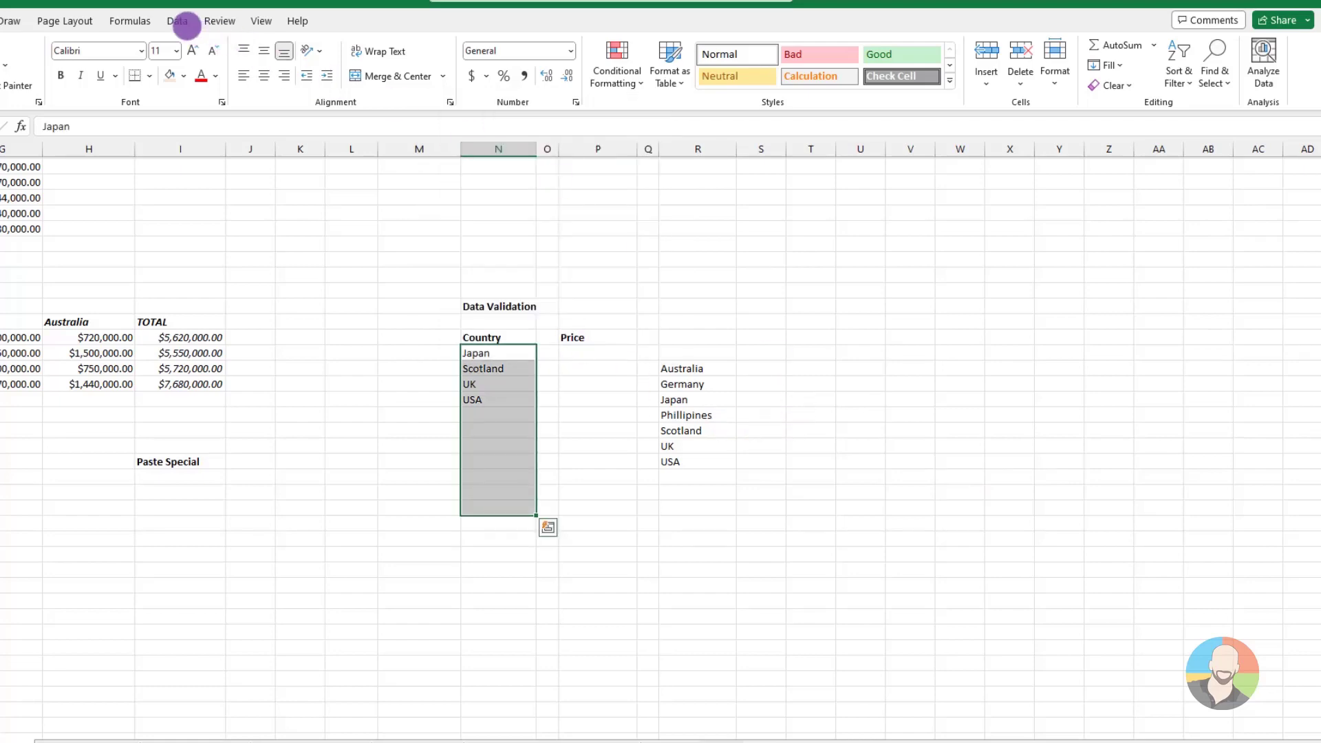
Clear all data validation settings from the selected Country cells and deselect the range
click(179, 21)
click(911, 86)
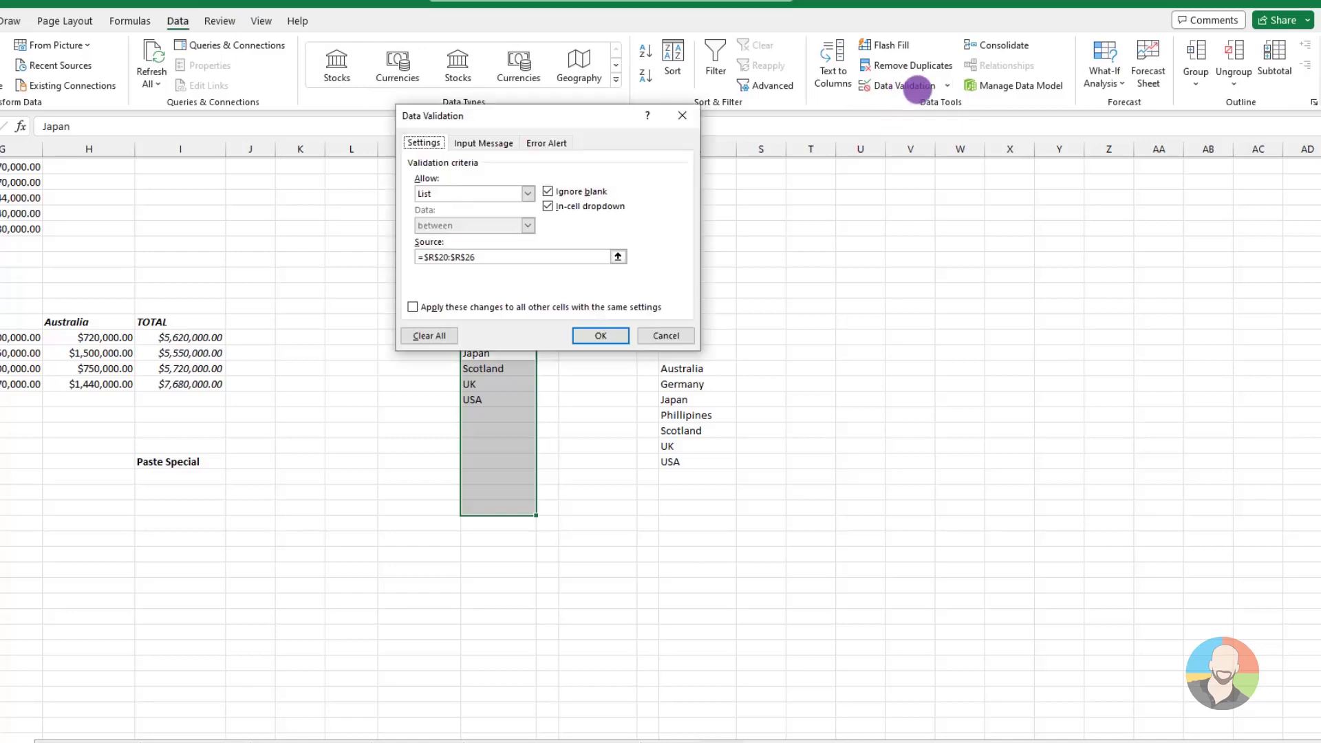
click(433, 335)
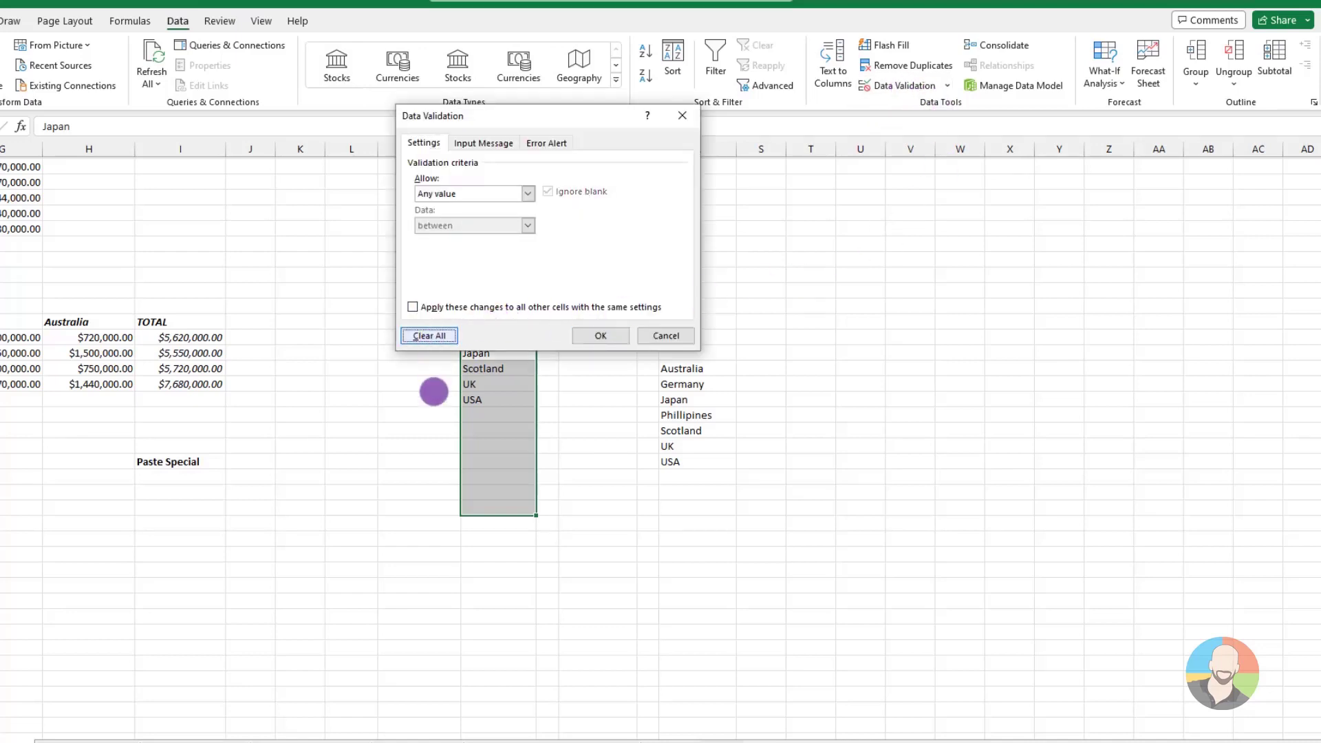
click(600, 337)
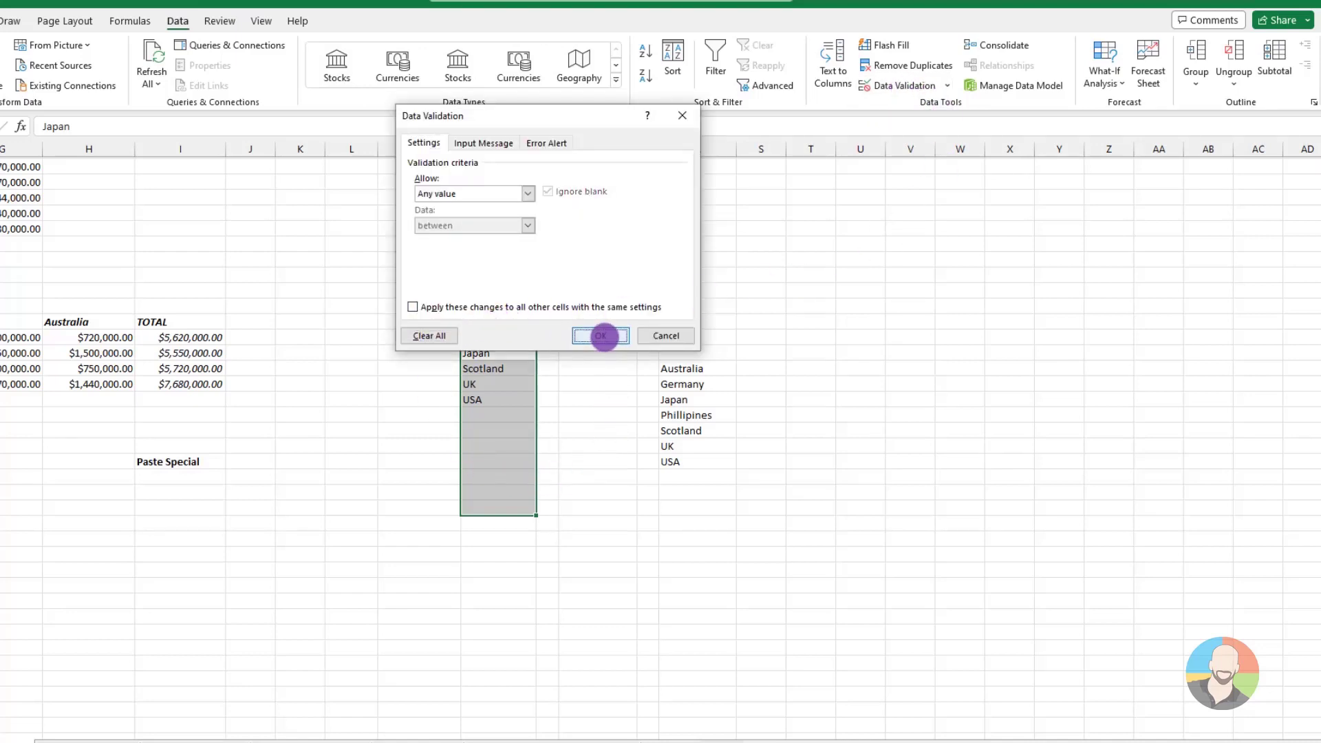
click(920, 493)
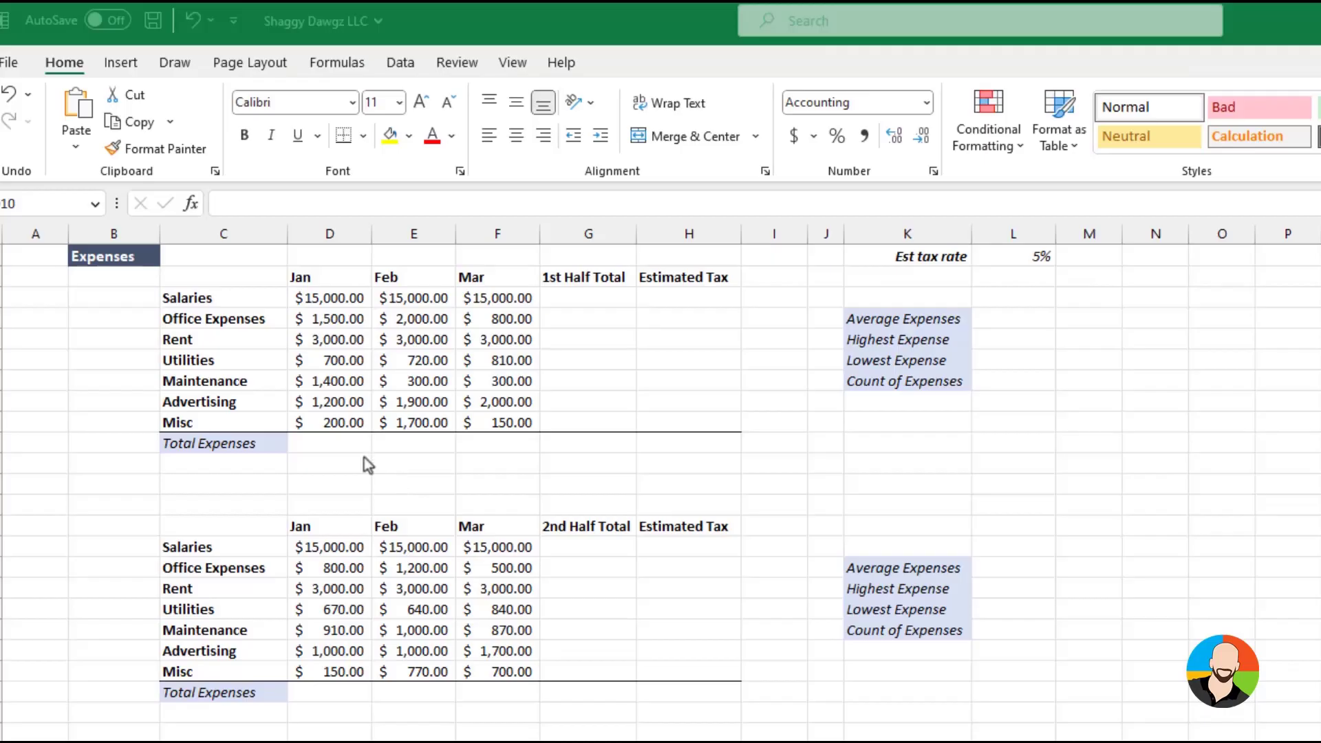
Total the January expenses in cell D10 of the first table with a SUM formula over D3:D9
click(344, 443)
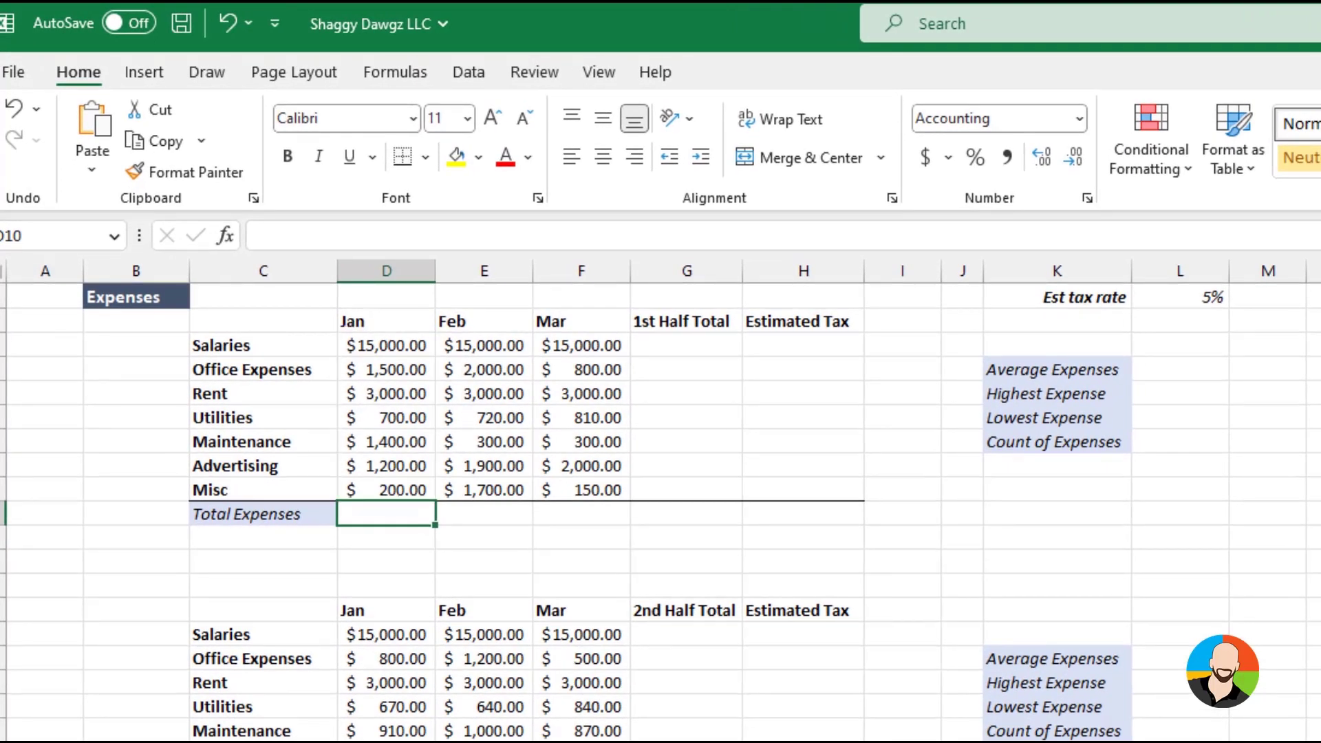
text(=su)
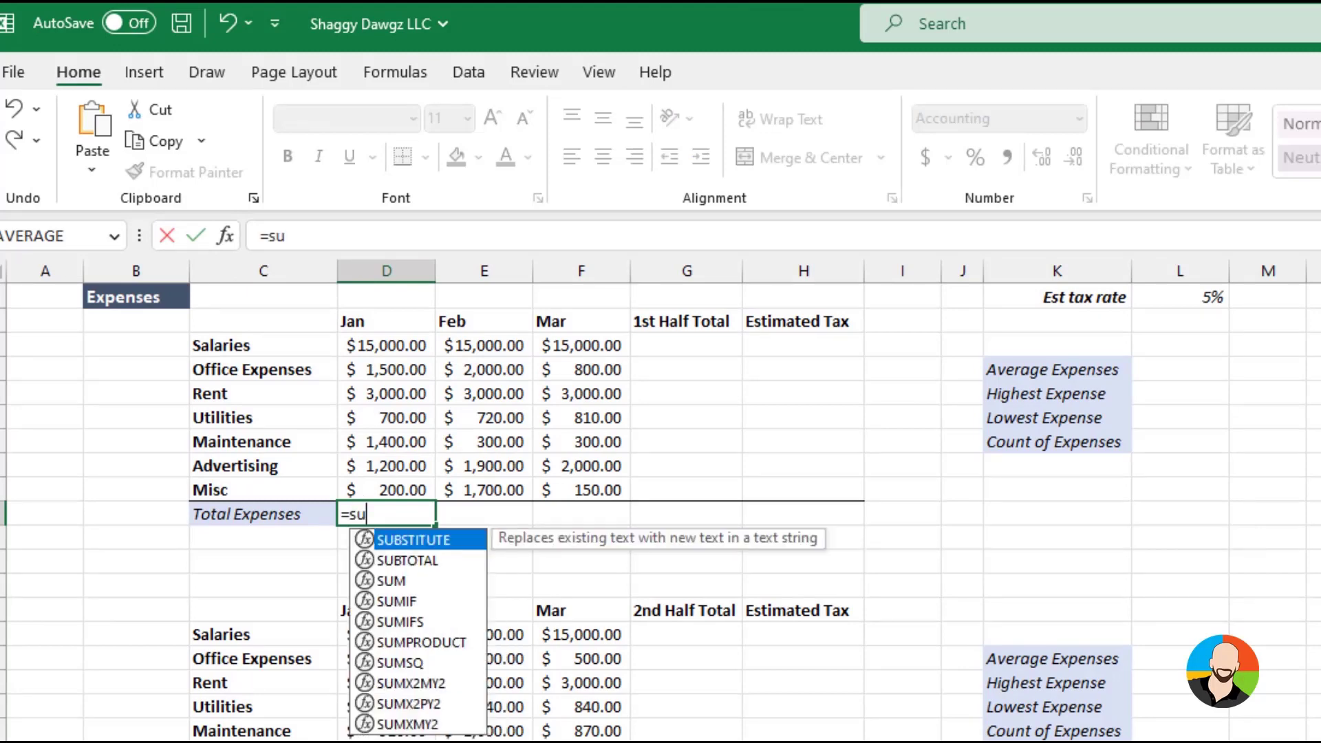
text(m()
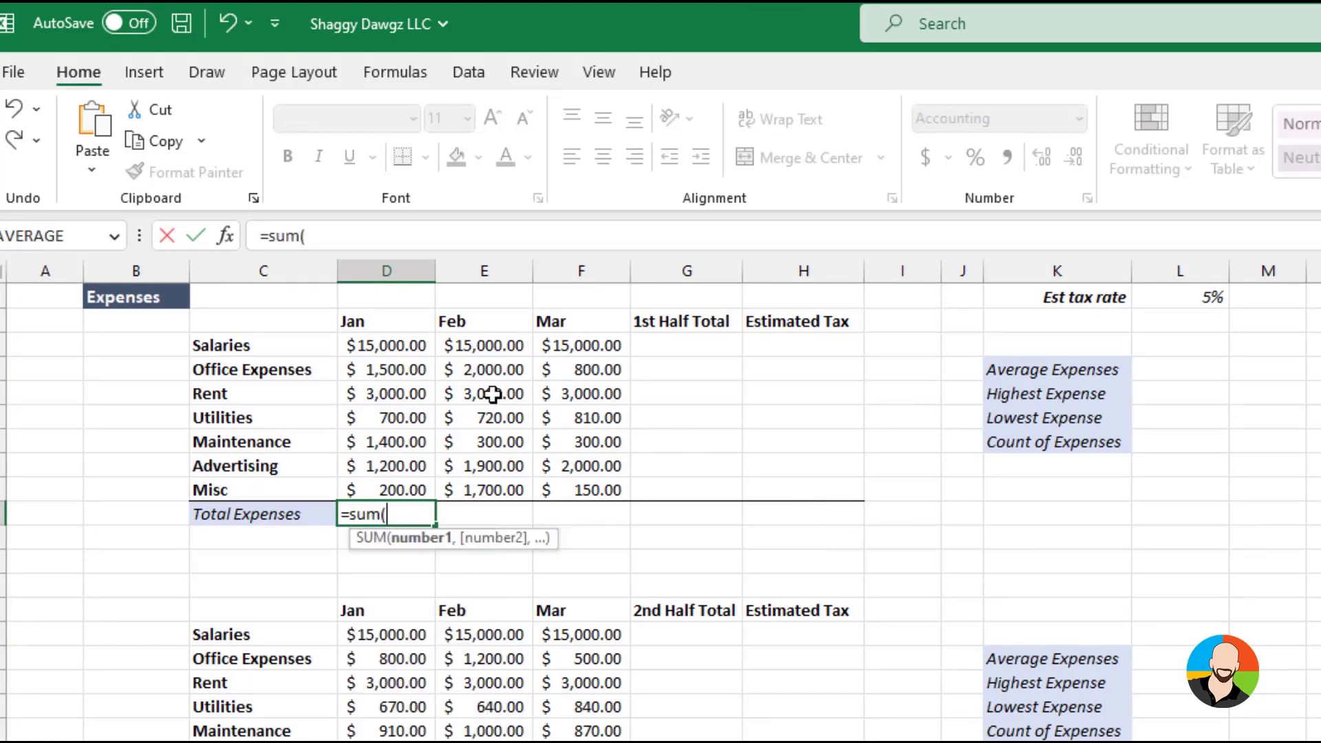
drag(406, 336, 397, 483)
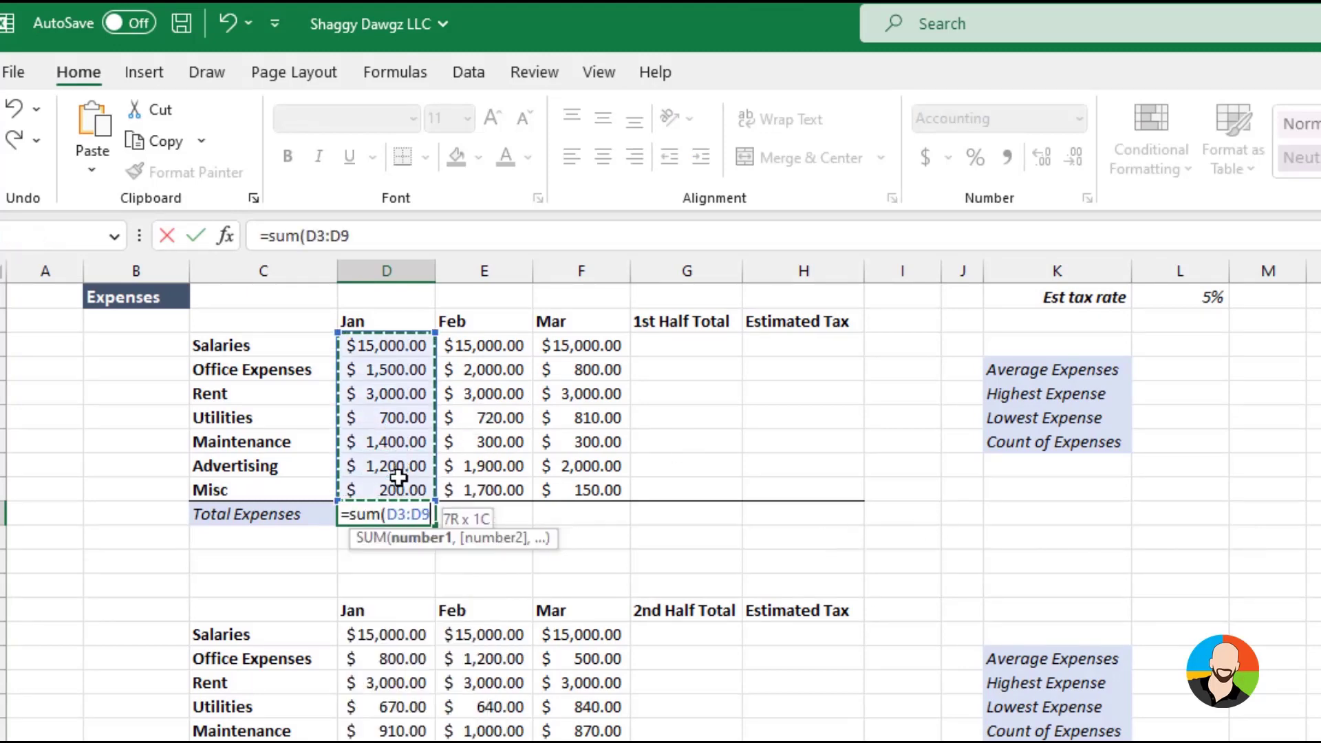
key(Return)
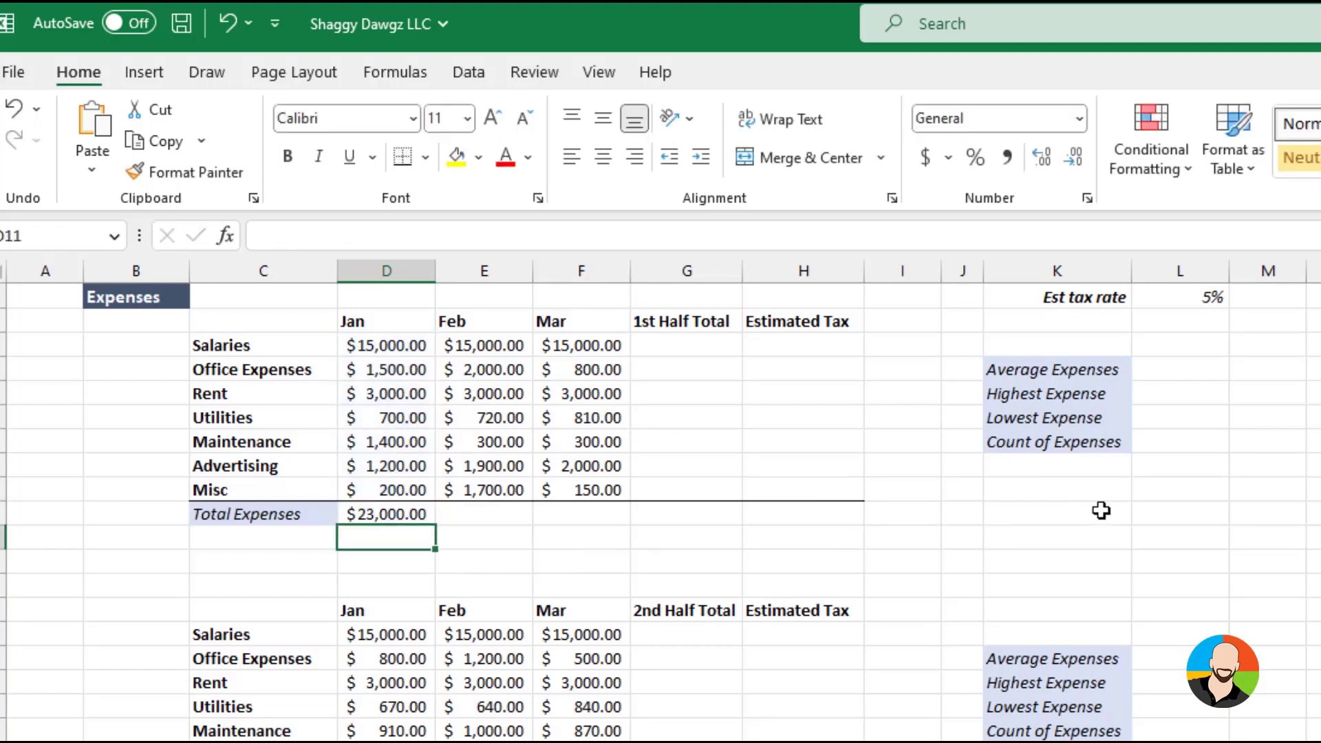
Total the February expenses in E10 by searching Insert Function for sum and applying SUM to E3:E9
click(486, 517)
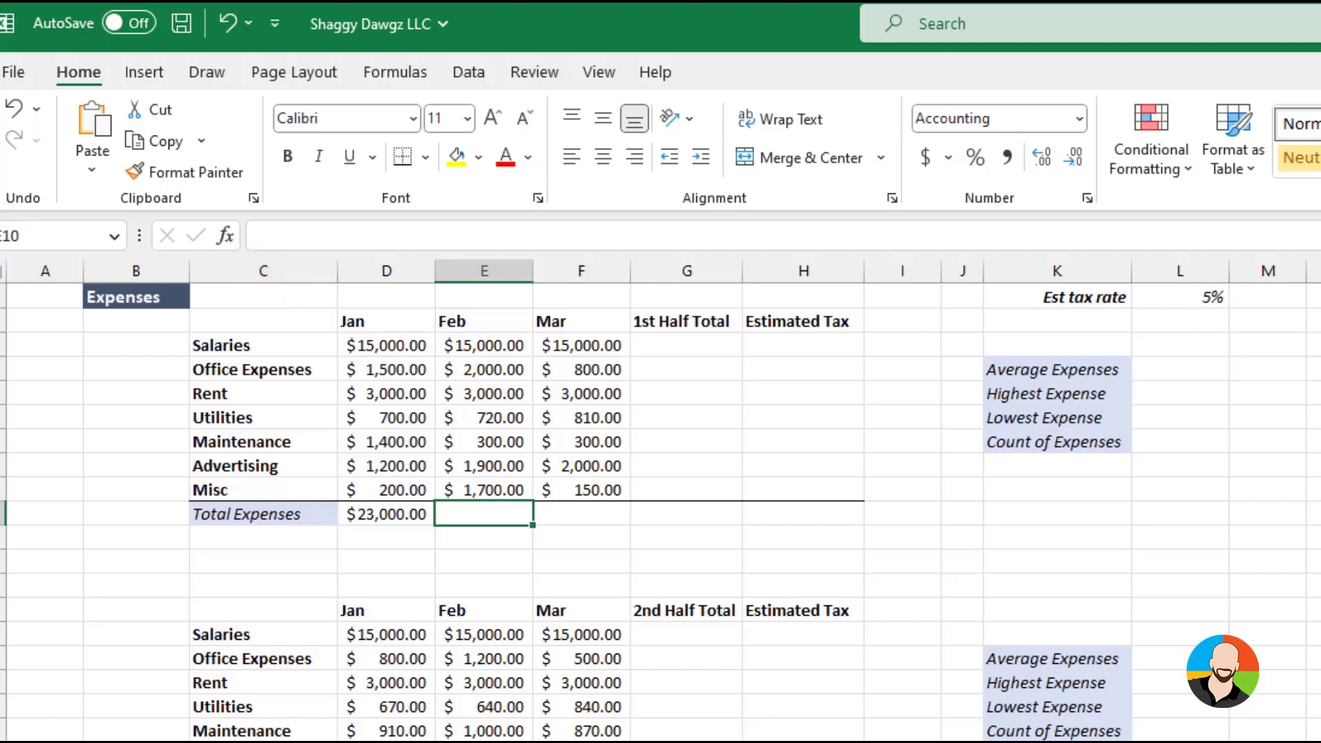
click(227, 241)
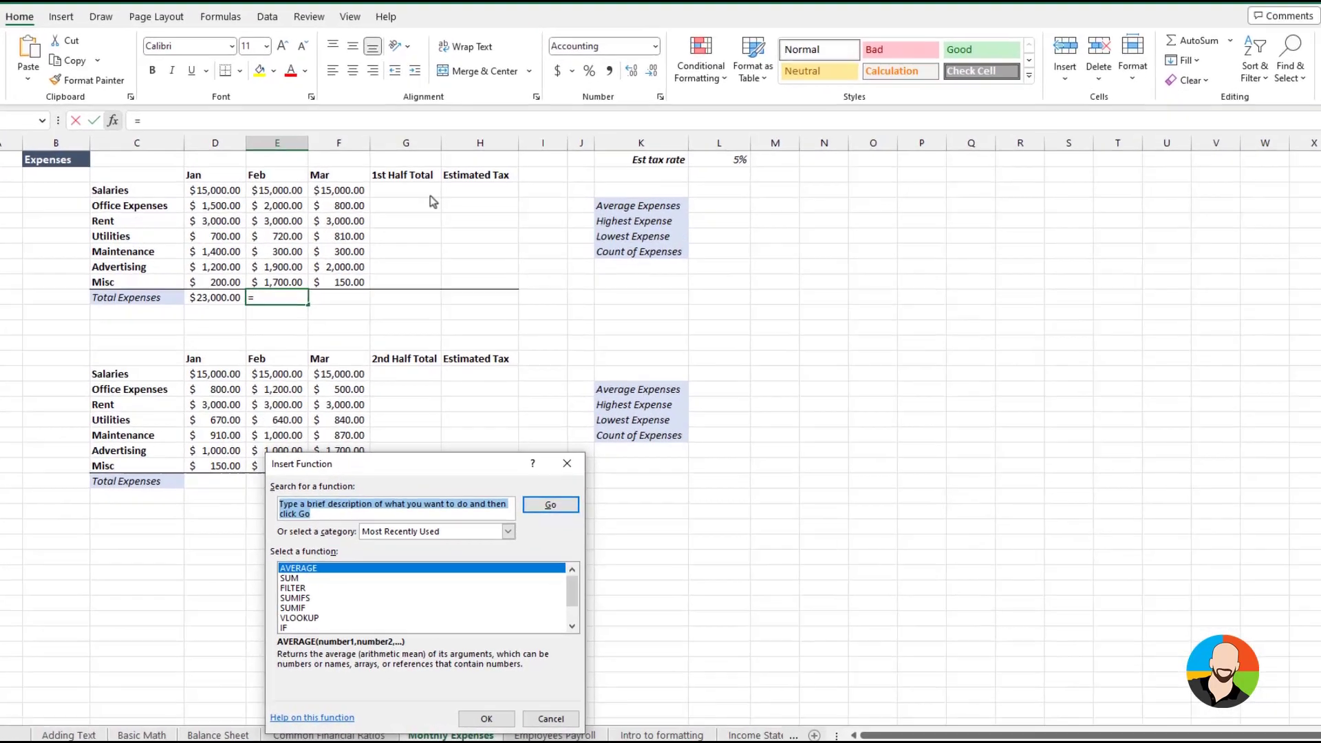
text(sum)
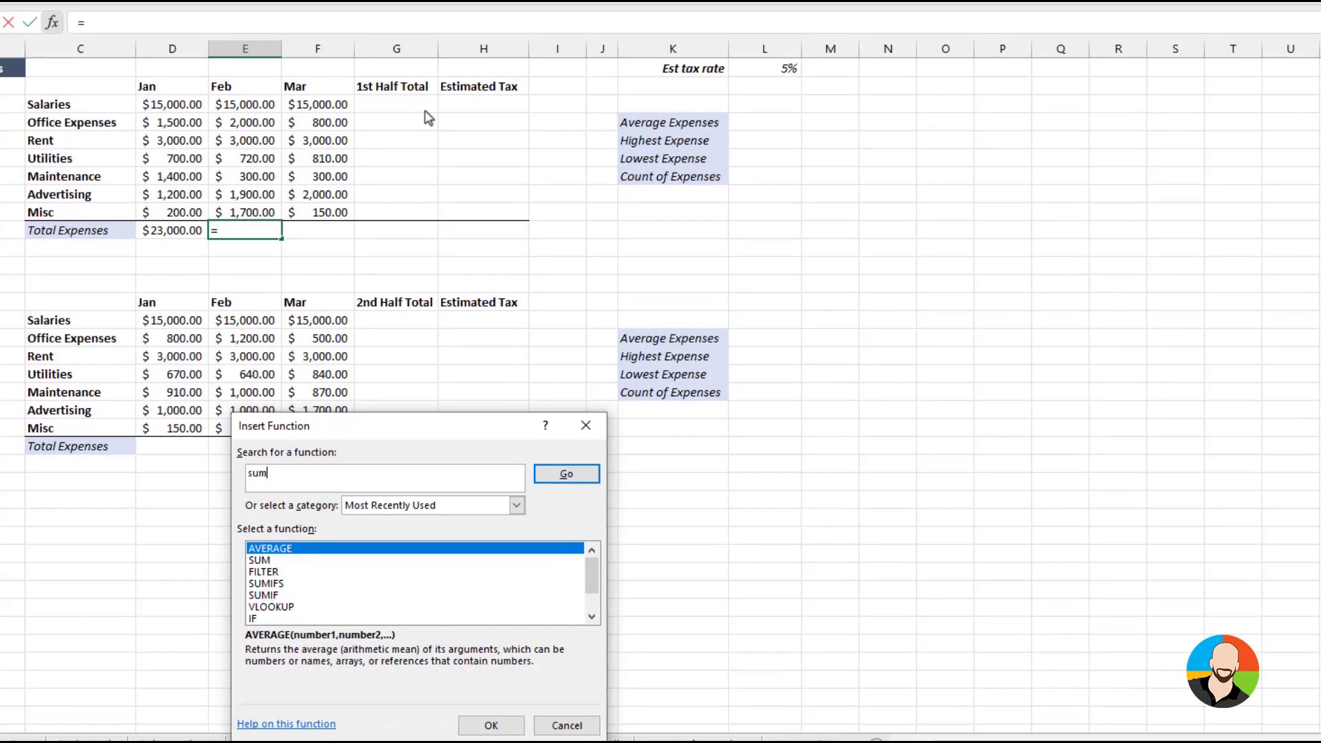
key(Return)
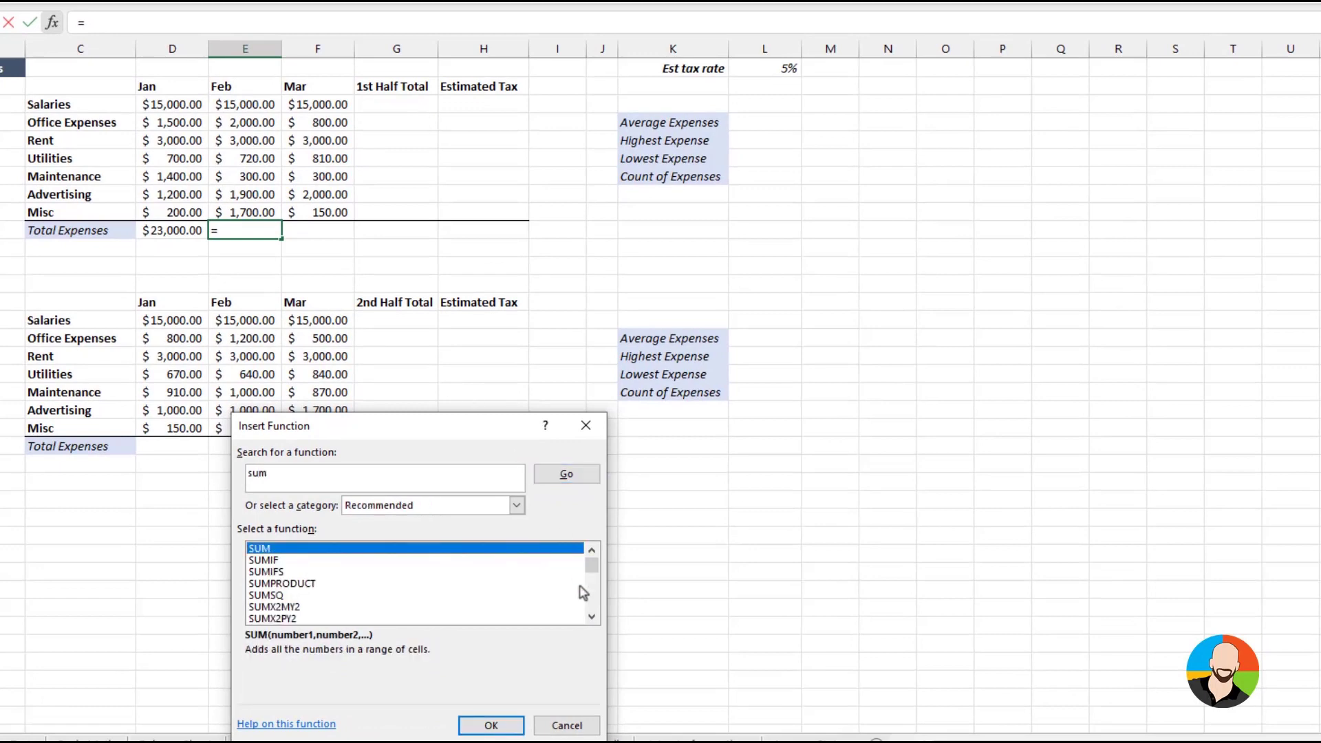
click(490, 726)
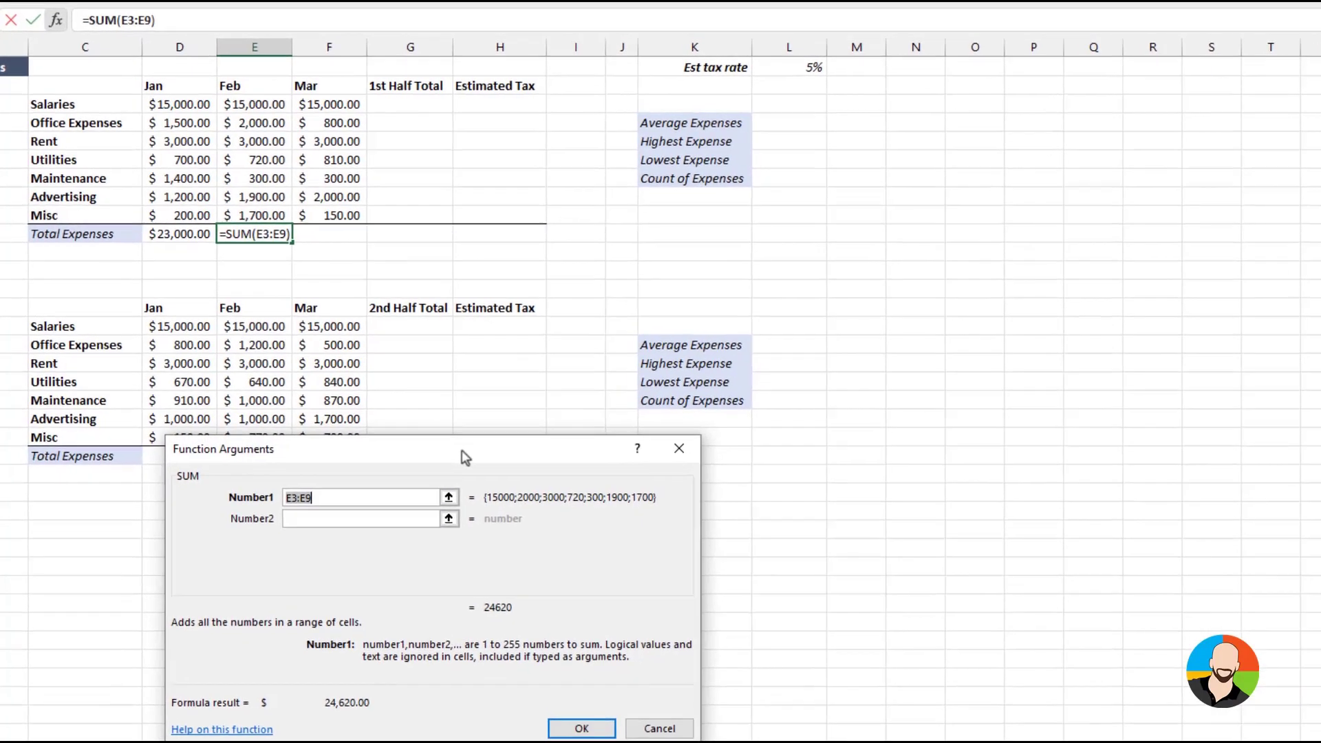
drag(464, 456, 403, 300)
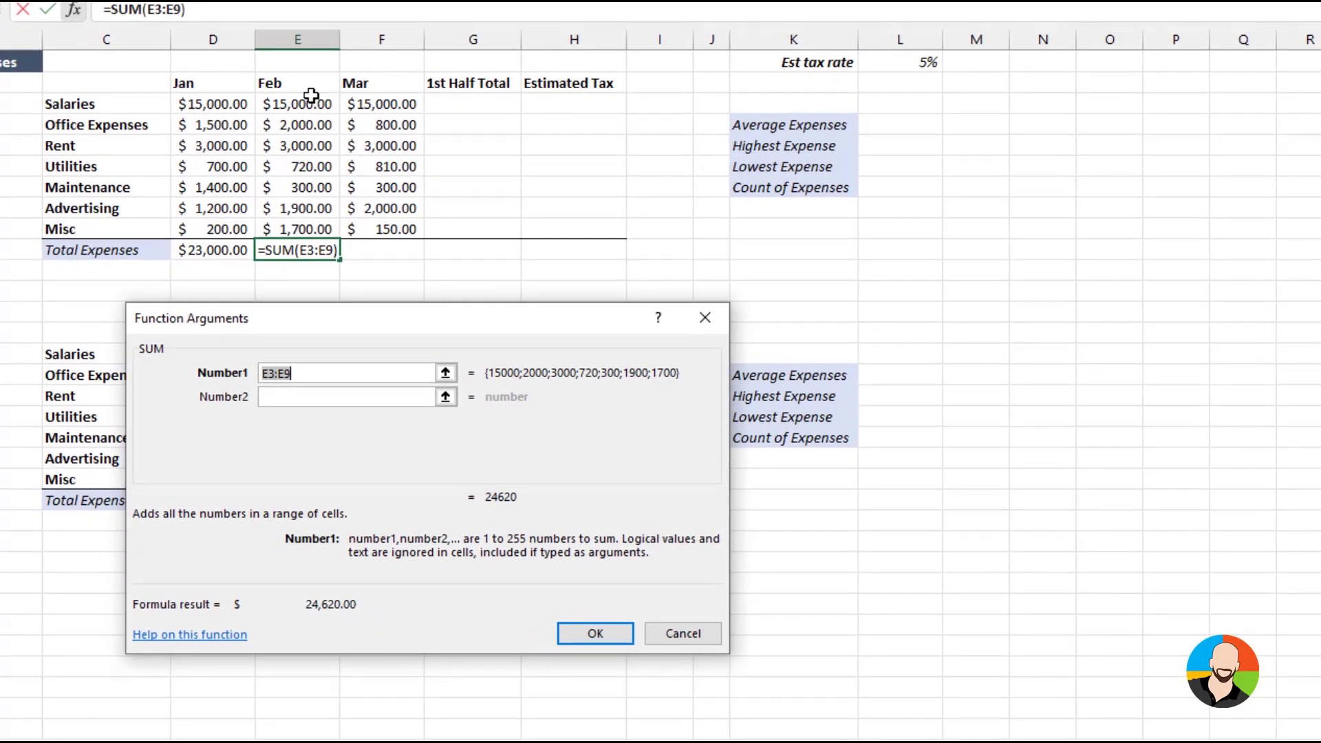
drag(311, 96, 292, 227)
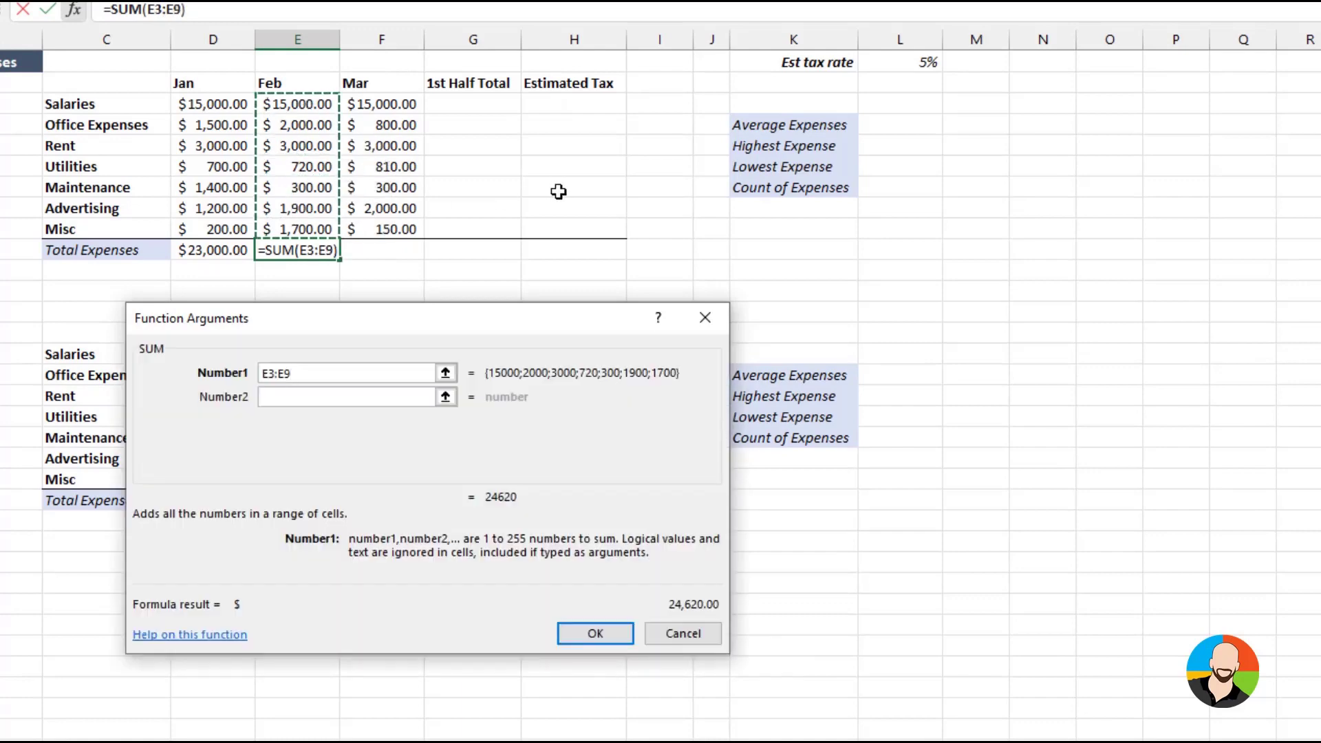
key(Return)
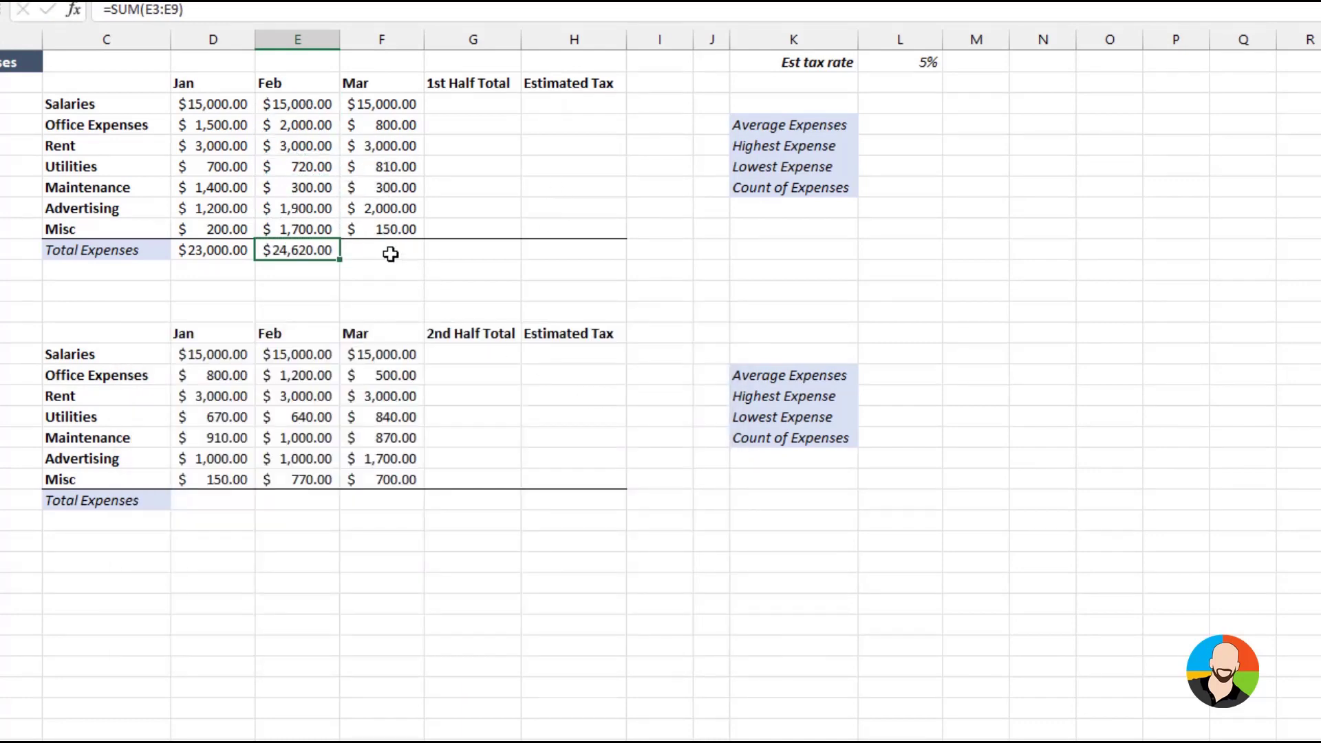
Total the March expenses F3:F9 in the first table's Total Expenses row with AutoSum
click(390, 254)
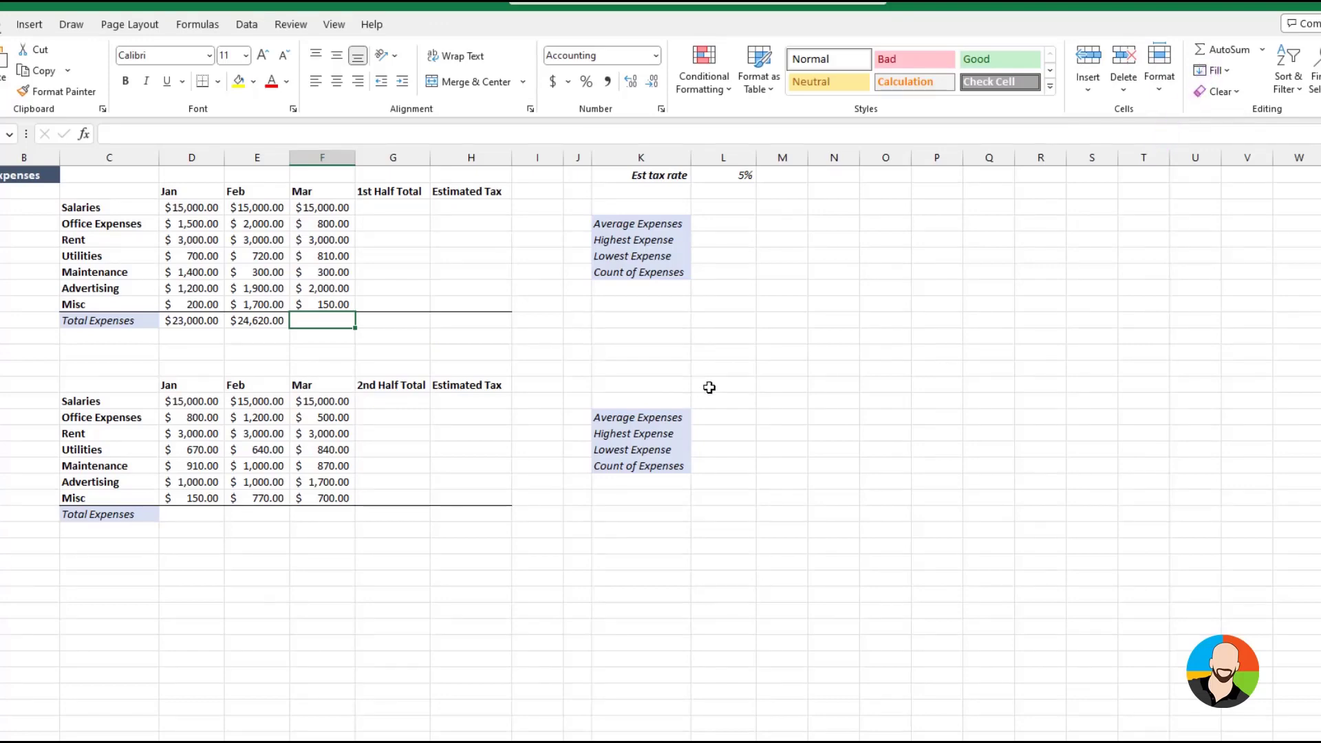
click(1220, 54)
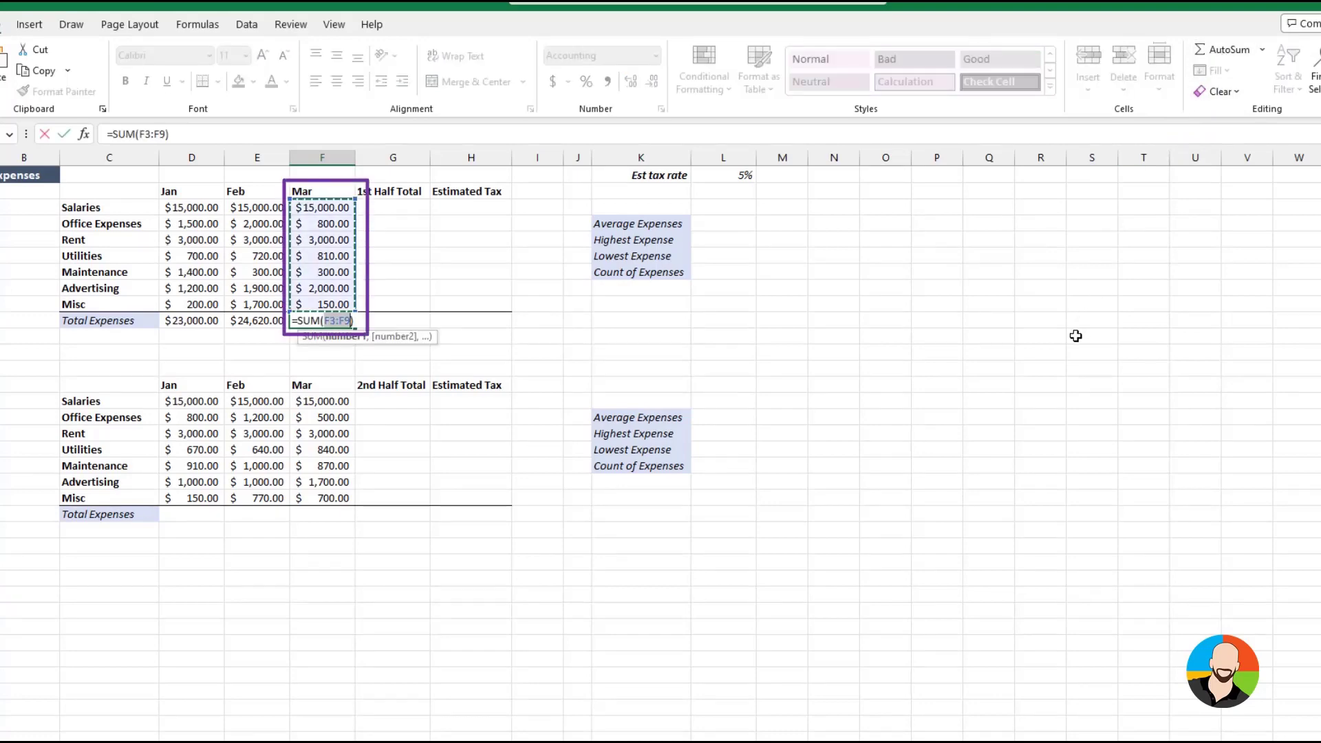
key(Return)
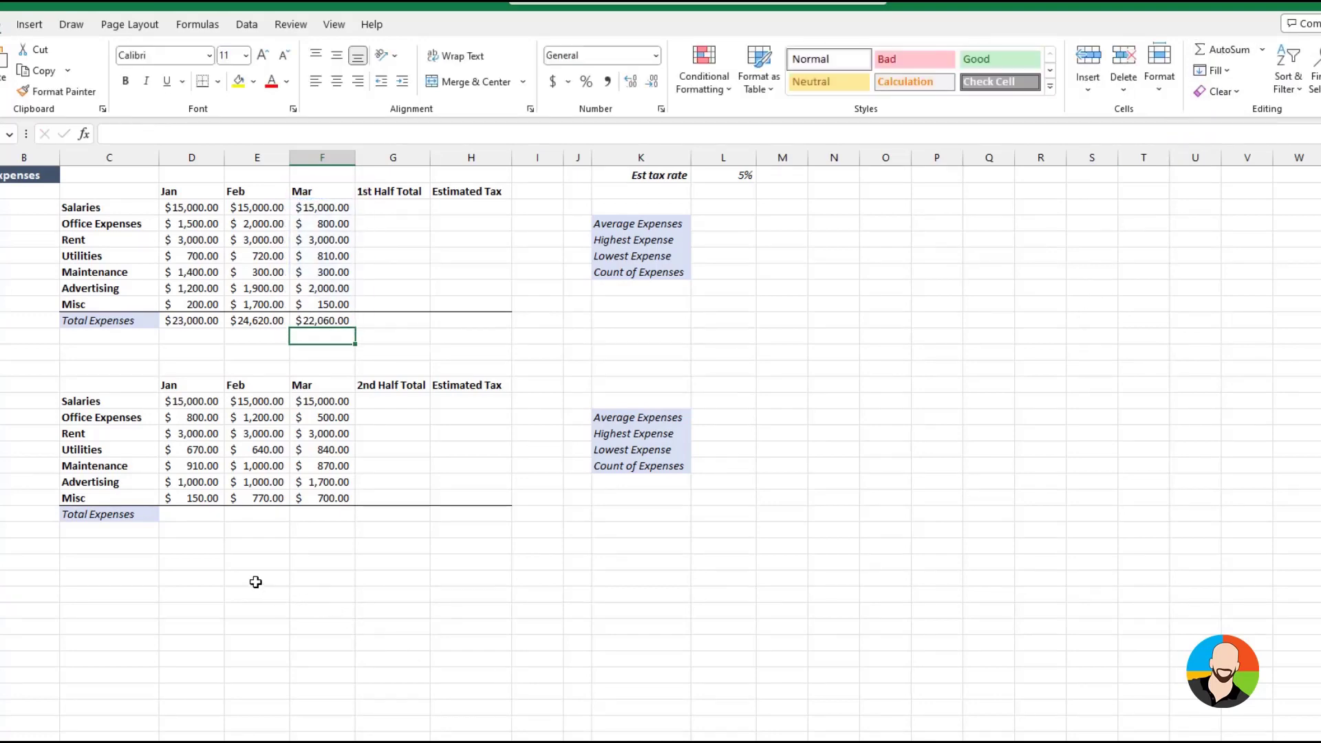
Total the January and February expenses in cells D22 and E22 of the second table's Total Expenses row with AutoSum
click(197, 516)
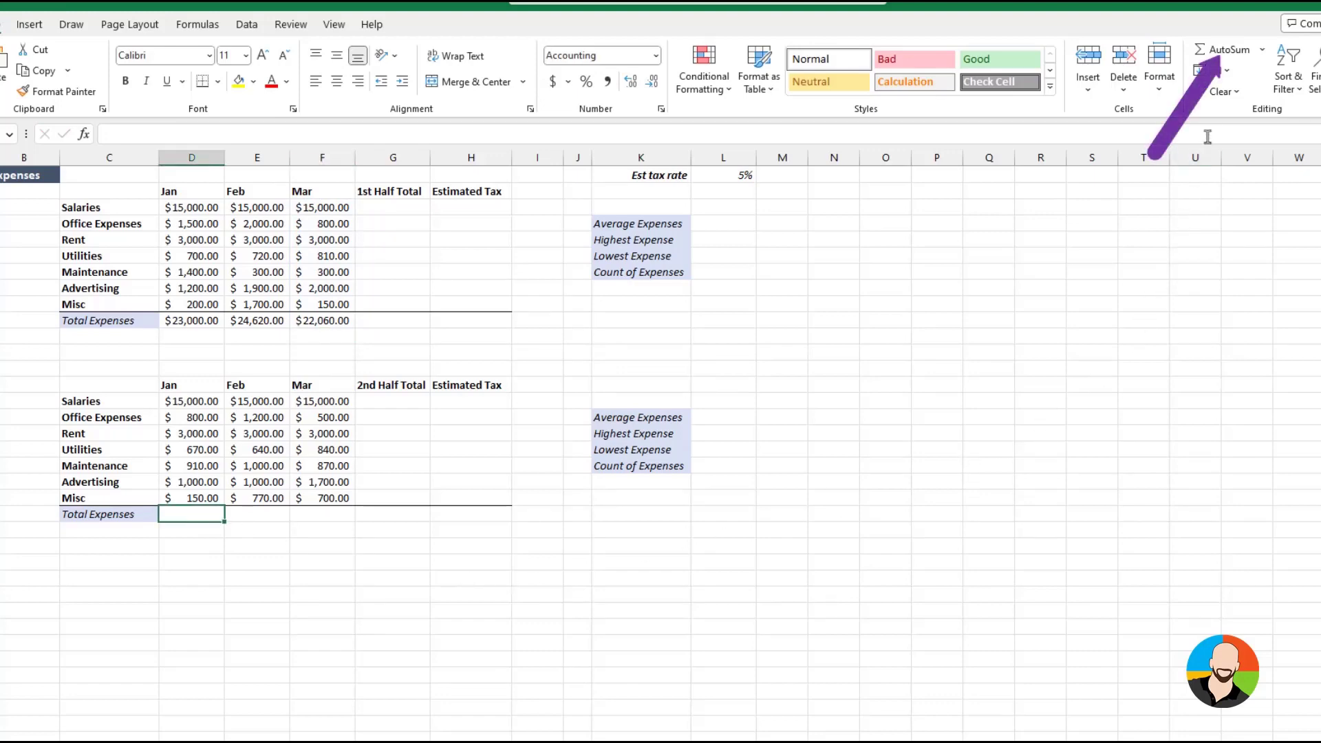
click(1223, 50)
click(1223, 50)
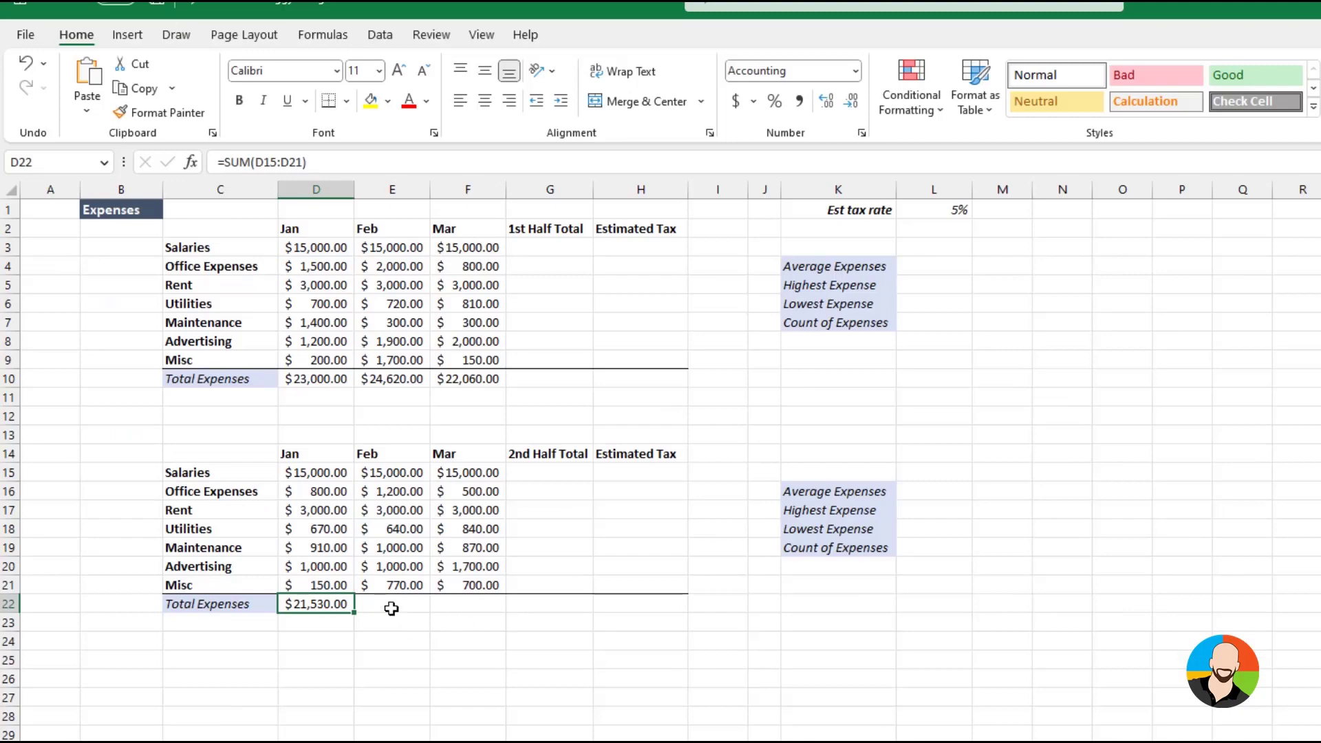
click(257, 514)
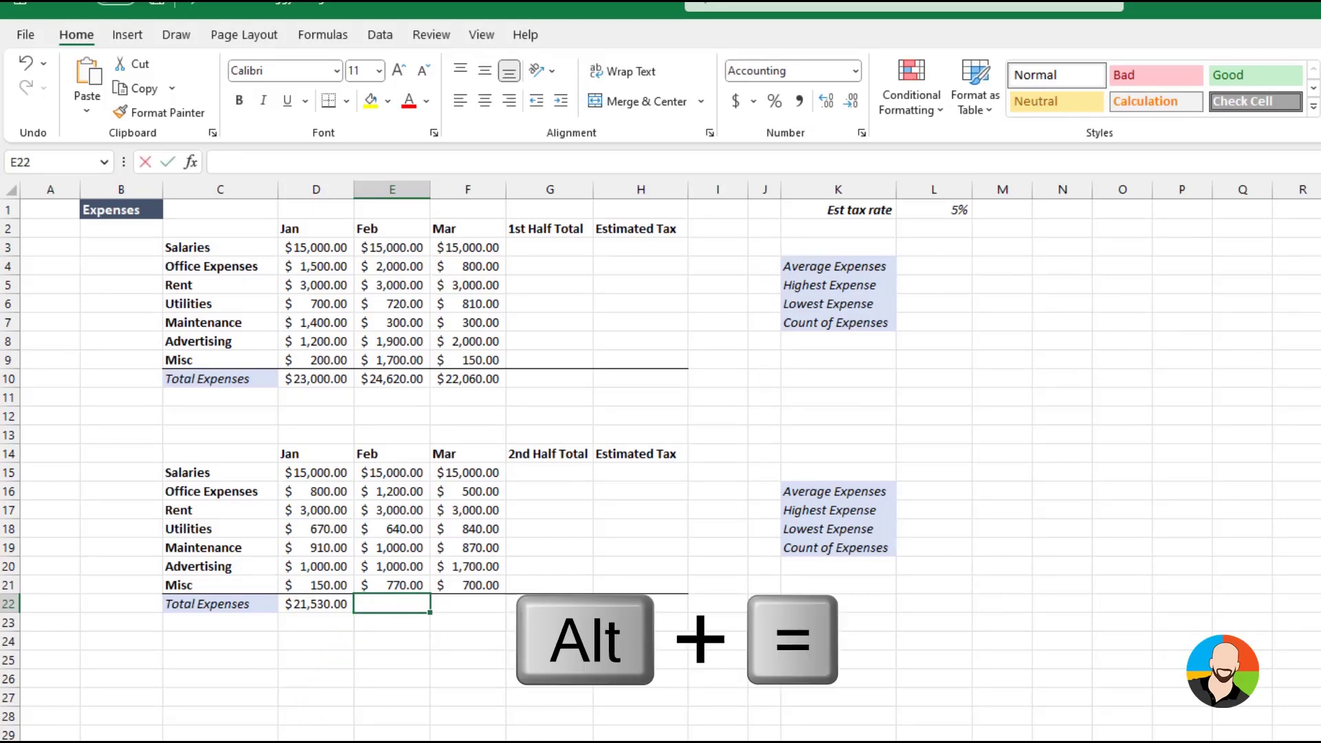
key(alt+equal)
key(Return)
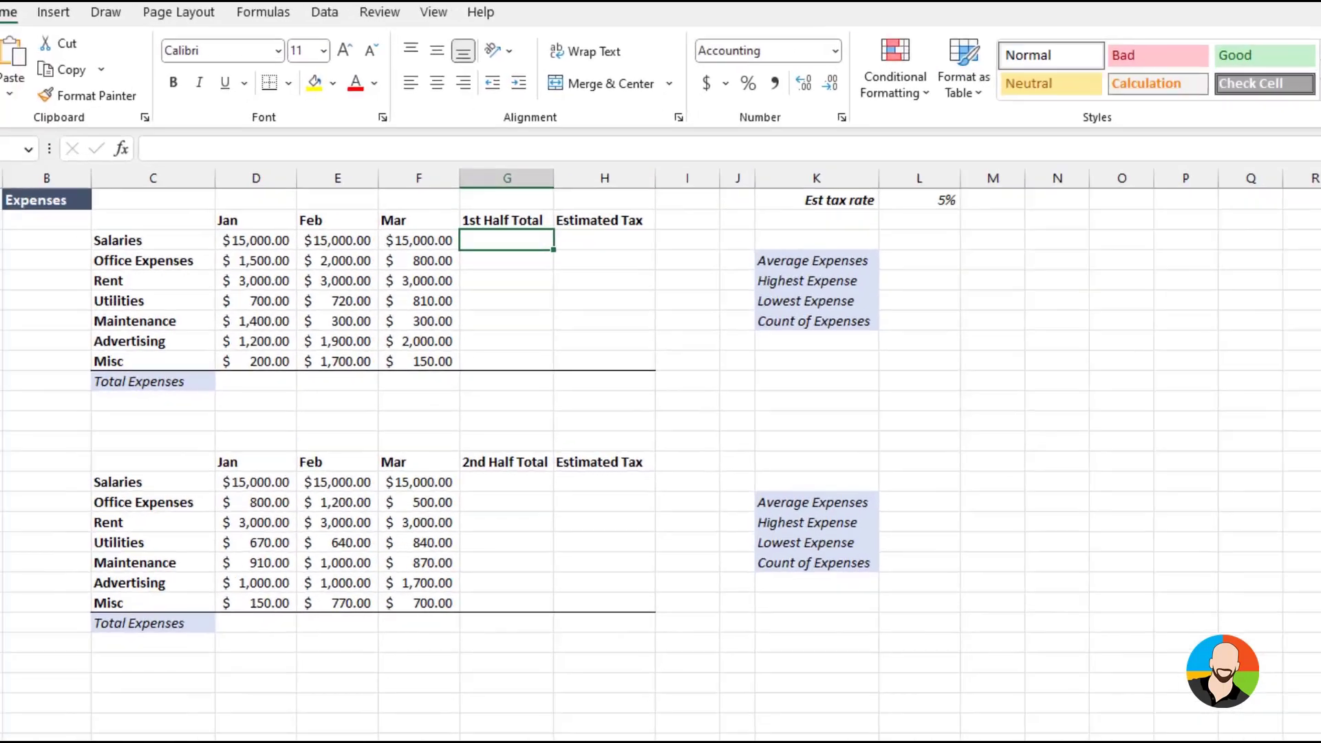
Total the Salaries row D3:F3 in G3 with AutoSum and fill the formula down to the Misc row in G9
click(1245, 42)
key(ctrl+Return)
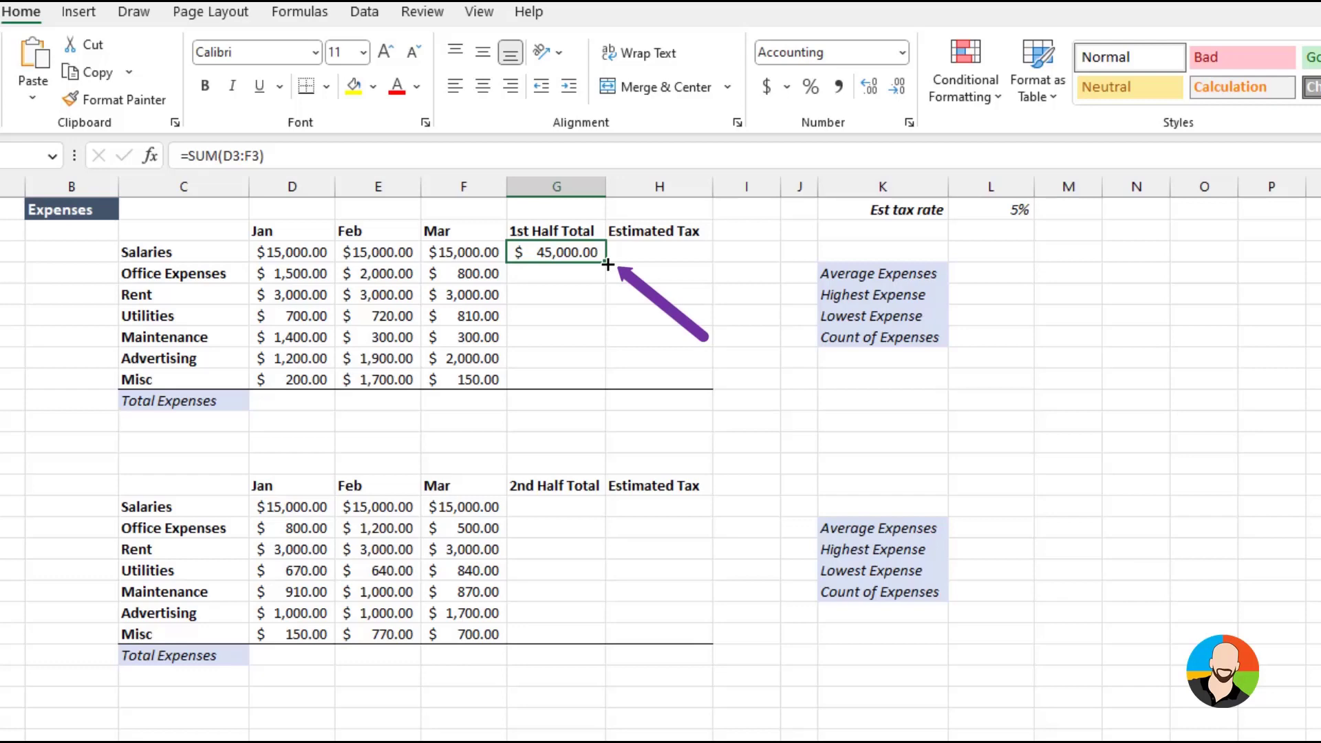
drag(608, 264, 602, 379)
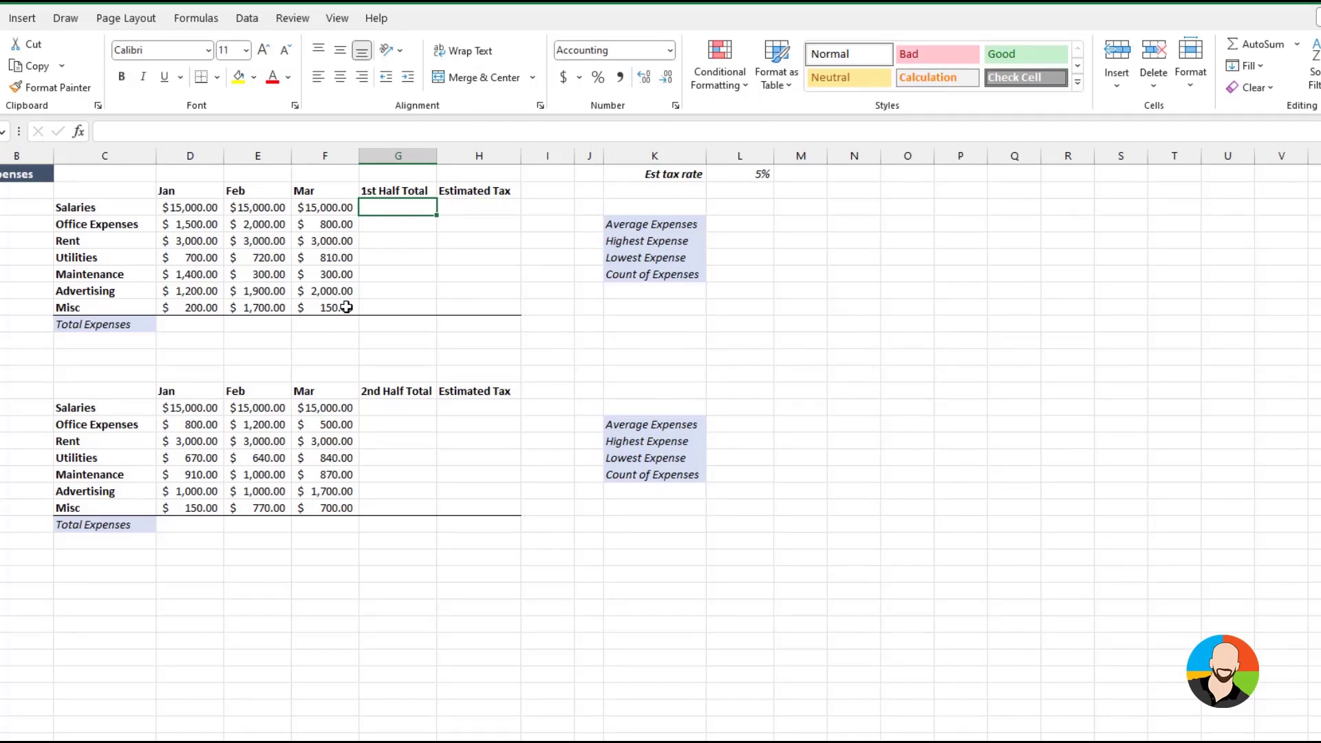
AutoSum all row and column totals of the first table over D3:G10, and separately of the second table over D15:G22
drag(190, 207, 383, 325)
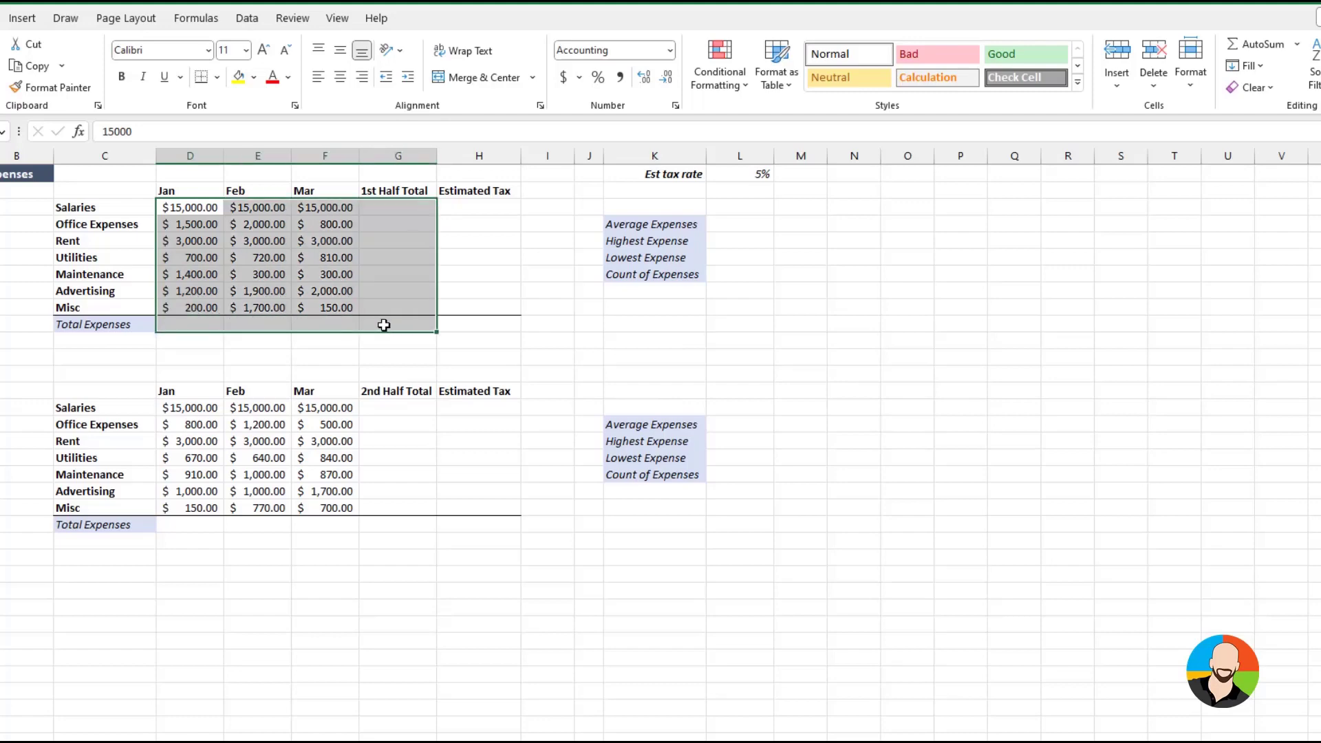
click(1263, 51)
click(191, 411)
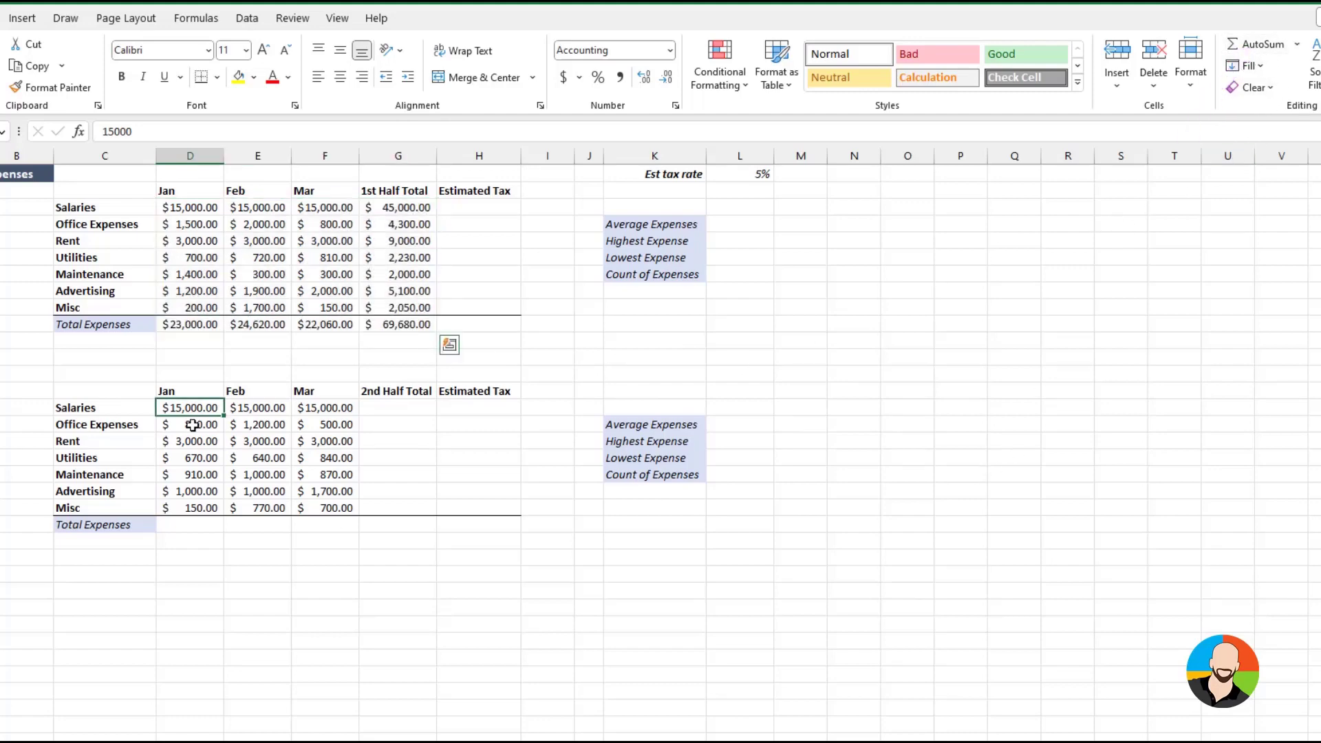
drag(191, 410, 388, 529)
key(alt+equal)
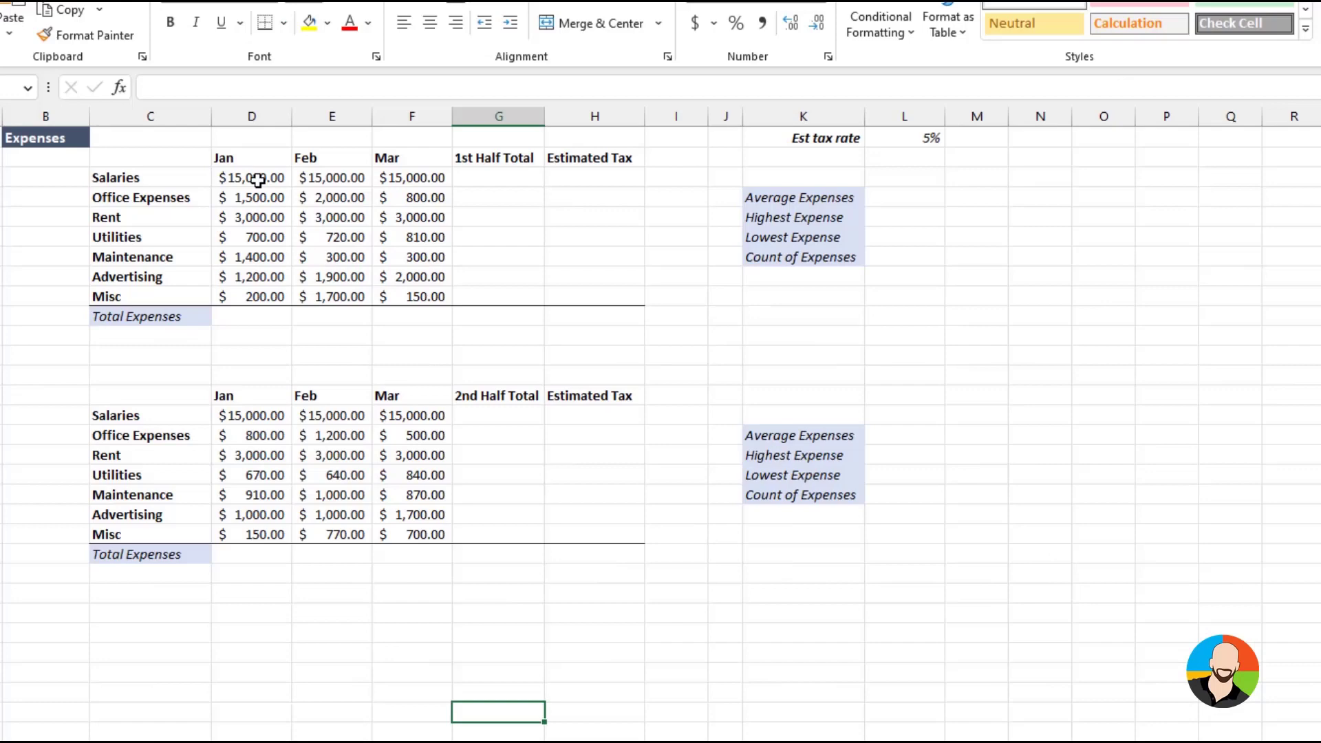
Select both ranges D3:G10 and D15:G22 together and AutoSum all row and column totals of the two tables at once
drag(259, 180, 477, 318)
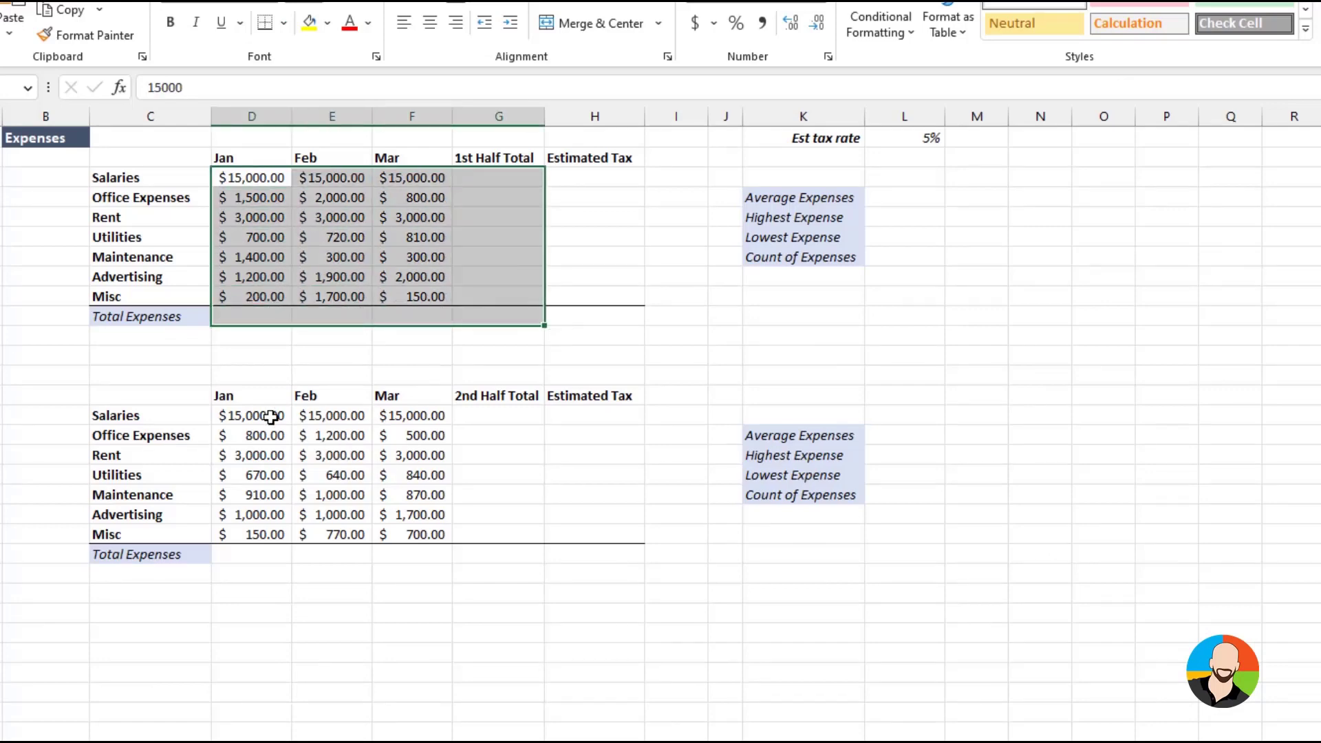
mouse_move(269, 412)
mouse_down()
mouse_move(383, 557)
mouse_move(498, 557)
mouse_up()
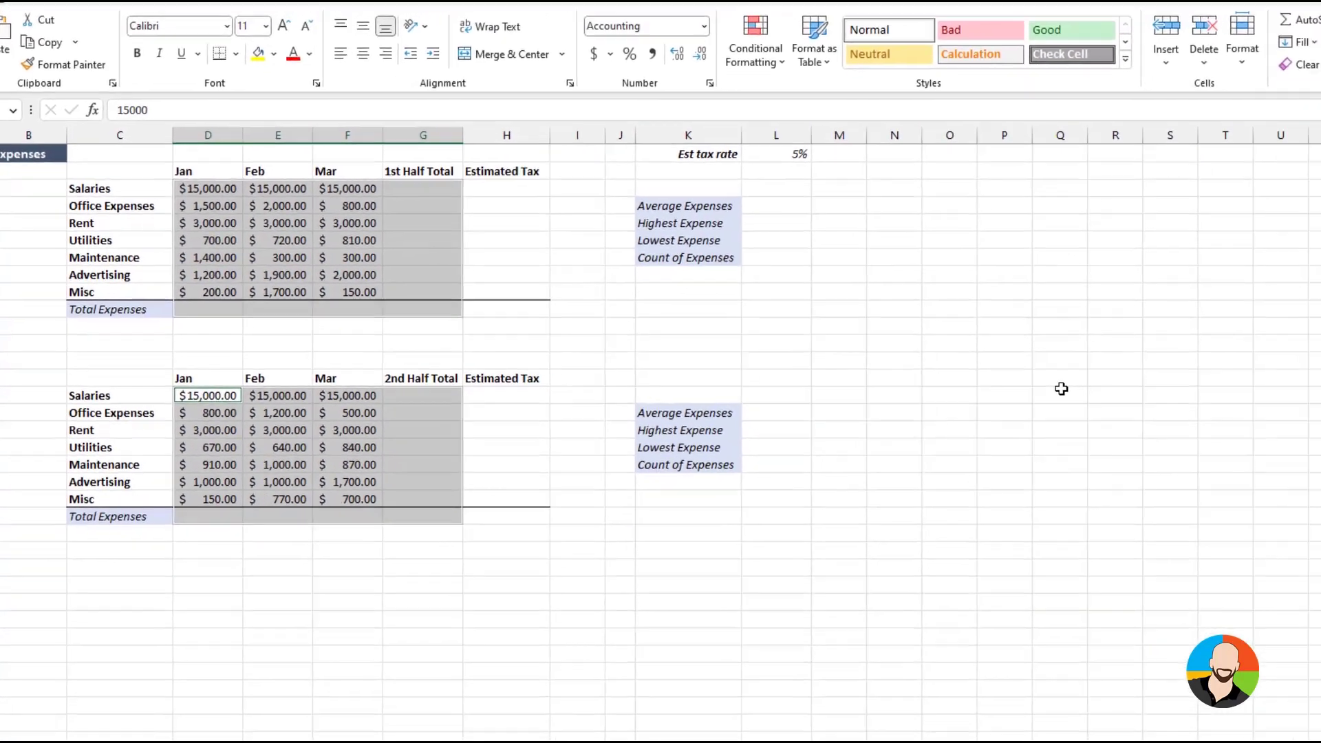
key(alt+equal)
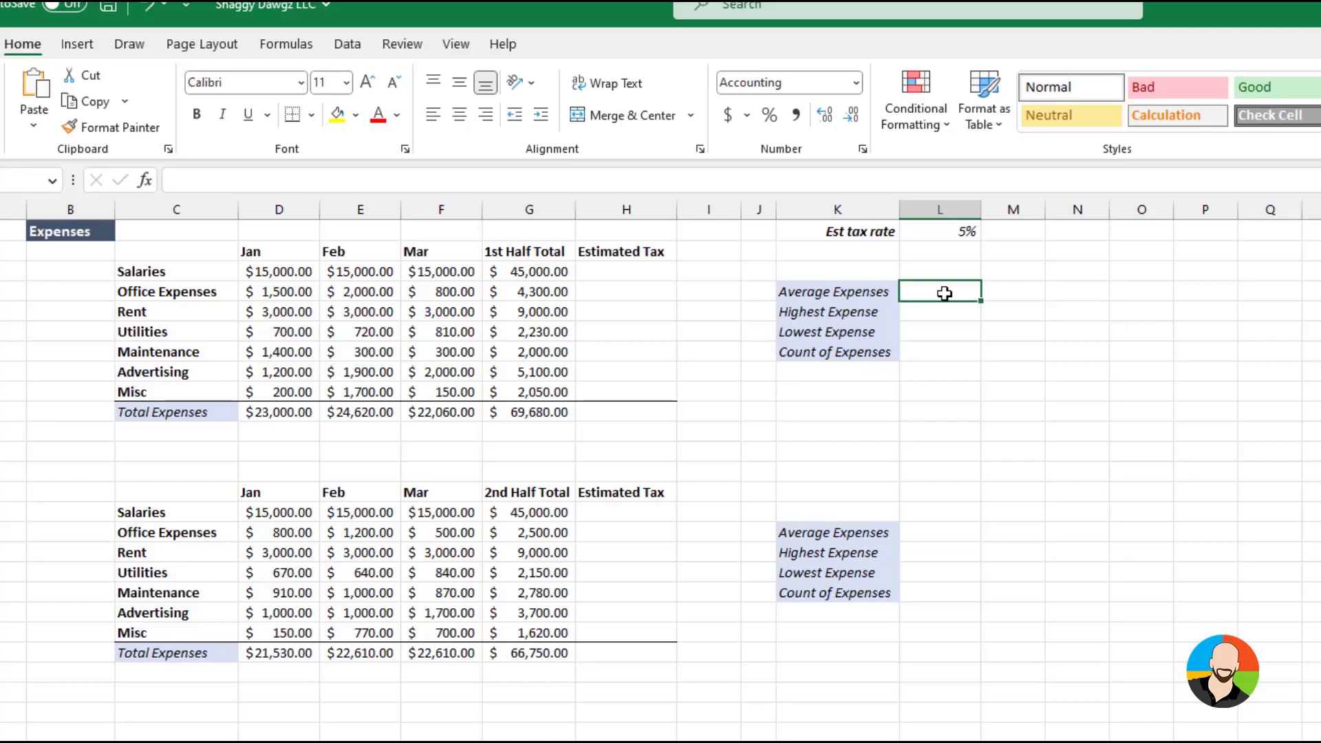
Calculate the first table's Average Expenses in L4 with an AVERAGE formula over the 1st Half Total values G3:G9
text(=average)
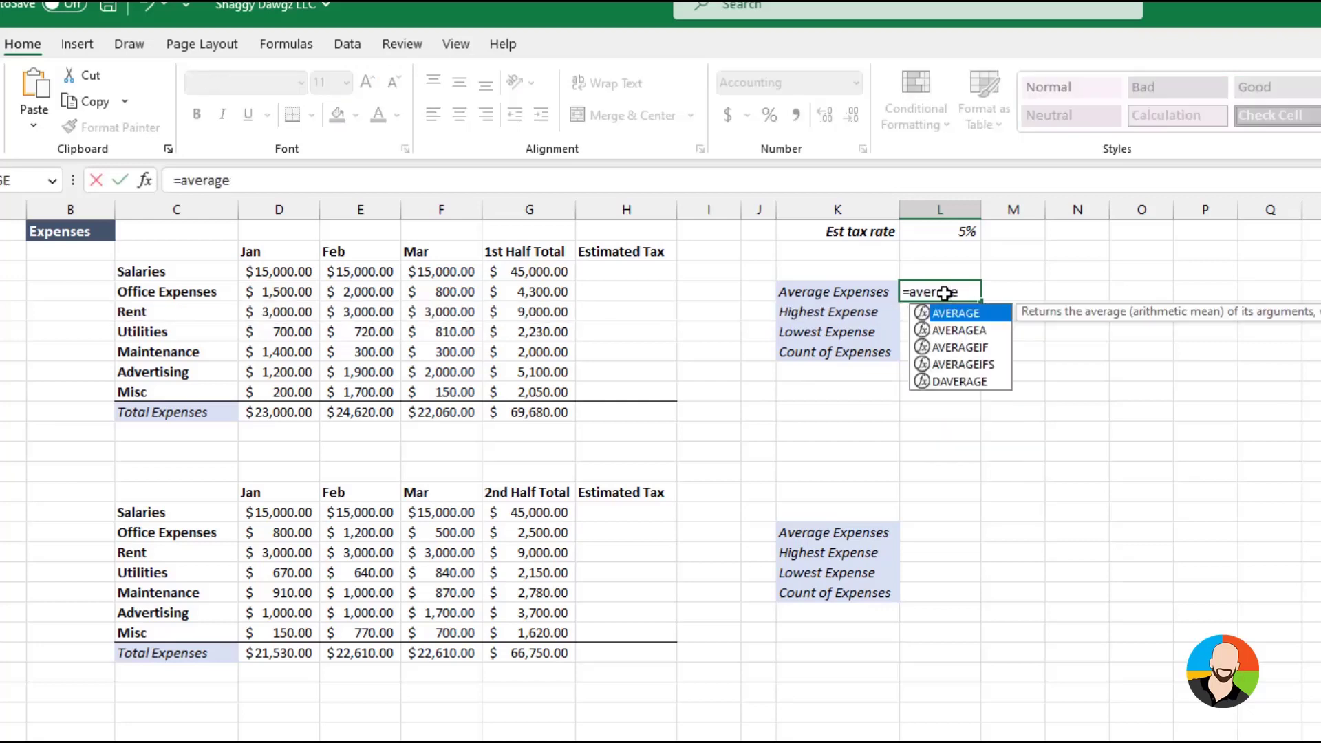
text(()
drag(547, 272, 547, 391)
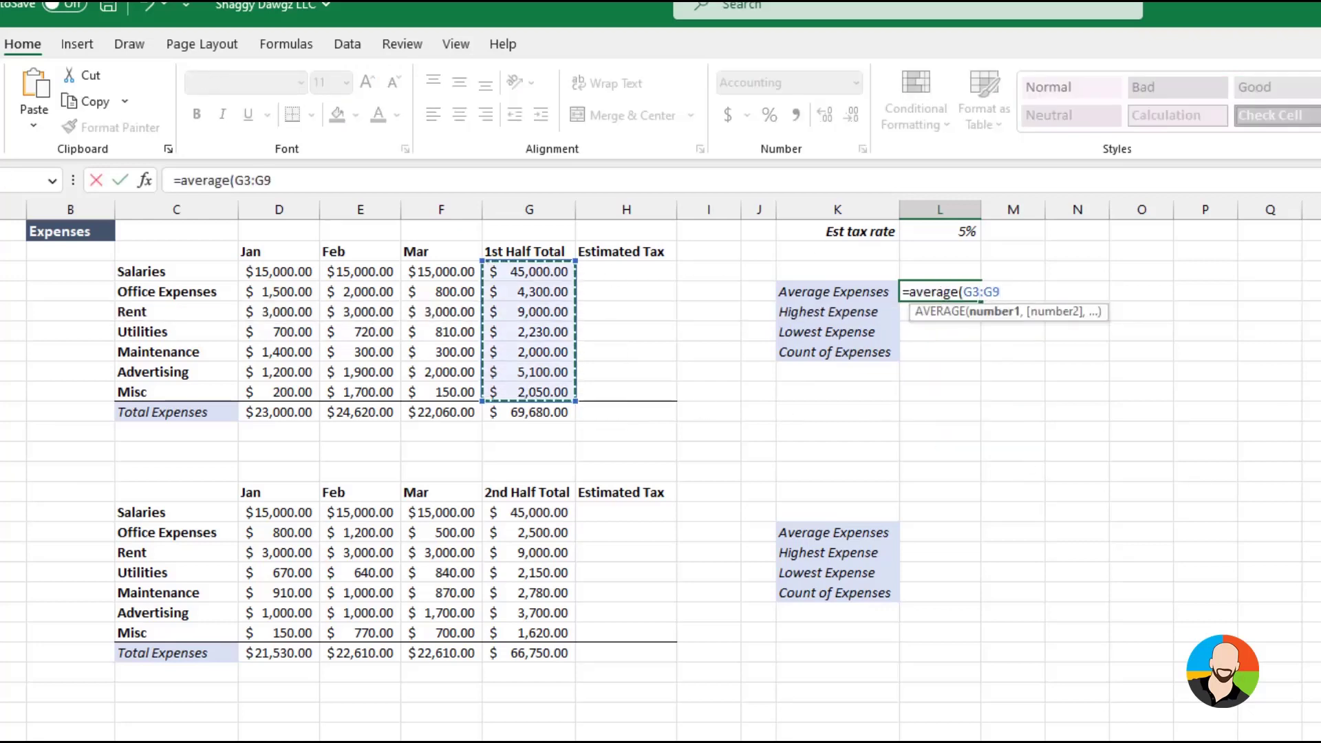
key(Return)
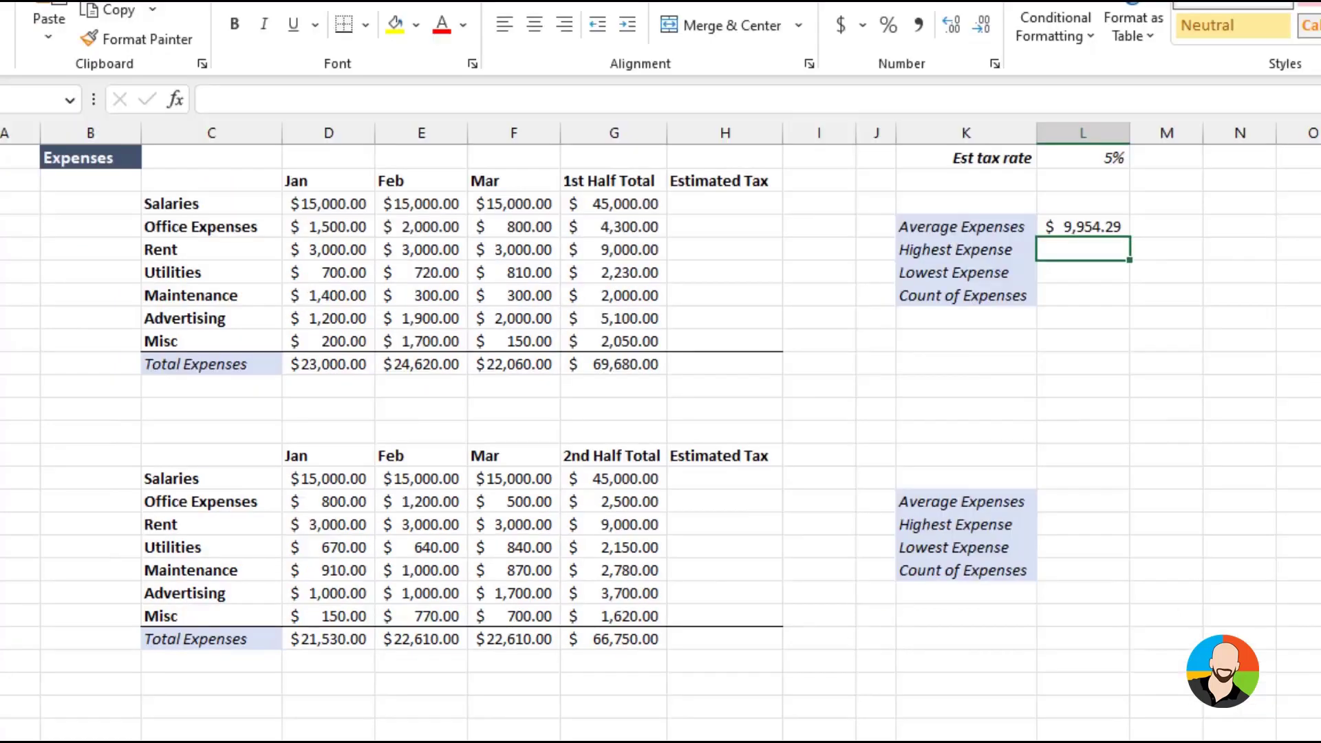
Calculate the second table's Average Expenses in L16 by searching Insert Function for average and applying AVERAGE to G15:G21
click(940, 530)
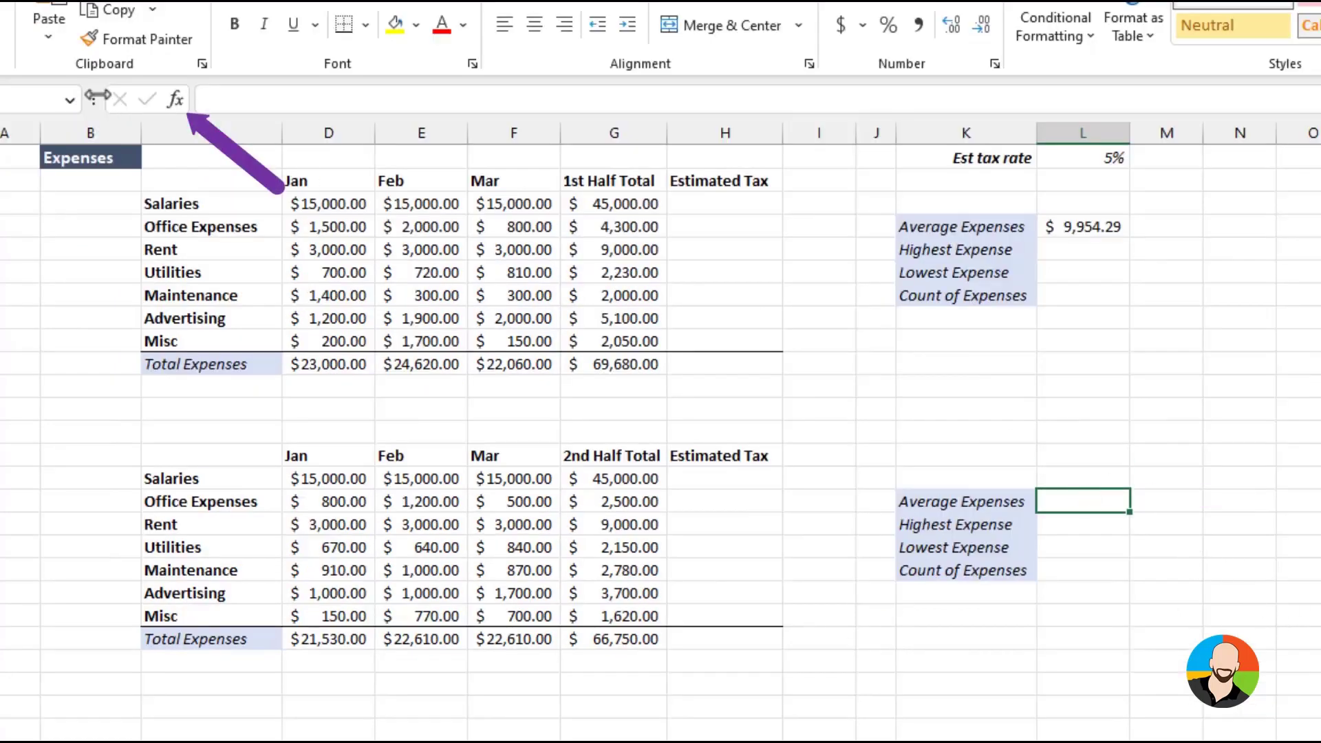
click(175, 99)
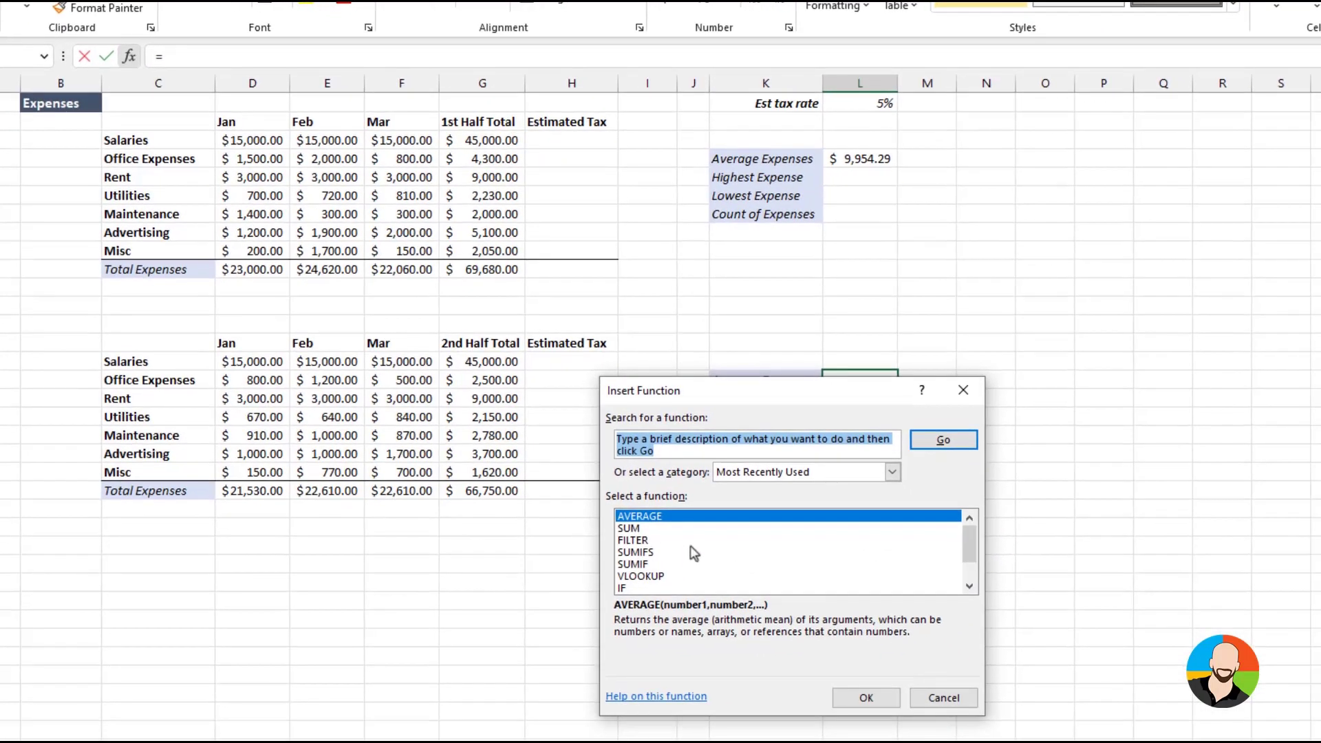
text(average)
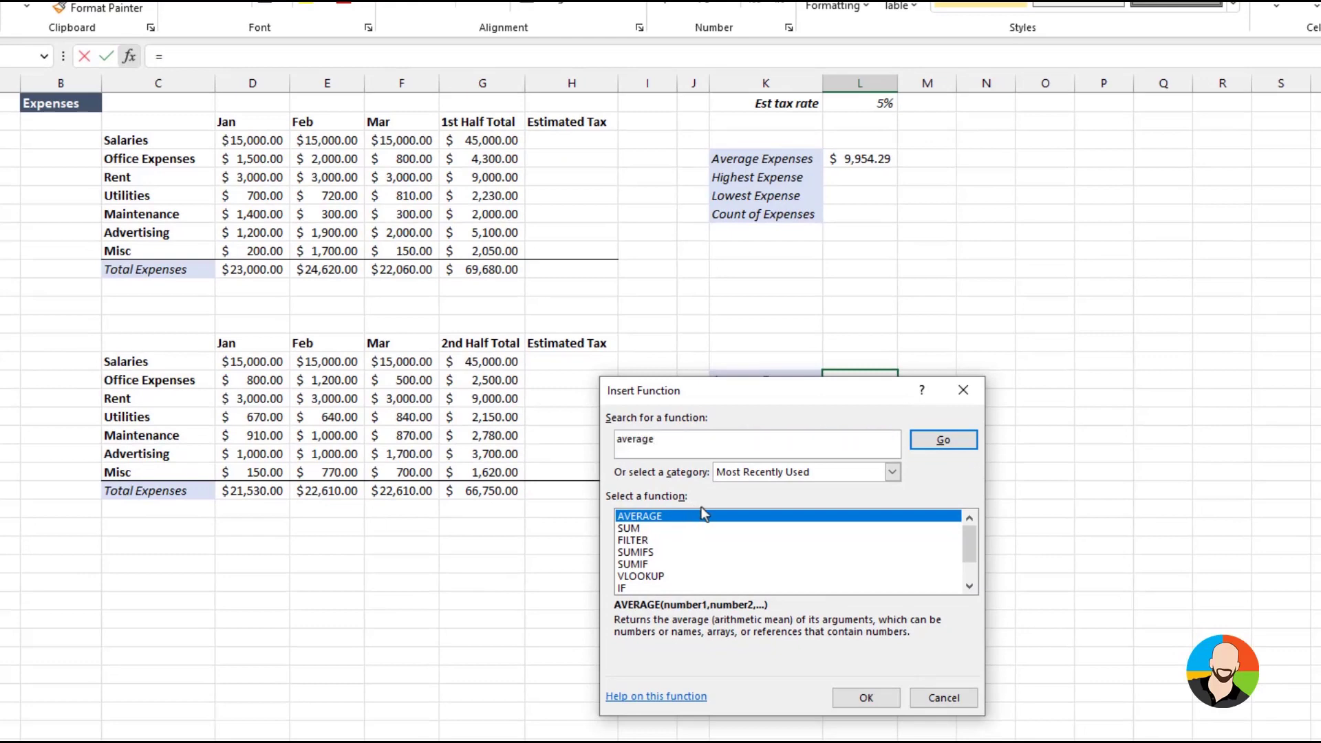
key(Return)
click(866, 700)
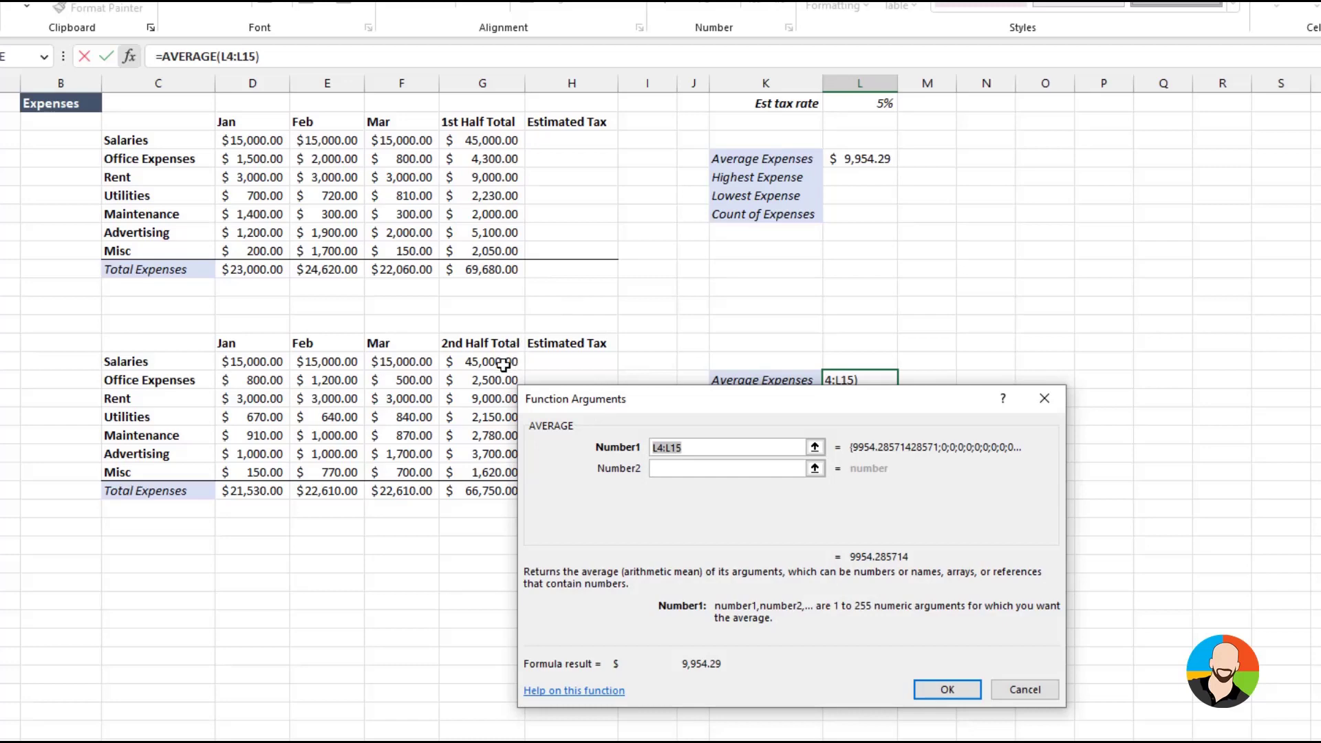
drag(489, 363, 497, 478)
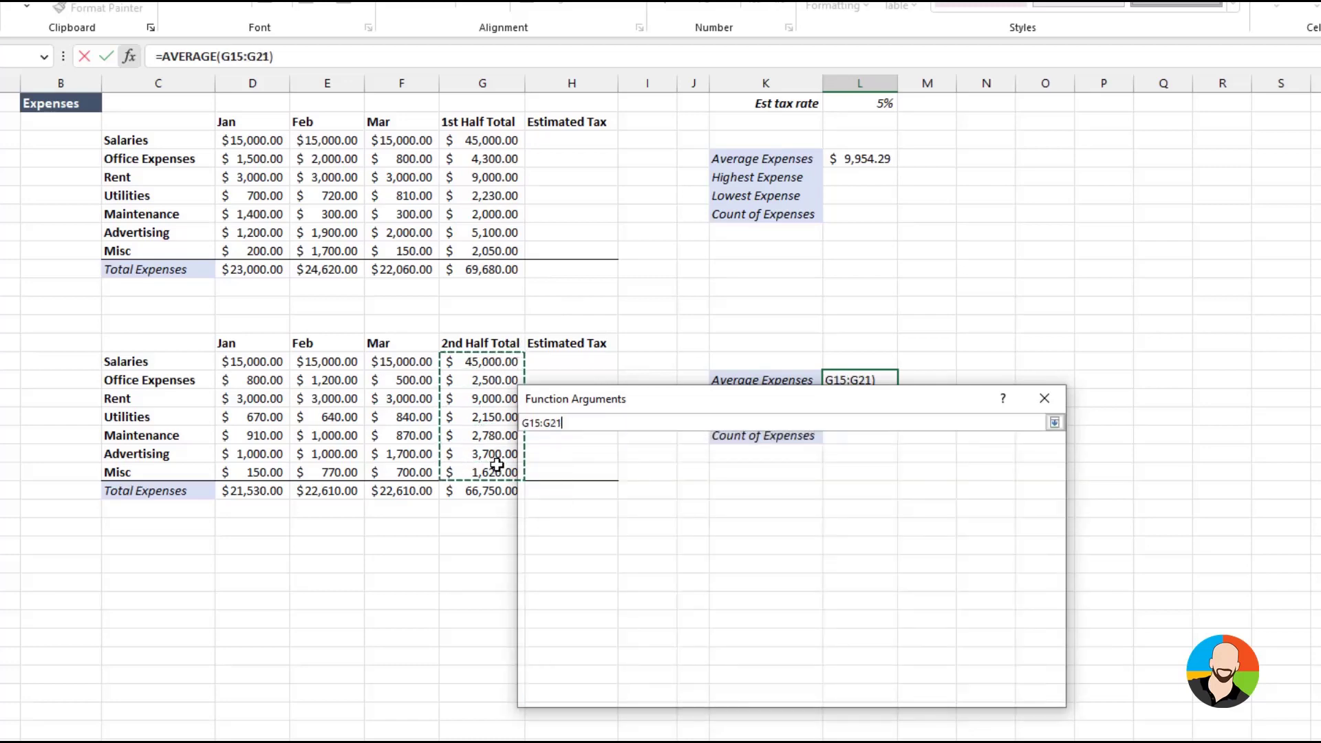
click(947, 690)
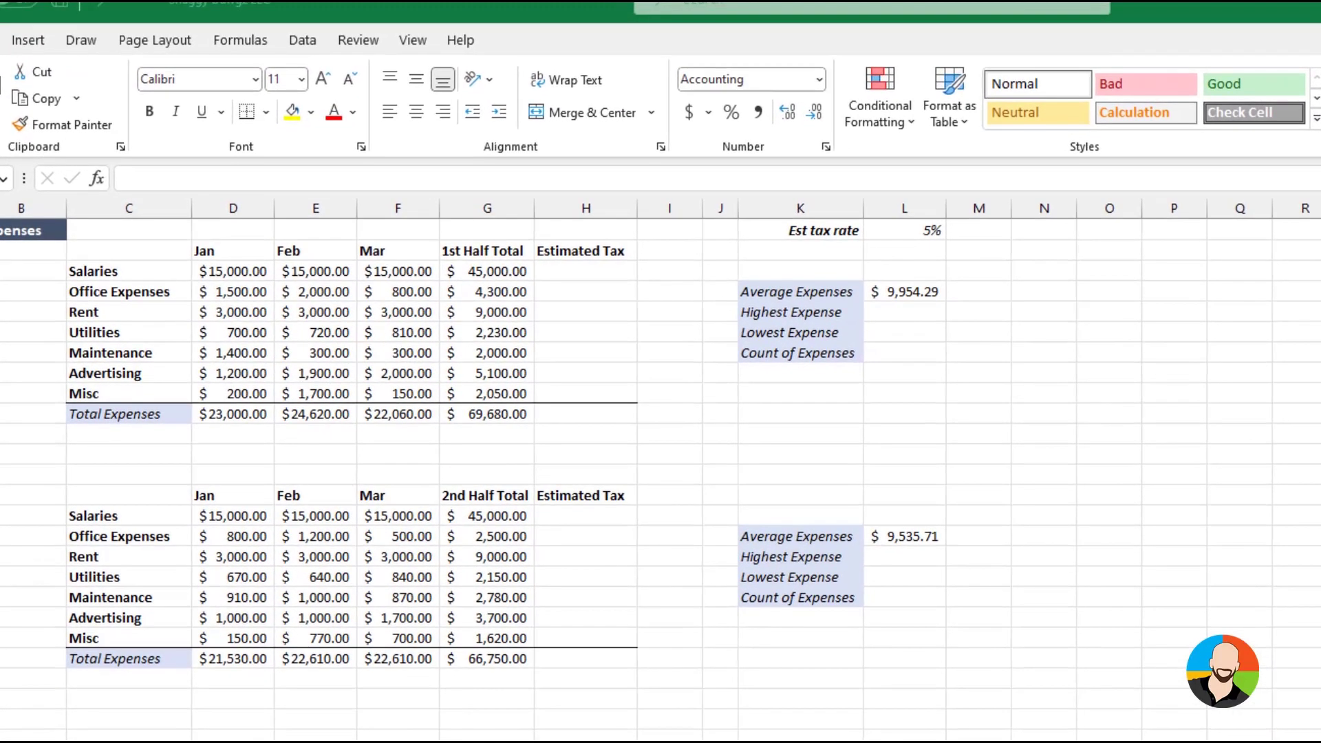
Calculate the first table's Highest Expense in L5 with a MAX formula over G3:G9
click(893, 310)
text(=ma)
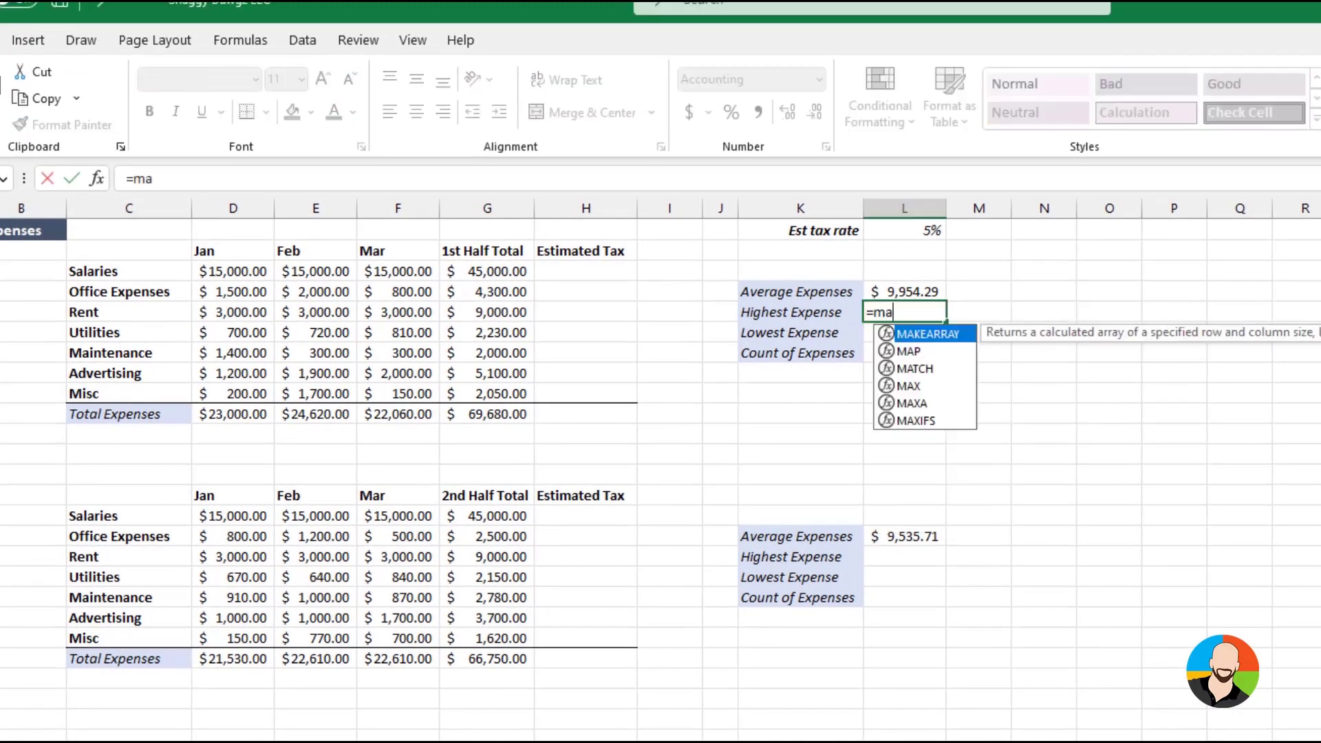
text(x()
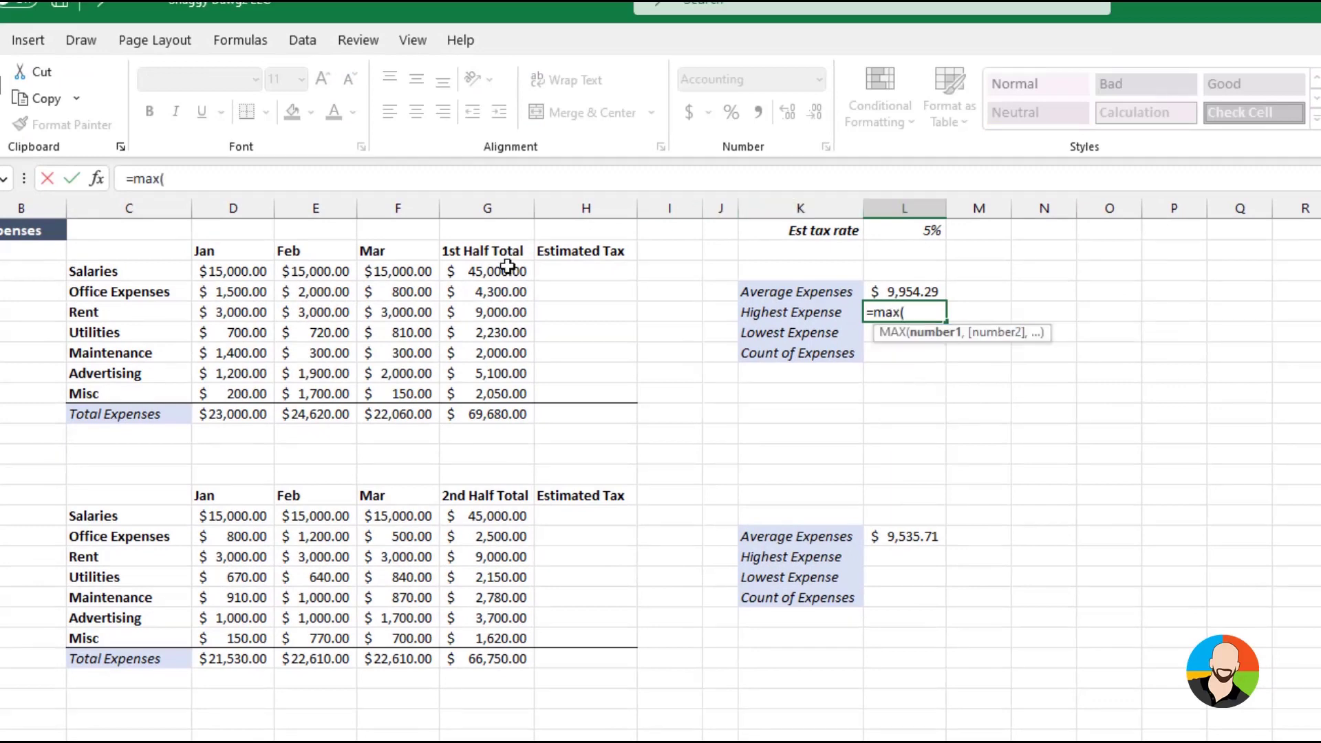
drag(507, 271, 514, 395)
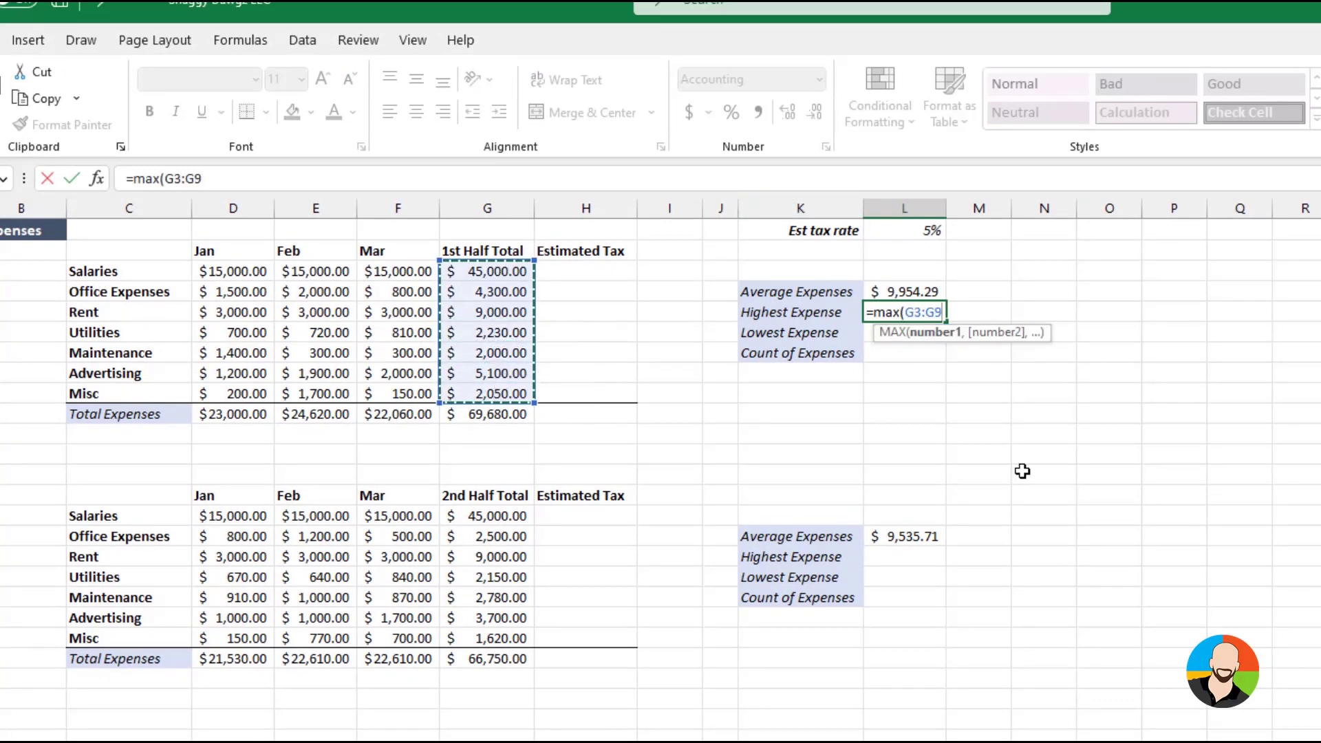
key(Return)
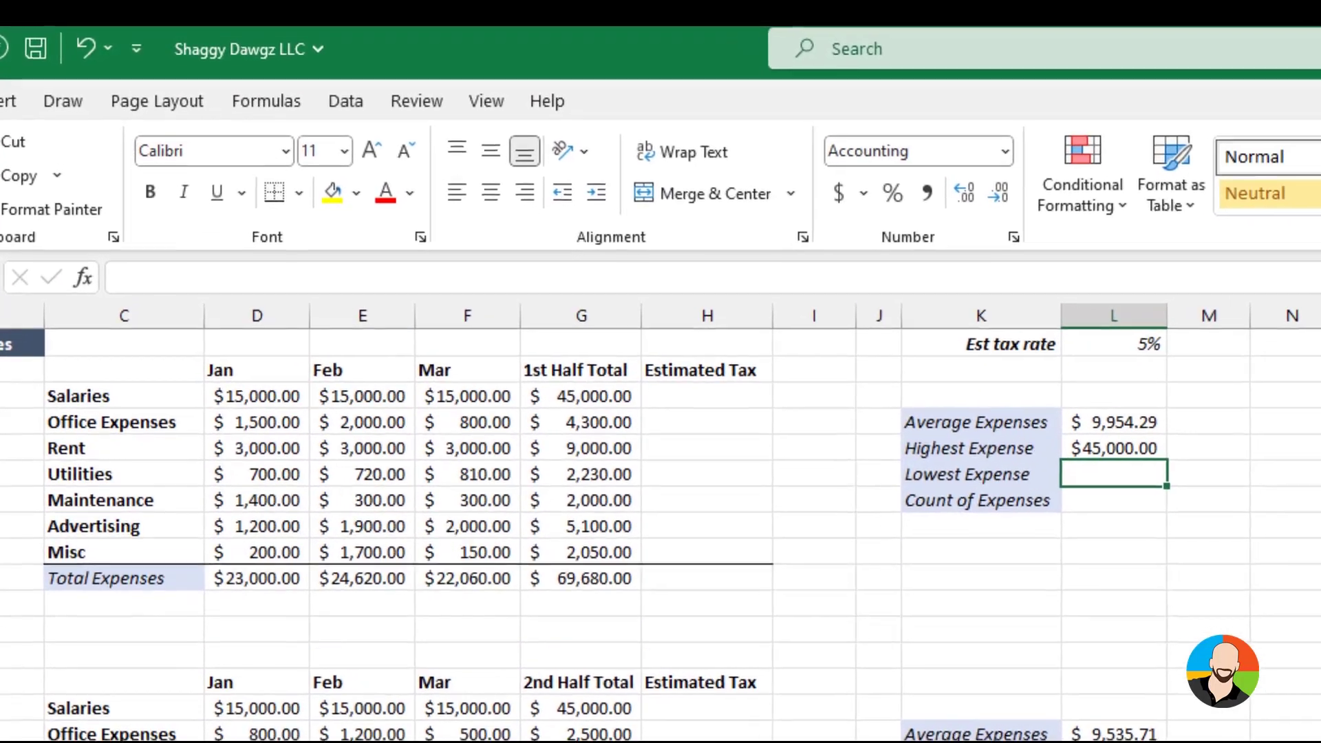
Calculate the first table's Lowest Expense in L6 with a MIN formula over G3:G9
click(1140, 475)
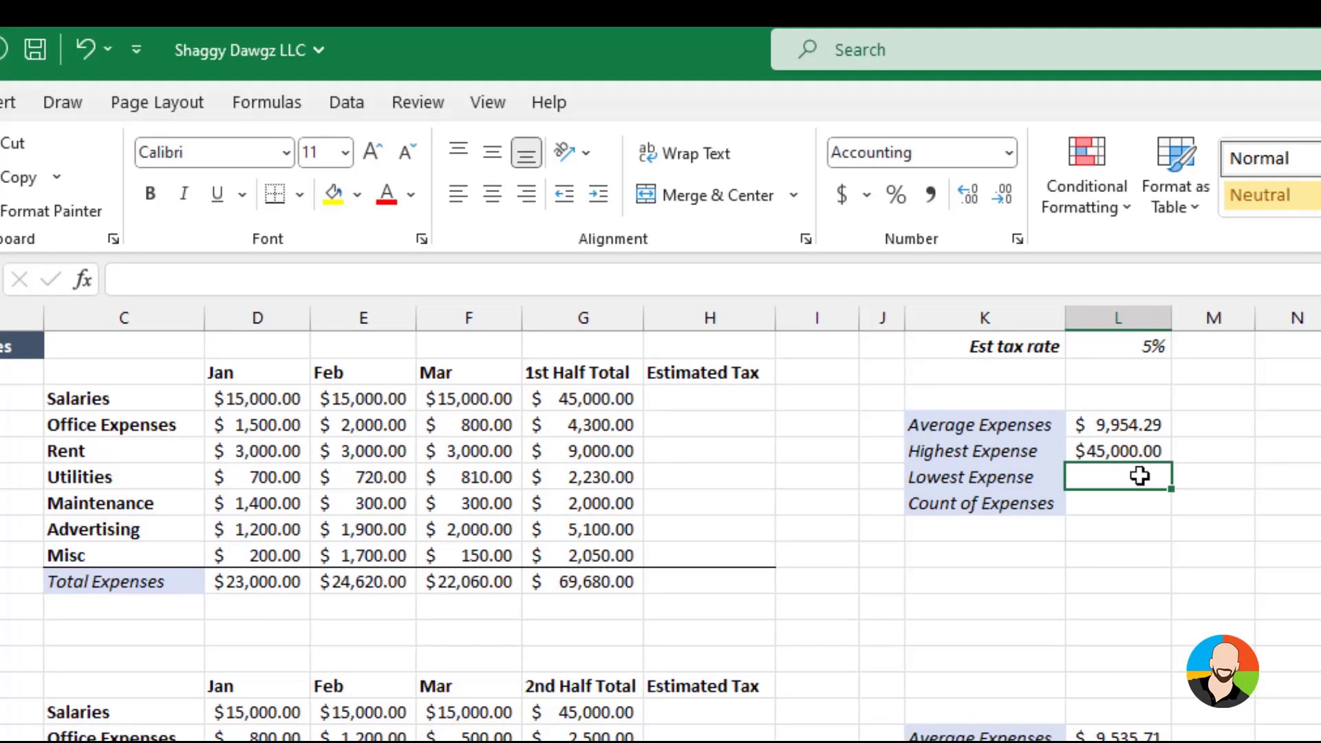
text(=min()
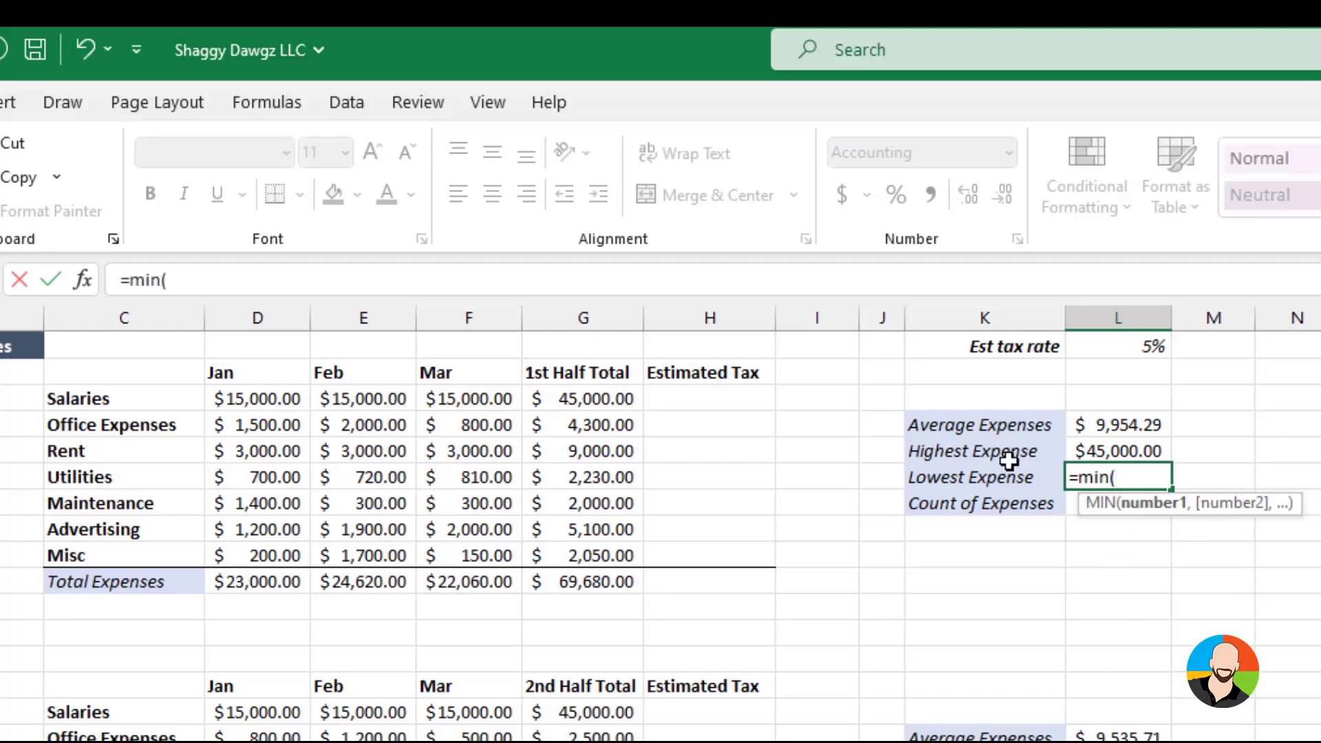
drag(615, 399, 615, 540)
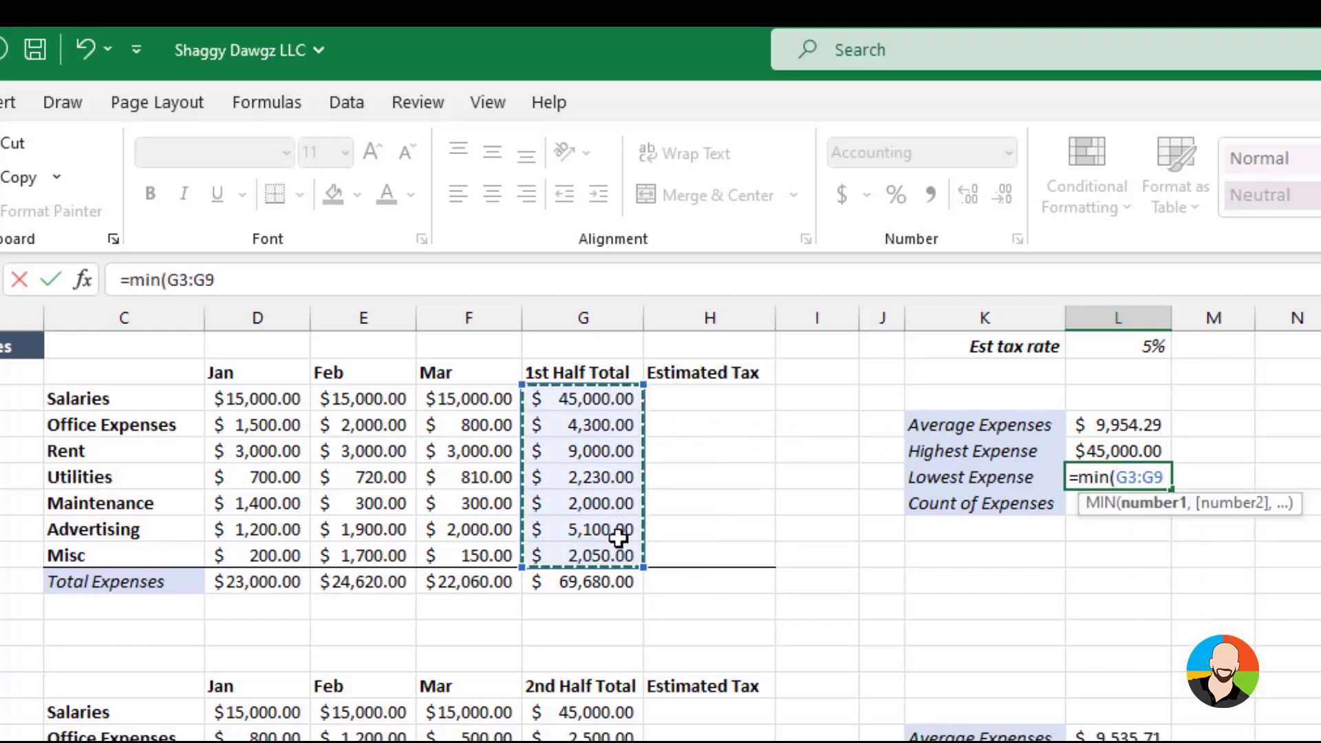
key(Return)
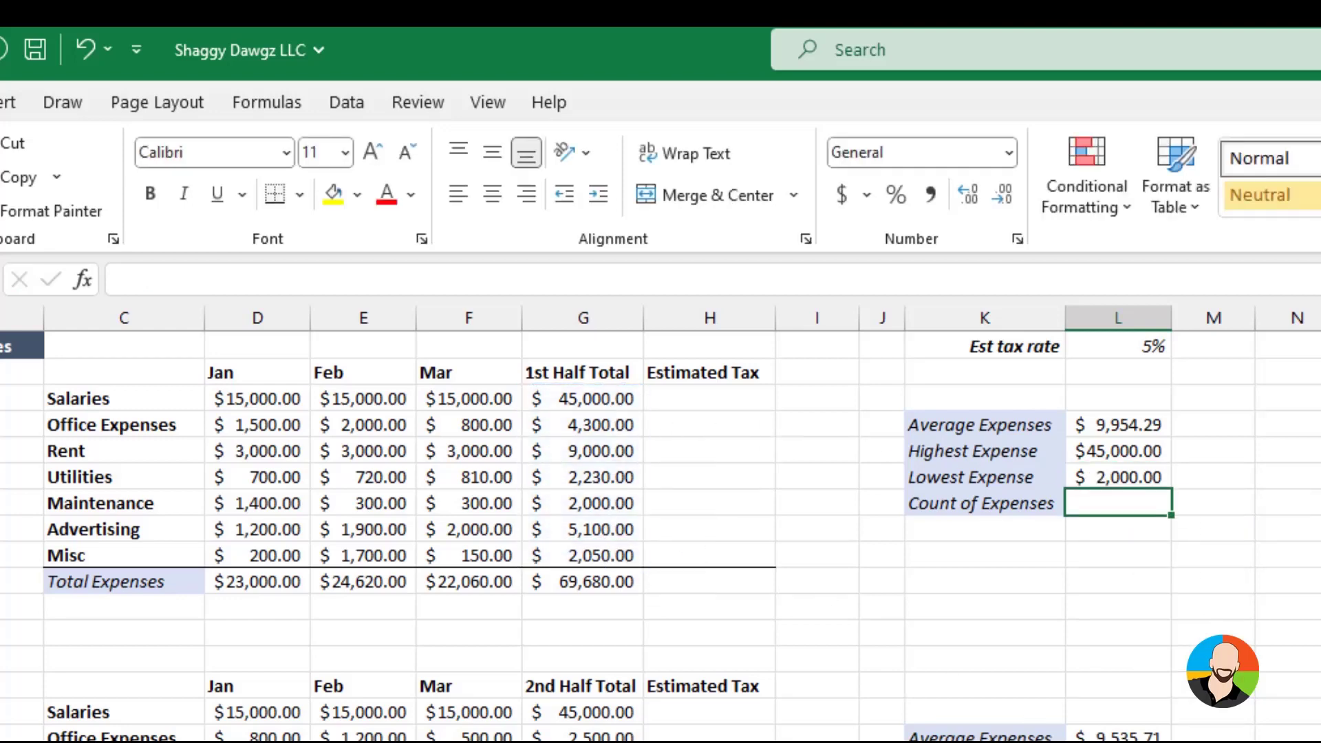
Calculate the first table's Count of Expenses in L7 with a COUNT formula over G3:G9
click(1118, 742)
text(=cou)
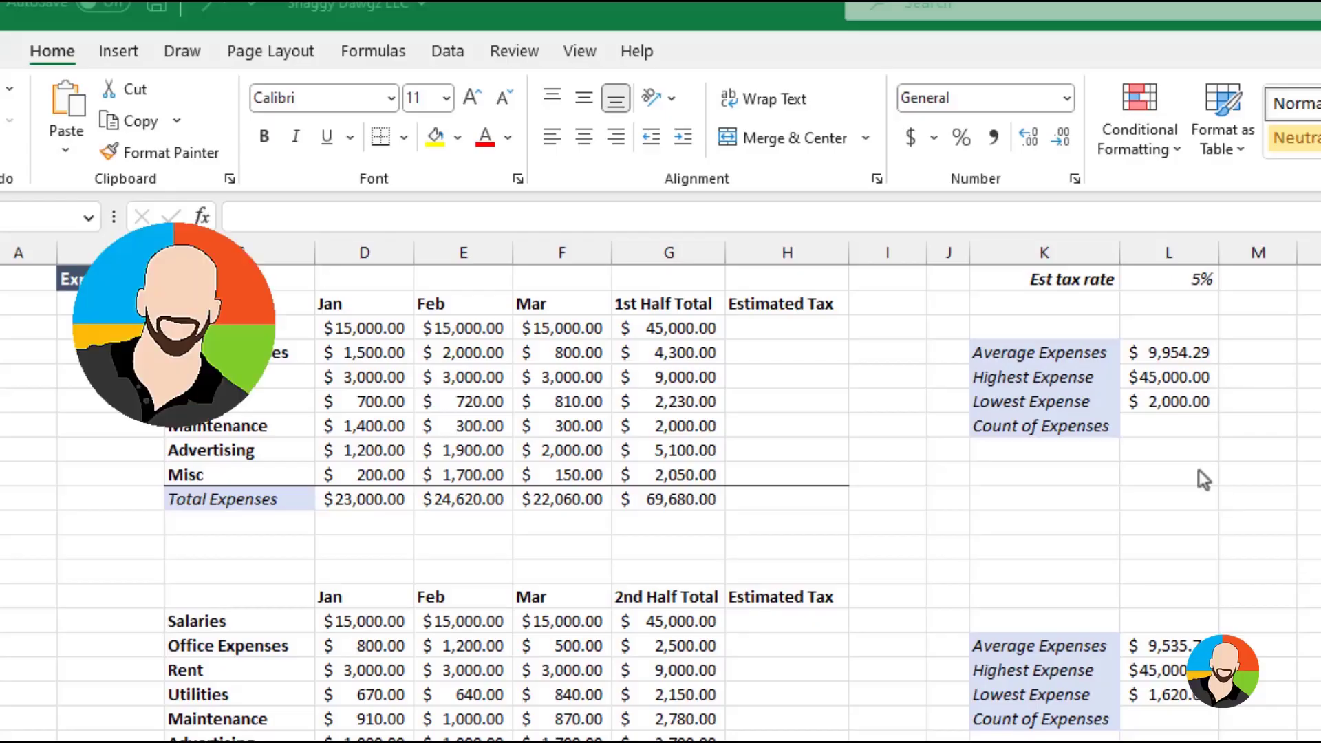
click(1156, 429)
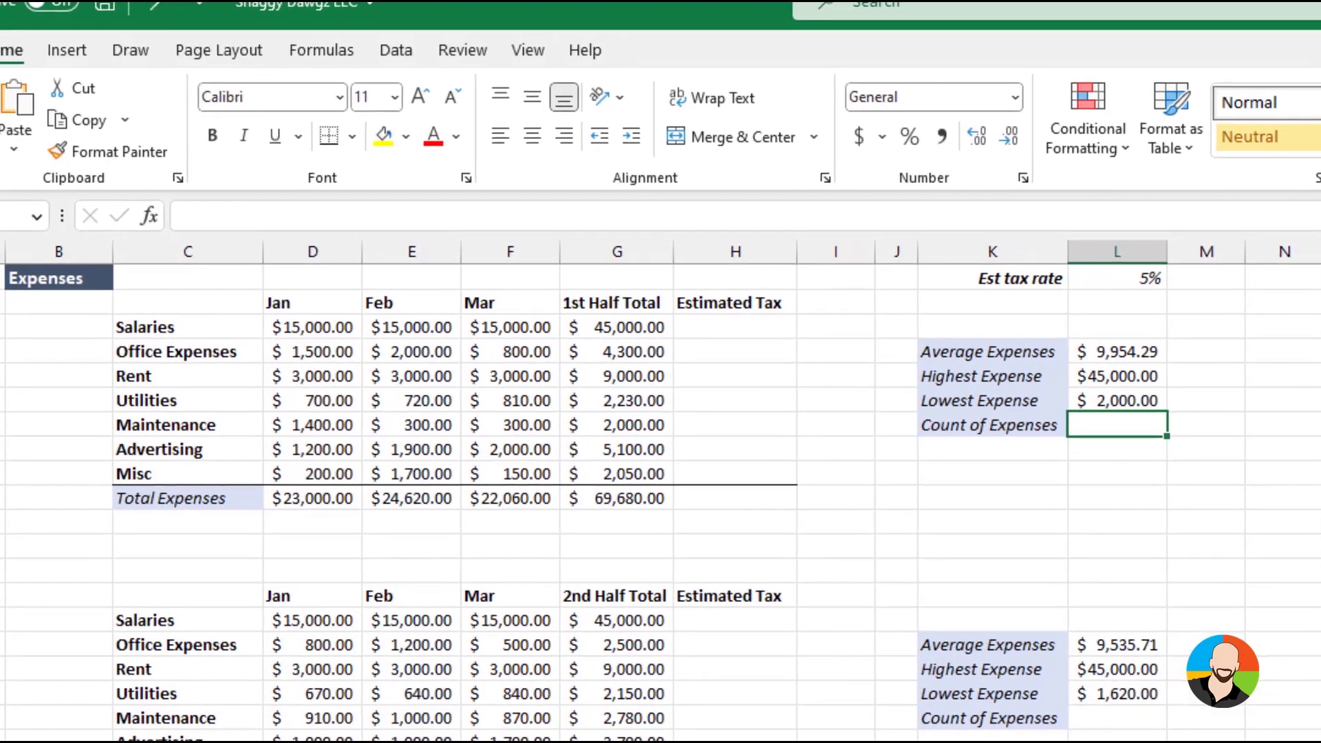
text(=count()
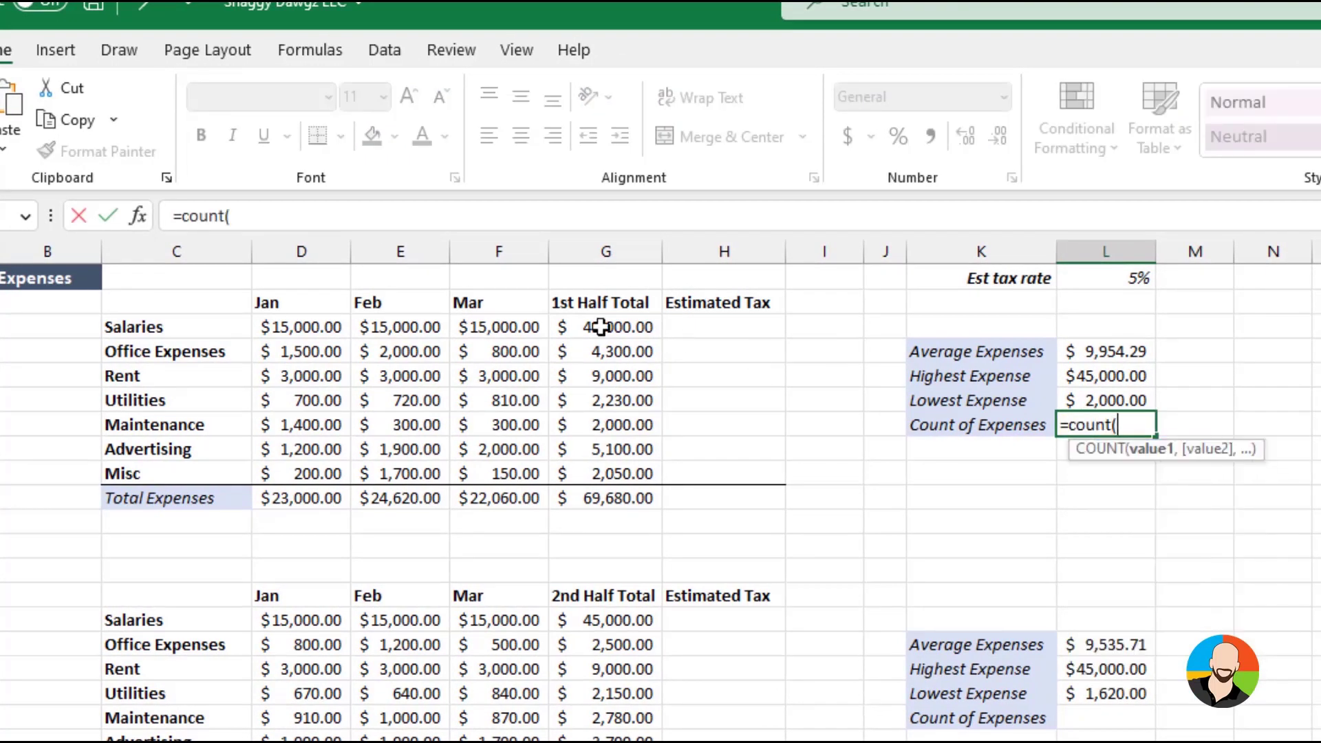
drag(601, 327, 602, 474)
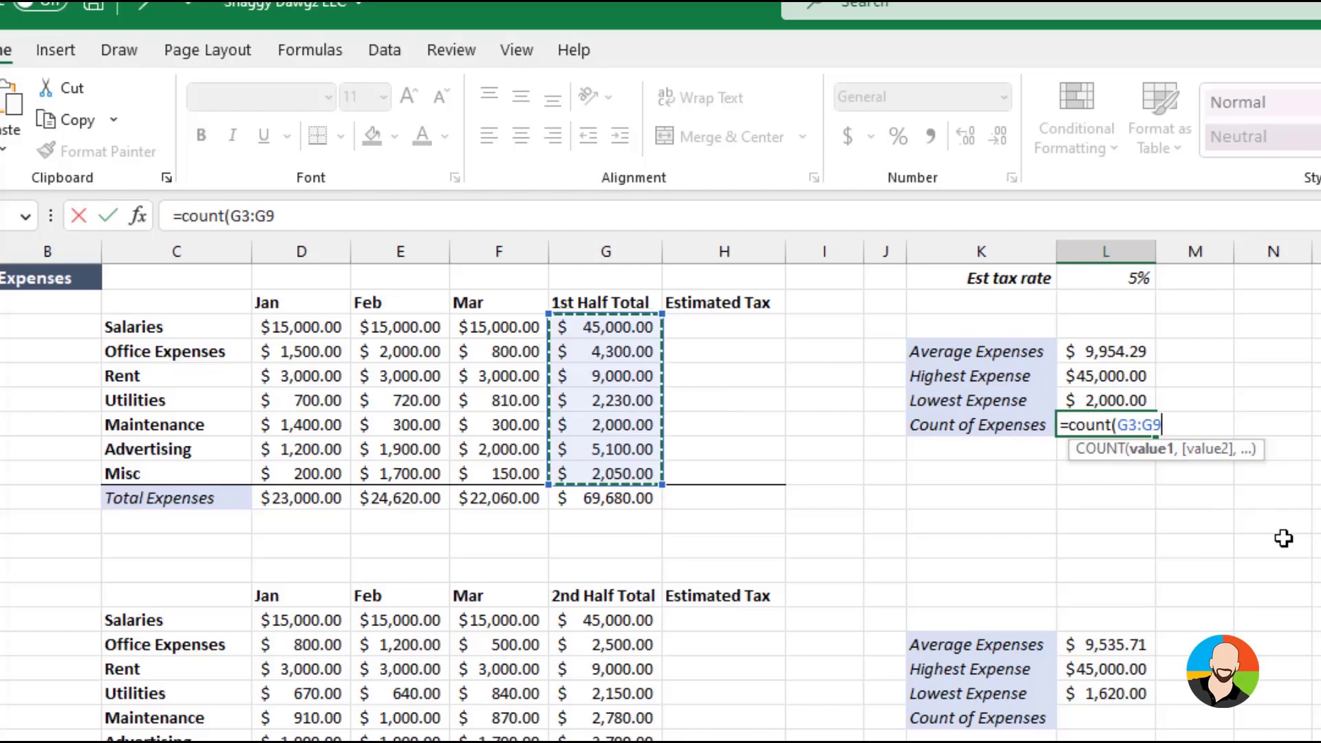
key(Return)
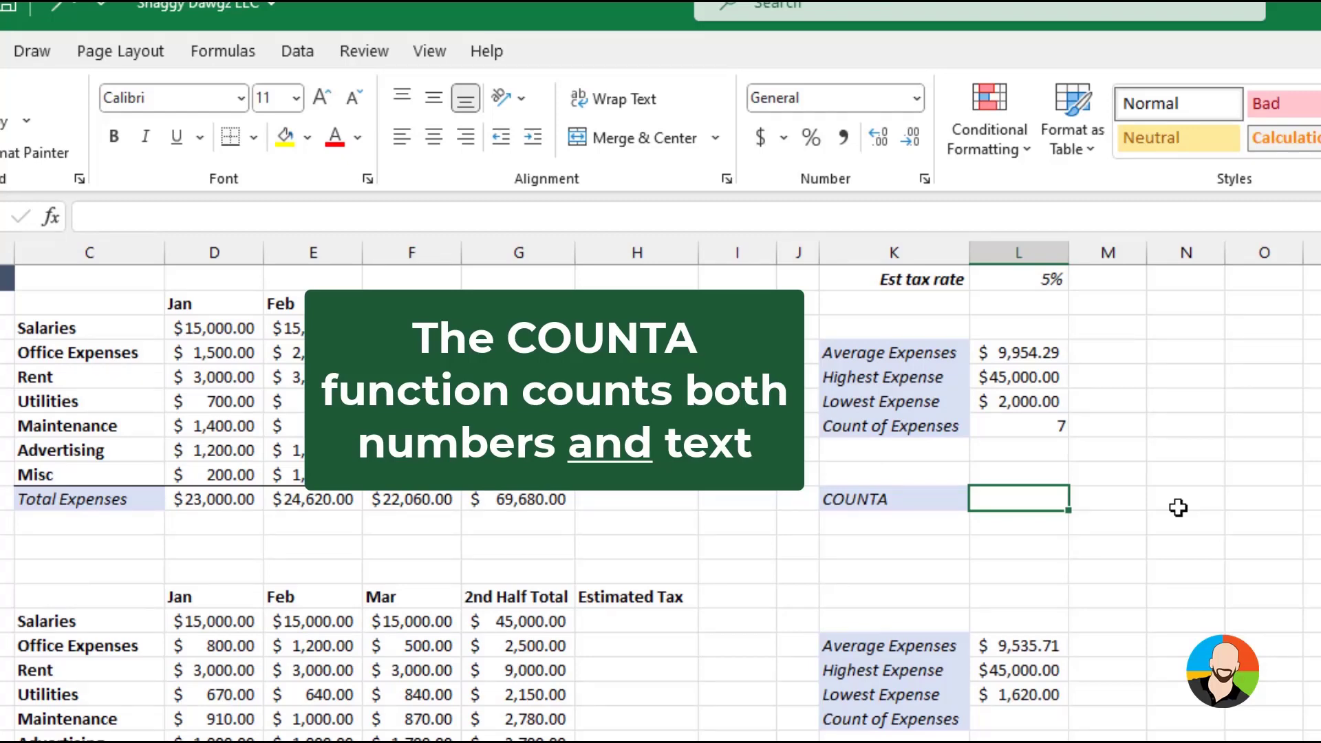
Count both text and number entries in L10, beside the COUNTA label, with a COUNTA formula over C3:D9
key(F2)
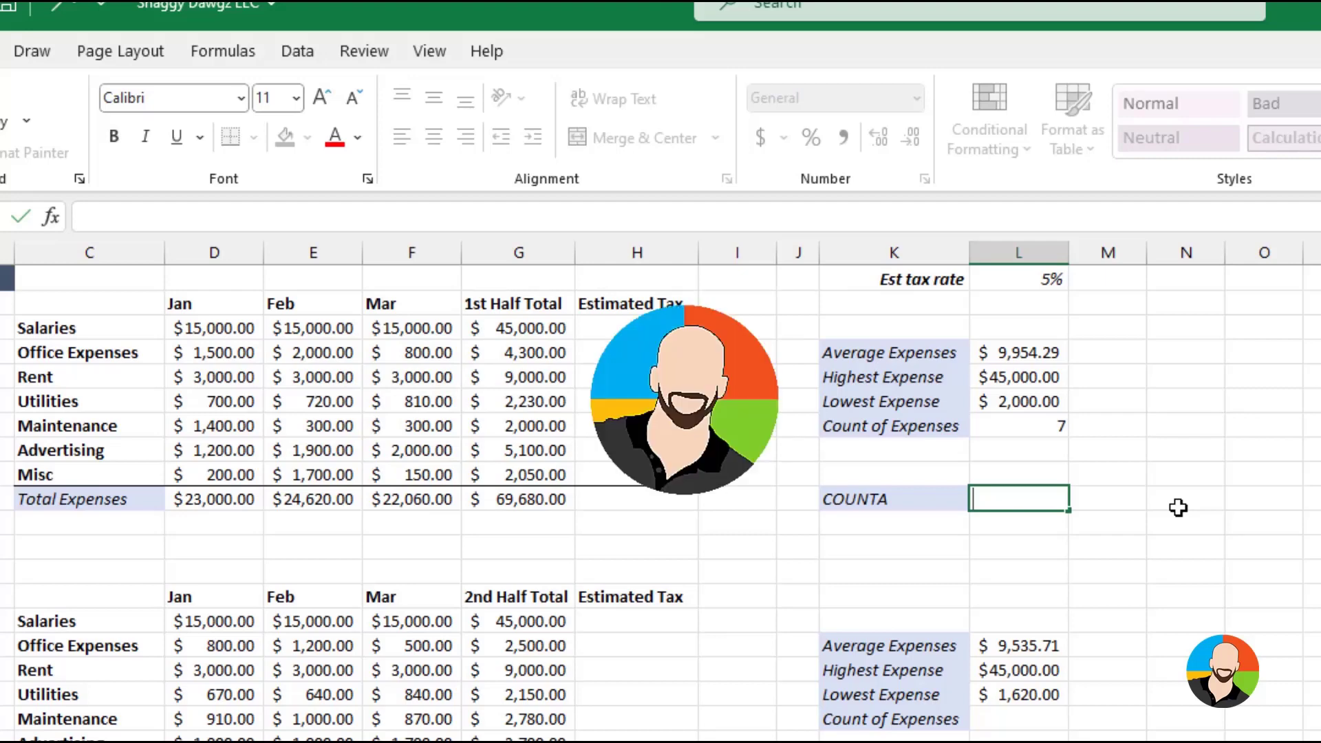
key(Escape)
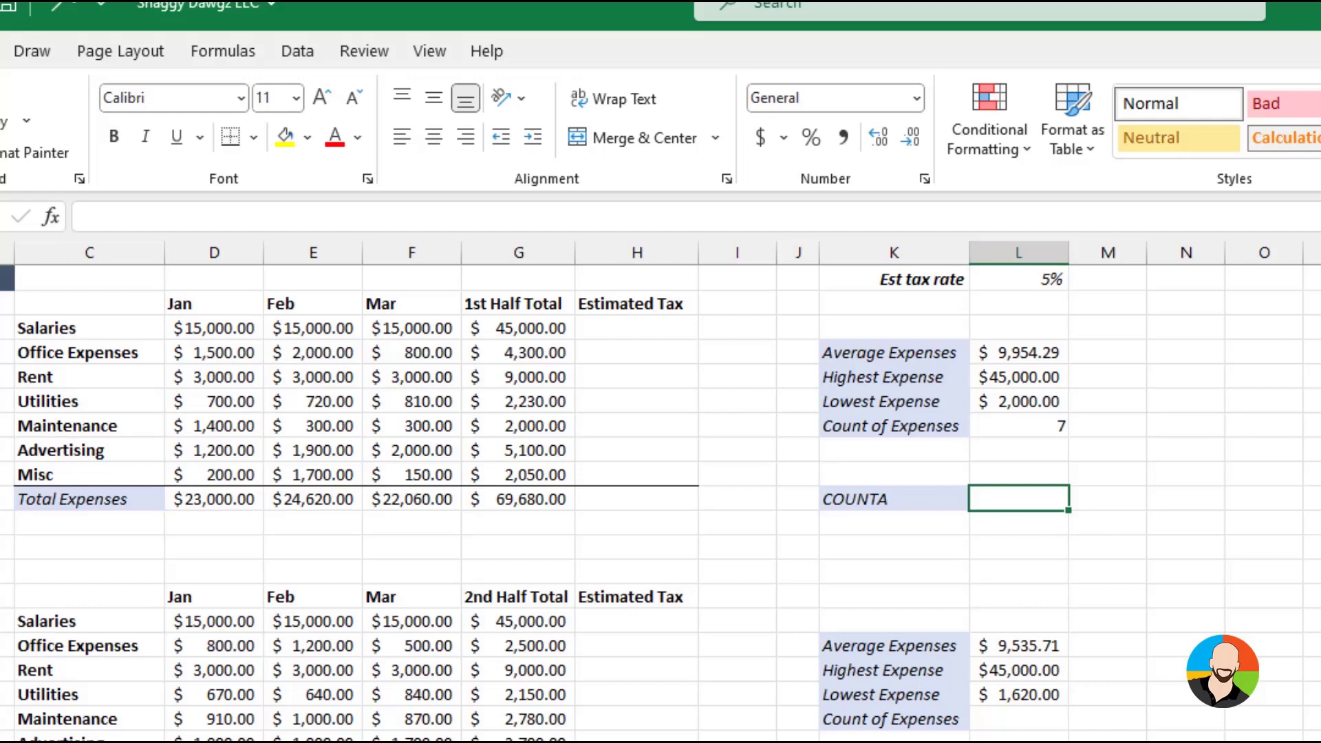
text(=count)
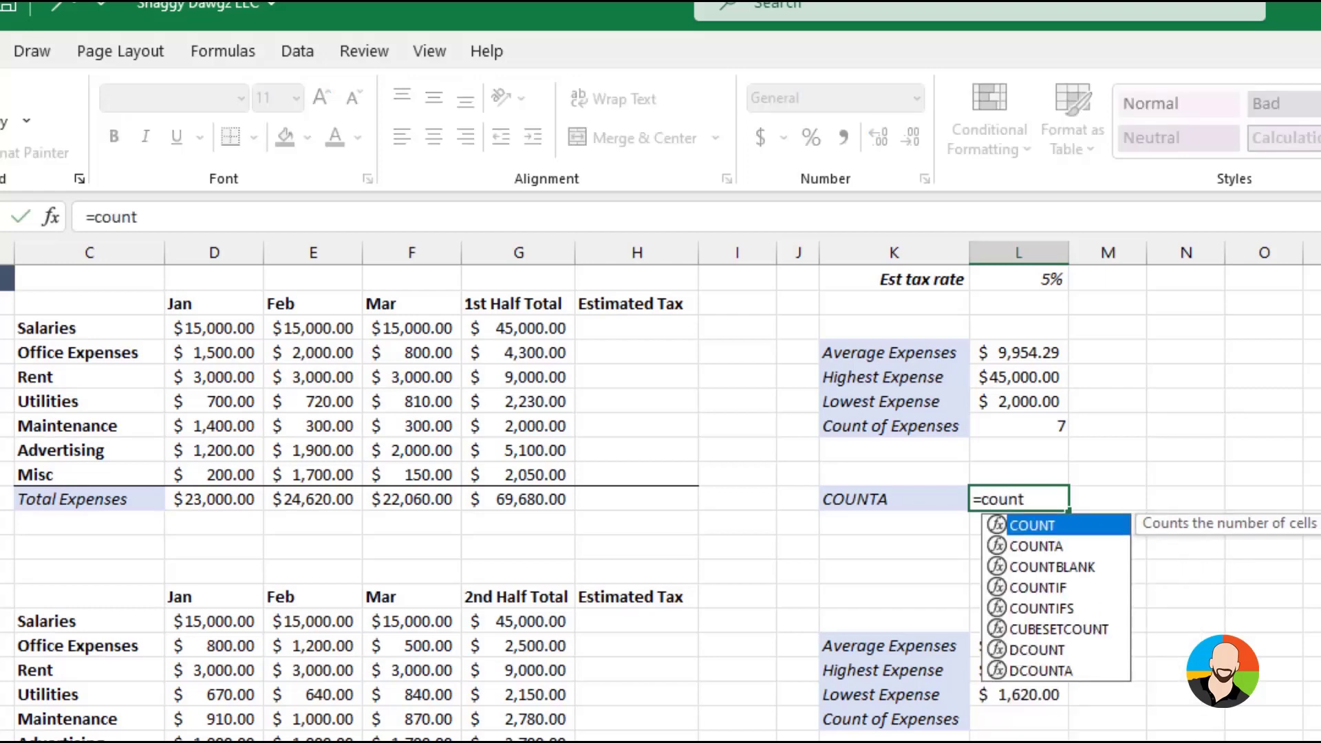
text(a()
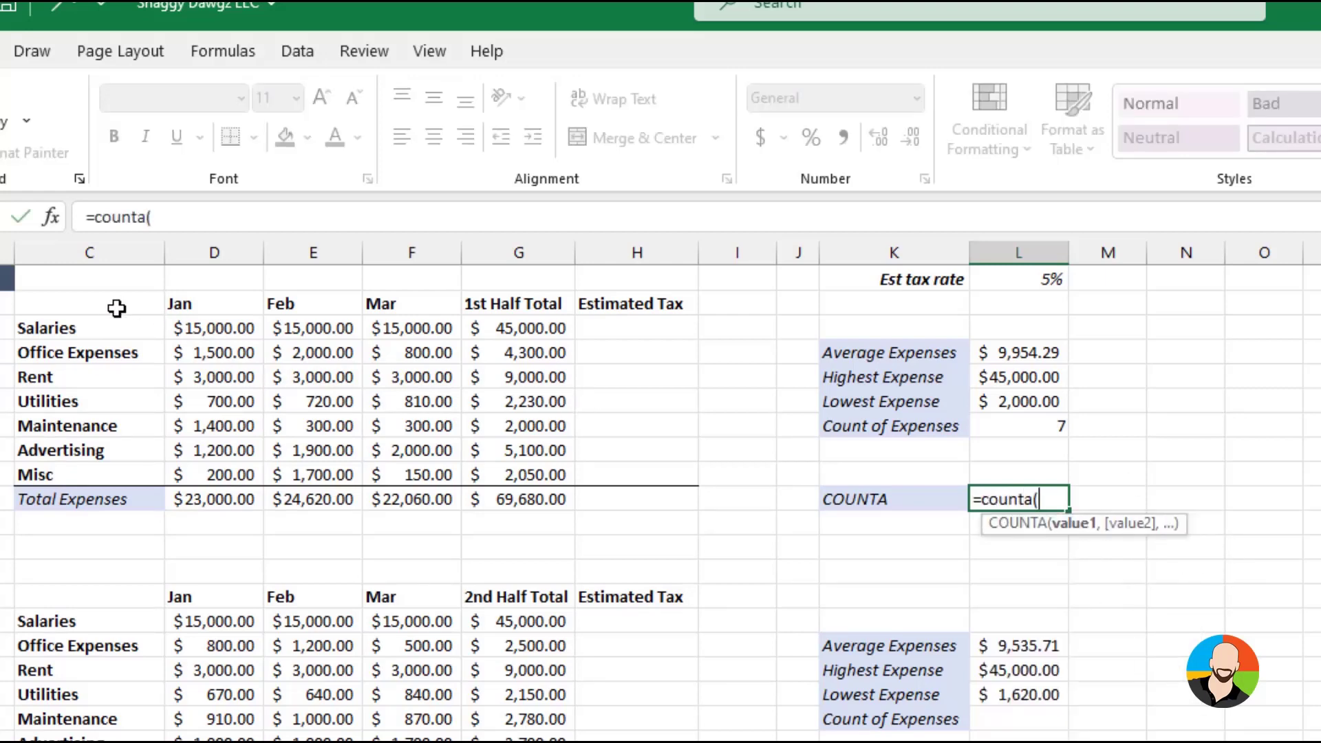
drag(113, 328, 241, 466)
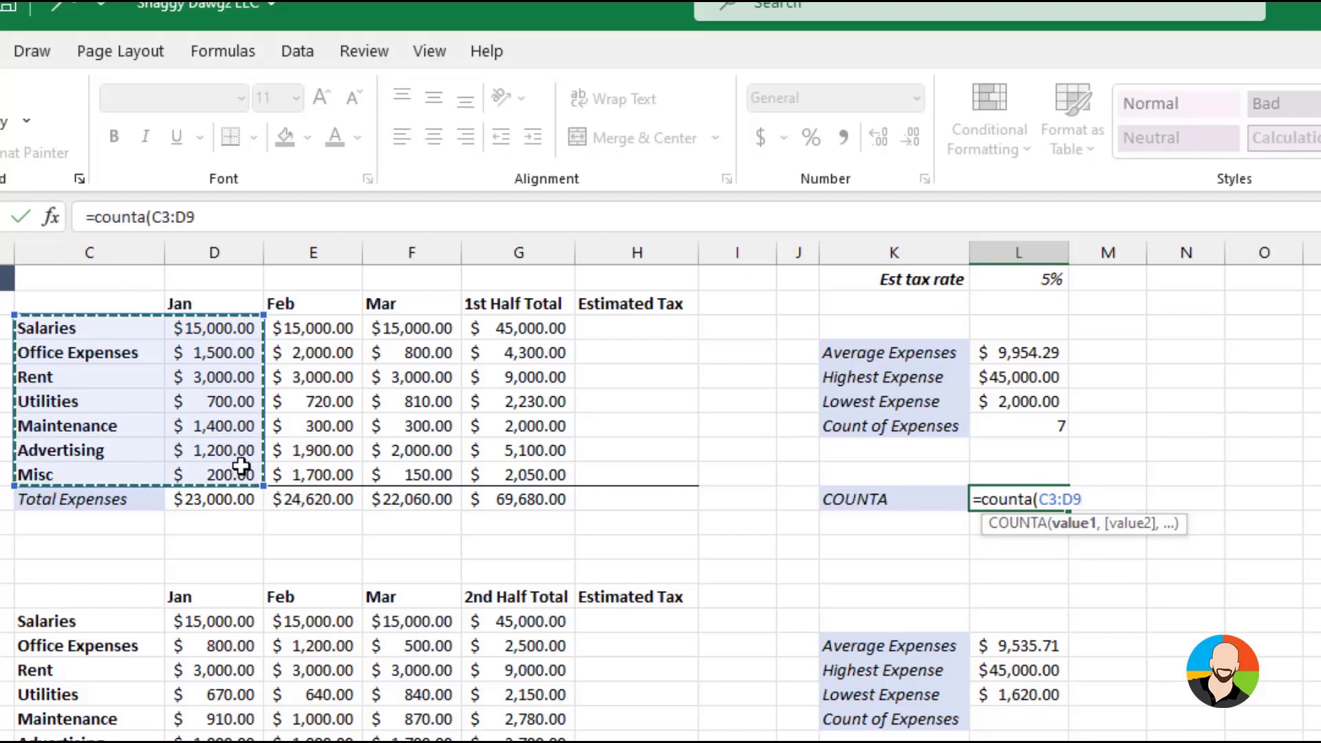
key(Return)
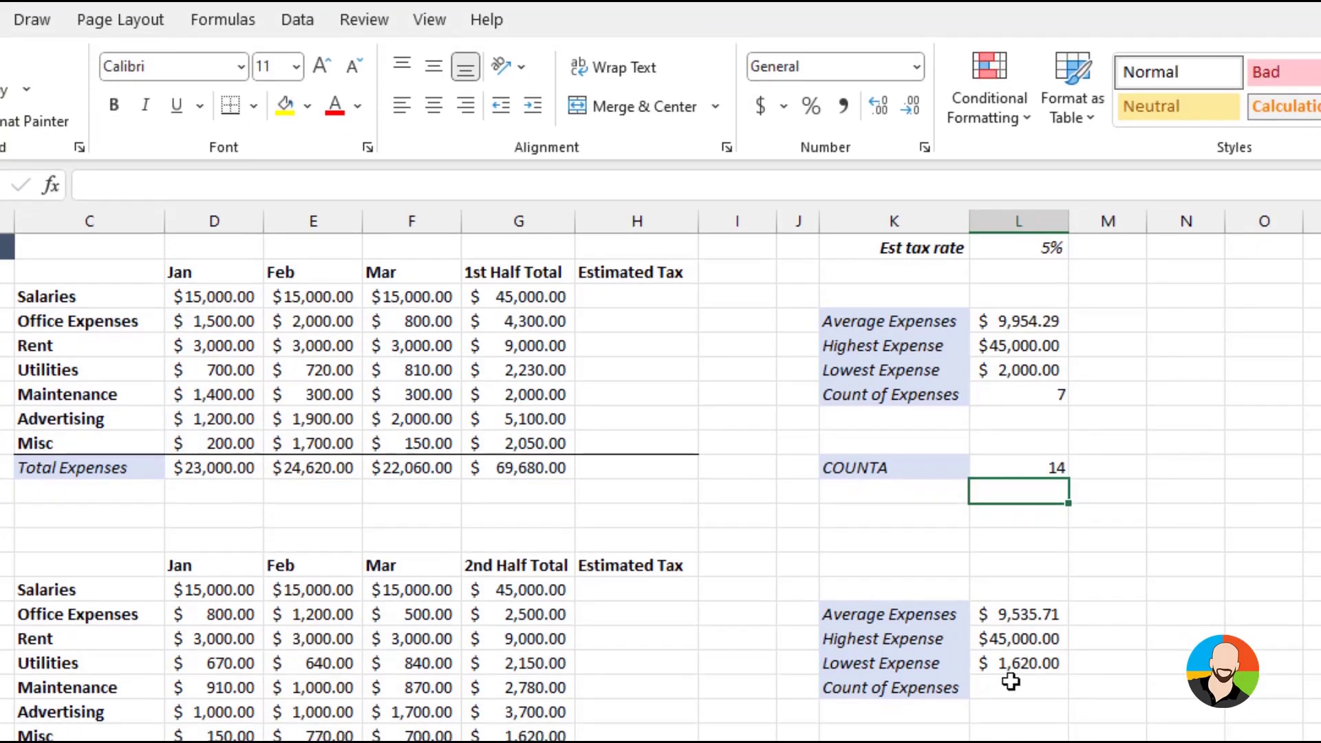
Calculate the second table's Count of Expenses in L19 with a COUNTA formula over the expense names in C15:C21
click(1011, 719)
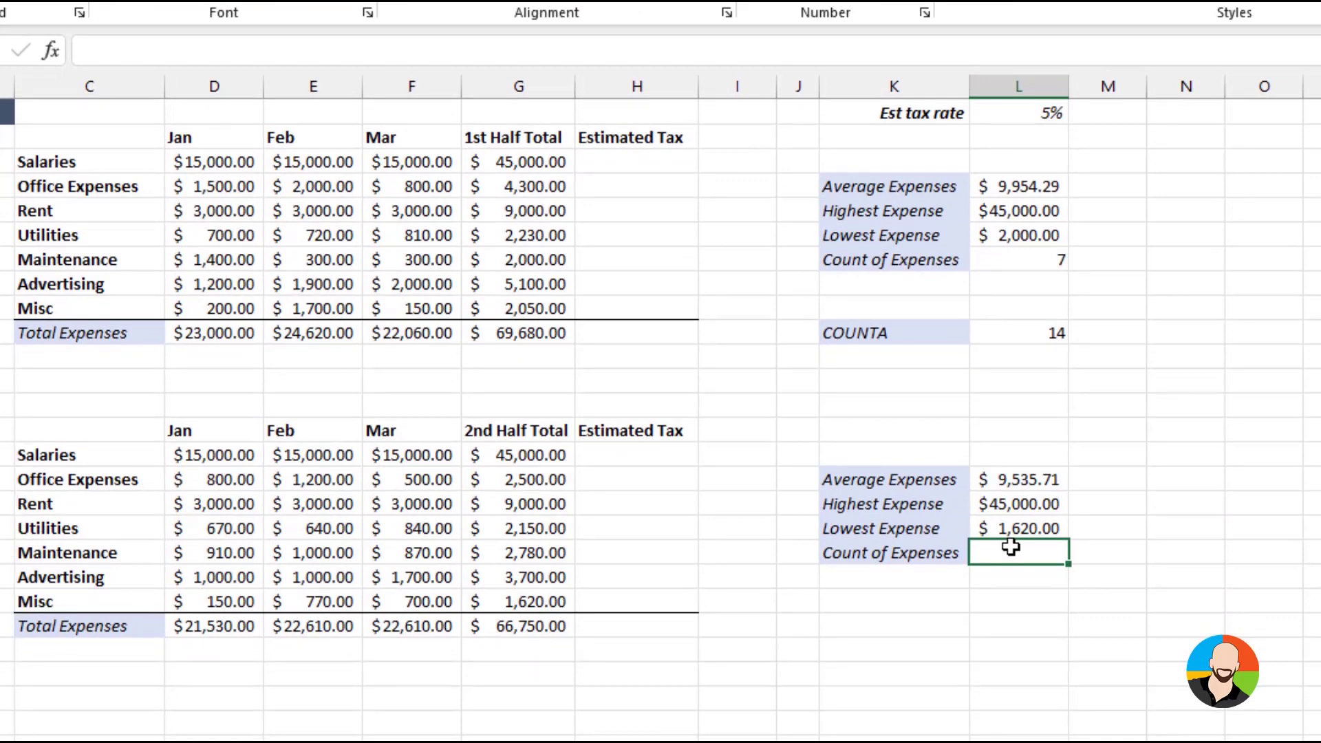
text(=co)
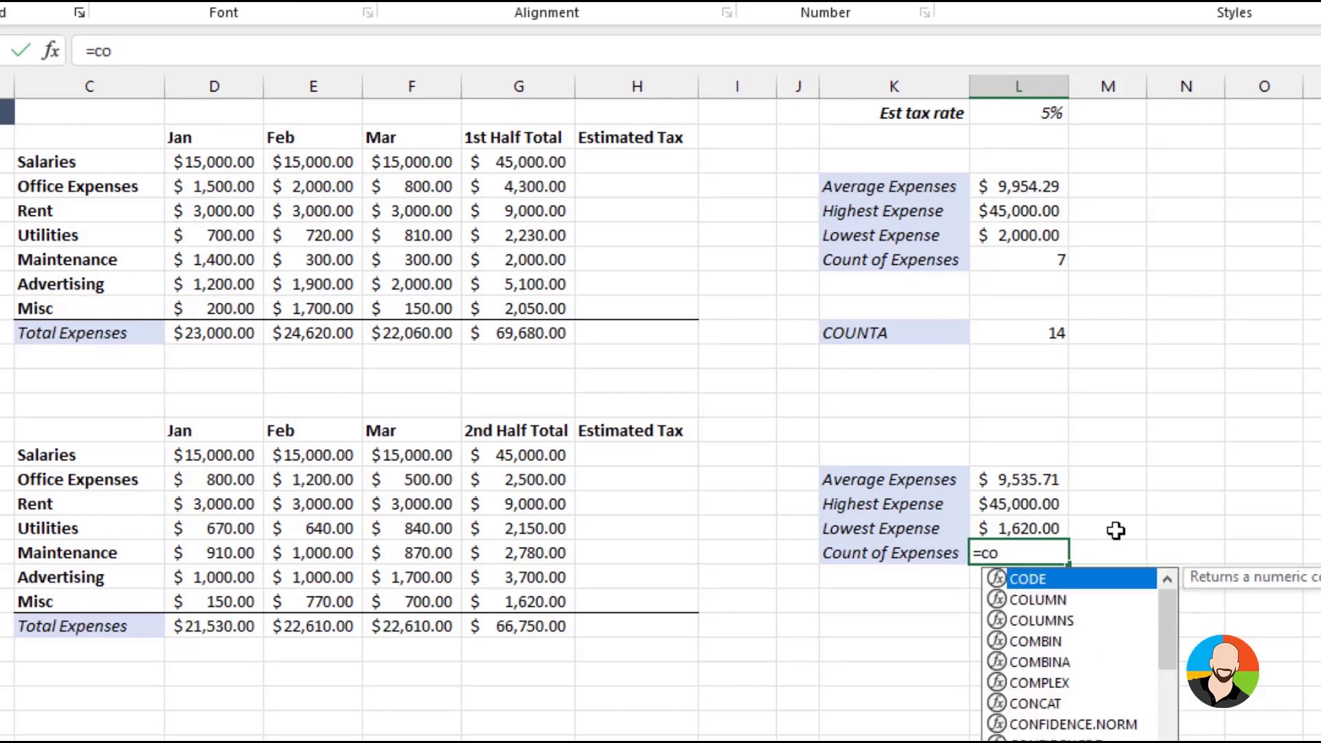
text(unta()
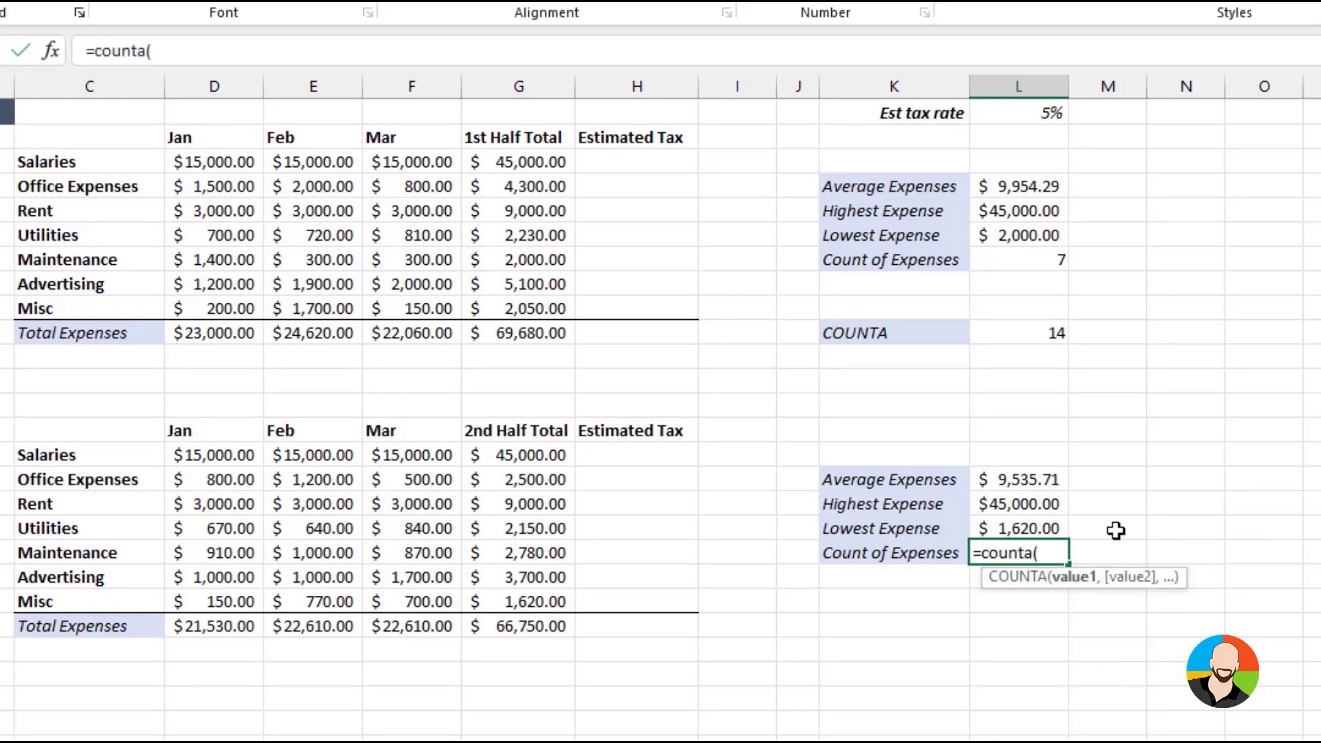
drag(109, 454, 105, 591)
key(Return)
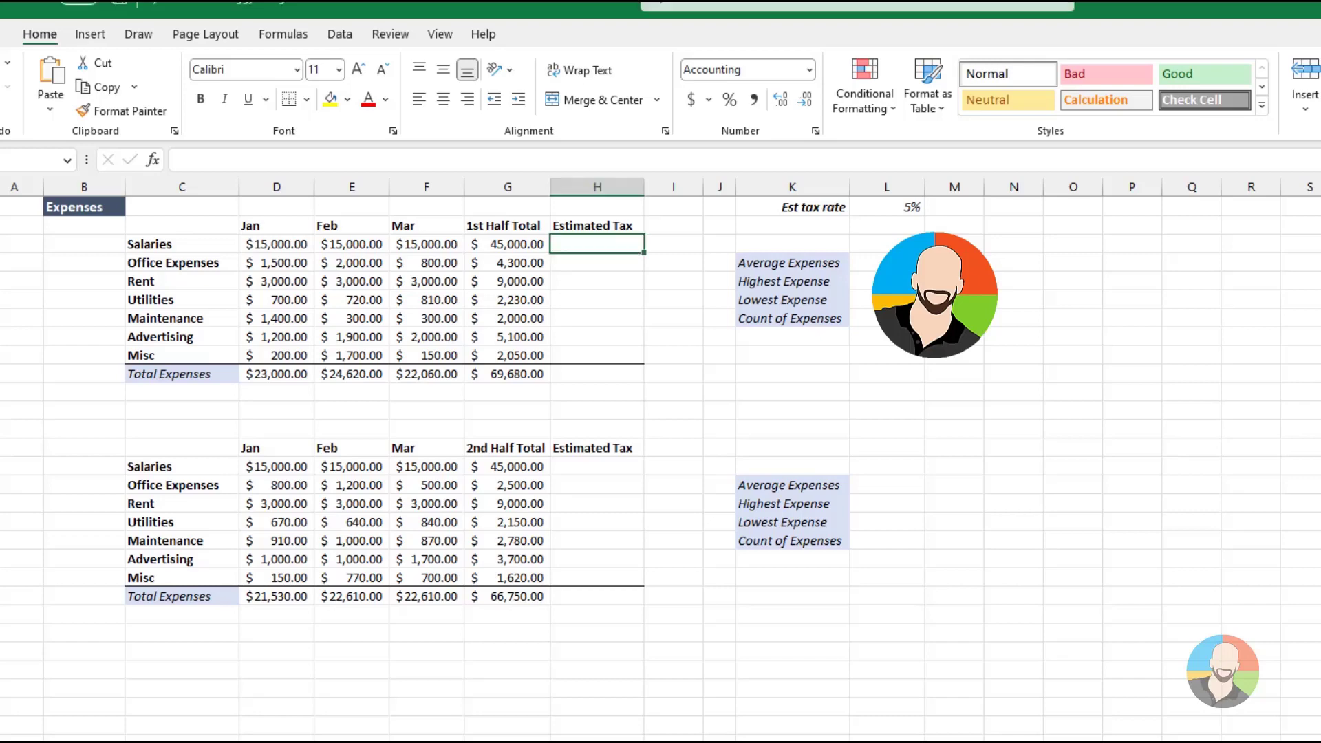
Try to calculate the first table's Estimated Tax with =G3*L1 in H3 and fill the formula down to H9
text(=)
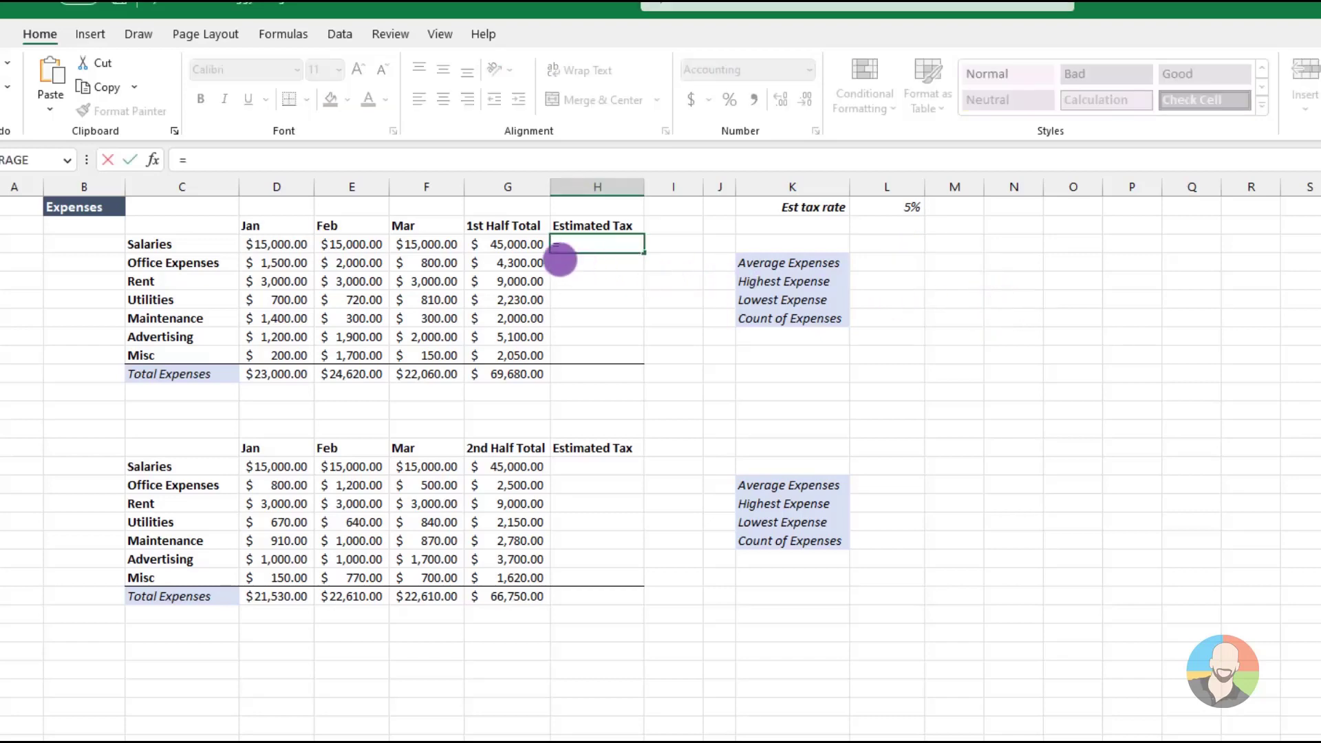
click(495, 244)
text(*)
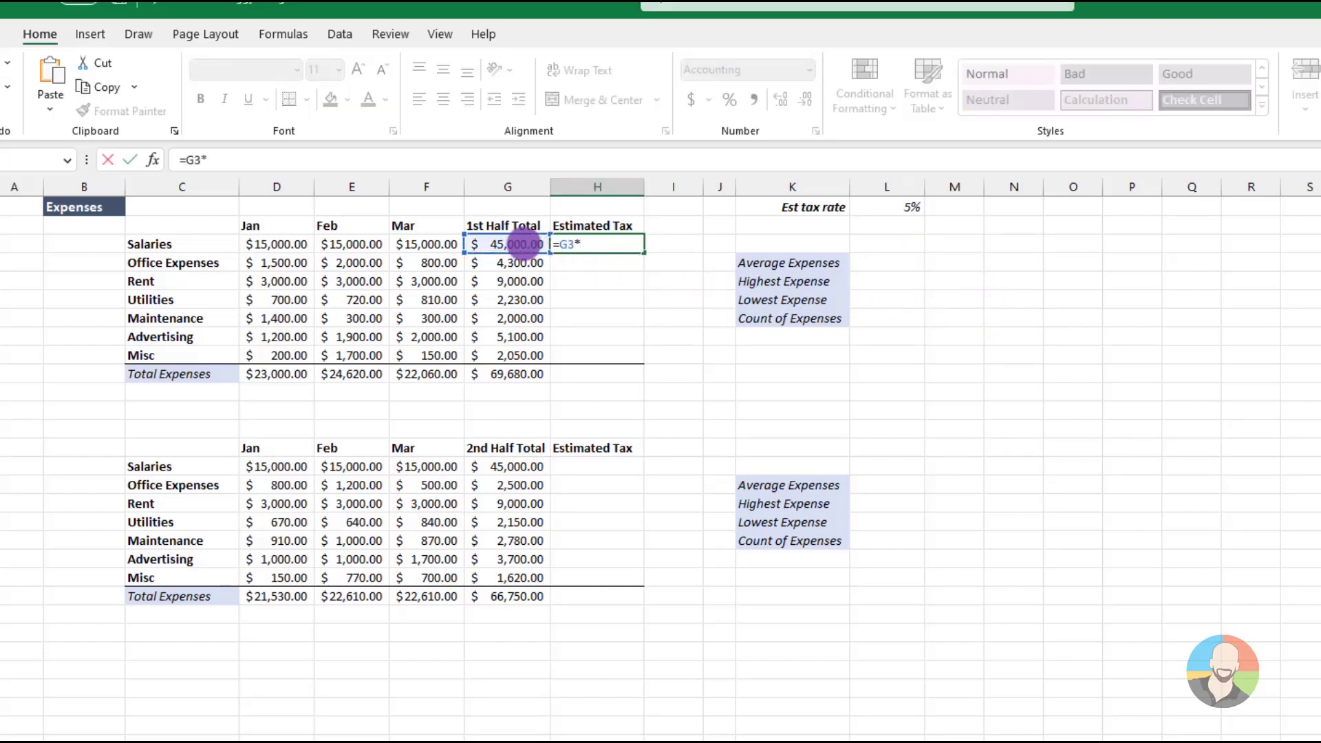
click(889, 205)
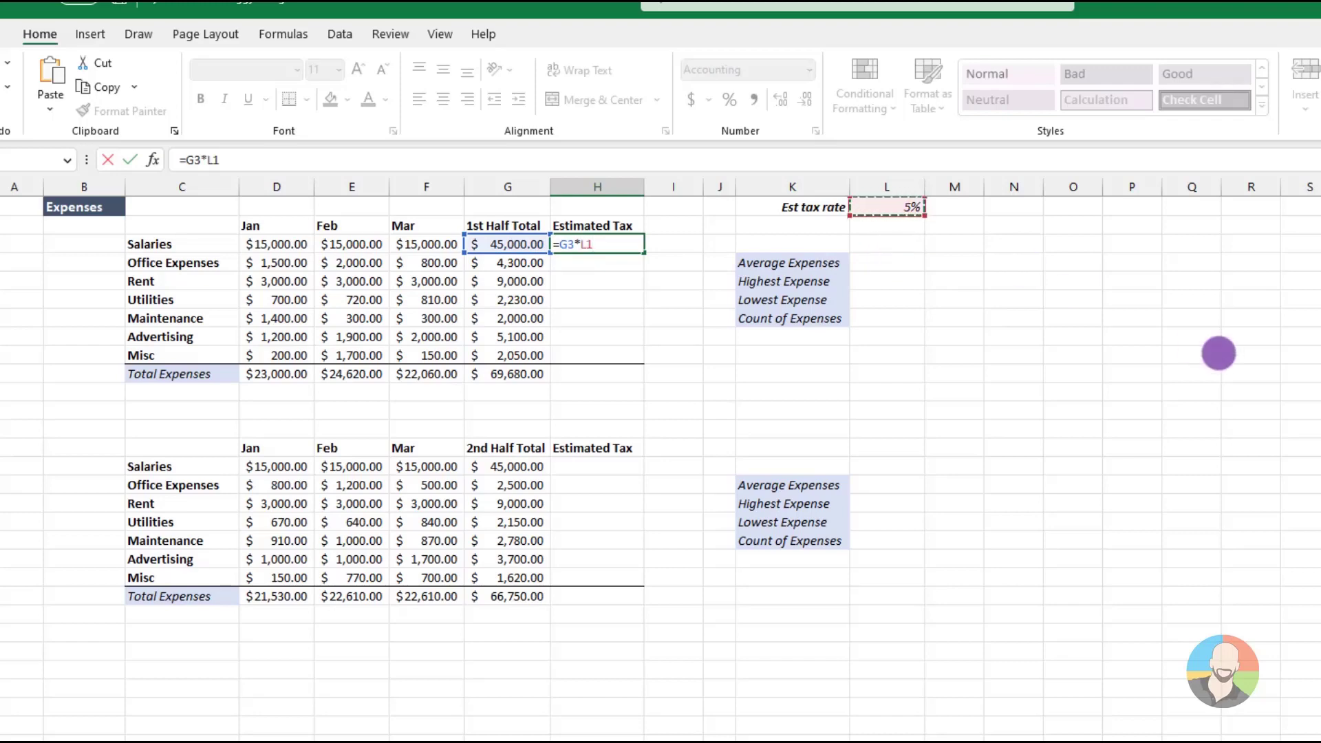
key(F4)
key(Return)
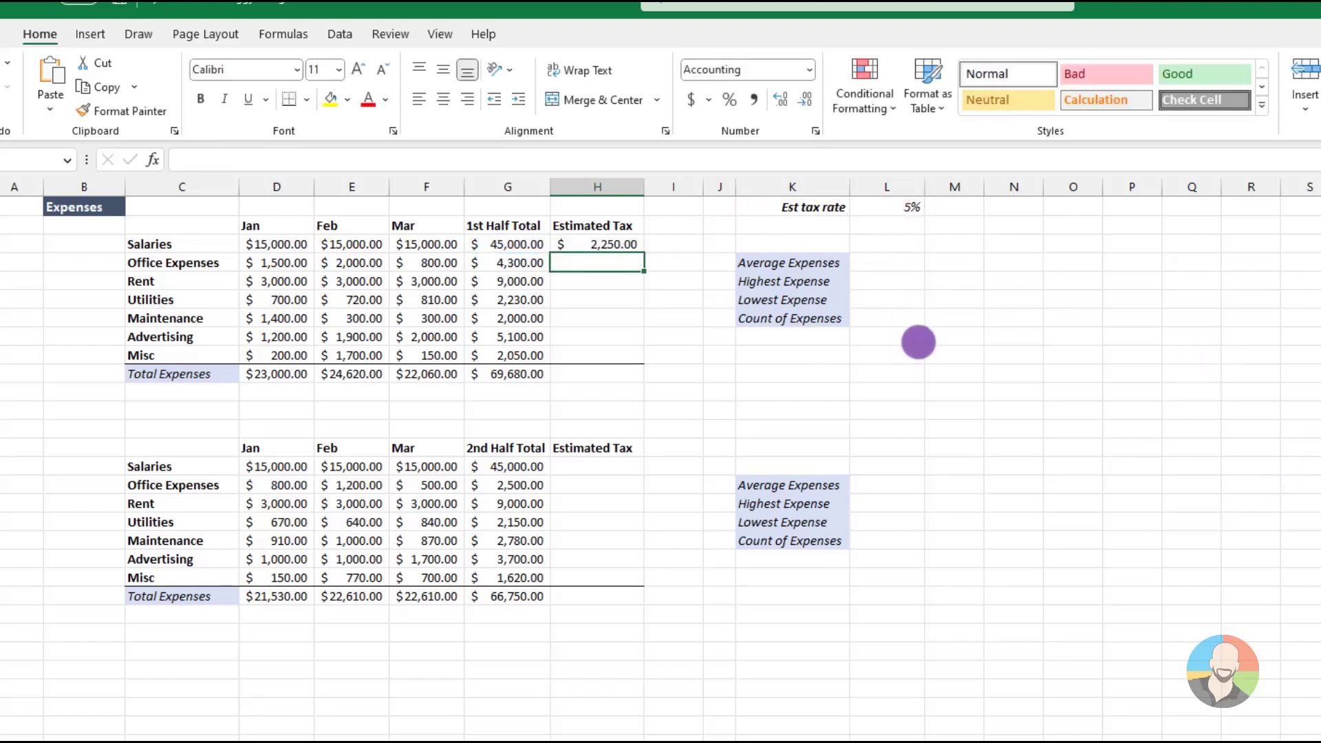
click(628, 249)
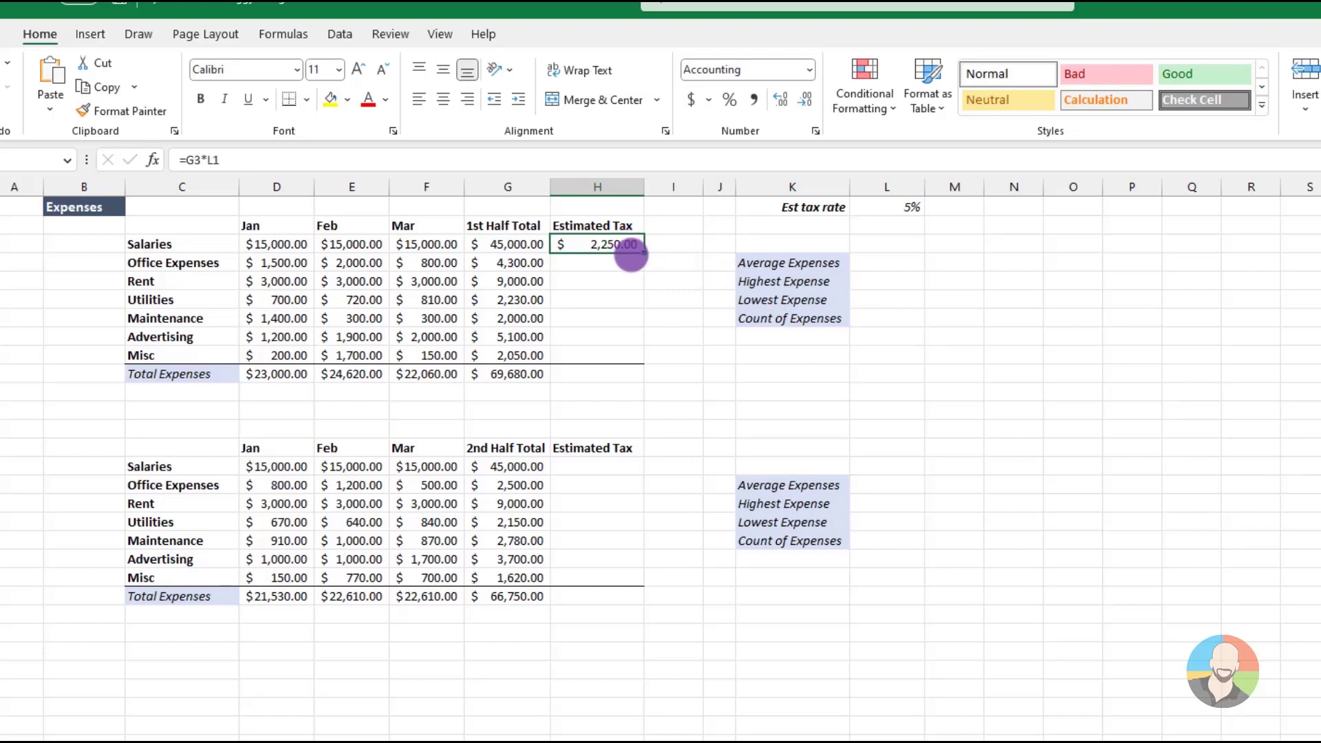
drag(640, 253, 640, 358)
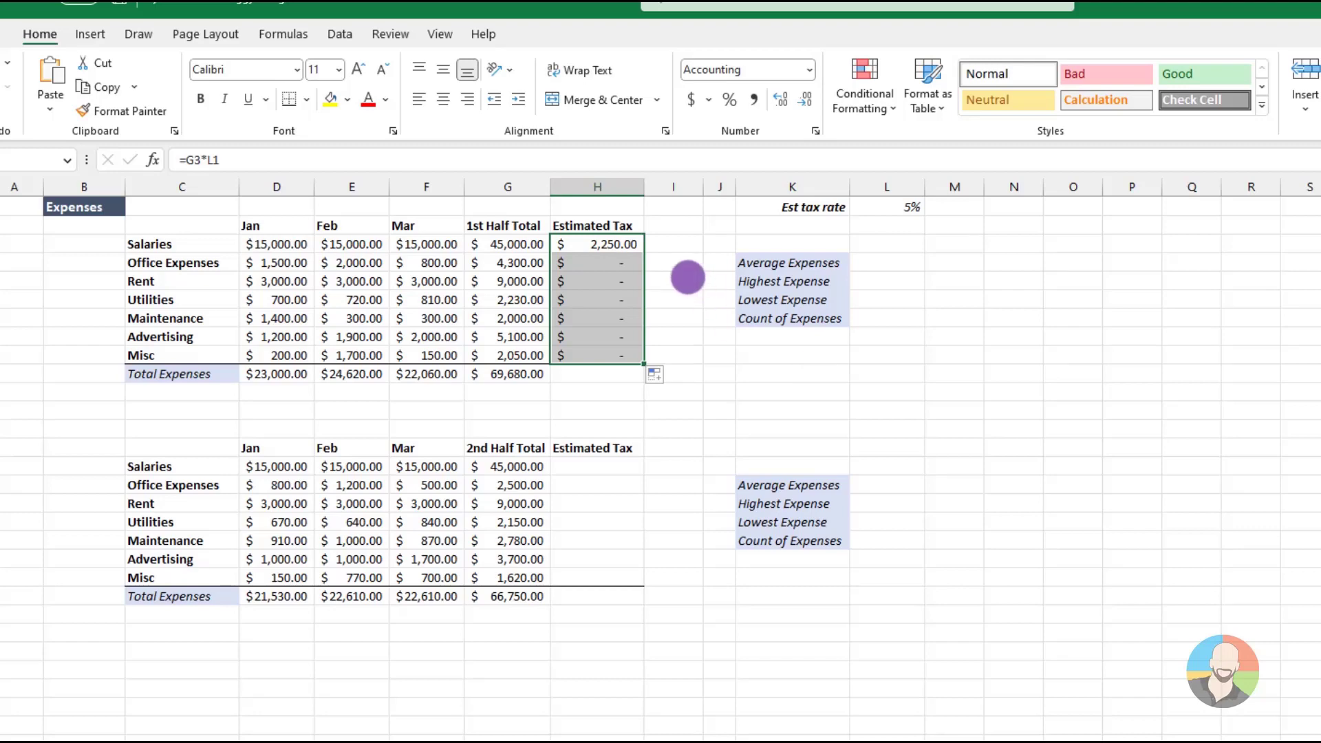
Clear the Estimated Tax formulas from H3:H9 in the first table
click(604, 243)
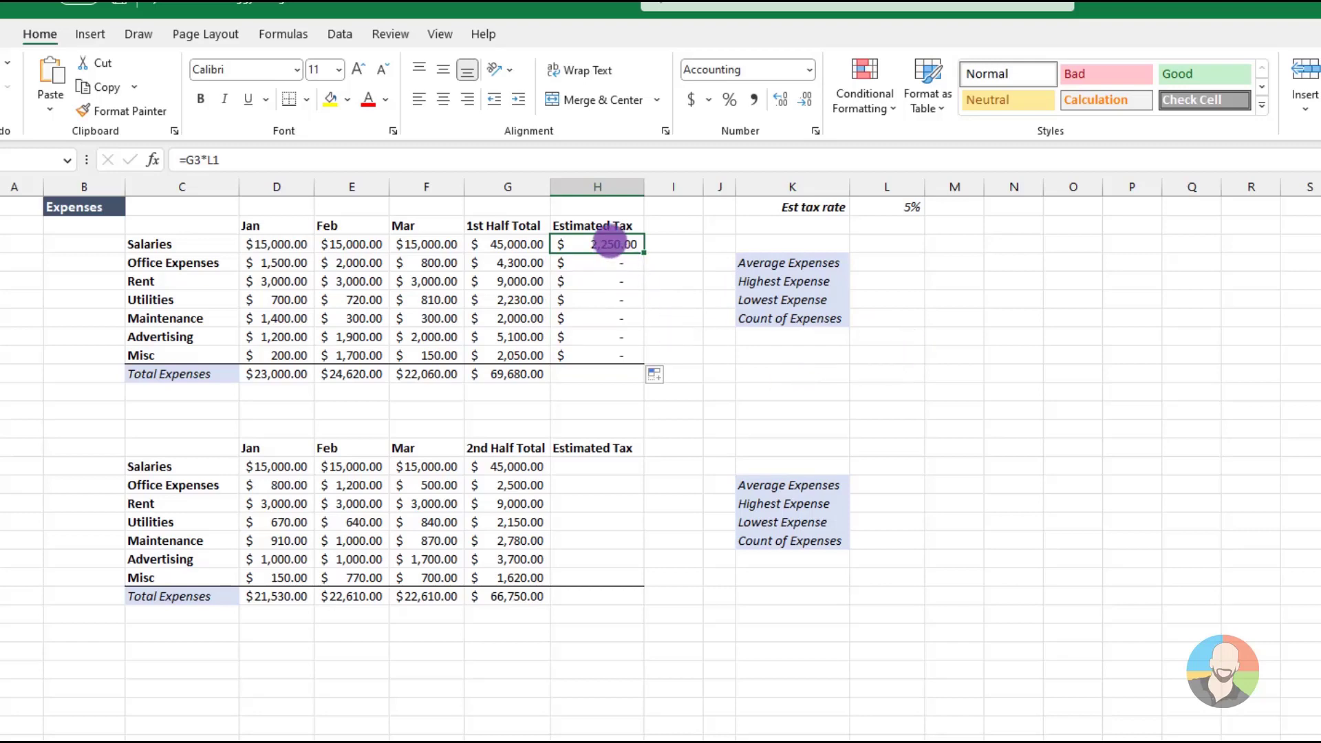
drag(610, 244, 584, 349)
key(Delete)
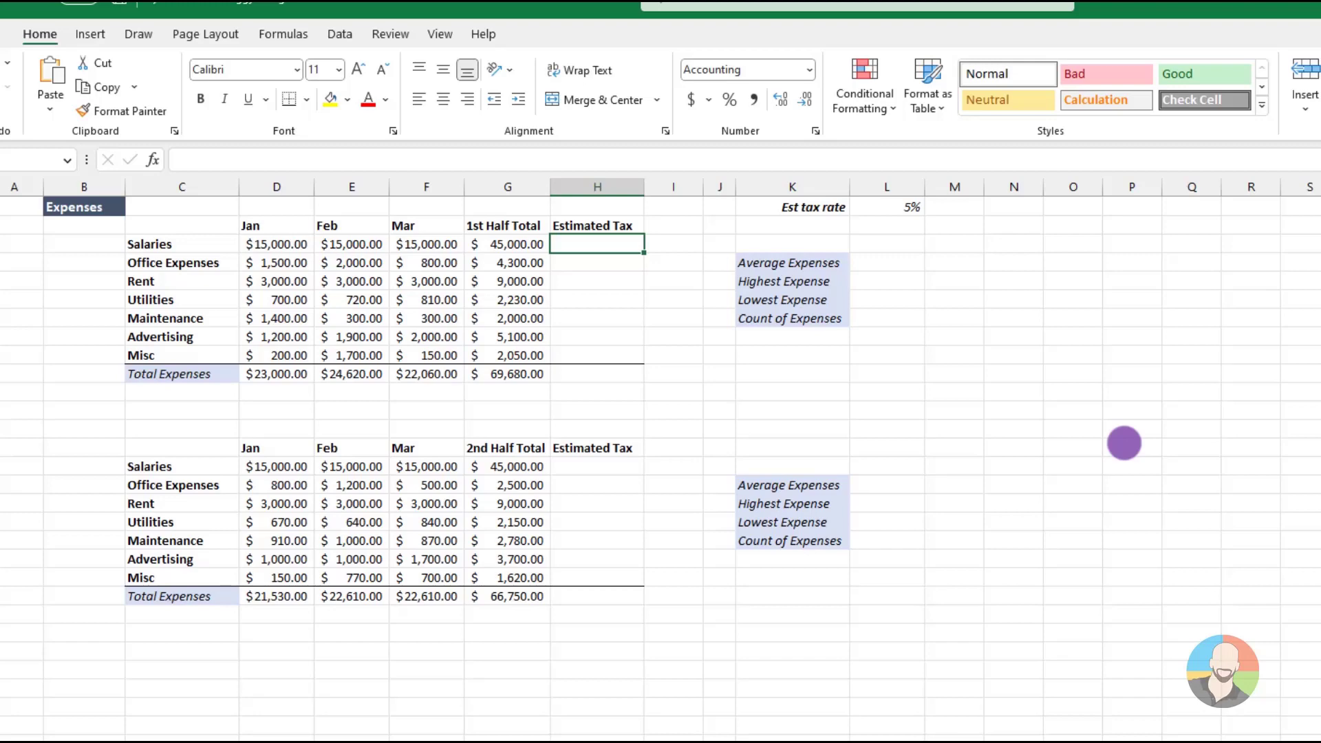
Calculate the Salaries Estimated Tax in H3 with =G3*$L$1, using an absolute reference to the tax rate
text(=)
click(530, 250)
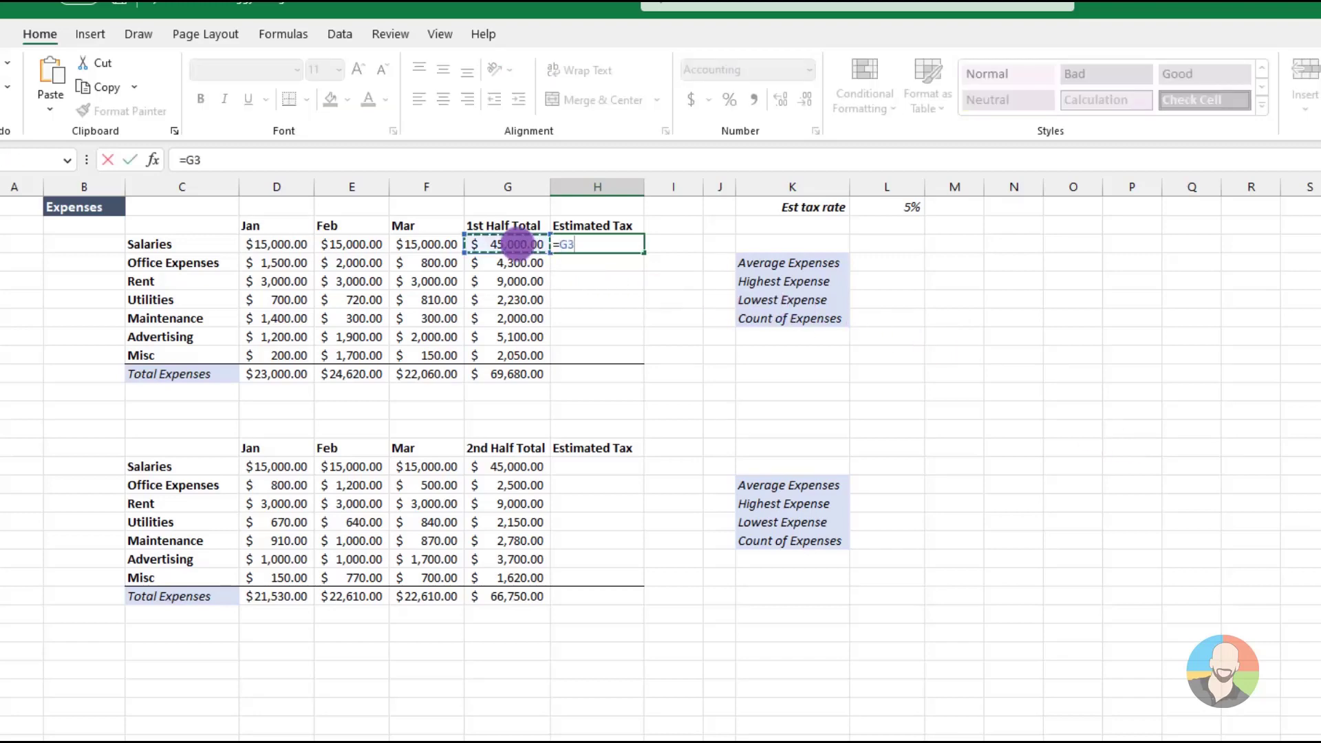
text(*)
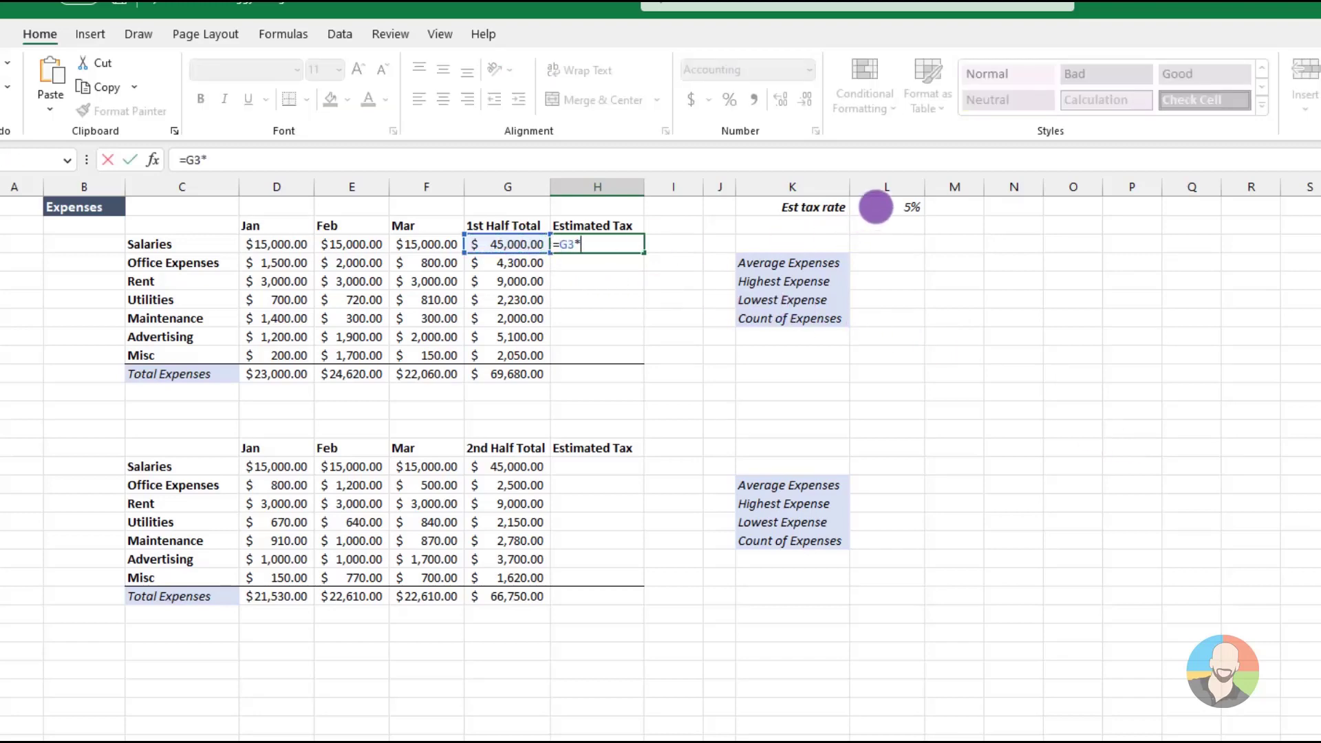
click(872, 205)
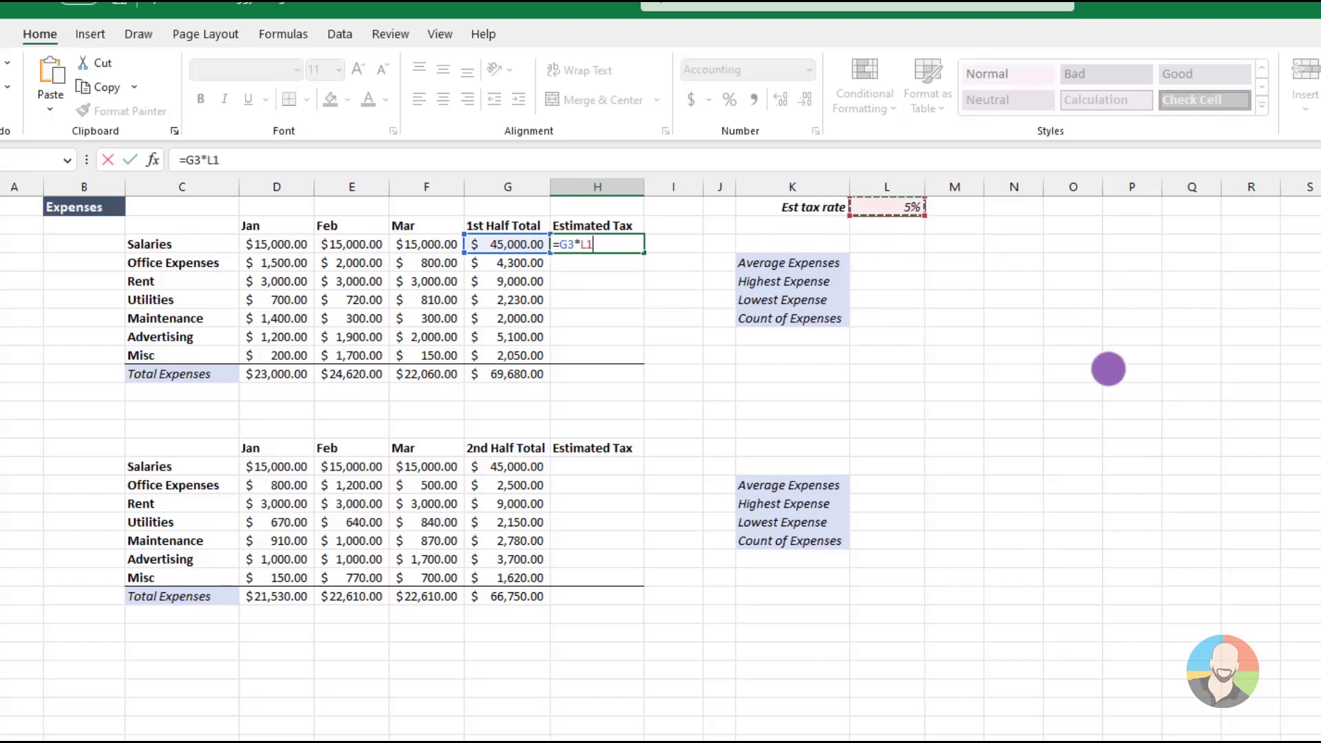
key(F4)
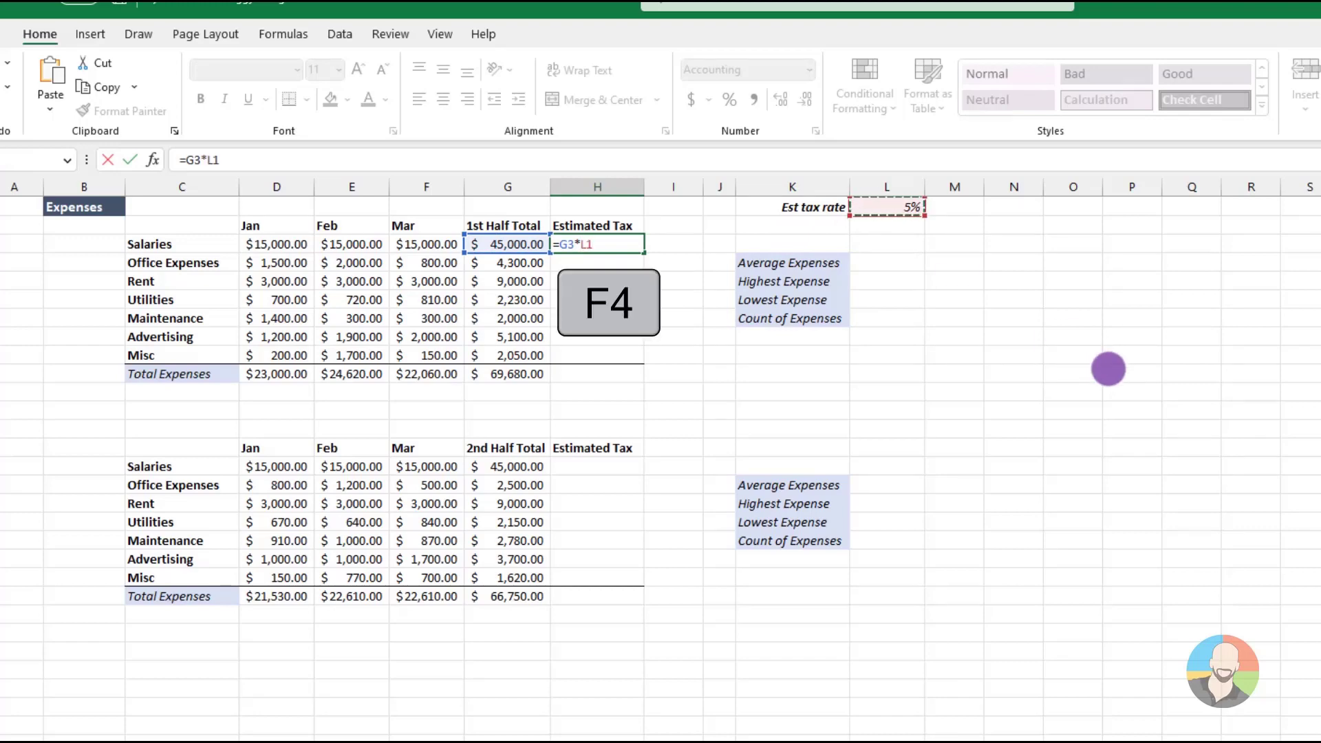
key(F4)
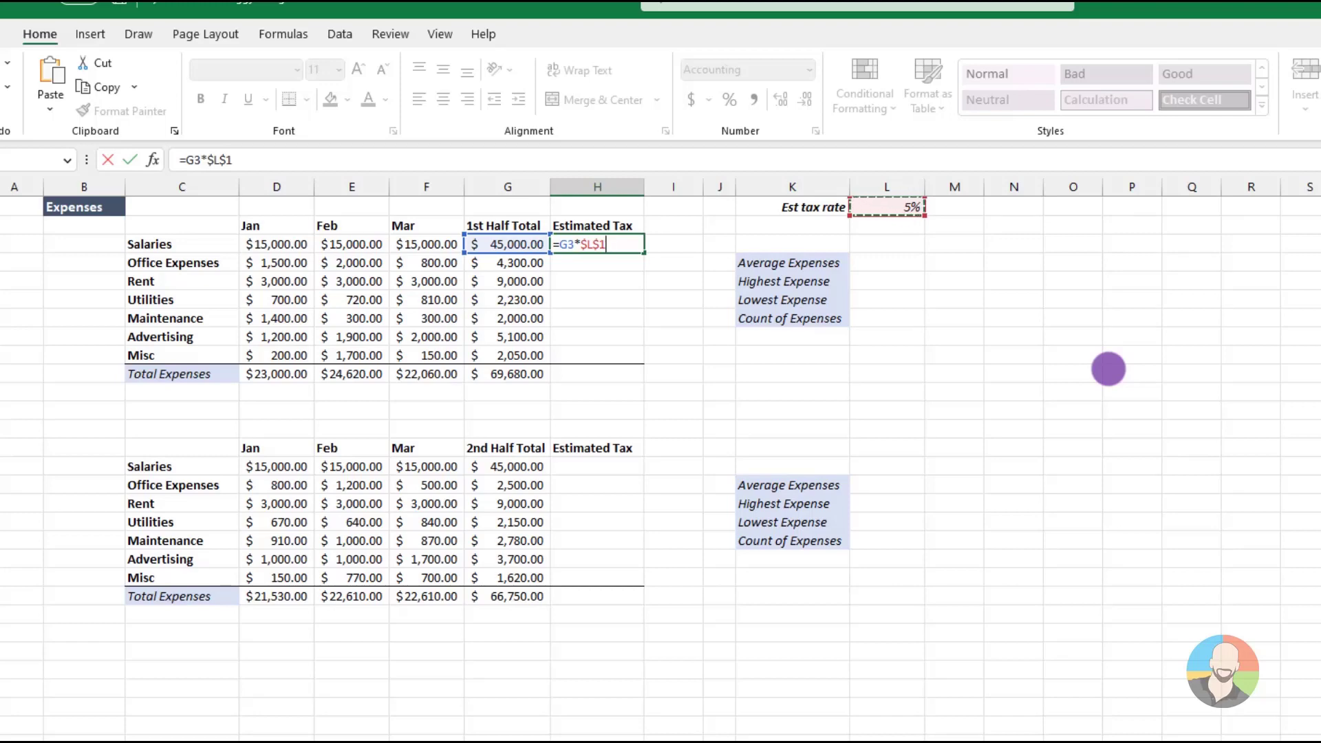
key(Return)
Fill the Estimated Tax formula from H3 down through the Total Expenses row in H10
click(622, 246)
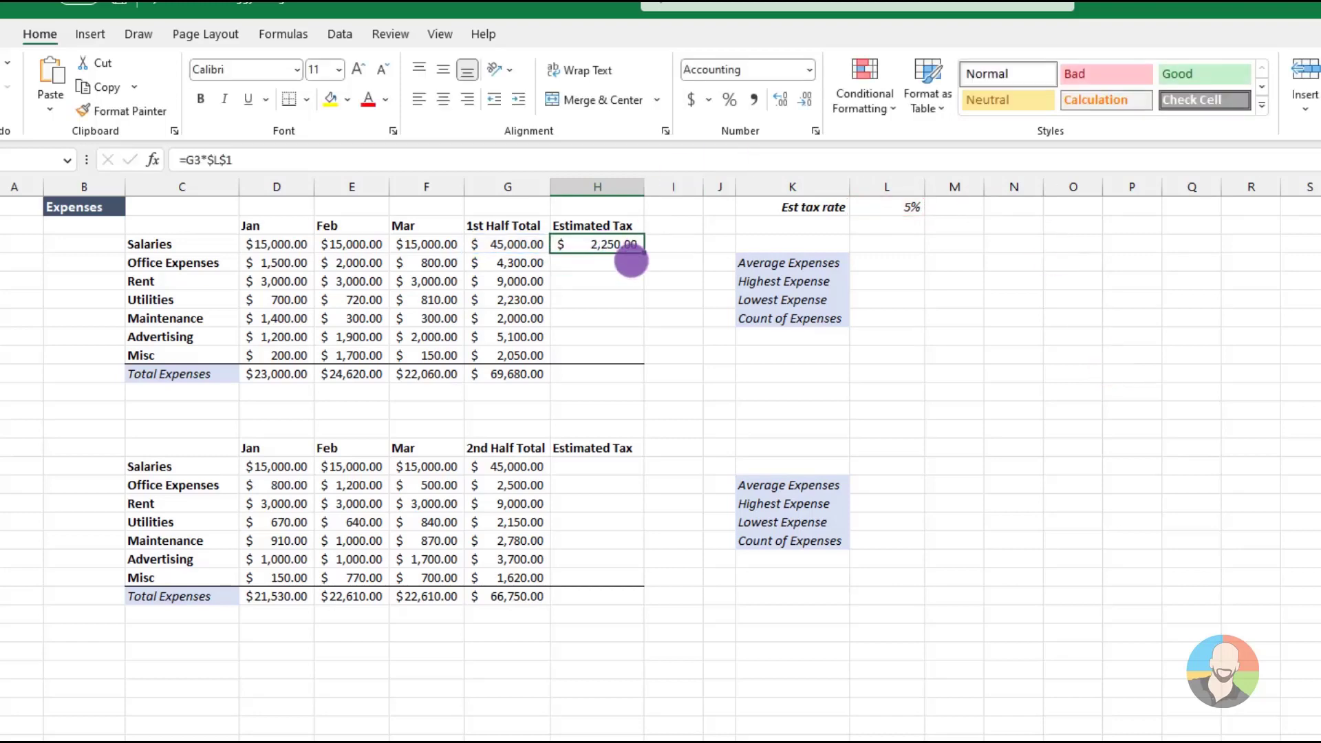
drag(642, 253, 641, 375)
click(880, 406)
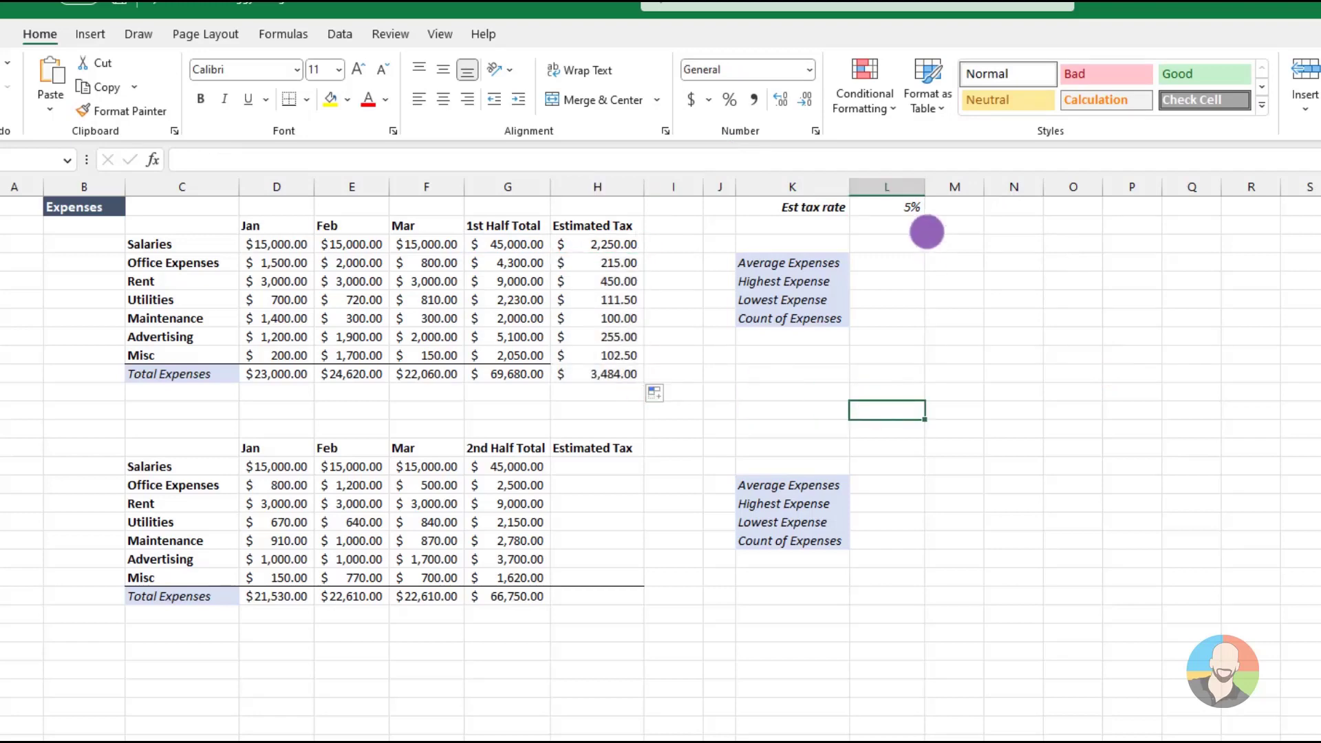
Test the Est tax rate in L1 with 7%, 10%, 2%, 0% and 9%, and set it back to 5%
click(894, 207)
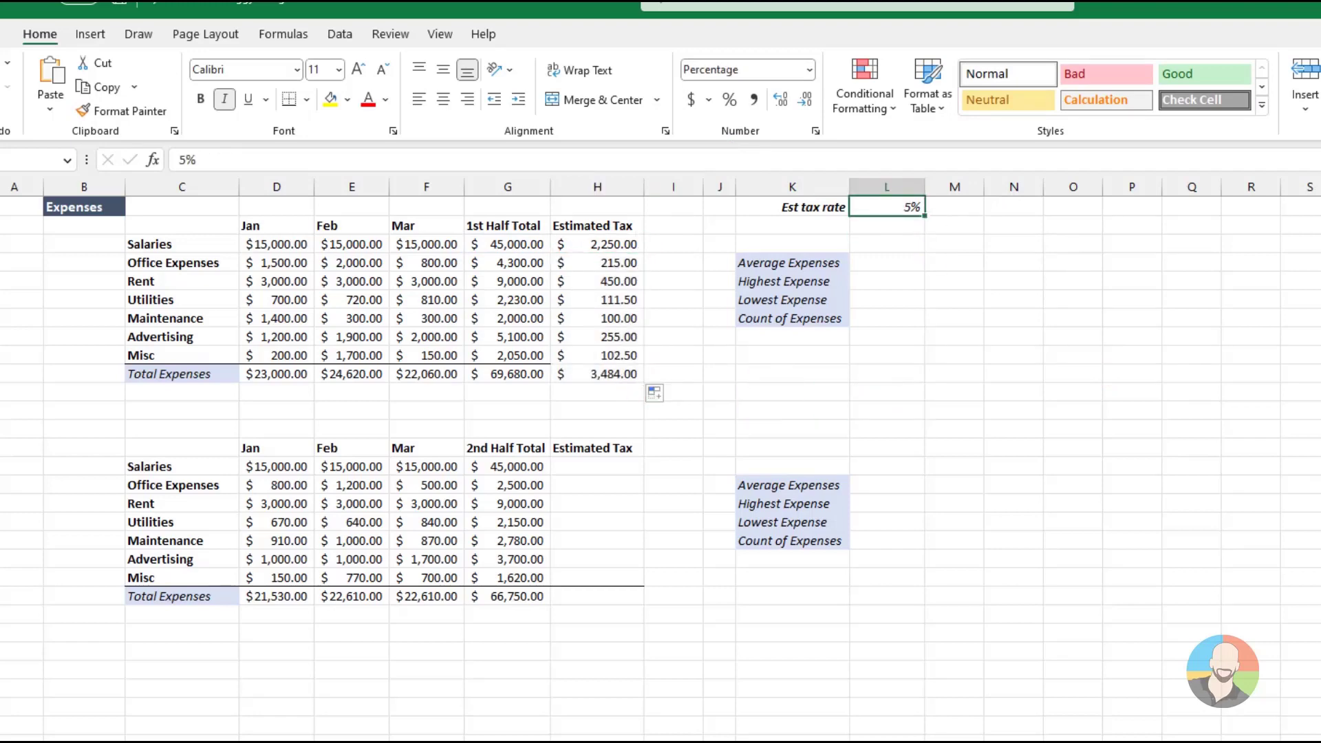
text(7)
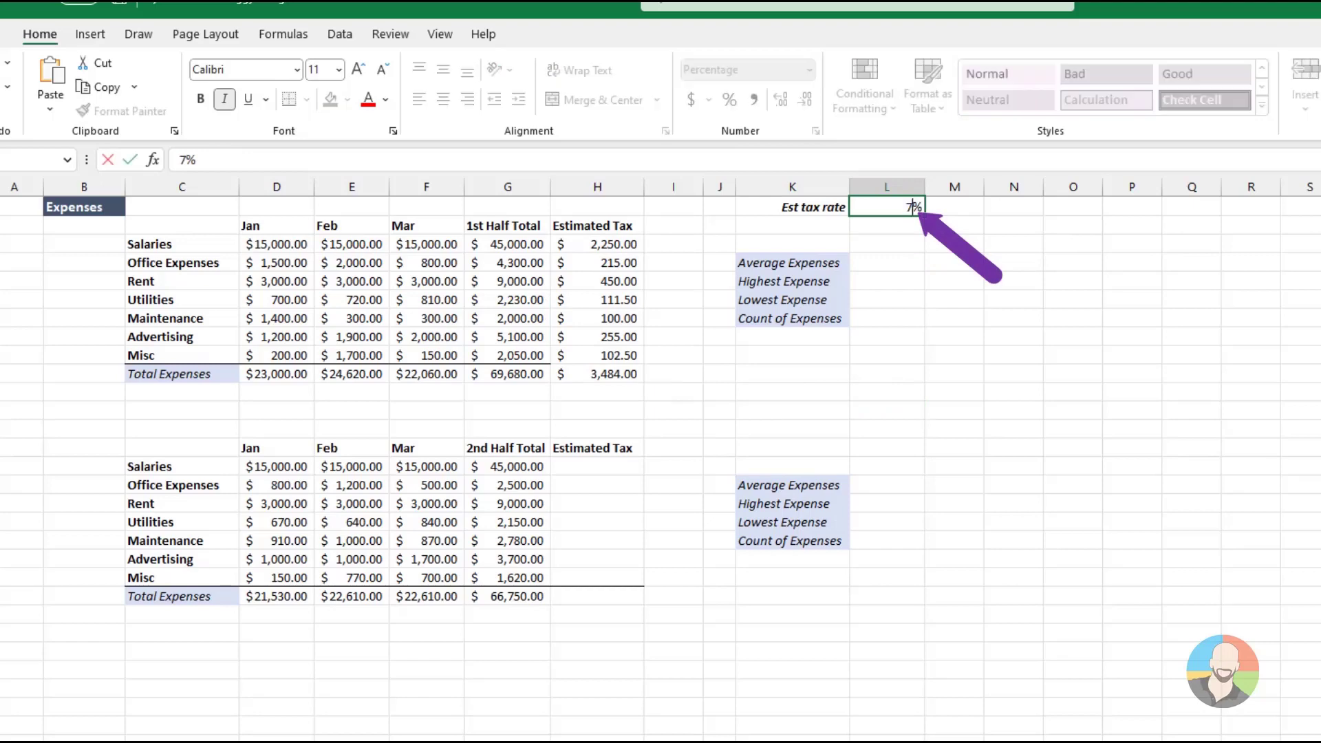
key(Return)
key(Up)
text(10)
key(Return)
key(Up)
text(2)
key(Return)
key(Up)
text(0)
key(Return)
key(Up)
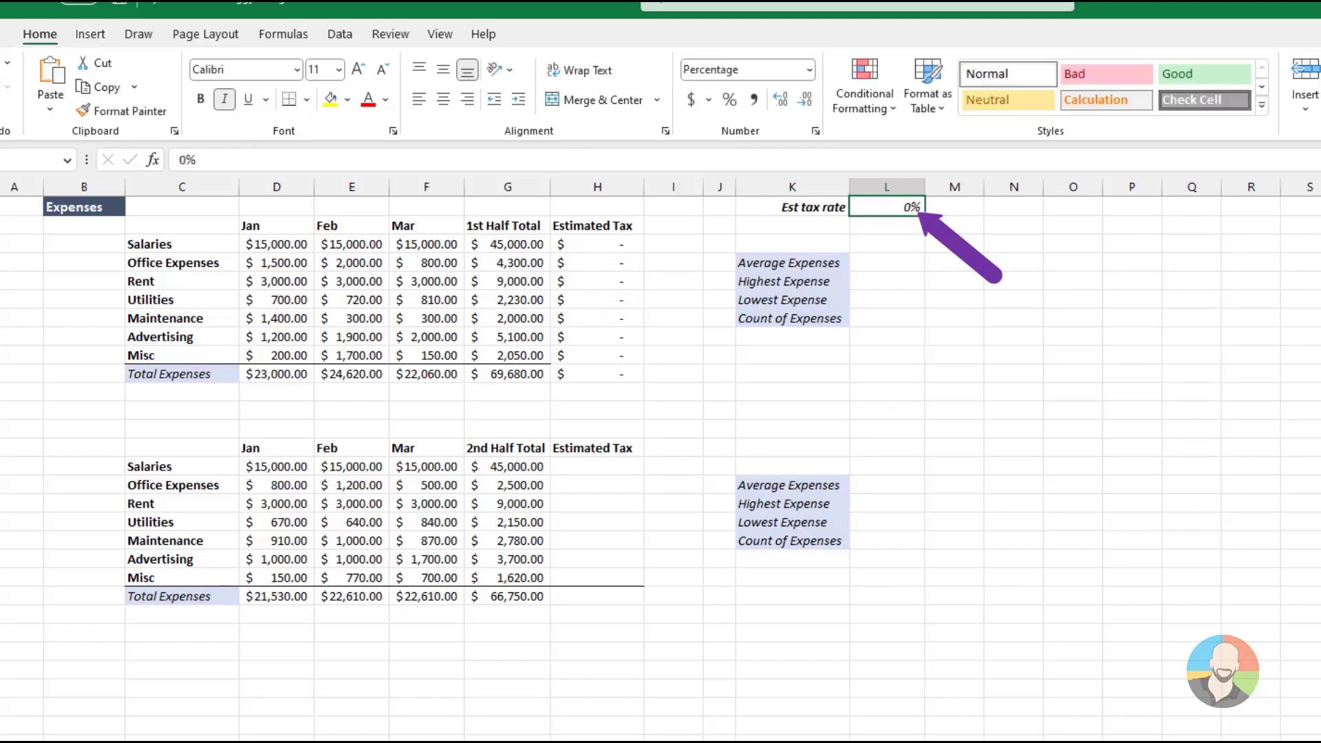
text(9)
key(Return)
key(Up)
text(5)
key(Return)
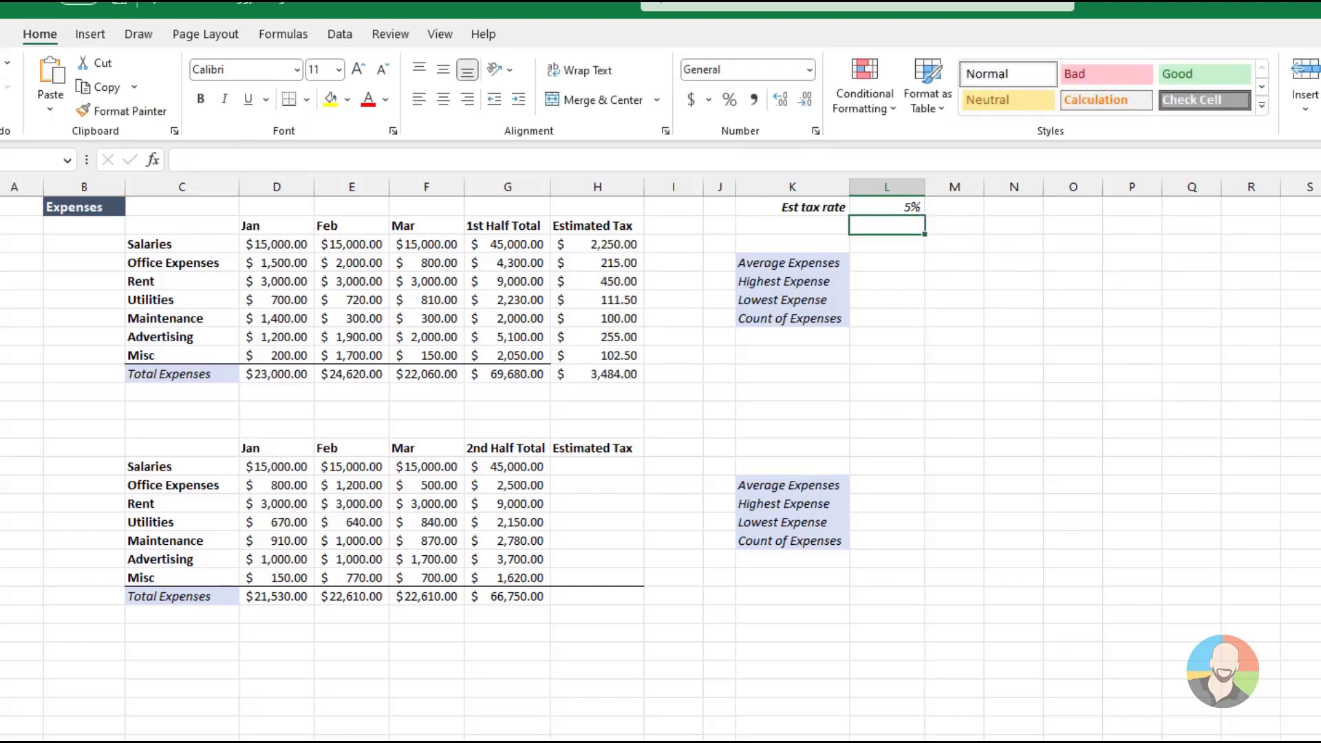
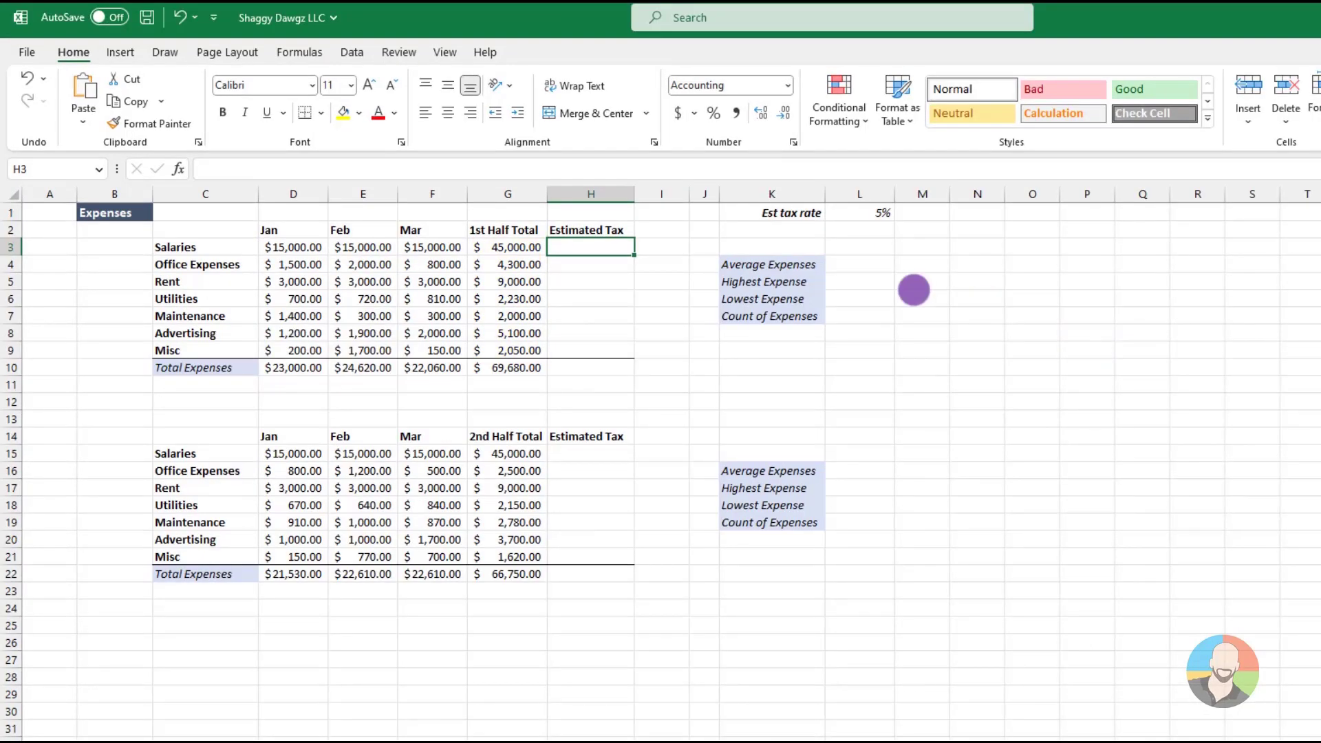
Name the 1st Half Total values in G3:G9 as first_half_total
click(519, 248)
drag(519, 248, 506, 348)
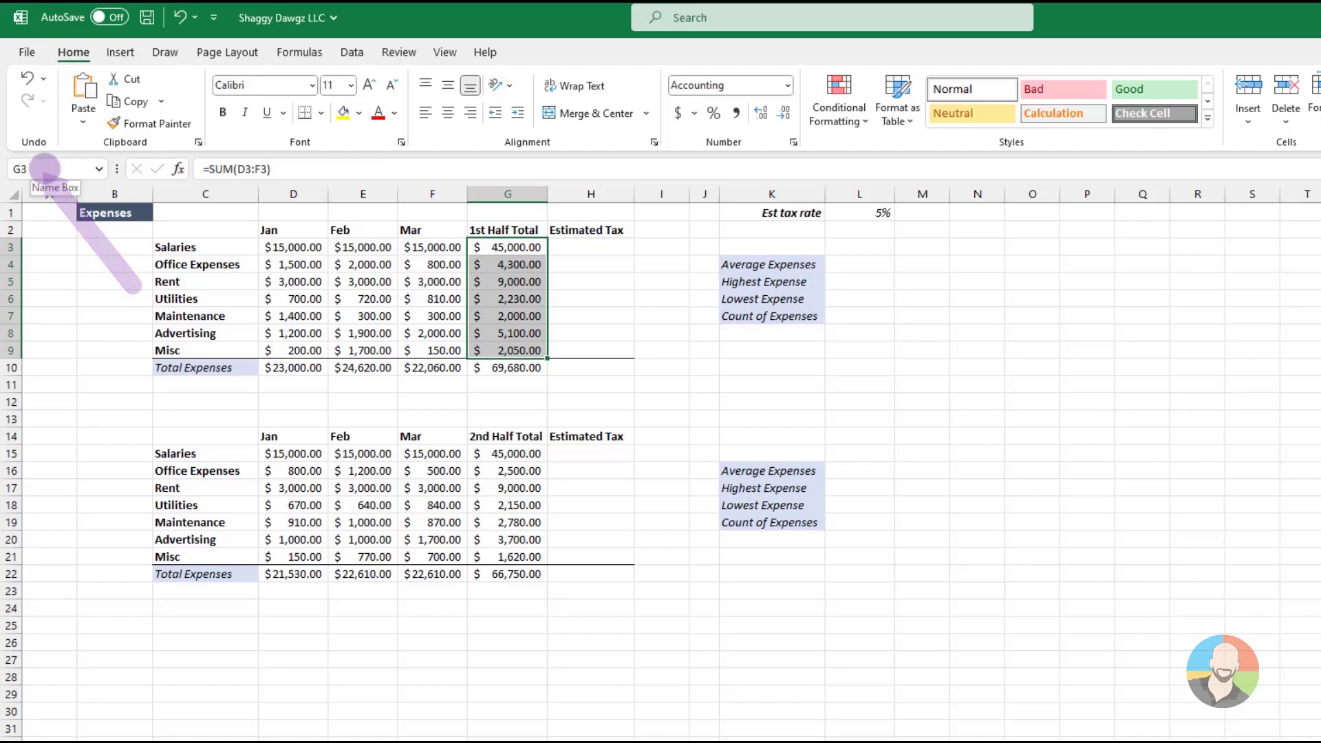
click(45, 169)
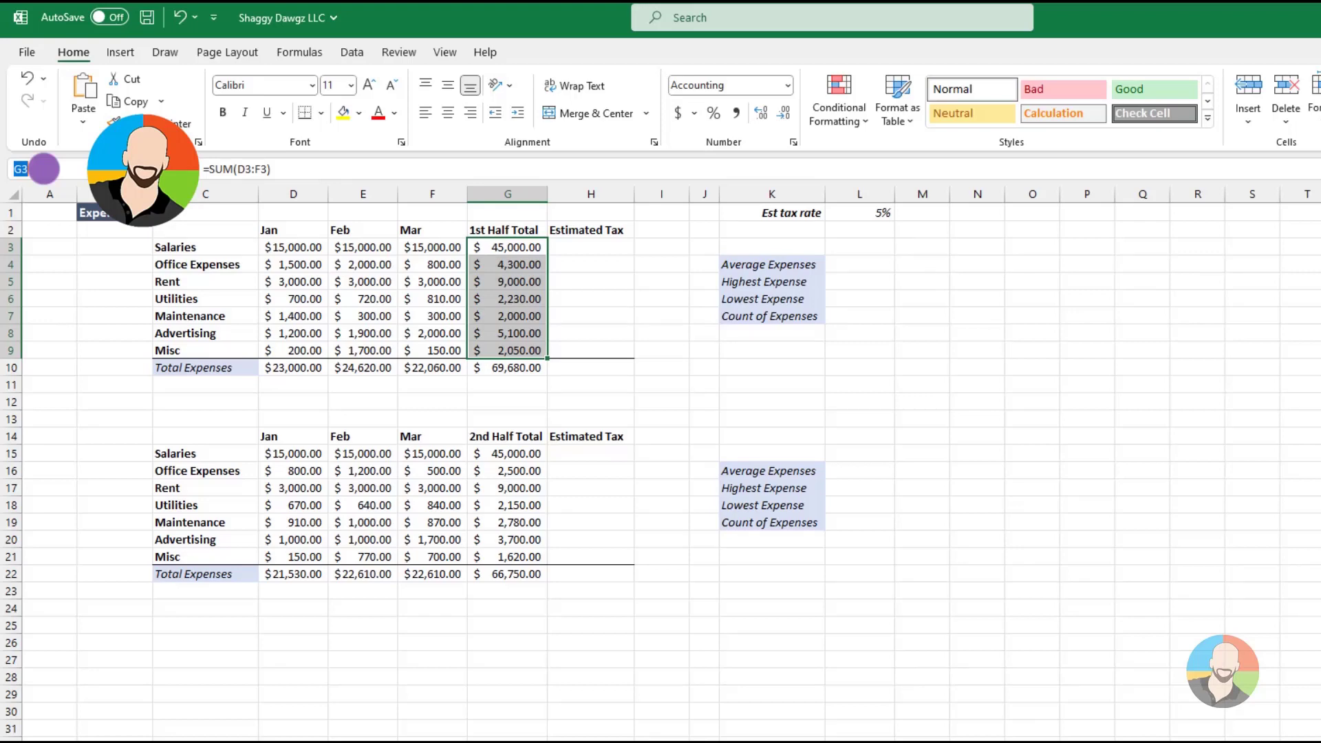
text(first_)
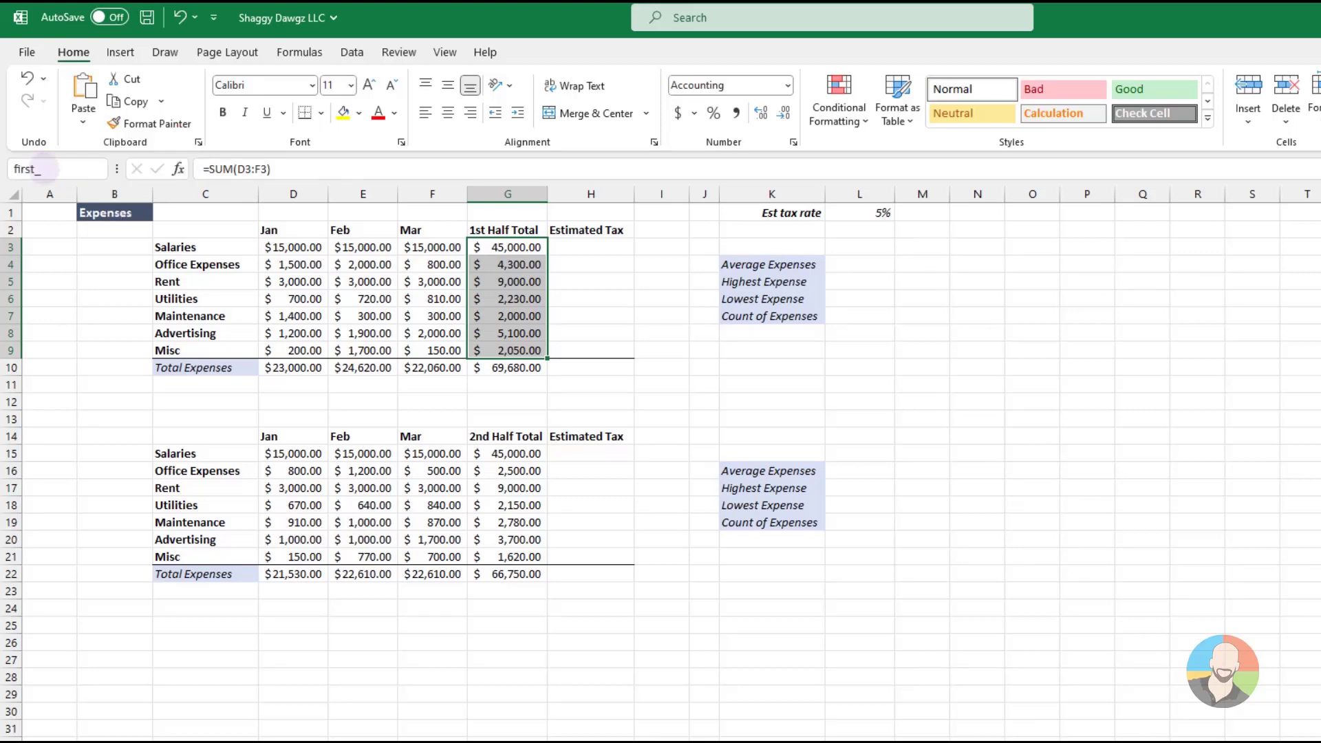
text(half_total)
key(Return)
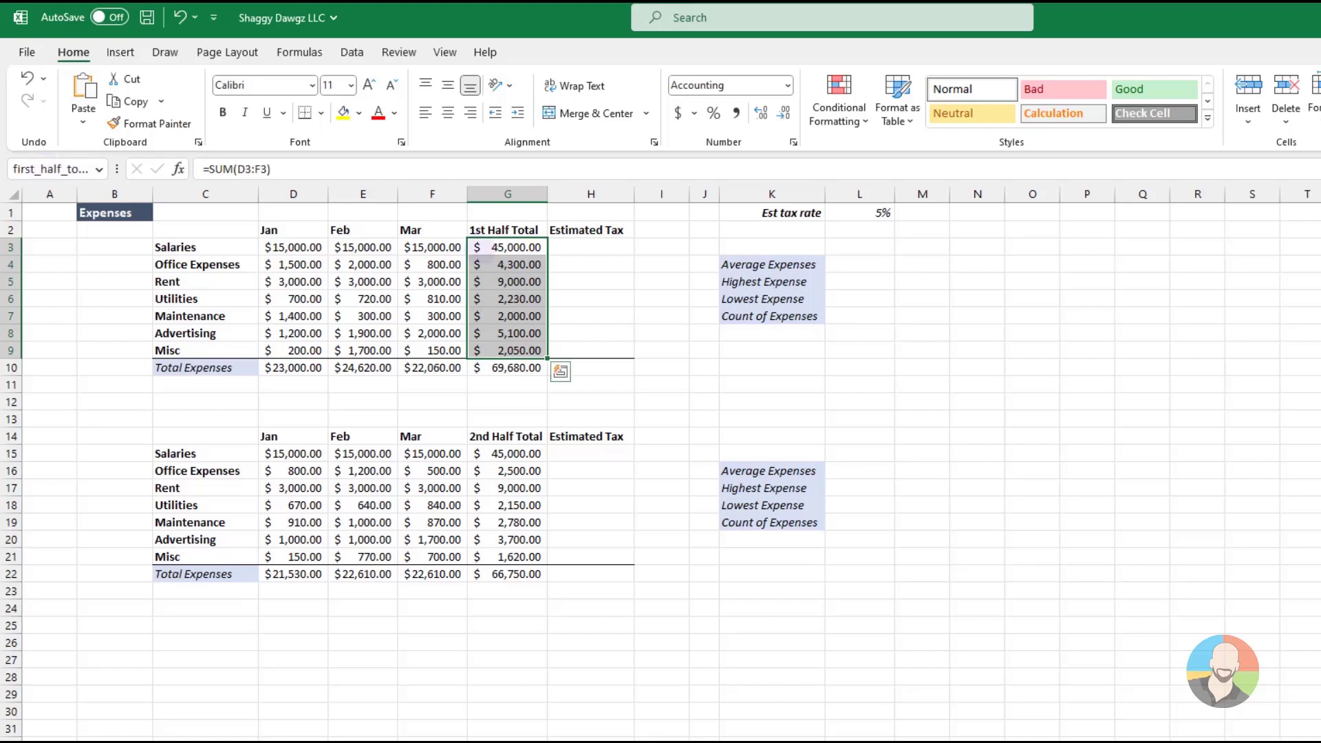
click(600, 249)
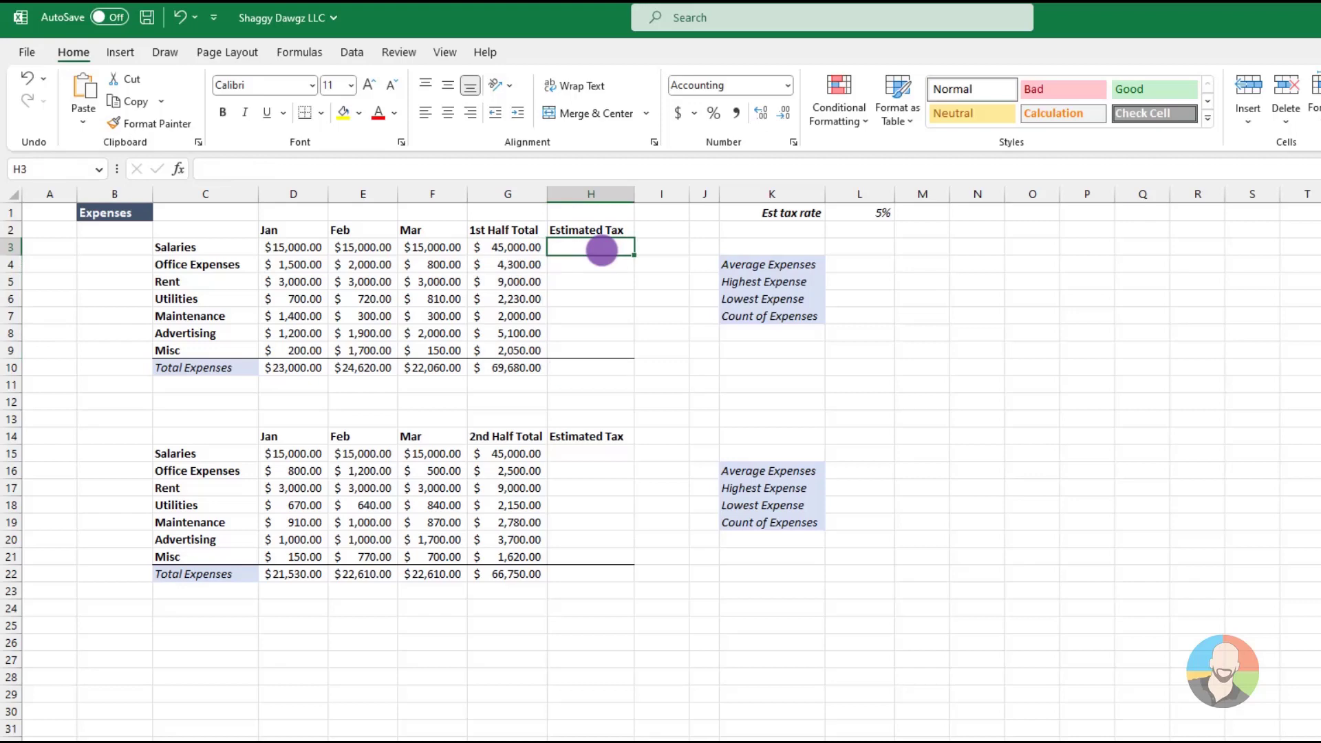
Calculate the first table's Average Expenses in L4 with =AVERAGE(first_half_total)
click(870, 264)
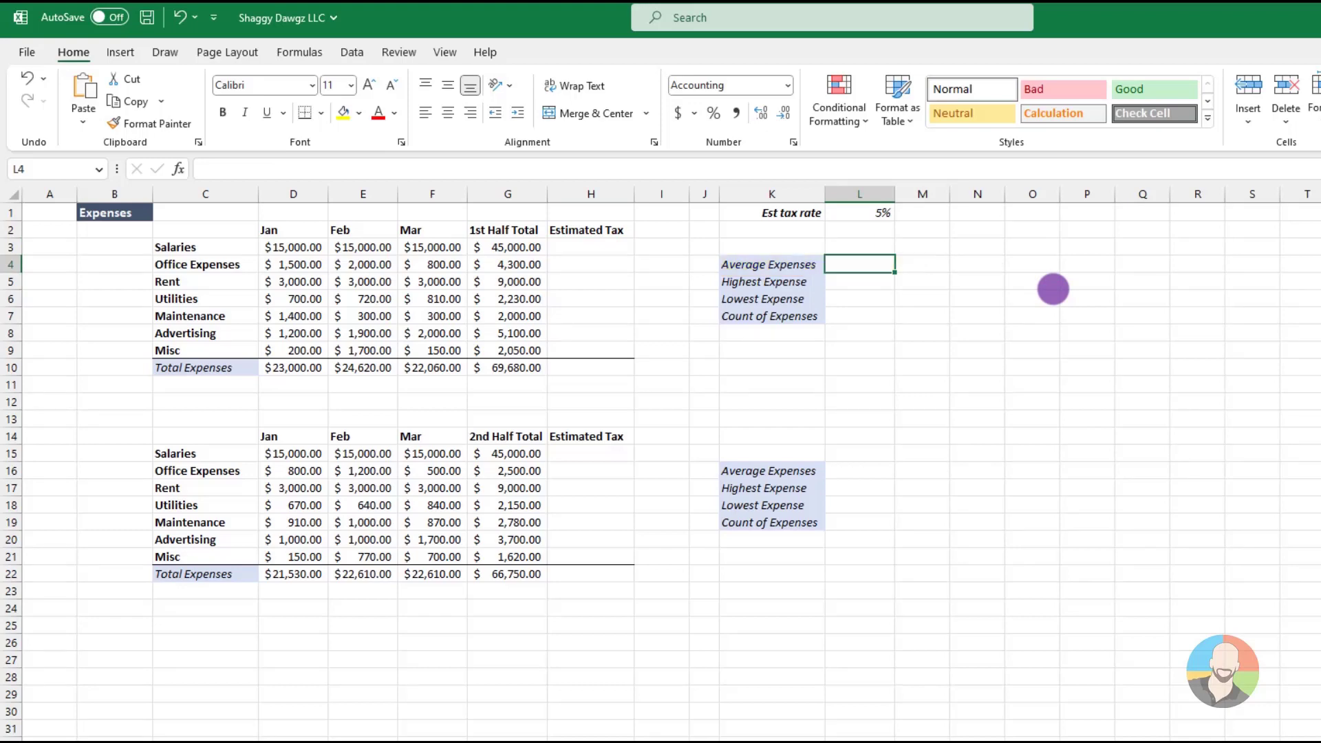
text(=average)
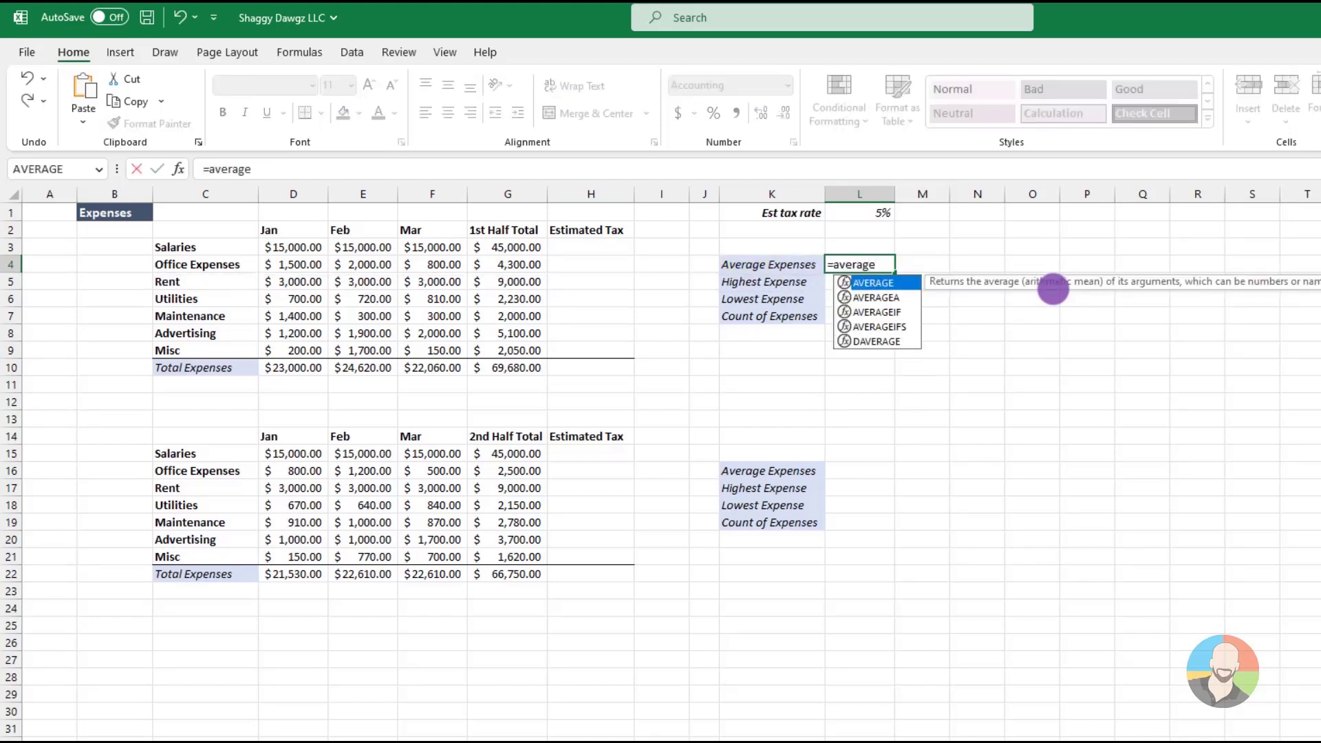
text((first)
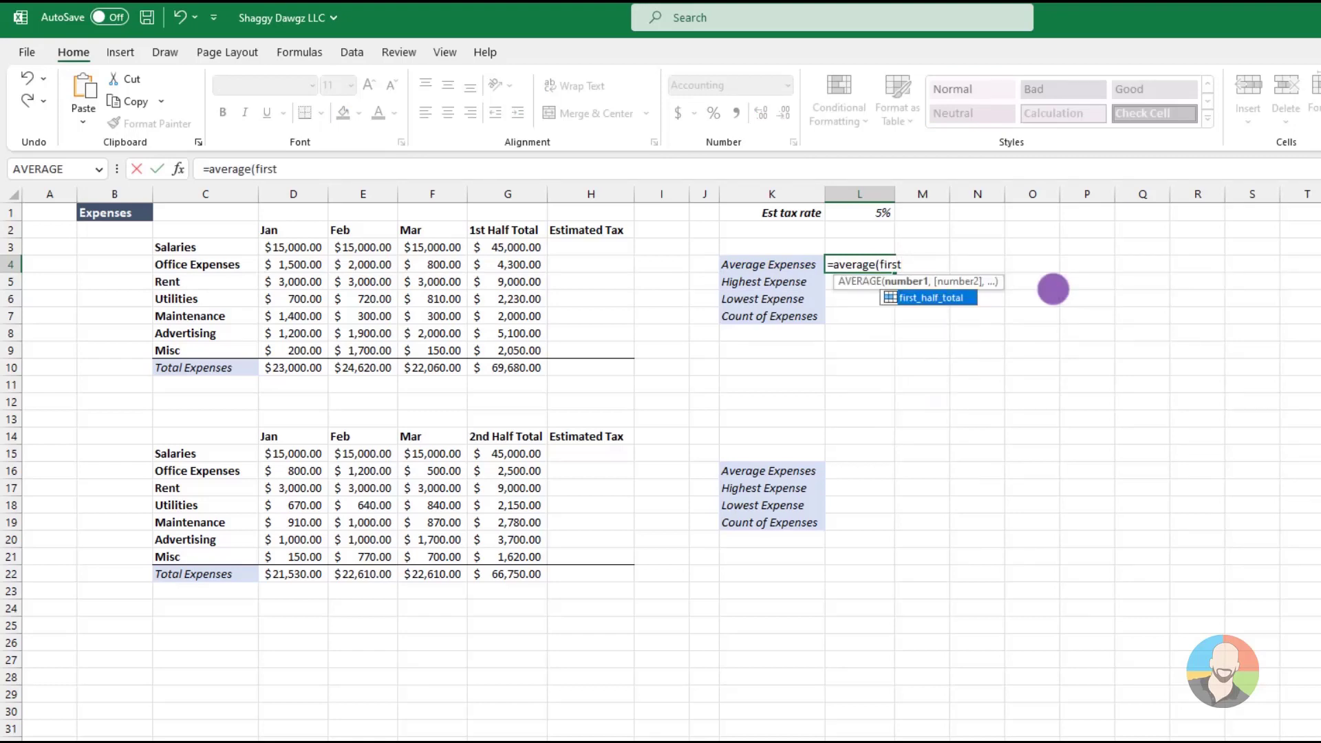
key(Tab)
text())
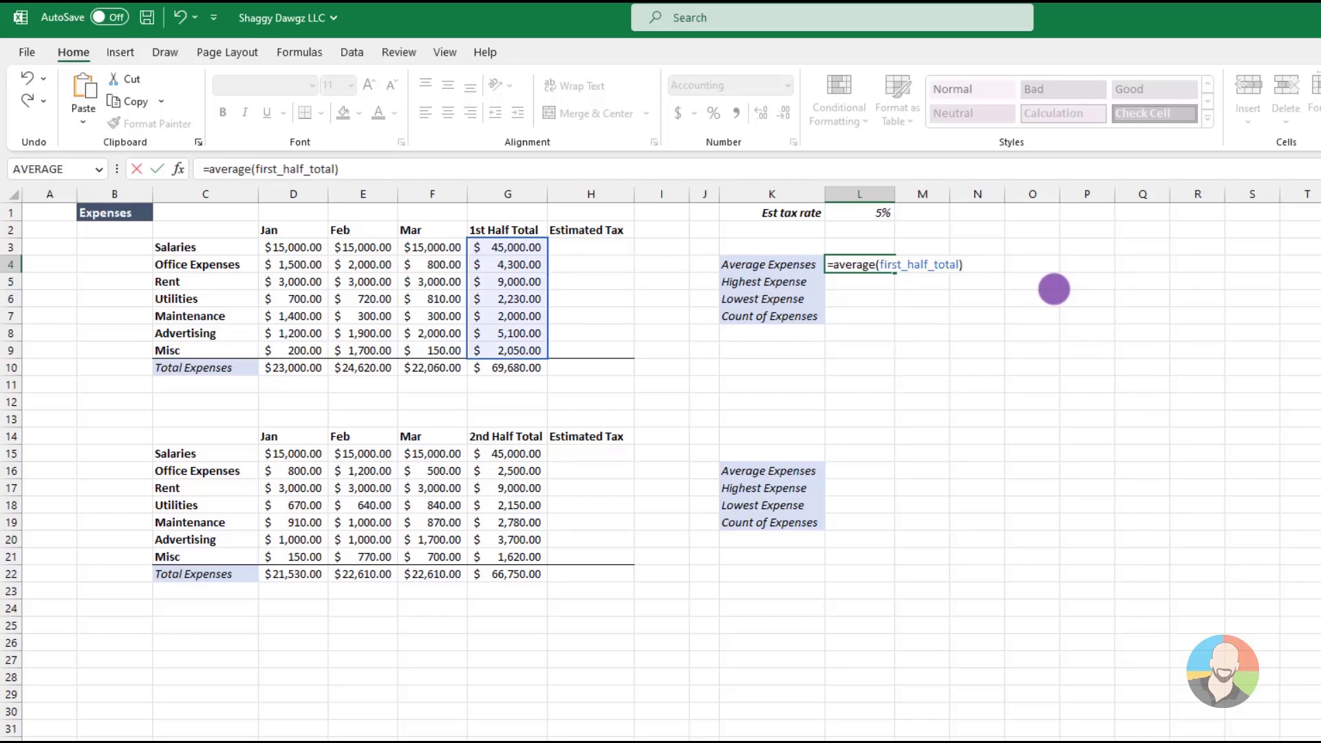
key(Return)
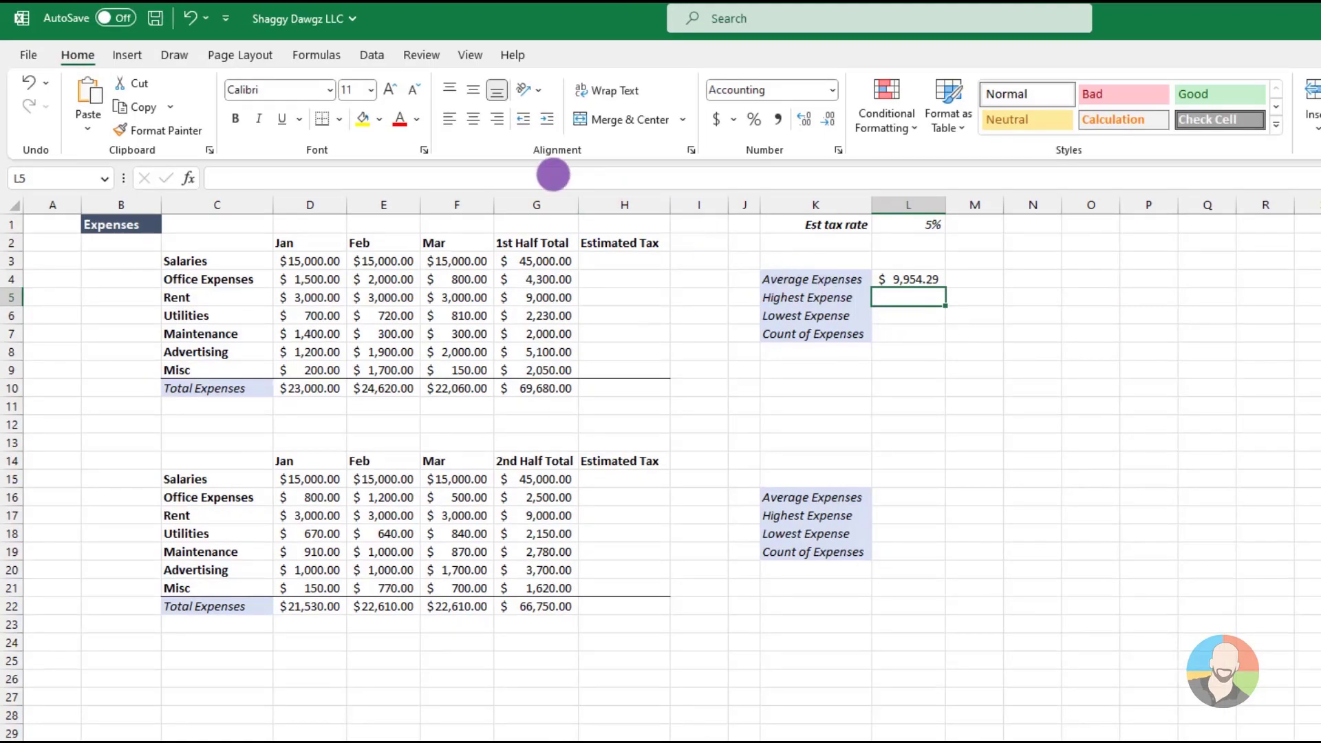
Open the Name Manager to review the workbook's defined names
click(316, 55)
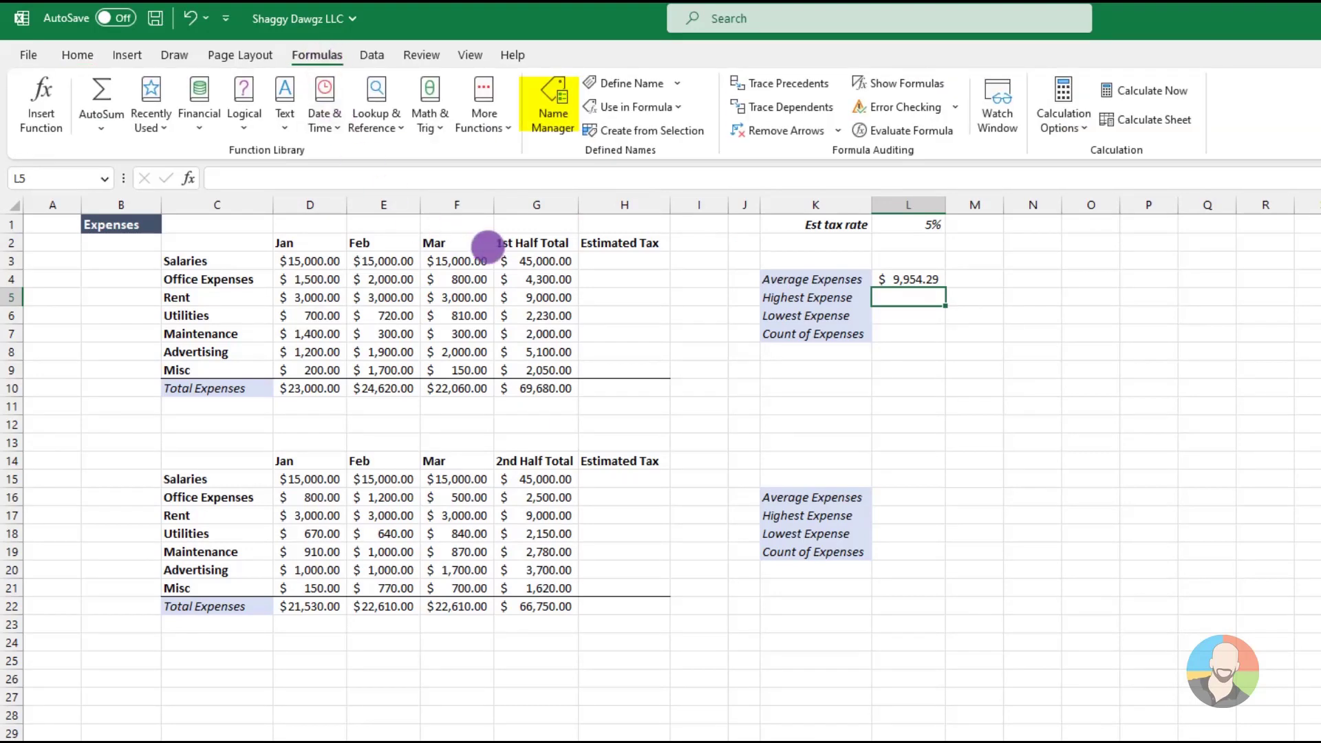
click(553, 110)
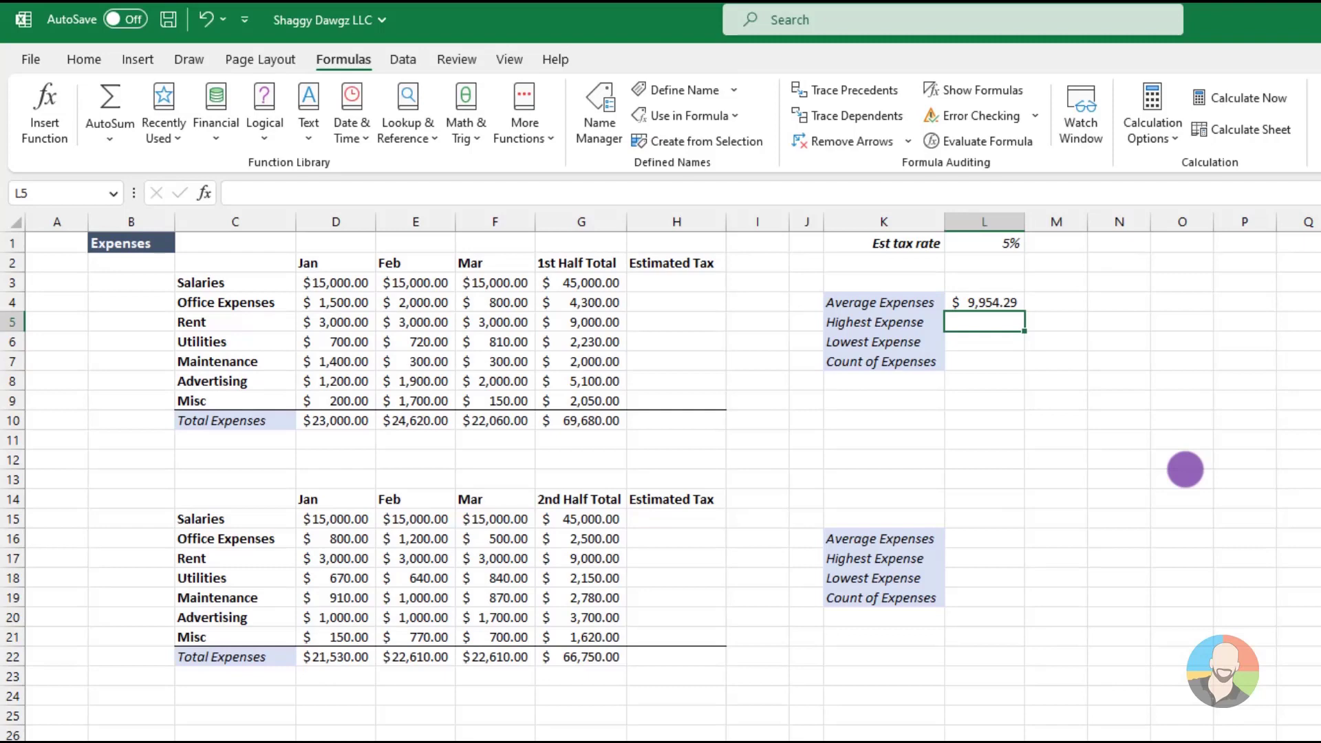
Create named ranges for the first table's expense rows in C3:F9 from the left column, and check the list of names
drag(215, 278, 509, 406)
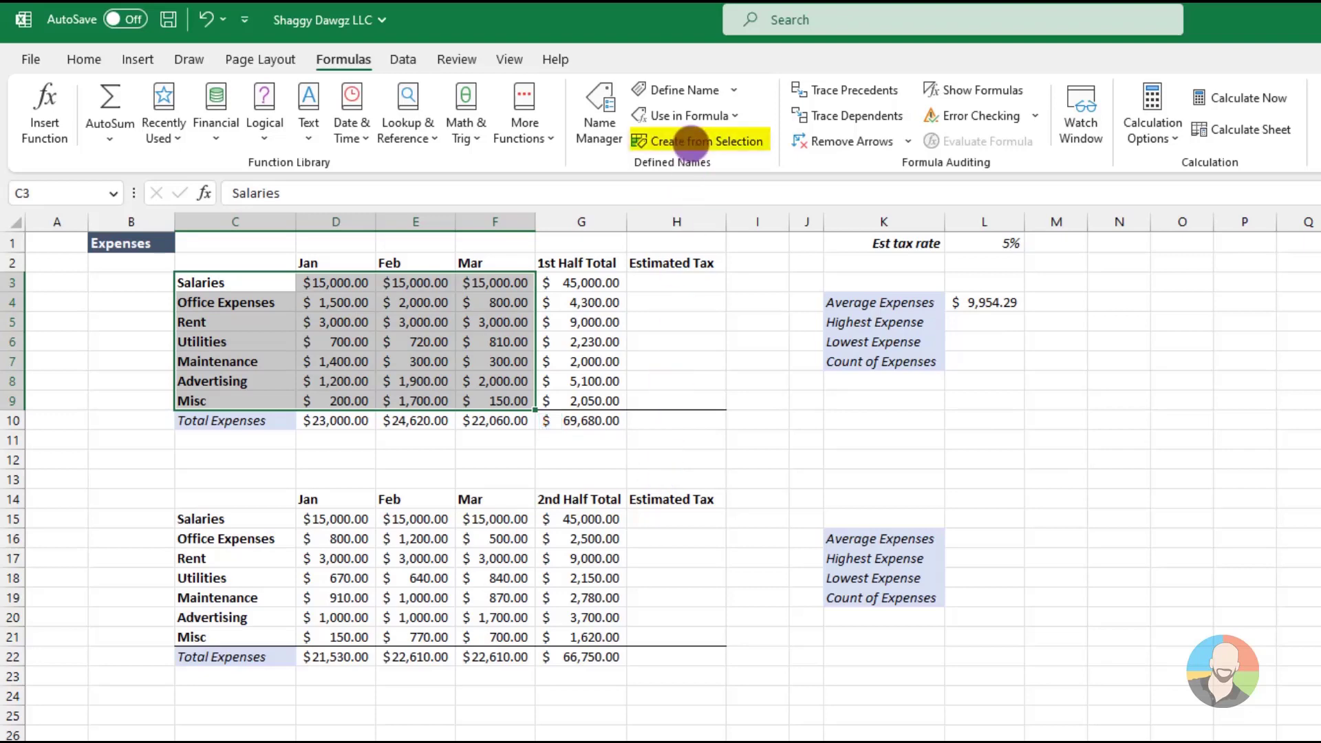
click(692, 141)
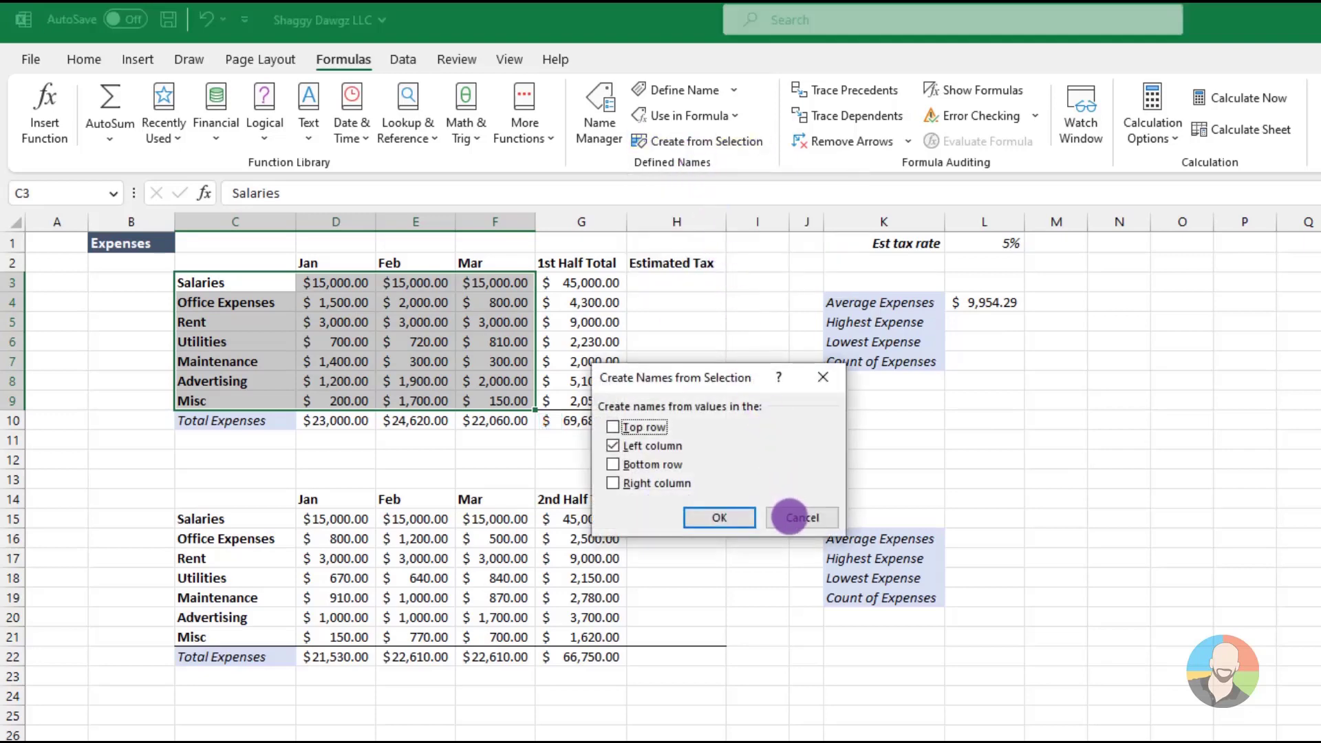
click(724, 516)
click(692, 278)
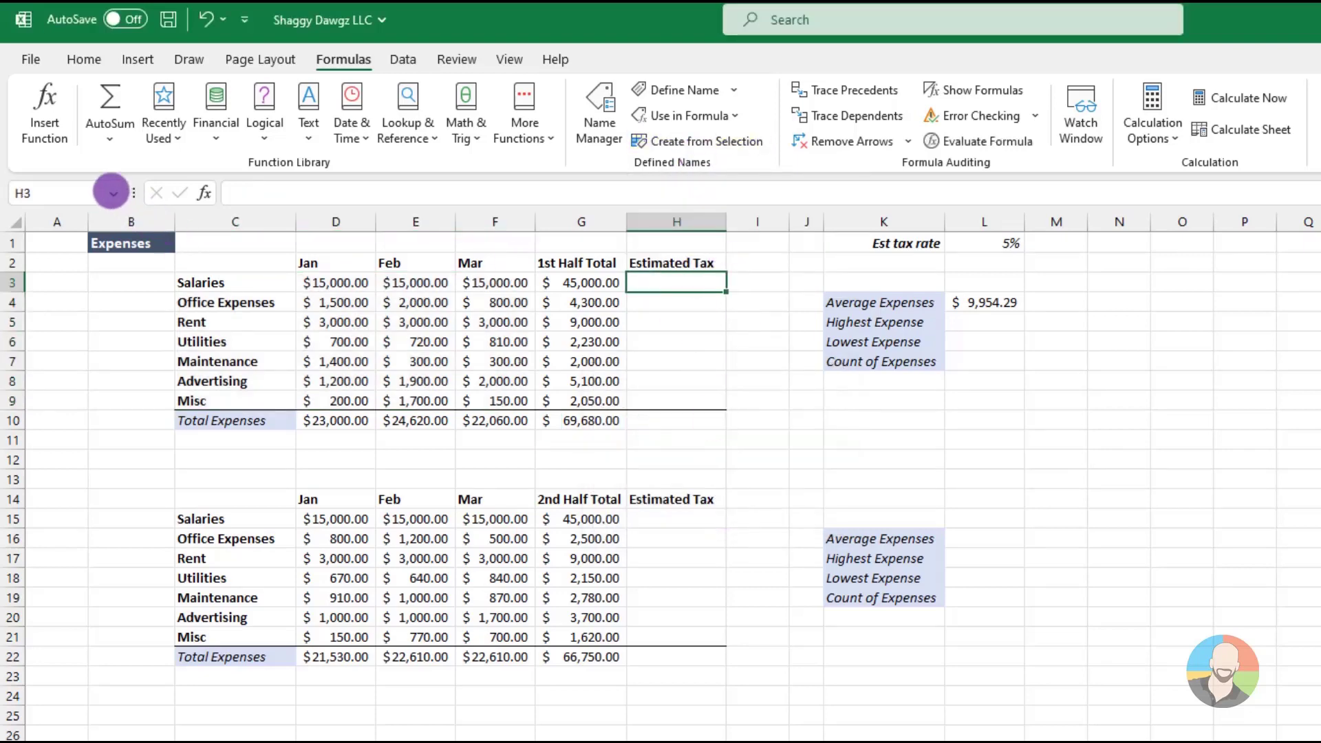
click(112, 194)
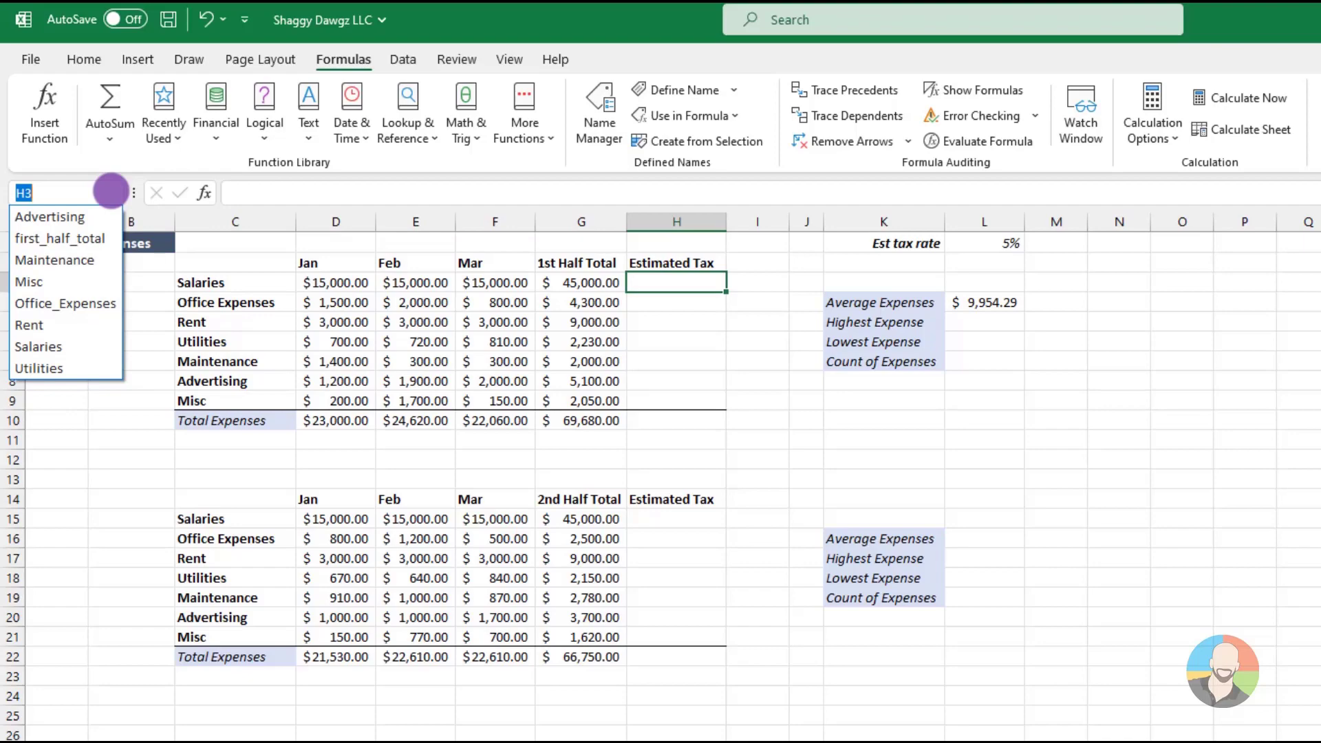
key(Escape)
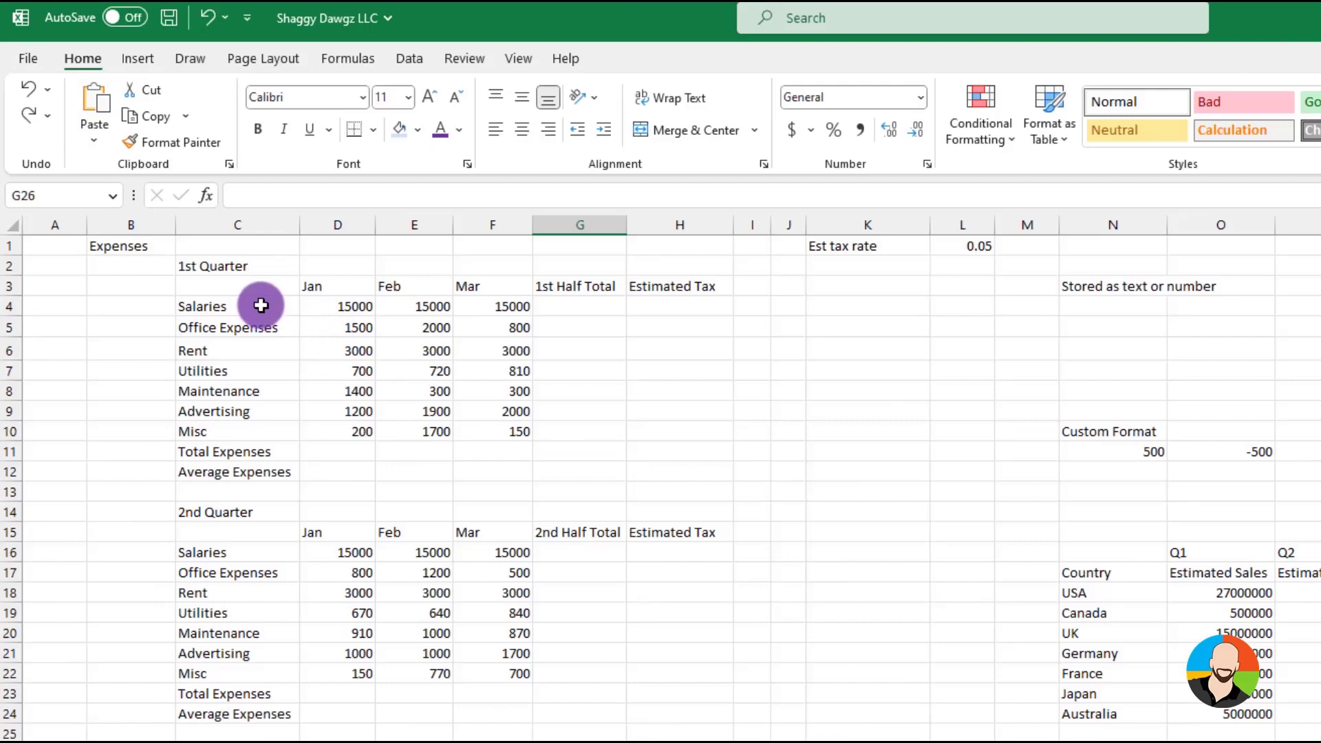
Set the 1st Quarter expense labels in C4:C10 to the Avenir Next LT Pro font at size 11
drag(261, 304, 256, 426)
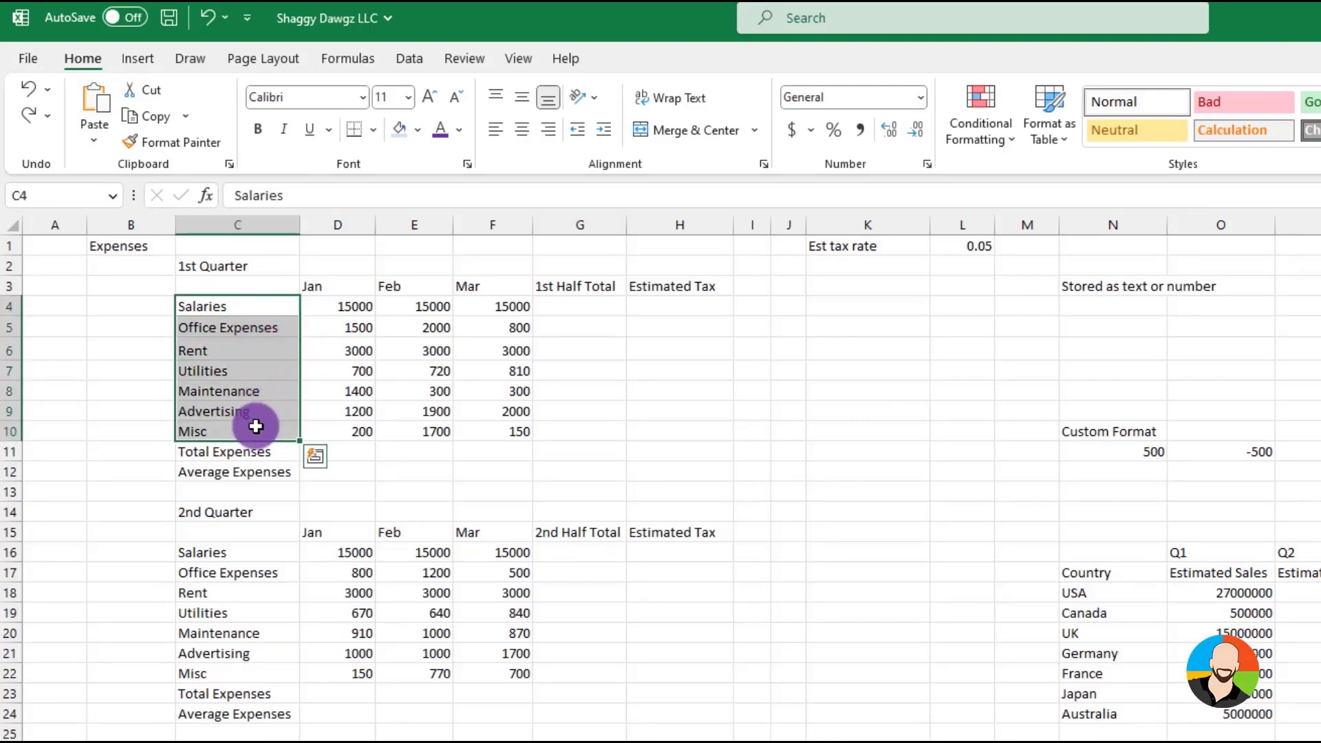
click(363, 99)
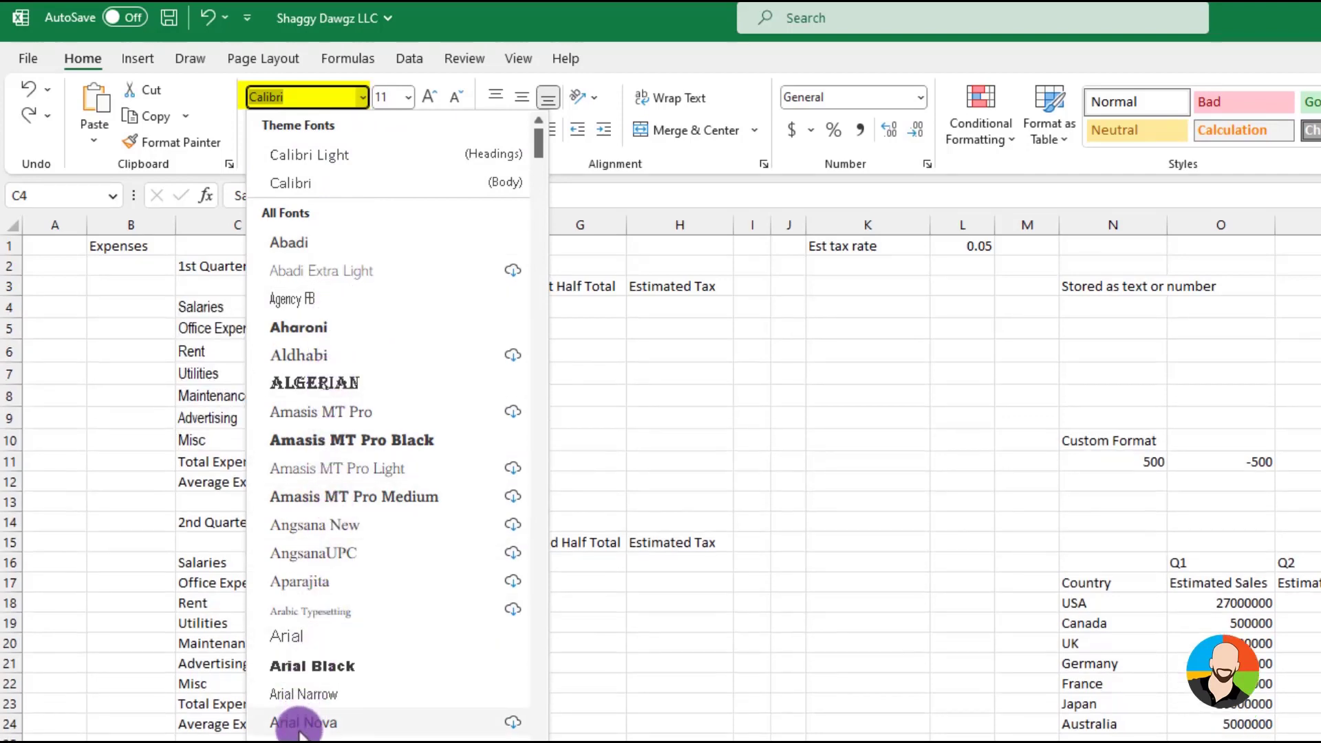
scroll(299, 731, down, 3)
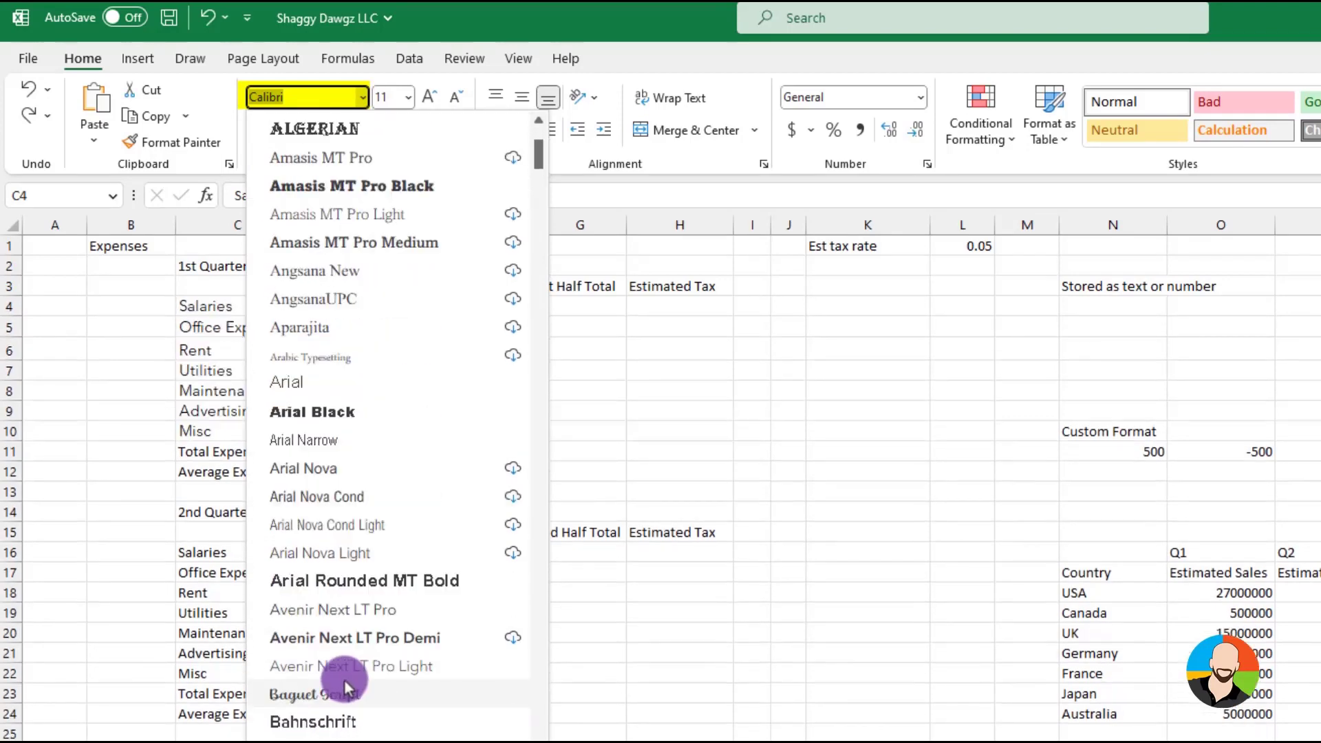
click(337, 610)
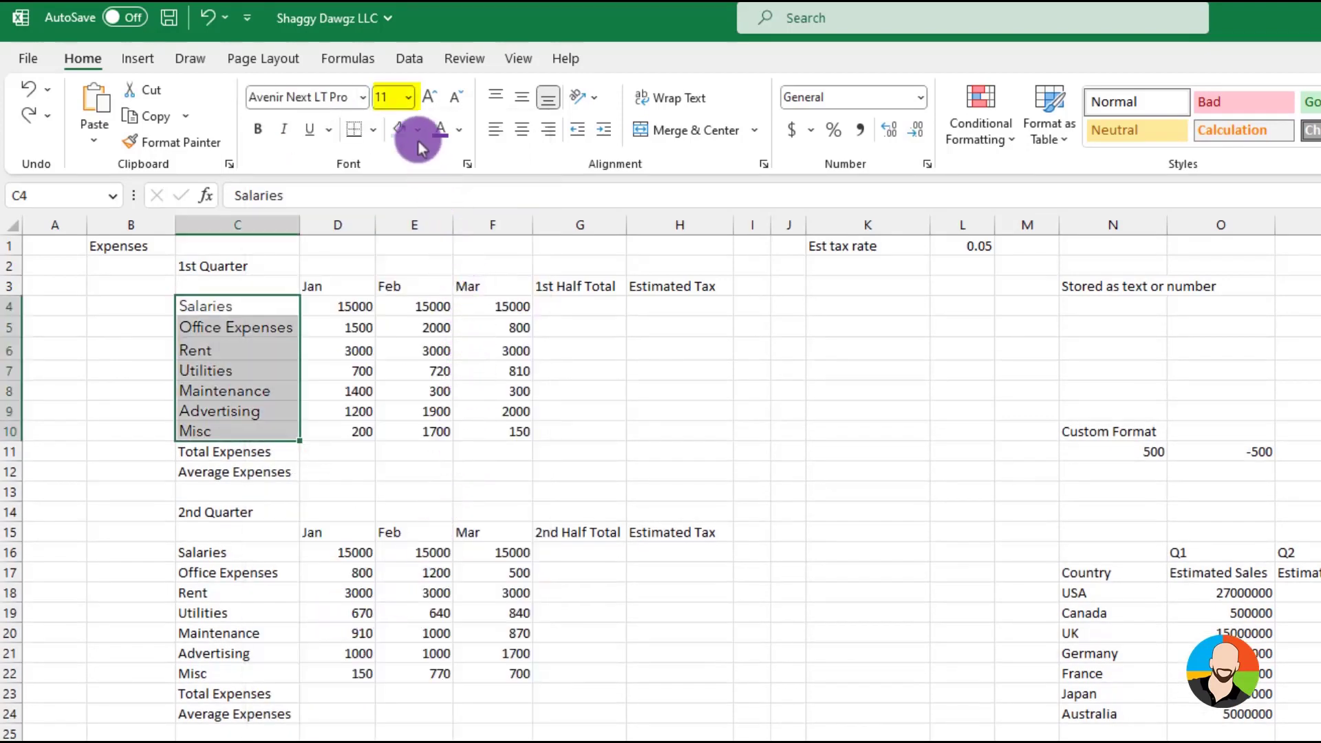
click(407, 97)
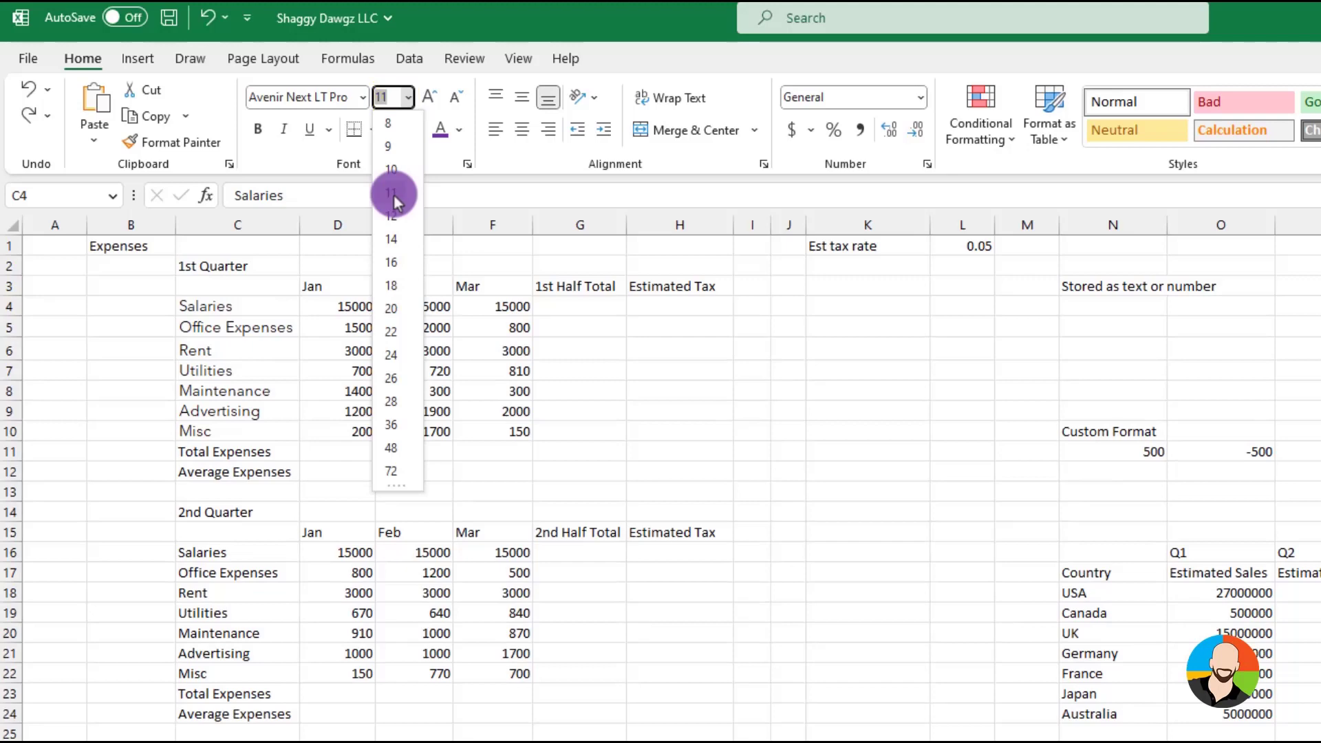
click(392, 193)
Test bold, italic and underline on the 1st Quarter Jan to Mar headings in D3:F3, and leave only bold applied
drag(340, 289, 496, 286)
click(258, 129)
click(284, 130)
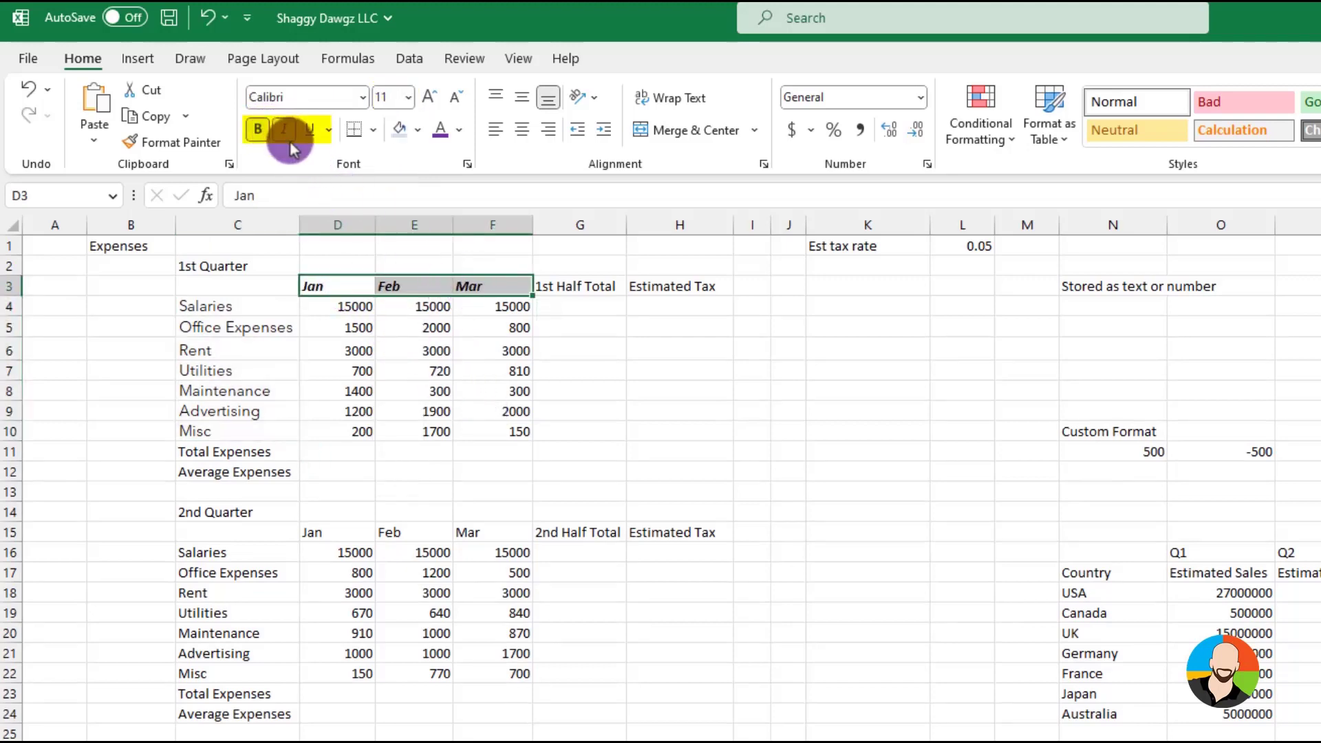
click(308, 130)
click(308, 130)
click(284, 129)
click(259, 129)
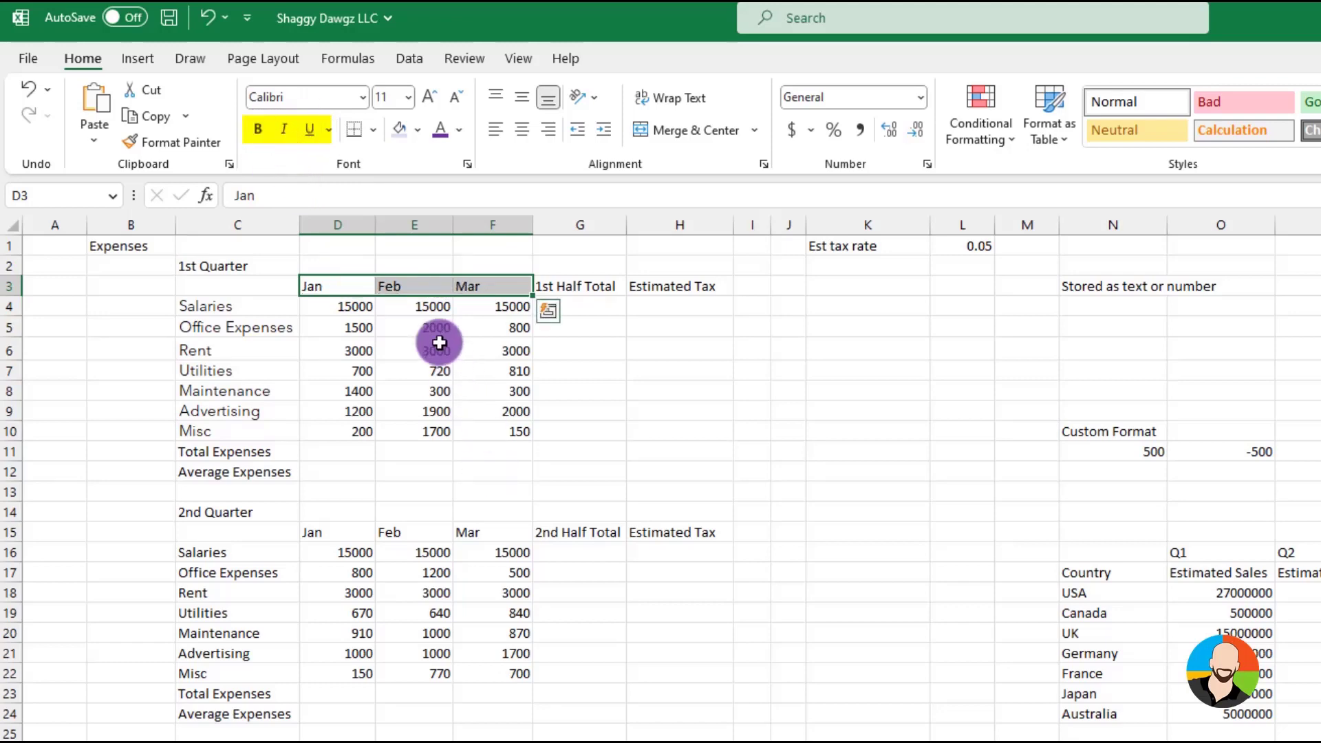
click(257, 131)
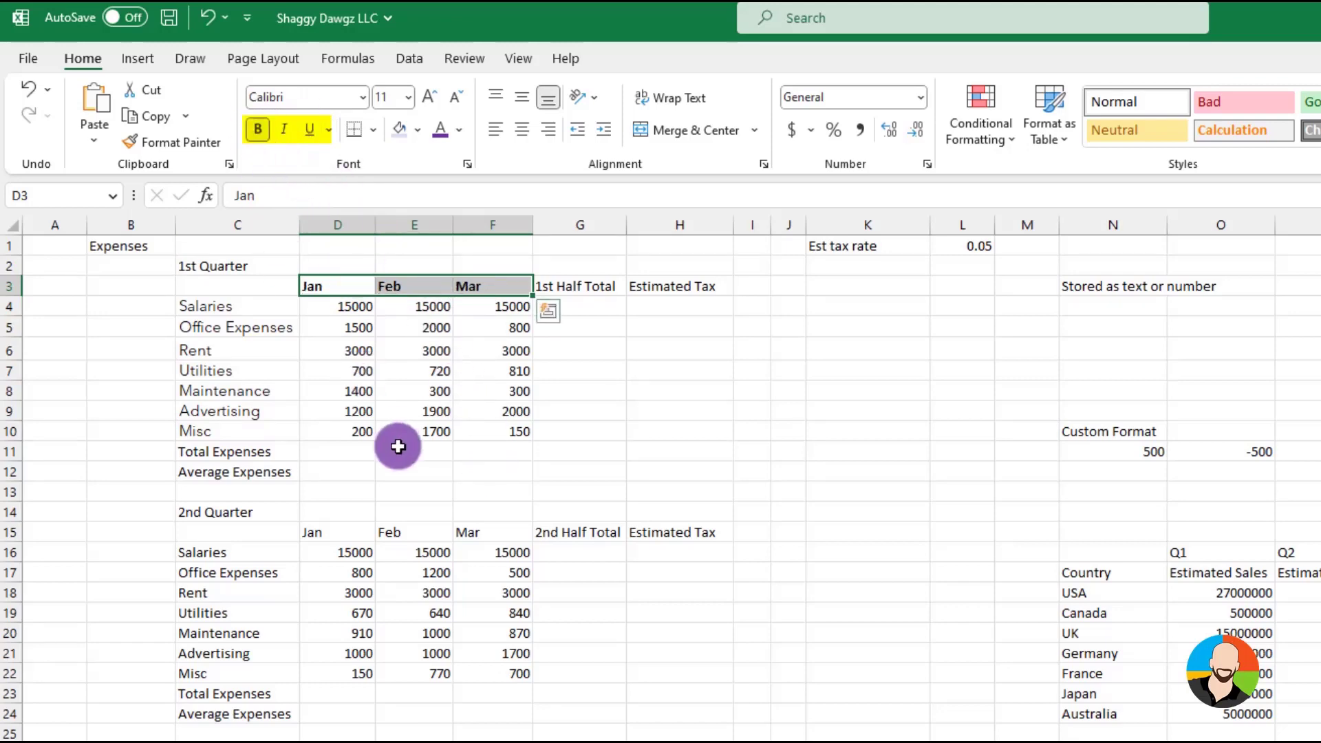
Color the text of the 1st Quarter expense labels in C4:C10 purple
drag(241, 300, 230, 428)
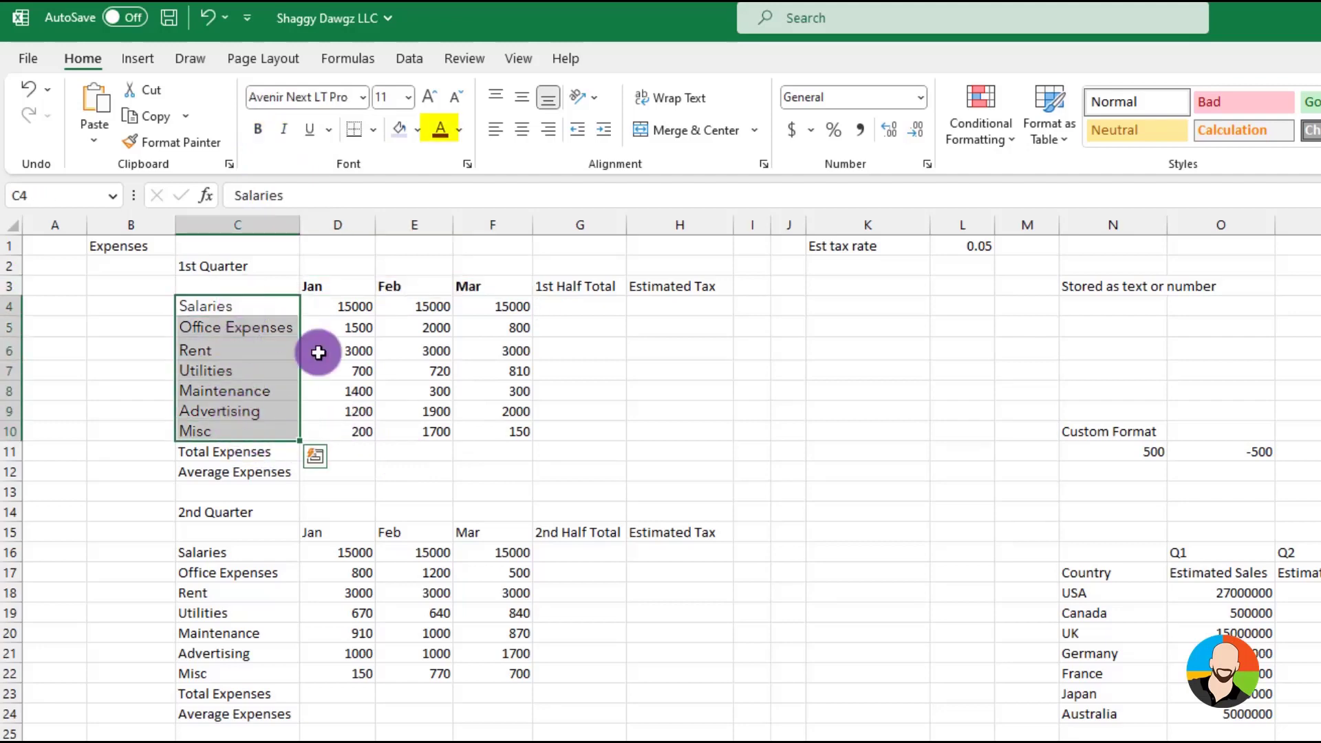
click(458, 131)
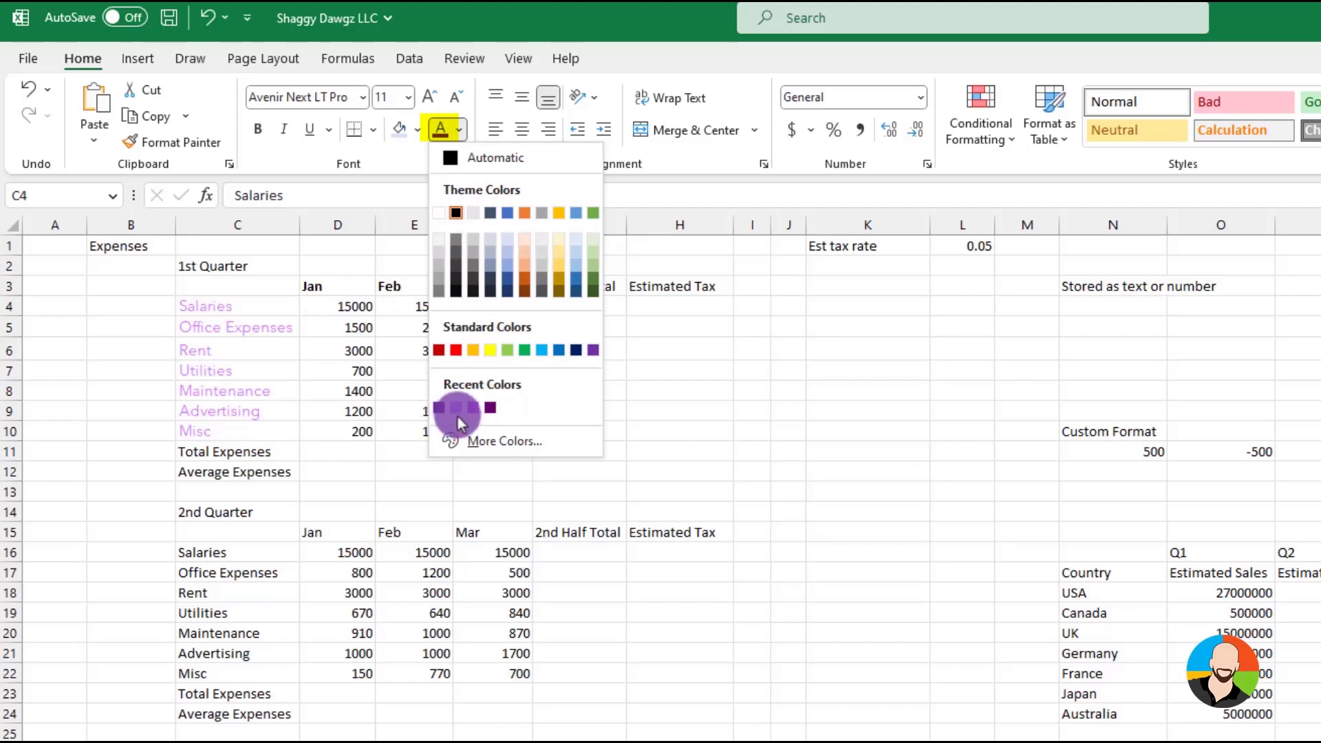
click(441, 409)
click(737, 451)
Fill the 1st Quarter Total Expenses and Average Expenses labels in C11:C12 with light green
drag(269, 451, 265, 473)
click(418, 130)
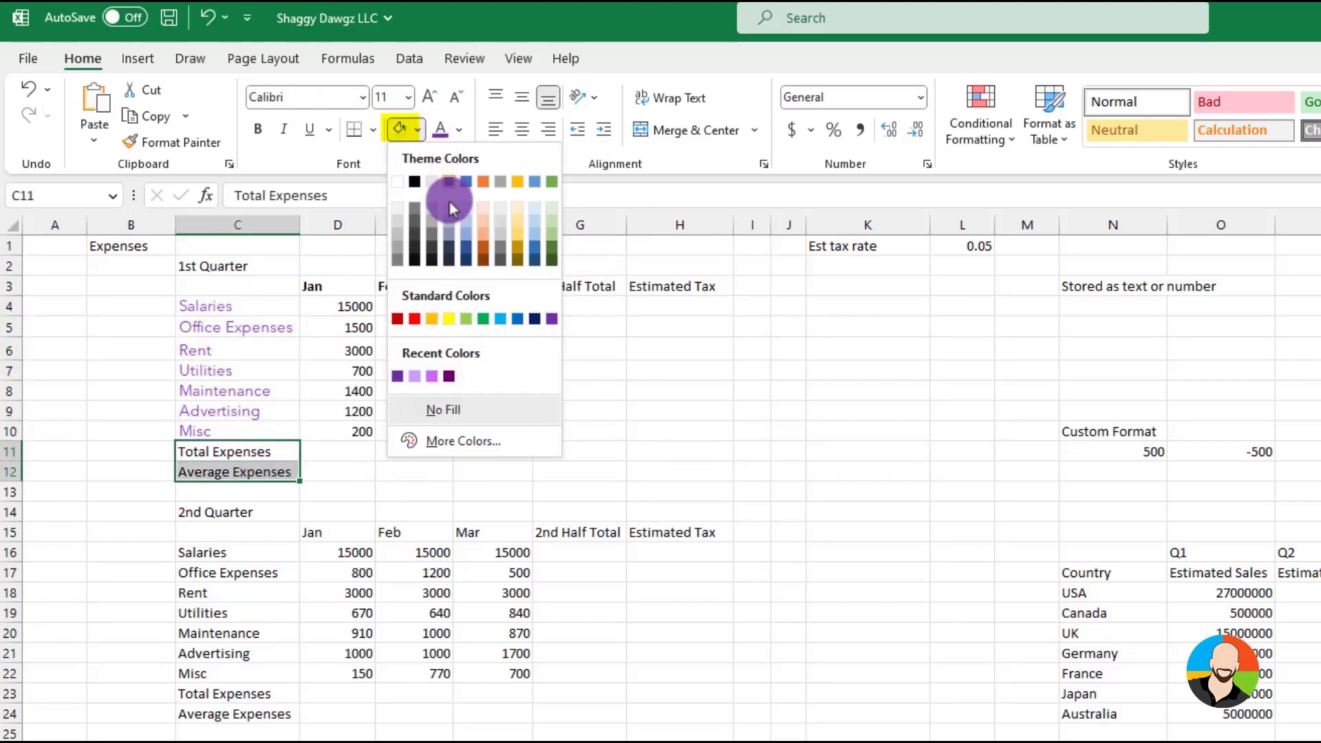
click(556, 229)
click(646, 411)
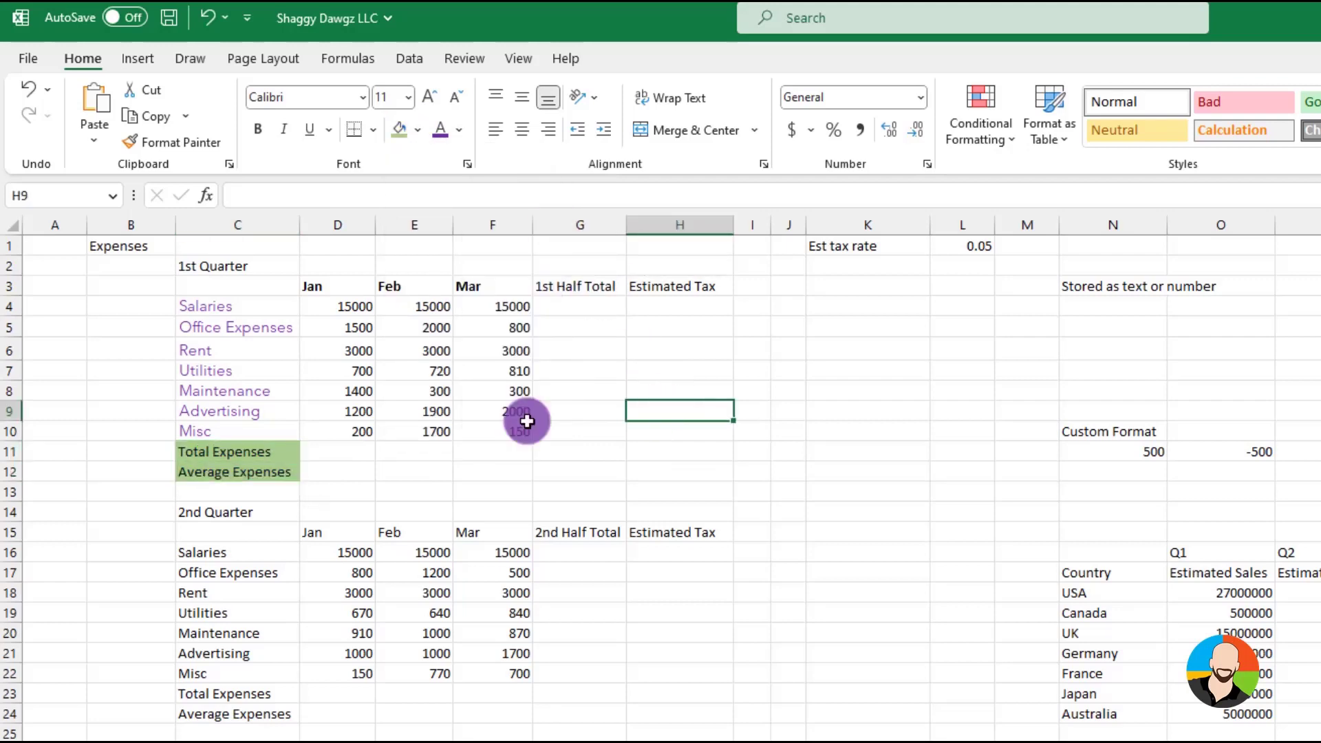
Add a bottom border to the 1st Quarter Misc row across C10:F10
drag(248, 432, 487, 432)
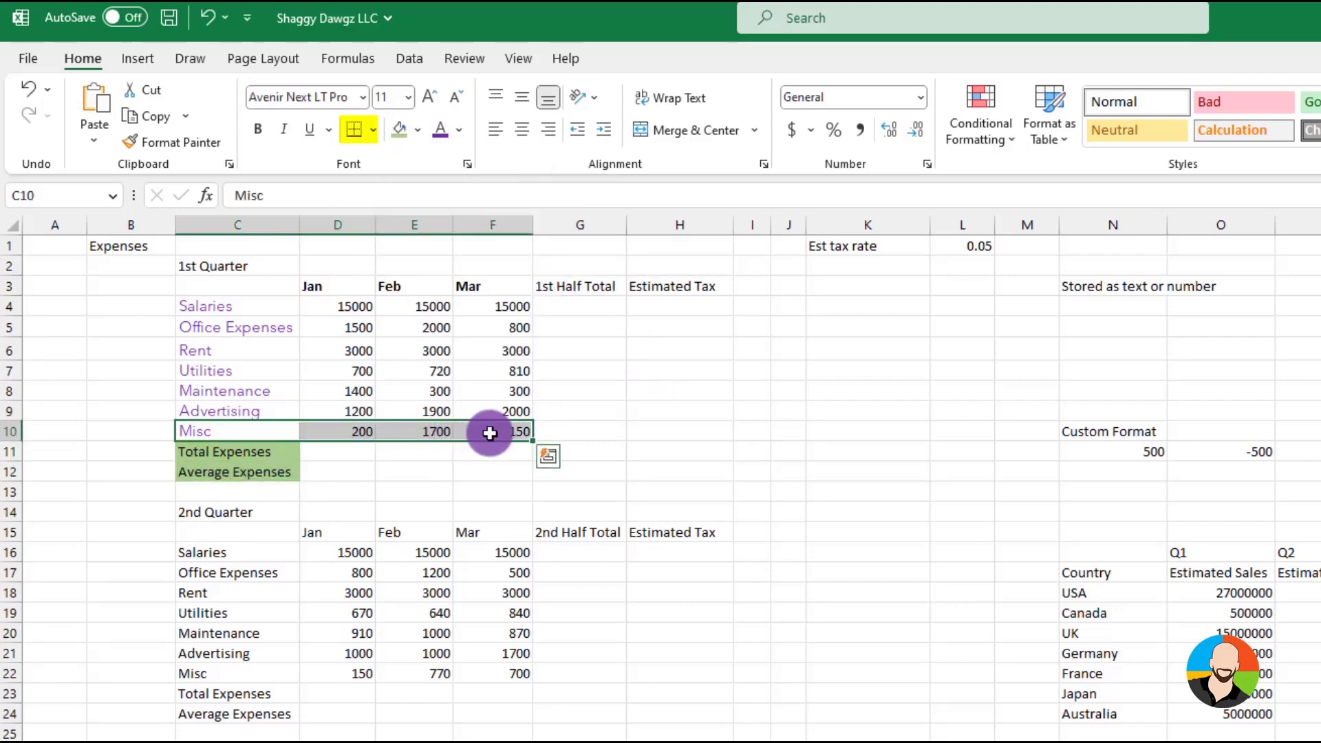
click(372, 130)
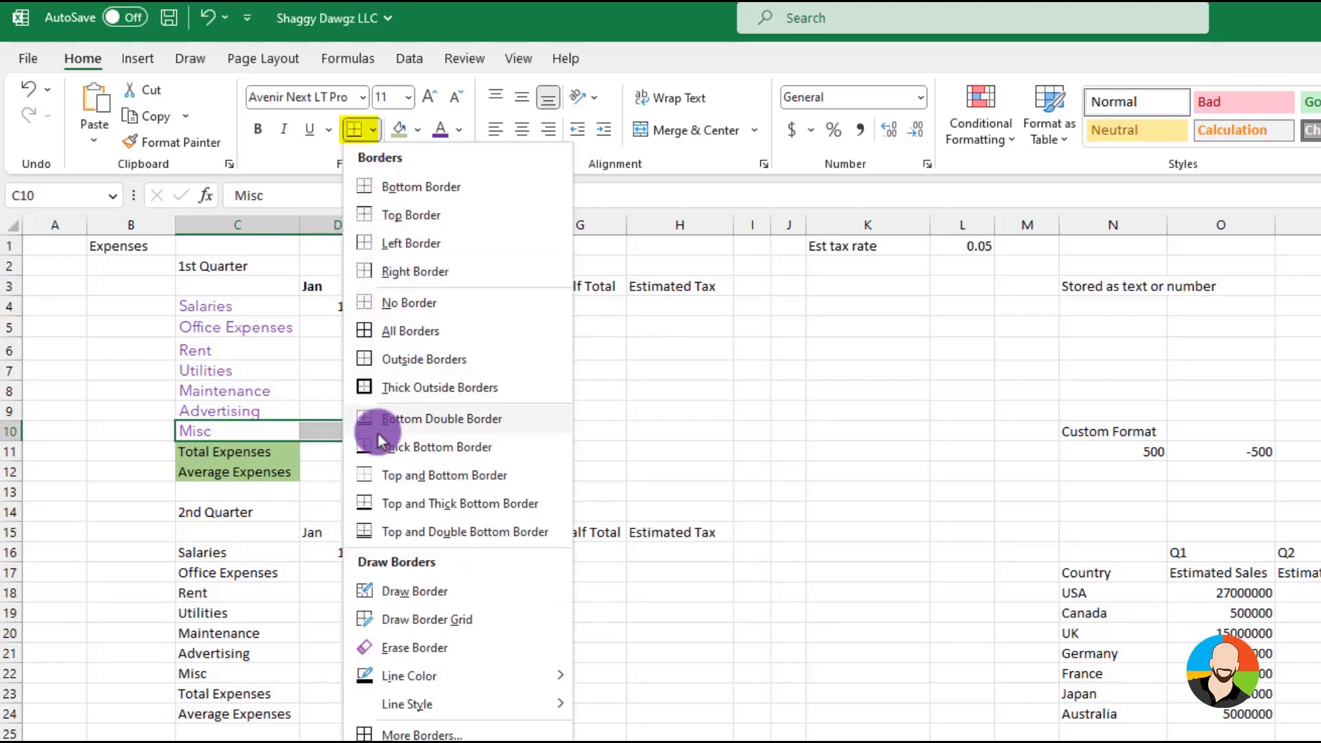
click(386, 329)
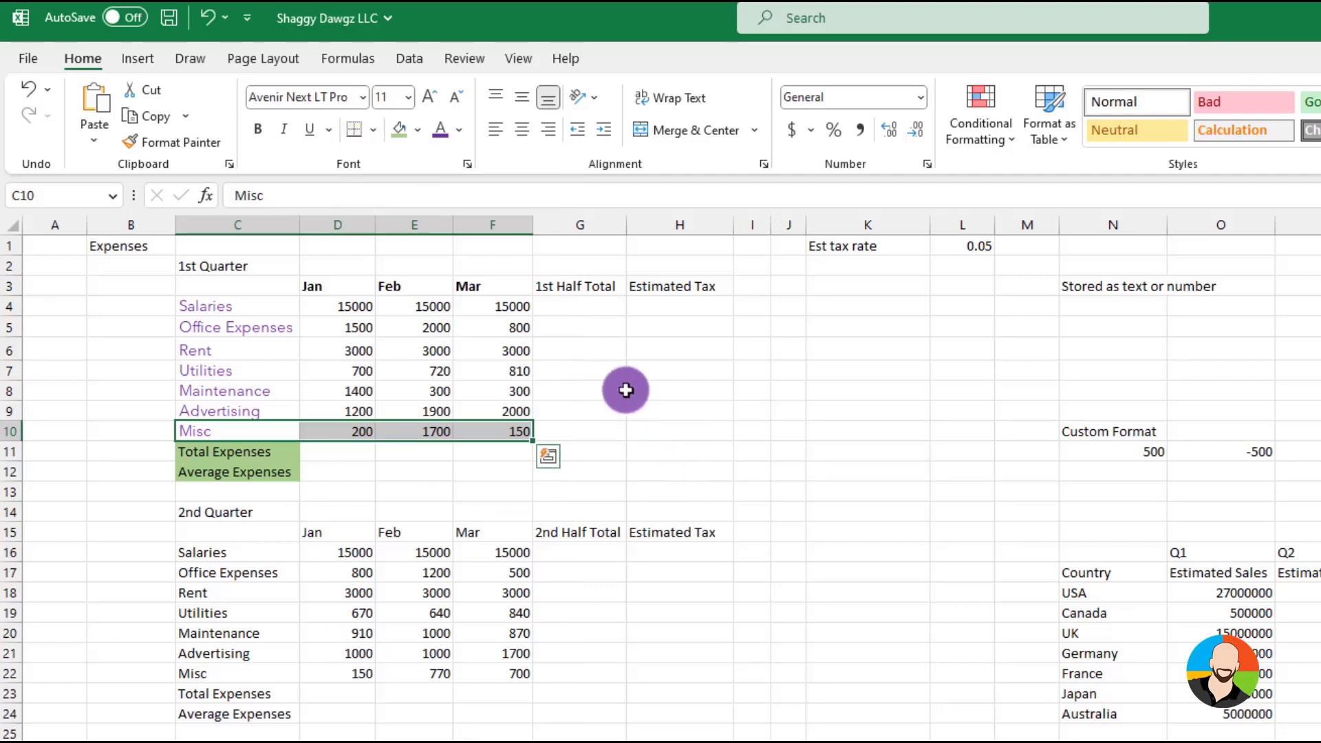
click(680, 471)
Try center and right alignment on the Jan to Mar headings in D3:F3, and return them to left alignment
drag(333, 283, 468, 286)
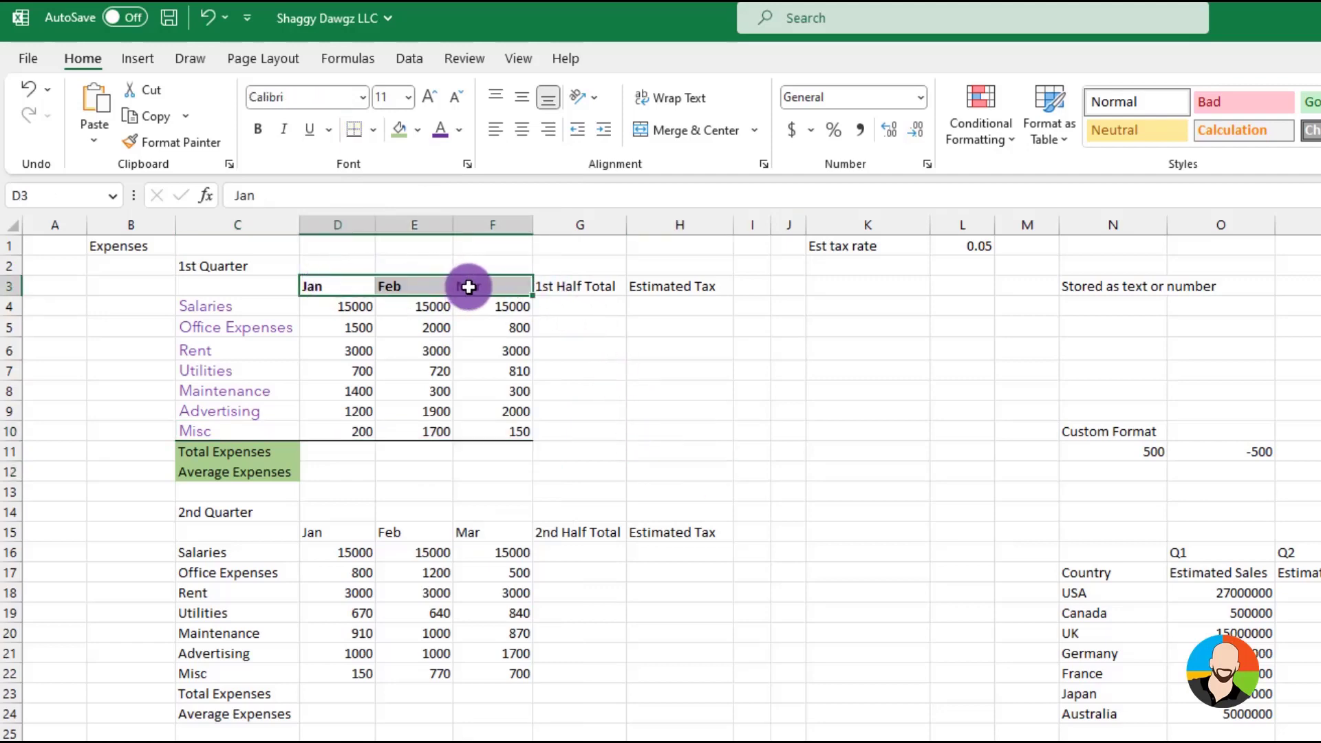
click(522, 131)
click(548, 129)
click(522, 129)
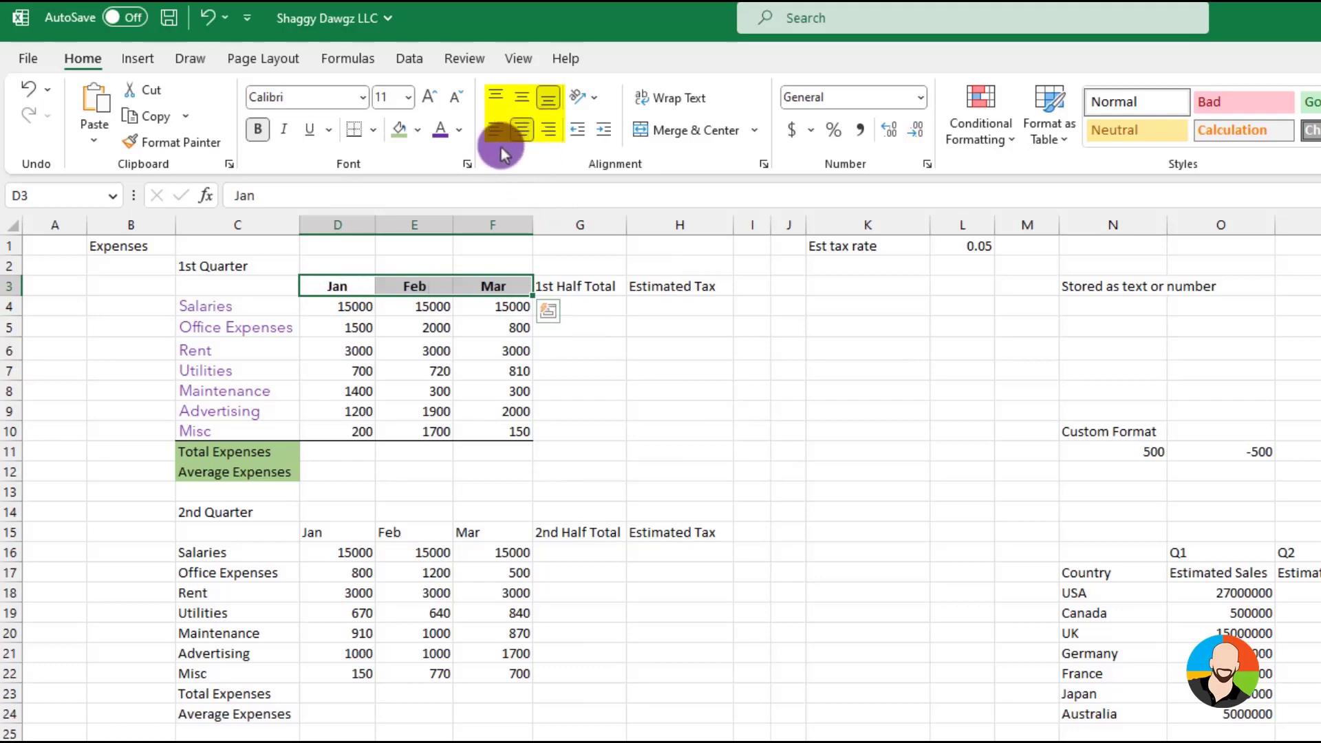
click(495, 130)
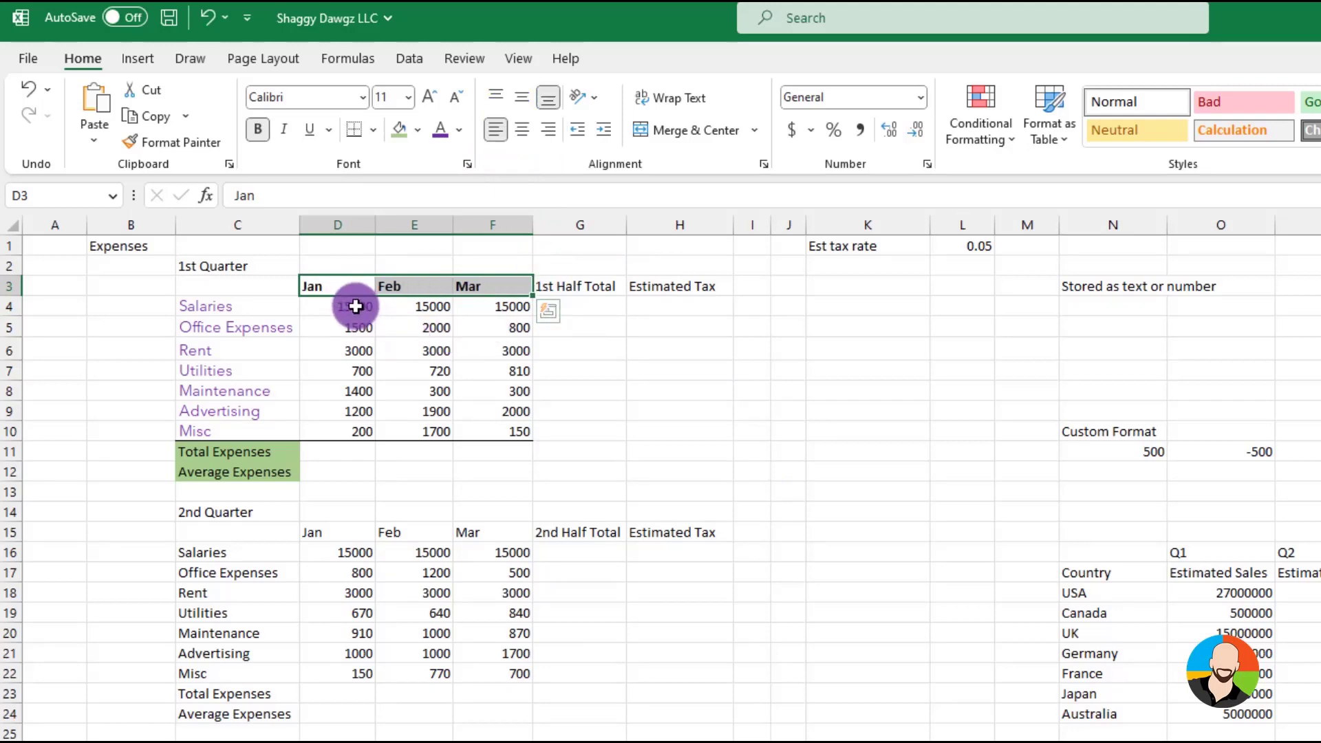
Try the Currency format on the 1st Quarter amounts in D4:F10, and set them to Accounting
drag(348, 303, 493, 423)
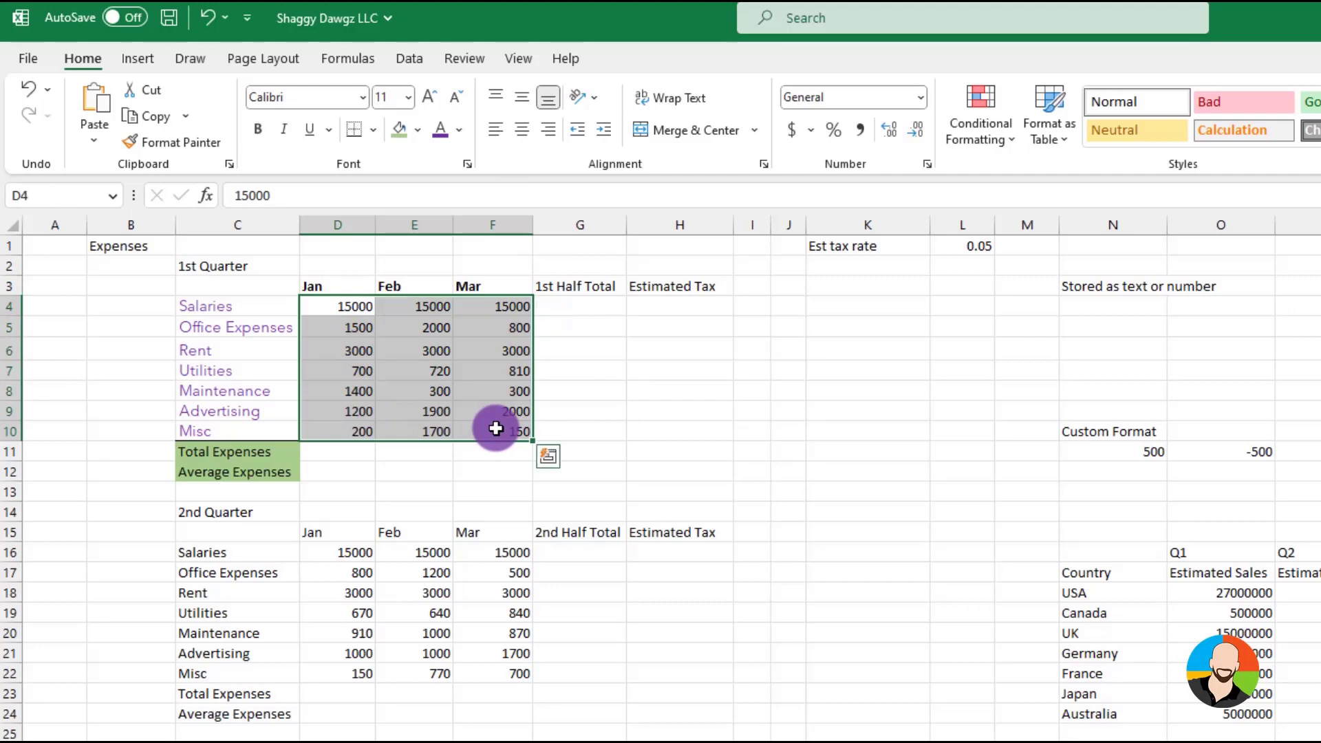
click(792, 131)
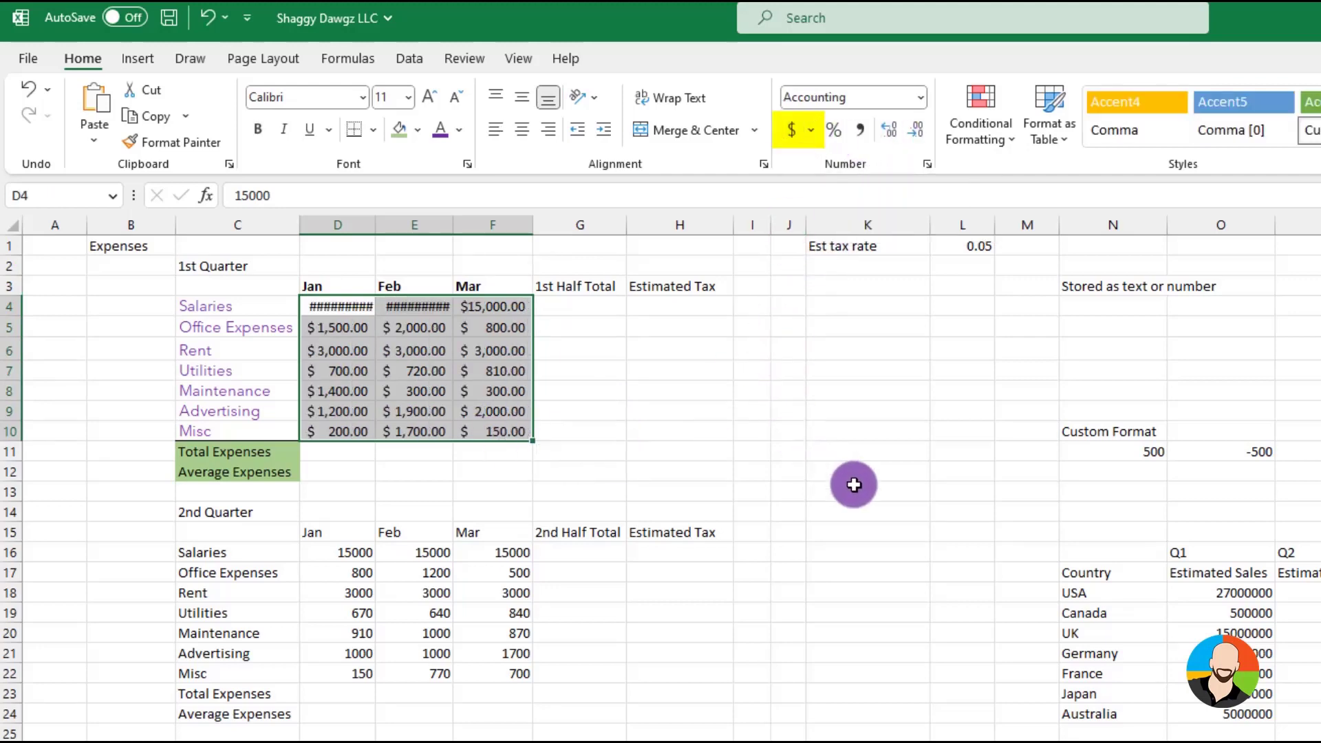
click(920, 97)
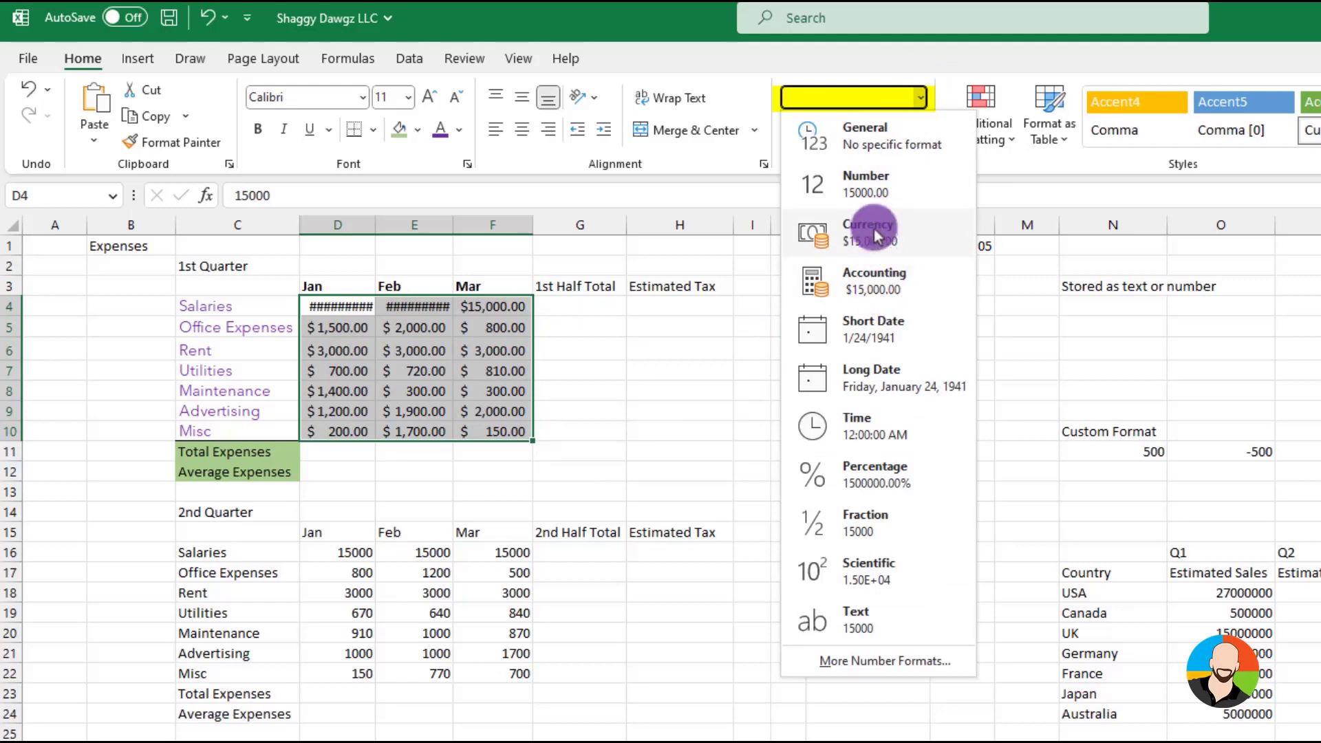
click(875, 234)
click(920, 97)
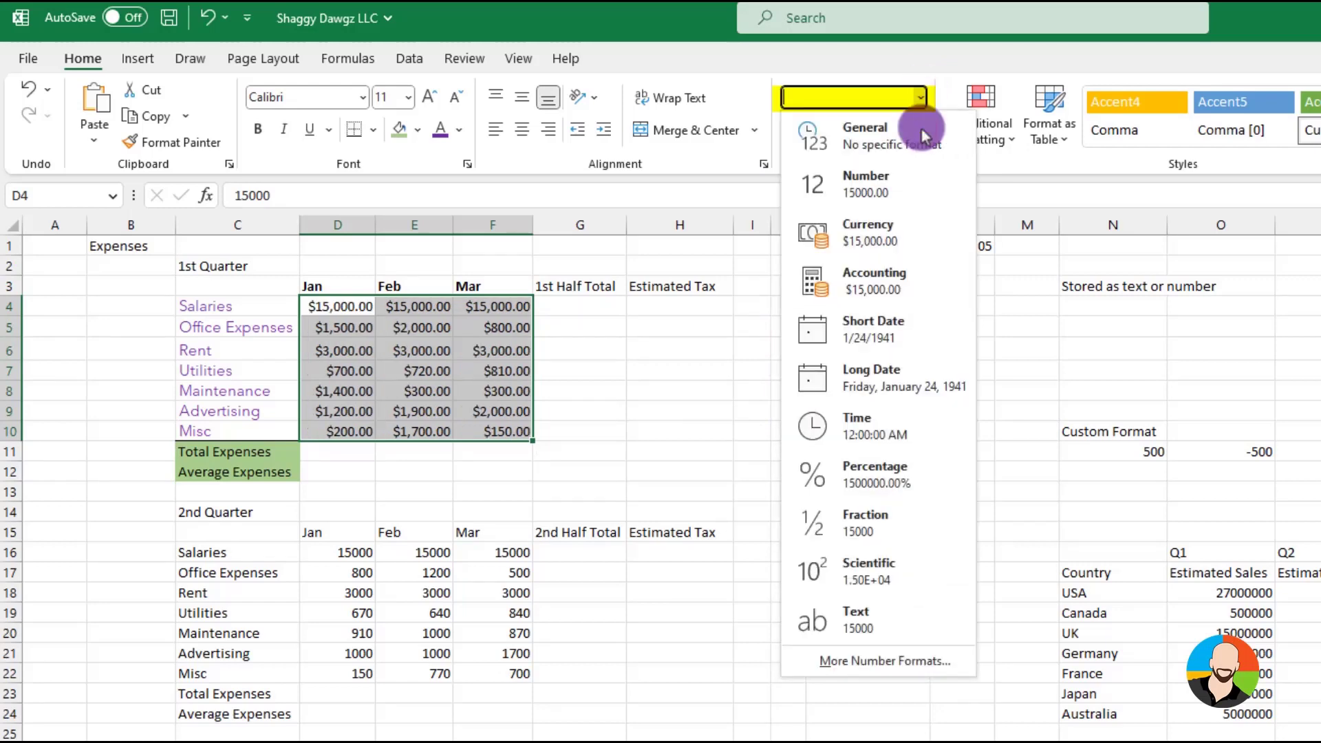
click(880, 285)
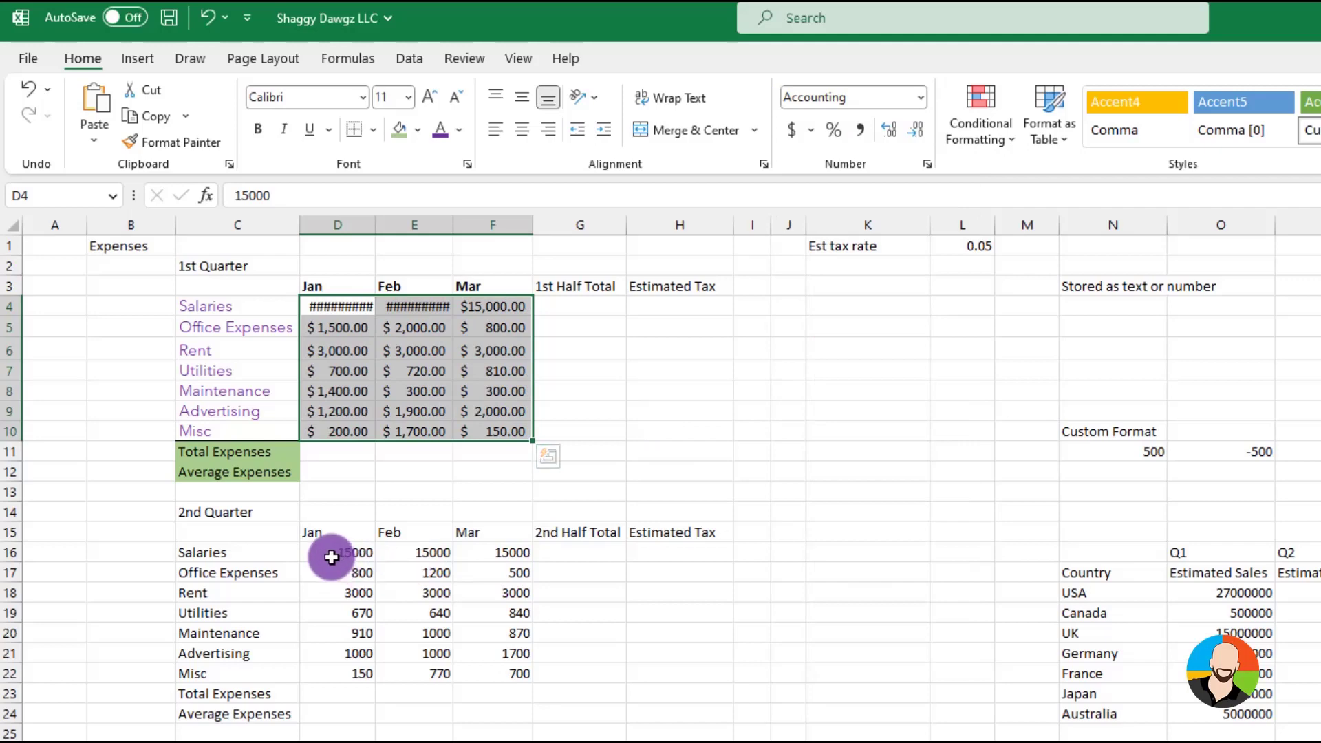
Apply the comma style to the 2nd Quarter amounts in D16:F22 and show no decimal places
drag(330, 554, 497, 678)
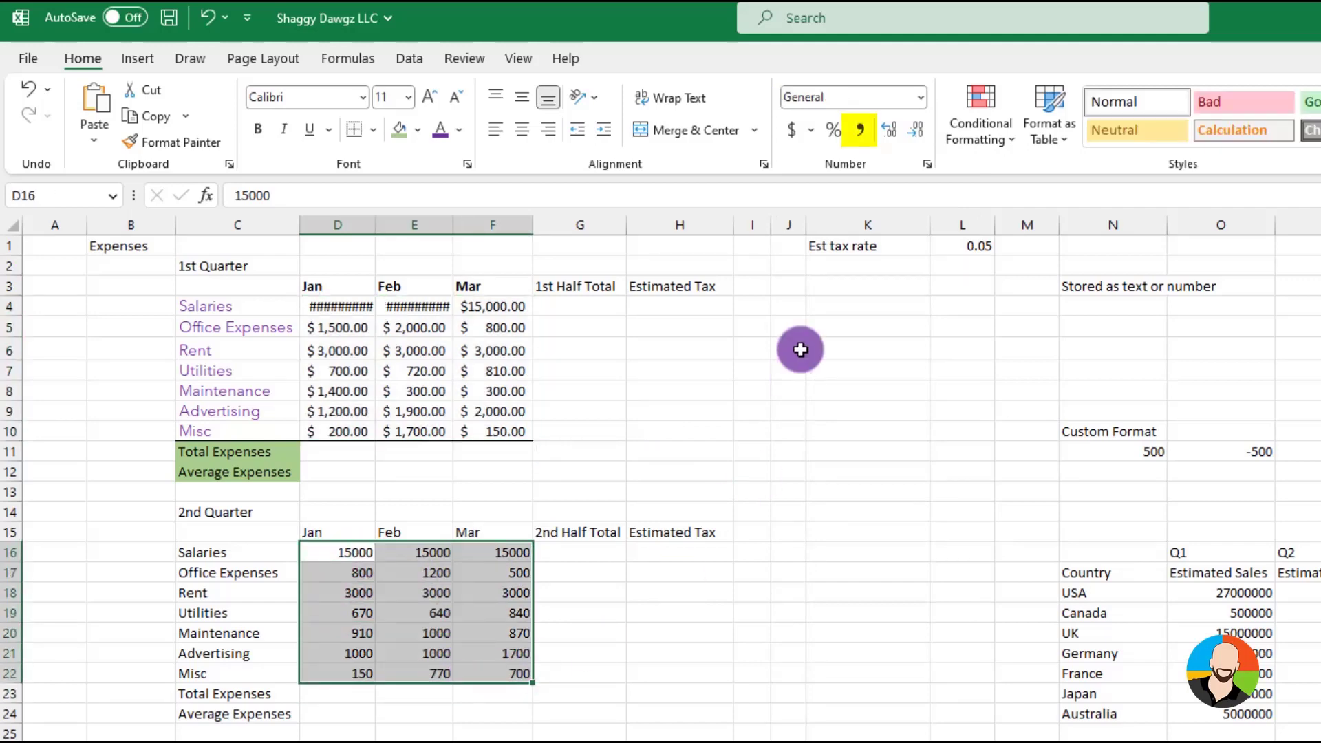
click(863, 136)
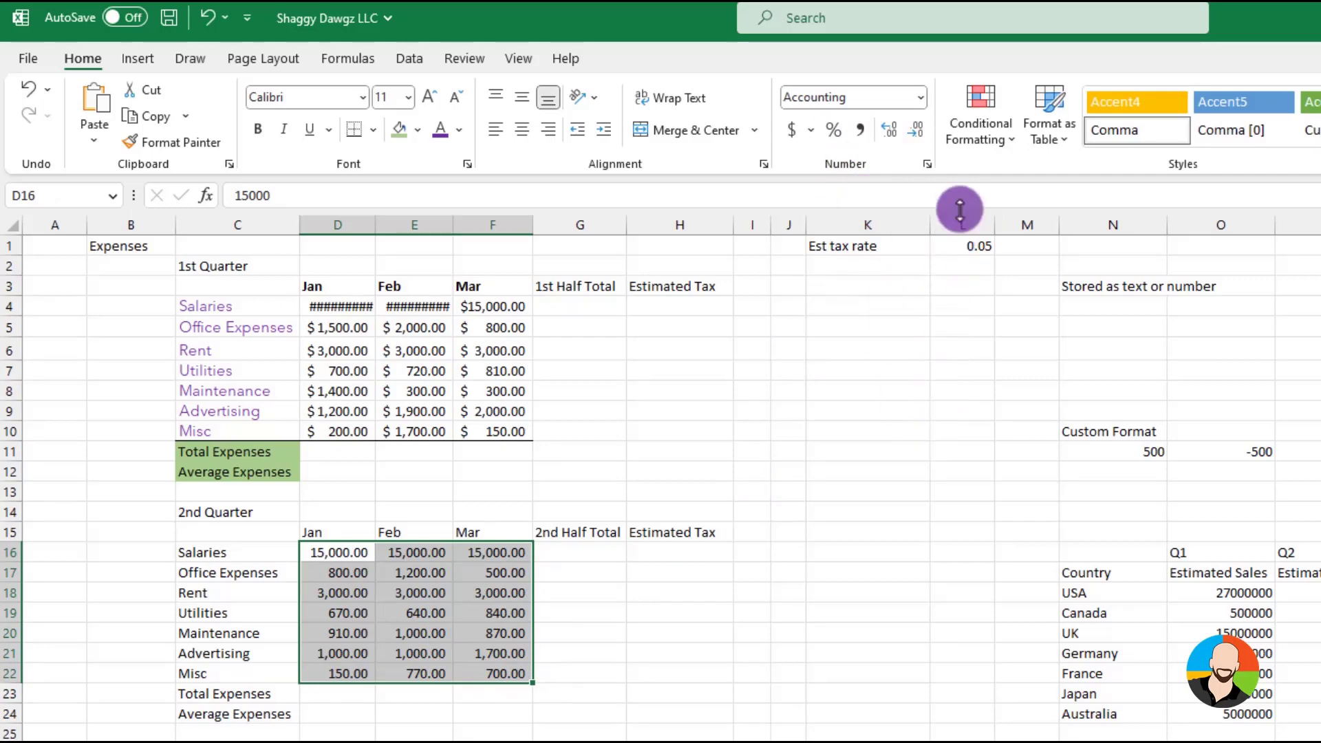
click(920, 136)
click(920, 136)
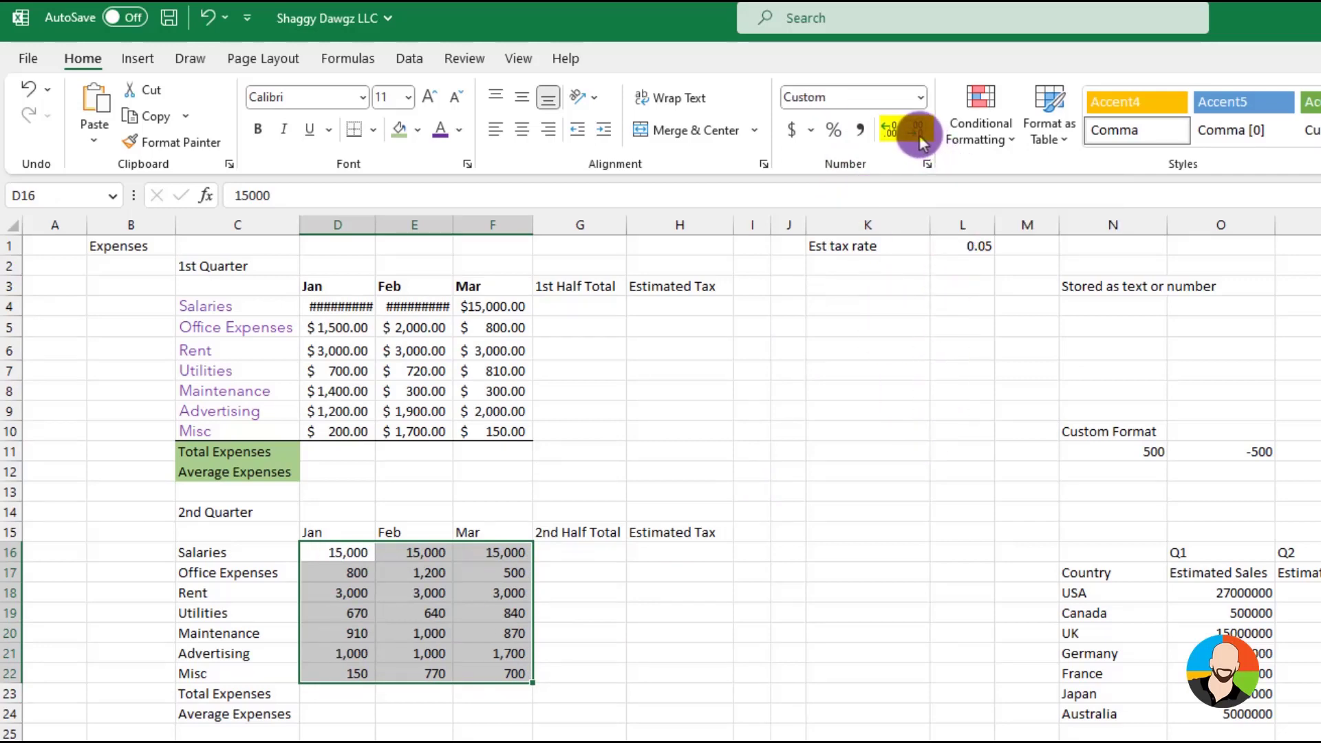
click(896, 132)
click(896, 132)
click(922, 131)
click(923, 131)
Format the estimated tax rate in L1 as a percentage
click(963, 246)
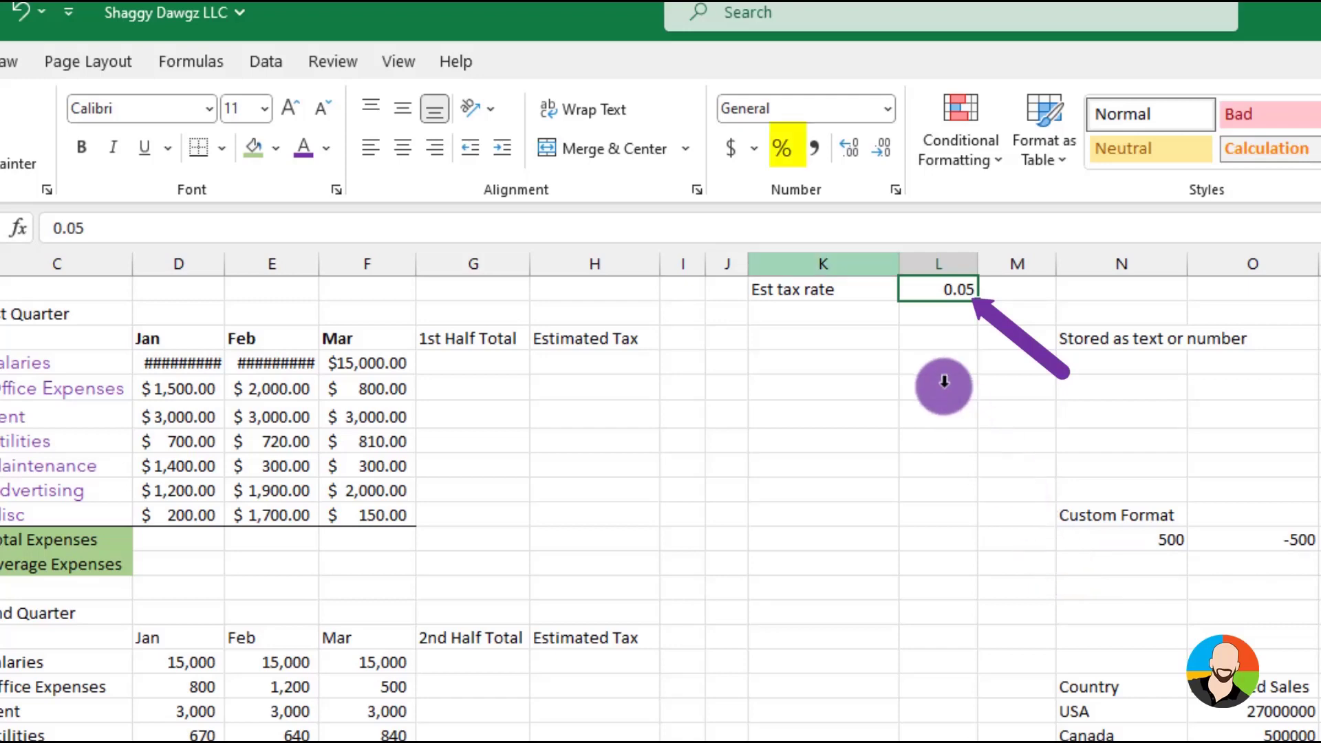
click(786, 153)
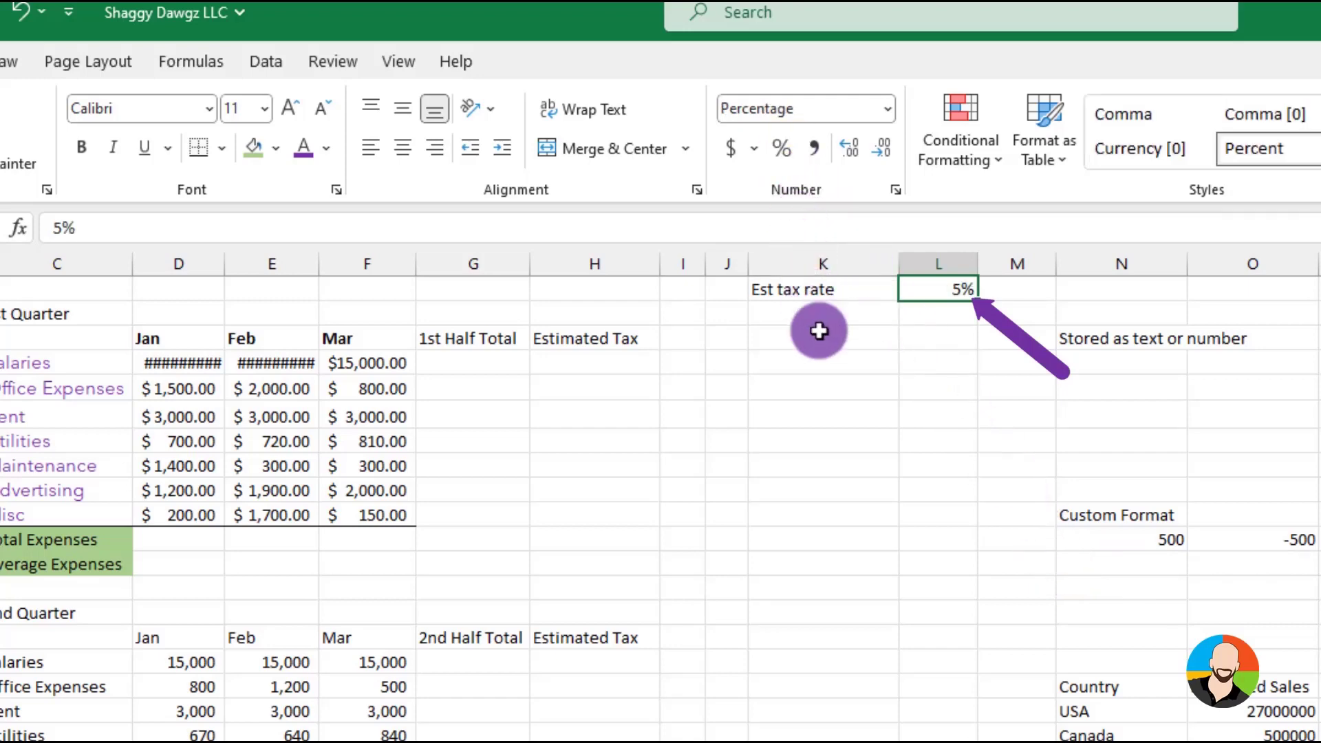
click(835, 423)
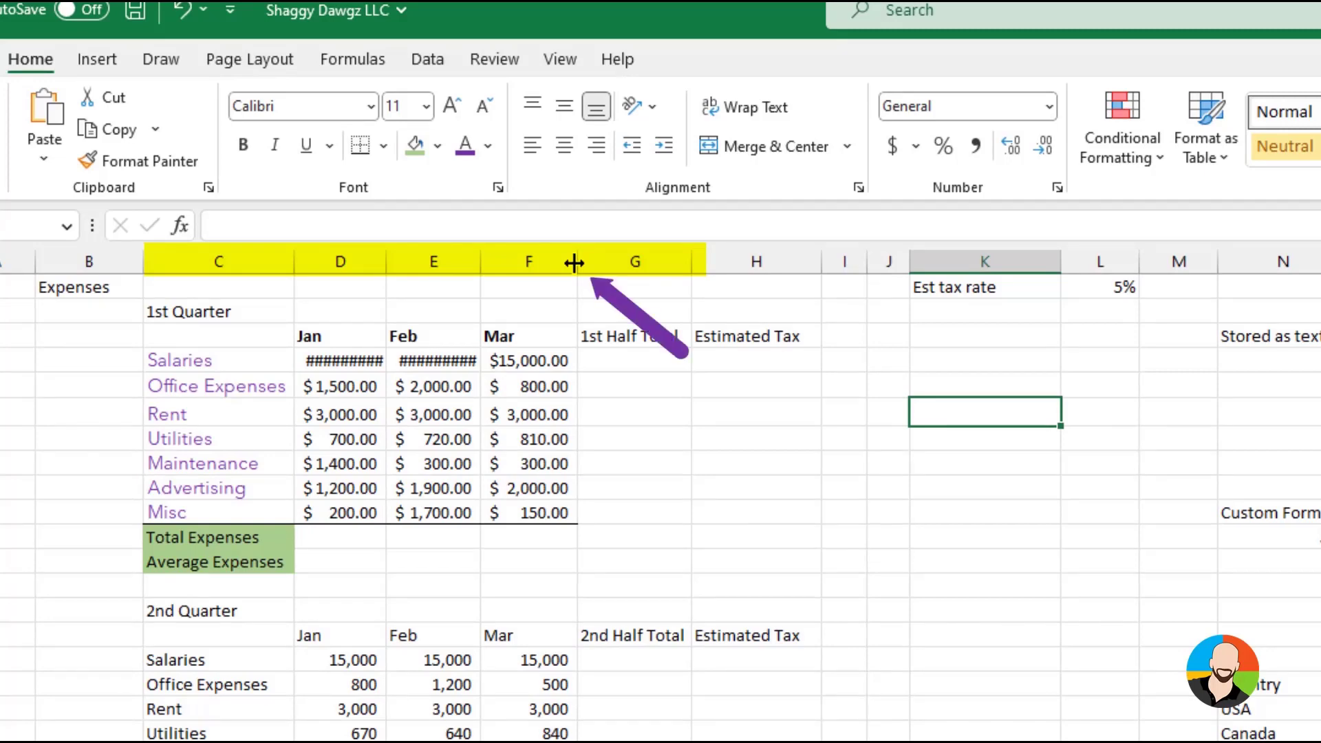
Widen the Jan, Feb and Mar columns D to F so the Salaries amounts fit
drag(573, 262, 611, 262)
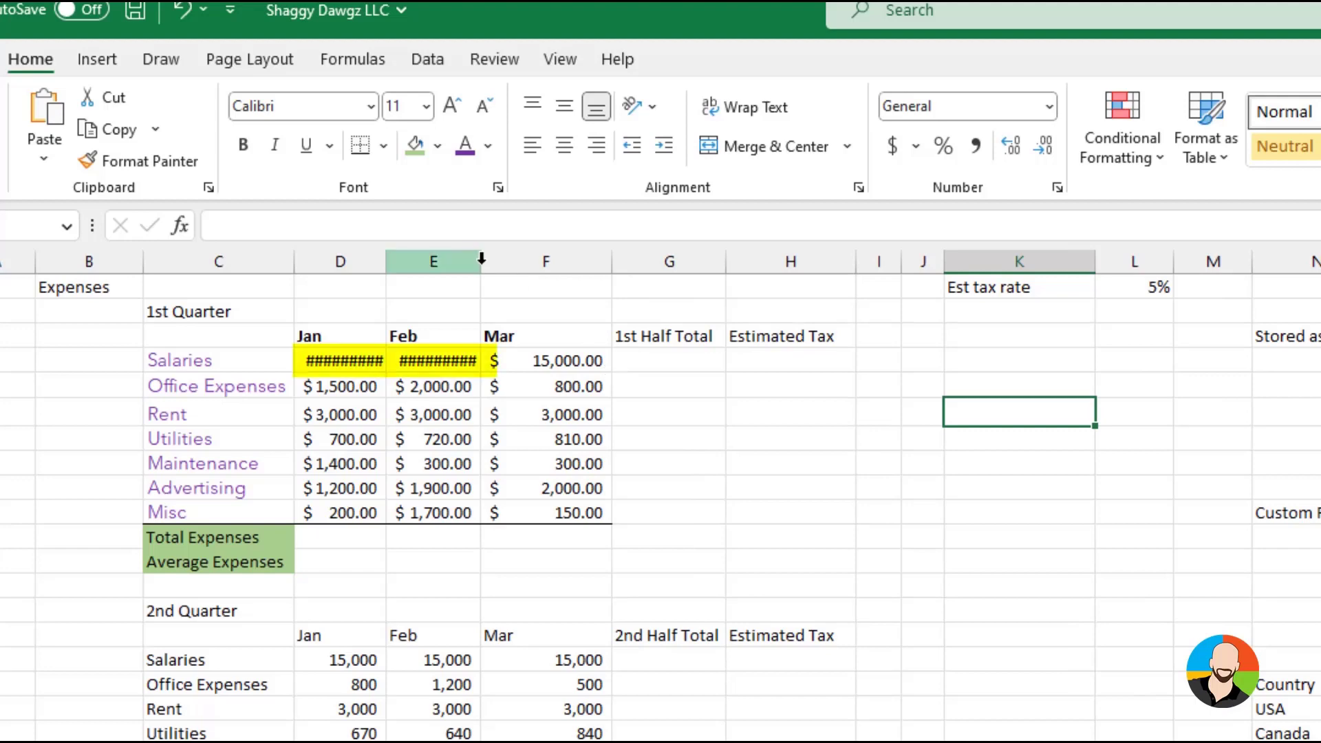
drag(480, 262, 507, 262)
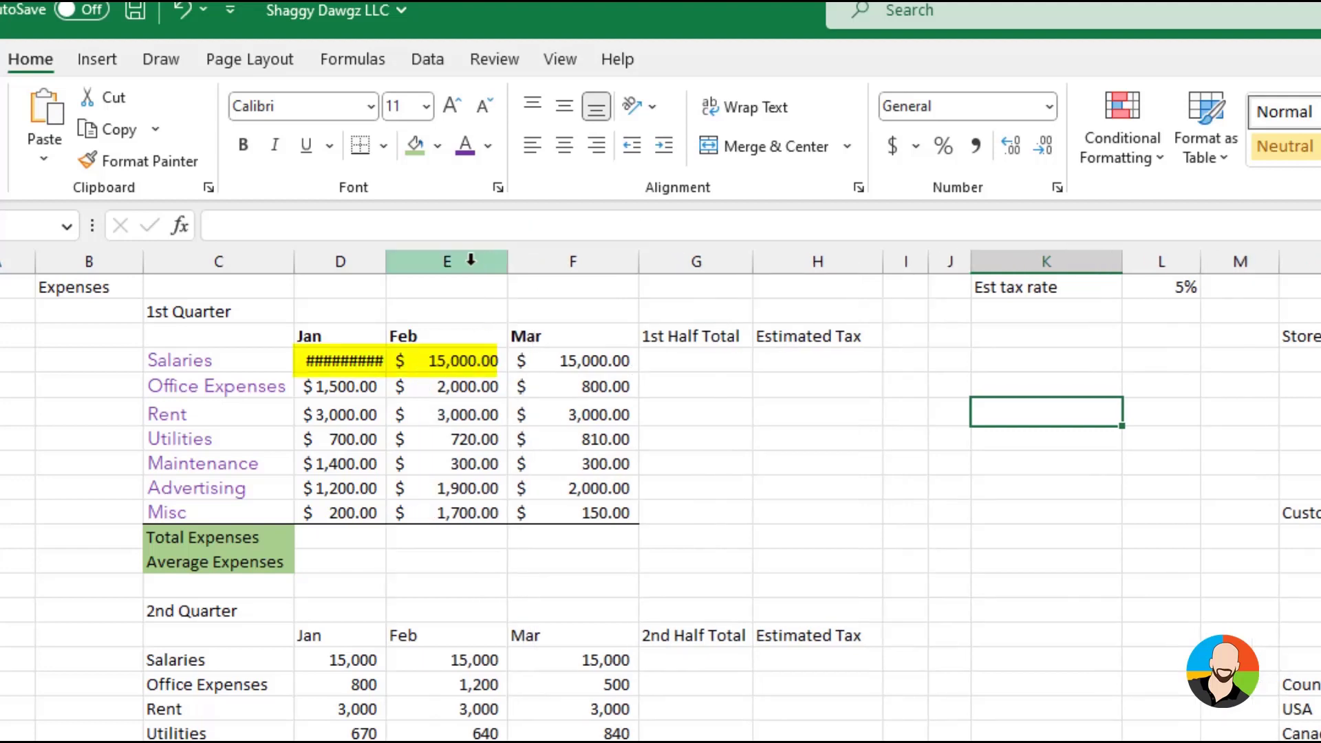
drag(386, 262, 427, 266)
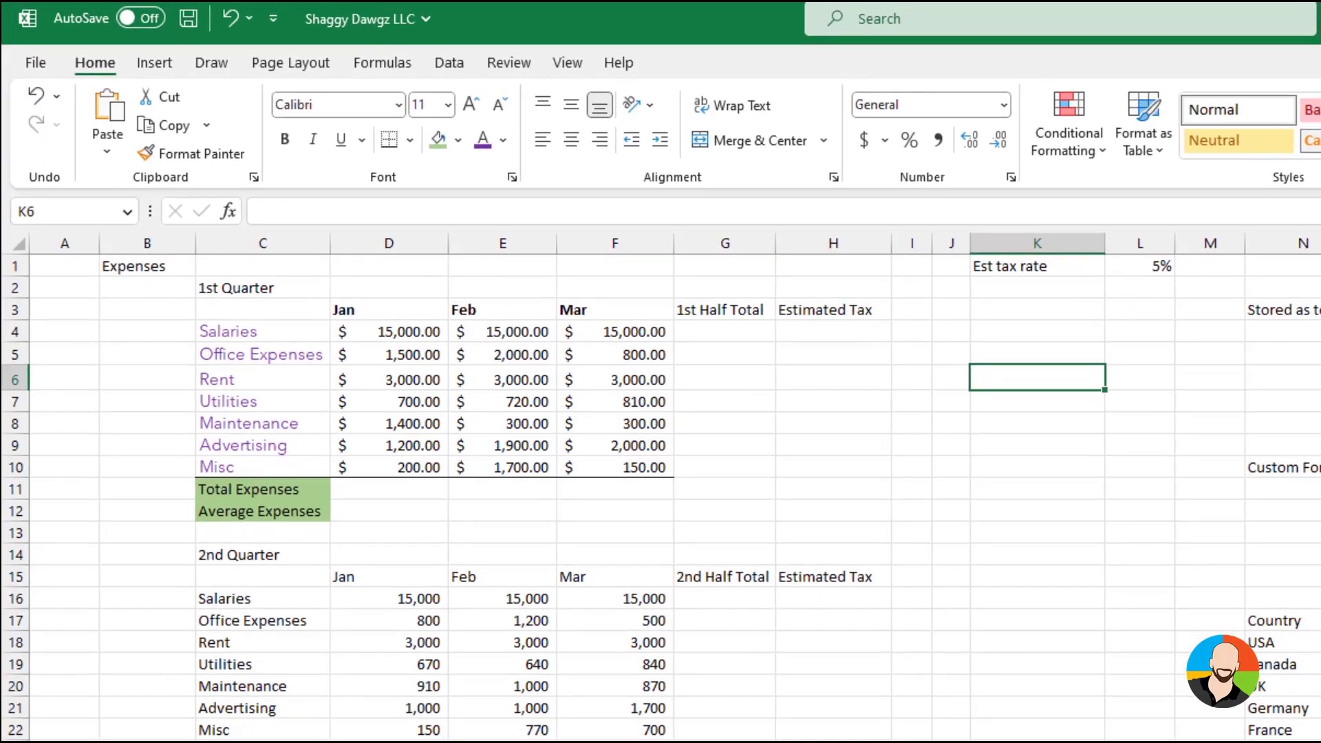
Increase the heights of rows 6, 8 and 13
click(16, 378)
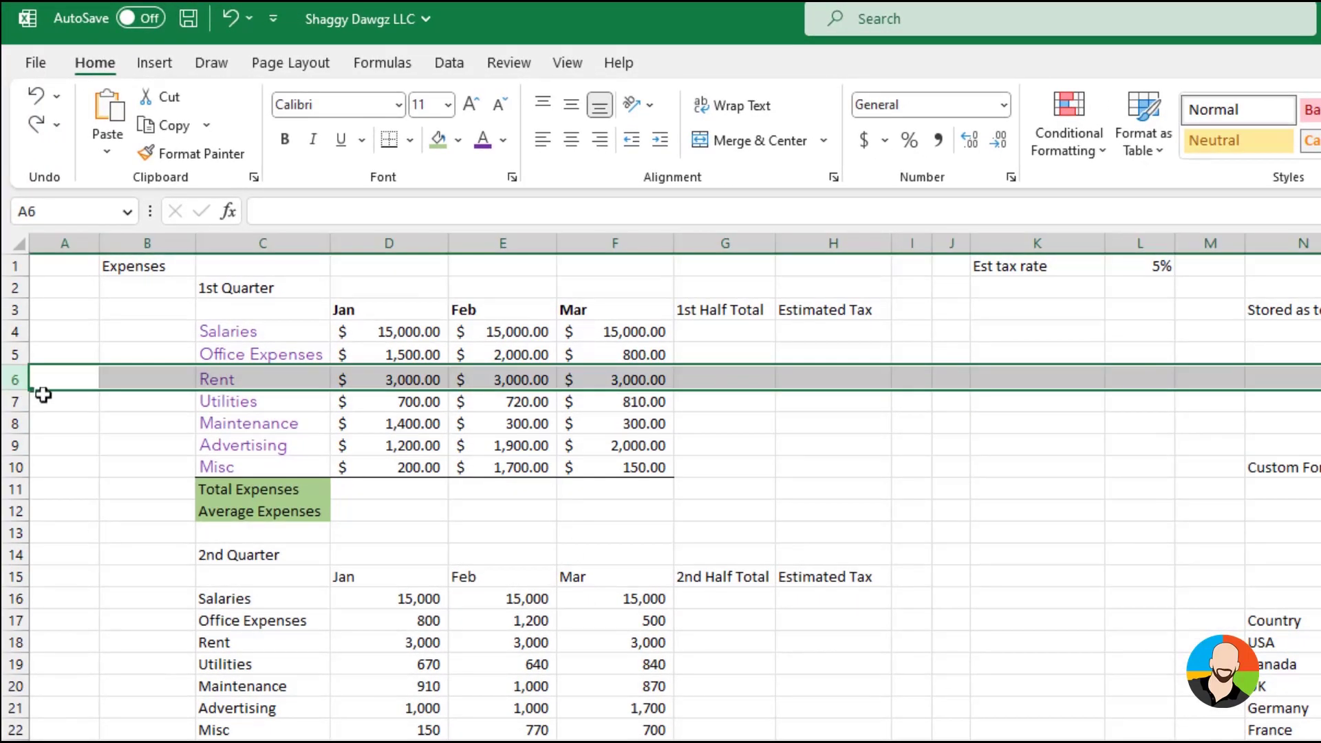
click(42, 399)
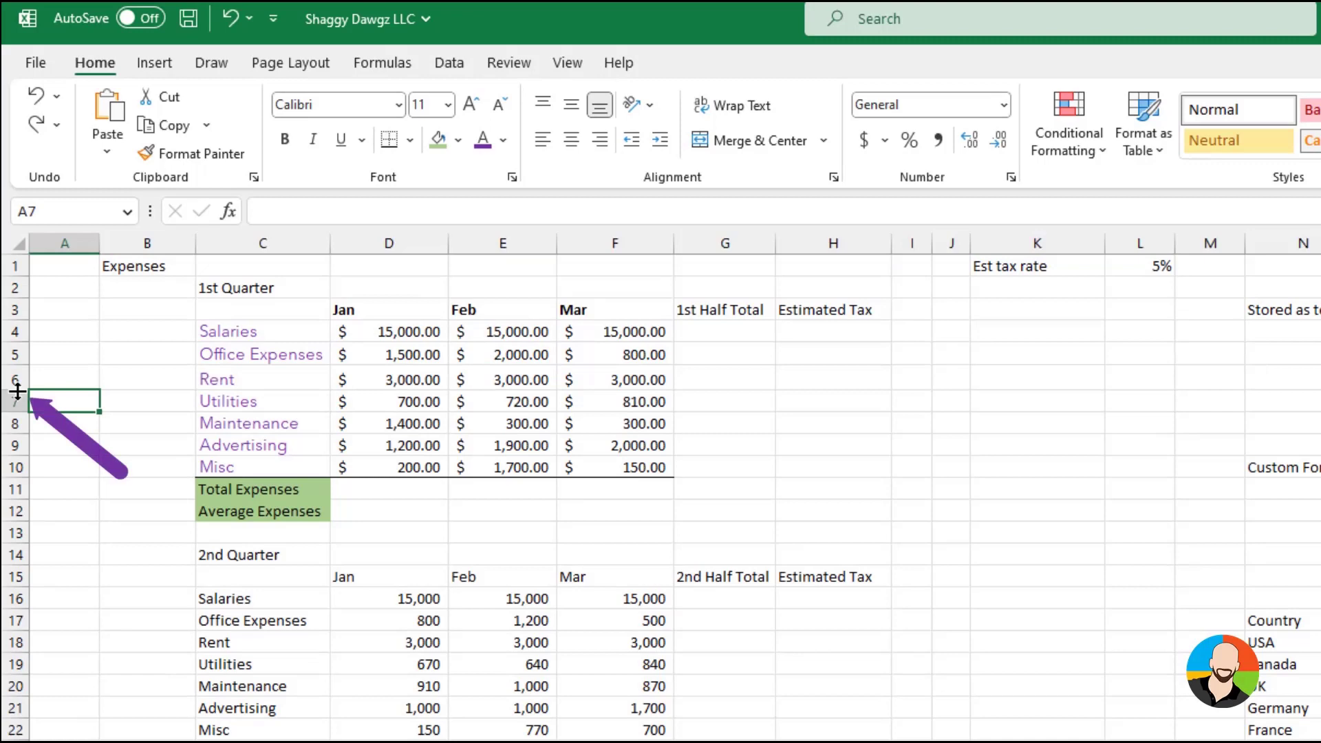
drag(17, 391, 19, 459)
drag(16, 576, 19, 587)
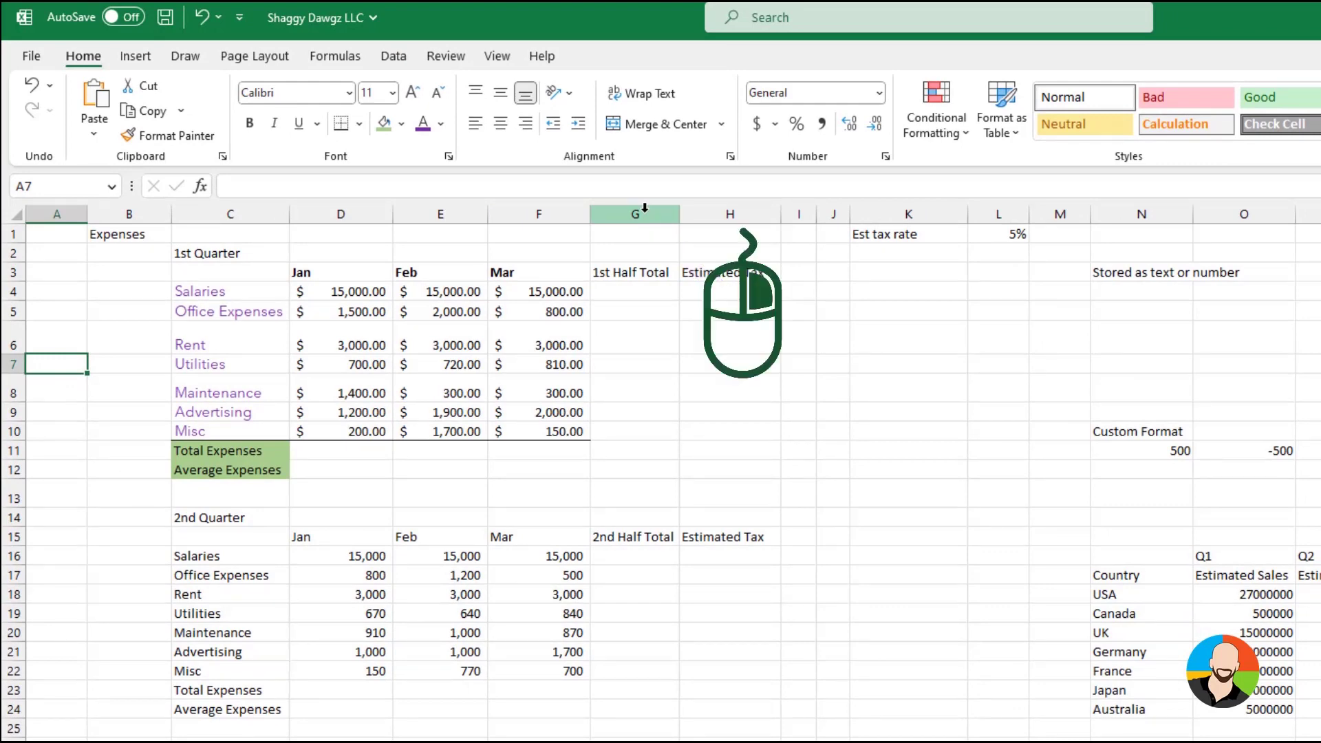
Insert two blank columns between the Mar column and the 1st Half Total column
right_click(644, 208)
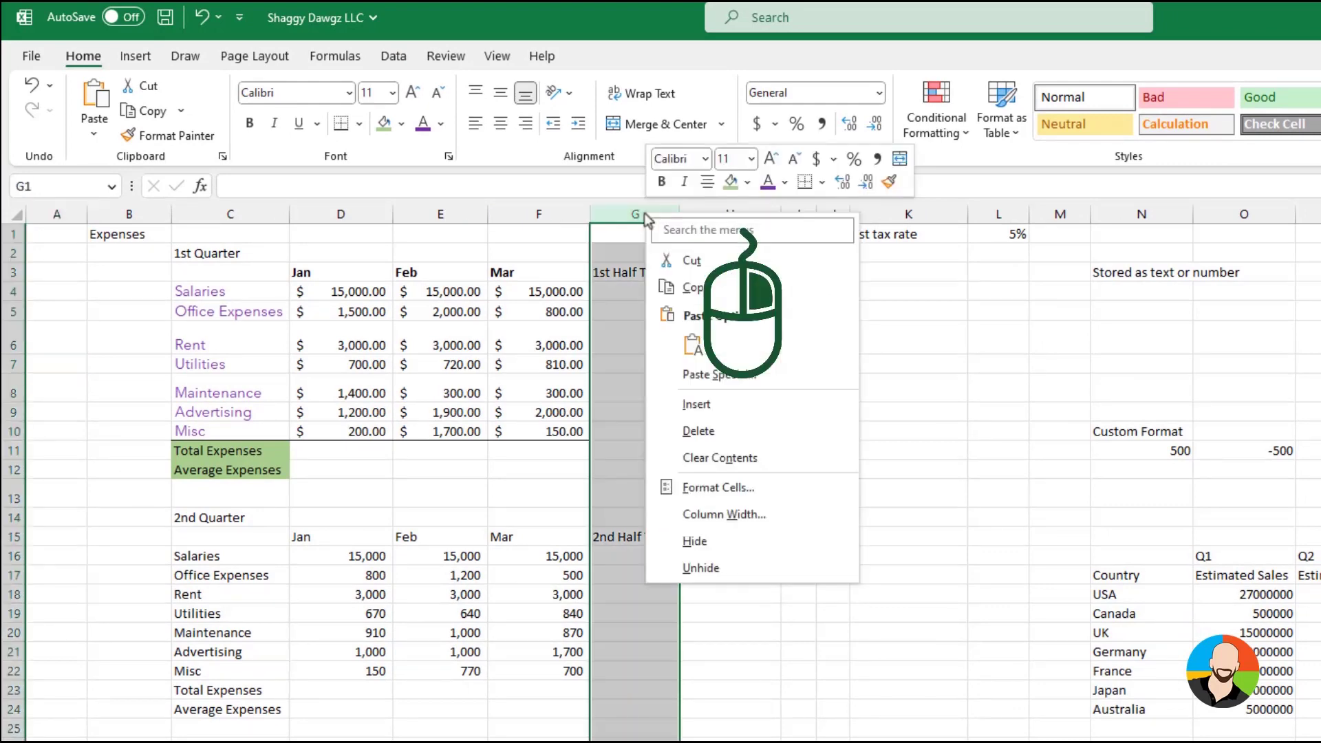
click(704, 409)
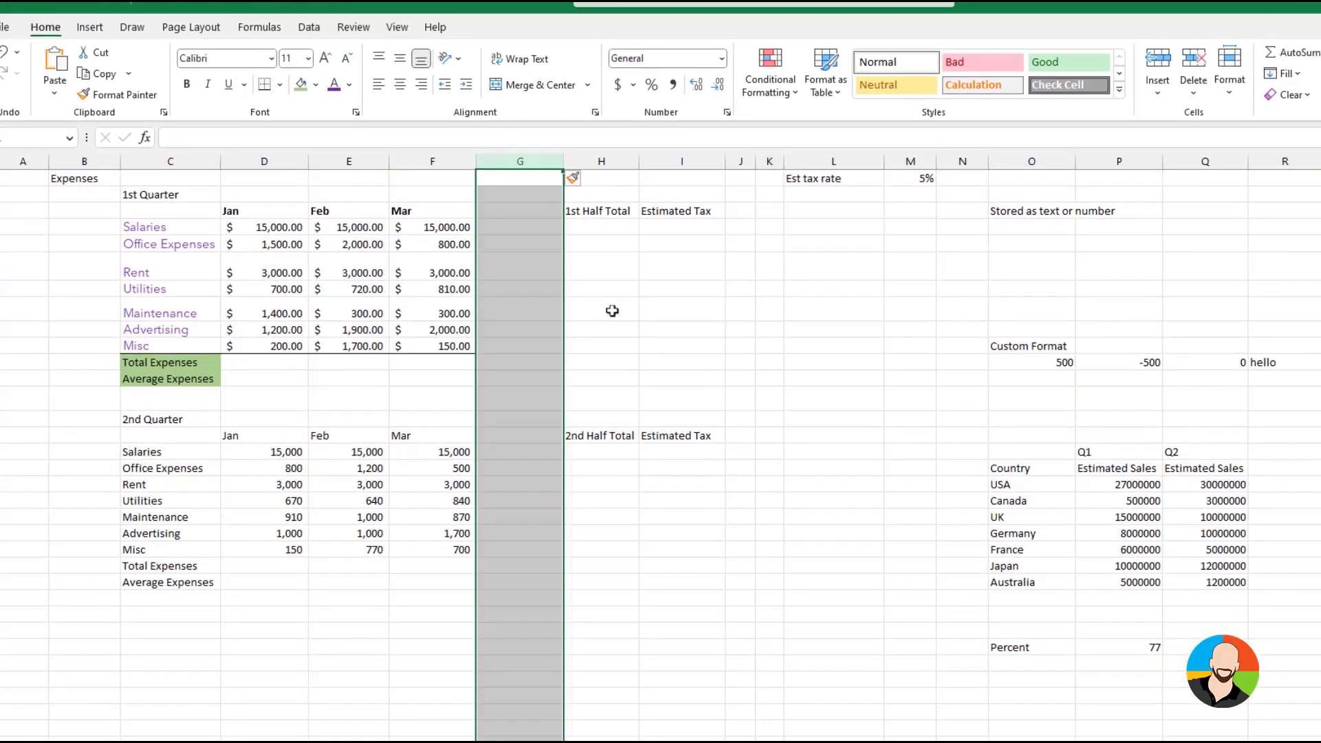
click(1160, 94)
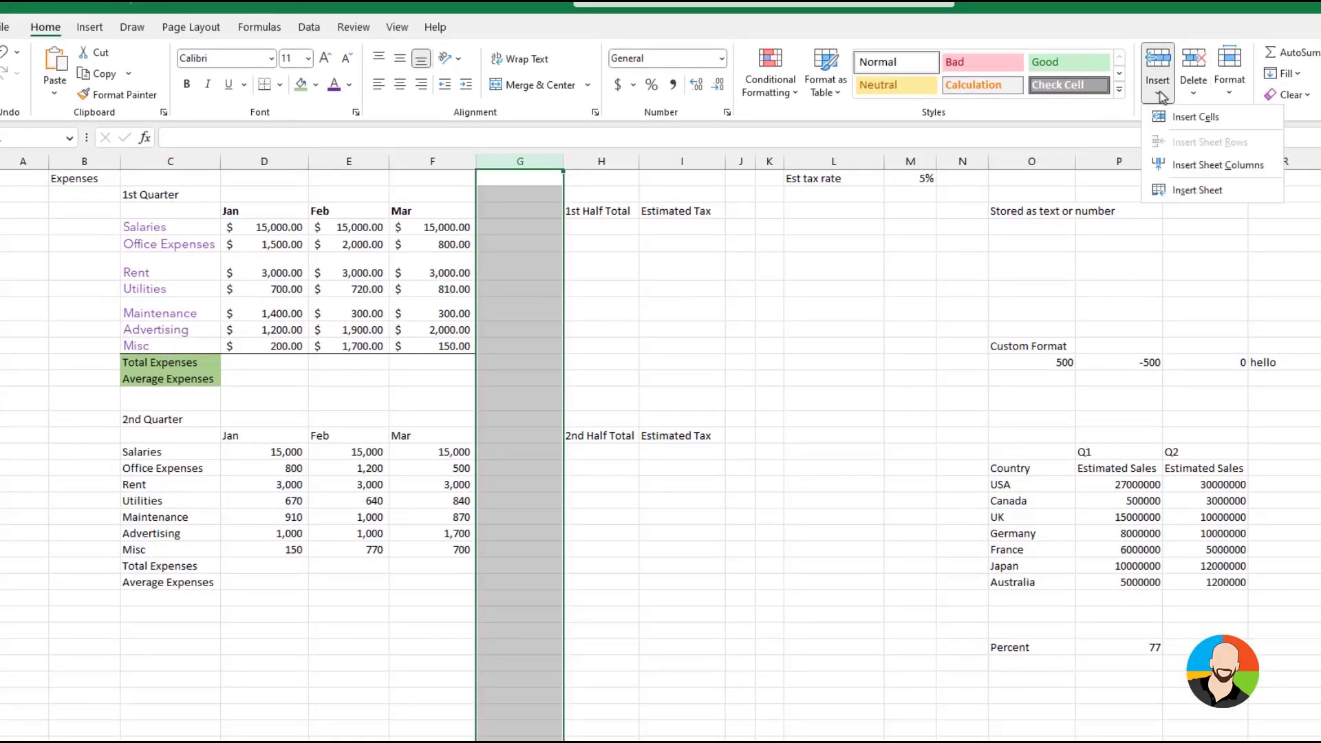
click(1178, 166)
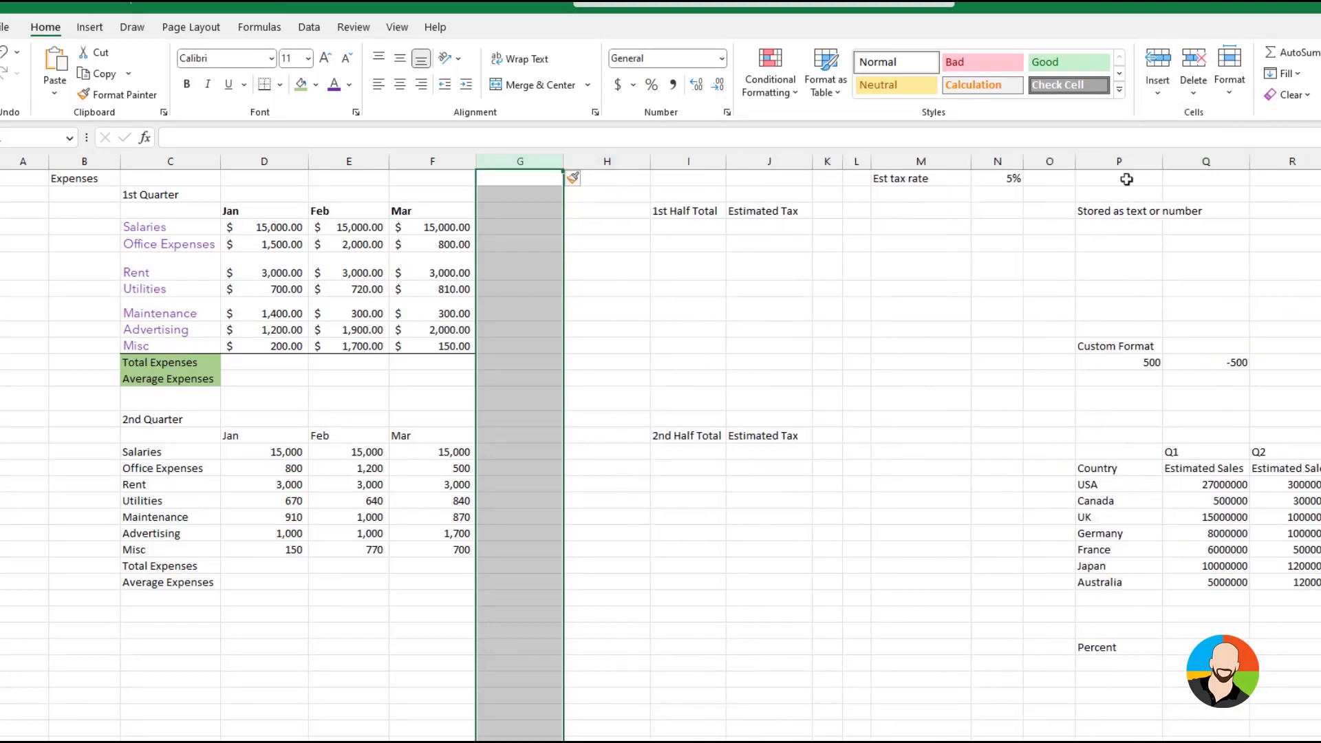
click(648, 353)
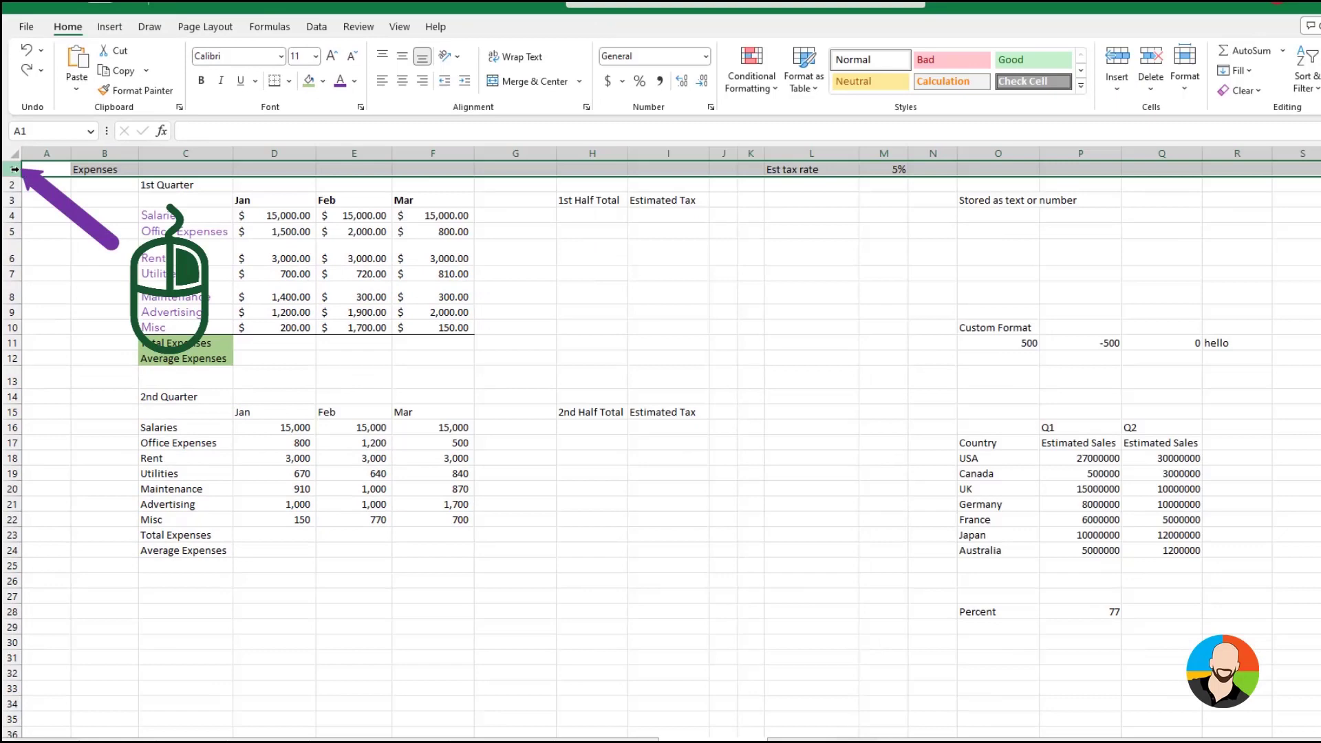
Insert two blank rows above the Expenses title row
right_click(21, 169)
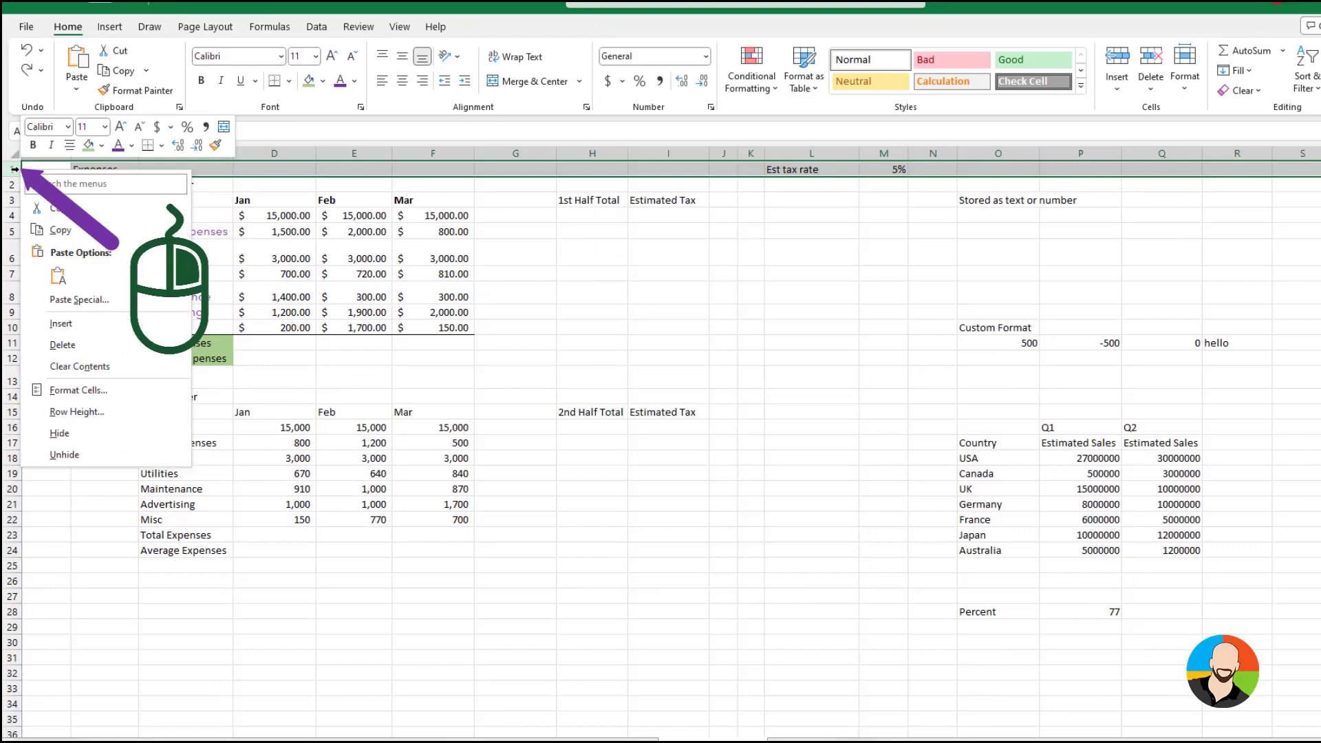
click(61, 324)
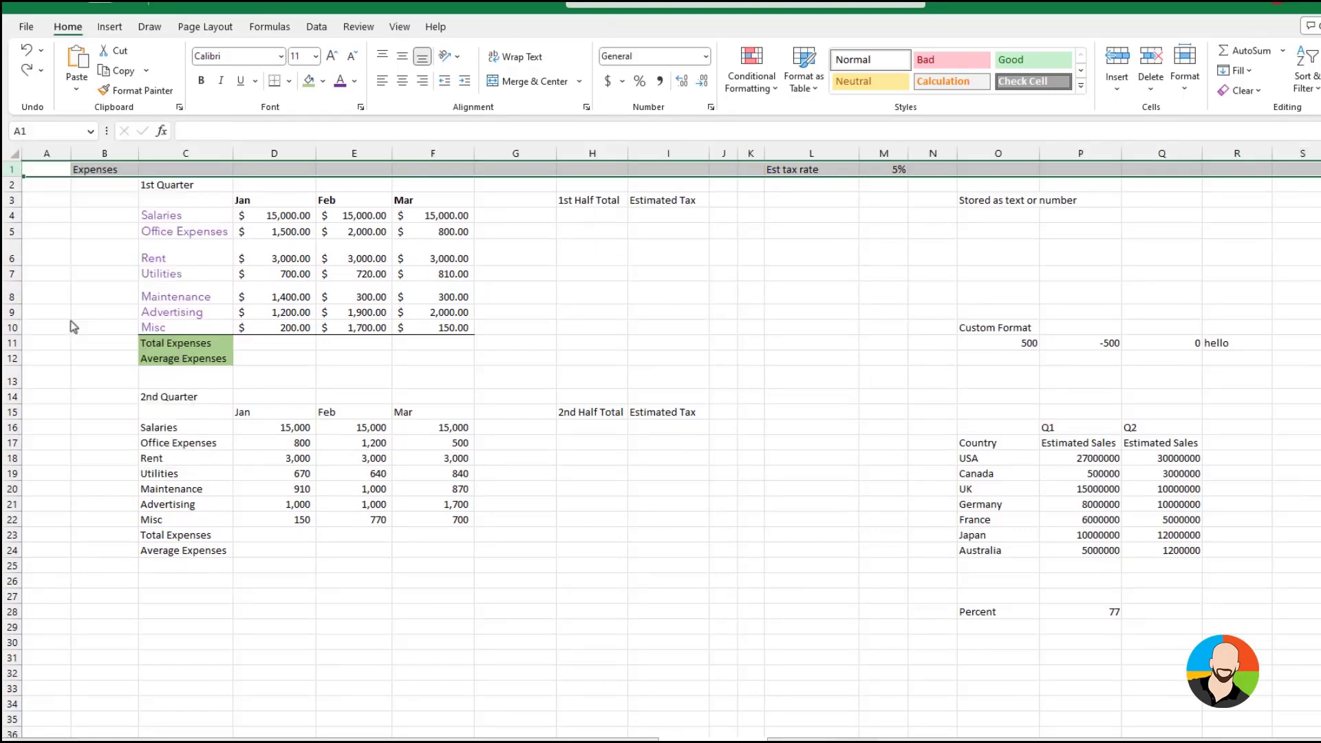
click(90, 247)
click(13, 168)
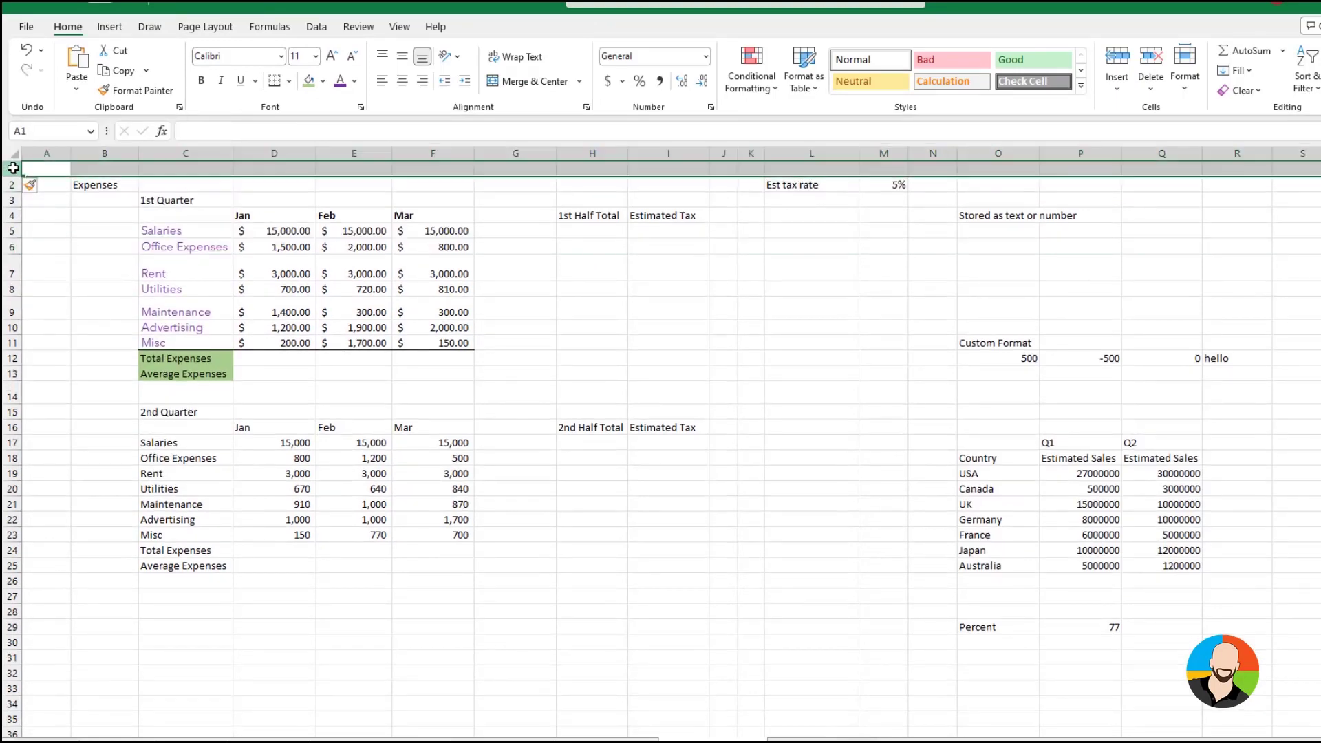
click(1117, 75)
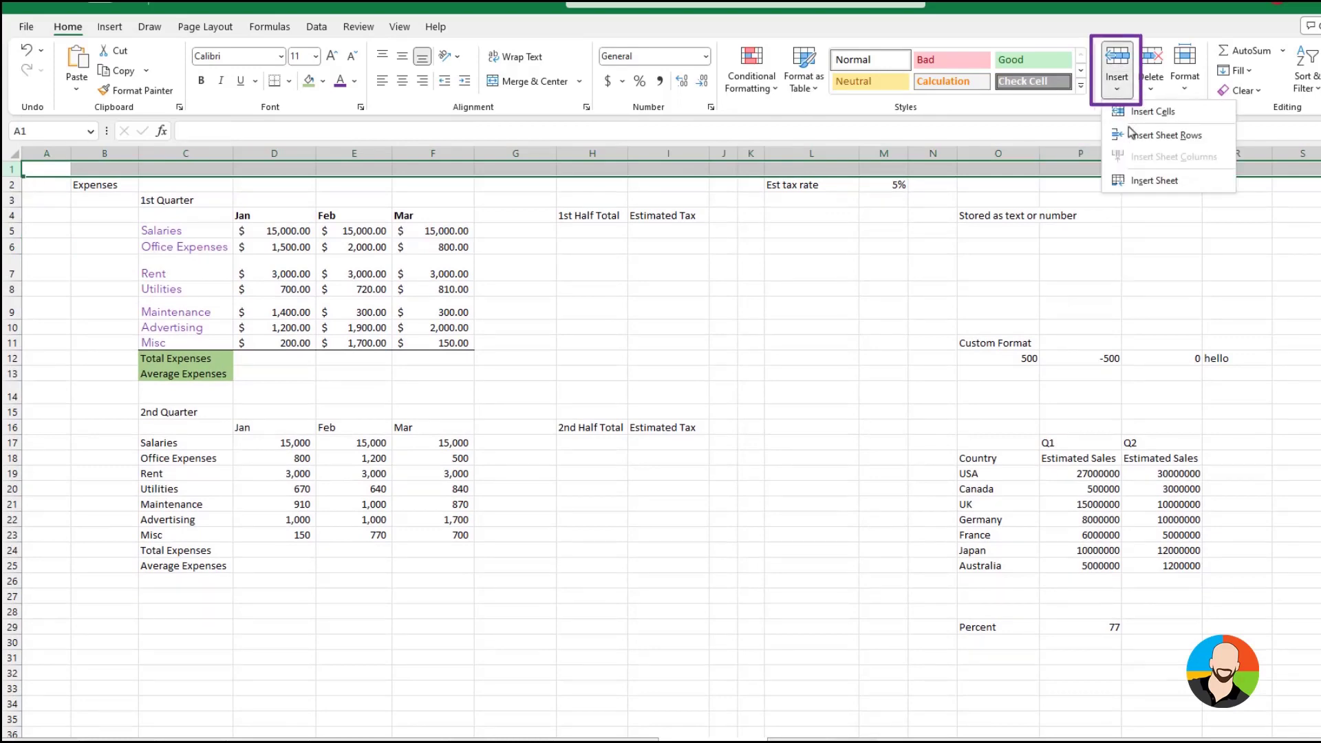
click(1133, 141)
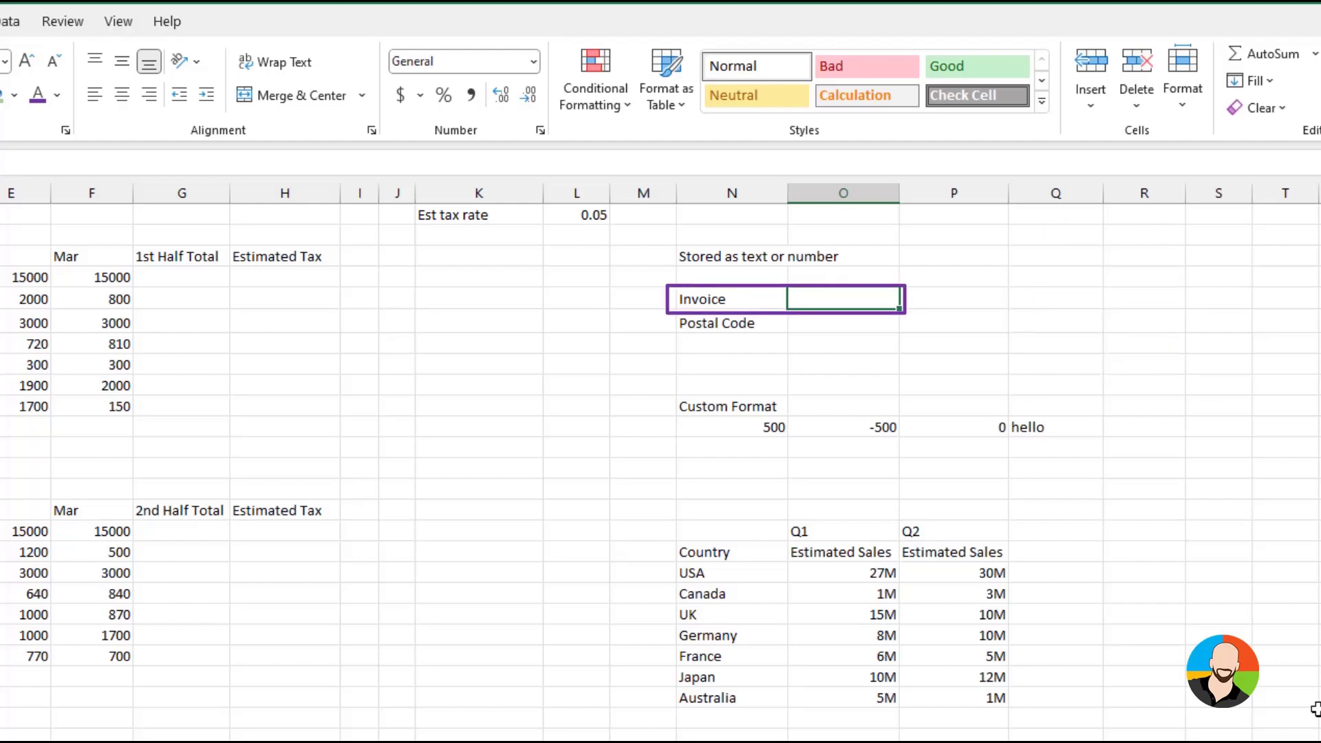
Try entering an invoice number with leading zeros in O5 under the General format, and clear the cell
text(0)
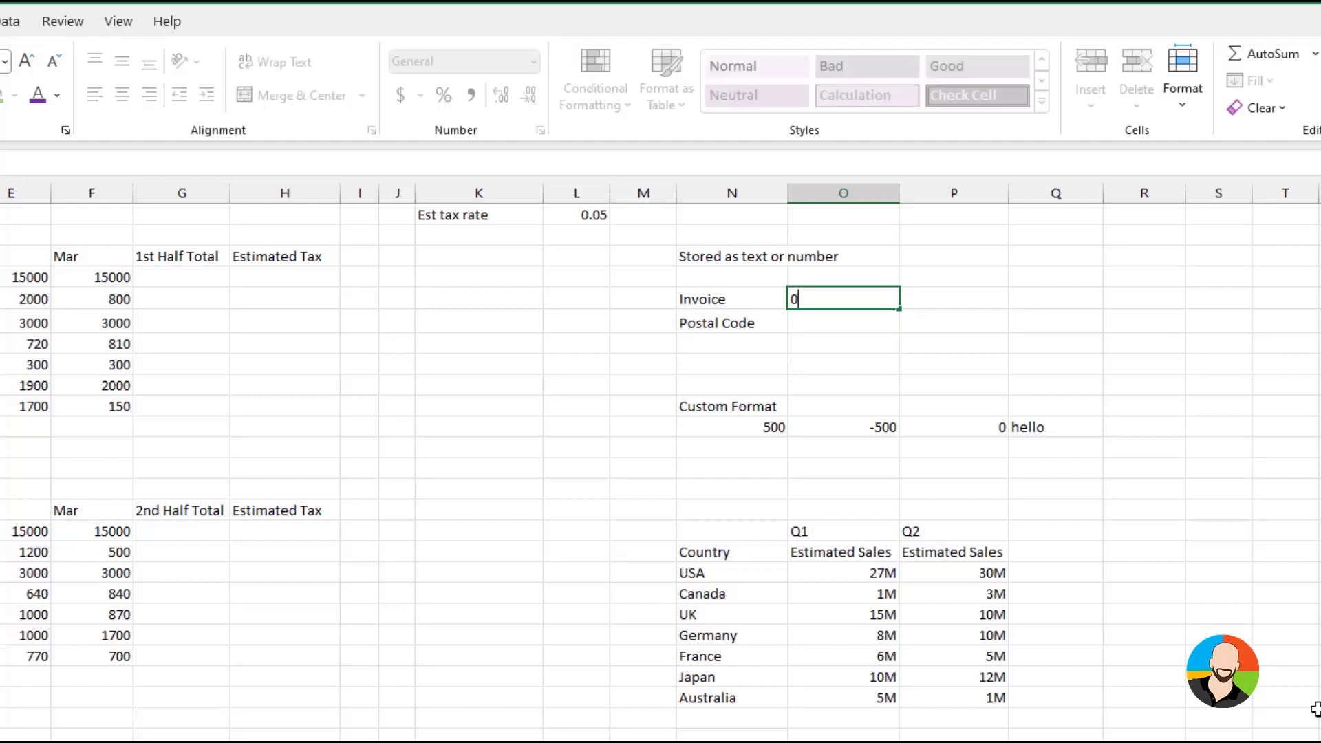
text(123)
key(Return)
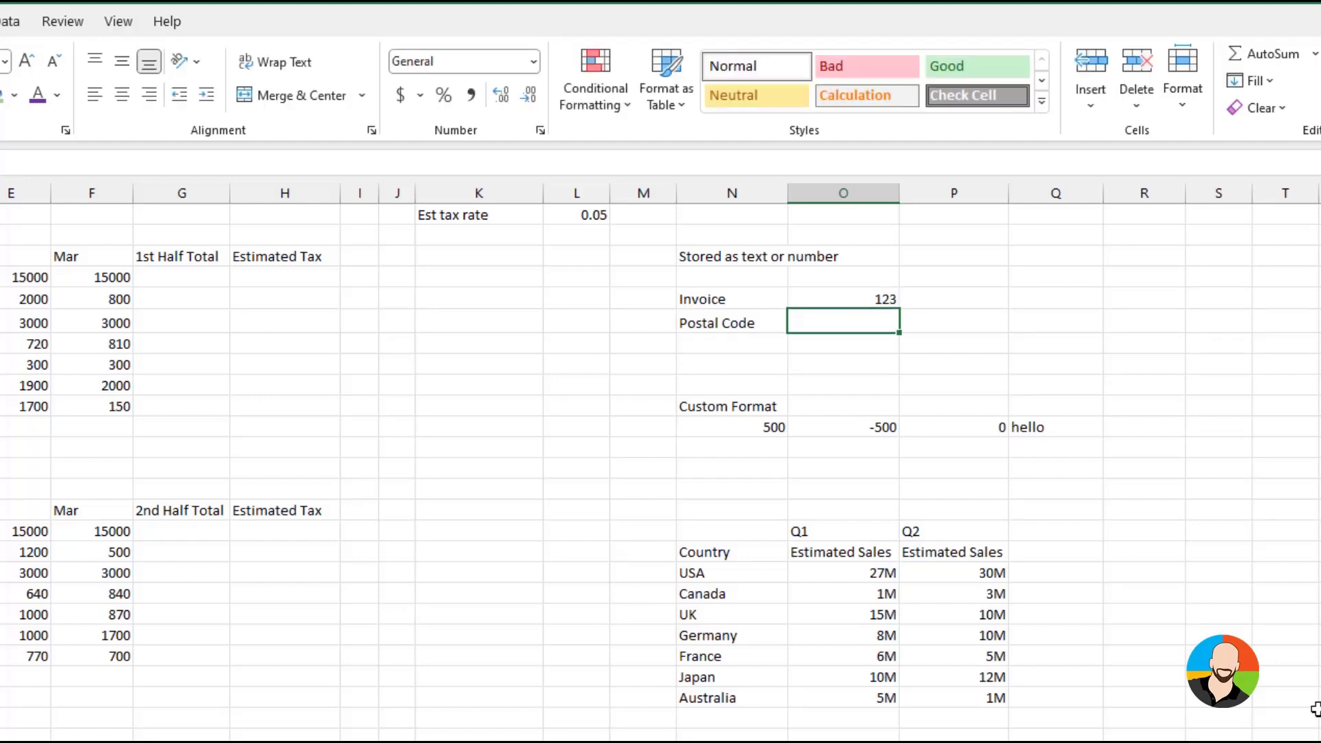
click(849, 298)
key(Delete)
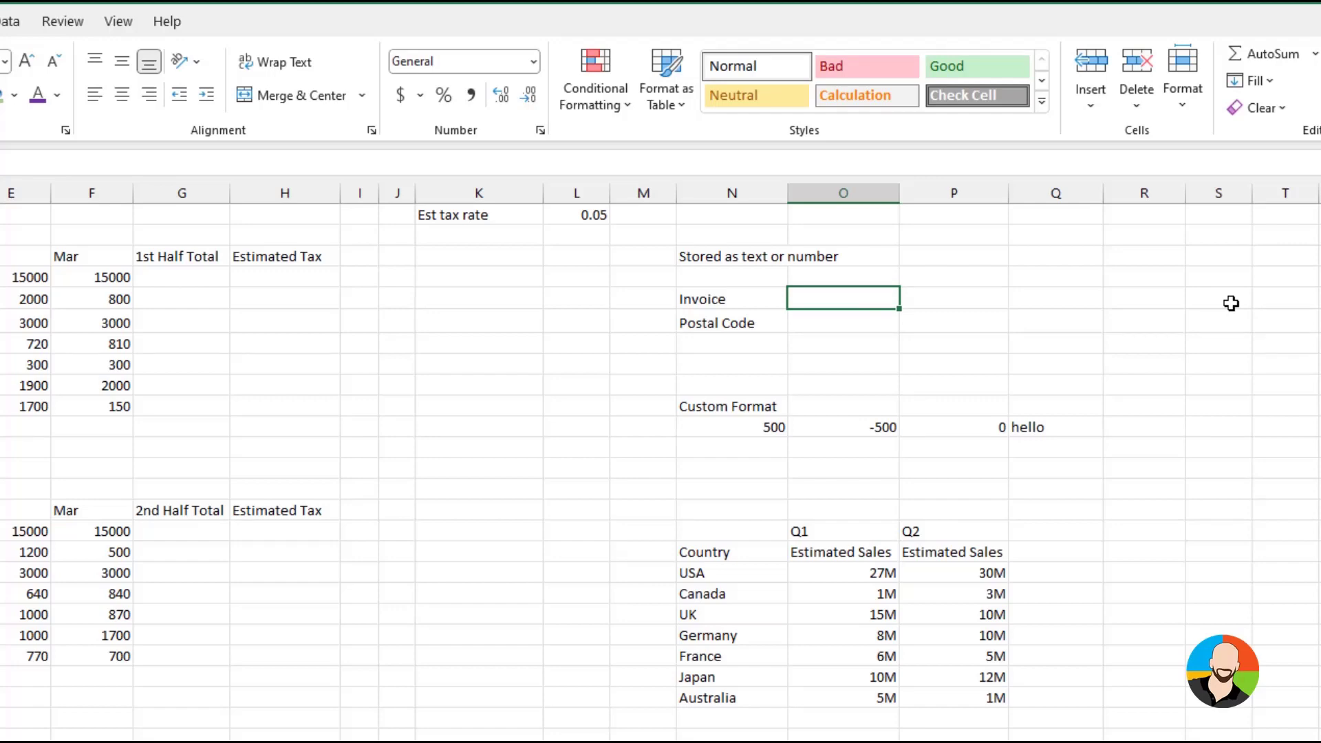
Format the Invoice cell O5 as Text and enter the invoice number with its leading zeros
click(533, 62)
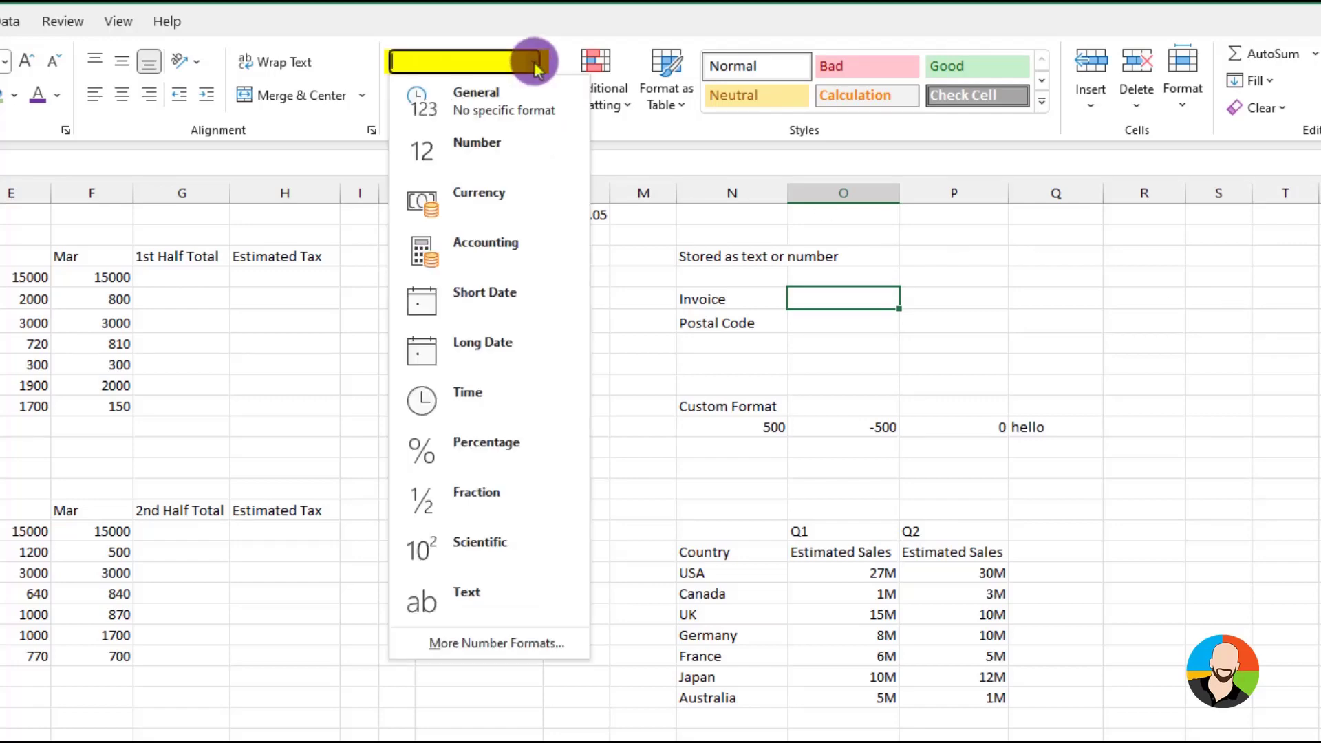
click(469, 599)
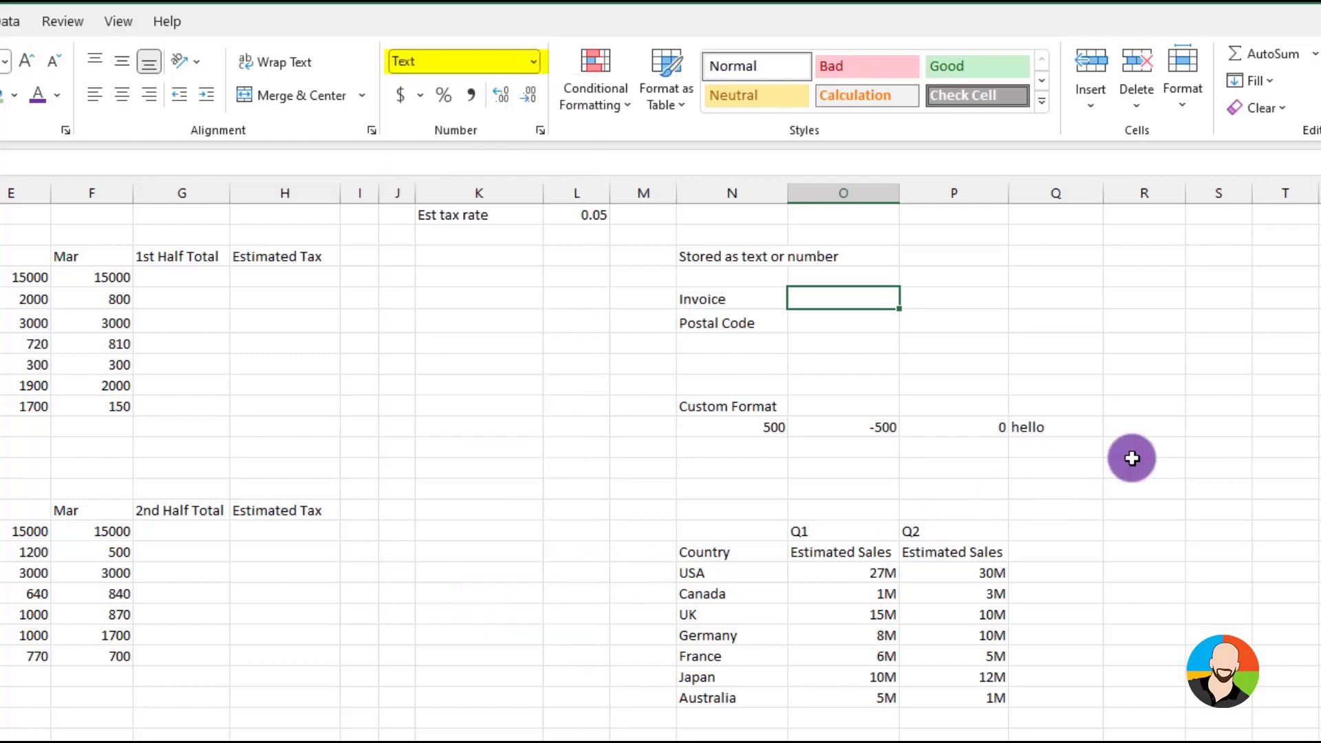
text(000123)
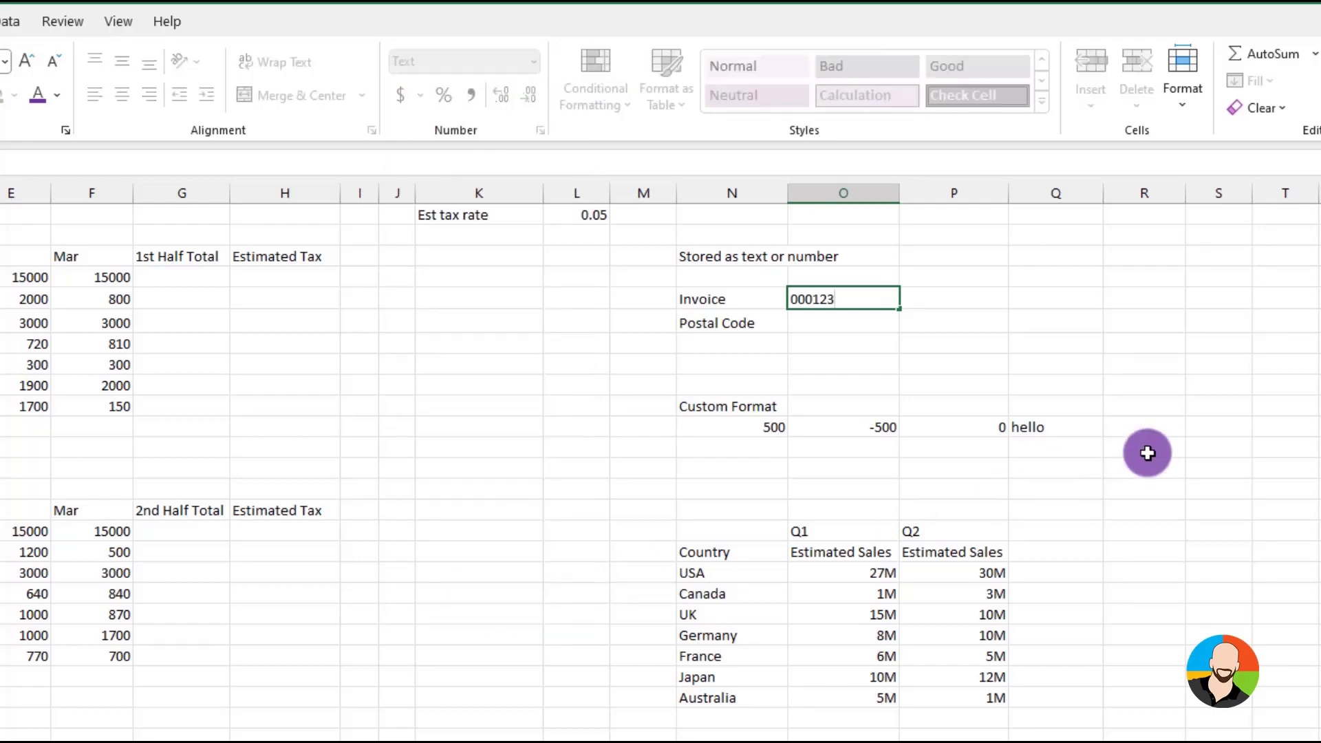
key(Return)
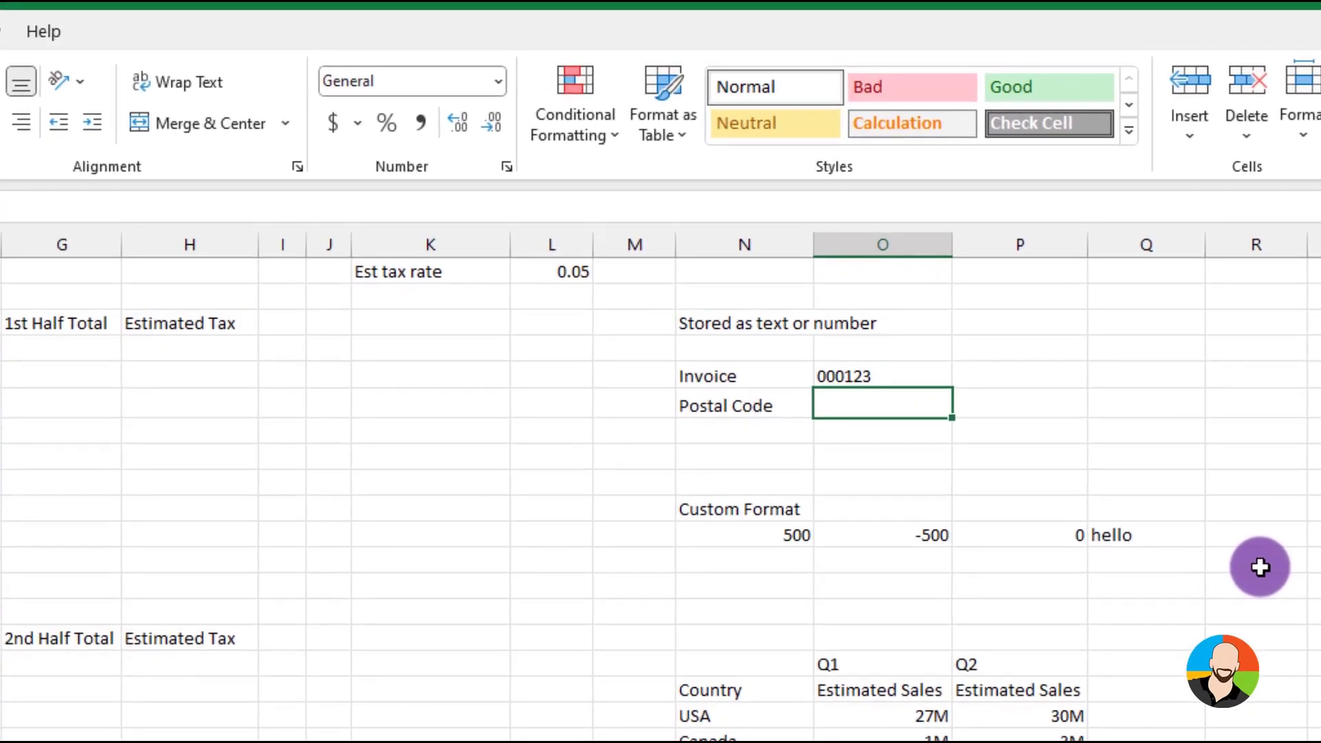
Enter the postal code with its leading zero as text in O6, using a leading apostrophe
text('0)
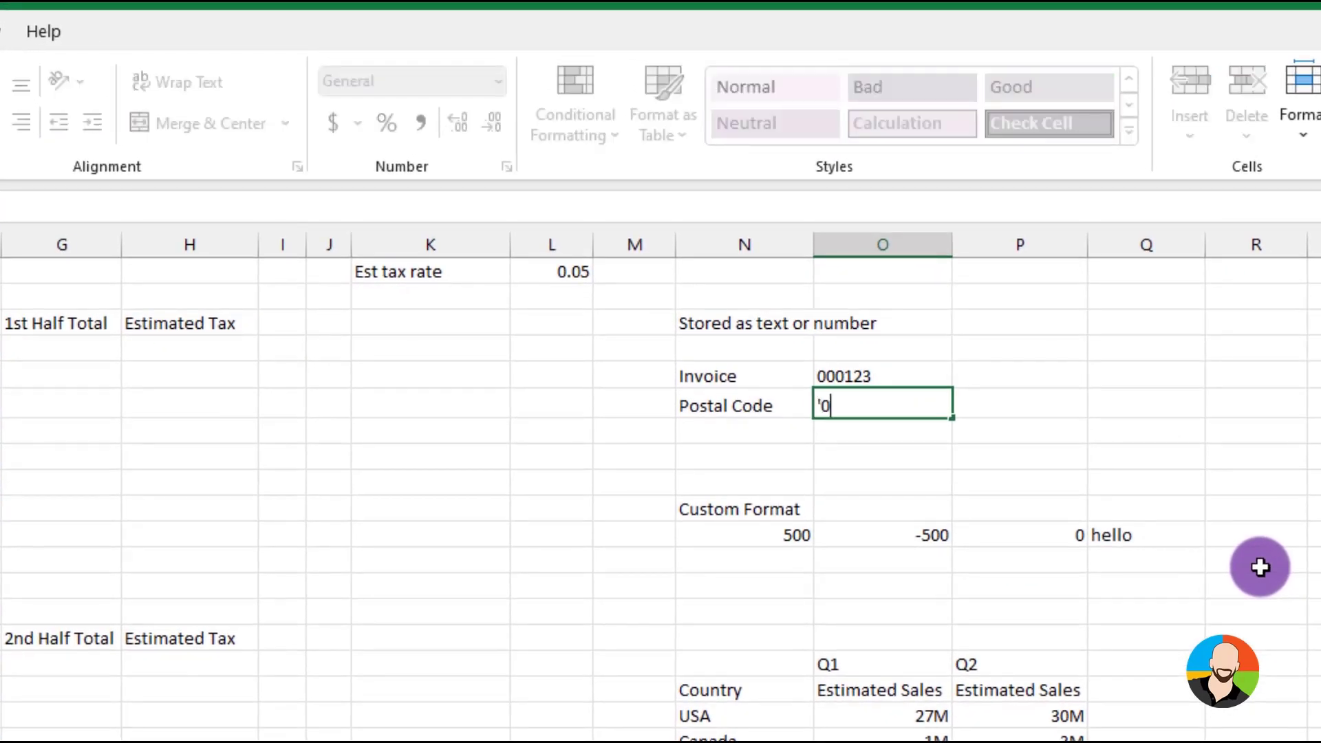
text(8123)
key(Return)
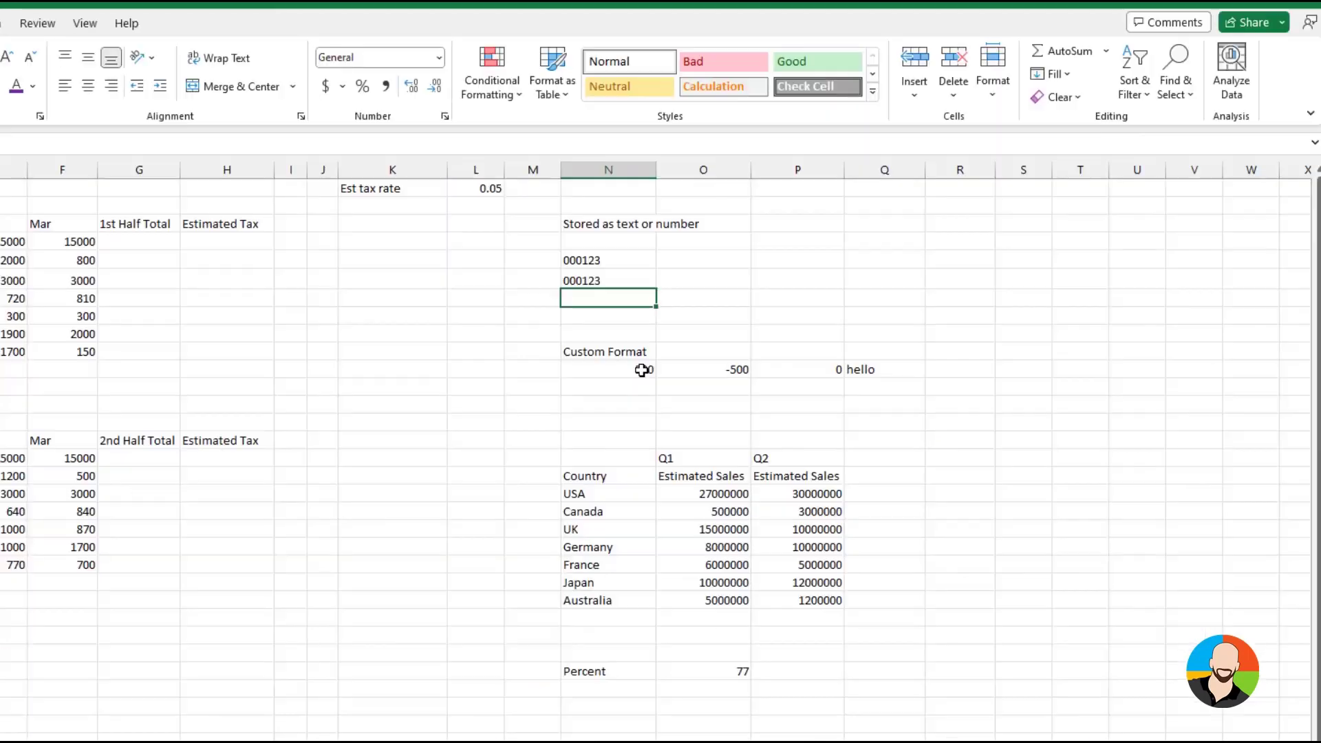
Apply the custom number format [green]#,###;[red]#,###;[magenta]0;[blue]@ to the four sample values under Custom Format
click(641, 369)
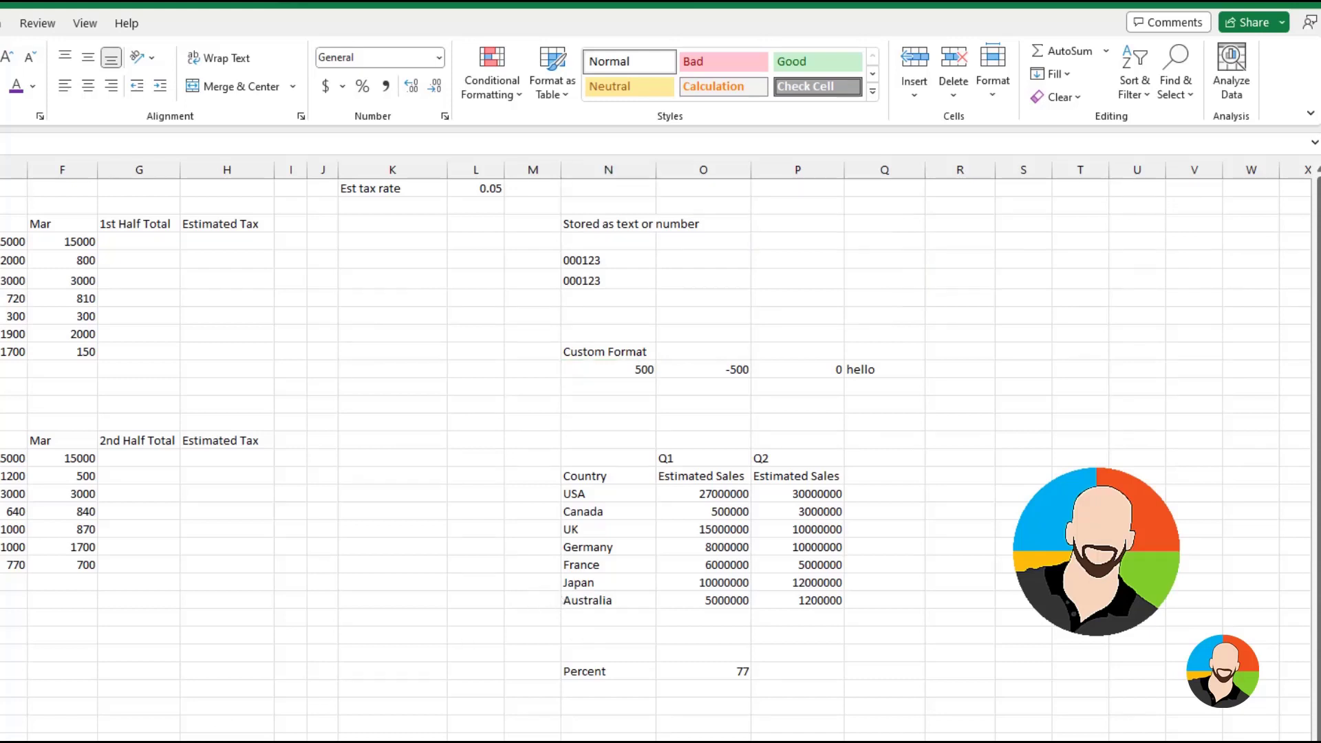
click(629, 368)
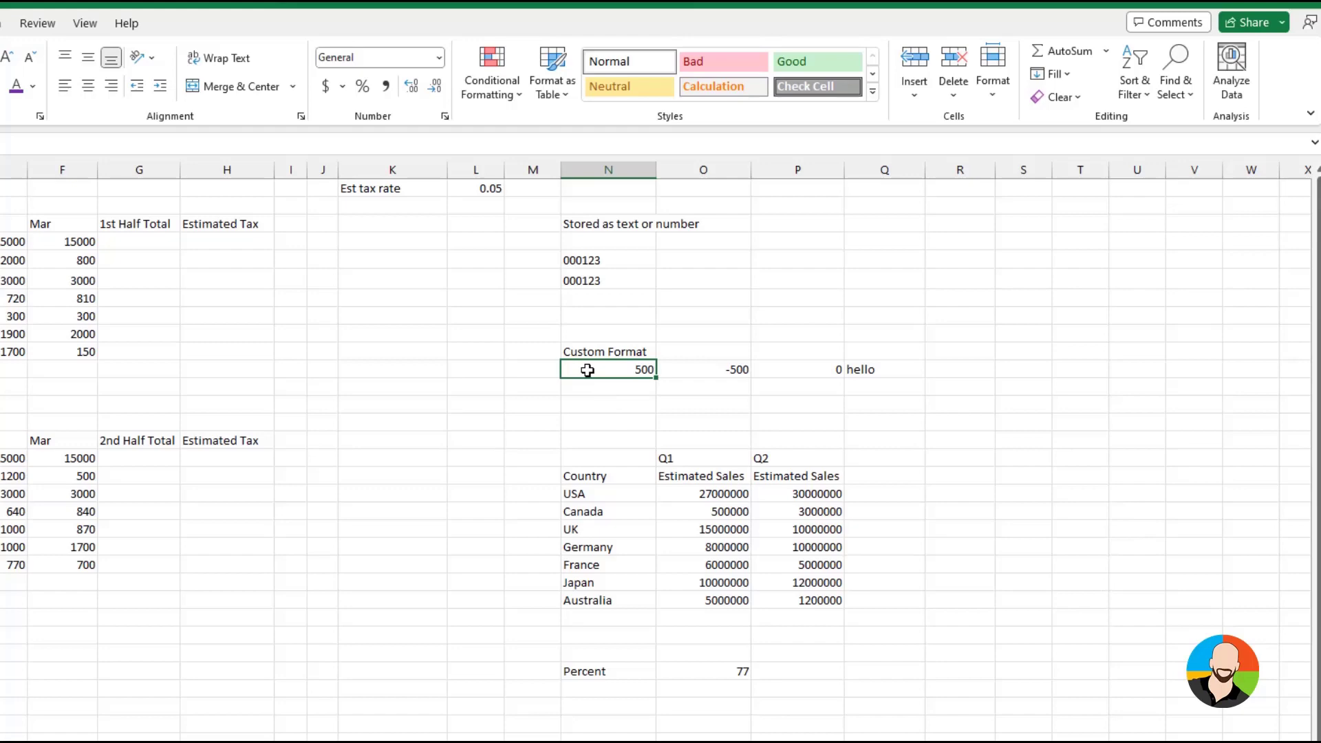
drag(587, 370, 852, 369)
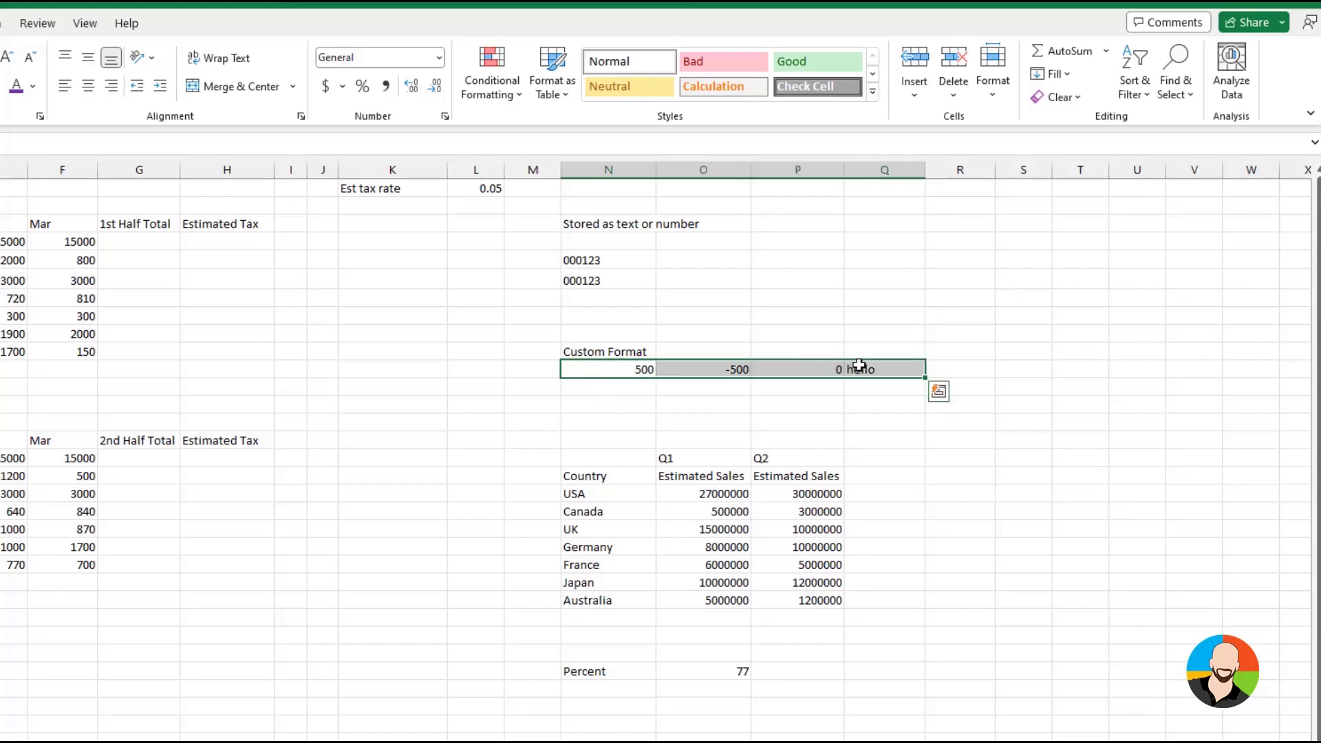
click(444, 116)
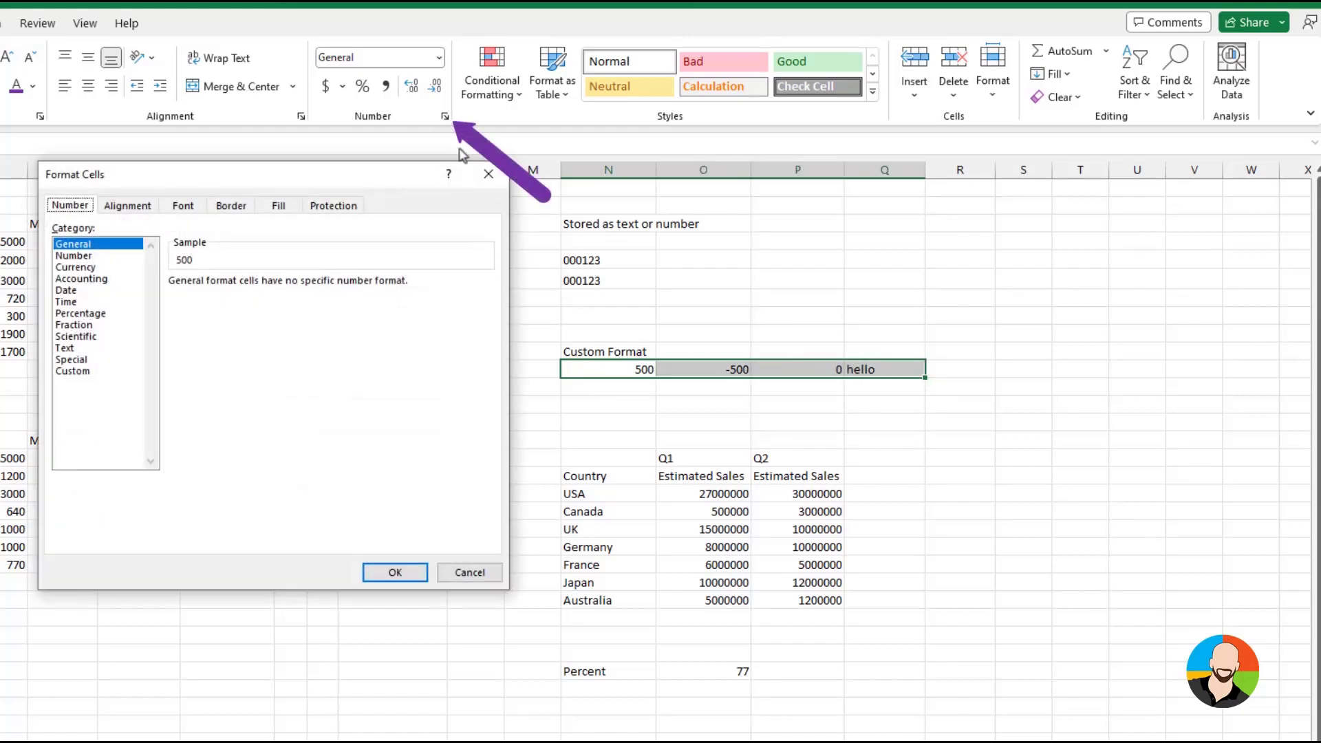
click(88, 372)
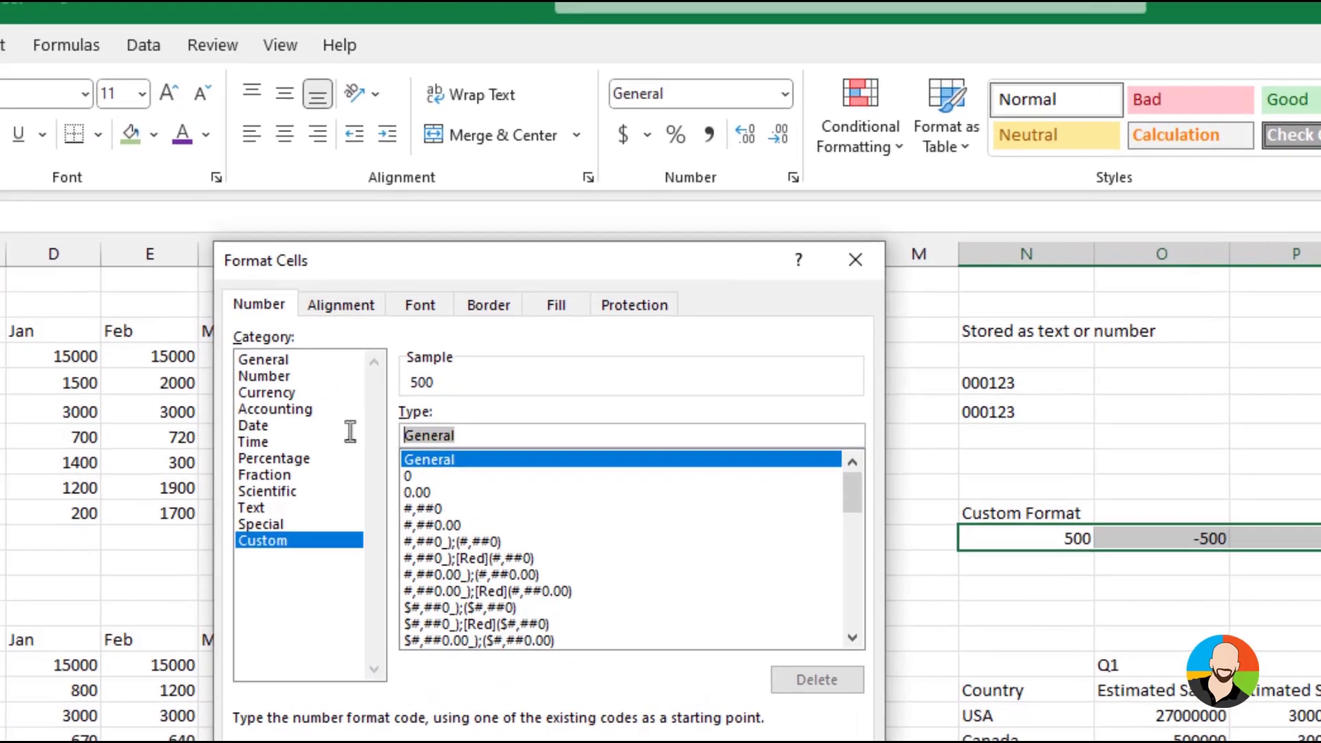
key(BackSpace)
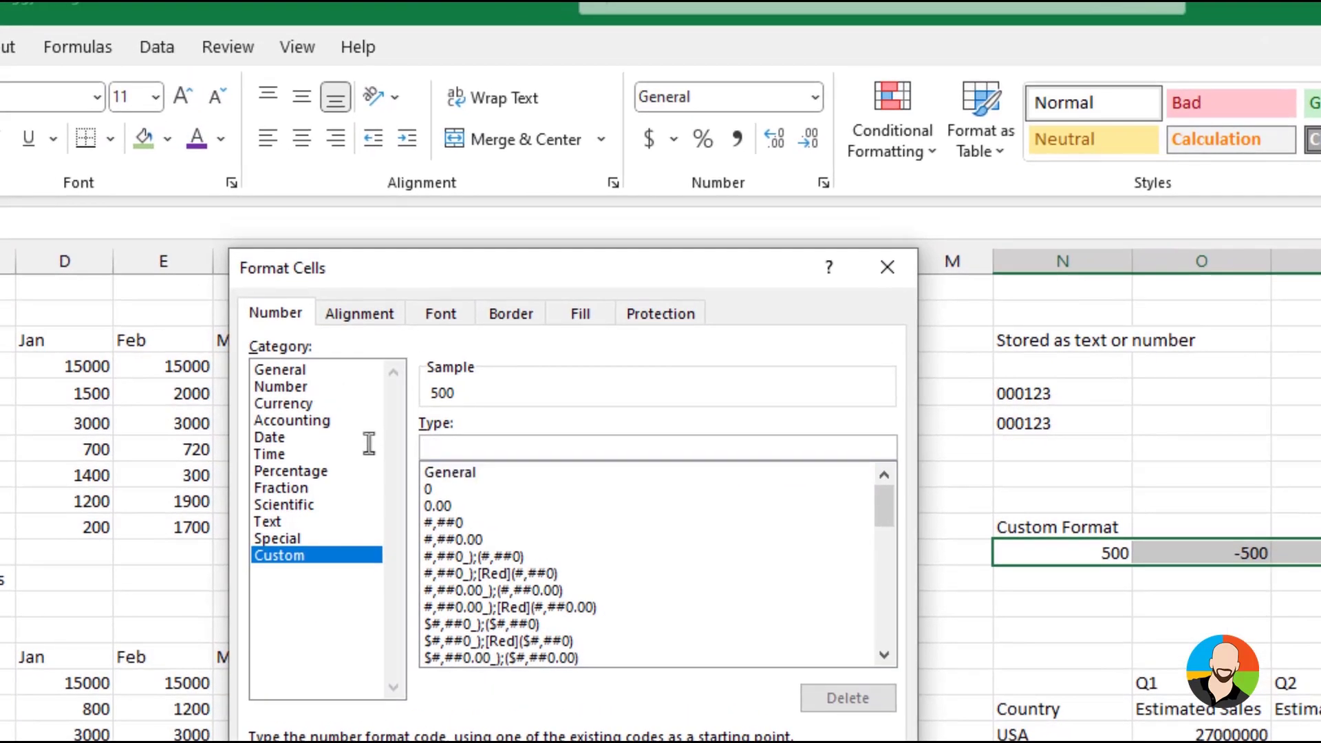
text([green]#,)
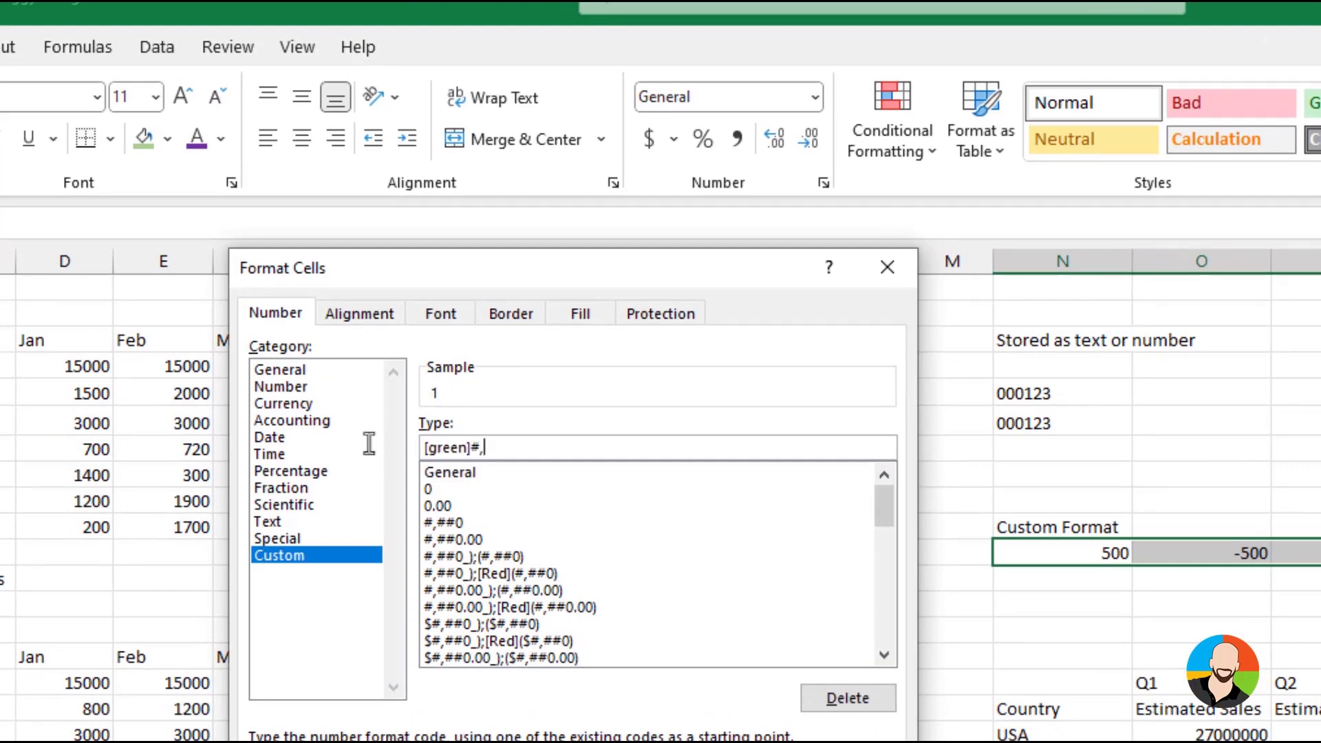
text(###;[red]#,###;[)
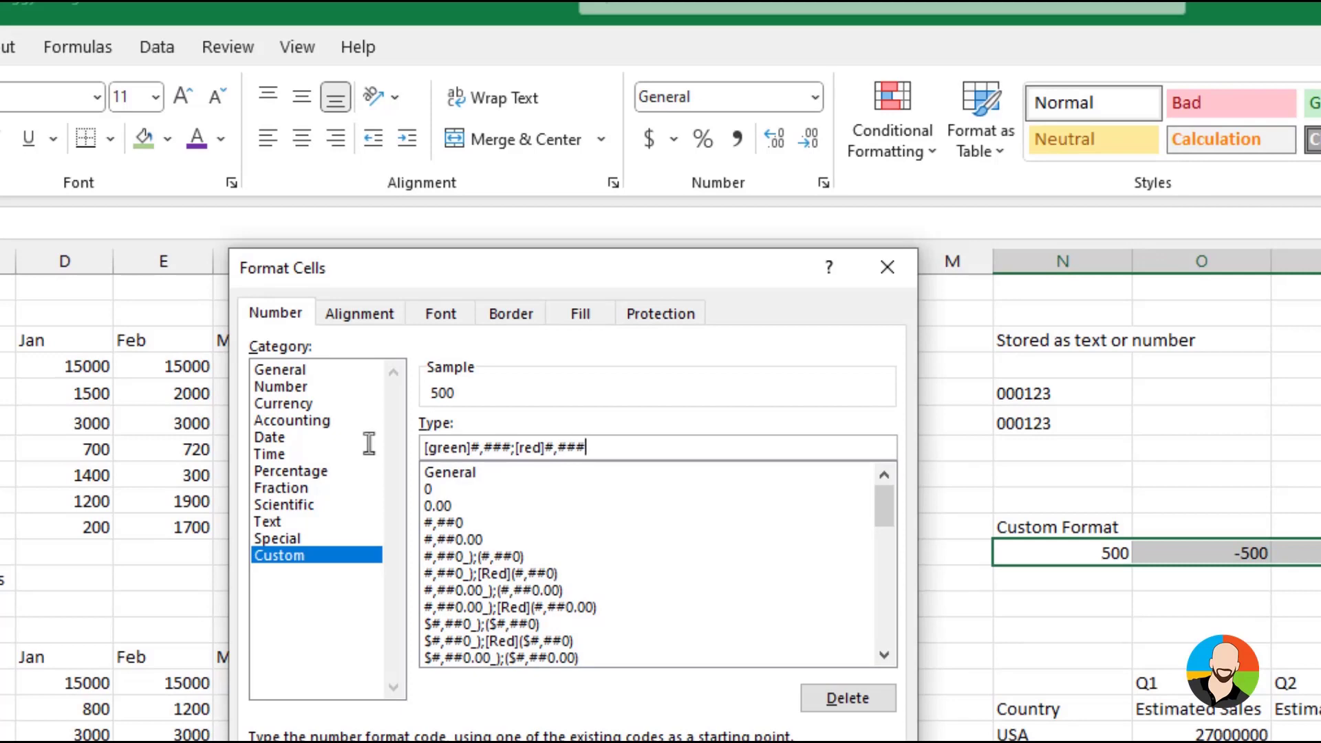
text(magenta]0;[blue]@)
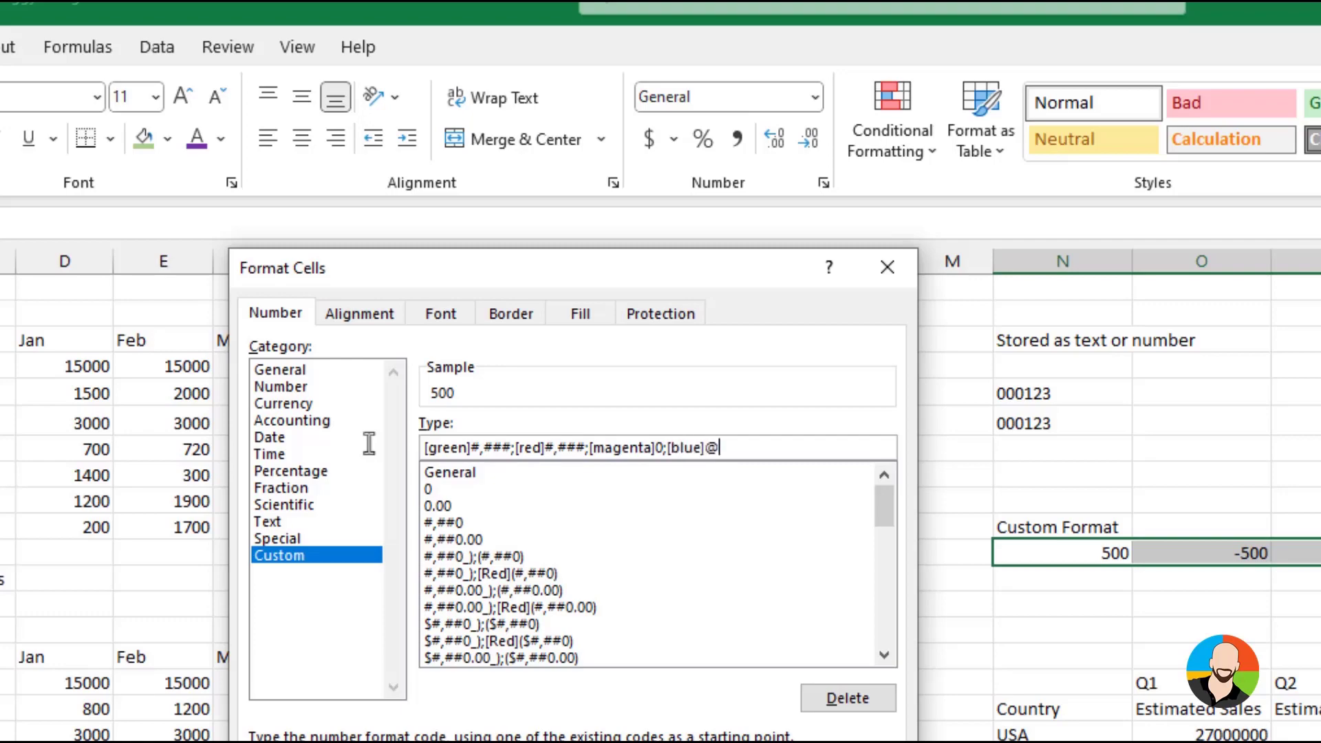
key(Return)
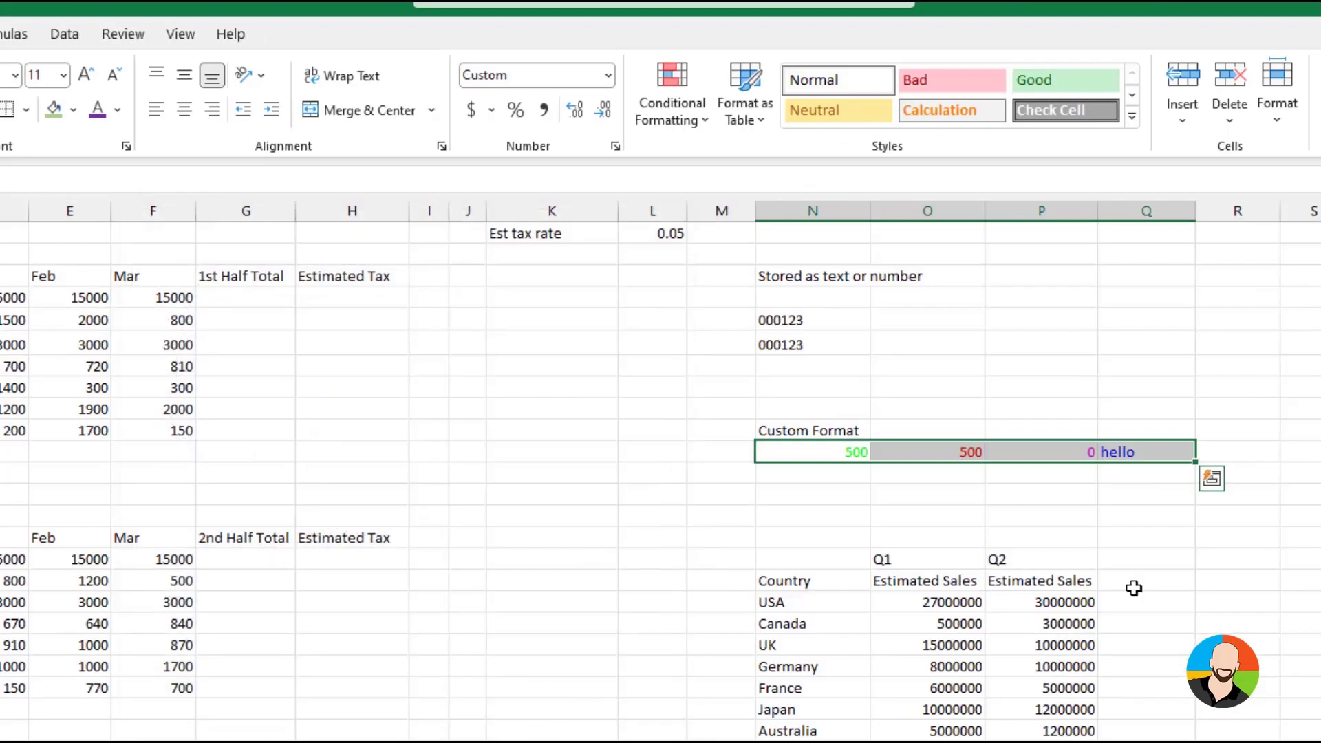
click(1298, 572)
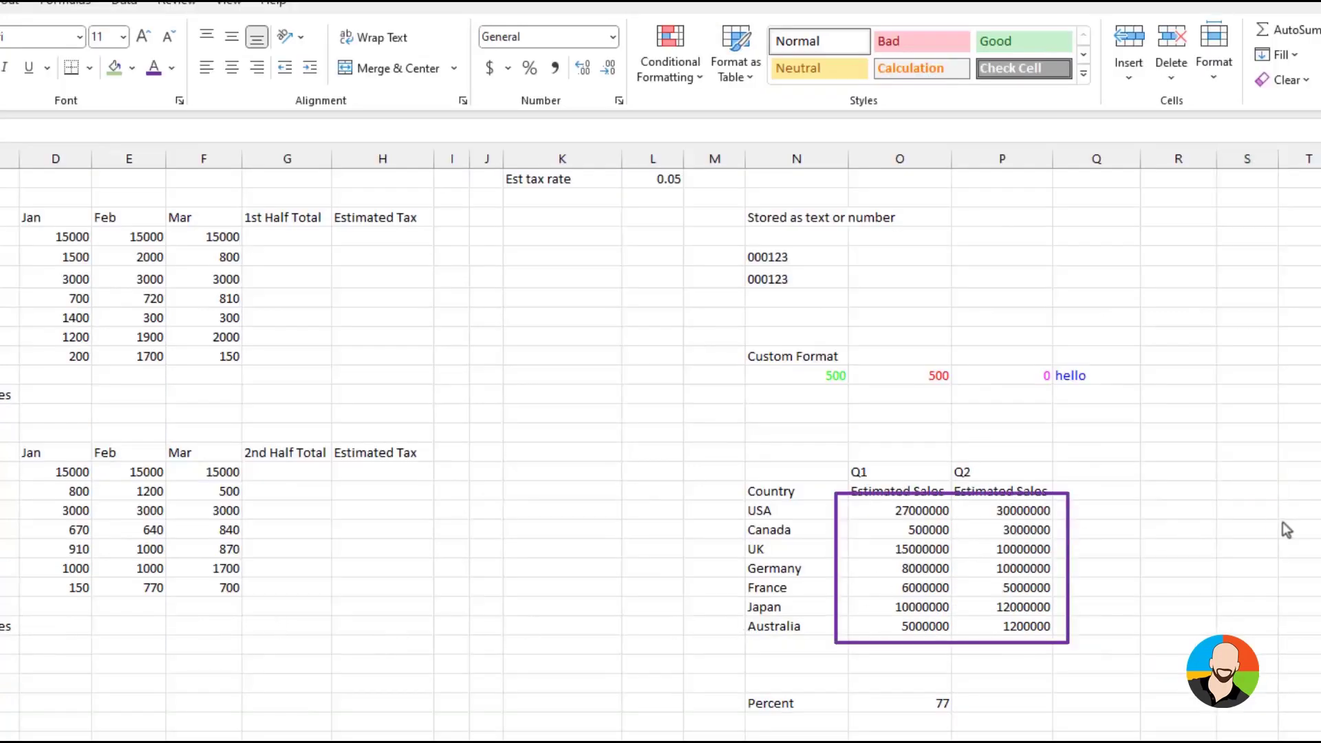
Apply the custom number format 0,,"M" to the Q1 and Q2 estimated sales figures for all countries
click(1238, 493)
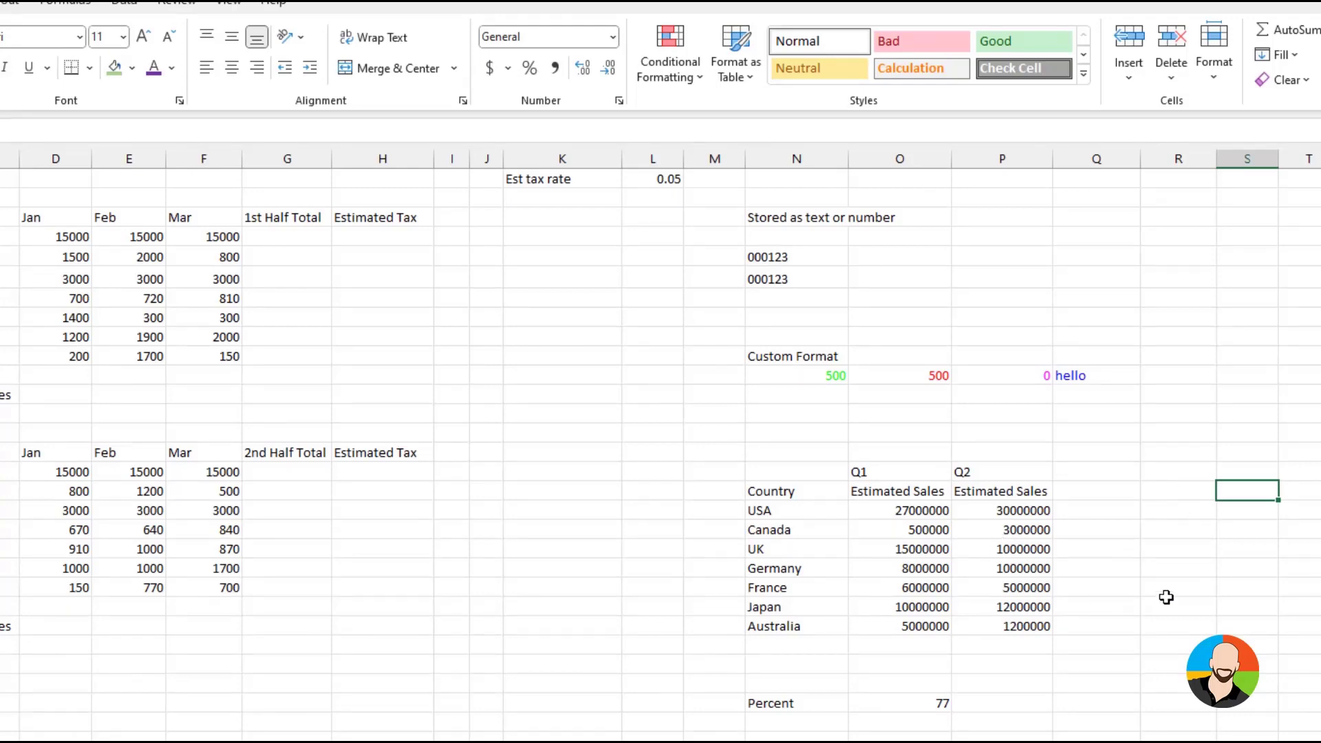
drag(920, 513, 1011, 623)
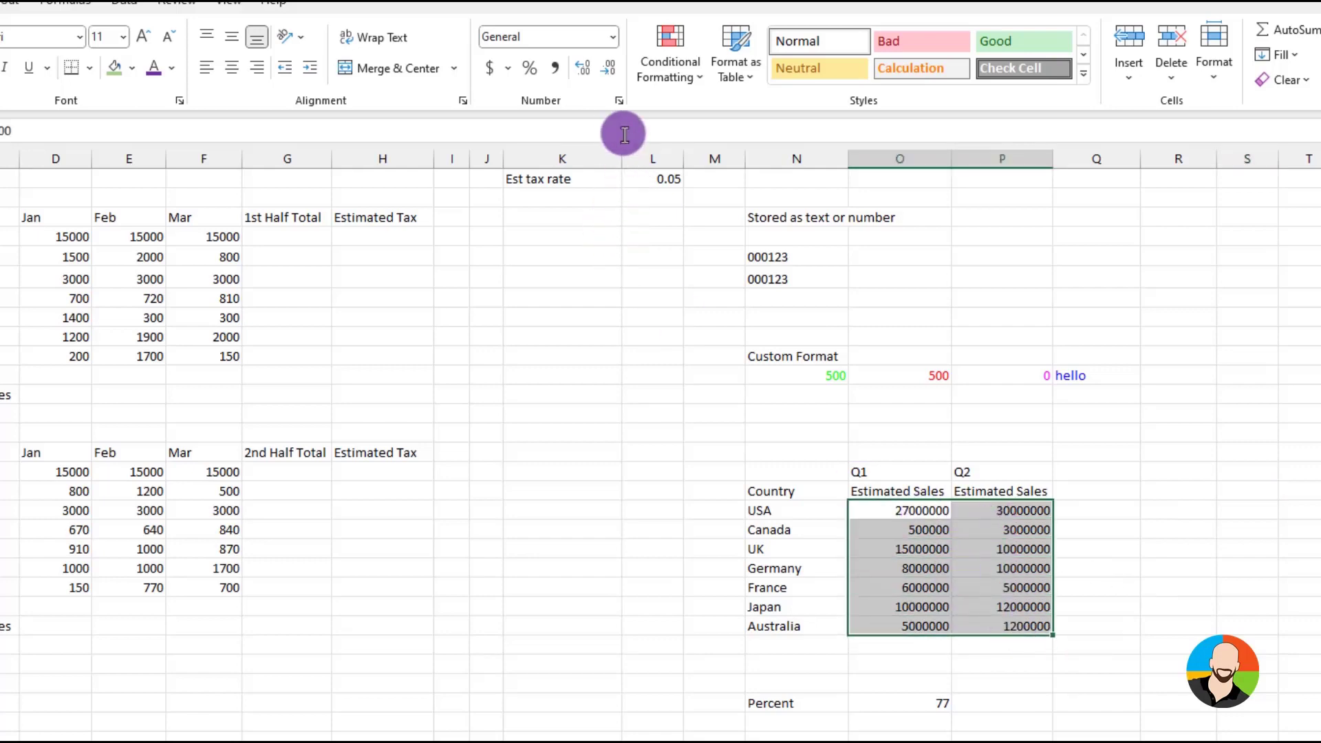
click(618, 103)
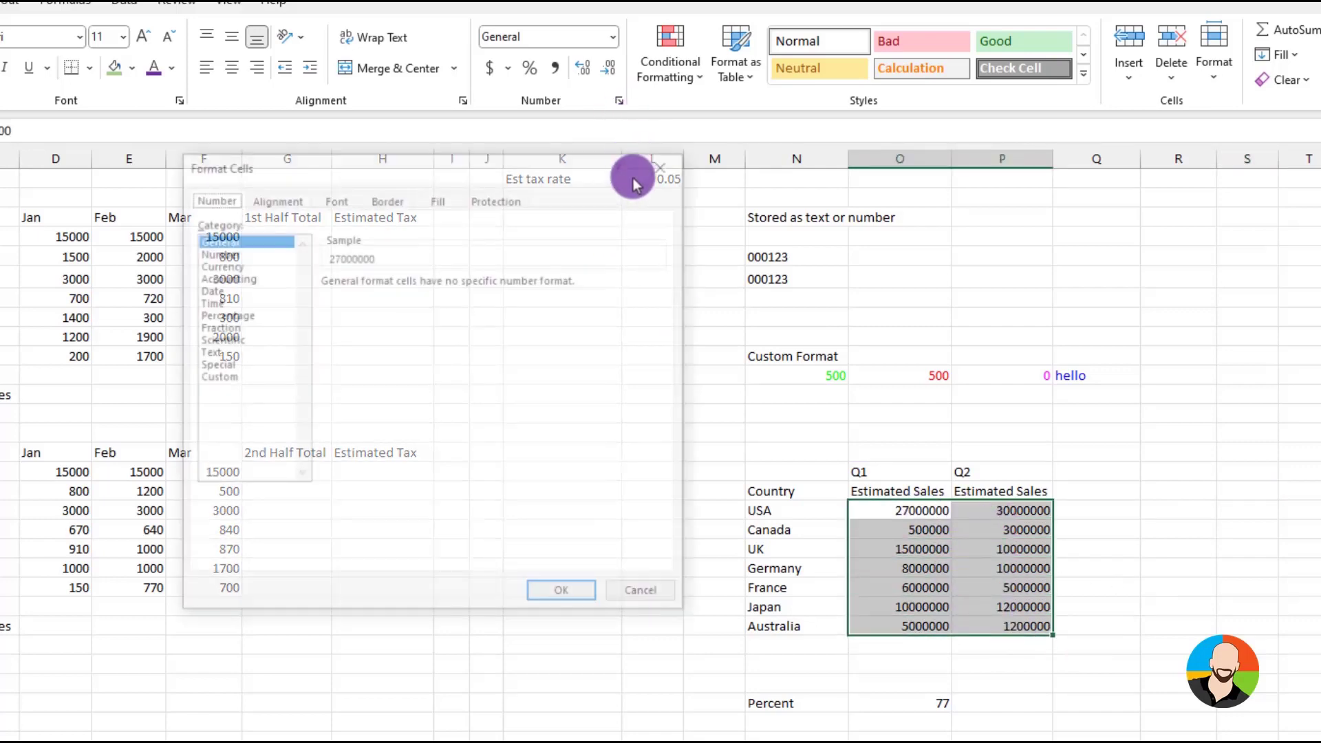
click(214, 377)
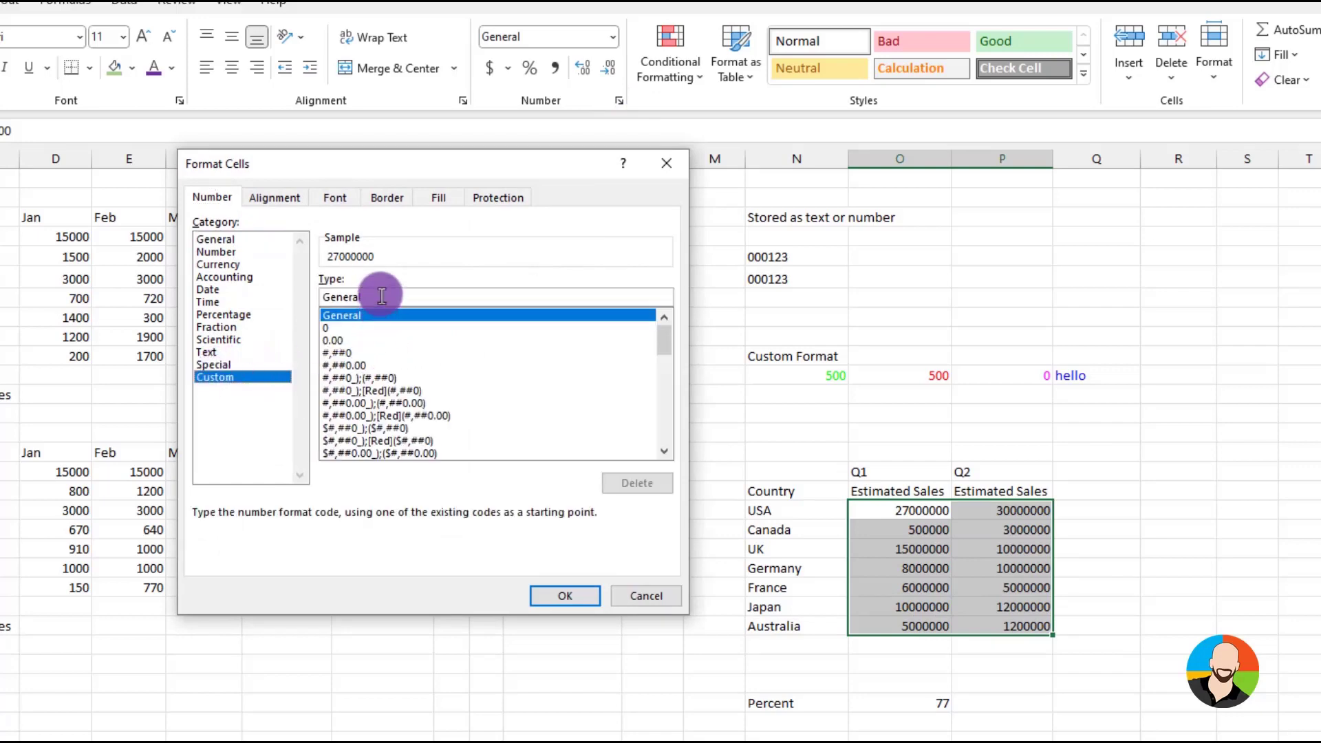
drag(380, 293, 252, 295)
text(0)
text(,,"M)
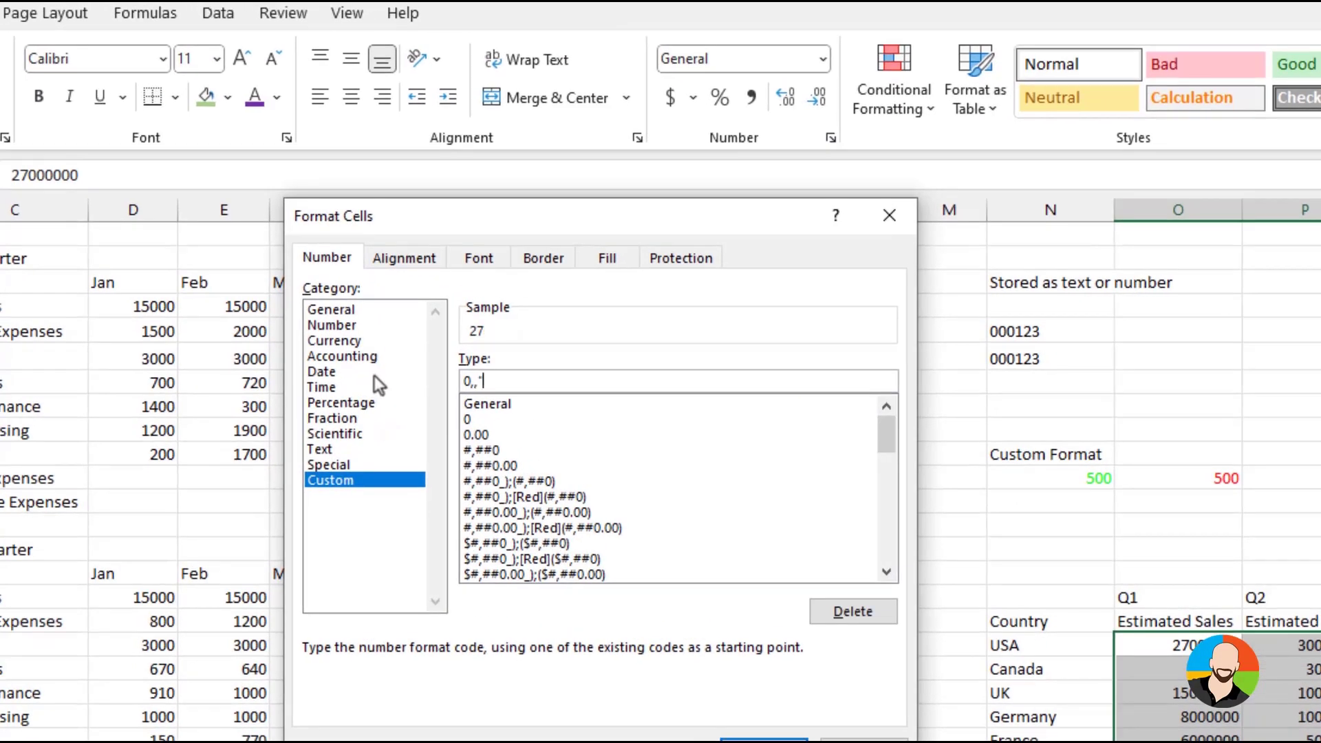
text(")
click(763, 739)
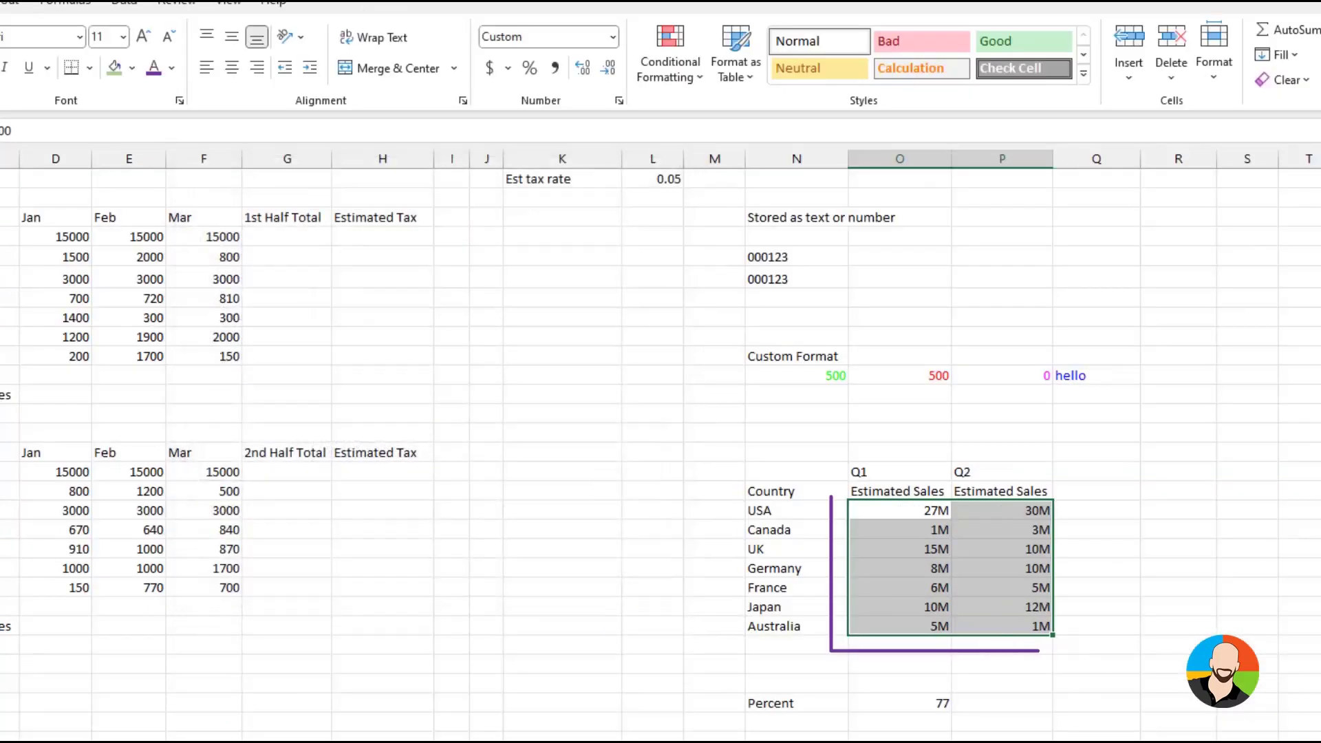
click(1252, 626)
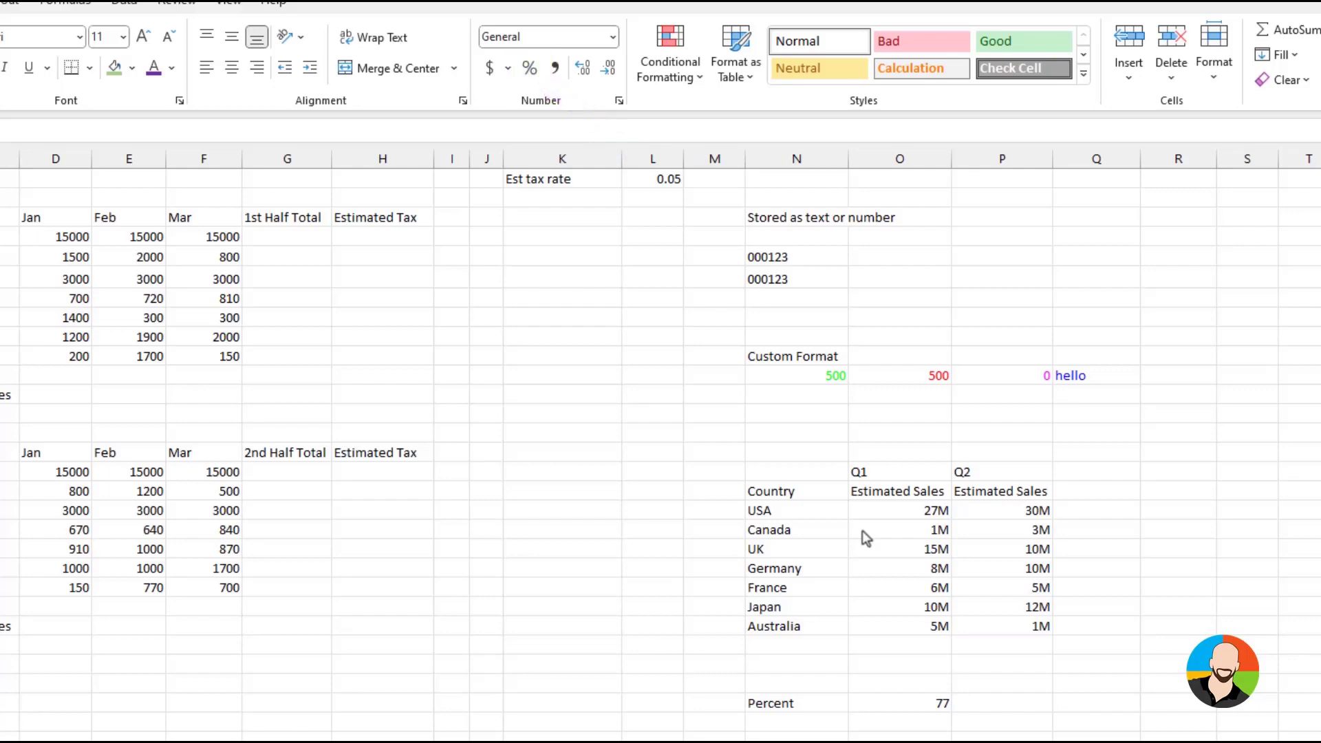
Apply the custom number format 0\% to the value beside the Percent label
click(627, 109)
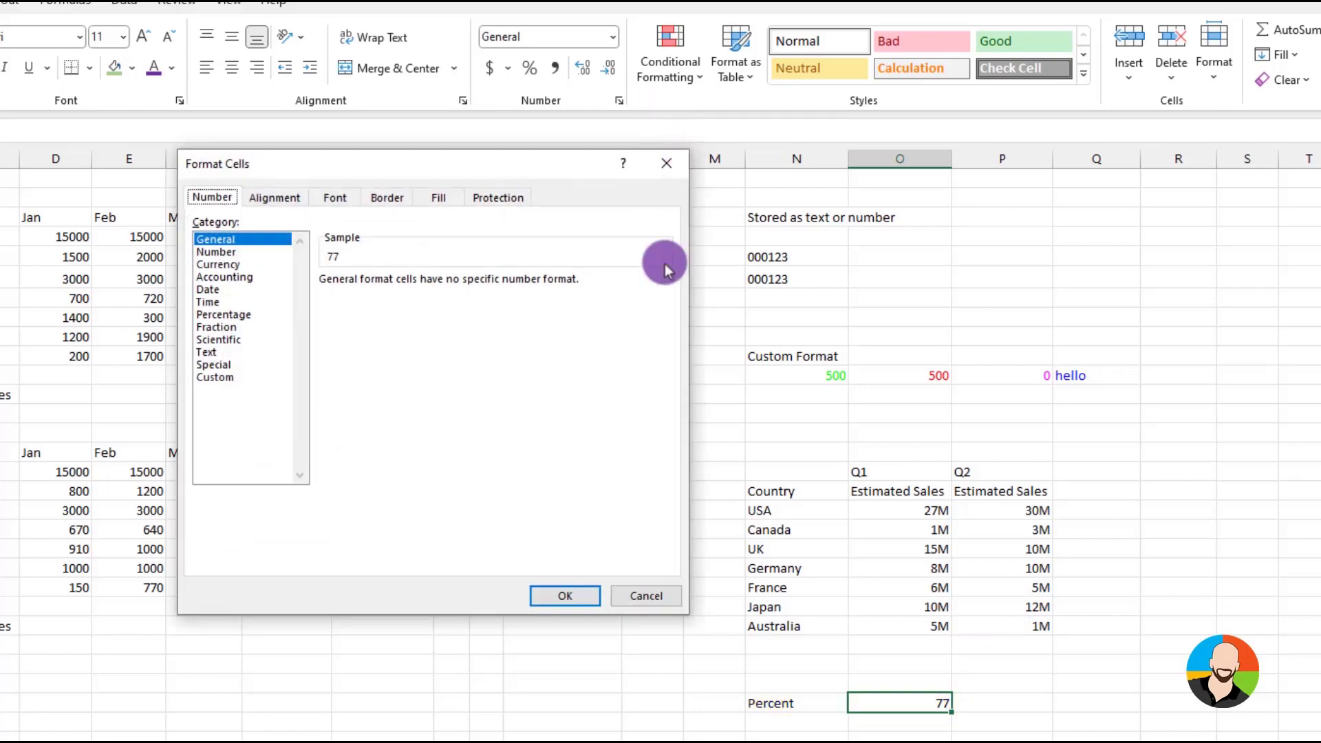
click(208, 377)
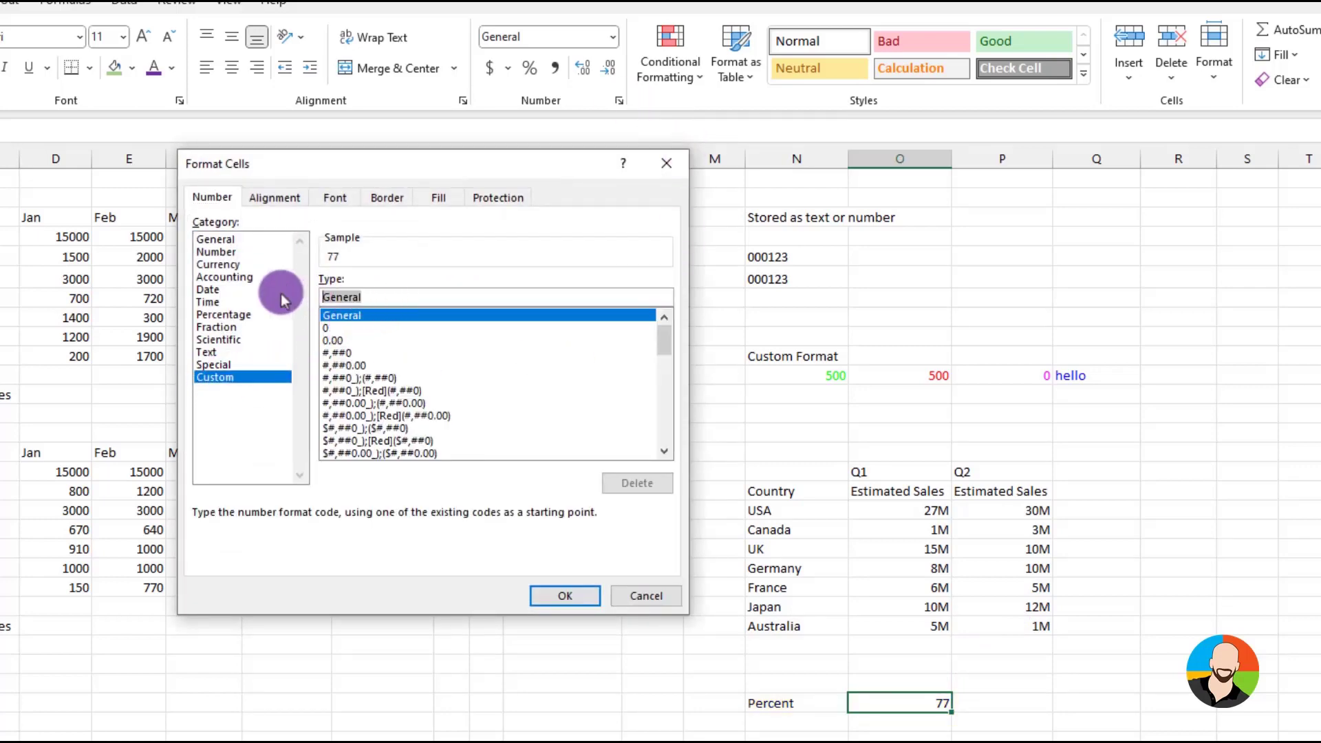
text(0\%)
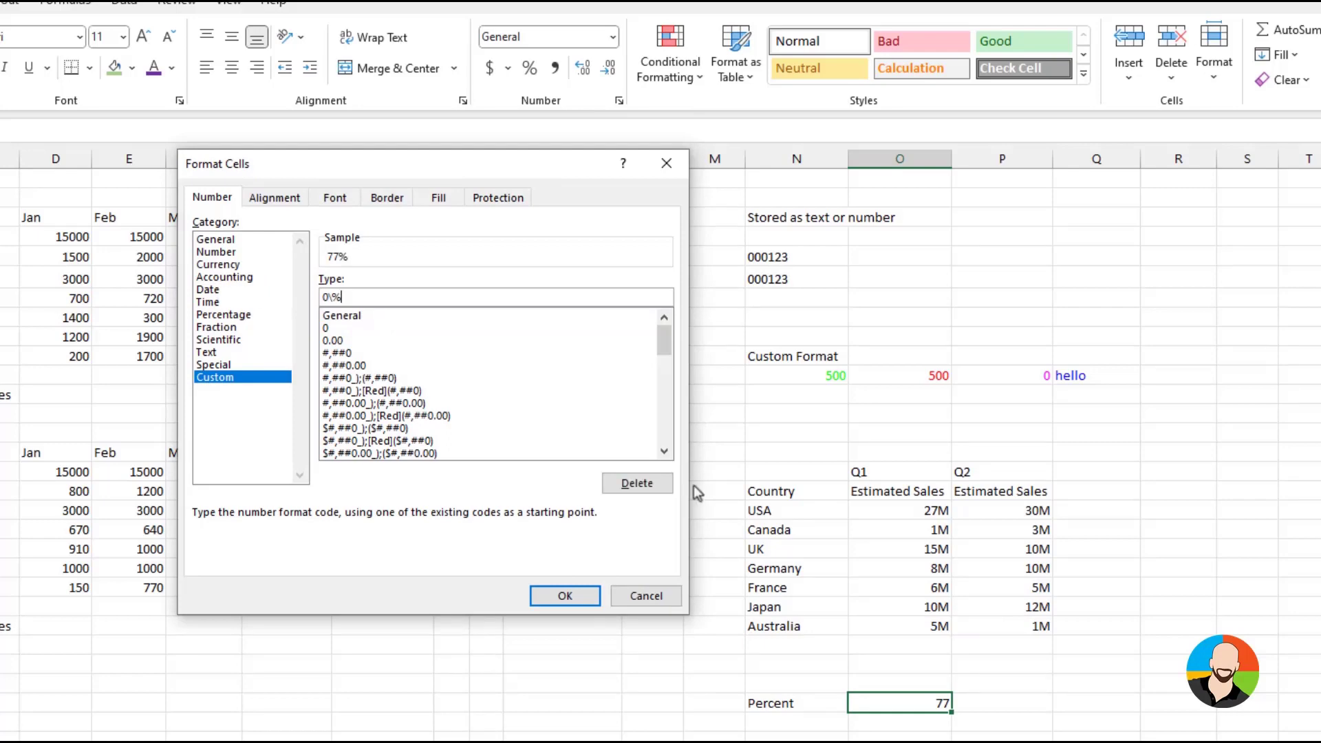
click(565, 595)
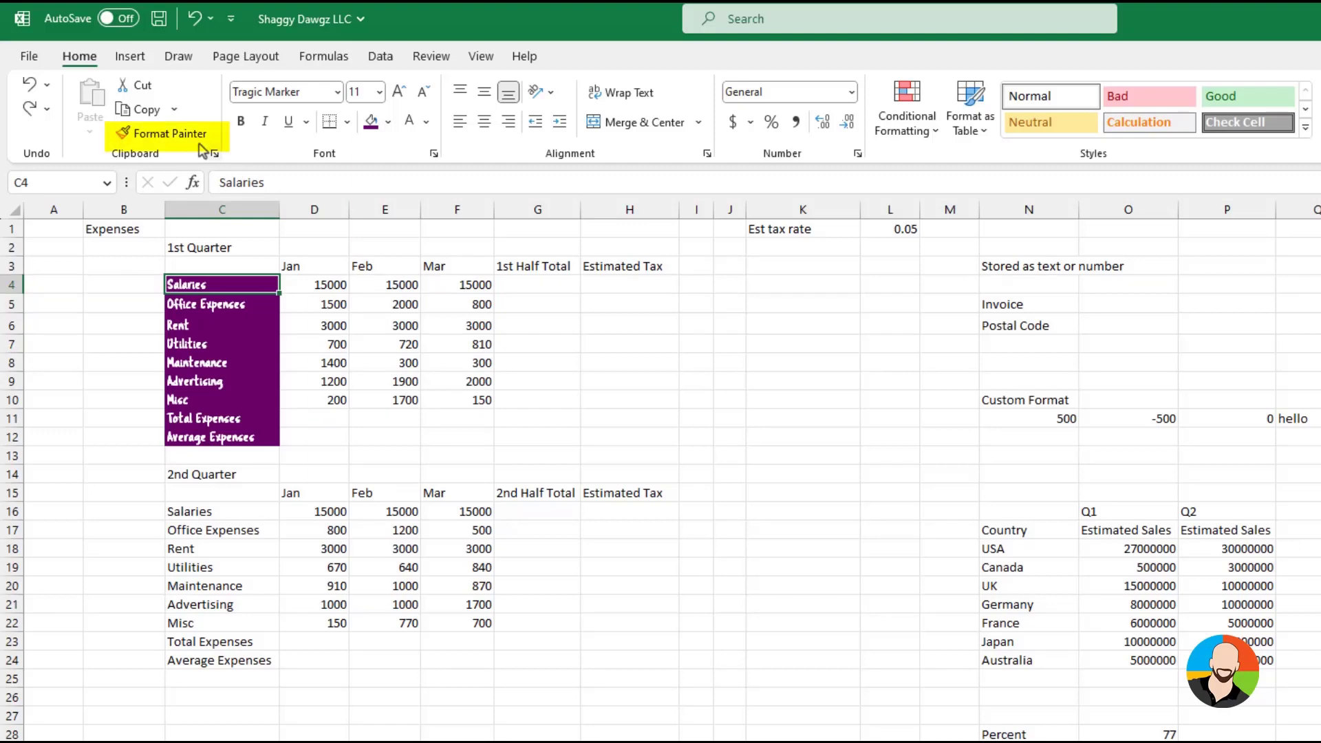
Copy the formatting of the Salaries cell C4 to the 2nd Quarter expense labels C16:C24 with Format Painter
click(176, 133)
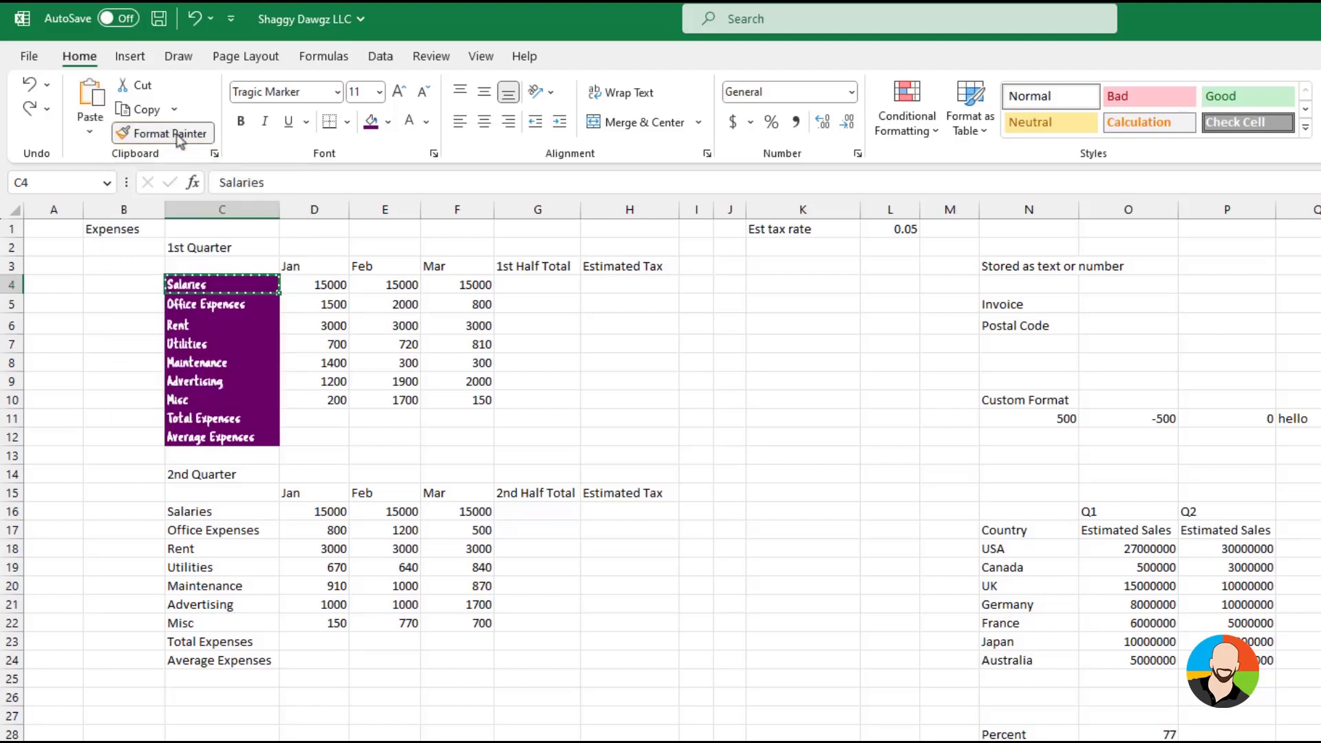
mouse_move(196, 511)
mouse_down()
mouse_move(216, 584)
mouse_move(207, 662)
mouse_up()
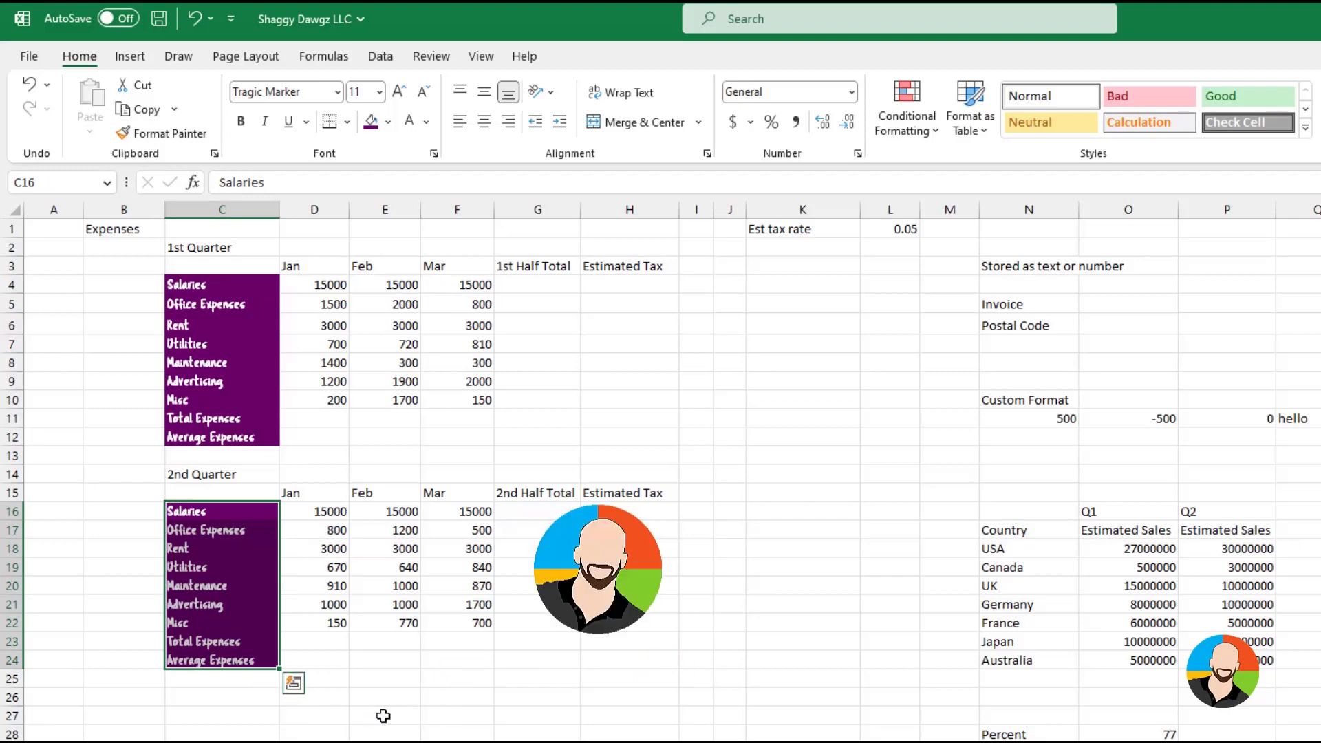
click(423, 710)
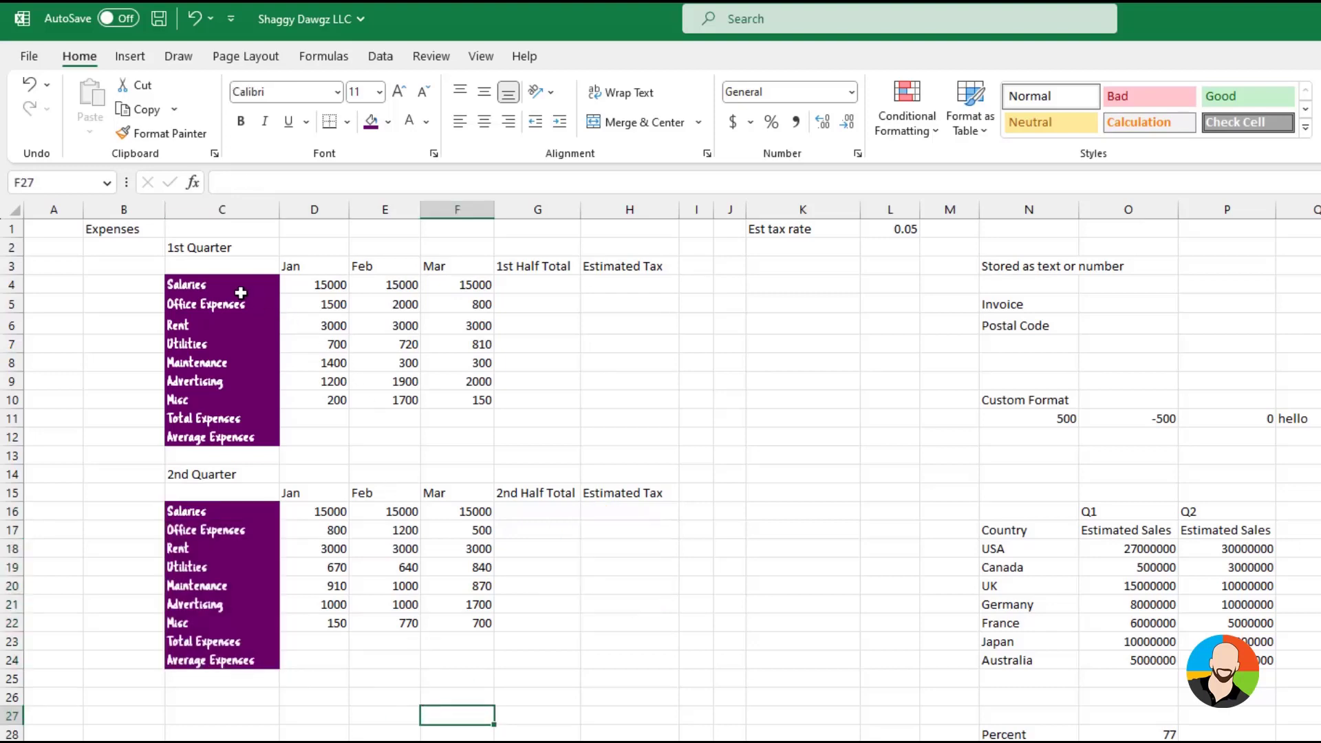
Use locked Format Painter to copy C4's formatting to N5:N6, N10:Q12 and N17:P24, and turn the painter off
click(206, 285)
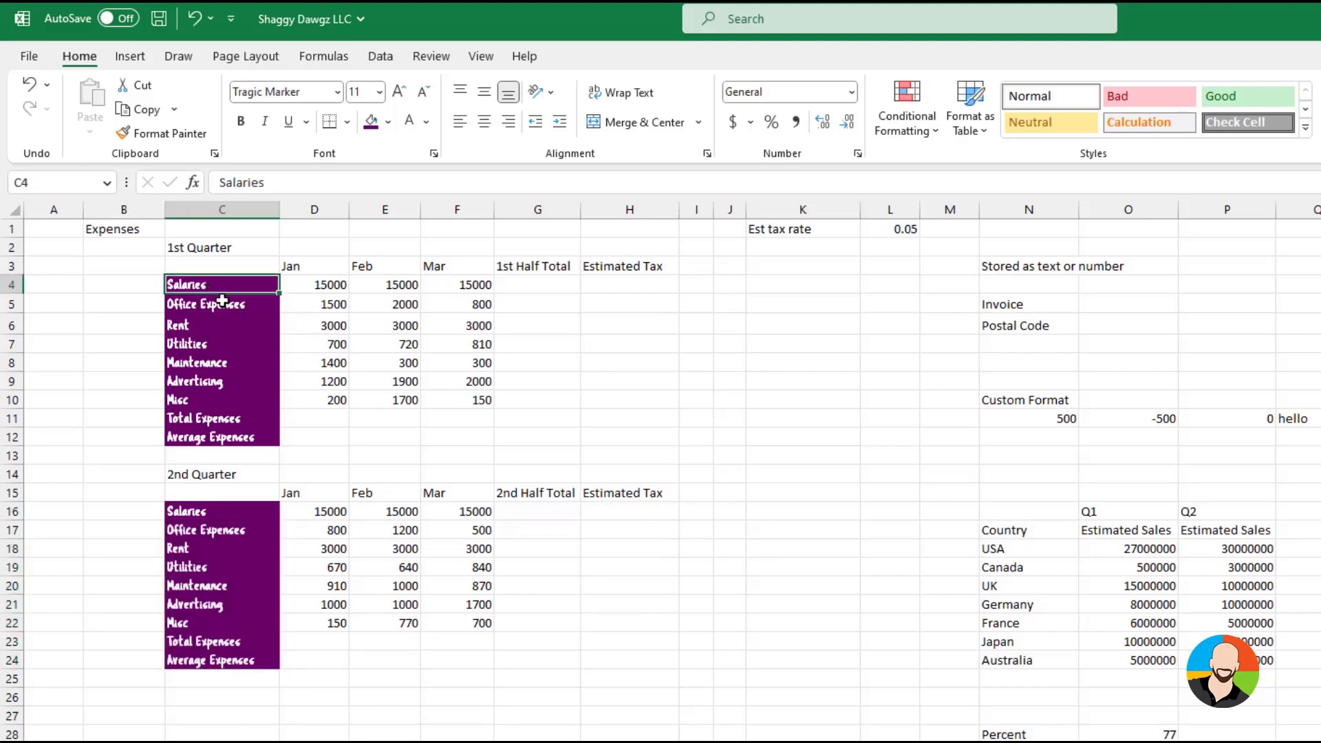
click(165, 133)
drag(1031, 310, 1031, 325)
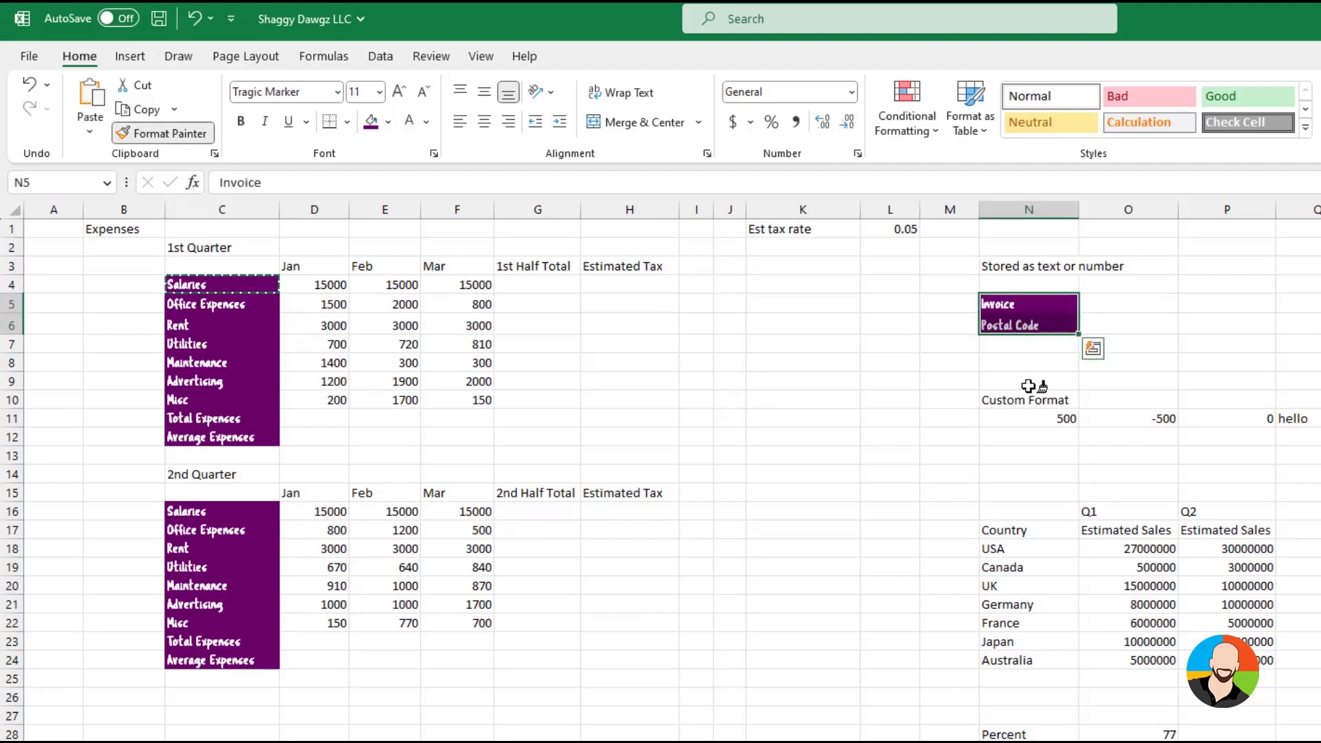
drag(1025, 400, 1310, 437)
drag(1027, 528, 1272, 663)
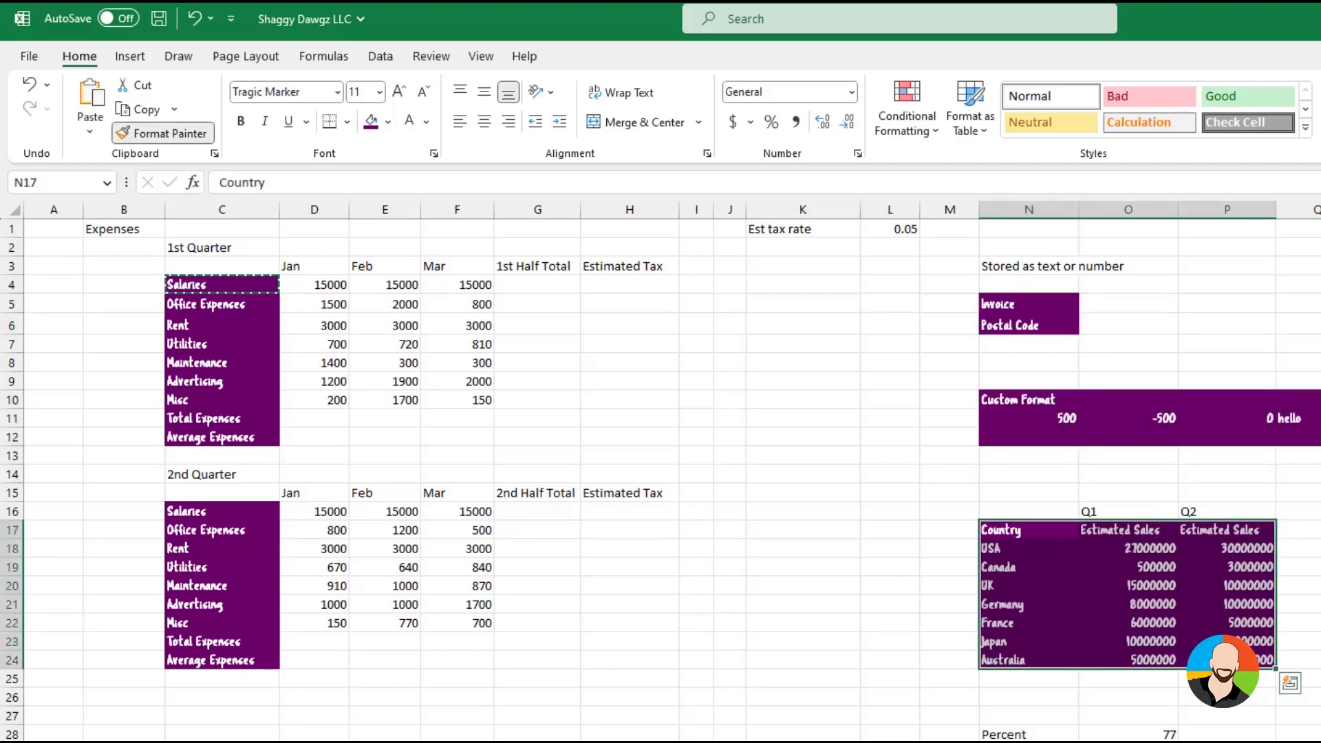
key(Escape)
key(Escape)
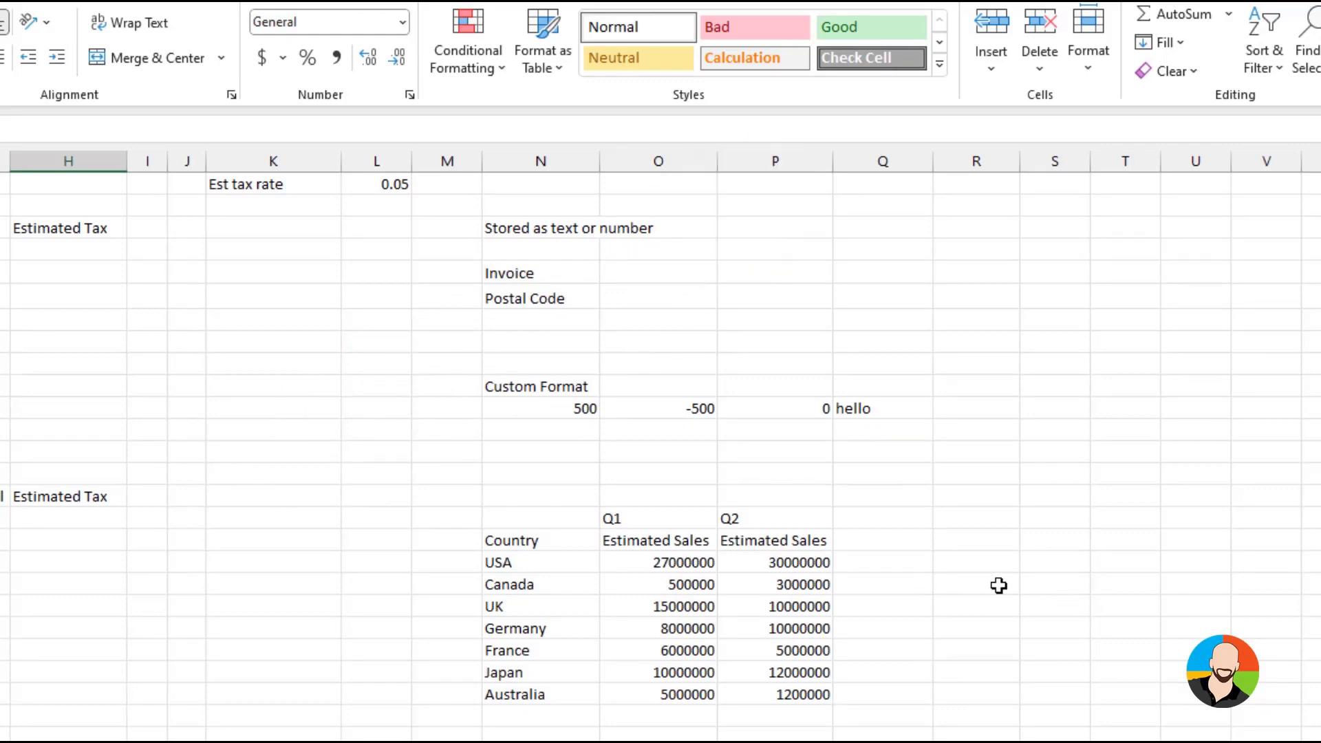
Hide the Q1 and Q2 estimated sales figures for all countries with the custom number format ;;;
click(1038, 585)
drag(650, 563, 796, 688)
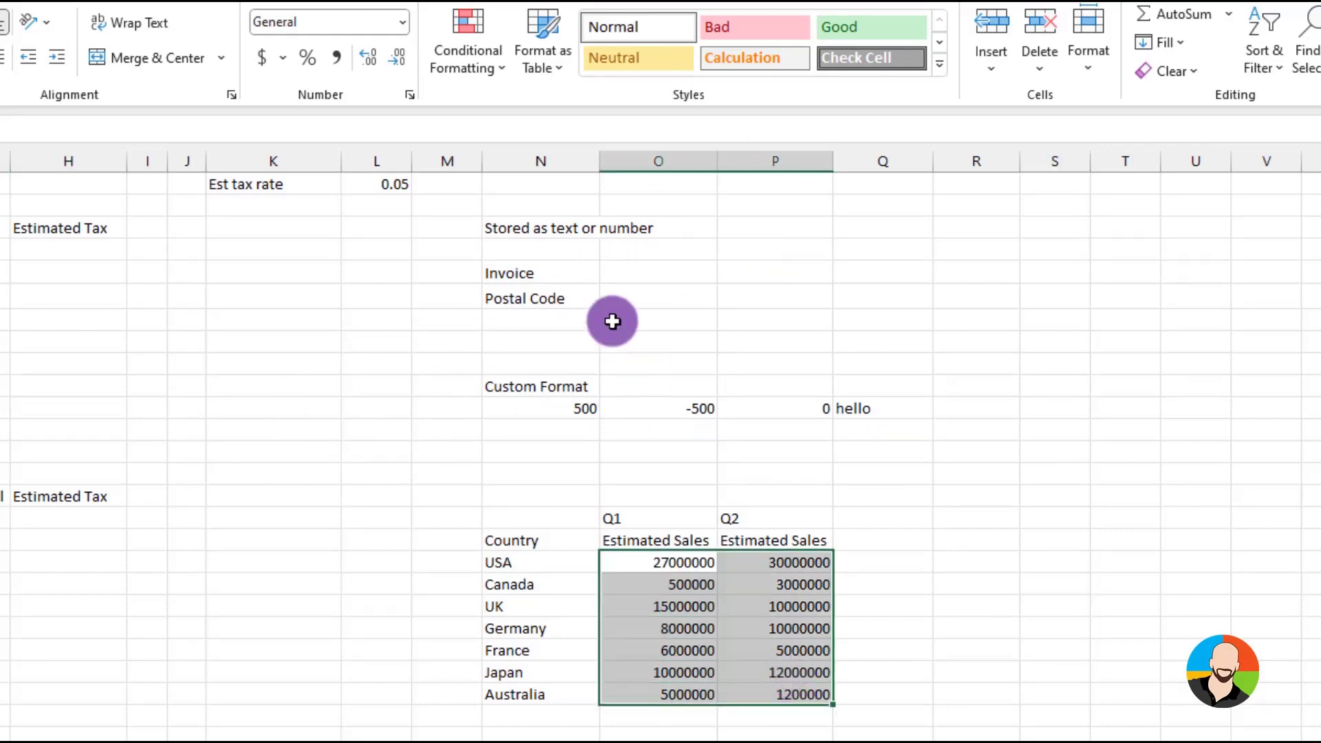
click(410, 95)
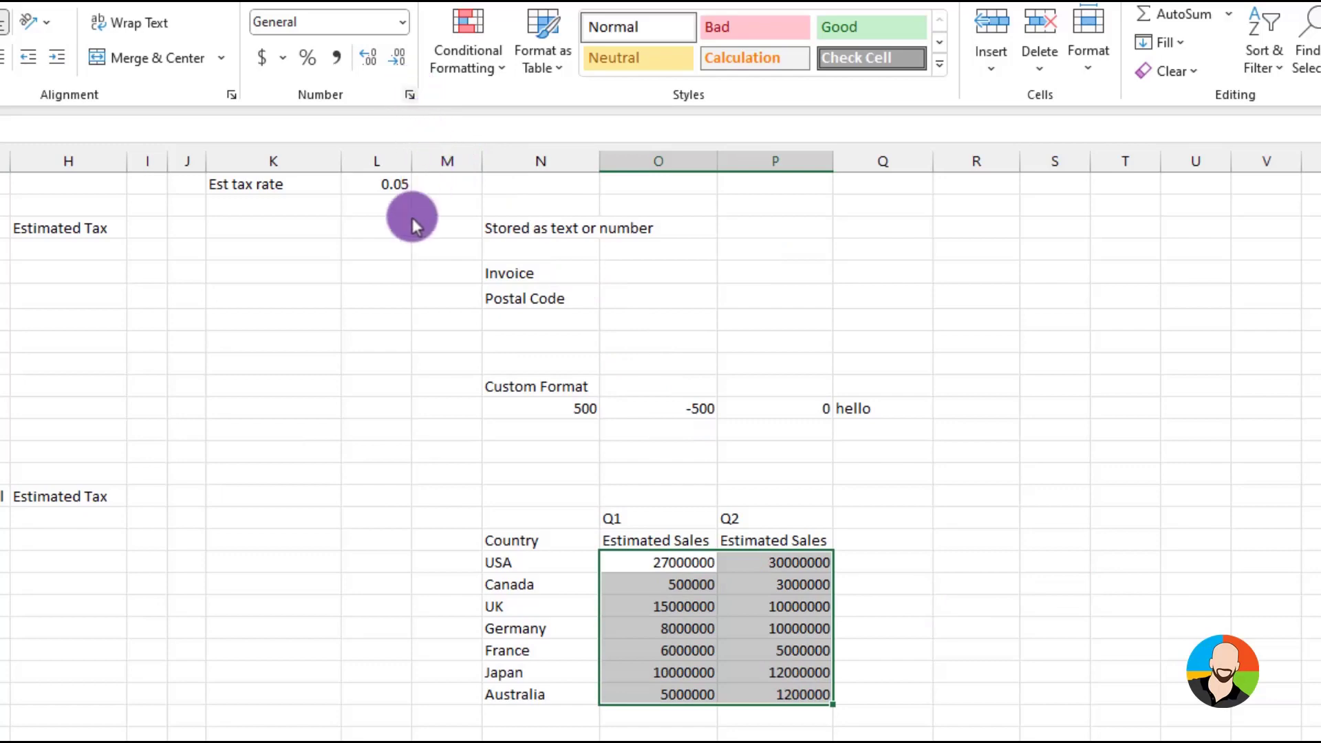
click(140, 398)
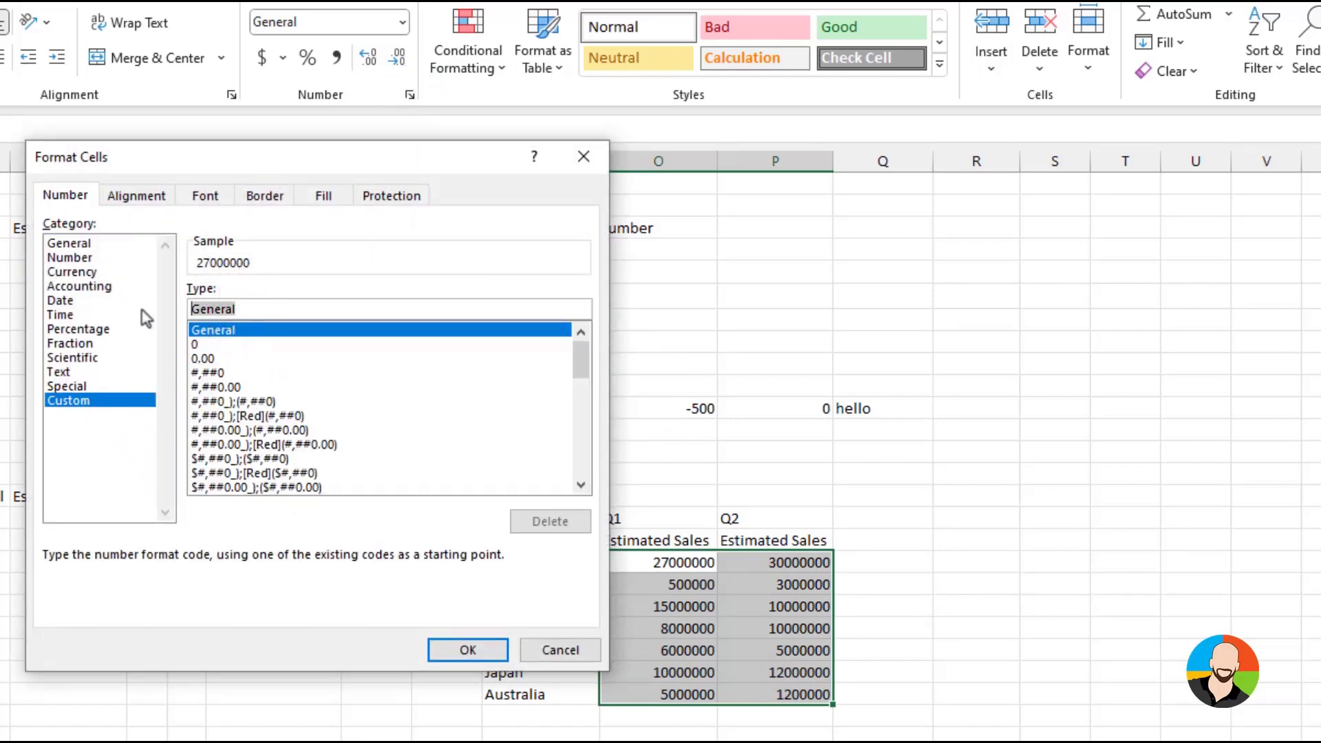
text(;;;)
click(467, 650)
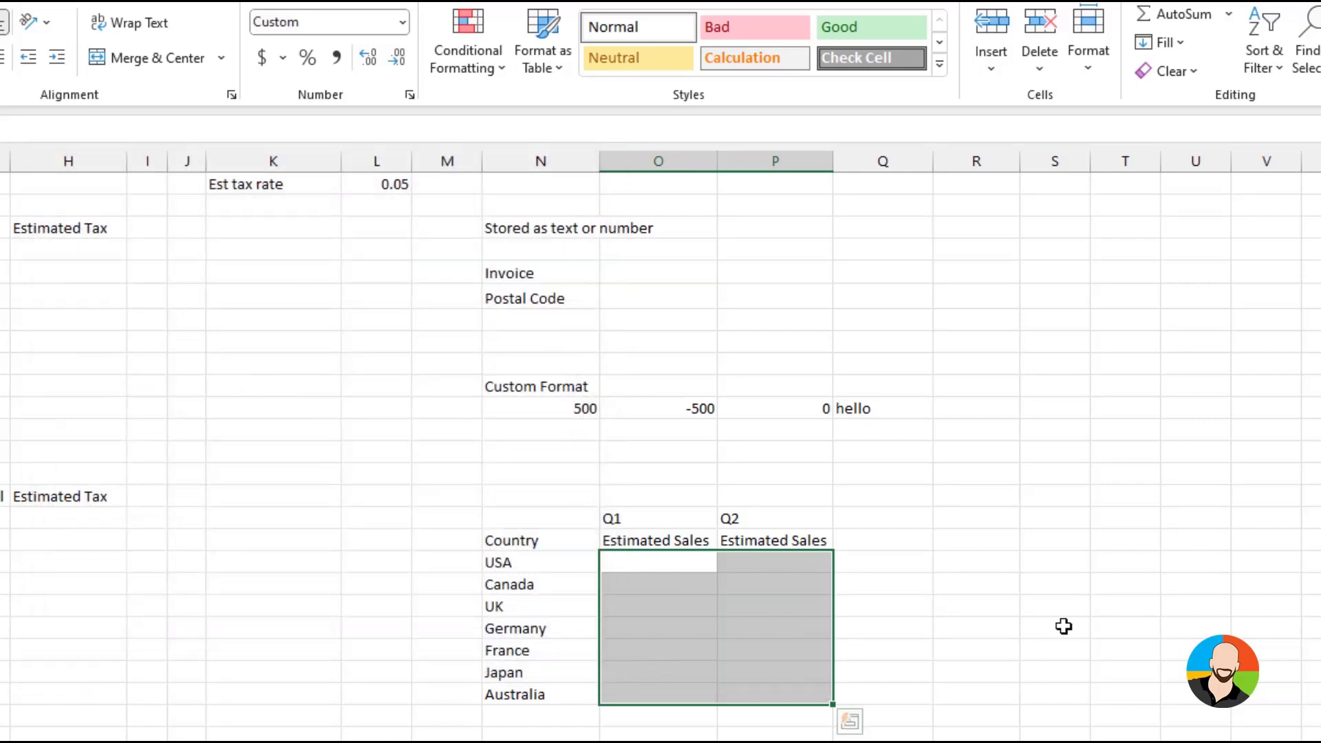
Clear only the formats from the country estimated sales table and the Percent row below it
click(1100, 625)
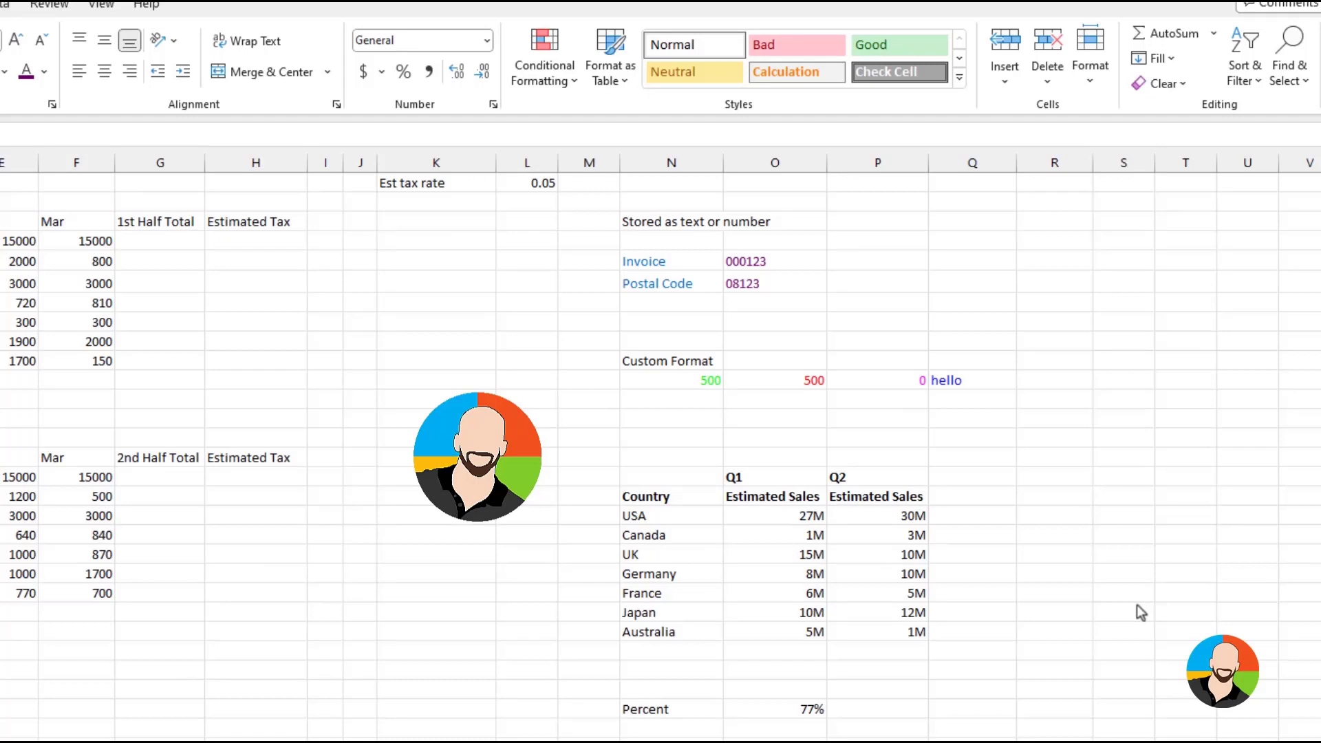
click(1122, 565)
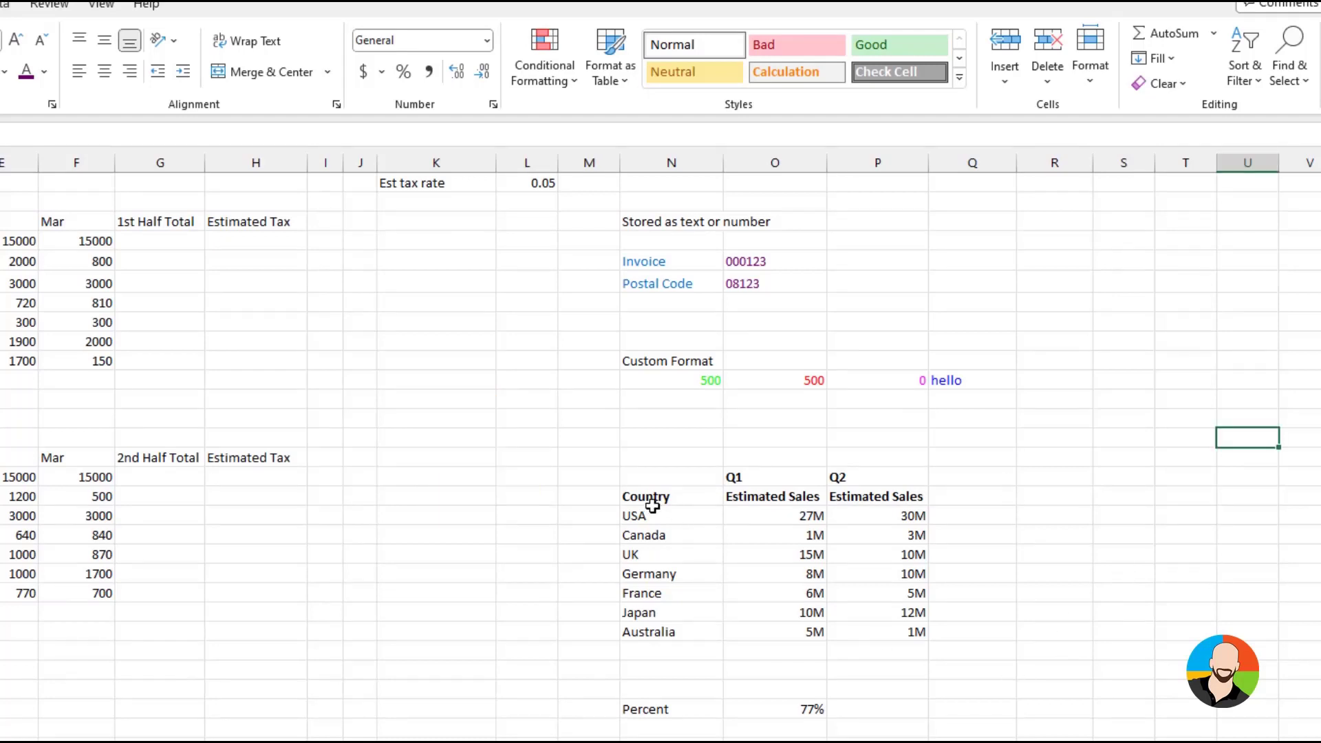
mouse_move(654, 457)
mouse_down()
mouse_move(690, 689)
mouse_move(938, 719)
mouse_up()
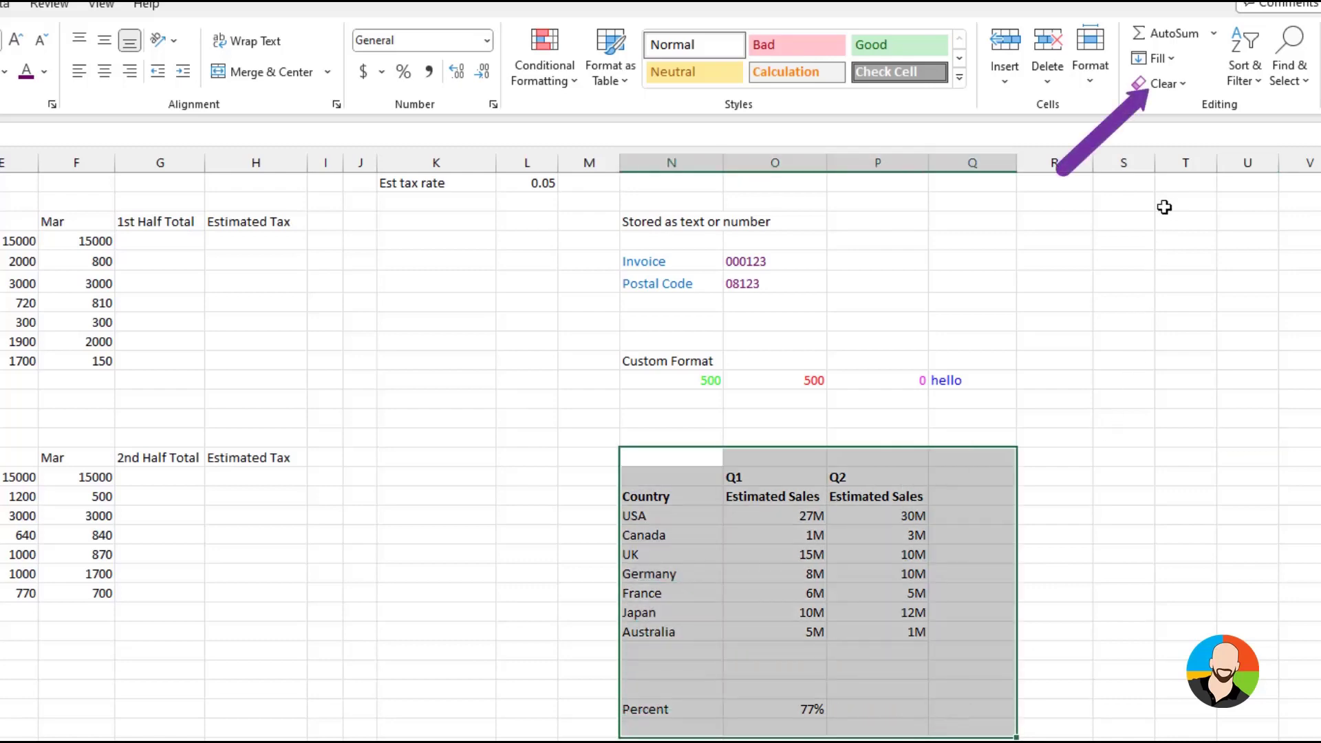
click(1163, 83)
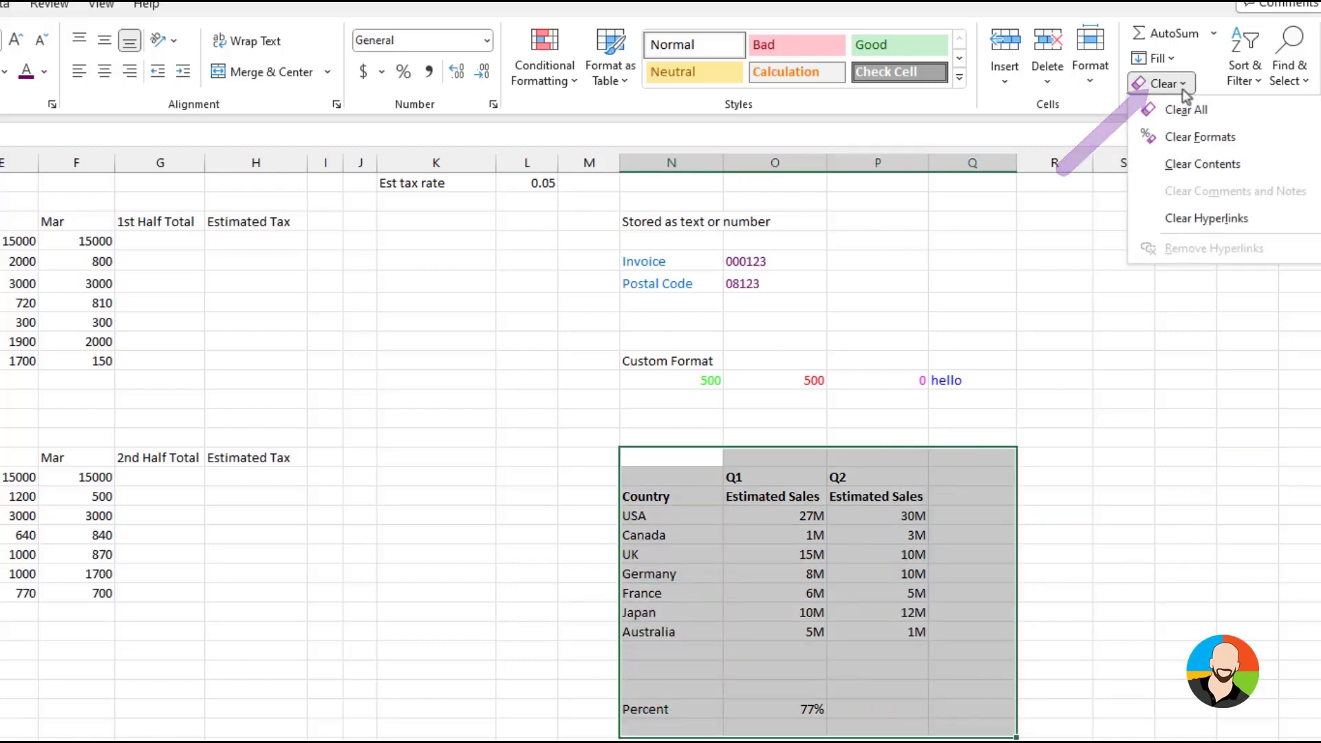
click(1188, 140)
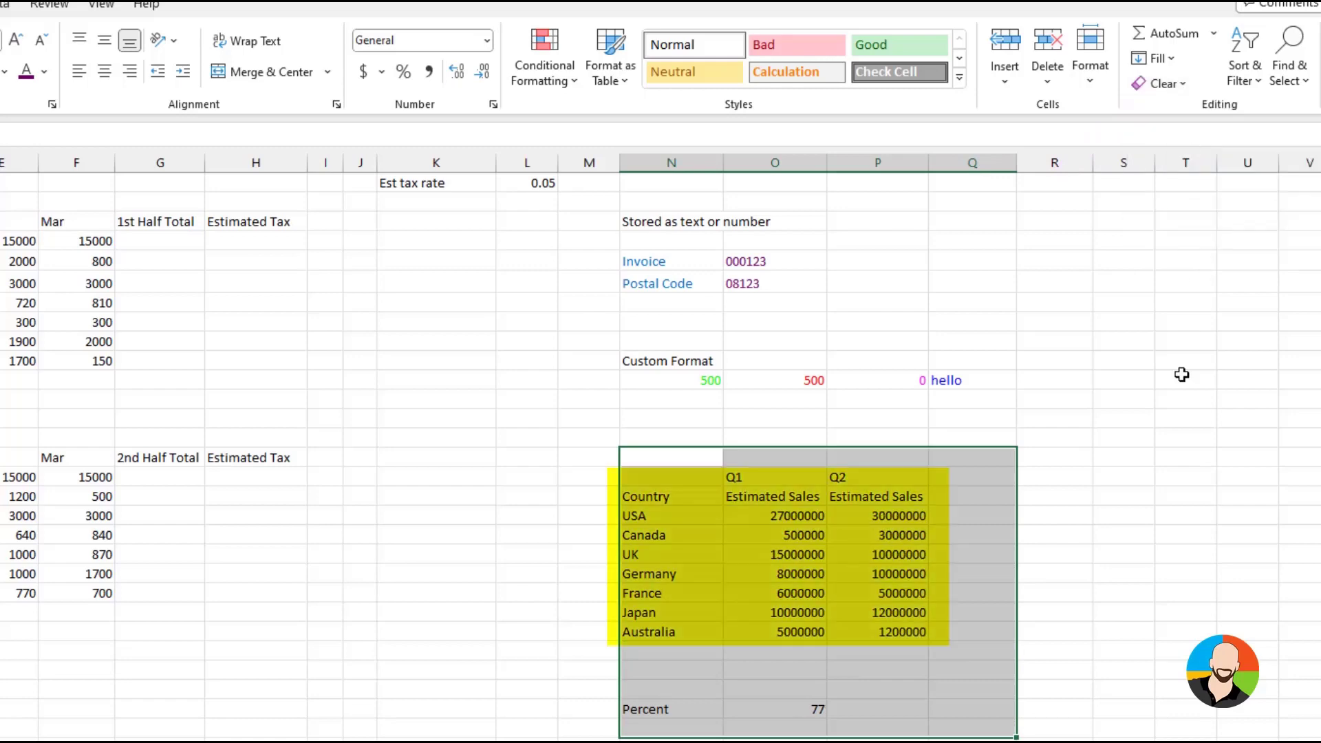
click(1186, 620)
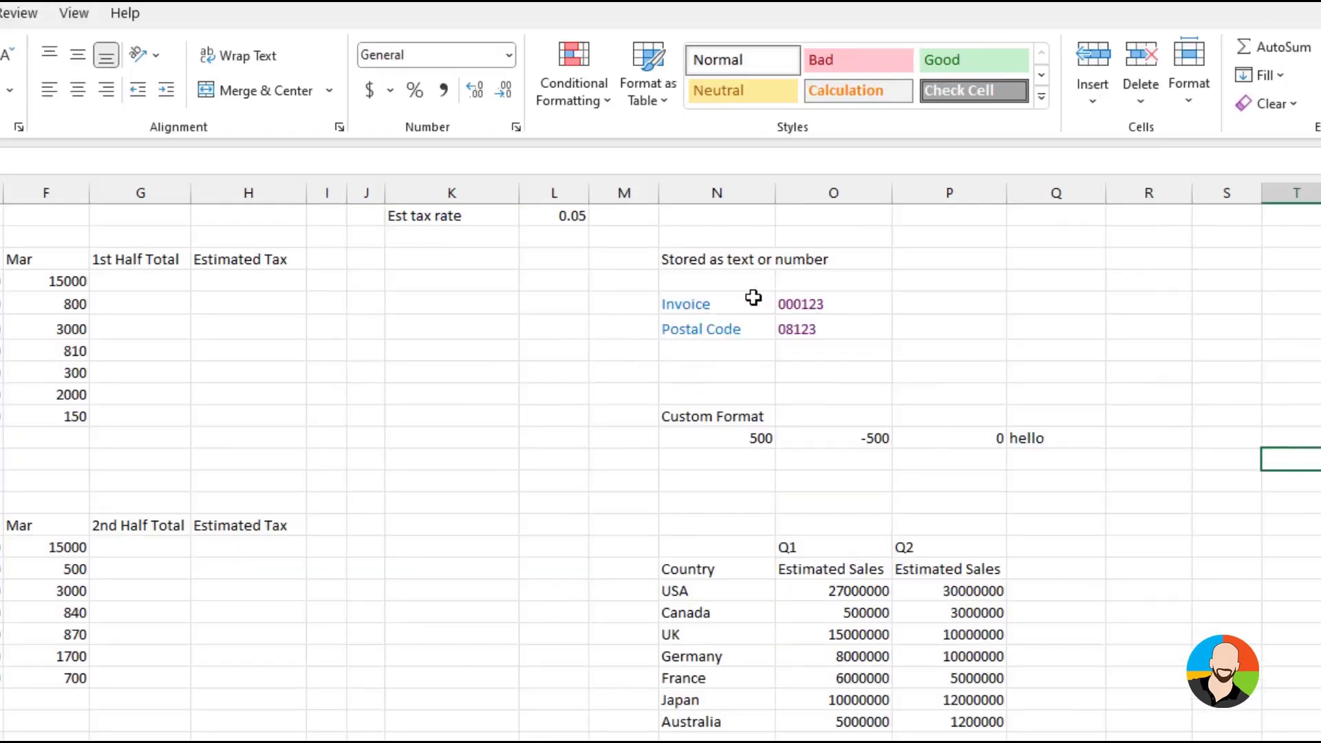
Delete the Invoice label's contents and enter Invoice again in the same cell
click(701, 303)
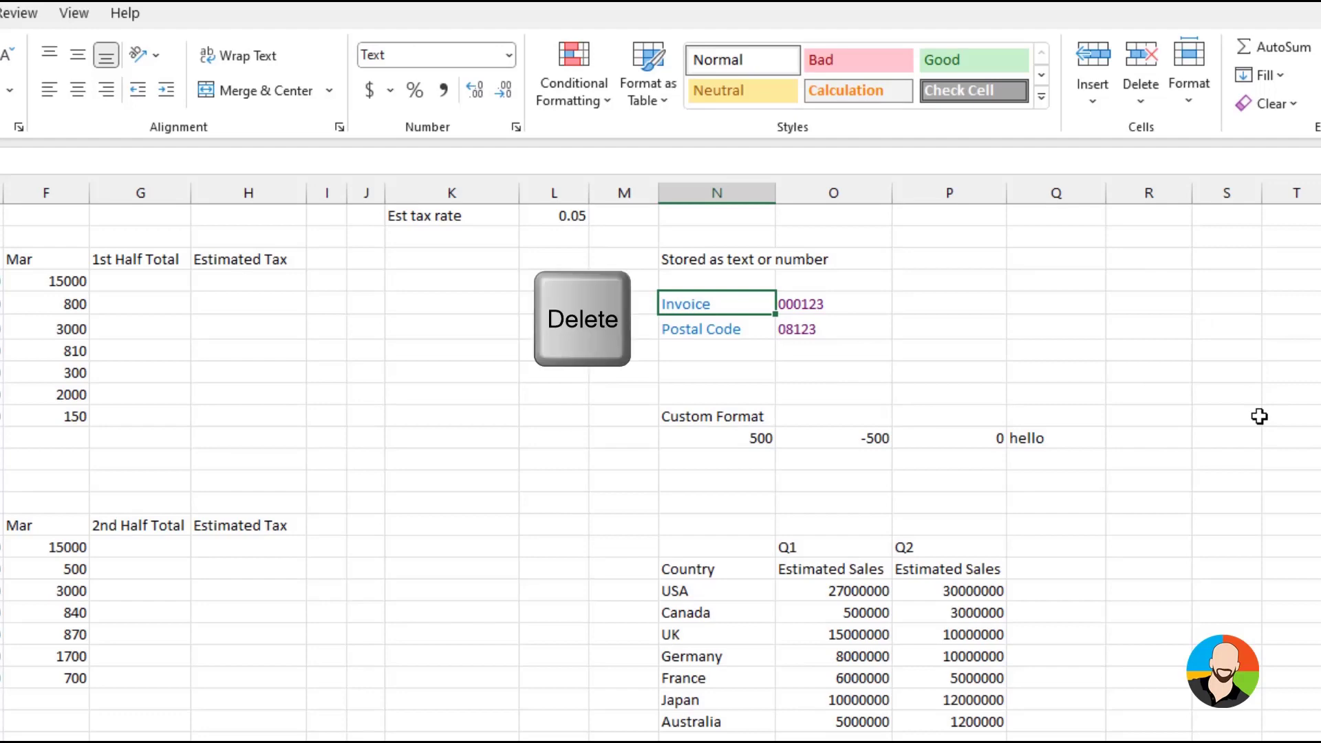
key(Delete)
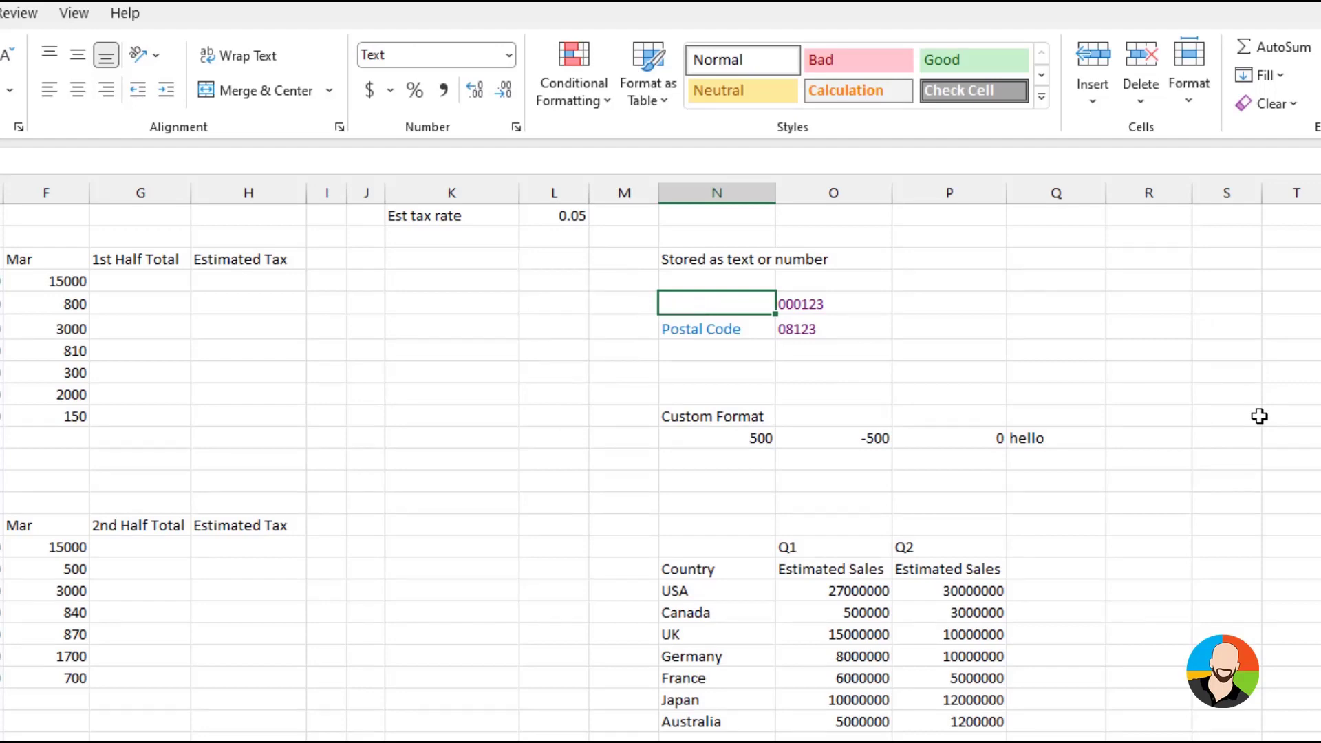
text(Invoice)
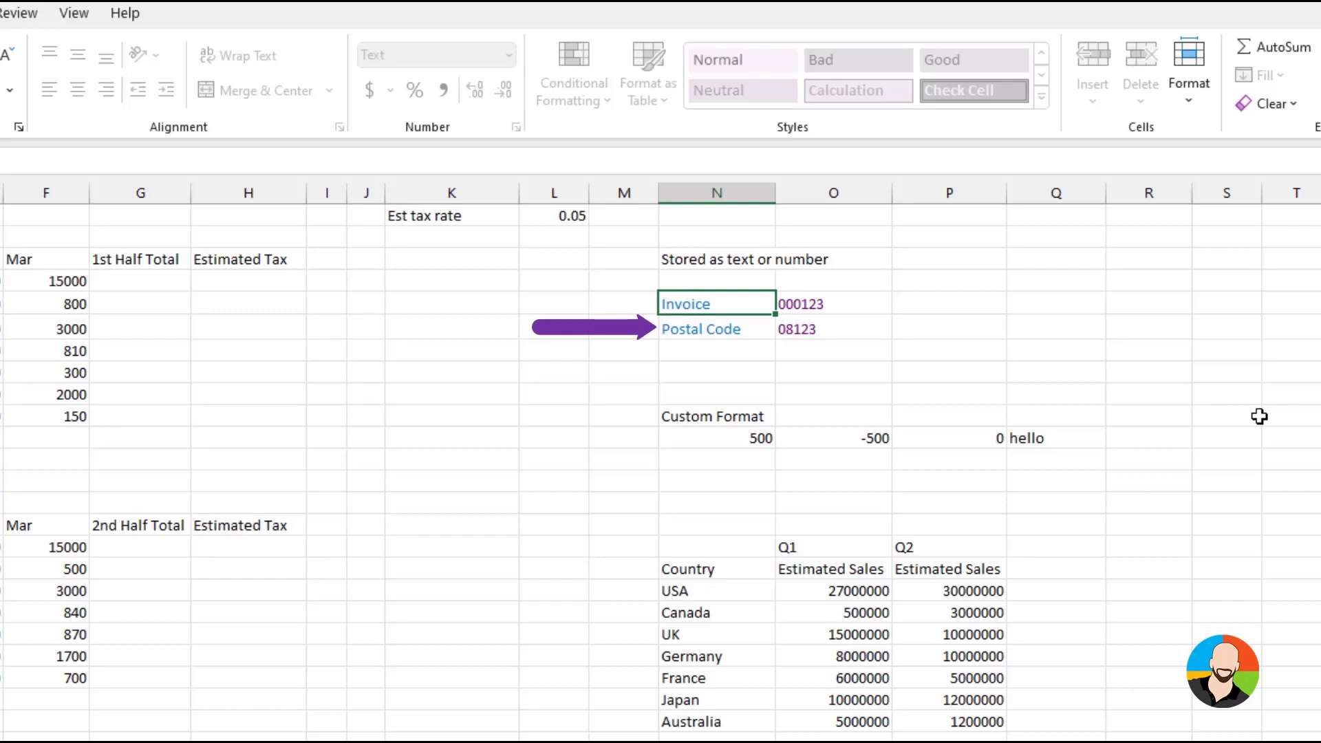
key(Return)
Delete the Postal Code label, try an entry of 1 in its cell and discard that entry
key(Delete)
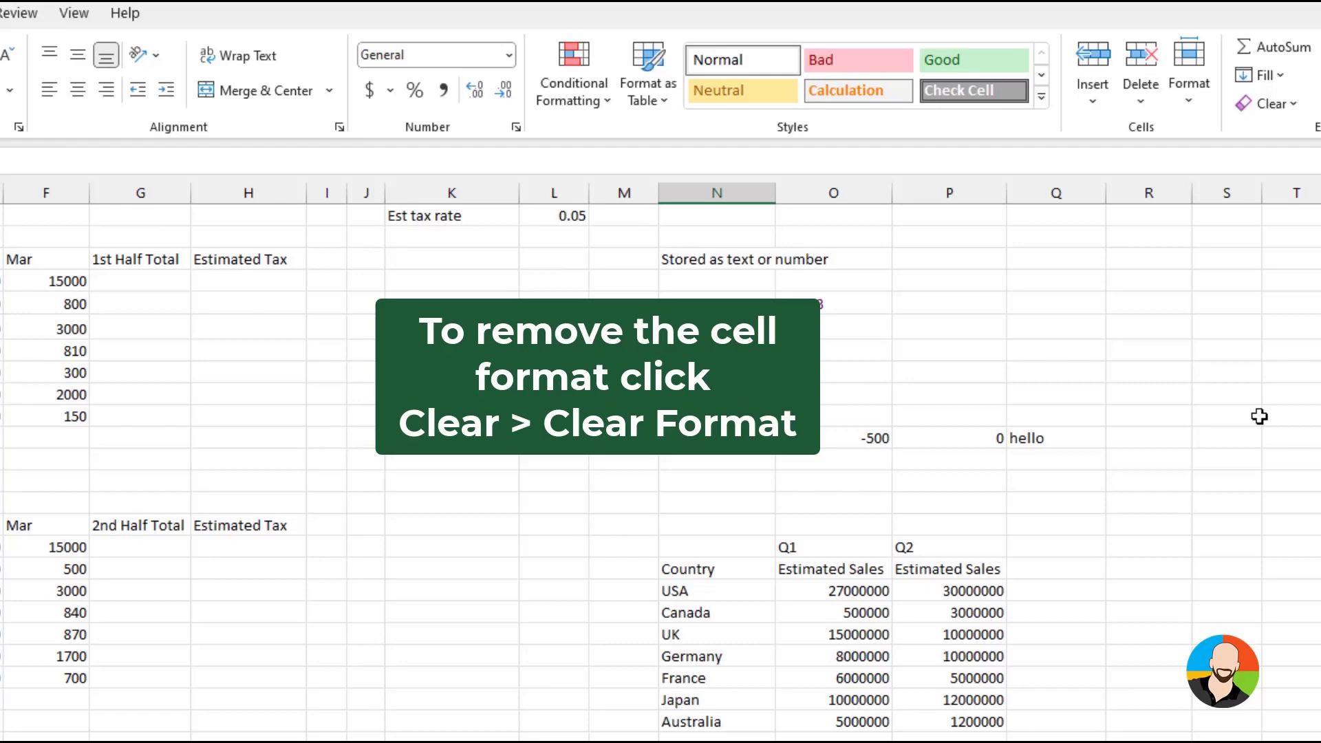
text(1)
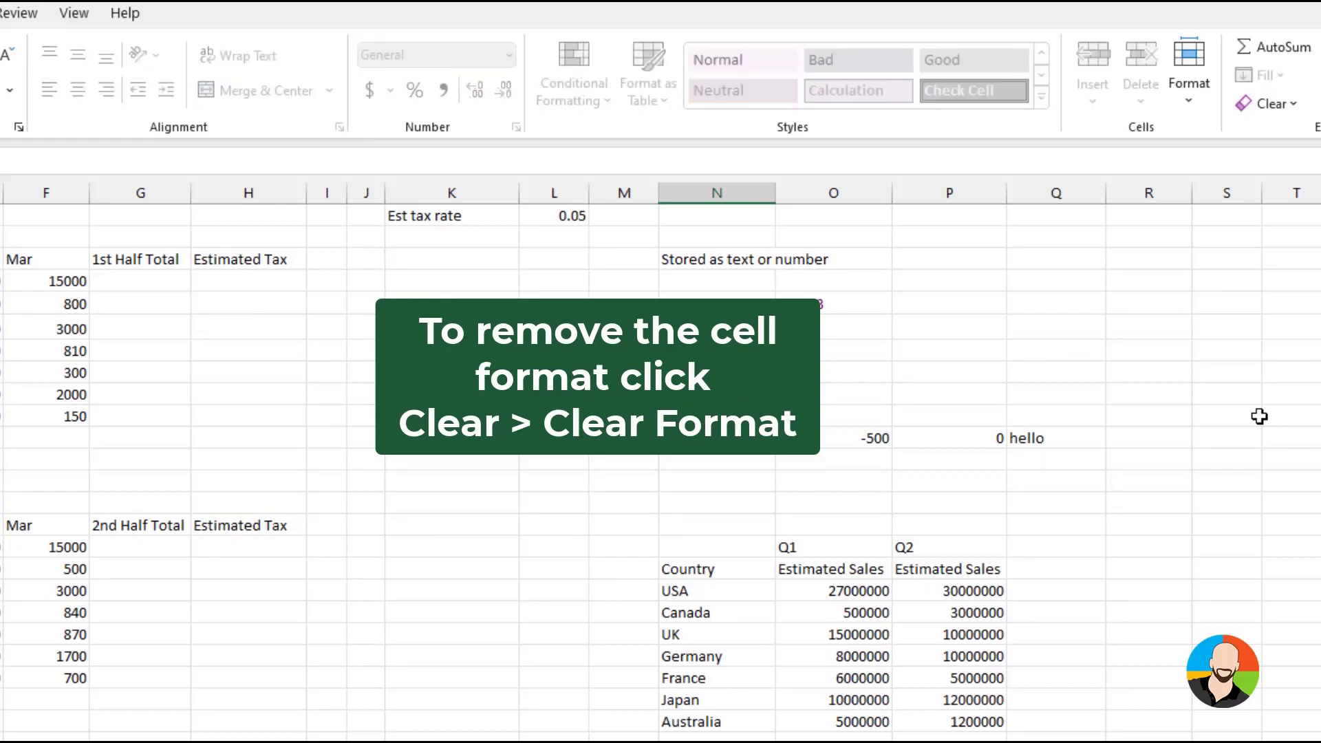
key(Escape)
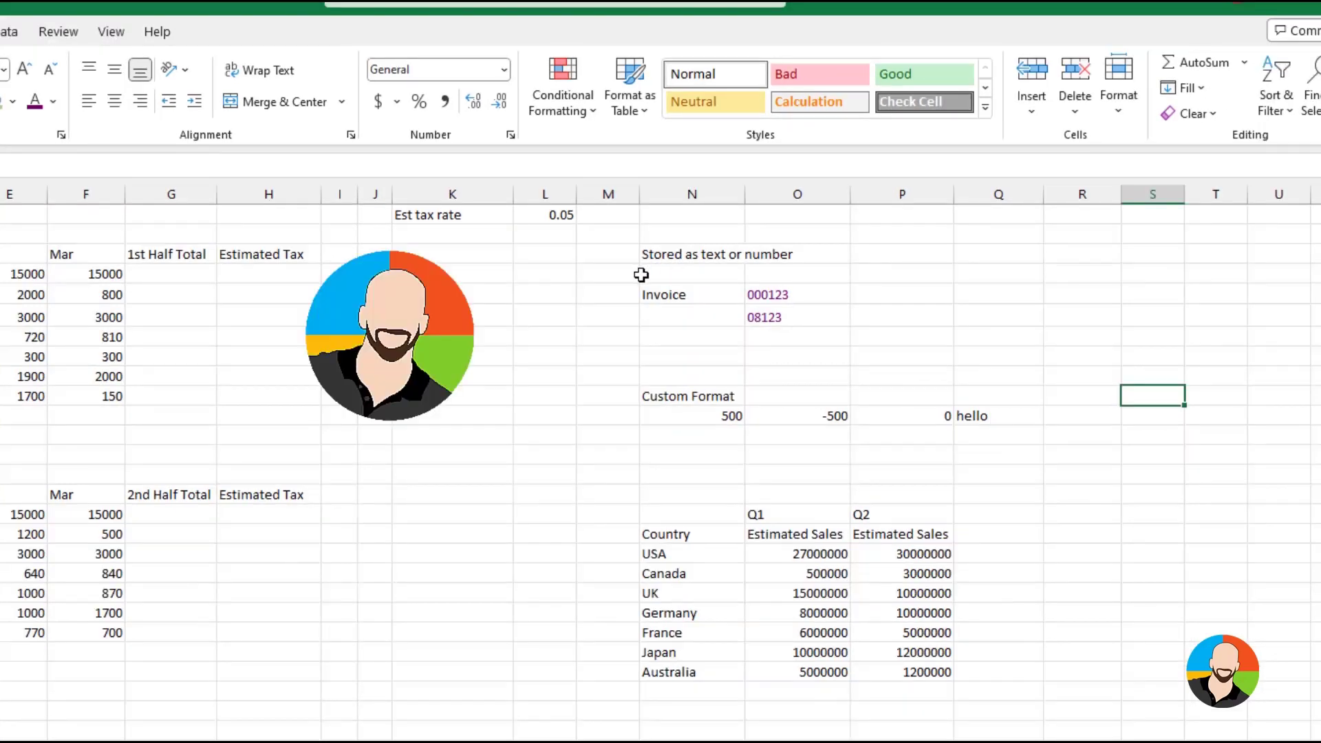
Clear all contents and formats from the invoice and postal code cells under the Stored as text or number heading
drag(649, 278, 840, 321)
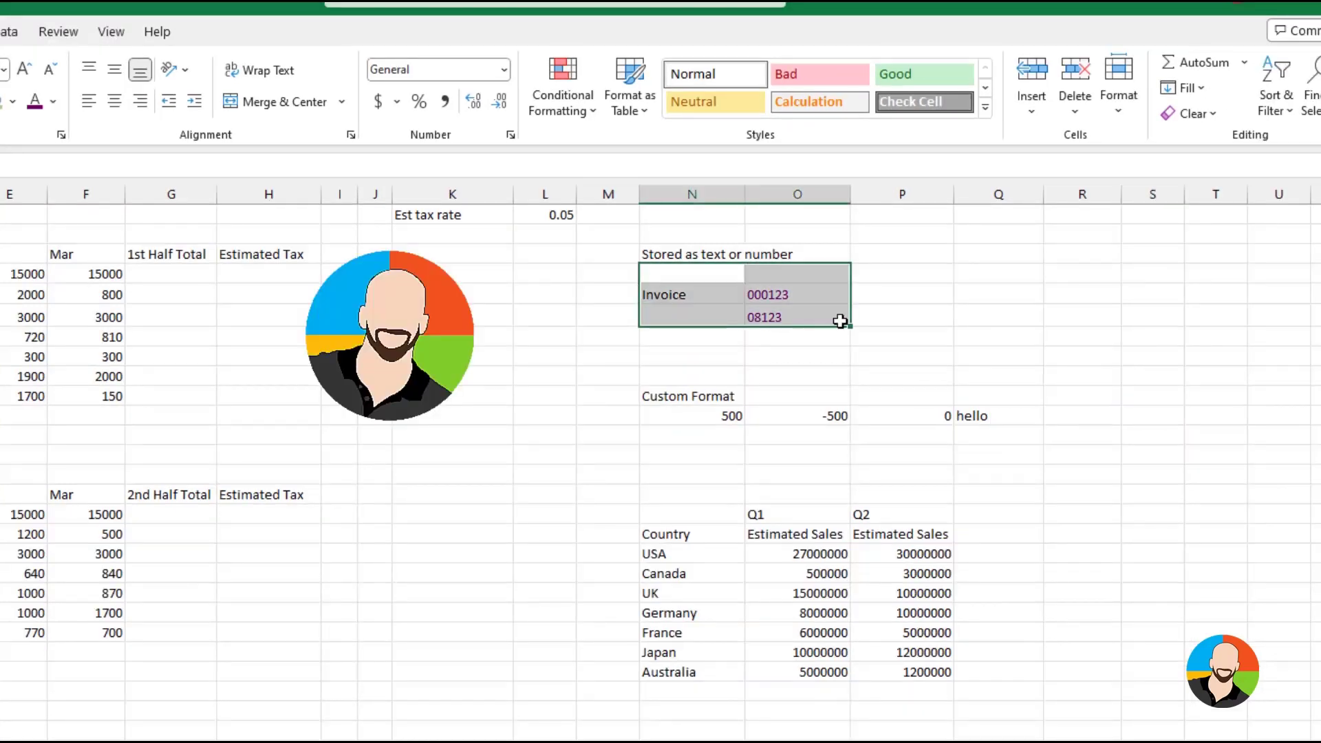
click(1210, 118)
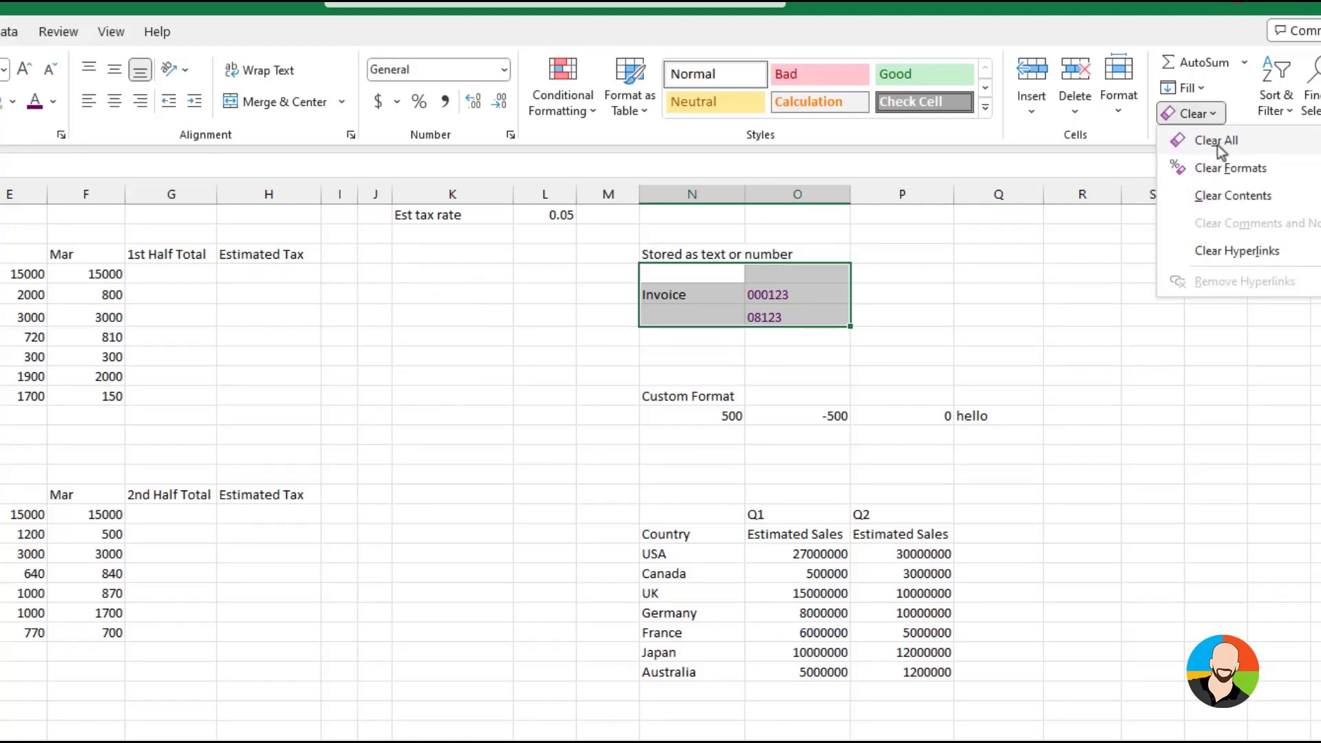
click(1216, 145)
click(1082, 376)
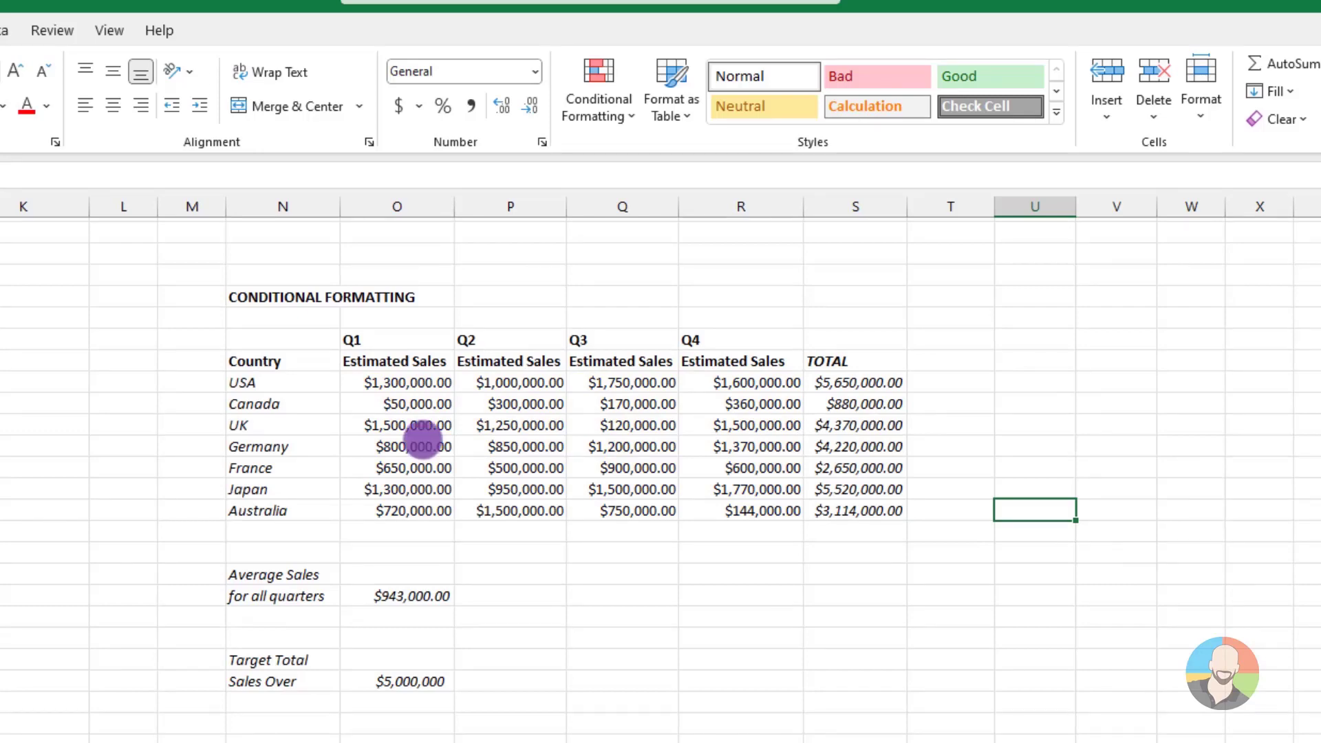
Highlight Q1 to Q4 estimated sales greater than 1,000,000 with Green Fill with Dark Green Text
mouse_move(398, 380)
mouse_down()
mouse_move(492, 493)
mouse_move(696, 504)
mouse_up()
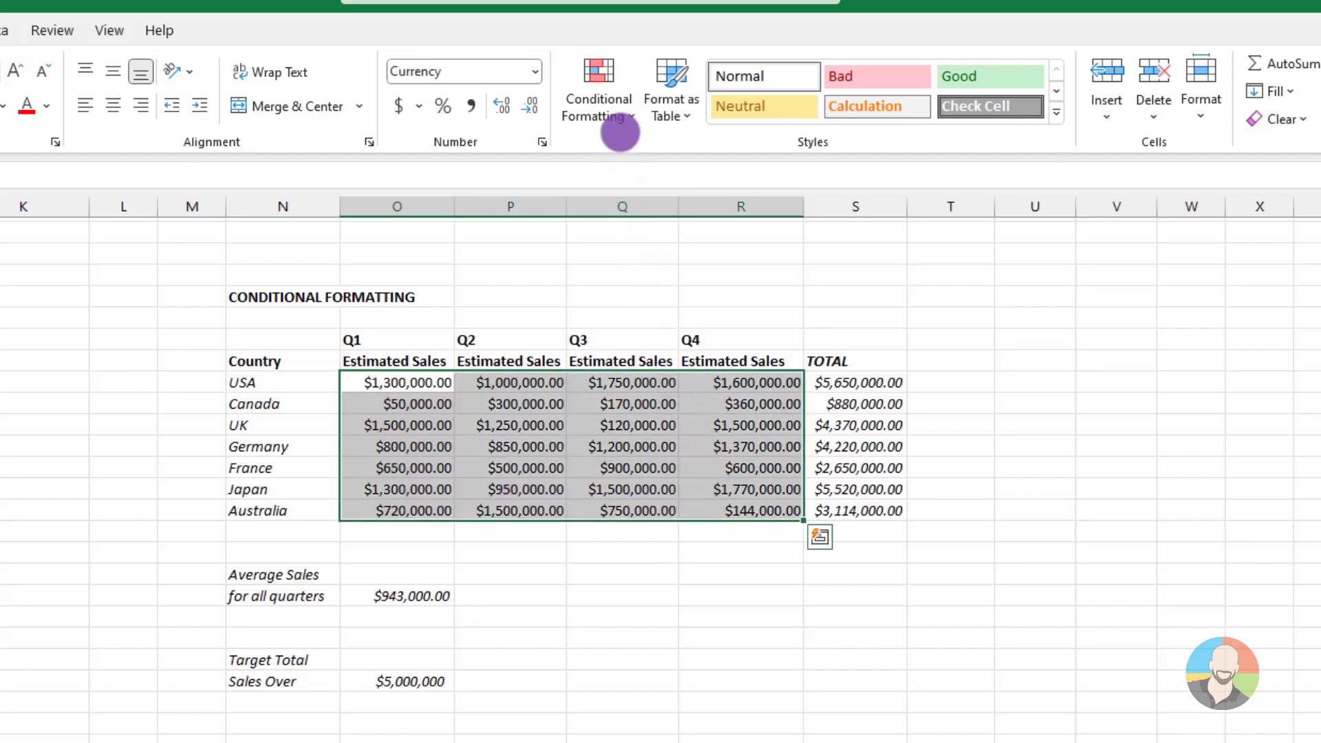
click(618, 109)
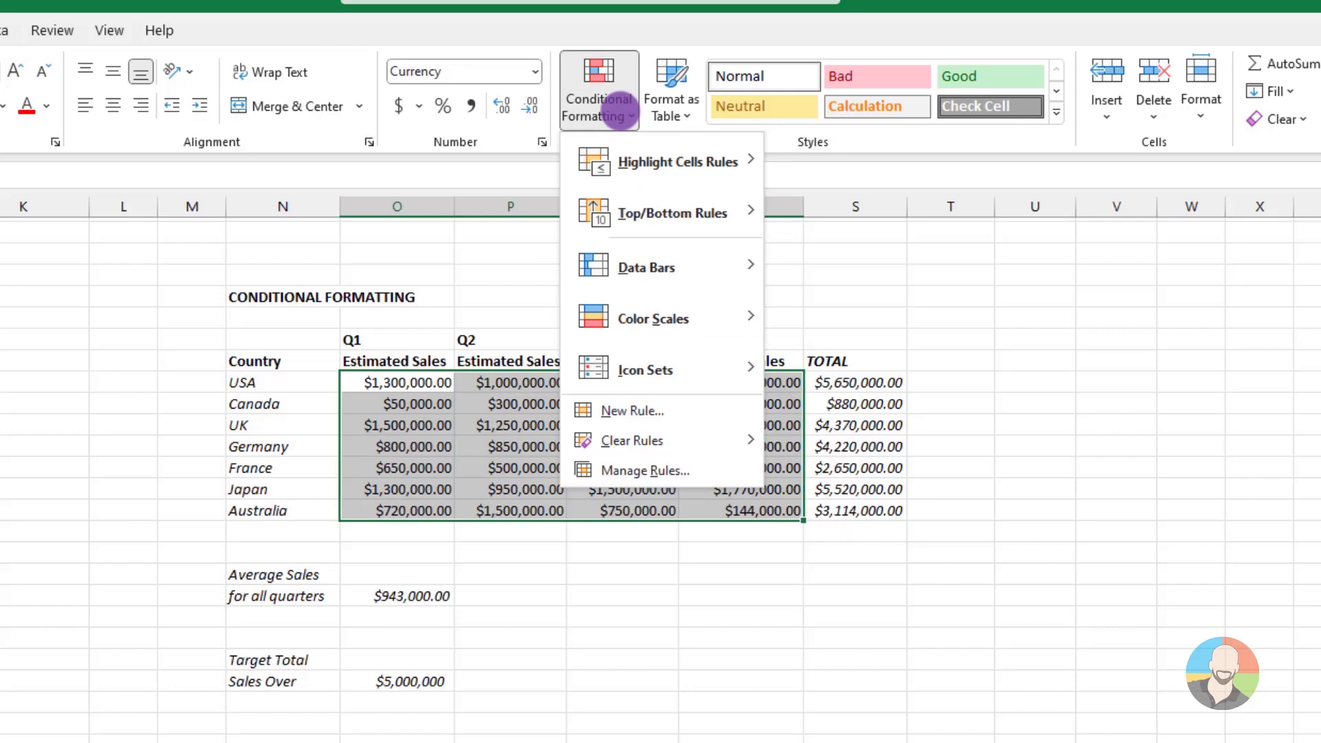
mouse_move(629, 161)
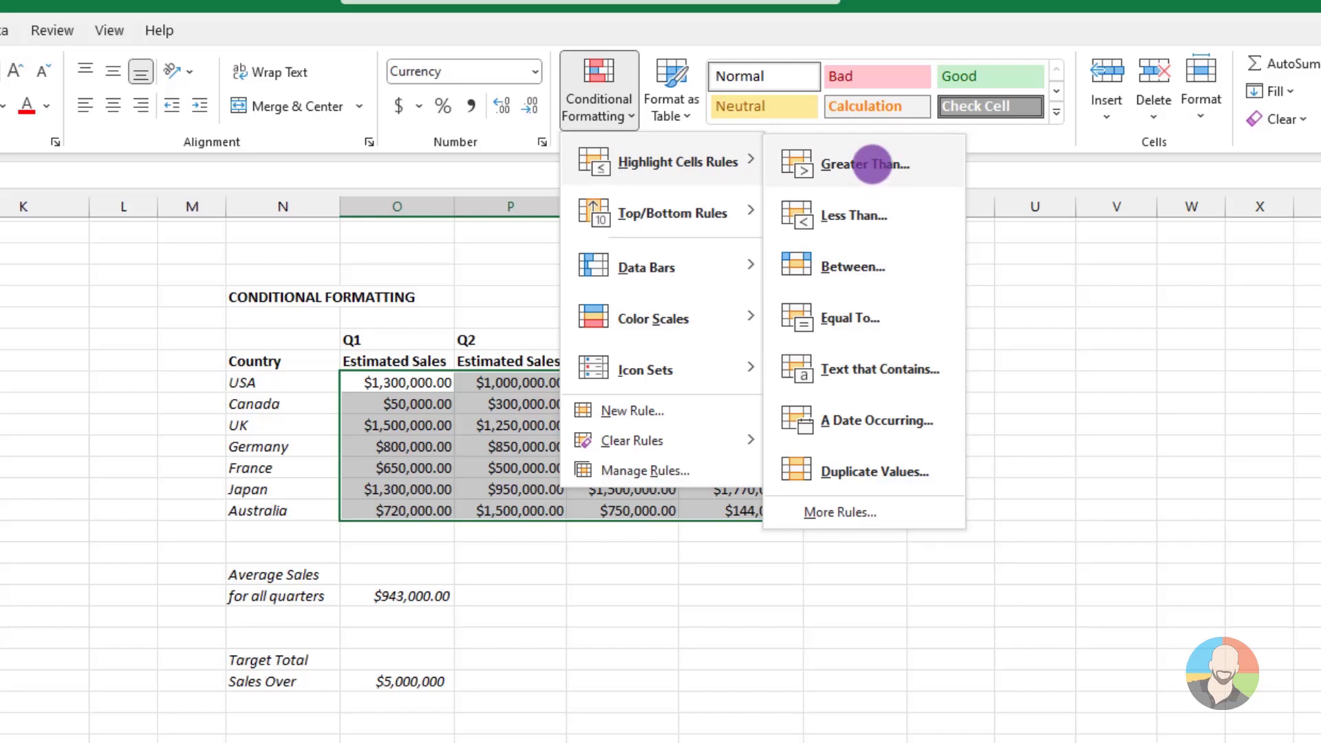
click(871, 163)
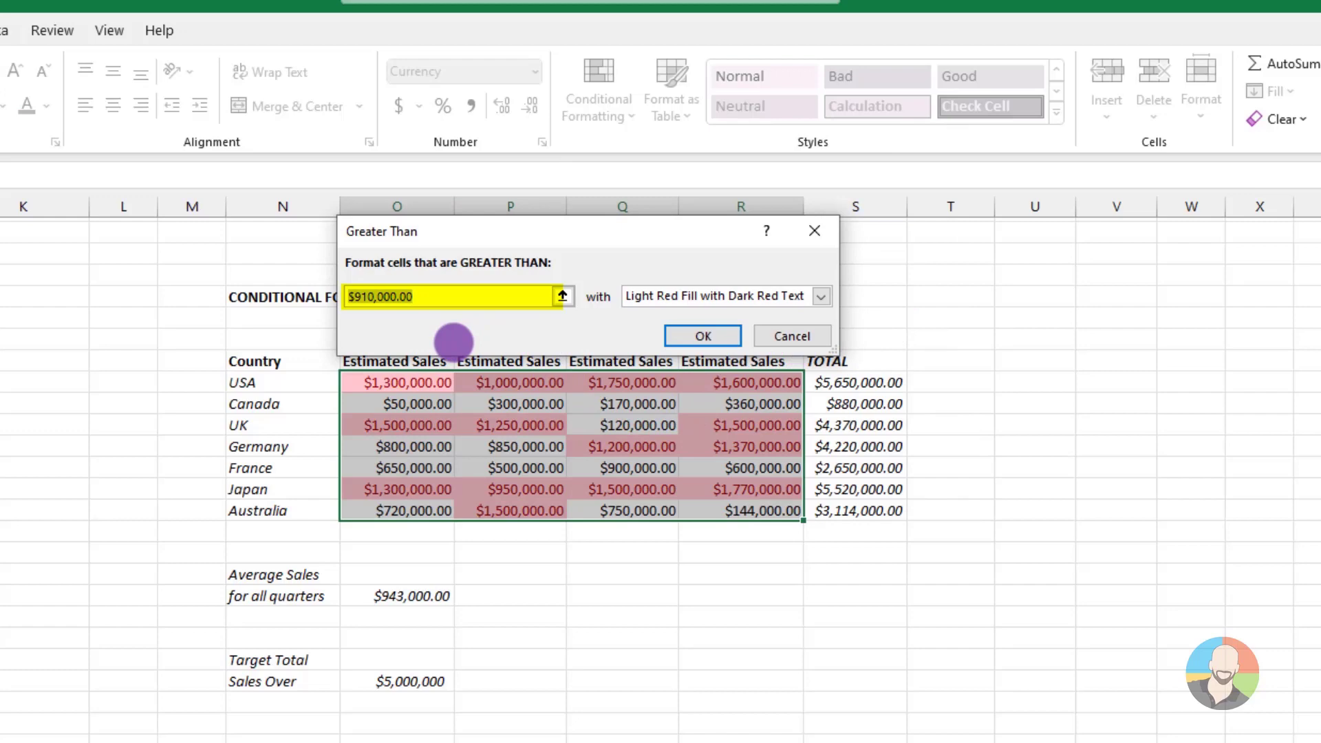
text(1,000,000)
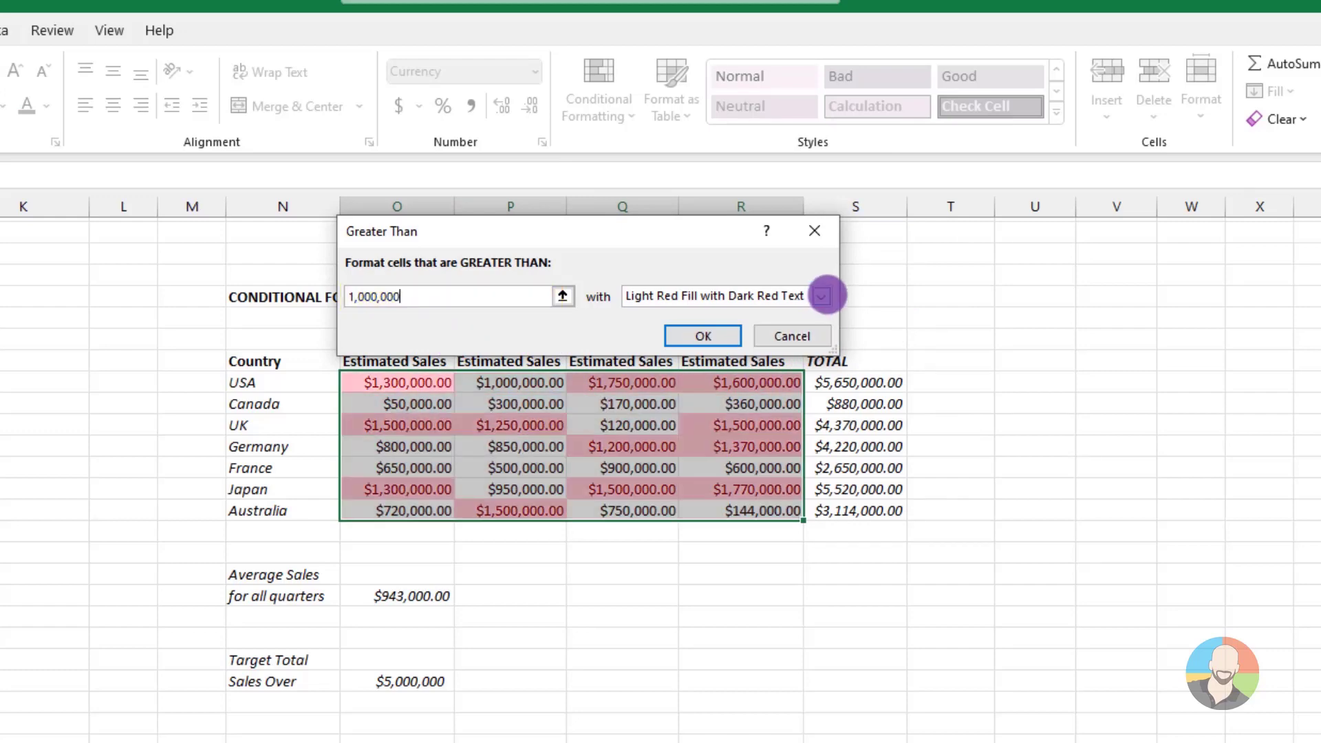
click(820, 296)
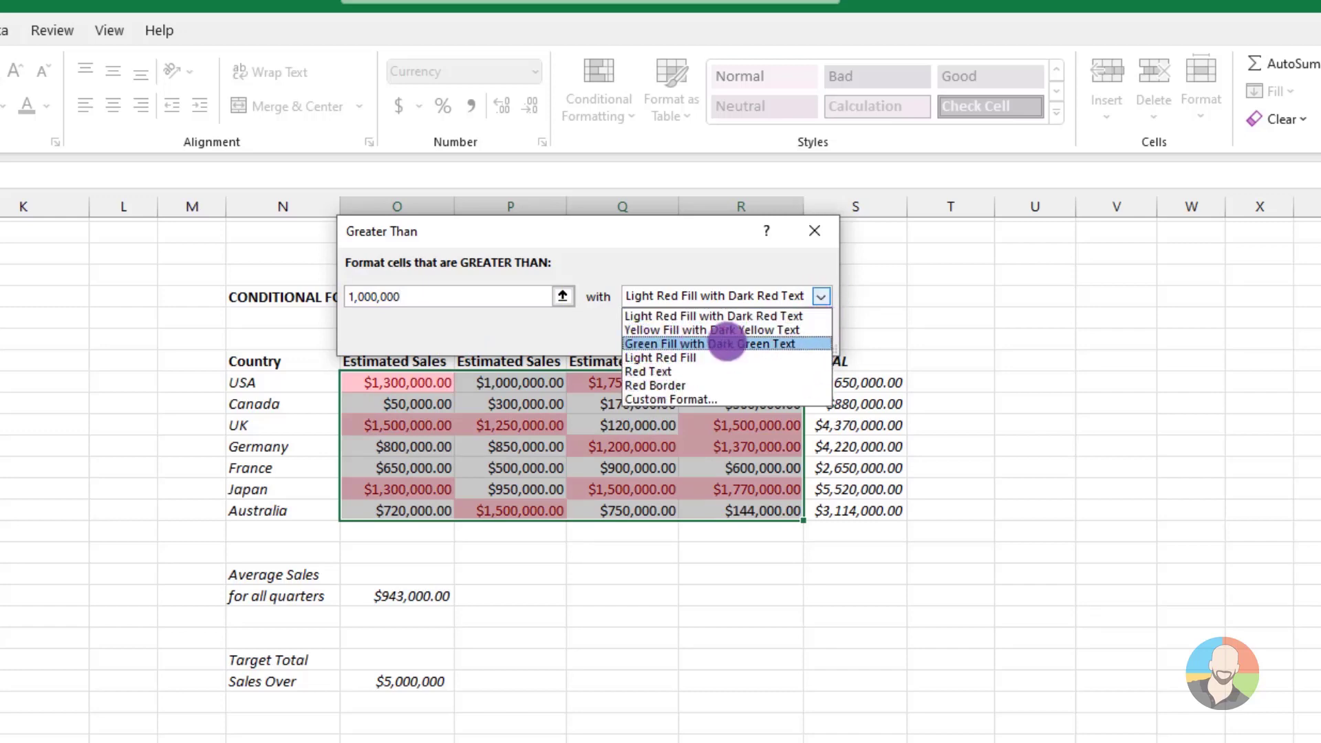
click(727, 344)
click(690, 333)
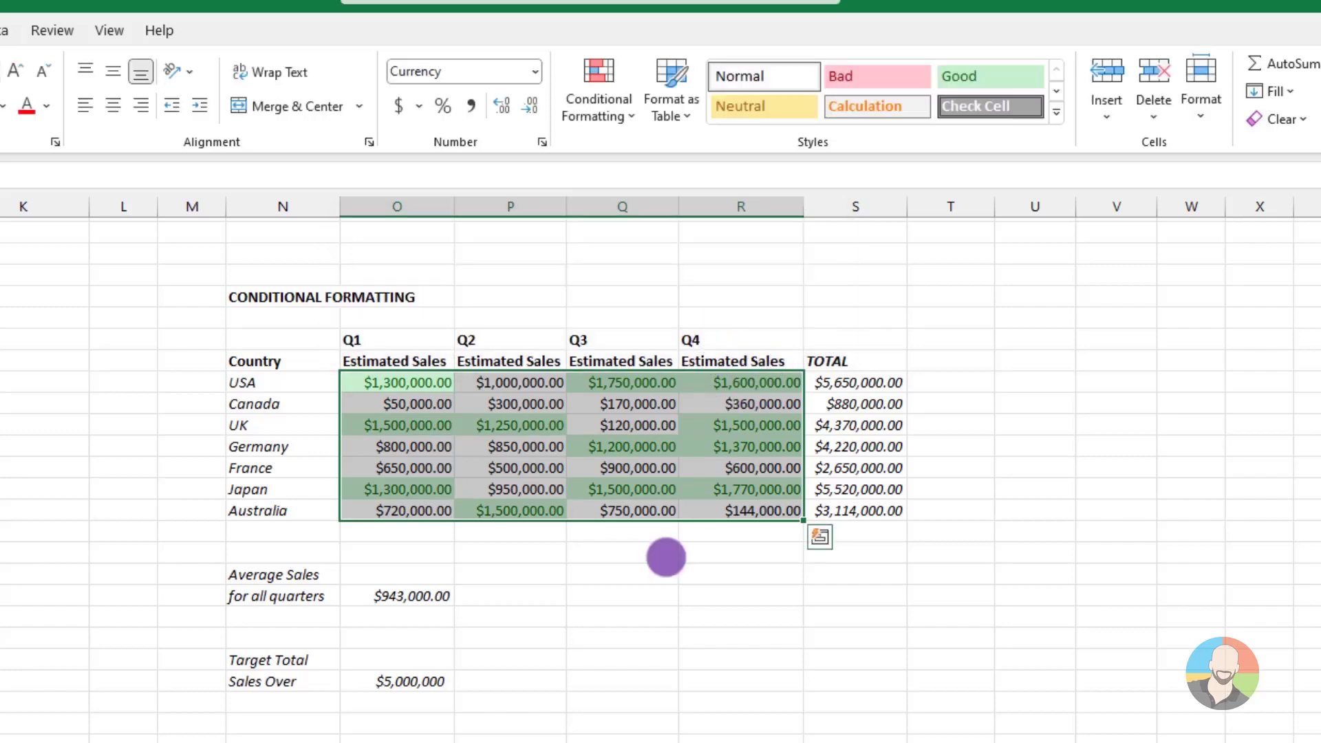
click(608, 629)
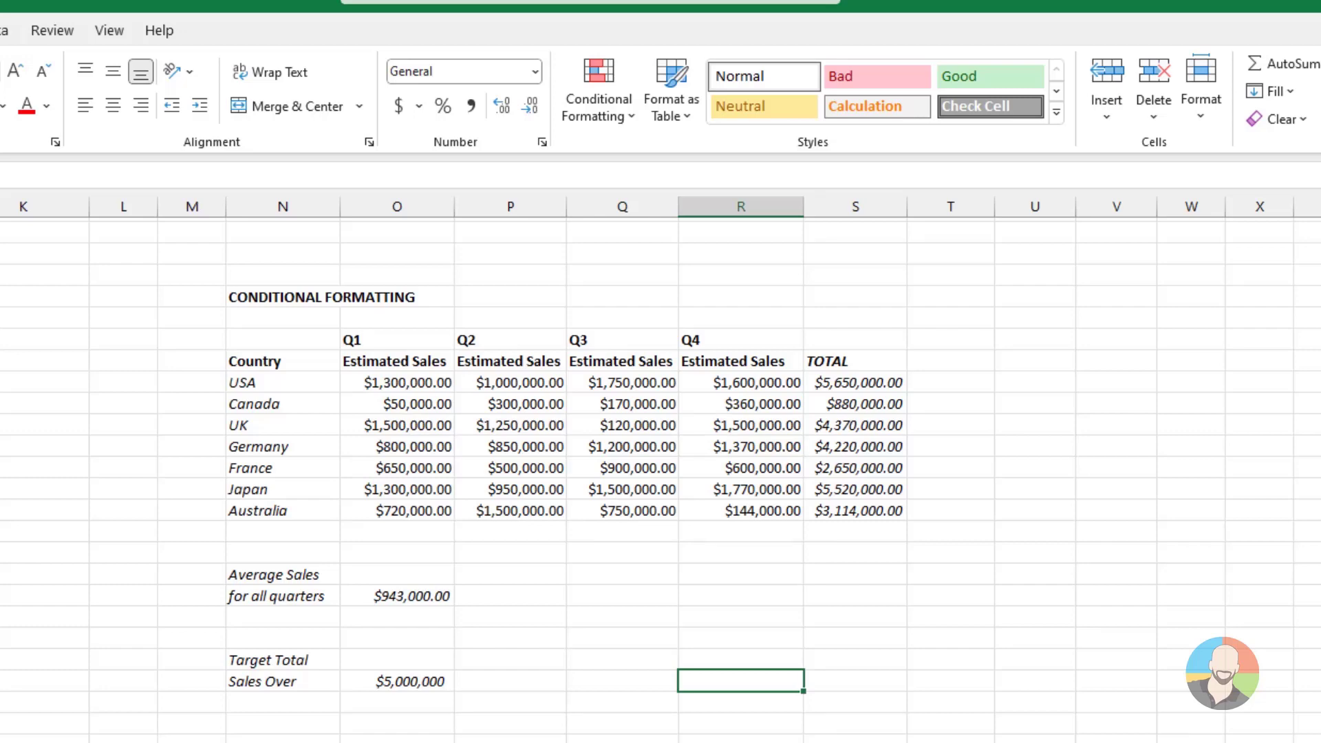
Highlight duplicate values in the Q1 to Q4 estimated sales with Light Red Fill with Dark Red Text
drag(374, 380, 724, 511)
click(623, 114)
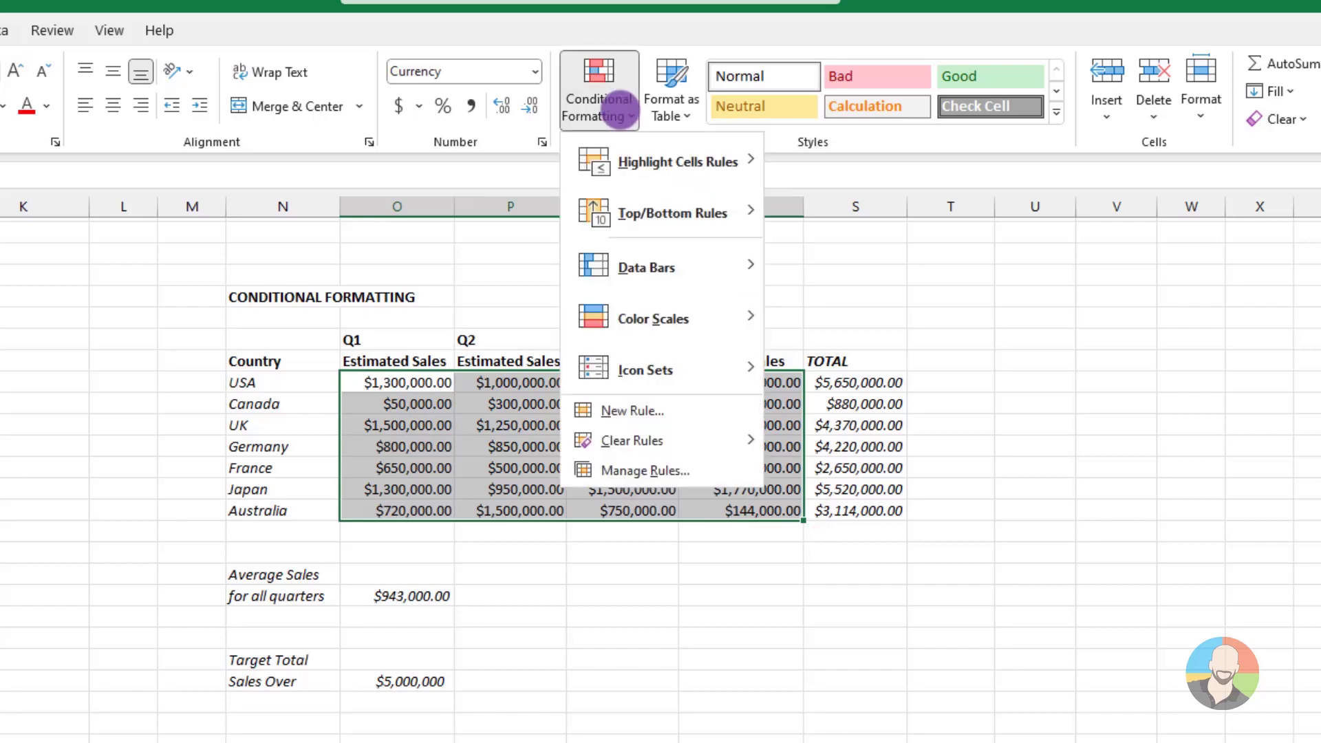
mouse_move(625, 158)
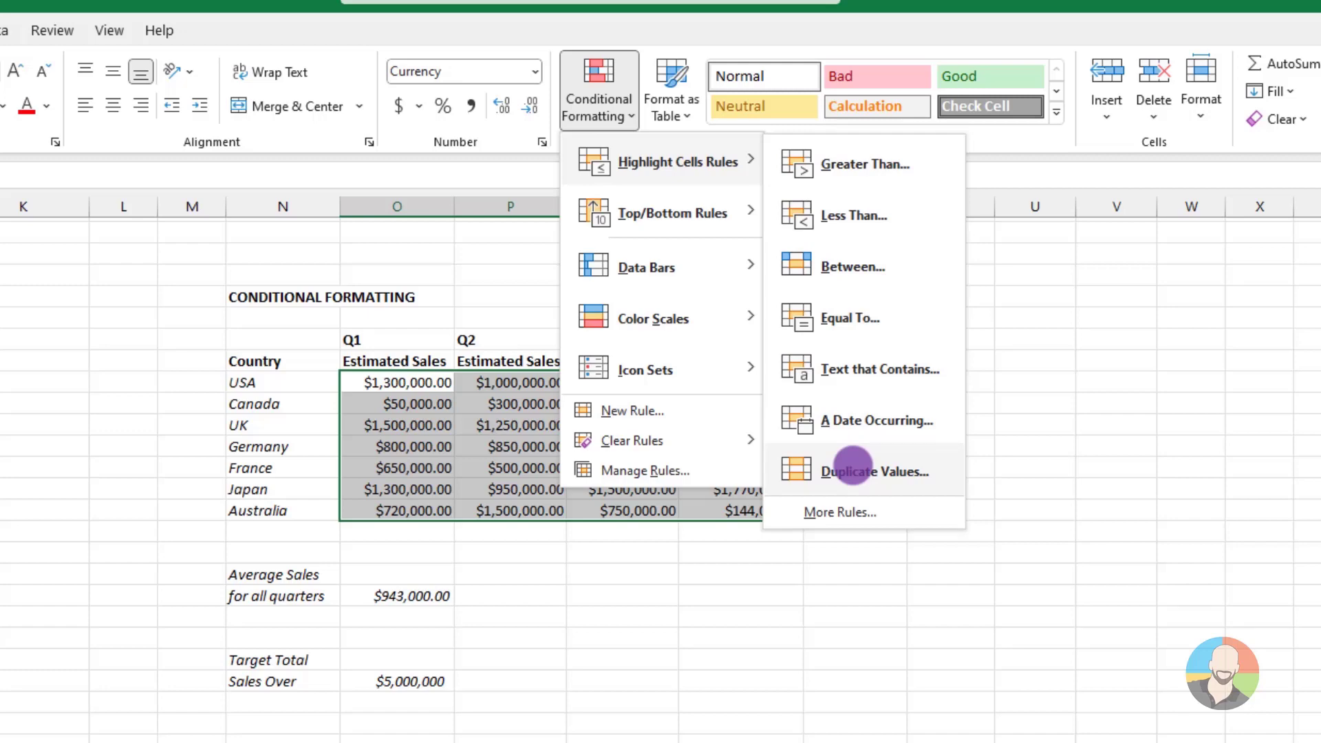
click(851, 468)
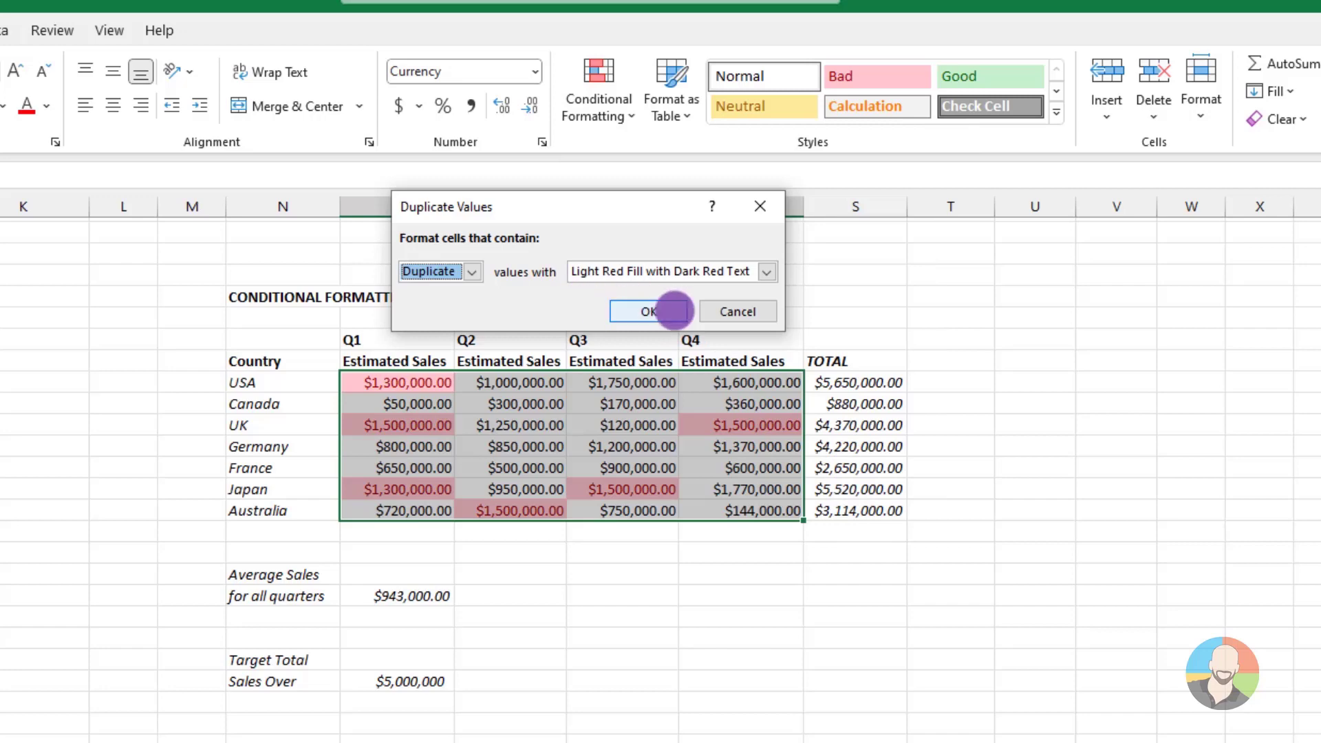
click(638, 312)
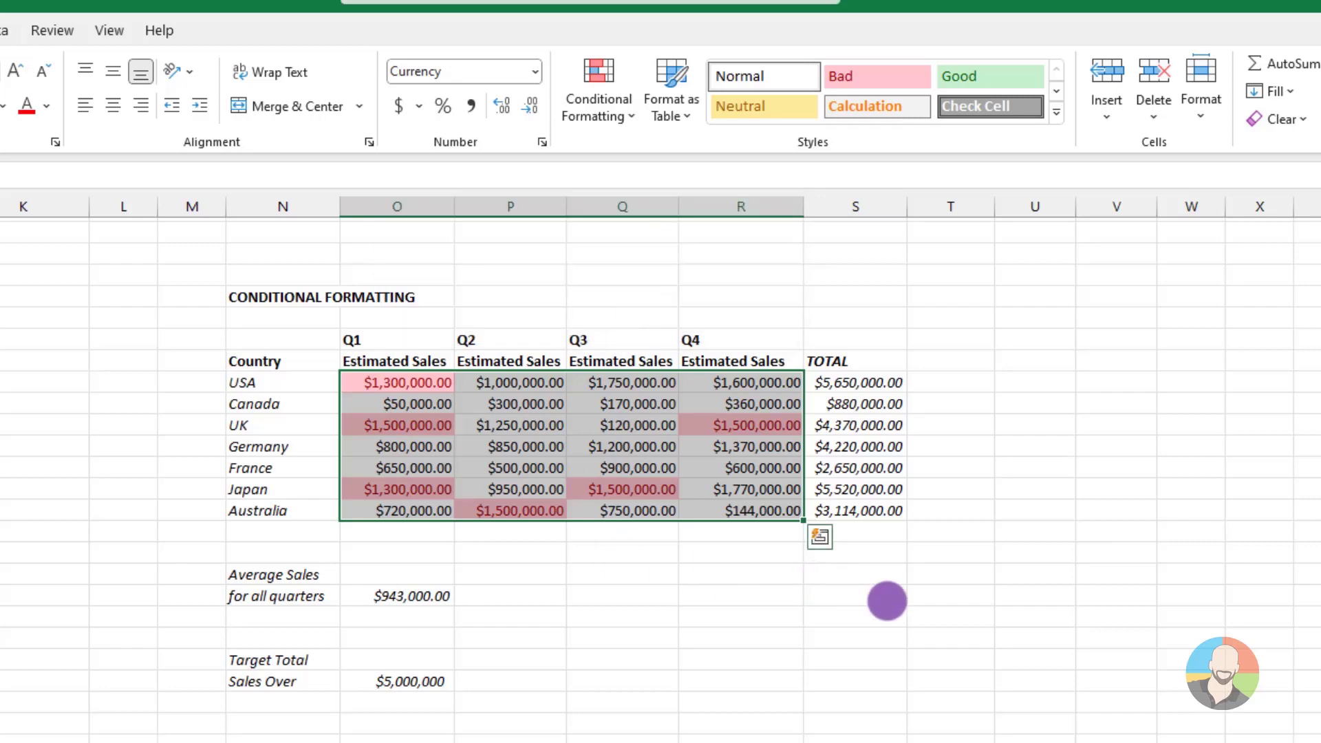
click(936, 612)
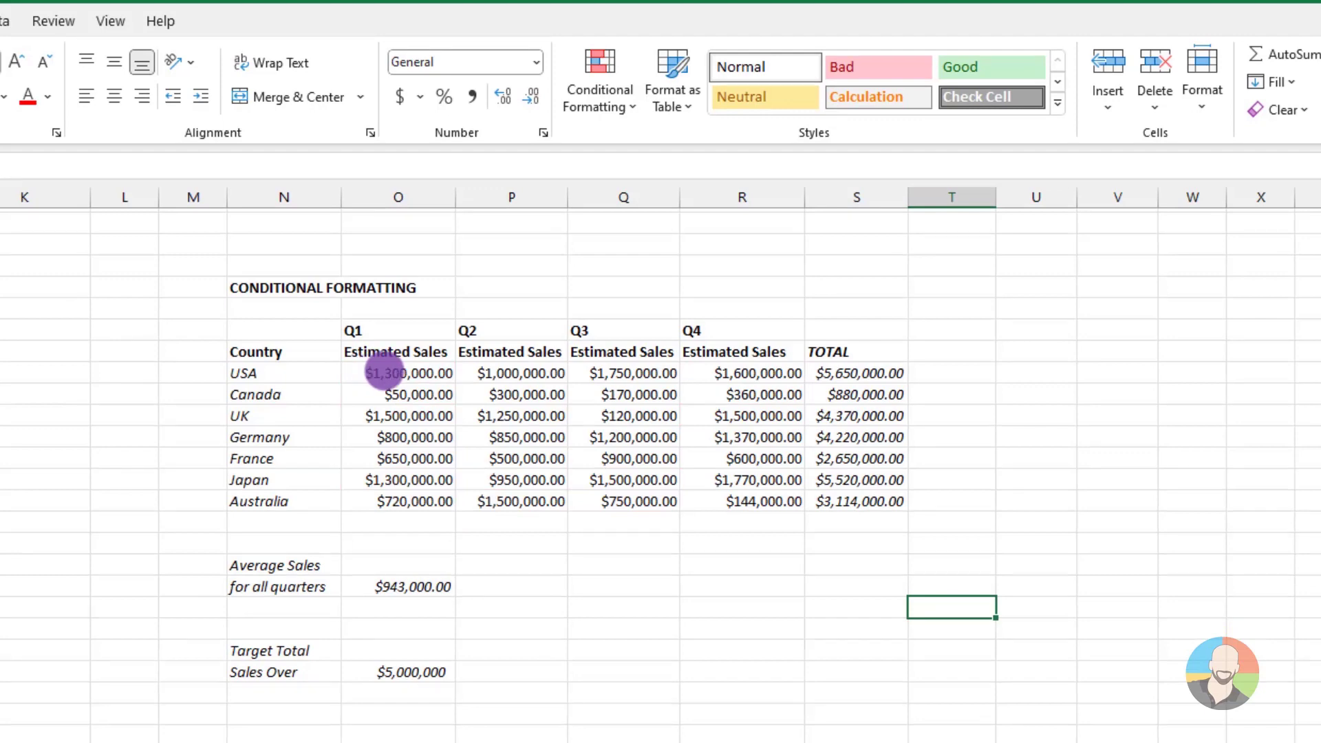
Highlight the top 10 items in the Q1 to Q4 estimated sales with Light Red Fill with Dark Red Text
drag(383, 373, 714, 494)
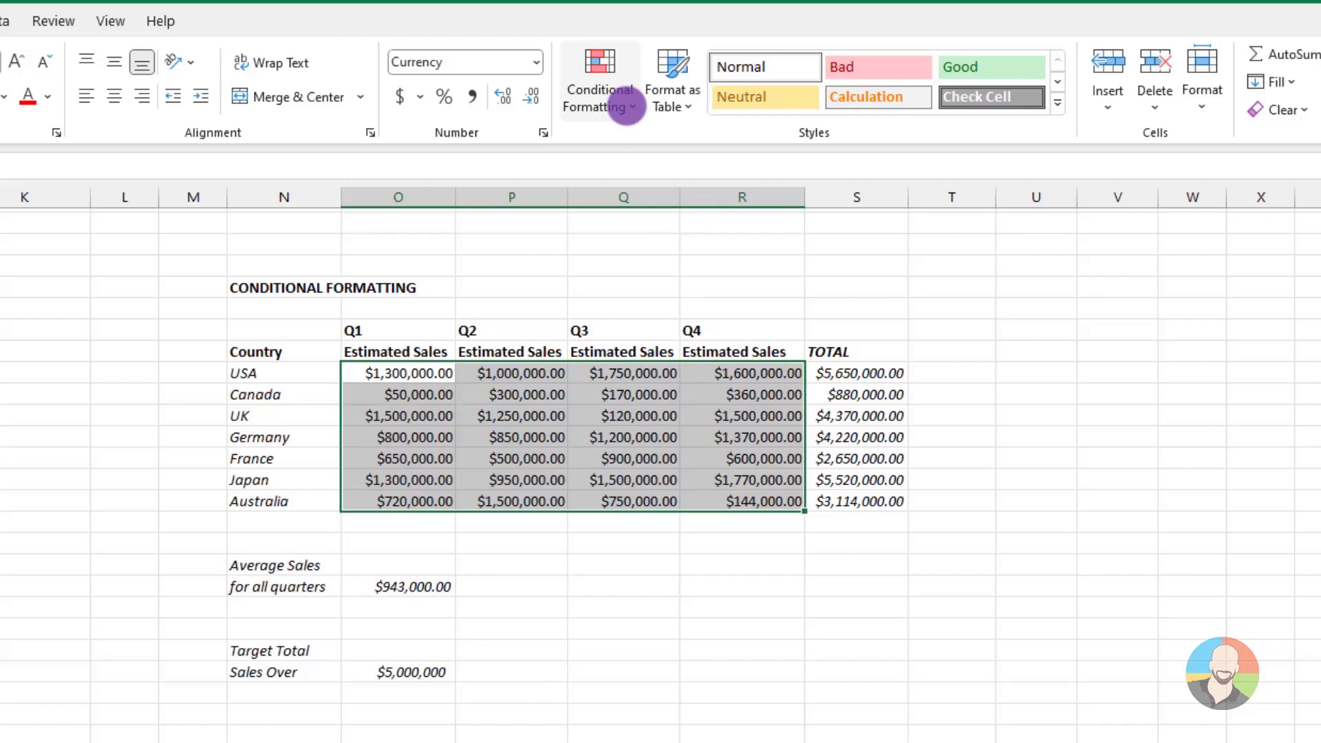
click(626, 107)
mouse_move(623, 196)
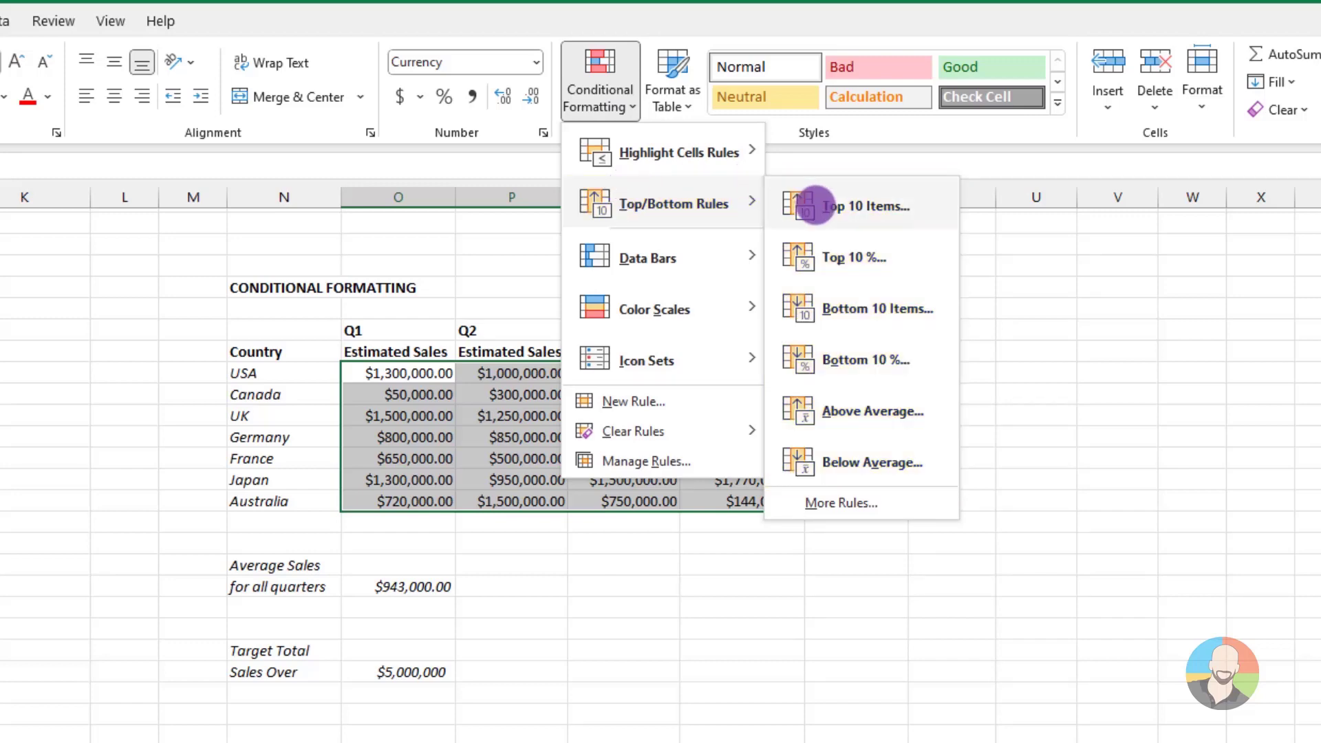
click(813, 206)
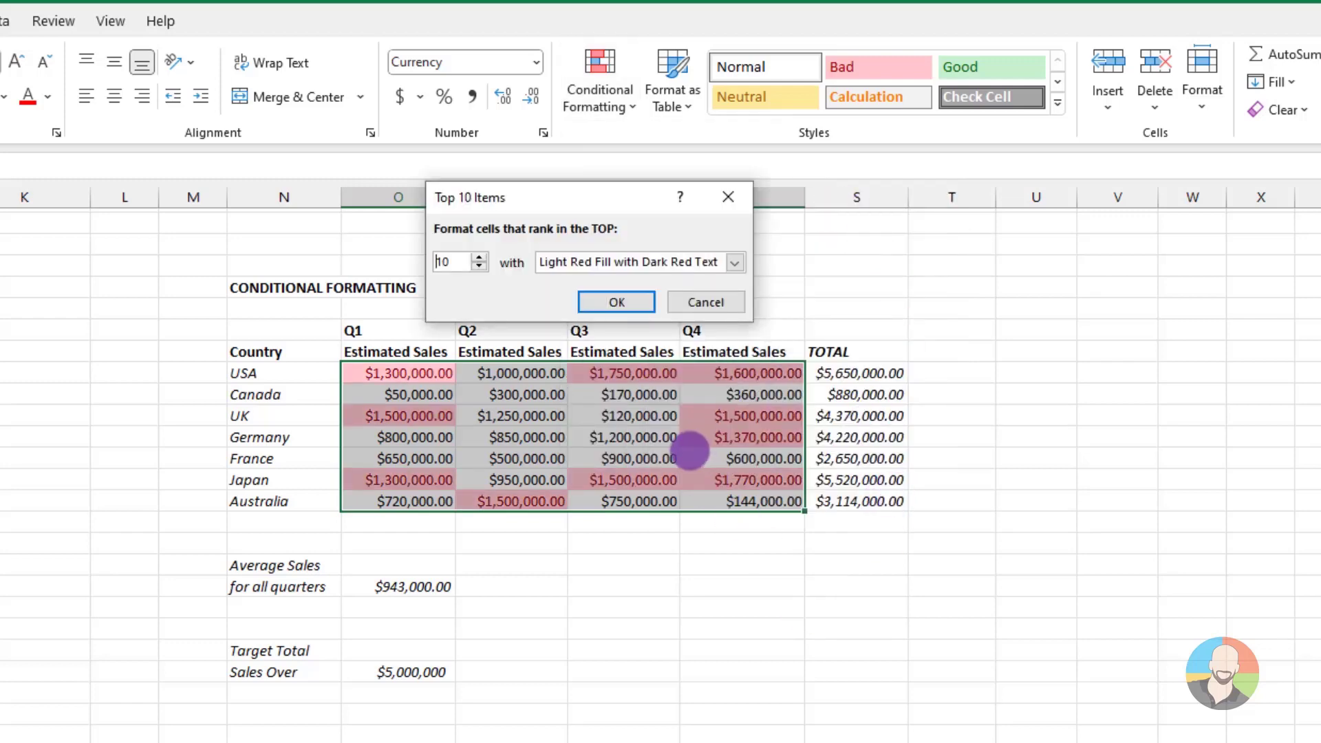
click(611, 304)
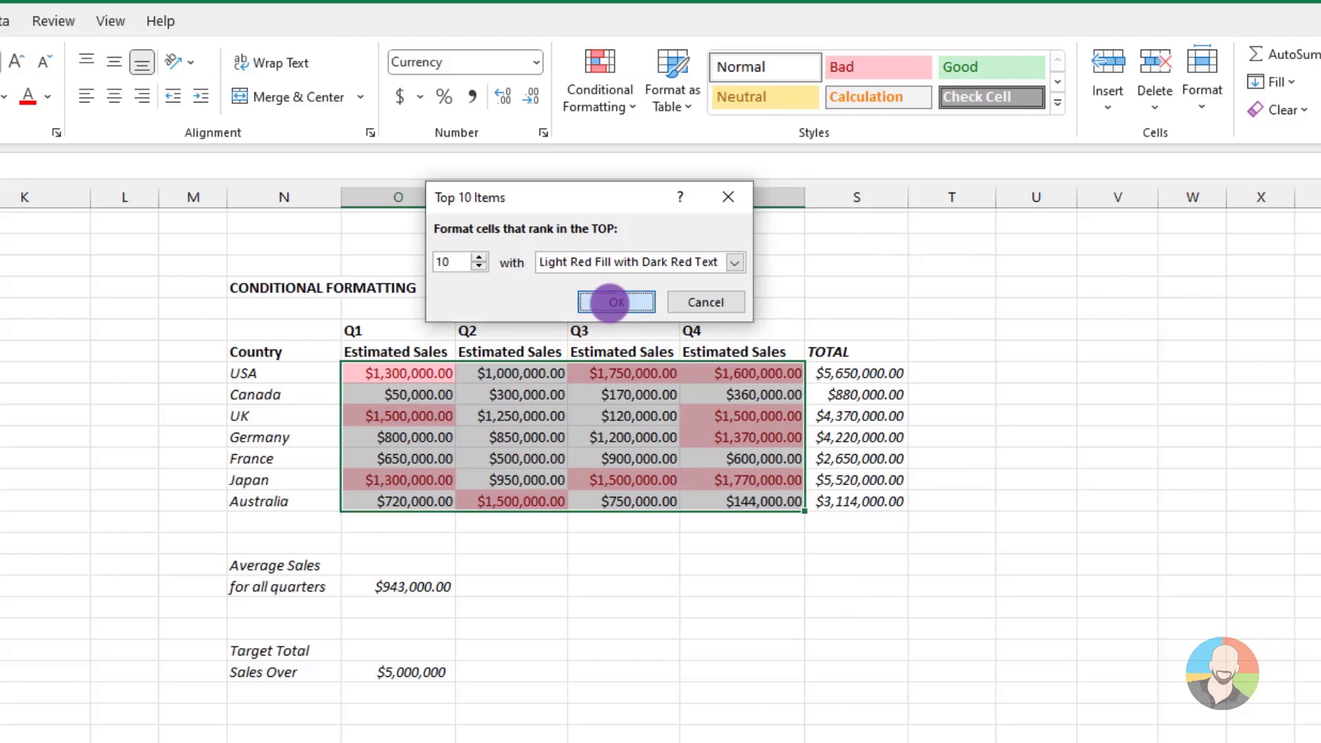
click(1067, 606)
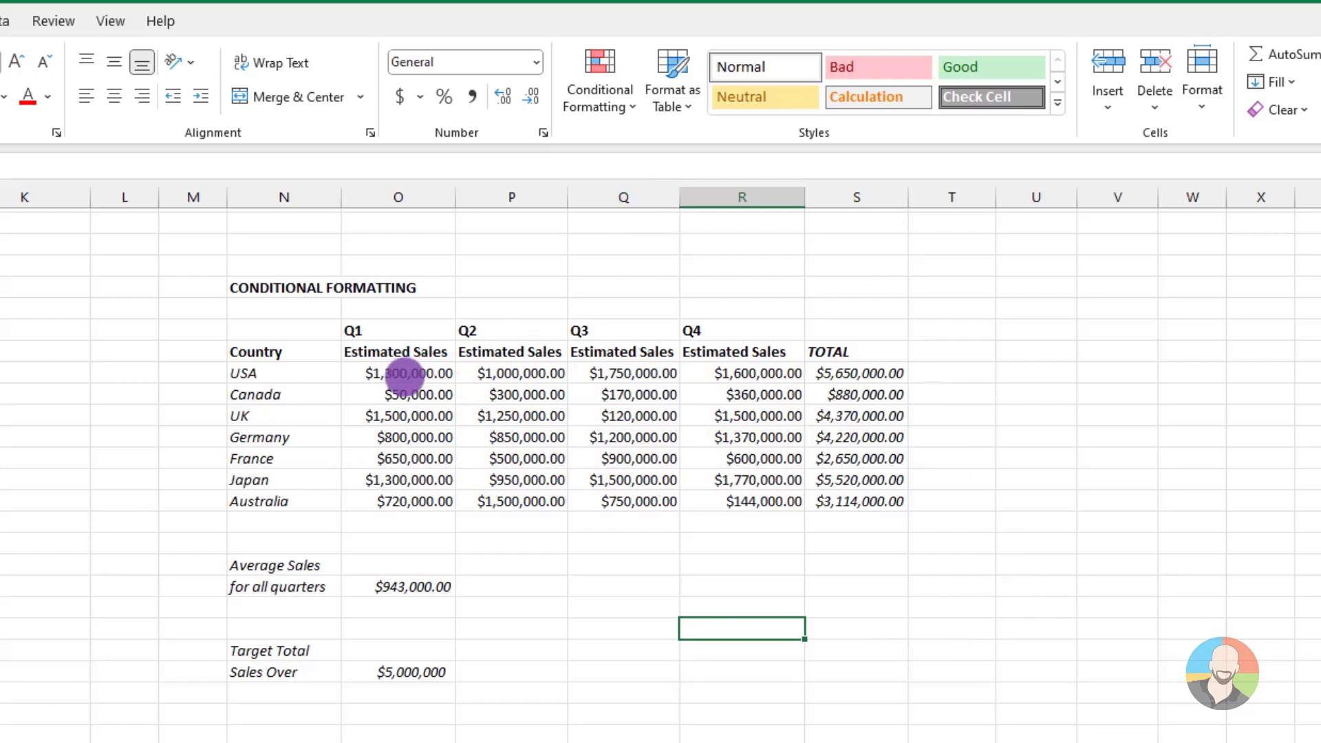
Highlight the above-average Q1 to Q4 estimated sales with Light Red Fill with Dark Red Text
drag(403, 373, 719, 502)
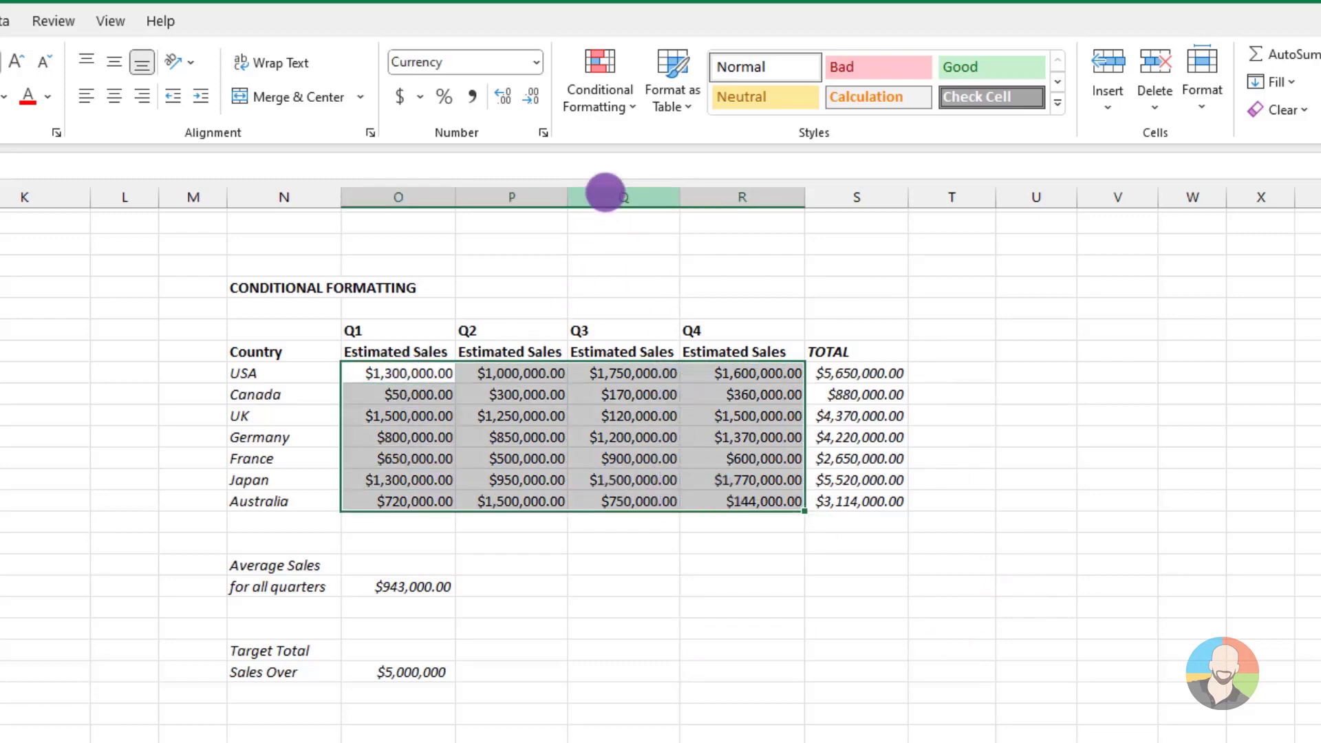
click(622, 105)
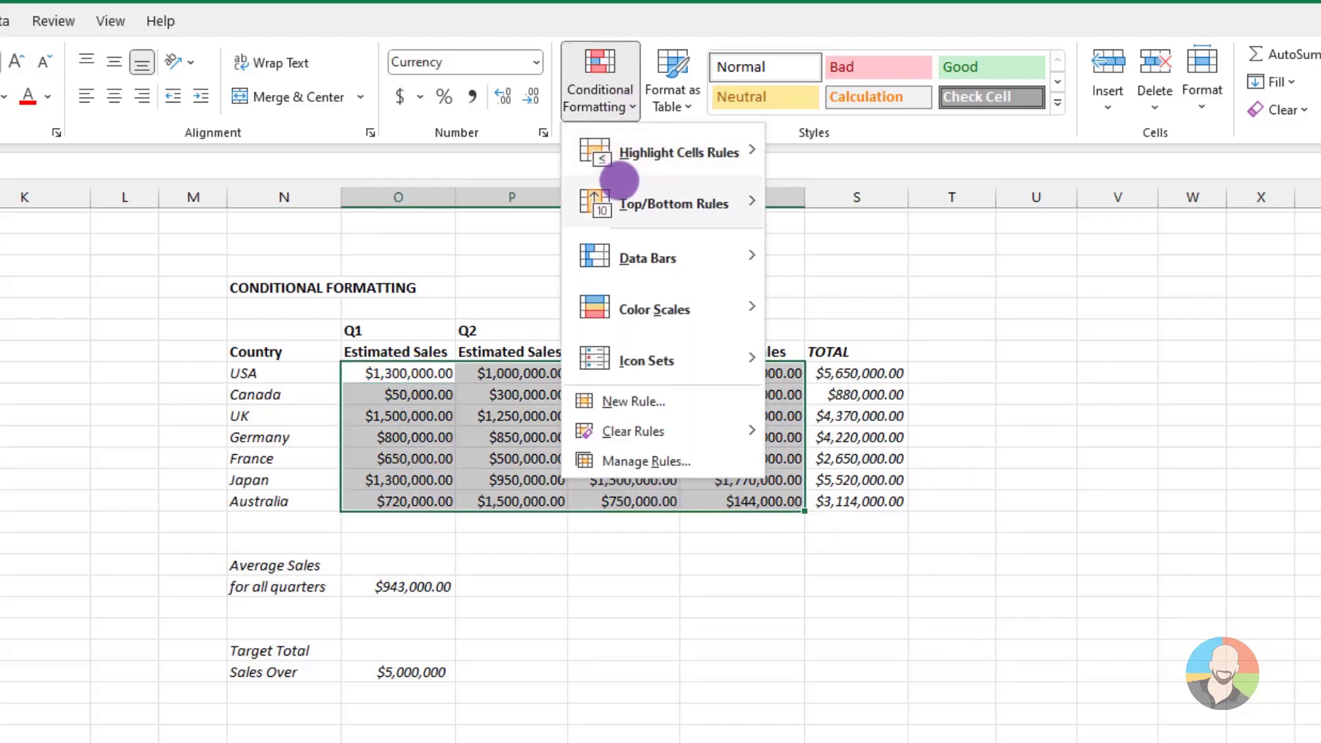
mouse_move(610, 200)
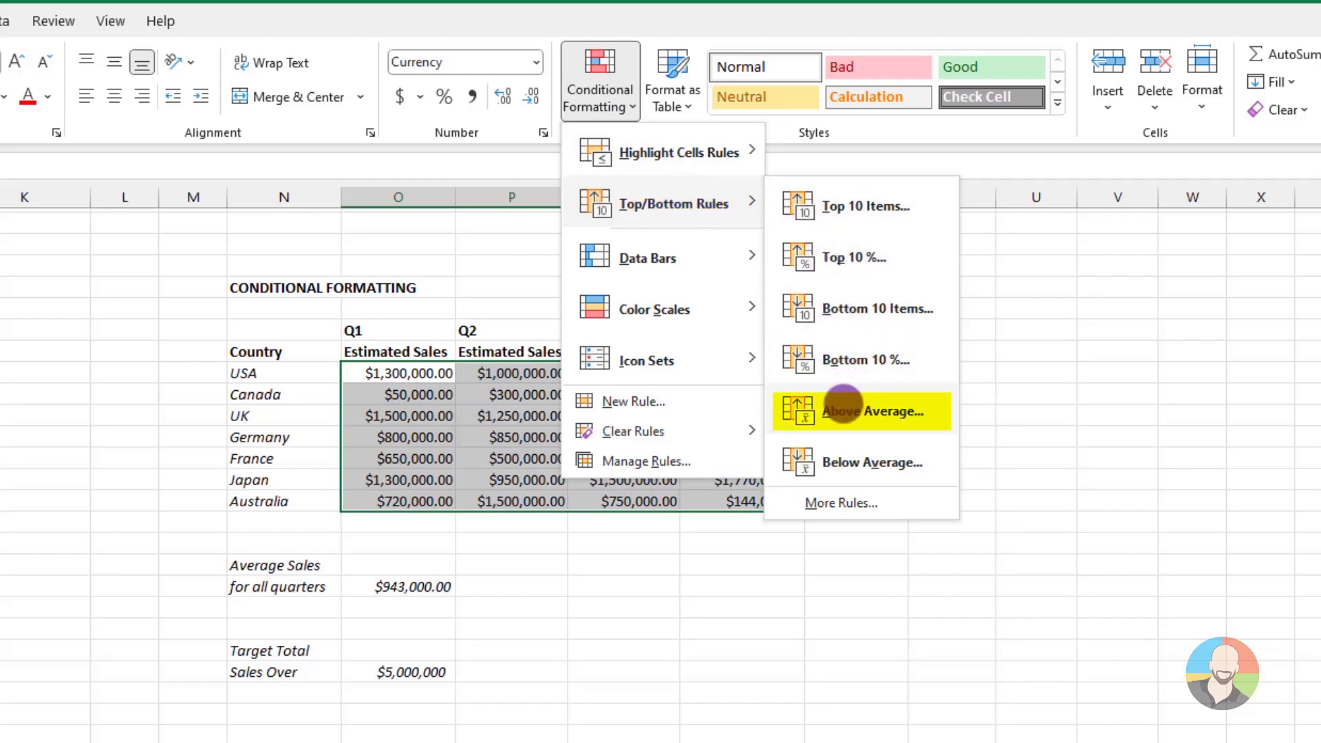
click(842, 403)
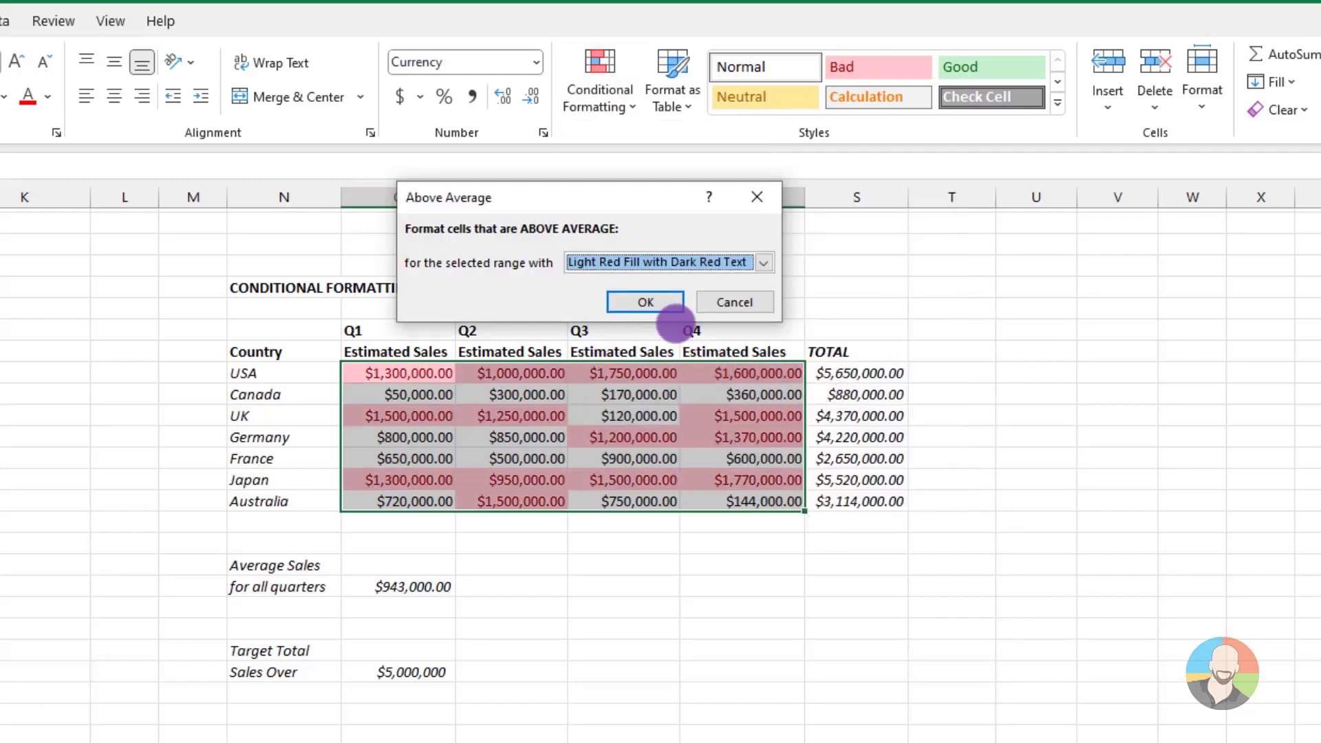
click(660, 262)
click(641, 297)
click(965, 603)
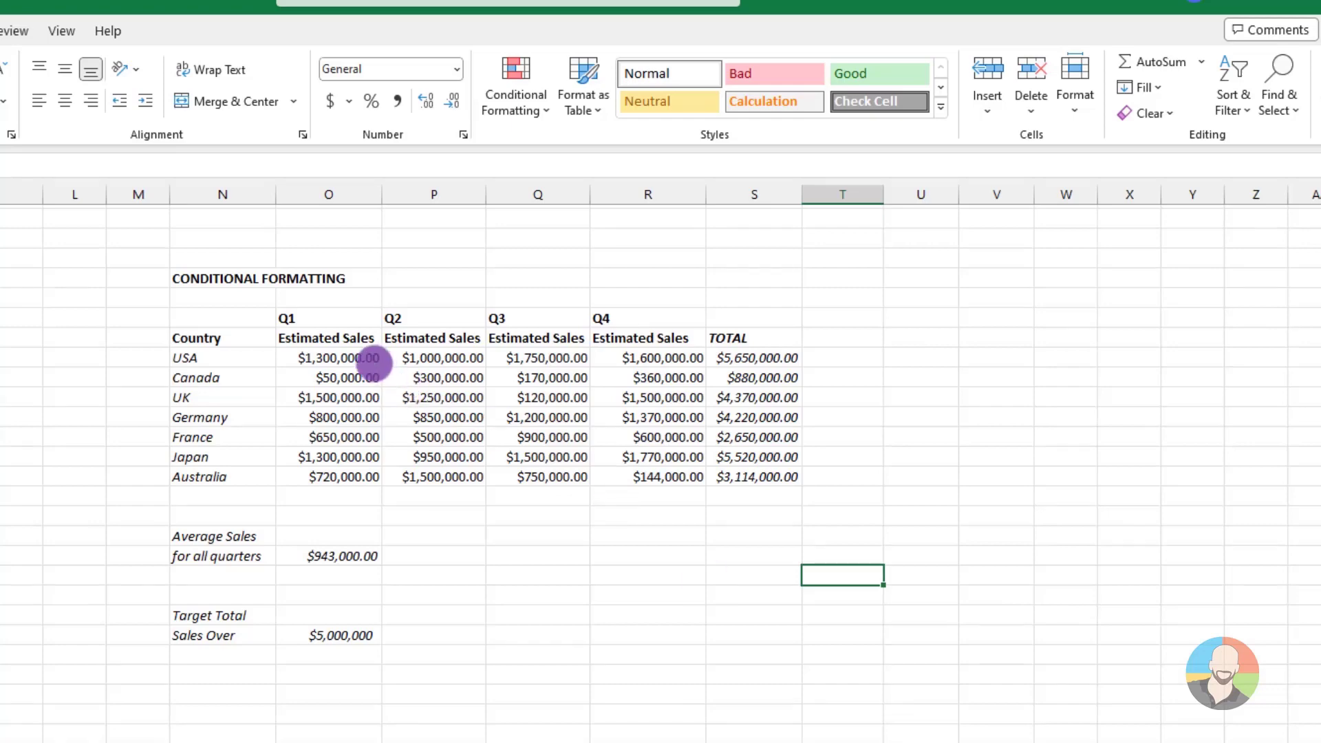
Apply the Green-Yellow-Red color scale to the Q1 to Q4 estimated sales of all countries
drag(377, 357, 628, 475)
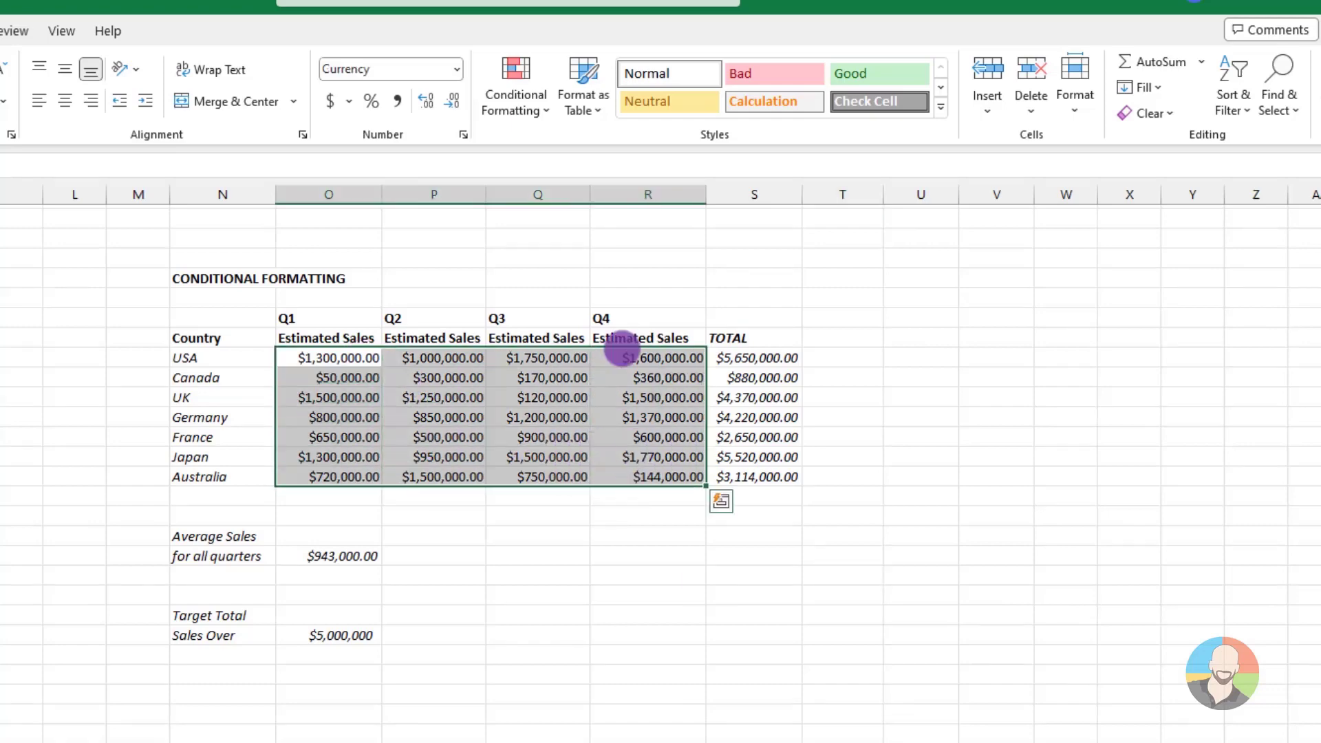
click(546, 112)
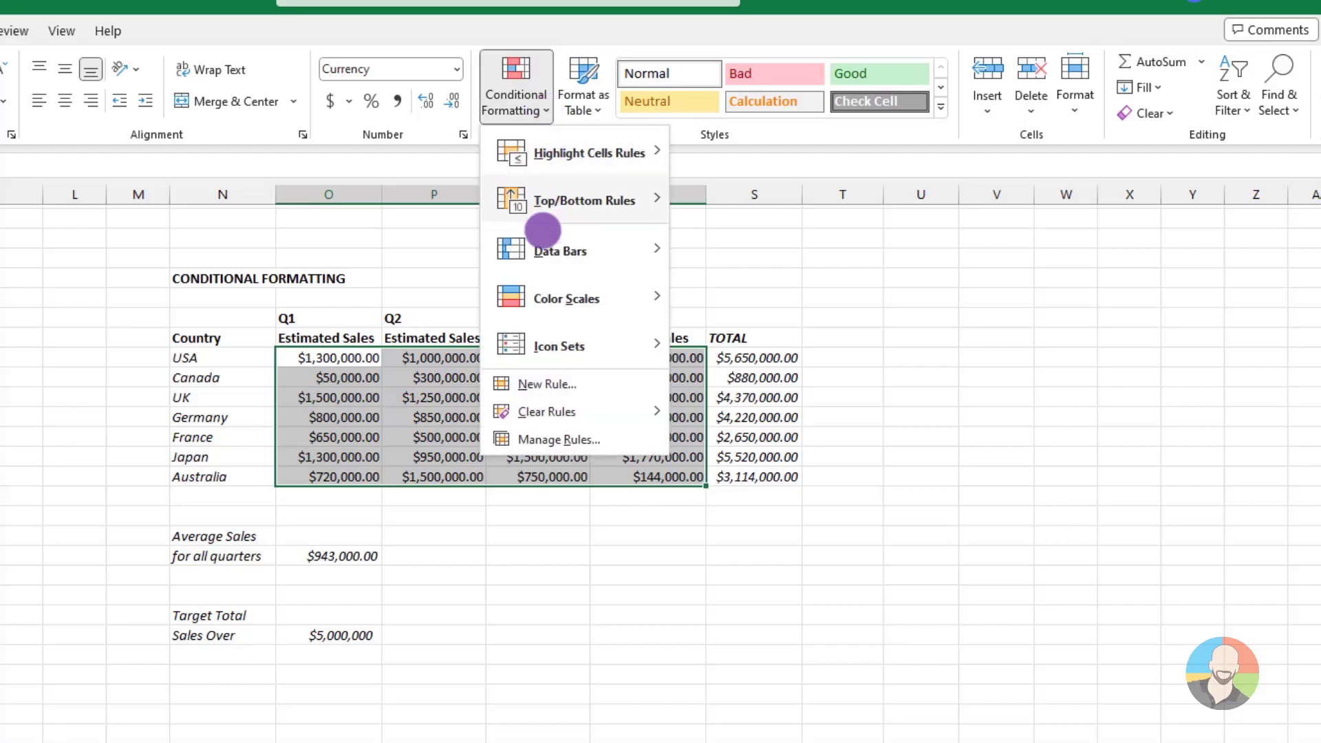
mouse_move(535, 295)
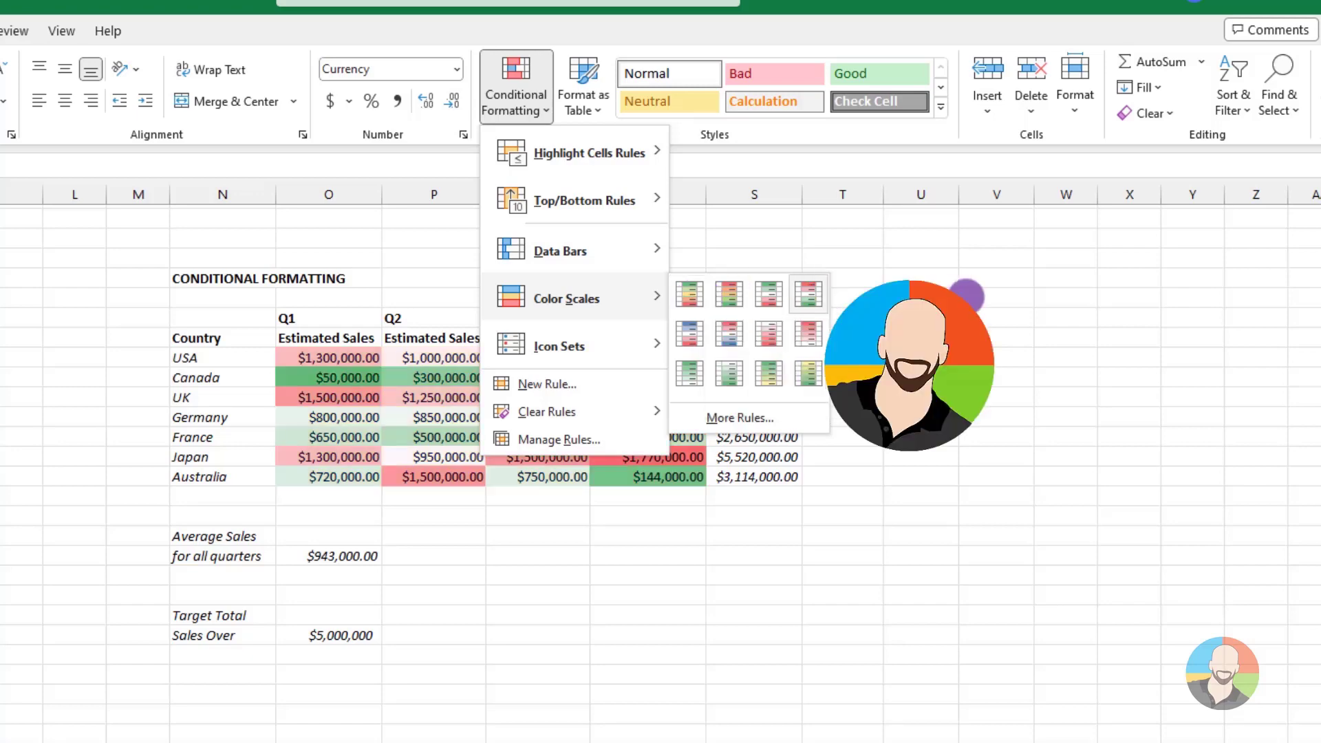
click(689, 295)
click(638, 666)
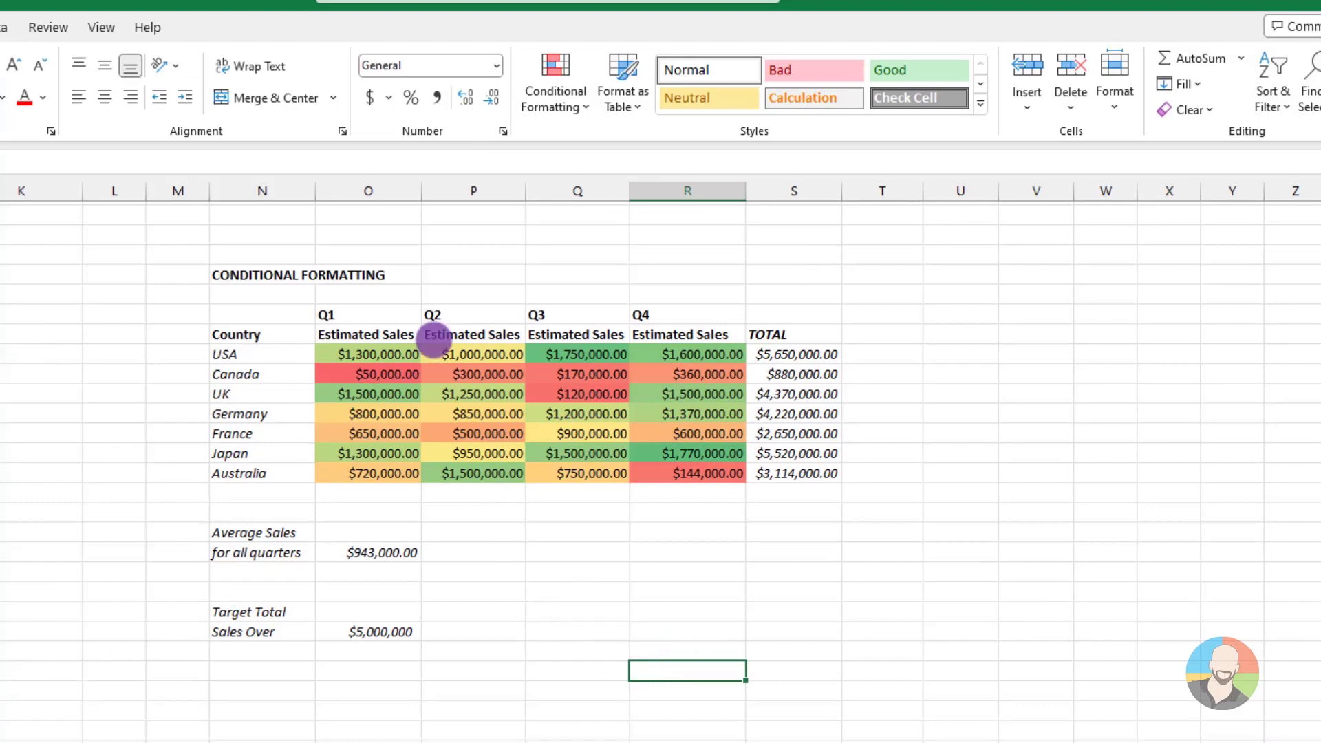
Open a custom color scale rule for the Q1 to Q4 estimated sales and review its format style choices
drag(329, 355, 722, 475)
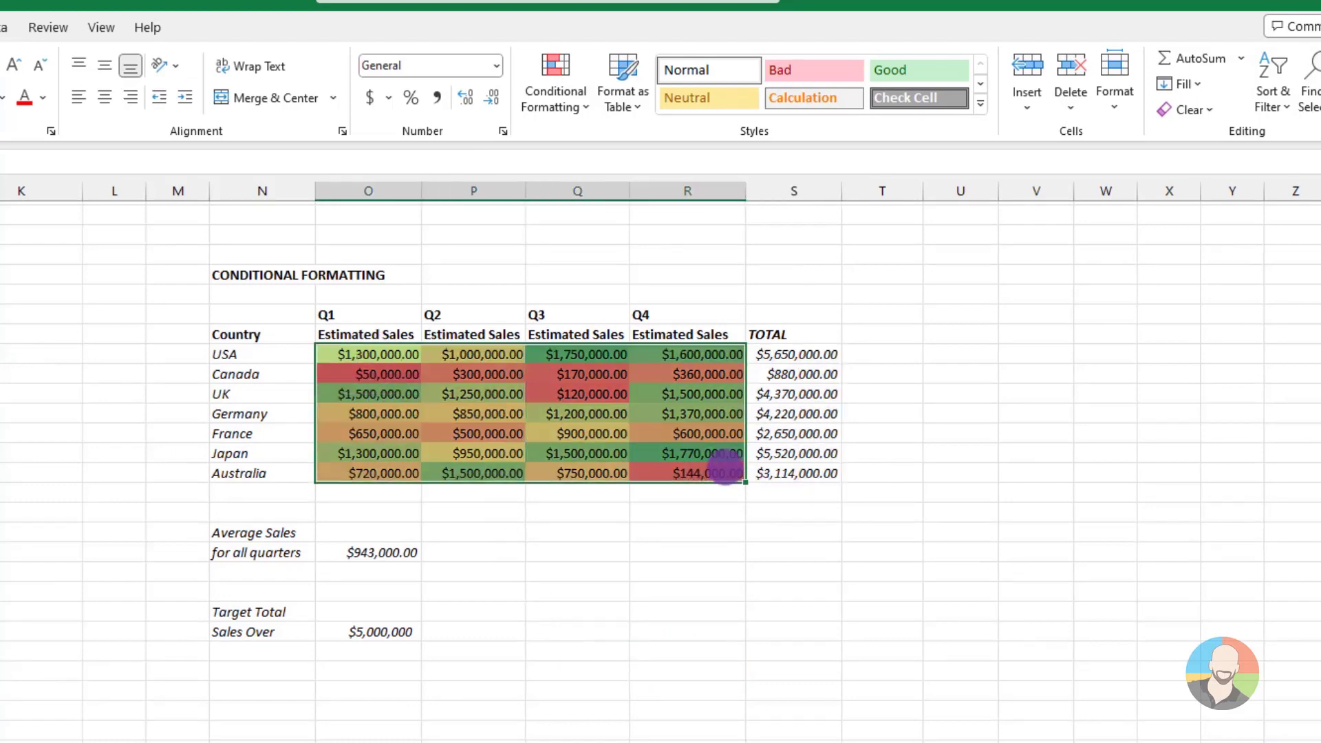
click(578, 108)
mouse_move(599, 294)
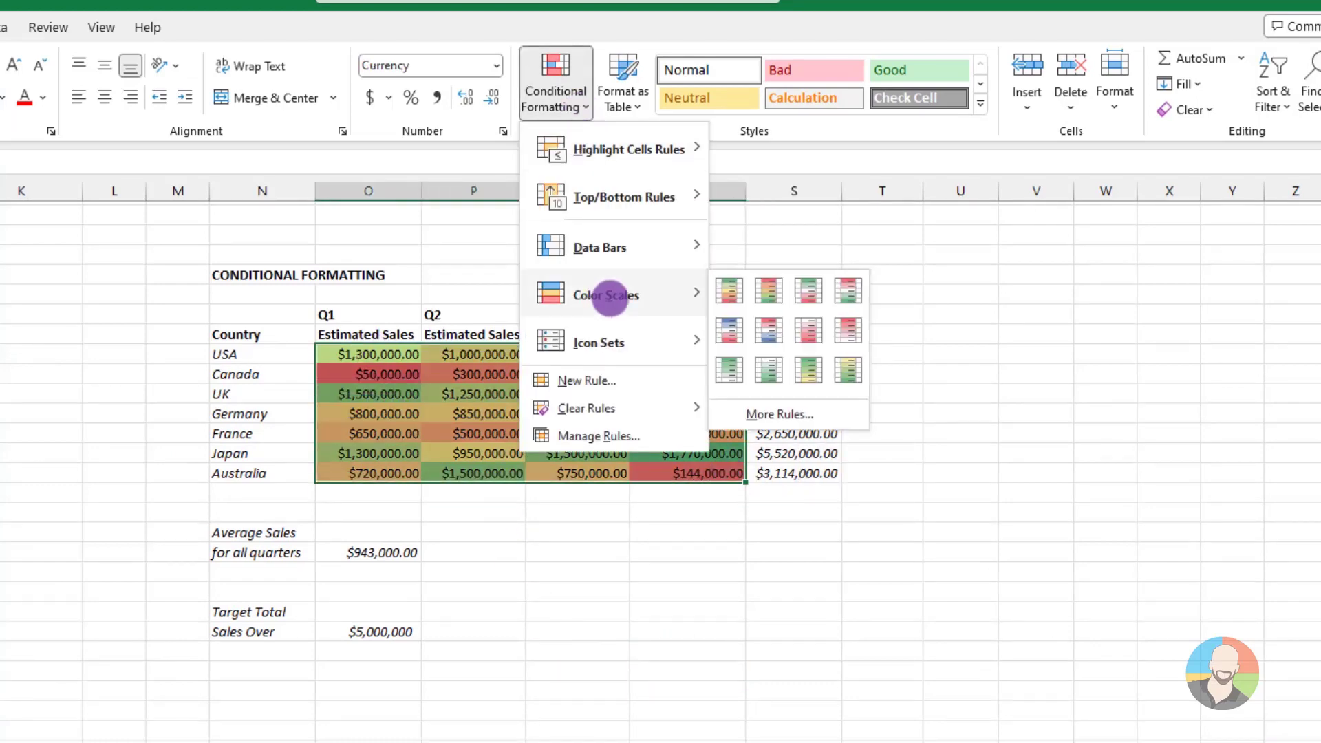
click(783, 410)
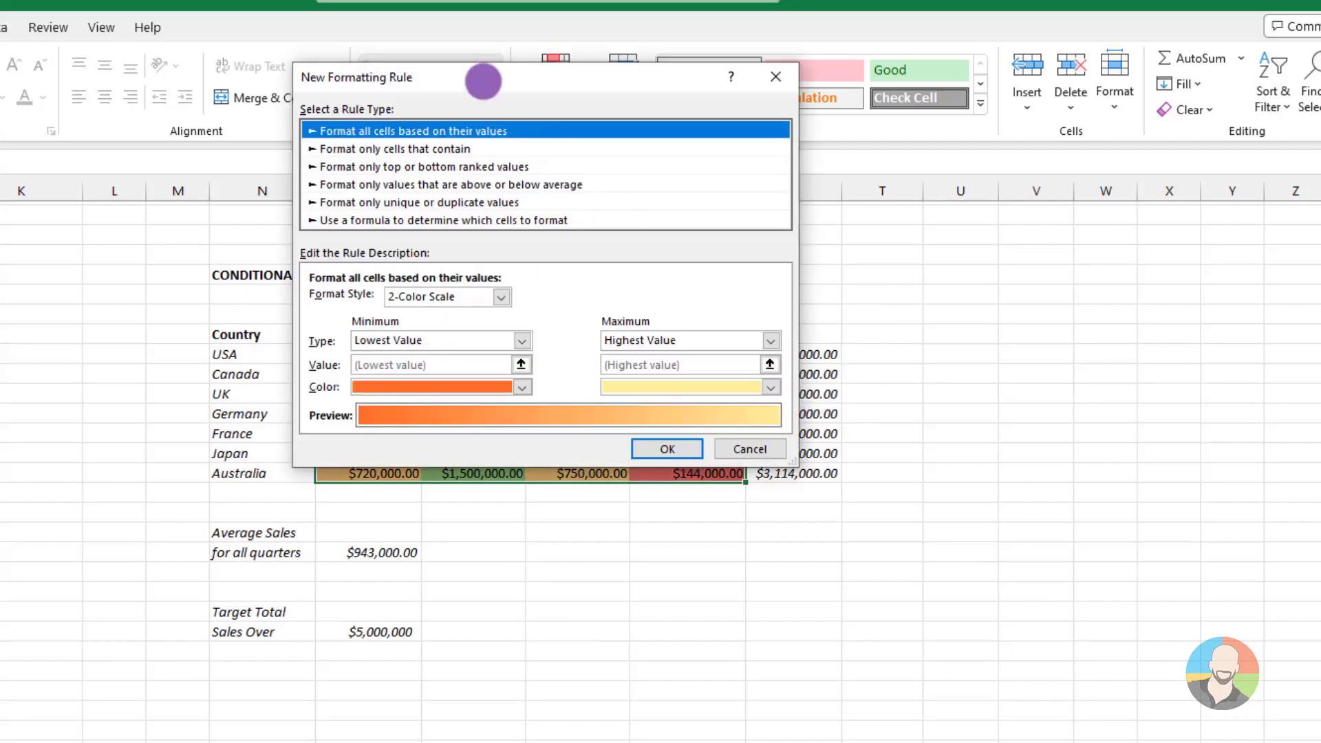
drag(481, 80, 452, 188)
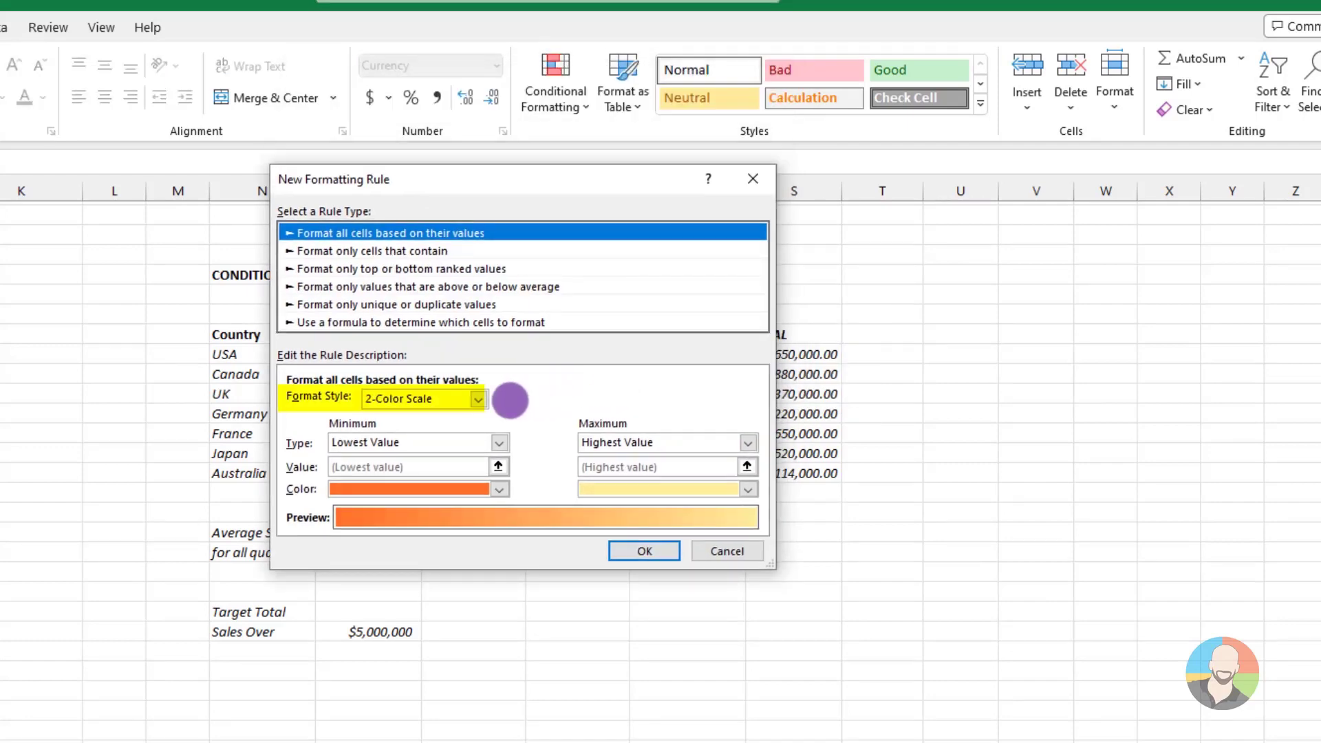
click(477, 399)
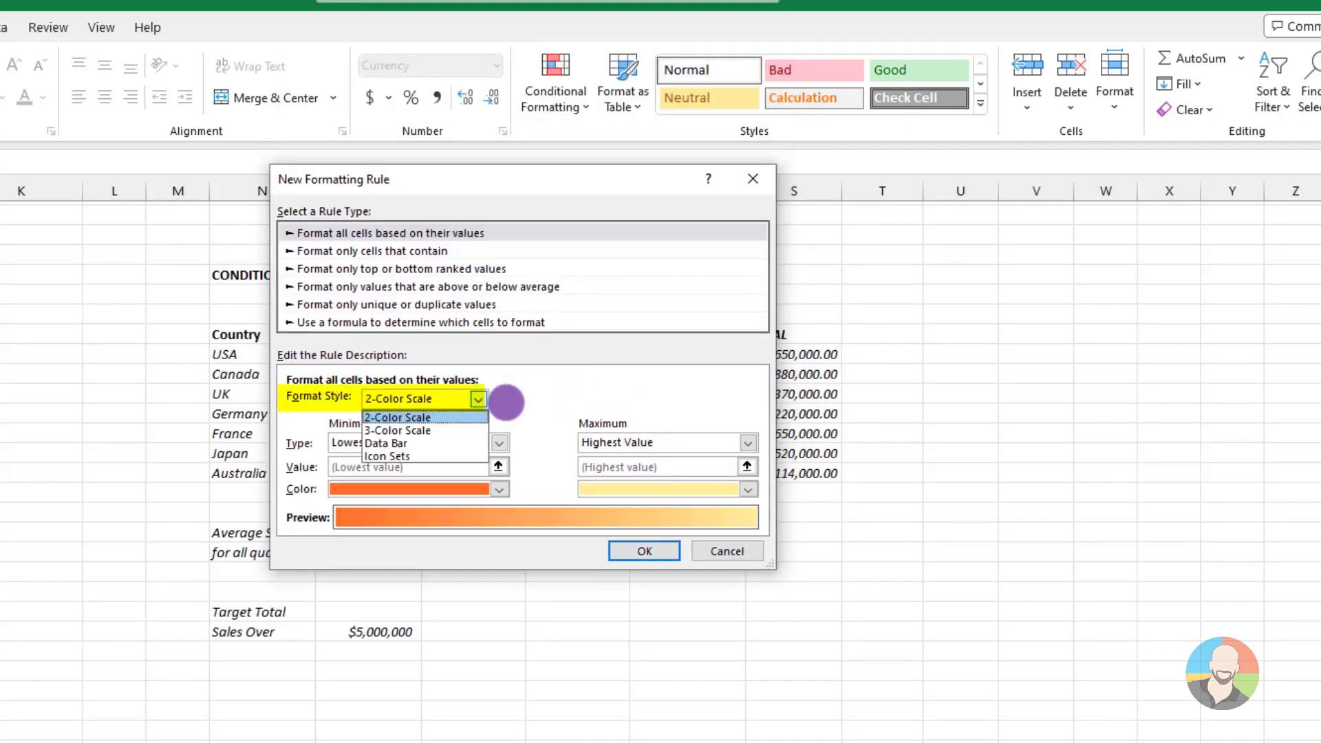
click(507, 403)
Review the type and color choices for the 2-Color Scale's minimum and maximum, and cancel the rule
click(499, 444)
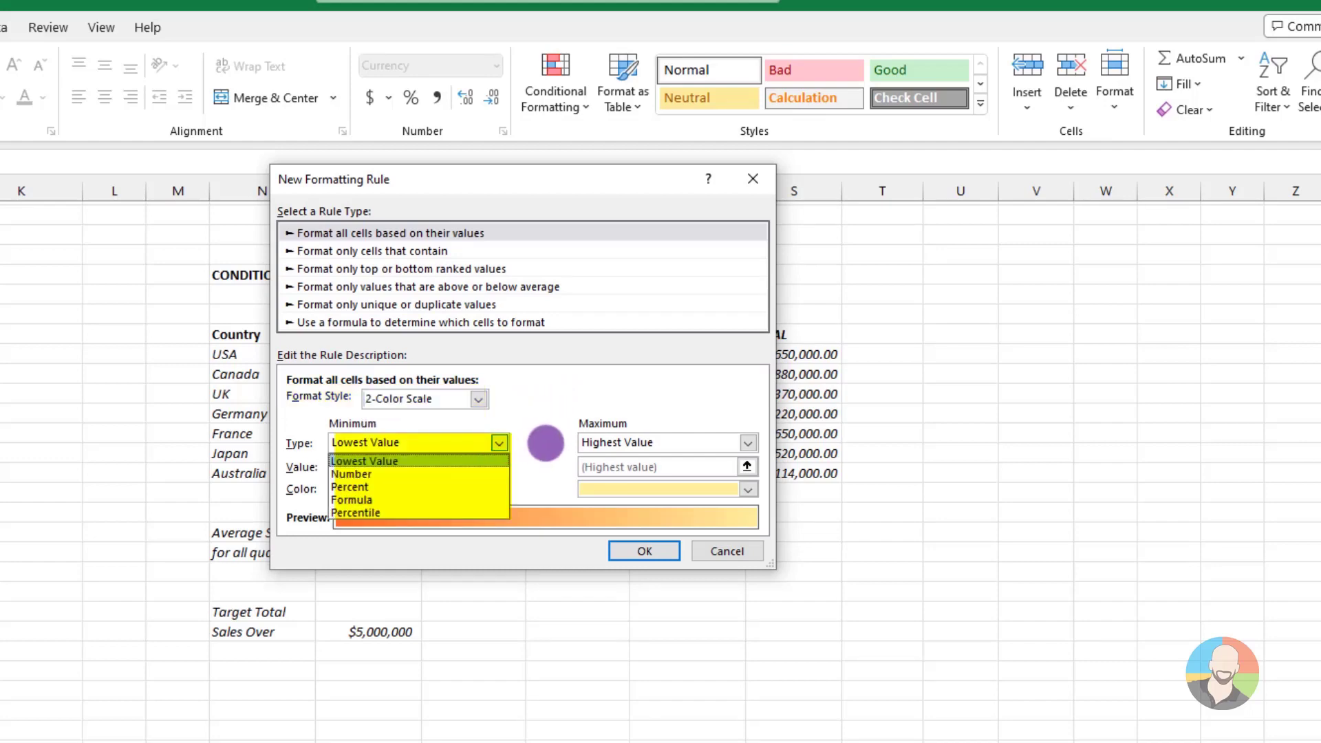
click(546, 443)
click(748, 442)
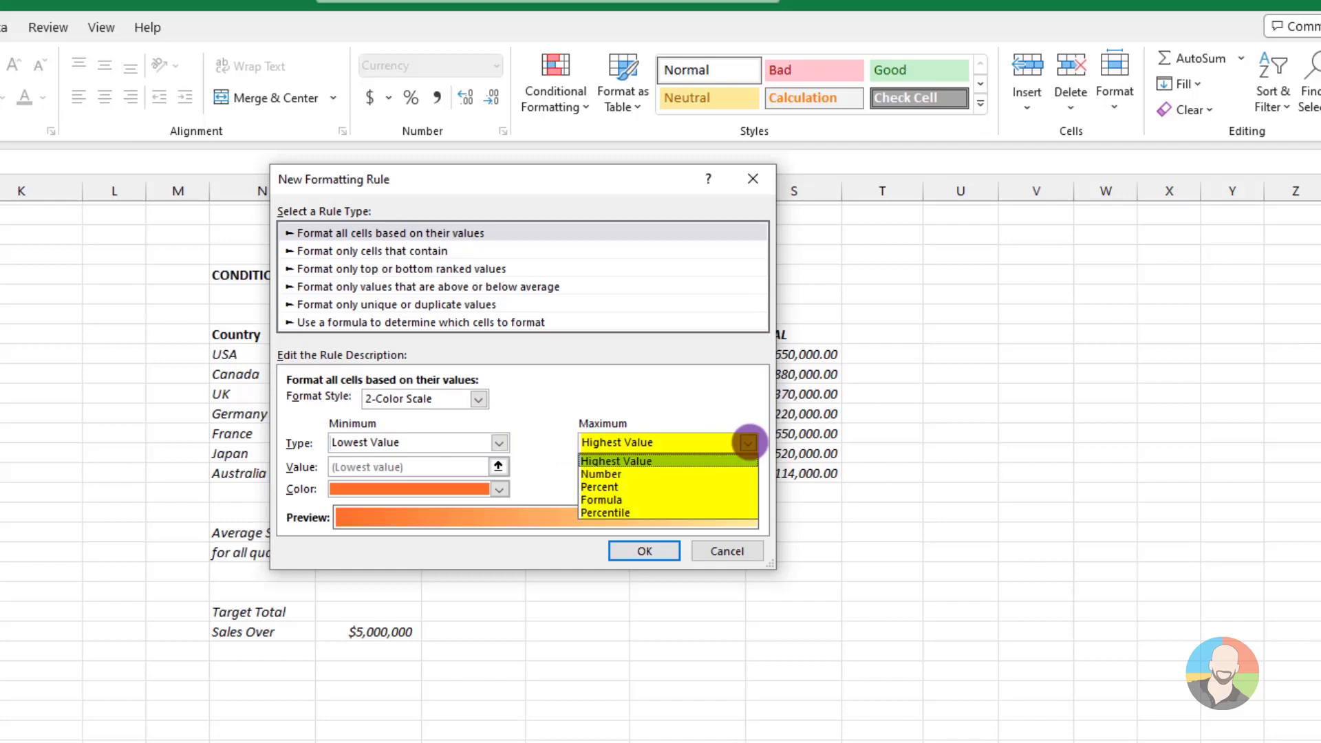
click(746, 442)
click(500, 488)
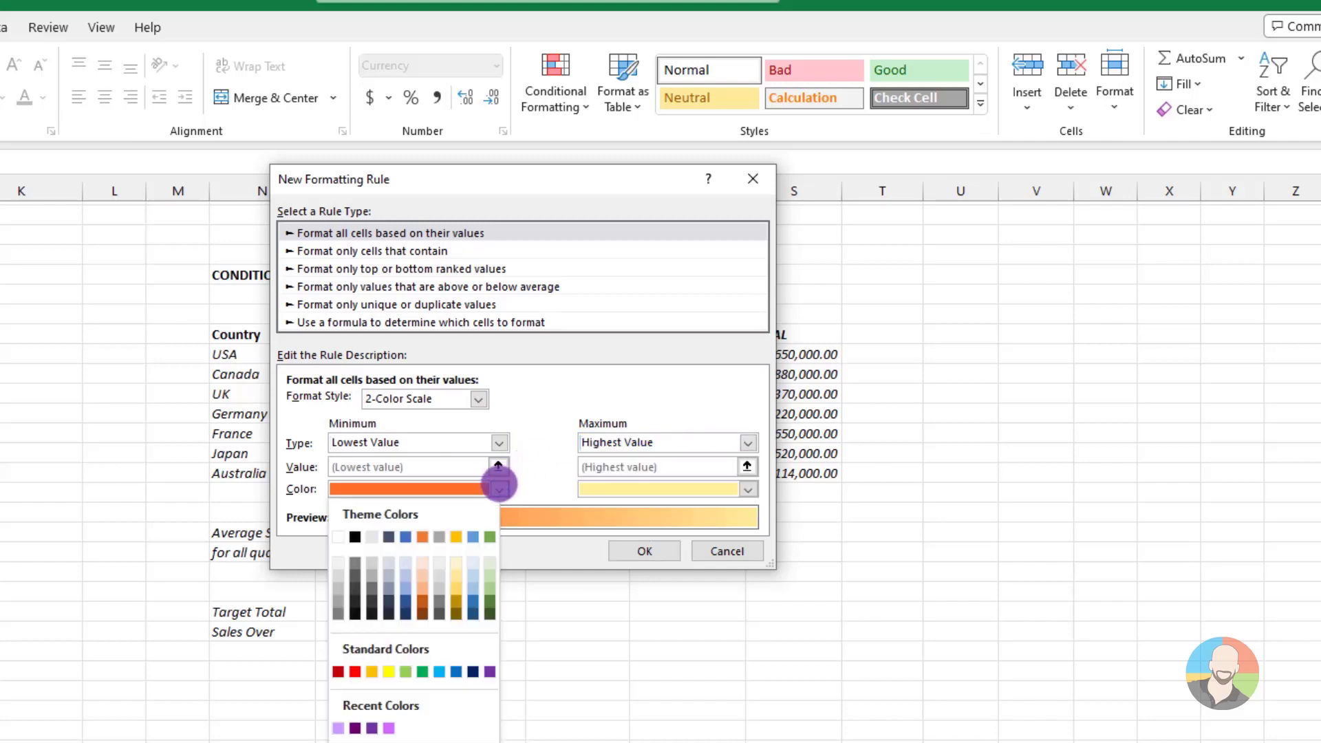
click(534, 483)
click(747, 489)
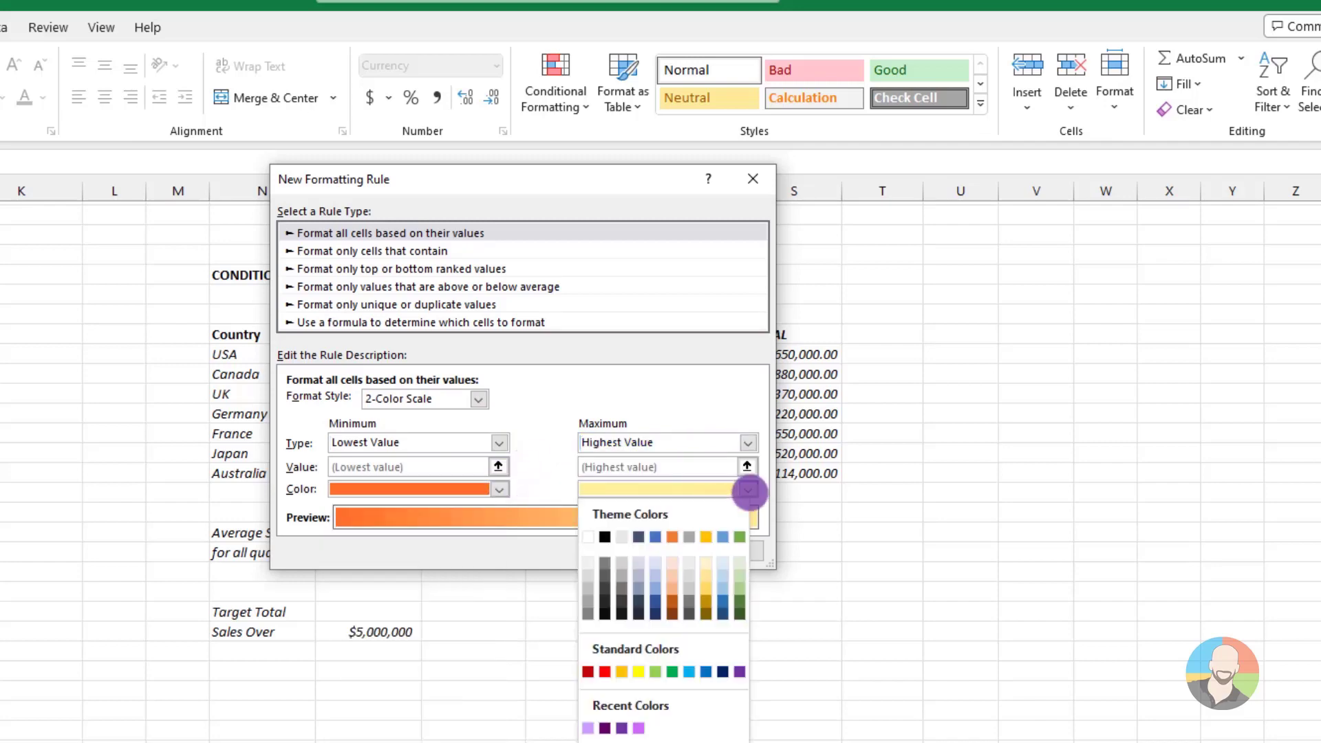
click(564, 469)
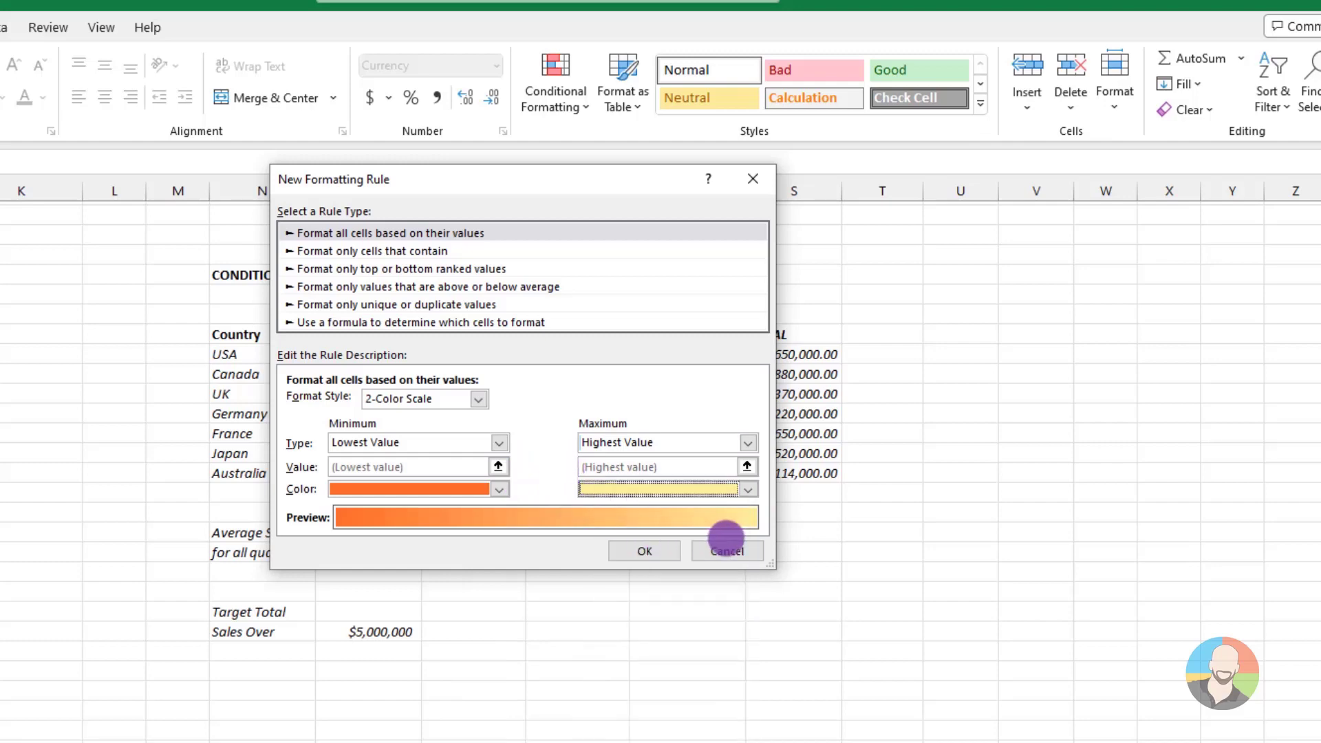
click(726, 549)
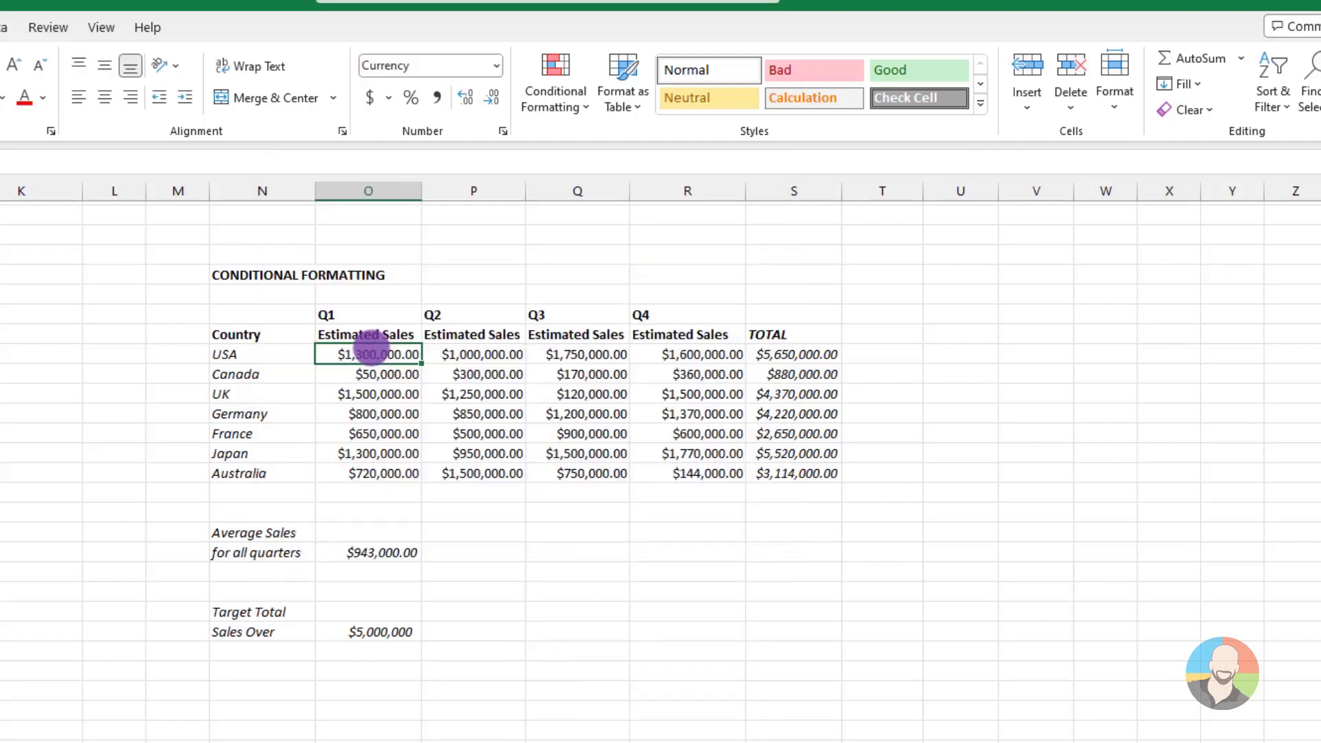
Apply the green, yellow and red unrimmed circle icon set to the Q1 to Q4 estimated sales and undo it
drag(372, 354, 695, 473)
click(584, 105)
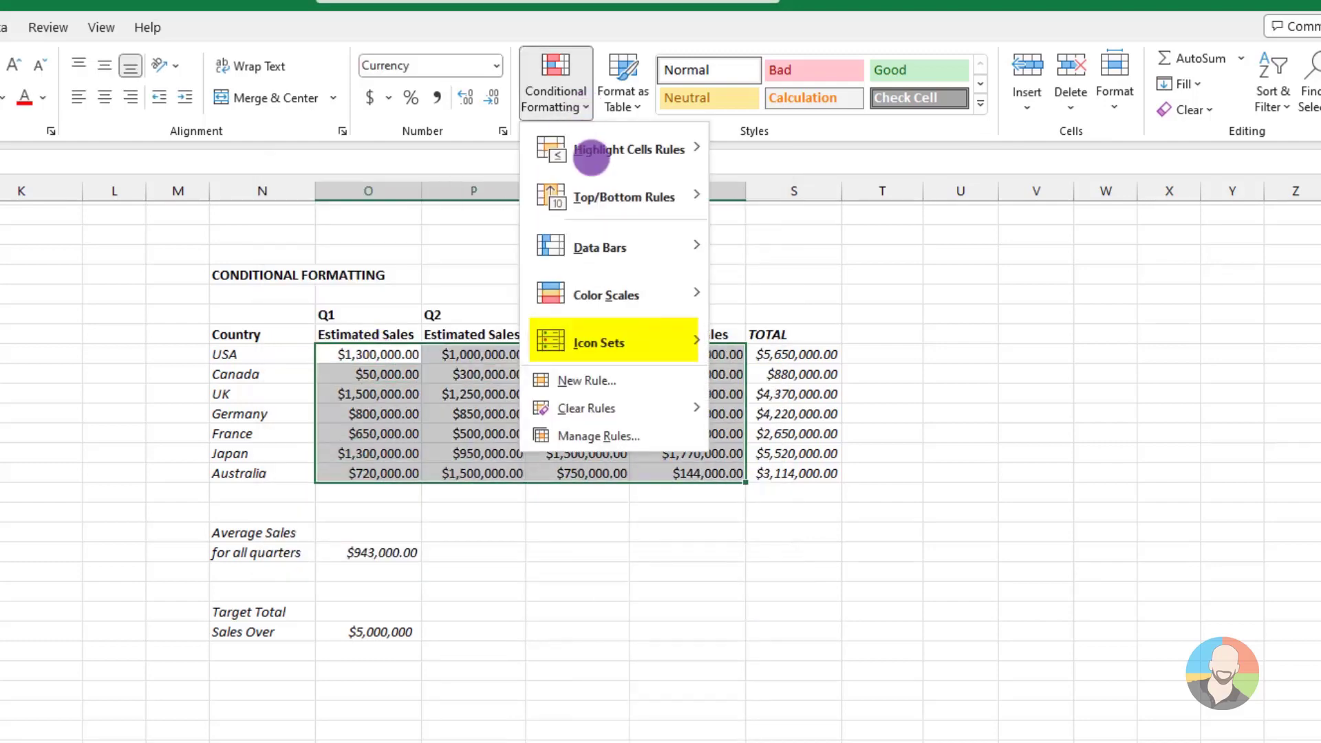
mouse_move(595, 335)
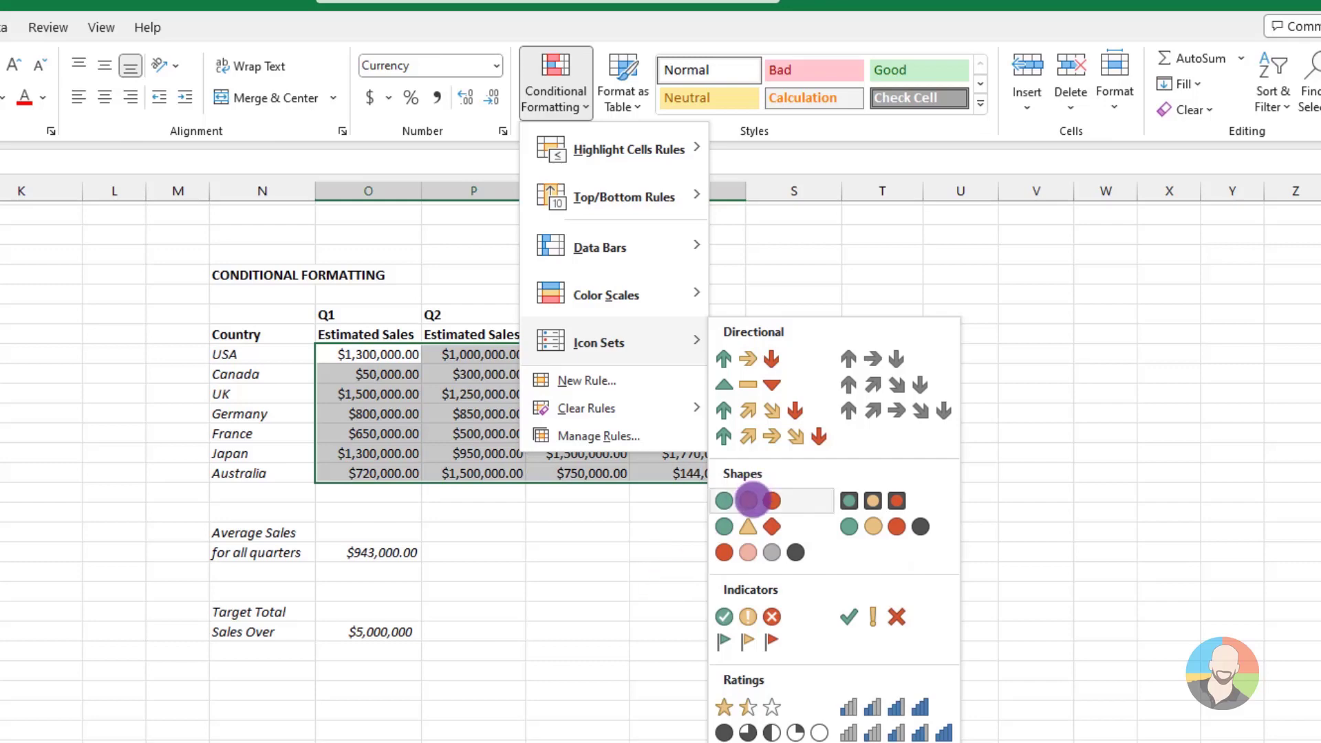
click(751, 497)
click(598, 570)
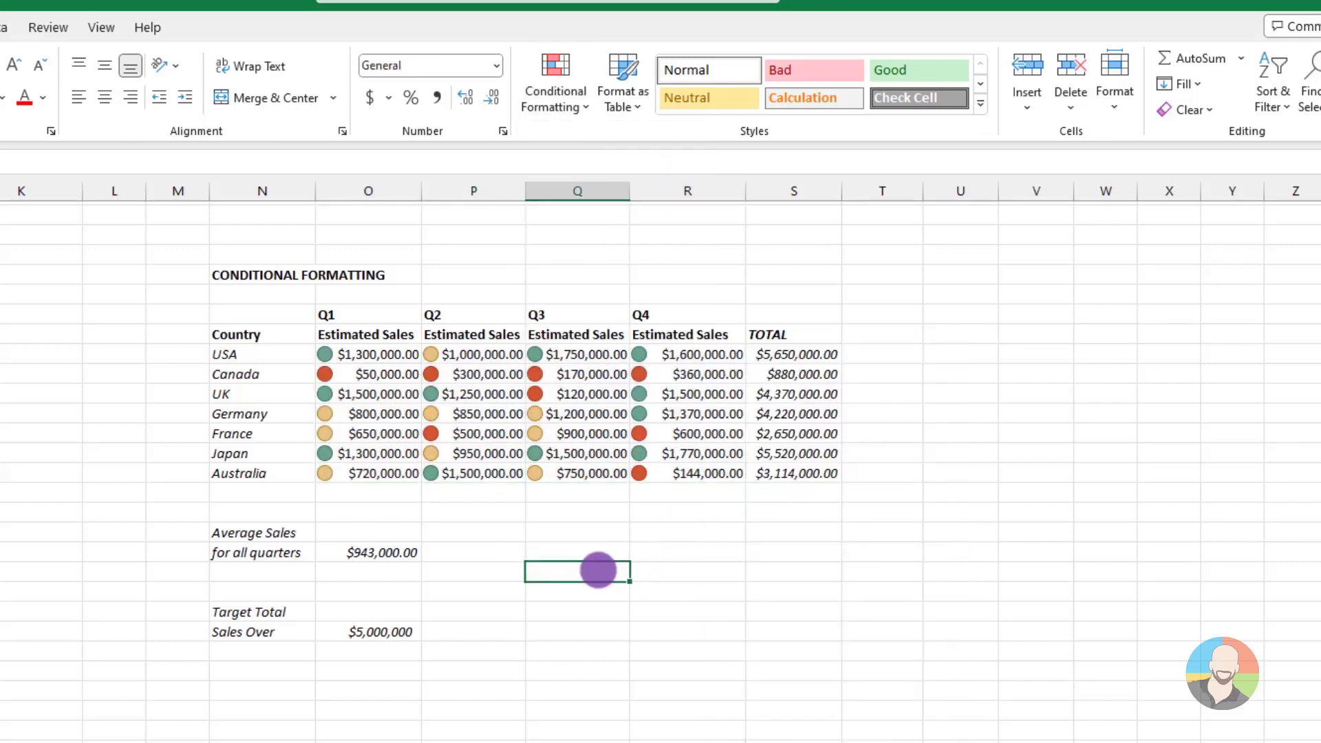
key(ctrl+z)
click(547, 581)
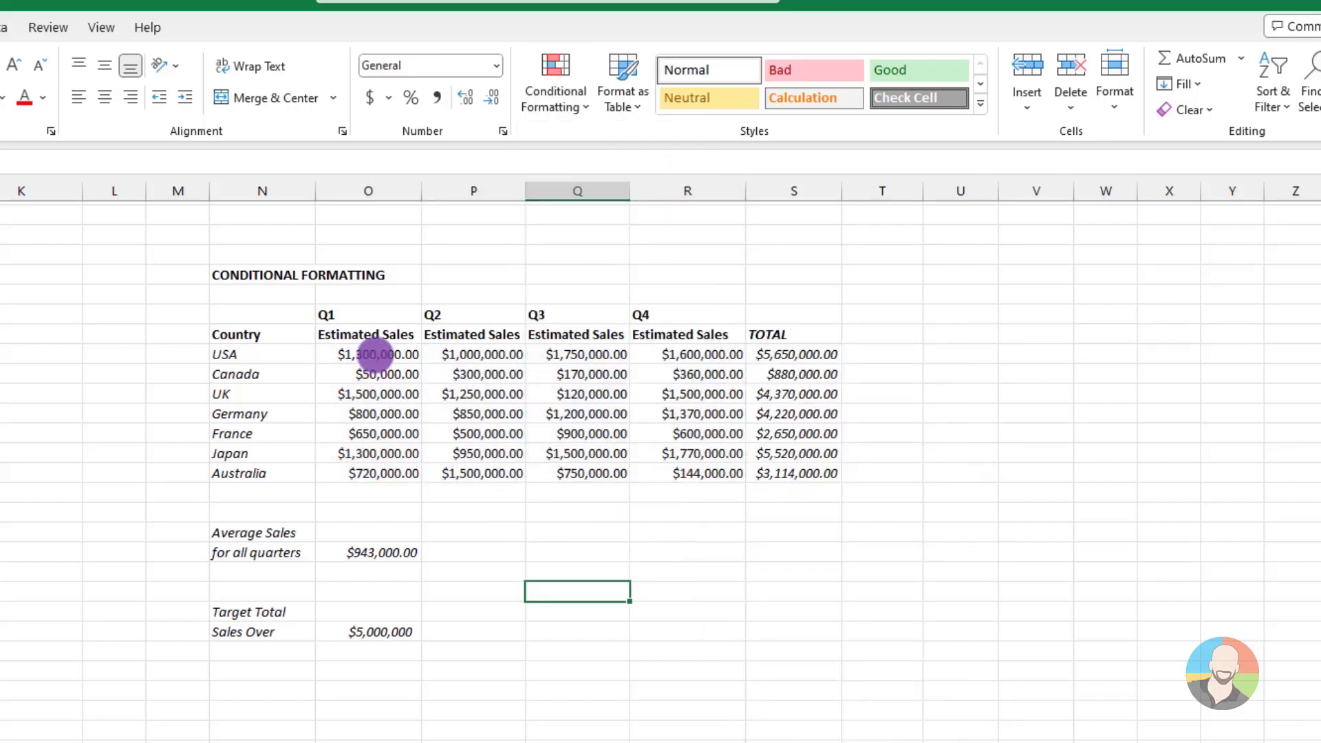
Apply purple gradient fill data bars to the Q1 to Q4 estimated sales and undo them
drag(374, 355, 687, 473)
click(555, 82)
mouse_move(596, 230)
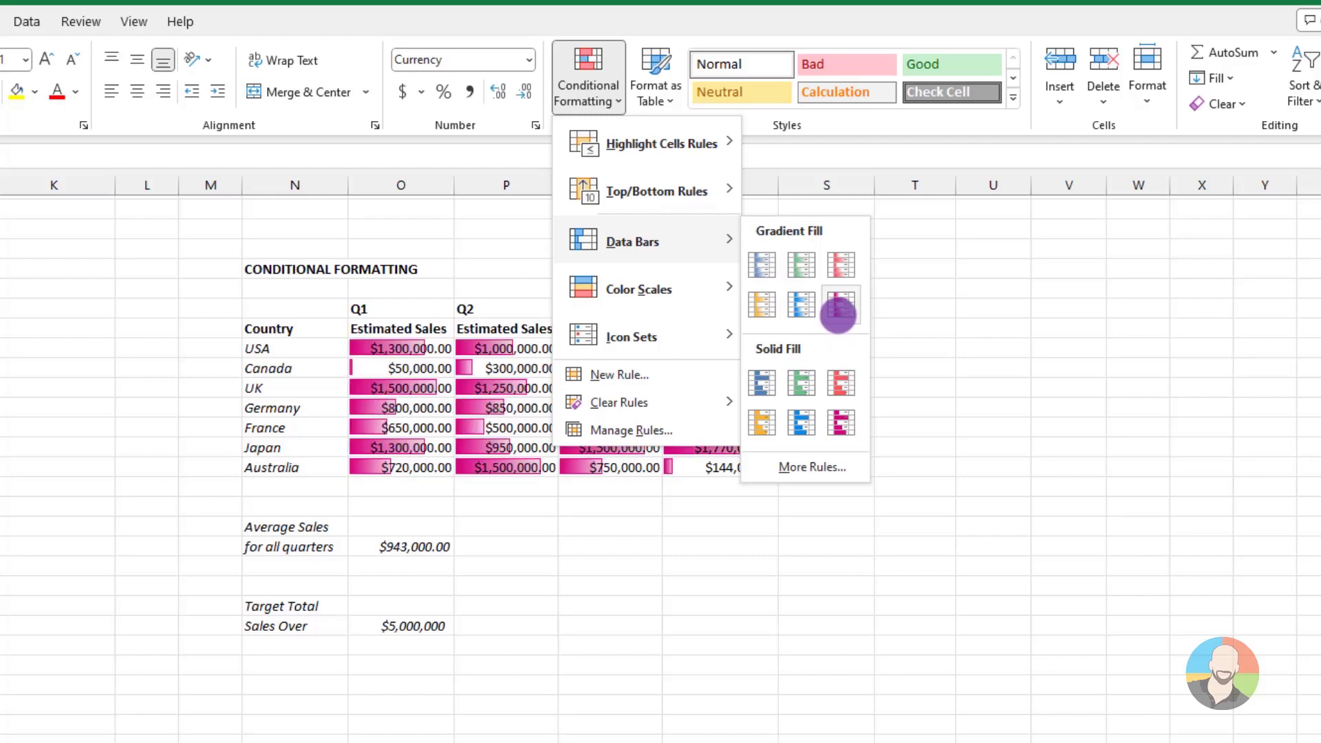
click(838, 313)
click(864, 631)
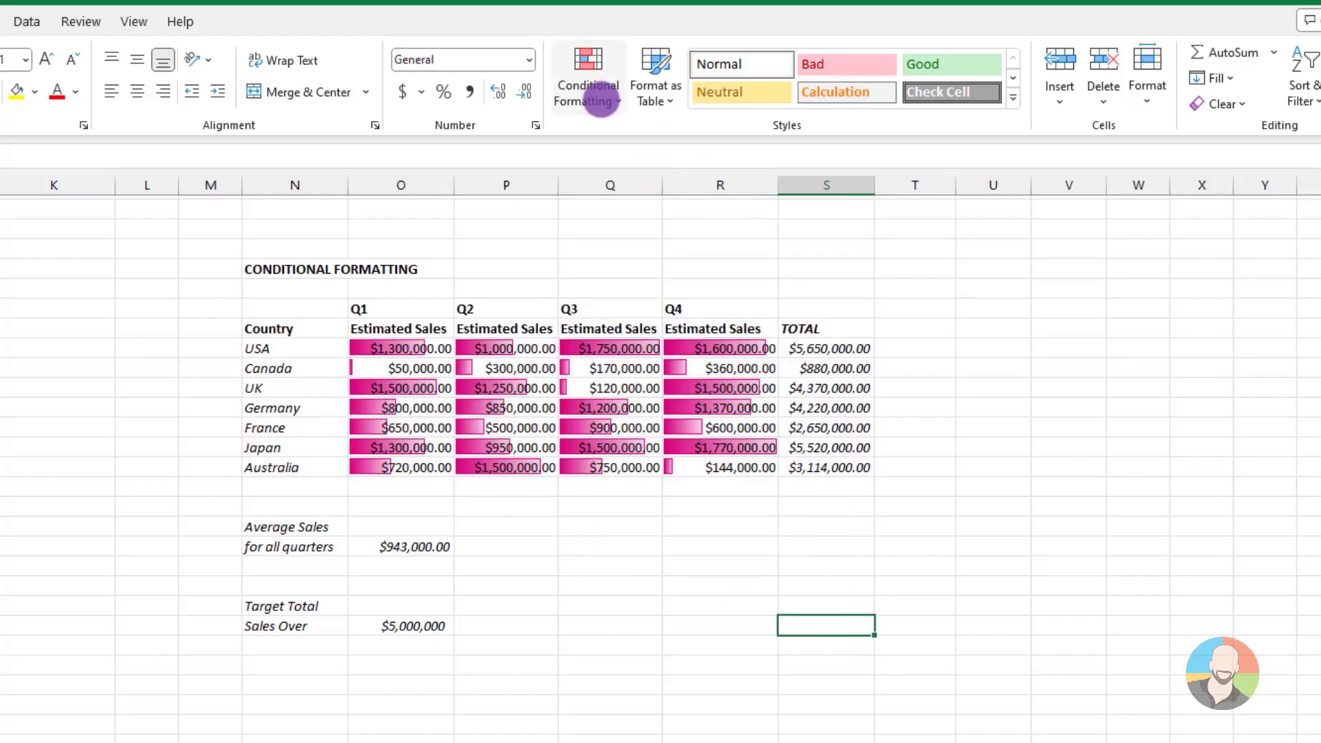
key(ctrl+z)
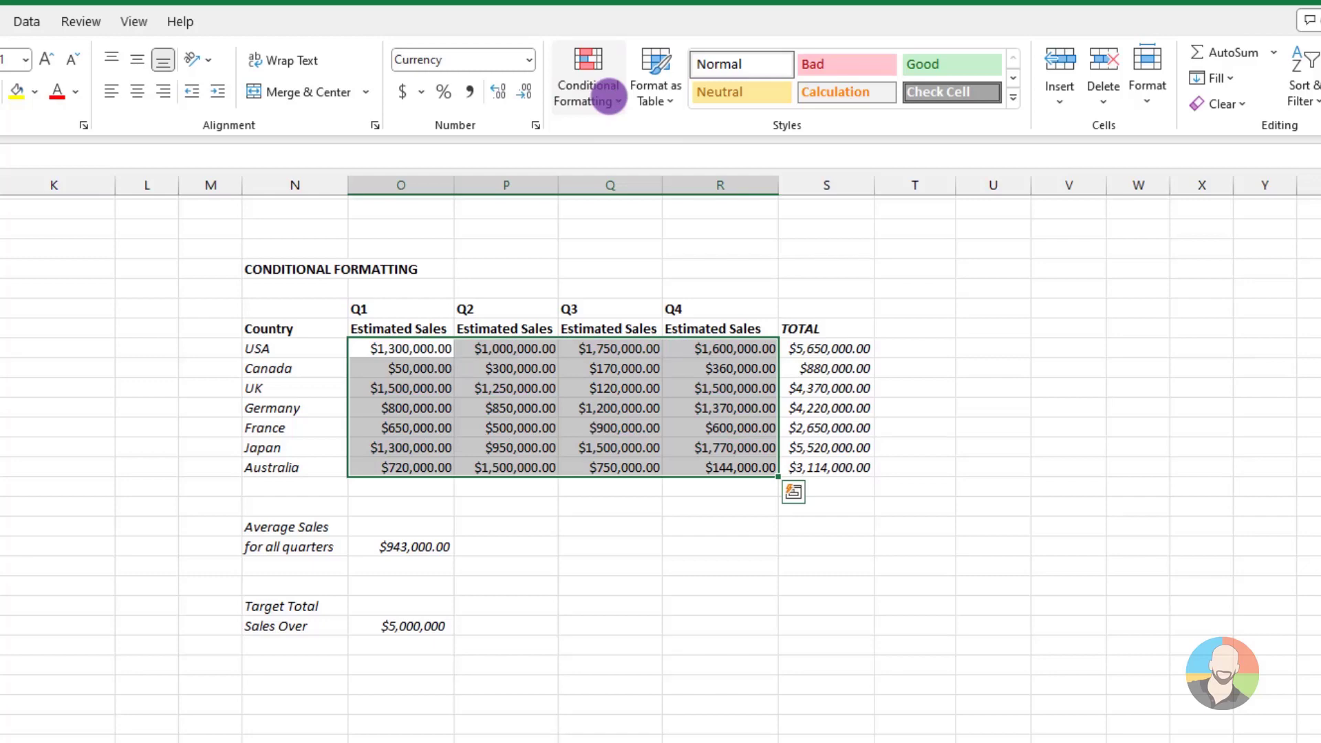
Examine the description options of each rule type in a new formatting rule for the estimated sales, and cancel the rule
click(609, 101)
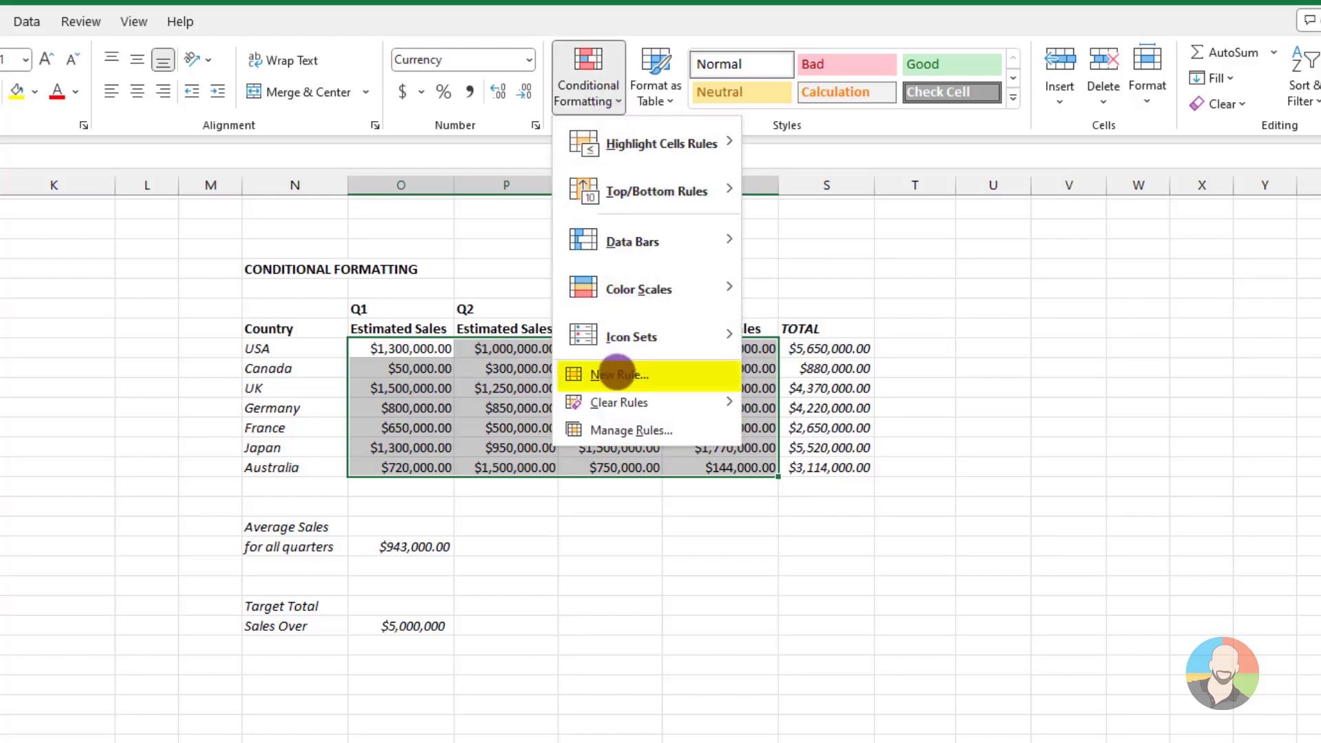
click(617, 374)
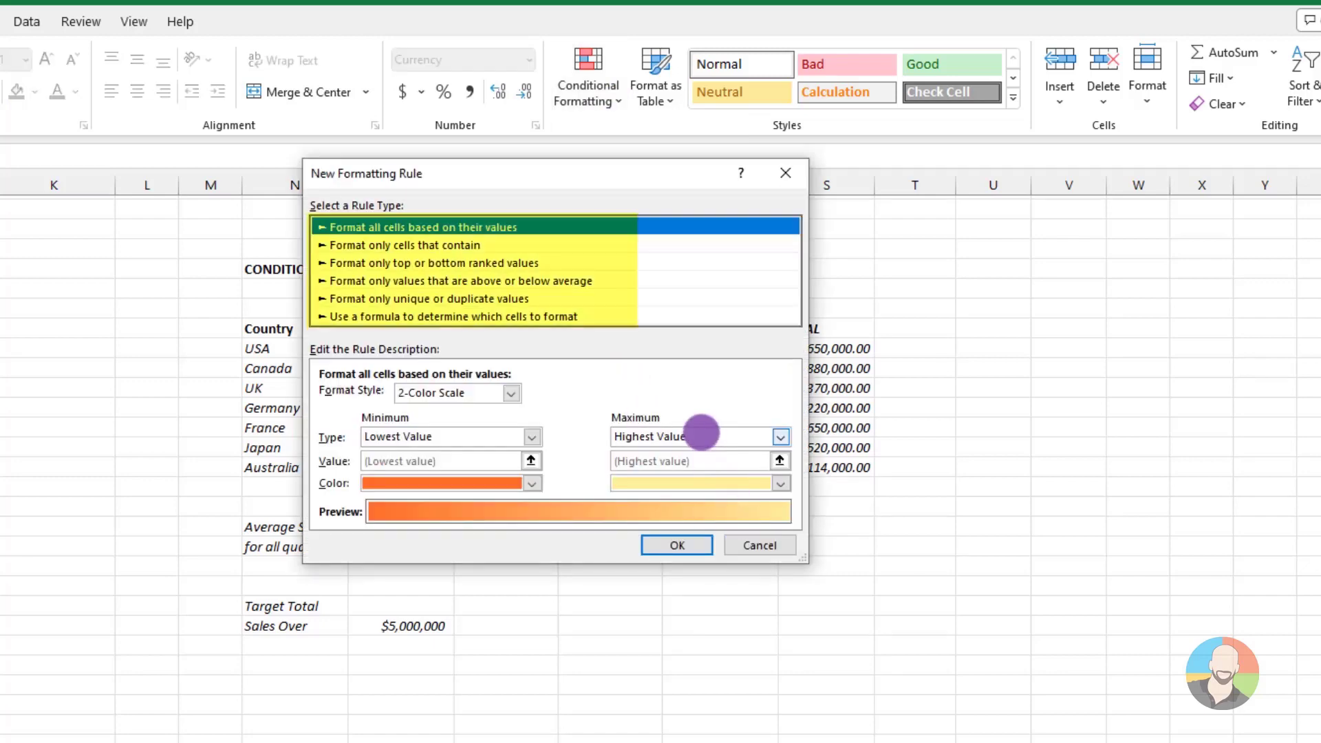
click(443, 245)
click(467, 263)
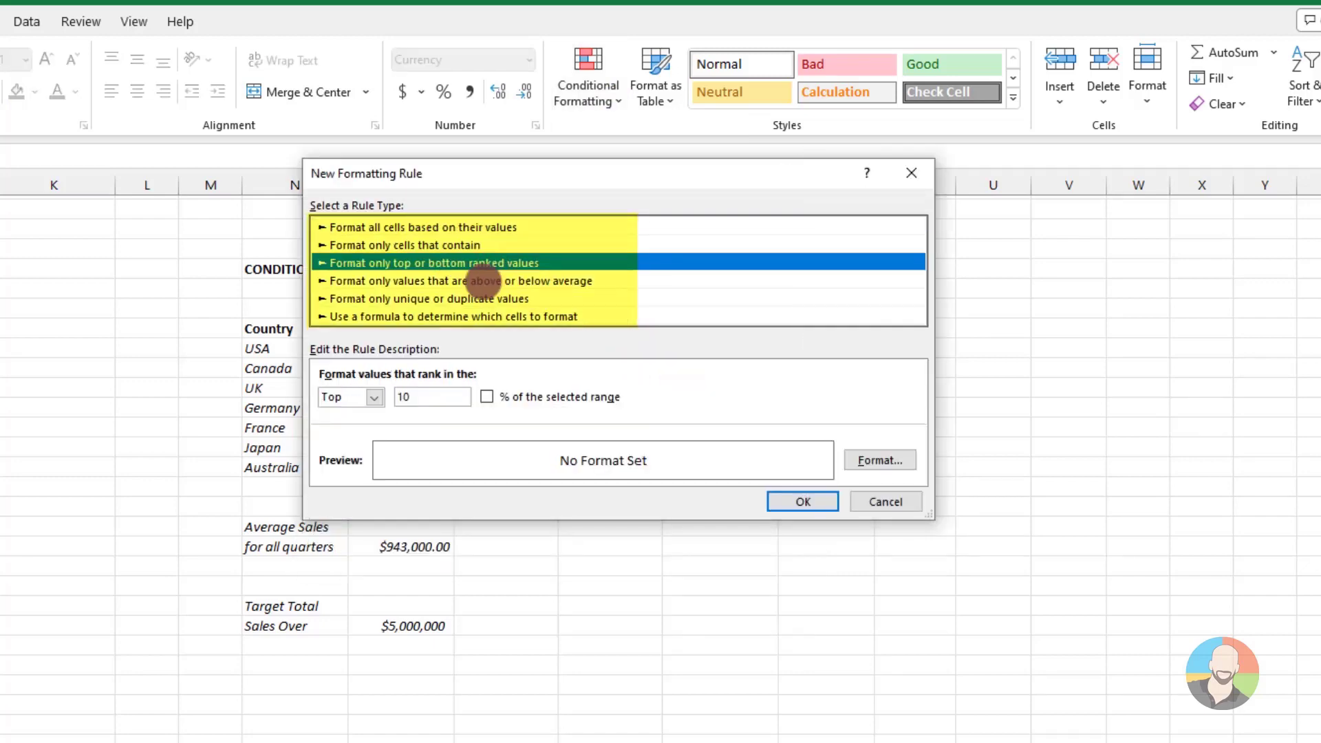
click(485, 281)
click(486, 299)
click(490, 317)
click(463, 227)
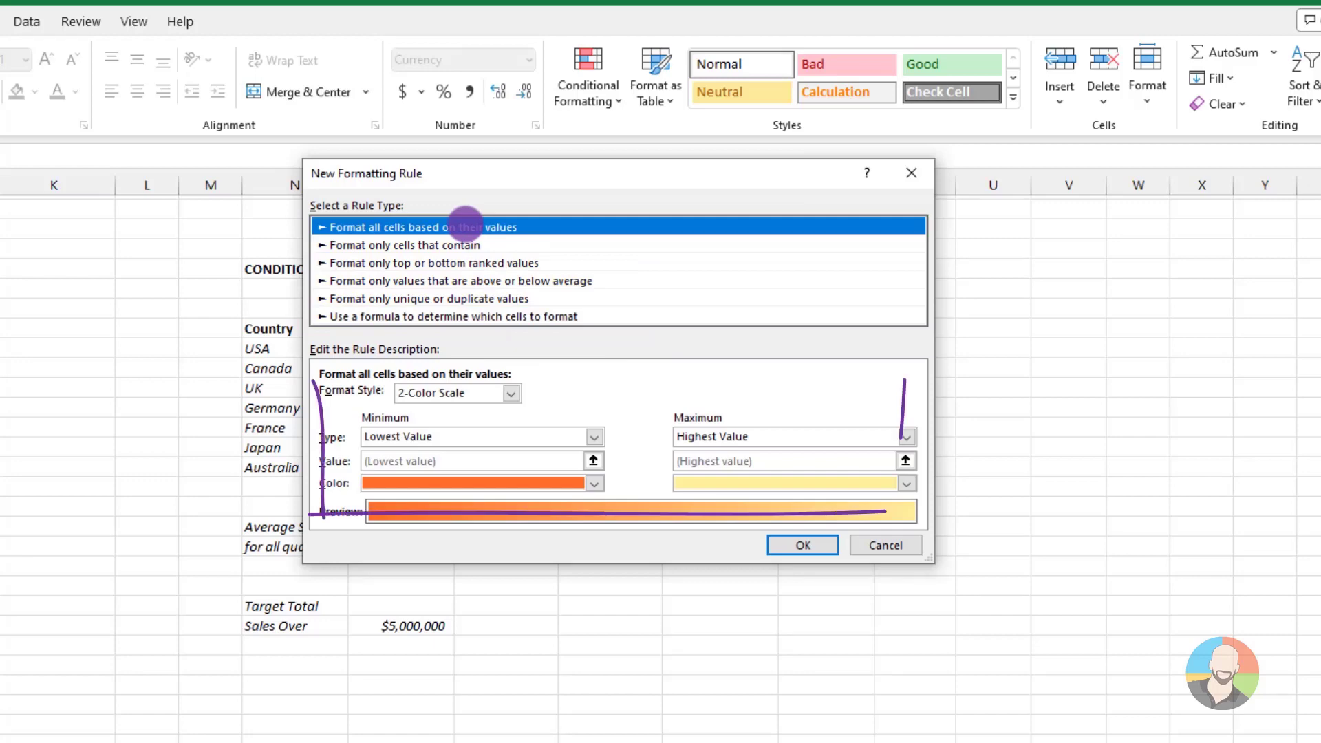
click(440, 245)
click(471, 261)
click(485, 280)
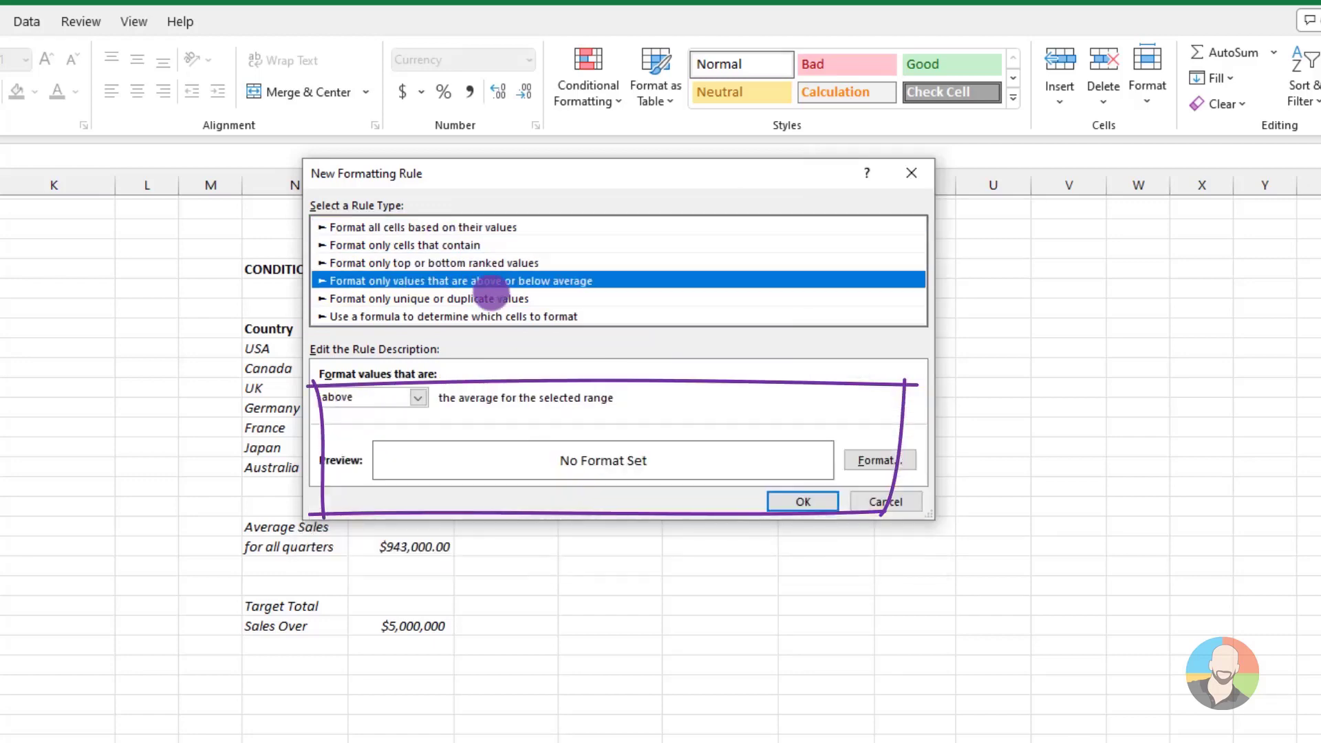
click(490, 299)
click(488, 316)
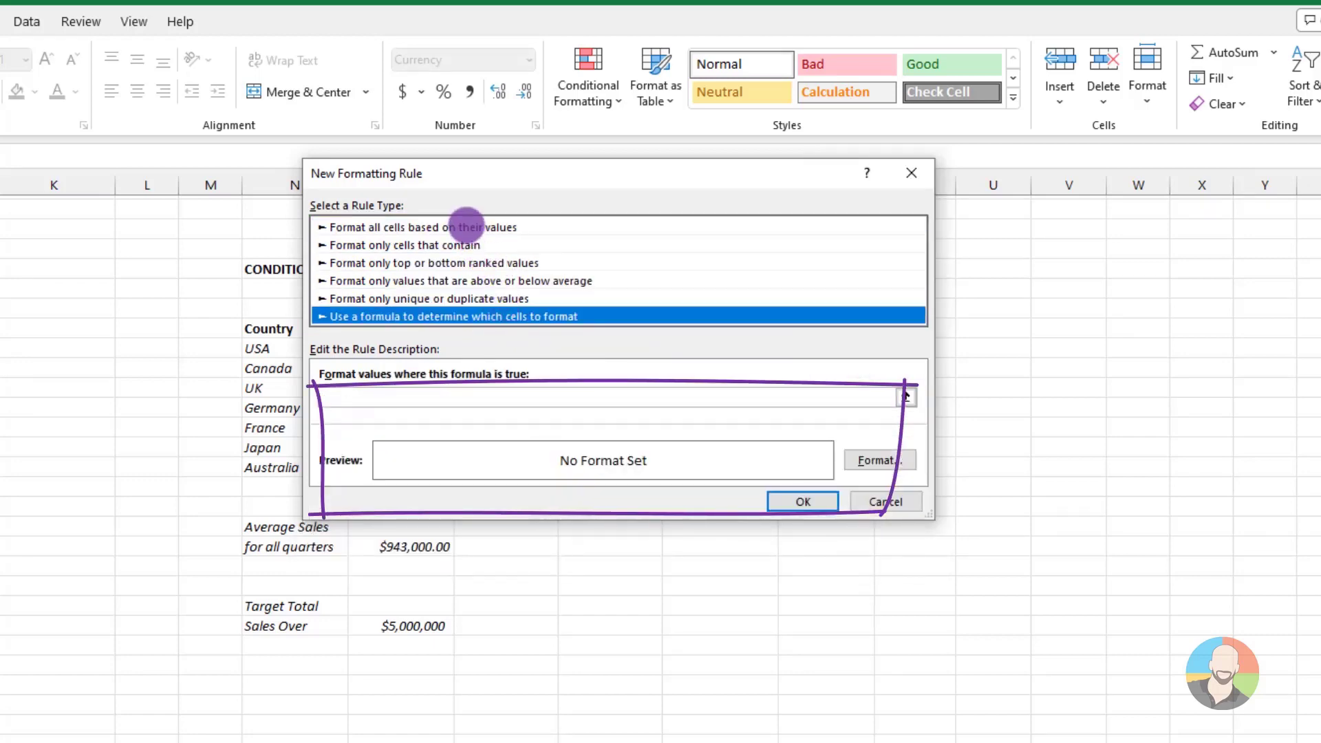
click(467, 227)
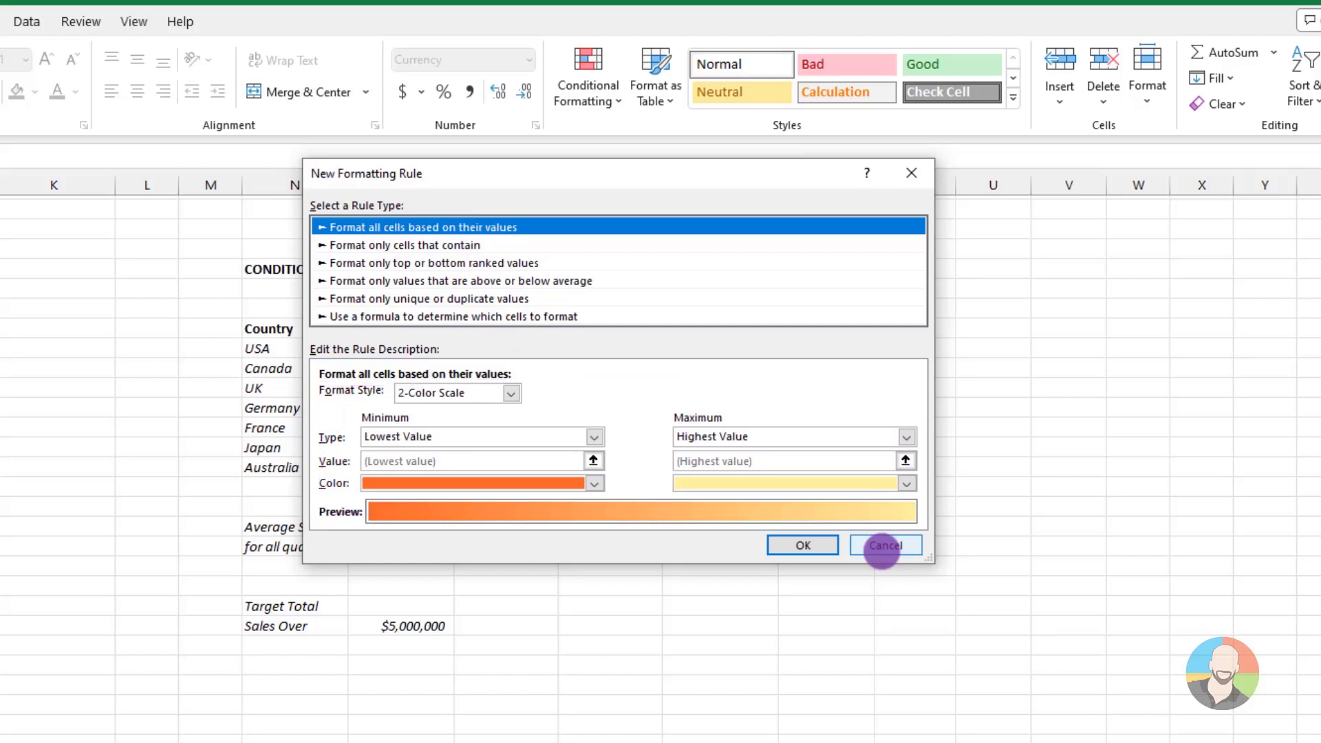
click(884, 545)
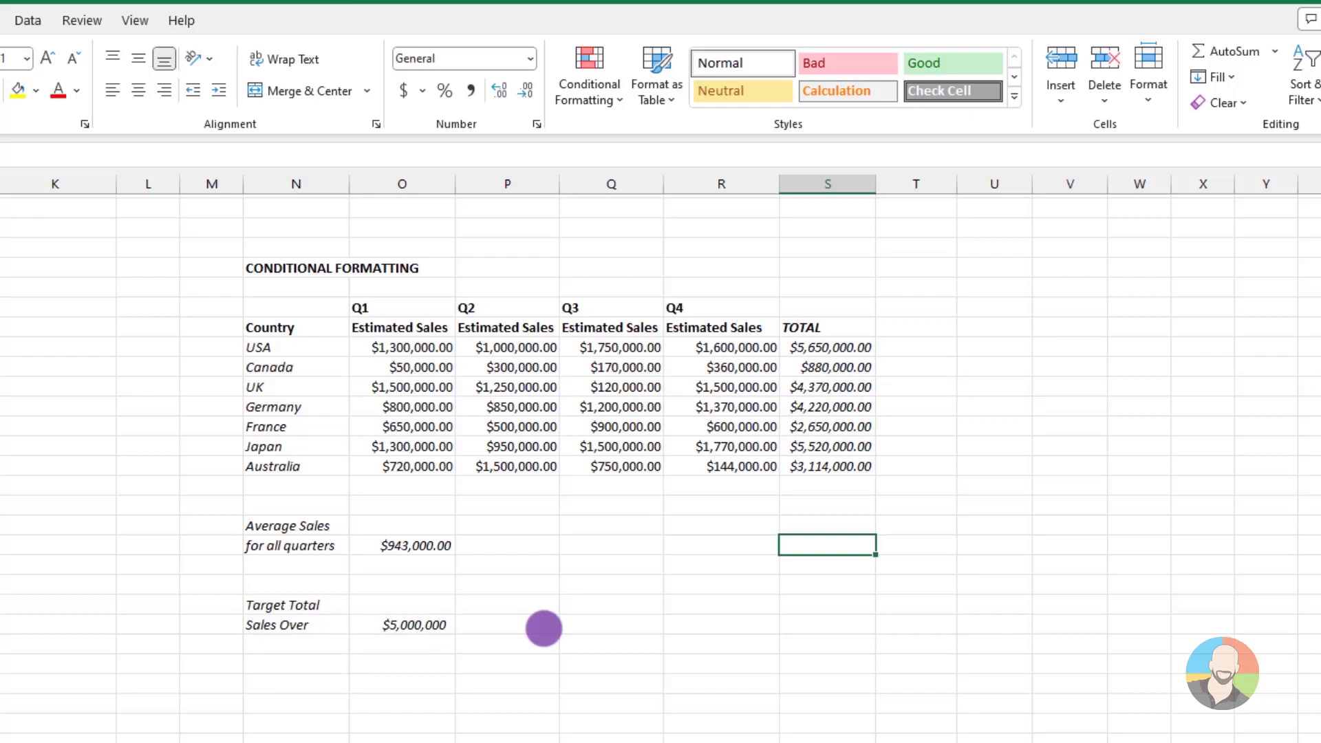
Start a formula-based conditional formatting rule for the USA to Australia rows, from the country names through TOTAL
drag(295, 343, 447, 448)
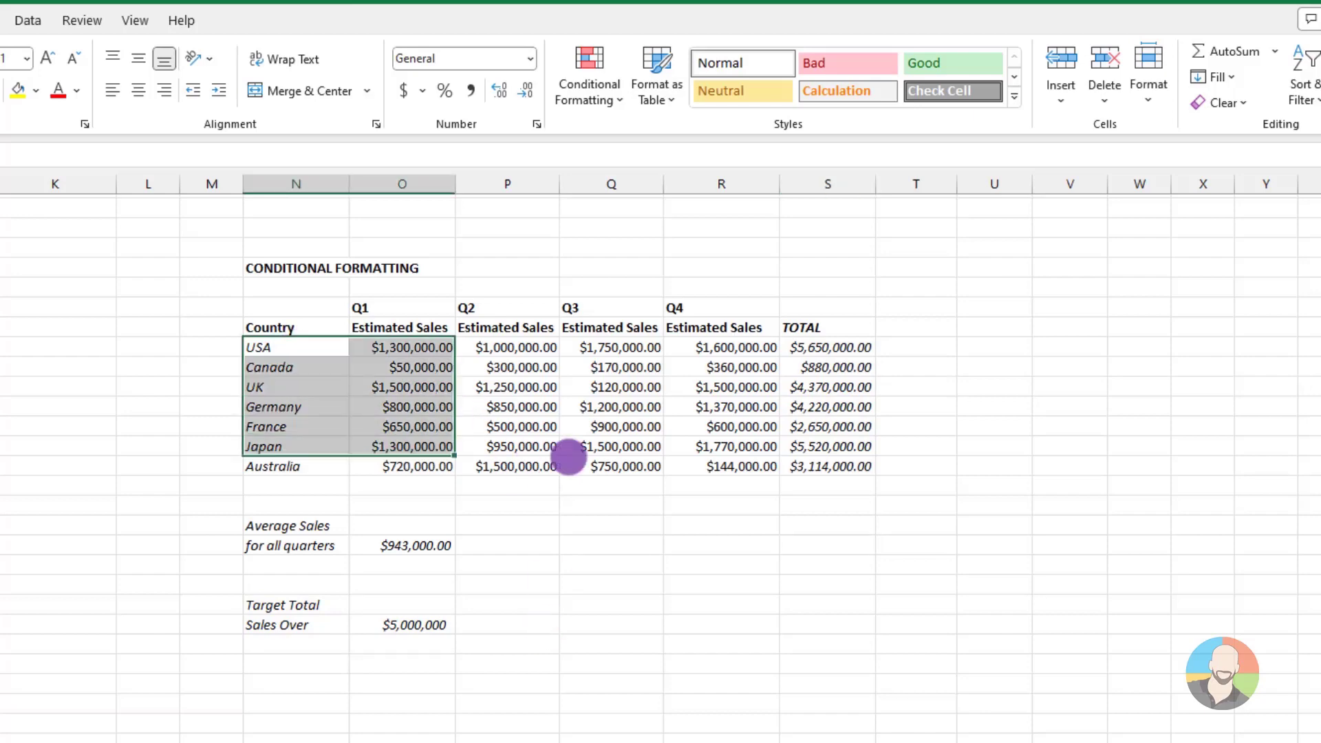
drag(568, 456, 790, 460)
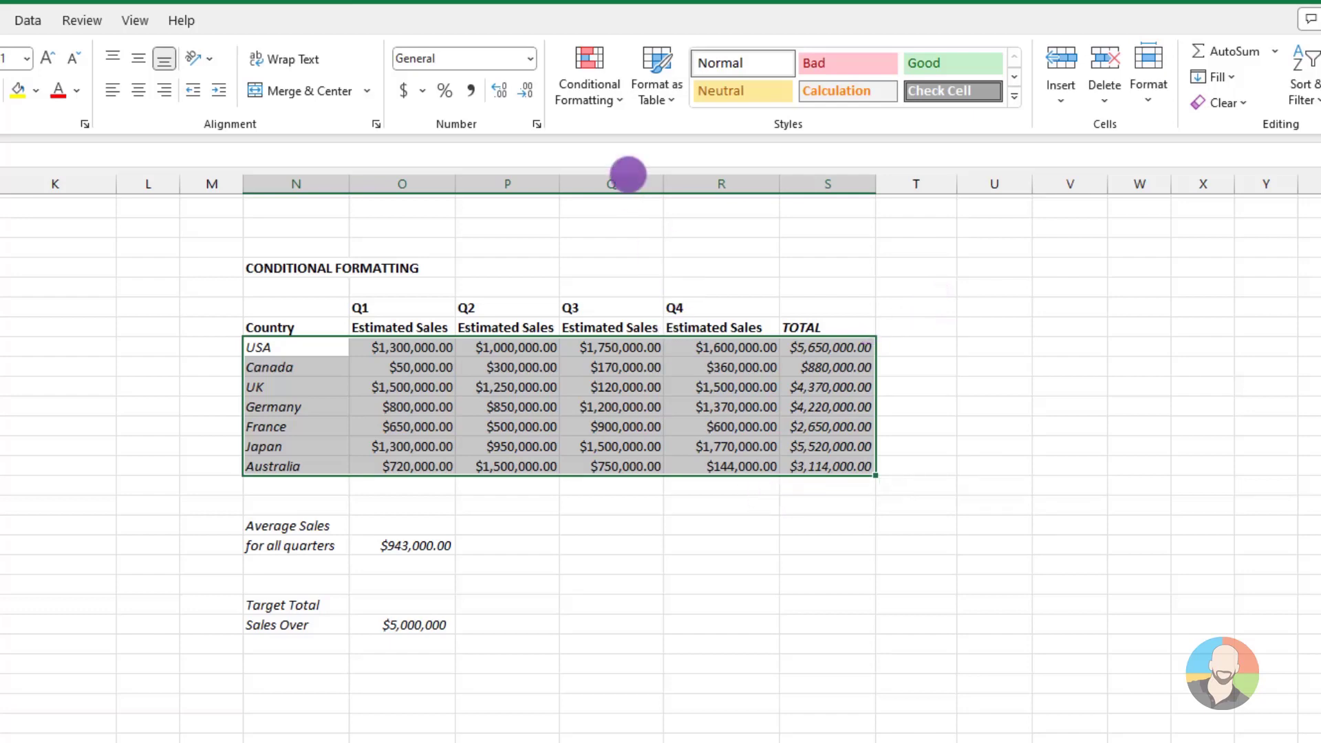
click(611, 96)
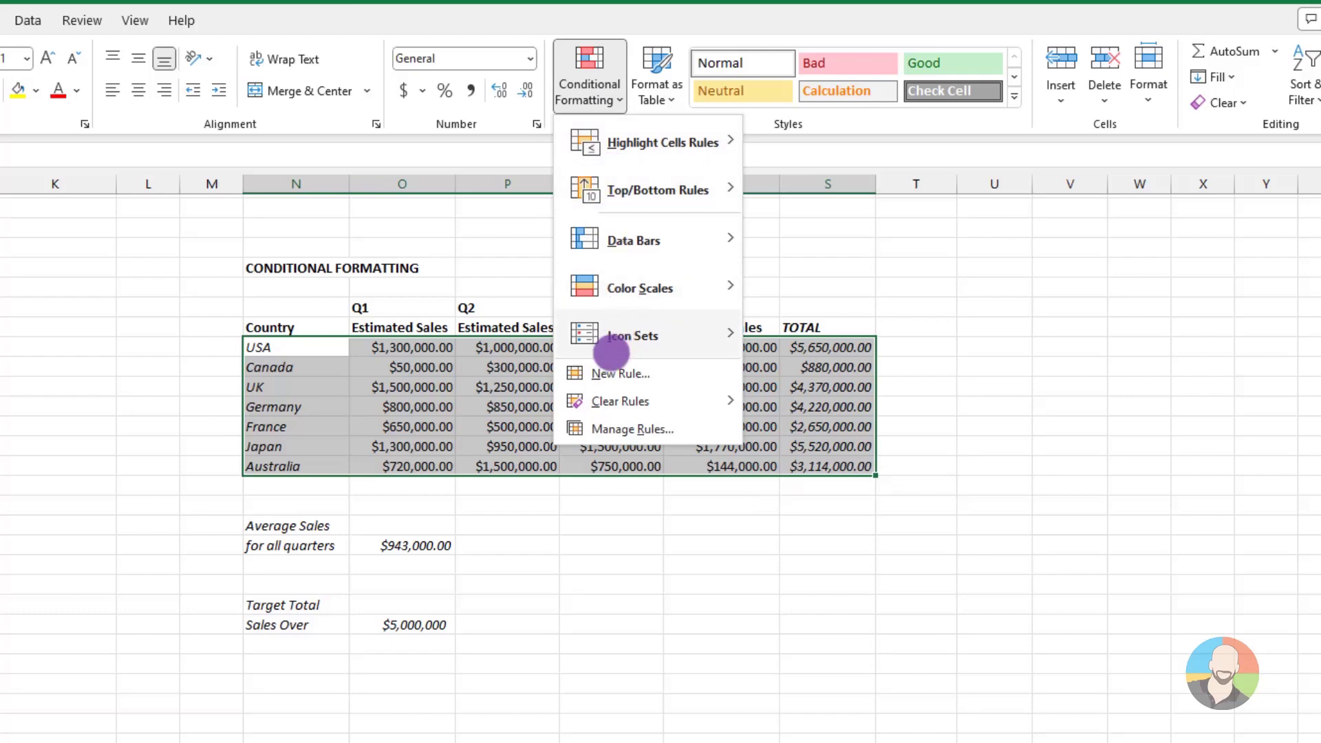
click(602, 373)
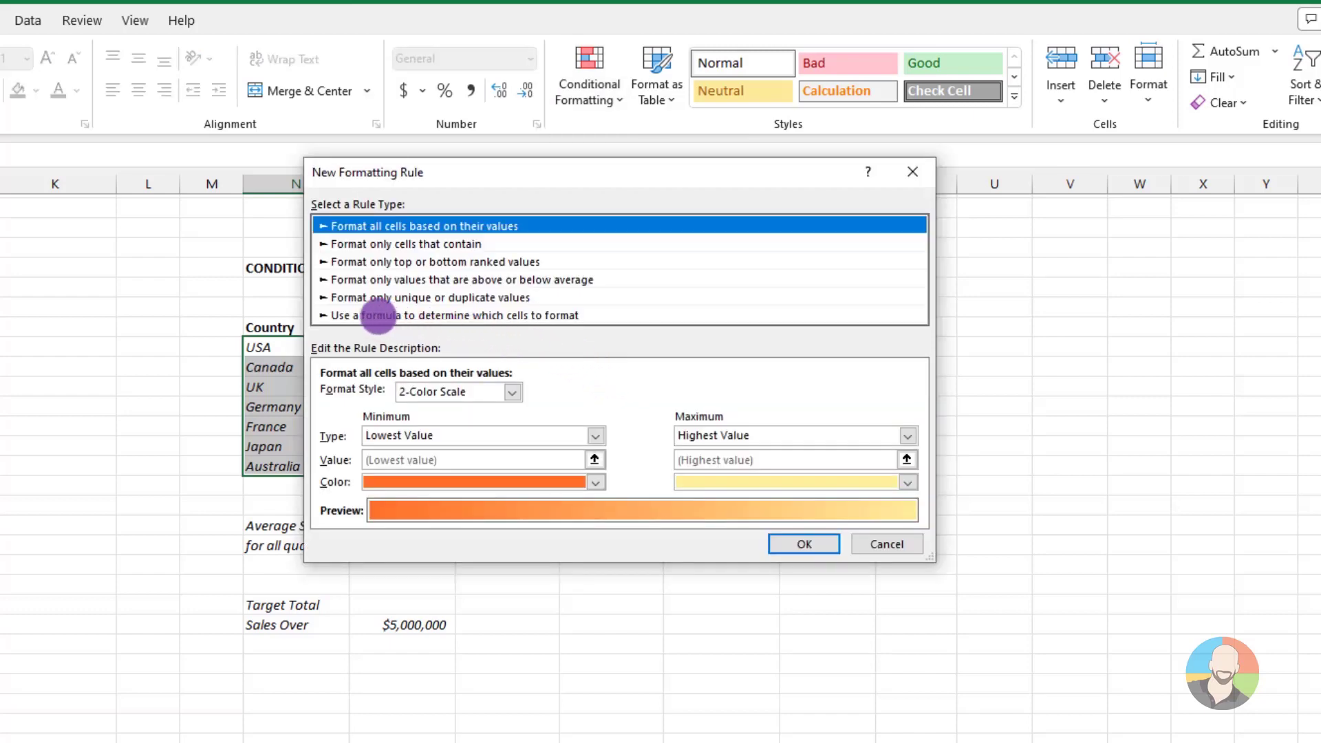
click(378, 315)
drag(380, 174, 336, 427)
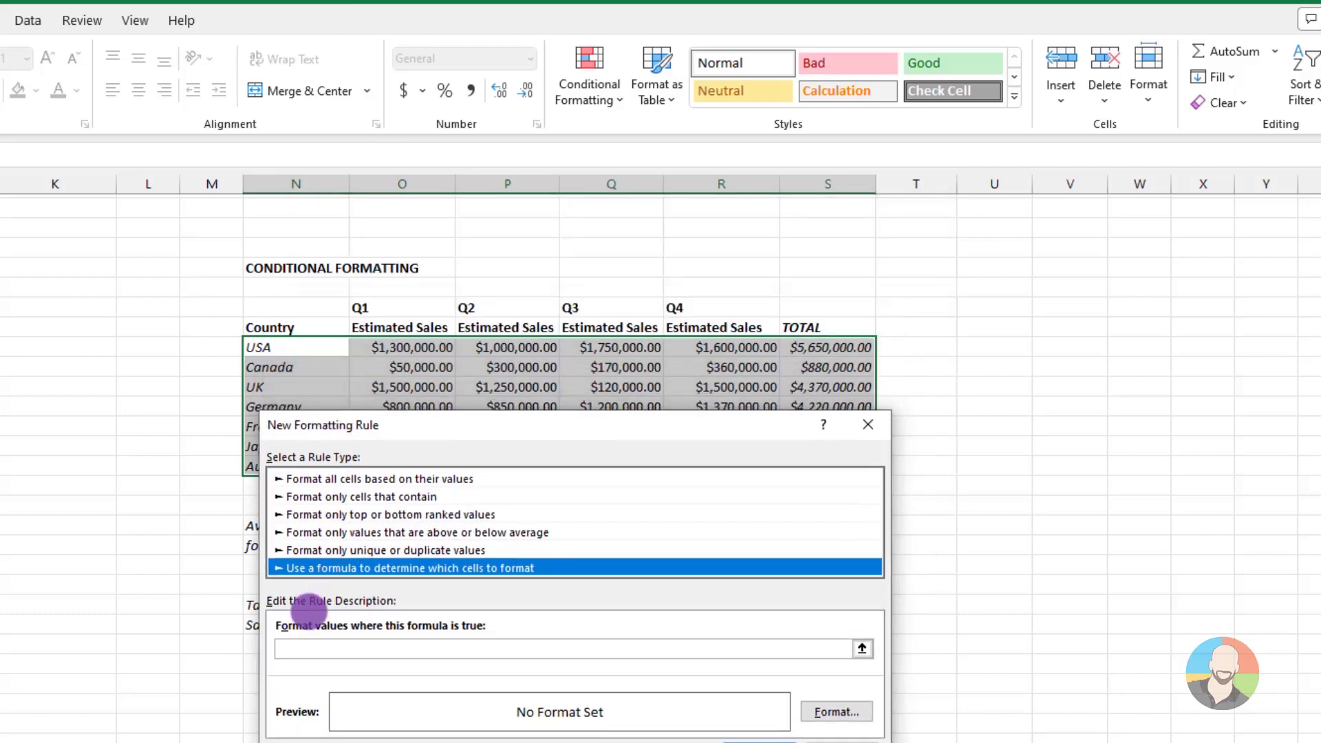
Enter the rule formula =$S38>$O$52 to compare each row's total with the target total sales
click(294, 647)
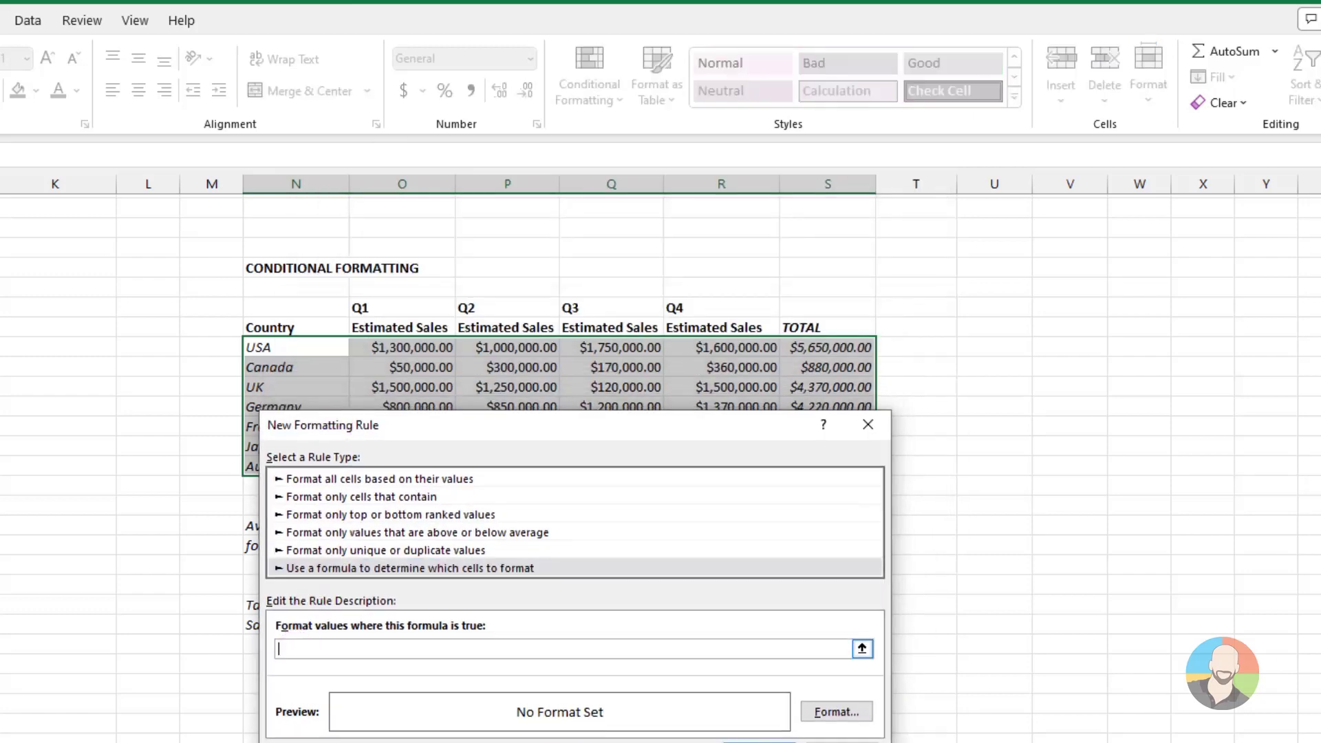
text(=)
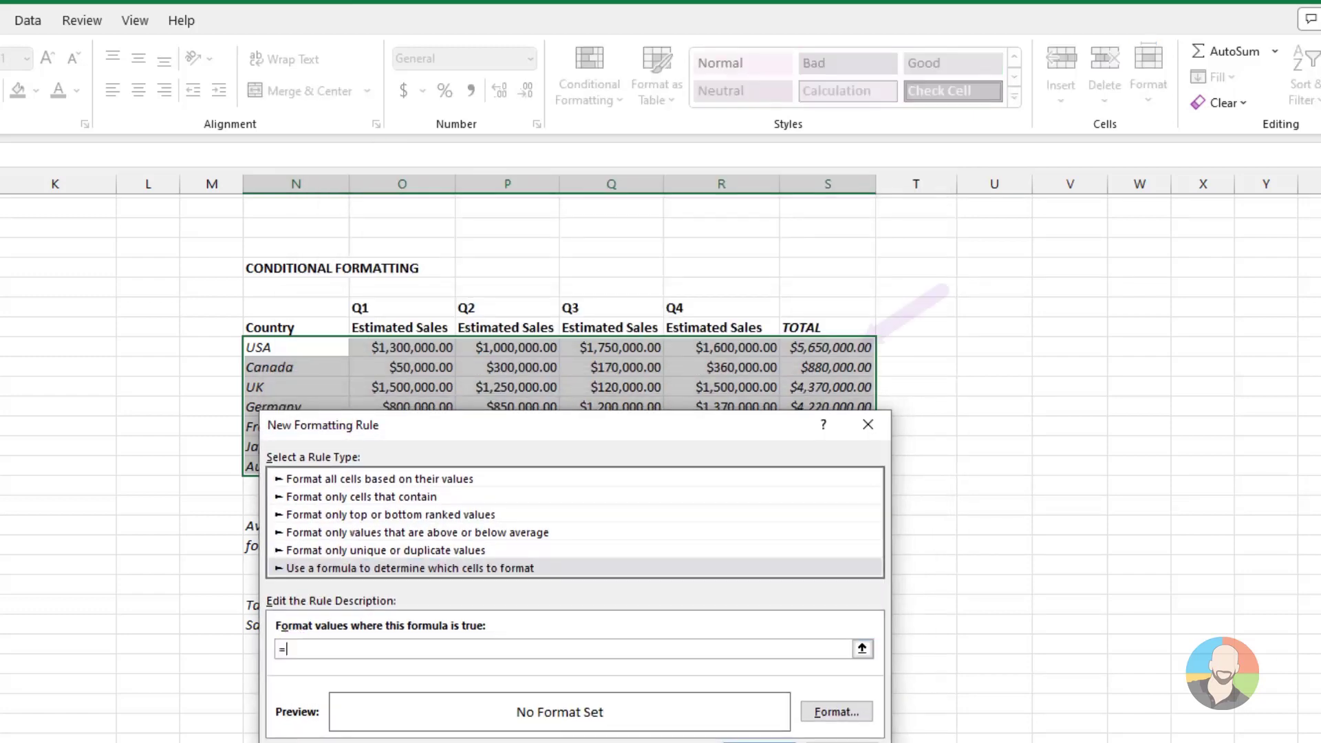
click(827, 348)
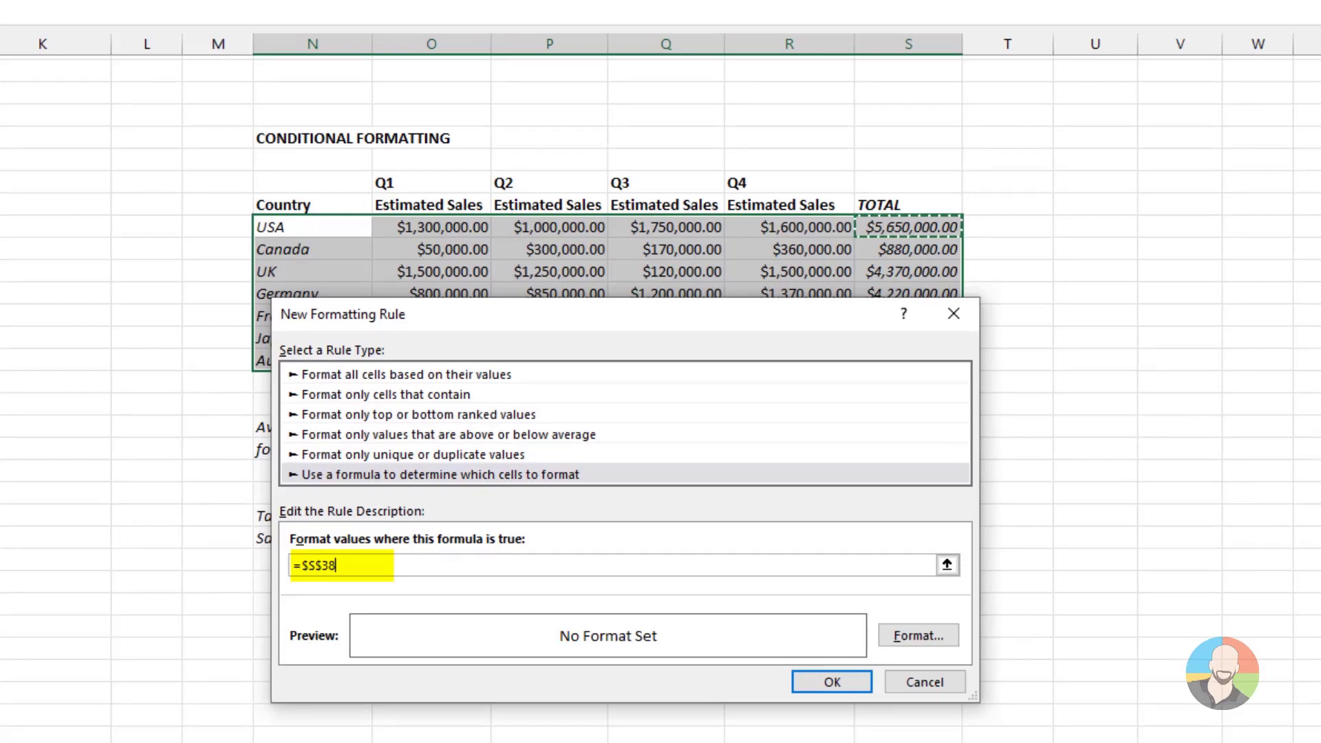
key(BackSpace)
key(BackSpace)
key(BackSpace)
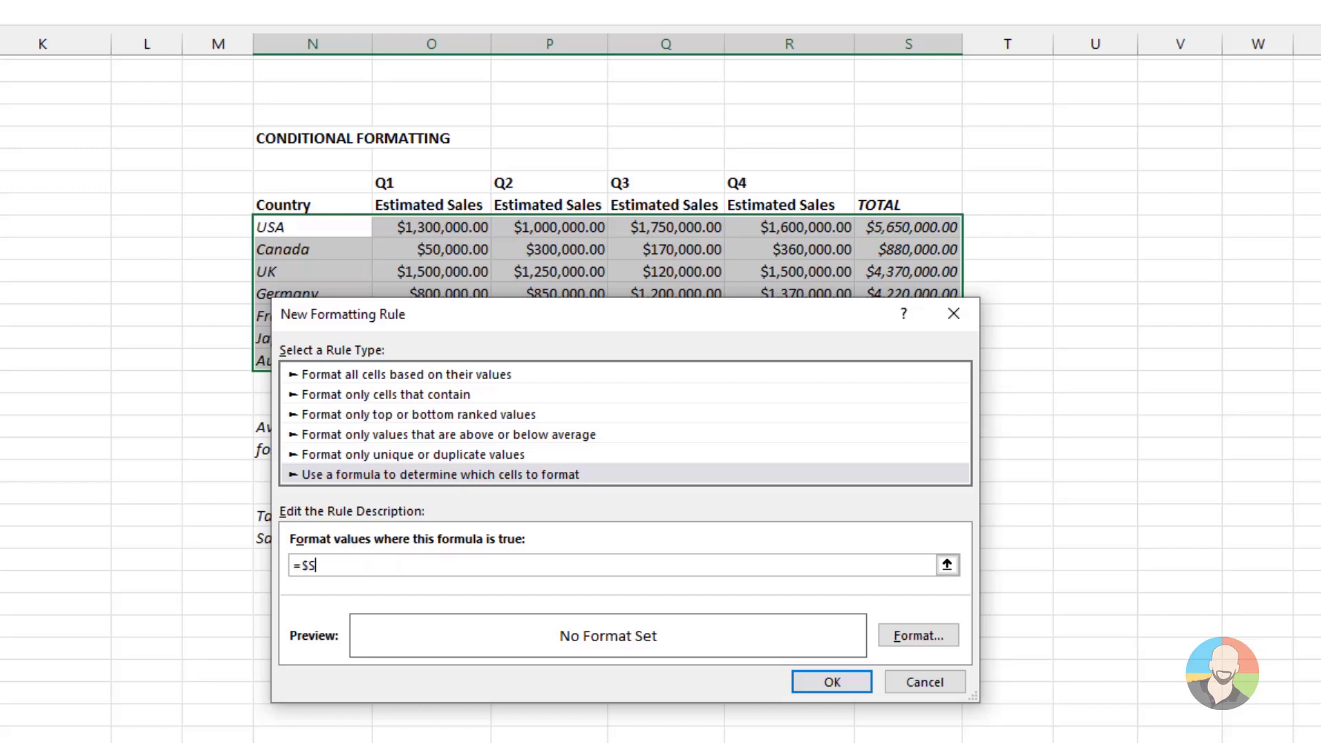
text(38)
drag(752, 322, 755, 86)
text(>)
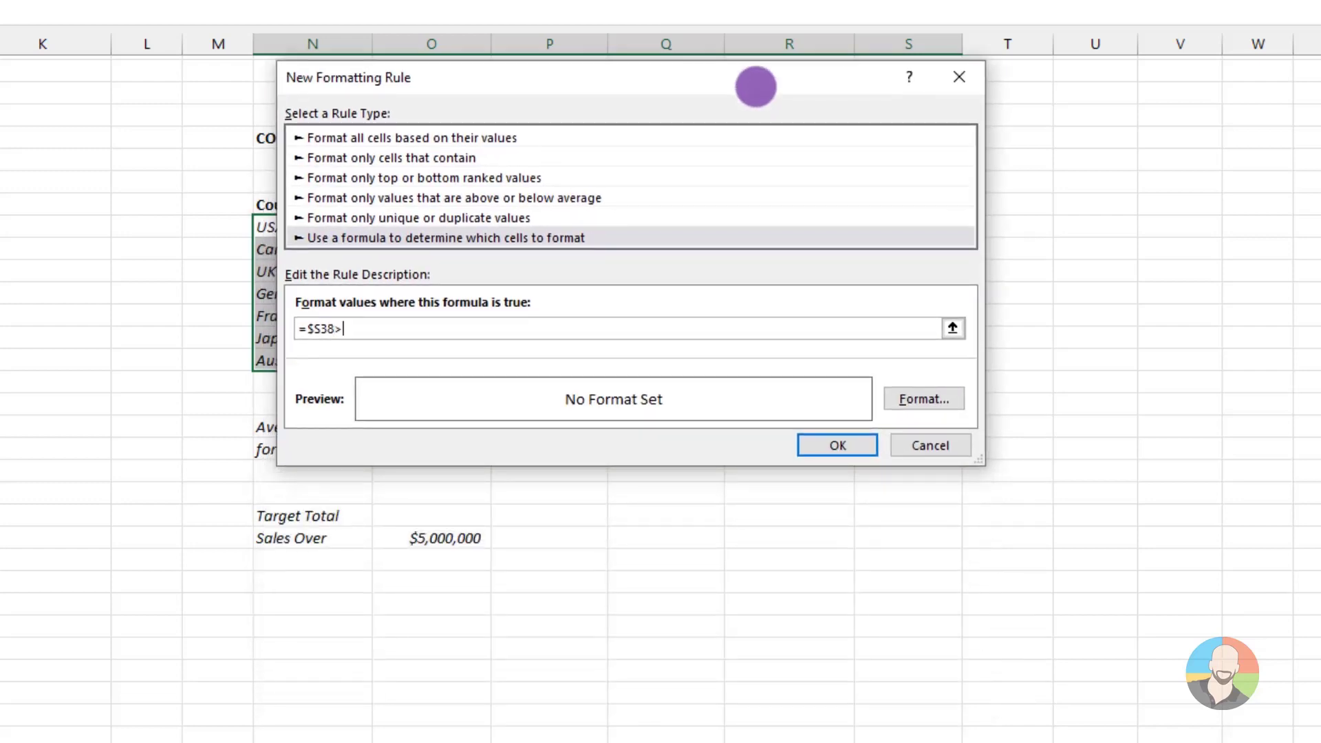
click(441, 538)
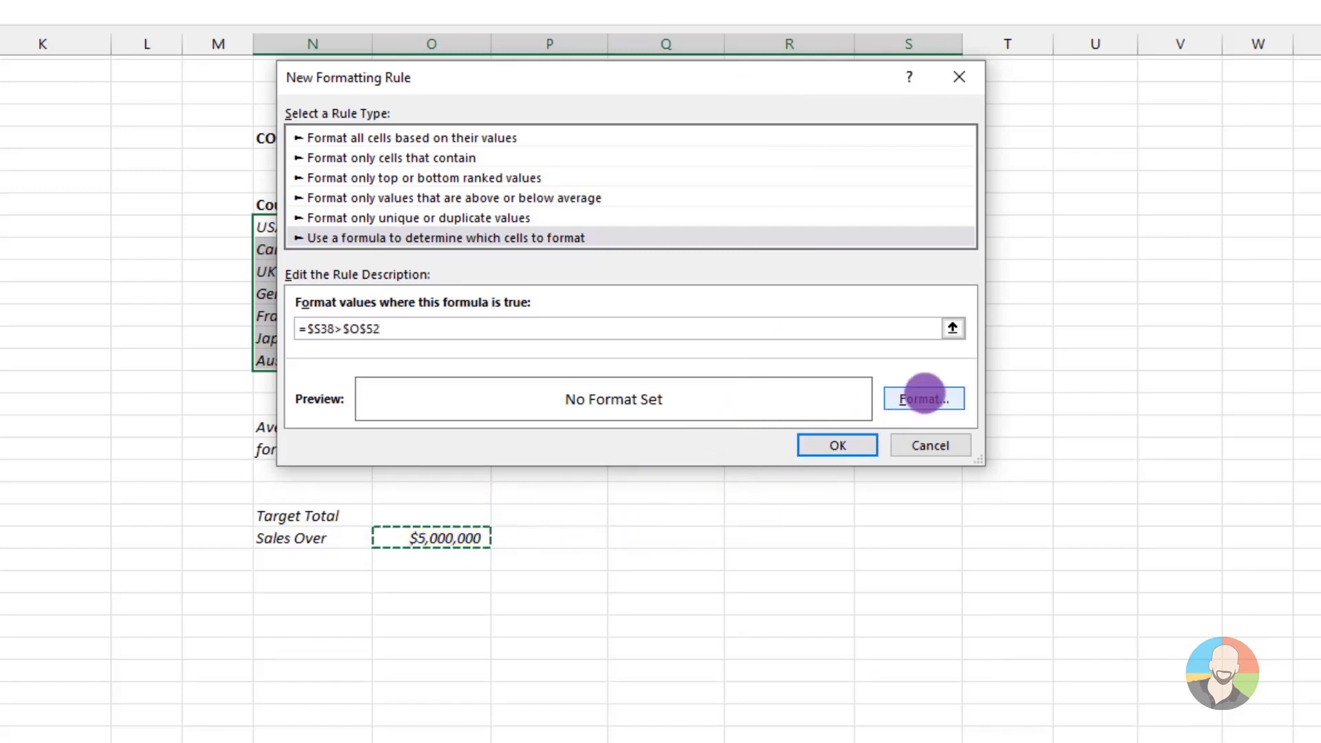
Give the rule a light green fill and apply it to the country rows
click(923, 397)
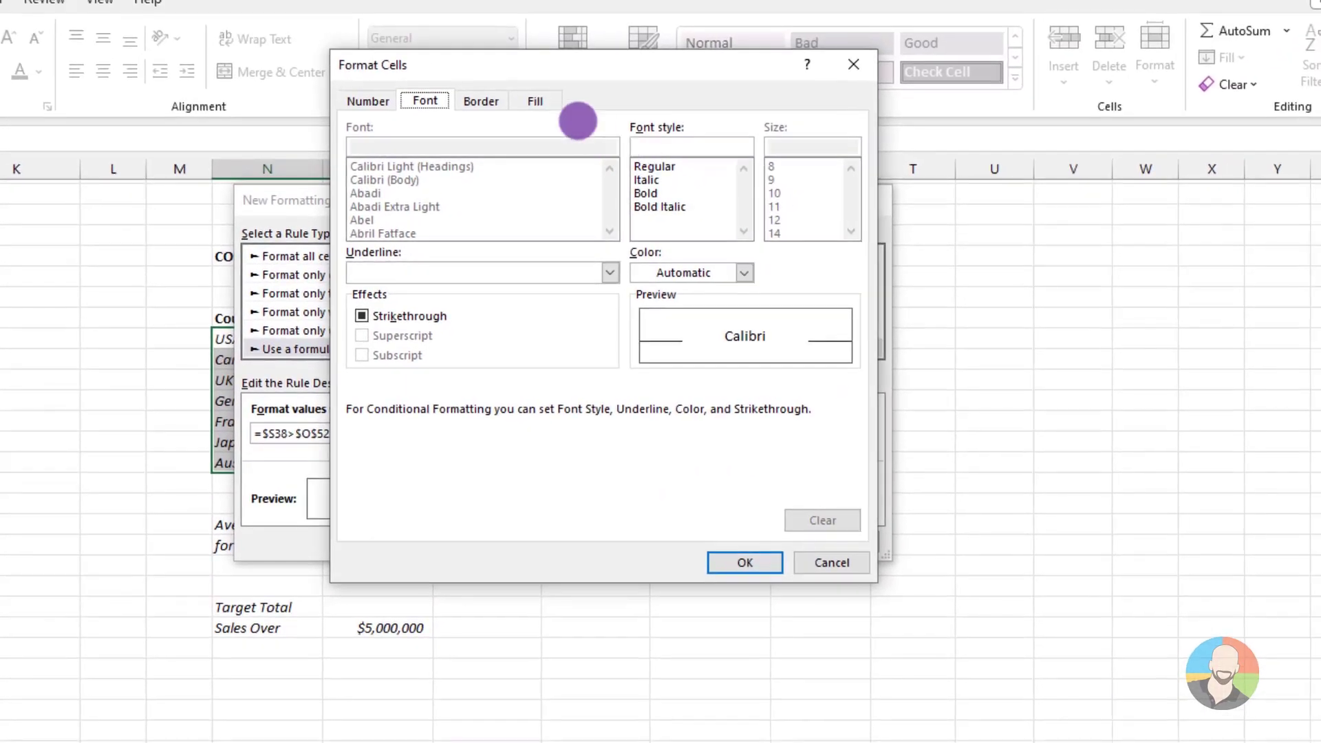
click(560, 52)
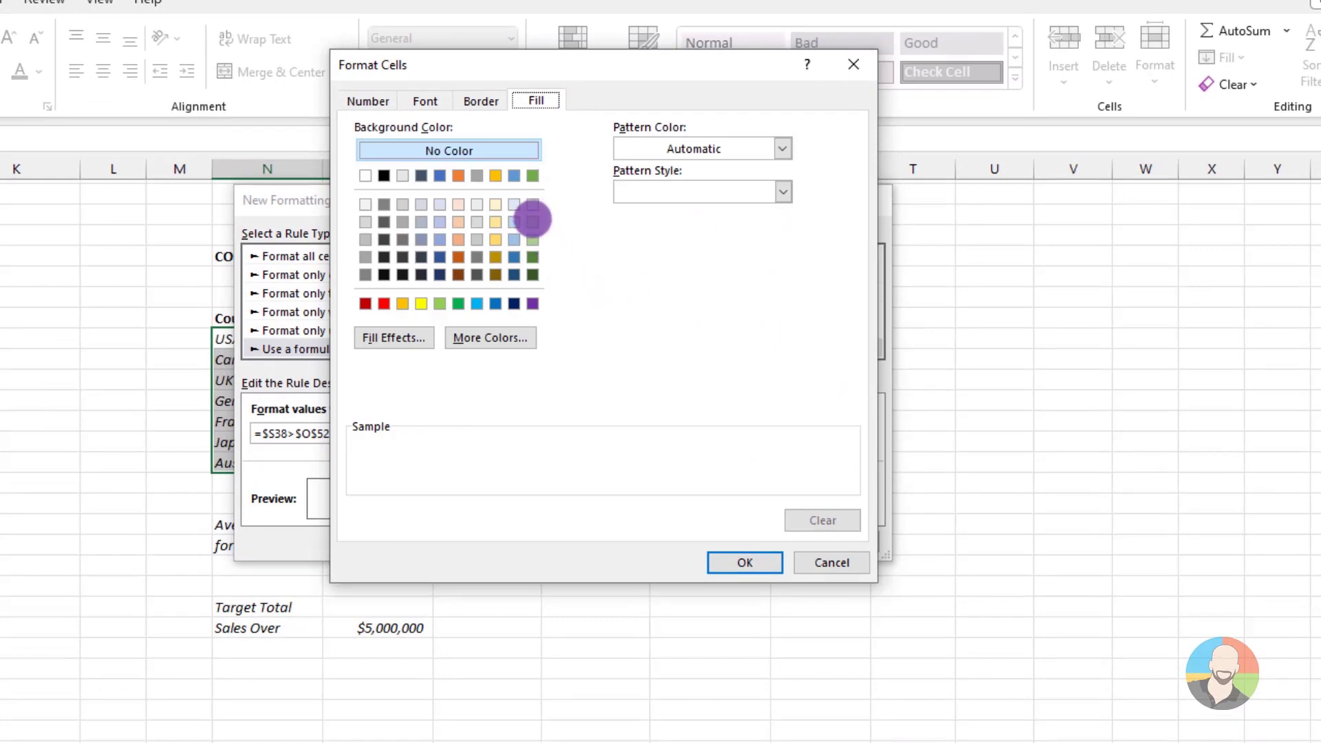
click(533, 222)
click(738, 557)
click(738, 542)
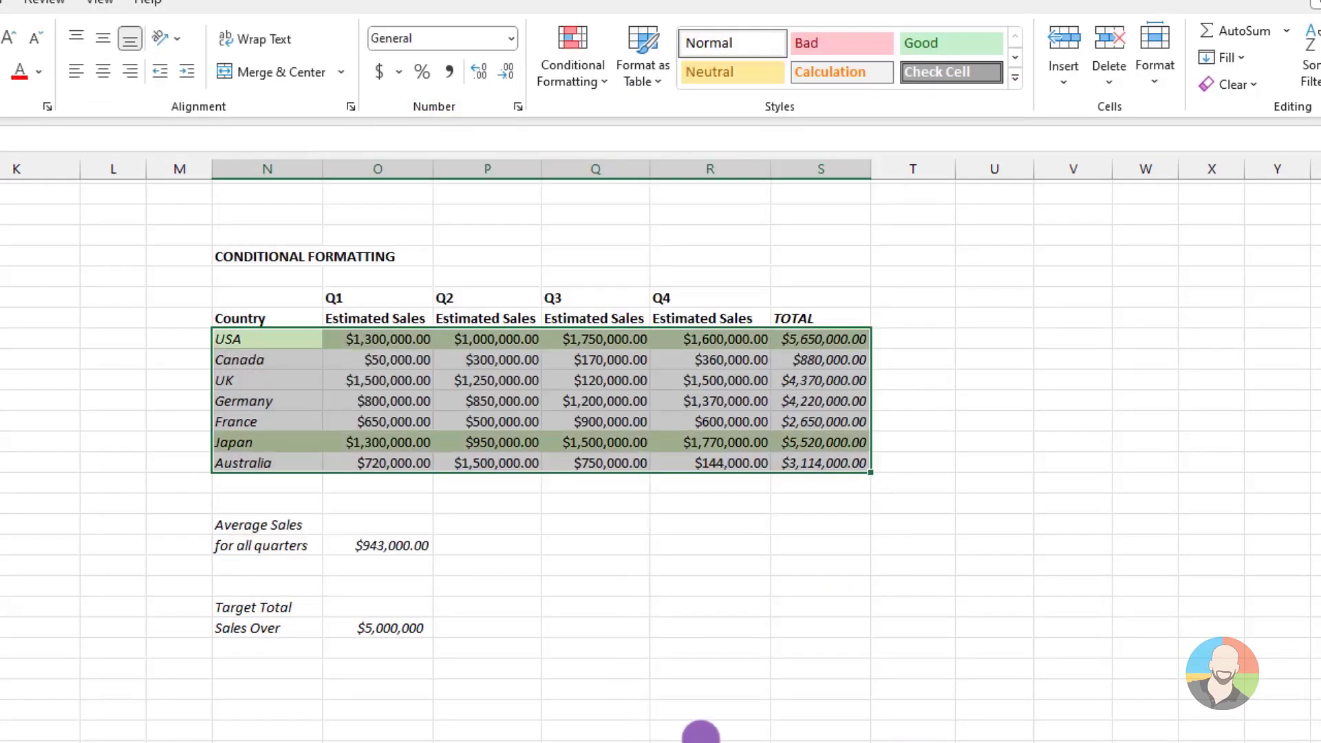
click(700, 731)
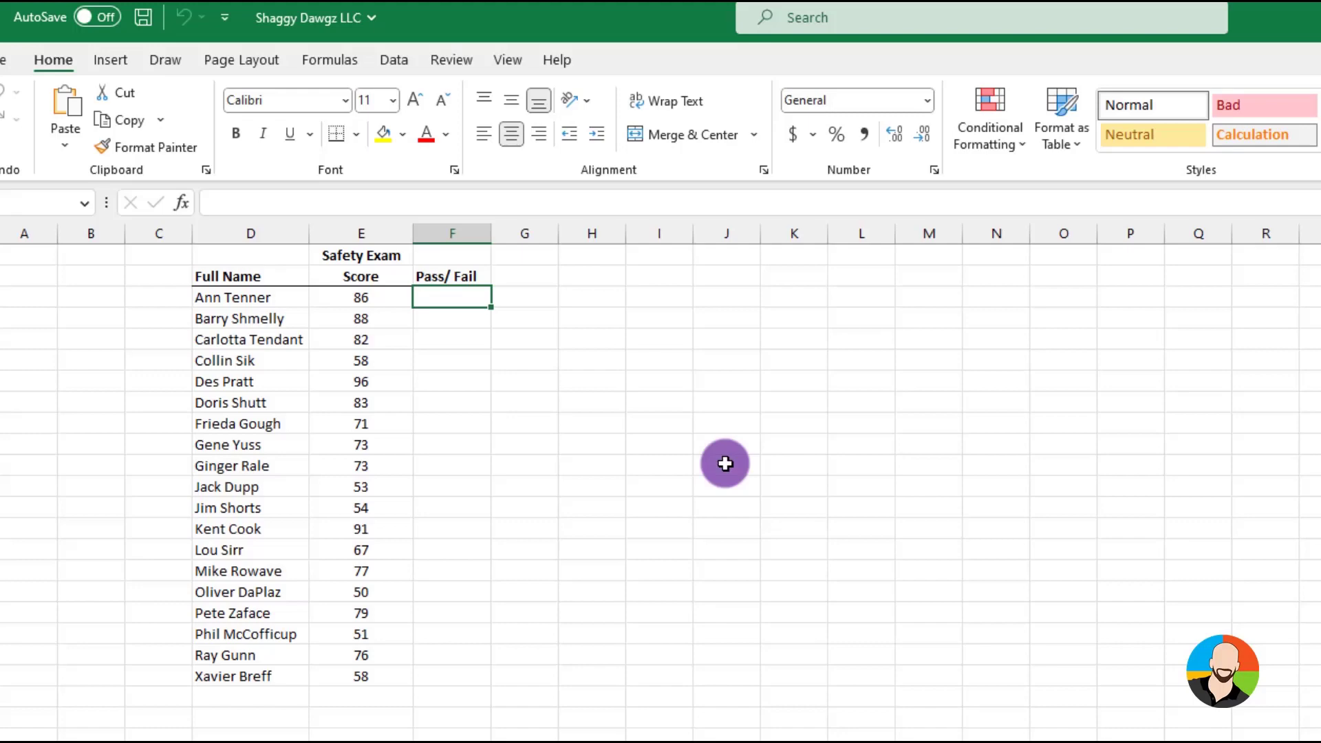
Insert an IF function in the first Pass/Fail cell with the logical test E3>=70
click(181, 202)
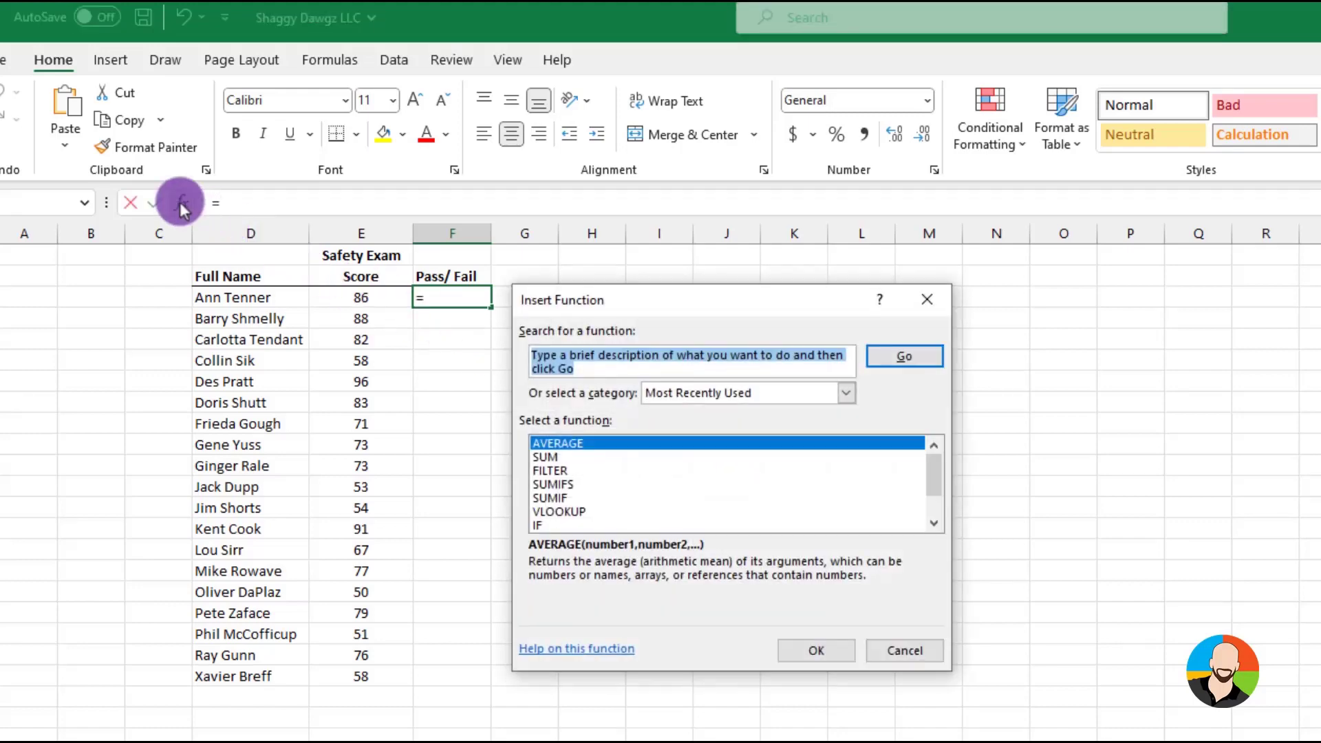
text(if)
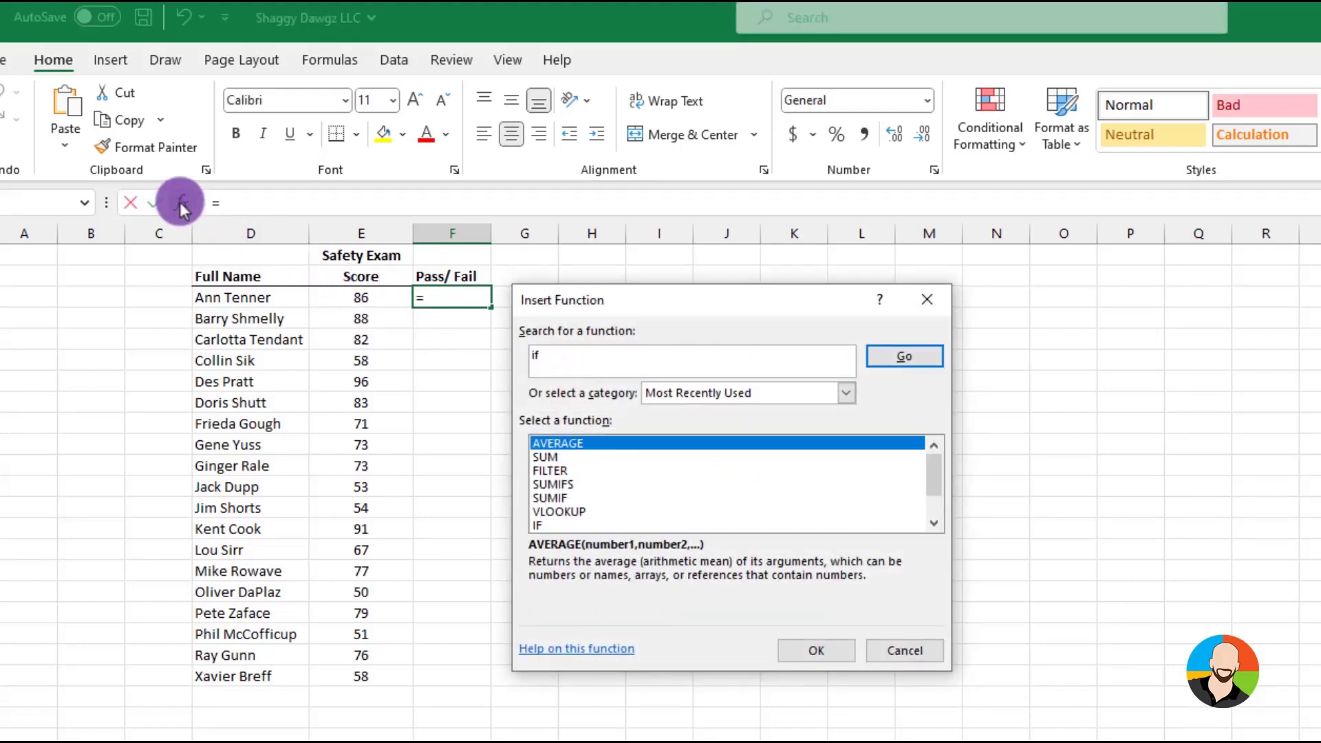
key(Return)
click(816, 650)
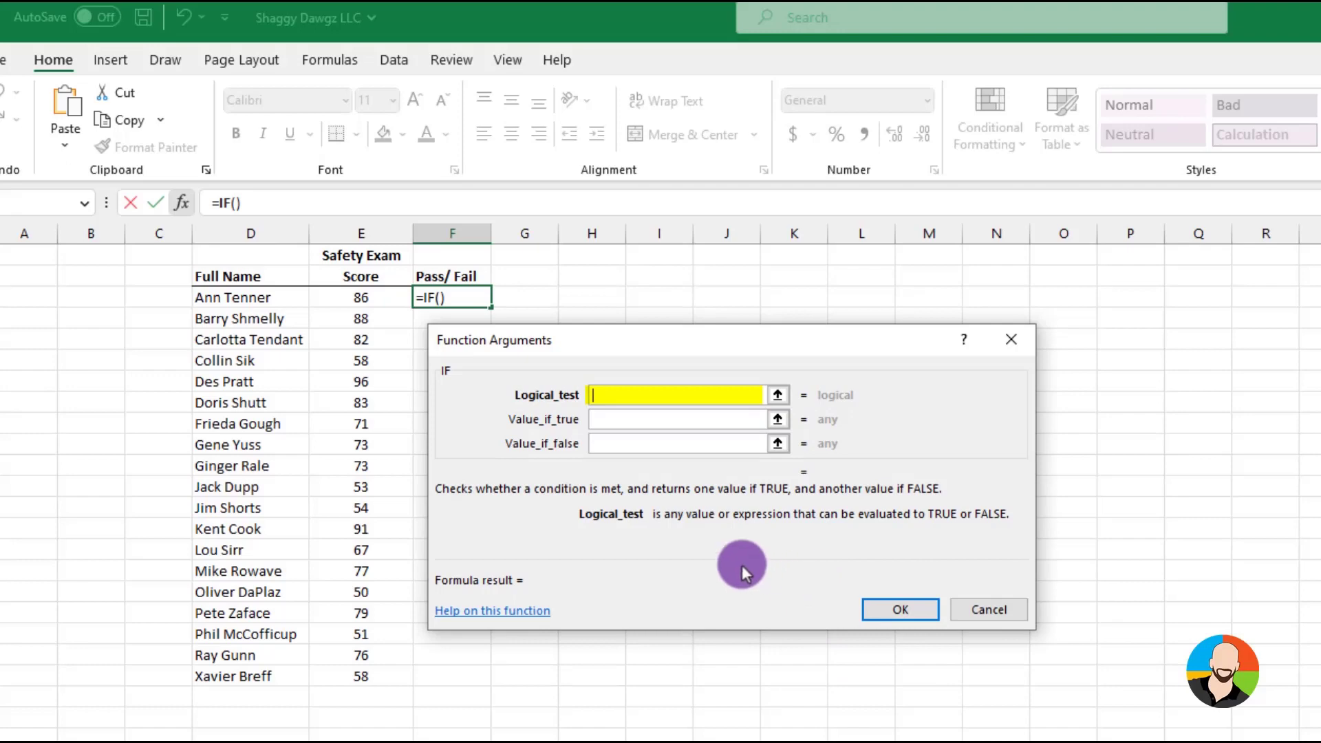
click(372, 297)
text(>)
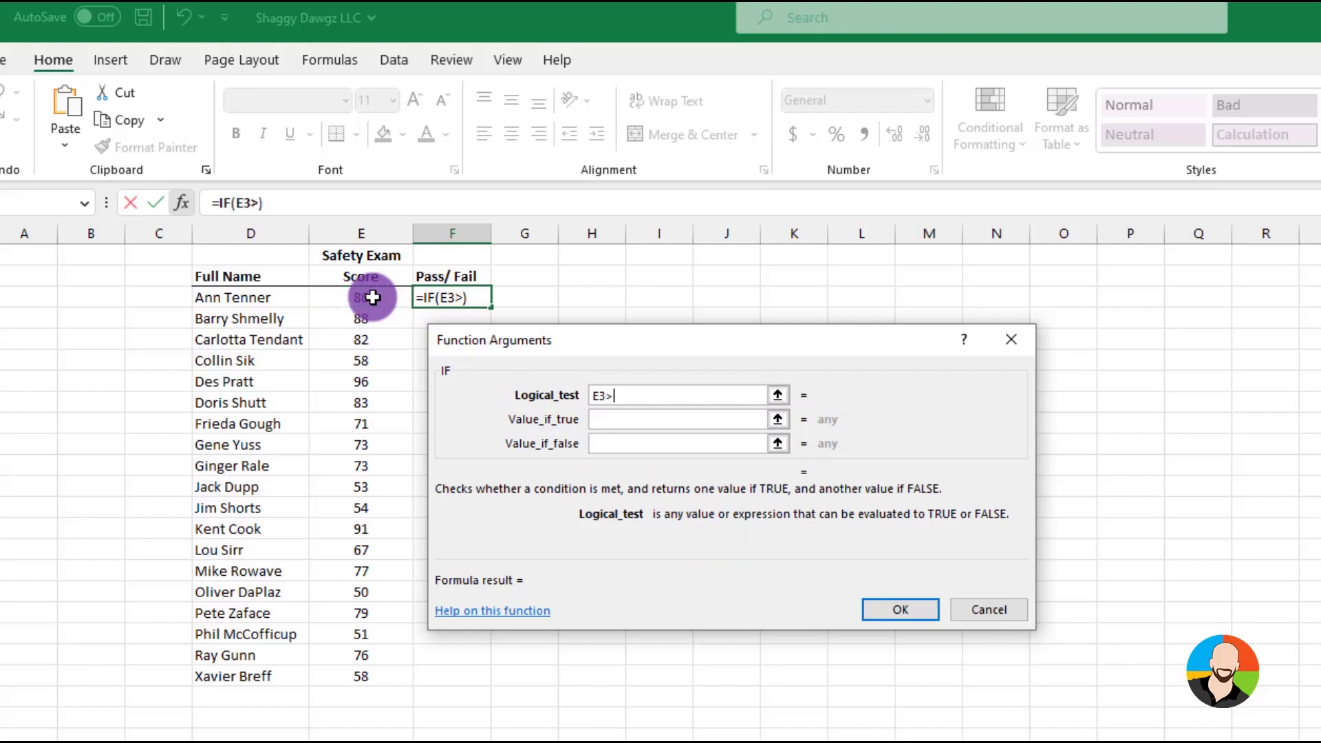
text(=70)
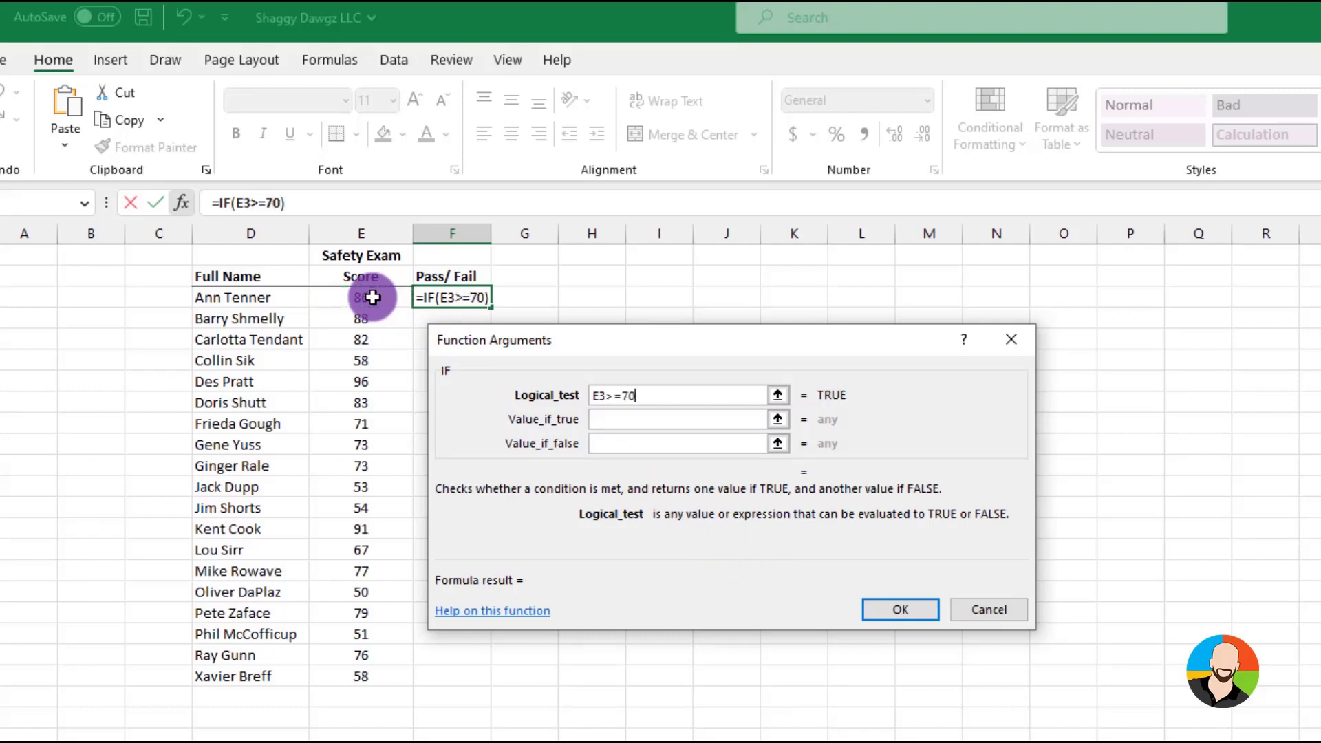
Make the IF function return Pass if true and Fail if false, and fill it down to the last row
click(623, 421)
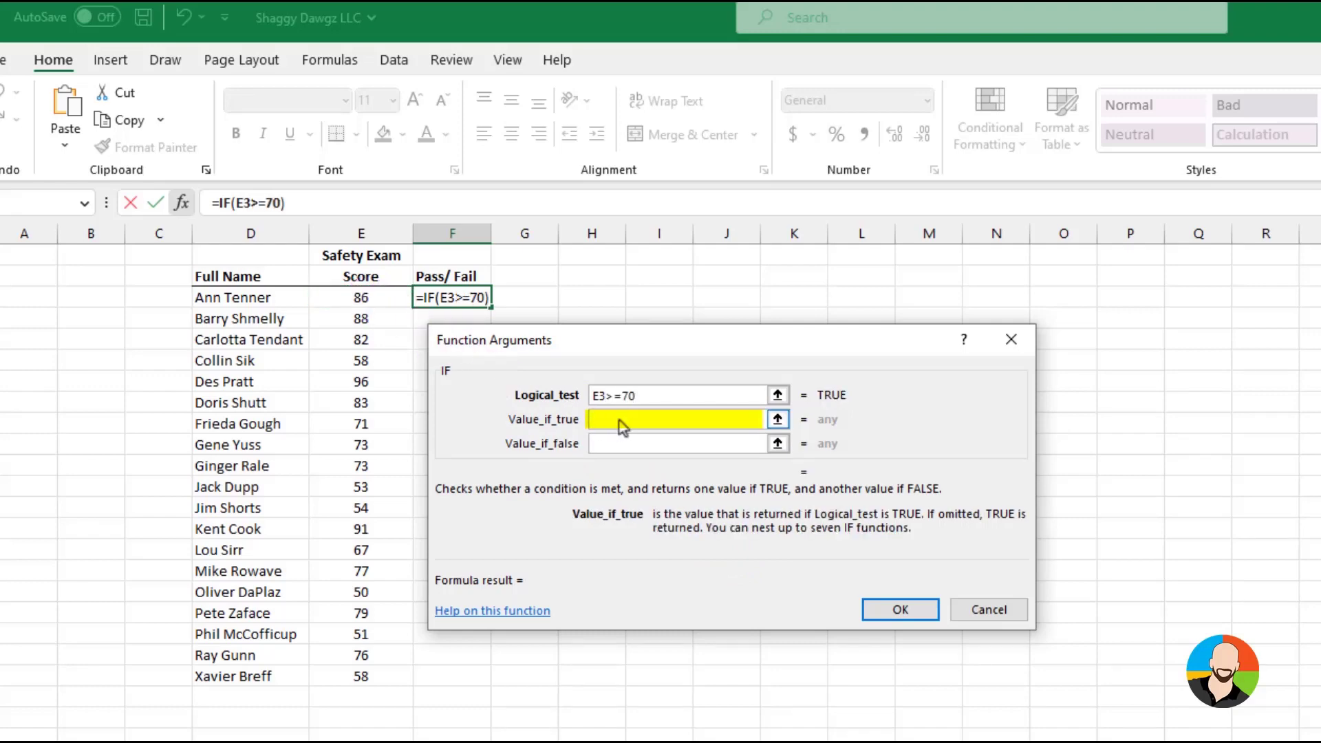
text(Pass)
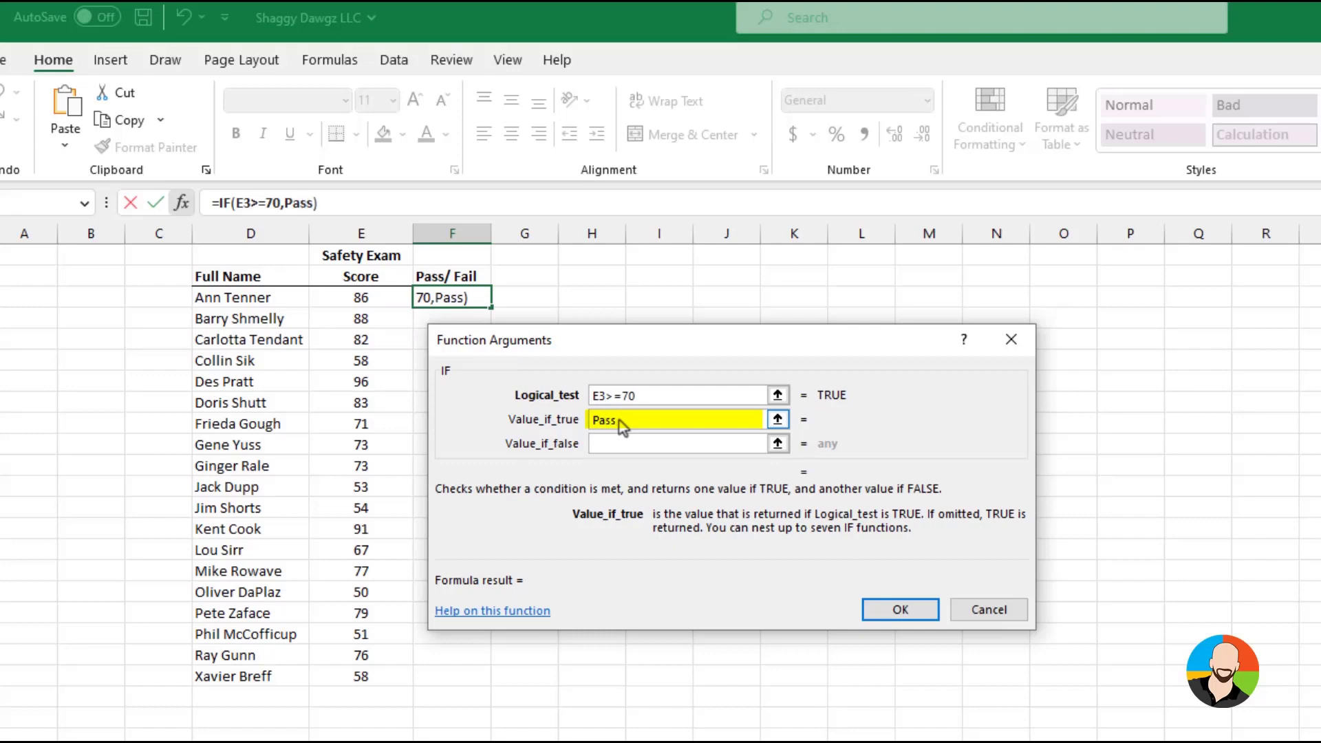
click(614, 446)
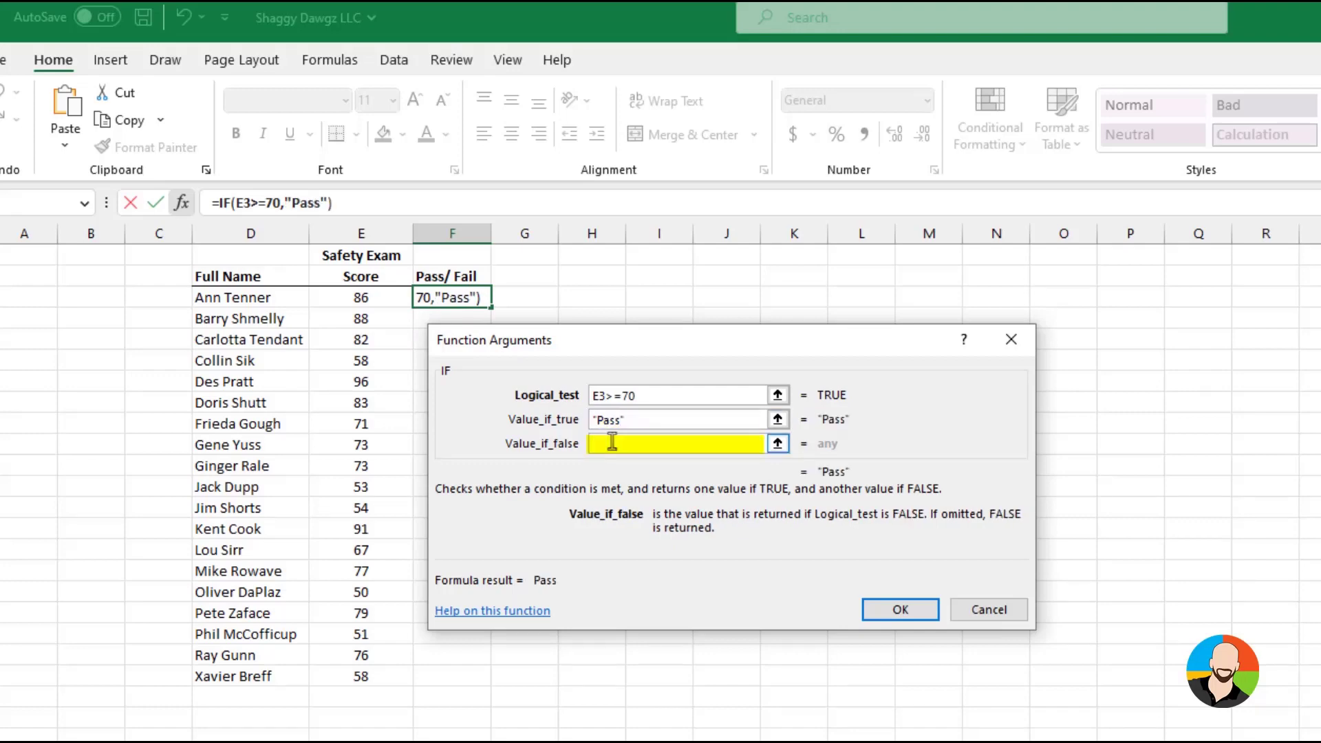
text(Fail)
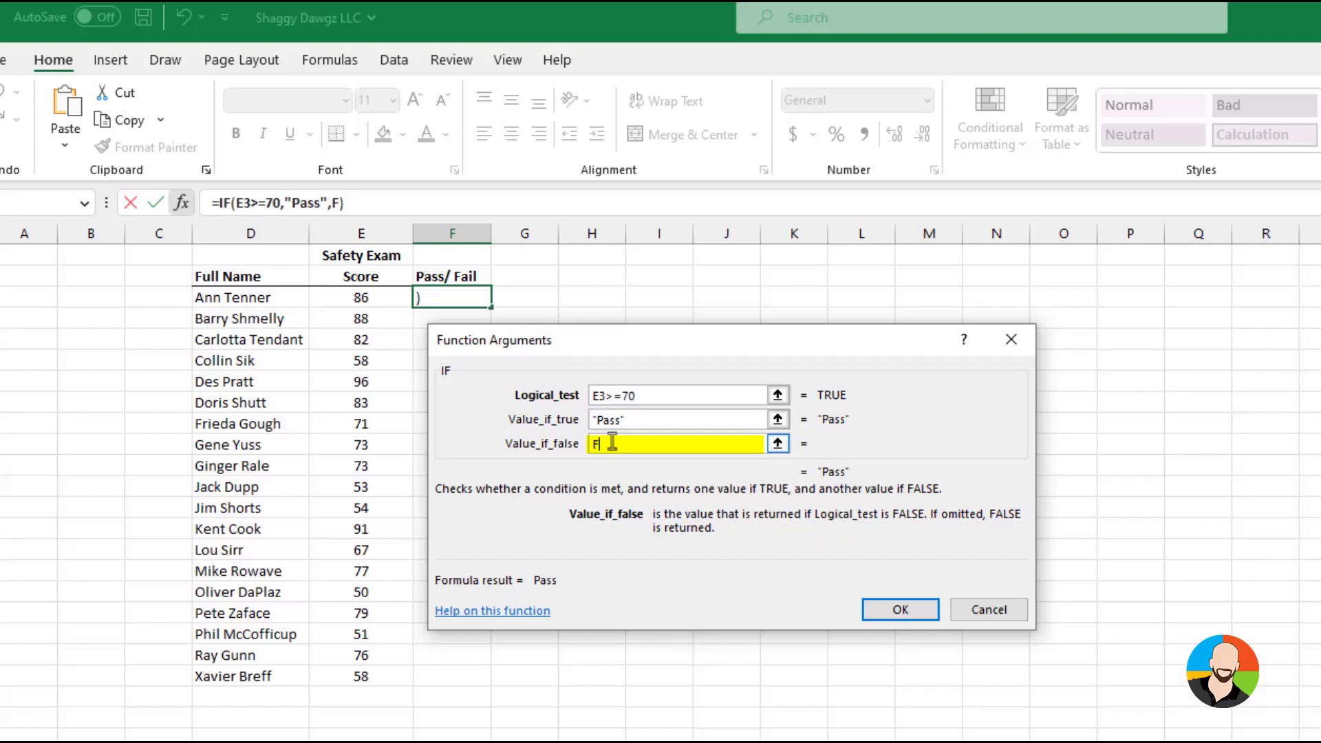
click(901, 610)
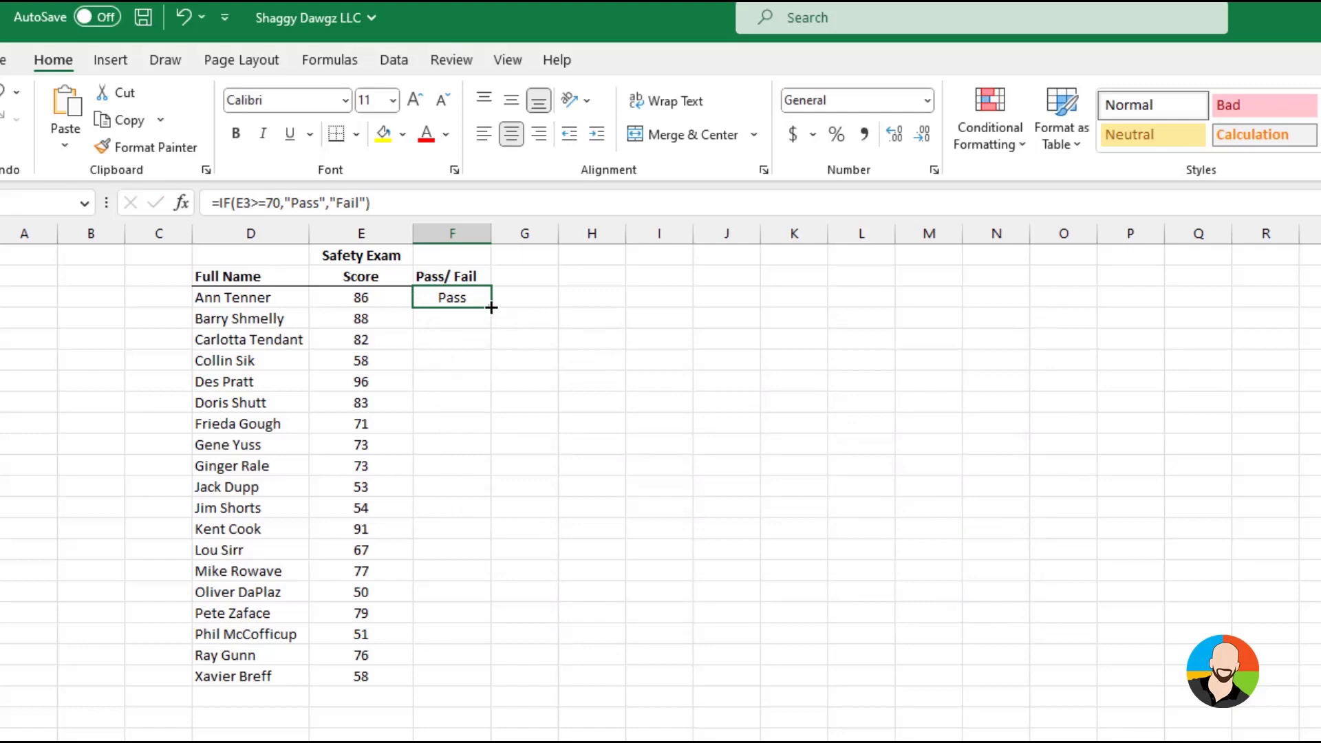
drag(490, 307, 472, 684)
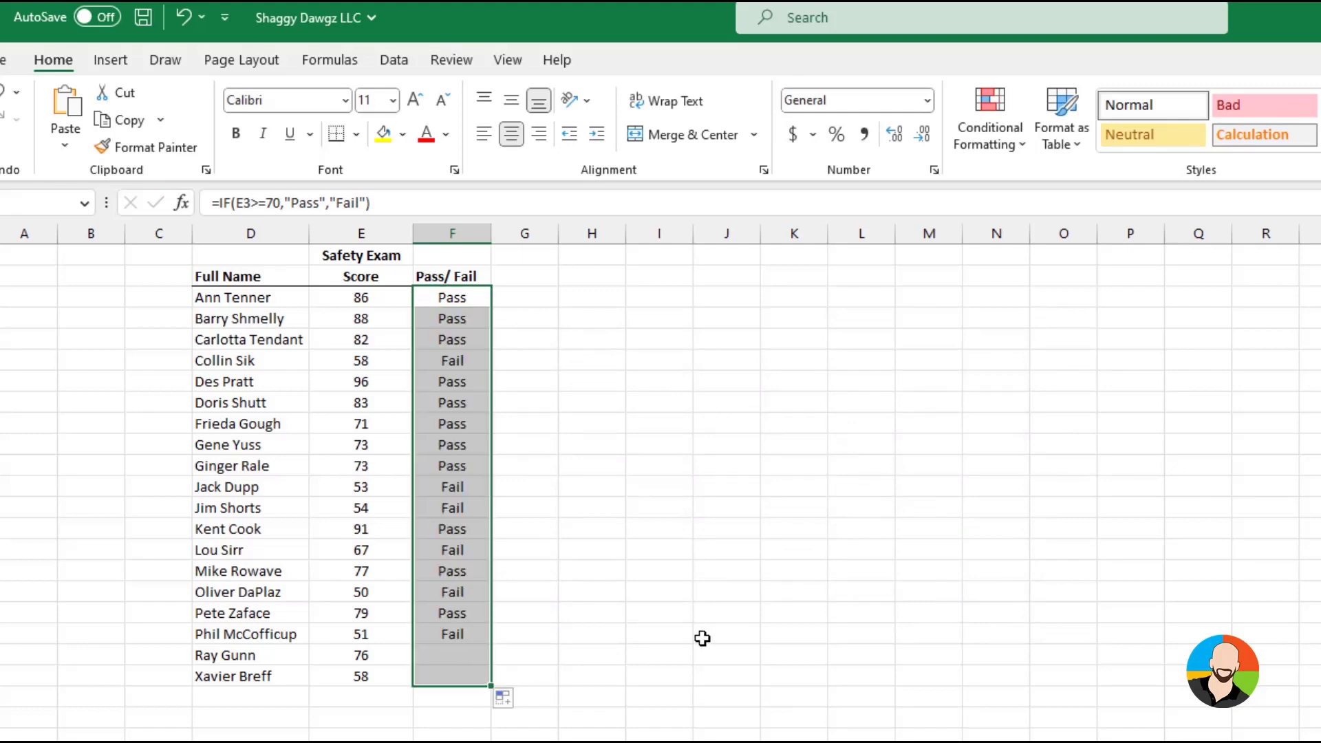
click(710, 346)
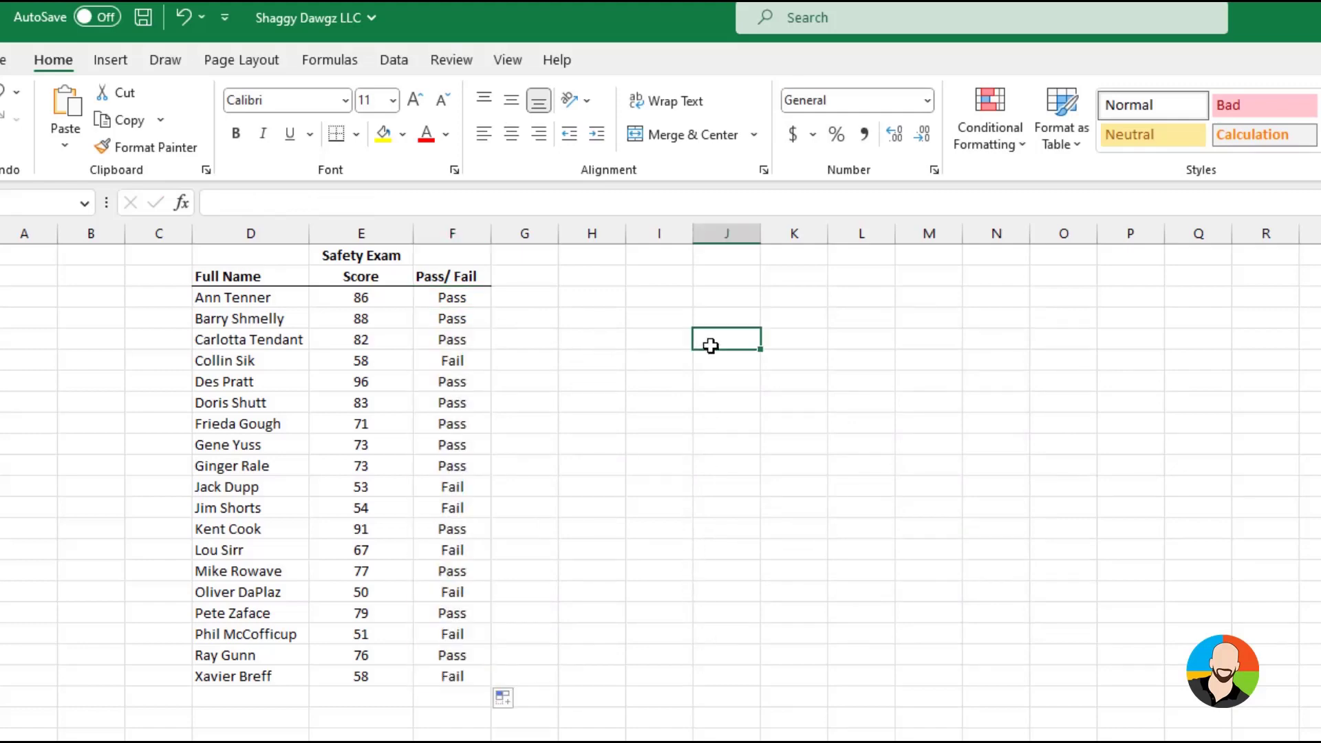
Test the Pass/Fail formula by changing the first safety exam score to 56, 95 and 75
click(363, 301)
text(56)
key(Return)
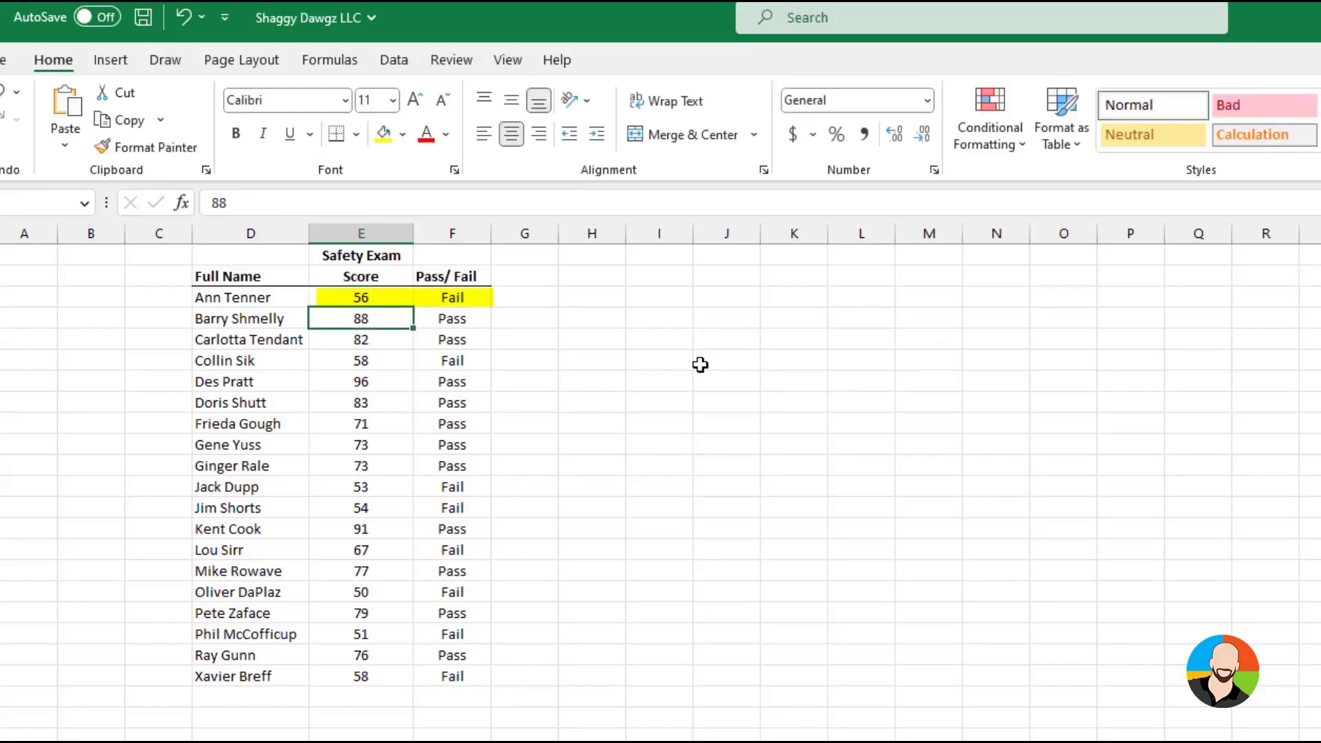
key(Up)
text(95)
key(Return)
key(Up)
text(75)
key(Return)
Test the first safety exam score with 8 and 78, and end on a score of 83
key(Up)
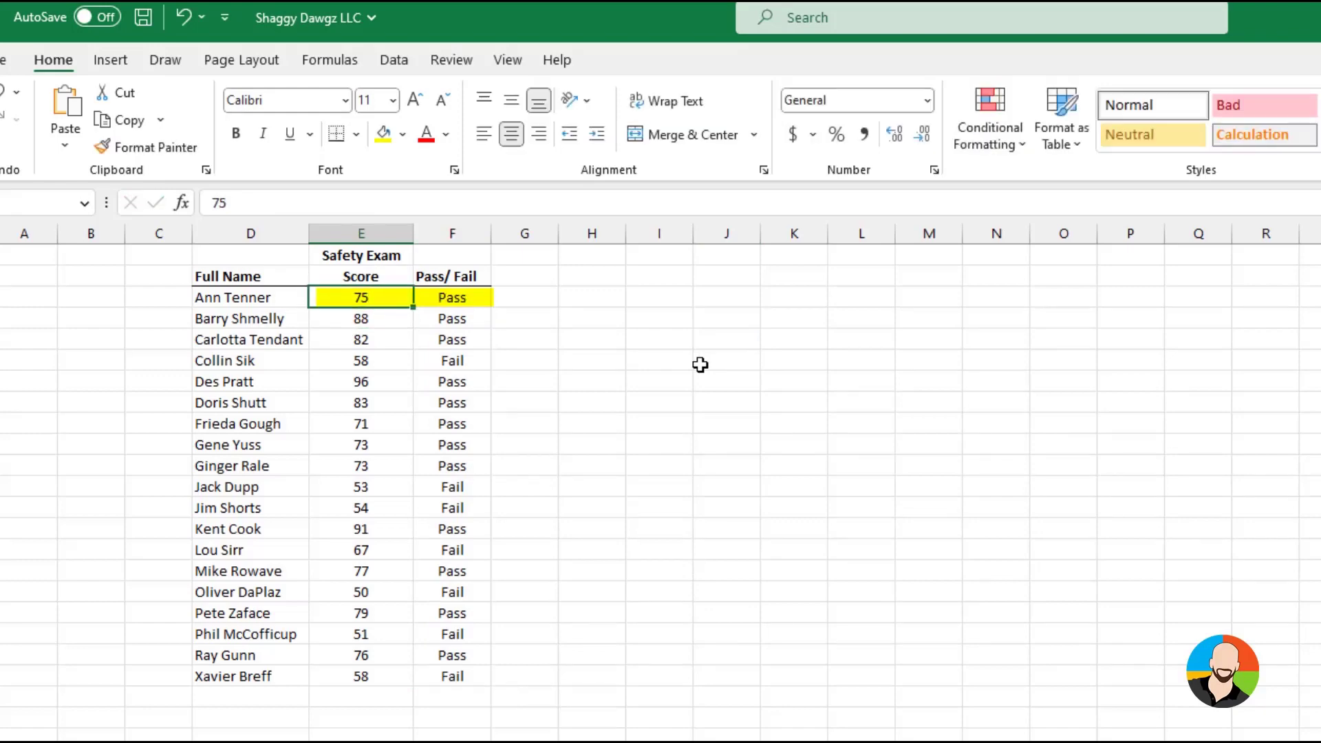
text(8)
key(Return)
key(Up)
text(78)
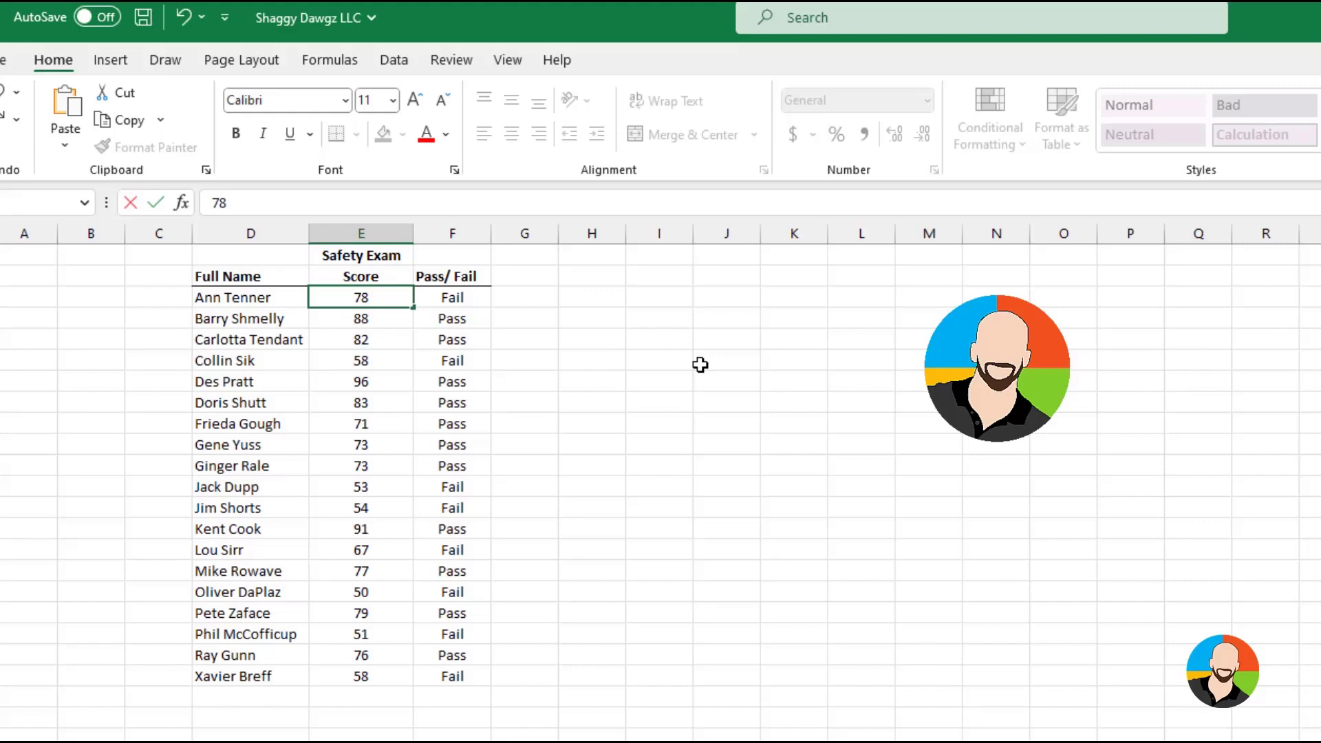
key(Return)
key(Up)
text(83)
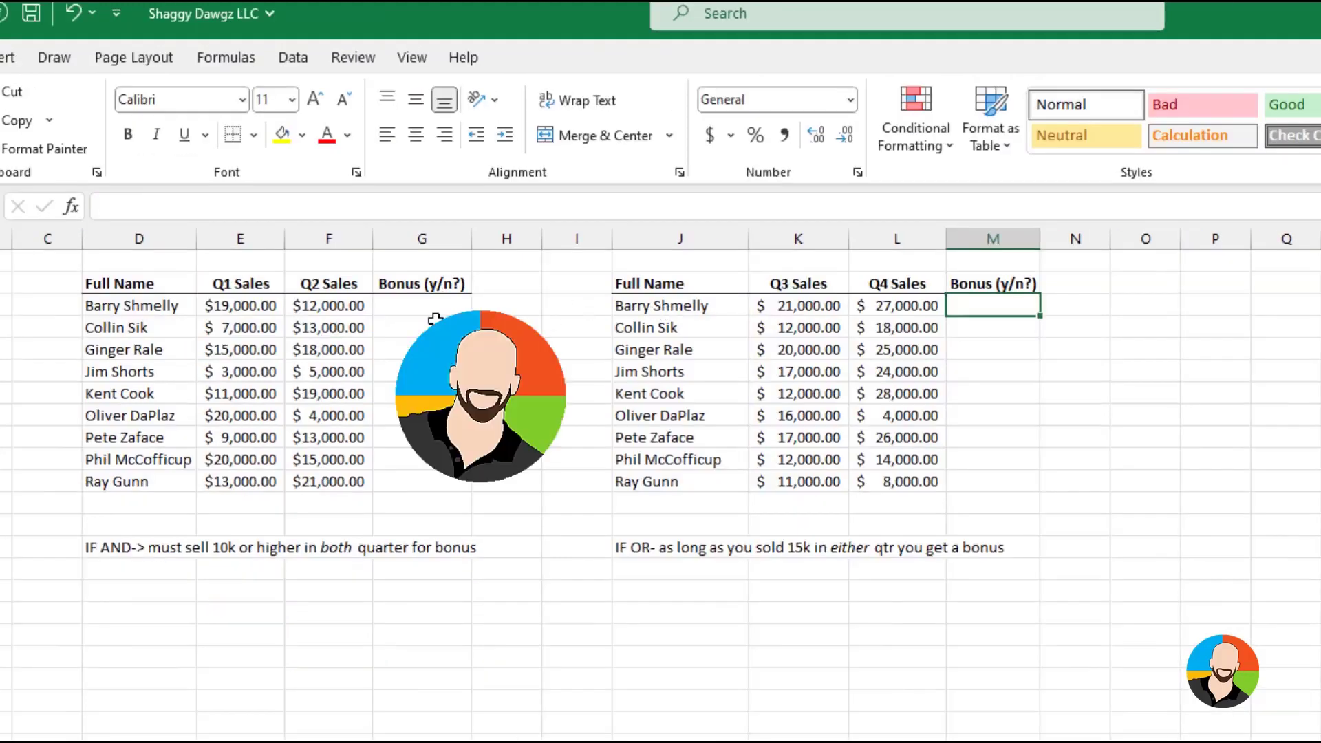
Insert an IF function in the first Bonus (y/n?) cell of the Q1/Q2 sales table
click(427, 306)
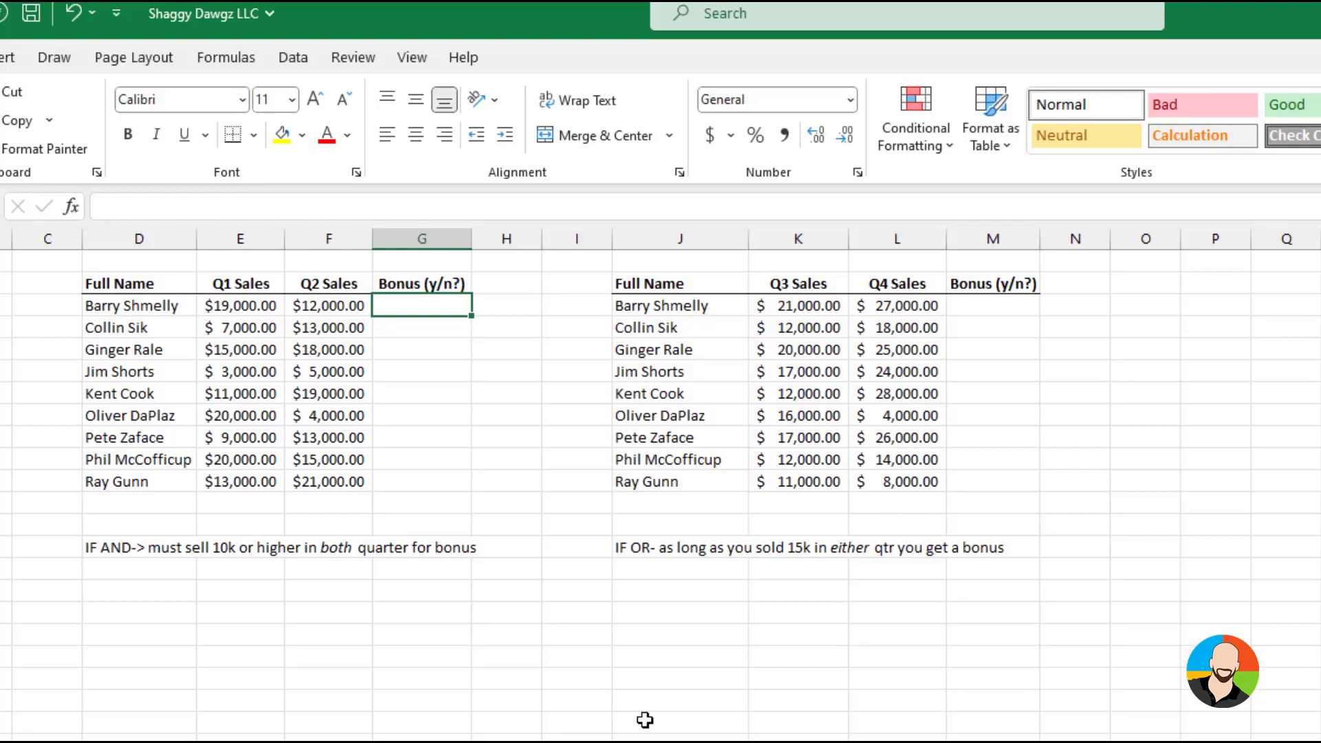
click(71, 207)
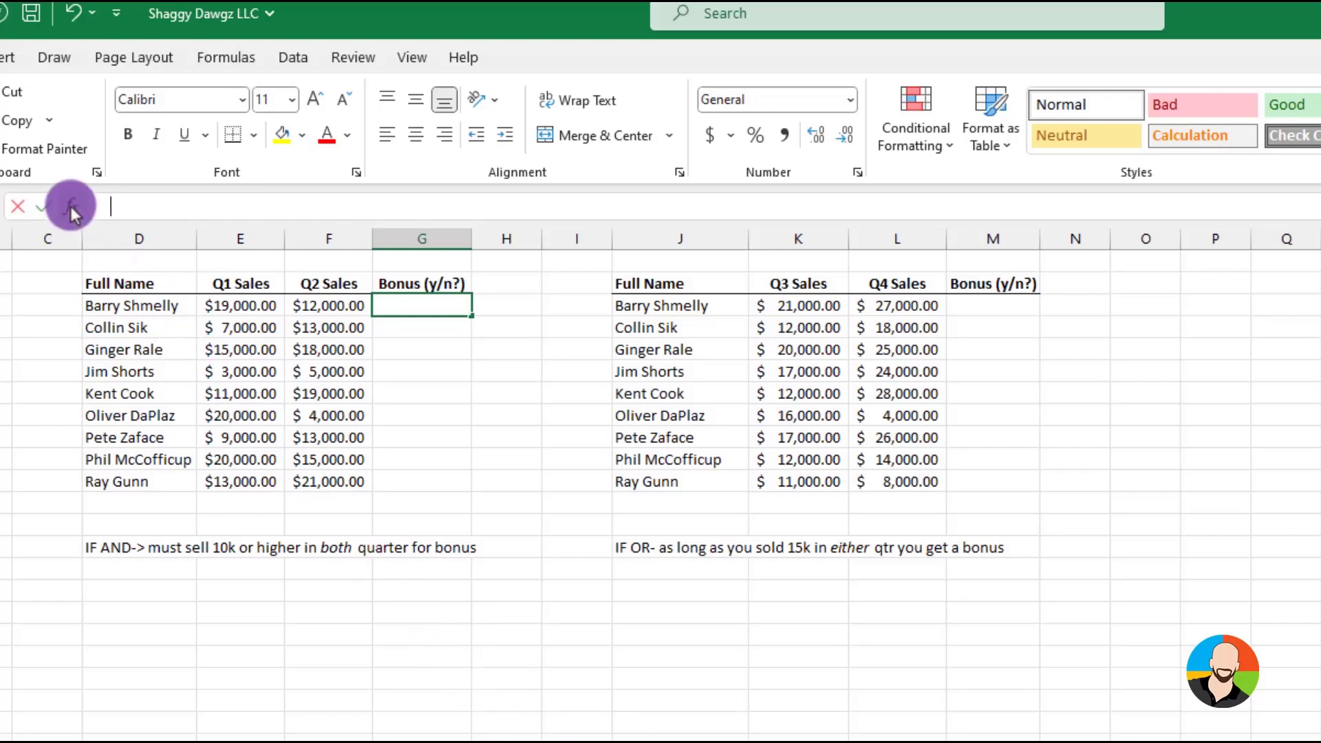
text(if)
key(Return)
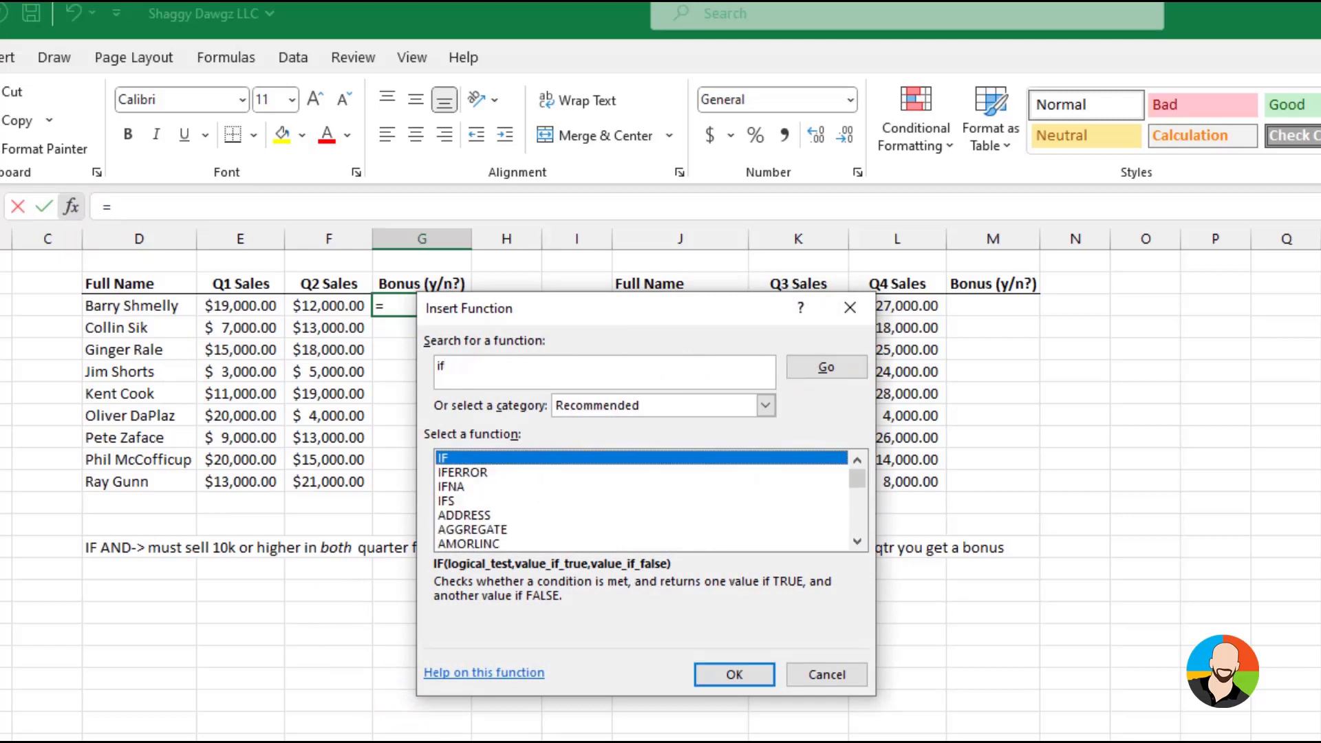
click(747, 677)
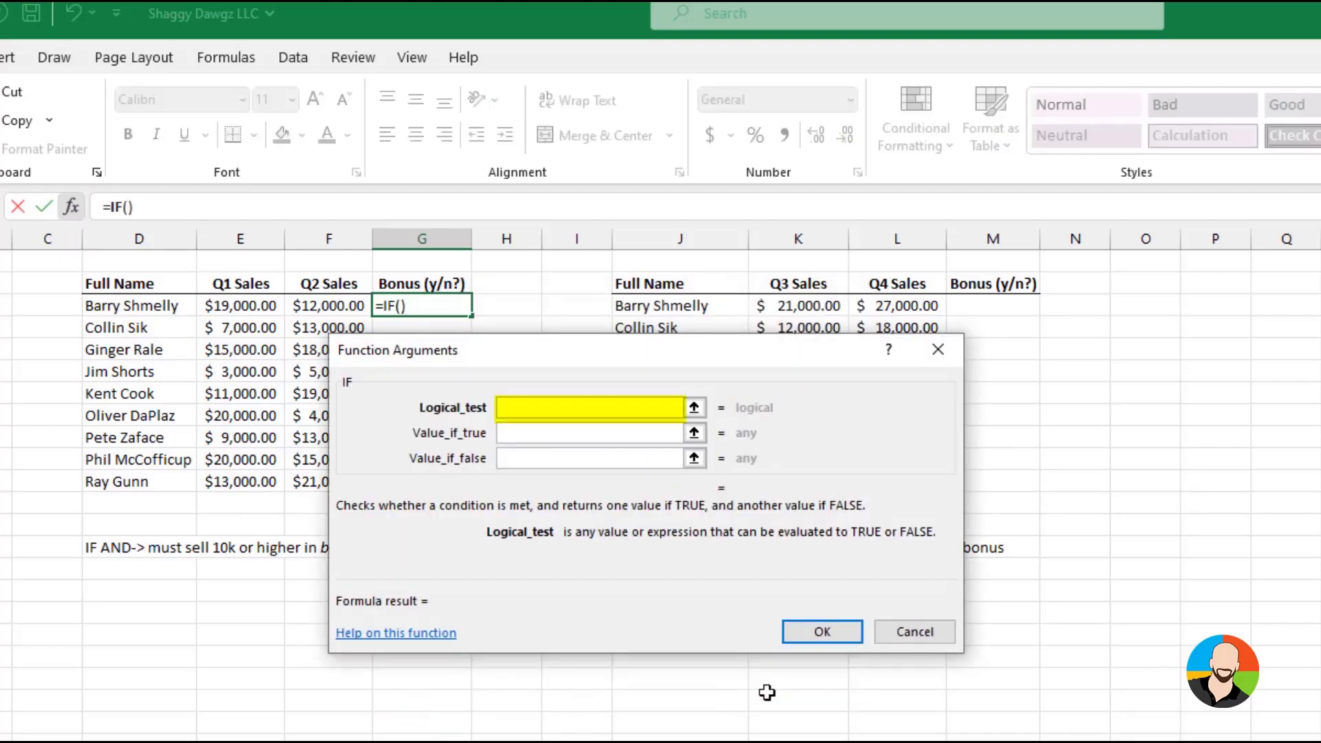
Set the IF function's logical test to AND(E3>=10000,F3>=10000), so both Q1 and Q2 sales must qualify
text(AND)
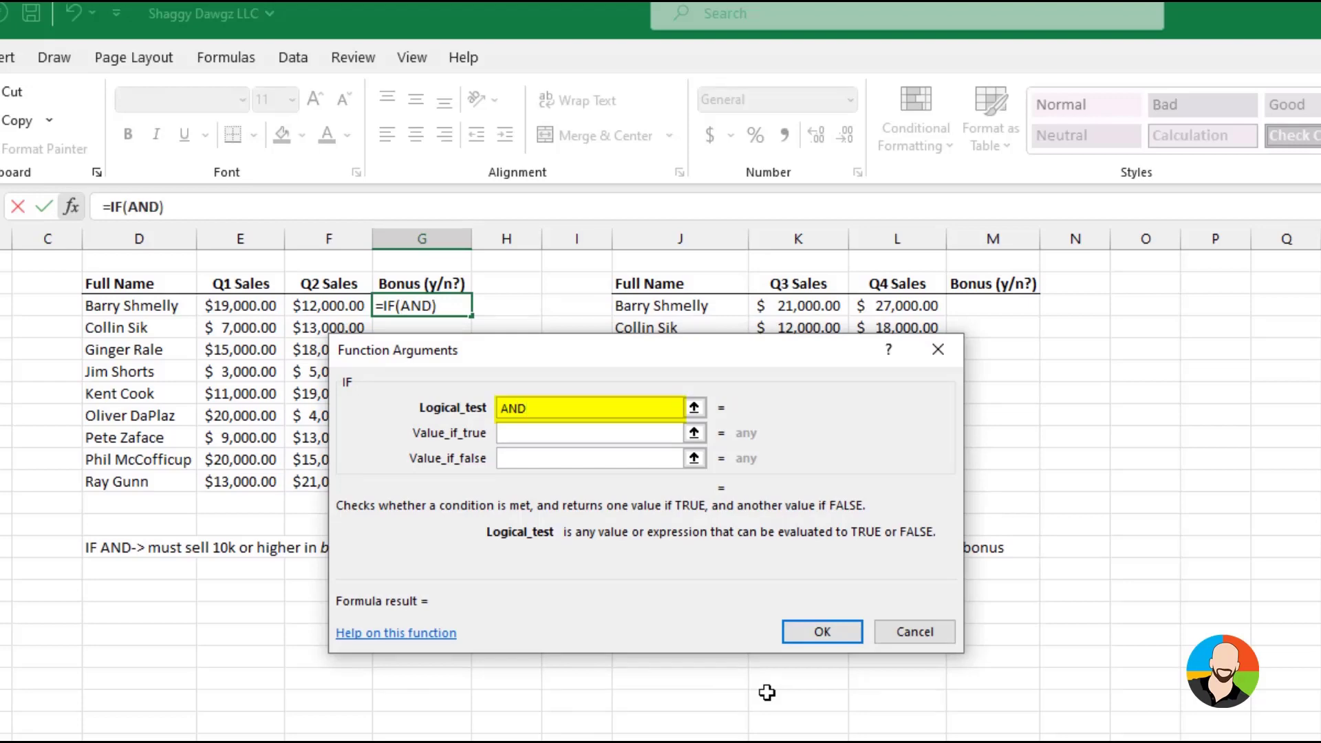
text(()
click(255, 300)
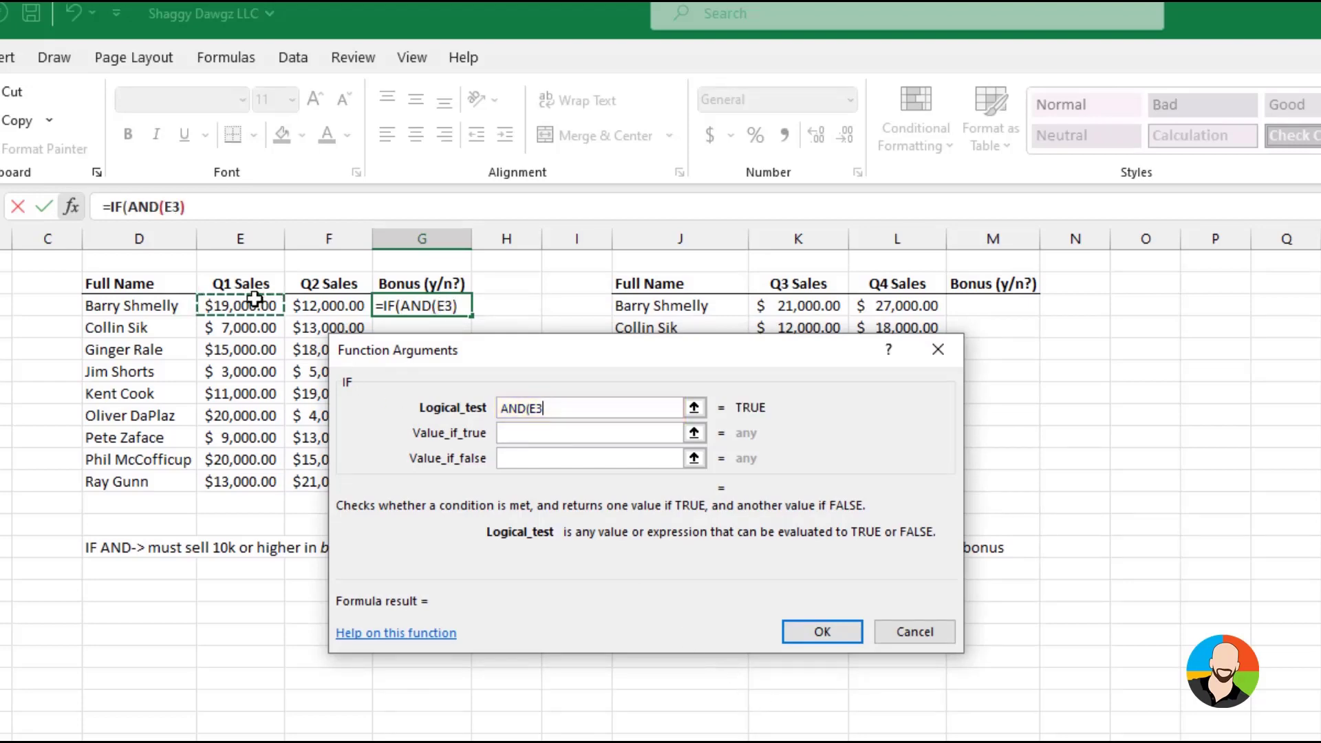
text(>=)
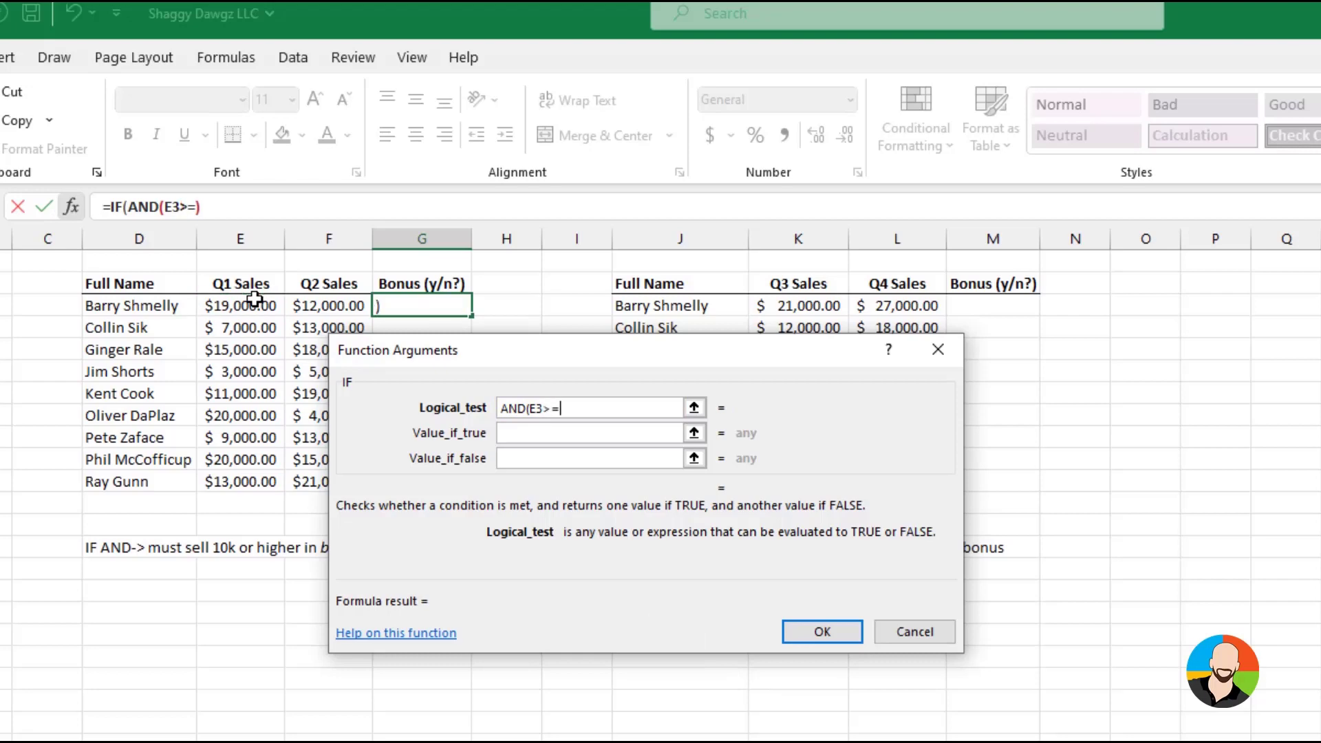
text(1000)
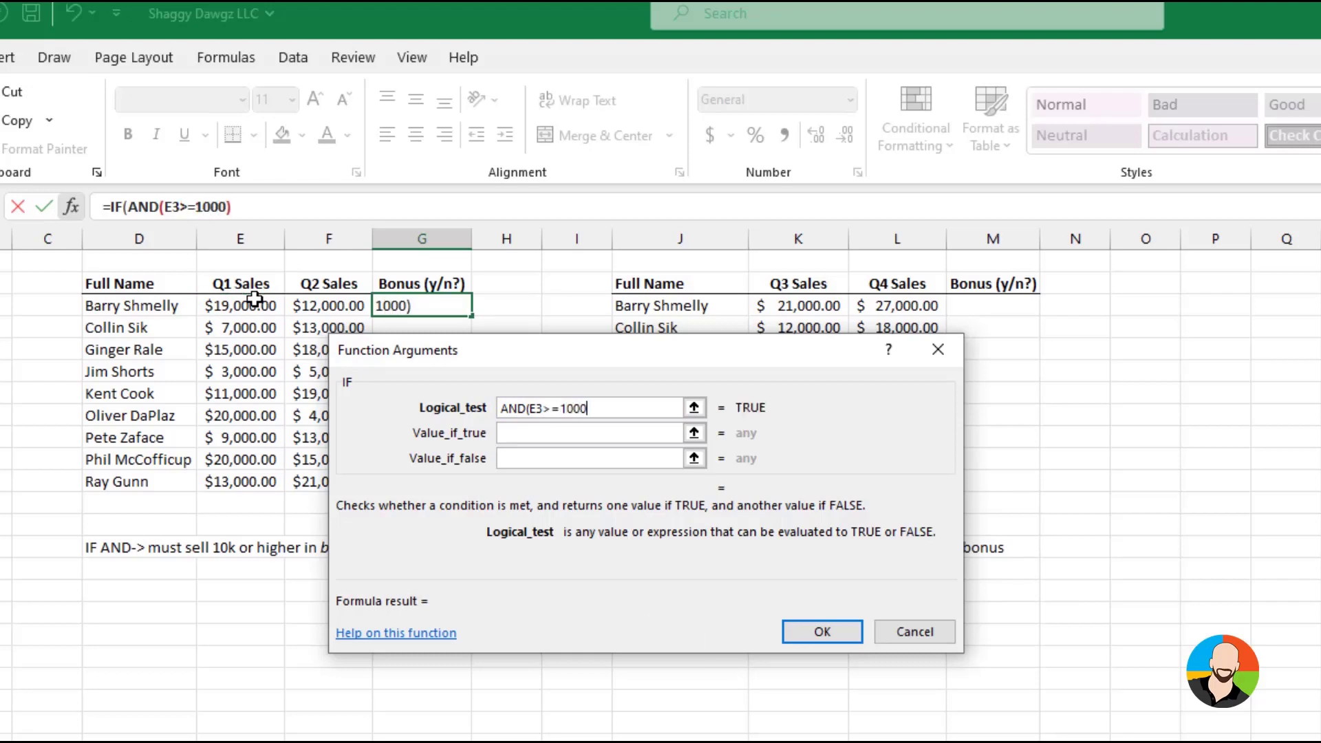
text(0,)
click(343, 306)
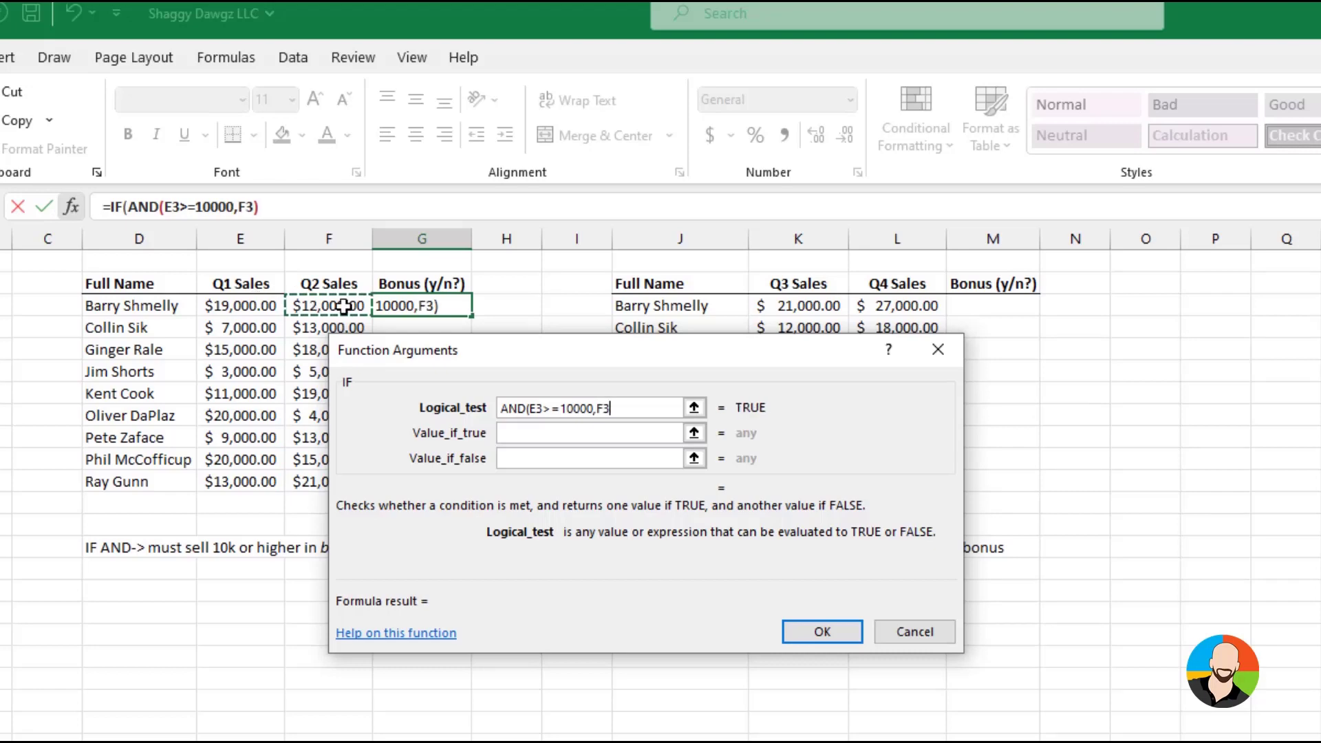
text(>=10)
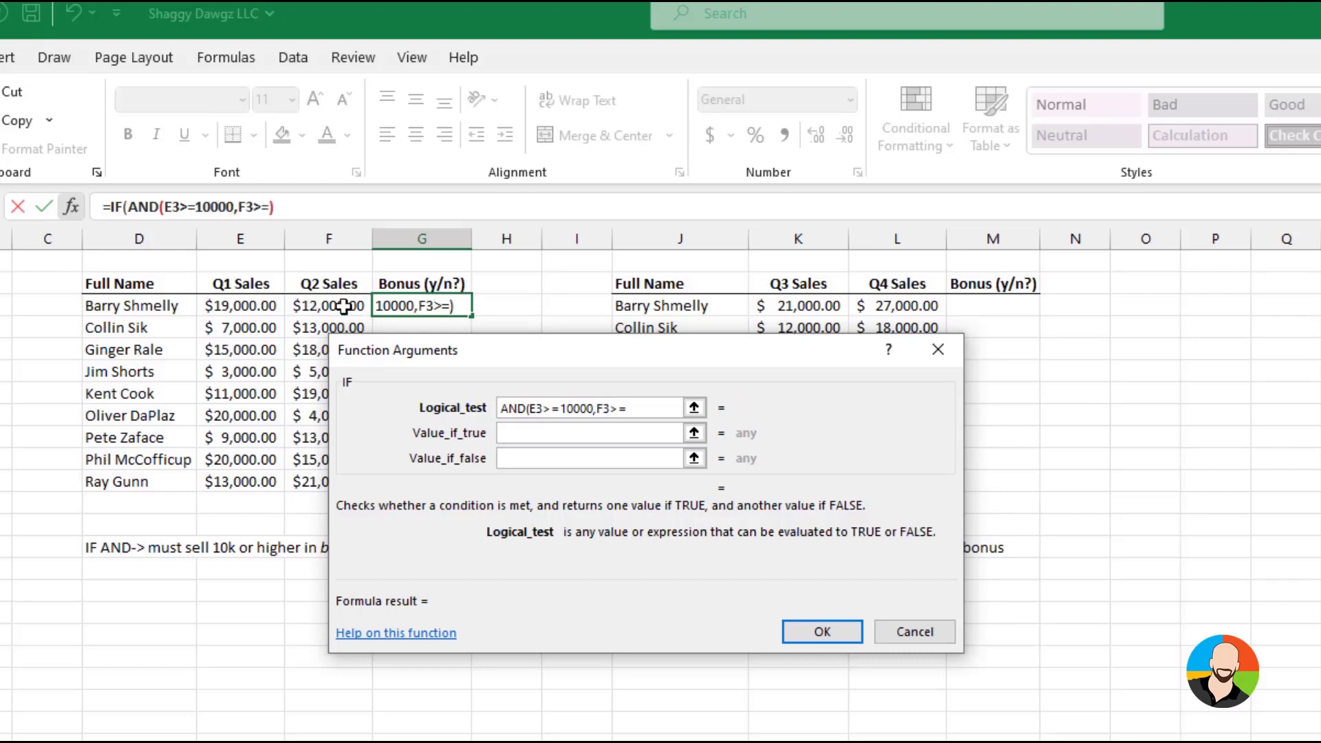
text(000))
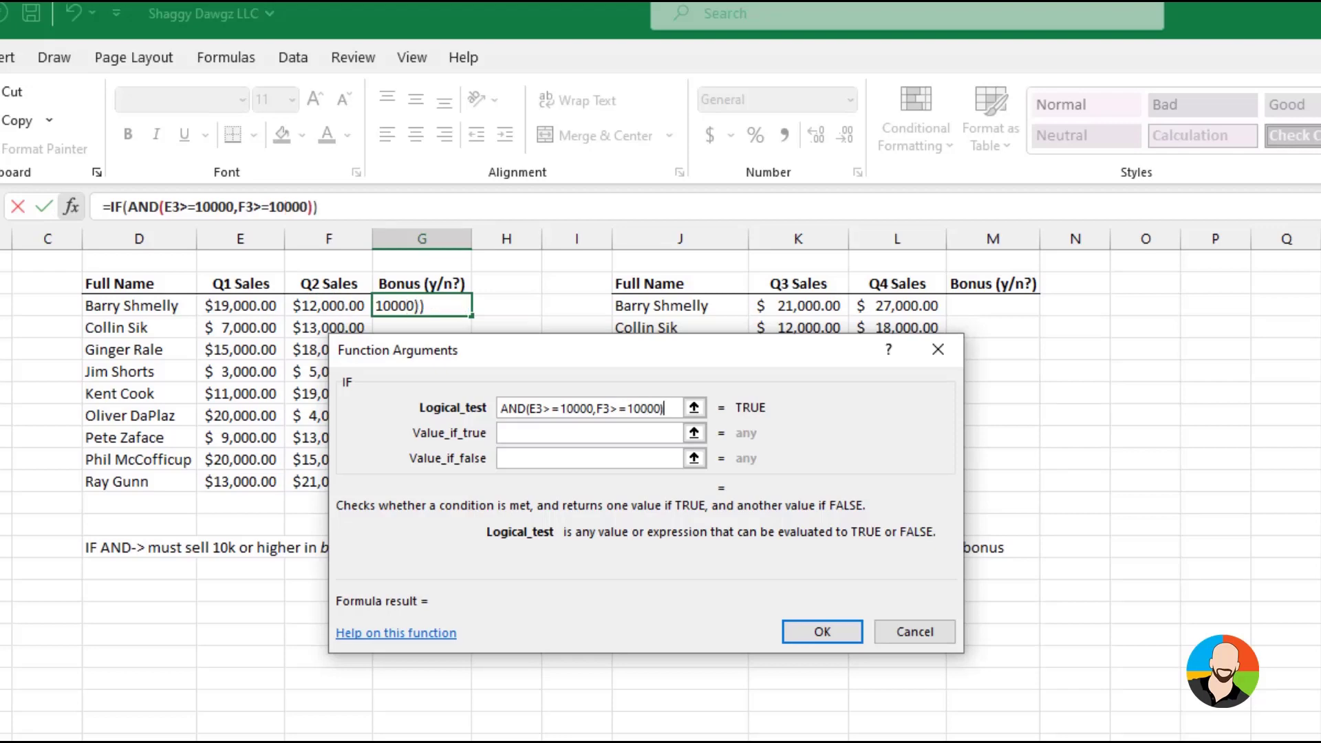
Make the Q1/Q2 formula return Bonus if true and No Bonus if false, and fill it down to the table's last row
key(Tab)
text(Bonus)
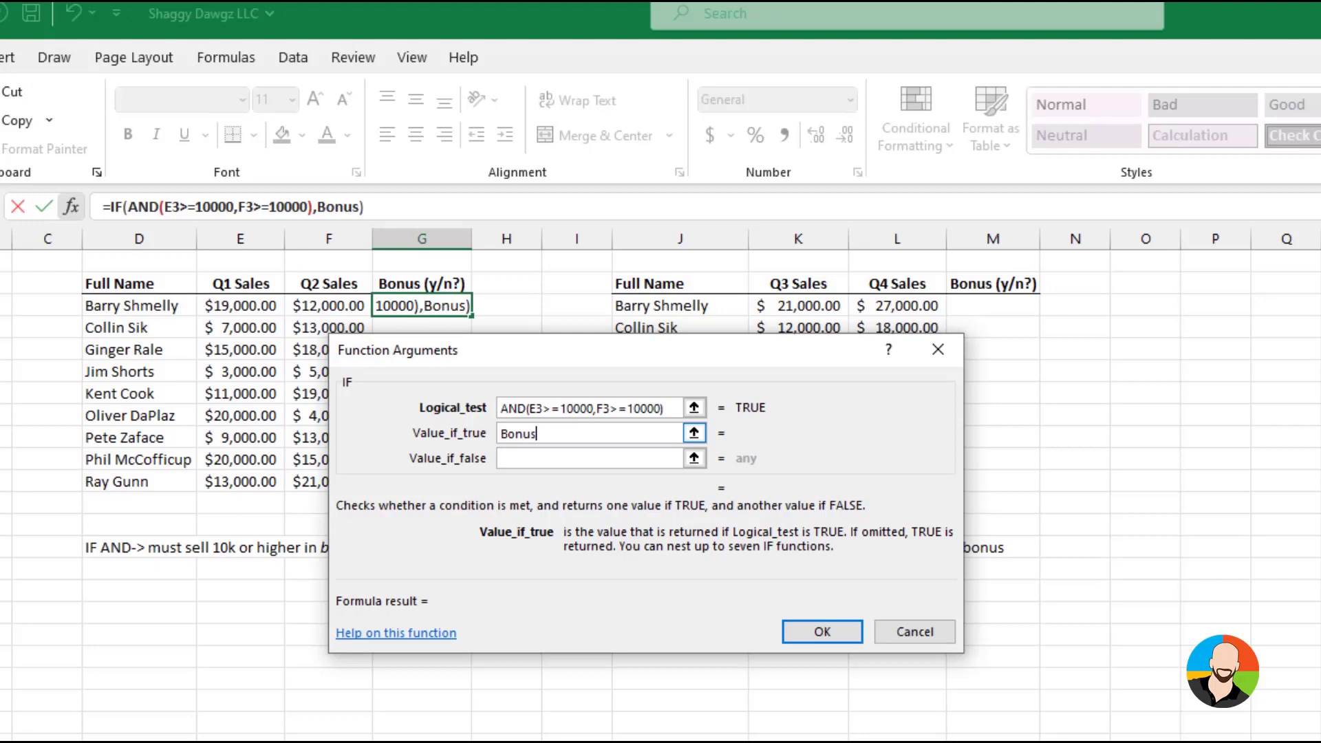
key(Tab)
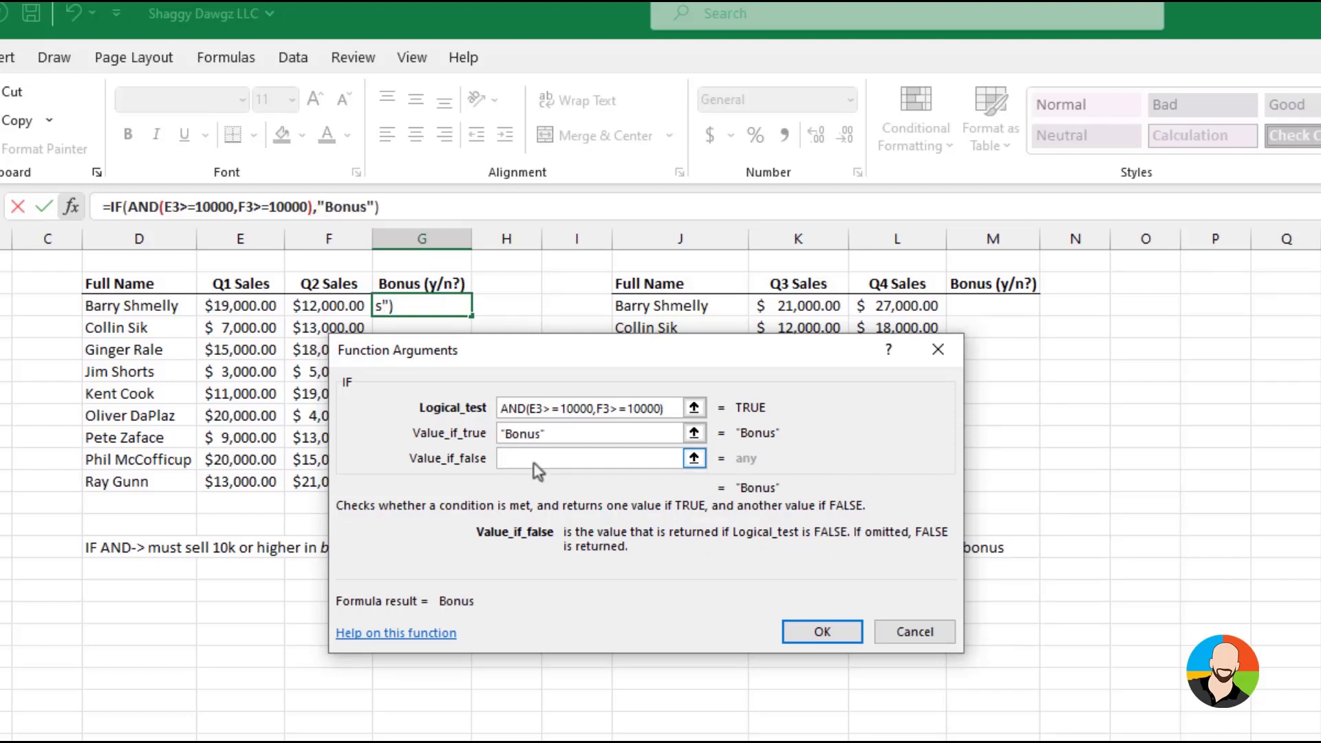
text(No Bonus)
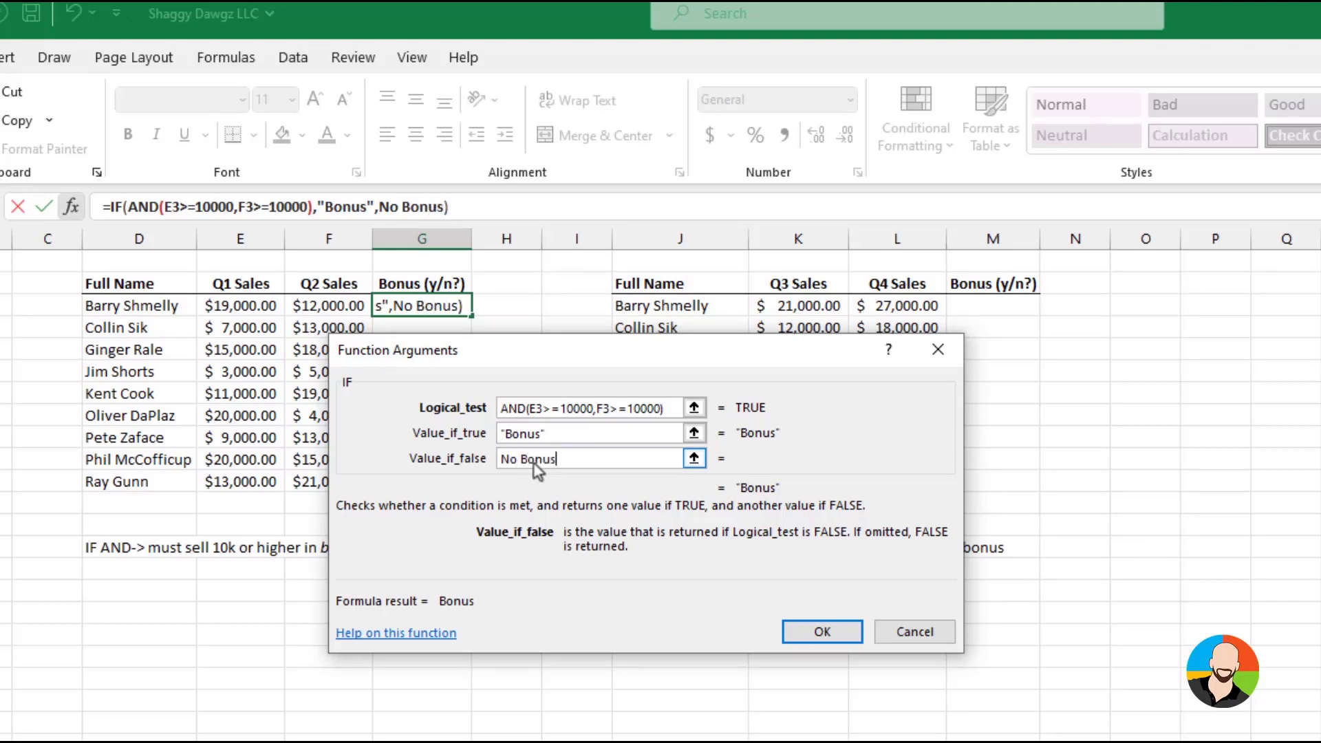
click(823, 633)
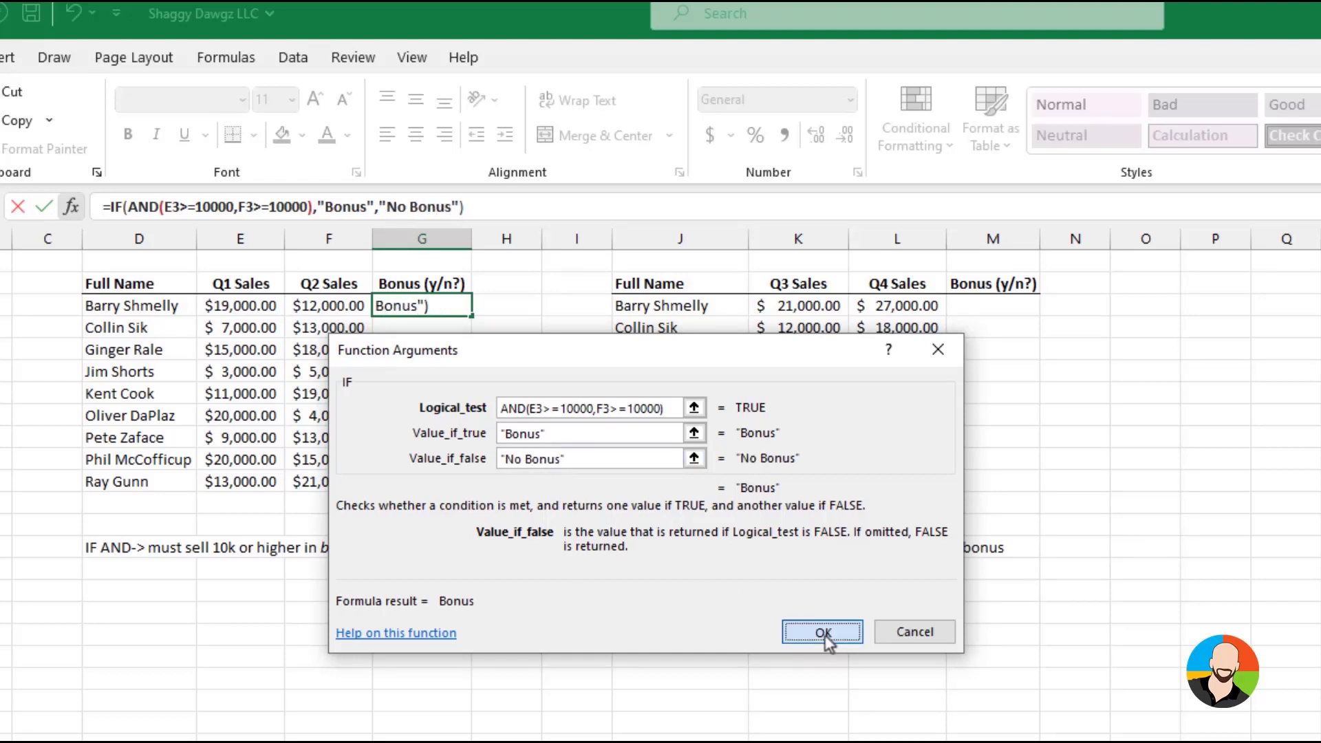
drag(471, 315, 474, 488)
click(502, 659)
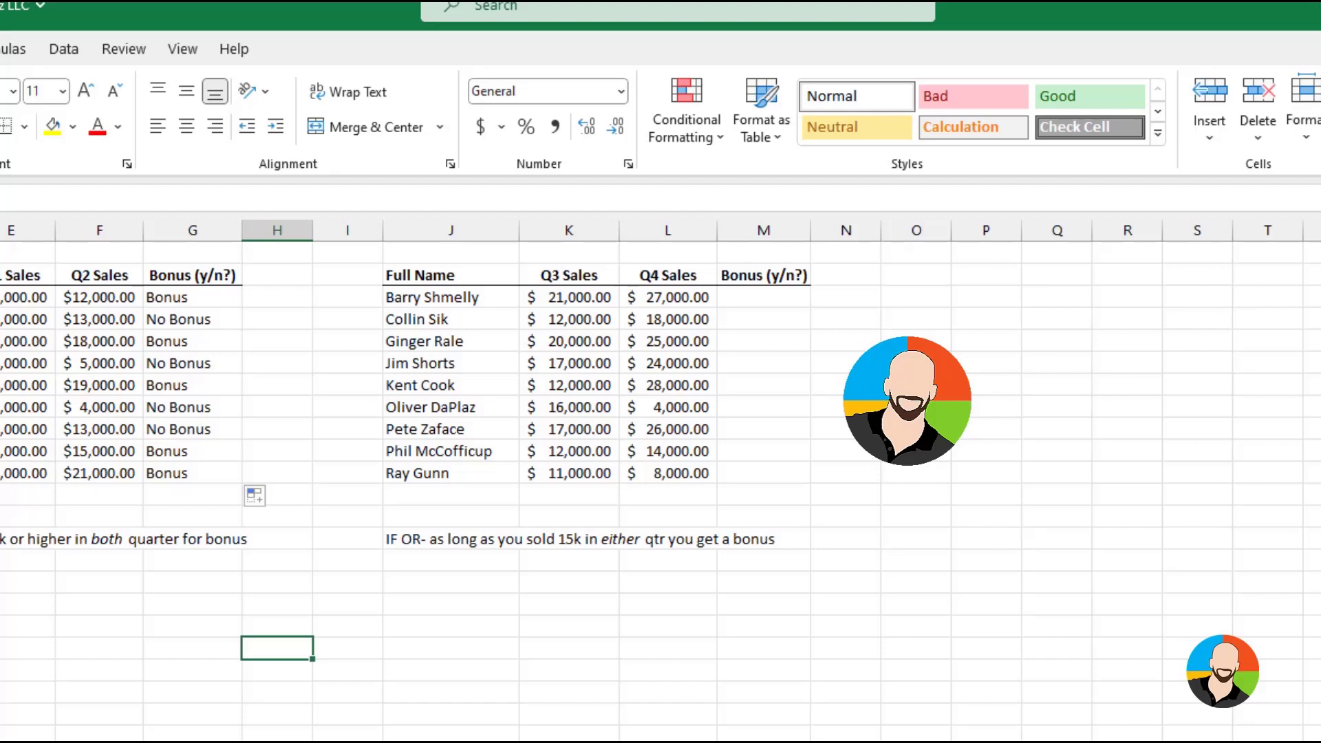
Insert an IF function in the first Bonus (y/n?) cell of the Q3/Q4 sales table
click(764, 297)
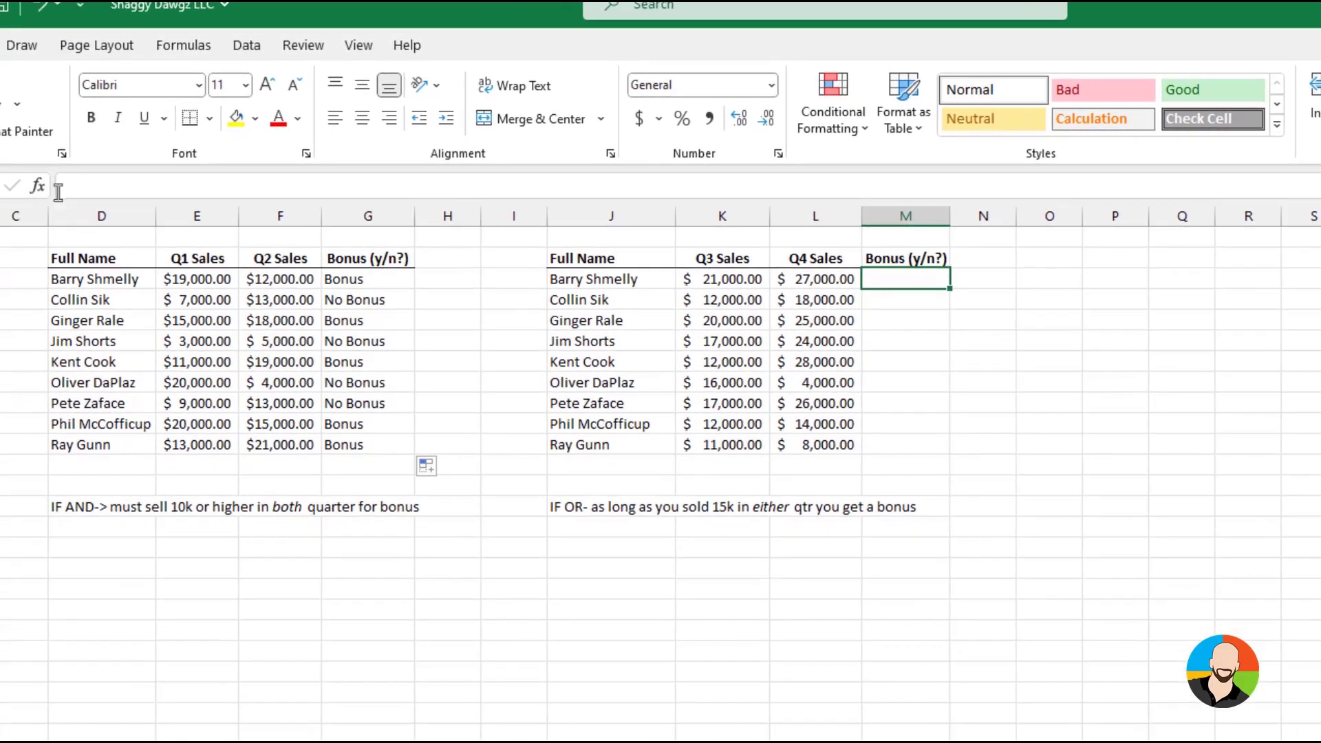
click(38, 186)
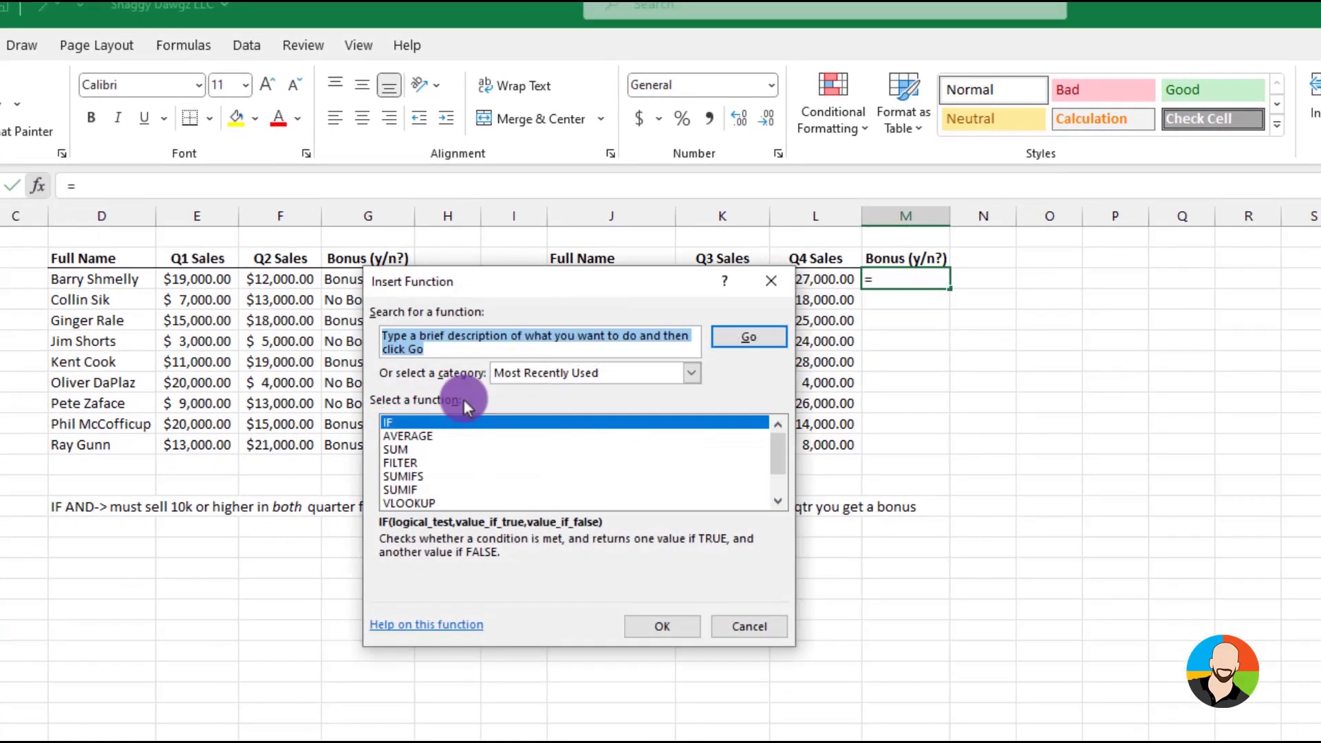
text(if)
key(Return)
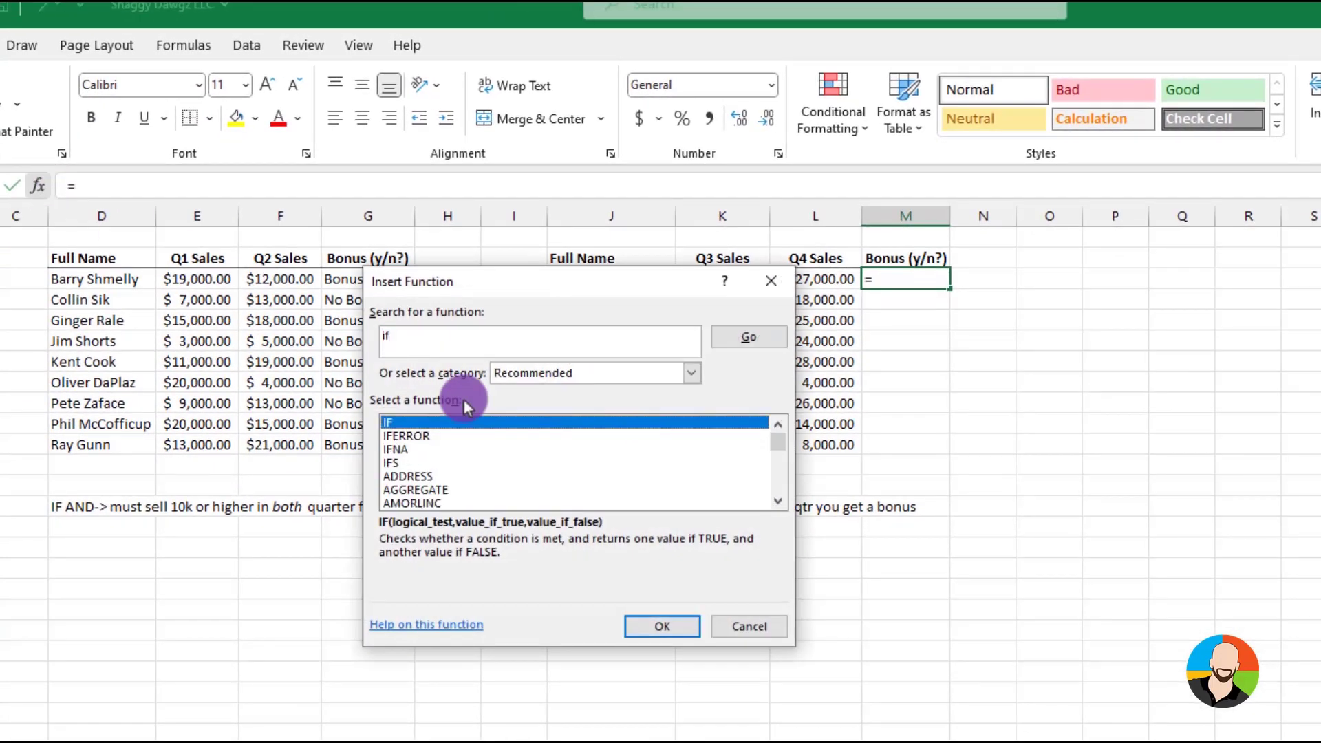
click(640, 625)
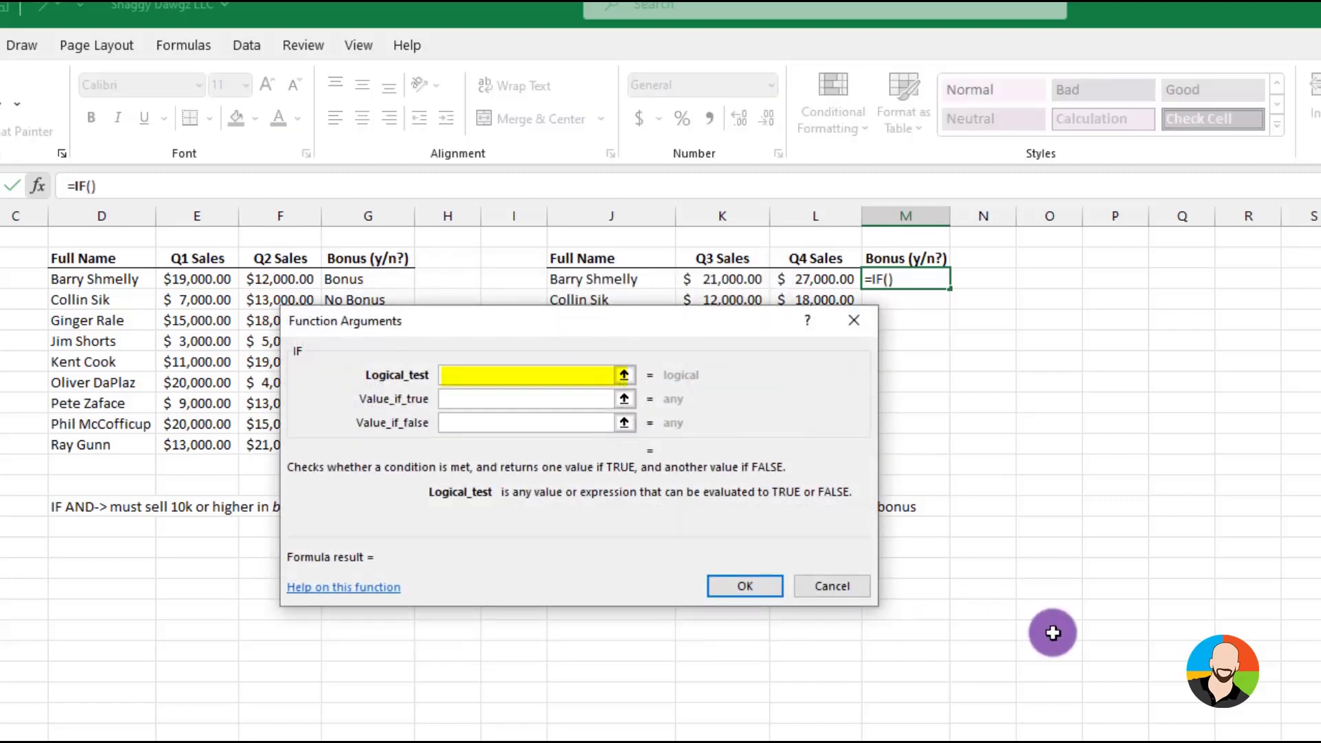
Set the IF function's logical test to OR(K3>=15000,L3>=15000), so either Q3 or Q4 sales can qualify
text(OR)
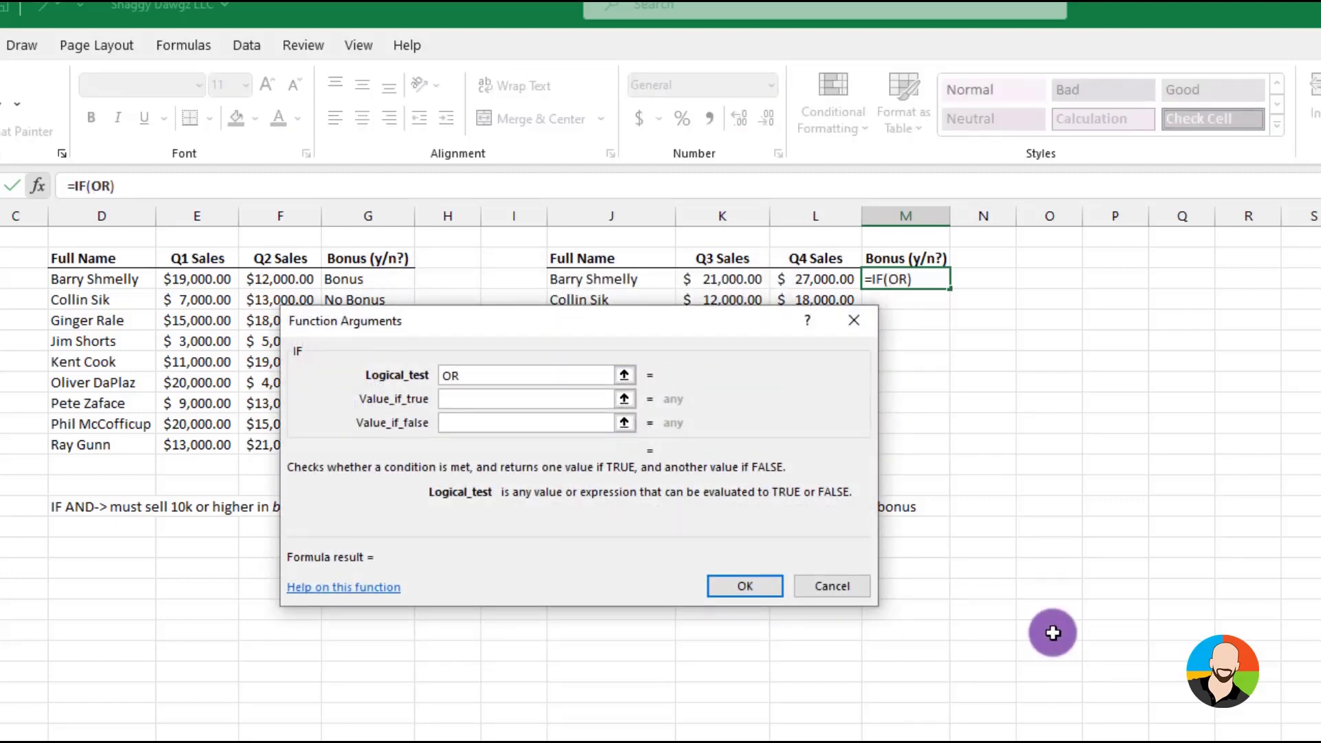
text(()
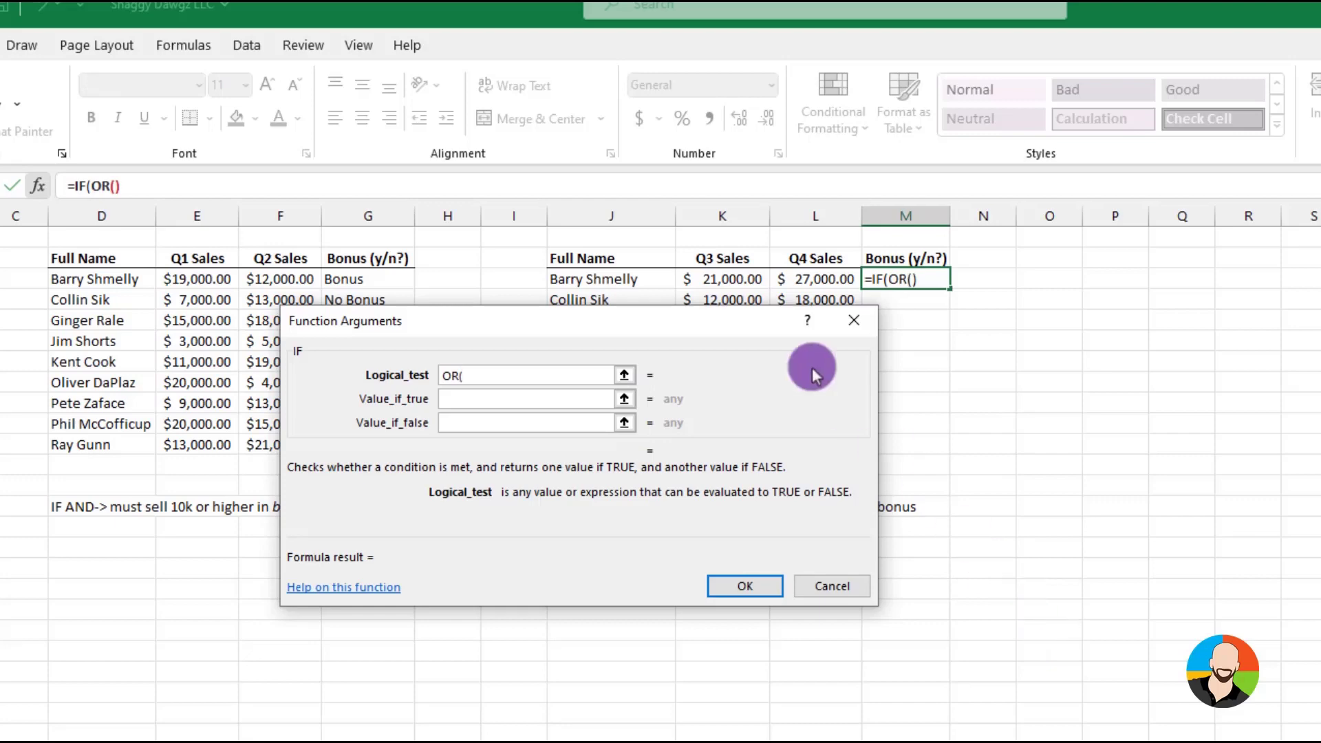
click(725, 271)
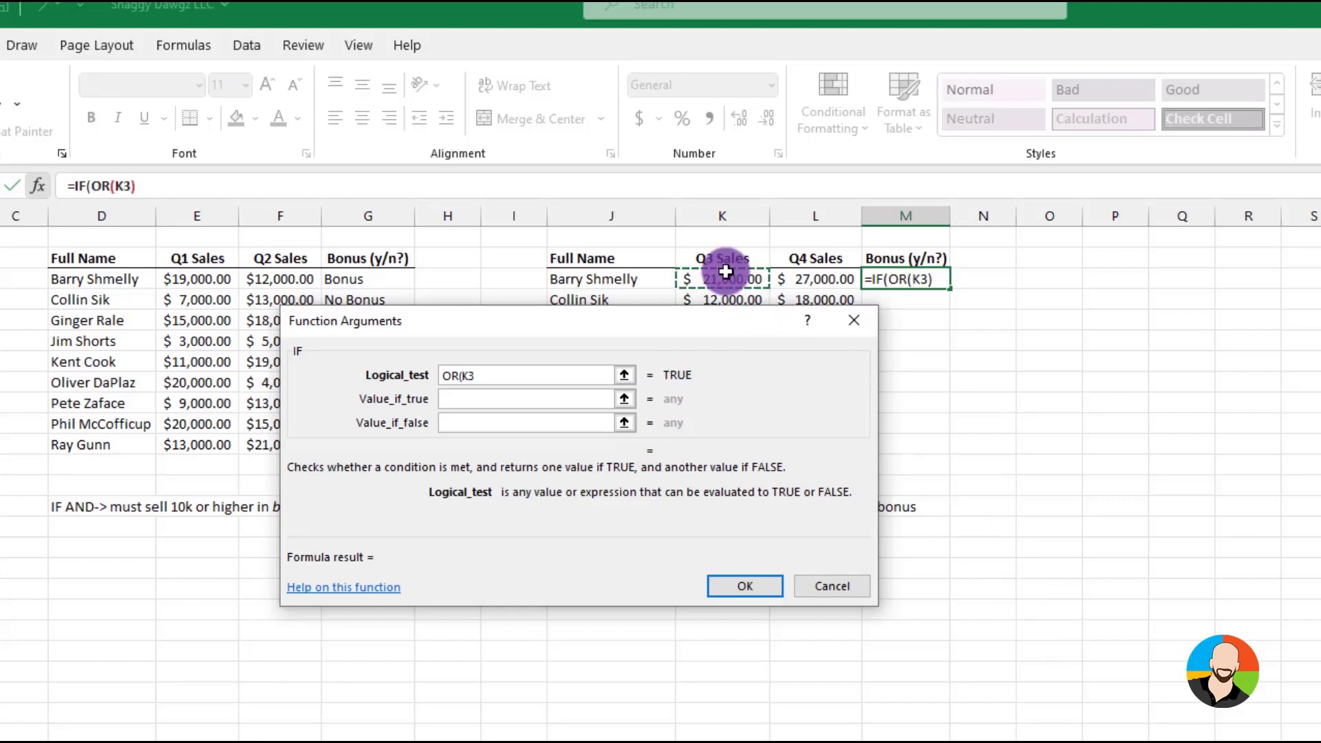
text(>=)
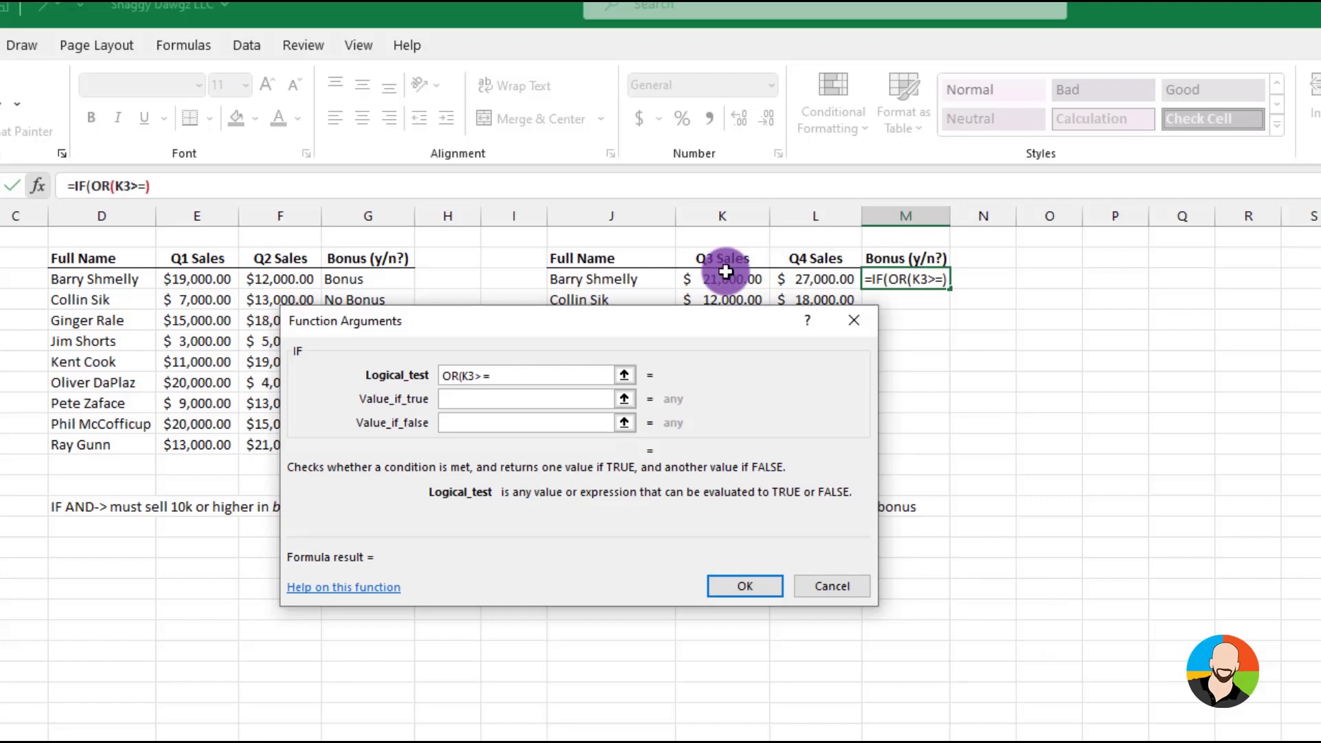
text(150000)
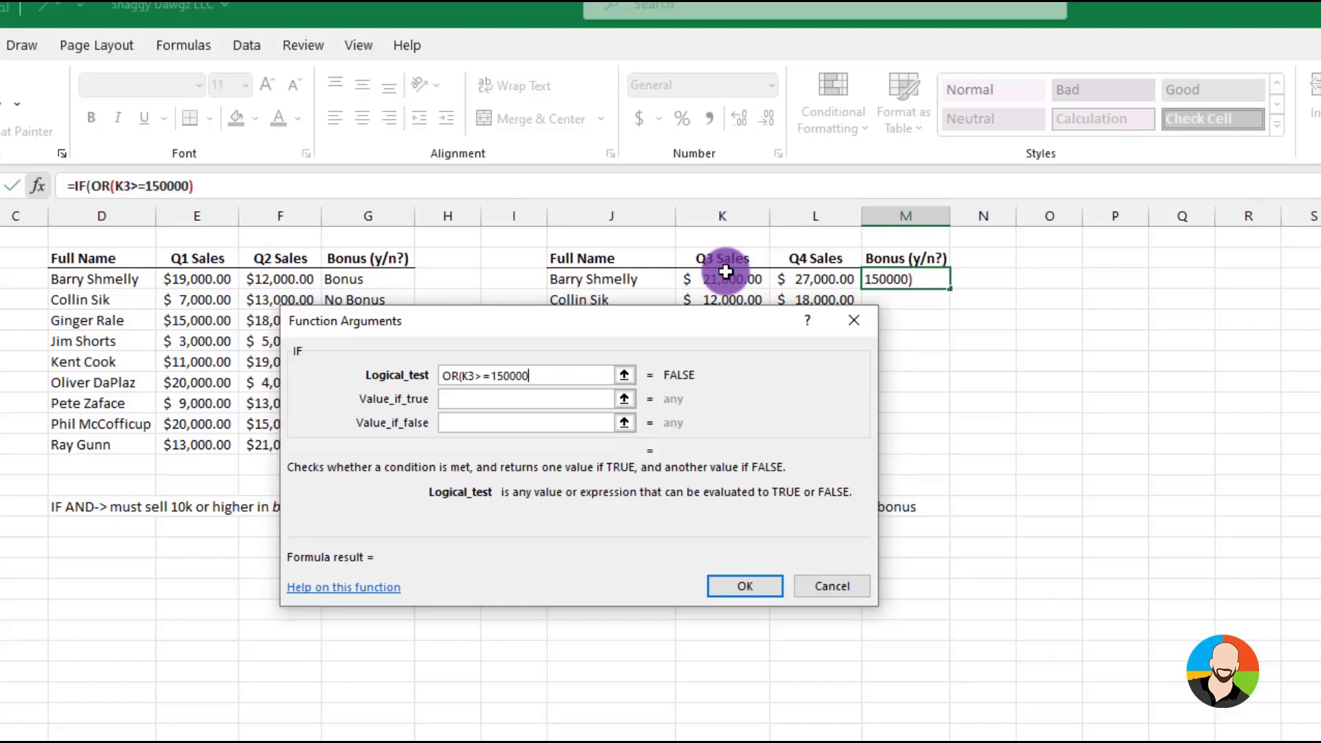
key(BackSpace)
text(,)
click(834, 276)
text(>=15000)
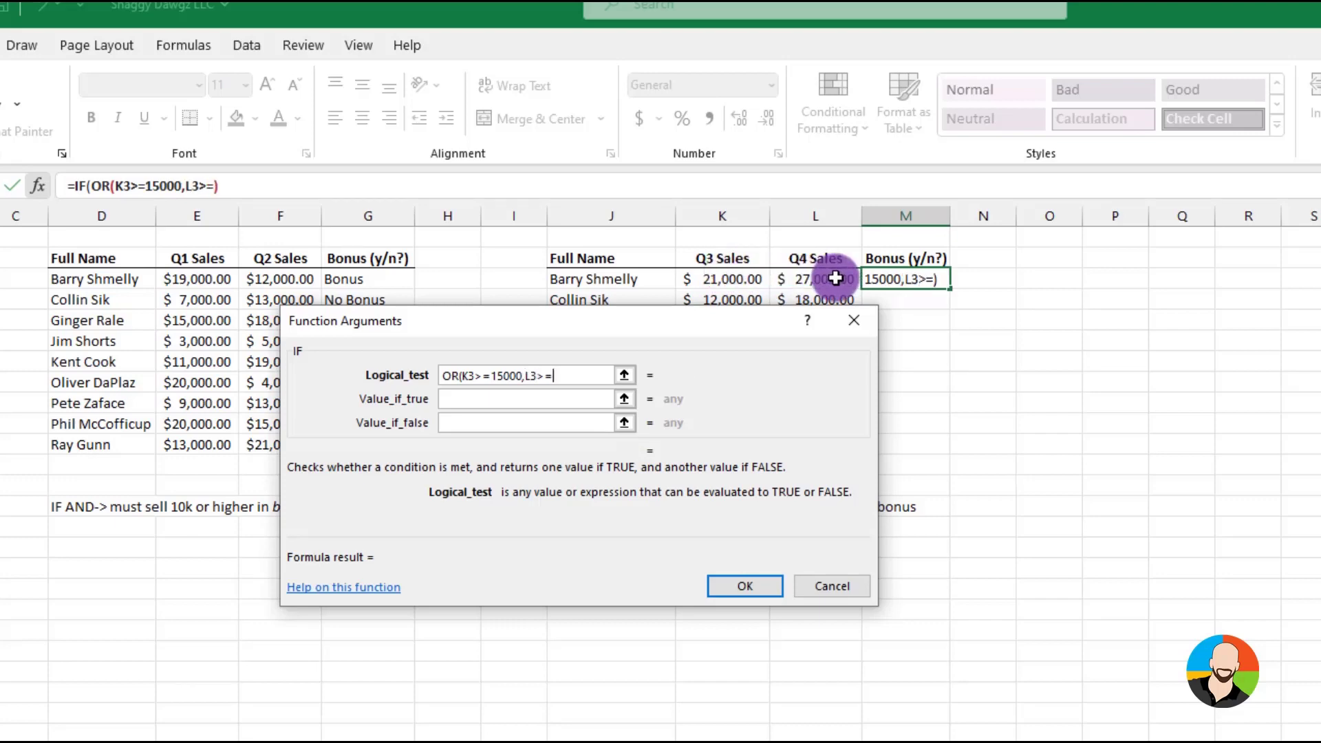
text())
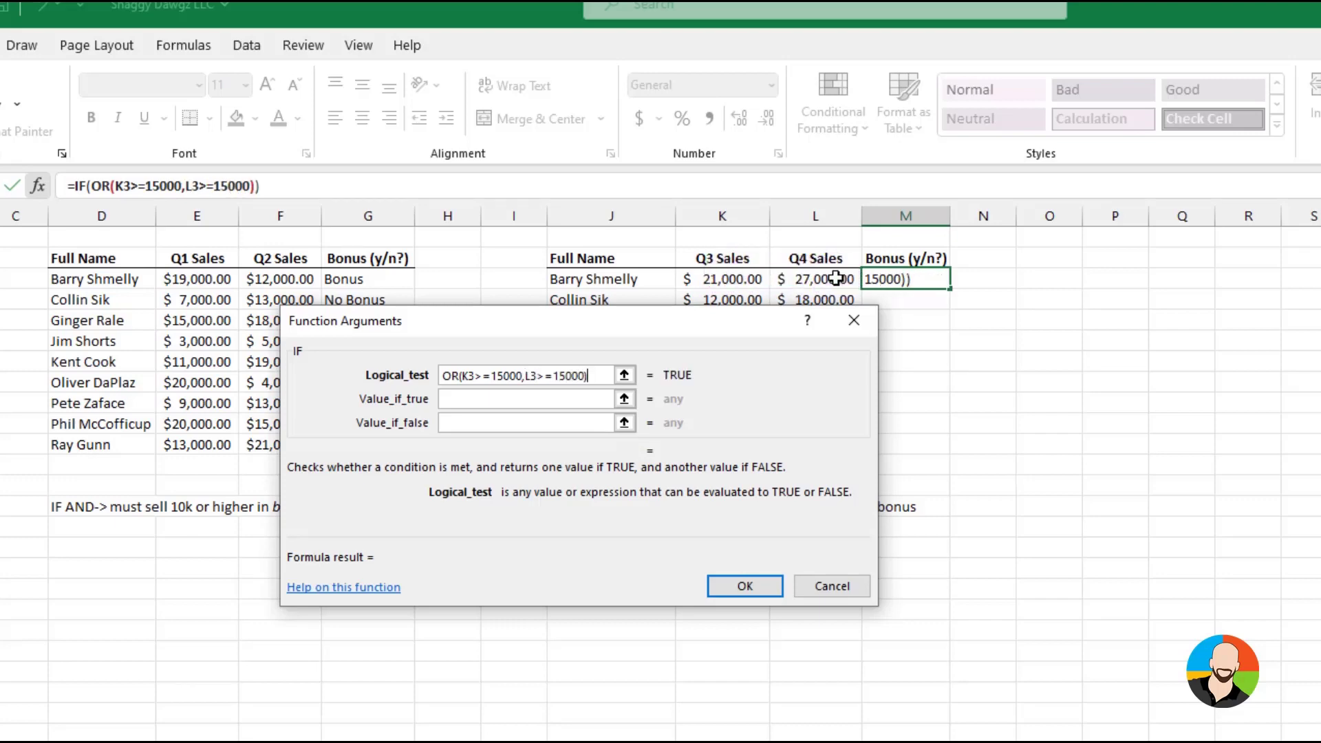
Make the Q3/Q4 formula return Bonus if true and No Bonus if false, and fill it down to the table's last row
click(467, 401)
text(Bonus)
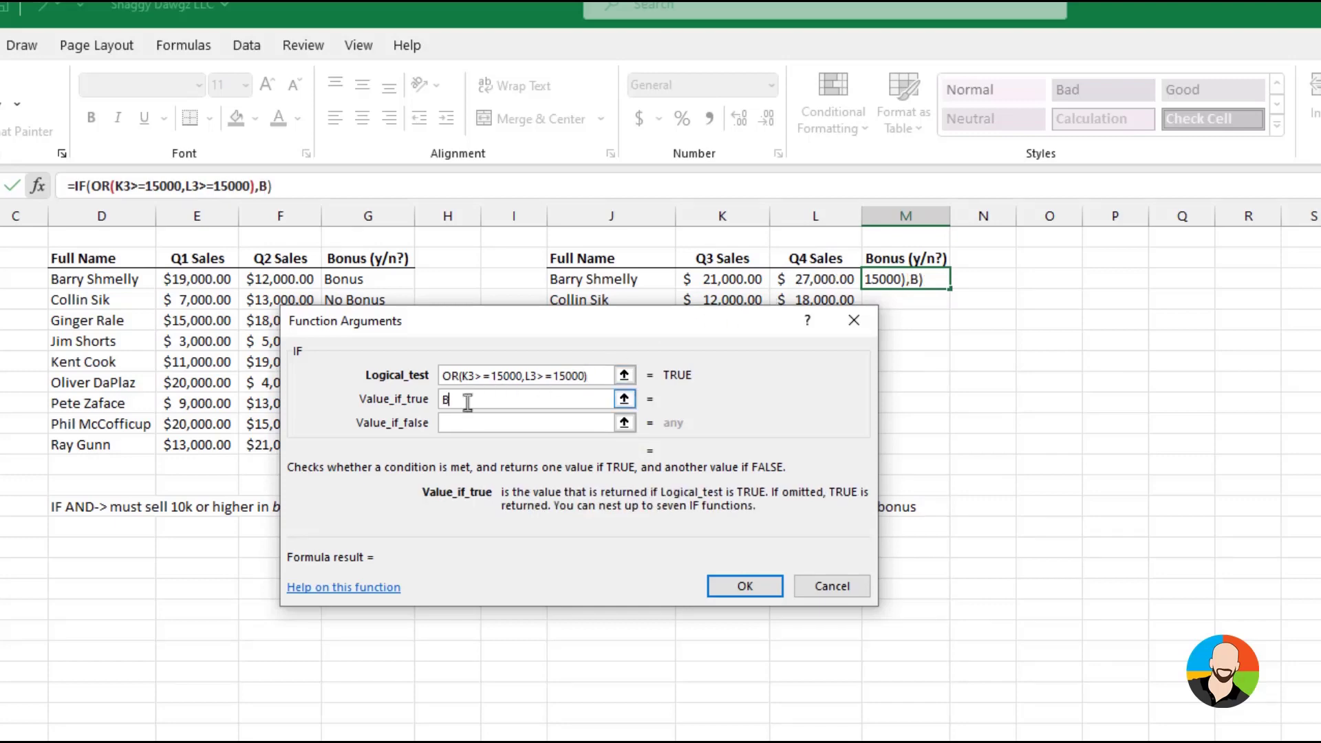
click(453, 423)
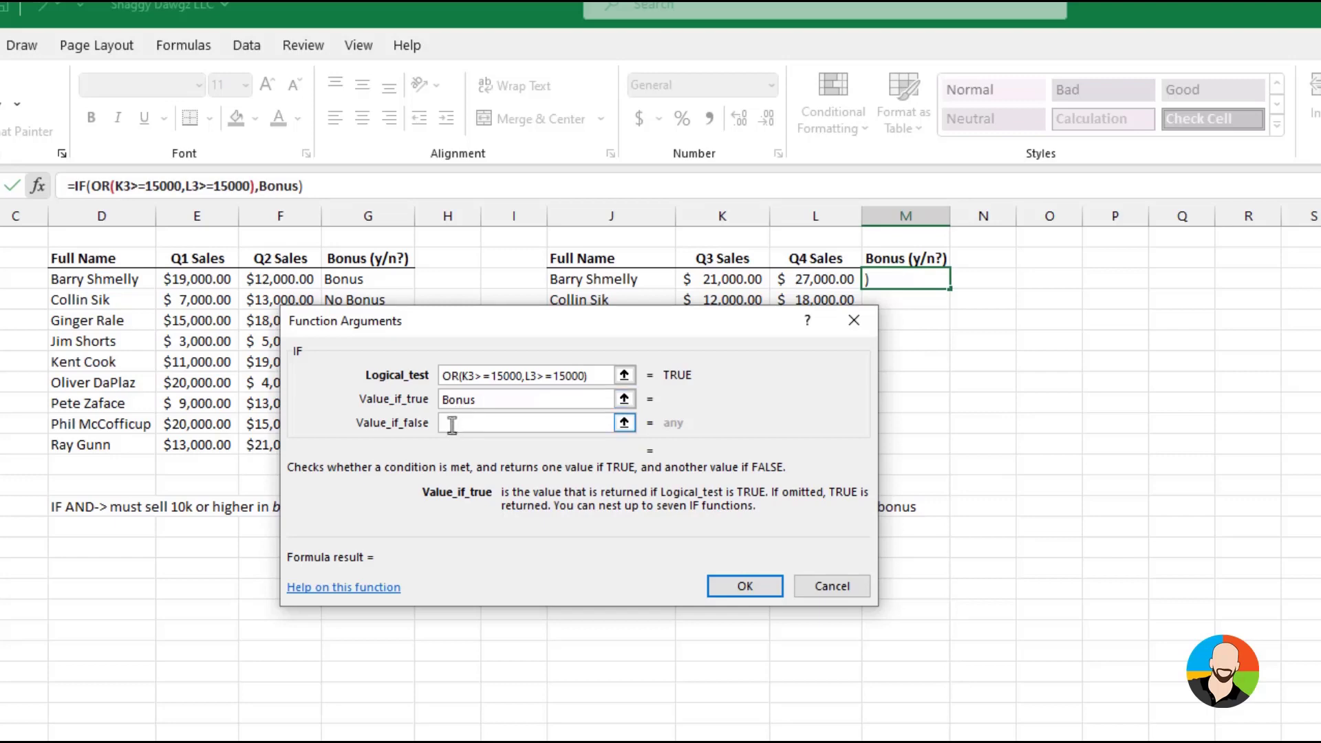
text(No Bonus)
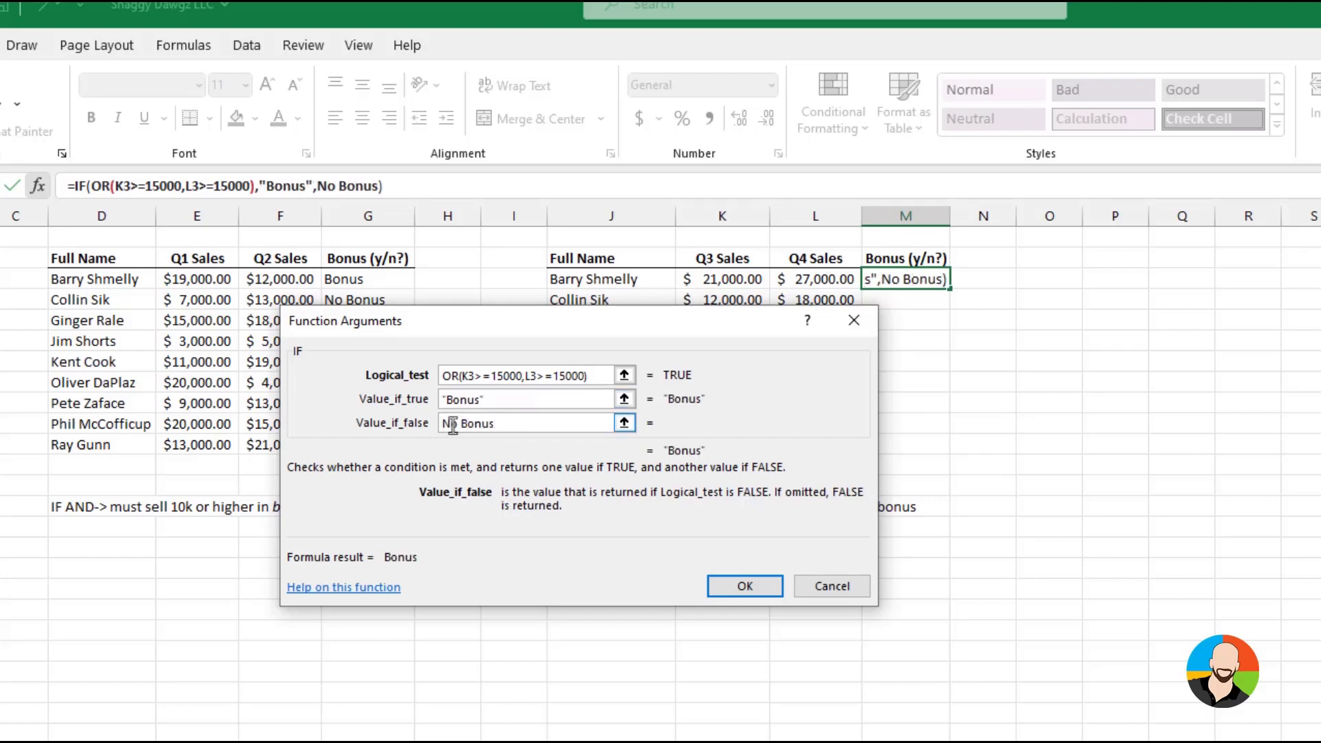
key(Return)
drag(950, 289, 952, 455)
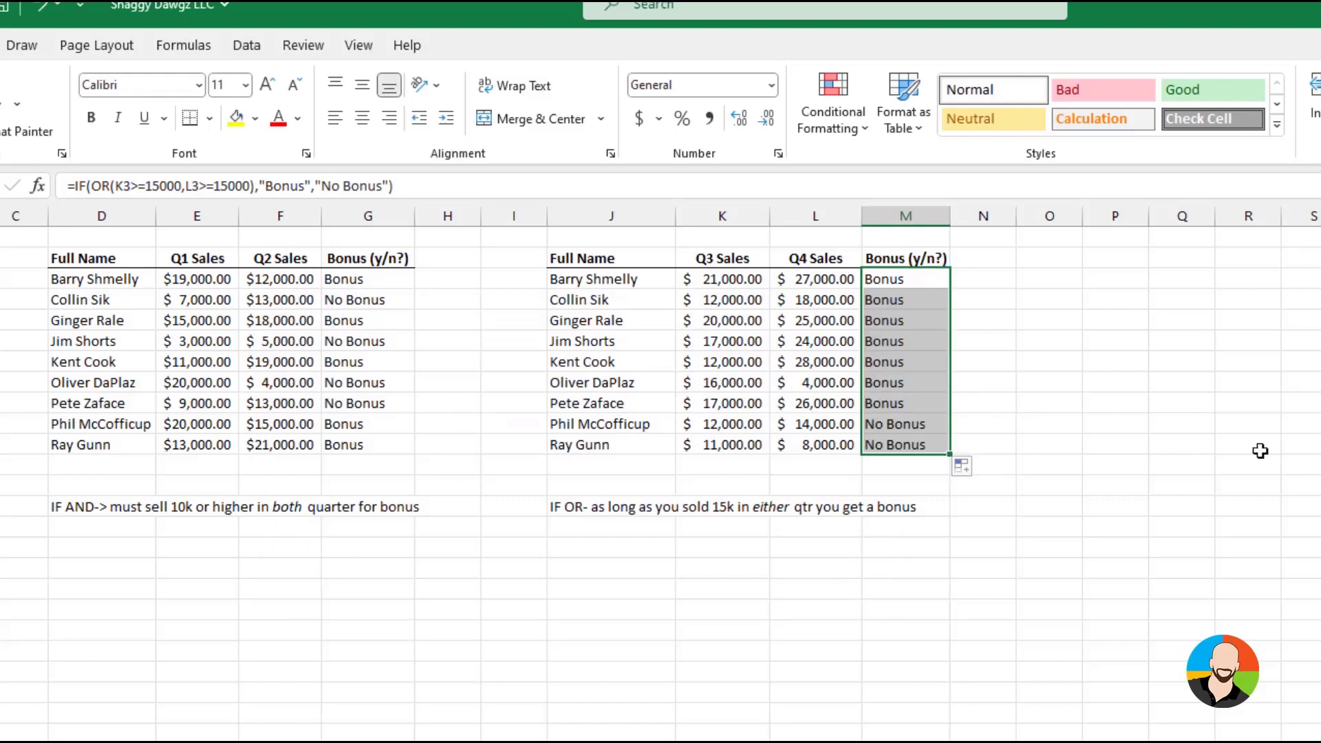
click(1259, 451)
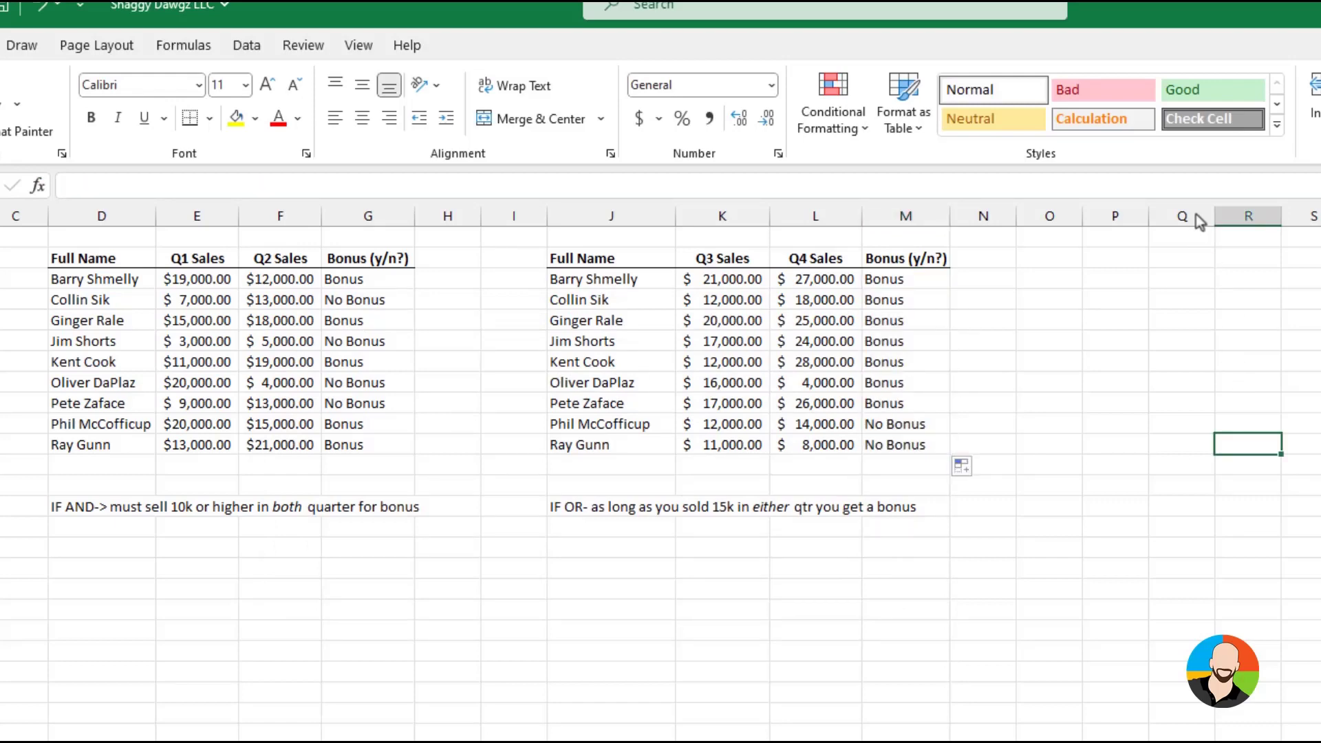
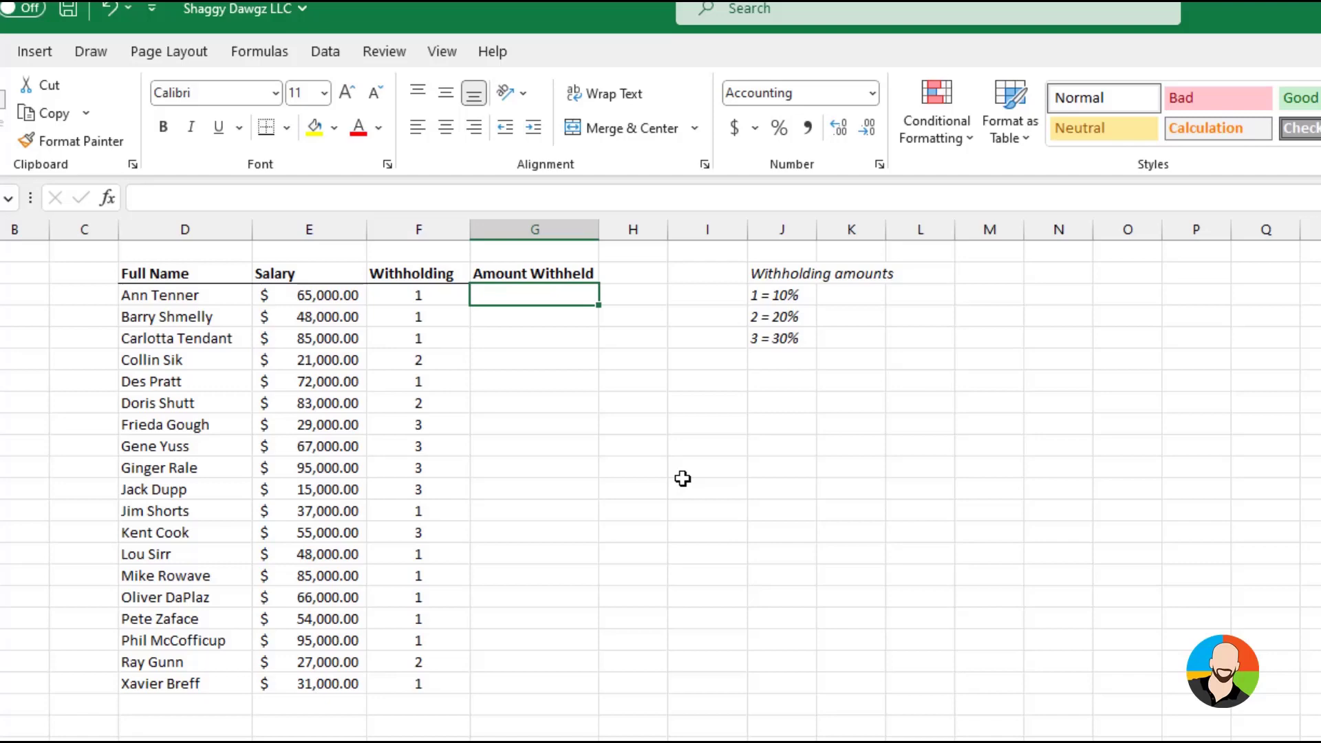
Insert an IFS function in the first Amount Withheld cell
click(682, 478)
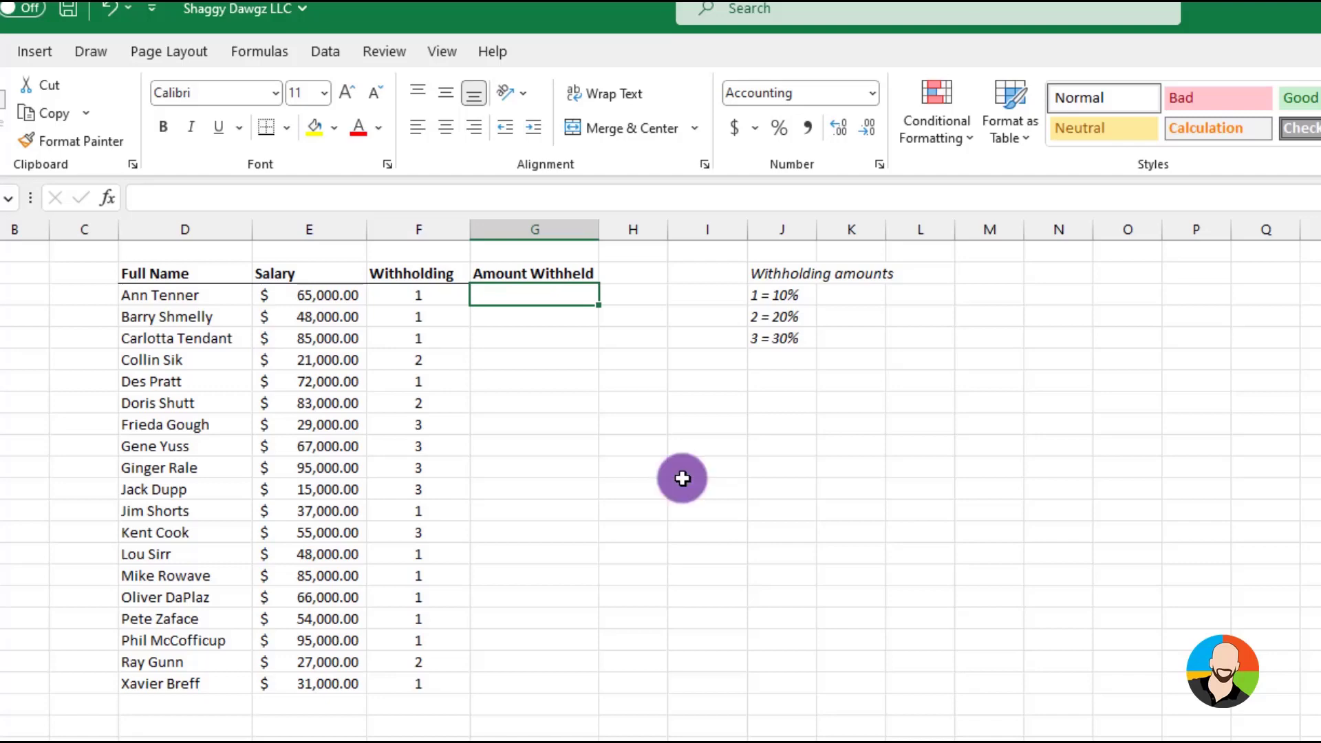
click(109, 200)
text(ifs)
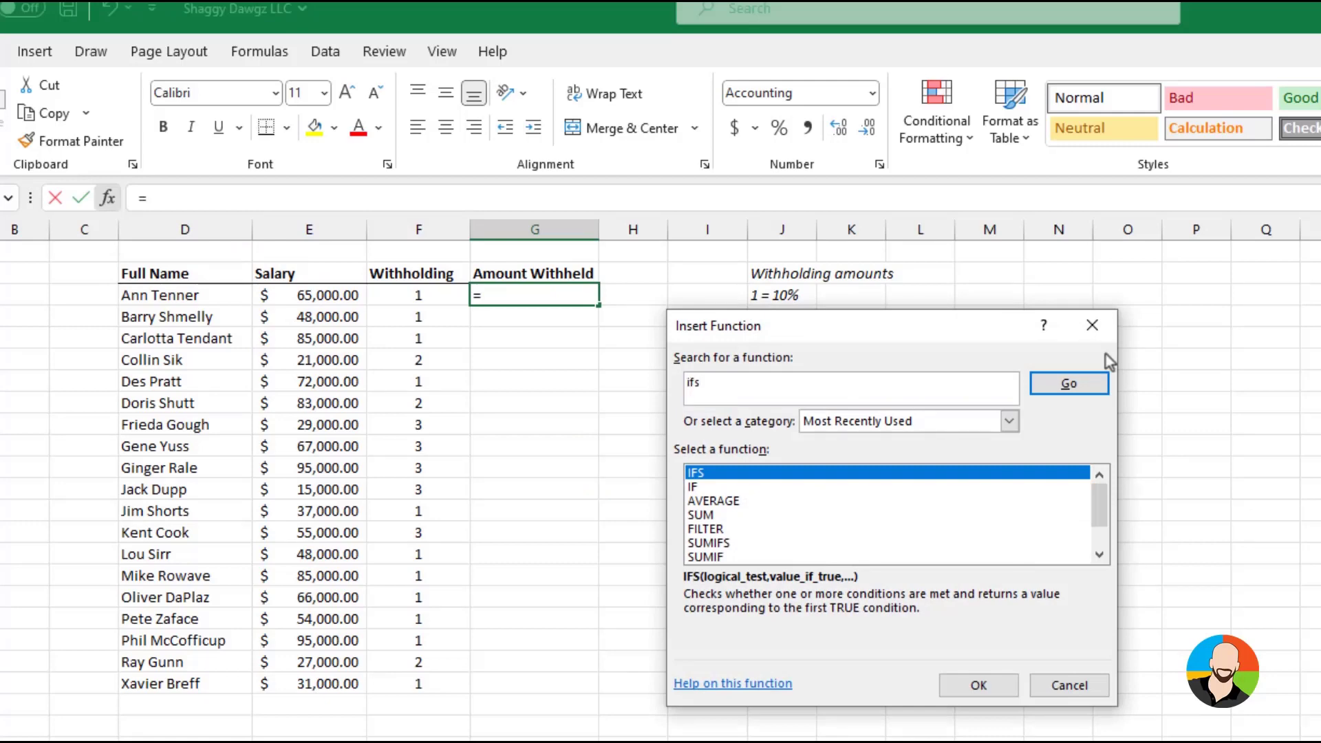
click(978, 686)
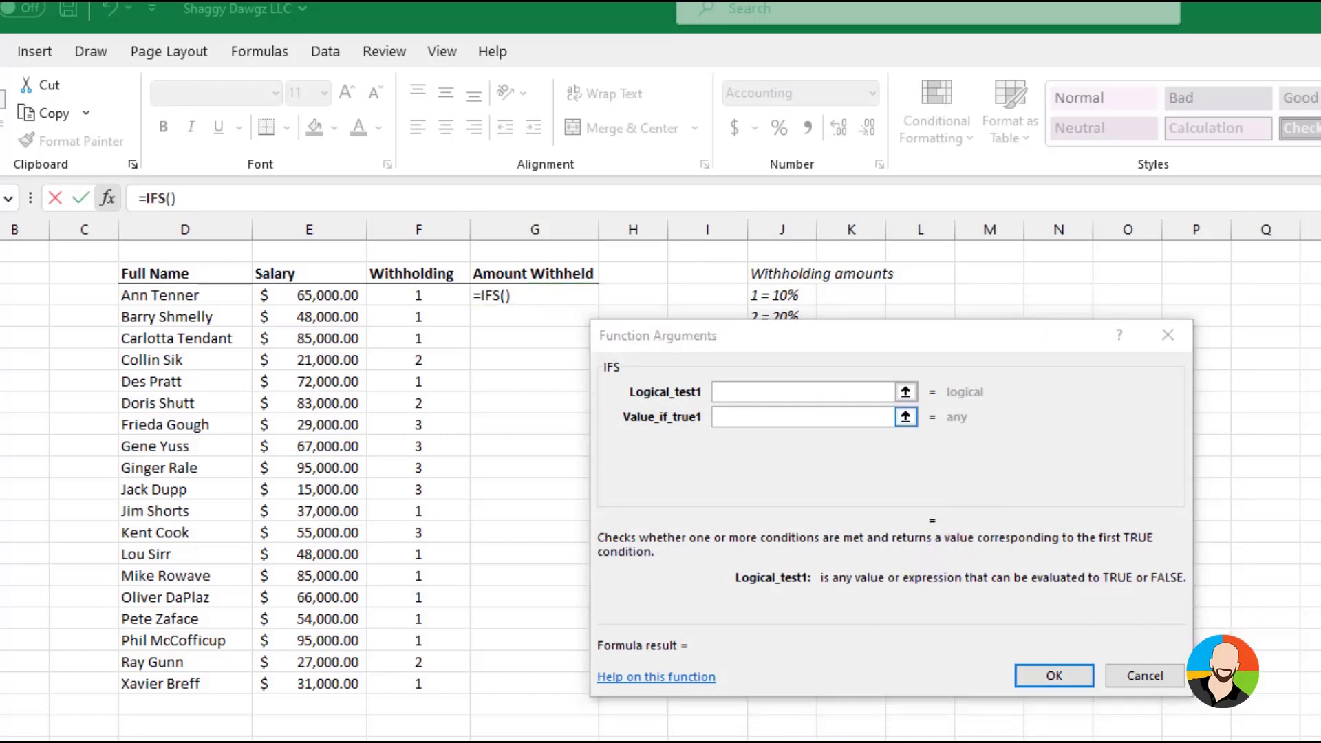
Set the IFS function's first condition to F3=1, returning E3*.1
click(418, 291)
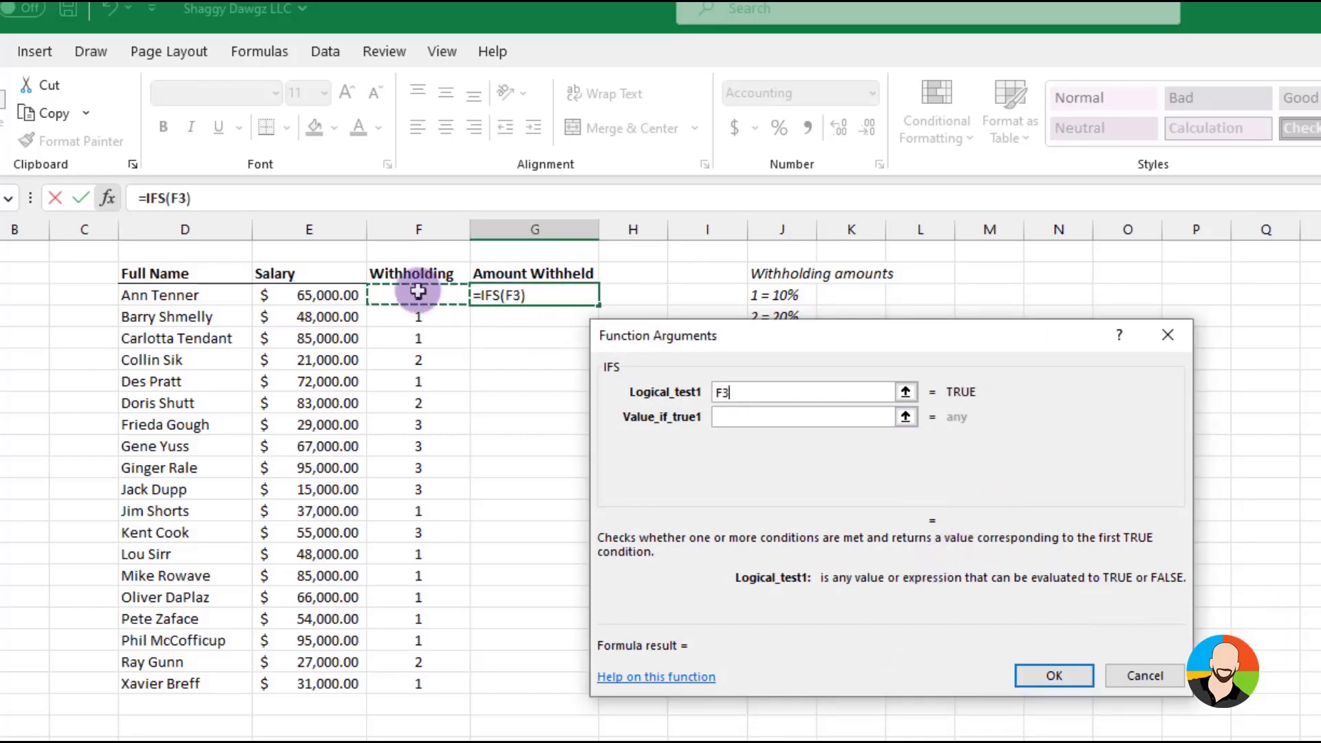
text(=1)
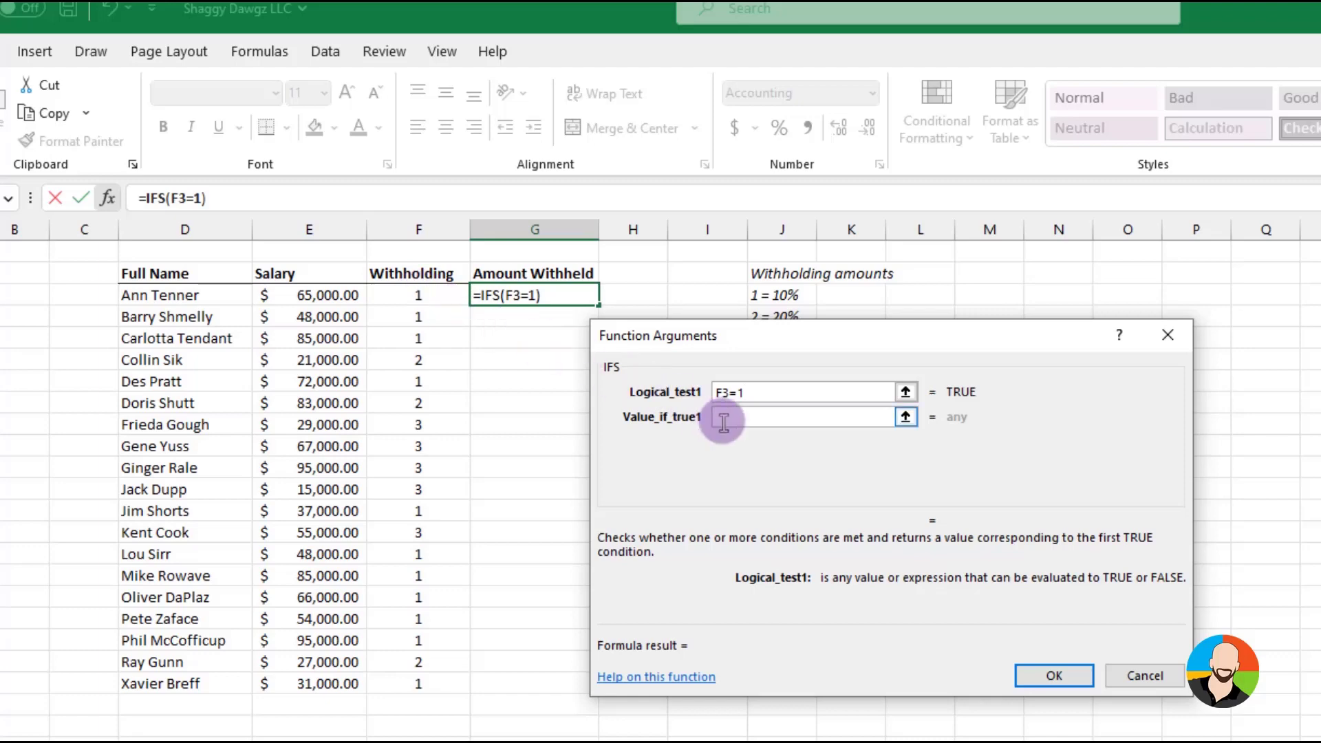
click(723, 422)
click(335, 295)
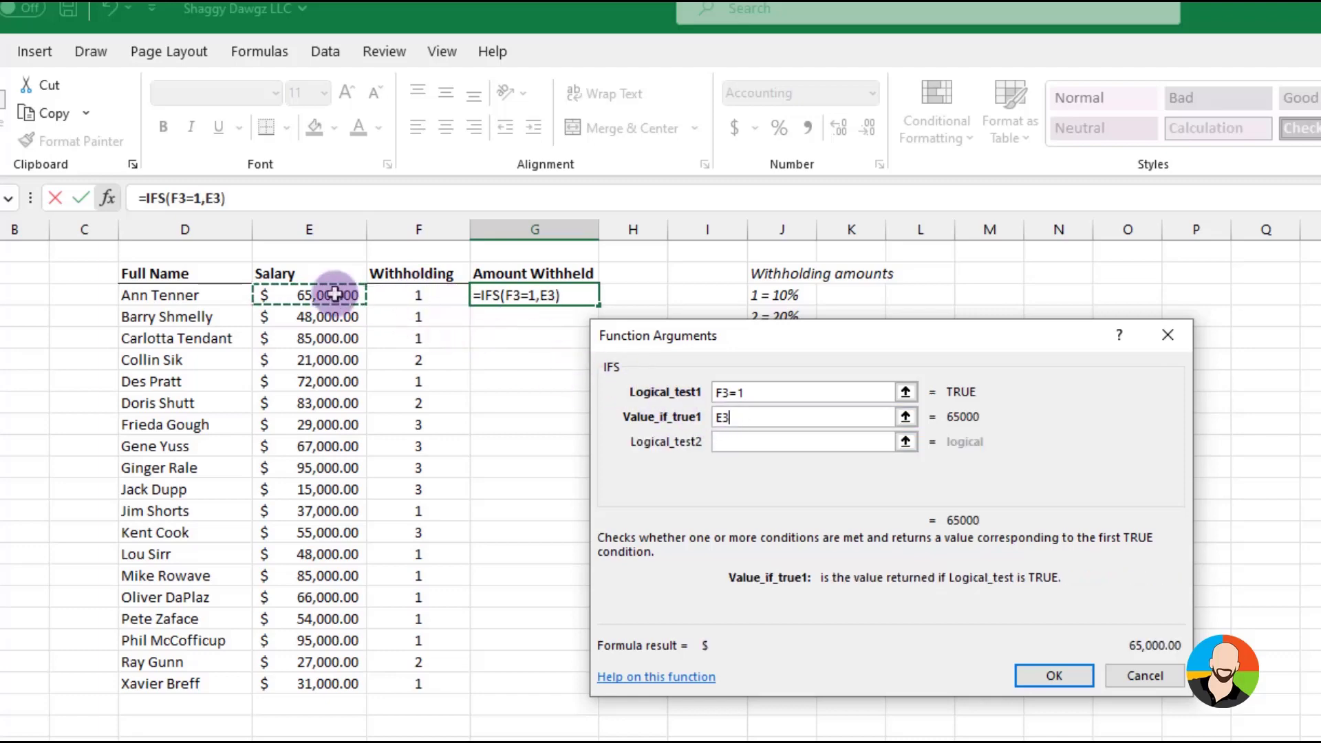
text(*.1)
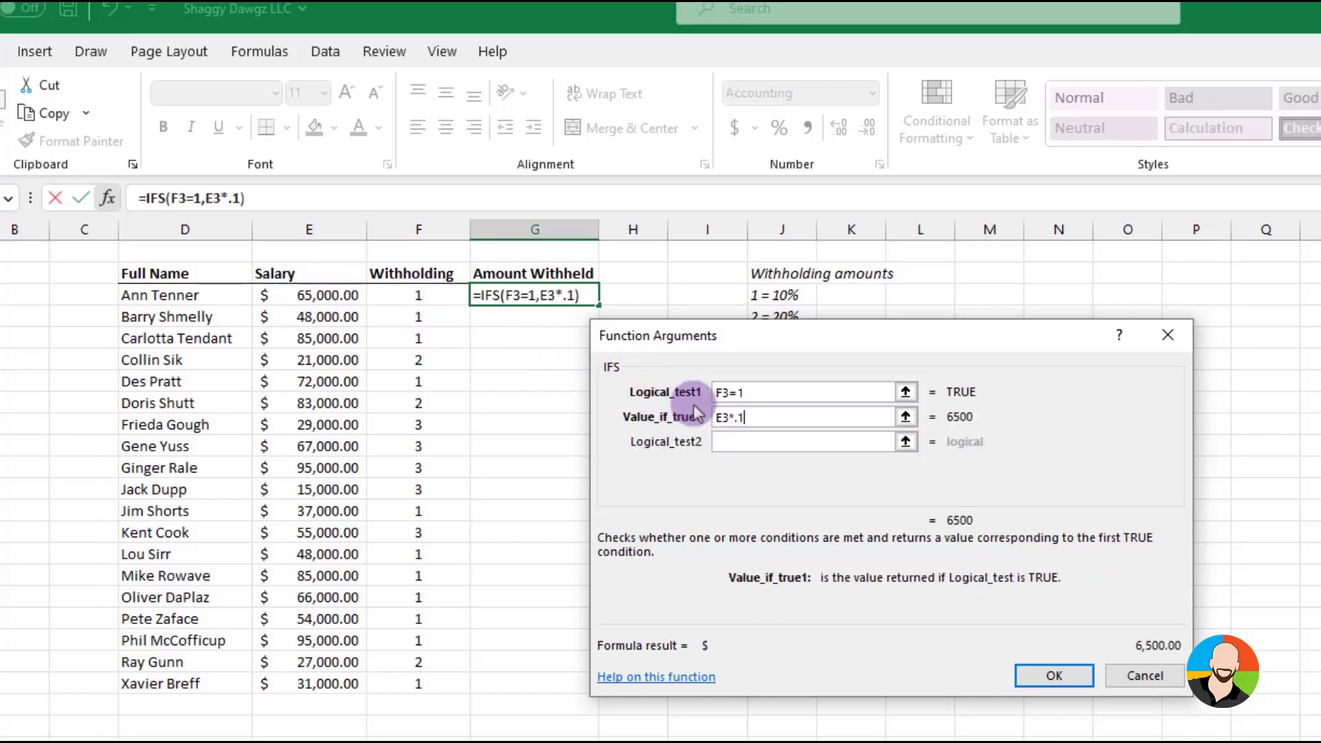
Add a second IFS condition, F3=2, that returns E3*.2
click(728, 439)
click(426, 295)
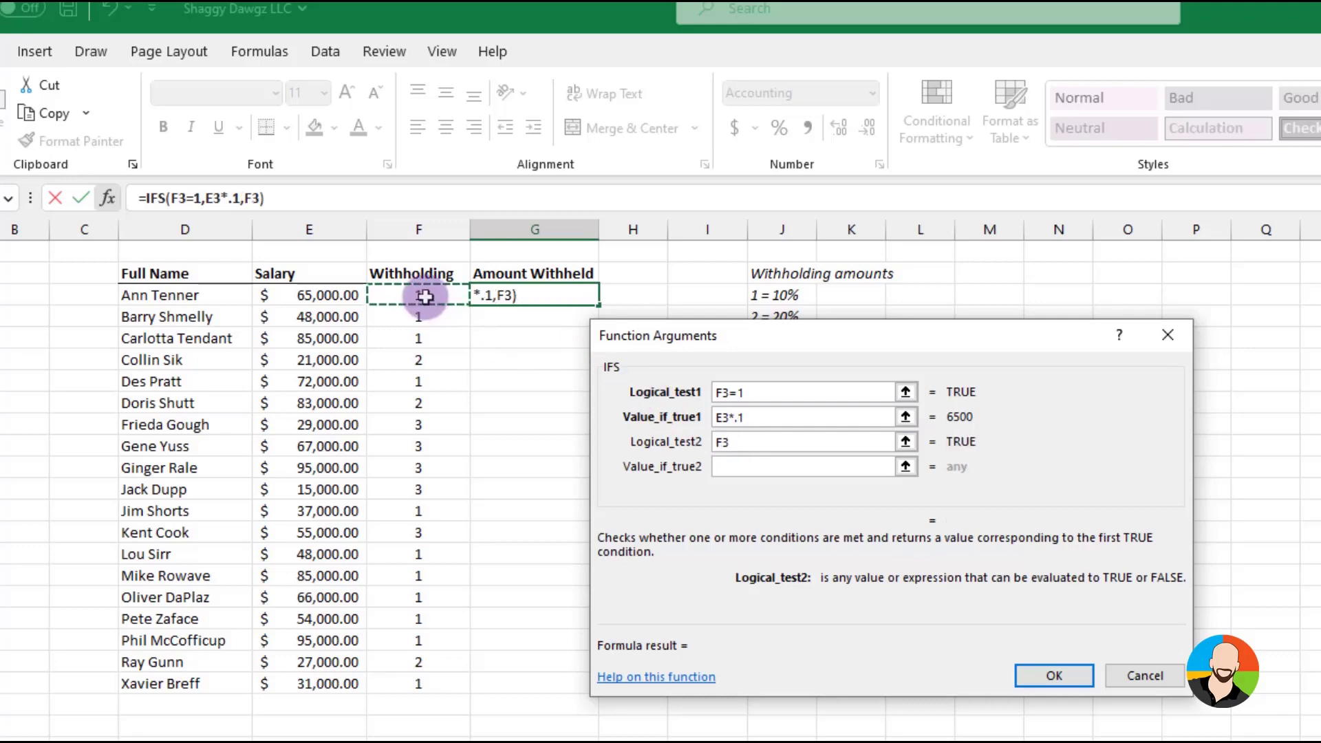
text(=2)
click(734, 468)
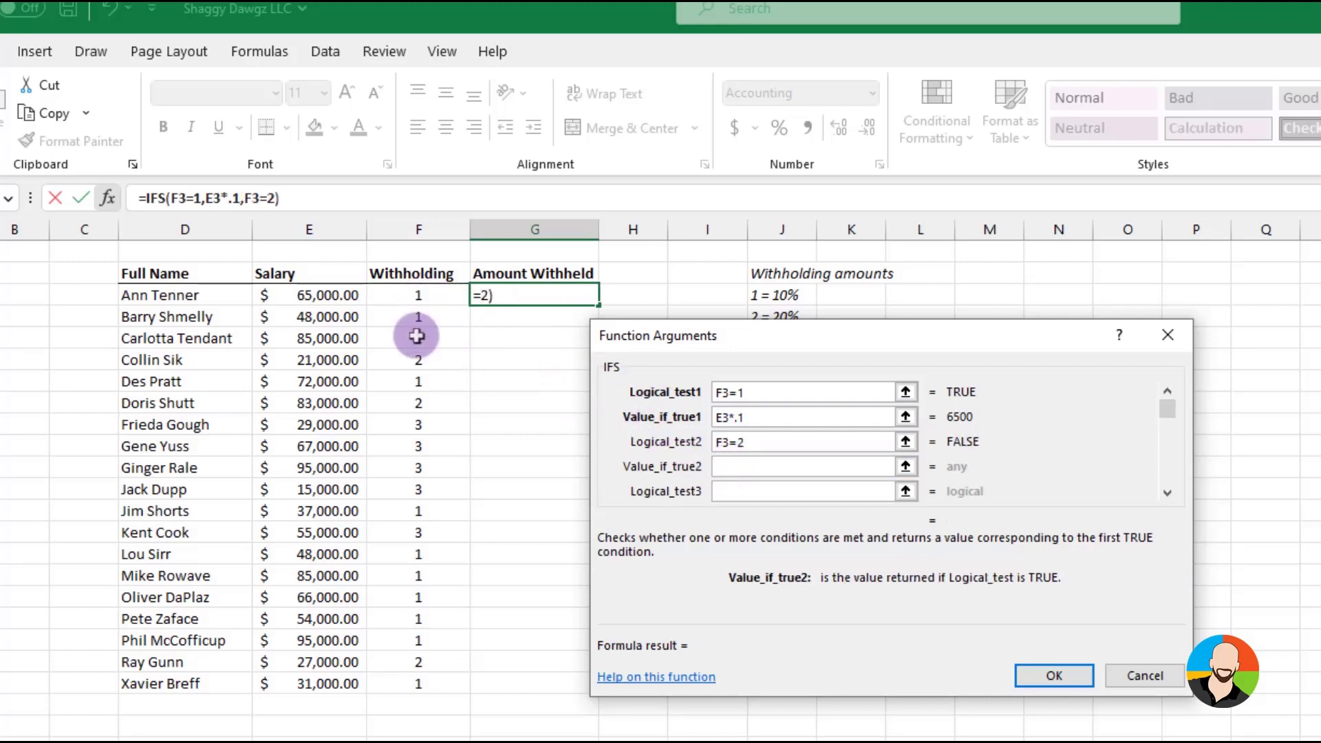
click(340, 296)
text(*.)
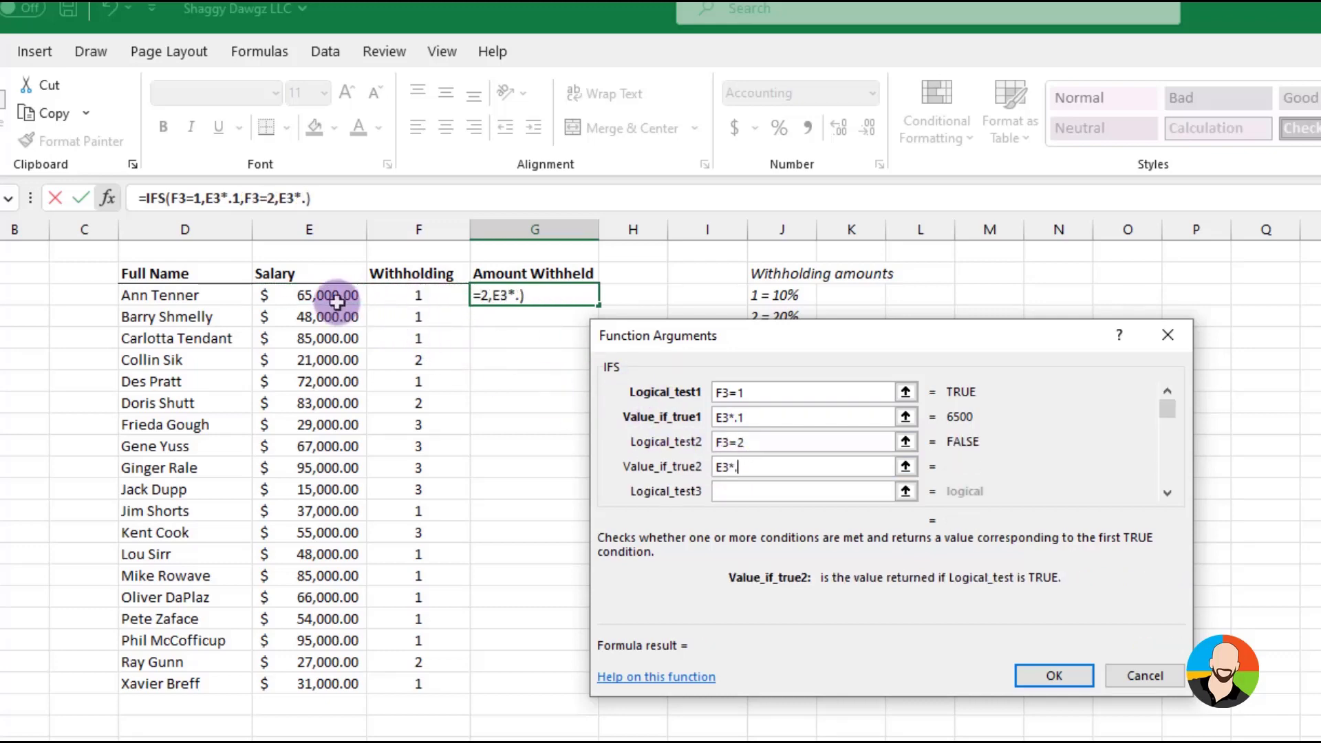
text(2)
Add a third IFS condition, F3=3, that returns E3*.3
click(729, 491)
click(443, 307)
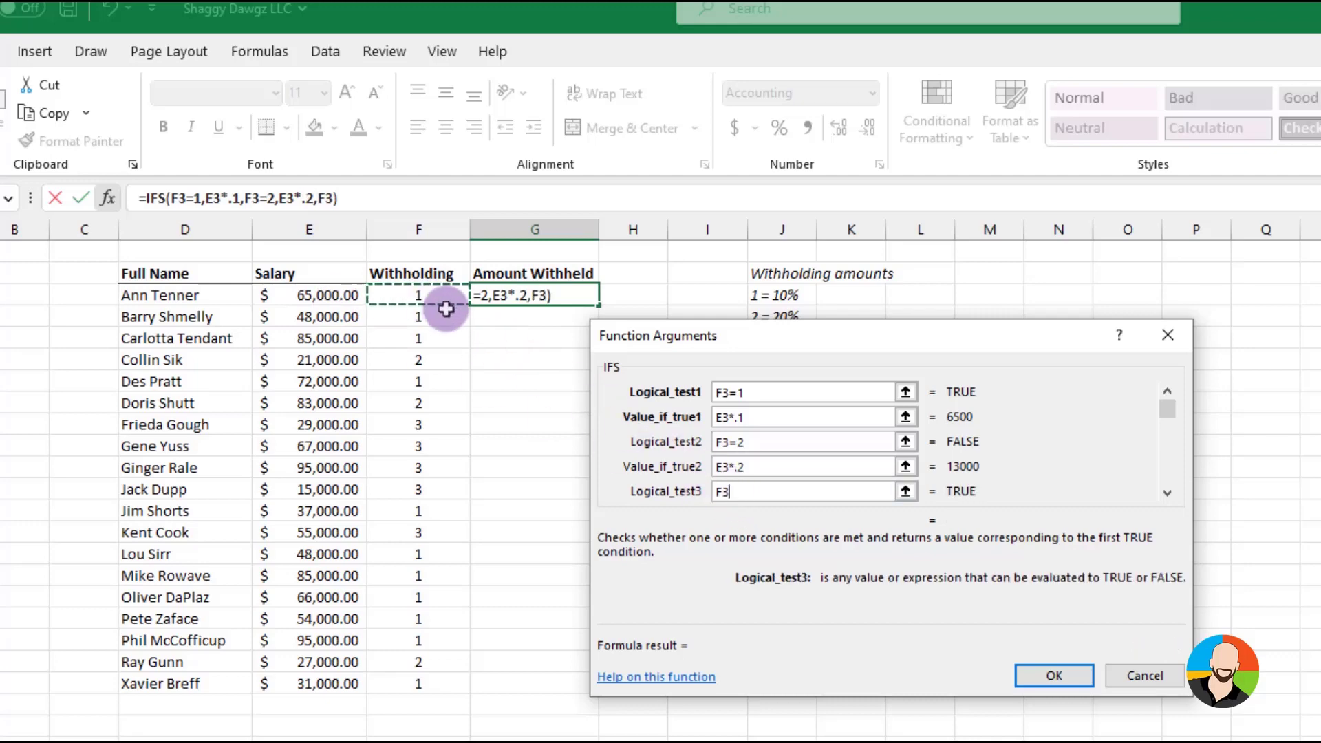
text(=3)
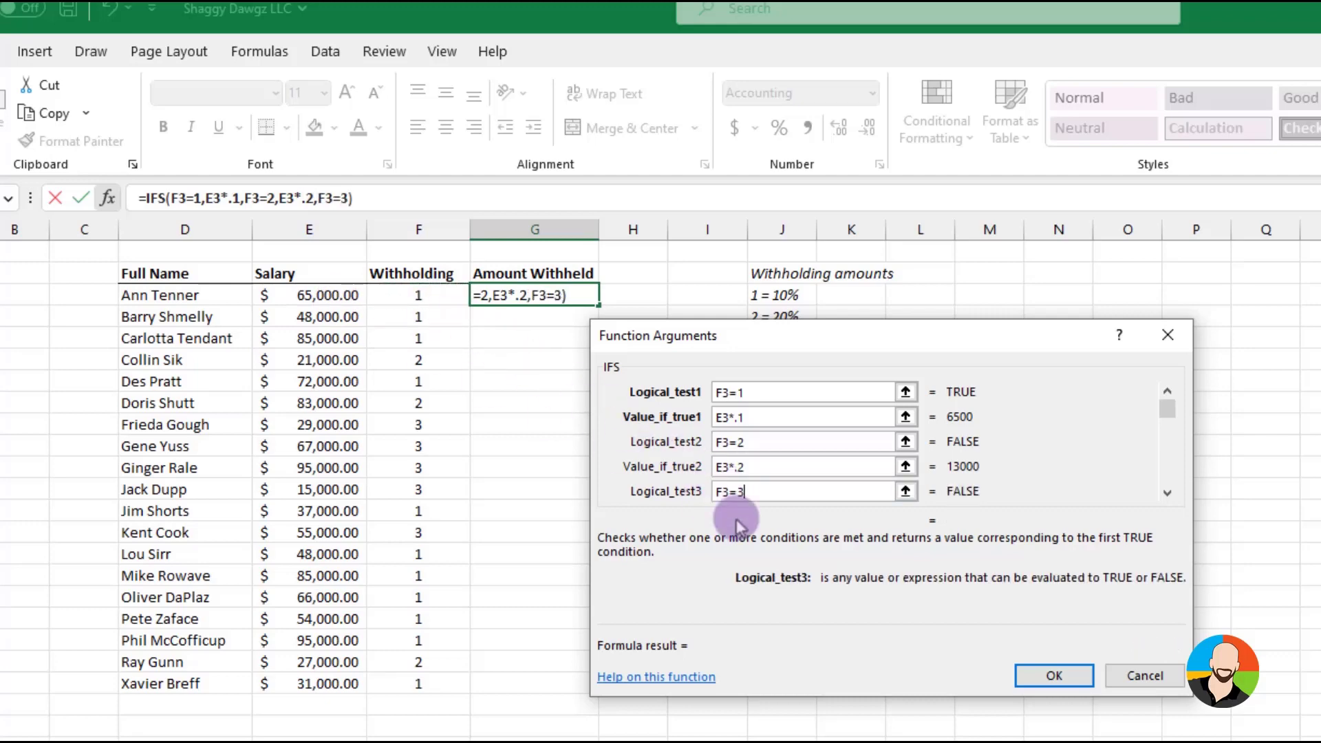
key(Tab)
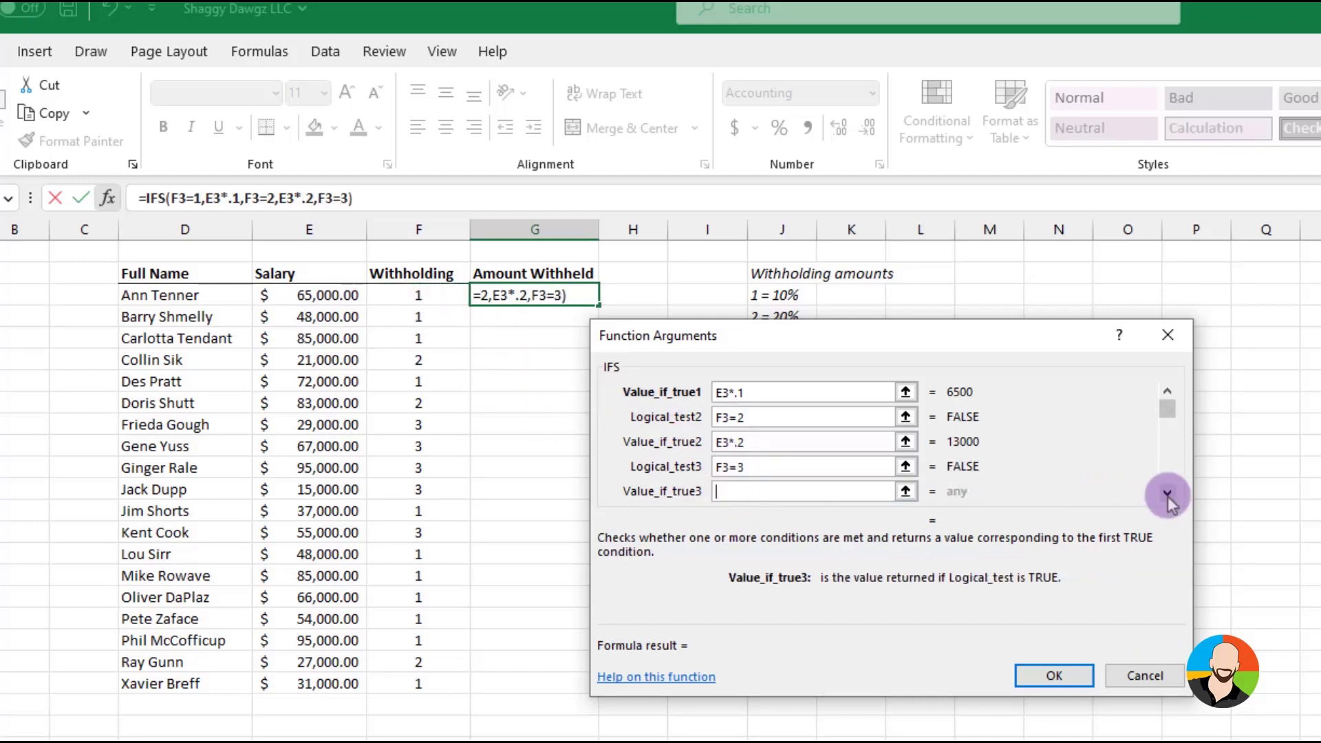
click(333, 296)
text(*.)
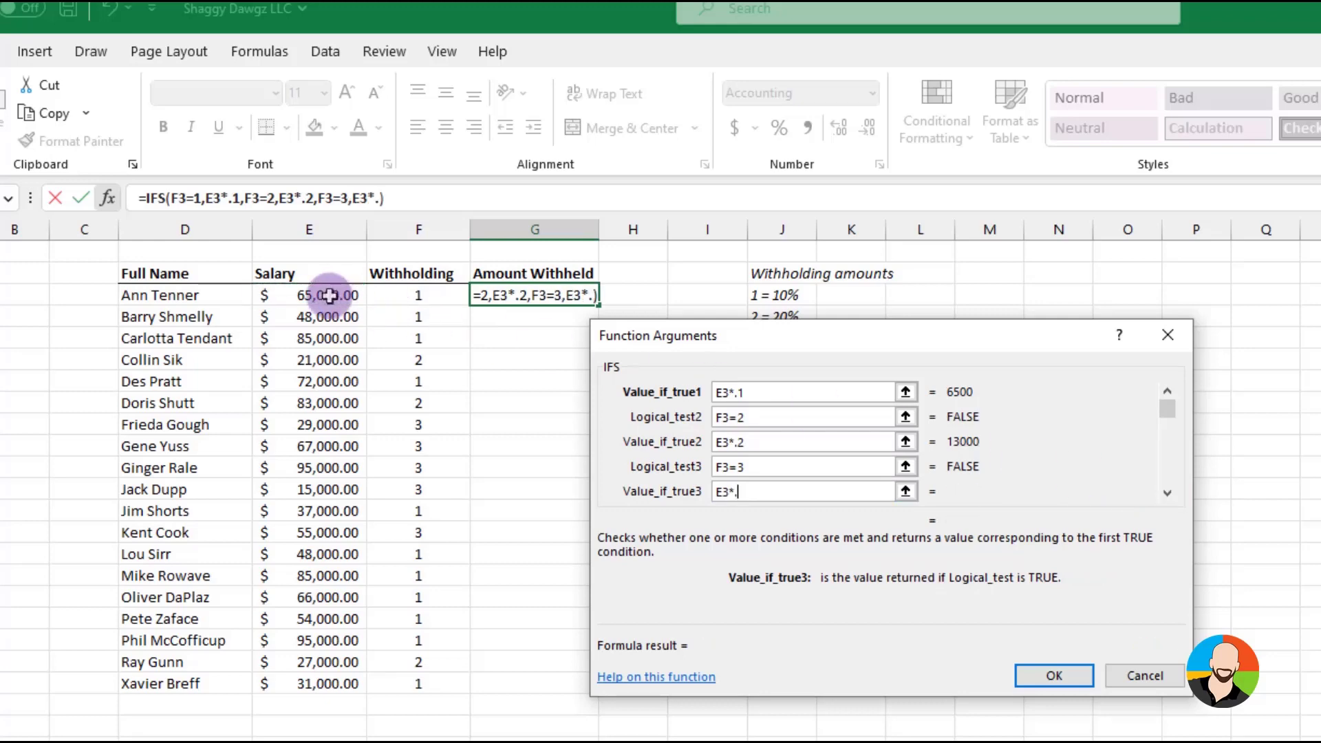
text(3)
Add a final true condition returning Not Applicable, and fill the IFS formula down to the table's last row
click(1167, 493)
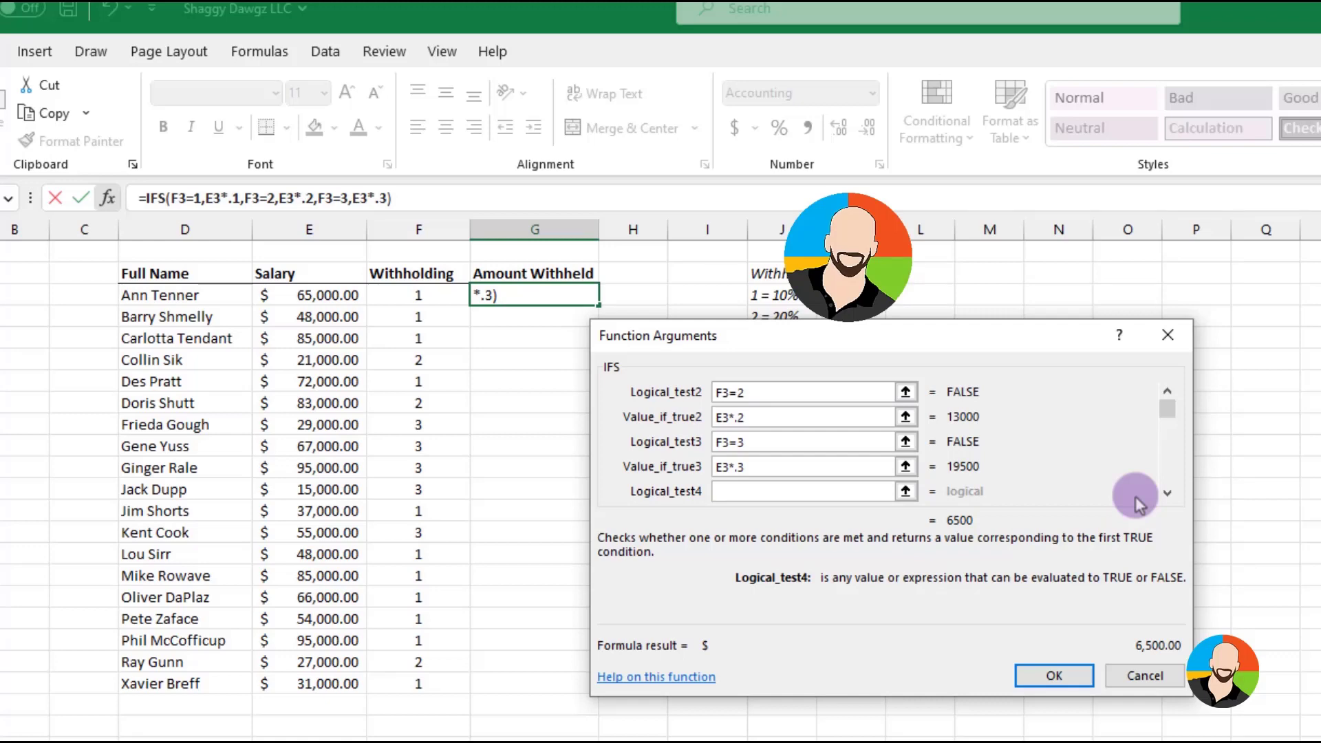
text(true)
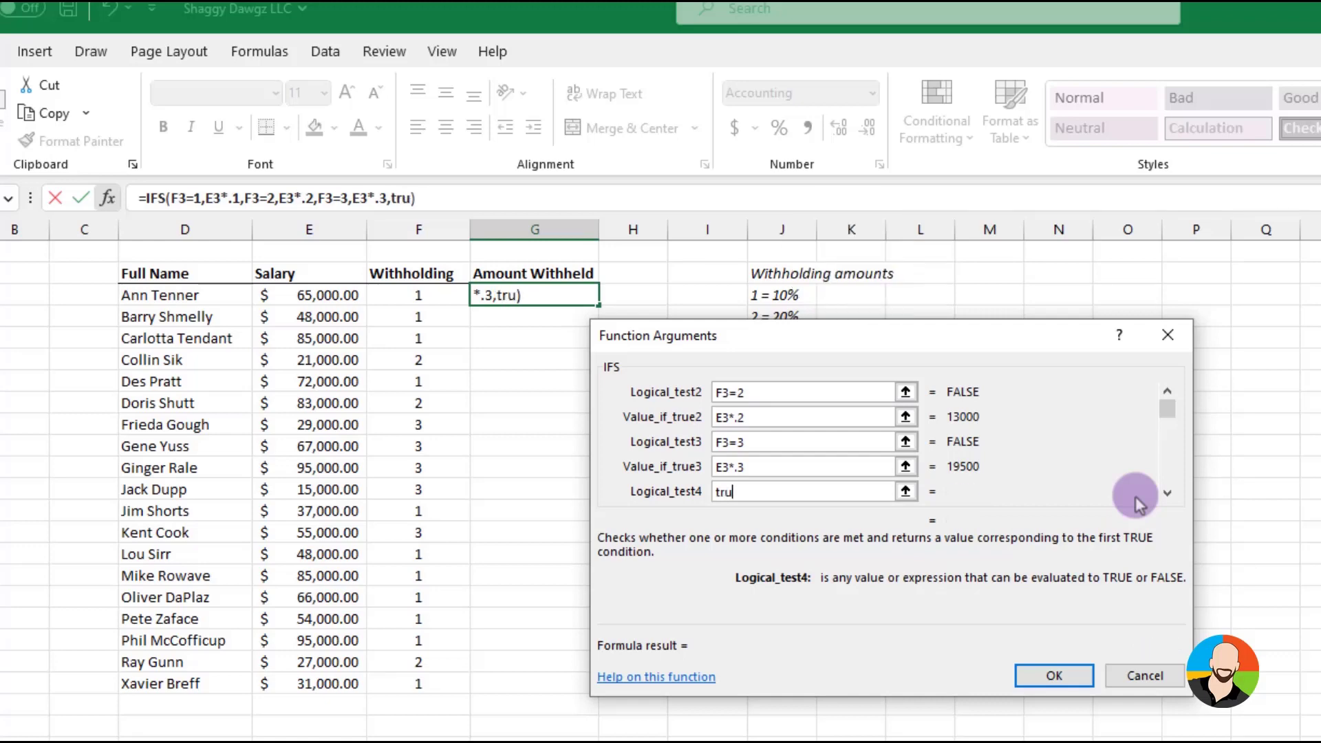
click(1168, 495)
key(Tab)
text(Not Applicable)
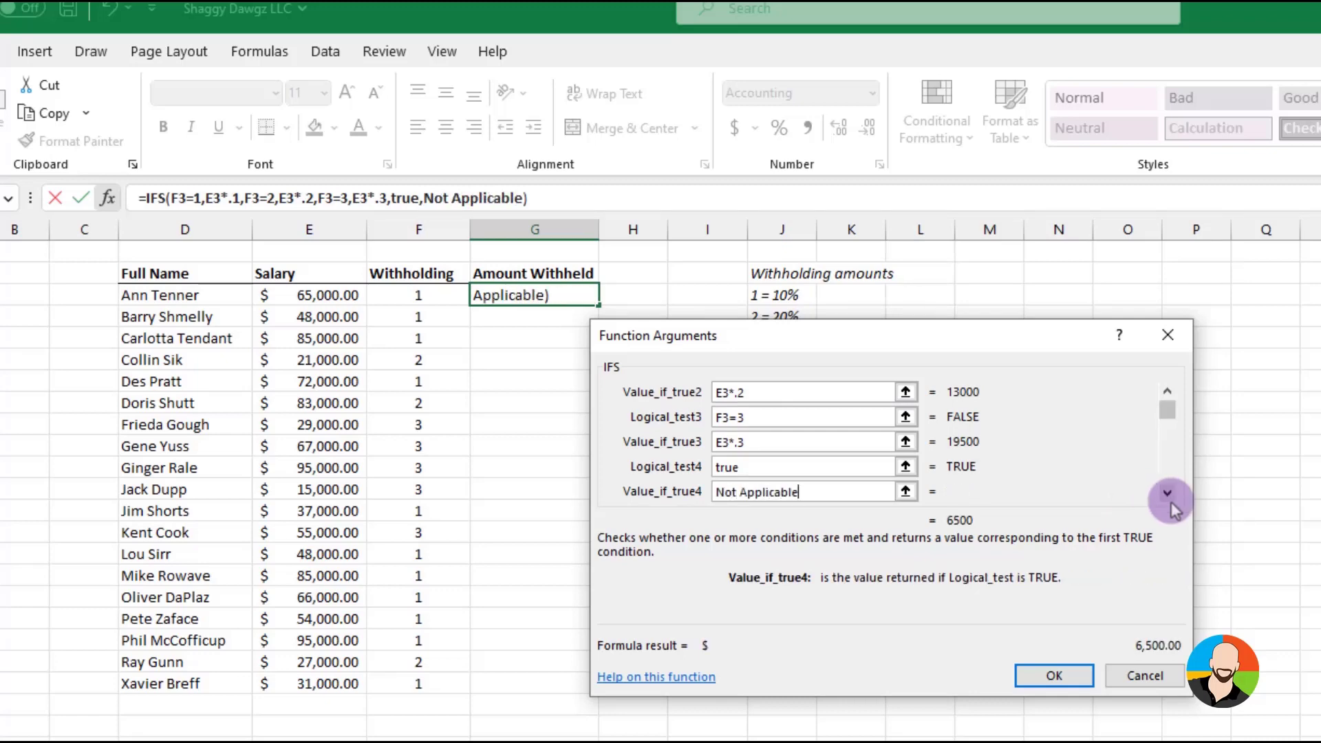
key(Return)
double_click(599, 305)
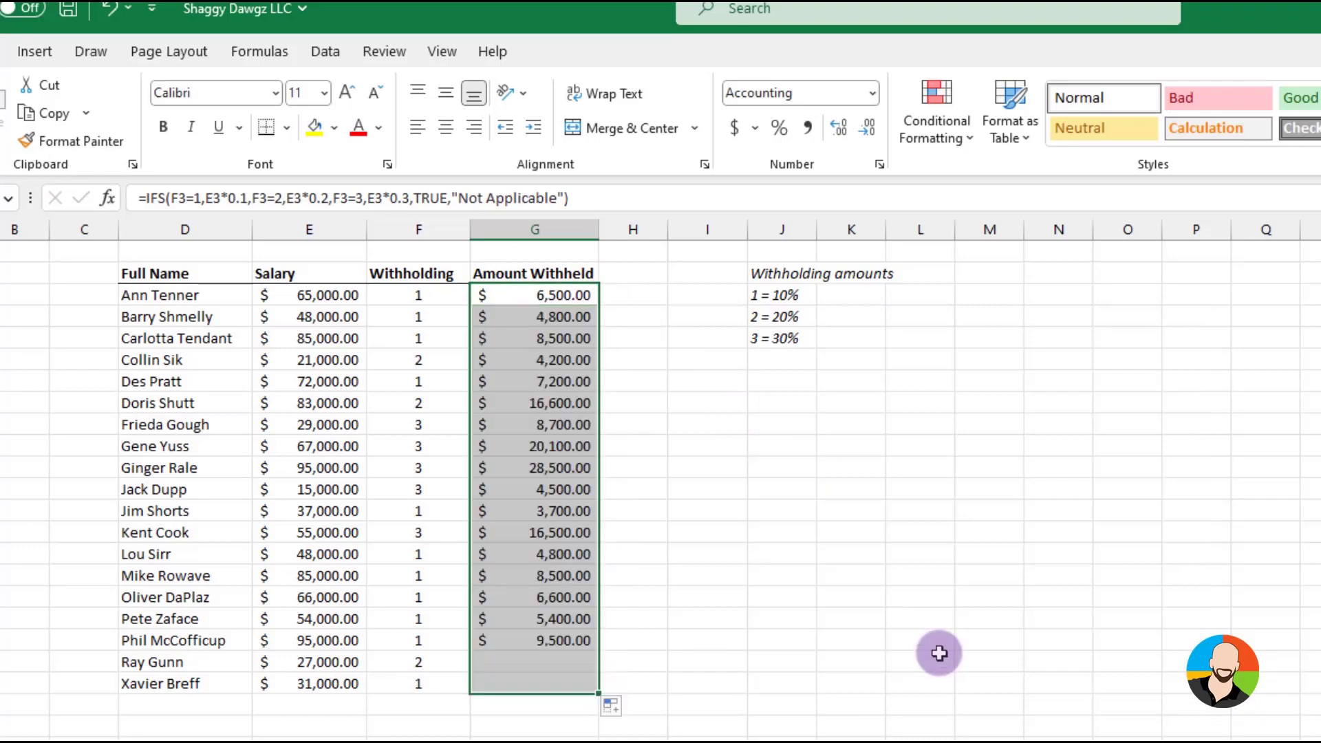
Set the first employee's withholding code to 3 to test the IFS formula
click(938, 653)
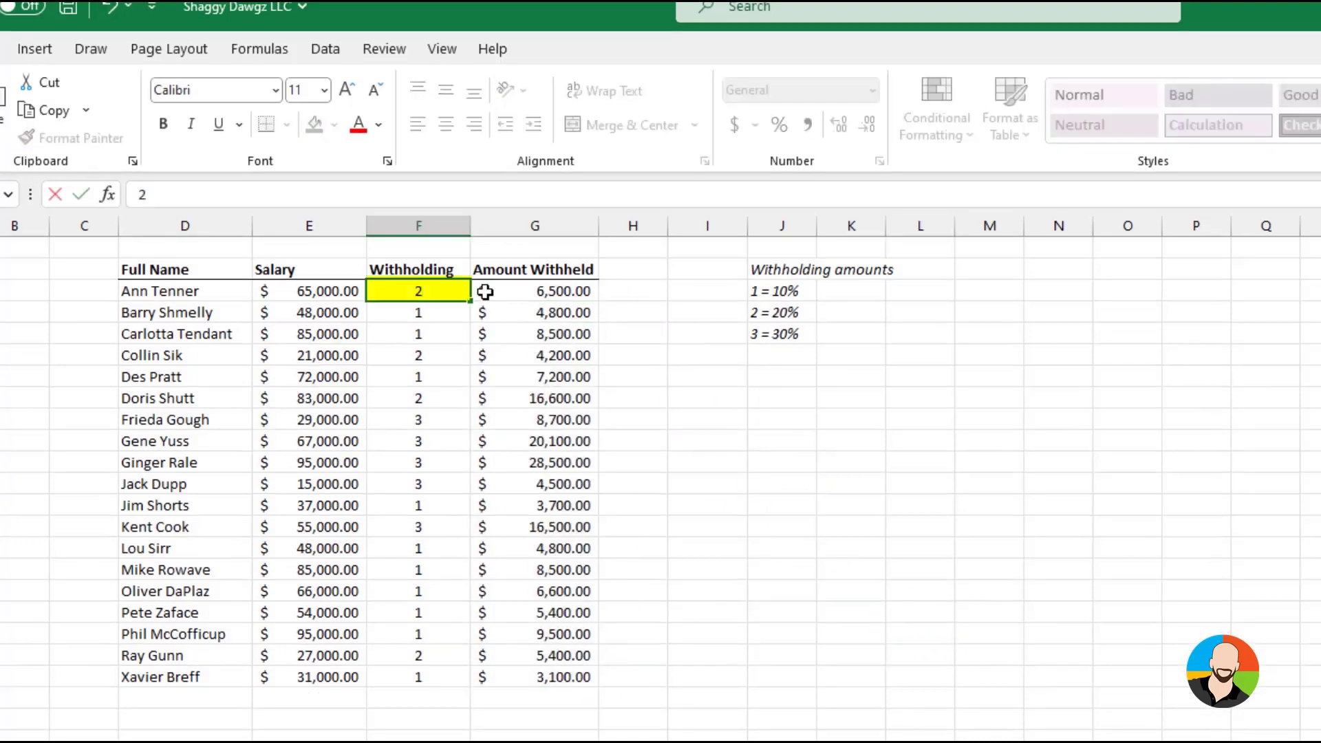
key(Return)
key(Up)
text(3)
key(Return)
Set the first employee's withholding code to 4 to test the formula's Not Applicable case
key(Up)
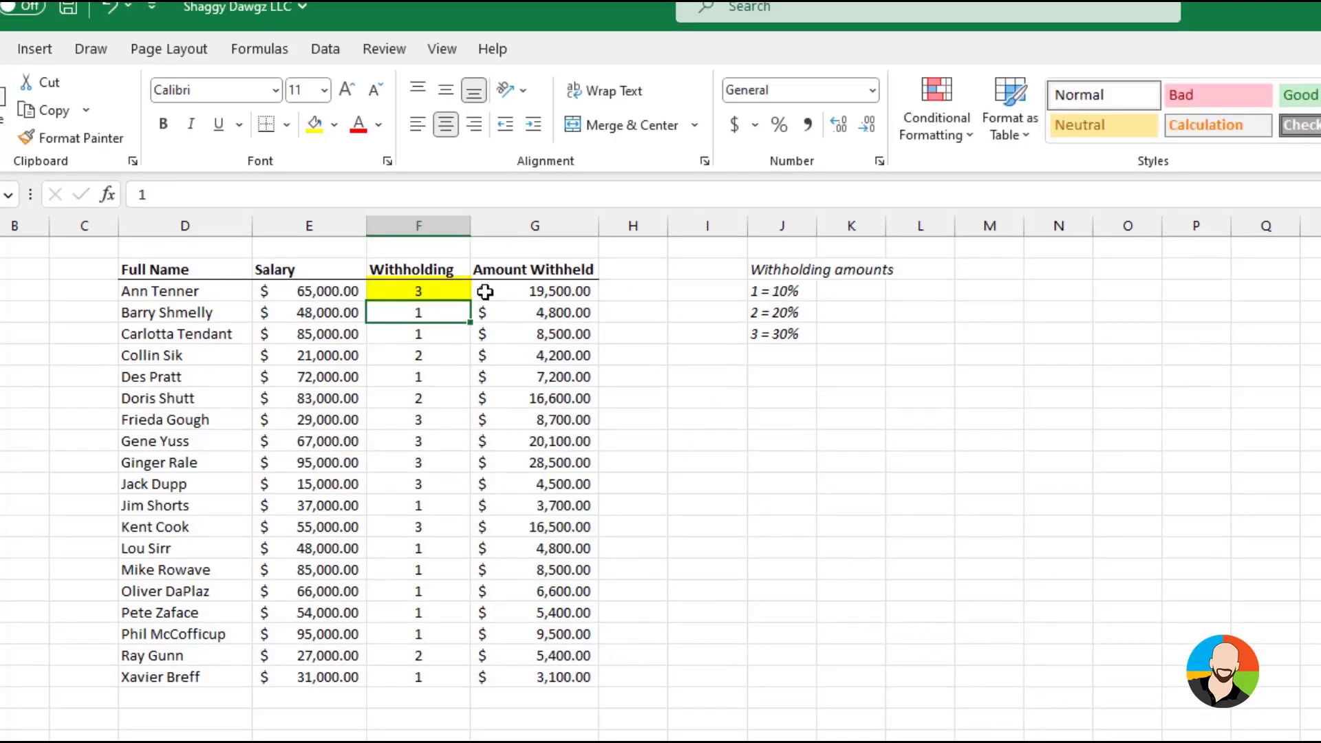
text(1)
key(Return)
key(Up)
text(4)
key(Return)
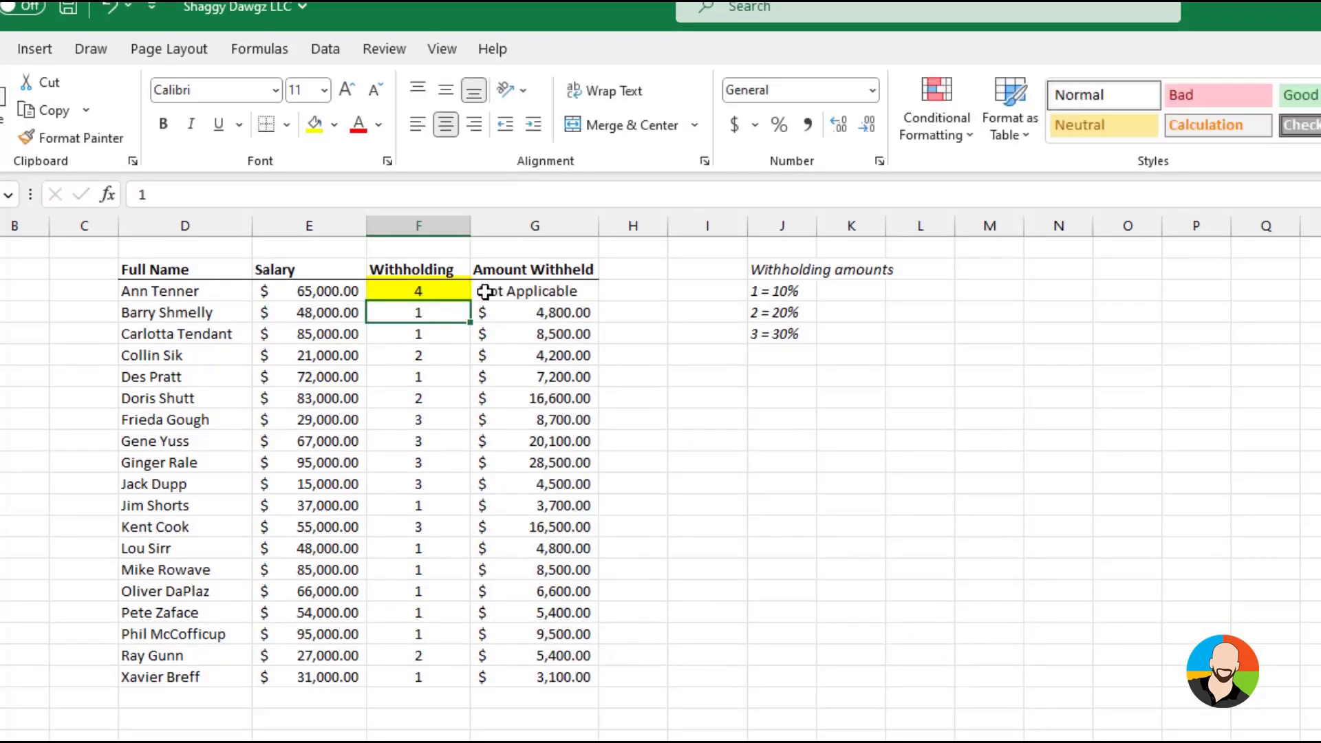
key(Up)
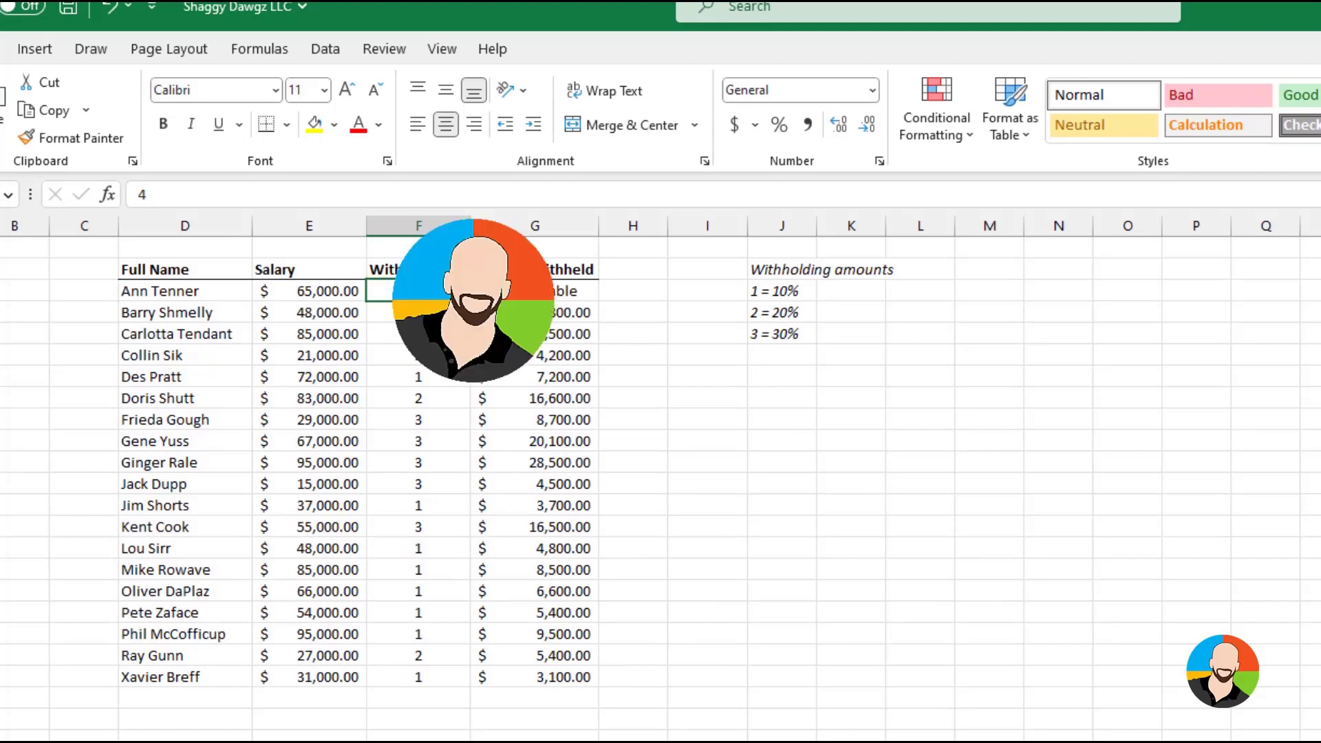
key(Down)
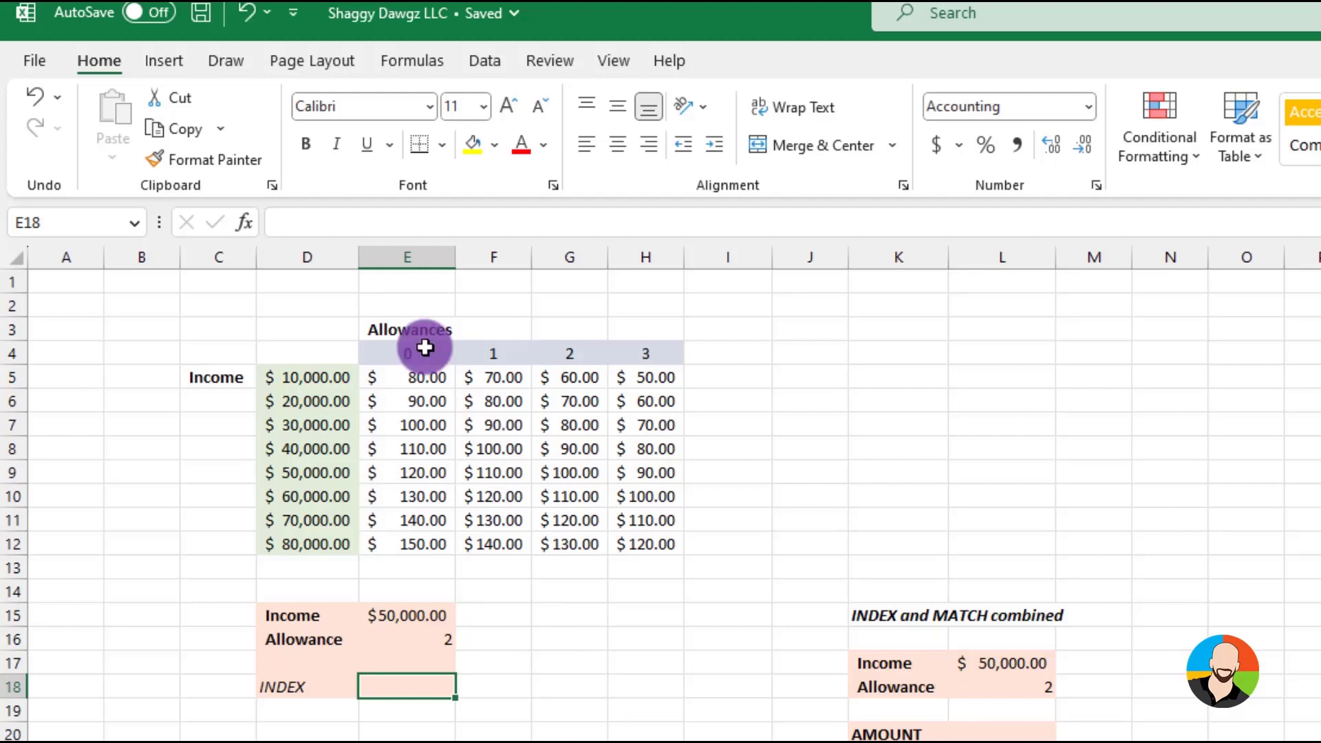
Insert an INDEX function in cell E18 with the array, row number and column number arguments
click(246, 222)
text(index)
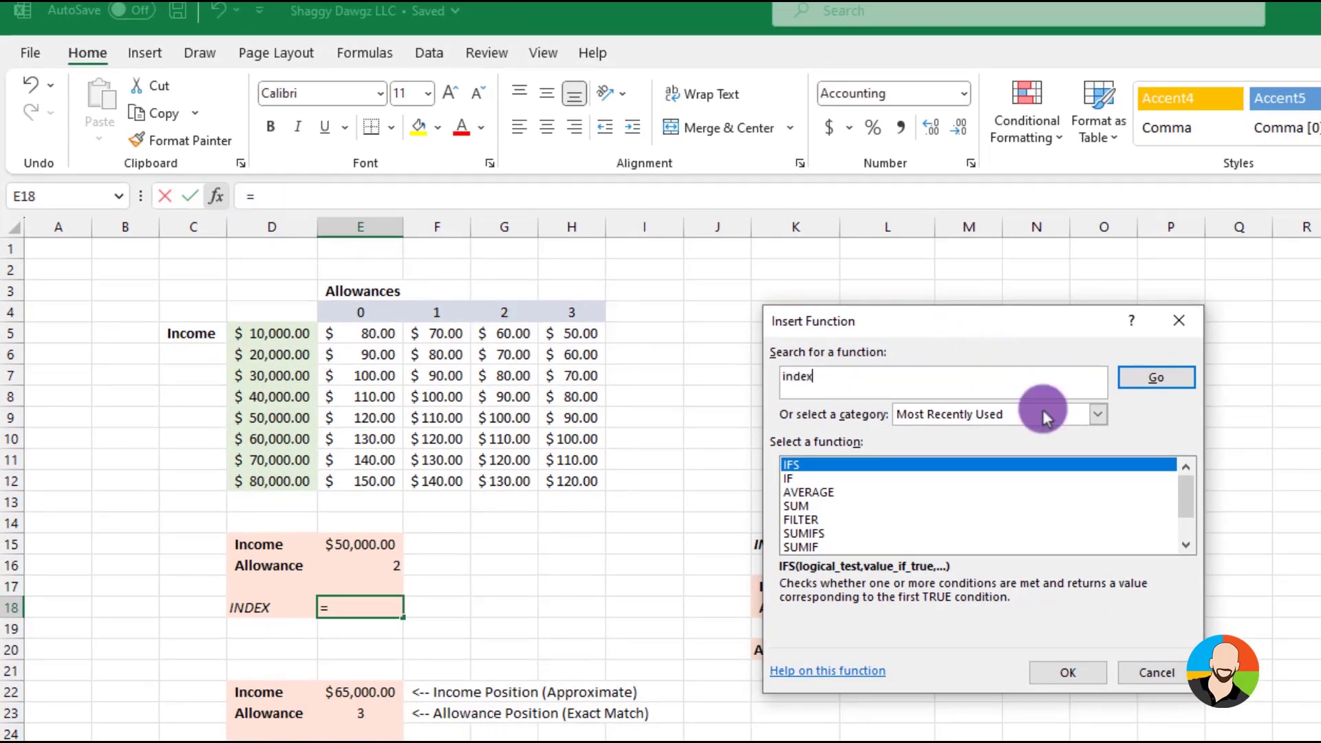
click(1154, 387)
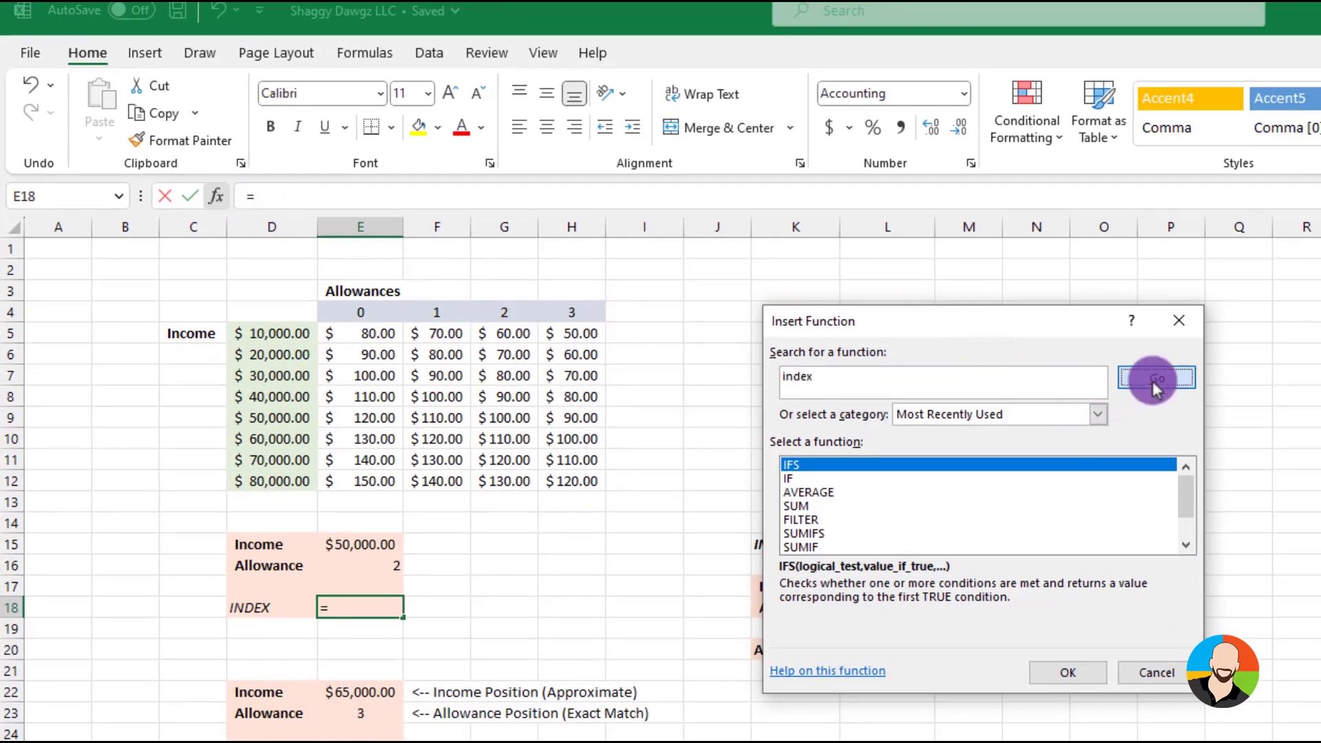
click(1073, 674)
click(1039, 558)
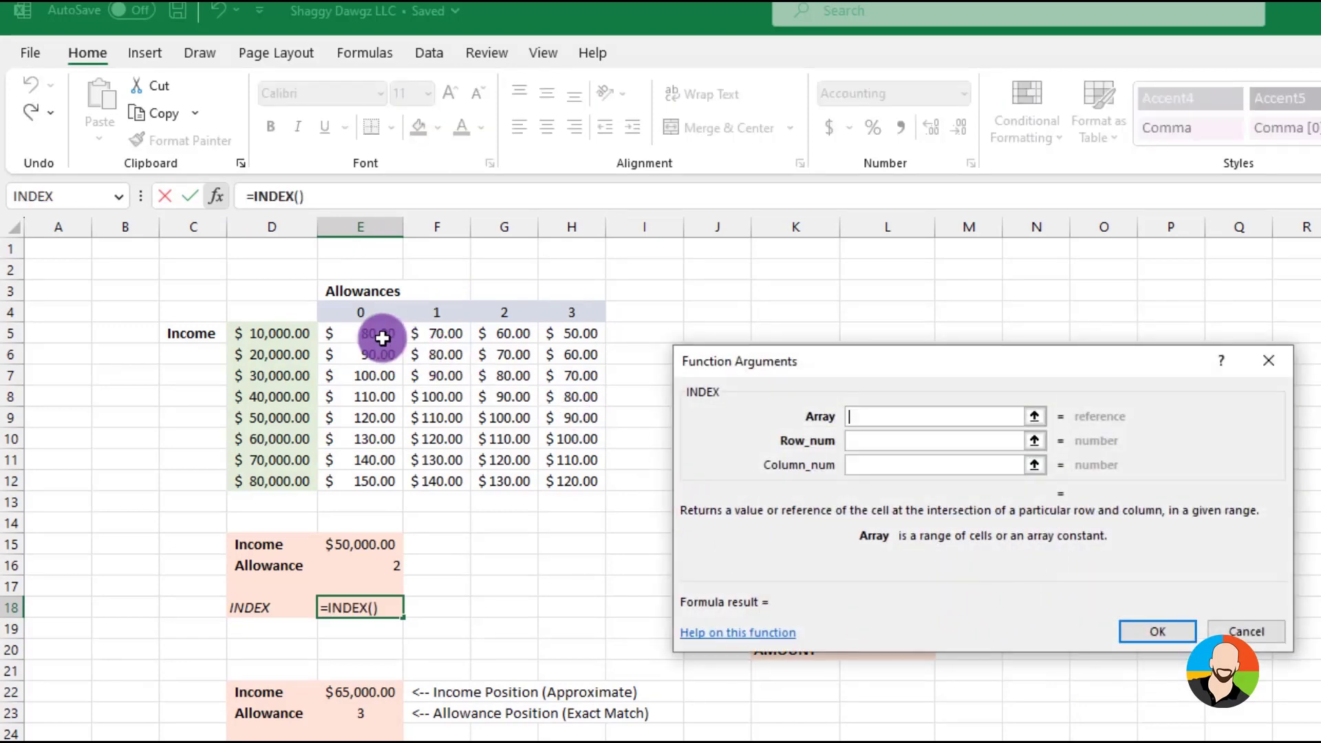
Set the INDEX array to E5:H12, row number to 5 and column number to 3, and enter the formula
drag(351, 332, 543, 486)
click(860, 439)
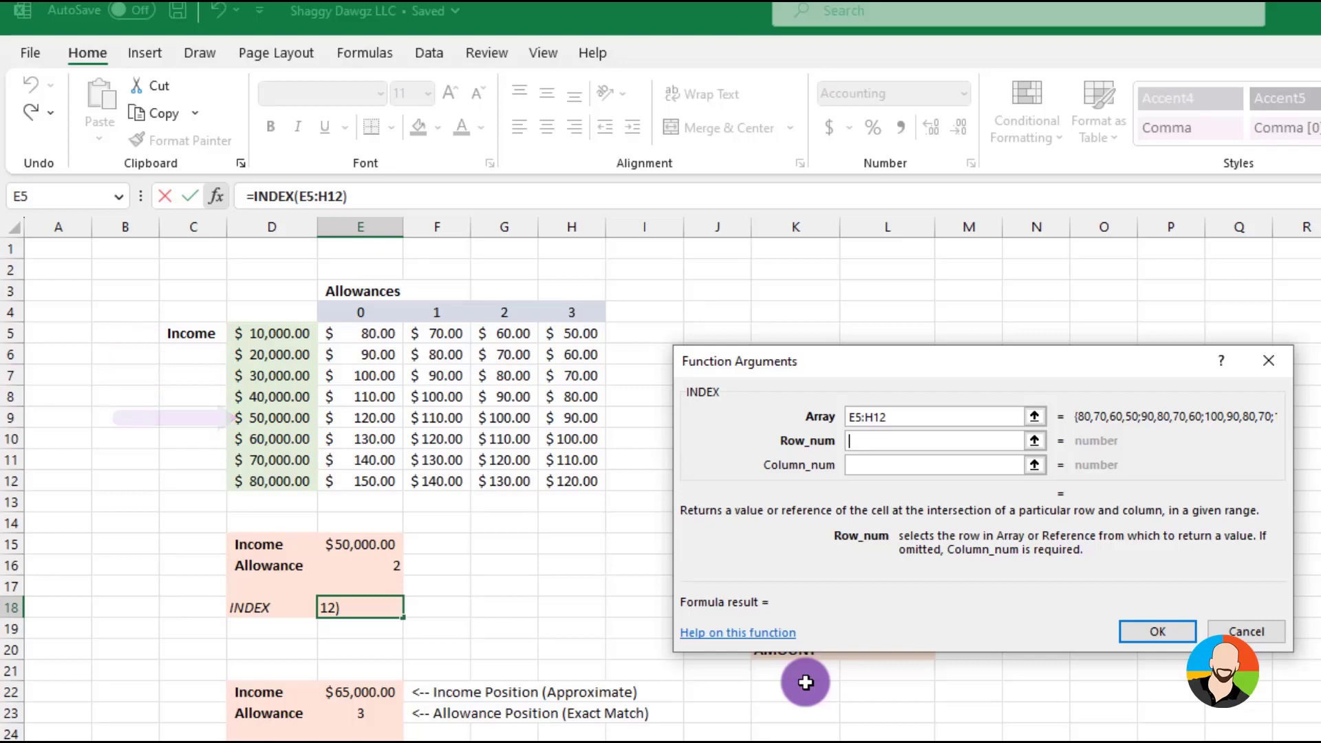
text(5)
click(859, 466)
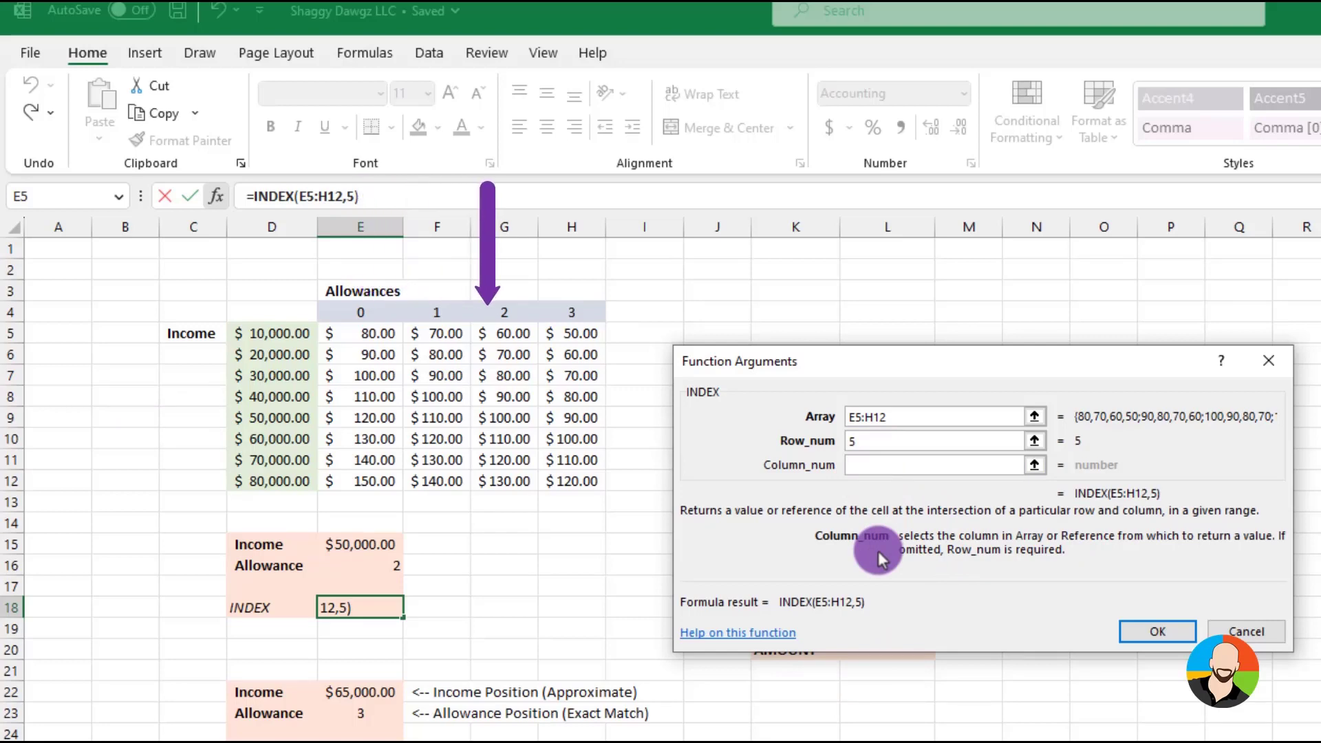
text(3)
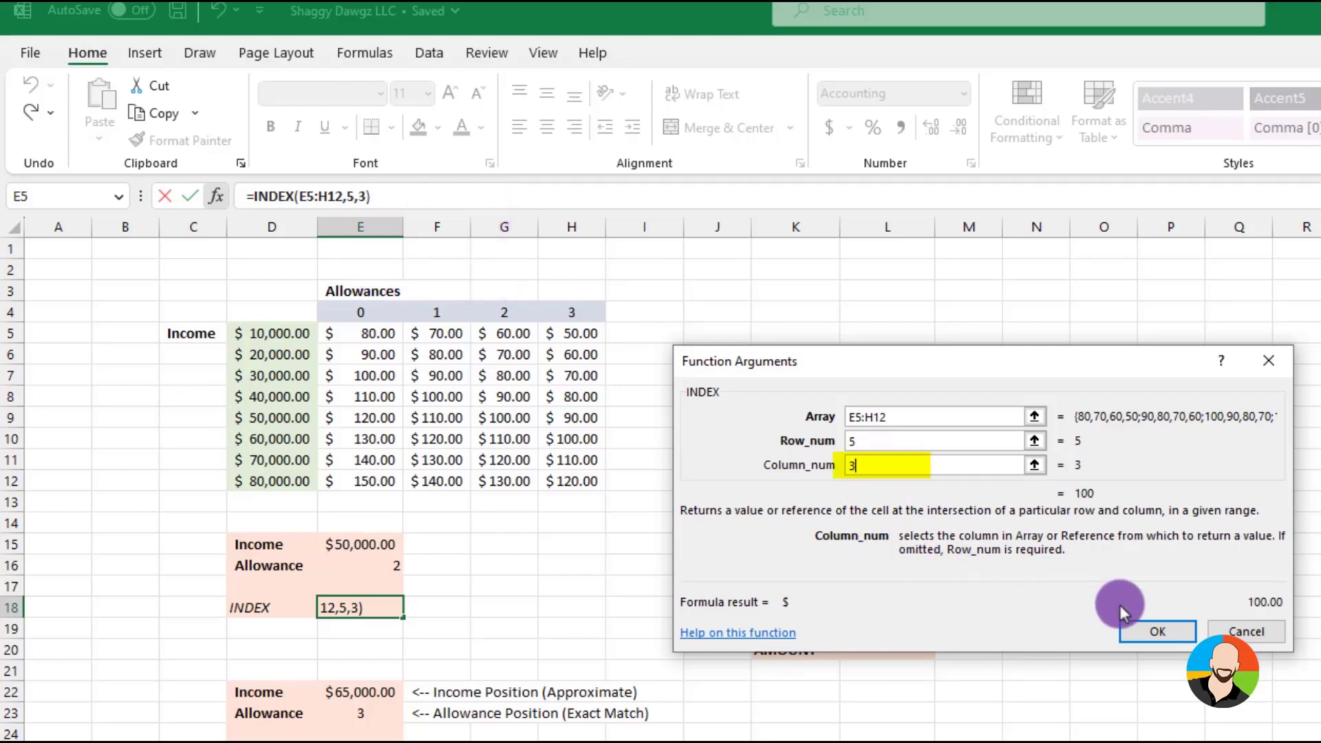
click(1132, 629)
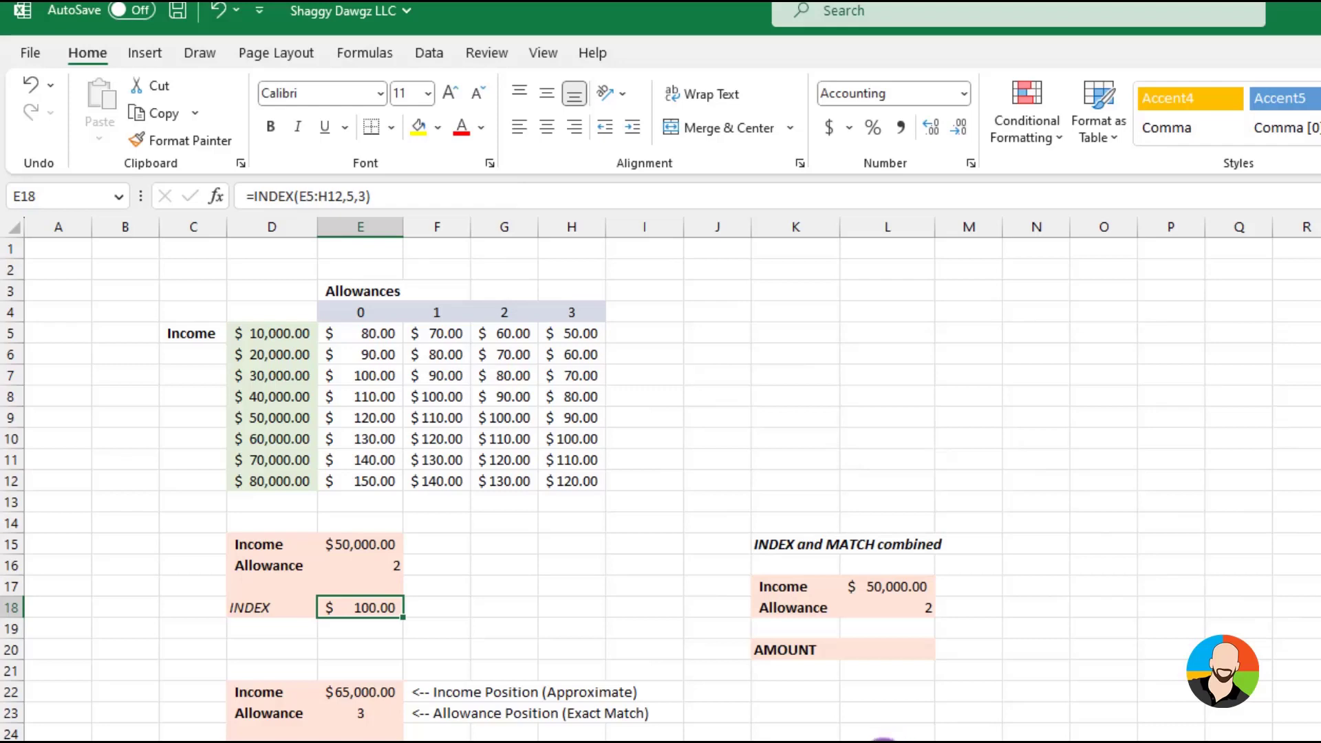
Enter a MATCH formula in cell E25 that looks up E23 in E4:H4 with match type 0 for an exact match
click(383, 564)
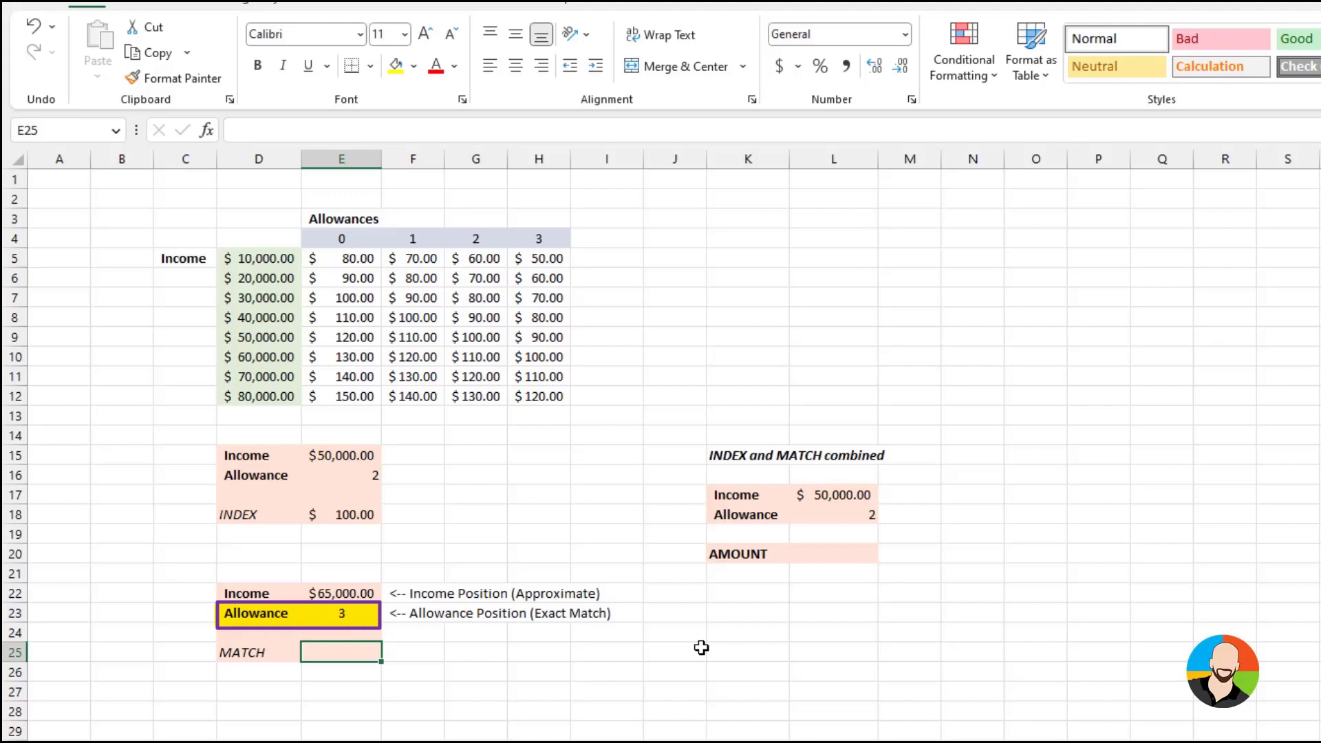
text(=match)
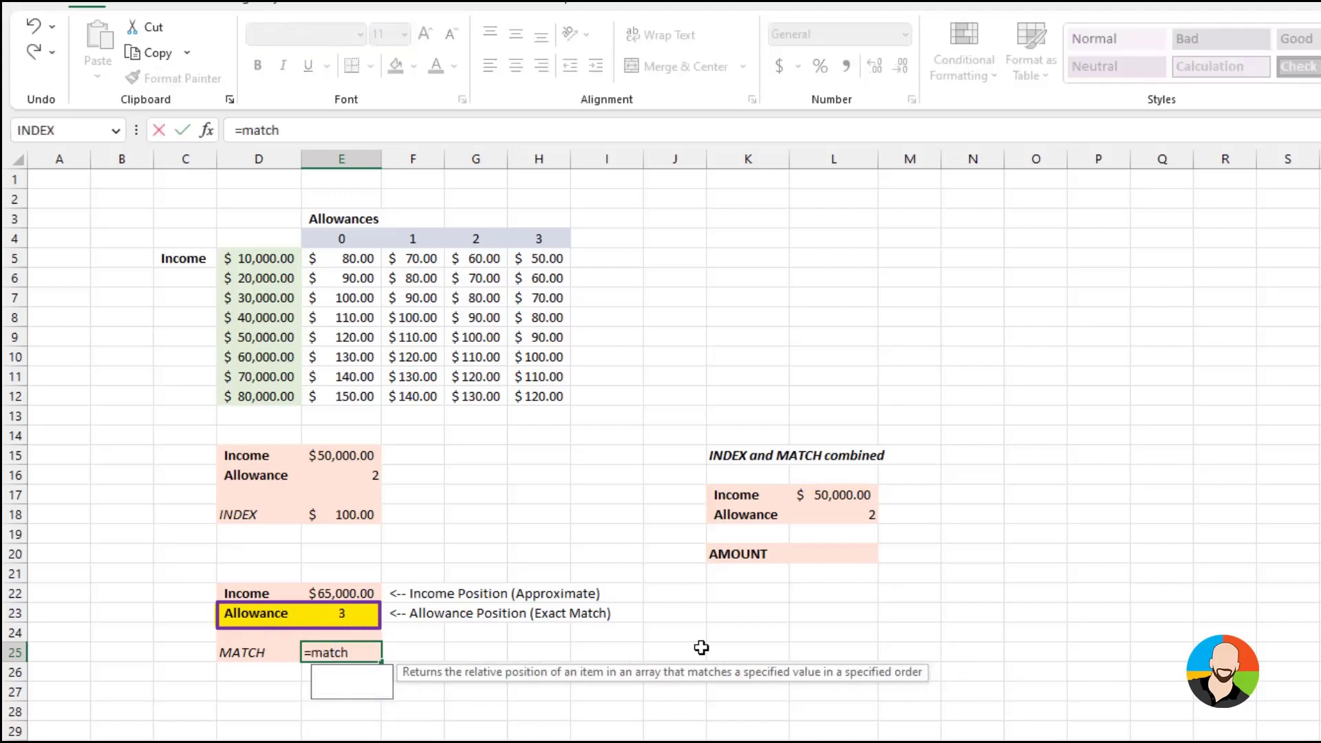
text(()
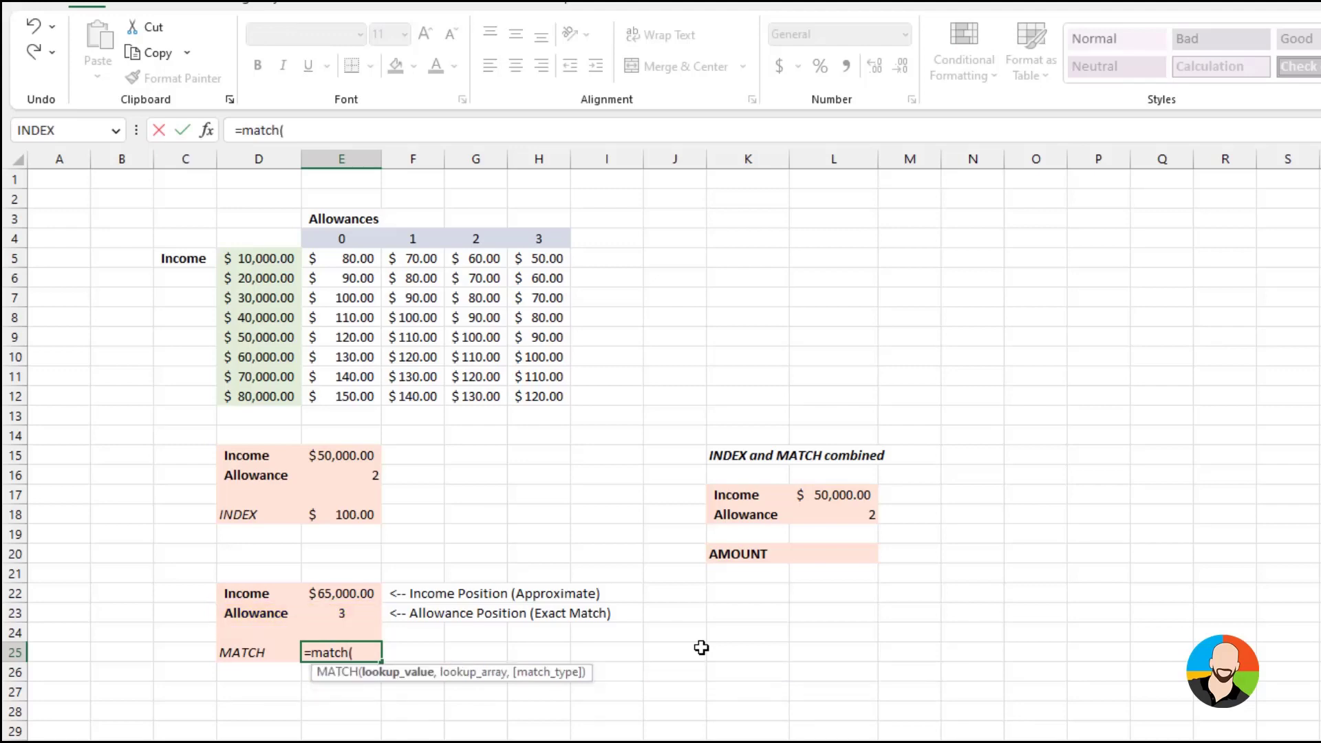
click(337, 614)
text(,)
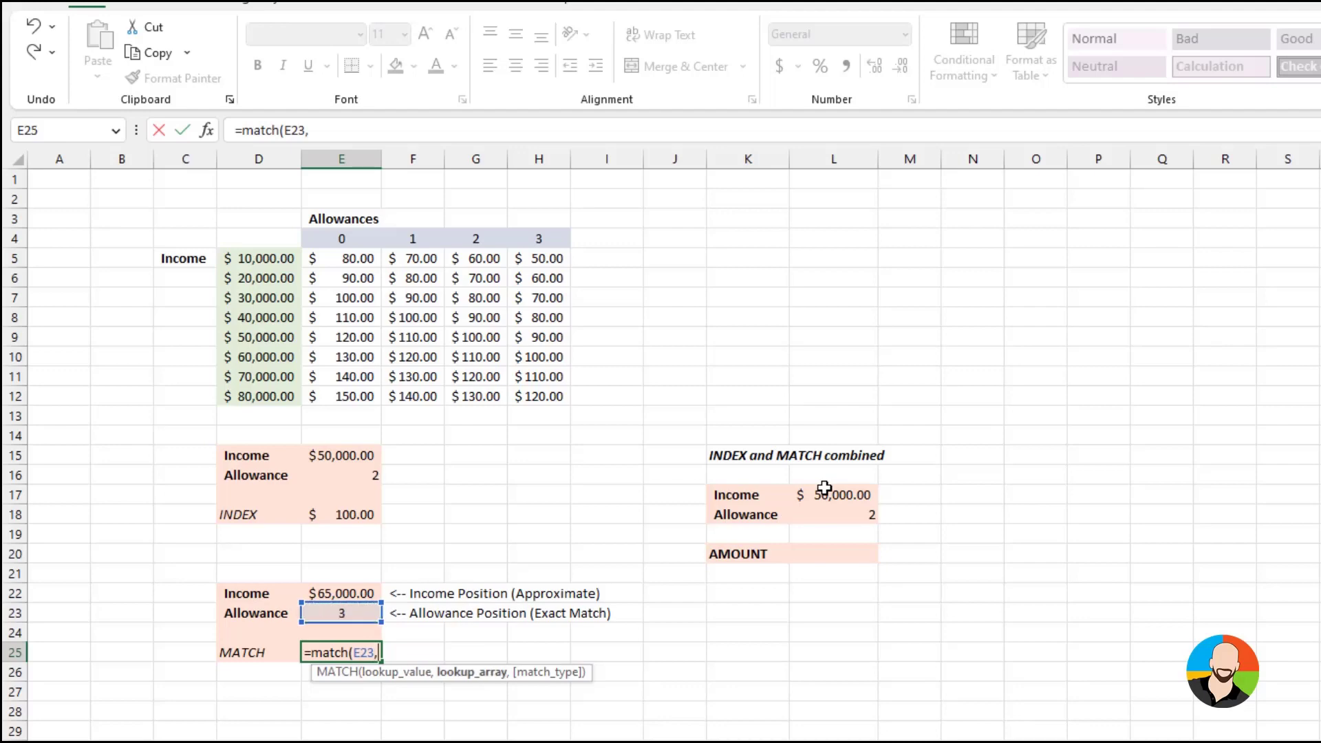
drag(342, 239, 519, 238)
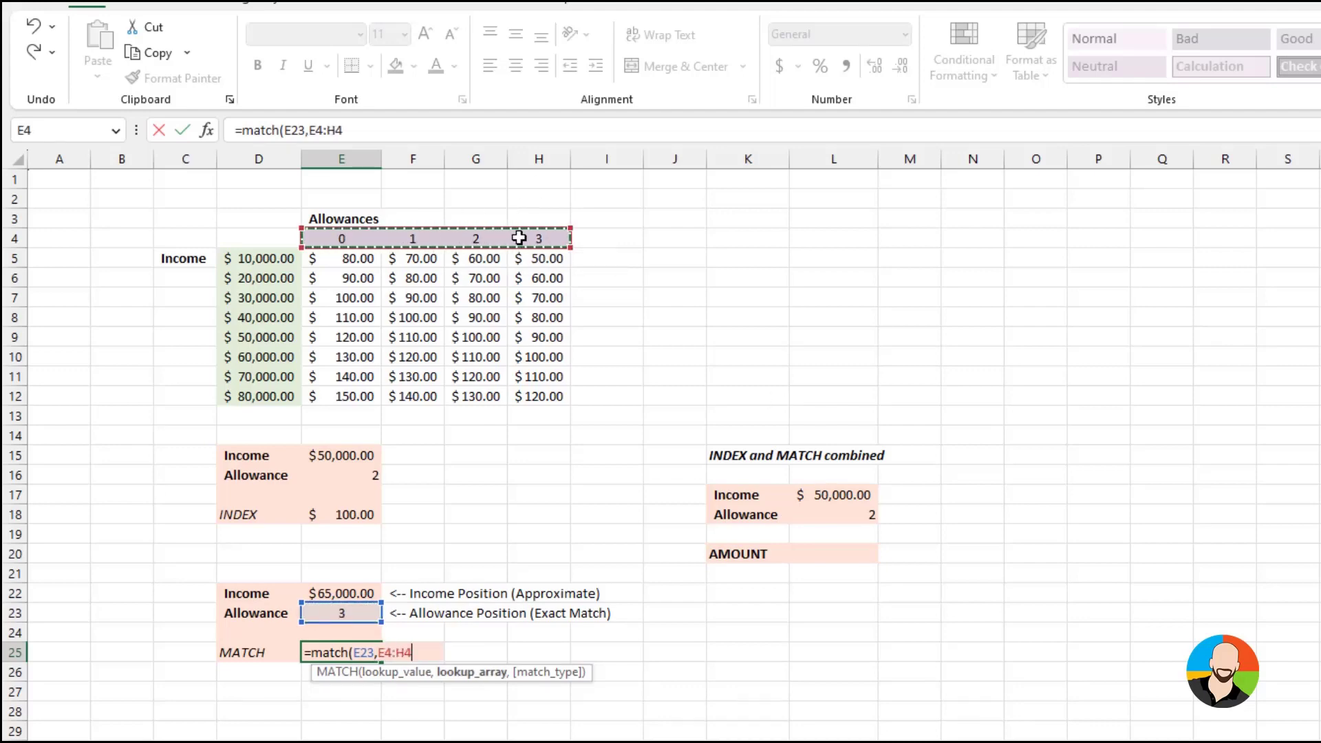
text(,)
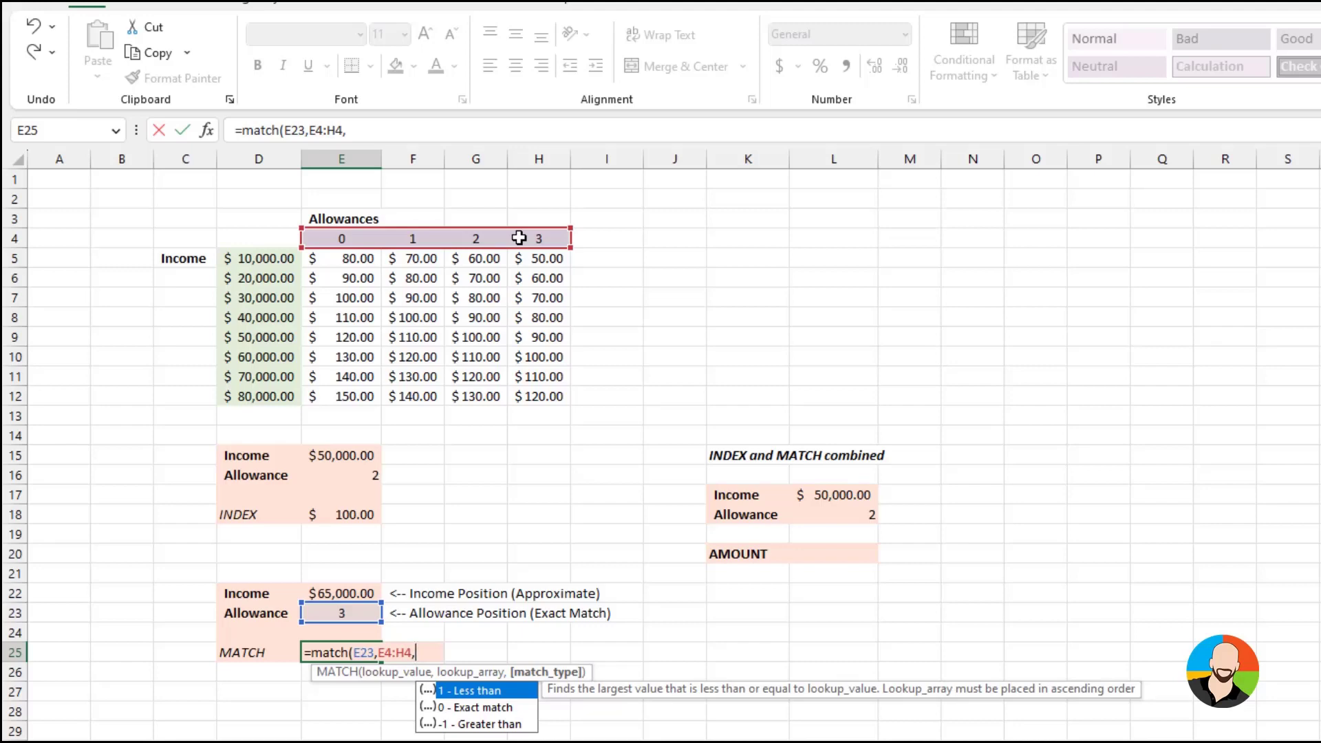
text(0))
key(Return)
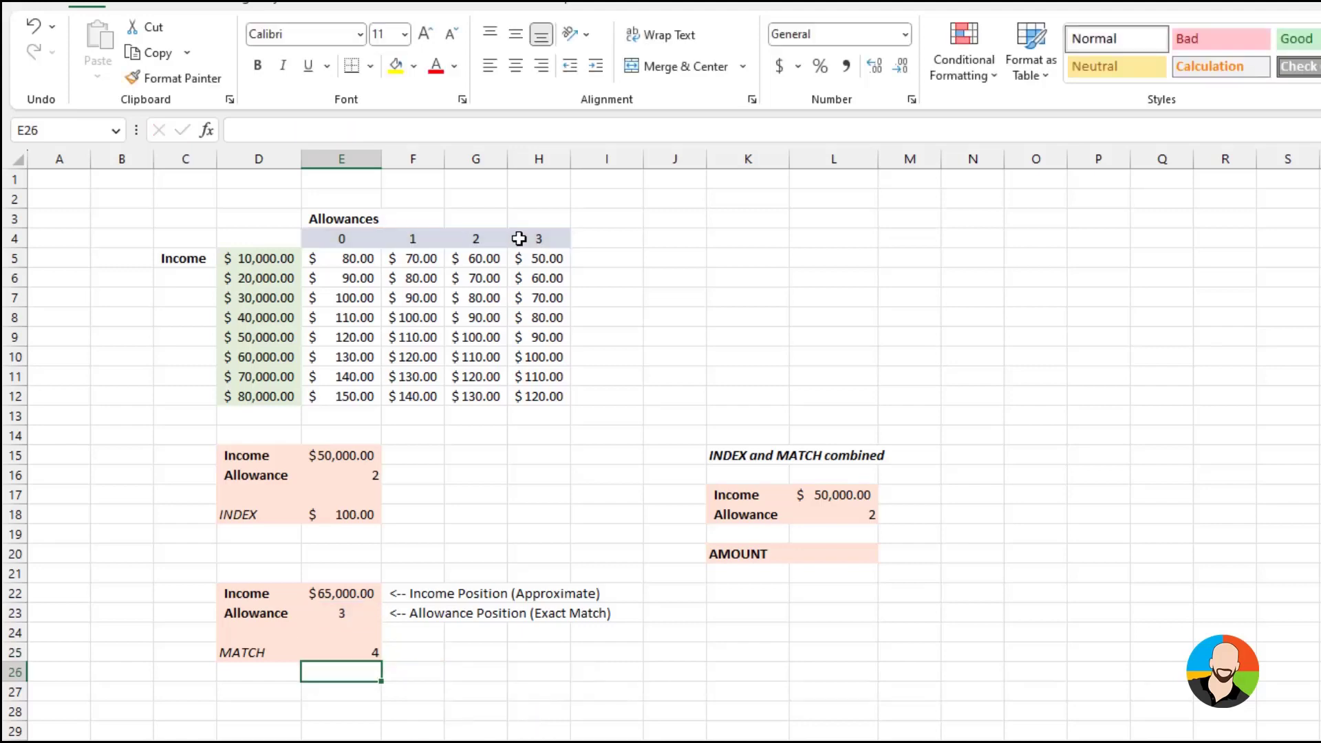
Replace the formula in cell E25 with a MATCH of E22 against D5:D12 using match type 1
click(344, 648)
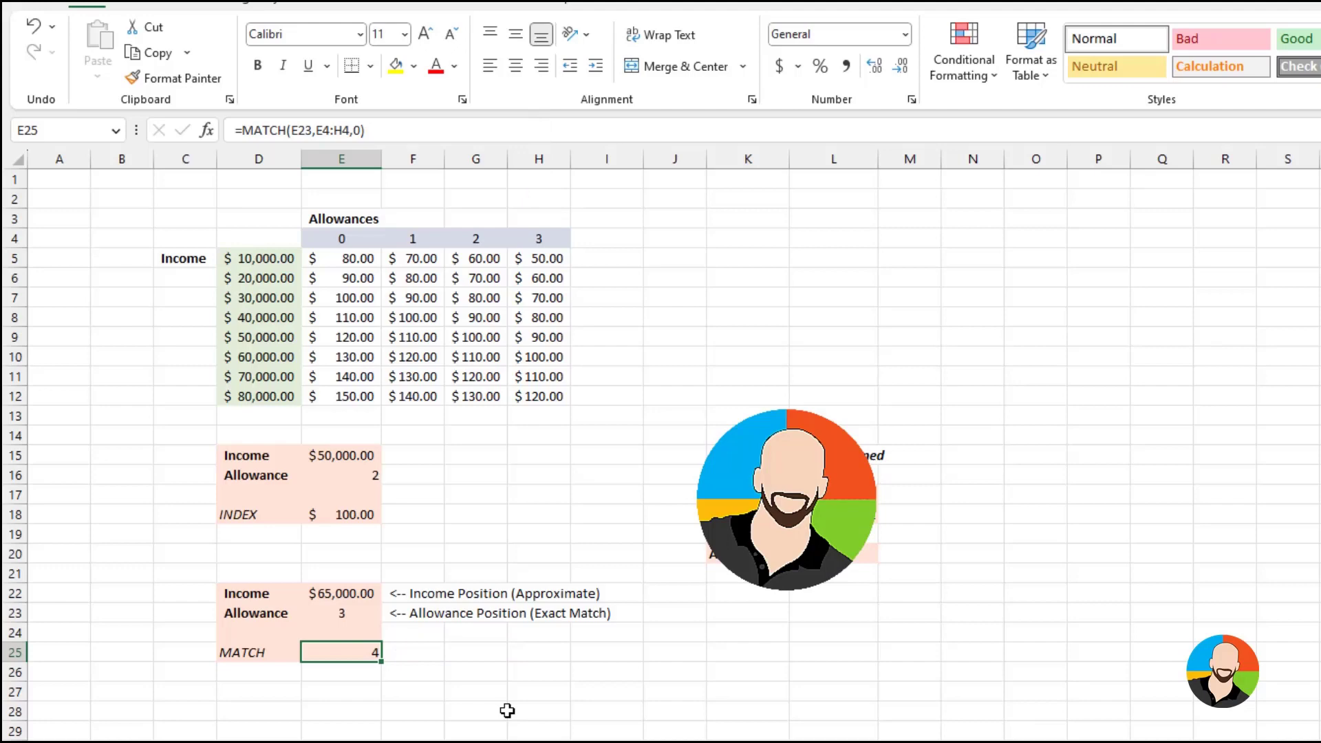
key(Delete)
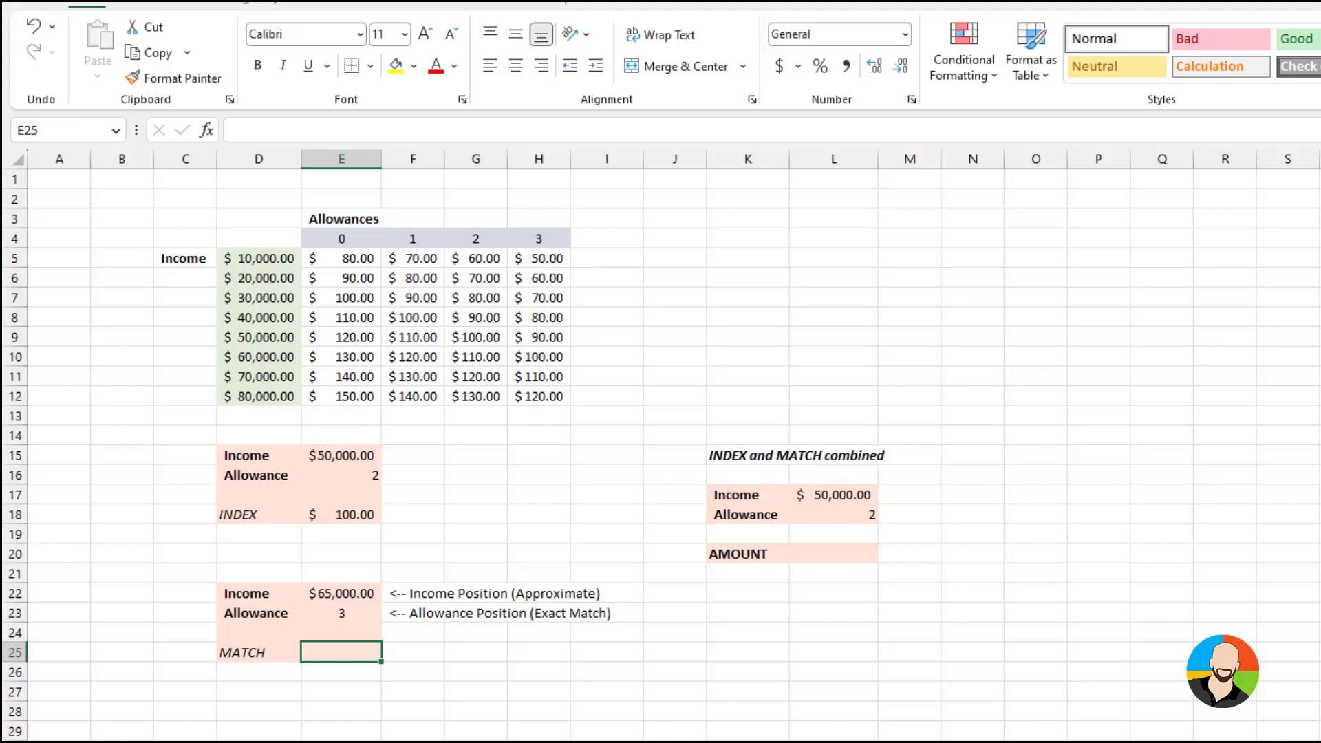
text(=matc)
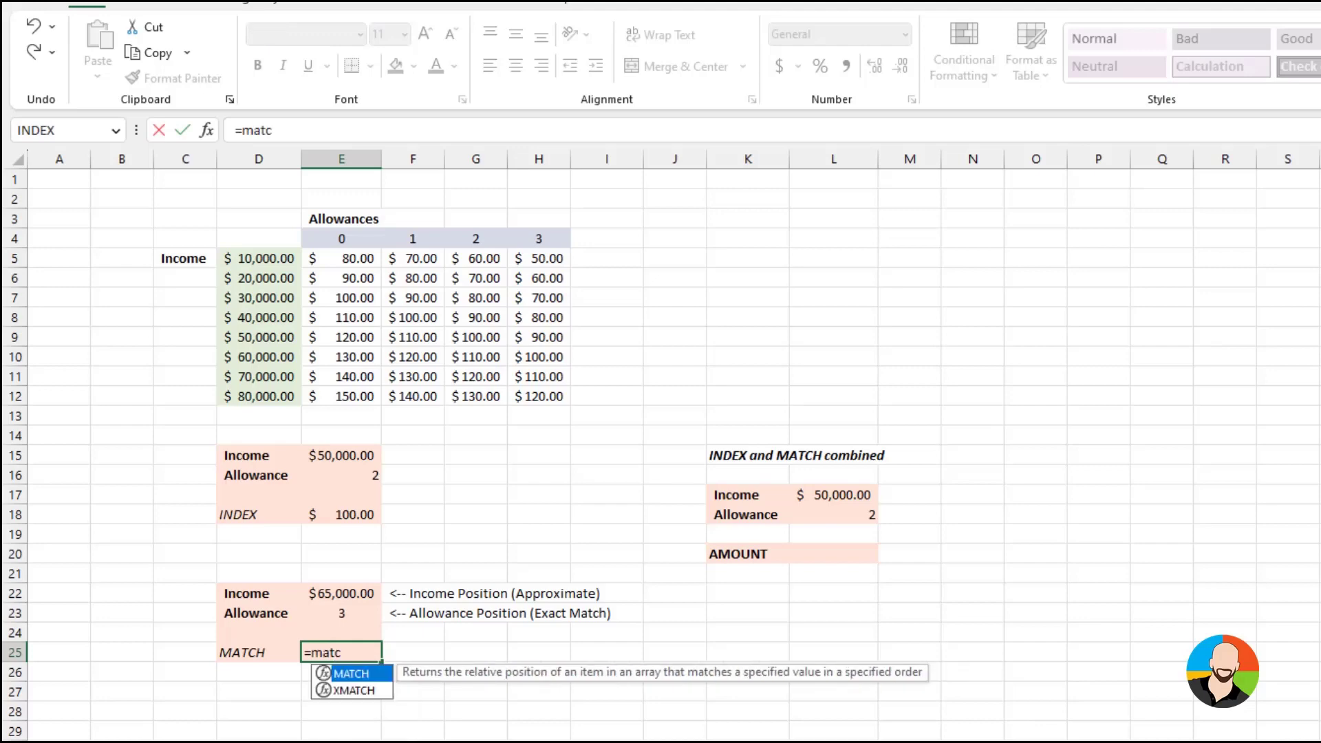
text(h()
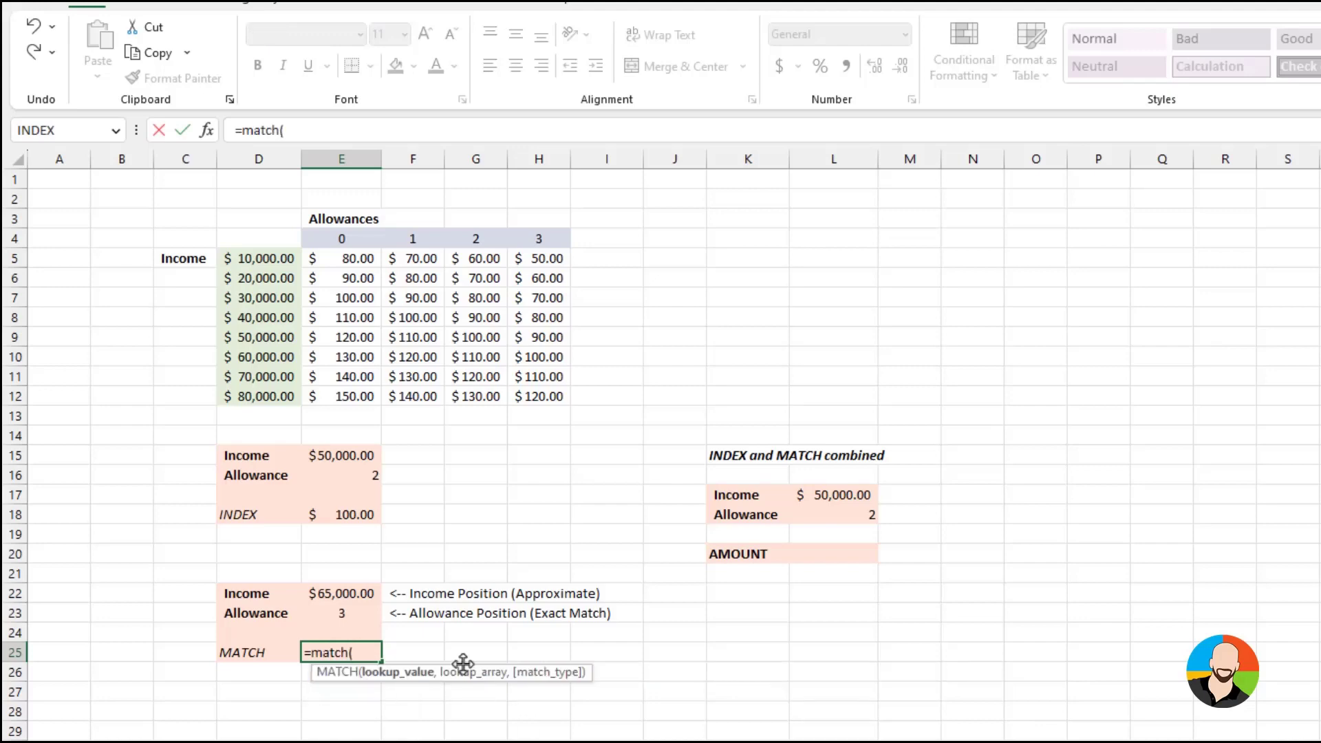
click(345, 593)
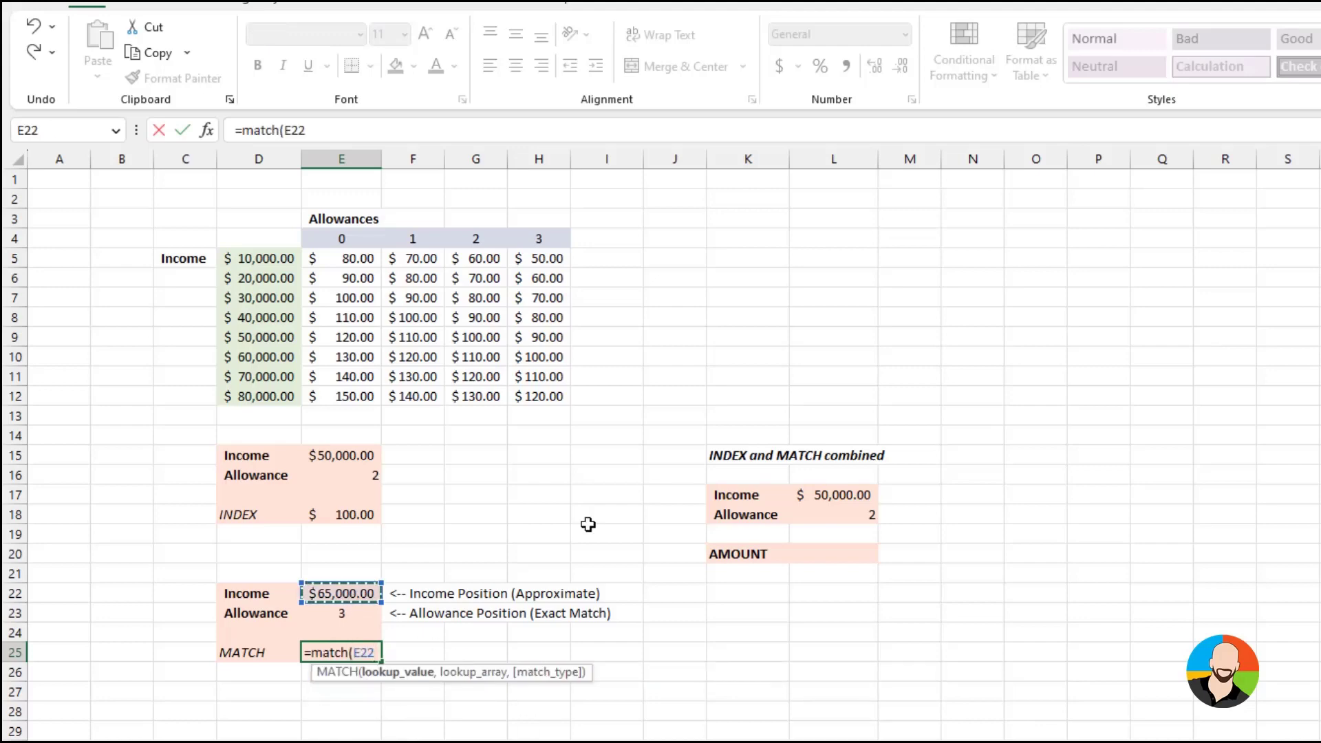
text(,)
drag(262, 256, 252, 397)
text(,)
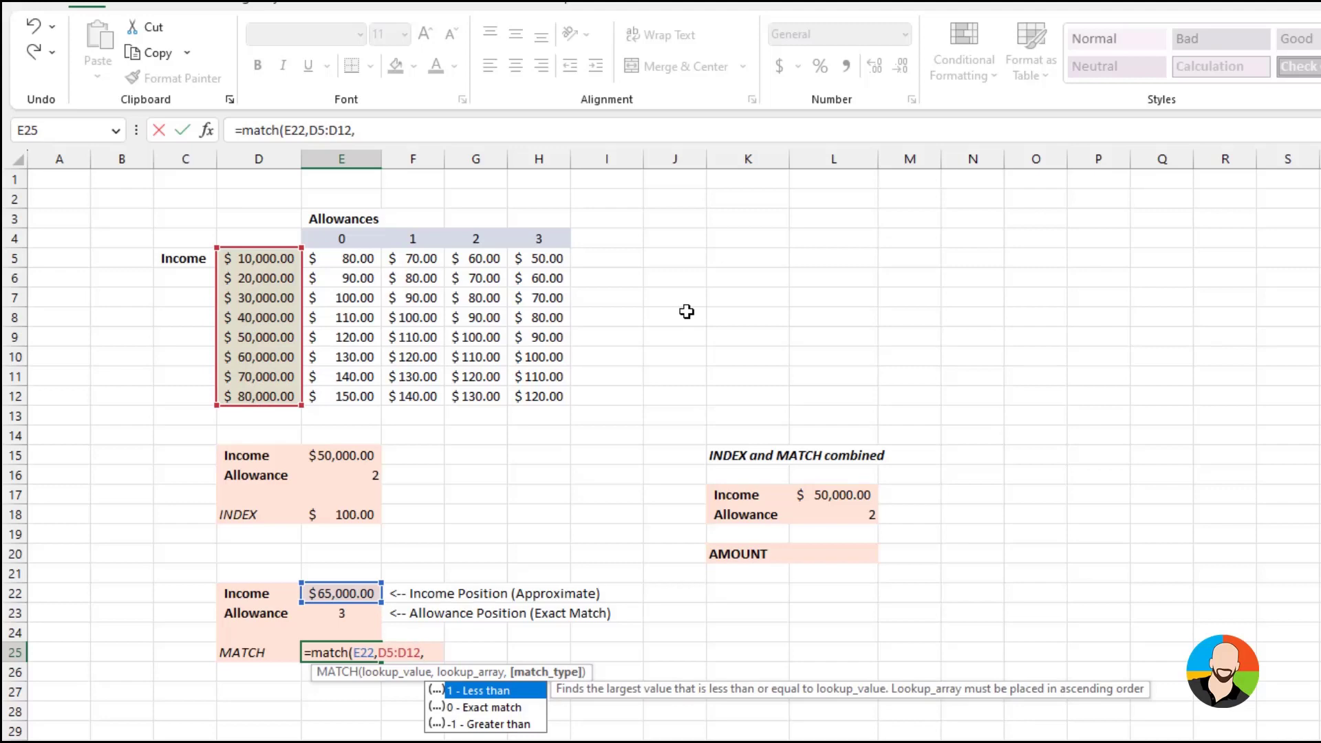
text(1))
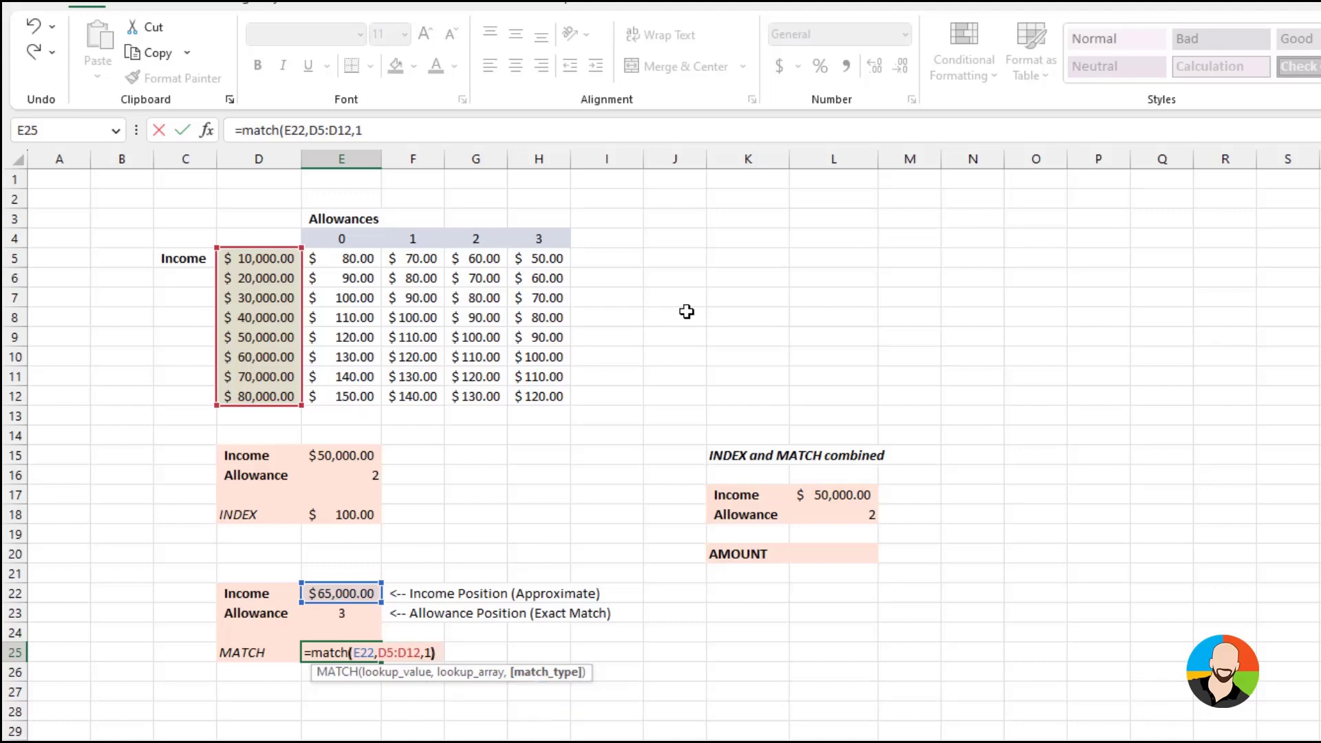
key(Return)
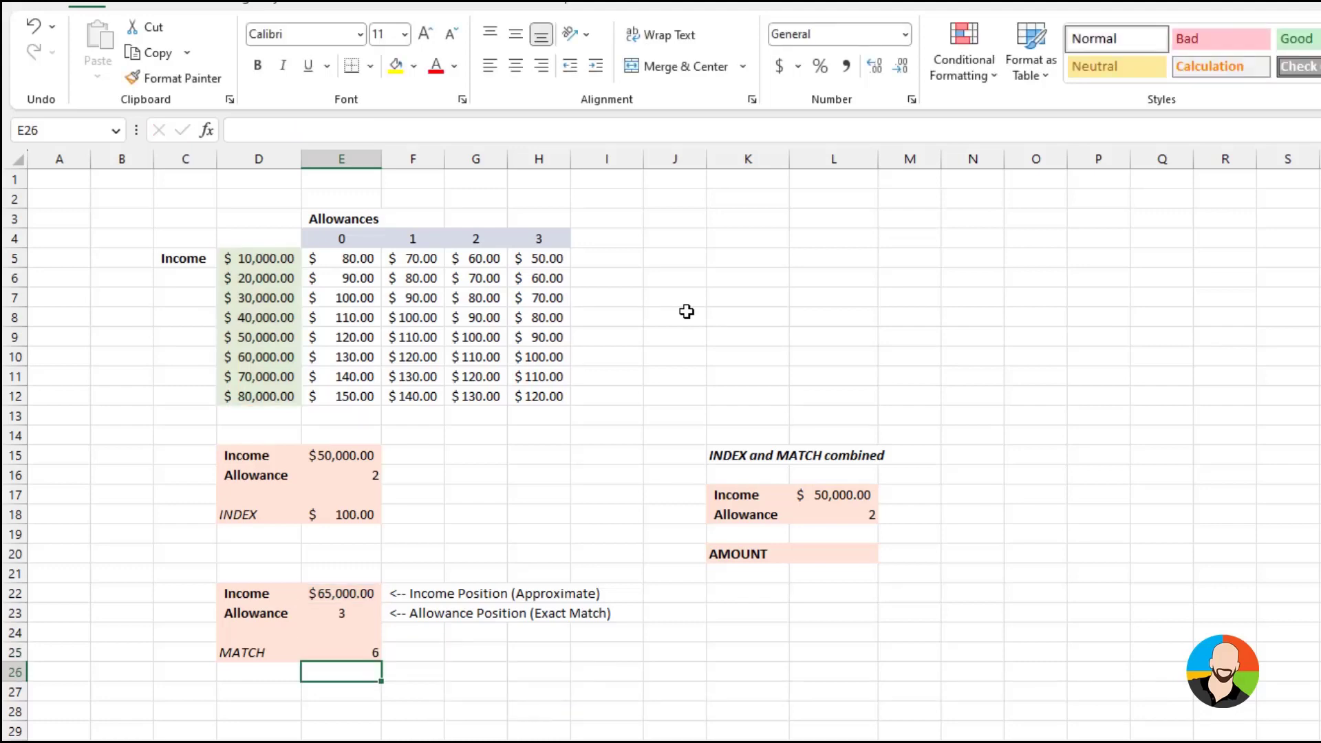
click(352, 655)
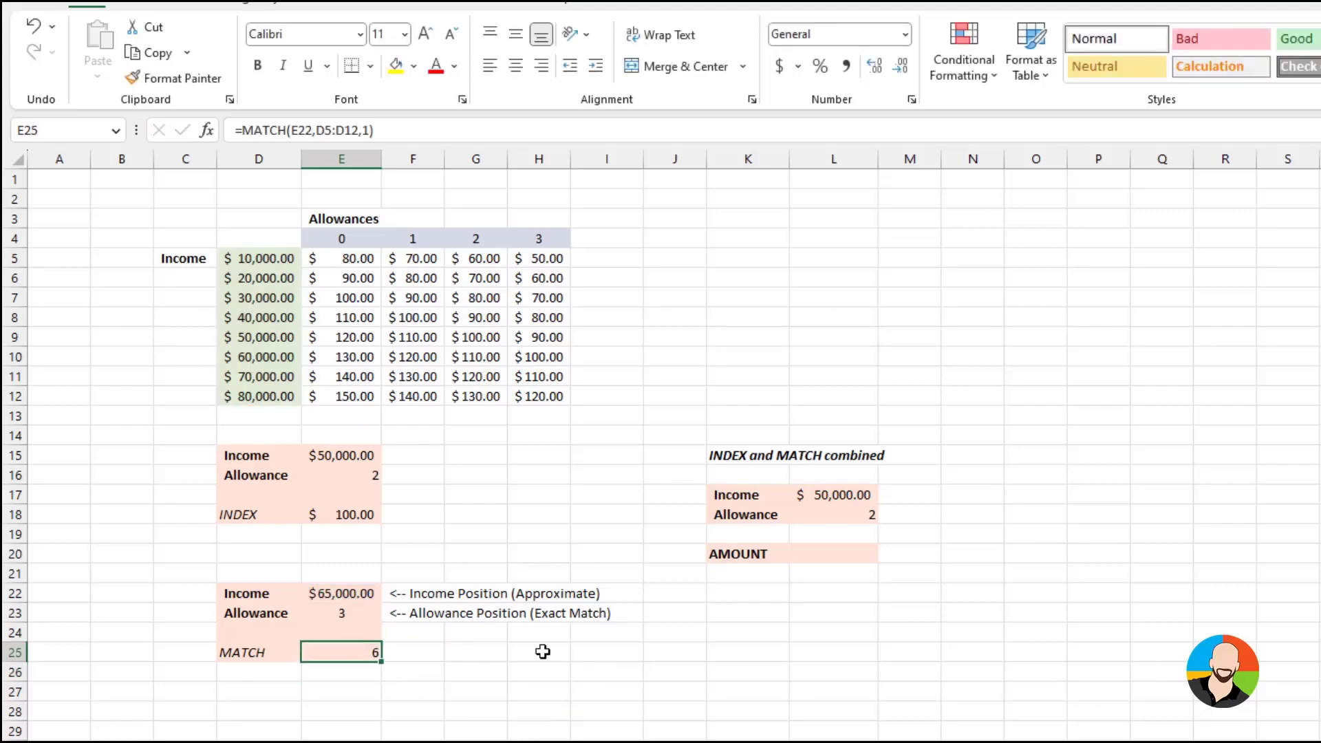
Test the MATCH formula by setting the income in cell E22 to 27000, 38000, 57000 and 77000 in turn
click(365, 592)
text(27)
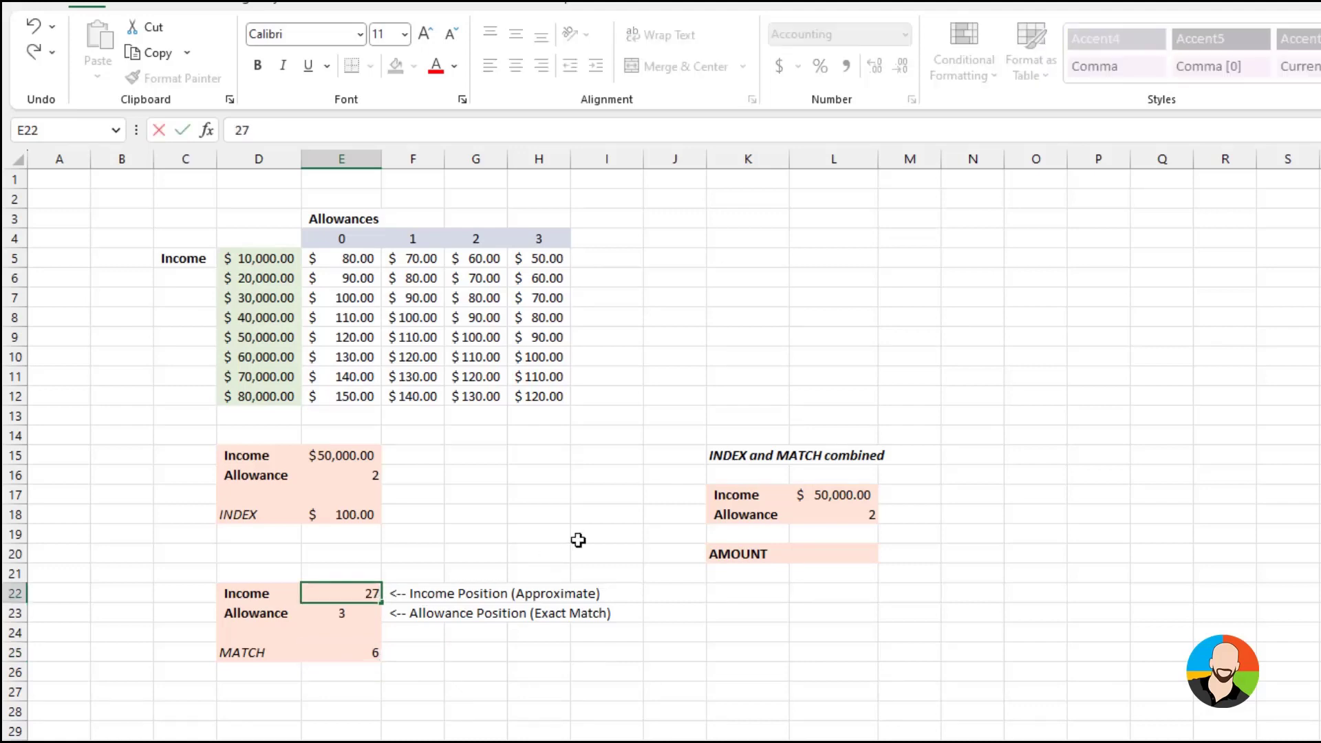
text(000)
key(Return)
key(Up)
text(38000)
key(Return)
key(Up)
text(57000)
key(Return)
key(Up)
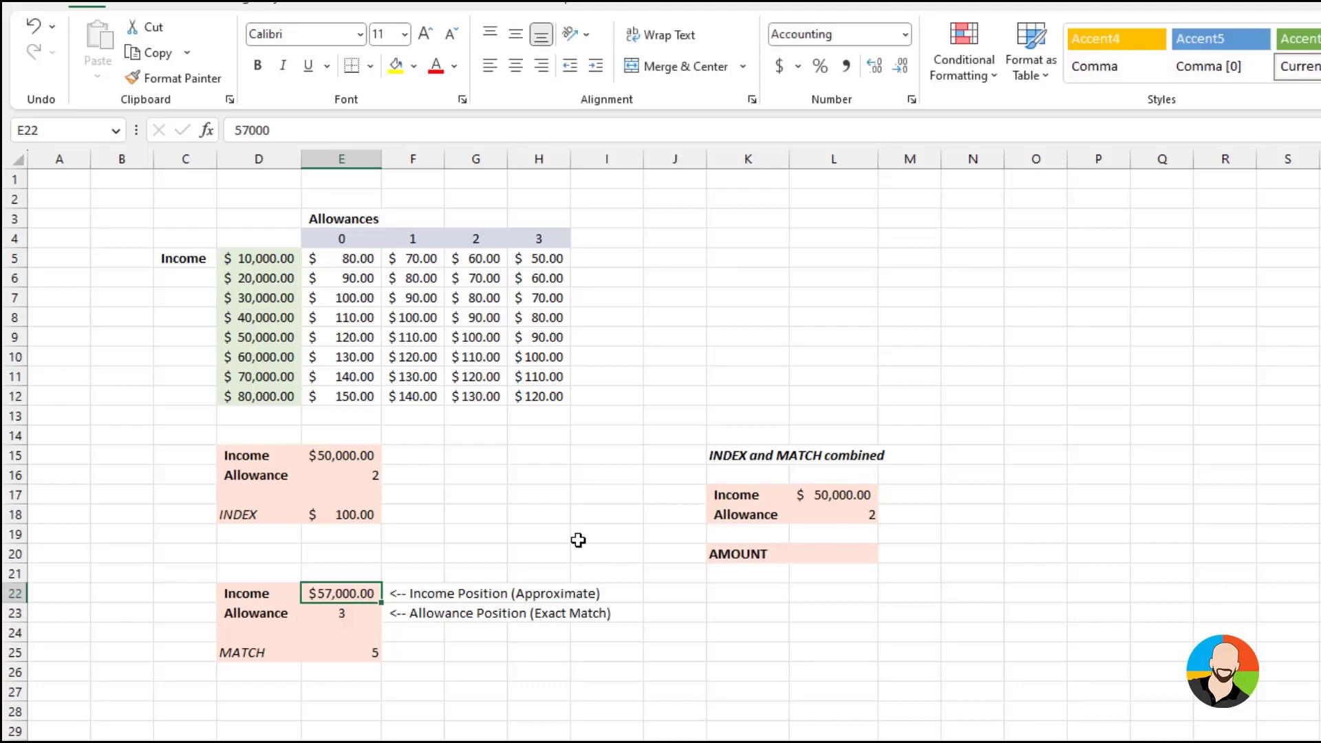
text(77000)
key(Return)
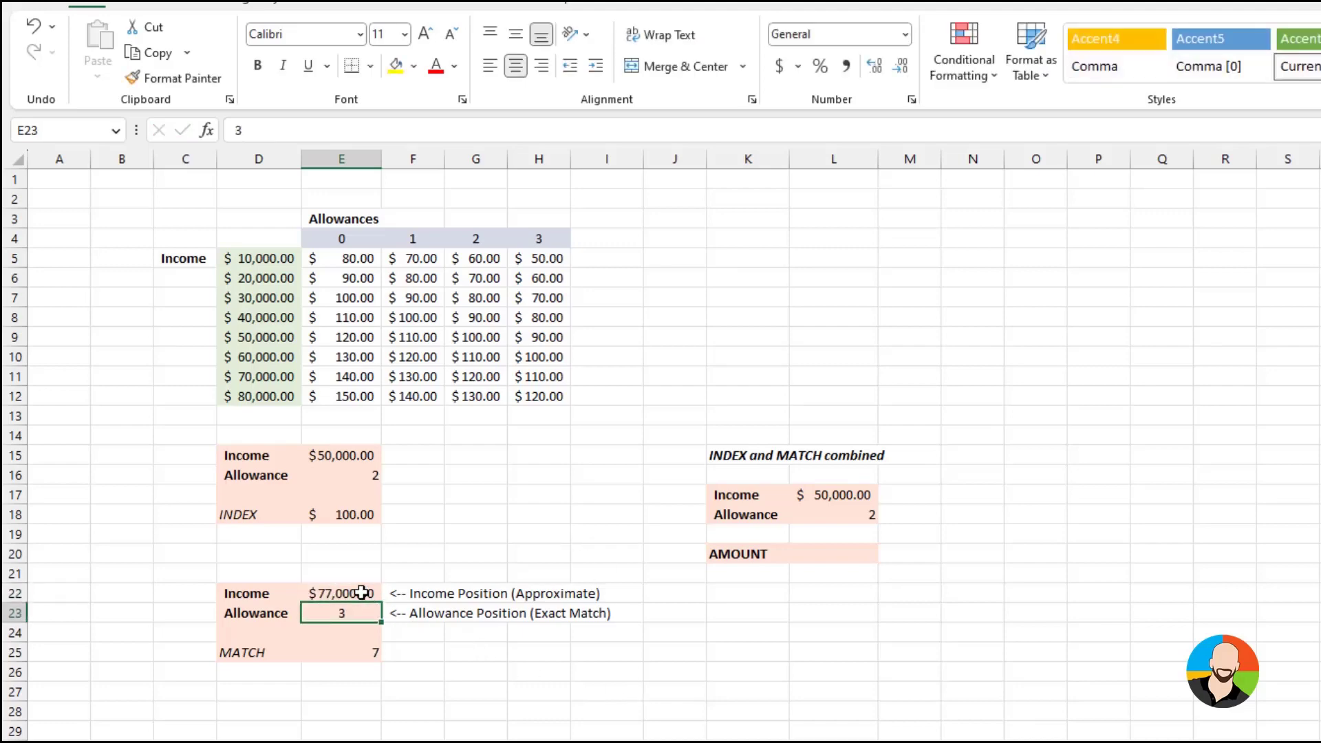
click(354, 653)
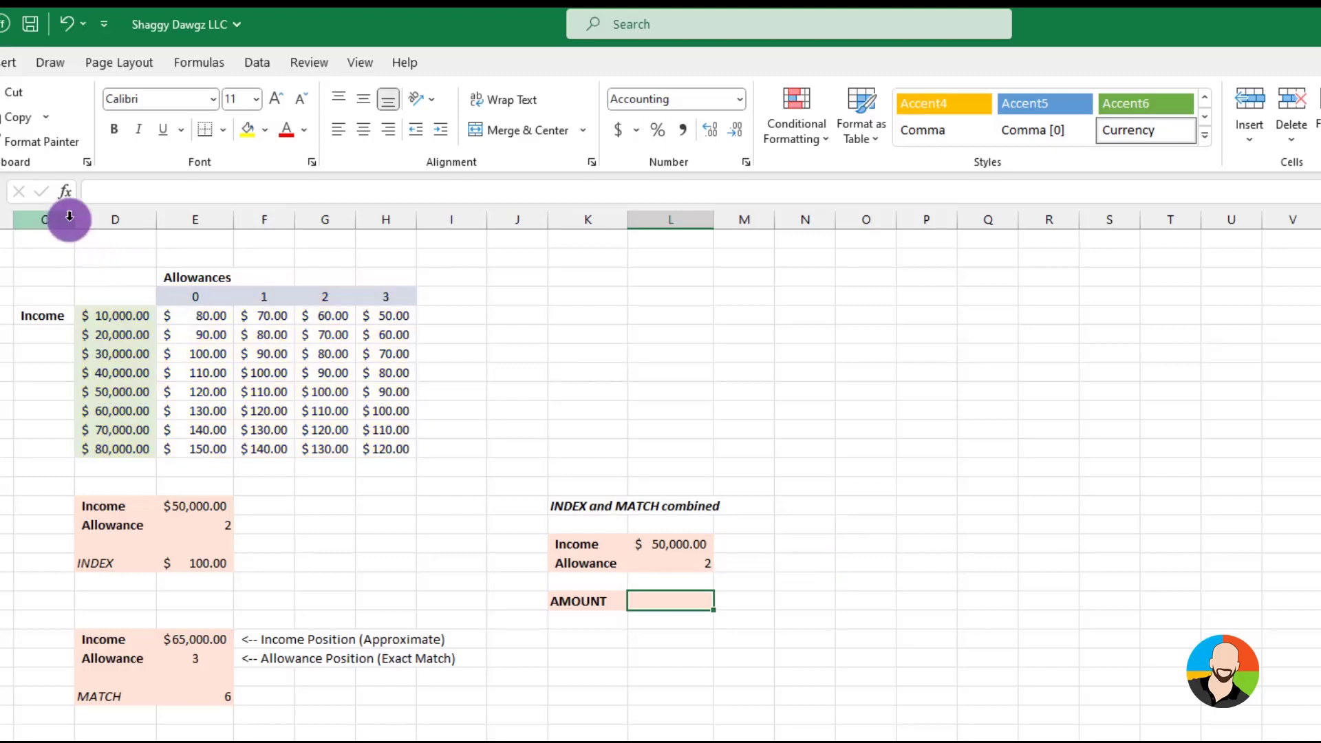
Insert an INDEX function with array, row and column number arguments in the AMOUNT cell L20 and set its array to E5:H12
click(65, 191)
text(index)
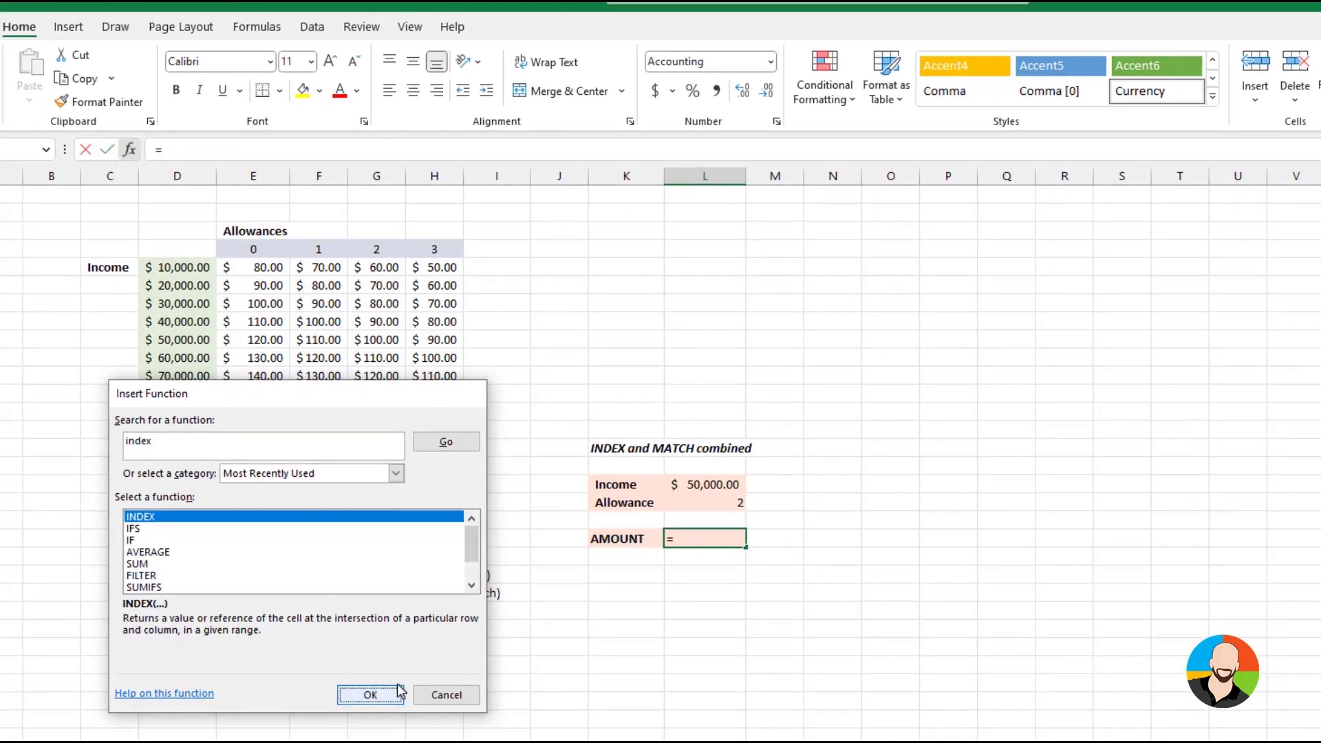
click(399, 691)
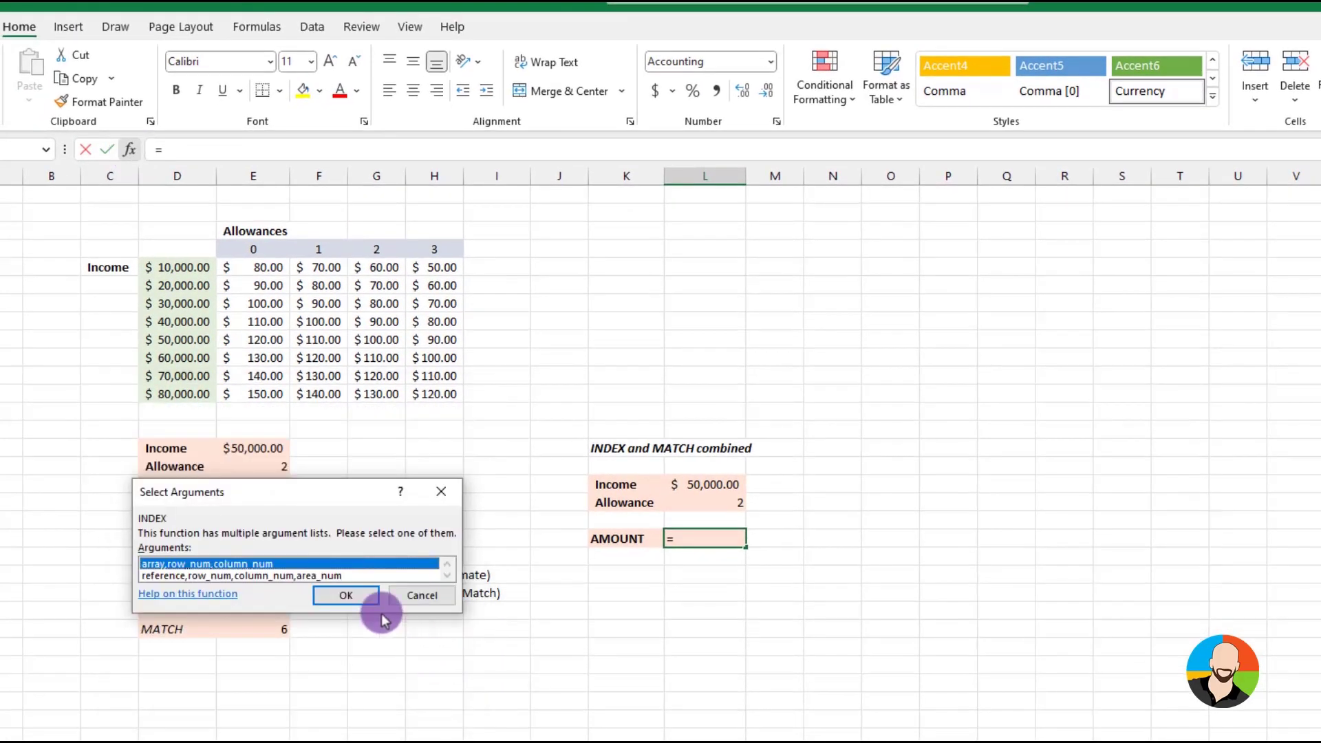
click(351, 595)
drag(262, 264, 417, 390)
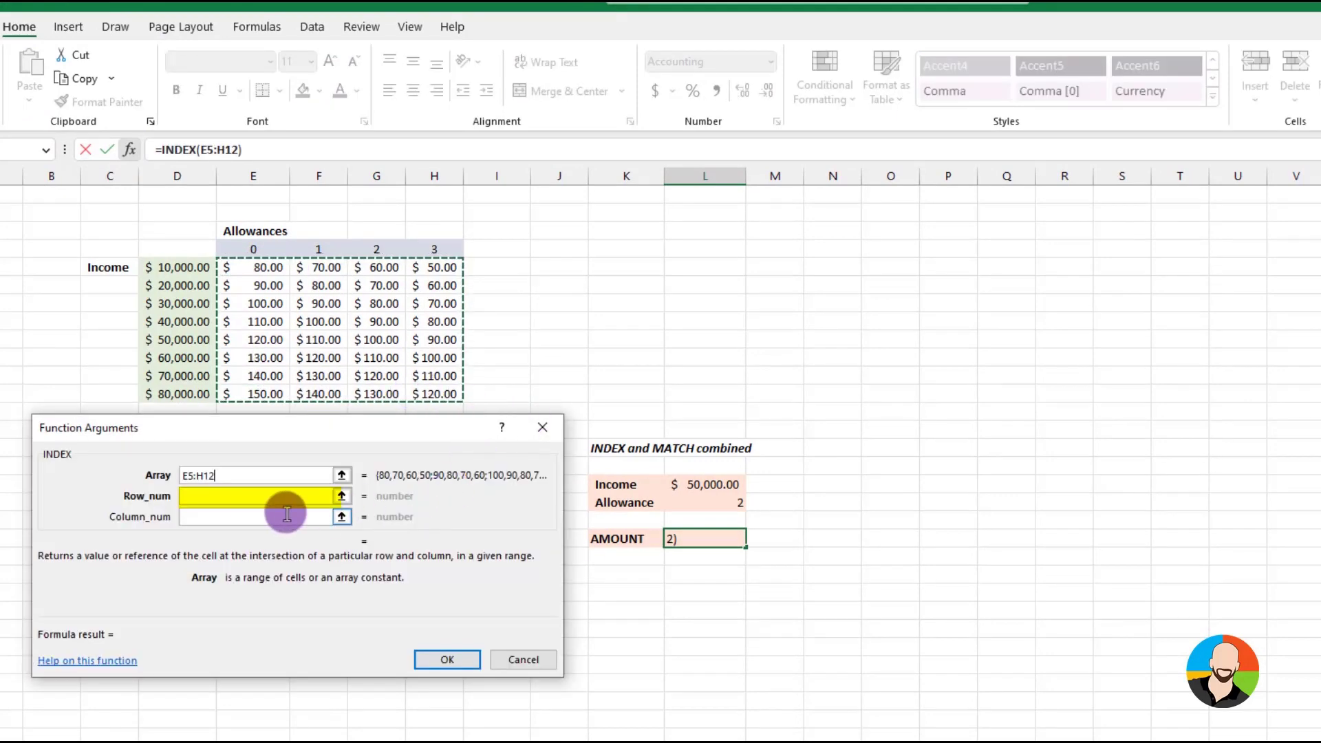
Set the INDEX row number to match(L17,D5:D12,1) to find the income's position
click(197, 490)
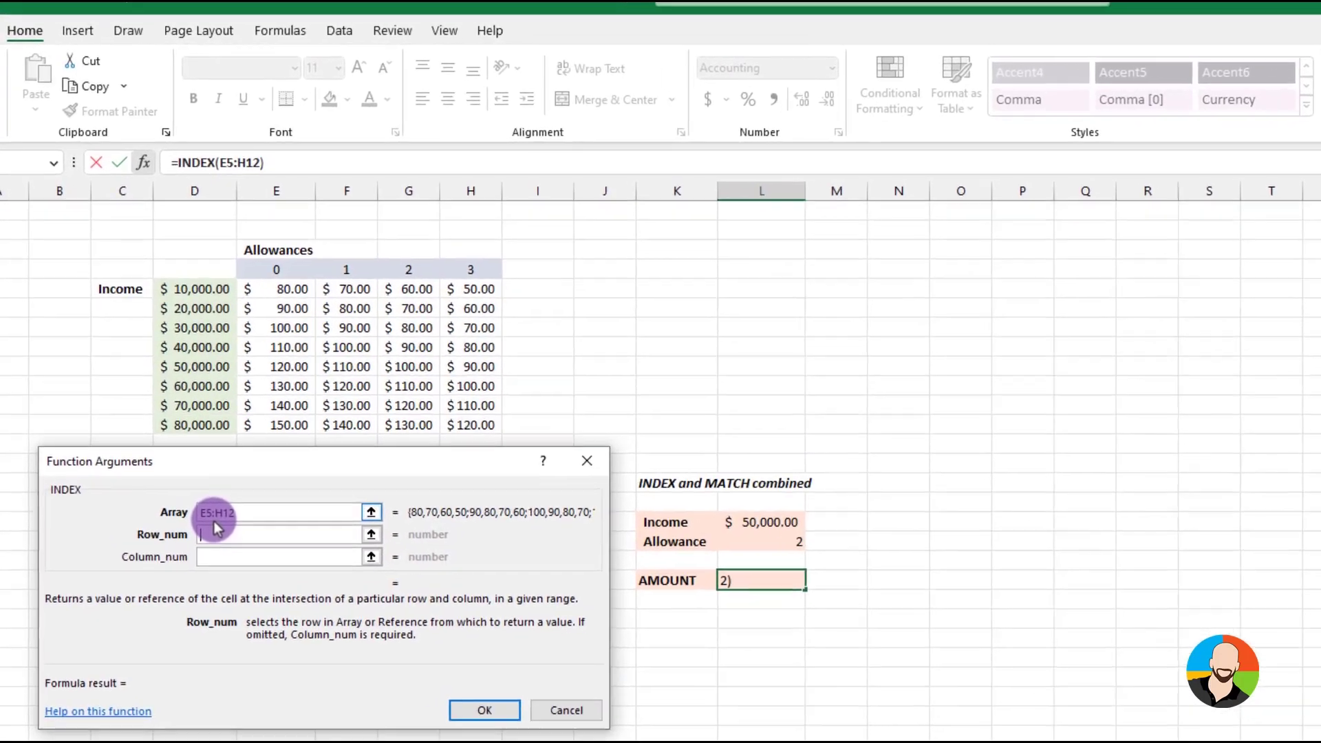
text(mat)
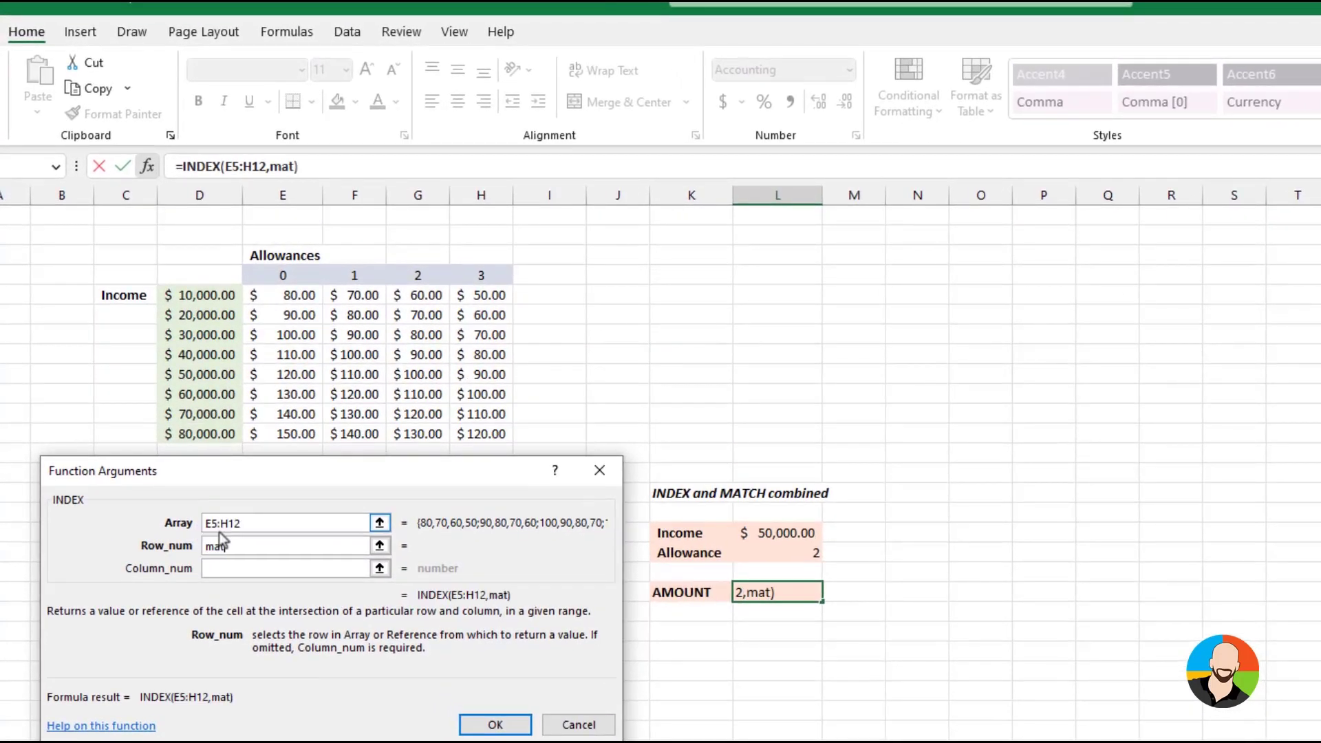
text(ch()
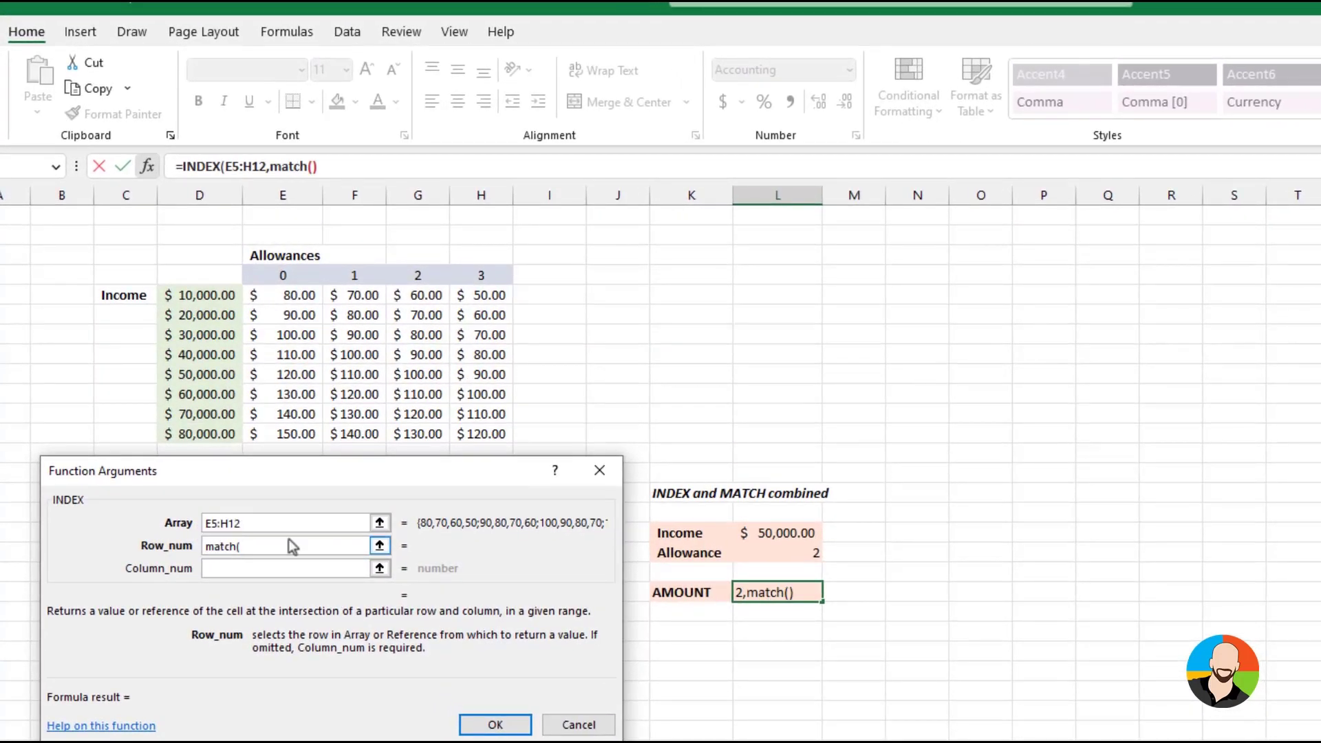
click(777, 534)
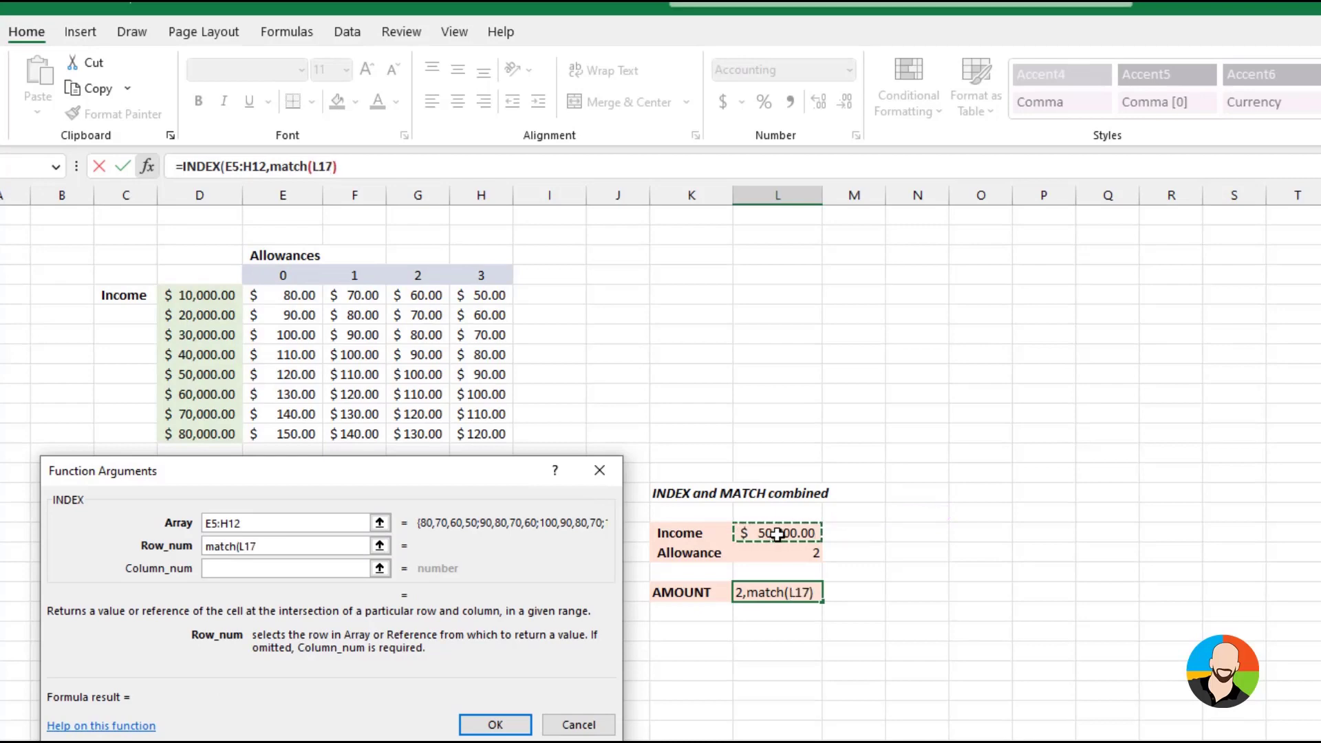
text(,)
drag(198, 292, 191, 427)
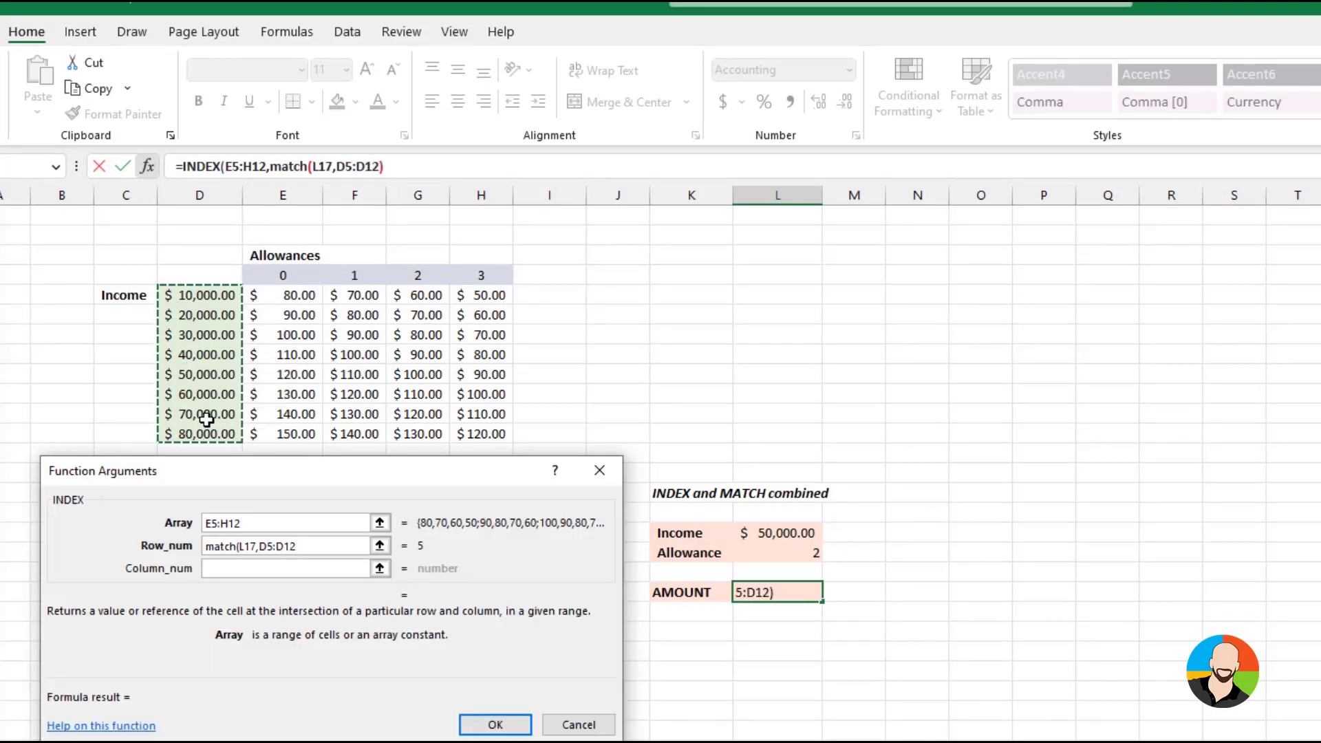
text(,1)
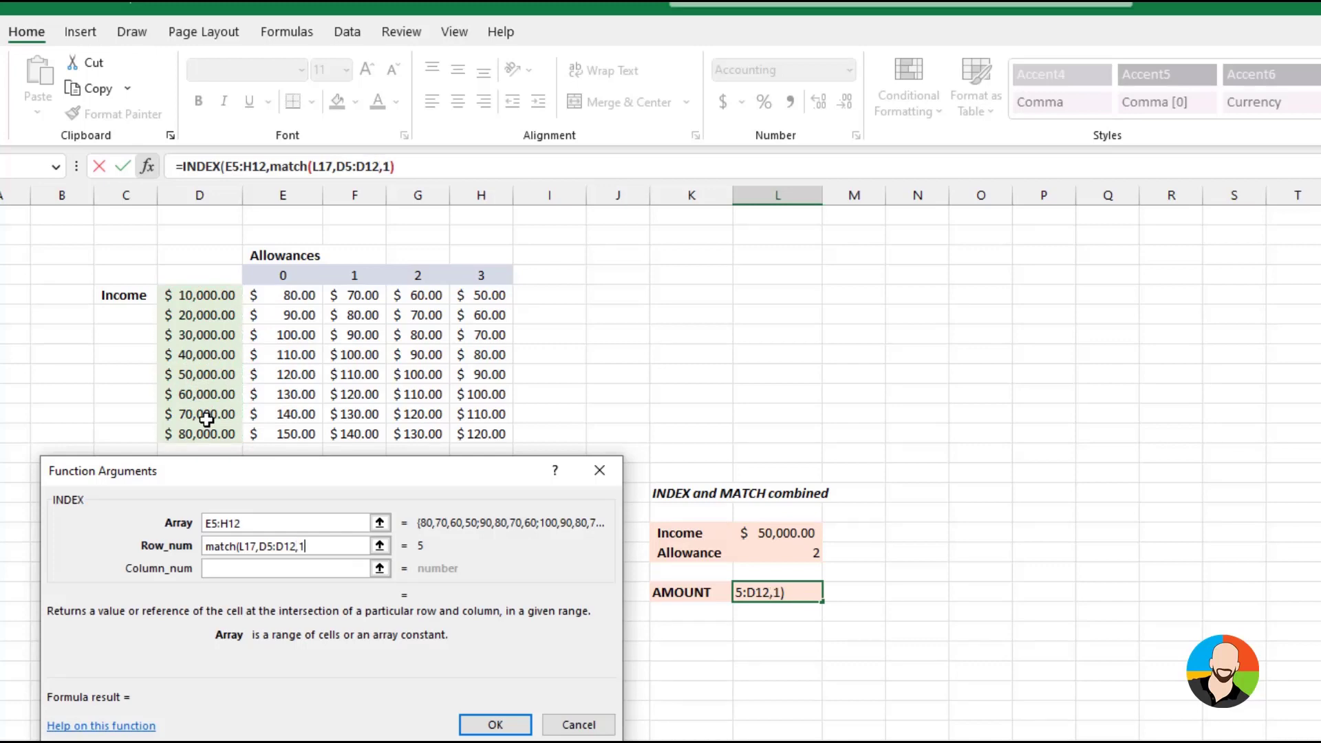
text())
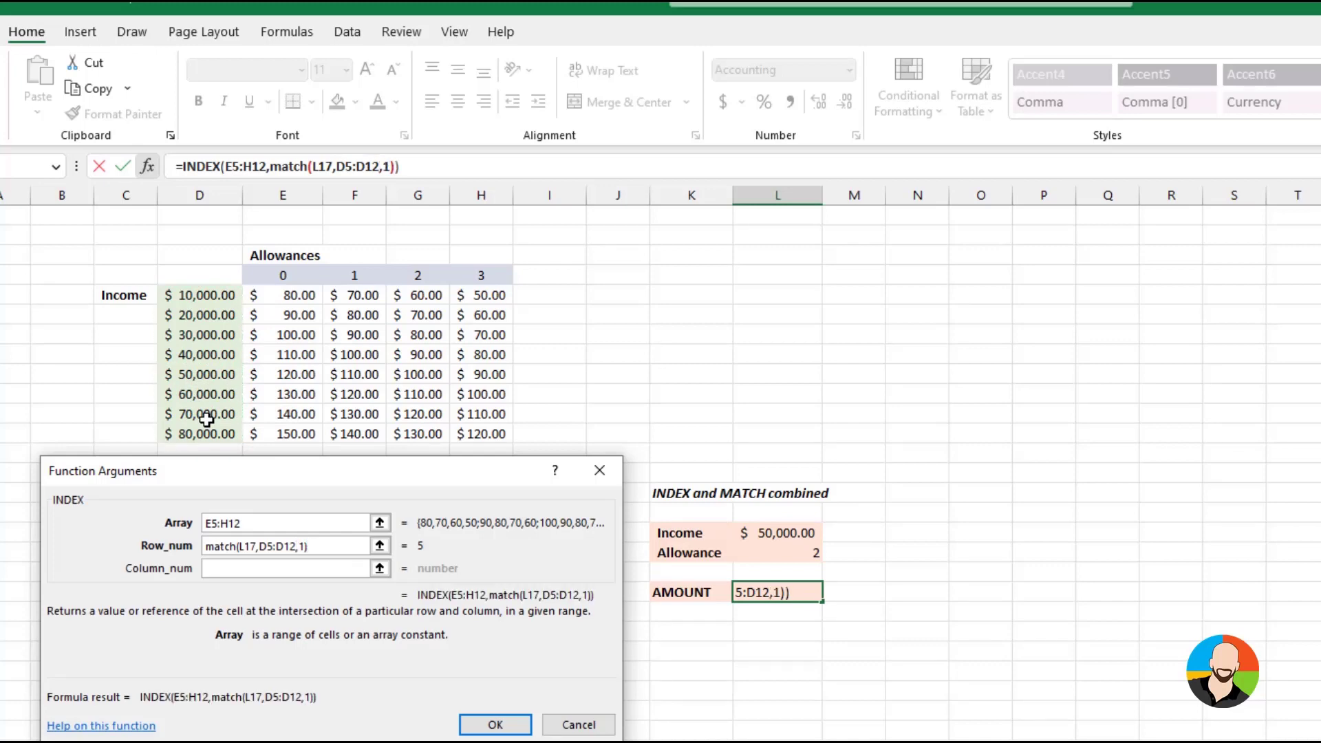
Set the INDEX column number to match(L18,E4:H4,0) to find the allowance's position, completing the AMOUNT formula
click(220, 568)
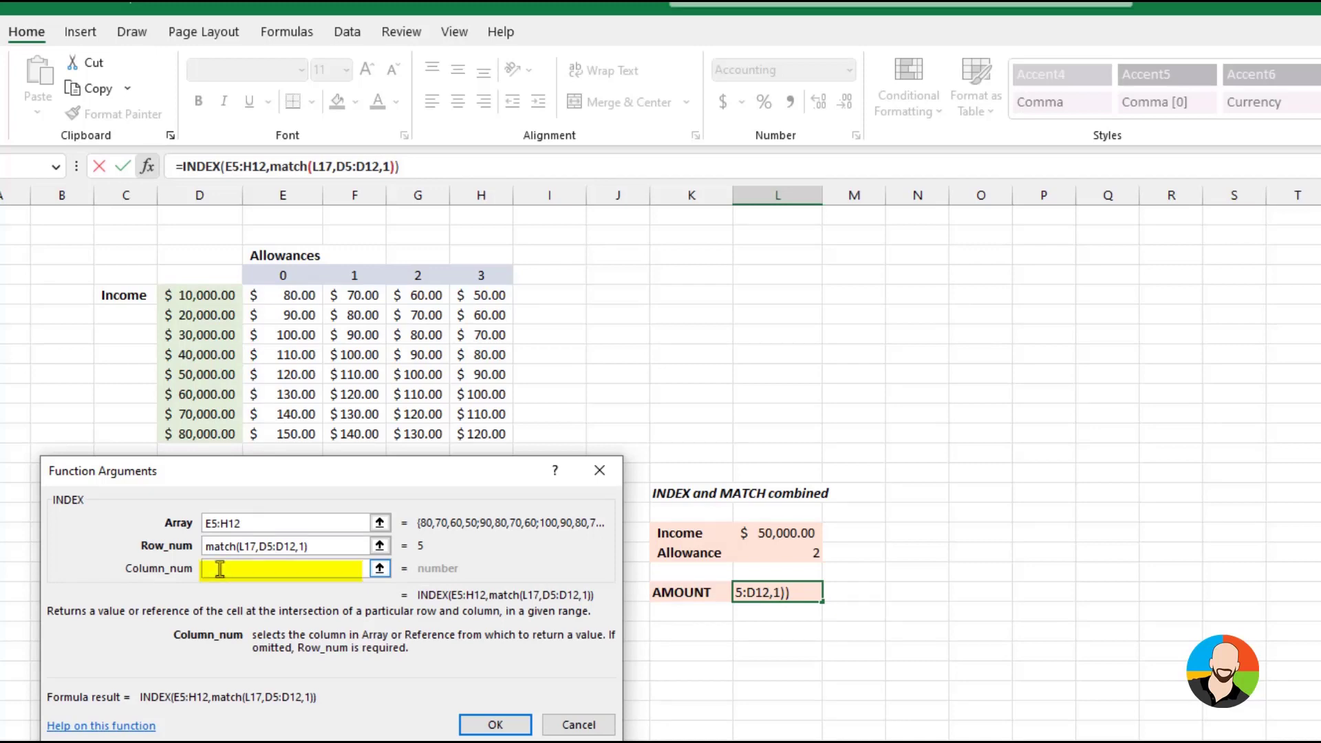
text(ma)
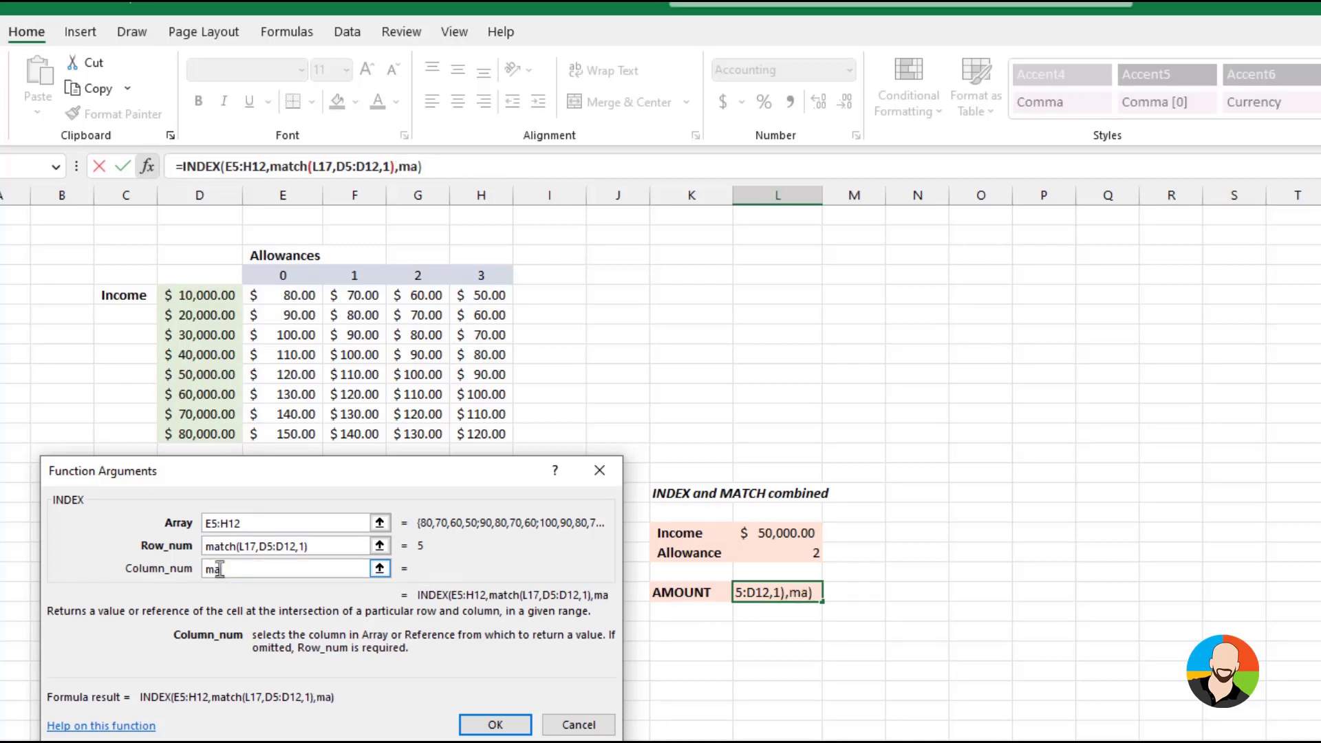
text(tch()
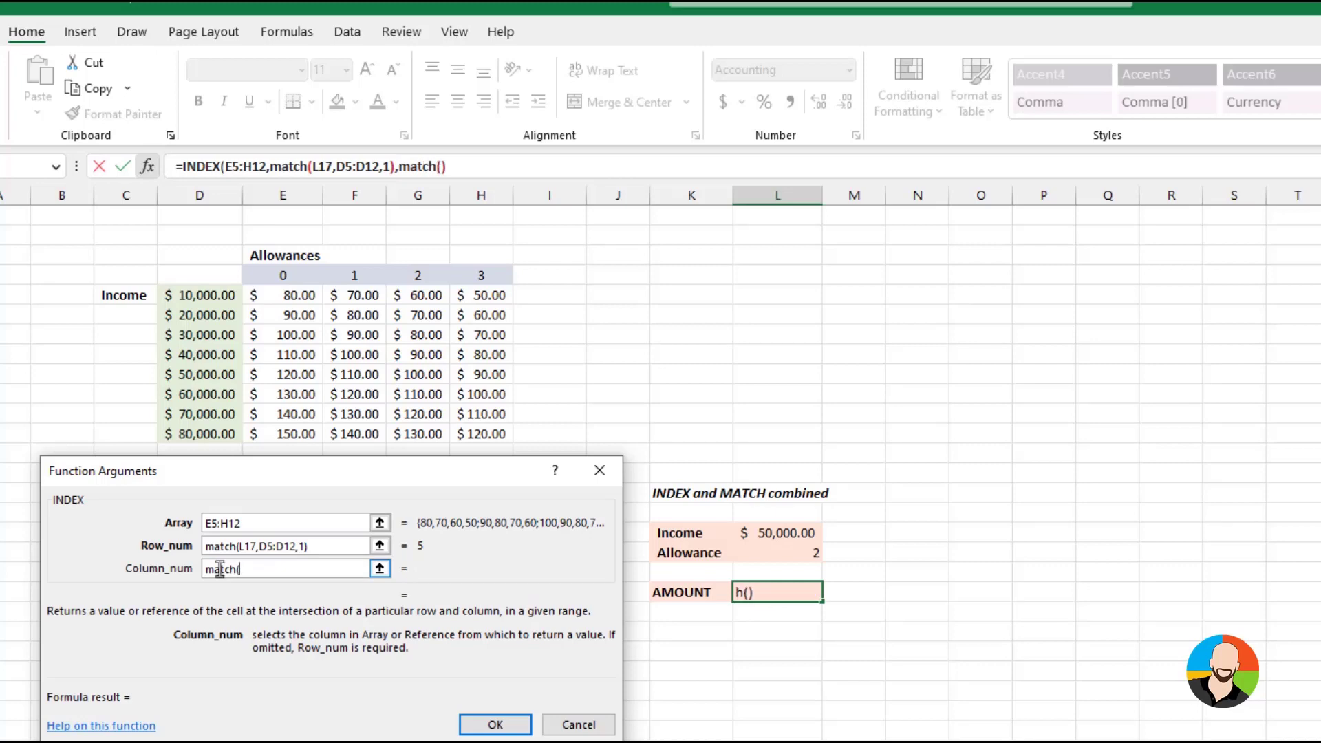
click(795, 556)
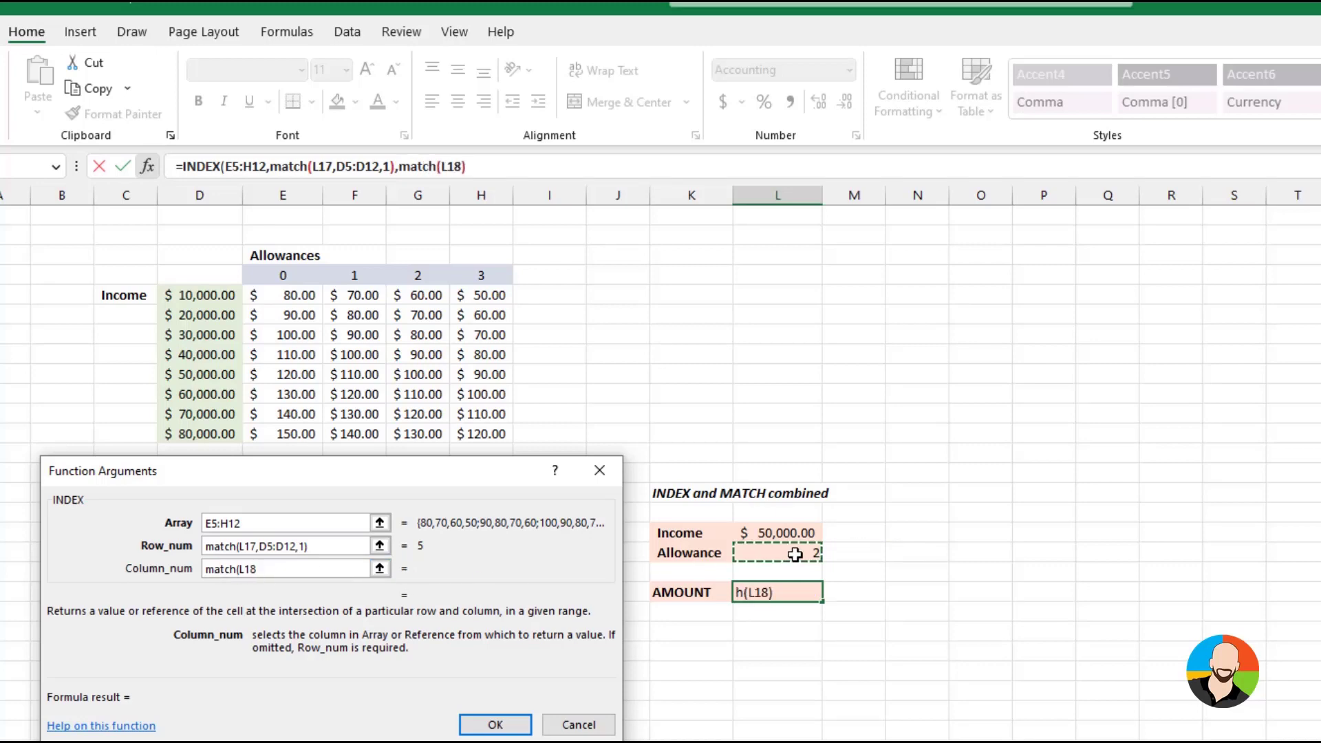
text(,)
drag(317, 275, 465, 274)
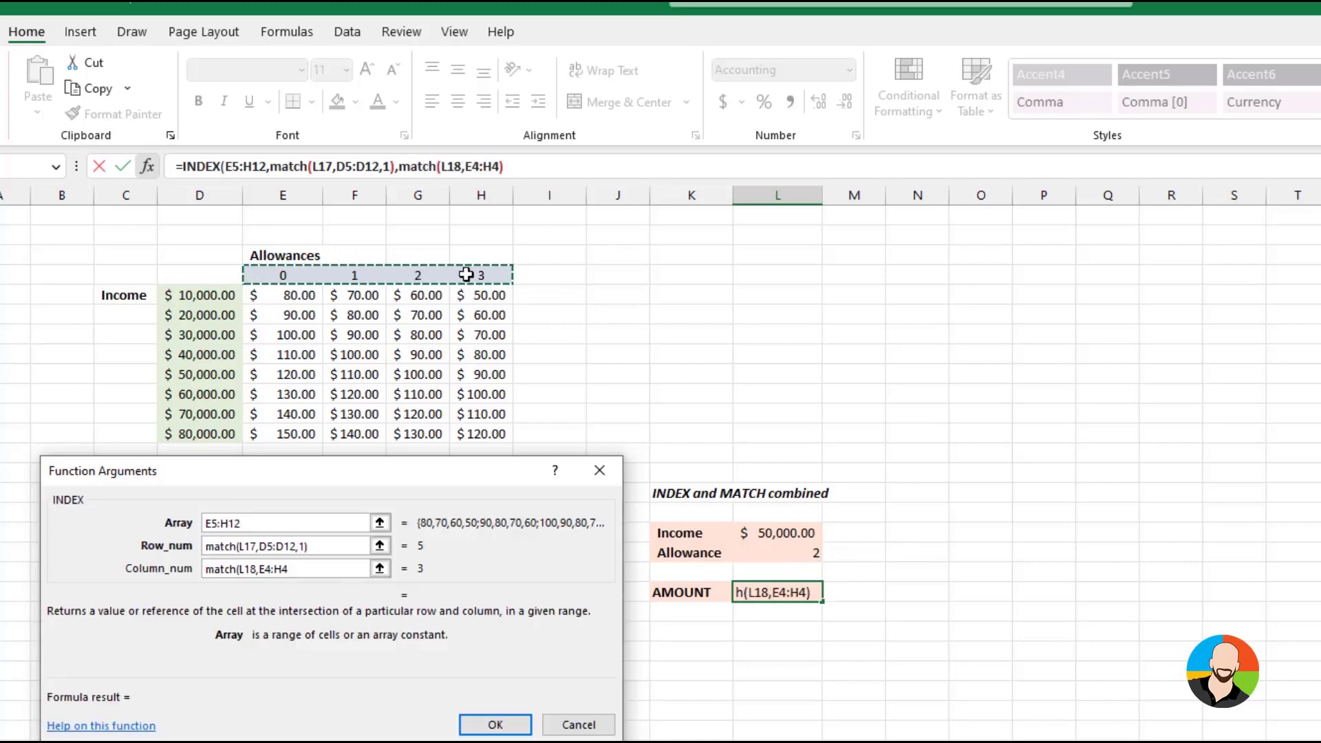
text(,0)
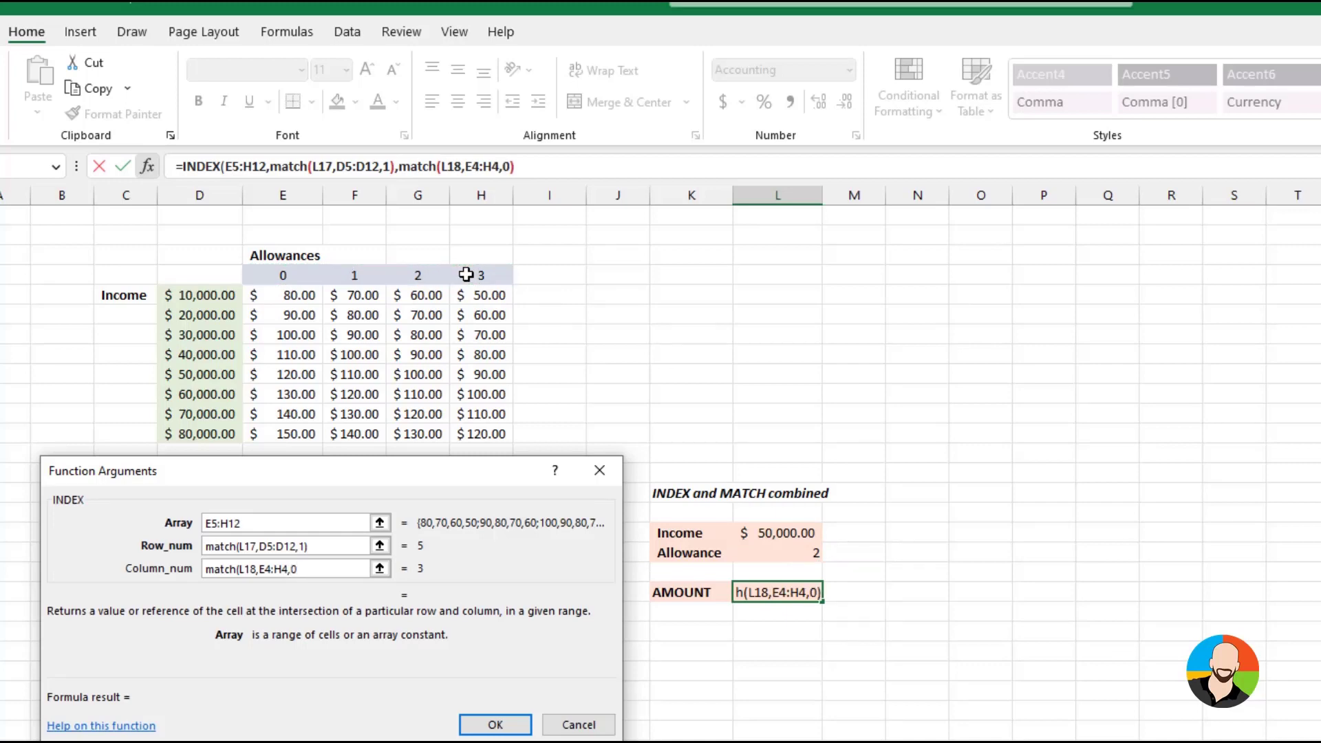
text())
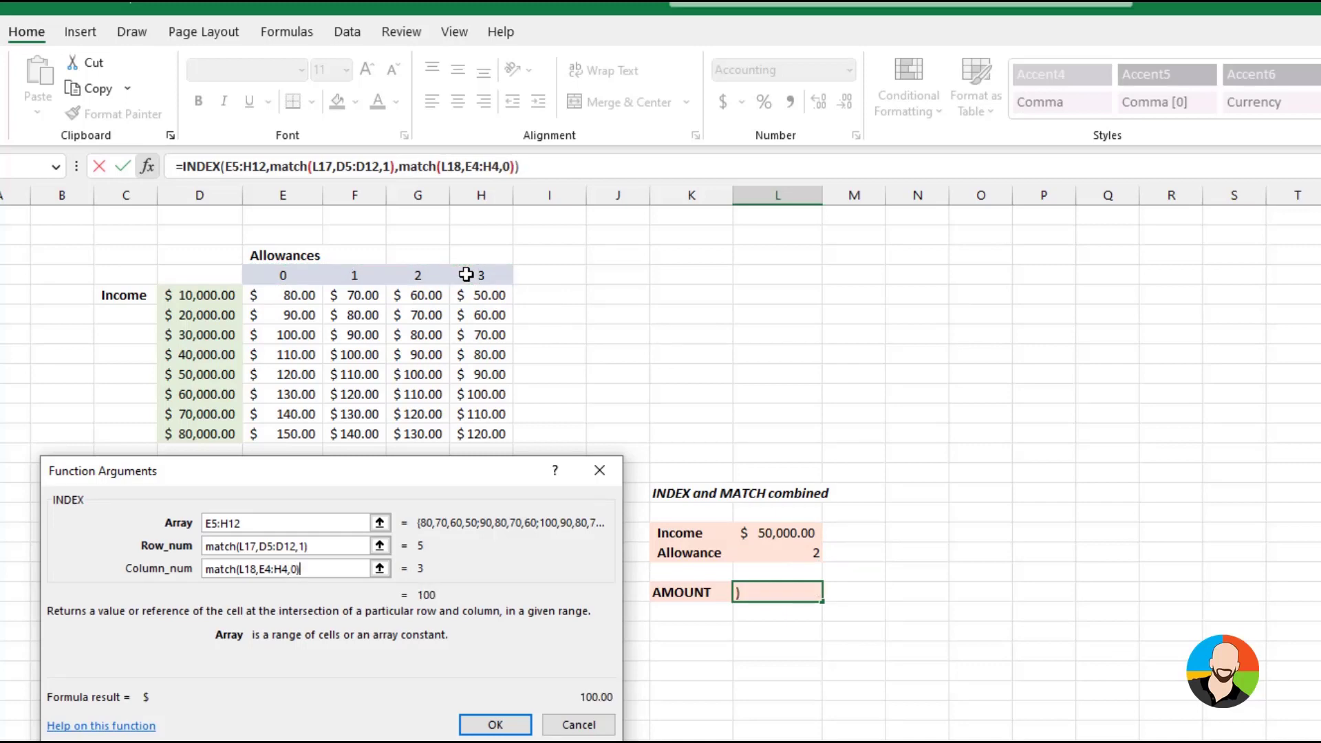
click(495, 726)
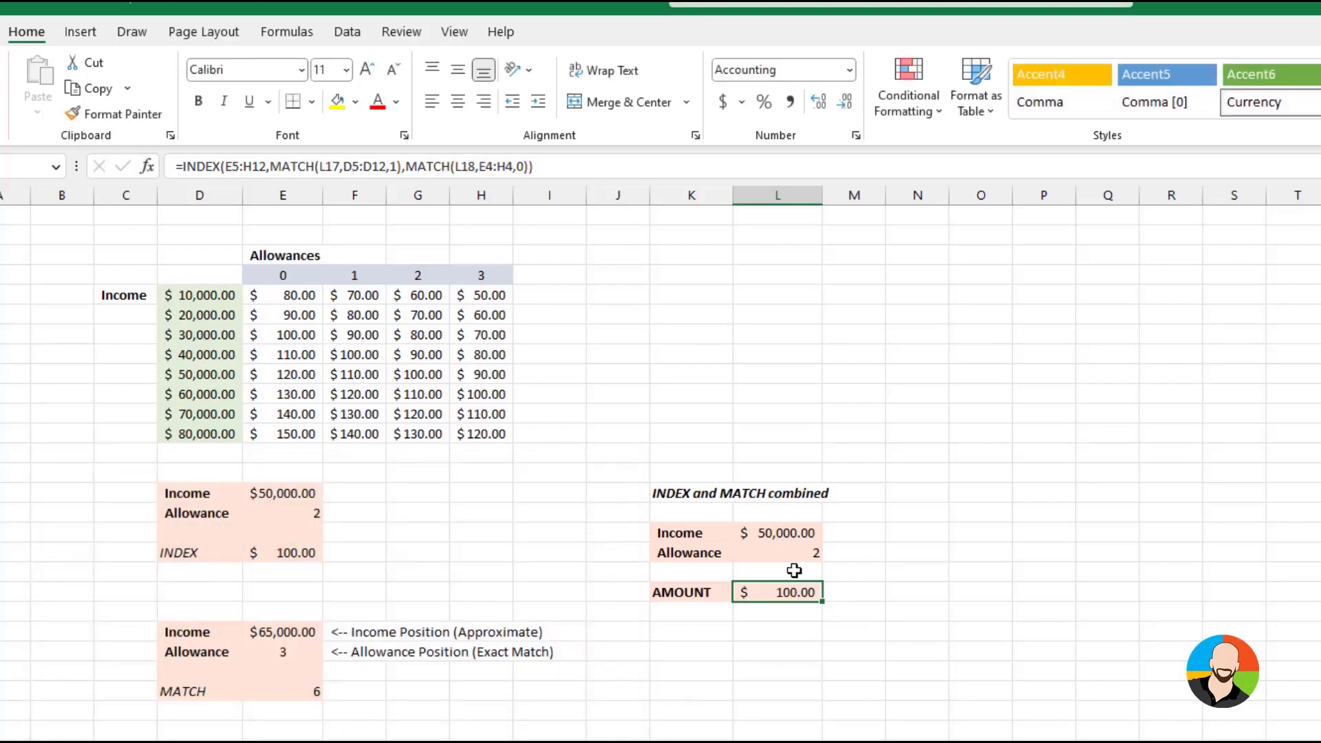
Test the combined lookup with allowance 3 and the income in L17 set to 35000, 77000, 45500 and 55000 in turn
click(787, 541)
text(35000)
key(Return)
text(3)
key(Up)
text(77000)
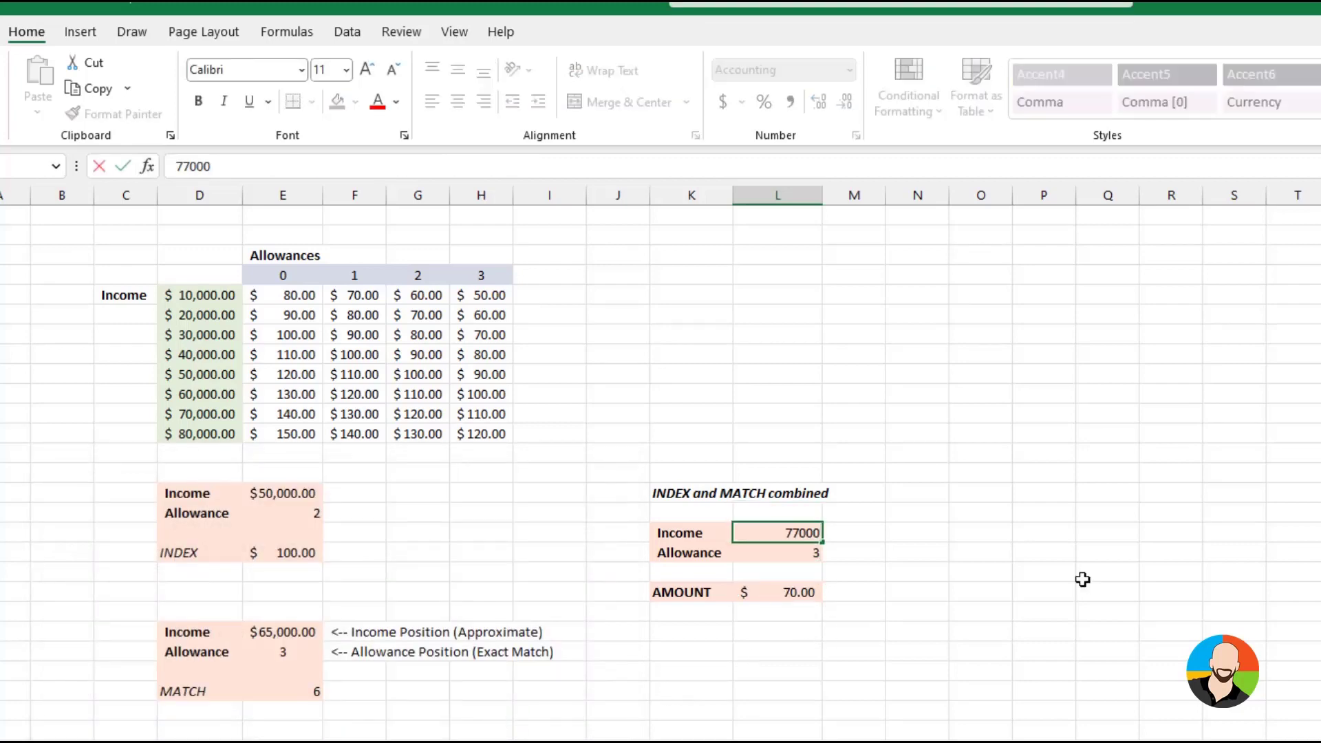
key(Return)
text(1)
key(Up)
text(40000)
key(Return)
text(00)
key(Up)
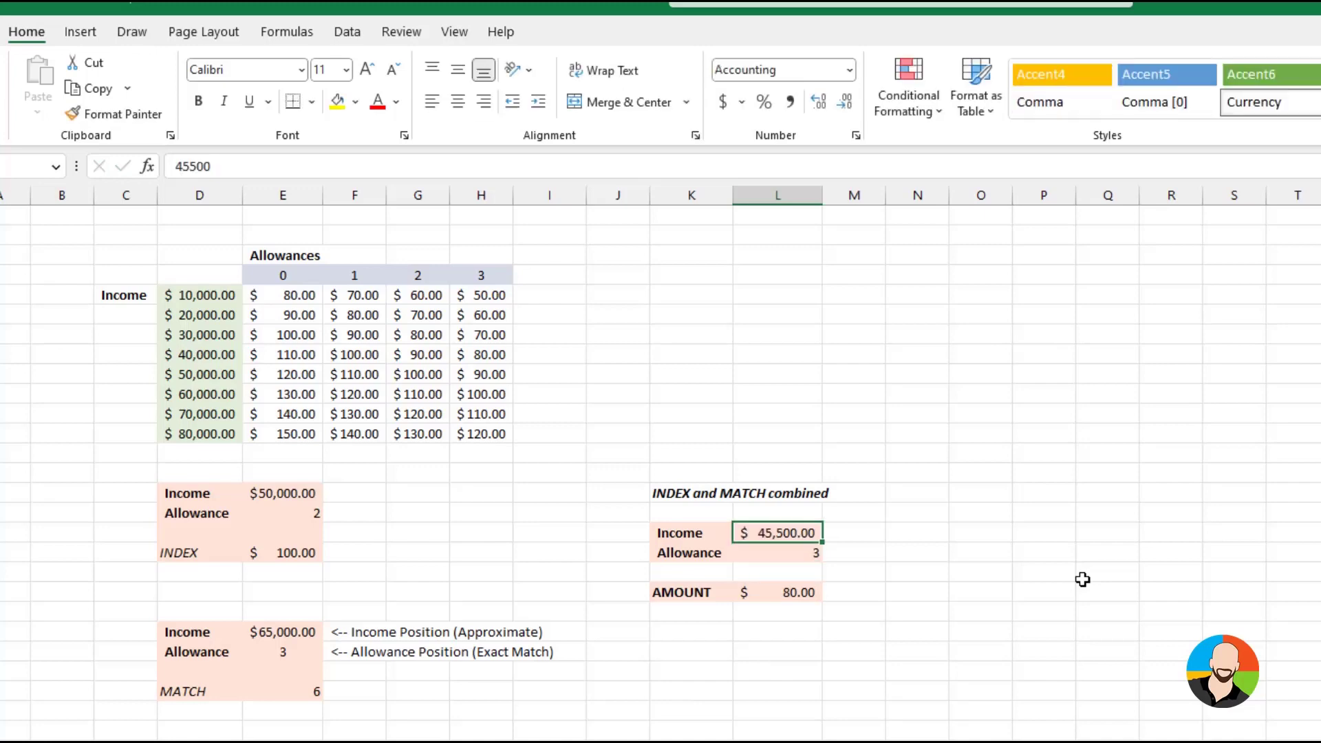
text(55000)
key(Return)
key(Return)
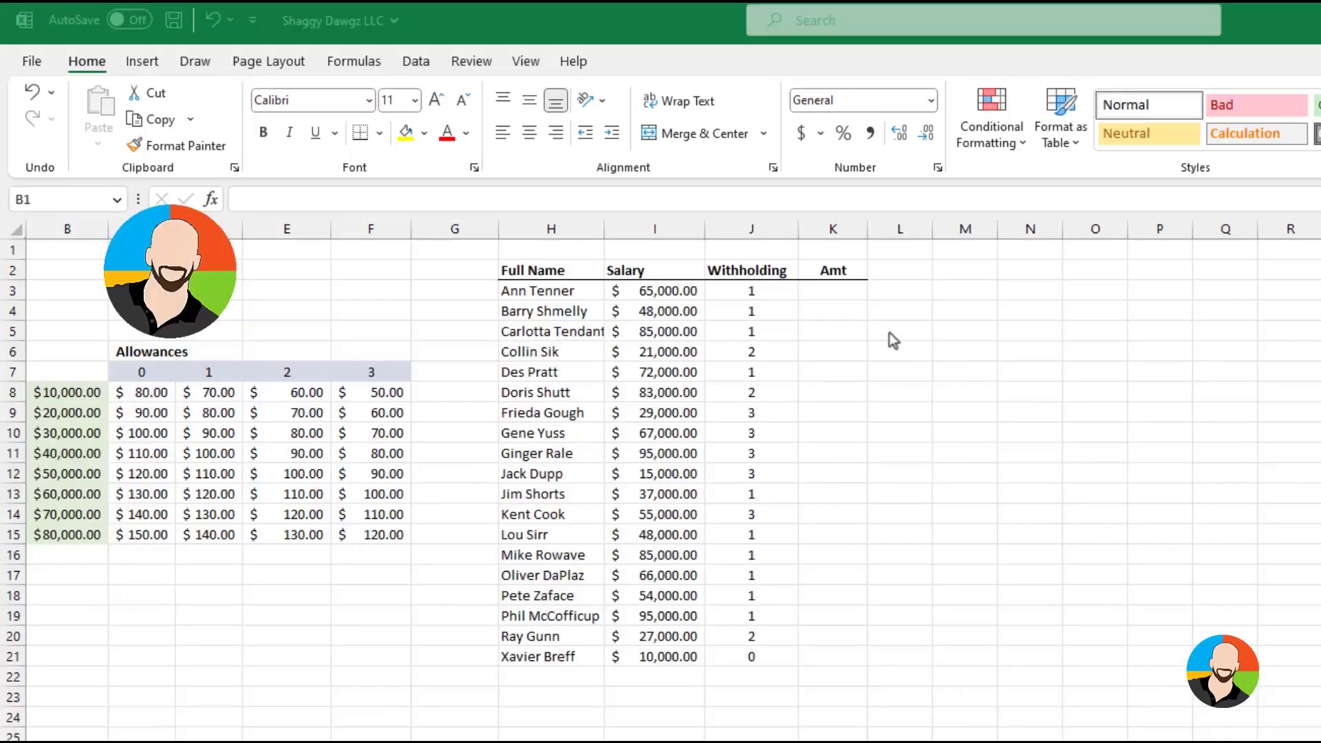
Insert an INDEX function with array, row and column number arguments in Amt cell K3, using the absolute array $C$8:$F$15
click(826, 293)
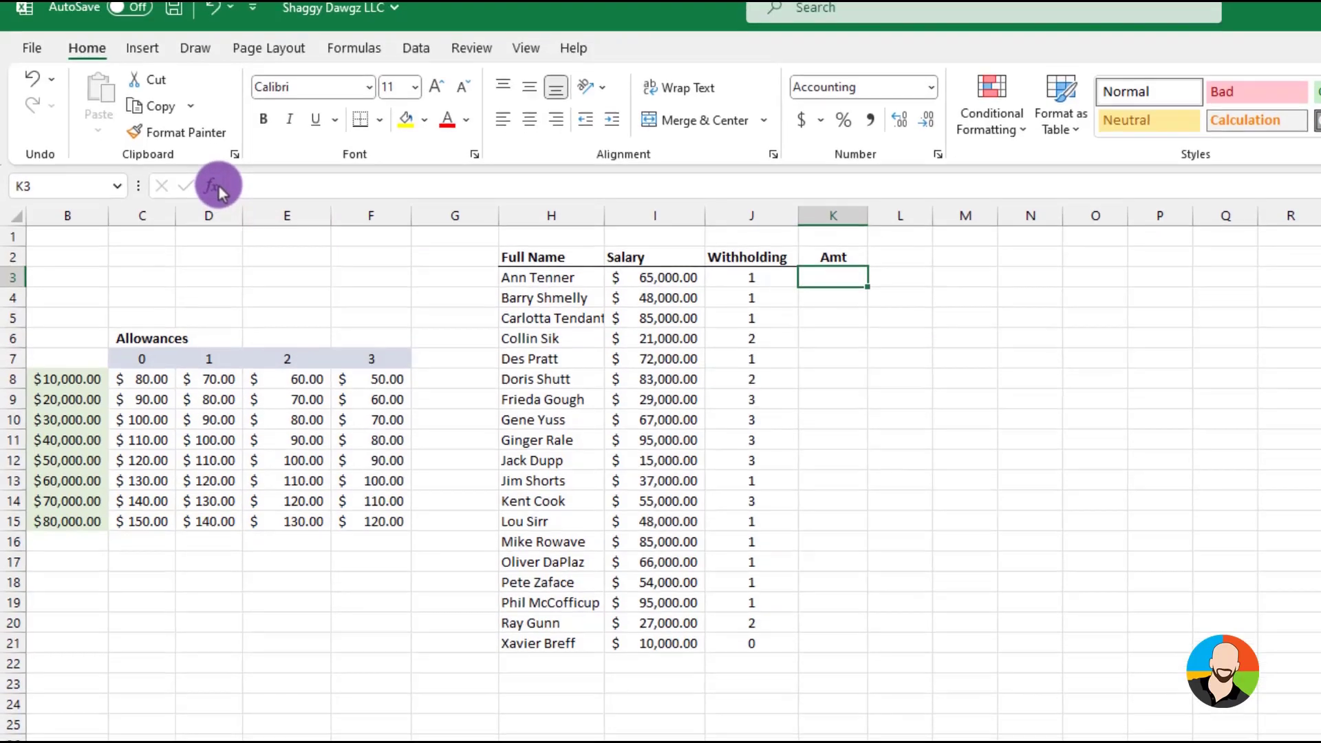
click(215, 186)
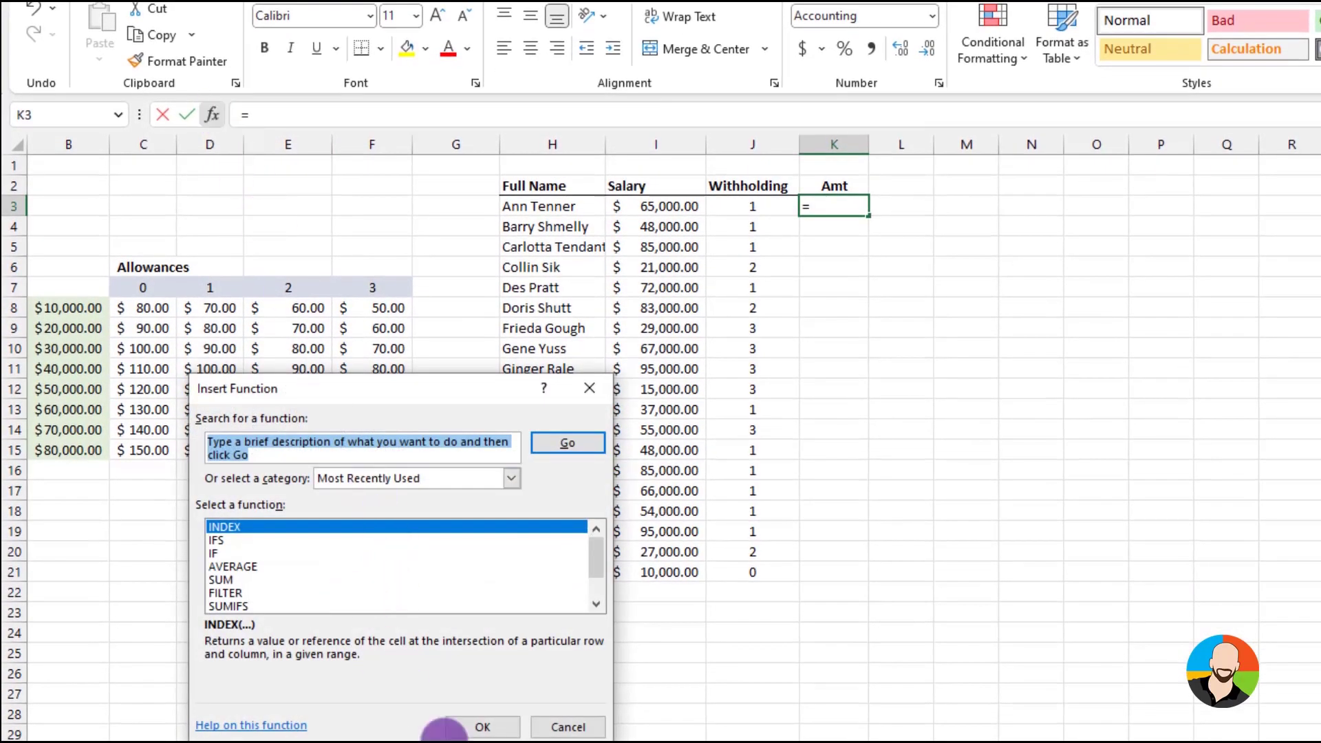
click(482, 726)
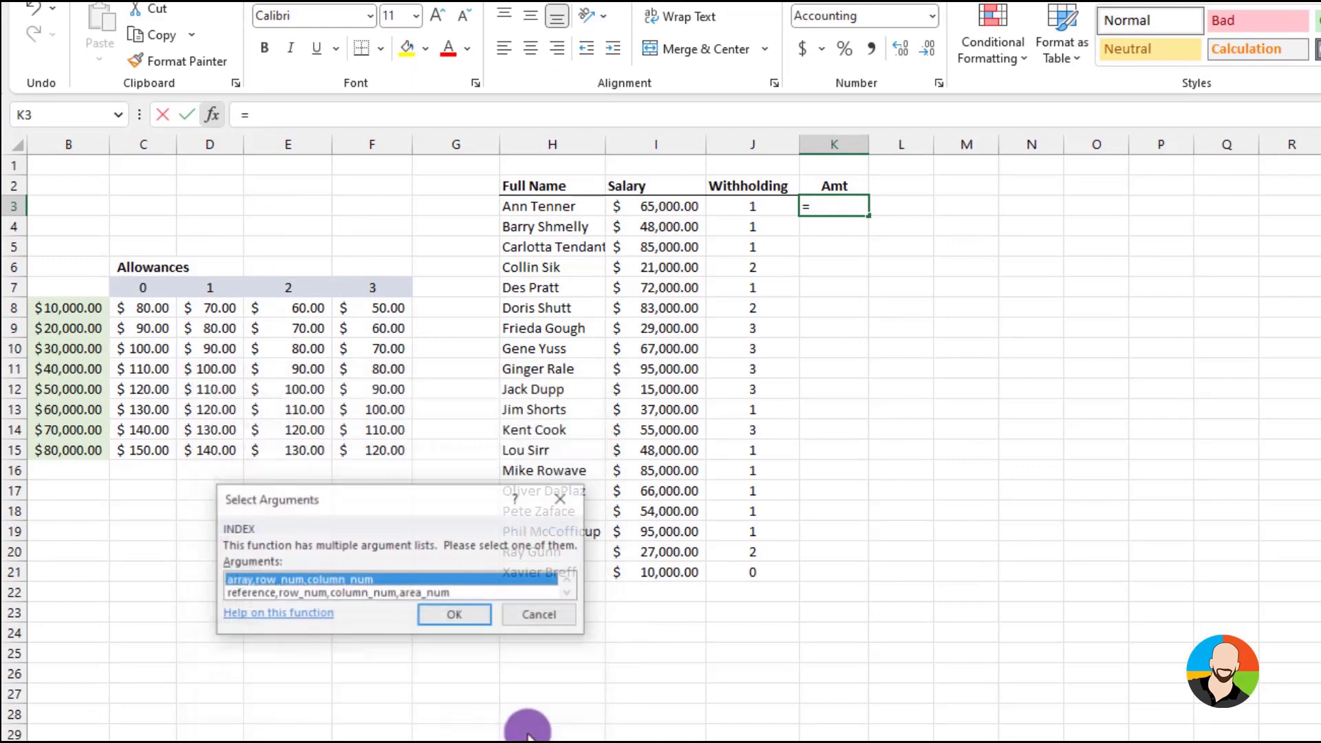
click(452, 614)
drag(137, 308, 589, 463)
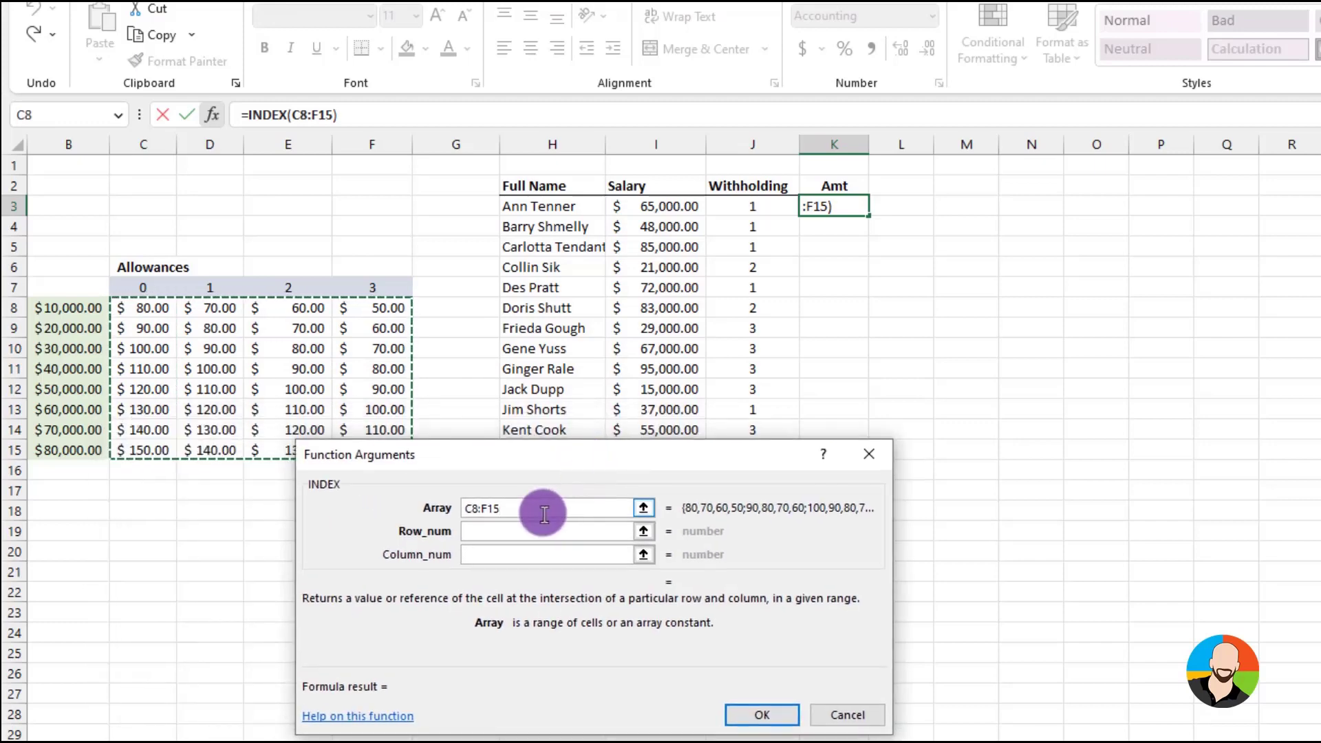
click(410, 514)
key(F4)
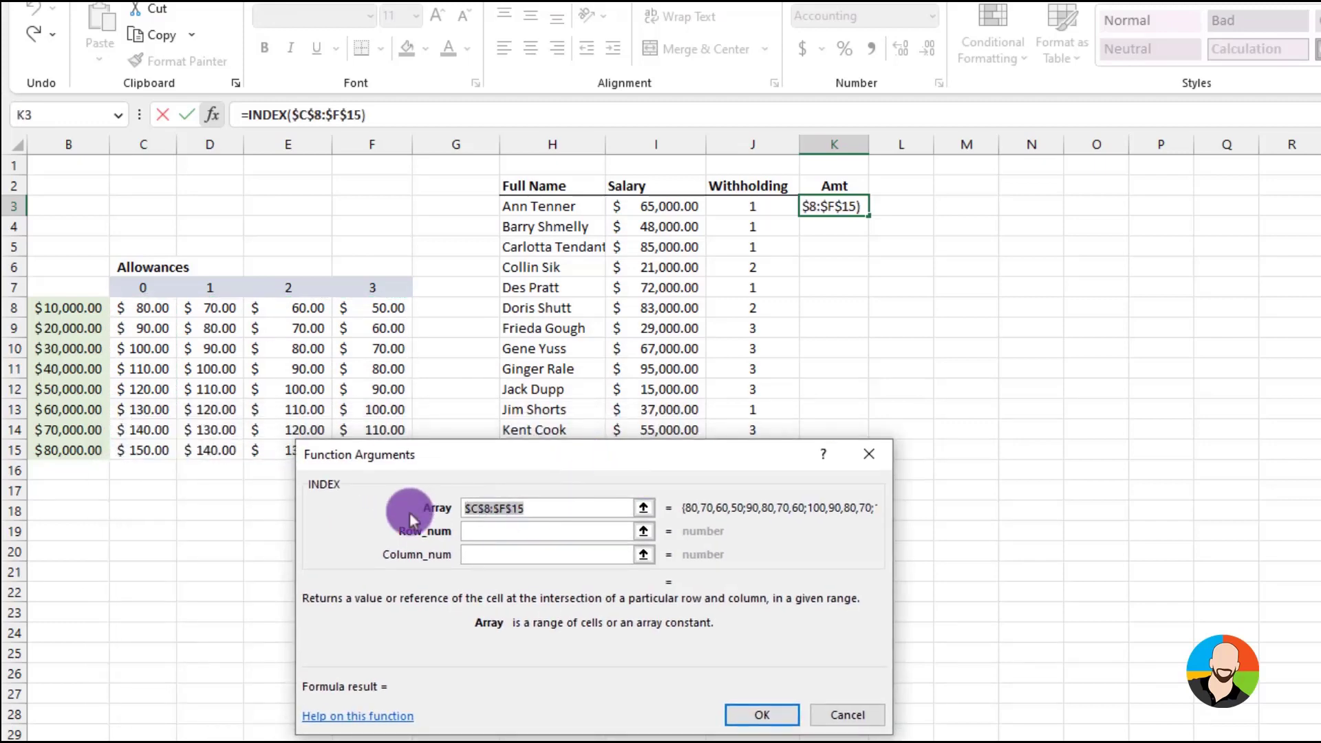
Set the INDEX row number to match(I3,$B$8:$B$15,1) to find the salary's position in the income list
click(487, 532)
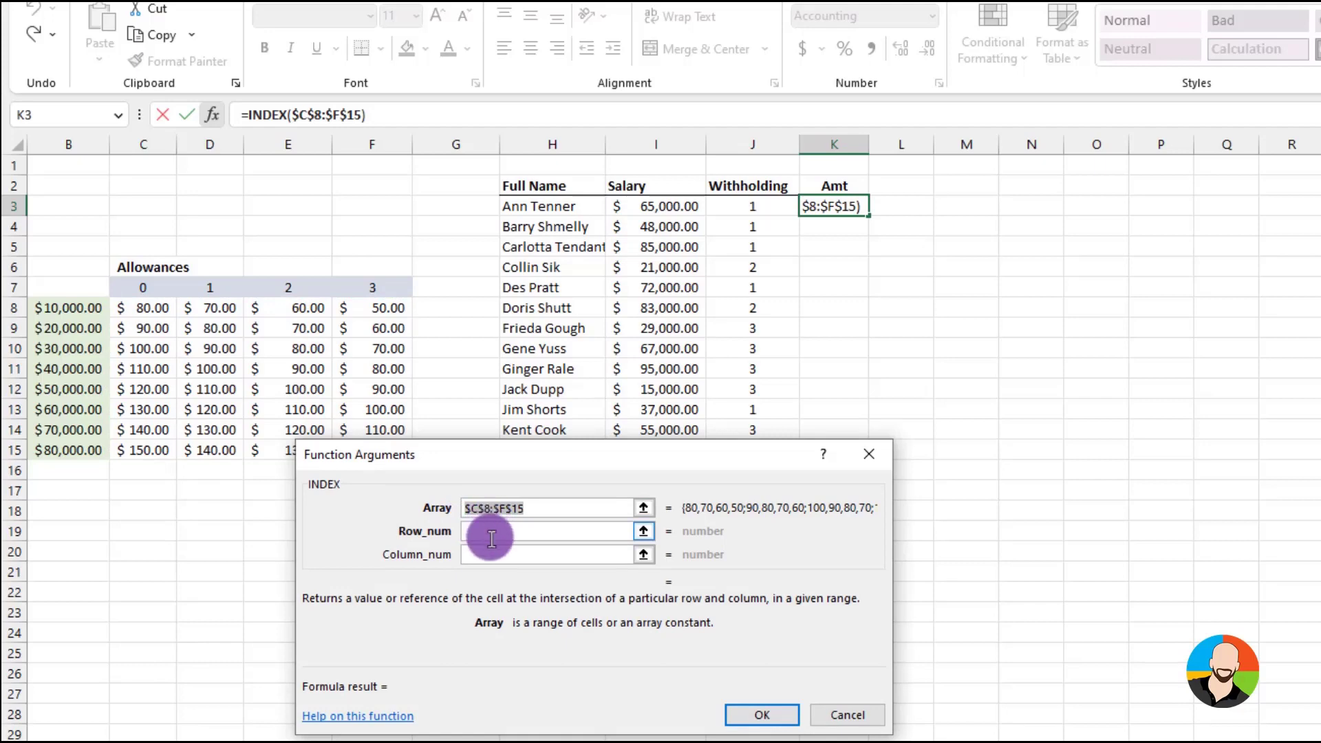
text(m)
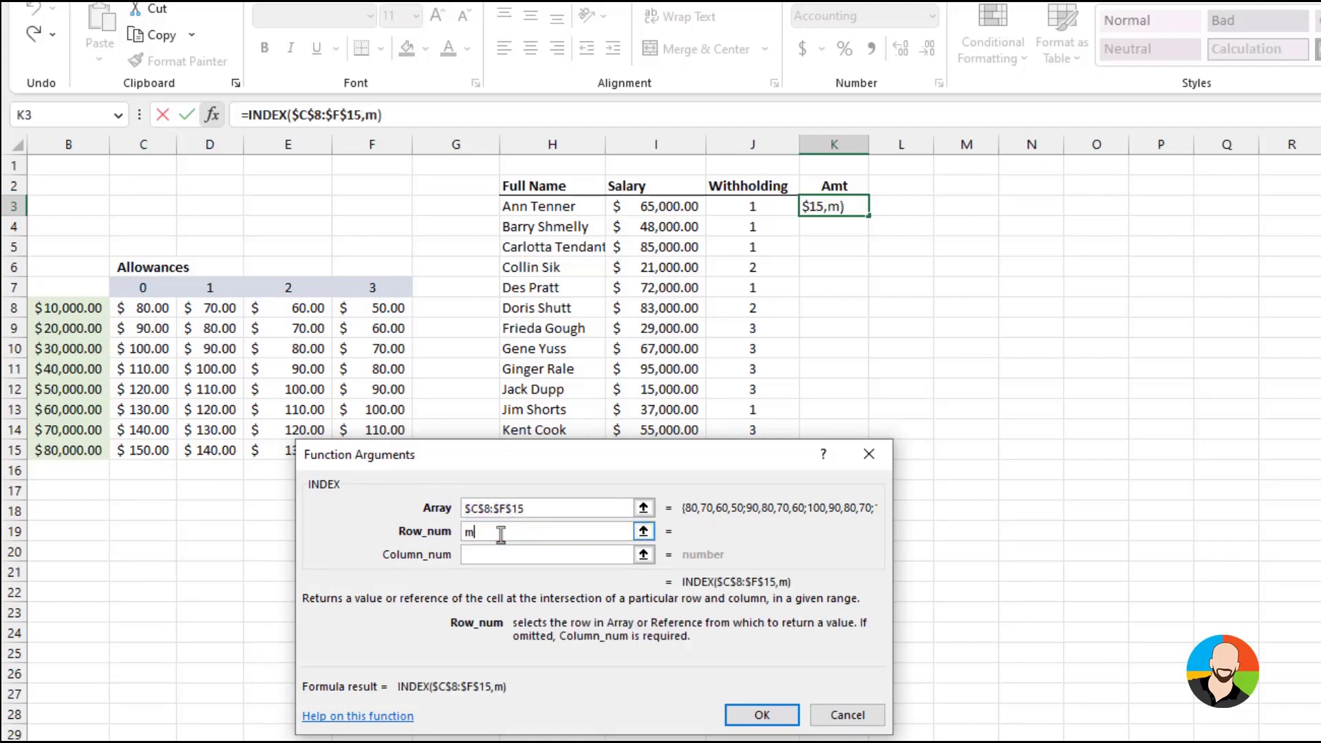
text(atch()
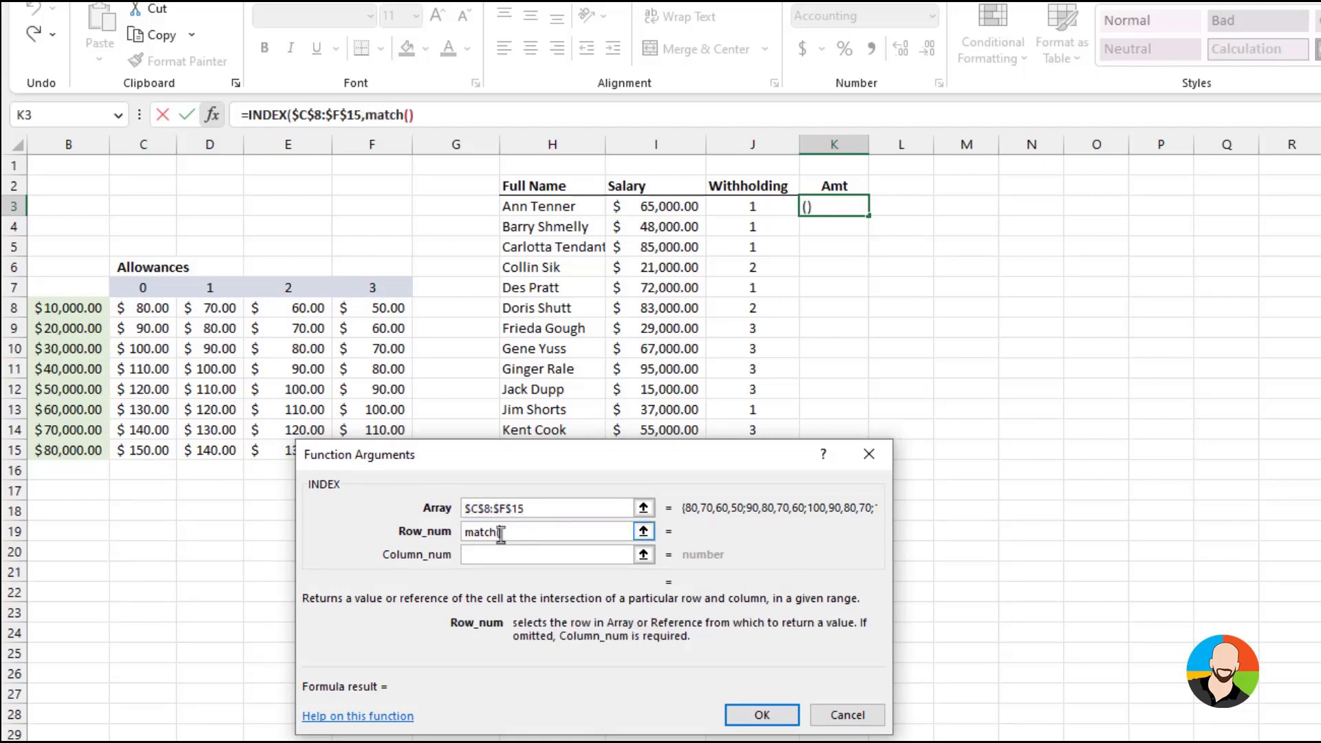
click(673, 212)
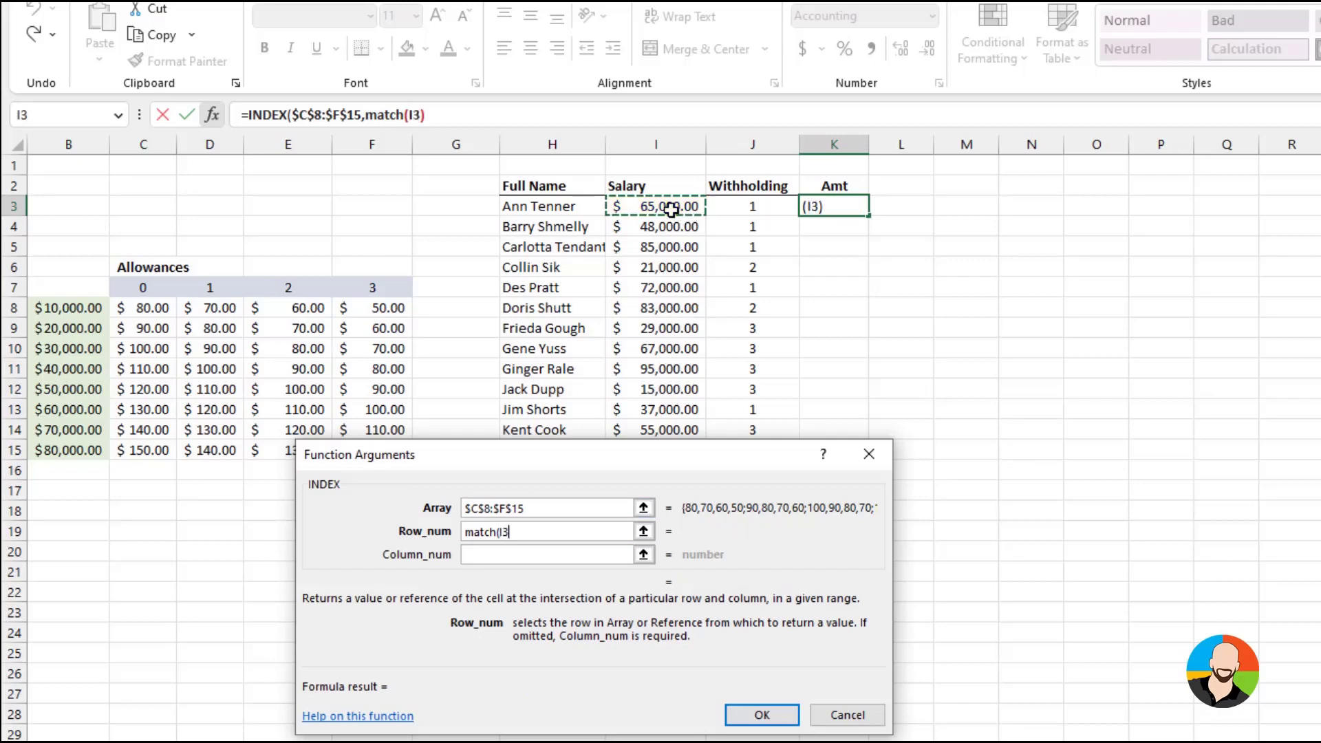
text(,)
drag(69, 308, 69, 441)
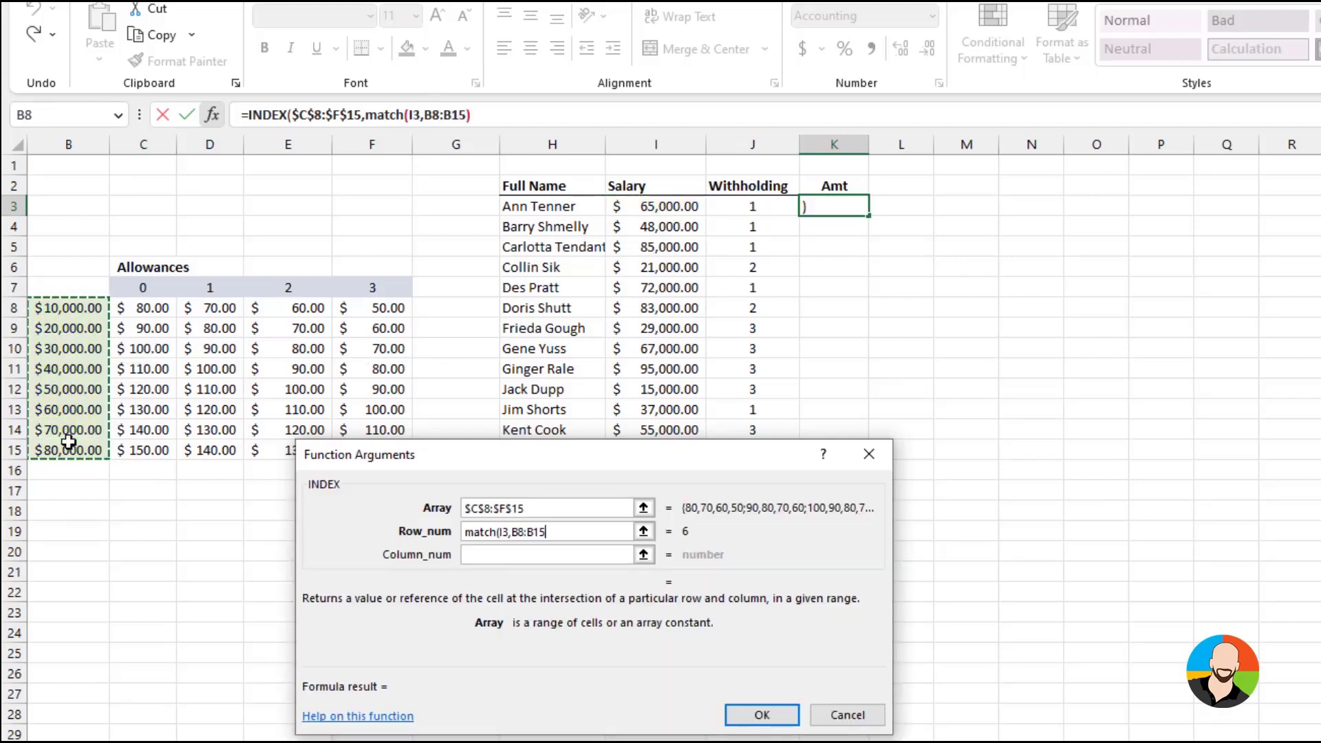
key(F4)
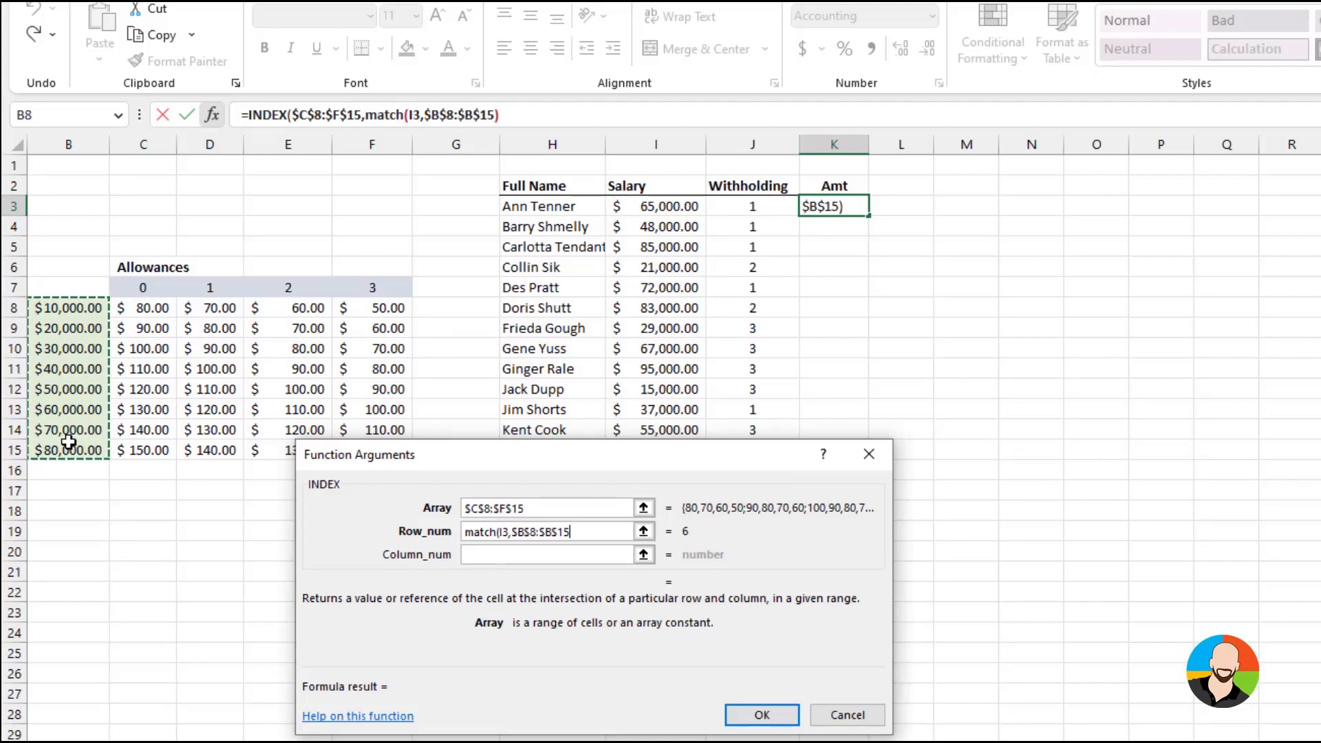
text(,1)
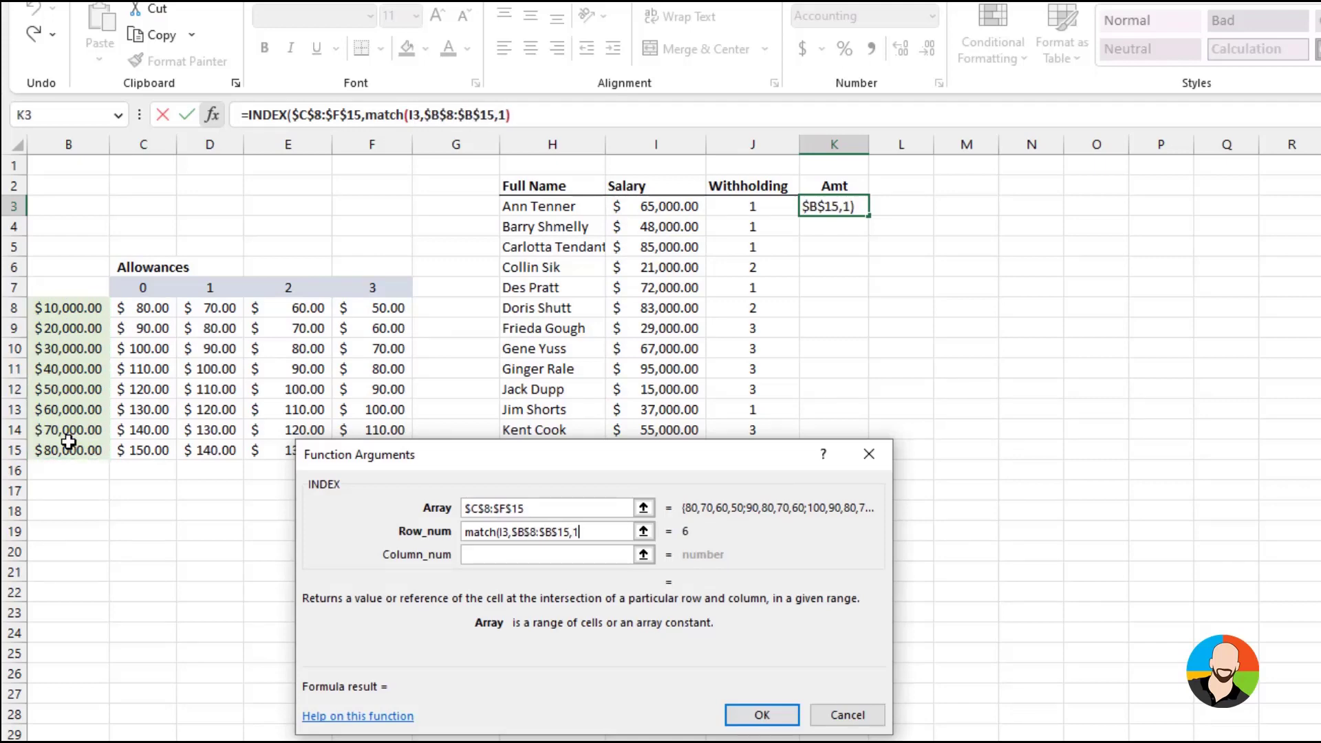
text())
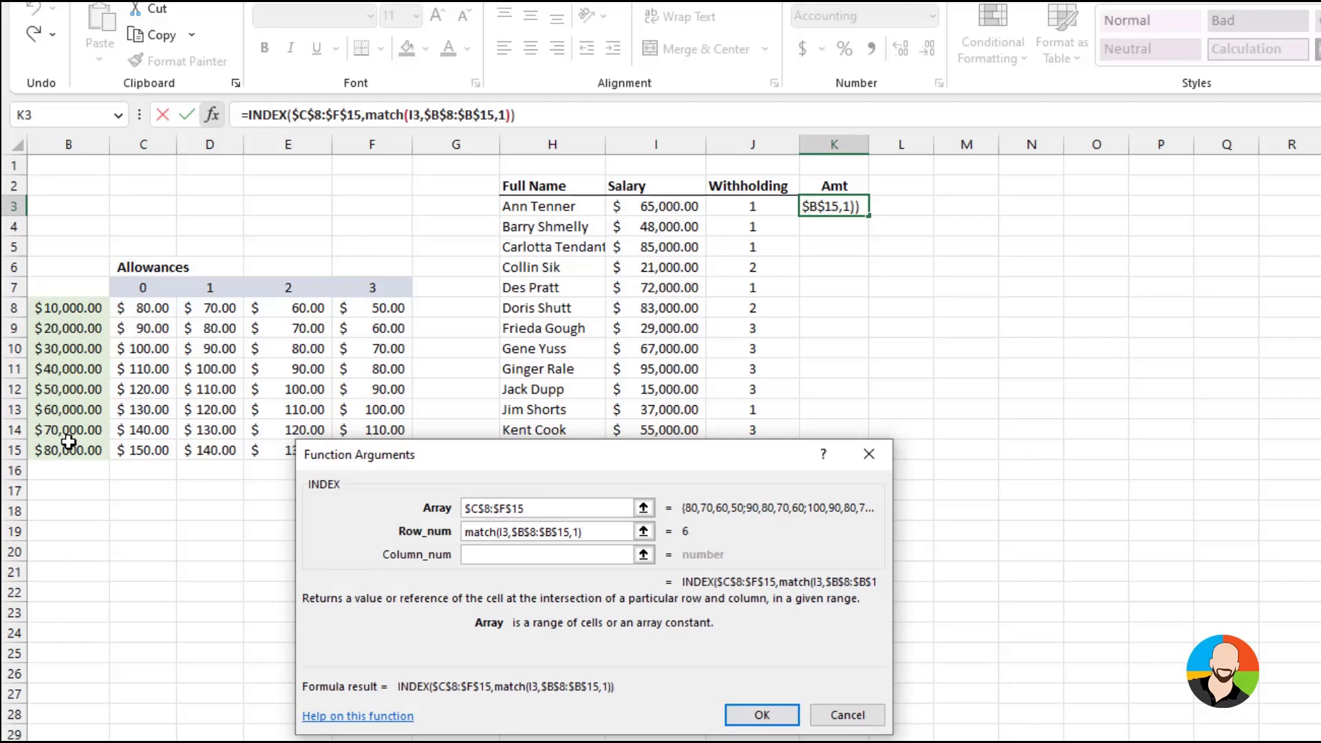
Set the INDEX column number to match(J3,$C$7:$F$7,0) for the withholding position and complete the formula
click(475, 556)
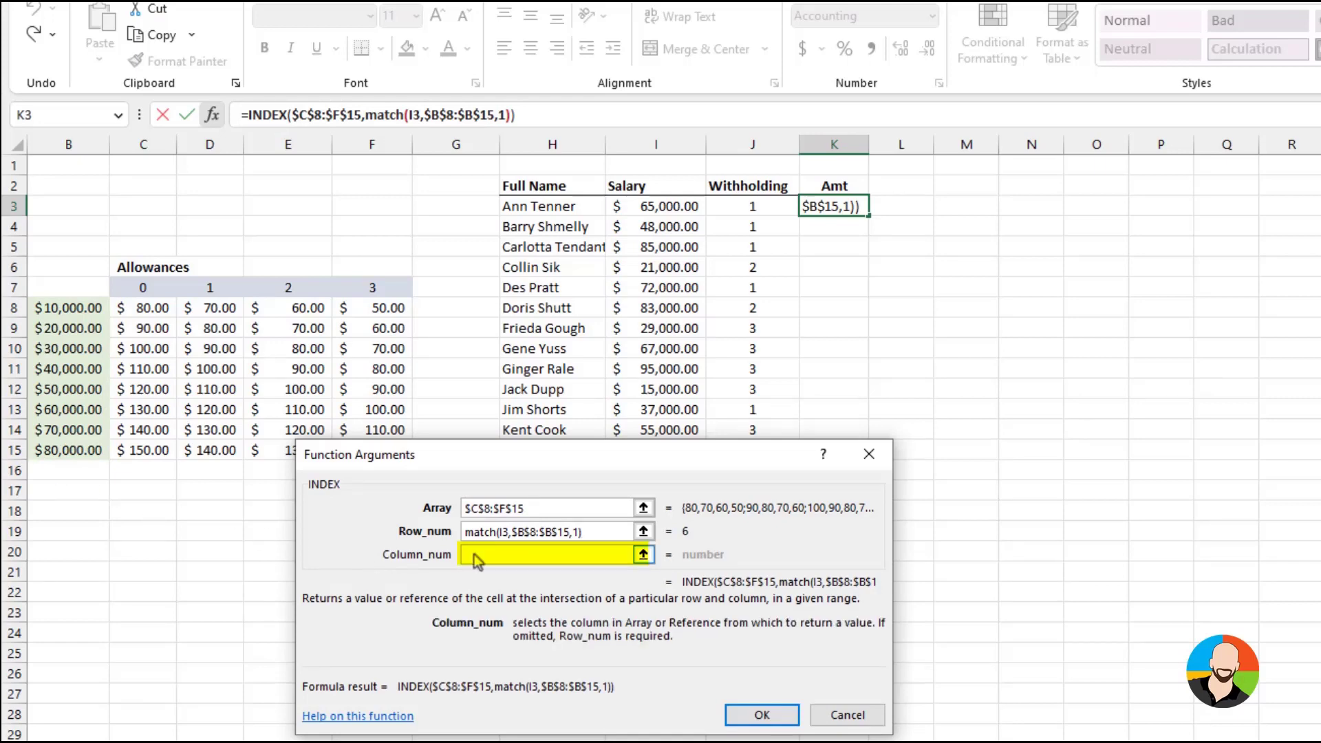
text(mat)
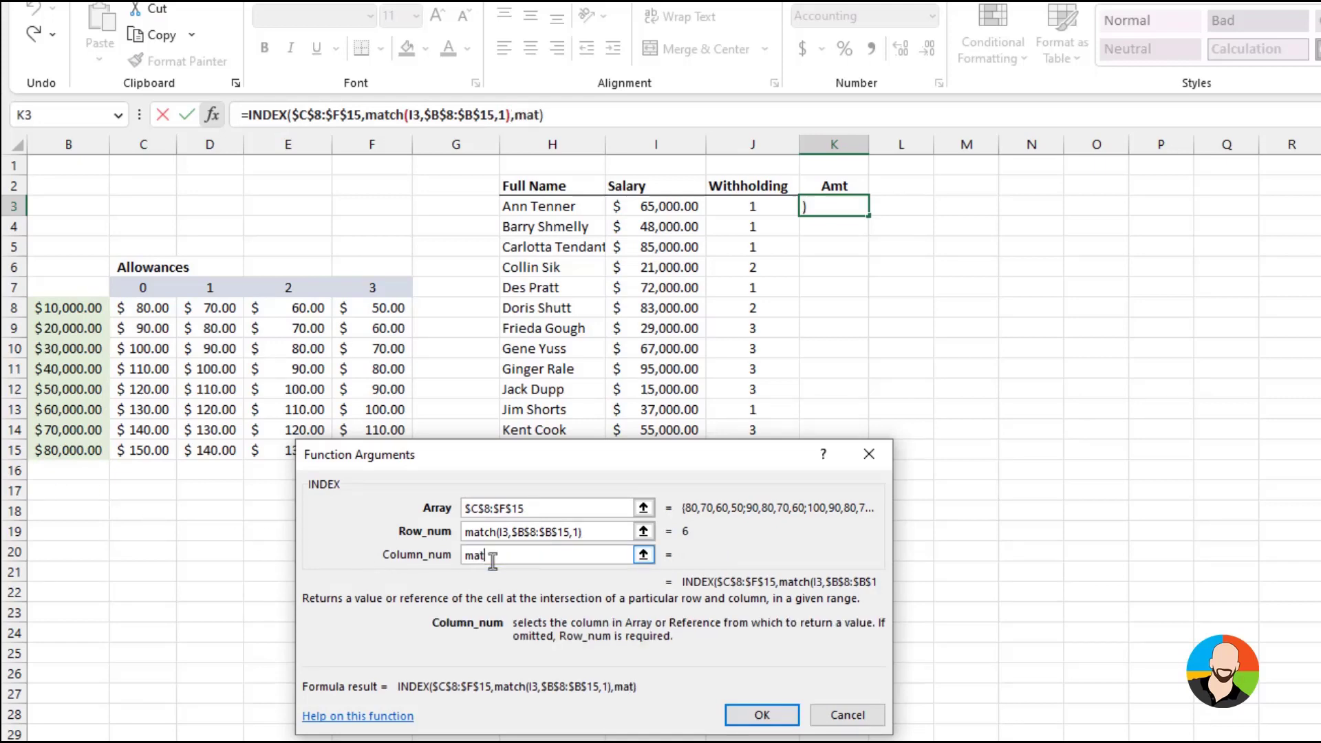
text(ch()
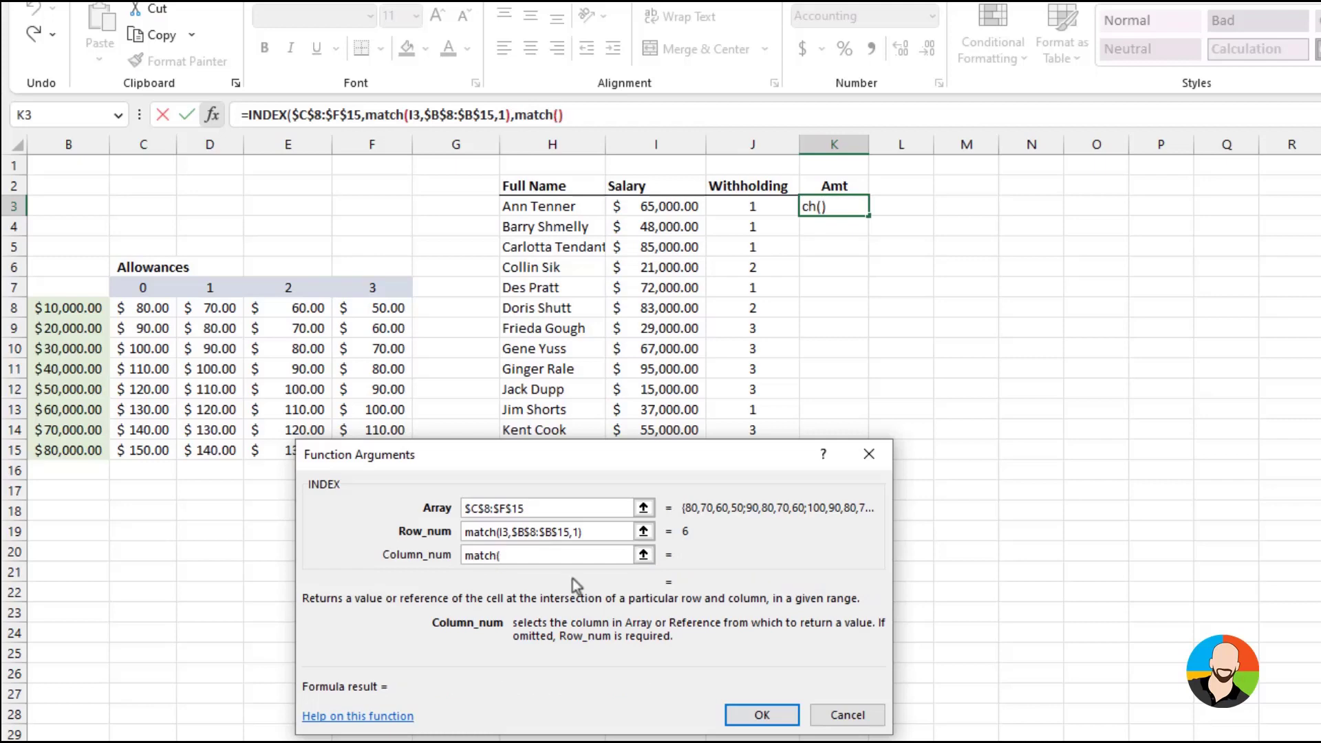
click(774, 210)
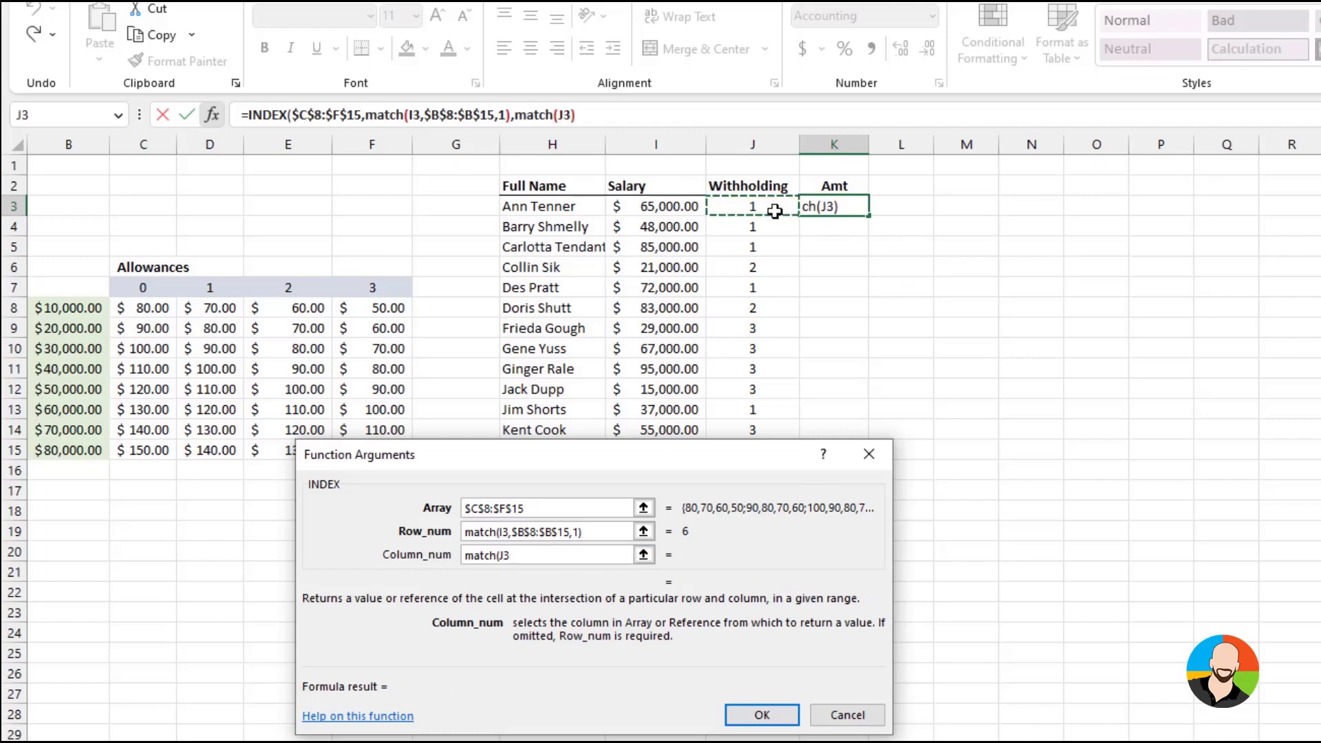
text(,)
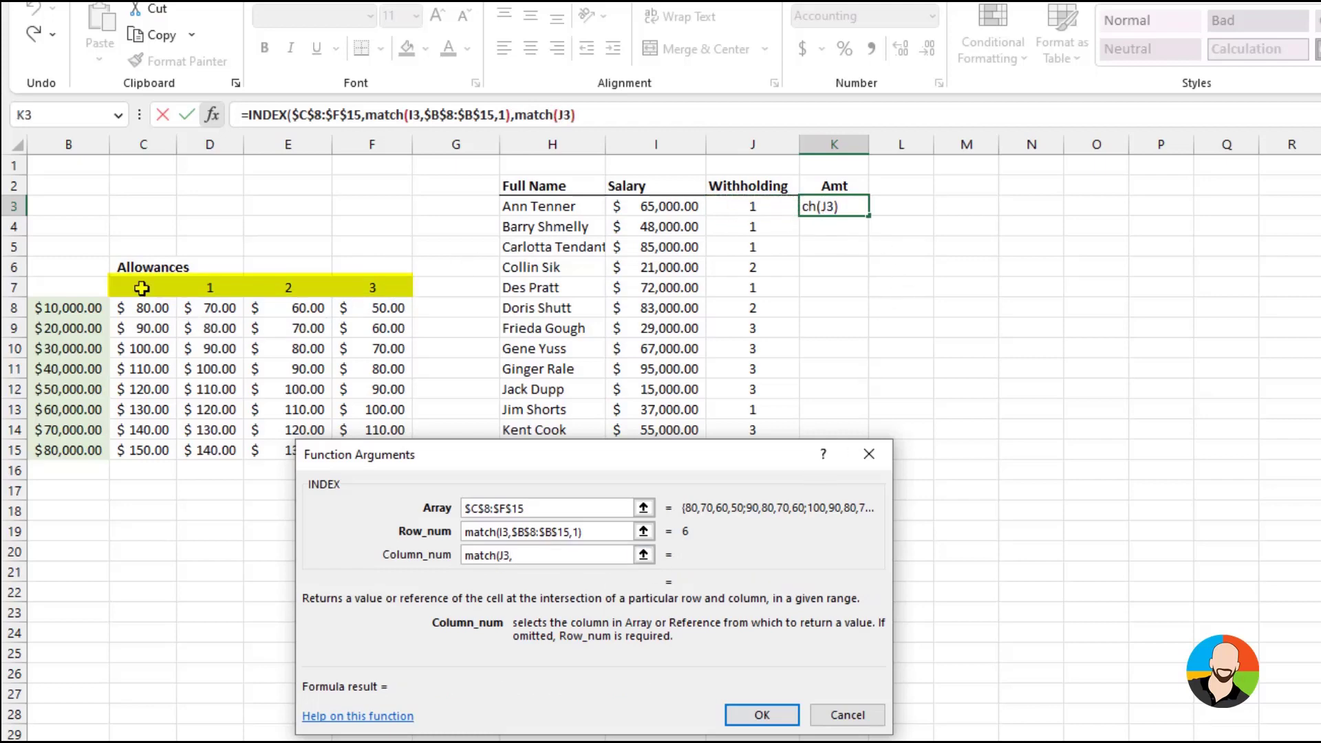
drag(141, 287, 365, 288)
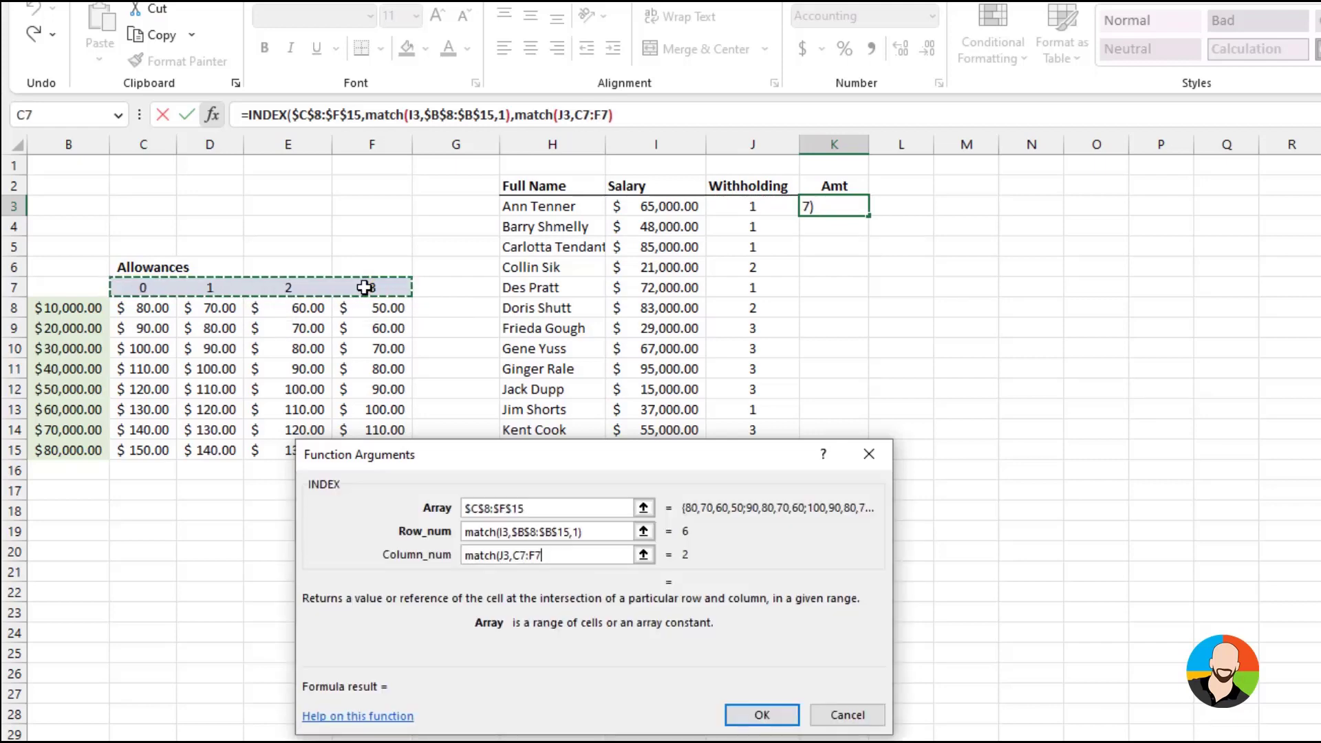
key(F4)
text(,)
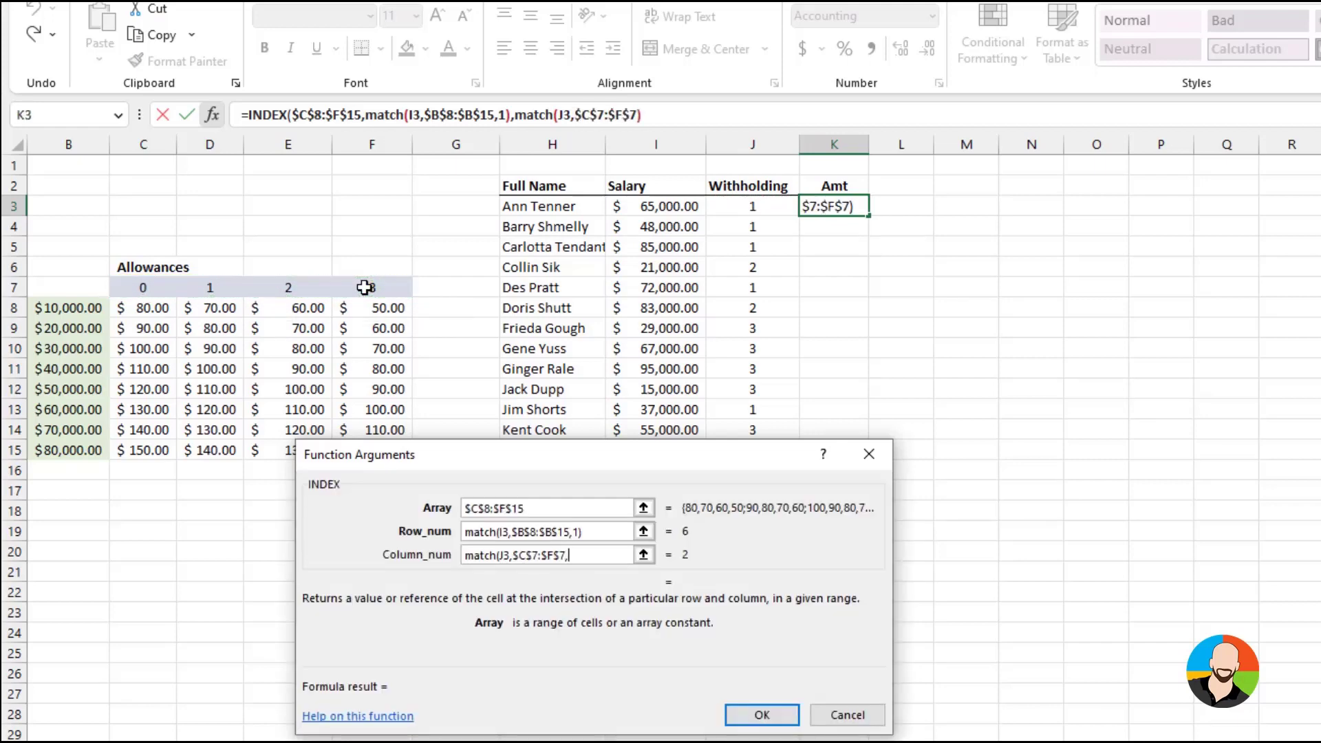
text(0))
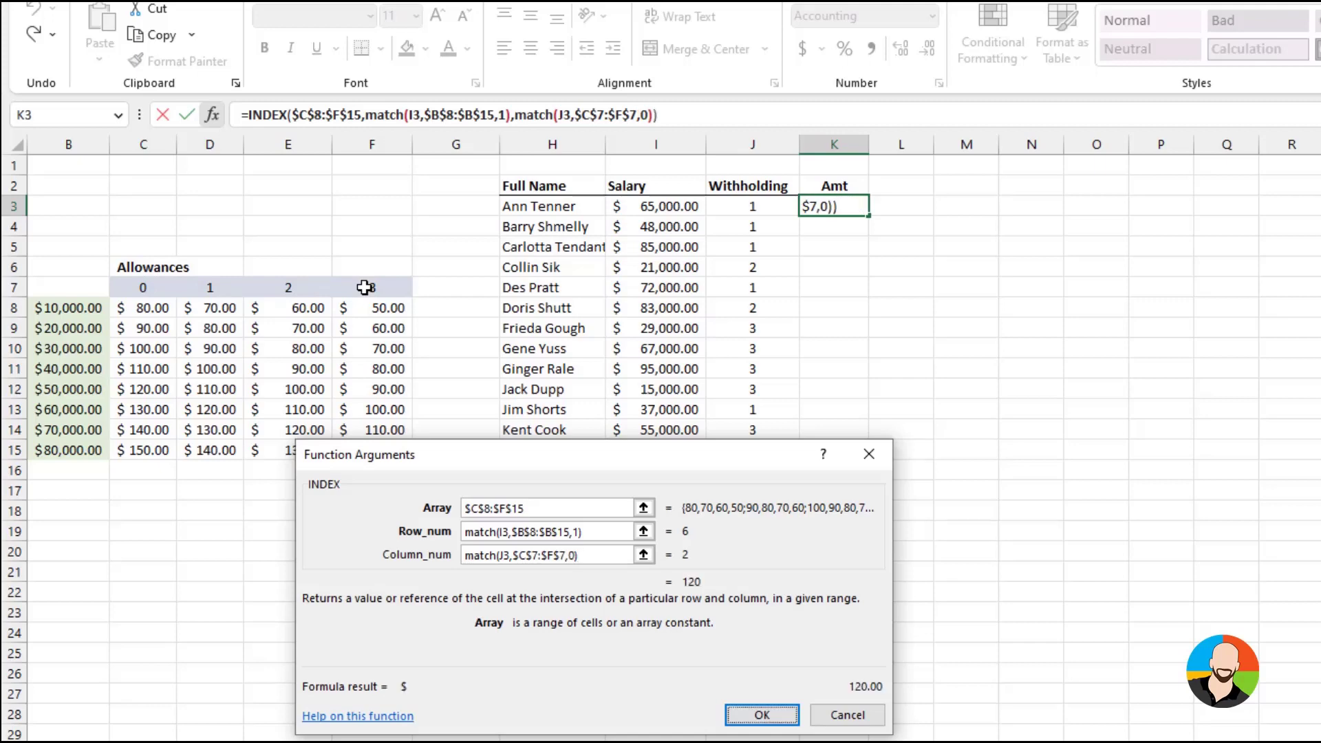
key(Return)
Fill the Amt formula from K3 down to K21 for all listed employees
drag(868, 215, 850, 581)
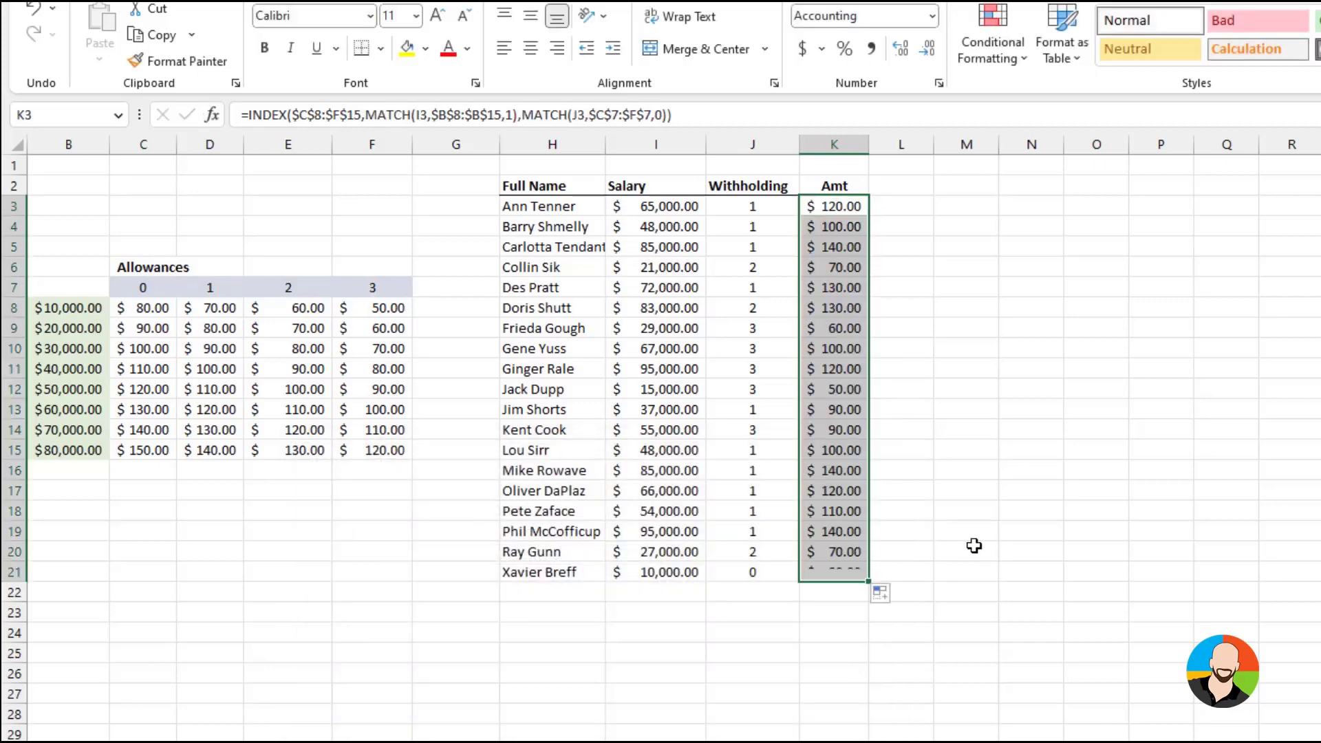
click(1056, 588)
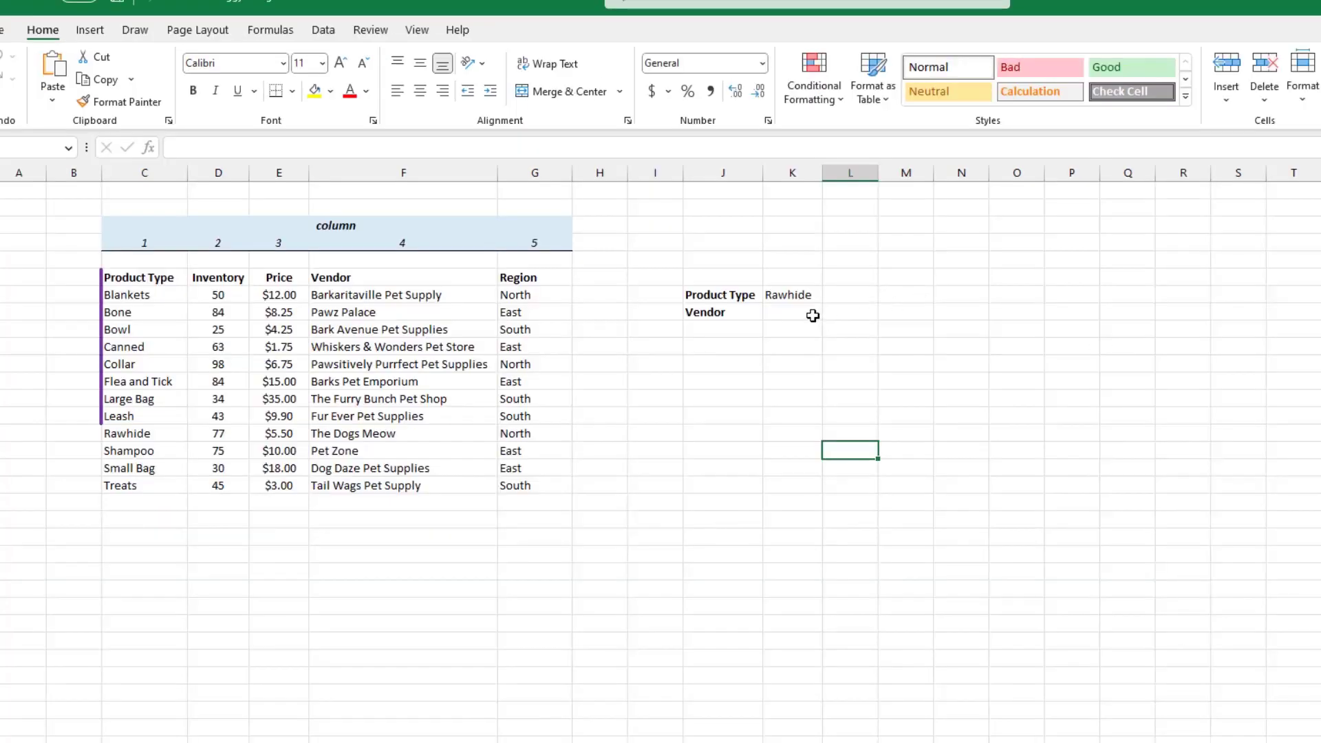
Insert a VLOOKUP function in the Vendor cell K8 with product type cell K7 as the lookup value
click(808, 313)
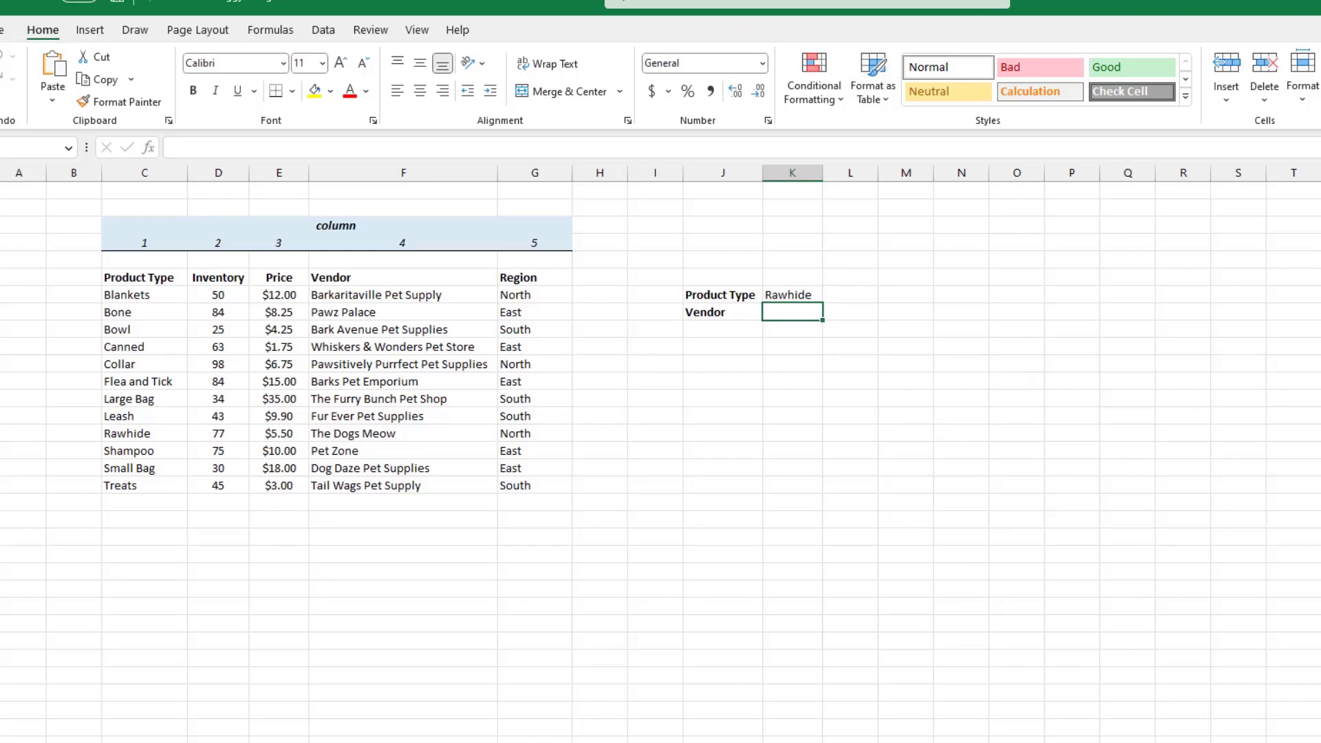
click(150, 148)
text(vlookup)
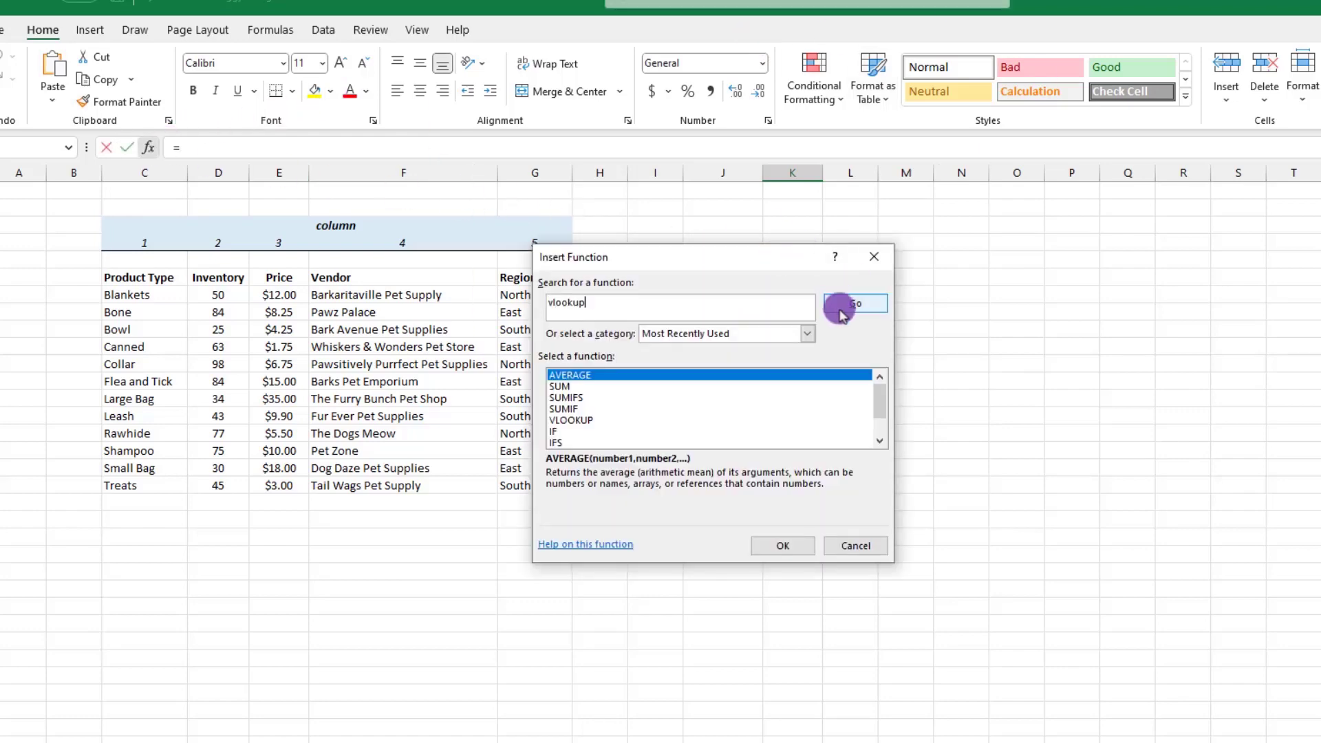
click(839, 303)
key(Return)
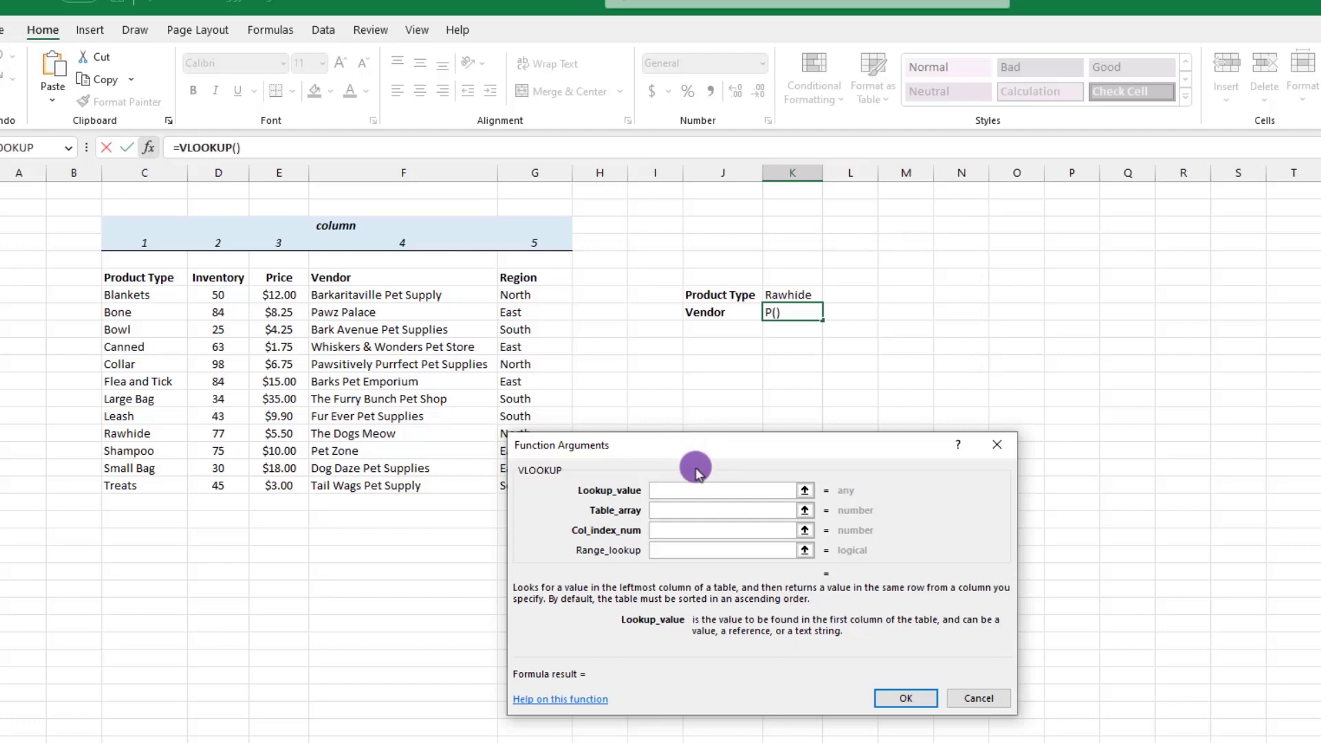
click(796, 296)
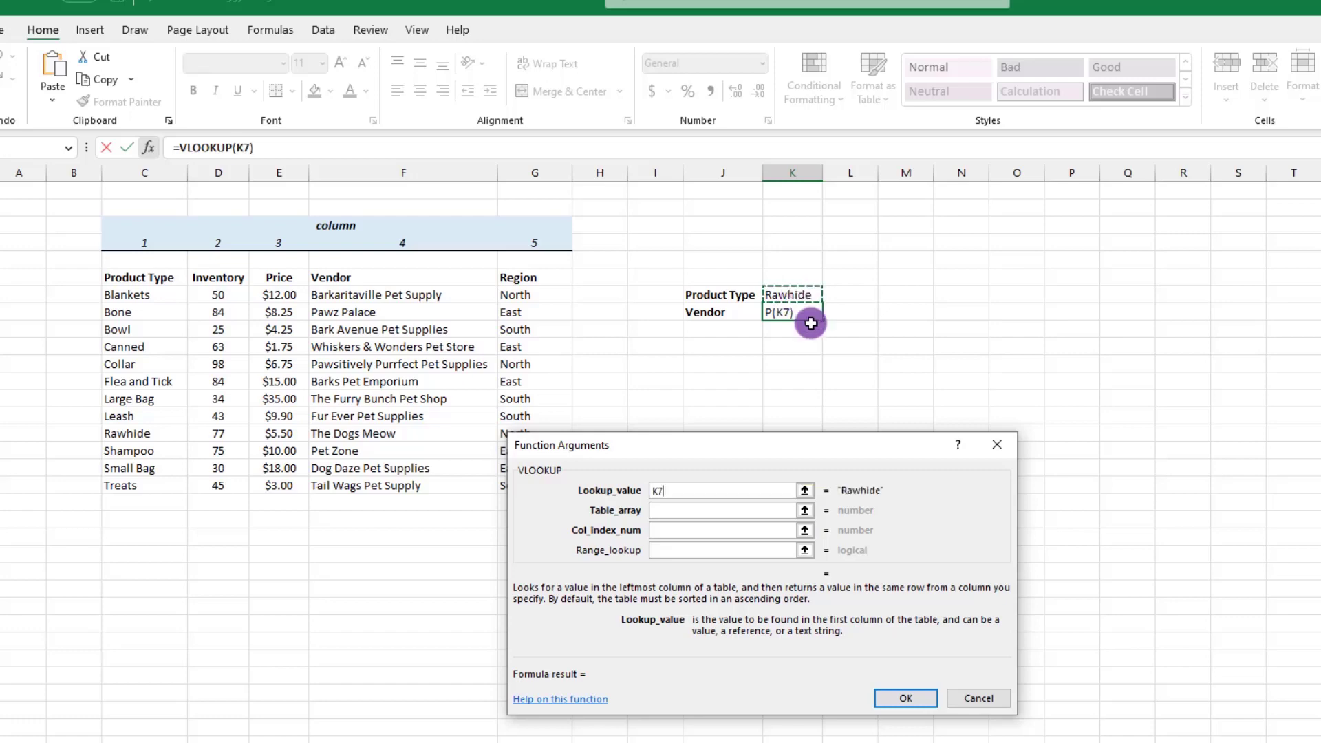
Set the VLOOKUP table array to the product data as the absolute range $C$7:$G$18
click(670, 512)
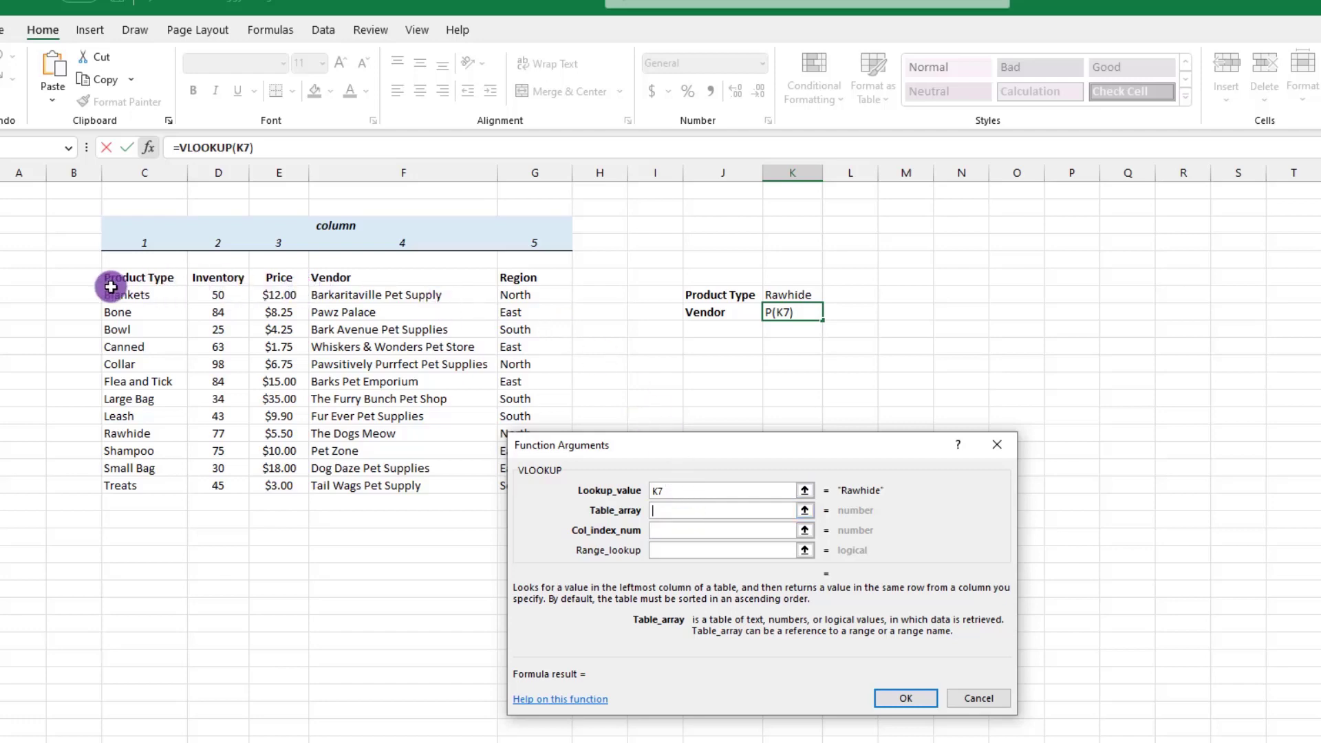
drag(109, 295, 506, 478)
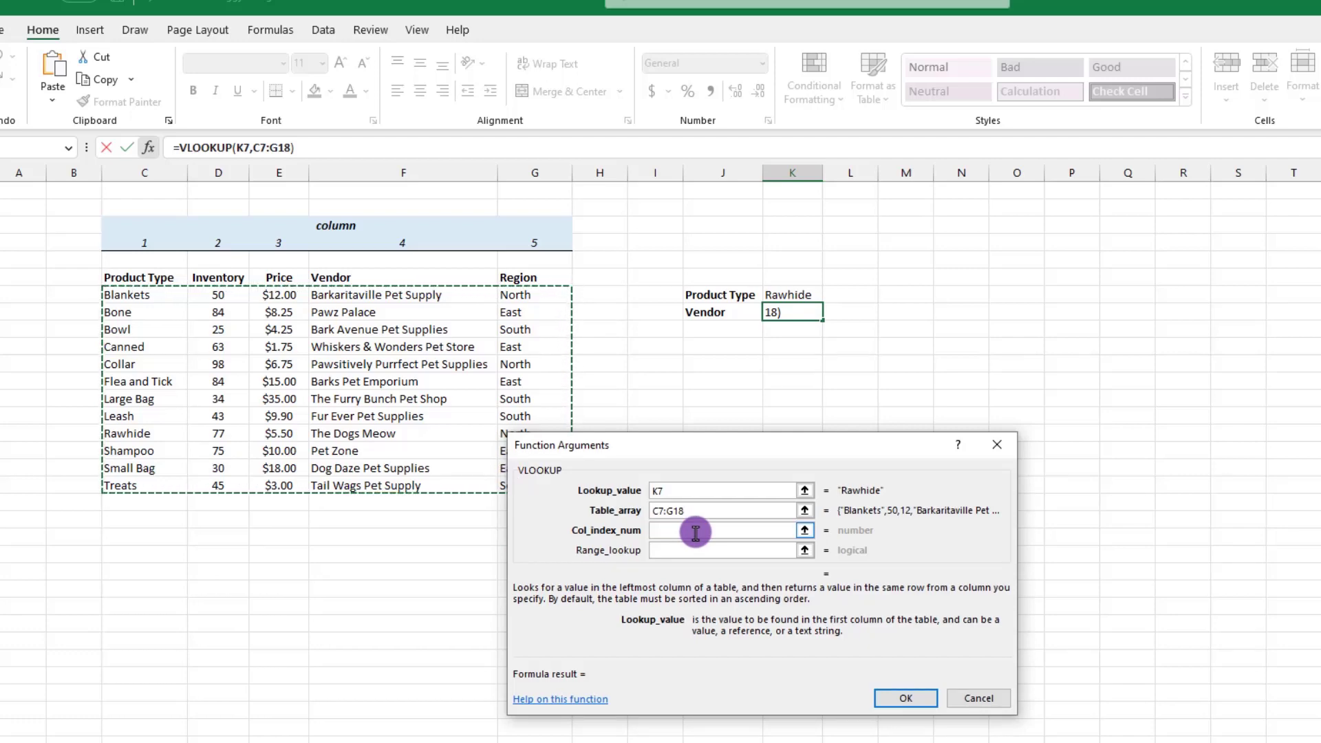
key(F4)
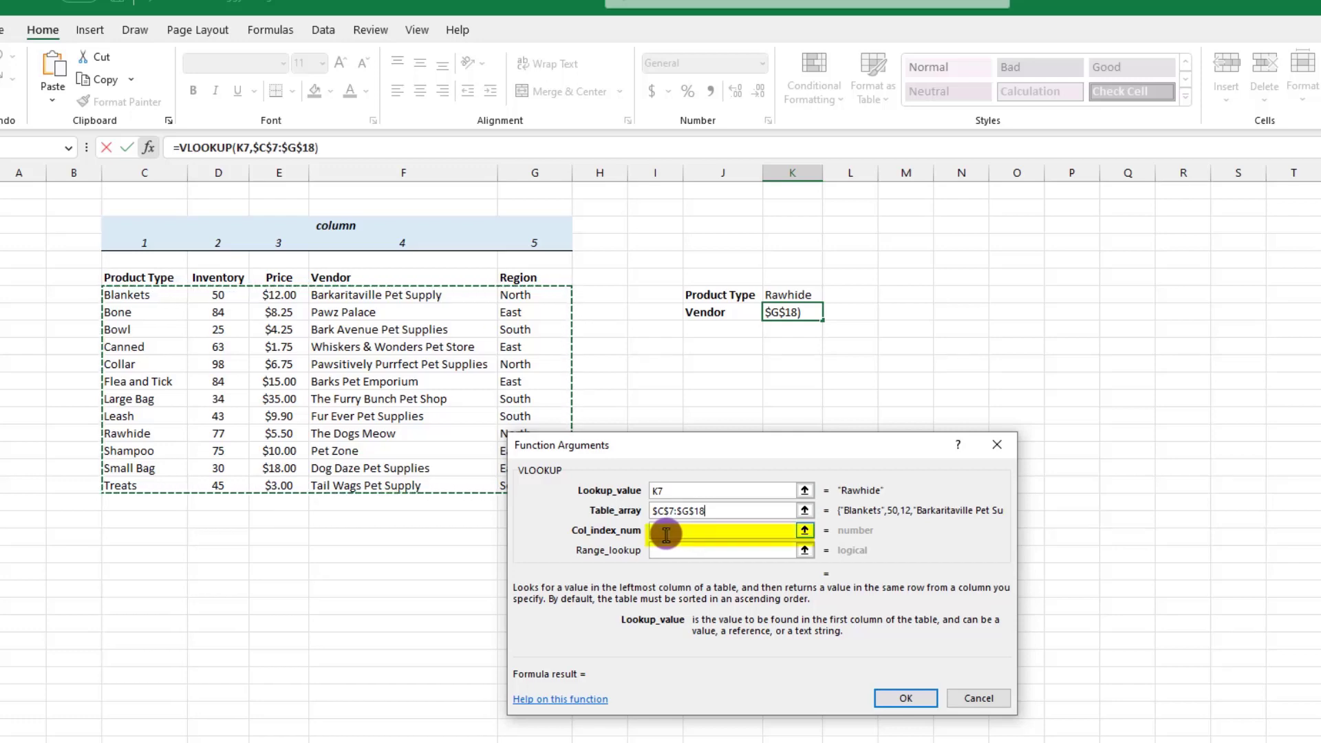
Set the VLOOKUP column index to 4 and the range lookup to False, and complete the formula
click(666, 534)
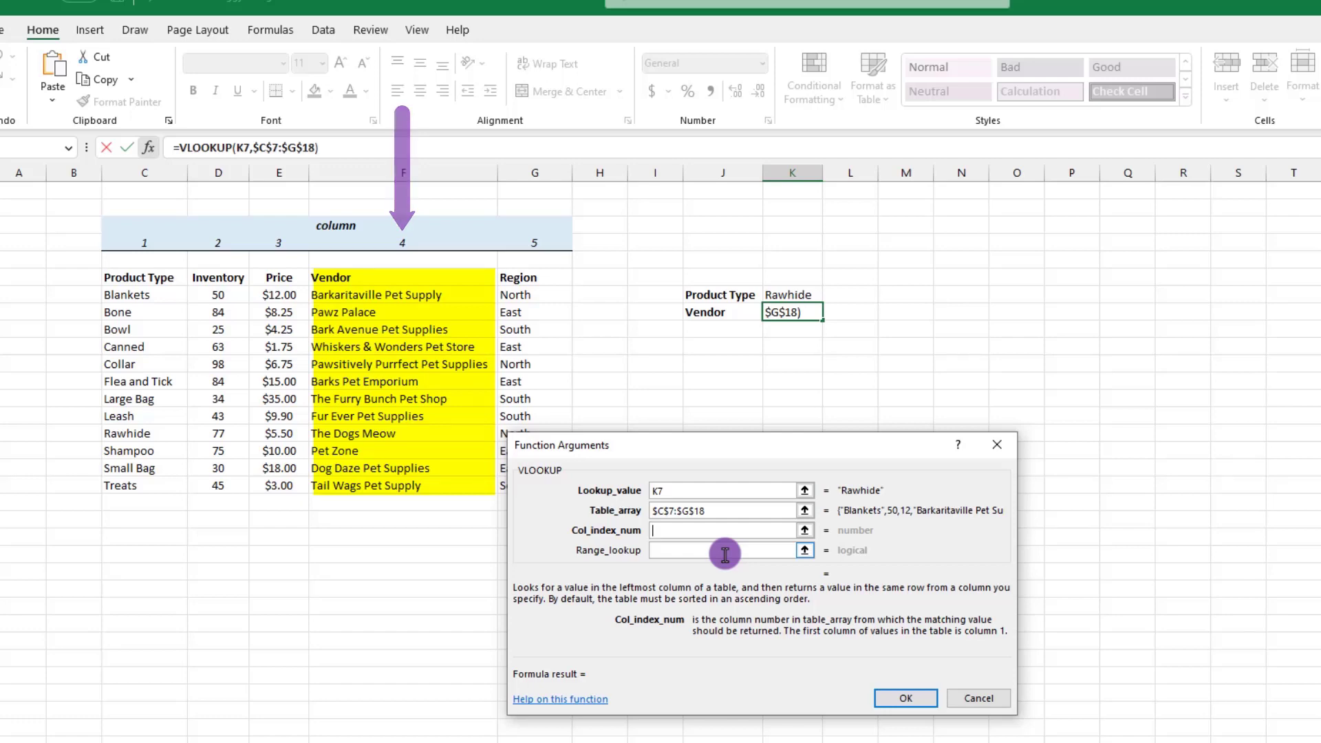
text(4)
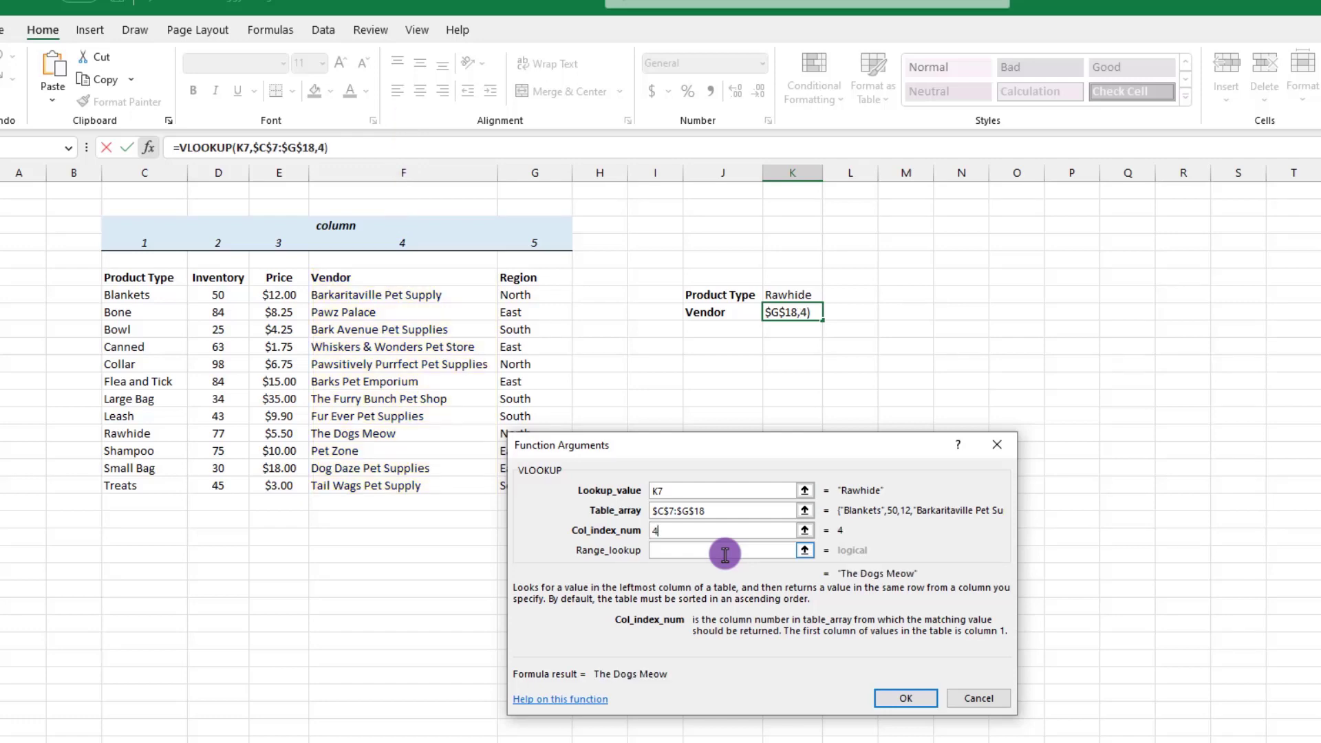
click(669, 548)
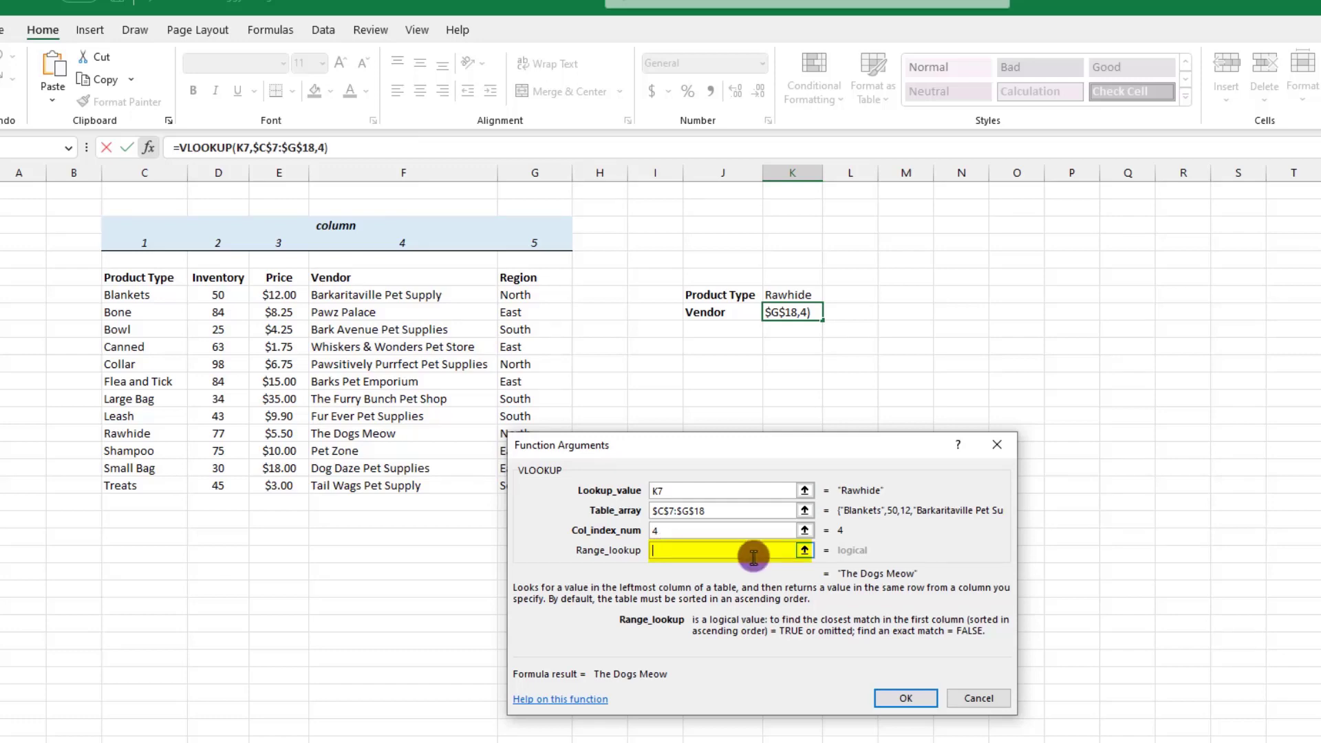
text(False)
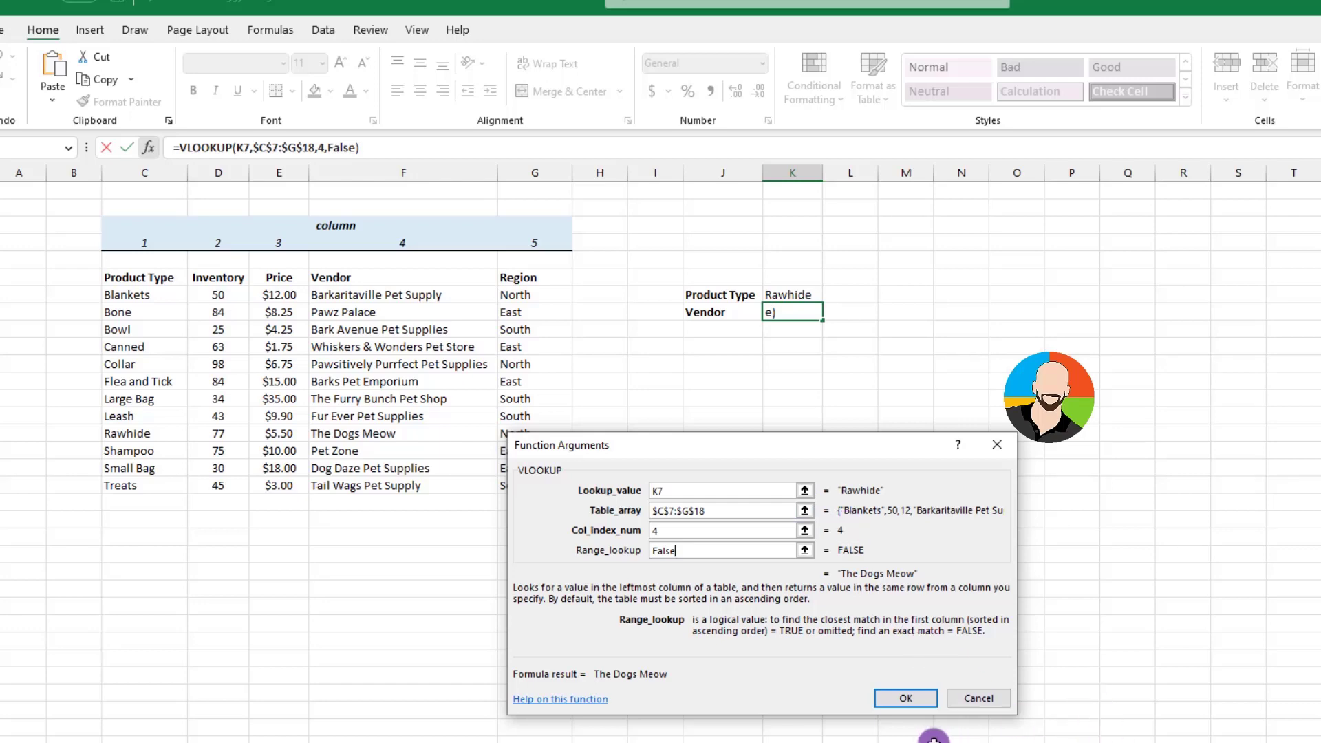
click(907, 698)
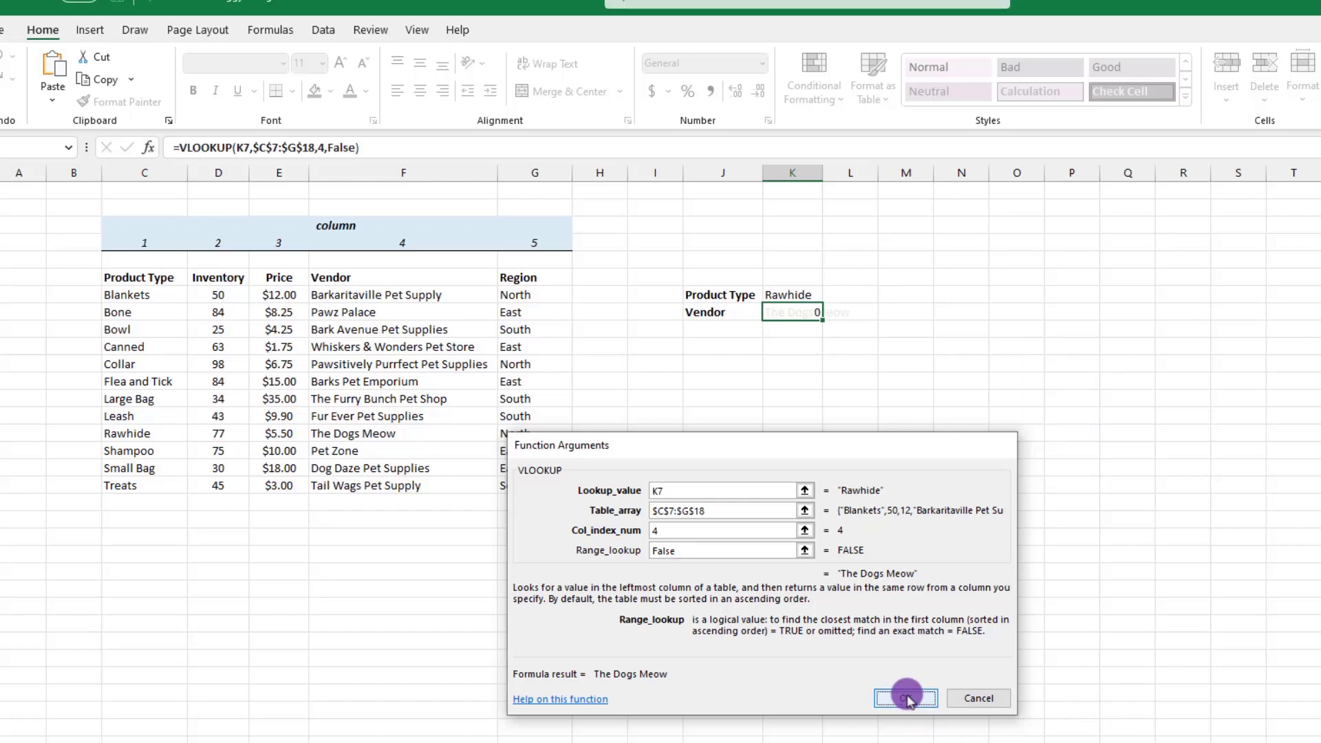
Test the vendor lookup by entering Leash, Bone, Small Bag and Canned in turn as the product type in K7
click(819, 292)
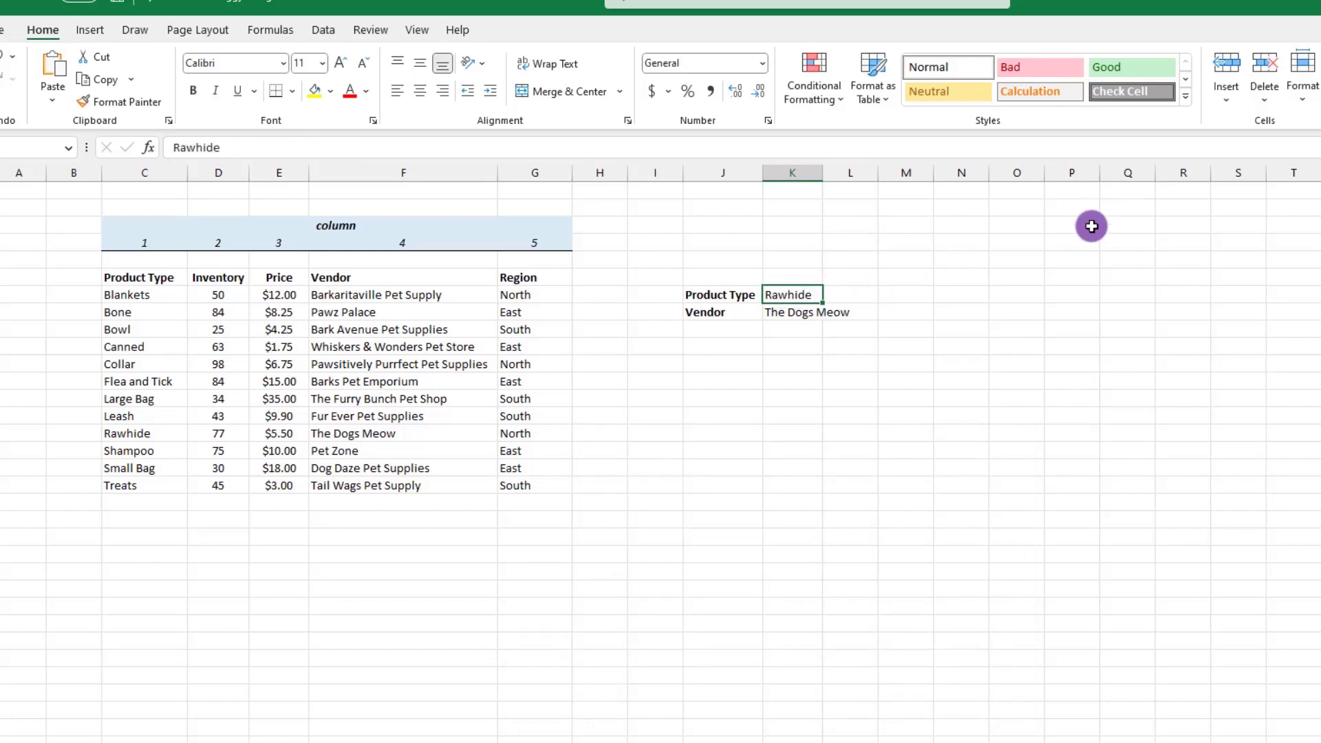
text(Leash)
key(Return)
click(819, 292)
text(Bo)
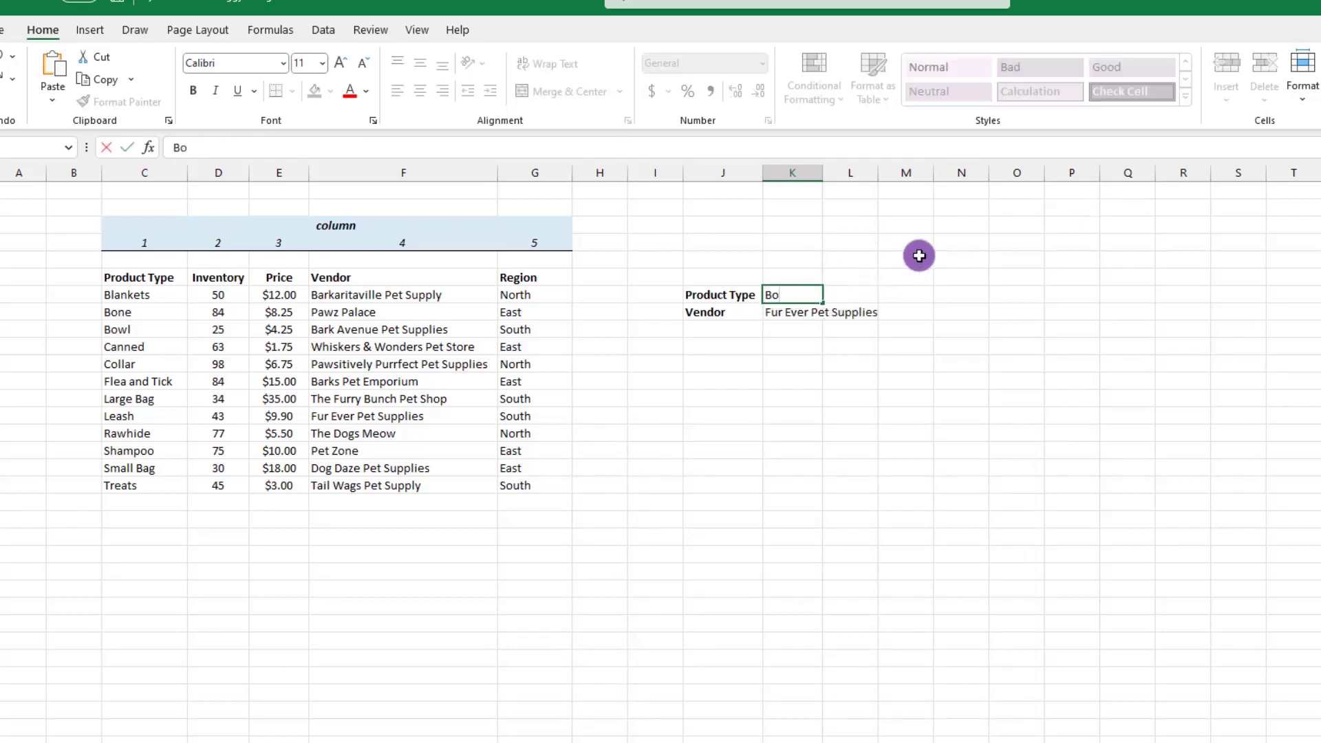
text(ne)
key(ctrl+Return)
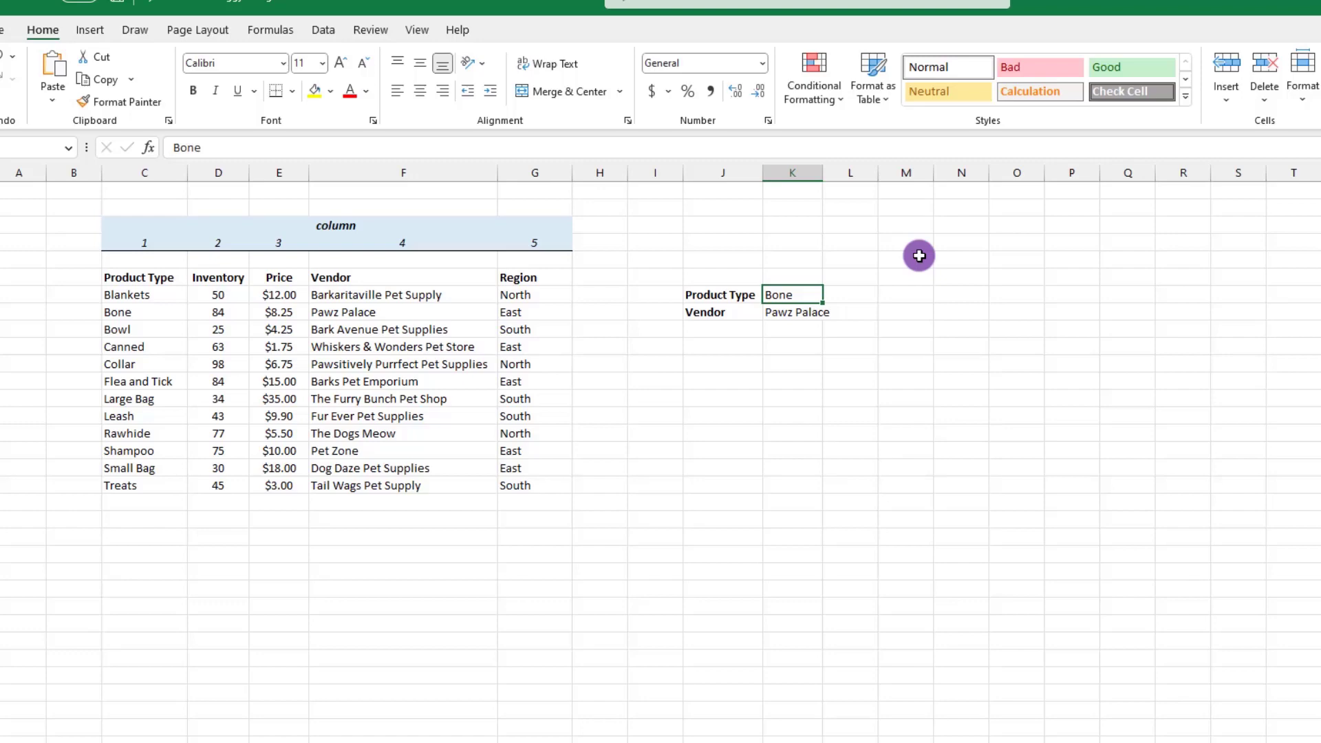
text(Small Bag)
key(ctrl+Return)
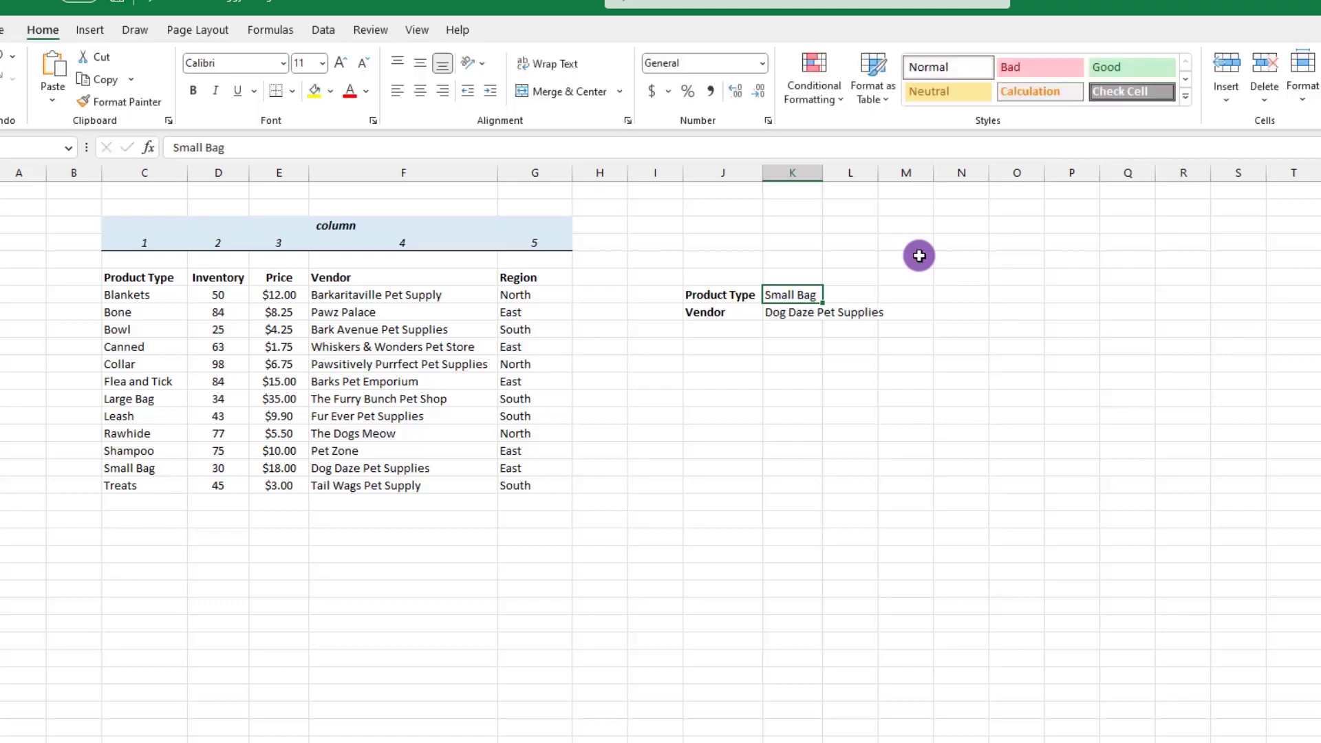
text(Canned)
key(ctrl+Return)
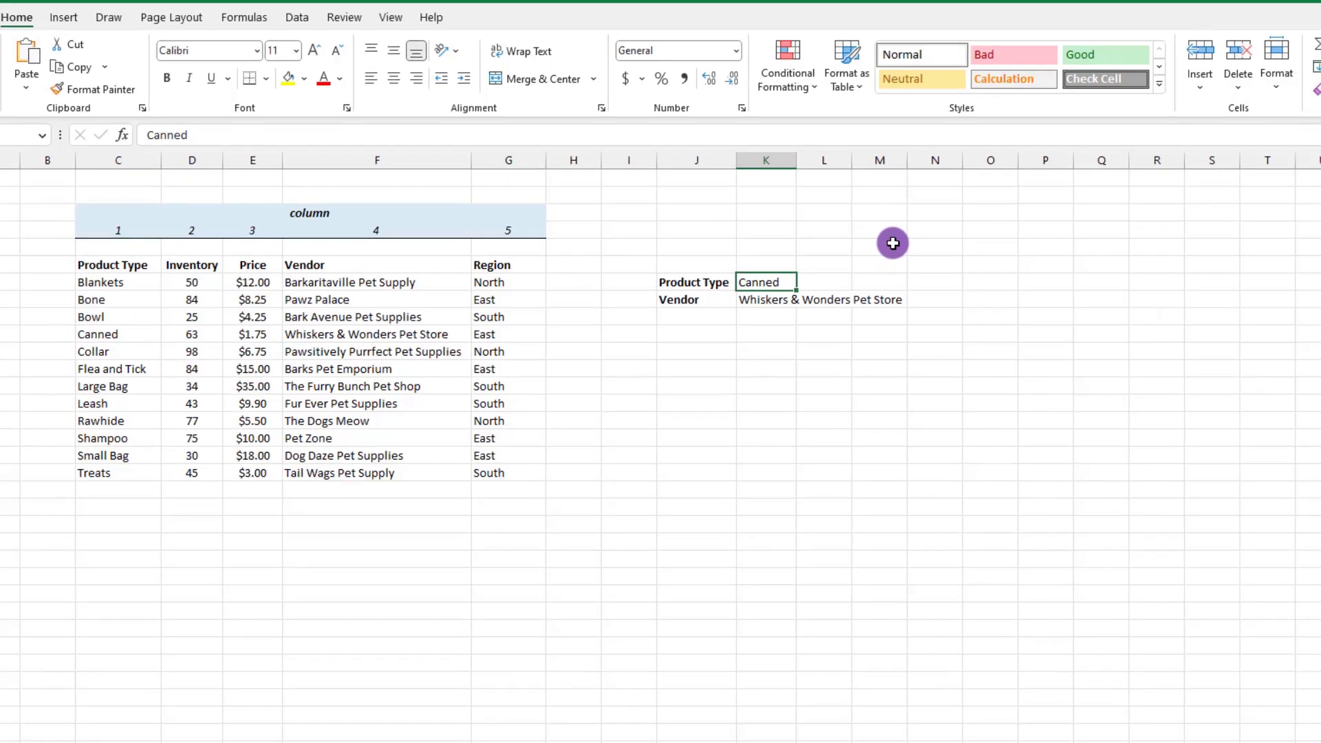
Try the unlisted product type Organic treat in K7 and clear the entry
text(Organic treat)
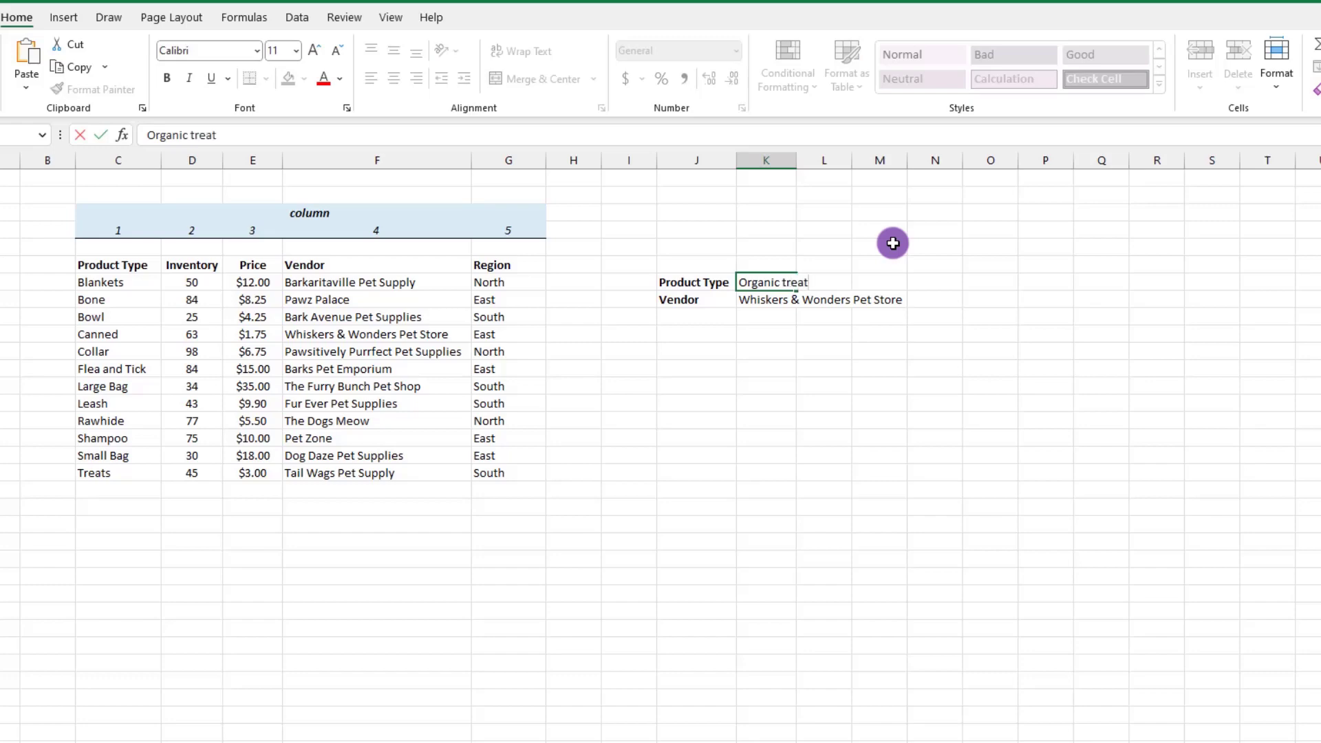
key(Return)
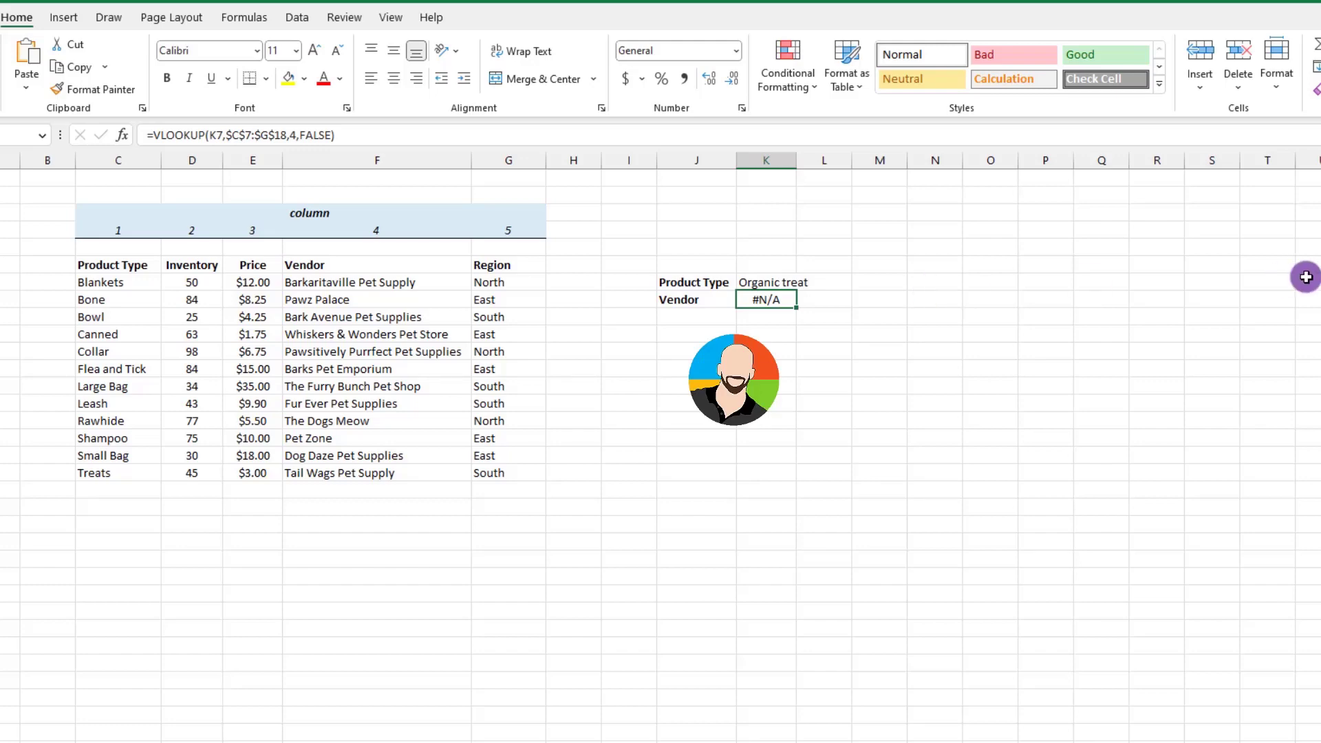
click(756, 282)
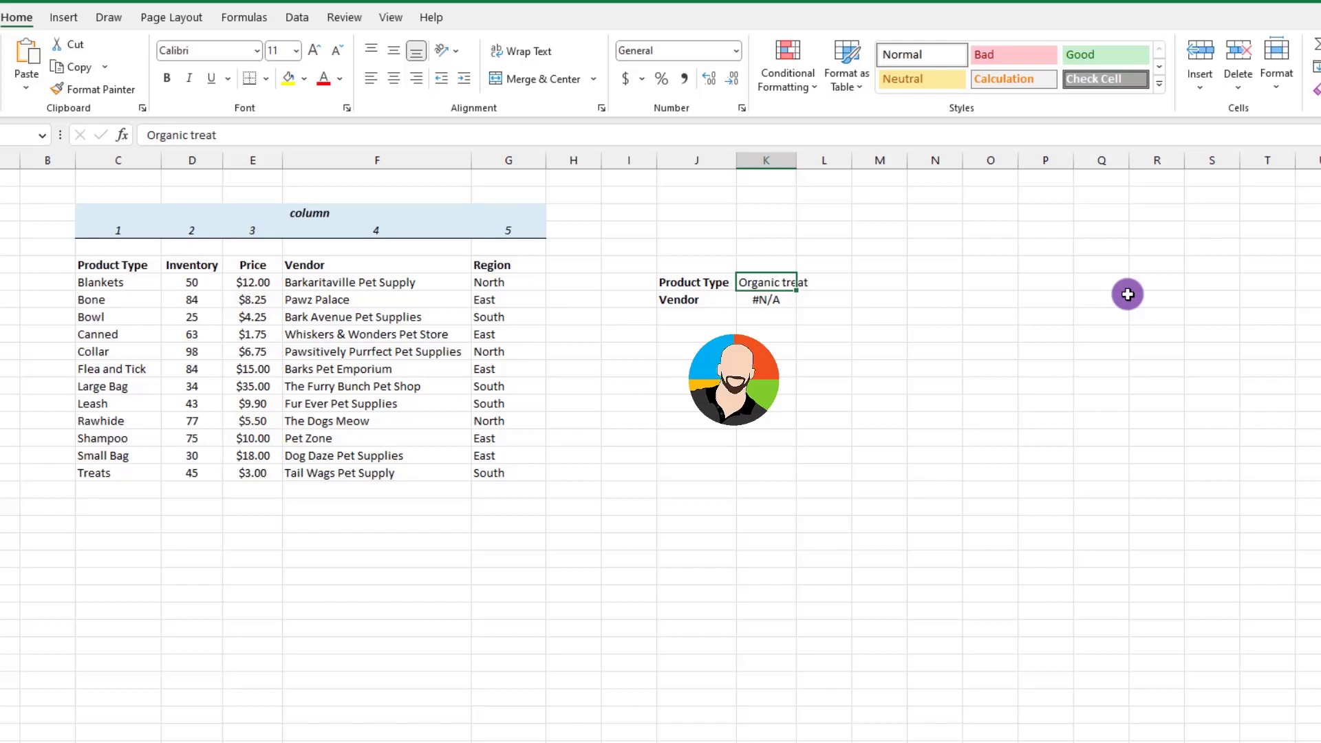
key(Delete)
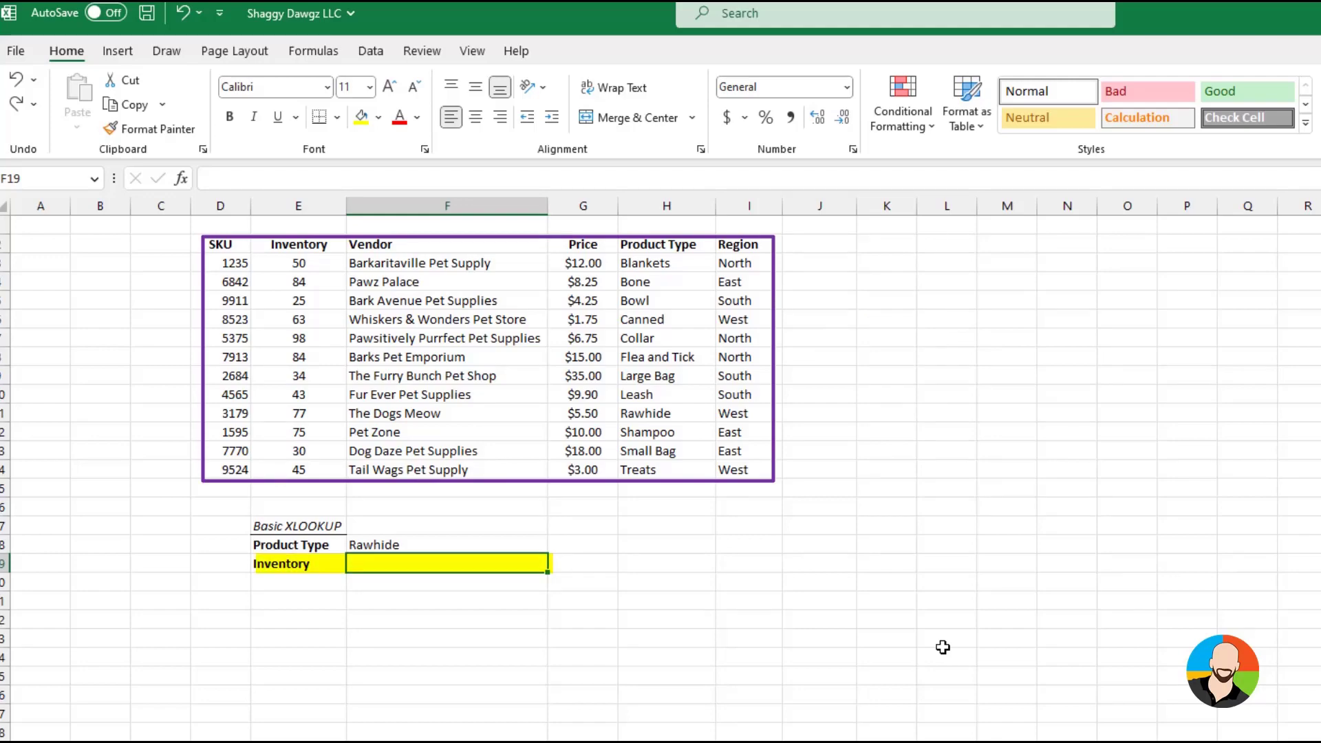
Insert an XLOOKUP function in the Inventory cell F19 with product type cell F18 as the lookup value
click(181, 180)
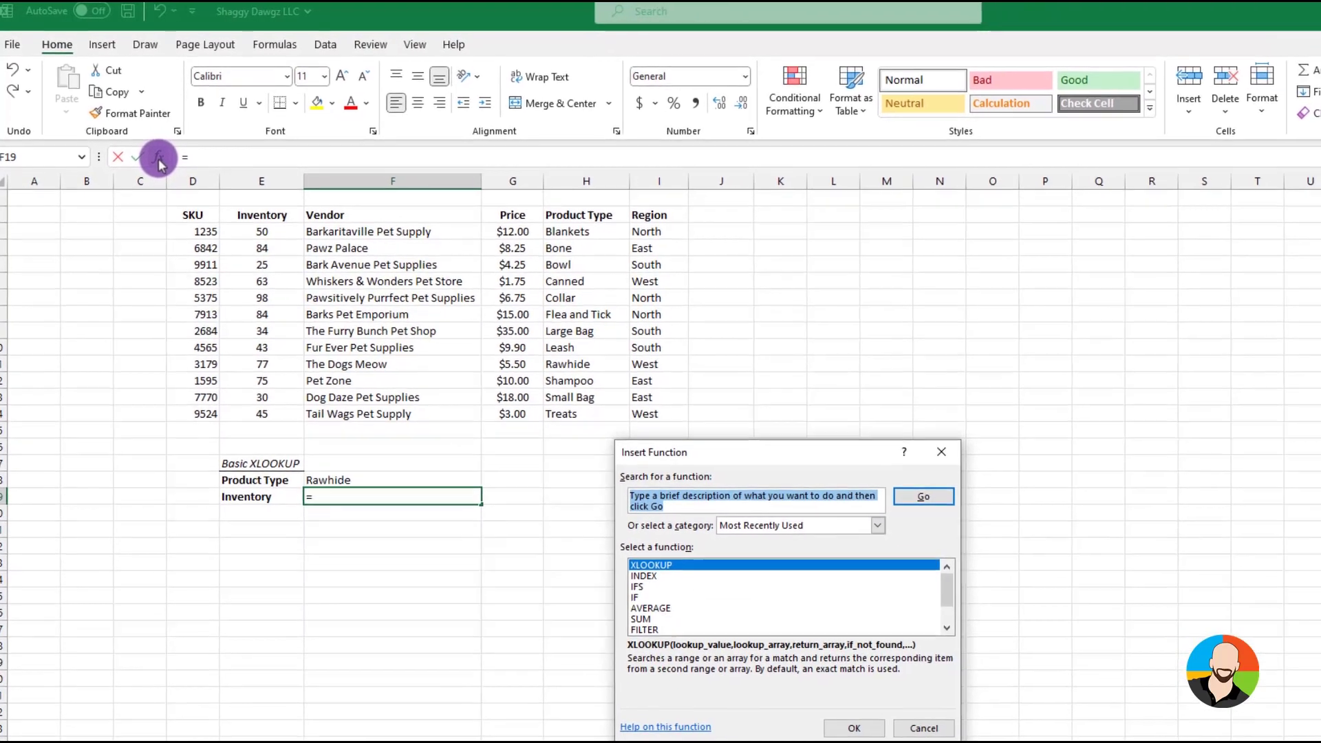
text(xlookup)
click(854, 728)
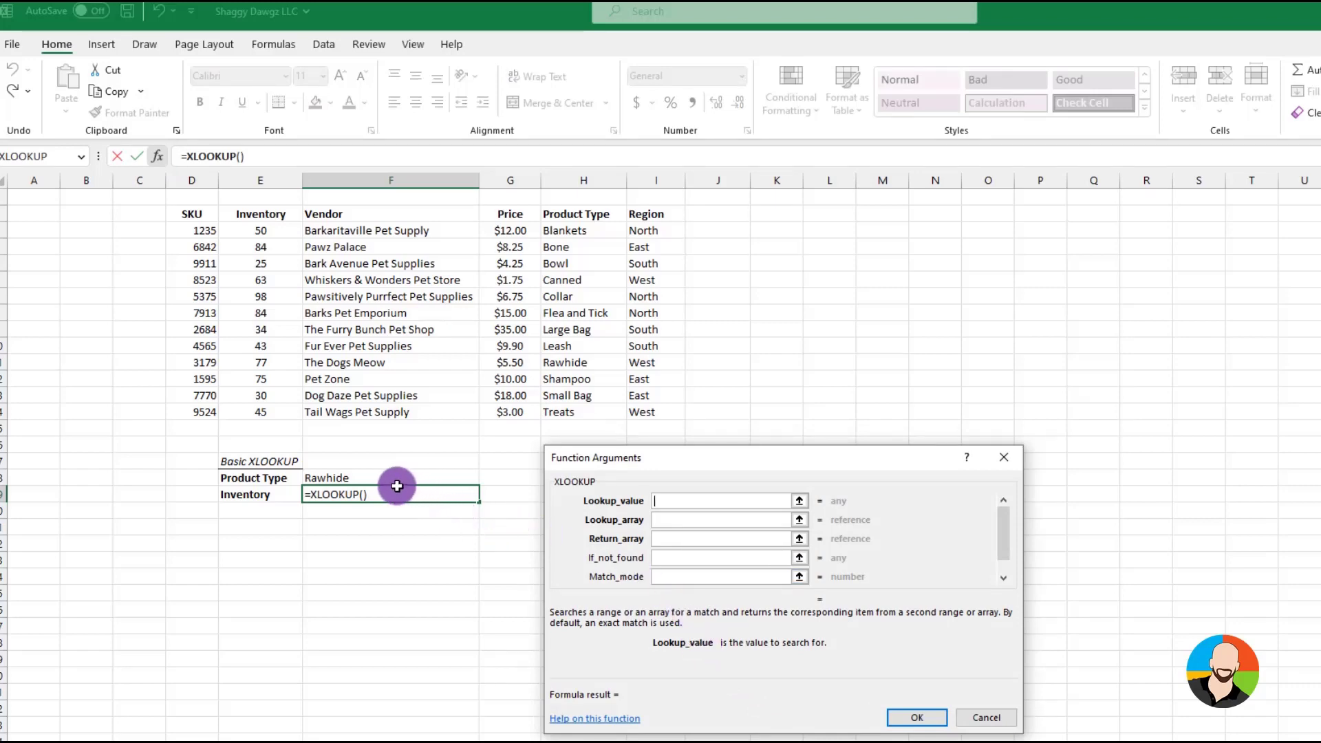
click(458, 477)
Set the XLOOKUP lookup array to product types H3:H14 and the return array to inventory E3:E14, and complete the formula
click(666, 519)
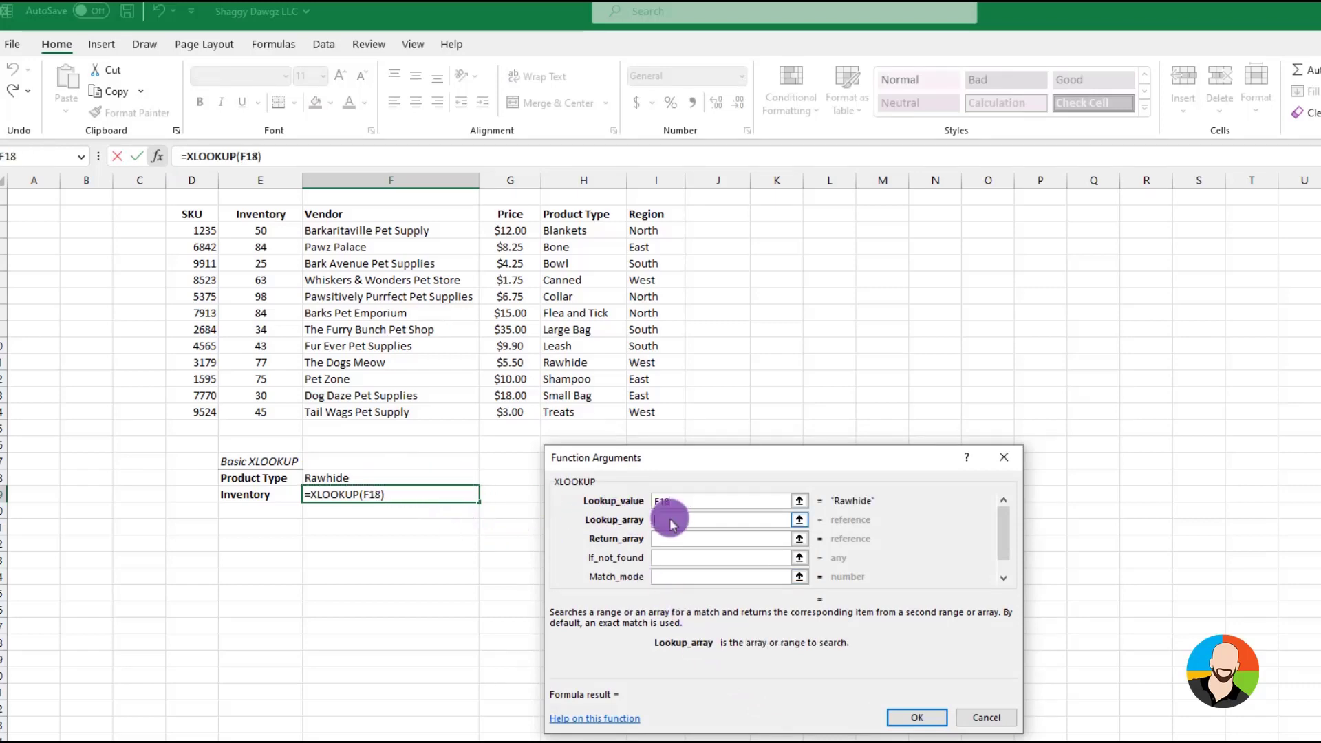
drag(579, 231, 588, 405)
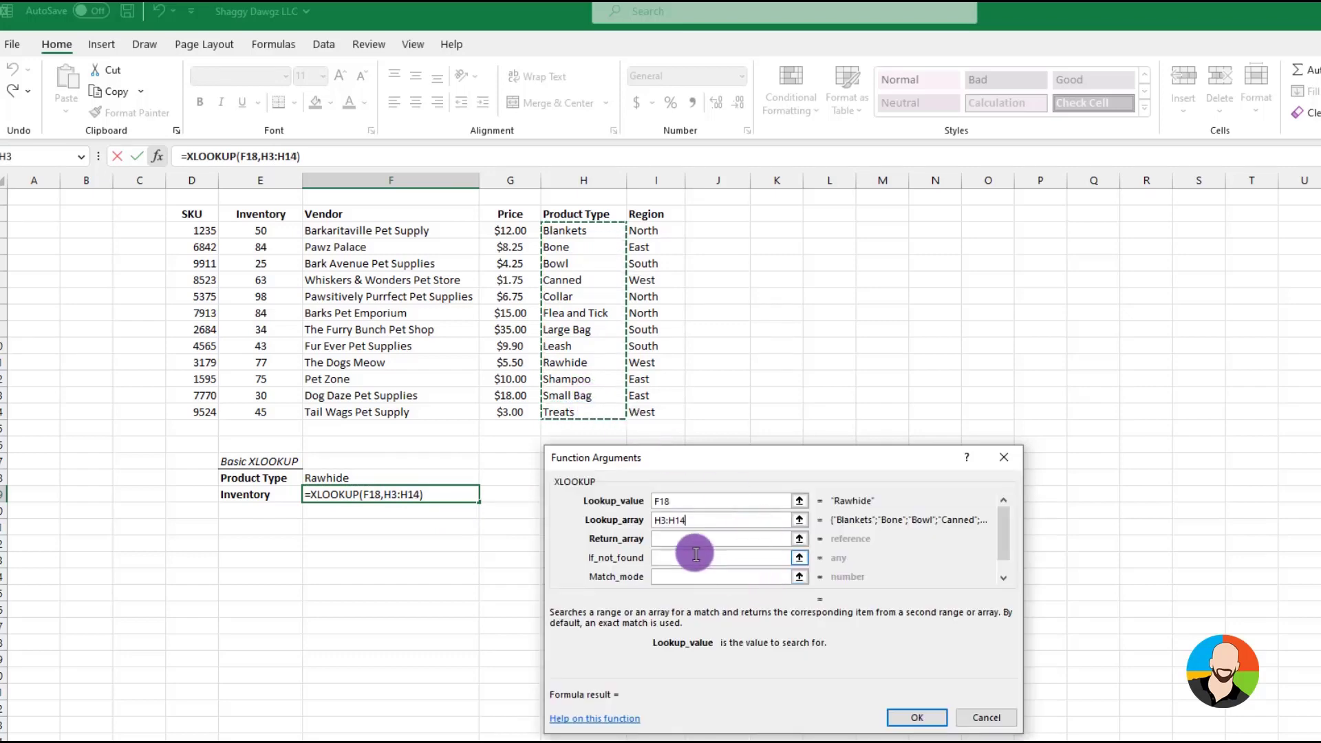
click(671, 538)
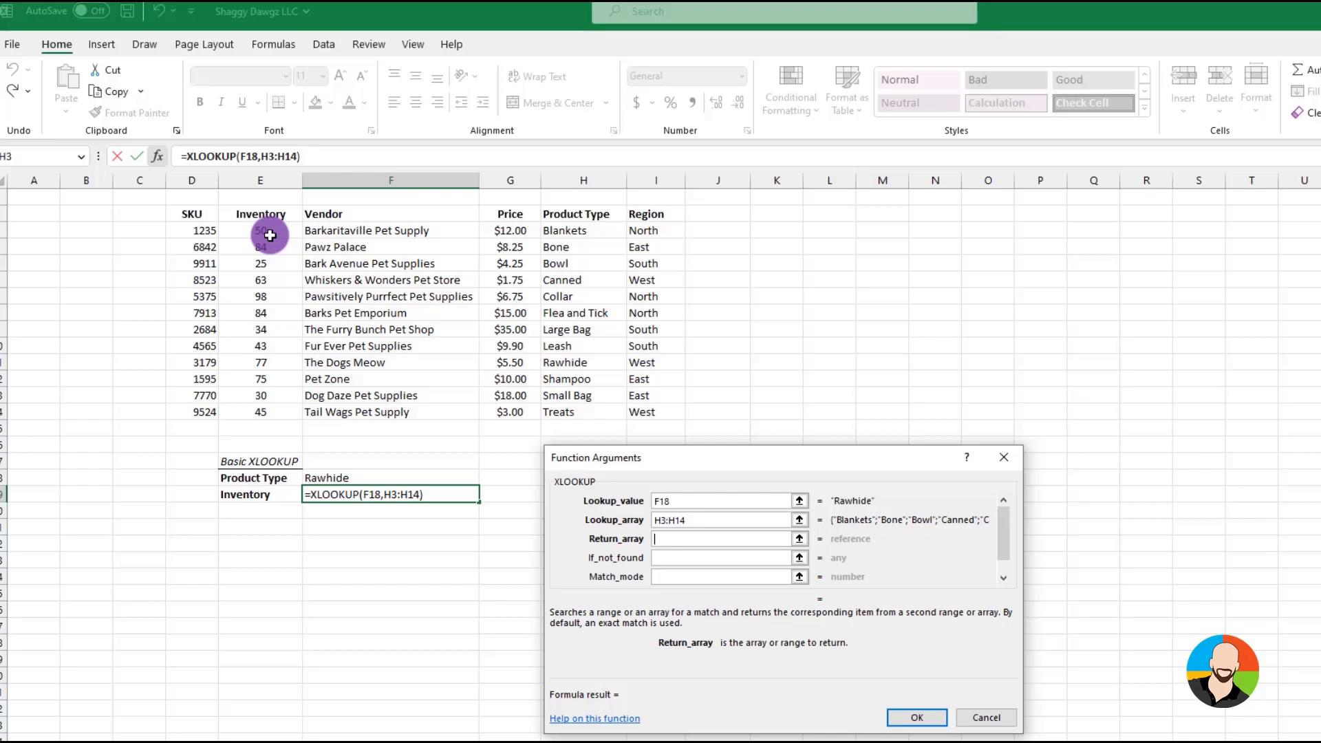
drag(270, 235, 272, 411)
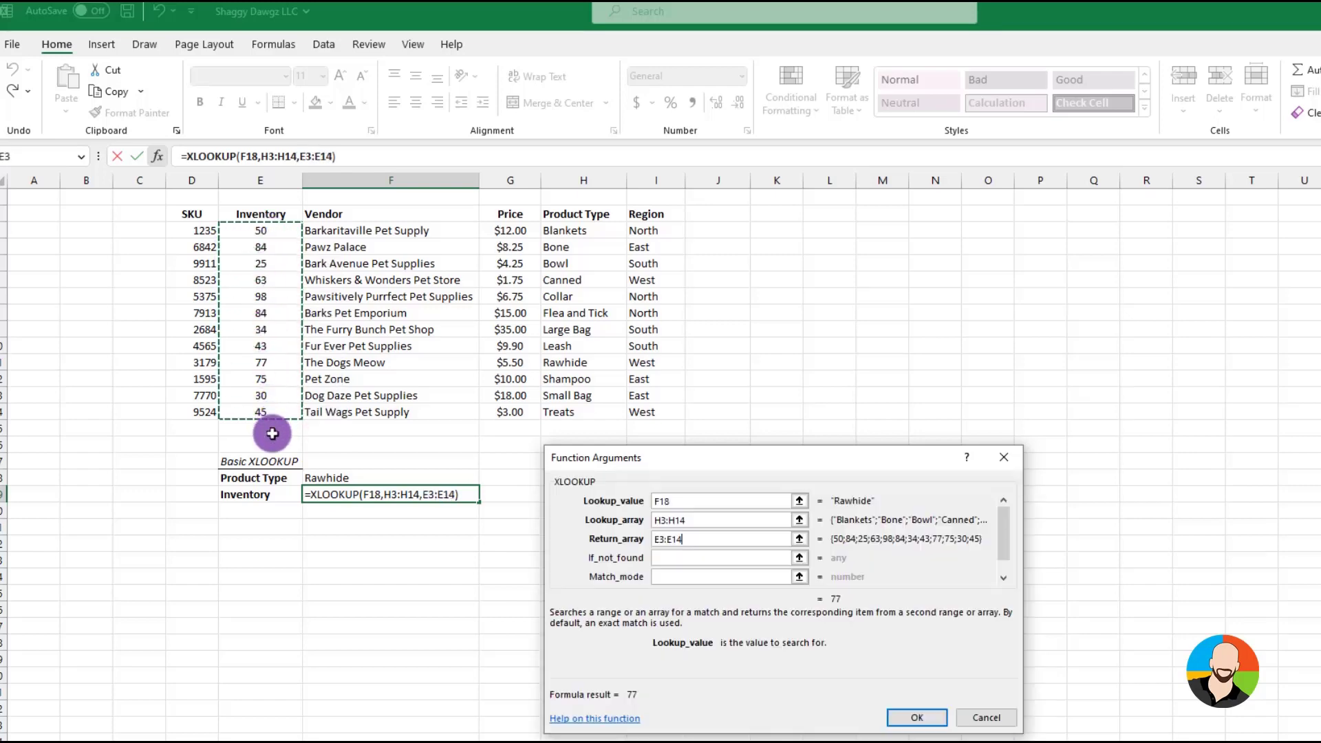
click(916, 717)
Test the inventory lookup by entering Blankets, Treats, Leash and Rawhide in turn as the product type in F18
click(383, 477)
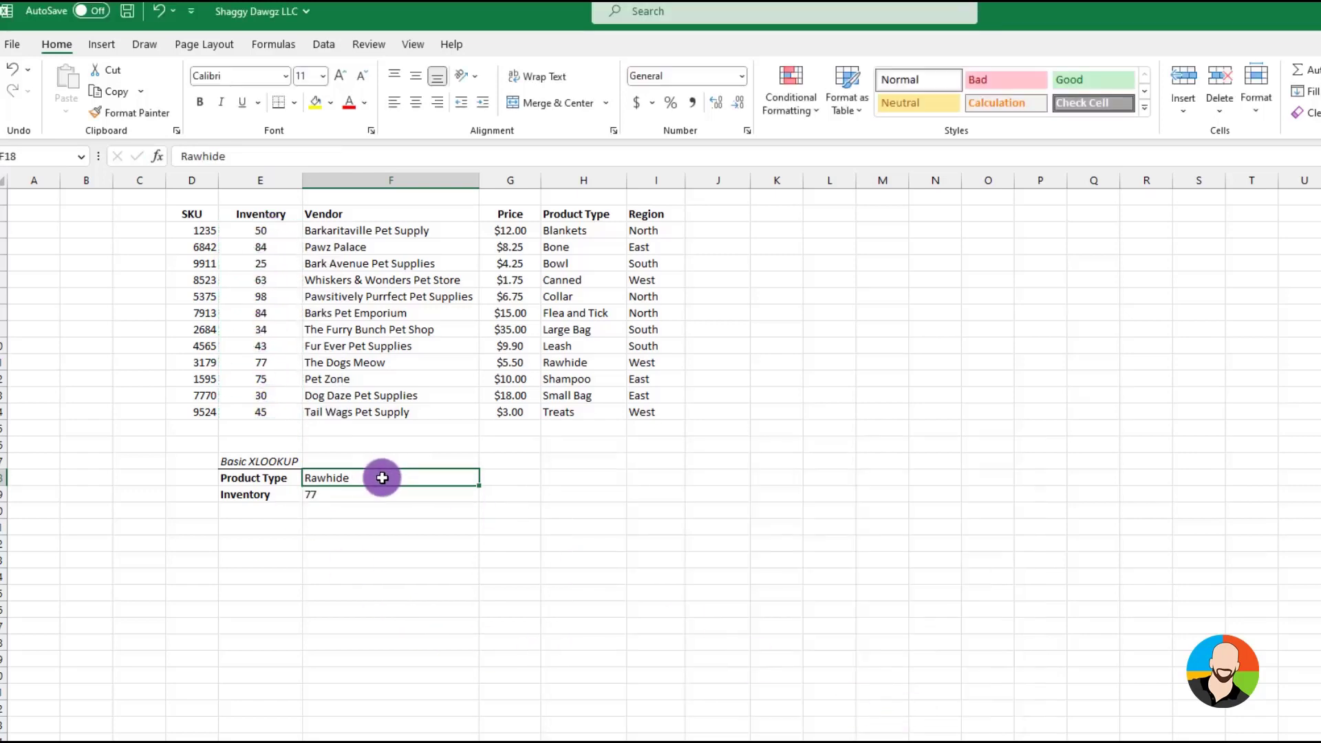
text(Blankets)
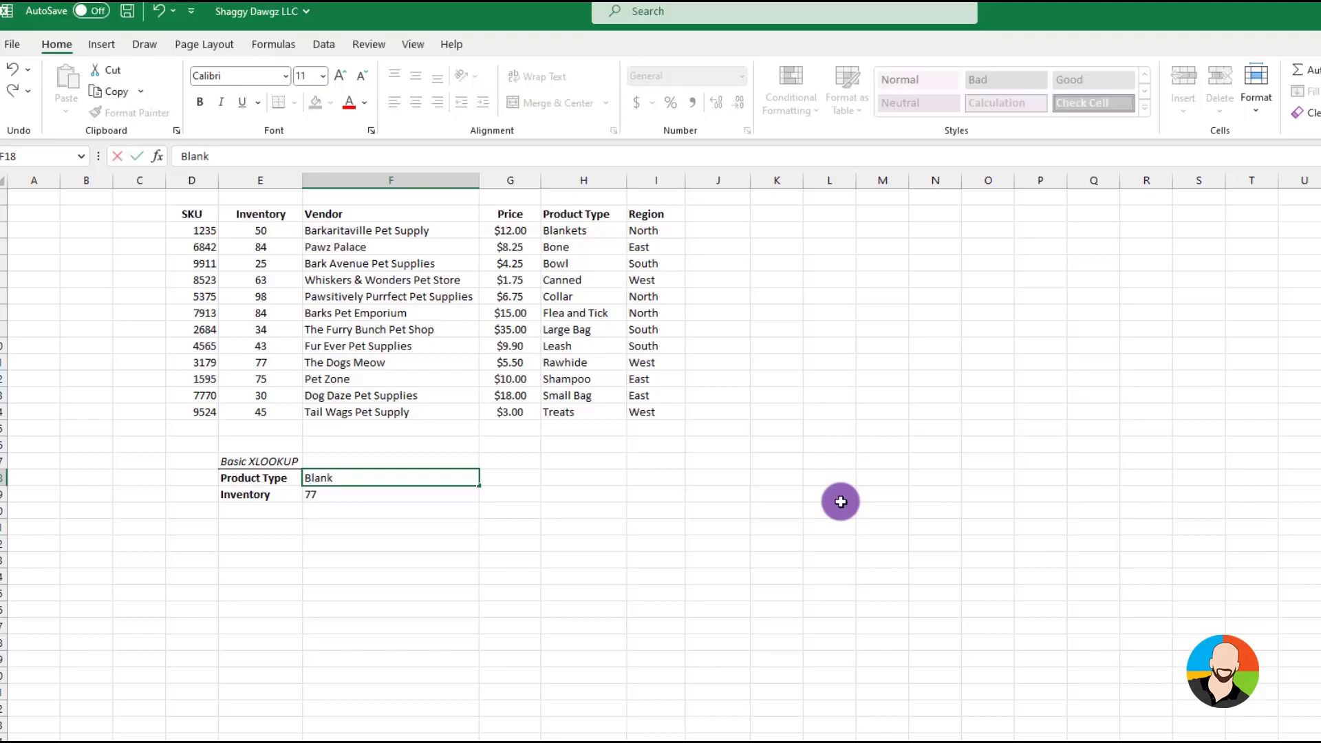
key(Return)
key(Up)
text(Treats)
key(Return)
key(Up)
text(Leash)
key(Return)
key(Up)
text(Rawhide)
key(Return)
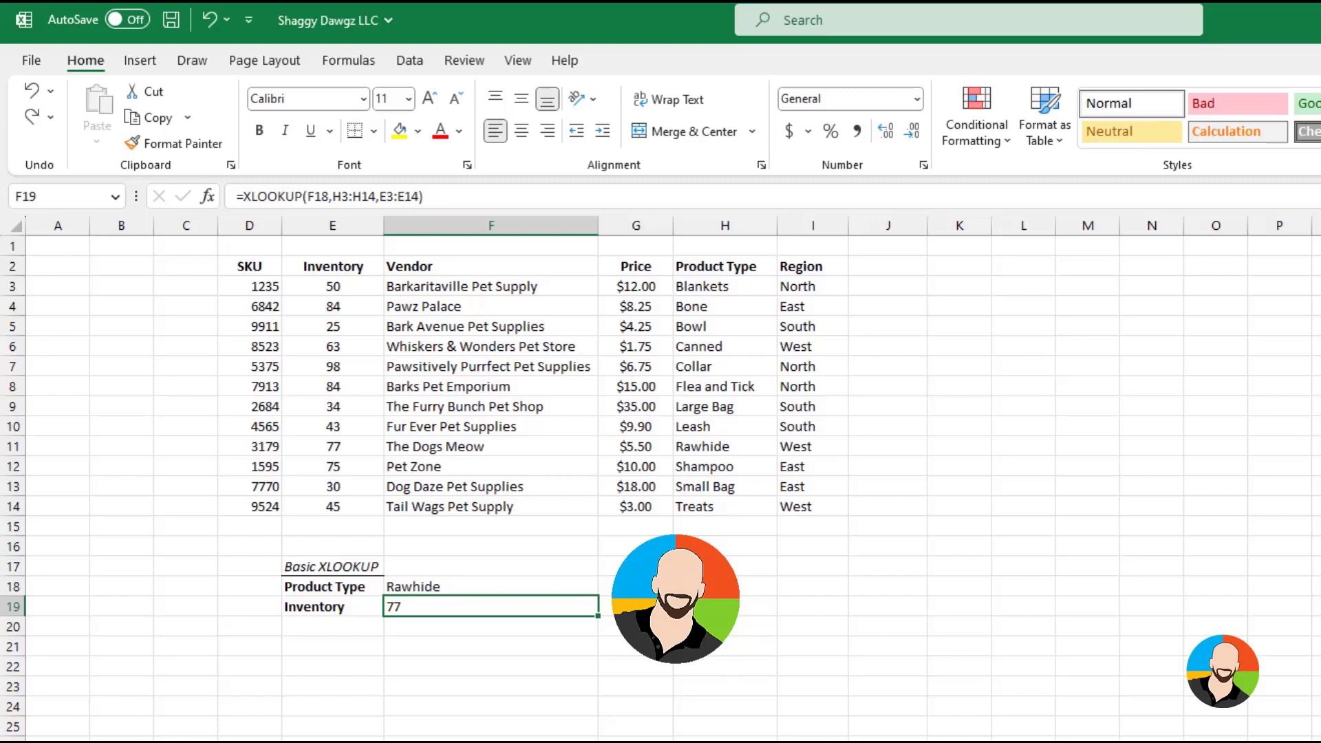
Edit the XLOOKUP in F19 to return "Not Found" when the product type has no match
click(207, 197)
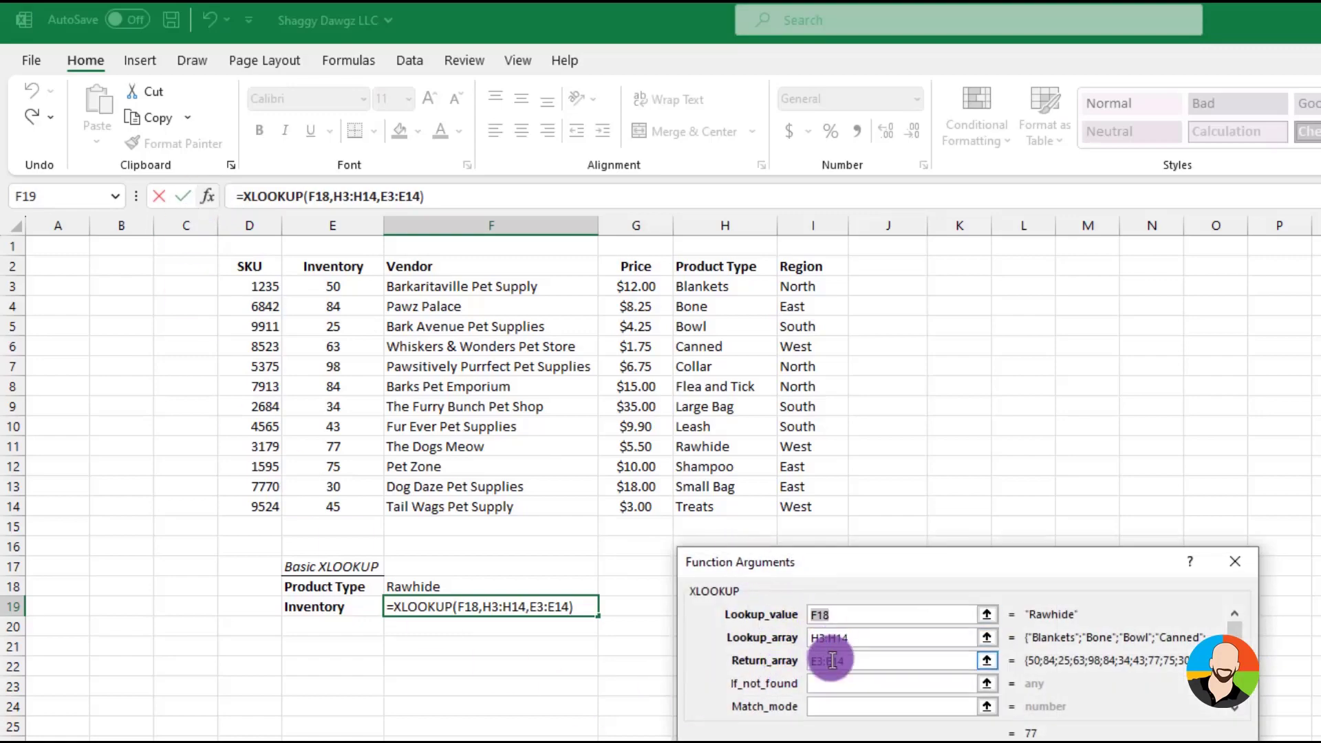
click(834, 684)
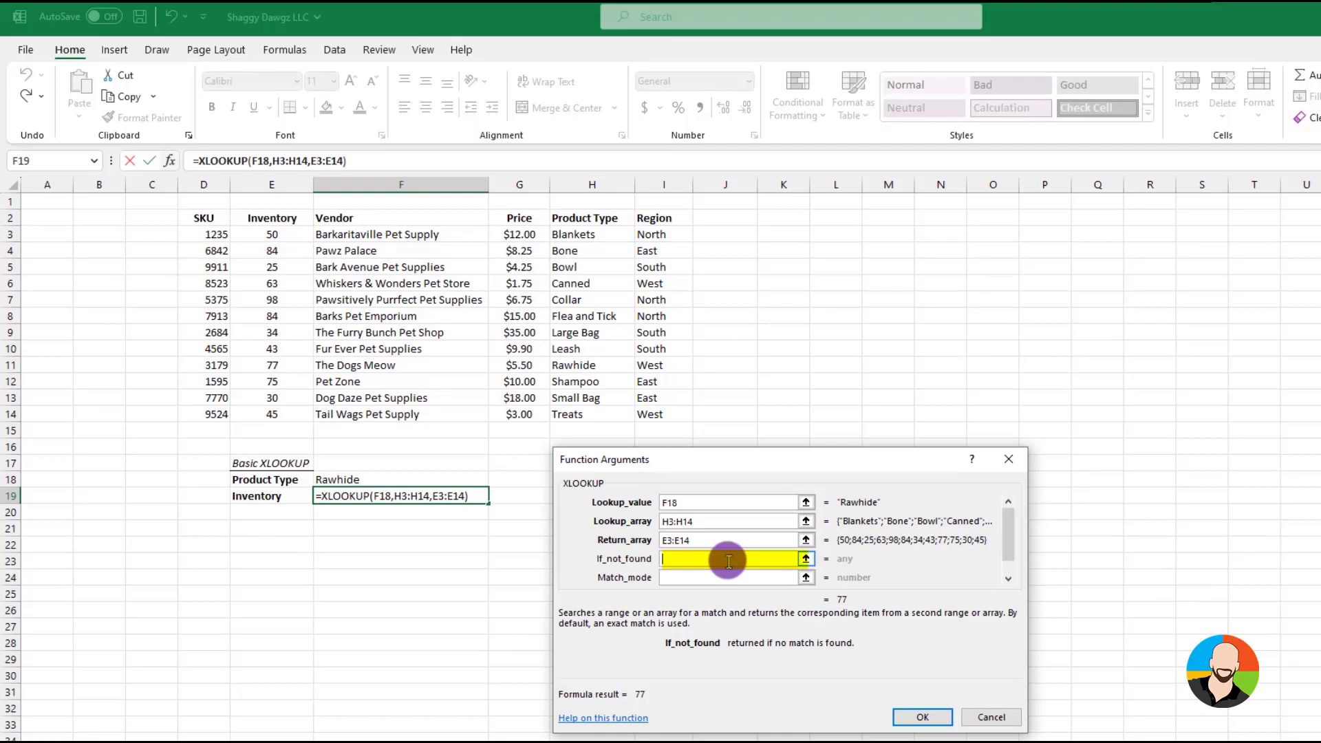
text(Not Fou)
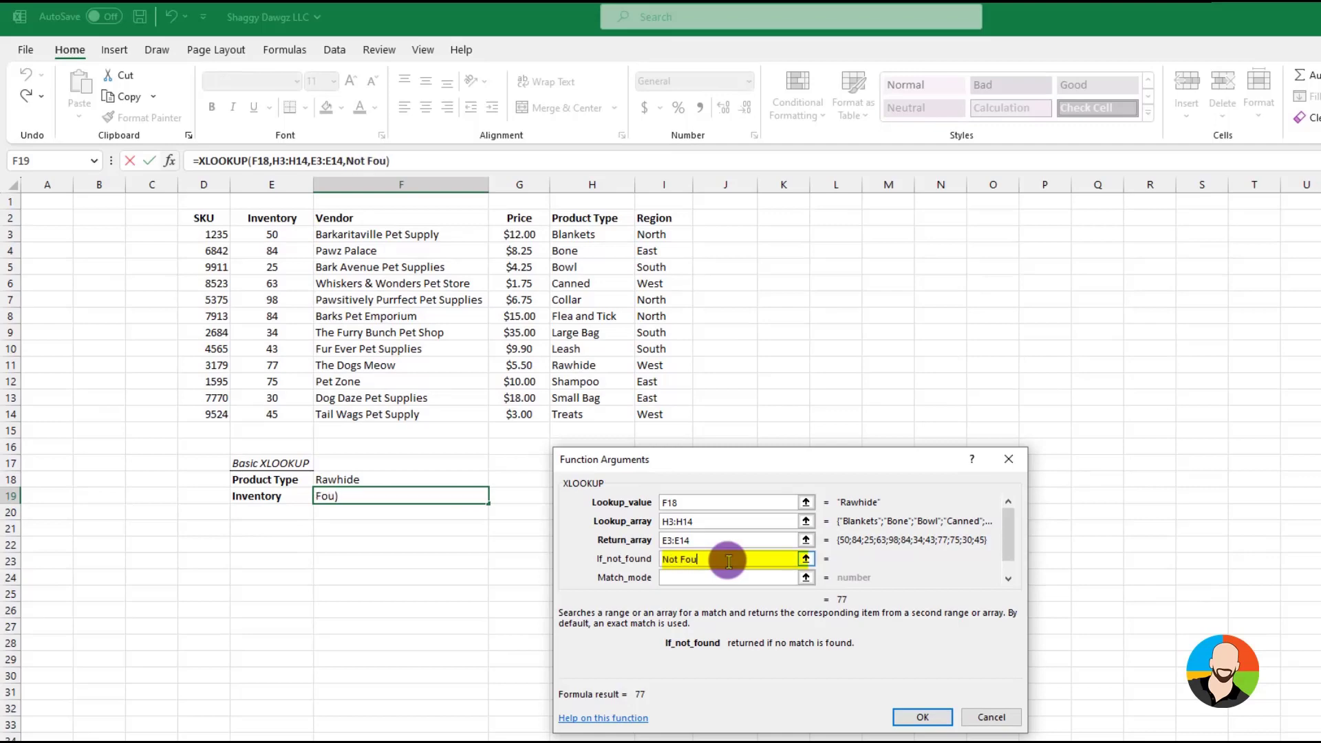
text(nd)
click(919, 717)
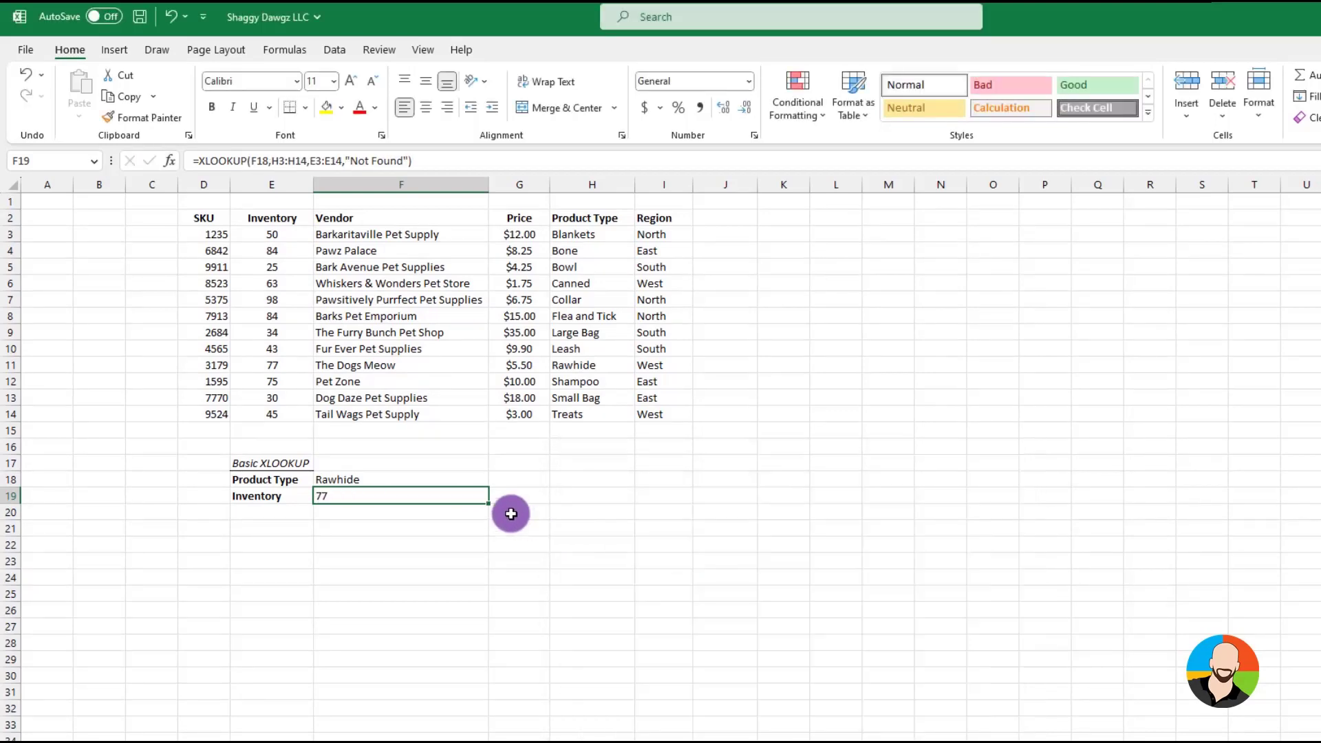
Test the missing-match result by entering Brush and Dog Tags in turn as the product type in F18
click(375, 478)
text(Brush)
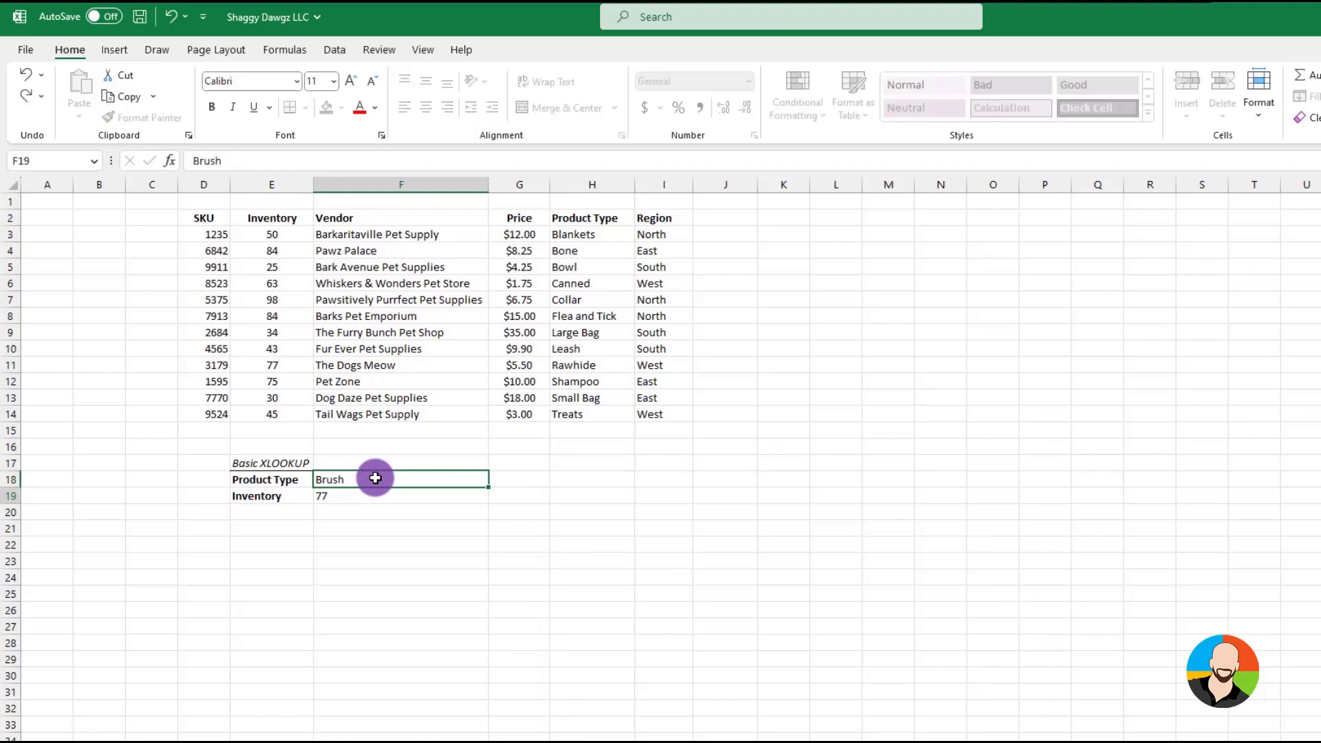
key(Return)
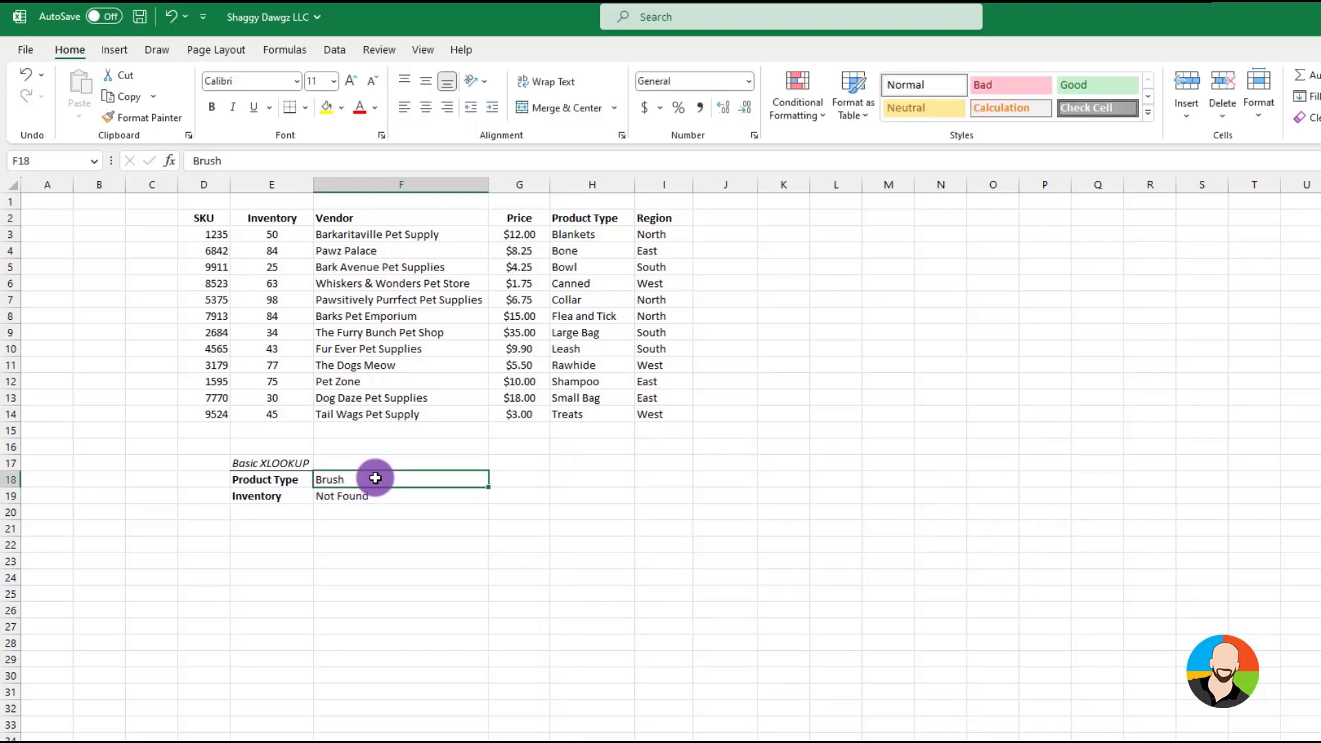
text(Dog Tags)
key(Return)
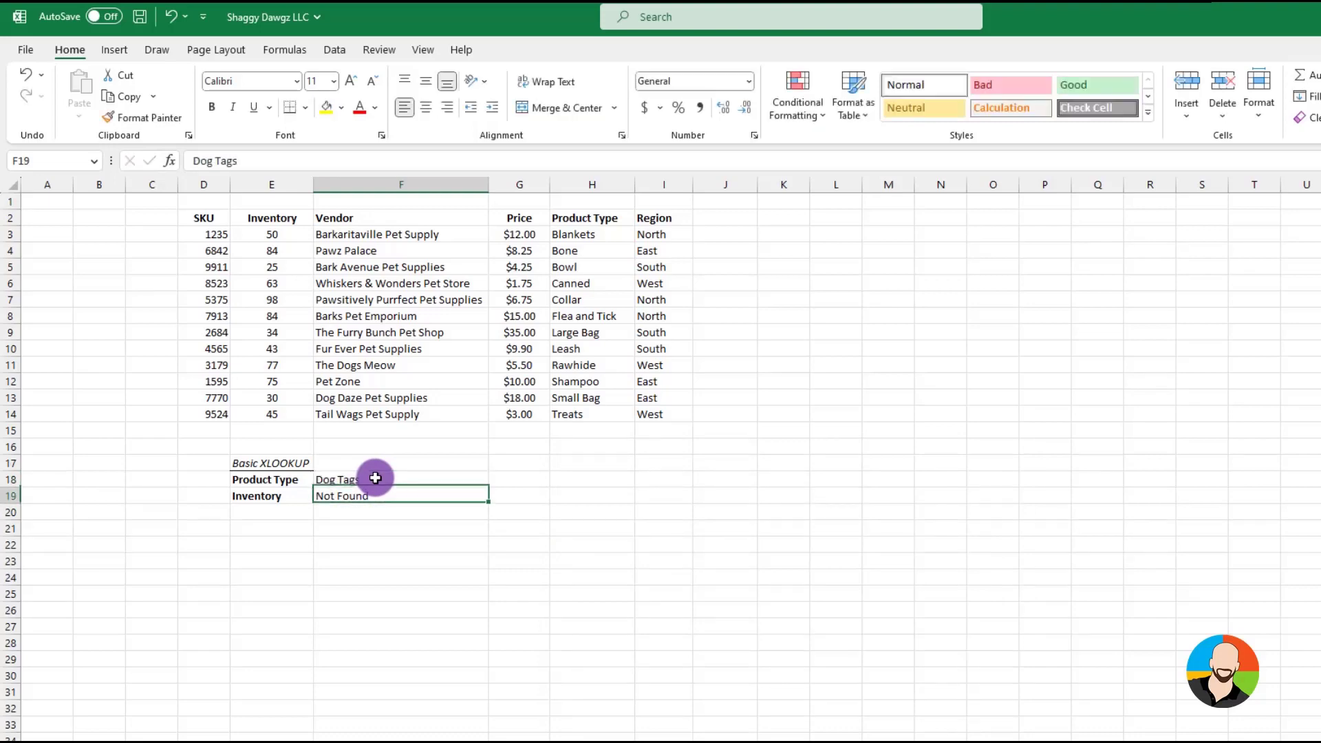
click(375, 477)
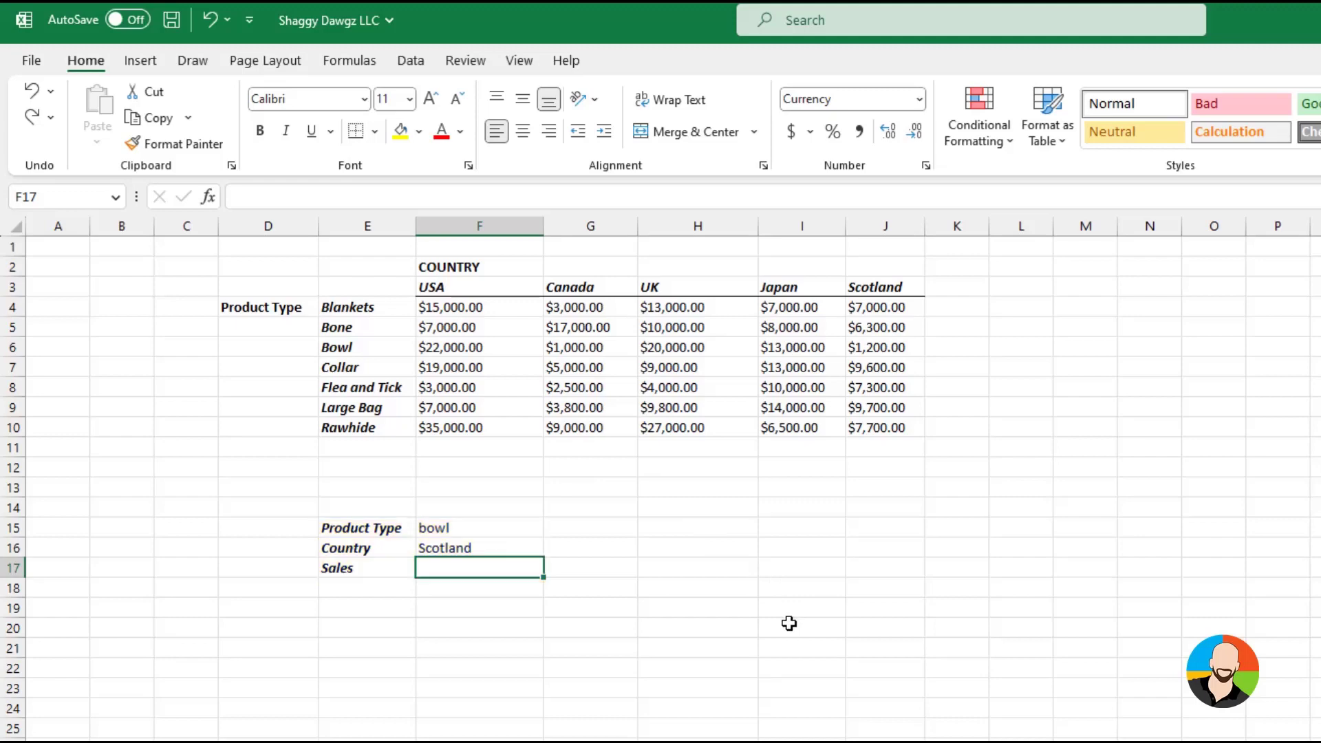
Insert an XLOOKUP function in the Sales cell F17 with product type cell F15 as the lookup value
click(207, 197)
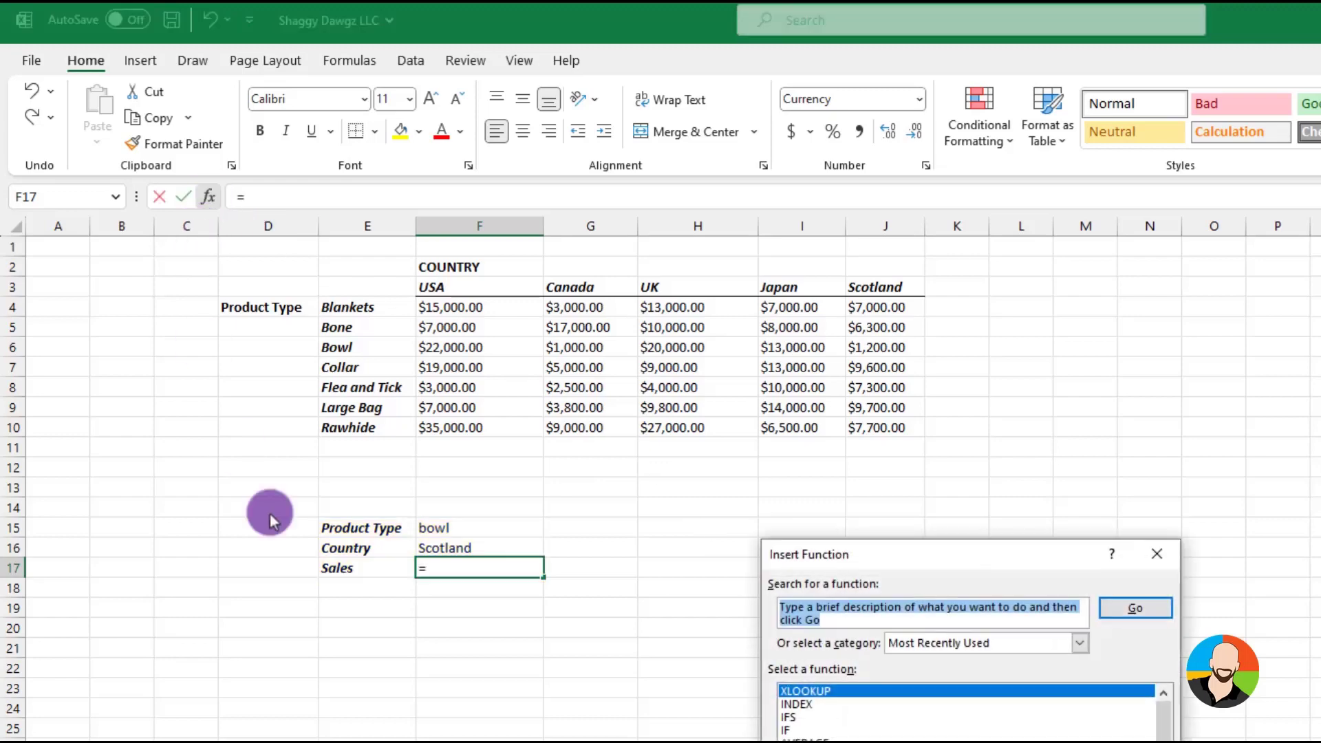
text(xlookup)
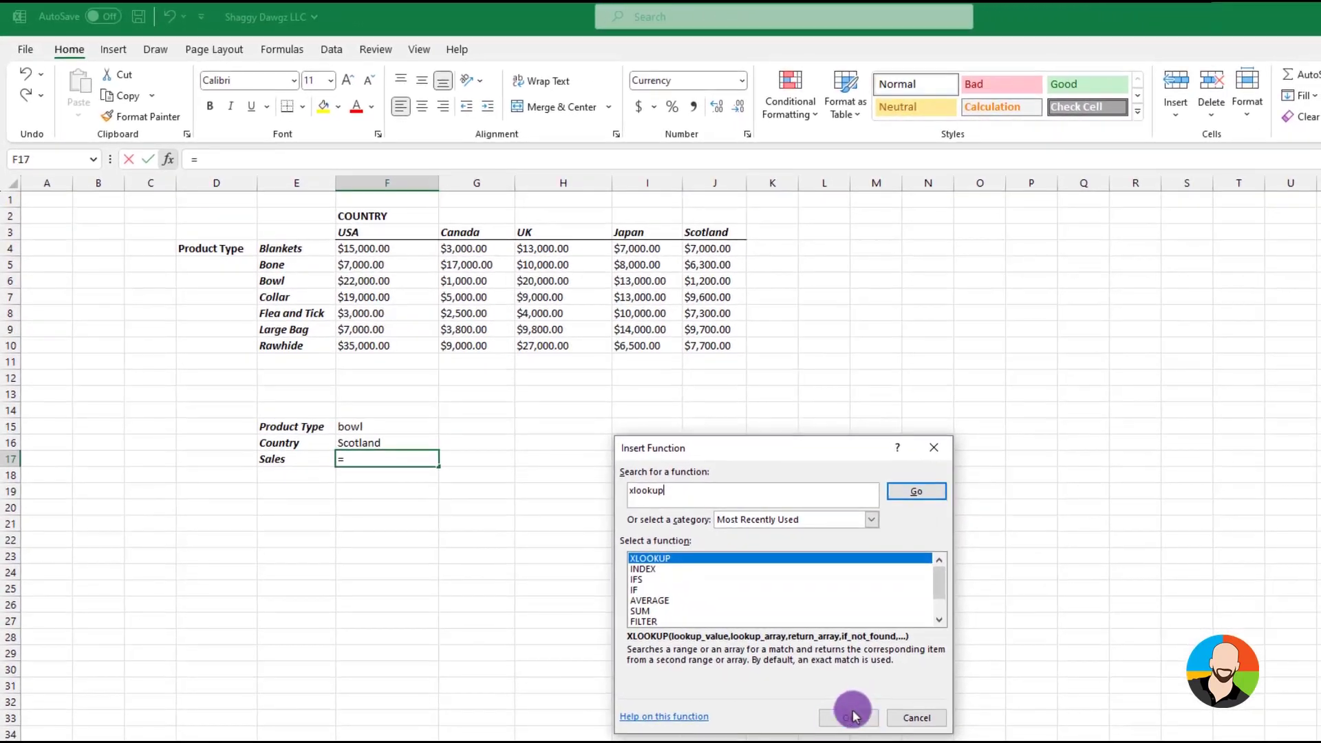
click(852, 716)
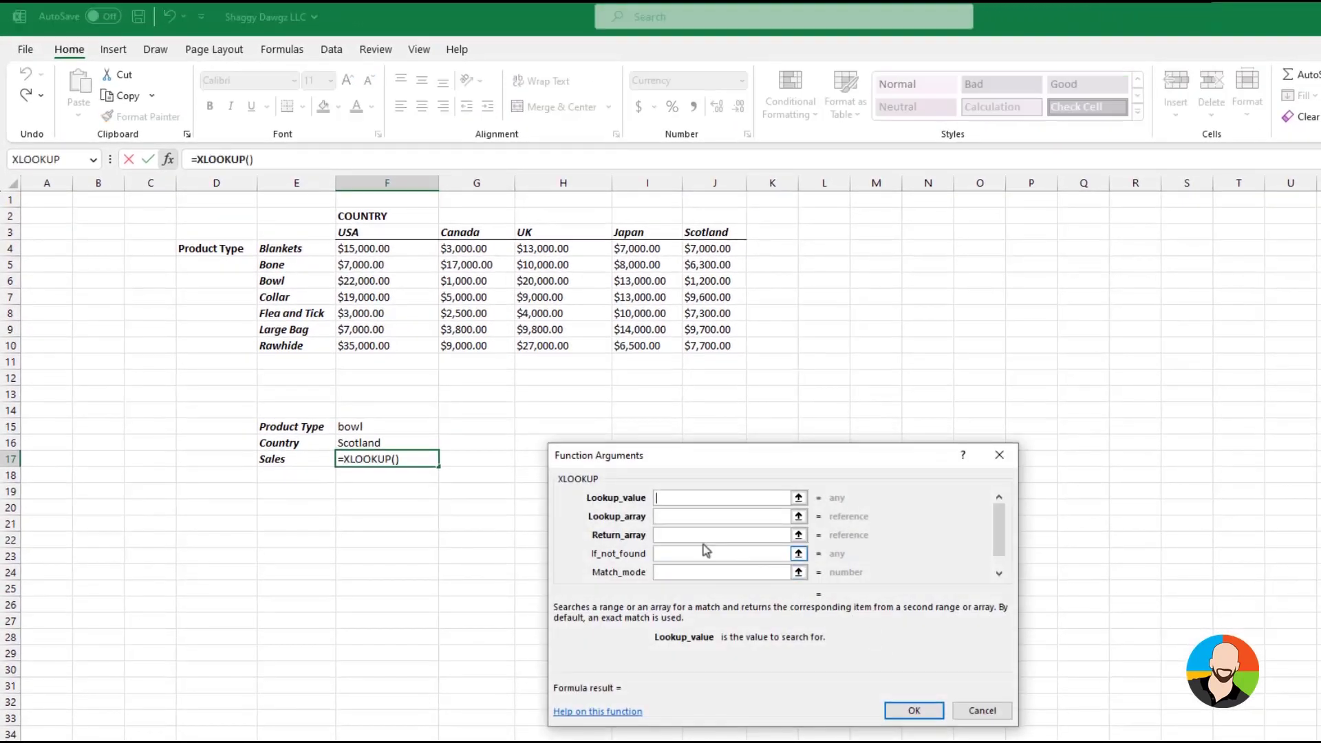
click(381, 425)
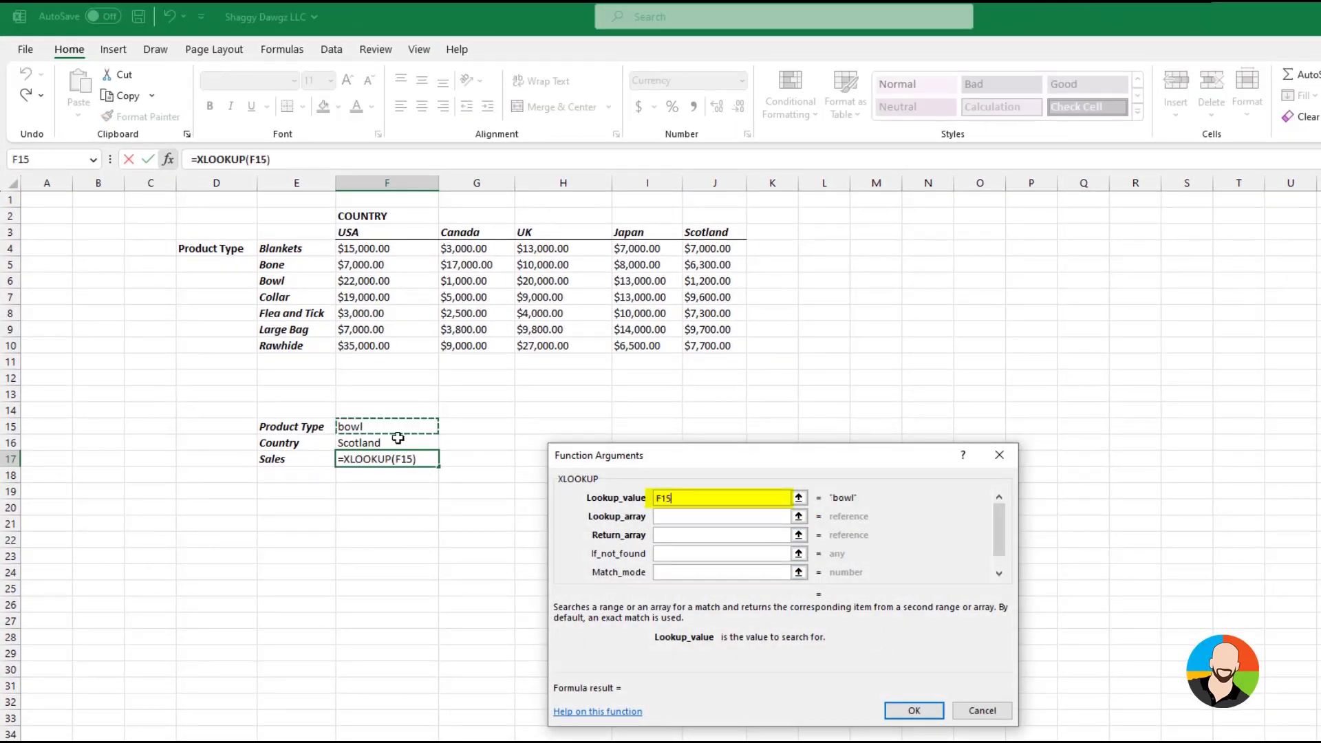
Set the XLOOKUP lookup array to product types E4:E10 and the return array to sales figures F4:J10, and complete the formula
click(661, 515)
drag(297, 250, 296, 345)
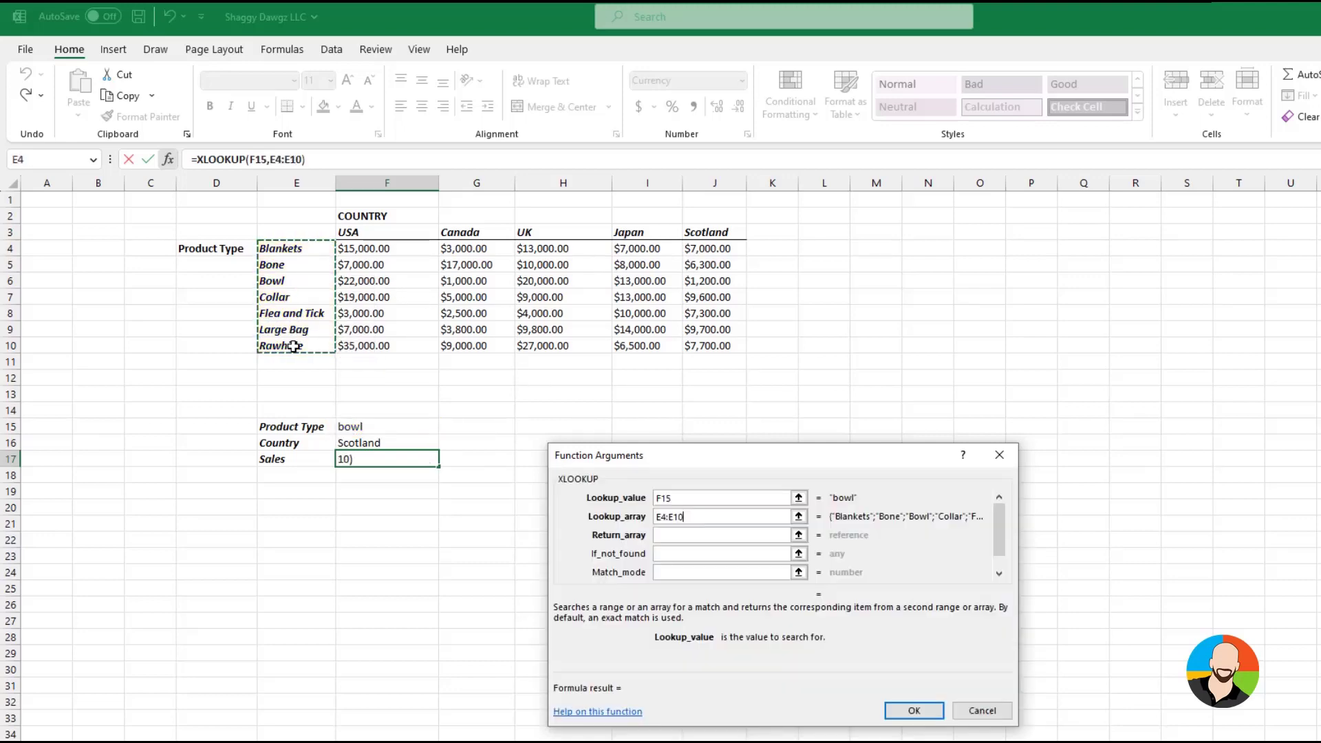
click(673, 538)
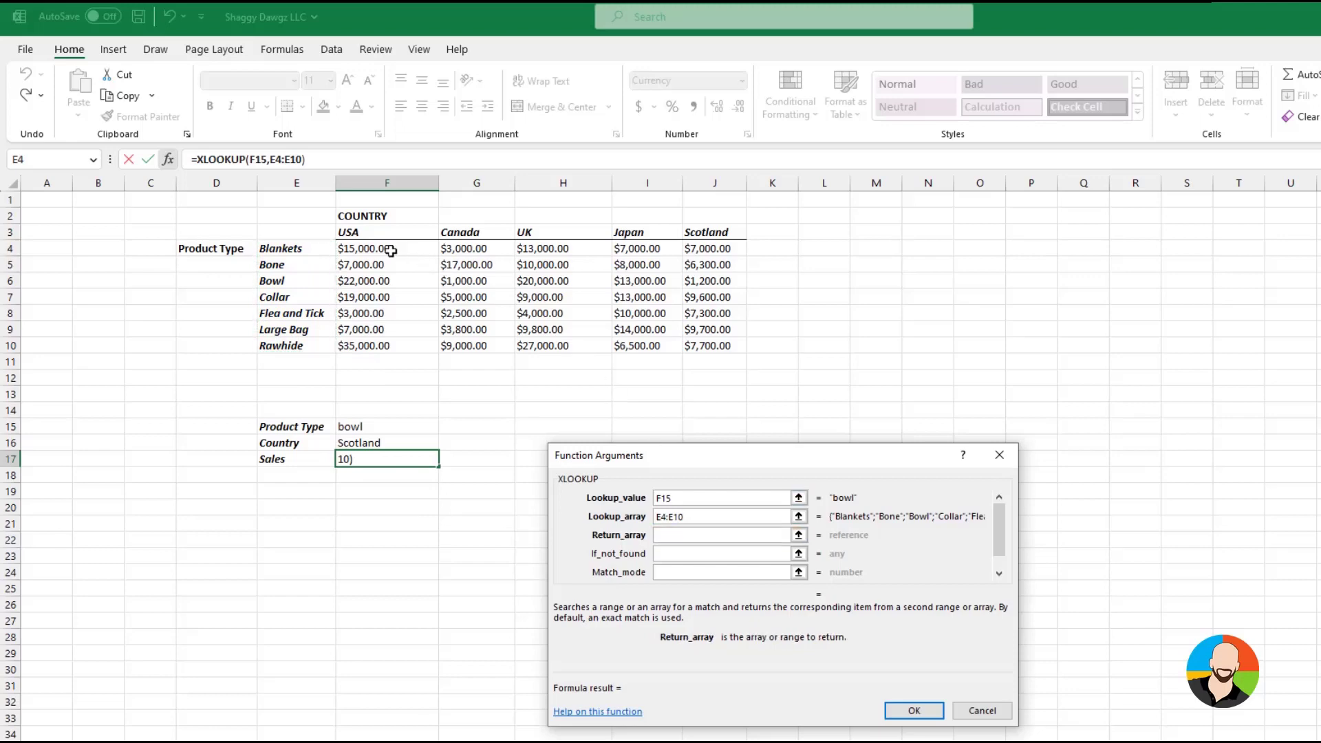
drag(392, 250, 689, 345)
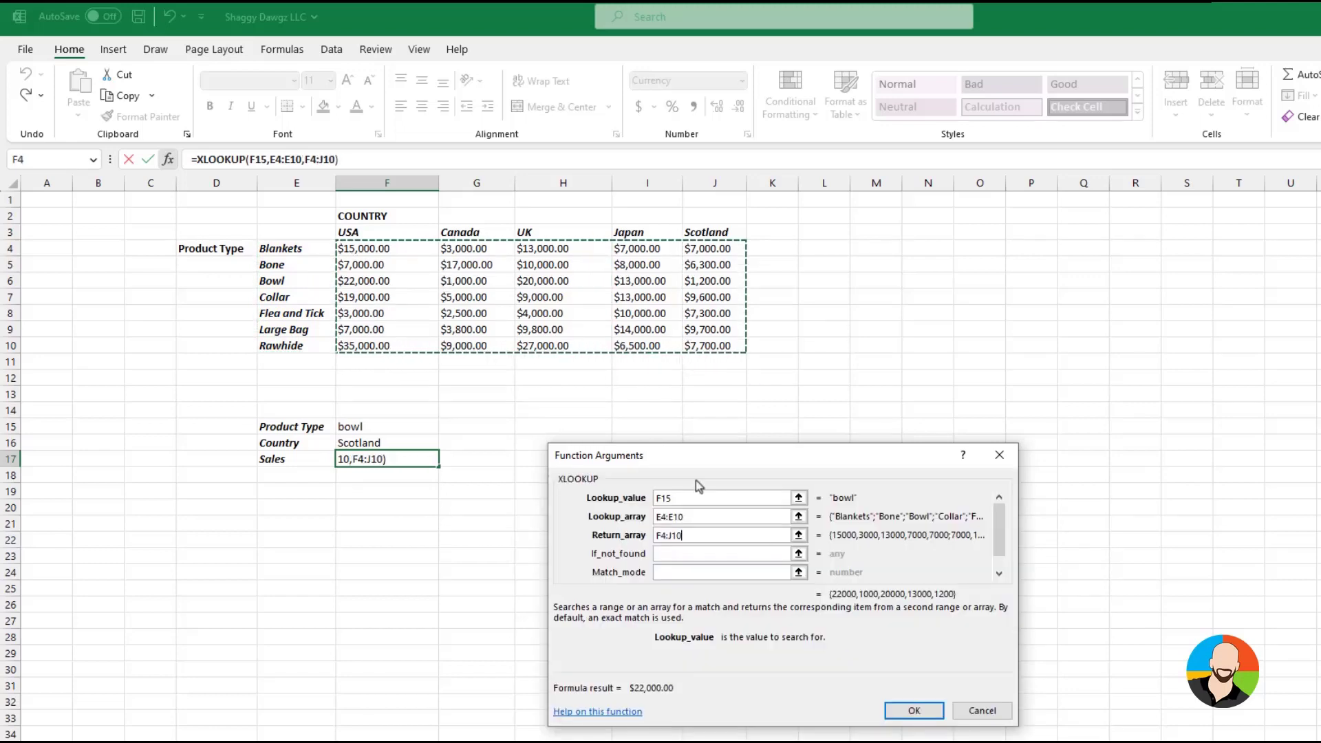
click(916, 708)
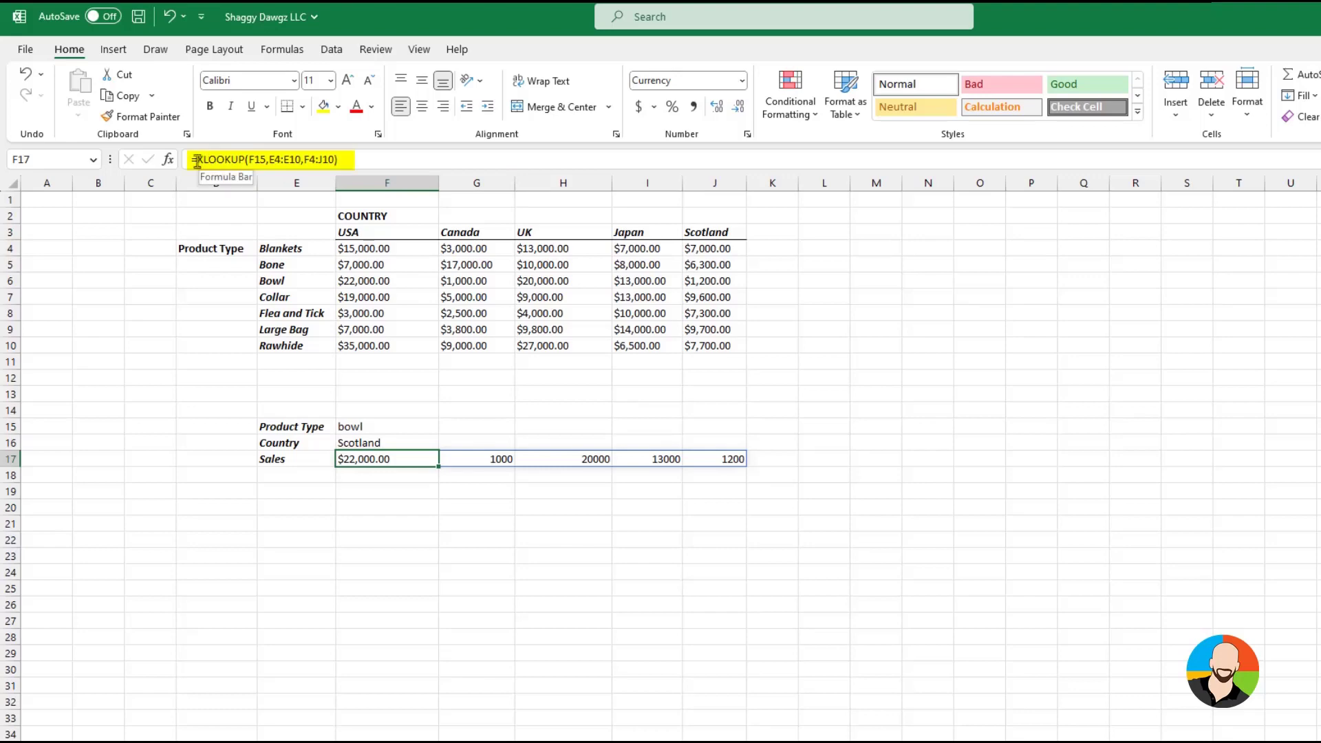
Copy the XLOOKUP expression from F17 without its equals sign, and clear the cell
drag(197, 160, 379, 157)
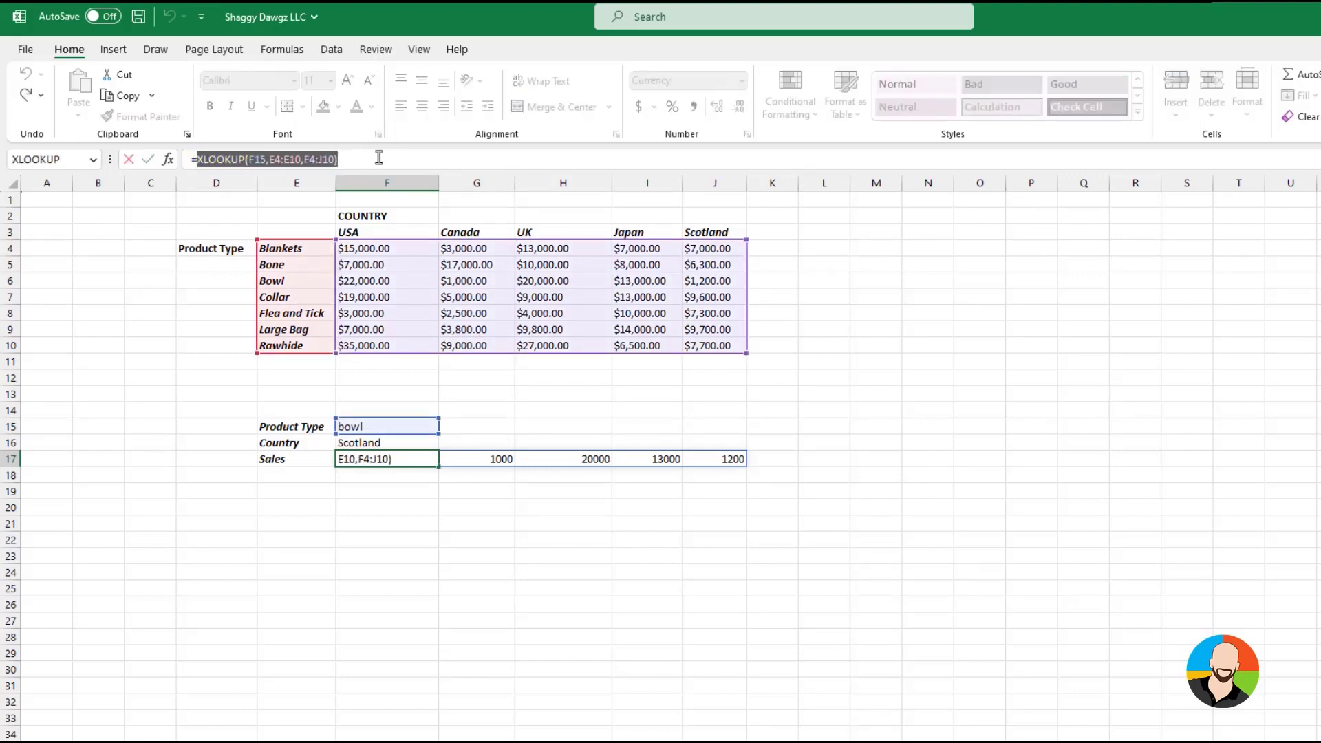
key(ctrl+c)
click(482, 619)
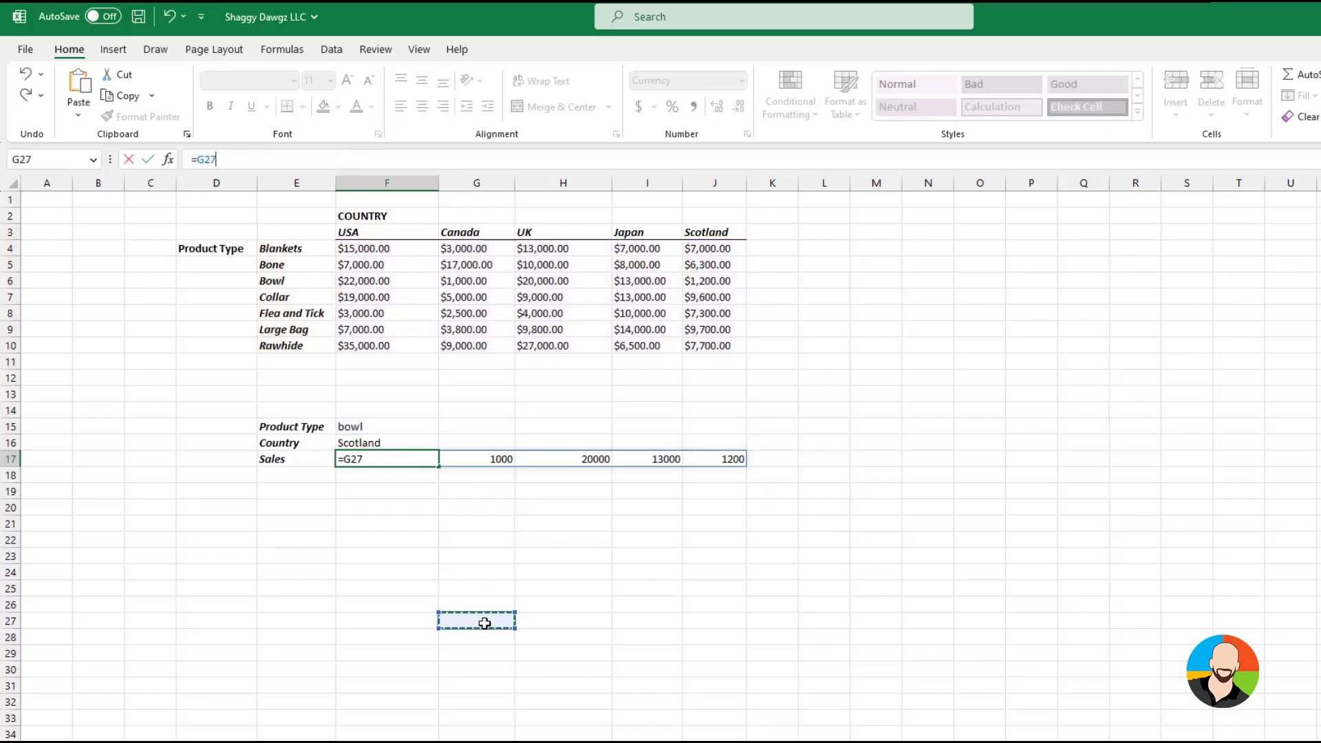
key(Escape)
key(Delete)
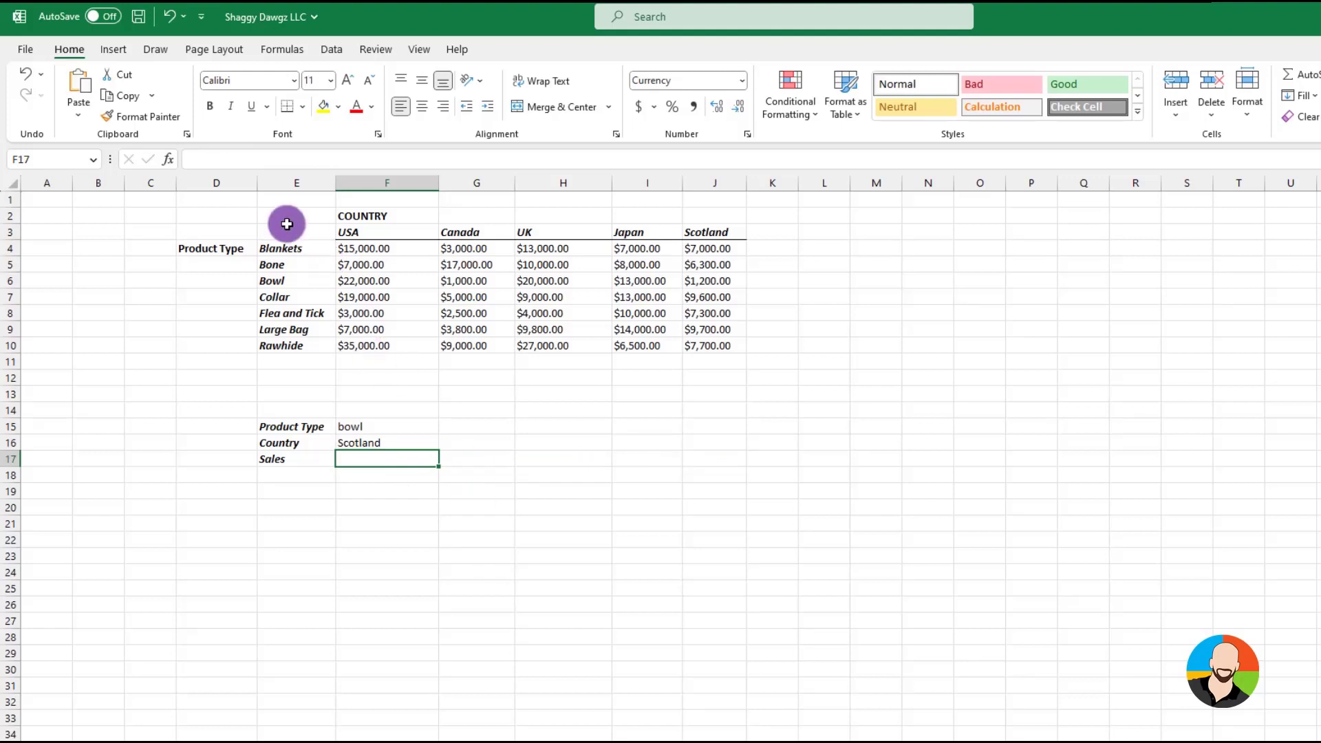
Insert a new XLOOKUP in F17 with country cell F16 as the lookup value and country headers F3:J3 as the lookup array
click(169, 161)
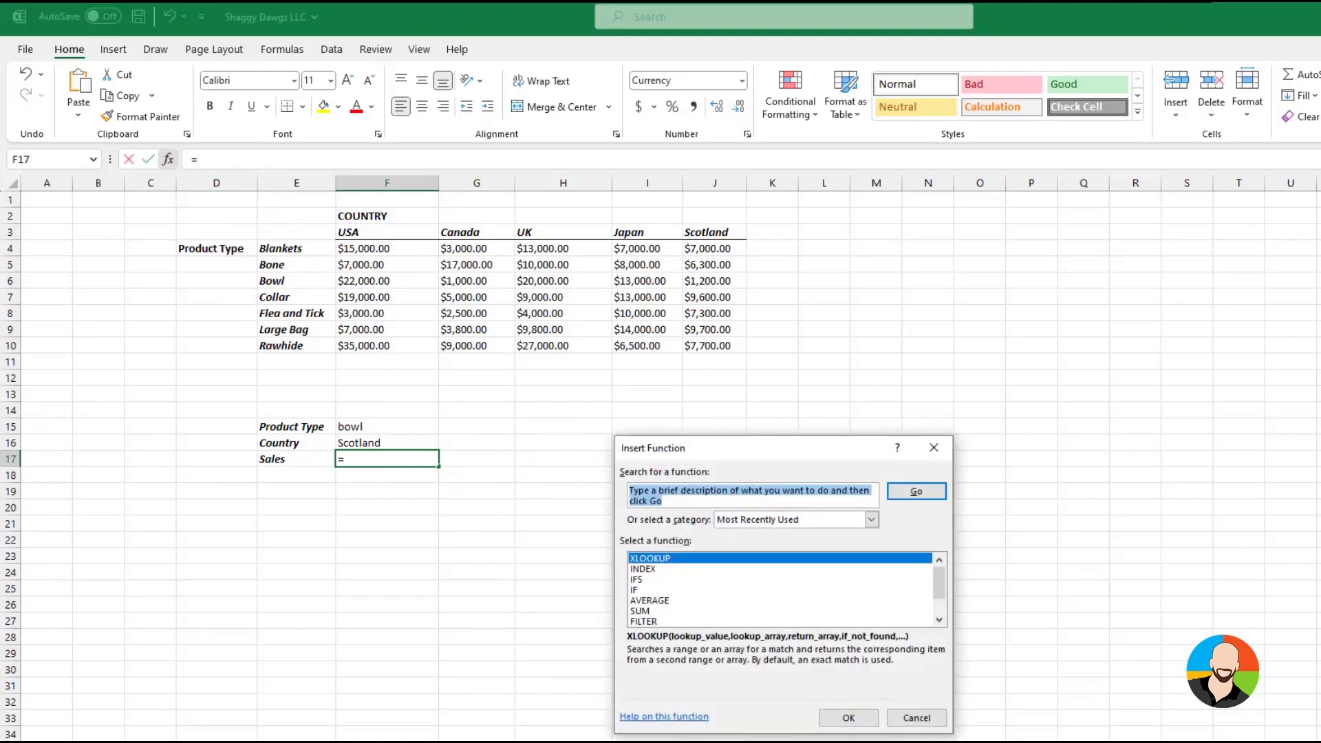
click(851, 718)
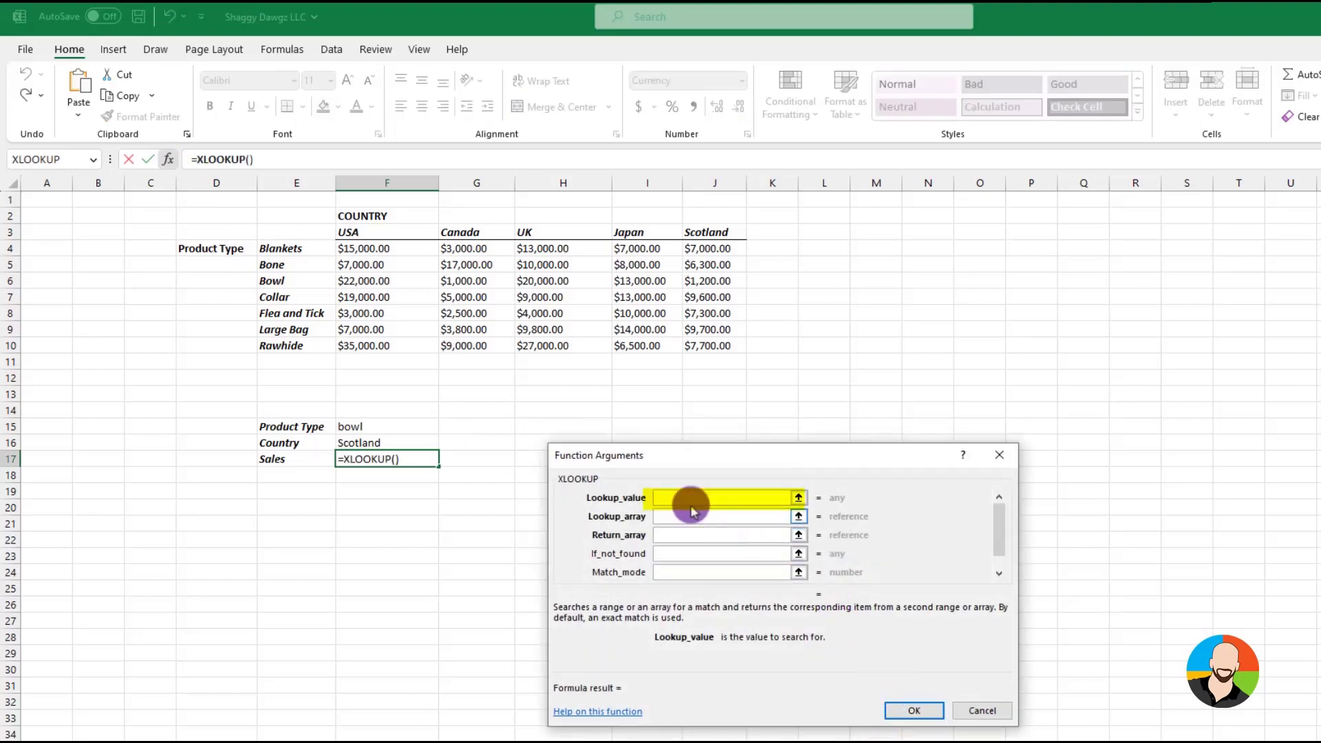
click(406, 442)
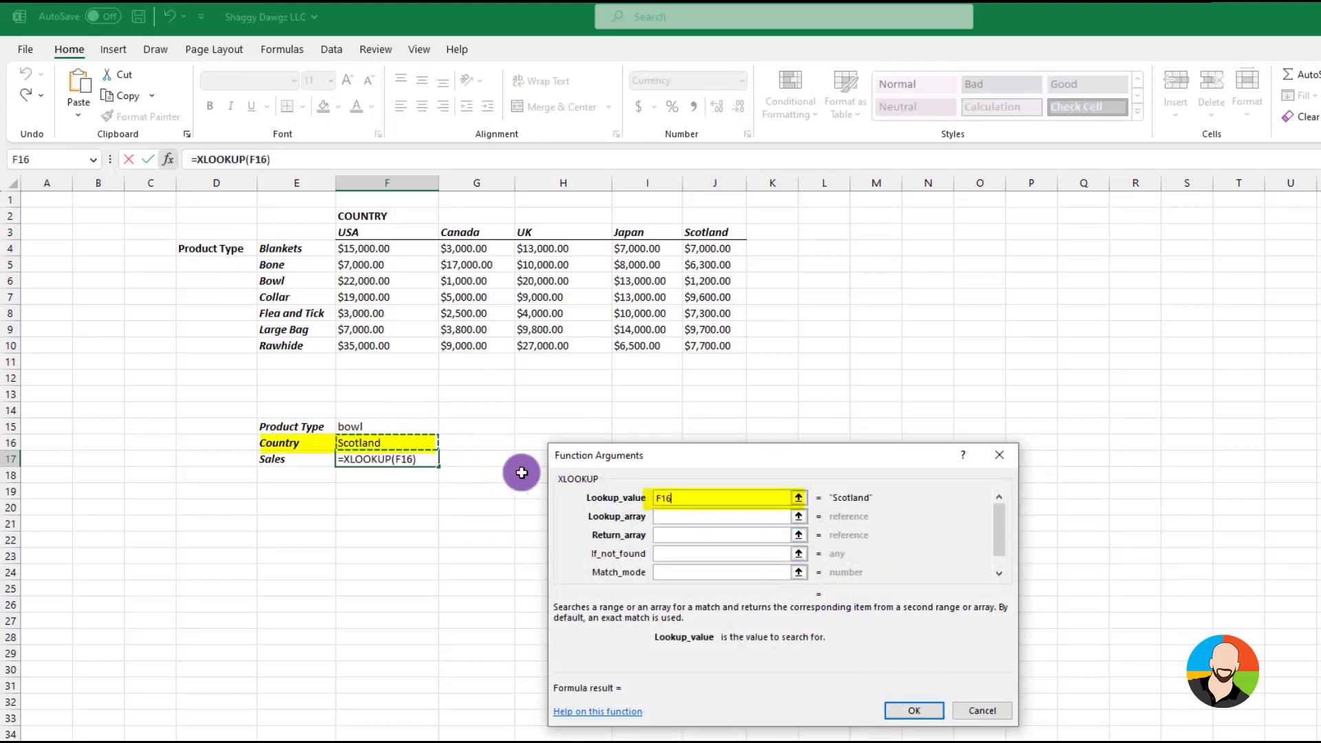
click(671, 516)
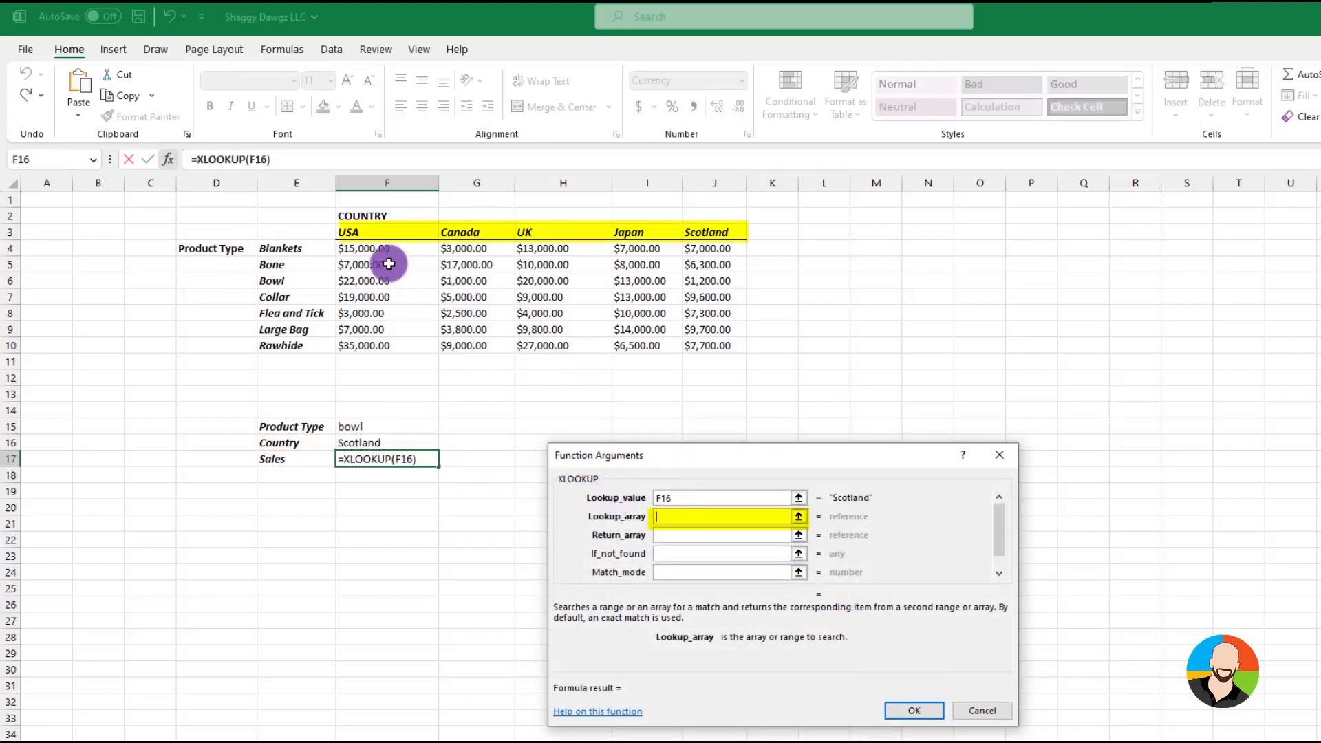
drag(348, 232, 708, 234)
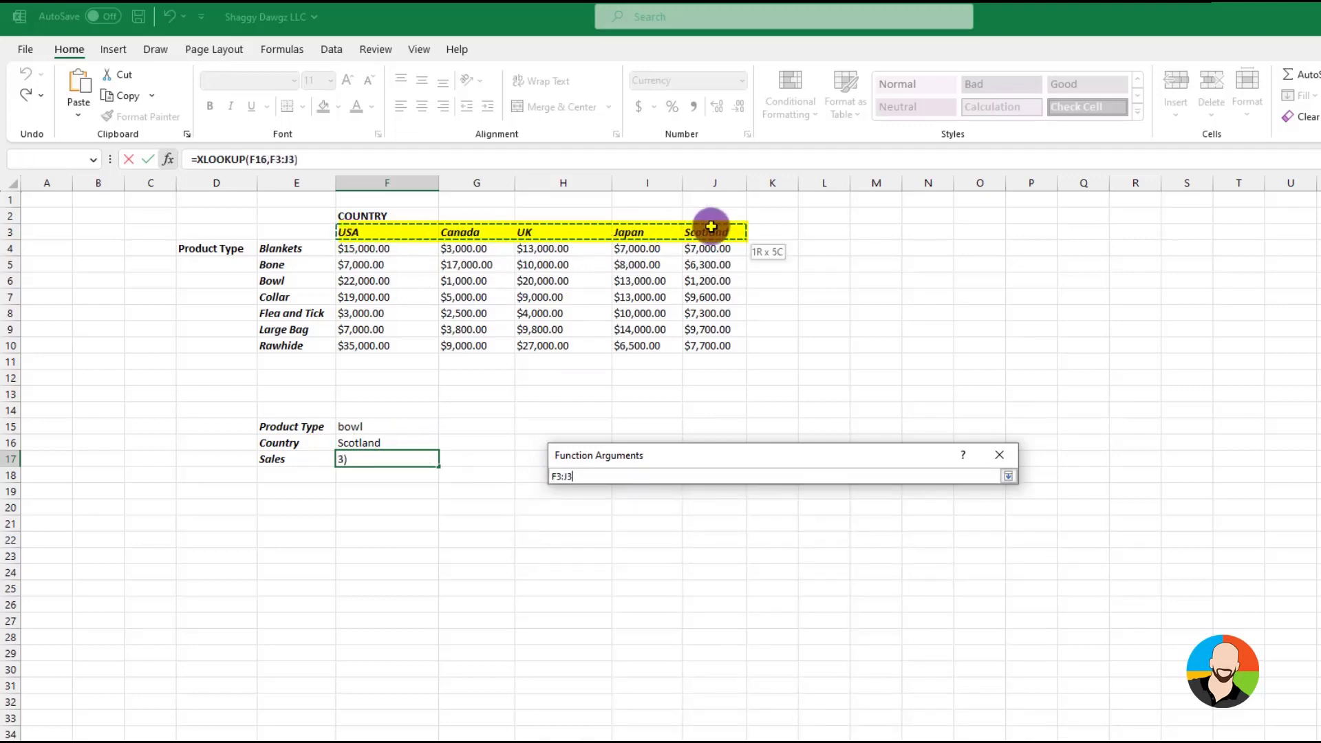
Nest the copied XLOOKUP(F15,E4:E10,F4:J10) as the return array and complete the formula
click(700, 543)
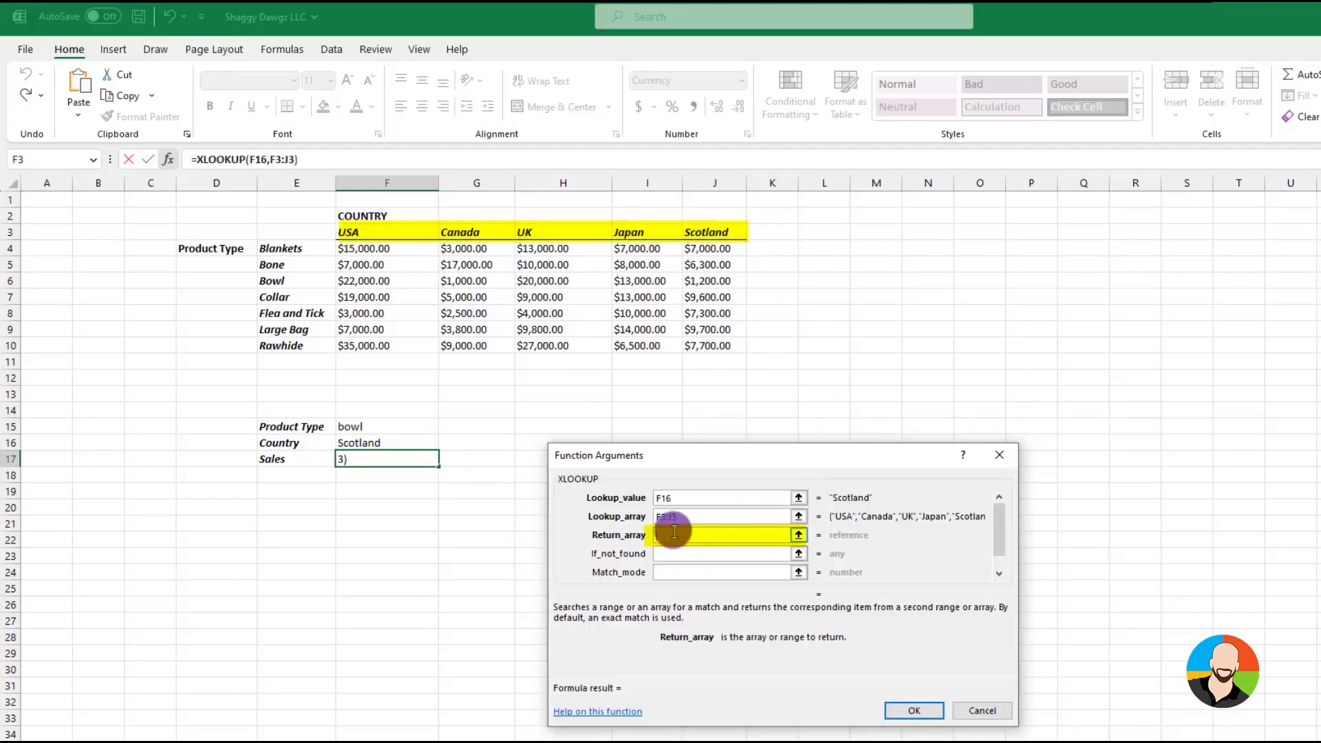
key(ctrl+v)
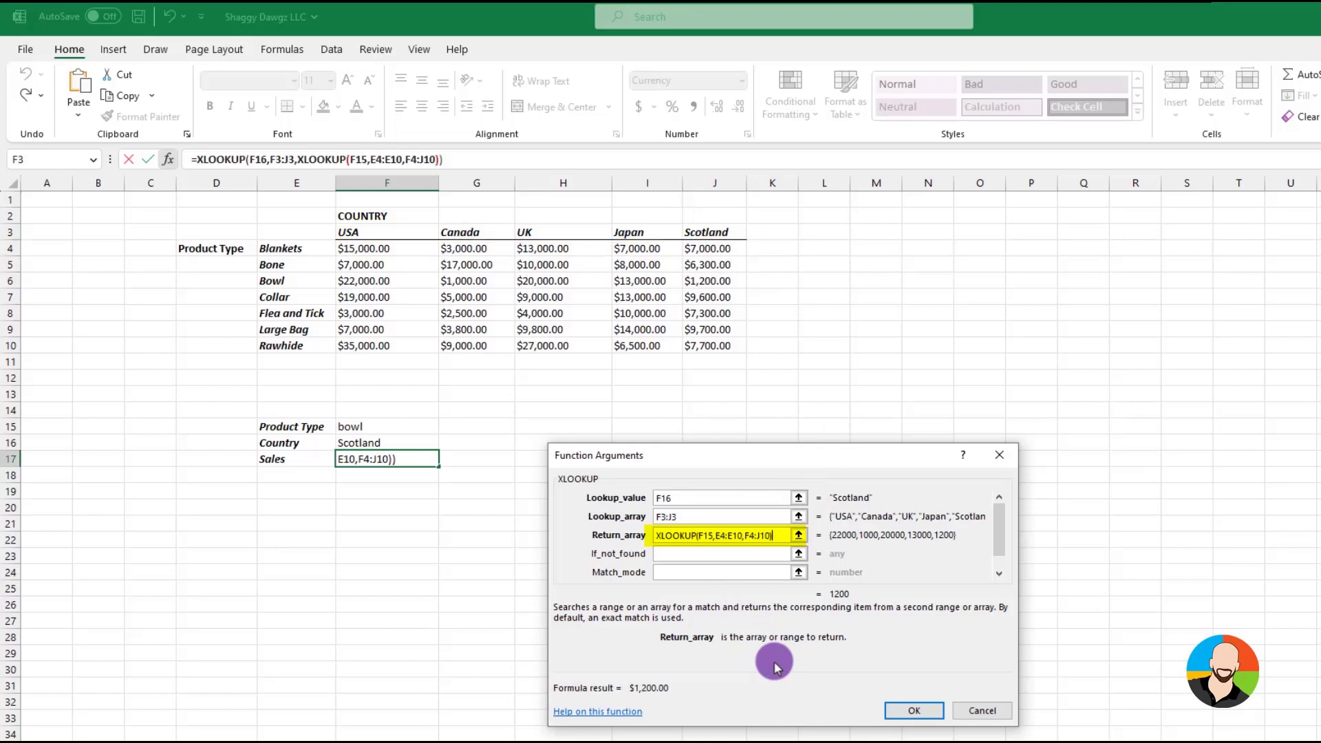
click(914, 715)
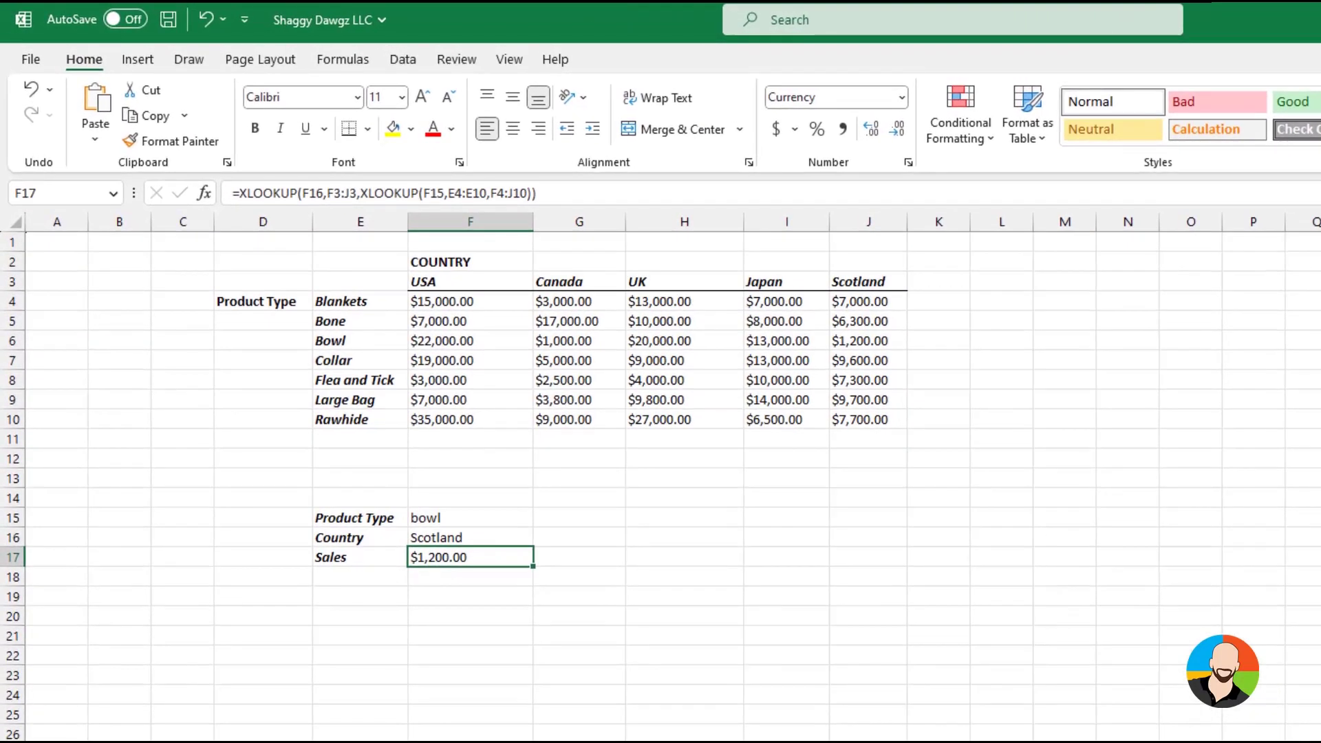
Test the sales lookup by entering rawhide/uk, bone/canada and large bag/USA in turn as the product type and country in F15 and F16
key(Up)
key(Up)
text(rawhide)
key(Return)
text(uk)
key(Return)
key(Up)
key(Up)
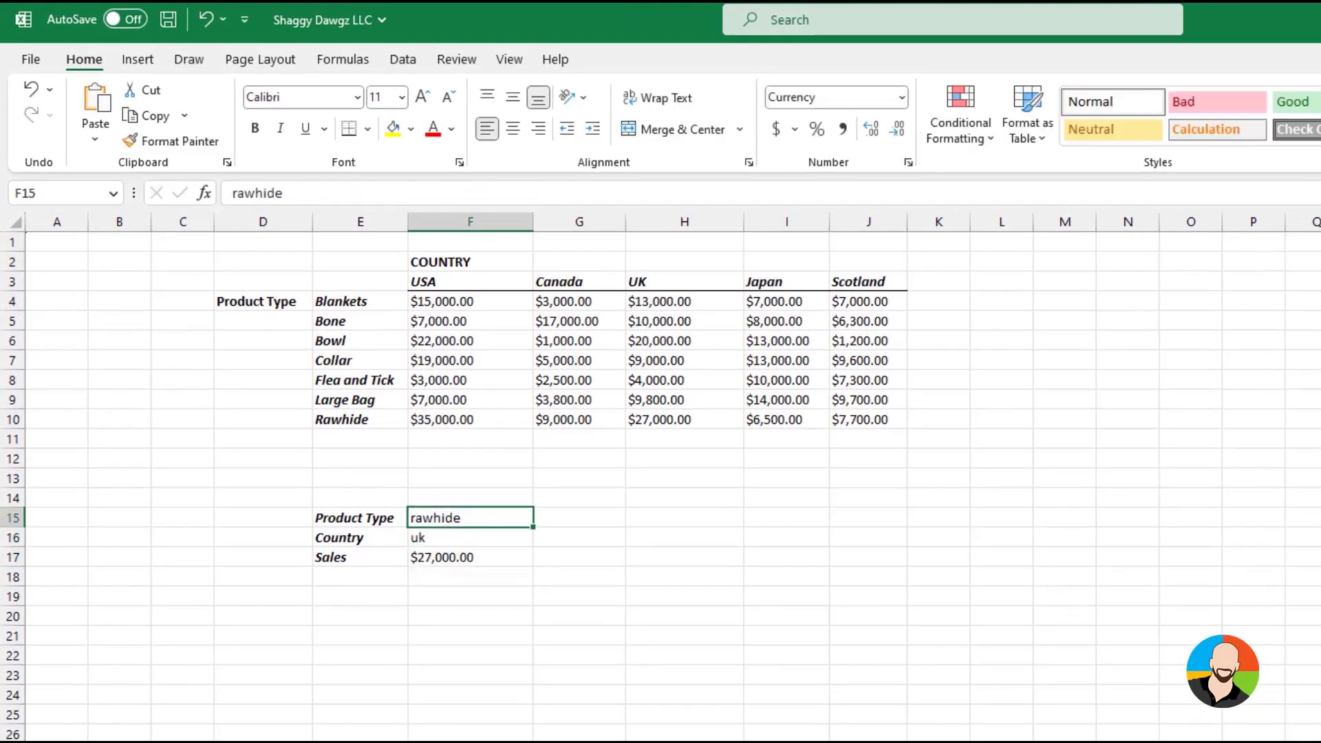
text(bone)
key(Return)
text(canada)
key(Return)
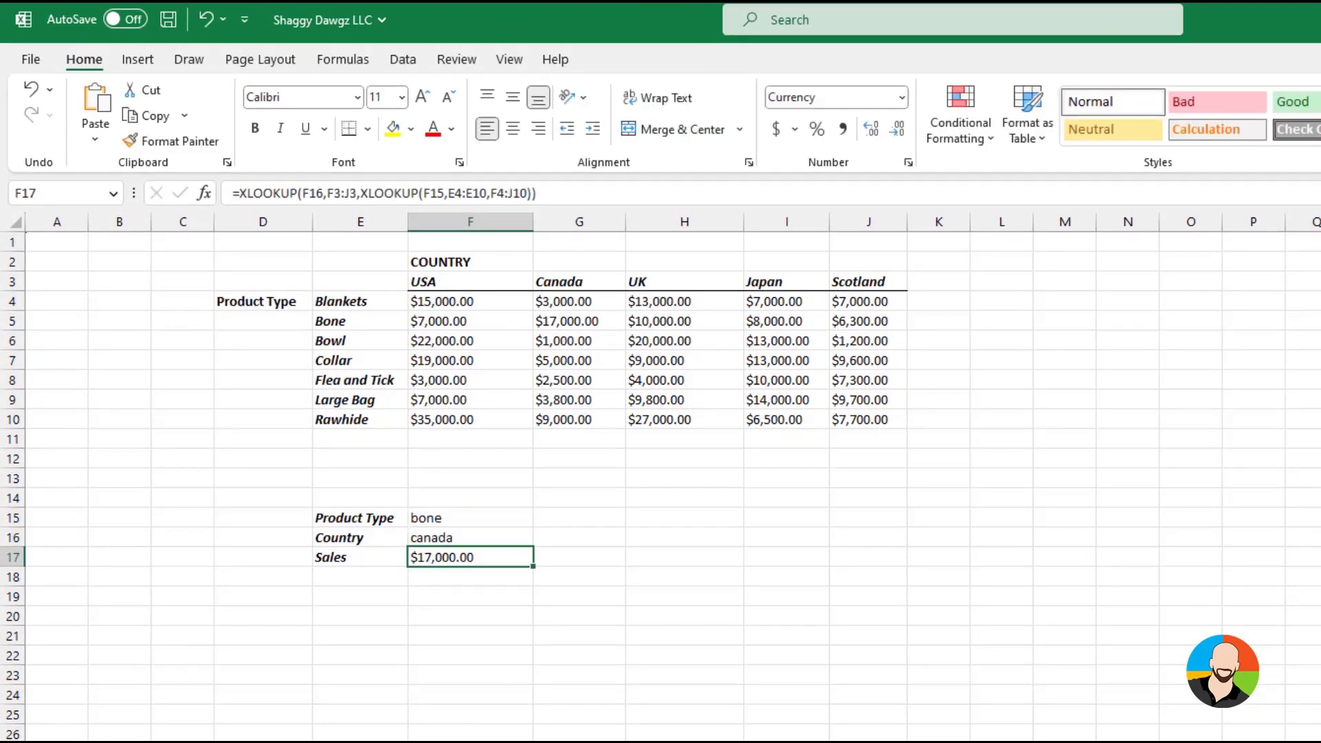
key(Up)
key(Up)
text(large bag)
key(Return)
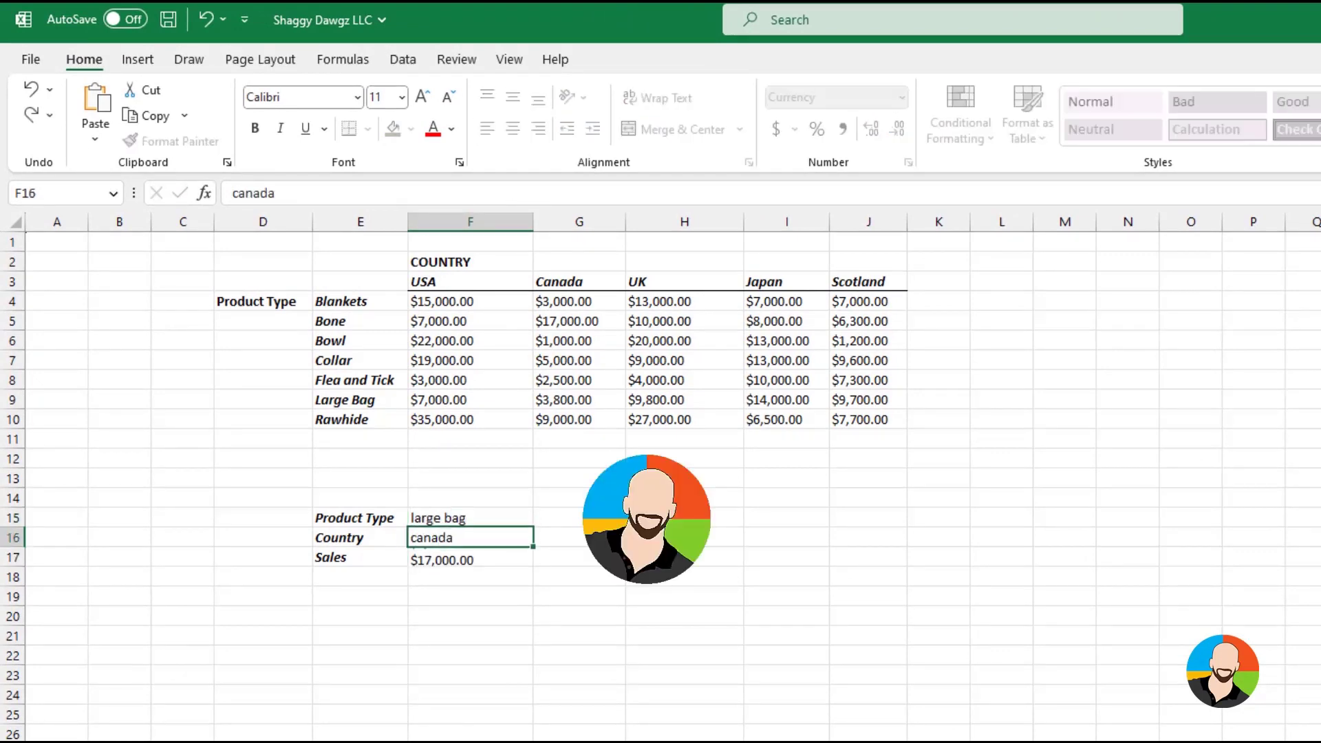
text(USA)
key(Return)
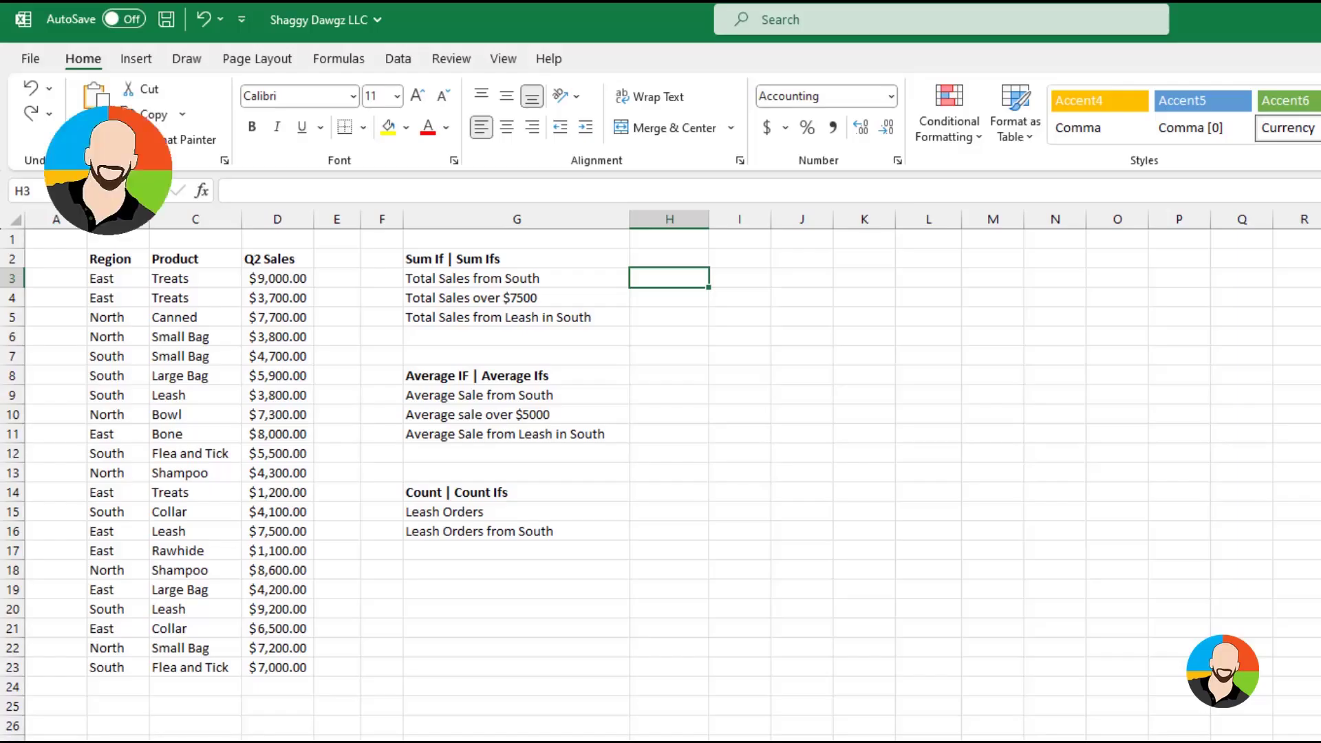
Insert a SUMIF function in H3 for the total sales from South
click(660, 277)
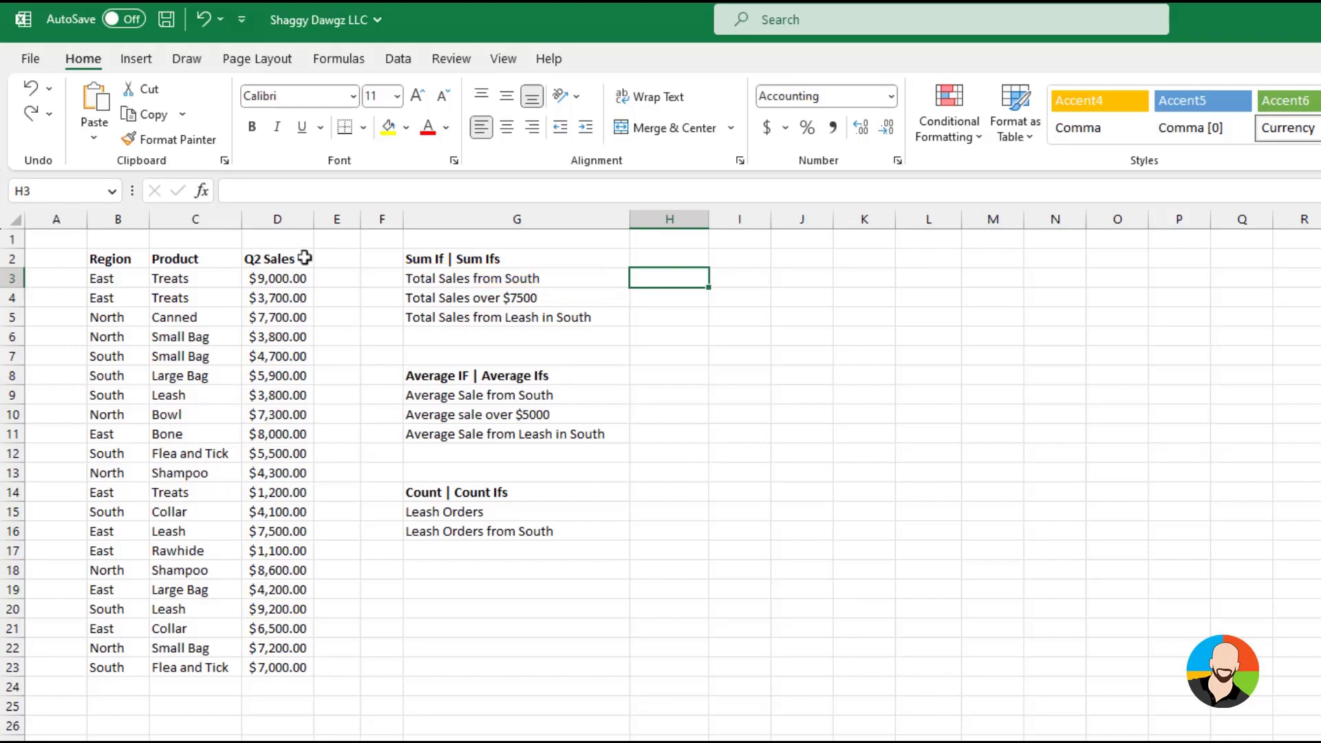
click(207, 193)
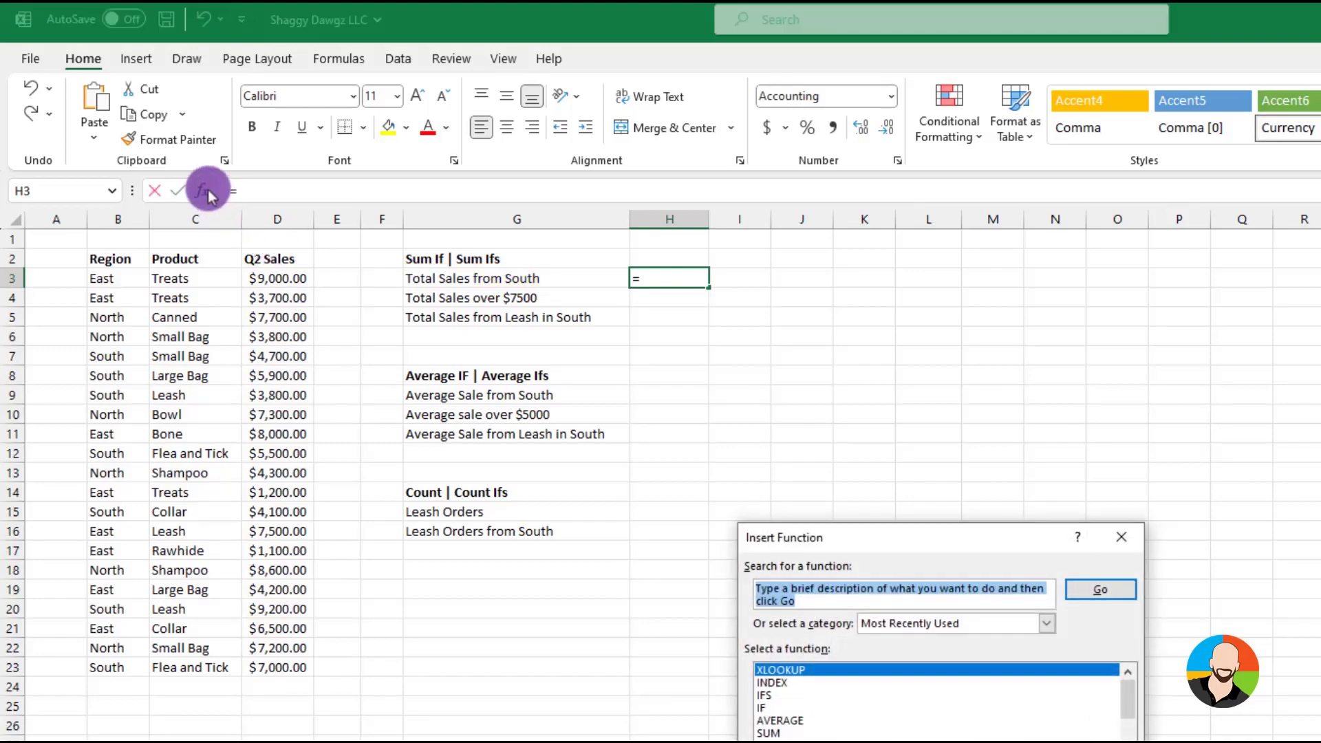
text(sumif)
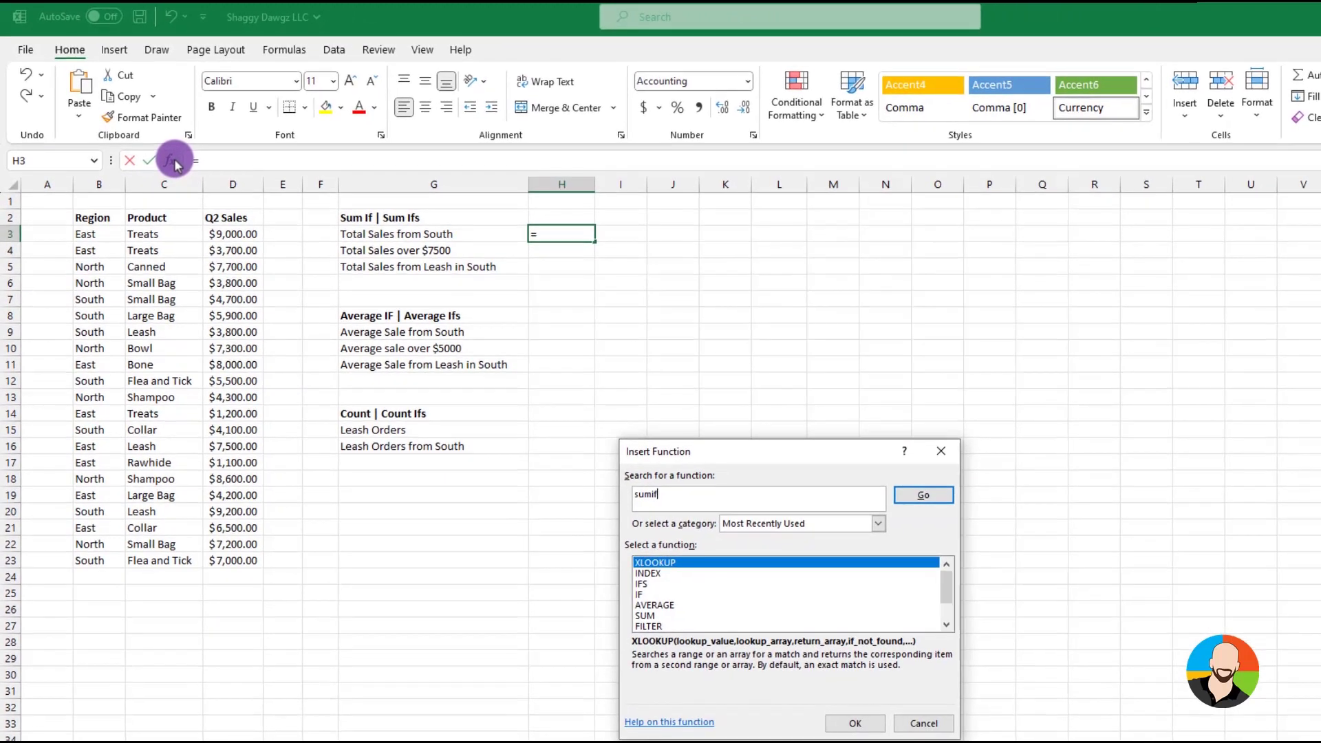
key(Return)
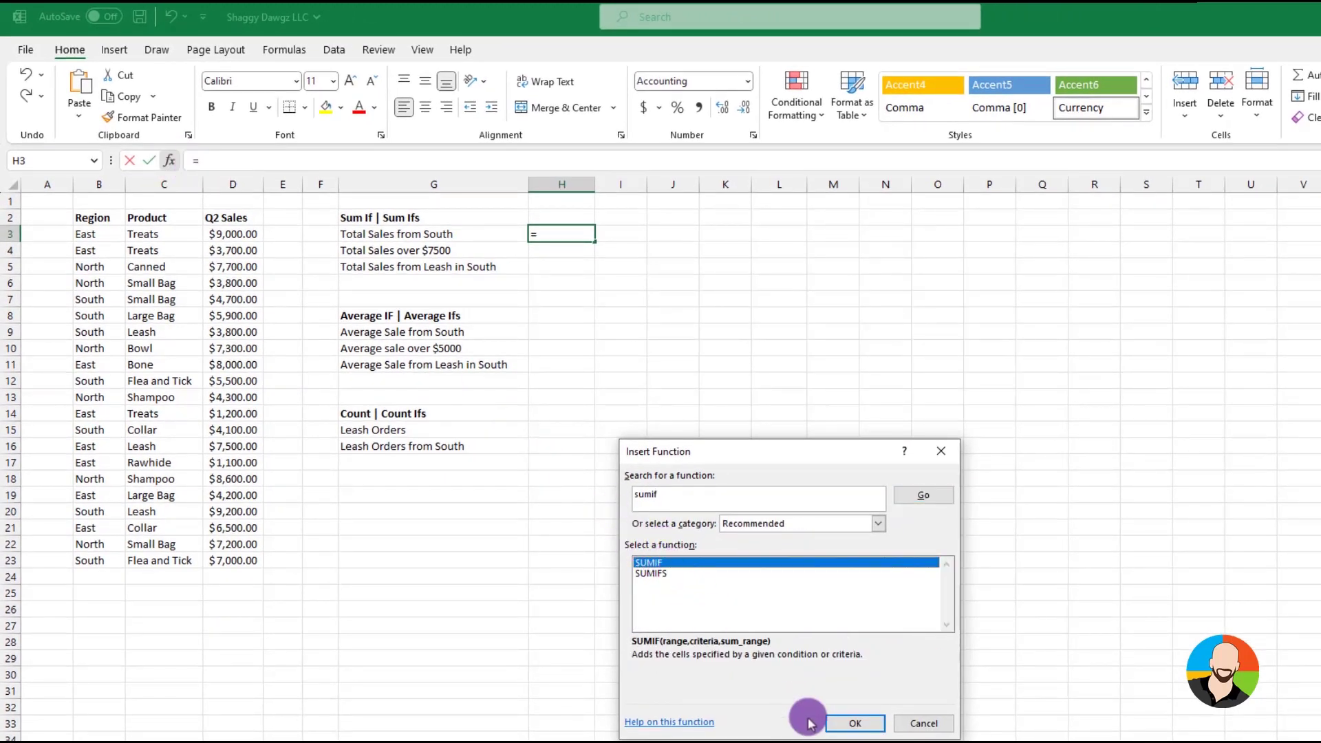
click(855, 721)
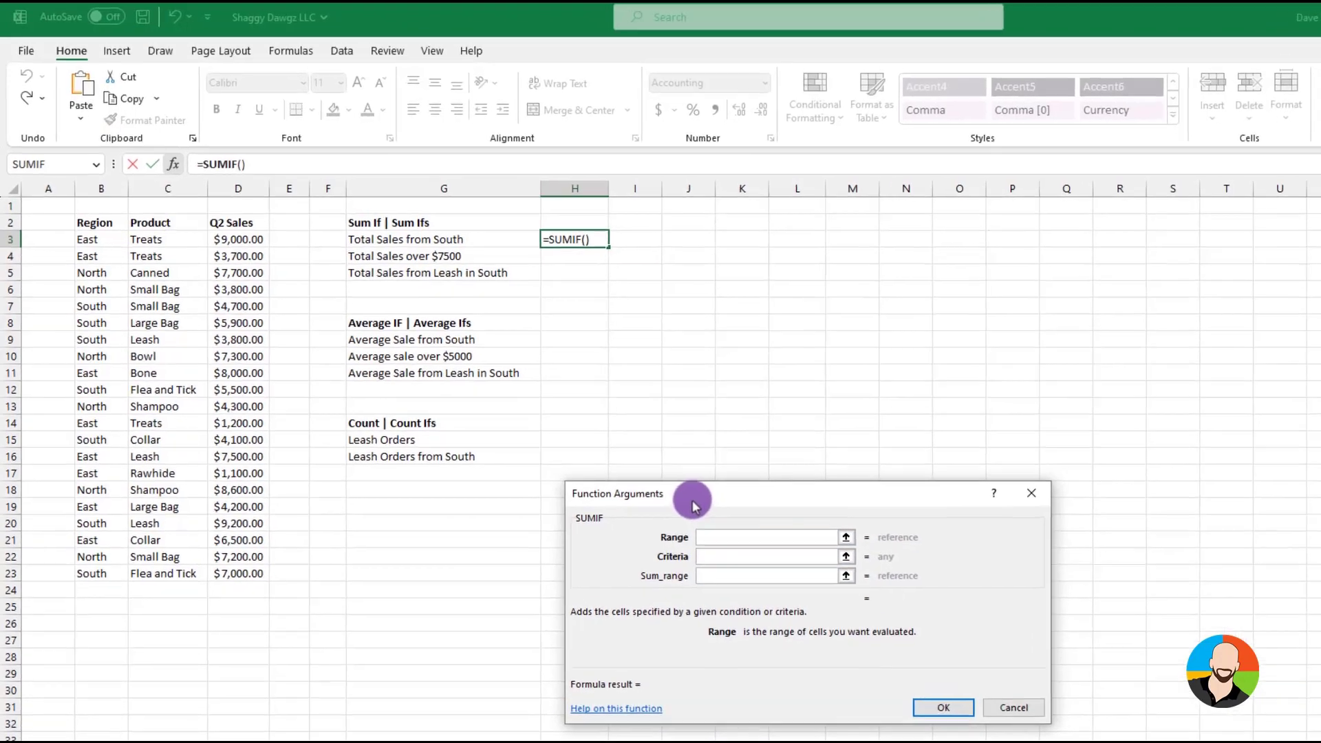
Complete the SUMIF in H3 with range B3:B23, criteria B7 and sum range D3:D23
drag(678, 492, 427, 355)
drag(498, 413, 519, 414)
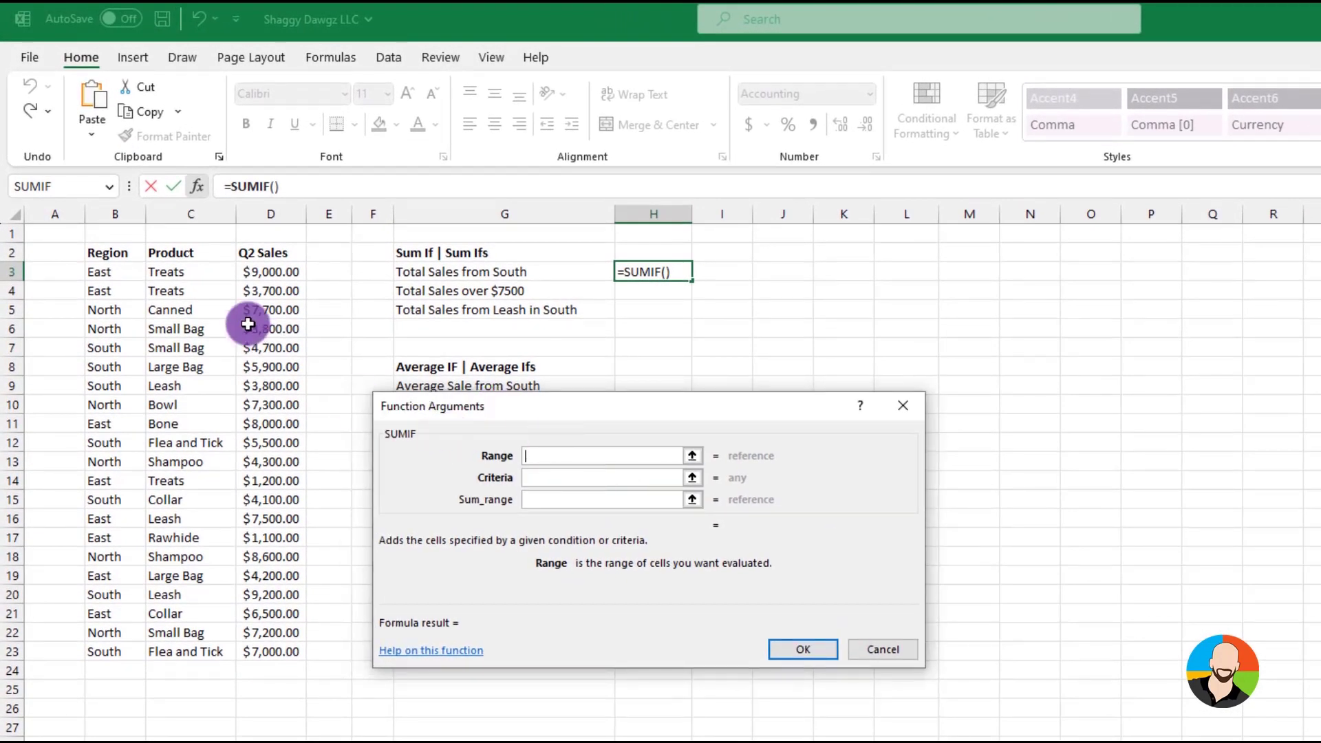
drag(114, 271, 91, 643)
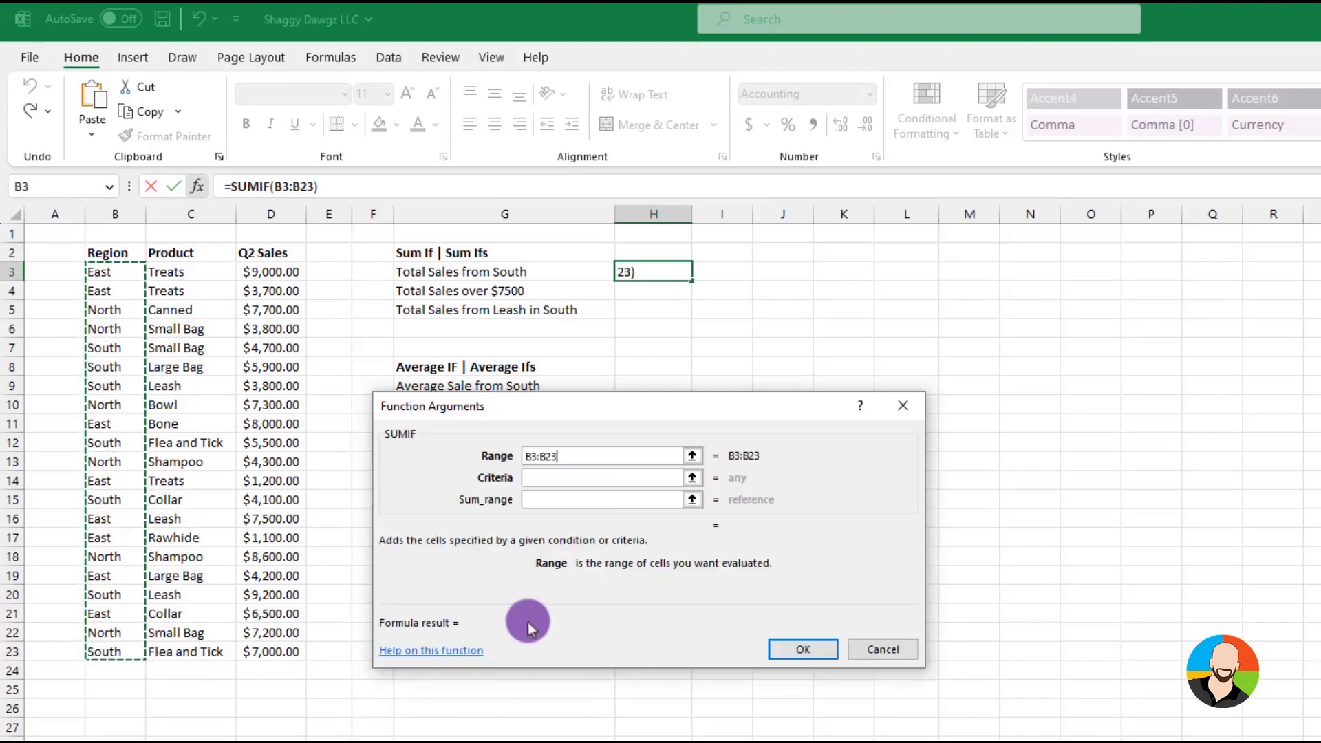
click(546, 477)
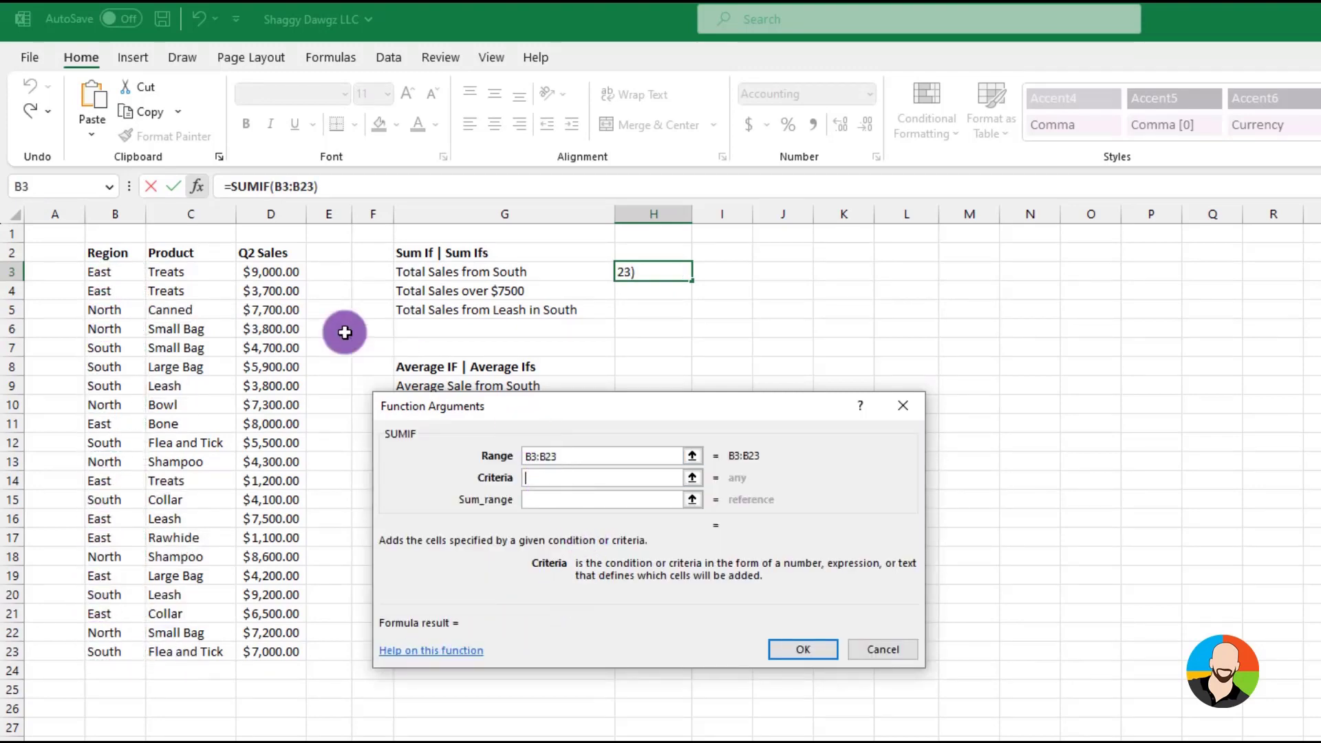
click(99, 348)
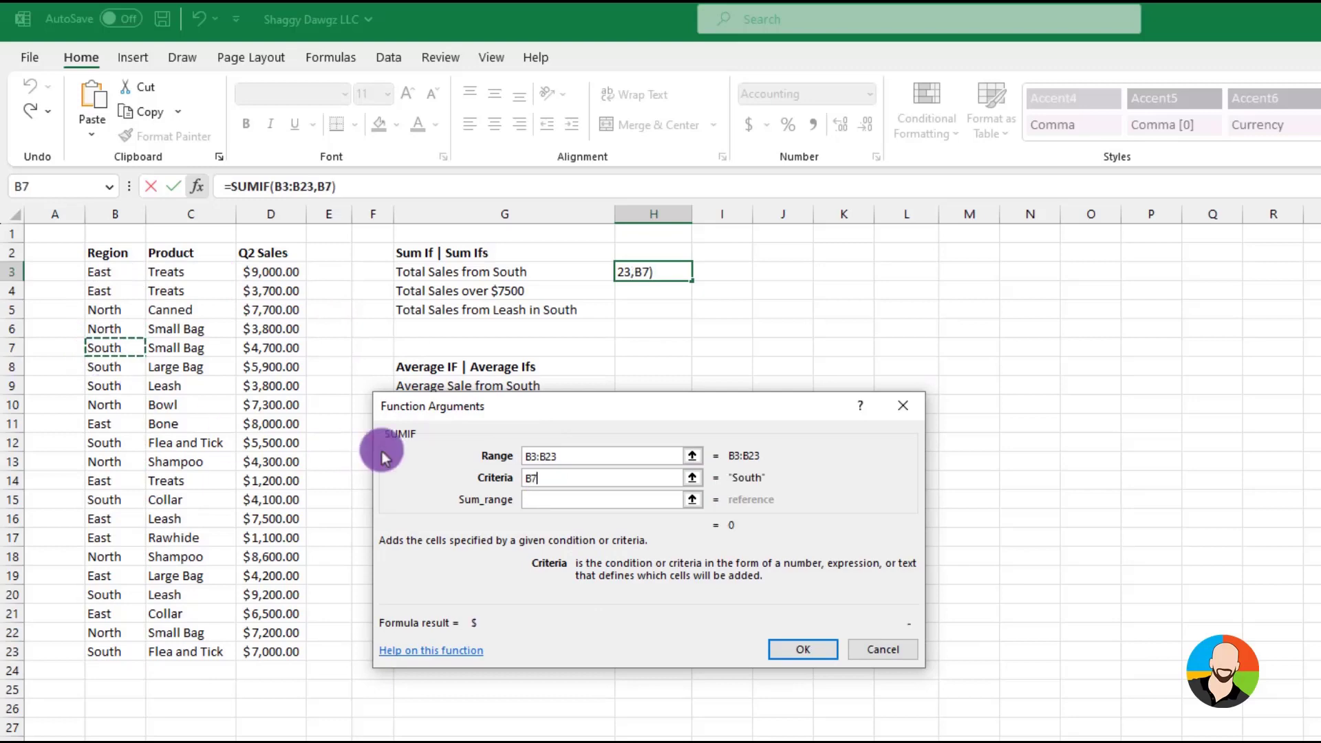
click(535, 498)
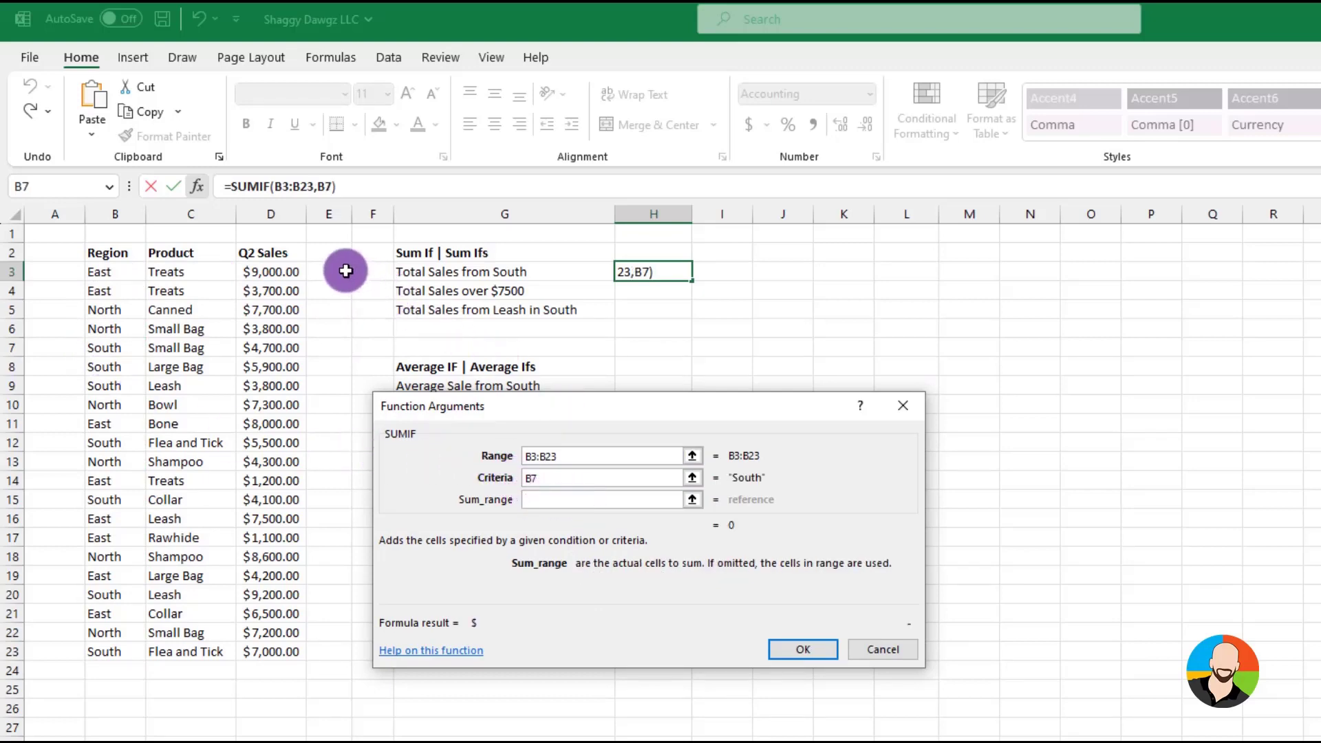
drag(276, 271, 255, 650)
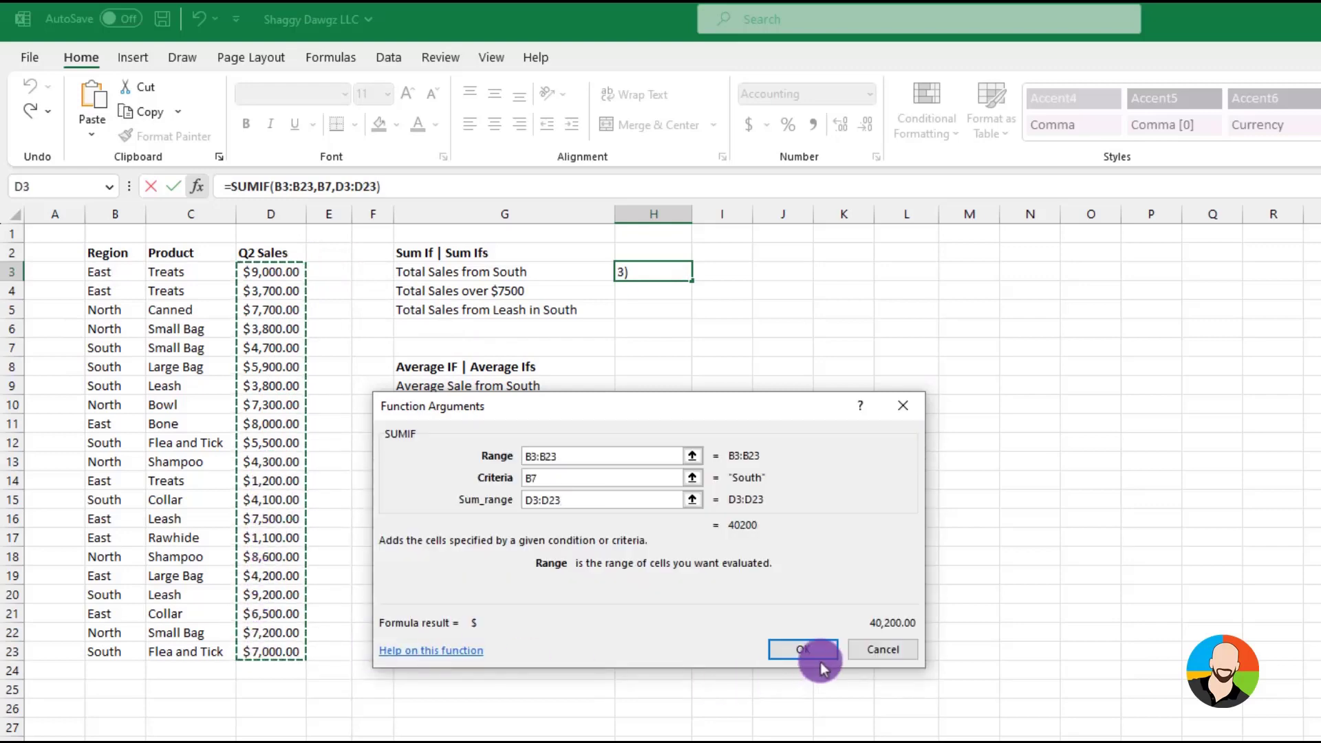
click(801, 648)
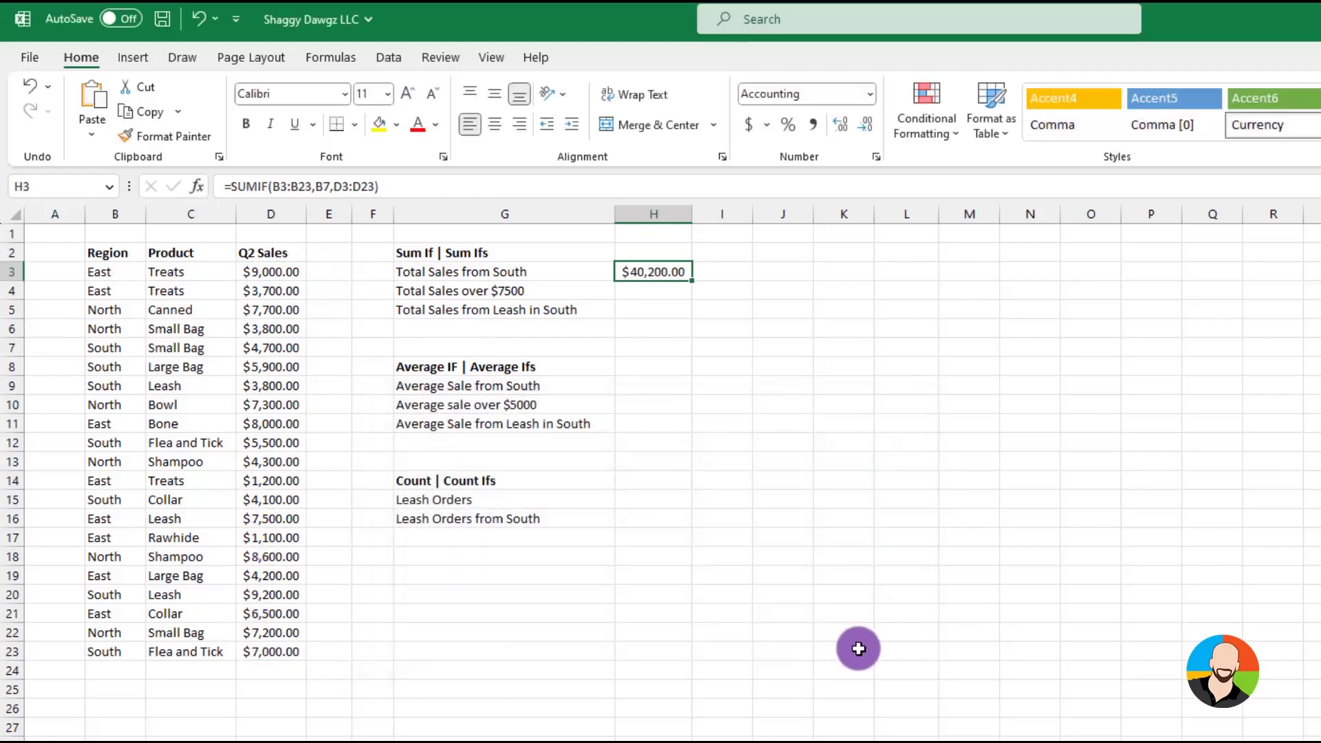
Insert a SUMIF in H4 for total sales over $7500, with range D3:D23 and criteria >=7500
click(643, 289)
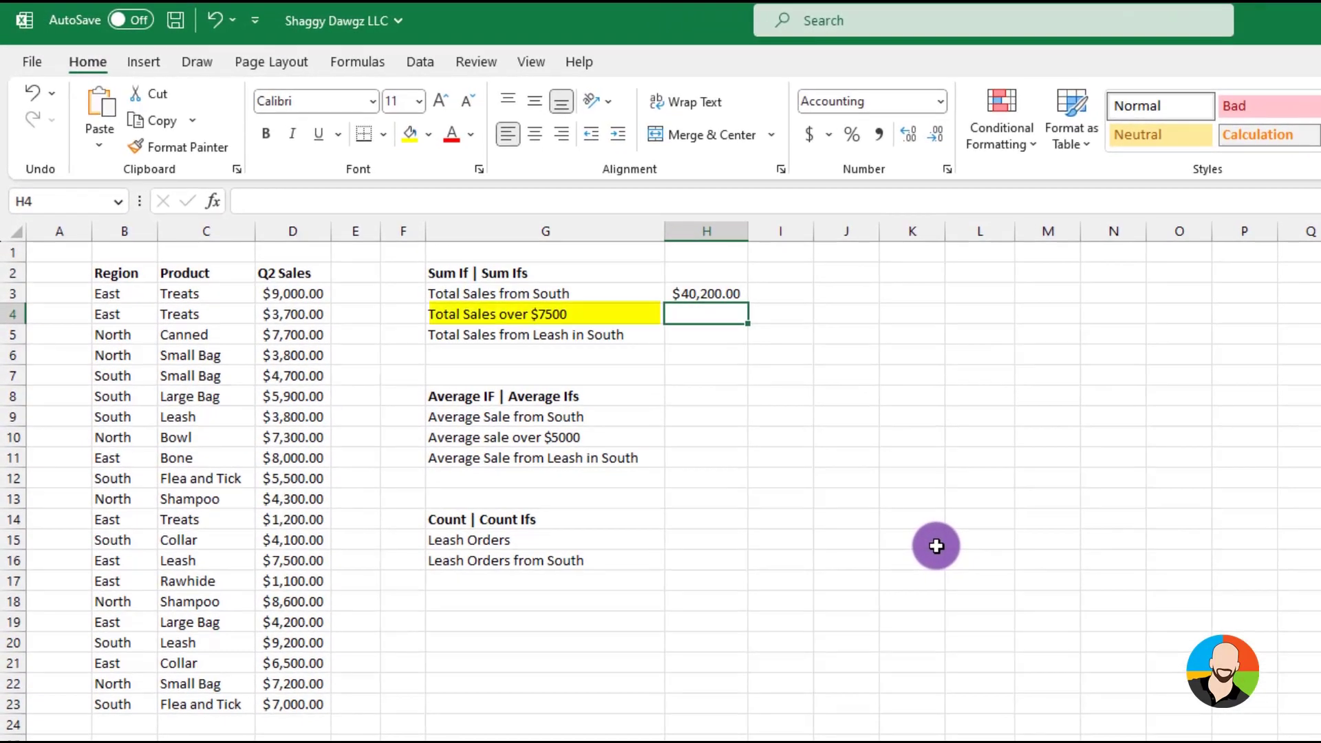
click(226, 211)
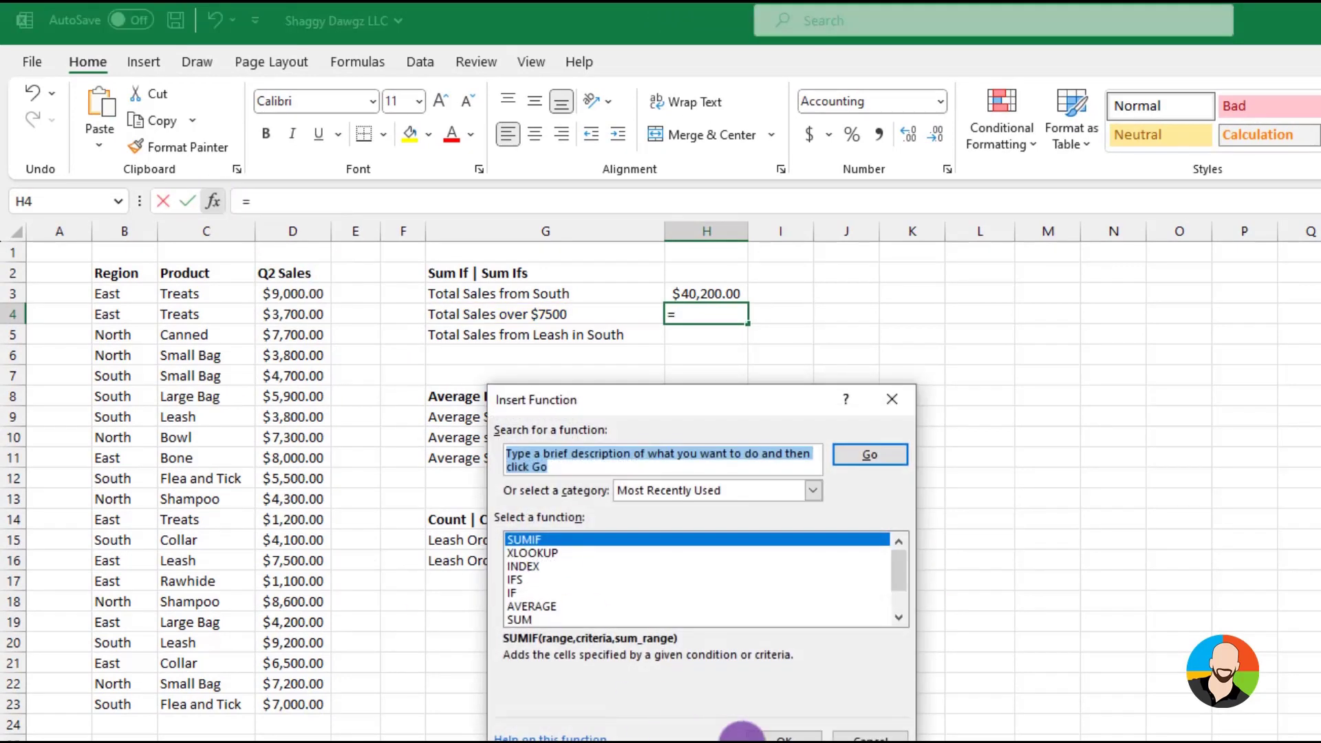
click(764, 734)
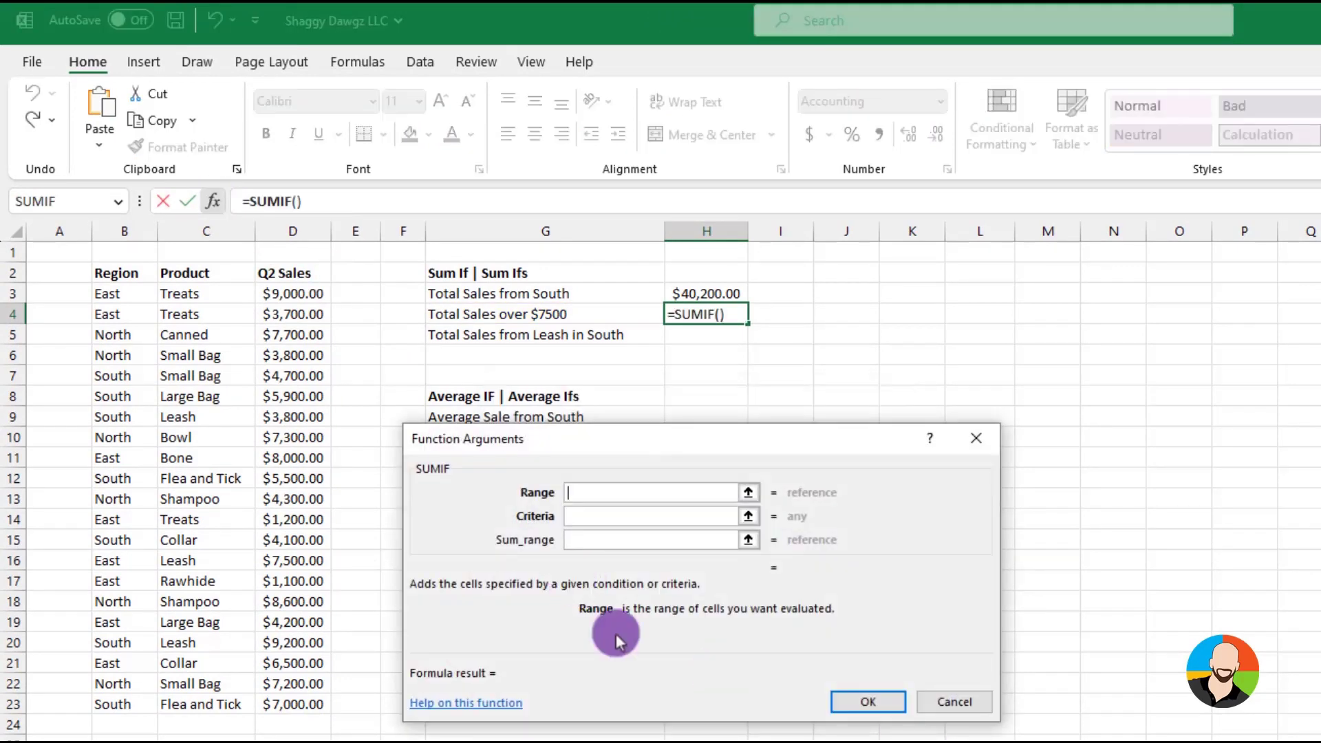
drag(298, 294, 261, 703)
click(590, 517)
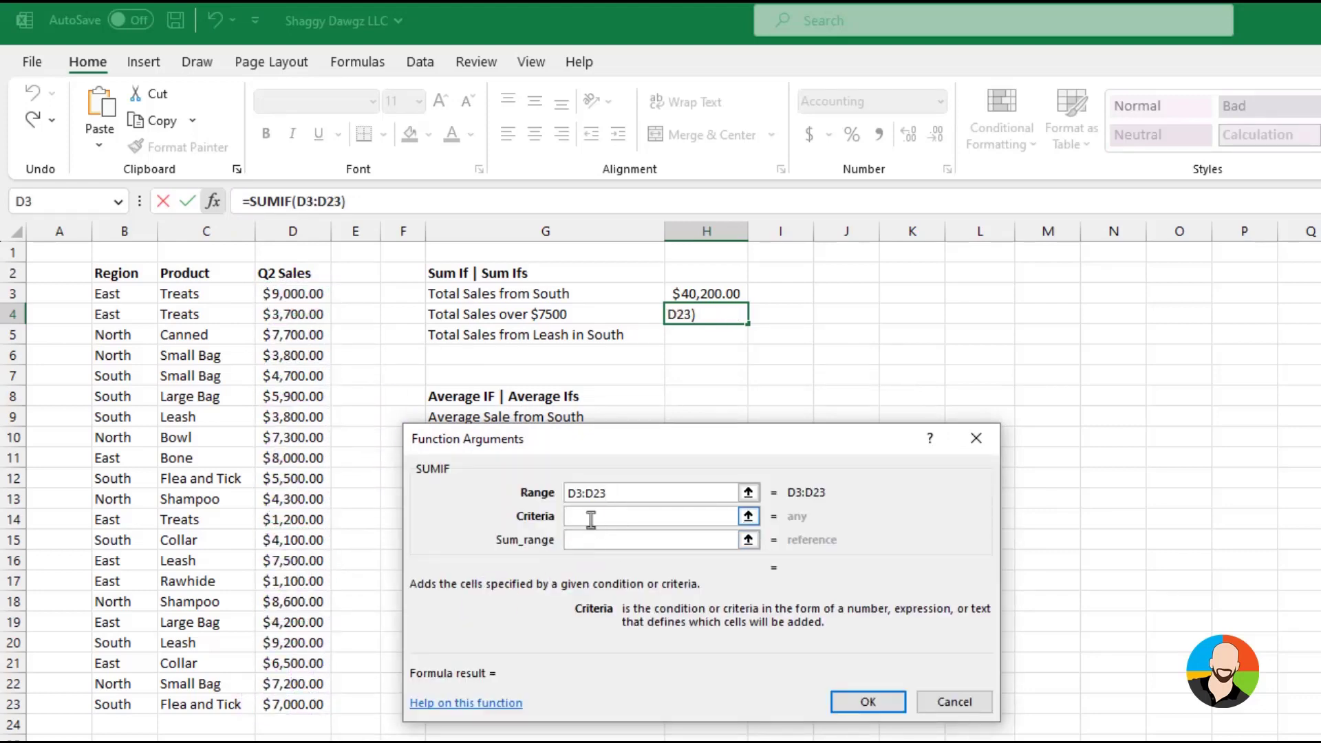
text(>=7500)
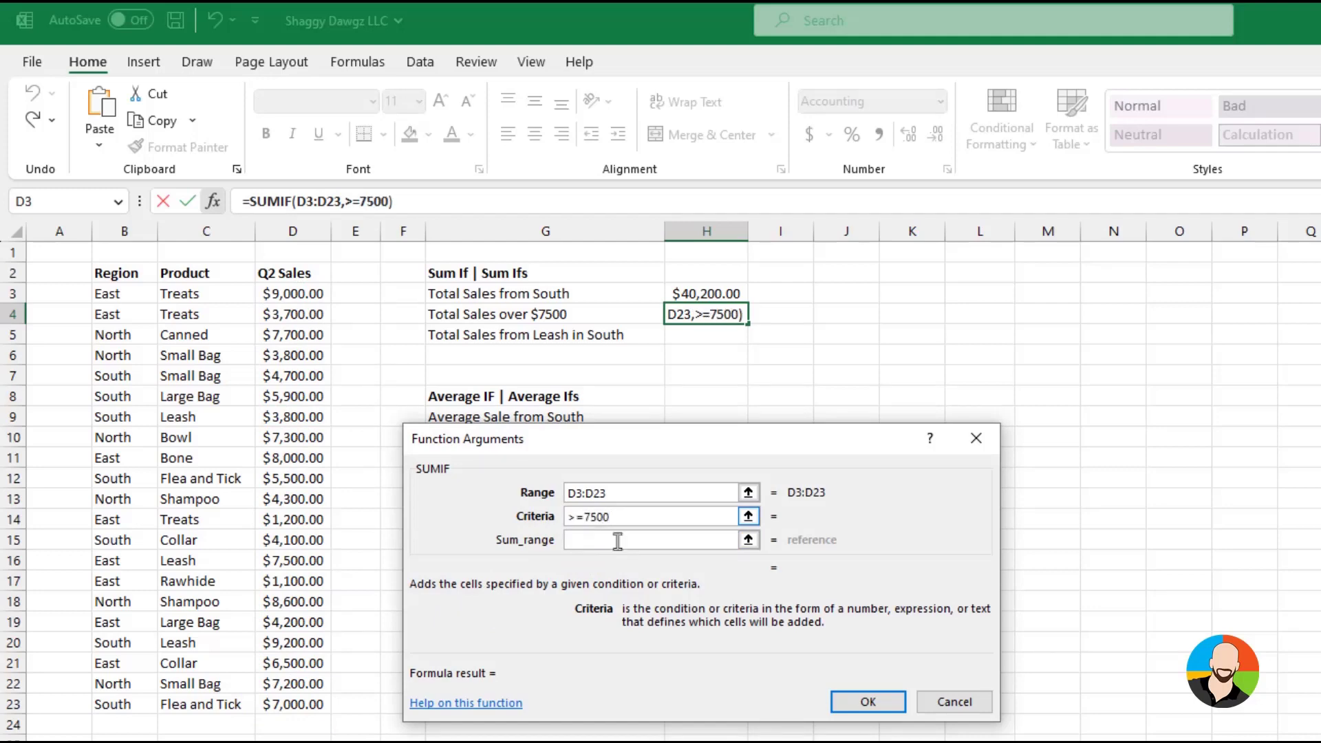
click(870, 704)
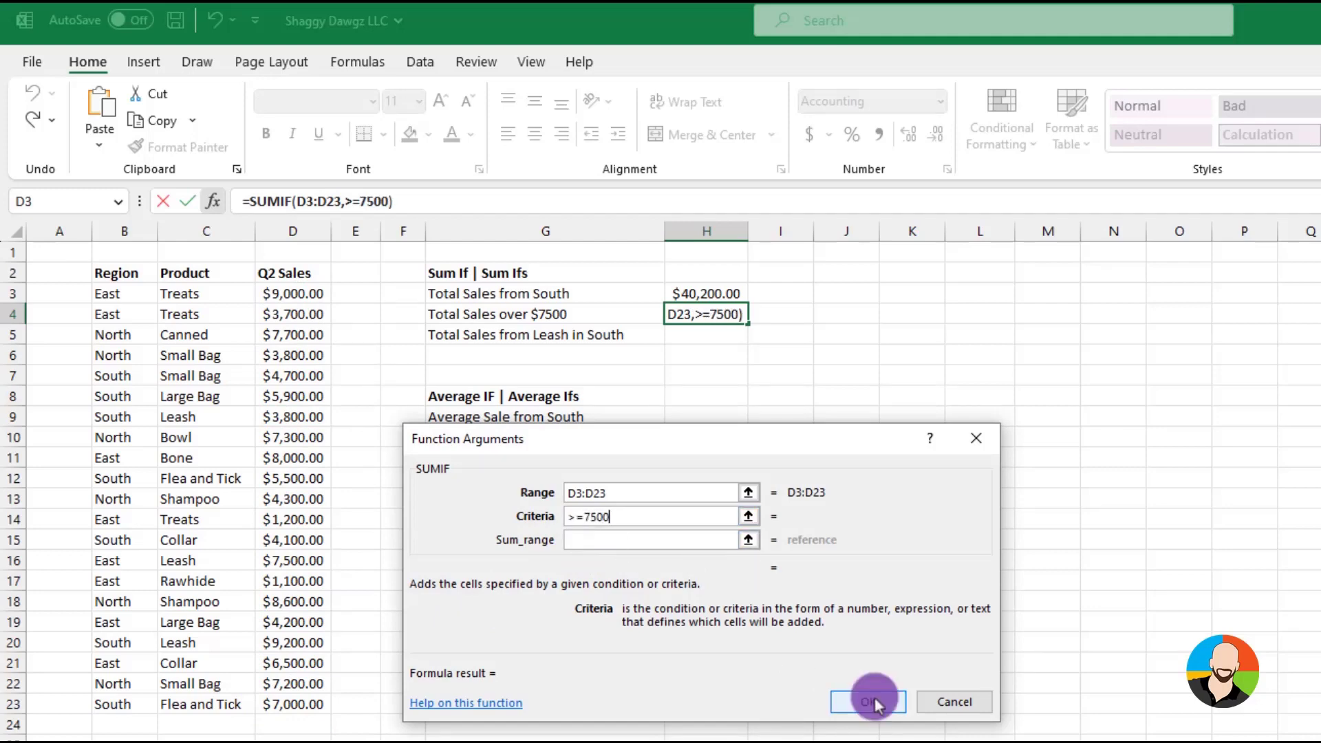
click(1183, 675)
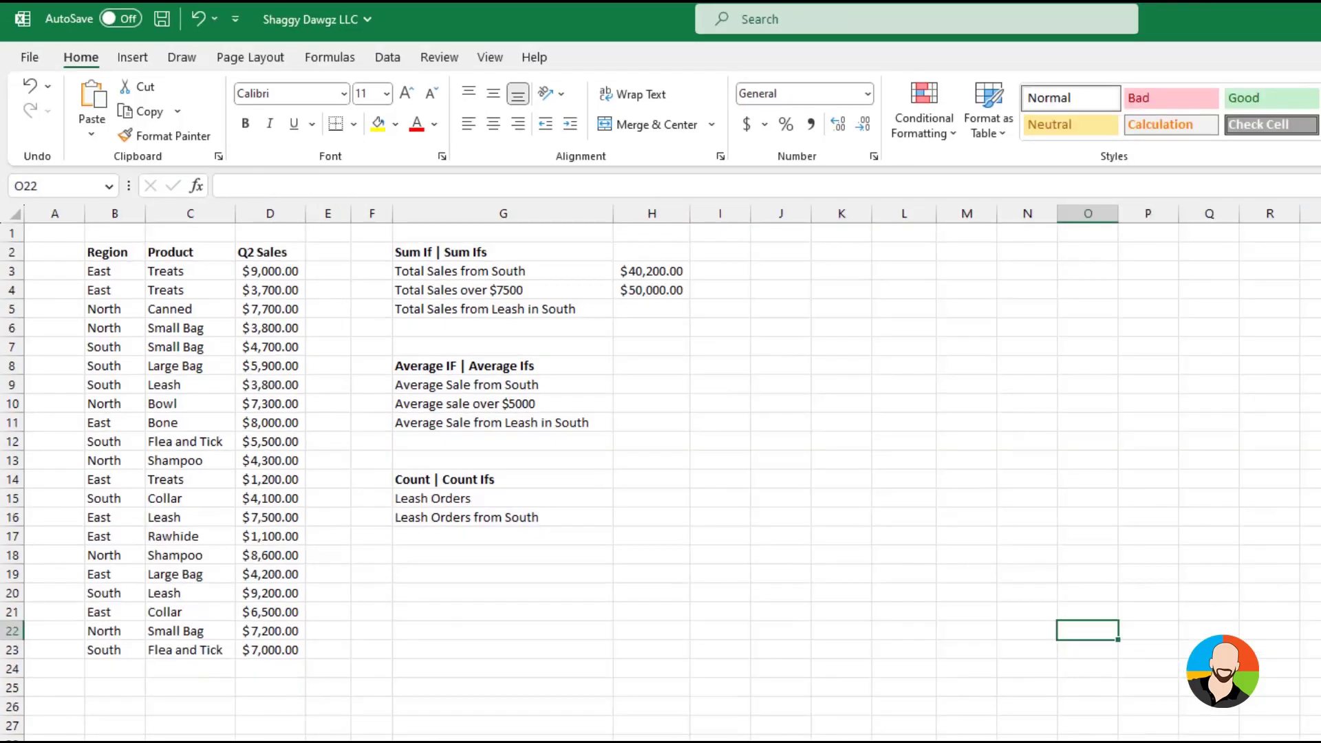
Insert a SUMIFS function in H5 for the total sales from Leash in South
click(652, 309)
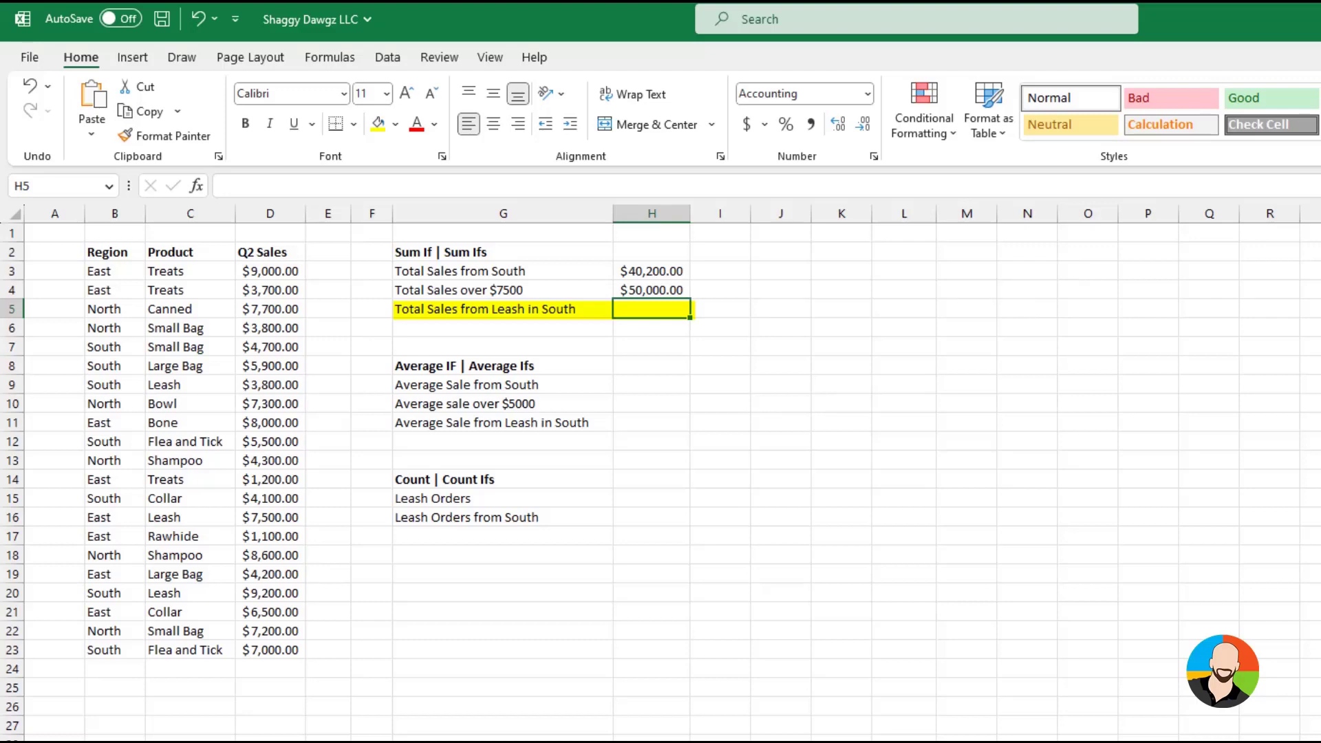
click(196, 186)
text(sum)
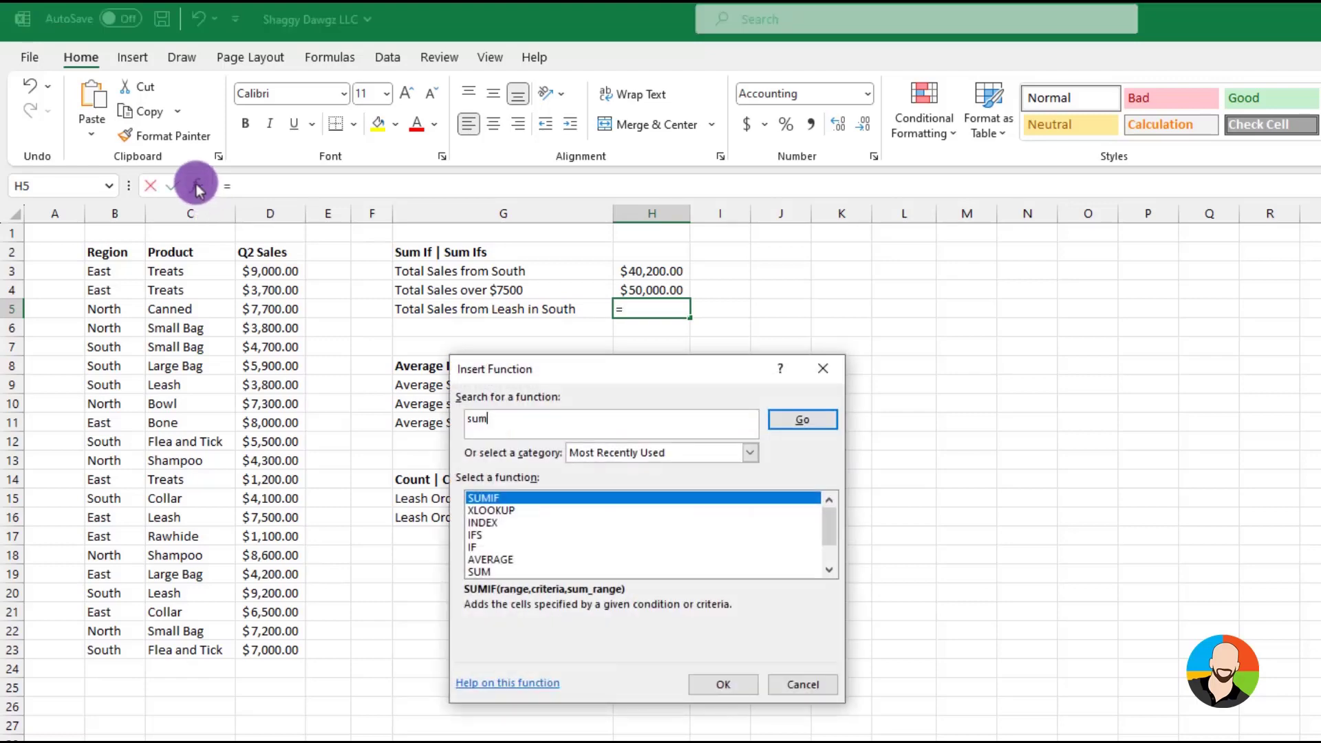
text(ifs)
key(Return)
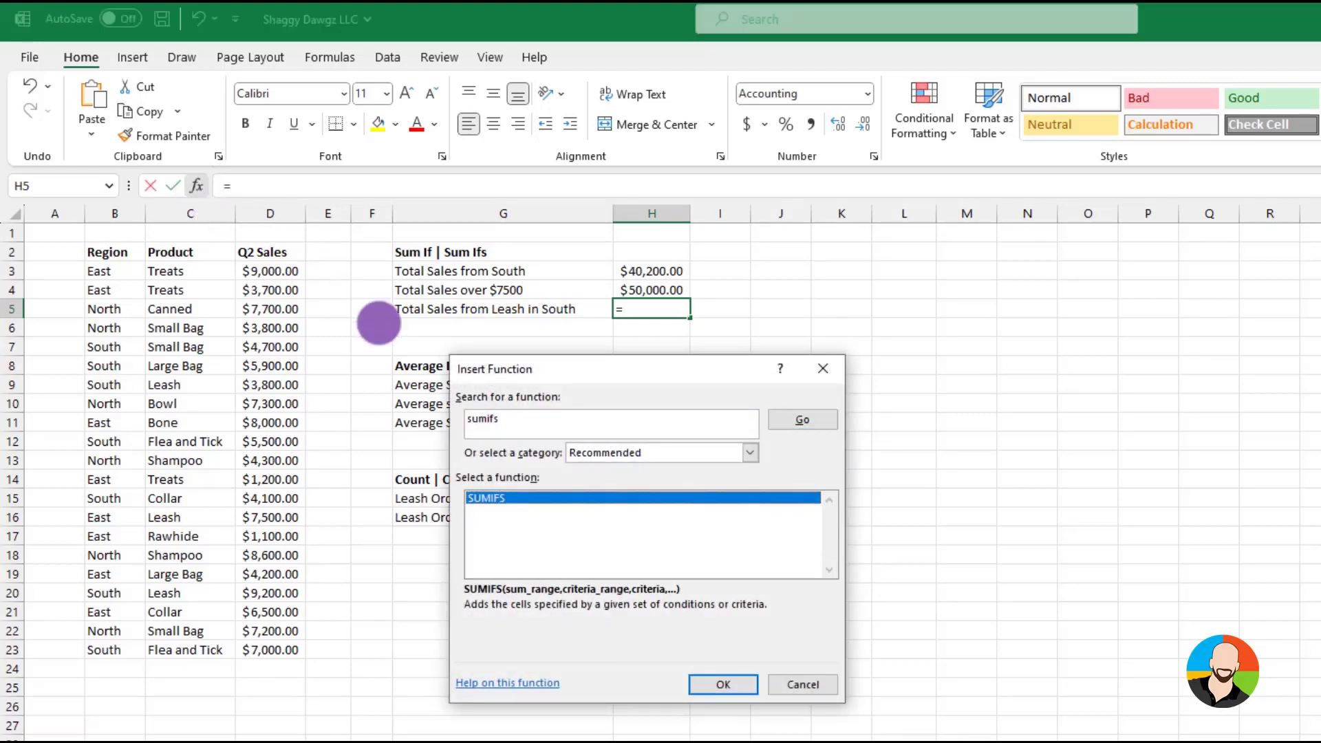
click(718, 689)
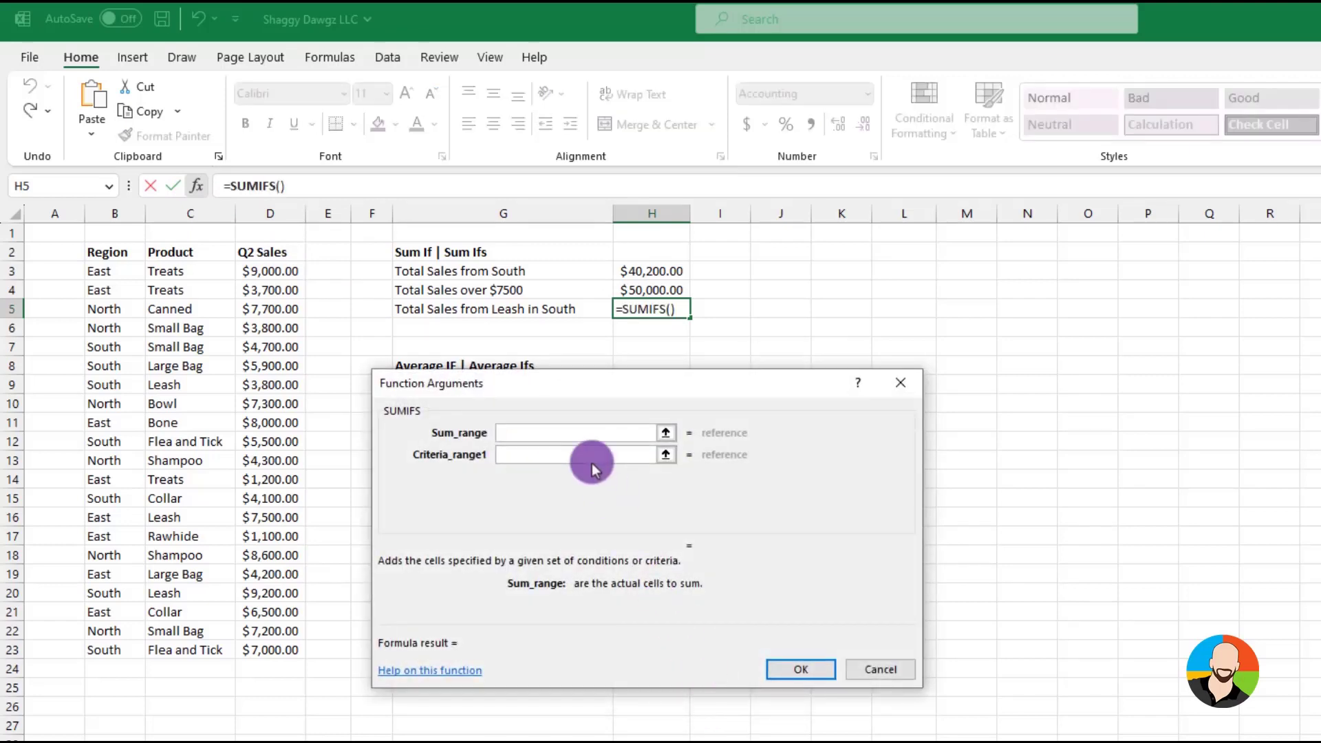
Set the SUMIFS sum range to D3:D23, the first criteria range to B3:B23 and its criteria to the South cell B7
drag(275, 271, 268, 650)
click(510, 454)
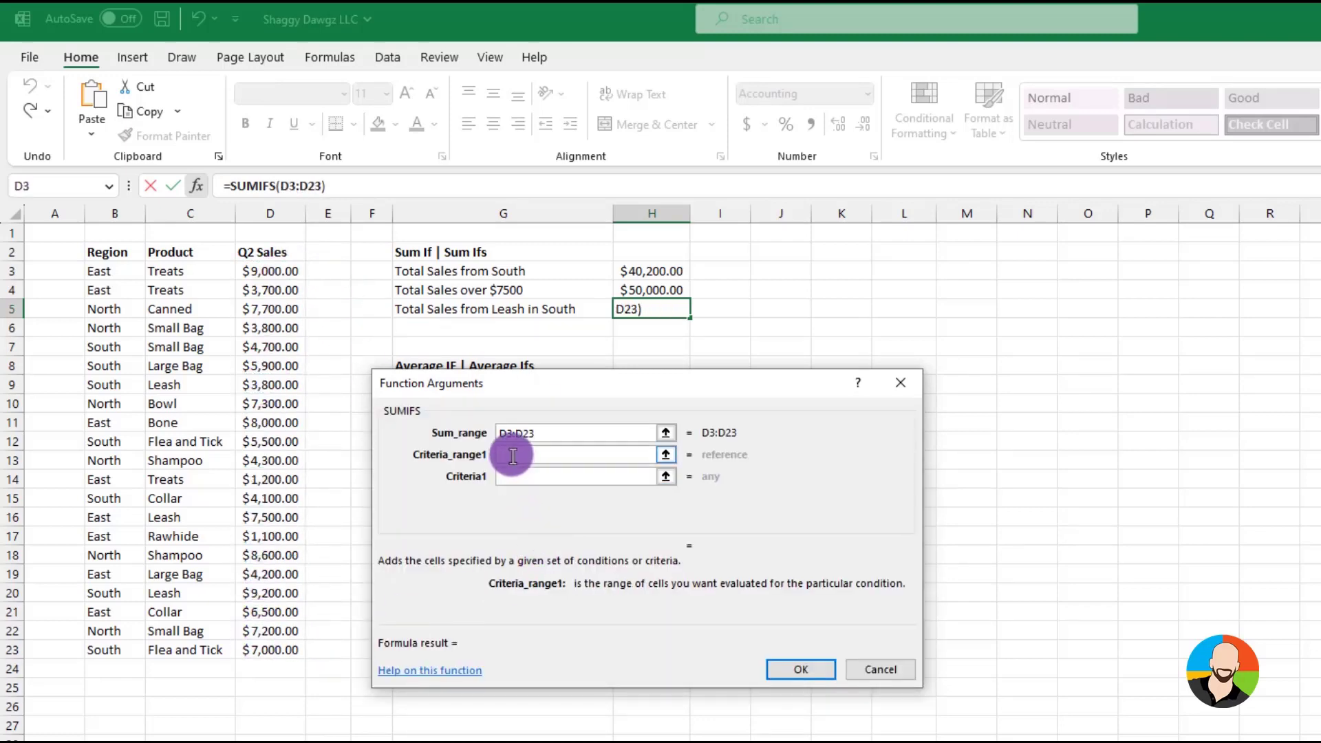
drag(98, 273, 98, 649)
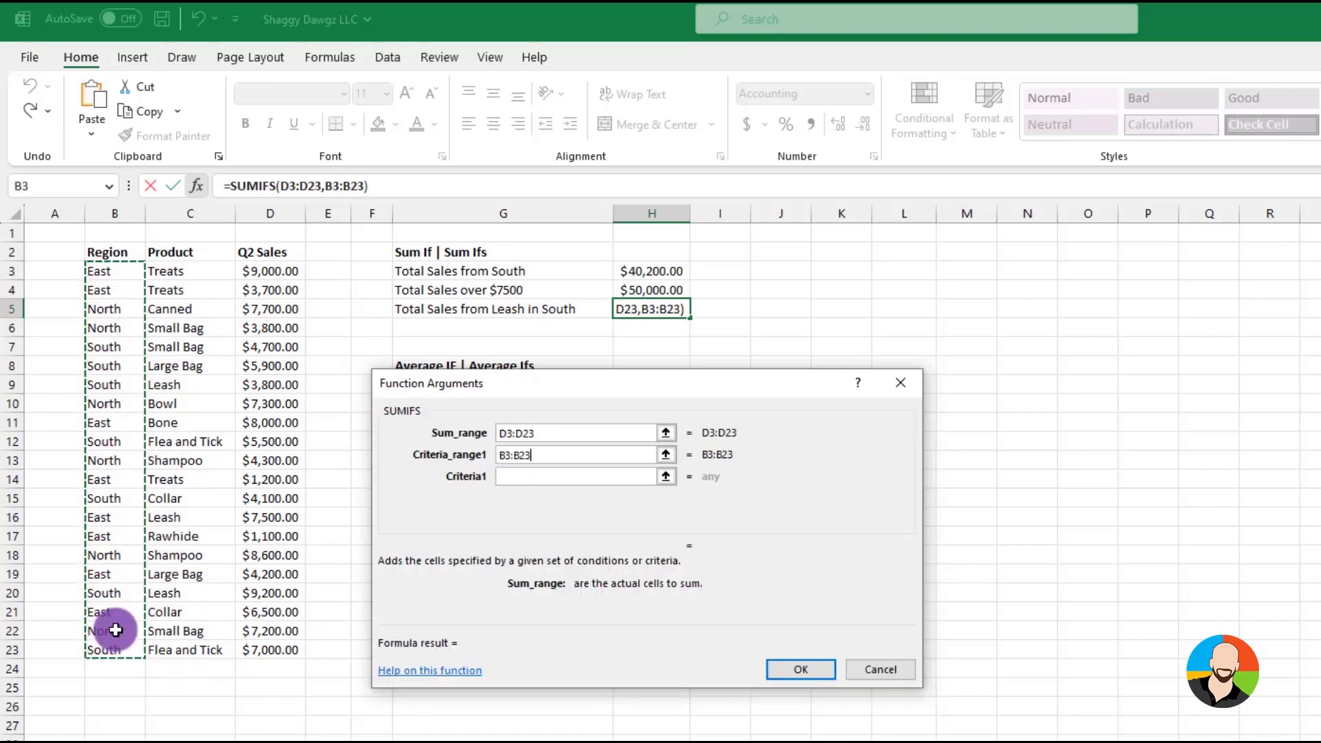
click(511, 476)
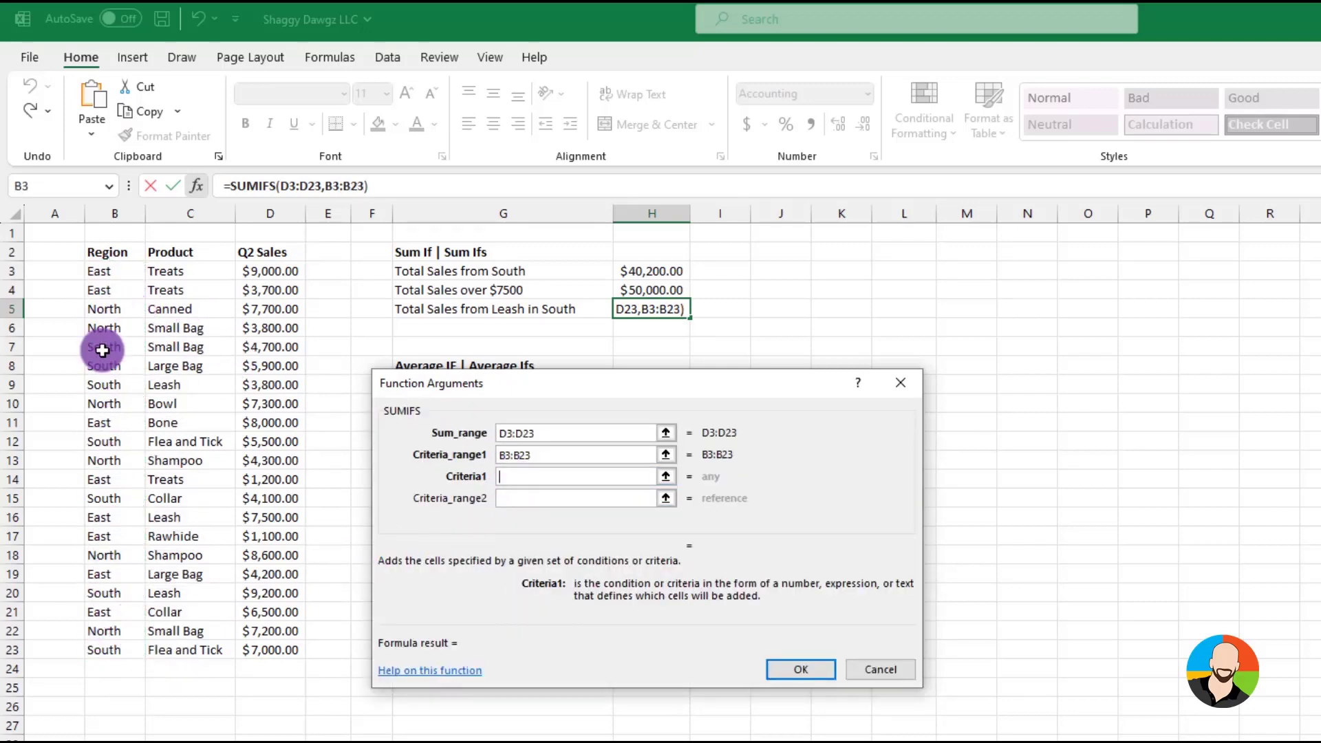
click(106, 346)
Add C3:C23 as the second criteria range with the Leash cell C9 as its criteria, and complete the SUMIFS formula
click(506, 498)
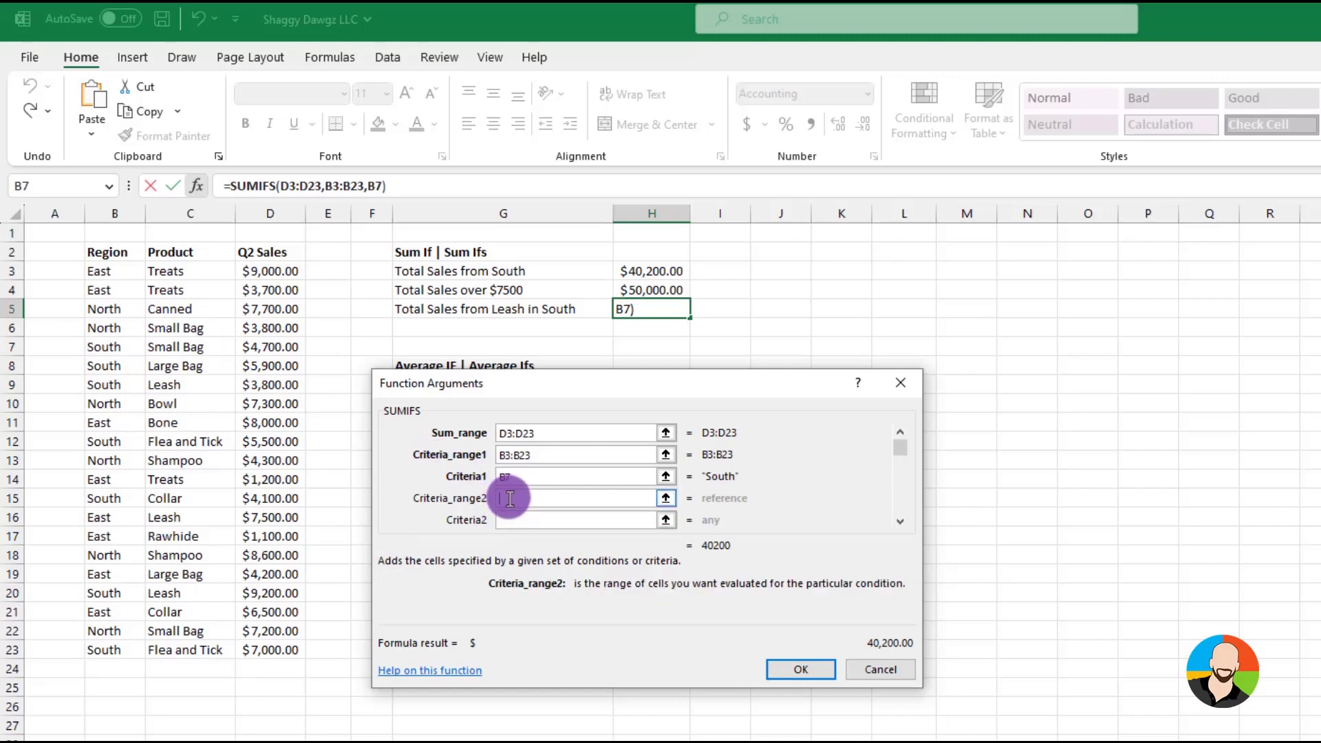
drag(183, 269, 219, 623)
click(501, 519)
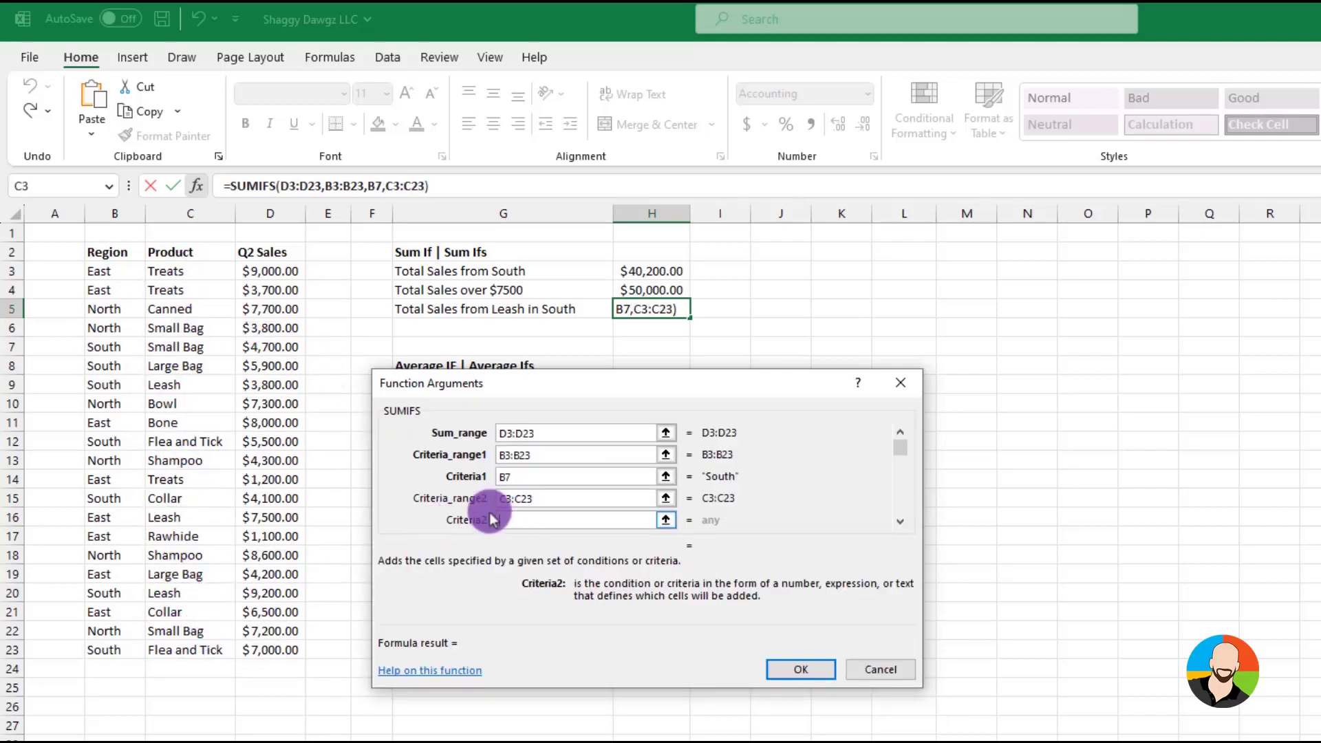
click(191, 385)
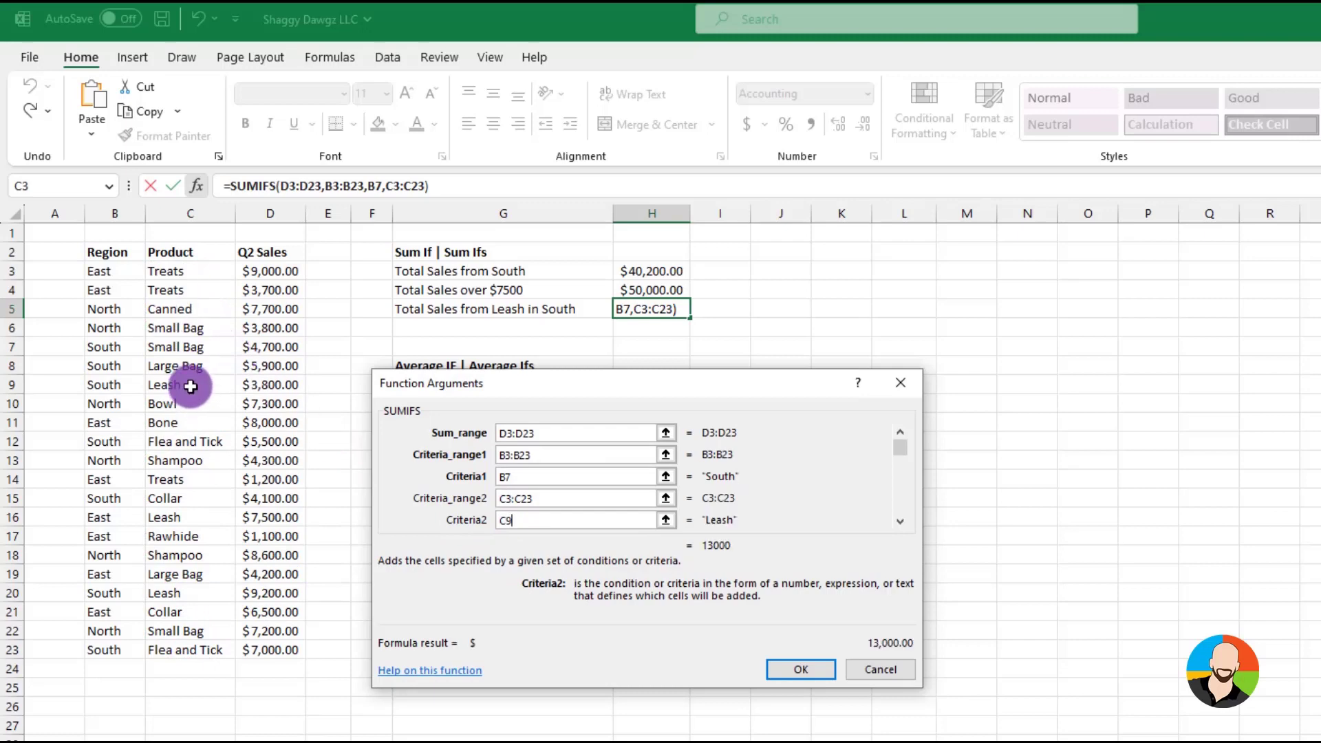
click(801, 668)
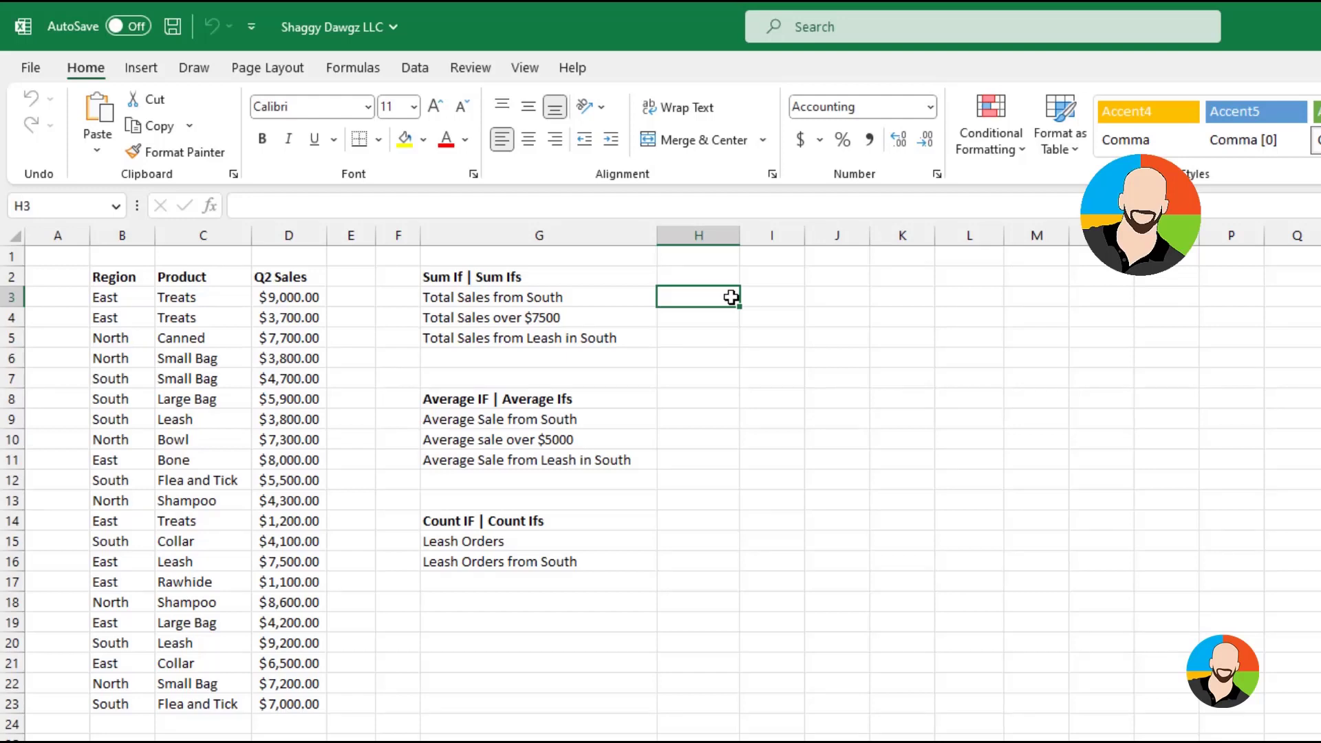
Insert a SUMIF function in the empty cell H3 beside Total Sales from South
click(731, 297)
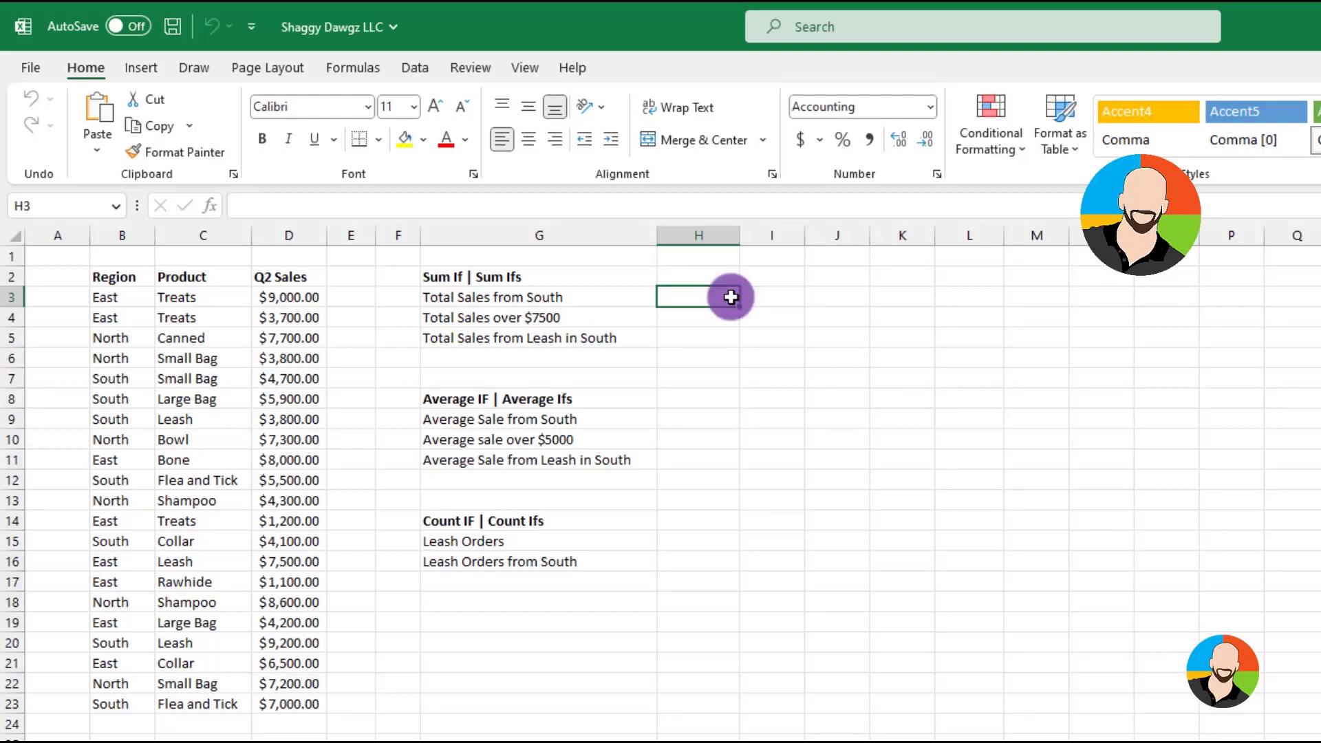
click(210, 205)
text(sumif)
click(846, 715)
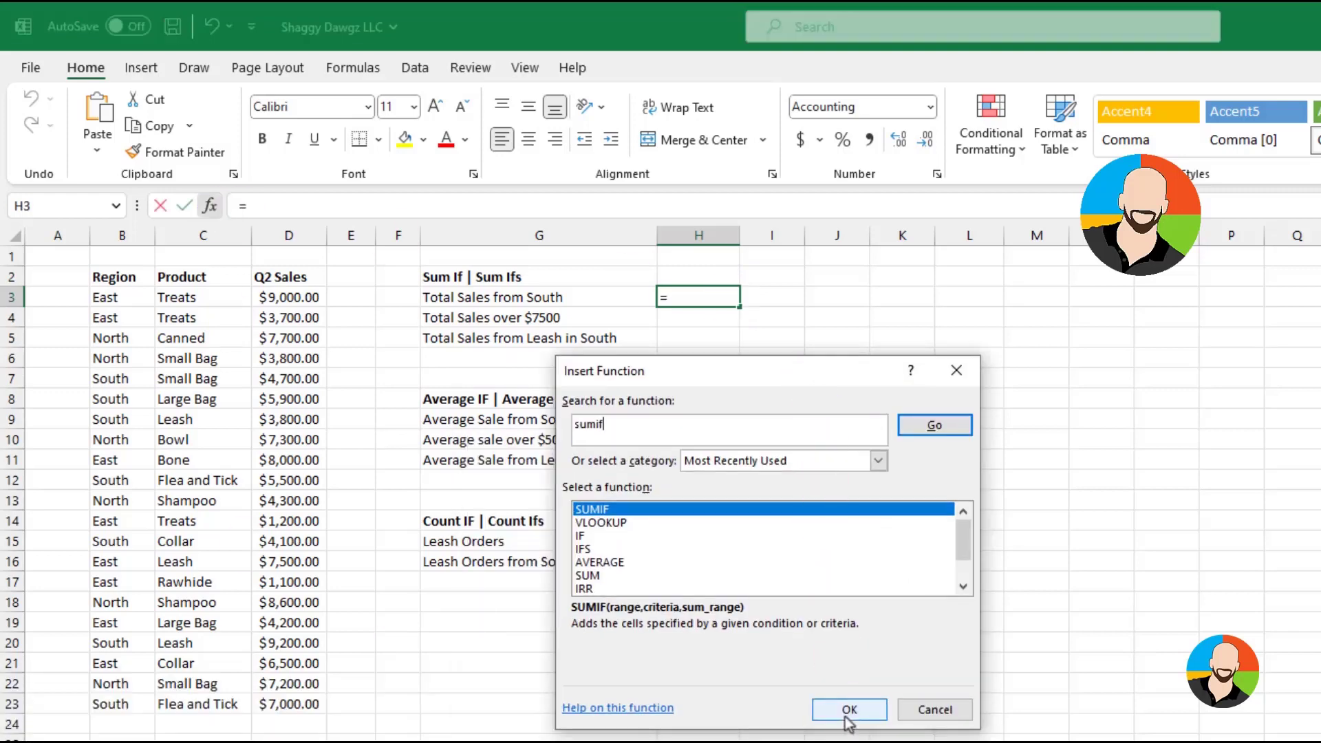
Complete the SUMIF with range B3:B23, the text "South" as criteria and sum range D3:D23
drag(130, 296, 119, 703)
click(646, 486)
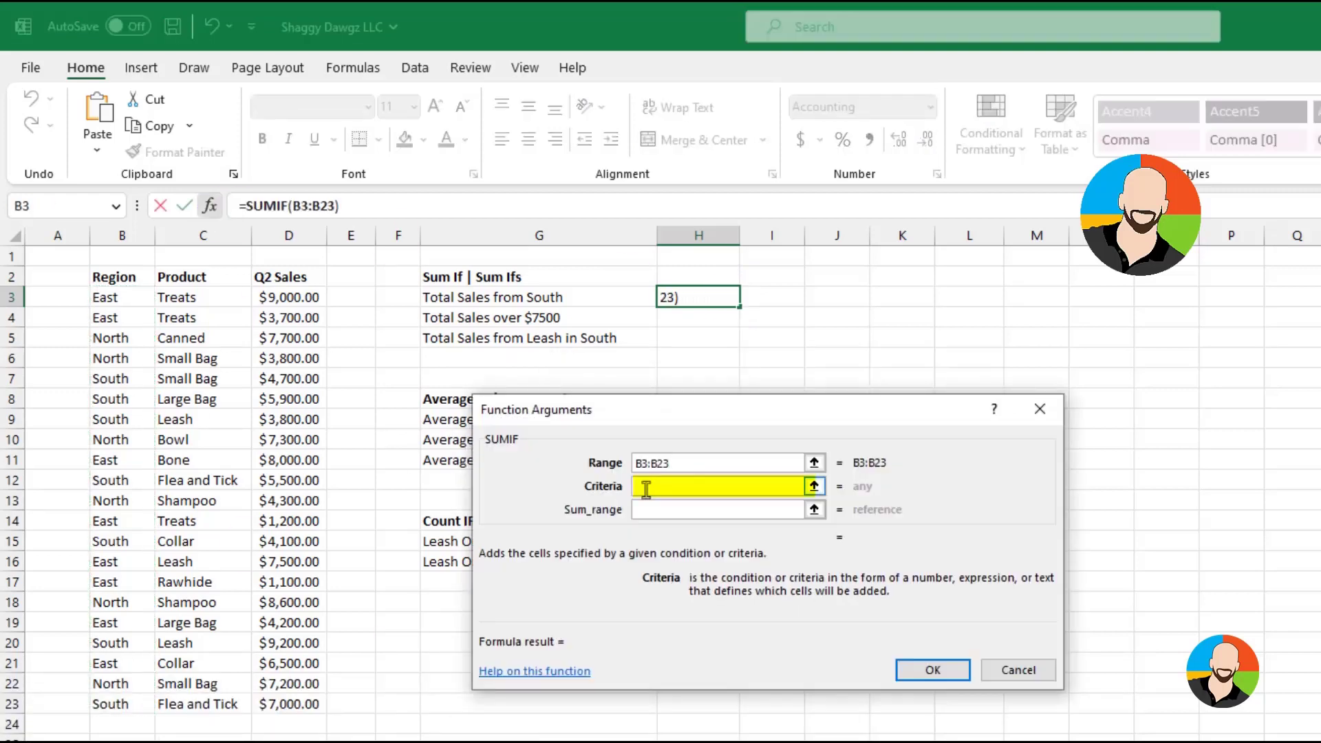
text(South)
click(673, 513)
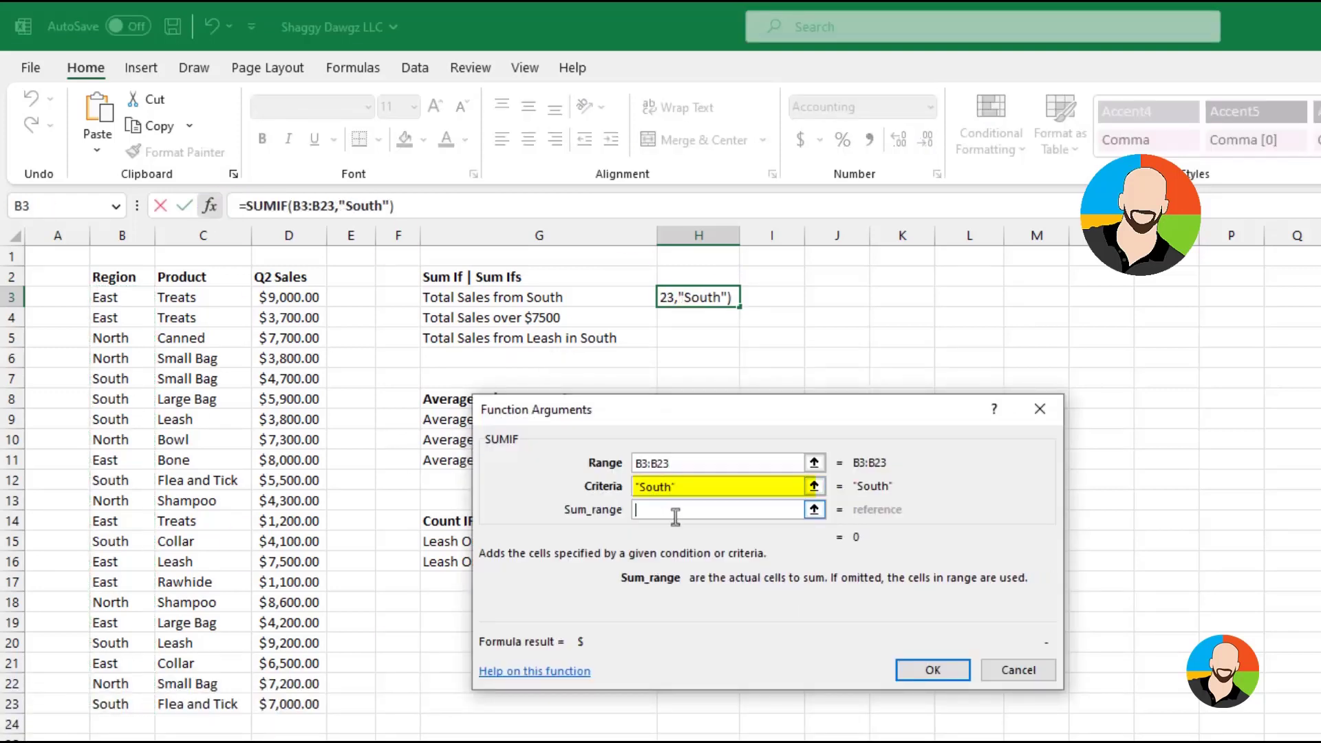
drag(281, 300, 288, 704)
key(Return)
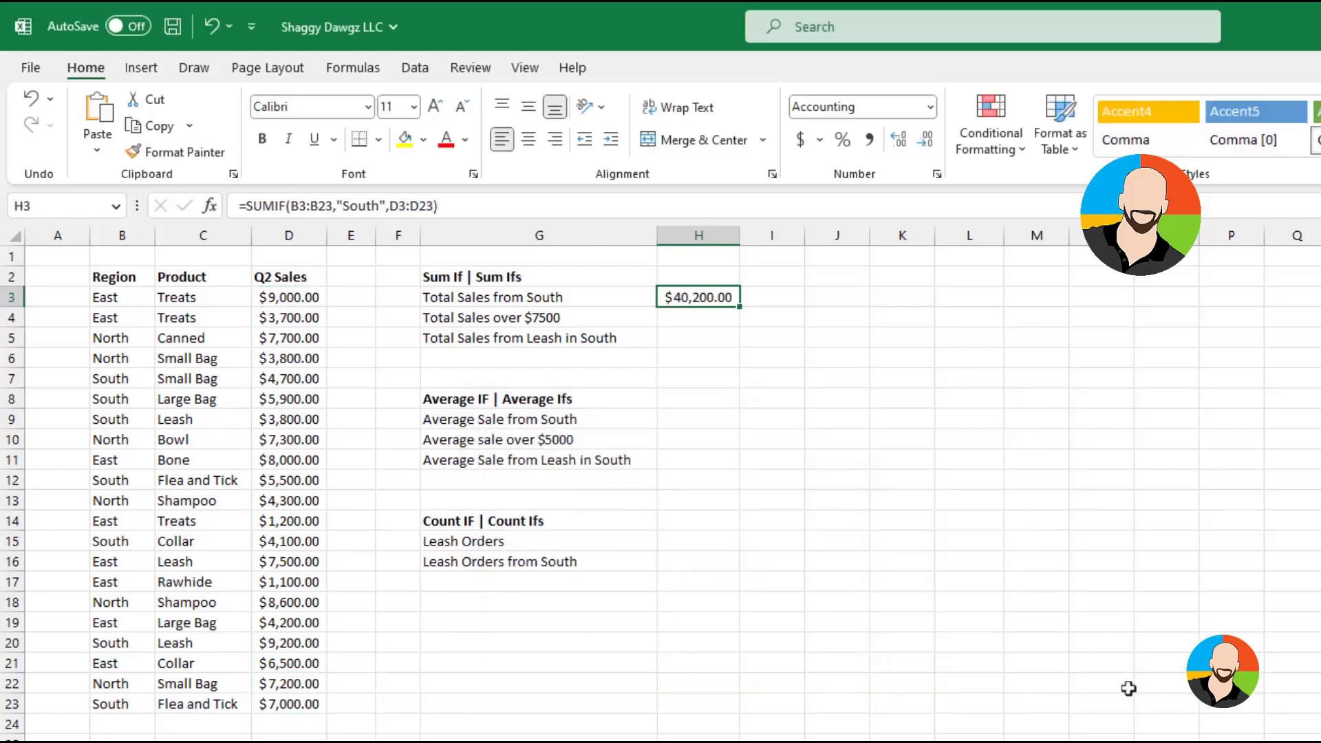
click(1220, 709)
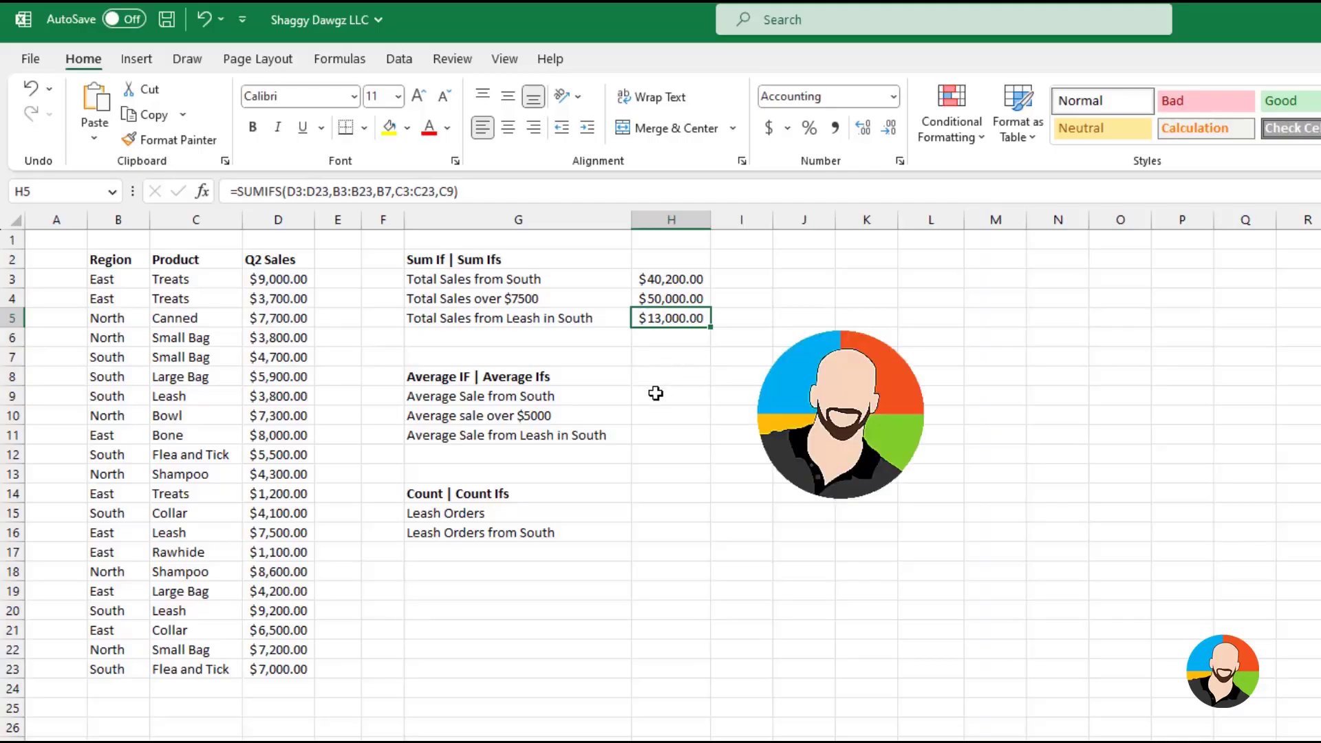
Insert an AVERAGEIF function in cell H9 beside Average Sale from South
click(656, 395)
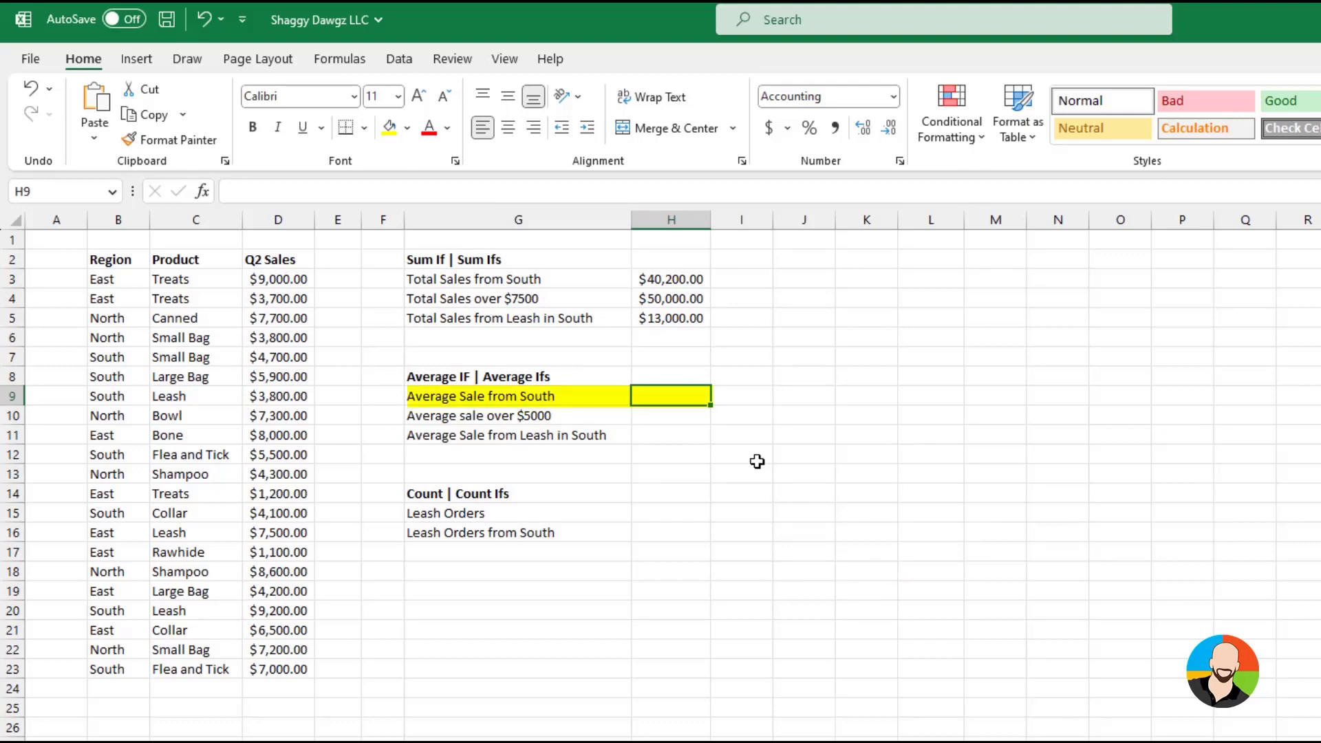
click(209, 193)
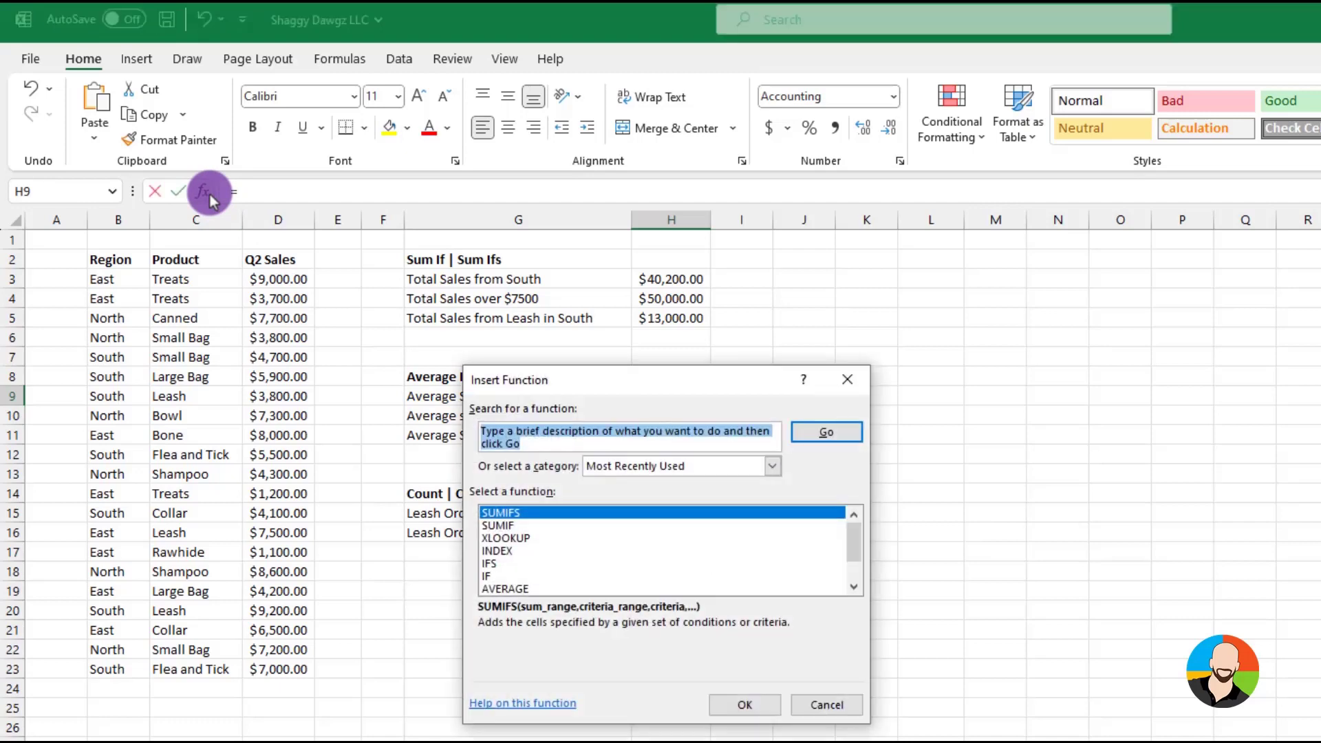
text(averageif)
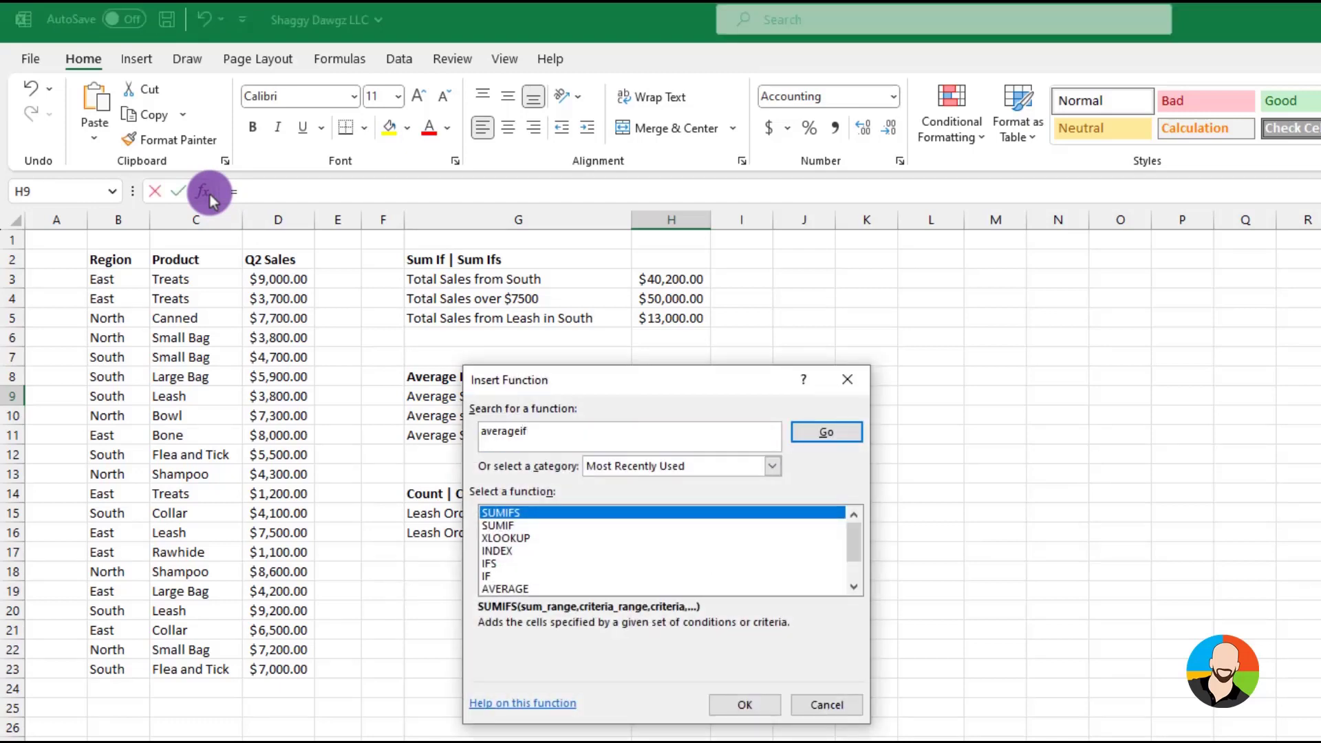
key(Return)
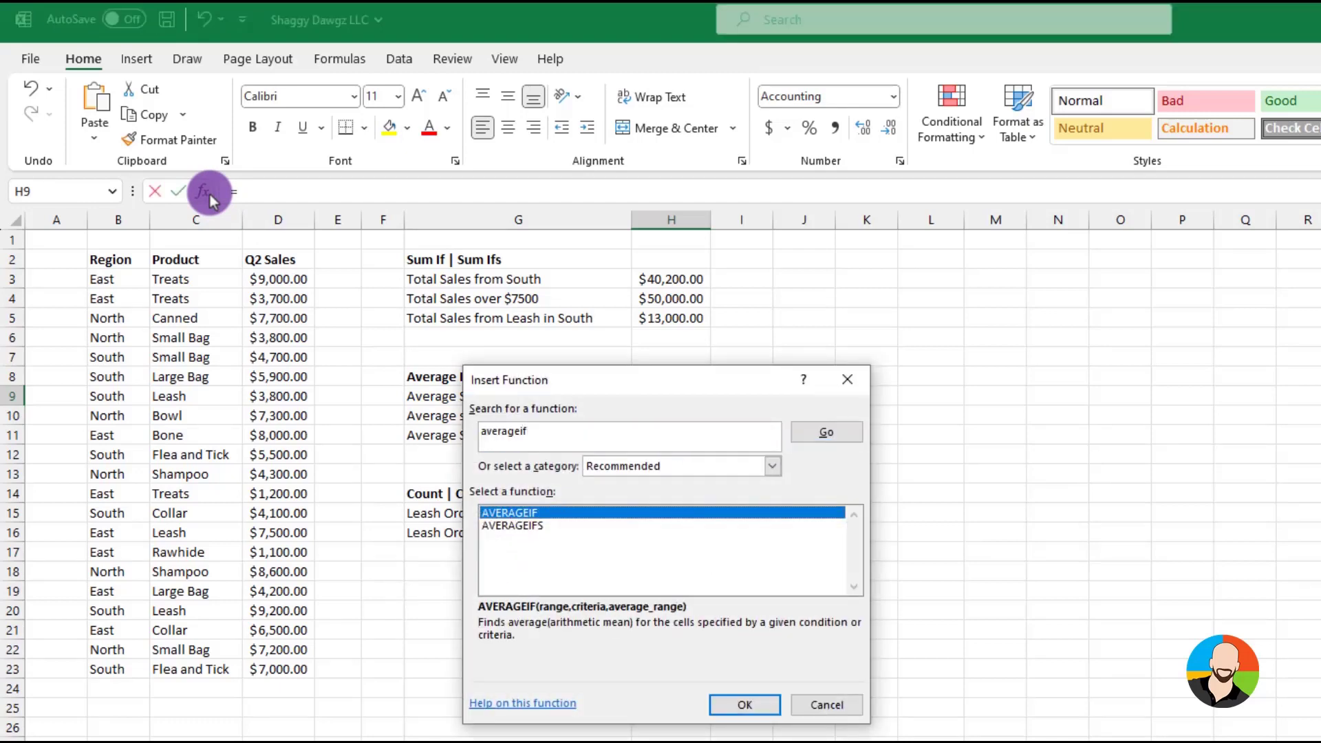
click(740, 703)
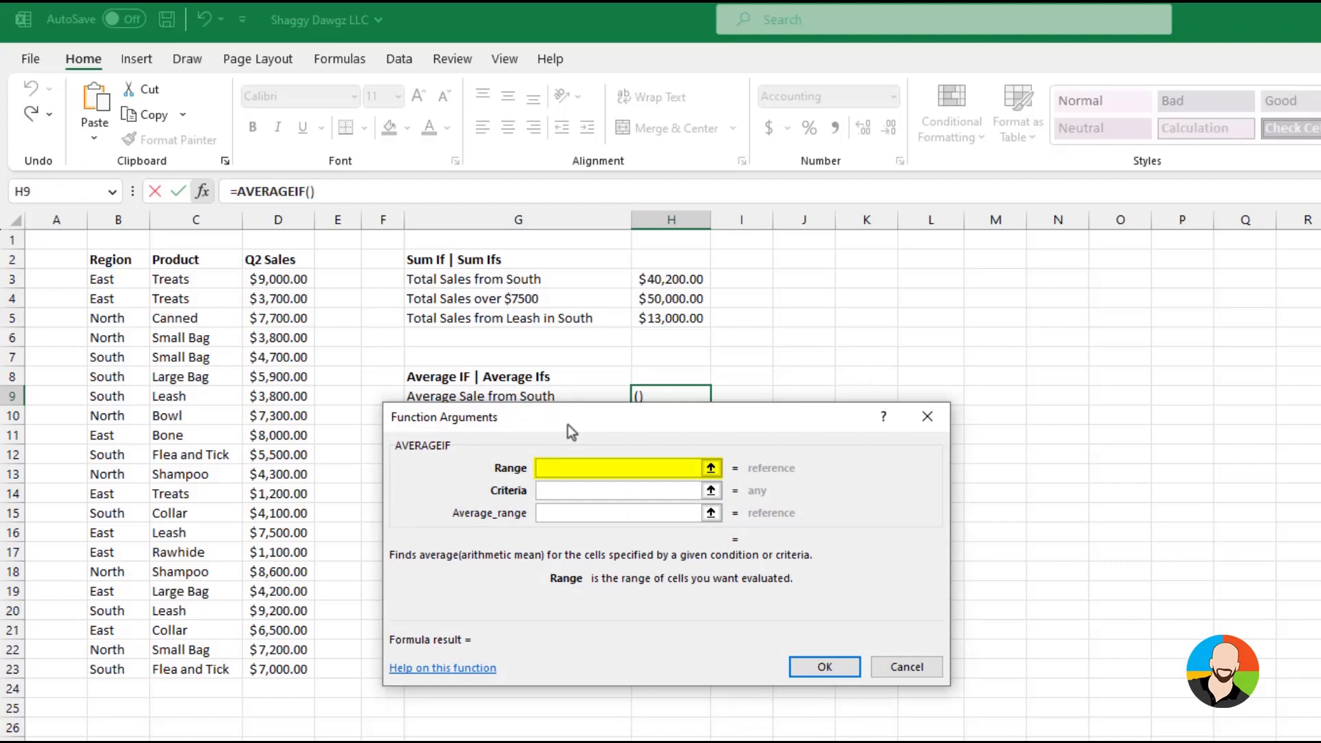
Complete the AVERAGEIF with range B3:B23, the South cell B7 as criteria and average range D3:D23
drag(103, 278, 109, 669)
click(552, 491)
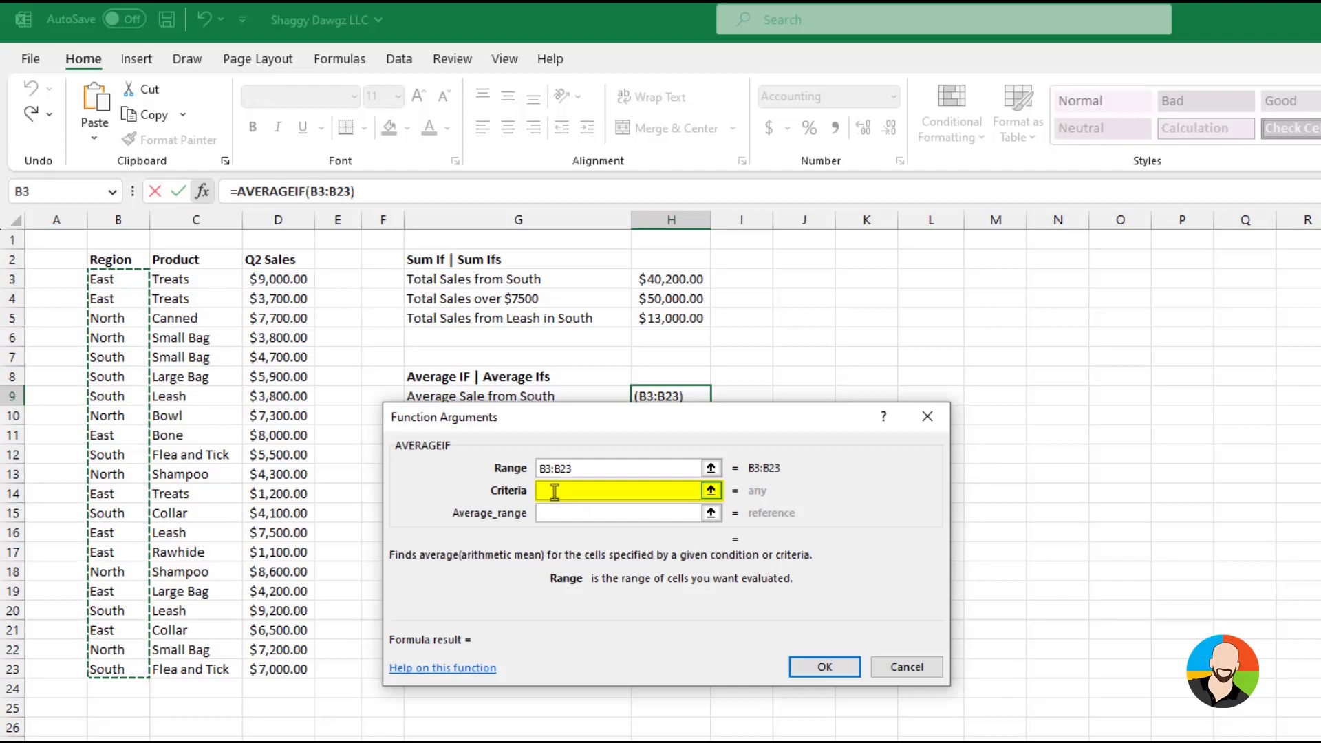
click(104, 355)
click(564, 515)
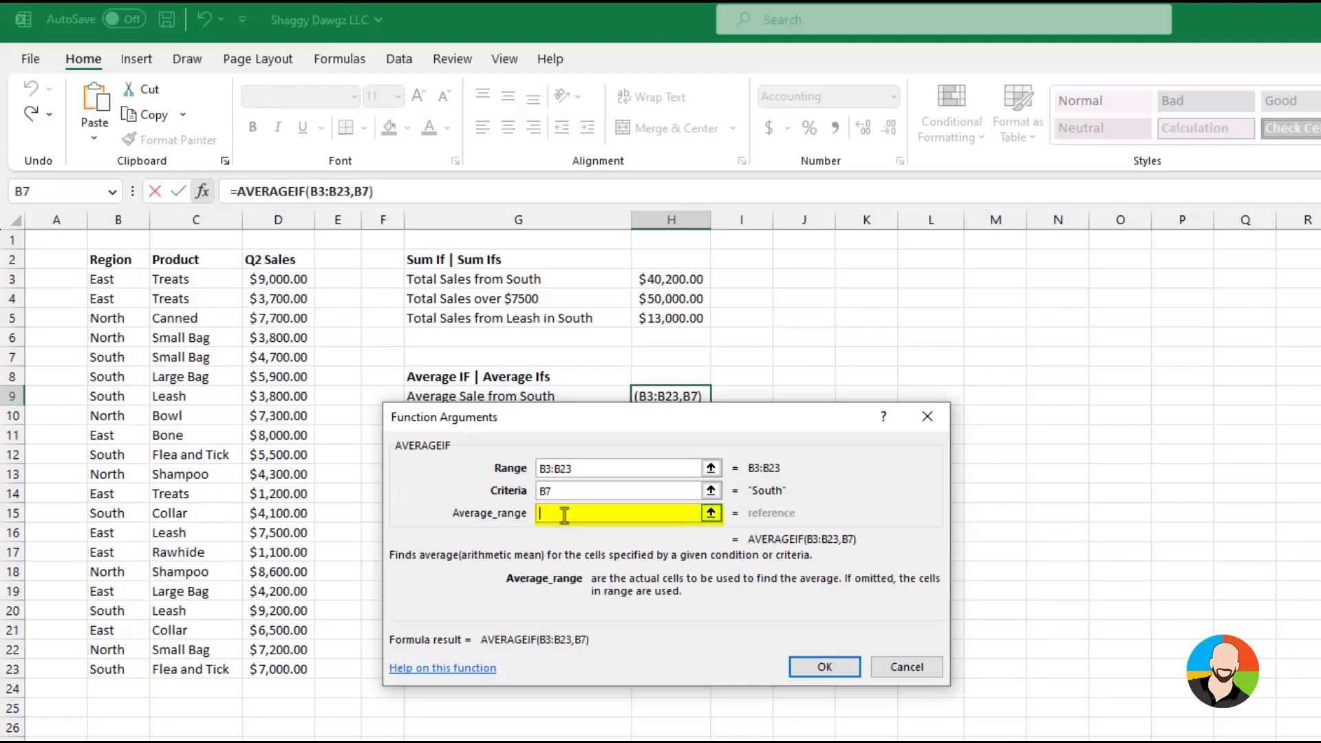
drag(283, 276, 260, 667)
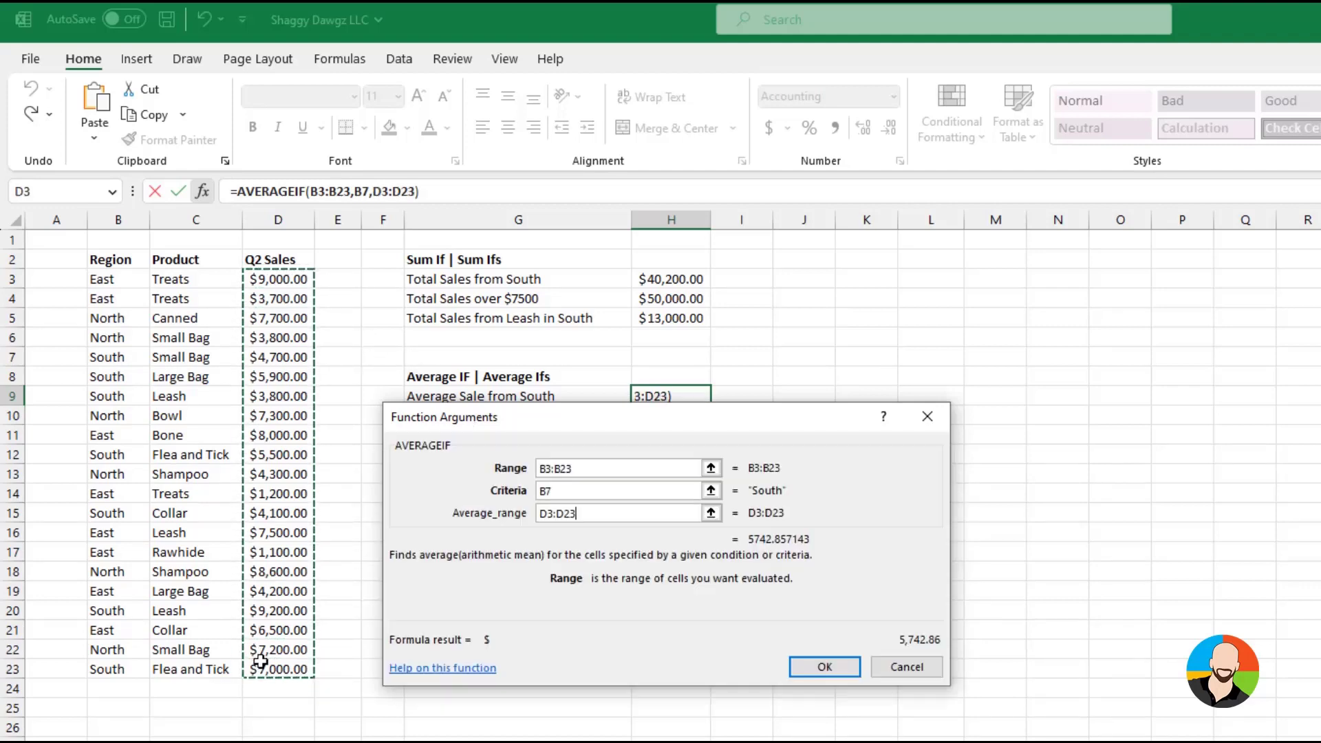
click(823, 667)
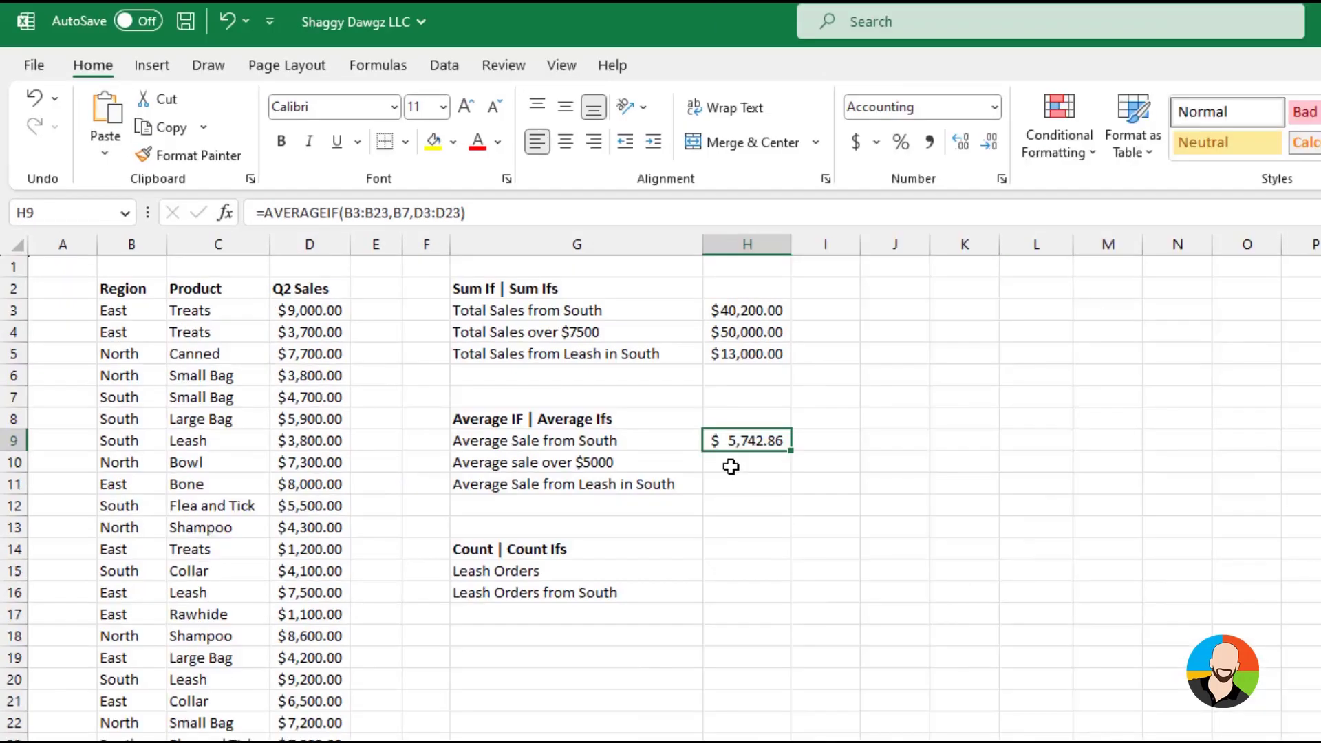
Insert an AVERAGEIF in cell H10 beside Average sale over $5000, with range D3:D23 and criteria >=5000
click(731, 467)
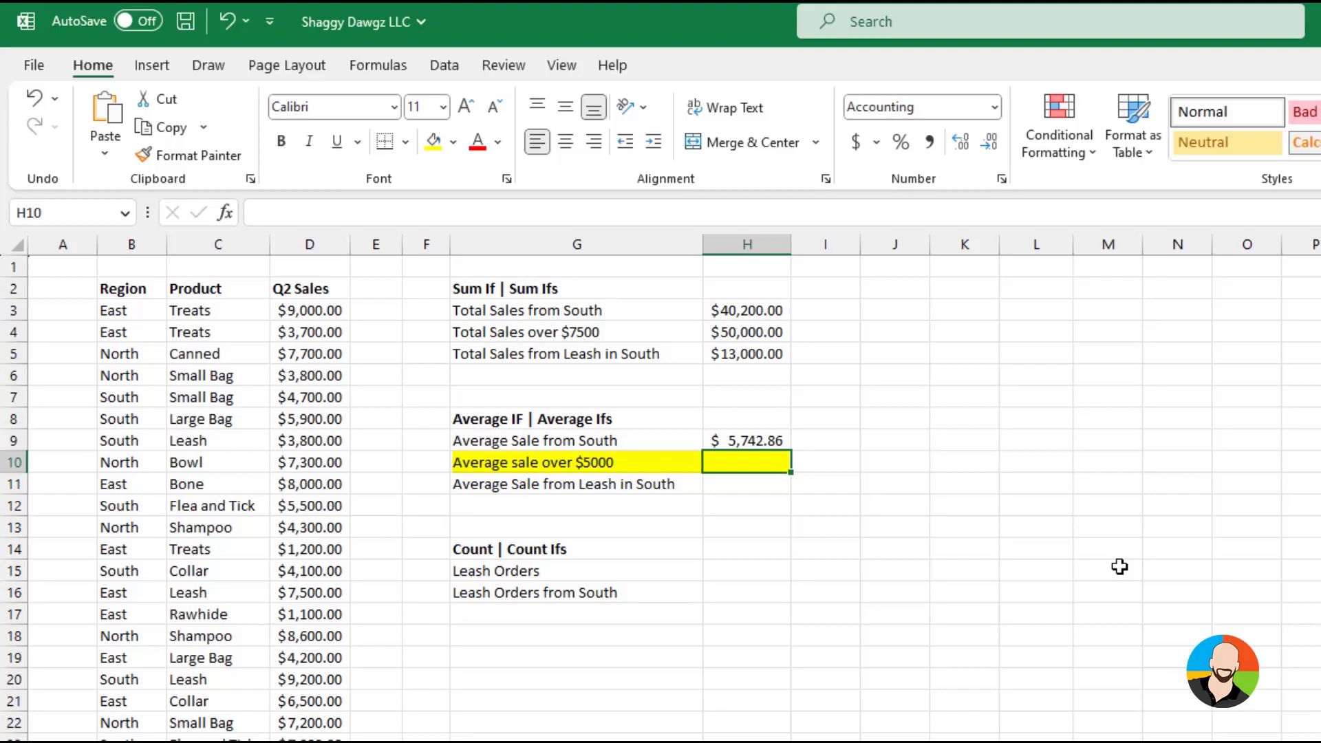
click(225, 212)
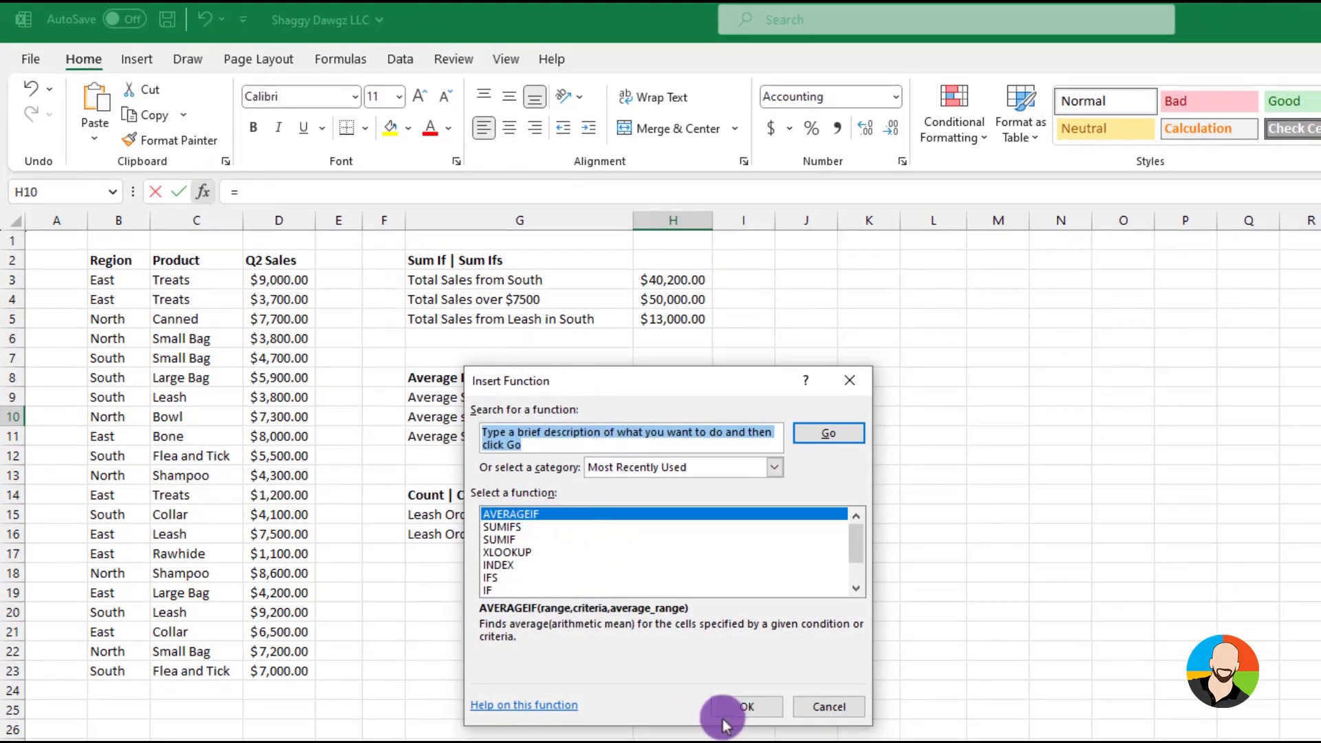
click(751, 720)
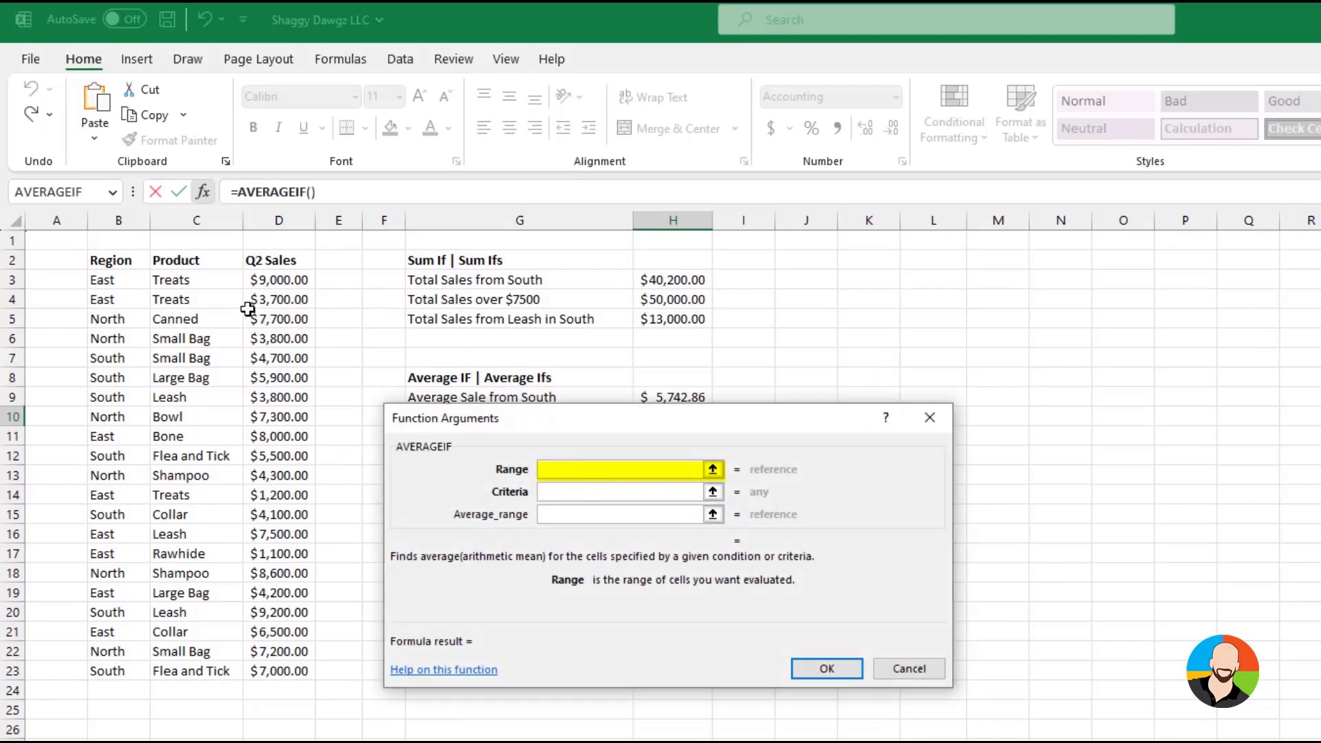
drag(270, 280, 286, 670)
click(568, 491)
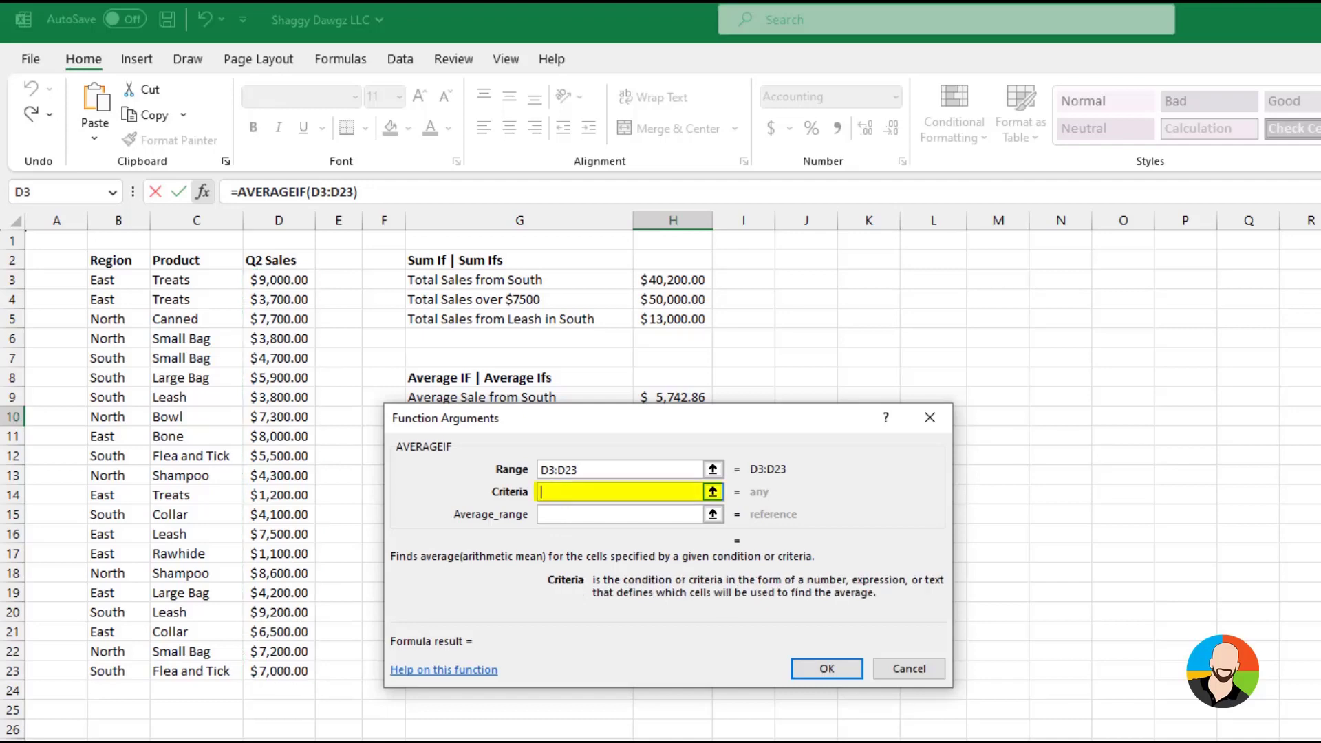
text(>=5000)
key(Tab)
key(Return)
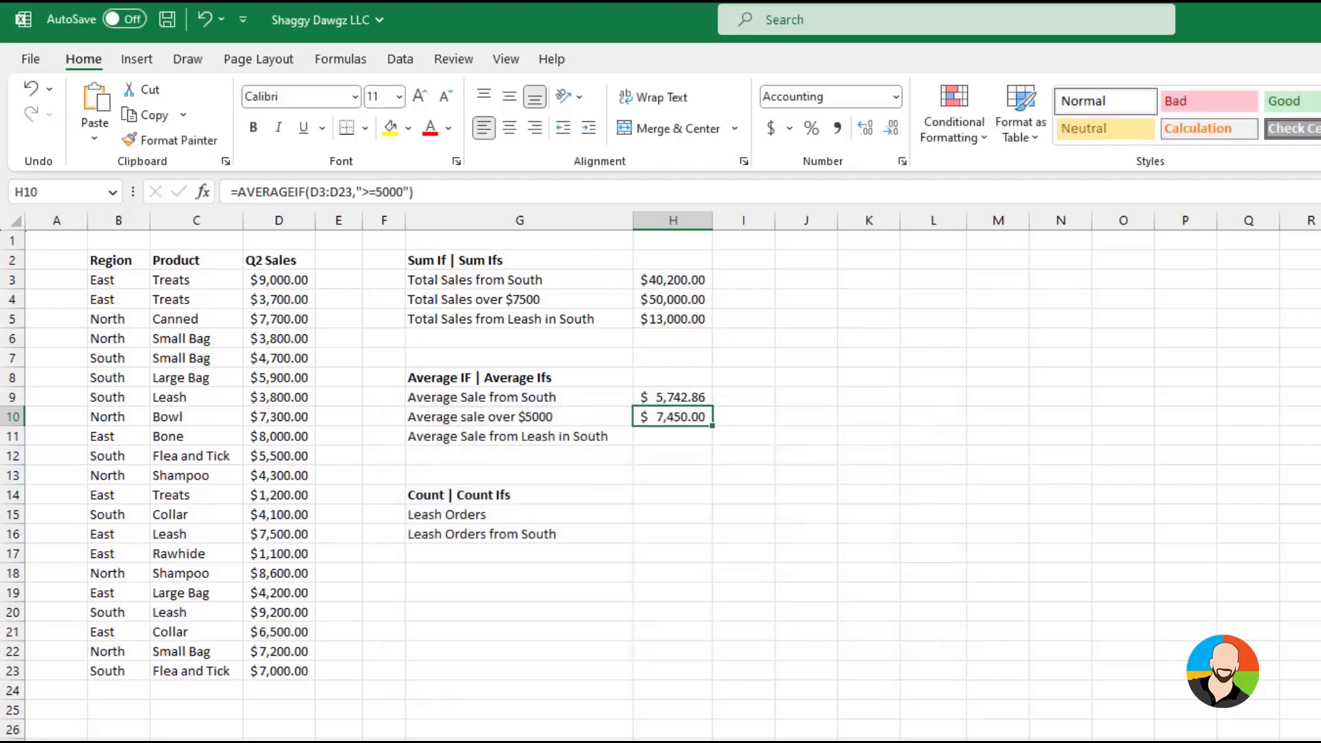
Insert an AVERAGEIFS function in cell H11 beside Average Sale from Leash in South
key(Down)
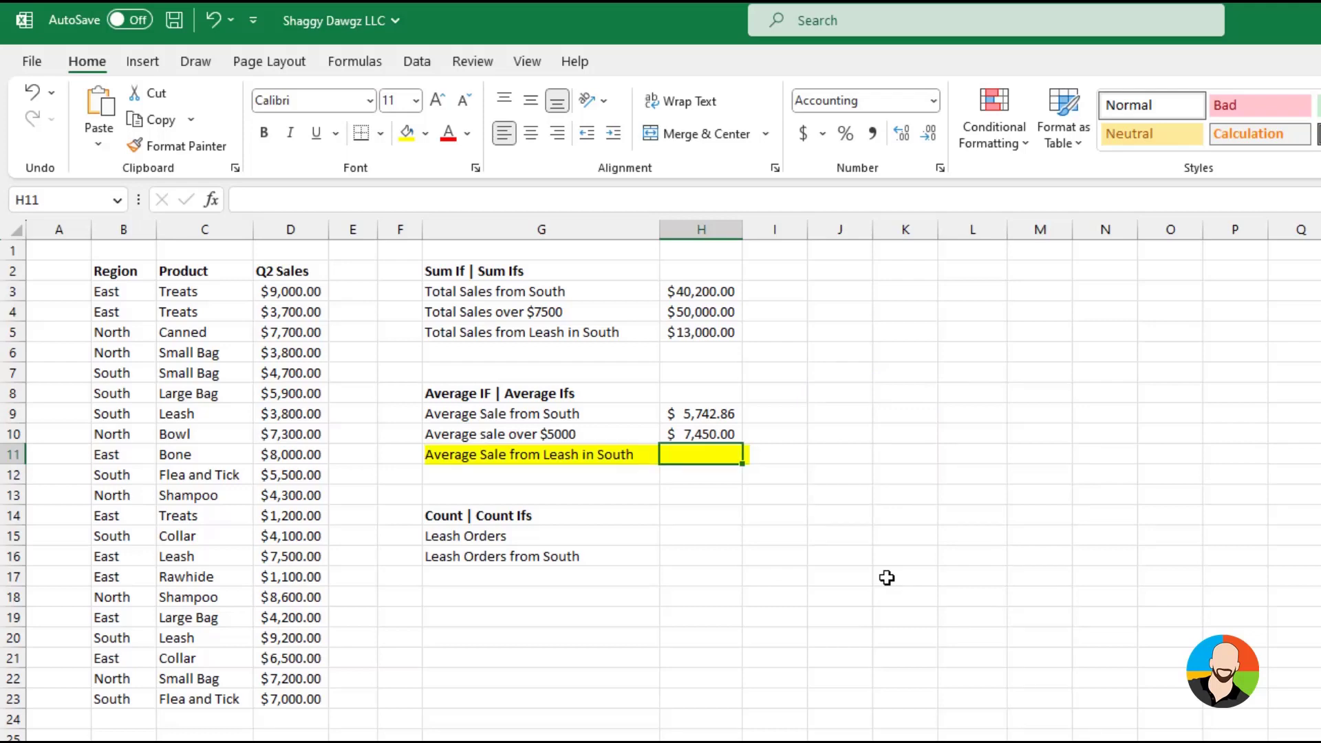
click(211, 200)
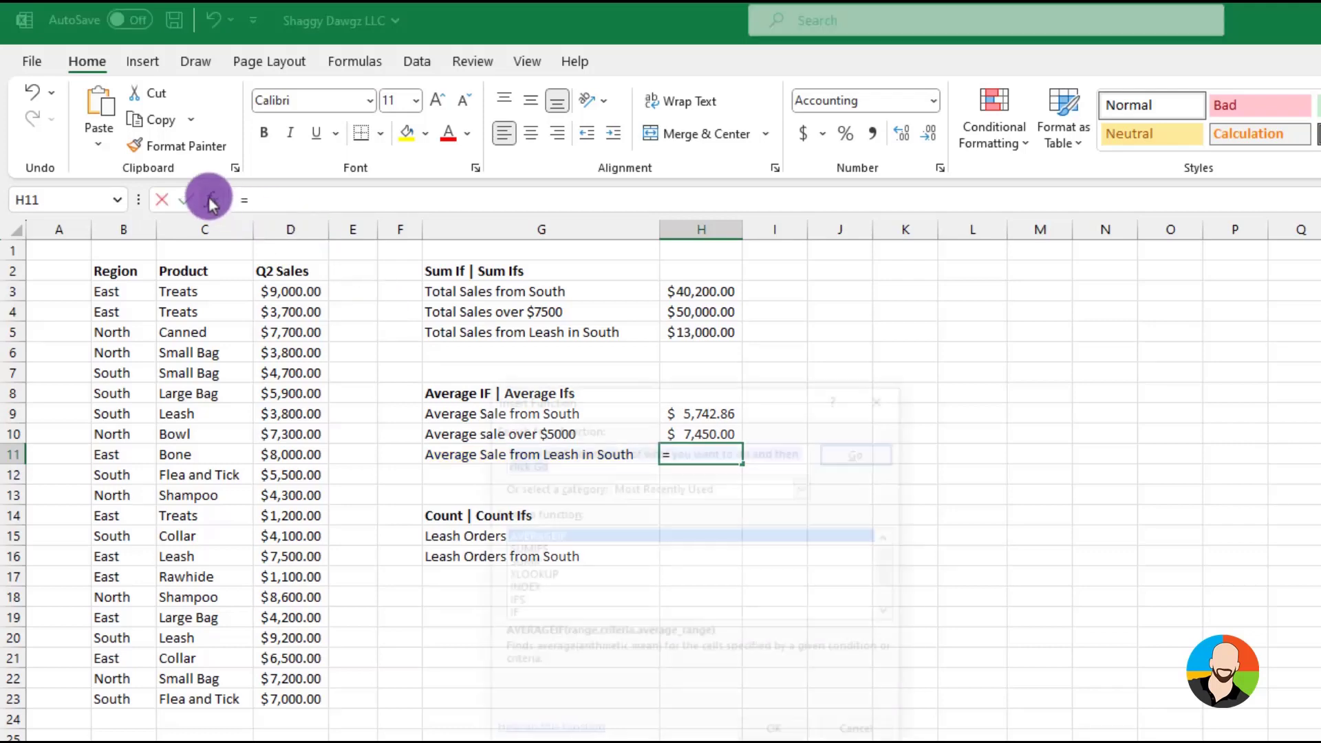
text(averageifs)
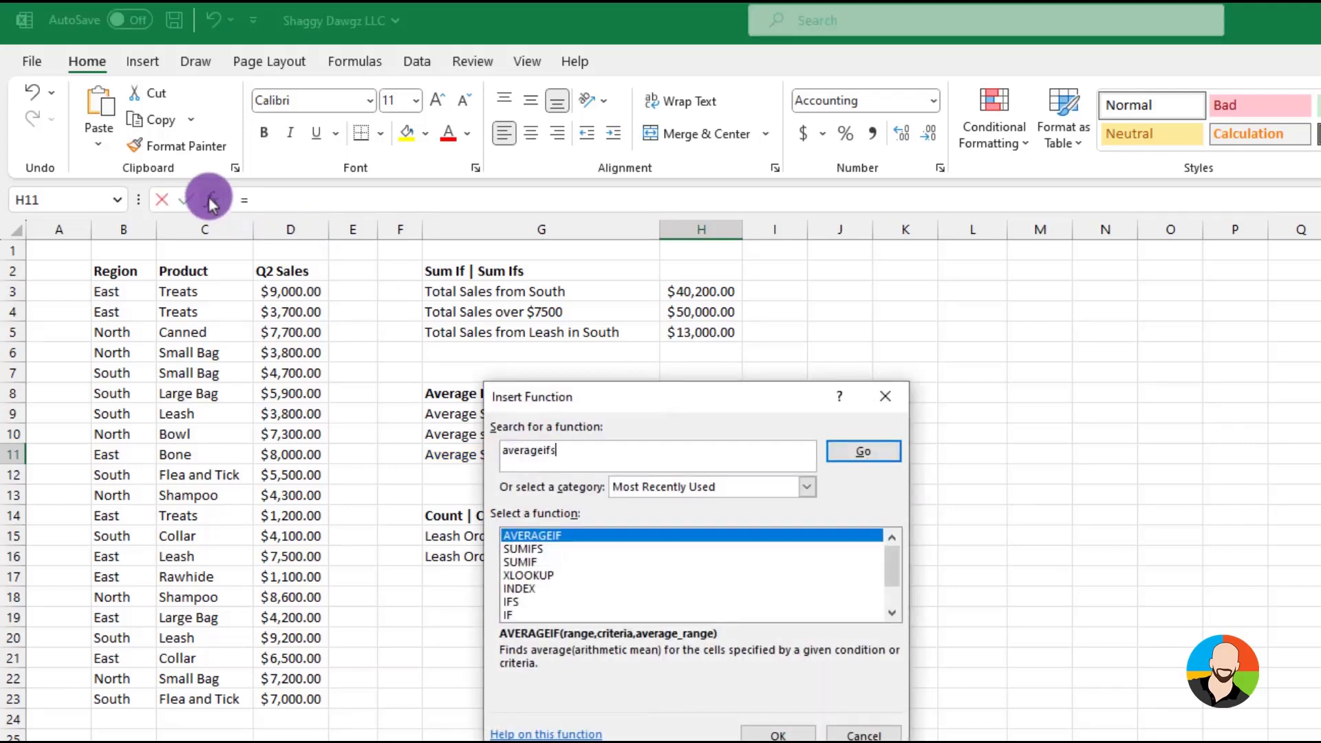
key(Return)
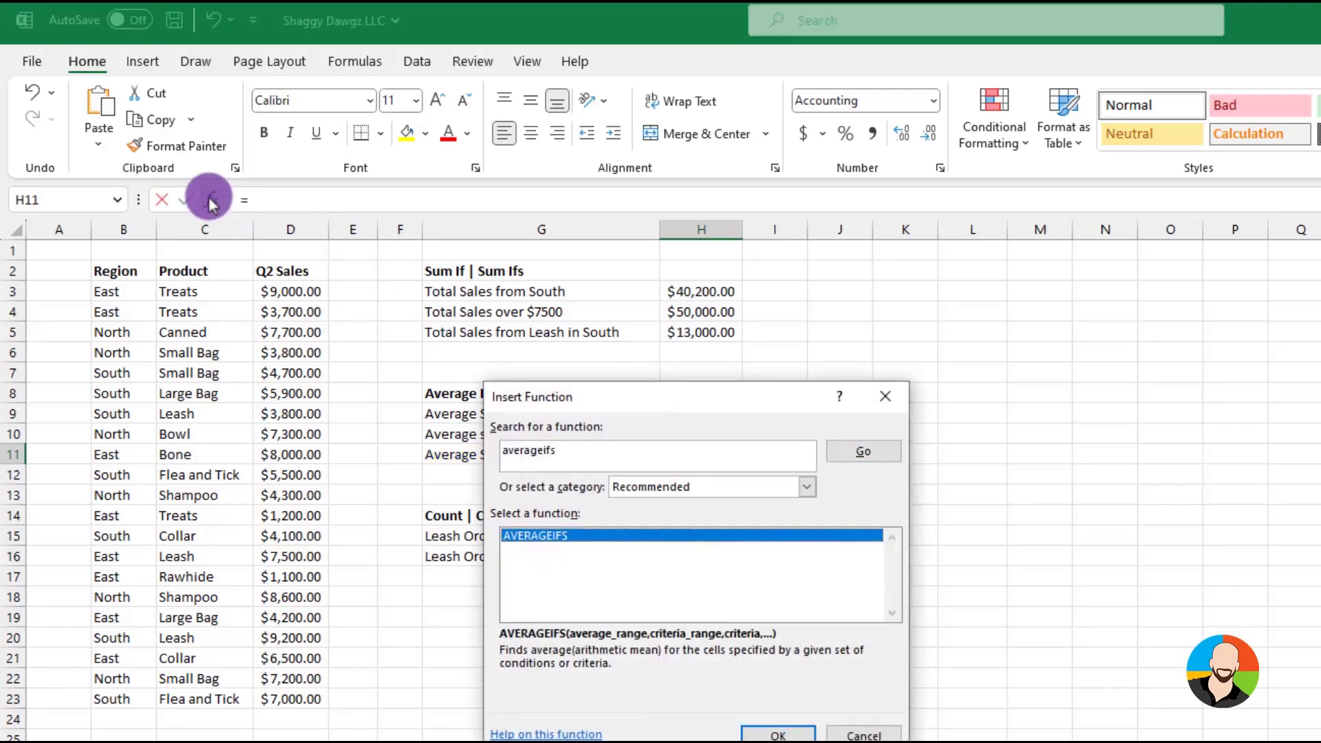
click(776, 733)
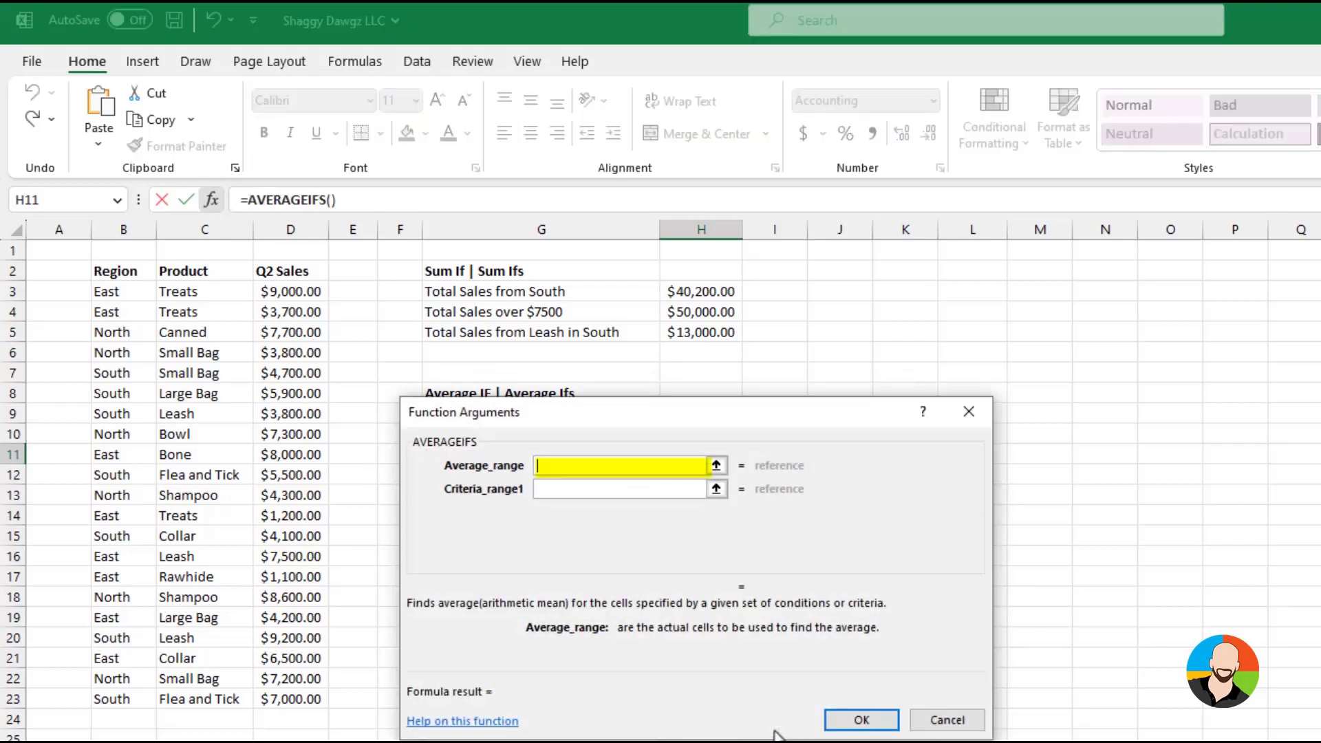
Set the AVERAGEIFS average range to D3:D23, the first criteria range to B3:B23 and its criteria to the South cell B7
drag(306, 294, 313, 698)
click(574, 495)
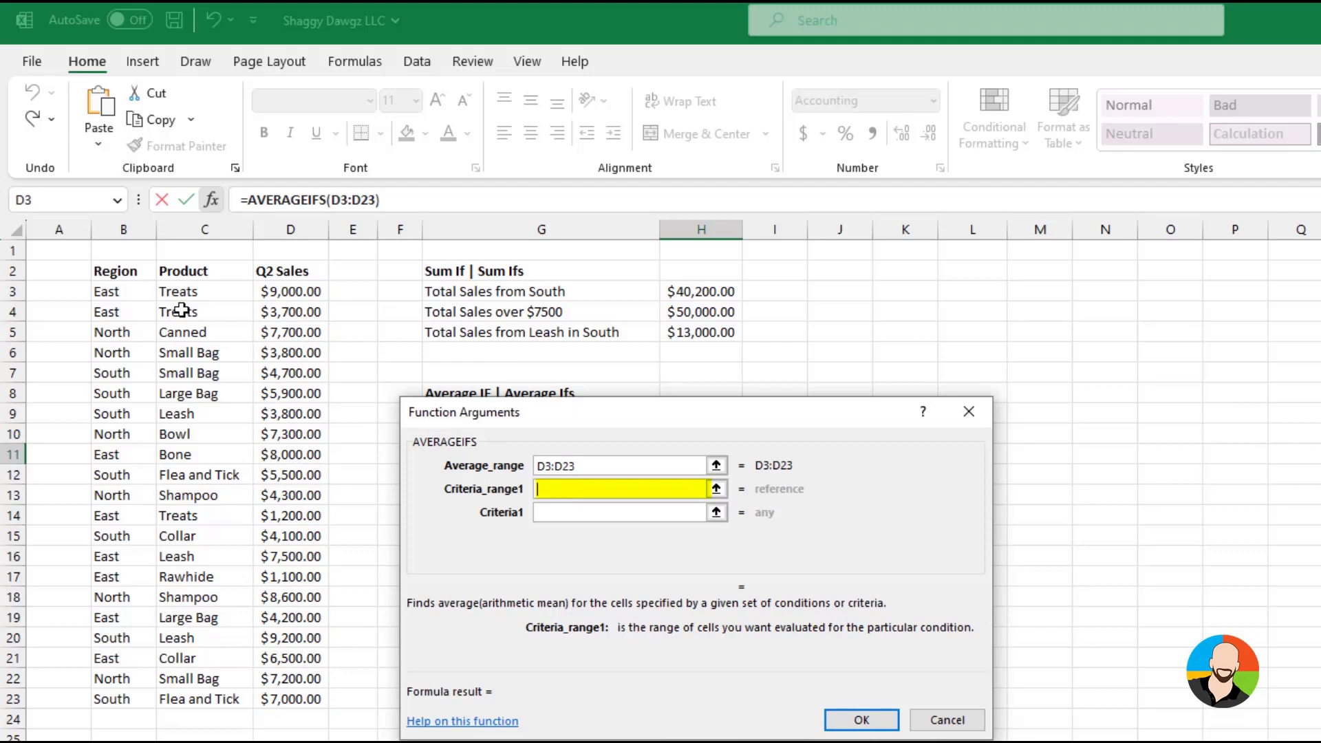
drag(120, 292, 107, 698)
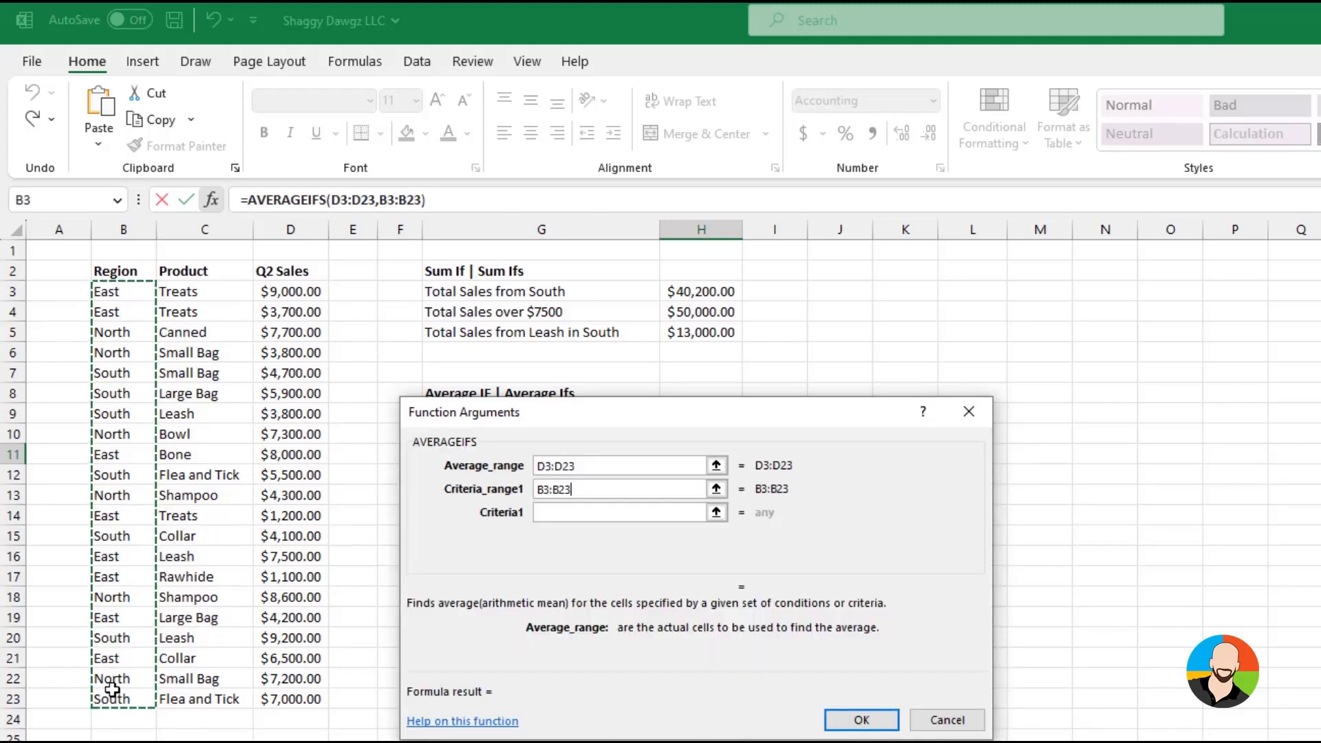
click(552, 510)
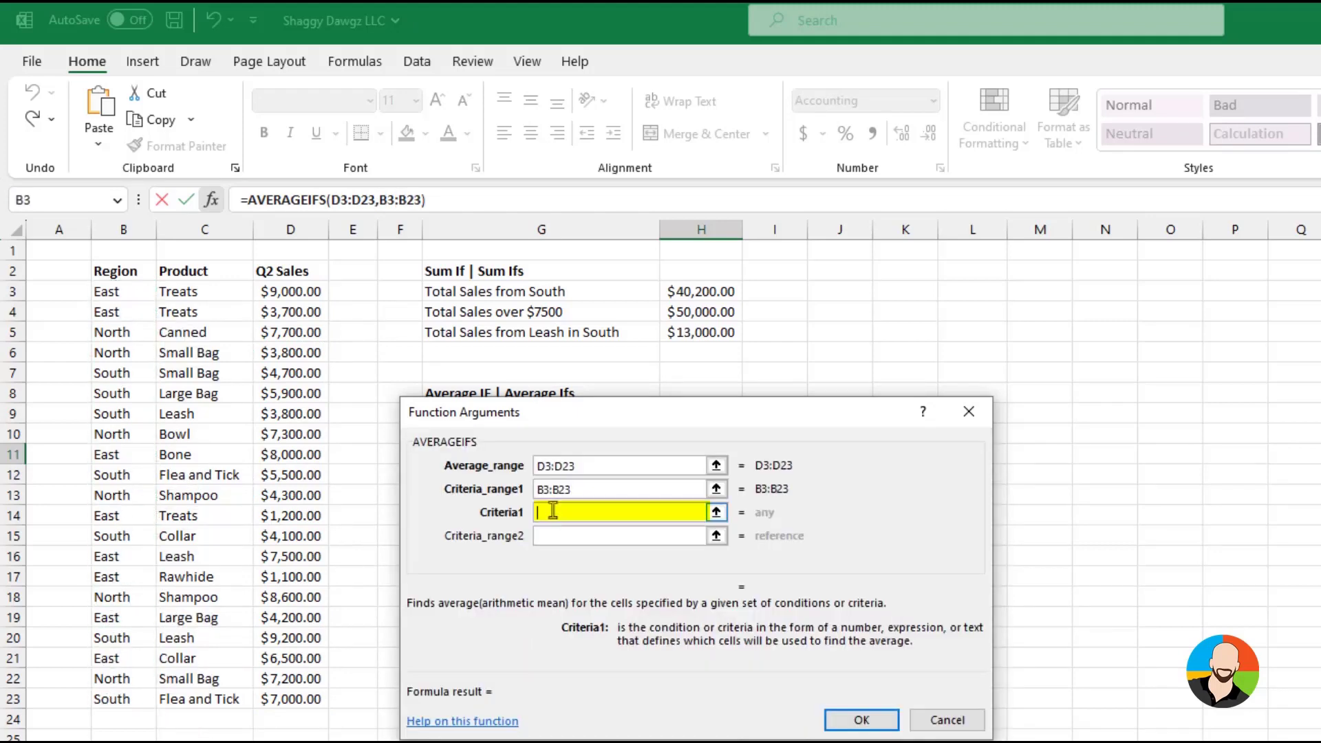
click(127, 373)
key(Tab)
Add C3:C23 as the second criteria range with the Leash cell C16 as its criteria, and complete the AVERAGEIFS formula
click(558, 535)
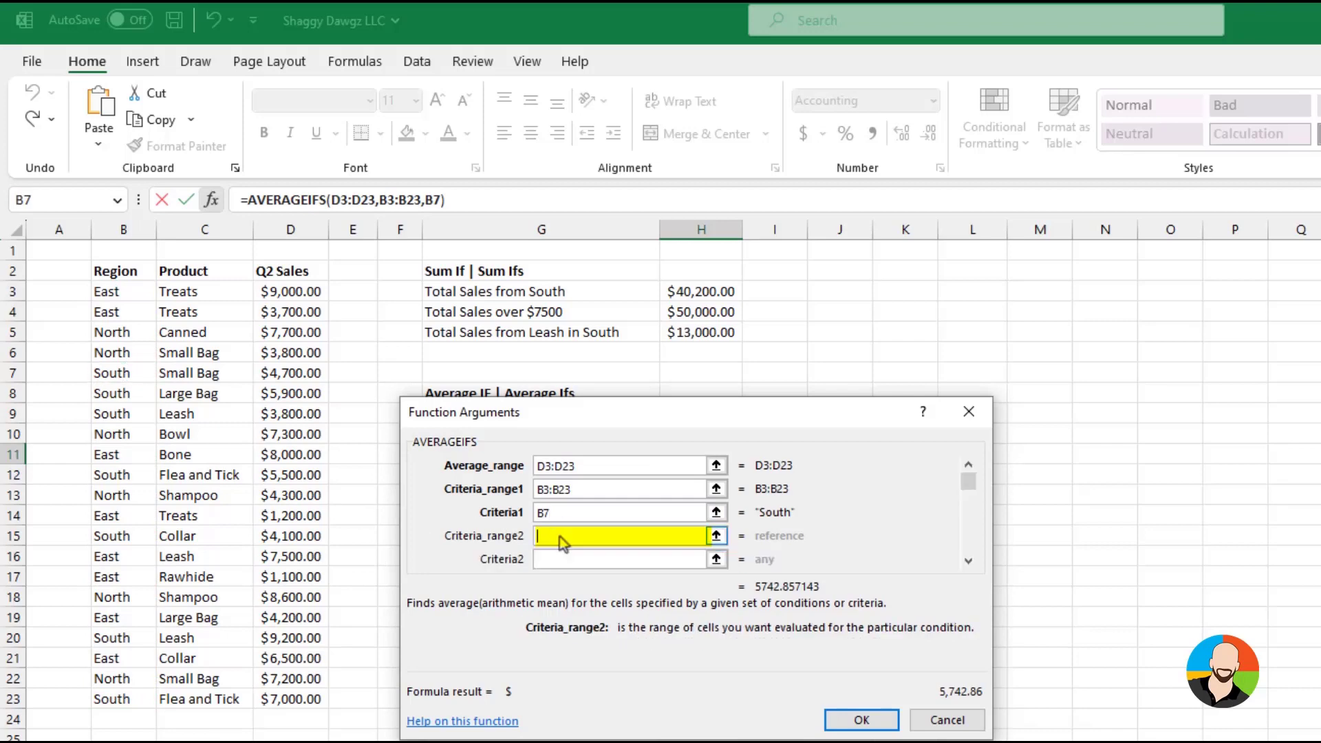
drag(216, 288, 185, 698)
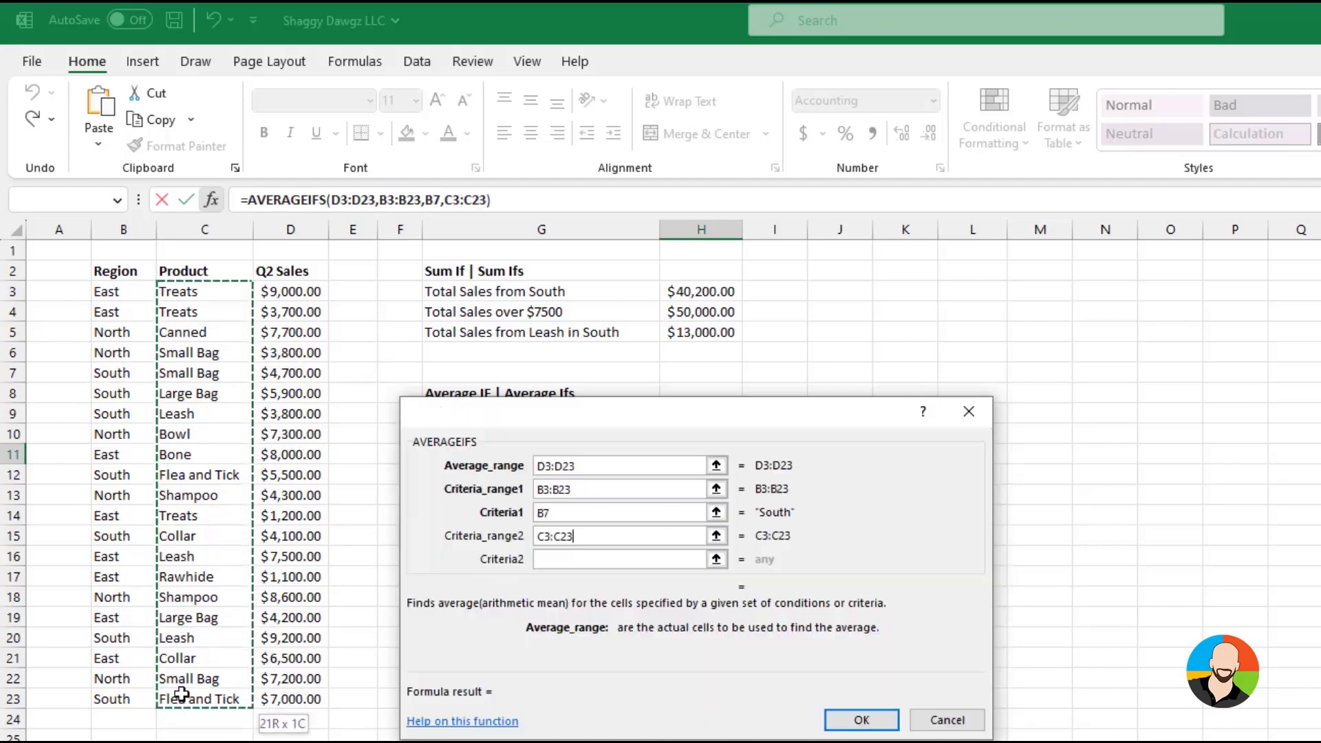
click(550, 559)
click(206, 557)
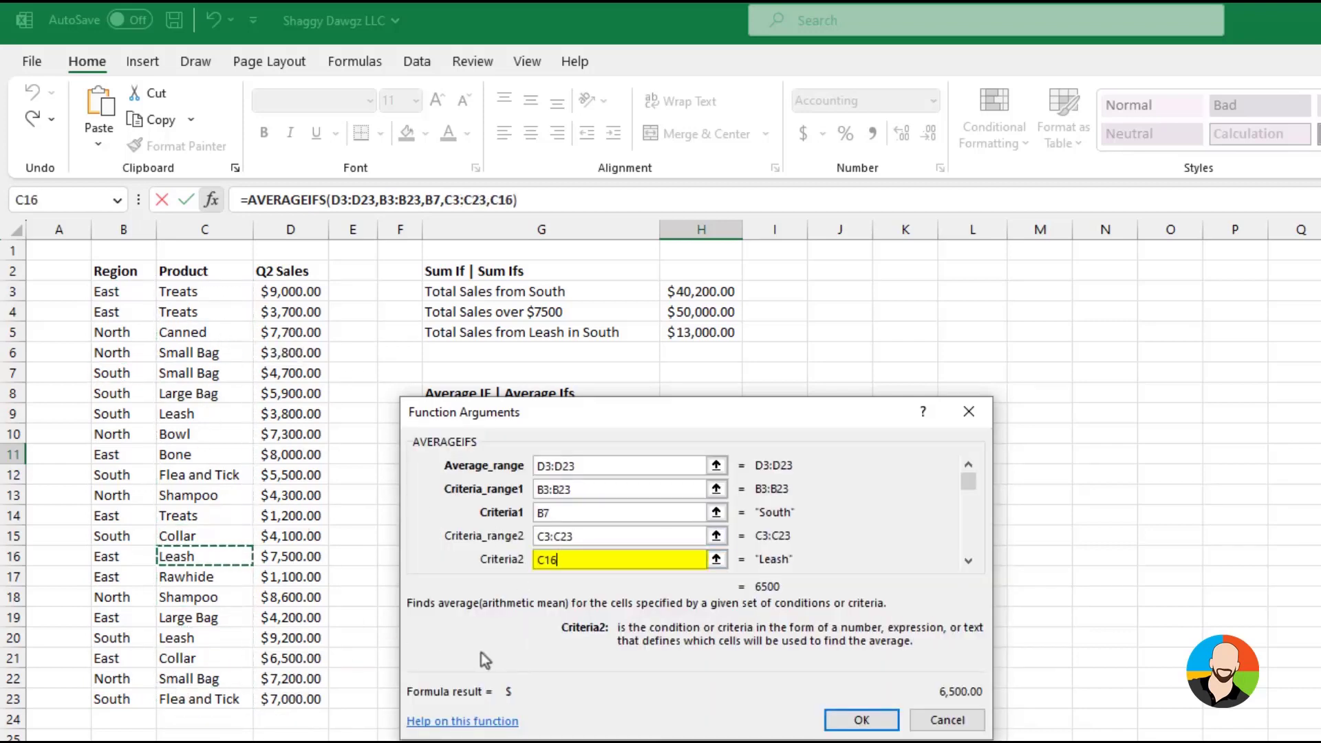
click(862, 720)
click(893, 628)
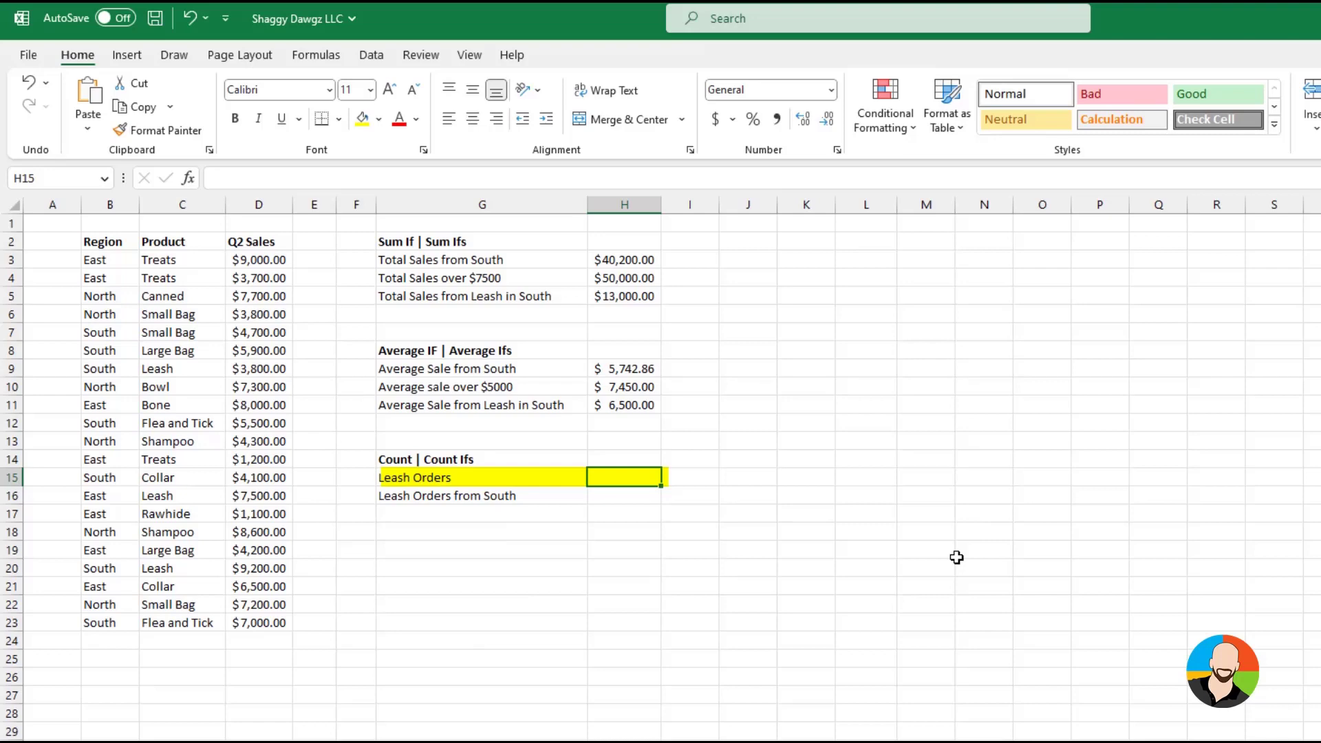
Insert a COUNTIF function in cell H15 beside Leash Orders
click(186, 178)
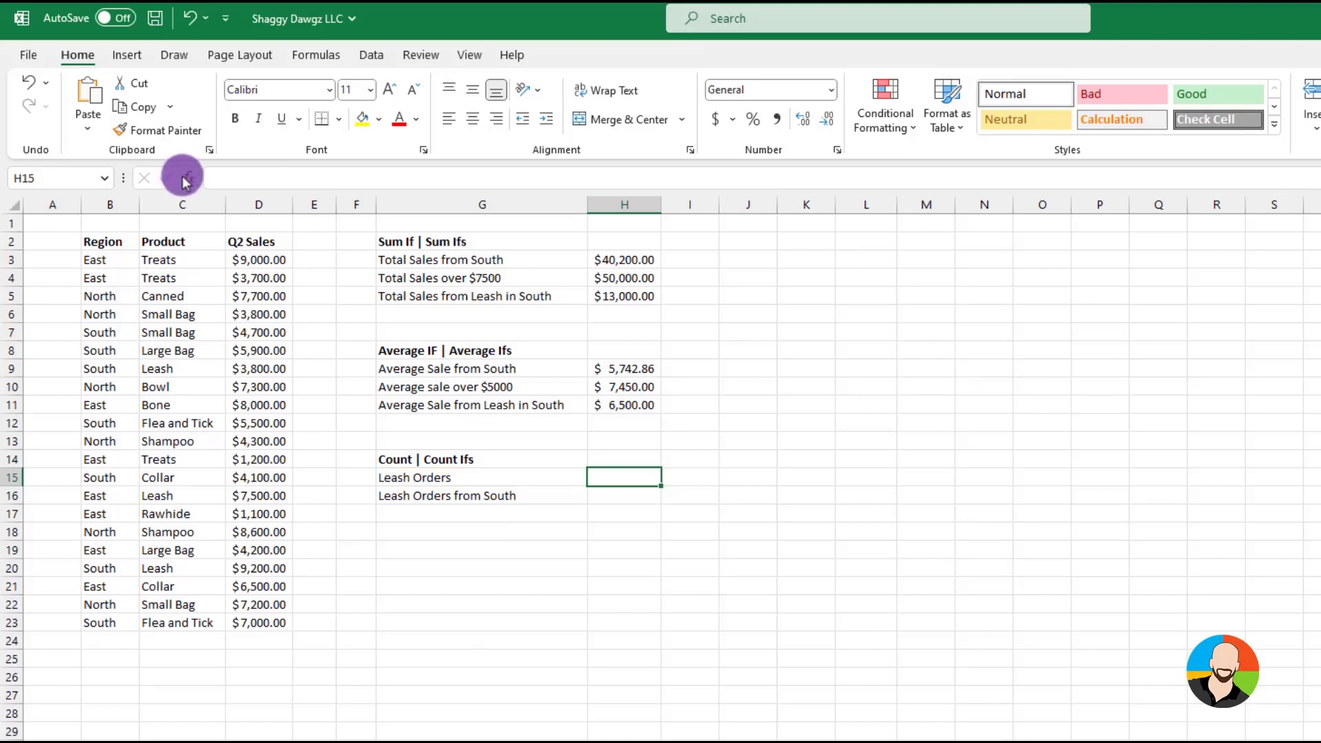
text(c)
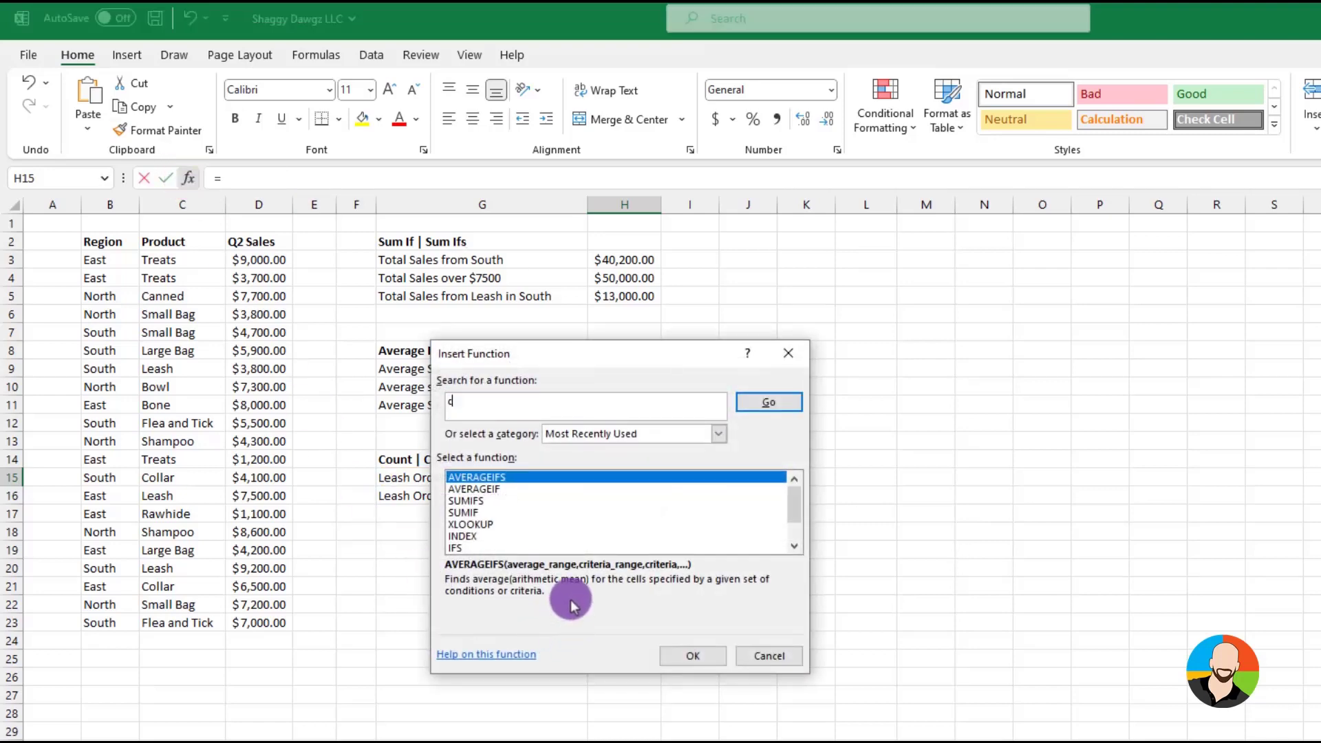
text(ountif)
key(Return)
click(691, 656)
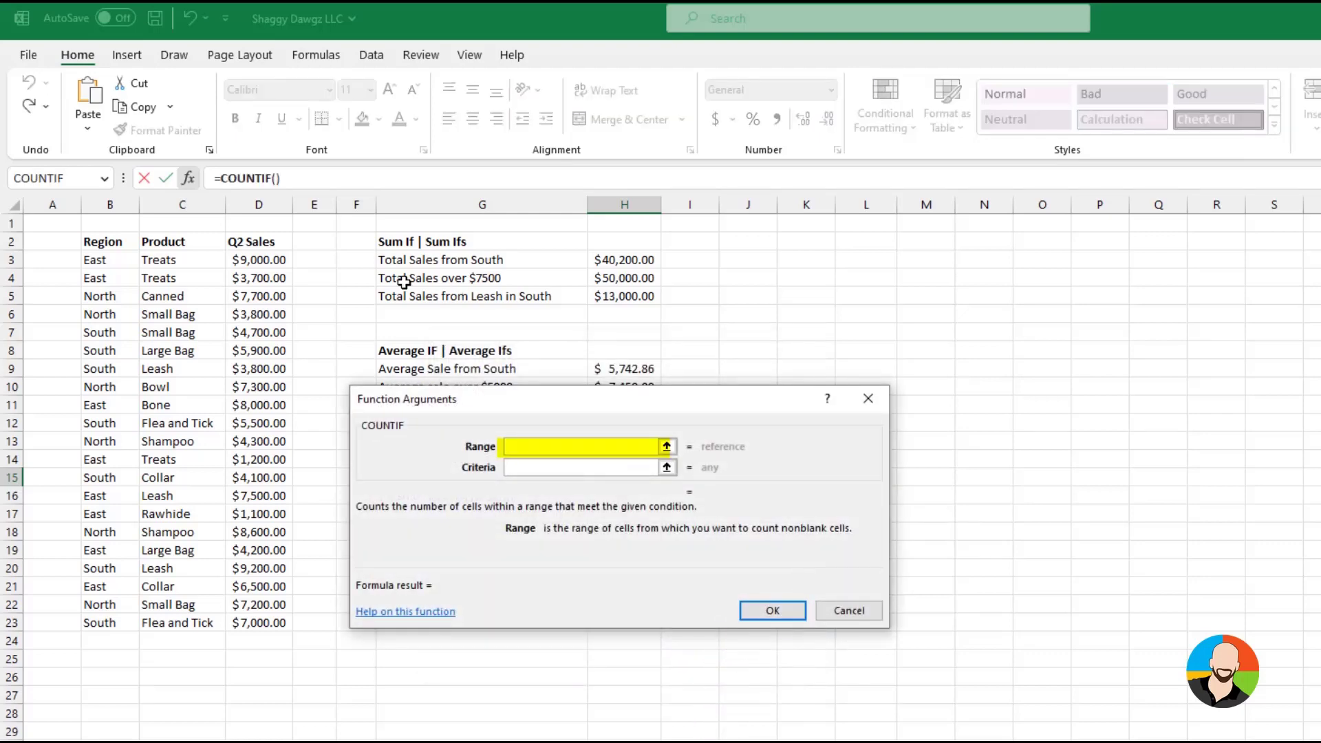
Complete the COUNTIF with range C3:C23 and the Leash cell C16 as criteria
drag(158, 260, 180, 622)
click(540, 468)
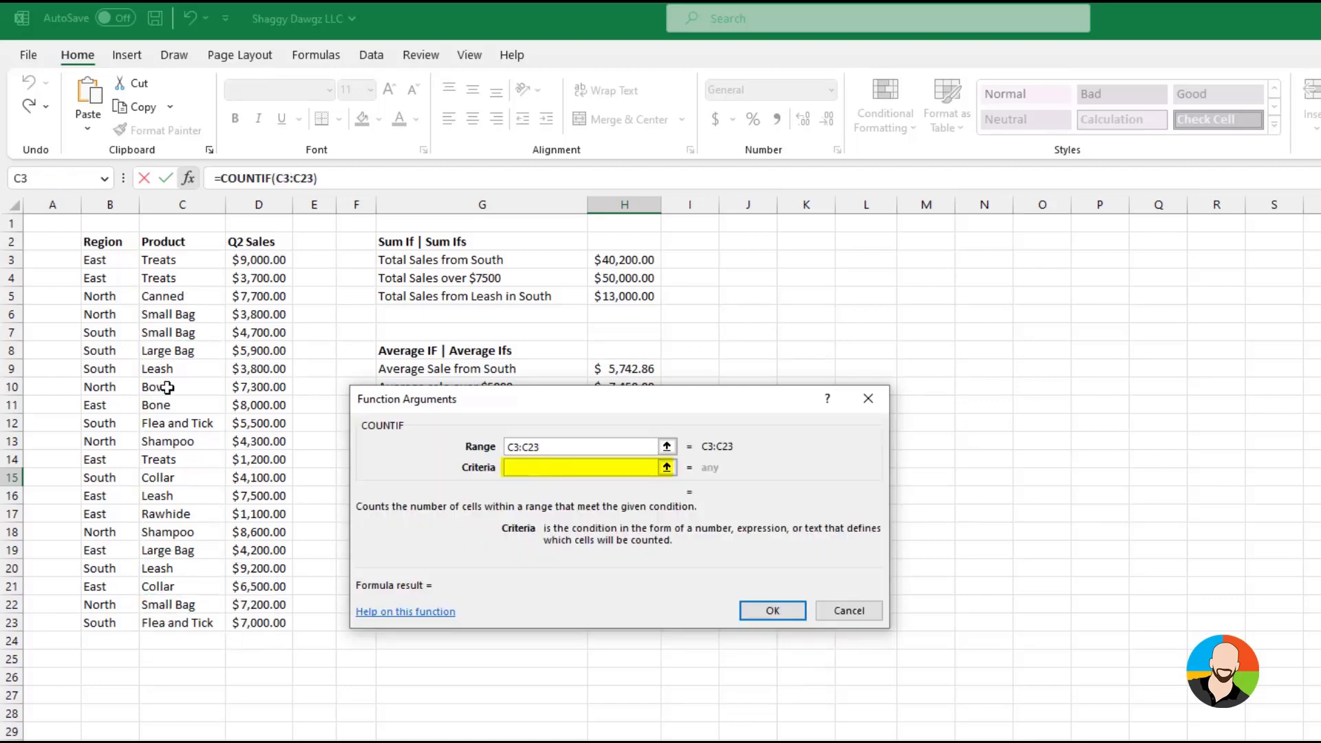
click(165, 493)
click(771, 610)
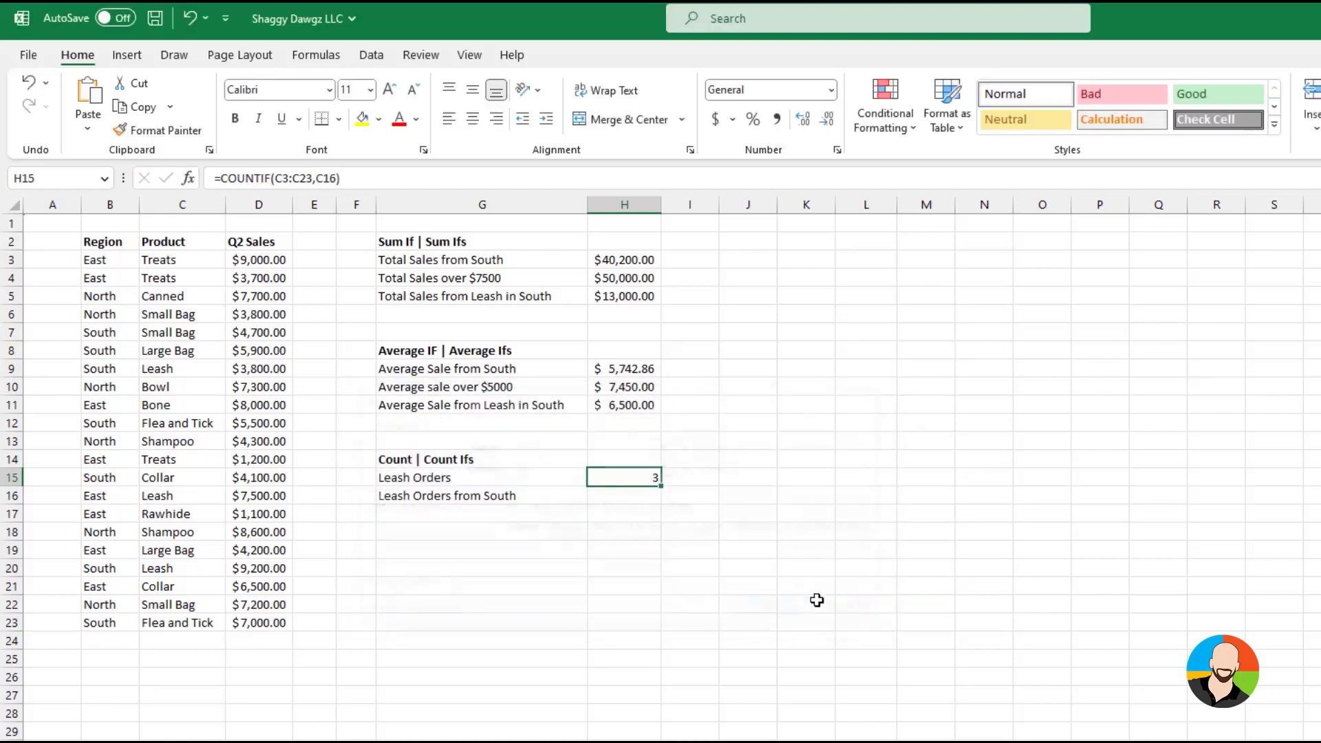
Insert a COUNTIFS function in cell H16 beside Leash Orders from South
click(610, 494)
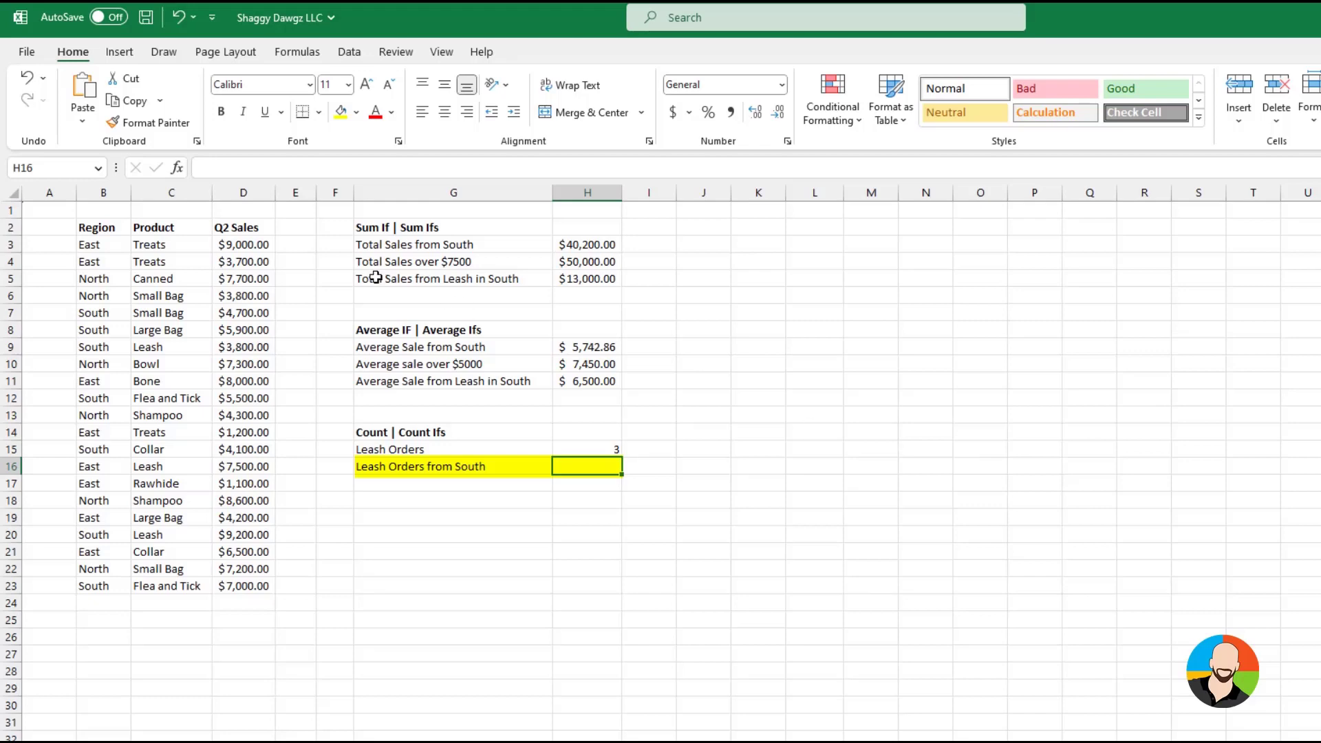
click(178, 169)
text(co)
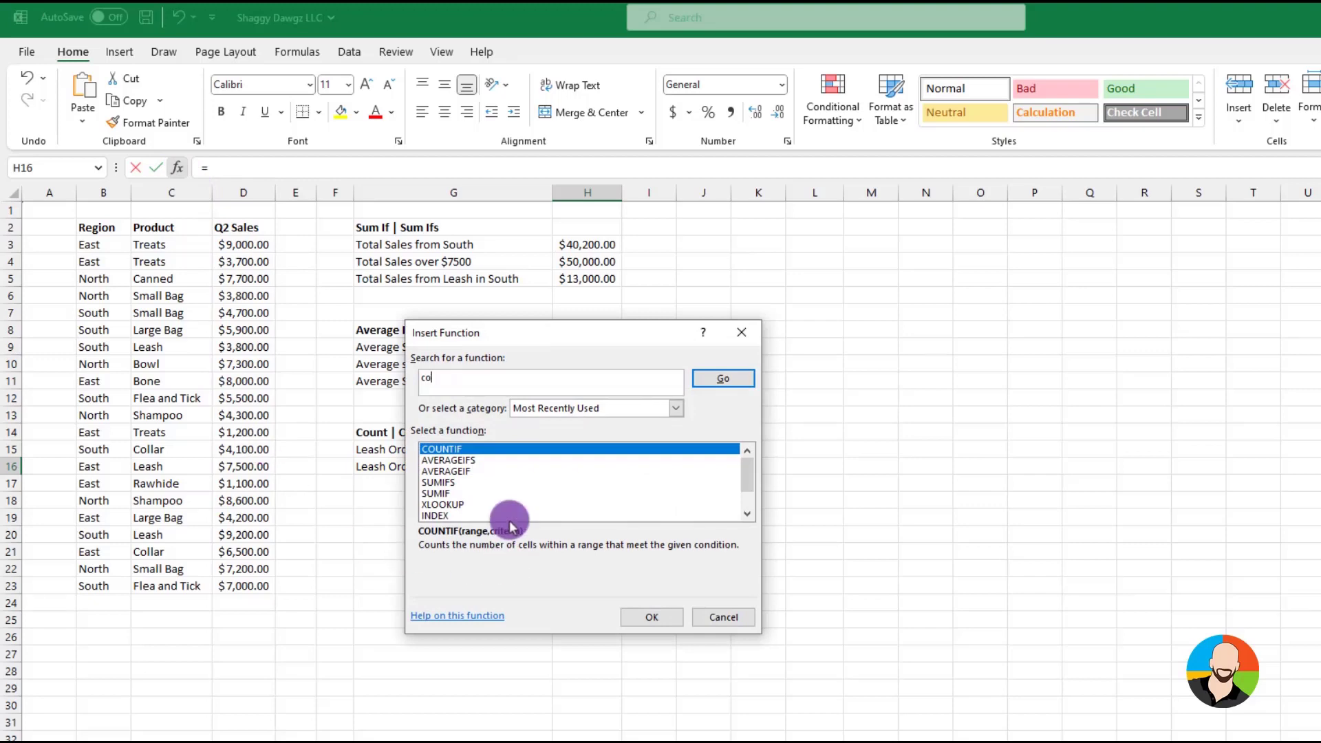
text(untifs)
key(Return)
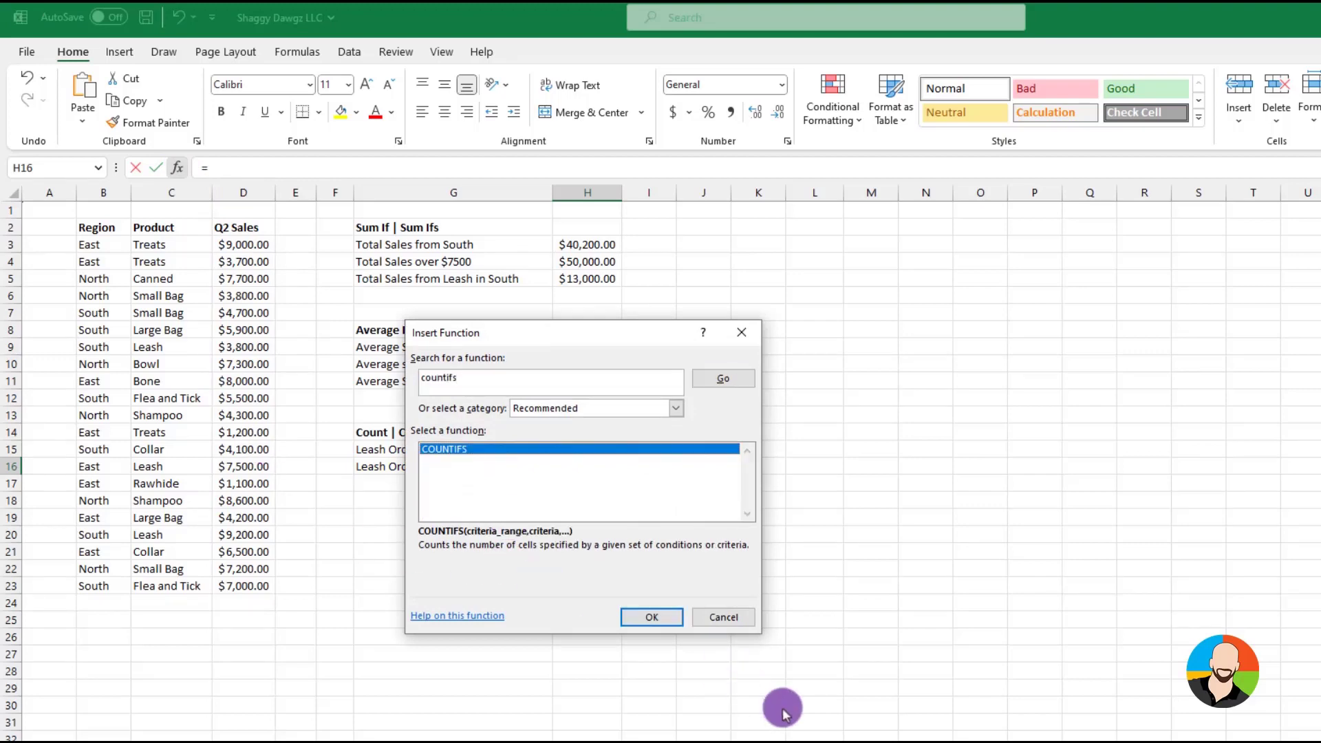
click(658, 617)
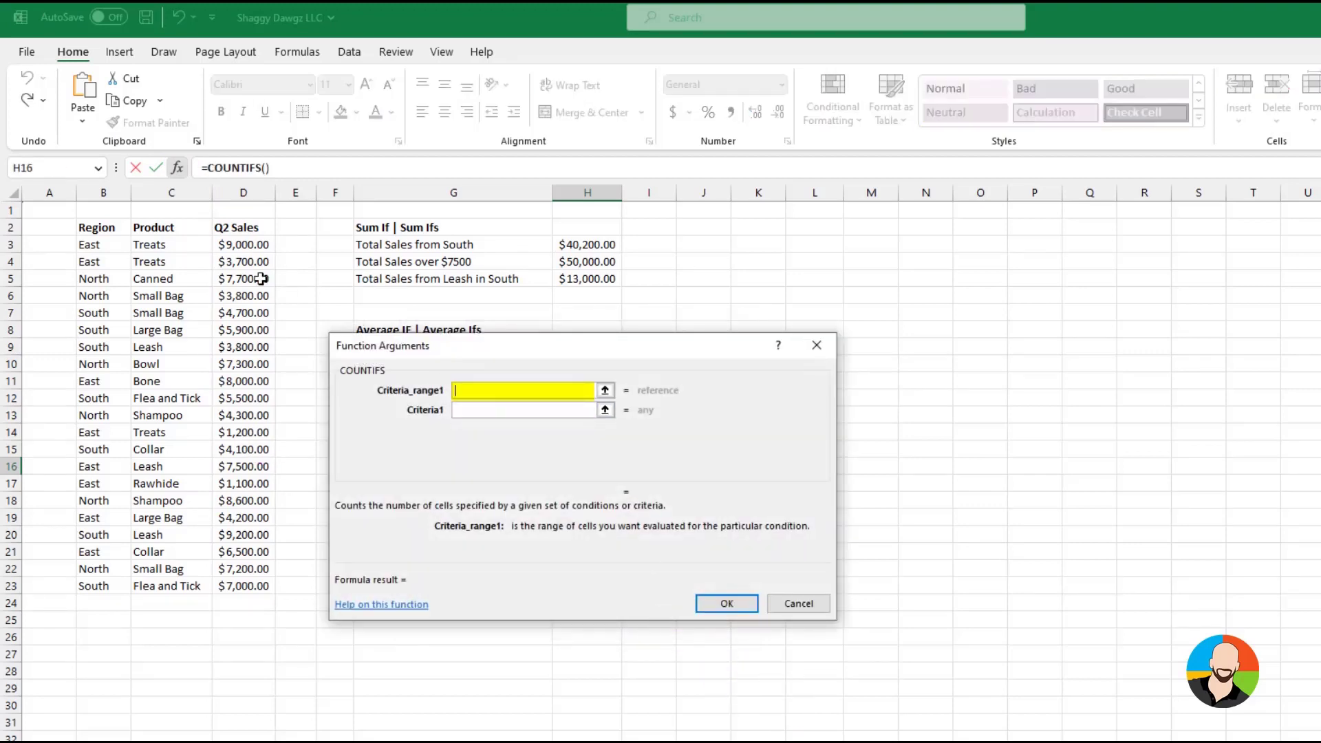
Complete the COUNTIFS with range B3:B23 matching the South cell B8 and range C3:C23 matching the Leash cell C9
drag(110, 245, 97, 586)
click(543, 411)
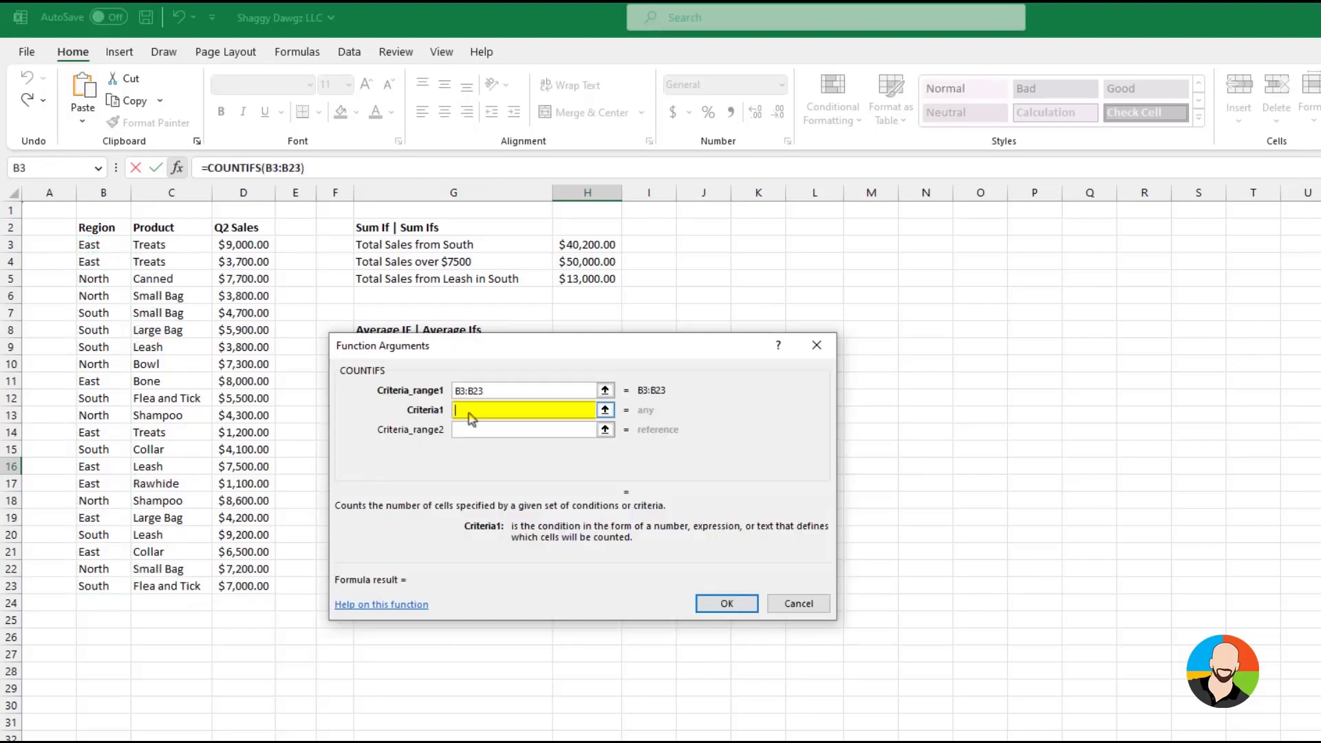
click(93, 334)
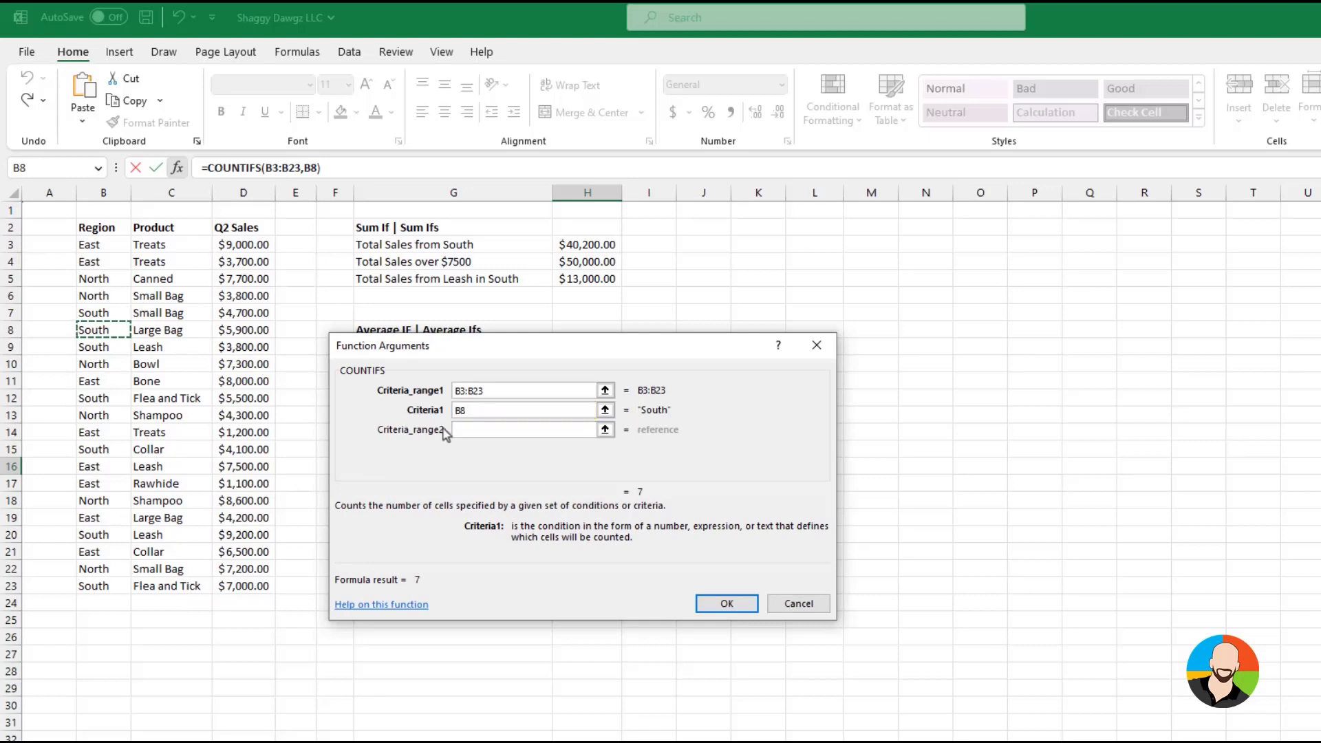
click(471, 430)
drag(172, 247, 164, 586)
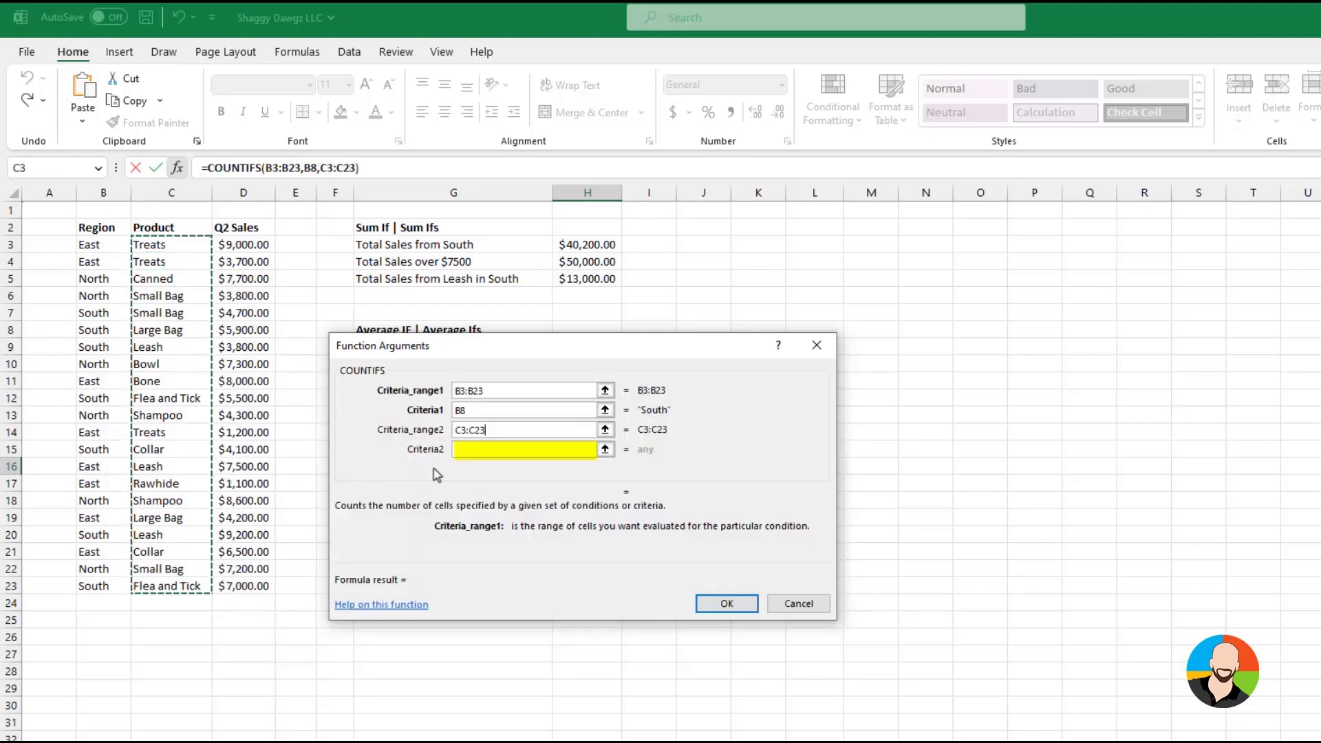
click(472, 448)
click(149, 349)
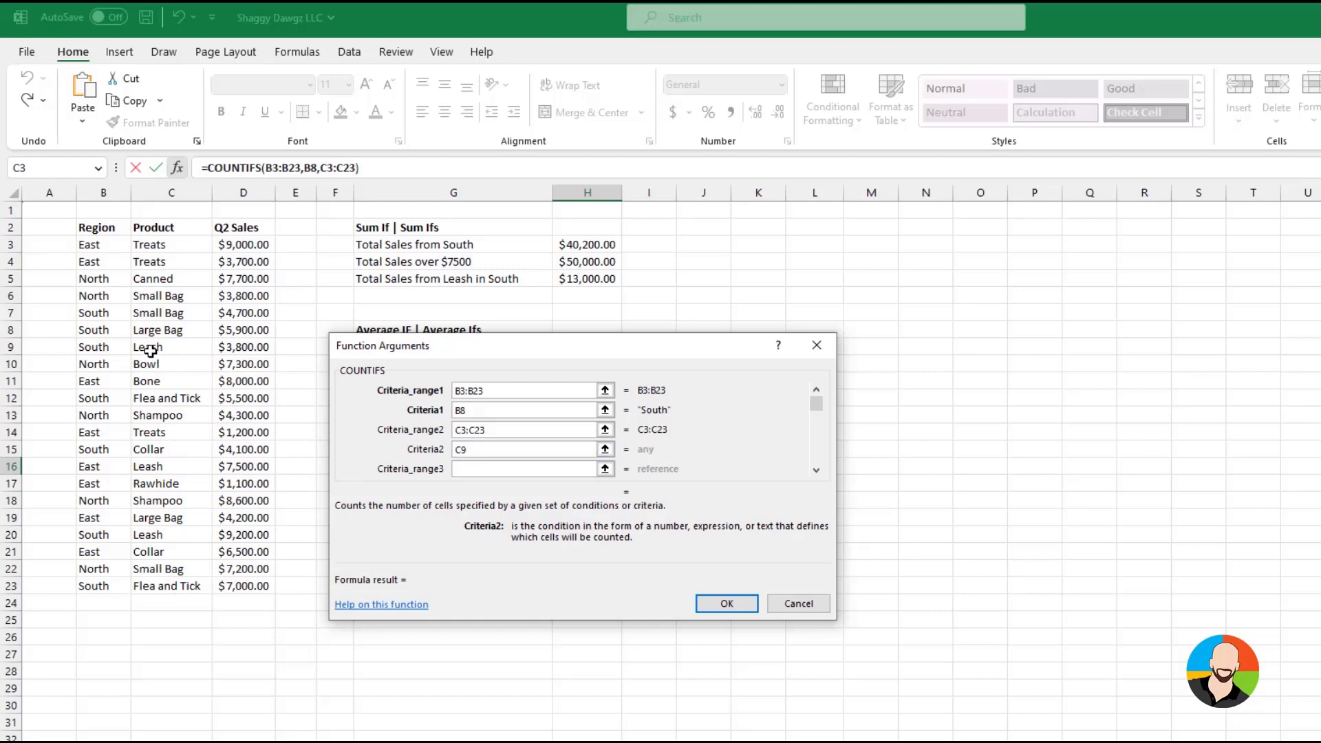
key(Return)
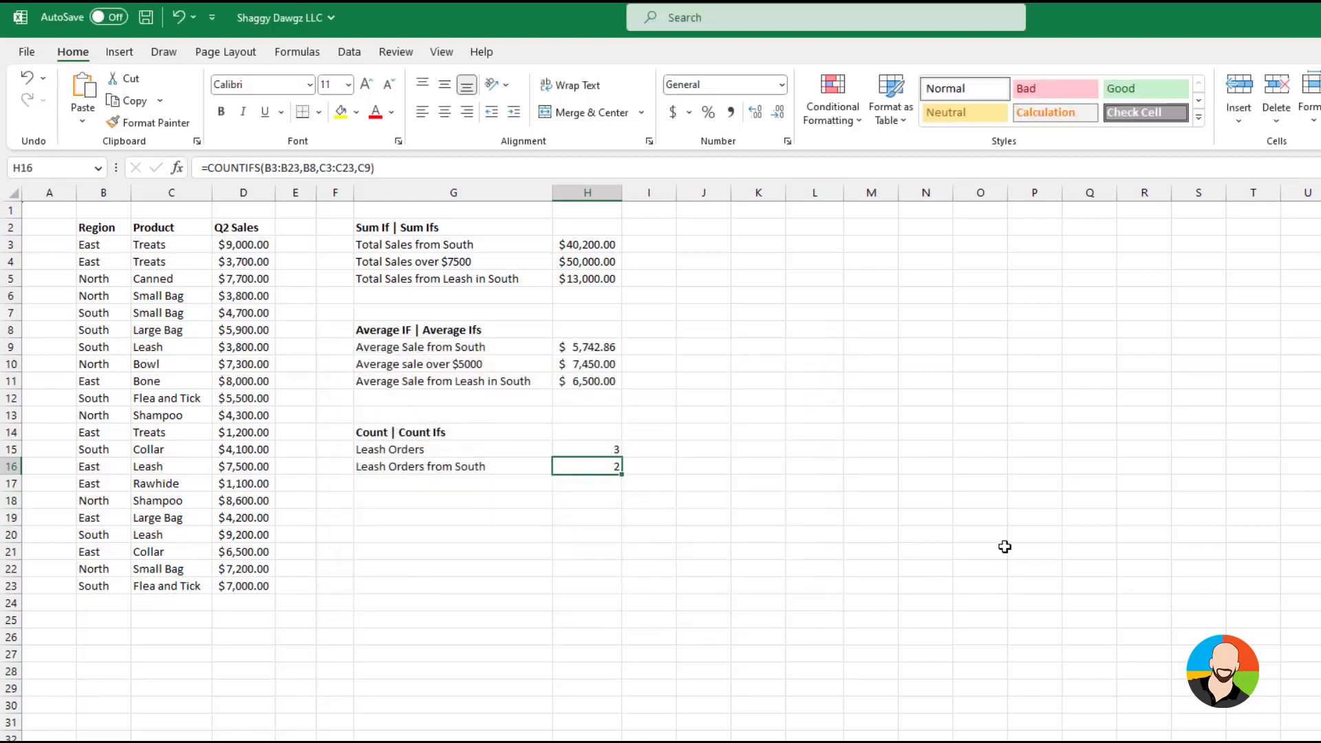
click(1005, 546)
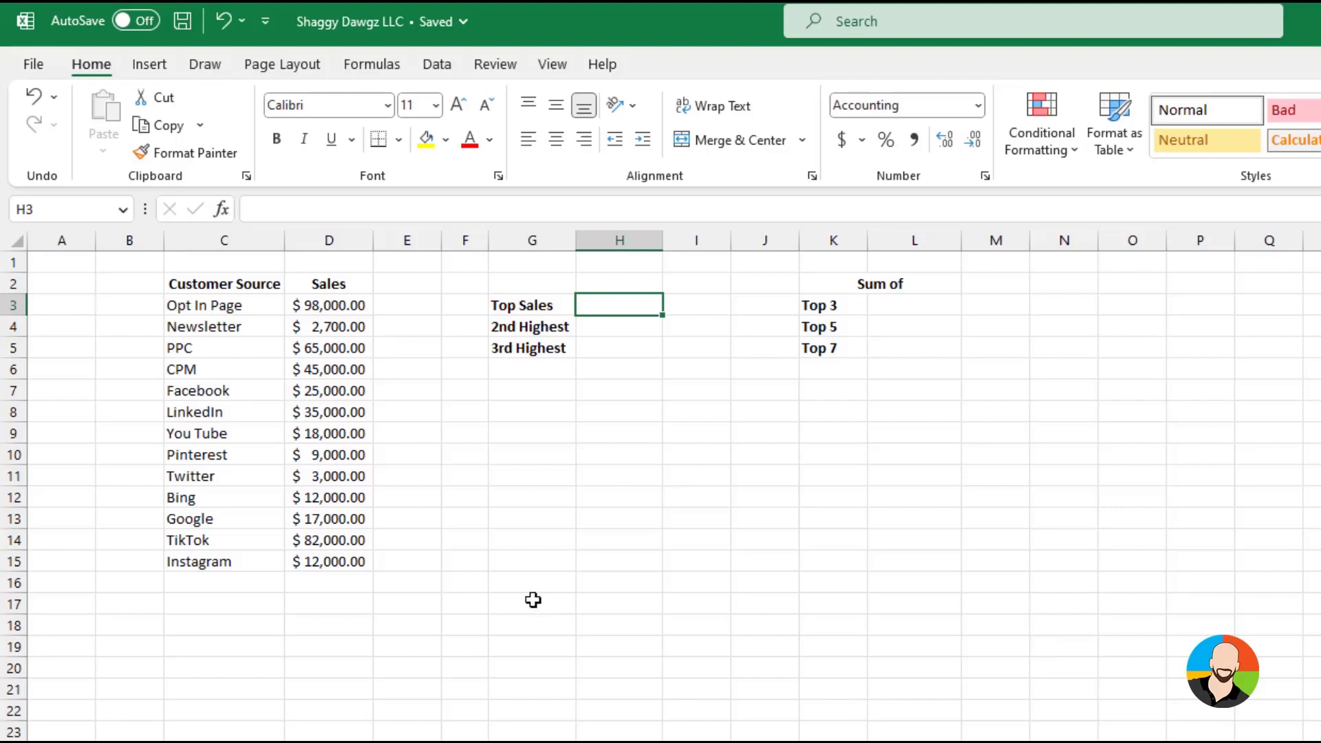
Enter a LARGE formula in the Top Sales cell H3 that returns the value ranked 1 in D3:D15
text(=l)
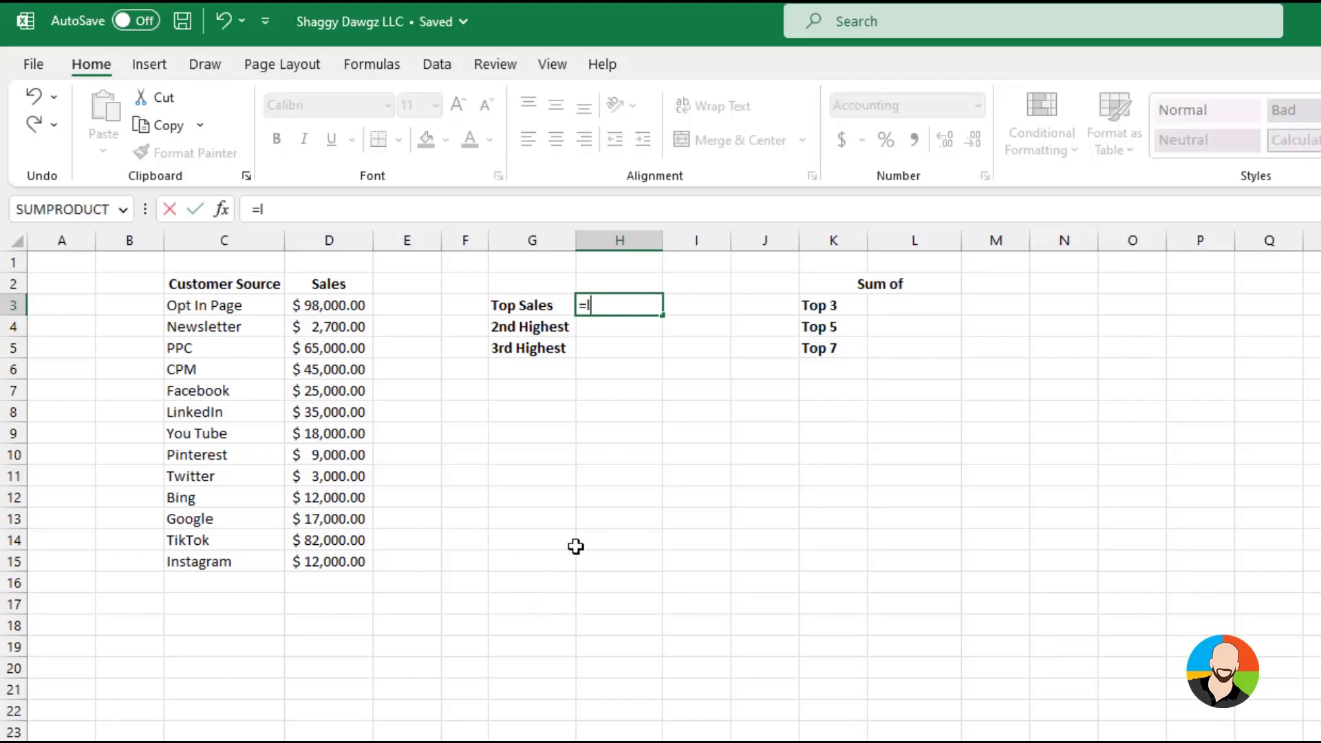
text(arge()
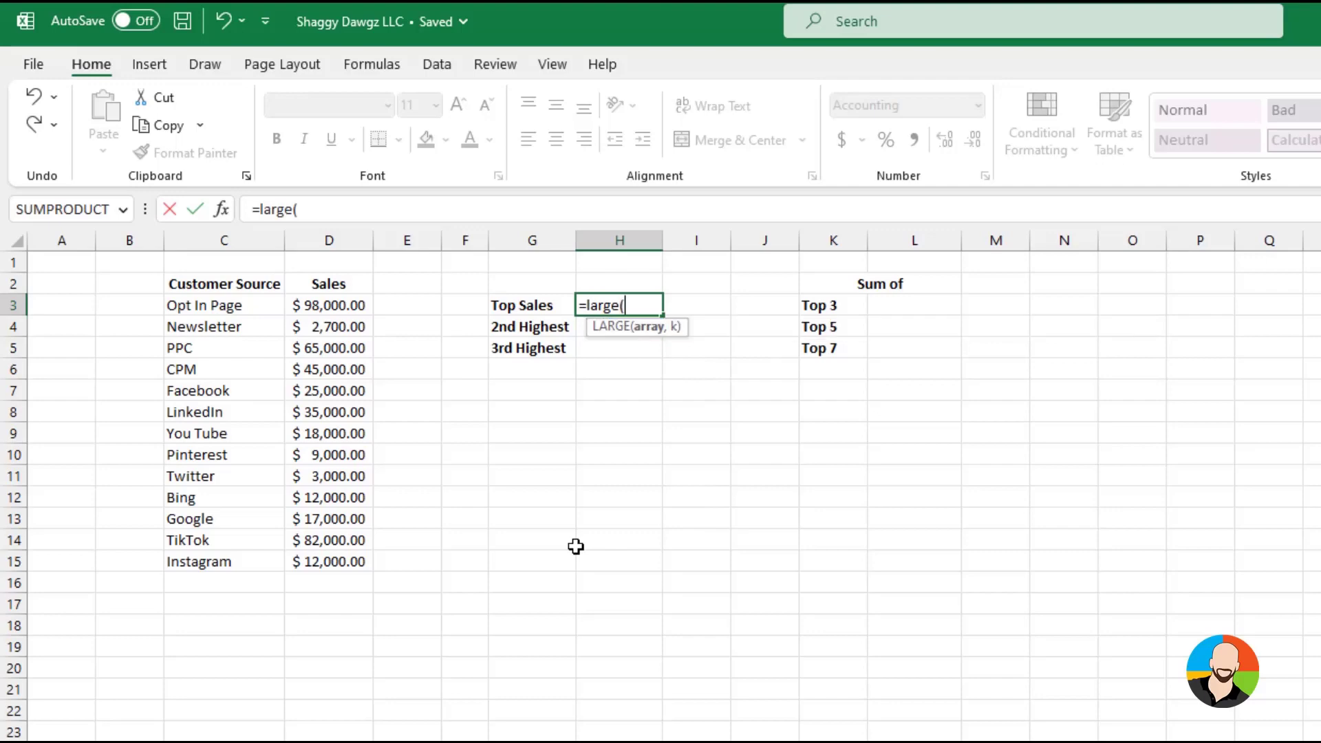
drag(344, 302, 357, 565)
text(,1)
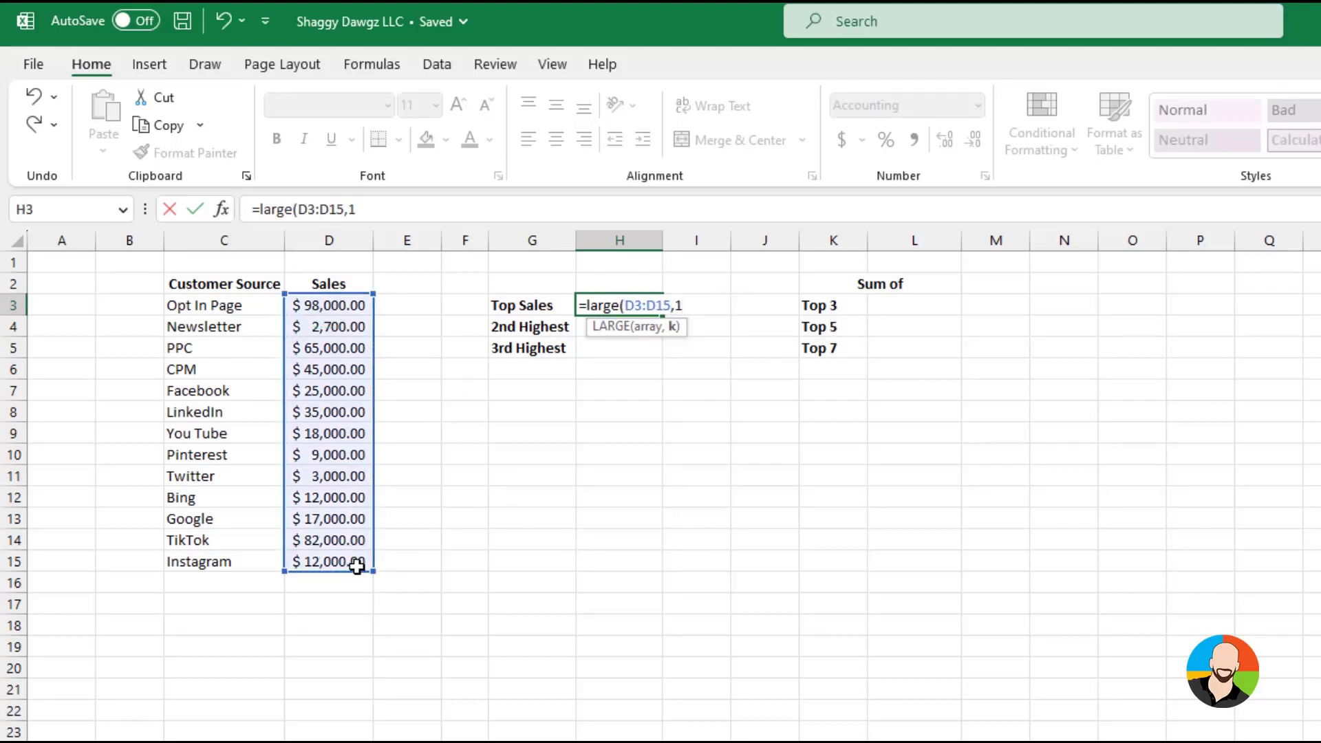
text())
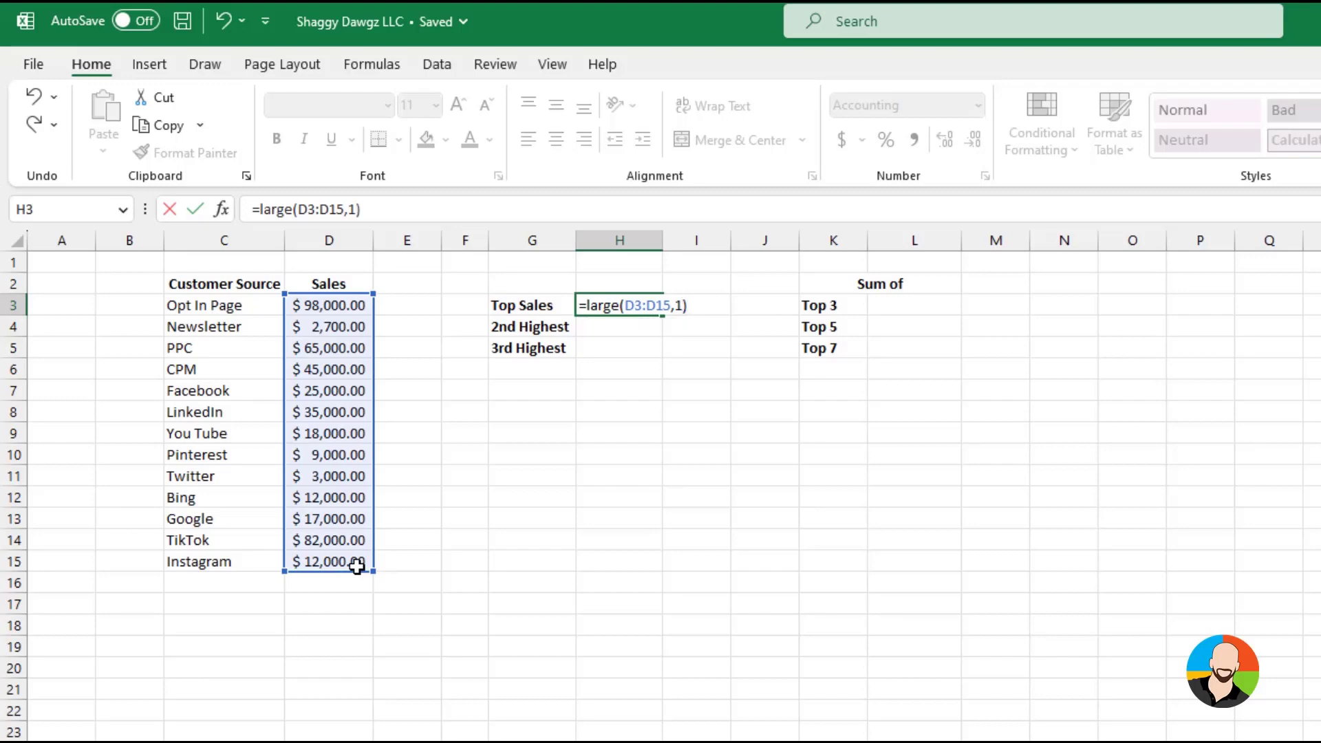
key(Return)
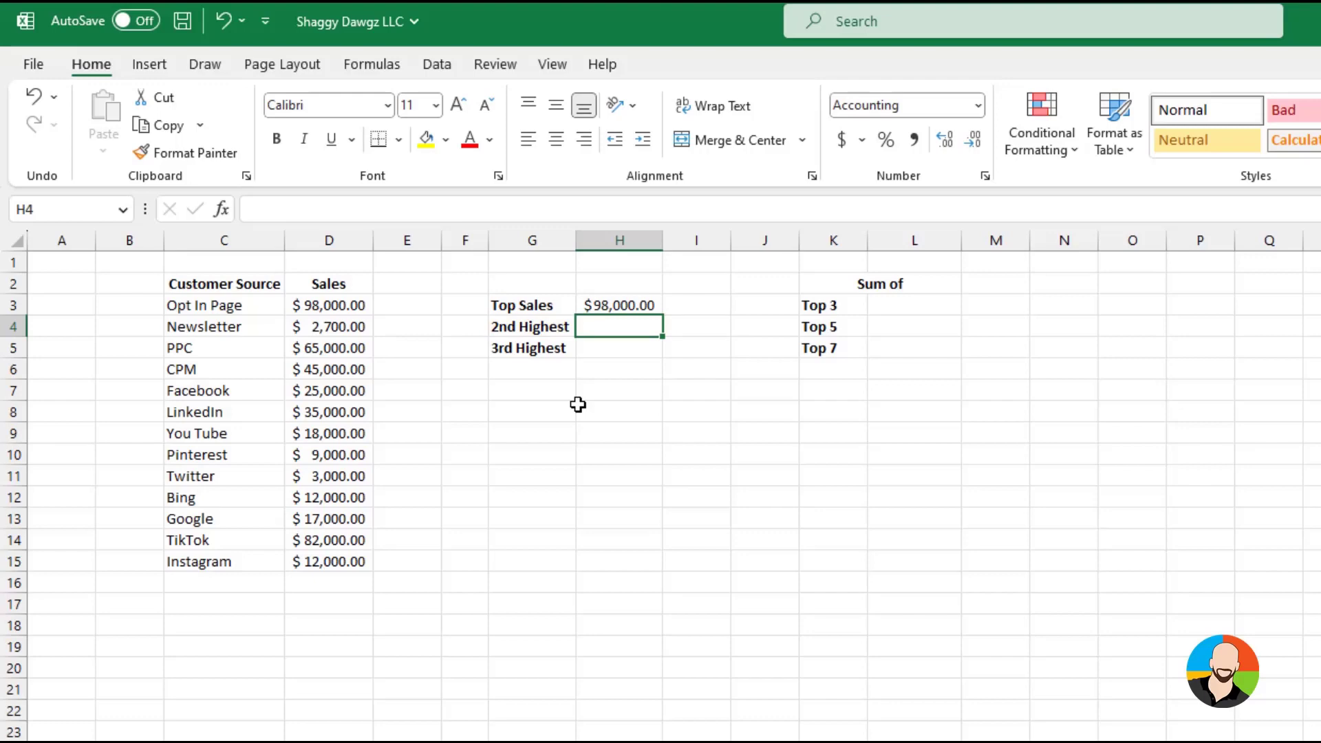
Enter a LARGE formula in the 2nd Highest cell H4 using range D3:D15 and rank 2
text(=lar)
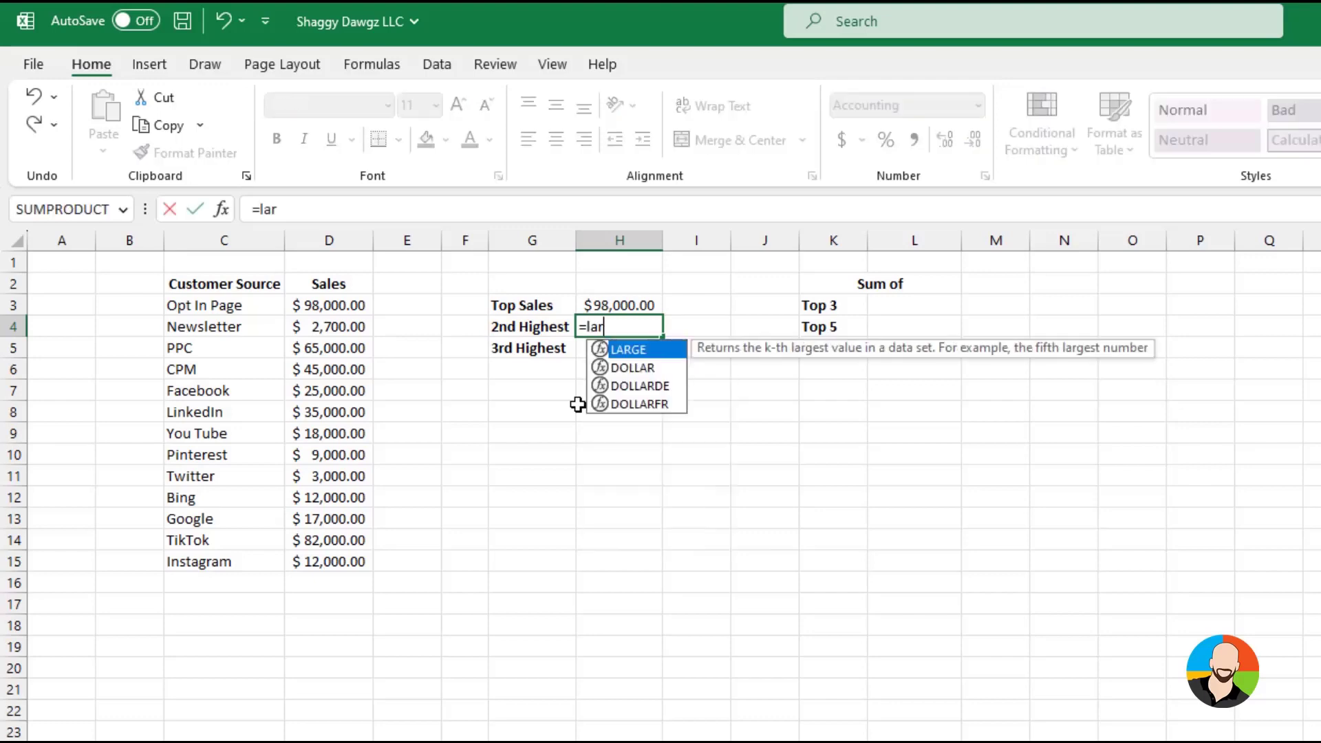
text(ge()
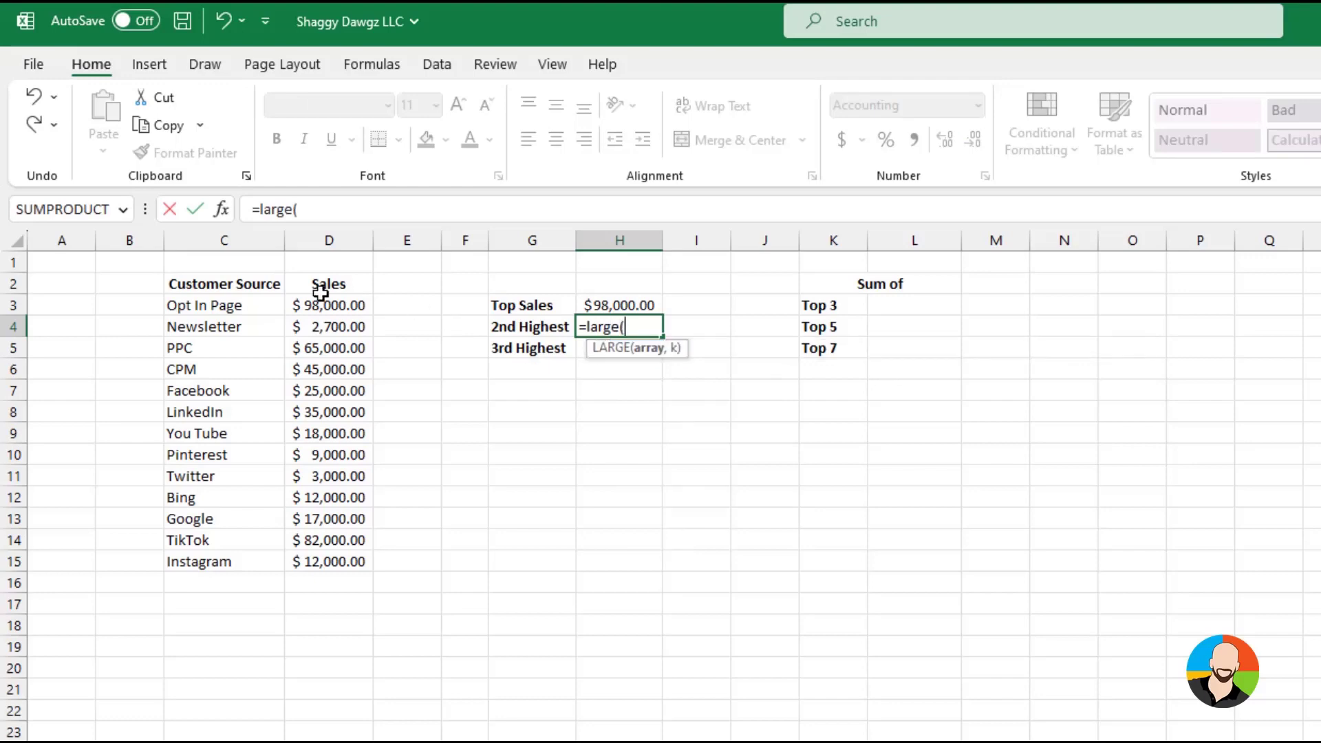
drag(321, 302, 307, 549)
text(,2)
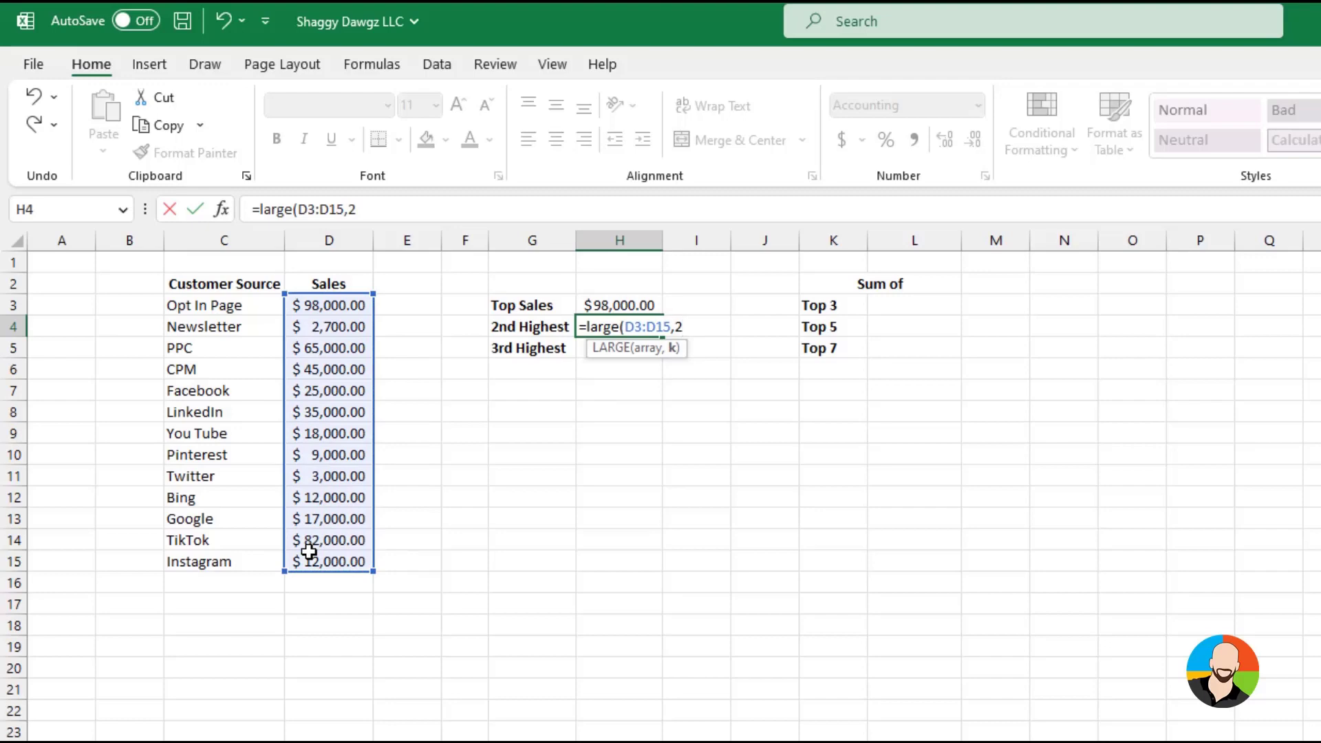
text())
key(Return)
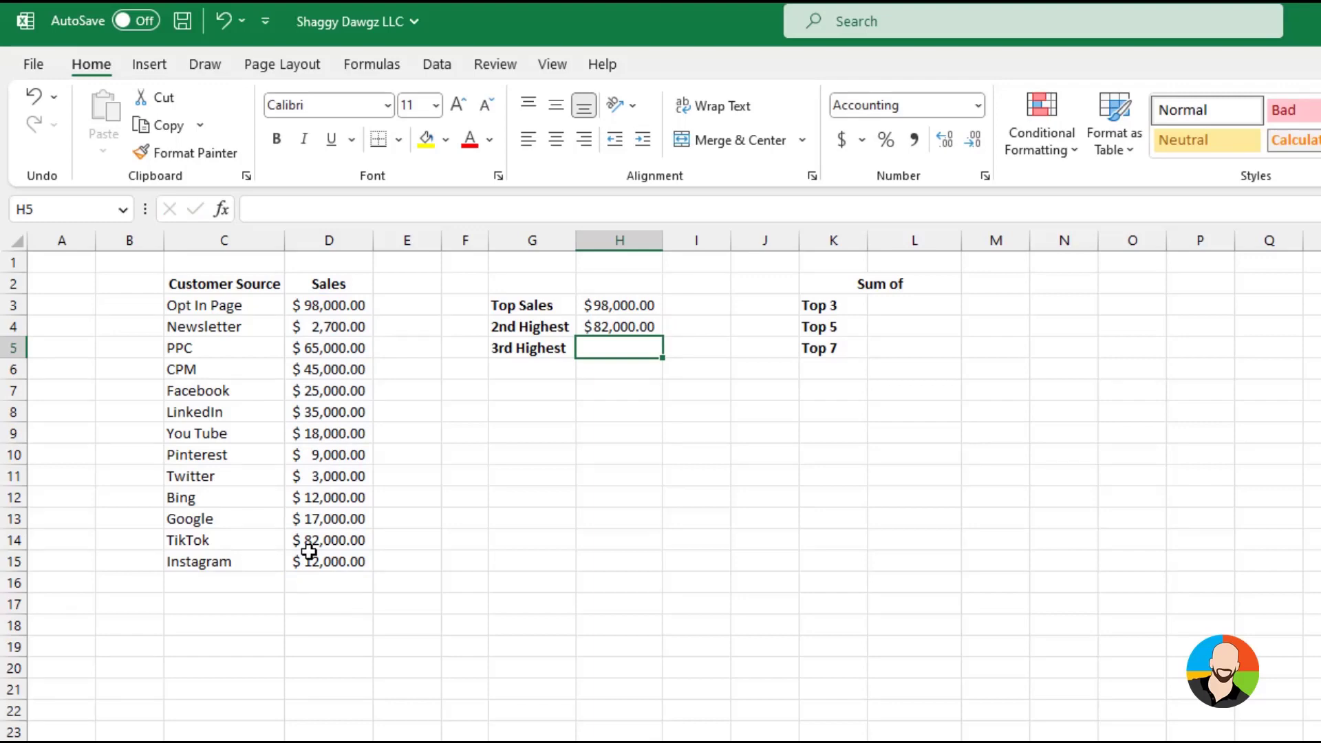
Enter a LARGE formula in the 3rd Highest cell H5 using range D3:D15 and rank 3
text(=large()
click(337, 311)
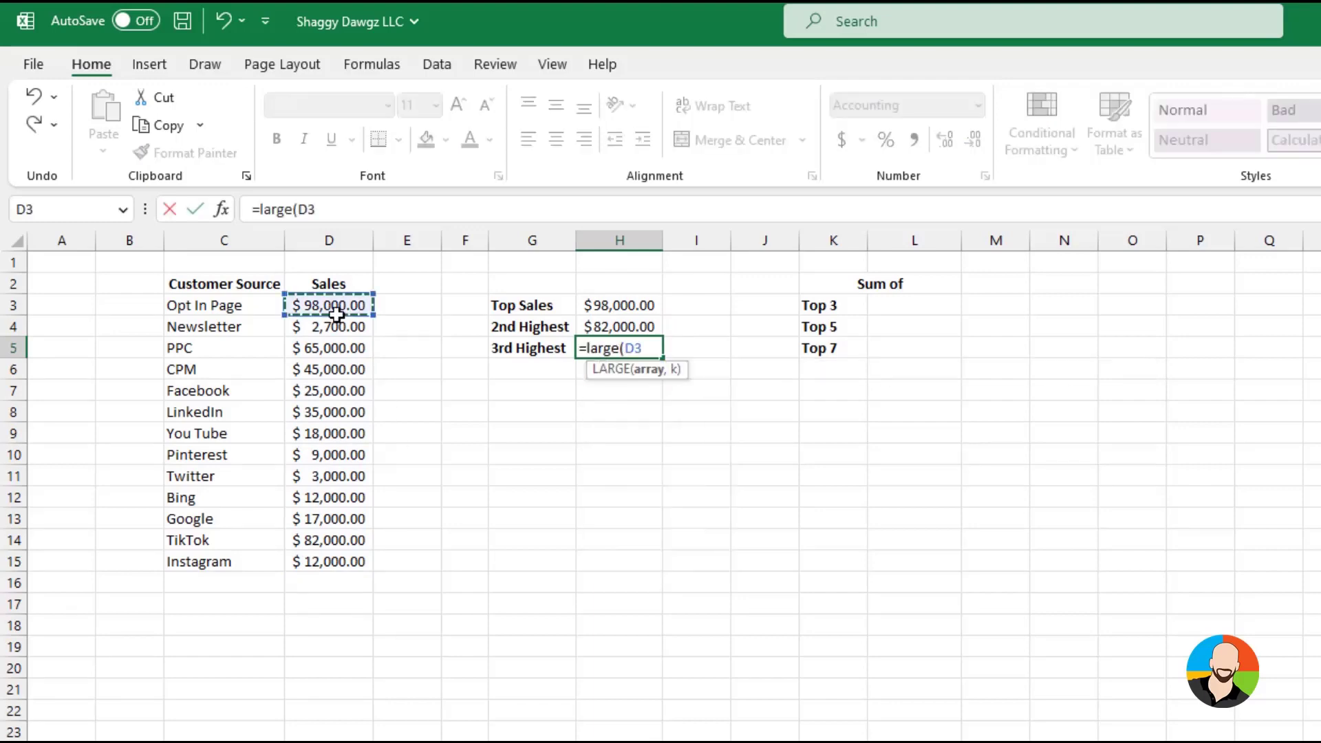
drag(337, 314, 327, 562)
text(,3))
key(Return)
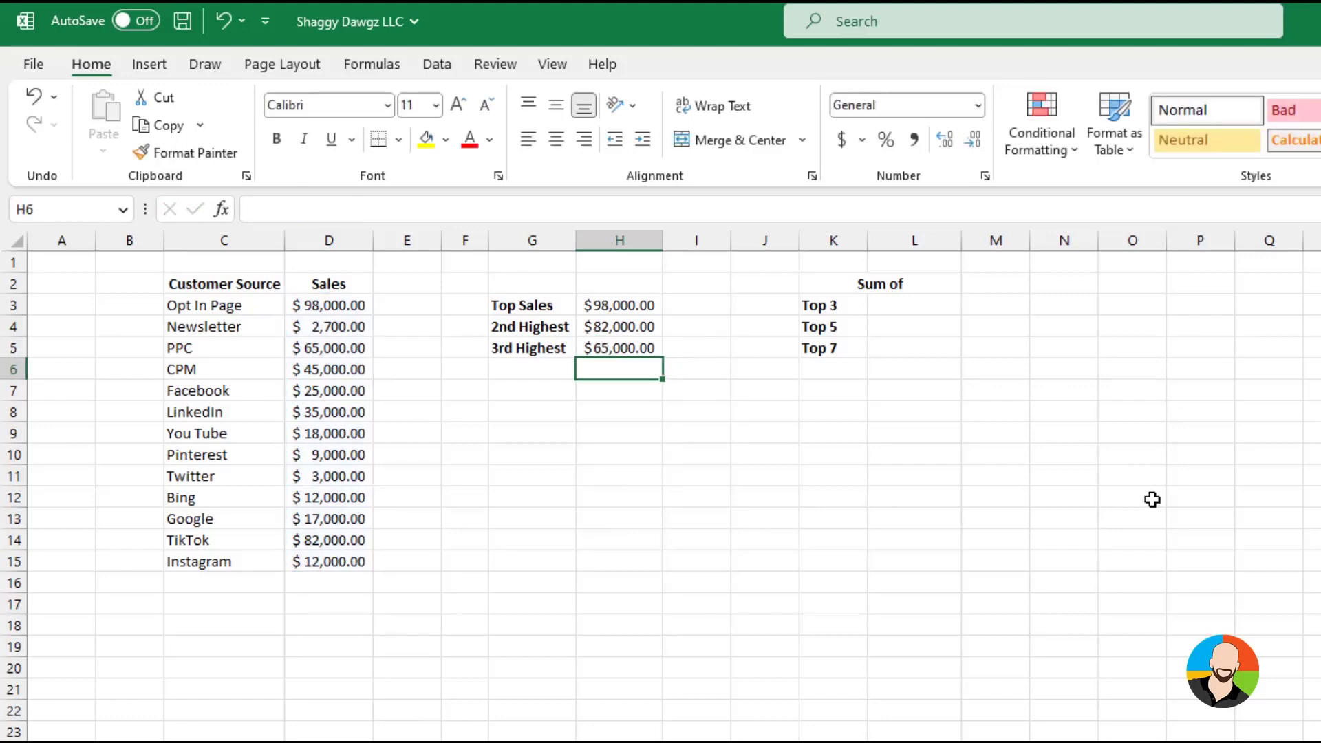
Find the SUM function and insert it in cell L3 beside Top 3
click(901, 307)
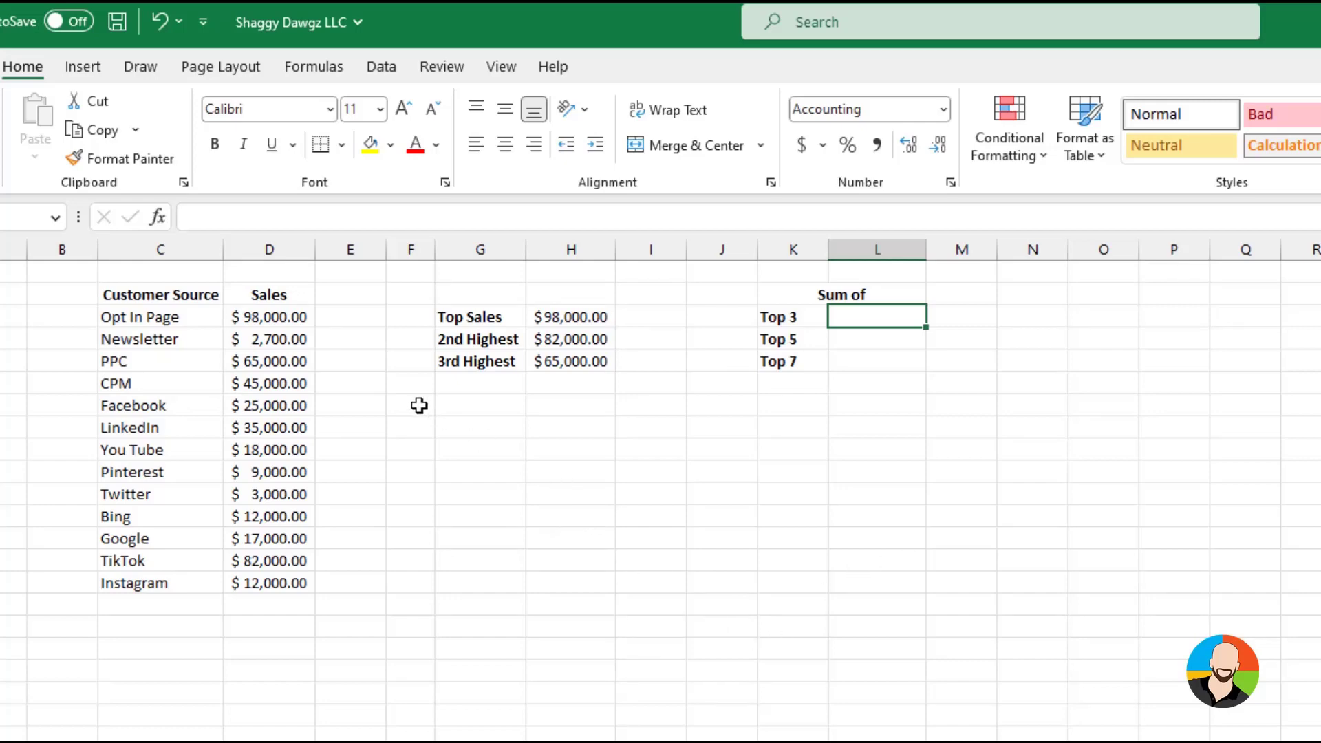
click(157, 217)
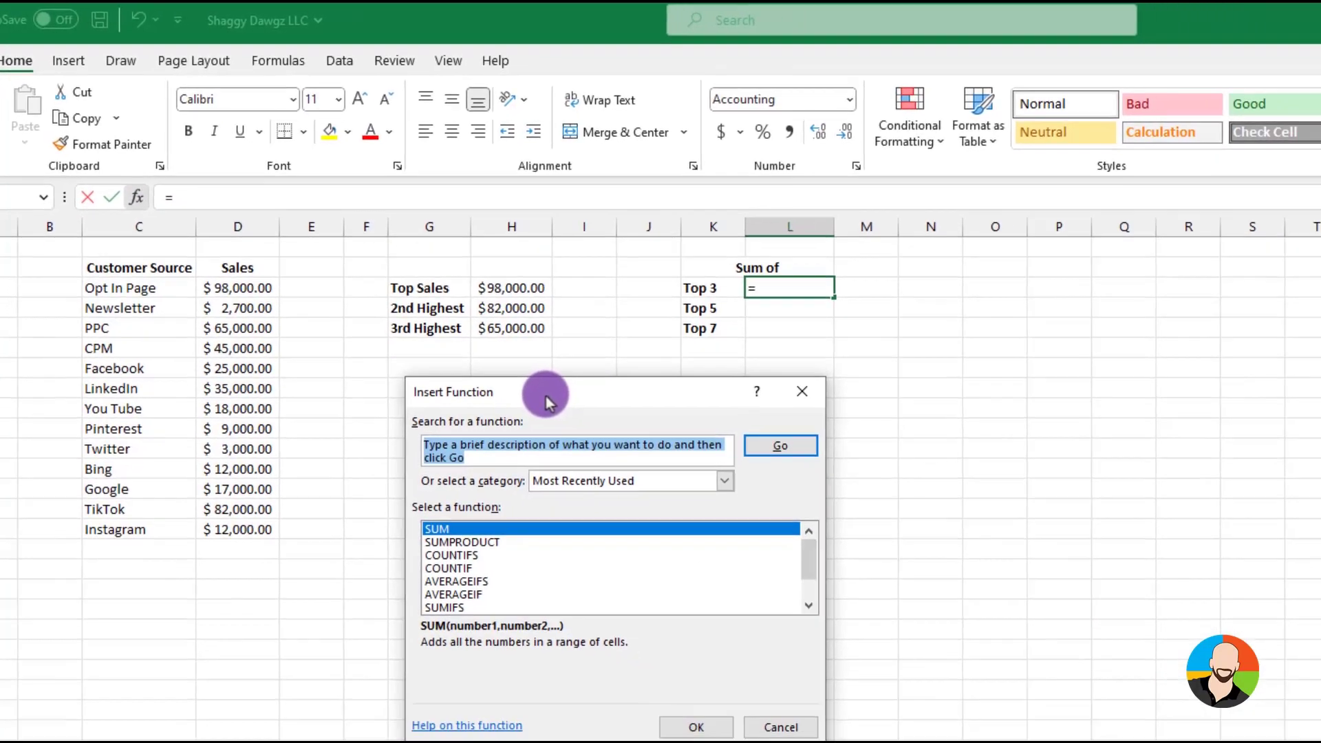
text(sum)
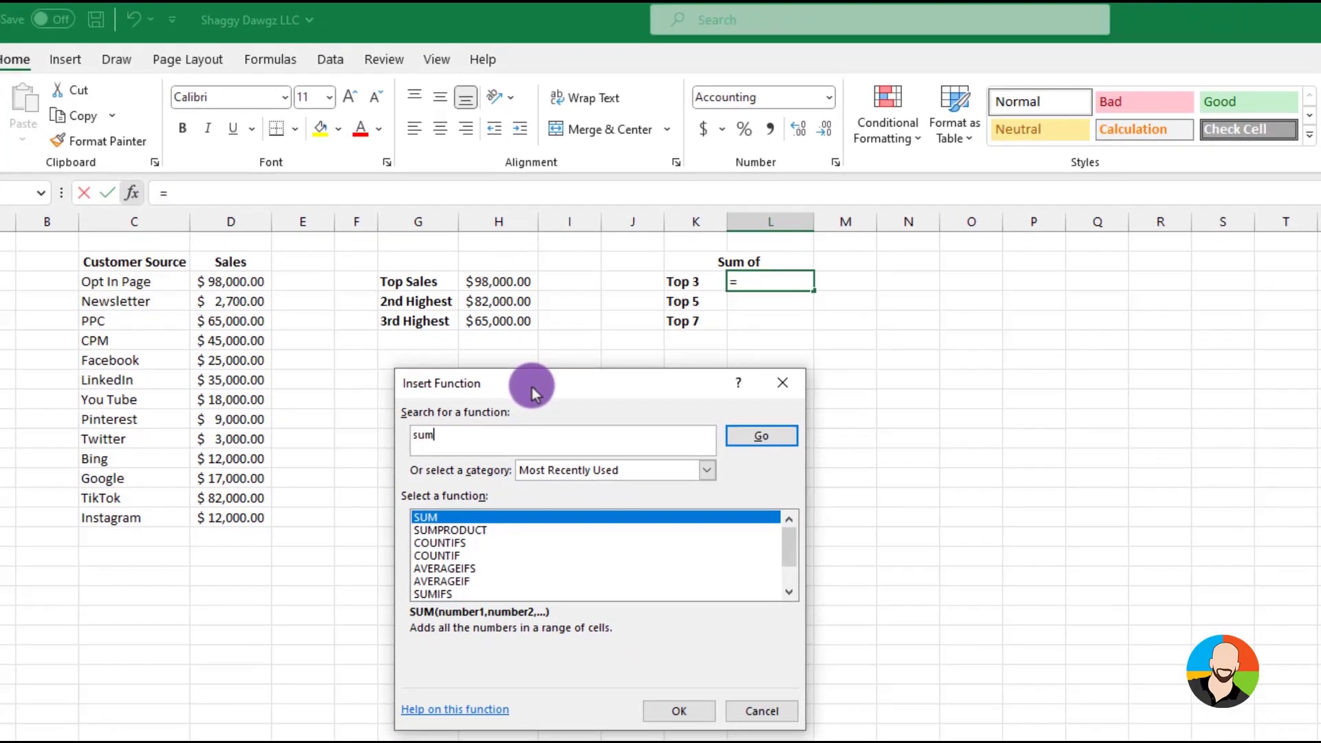
click(761, 435)
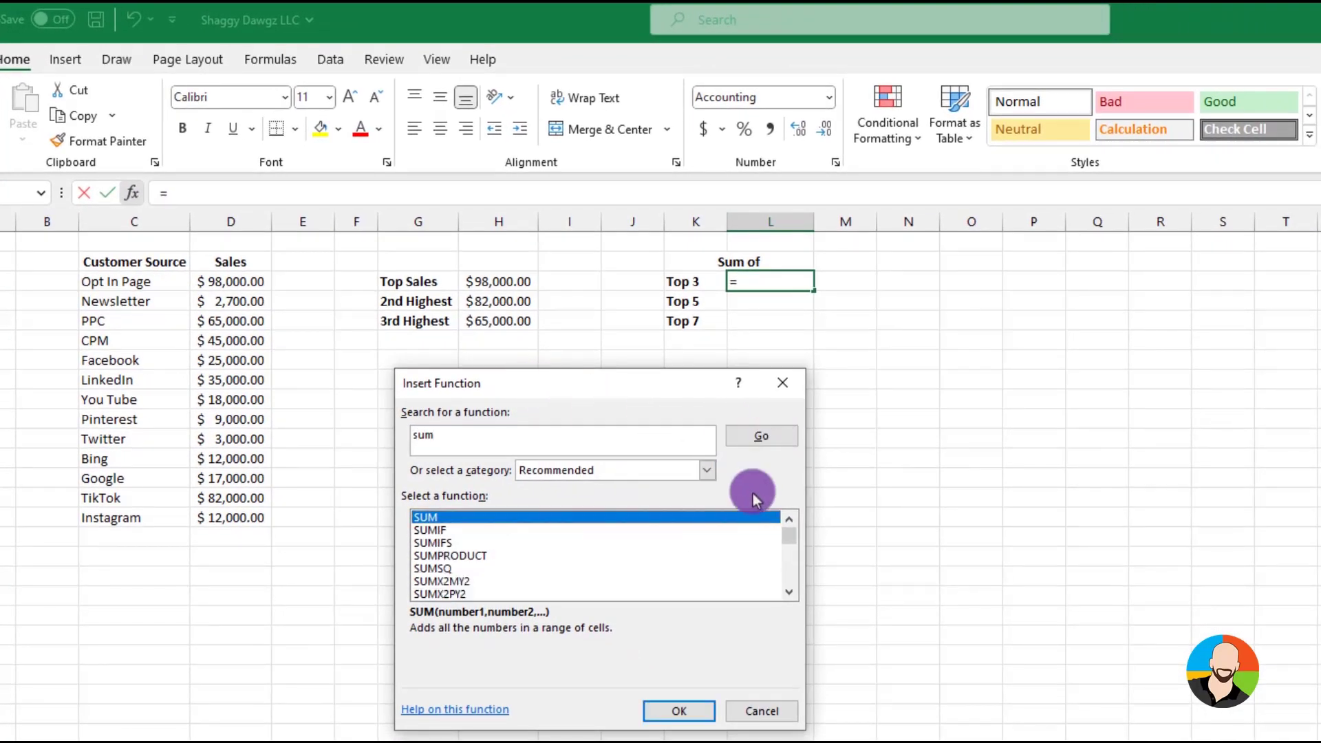
click(690, 716)
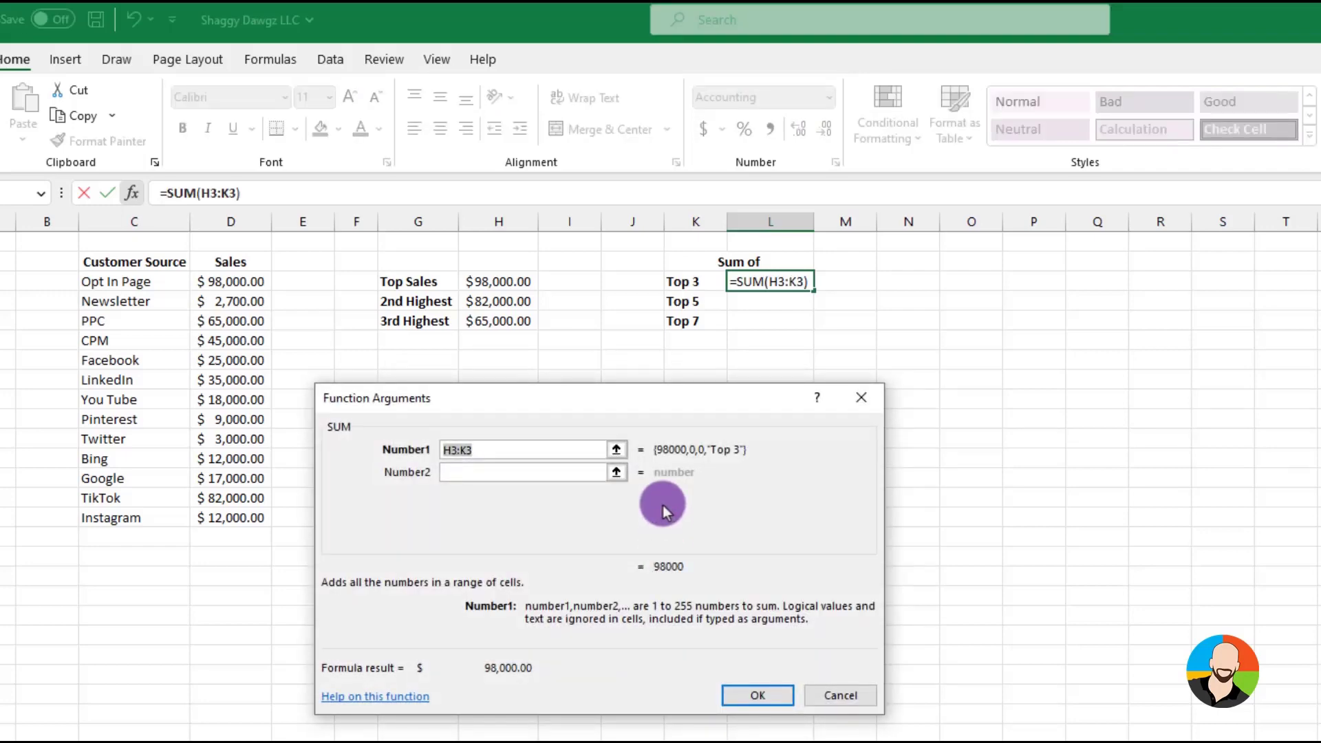
Replace the suggested SUM argument with large(D3:D15,{1,2,3}) and complete the Top 3 formula
key(BackSpace)
text(large)
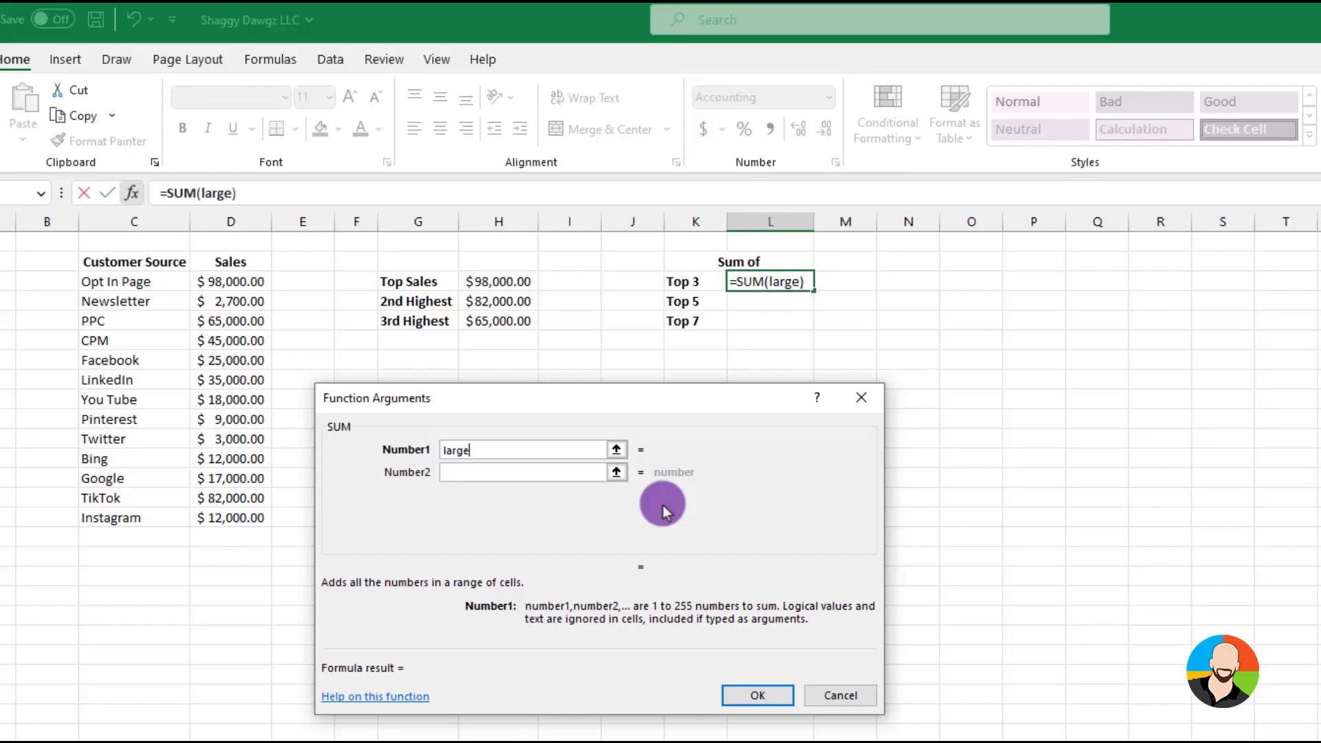
text(()
drag(231, 283, 239, 511)
text(,)
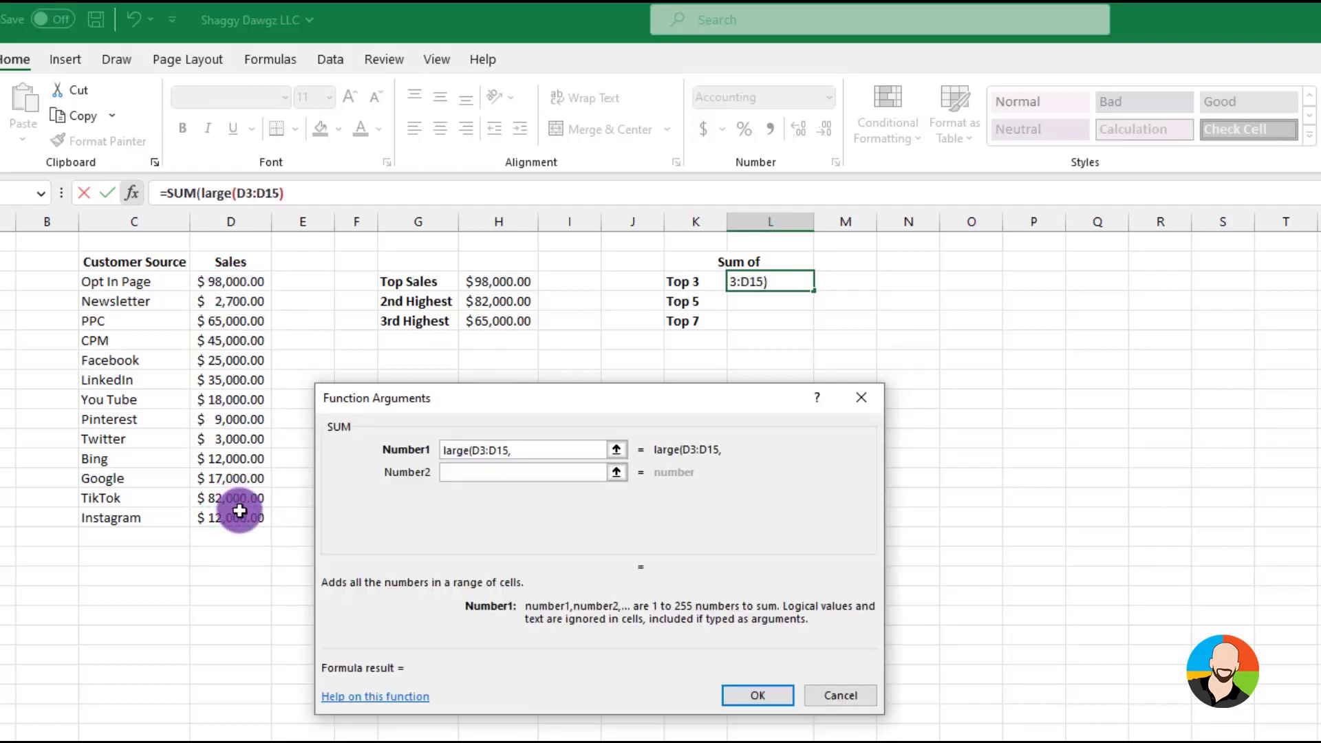
text({1,)
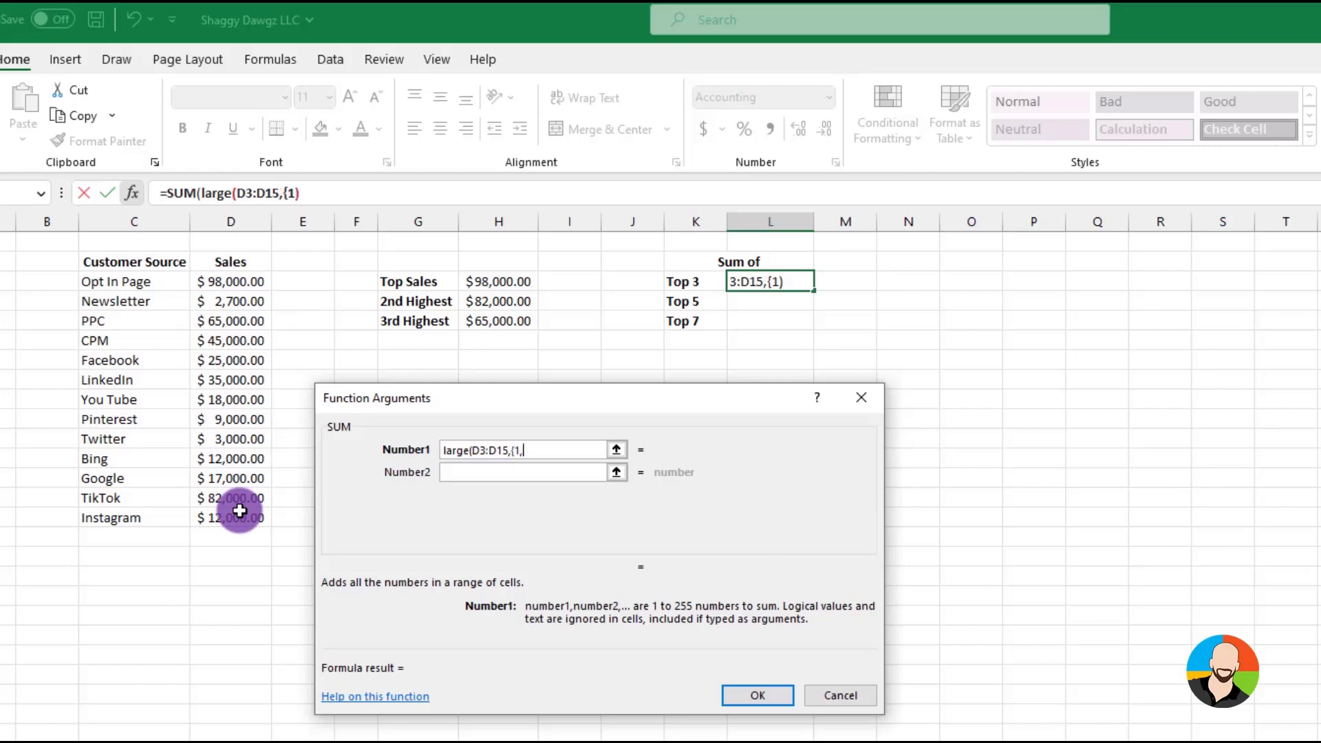
text(2,3}))
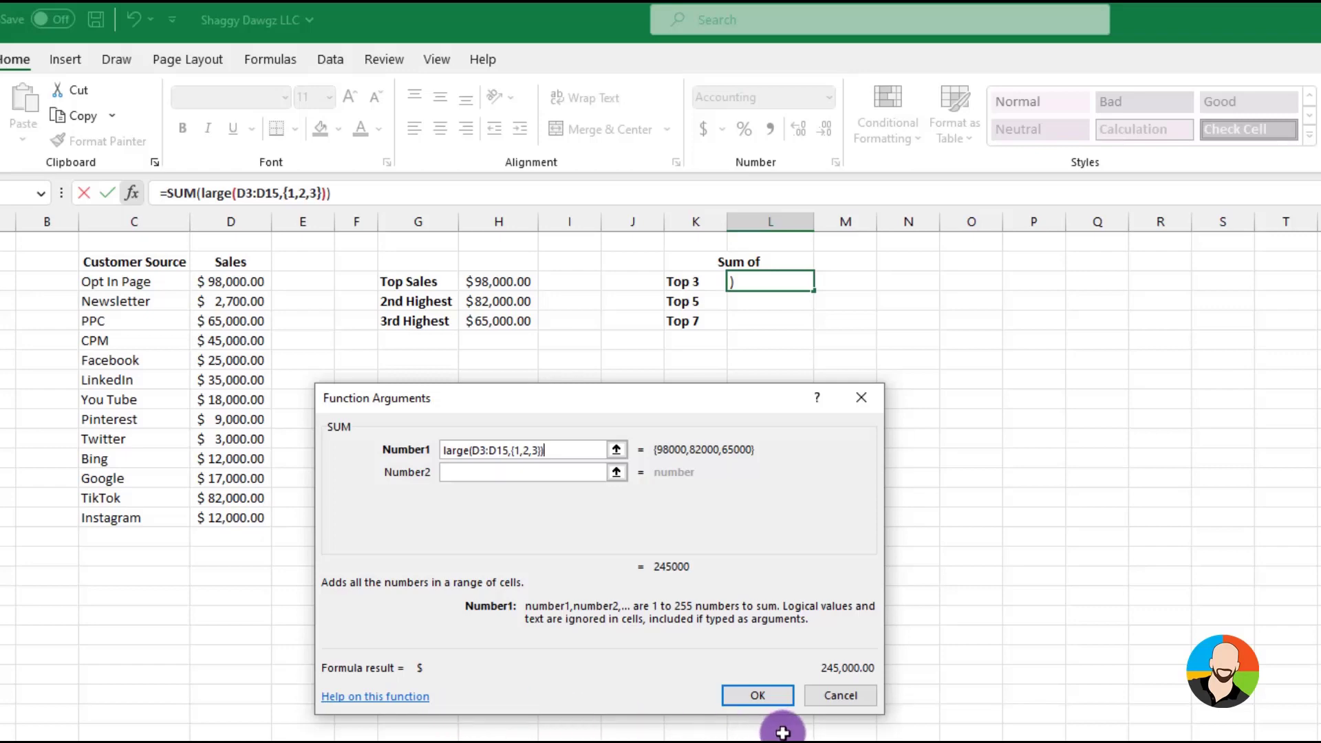
click(757, 696)
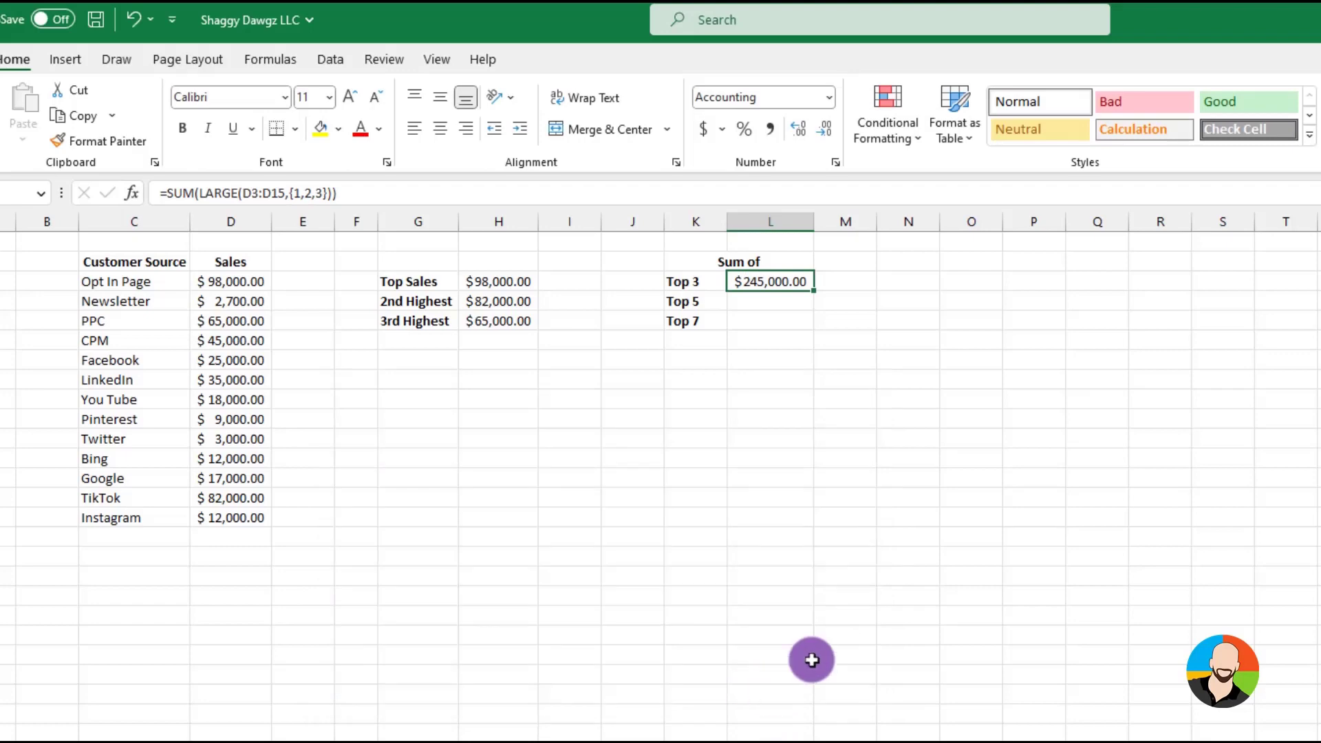
Insert a SUM function in cell L4 beside Top 5
click(770, 301)
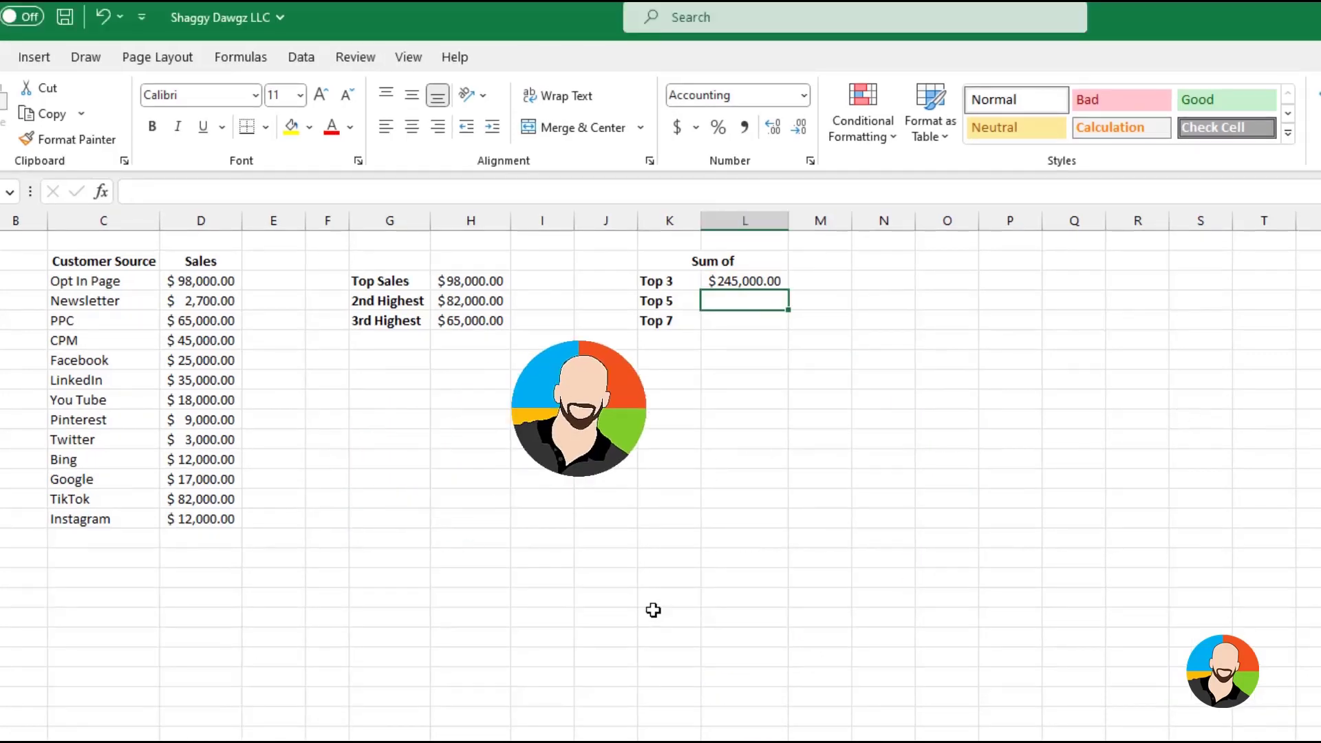
click(102, 192)
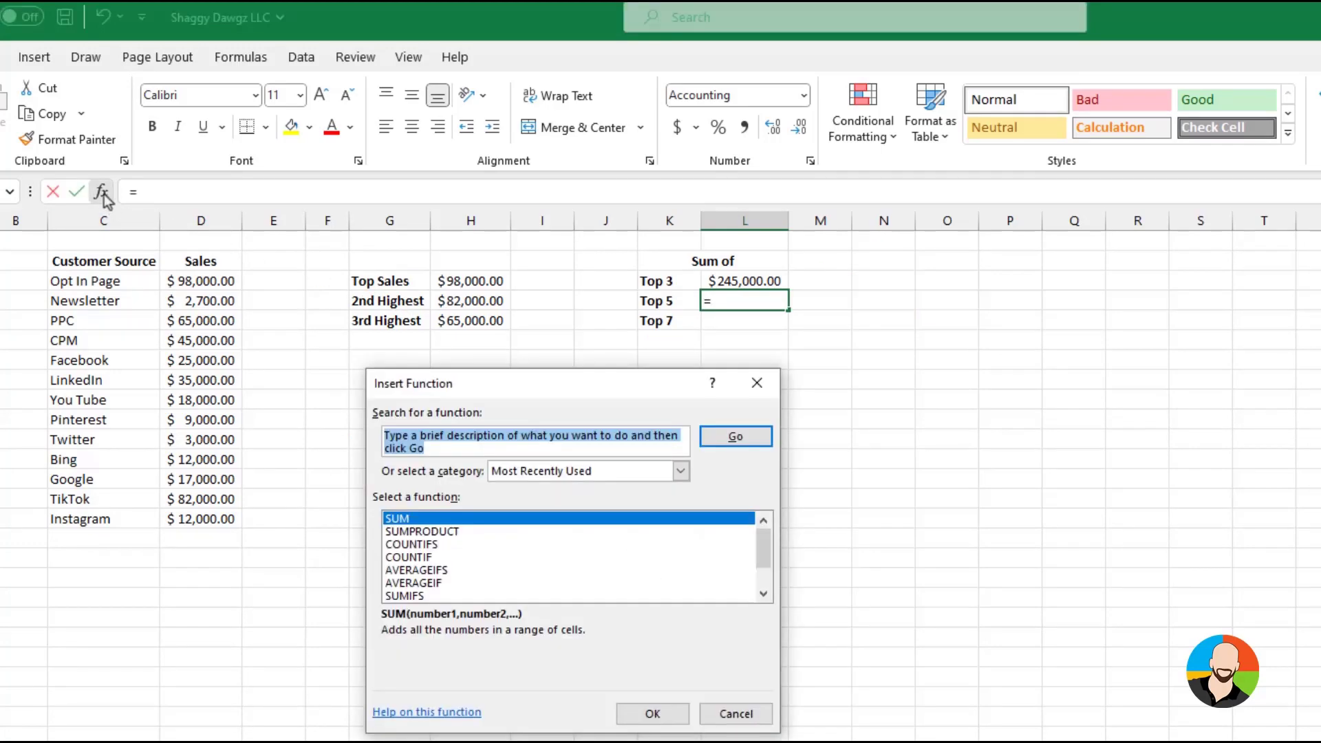
text(sum)
key(Return)
click(646, 712)
Set the first SUM argument to large(D3:D15,{1,2,3,4,5}) and complete the Top 5 formula
text(lar)
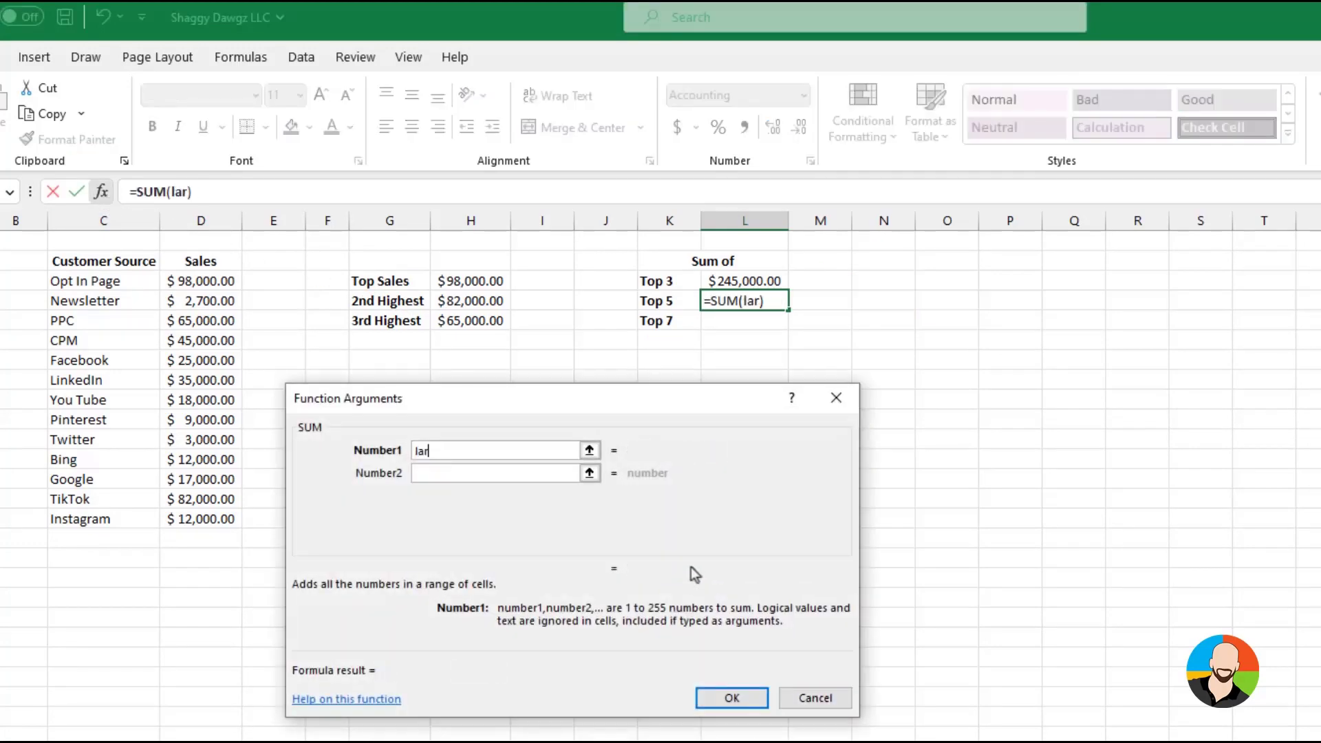
text(ge()
drag(206, 281, 286, 522)
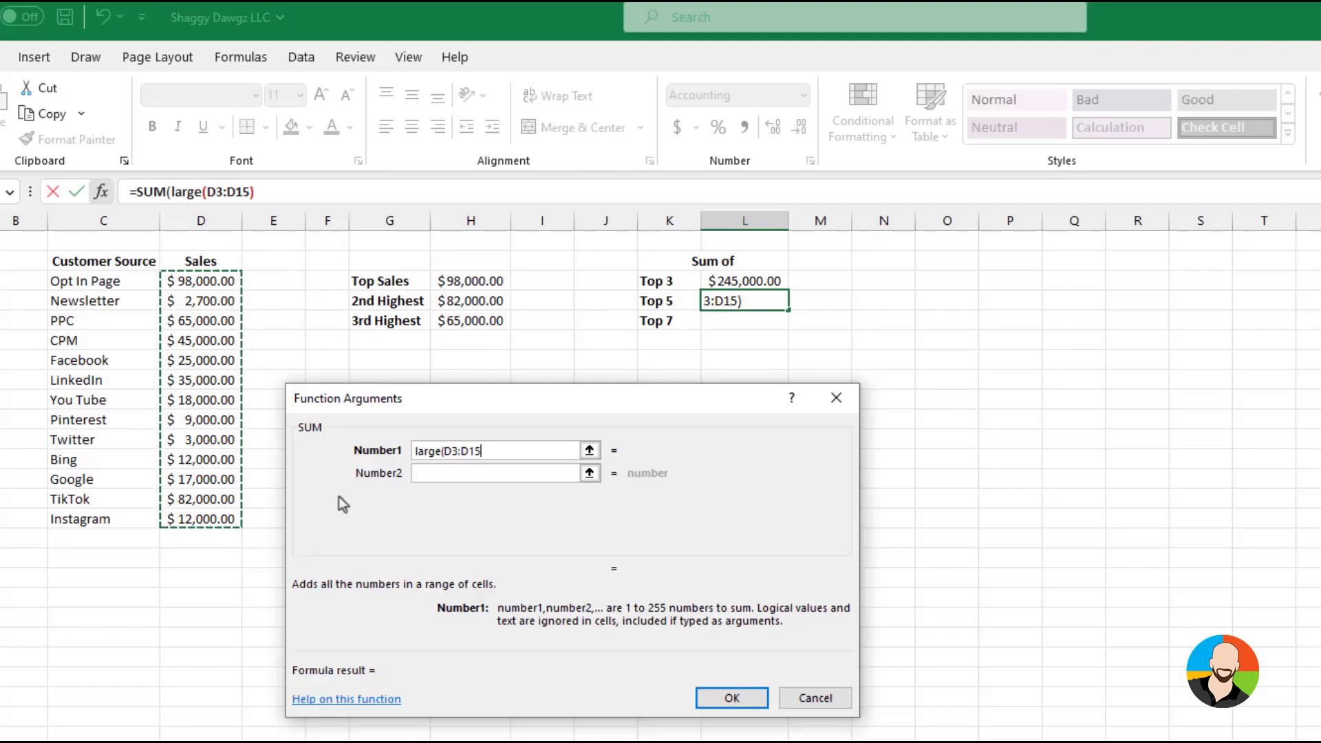
text(,{1,2,3,4,5}))
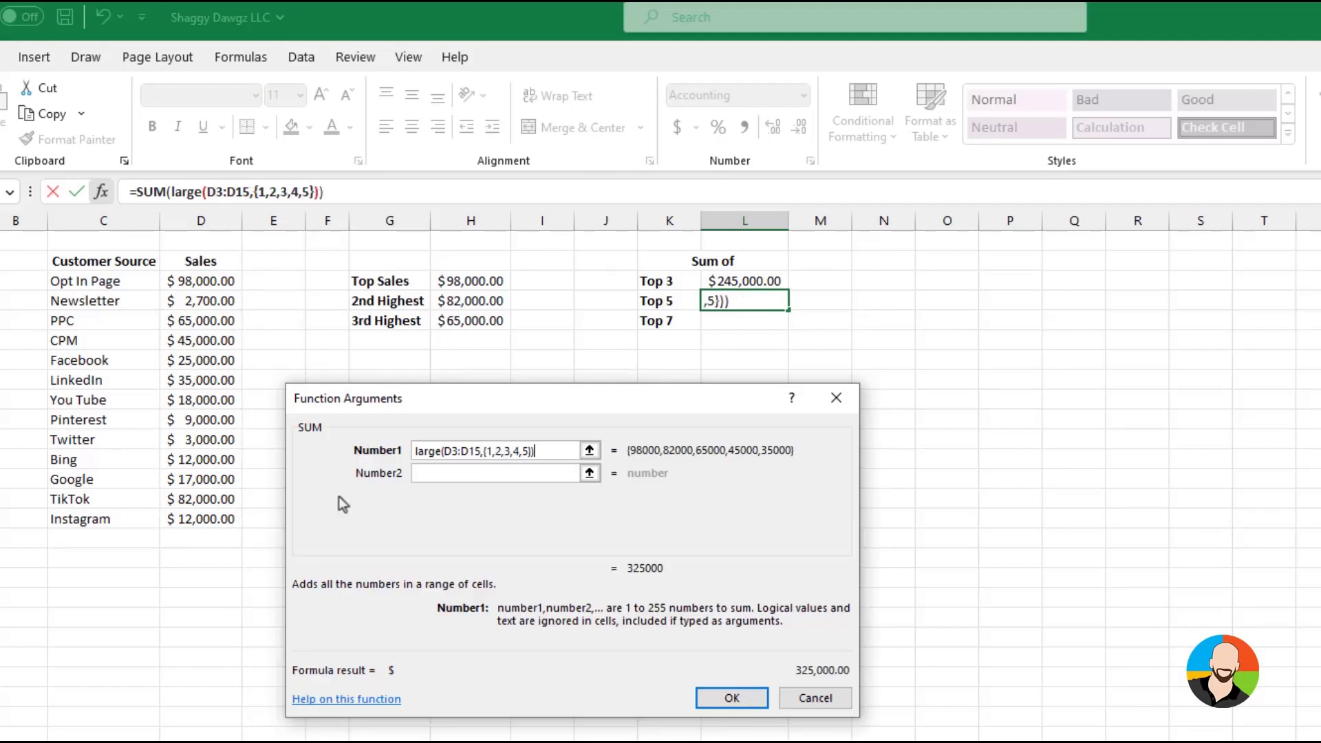
key(Return)
Insert a SUM function in cell L5 beside Top 7
click(753, 317)
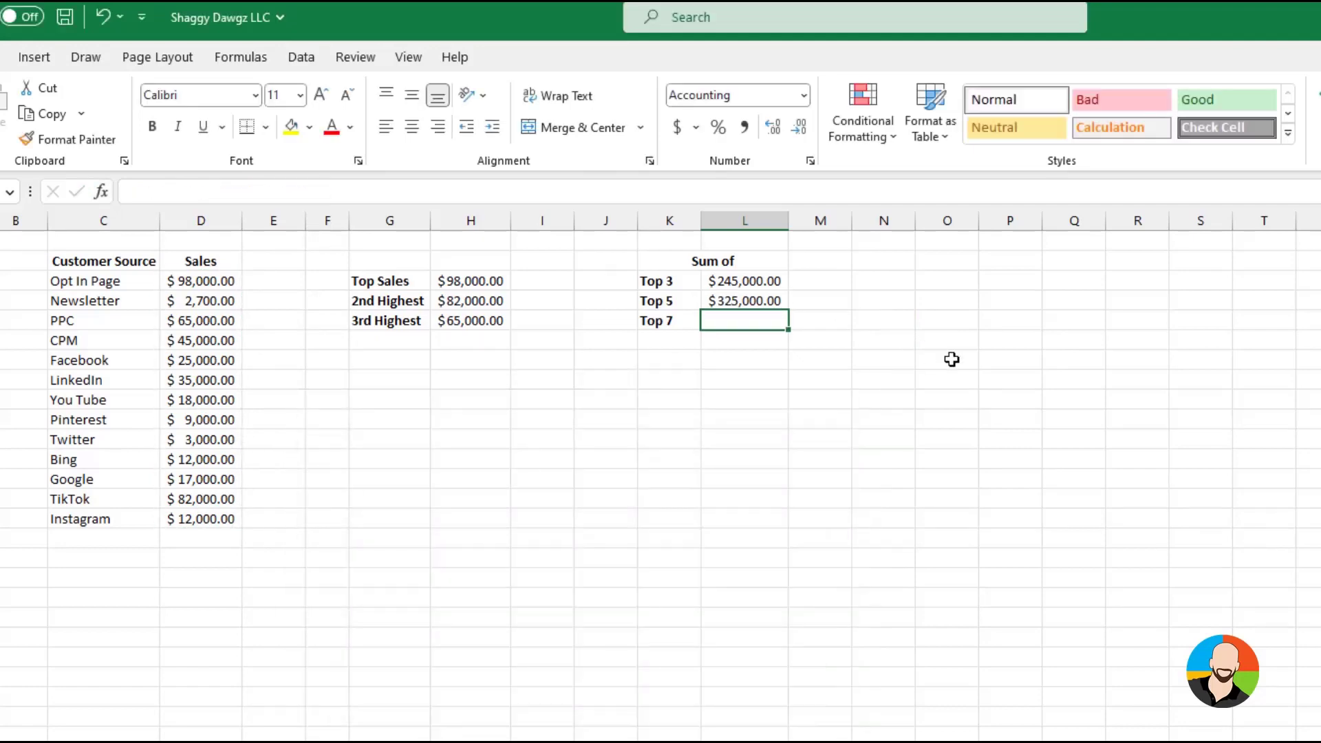
click(102, 195)
text(sum)
key(Return)
key(Return)
Set the first SUM argument to large(D3:D15,{1,2,3,4,5,6,7}) and complete the Top 7 formula
text(la)
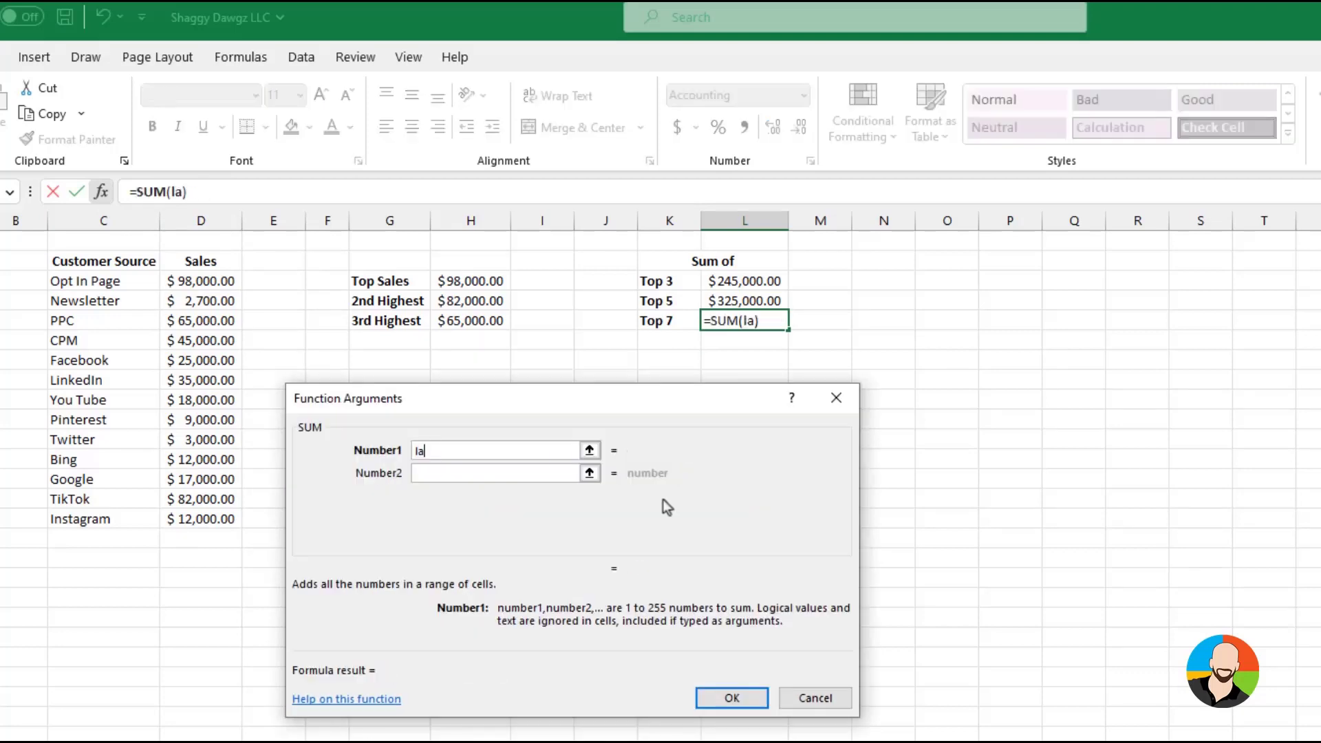
text(rge()
drag(201, 281, 196, 516)
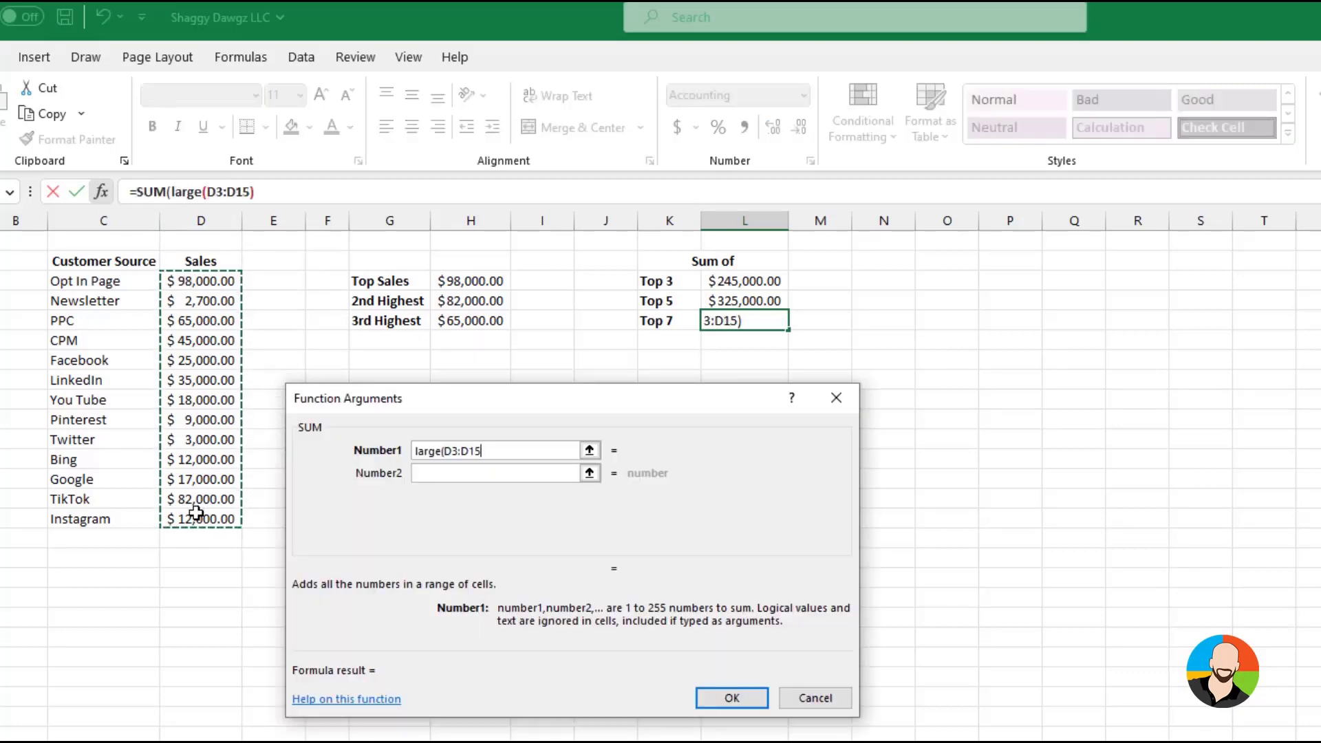
text(,{1,2,3,4,5,6,7}))
click(733, 698)
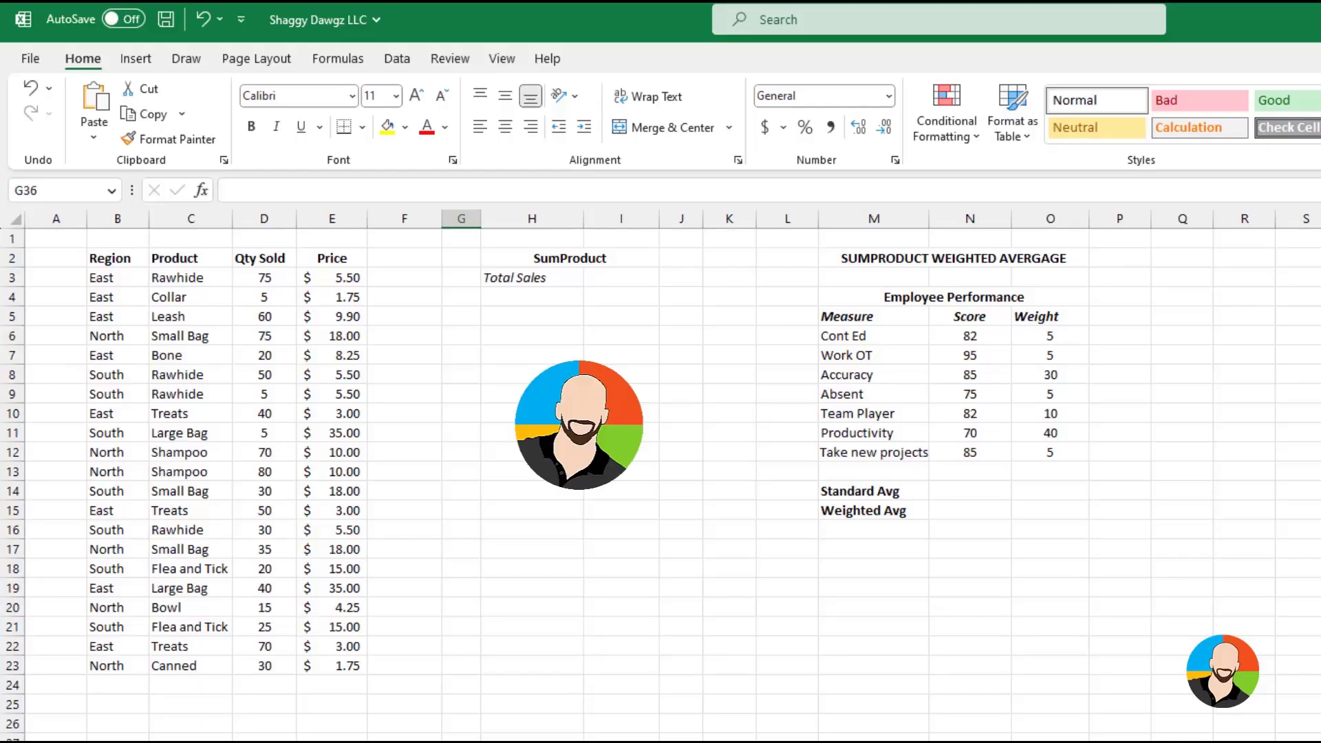
Add a Total header in cell F2 and enter =D3*E3 in F3 to multiply quantity sold by price
click(405, 257)
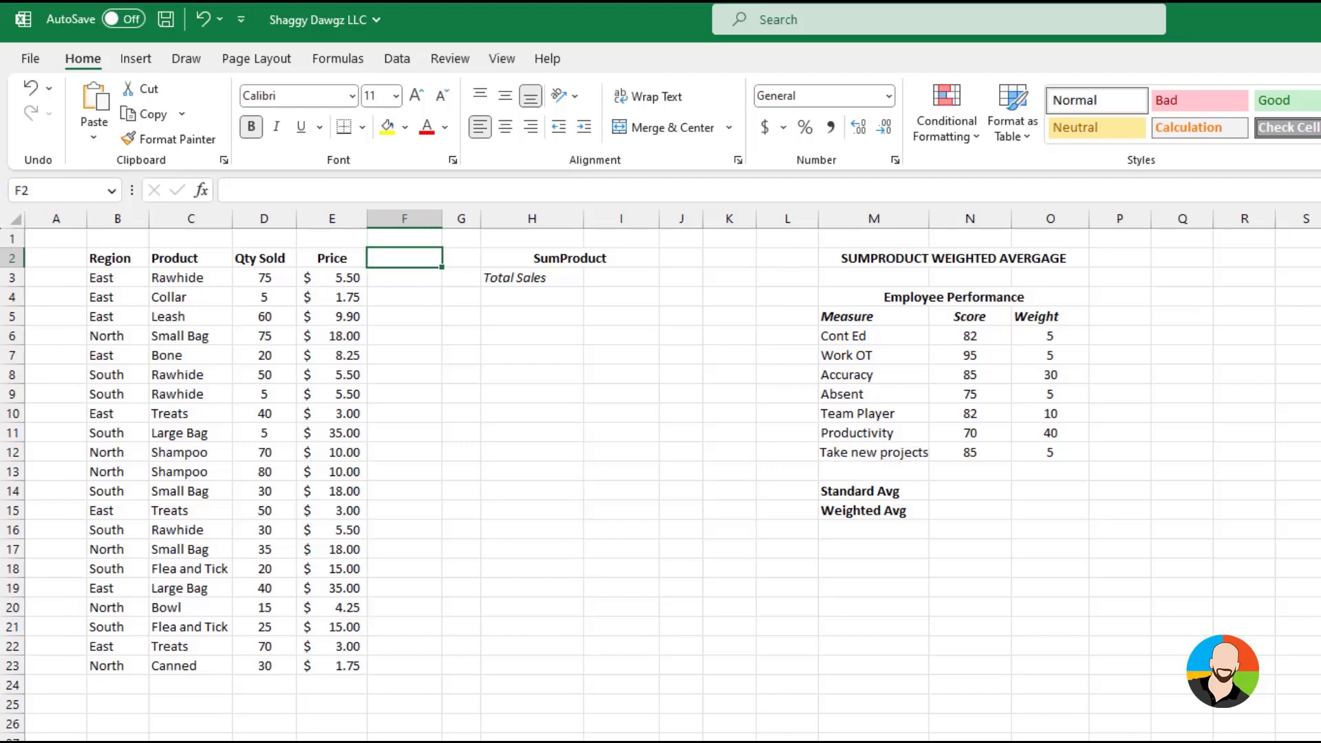
text(Total)
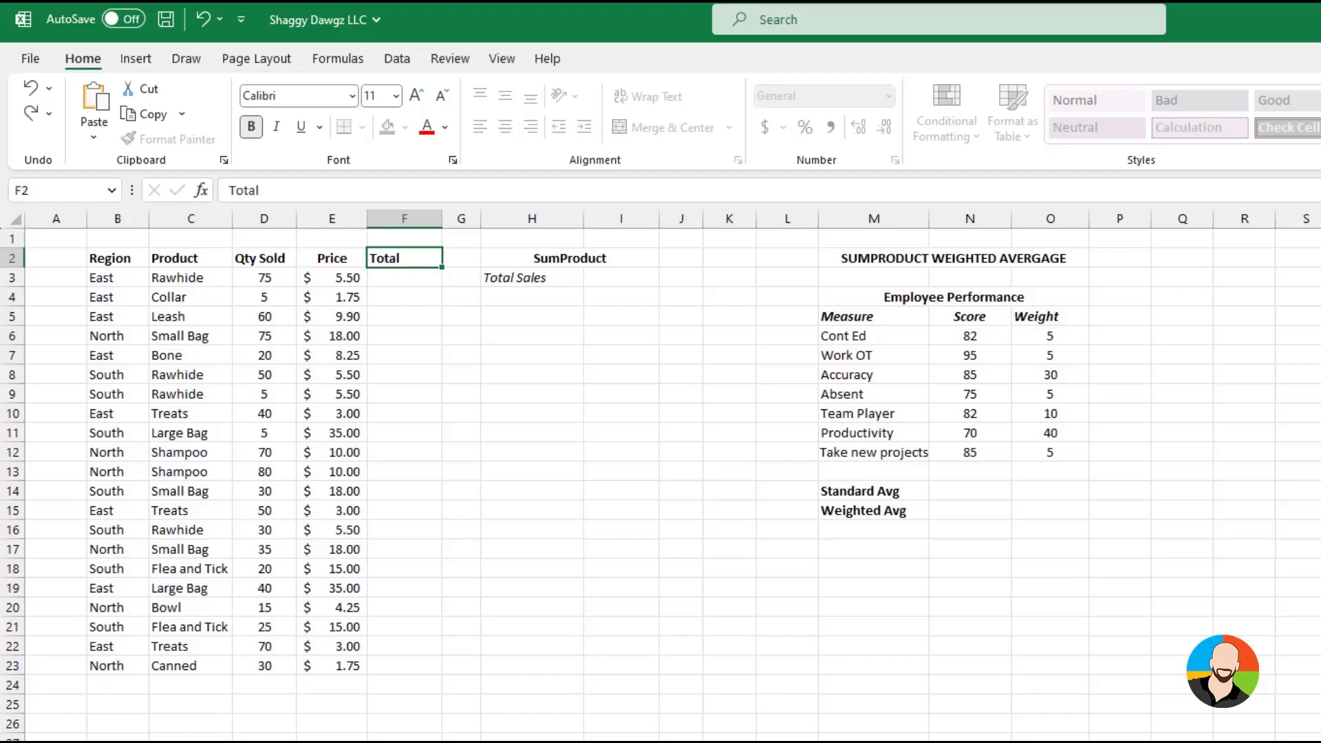
key(Return)
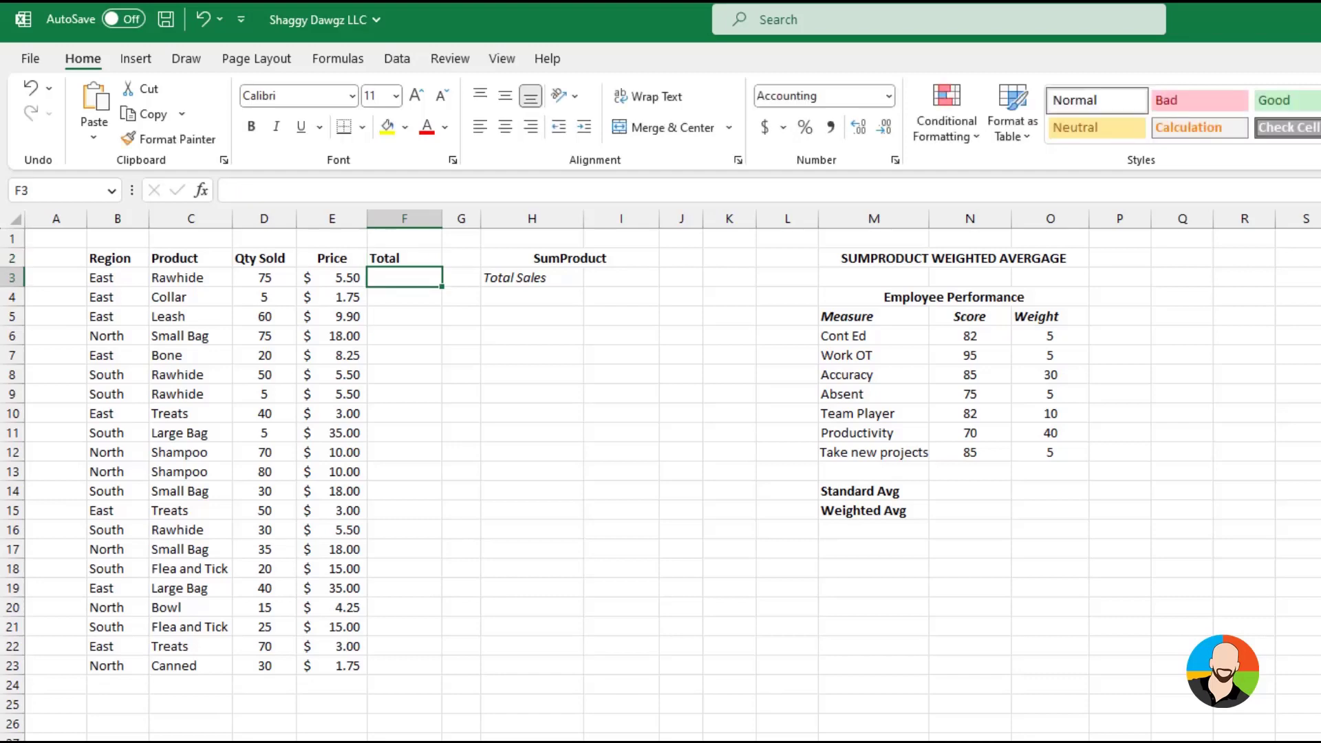
click(264, 278)
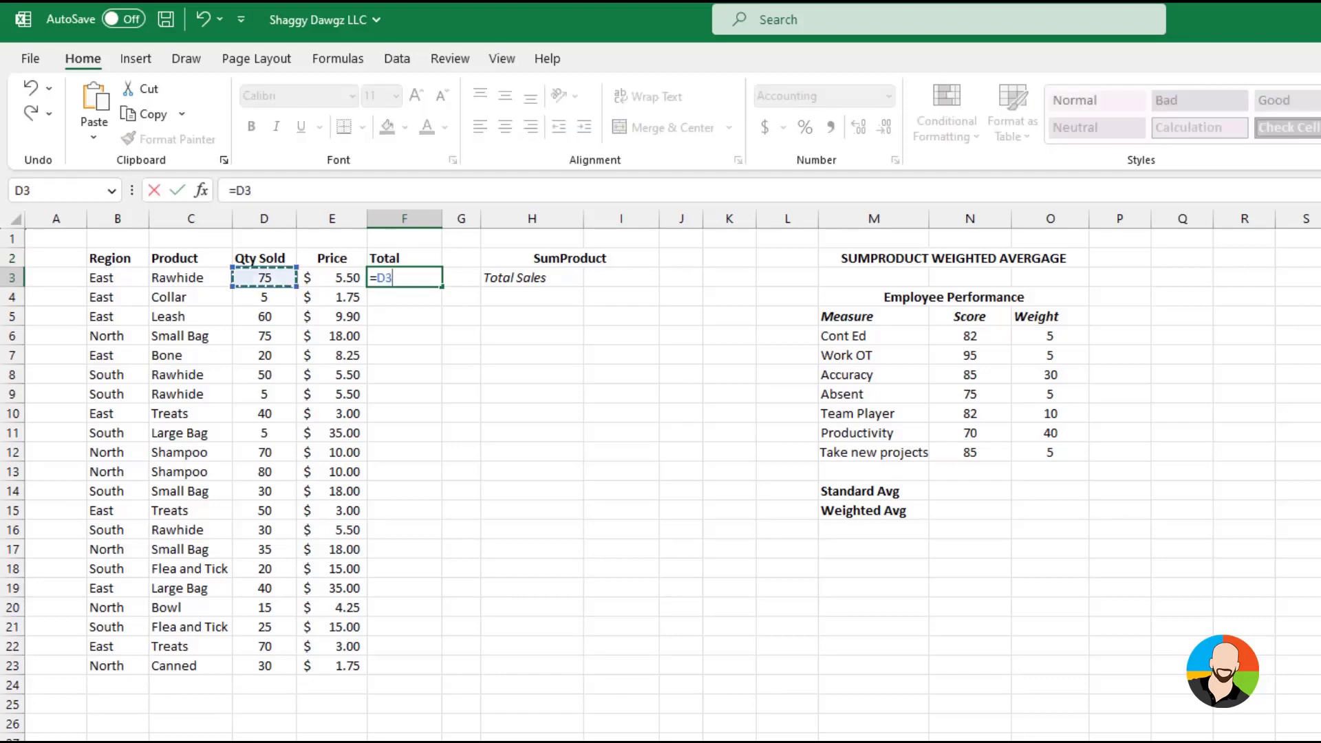
text(*)
click(332, 277)
key(ctrl+Return)
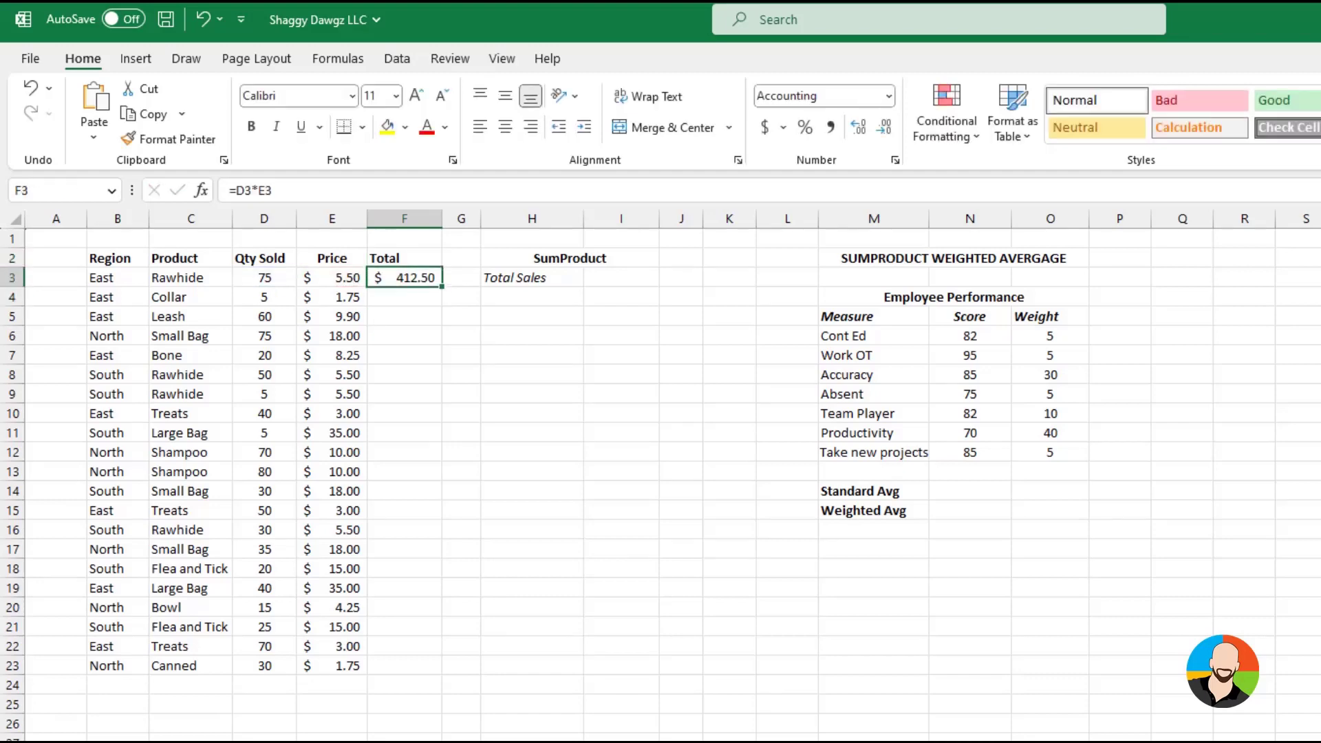
Fill the Total formula down through F23 and add an automatic sum of the column in F24
drag(441, 287, 438, 667)
click(405, 685)
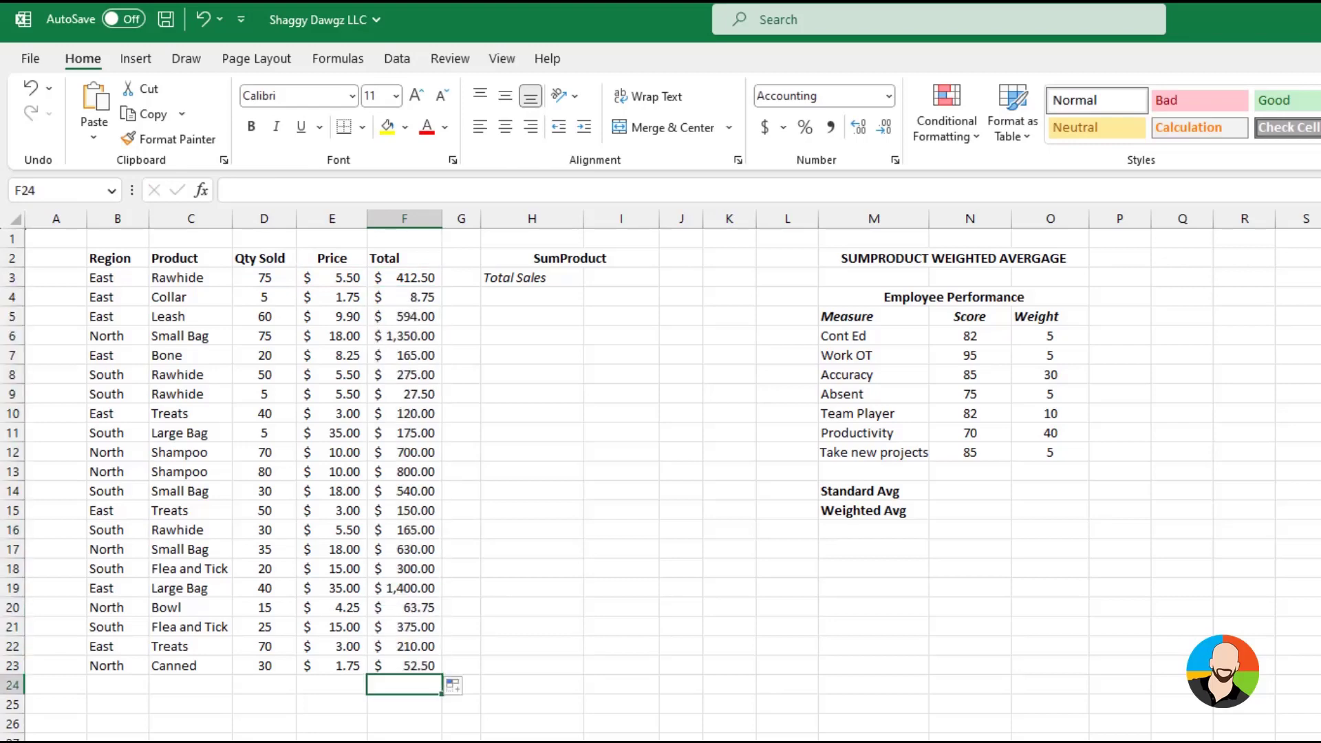
key(alt+equal)
key(Return)
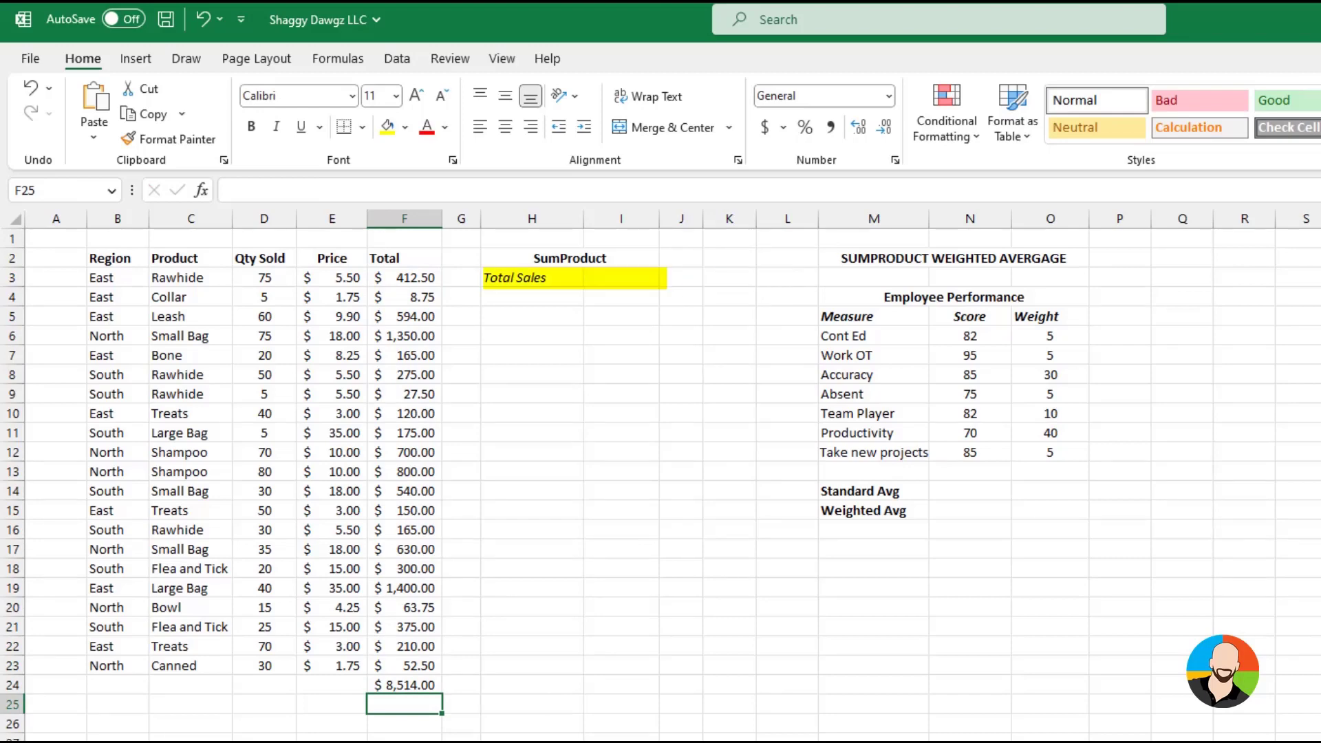
Find the SUMPRODUCT function and insert it in cell I3 beside Total Sales
click(612, 277)
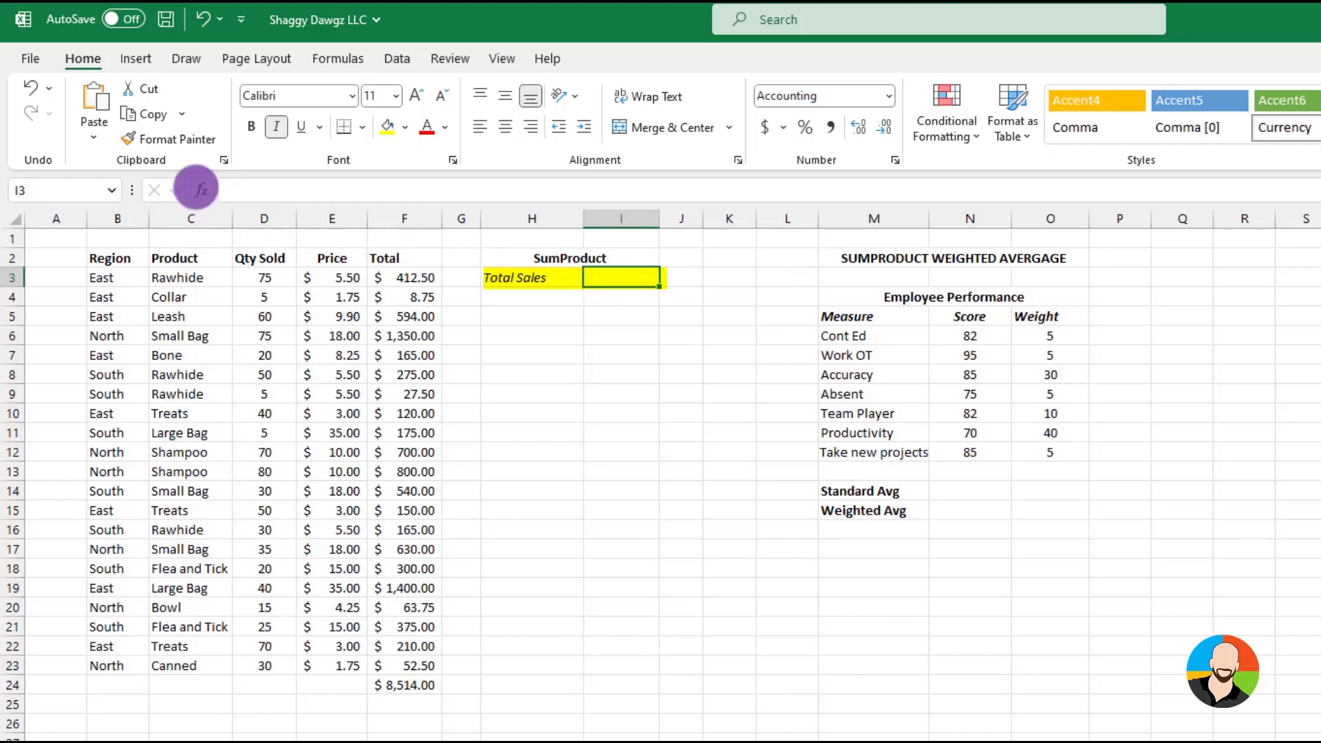
click(200, 189)
text(sumpro)
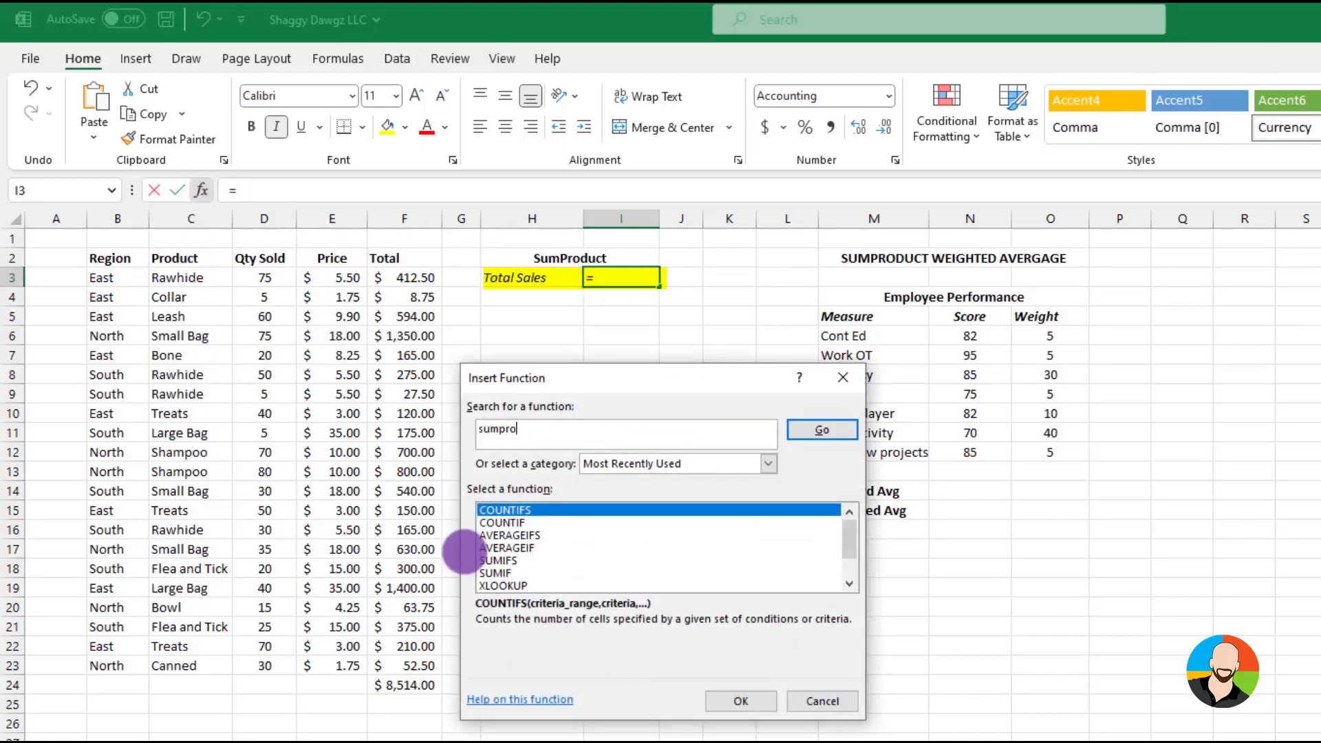
text(duct)
key(Return)
click(740, 700)
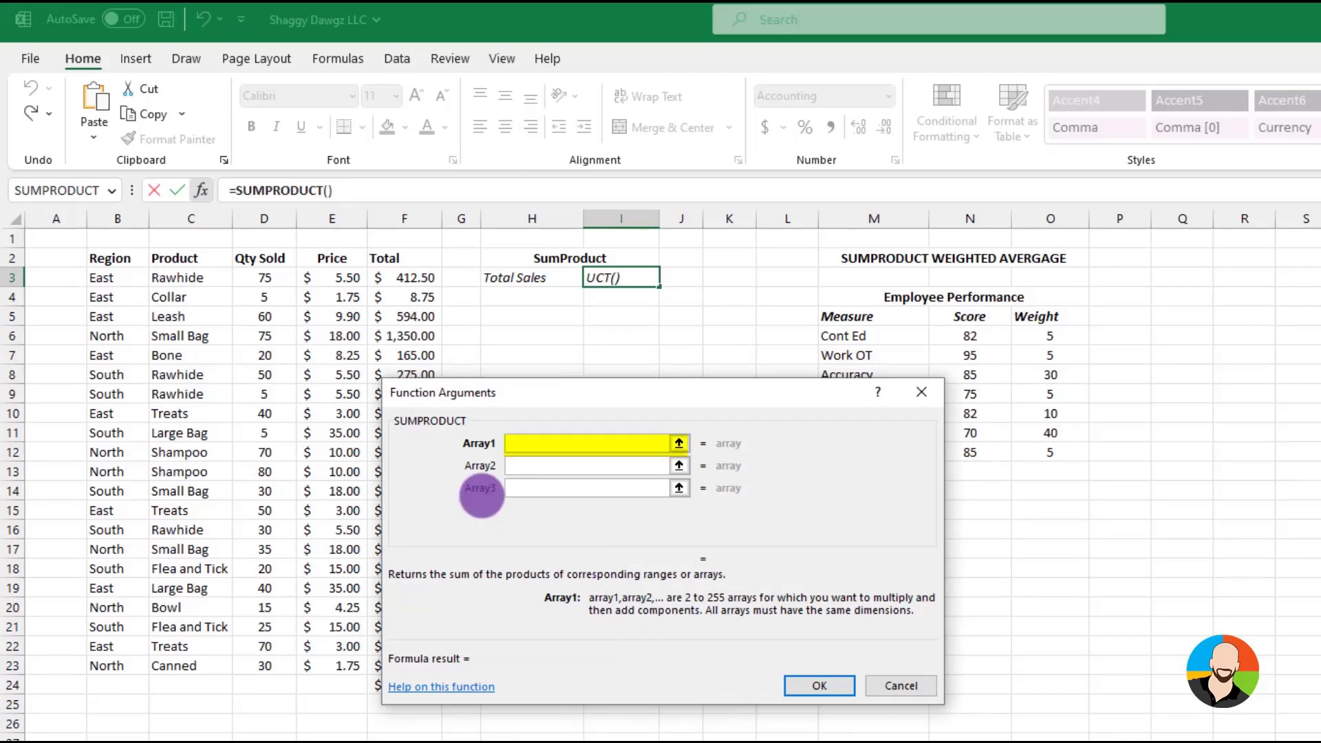
Set the SUMPRODUCT arrays to quantities D3:D23 and prices E3:E23, and complete the Total Sales formula
drag(263, 278, 266, 655)
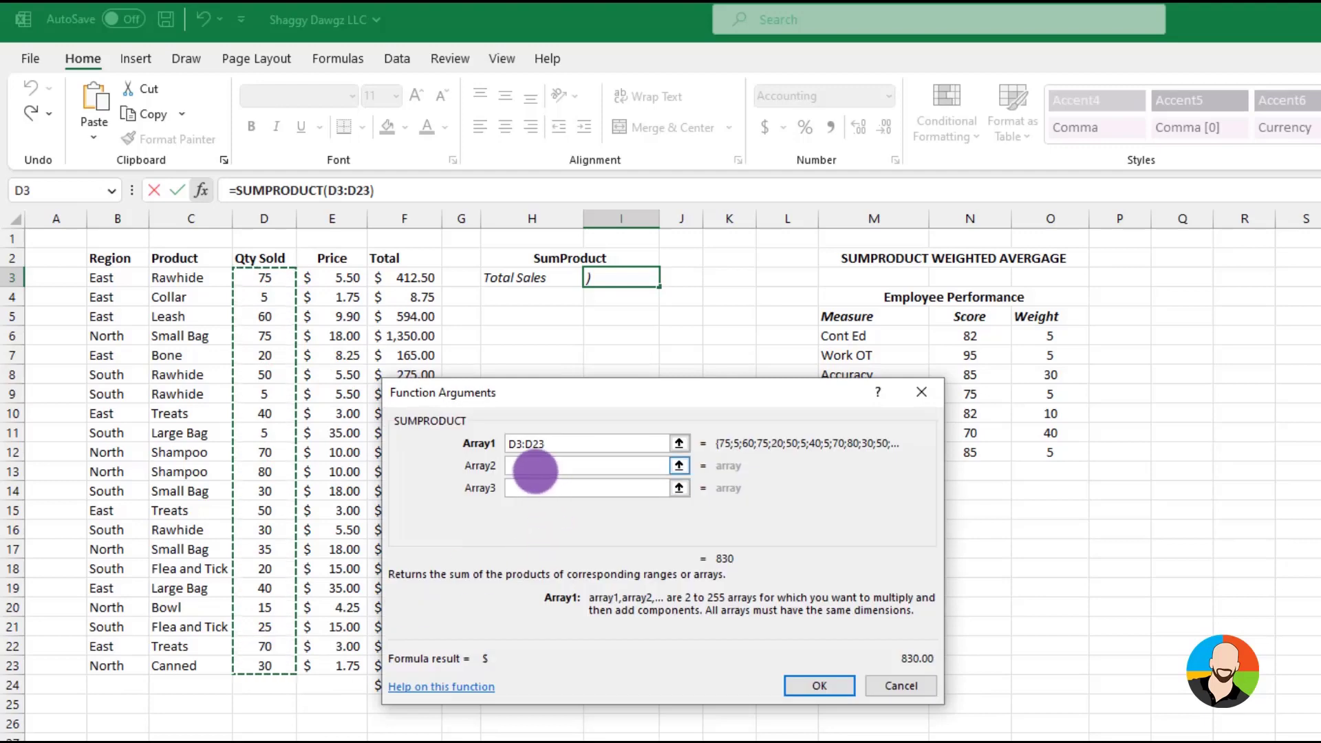
click(530, 466)
drag(342, 277, 341, 665)
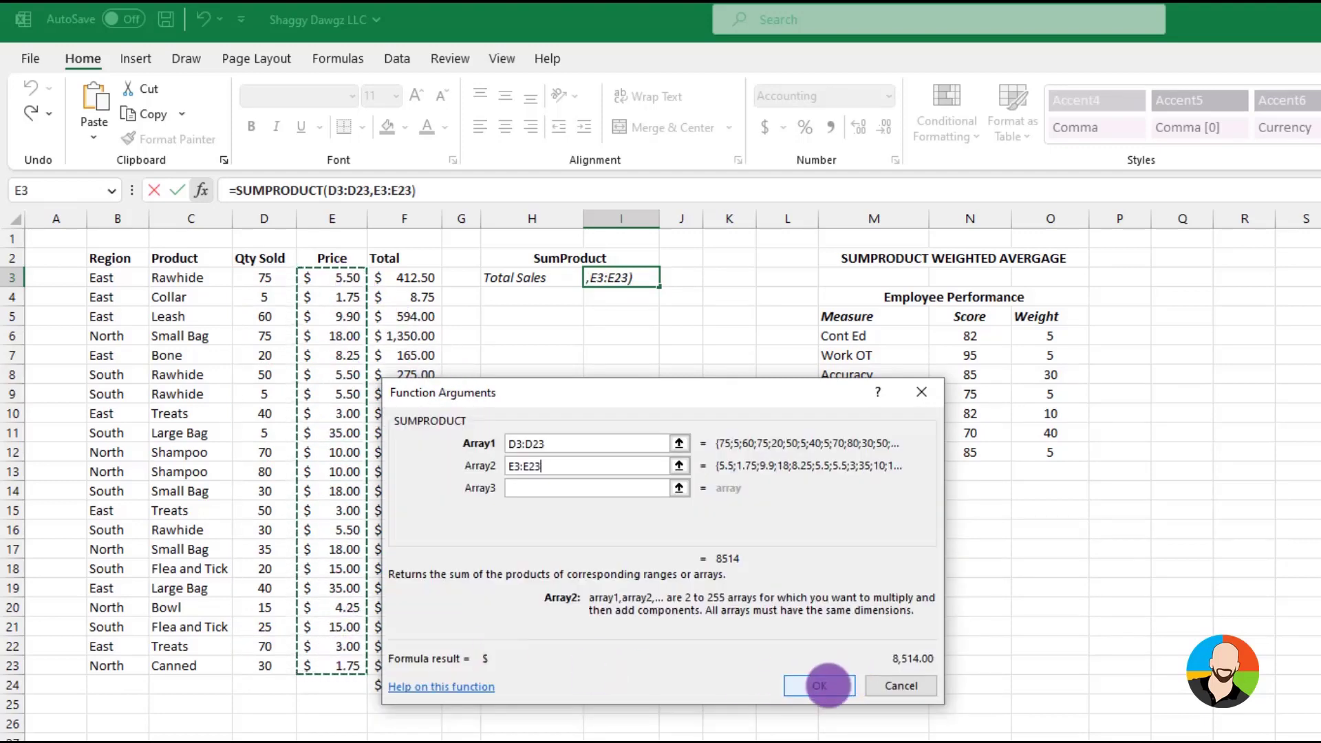
click(822, 683)
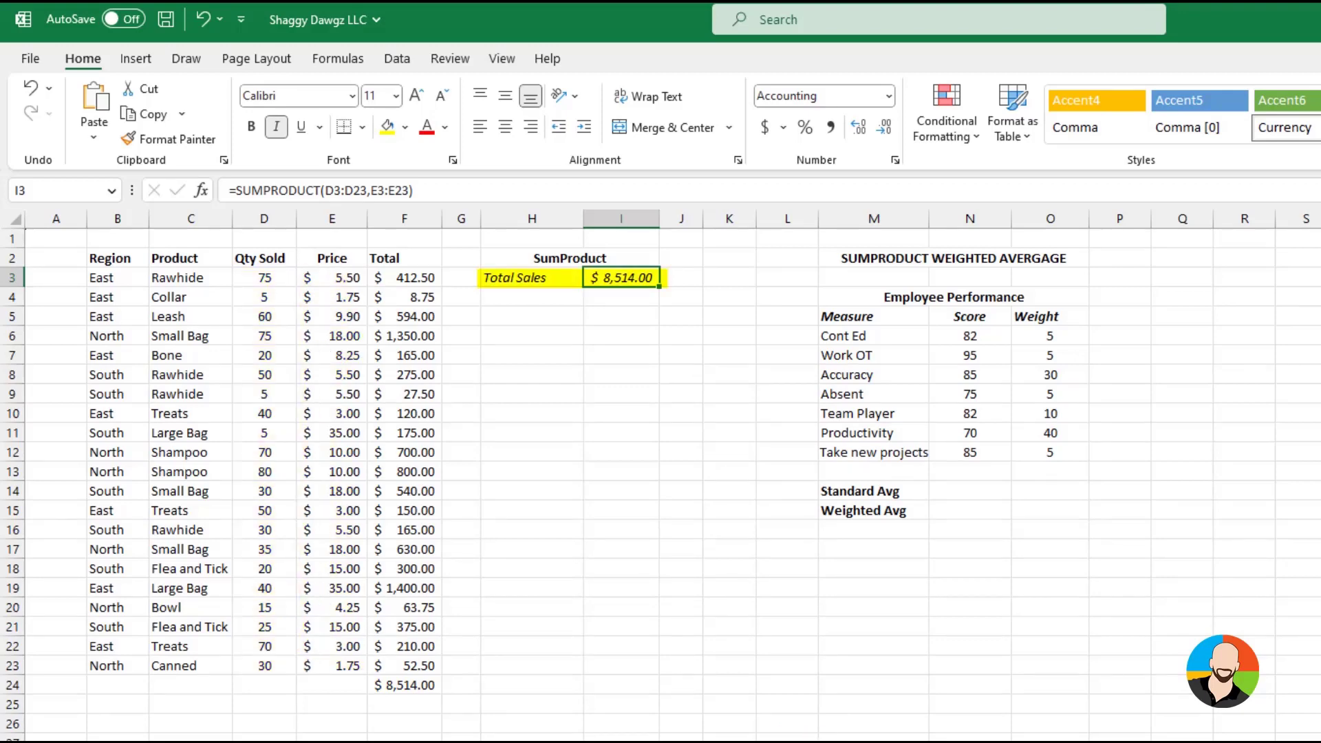
Select cell N14 beside Standard Avg in the Employee Performance table
click(970, 491)
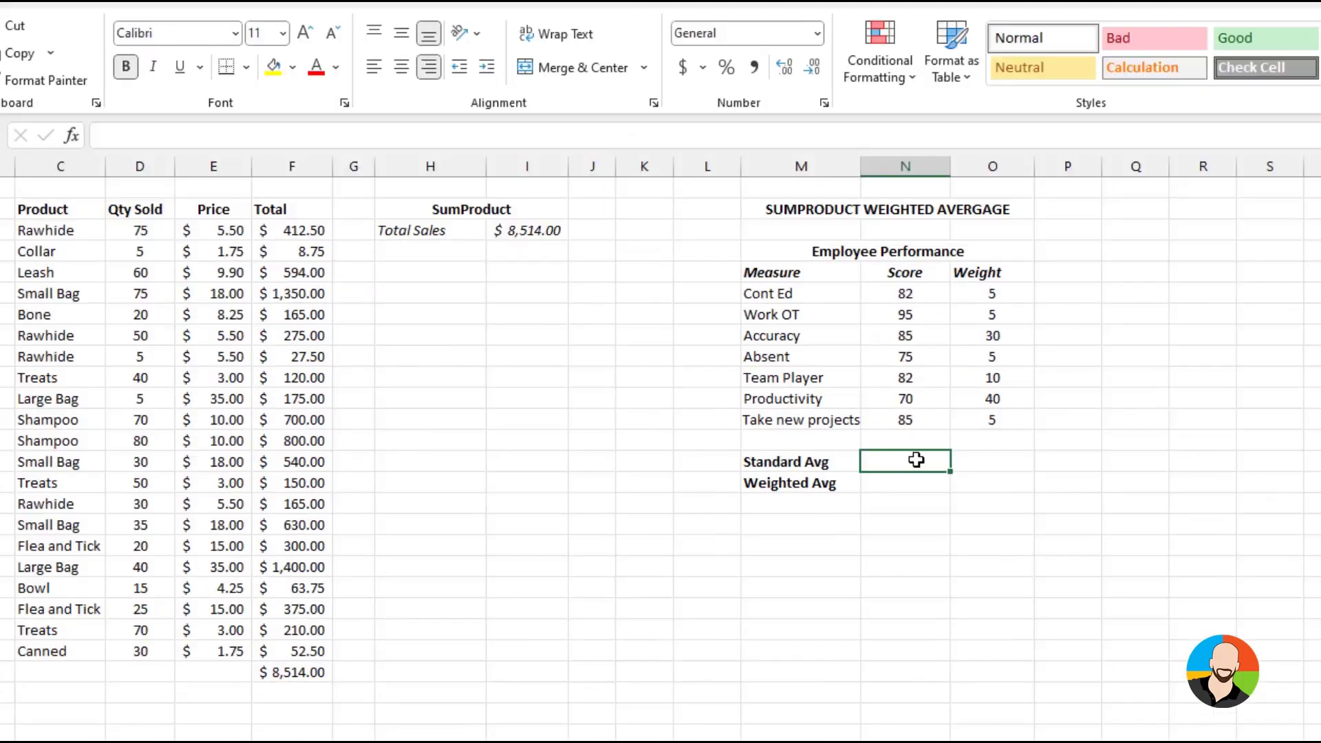
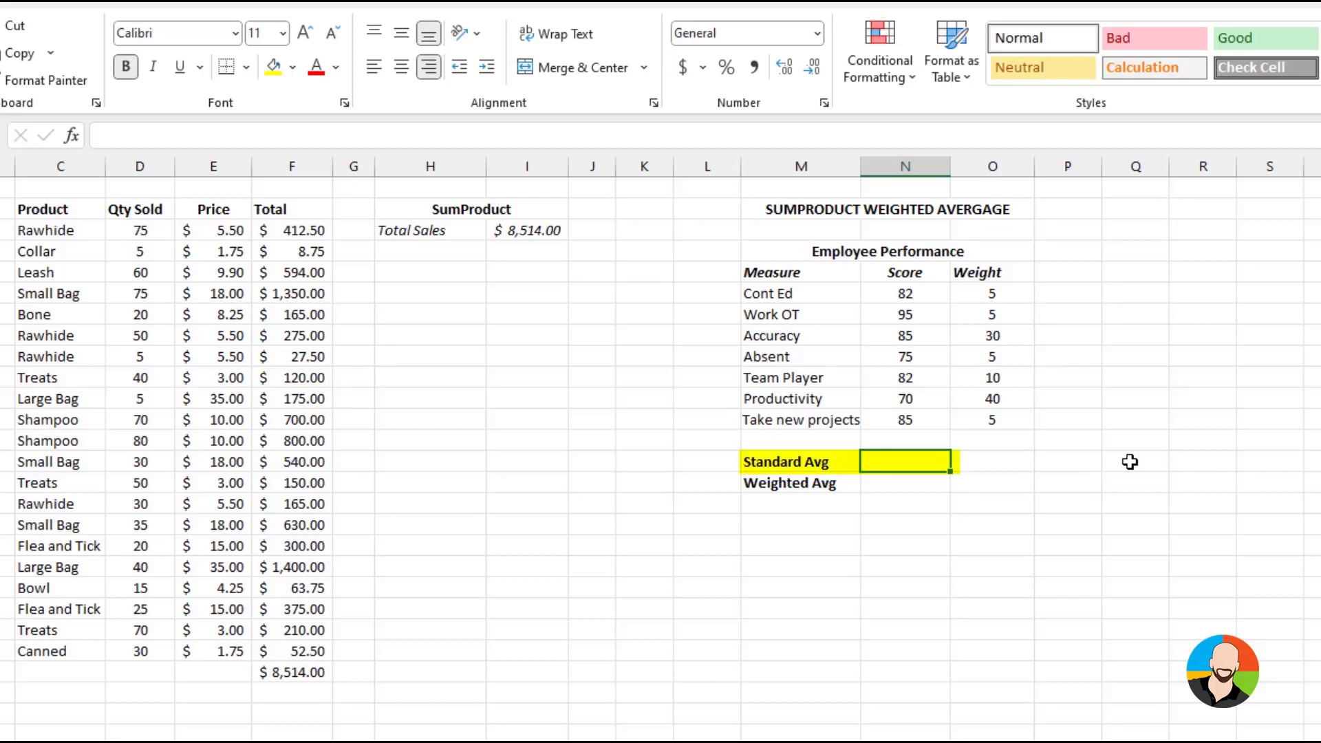
Calculate the Standard Avg in N14 with an AVERAGE formula over the scores in N6:N12
text(=a)
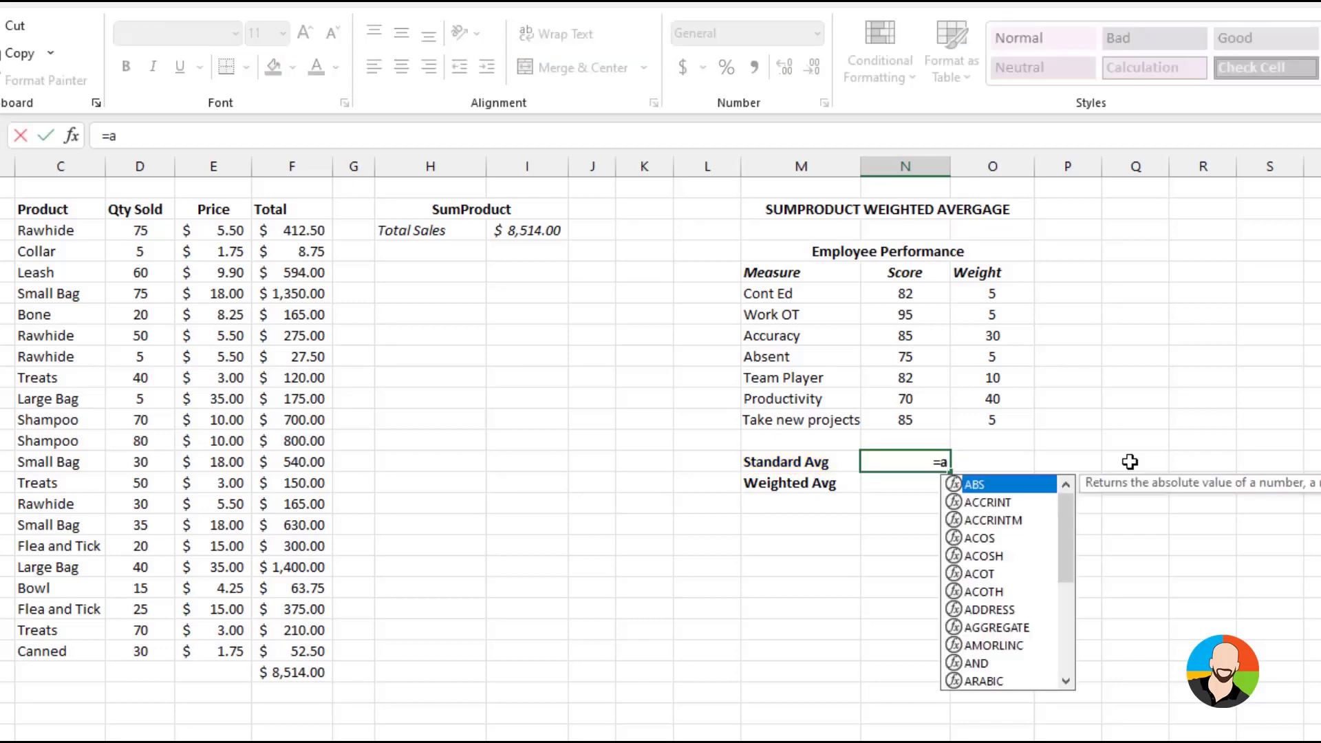
text(verage()
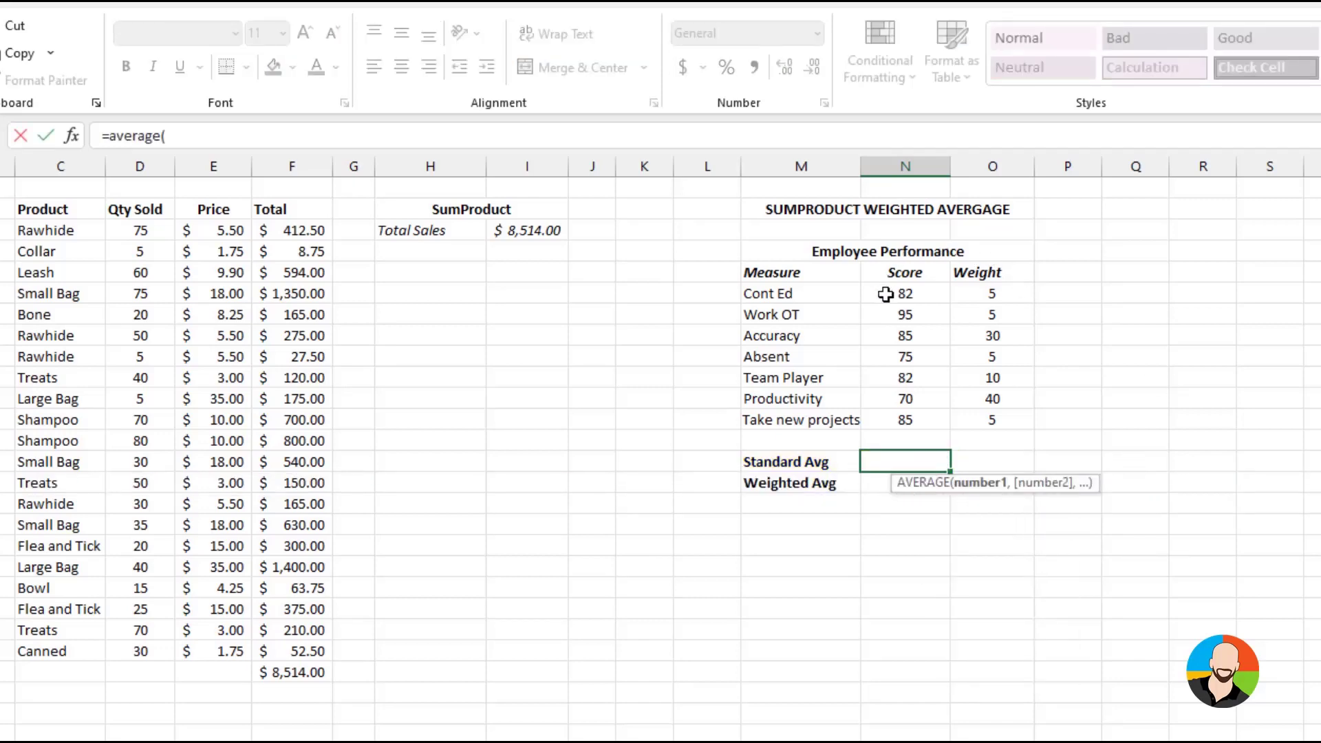
drag(885, 294, 893, 422)
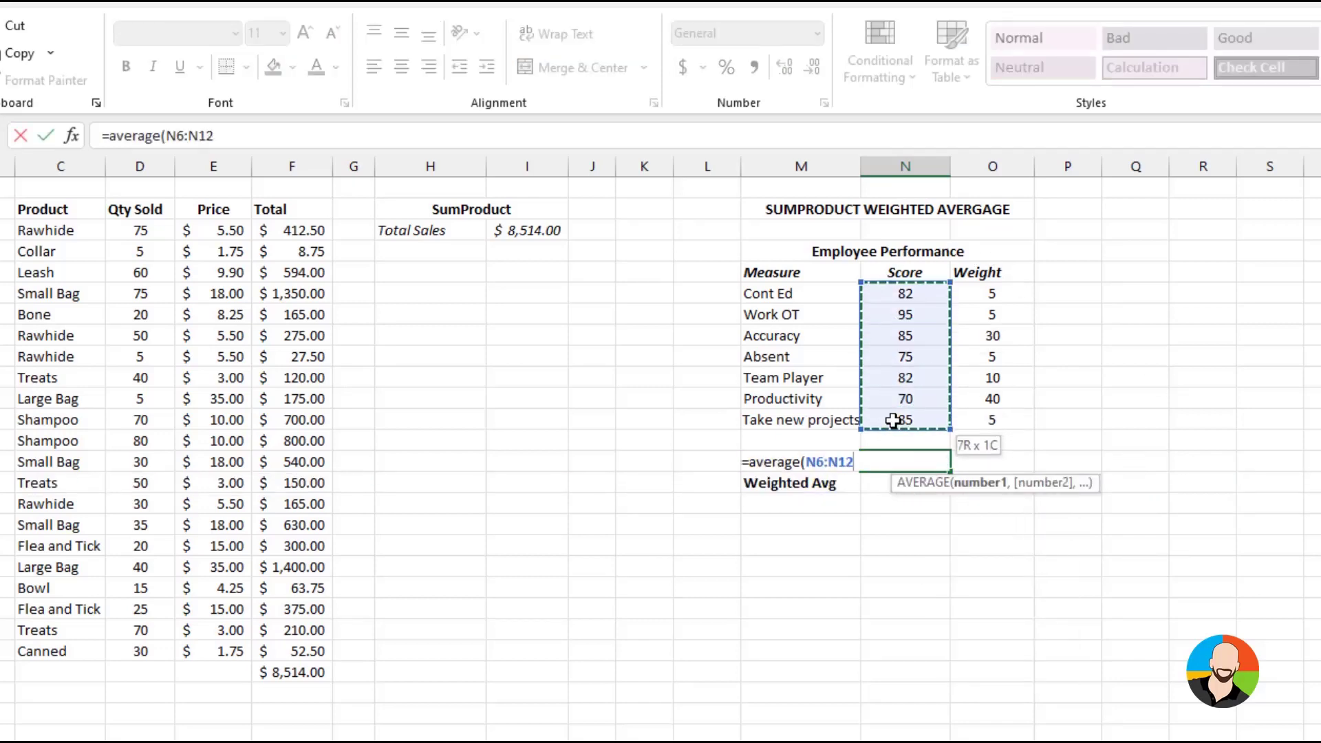
key(Return)
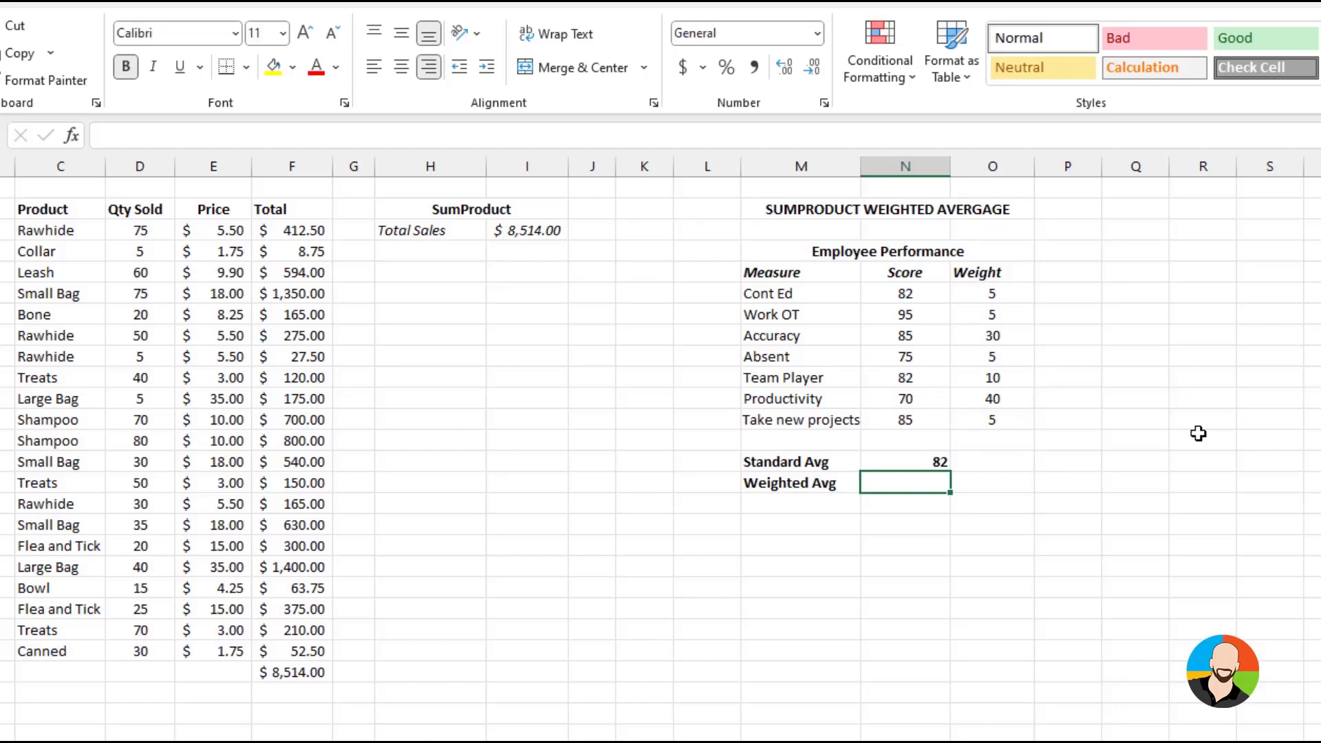
Calculate the Weighted Avg in N15 with =SUMPRODUCT(N6:N12,O6:O12)/SUM(O6:O12)
text(=su)
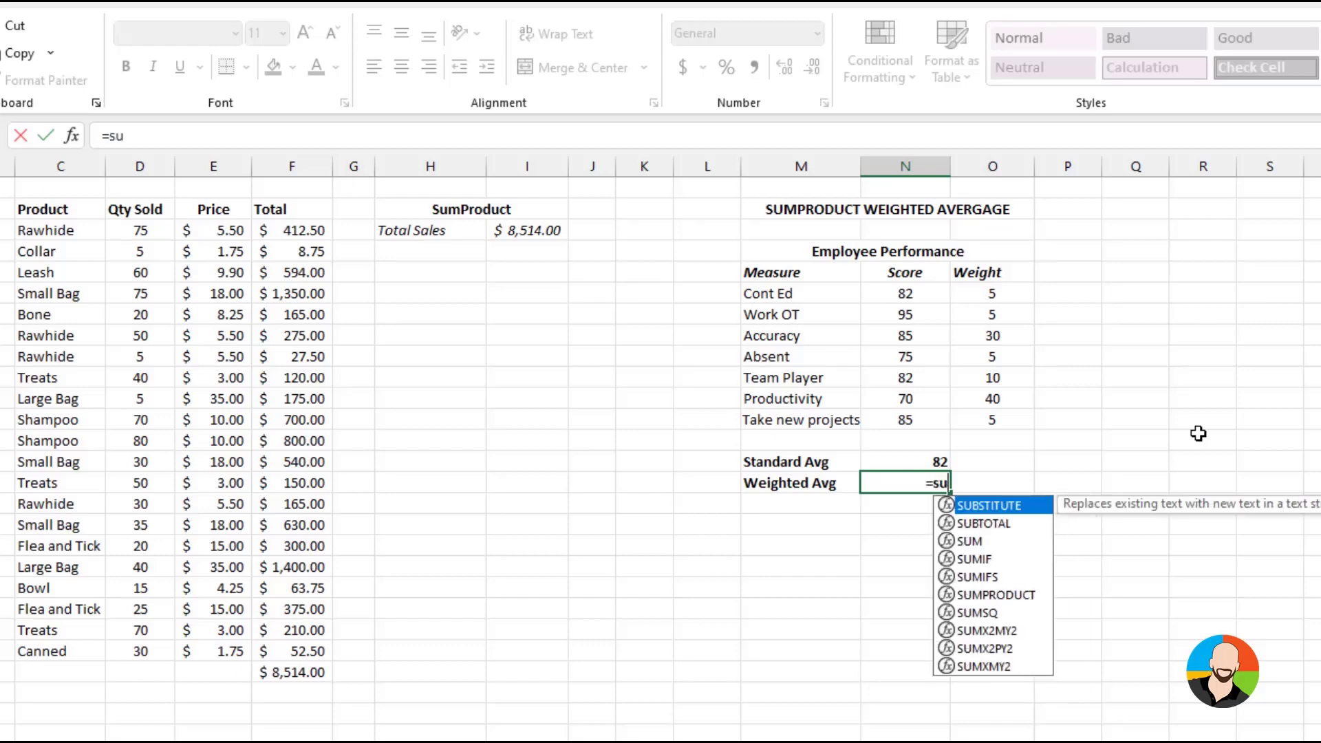
text(mproduct()
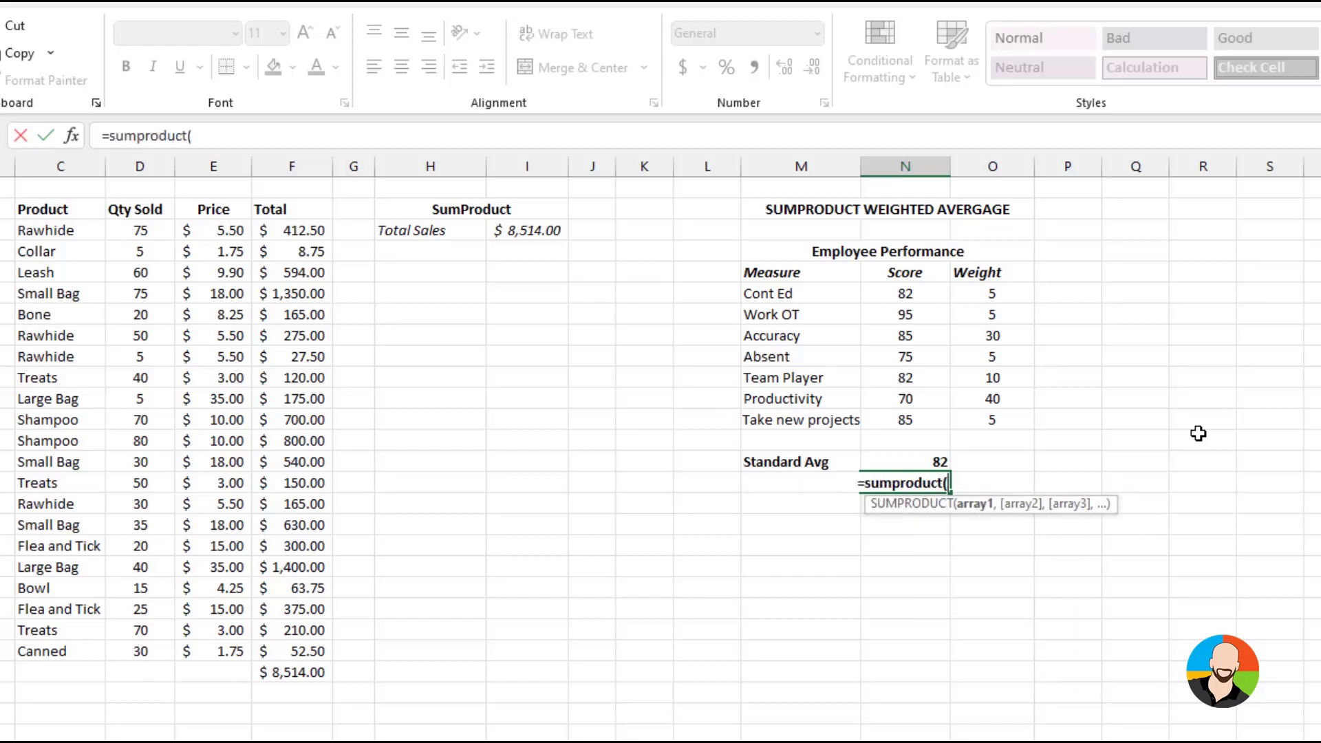
drag(915, 297, 915, 413)
text(,)
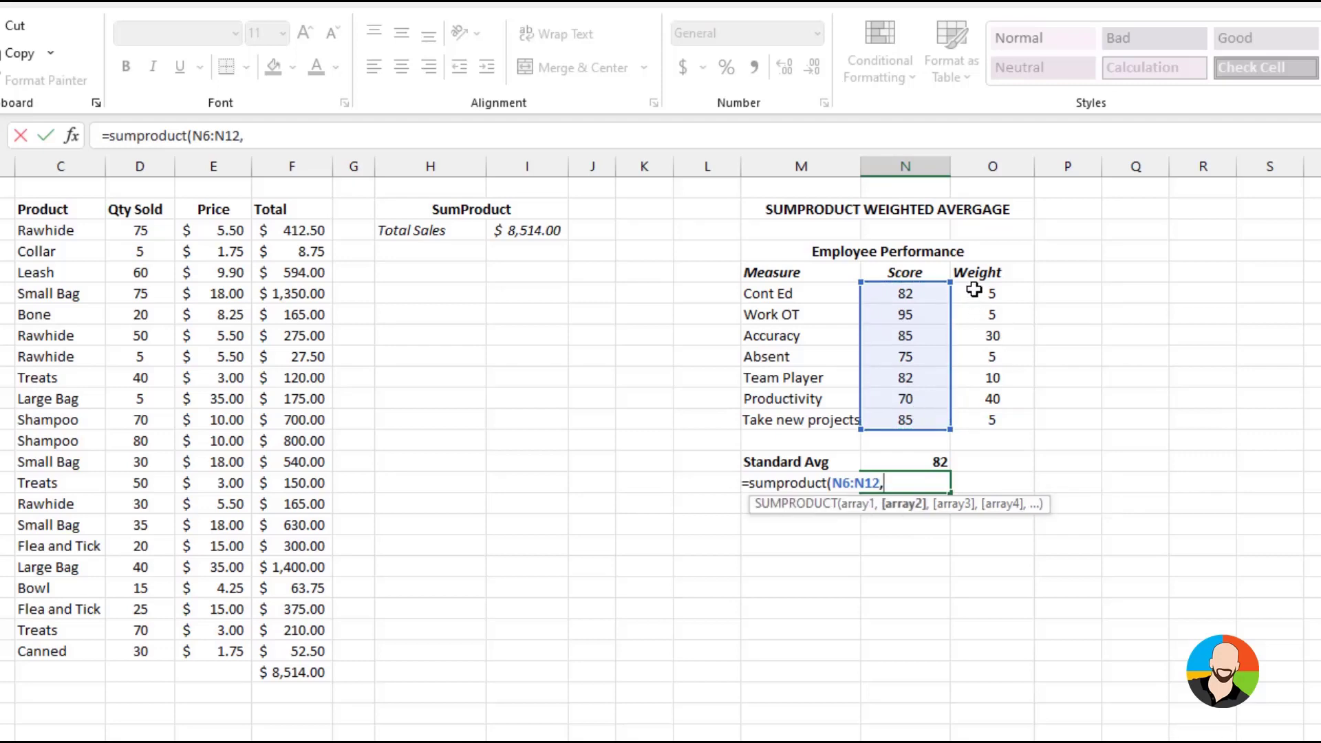
drag(973, 288, 973, 420)
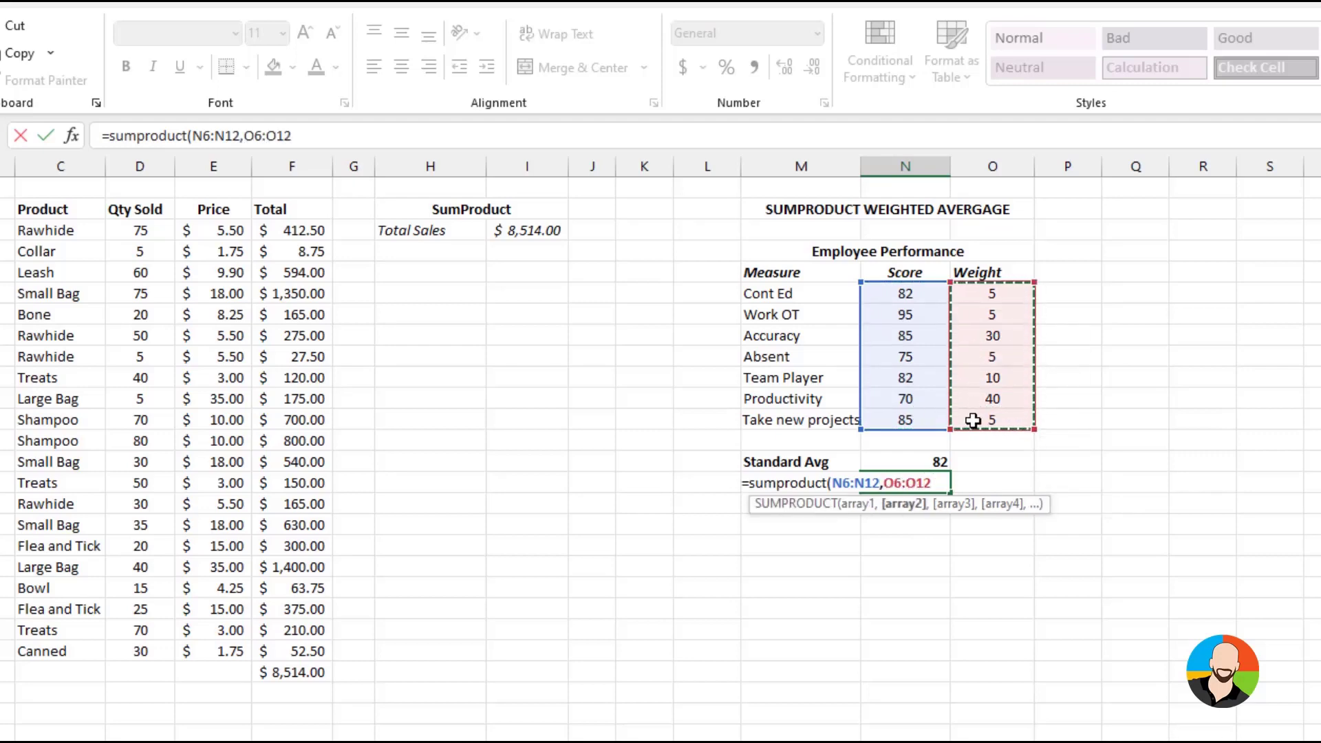
text()/)
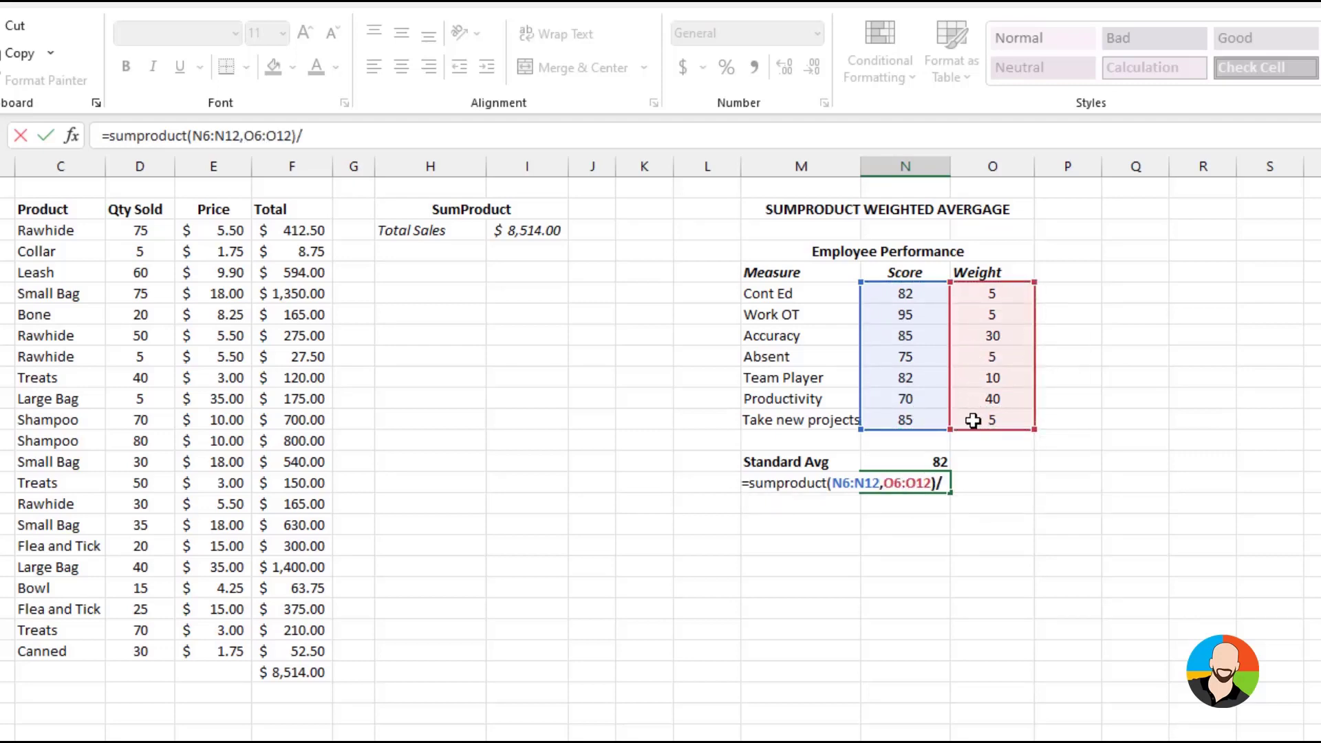
text(sum()
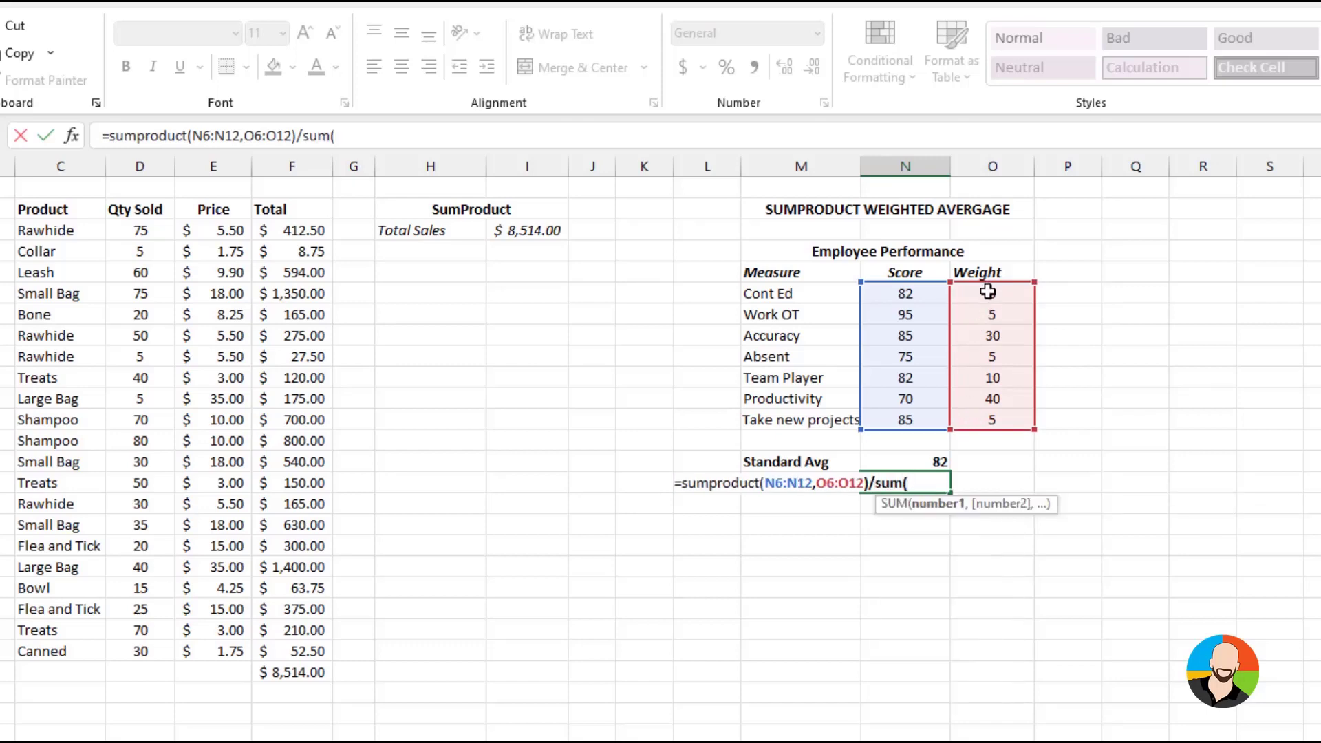
drag(988, 291, 990, 415)
text())
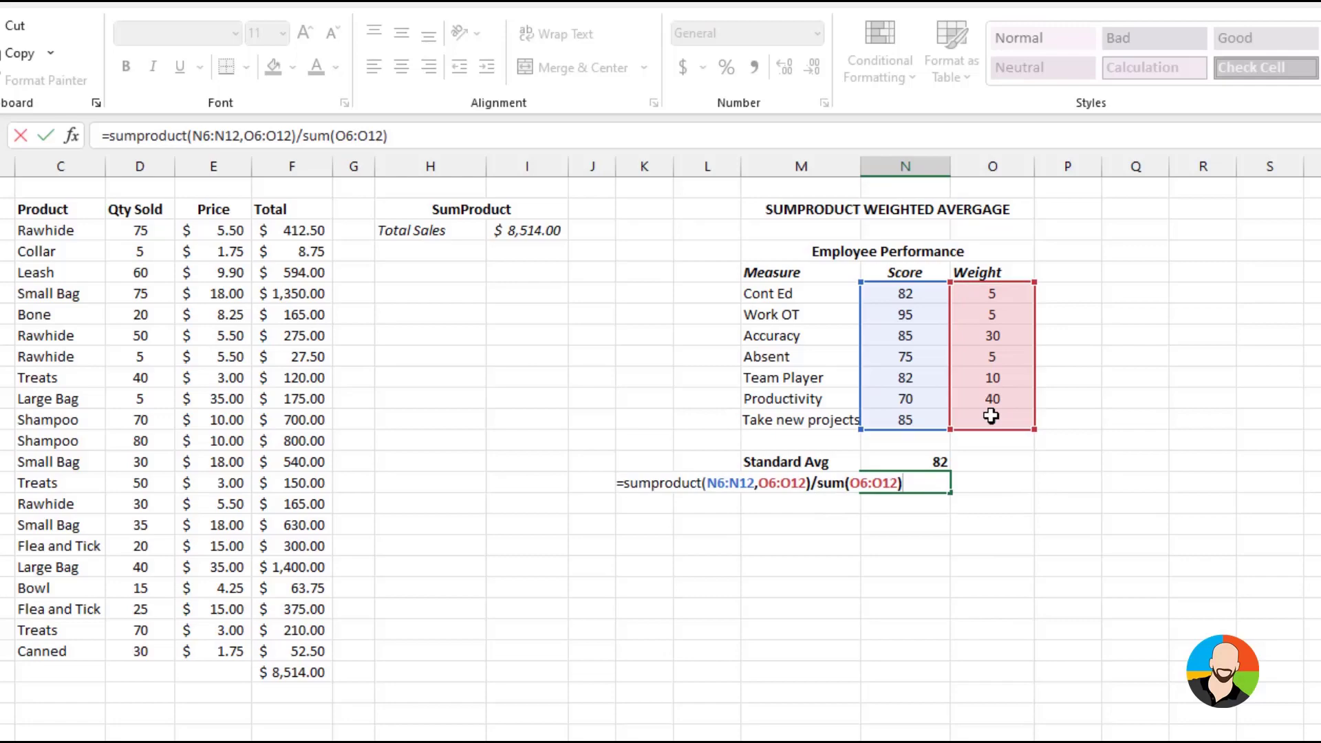
key(Return)
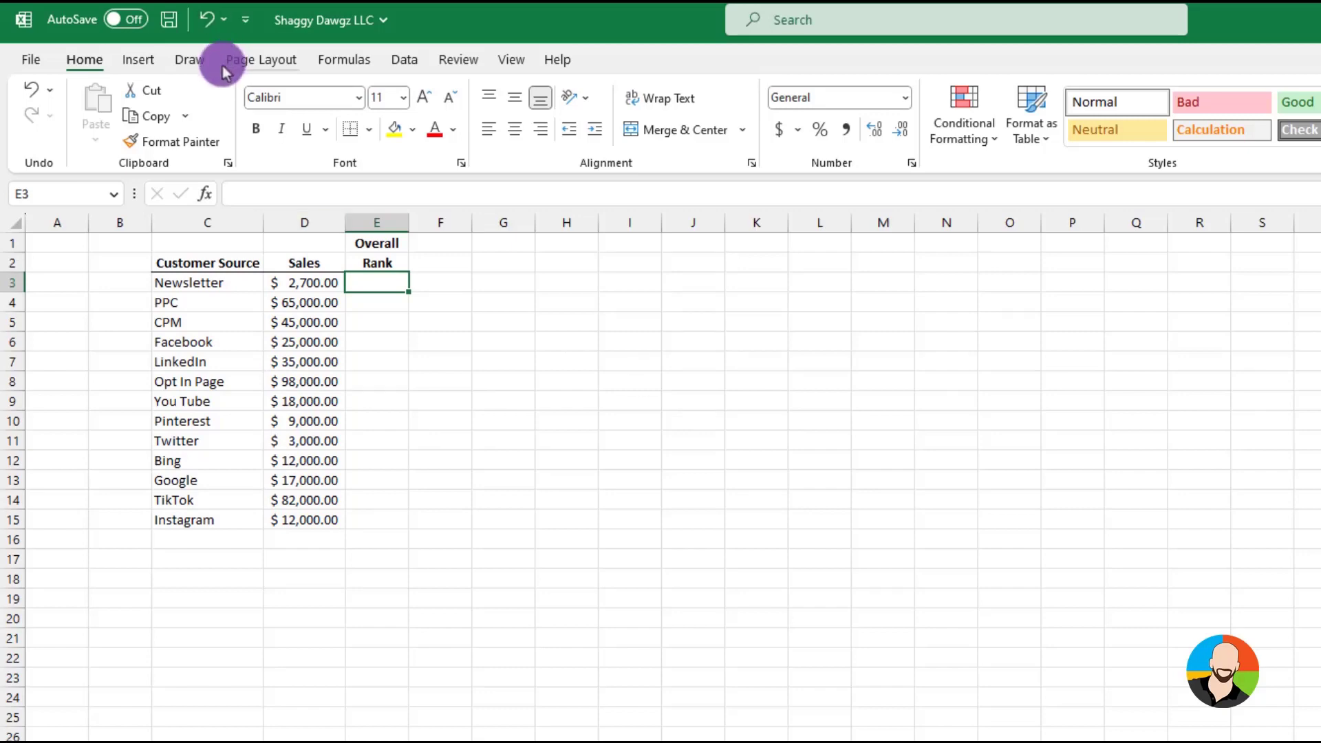
Search for the RANK function and insert it into cell E3 of the Overall Rank column
click(206, 192)
text(rank)
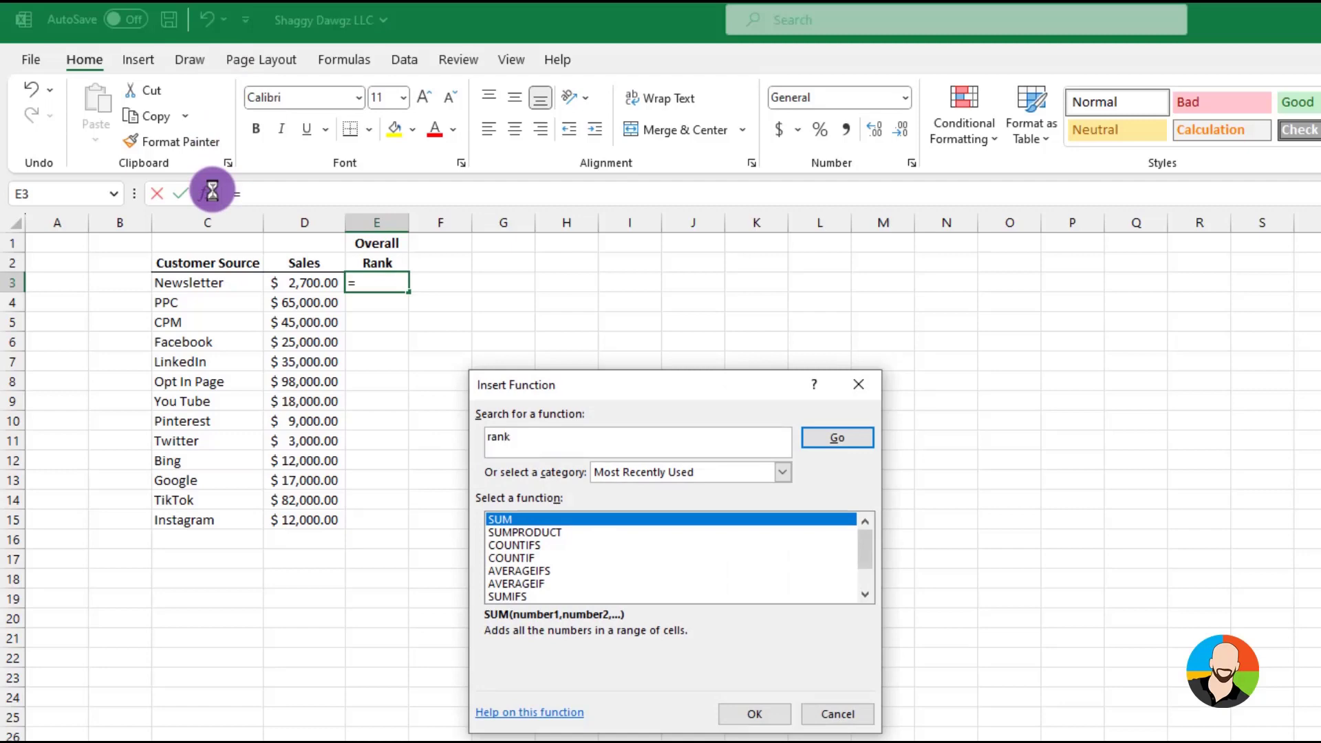
key(Return)
click(757, 716)
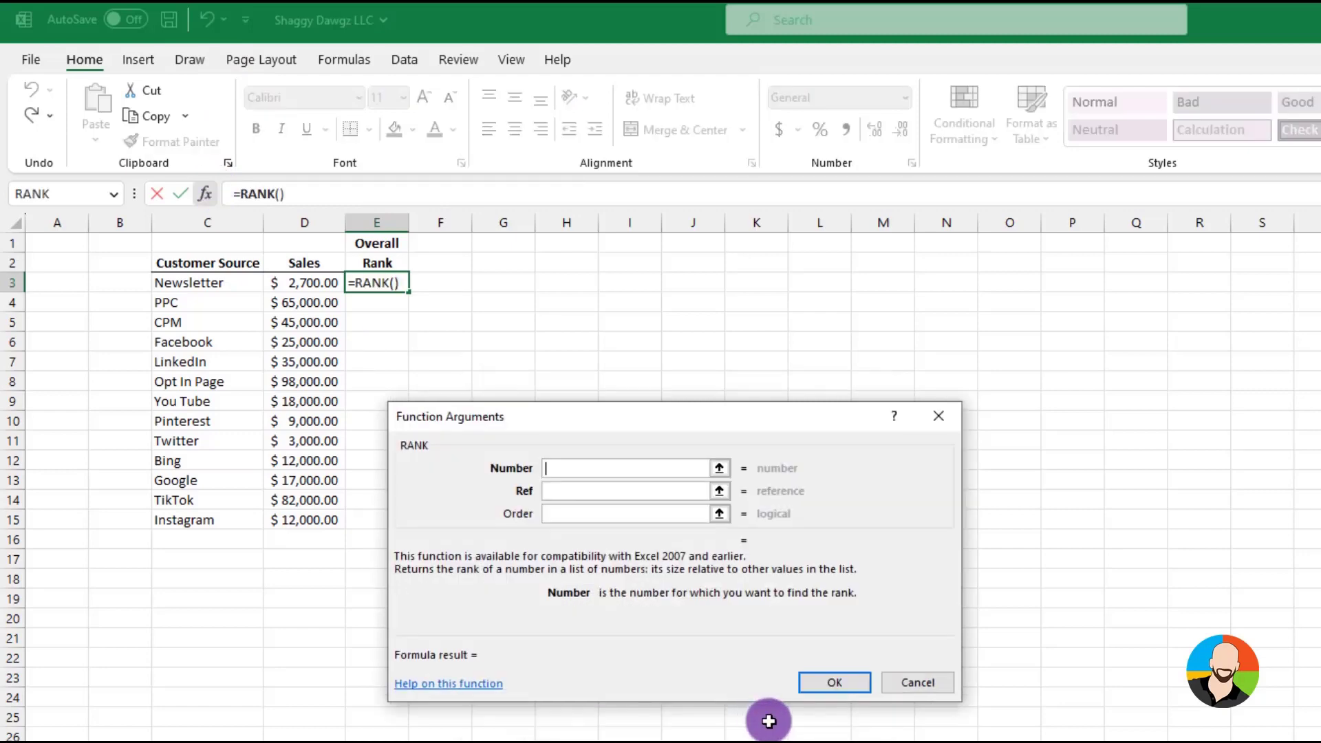
Rank D3 against the absolute range $D$3:$D$15 and fill the formula down through E15
click(310, 292)
click(560, 491)
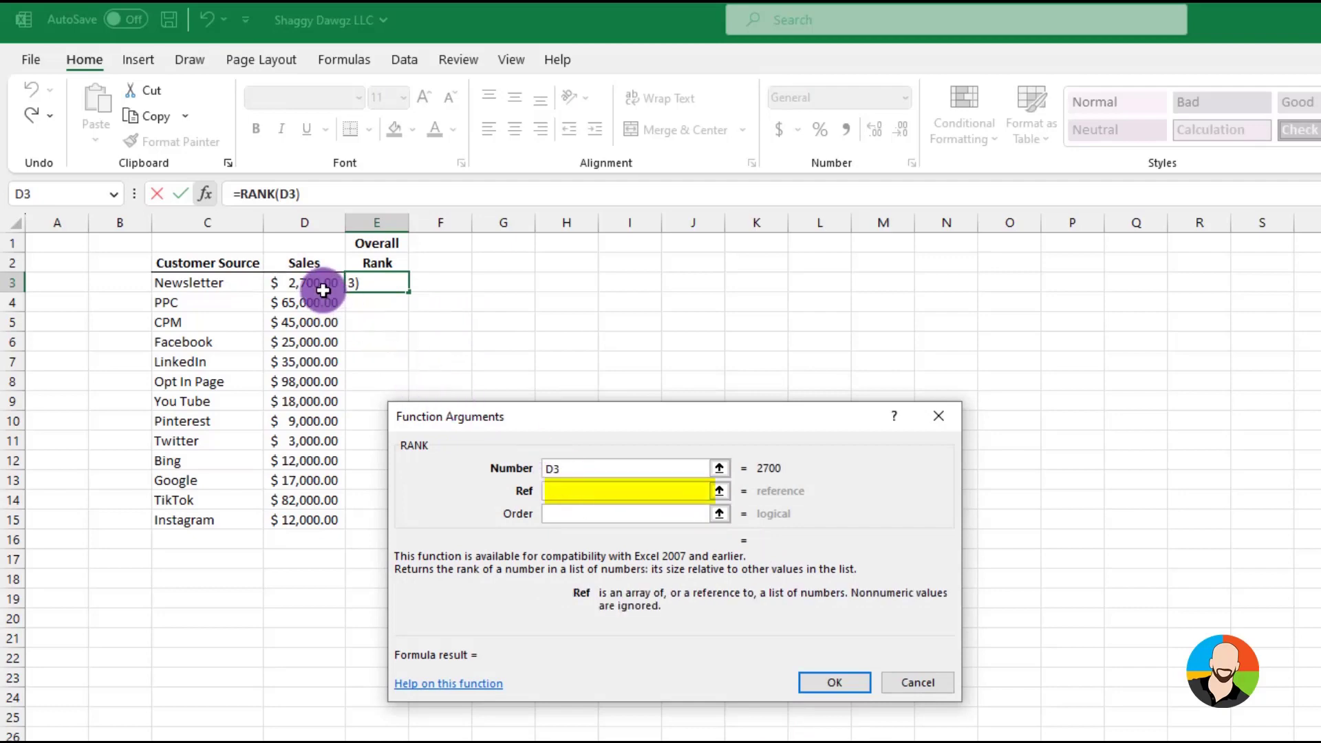
drag(309, 285, 315, 521)
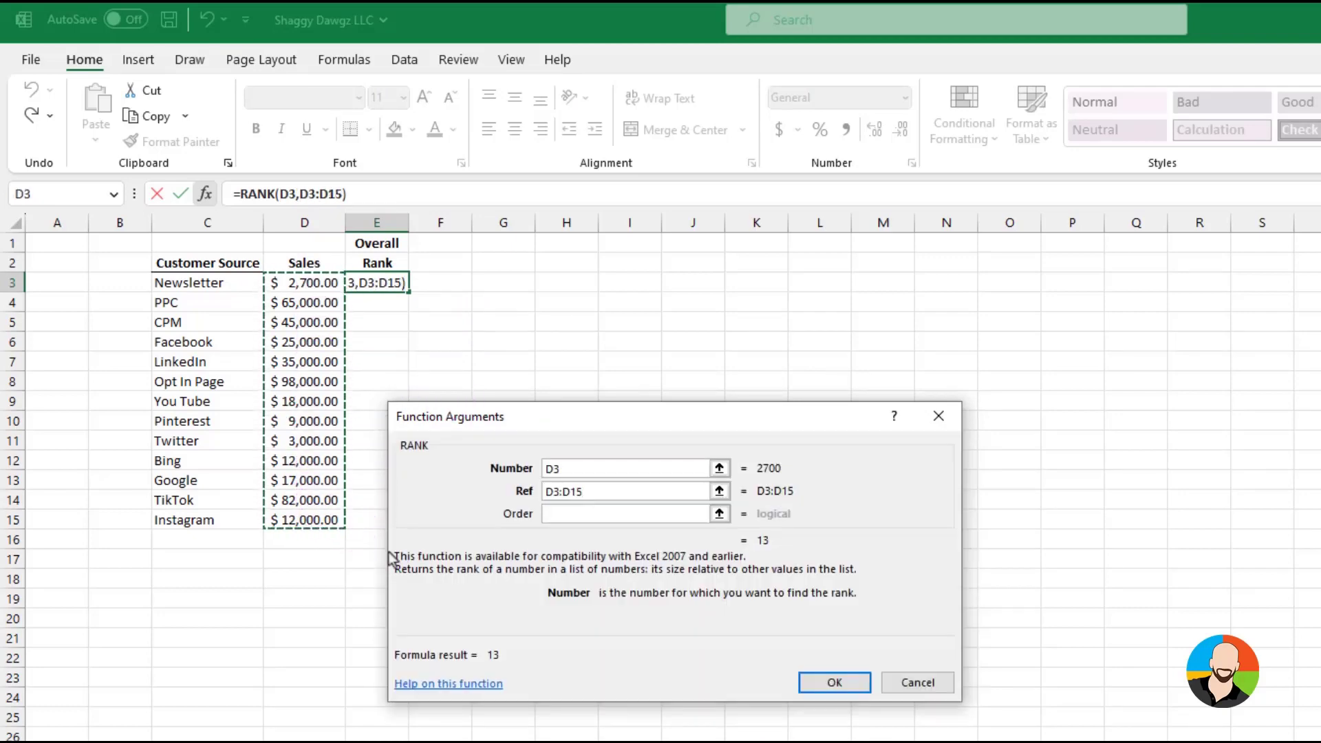
key(F4)
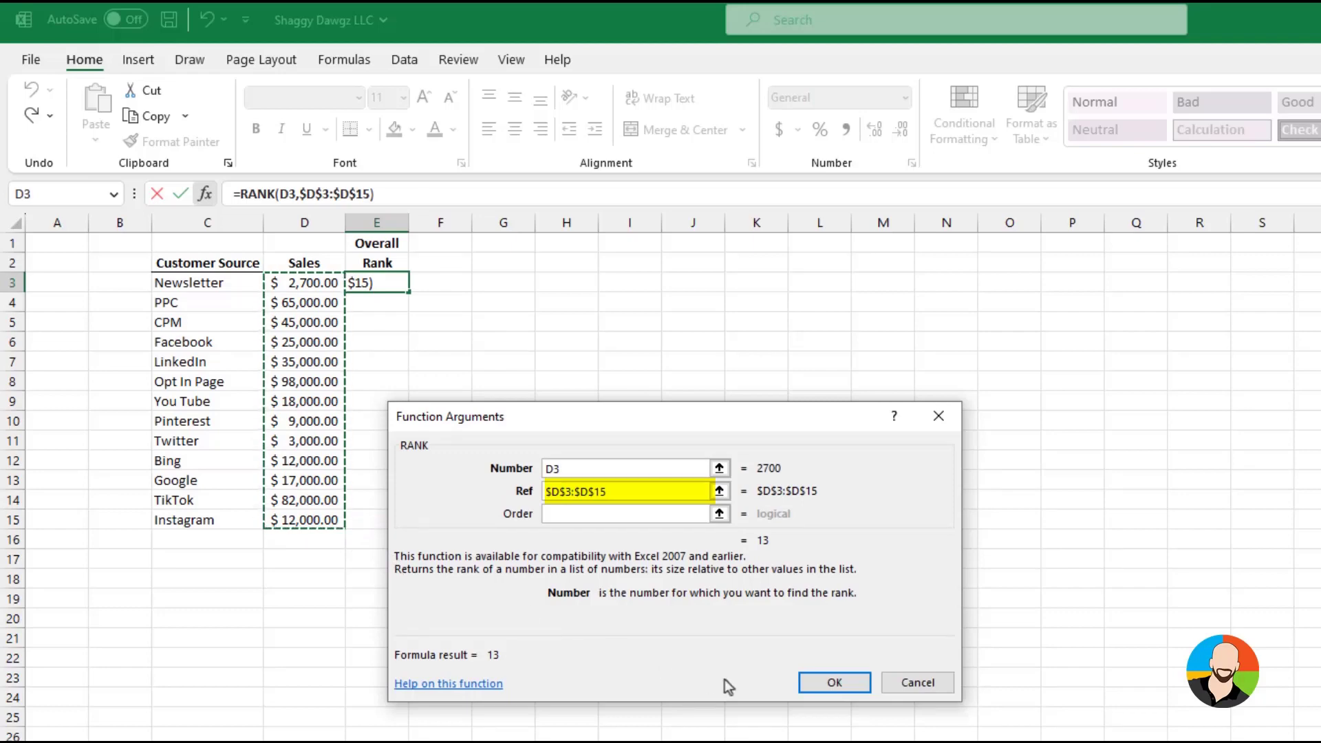
click(834, 680)
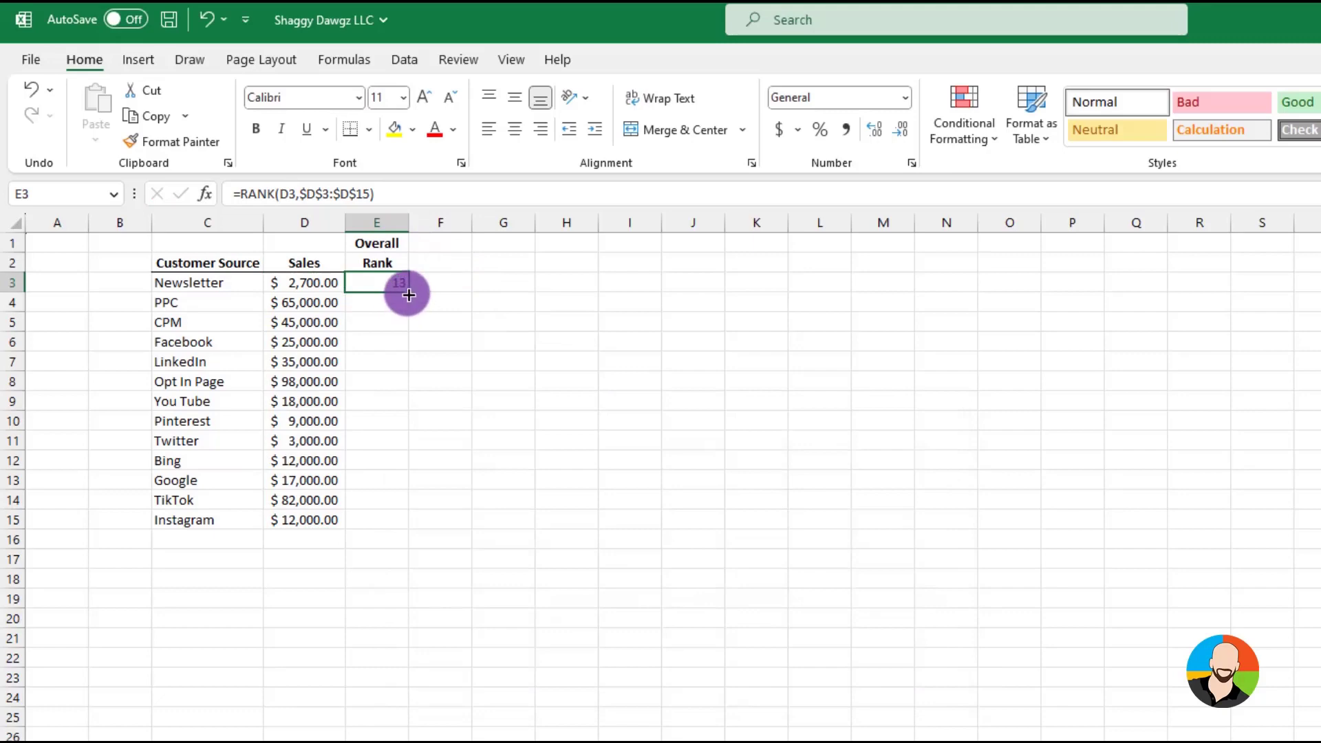
drag(407, 290, 405, 523)
click(584, 579)
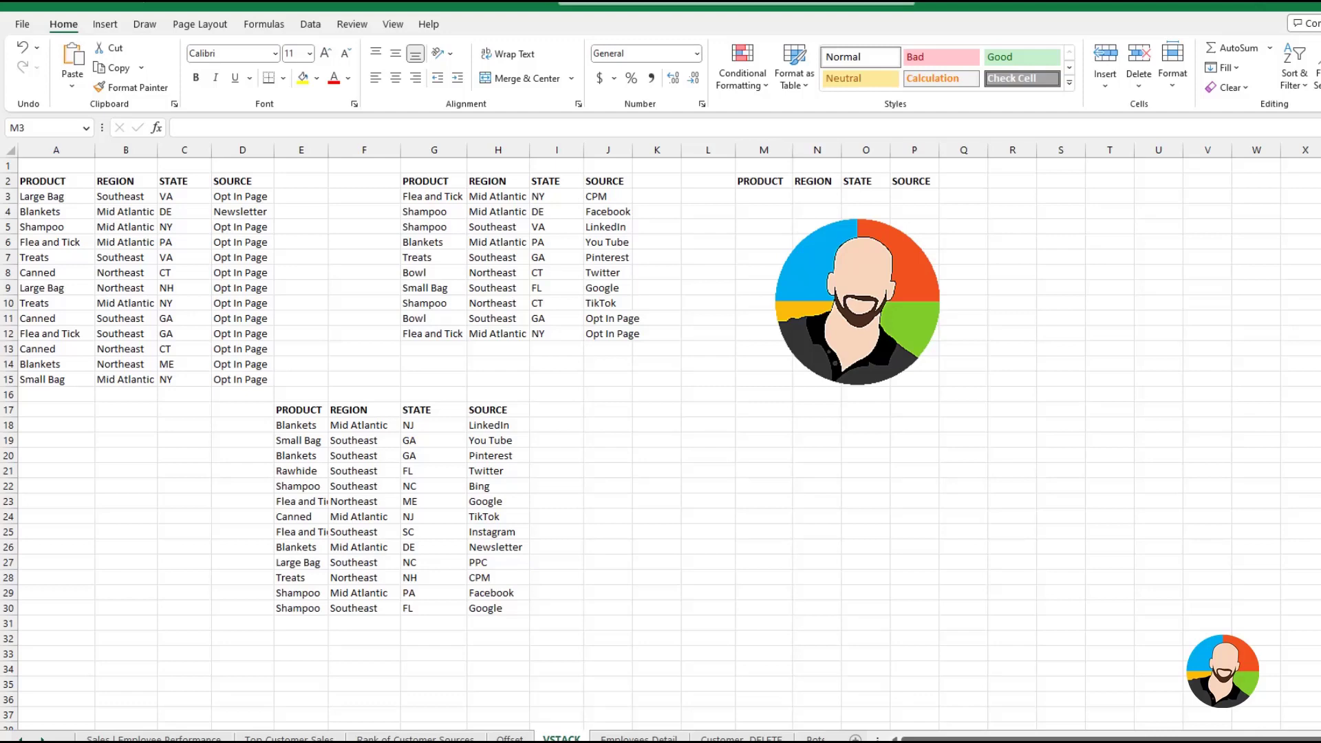
Search for the VSTACK function and insert it into cell M3 under the PRODUCT header
click(764, 196)
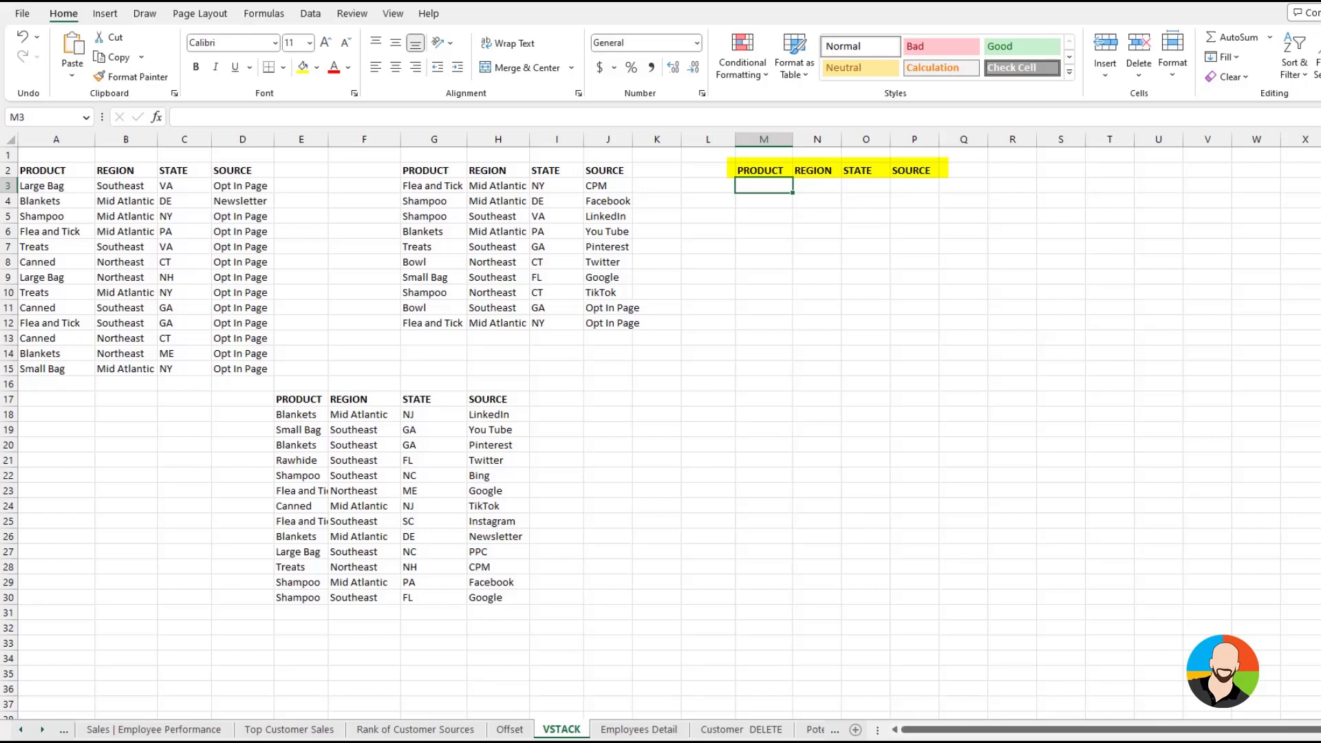
click(157, 117)
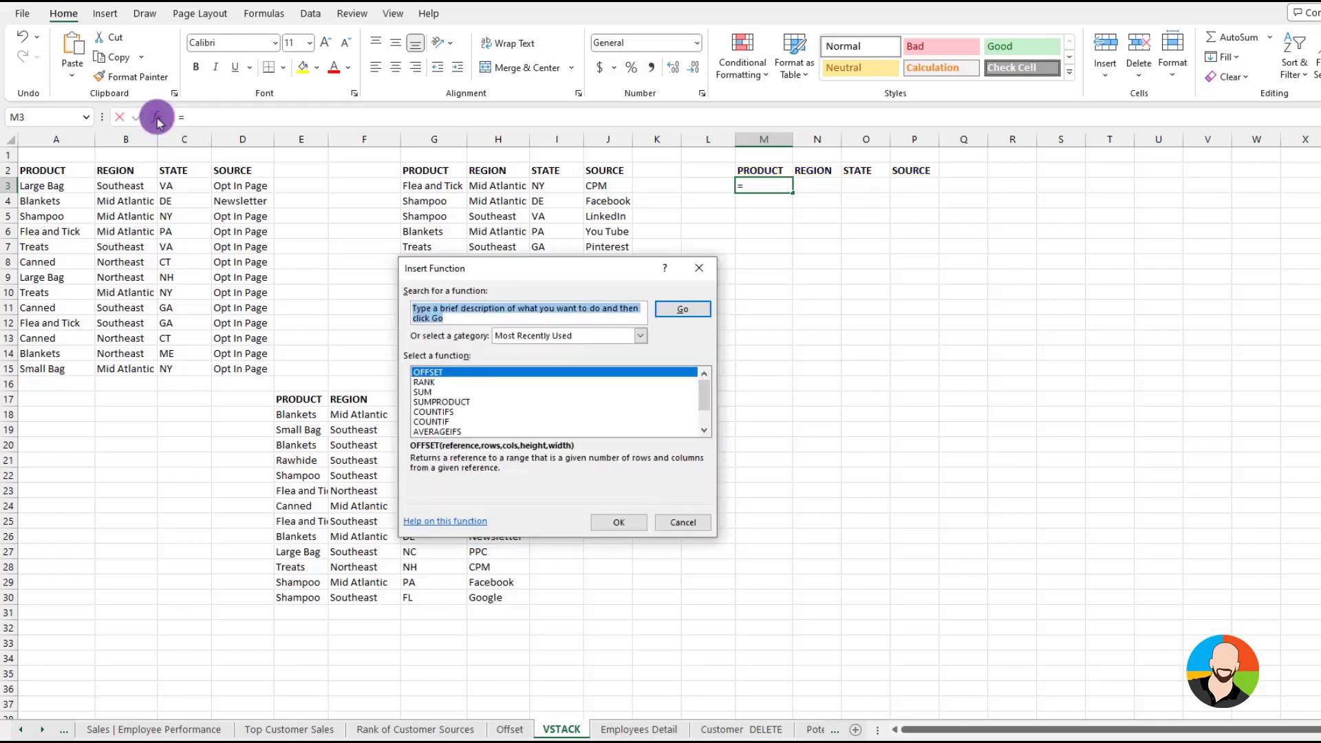
text(vstack)
key(Return)
click(612, 525)
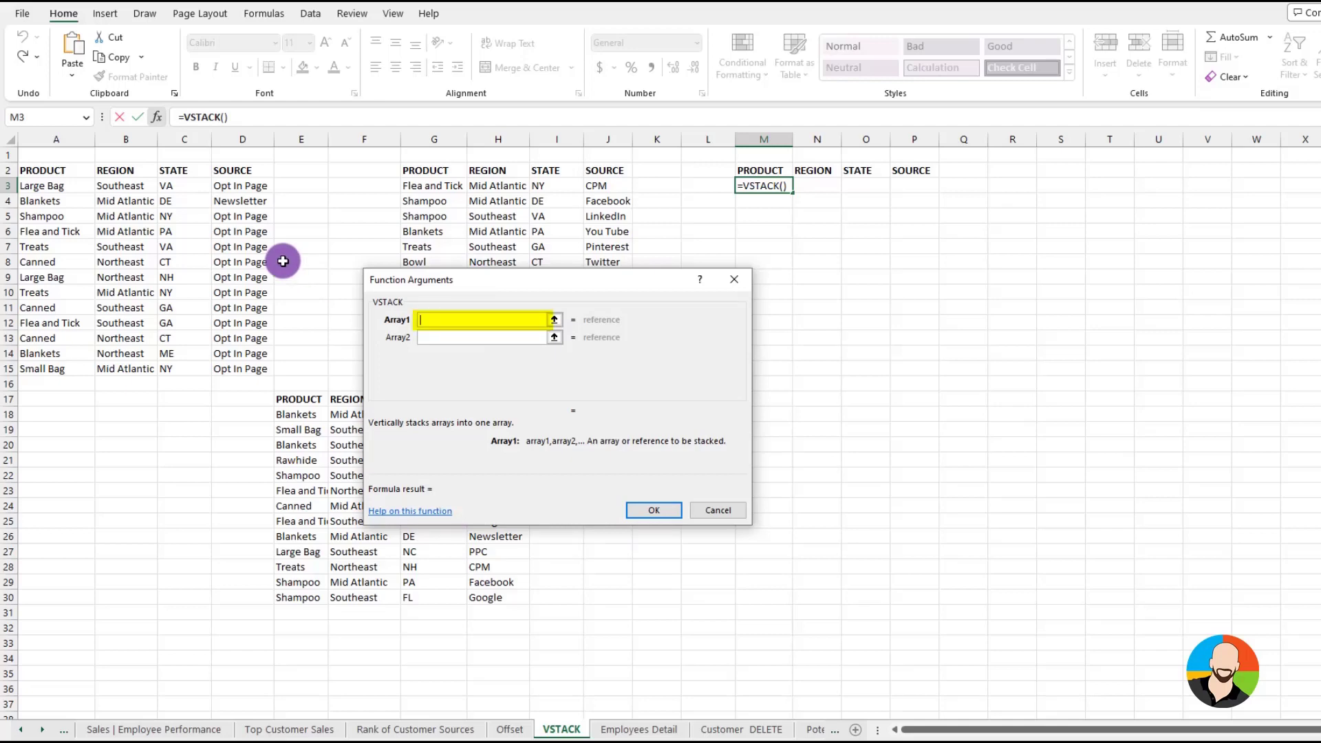
Stack the three tables without their headers, using A3:D15, G3:J12 and E18:H30 as the VSTACK arrays
drag(34, 186, 249, 363)
click(428, 340)
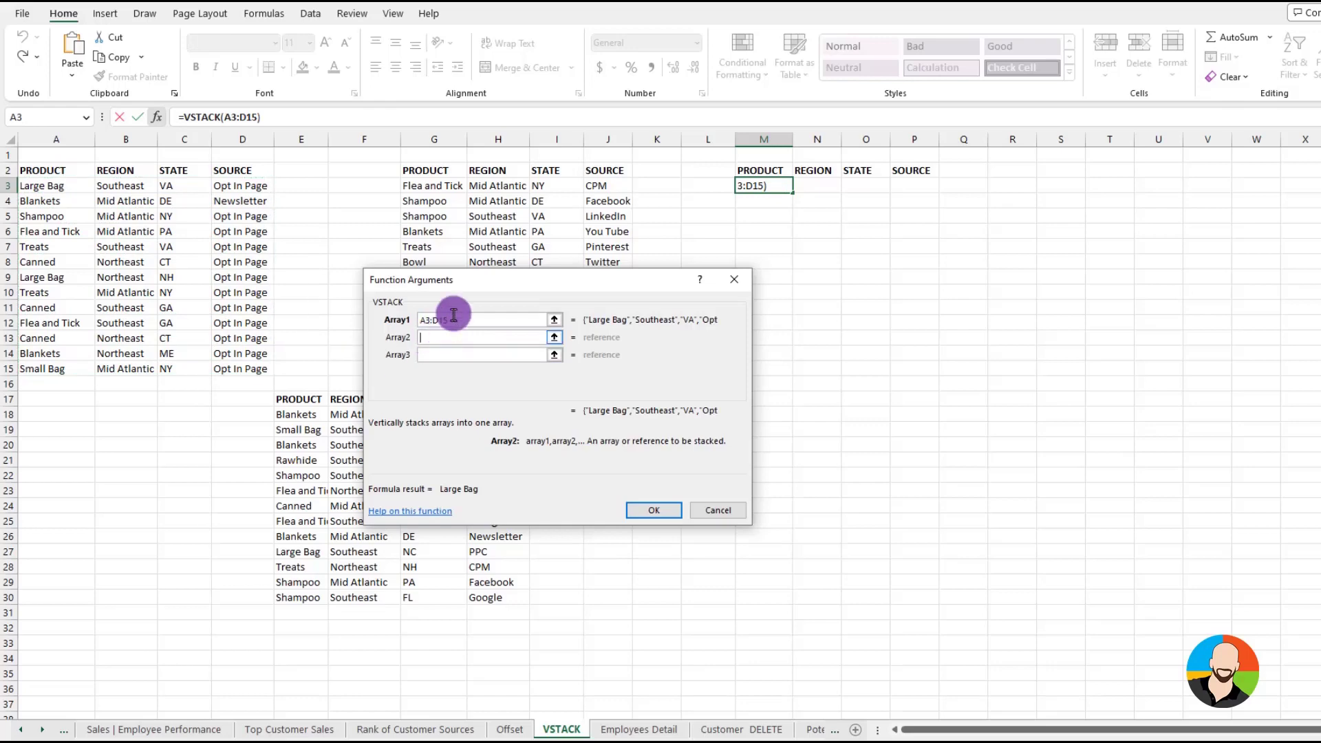
drag(458, 289, 464, 575)
drag(439, 193, 605, 324)
click(448, 488)
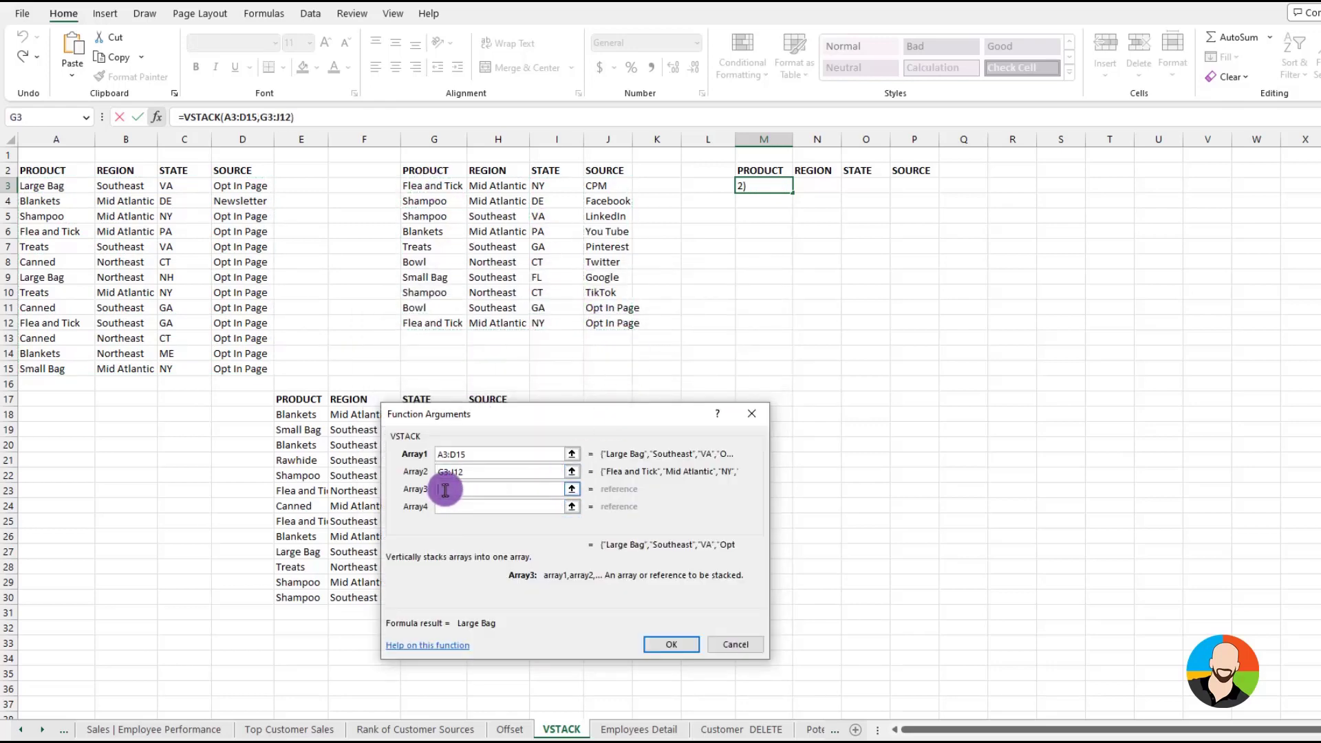
drag(305, 421, 490, 594)
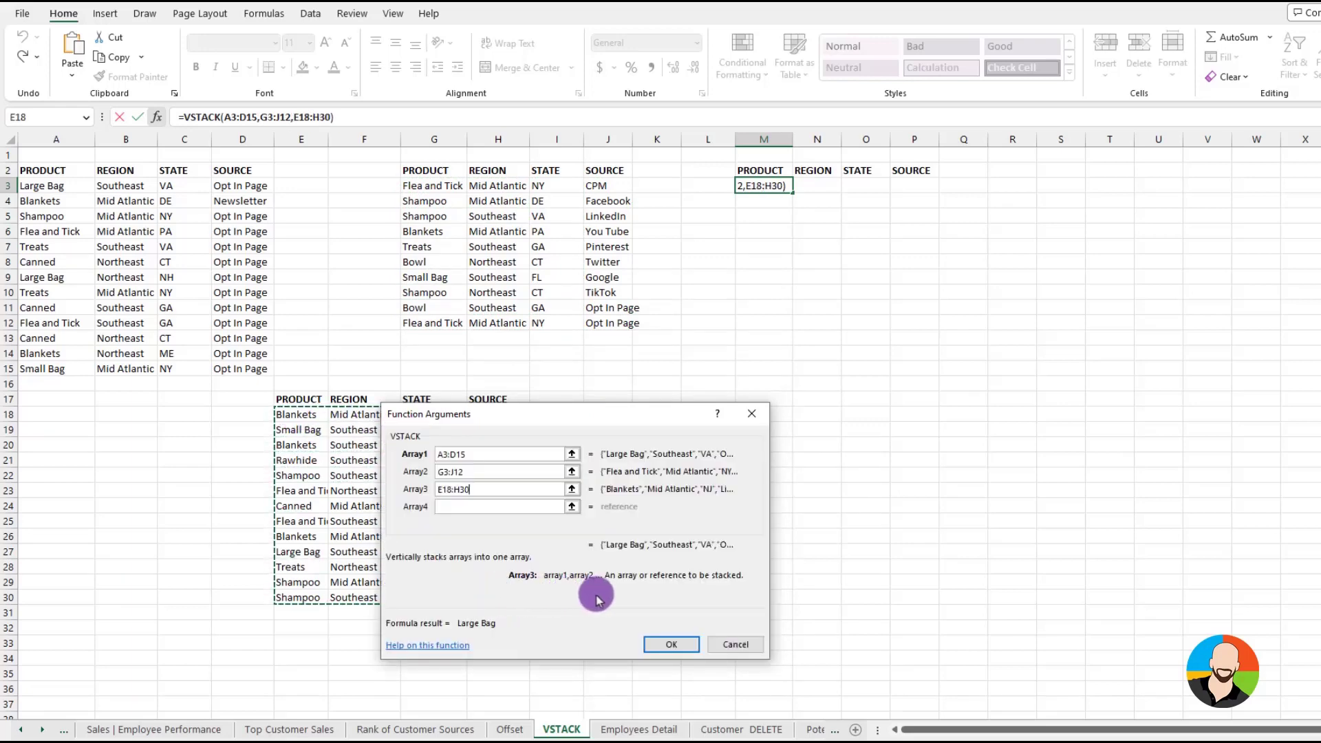
click(673, 643)
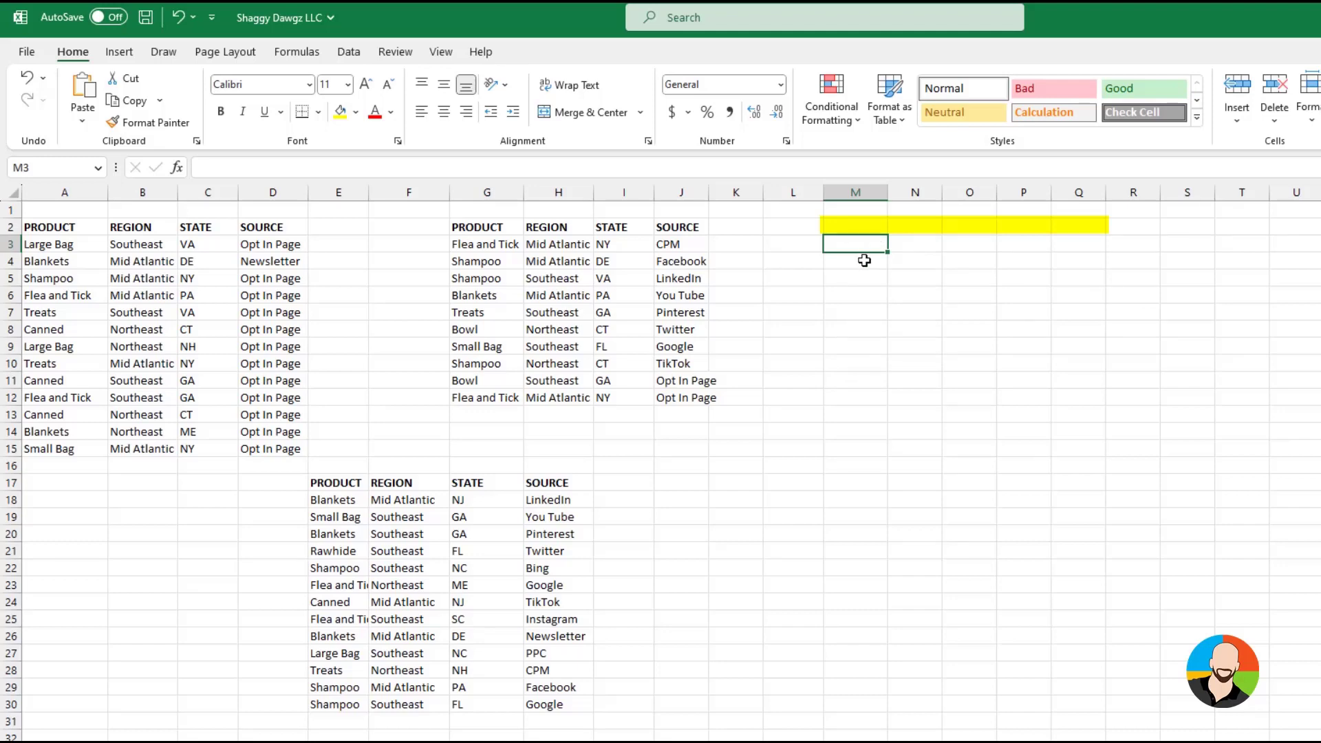
Insert the VSTACK function into the empty cell M2
click(853, 227)
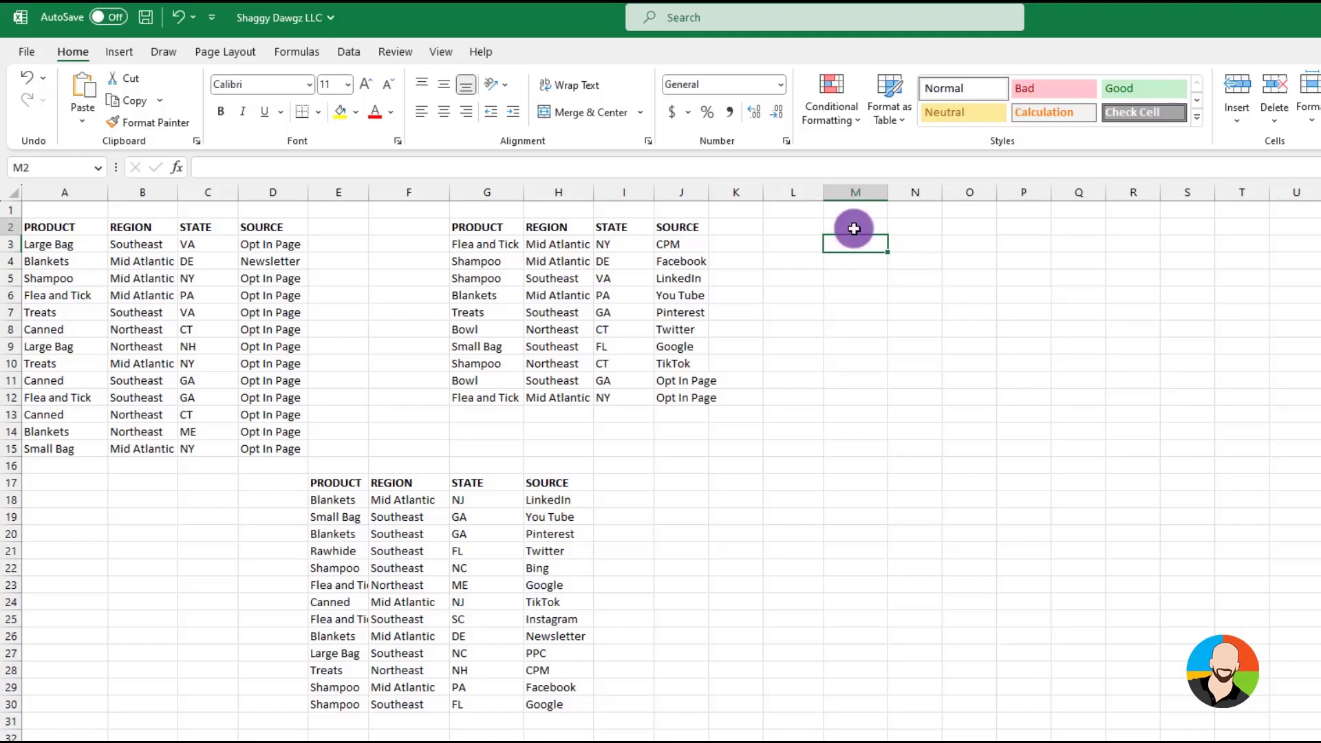
click(182, 168)
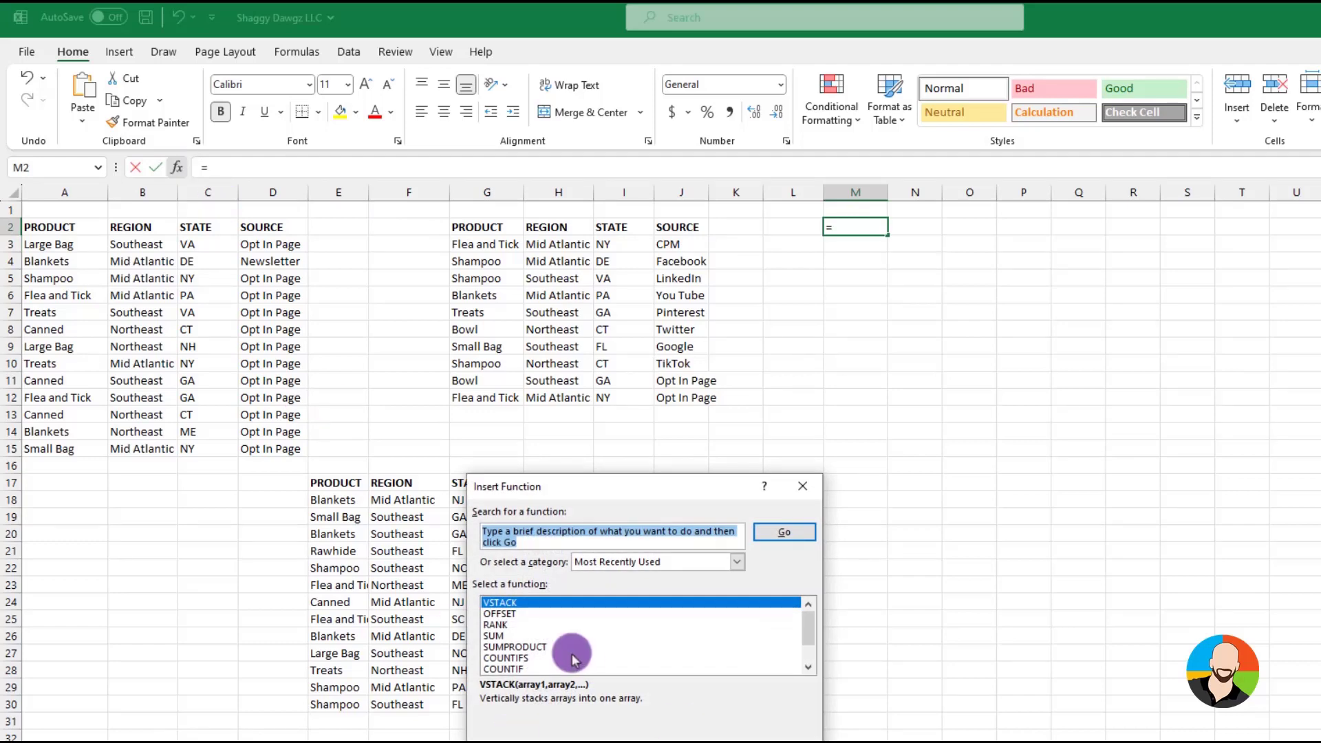
text(vstack)
click(760, 704)
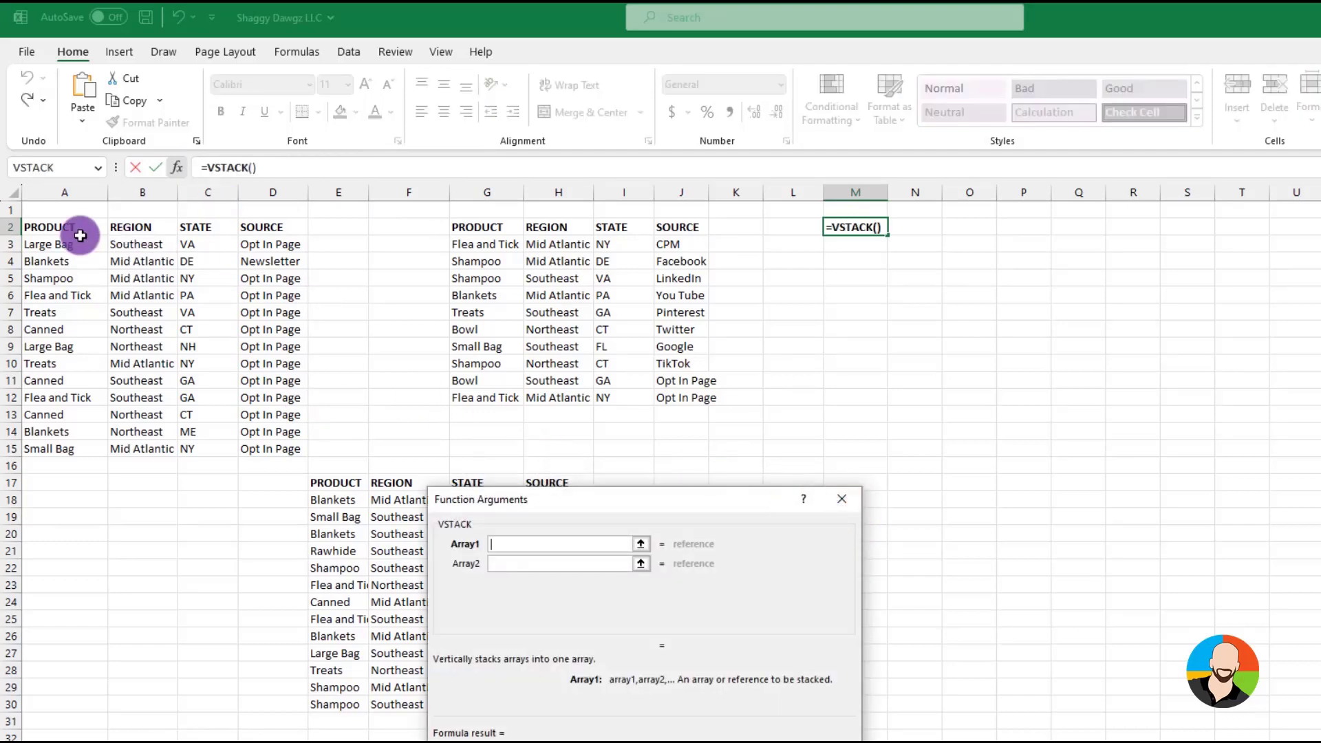
Stack the tables with one header row, using A2:D15, G3:J12 and E18:H30 as the VSTACK arrays
drag(77, 233, 267, 448)
click(496, 564)
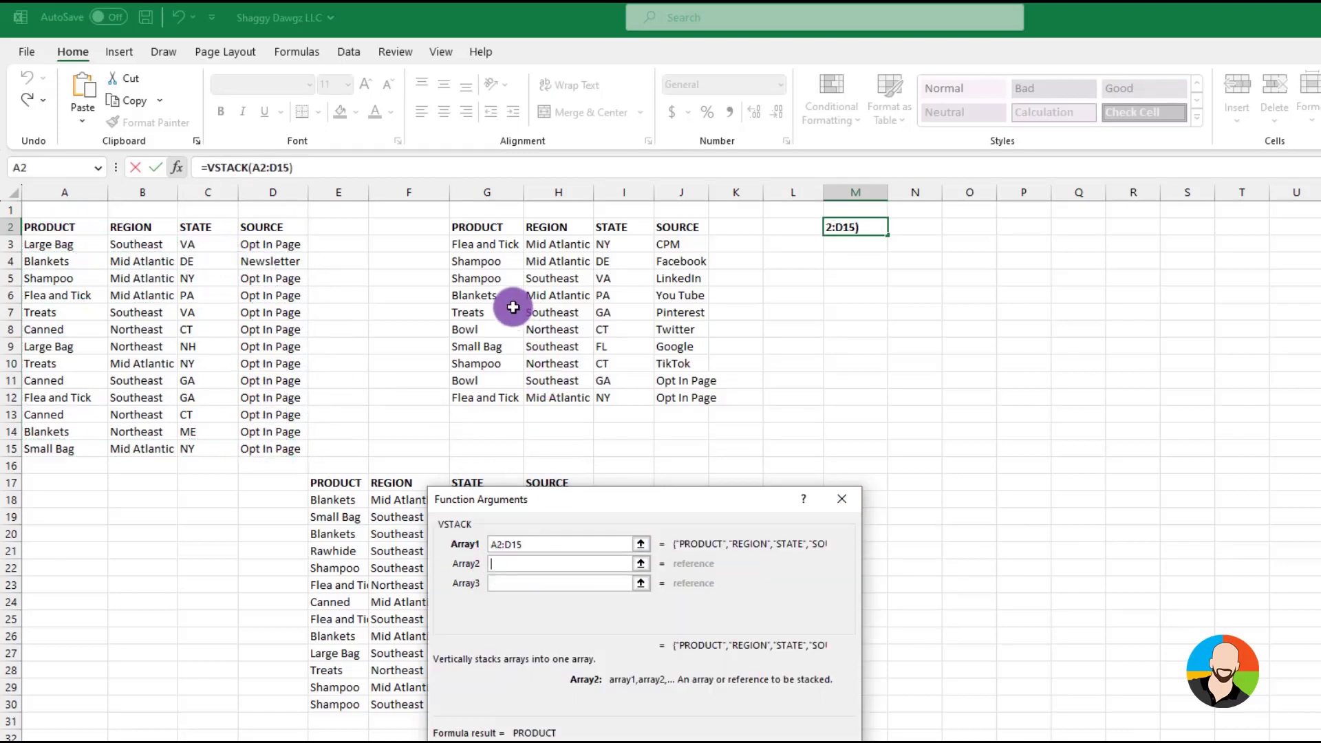
drag(466, 246, 679, 398)
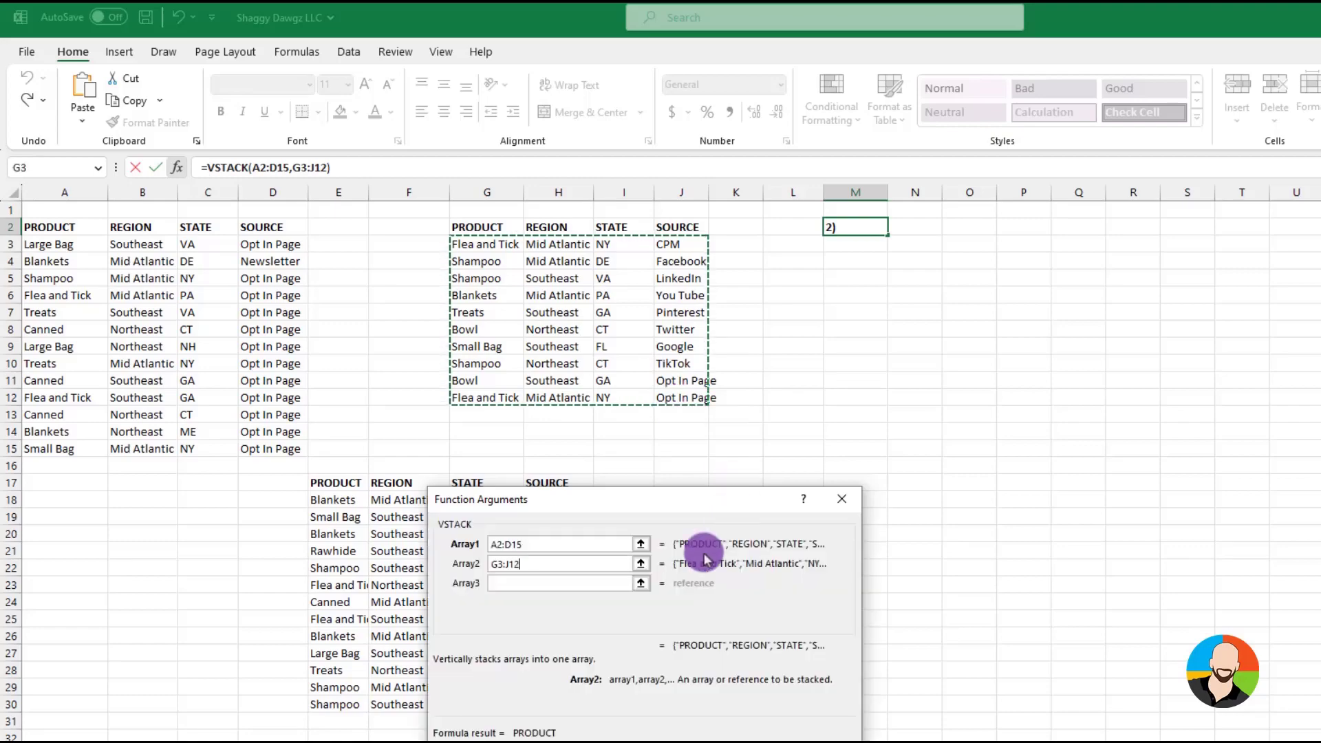
click(520, 583)
drag(339, 501, 559, 704)
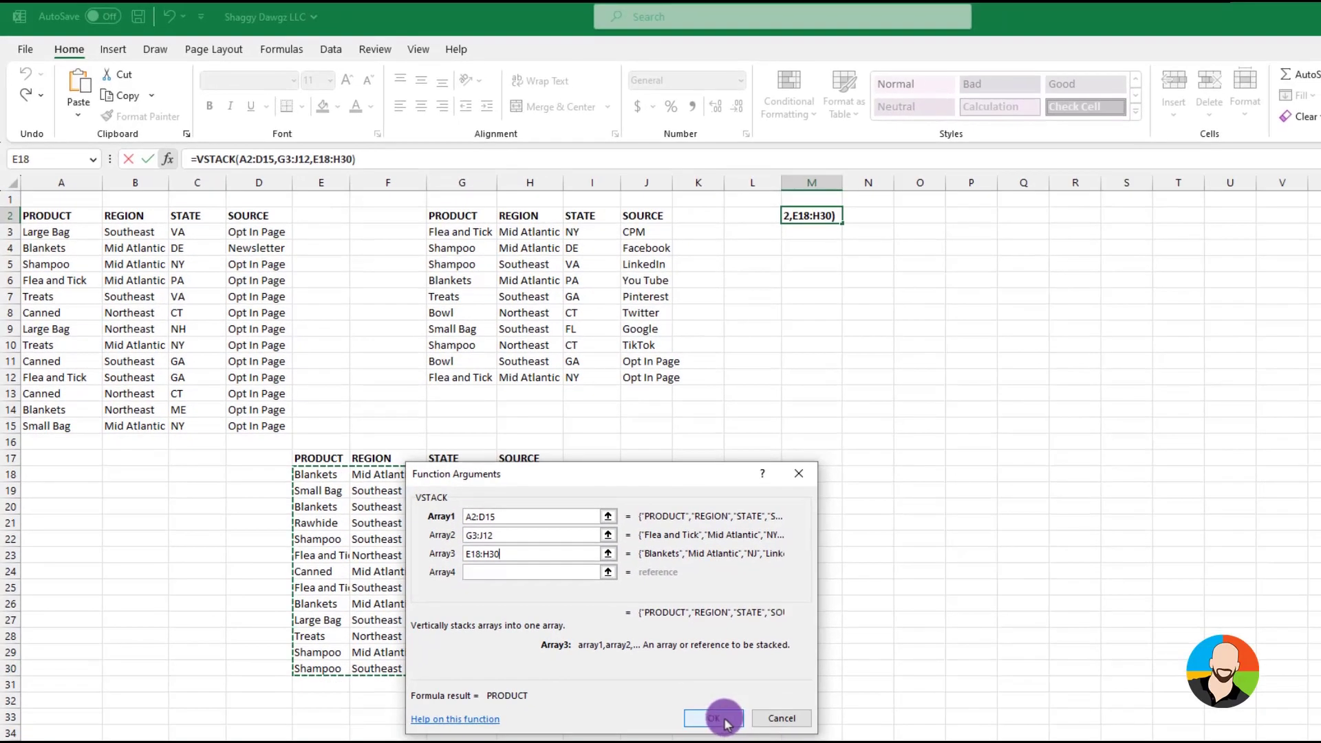
click(714, 718)
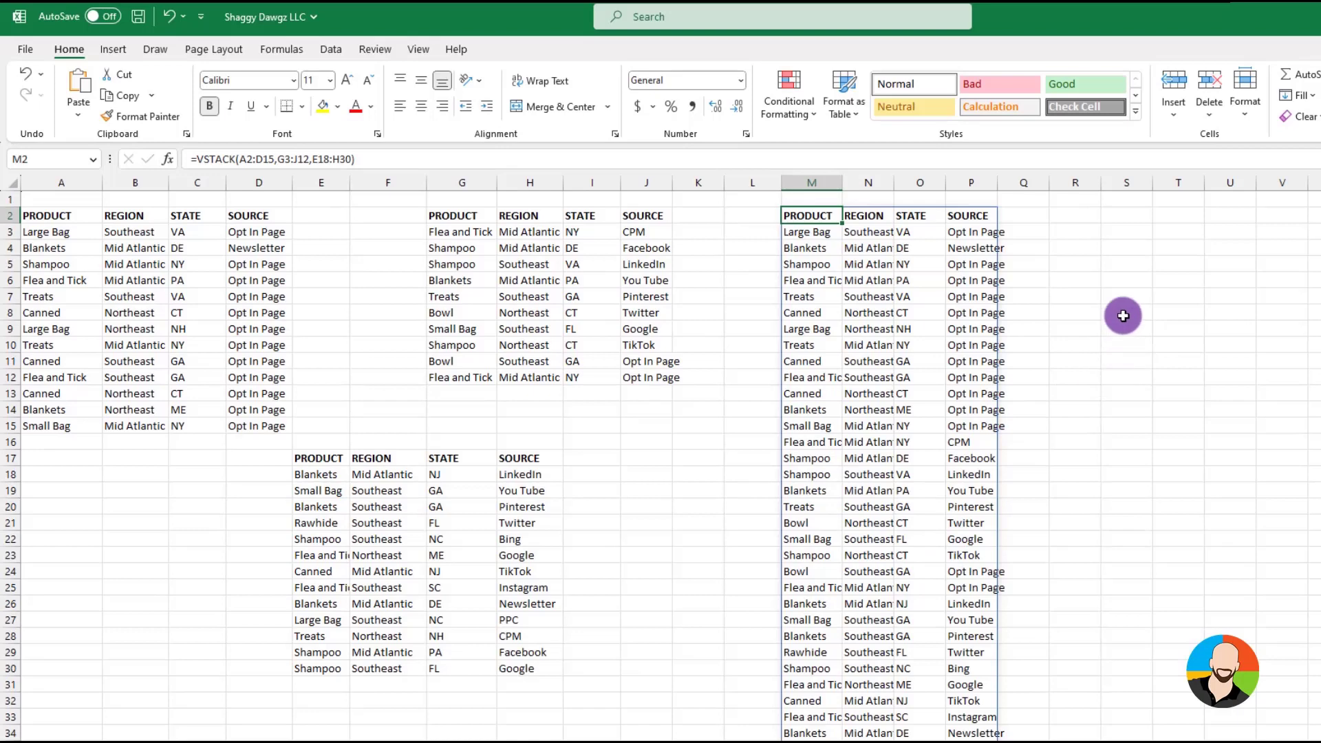
Replace the first three SOURCE entries of the first table, D3 to D5, with No Source
click(258, 231)
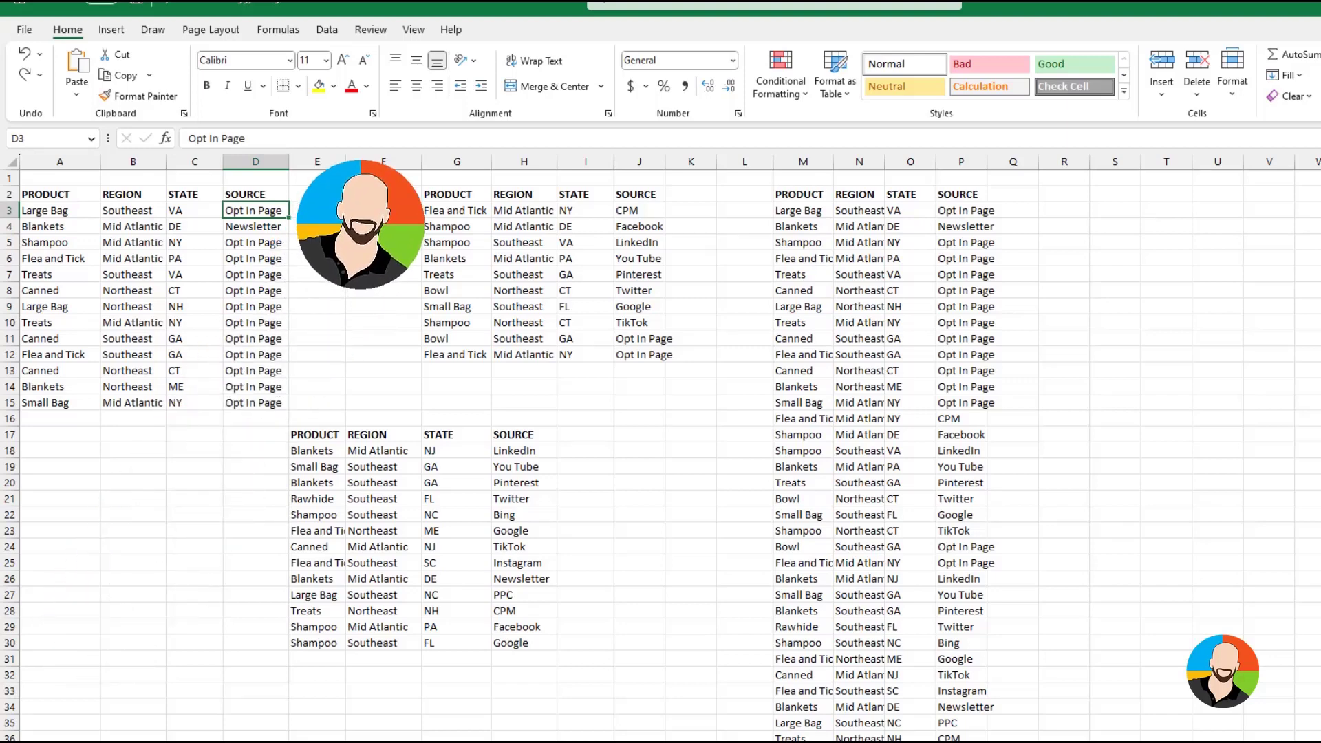
text(No Source)
key(Return)
text(No S)
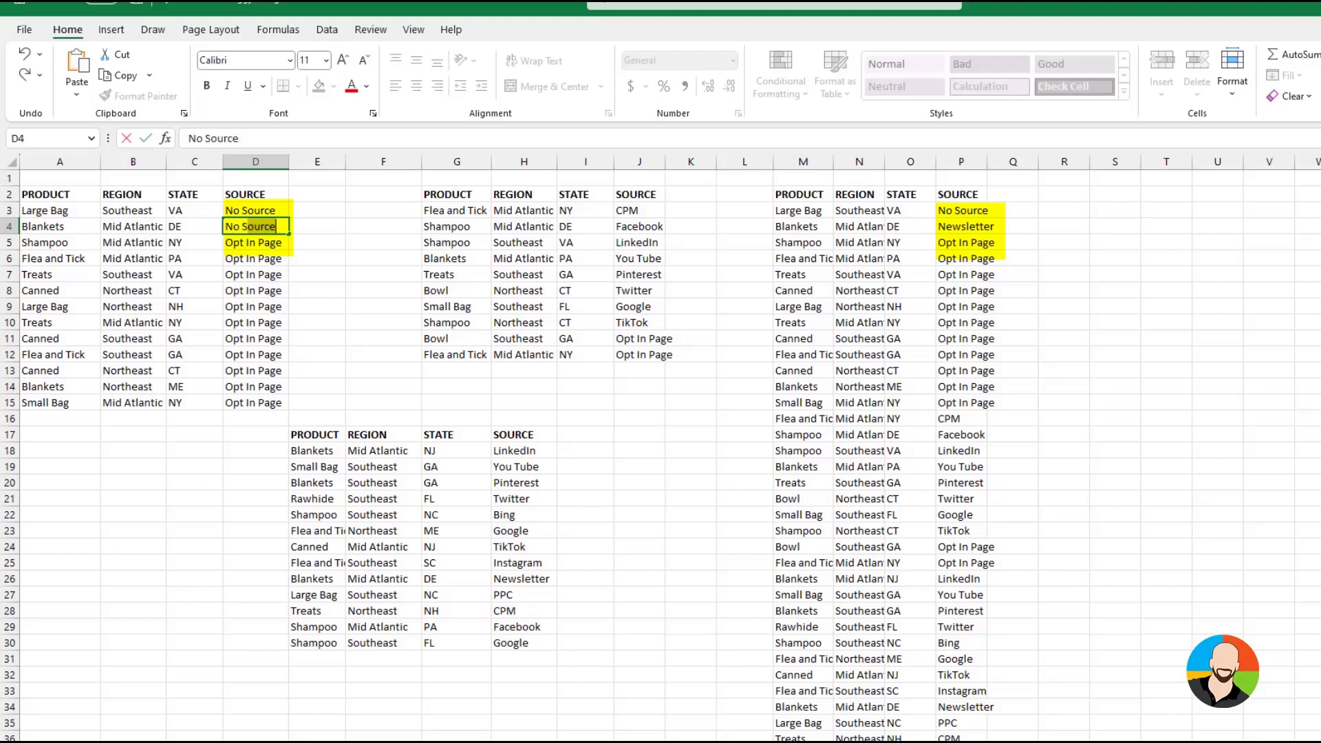
key(Return)
text(No Source)
key(Return)
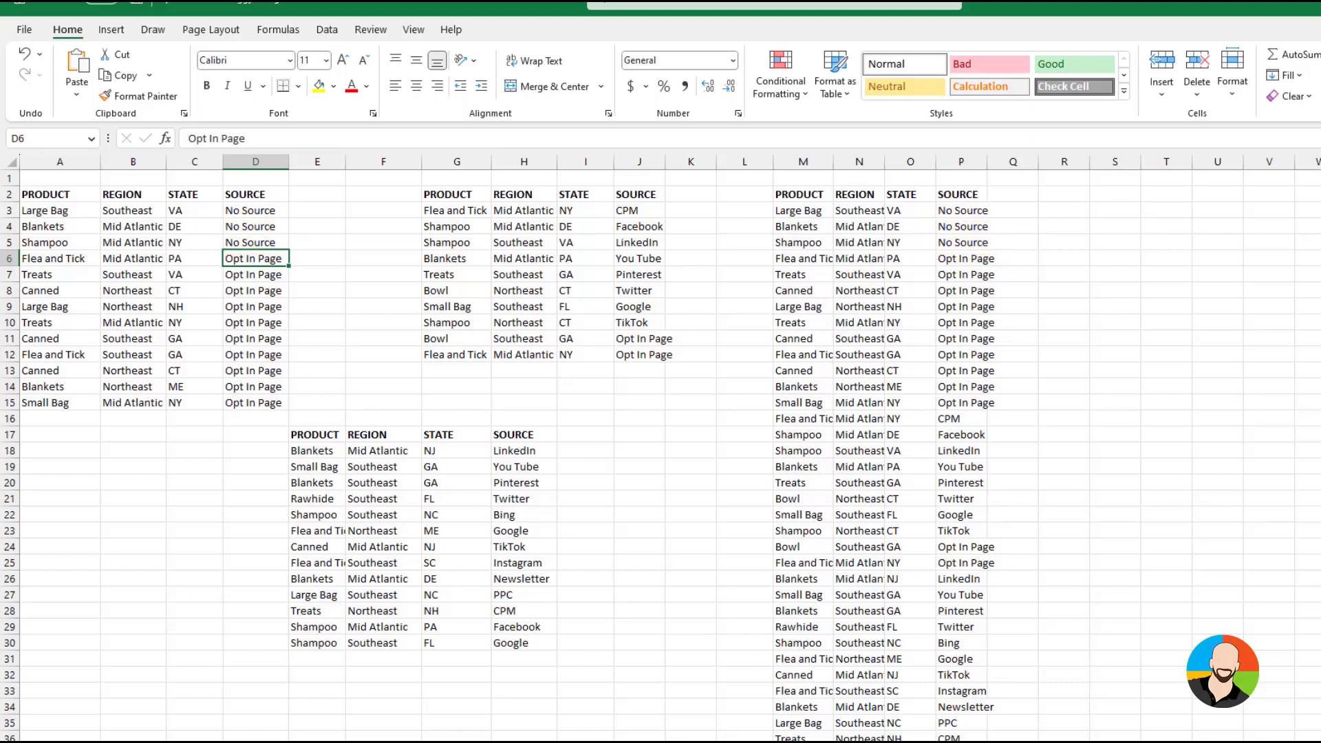
Copy the whole stacked table starting at M2 and paste it over itself as values only
drag(803, 195, 960, 738)
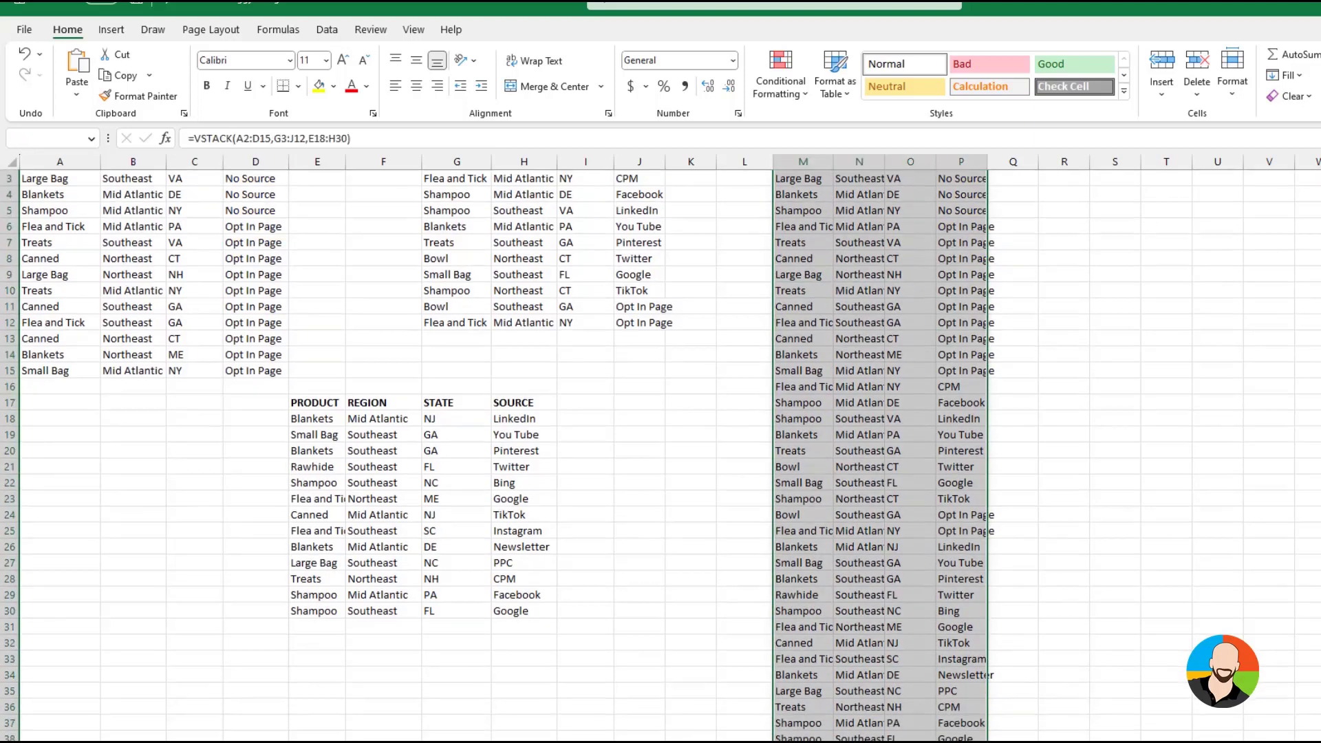
key(ctrl+c)
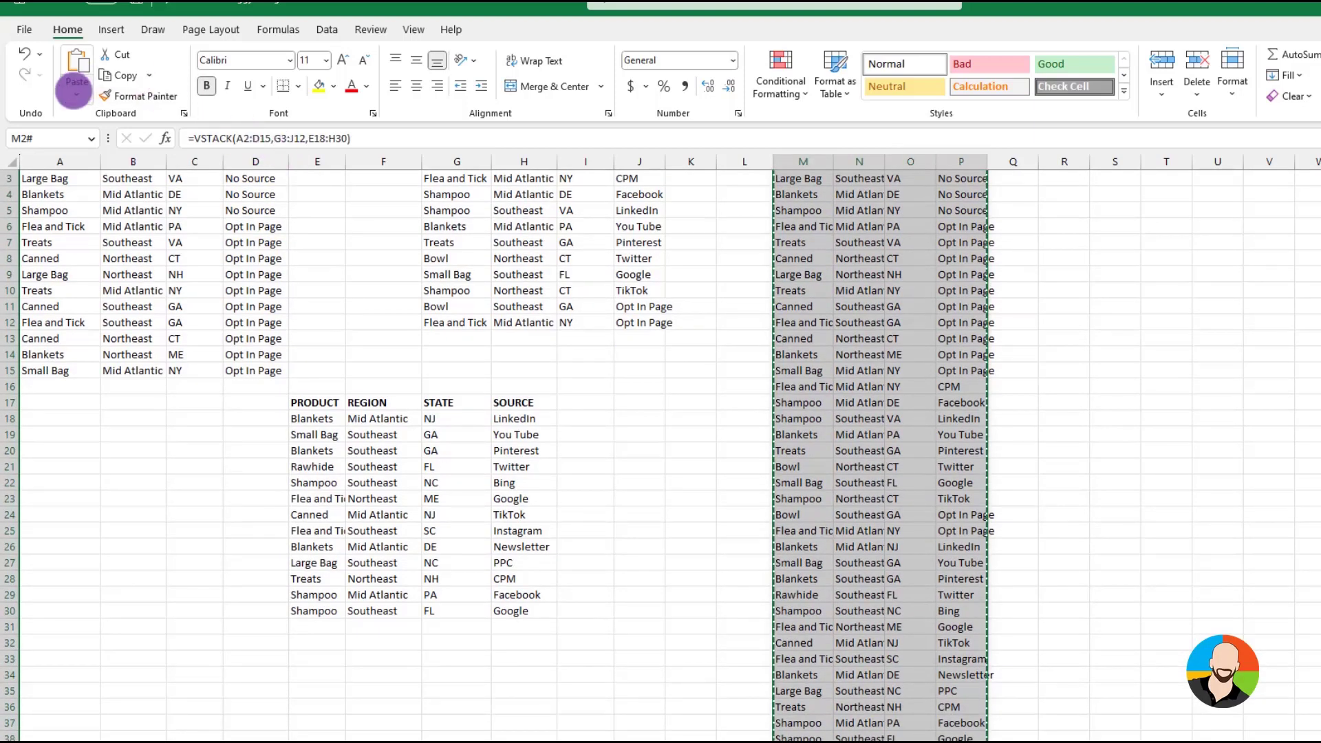
click(76, 94)
click(121, 287)
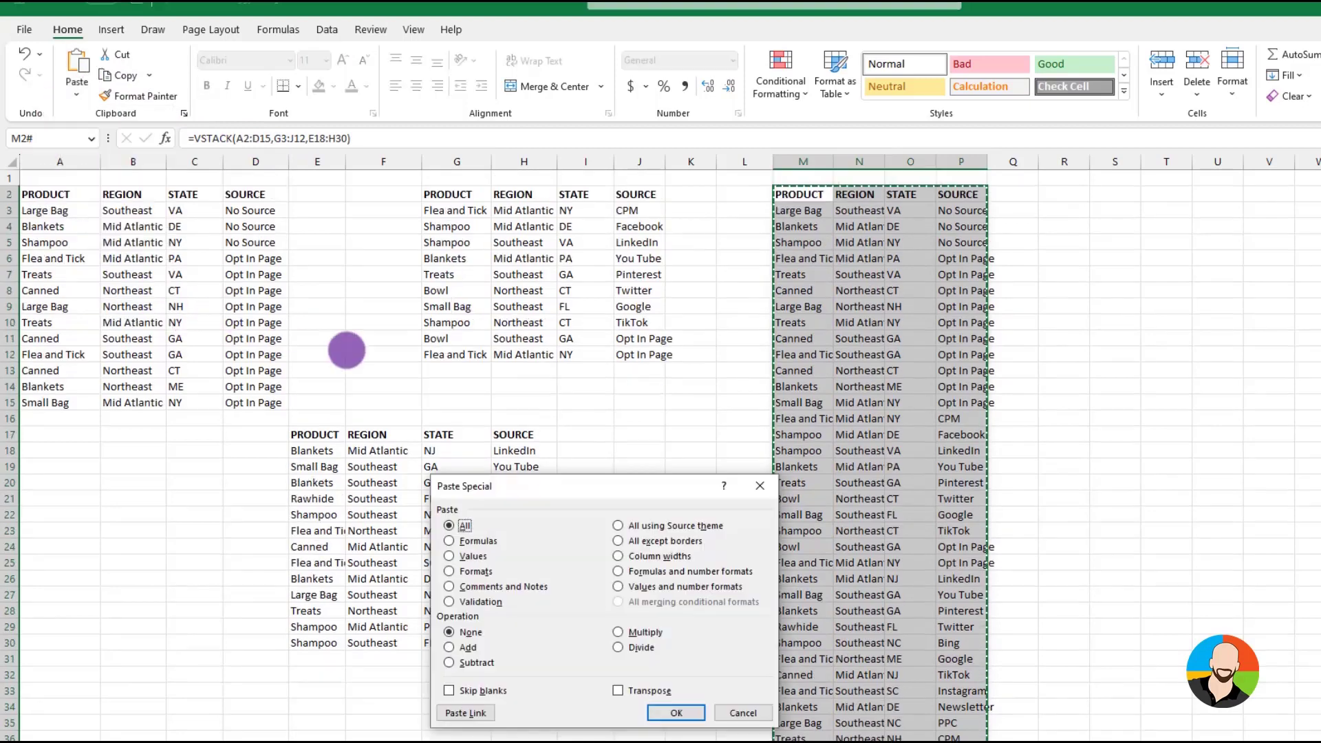
click(449, 556)
click(676, 715)
click(918, 270)
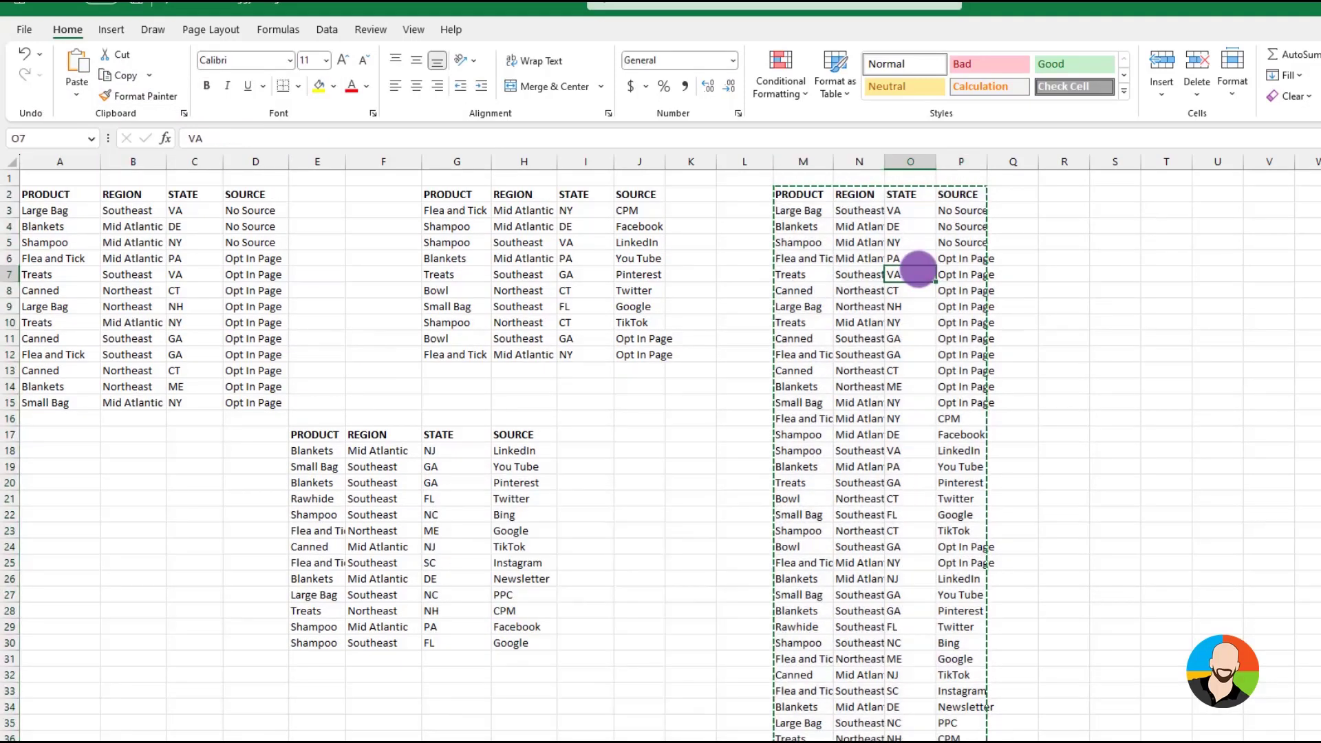
click(1038, 206)
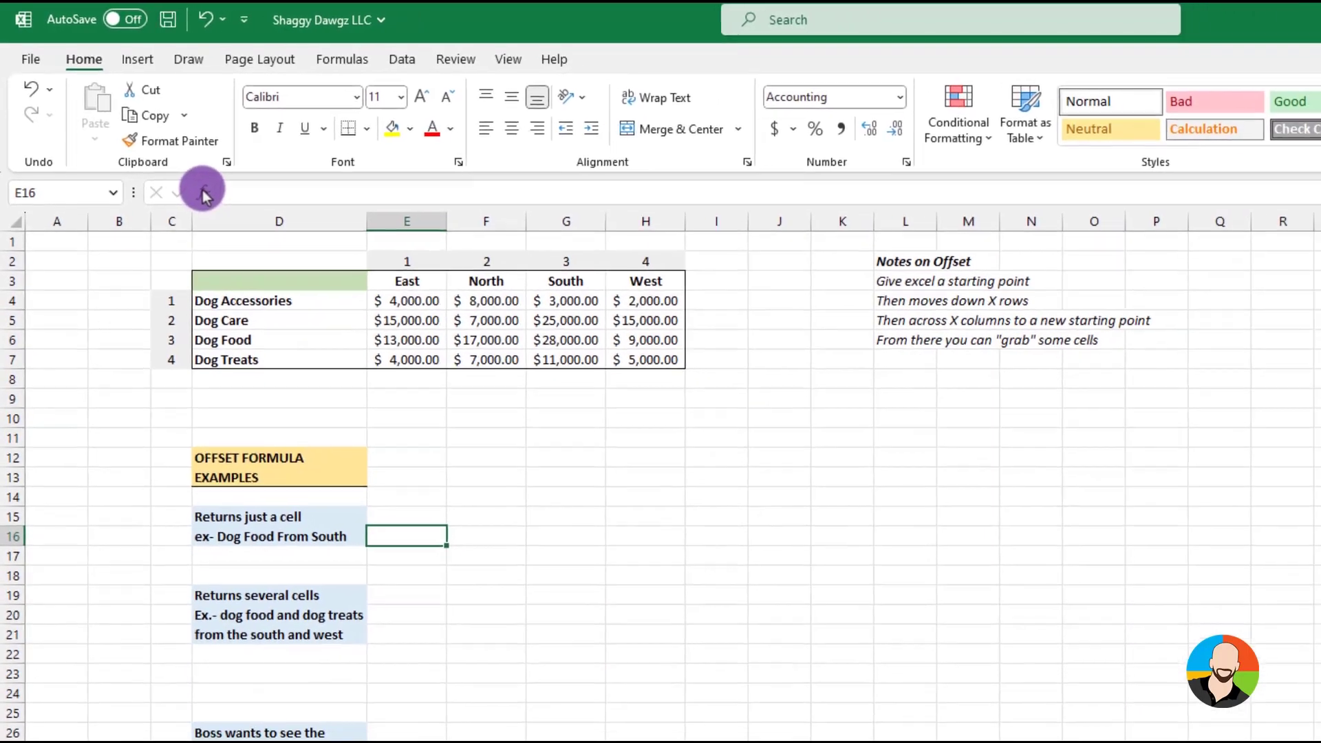
Search for the OFFSET function and insert it into cell E16 beside the Dog Food From South example
click(223, 210)
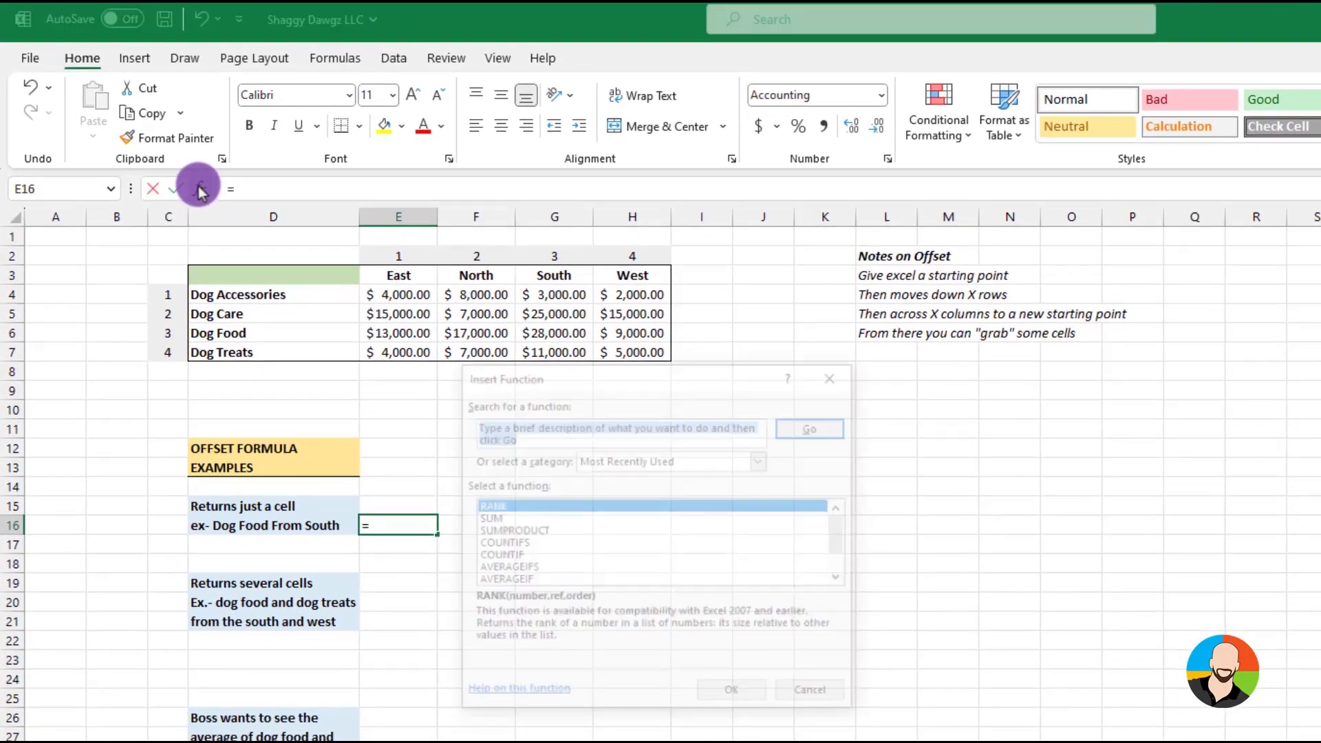
text(off)
text(set)
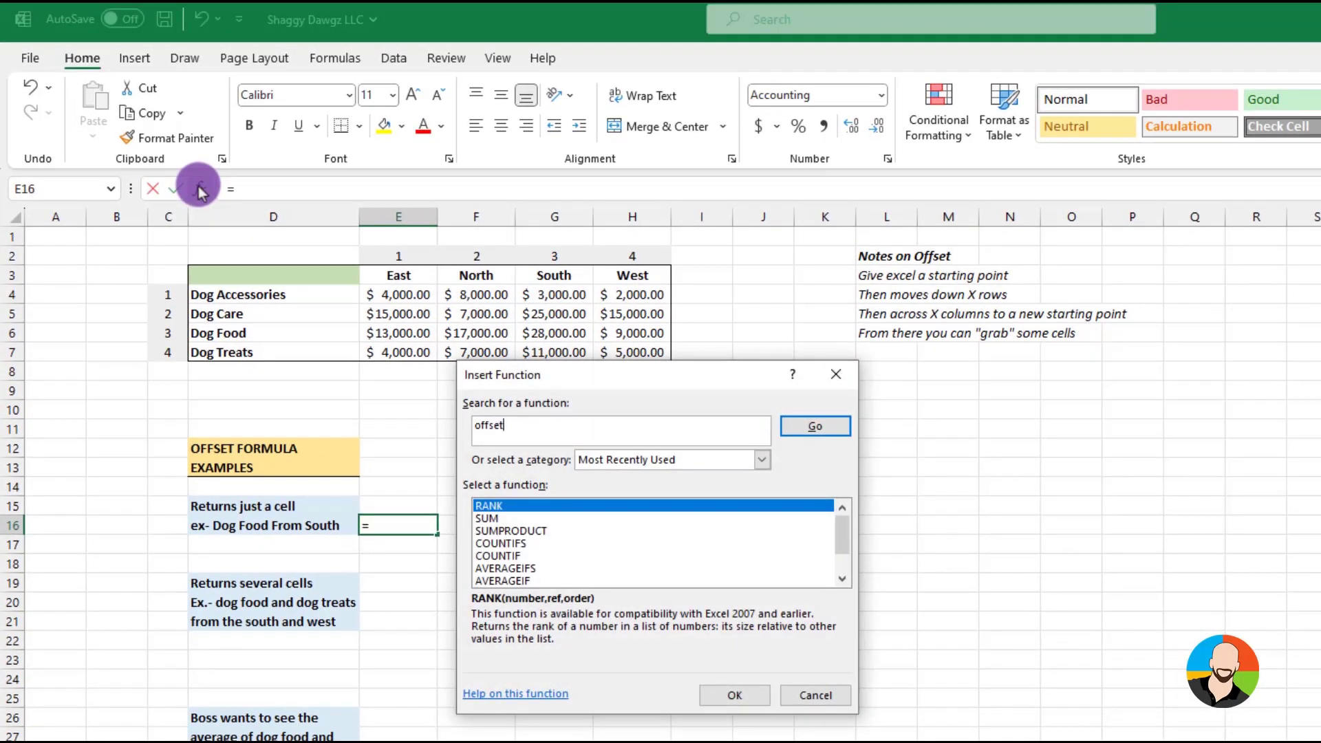
key(Return)
click(731, 692)
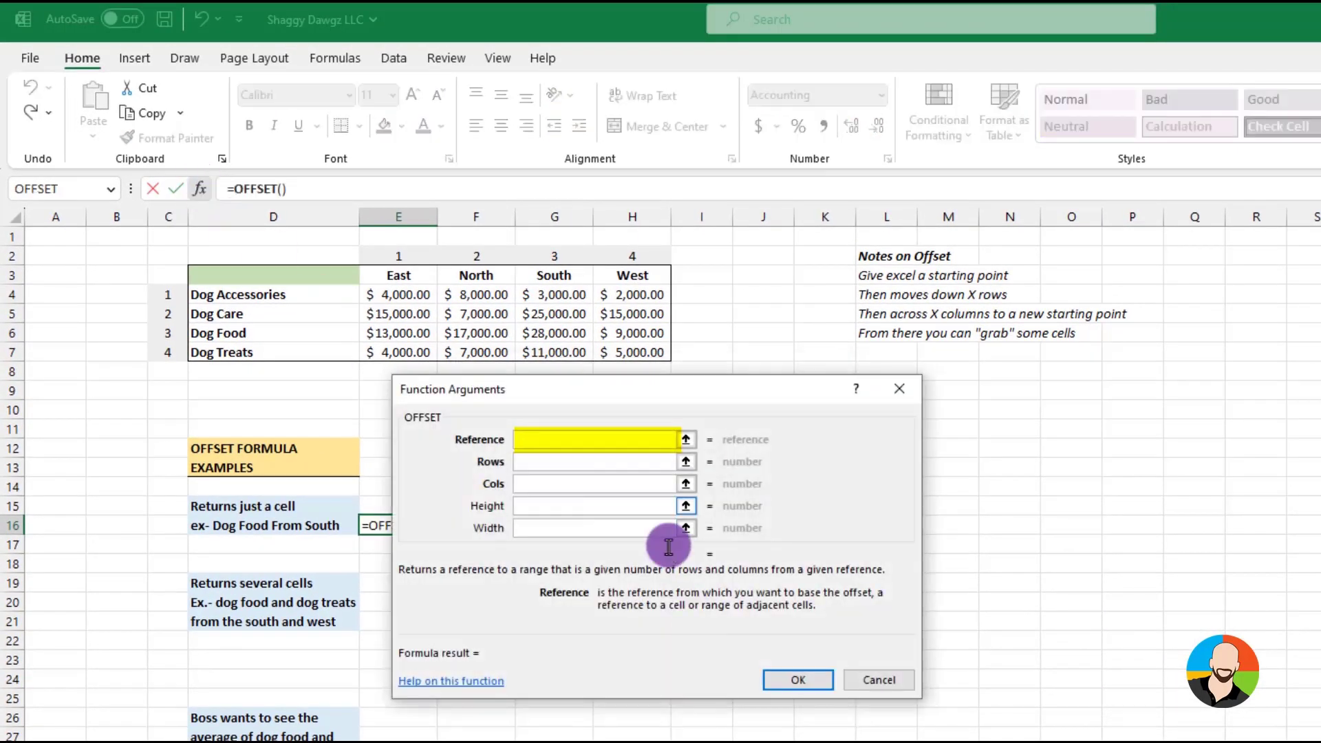
Complete the OFFSET formula with reference D3, 3 rows and 3 columns, leaving height and width empty
drag(624, 392, 674, 397)
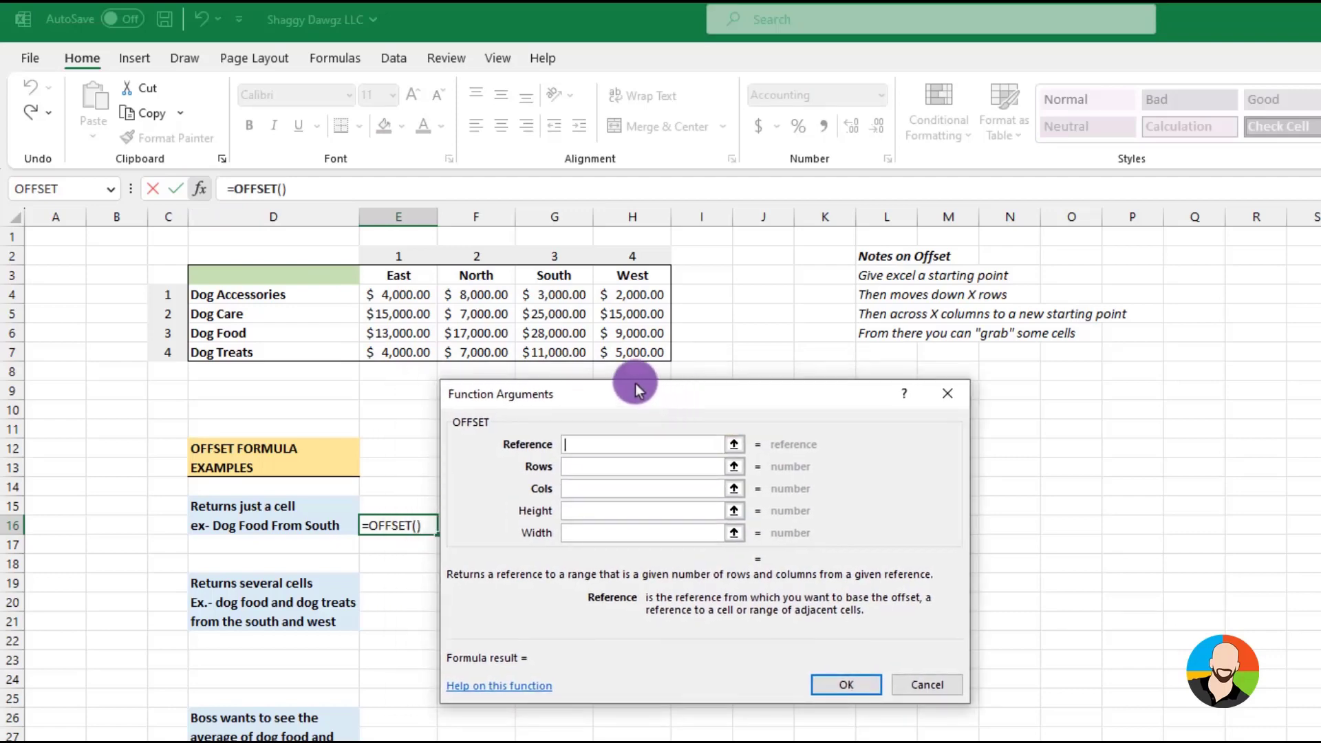
click(282, 271)
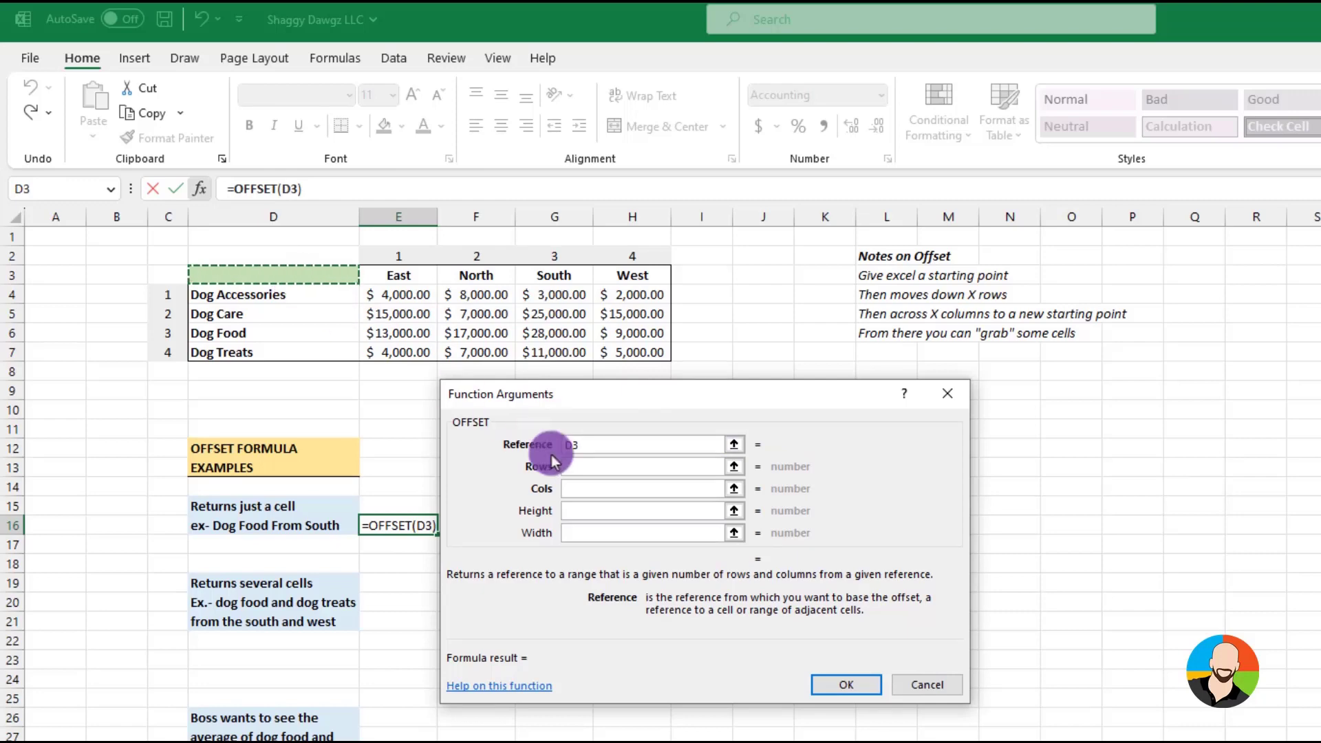
click(573, 468)
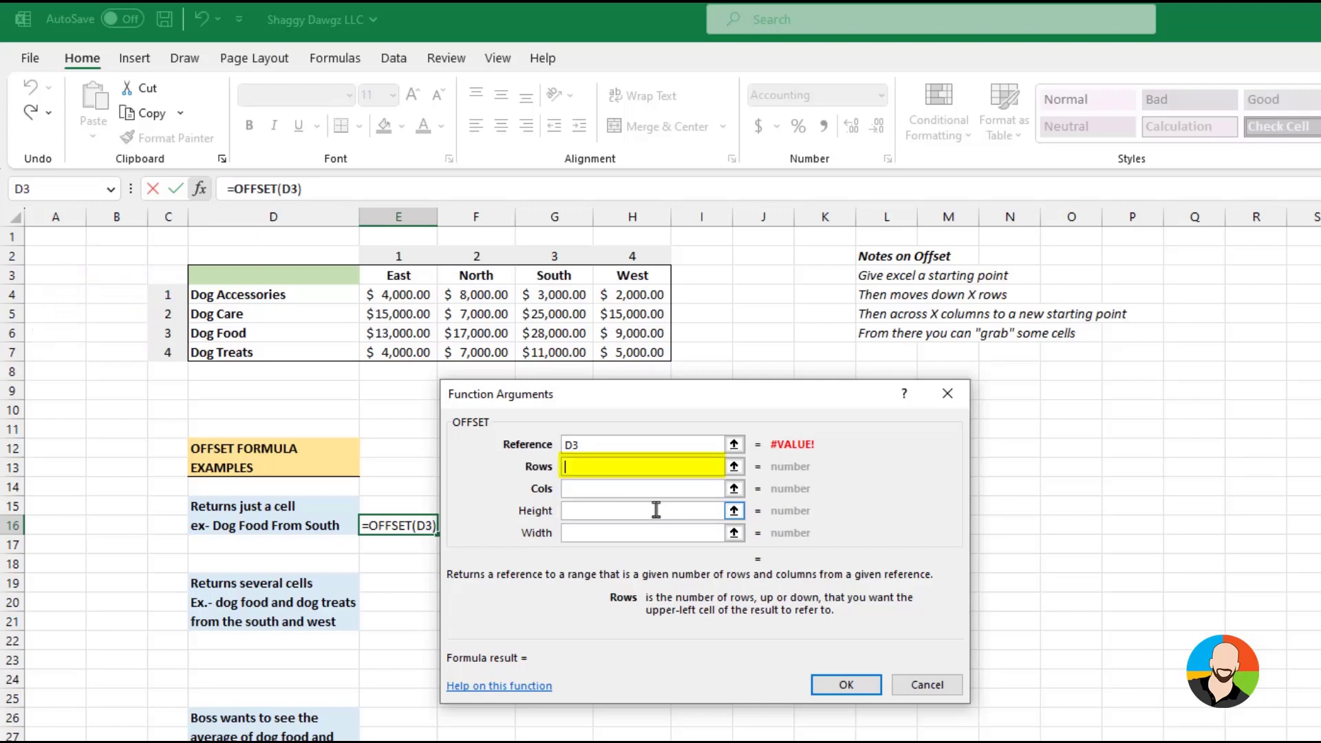
text(3)
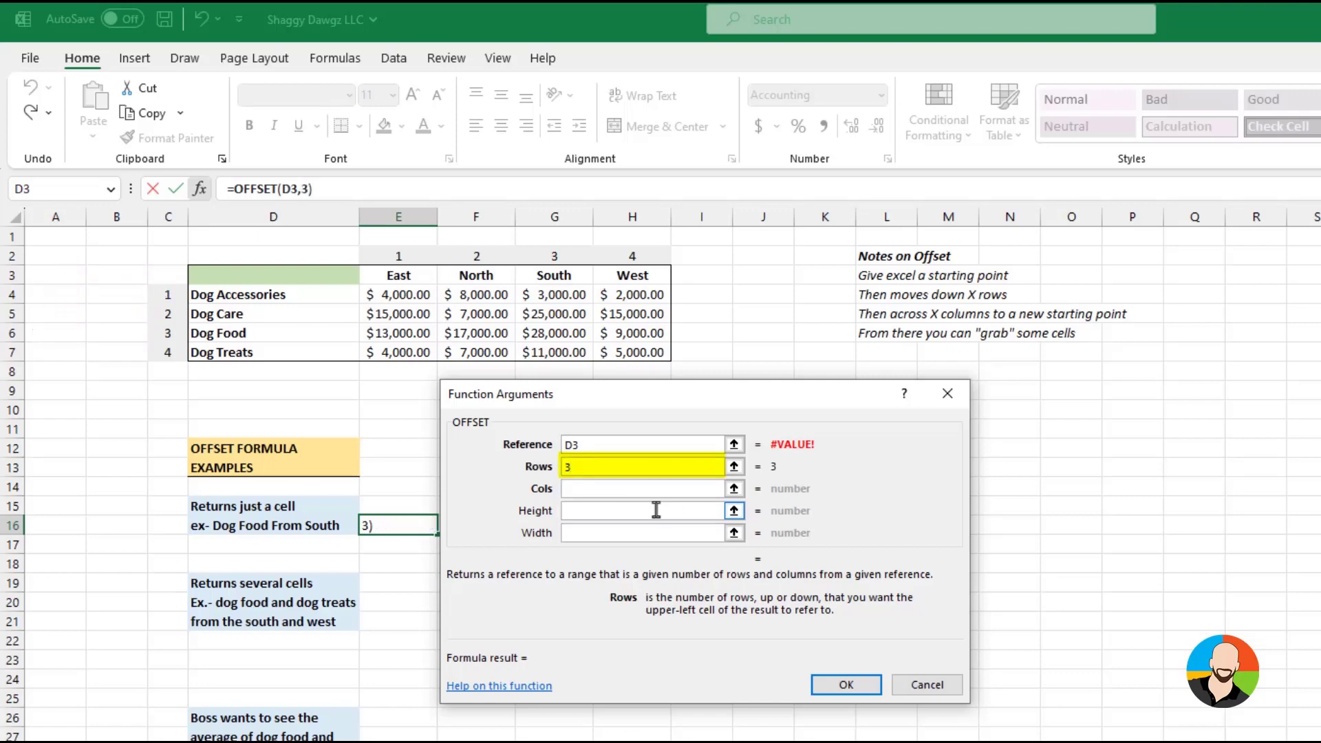
click(578, 488)
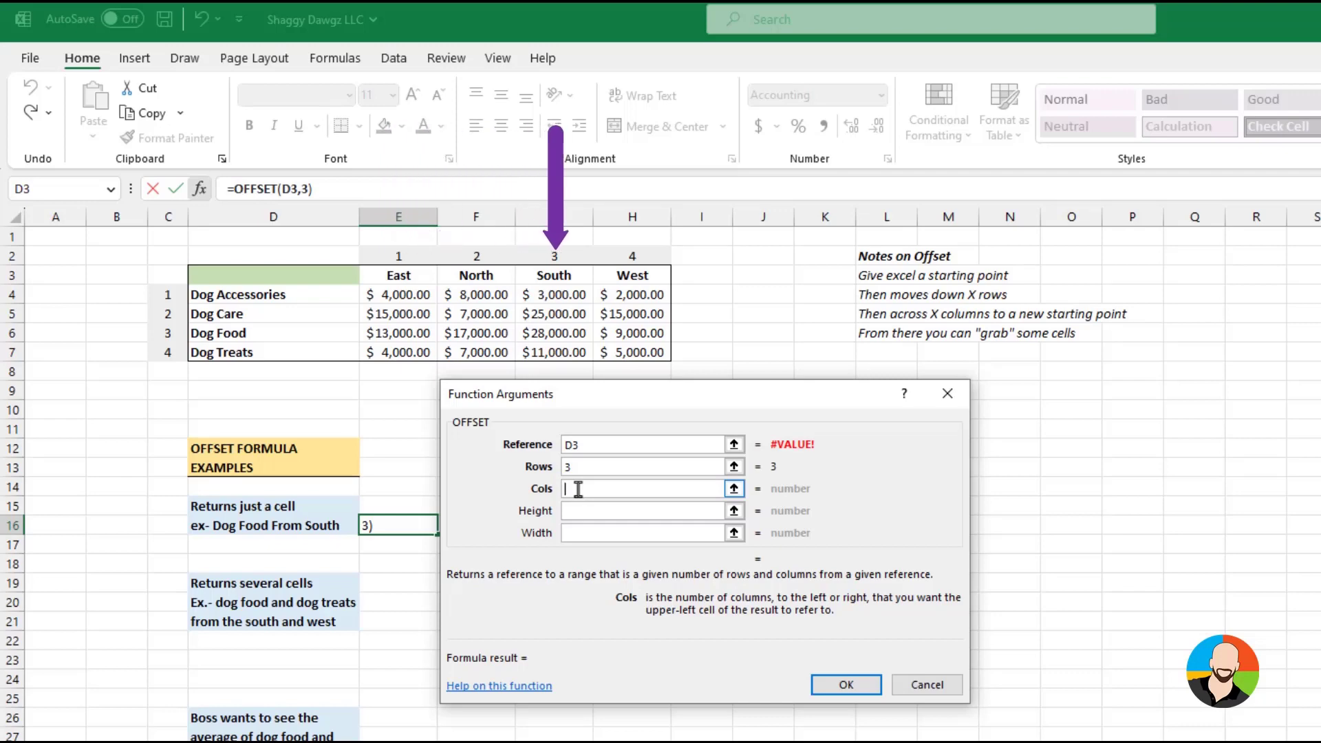
text(3)
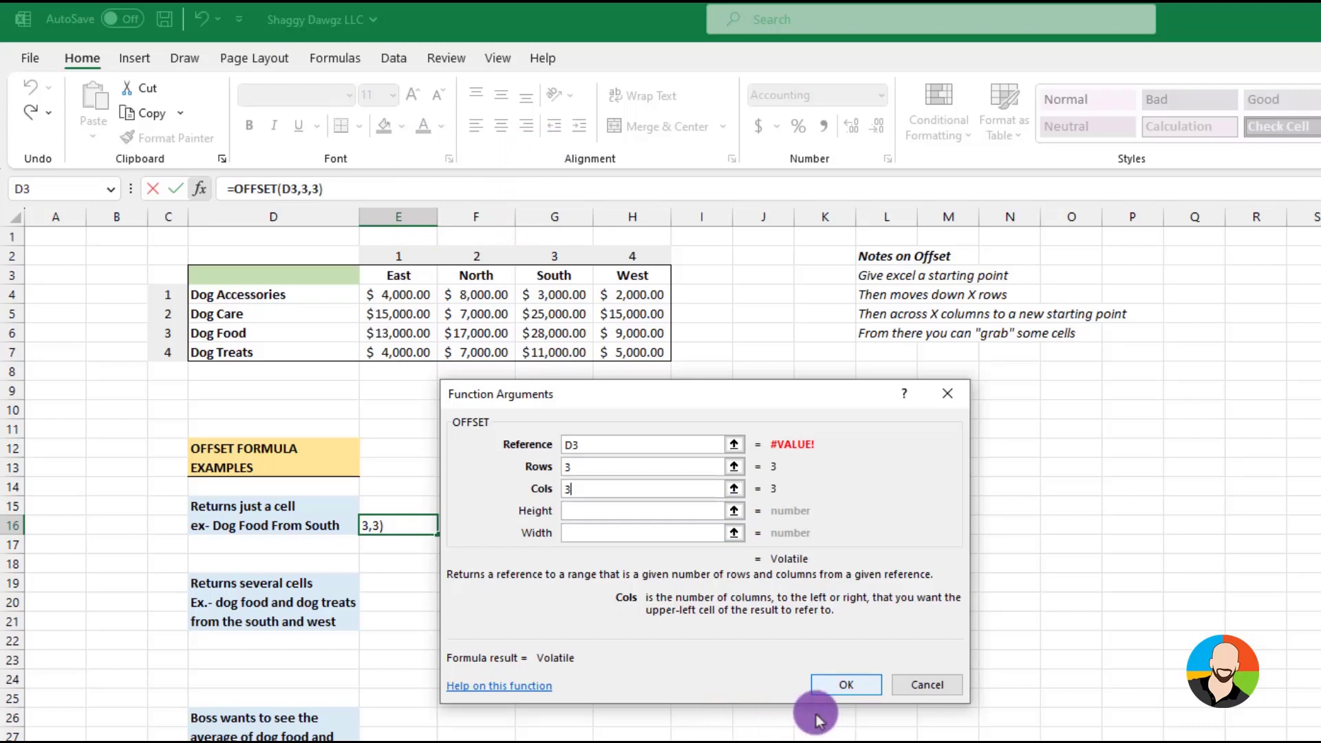
click(848, 683)
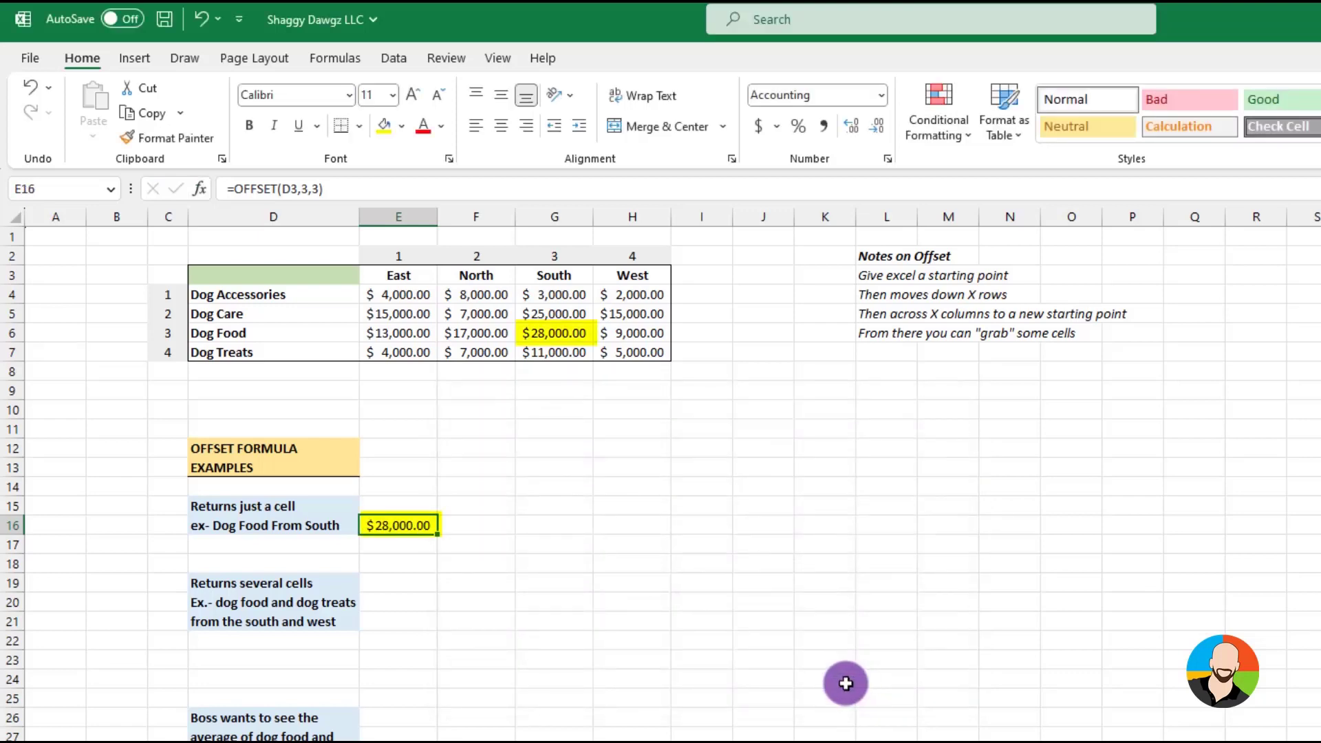
Insert the OFFSET function into cell E19 beside the example that returns several cells
click(403, 624)
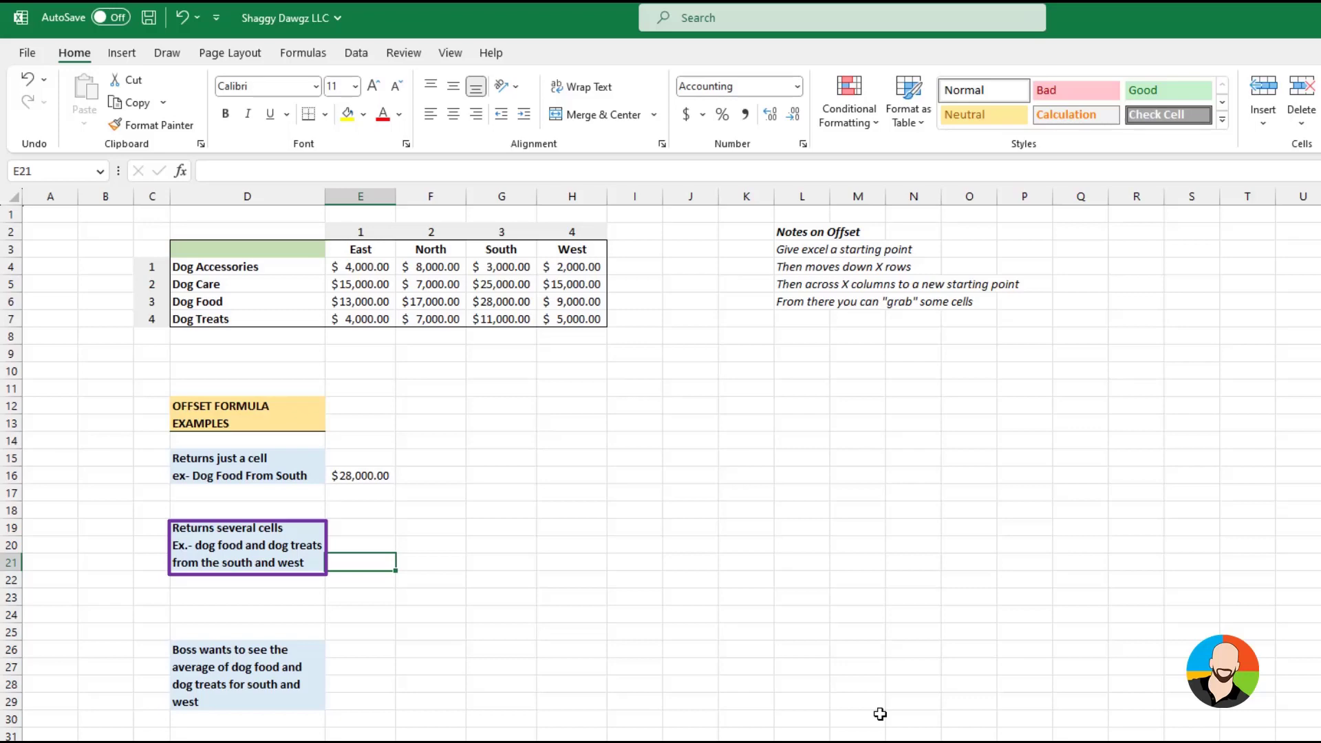
click(360, 527)
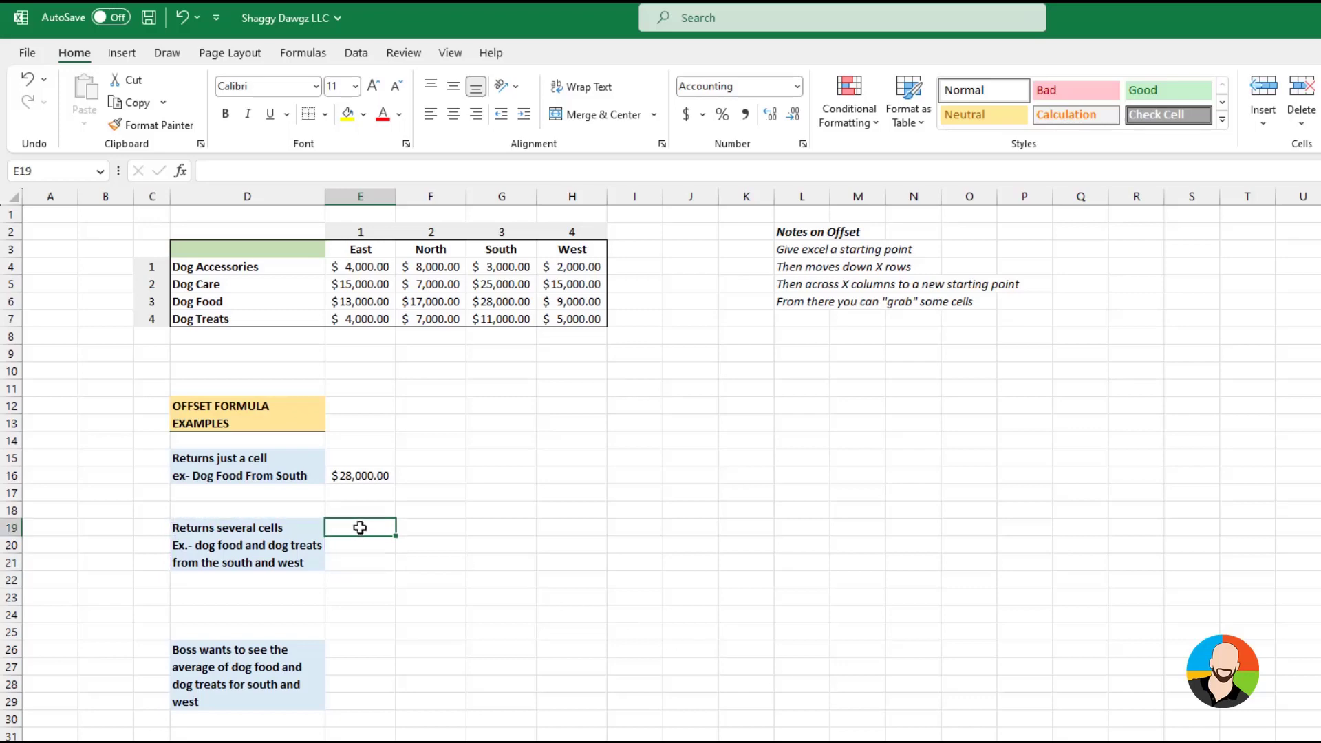
click(180, 171)
click(708, 632)
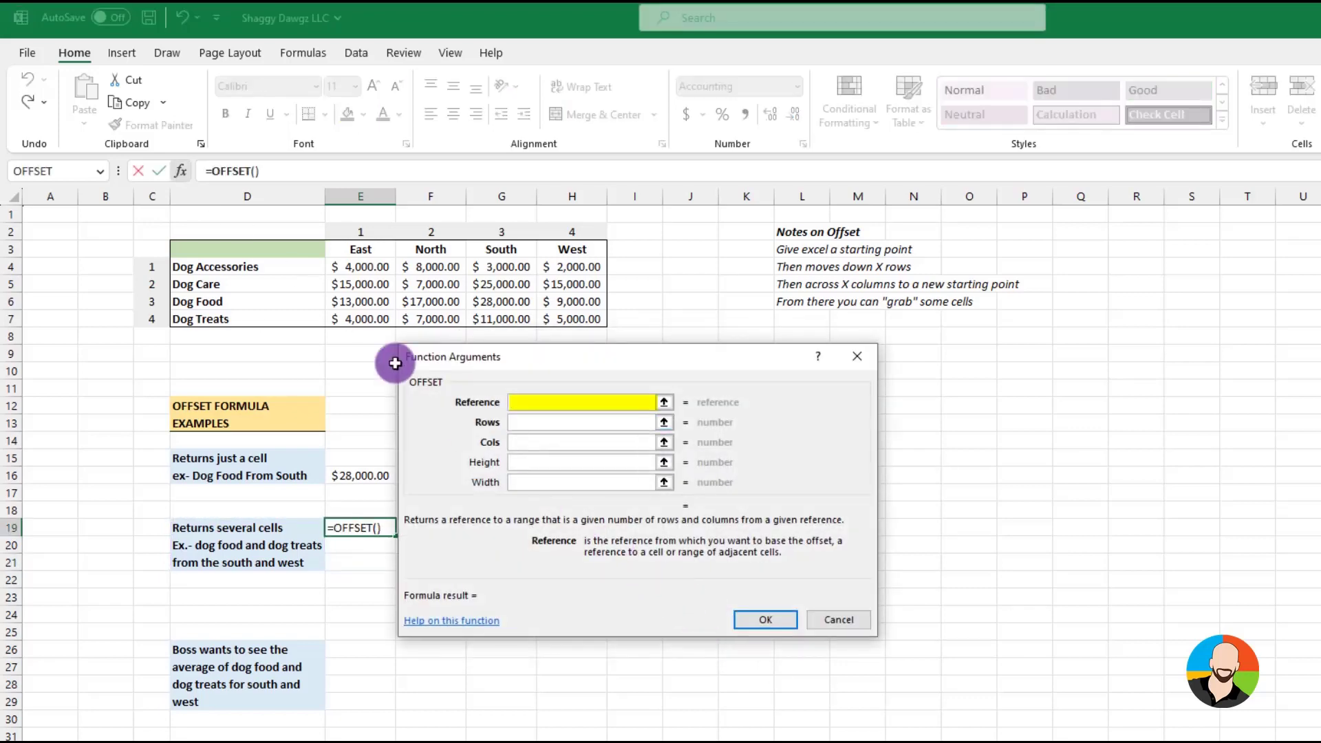
Complete the OFFSET formula with reference D3, 3 rows, 3 columns, height 2 and width 2
click(259, 250)
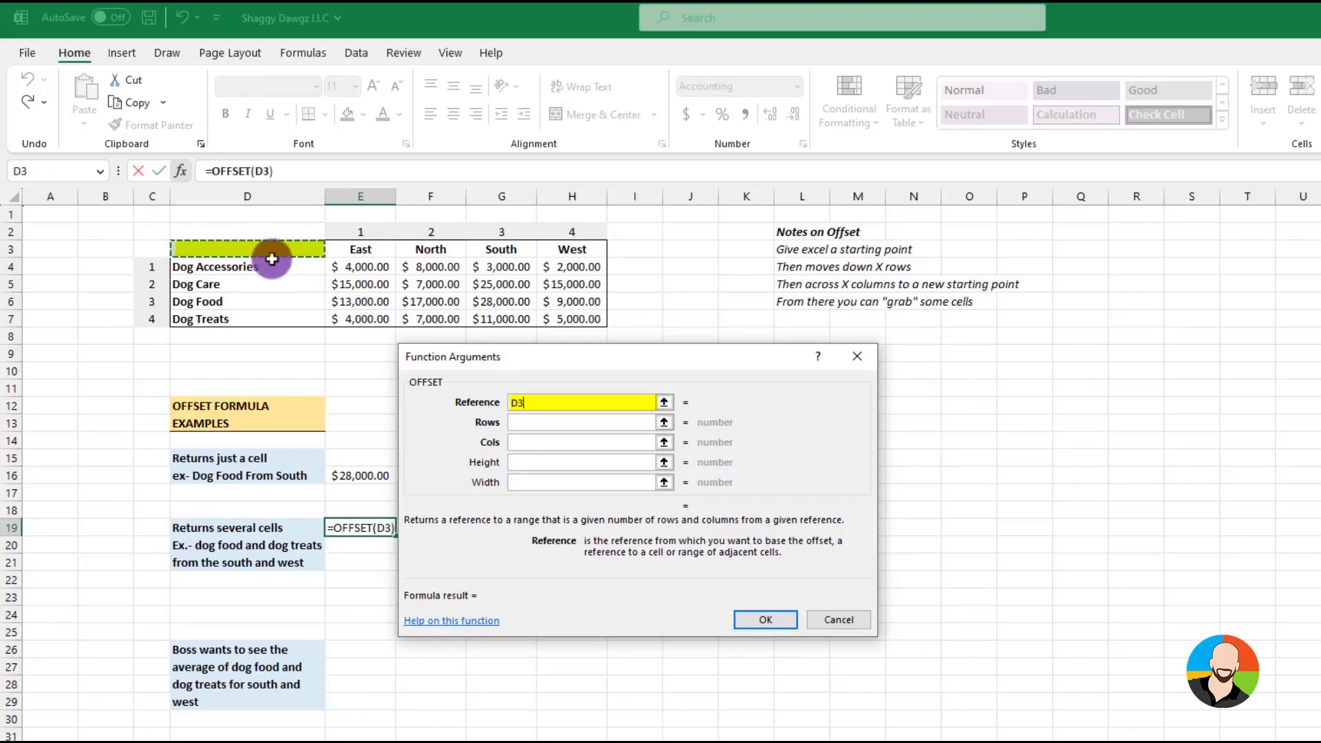
click(531, 424)
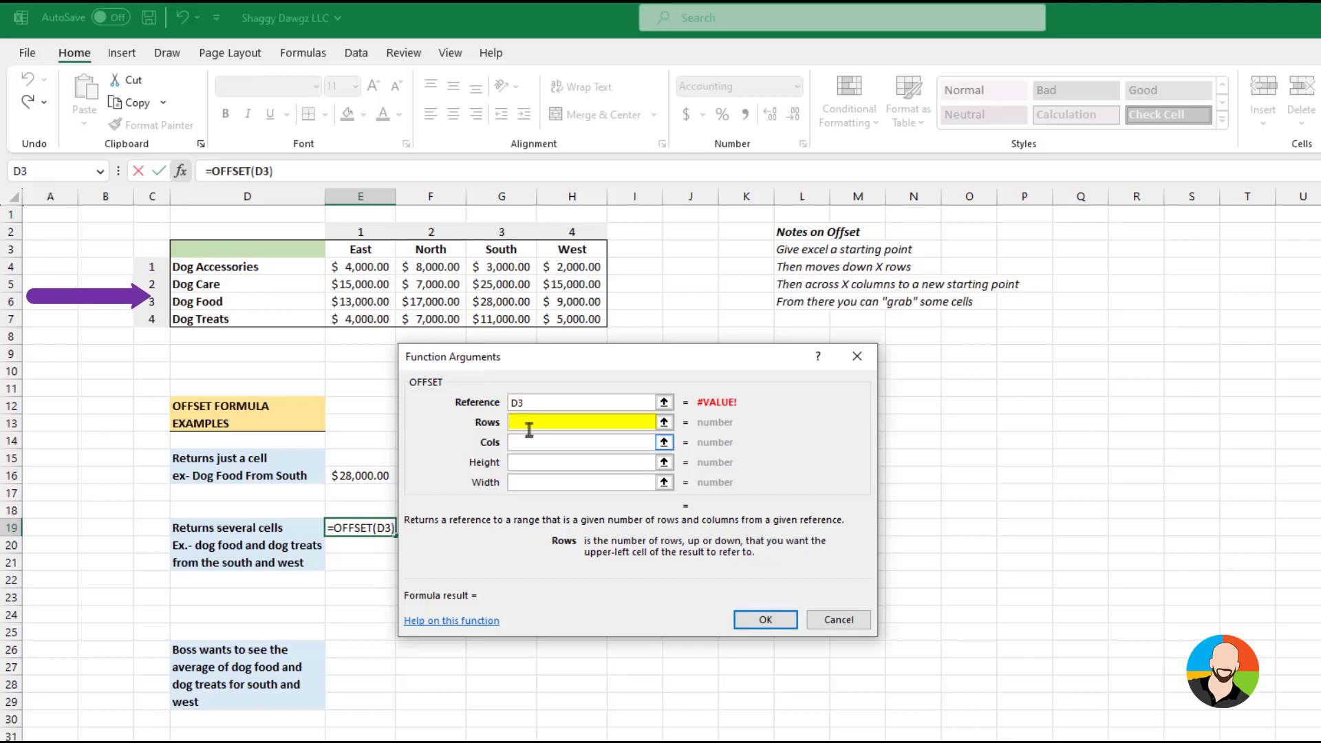
text(3)
click(520, 442)
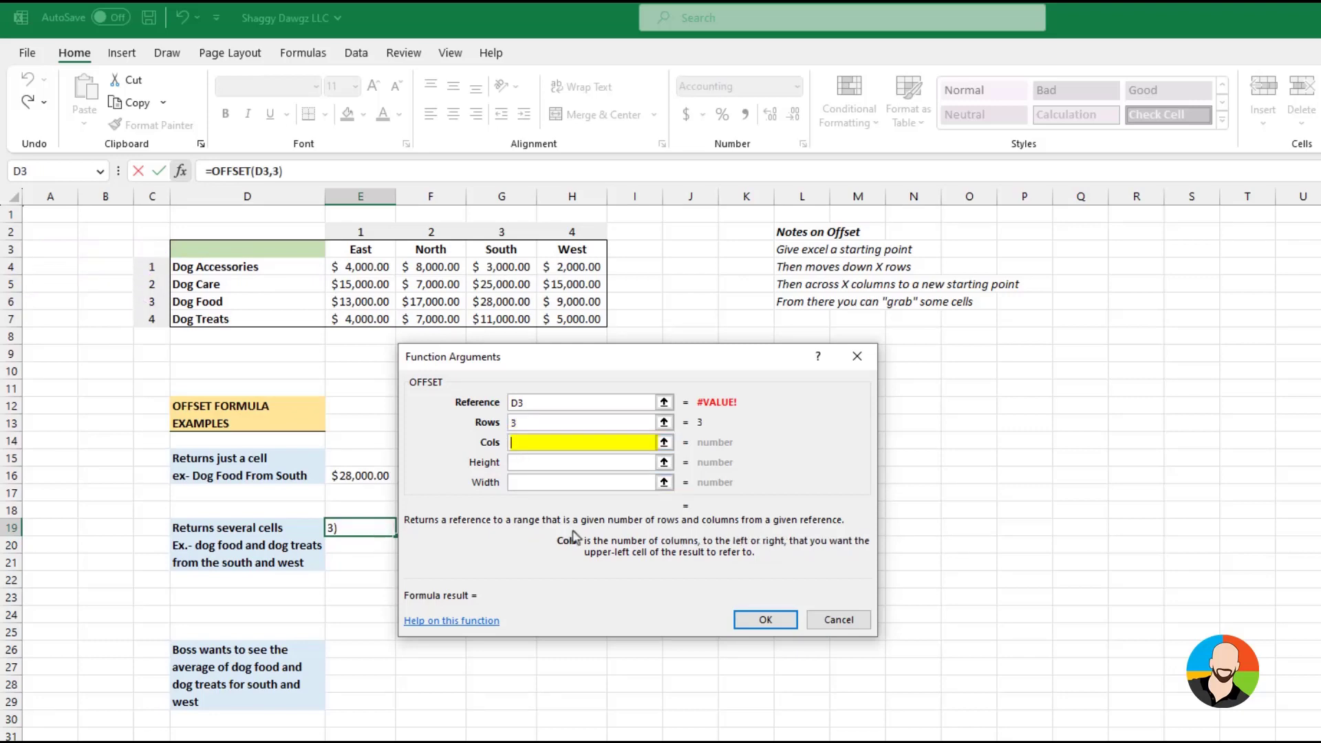
text(3)
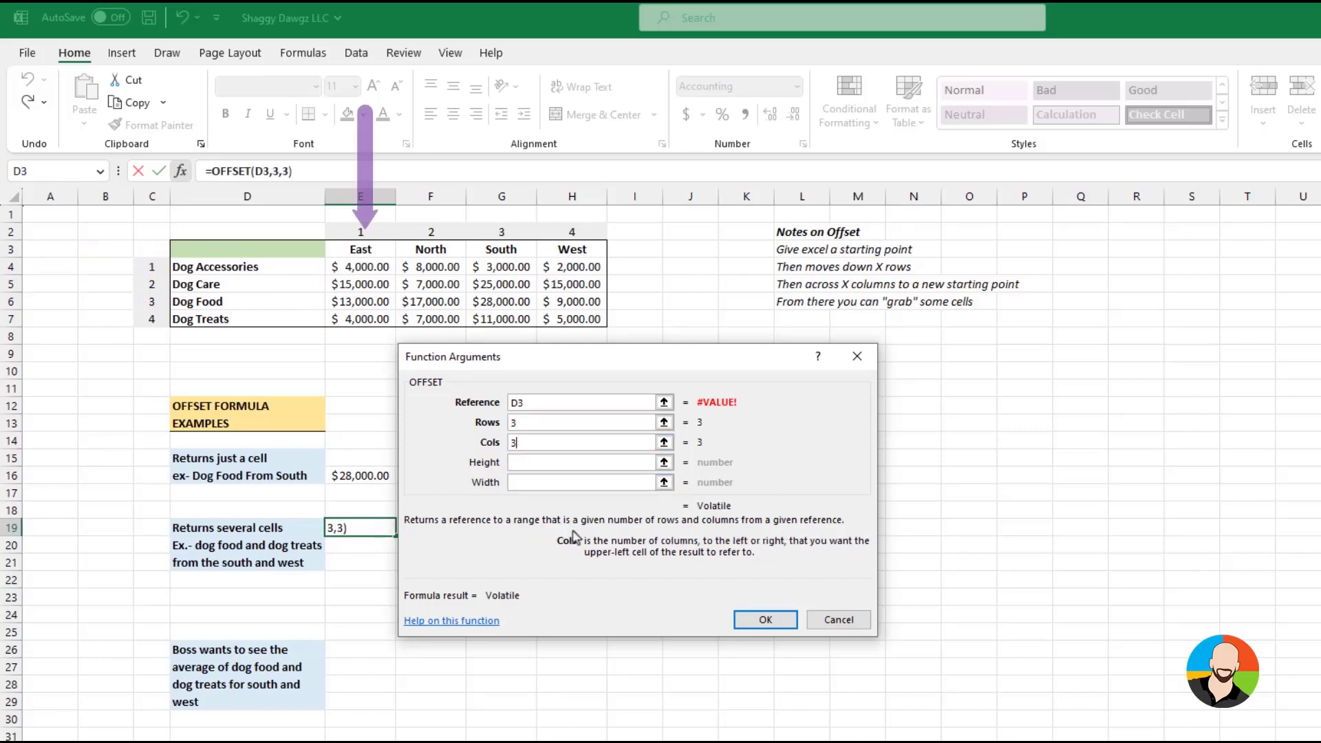
click(519, 462)
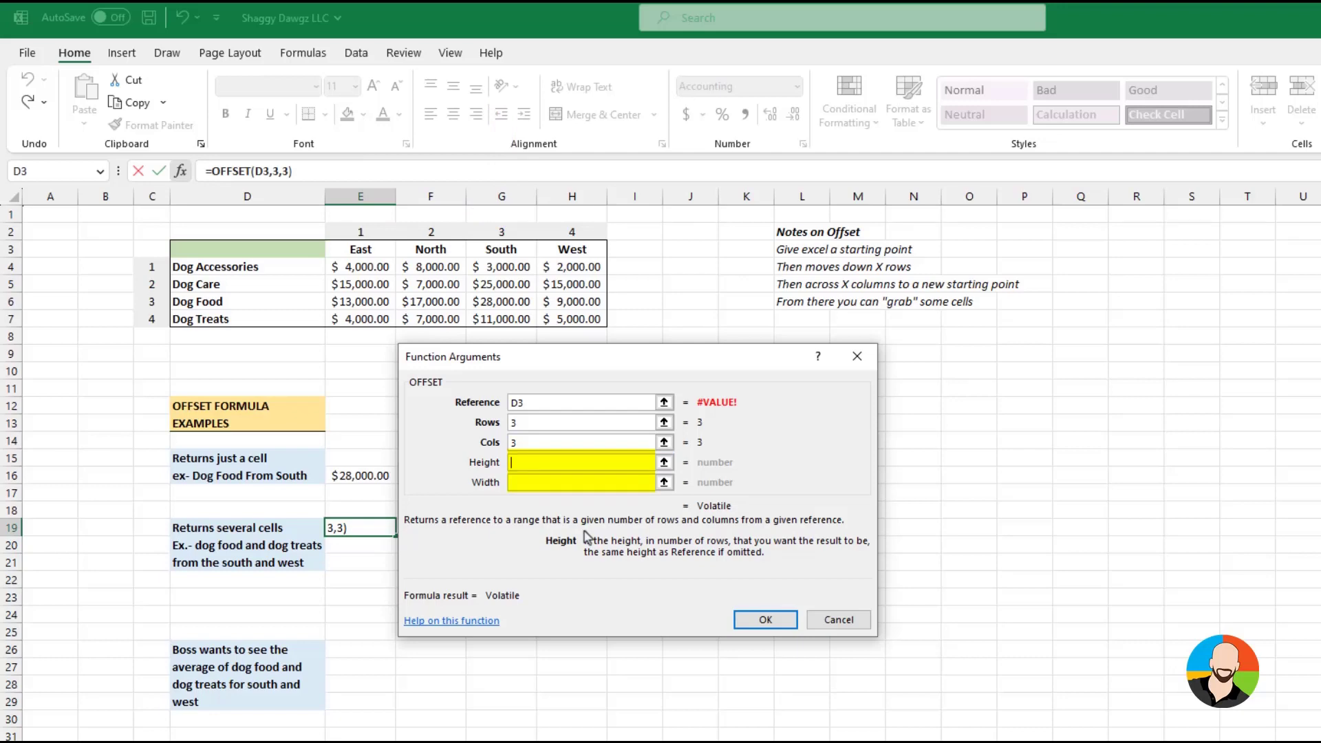
text(2)
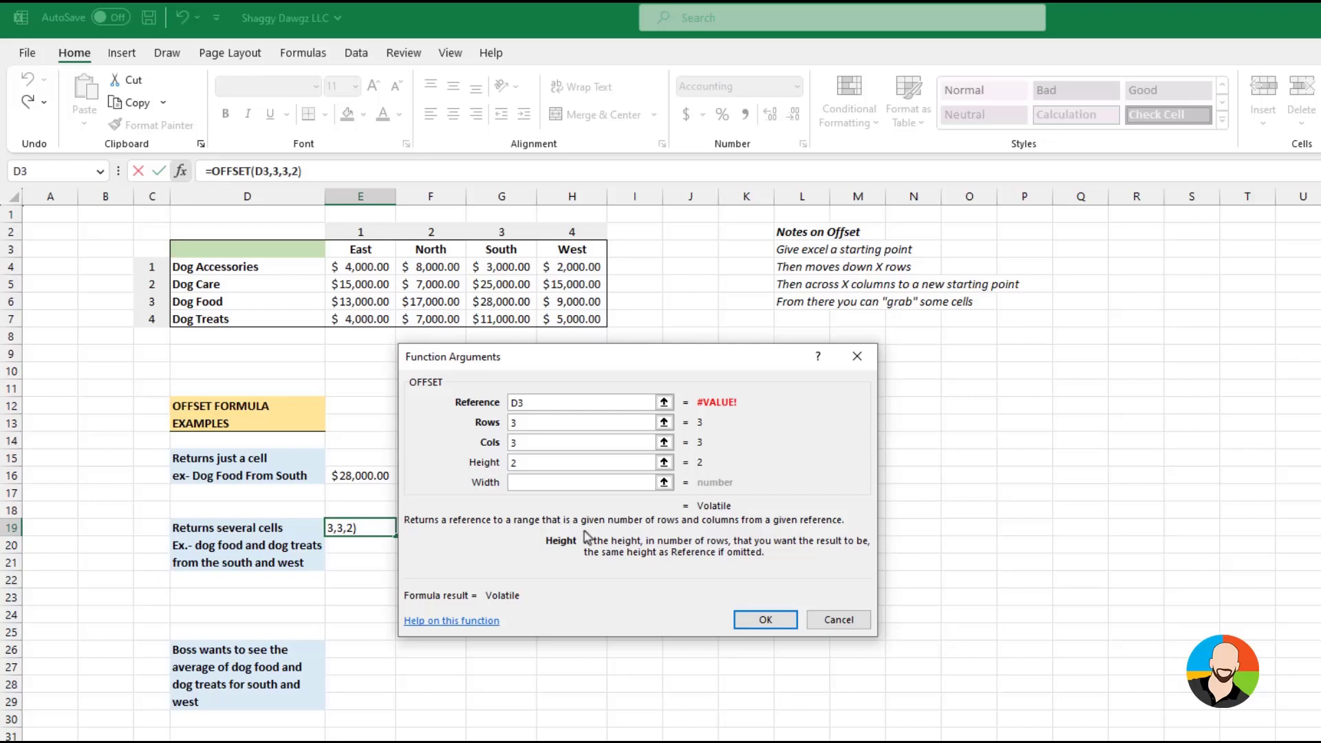
key(Tab)
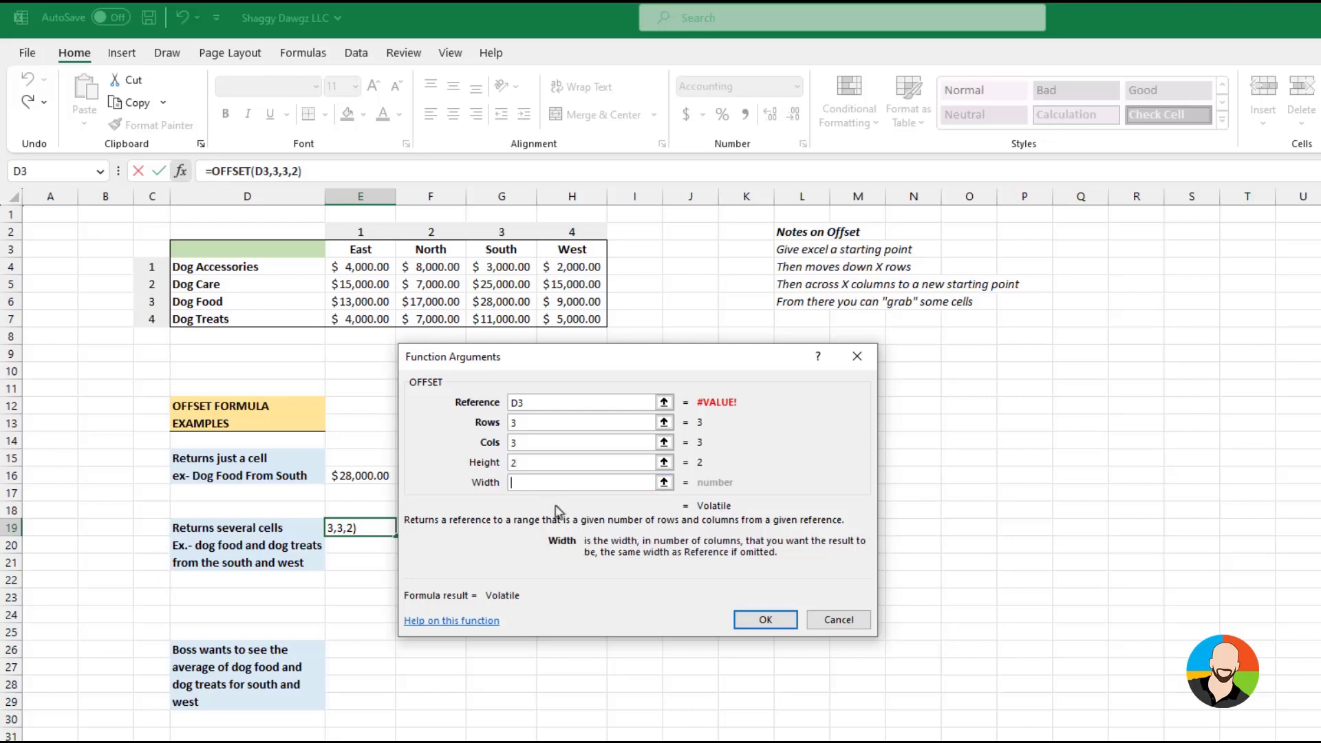
text(2)
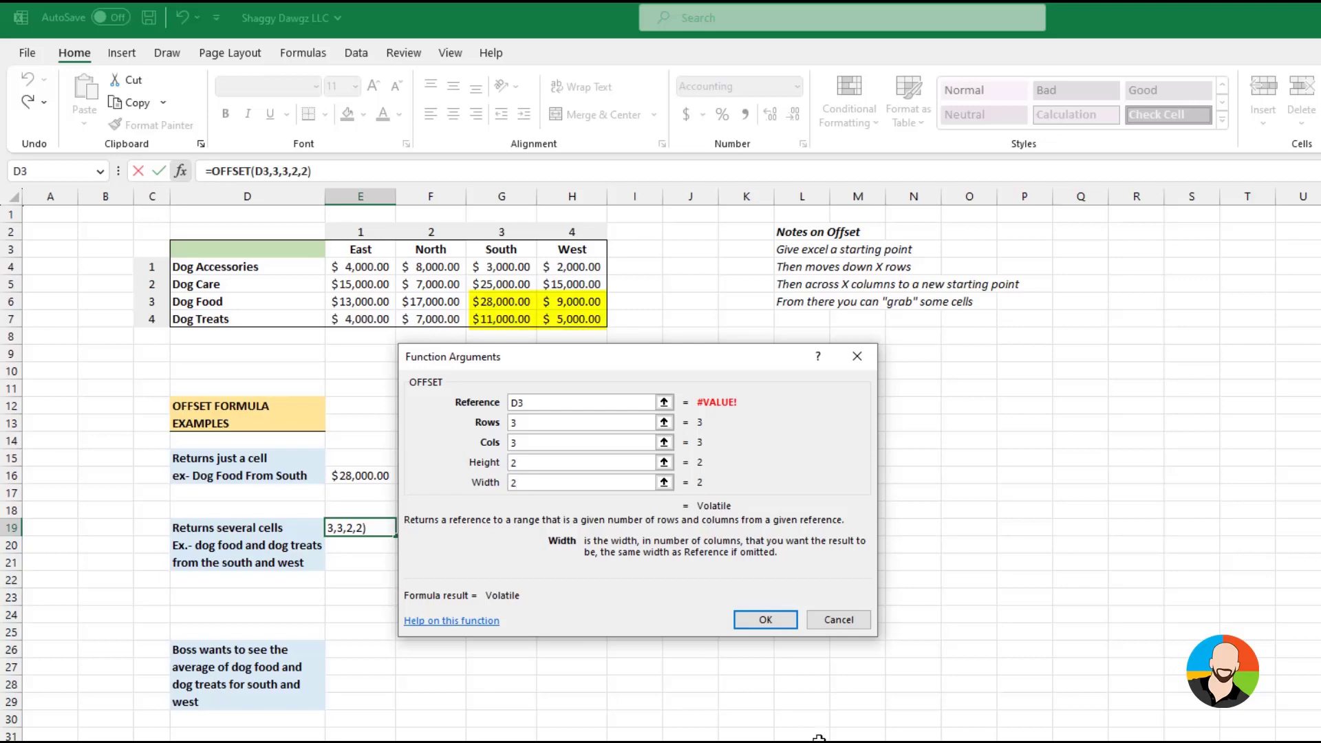
click(765, 619)
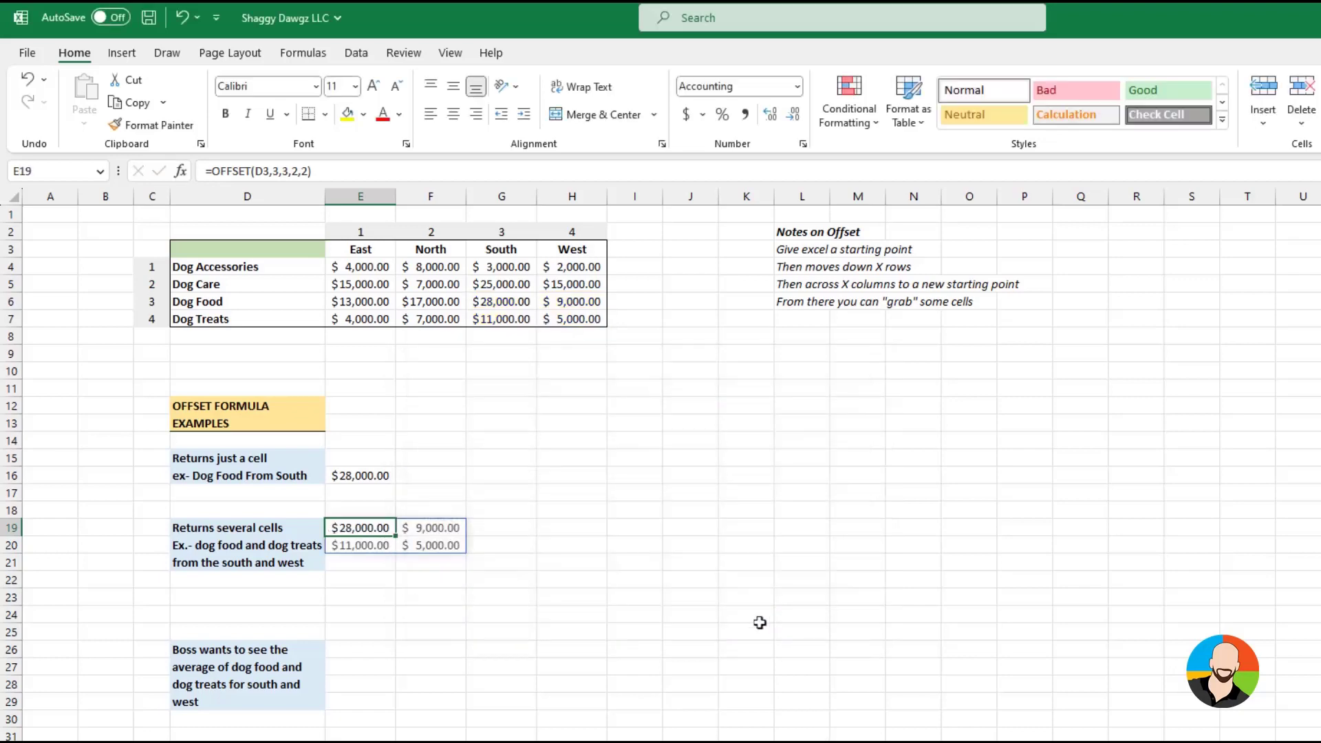
click(580, 661)
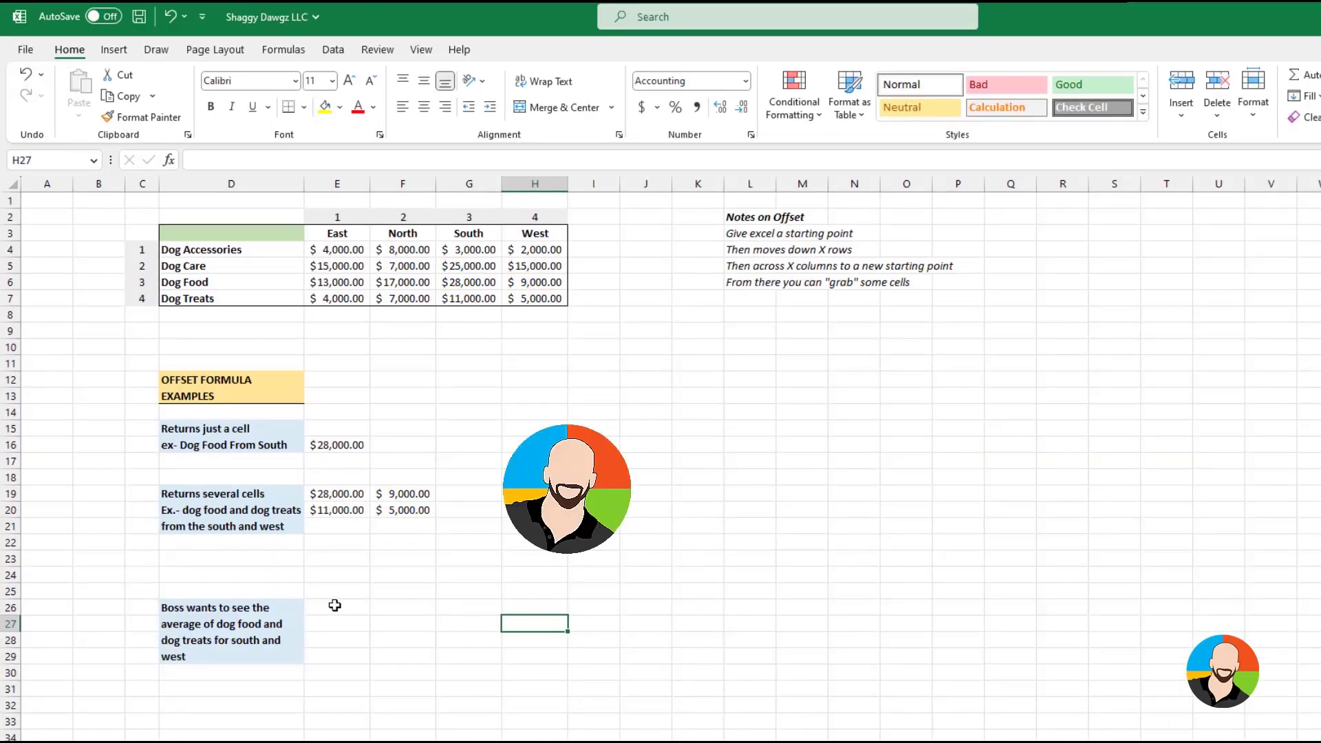
Copy the OFFSET(D3,3,3,2,2) expression from E19 without its equals sign and select cell E26 for the average
click(334, 604)
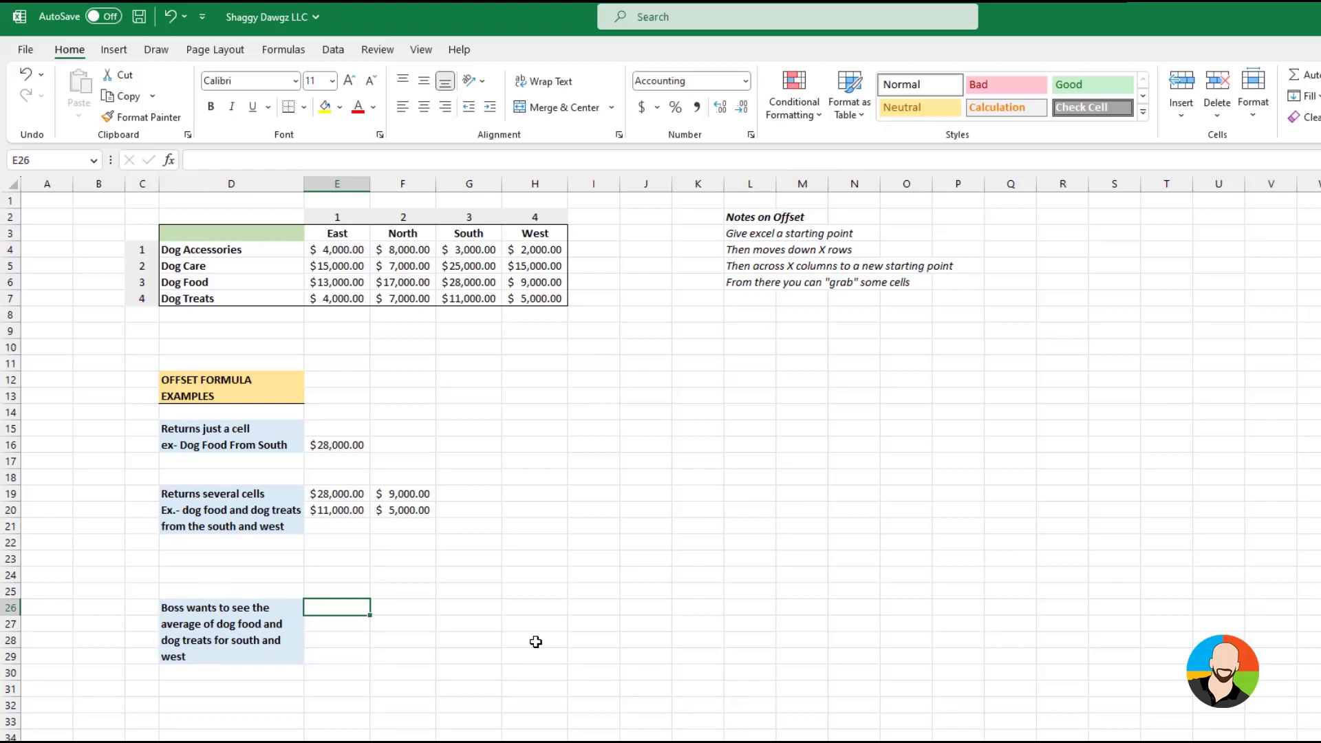
click(351, 495)
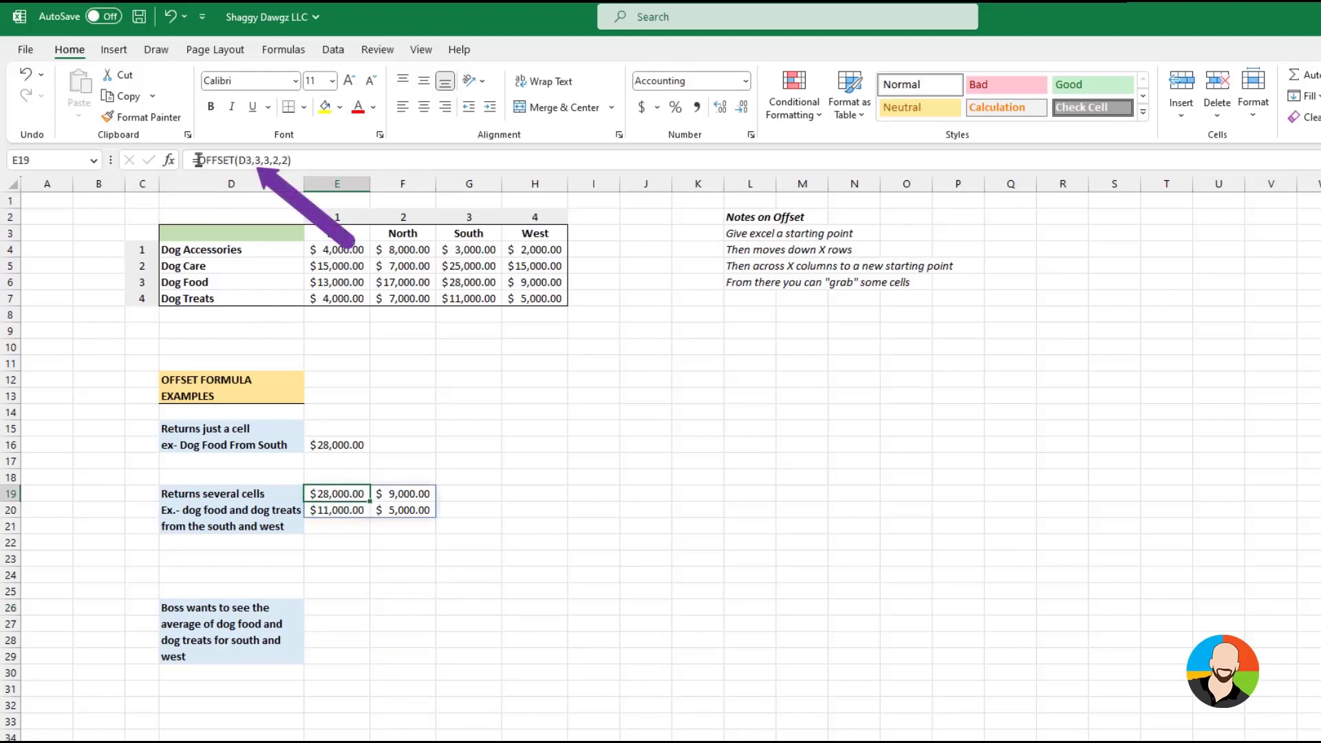
drag(198, 159, 291, 159)
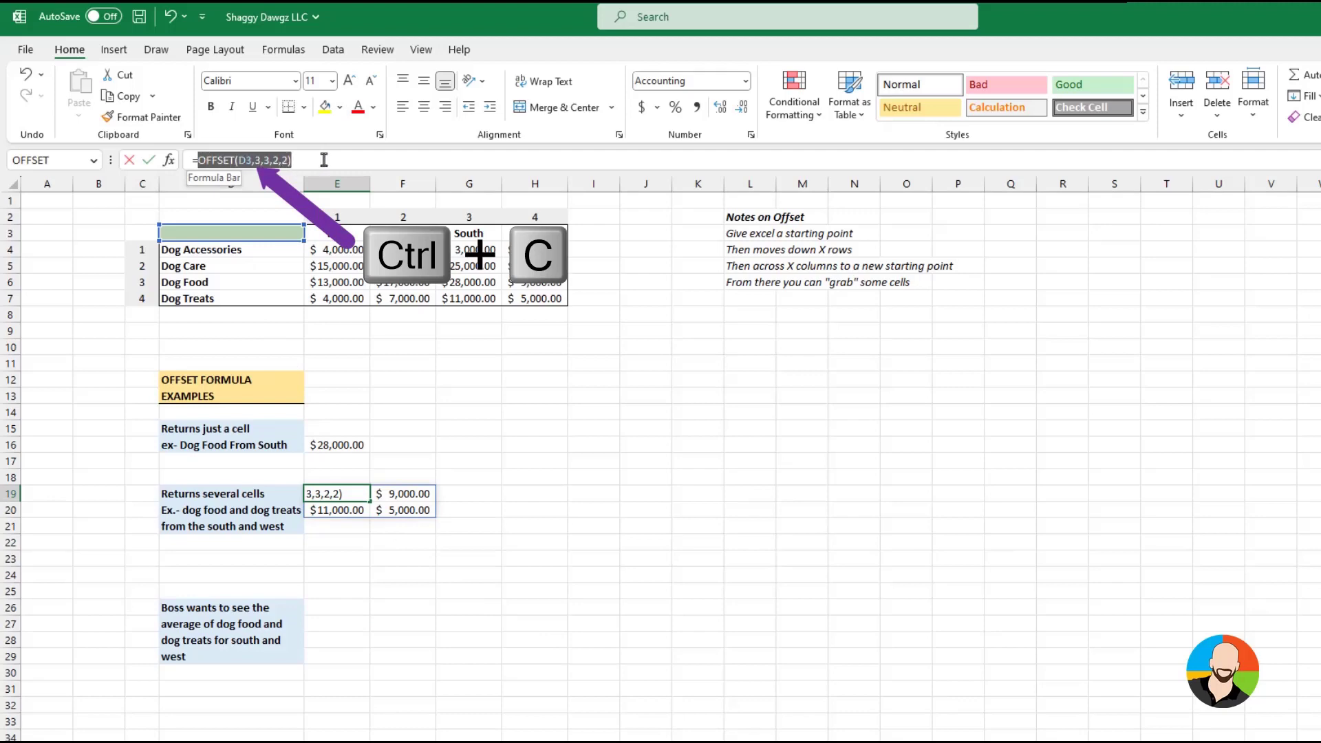
key(ctrl+c)
click(340, 608)
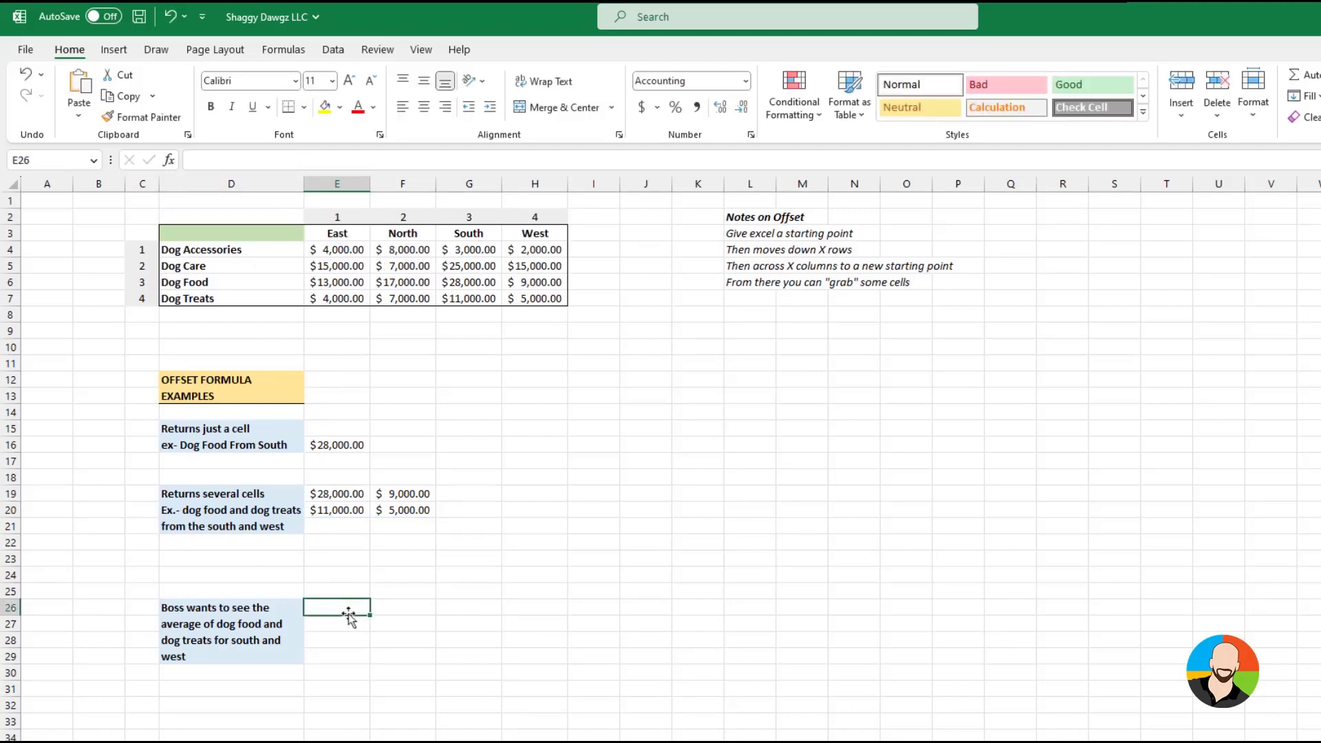
Average the dog food and dog treats range for south and west in E26 with =AVERAGE(OFFSET(D3,3,3,2,2))
text(=average()
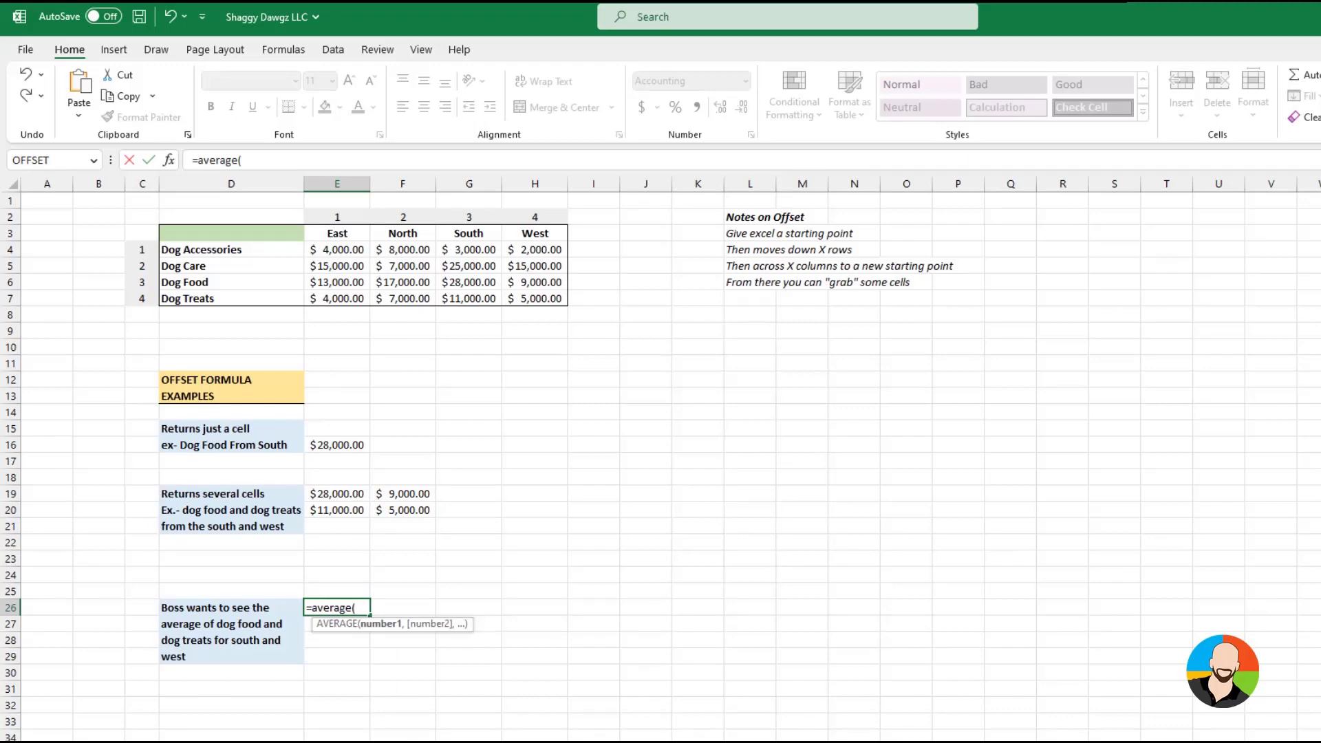
key(ctrl+v)
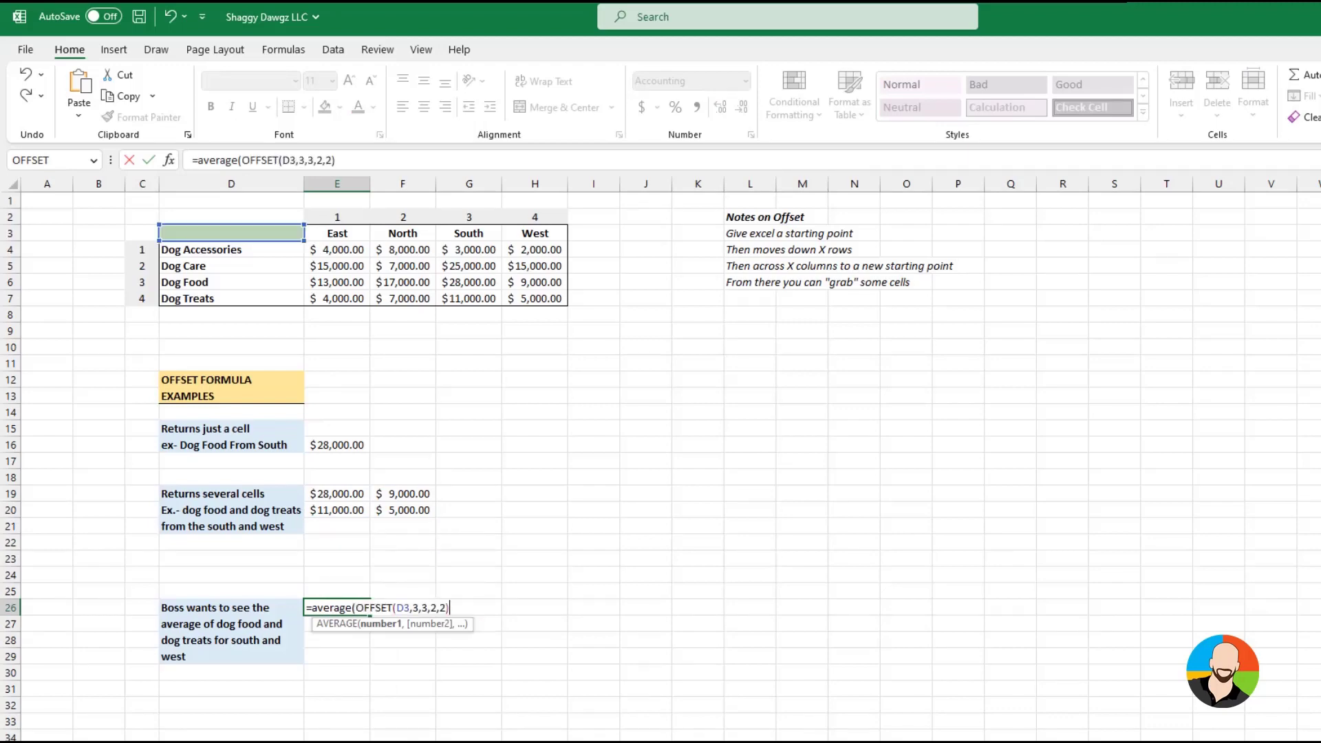
text())
key(Return)
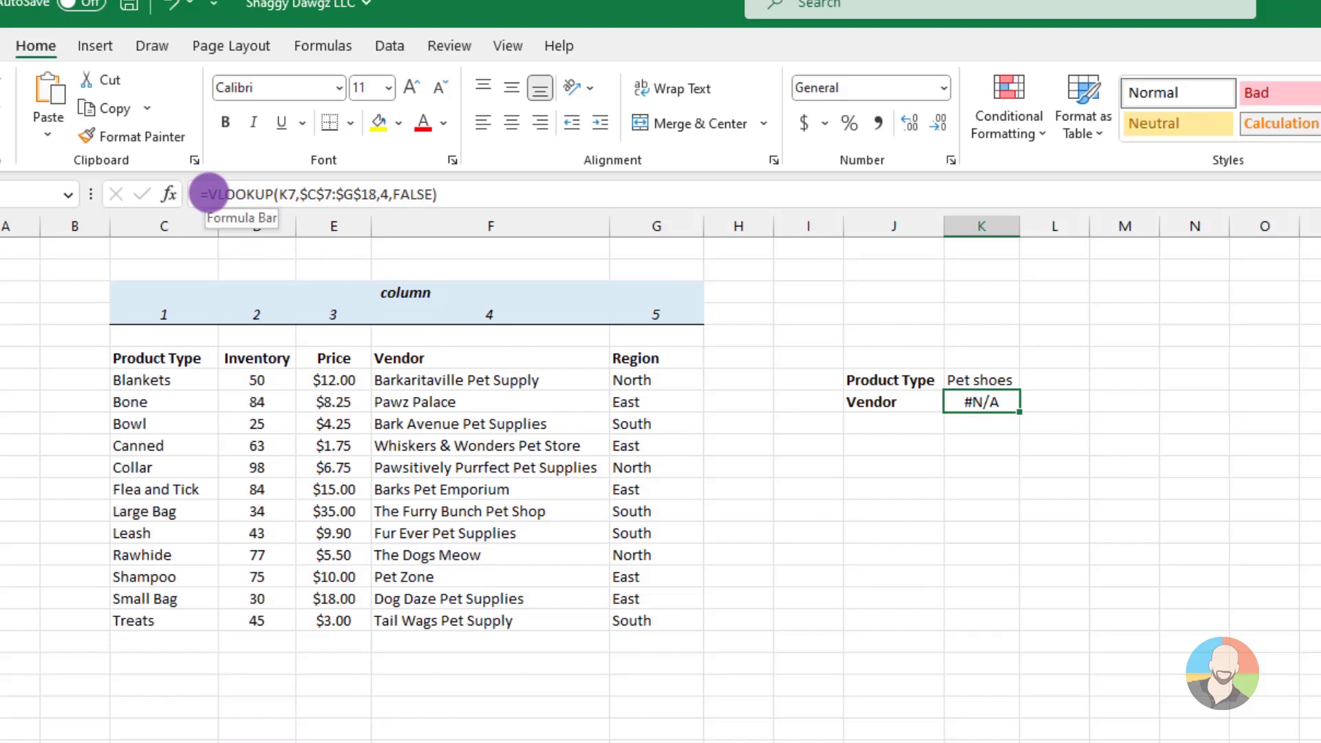
Wrap the VLOOKUP formula in the Vendor result cell in IFERROR, with "Nah...we don't carry that. Sorry" as the error value
click(209, 194)
text(iferror()
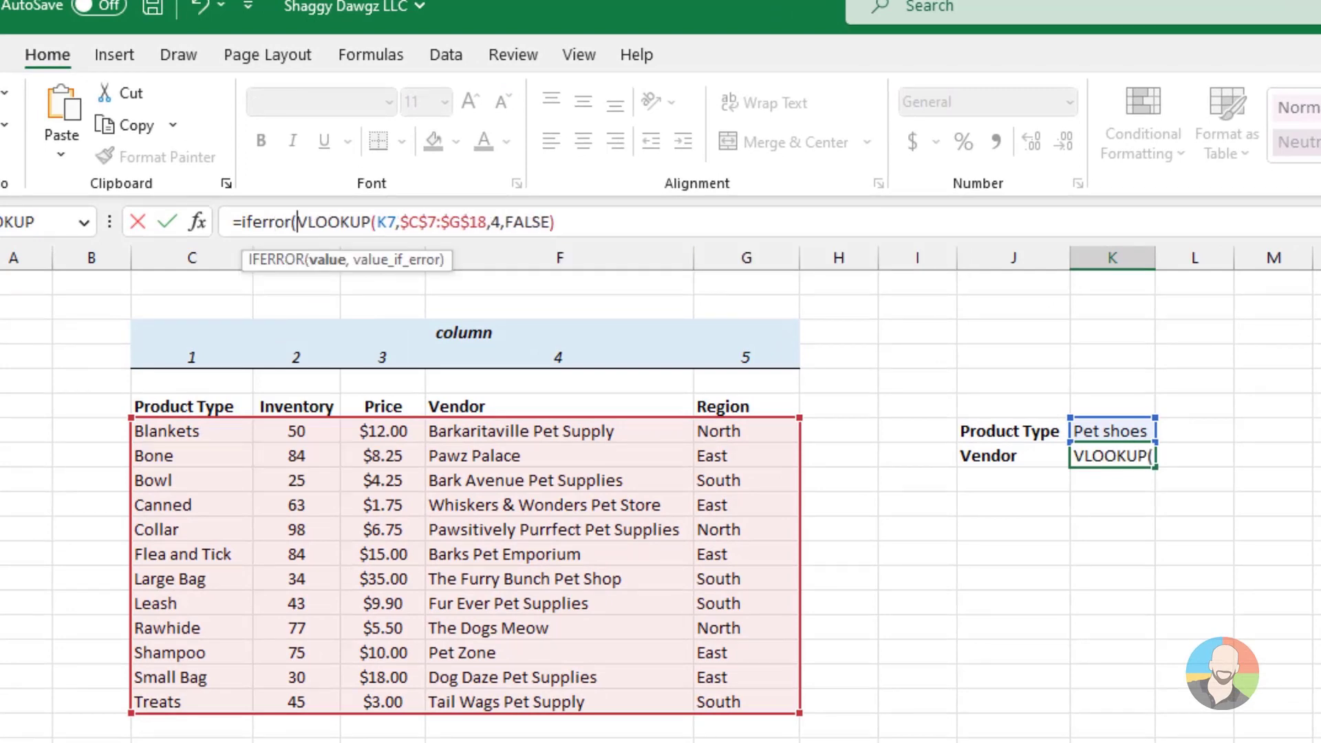
key(End)
text(,)
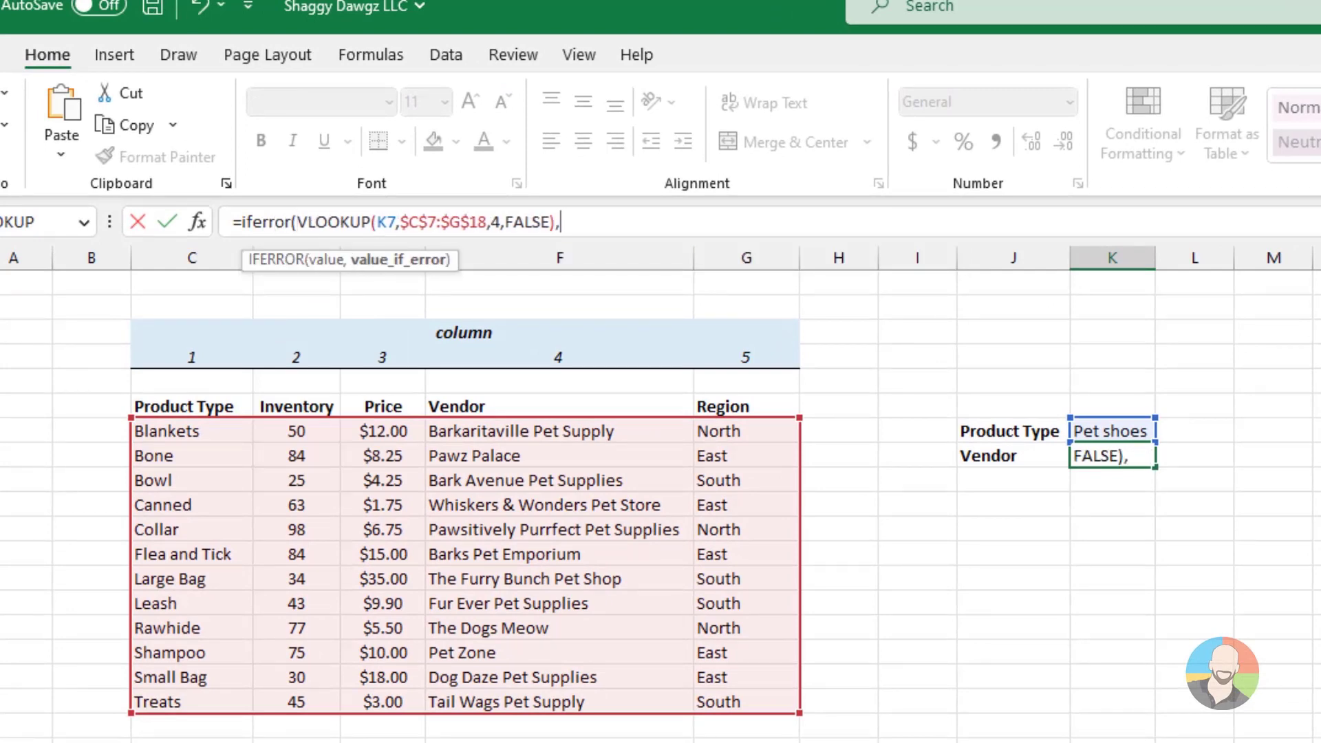
text("Nah...we don't carry that. )
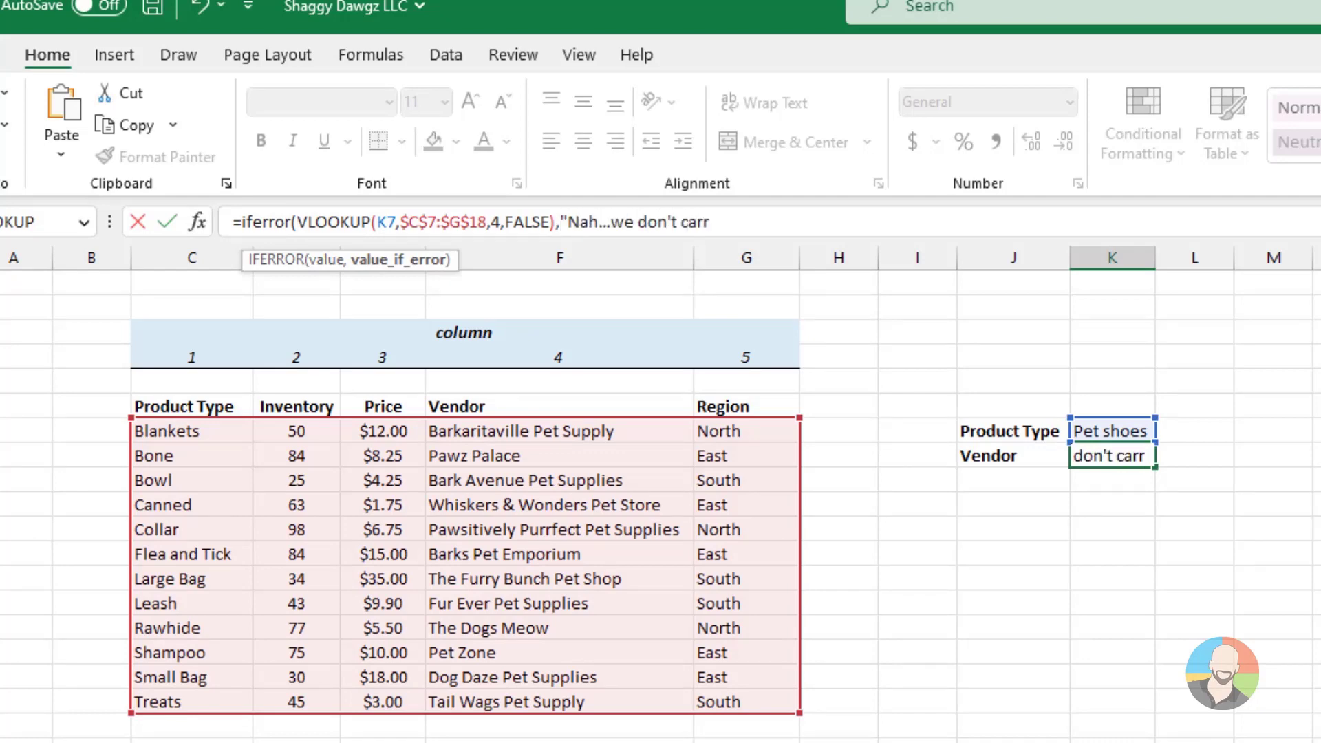
text(Sorry"))
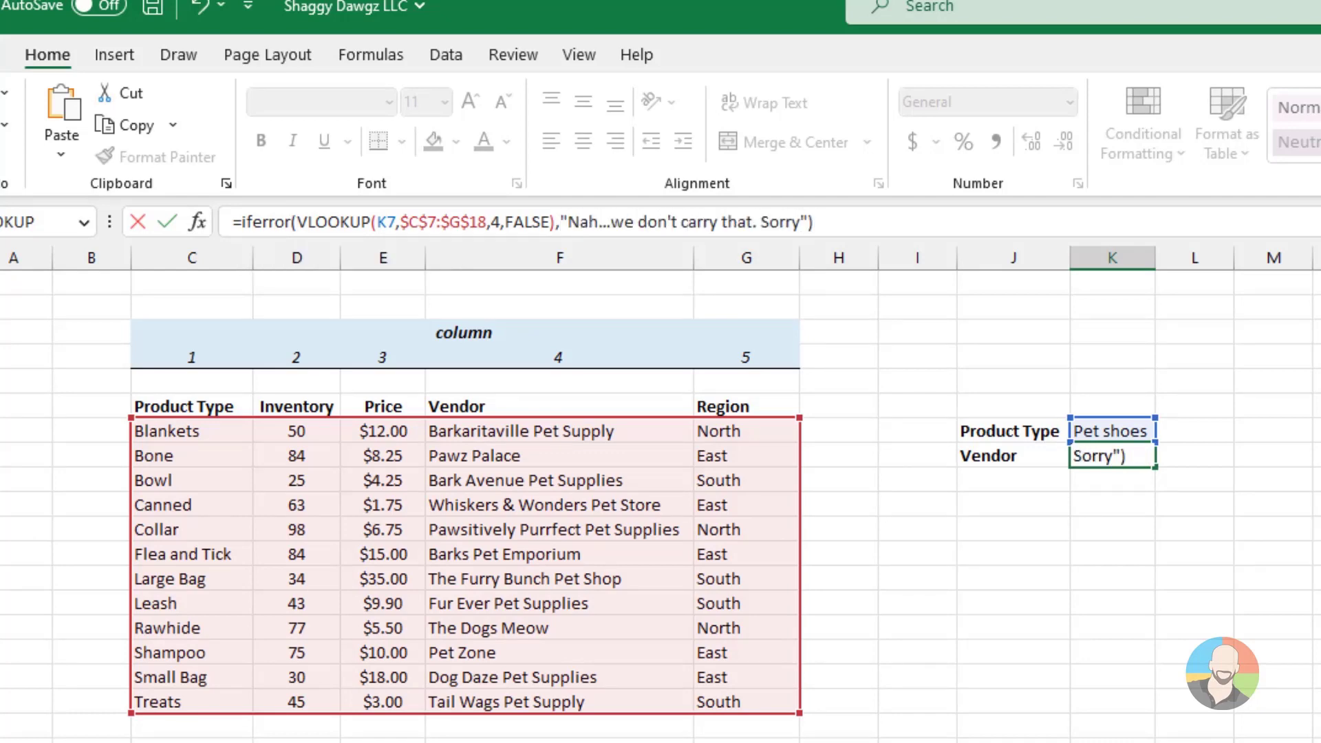
key(Return)
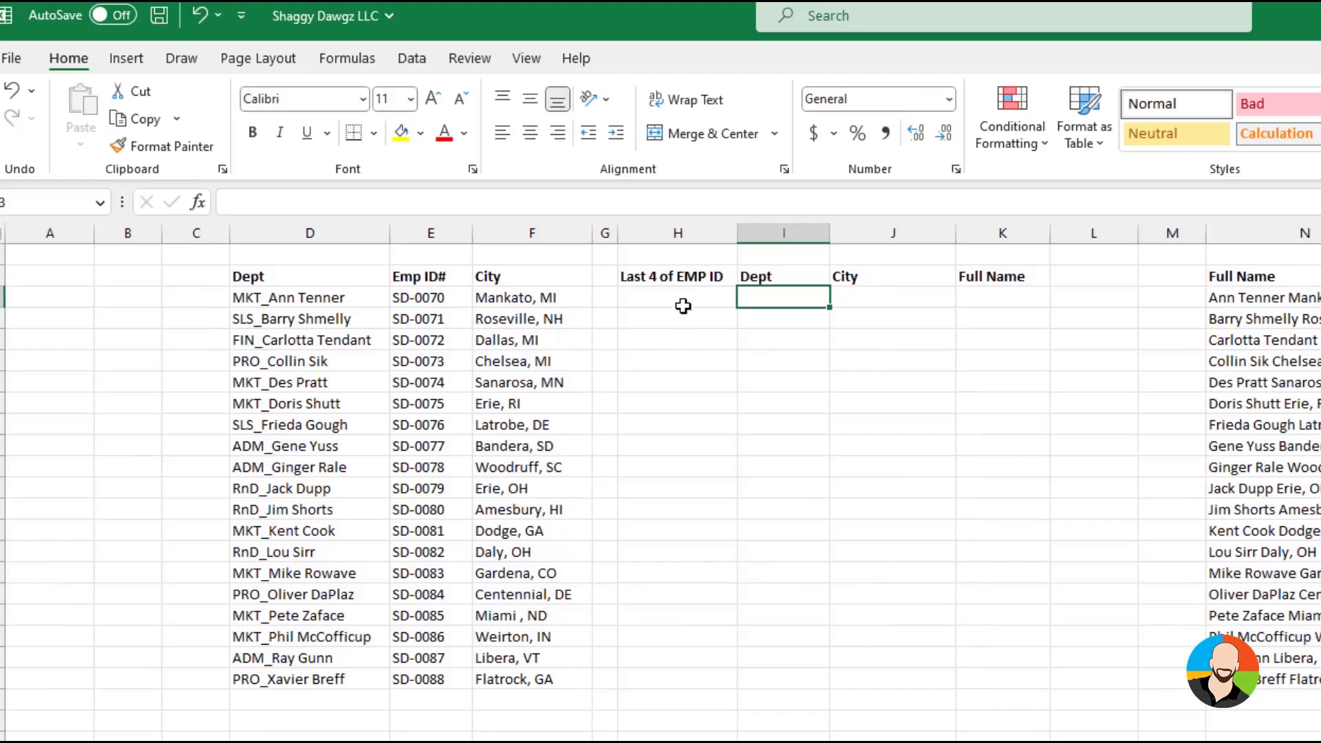
Extract the last four characters of the first employee ID into H3 with =RIGHT(E3,4)
click(544, 292)
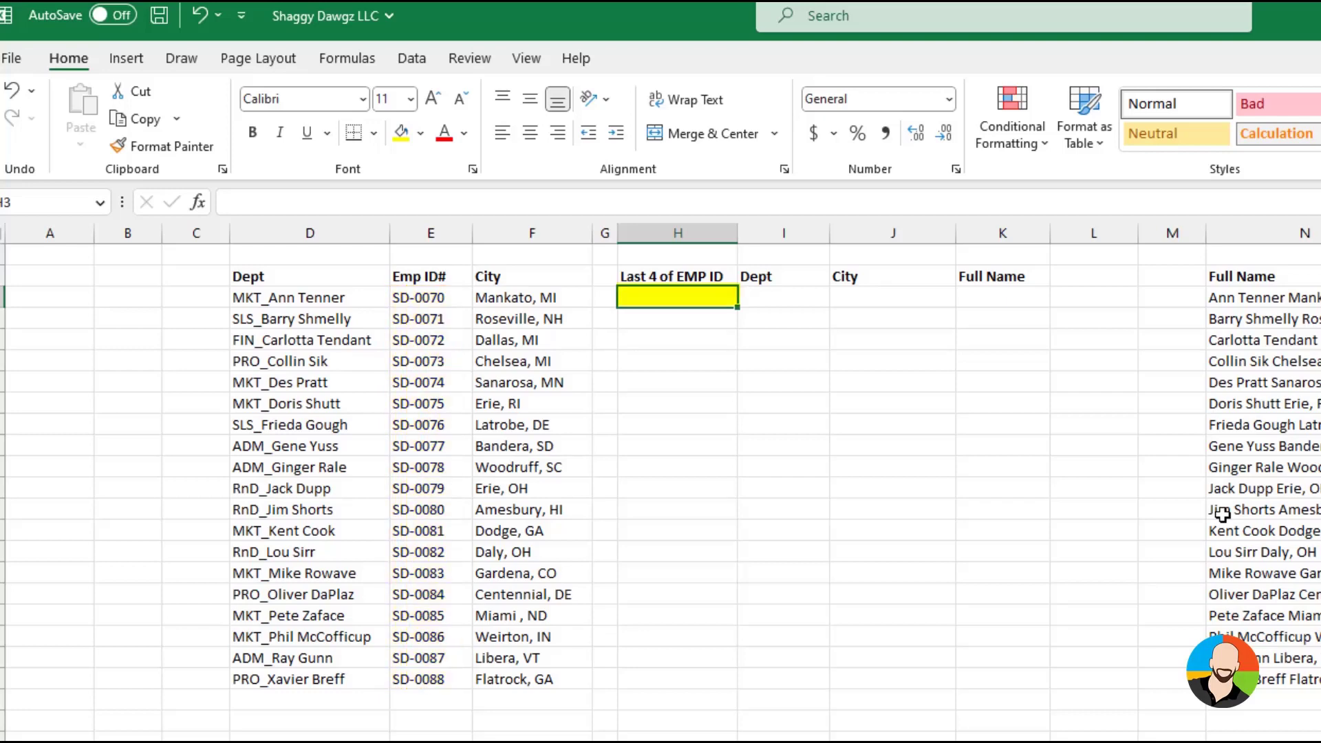
text(=)
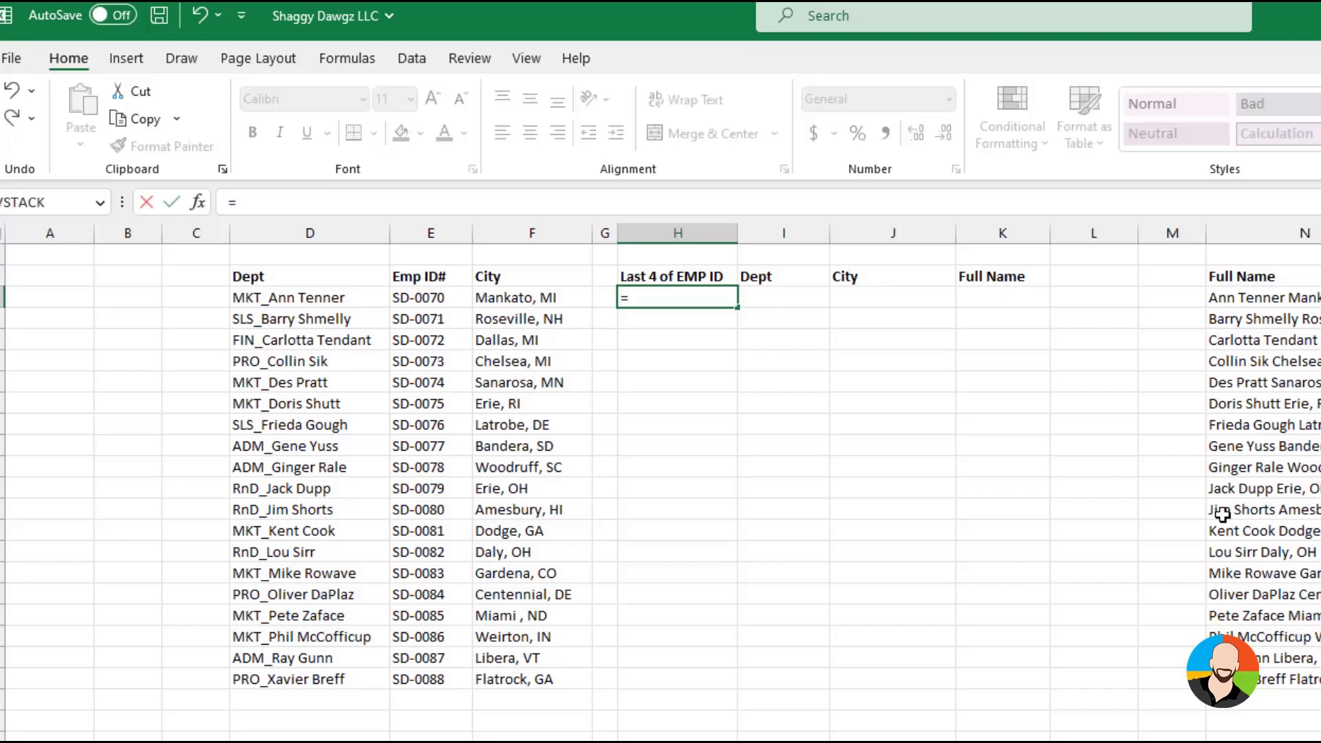
text(right()
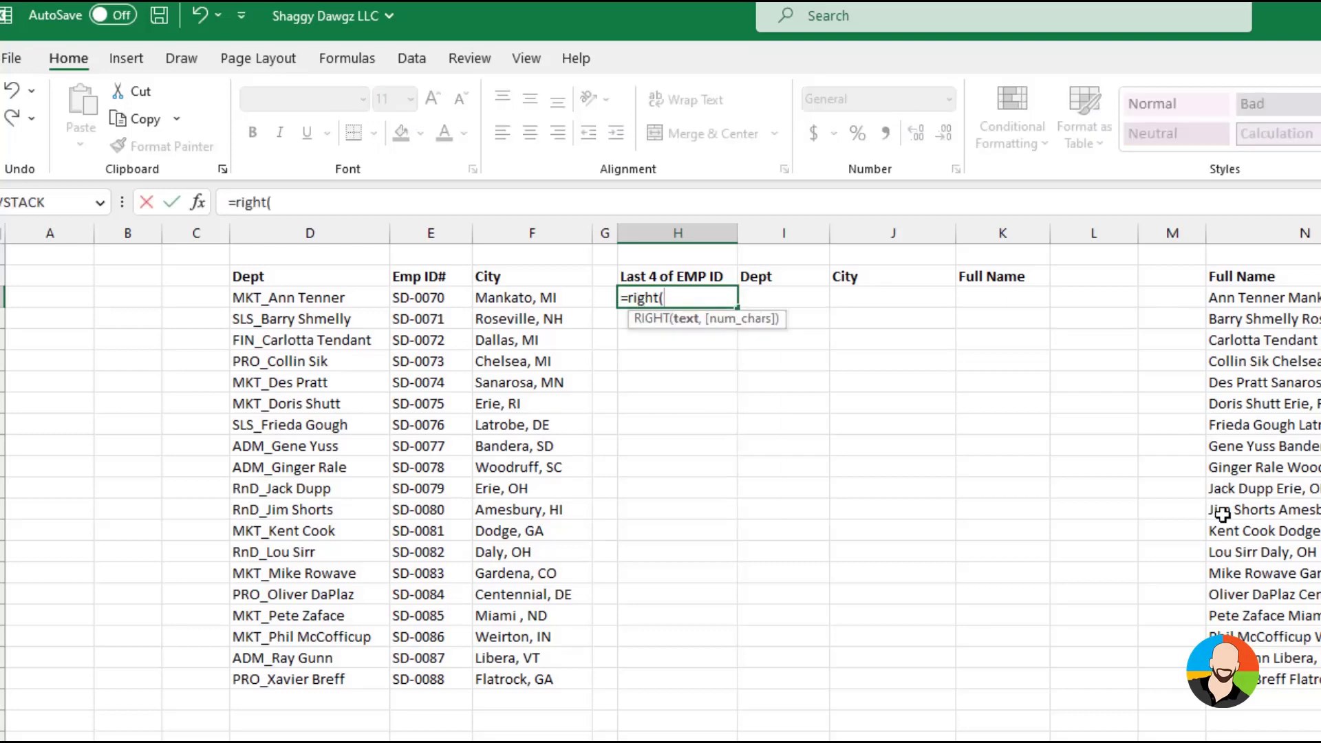
click(432, 292)
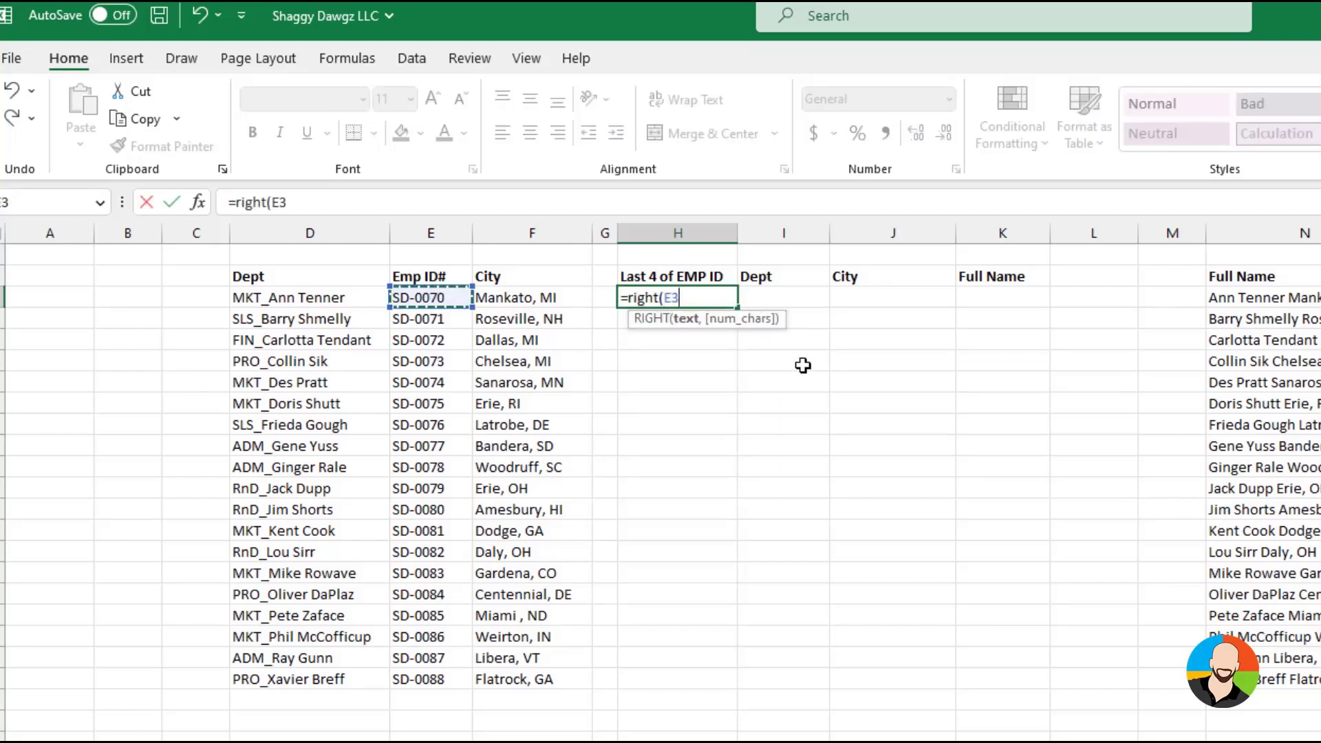
text(,4)
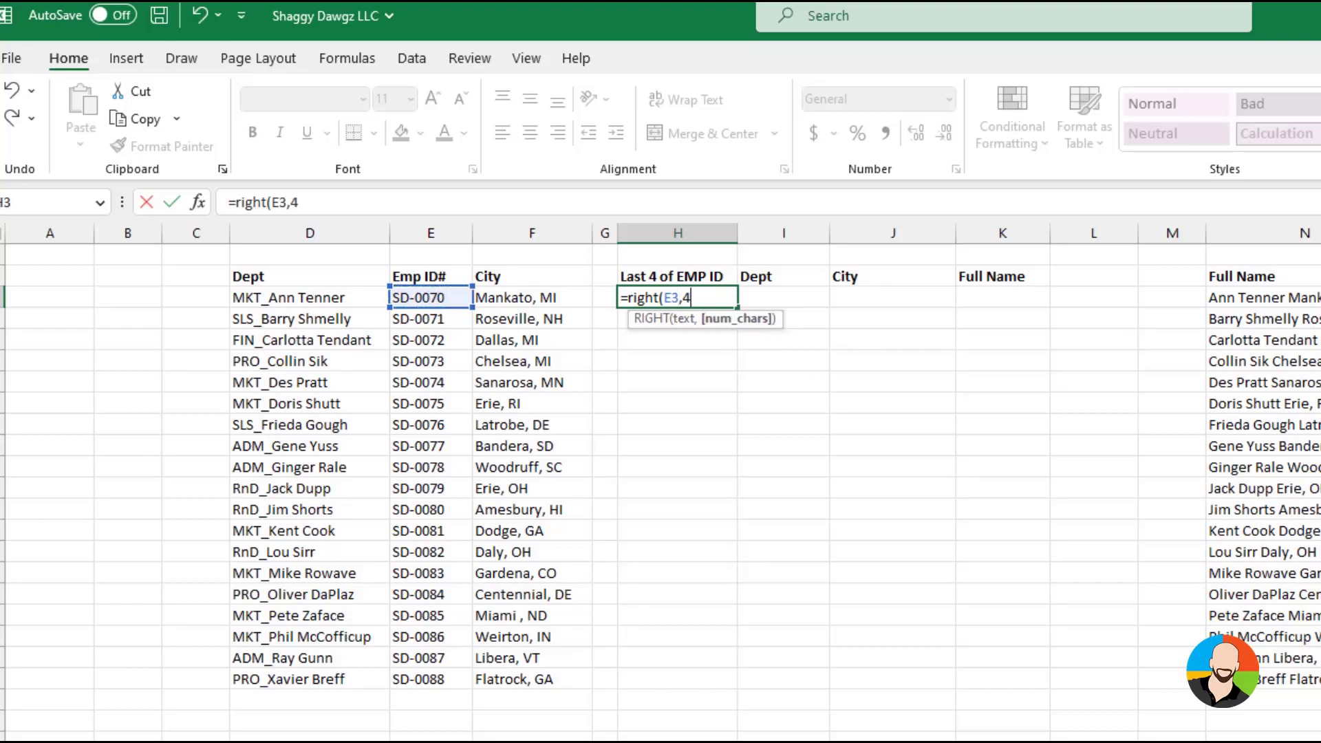
text())
key(Return)
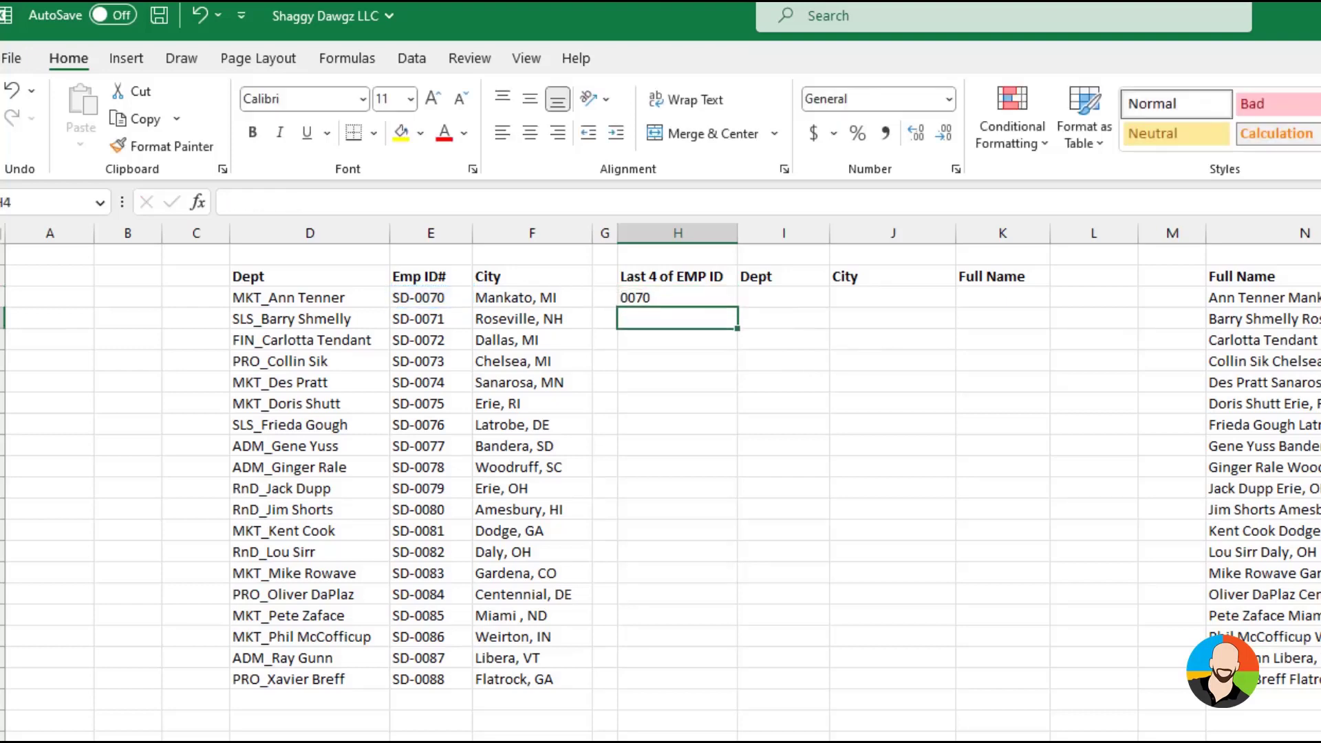
Fill the RIGHT formula from H3 down the Last 4 of EMP ID column to the last employee row
click(711, 300)
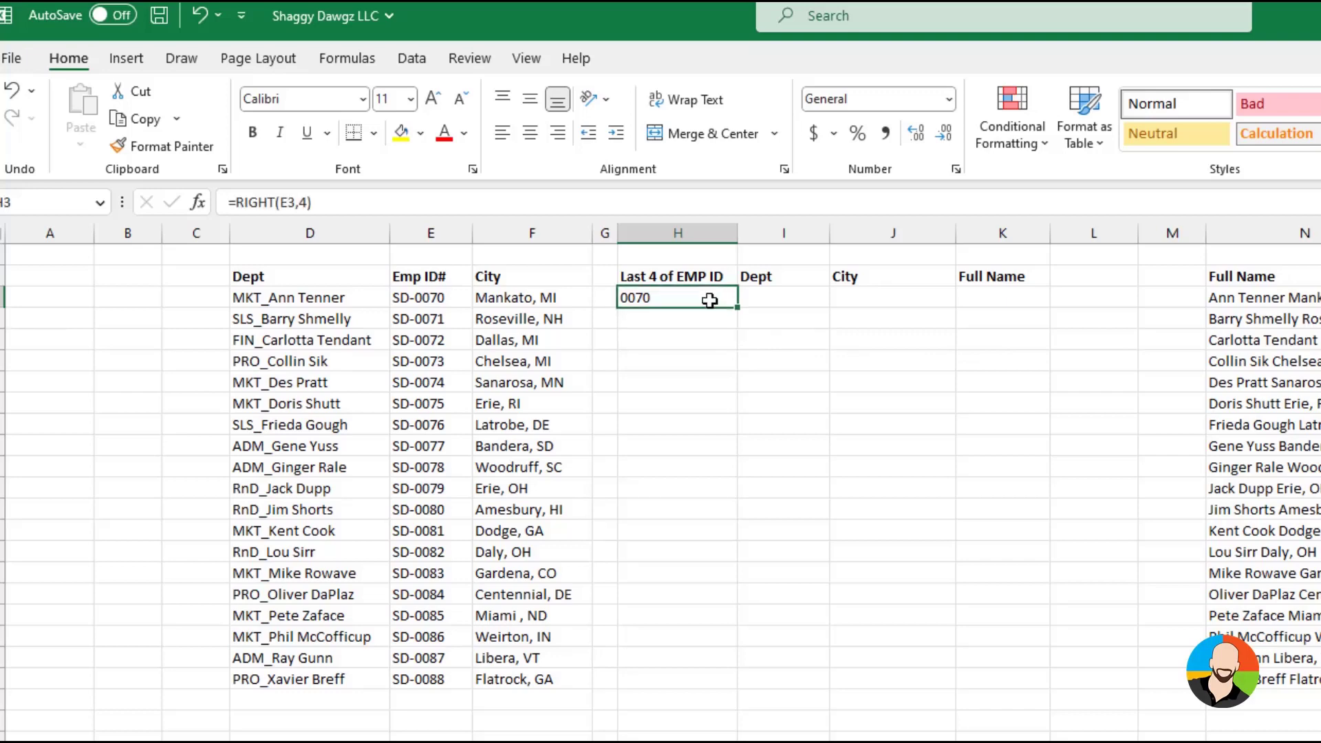
drag(736, 307, 740, 685)
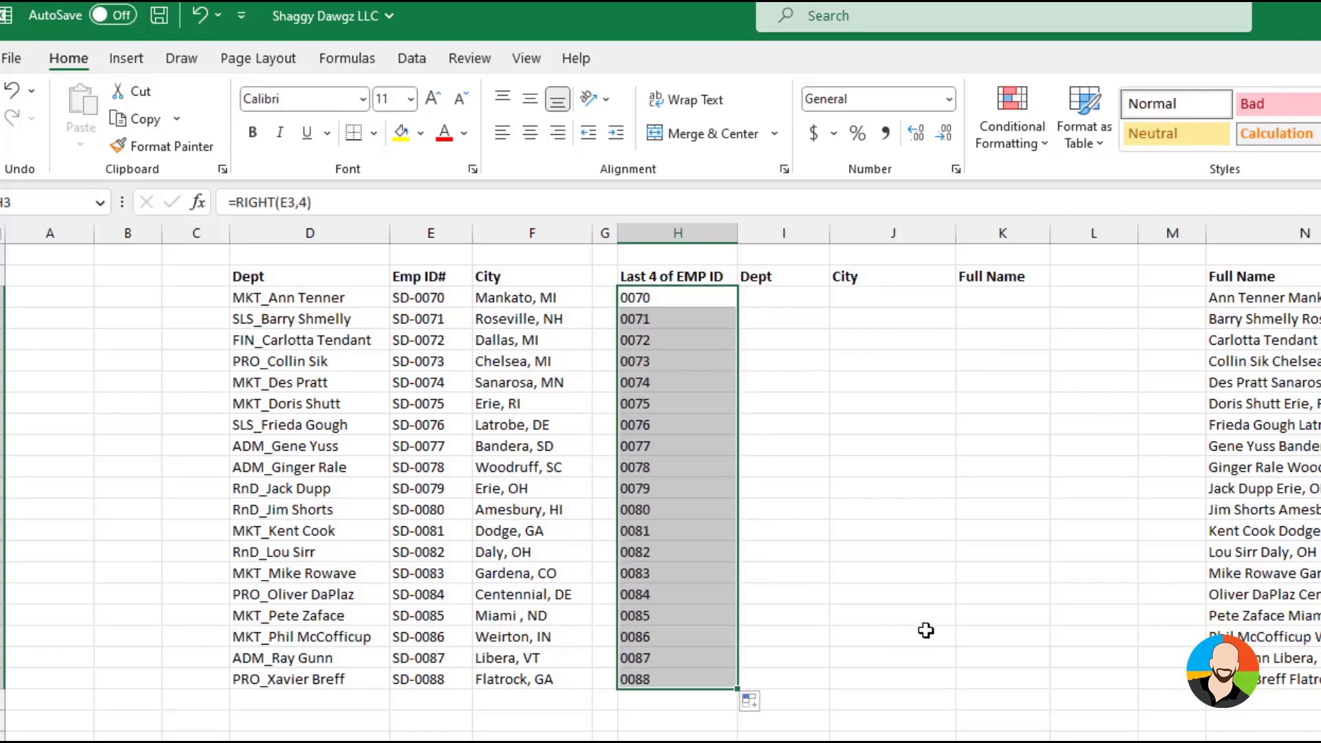
click(886, 699)
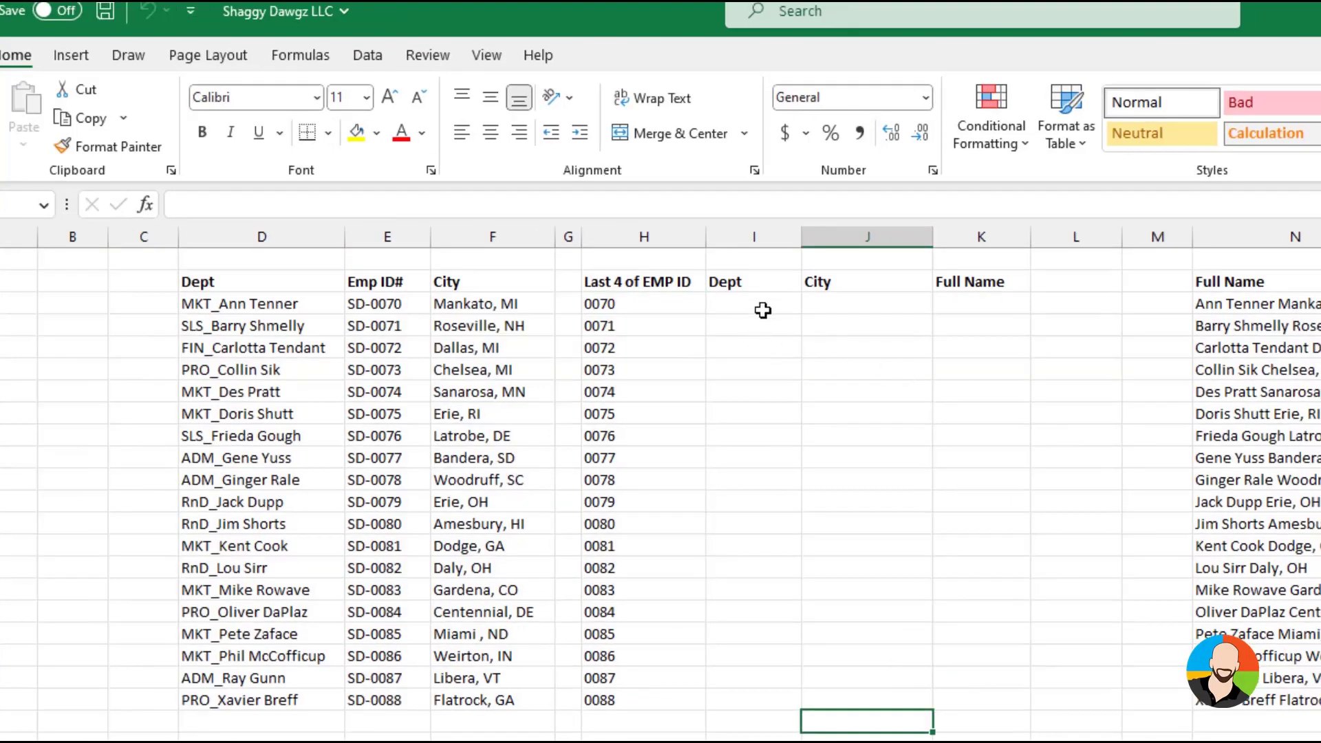
Extract the three-letter department code of the first employee into I3 with =LEFT(D3,3)
click(782, 300)
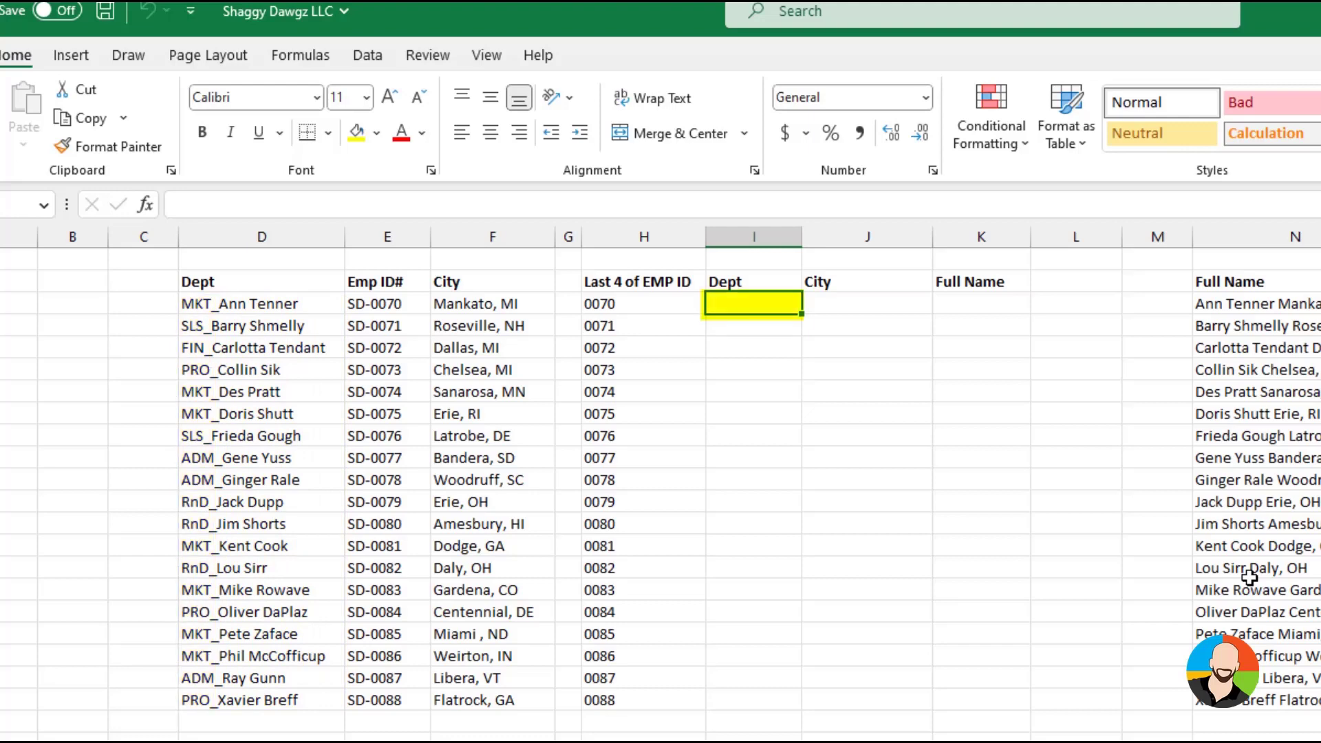
text(=left()
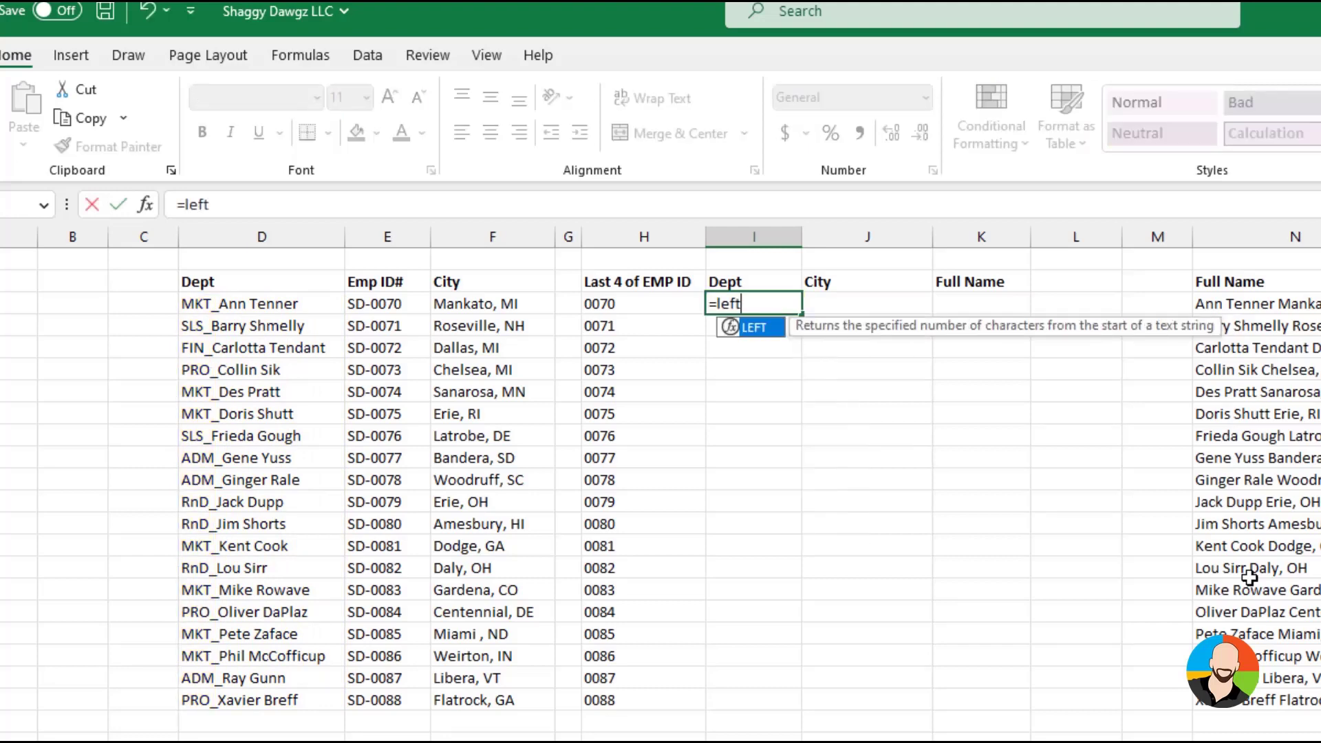
click(262, 301)
text(,)
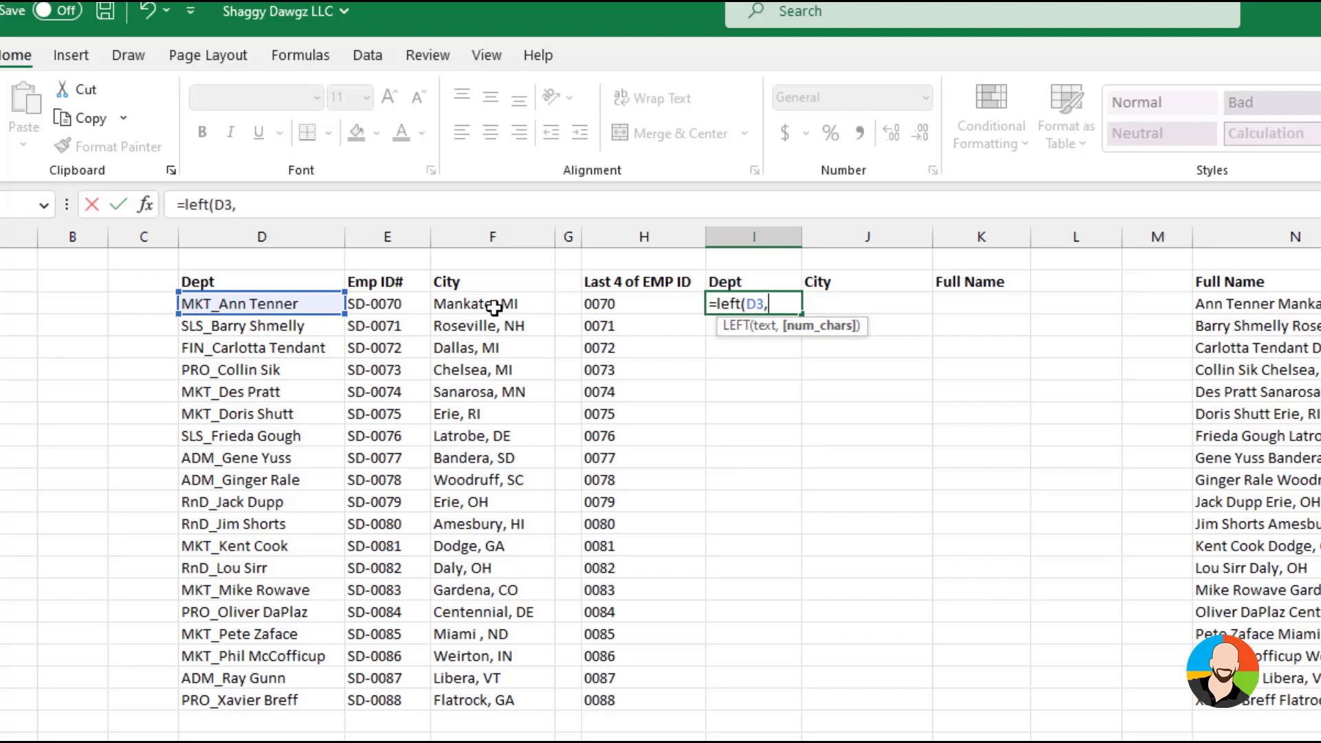
text(3)
key(Return)
Fill the LEFT formula from I3 down the extracted Dept column to the last employee row
click(774, 303)
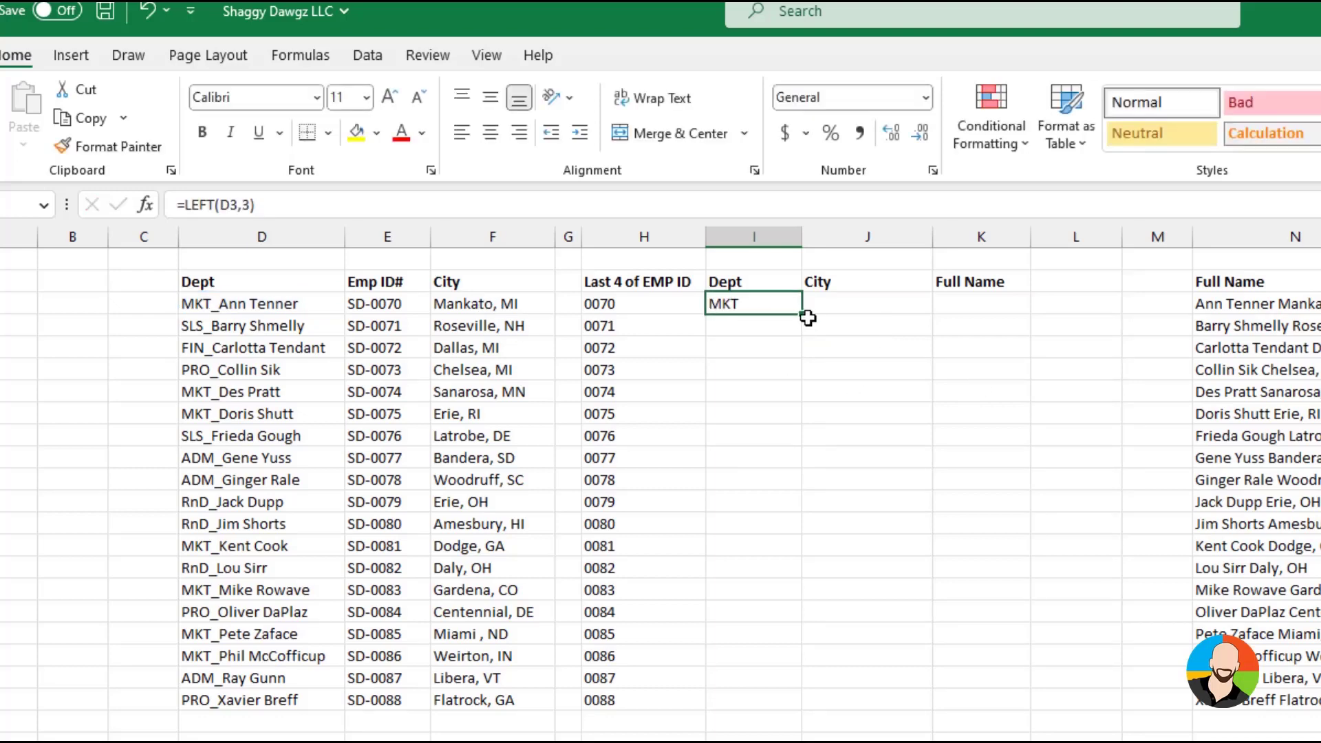
drag(802, 314, 835, 719)
click(860, 677)
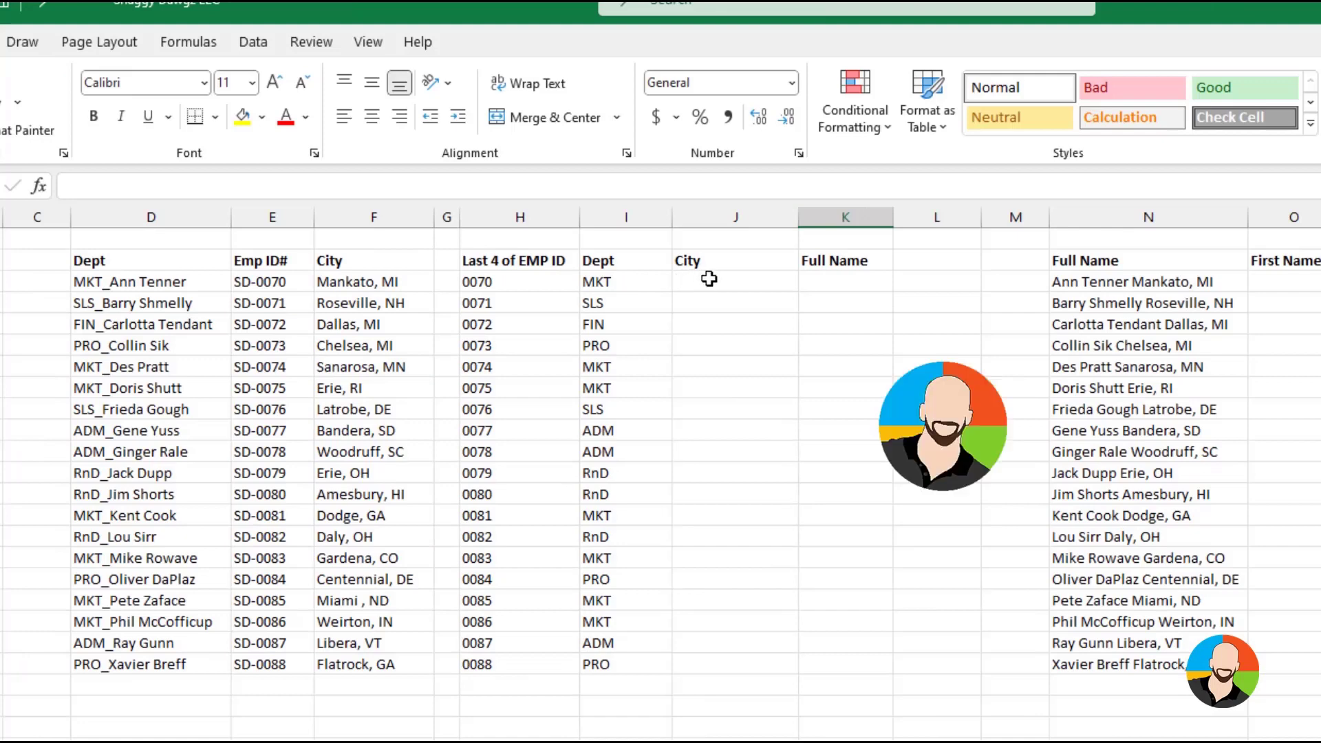
Extract the city name before the comma into J3 with =LEFT(F3,SEARCH(",",F3)-1)
click(818, 301)
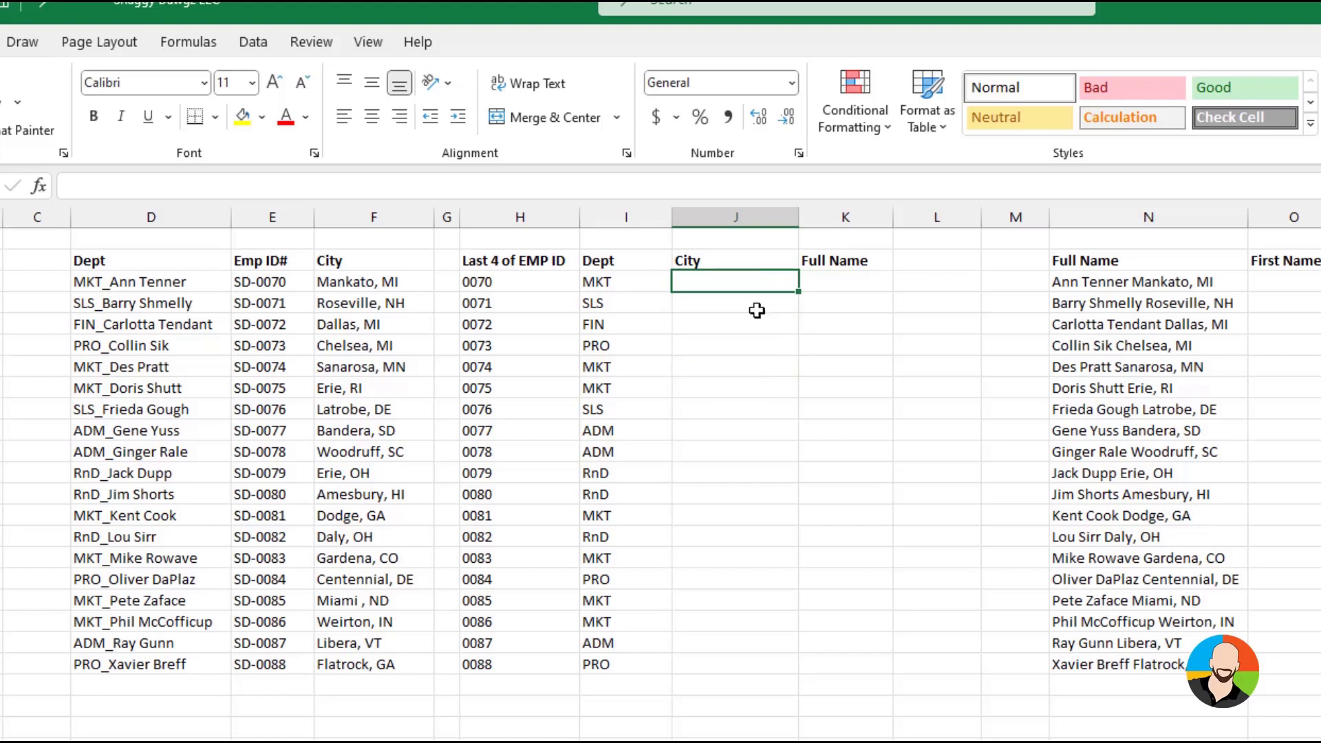
text(=)
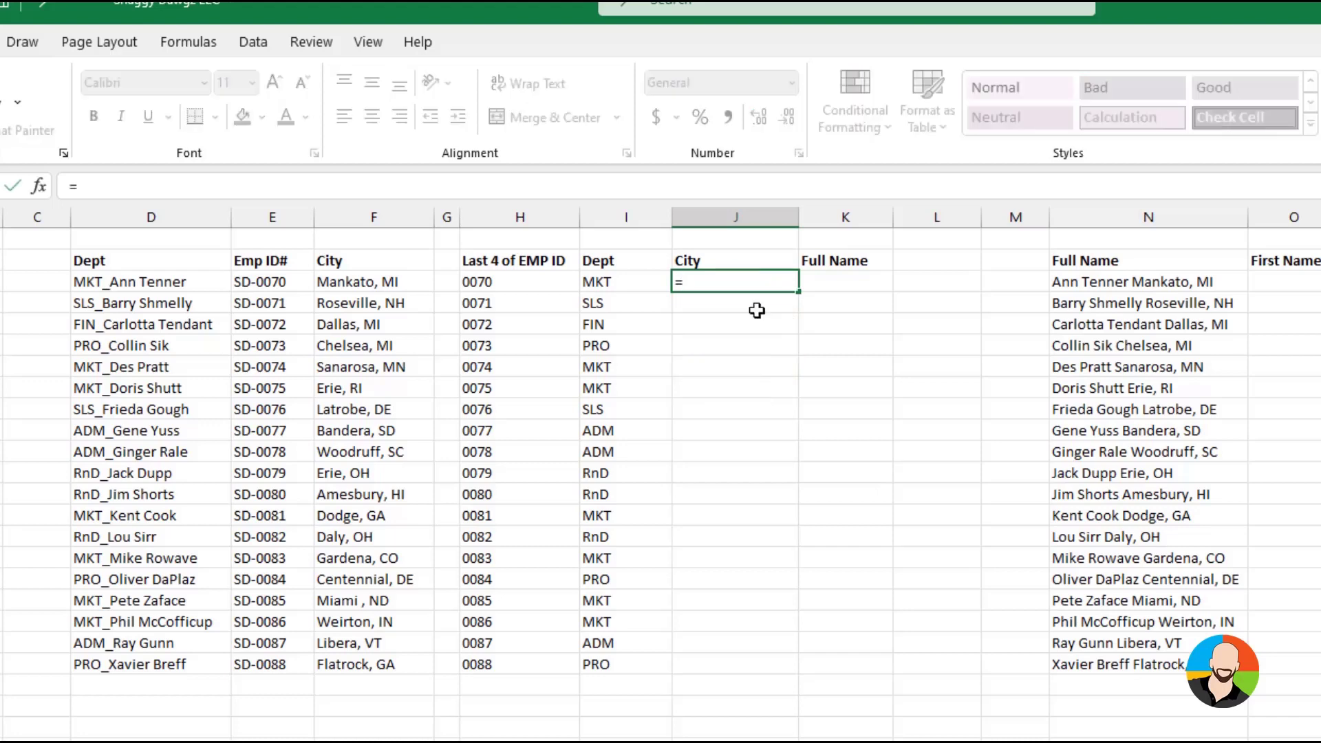
text(left()
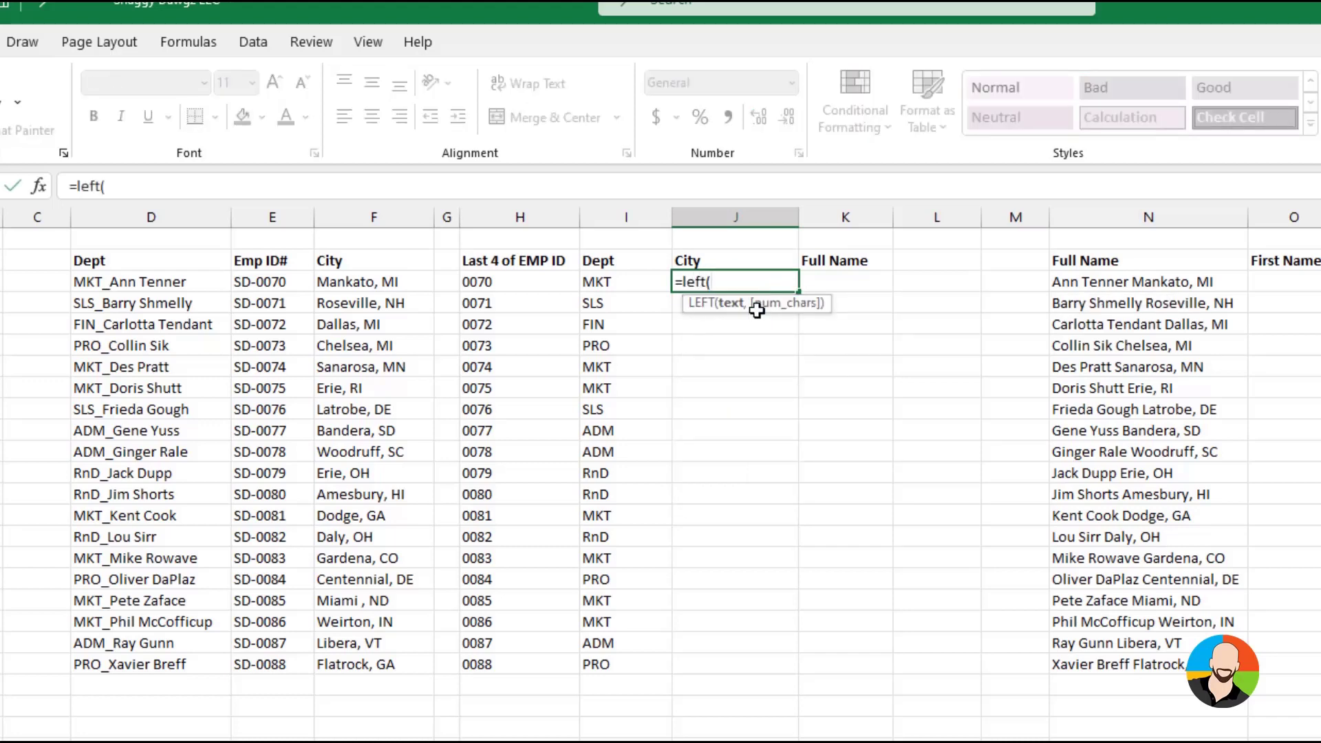
click(369, 282)
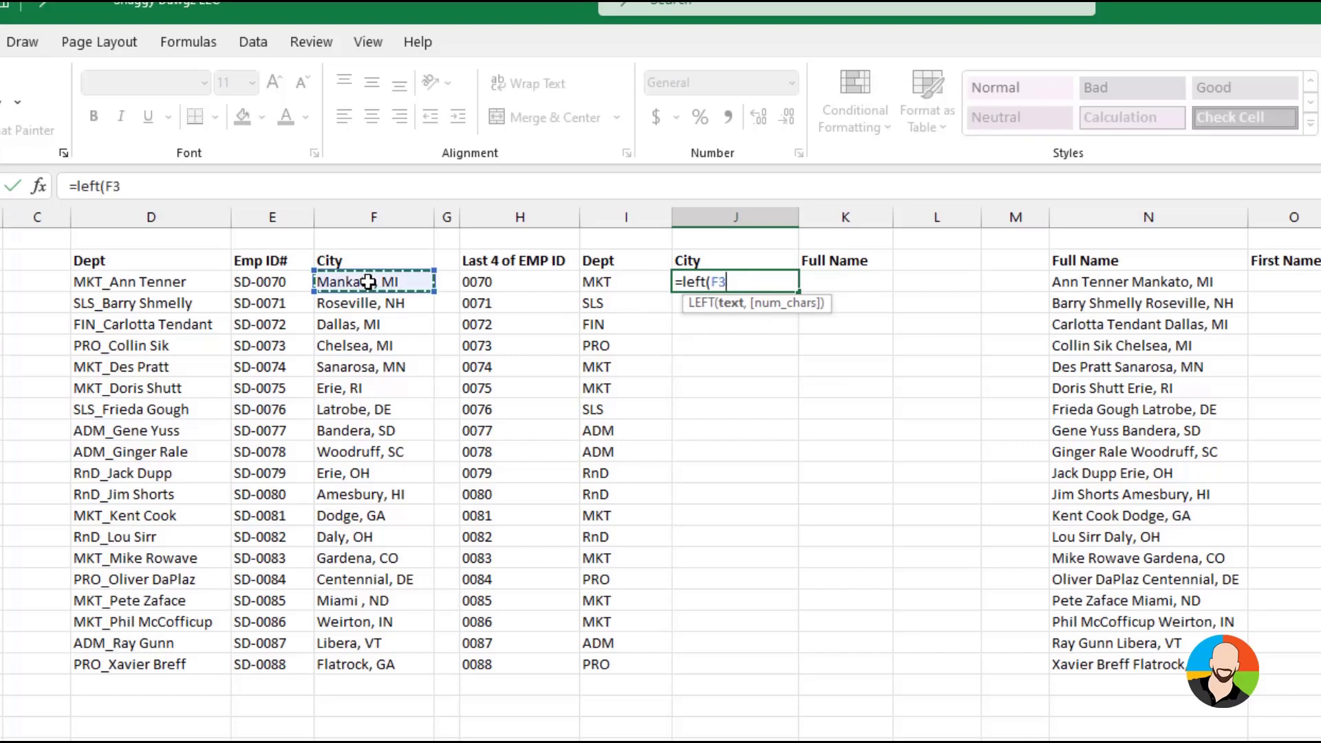
text(,sear)
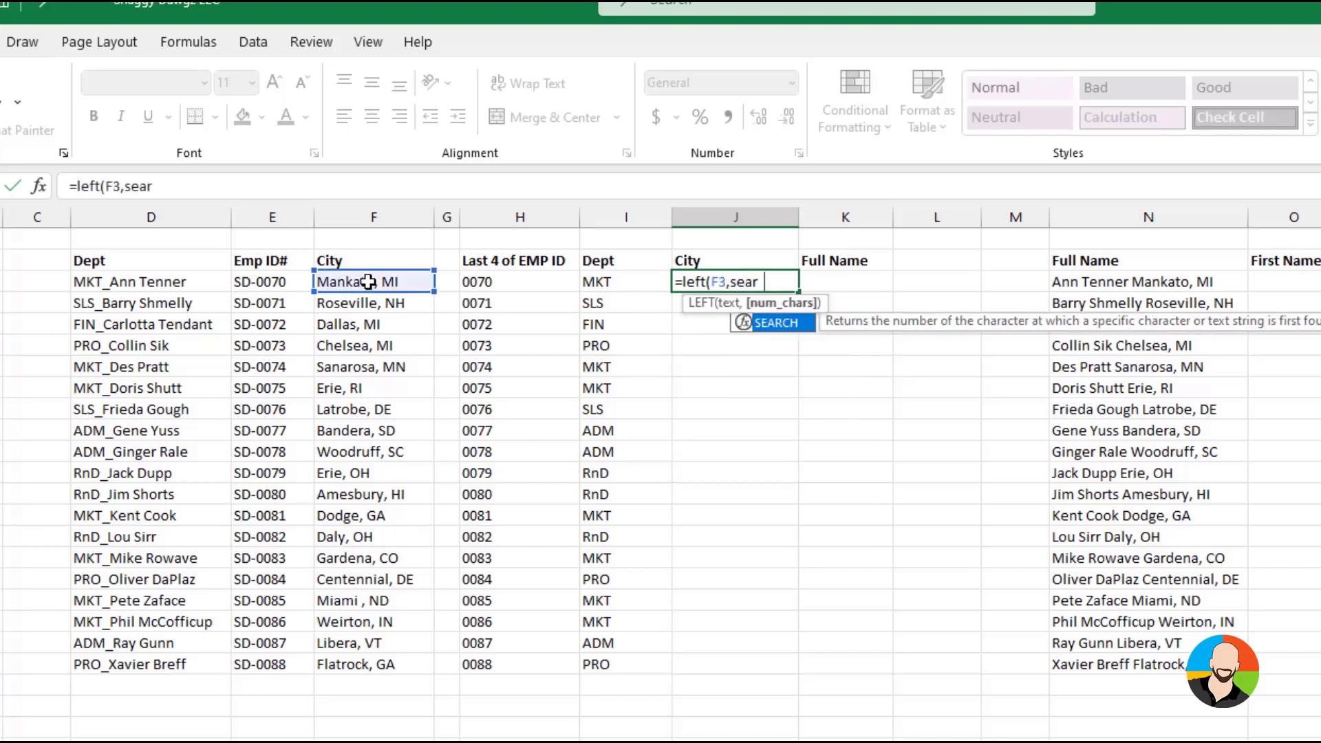
text(ch()
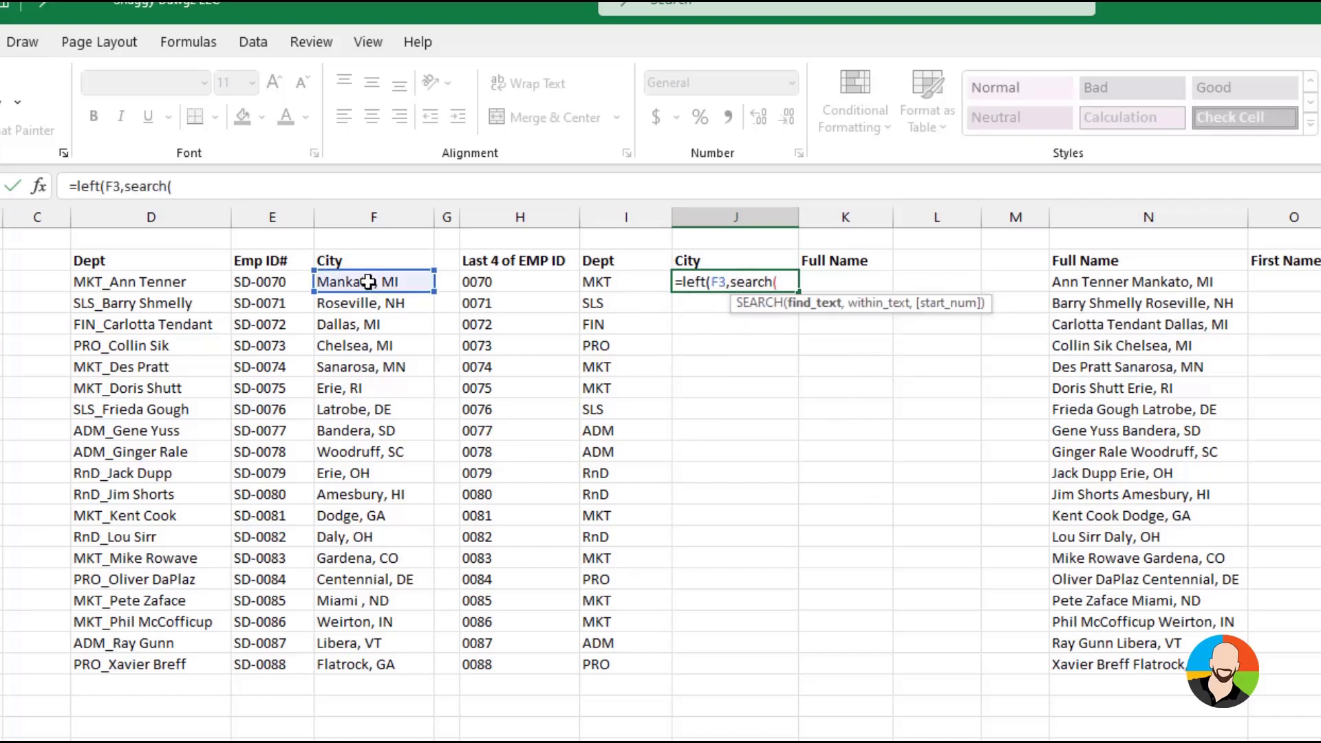
text(",",)
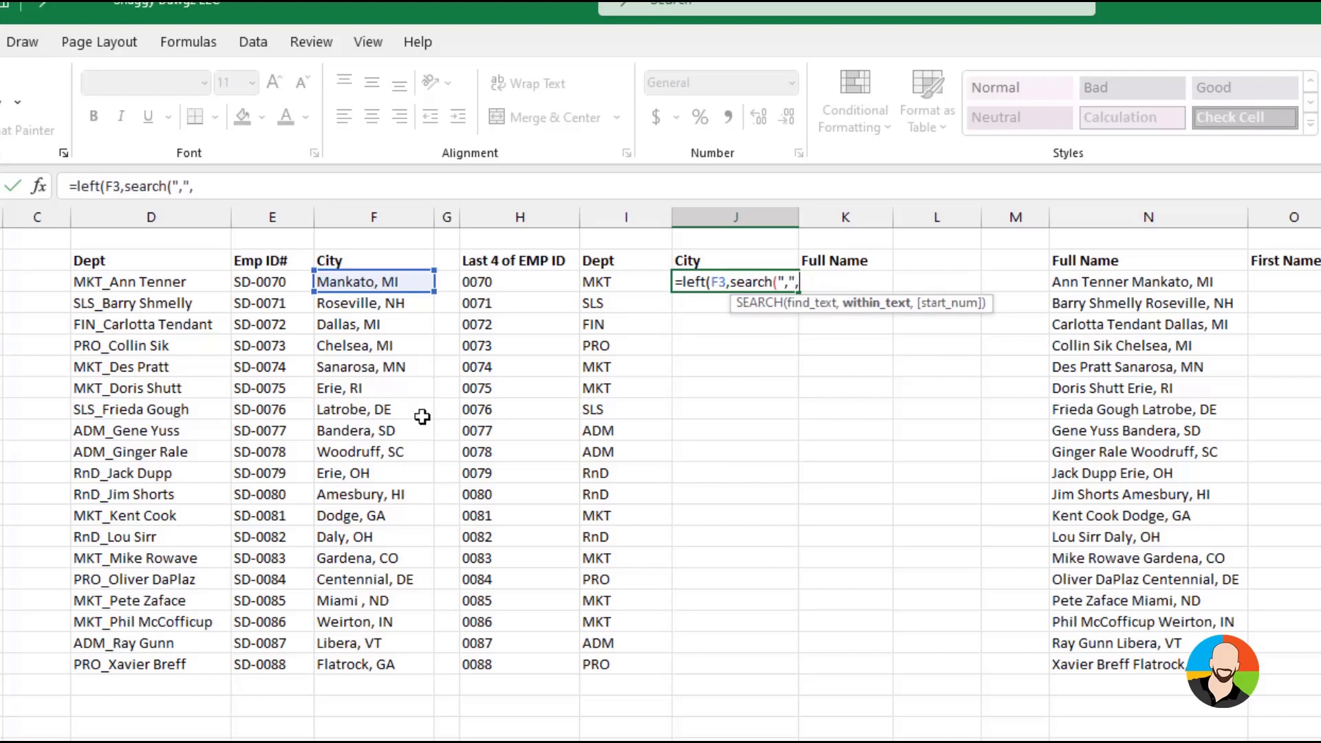
click(372, 282)
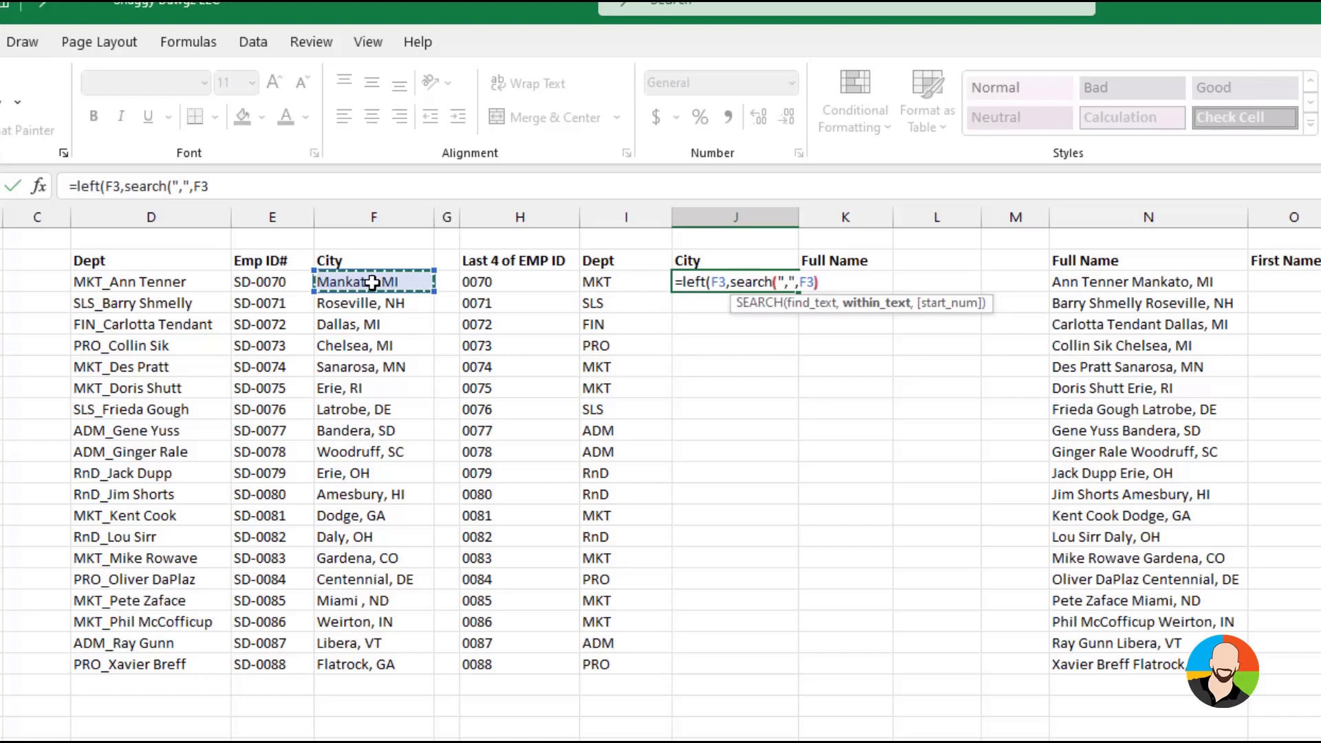
text()-1)
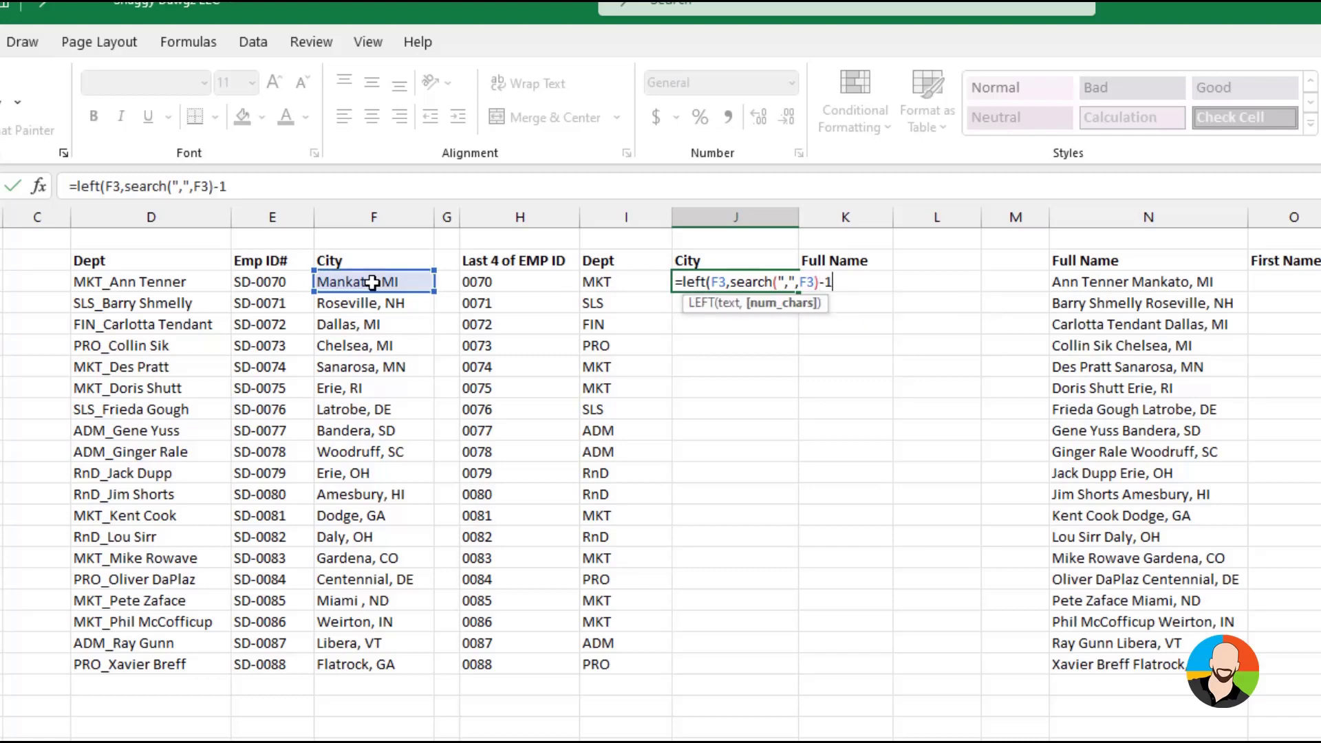
text())
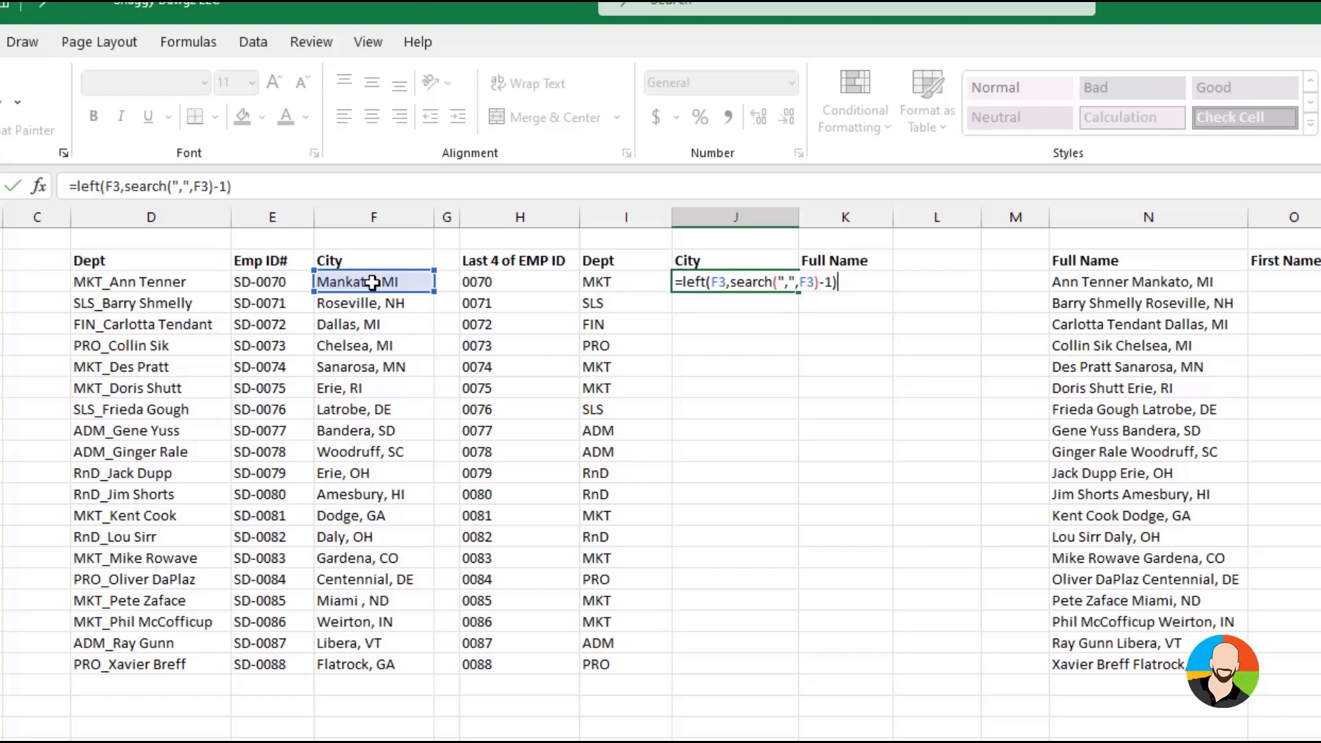
key(ctrl+Return)
key(Return)
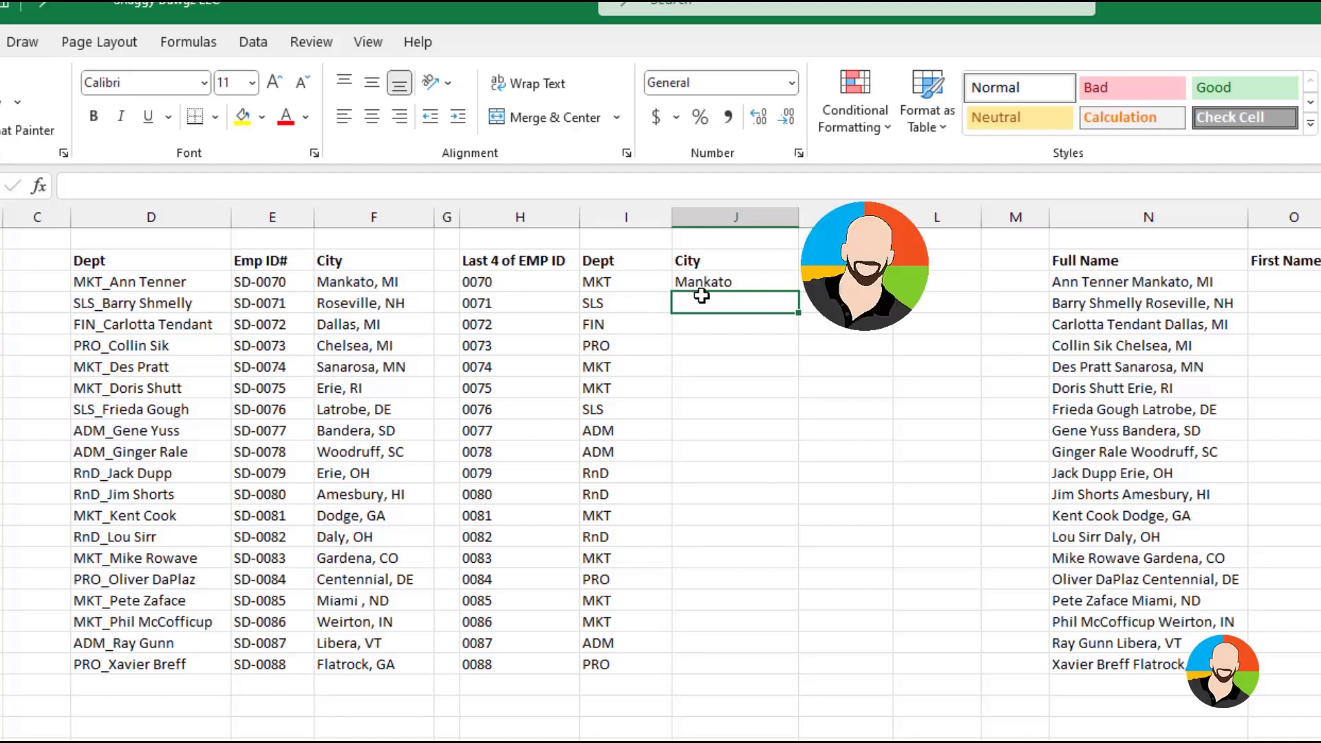
Fill the LEFT and SEARCH formula from J3 down the extracted City column to the last employee row
click(730, 282)
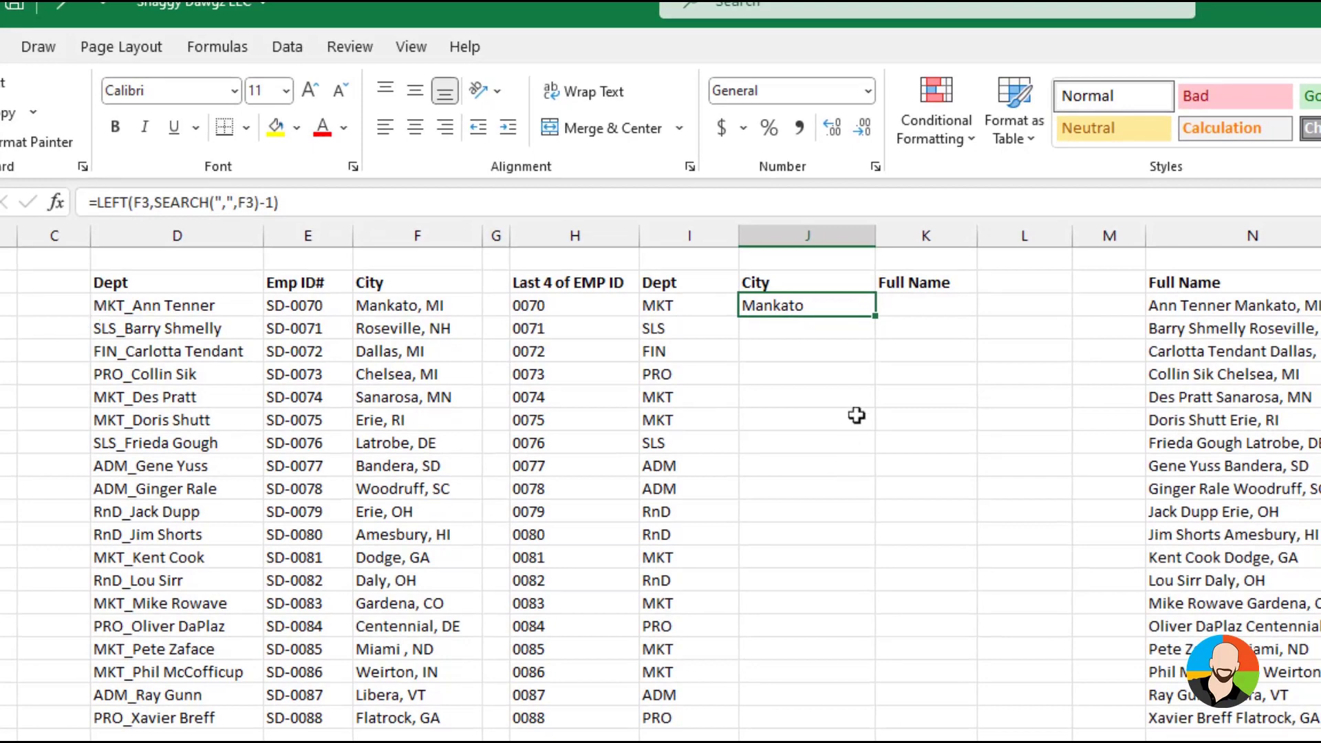
drag(875, 316, 846, 731)
click(1025, 740)
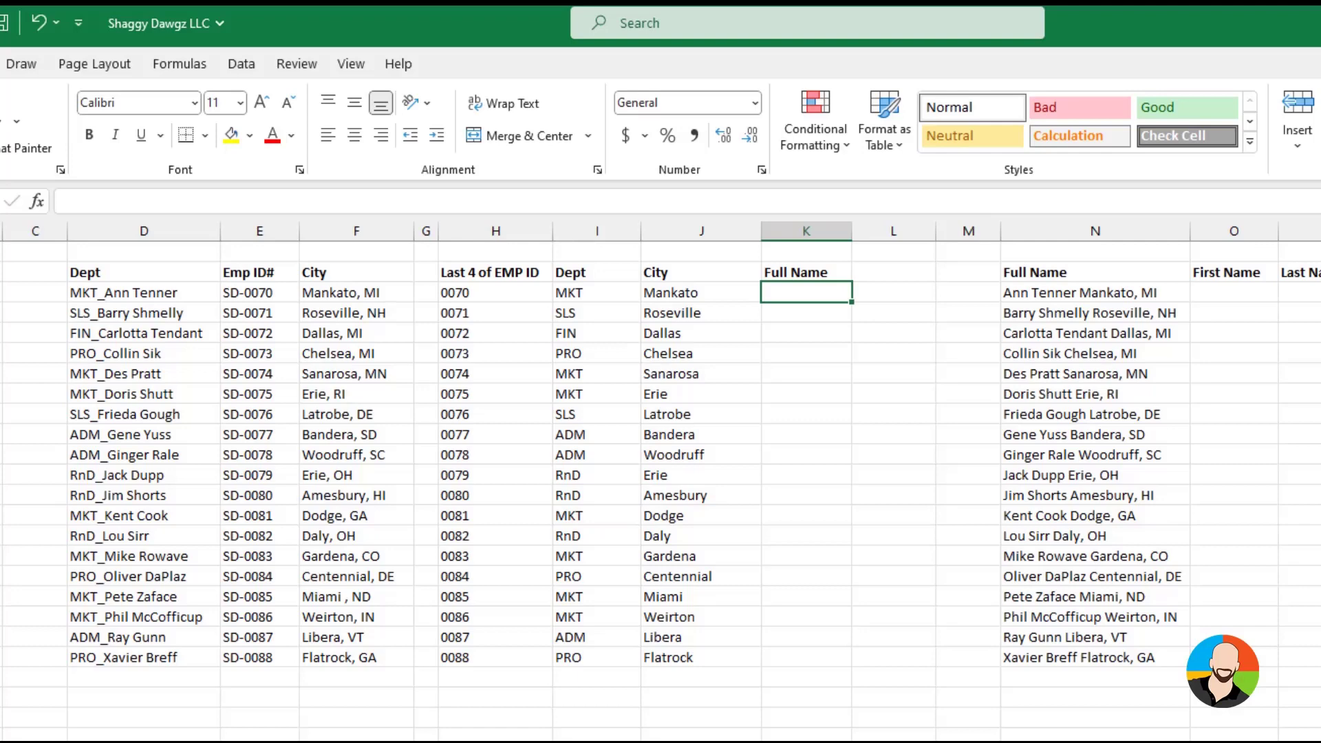
Extract the full name after the underscore into K3 with =RIGHT(D3,LEN(D3)-SEARCH("_",D3))
text(=right)
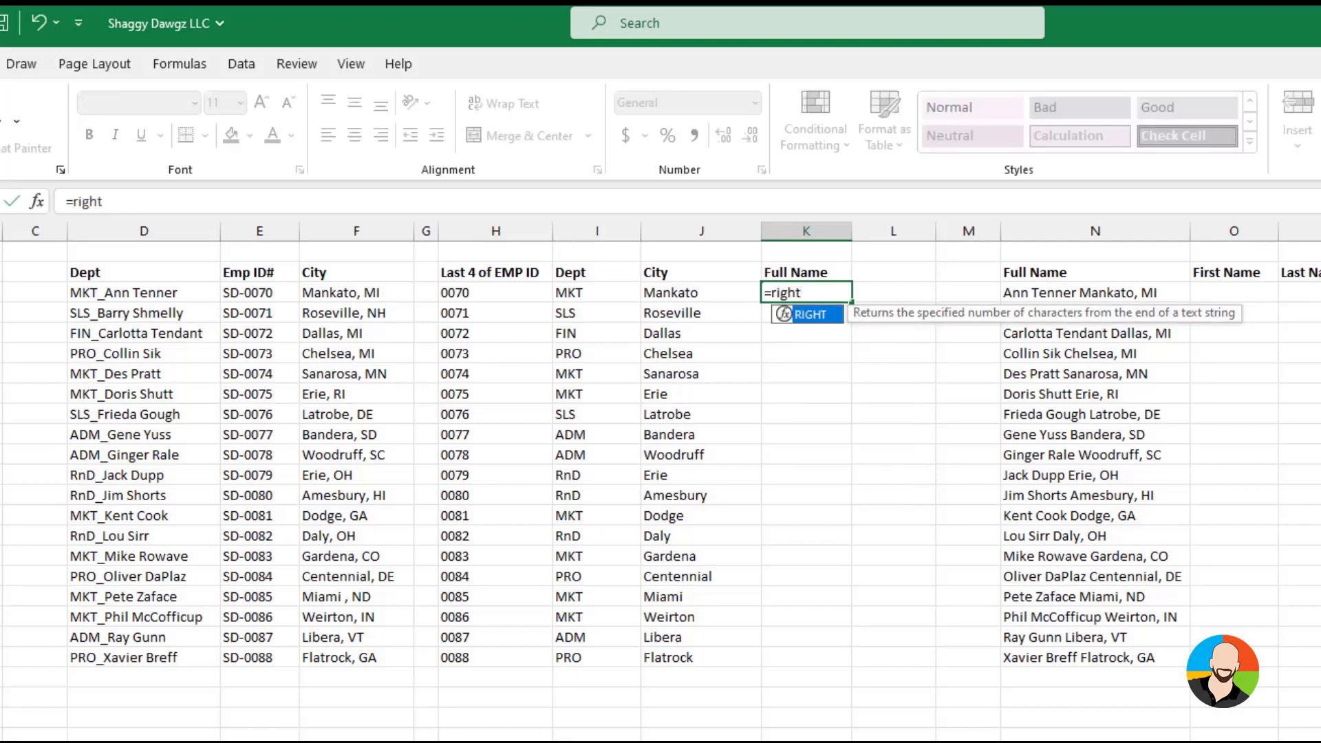
text(()
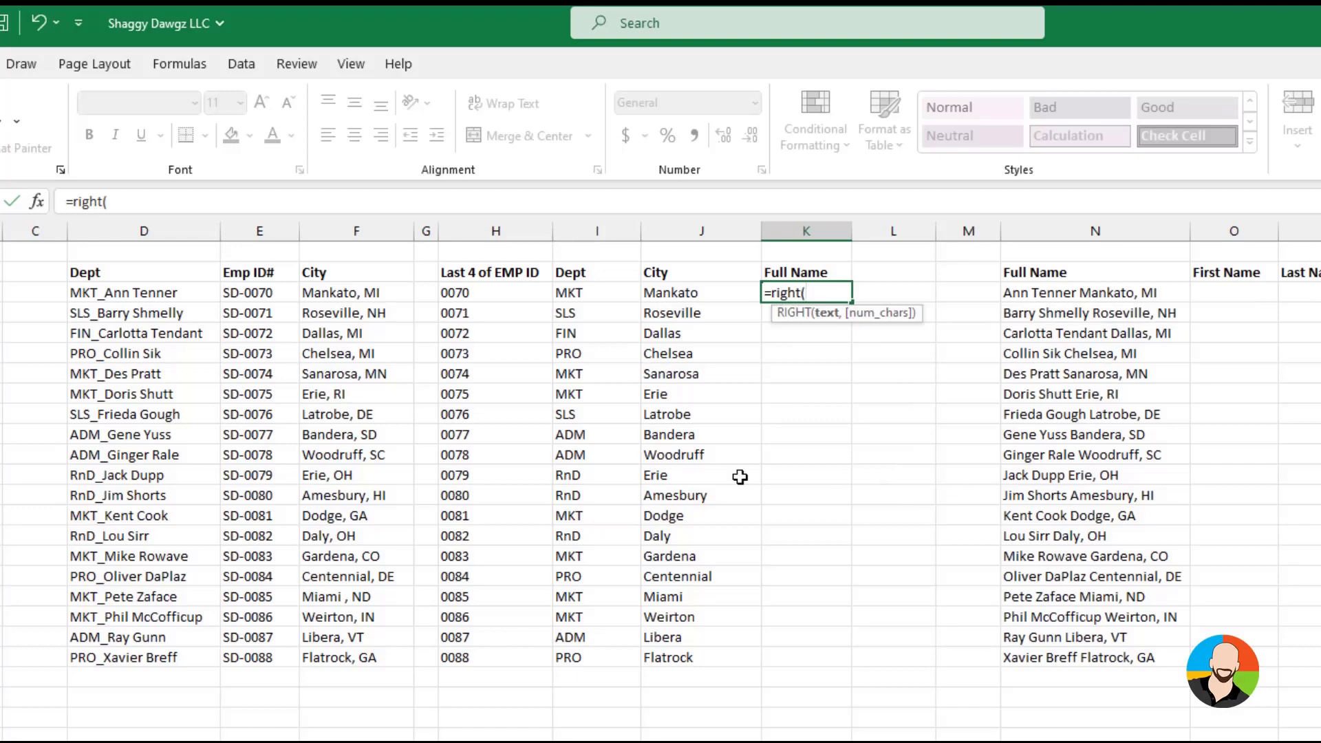
click(160, 294)
text(,)
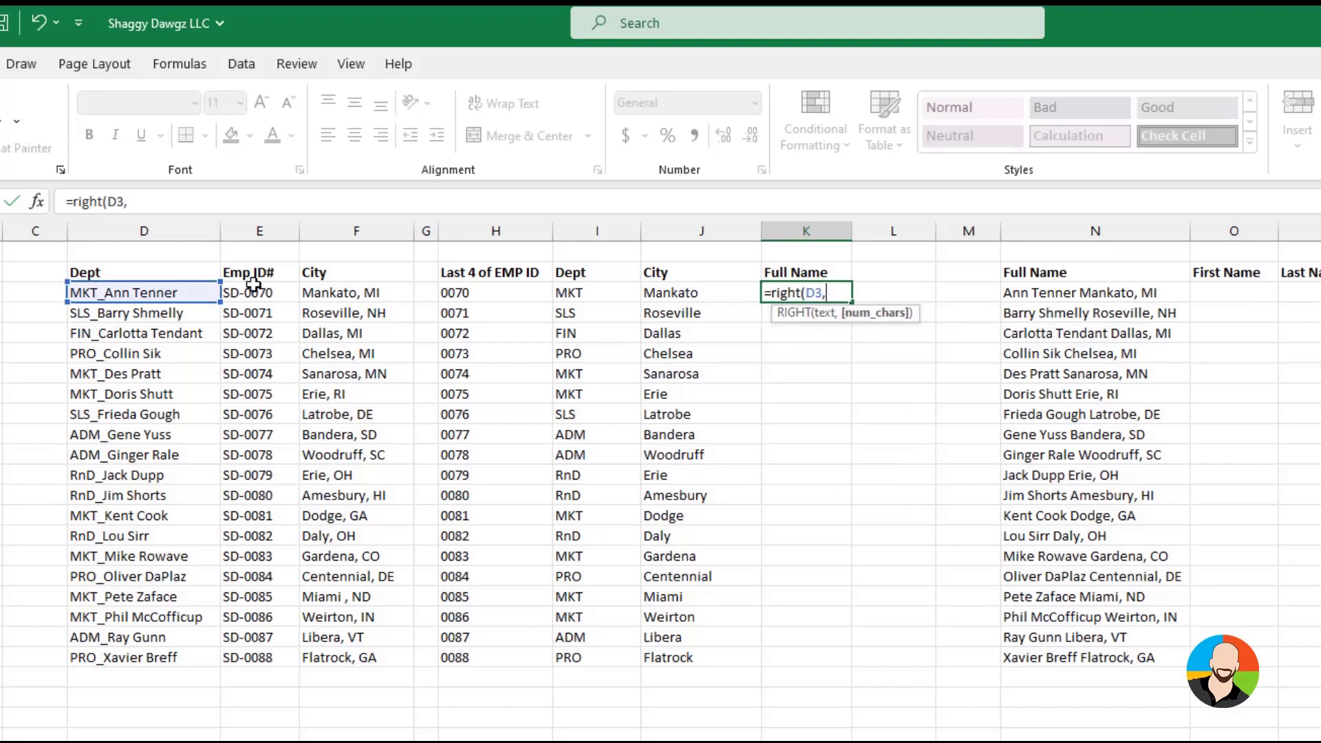
text(len()
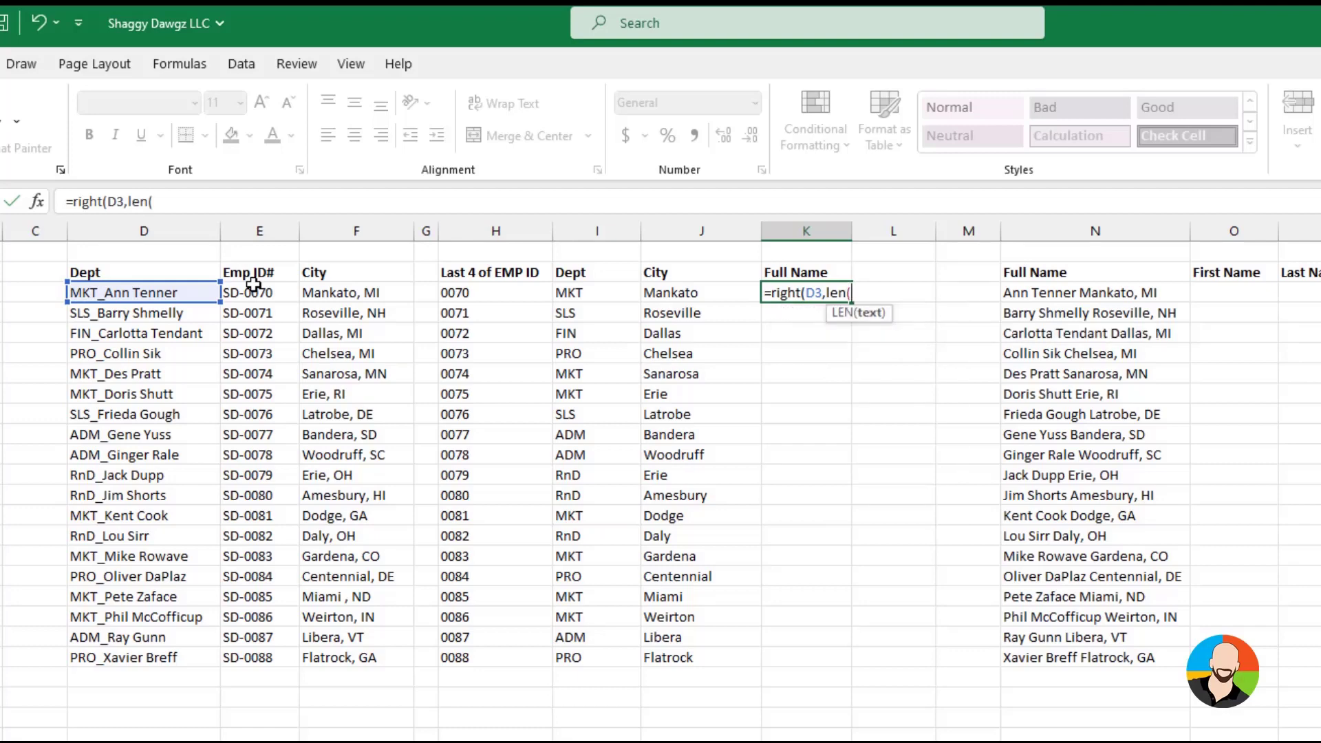
click(177, 293)
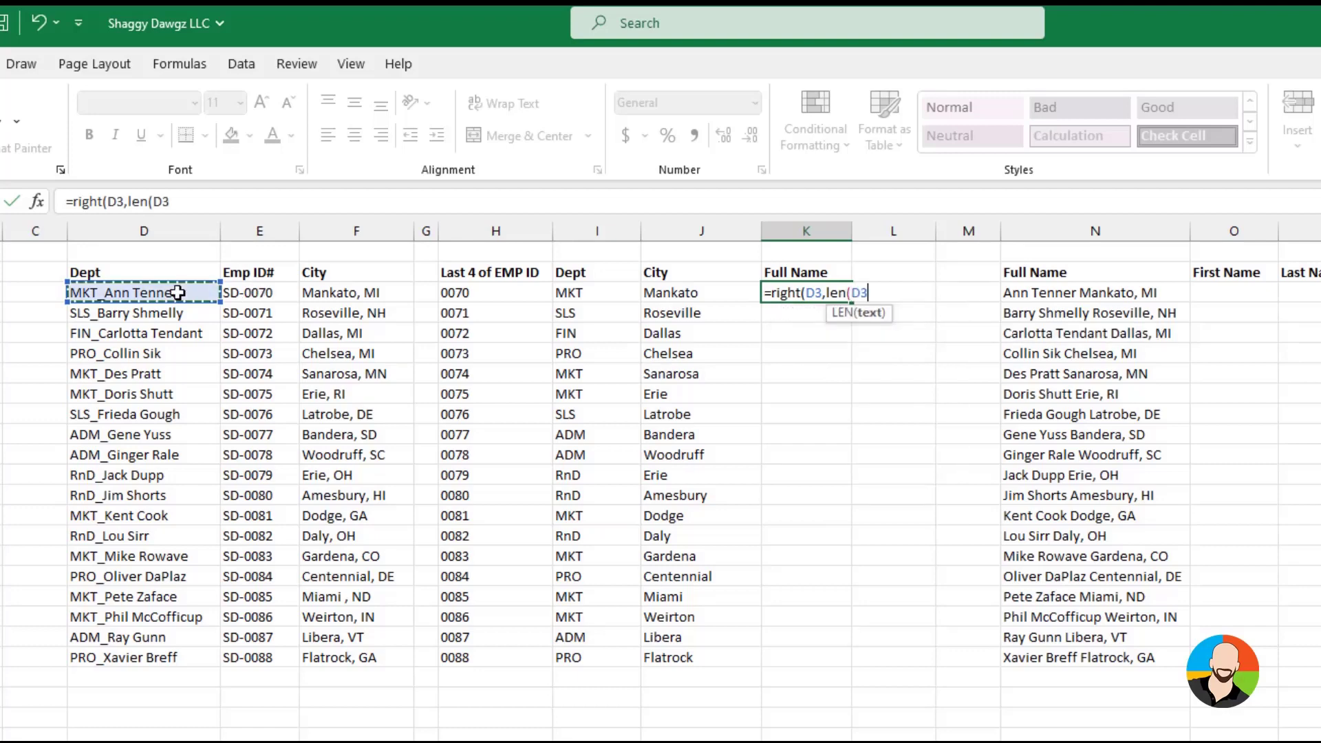
text())
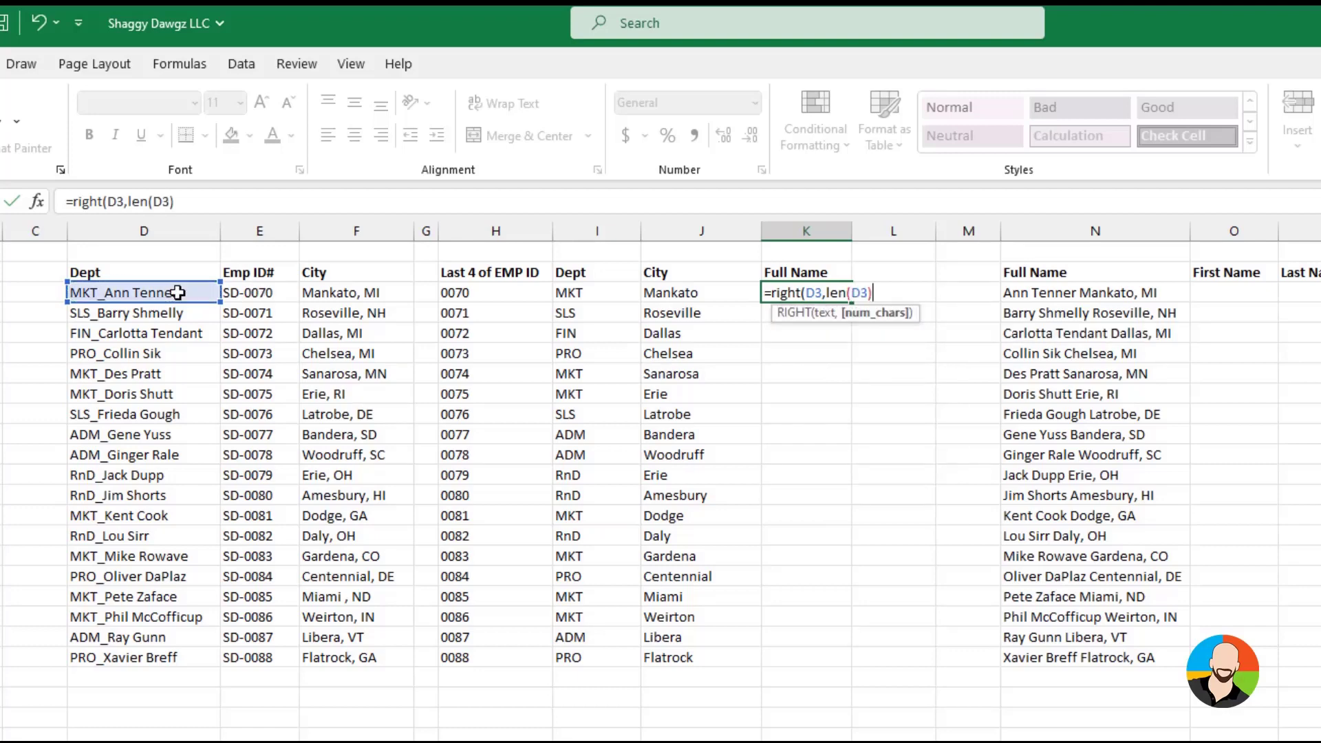
text(-search)
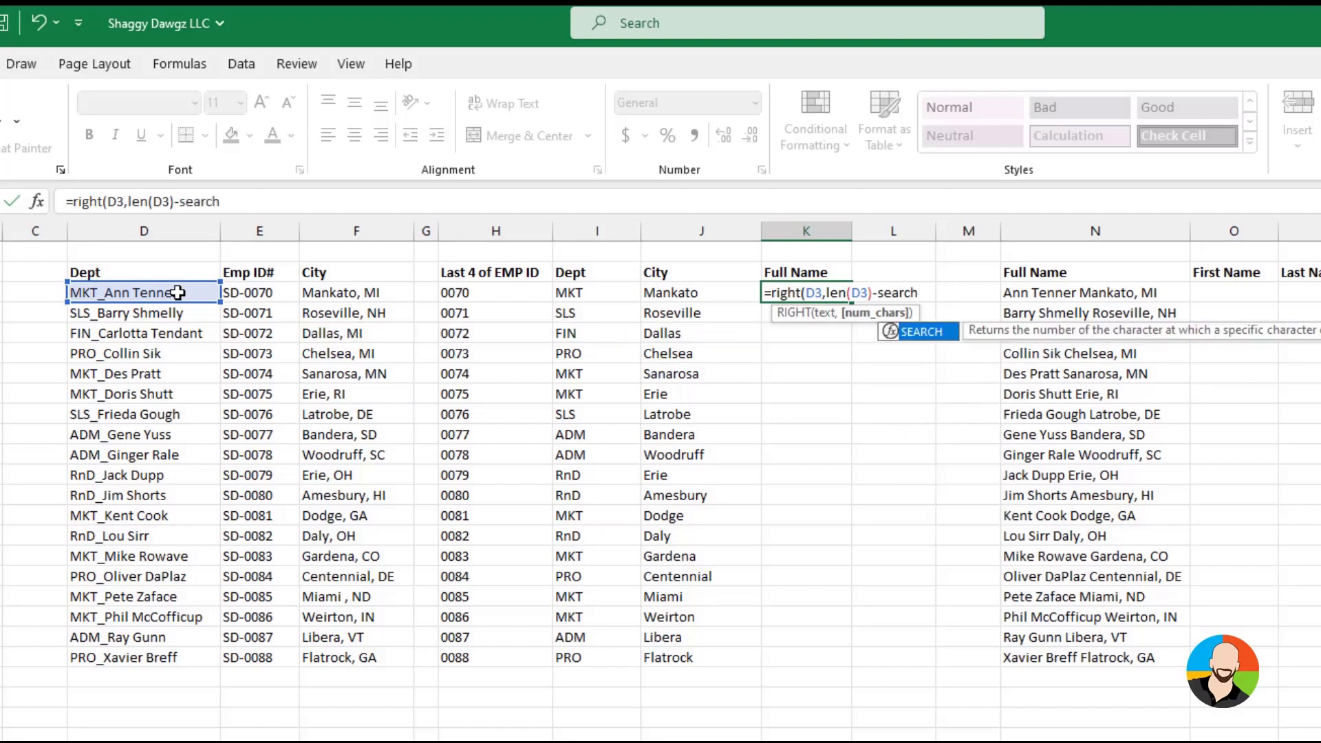
text(()
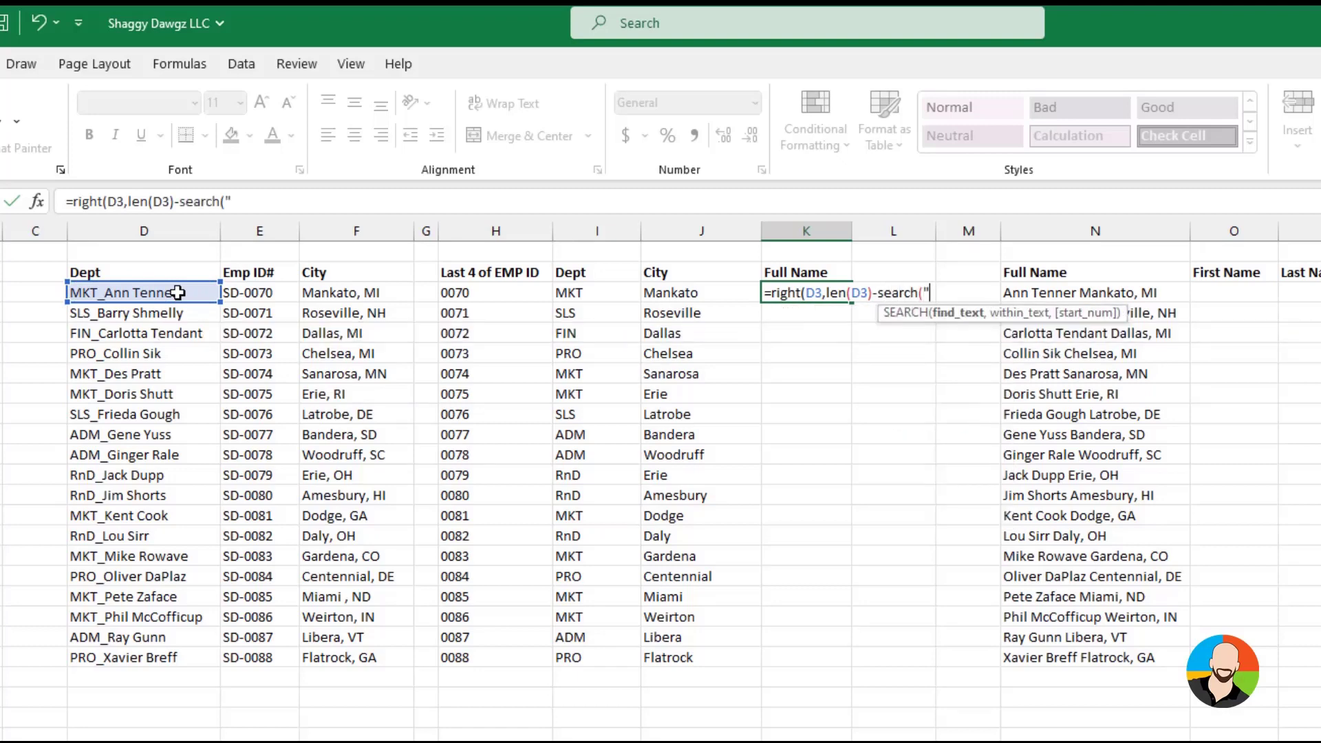
text("_",)
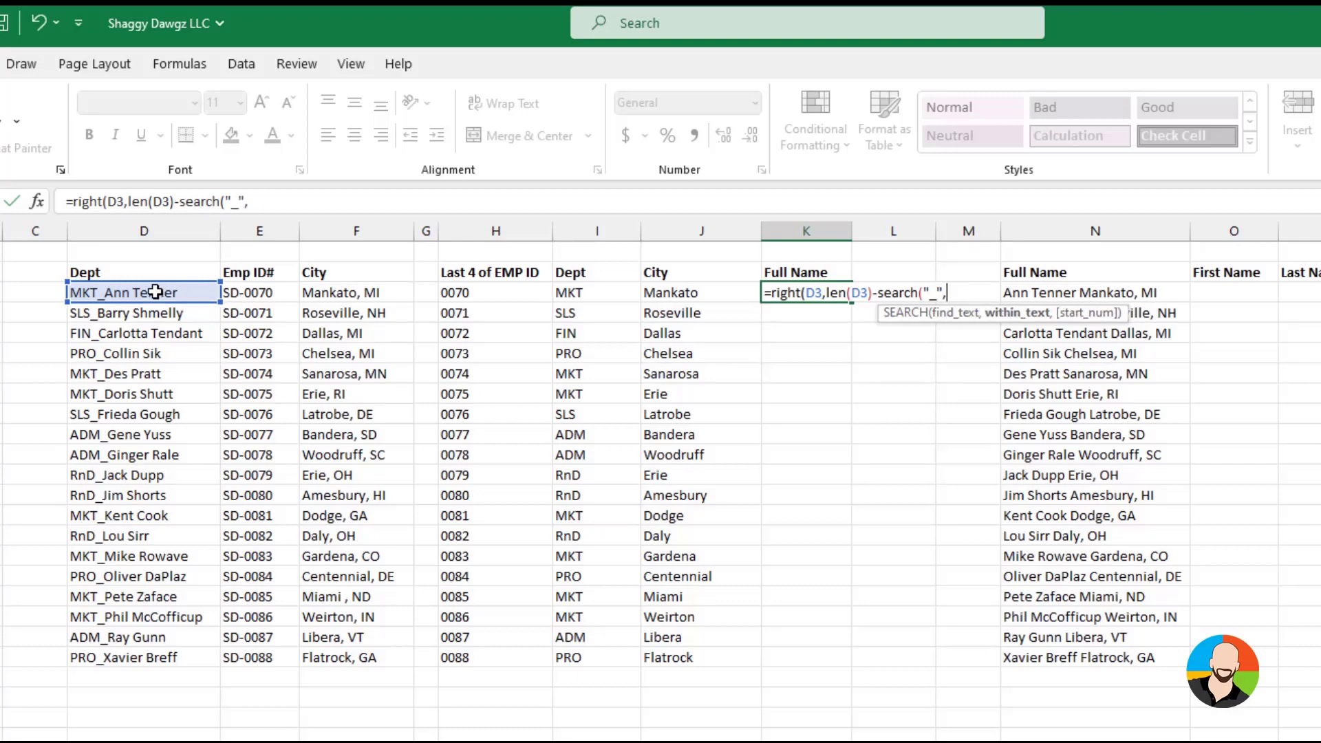
click(158, 293)
text()))
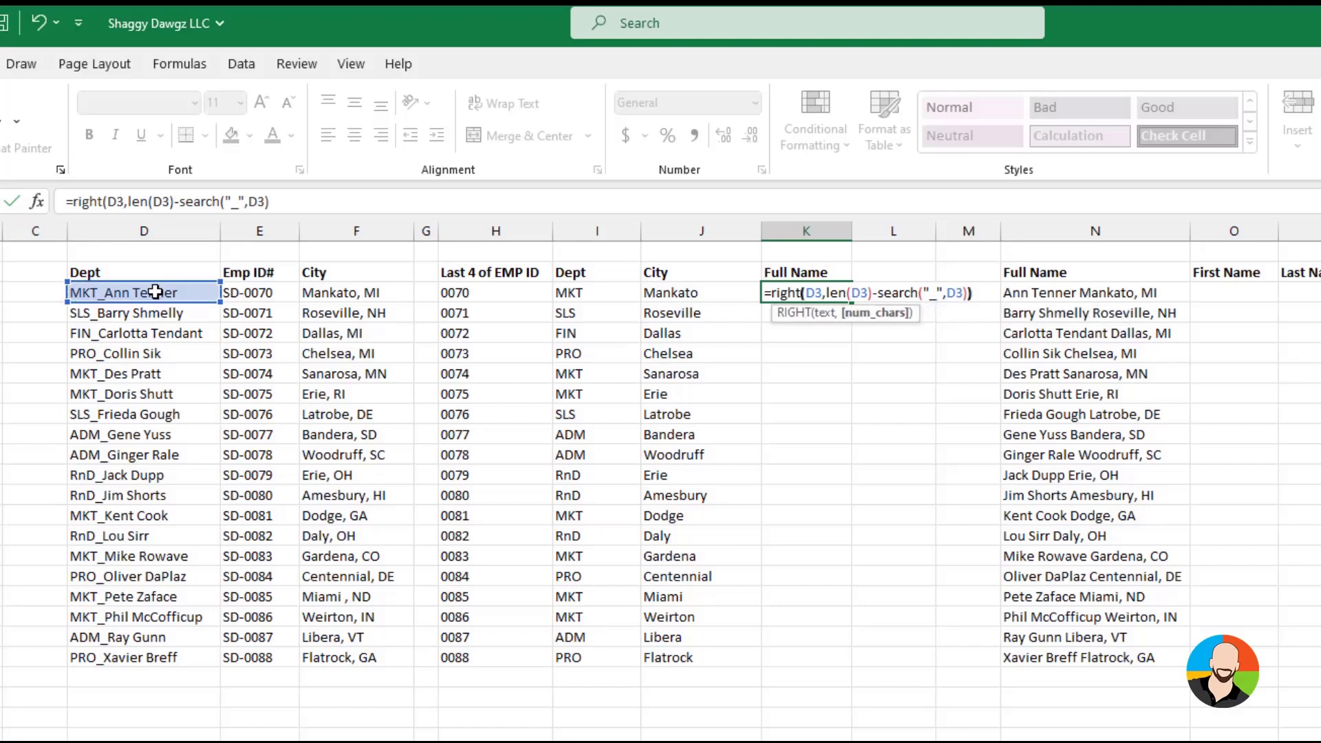
key(Return)
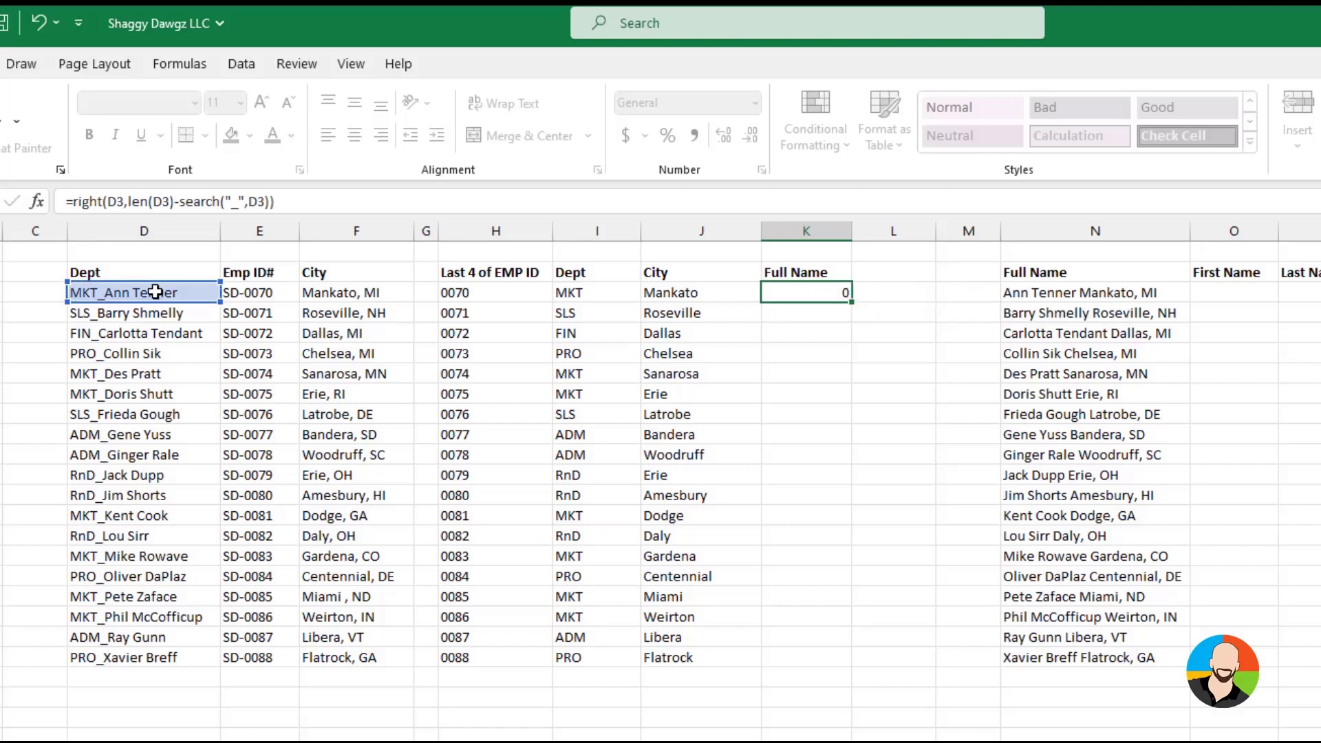
Fill the RIGHT, LEN and SEARCH formula from K3 down the Full Name column to the last employee row
click(803, 294)
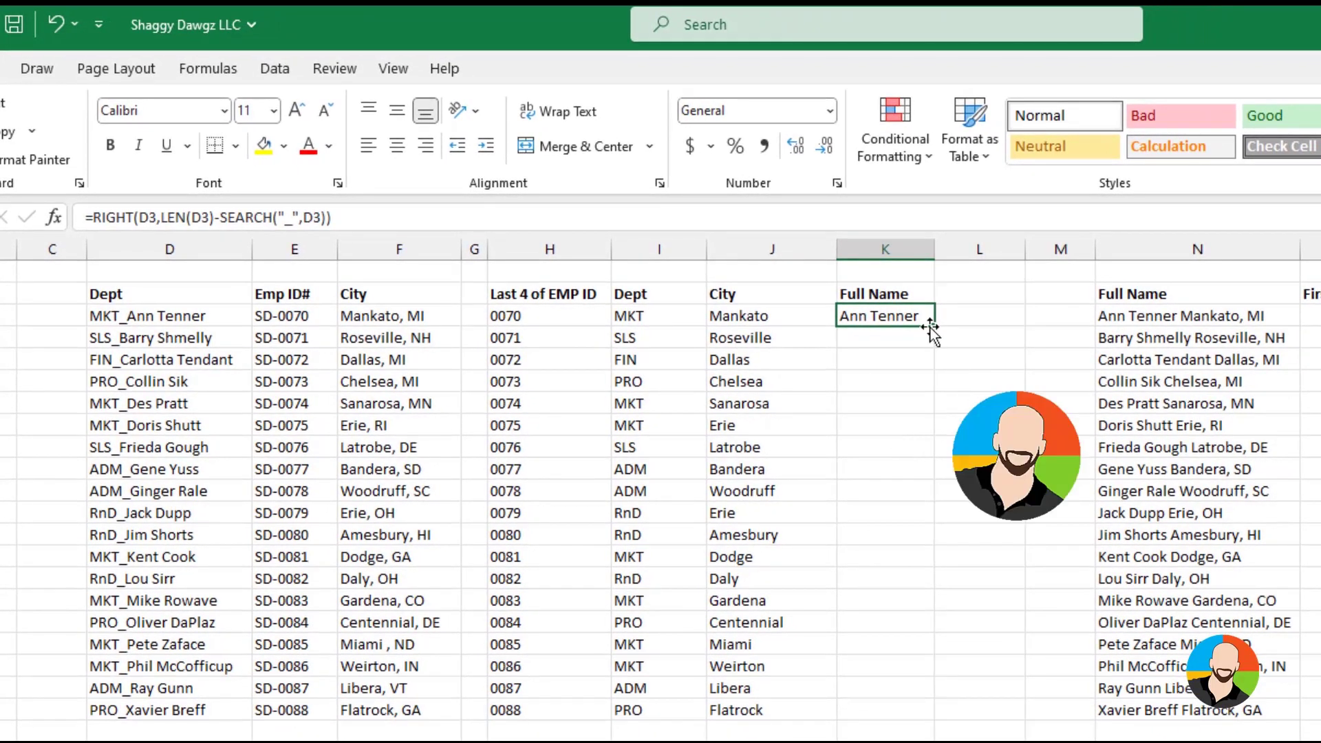
drag(931, 329, 932, 719)
click(1001, 318)
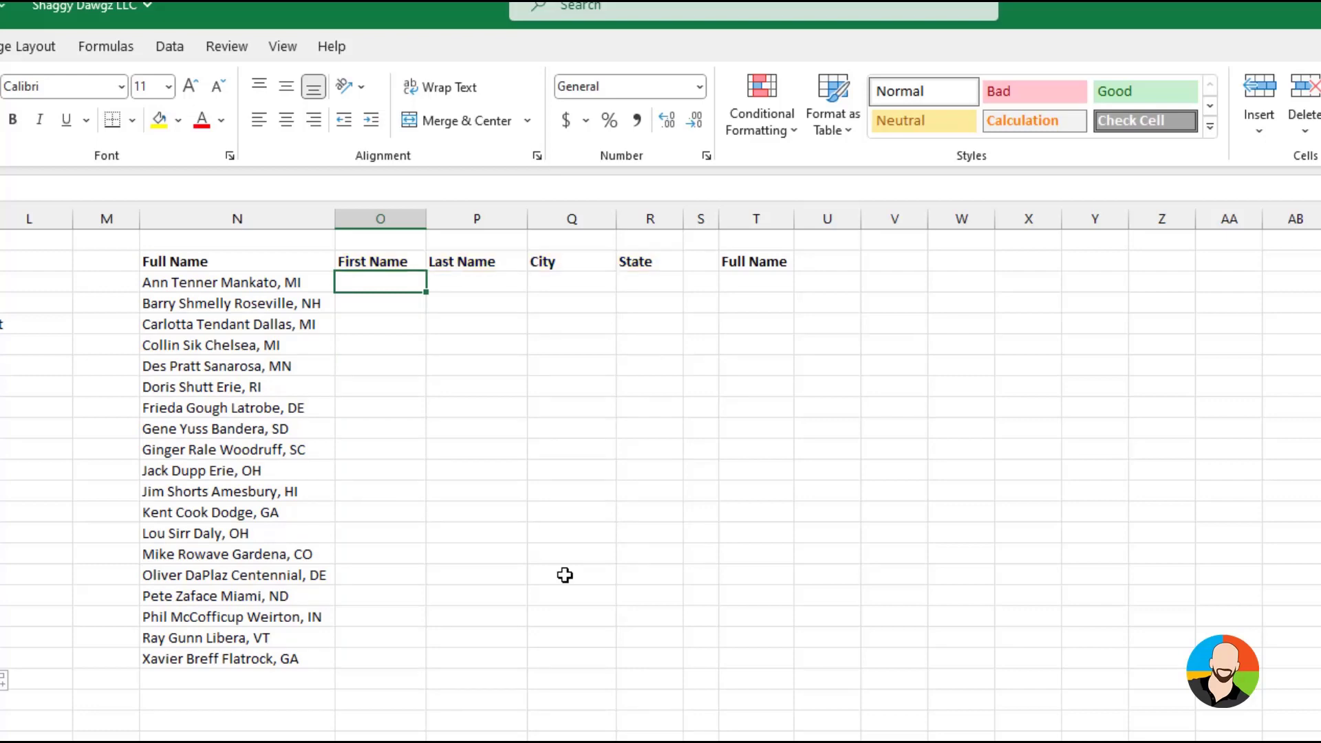
Start Text to Columns on the combined name, city and state entries in column N, keeping the Delimited data type
drag(177, 283, 177, 661)
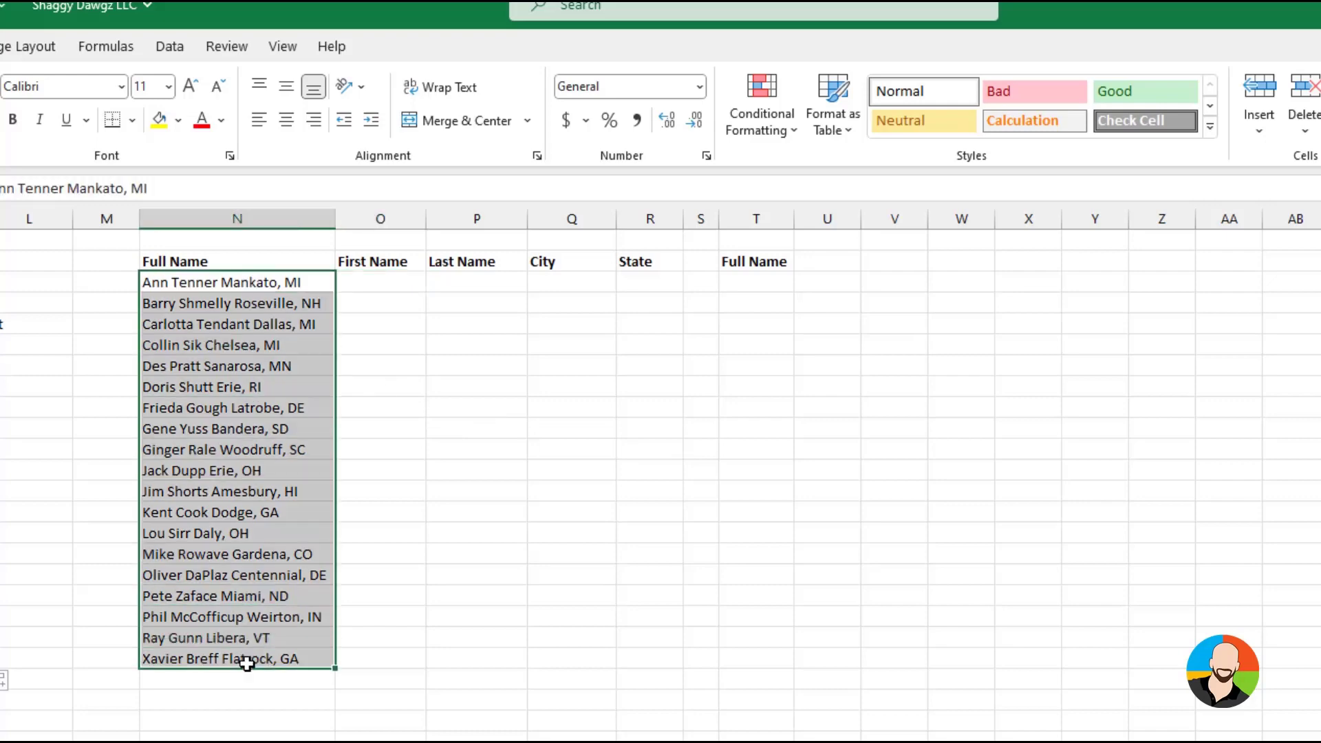
click(168, 46)
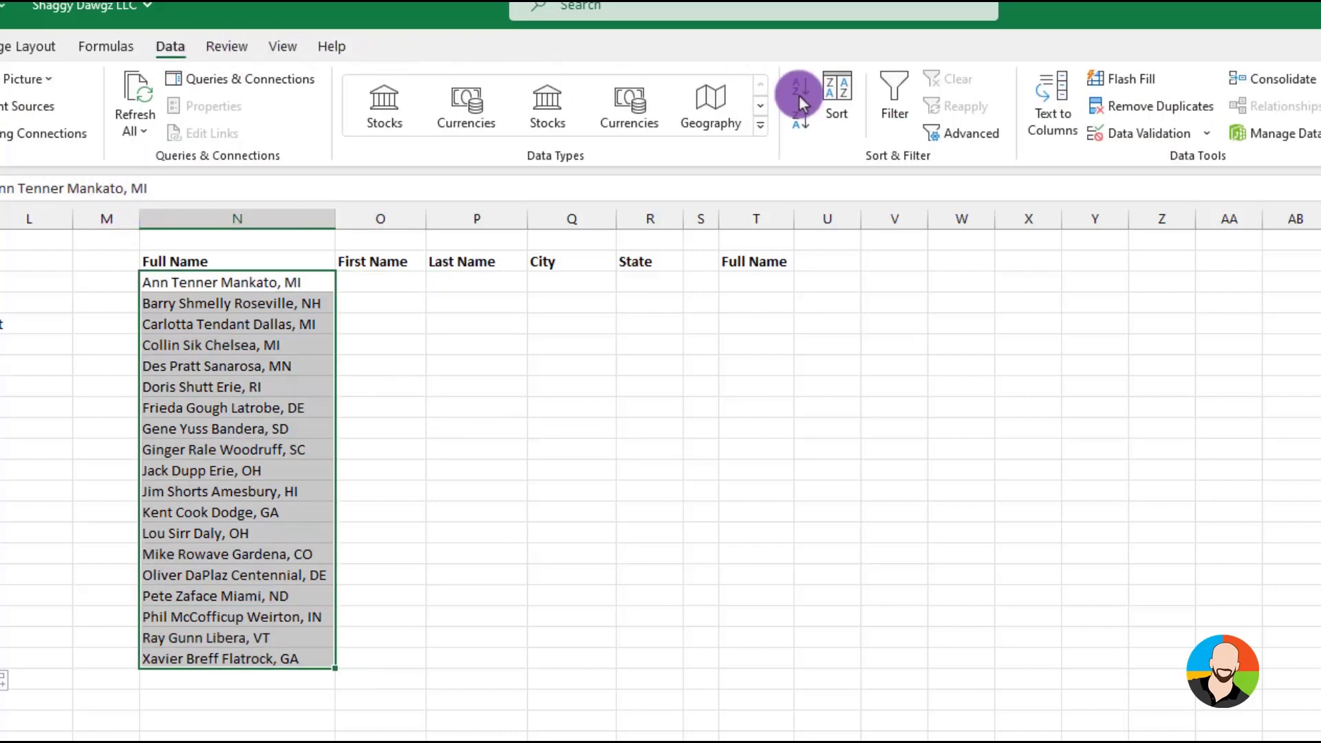
click(1051, 114)
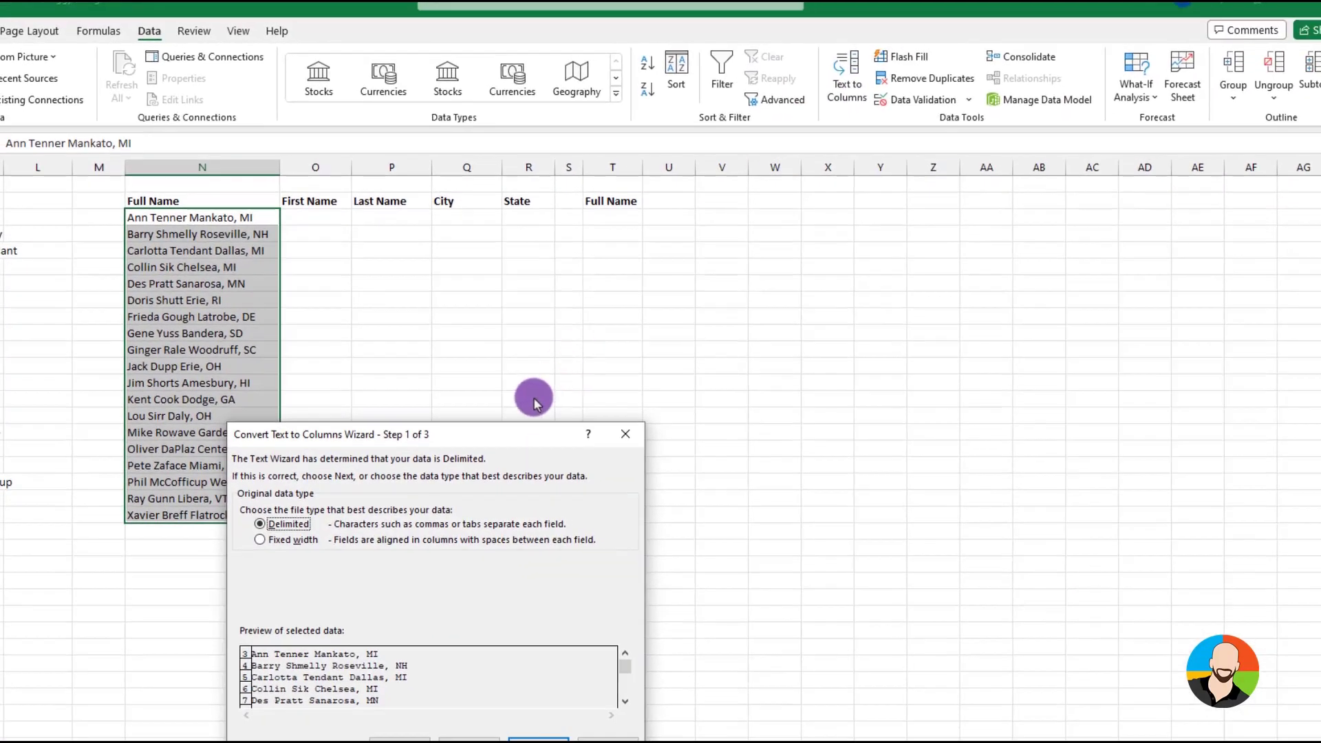
drag(491, 445, 626, 320)
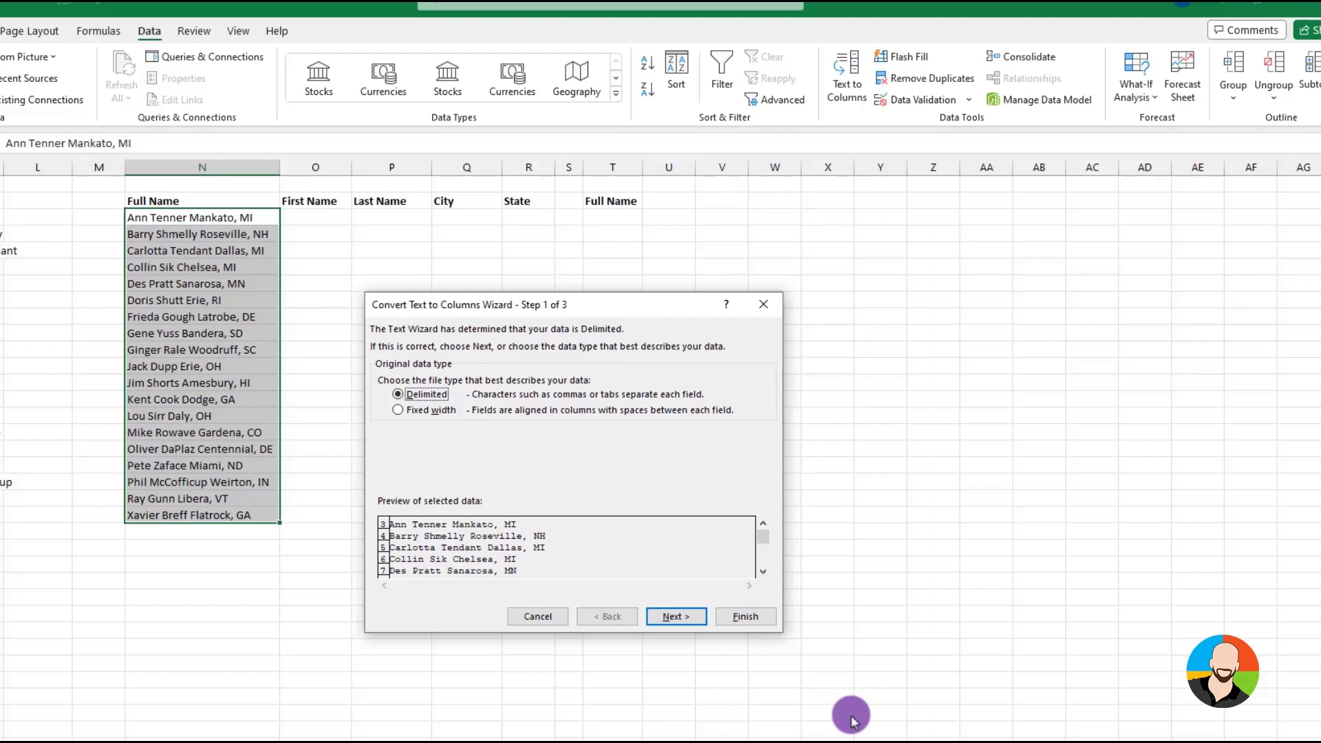
click(675, 617)
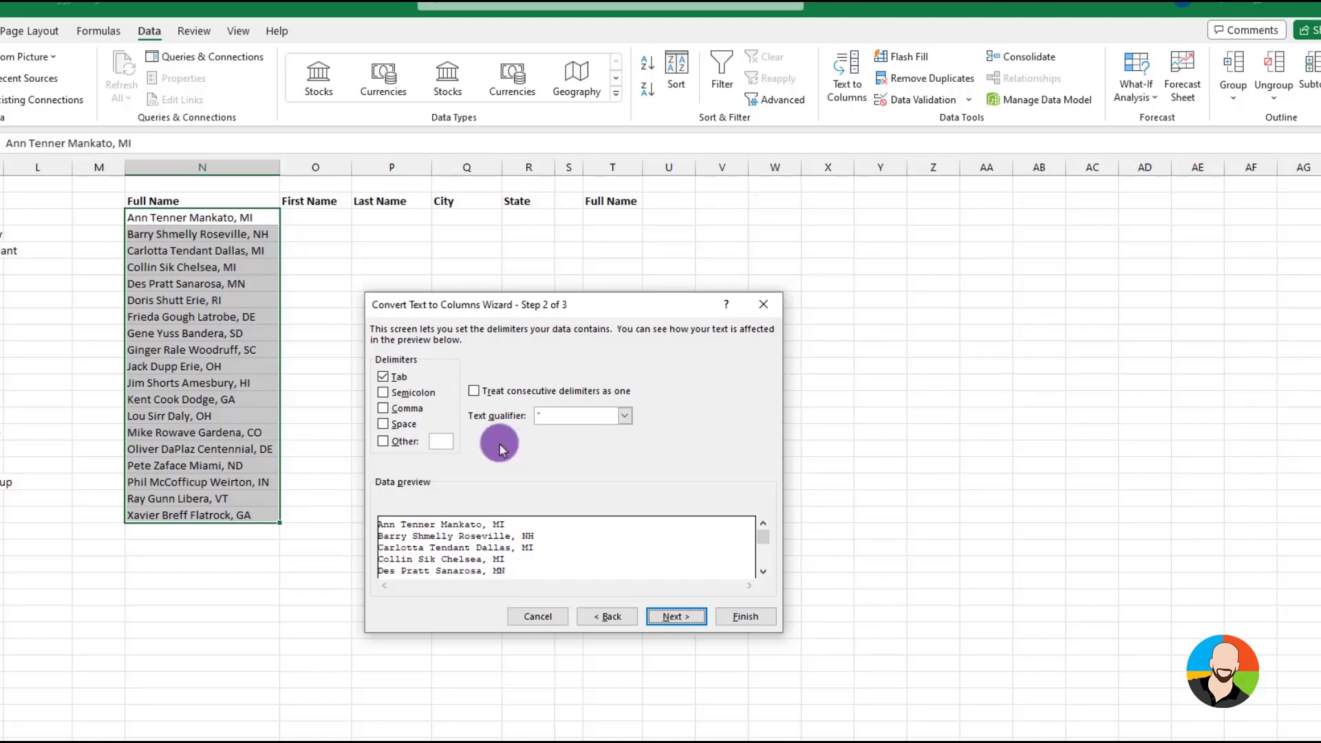
Set Comma and Space as the only delimiters, check the split through the data preview, and continue to the final wizard page
click(383, 409)
click(383, 425)
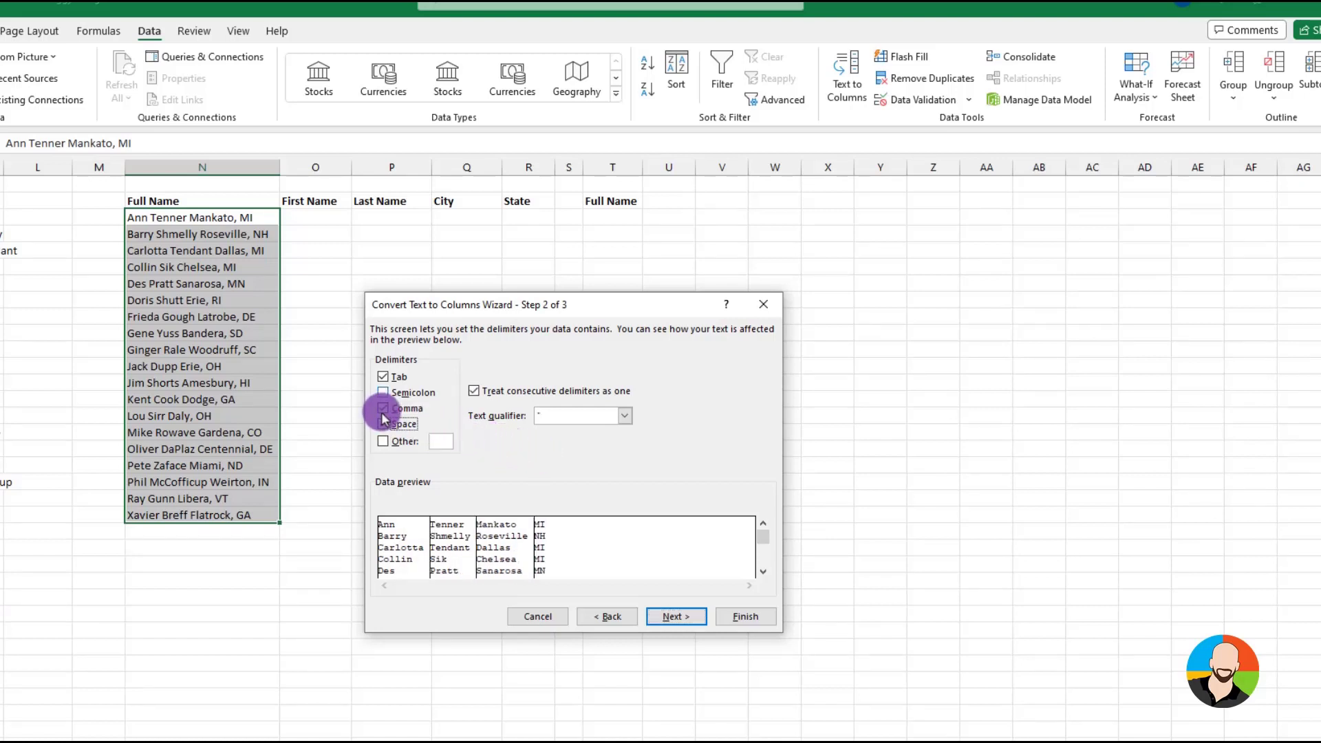
click(383, 377)
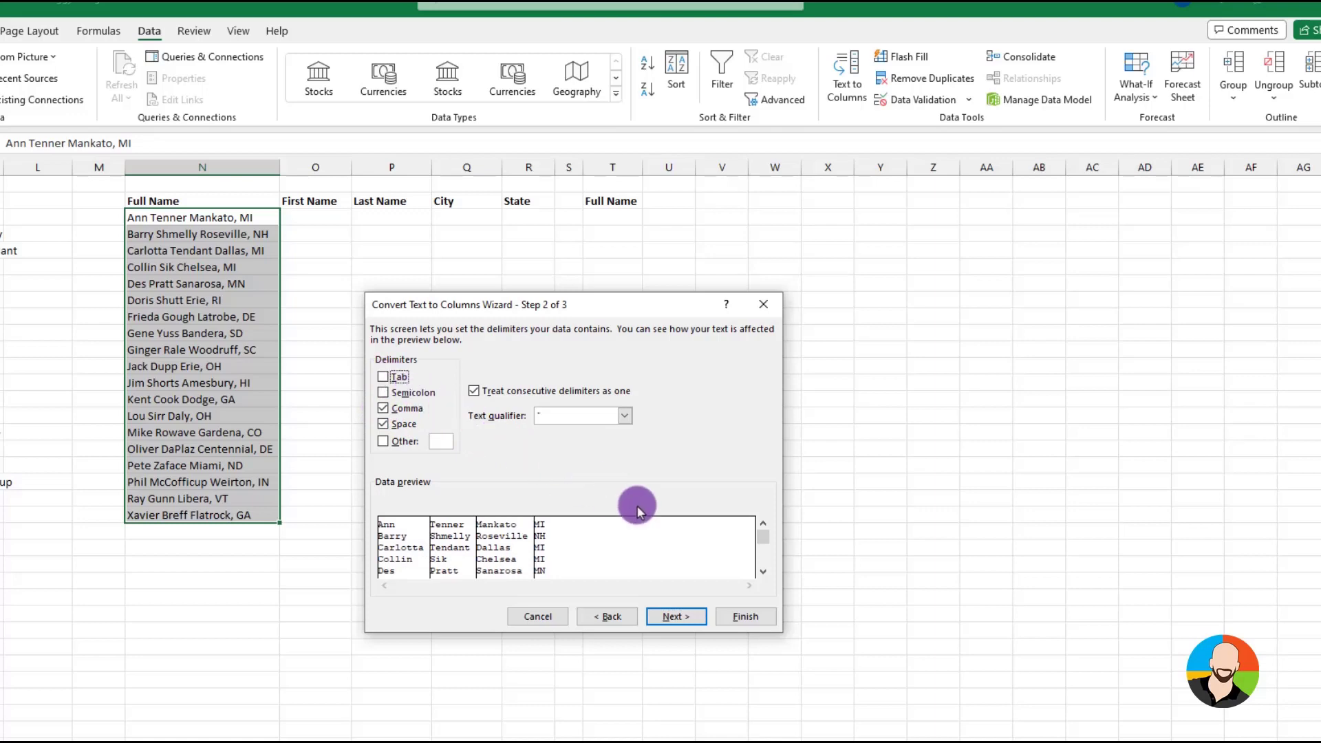
click(763, 571)
click(763, 572)
click(763, 572)
click(763, 572)
click(762, 571)
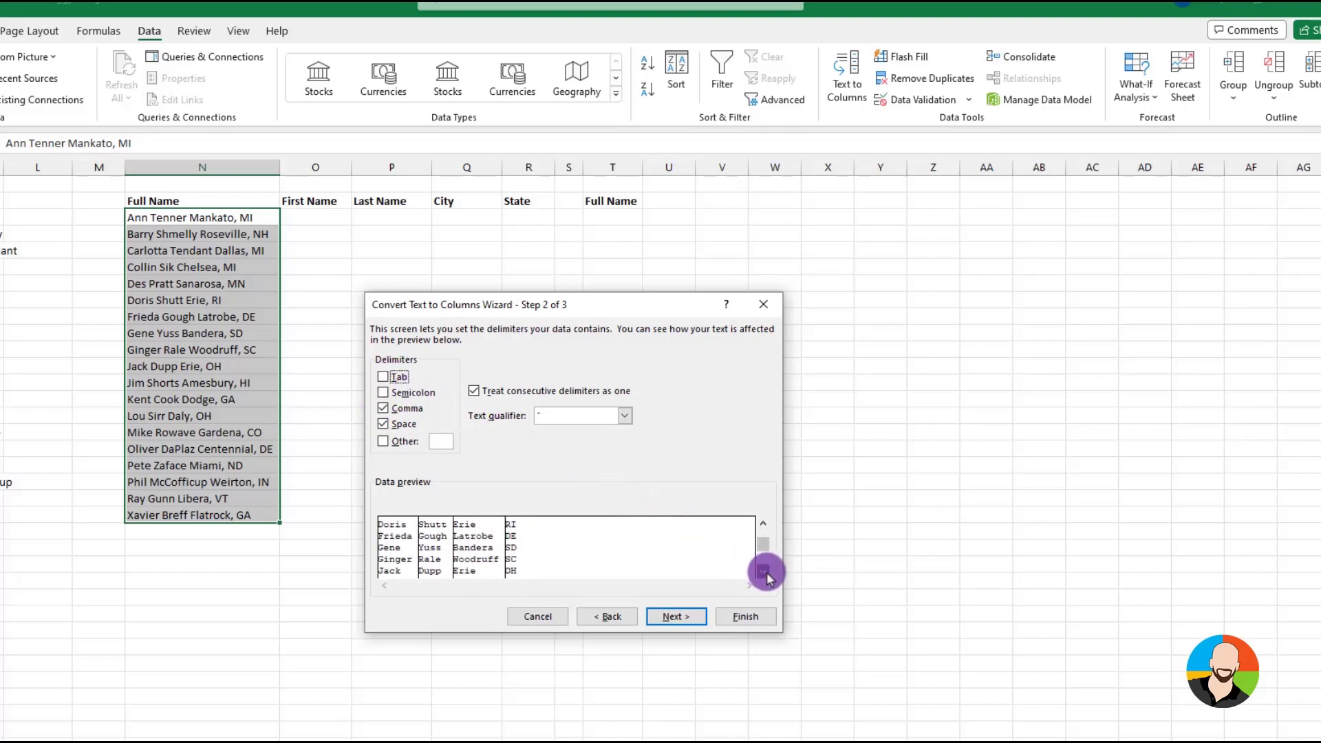
click(762, 572)
click(763, 572)
click(763, 572)
click(763, 572)
click(763, 571)
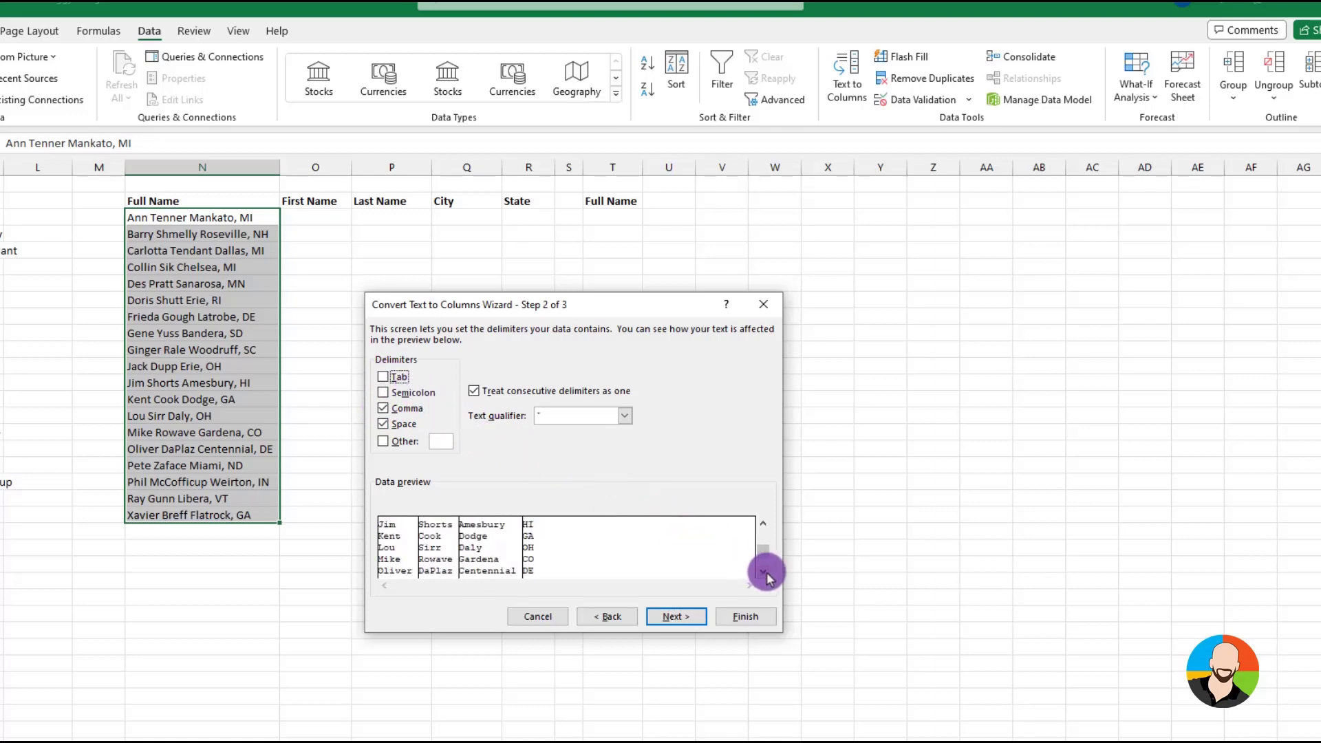
click(688, 615)
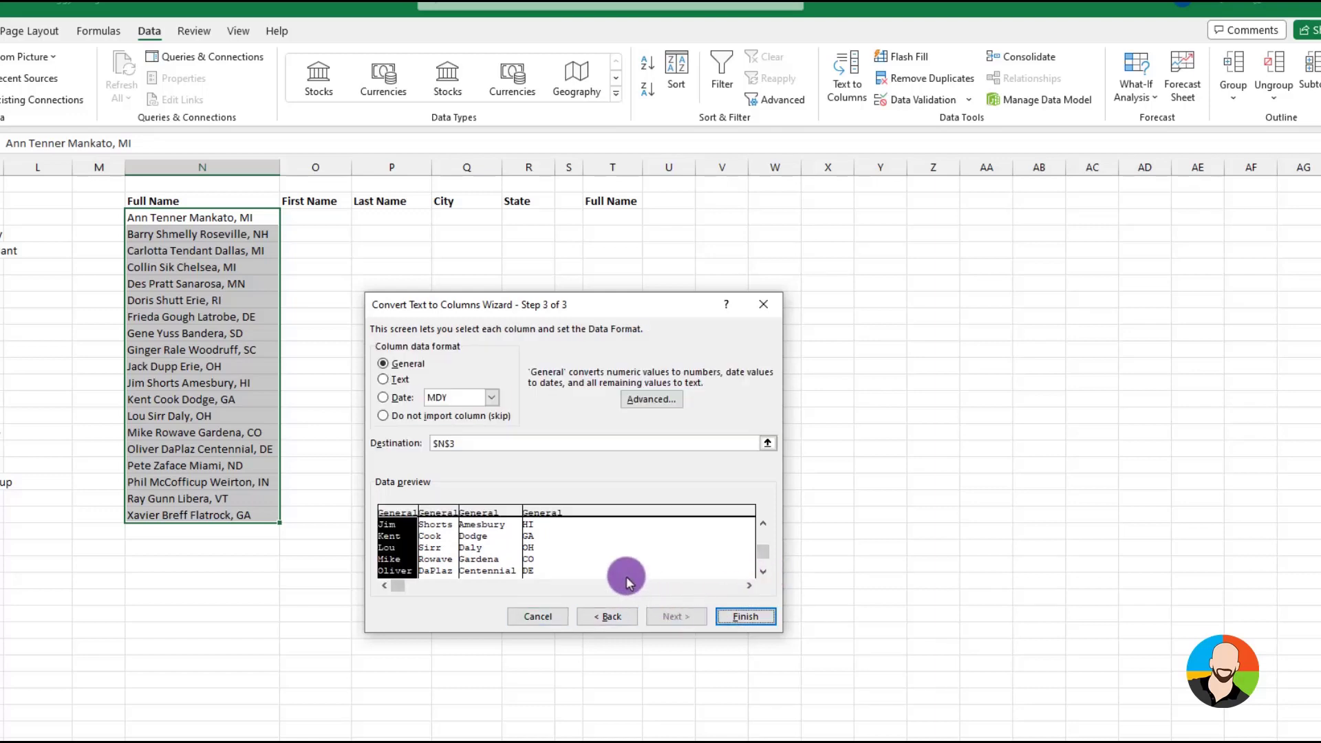
Set the split's destination to $O$3 and finish the conversion into the First Name, Last Name, City and State columns
click(465, 444)
drag(413, 444, 471, 448)
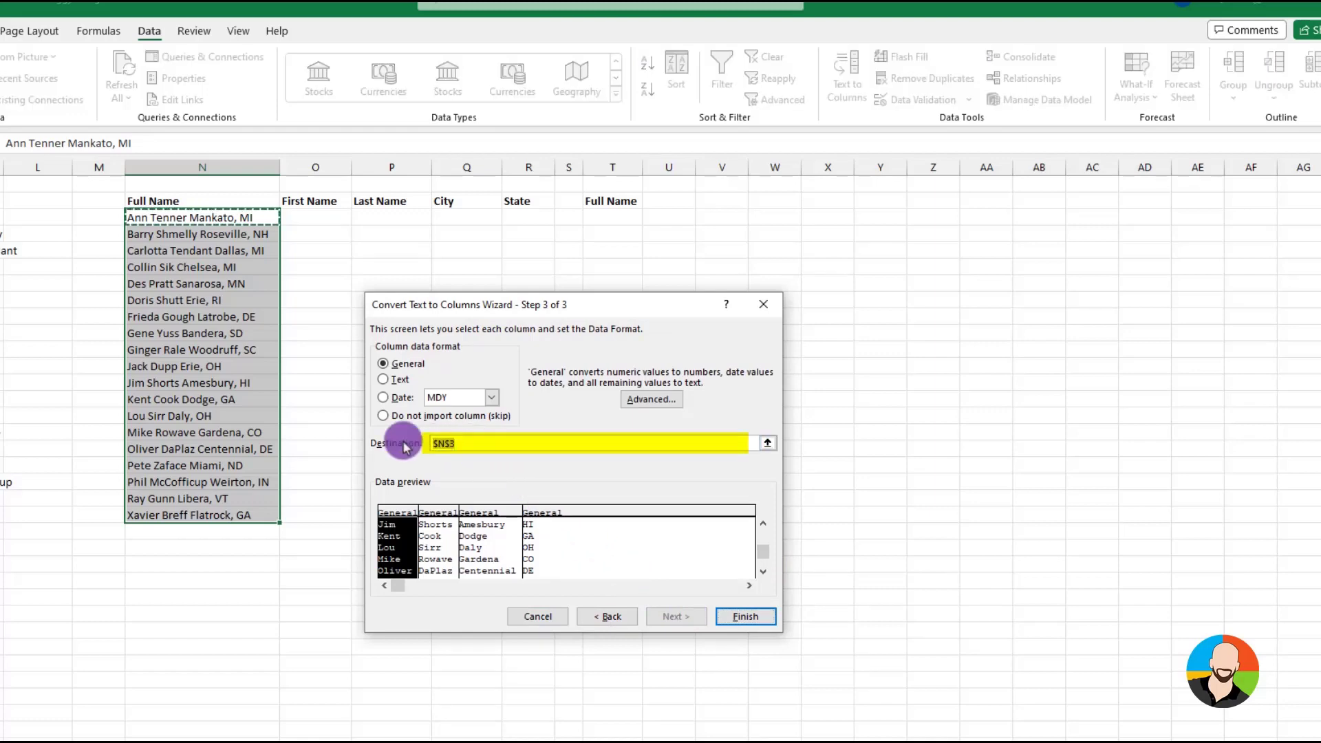
click(337, 216)
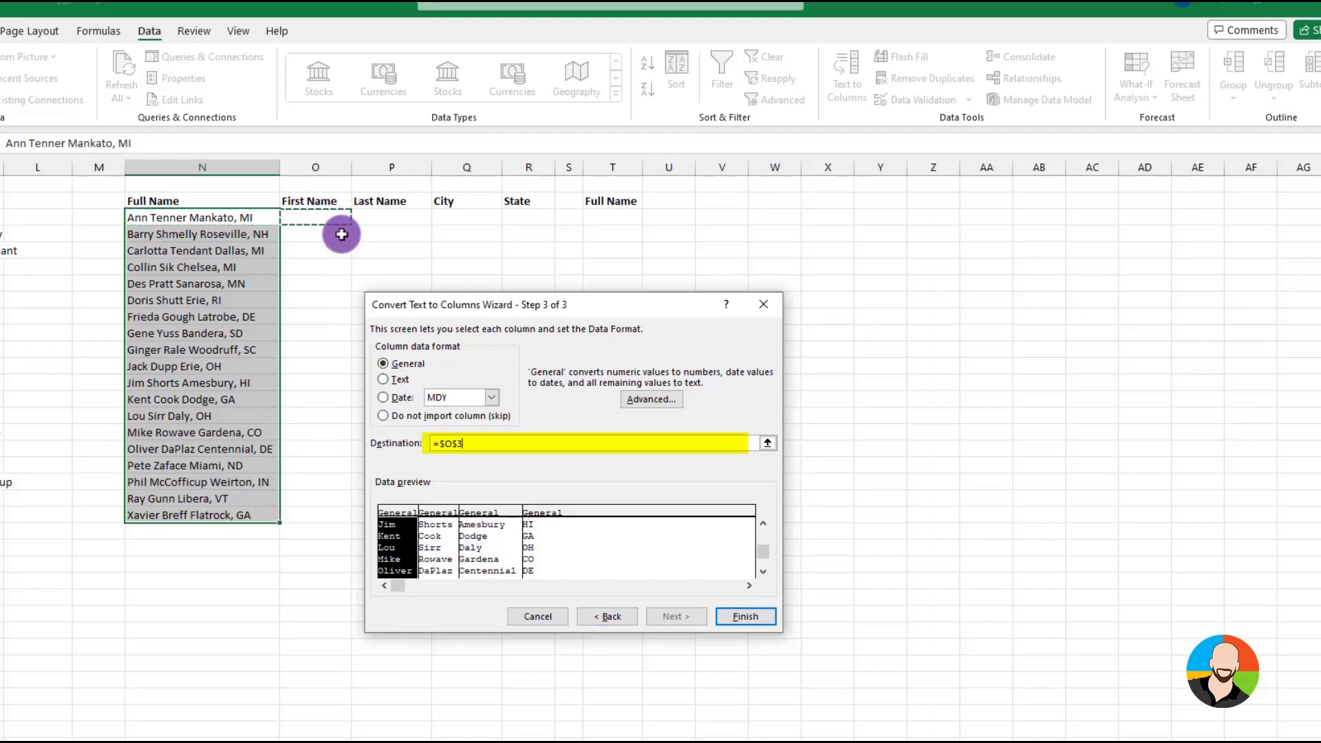
click(743, 615)
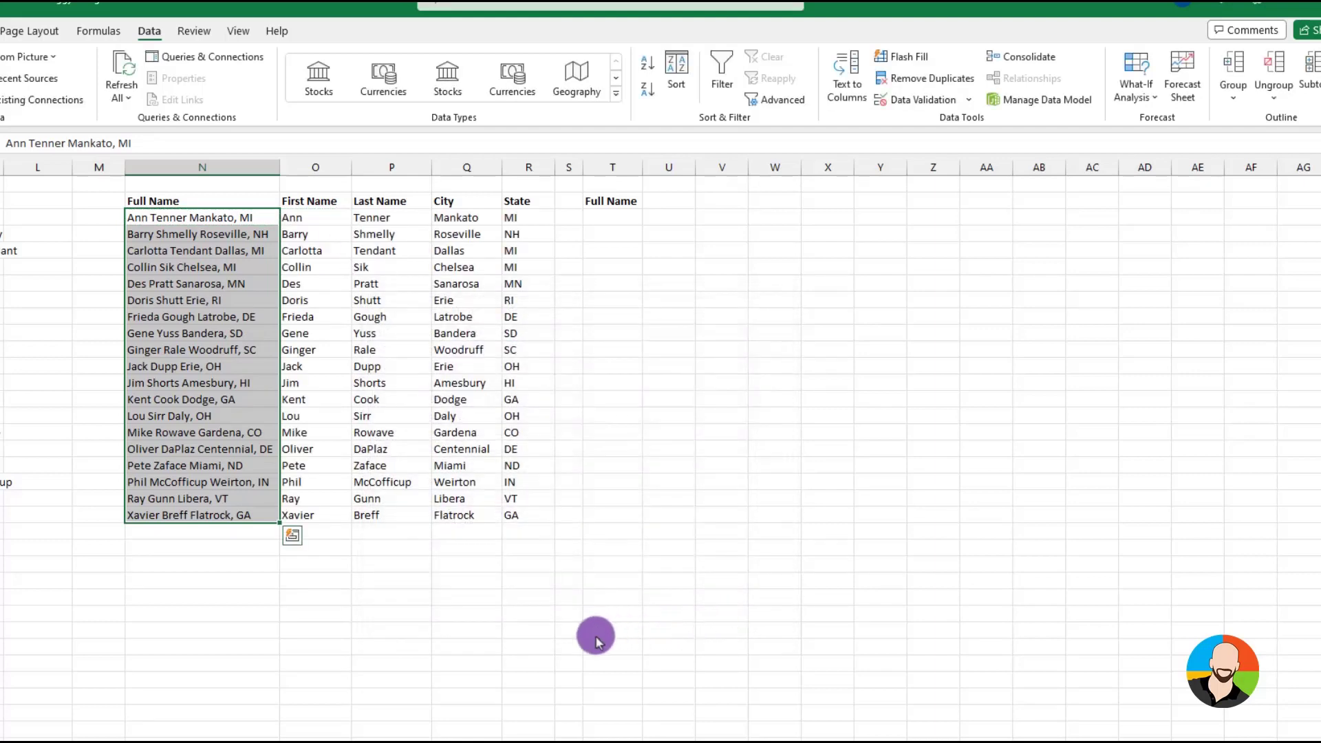
click(568, 639)
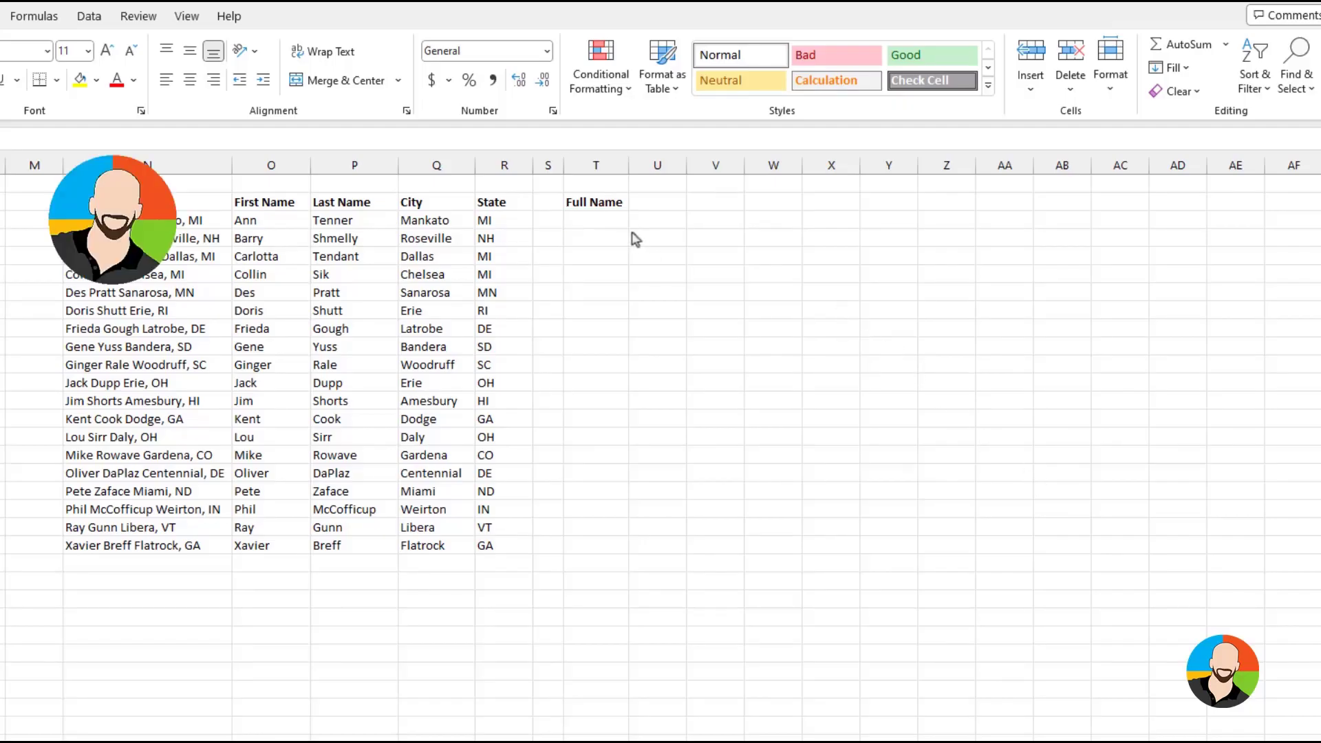
Join the first and last name with a space in T3 using =O3&" "&P3
click(600, 220)
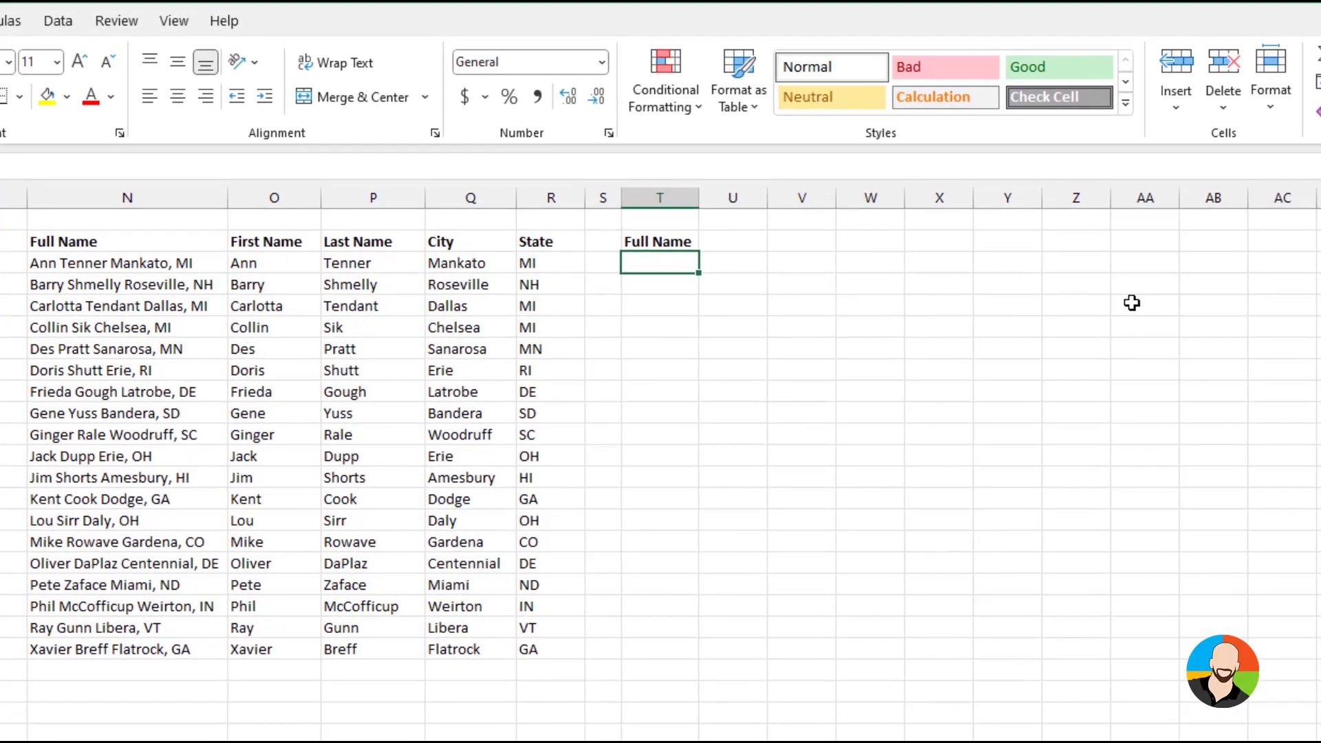
text(=)
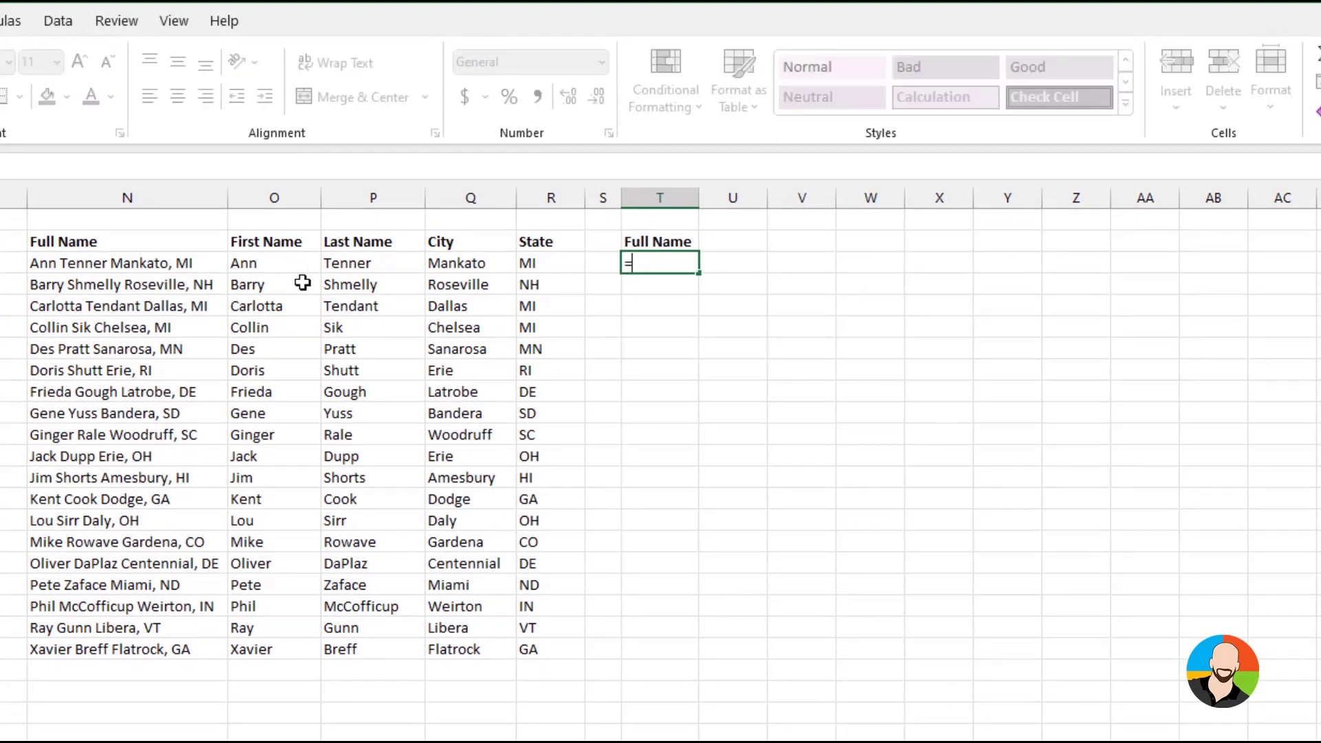
click(274, 263)
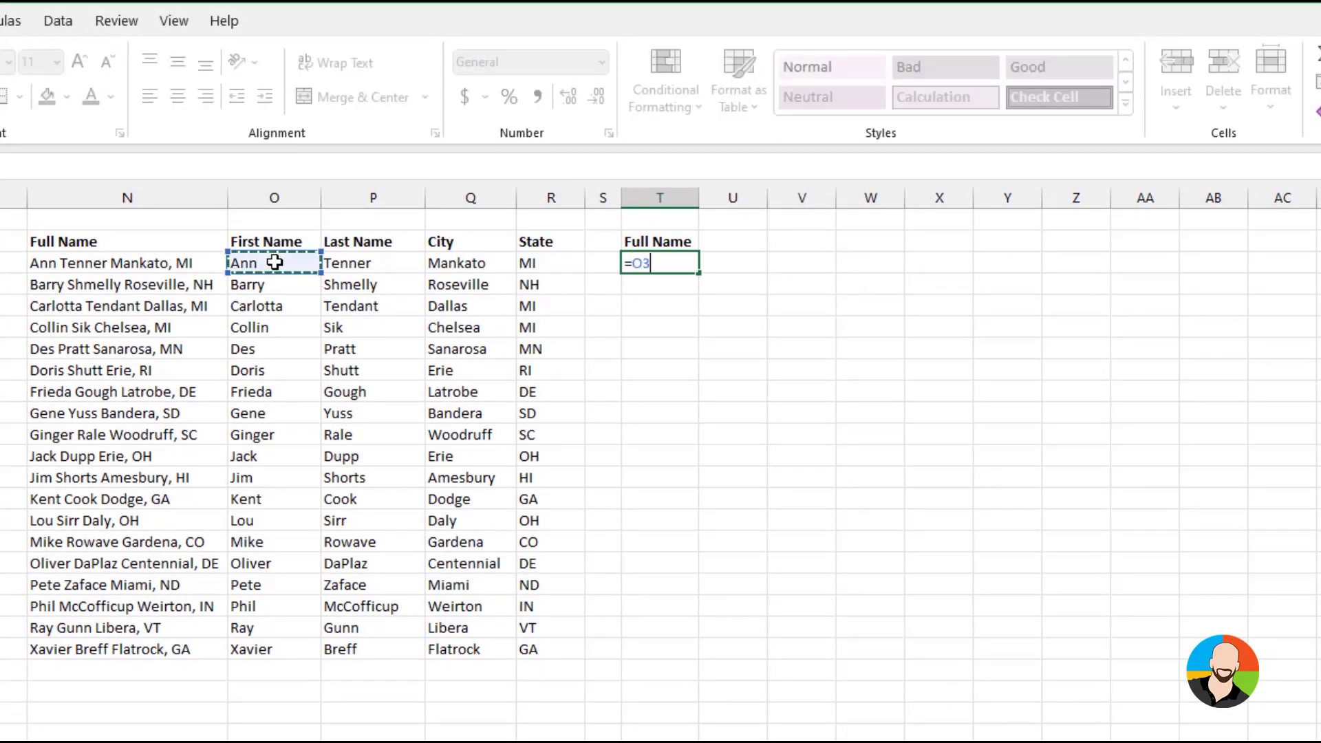
text(&" "&)
click(358, 261)
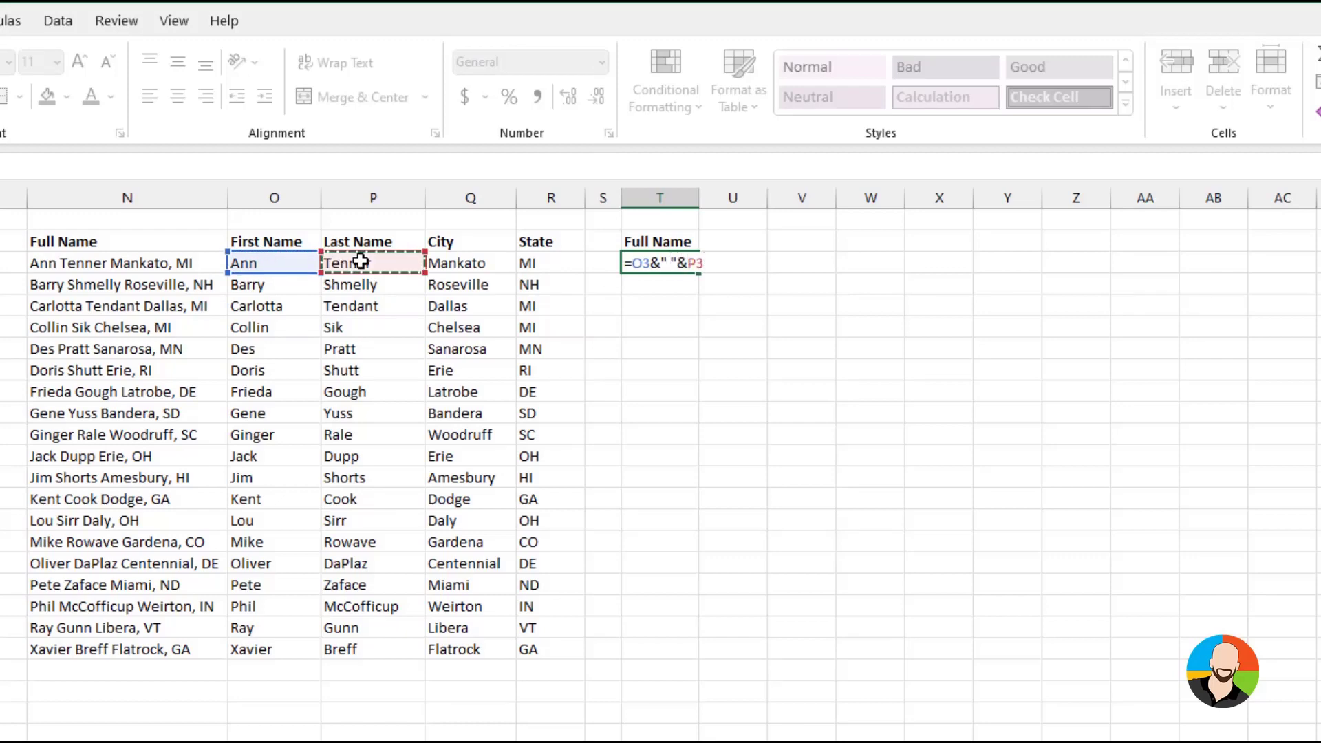
key(Return)
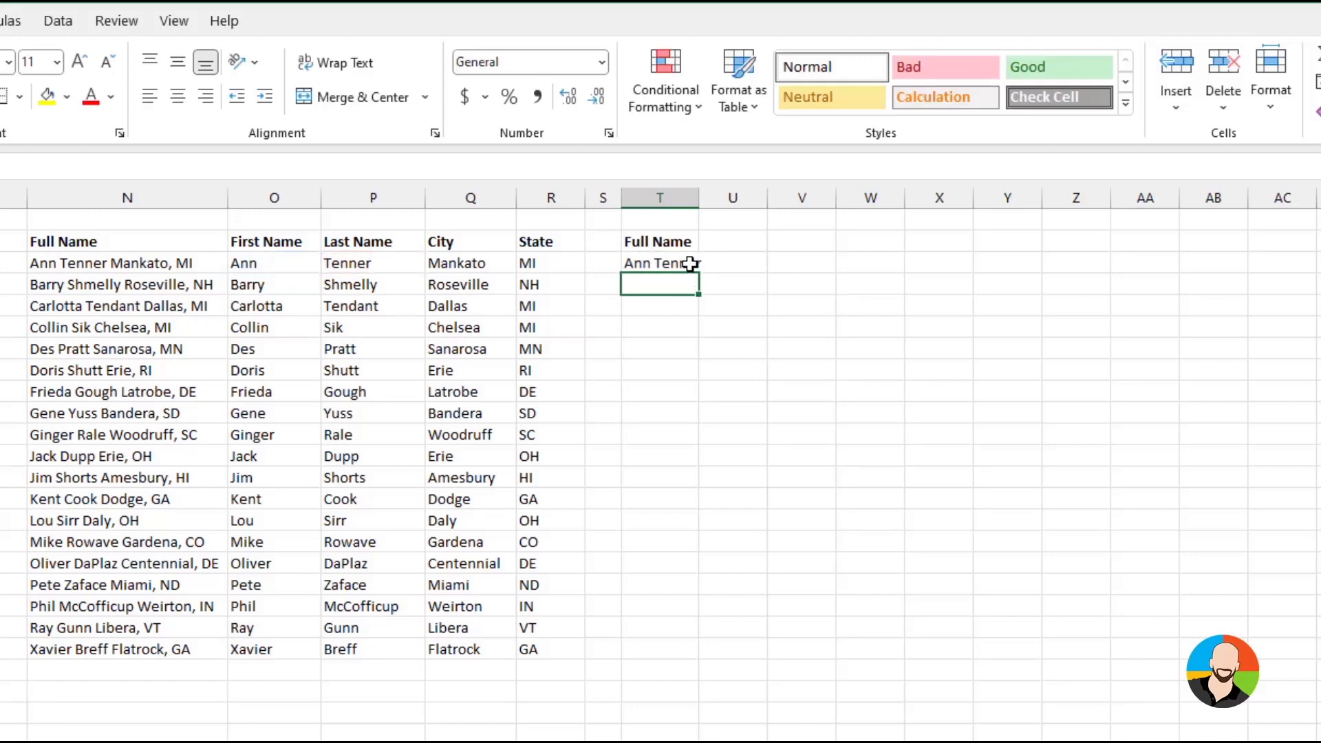
Fill the name-joining formula from T3 down column T to the last employee row
click(689, 263)
drag(700, 273, 695, 651)
click(881, 337)
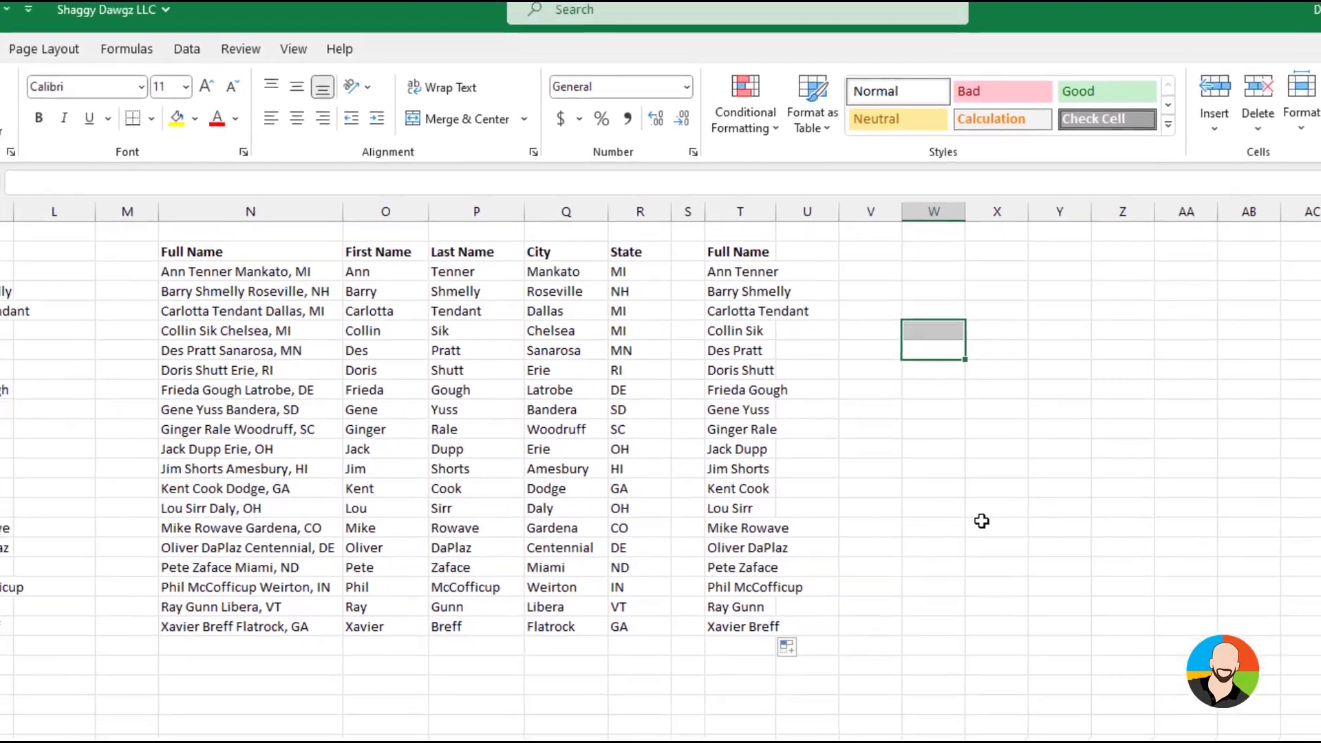
click(751, 277)
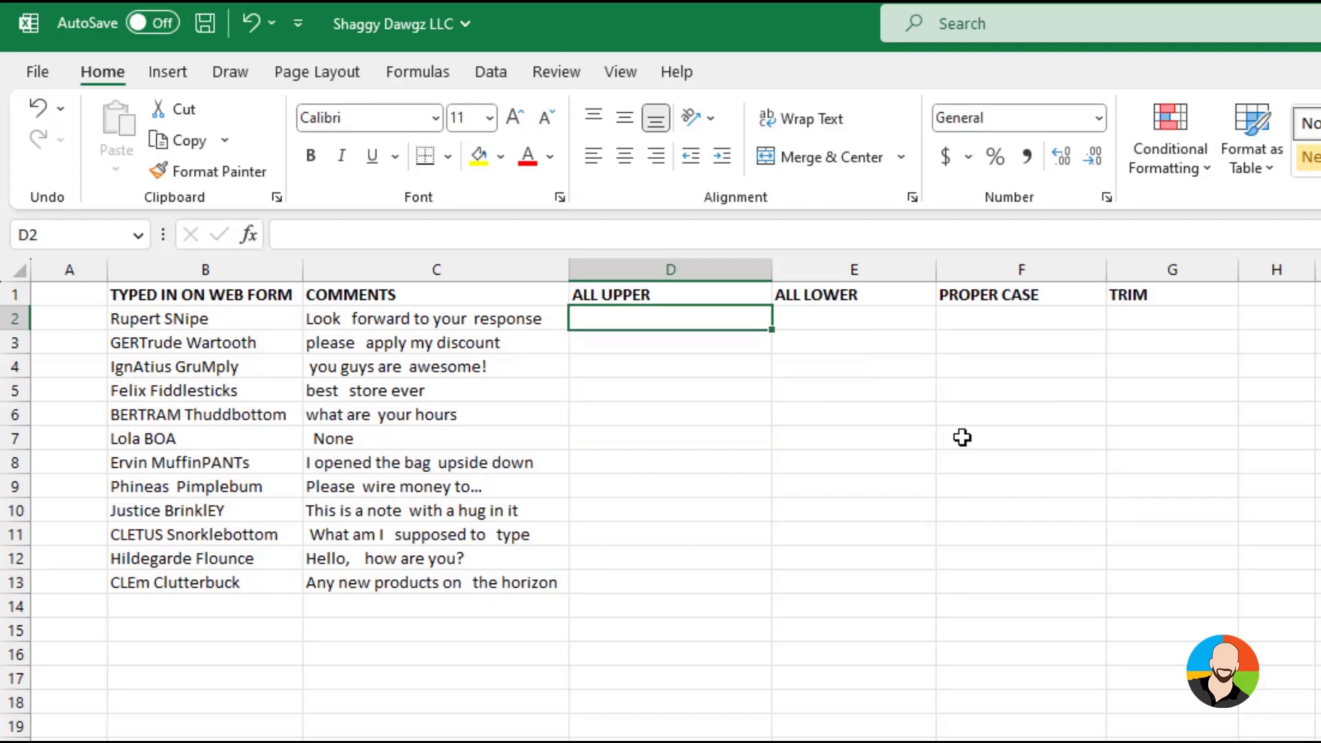
Convert the web form names to uppercase with =UPPER(B2) in D2 and fill the formula down to D13
text(=upper)
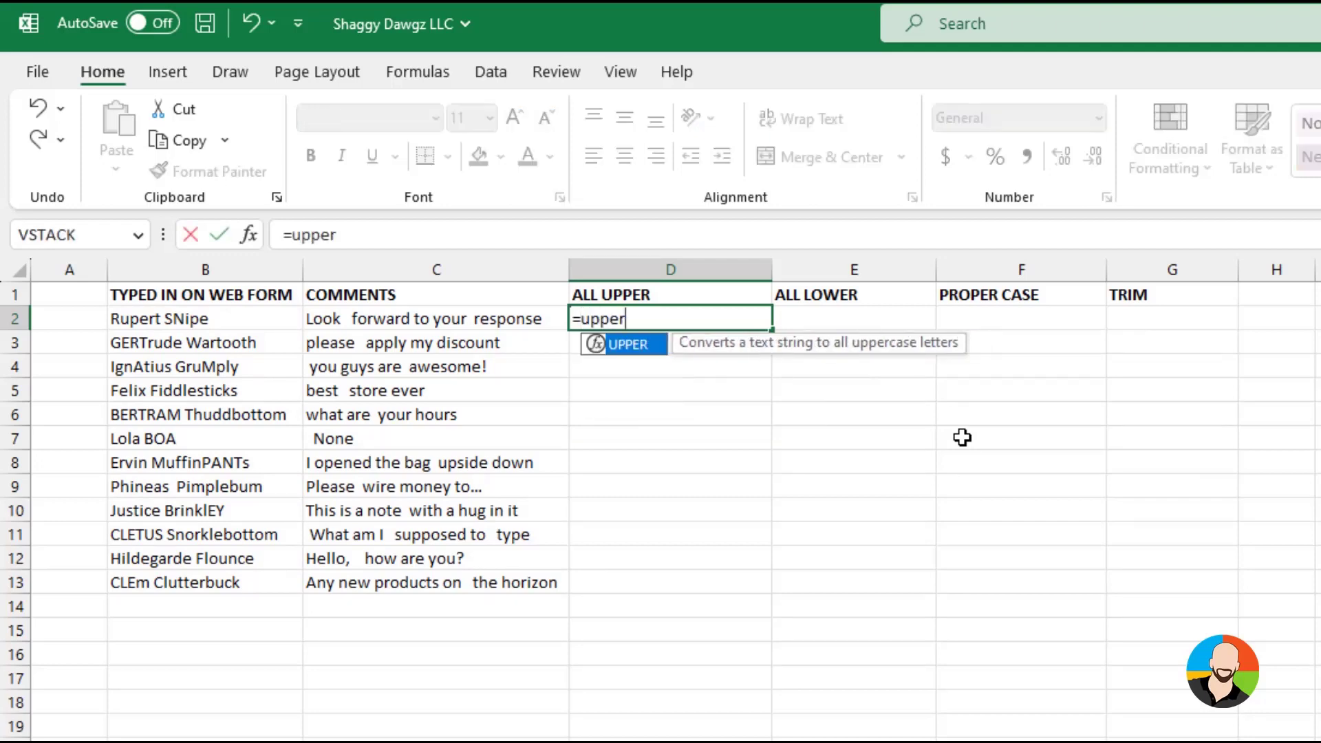
text(()
click(245, 315)
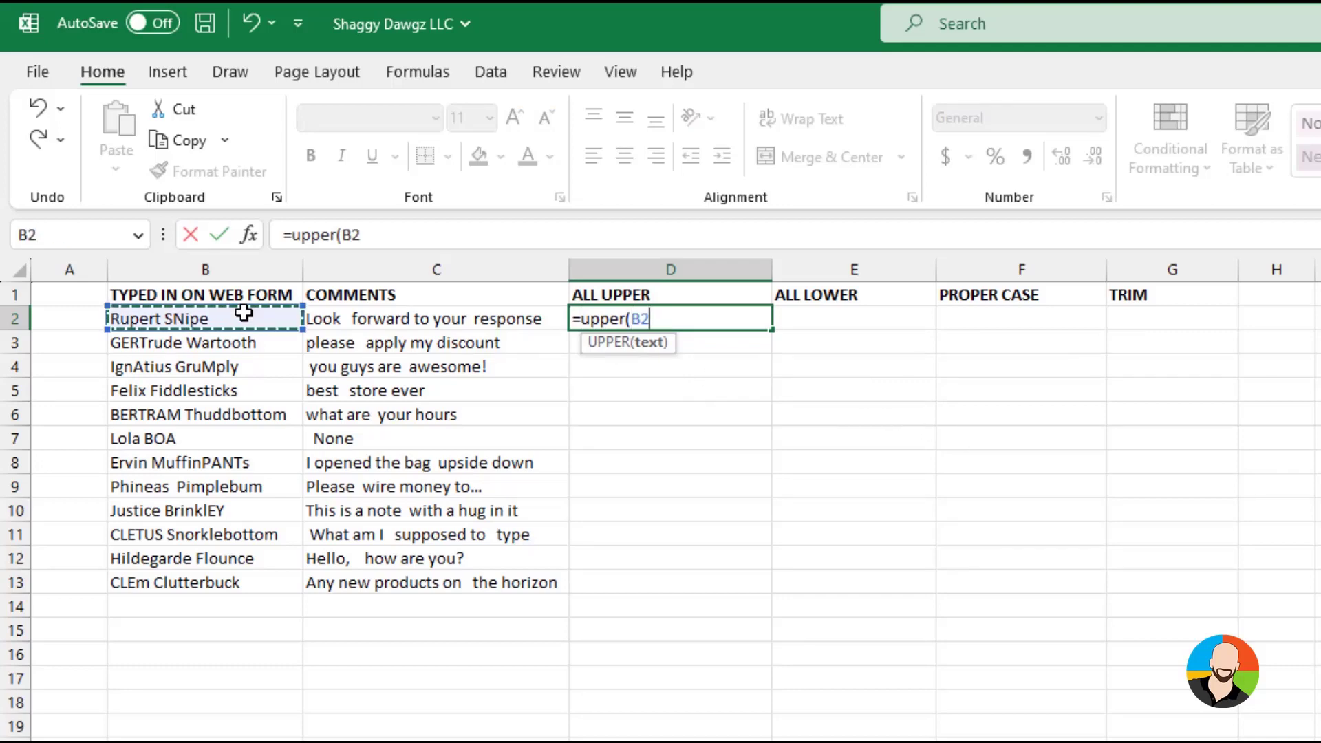
key(Return)
click(718, 315)
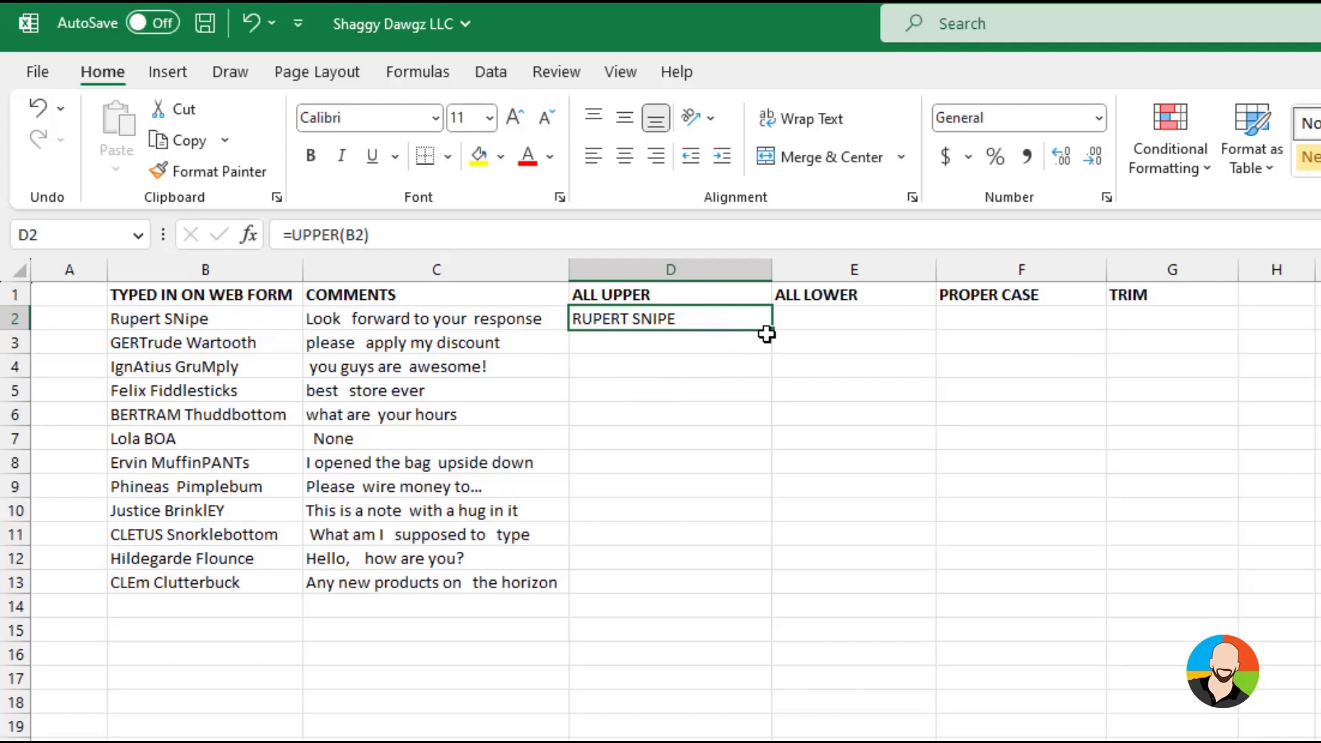
drag(767, 334, 762, 586)
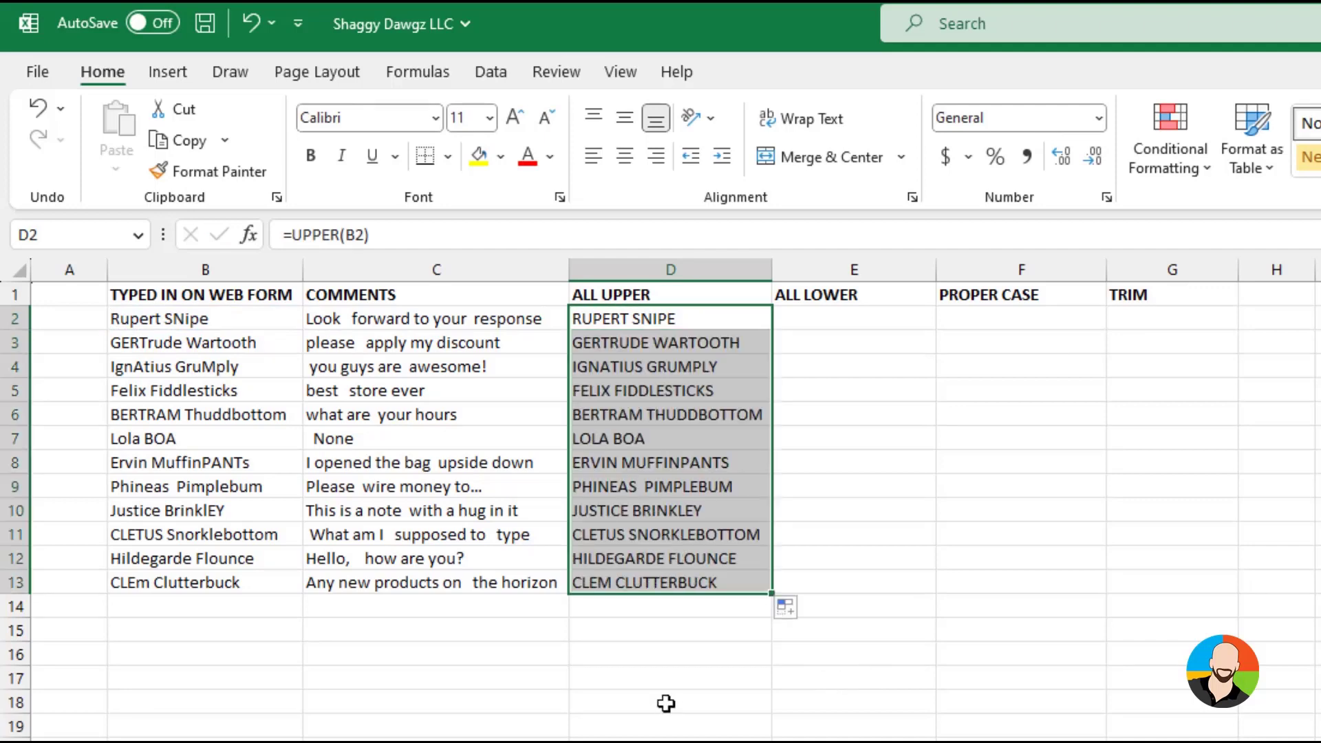
click(667, 702)
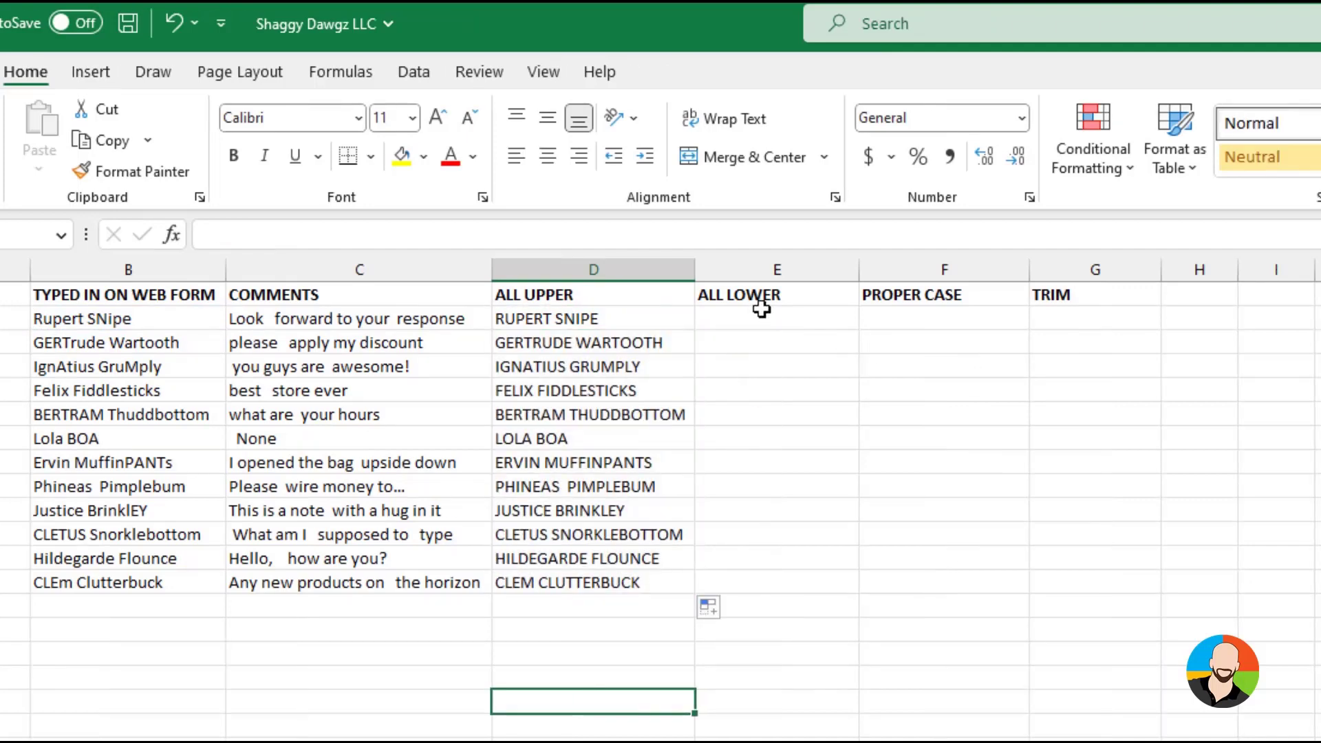
Convert the web form names to lowercase with =LOWER(B2) in E2 and fill the formula down to E13
click(760, 315)
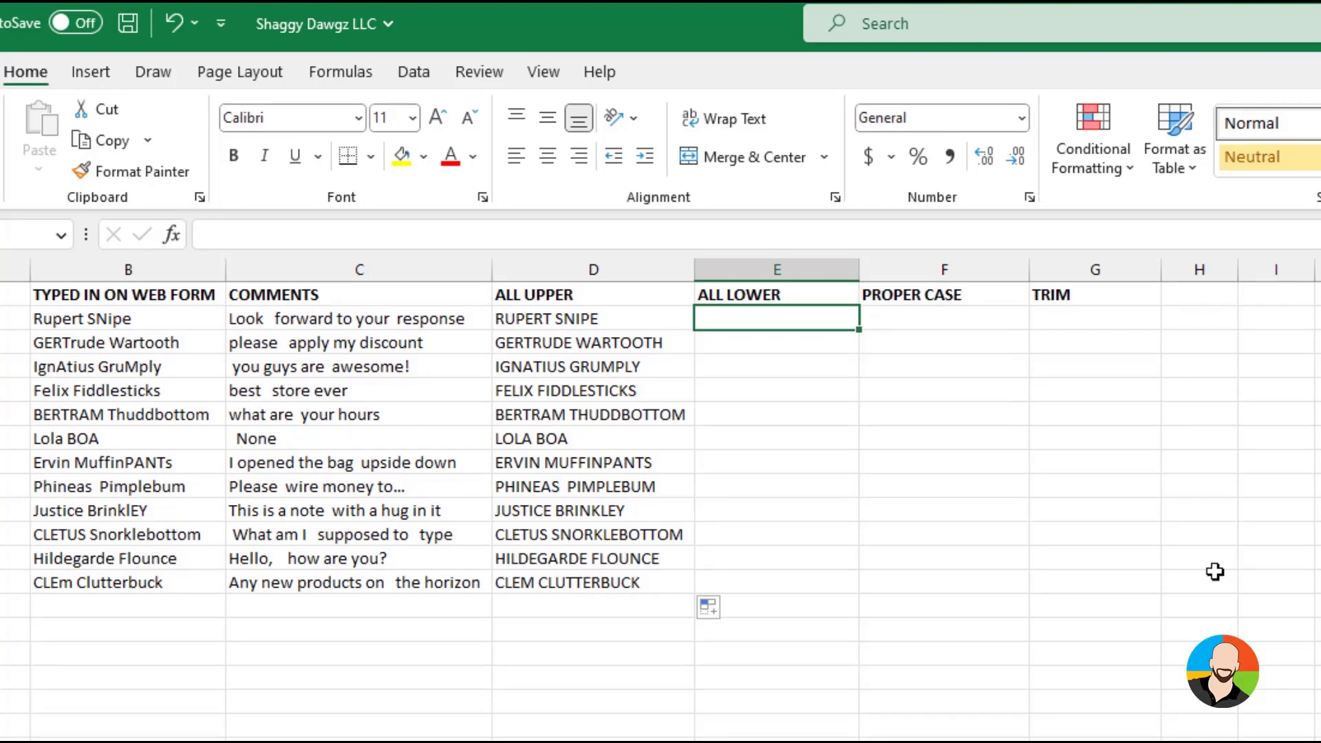
text(=lower()
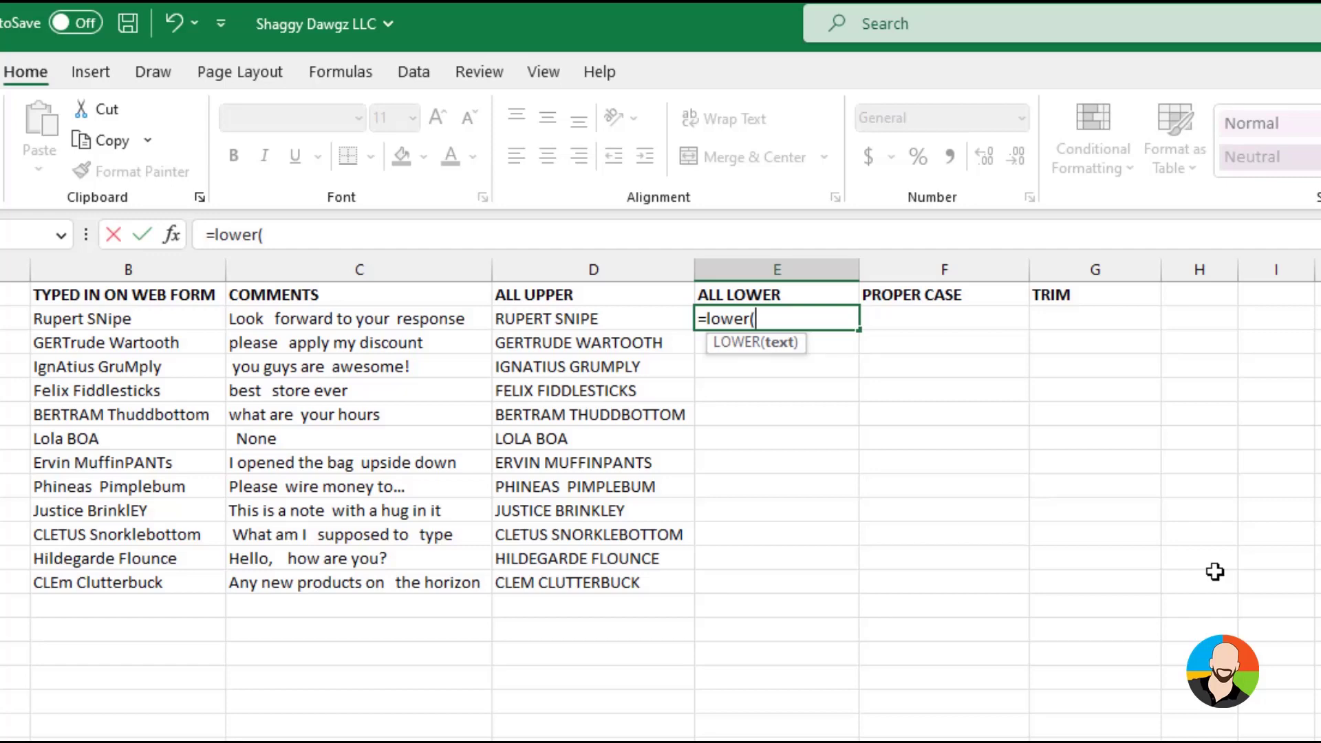
click(133, 316)
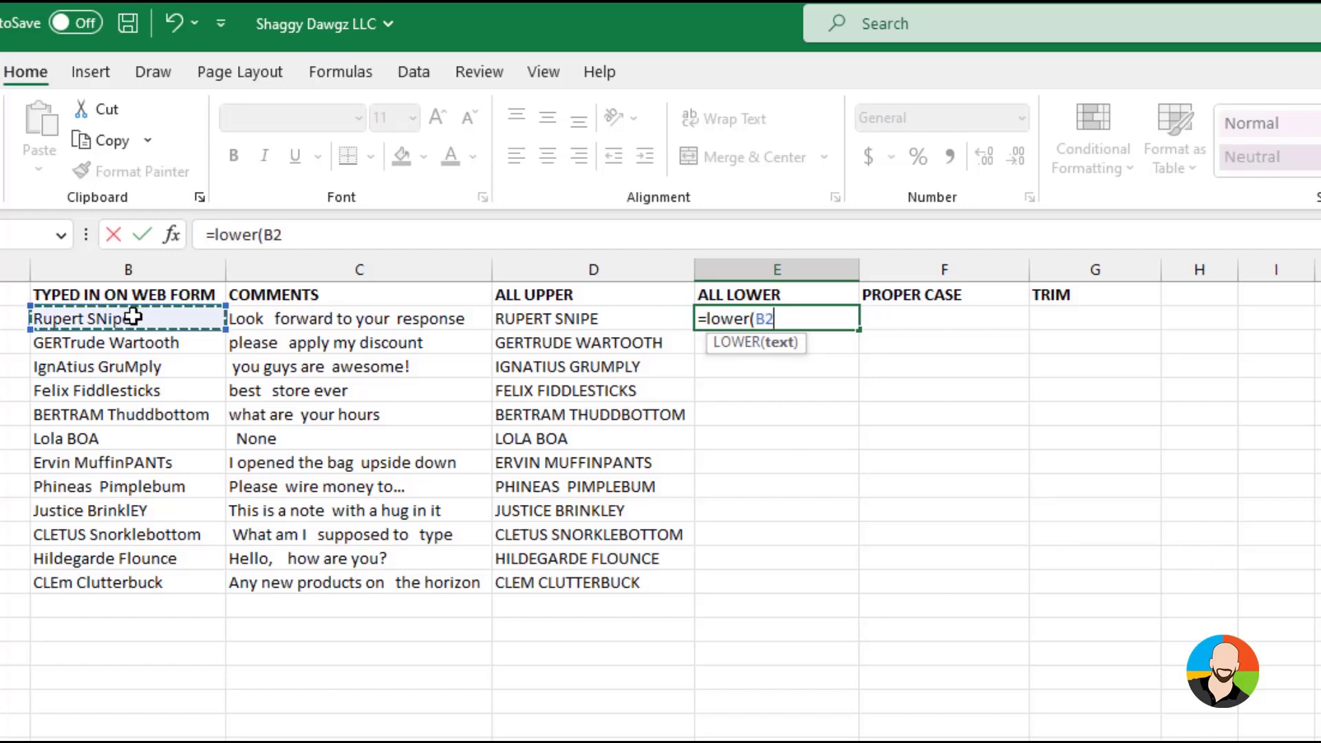
key(Return)
click(766, 316)
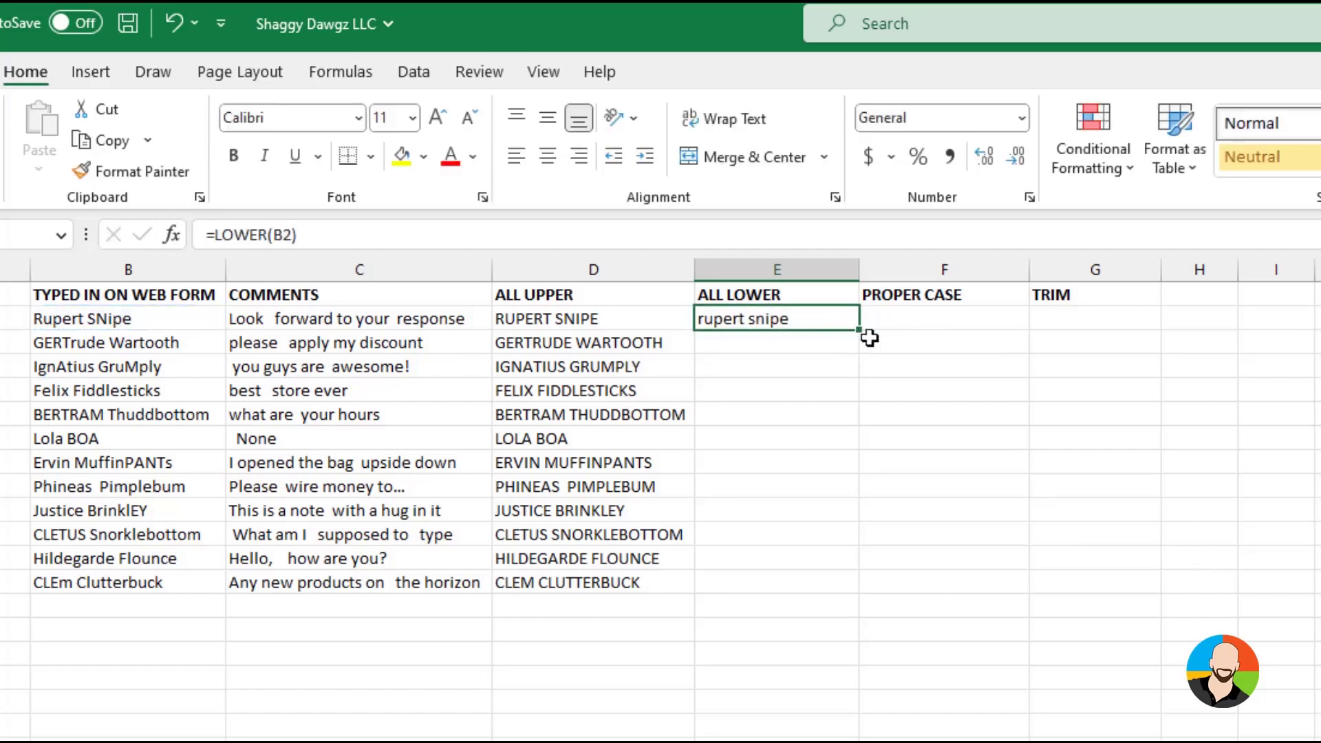
drag(859, 331, 871, 589)
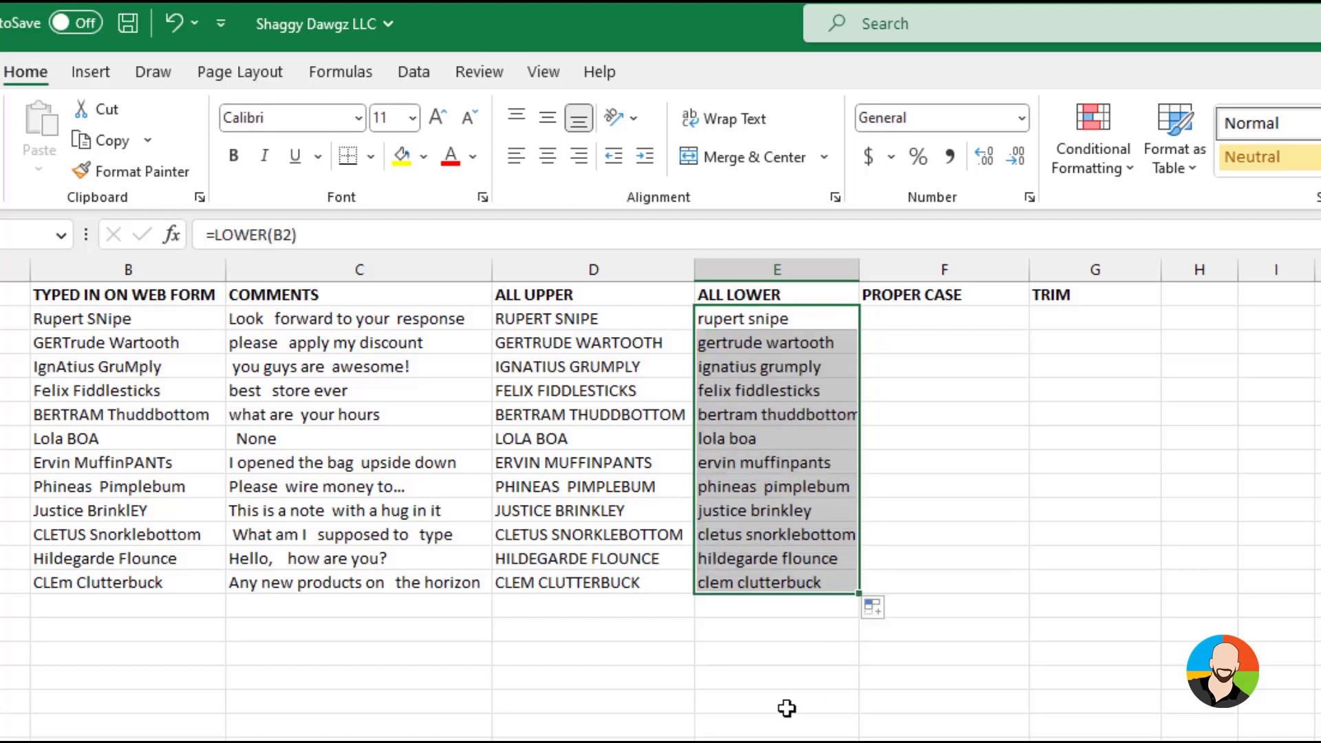
click(786, 707)
Convert the web form names to proper case with =PROPER(B2) in F2 and fill the formula down to F13
click(930, 316)
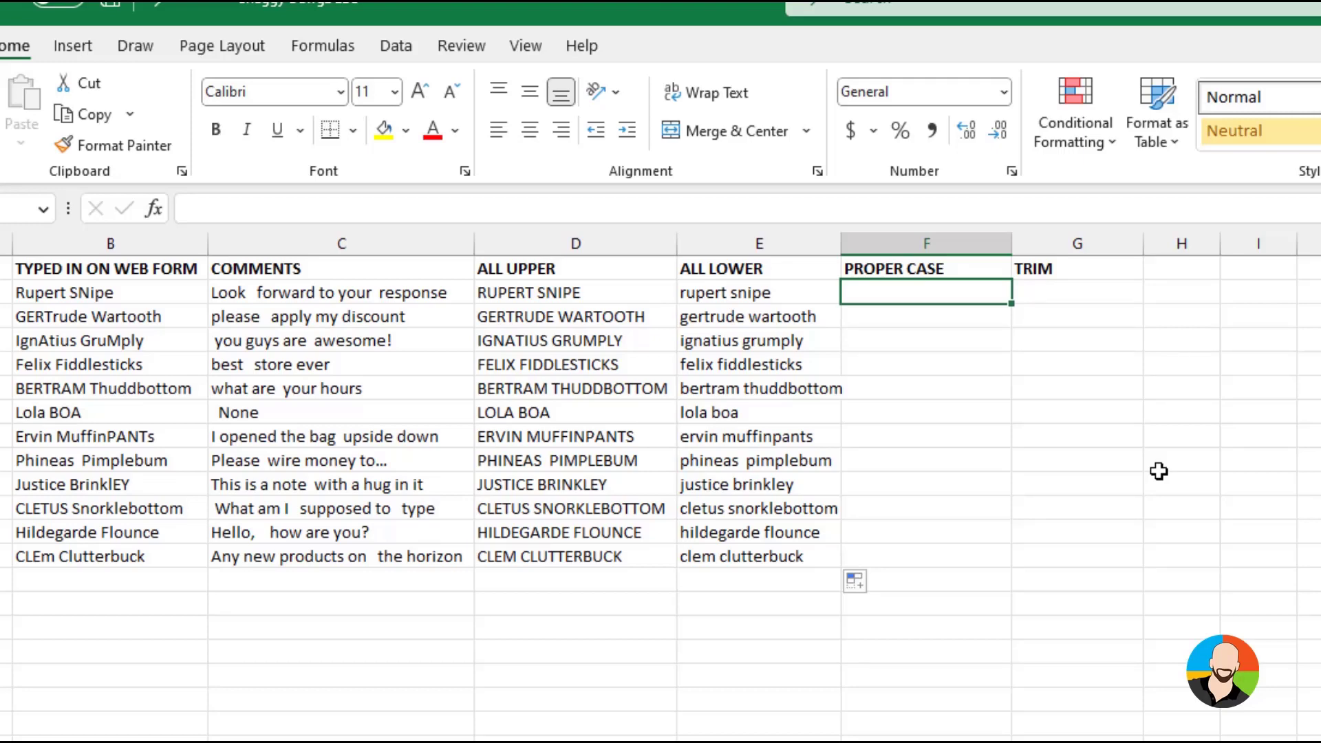
text(=prope)
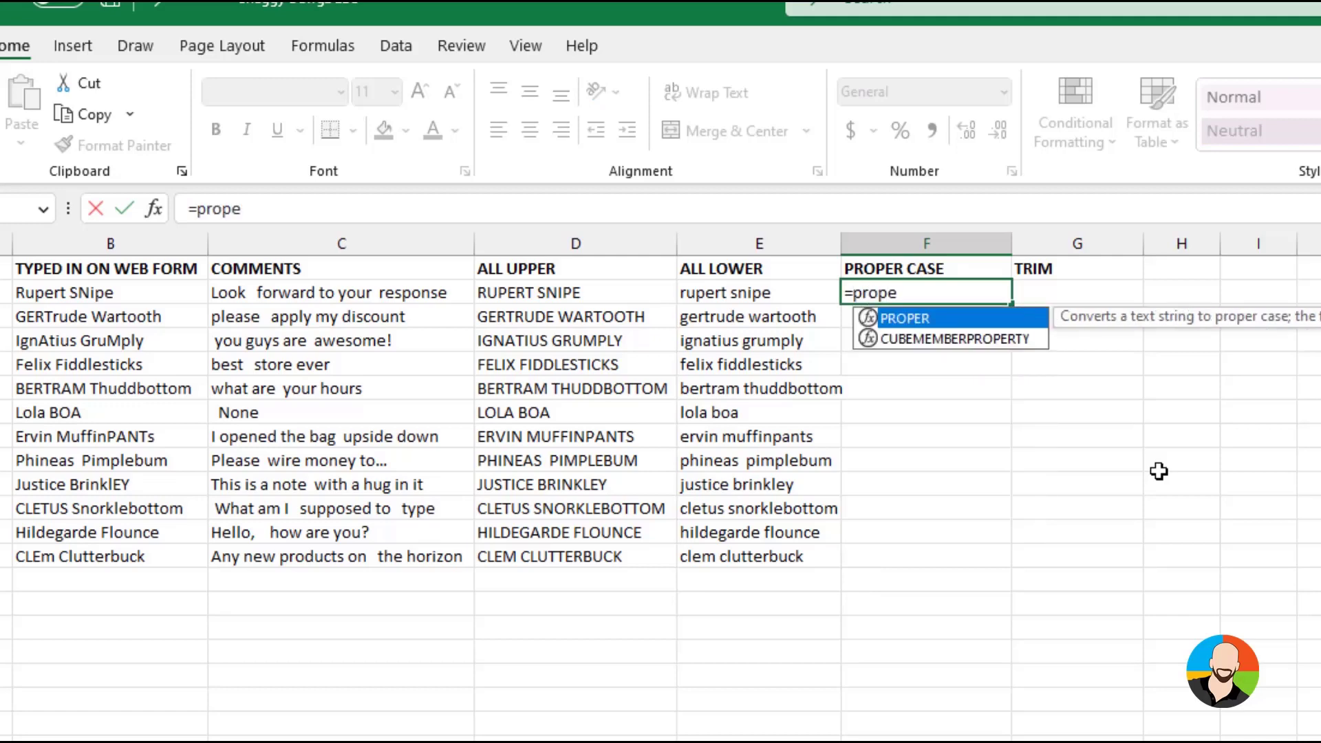
text(r()
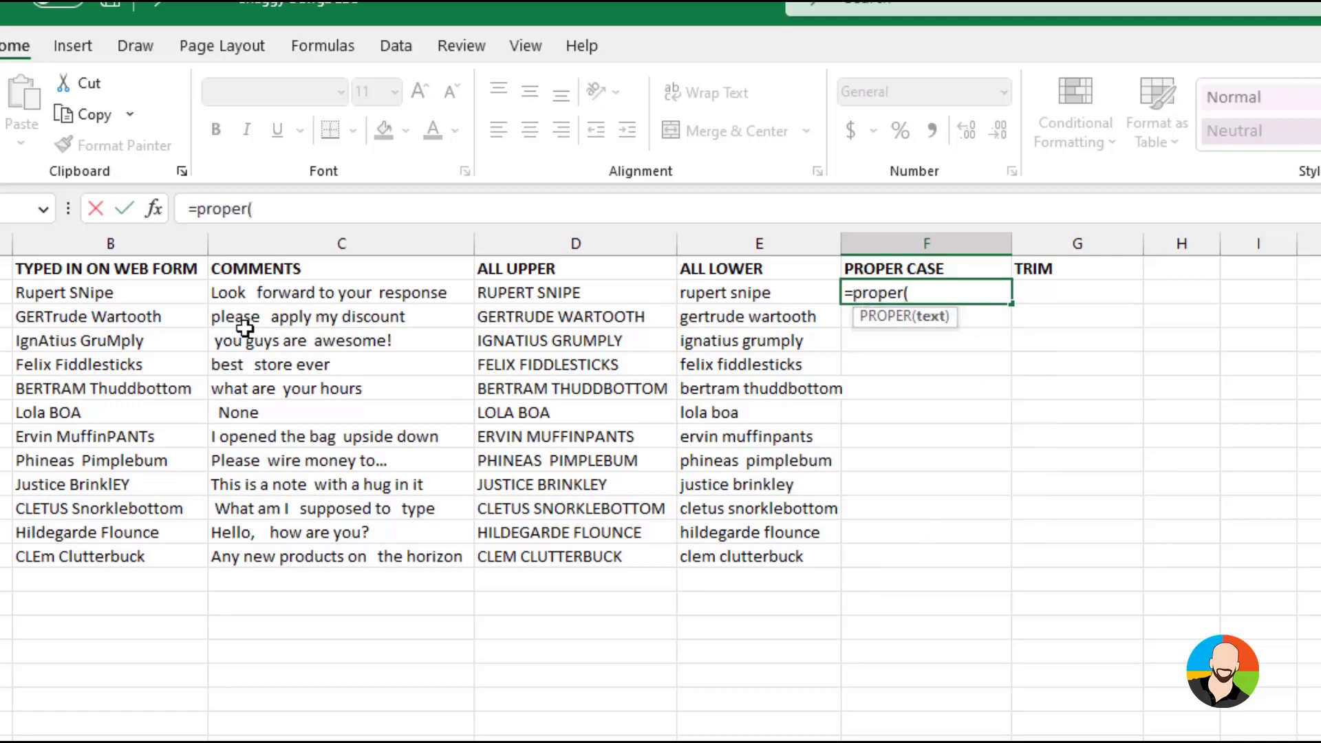
click(124, 292)
key(Return)
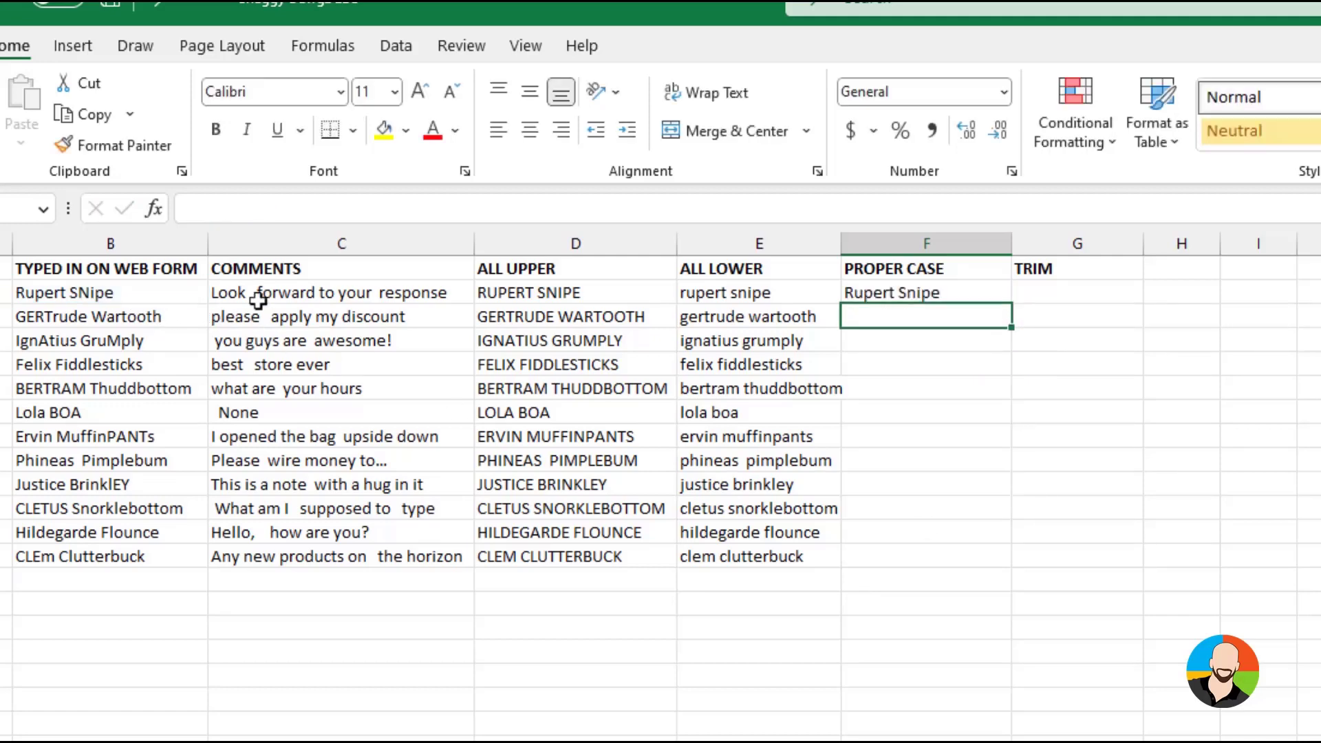
click(921, 293)
drag(1011, 304, 1011, 568)
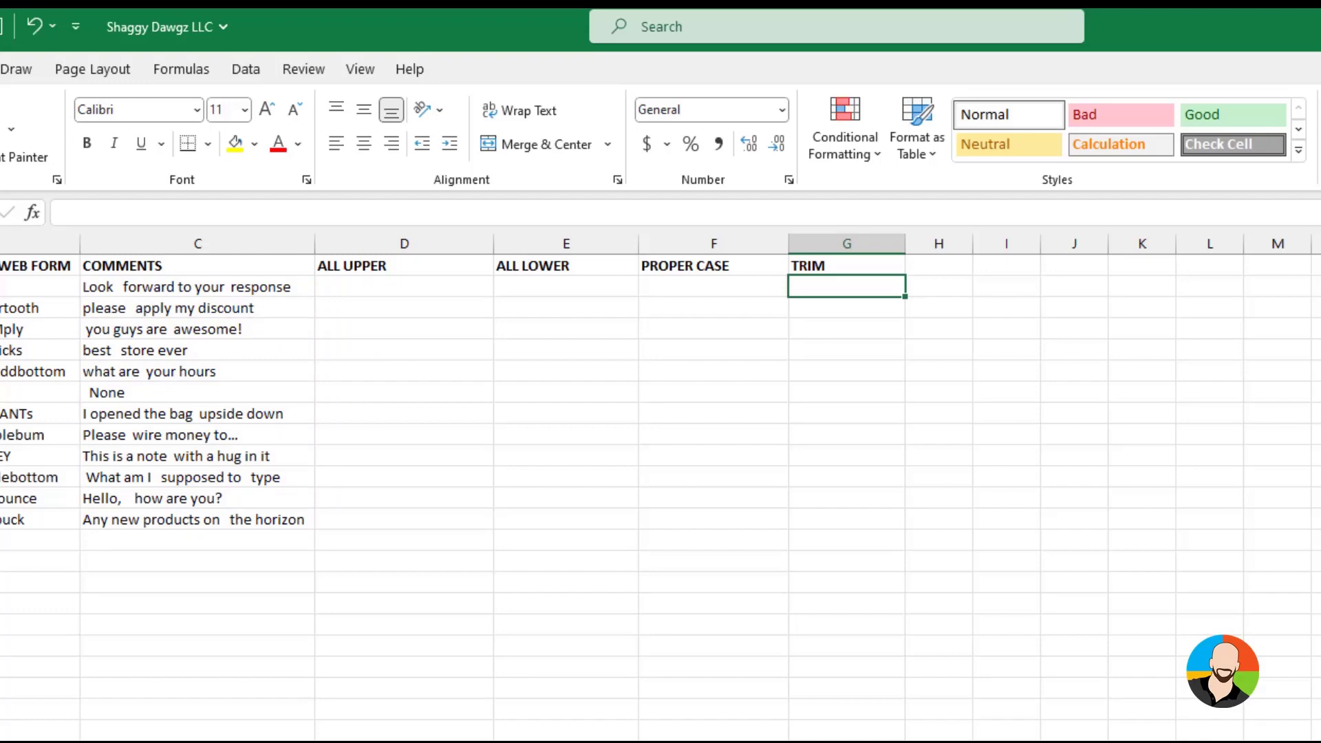
Remove the extra spaces from the comments with =TRIM(C2) in G2 and fill the formula down the TRIM column
text(=tr)
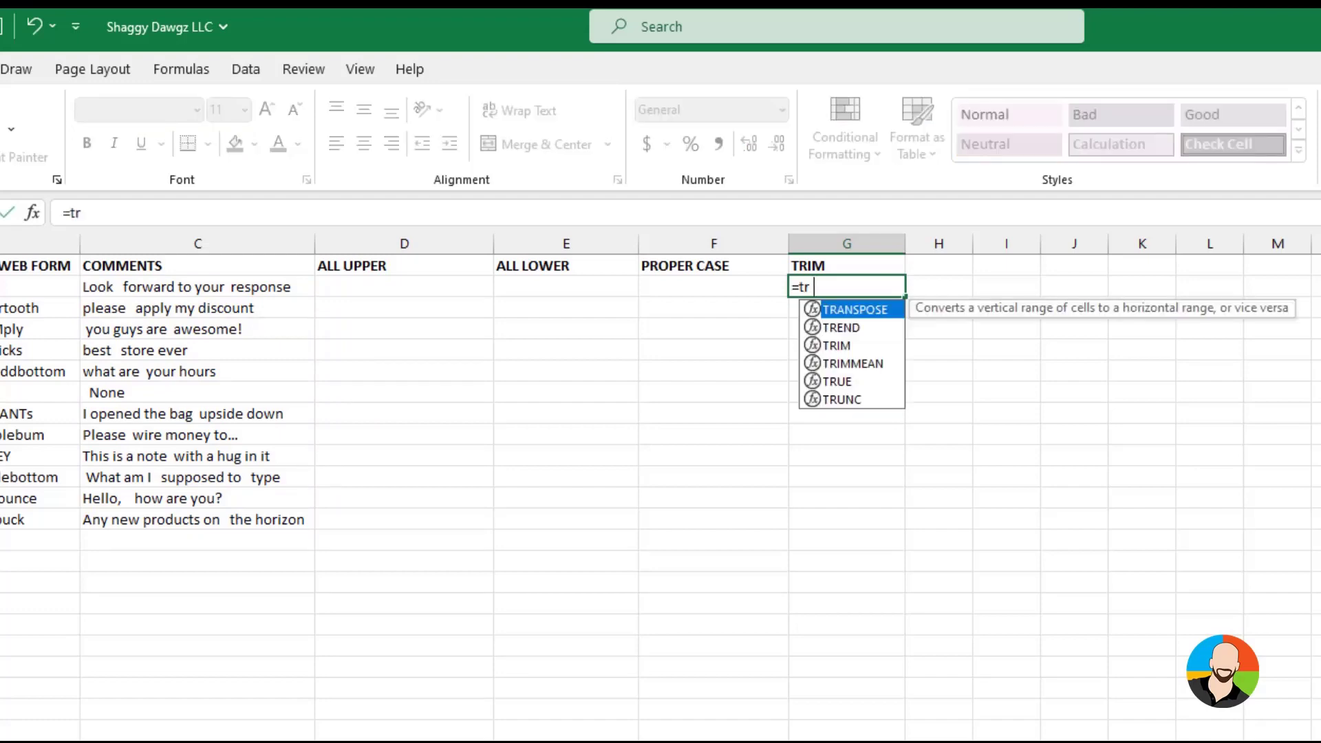
text(im()
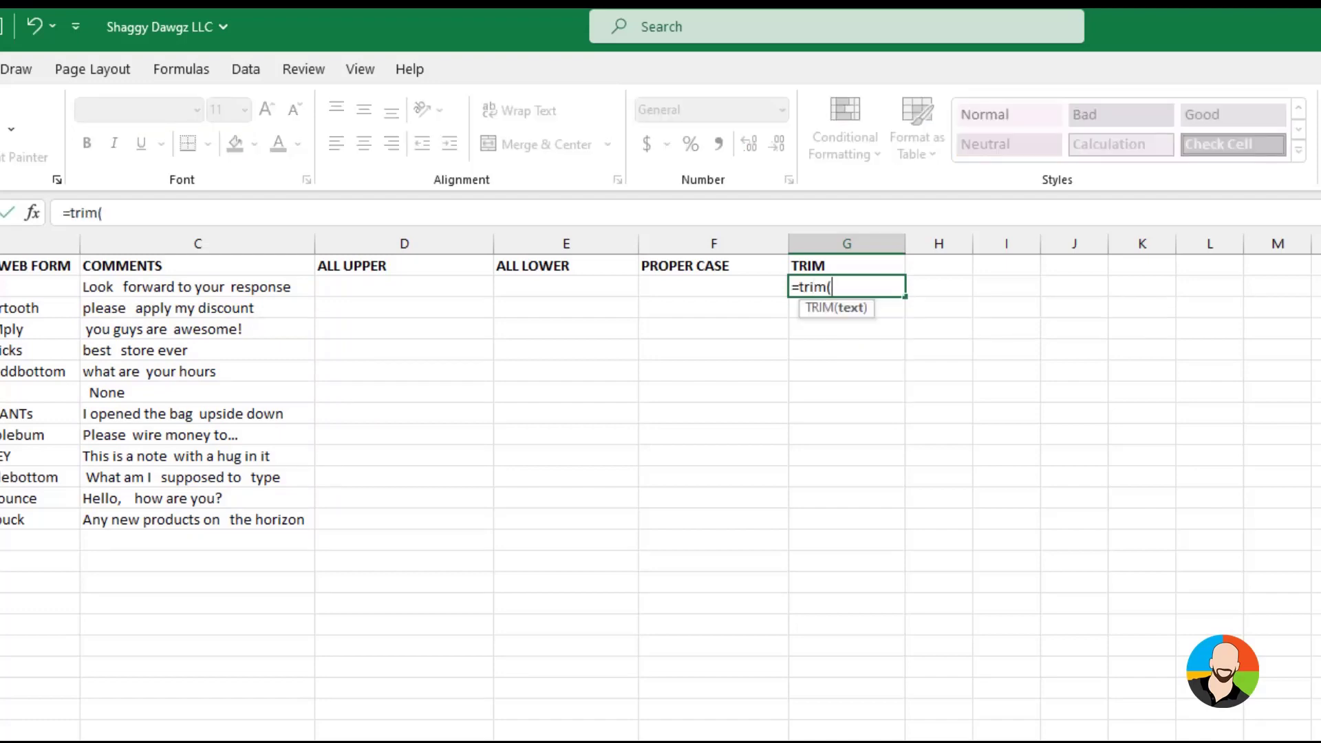
click(238, 285)
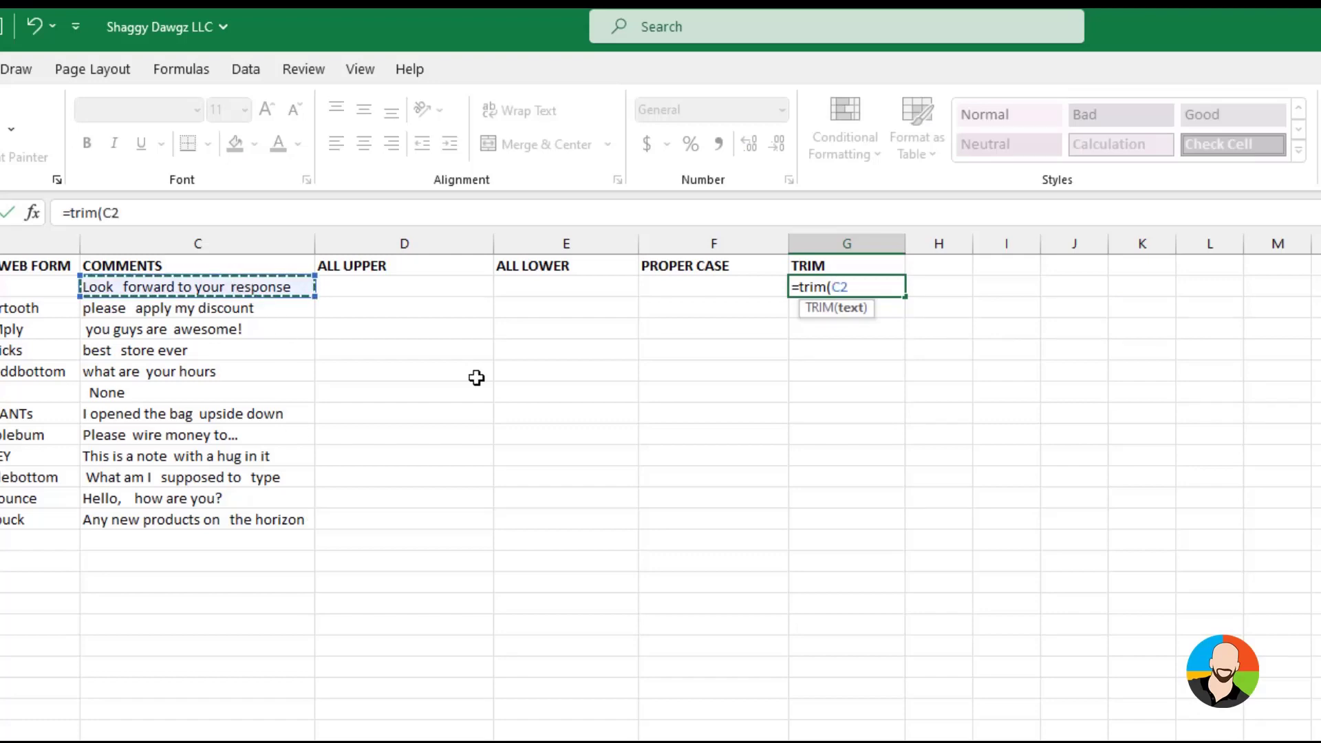
key(Return)
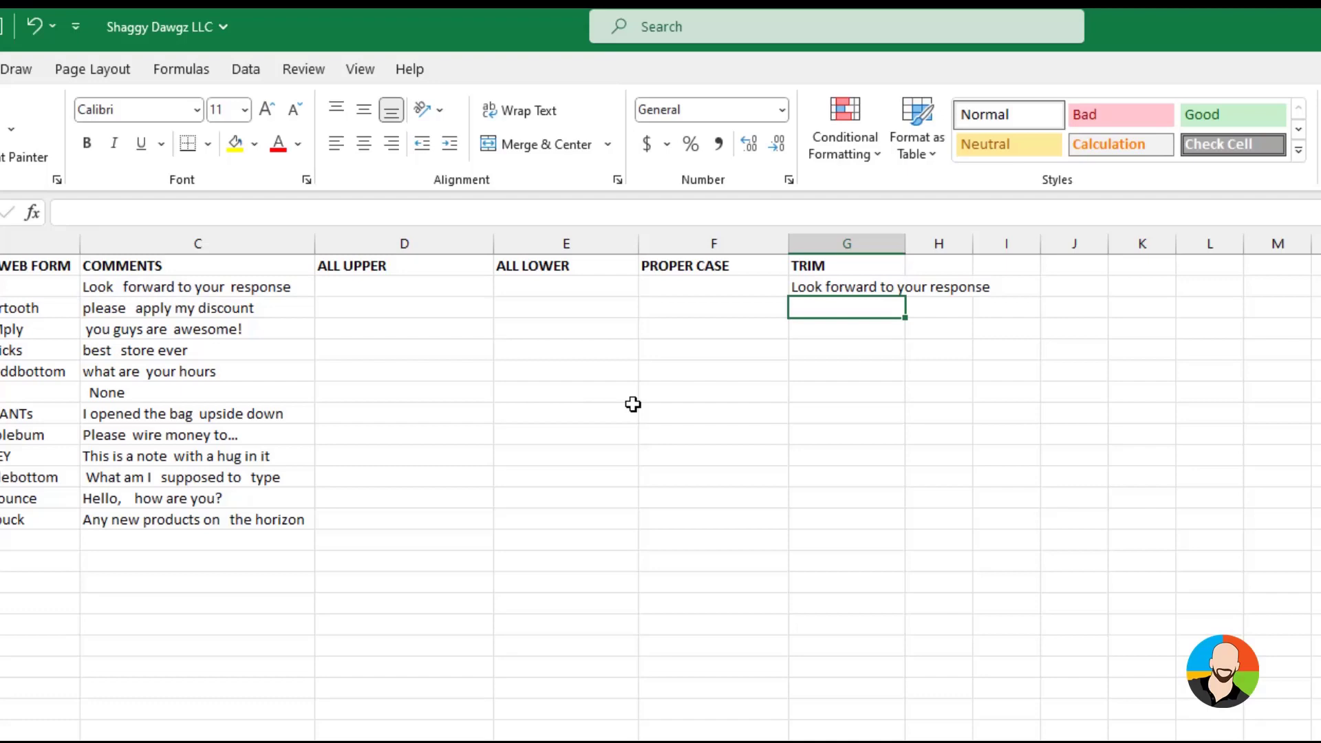
click(873, 284)
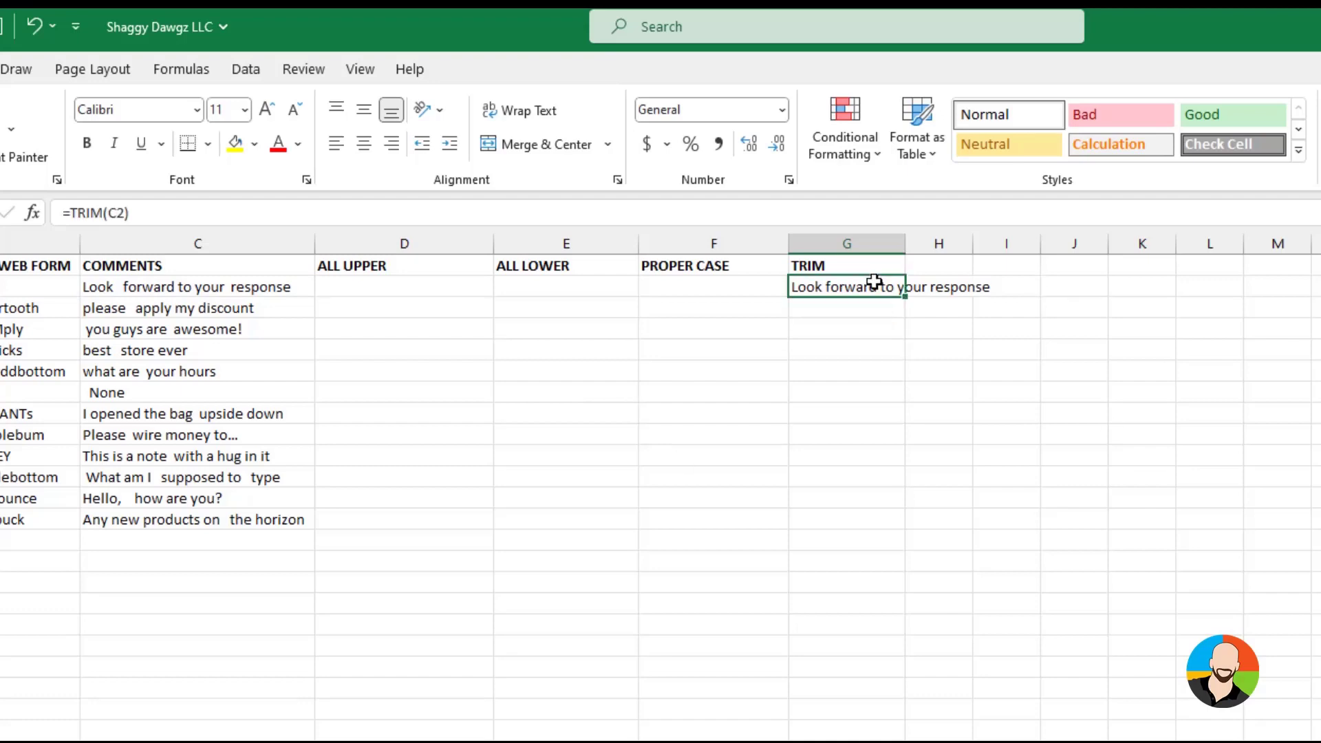
double_click(905, 297)
click(994, 734)
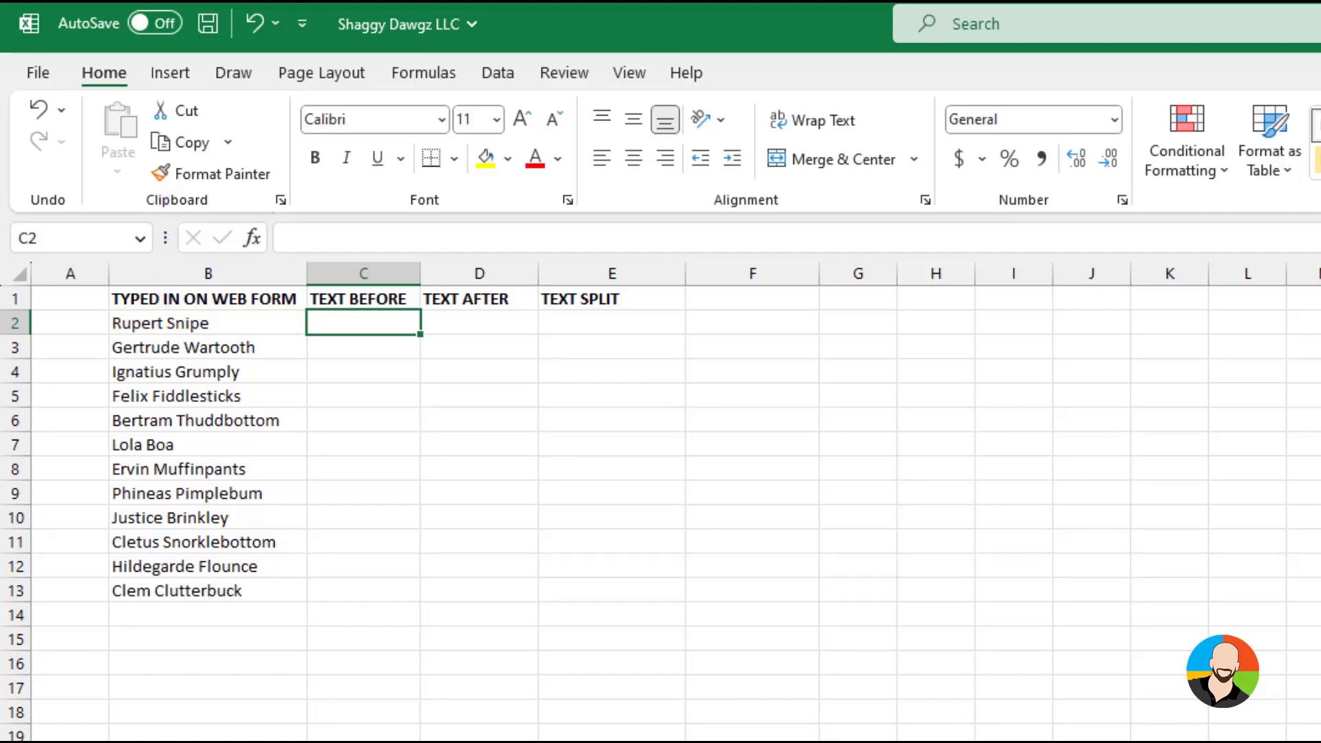
Extract the first names with =TEXTBEFORE(B2," ") in C2 and fill the formula down to C13
text(=t)
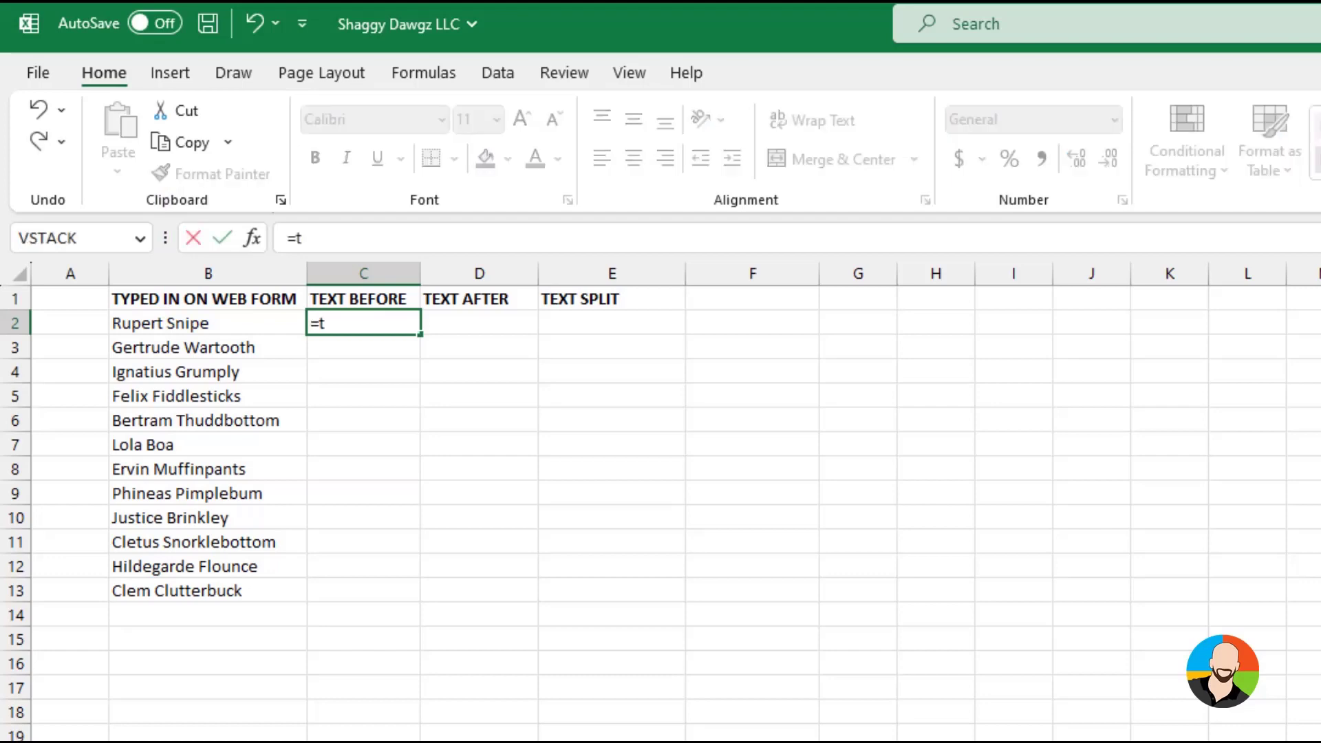
text(extbefore()
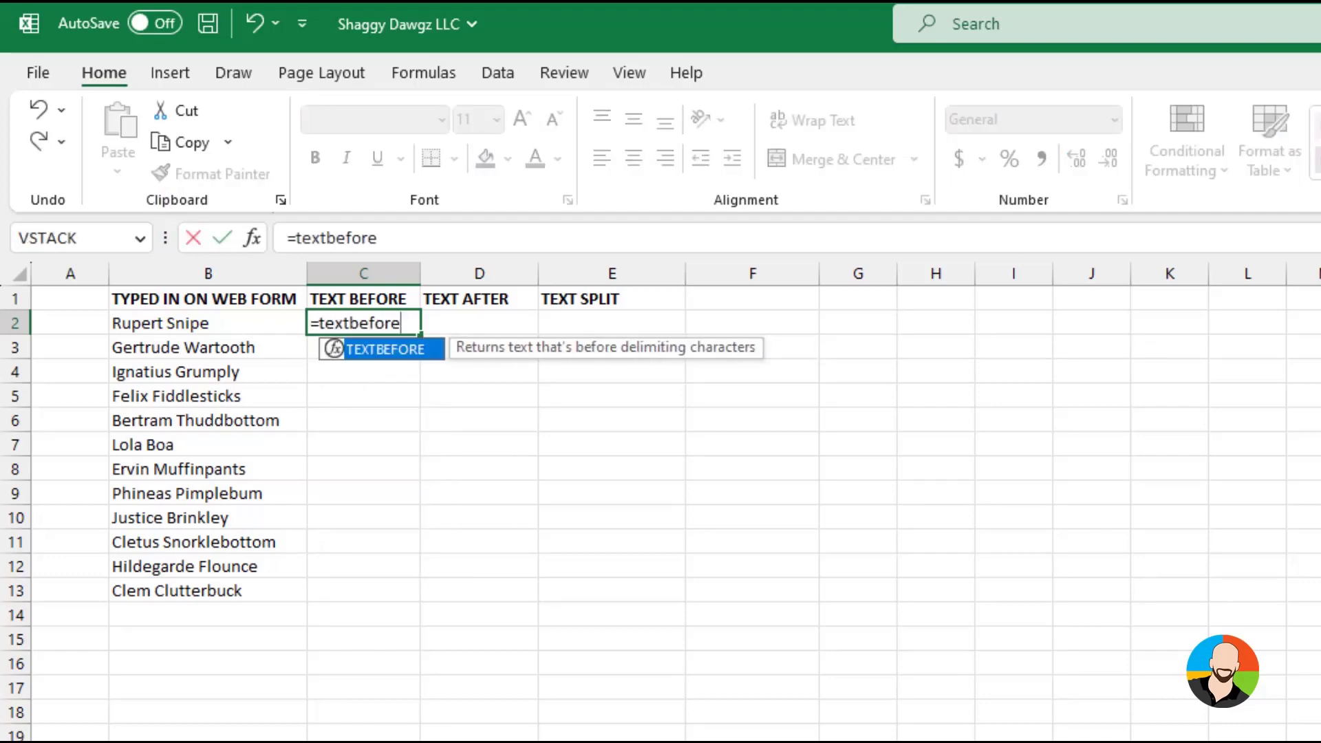
click(206, 321)
text(,")
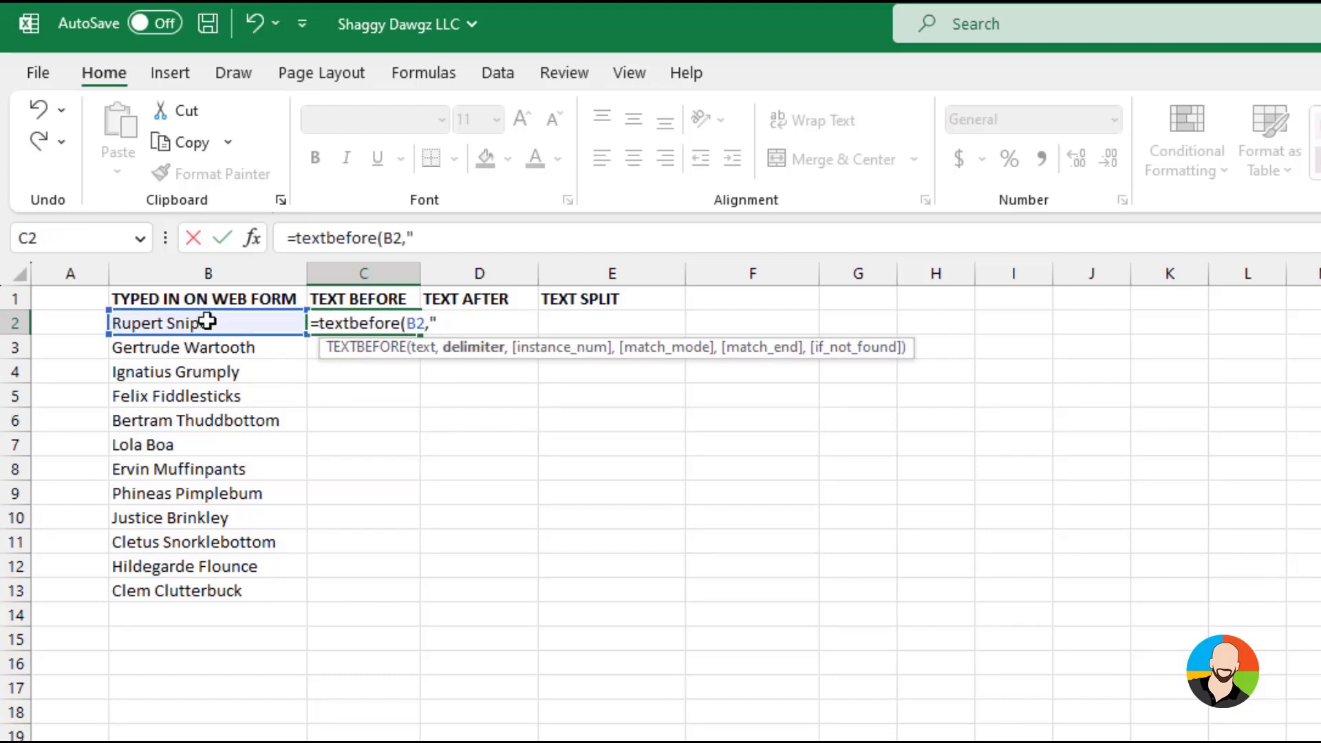
text( "))
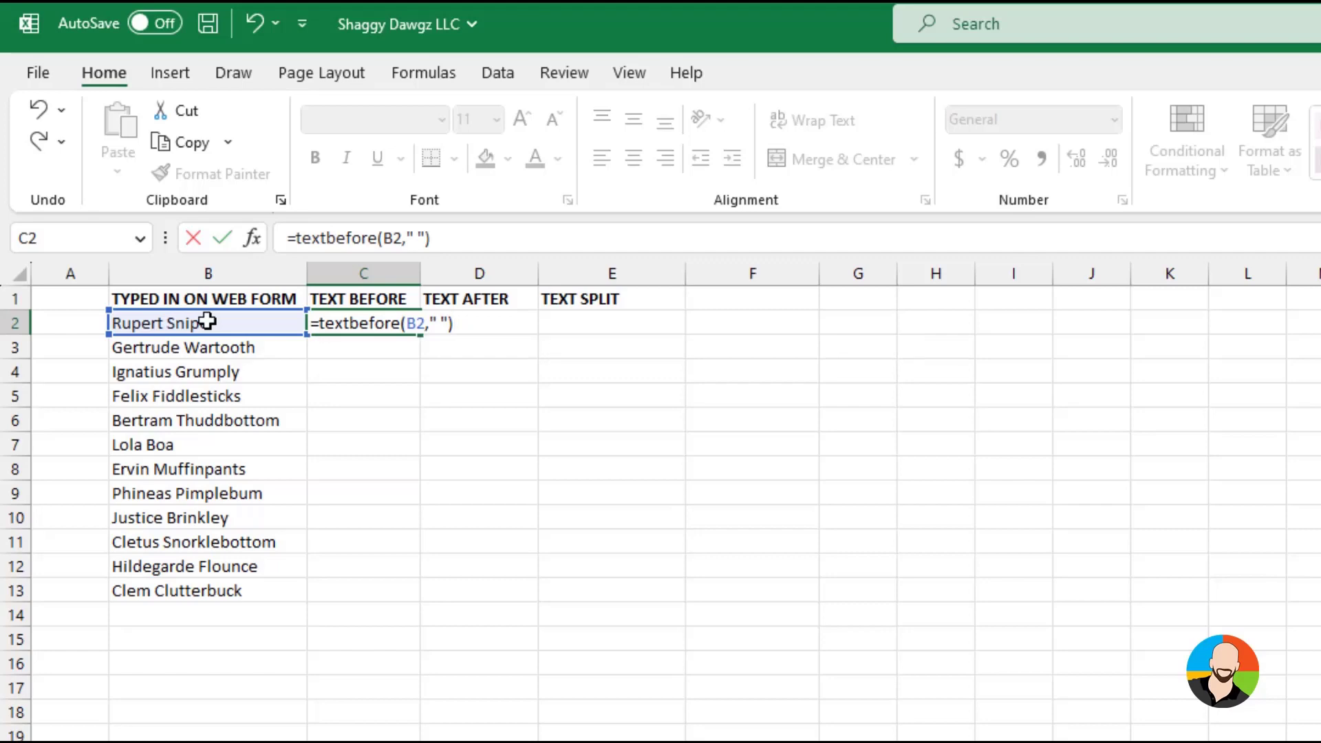
key(Return)
key(Up)
drag(434, 339, 421, 600)
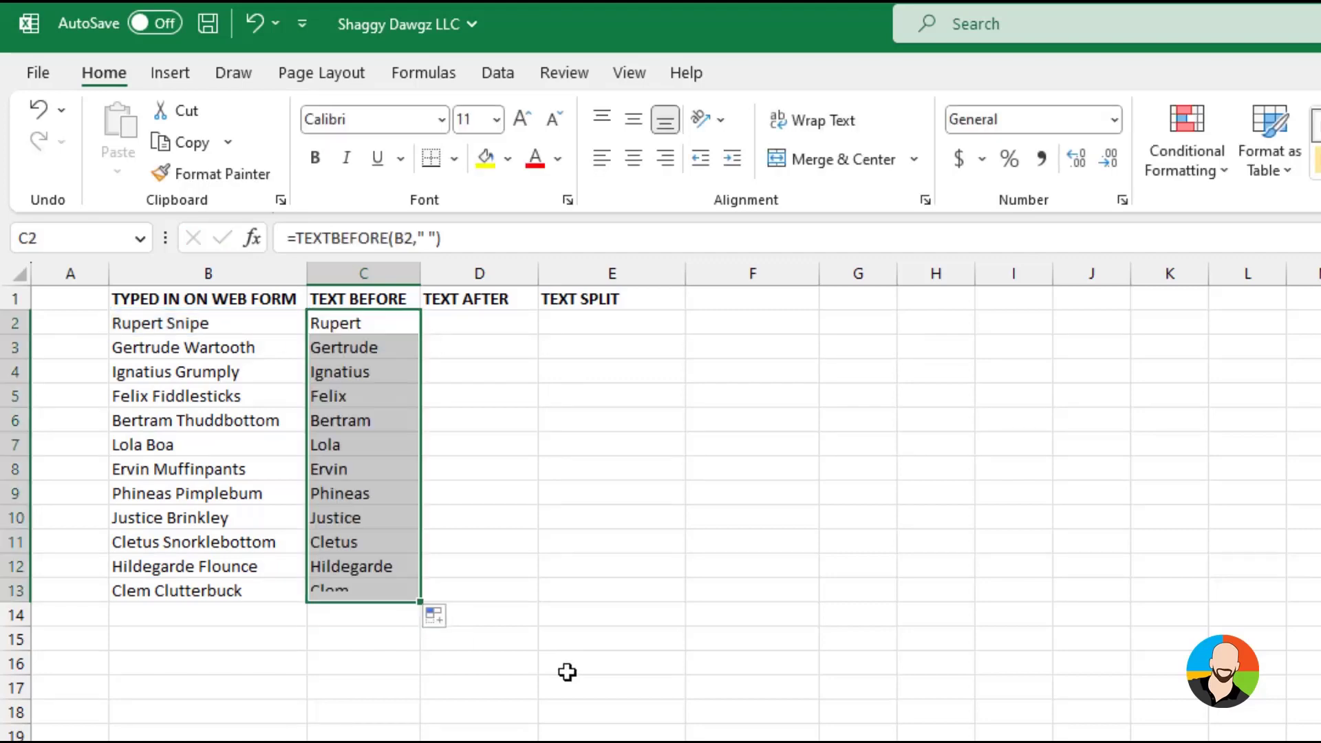
click(564, 663)
Extract the last names with =TEXTAFTER(B2," ") in D2 and fill the formula down to D13
click(478, 320)
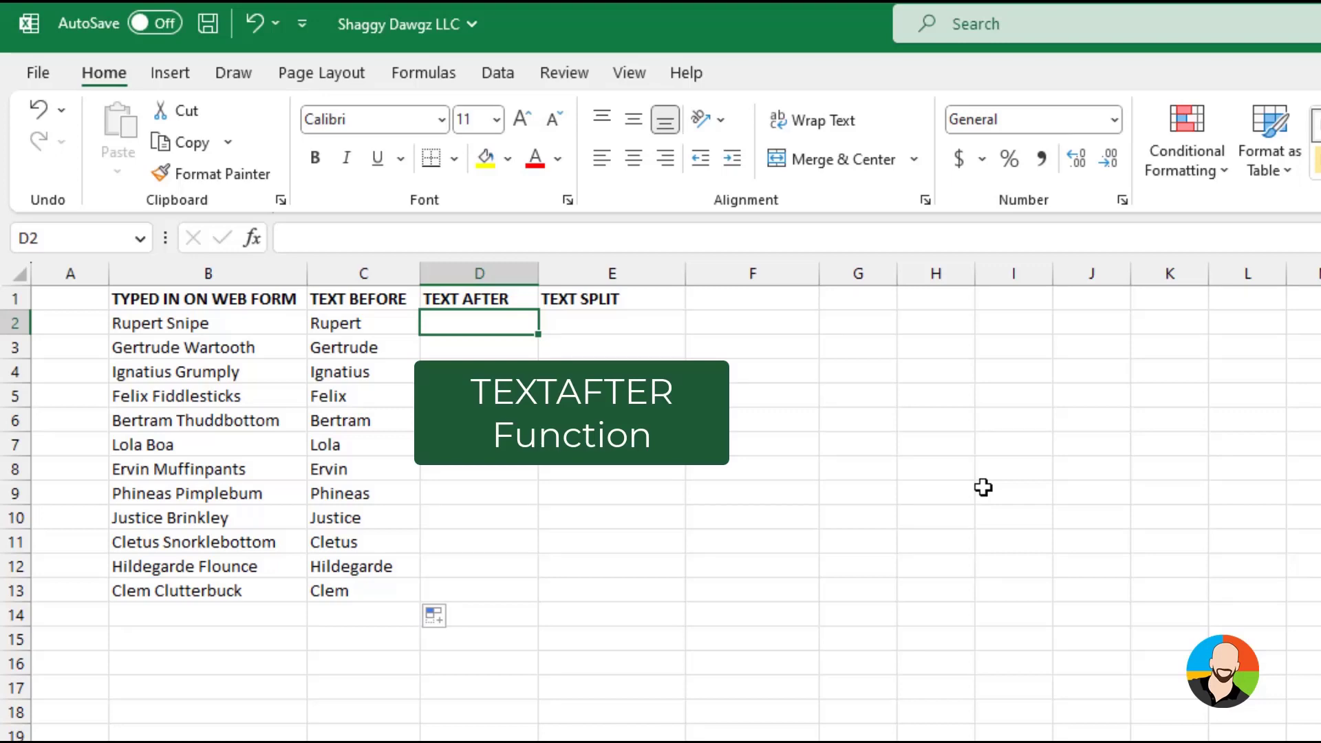
text(=t)
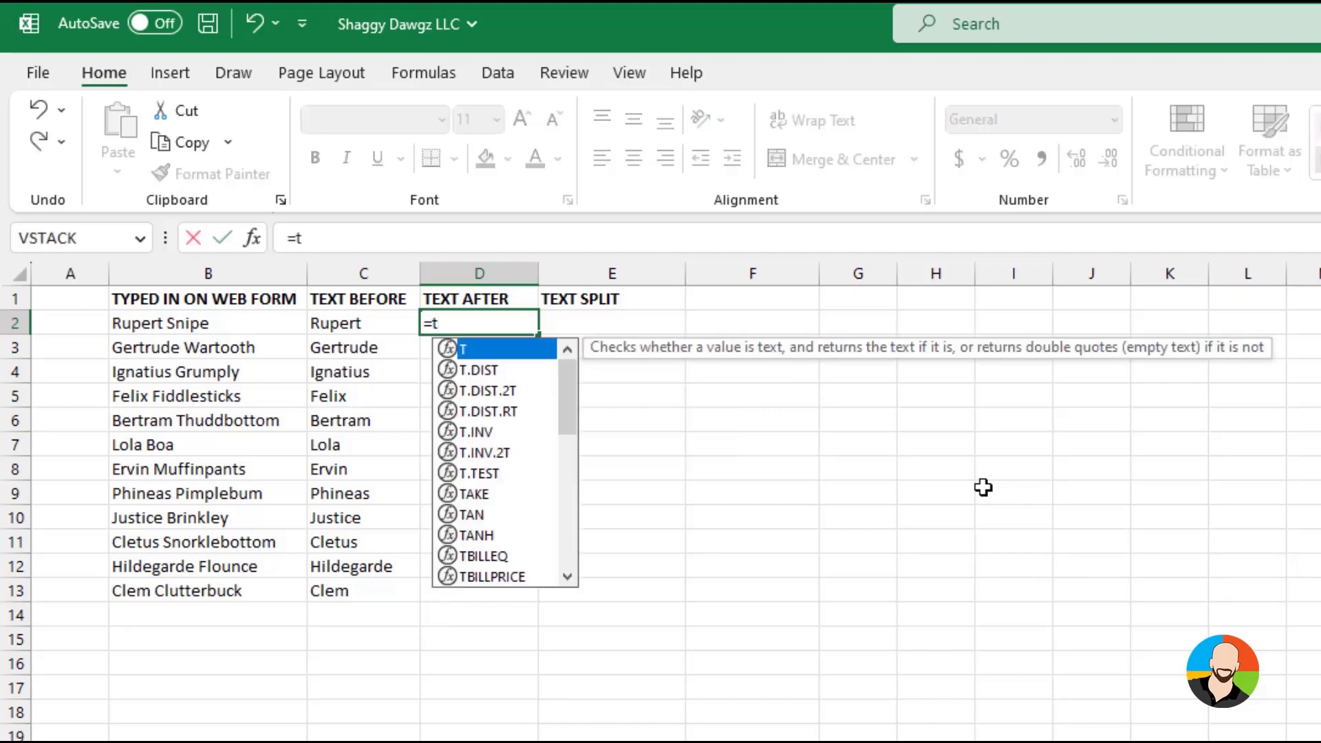
text(extafter()
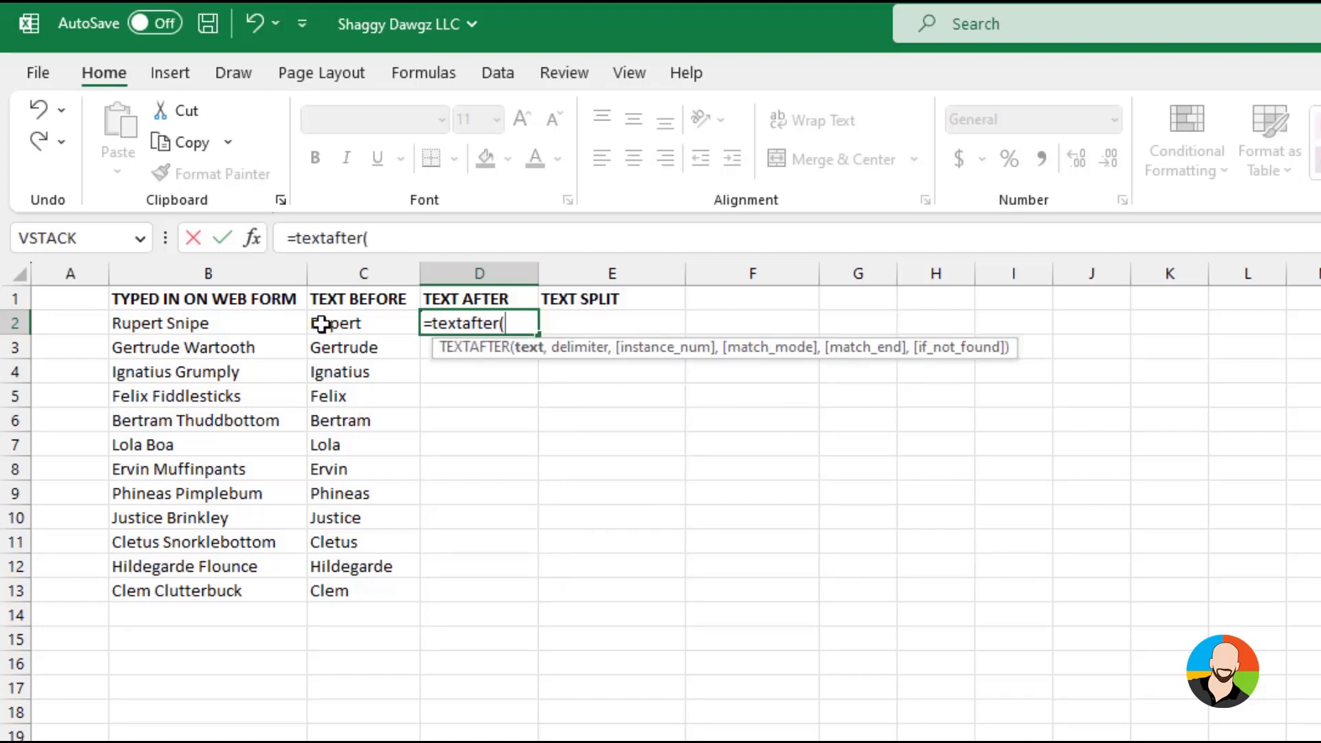
click(176, 321)
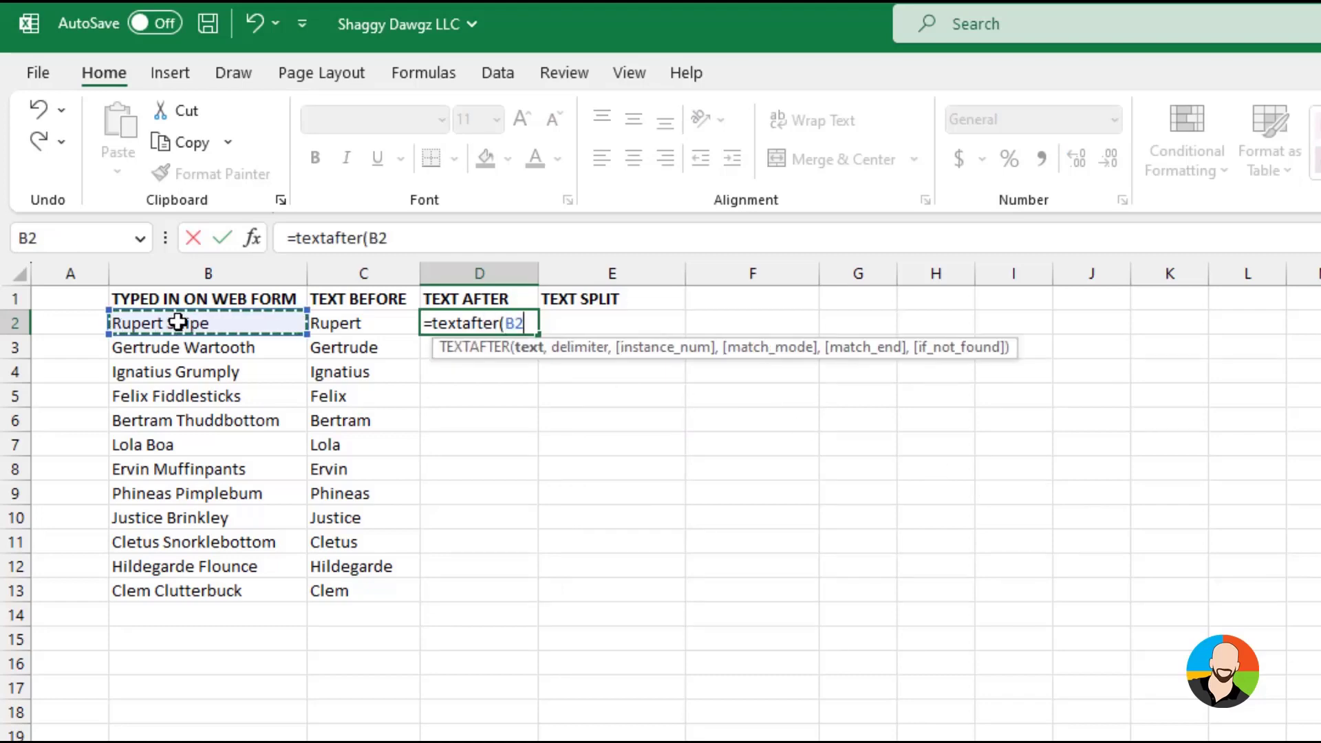
text(,")
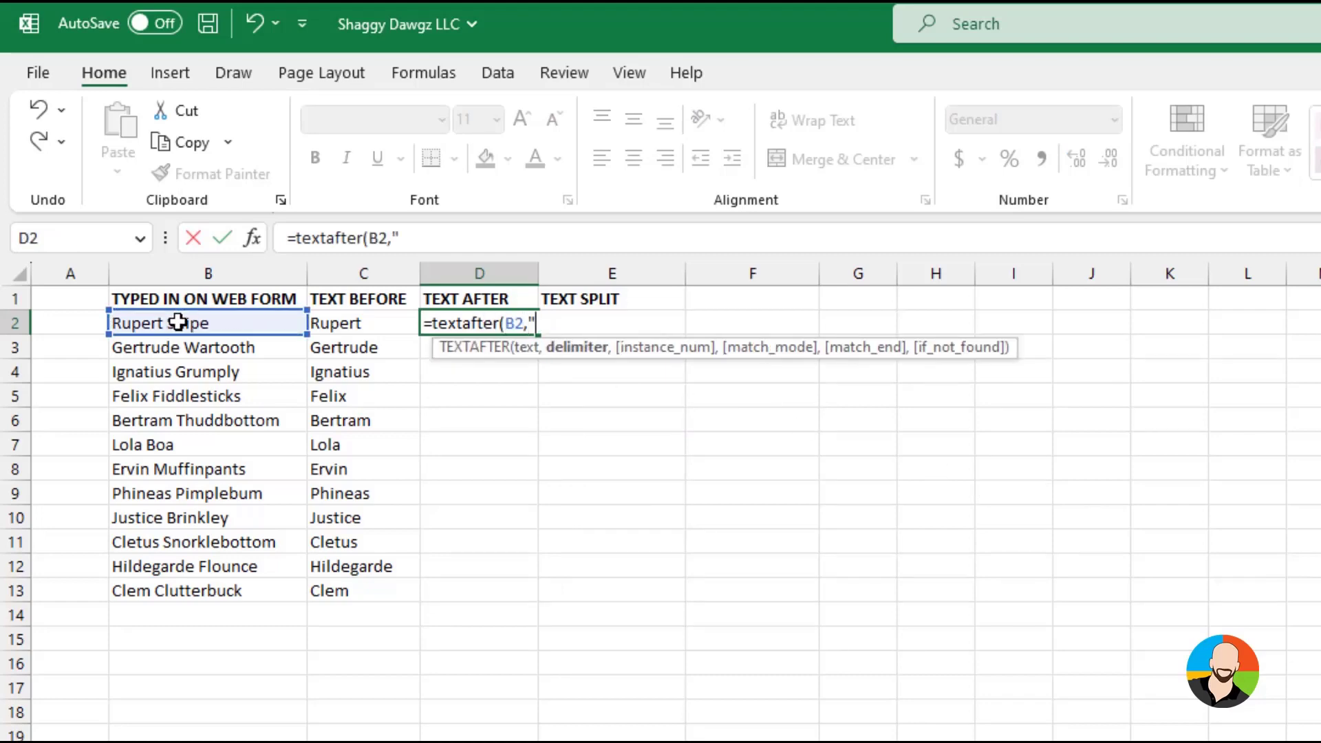
text( "))
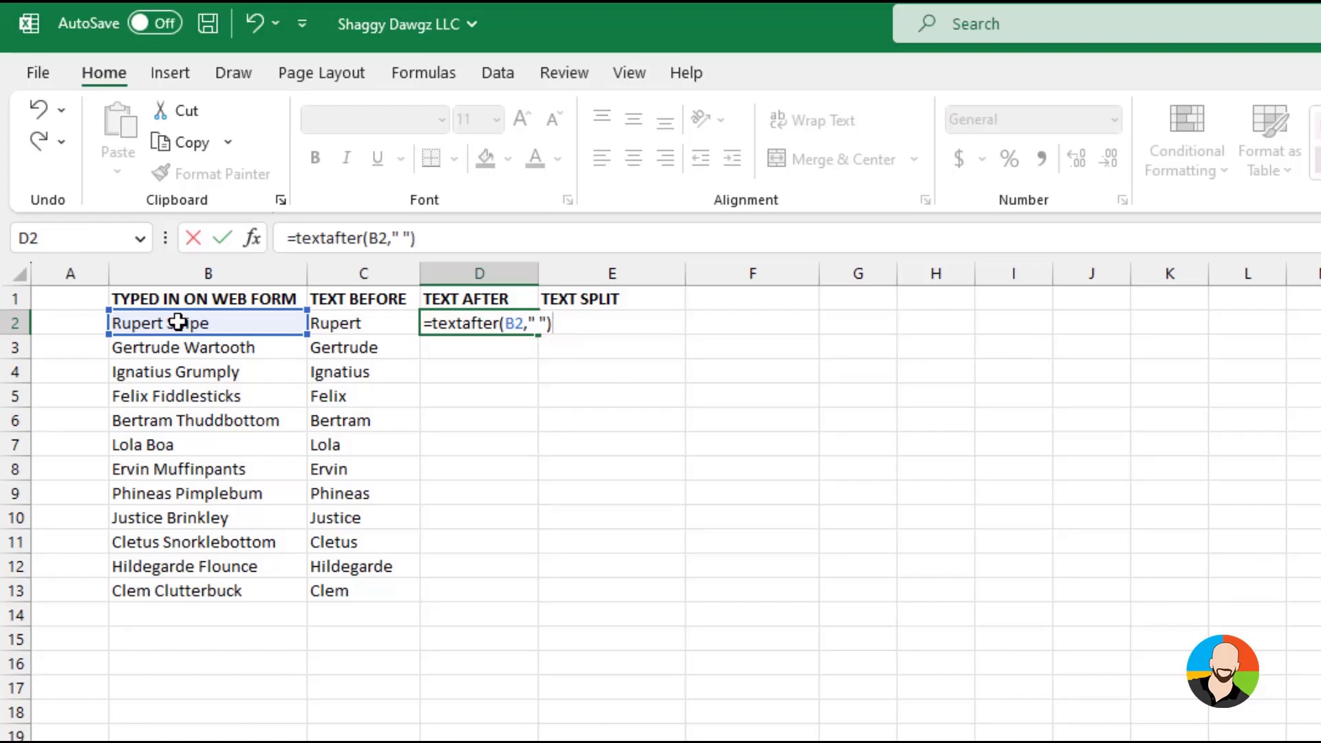
key(Return)
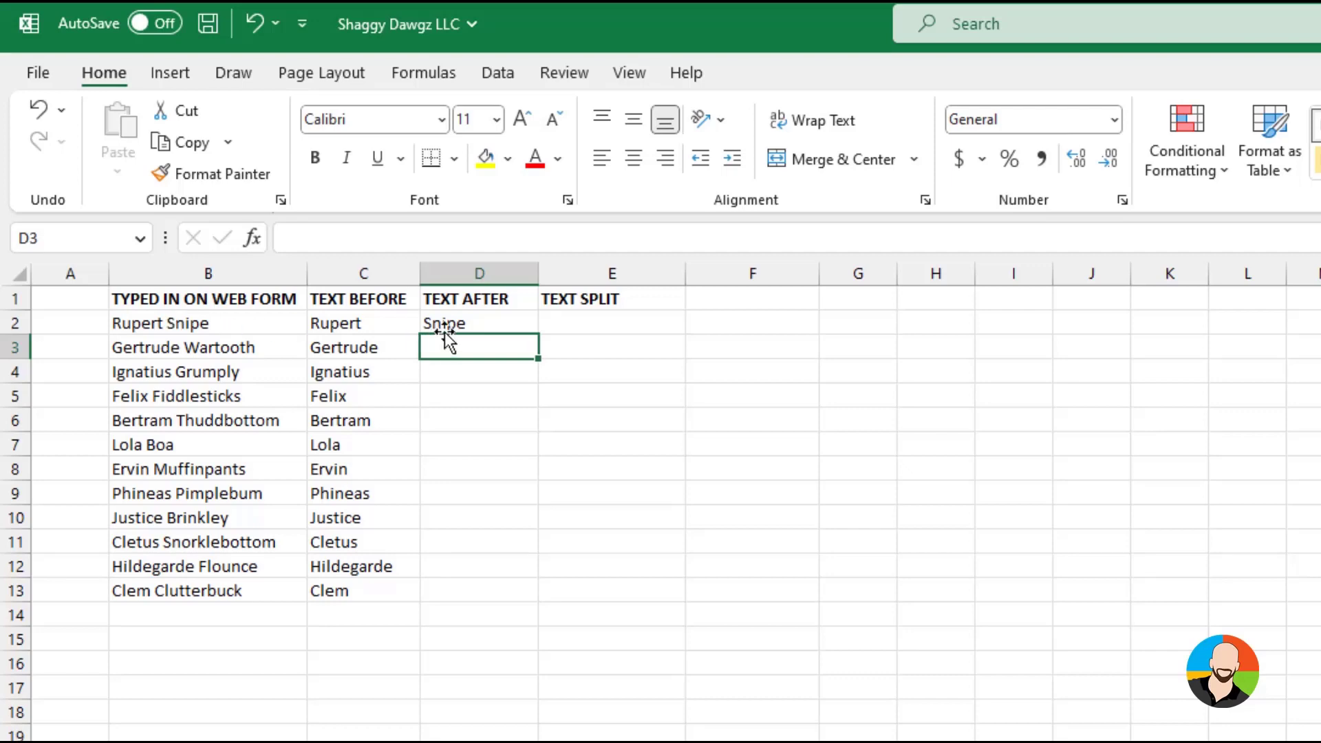
click(498, 320)
drag(538, 335, 529, 600)
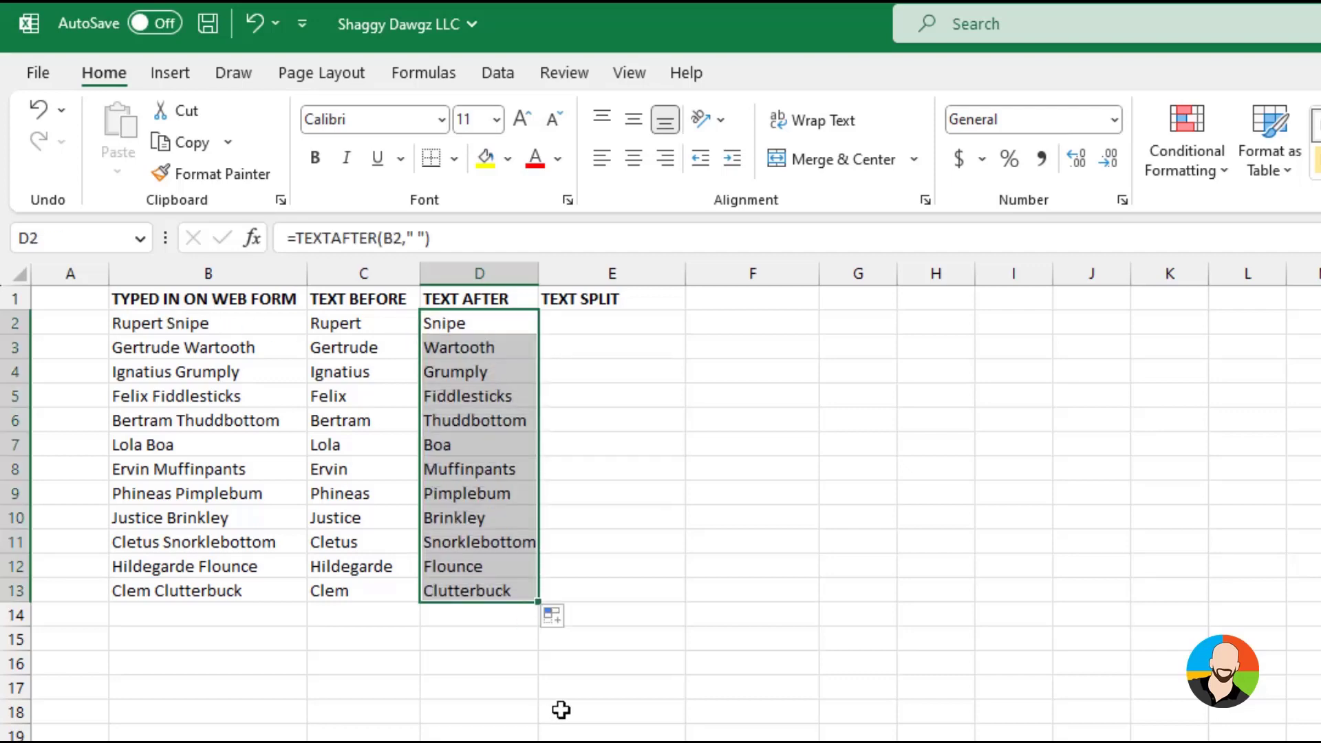
click(561, 710)
Split the full names into first and last names with =TEXTSPLIT(B2," ") in E2 and fill the formula down to E13
click(607, 323)
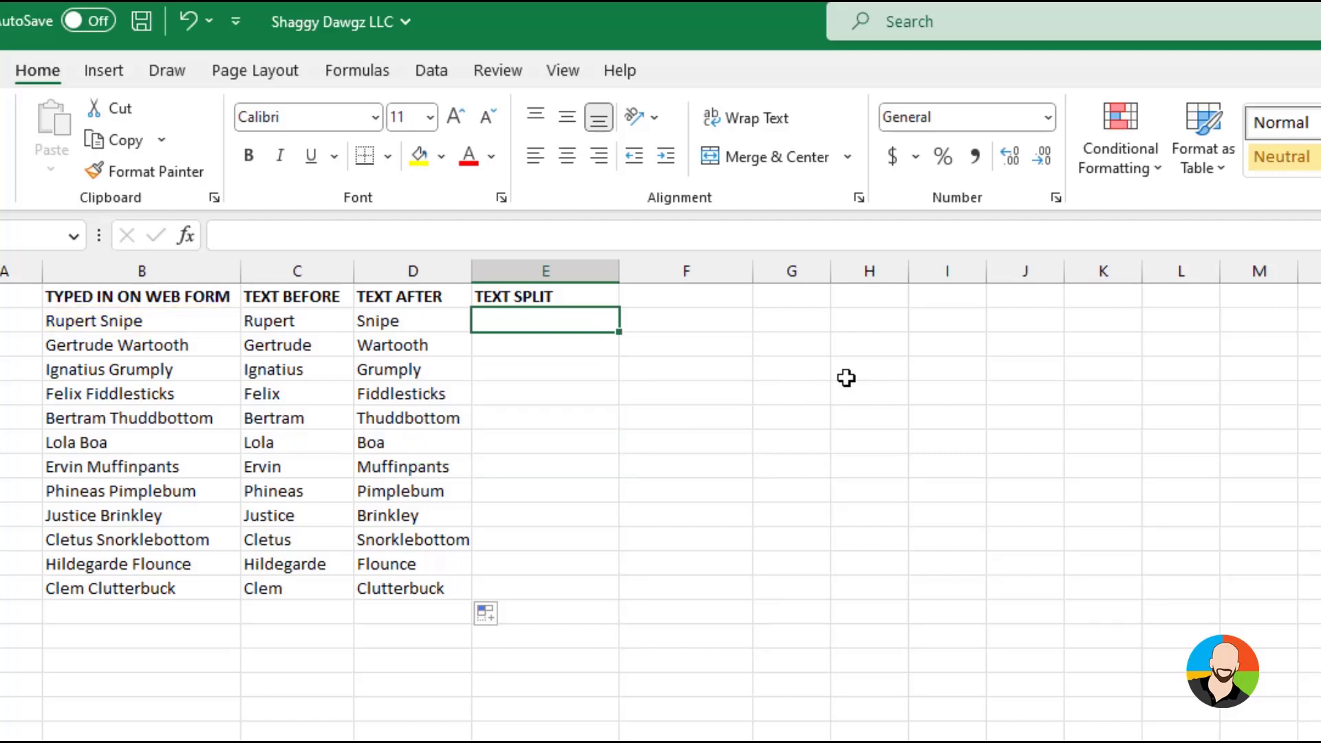
text(=text)
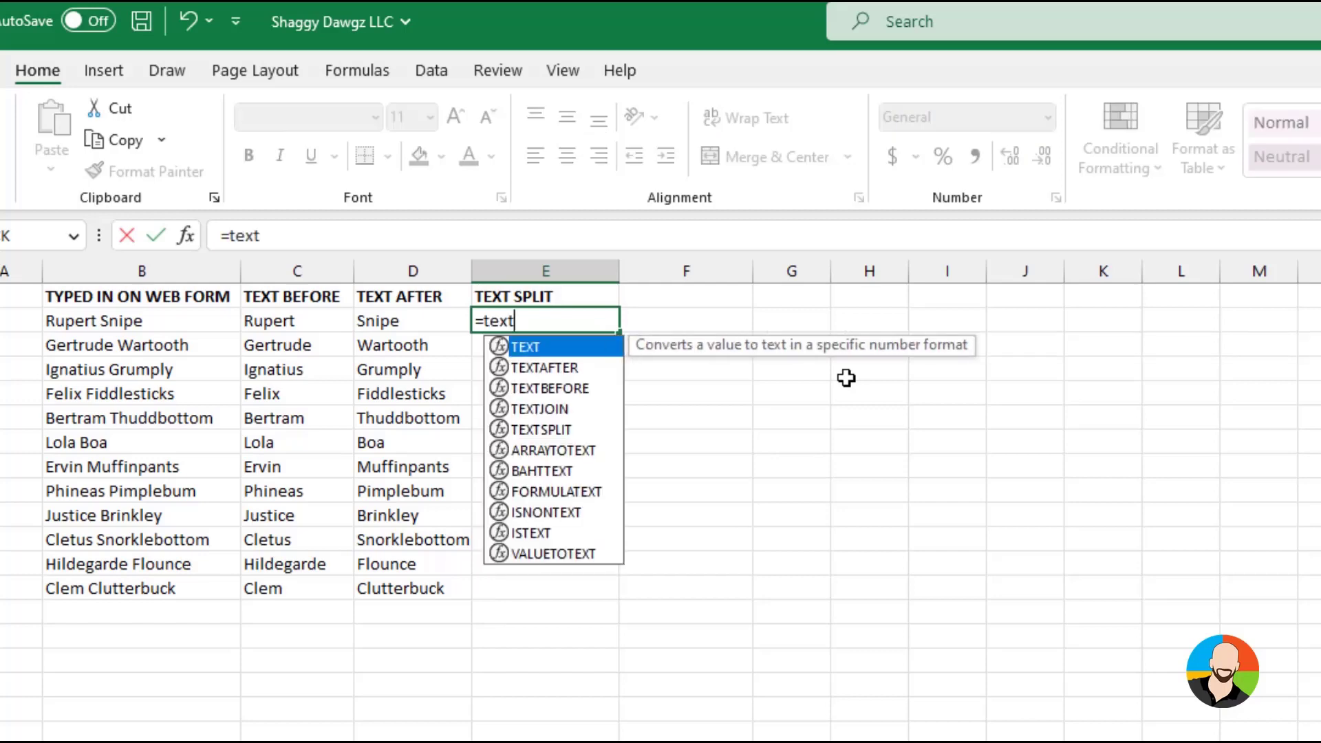
text(split()
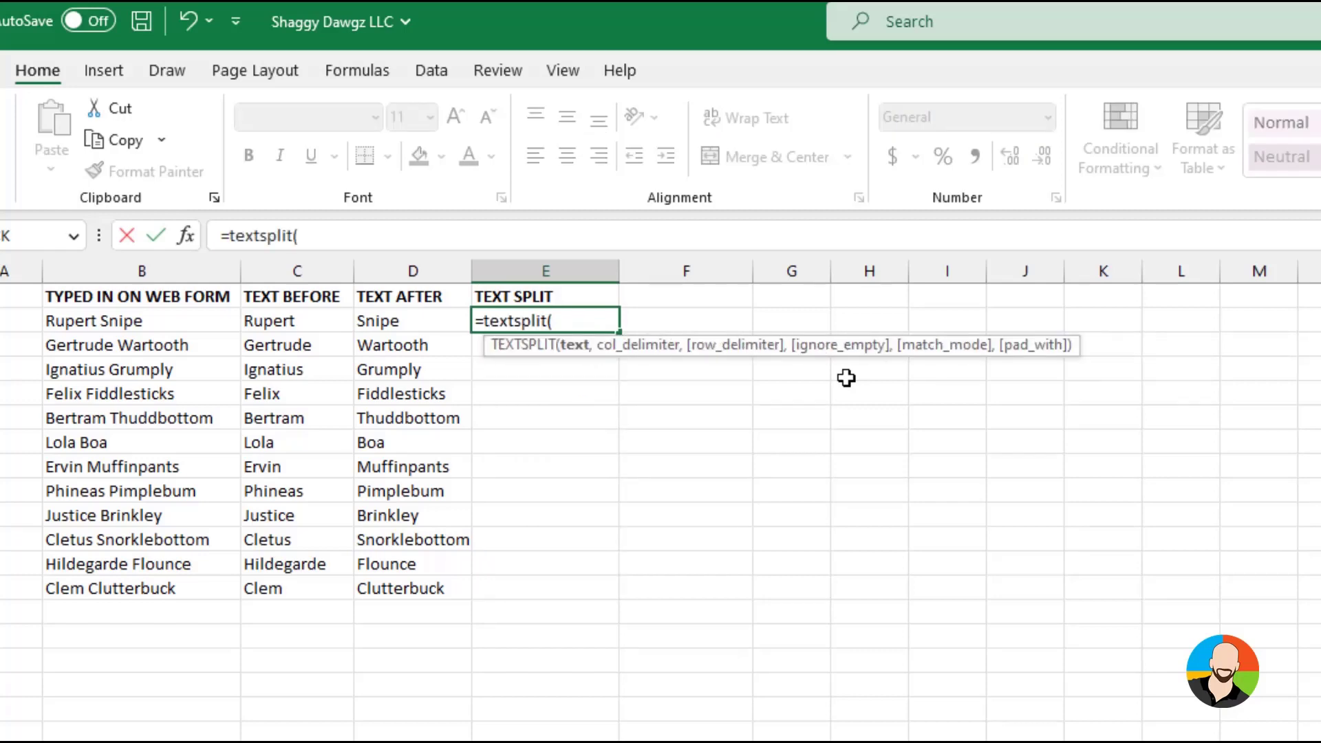
click(151, 315)
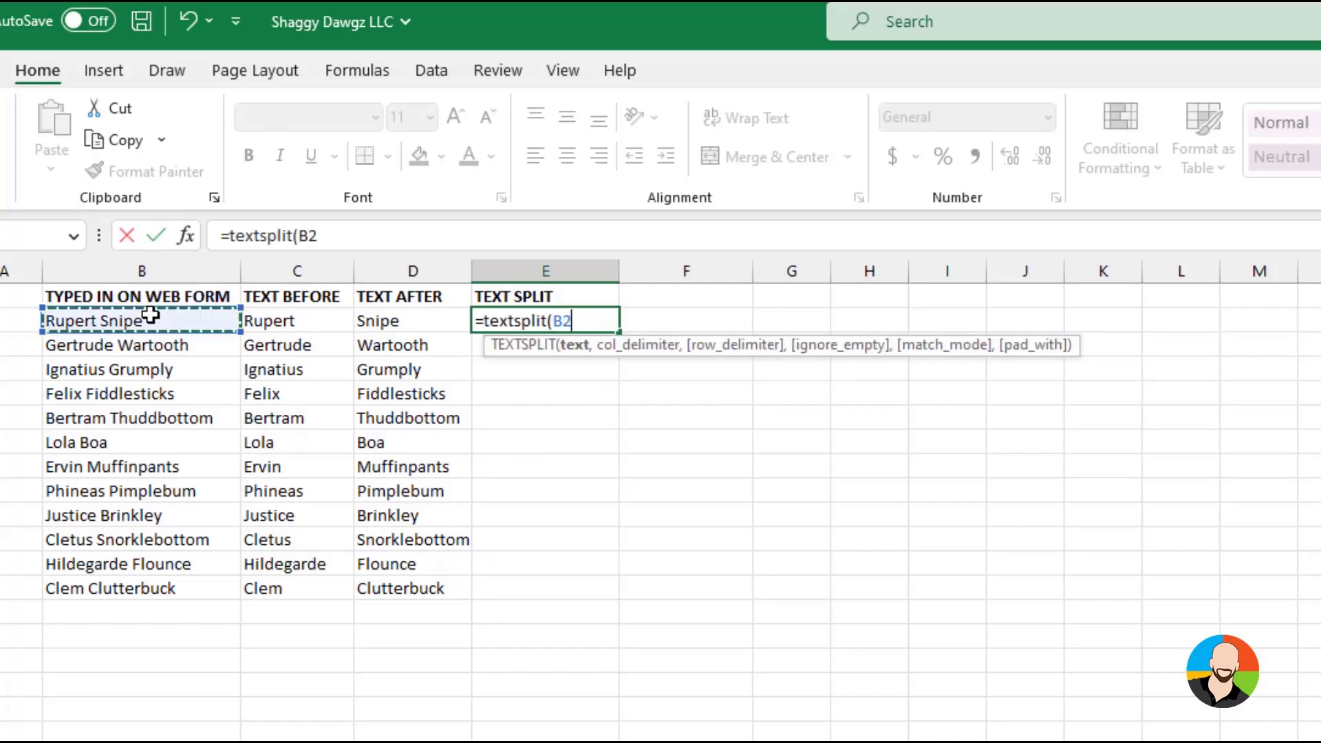
text(,)
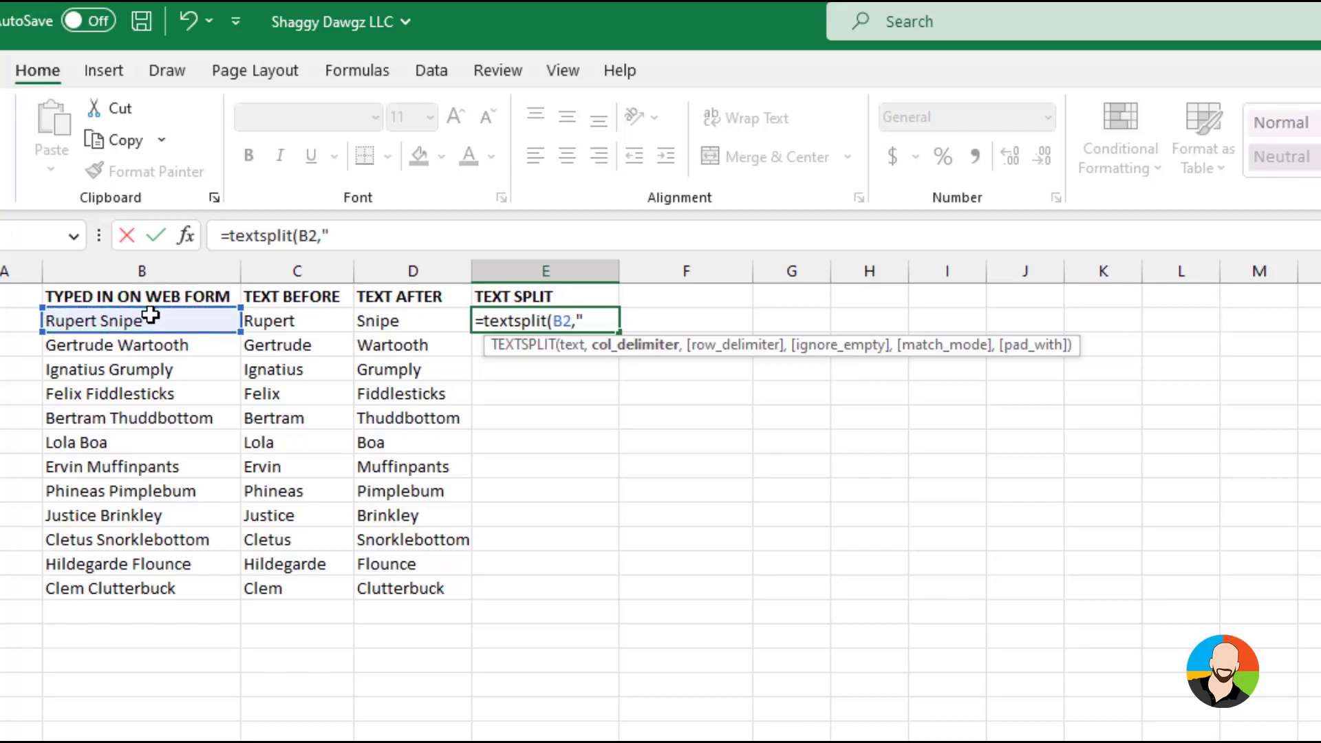
text(" "))
key(Return)
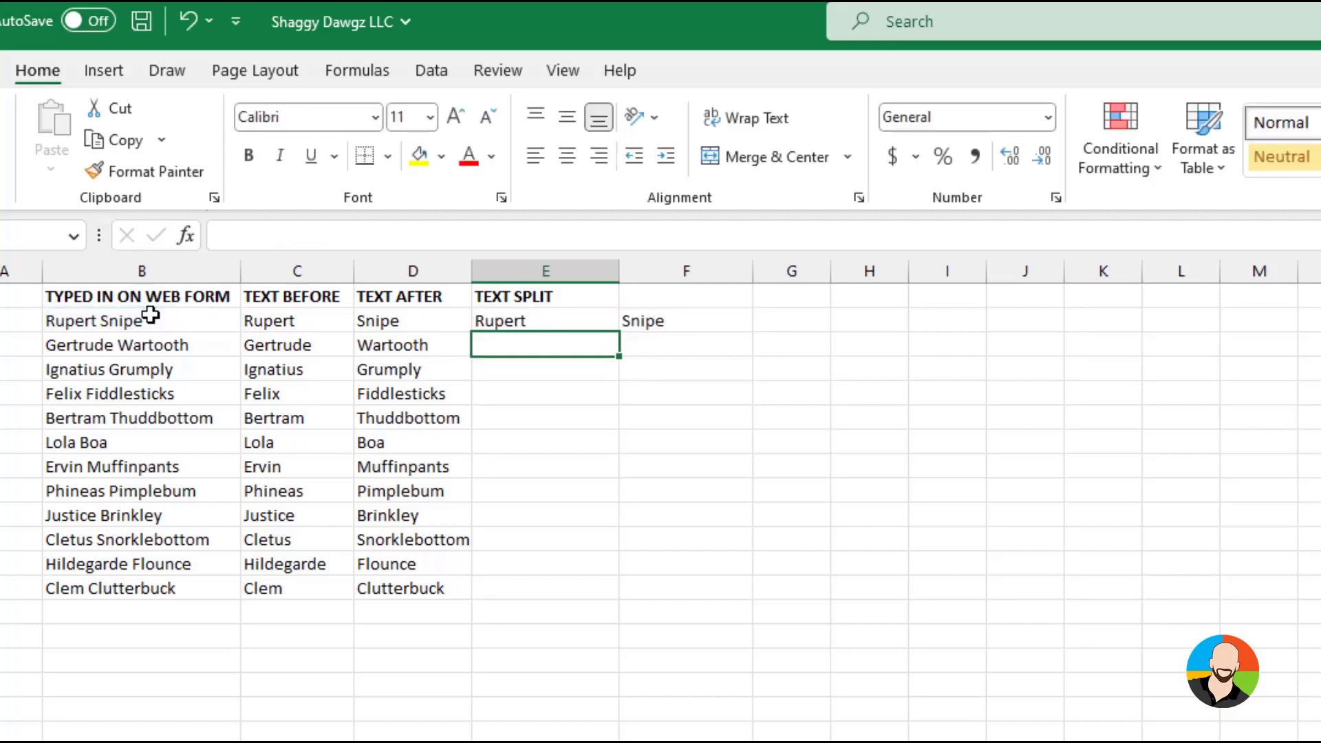
click(602, 324)
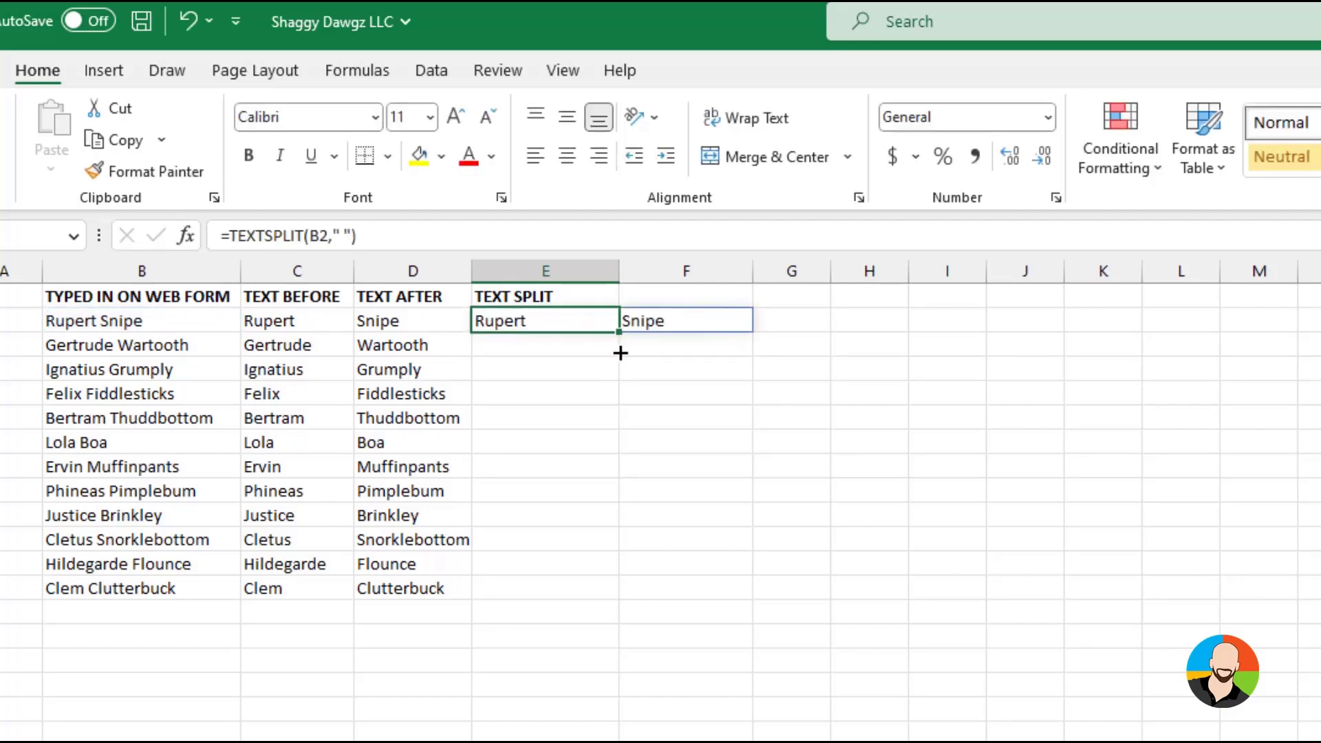
drag(619, 333, 619, 604)
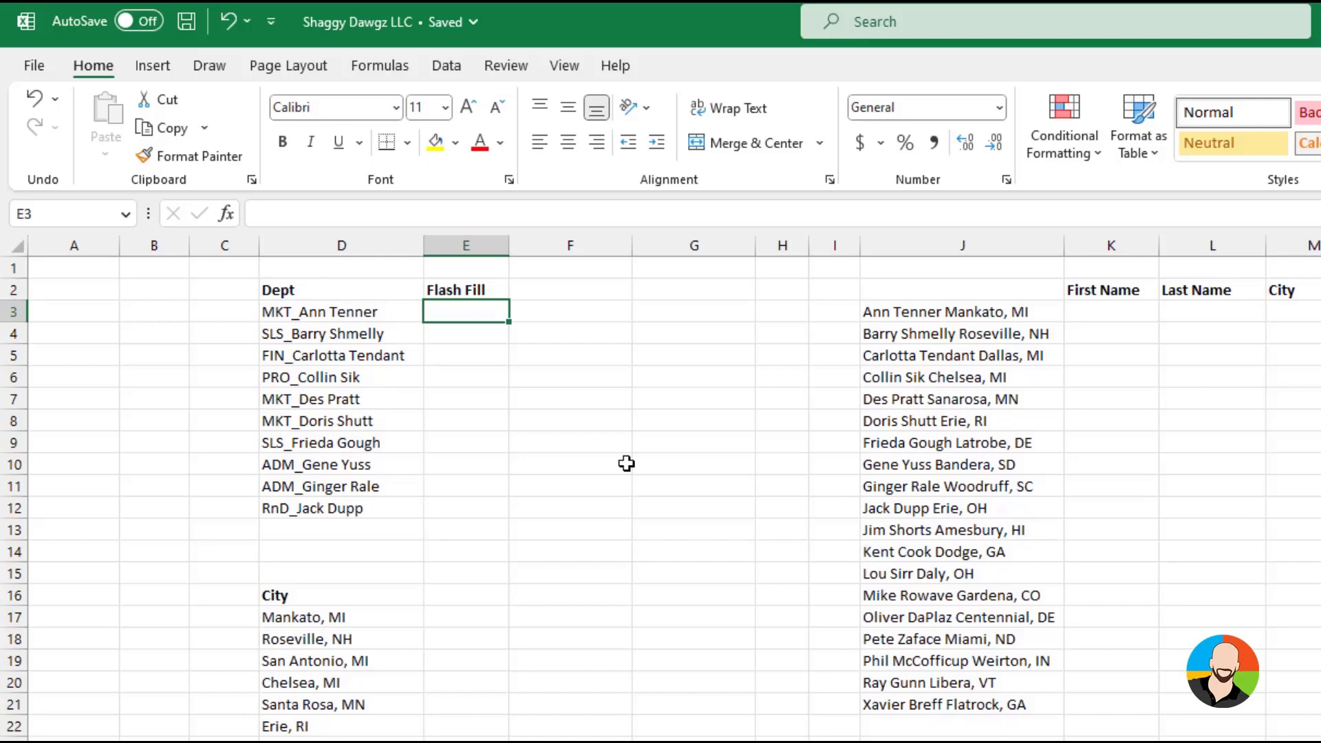
Enter MKT in E3, Flash Fill the department codes down the column, and undo both the fill and the entry
text(MKT)
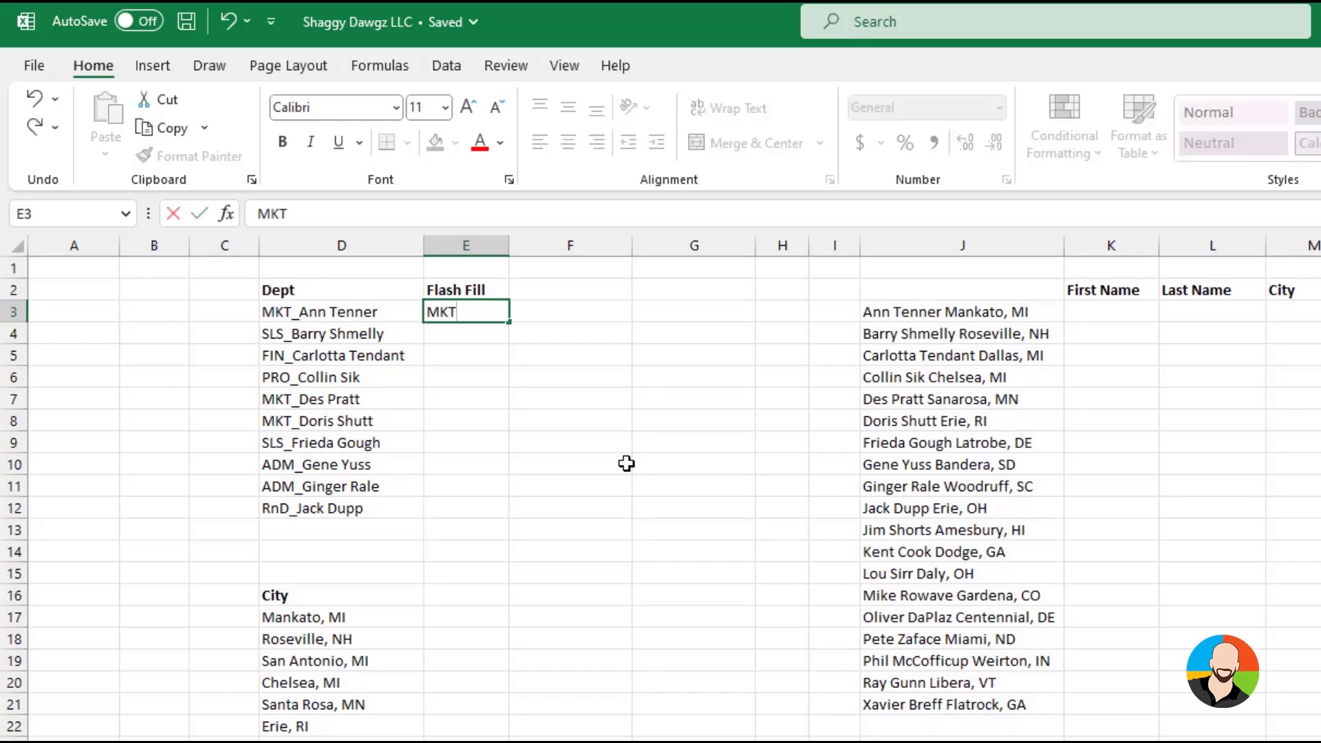
key(Return)
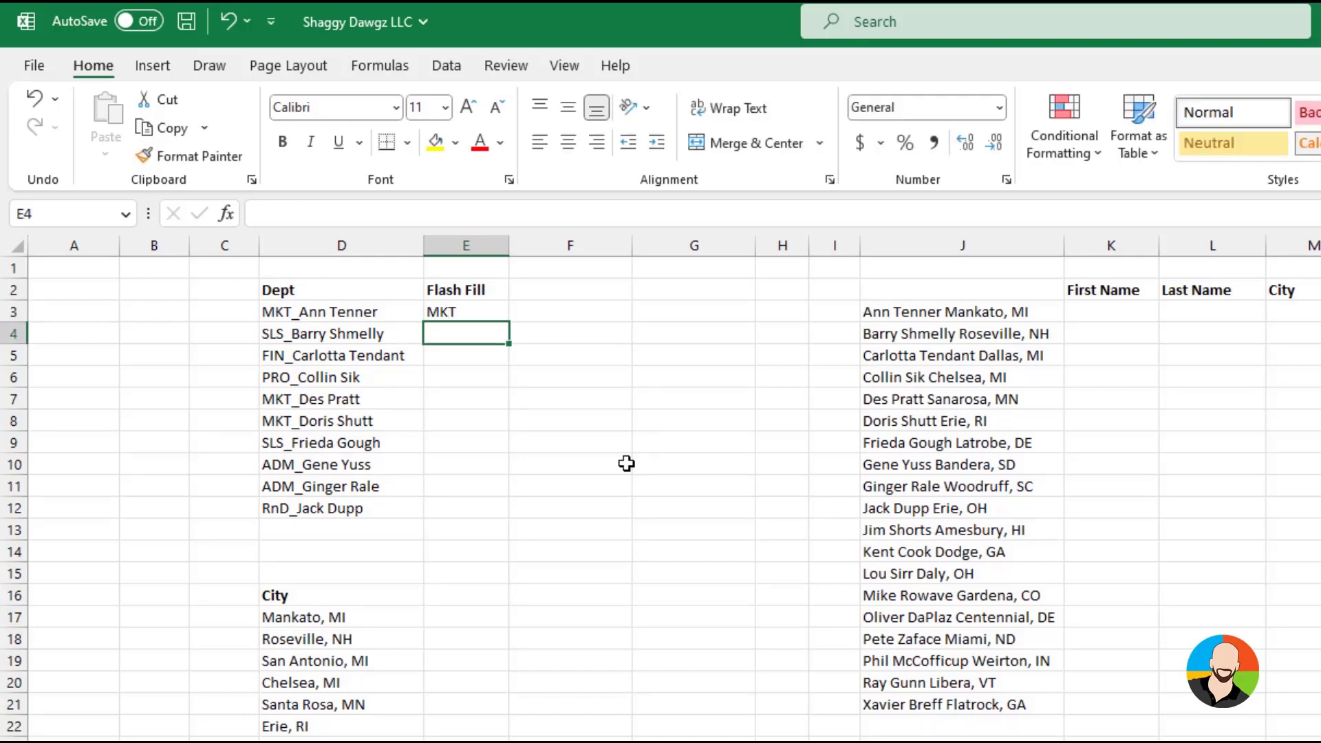
key(ctrl+e)
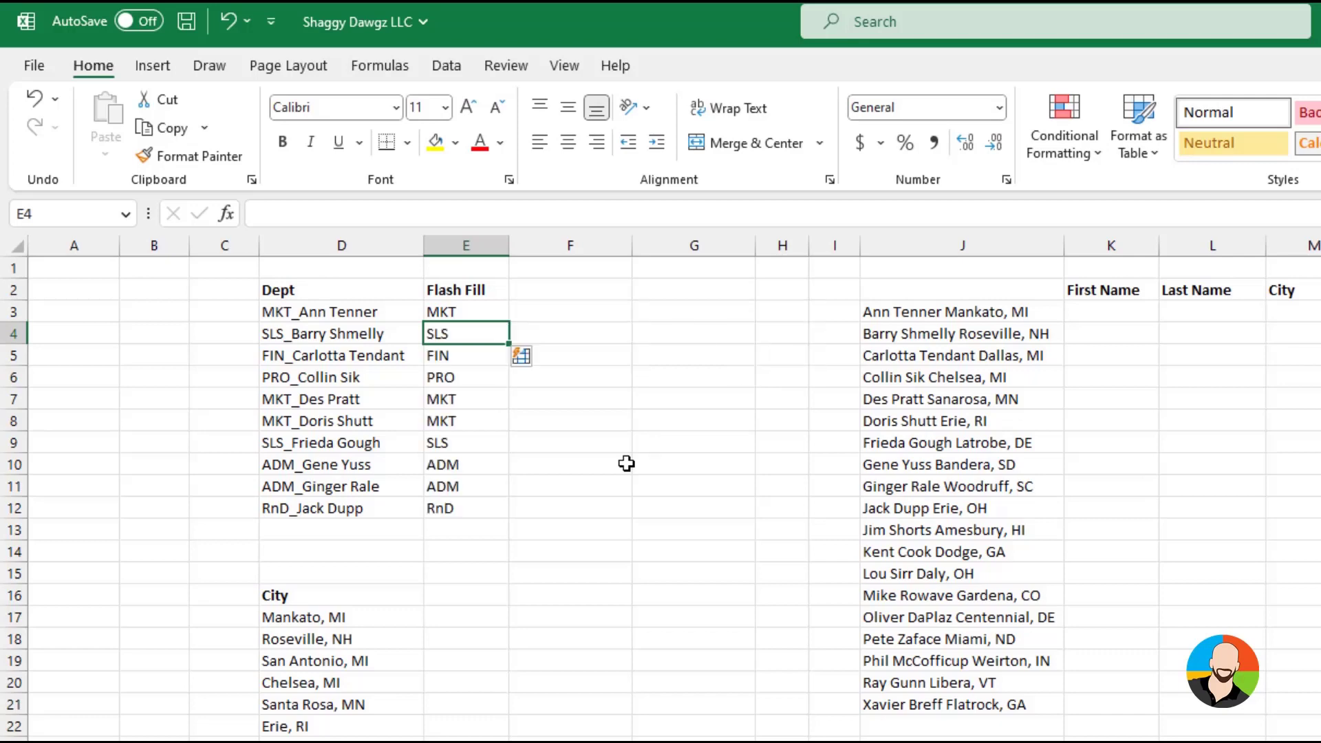
click(637, 474)
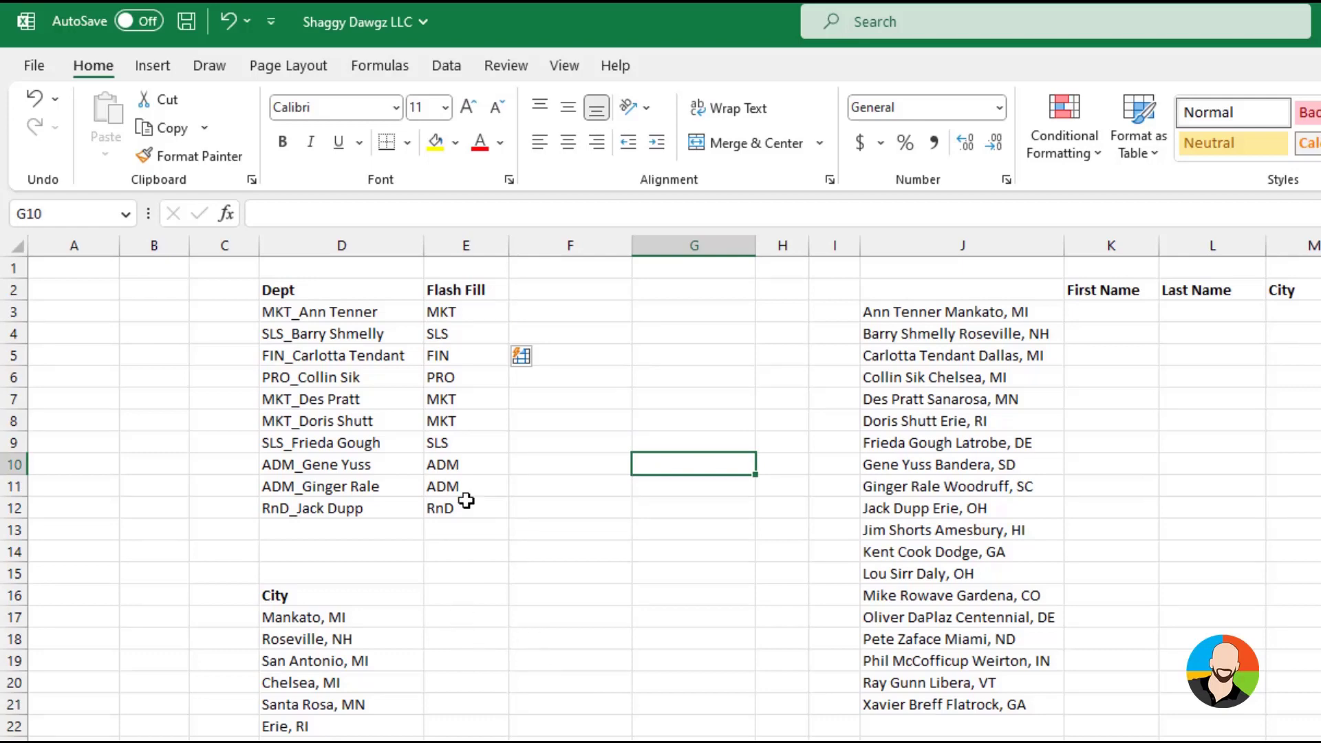
key(ctrl+z)
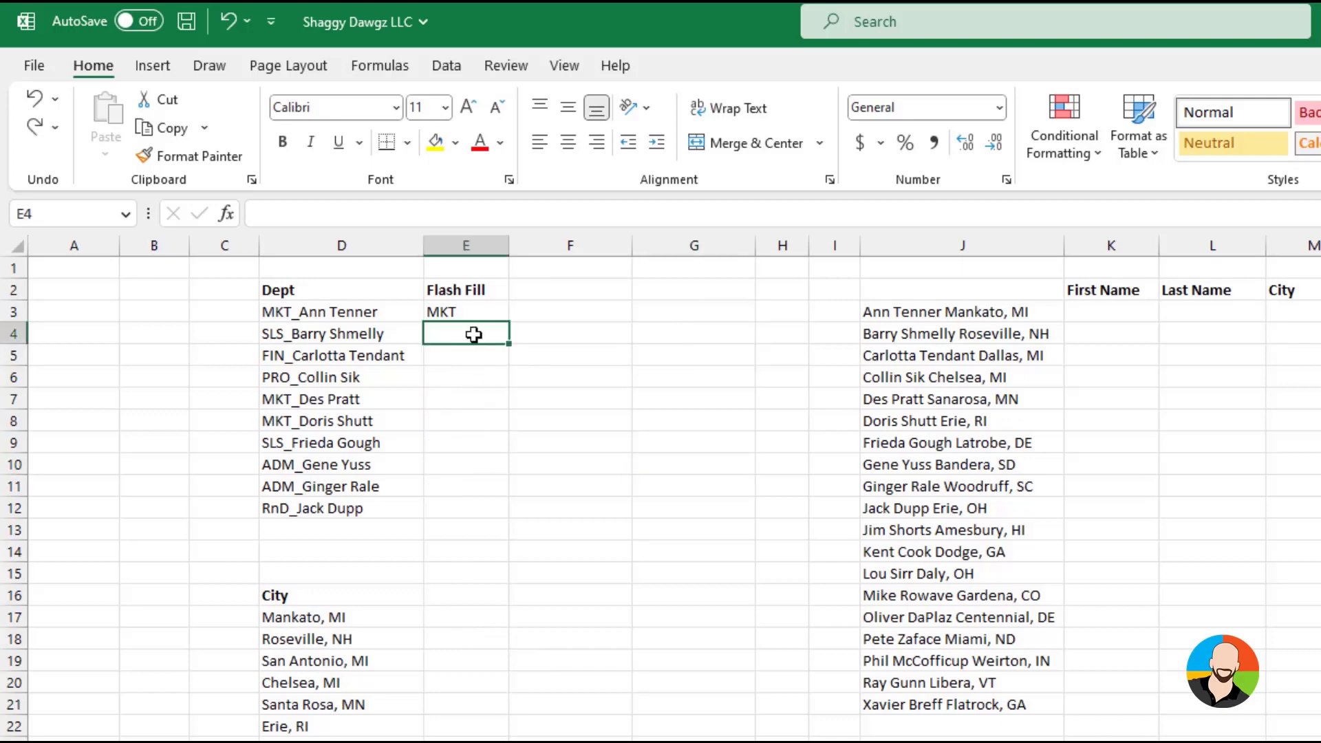
key(ctrl+z)
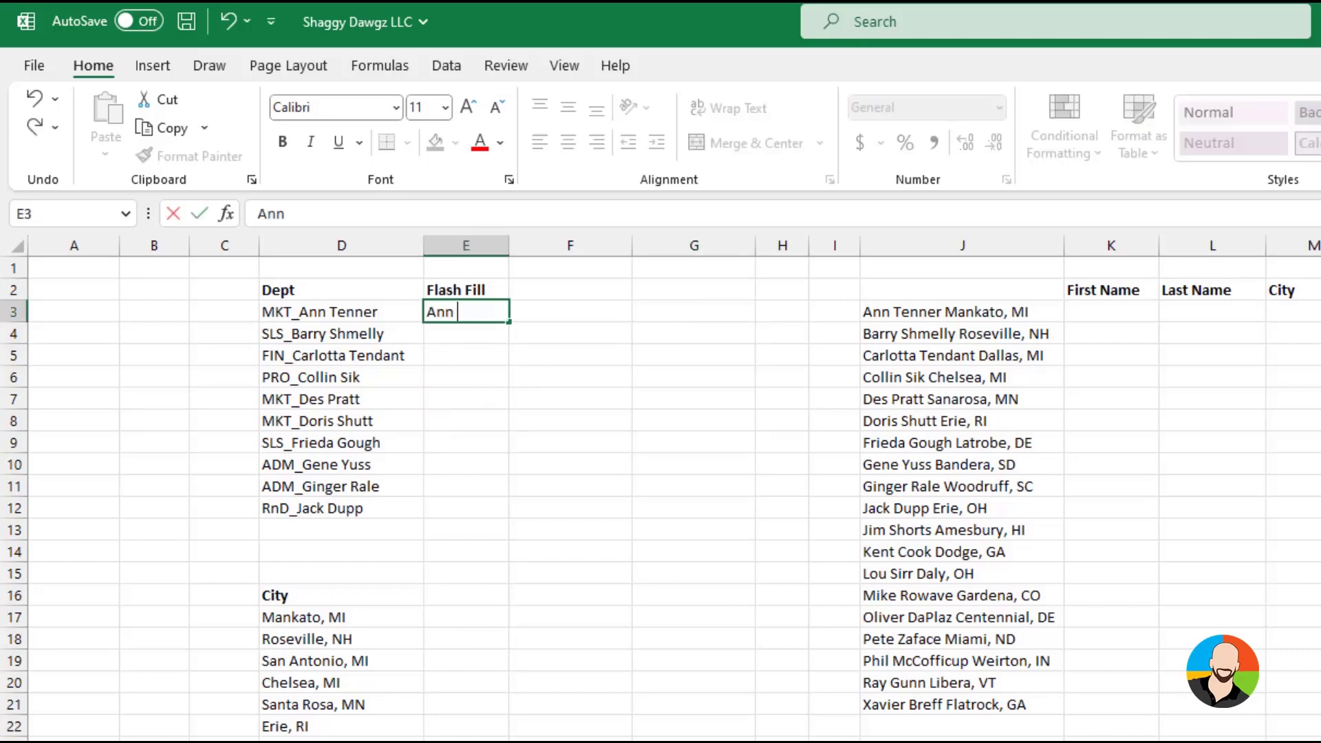
Enter the first employee's full name without the department prefix in E3 and Flash Fill the names down to E12
key(Return)
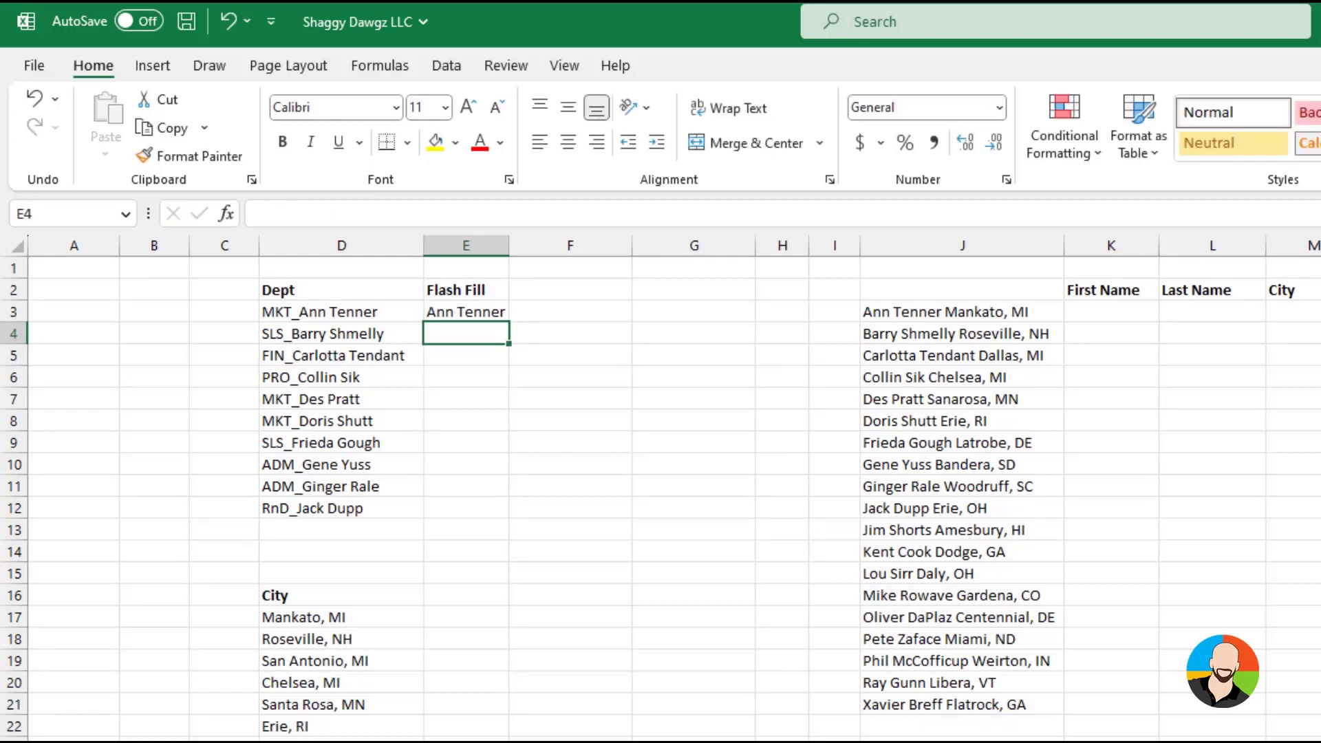
key(ctrl+e)
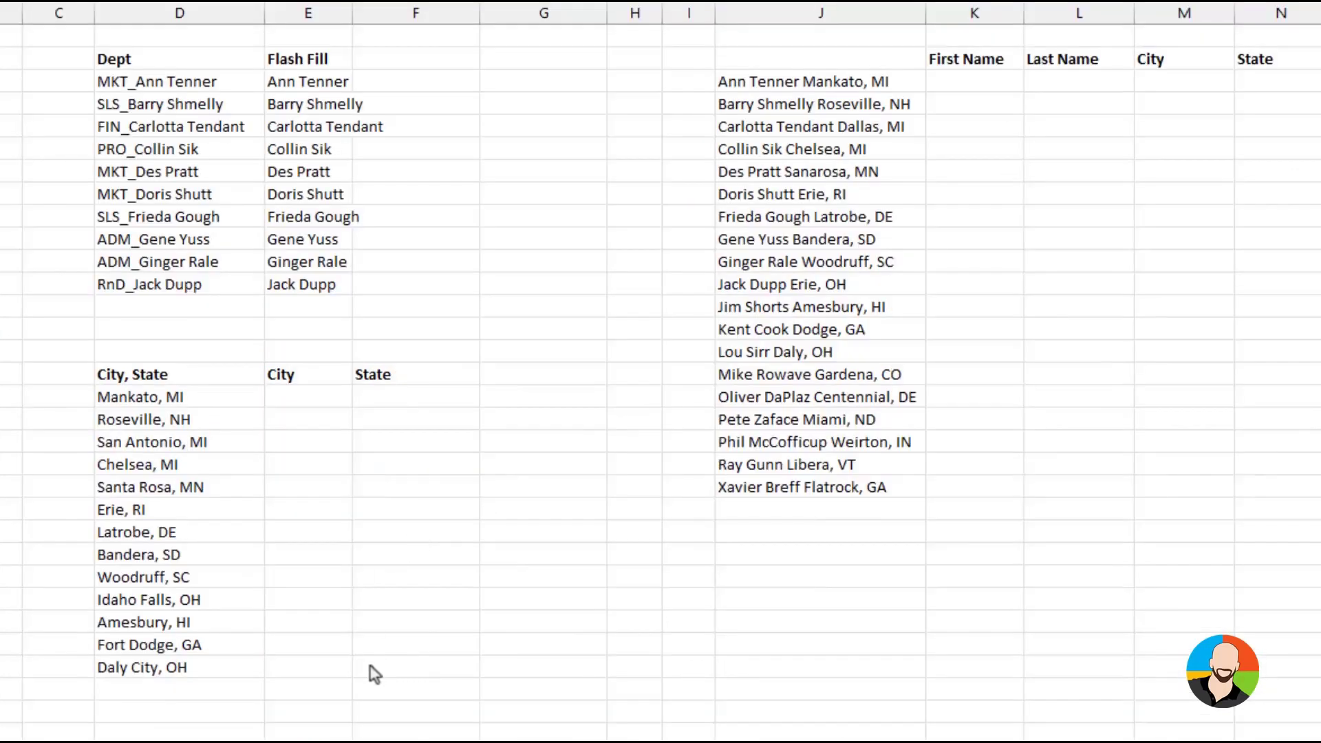
Enter Mankato in E17 and MI in F17 as examples, and Flash Fill the City and State columns beside the City, State list
click(307, 405)
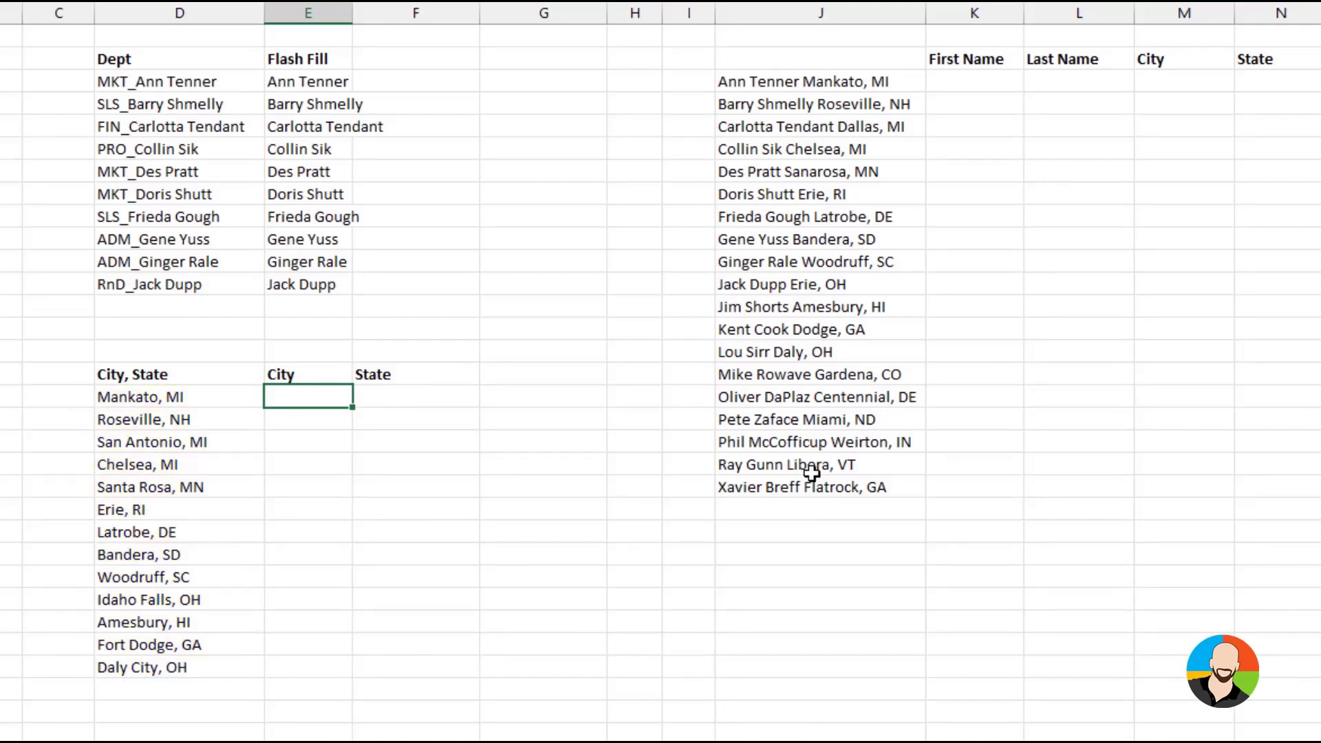
text(Mankato)
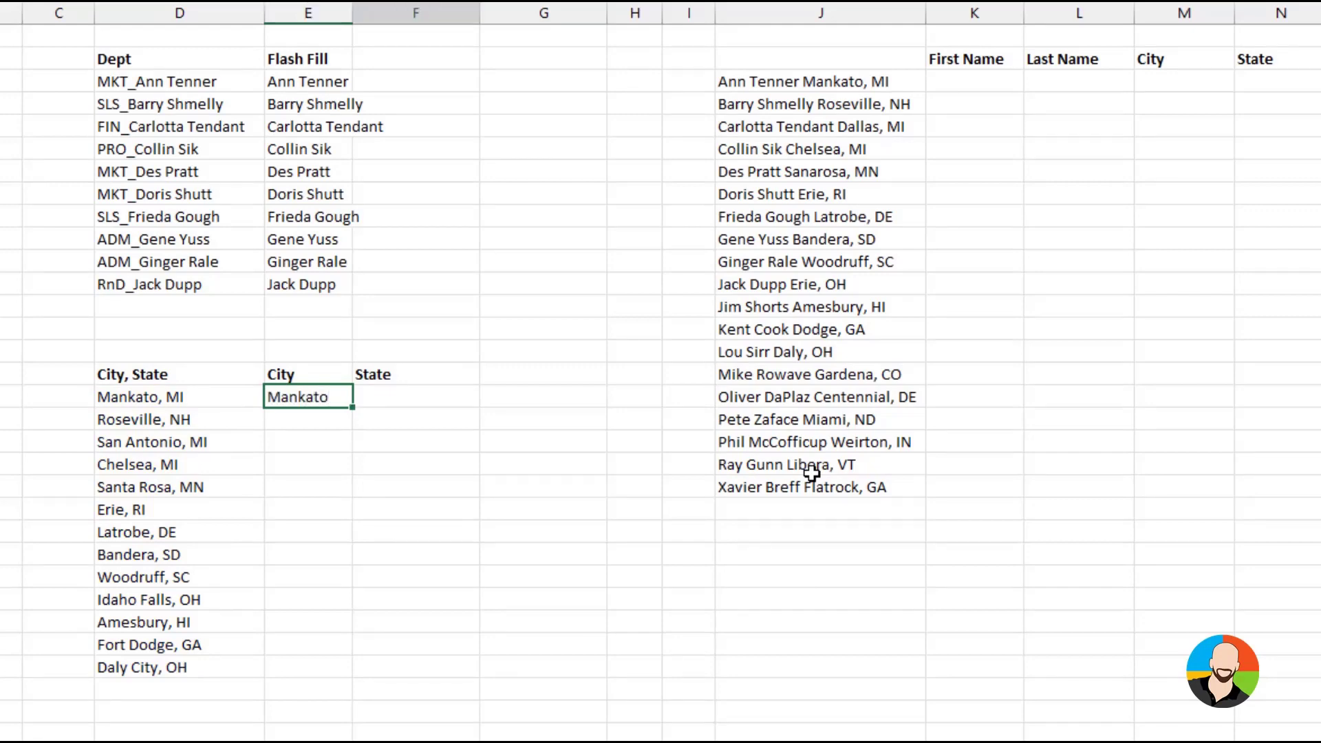
key(Tab)
text(MI)
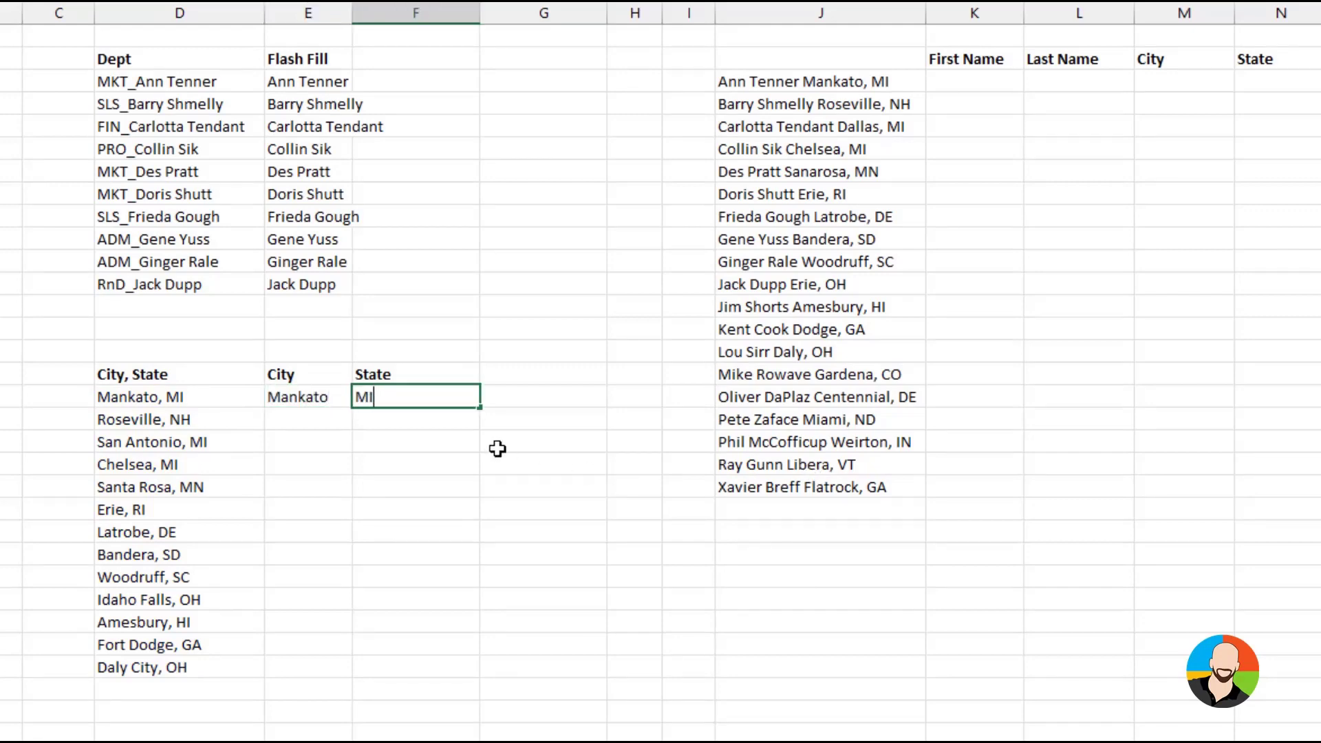
click(322, 414)
key(ctrl+e)
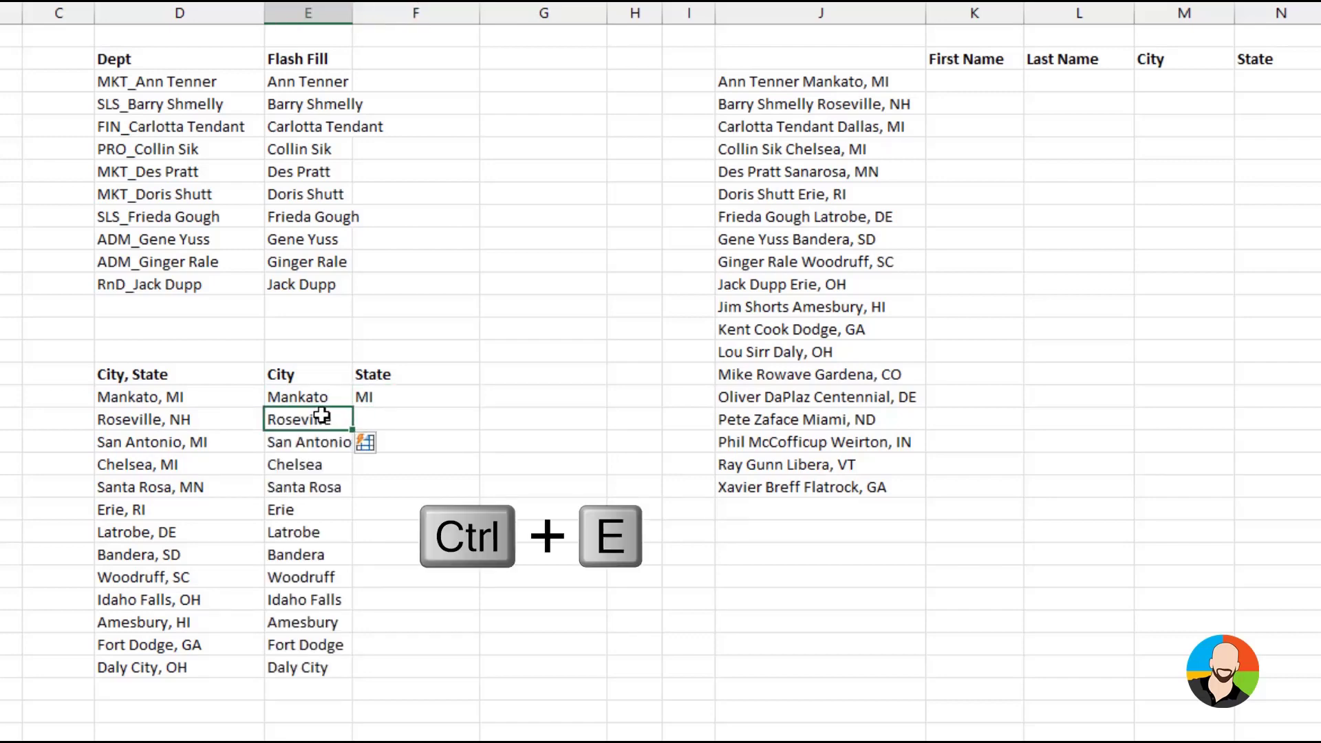
click(402, 415)
key(ctrl+e)
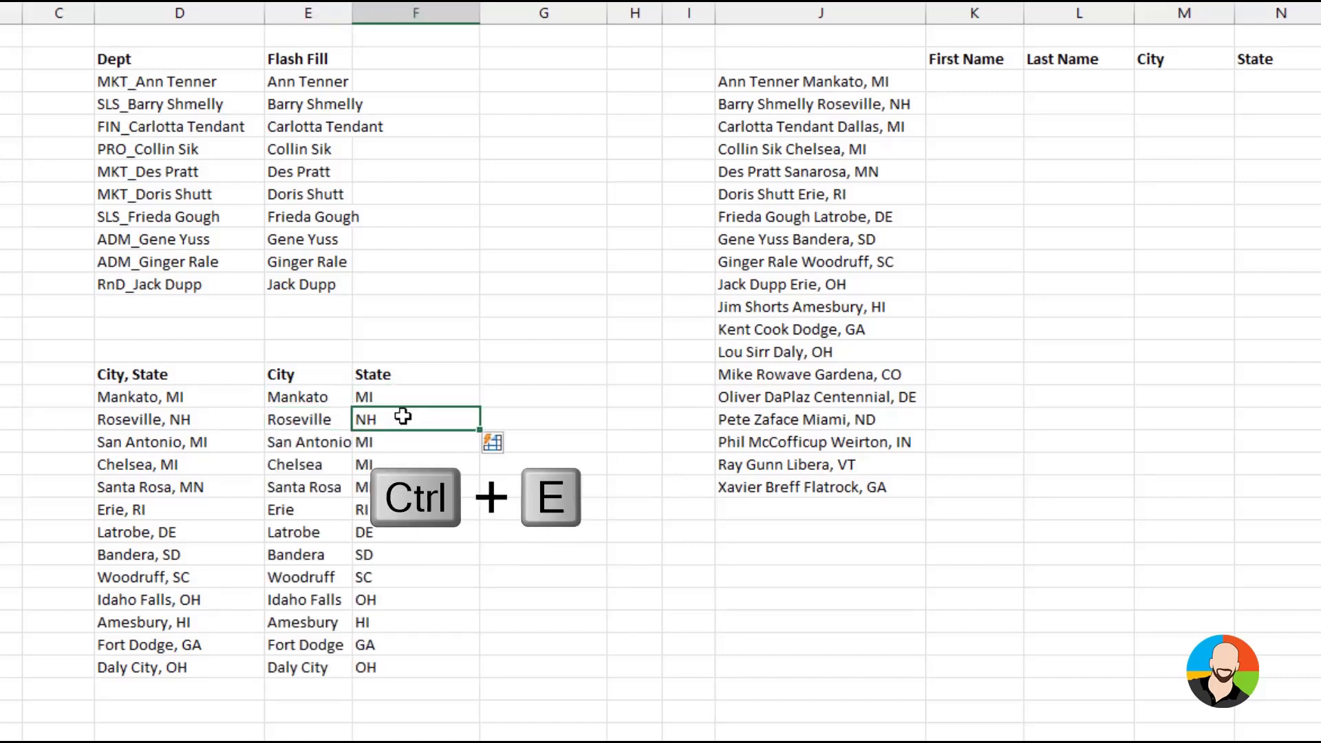
click(541, 616)
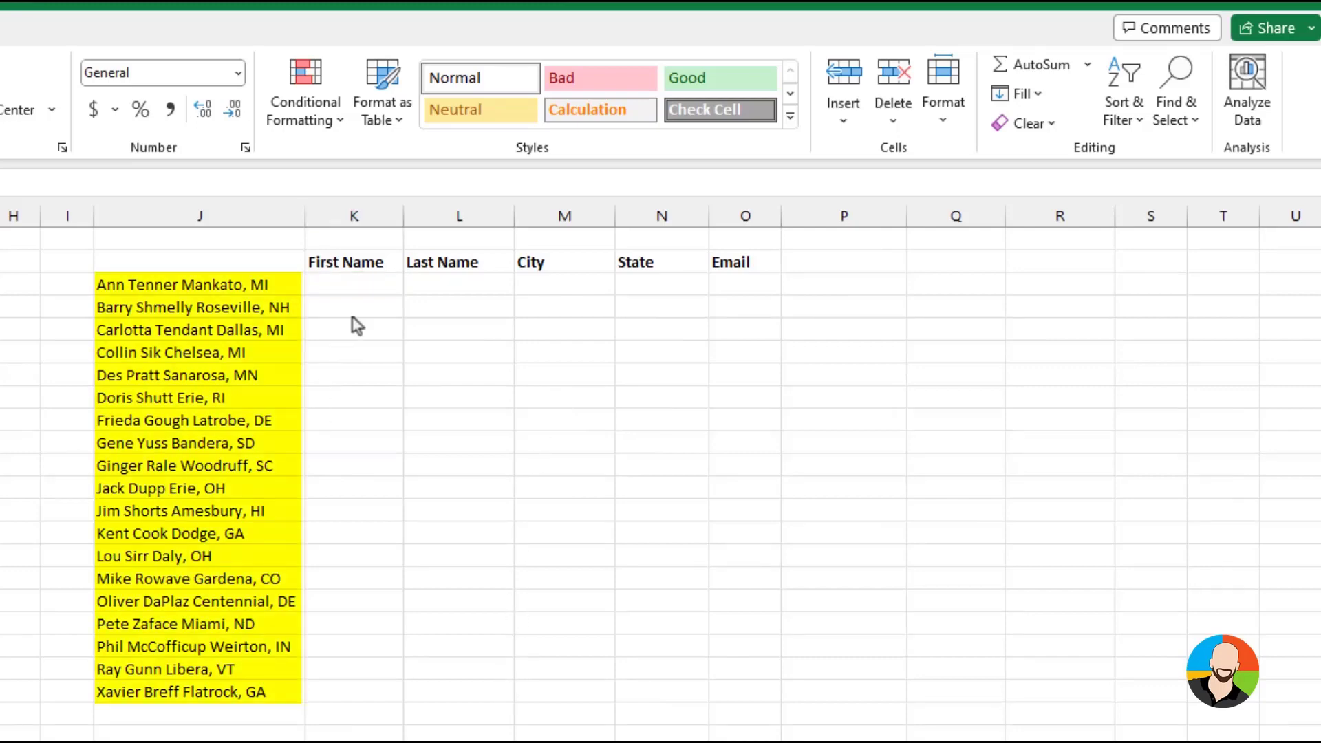
Enter the first person's first name in K3 and last name in L3, and Flash Fill the First Name and Last Name columns
click(359, 284)
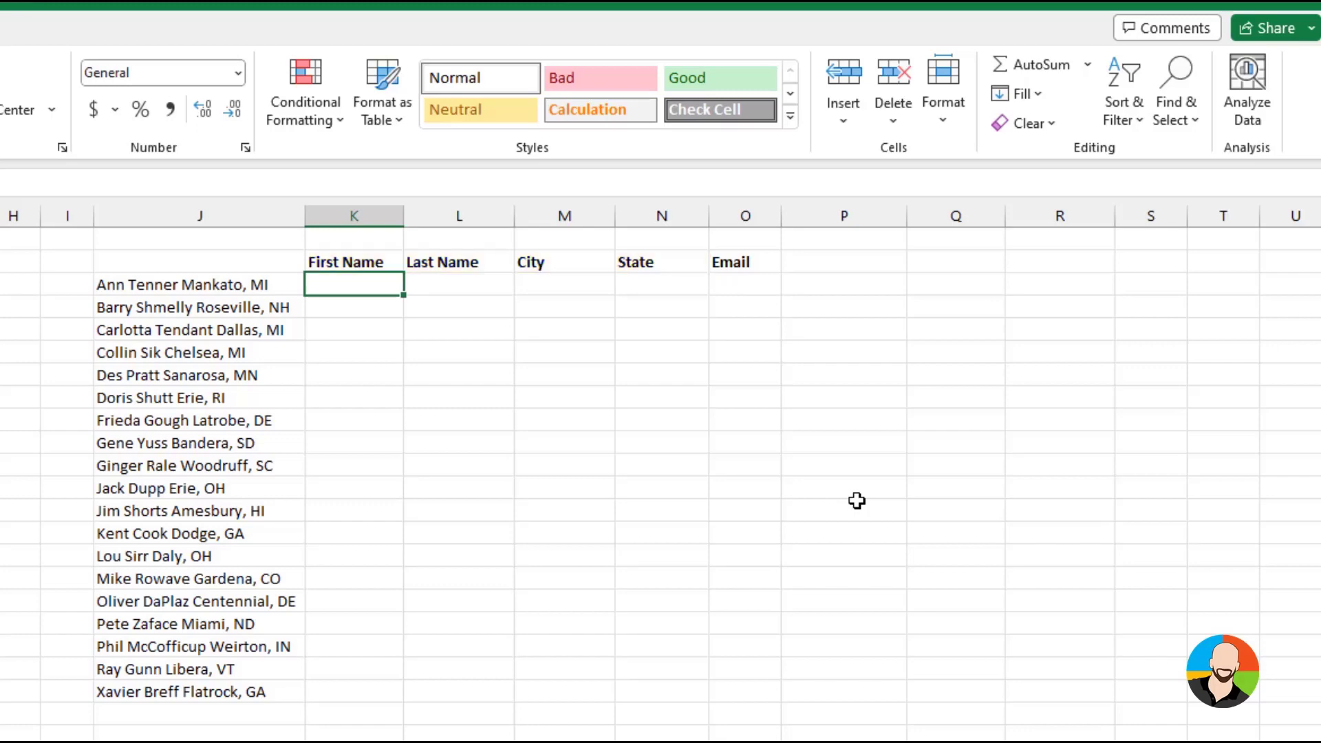
key(Return)
key(ctrl+e)
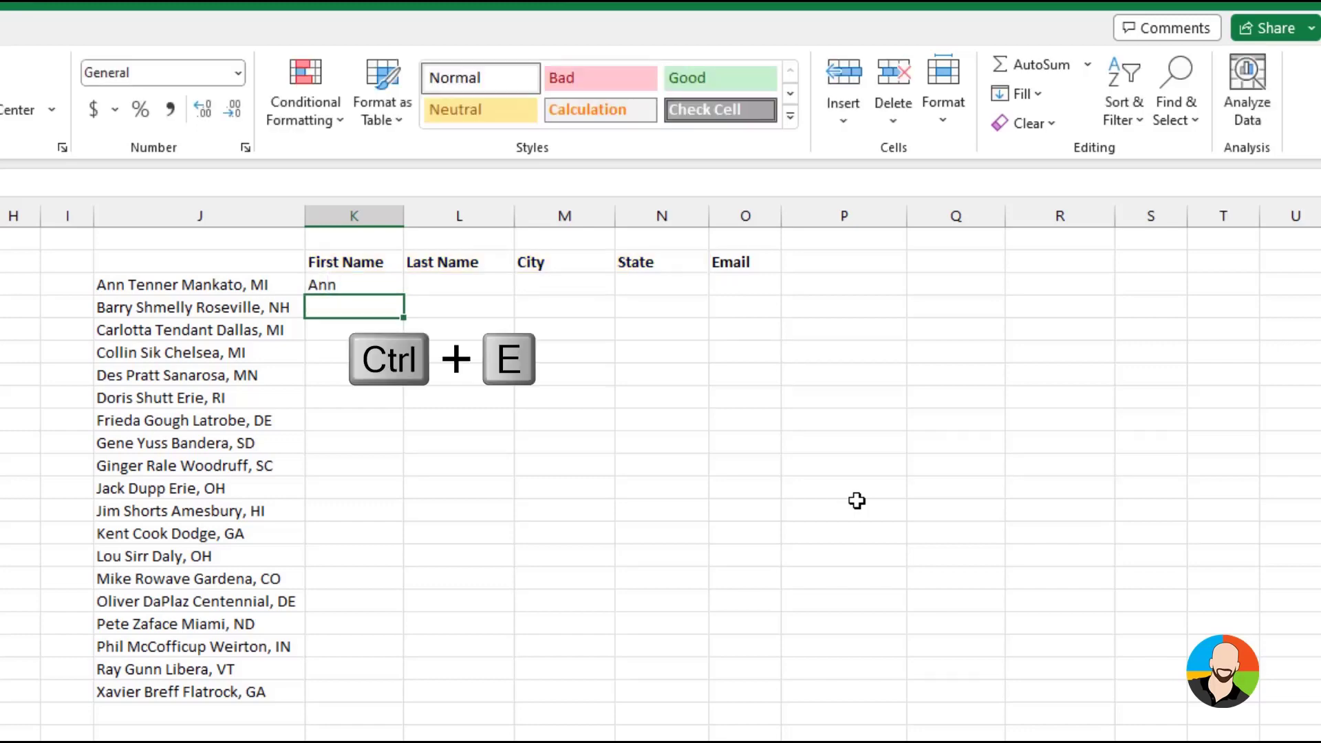
click(447, 283)
text(Tenn)
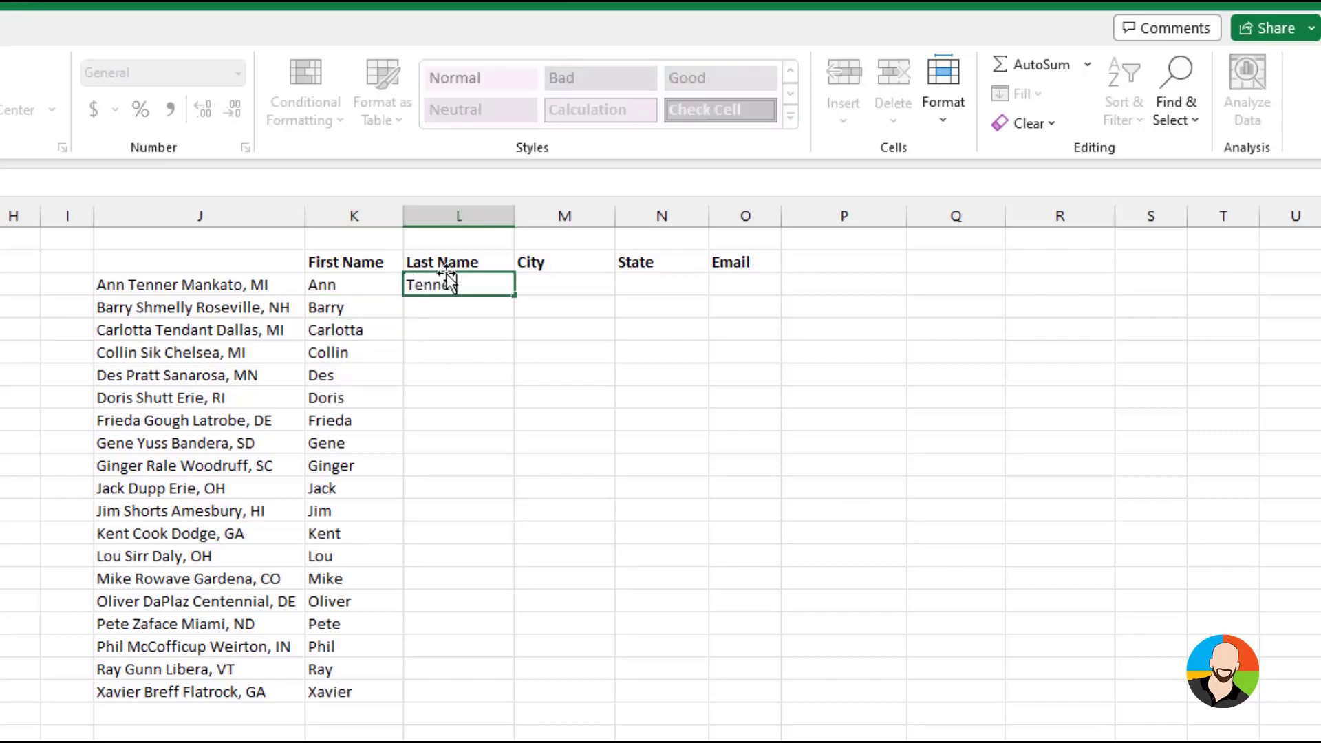
key(Return)
key(ctrl+e)
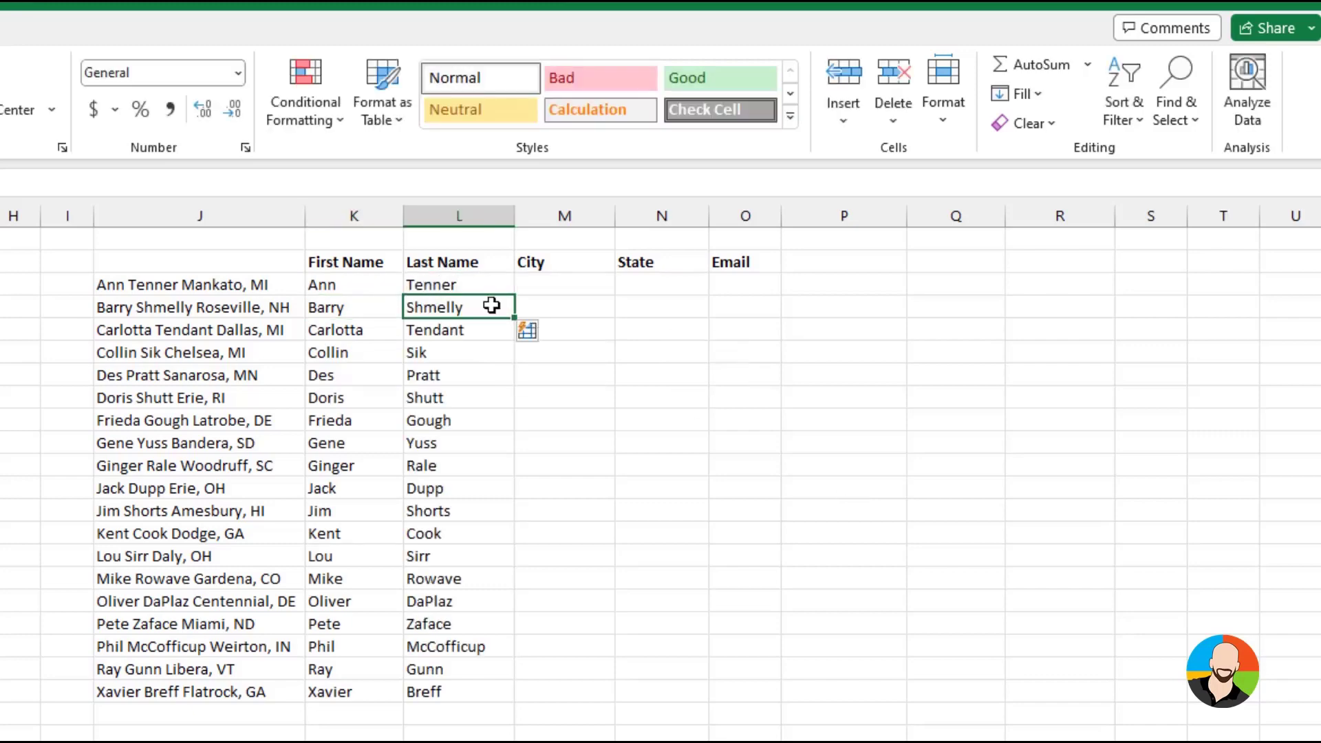
Enter Mankato in M3 and MI in N3, and Flash Fill the City and State columns of the contact list
click(575, 282)
text(Mankato)
key(Return)
key(ctrl+e)
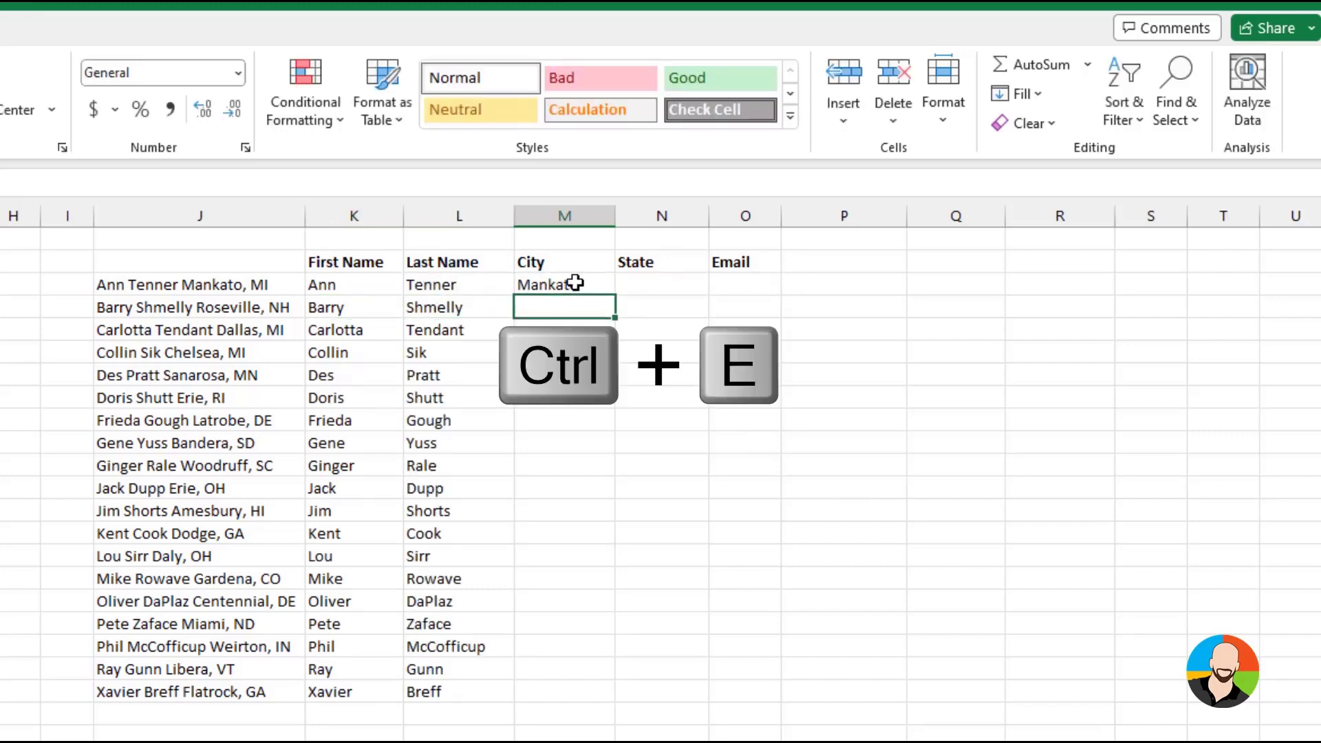
click(669, 283)
text(MI)
key(Return)
key(ctrl+e)
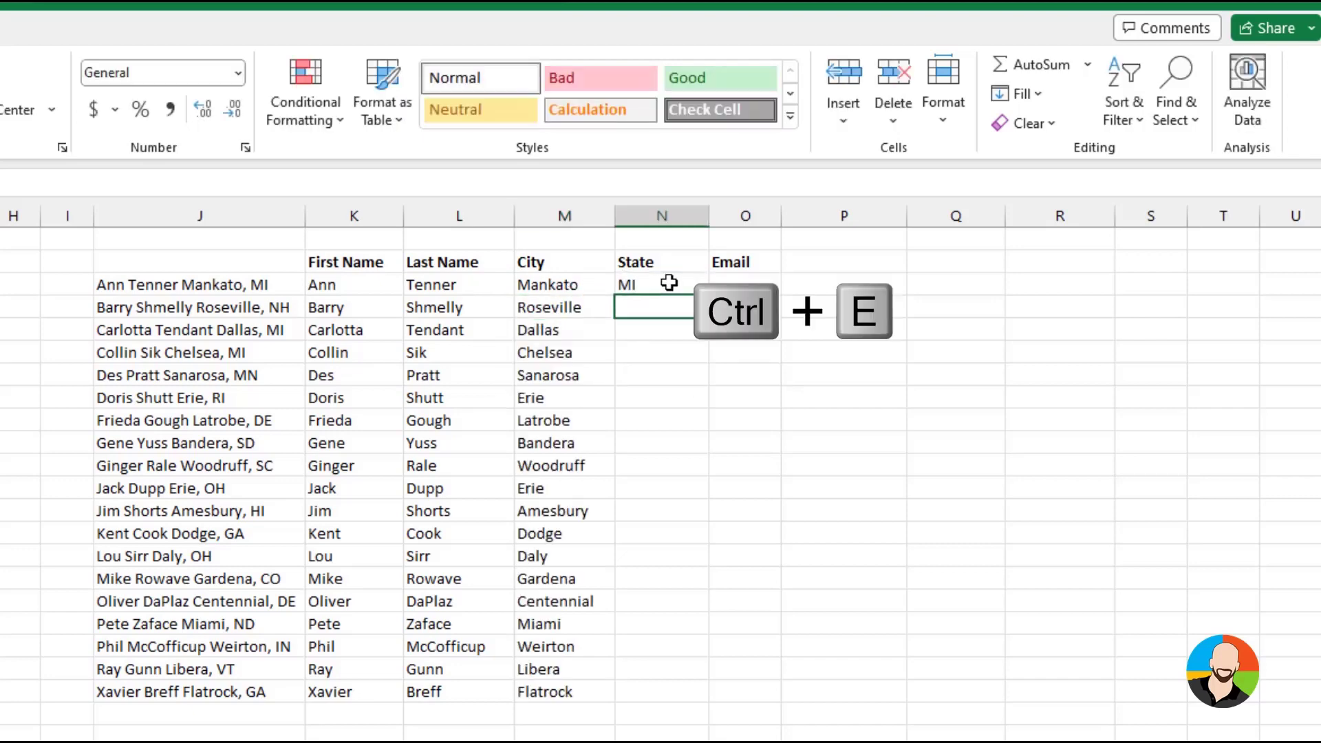
Enter the first person's e-mail address in O3, built from first initial, underscore and last name, and Flash Fill the Email column
click(734, 283)
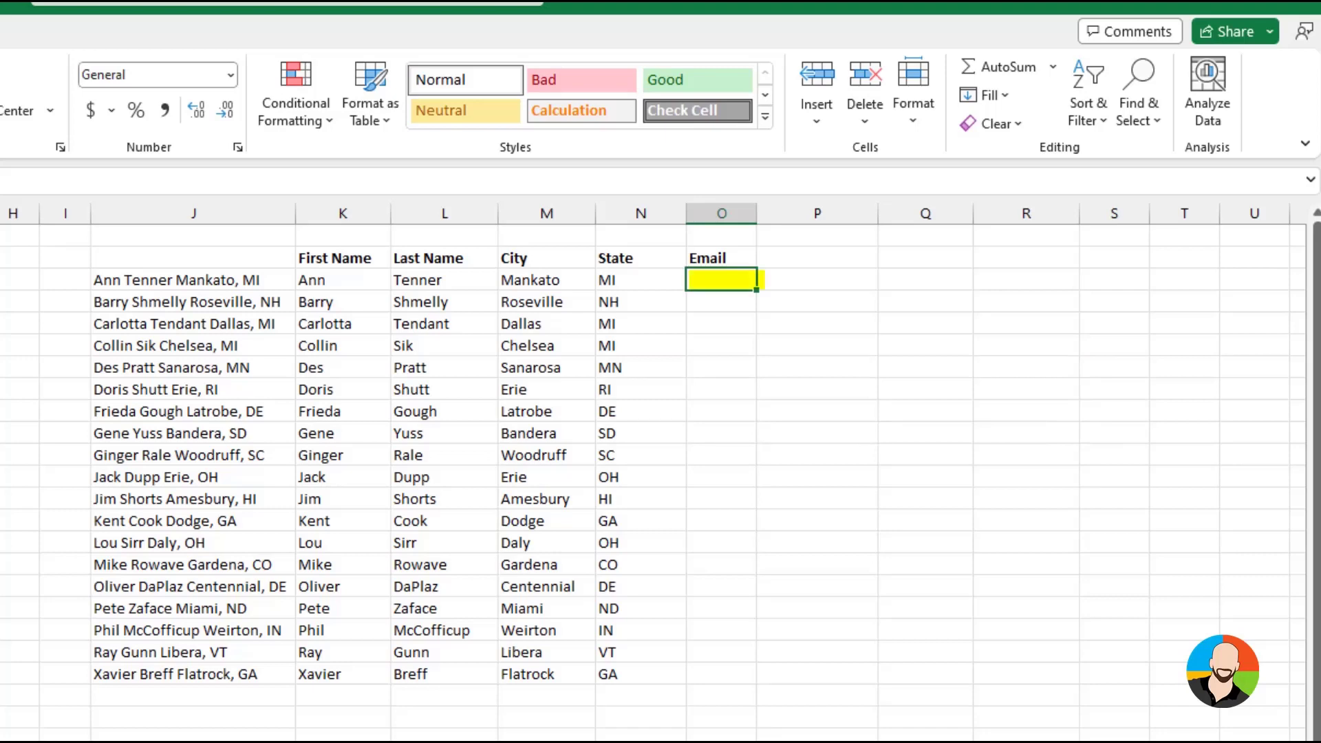
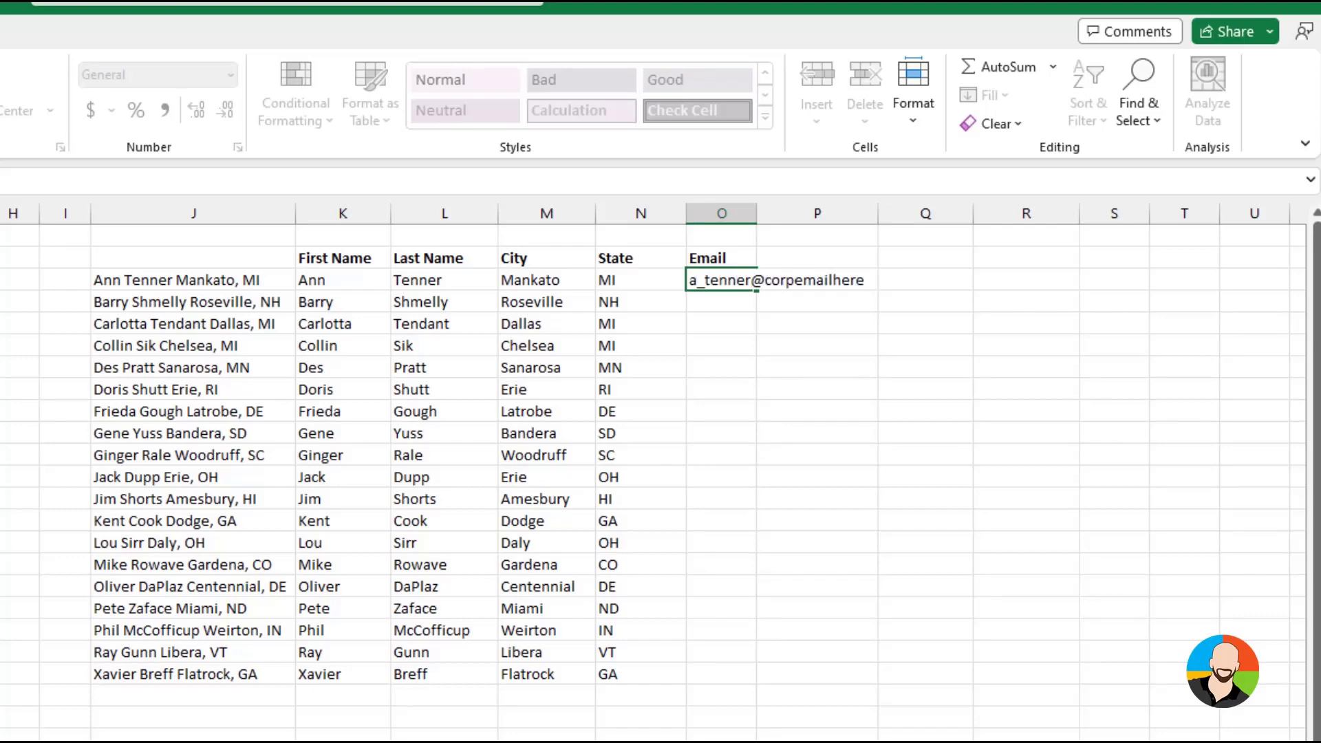
key(Return)
key(ctrl+e)
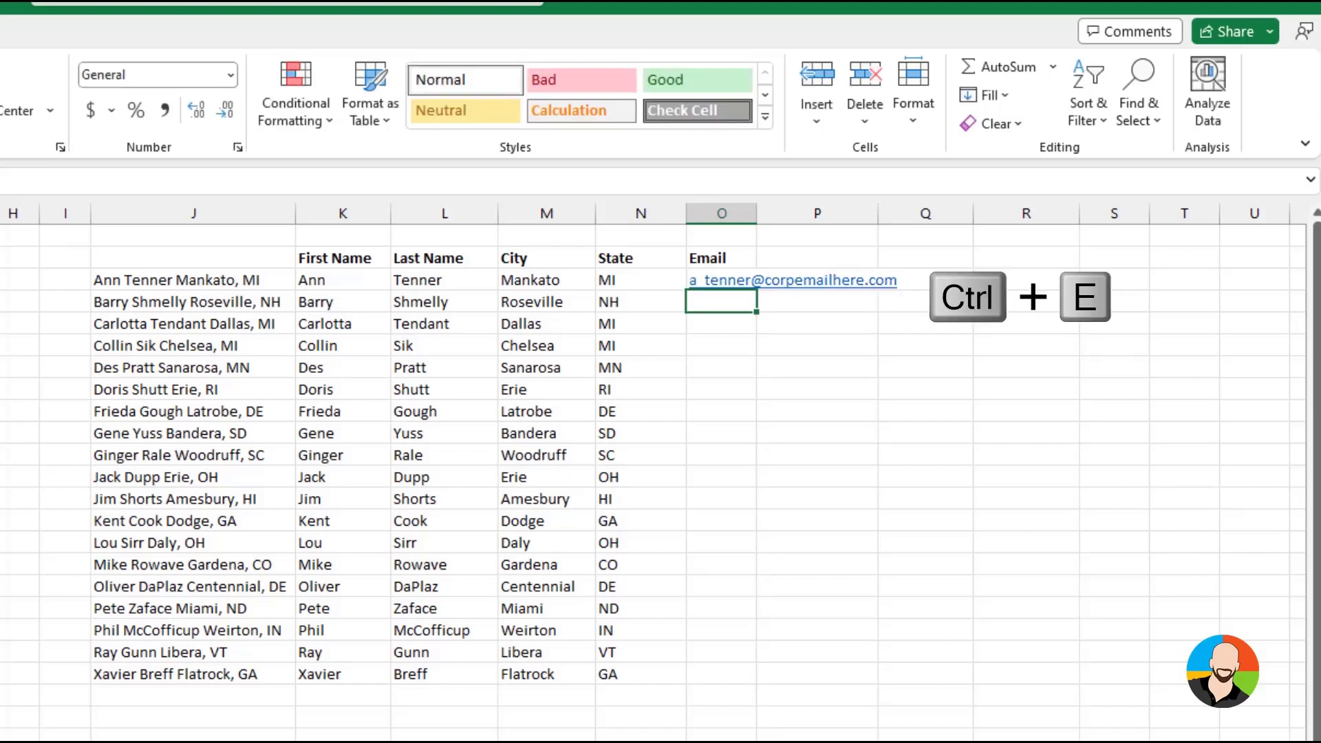
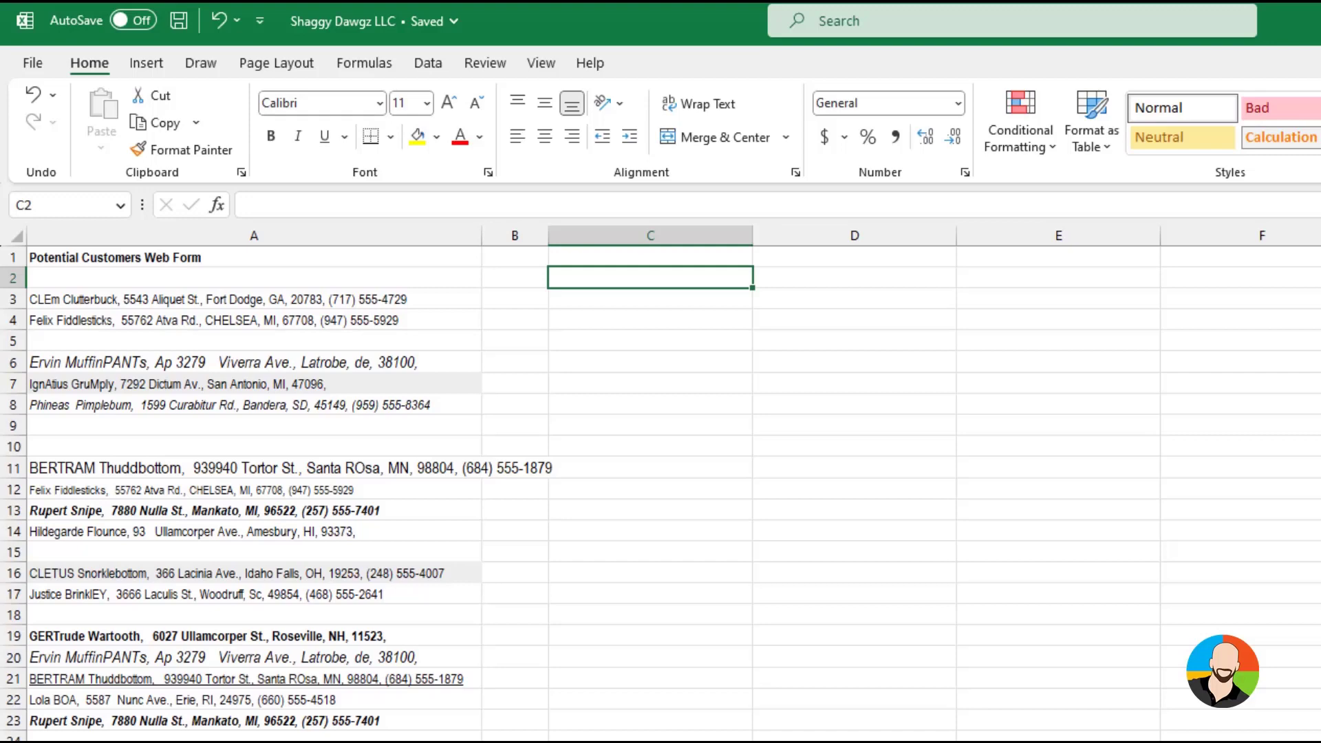
Use Go To Special to find the blank cells in A3:A23 and delete them, shifting the cells up
drag(254, 299, 254, 720)
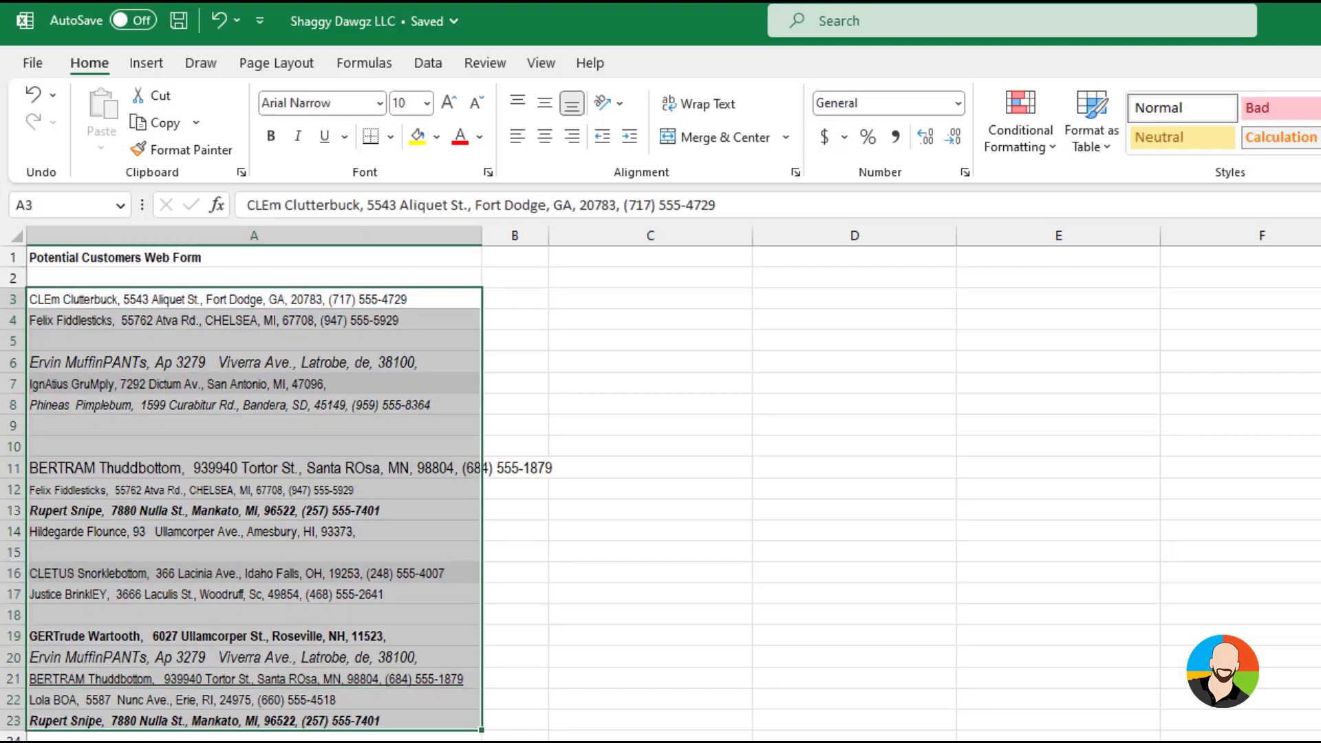
key(F5)
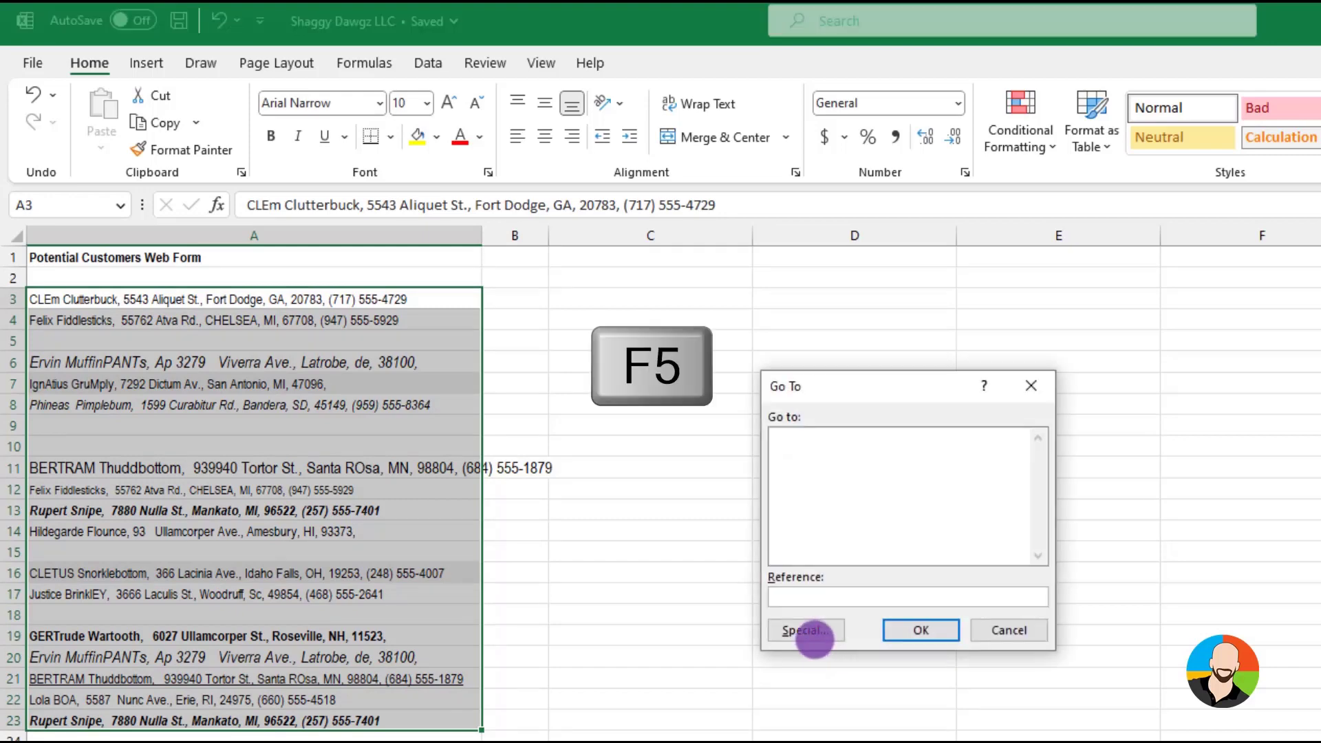
click(806, 630)
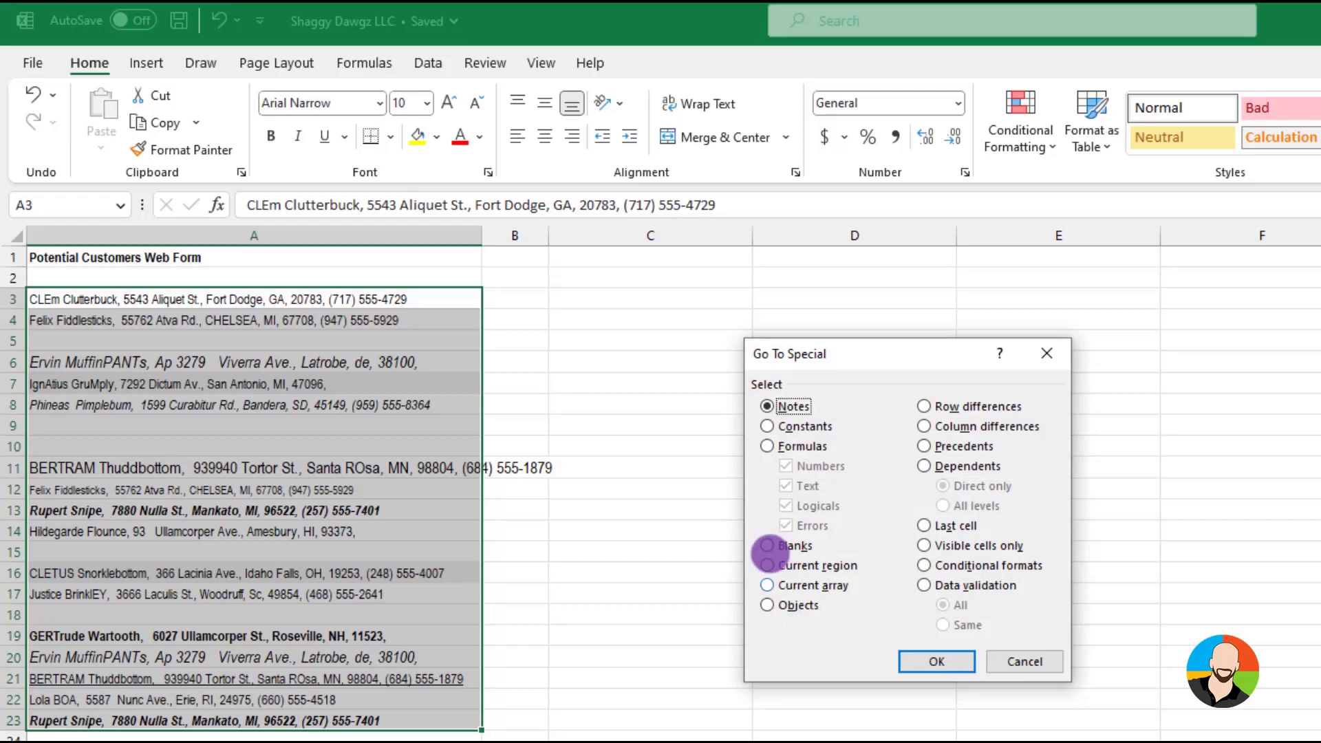
click(766, 544)
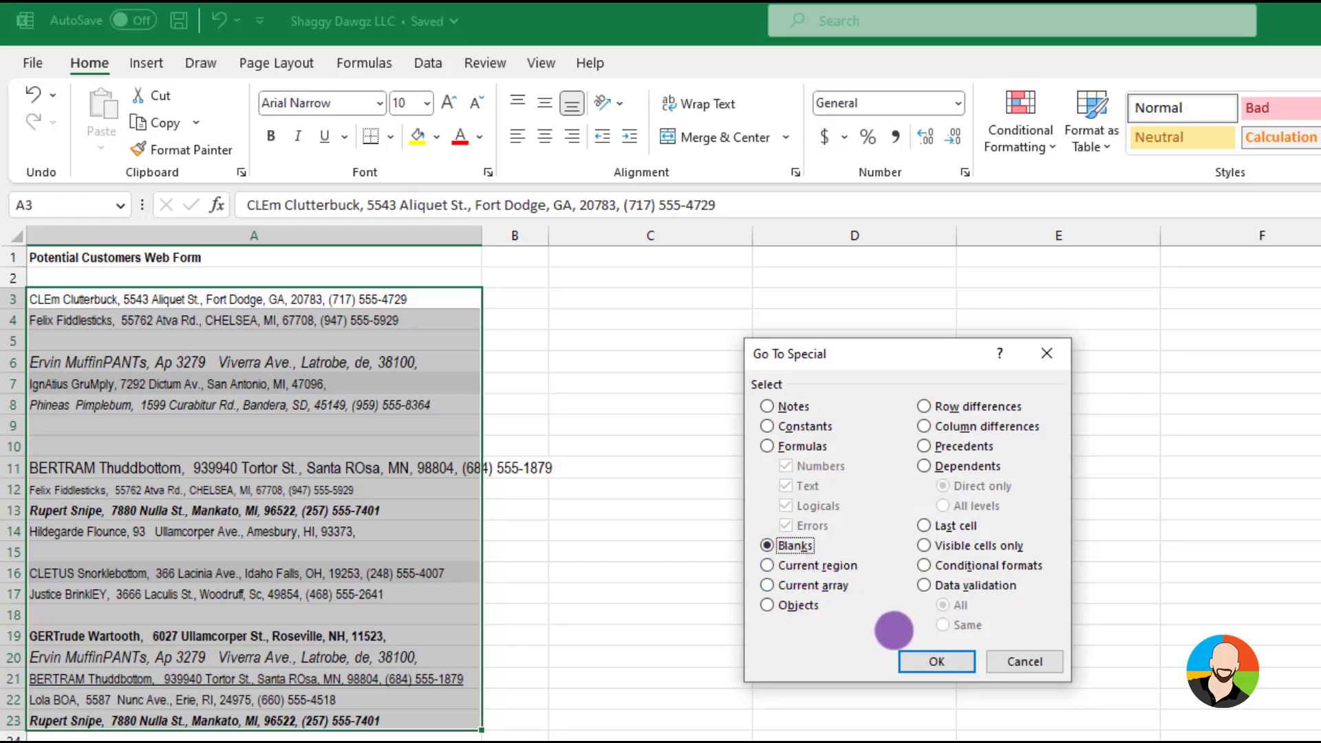
click(934, 659)
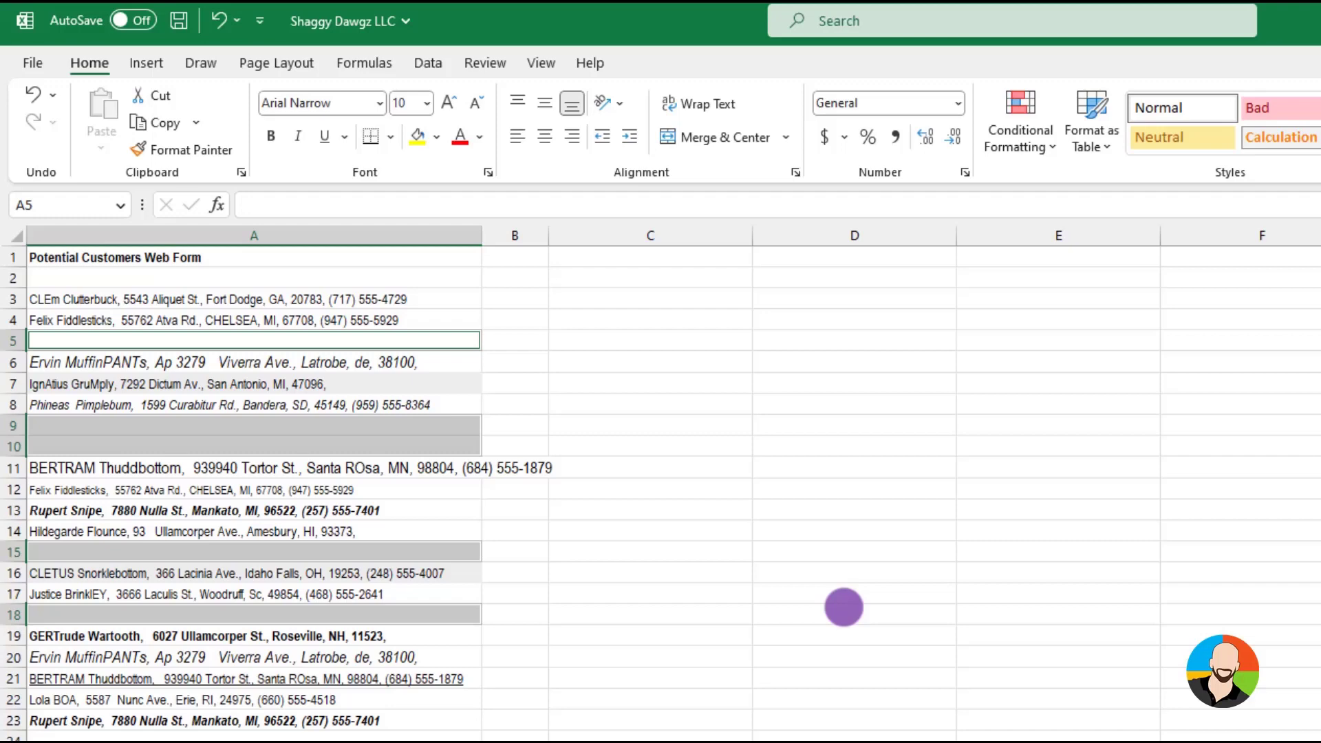
key(ctrl+minus)
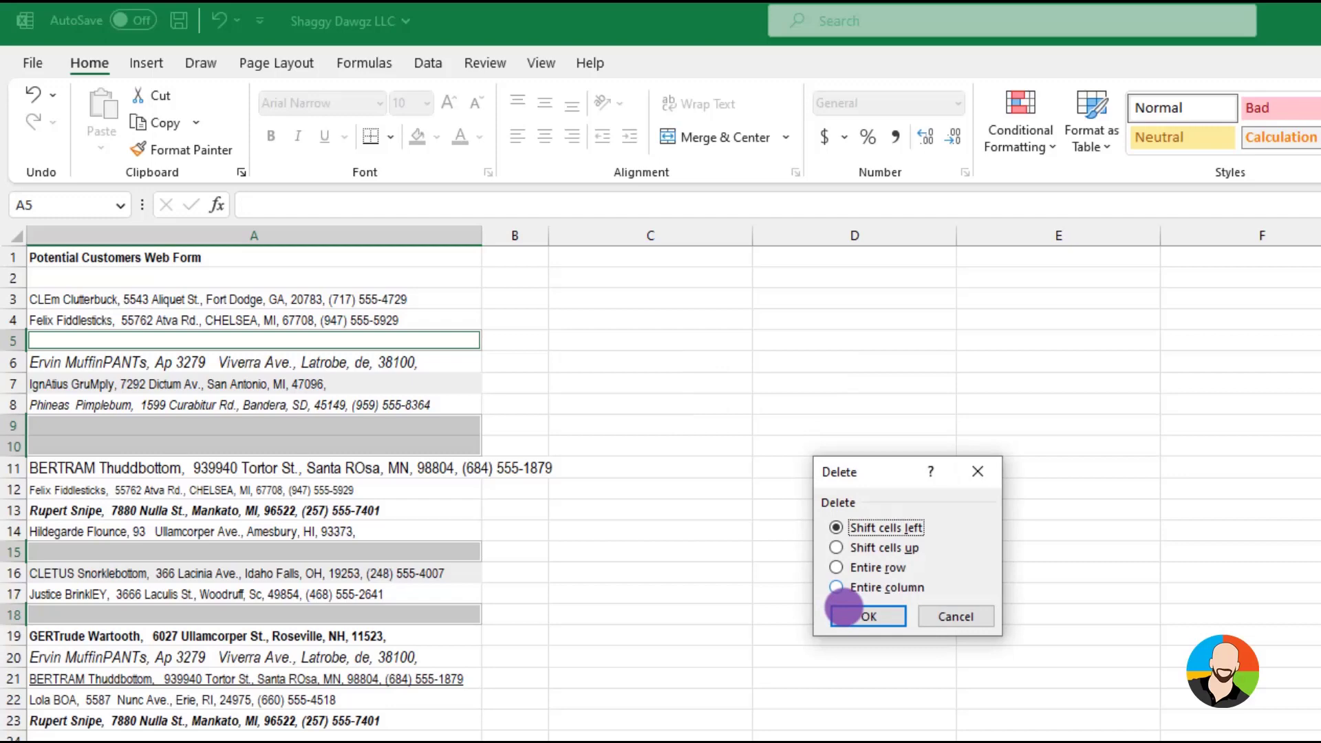
click(837, 547)
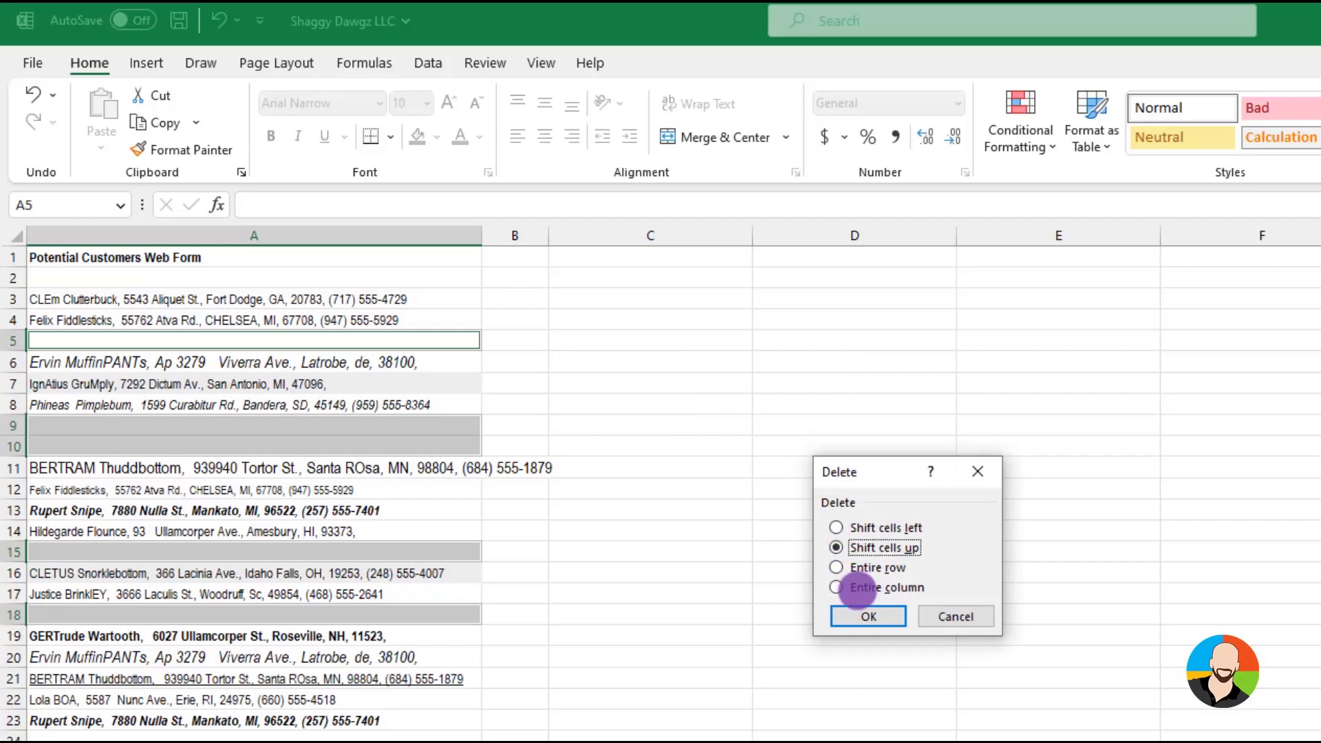
click(868, 616)
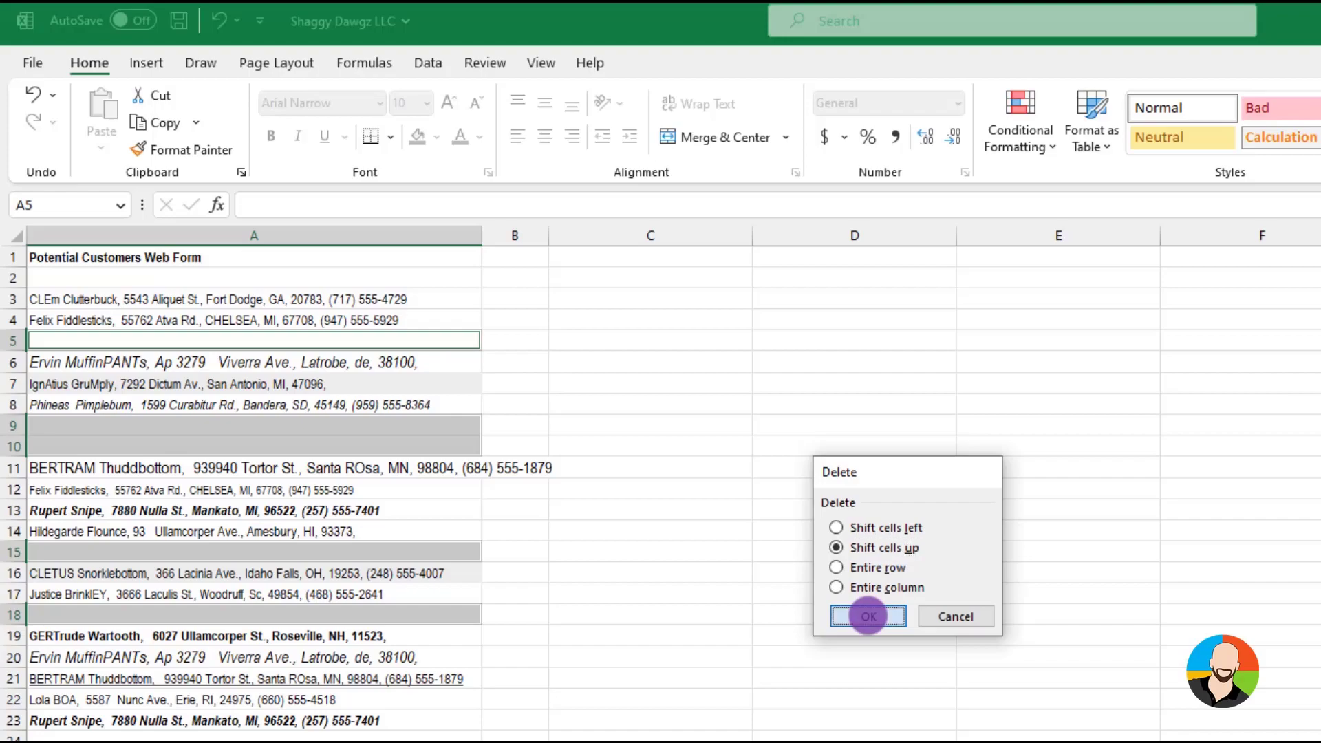
click(702, 508)
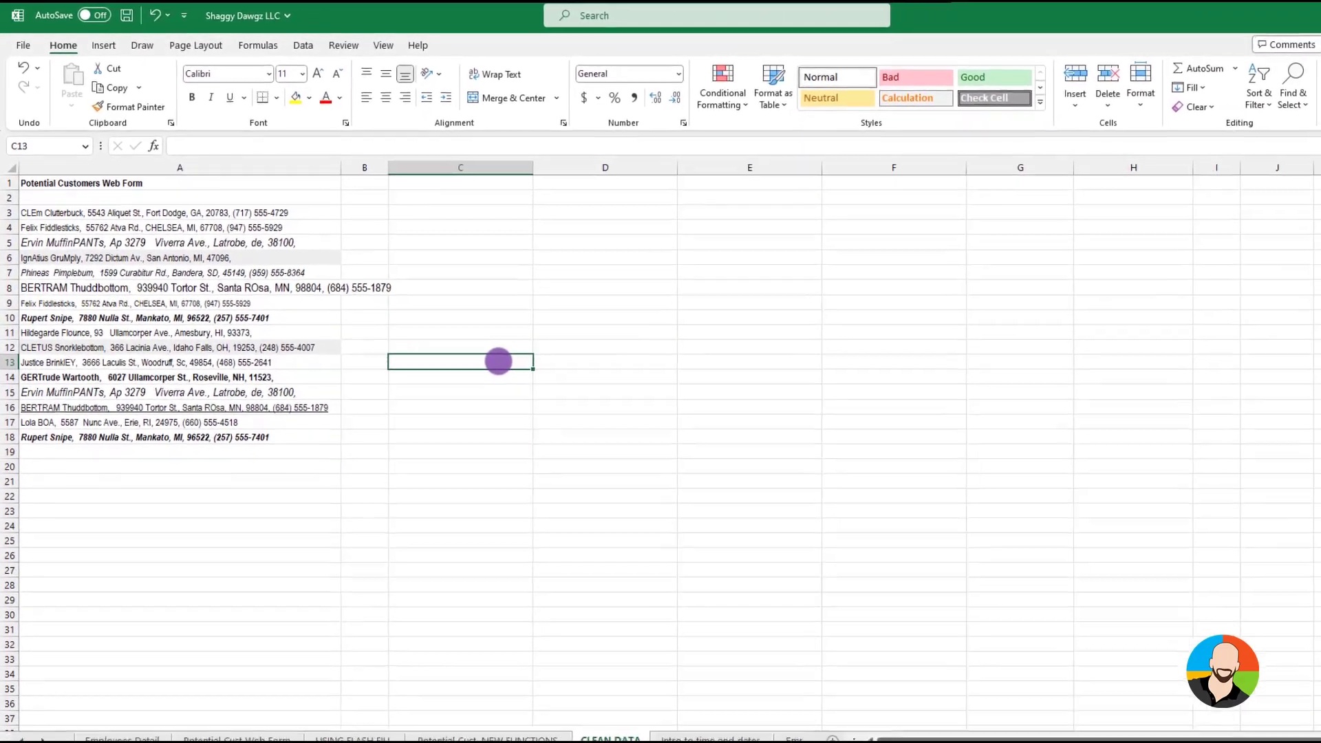
Clear all formats from the web form entries in A3:A18
drag(91, 213, 94, 431)
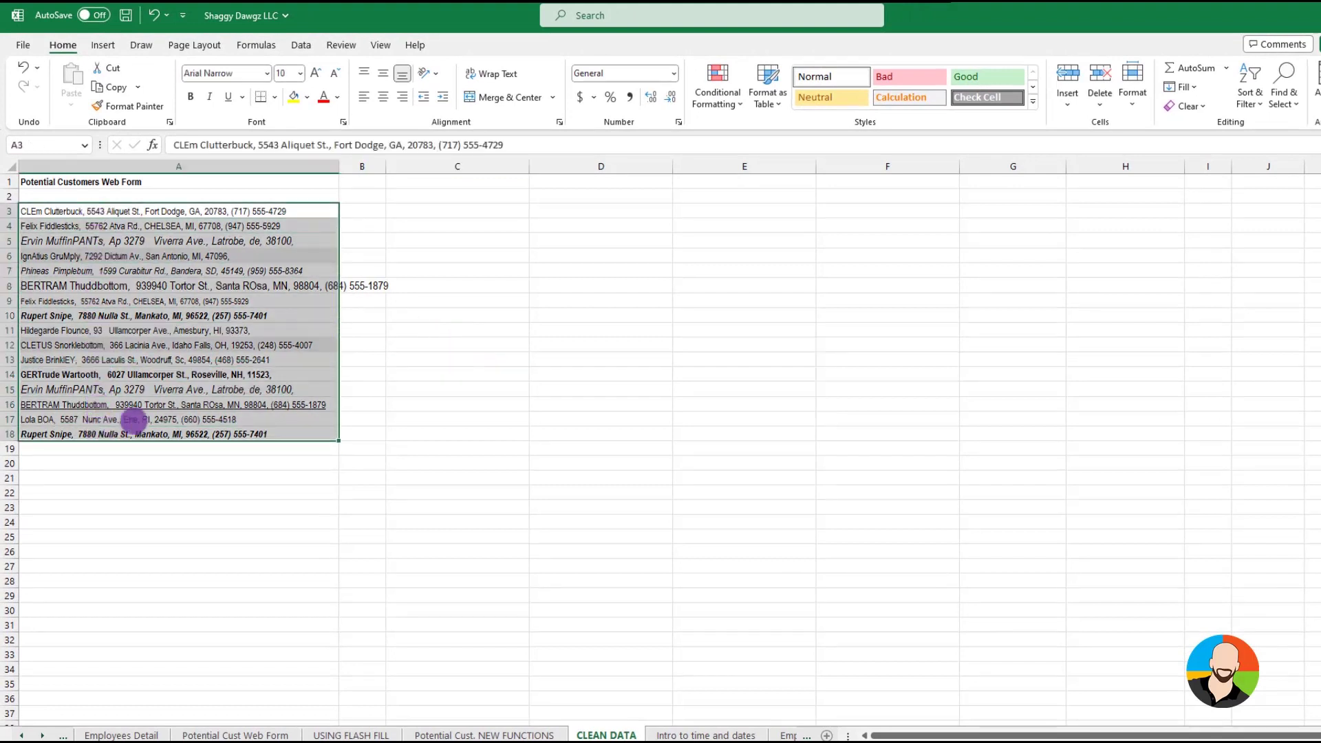
click(1198, 107)
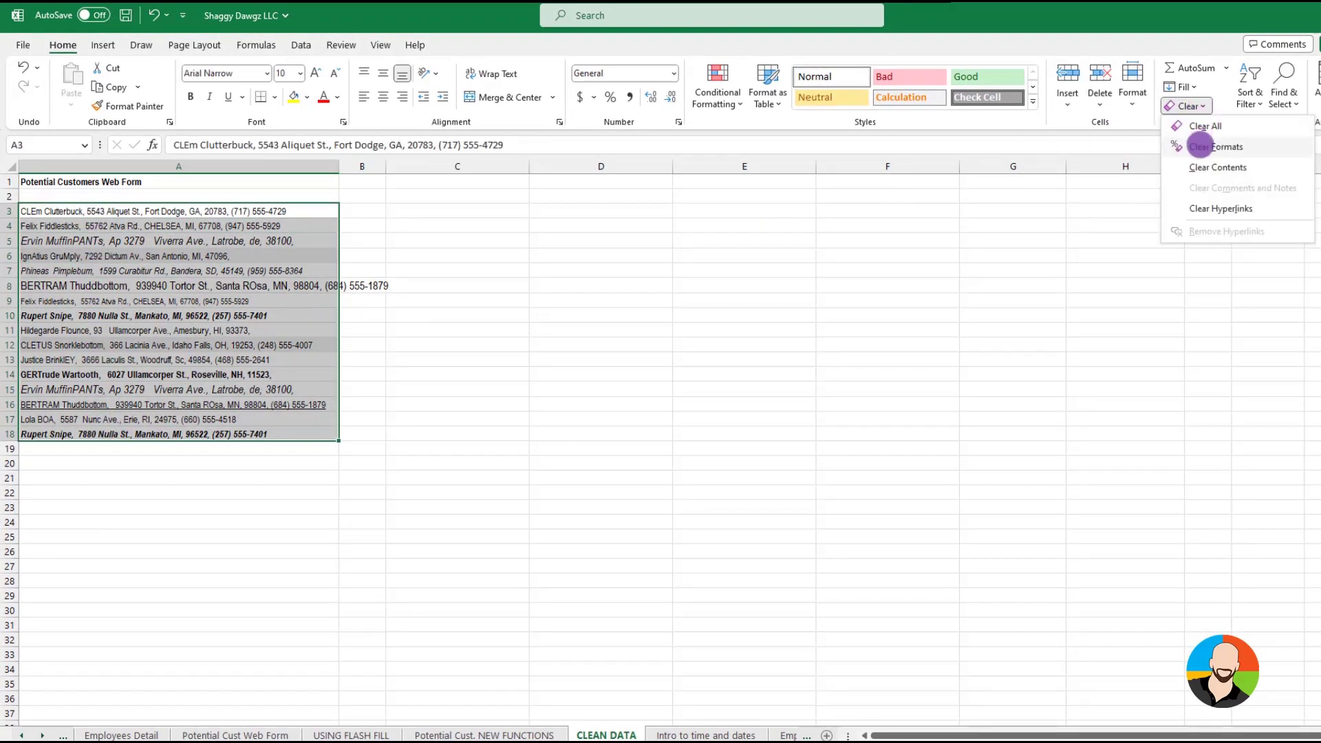
click(1200, 145)
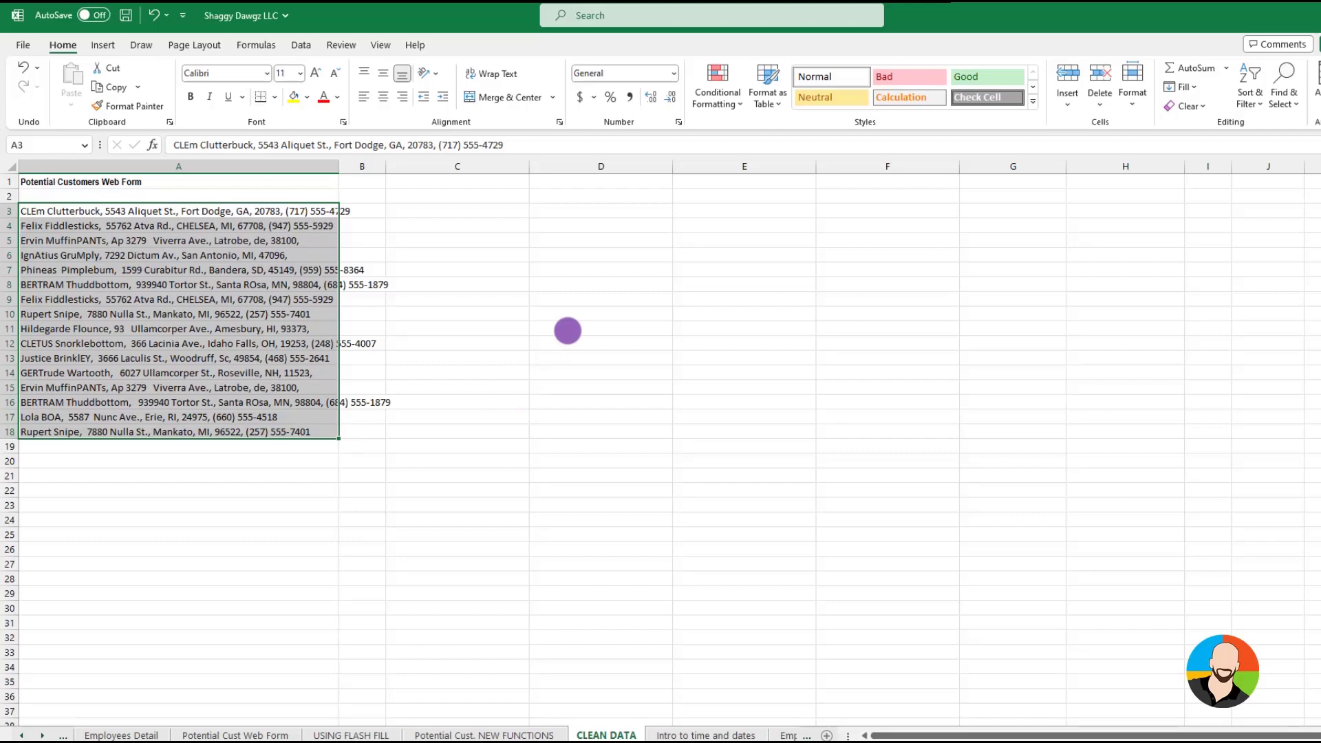
click(568, 331)
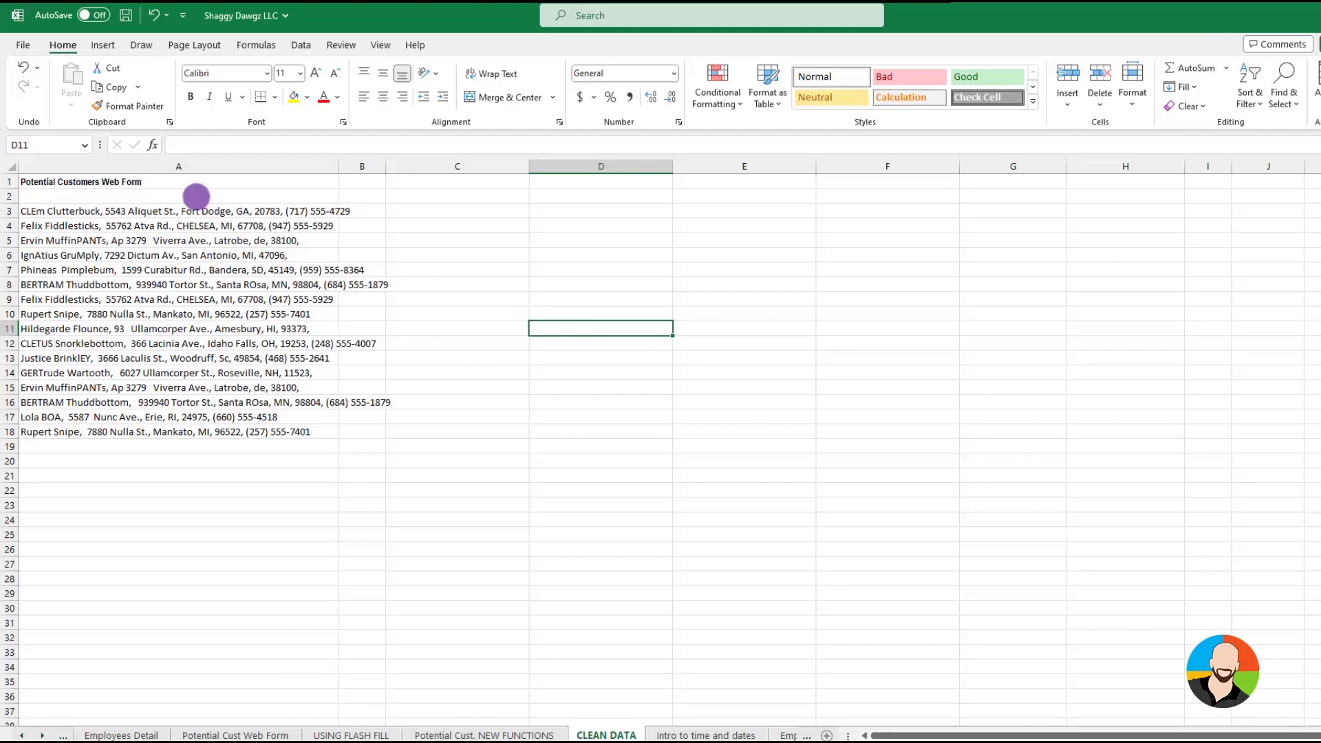
Remove the duplicate entries from A3:A18, treating the data as having no headers
drag(96, 211, 75, 433)
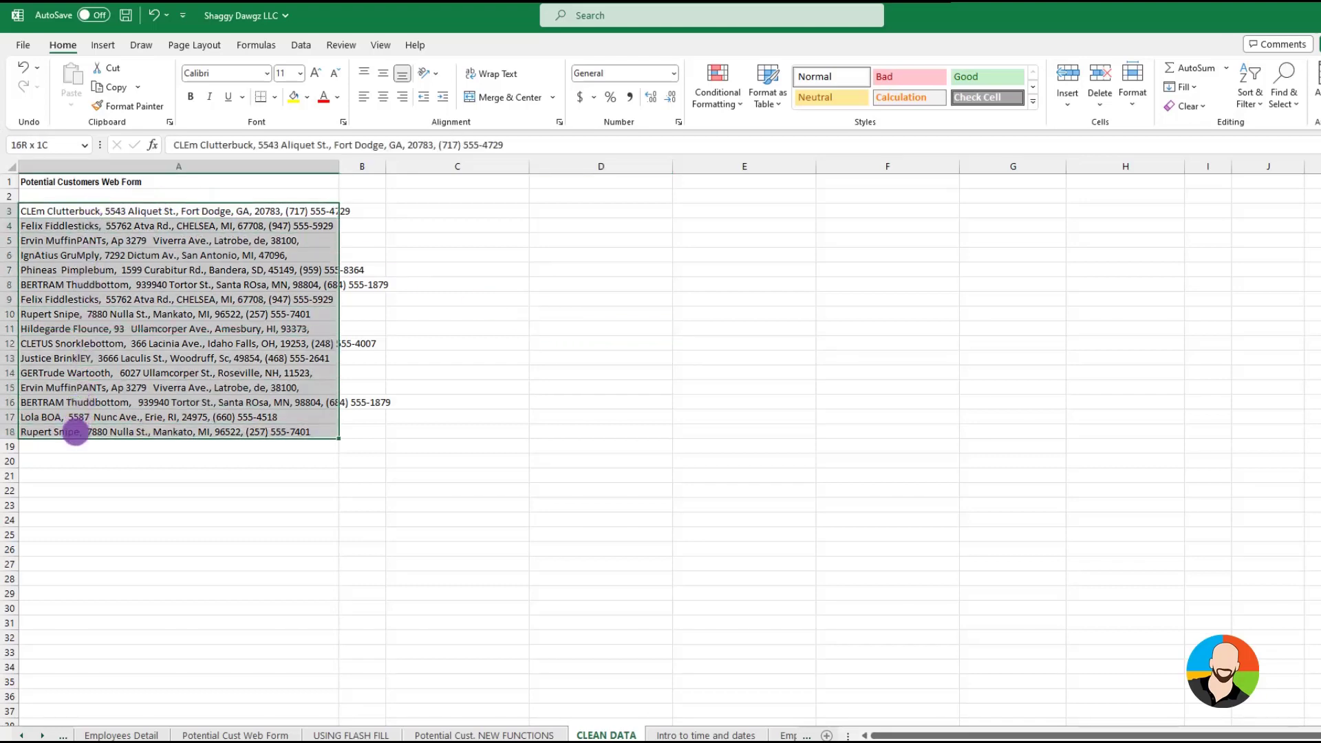
click(301, 45)
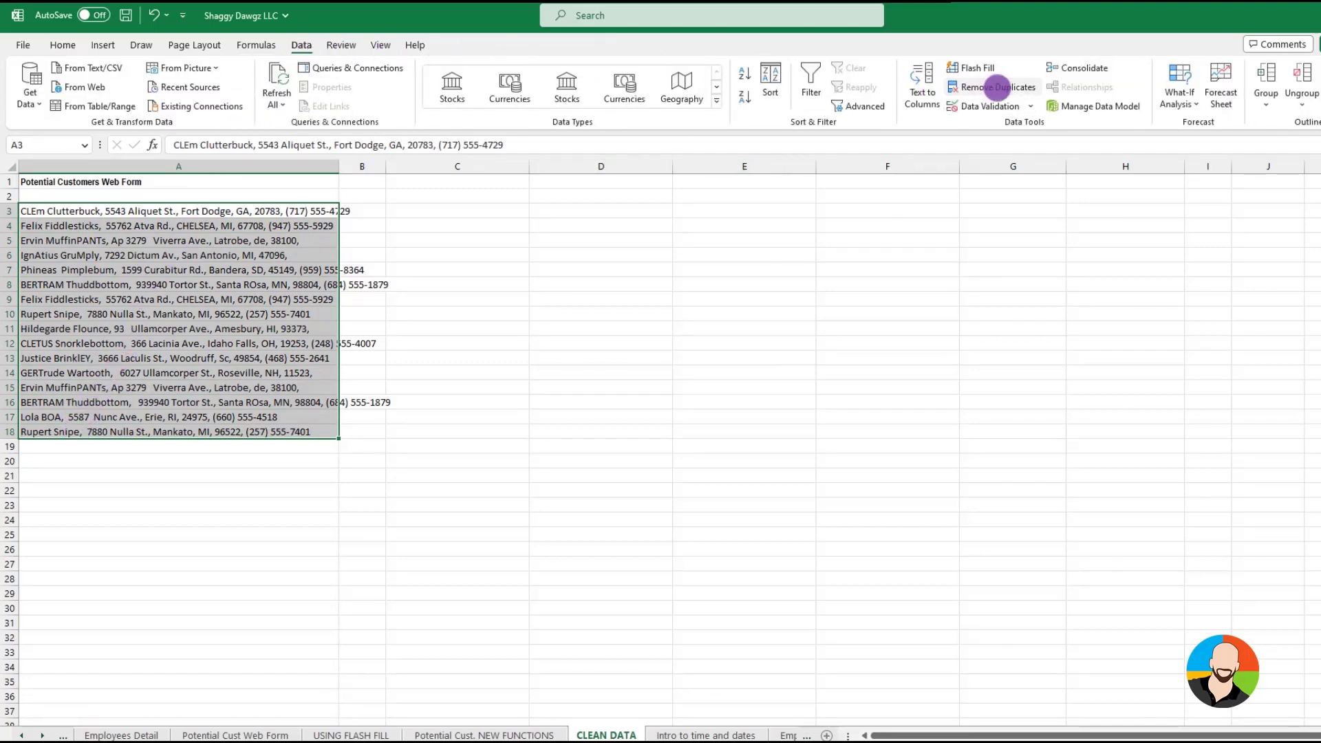
click(998, 88)
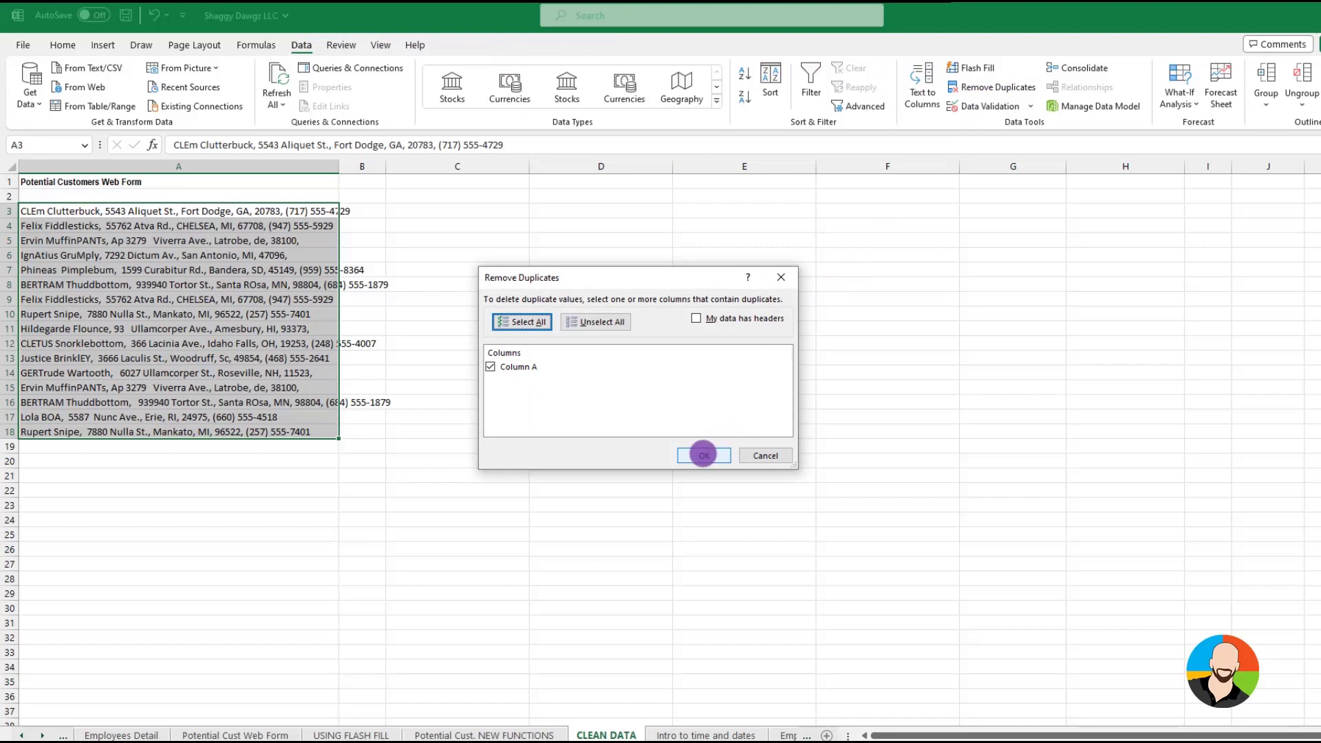
click(703, 454)
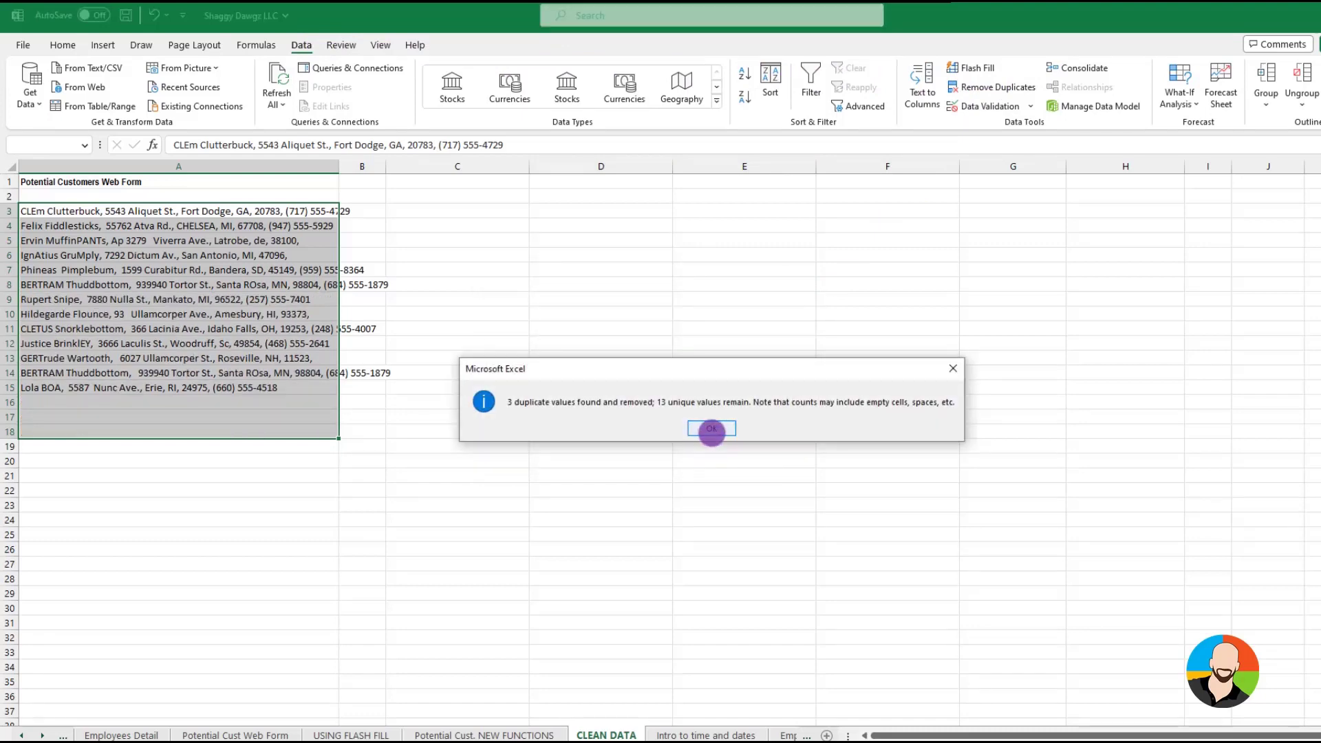
click(711, 429)
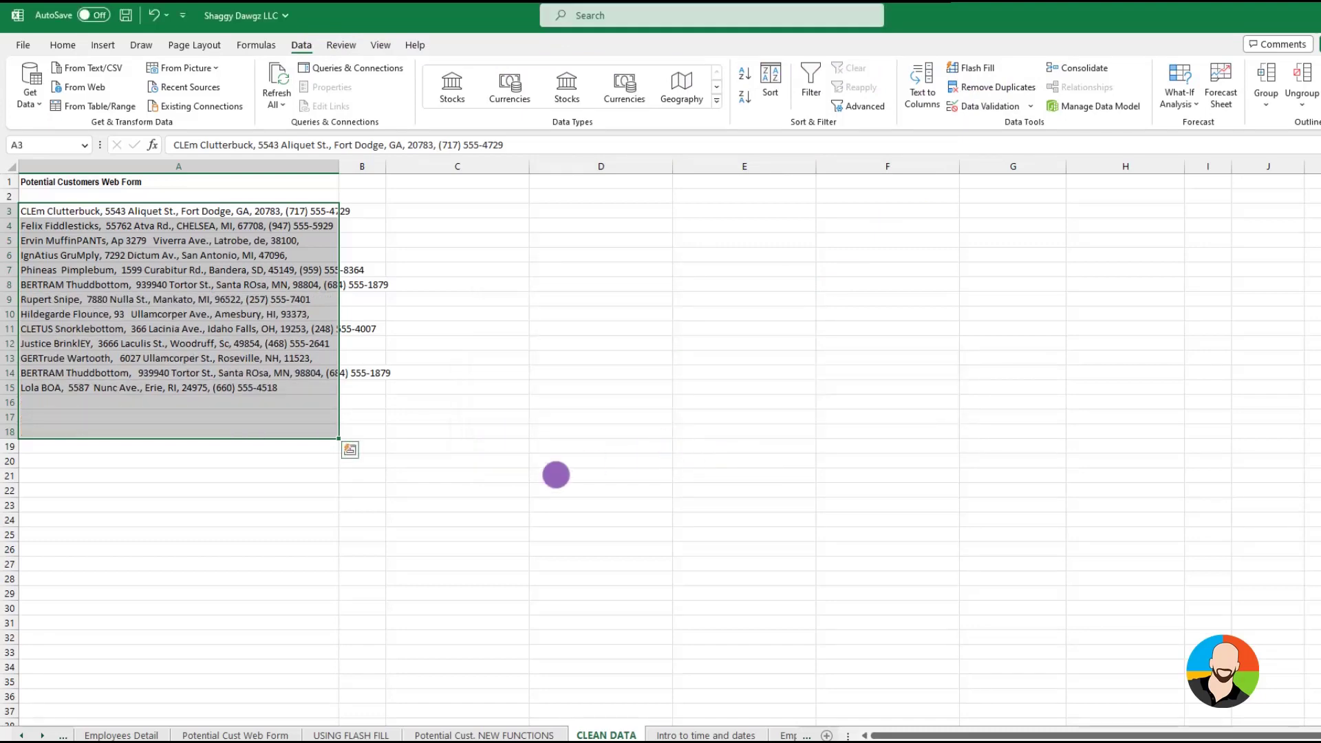
click(440, 506)
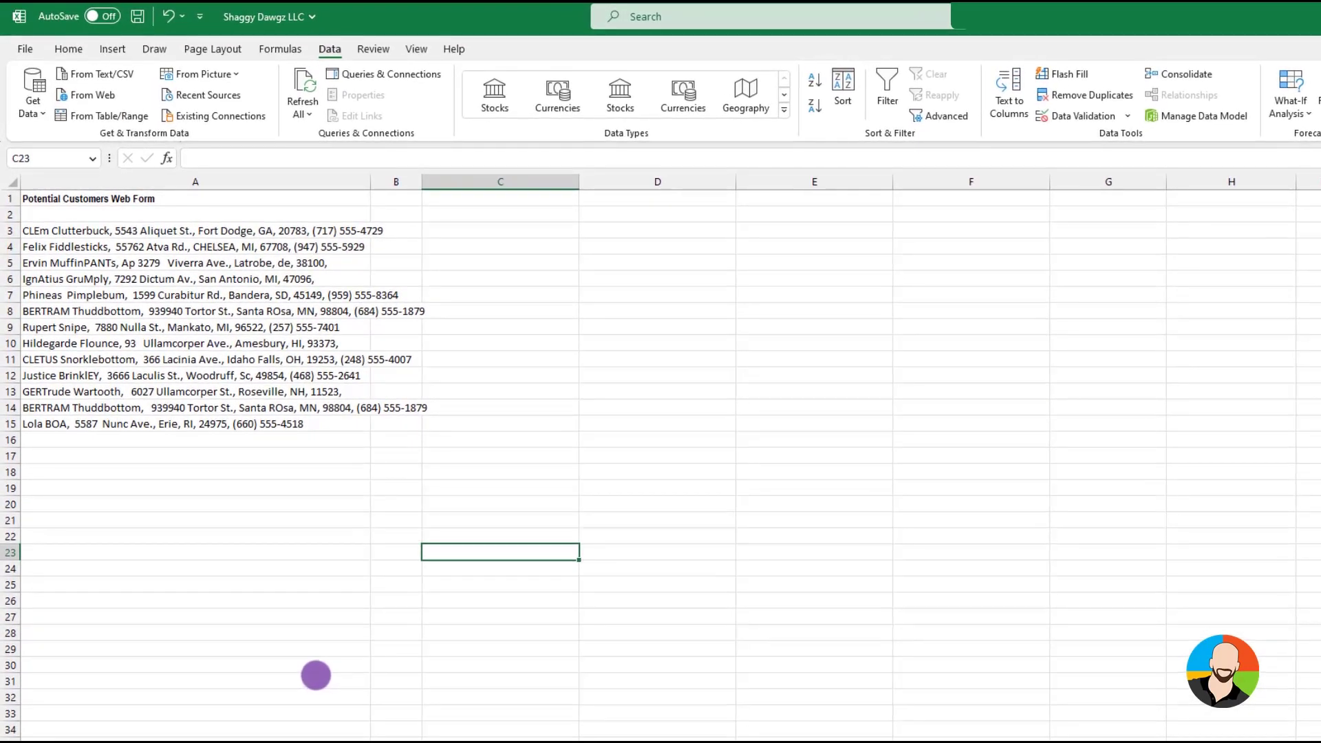
Split the entries in A3:A15 with Text to Columns, delimited by comma, with C3 as the destination
drag(46, 231, 57, 419)
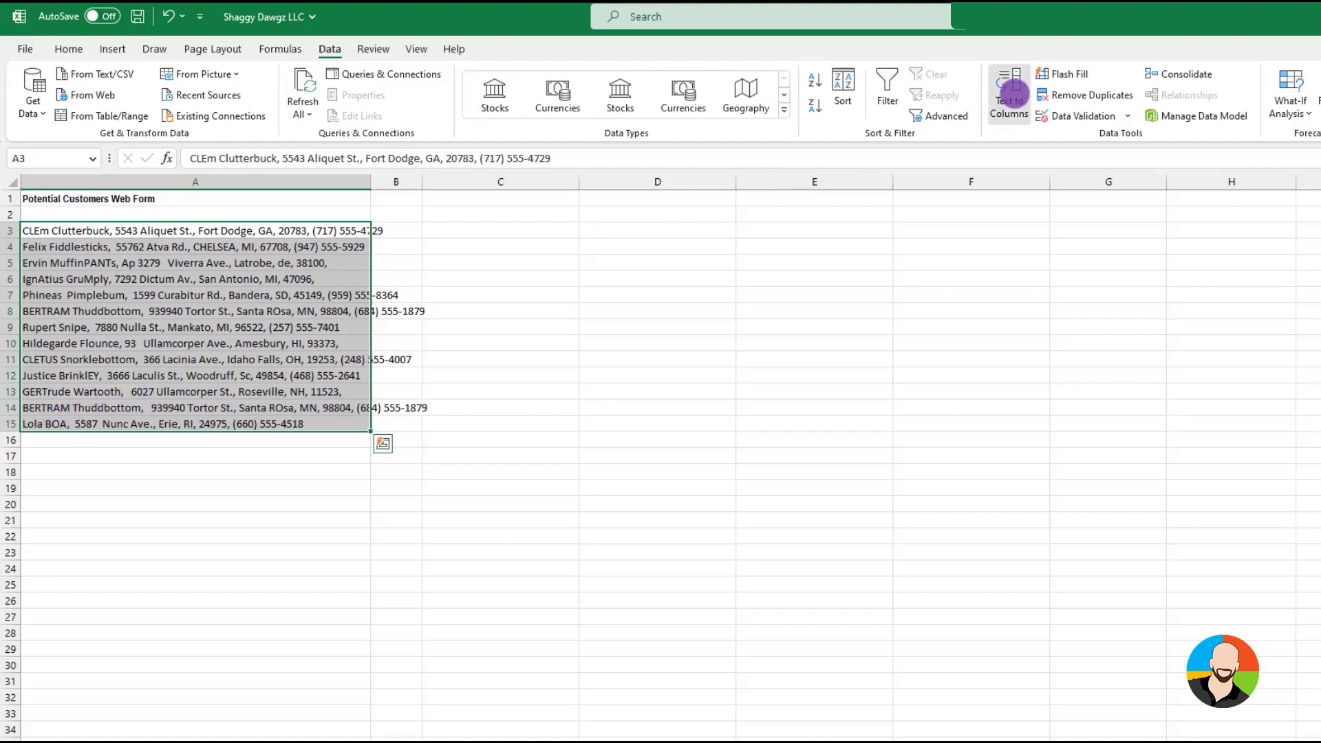
click(1008, 93)
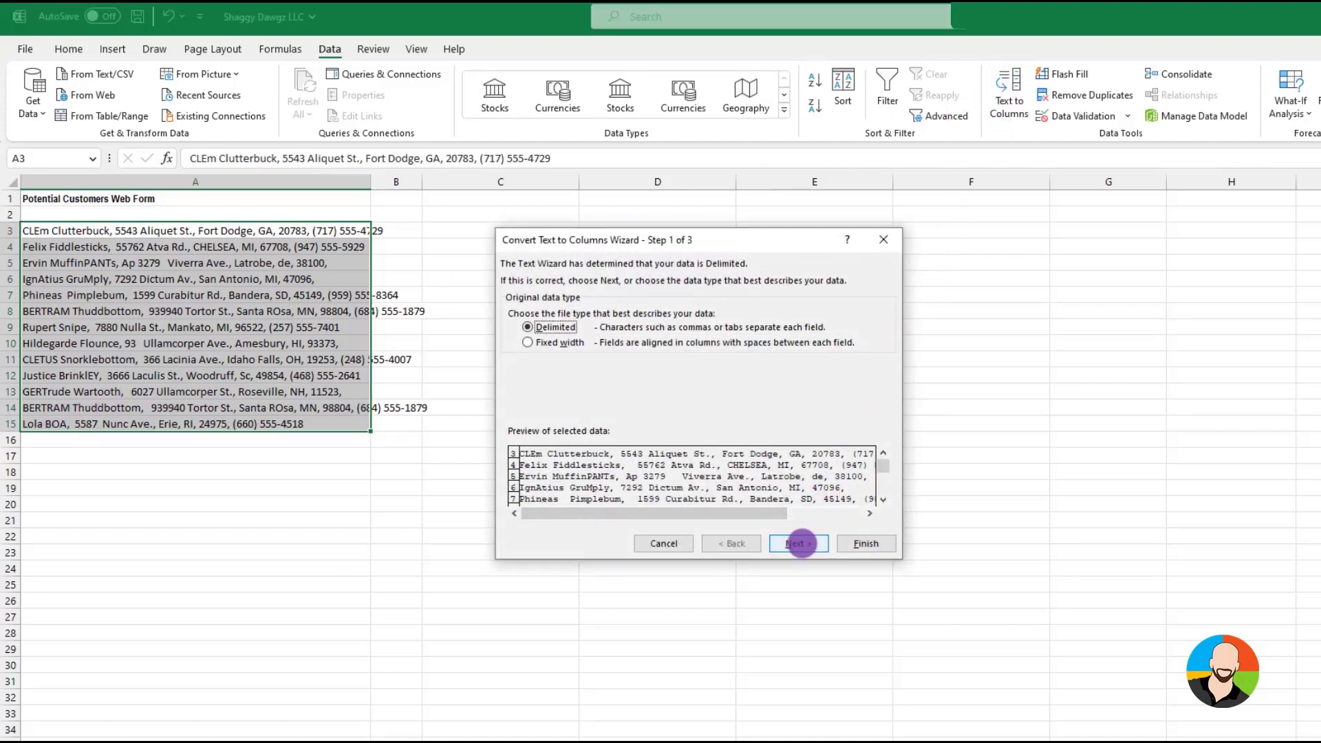
click(800, 543)
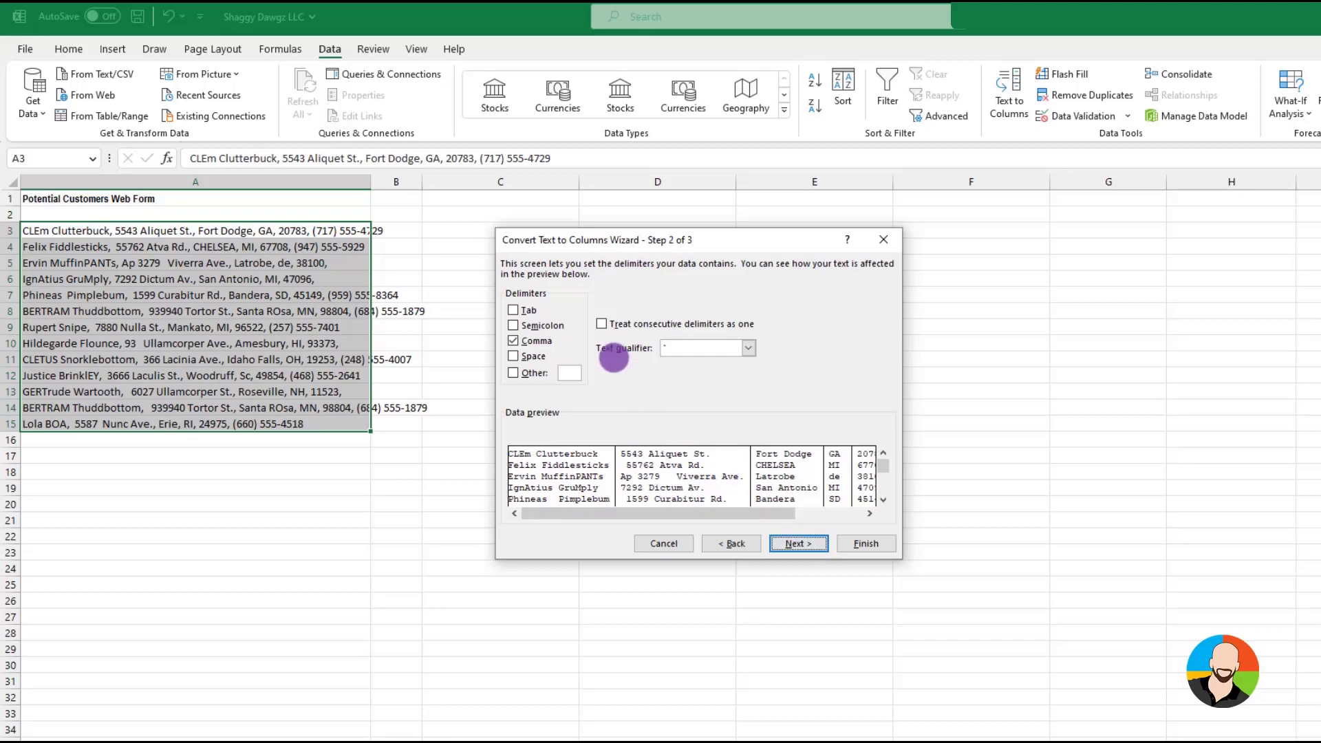
click(513, 340)
click(514, 340)
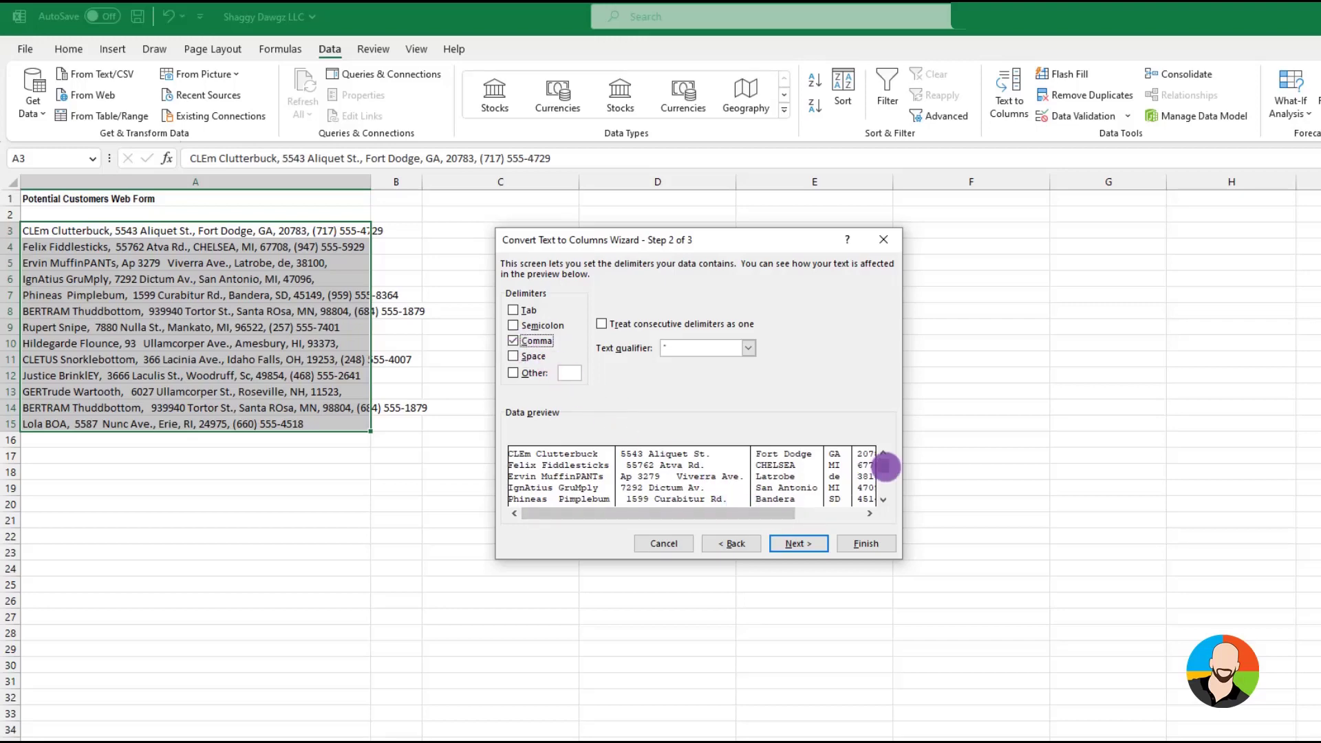
mouse_move(884, 466)
mouse_down()
mouse_move(885, 480)
mouse_move(885, 458)
mouse_up()
click(798, 544)
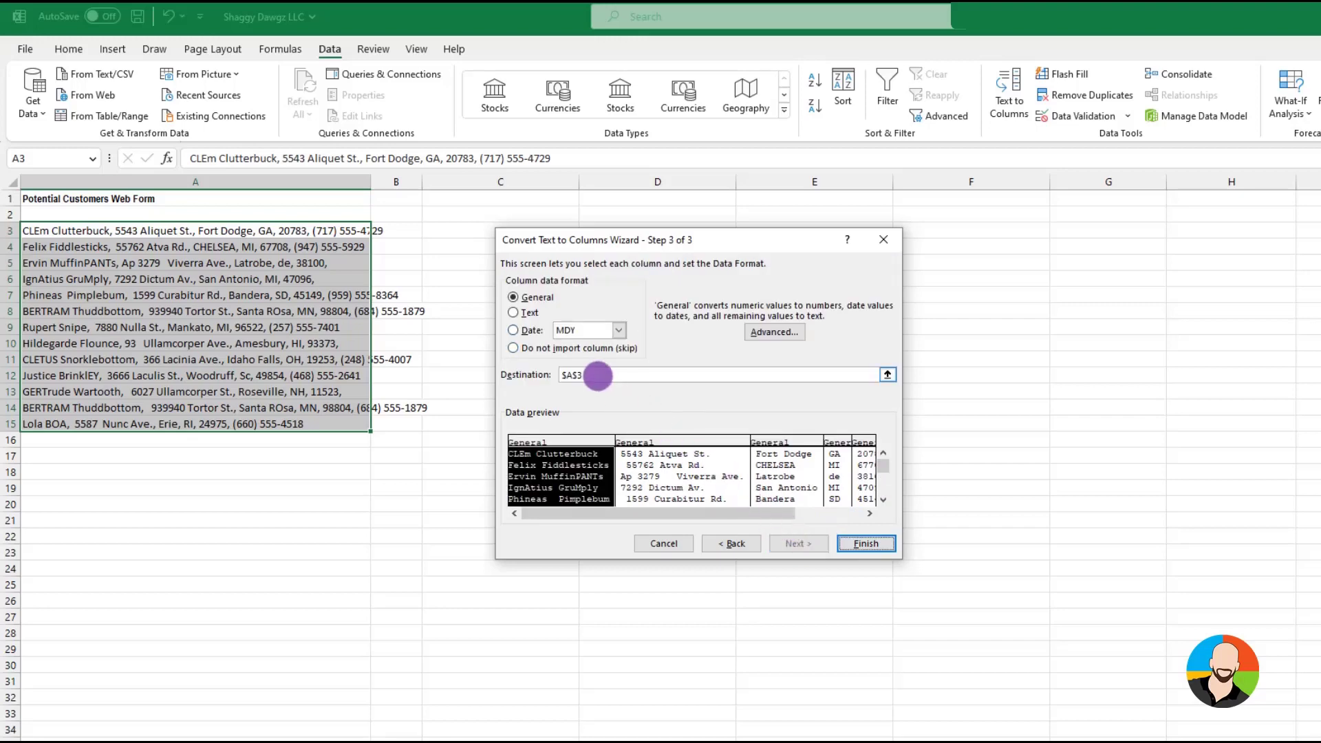
drag(582, 375, 547, 375)
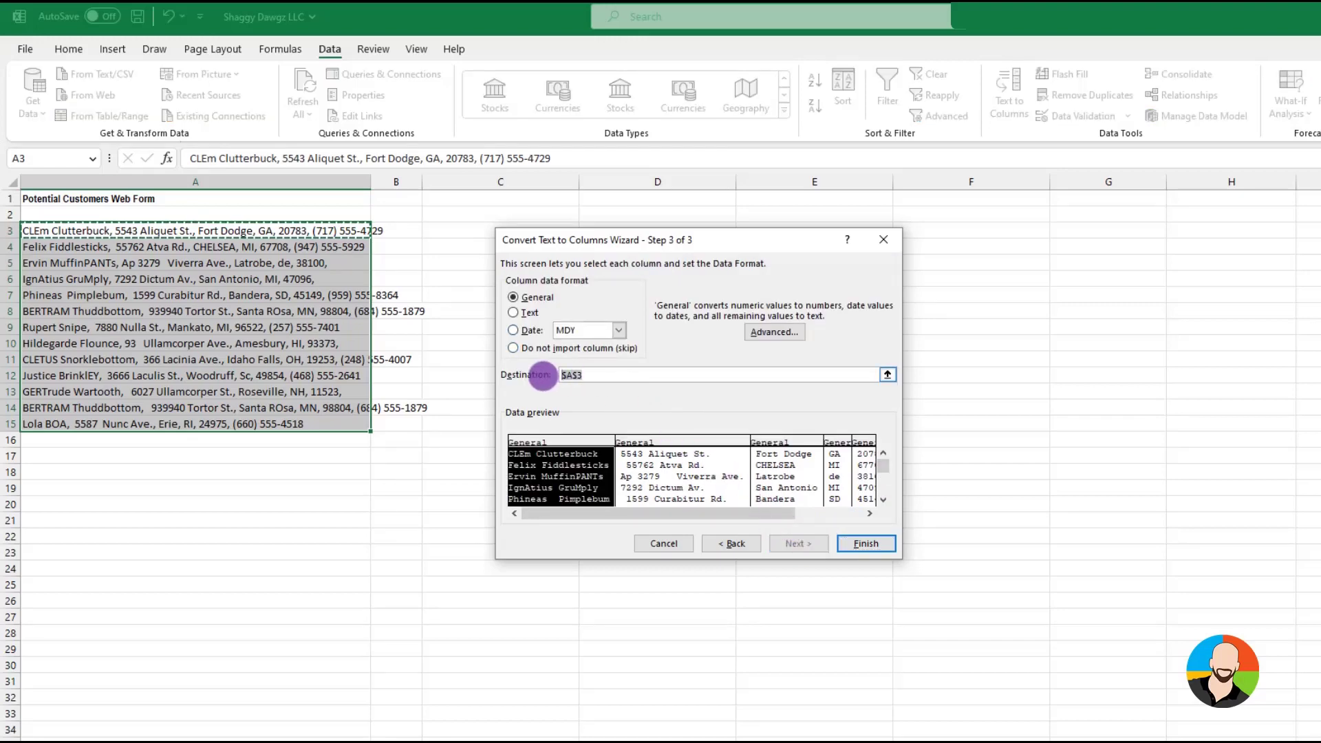
click(441, 230)
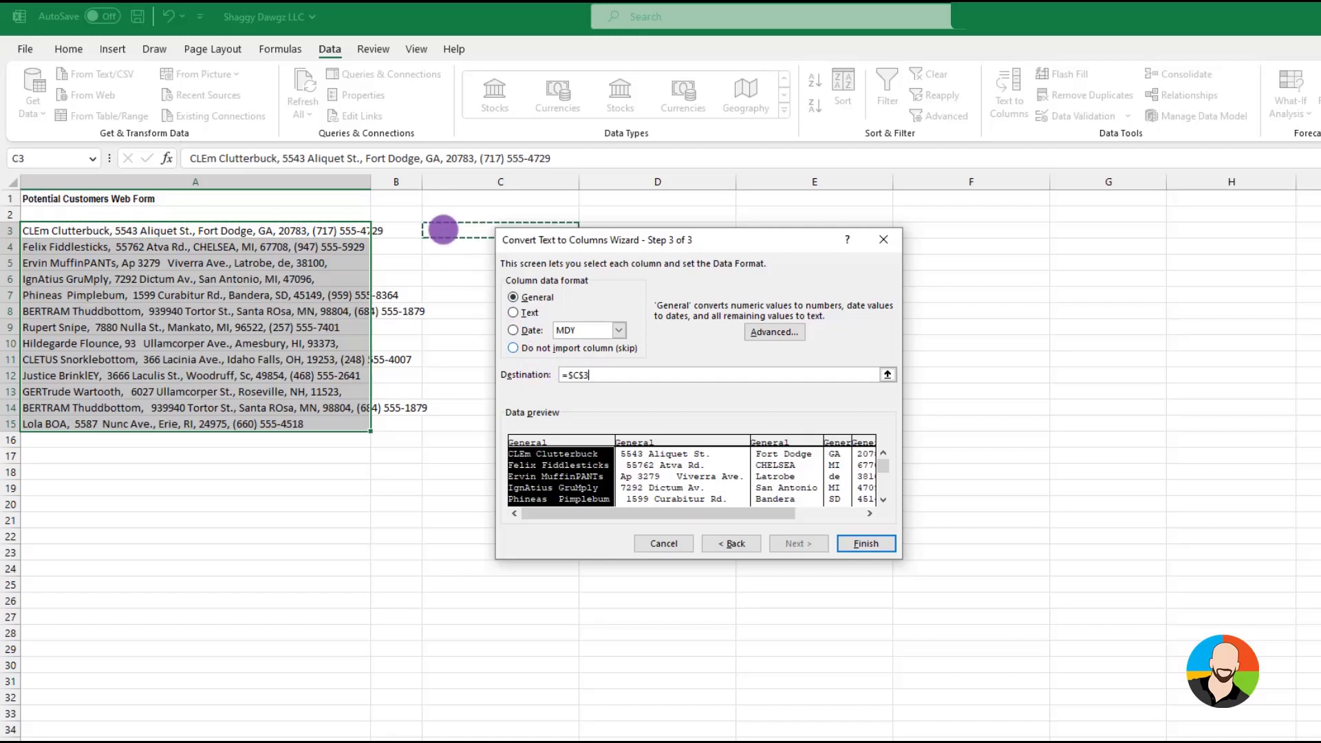
click(856, 540)
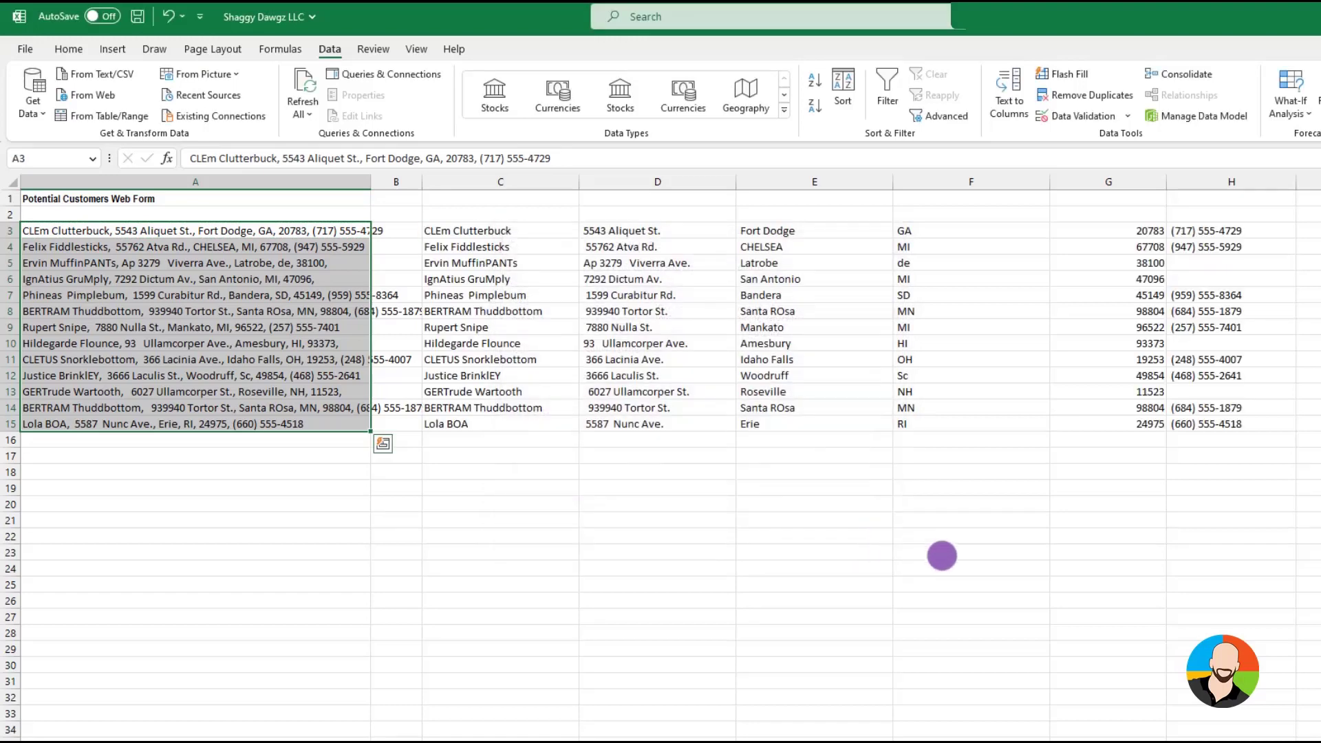
click(990, 564)
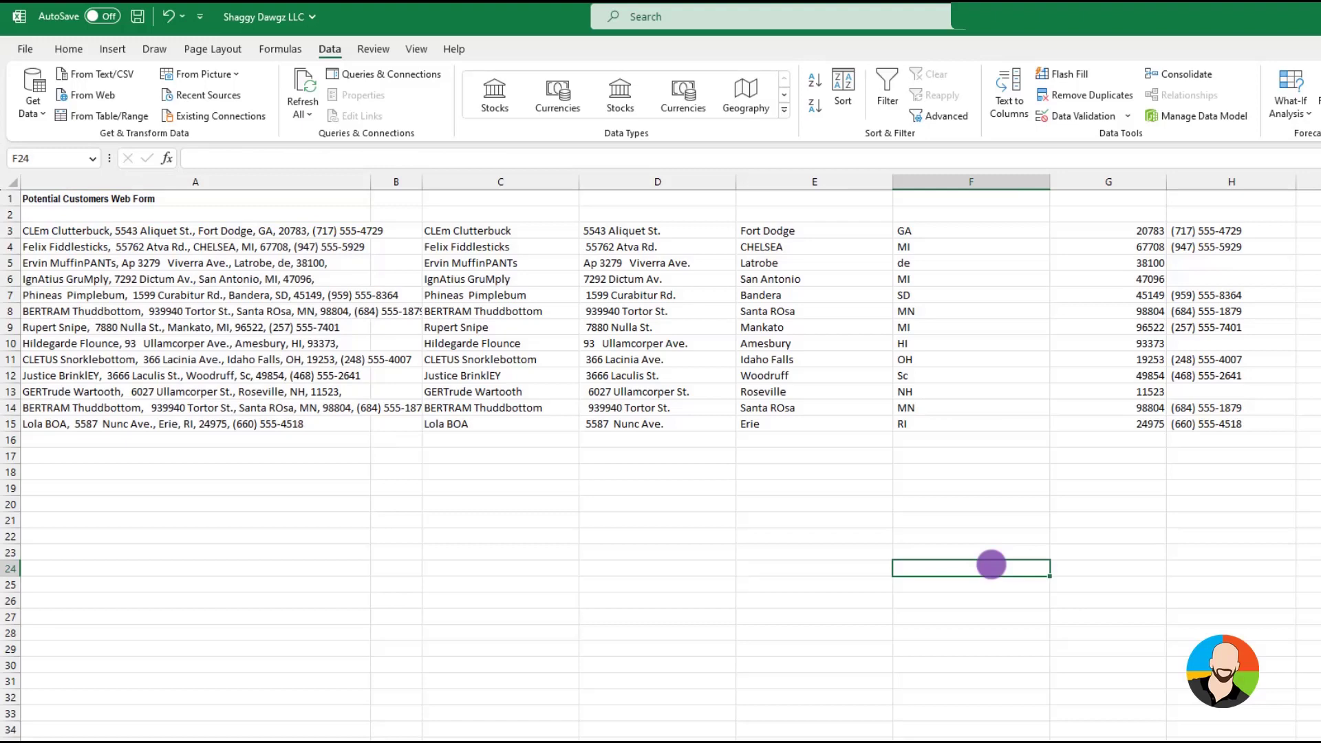
Enter the headers Name, Address, City, State, Zip and Phone in C2:H2
double_click(492, 214)
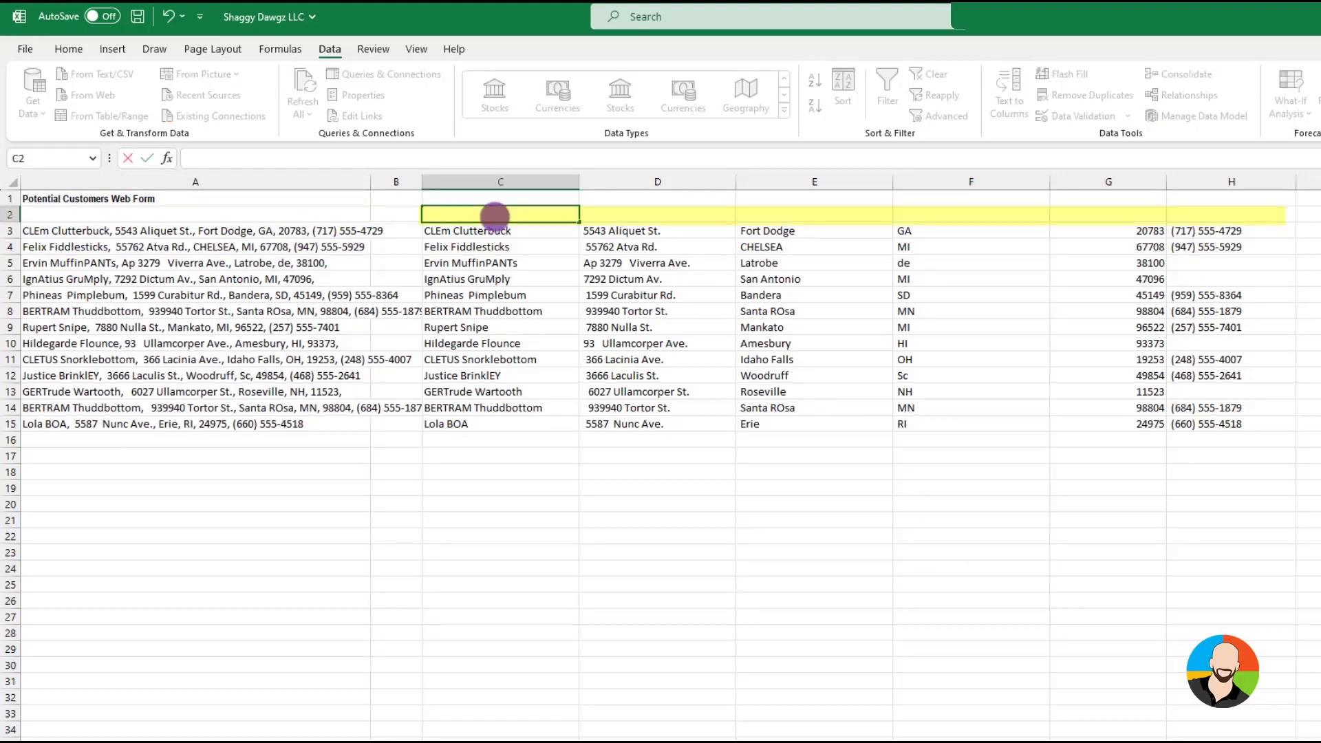
text(Name)
key(Tab)
text(Address)
key(Tab)
text(City)
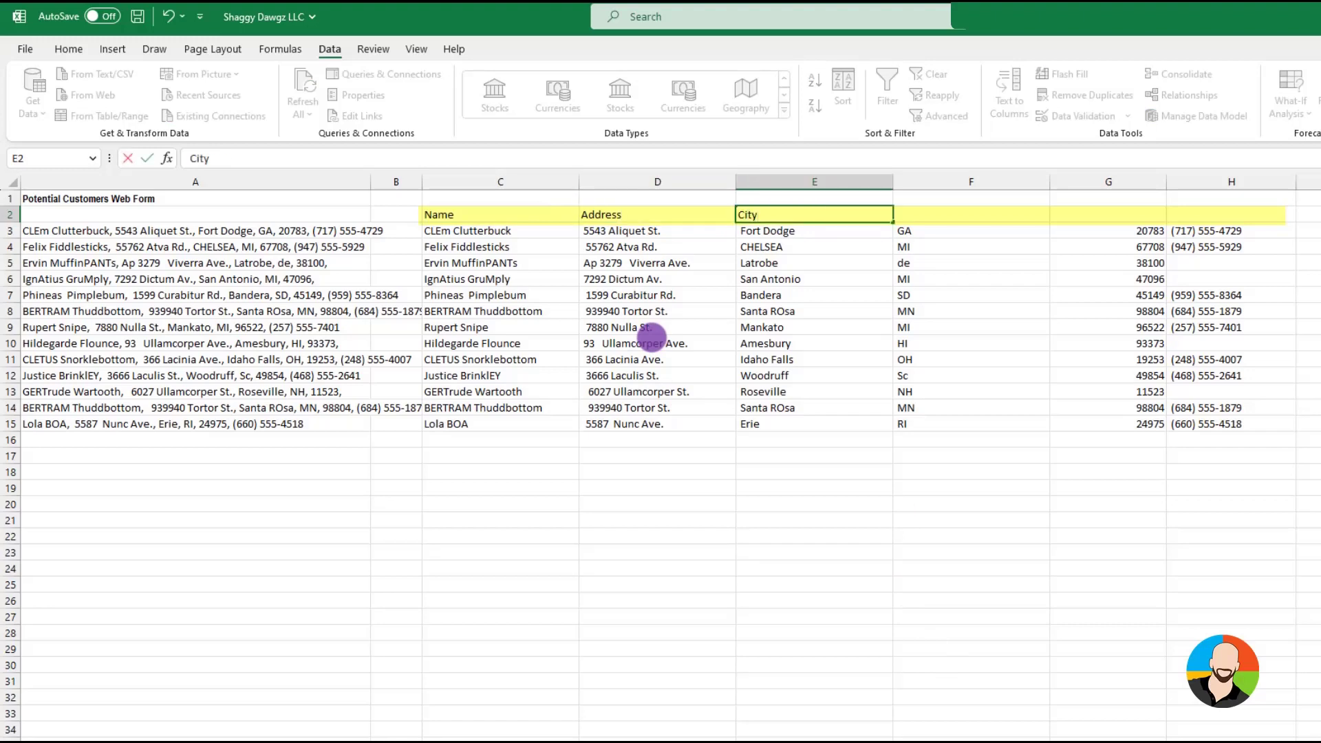
key(Tab)
text(Sata)
key(BackSpace)
key(BackSpace)
key(BackSpace)
text(tate)
key(Tab)
text(Zip)
key(Tab)
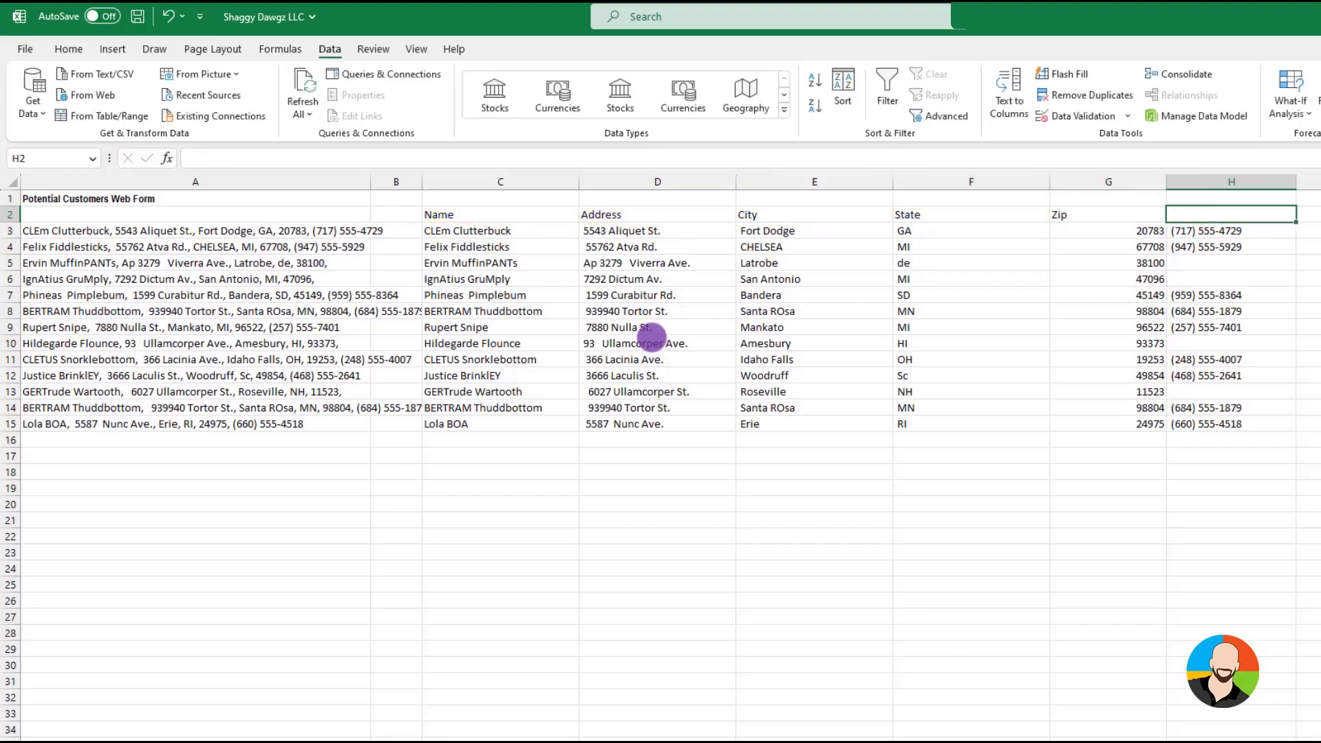
text(Phone)
Make the header row in C2:H2 bold
drag(440, 214, 1186, 210)
click(68, 49)
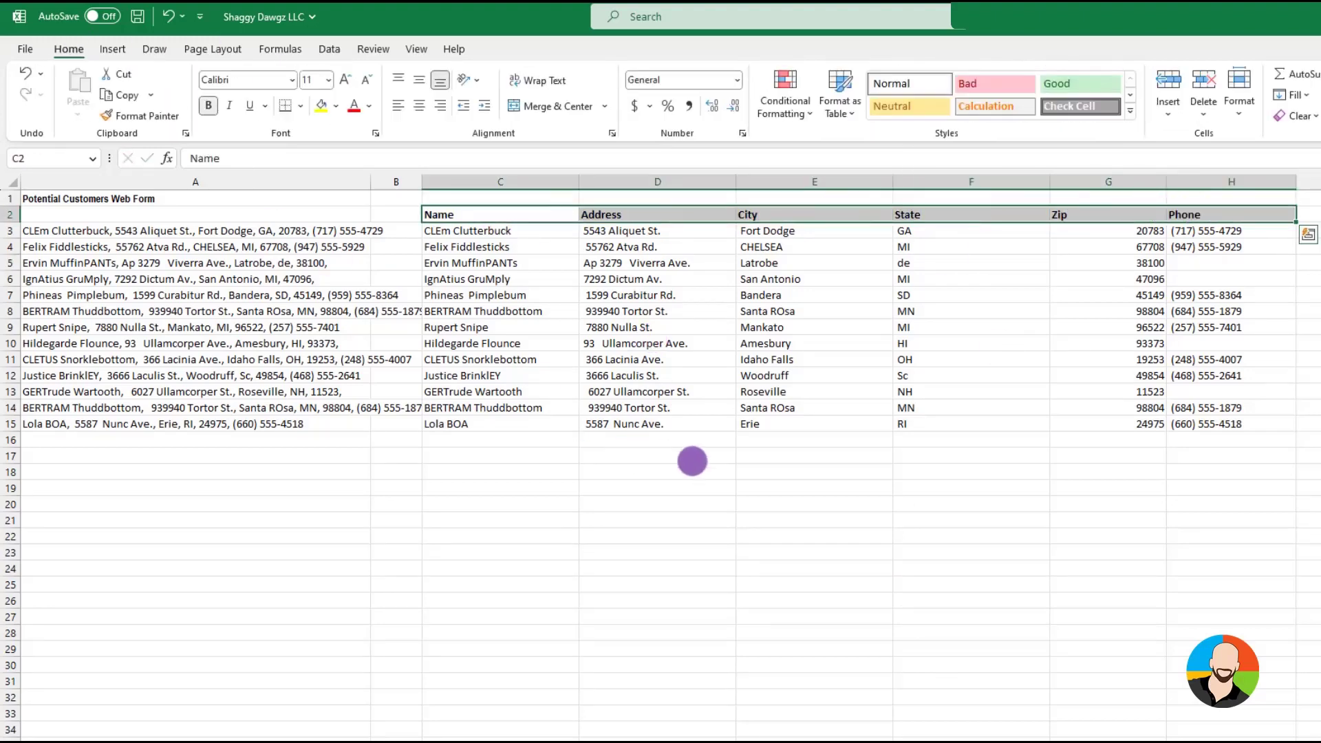
click(1161, 521)
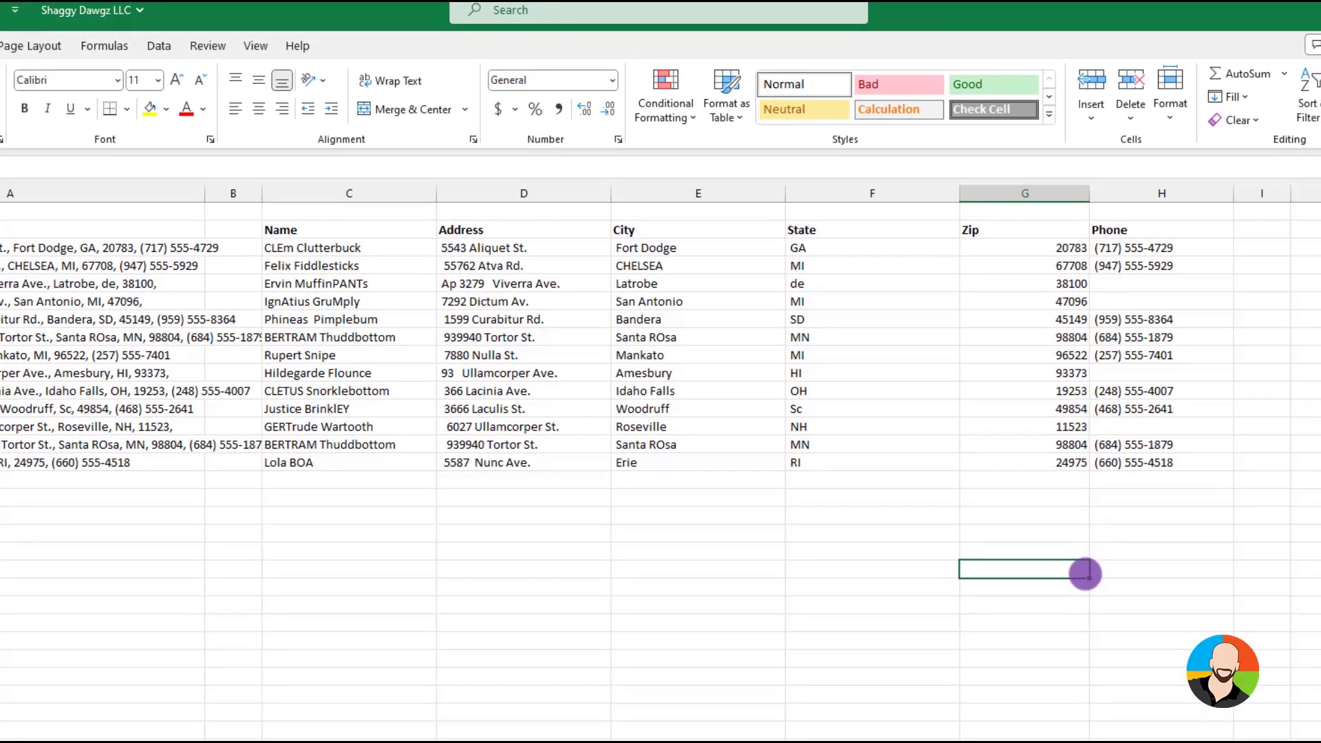
Insert two blank columns between the Name and Address columns
click(846, 739)
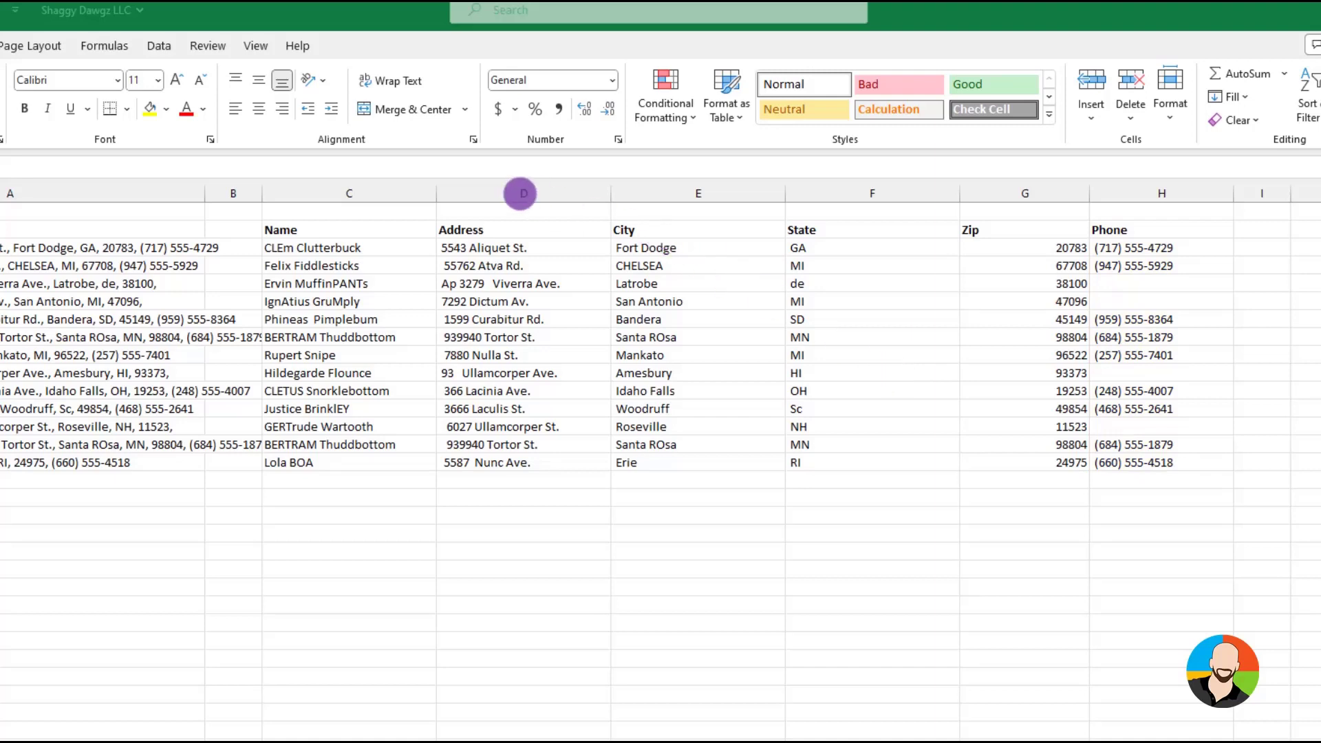
click(520, 194)
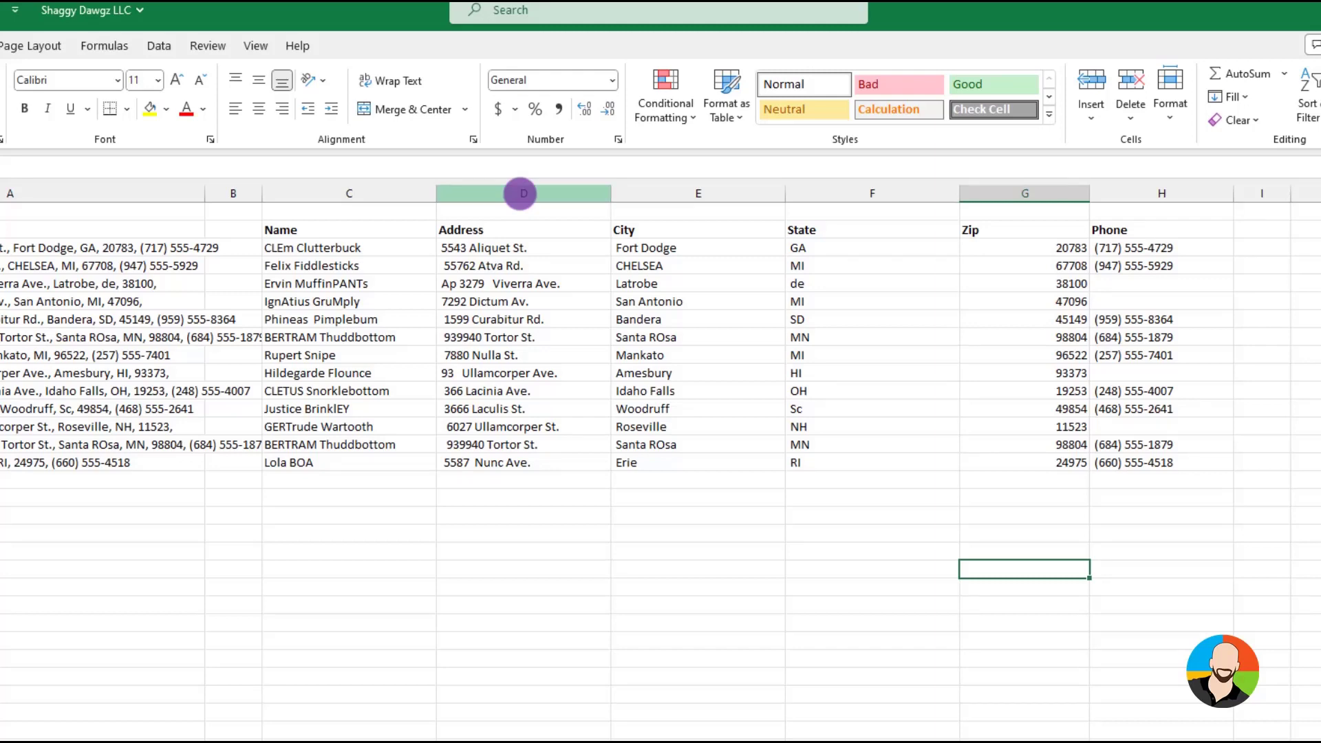
right_click(520, 194)
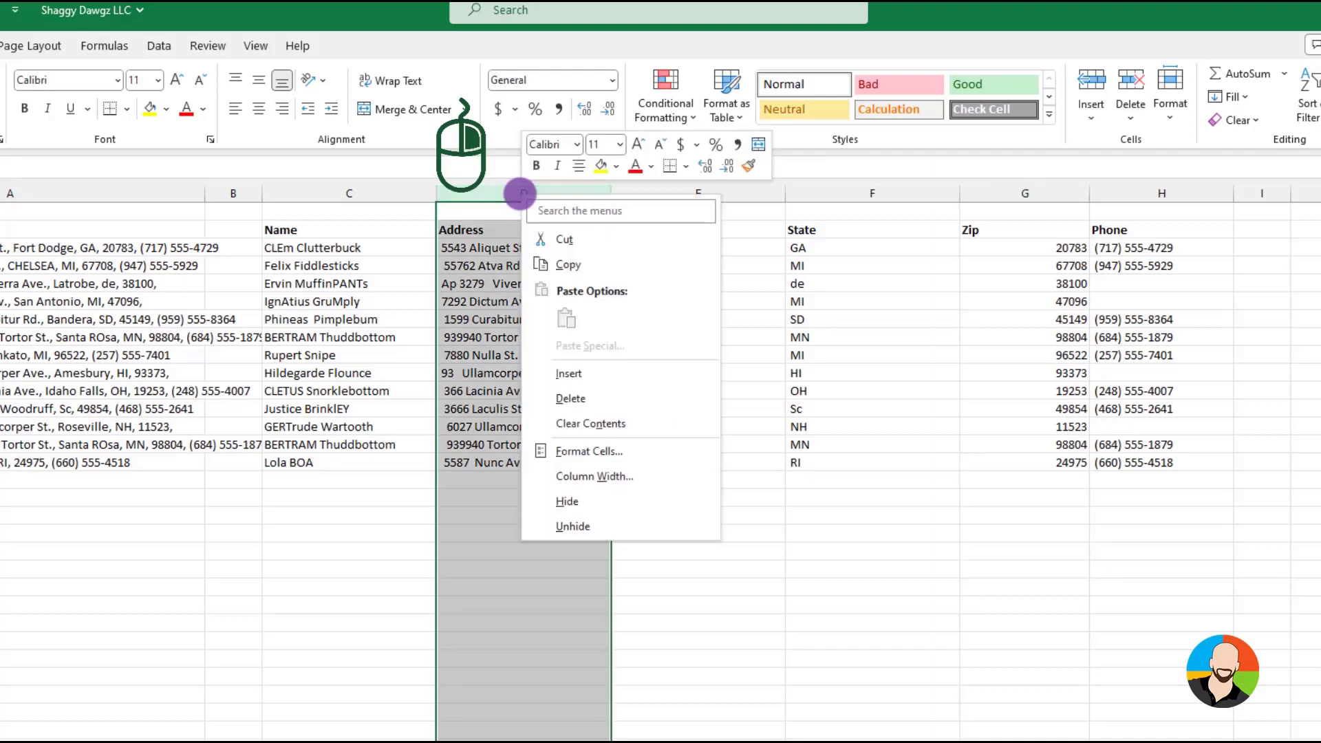
click(569, 371)
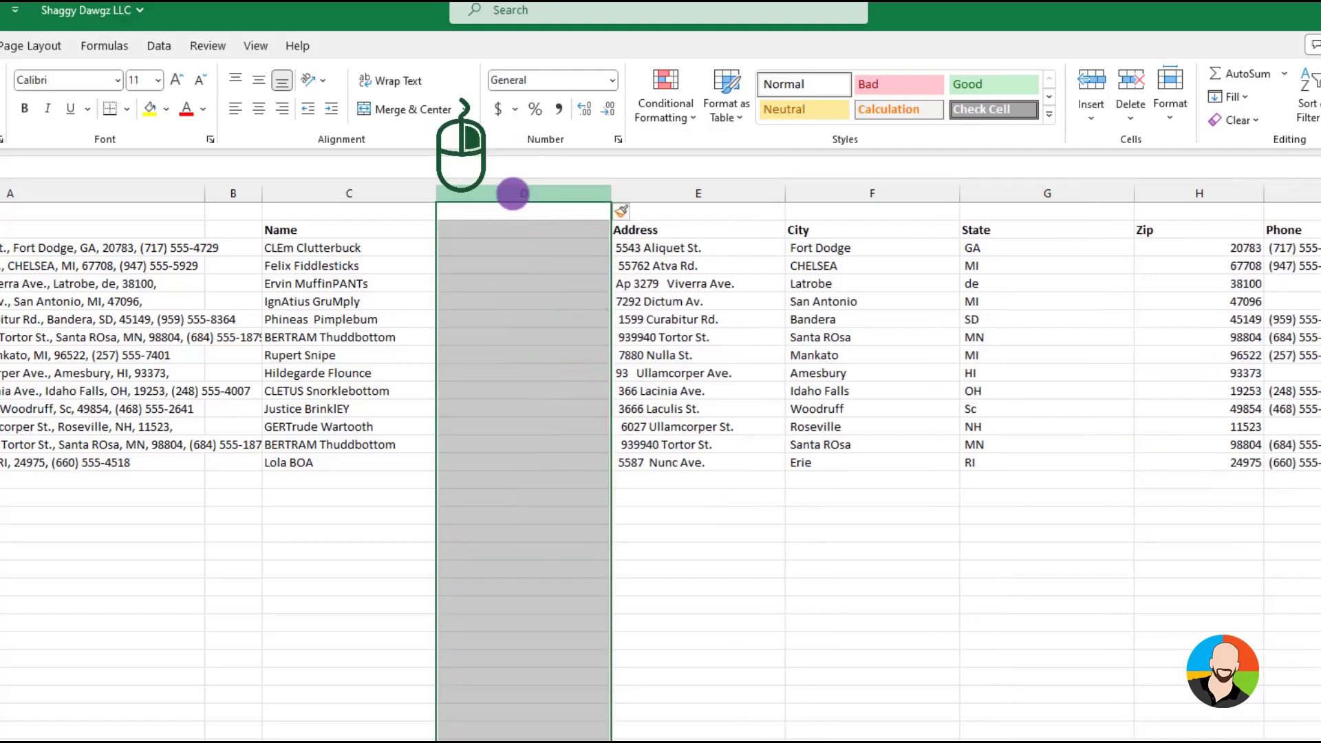
right_click(516, 191)
click(560, 375)
Enter the headers First Name and Last Name in D2:E2
click(499, 233)
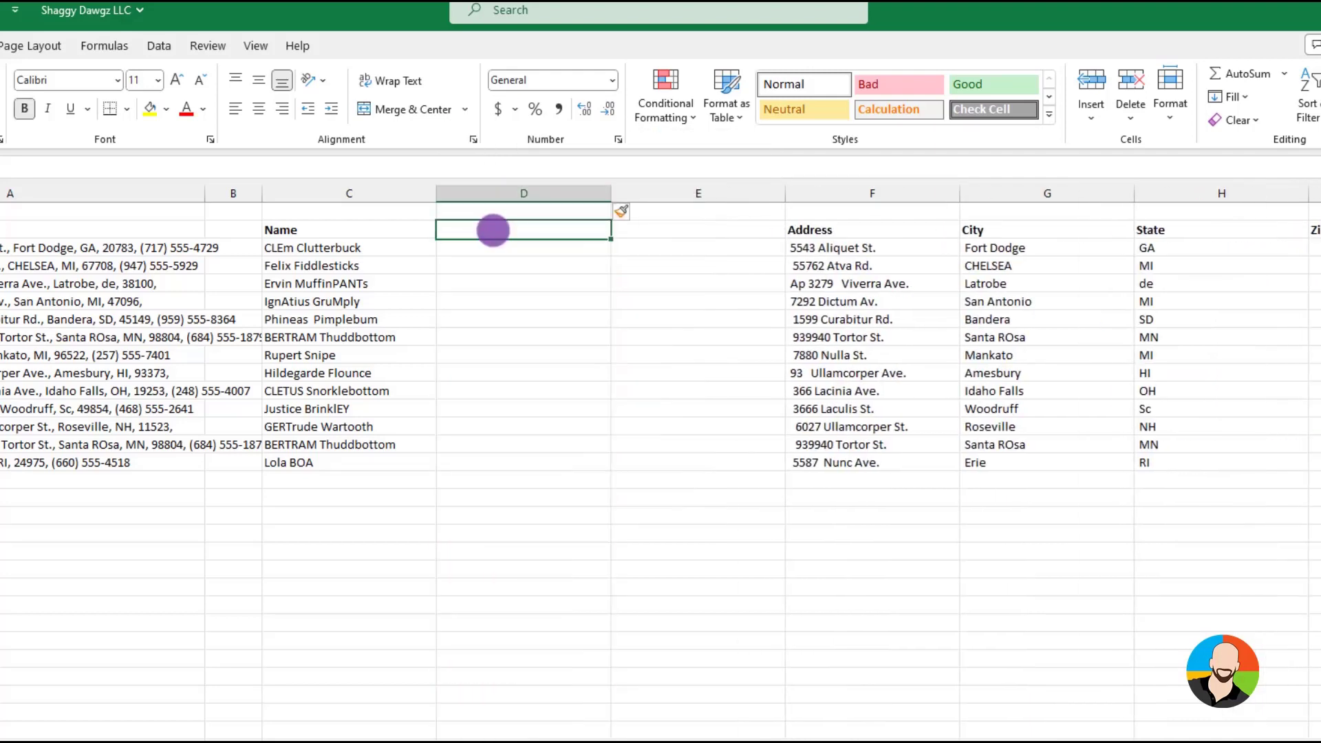
text(First Name)
key(Tab)
text(Last Name)
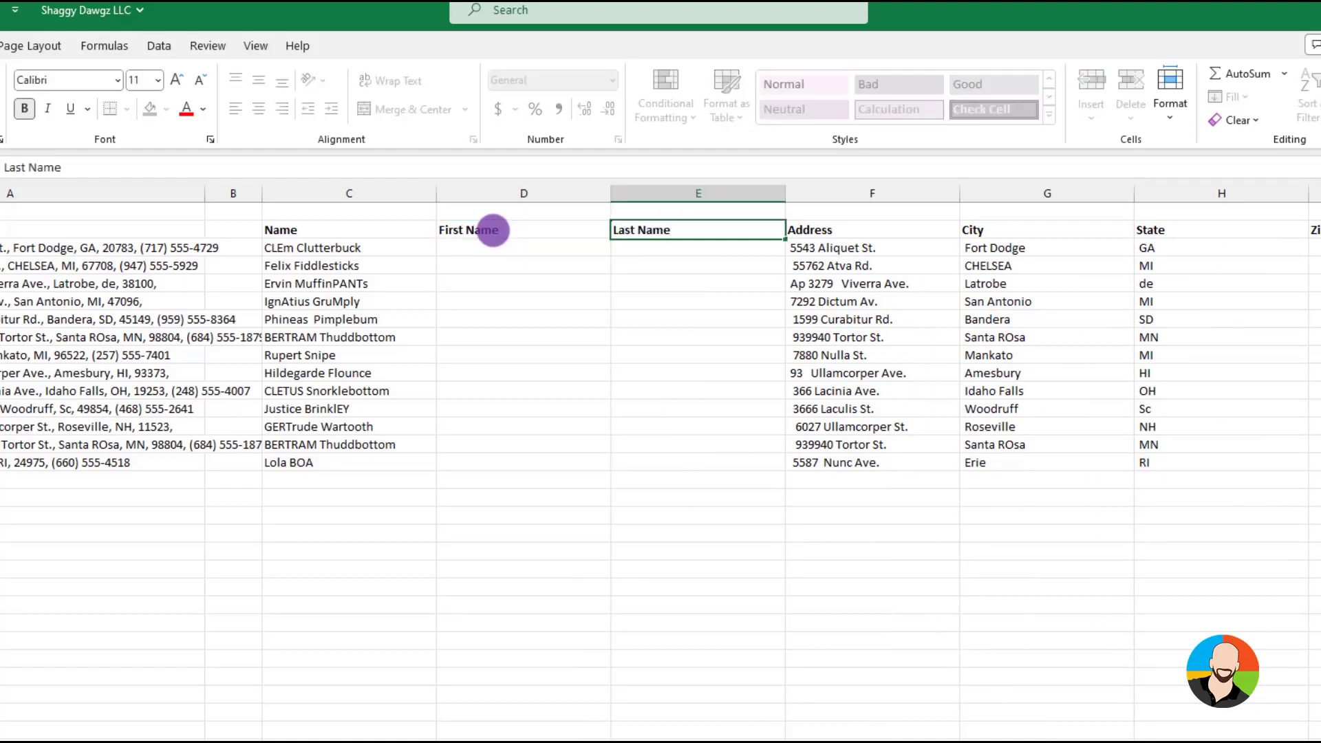
key(Return)
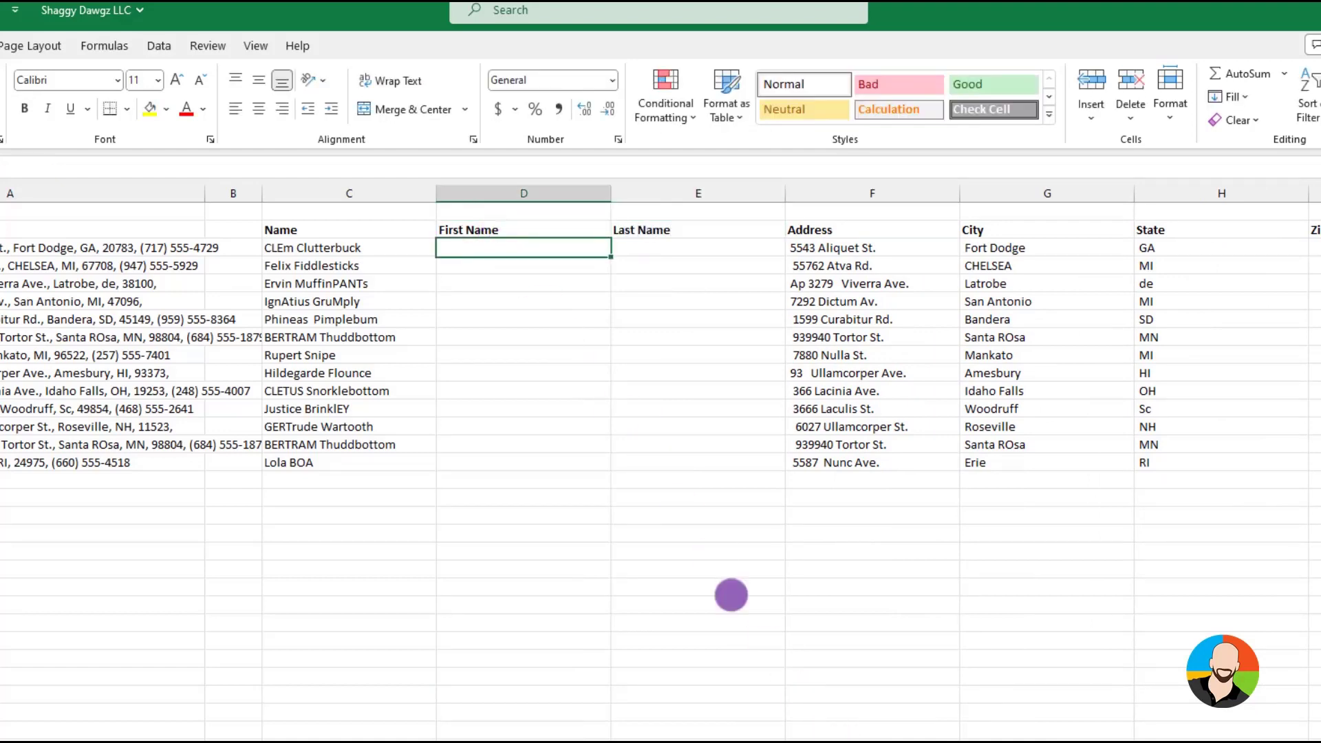
Enter the first entry's first name in D3 in proper case and Flash Fill the rest of the First Name column
text(Clem)
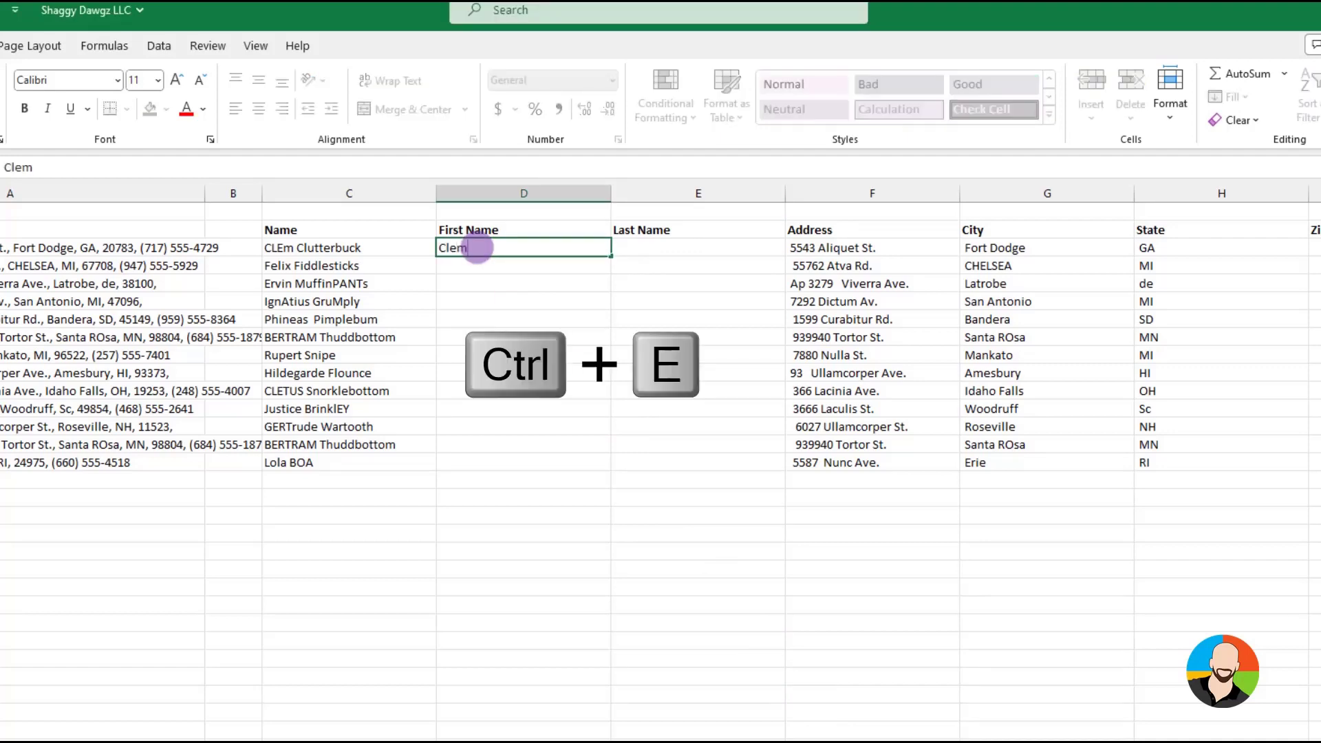
key(Return)
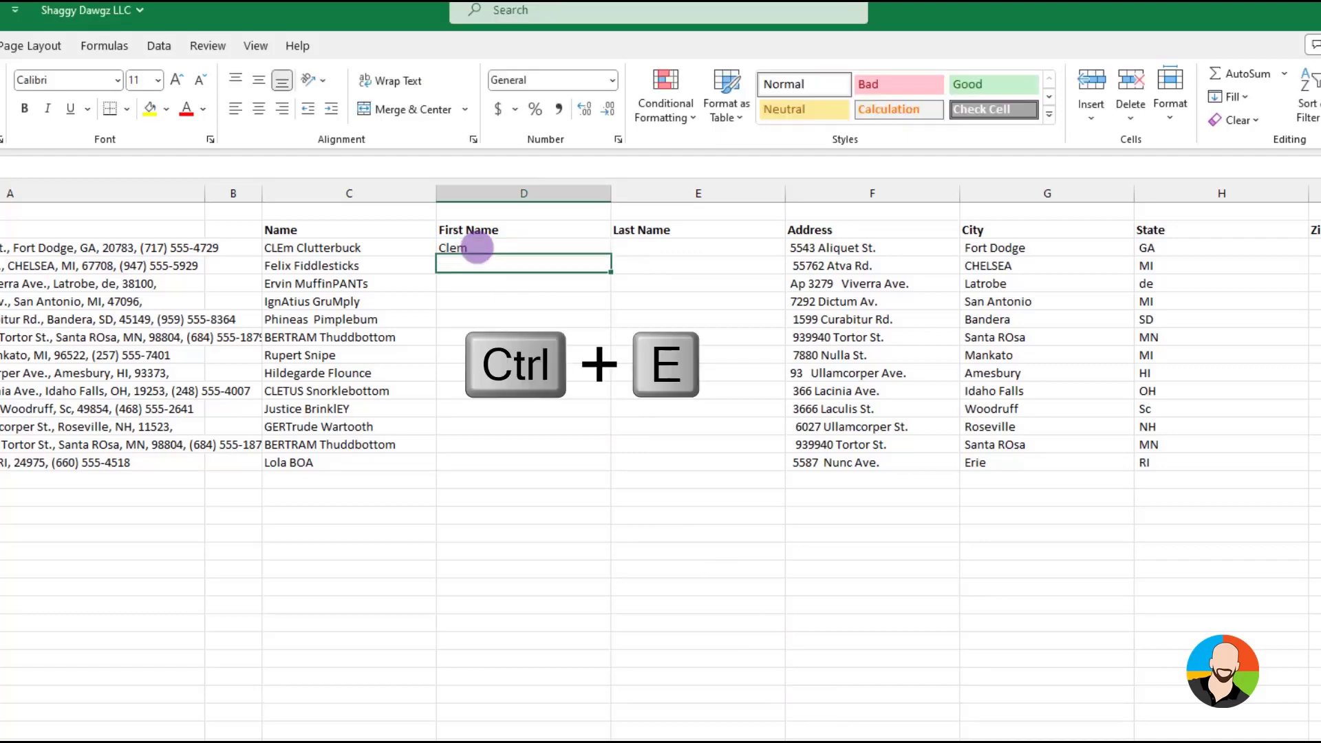
key(ctrl+e)
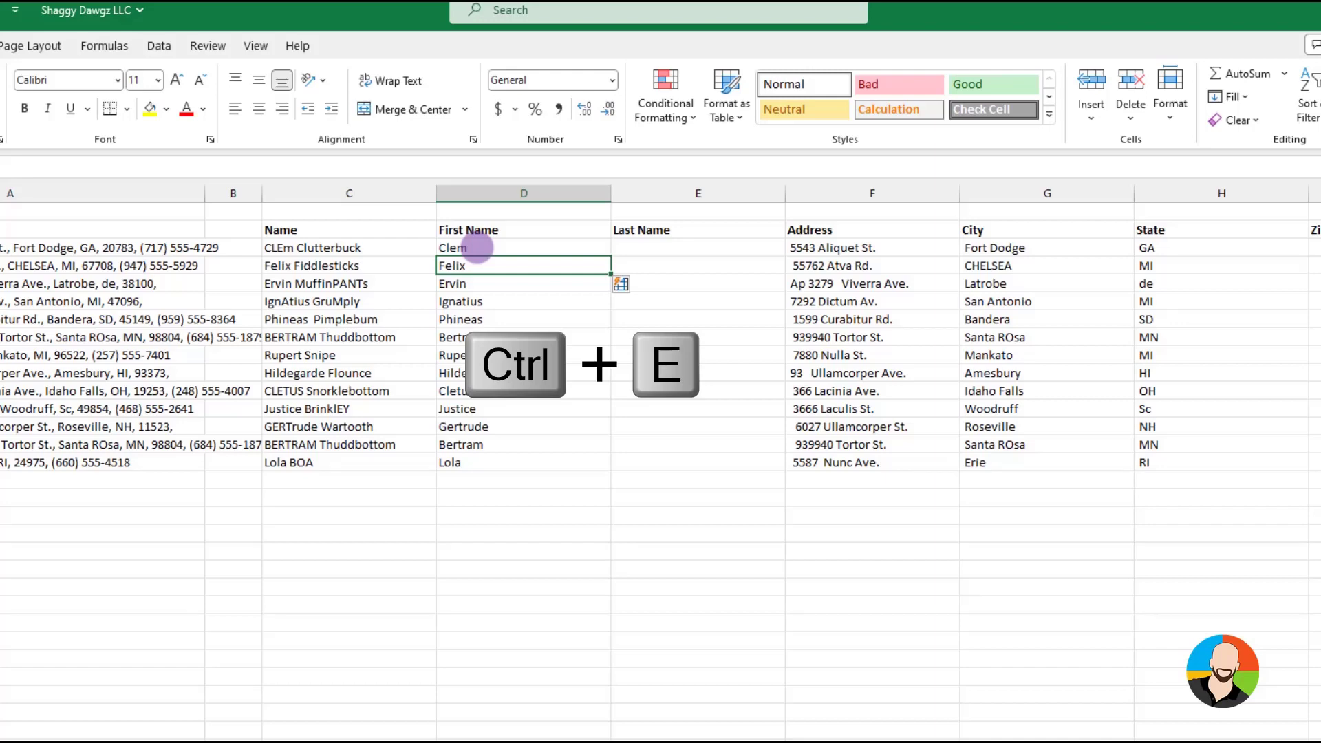
Enter the first entry's last name in E3 and Flash Fill the rest of the Last Name column
click(700, 251)
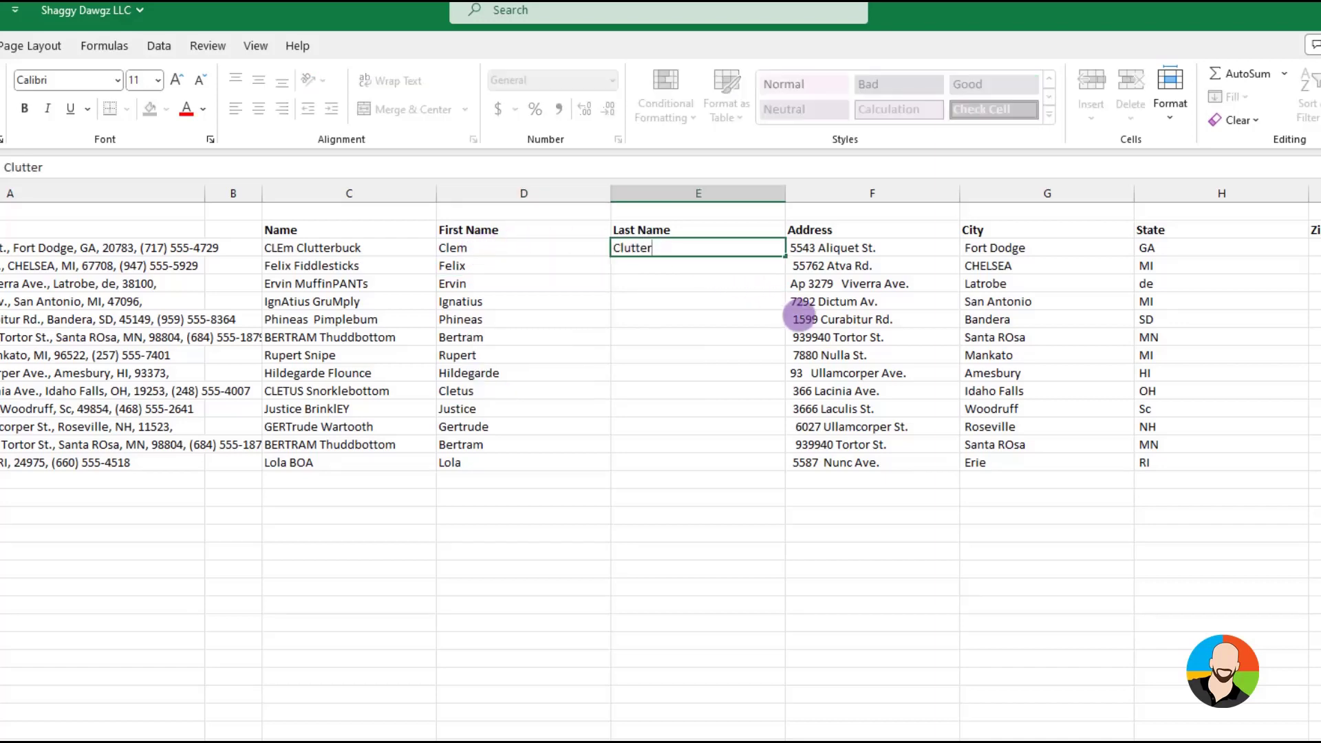
key(Return)
key(ctrl+e)
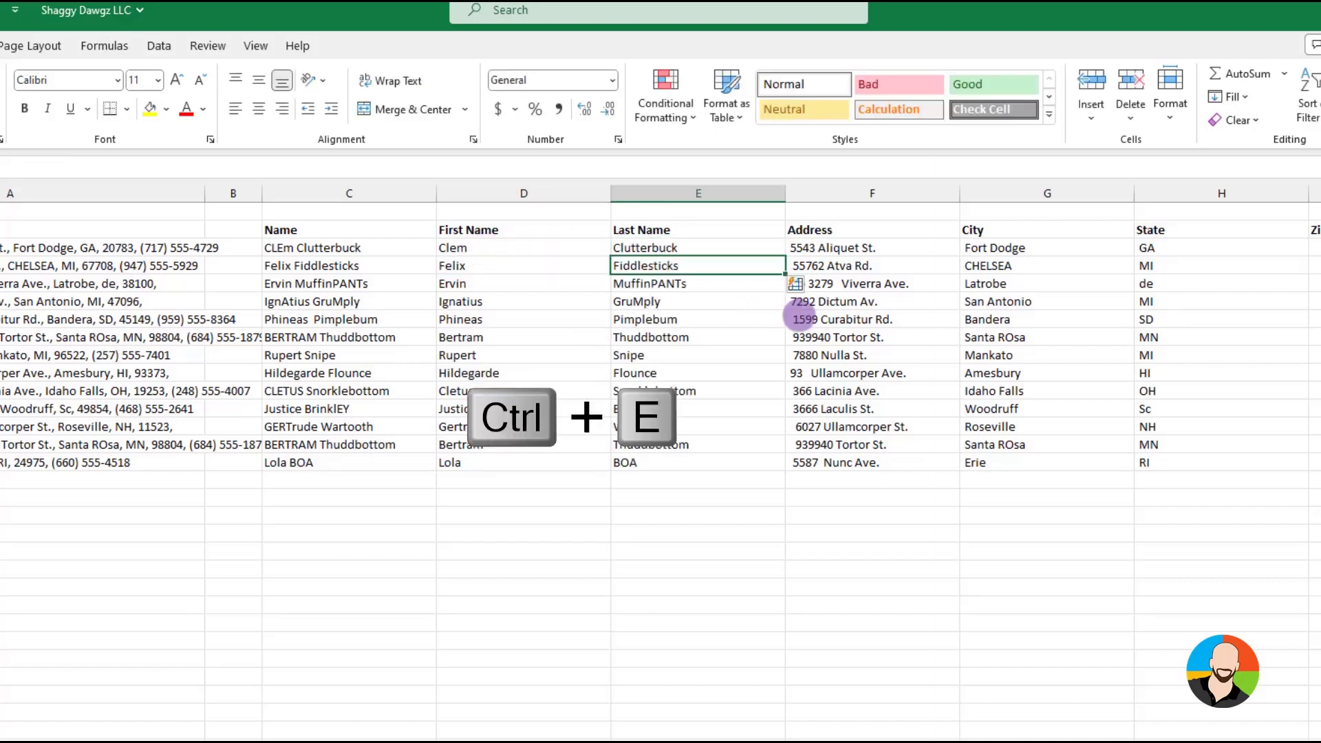
click(716, 448)
click(687, 495)
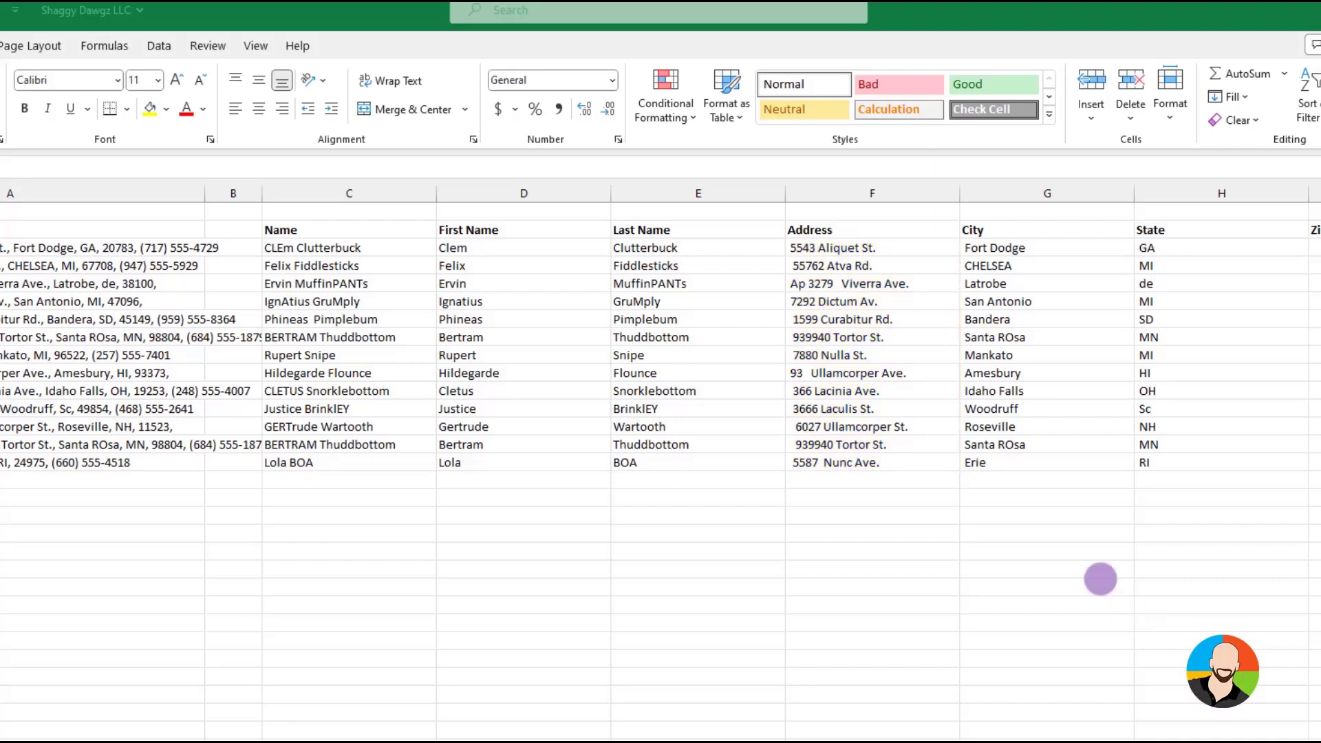
Insert a blank column before City and enter the header Address Fixed in G2
click(1101, 579)
scroll(1101, 579, right, 1)
click(710, 357)
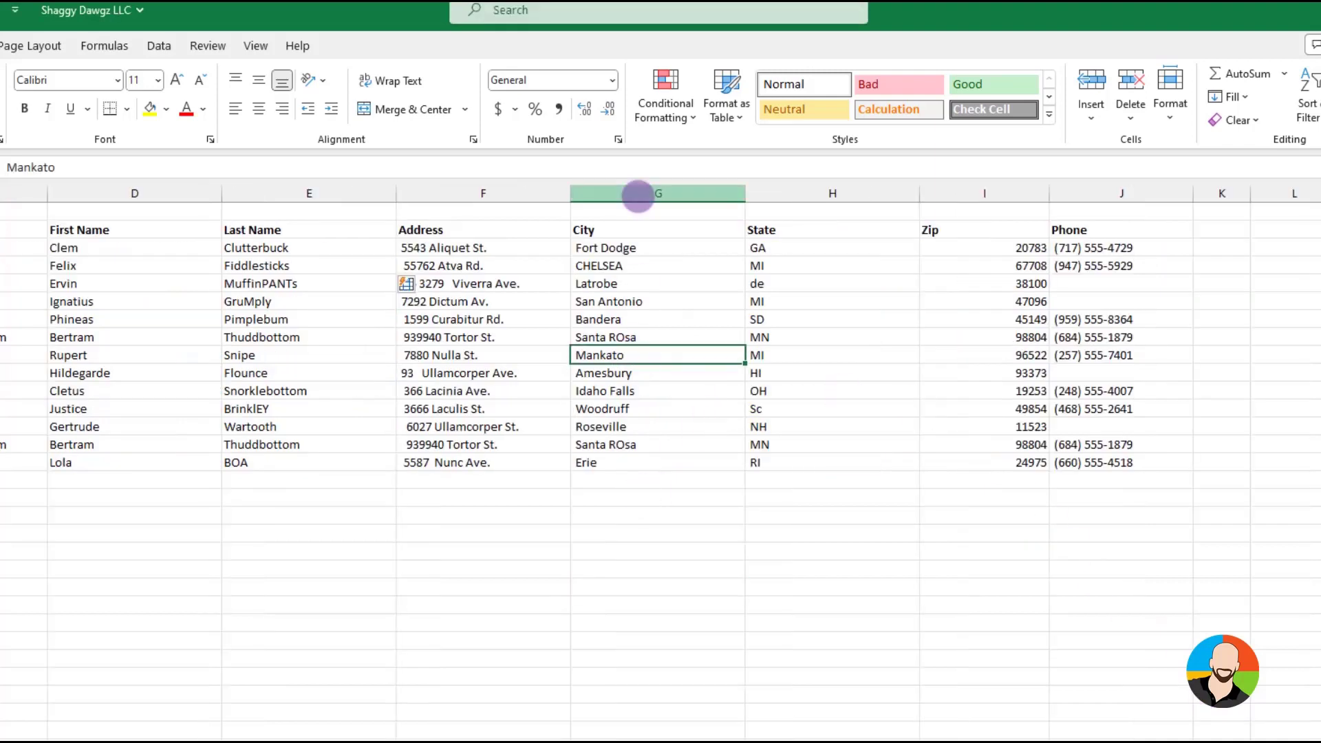
right_click(638, 197)
click(690, 377)
key(Down)
text(Address Fixed)
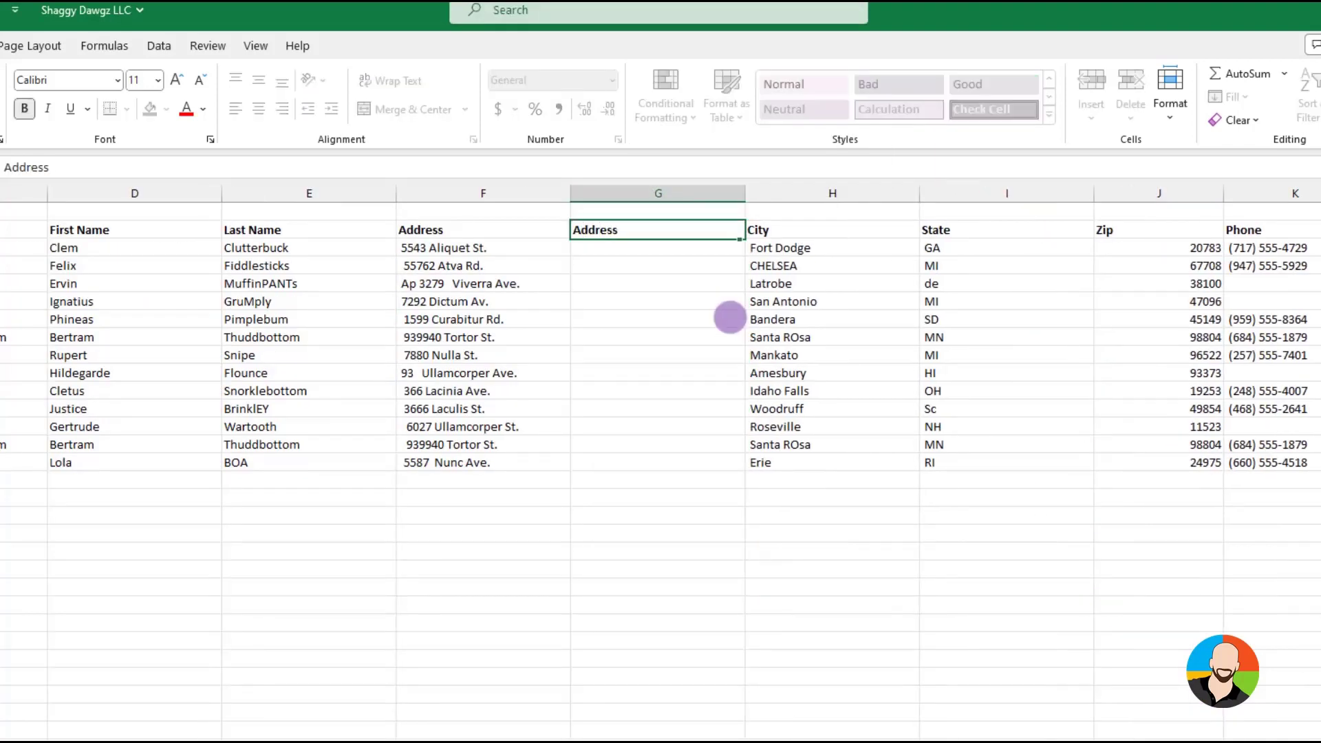
Remove the extra spaces from the addresses with =TRIM(F3) in G3, filled down to G15
click(595, 248)
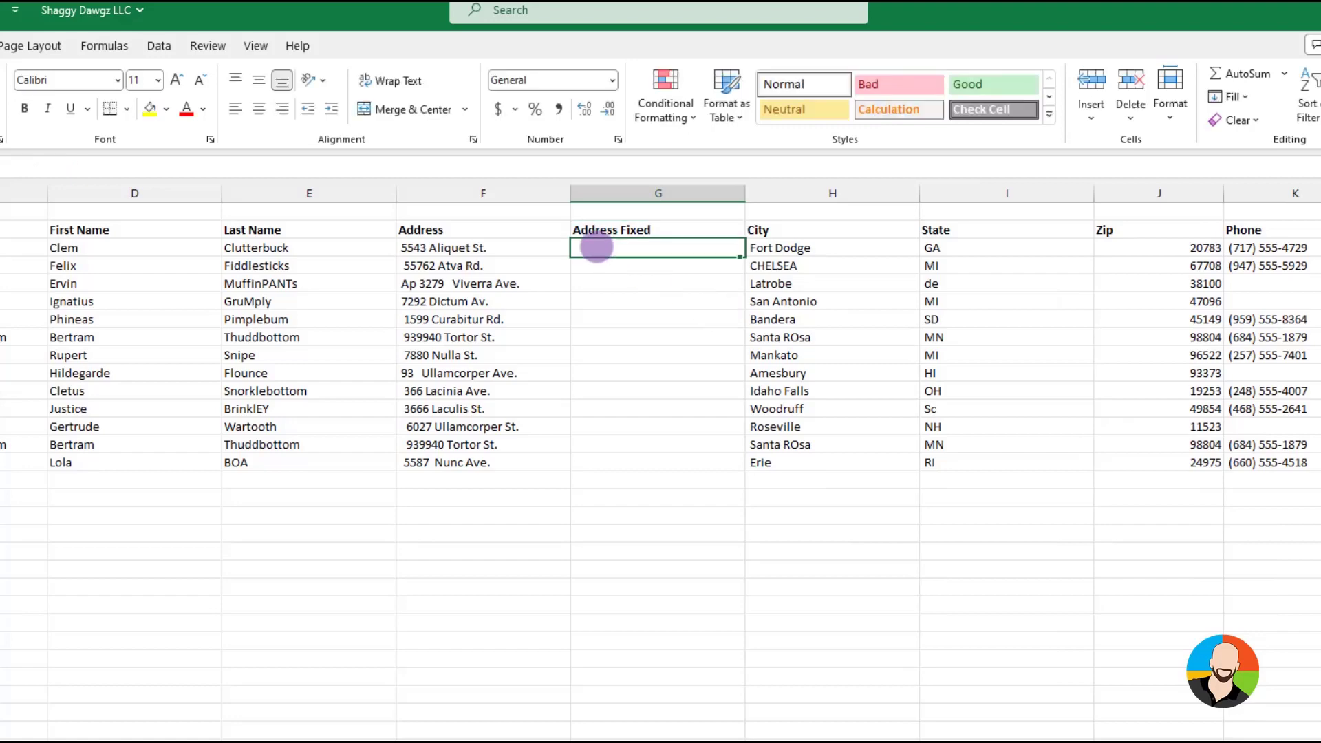
double_click(595, 248)
text(=trim()
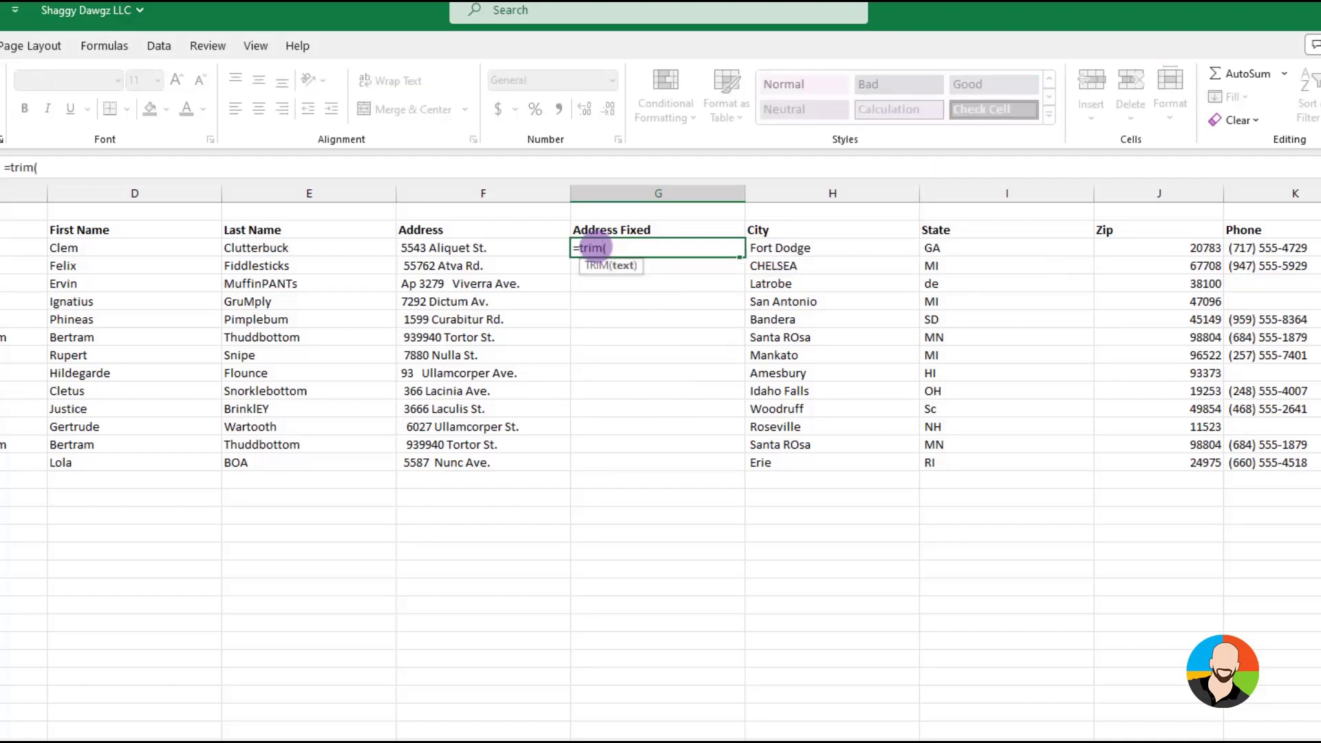
click(493, 244)
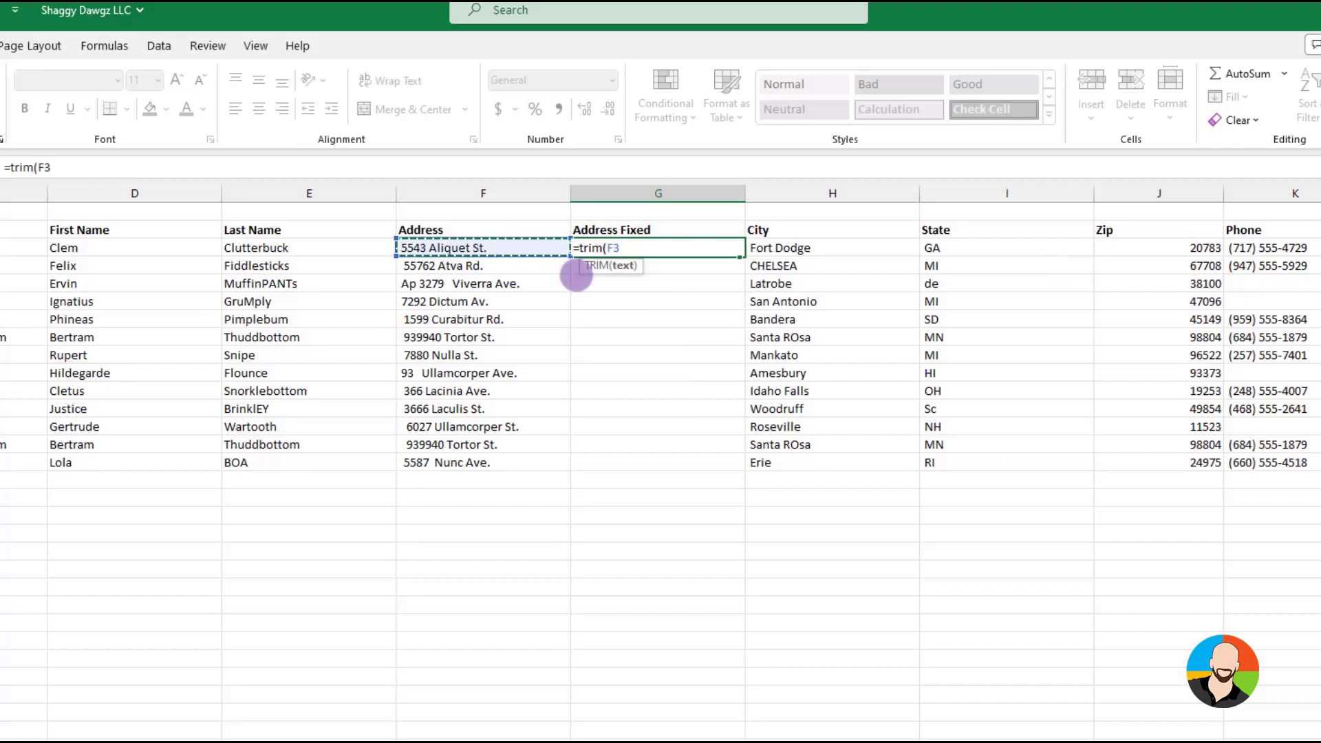
key(Return)
click(696, 246)
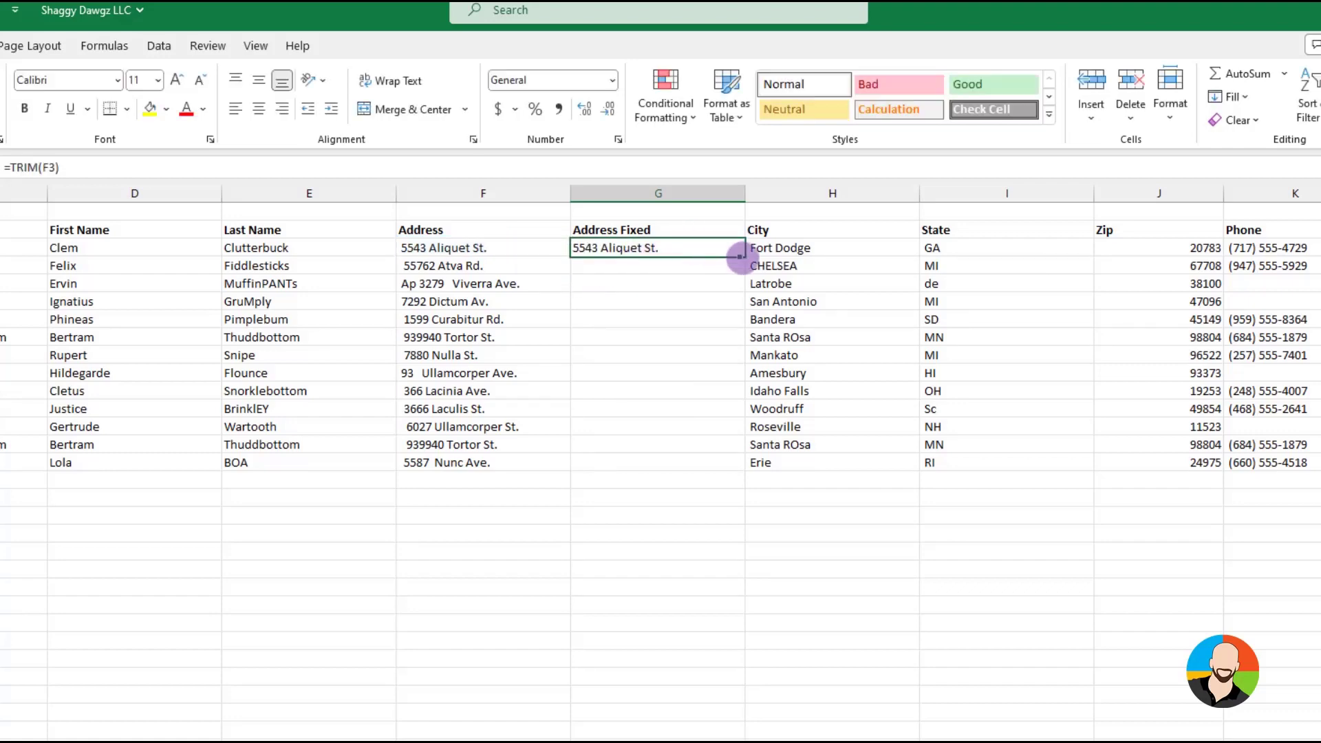
drag(739, 257, 737, 473)
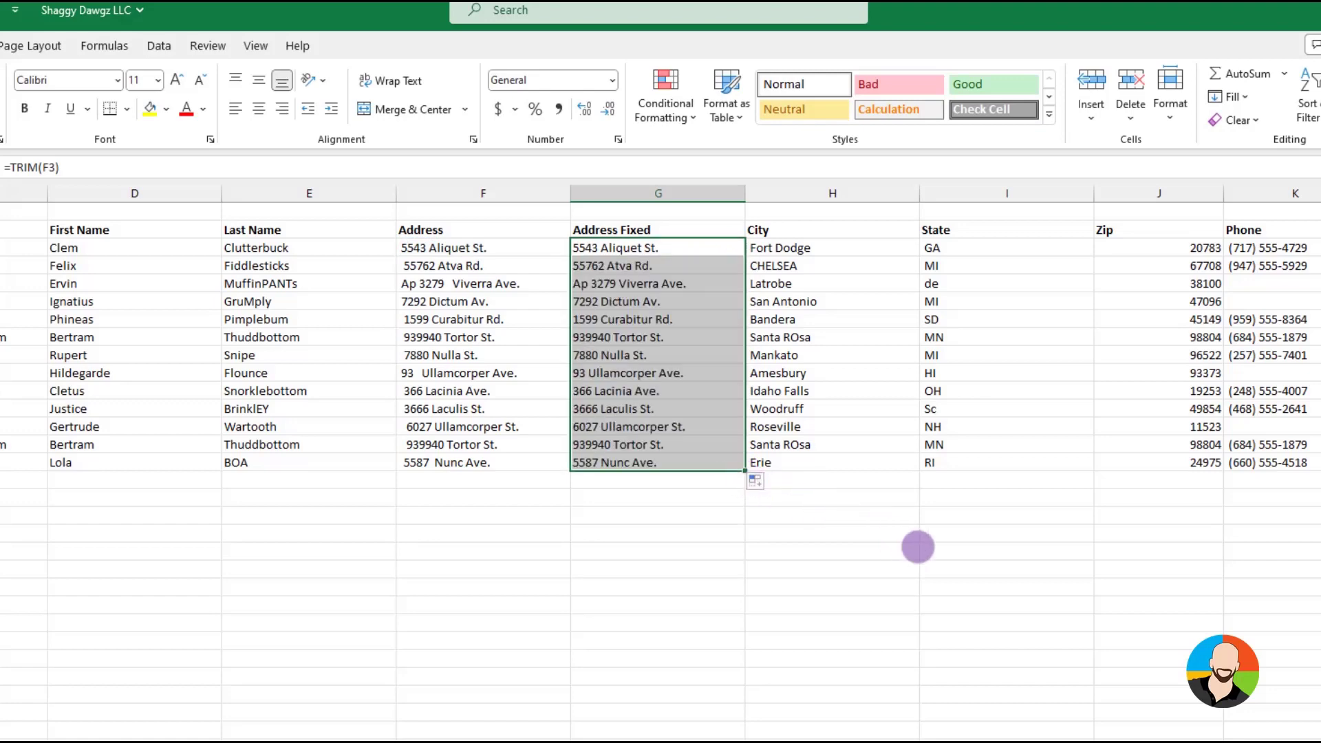
click(937, 553)
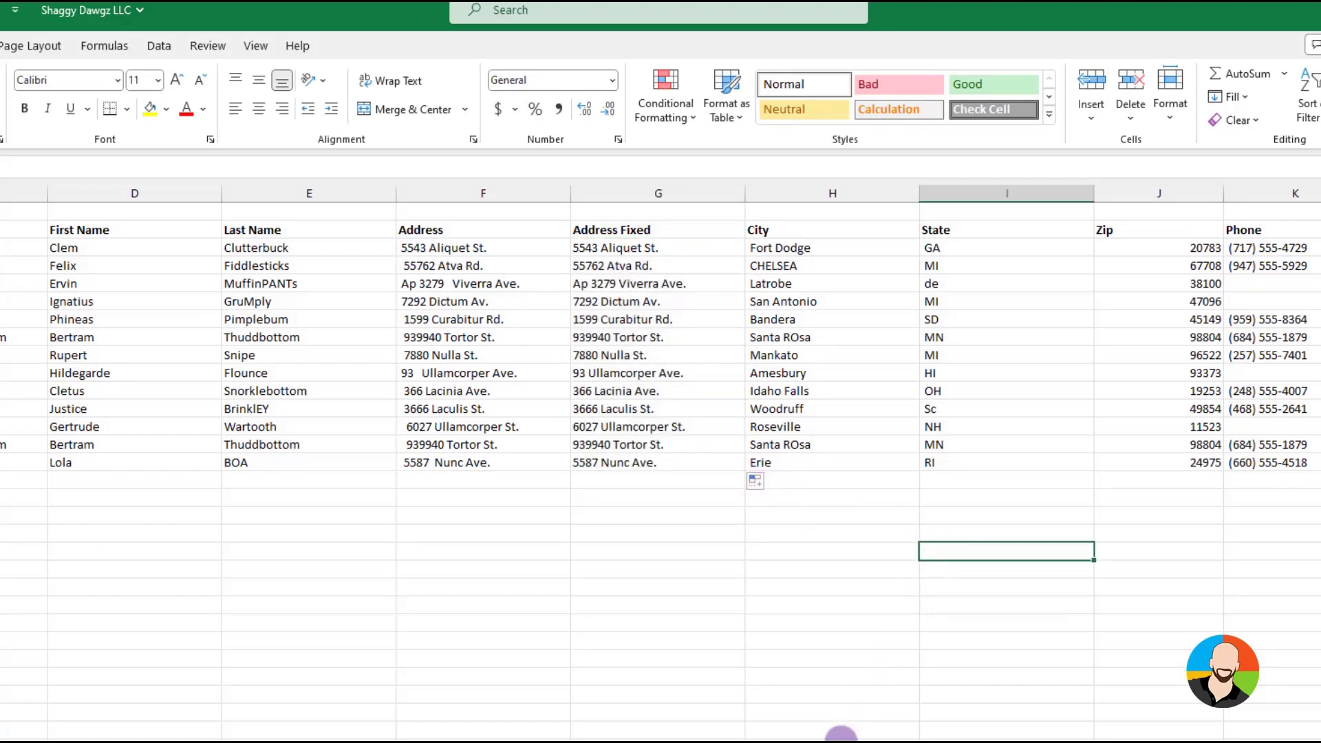
Insert a blank column before State and enter the header City Fixed in I2
click(840, 741)
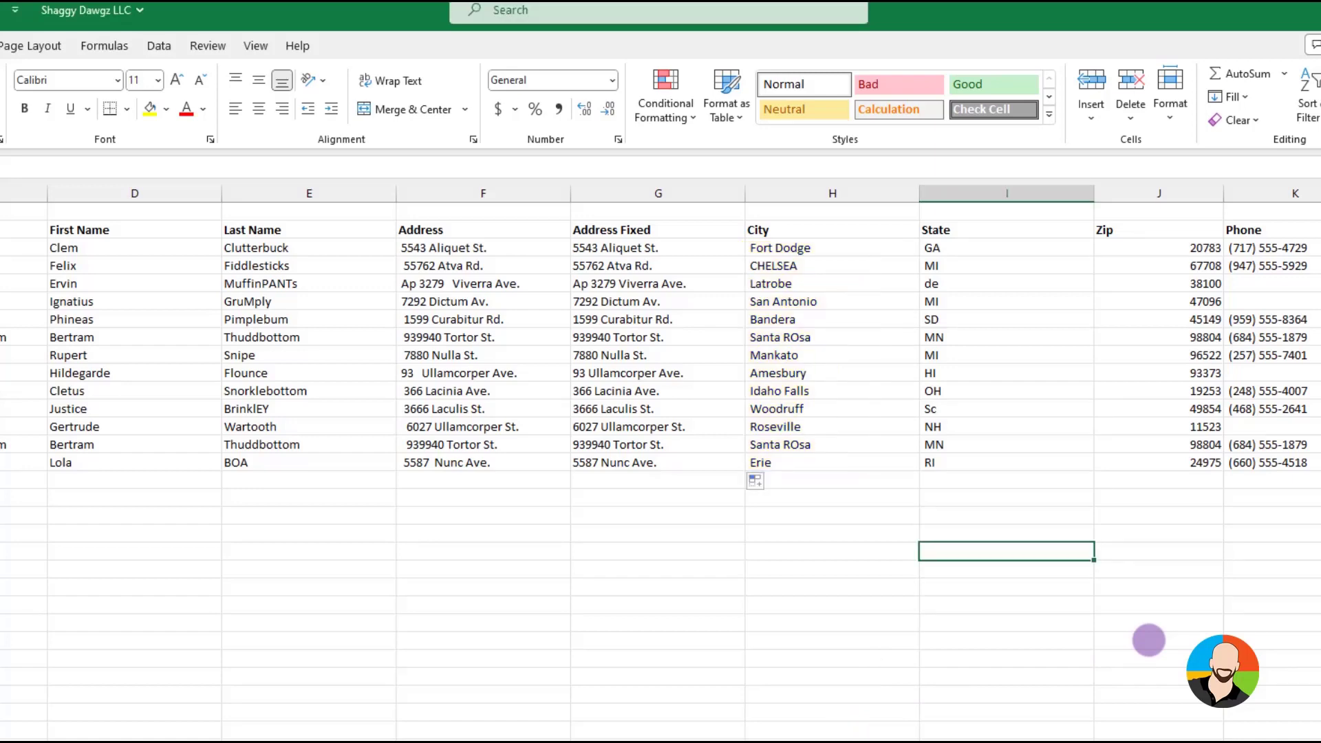
right_click(991, 195)
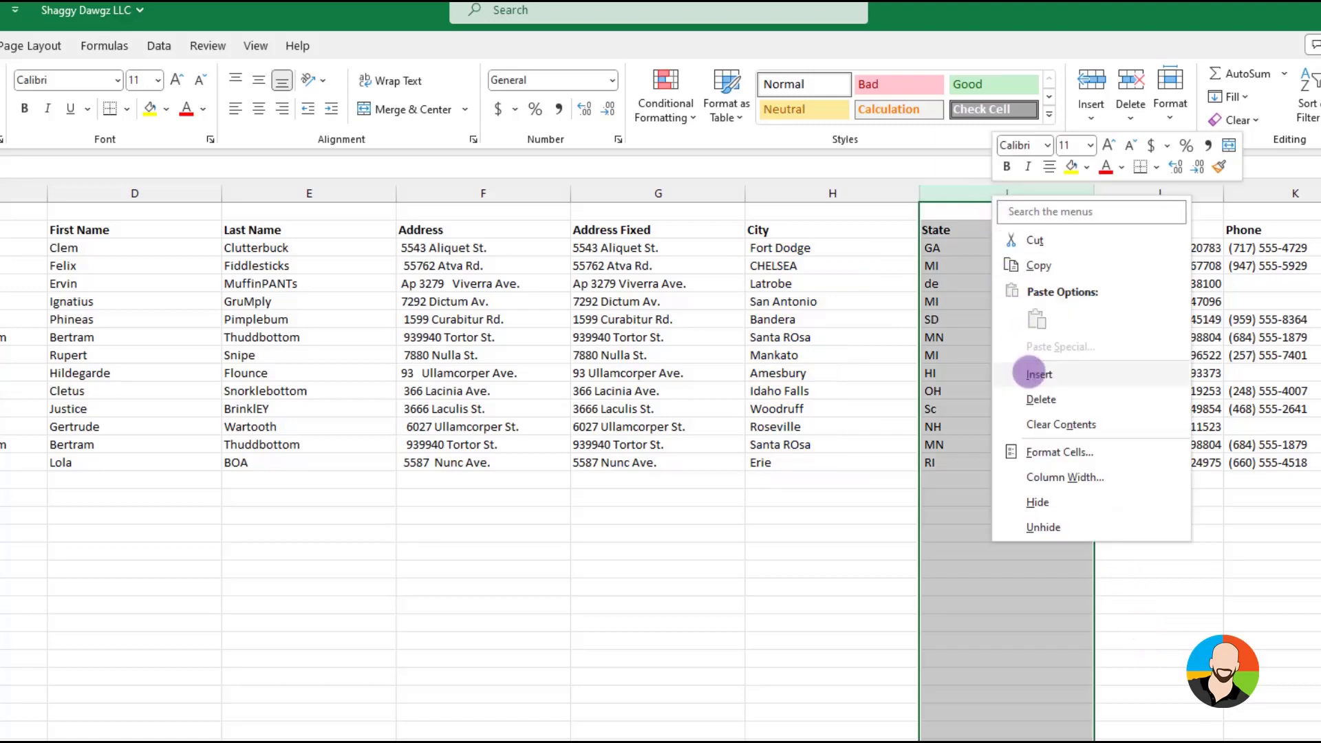
click(1028, 373)
click(951, 229)
text(City Fixe)
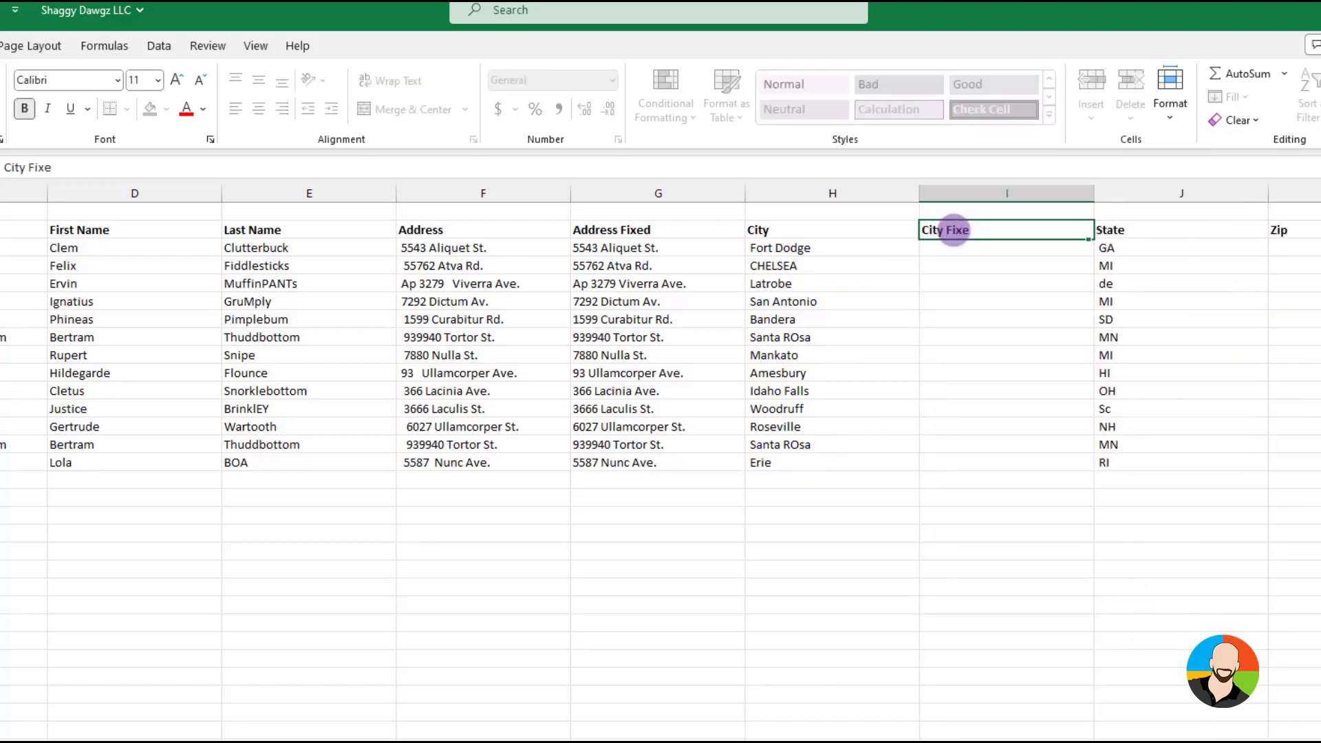
text(d)
key(Return)
Convert the city names to proper case with =PROPER(H3) in I3, filled down to I15
text(=prop)
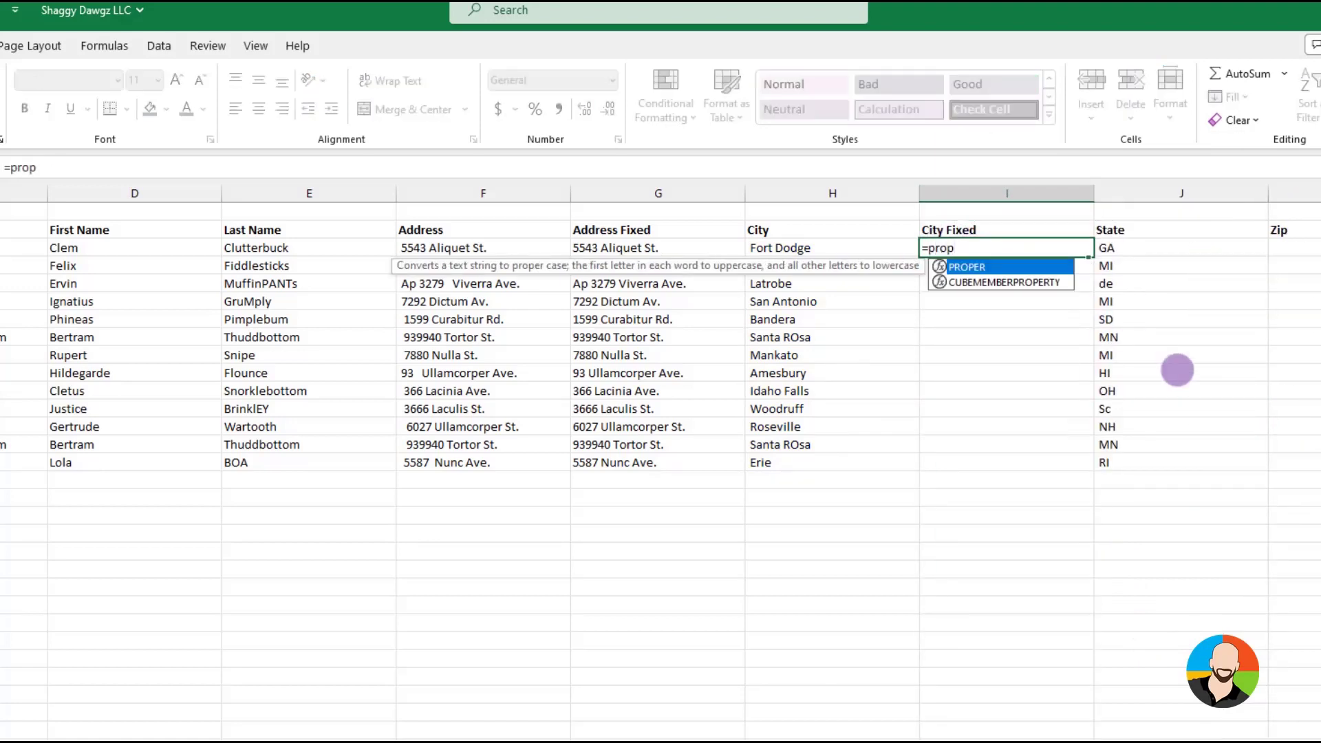
key(Tab)
click(780, 247)
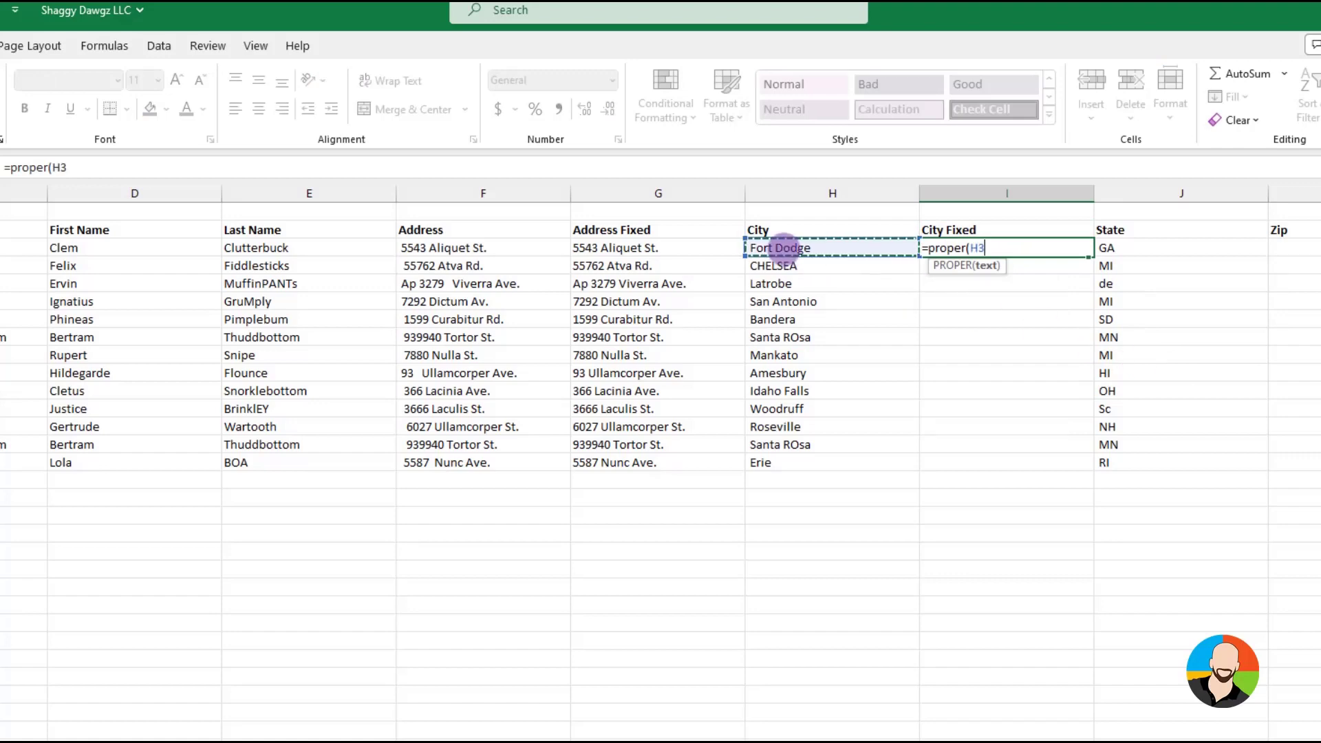
key(Return)
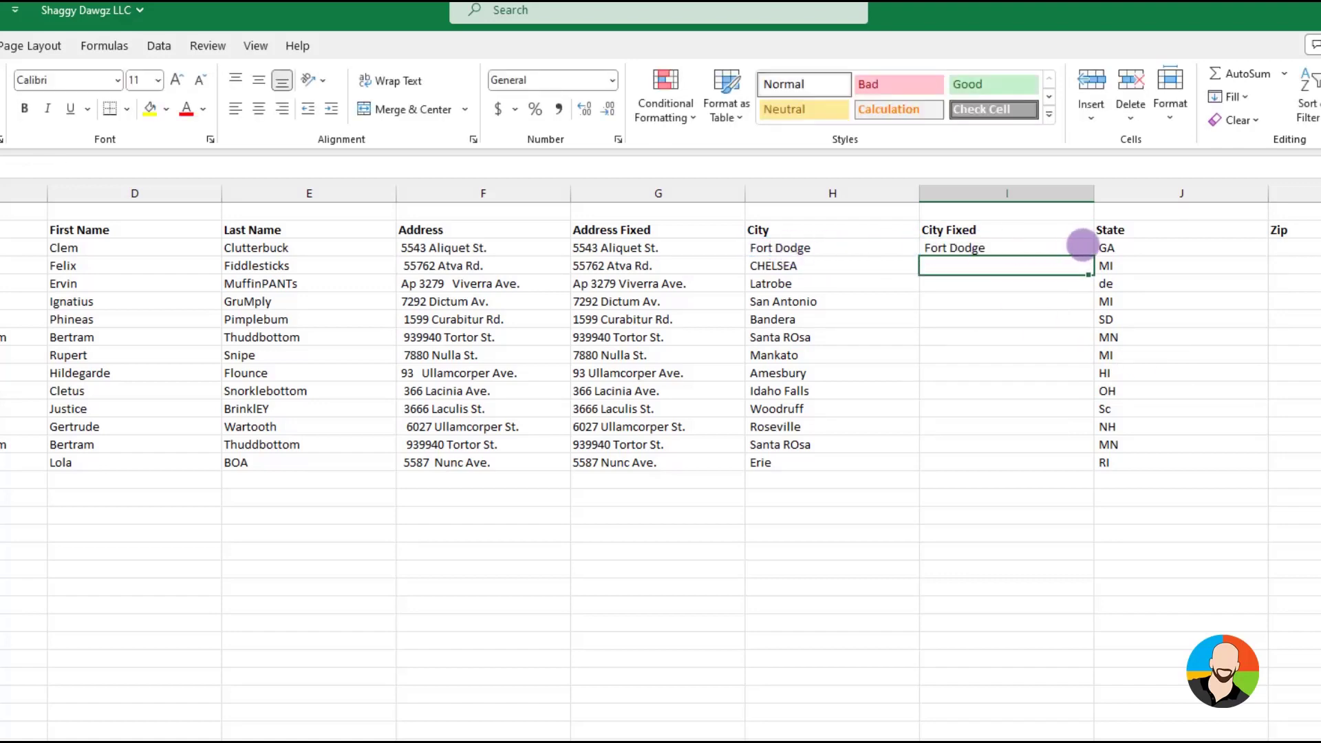
click(1079, 247)
drag(1092, 256, 1089, 465)
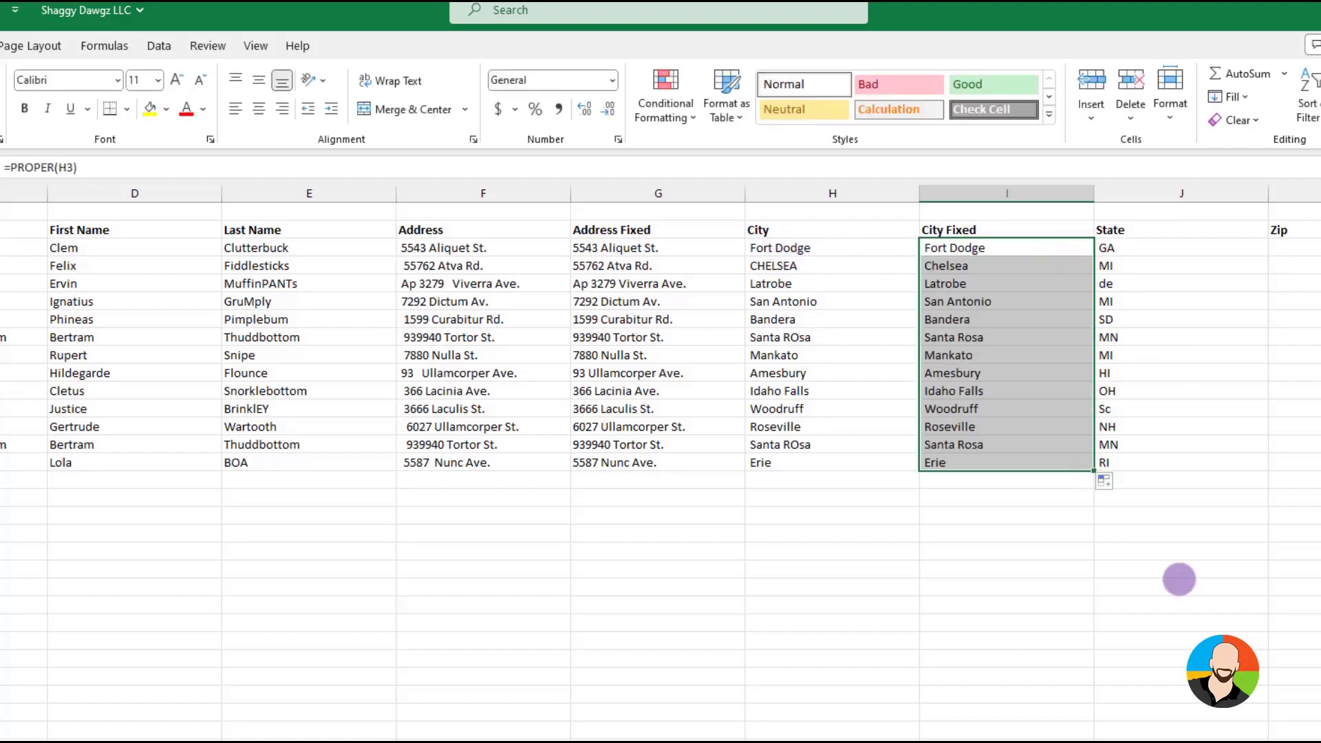
click(1179, 581)
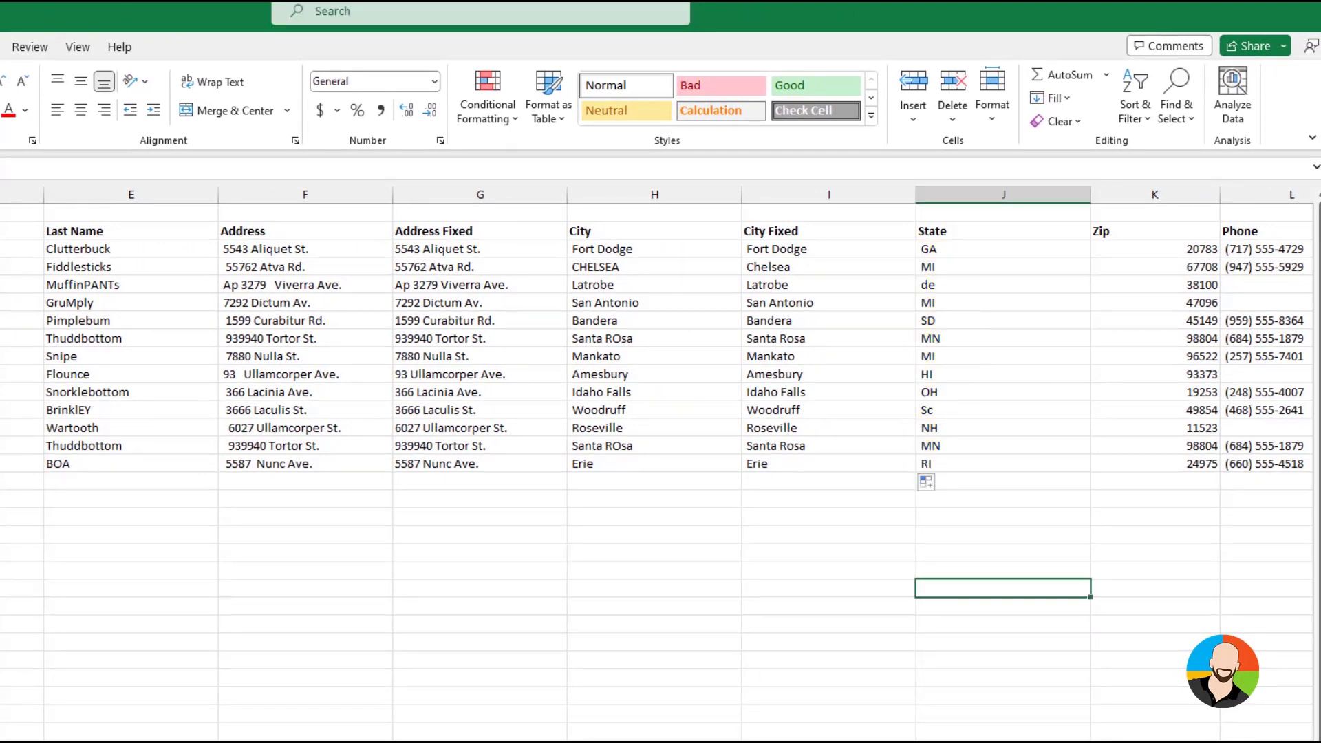
Insert a blank column before Zip and enter the header State Fixed in K2
scroll(581, 201, right, 5)
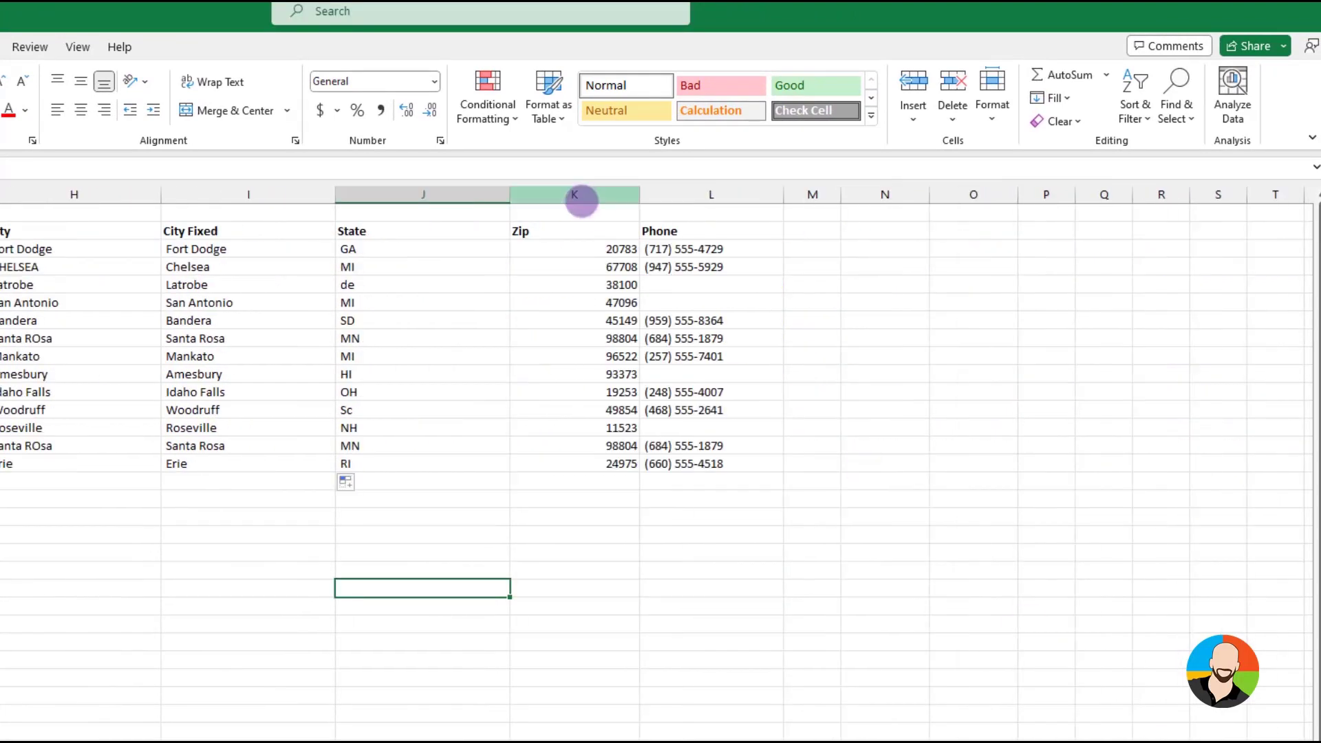
right_click(581, 201)
click(599, 374)
click(551, 230)
text(State F)
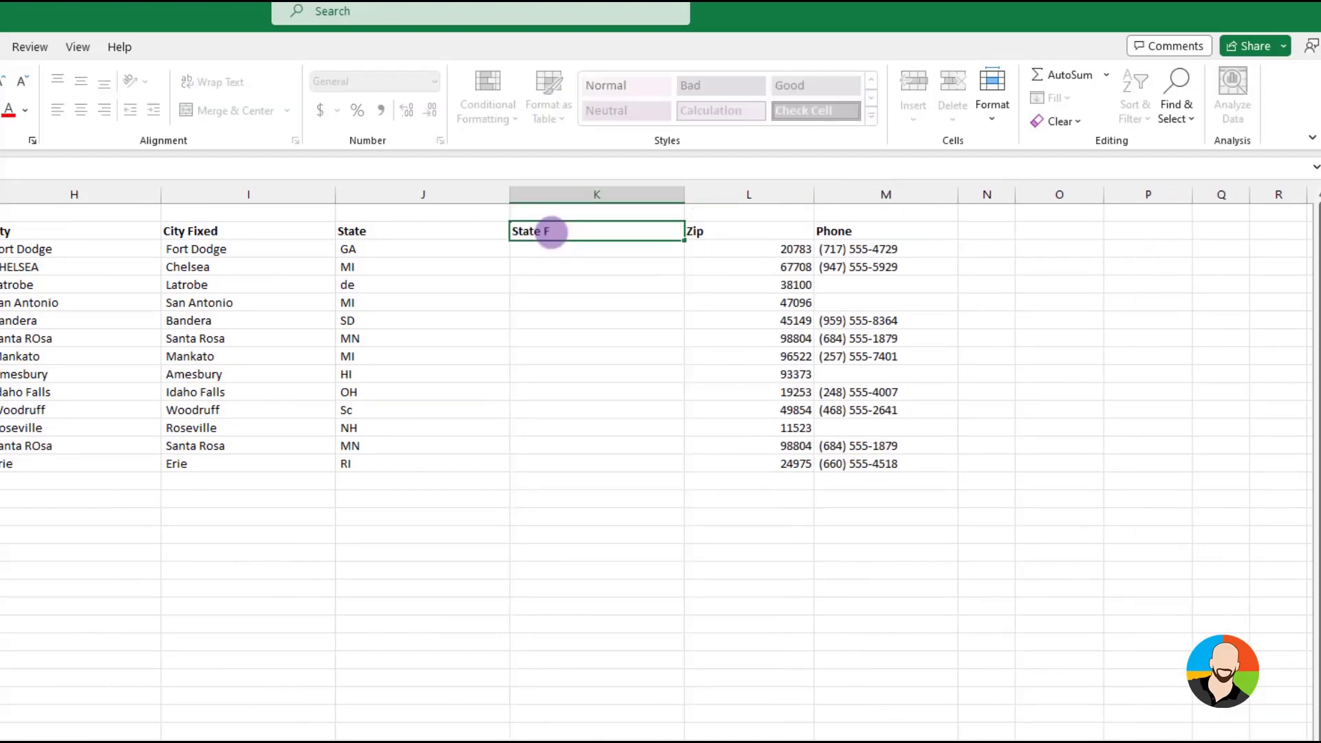
text(ixed)
key(Return)
Convert the state abbreviations to uppercase with =UPPER(J3) in K3, filled down to K15
text(=)
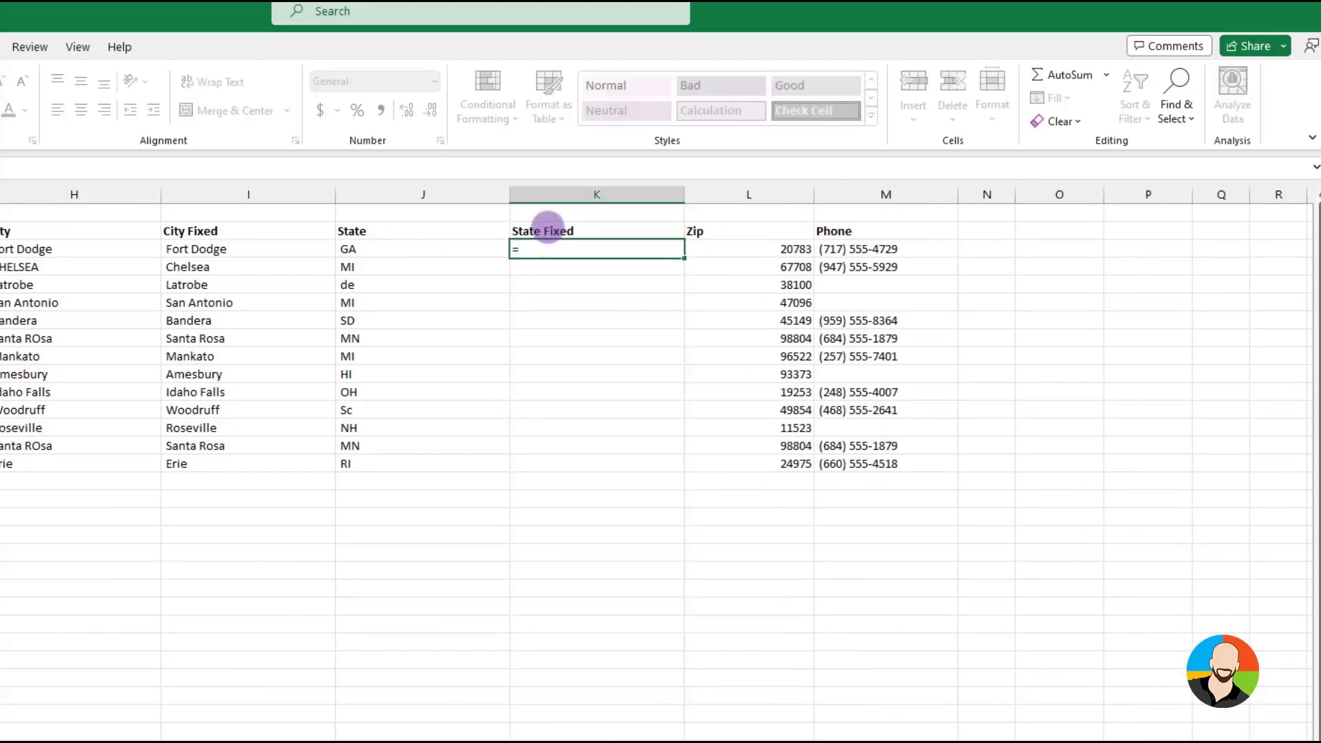
text(upper()
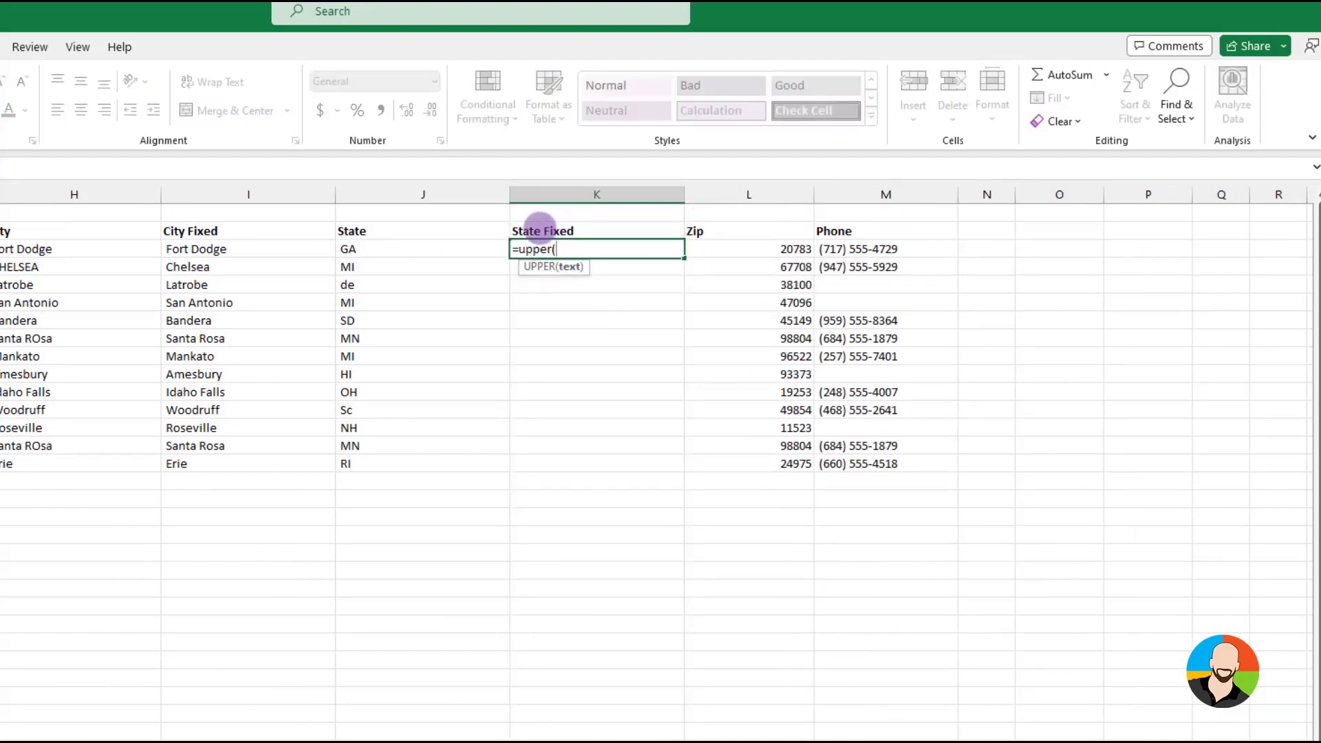
click(393, 249)
key(Return)
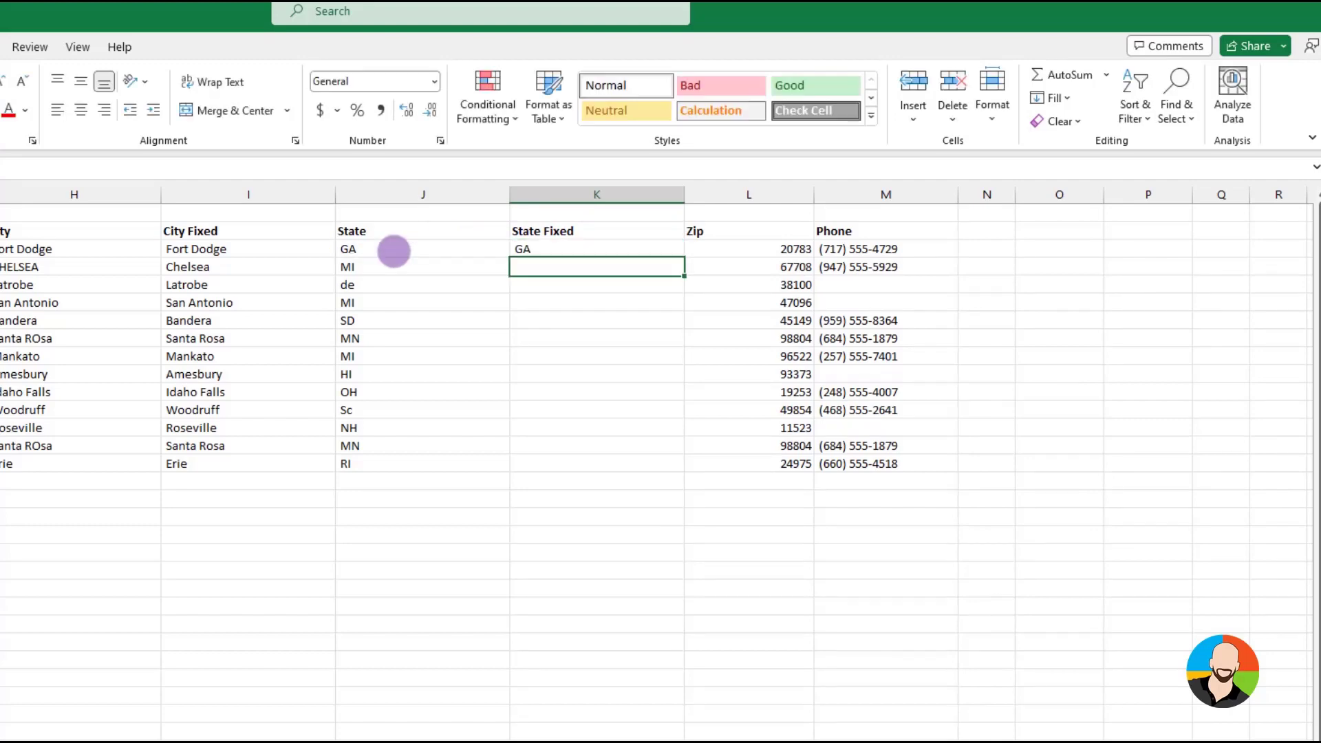
click(560, 250)
drag(684, 258, 673, 475)
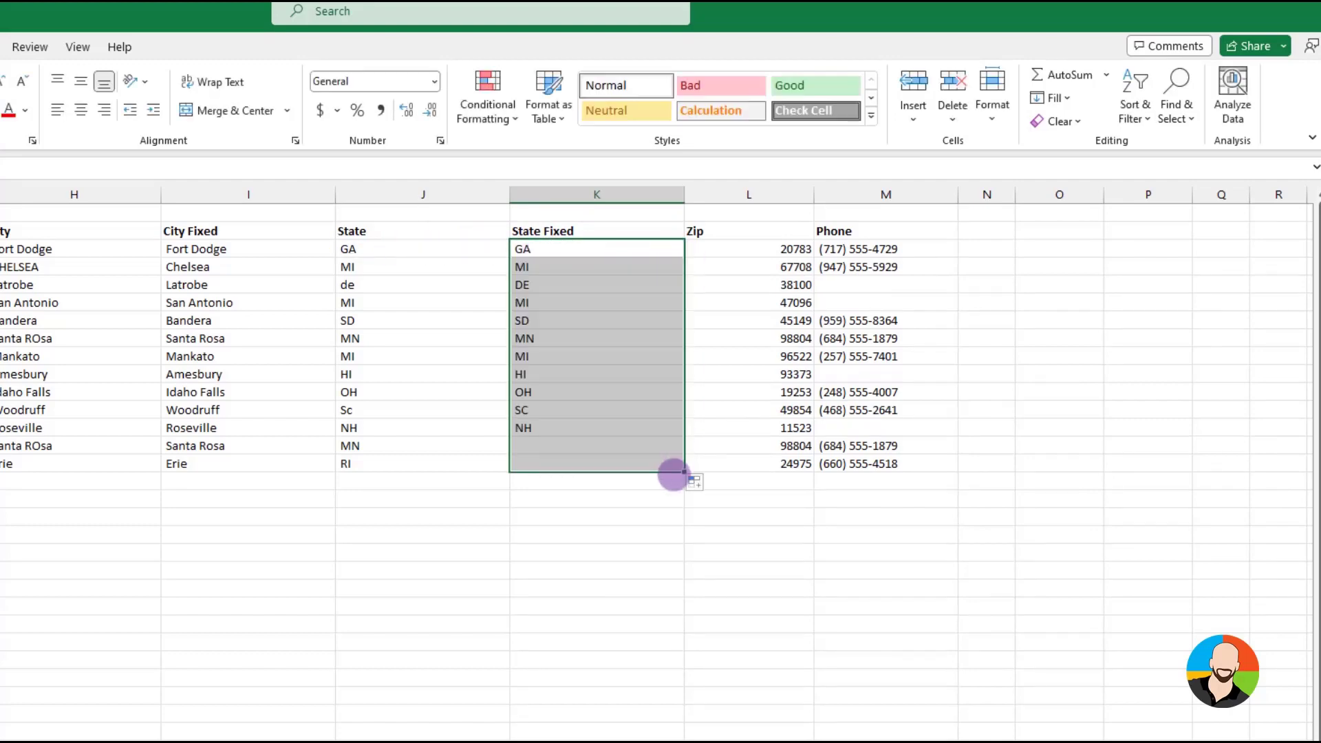
Select only the blank cells in the Phone column with Go To Special and fill them all with Not Provided
click(657, 586)
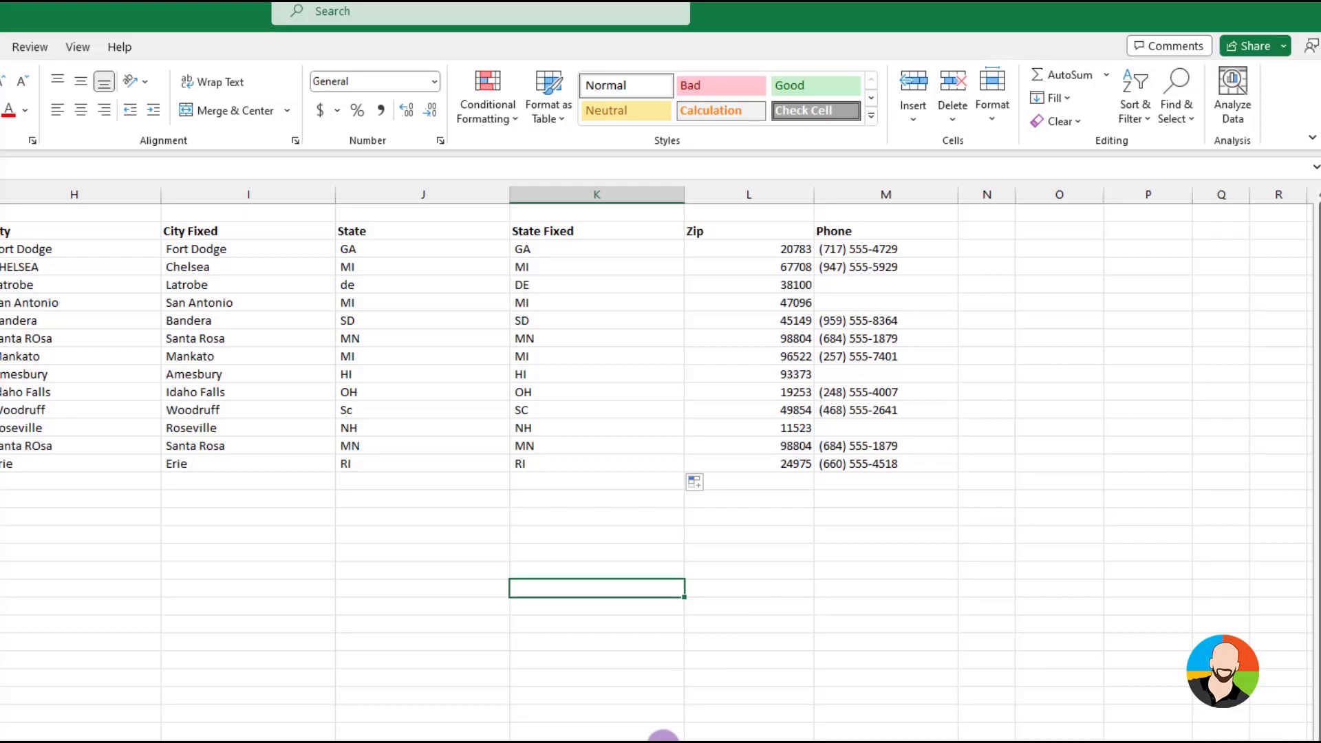
key(alt+Tab)
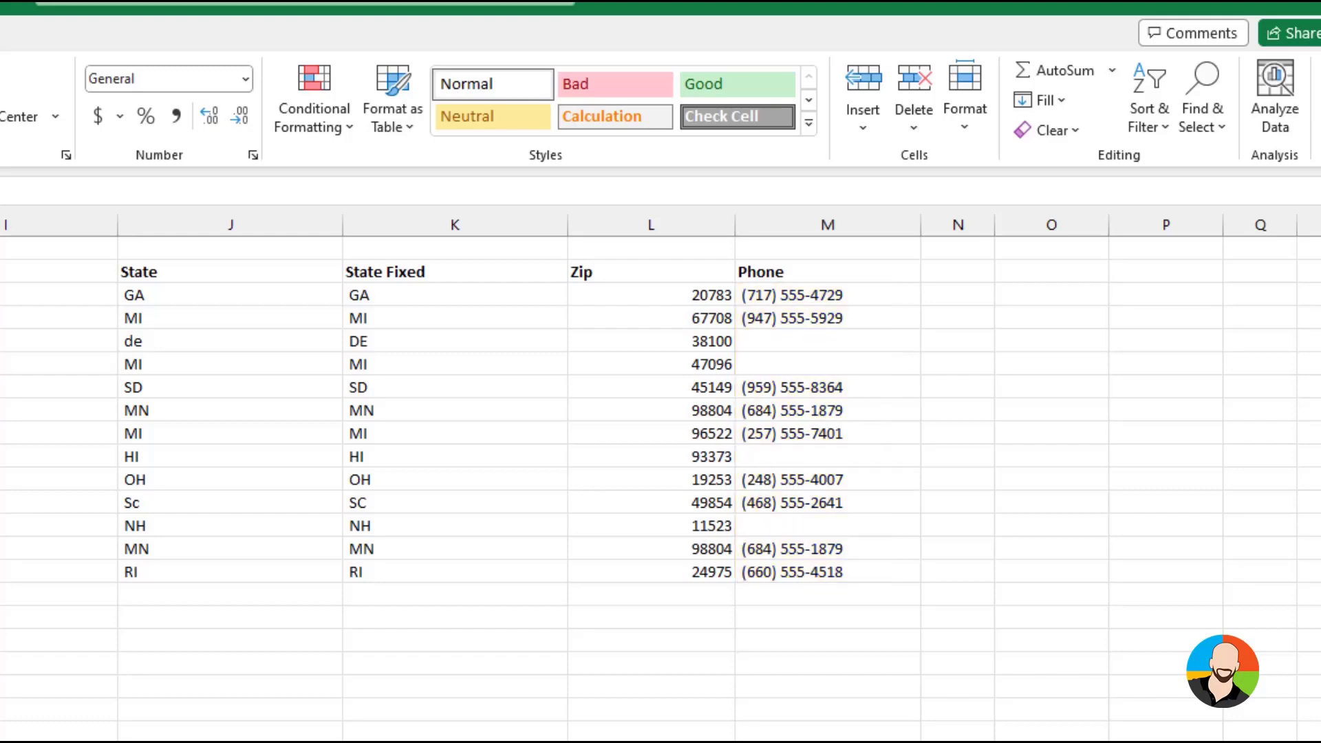
click(915, 381)
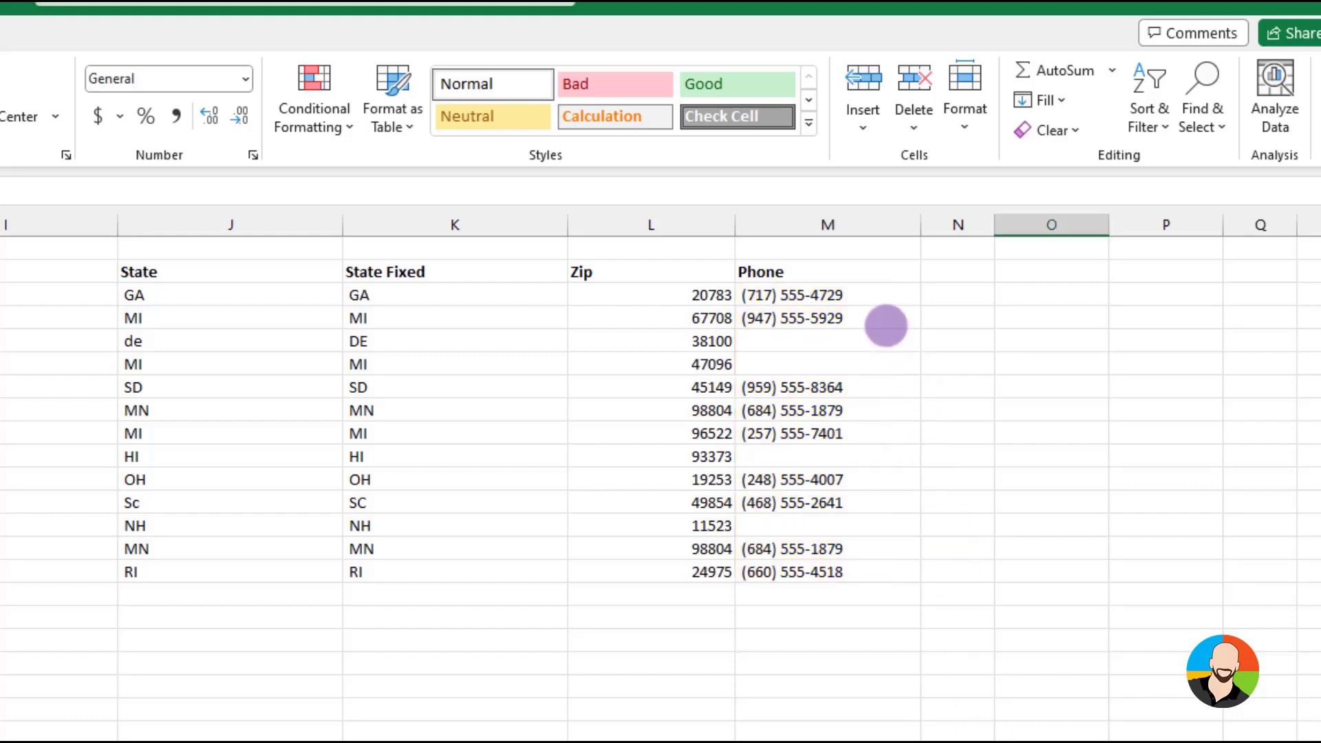
click(867, 291)
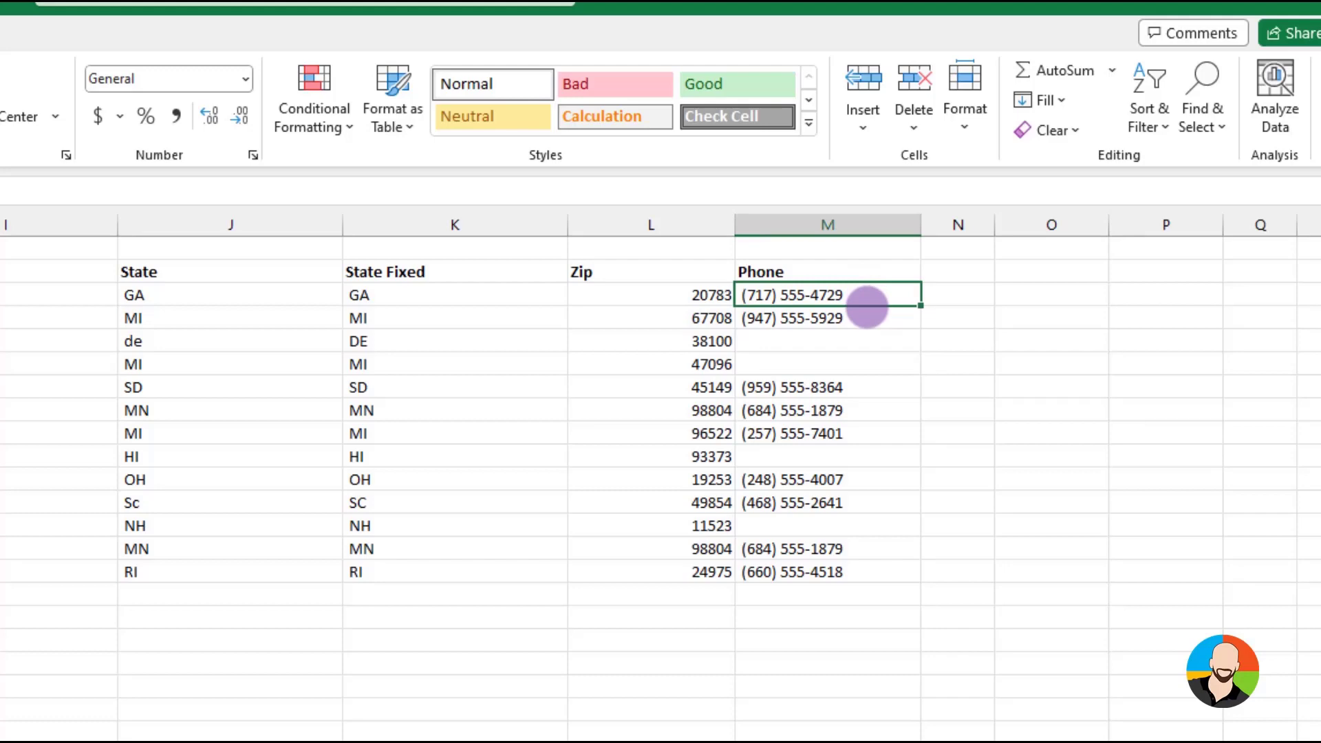
drag(867, 308, 944, 577)
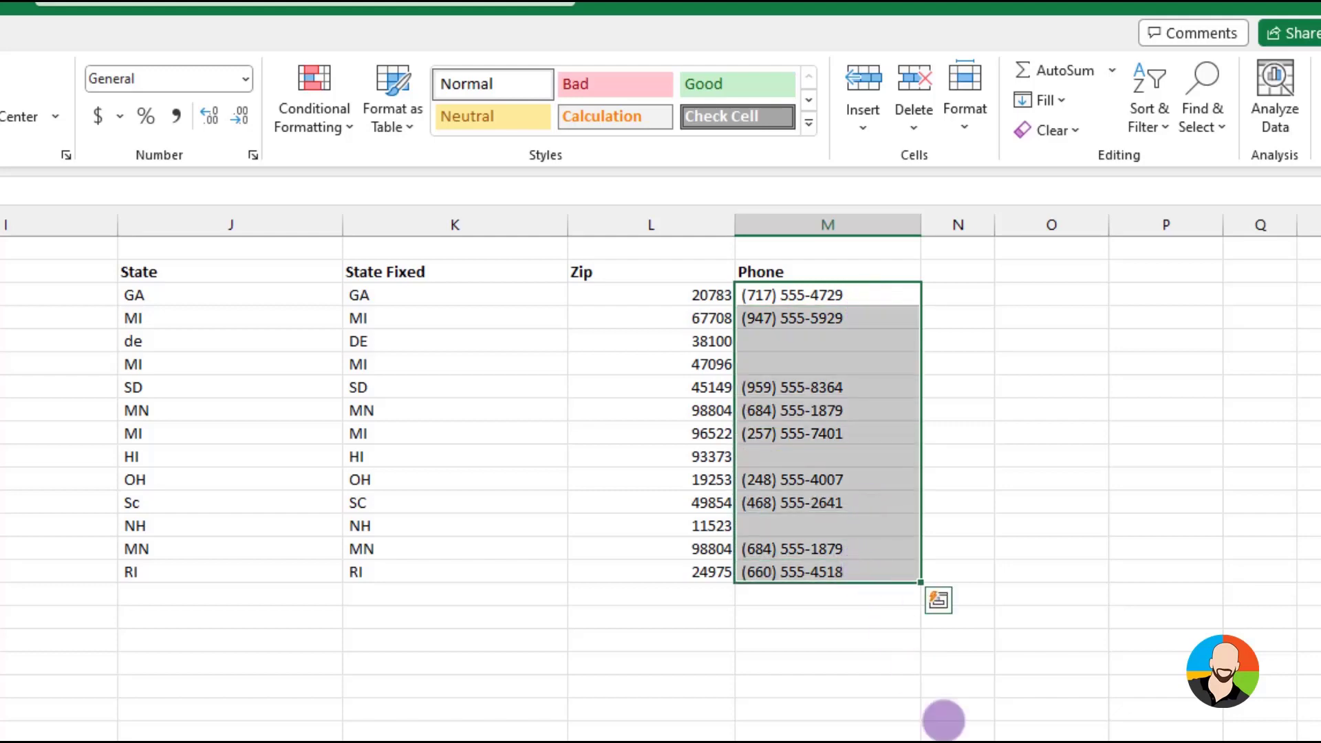
key(F5)
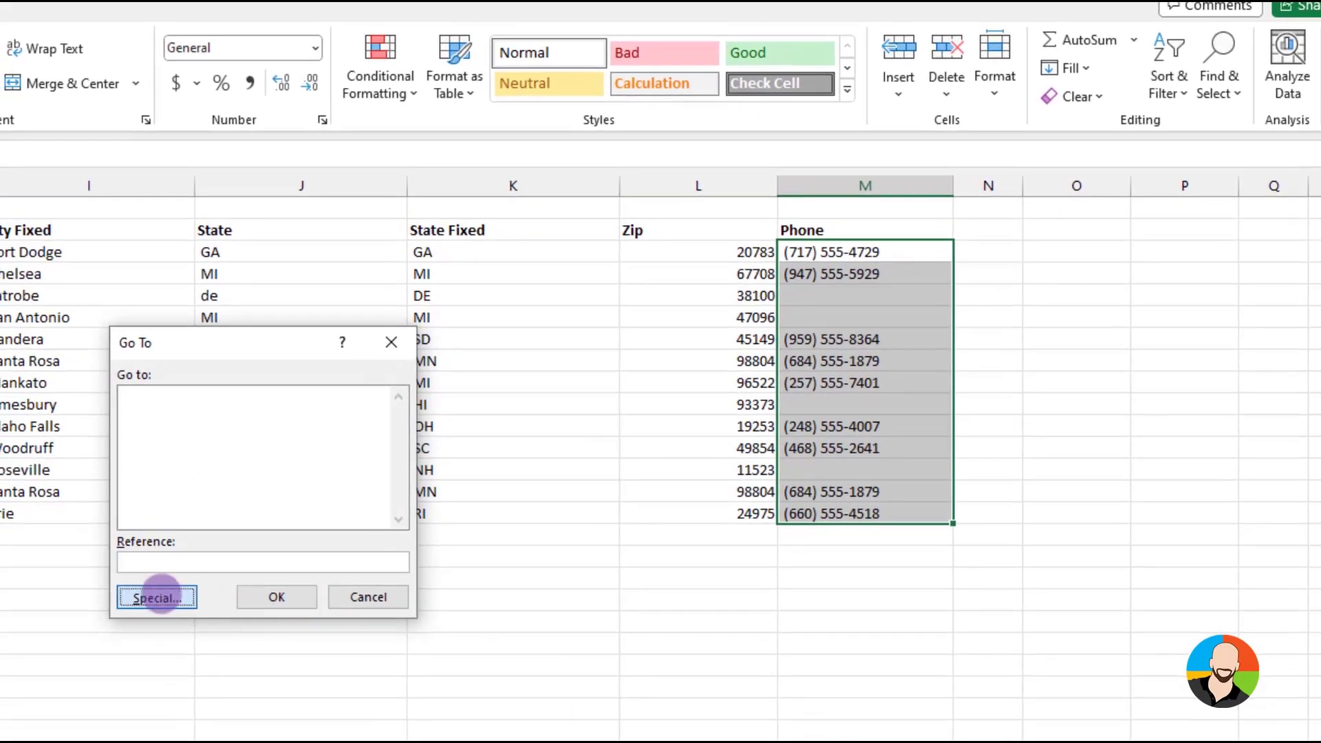
click(156, 595)
click(116, 508)
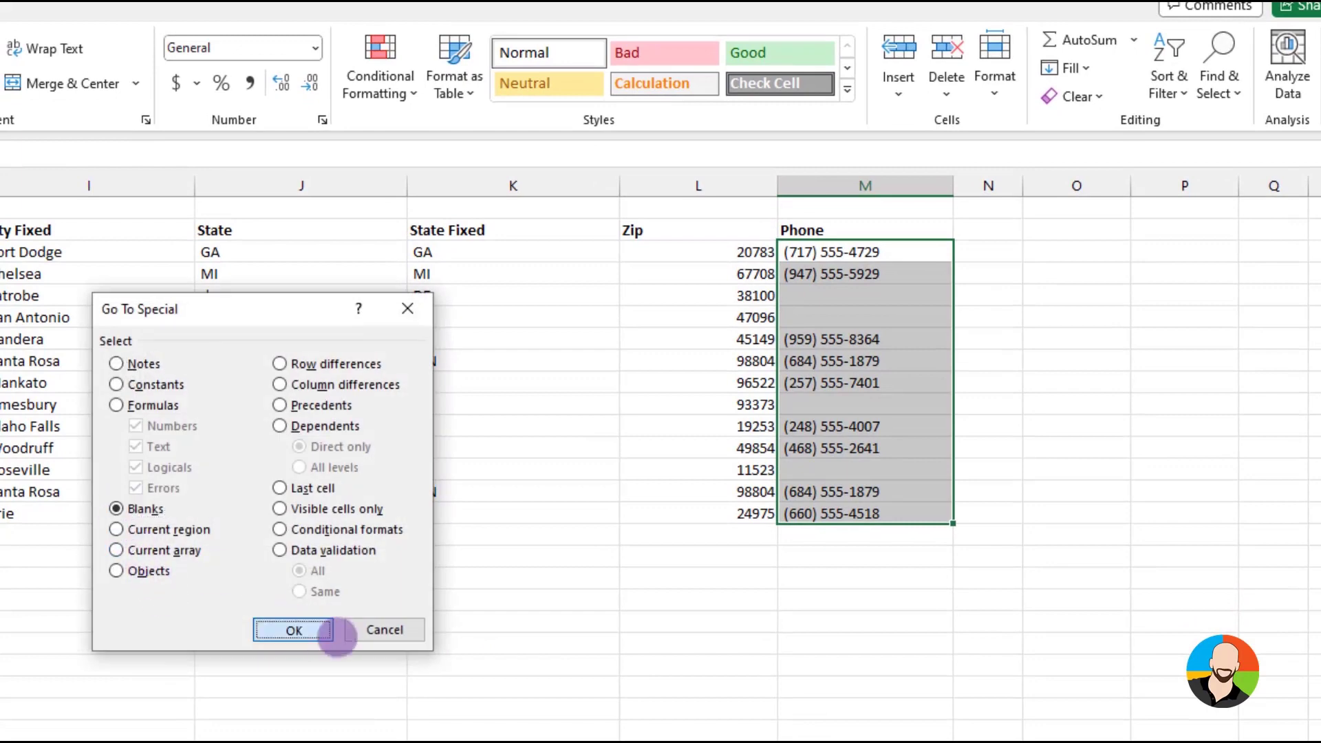
click(302, 629)
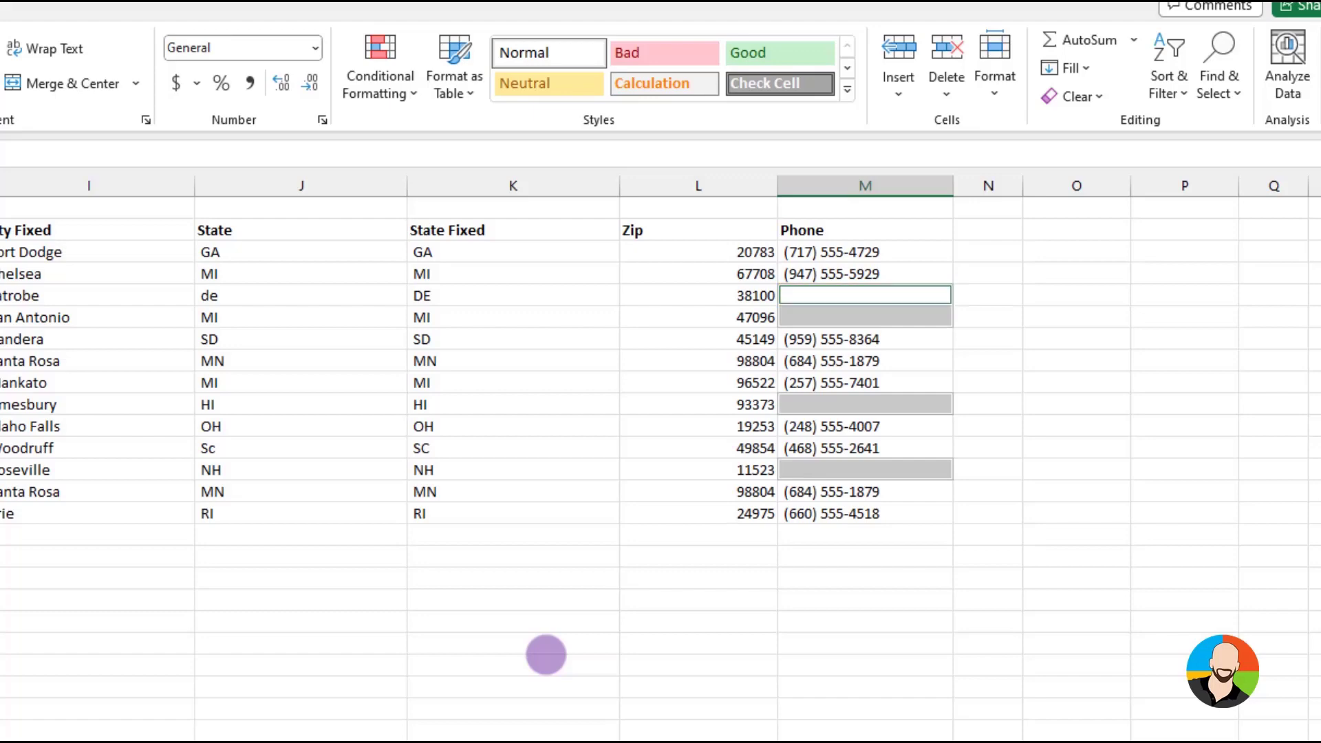
text(Not Provided)
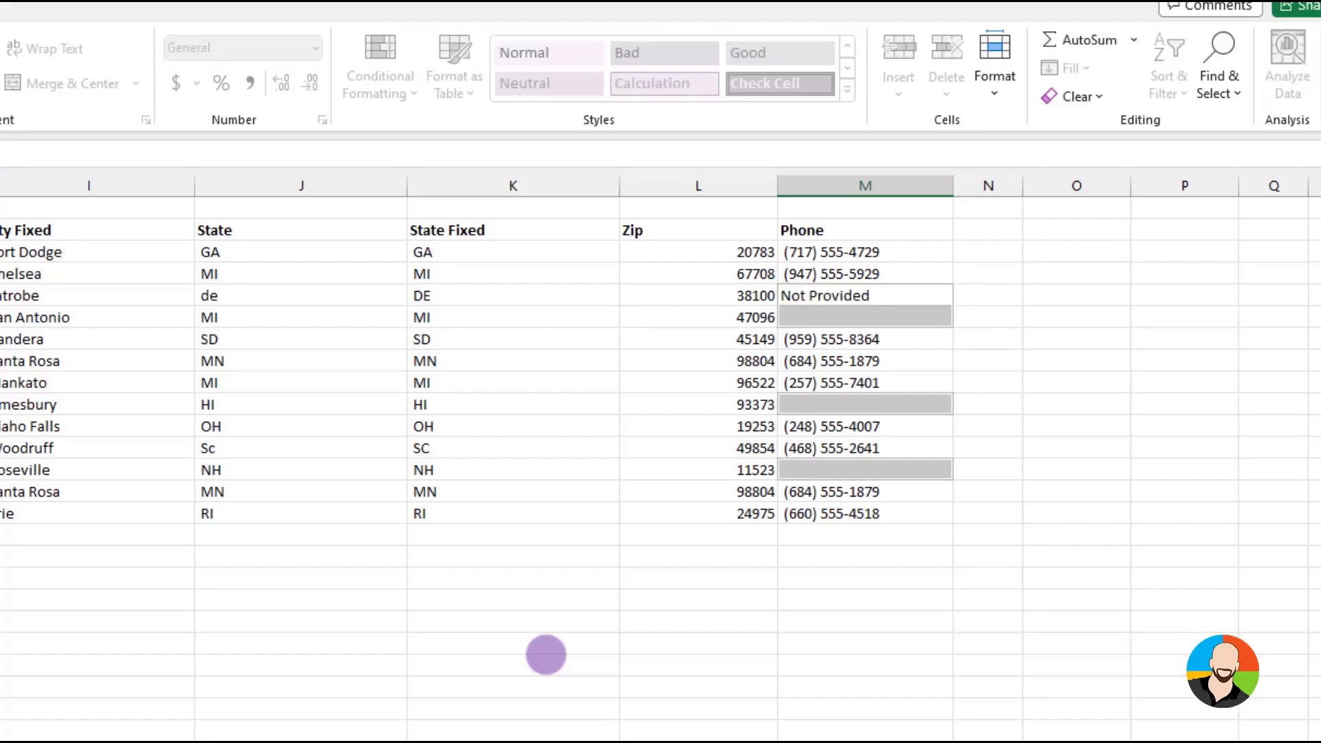
key(ctrl+Return)
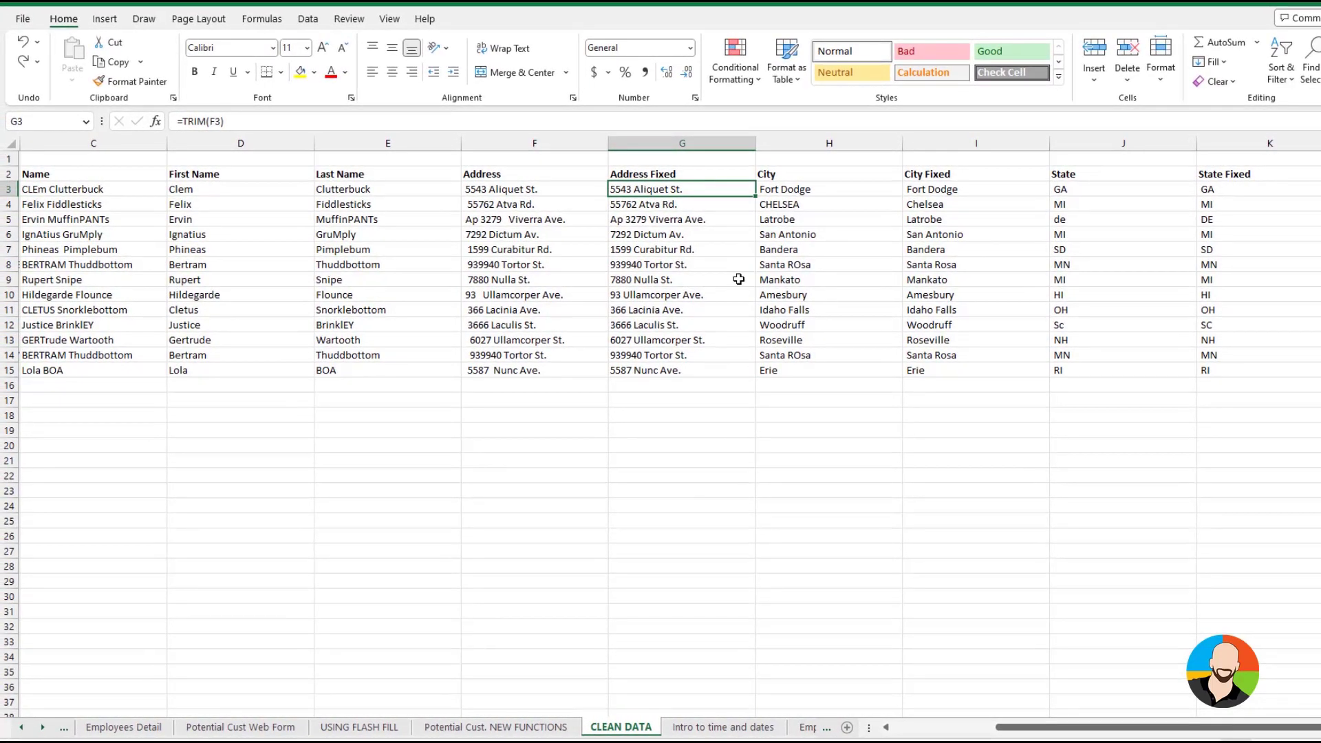
Replace the TRIM formulas in Address Fixed, G3:G15, with their values by copying and pasting them in place with Paste Special Values
drag(667, 188, 657, 366)
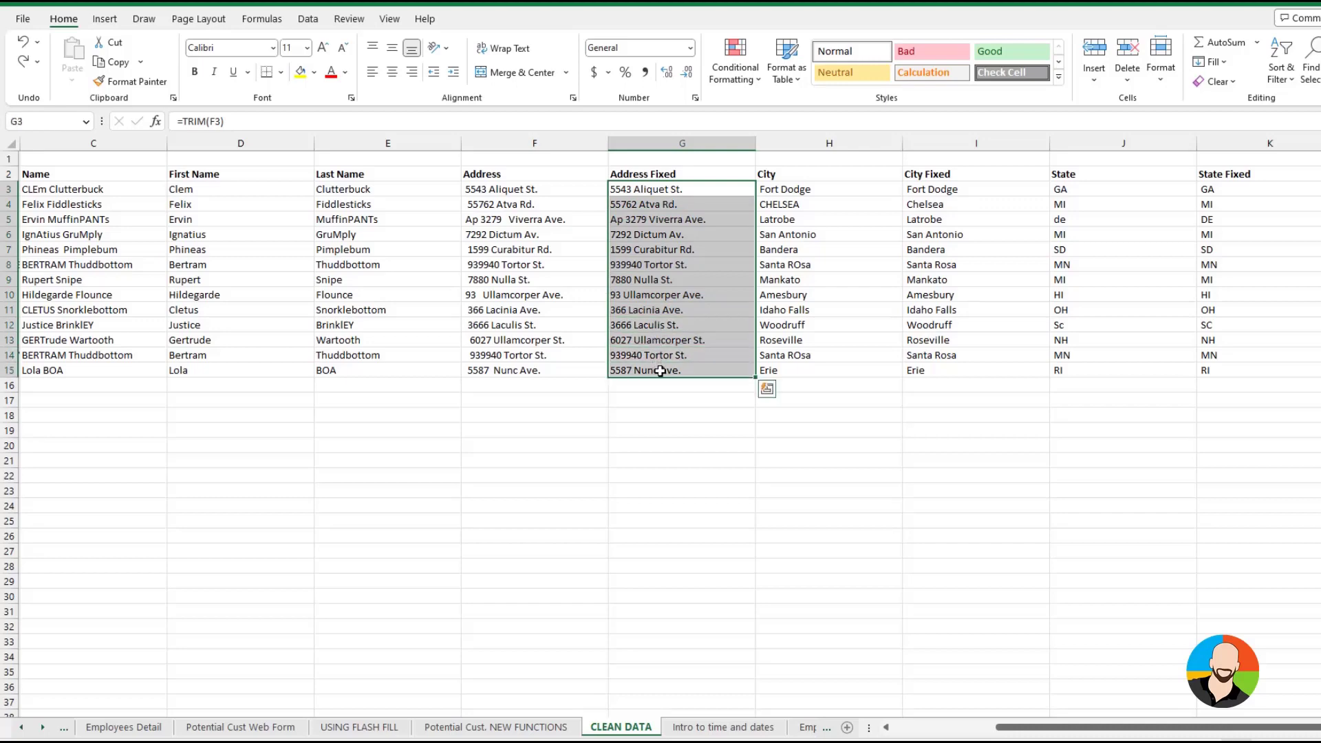
key(ctrl+c)
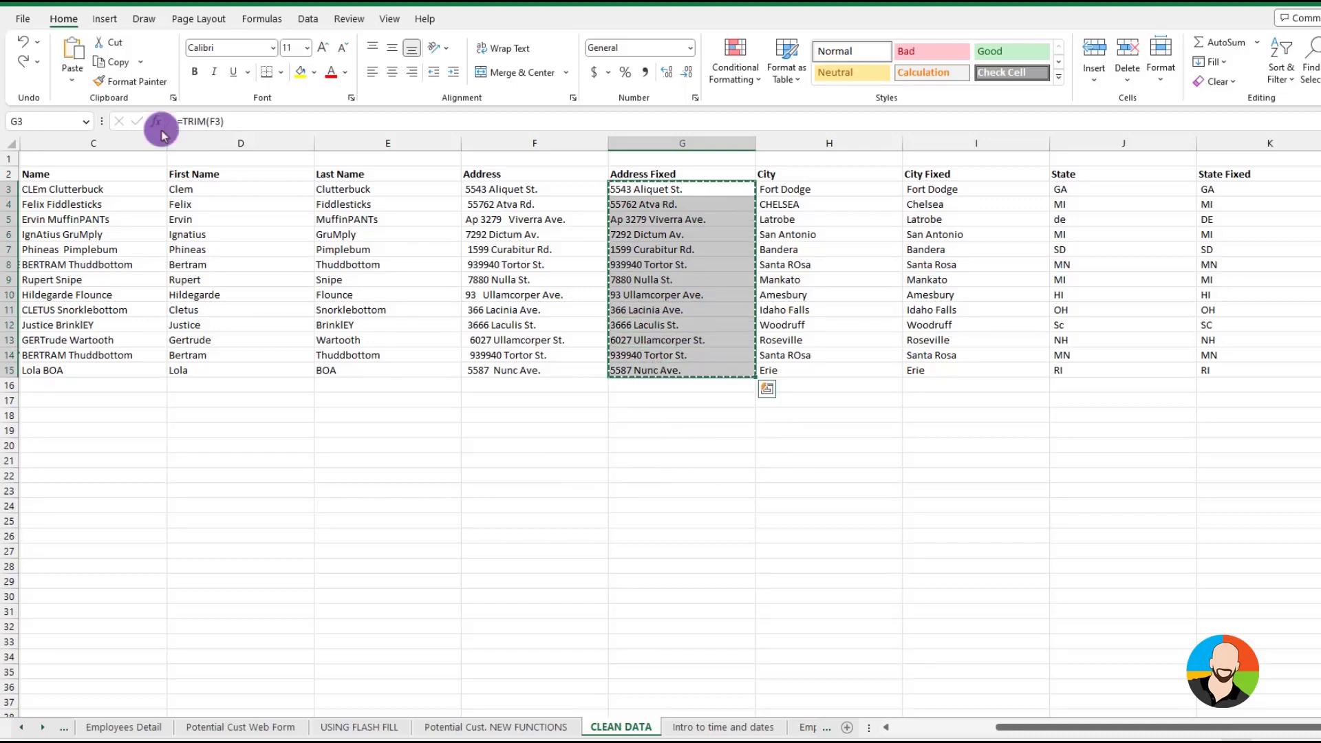
click(72, 74)
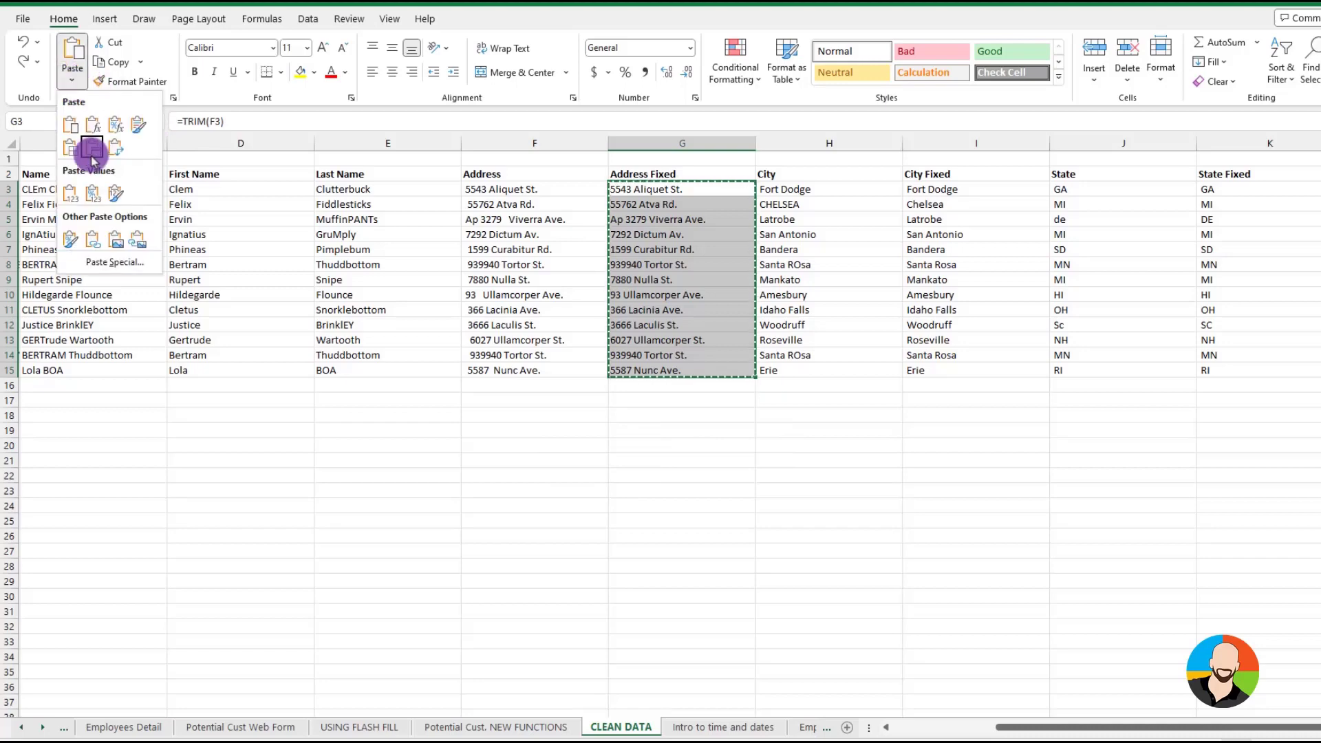
click(106, 260)
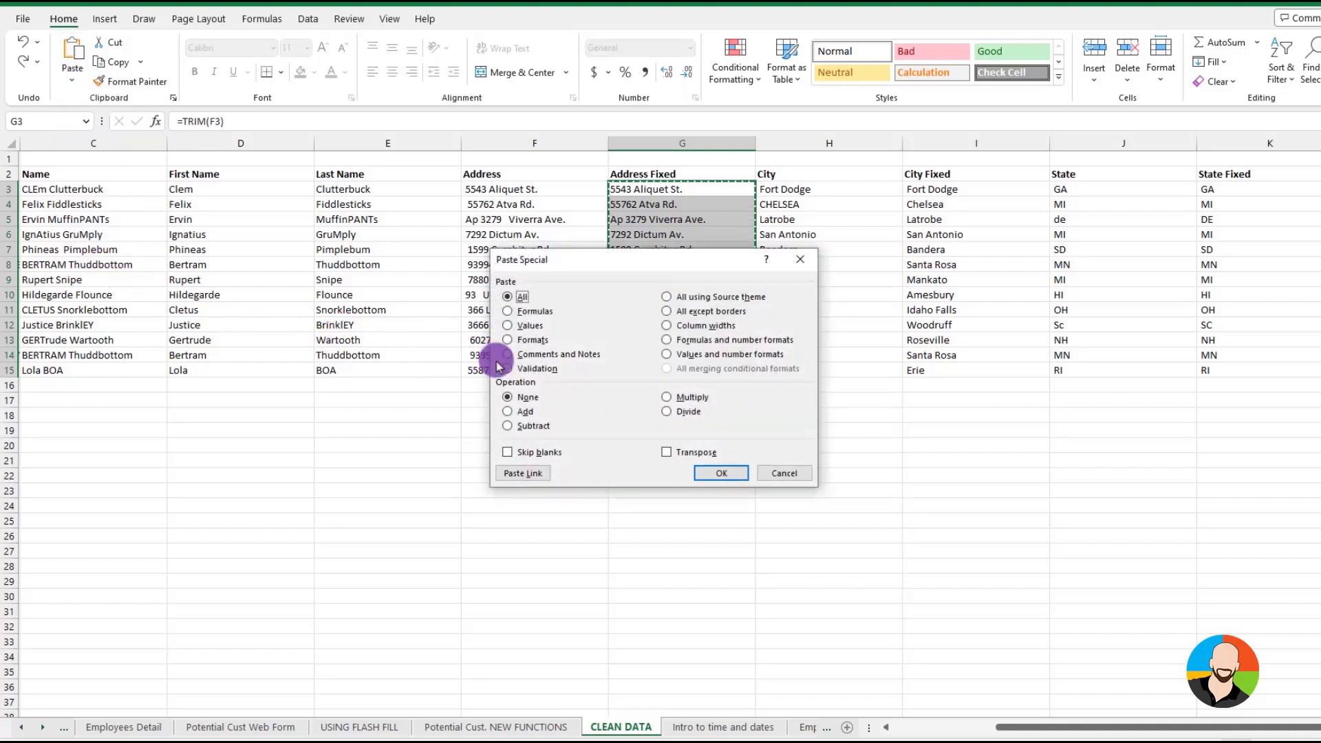
click(511, 328)
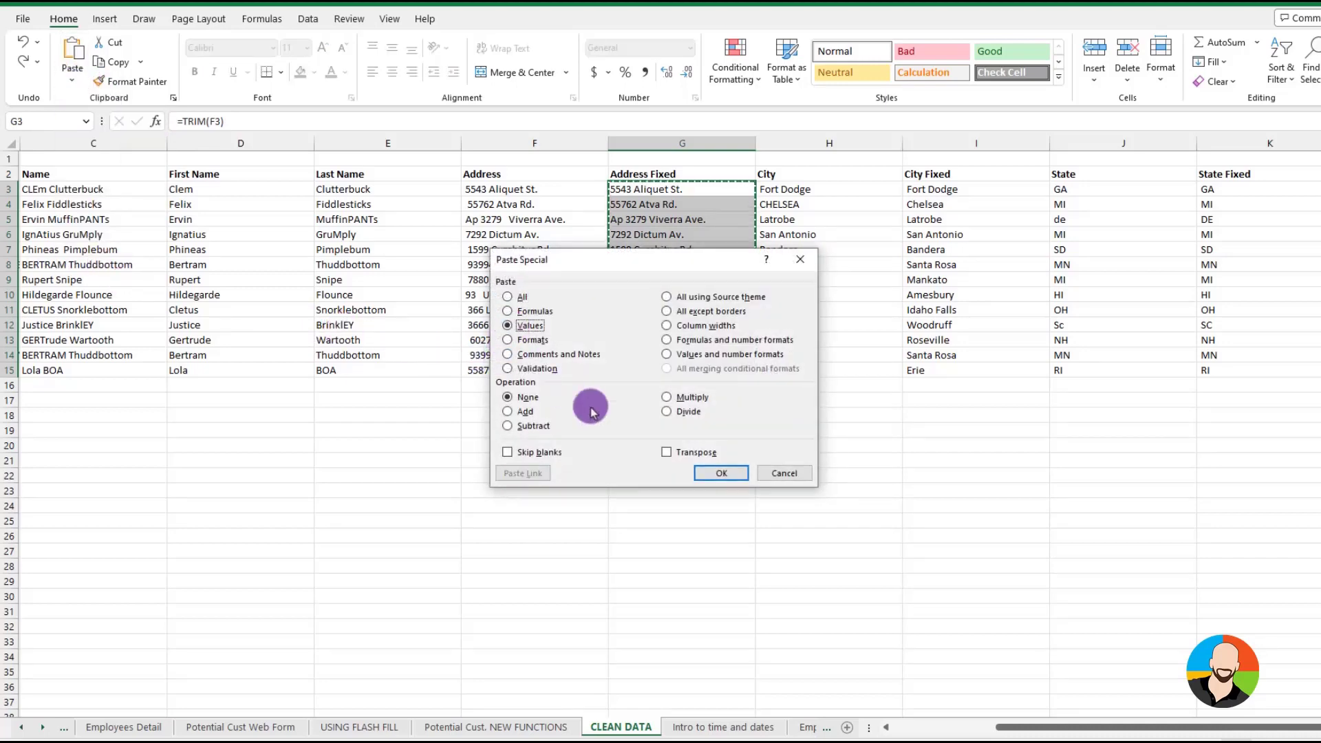
click(721, 473)
click(700, 236)
key(Escape)
Rename the Address Fixed header in G2 as Address and delete the original Address column F
double_click(672, 174)
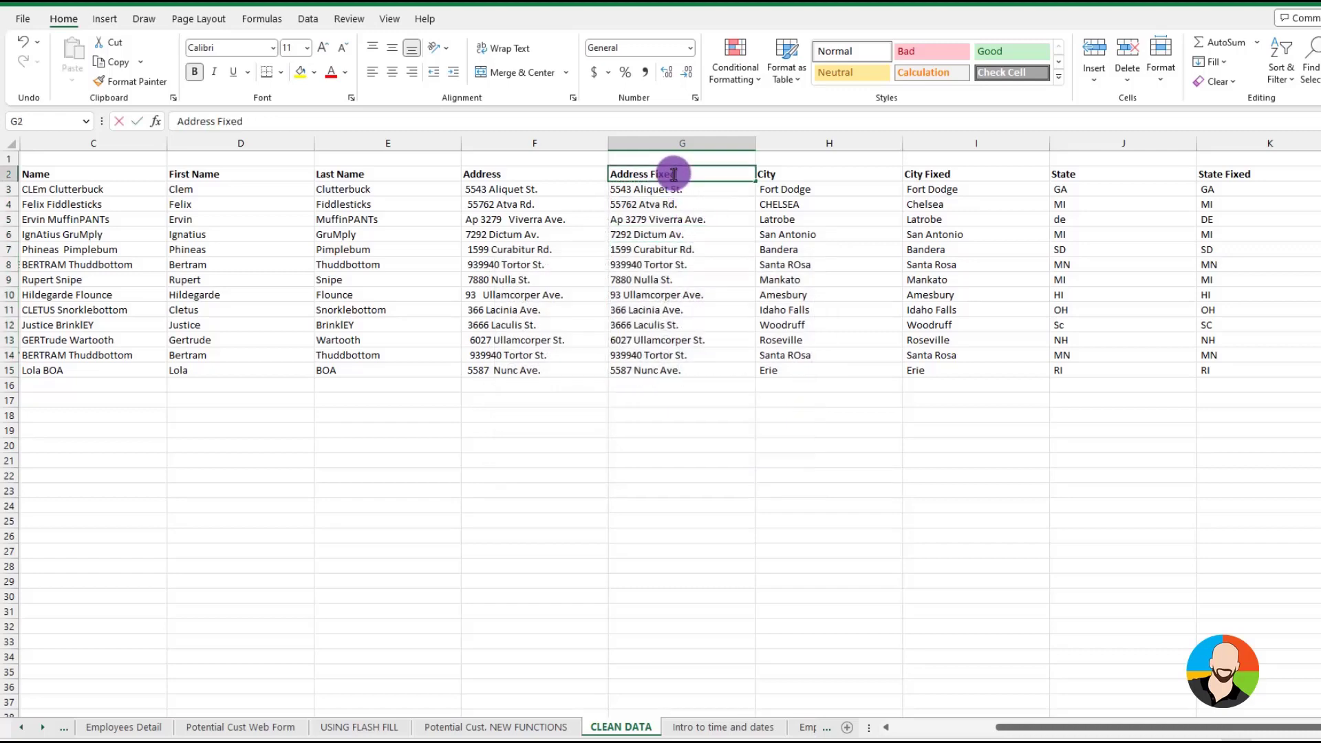
key(BackSpace)
key(BackSpace)
key(BackSpace)
key(BackSpace)
key(BackSpace)
key(BackSpace)
key(Return)
right_click(536, 146)
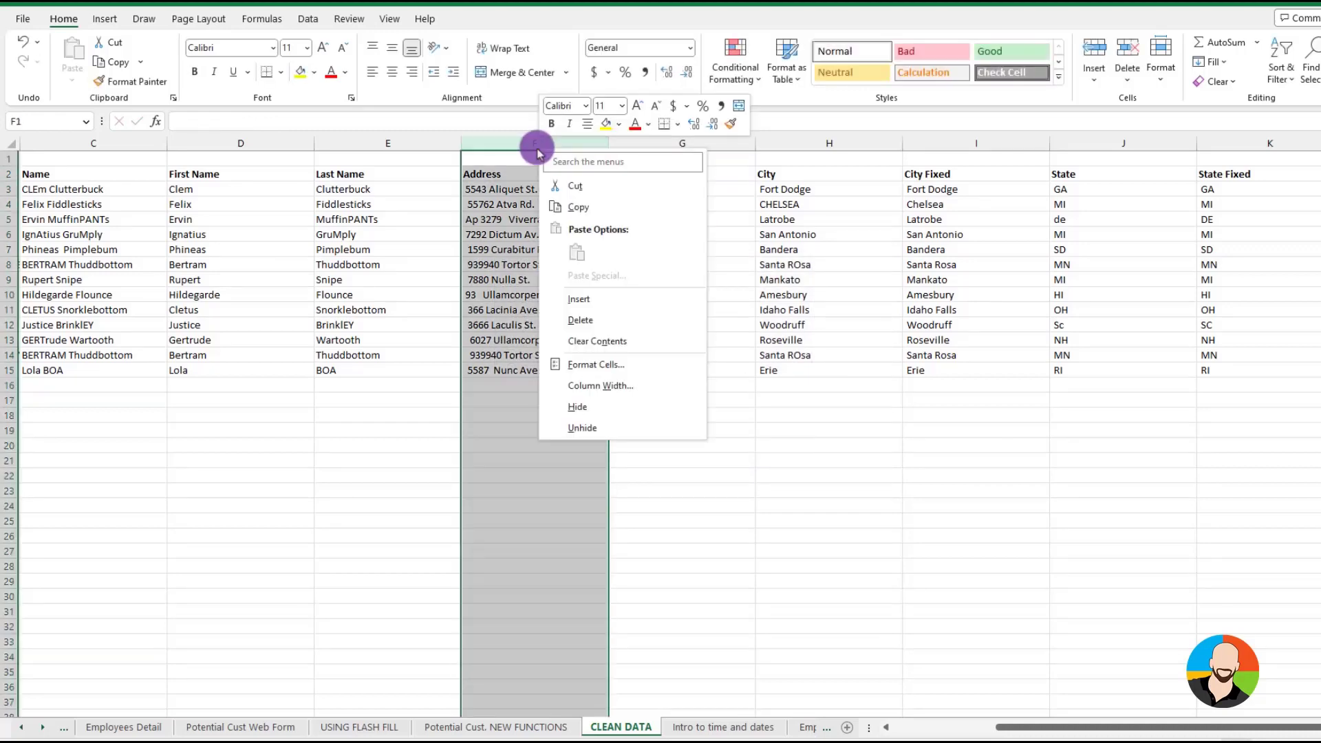
click(580, 320)
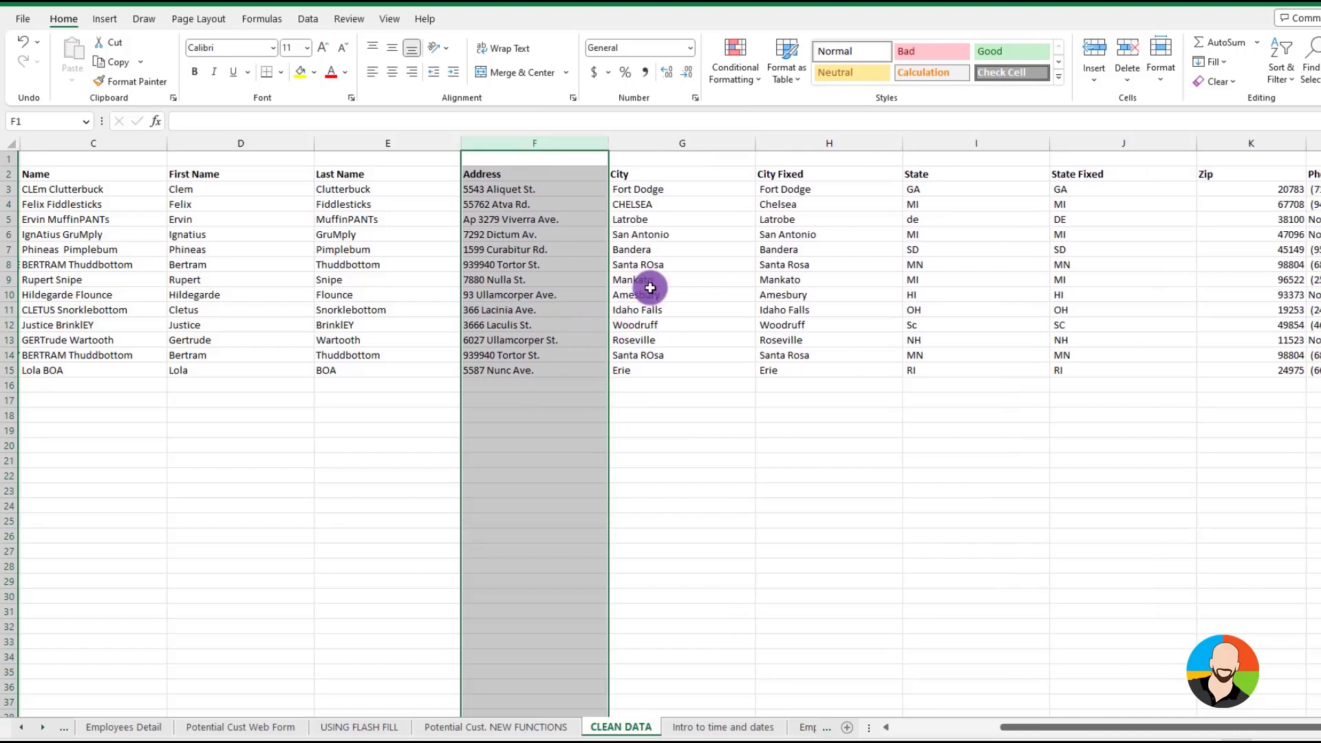
Copy the City Fixed results in H3:H15 and paste them as values over the City column, starting at G3
click(664, 192)
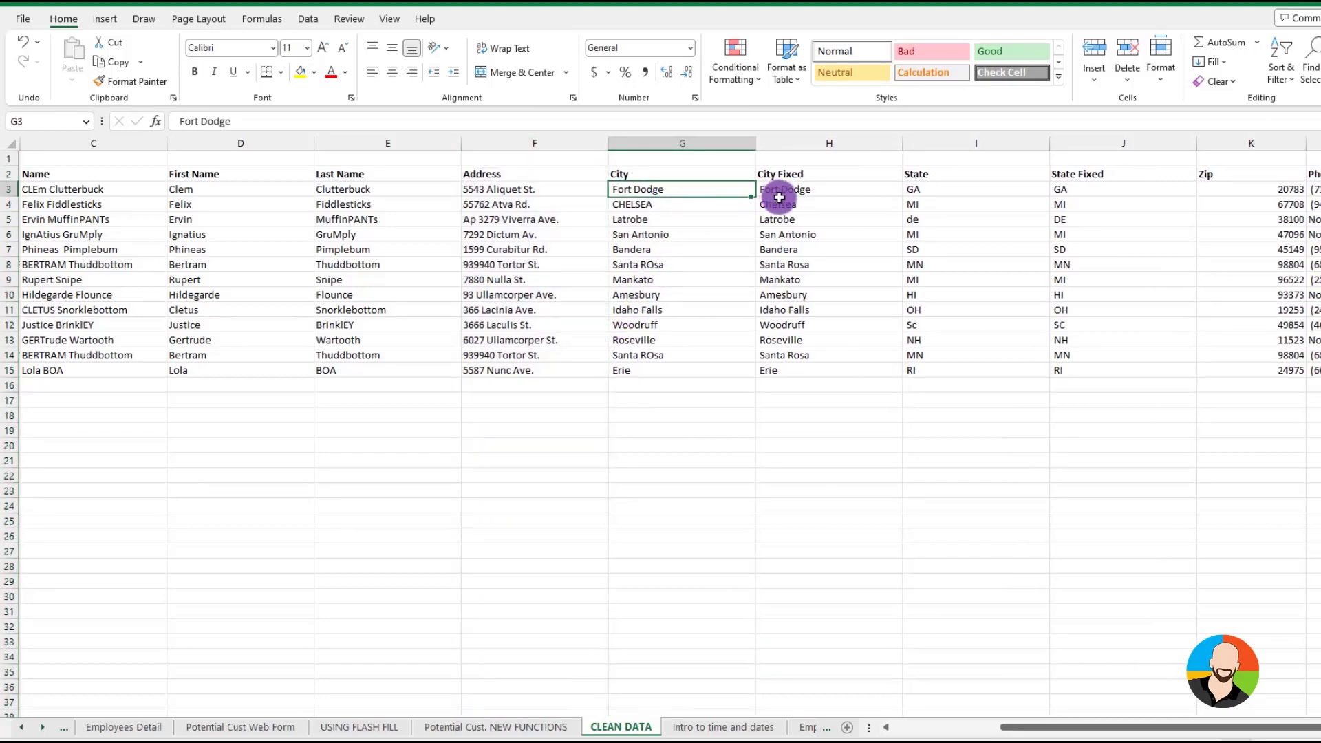
drag(790, 187, 802, 366)
key(ctrl+c)
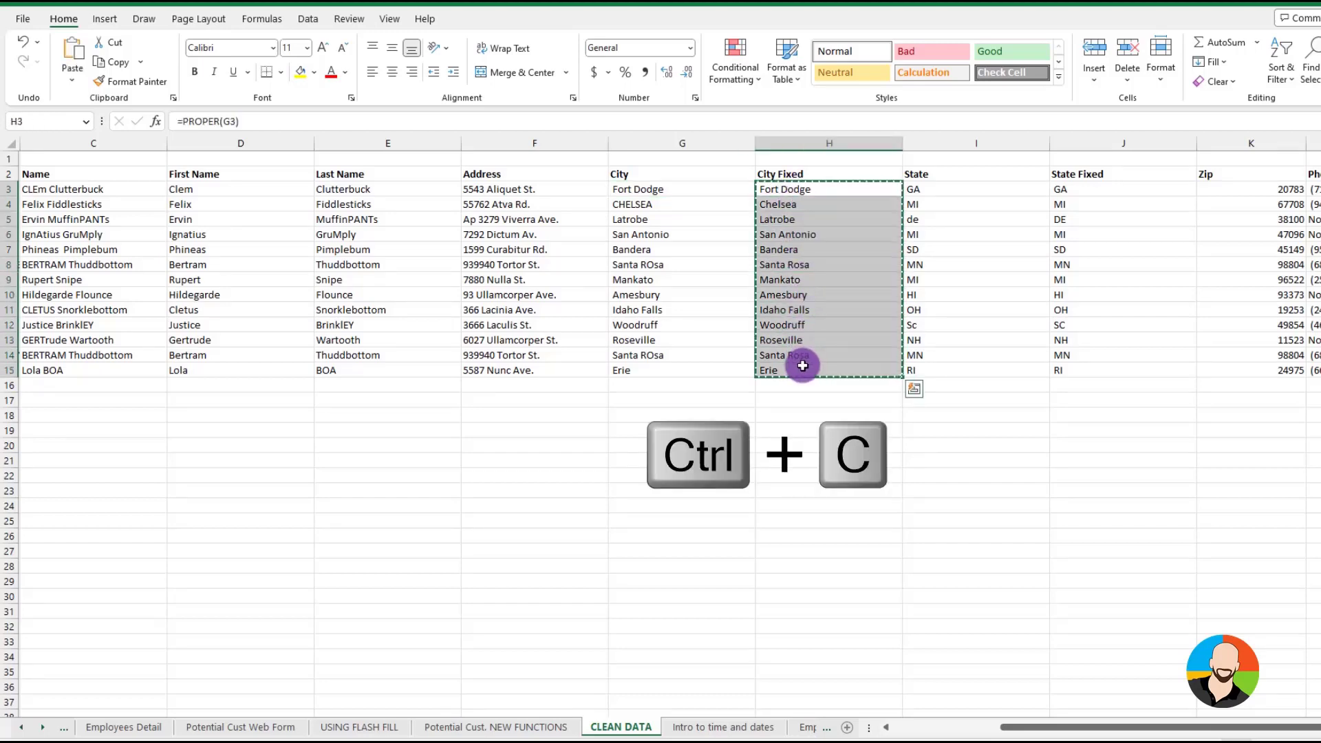
click(657, 190)
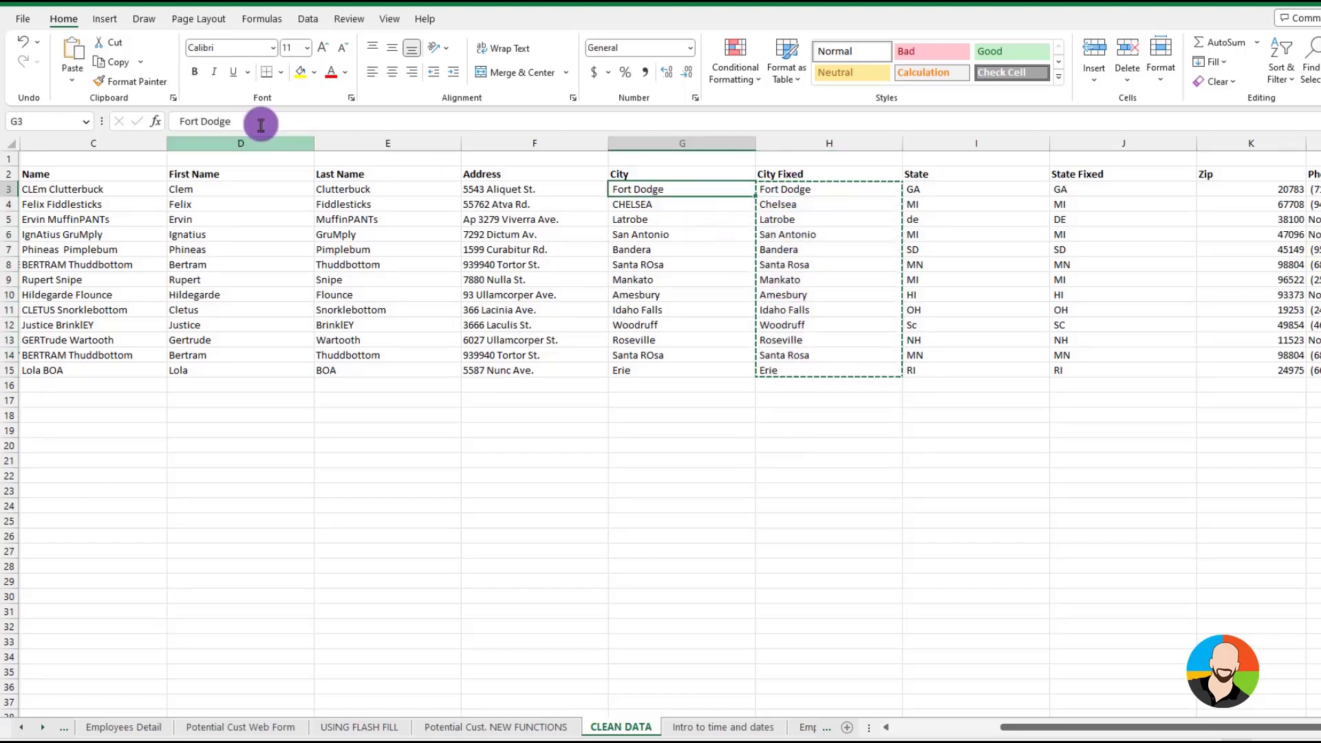
click(72, 81)
click(106, 265)
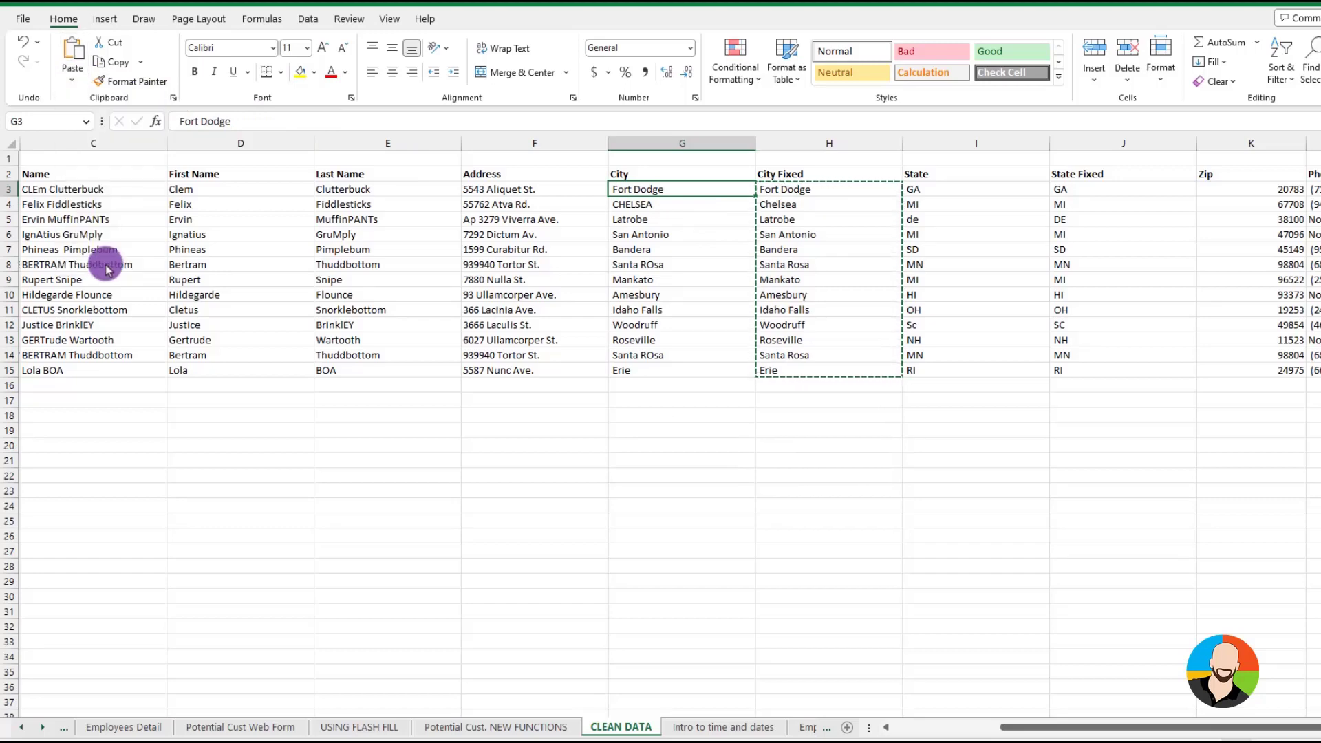
click(510, 328)
click(715, 473)
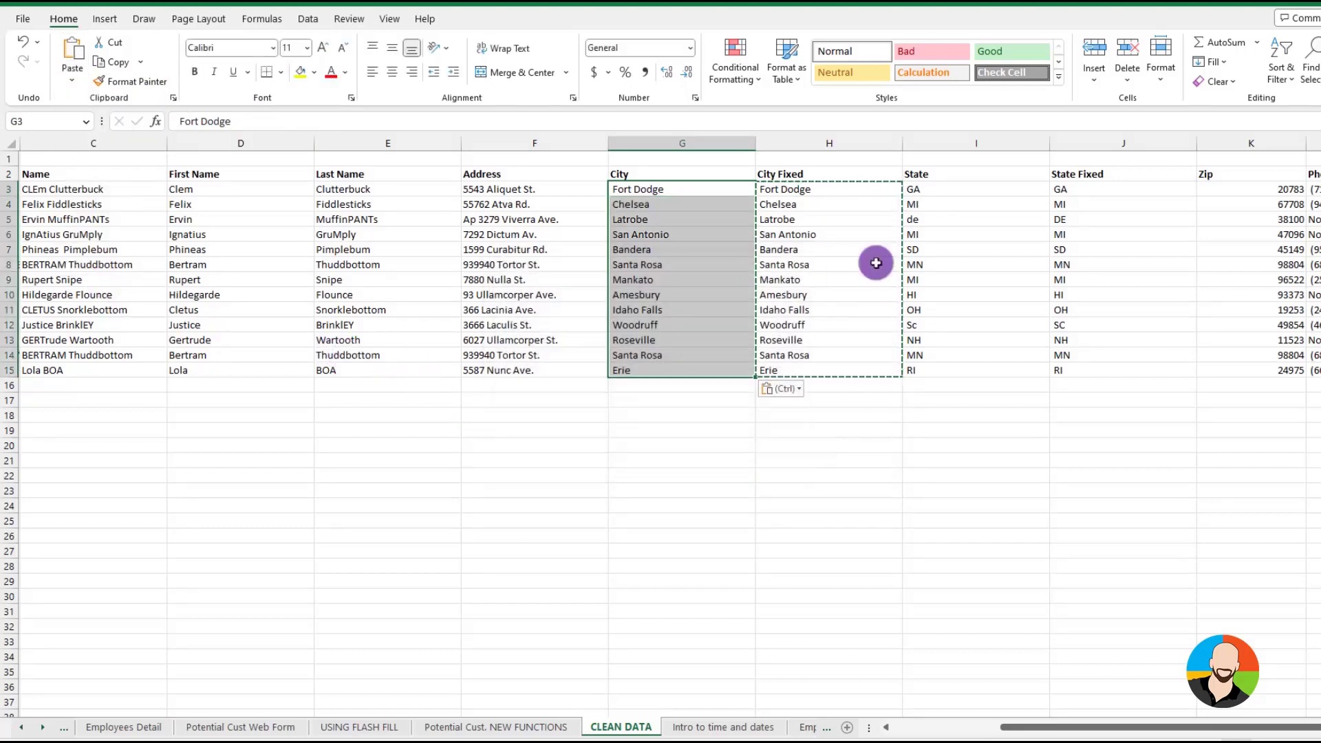
Delete the City Fixed column H
click(846, 144)
right_click(846, 145)
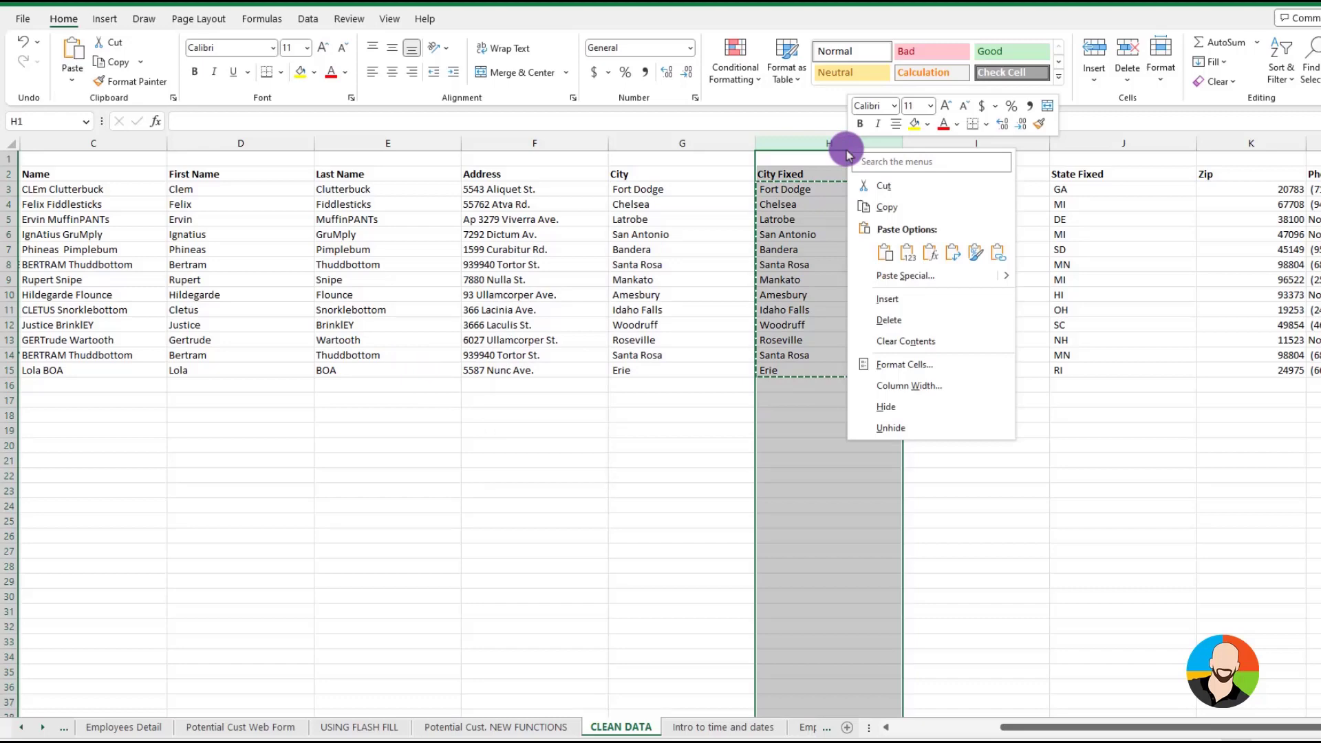
click(888, 321)
Copy the State Fixed results in I3:I15 and paste them as values over the State column, starting at H3
drag(948, 193, 938, 367)
key(ctrl+c)
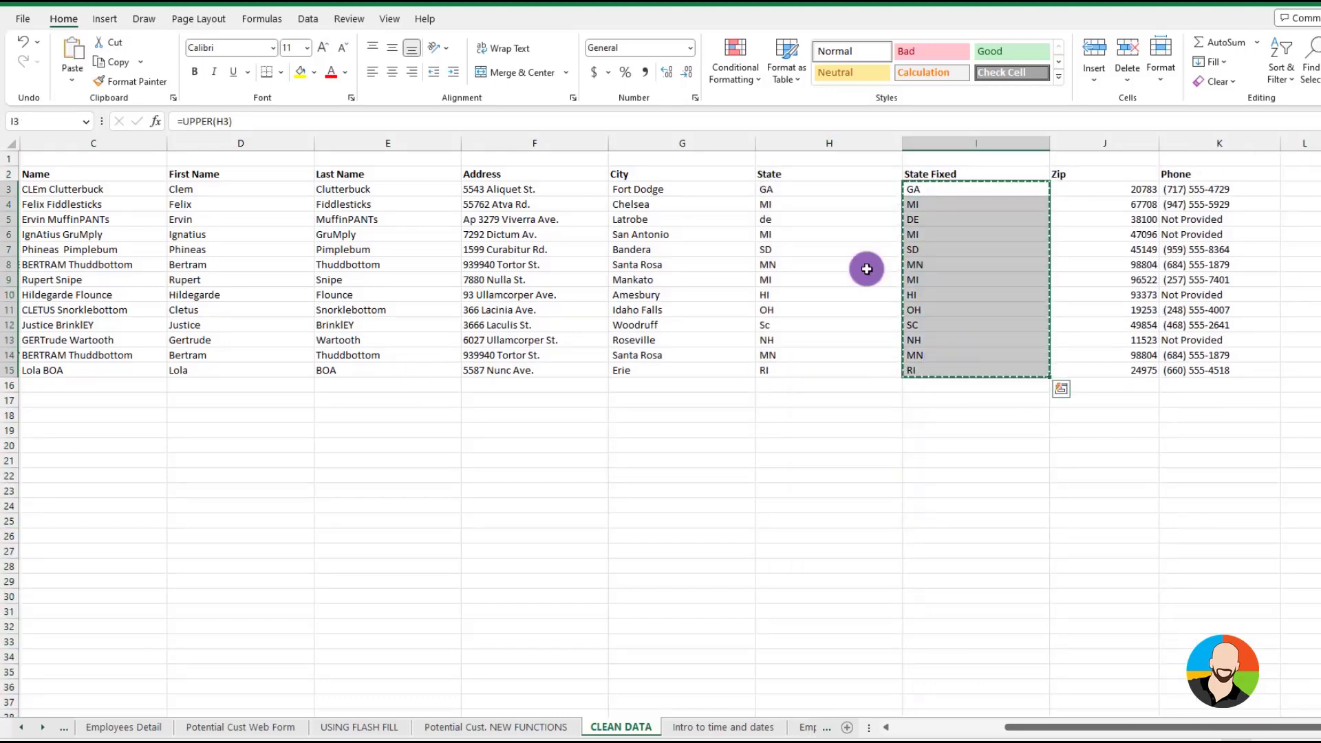
click(791, 189)
click(71, 79)
click(97, 262)
click(523, 325)
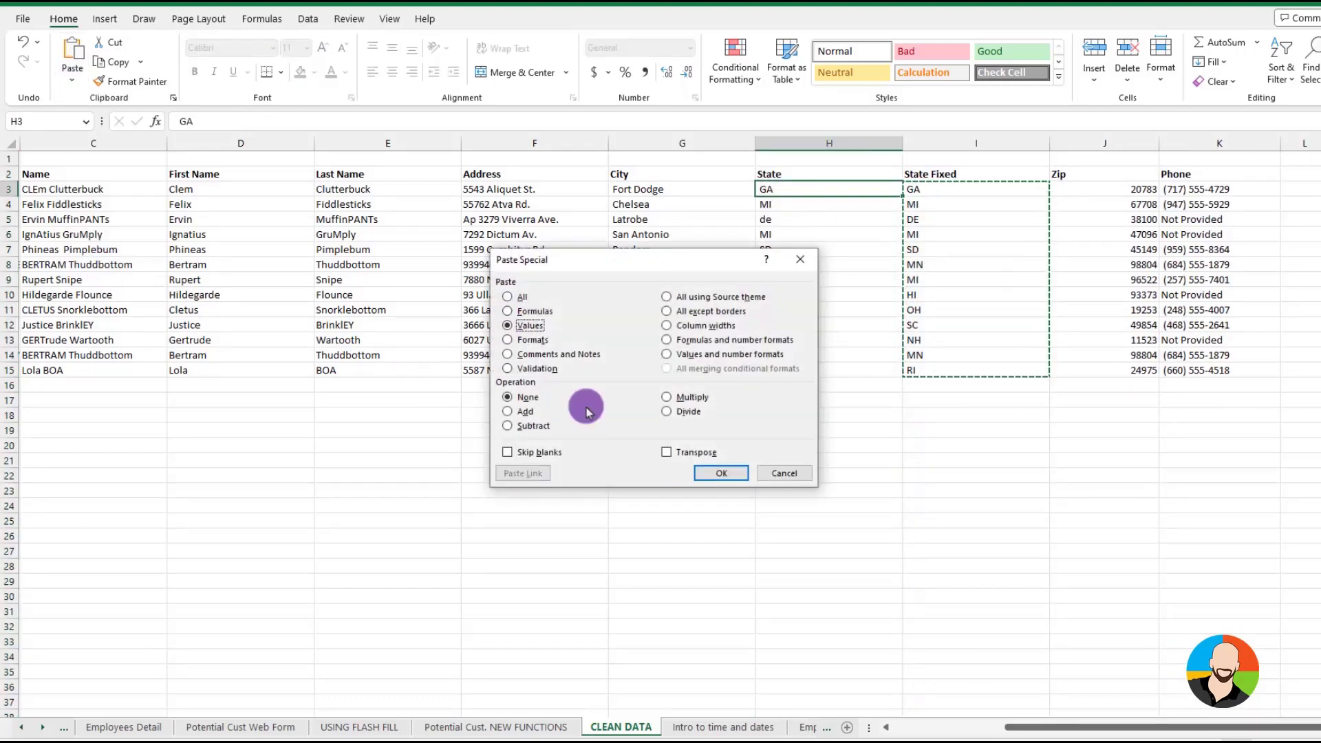
click(740, 472)
Delete the State Fixed column I
click(968, 144)
right_click(967, 144)
click(1010, 321)
click(881, 402)
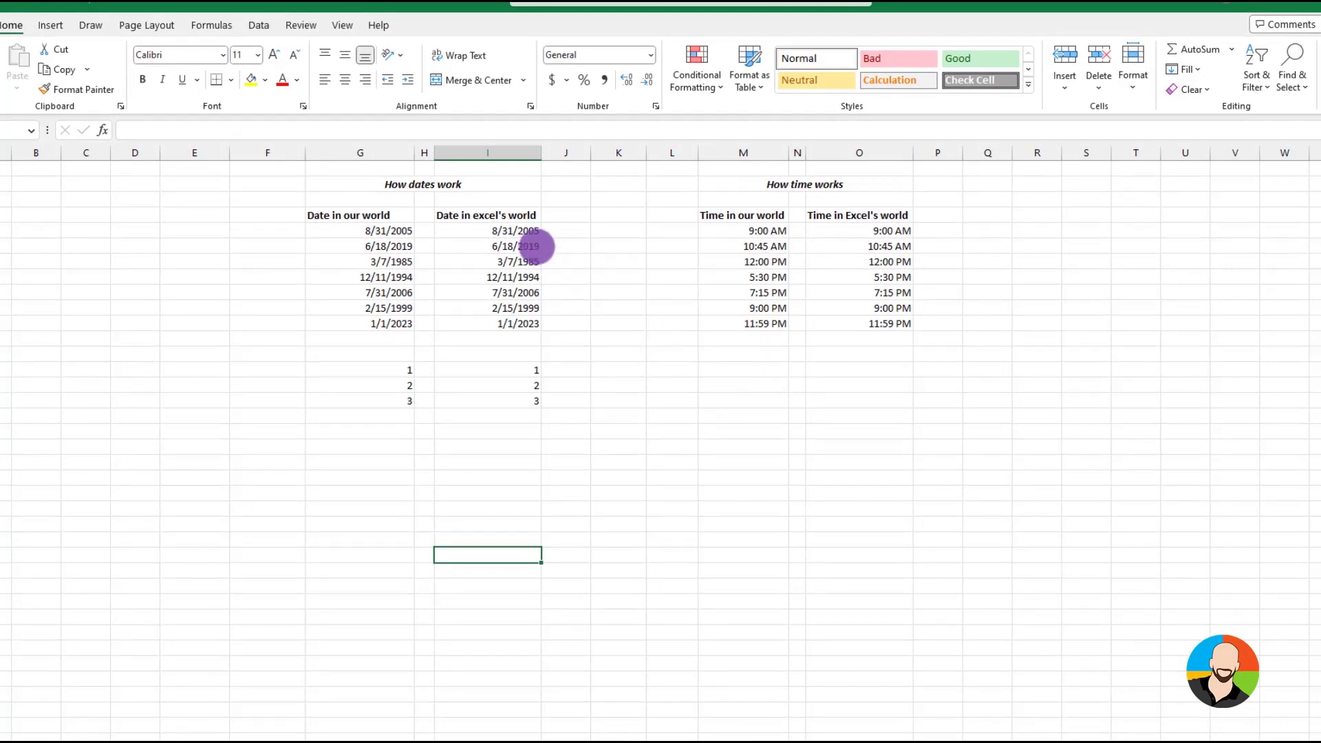
Clear the formats from the seven dates under Date in excel's world in column I
drag(519, 232, 528, 322)
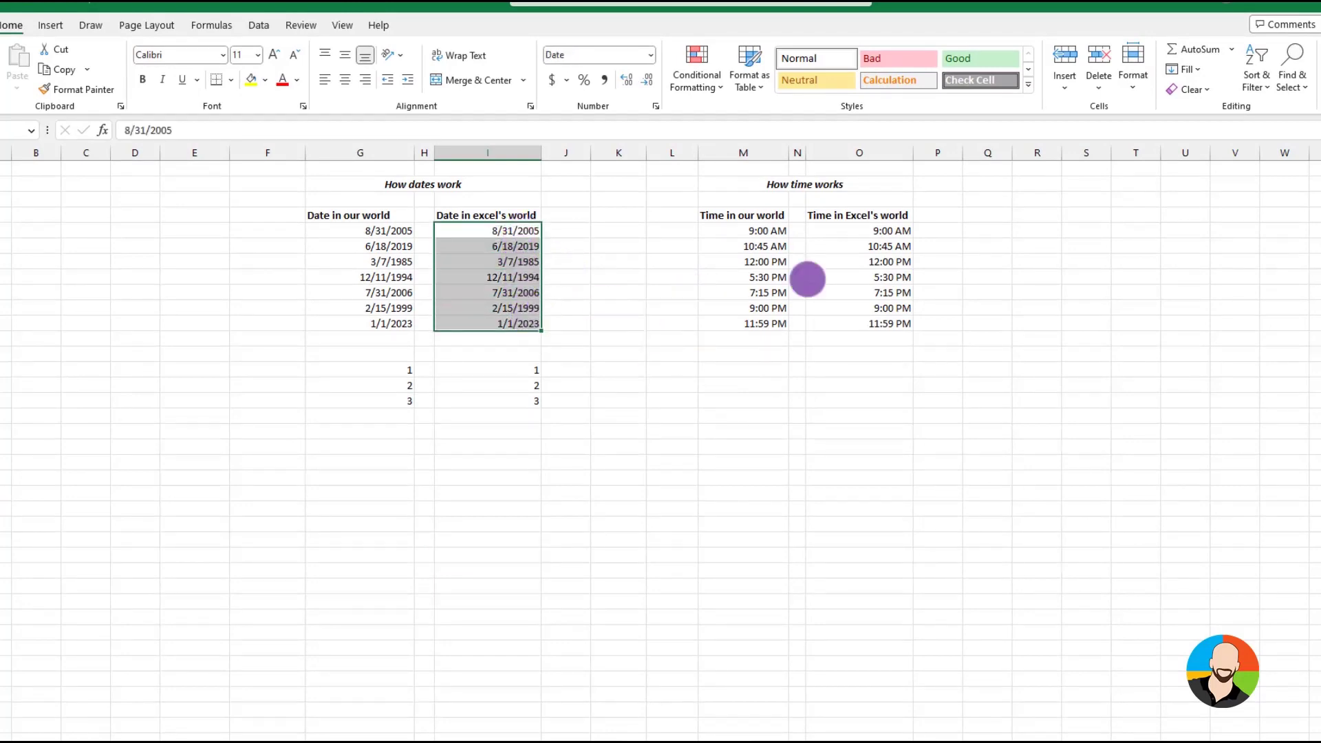
click(1193, 89)
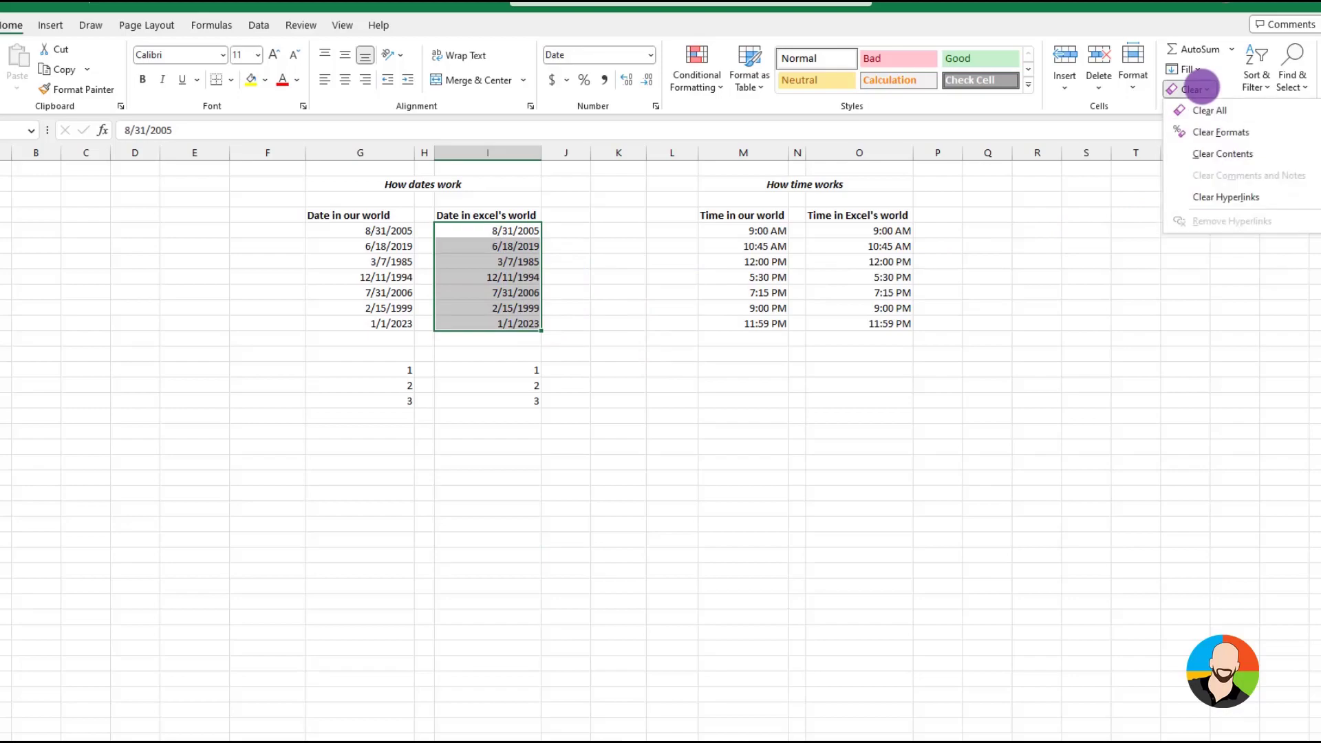
click(1200, 130)
click(497, 569)
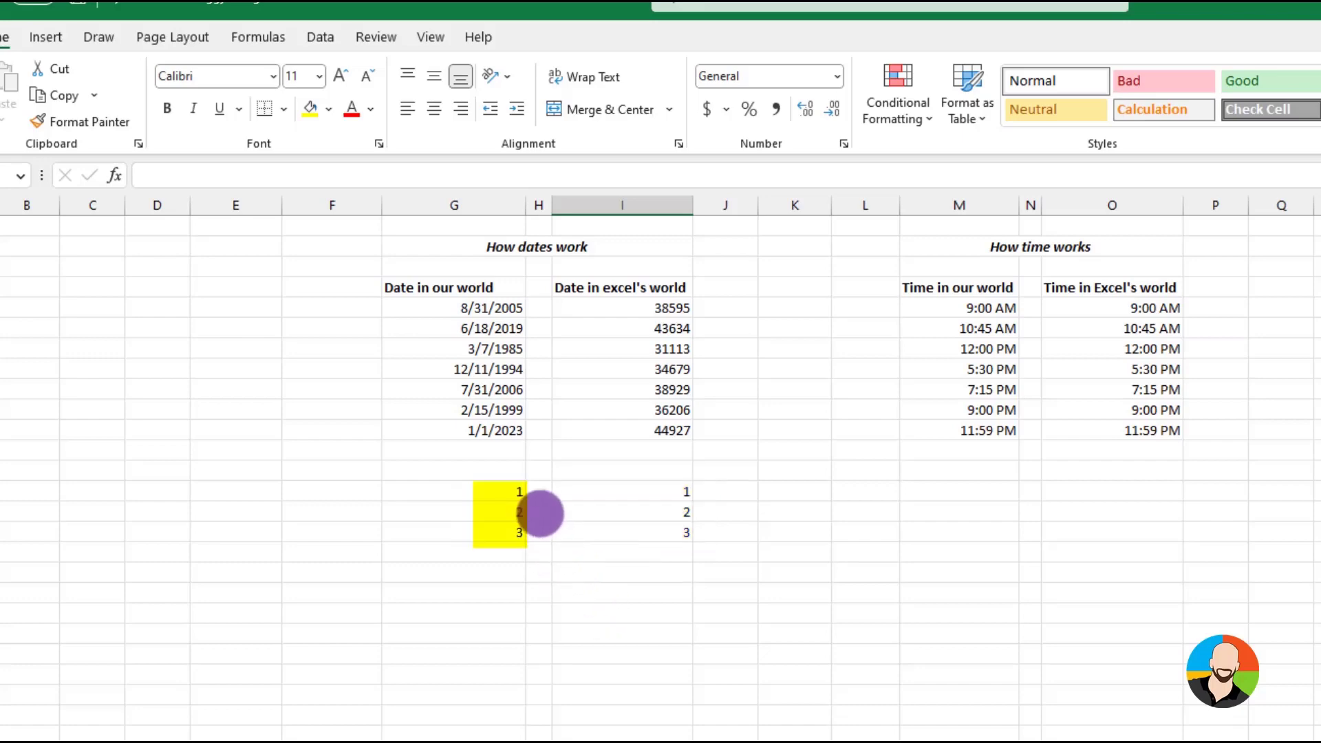
Apply a date number format to the numbers 1, 2 and 3 below the dates in column G
drag(492, 491, 490, 529)
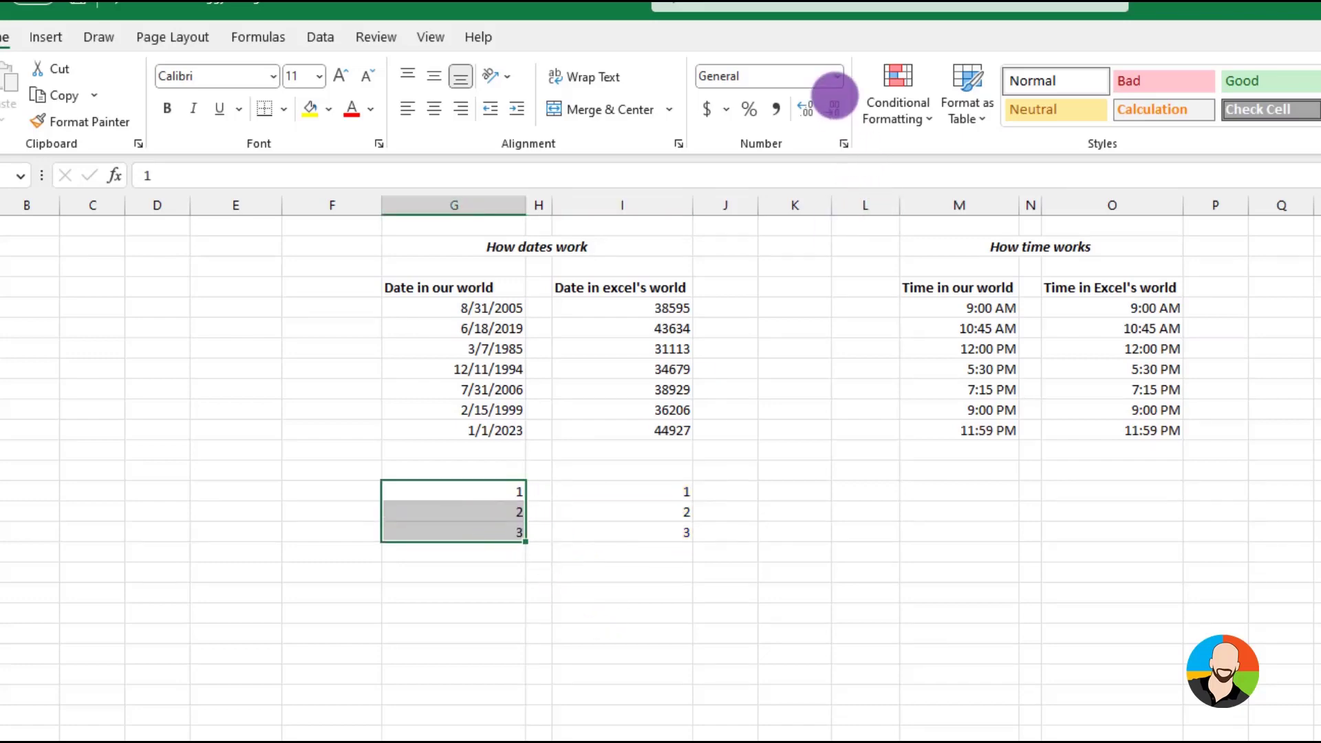
click(836, 76)
click(790, 292)
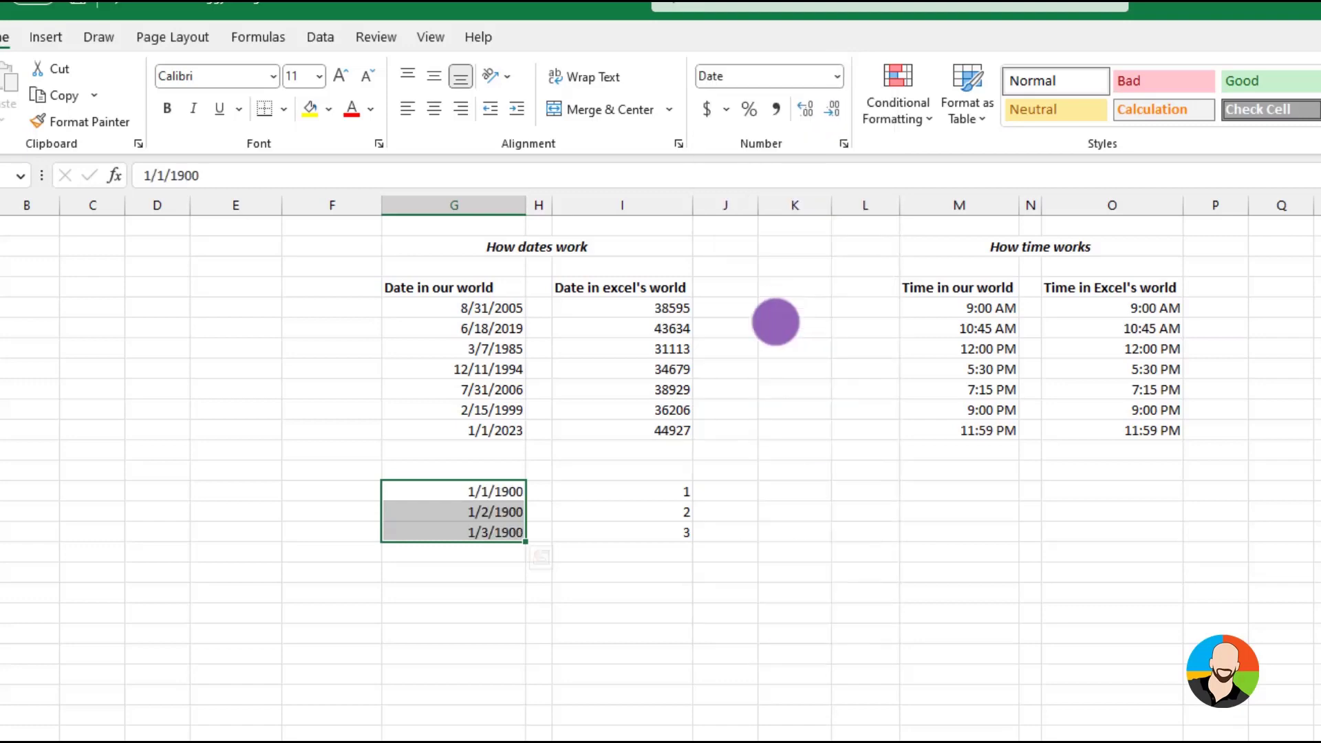
click(535, 719)
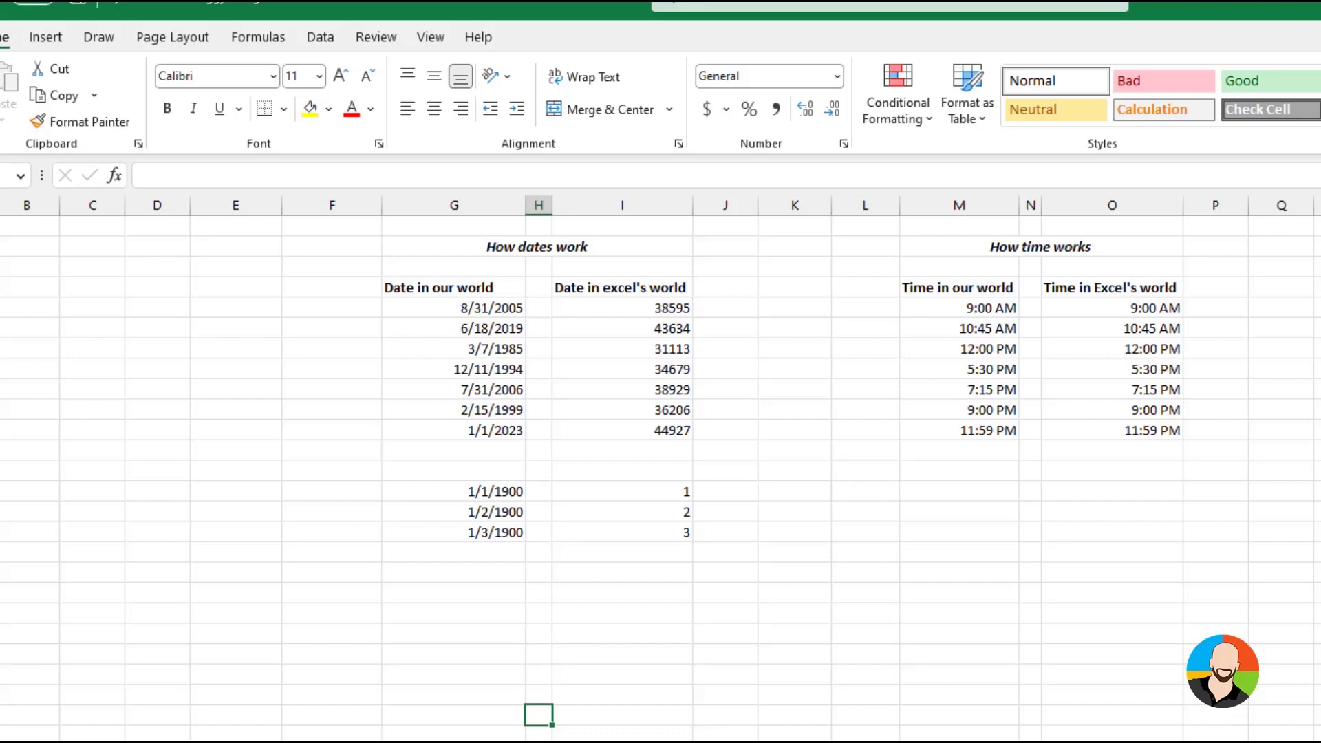
Clear the formats from the seven times under Time in Excel's world in column O
click(1281, 347)
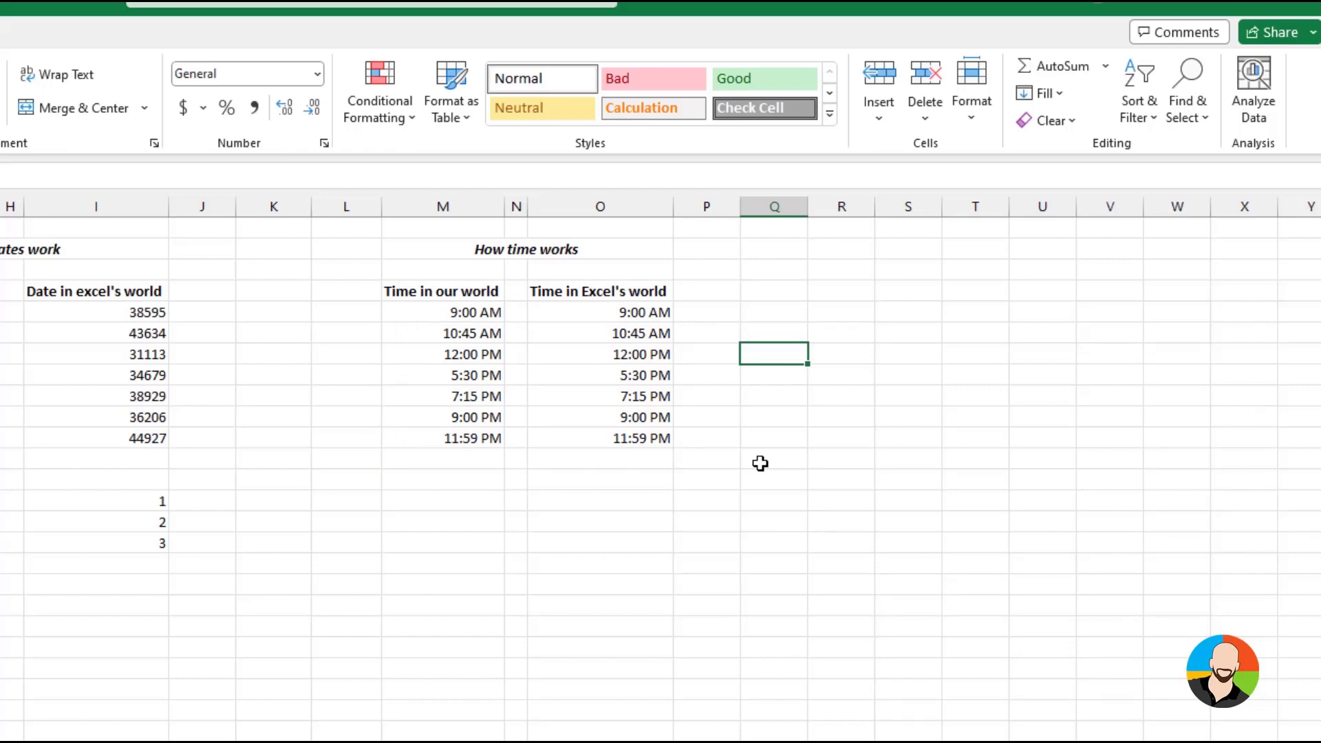
drag(628, 314, 616, 438)
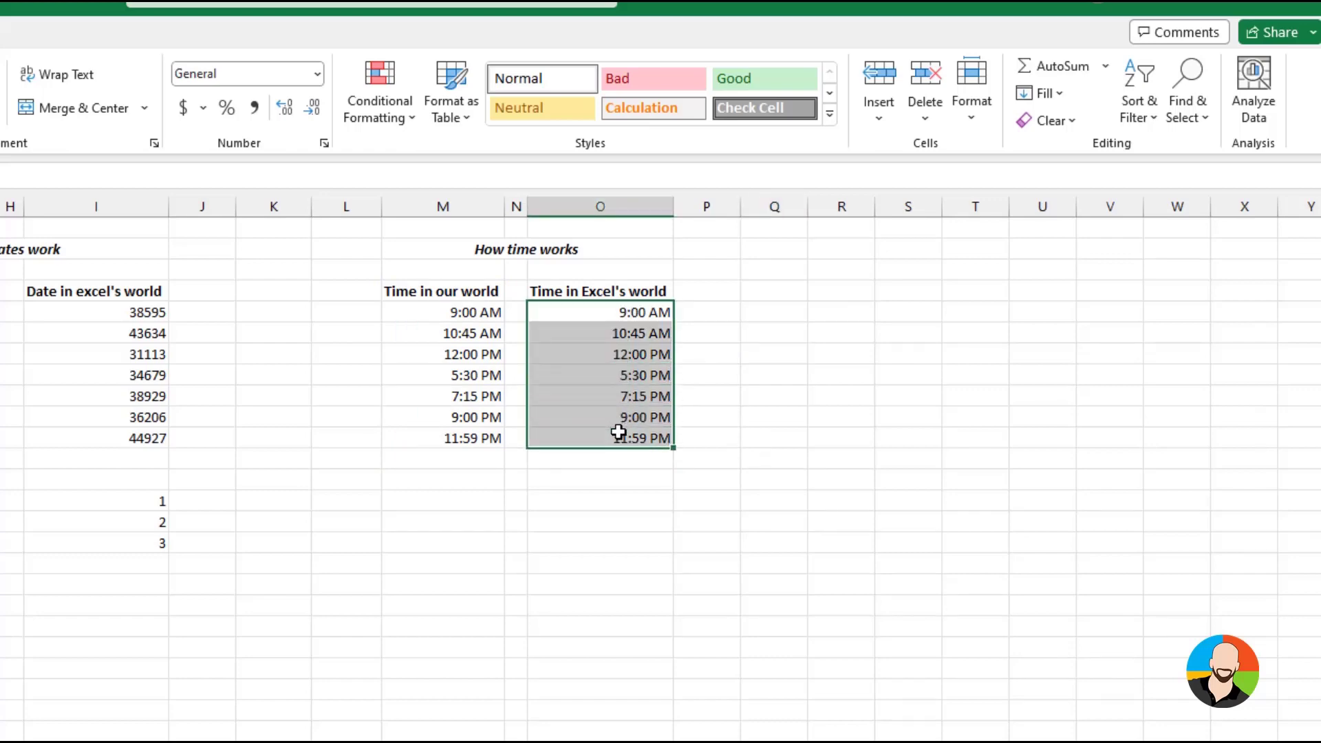
click(1070, 125)
click(1068, 173)
click(654, 575)
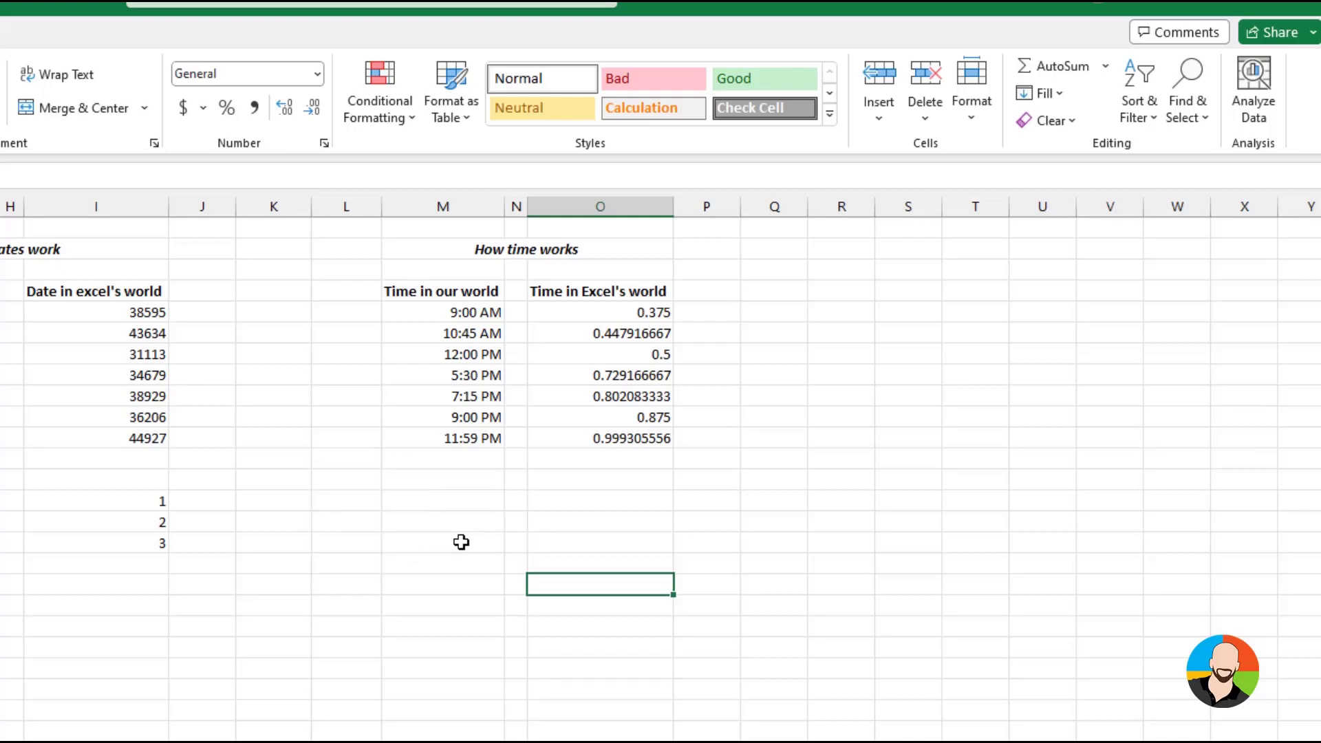
Below the time tables, enter 12:15 PM with a space in column M and 12:15PM without a space beside it in column O
click(460, 542)
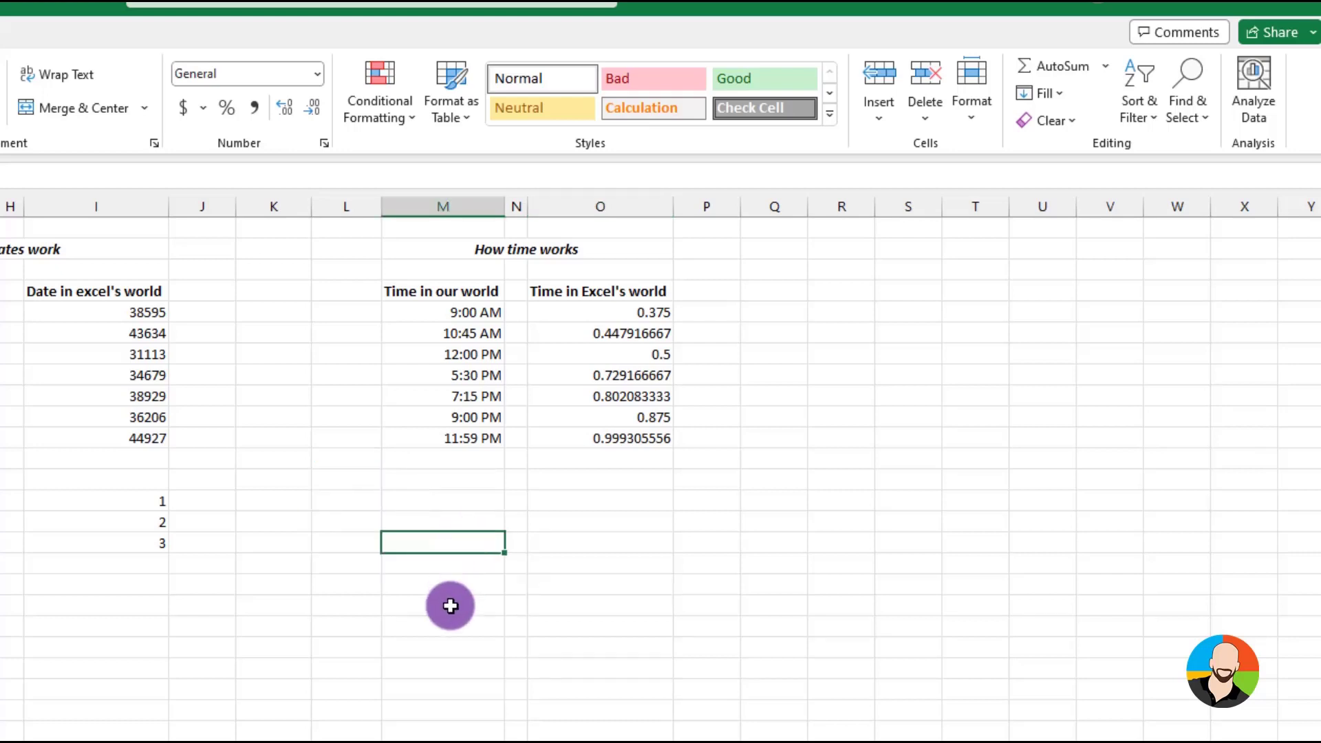
click(441, 624)
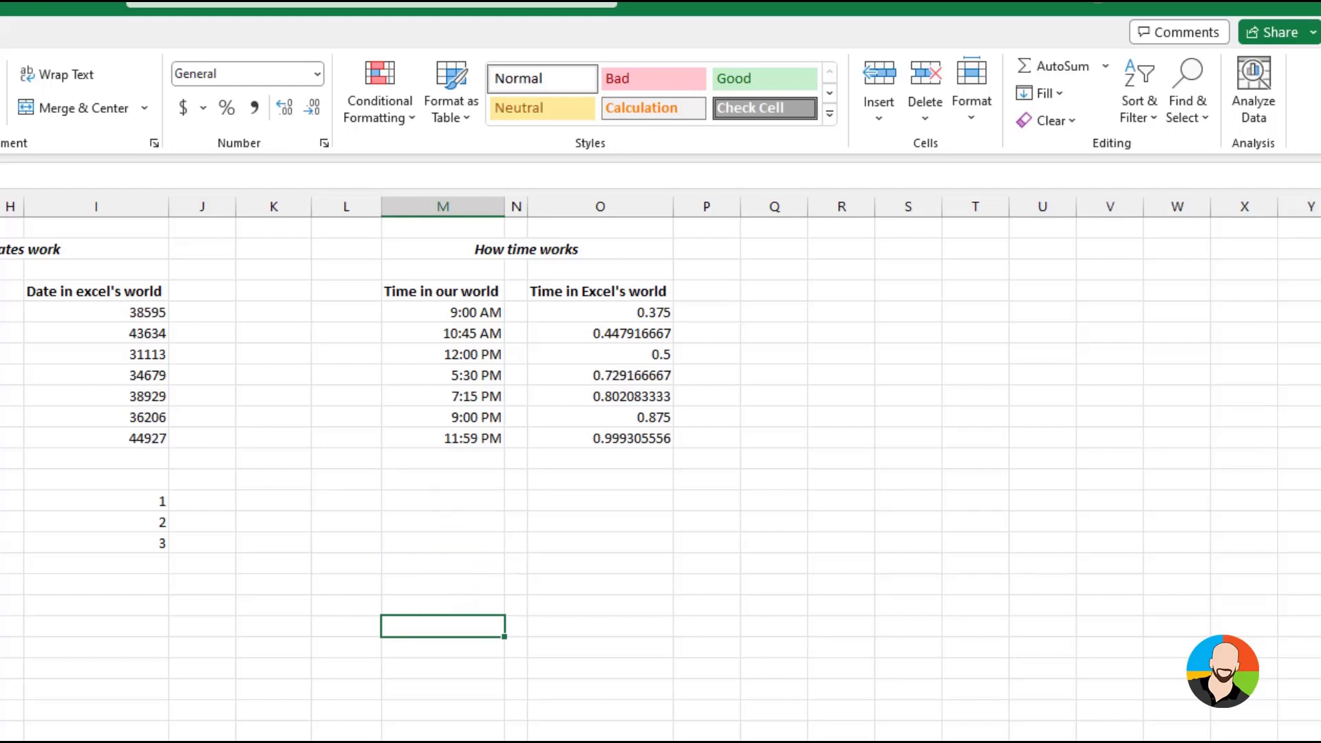
text(12:15)
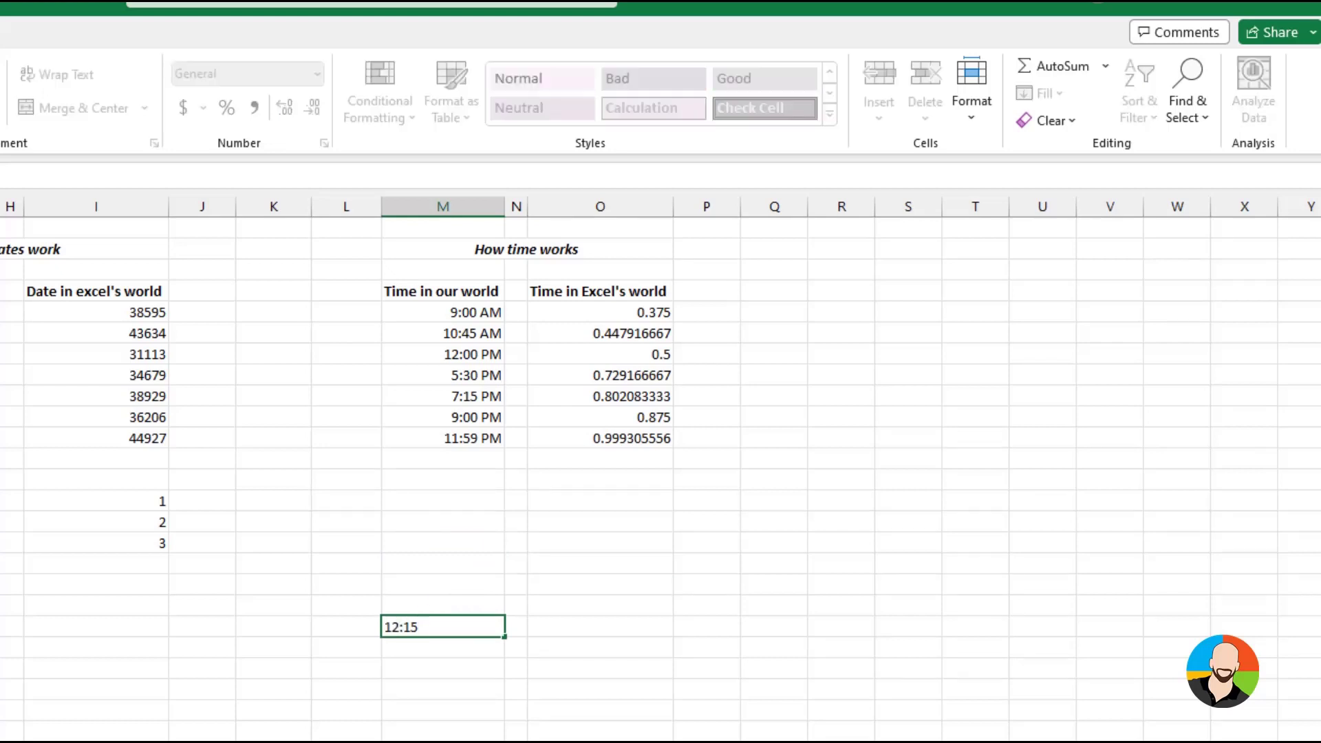
text( PM)
key(Return)
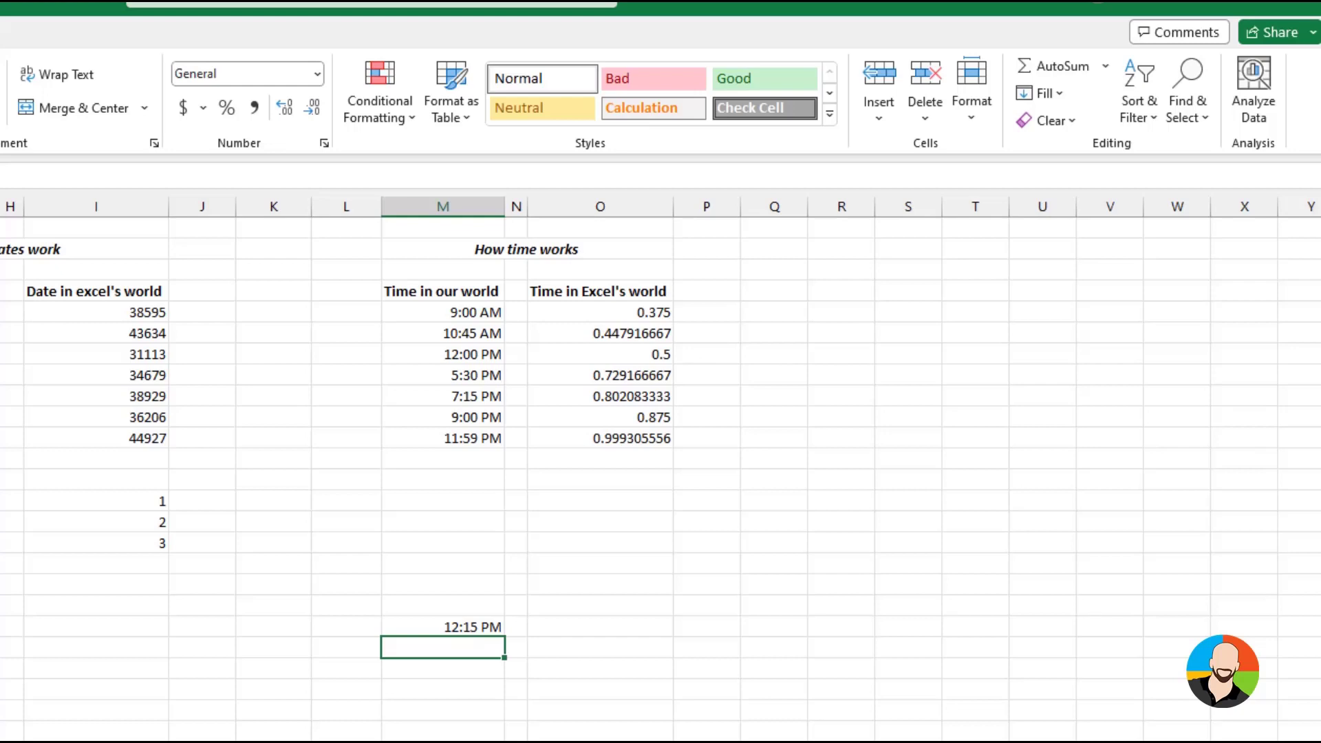
key(Right)
key(Up)
key(Right)
text(12:15)
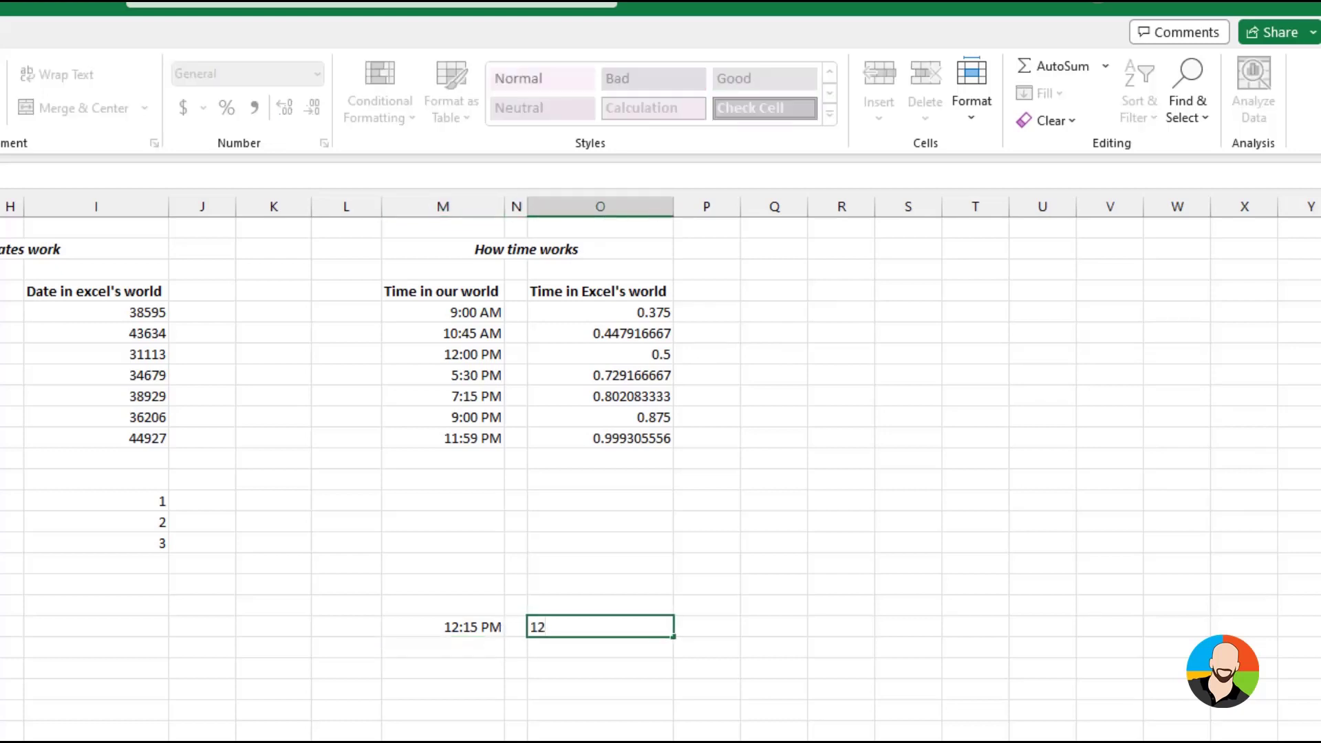
text(PM)
key(Return)
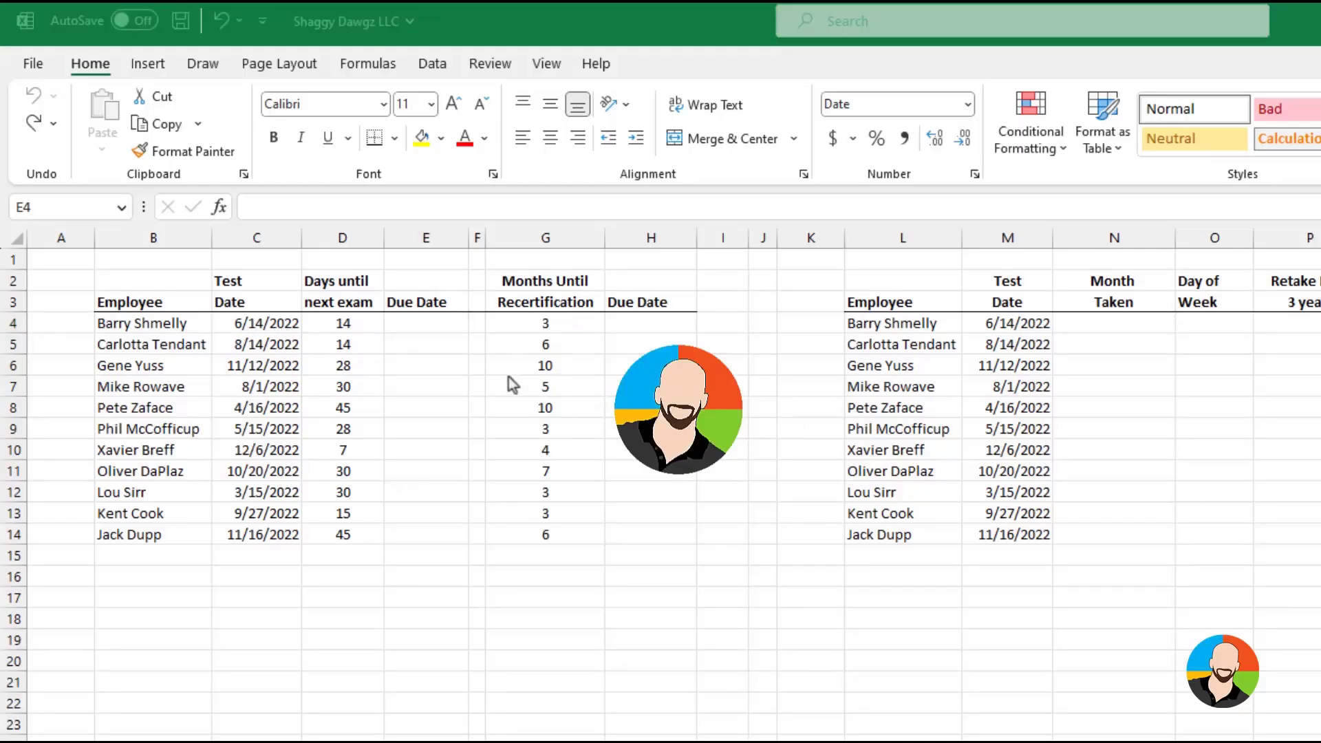
Enter =C4+D4 in E4 to calculate the first Due Date from the test date and days until next exam
click(432, 329)
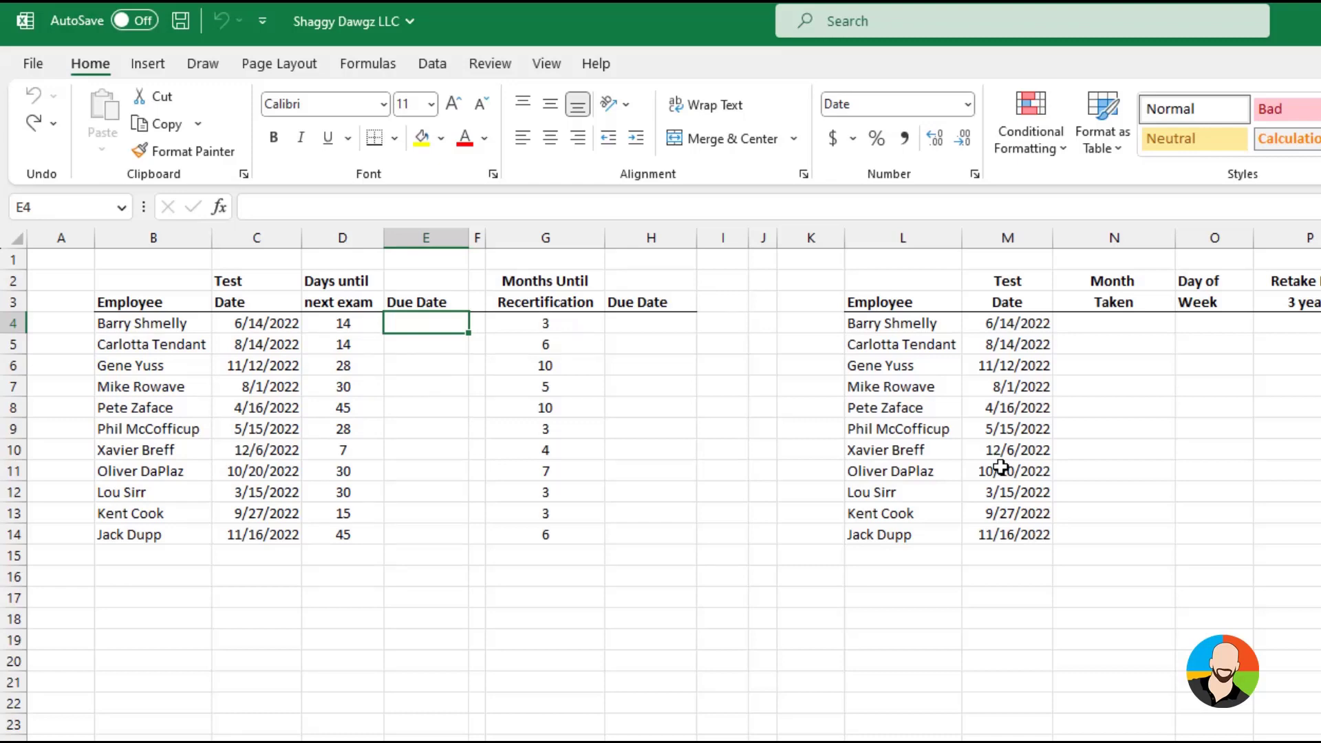
text(=)
click(259, 324)
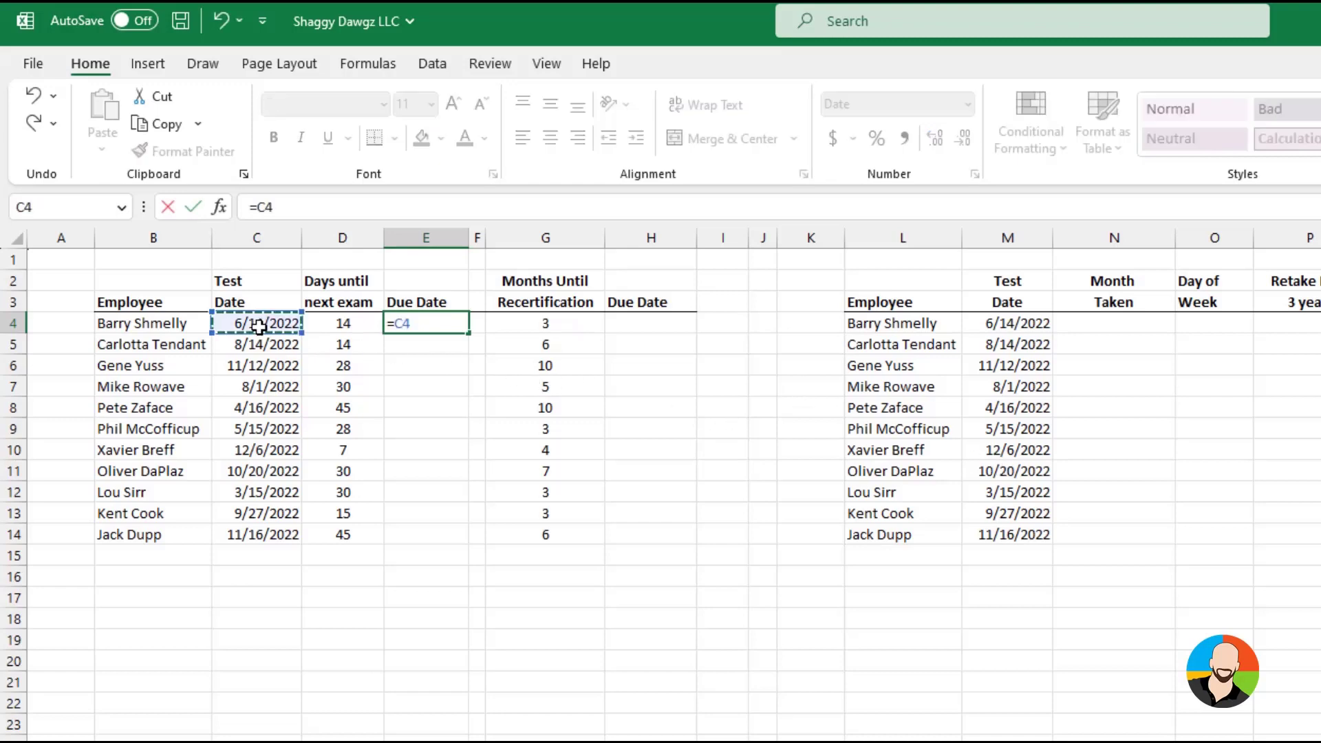
text(+)
click(351, 328)
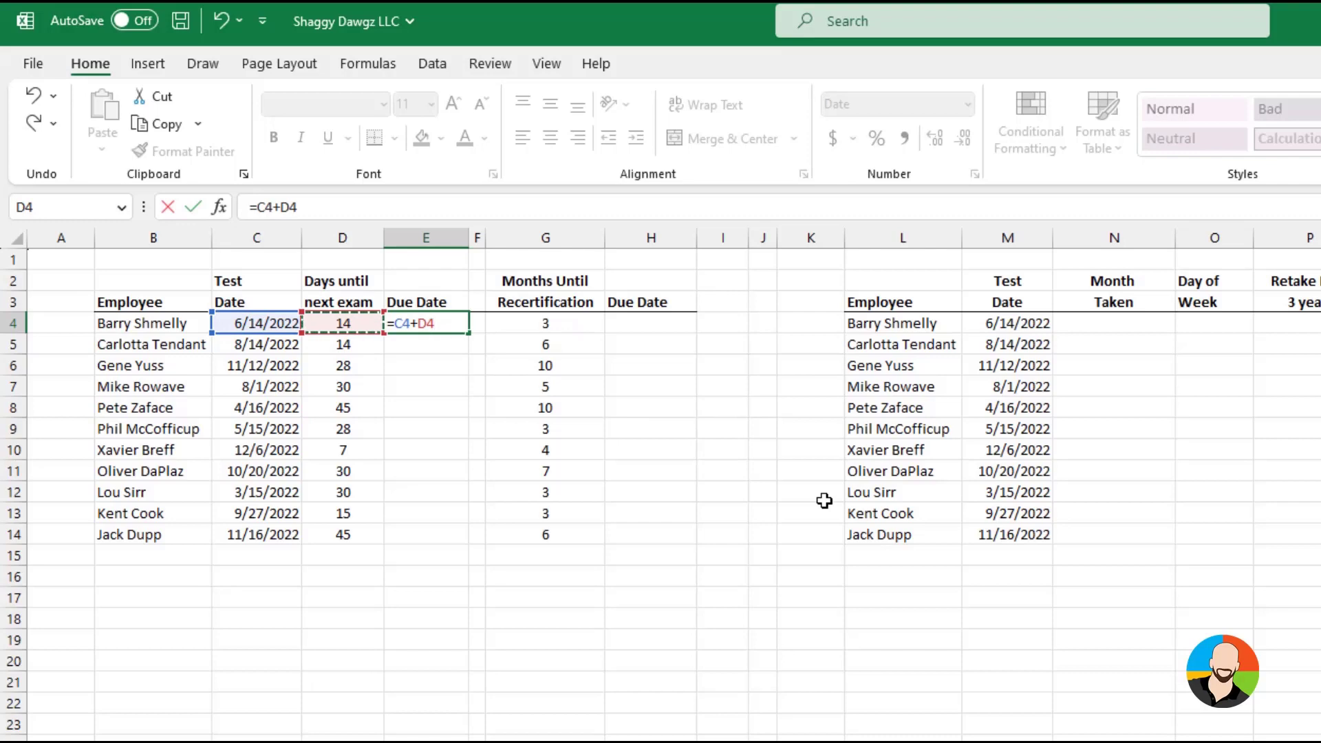
key(Return)
Fill the Due Date formula from E4 down through E14
click(456, 326)
drag(469, 334, 468, 542)
click(741, 489)
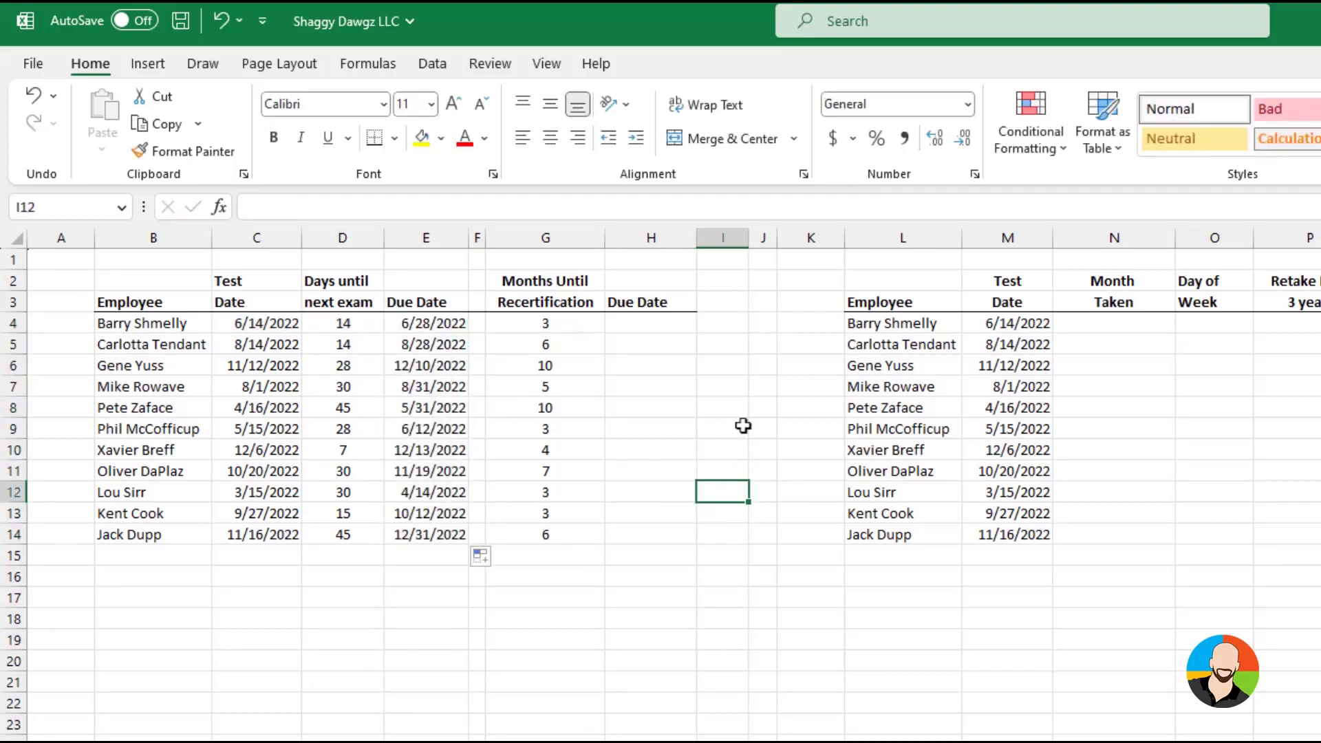
Enter =EDATE(C4,G4) in H4 to calculate the first recertification Due Date
click(653, 324)
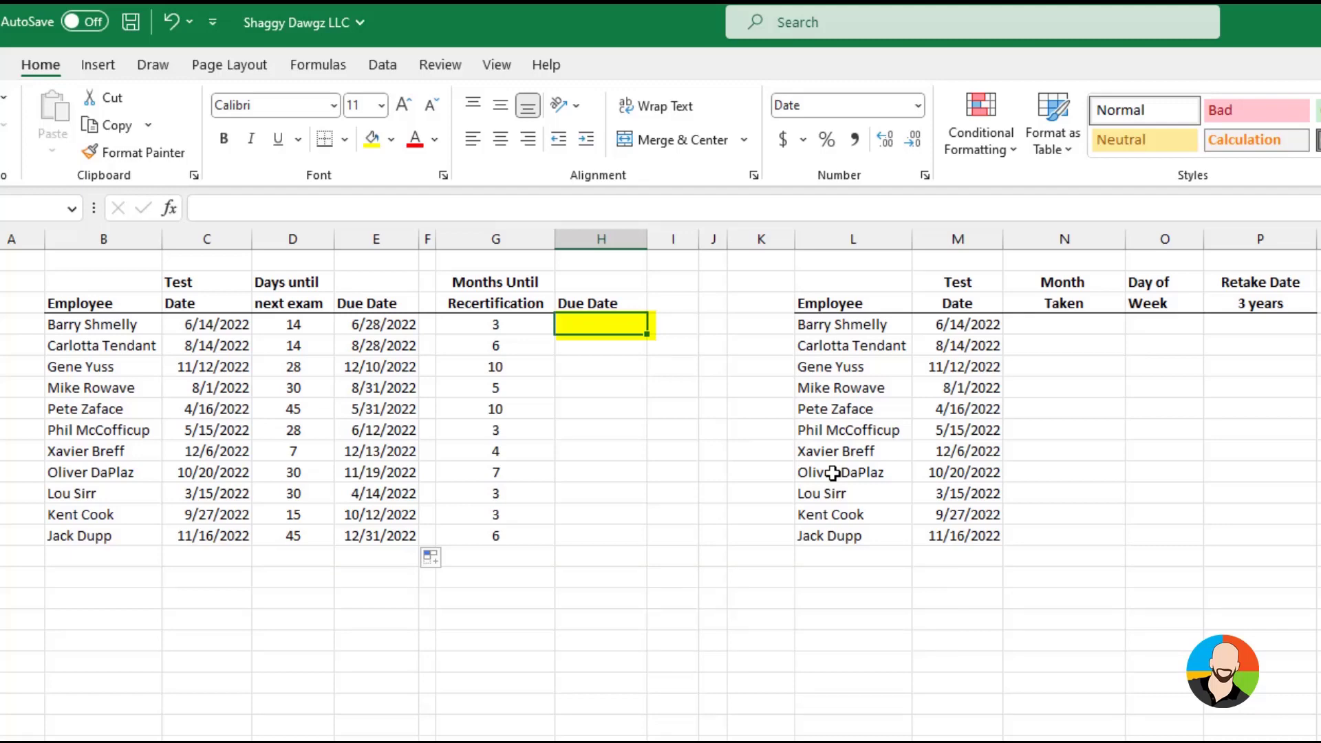
text(=)
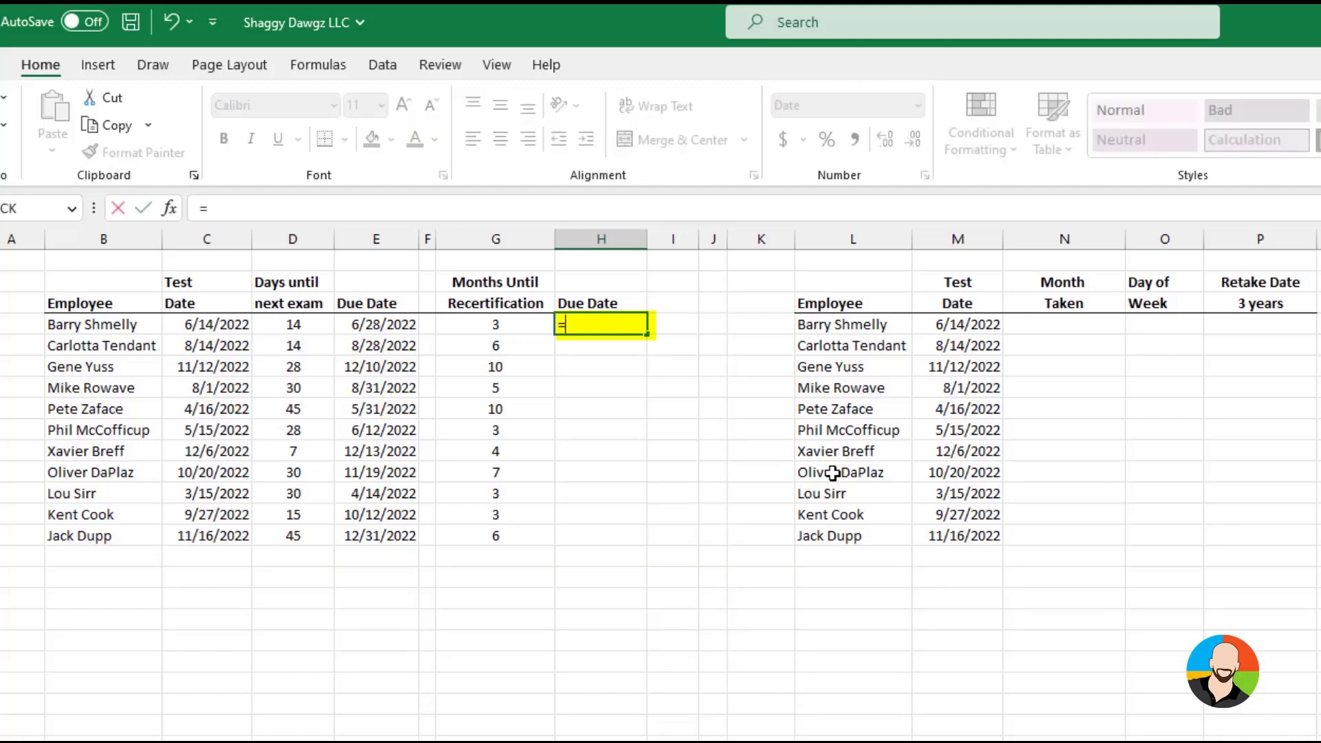
text(edate()
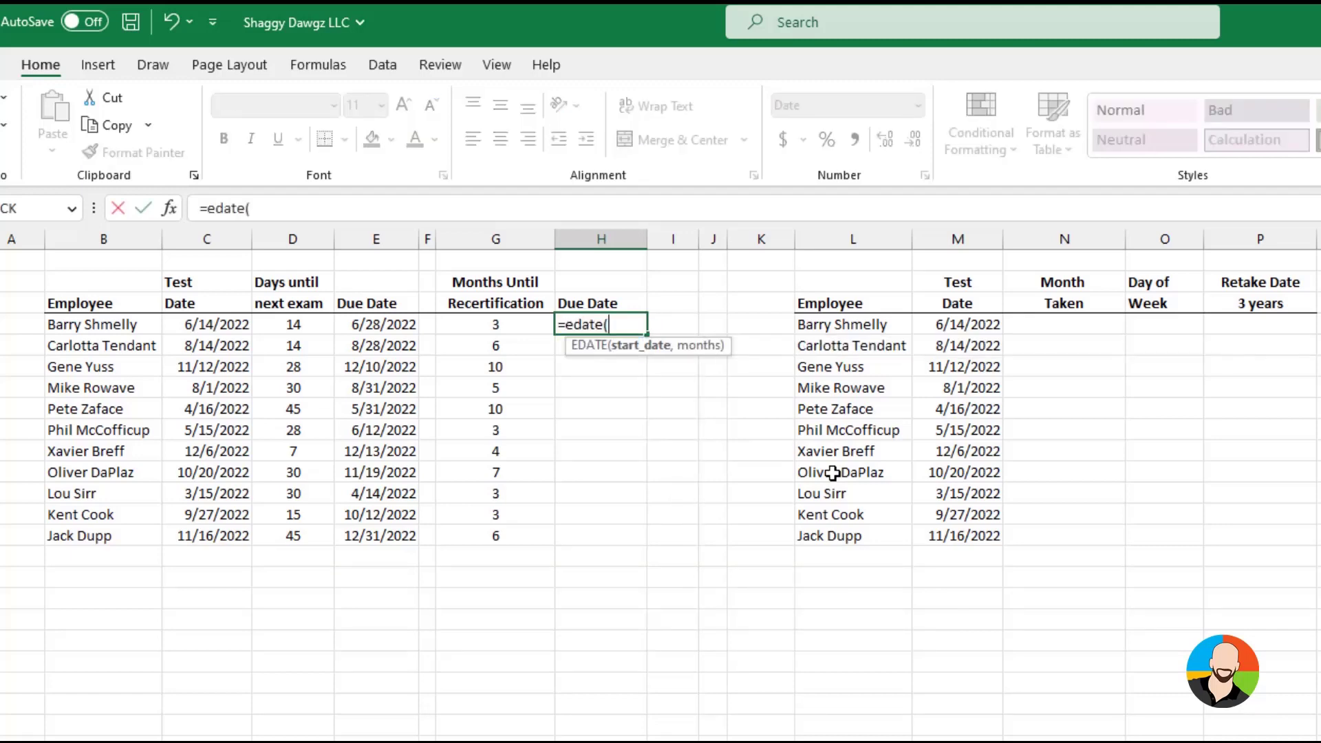
click(194, 326)
text(,)
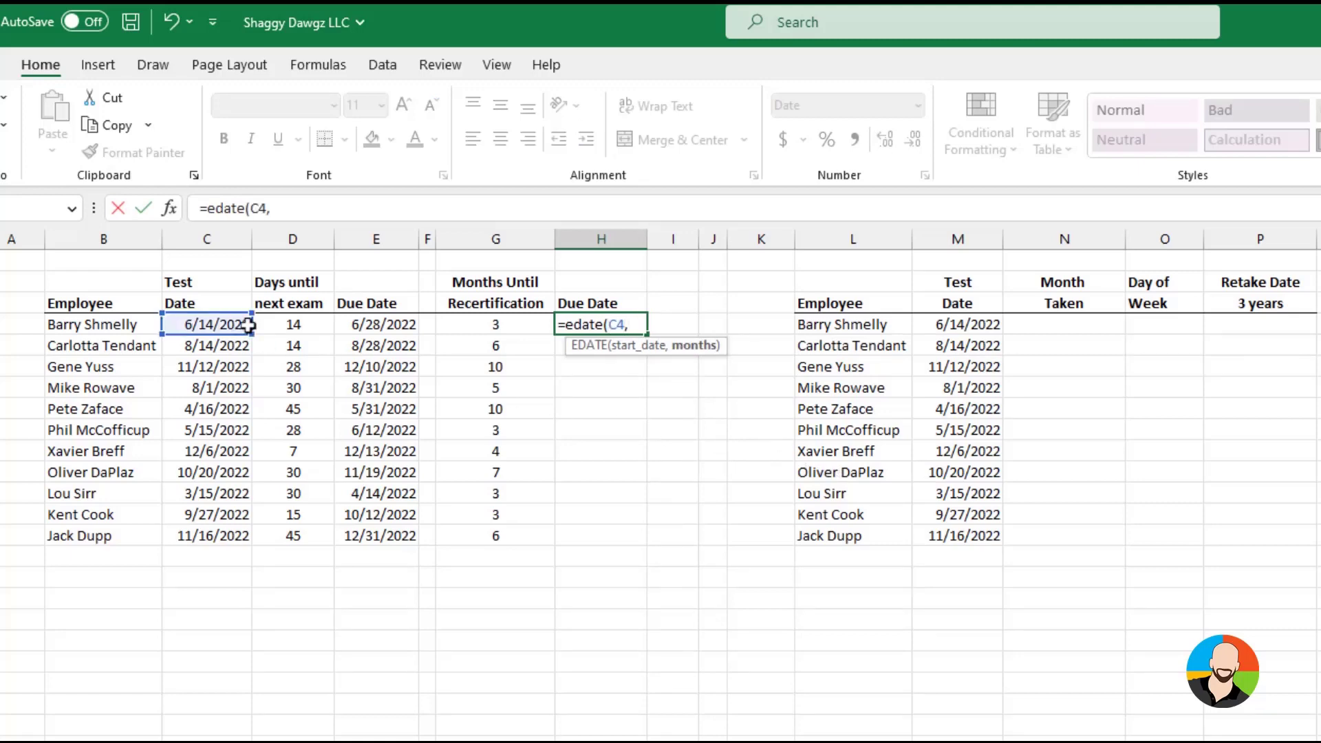
click(508, 322)
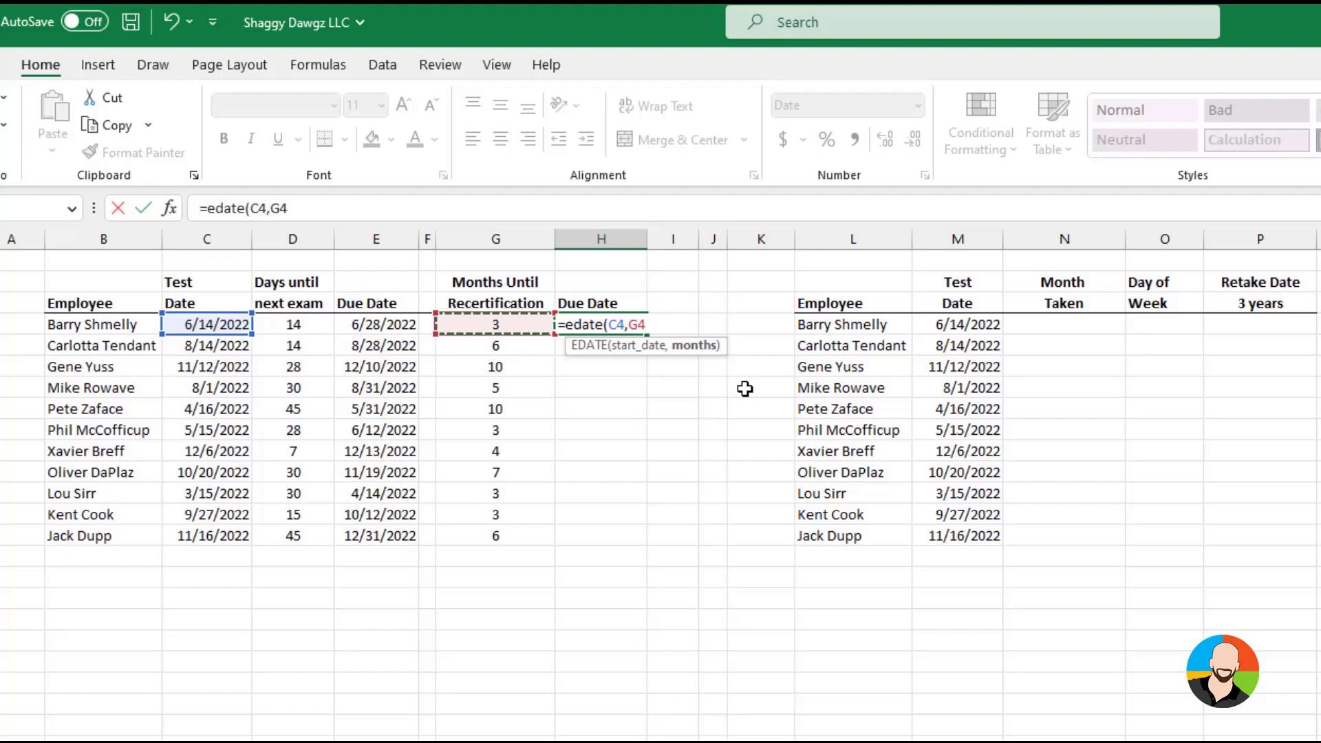
key(Return)
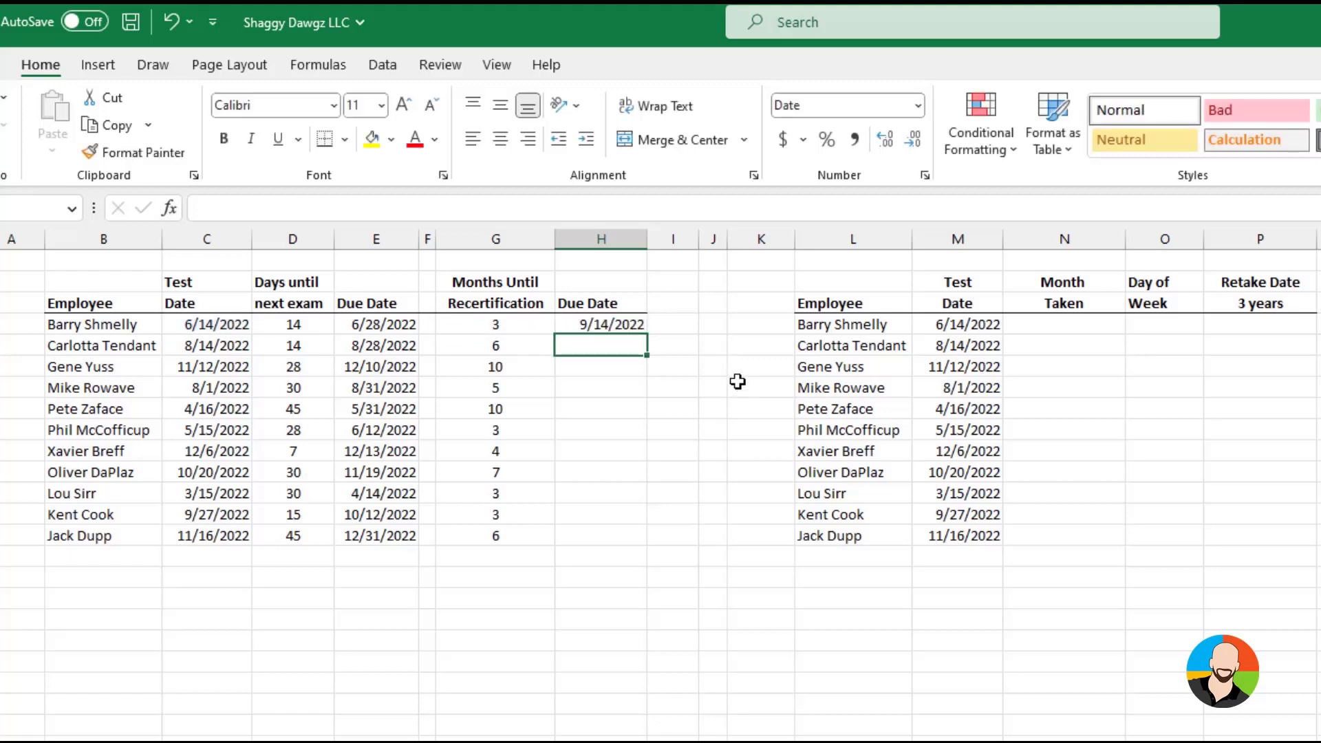
Fill the EDATE formula from H4 down through H14
click(628, 330)
double_click(646, 335)
click(633, 643)
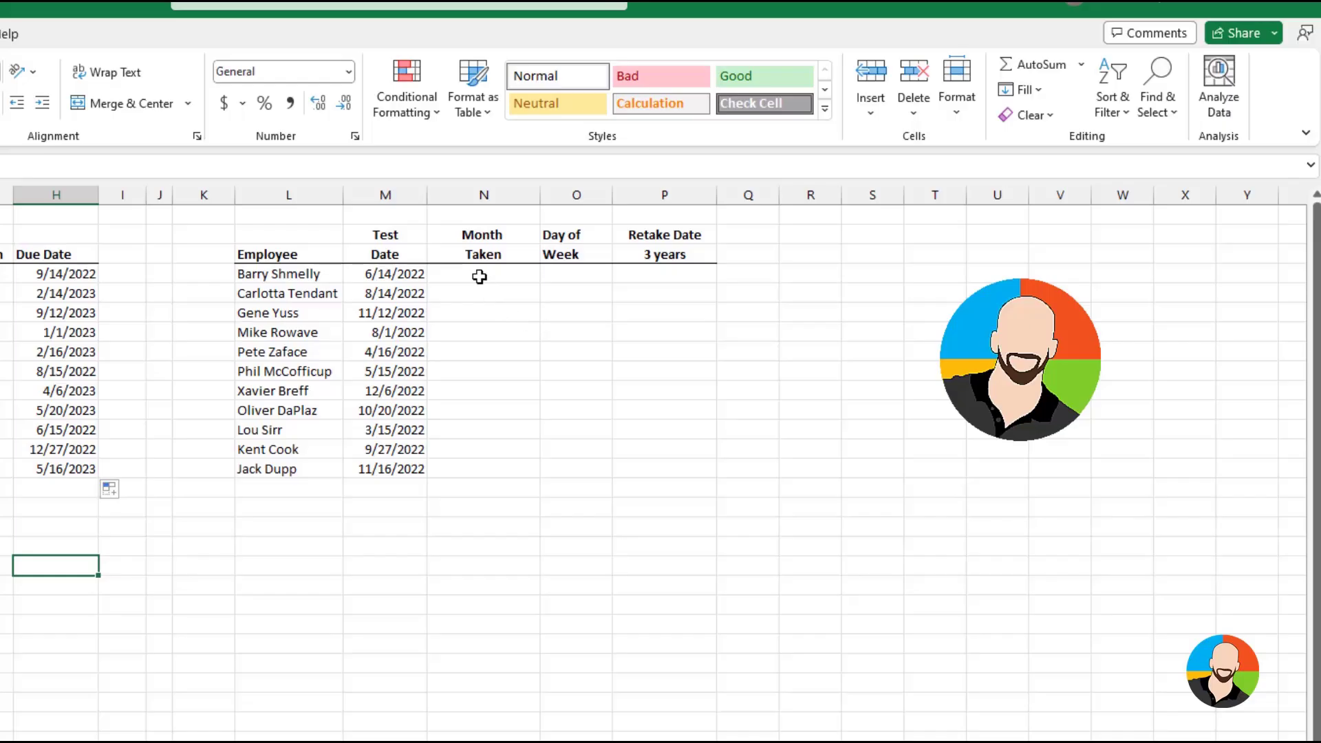
Enter =TEXT(M4,"mmm") under Month Taken in N4 and fill it down through N14
click(1064, 324)
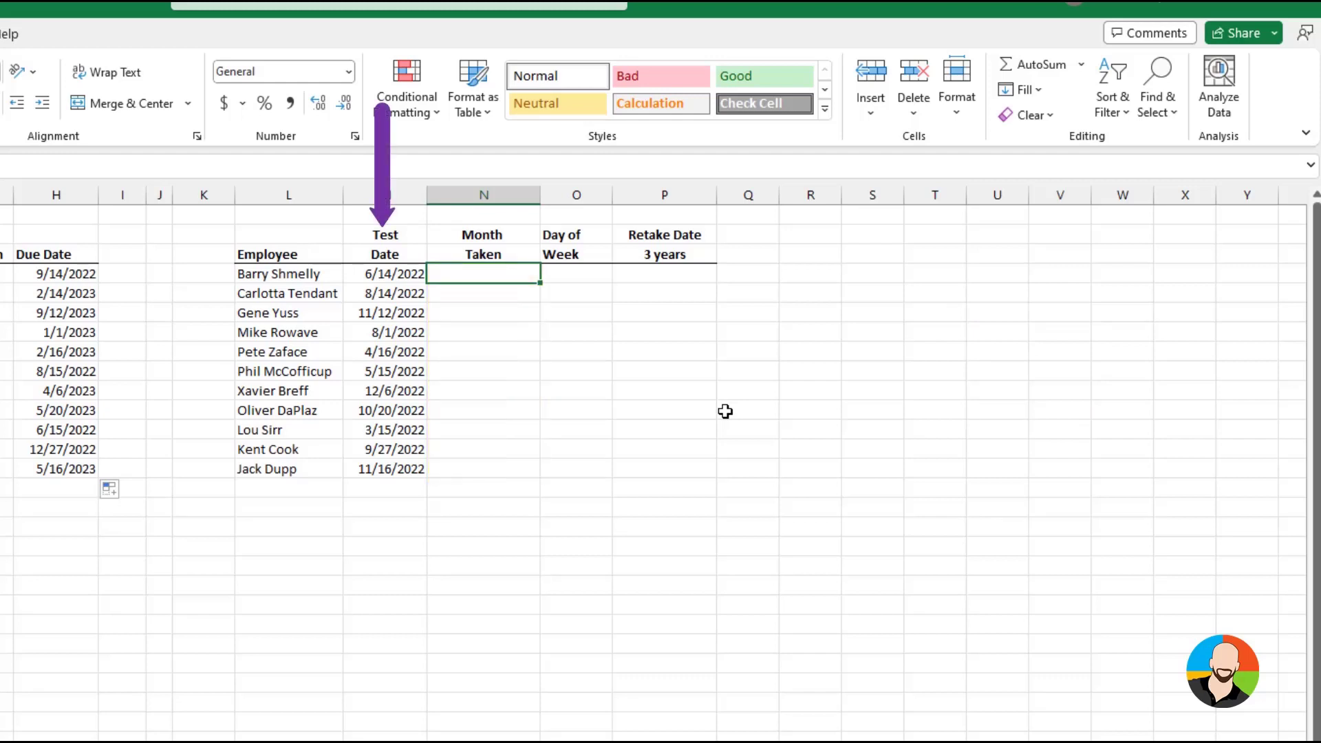
text(=)
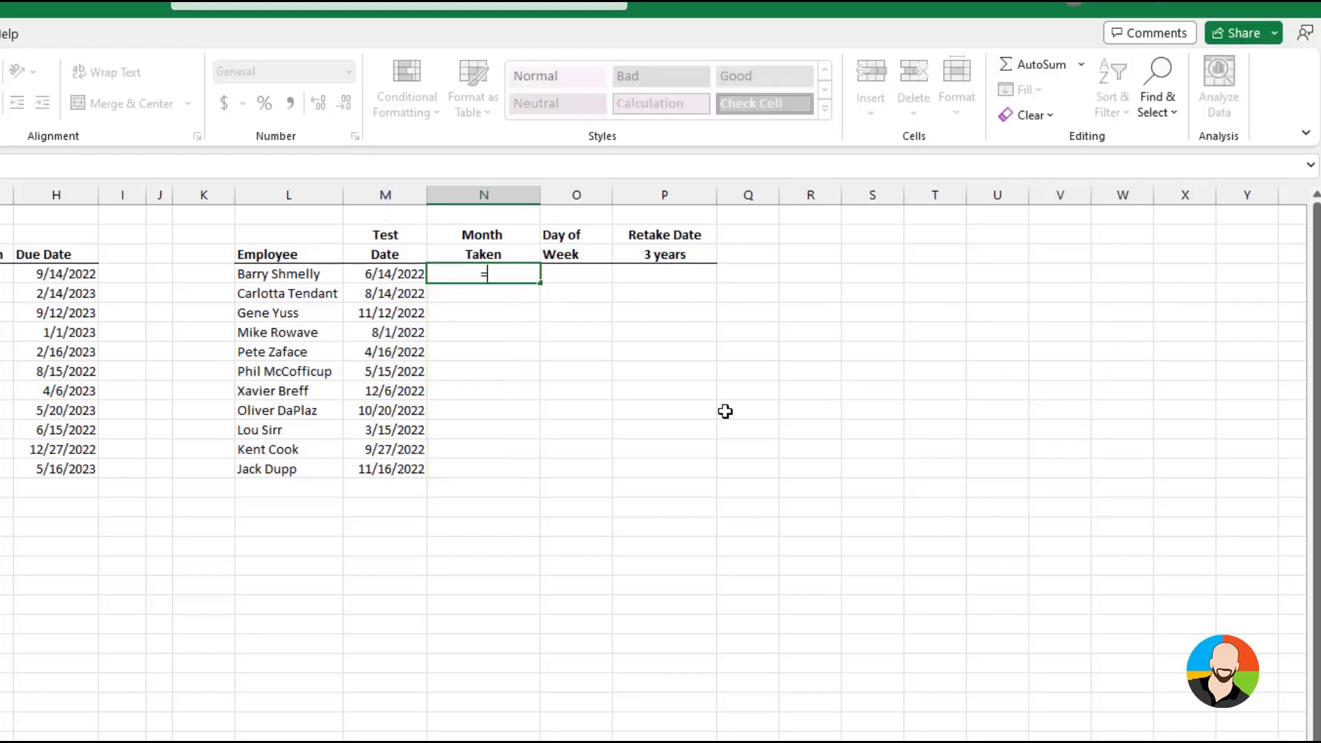
text(text()
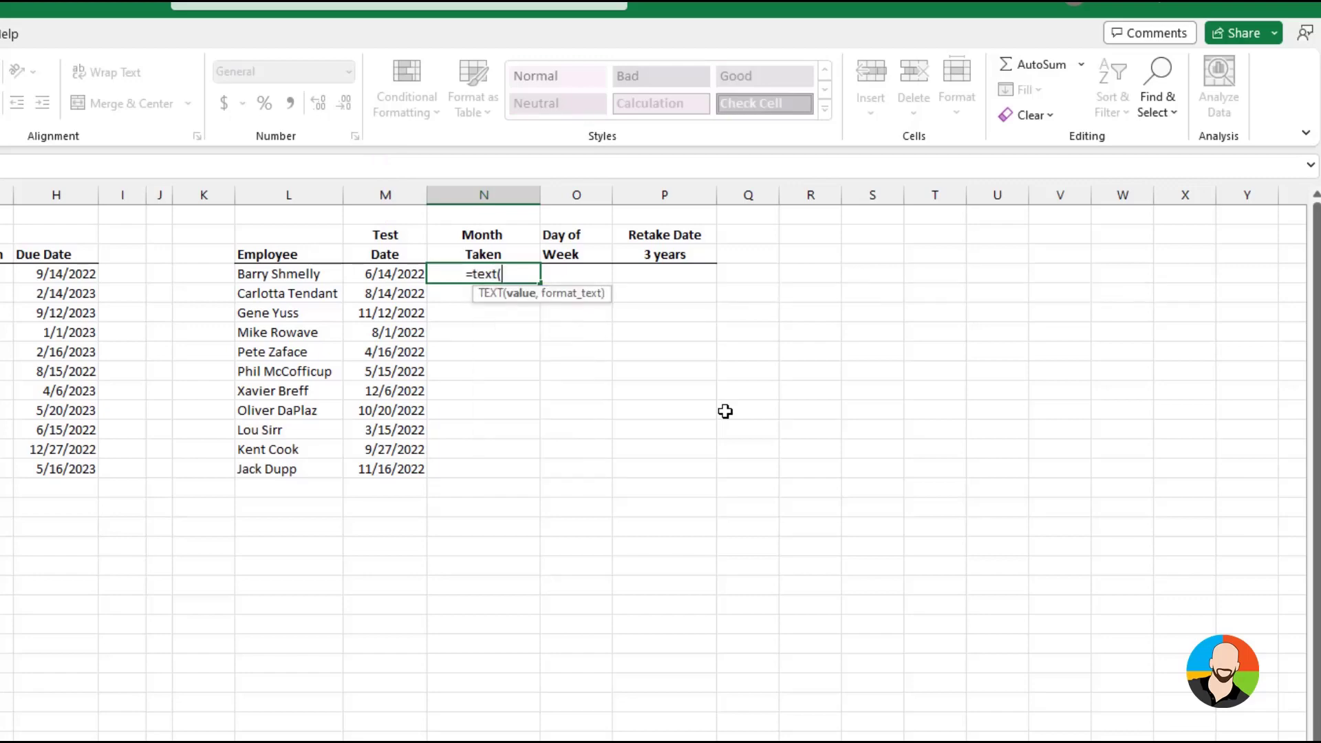
click(398, 275)
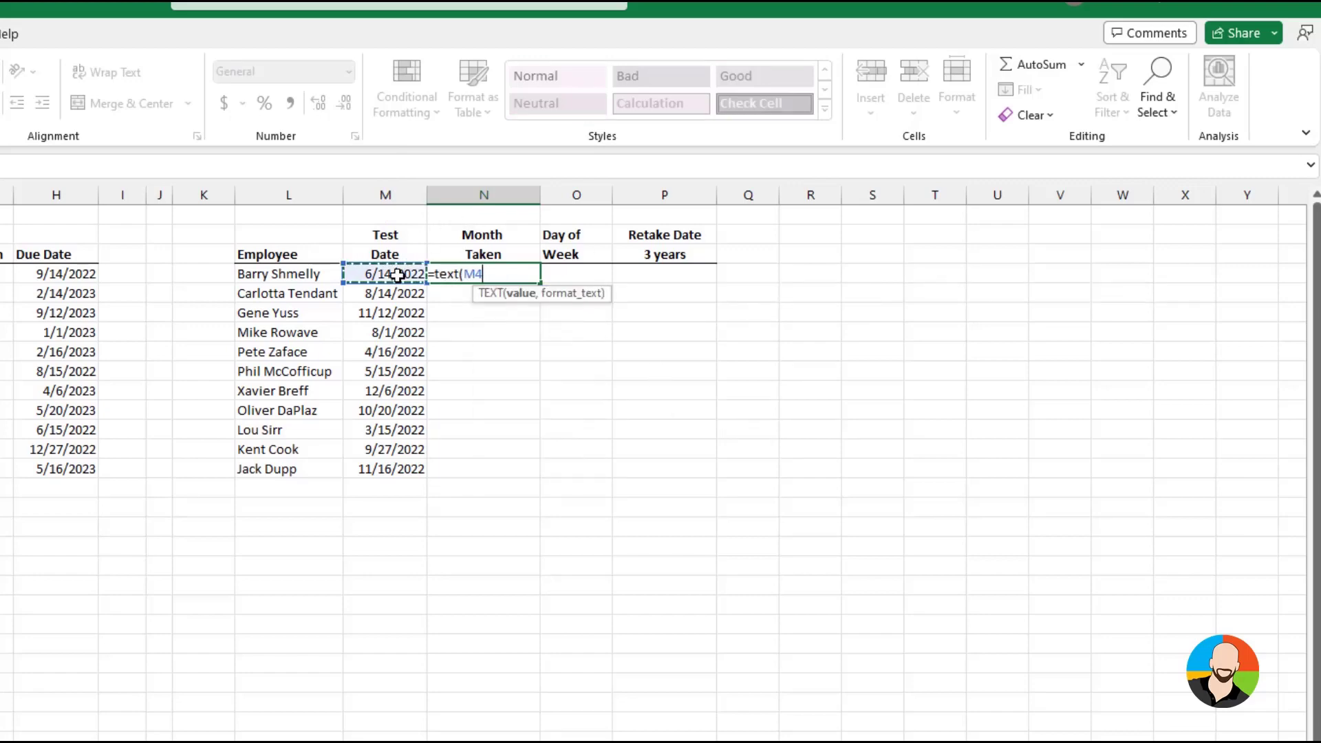
text(,"mm)
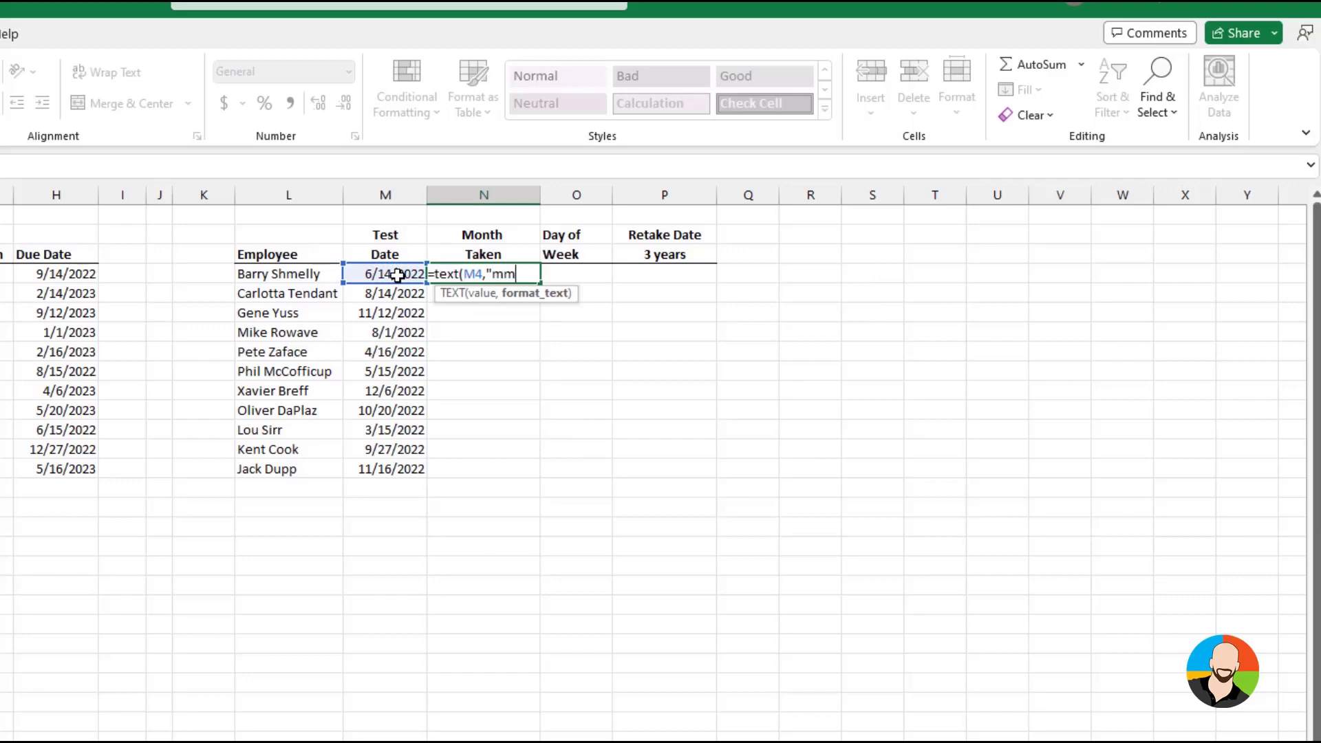
text(m"))
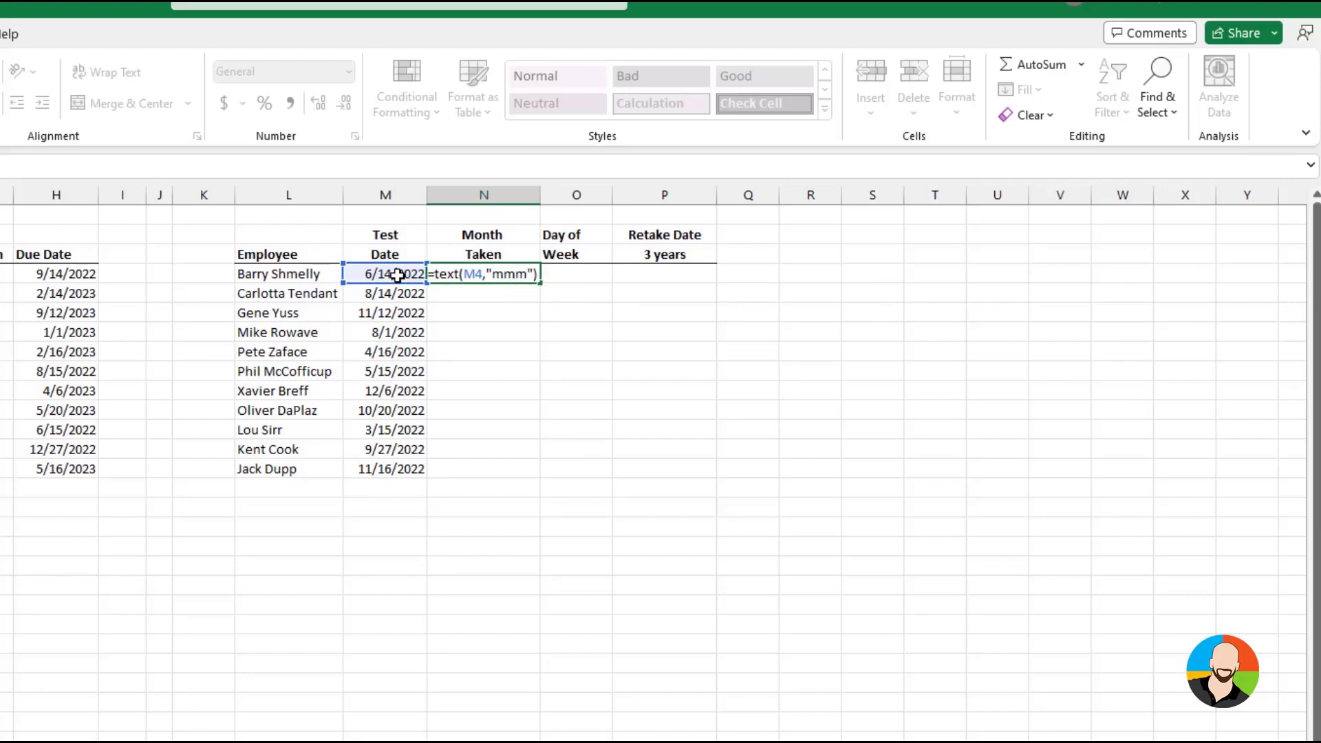
key(Return)
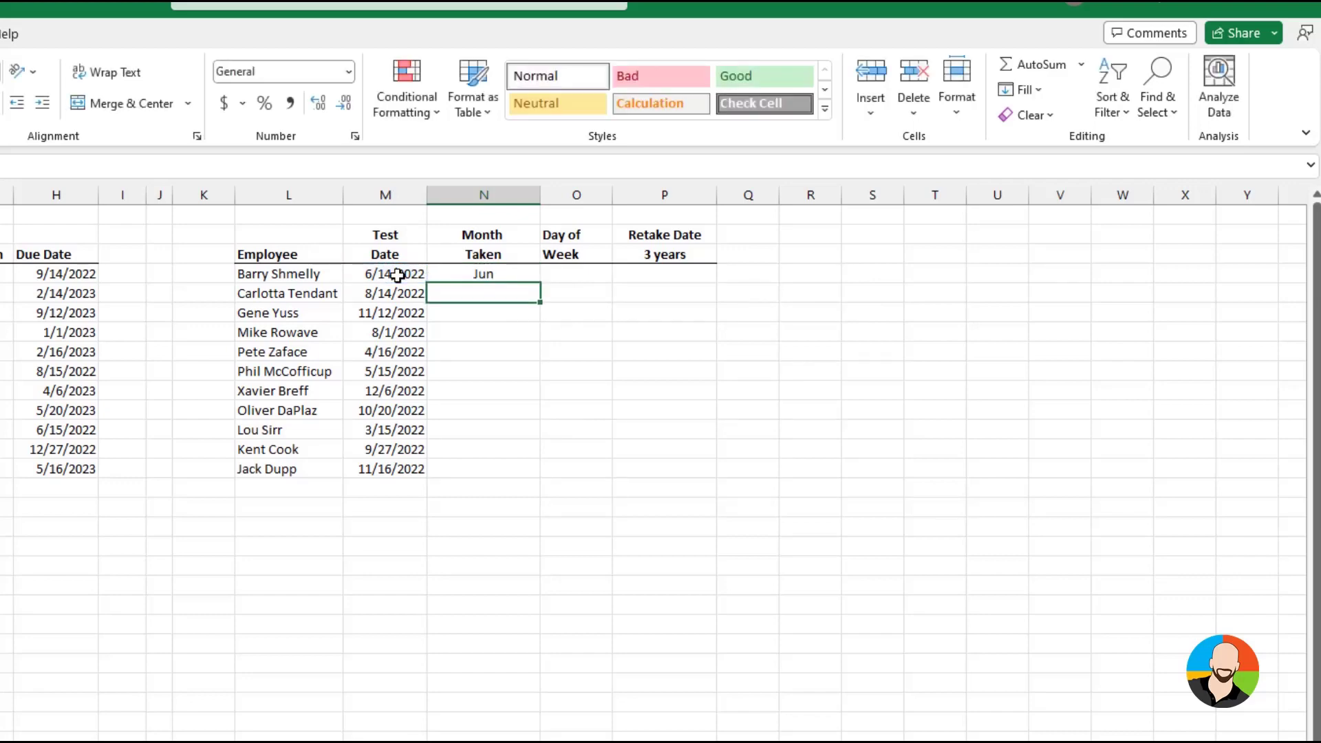
click(507, 276)
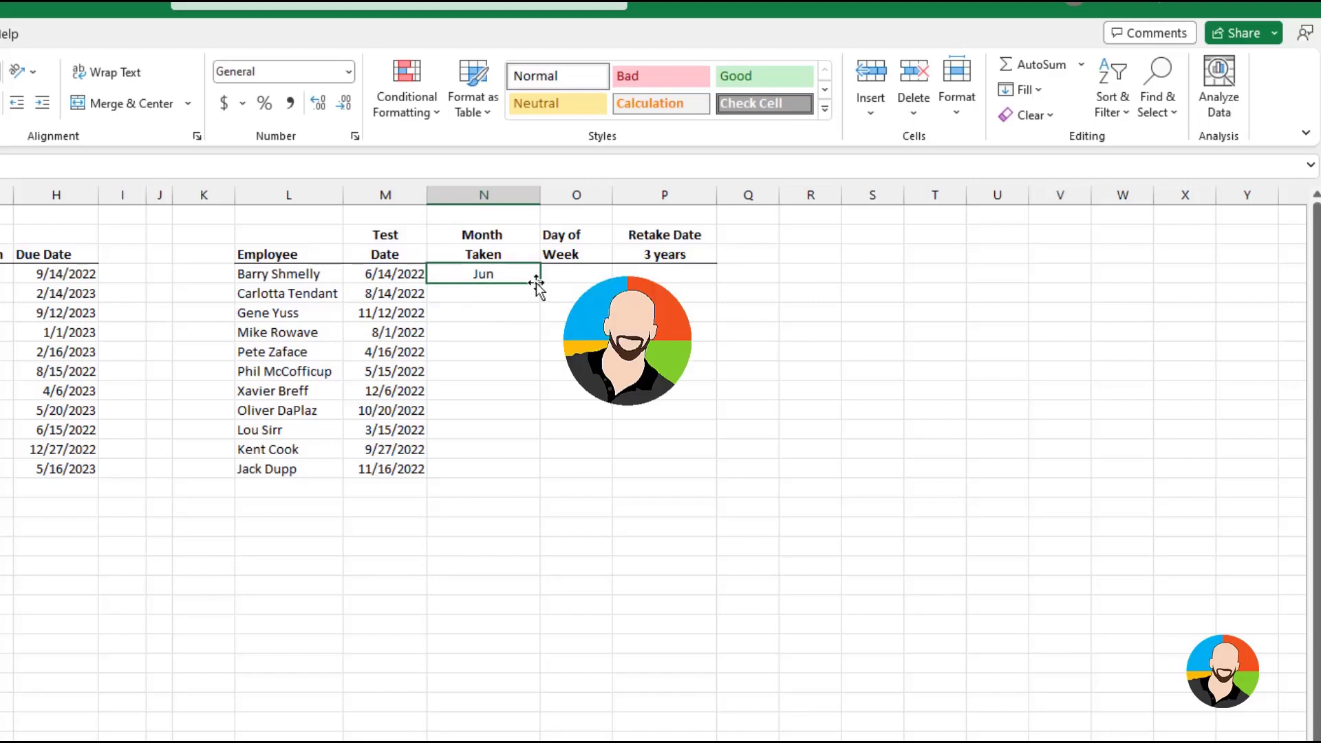
drag(540, 283, 550, 472)
Enter =TEXT(M4,"dddd") under Day of Week in O4 to return the full weekday name
click(590, 277)
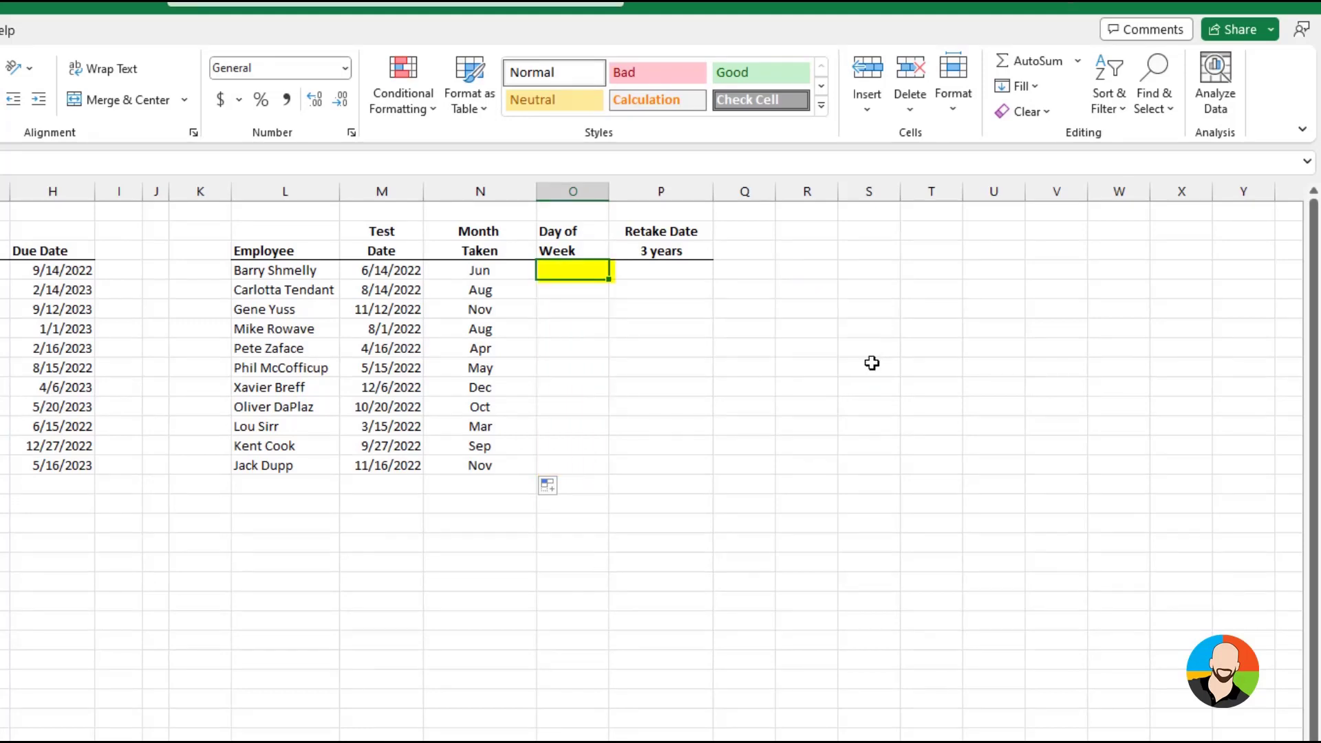
text(=text)
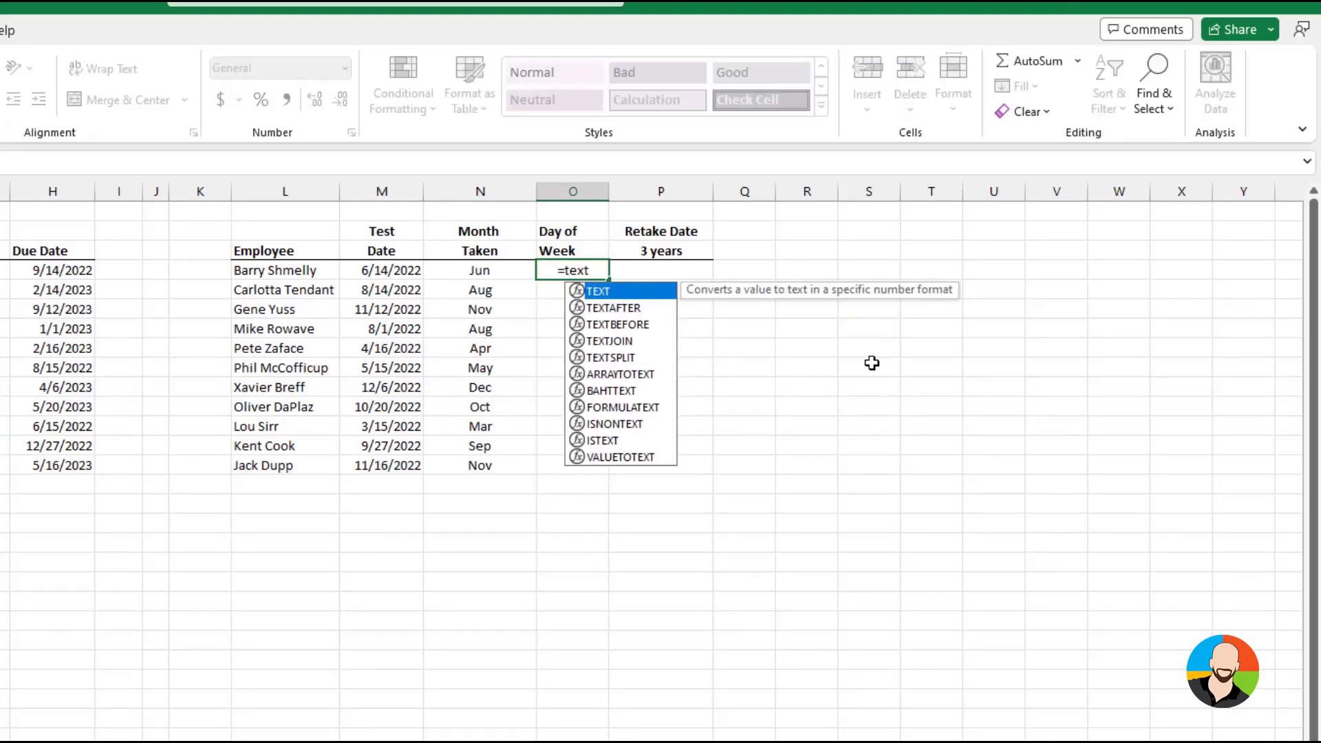
text(()
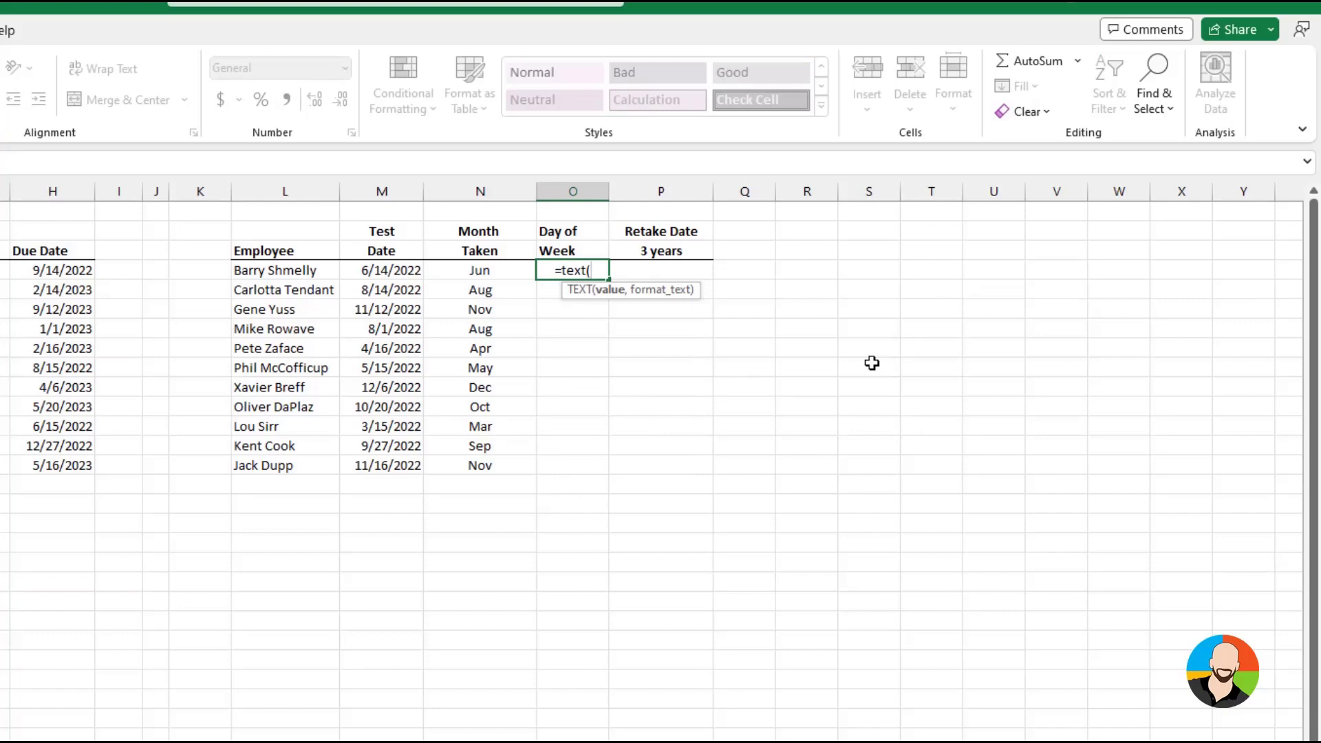
click(387, 270)
text(,)
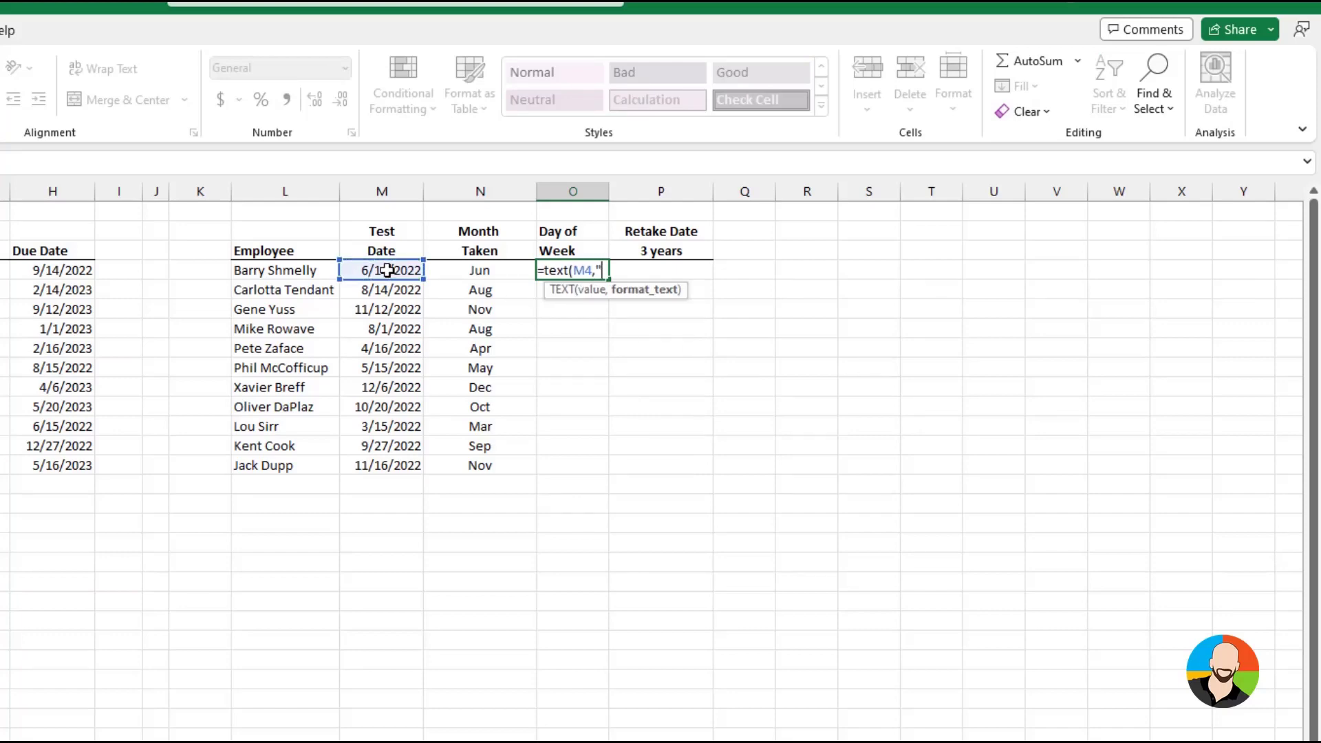
text("dddd)
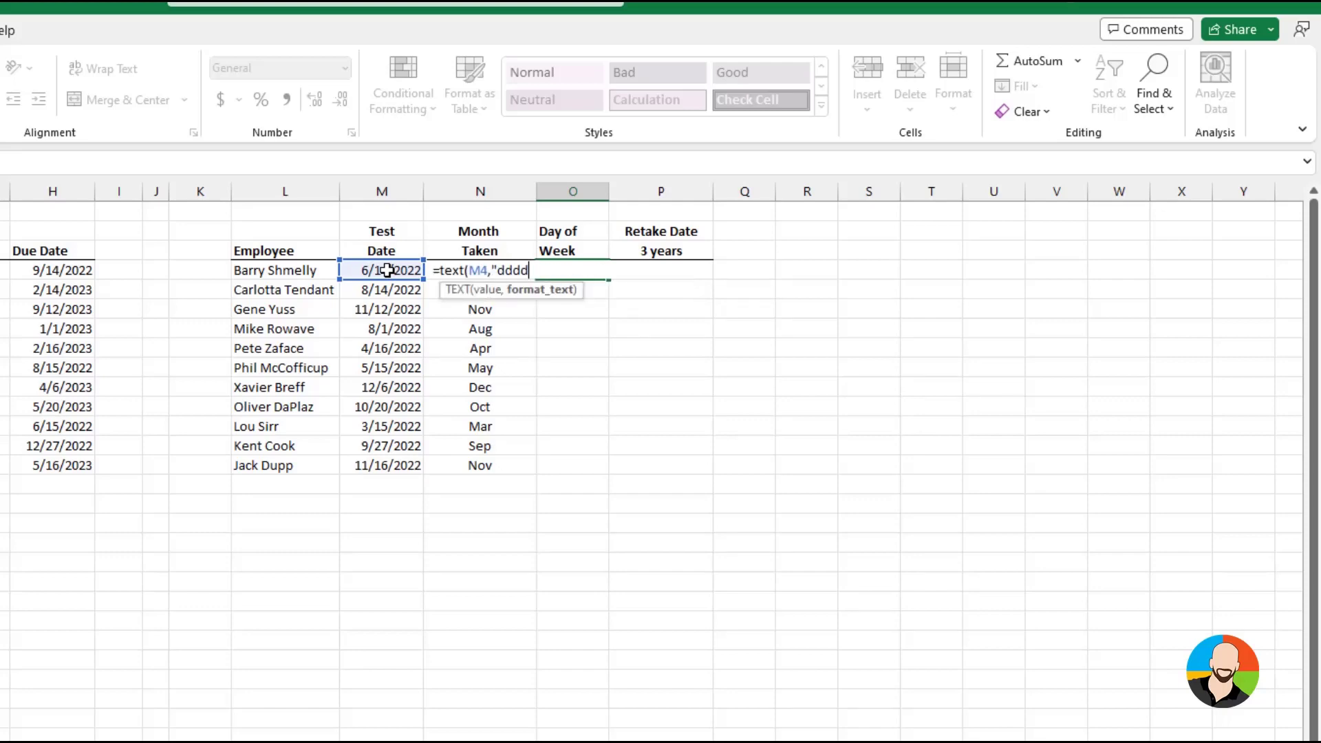
text("))
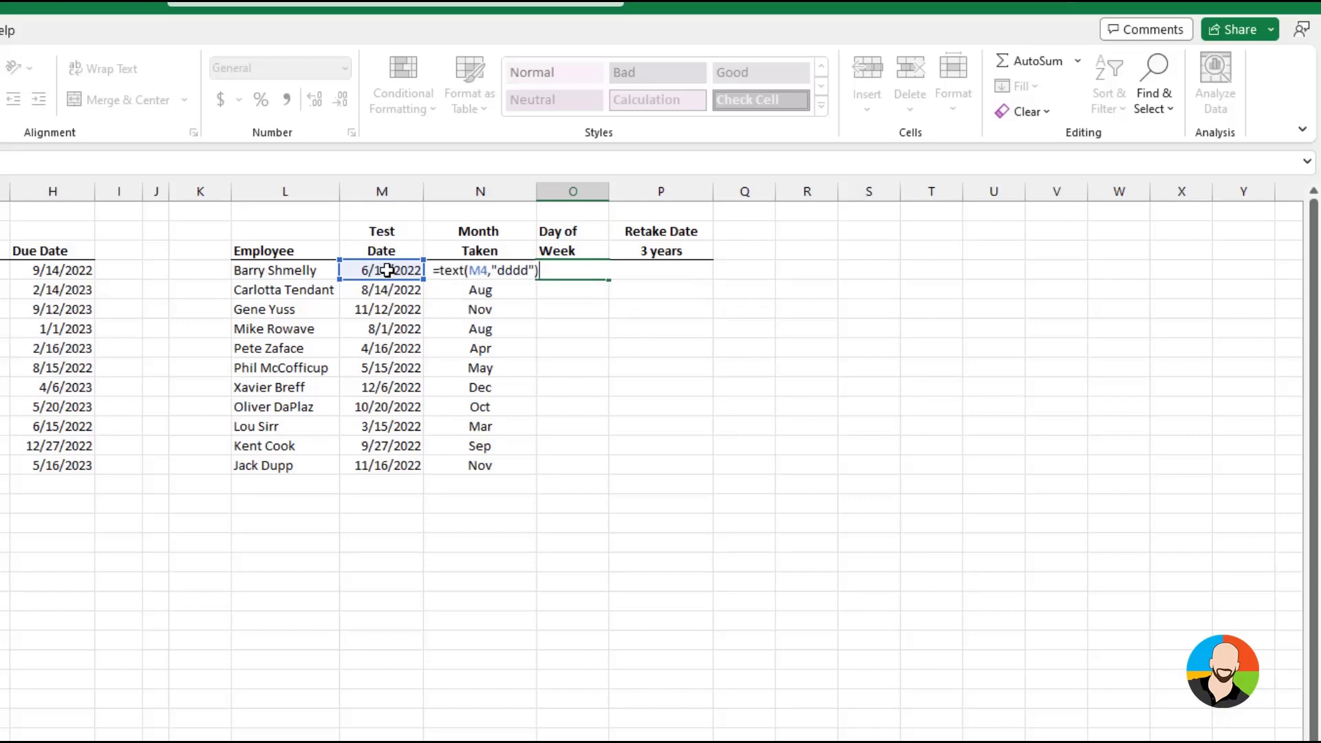
key(Return)
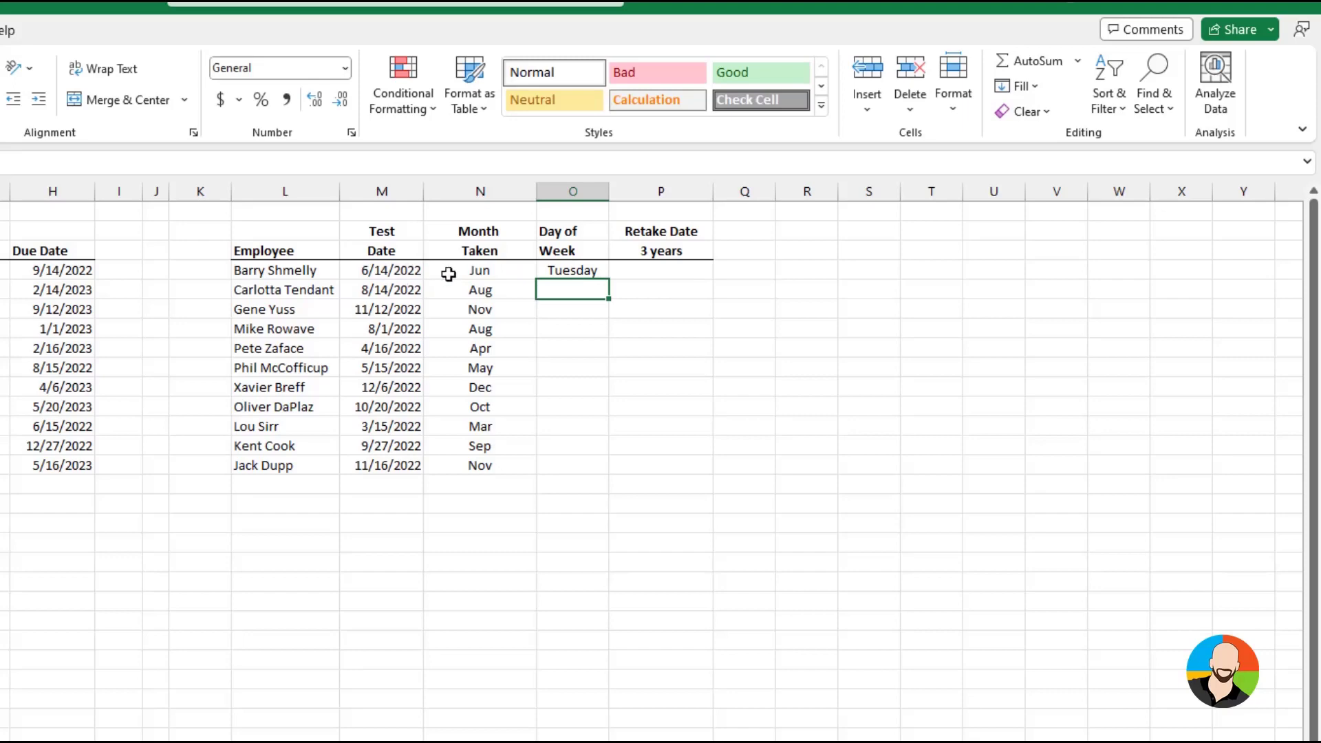
Fill the weekday-name formula from O4 down through O14 in the Day of Week column
click(585, 270)
drag(608, 279, 608, 473)
click(595, 572)
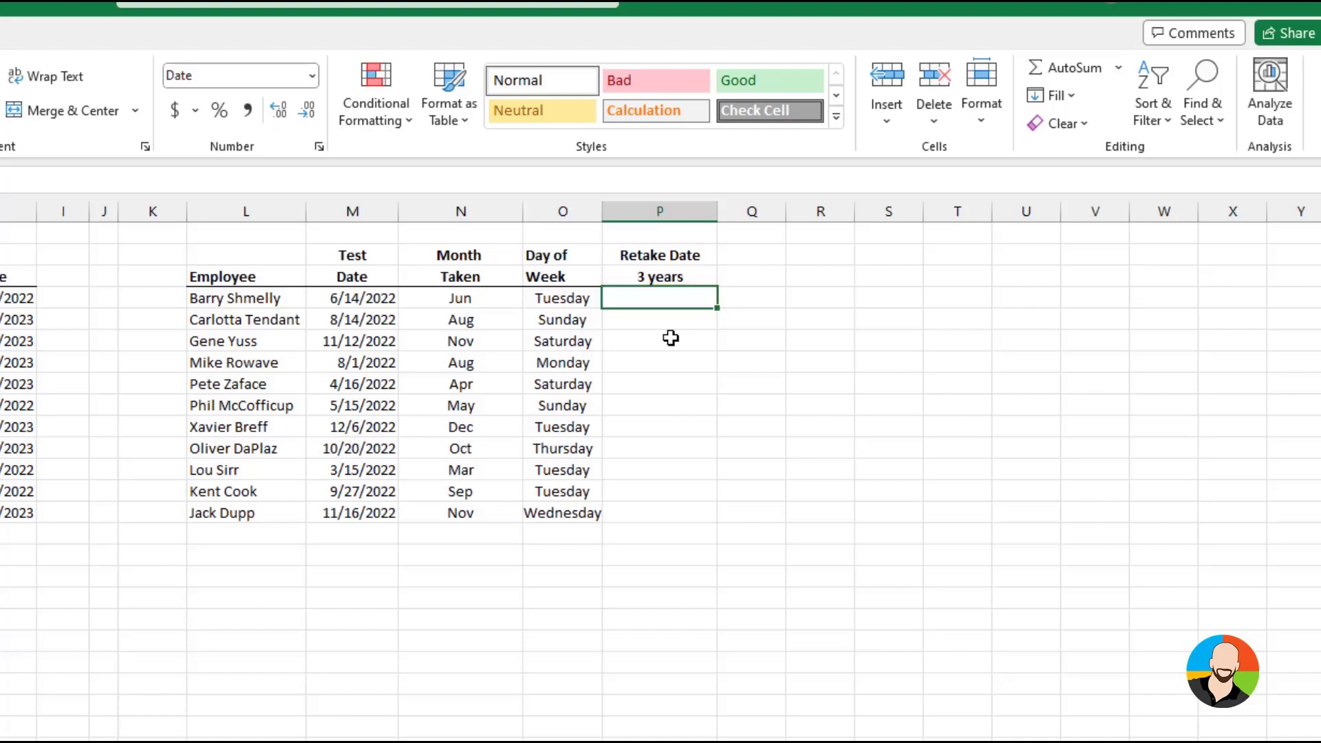
Enter =EDATE(M4,3*12) in P4 to calculate the retake date three years after the test date
text(=edate()
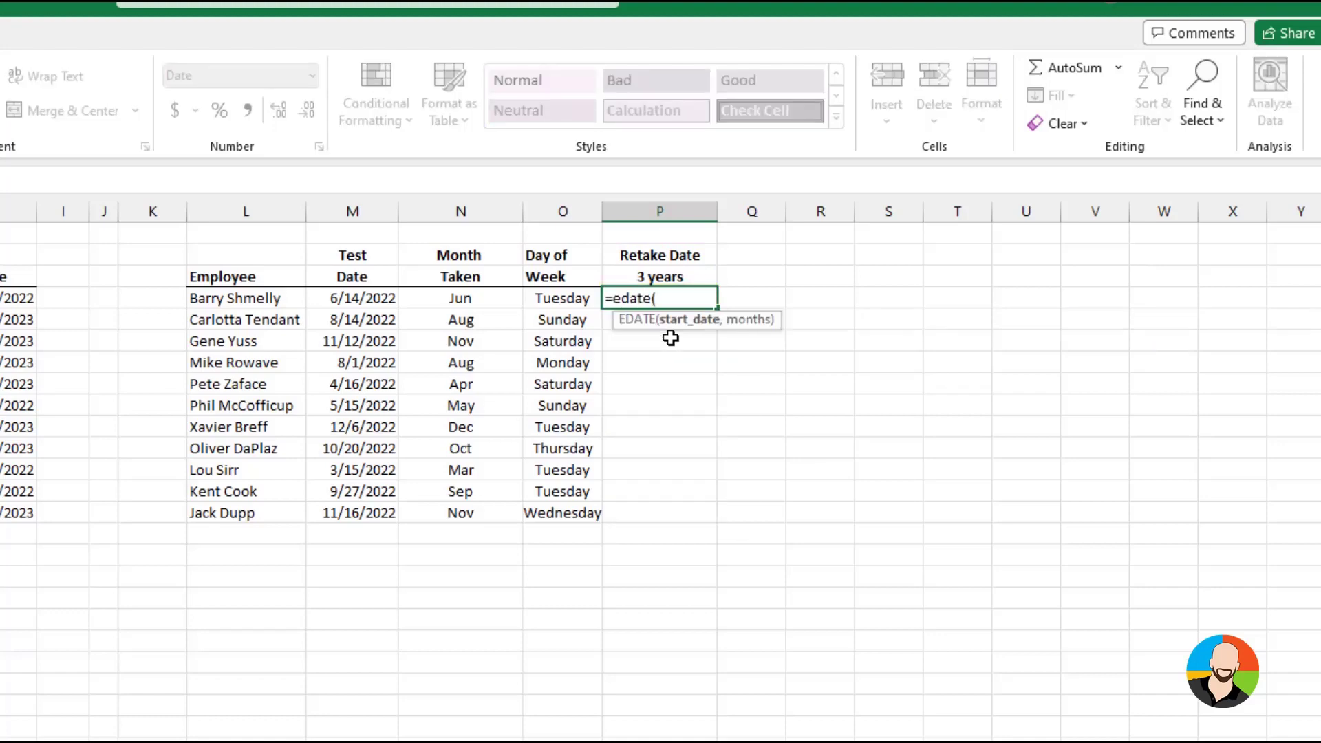
click(374, 295)
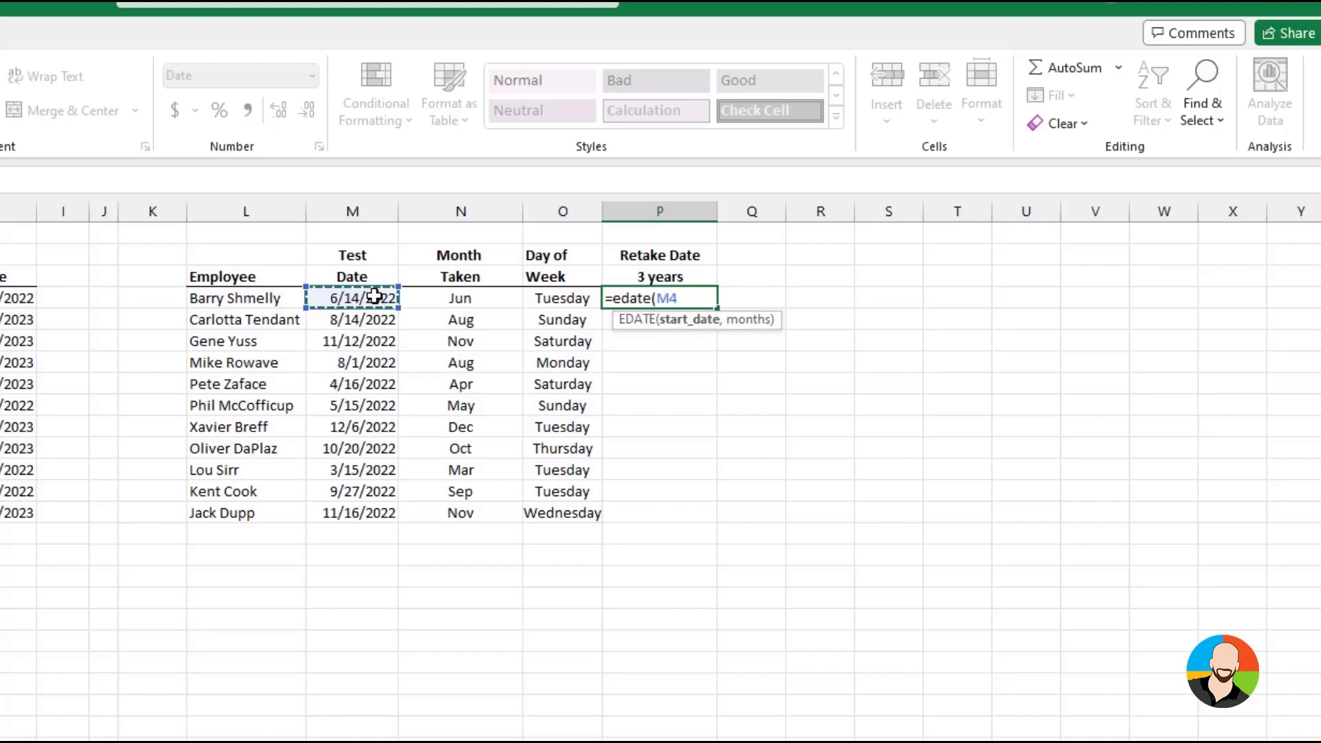
text(,)
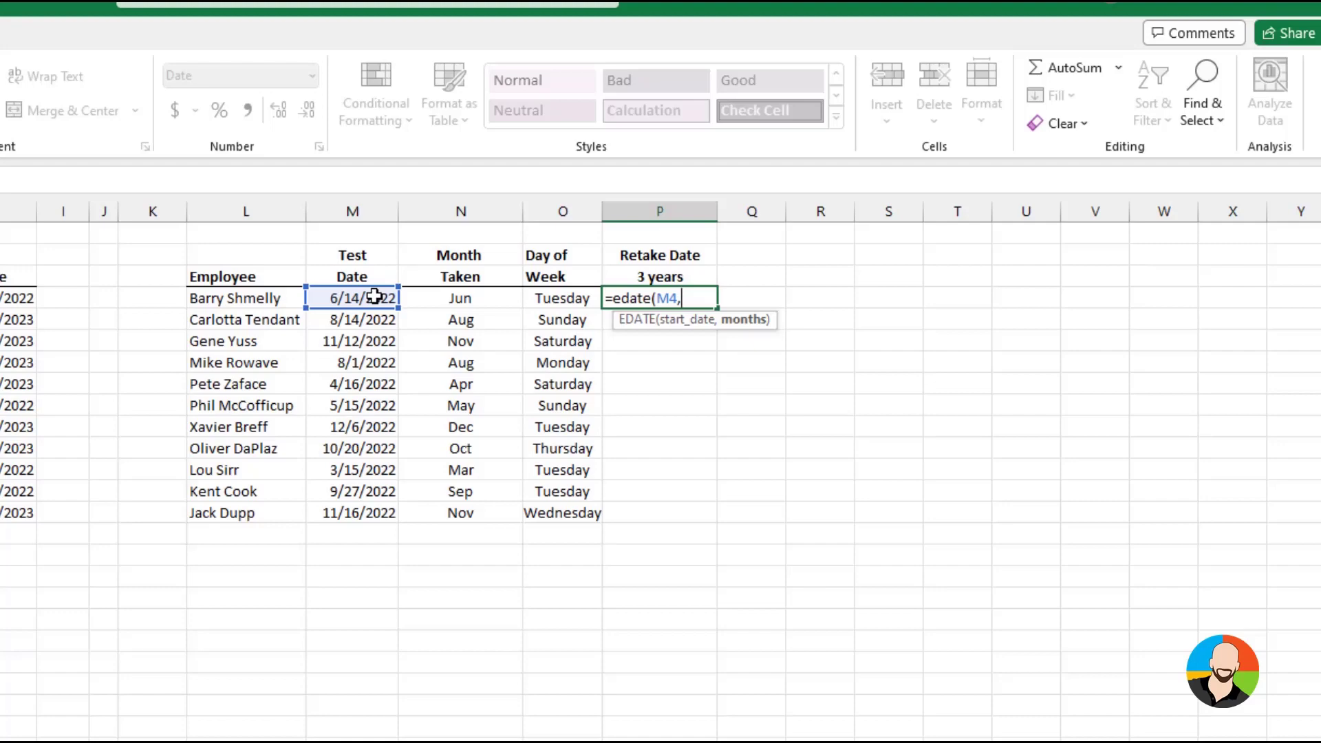
text(3*12))
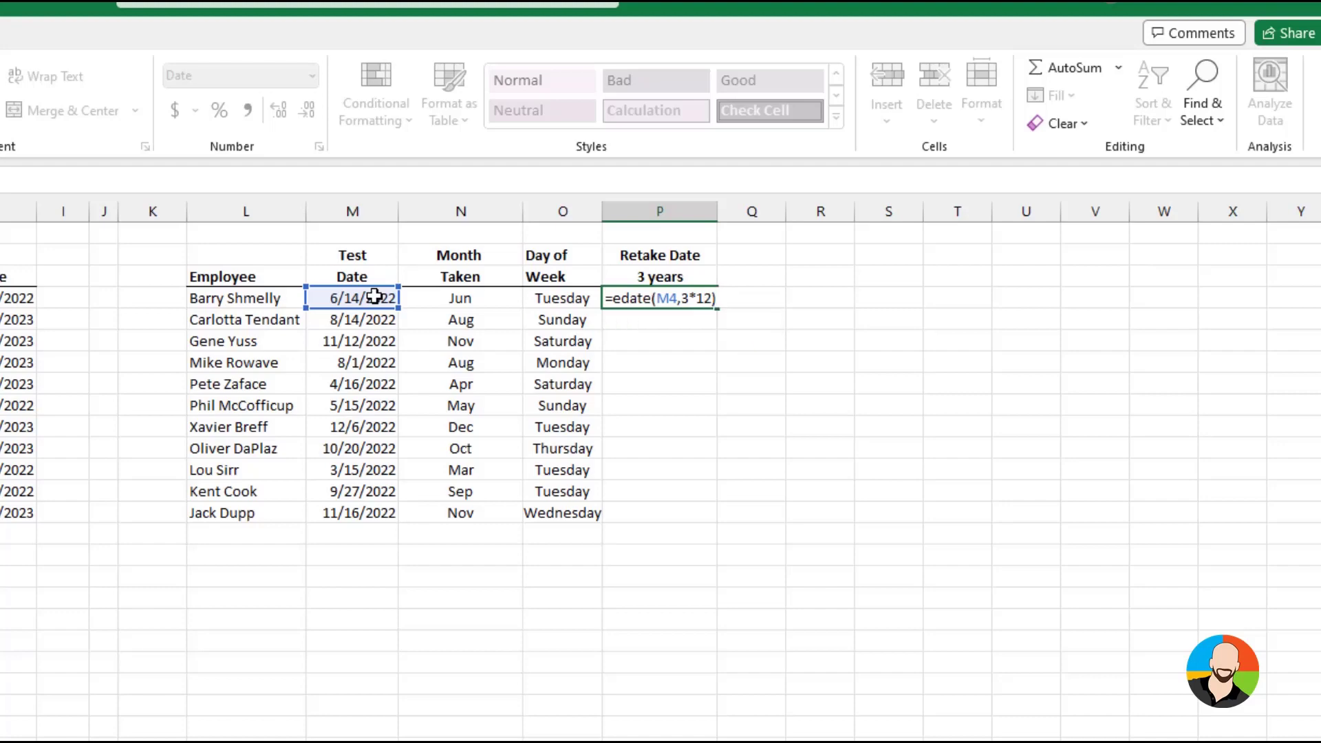
key(Return)
Fill the EDATE formula from P4 down the Retake Date column, and undo both the fill and the formula entry
click(689, 297)
drag(717, 307, 911, 513)
click(911, 512)
key(ctrl+z)
key(ctrl+z)
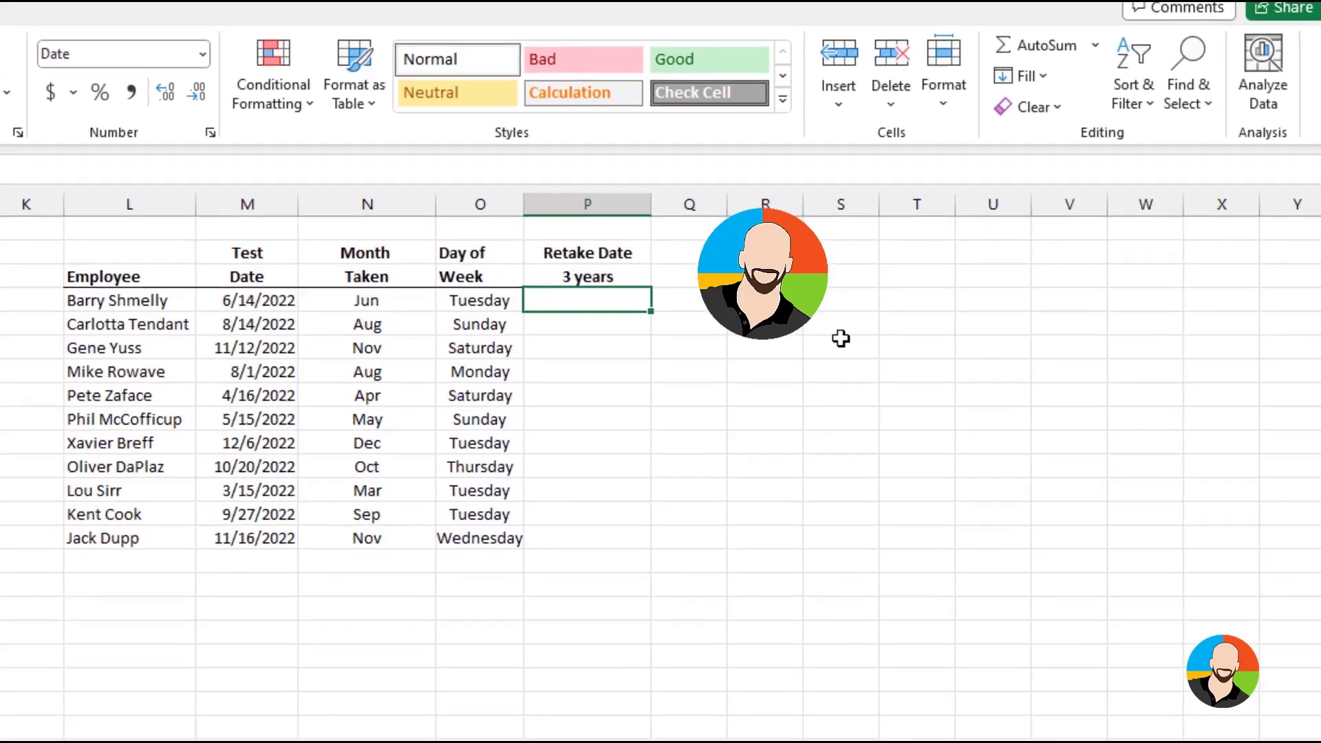
Enter =DATE(YEAR(M4),MONTH(M4),DAY(M4)) in P4 to rebuild the test date from its parts
text(=)
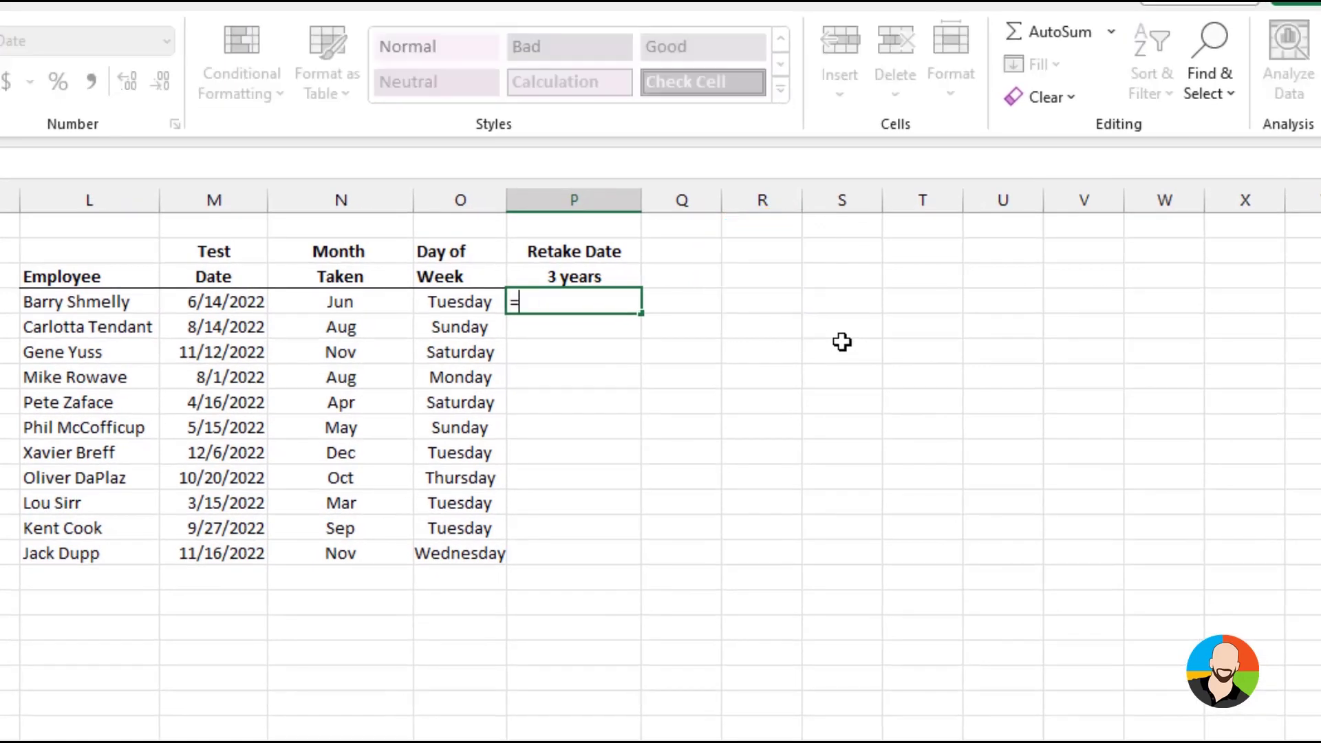
text(date()
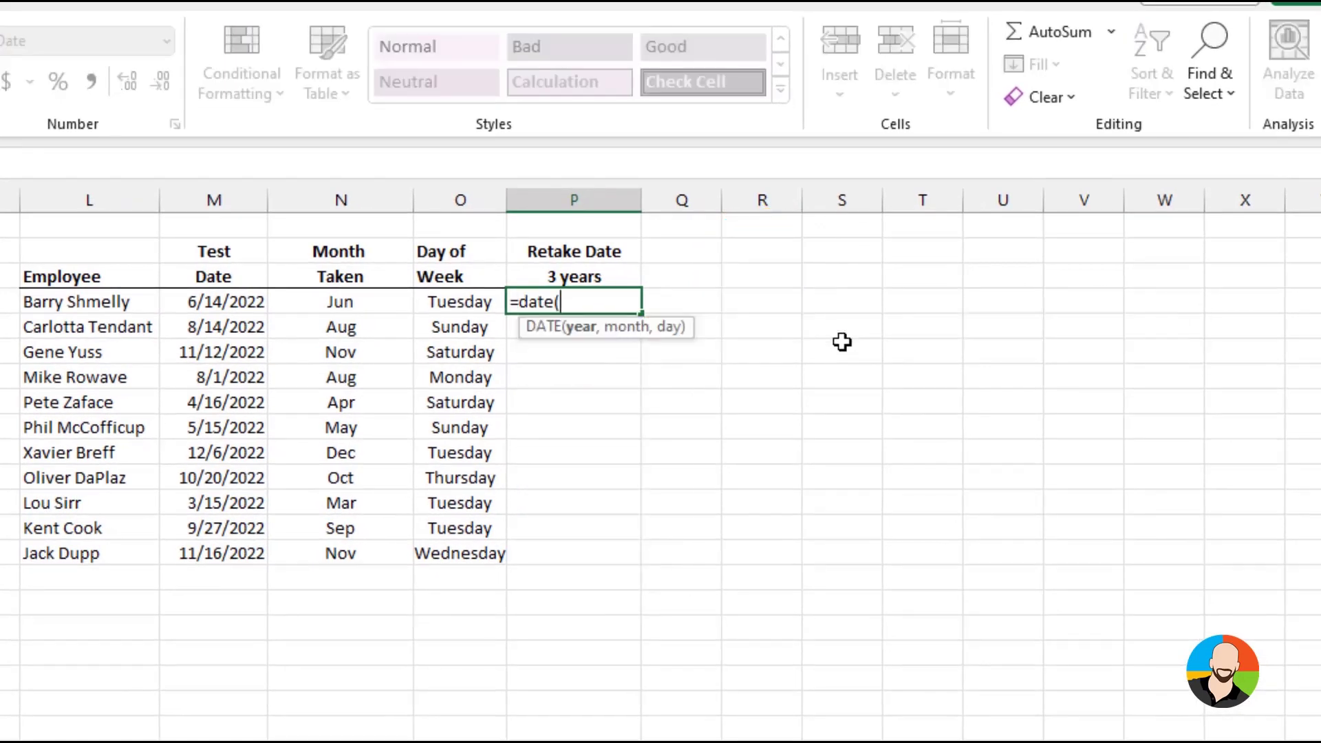
text(year()
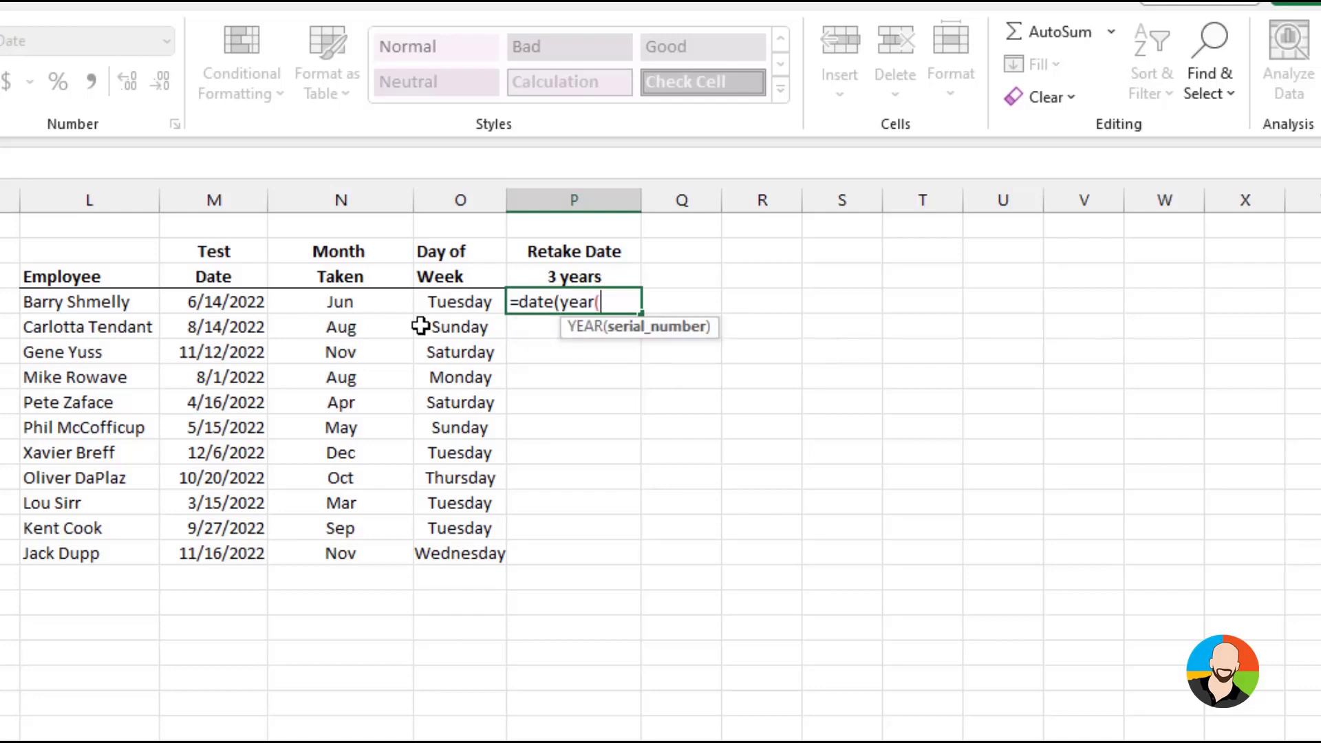
click(200, 301)
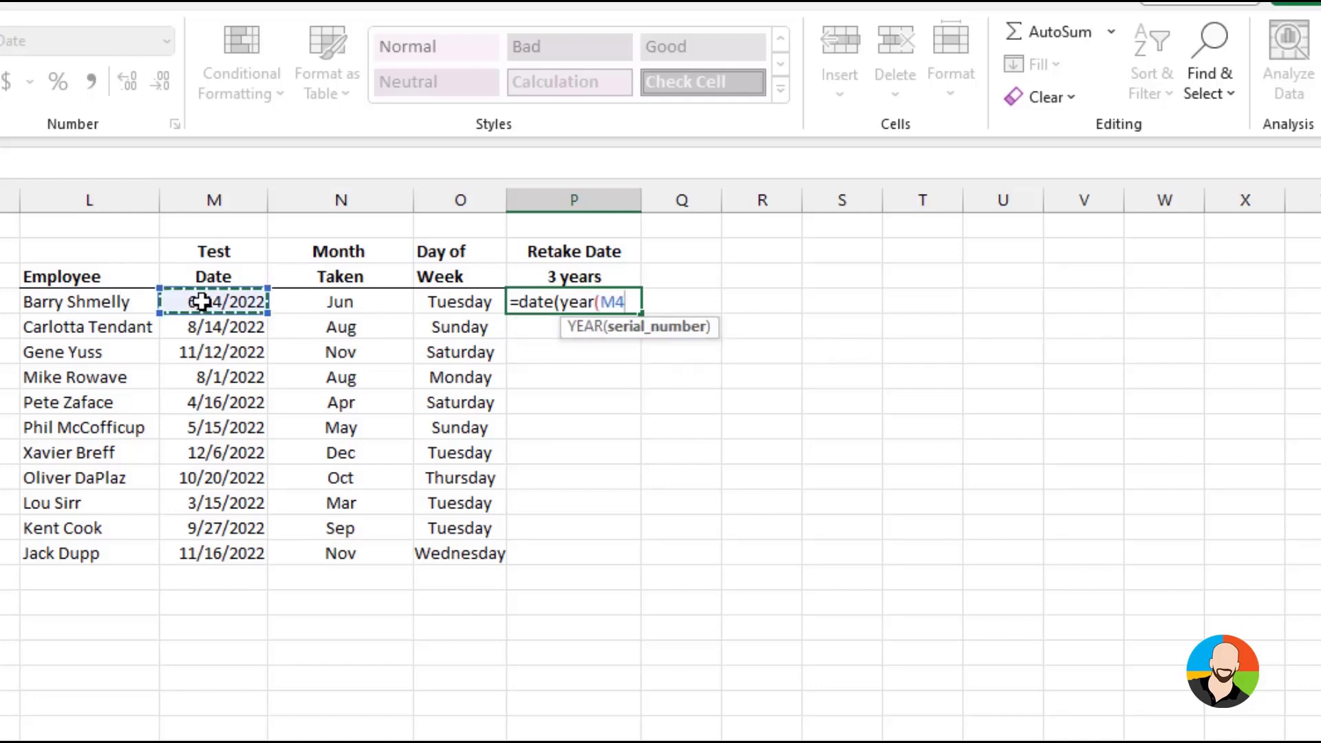
text(),)
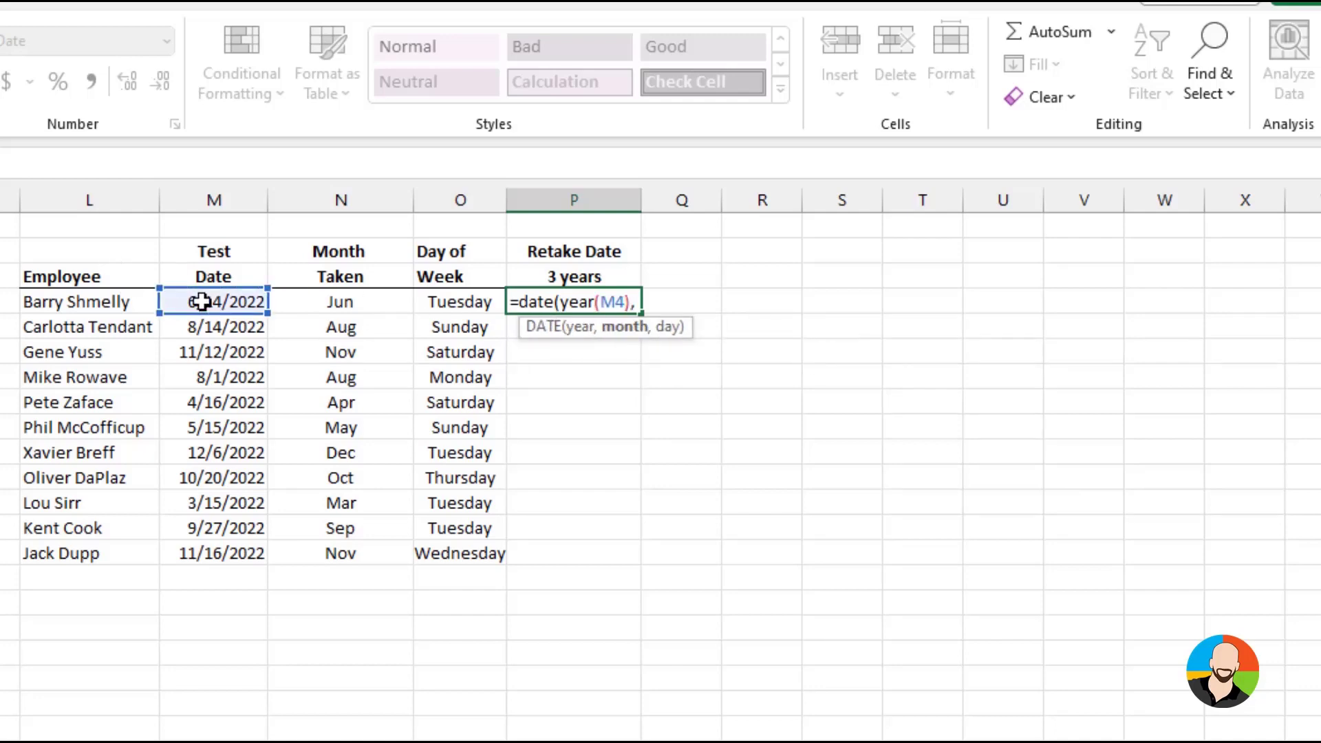
text(month()
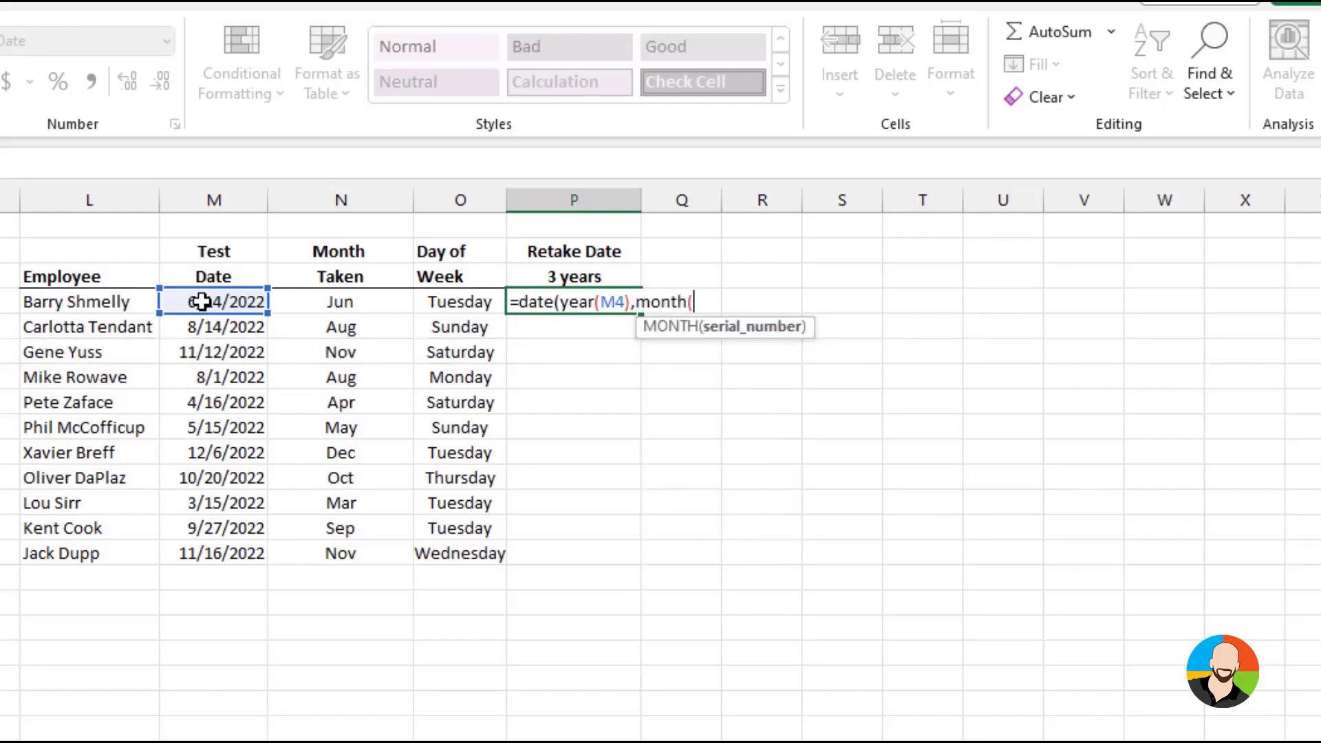
click(200, 301)
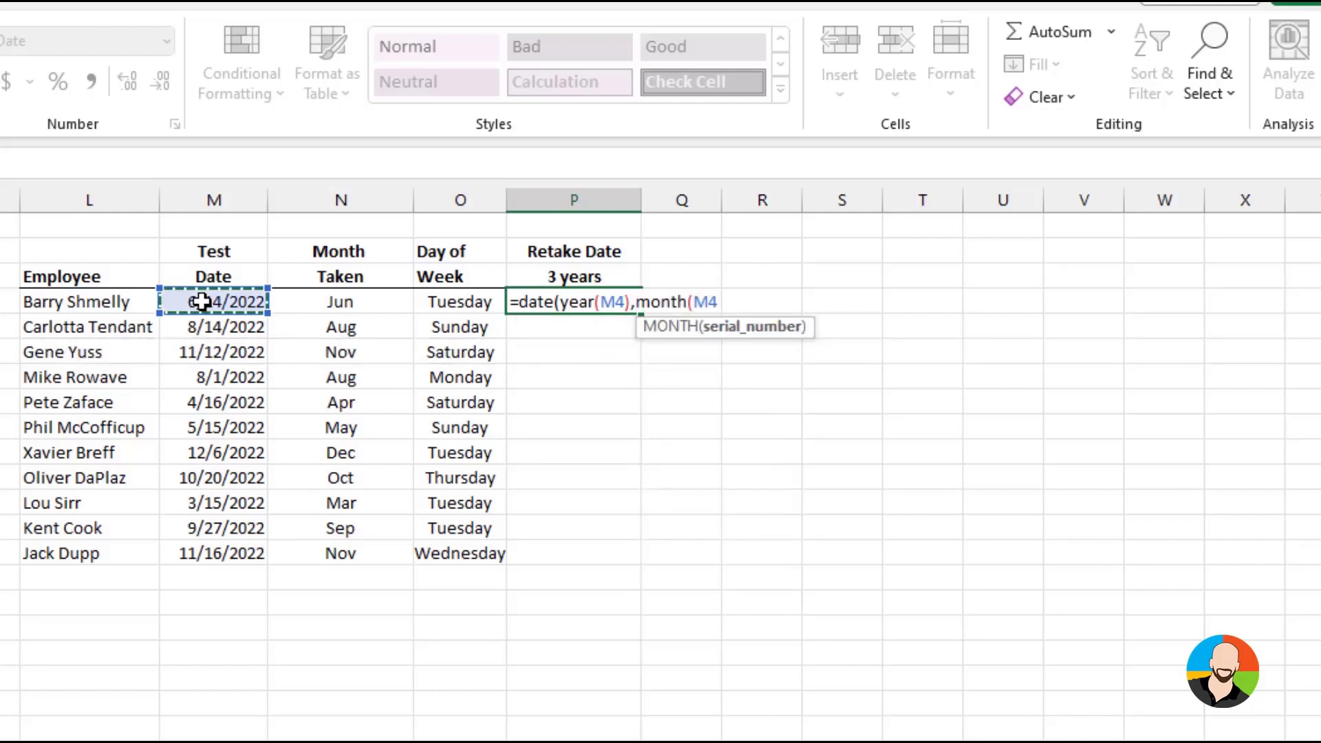
text())
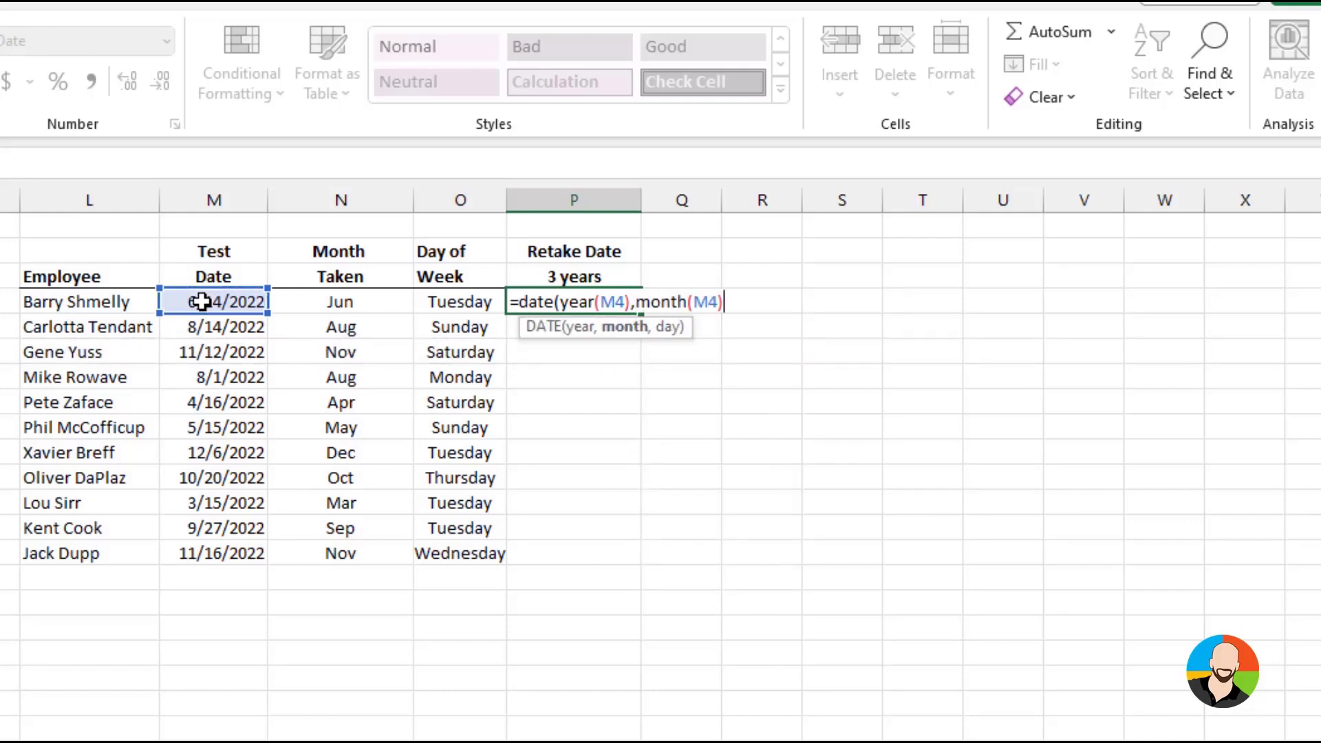
text(,)
text(d)
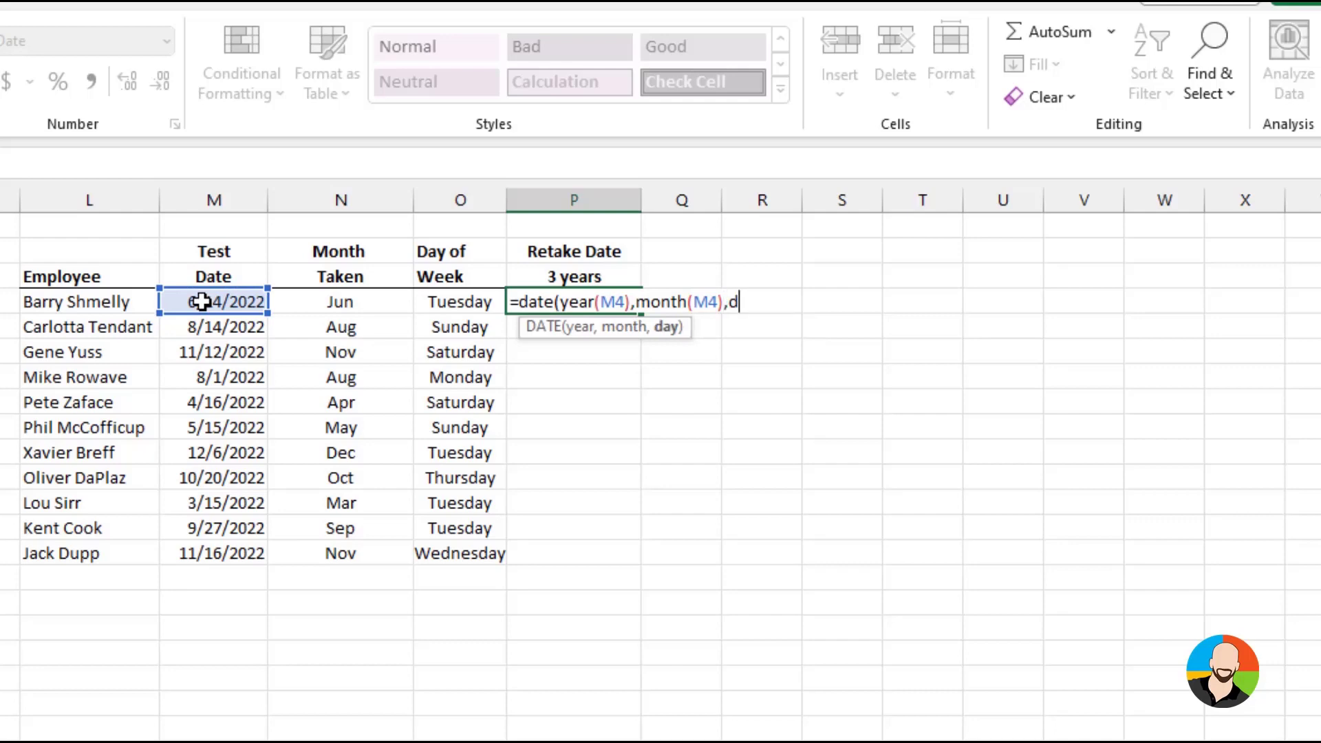
text(ay()
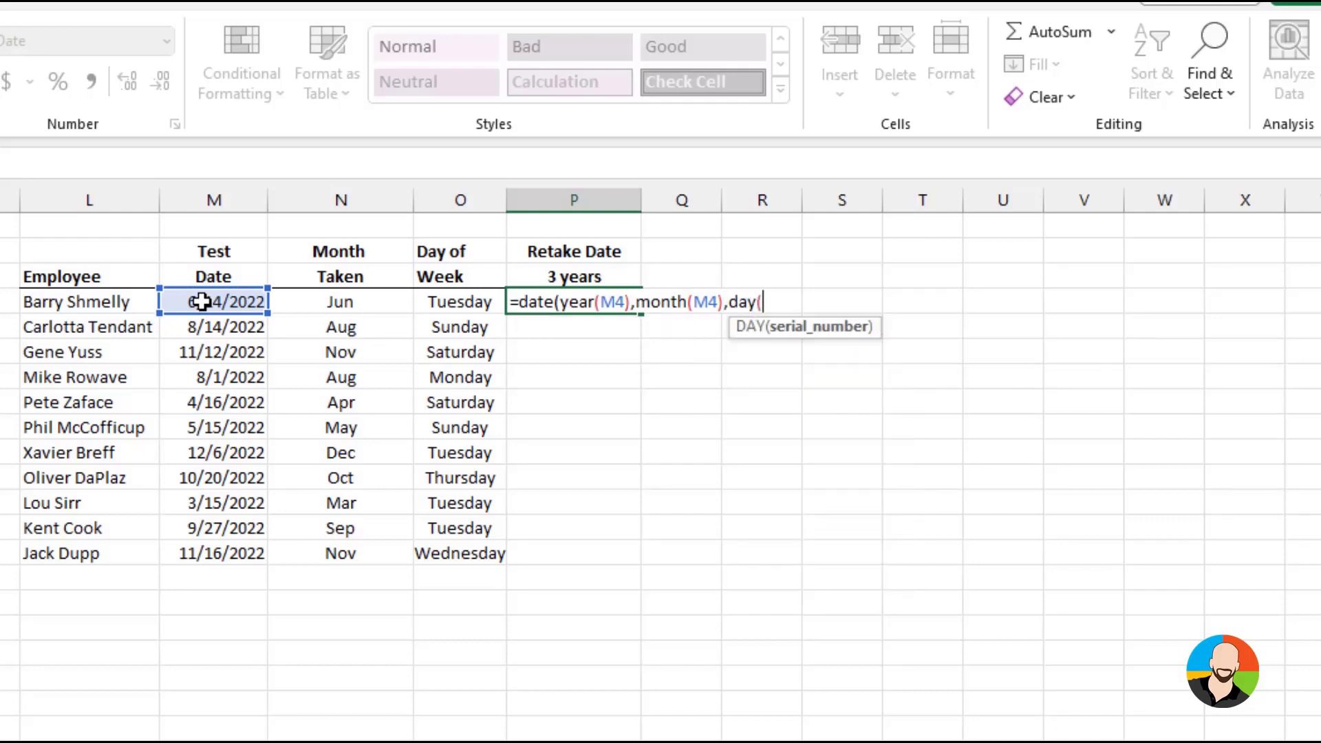
click(202, 302)
text()))
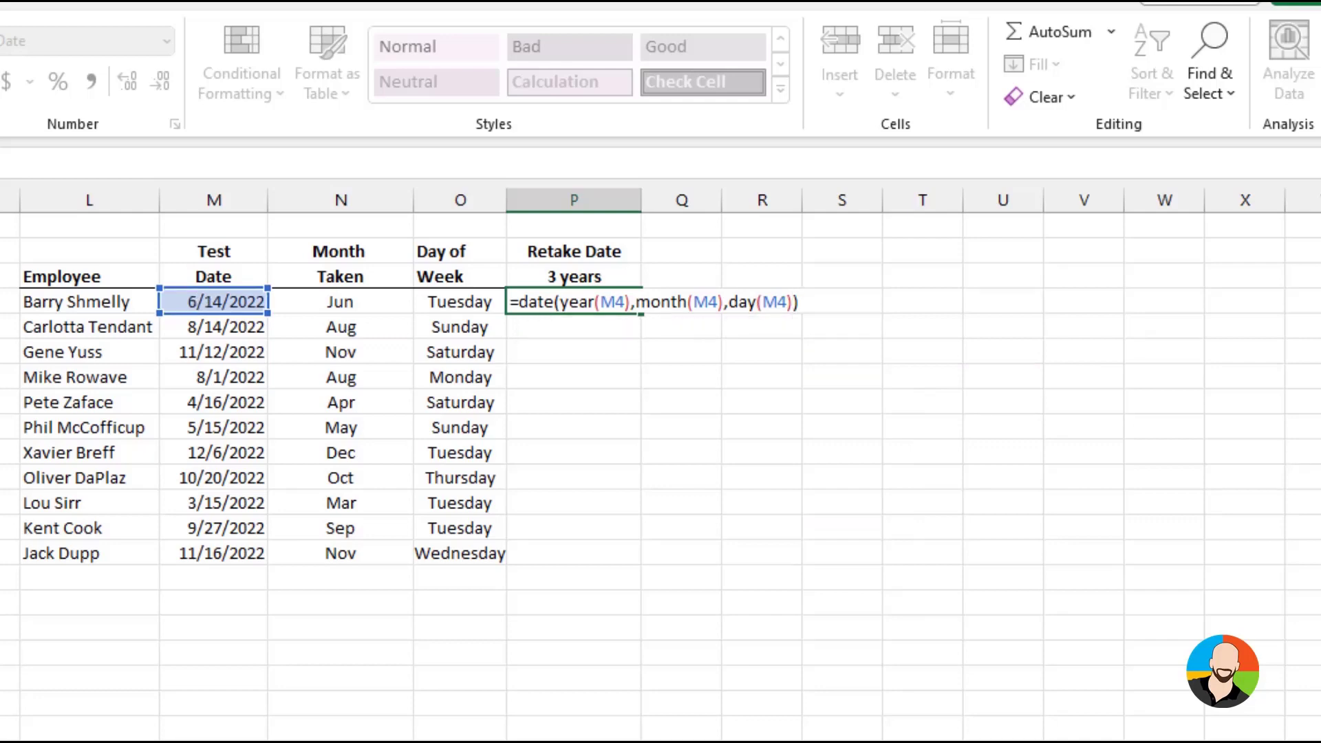
key(Return)
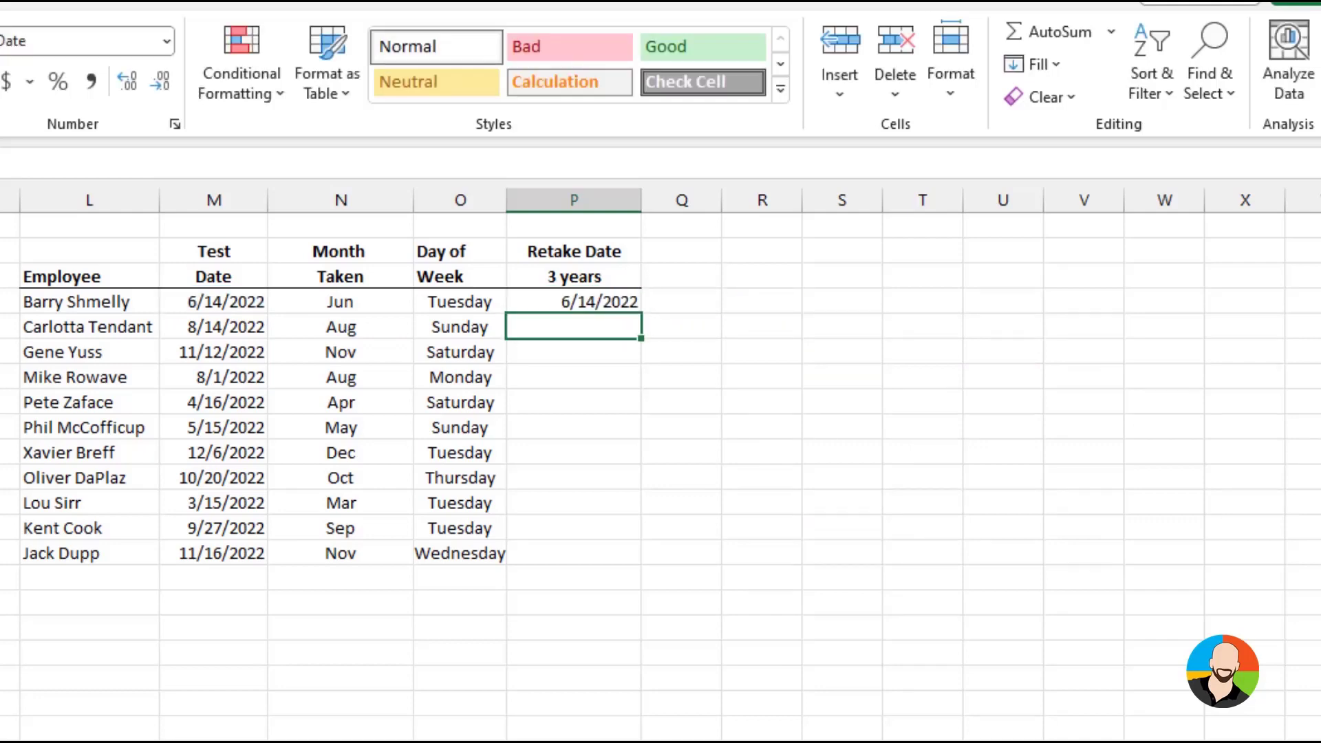
Add 3 to the year argument in P4 so the formula reads =DATE(YEAR(M4)+3,MONTH(M4),DAY(M4))
key(Up)
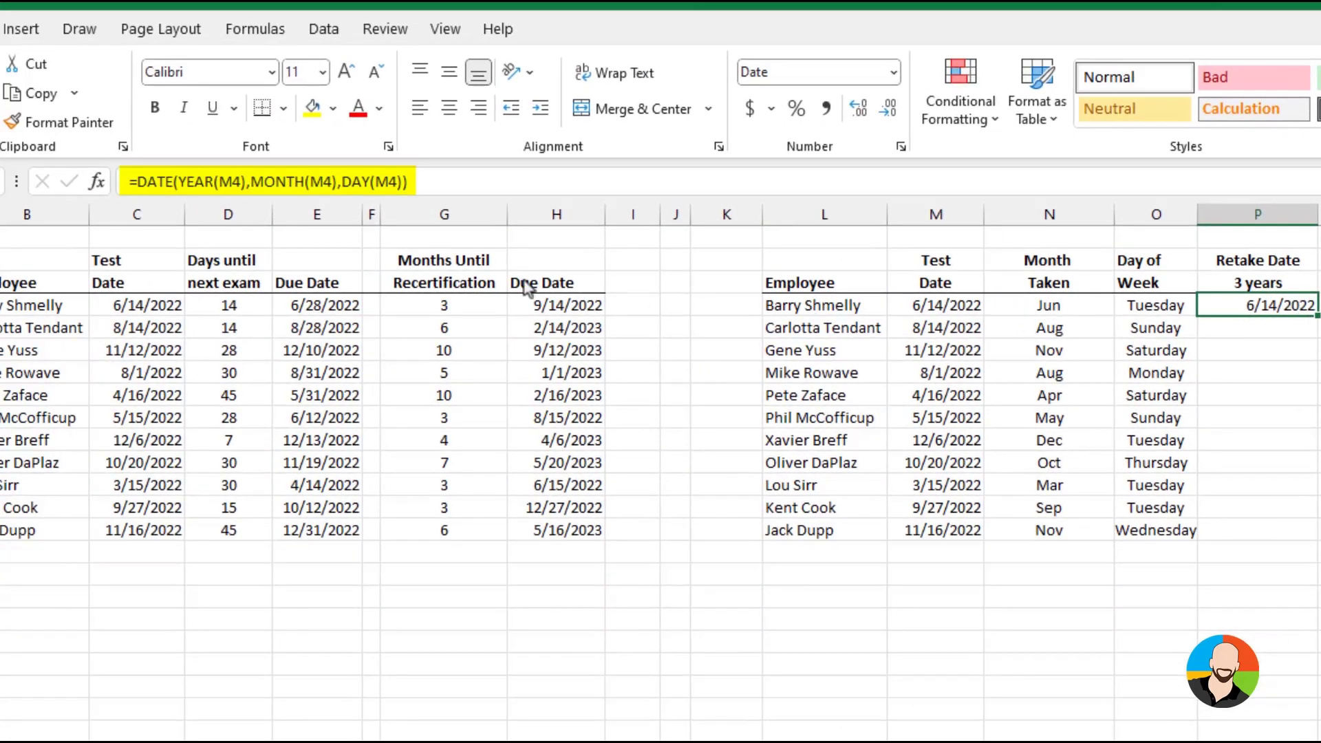
click(244, 183)
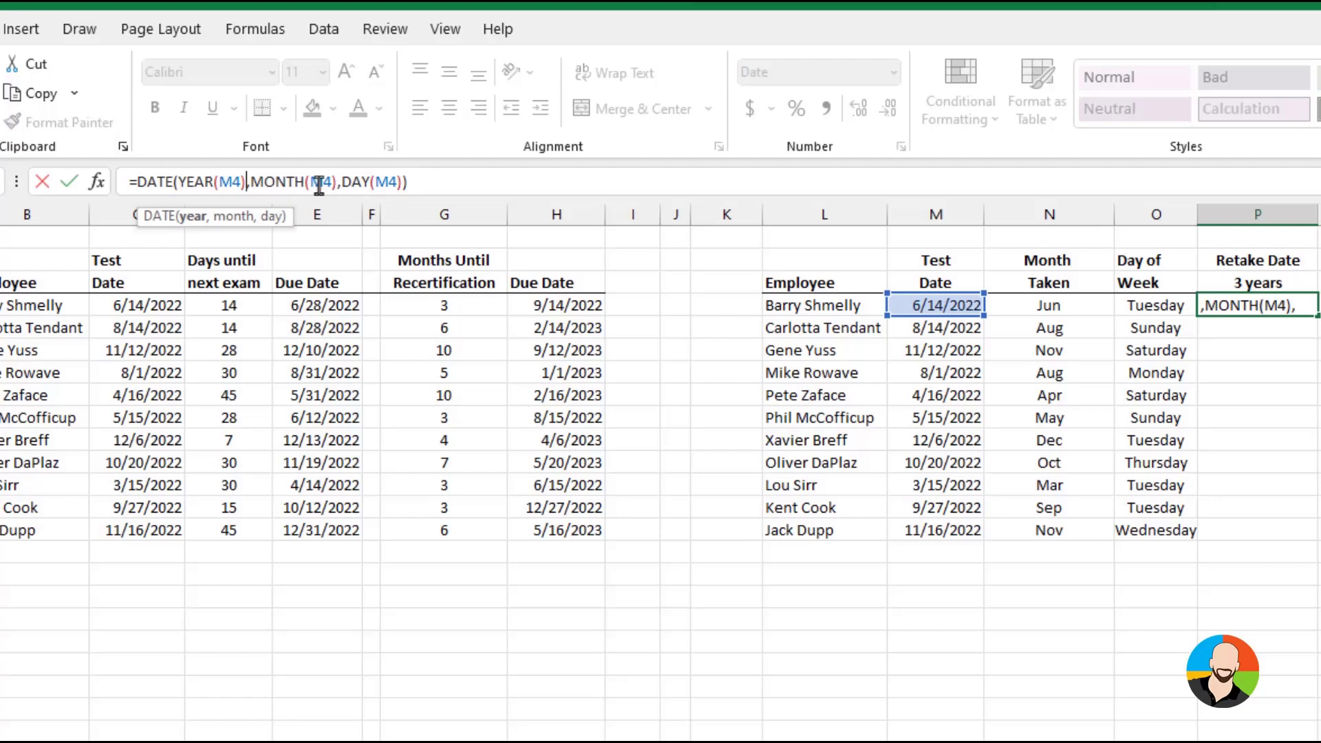
text(+3)
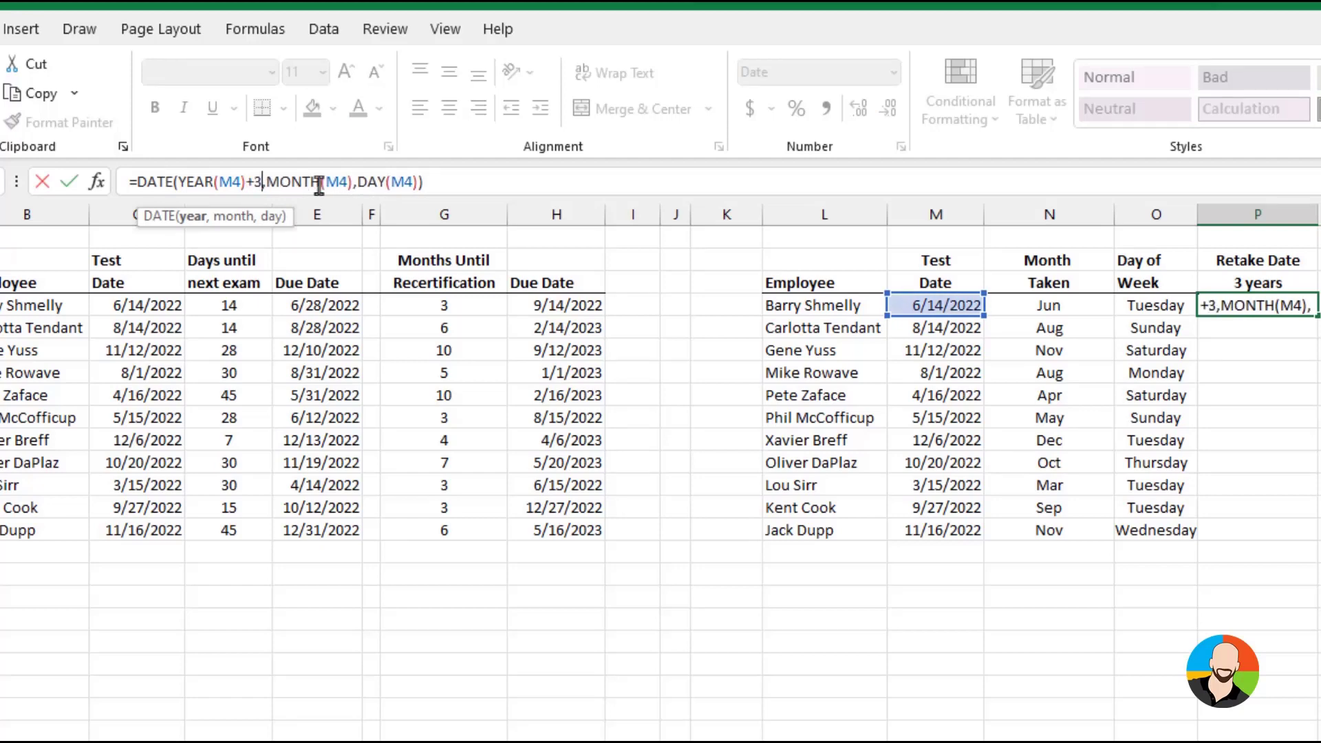
key(Return)
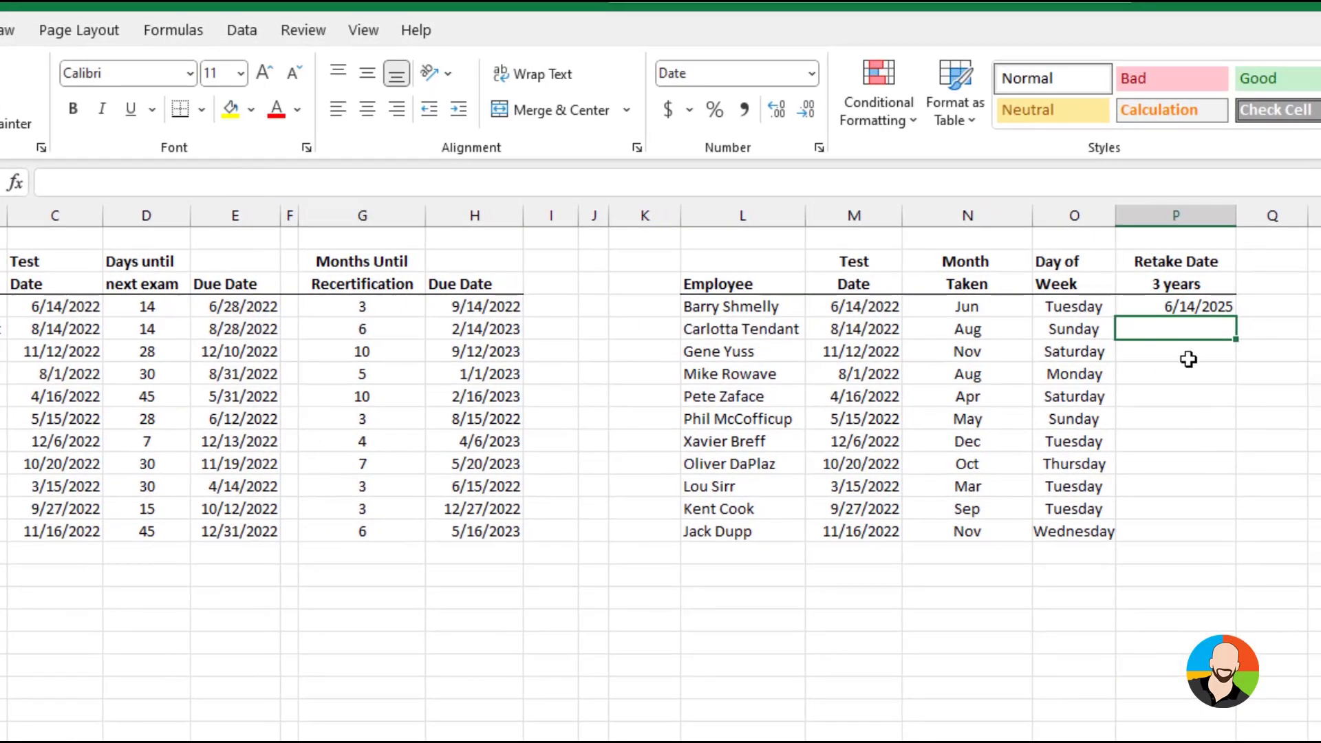
Fill the DATE formula from P4 down through P14 in the Retake Date column
click(1187, 313)
double_click(1235, 317)
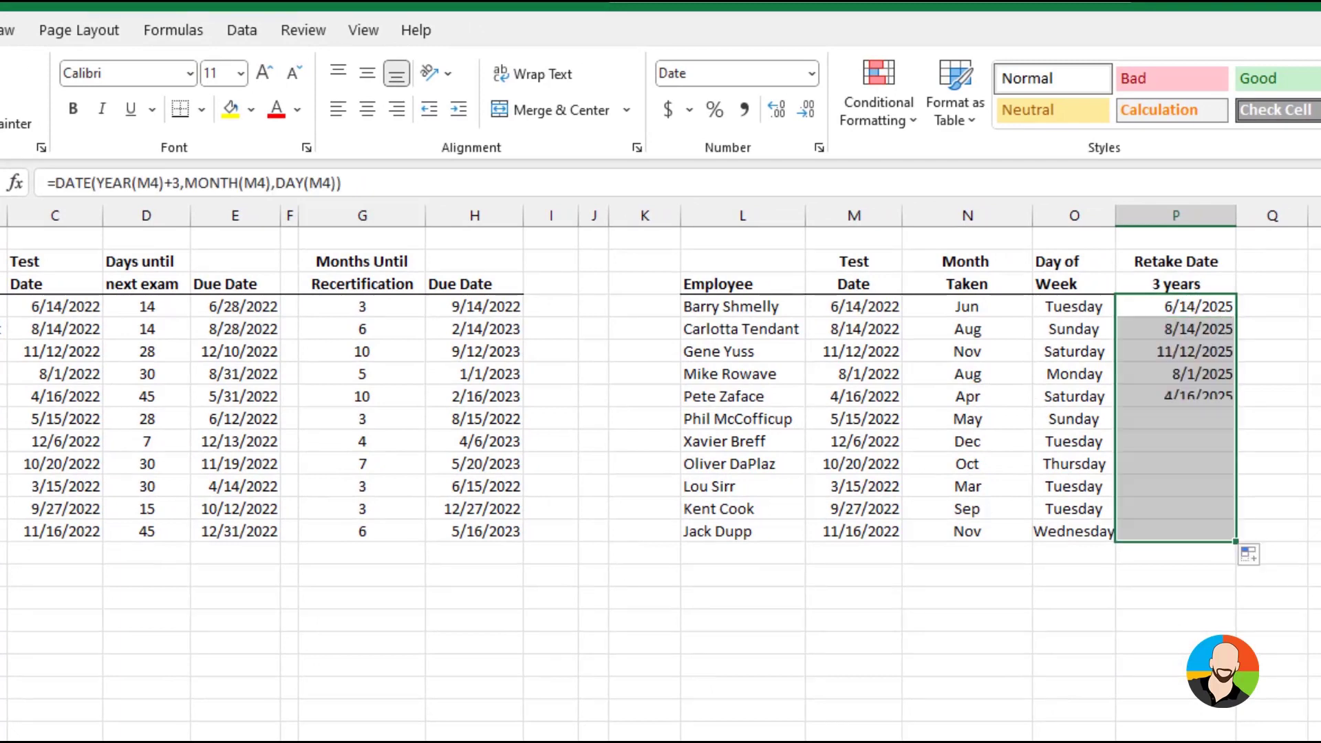
click(1287, 699)
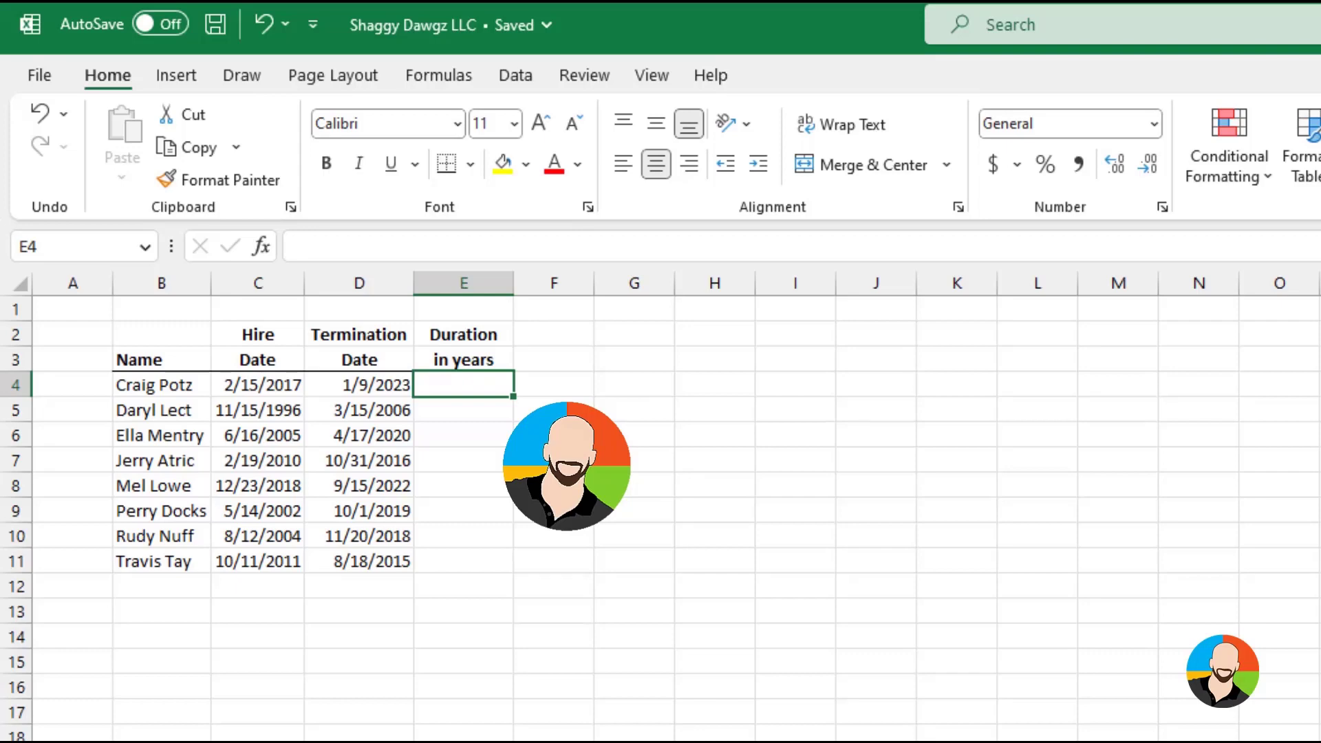
Look for DATEDIF among all functions in the Insert Function dialog for E4, and close the dialog
click(263, 246)
click(1229, 510)
click(1073, 544)
scroll(944, 588, down, 20)
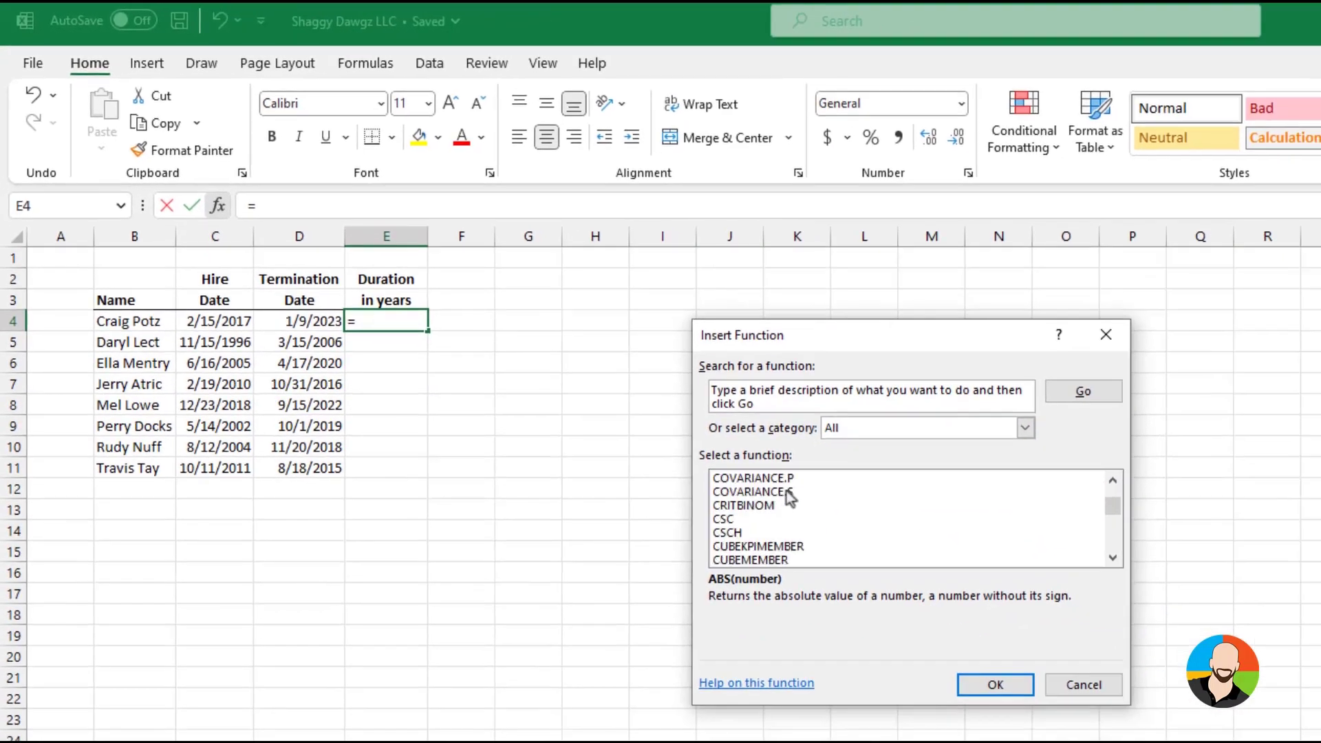
scroll(786, 489, down, 9)
scroll(786, 490, up, 6)
scroll(786, 490, down, 5)
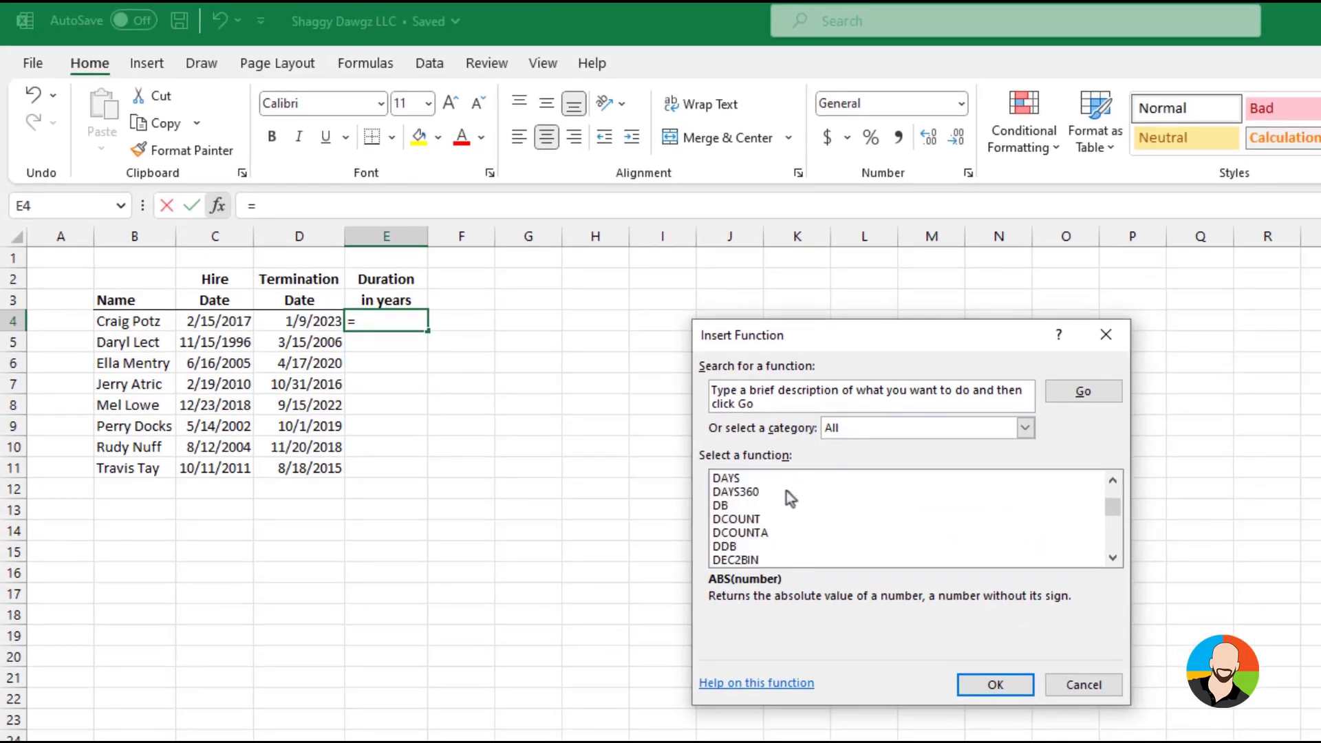
click(1115, 344)
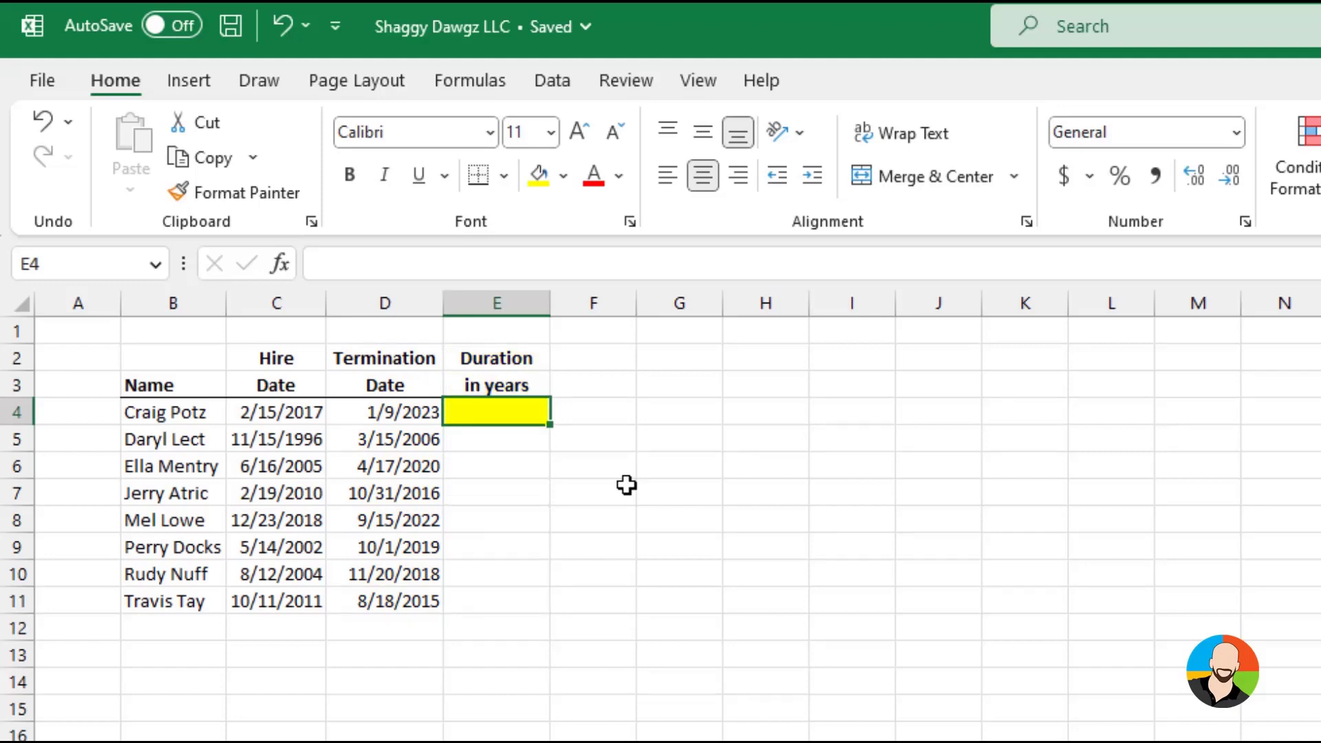
Enter =DATEDIF(C4,D4,"y") in E4 for the duration in years and fill it down through E11
text(=date)
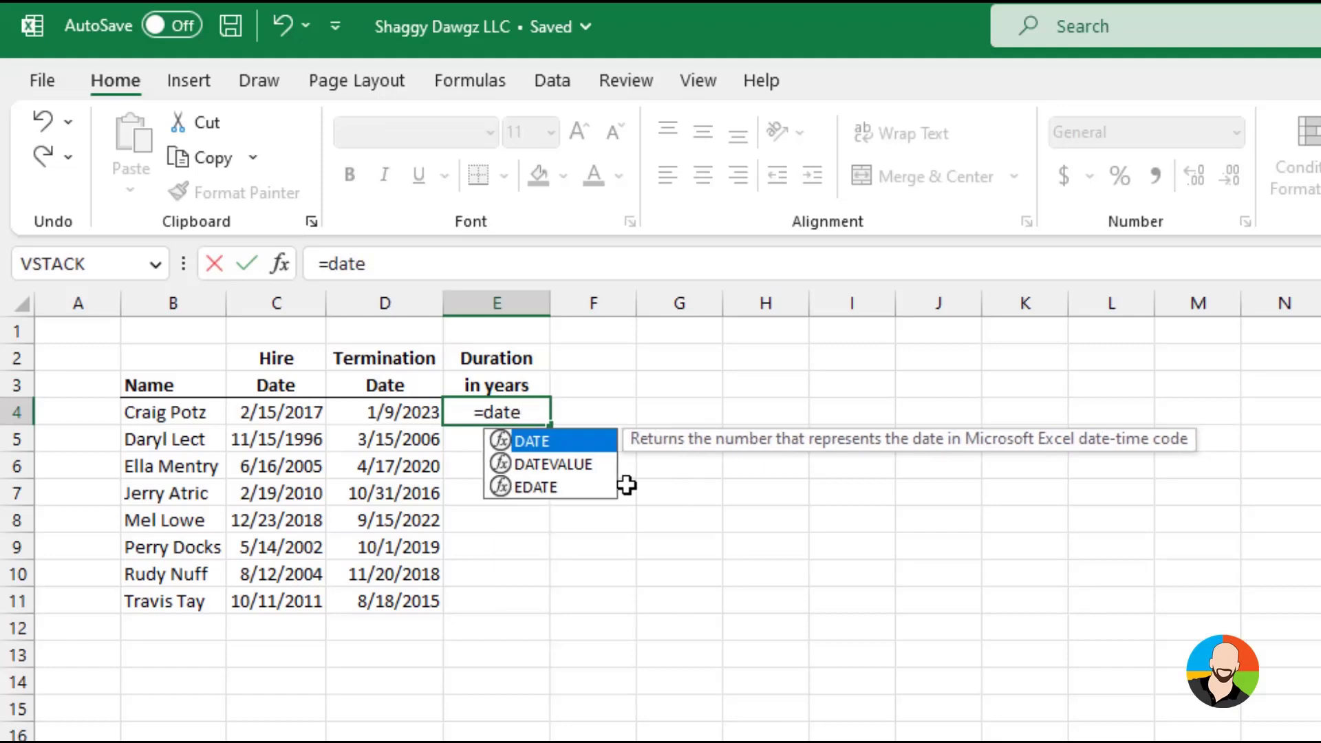
text(dif()
click(303, 410)
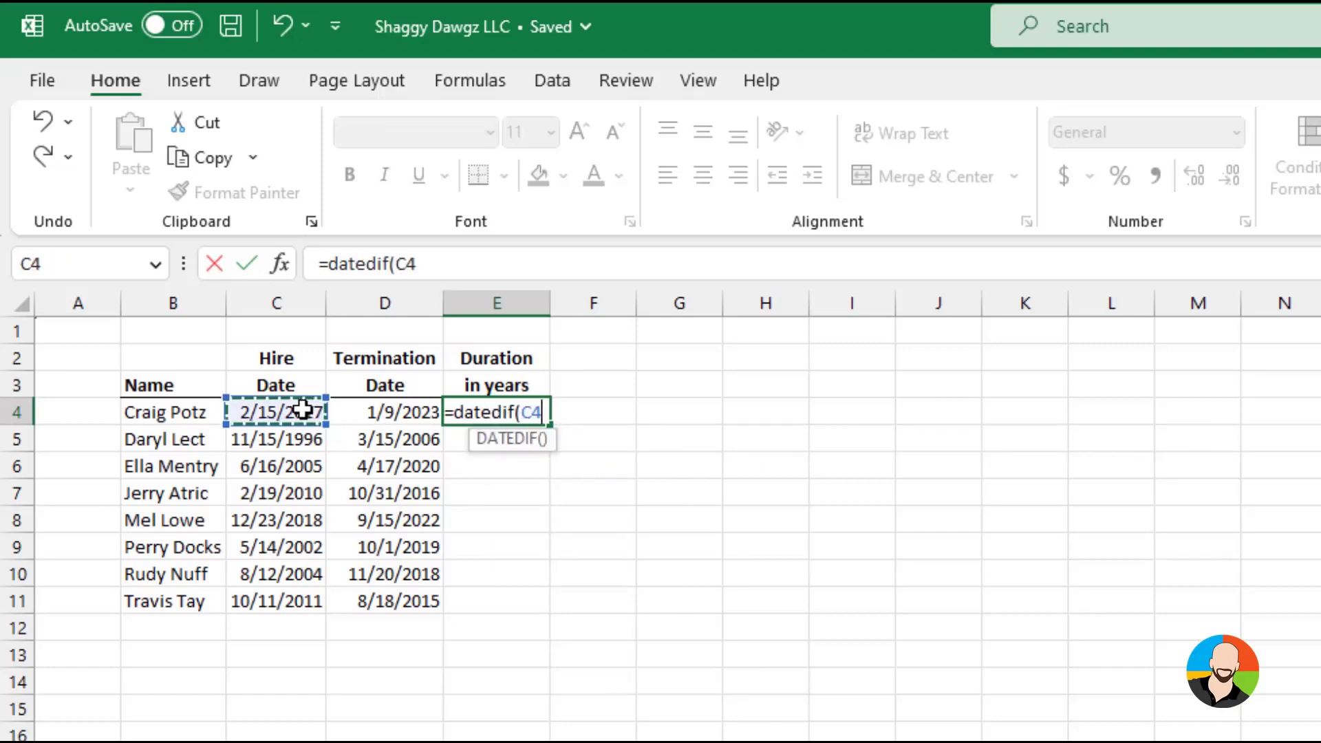
text(,)
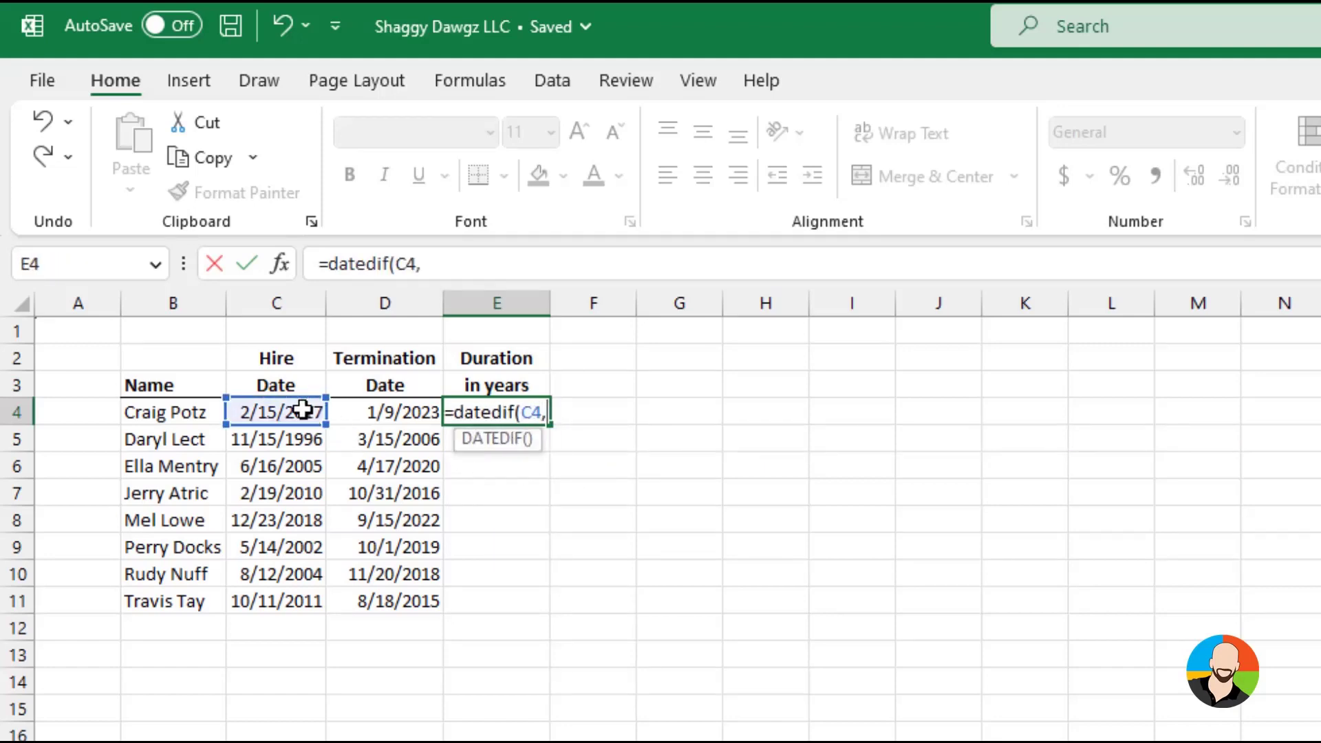
click(389, 407)
text(,")
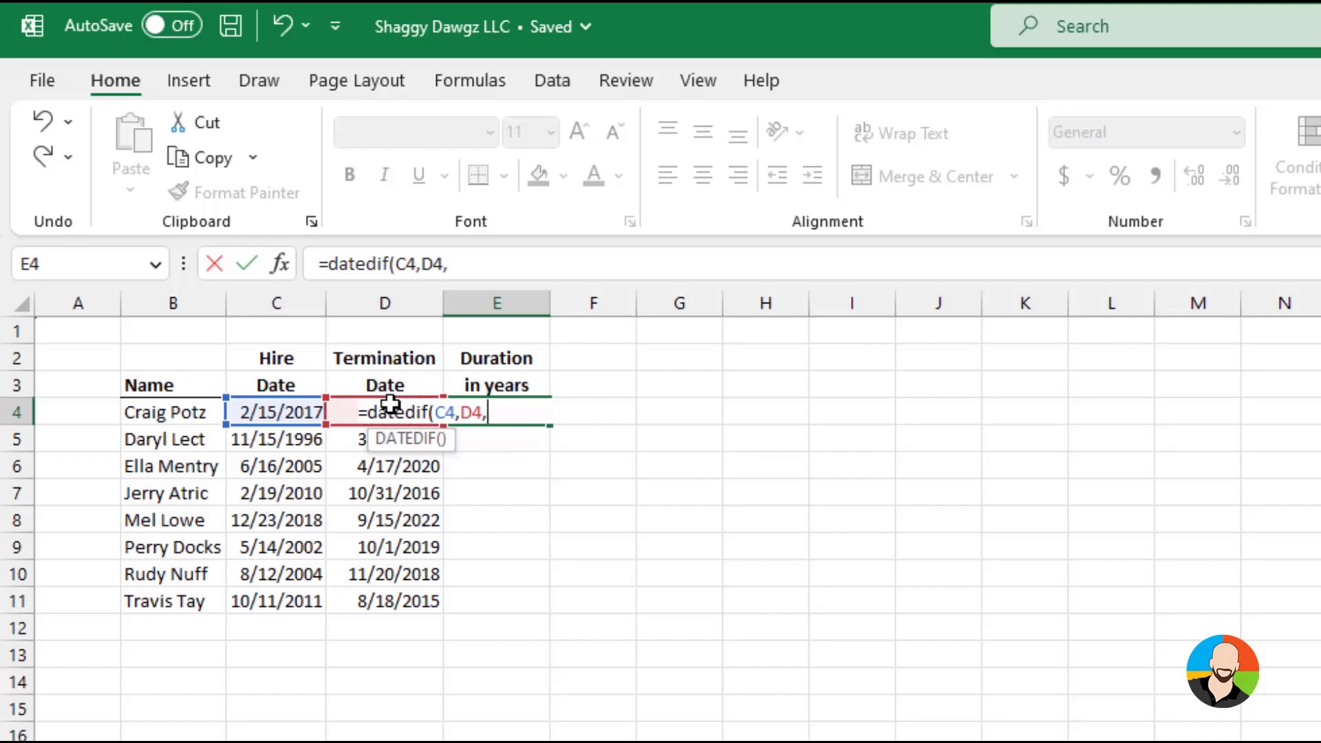
text(y"))
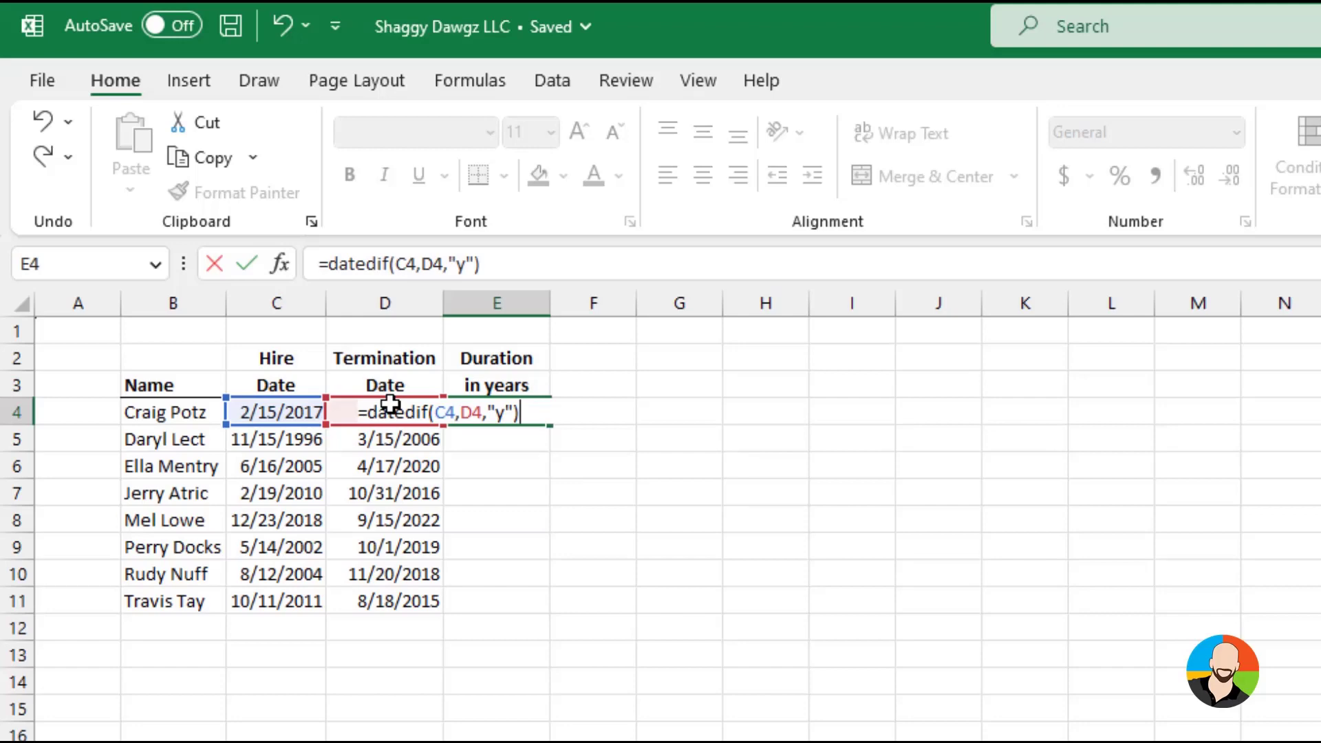
key(Return)
click(481, 413)
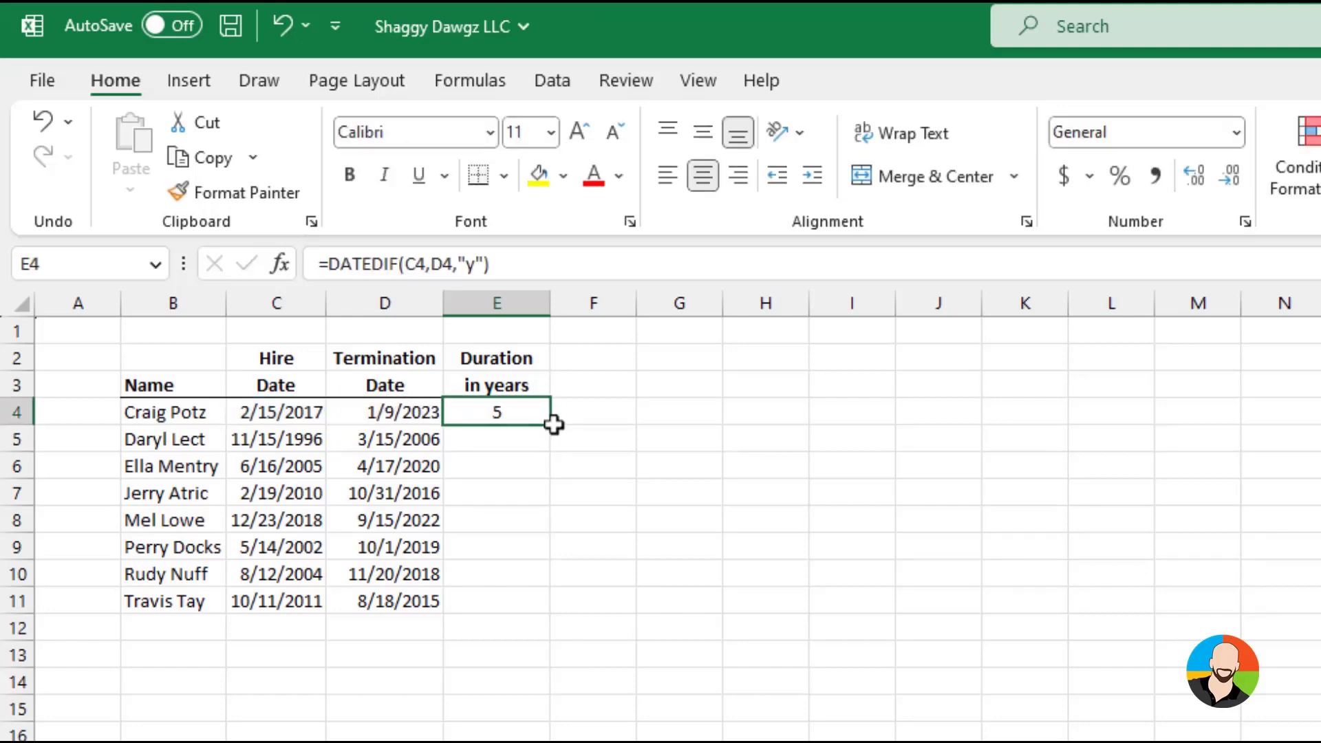
drag(549, 424, 563, 614)
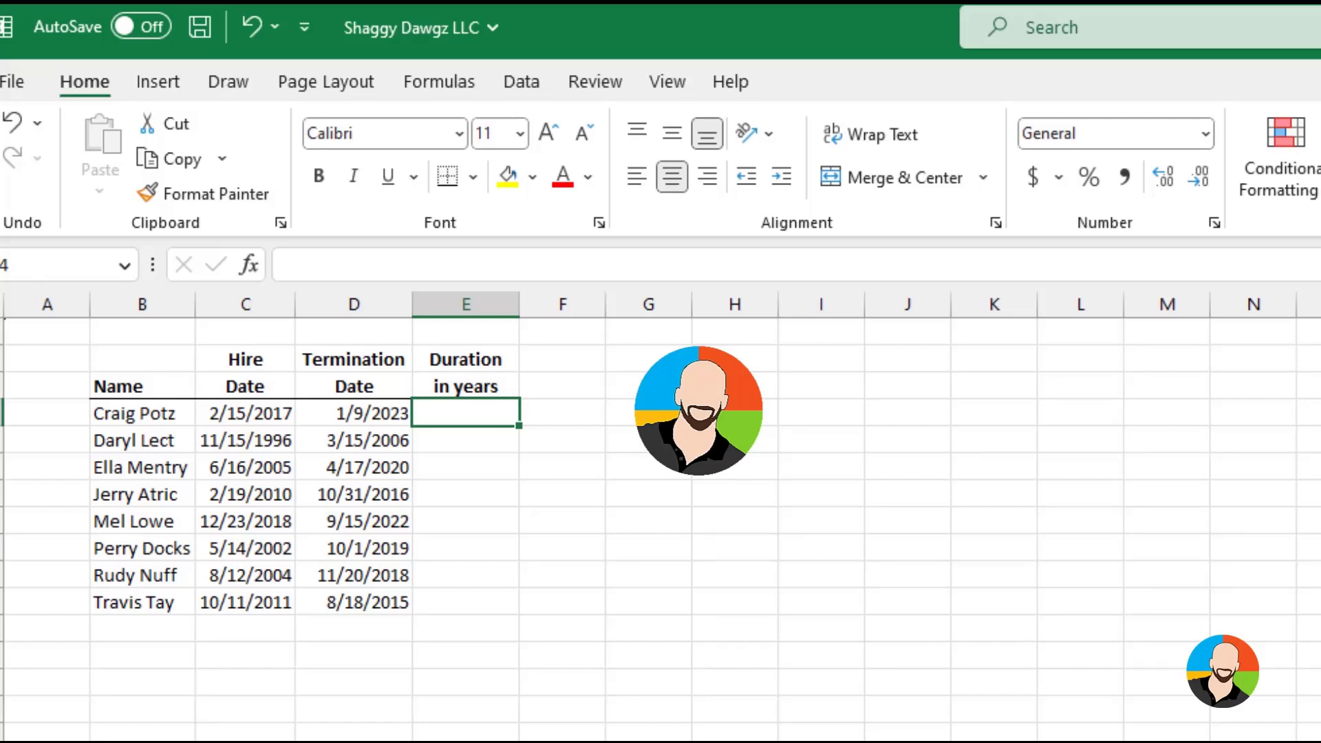
Enter =DATEDIF(C4,D4,"m") in E4 for the duration in months and fill it down through E11
text(=datedif(C4,D4,")
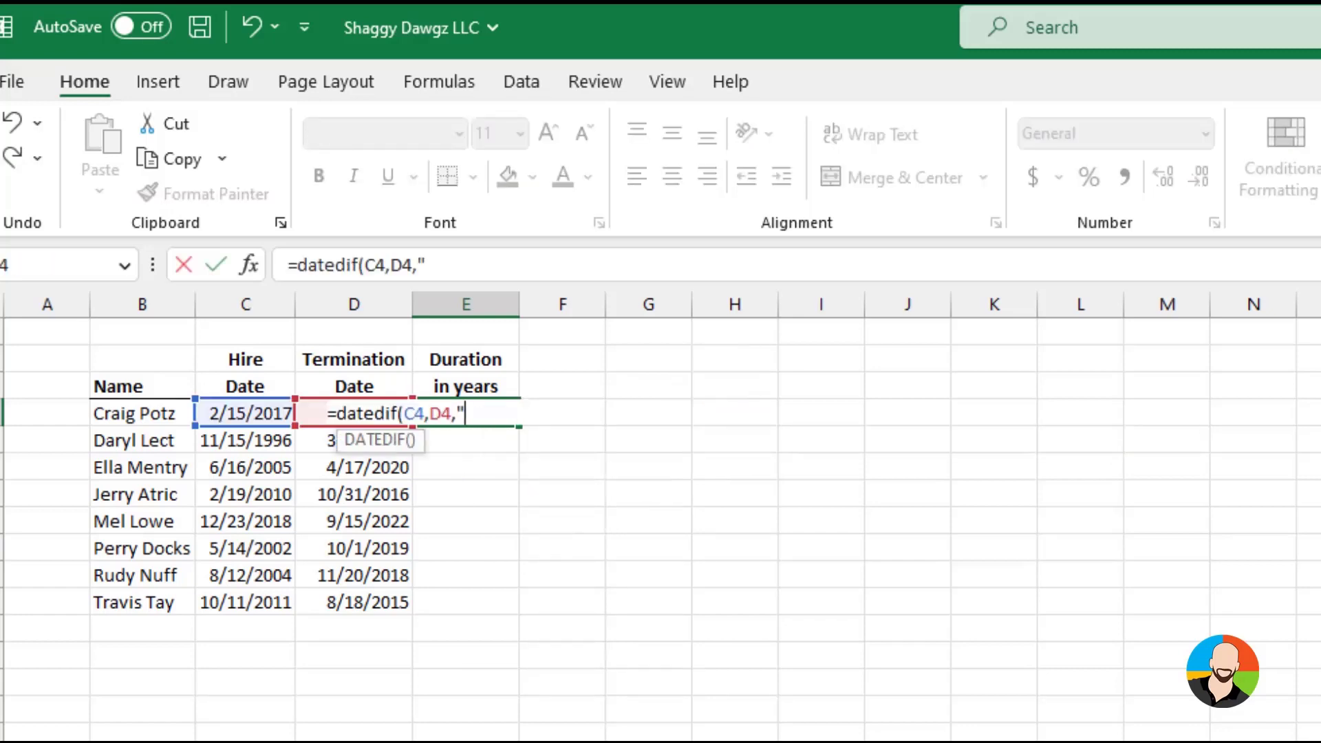
text(m"))
key(Return)
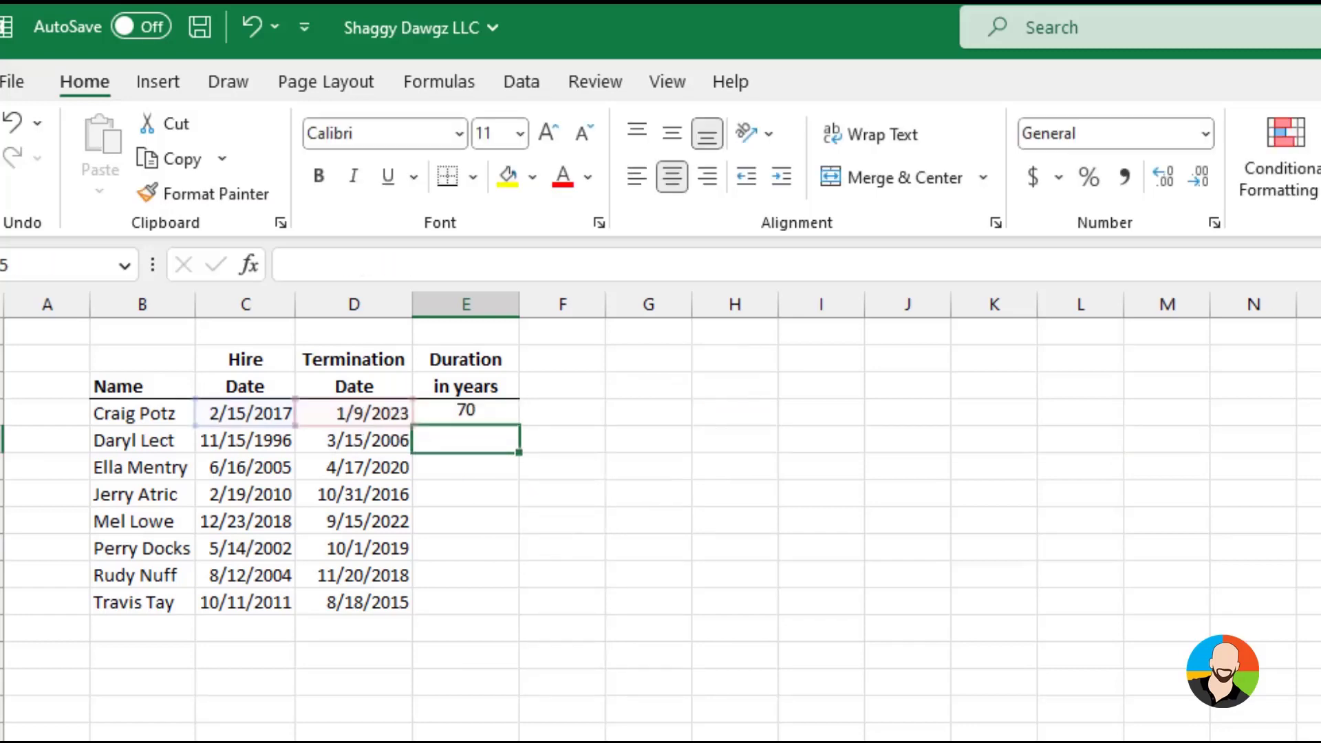
click(465, 413)
double_click(519, 426)
Undo the month-based DATEDIF formula and its fill in the duration column
click(466, 413)
key(ctrl+z)
key(ctrl+z)
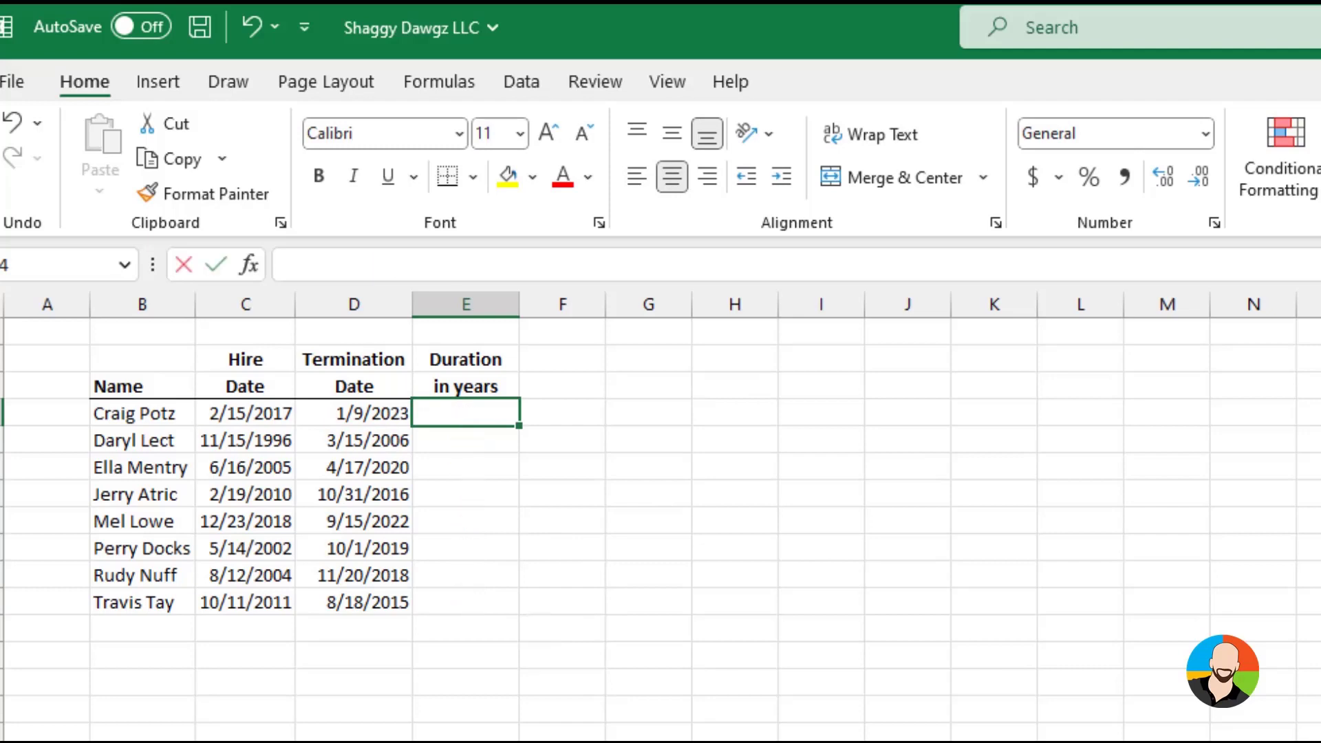
Enter =DATEDIF(C4,D4,"d") in E4 for the duration in days and fill it down through E11
text(=datedif()
click(245, 413)
text(,D4,"d"))
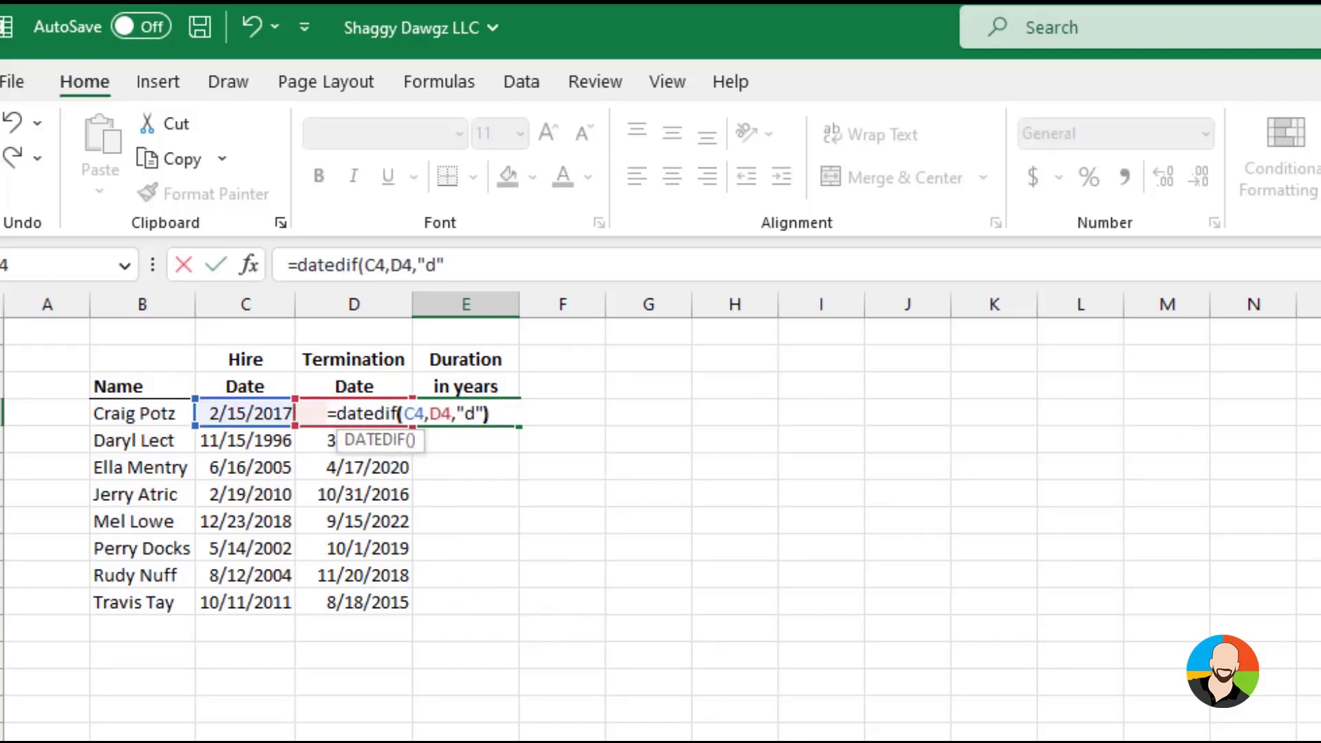
key(Return)
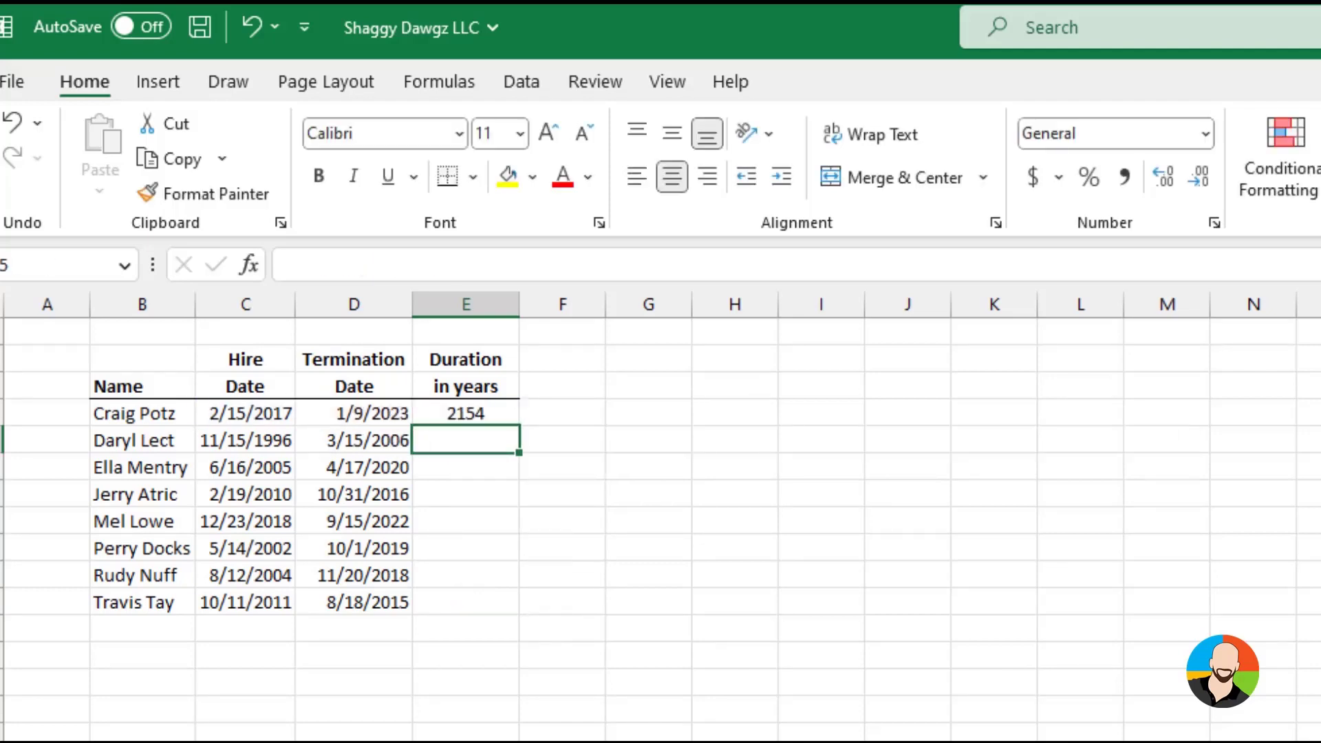
click(465, 413)
double_click(519, 426)
click(734, 629)
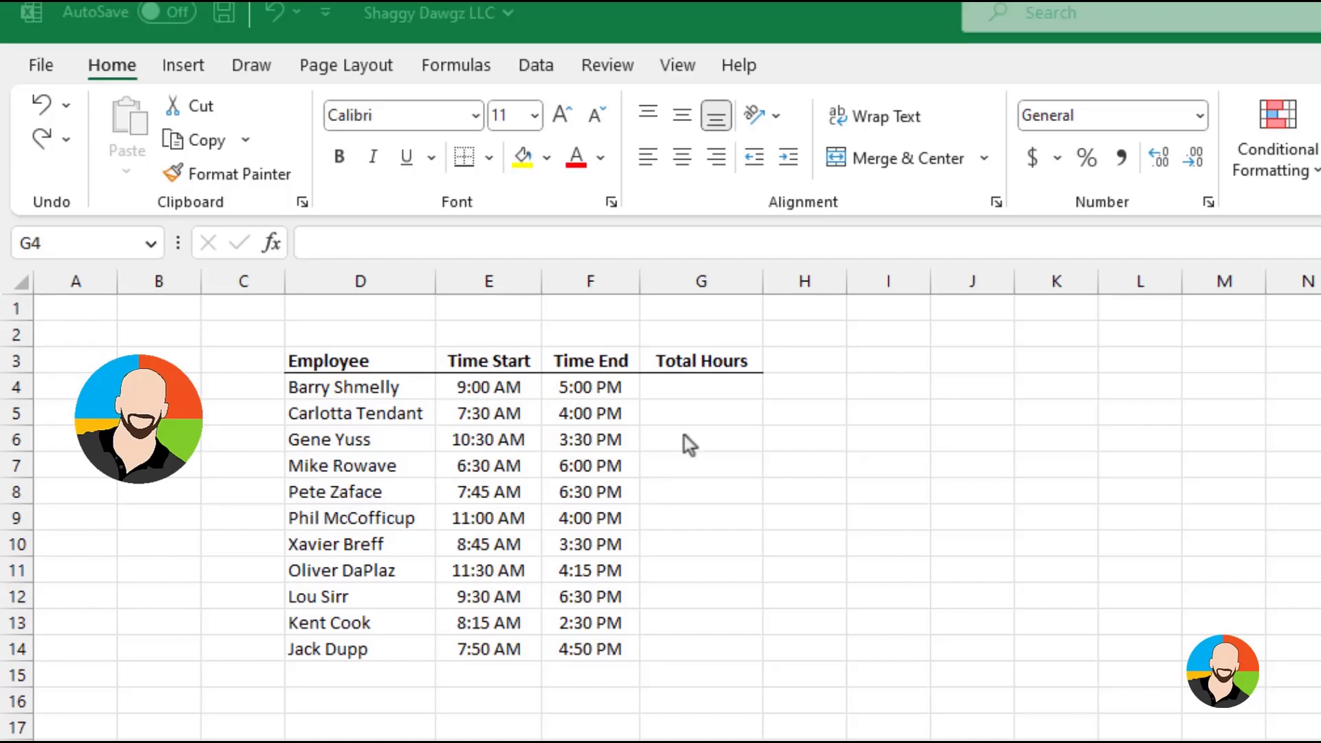
Enter =F4-E4 in G4 to subtract Time Start from Time End, and fill it down through G14
click(683, 385)
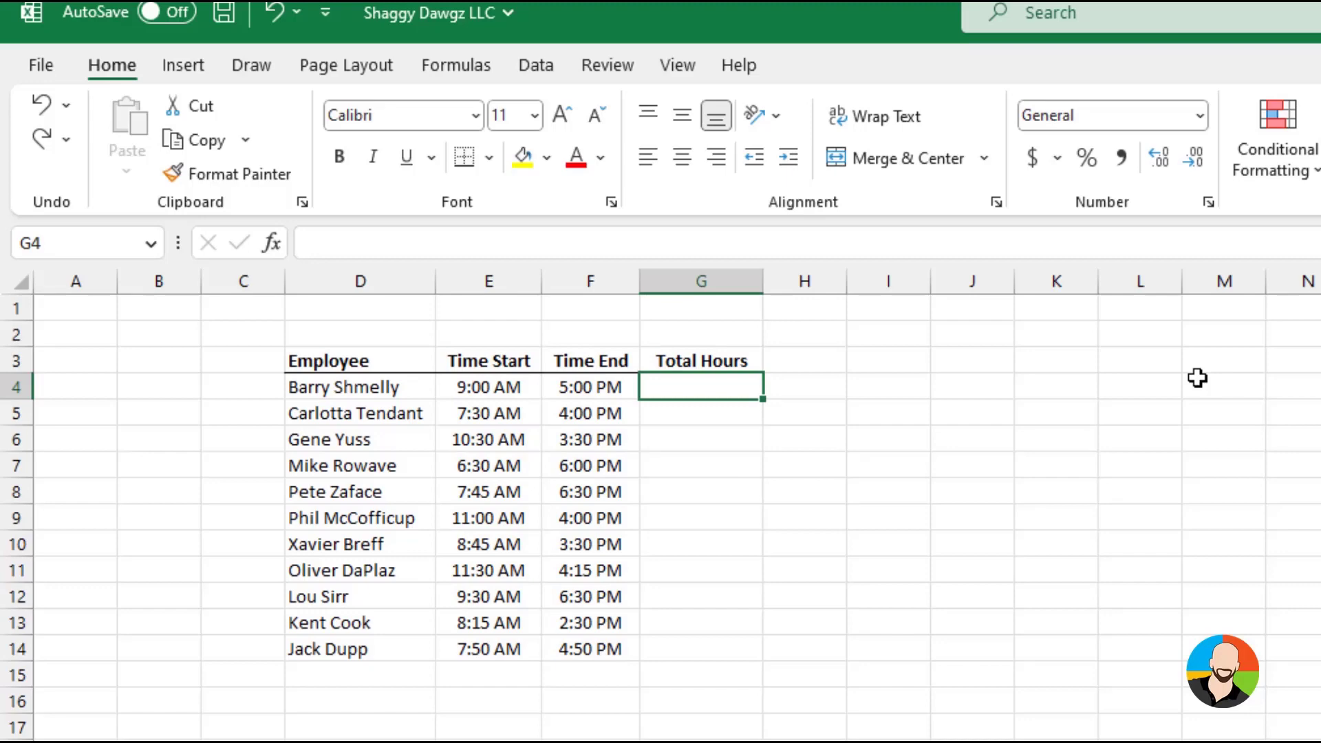
text(=)
click(591, 387)
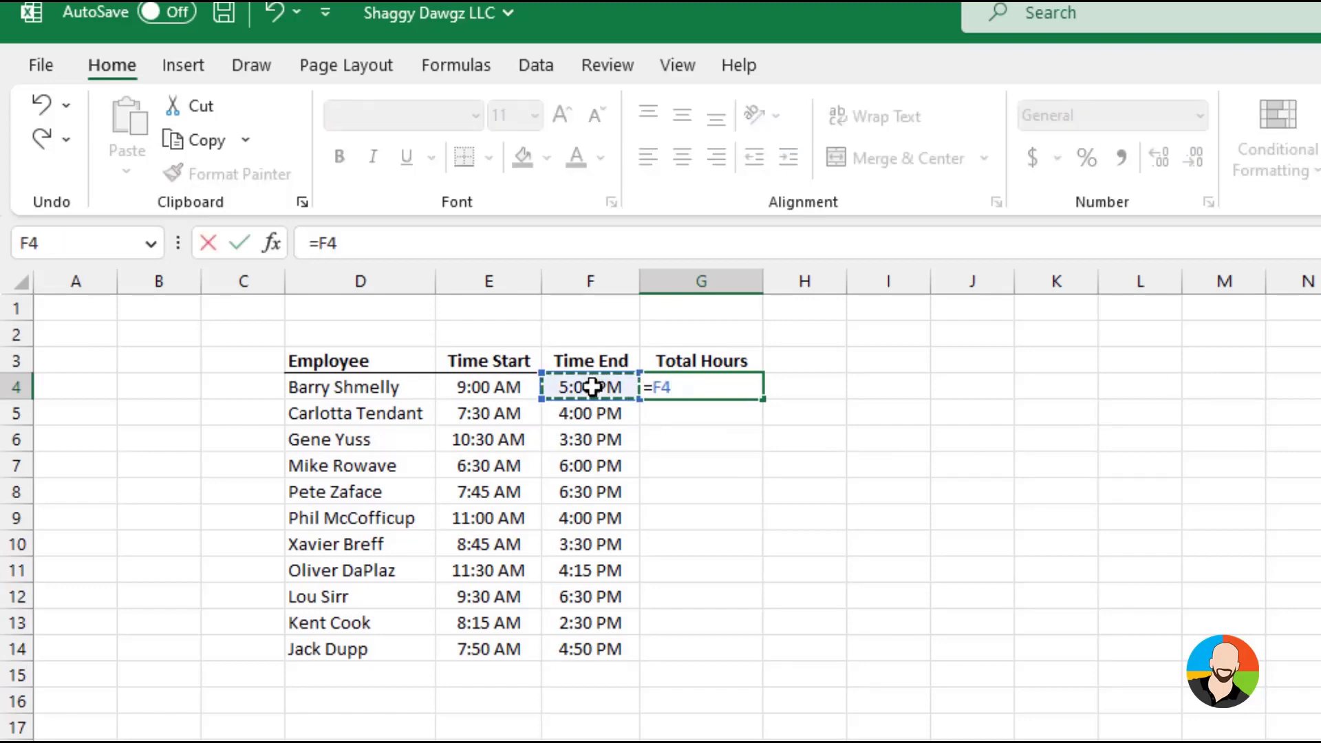
text(-)
click(507, 385)
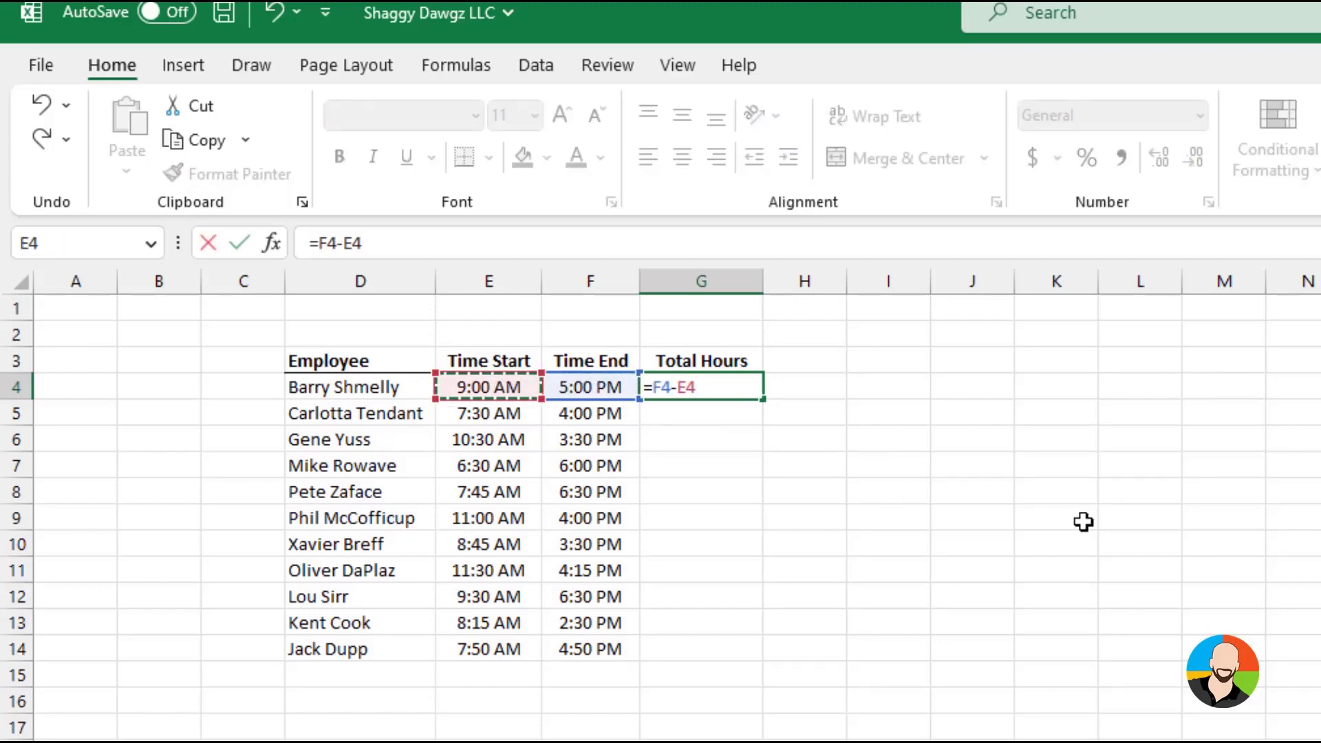
key(Return)
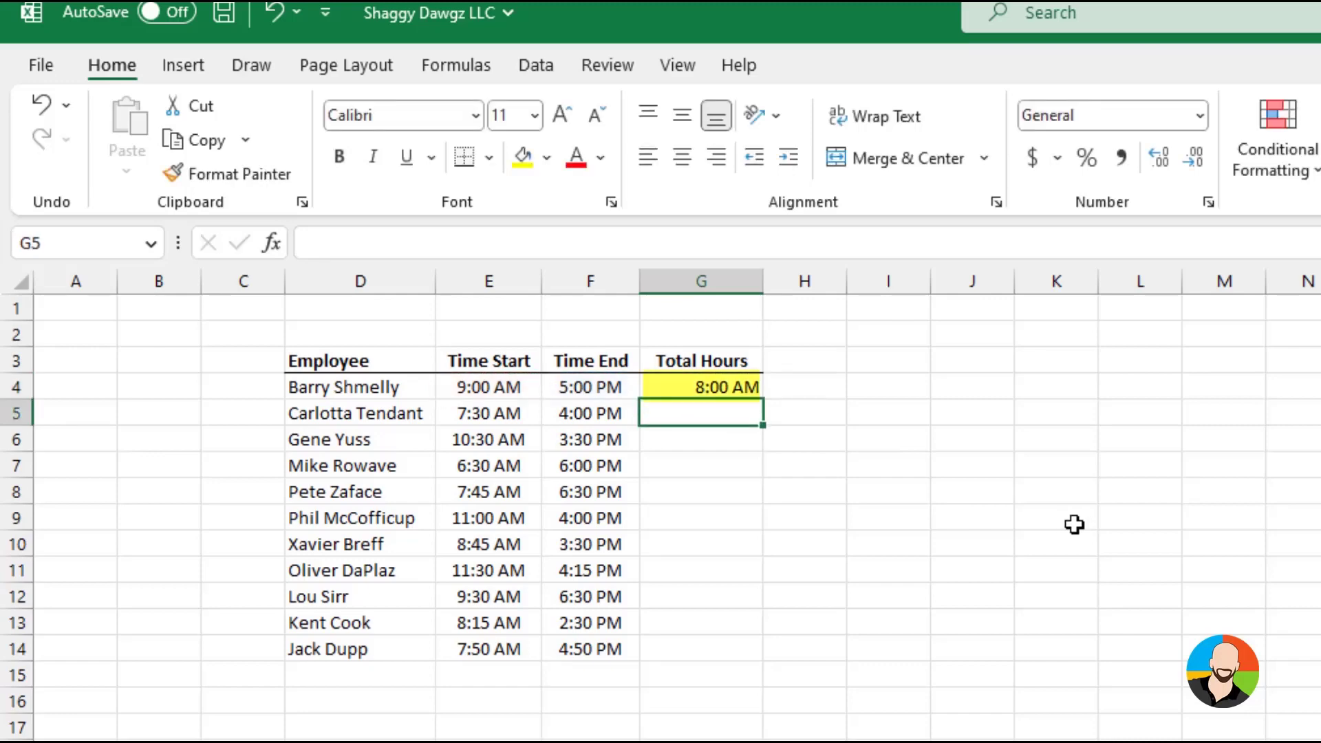
click(745, 386)
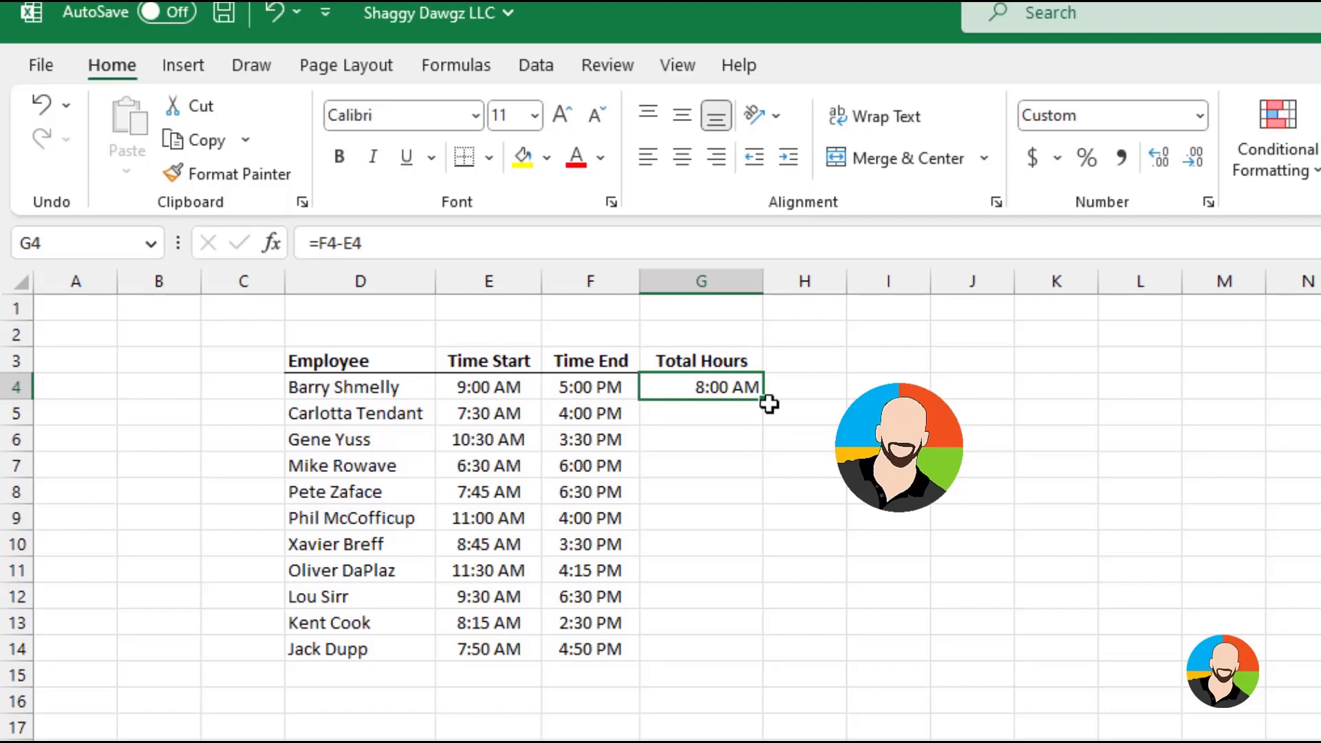
drag(766, 393, 768, 660)
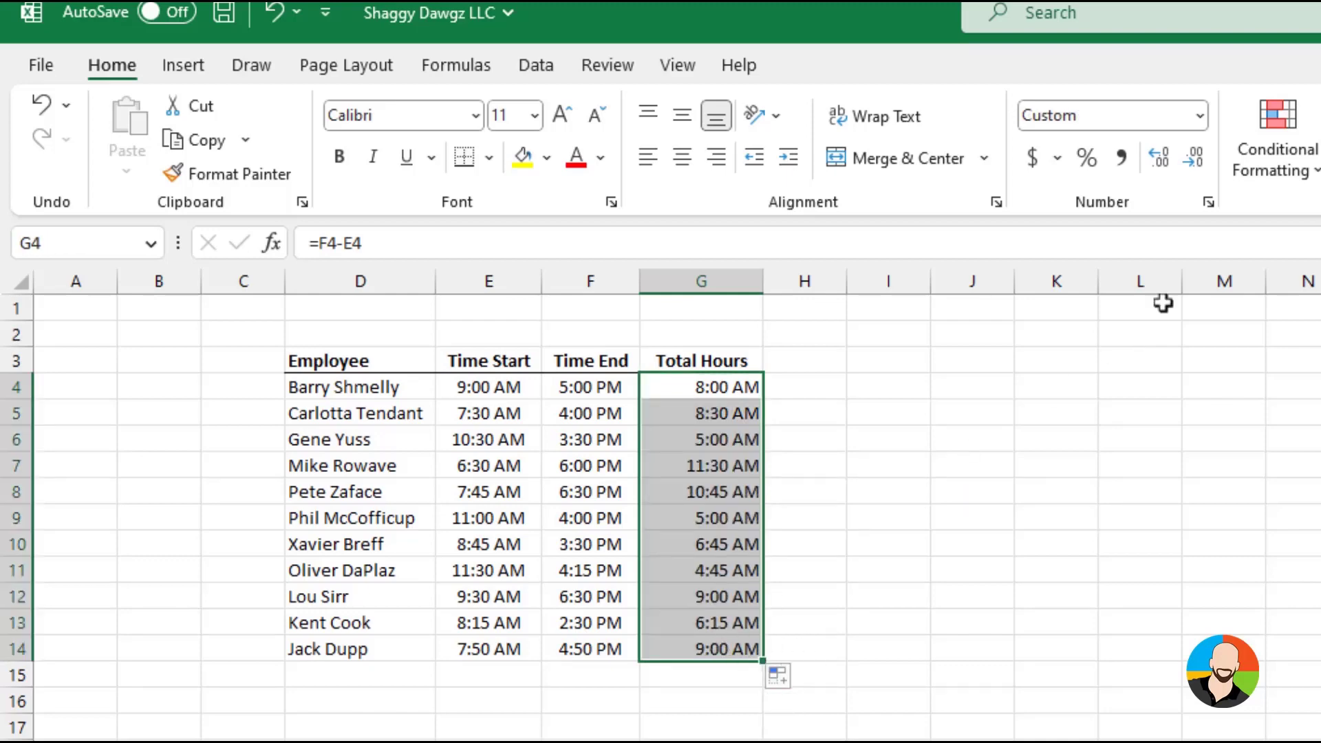
Apply the custom number format h:mm to the Total Hours results in G4:G14
click(1209, 202)
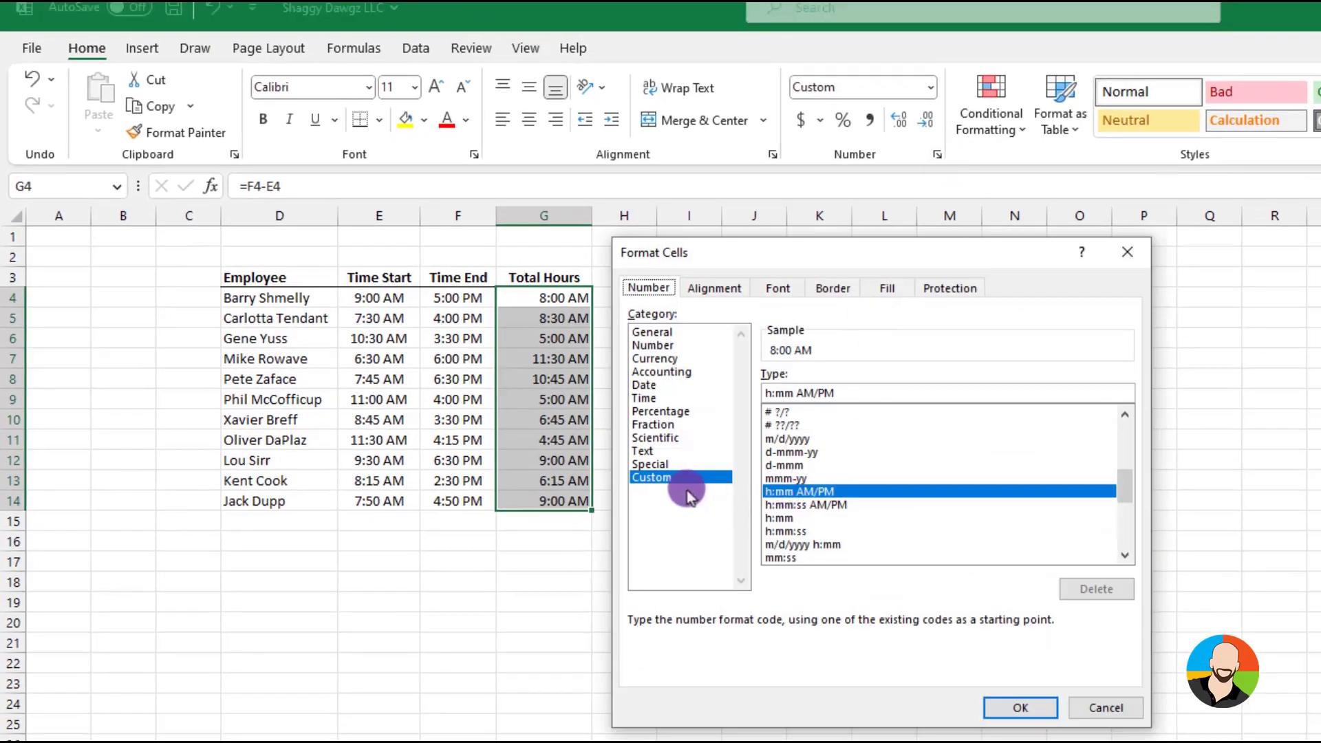
click(819, 492)
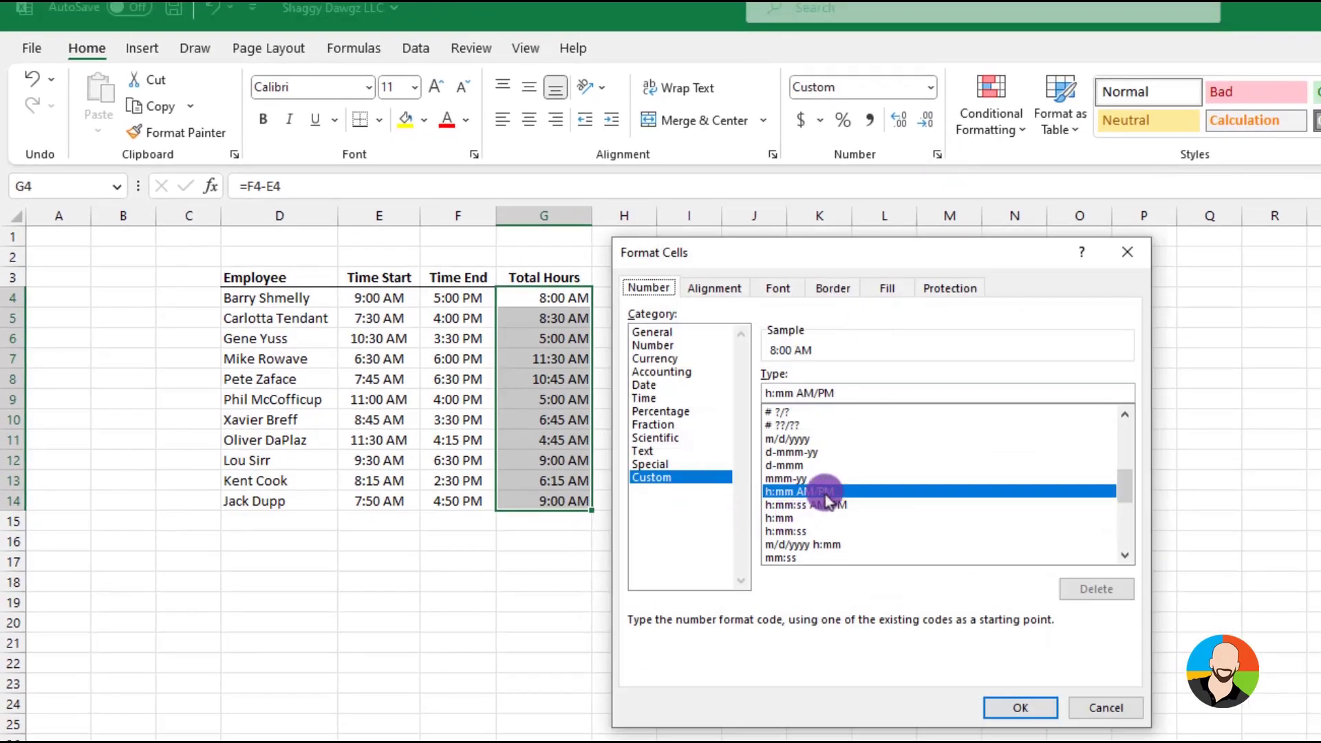
click(773, 521)
click(1014, 713)
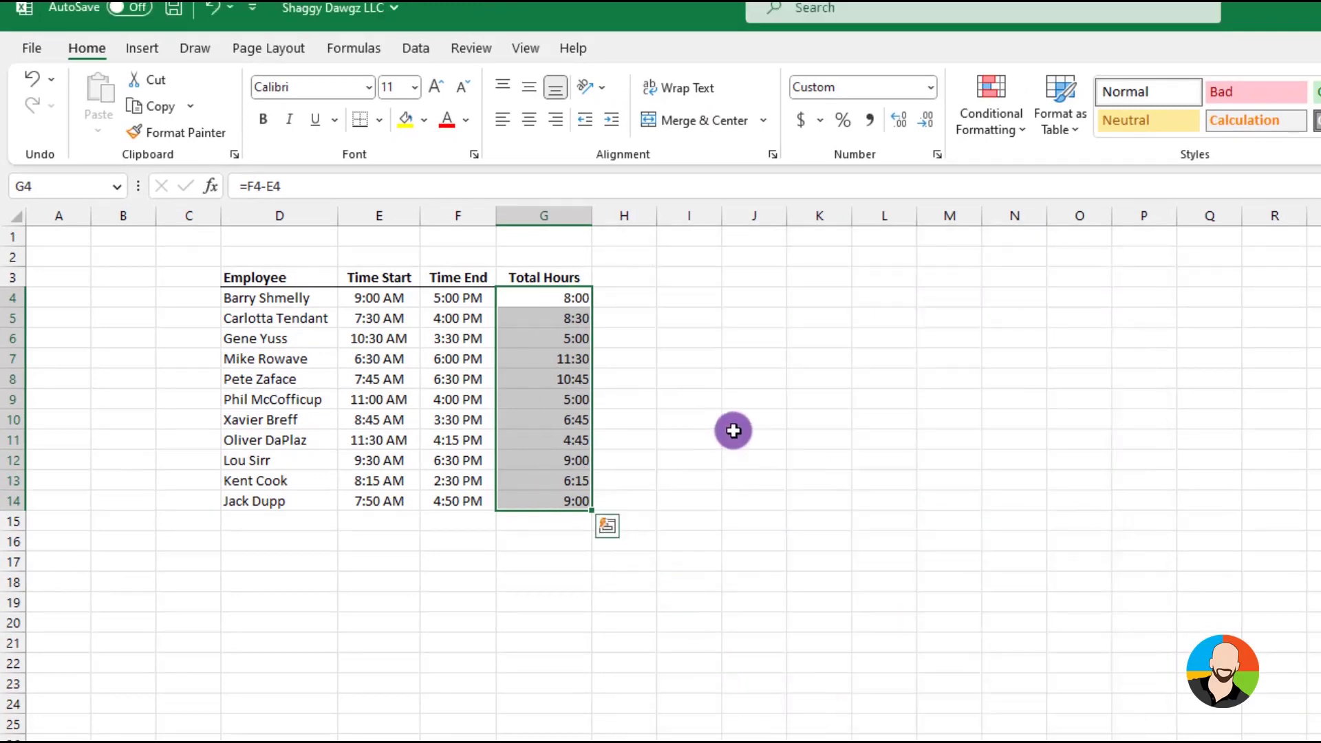
click(733, 439)
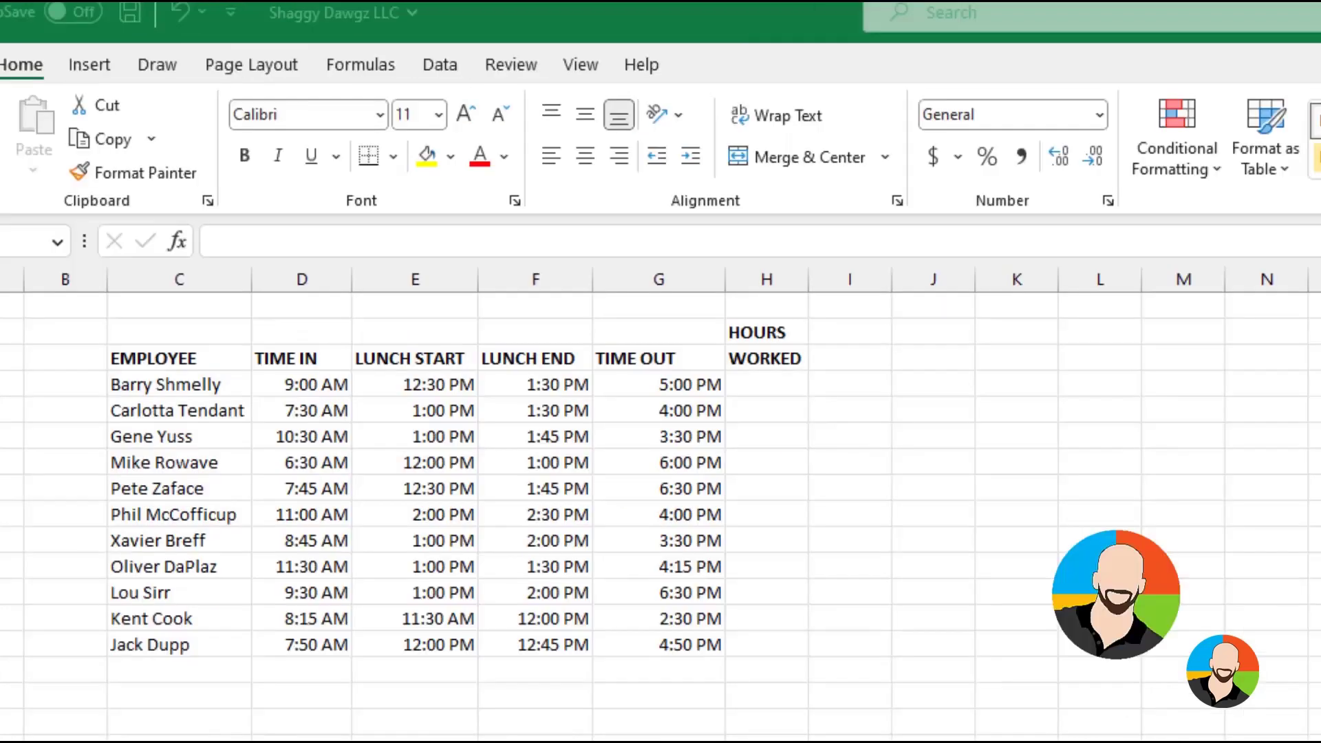
Enter =G4-D4-(F4-E4) in H4 to calculate the hours worked without the lunch break
click(766, 384)
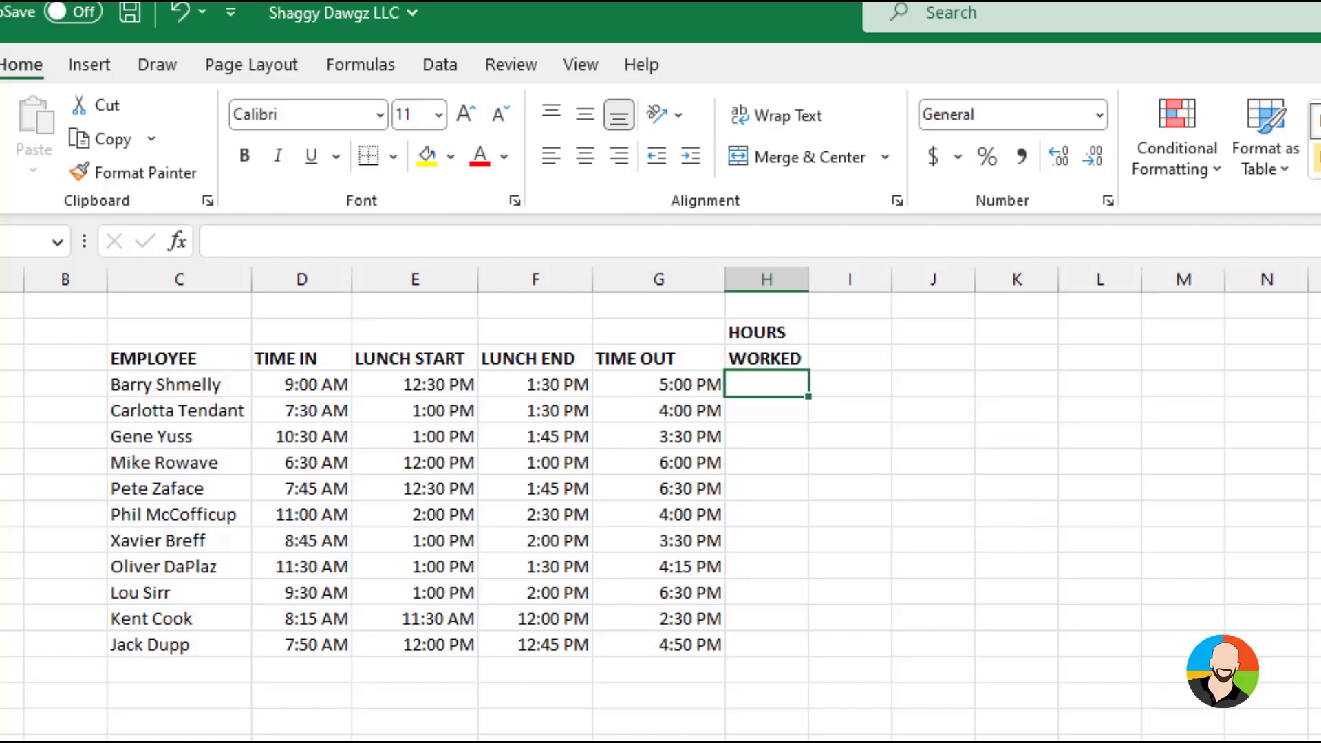
text(=)
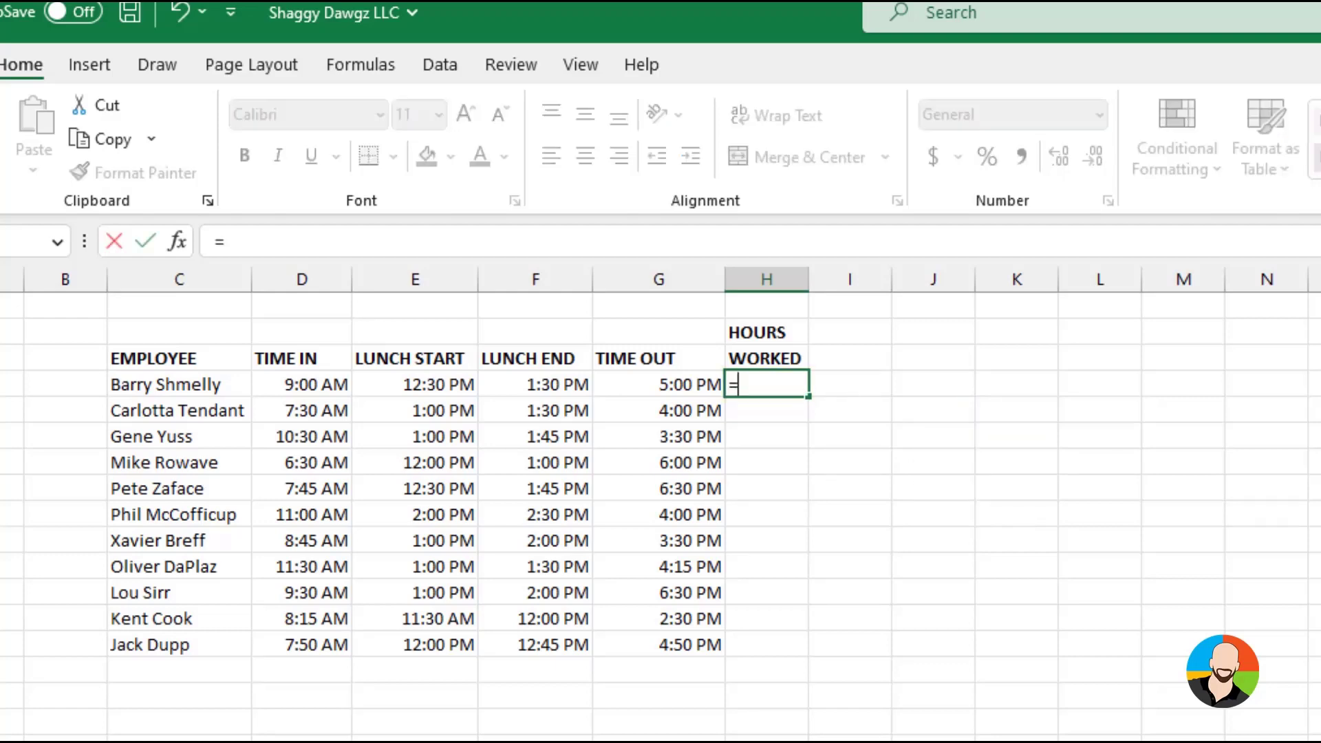
click(674, 383)
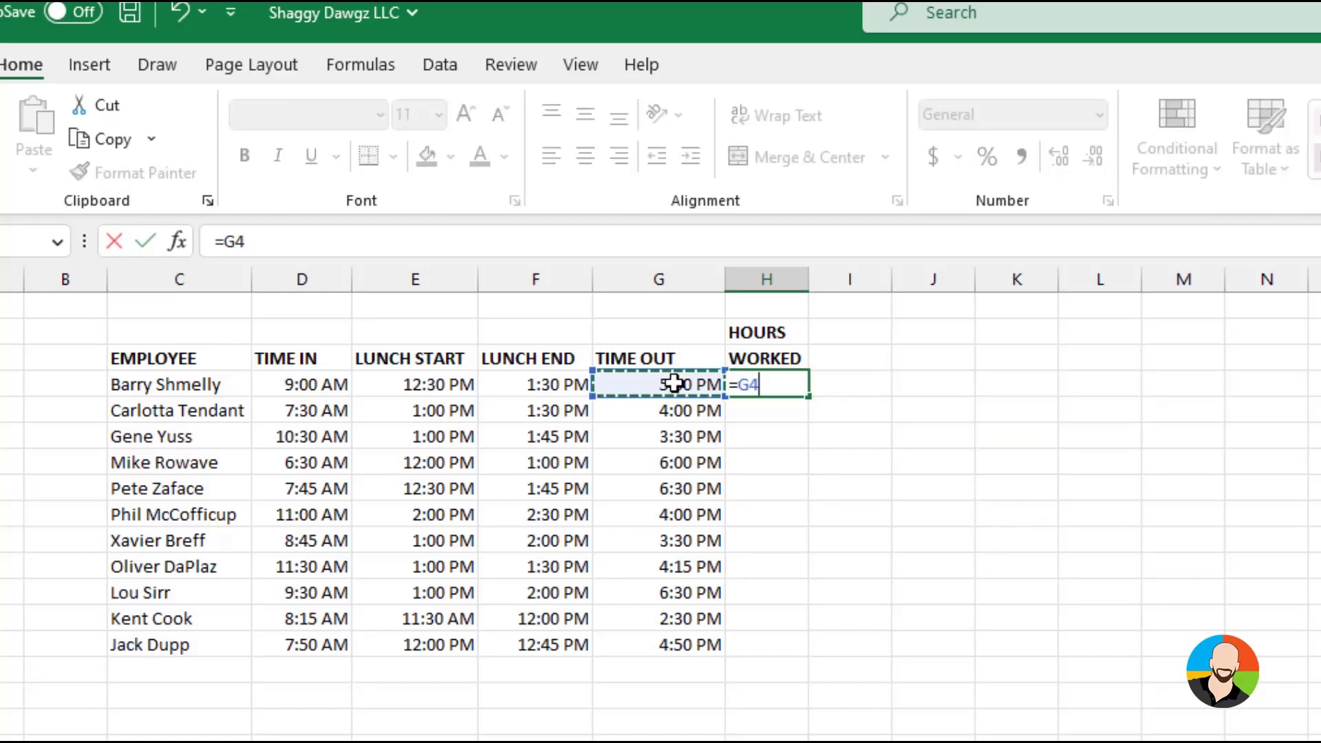
text(-)
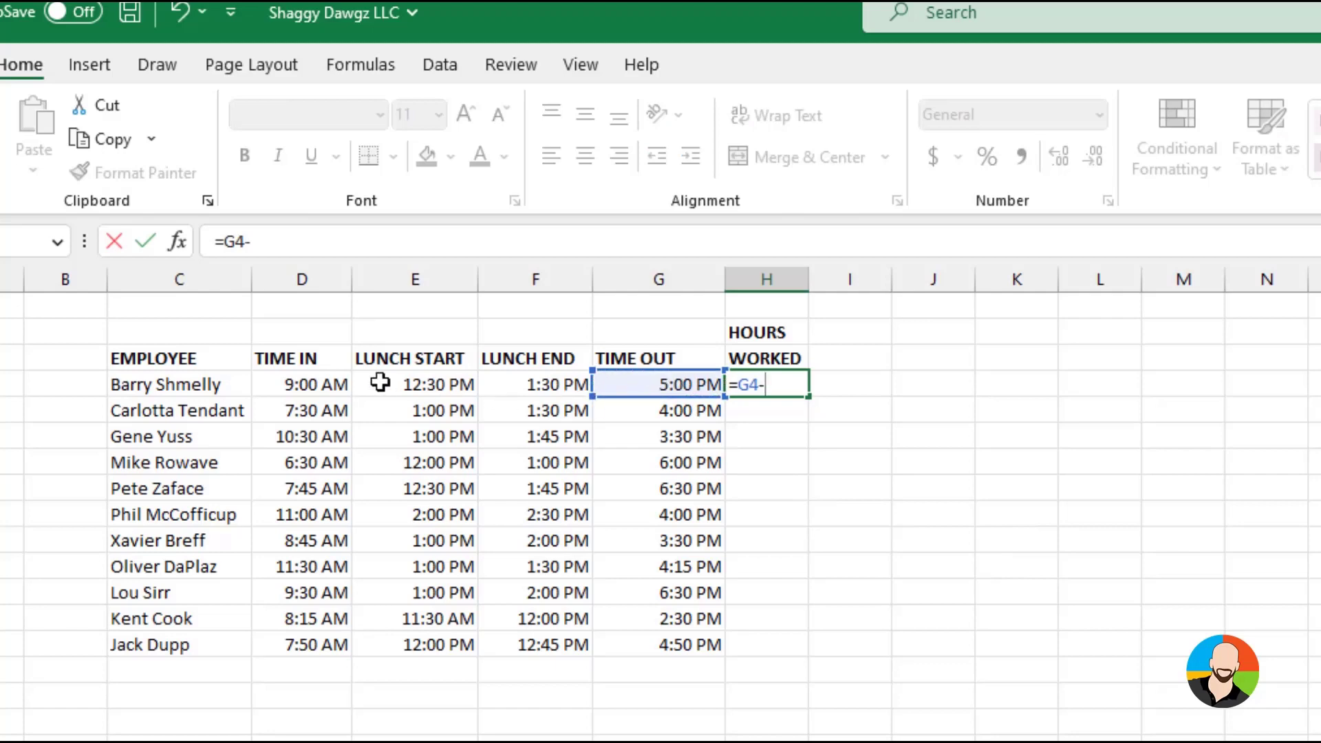
click(295, 381)
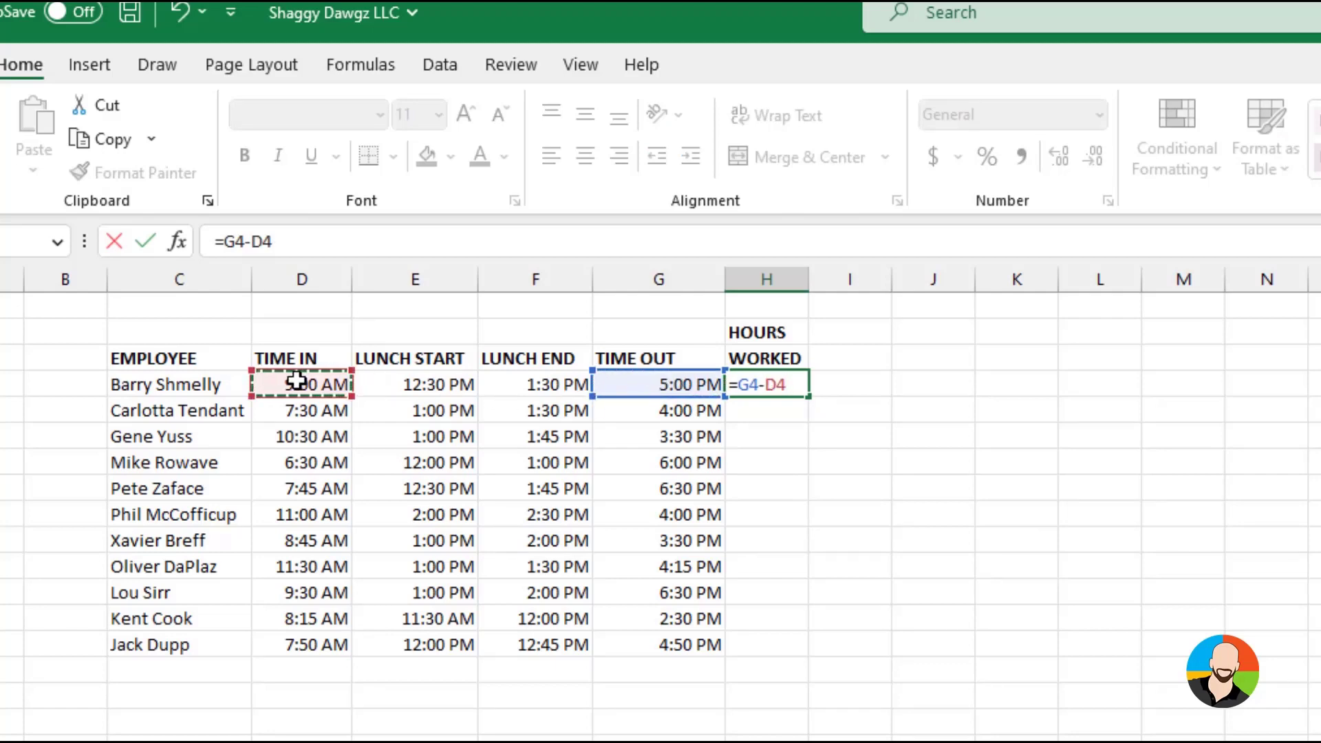
text(-()
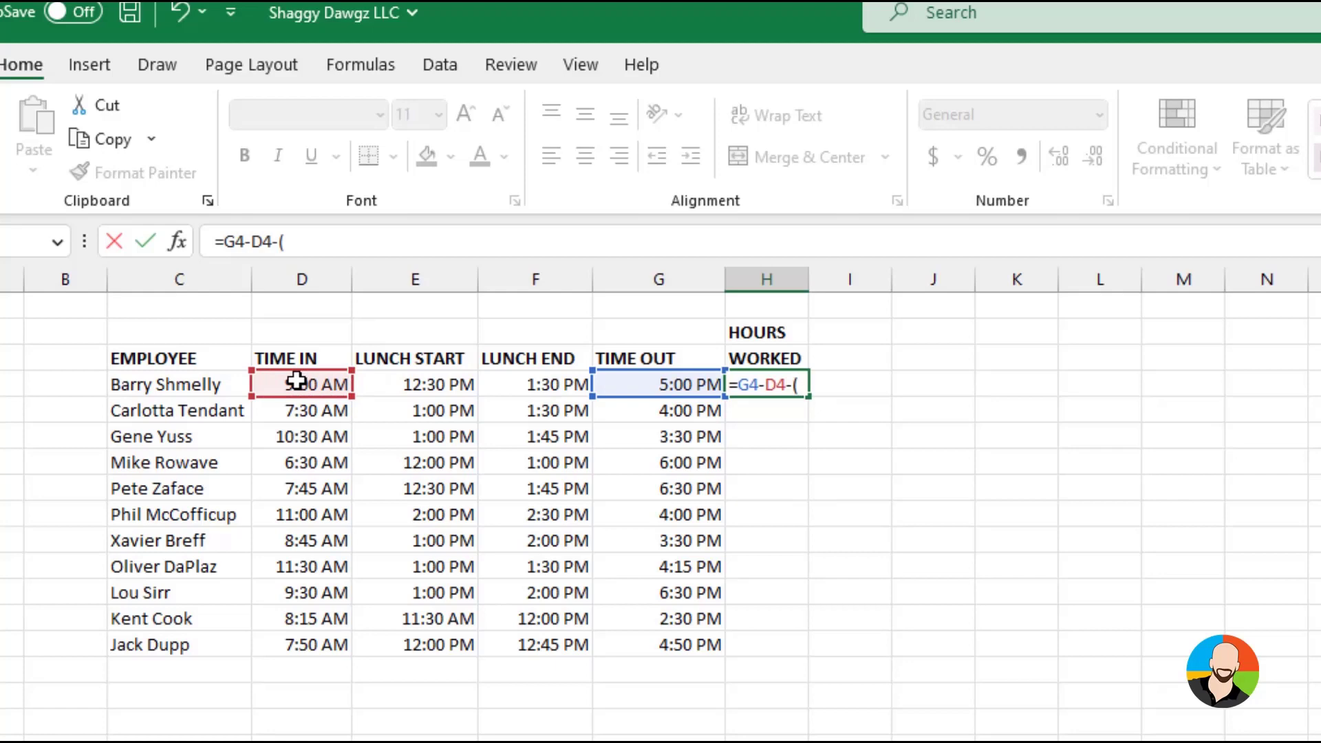
click(534, 383)
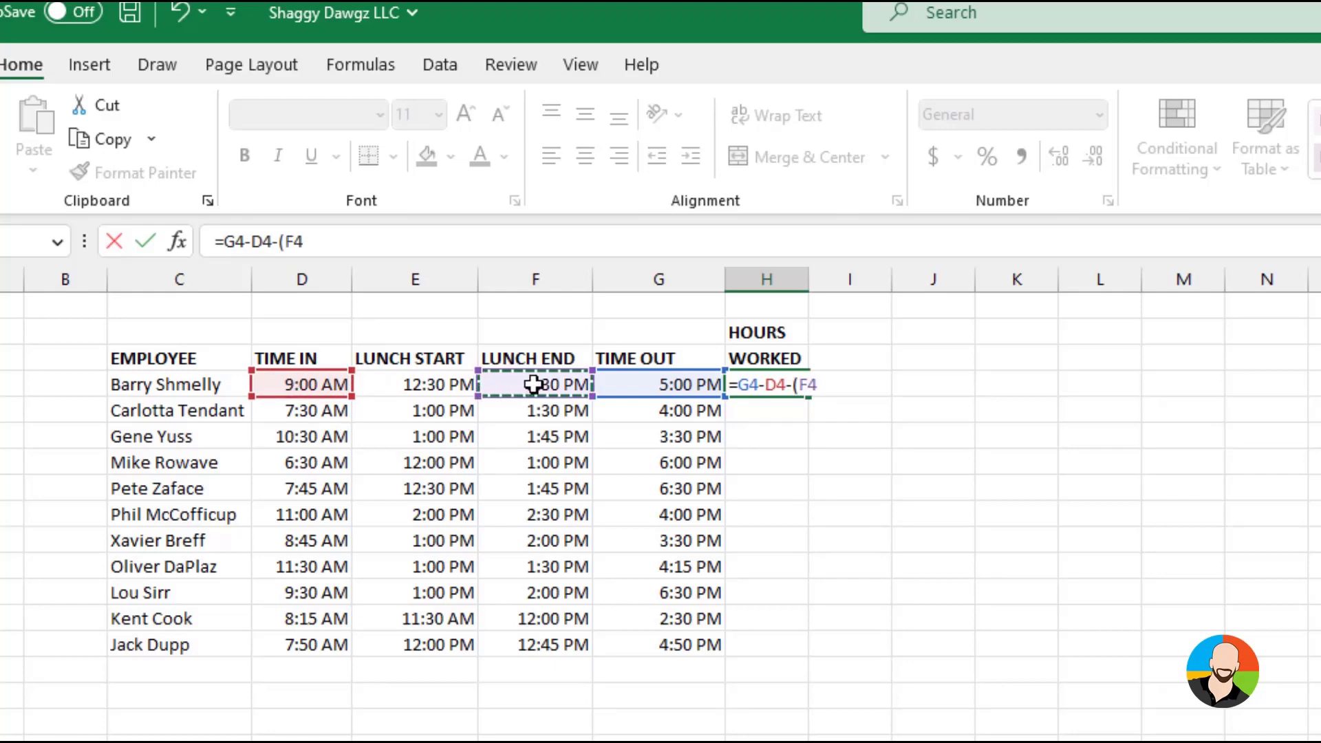
text(-)
click(443, 384)
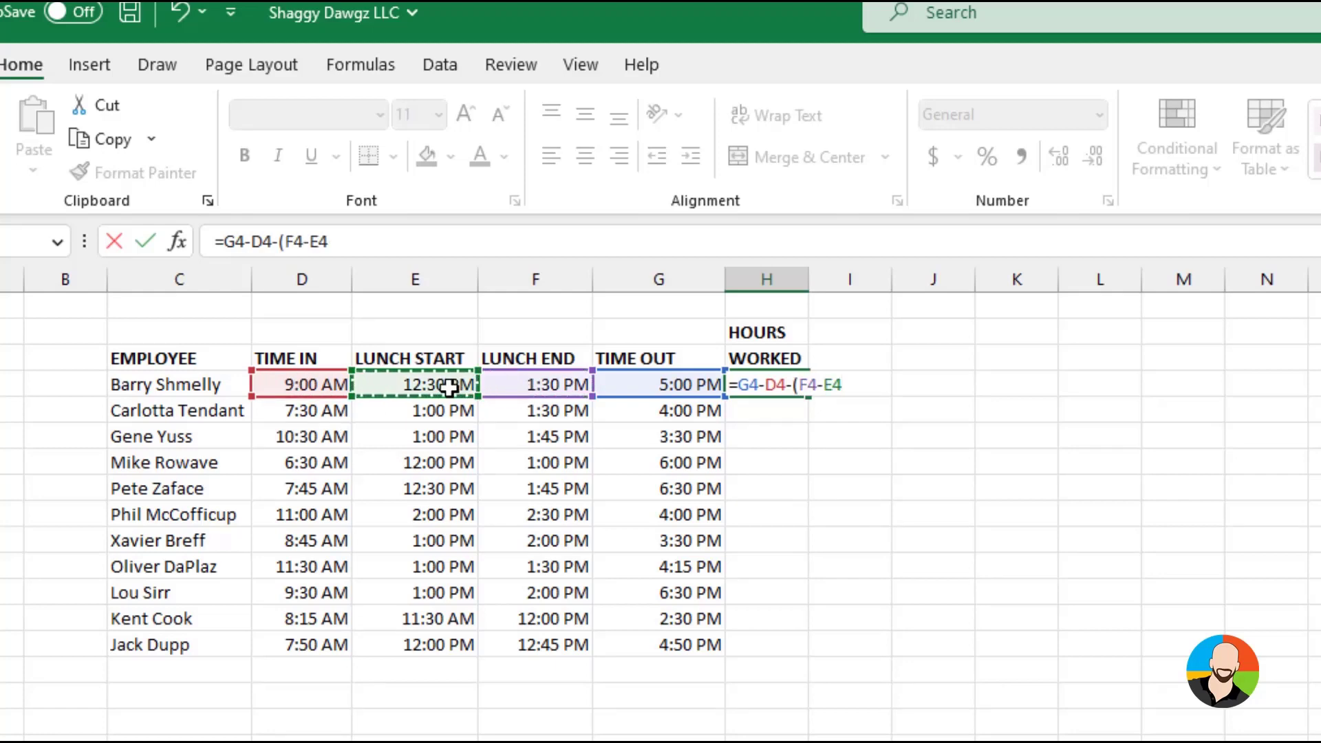
text())
key(Return)
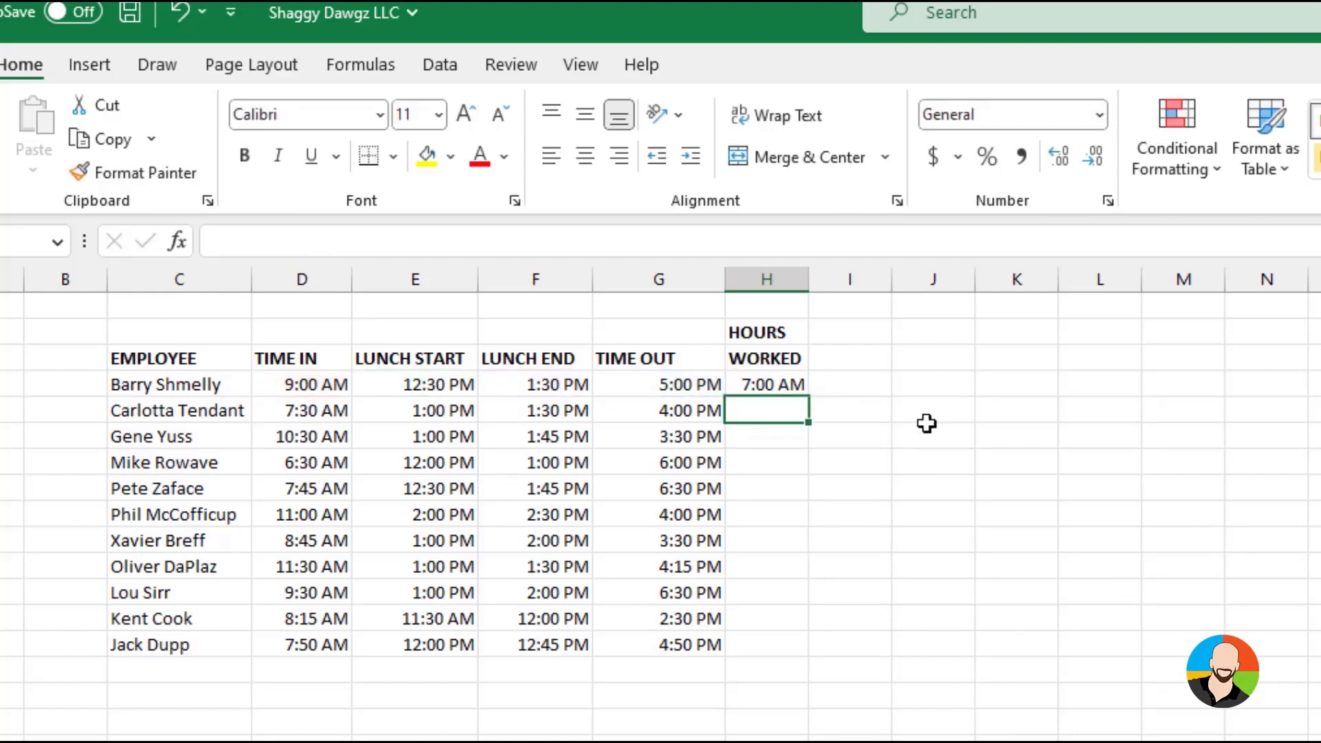
Fill the hours-worked formula from H4 down through H14 and give the range the custom h:mm format
click(781, 387)
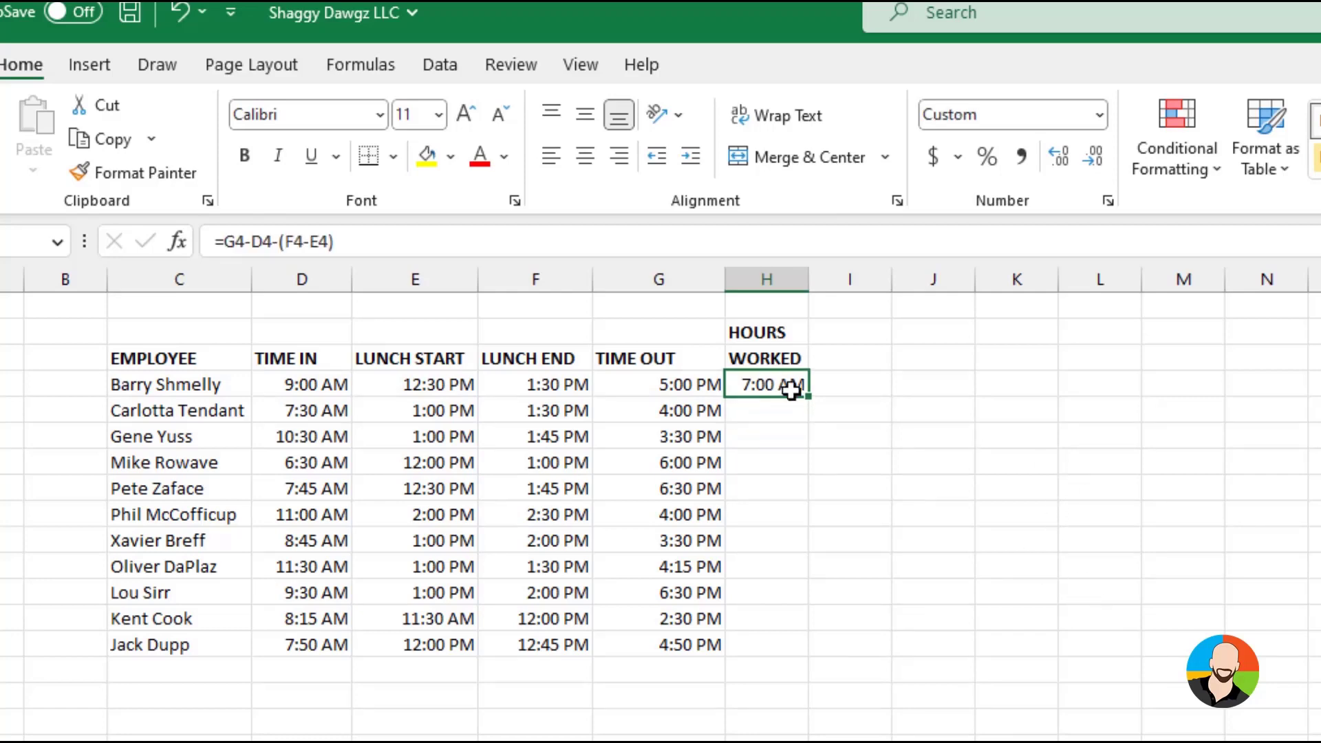
drag(812, 399, 816, 653)
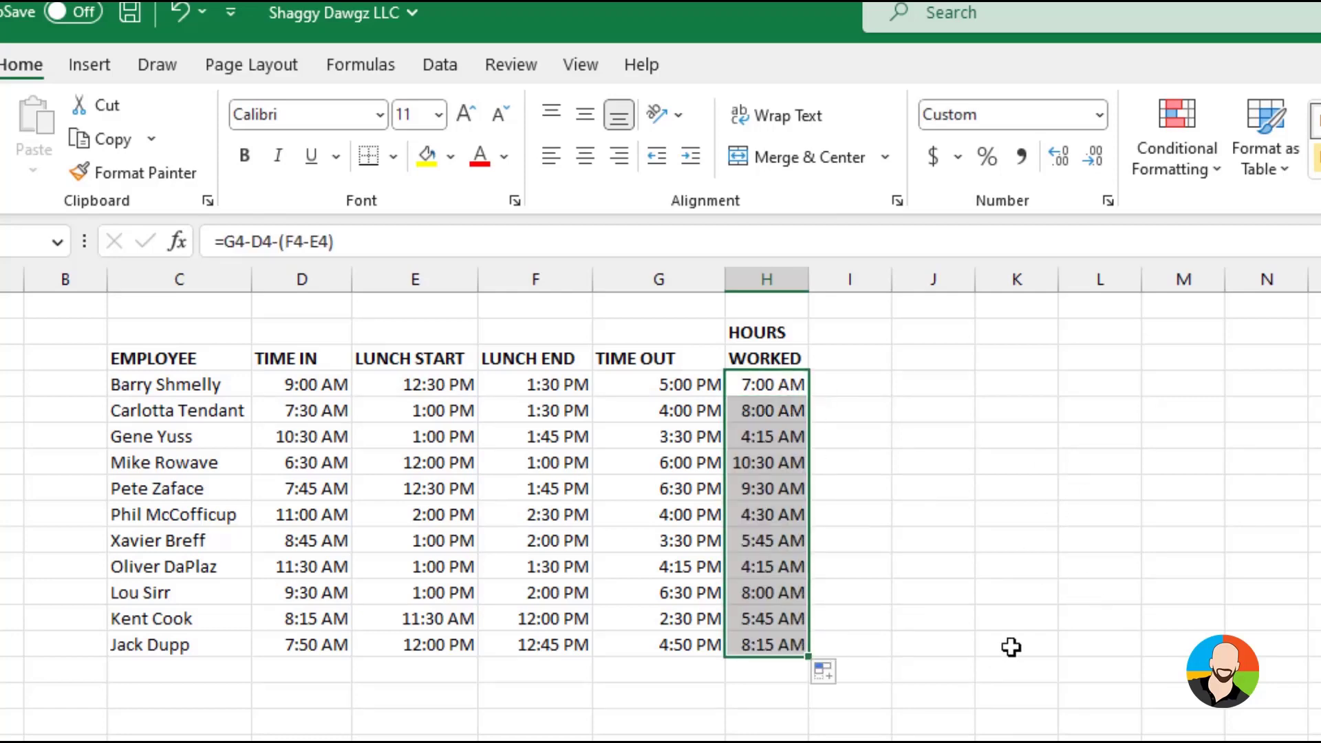
click(1105, 201)
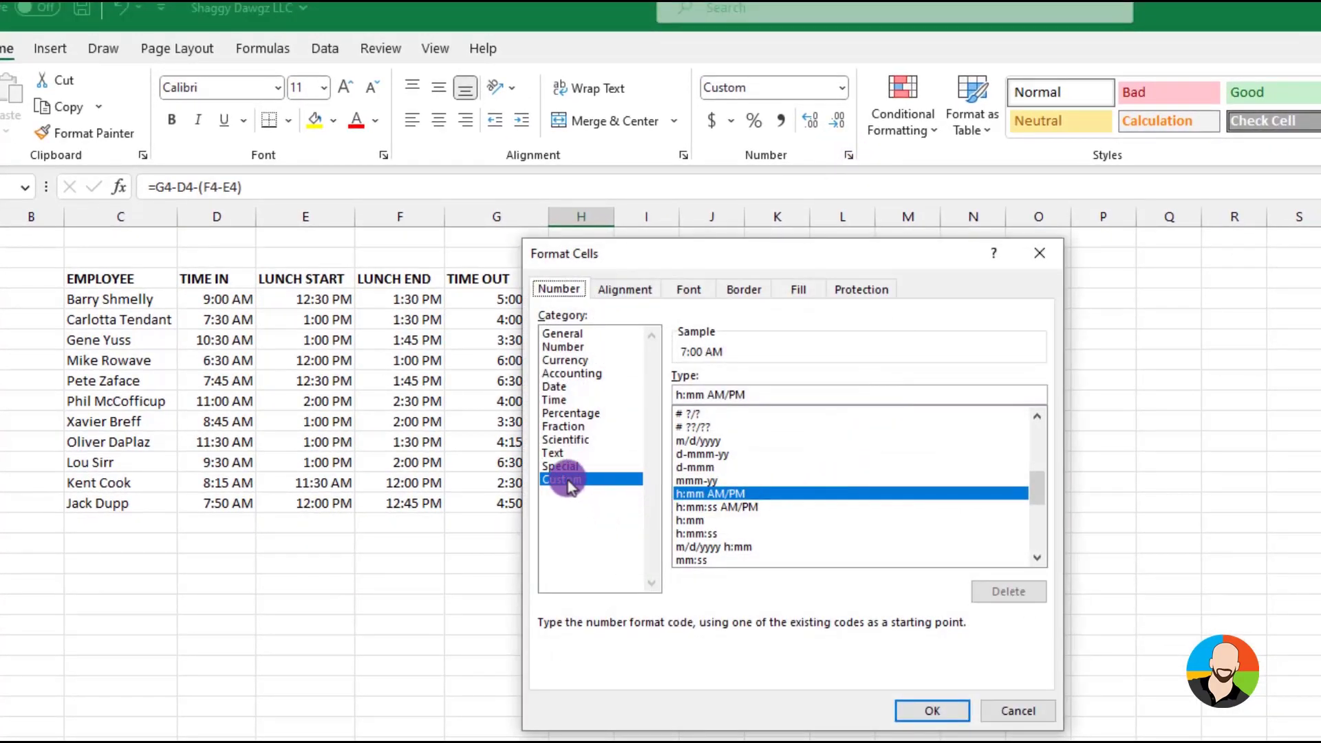
click(690, 520)
click(915, 709)
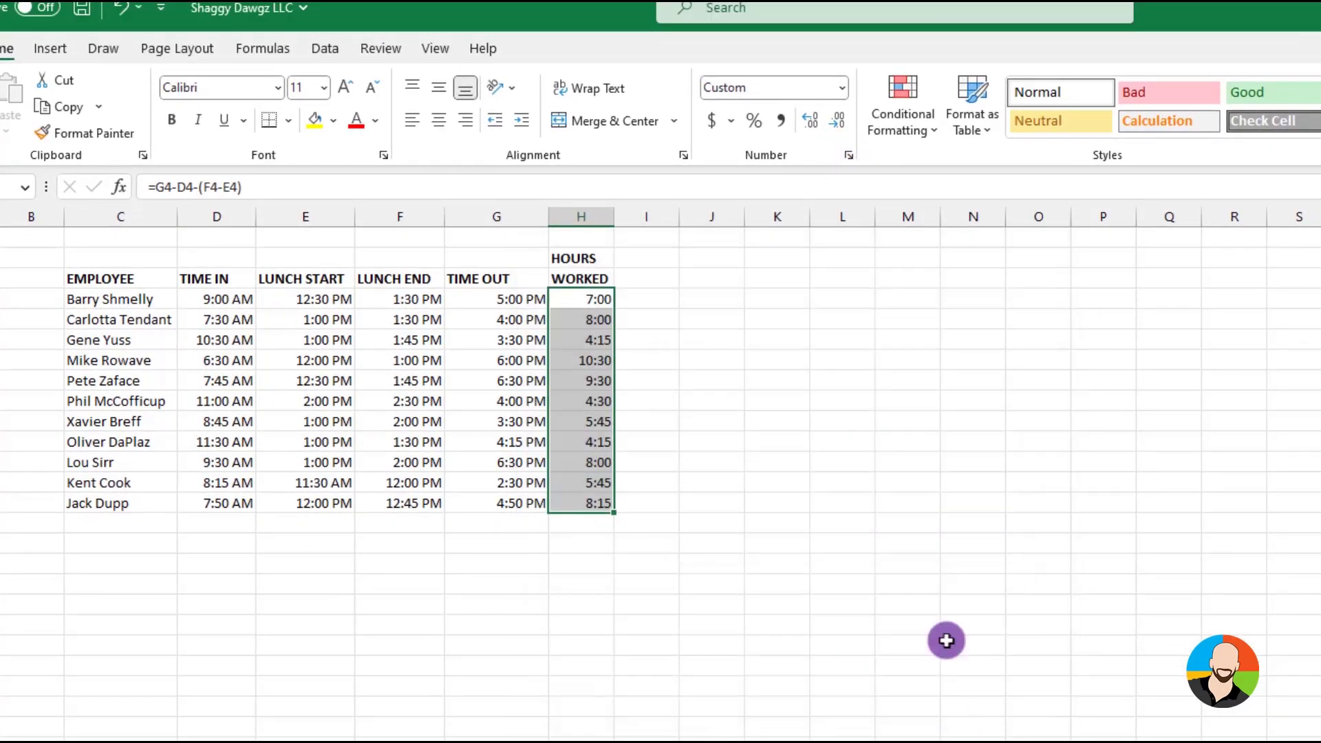
click(925, 684)
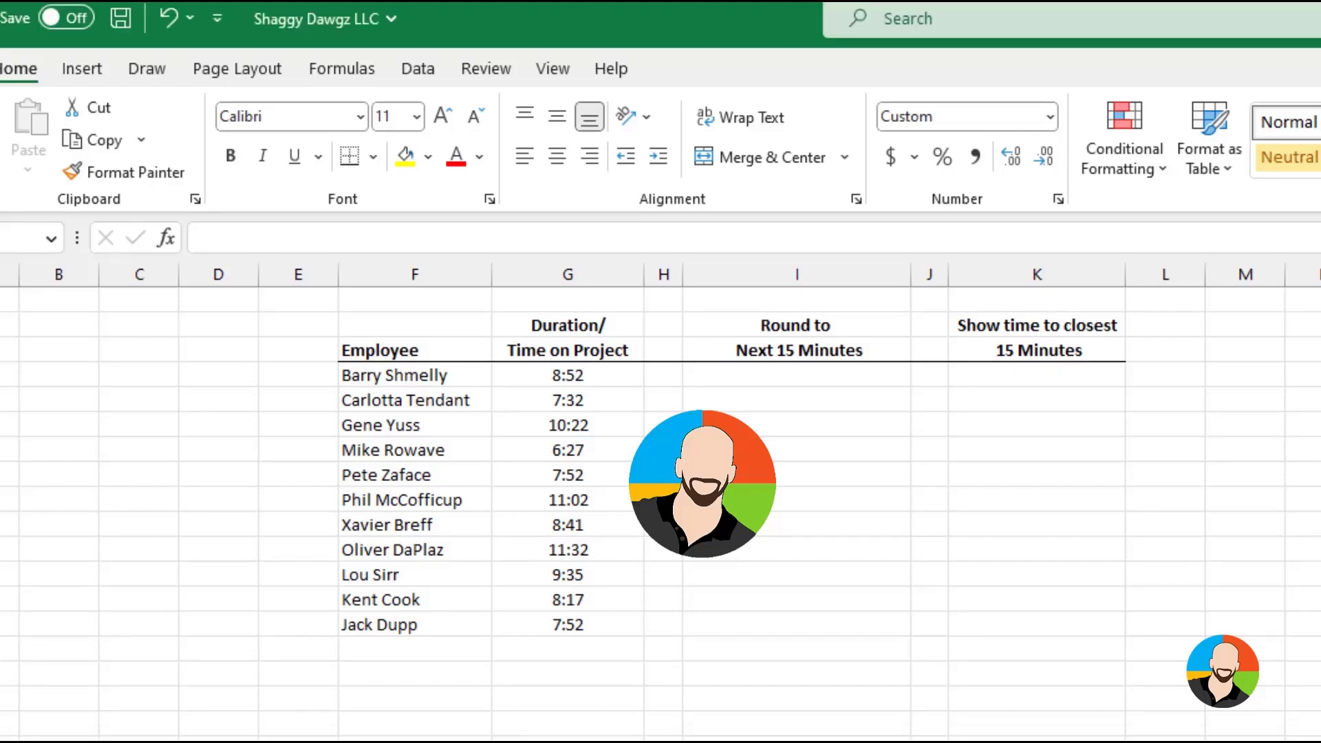
Enter =CEILING(G4,"0:15") in I4 to round the duration up to the next 15 minutes, and fill it down through I14
click(797, 375)
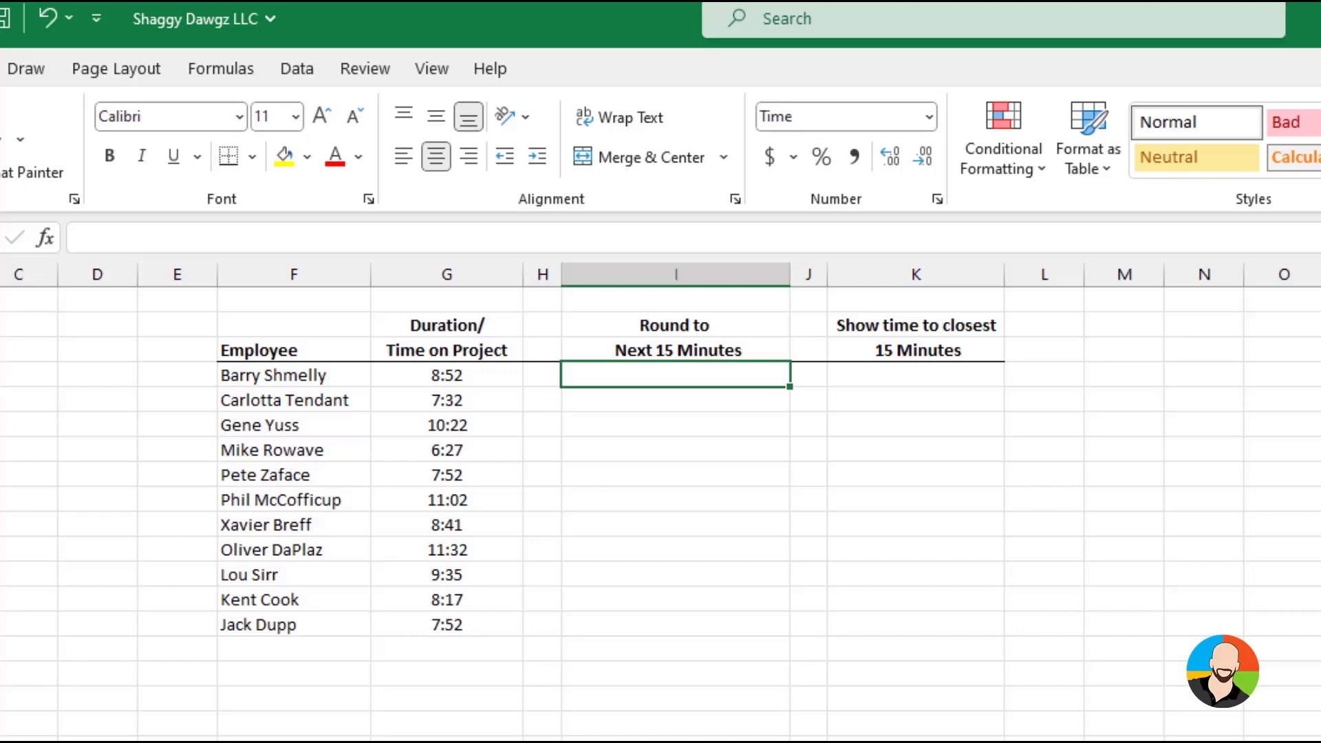
text(=ceiling)
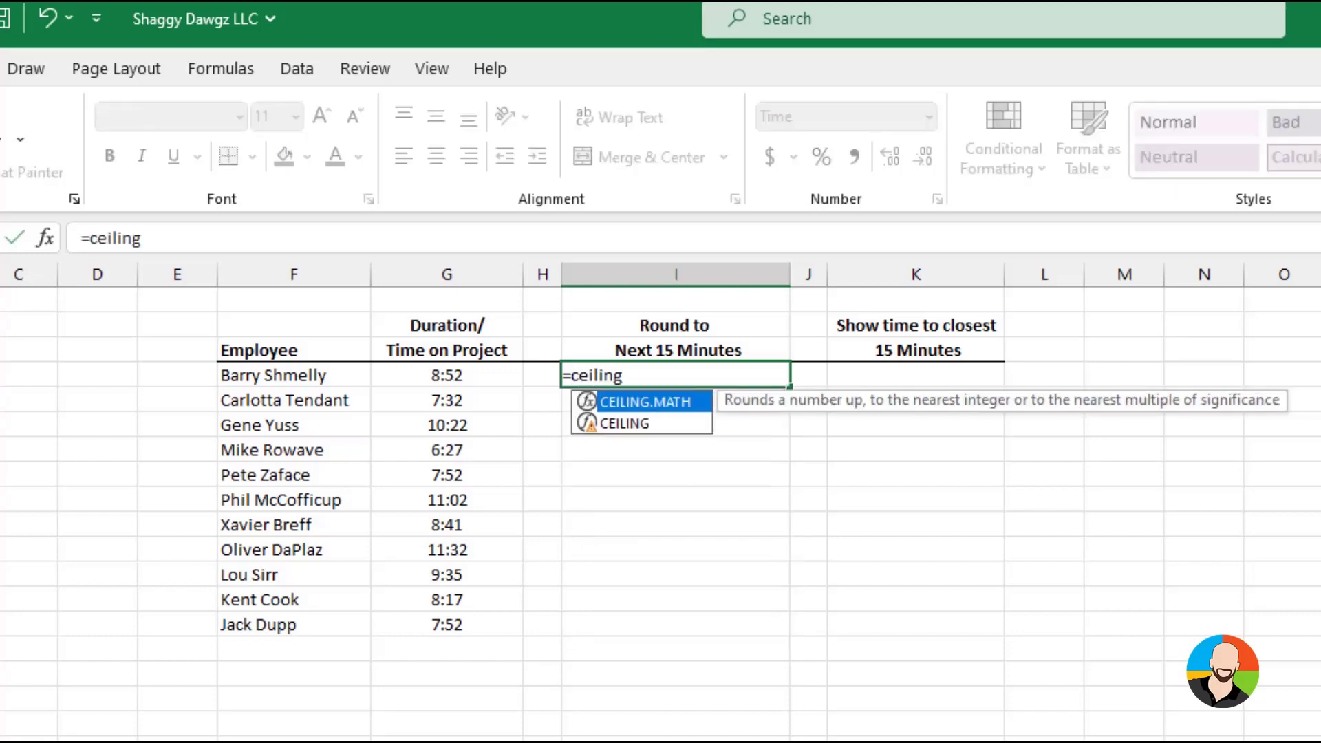
text(()
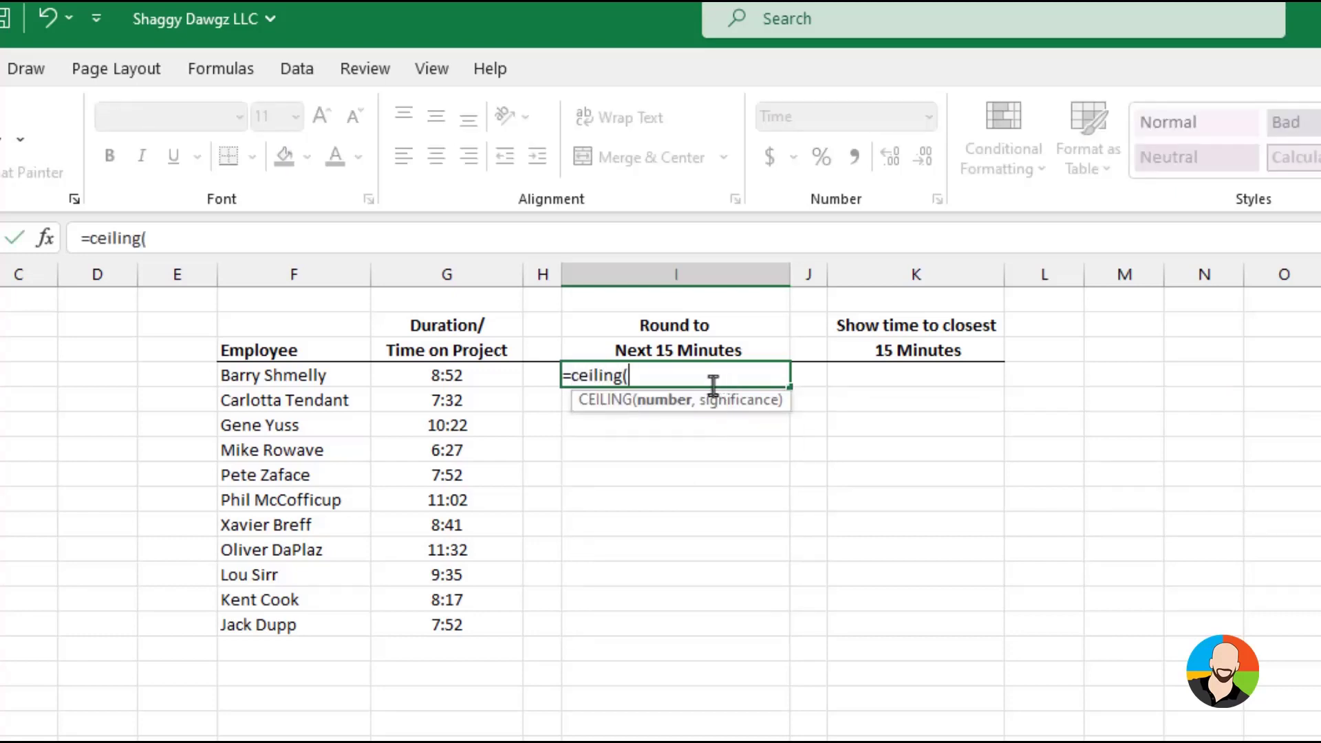
click(457, 372)
text(,)
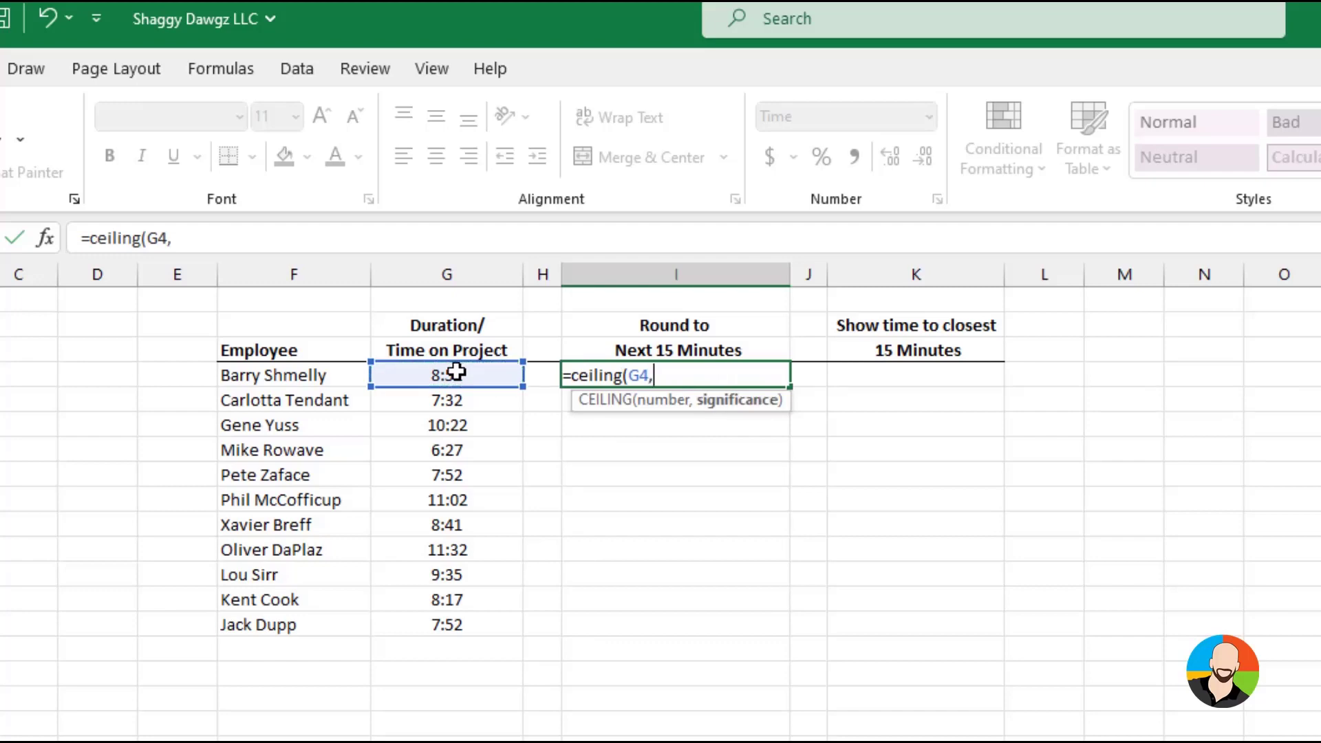
text("0:15"))
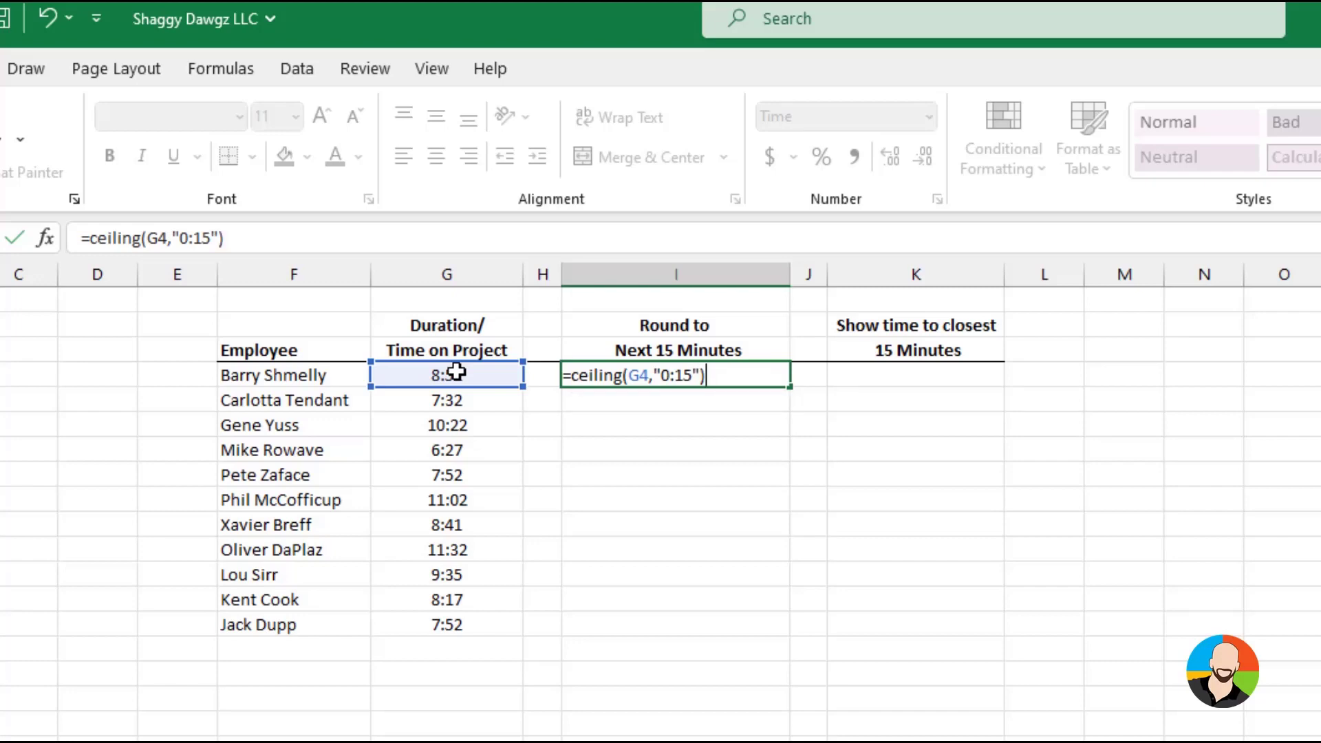
key(Return)
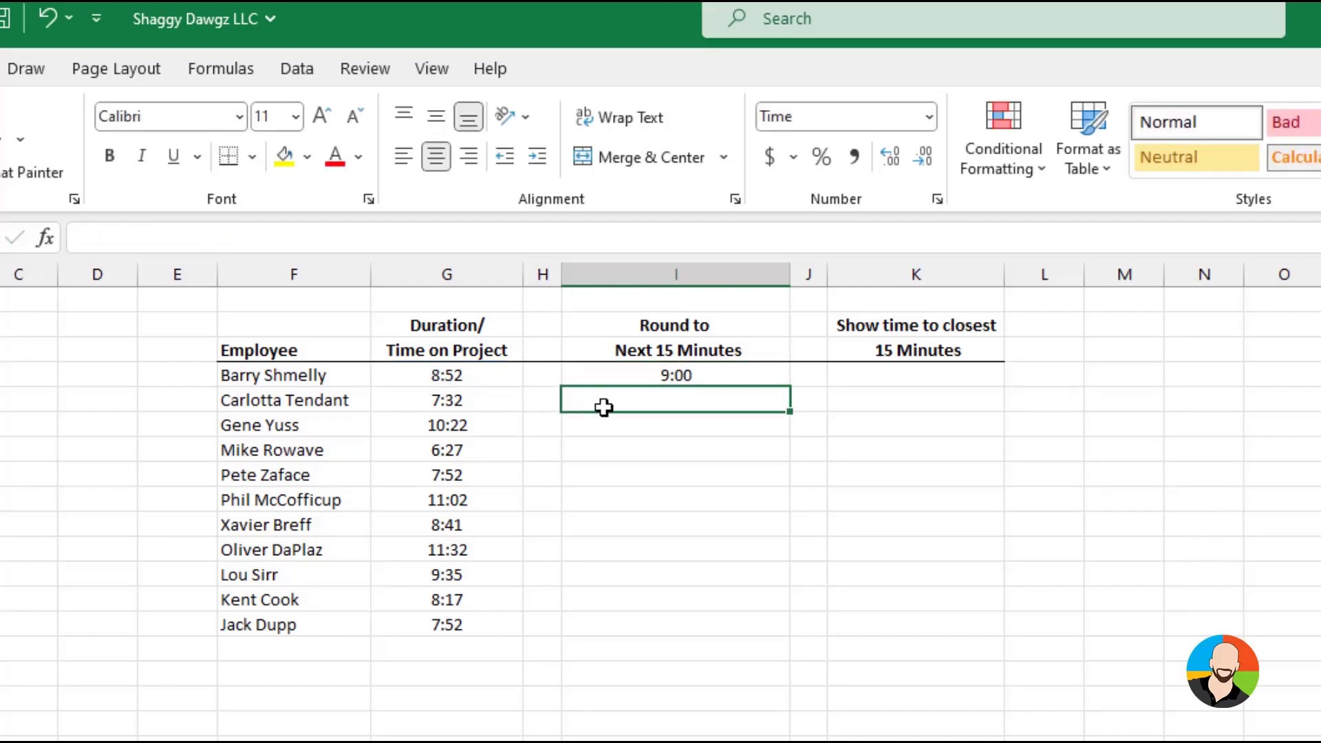
click(773, 382)
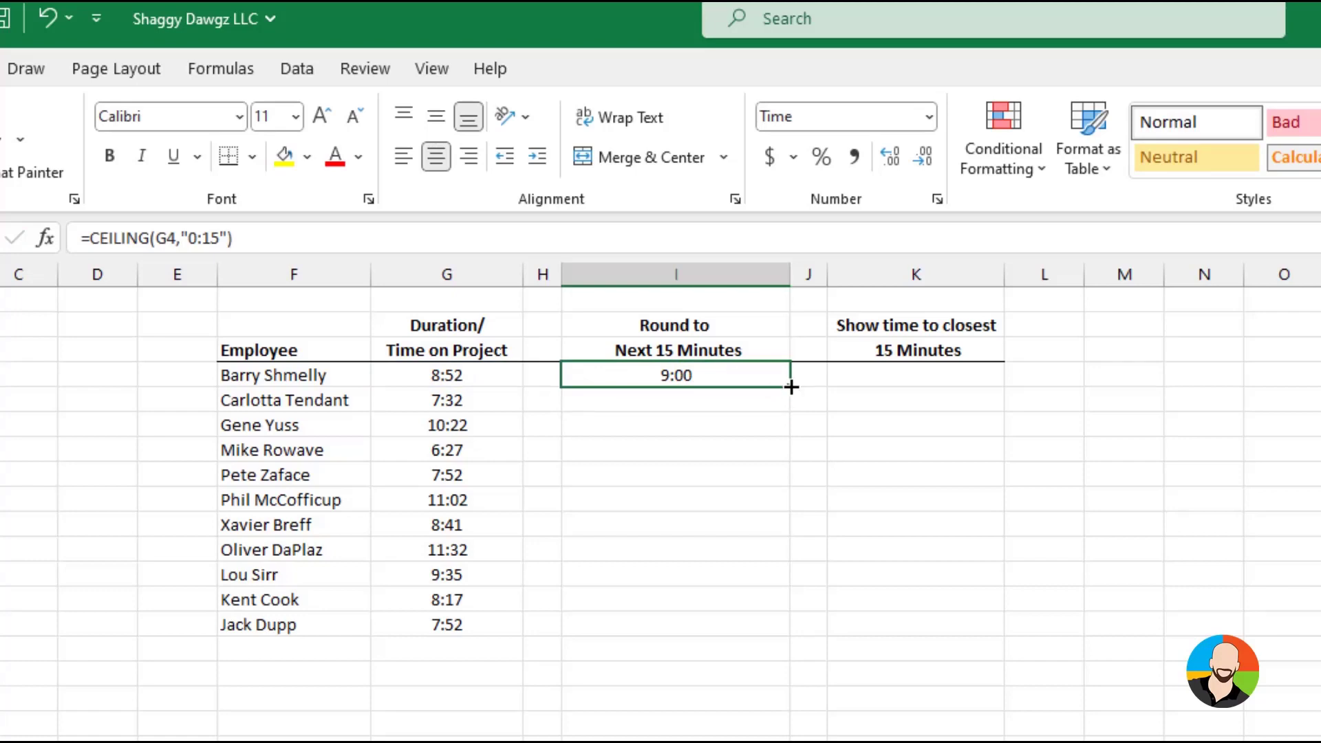
drag(791, 386, 792, 632)
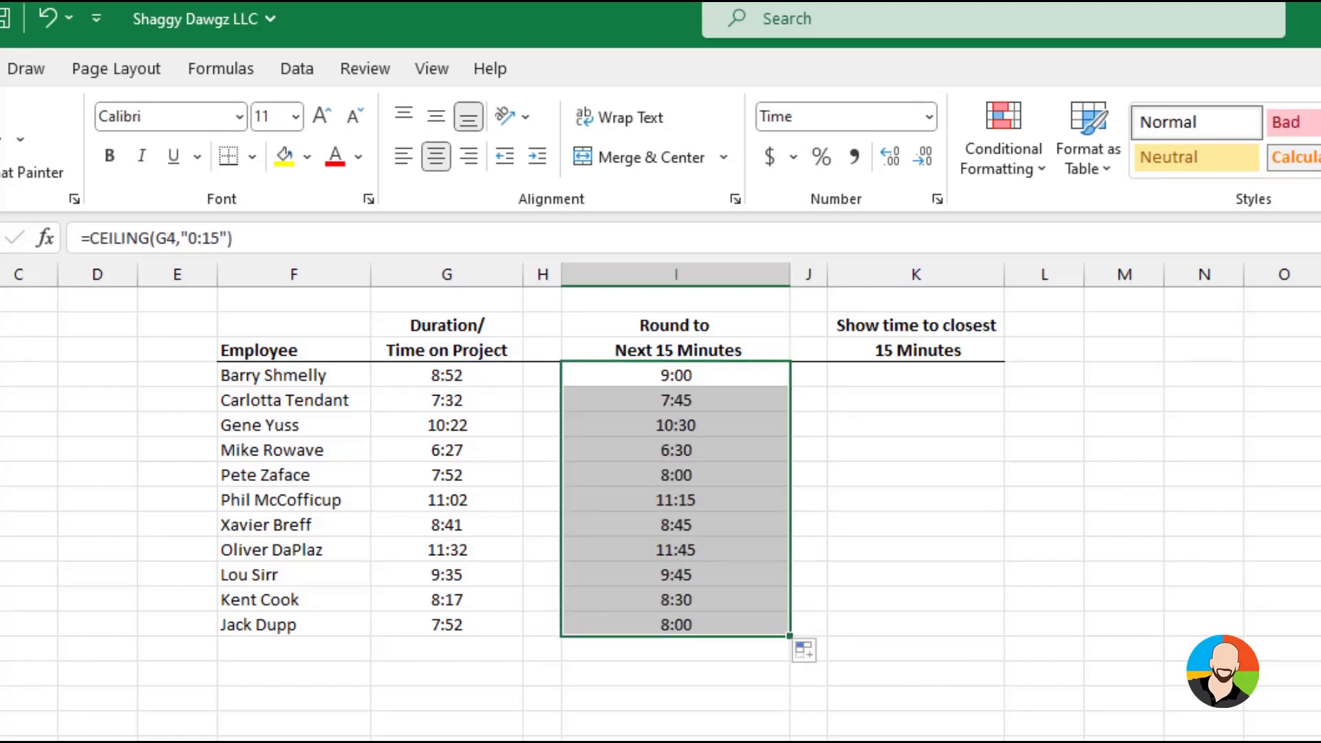
Enter =MROUND(G4,"0:15") in K4 to round the duration to the closest 15 minutes, and fill it down through K14
click(808, 740)
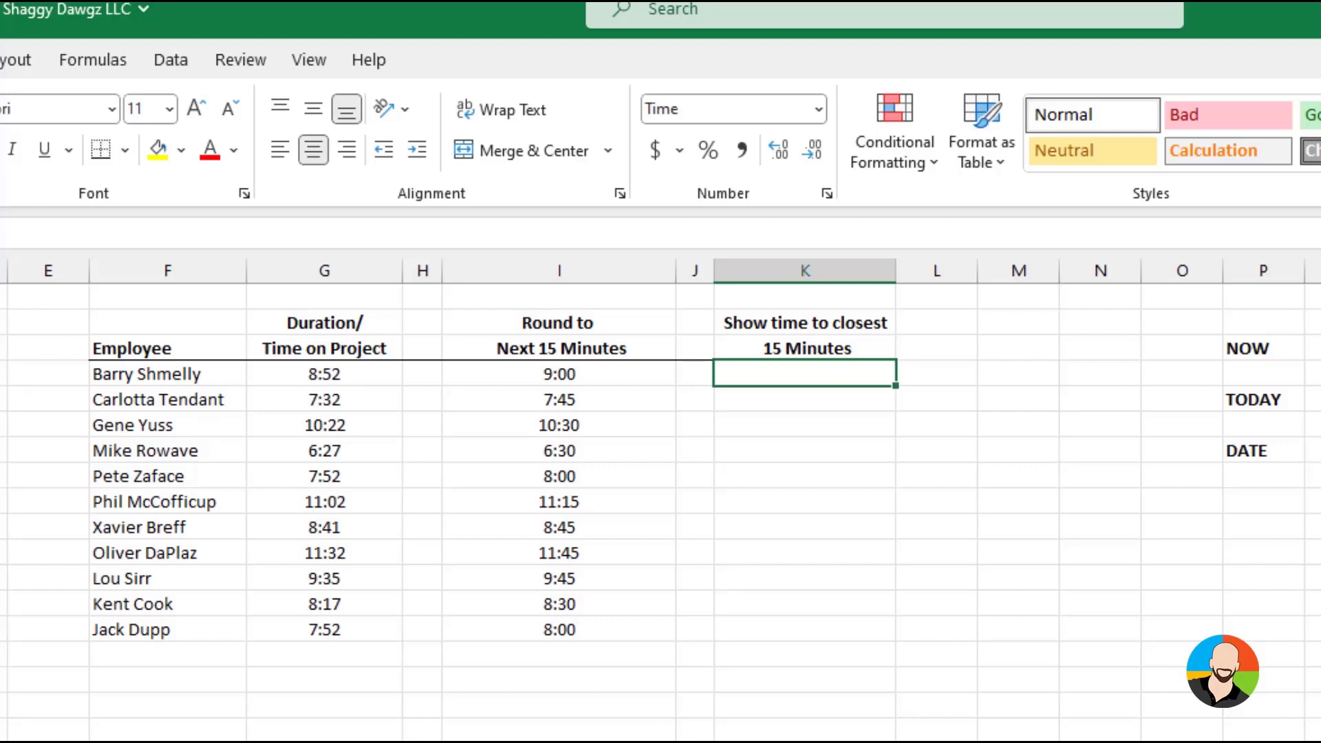
text(=mround()
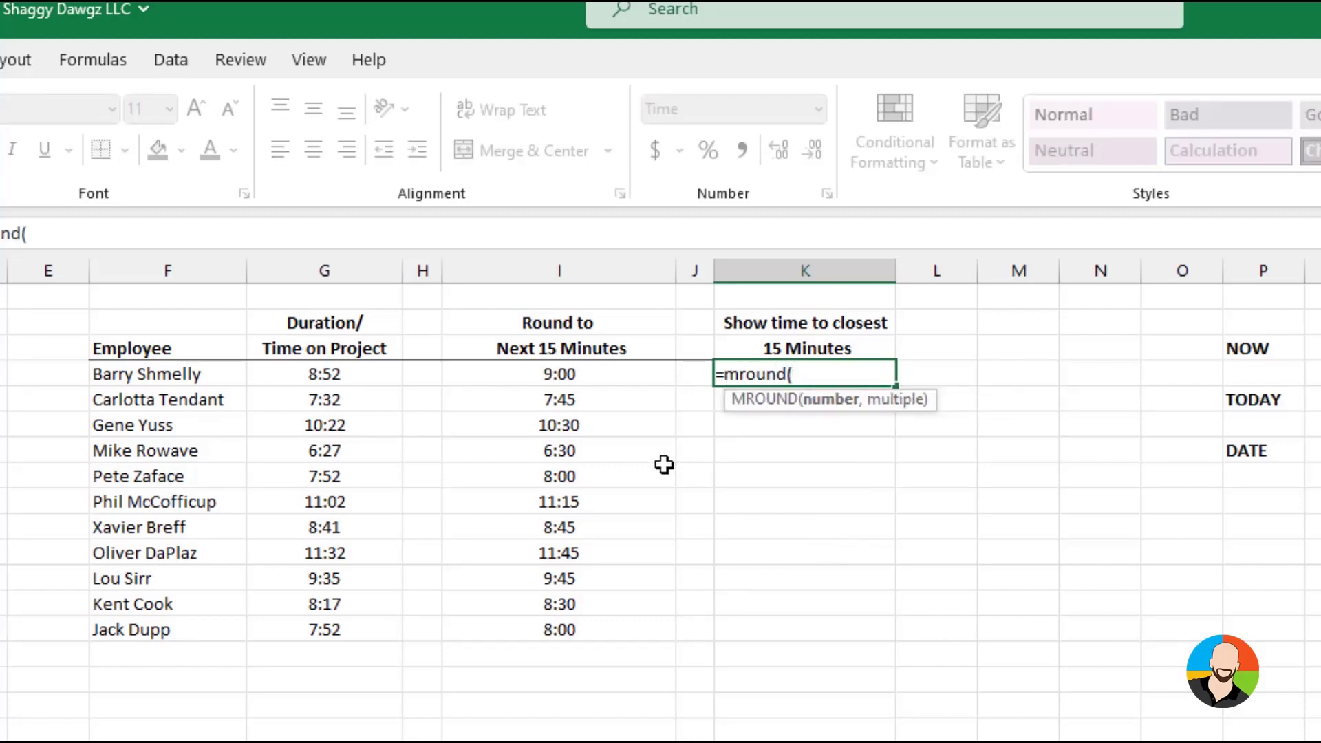
click(344, 362)
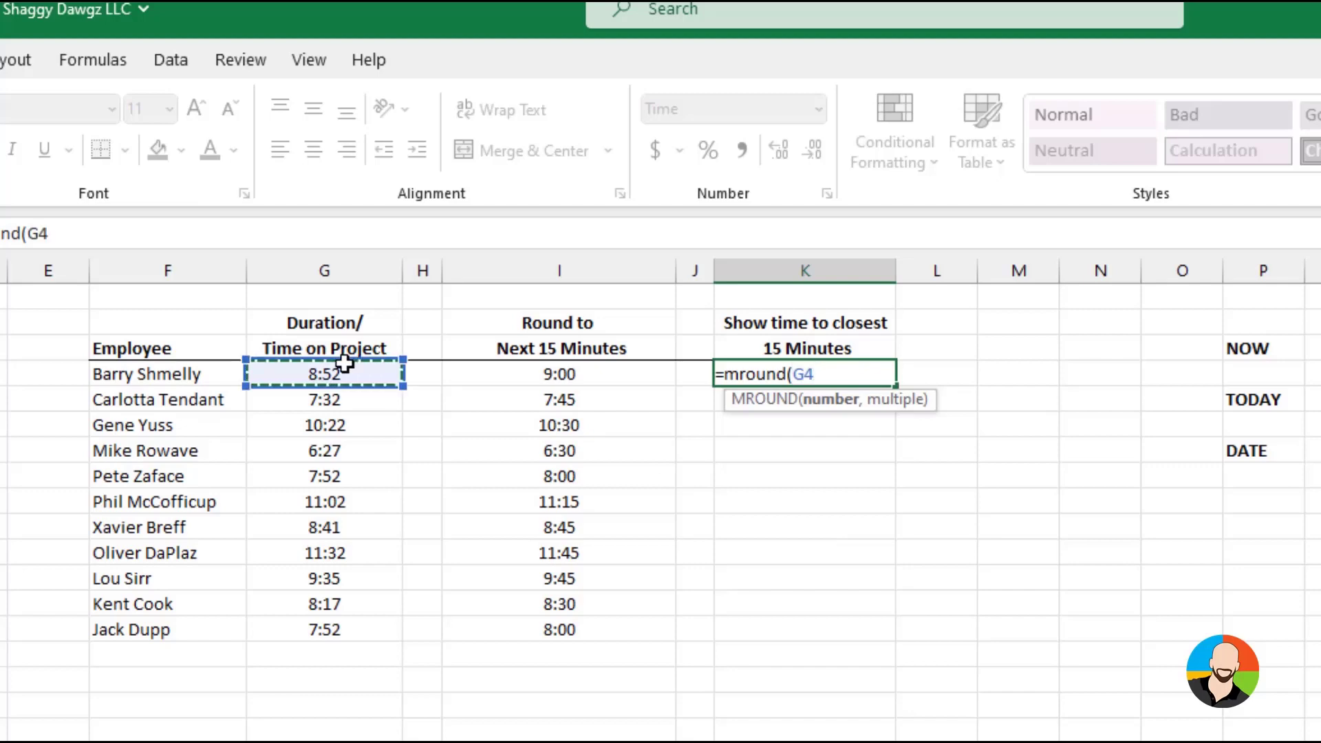
text(,")
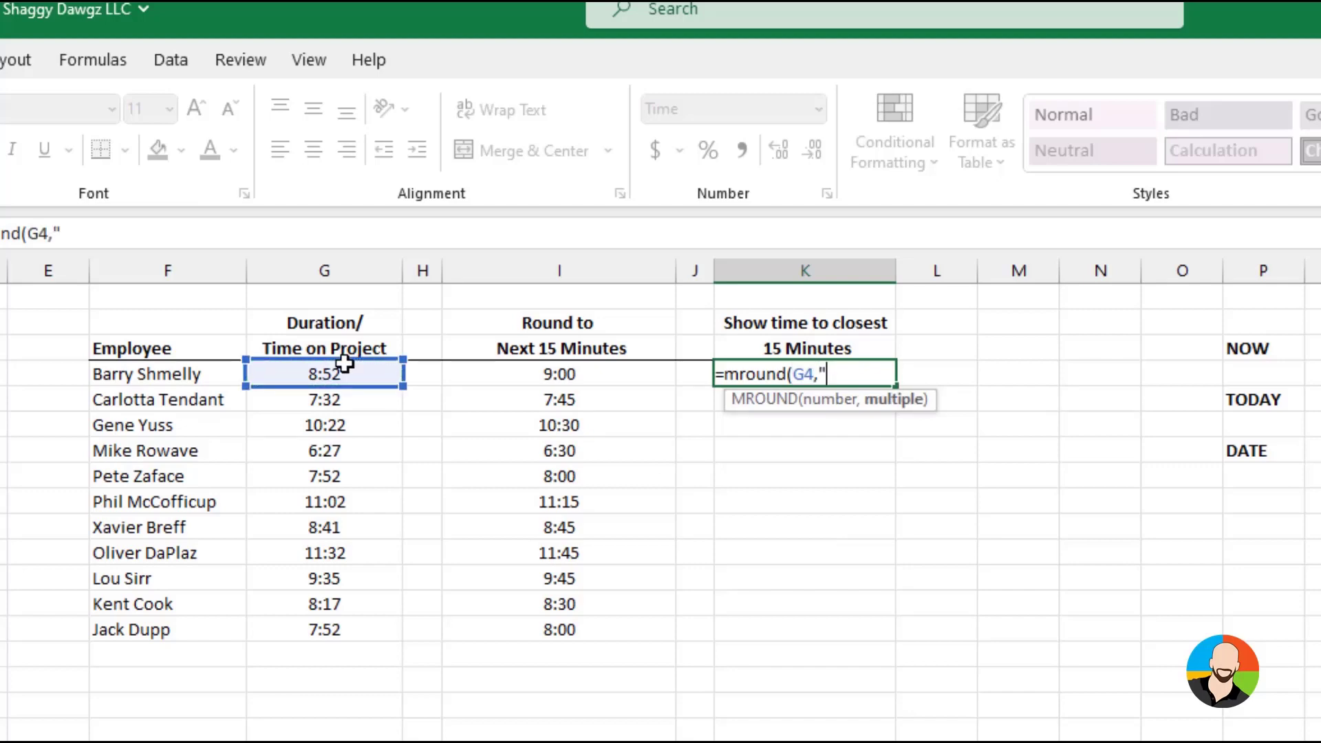
text(0:15"))
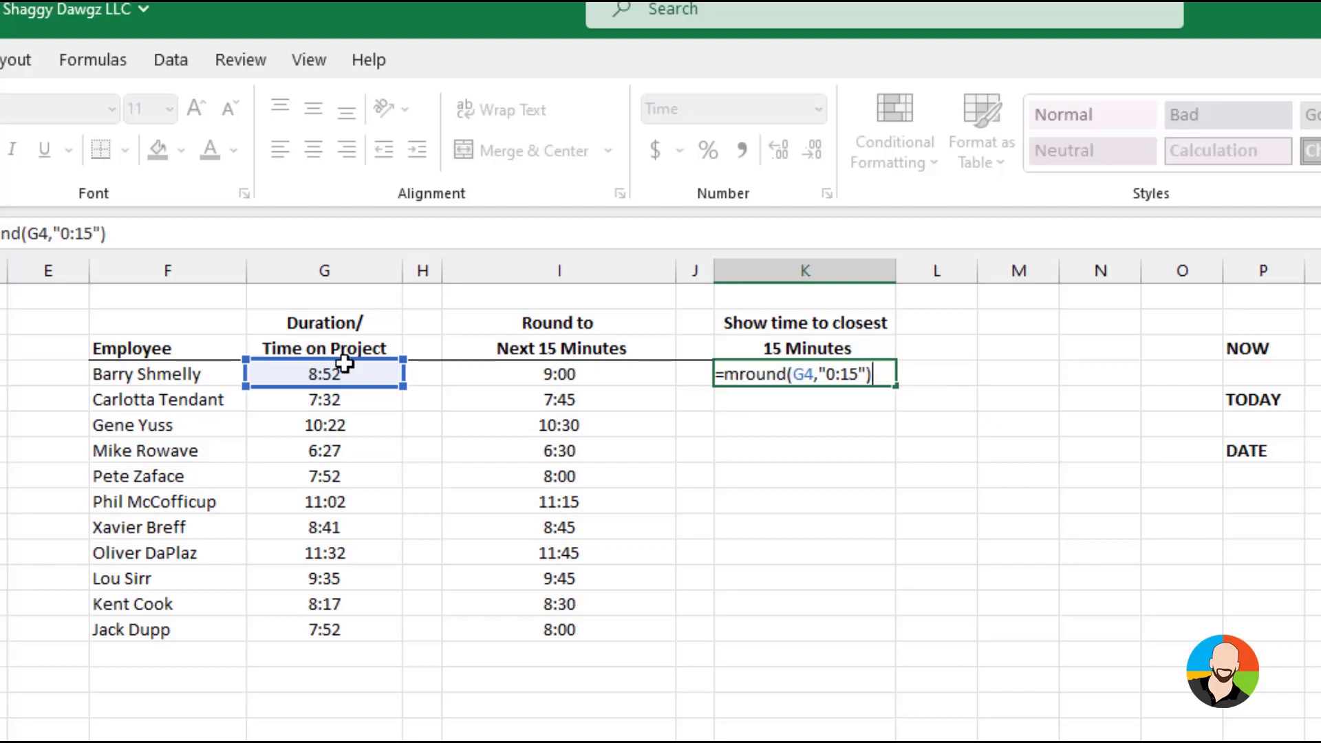
key(Return)
click(875, 371)
drag(895, 387, 879, 639)
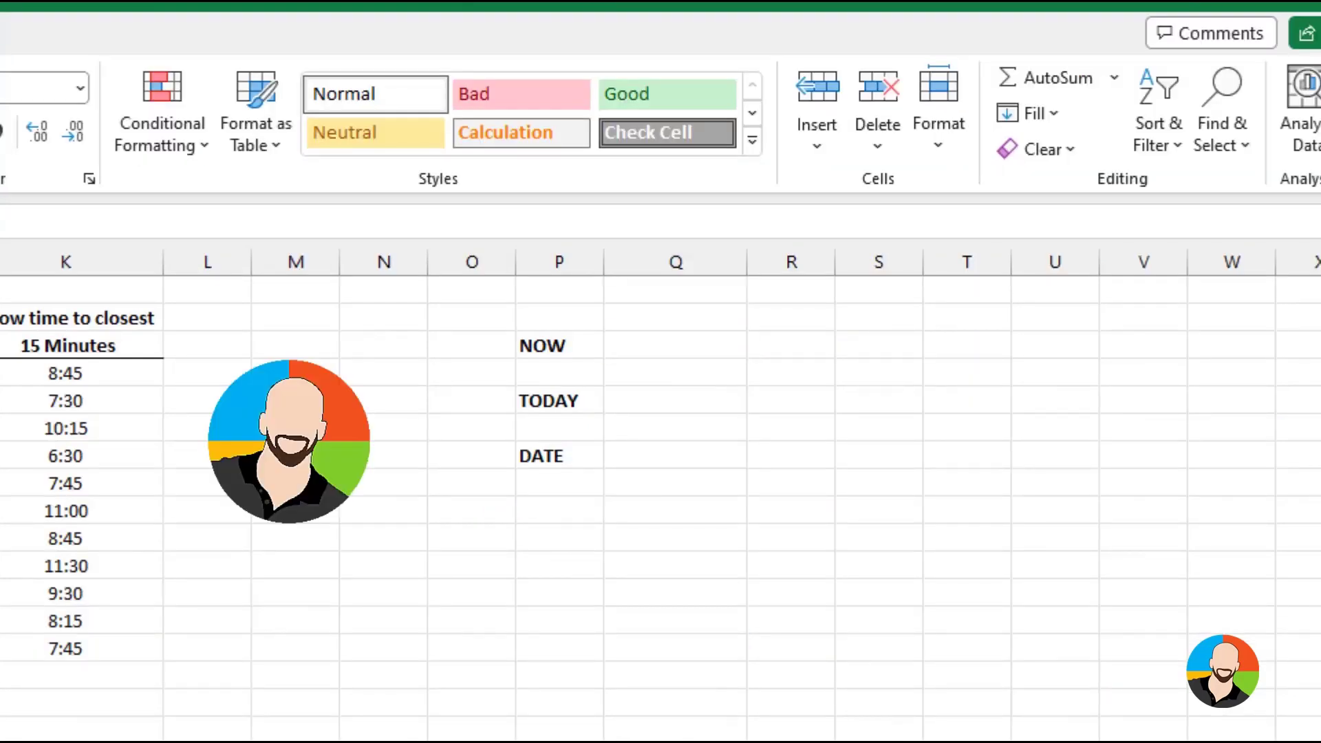
Enter =NOW() in Q3 beside the NOW label to return the current date and time
click(671, 346)
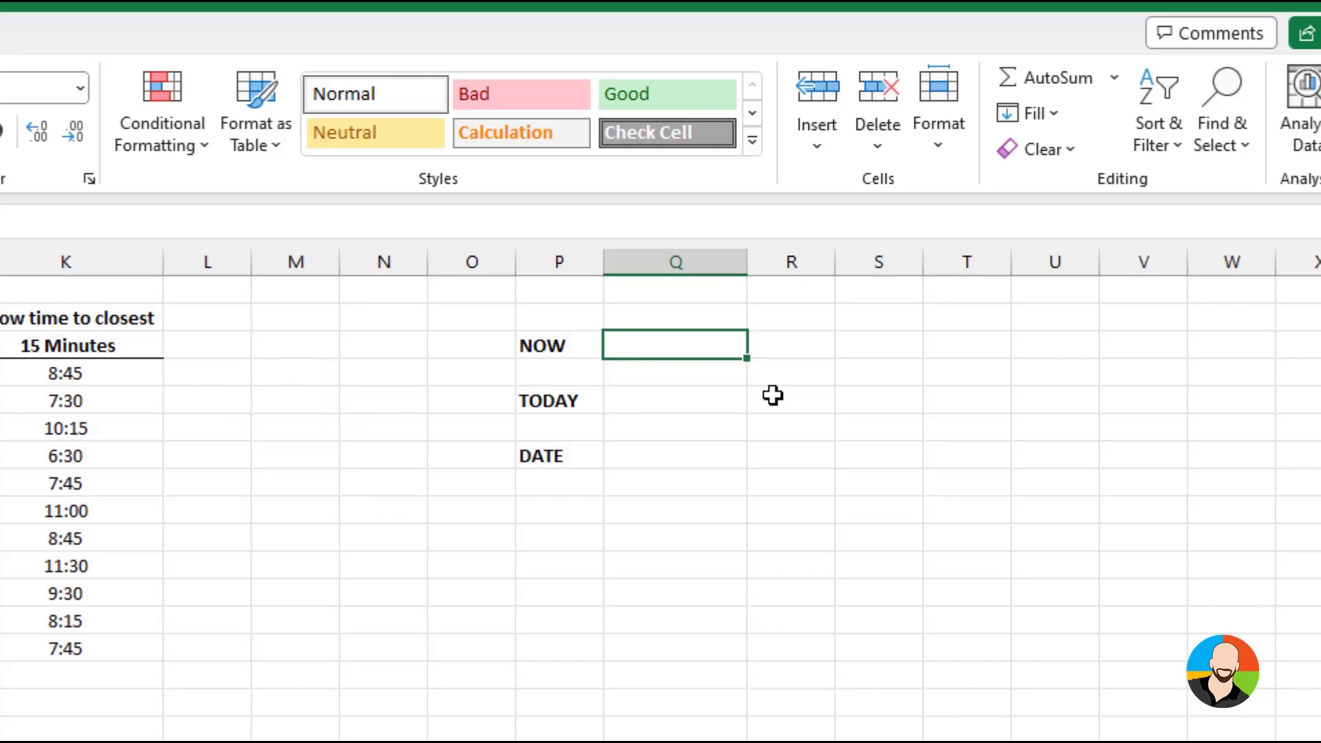
text(=now)
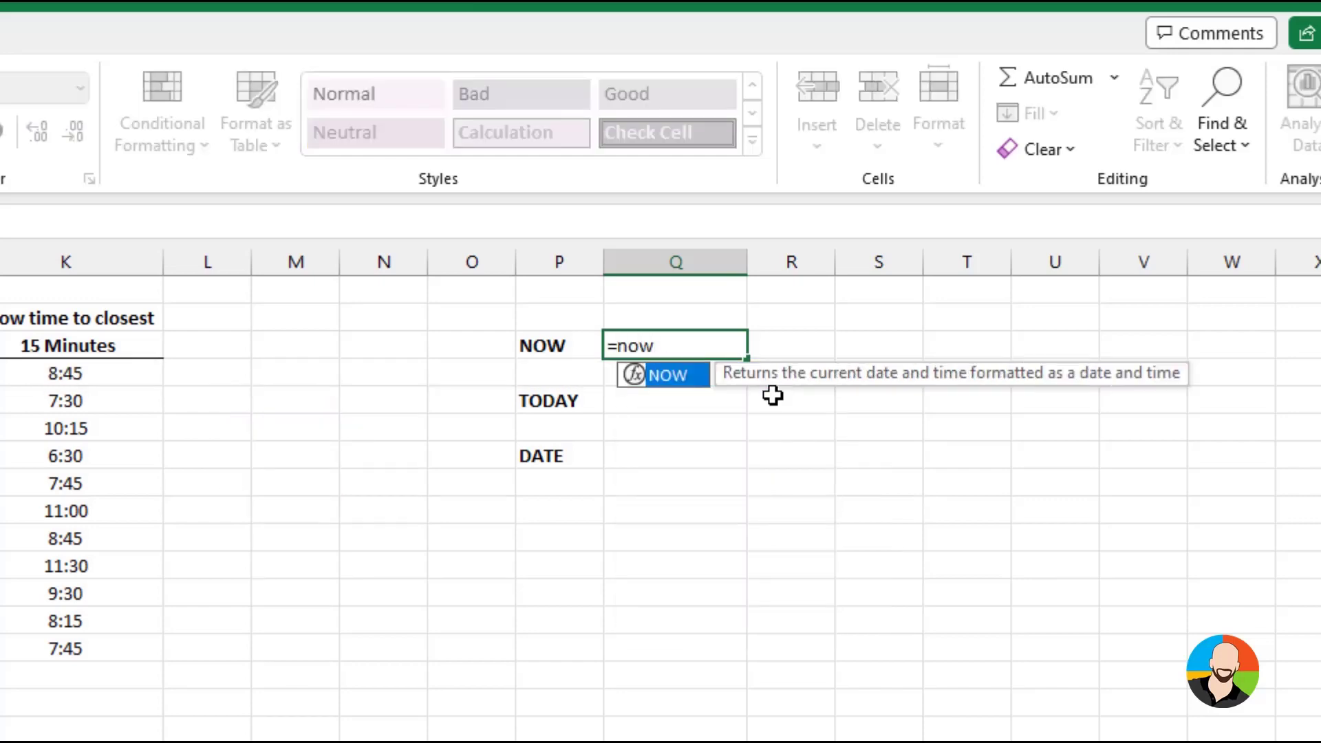
text(())
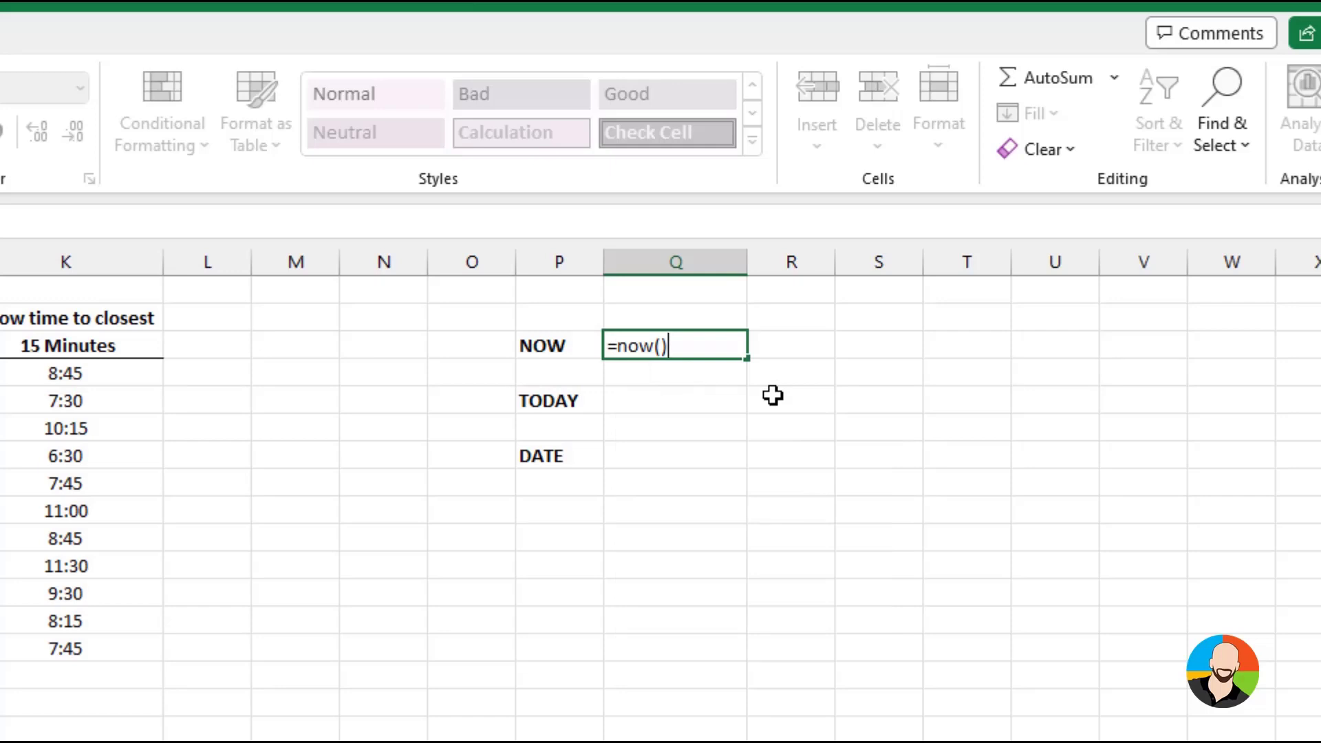
key(Return)
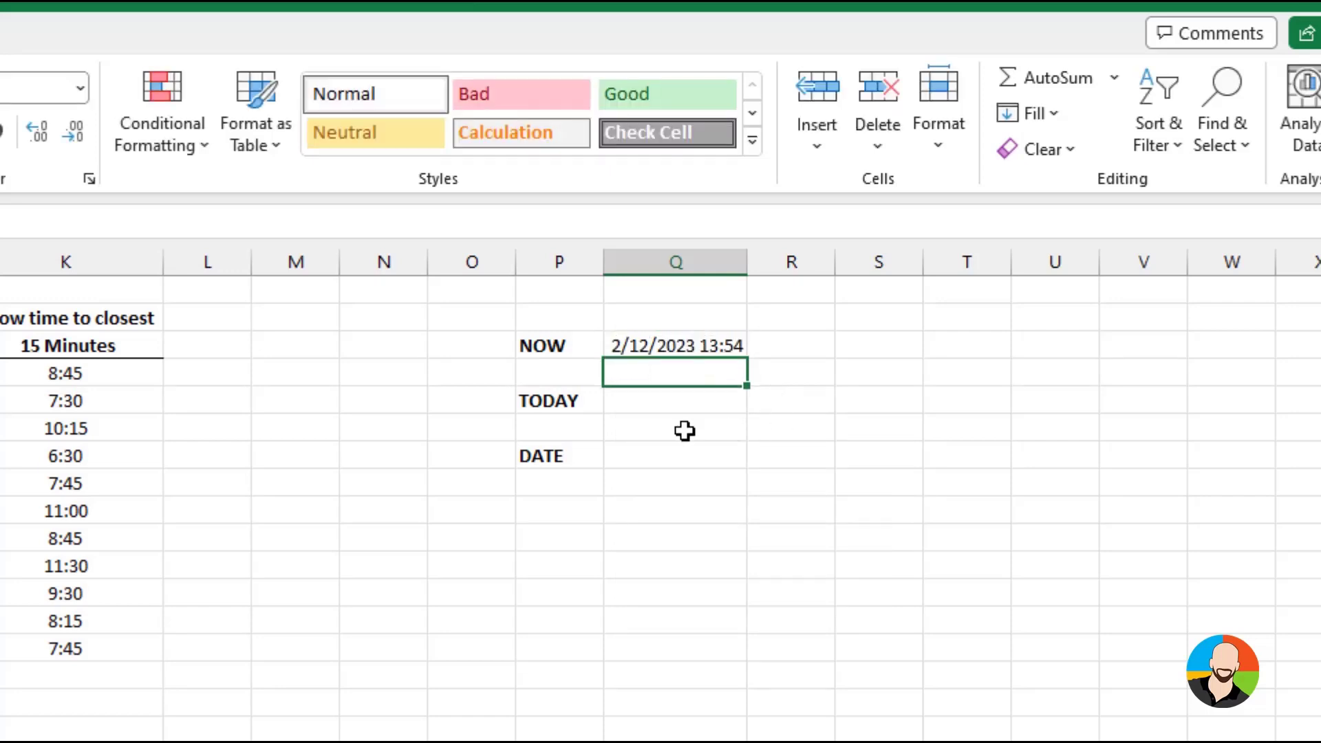
Enter =TODAY() in Q5 beside the TODAY label to return the current date
click(648, 399)
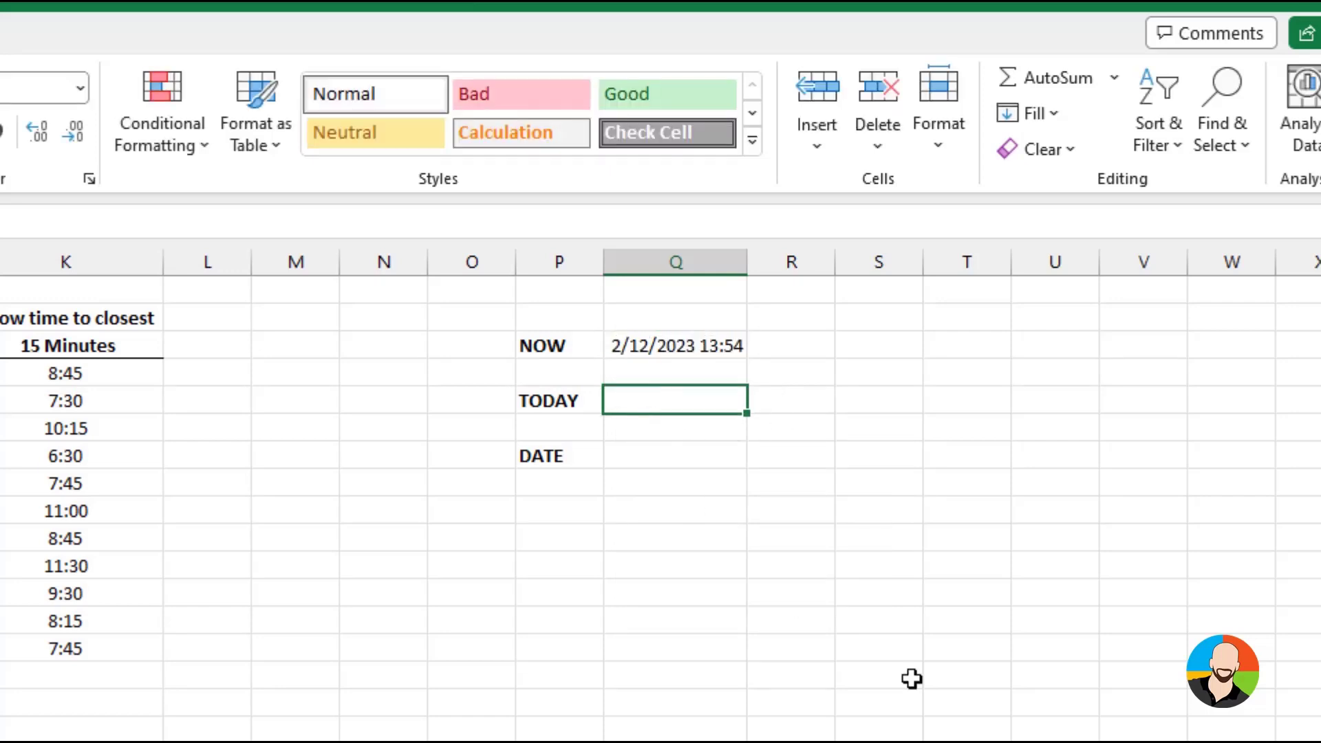
text(=toda)
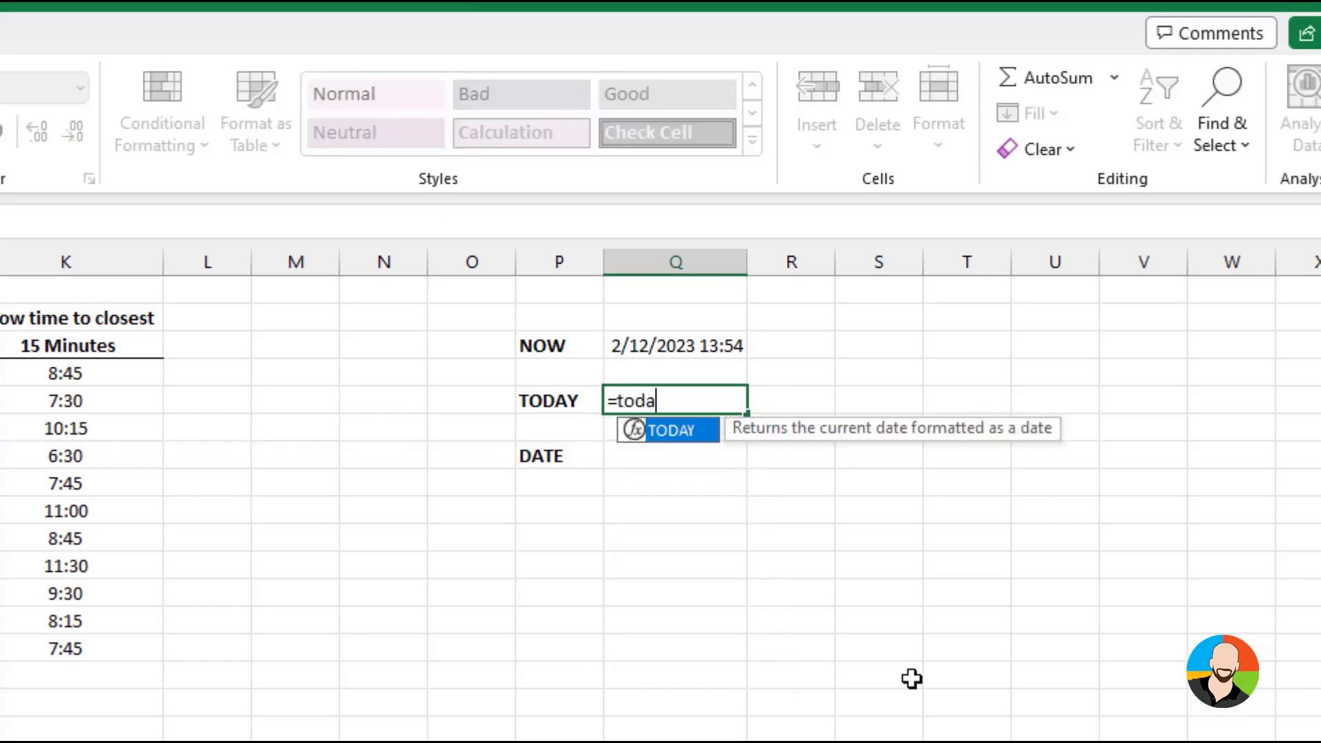
text(y())
key(Return)
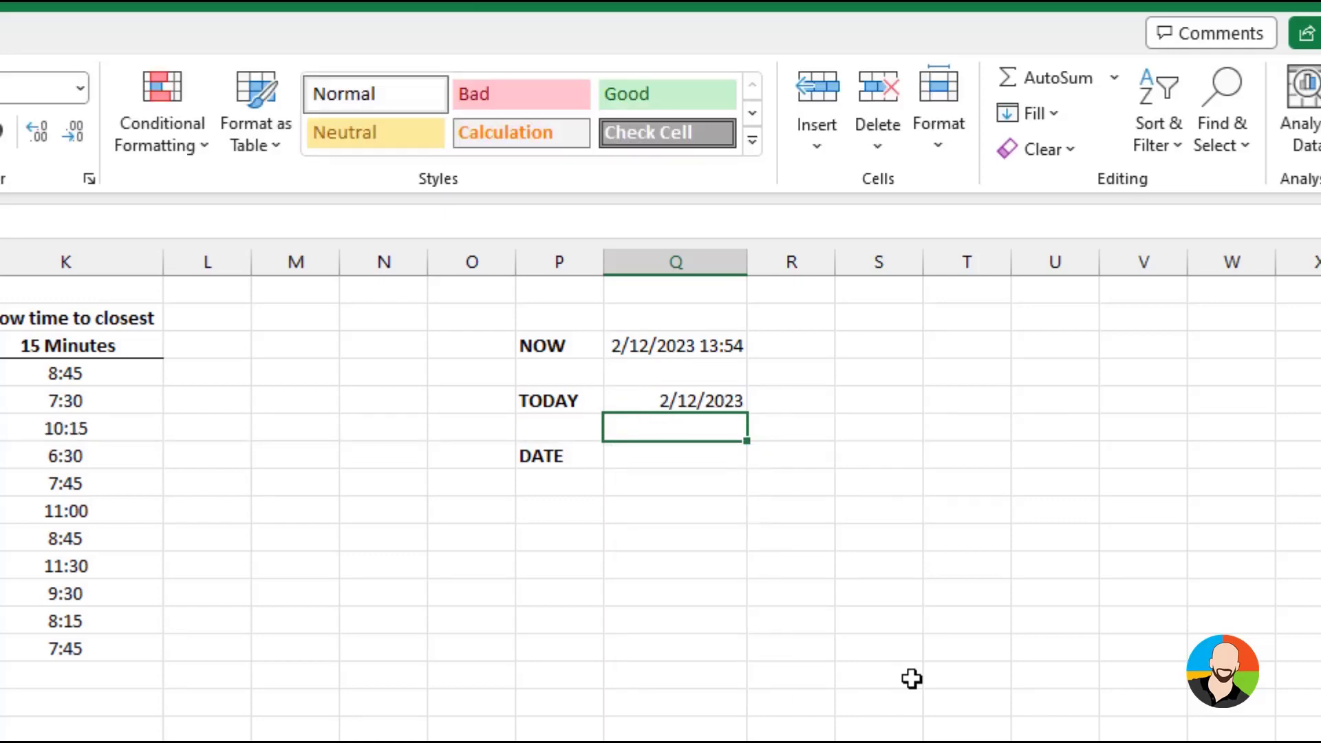
Insert the current date, 2/12/2023, as a static value in Q7 beside the DATE label
click(653, 459)
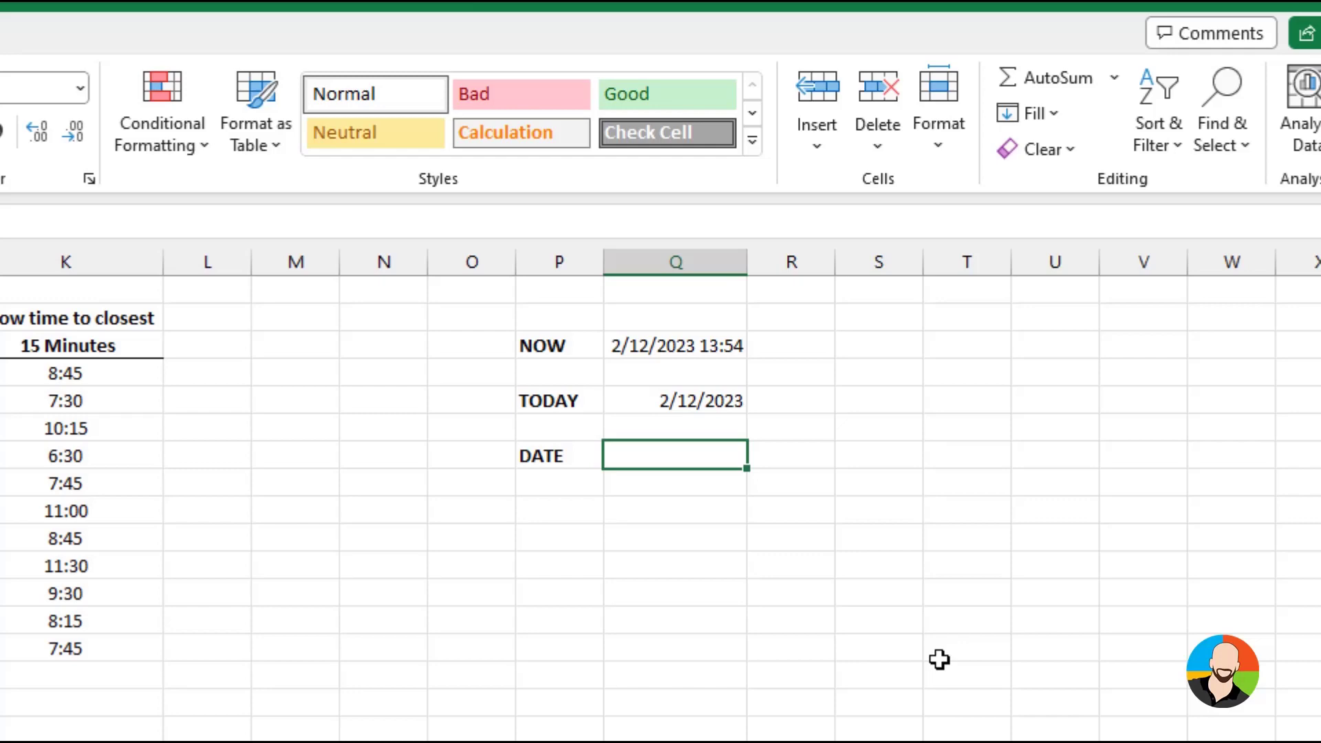
key(ctrl+semicolon)
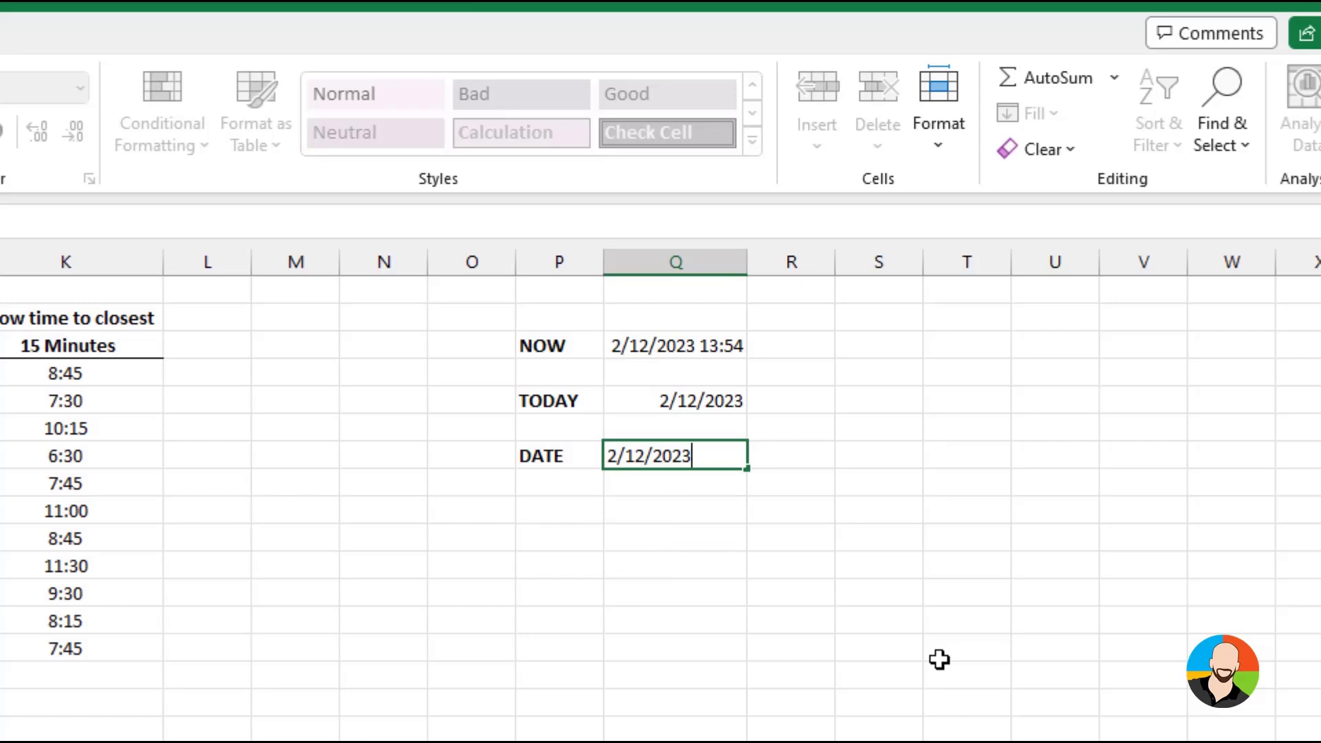
key(ctrl+Return)
key(Return)
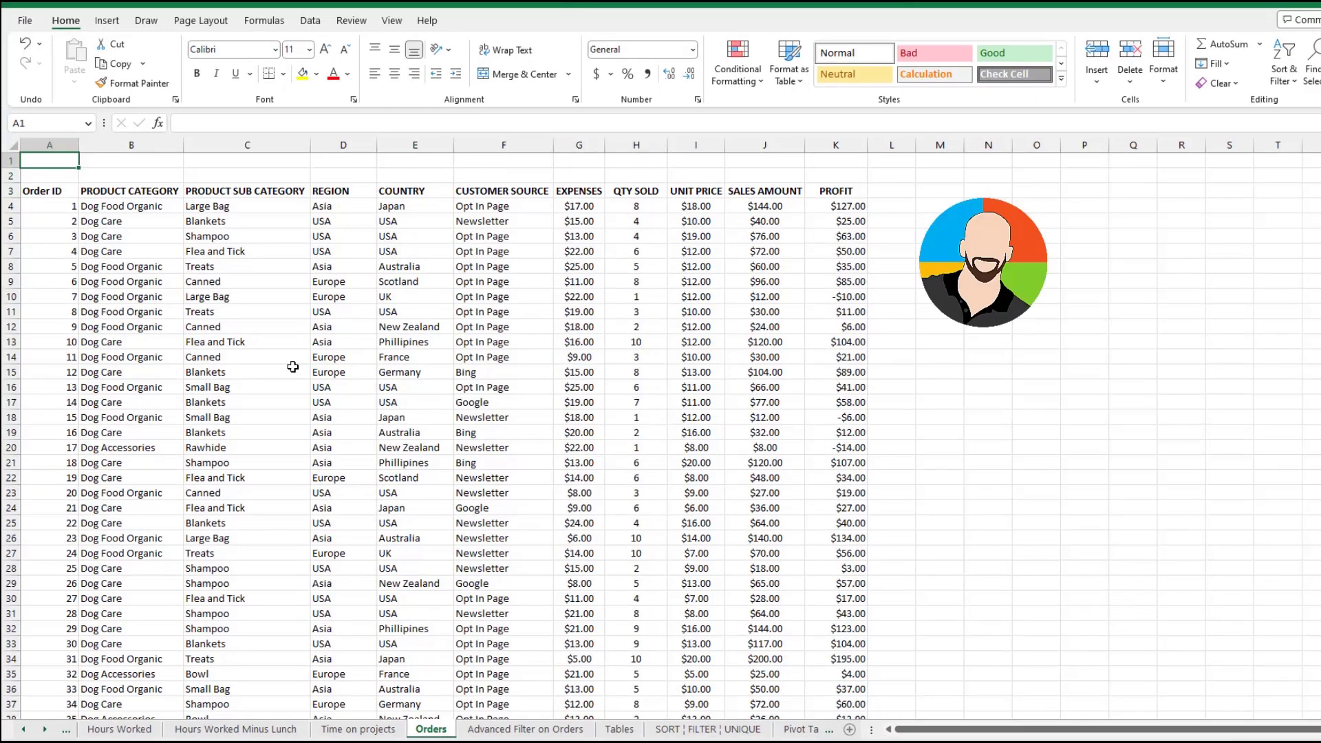
Freeze panes at cell E9 on the Orders sheet, locking rows 1 to 8 and columns A to D
scroll(292, 367, down, 4)
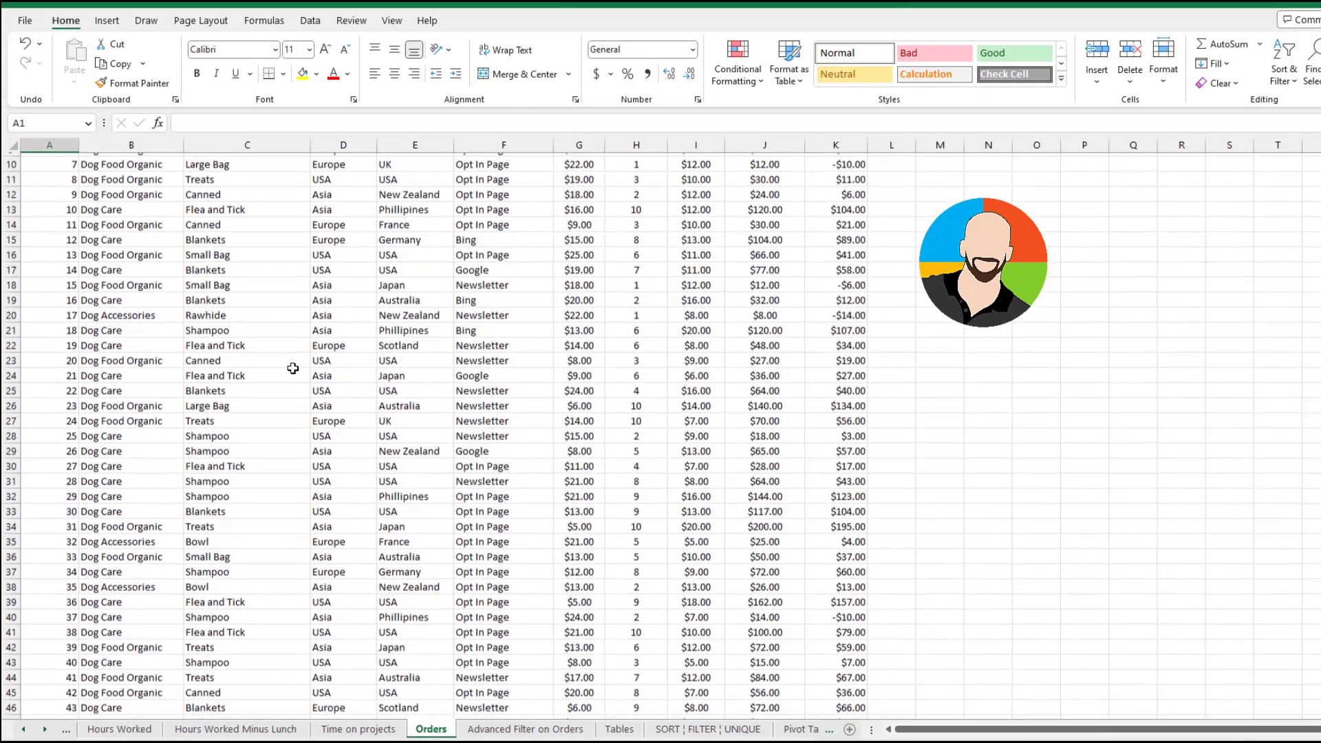
scroll(292, 368, down, 5)
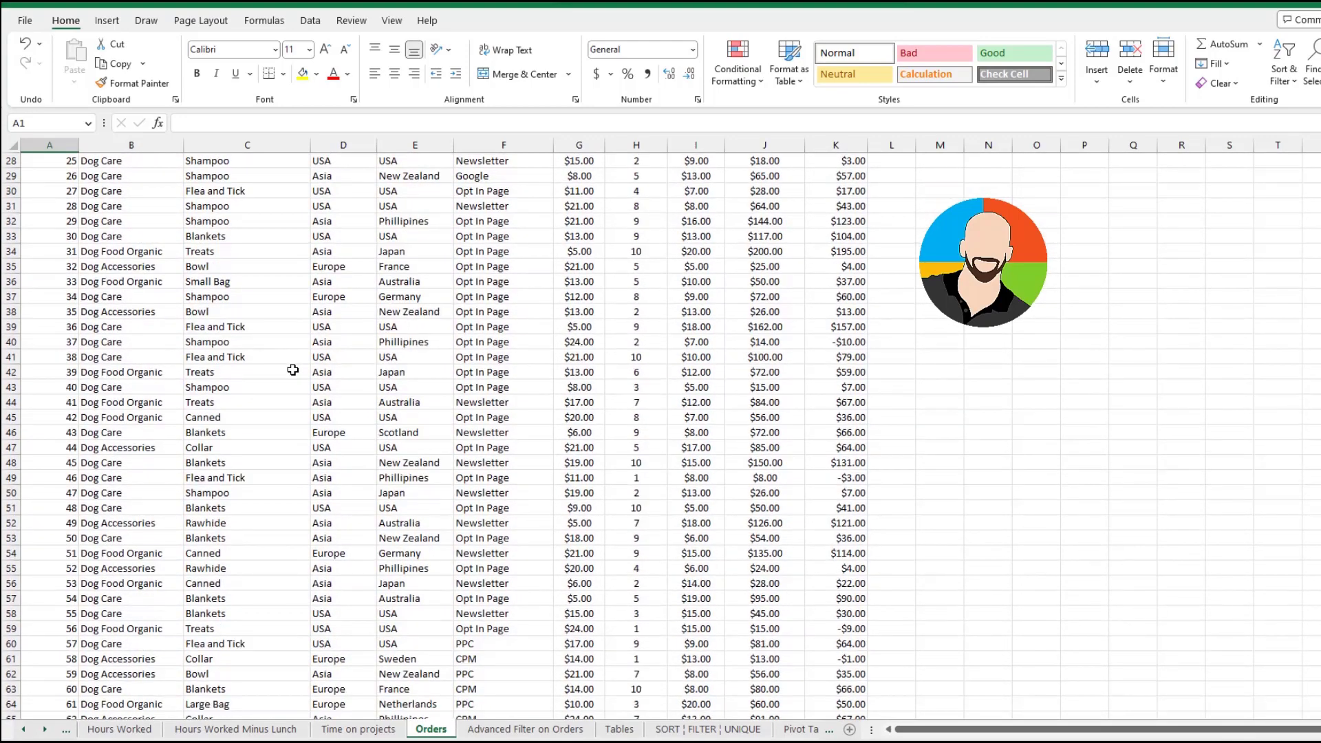
scroll(293, 370, down, 2)
scroll(293, 370, up, 11)
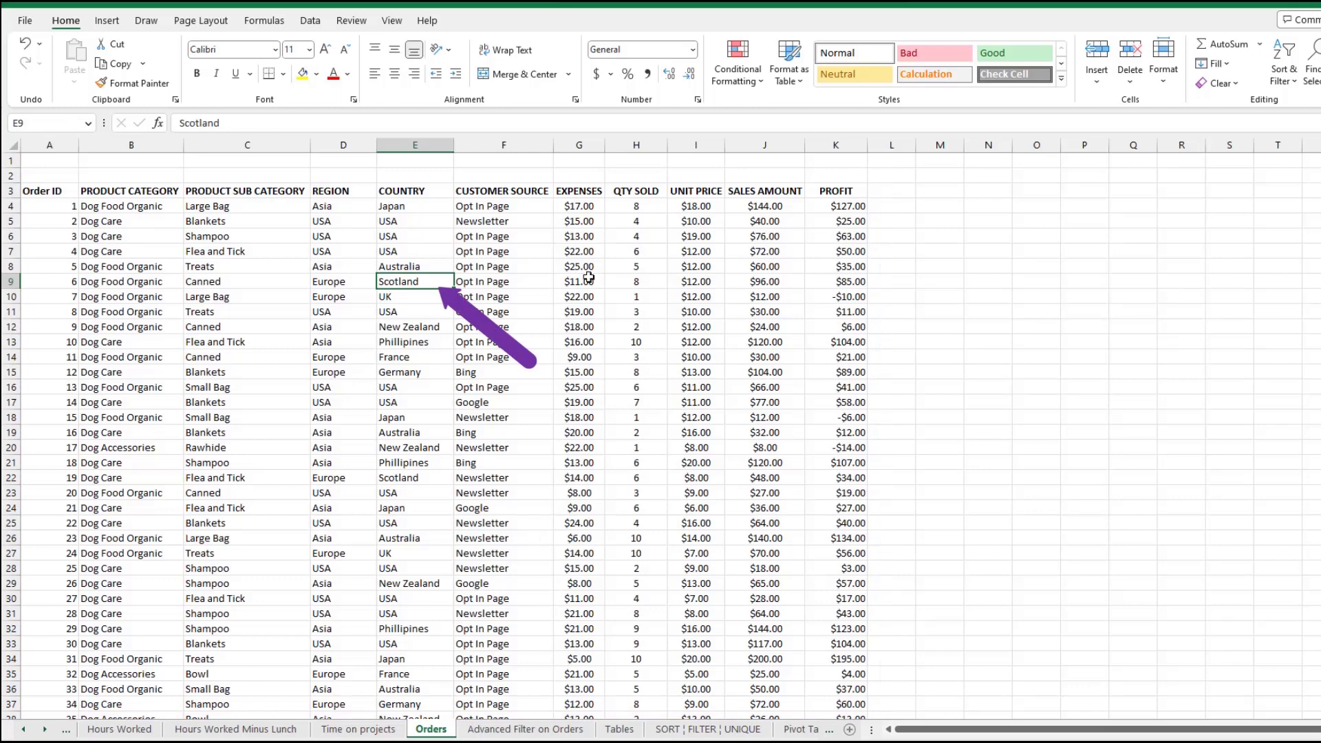
click(392, 21)
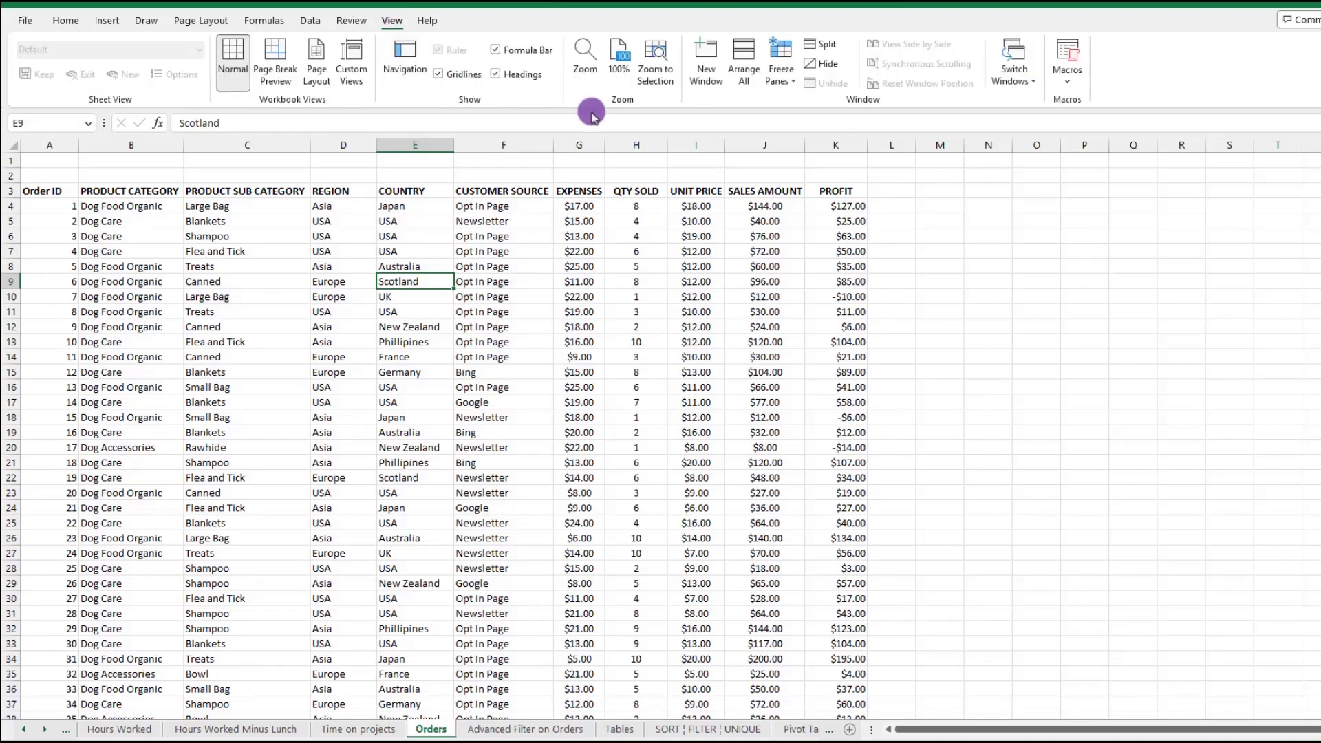
click(784, 77)
click(803, 110)
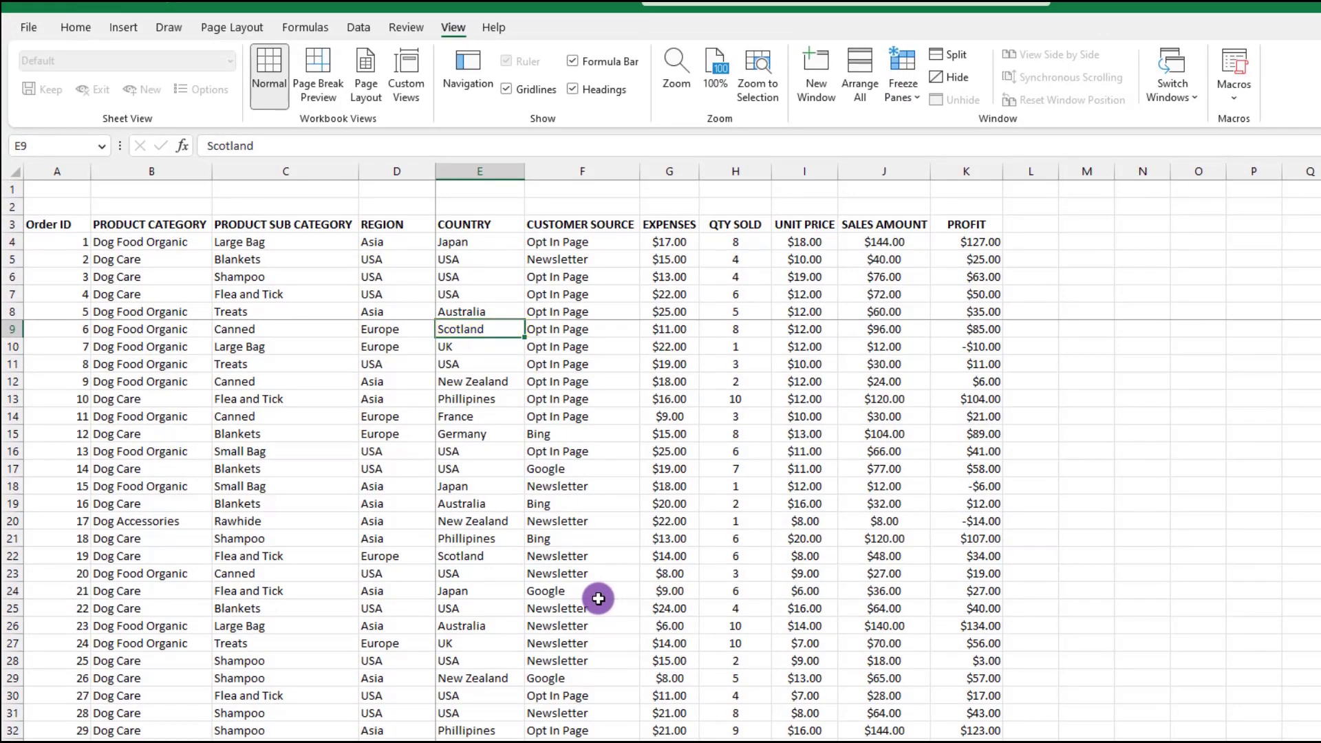
Examine how the rows above 9 and the columns before E behave when moving down and across the Orders data
scroll(599, 599, down, 7)
scroll(598, 598, up, 7)
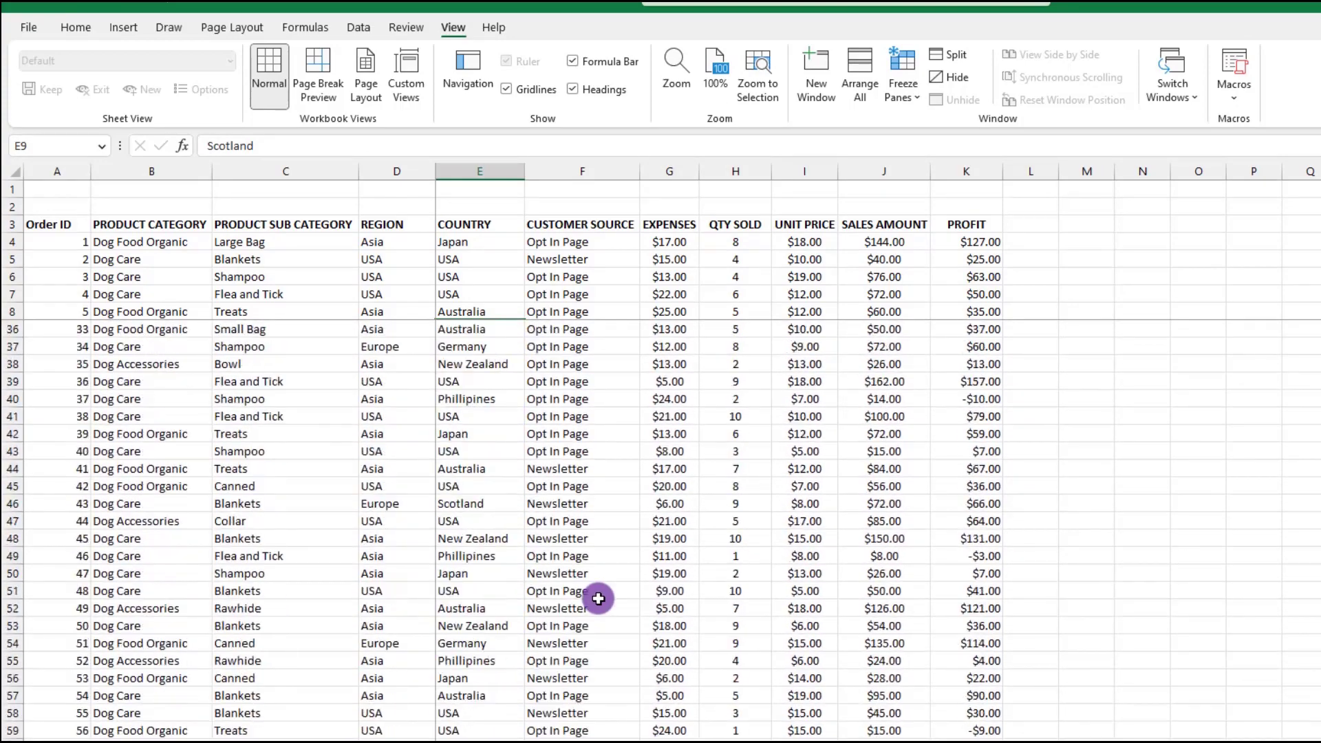
key(Right)
key(Right)
key(Right)
key(Right)
key(Right)
key(Right)
key(Right)
key(Right)
key(Right)
key(Right)
key(Right)
key(Right)
key(Right)
key(Right)
key(Right)
key(Right)
key(Right)
key(Right)
key(Right)
key(Right)
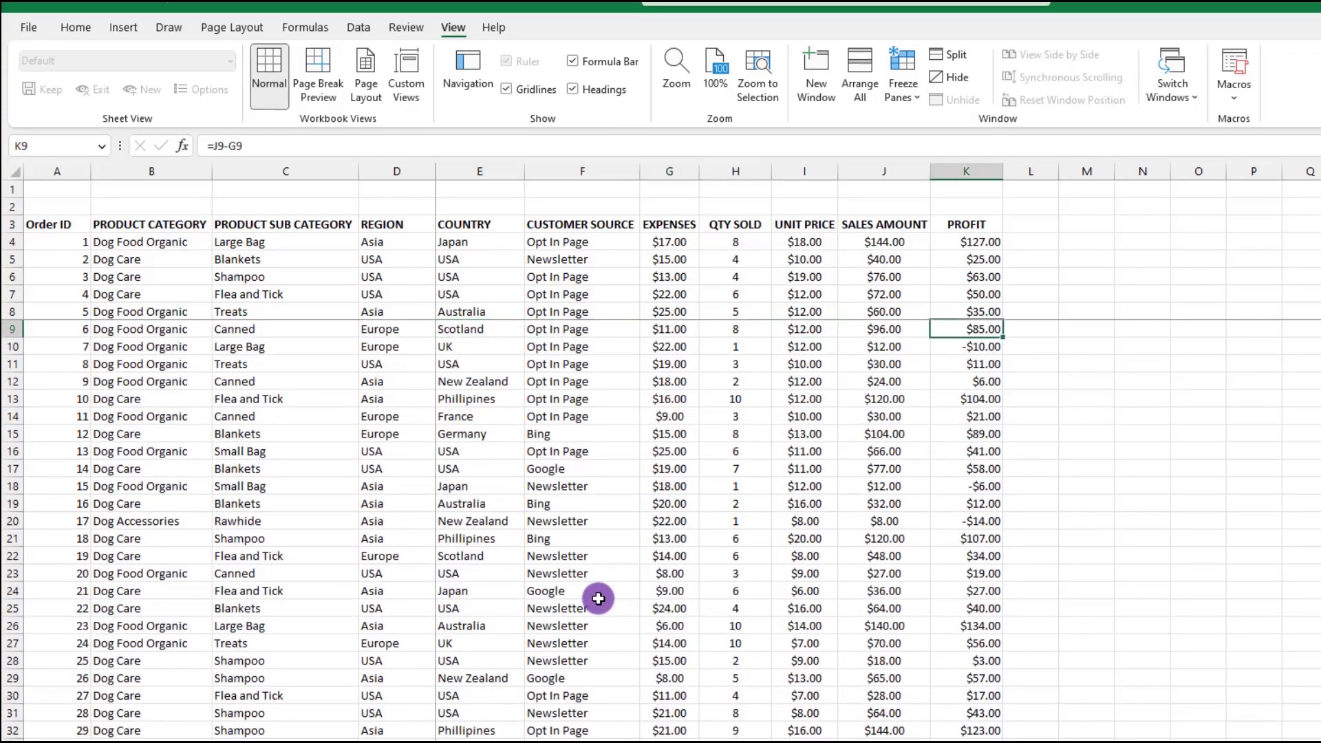
key(Left)
key(Left)
key(Left)
key(Left)
key(Left)
key(Left)
key(Left)
key(Left)
key(Left)
key(Left)
key(Left)
key(Left)
key(Left)
key(Left)
key(Left)
key(Left)
key(Left)
key(Left)
key(Left)
key(Left)
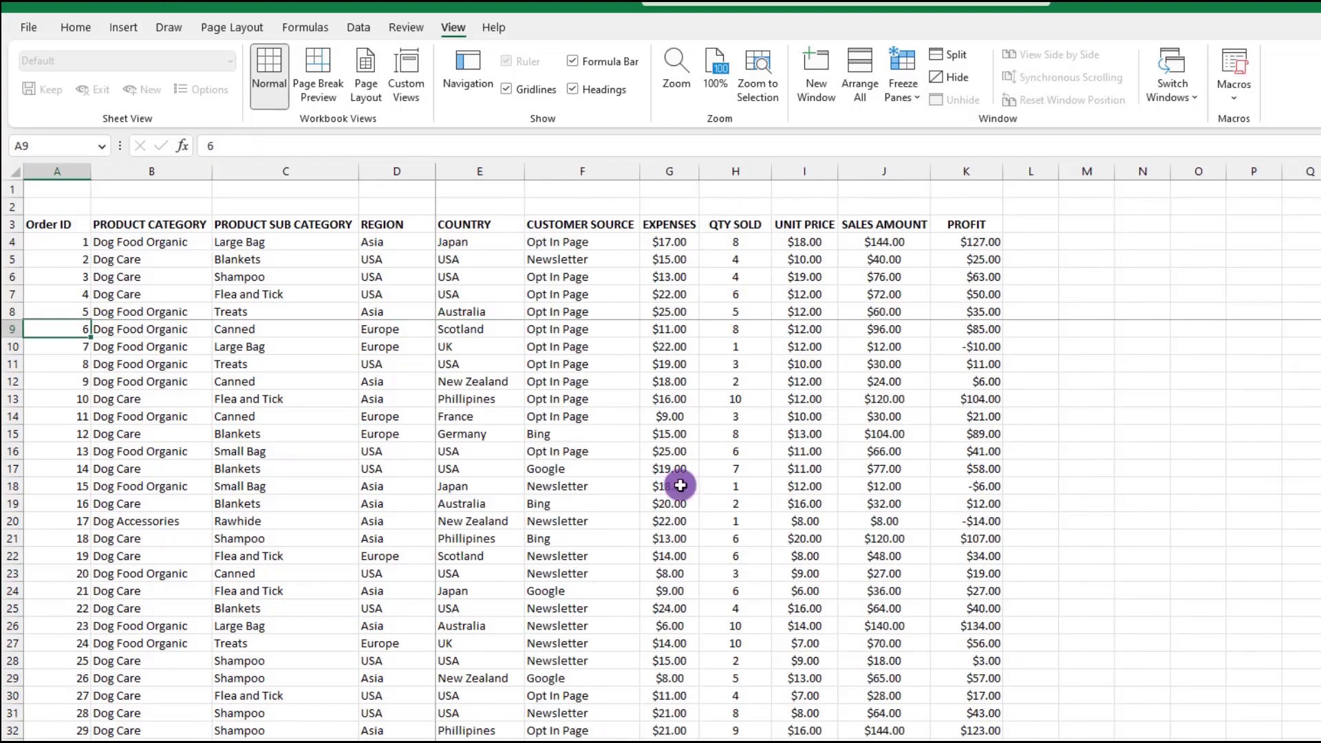
Unfreeze the panes set at cell E9 on the Orders sheet
click(476, 330)
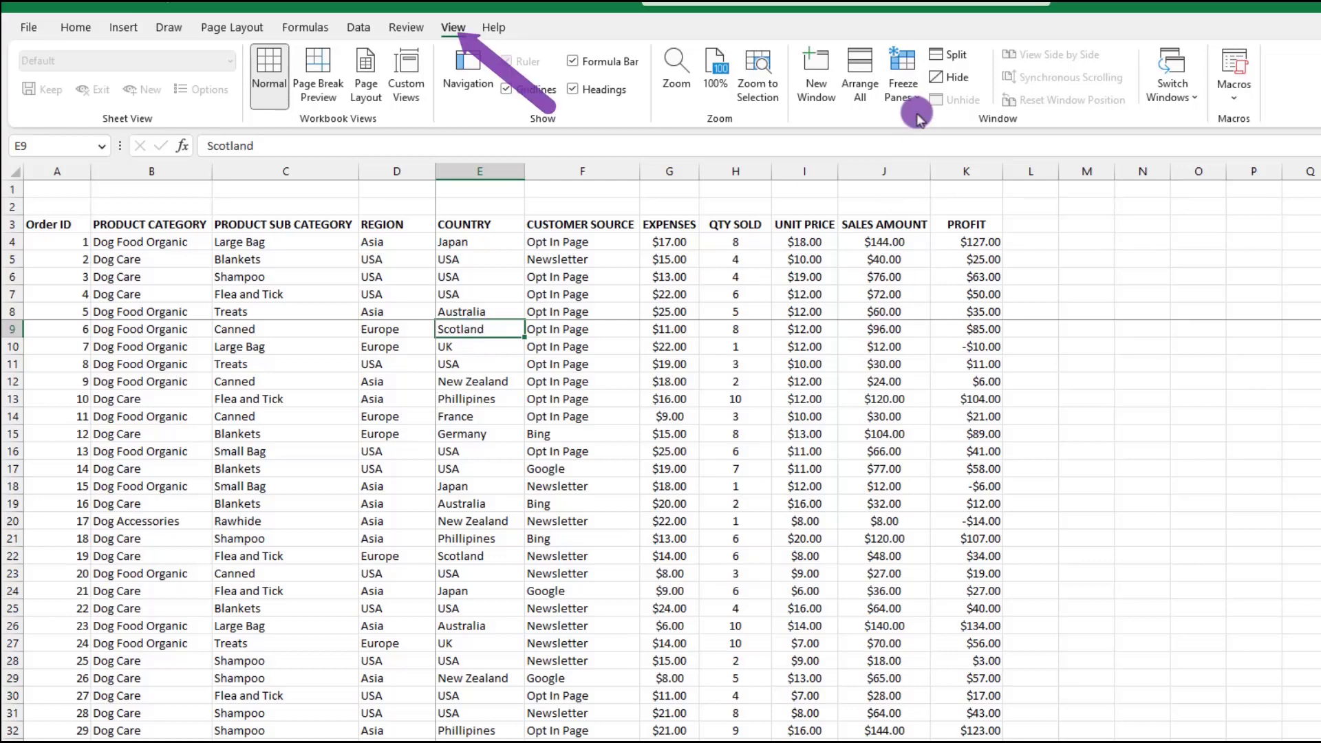
click(906, 93)
click(953, 136)
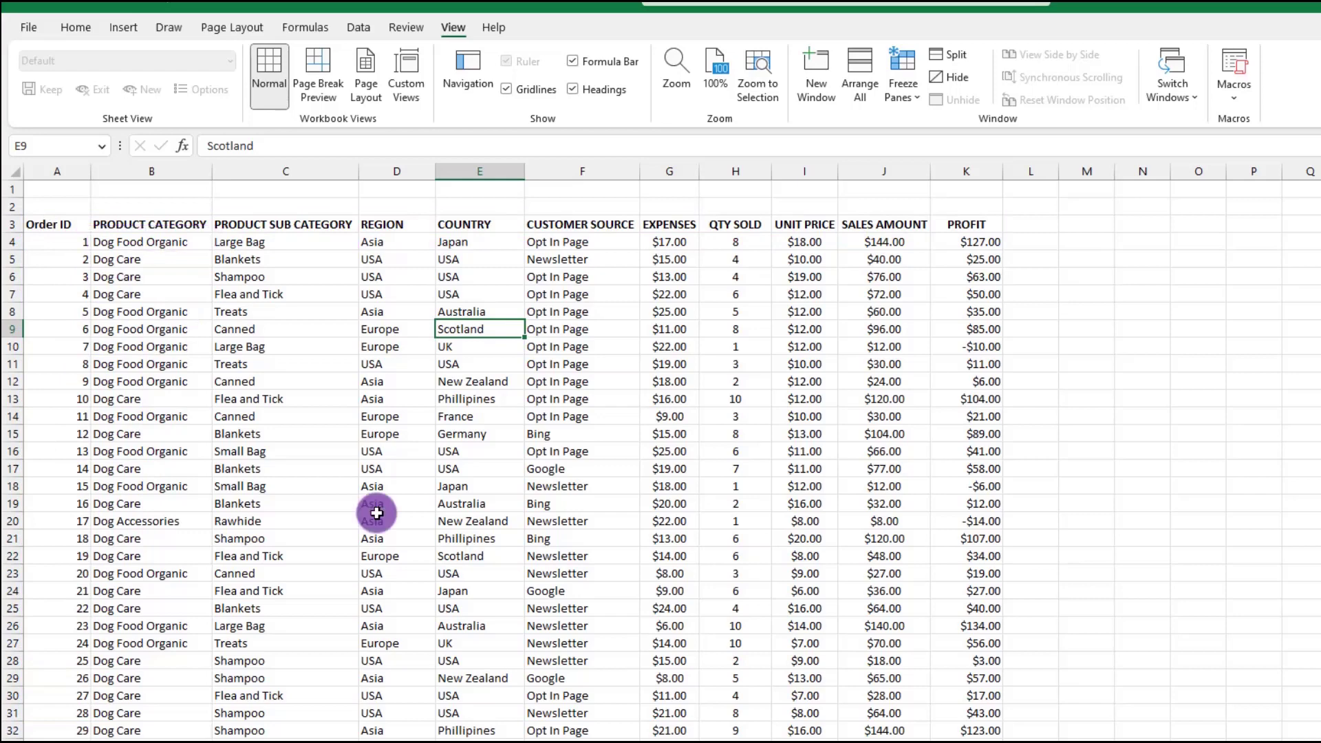
Freeze panes at cell B4 to lock the header row and the Order ID column
click(196, 243)
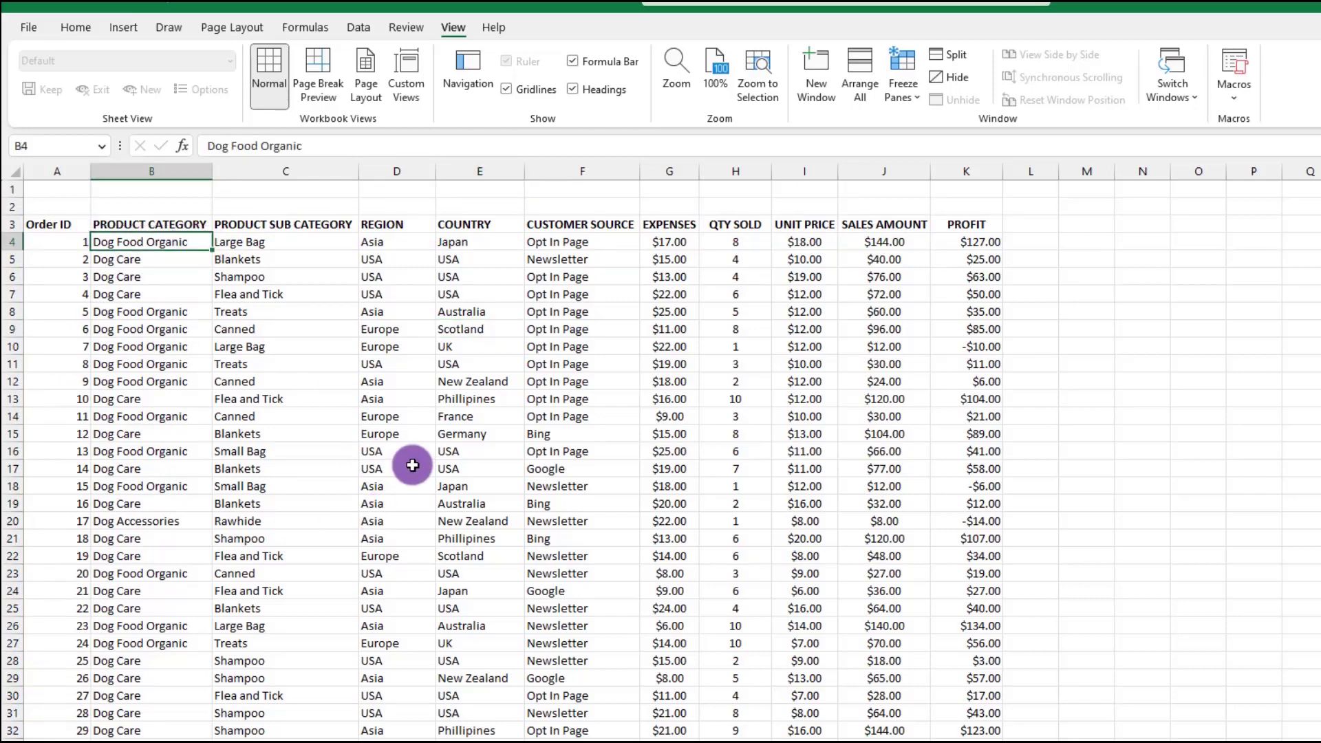
click(914, 99)
click(963, 199)
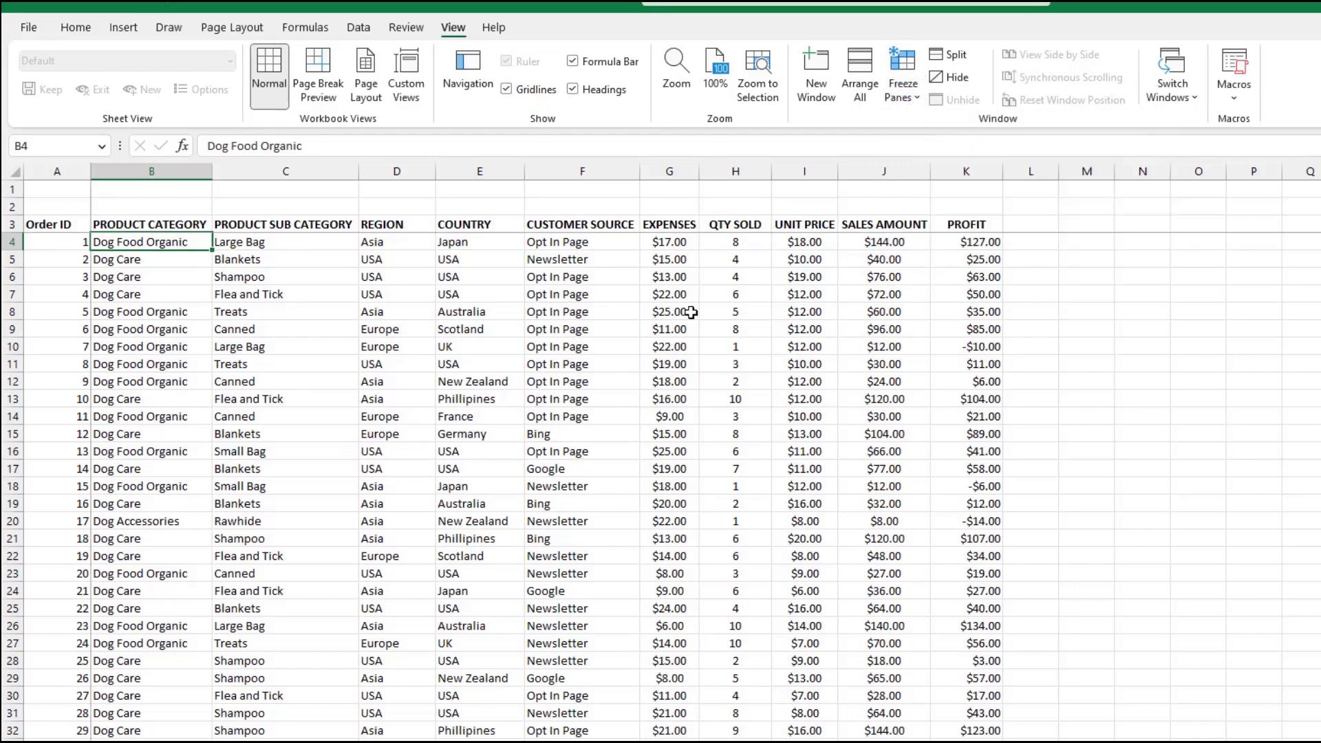
Examine the locked header row and Order ID column while moving vertically and horizontally through the Orders sheet
scroll(593, 461, down, 9)
scroll(594, 462, up, 9)
key(Right)
key(Right)
key(Right)
key(Right)
key(Right)
key(Right)
key(Right)
key(Right)
key(Right)
key(Right)
key(Right)
key(Right)
key(Right)
key(Right)
key(Right)
key(Right)
key(Right)
key(Right)
key(Right)
key(Right)
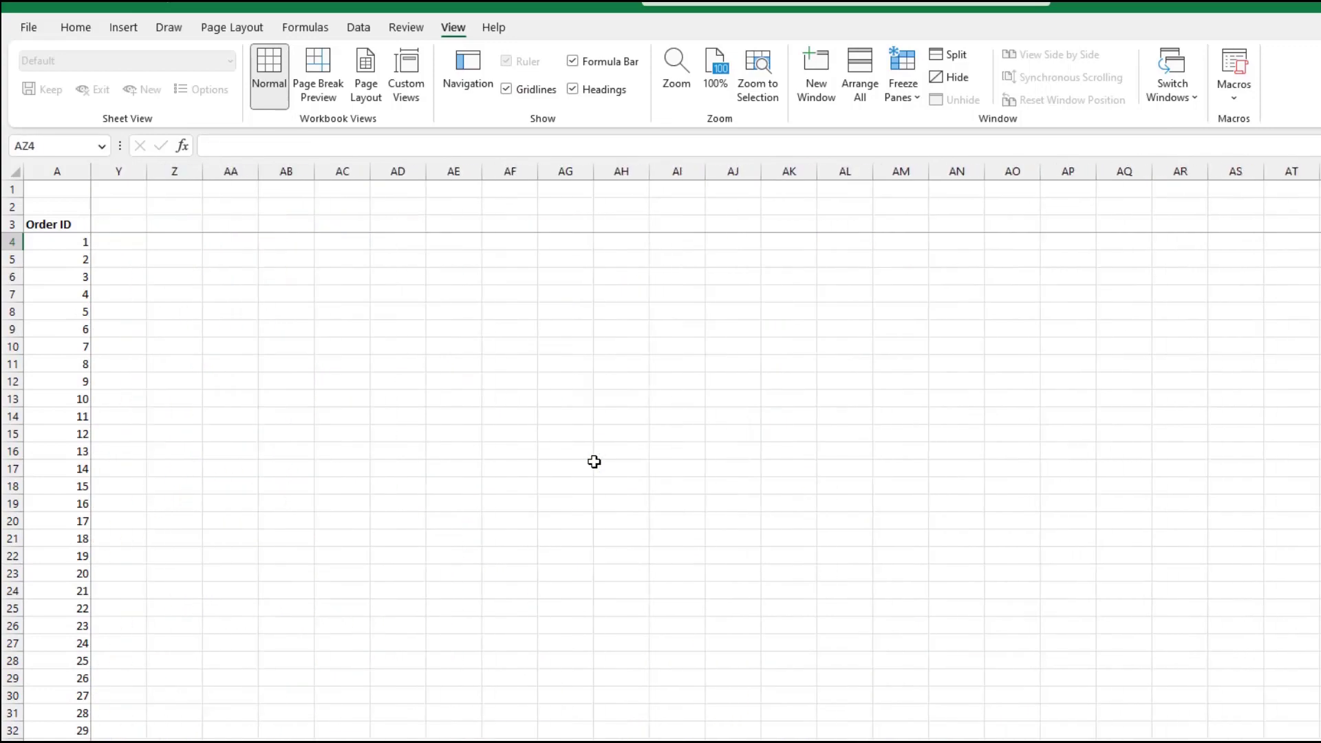
key(Left)
key(Left)
key(Left)
key(Left)
key(Left)
key(Left)
key(Left)
key(Left)
key(Left)
key(Left)
key(Left)
key(Left)
key(Left)
key(Left)
key(Left)
key(Left)
key(Left)
key(Left)
key(Left)
key(Left)
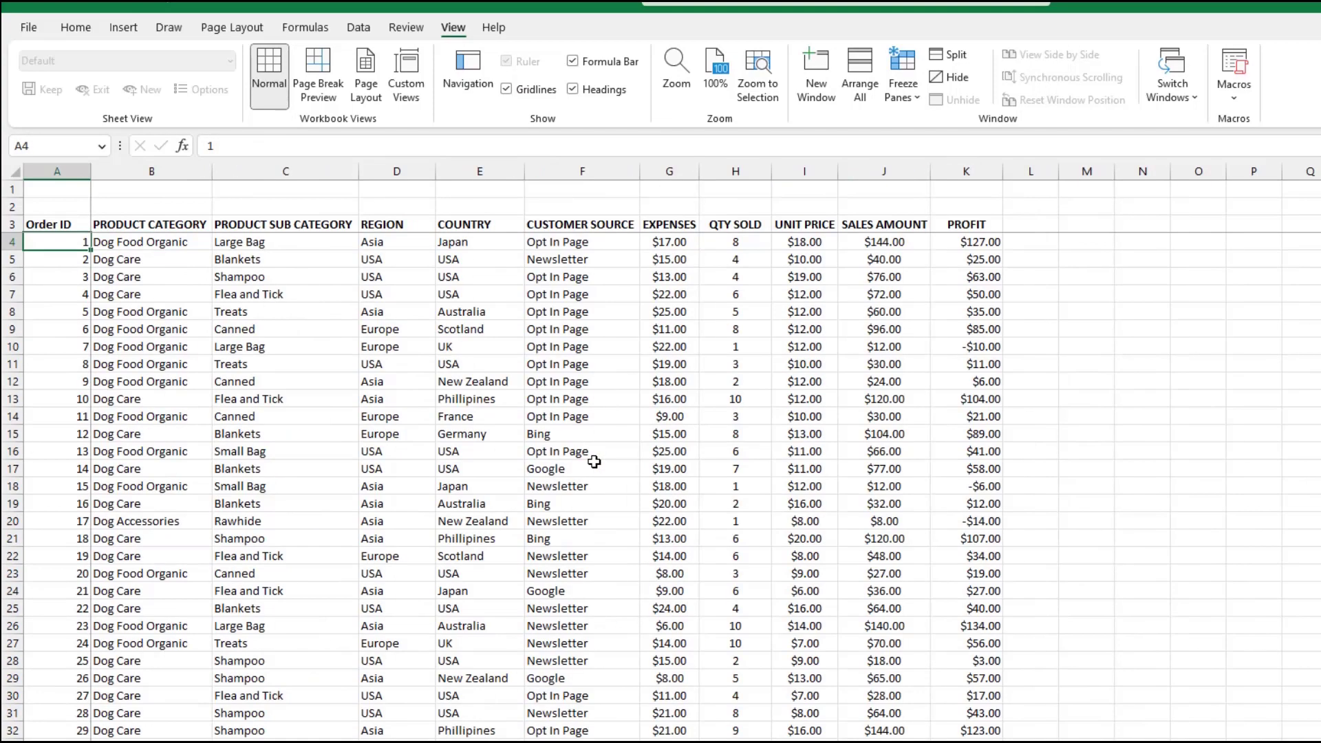
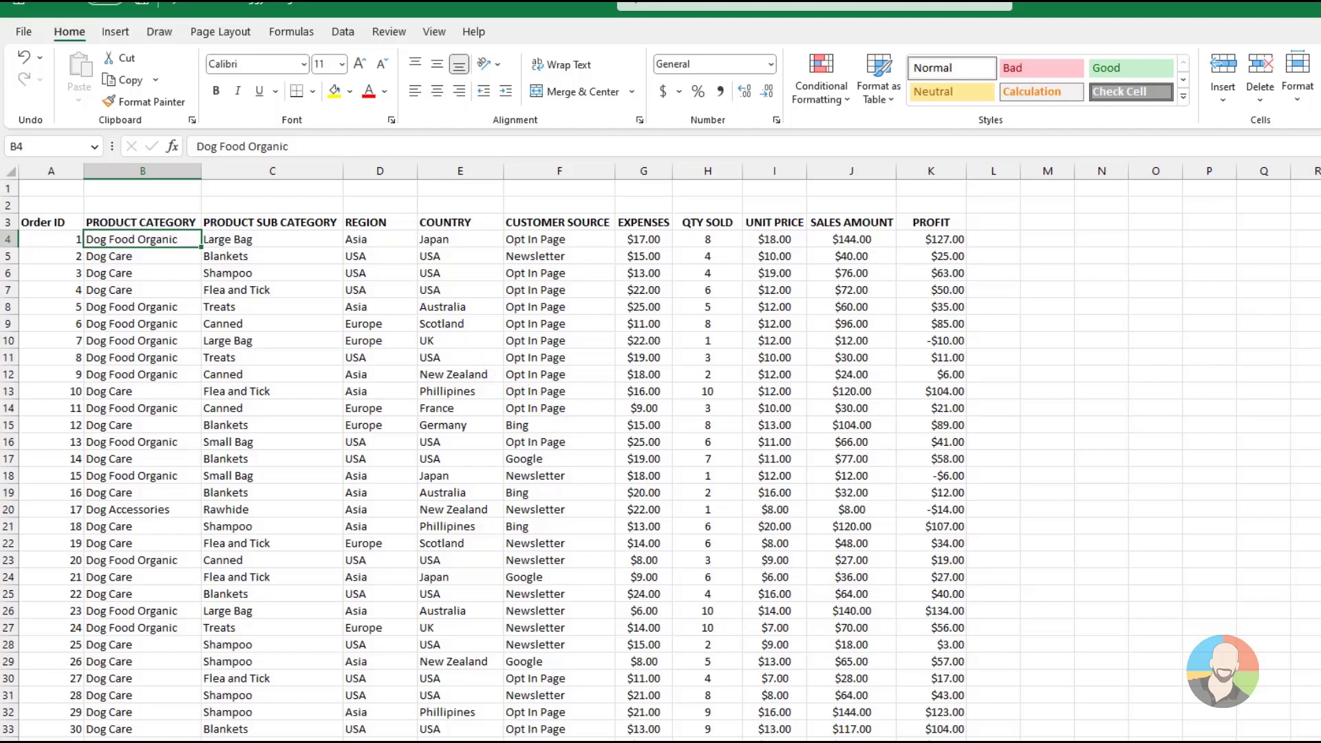
Sort the Orders data by COUNTRY from A to Z and check the sorted rows
click(461, 323)
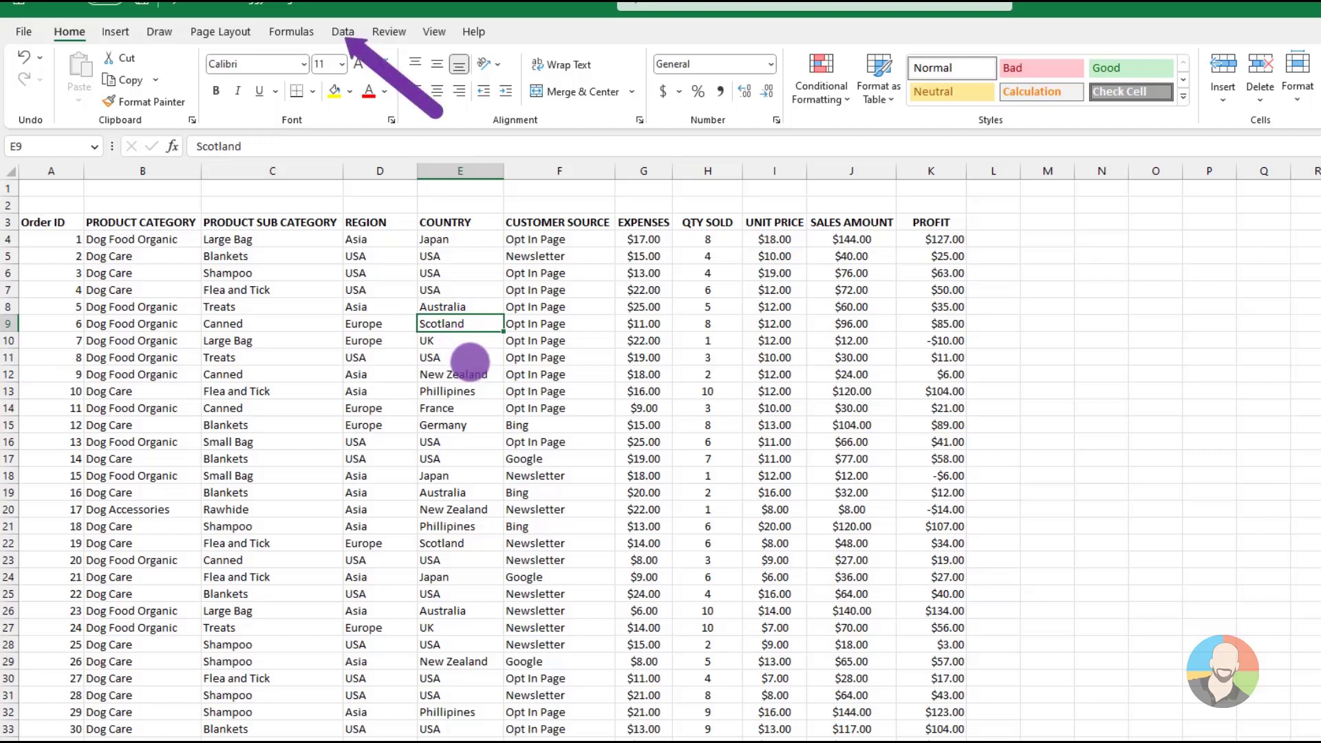
click(343, 31)
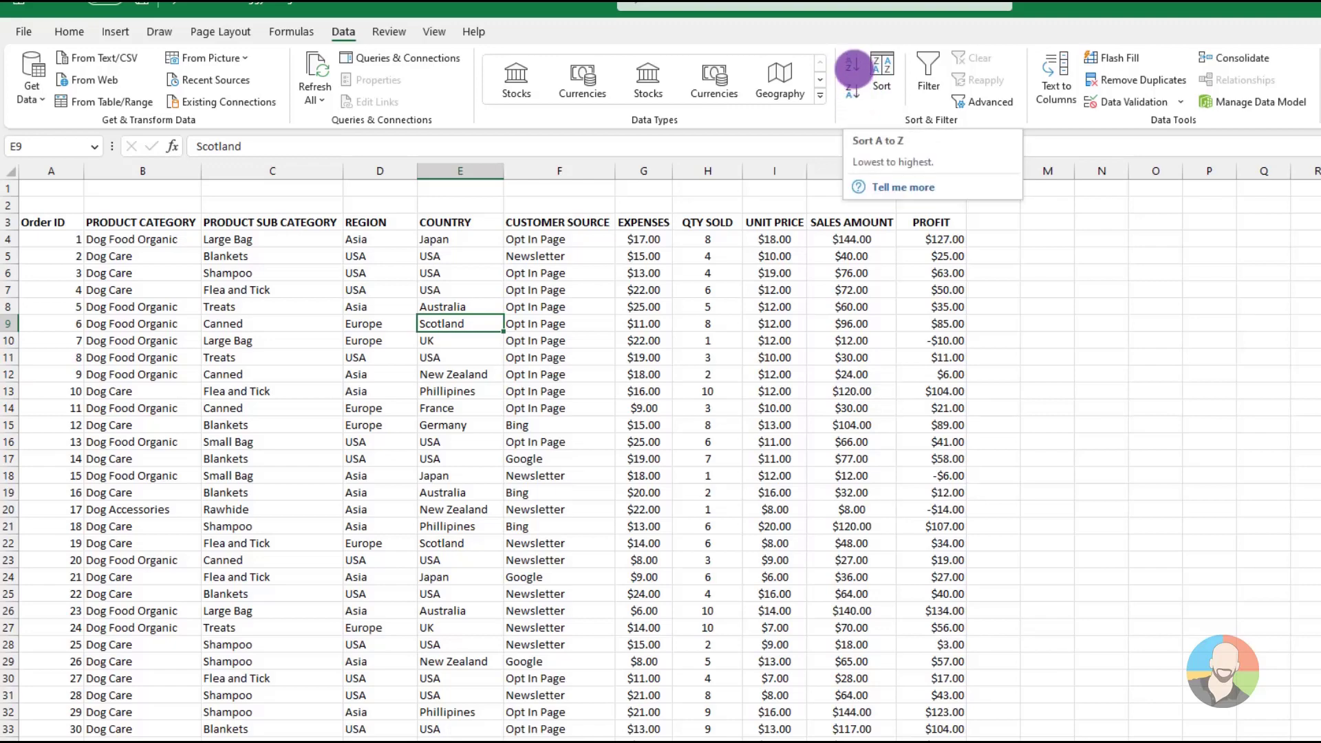
click(852, 68)
scroll(672, 490, down, 9)
scroll(672, 490, down, 3)
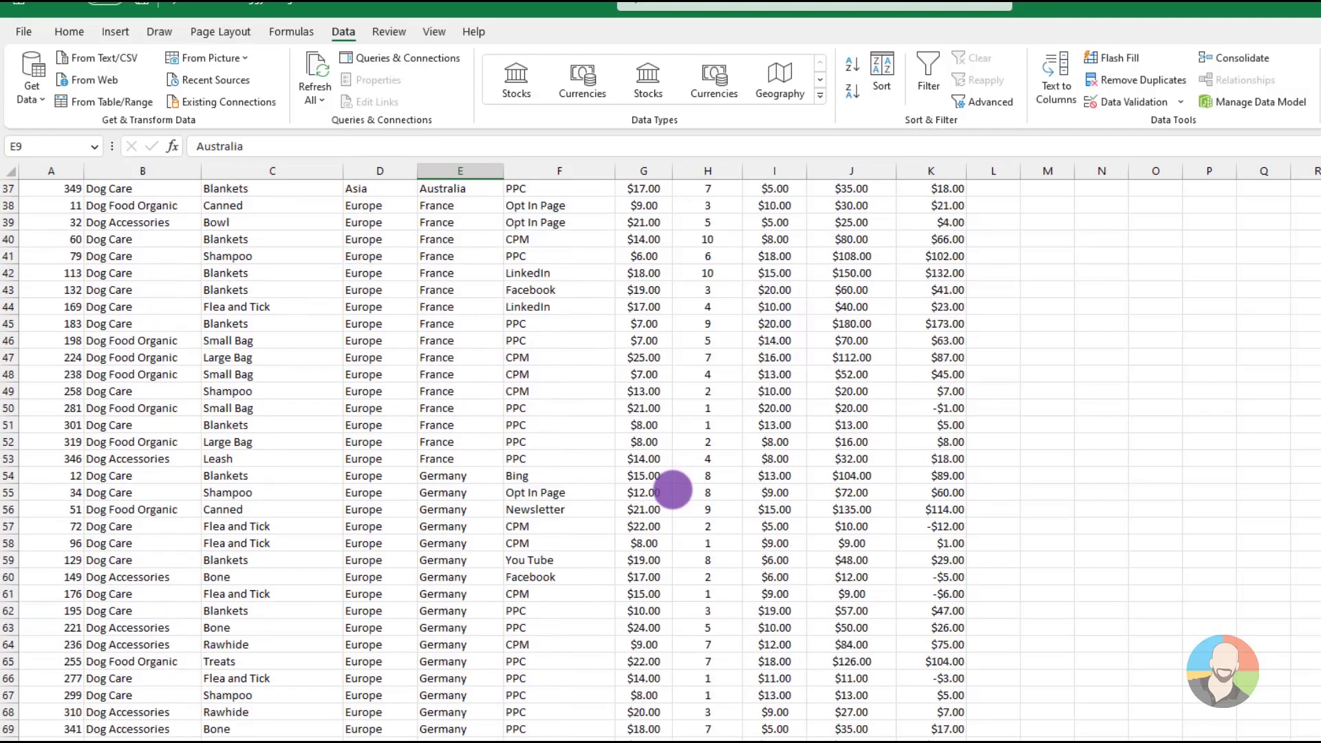
scroll(672, 490, up, 12)
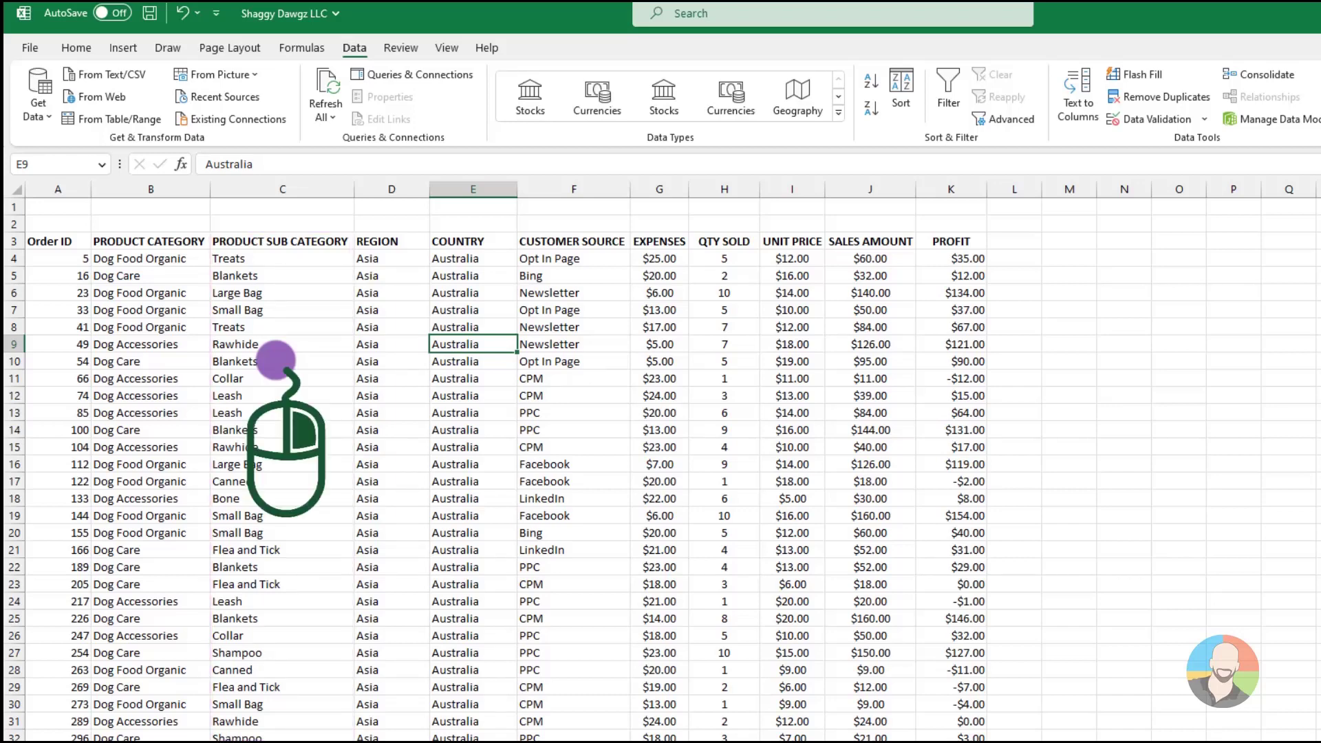
Sort the Orders data by PRODUCT SUB CATEGORY from A to Z and check the sorted rows
right_click(276, 359)
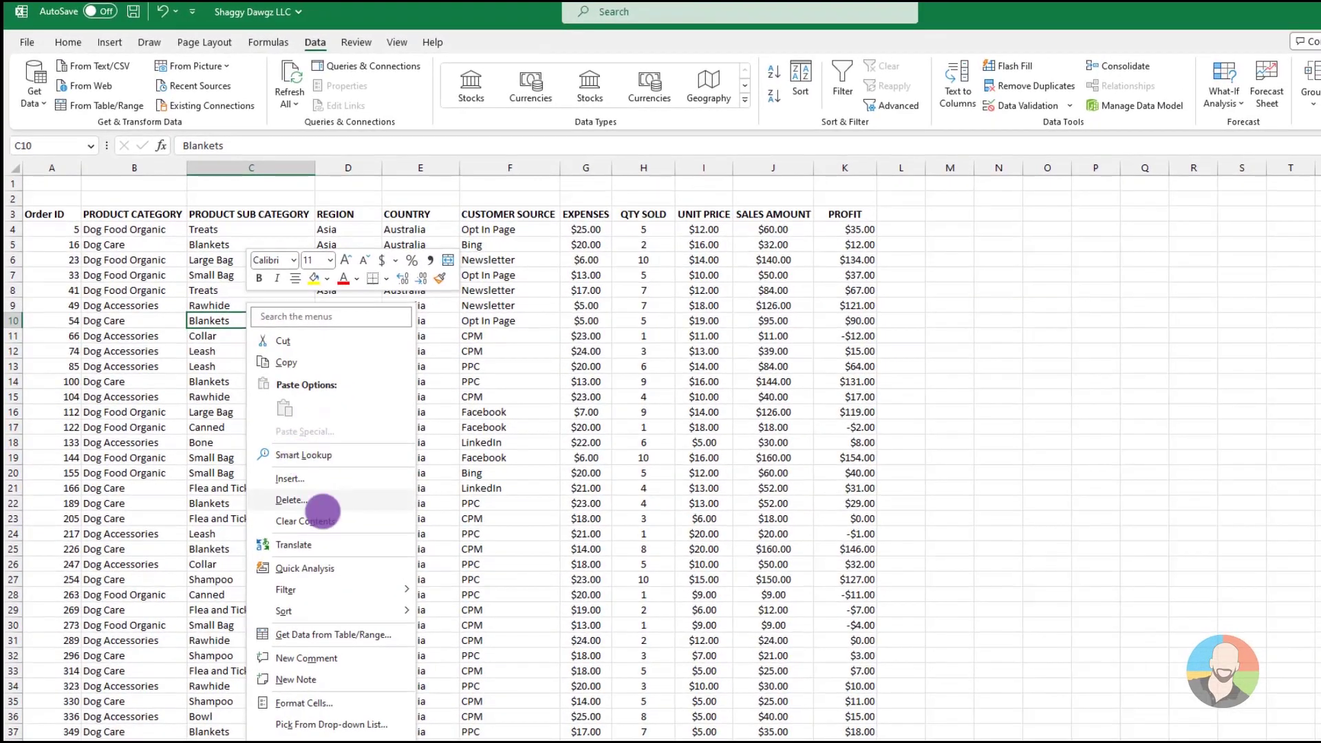
mouse_move(328, 608)
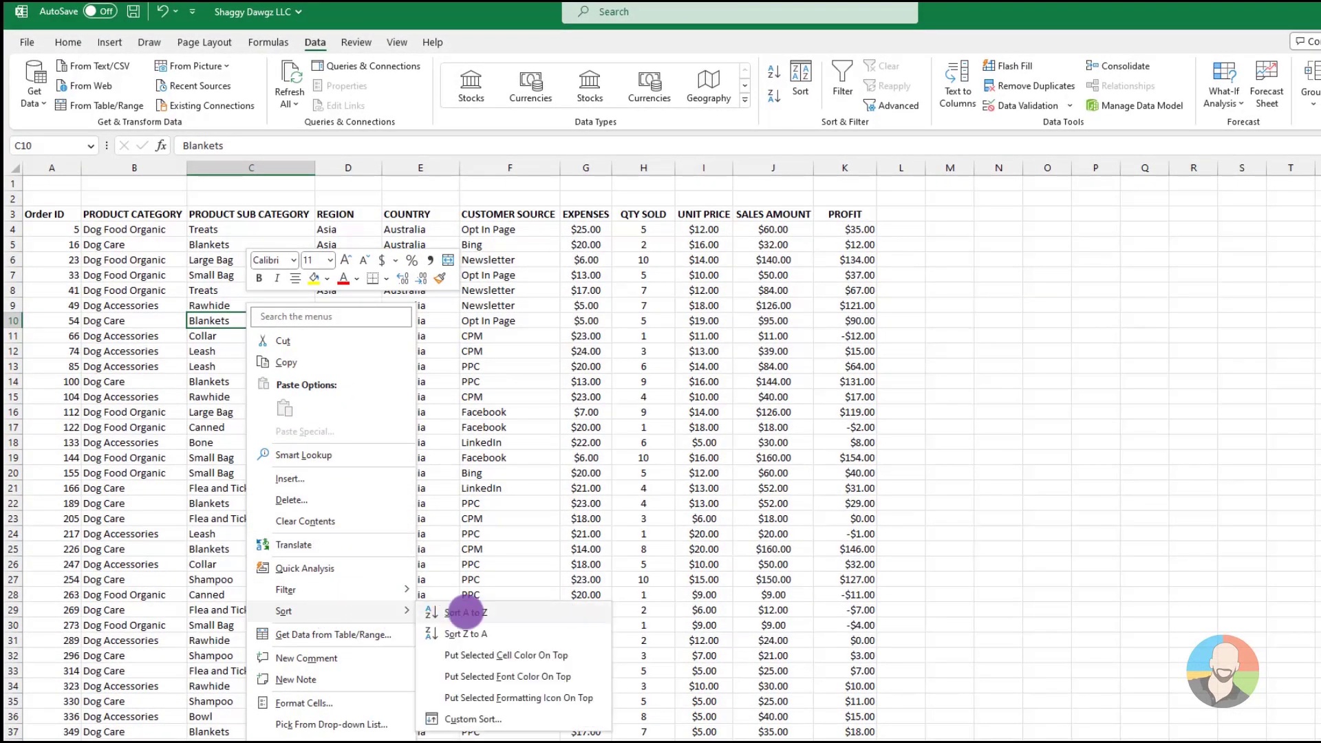
click(465, 611)
scroll(660, 454, down, 18)
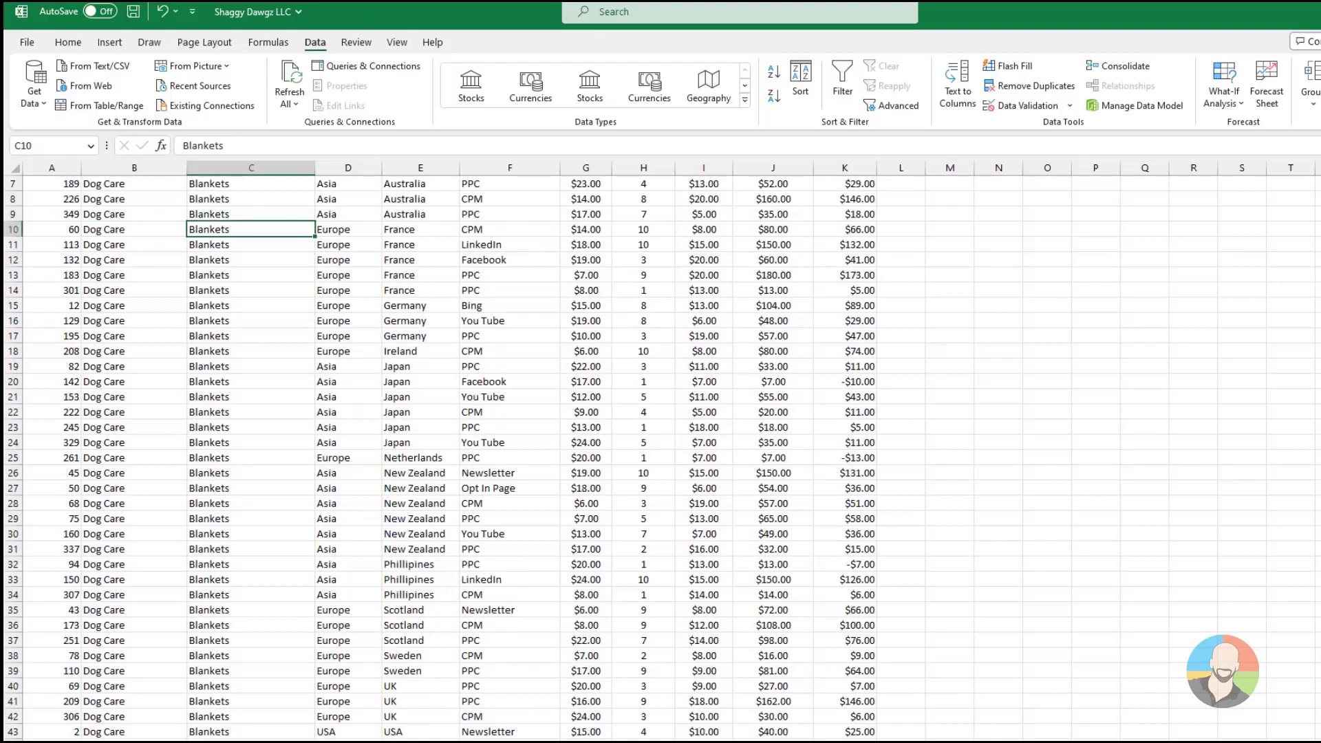
scroll(660, 454, up, 18)
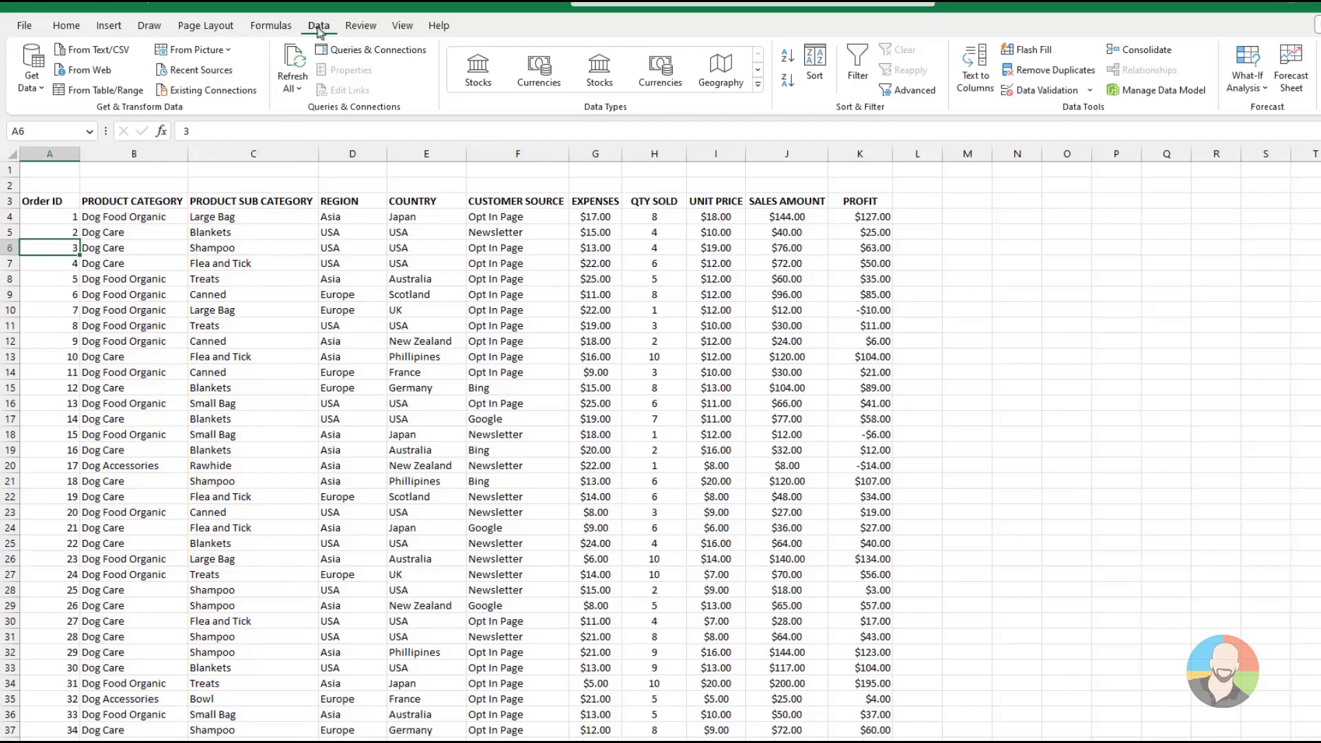
Sort the orders on two levels, PRODUCT CATEGORY and PRODUCT SUB CATEGORY, both by cell values from A to Z
click(814, 71)
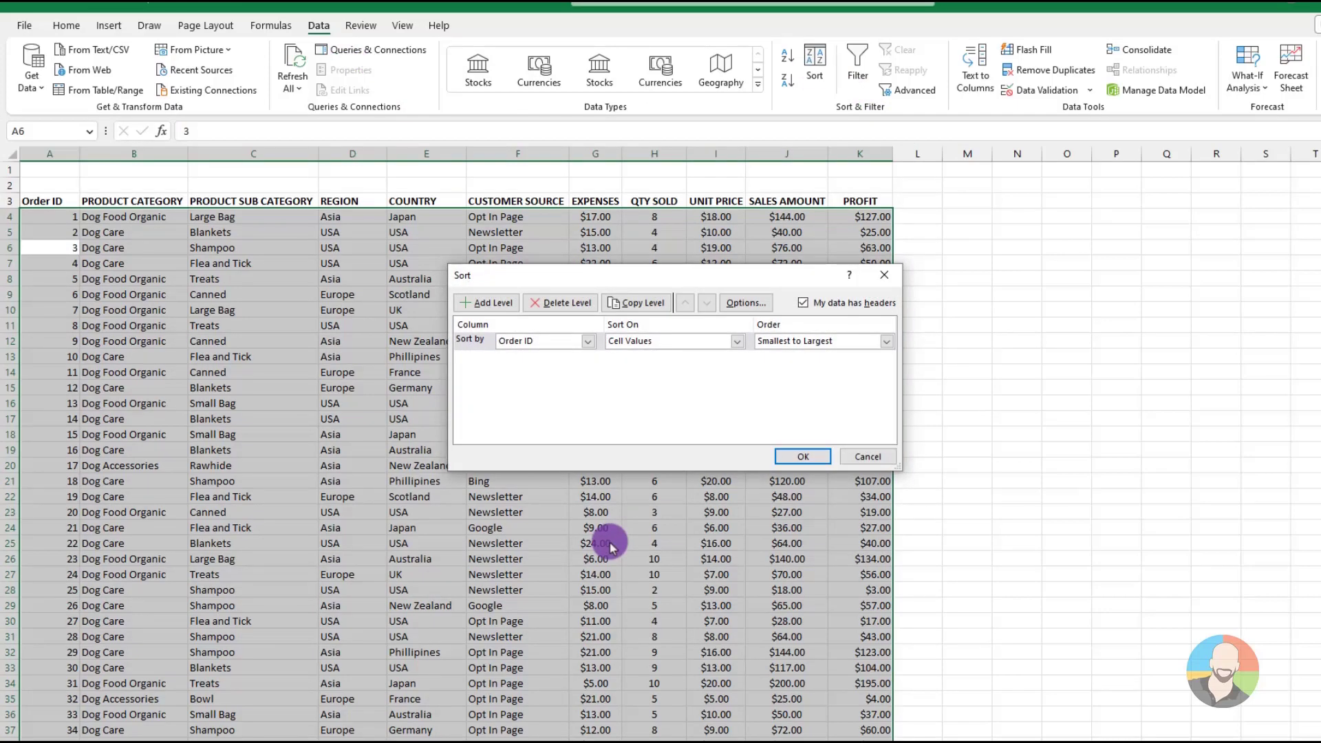
click(588, 341)
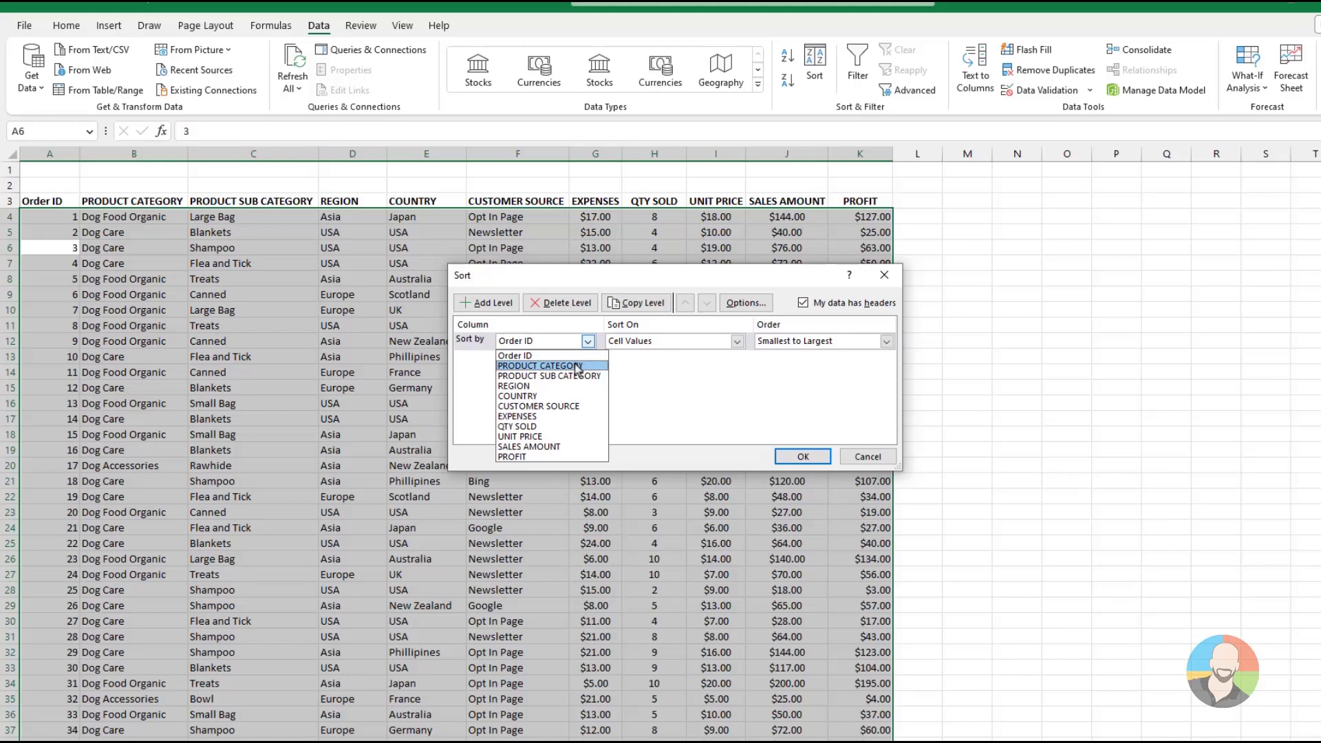
click(576, 366)
click(575, 366)
click(488, 302)
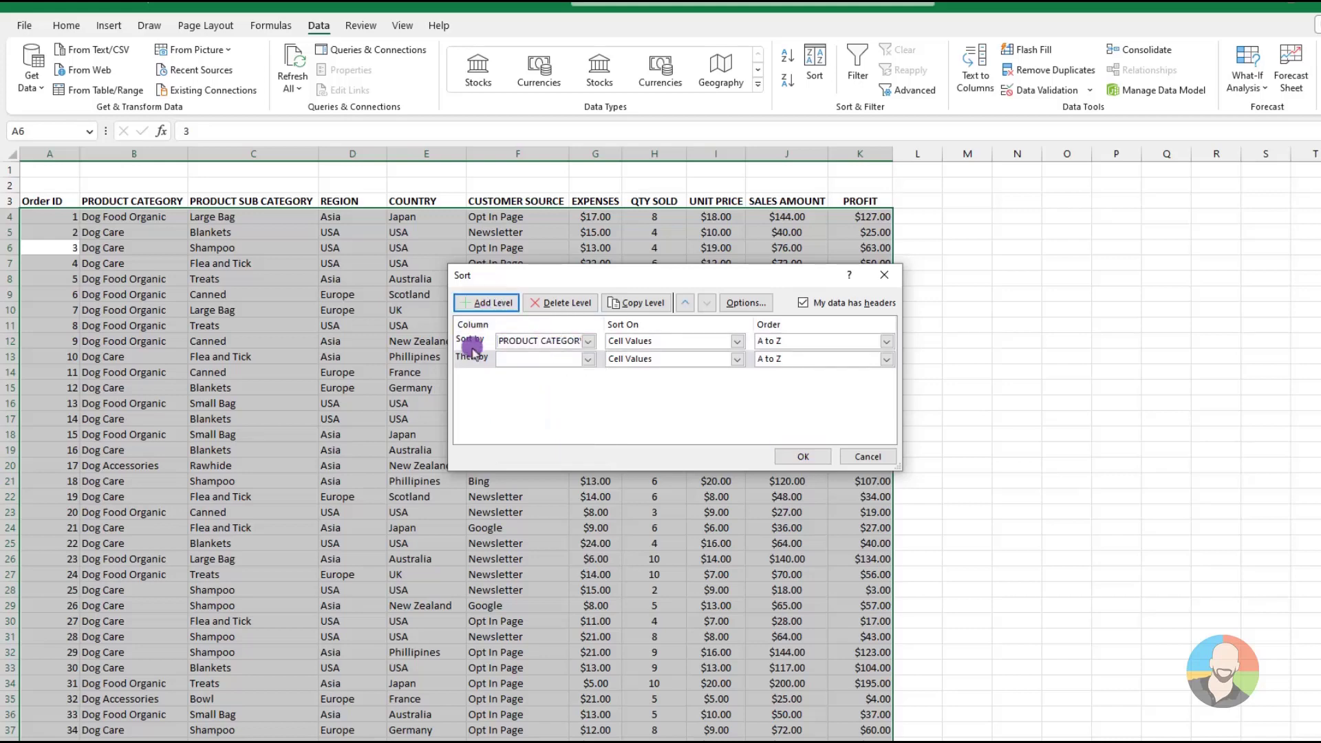
click(584, 358)
click(558, 390)
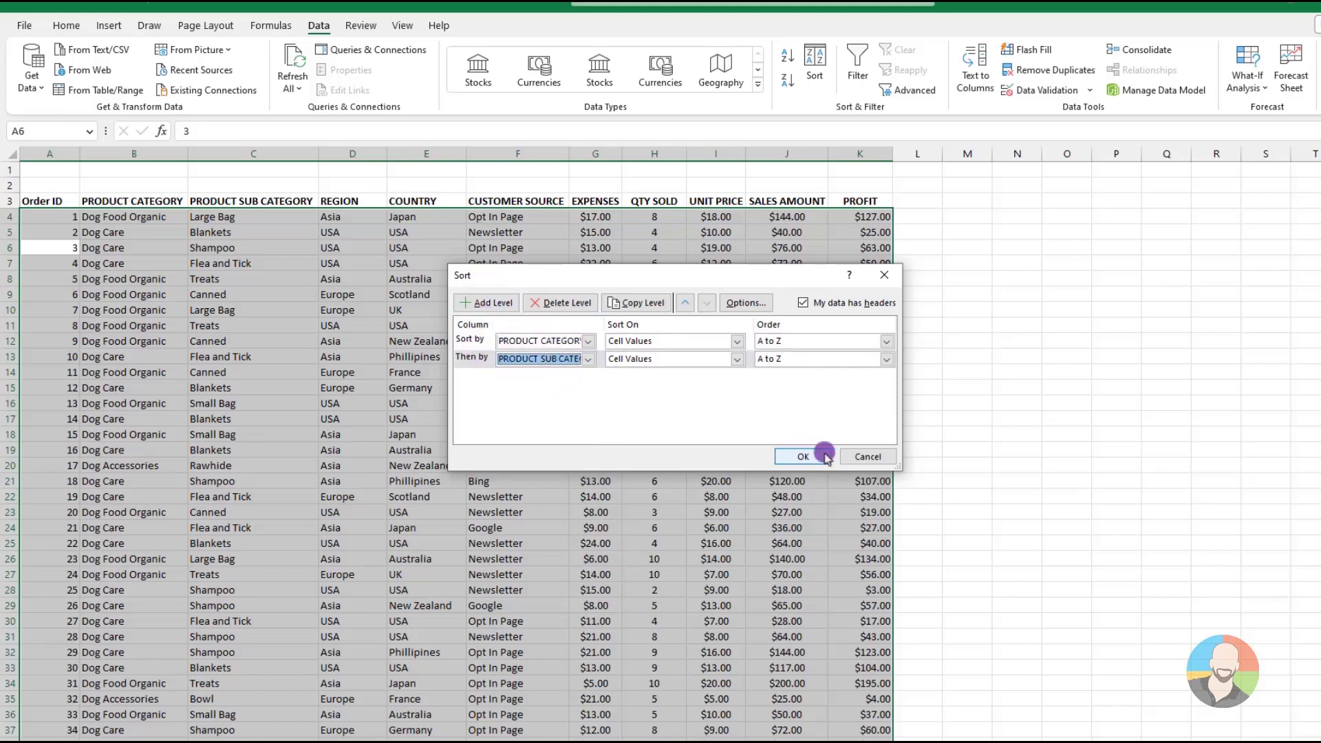
click(824, 455)
Check the rows grouped by category and sub category, and undo the two-level sort
click(494, 450)
scroll(483, 463, down, 6)
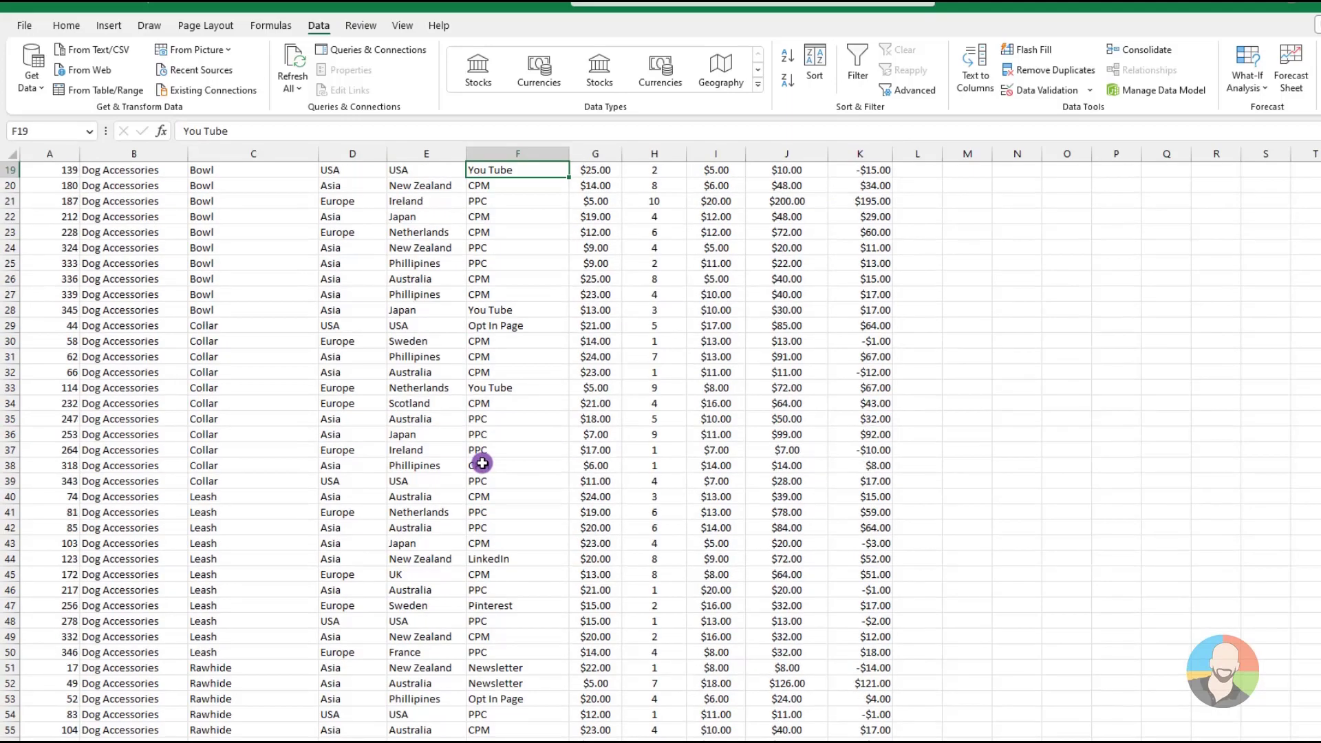
scroll(482, 463, down, 18)
scroll(482, 463, up, 12)
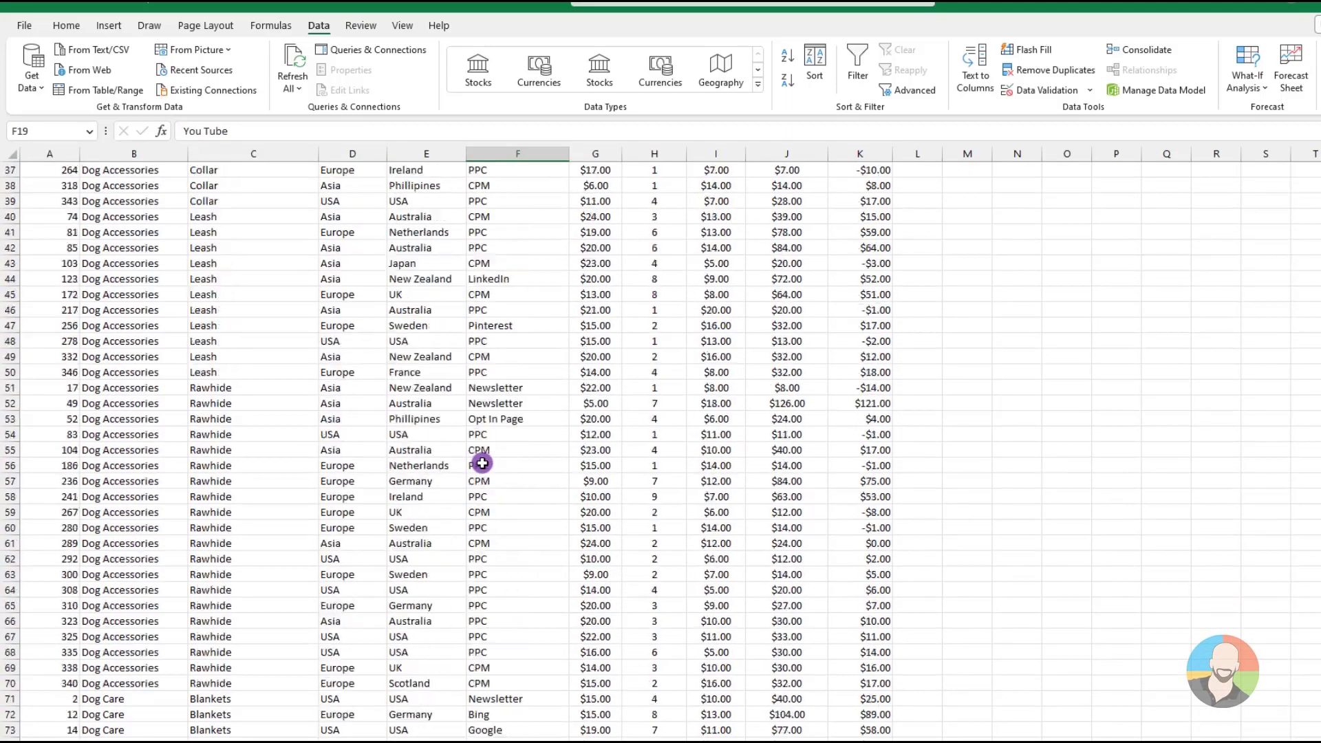
scroll(482, 463, up, 12)
key(ctrl+z)
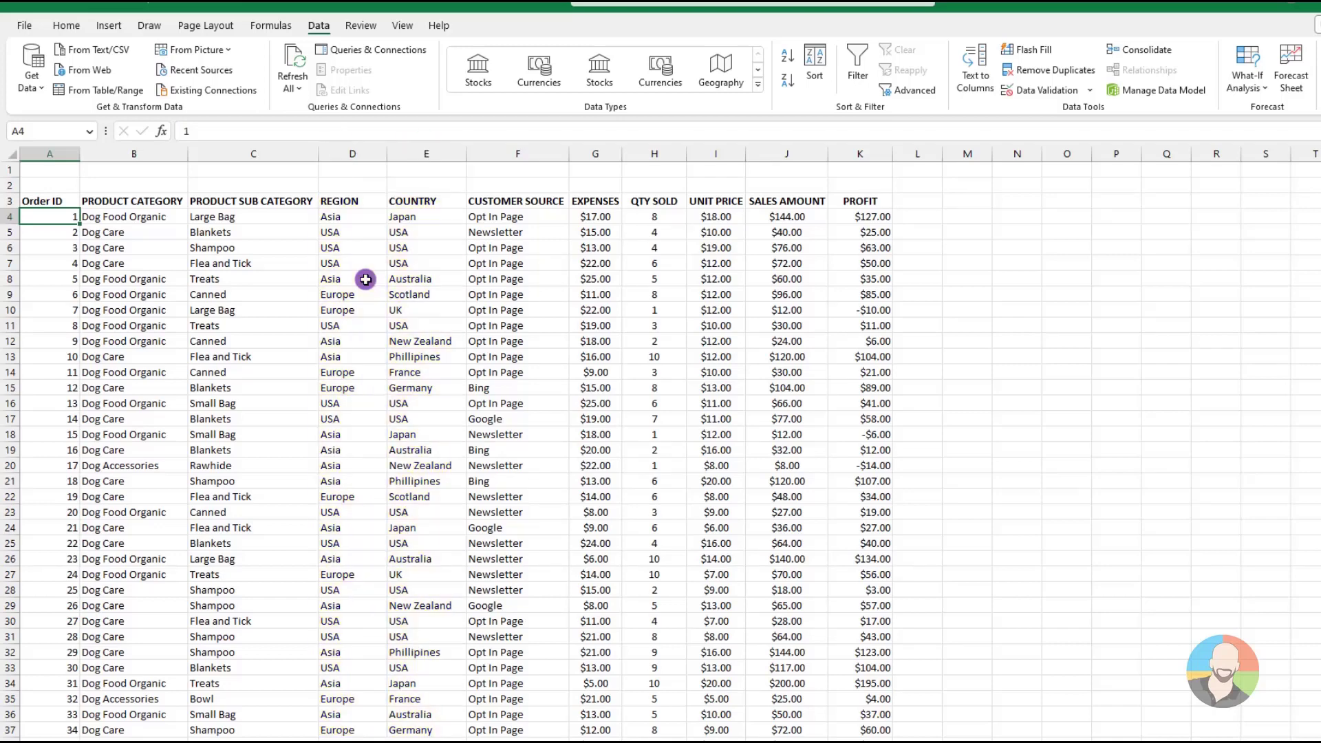
Apply a custom sort to the orders by REGION and COUNTRY, both A to Z, and check the sorted rows
right_click(365, 279)
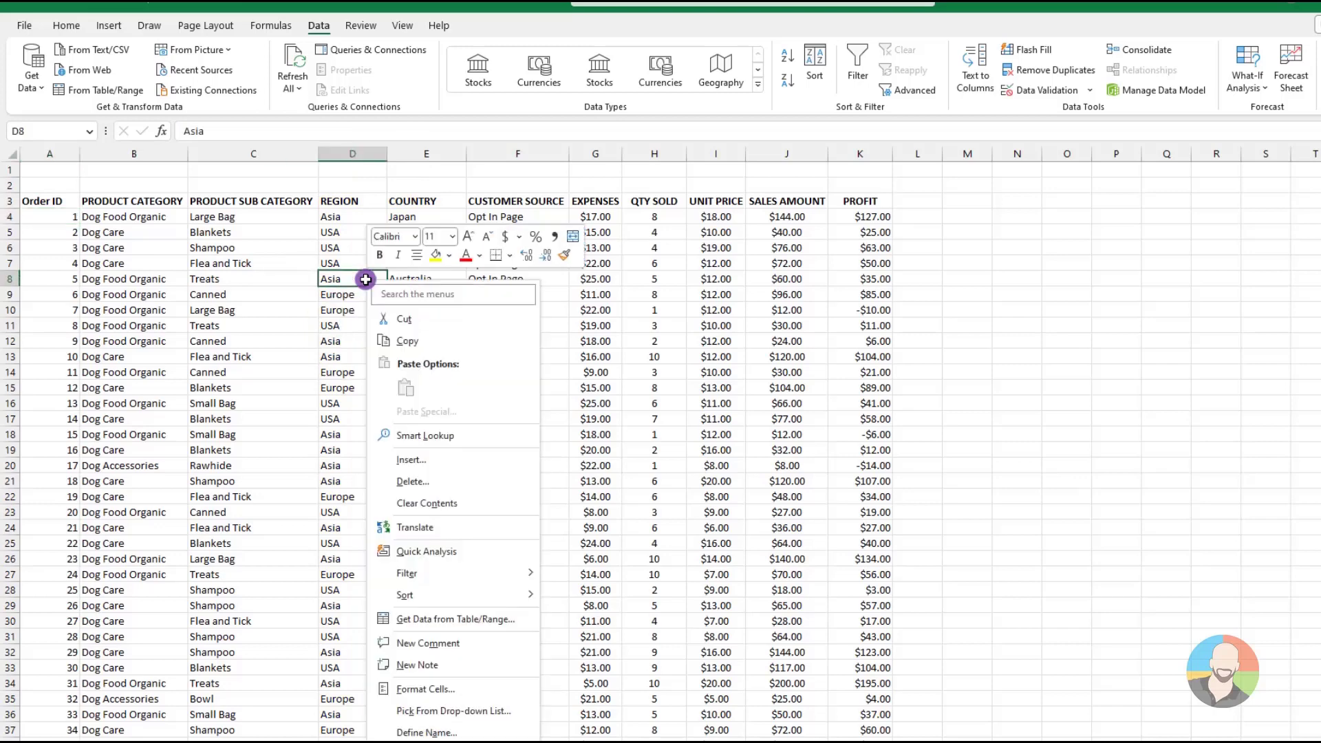
mouse_move(440, 594)
click(593, 708)
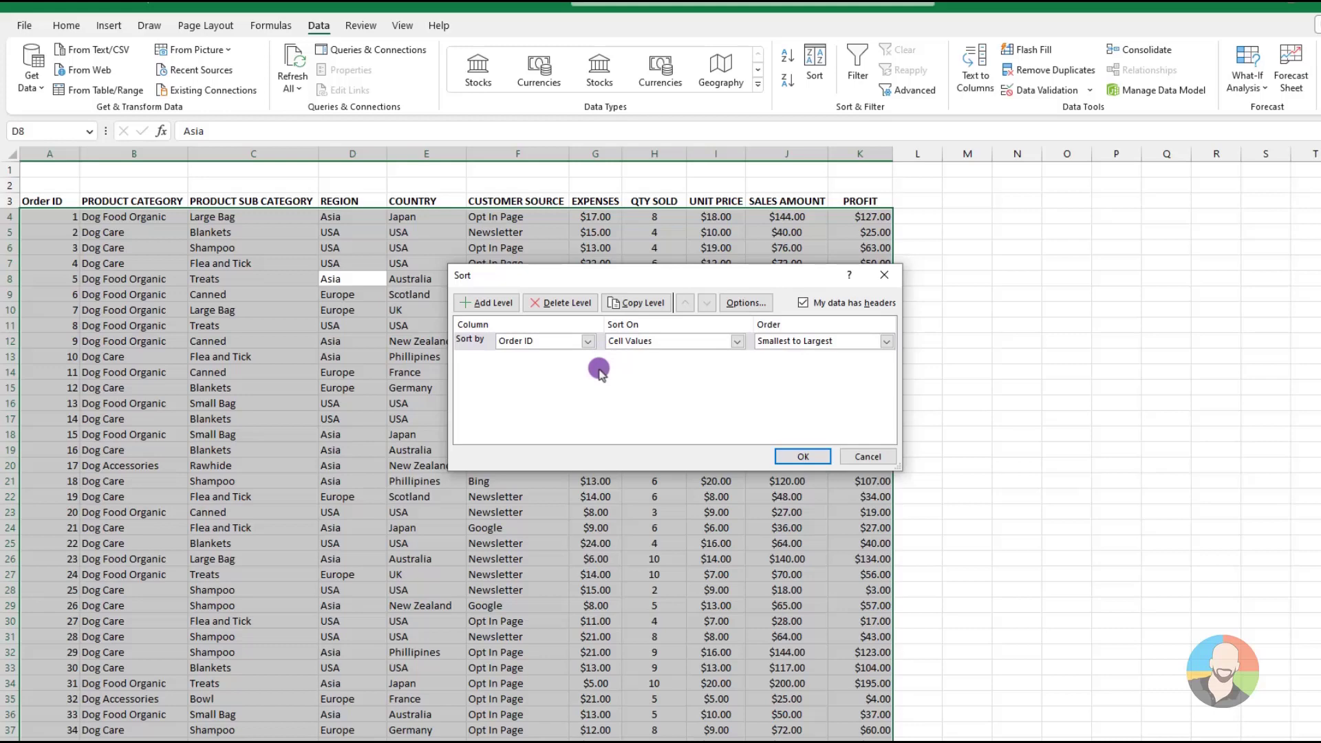
click(588, 340)
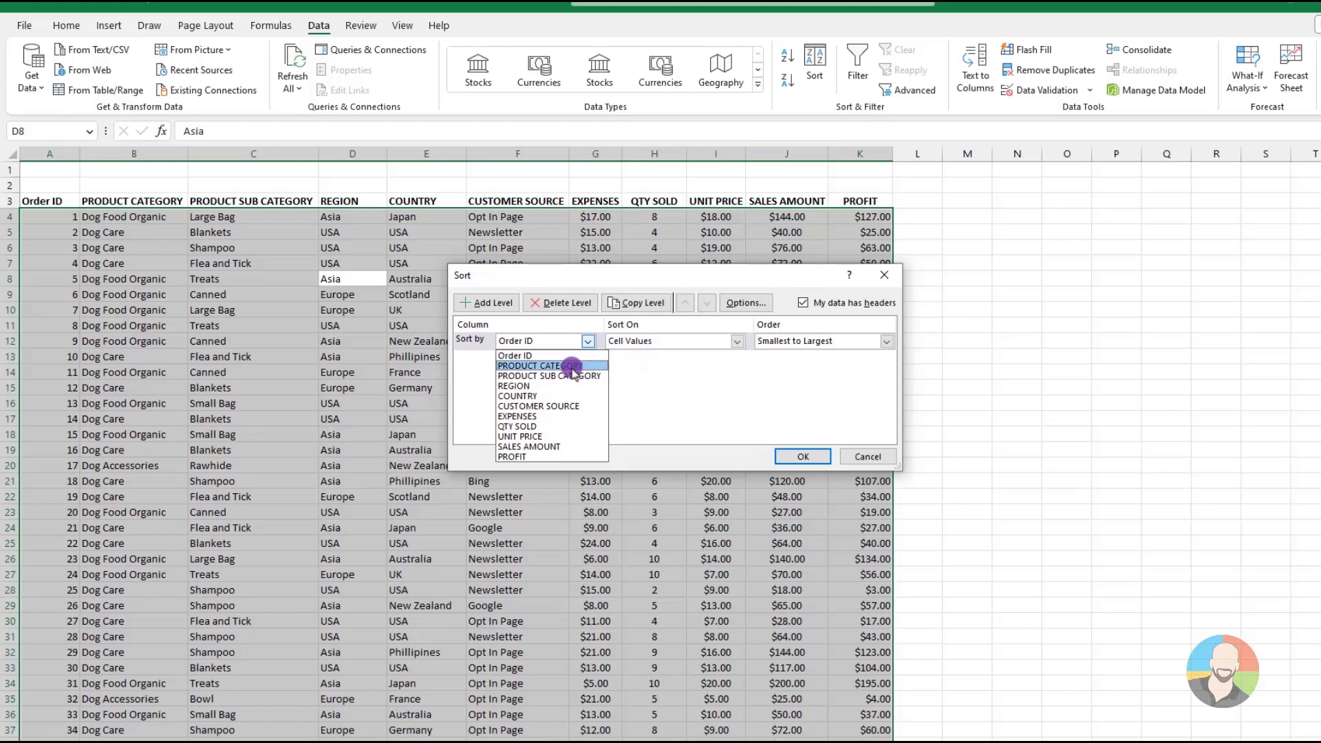
click(522, 385)
click(488, 303)
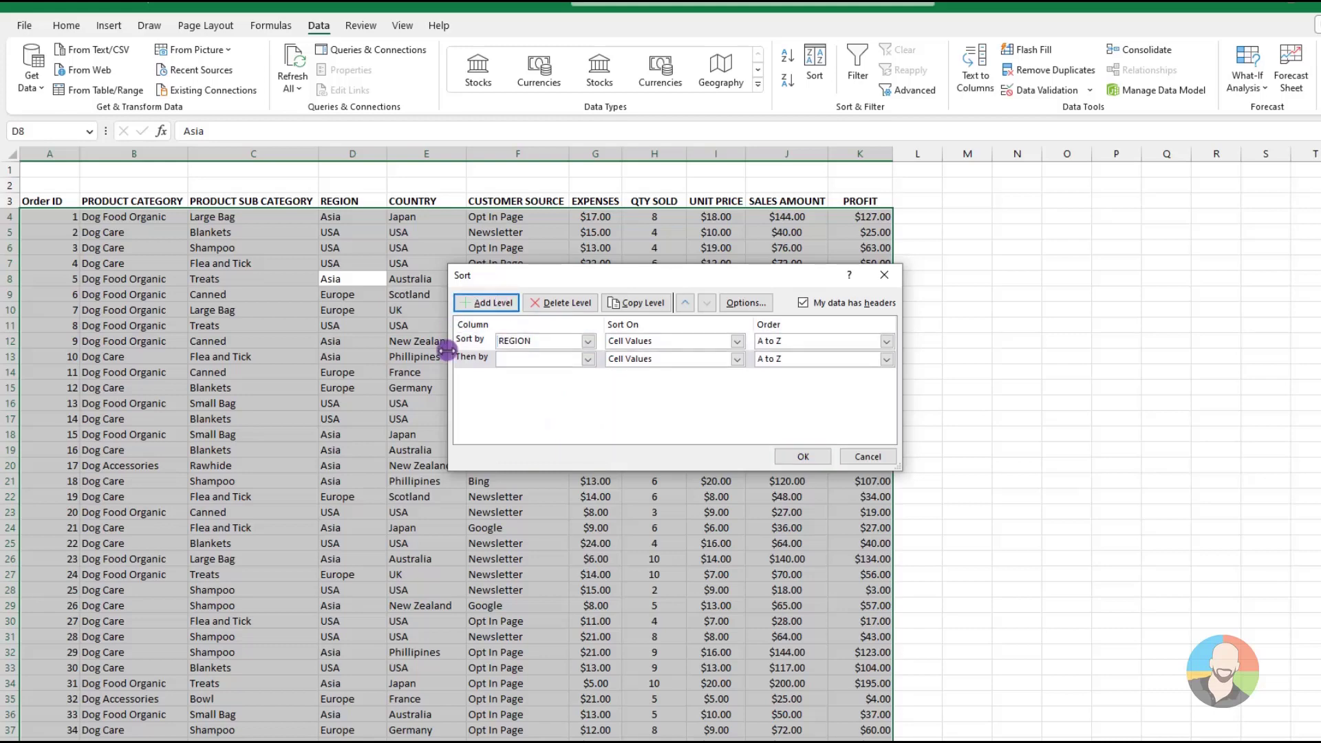
click(588, 359)
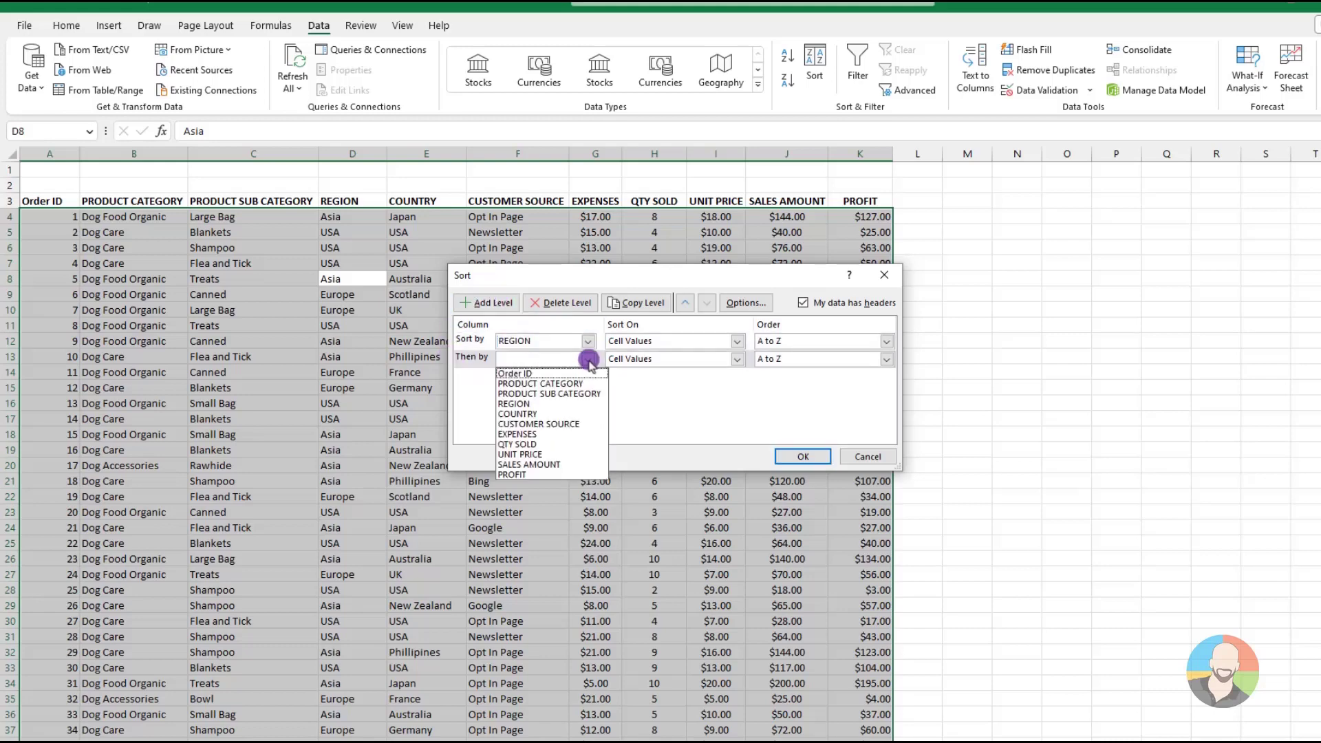
click(528, 414)
click(799, 456)
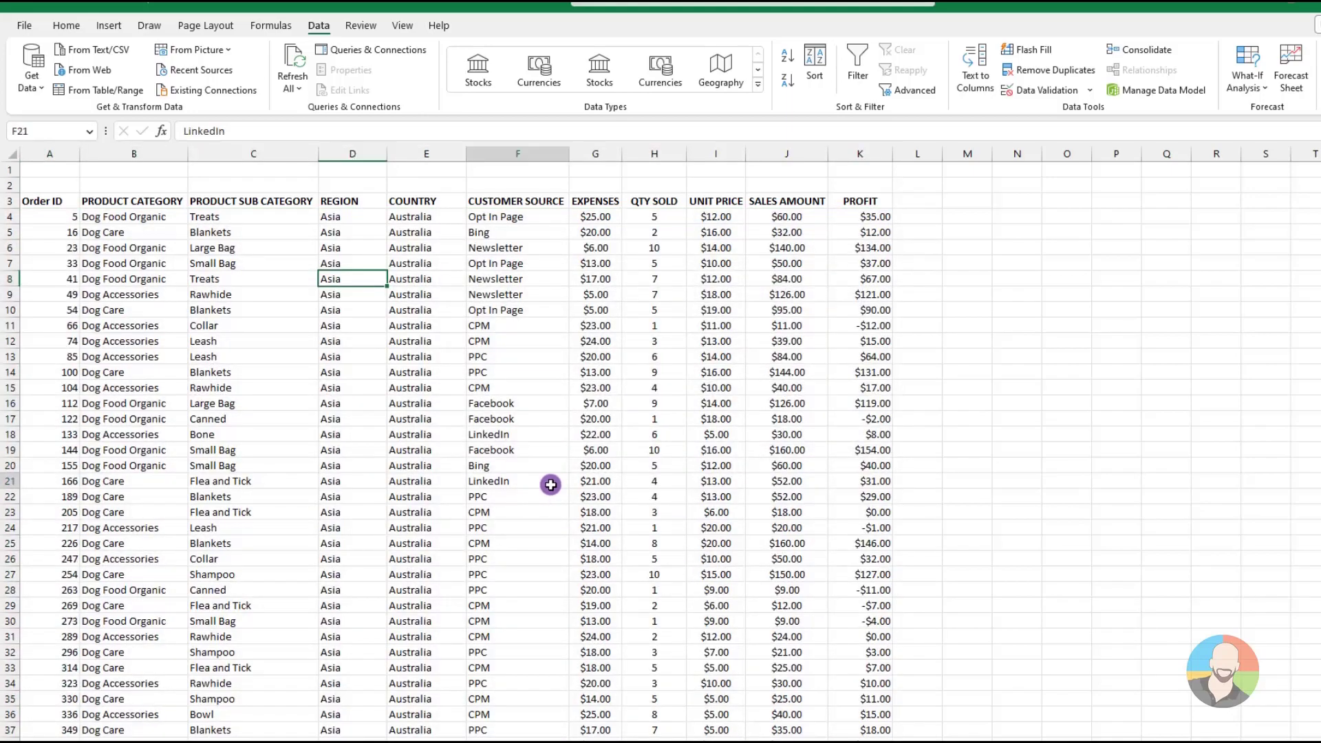
scroll(550, 485, down, 20)
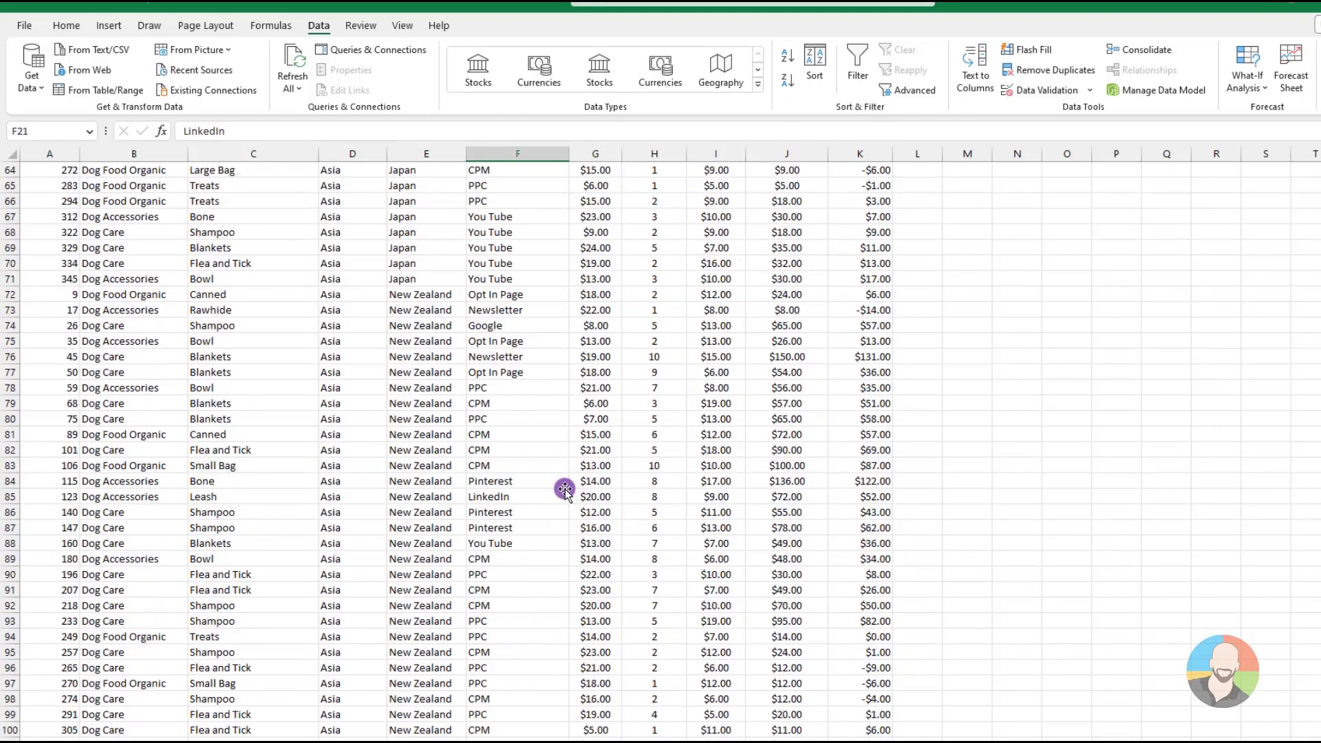
scroll(564, 488, up, 20)
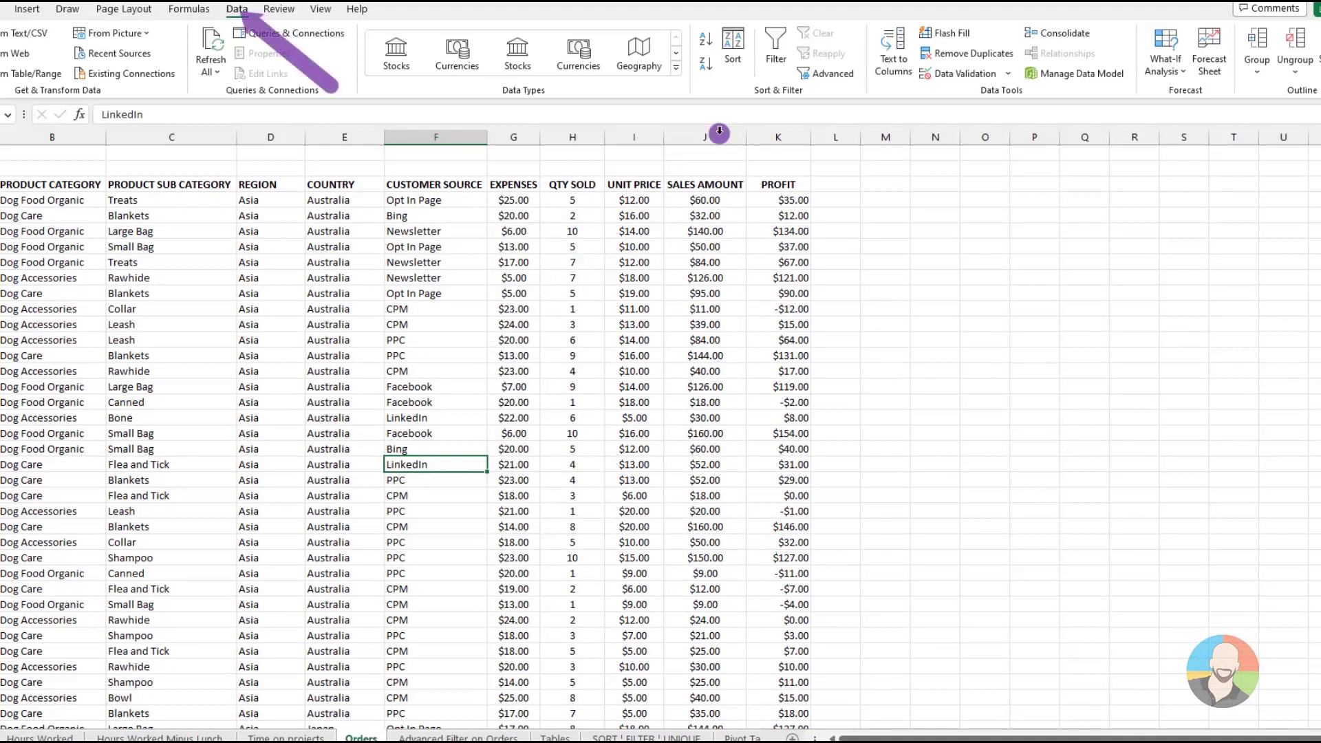
Examine the current sort levels and the columns available for the first level, leaving the sort settings as they are
click(733, 47)
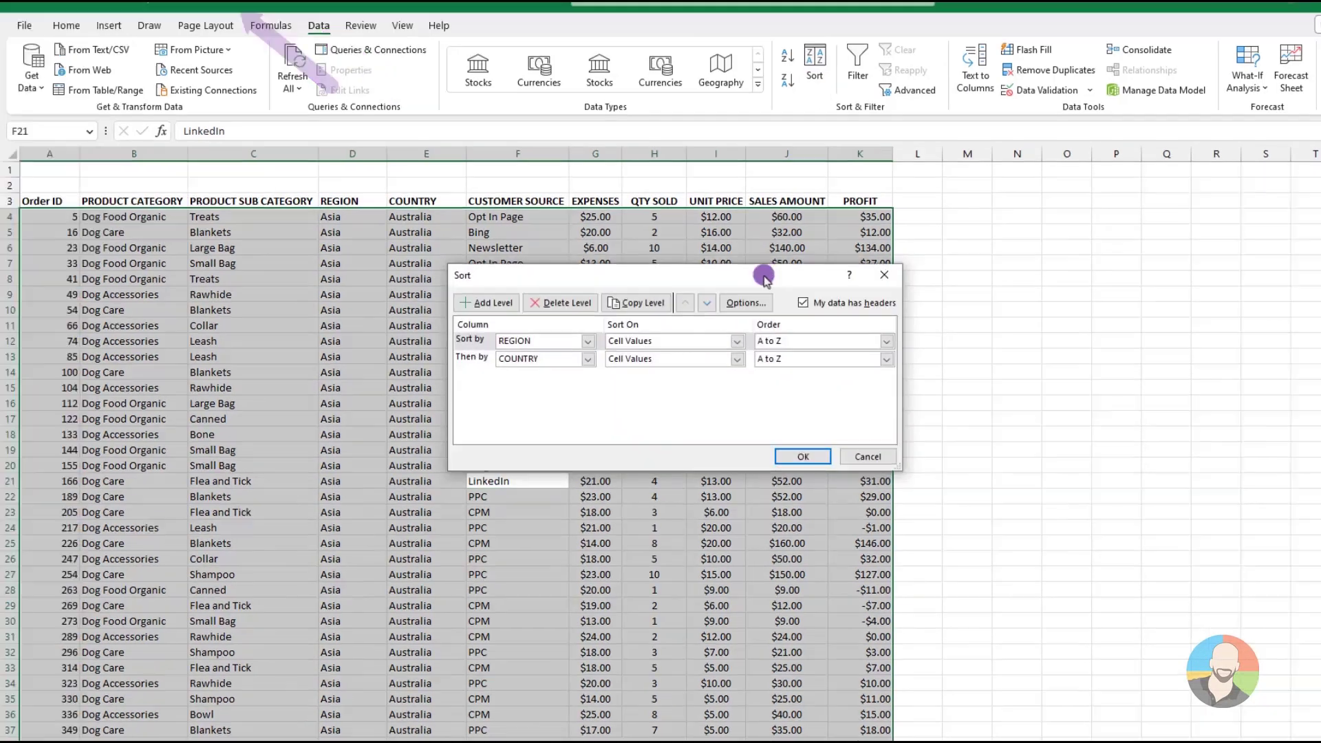
click(590, 343)
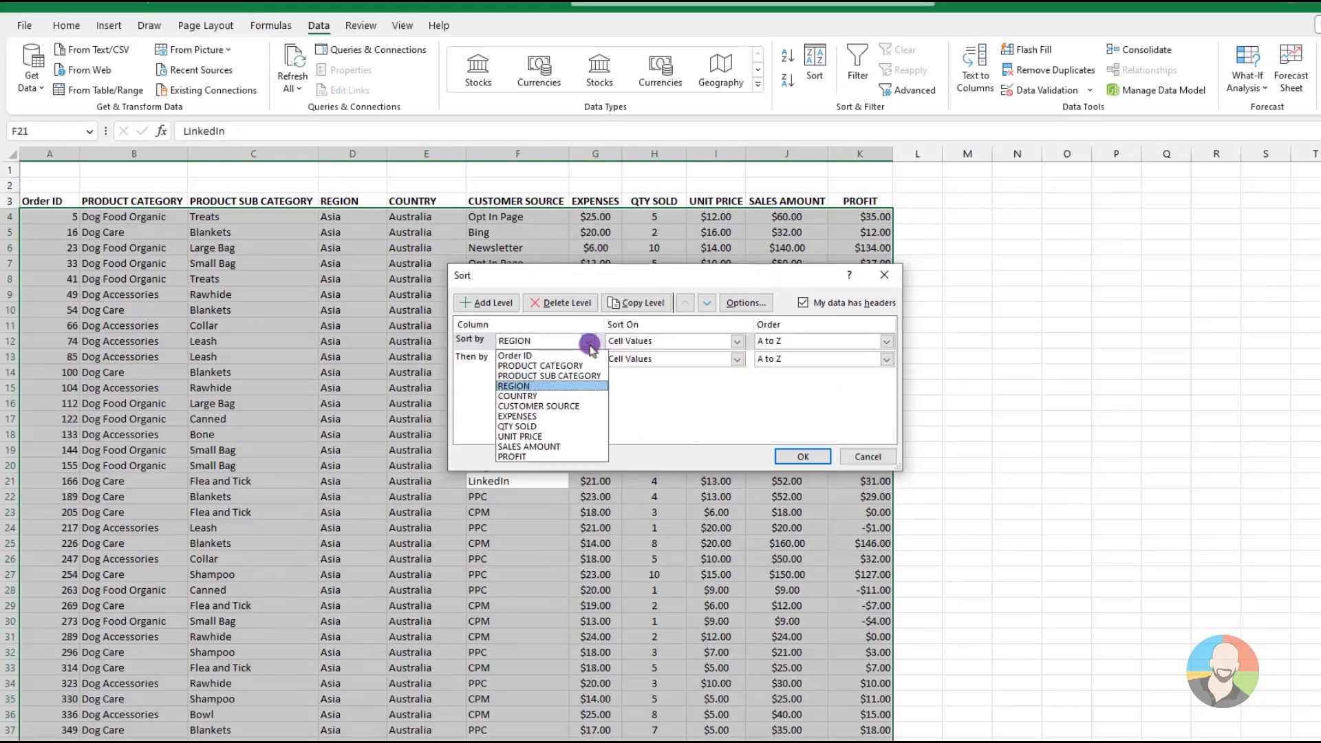
click(672, 406)
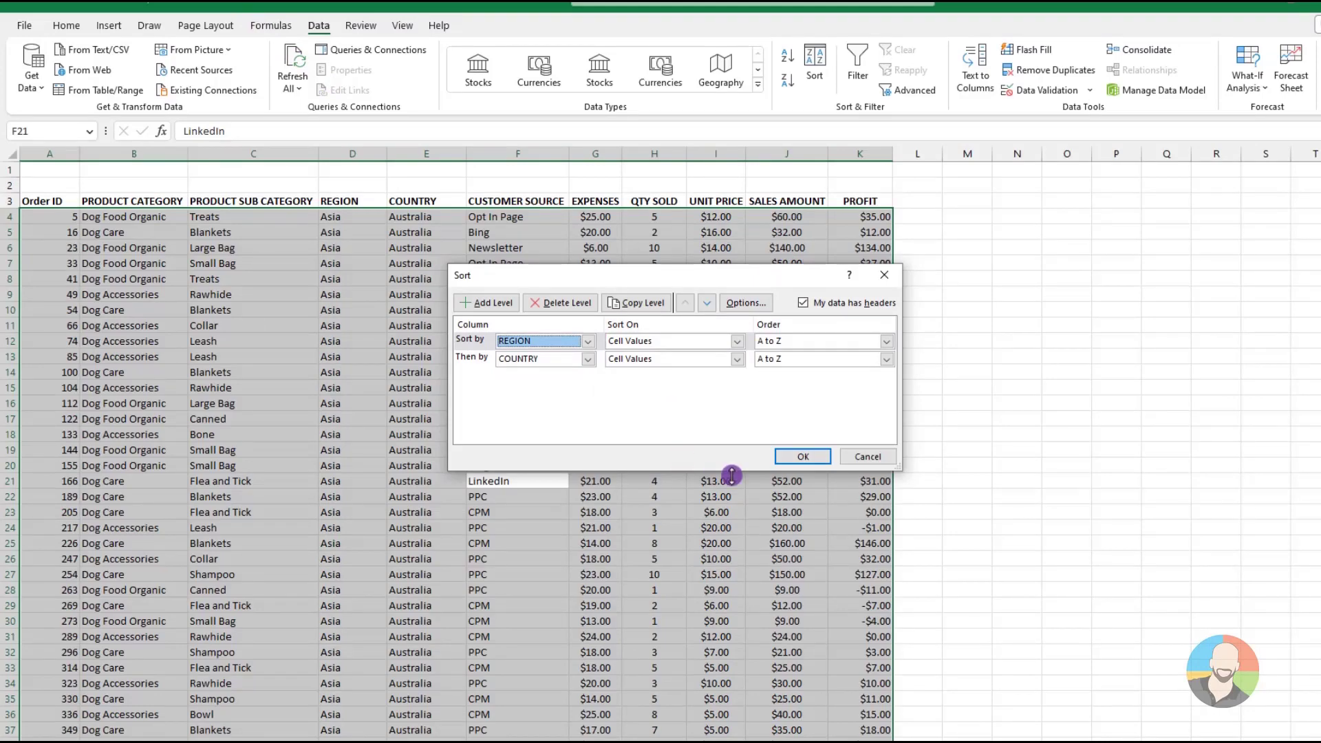
click(887, 456)
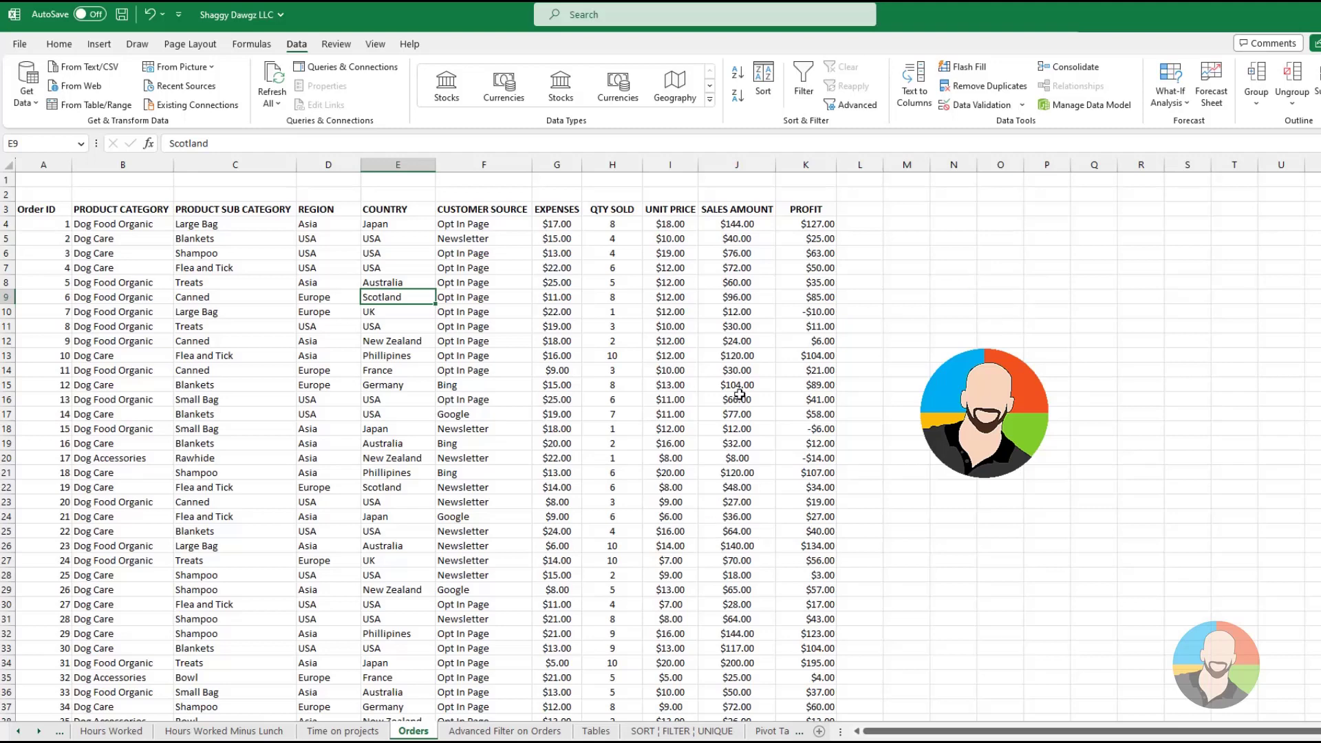
Set up a custom sort of the orders by COUNTRY, choosing a custom list for its order
right_click(387, 327)
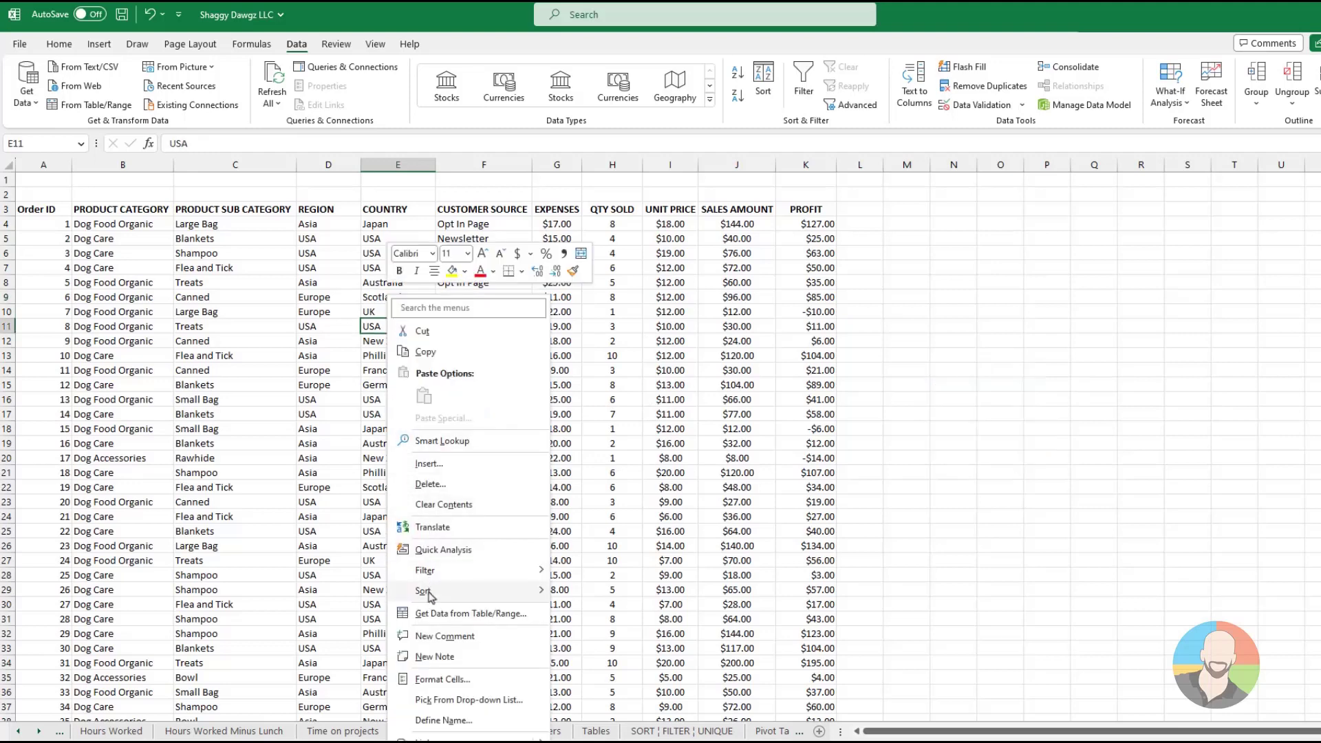
mouse_move(430, 592)
click(633, 696)
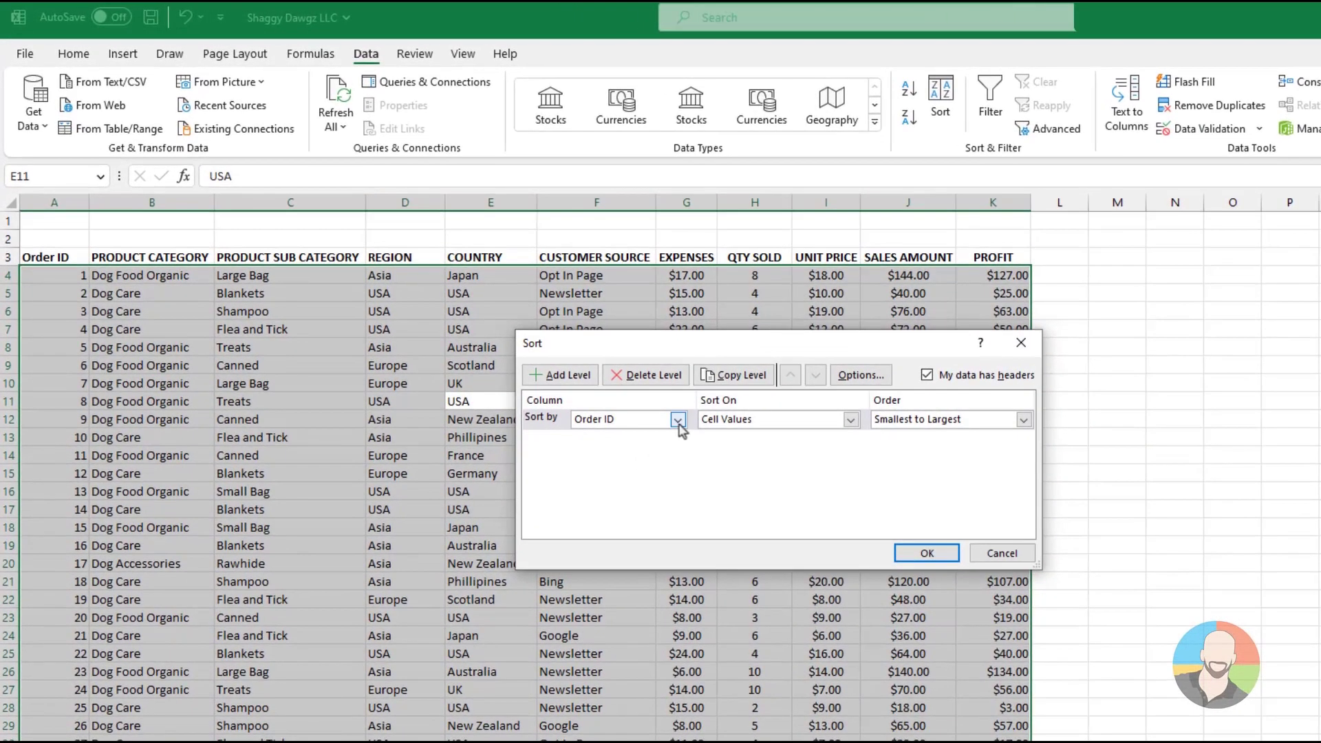
click(678, 420)
click(603, 482)
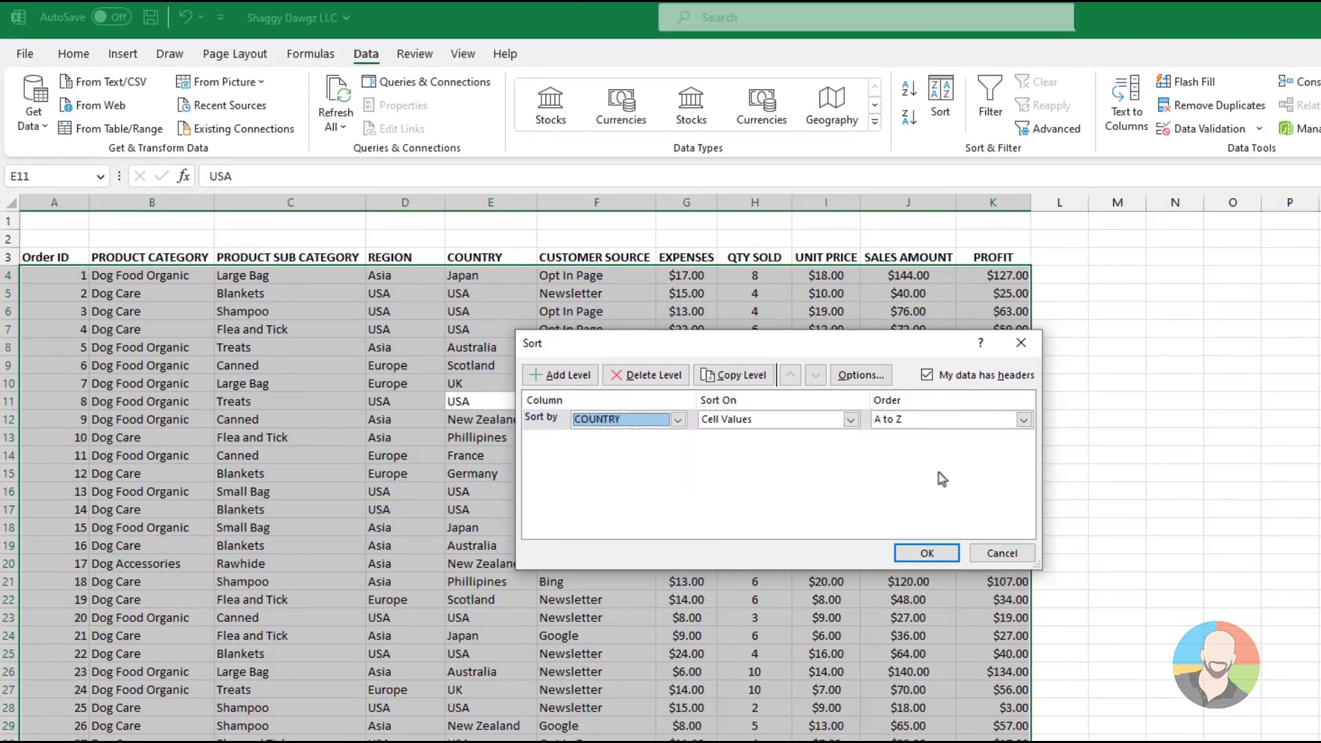
click(1024, 420)
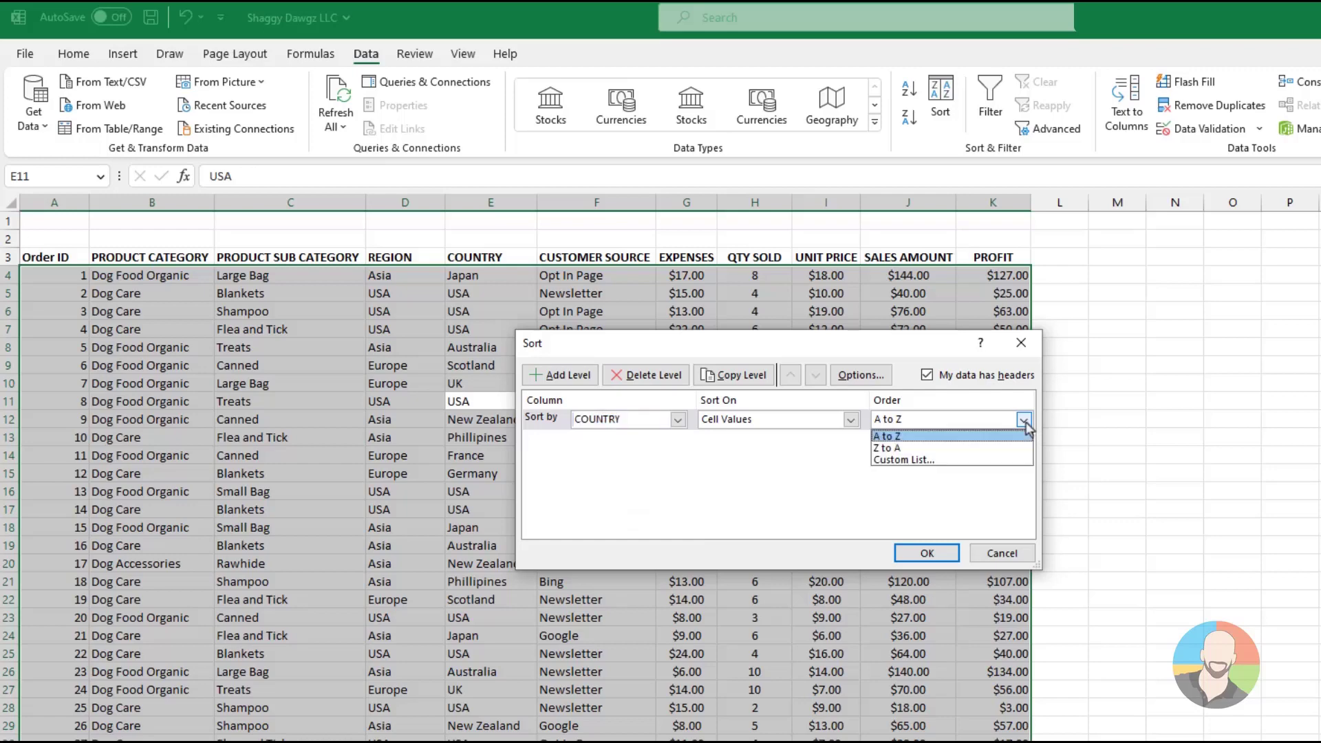
click(898, 461)
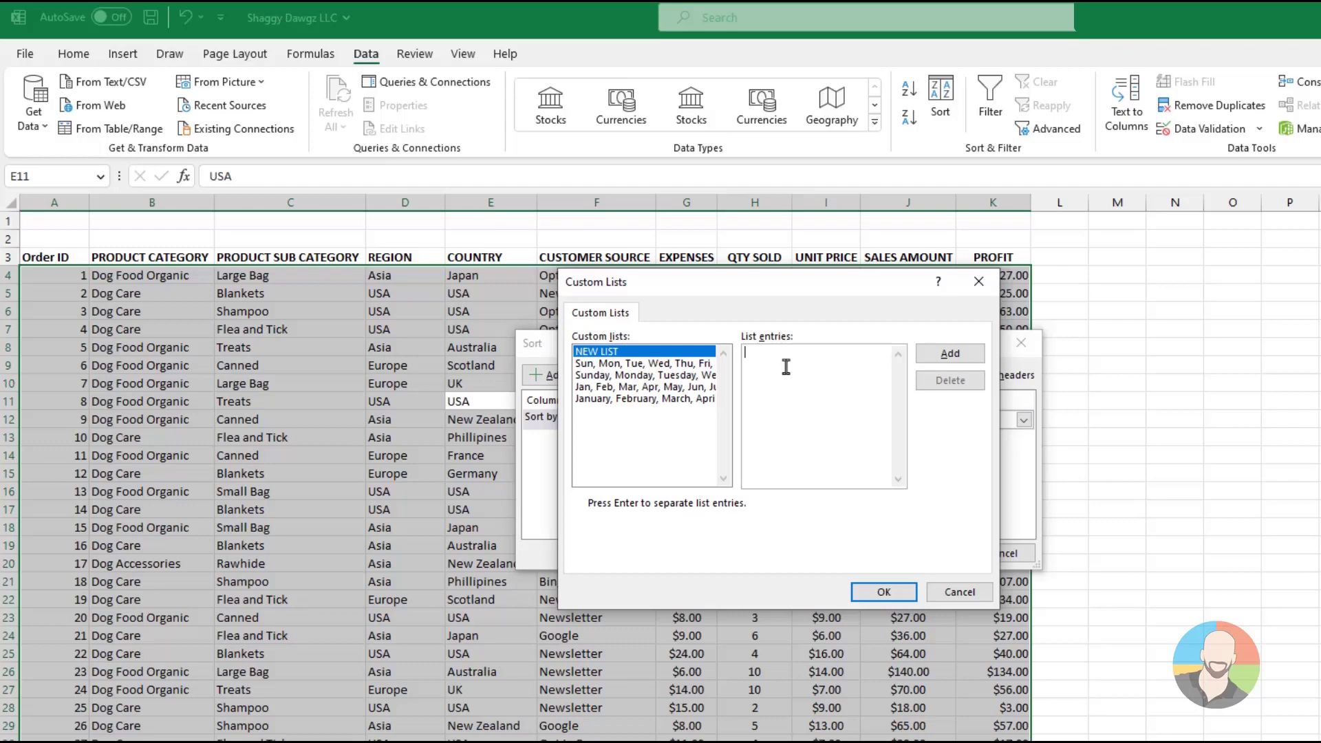
Add a custom list with the entries UK, USA, Phillipines, Germany, Scotland, Japan, Ireland, Netherlands, Australia, Sweden, France, New Zealand
text(UK USA Phillipines Germany Scotland)
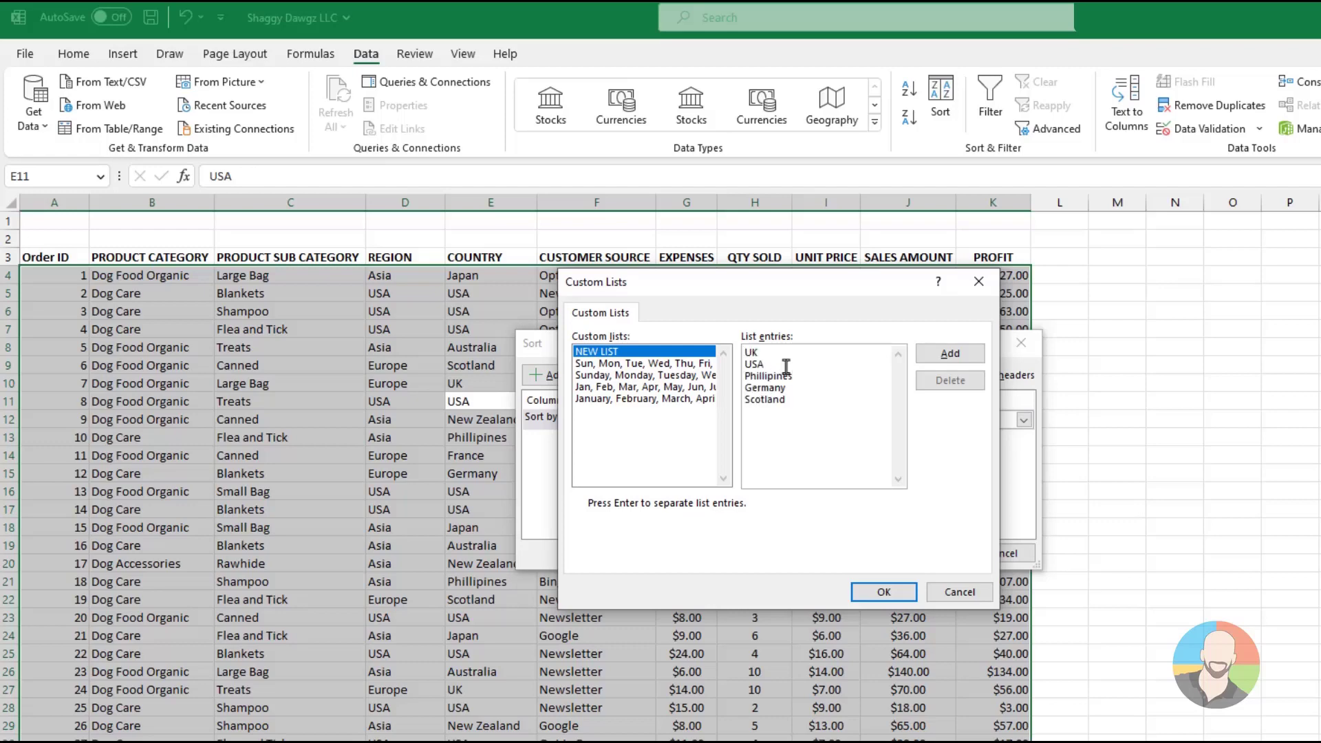
text( Japan Ireland Netherlands Australia Sweden France New Zealand)
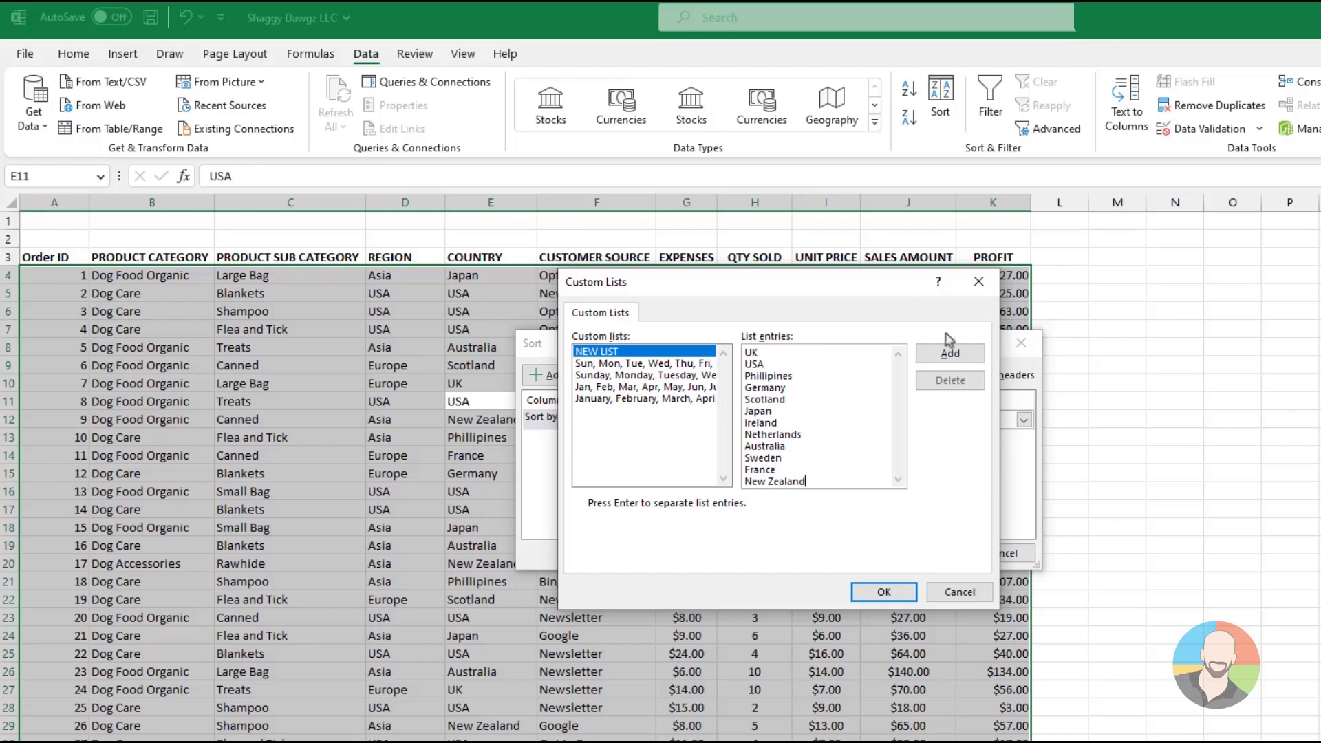
click(952, 354)
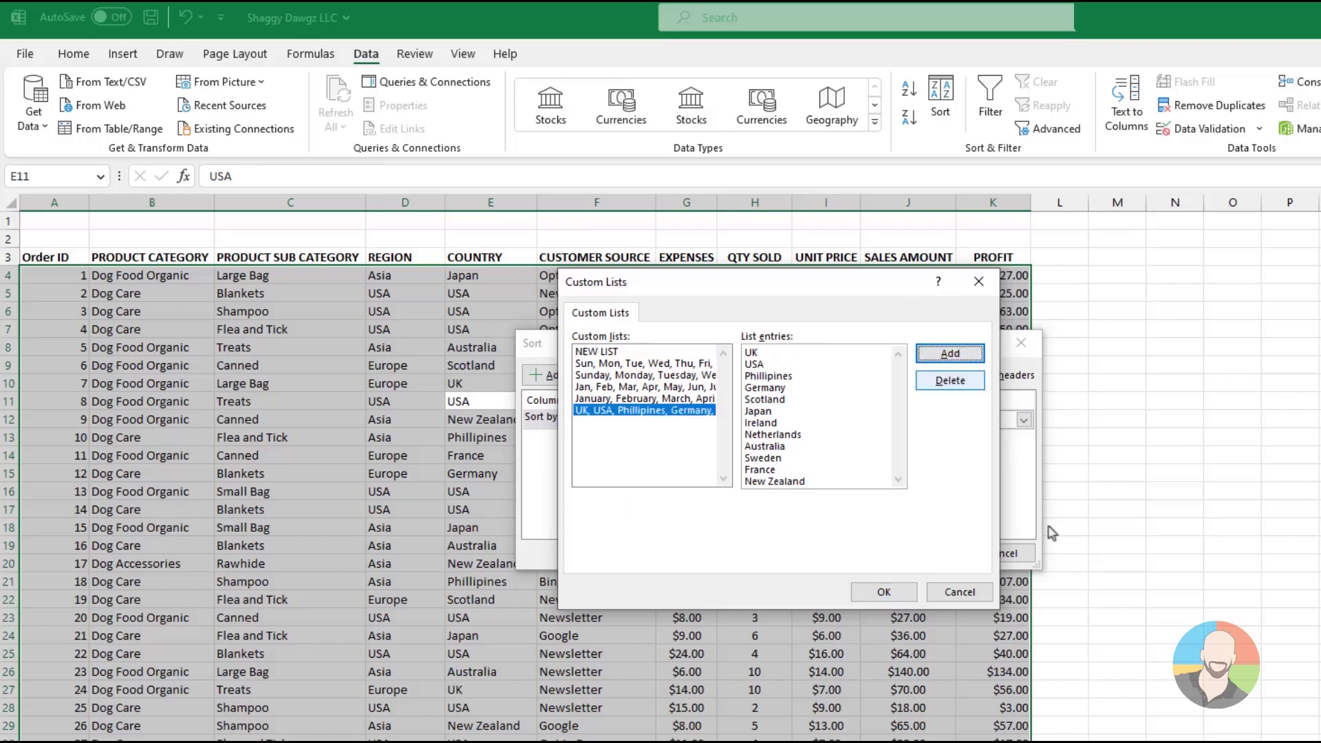
Apply the COUNTRY sort using the new custom list and check the order of the sorted rows
click(883, 592)
click(927, 554)
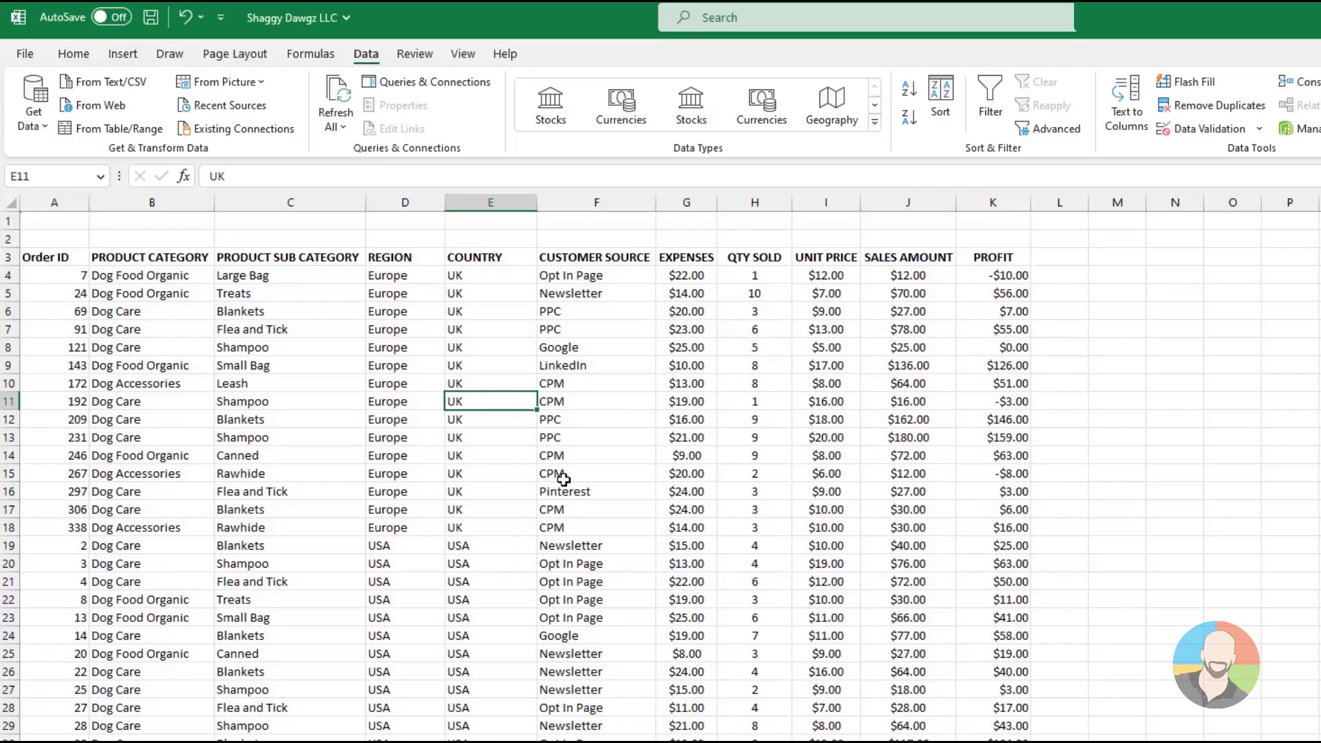
scroll(615, 486, down, 8)
scroll(615, 485, down, 20)
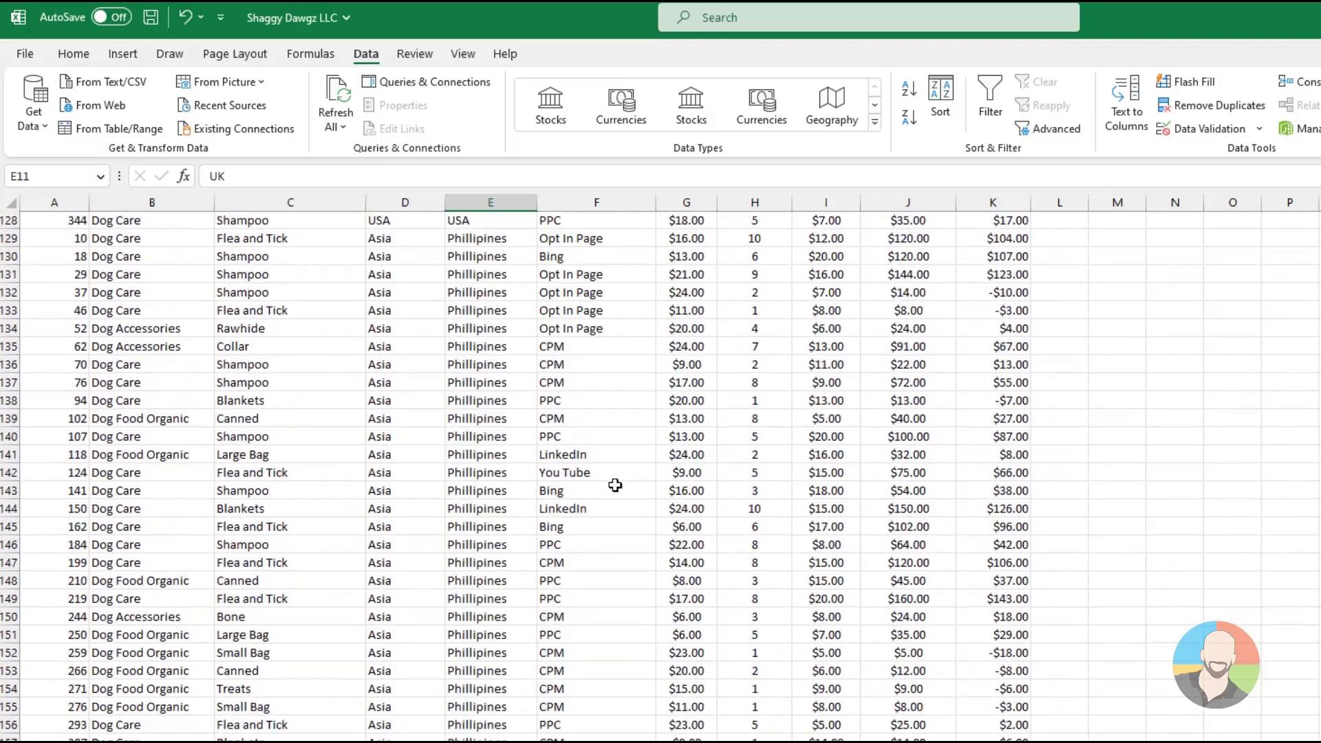
scroll(615, 485, up, 20)
scroll(615, 485, up, 17)
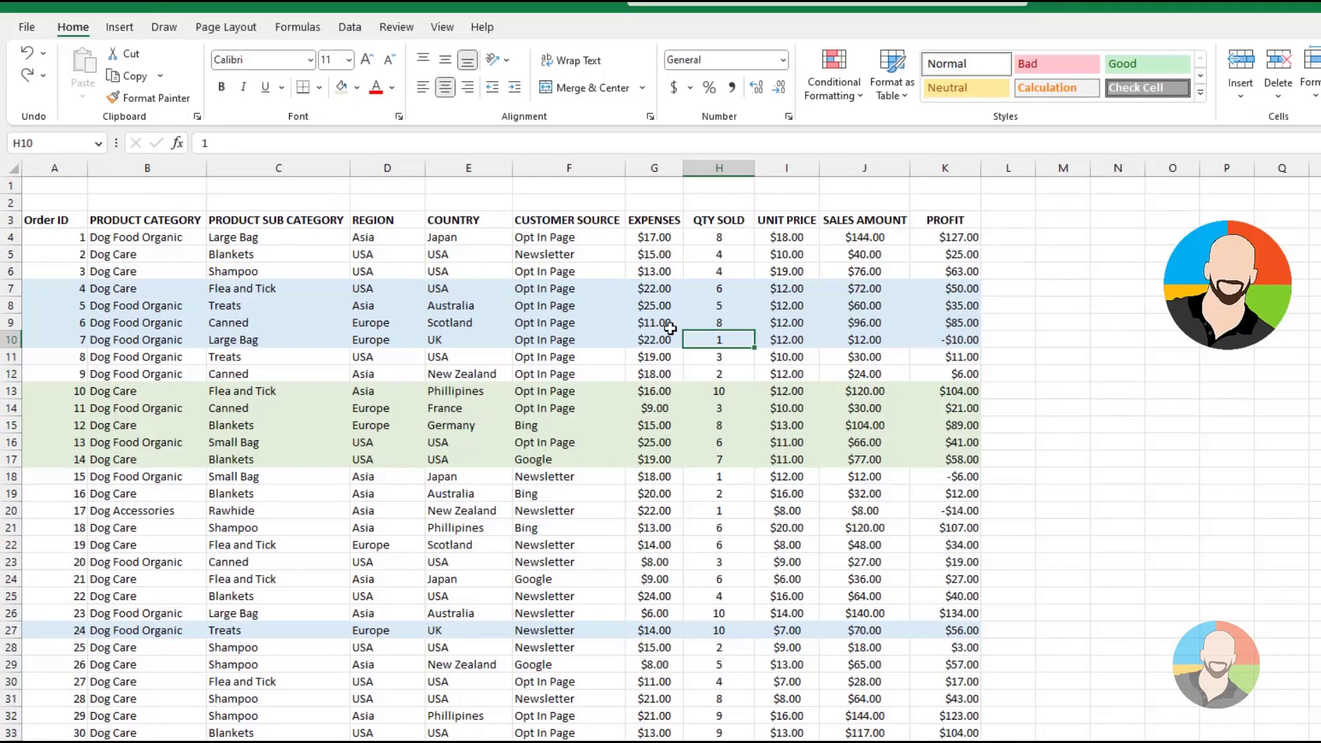
Set up a custom sort of the color-banded orders on the Order ID cell color, with light green on top
click(646, 305)
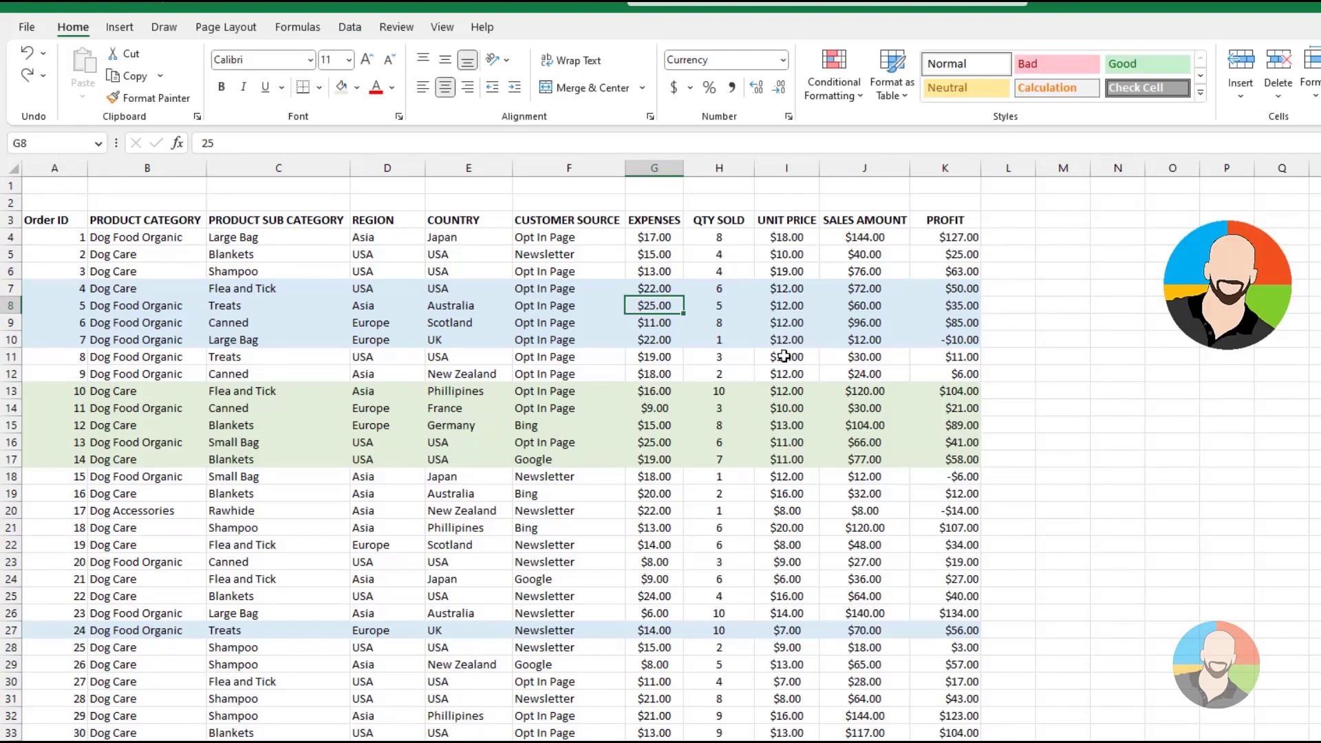
scroll(777, 353, down, 3)
scroll(781, 370, down, 7)
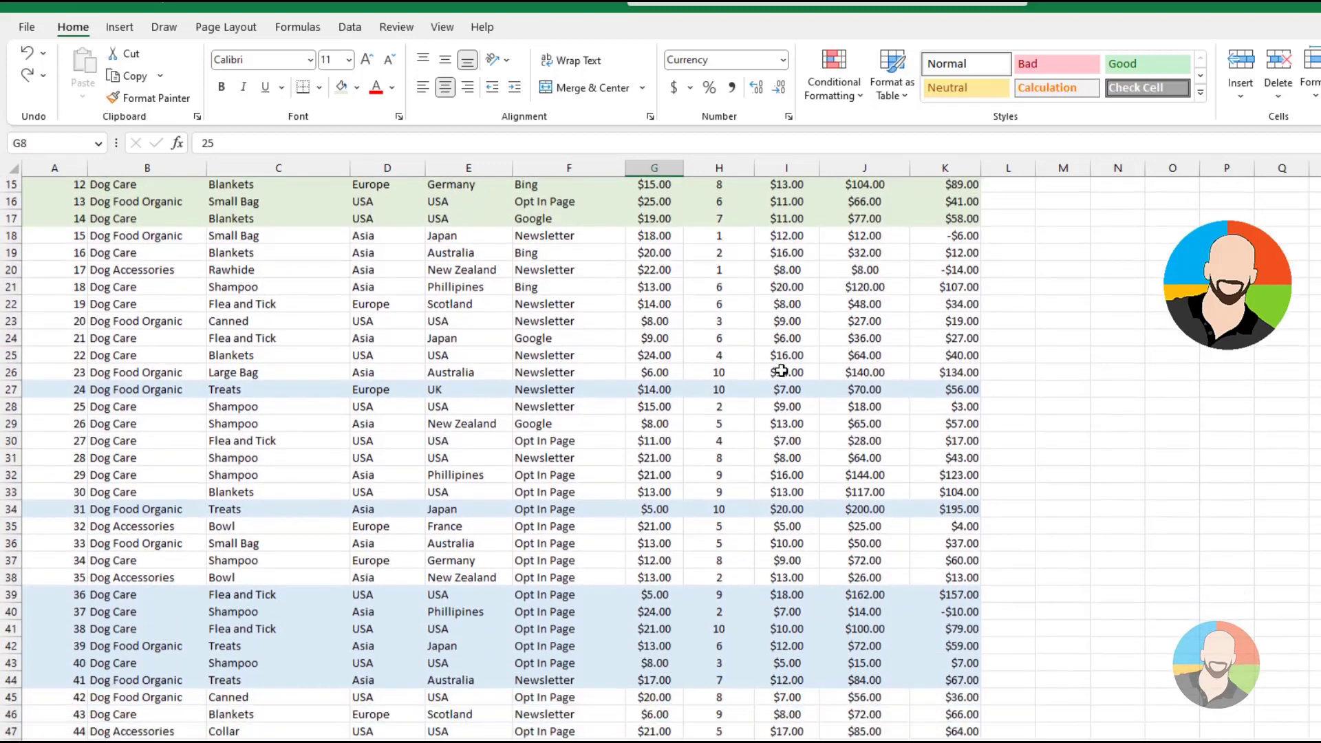
scroll(781, 372, down, 1)
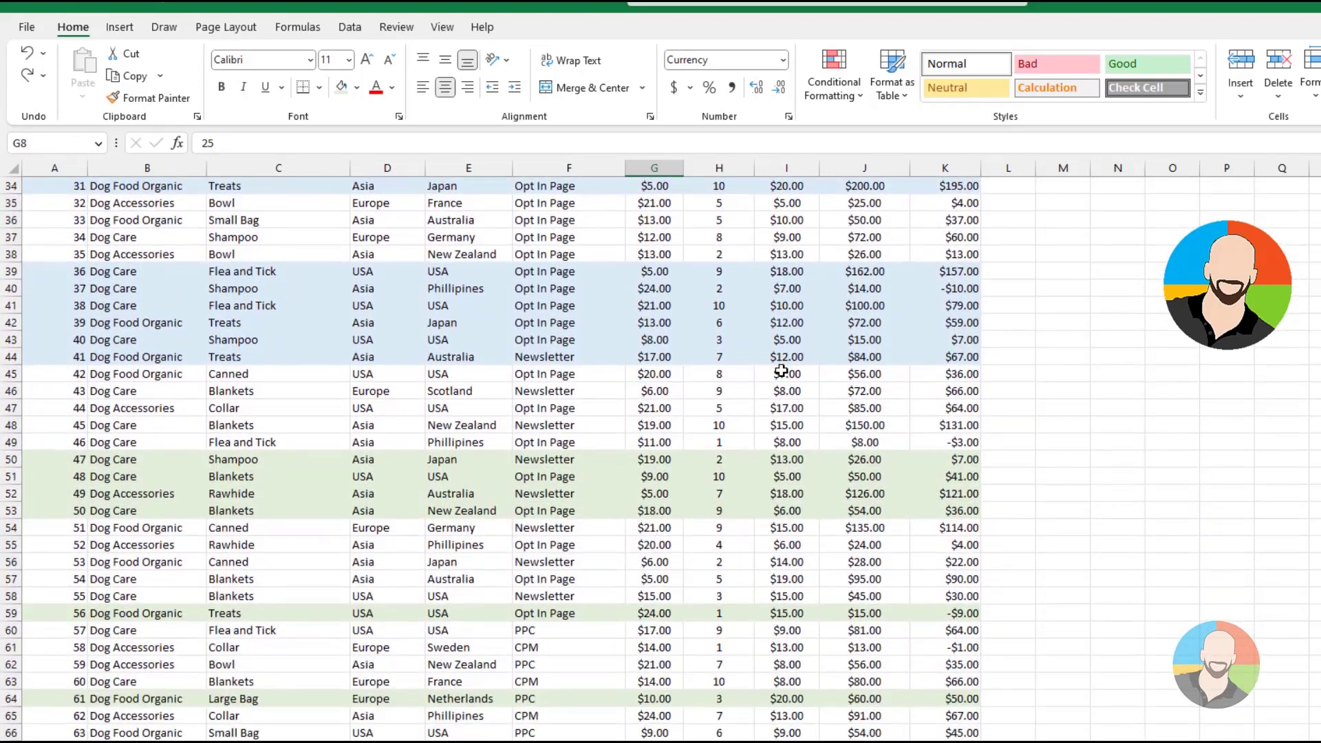
scroll(782, 371, up, 11)
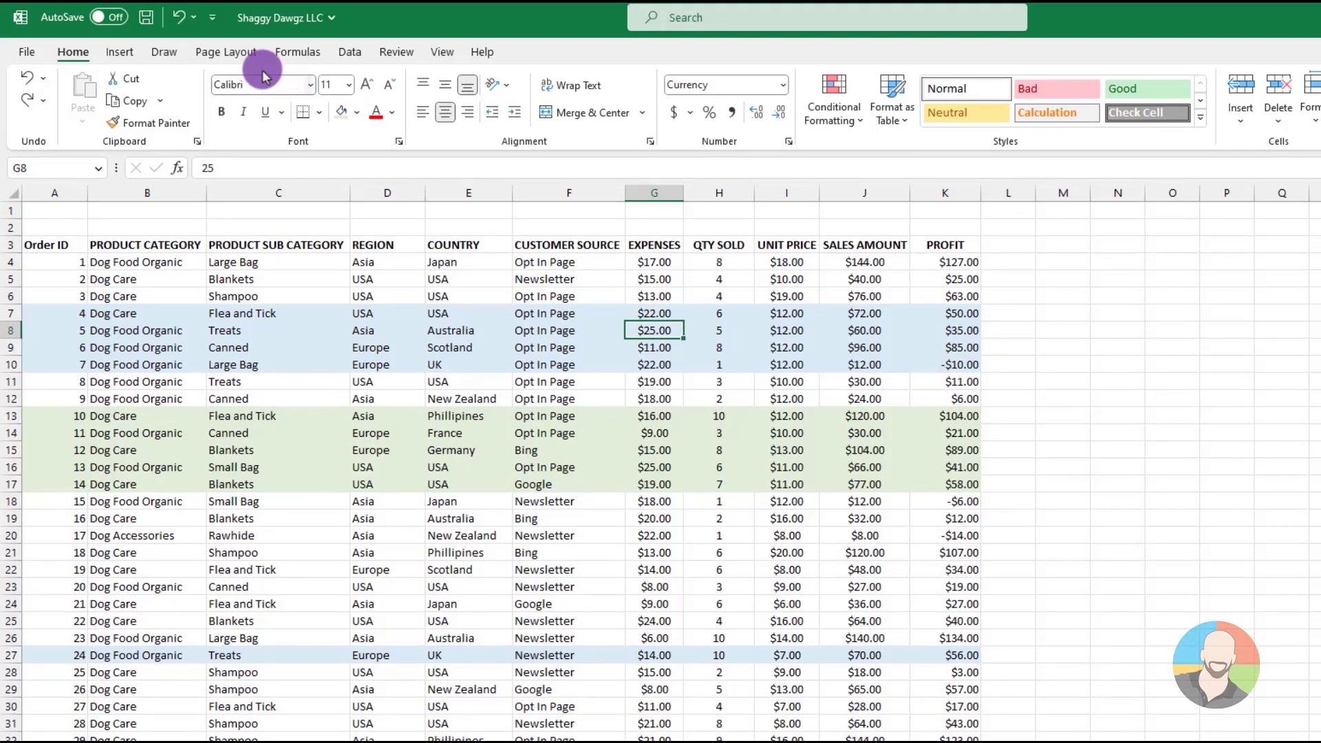
click(348, 52)
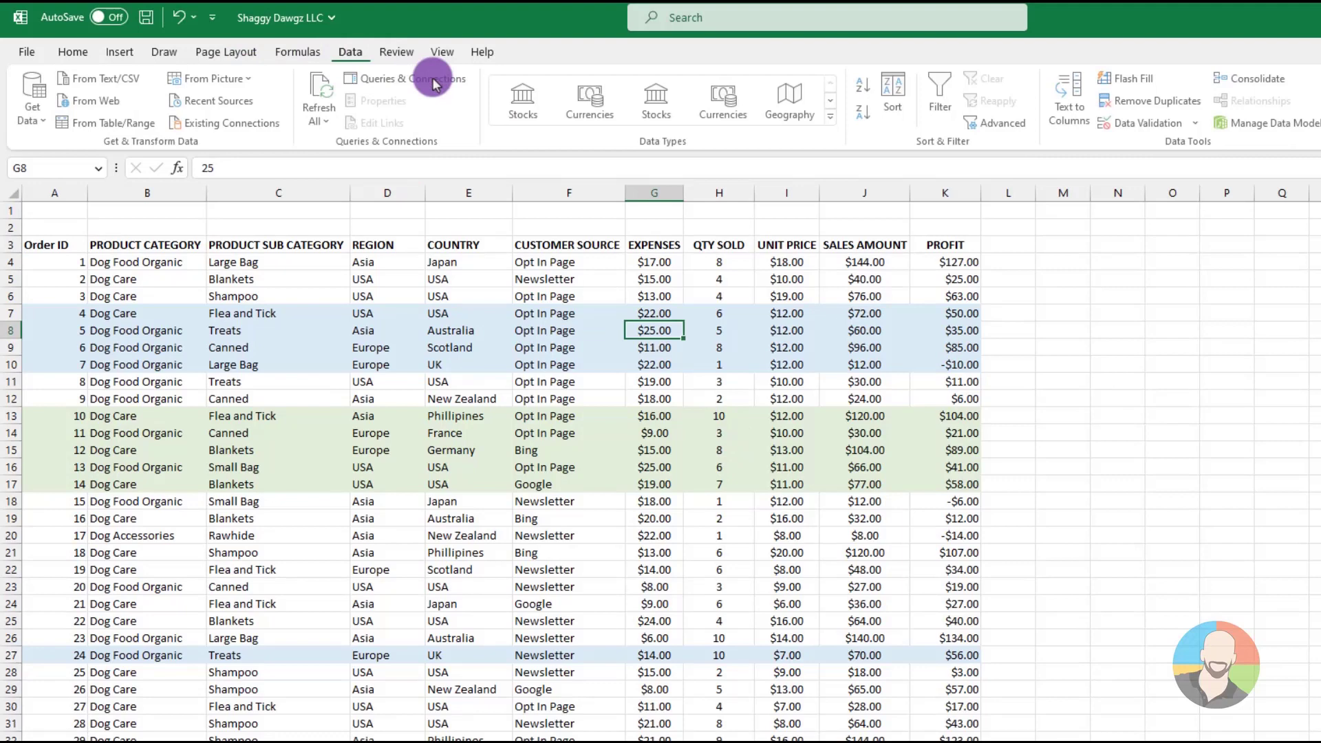
click(898, 89)
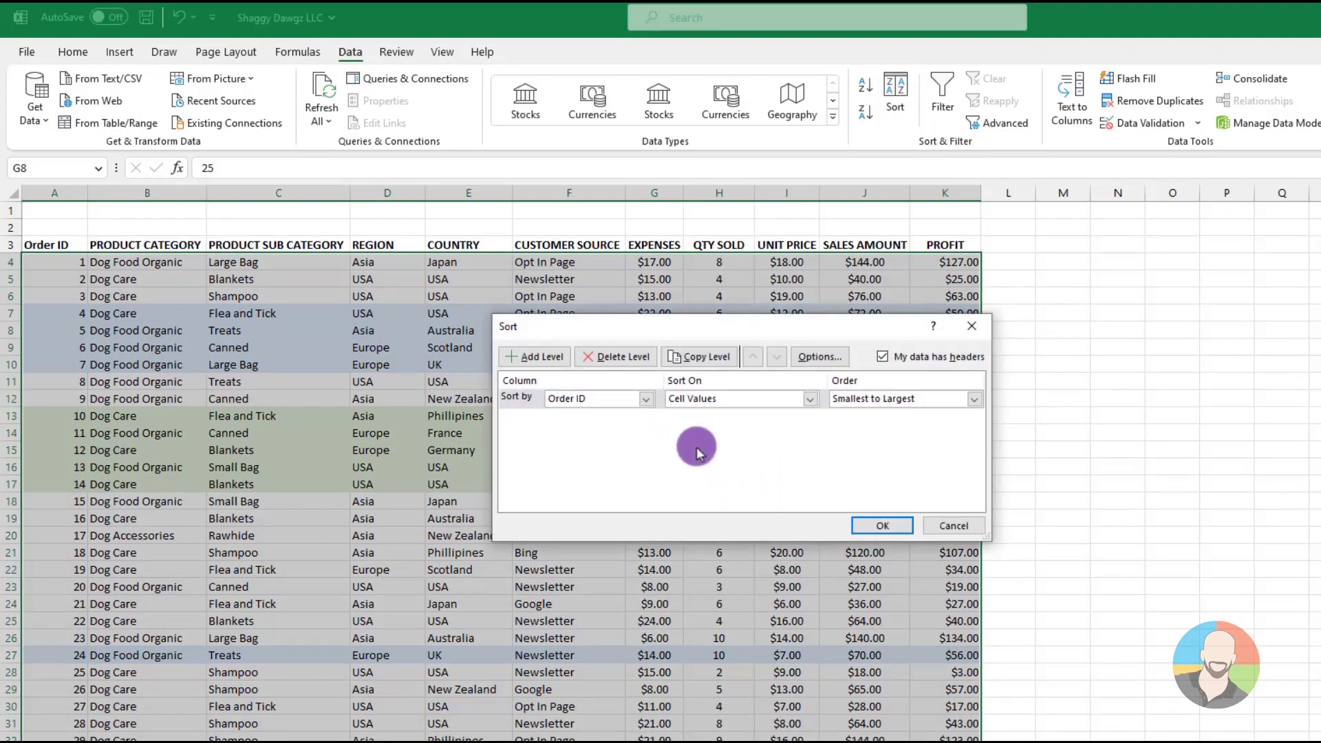
click(810, 401)
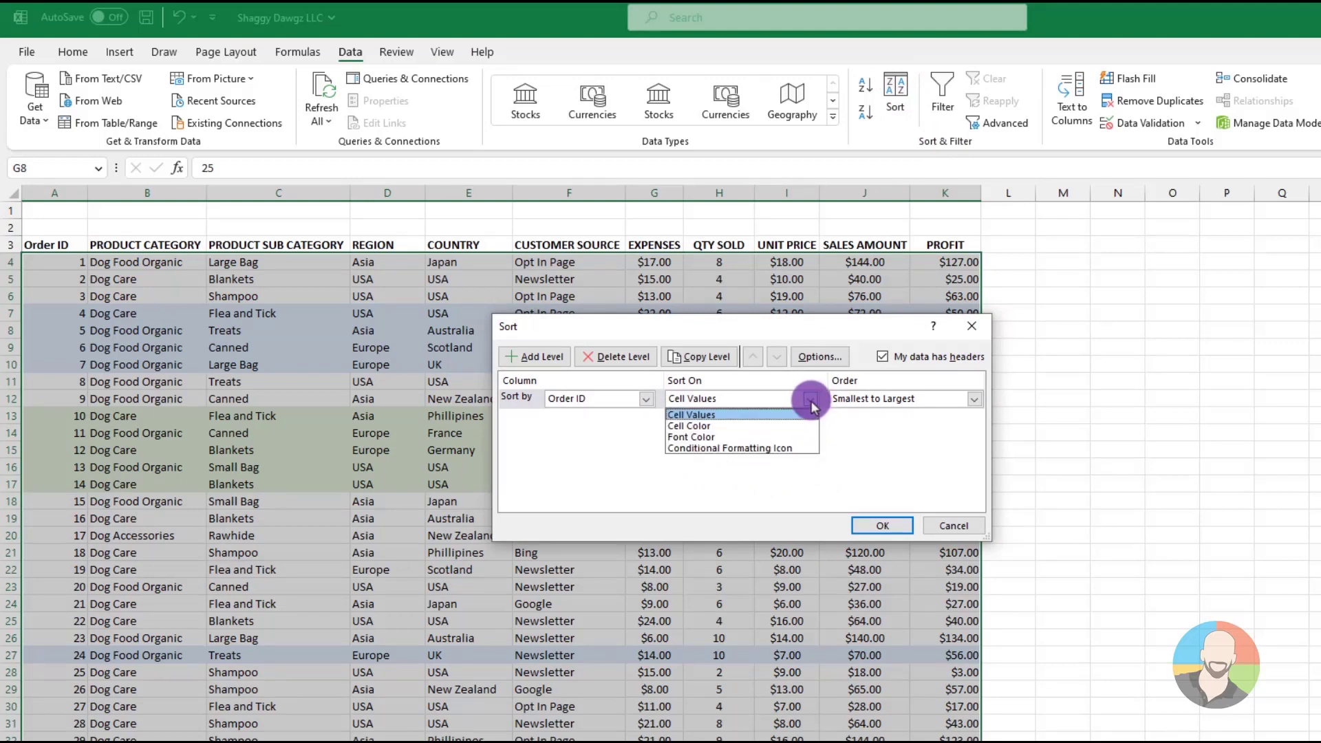
click(724, 426)
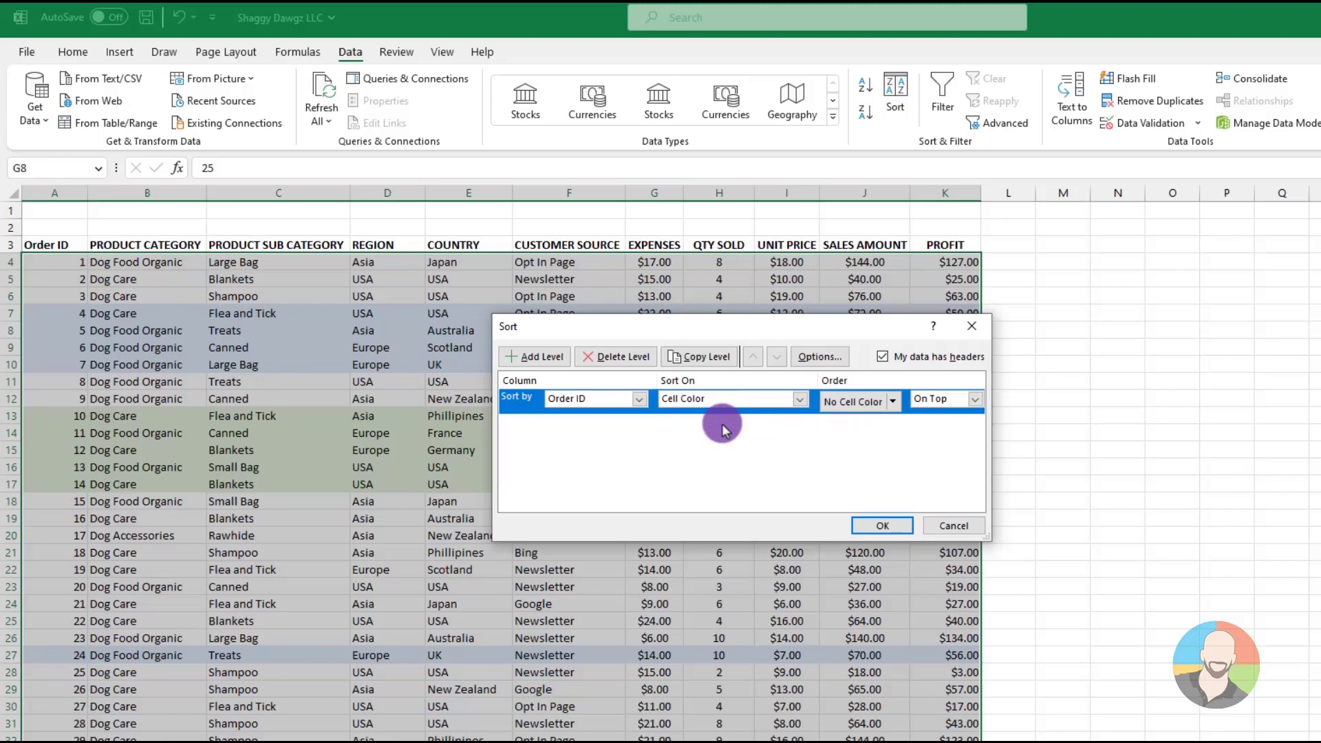
click(893, 402)
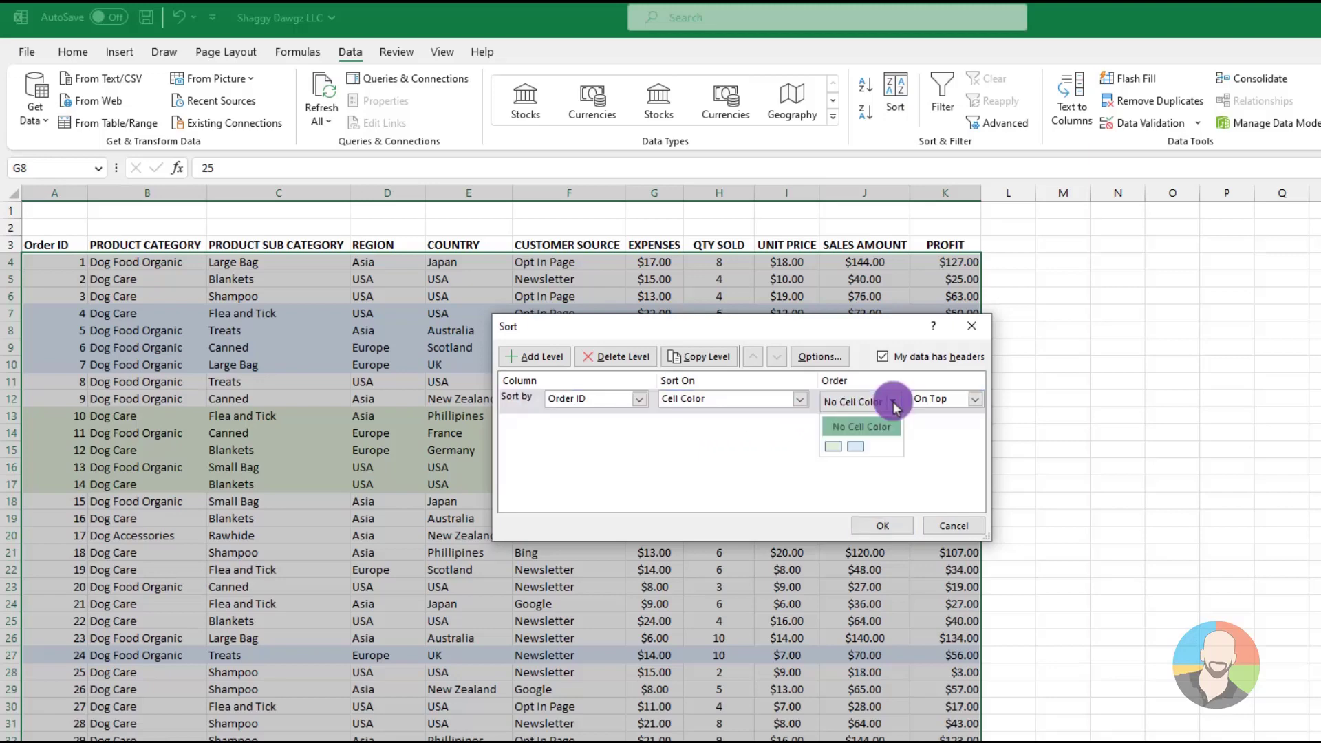
click(834, 447)
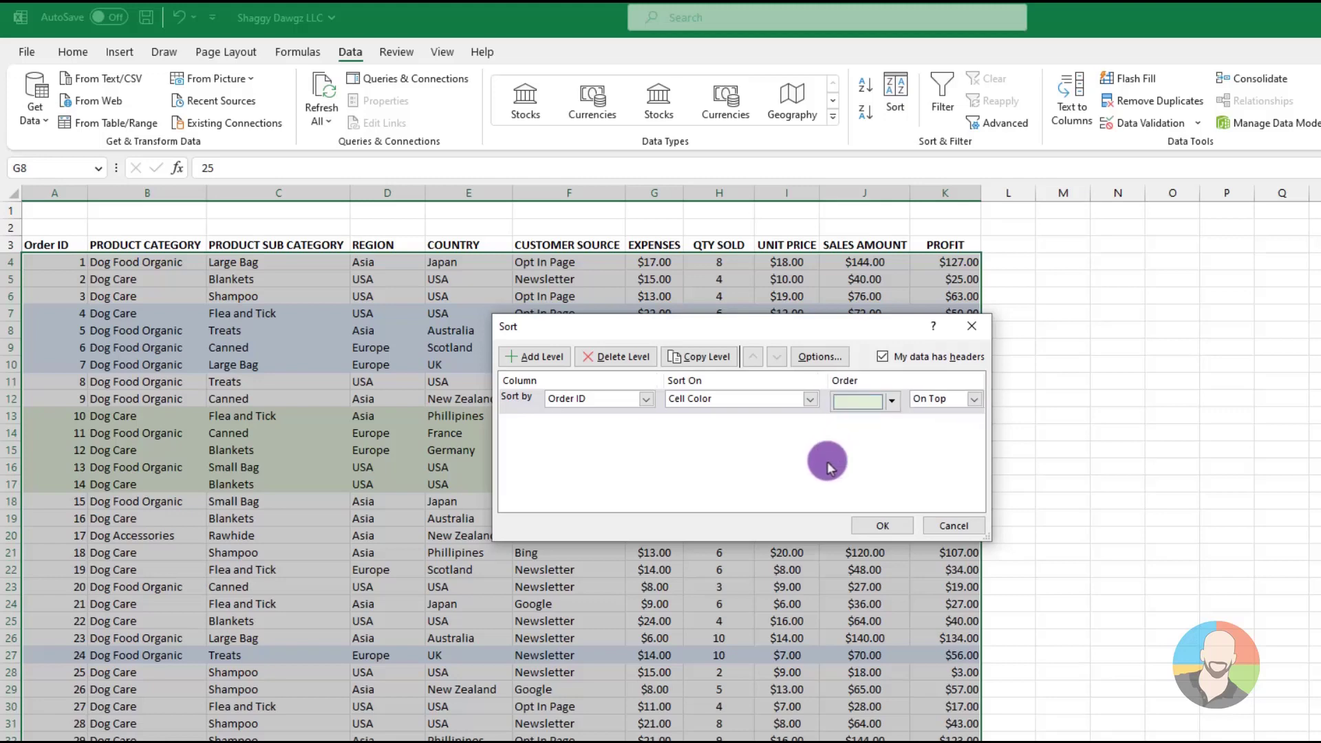
Add a second sort level on the Order ID cell color with light blue on top, and apply the sort
click(541, 357)
click(636, 423)
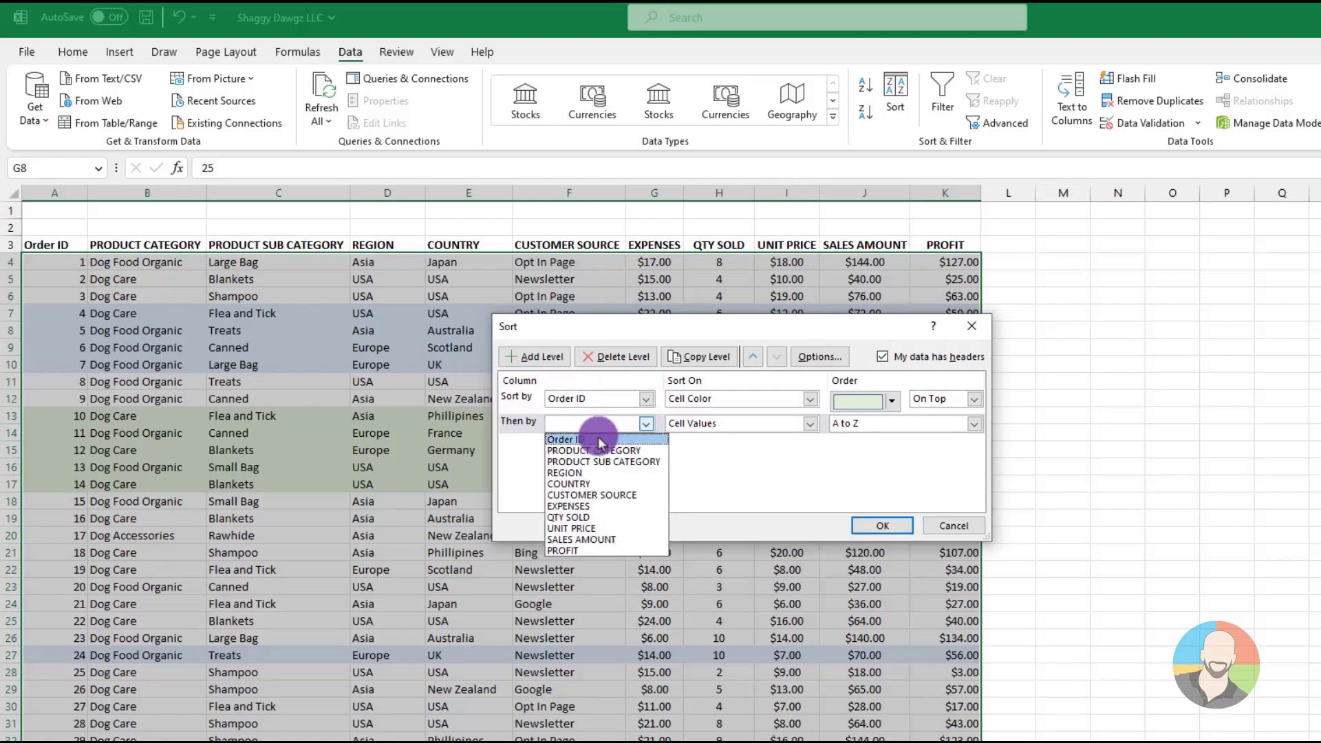
click(810, 423)
click(712, 450)
click(891, 423)
click(863, 469)
click(882, 526)
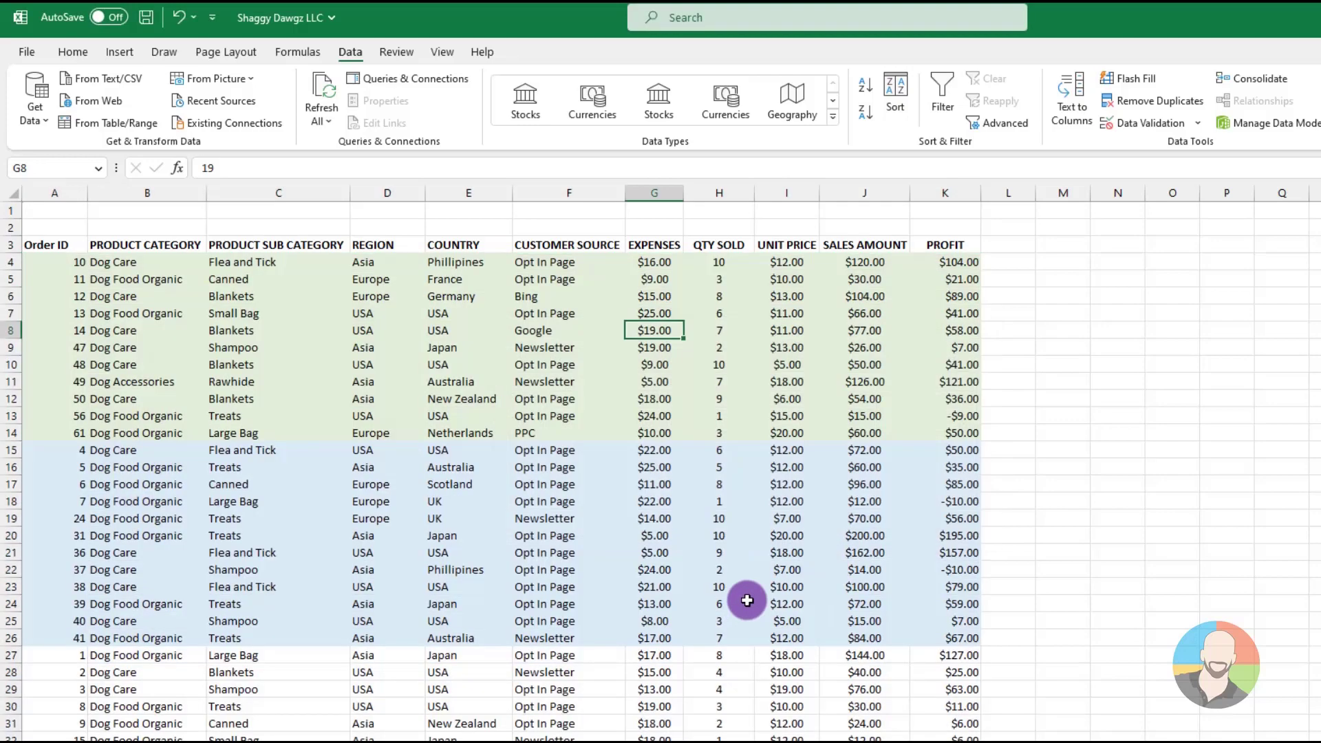
scroll(791, 603, down, 3)
scroll(791, 603, up, 3)
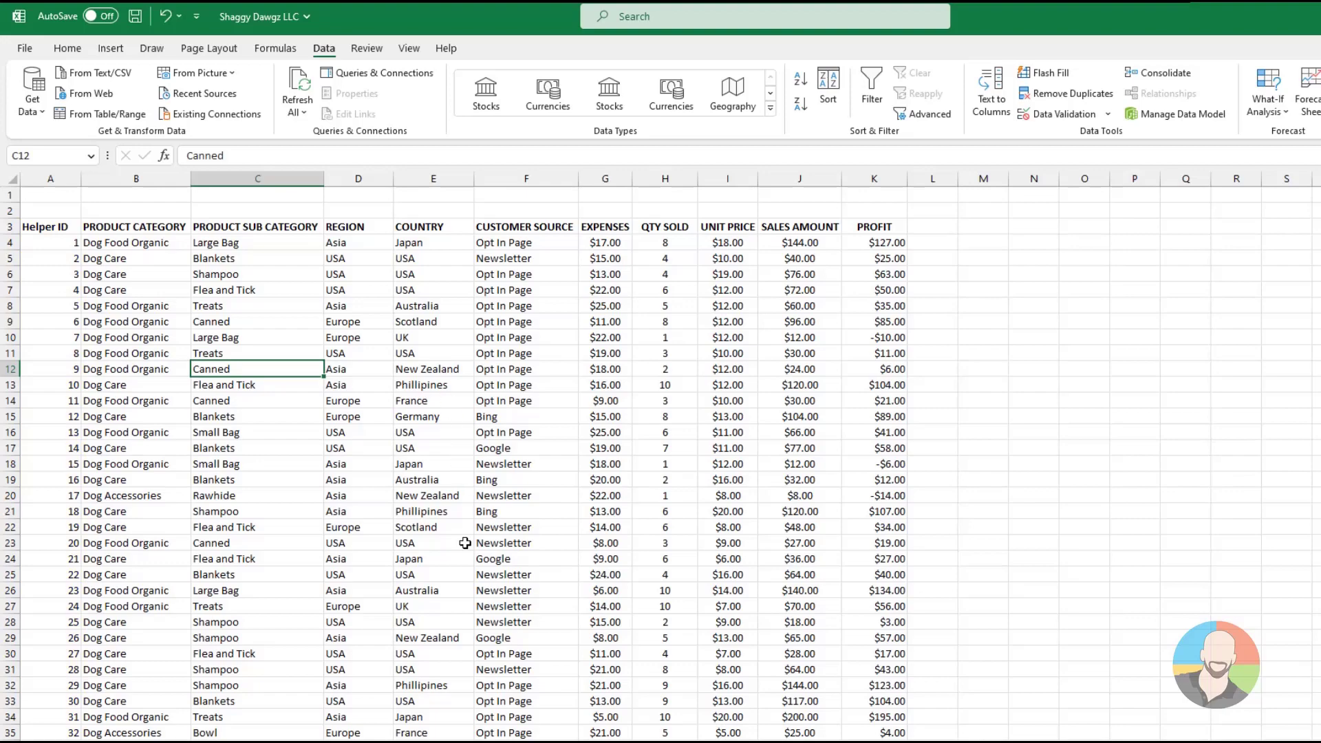
Sort the Helper ID data by COUNTRY from A to Z, followed by CUSTOMER SOURCE from A to Z
right_click(438, 352)
mouse_move(585, 639)
click(637, 650)
right_click(546, 385)
mouse_move(681, 639)
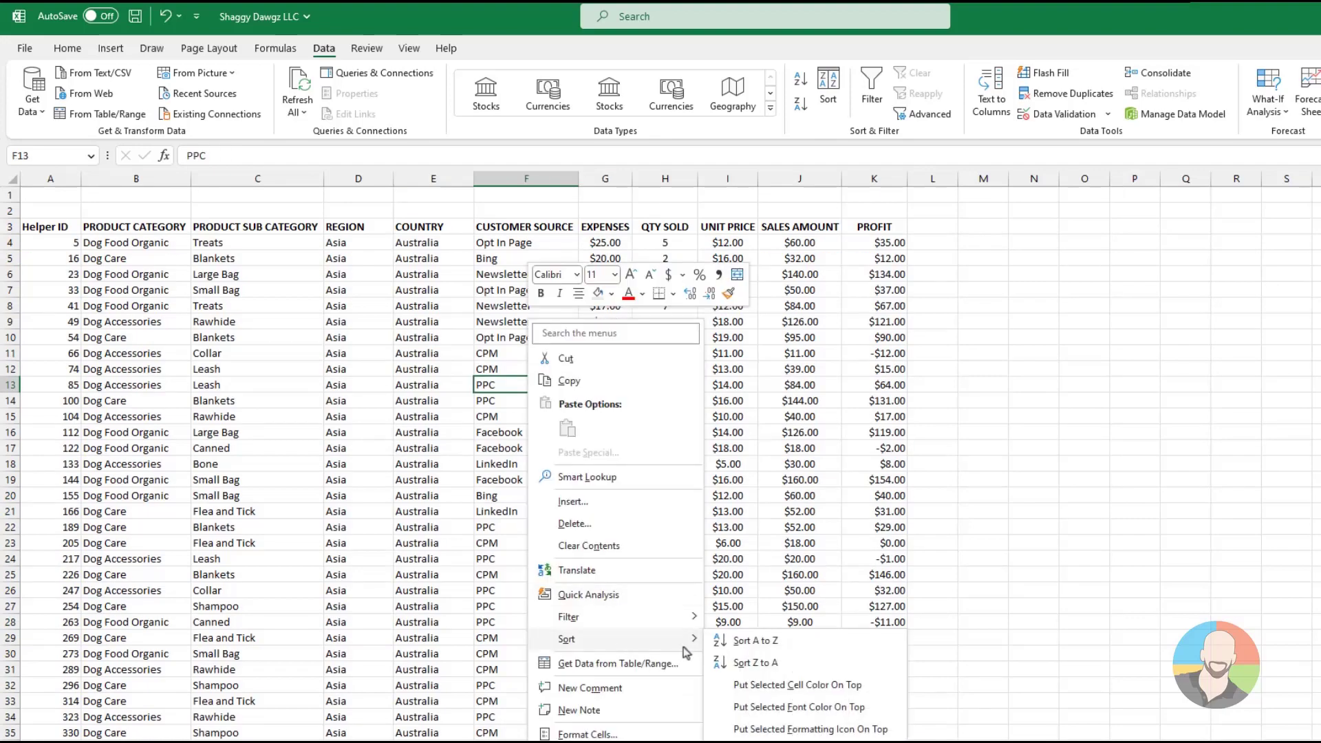
click(734, 643)
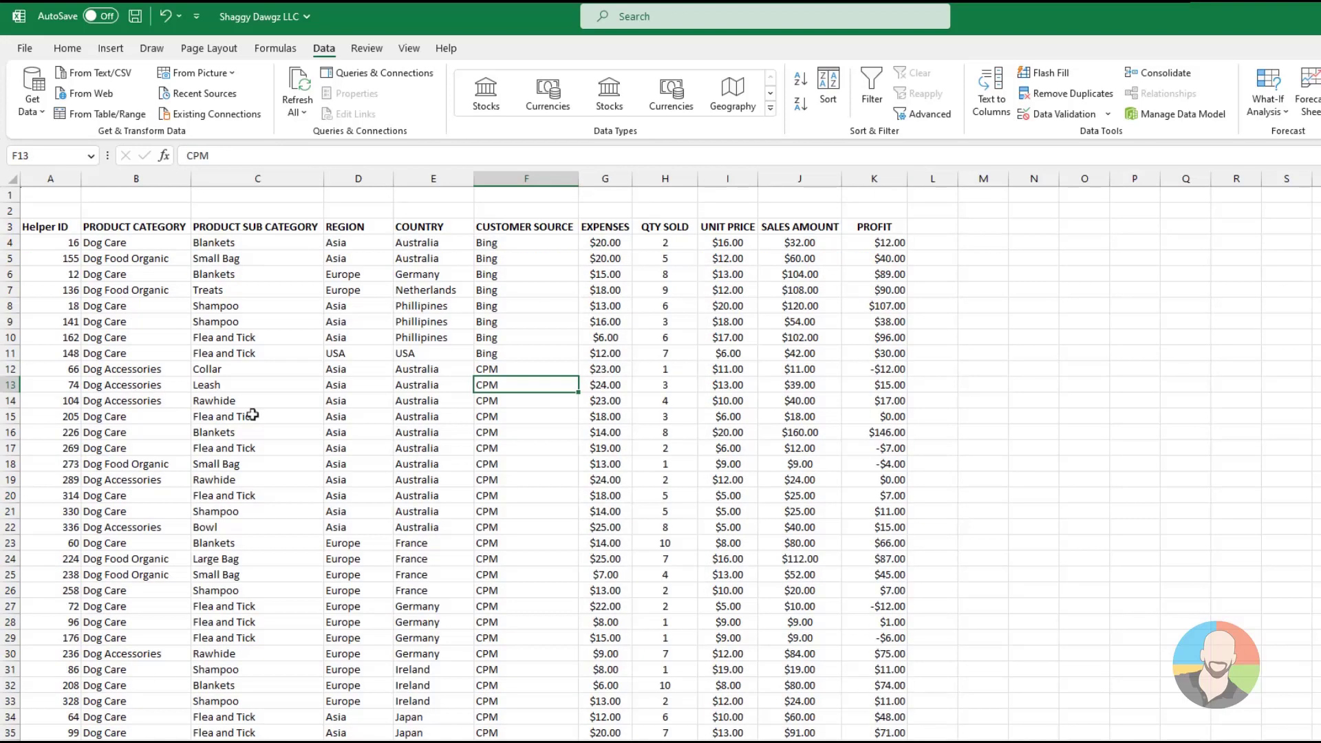
Restore the original row order by sorting the Helper ID column from smallest to largest
click(54, 354)
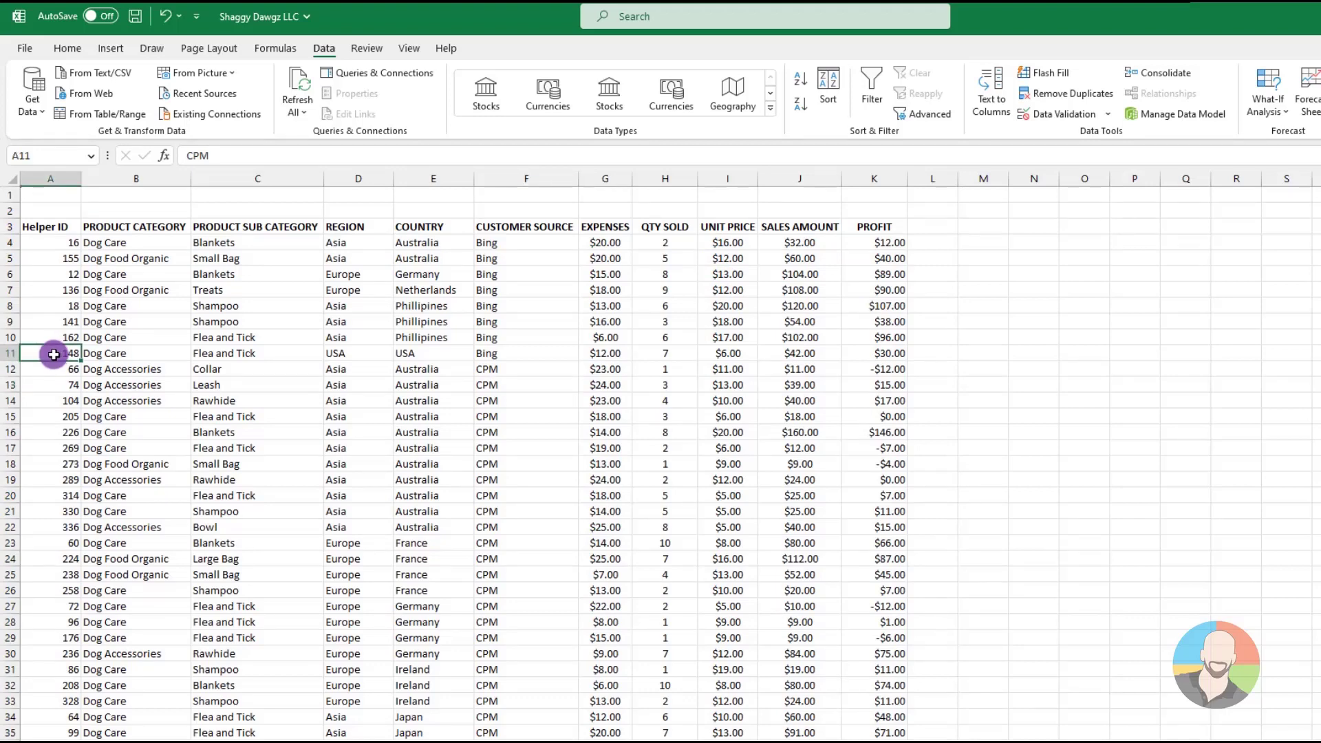
right_click(53, 354)
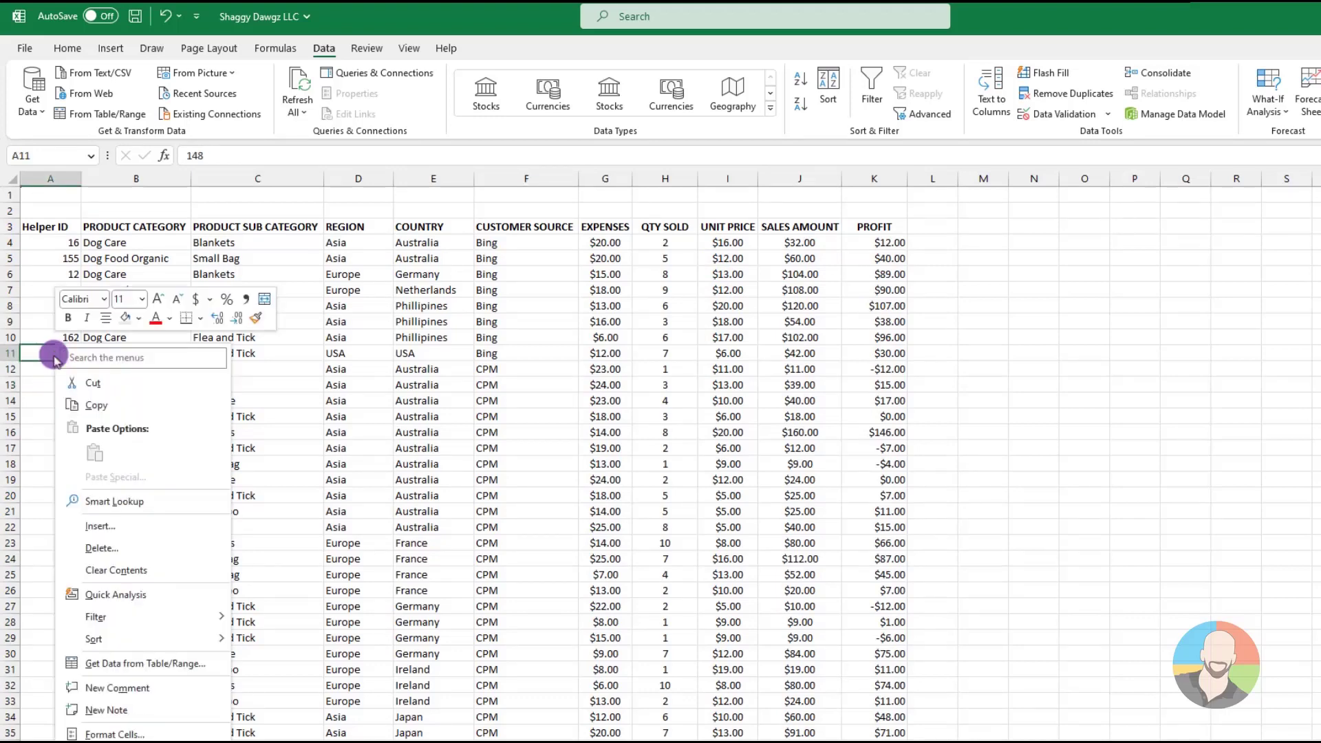
mouse_move(206, 639)
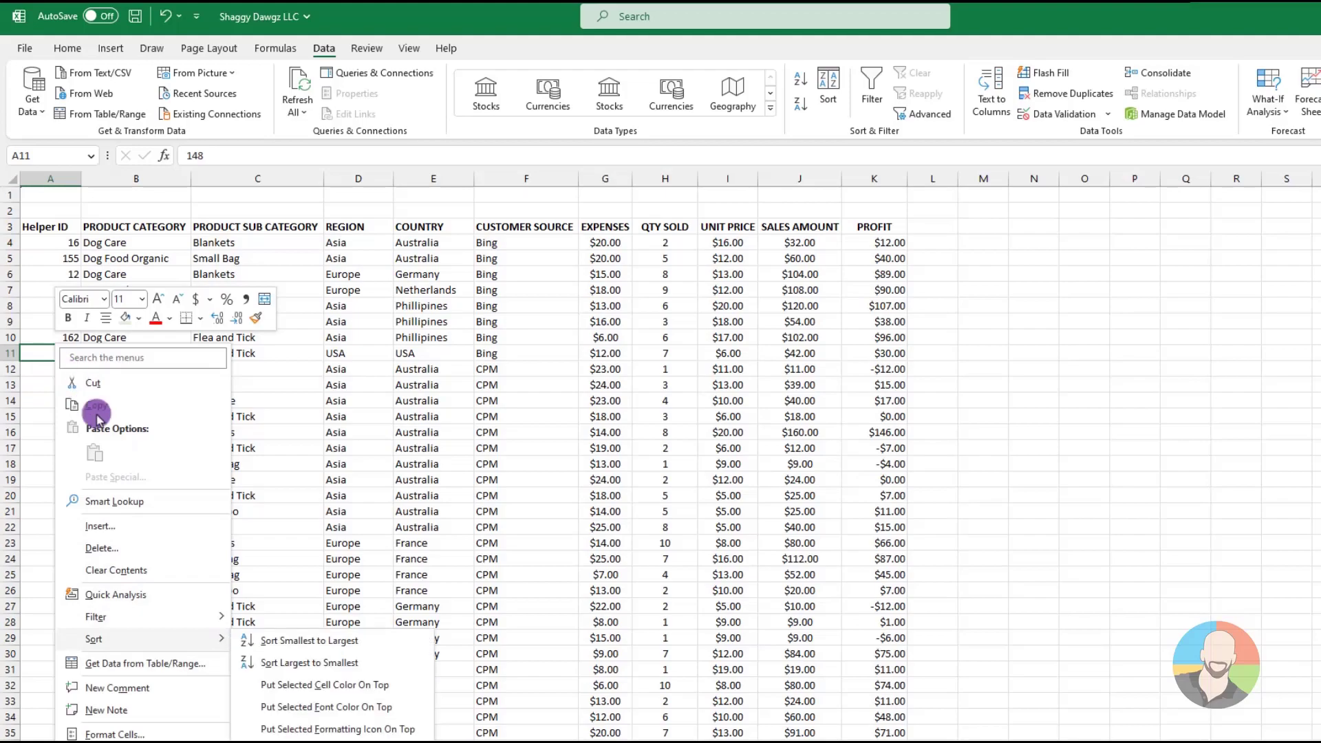
click(262, 641)
click(554, 456)
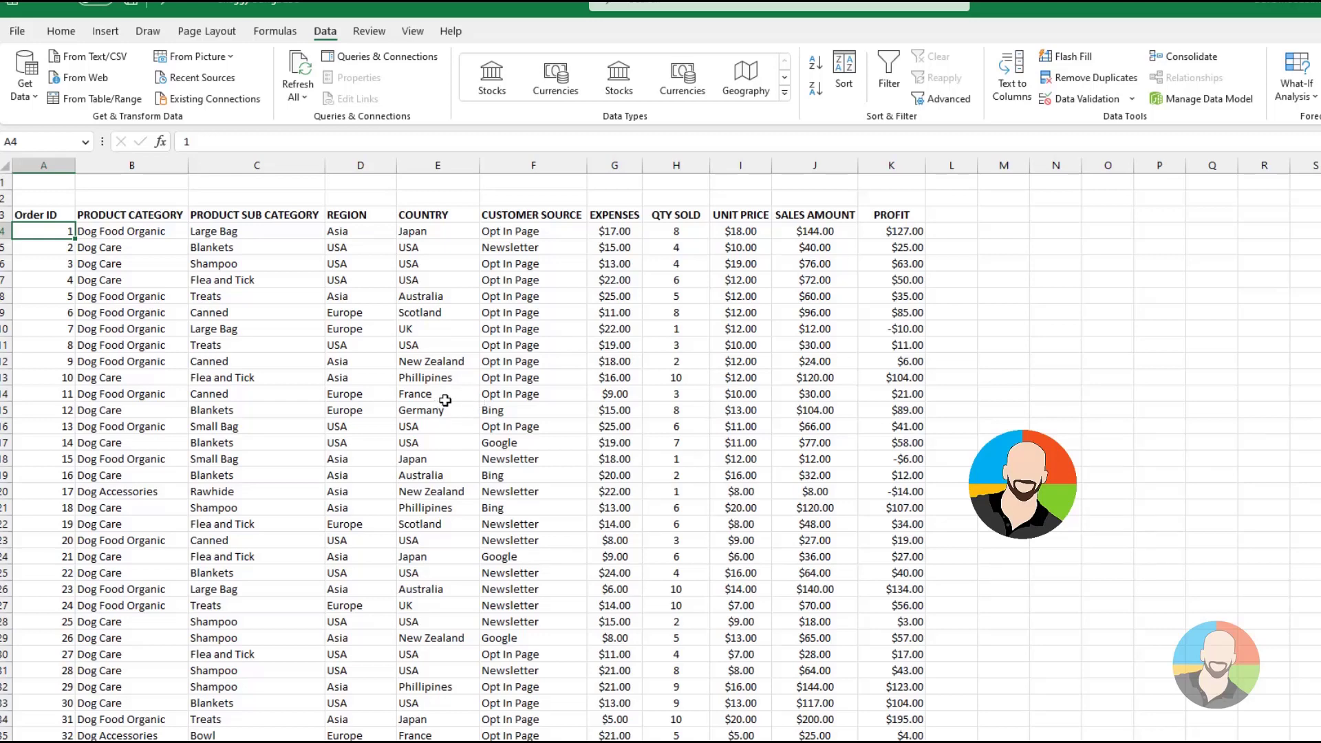
Turn on filtering for the header row of the orders data
click(431, 315)
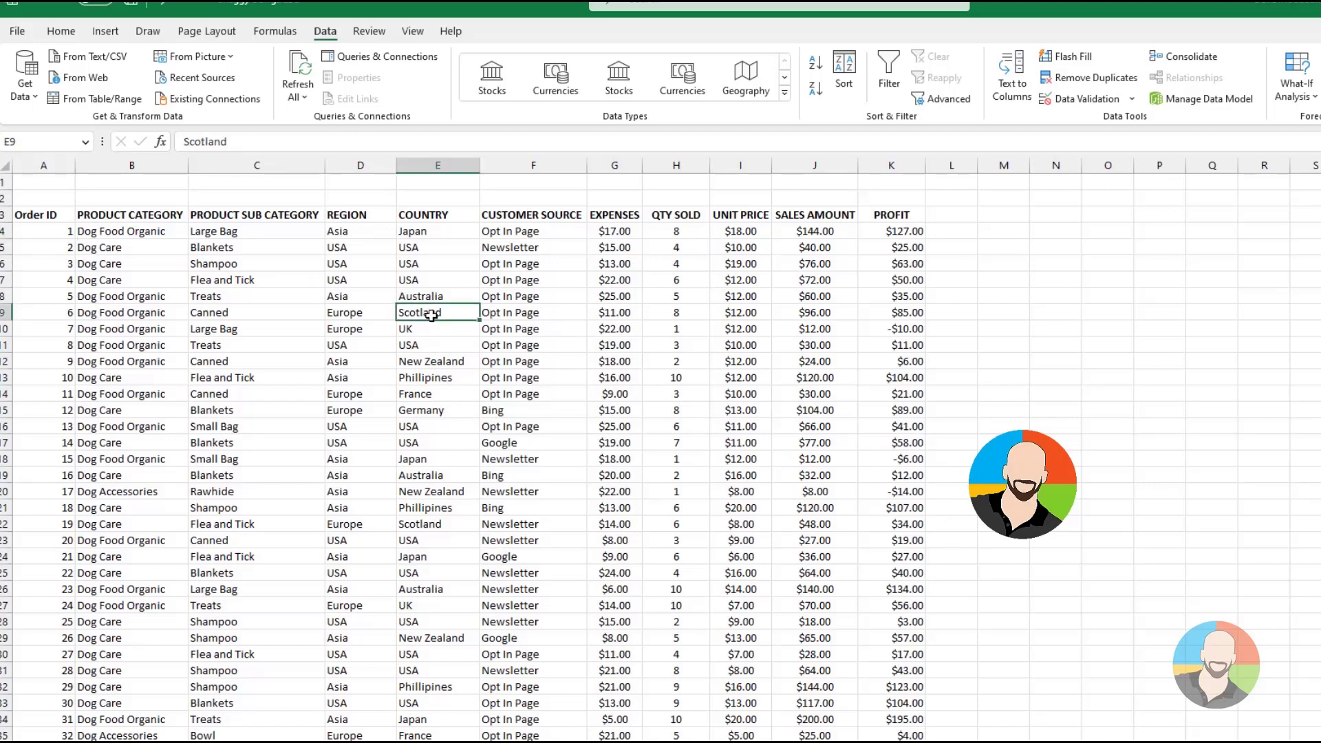
click(431, 315)
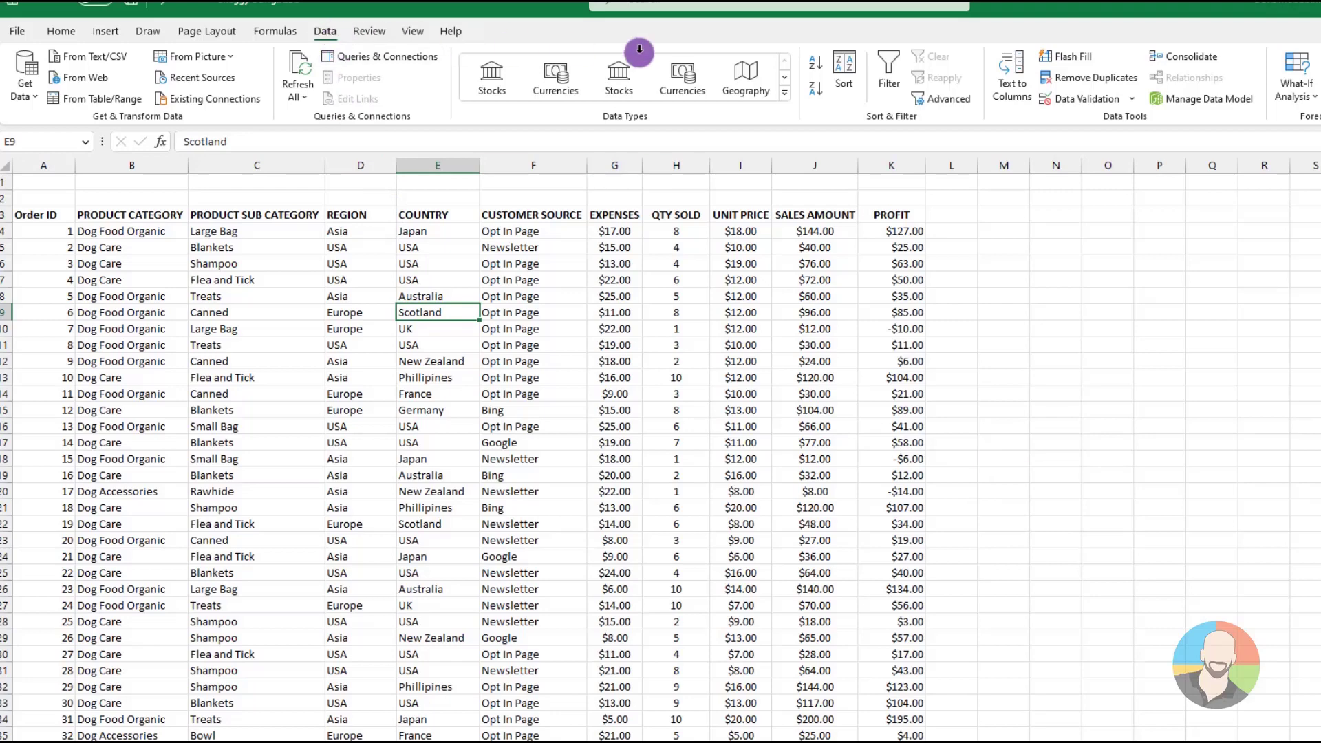
click(889, 68)
click(889, 69)
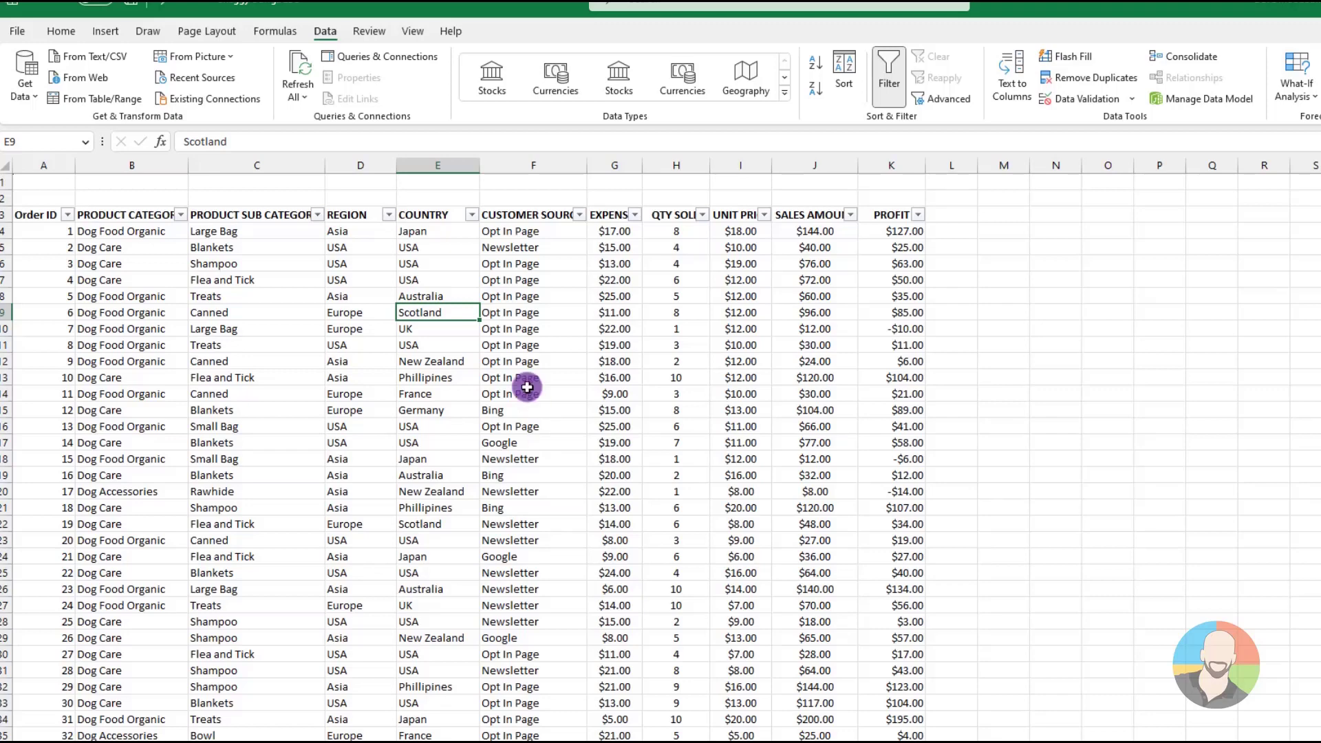
Filter the COUNTRY column to only Japan and look through the filtered orders
click(472, 216)
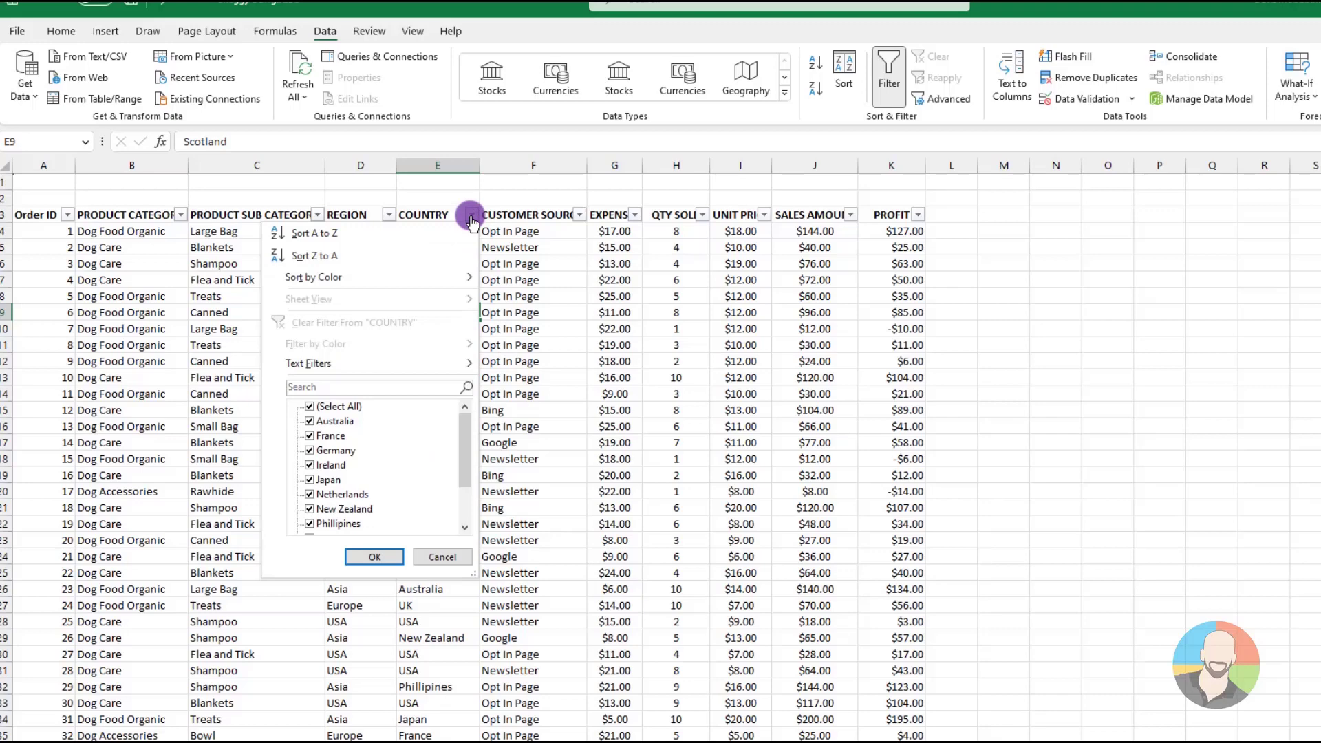
click(310, 408)
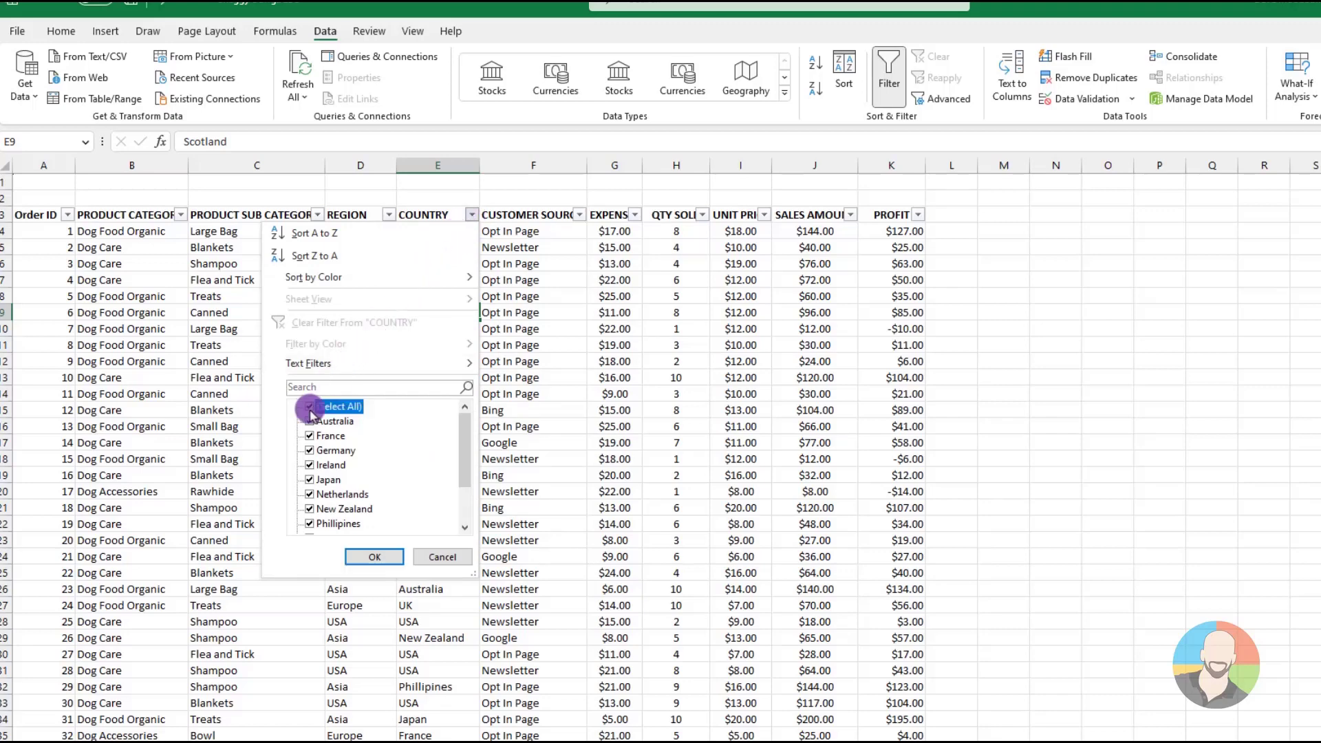
click(309, 480)
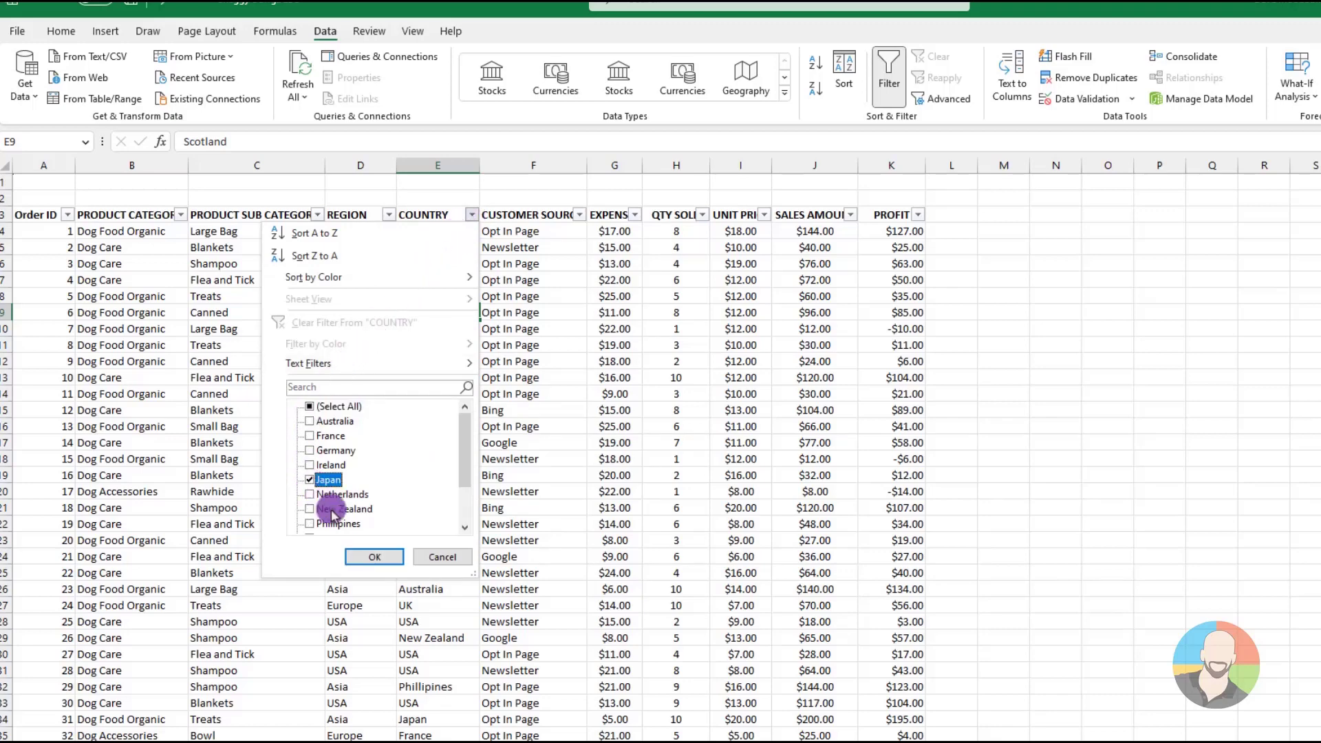
click(374, 556)
scroll(496, 452, down, 3)
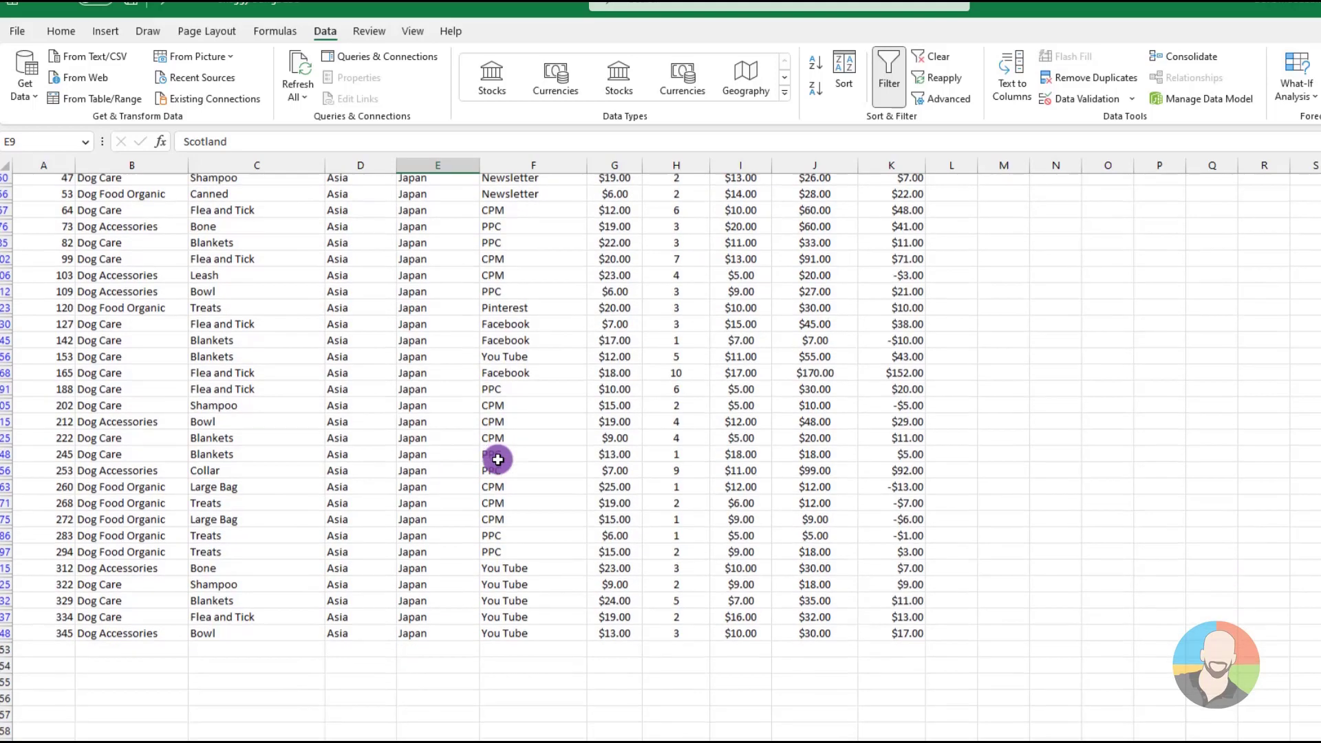
scroll(497, 459, down, 1)
scroll(497, 459, up, 4)
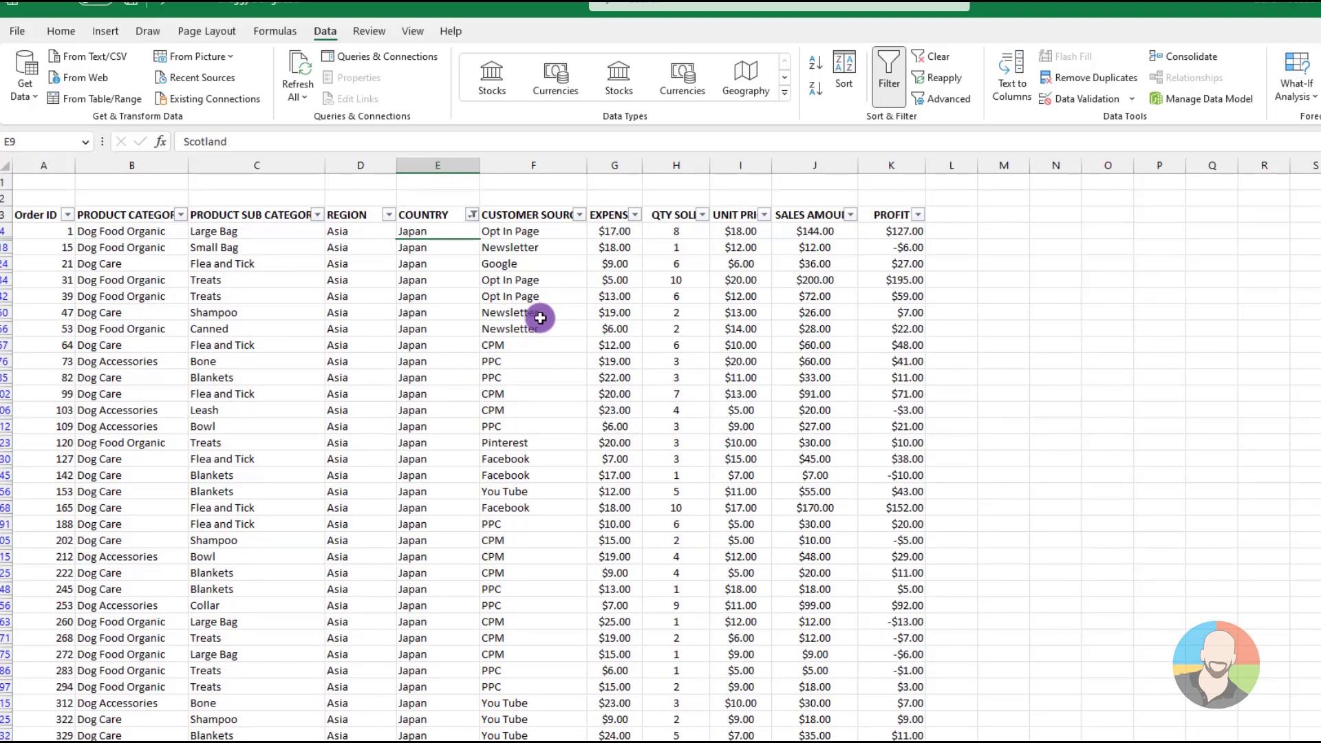
Reset the COUNTRY filter to include all countries again
click(473, 215)
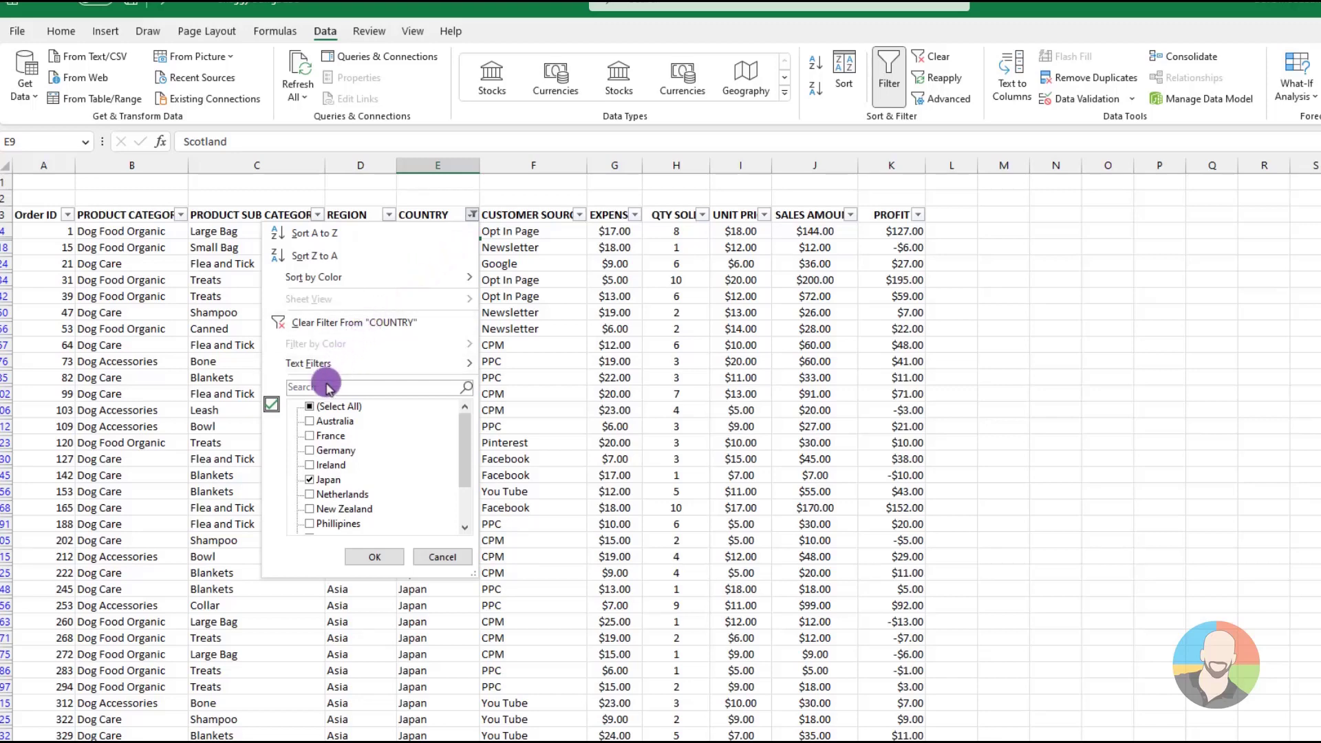
click(310, 407)
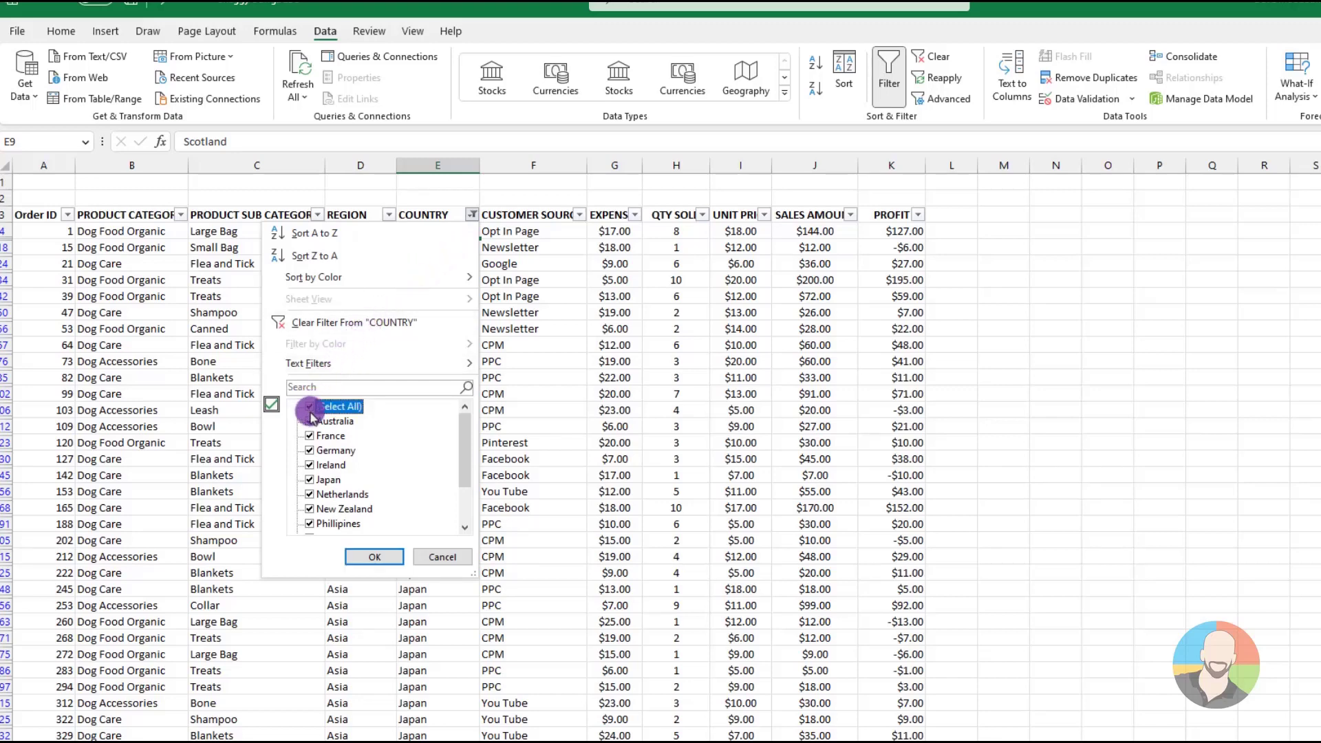
click(362, 558)
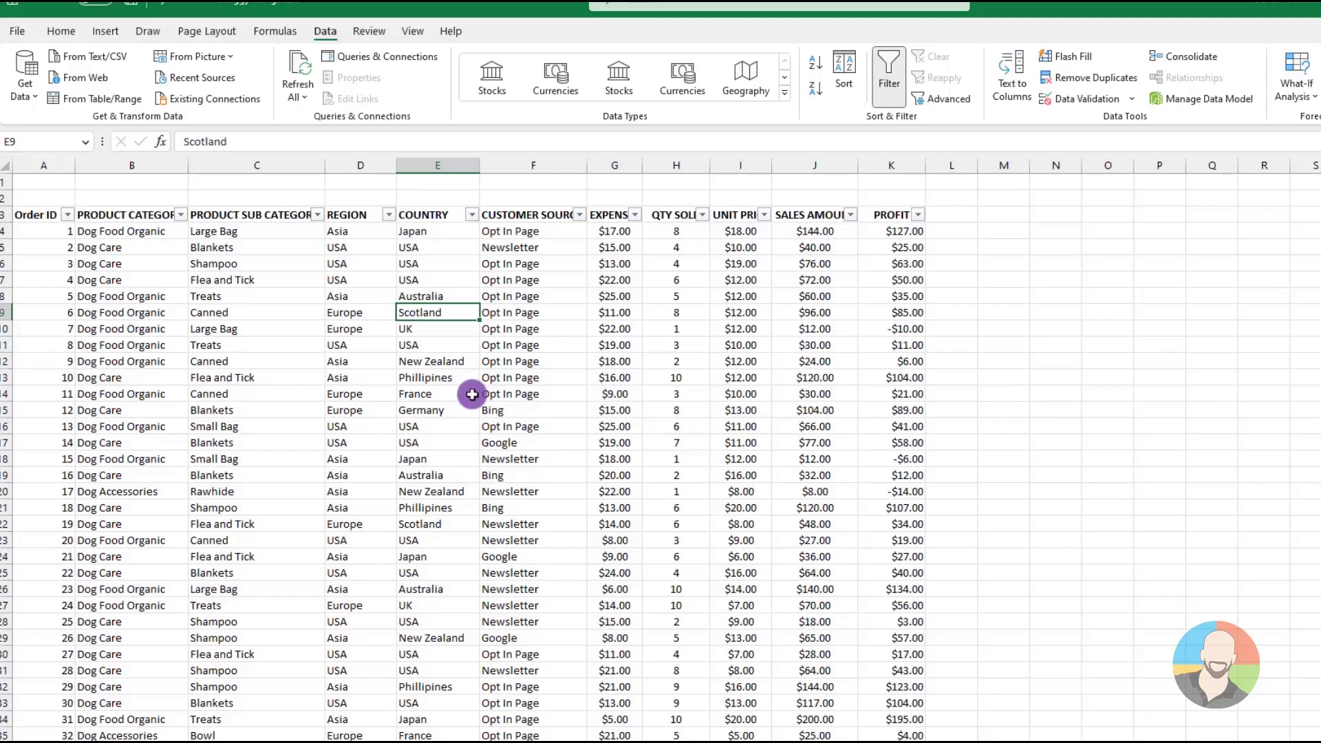
Filter the COUNTRY column to Ireland and Japan, look through the matching orders, and clear the filter
click(471, 214)
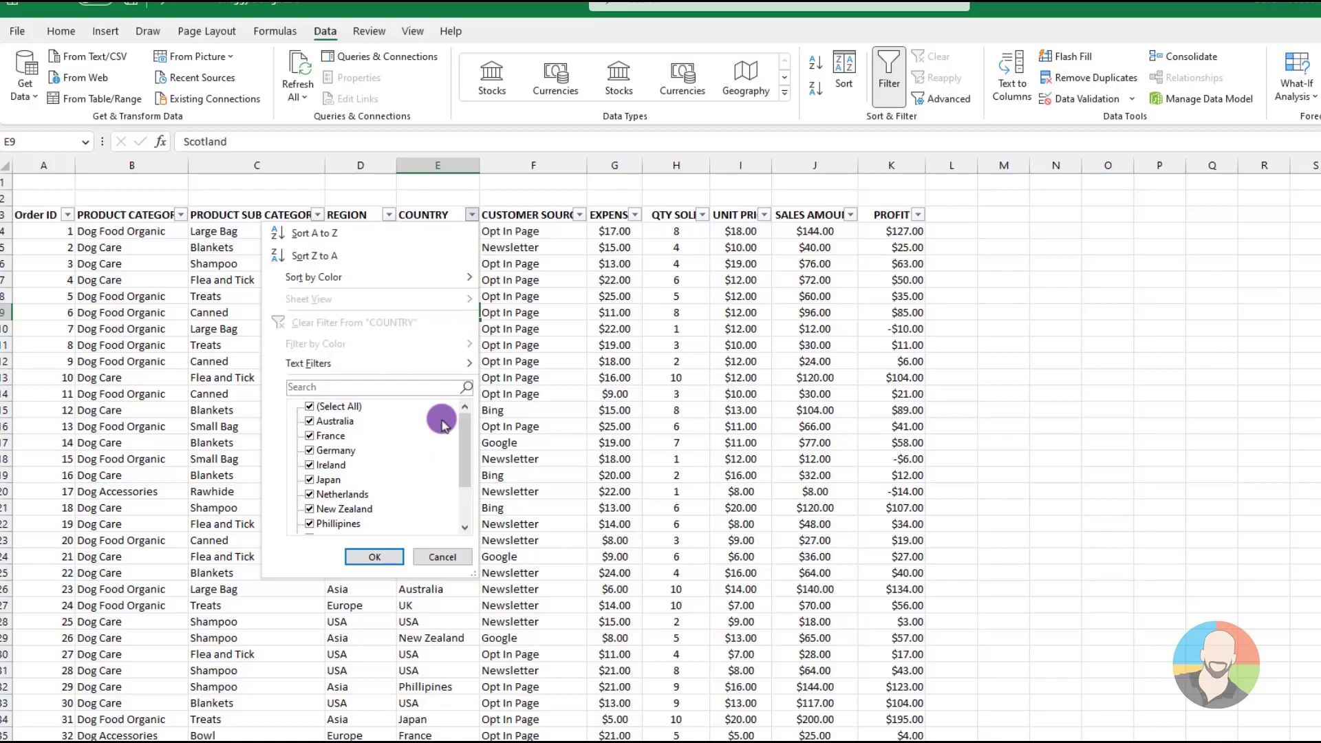
click(310, 407)
click(309, 480)
click(310, 465)
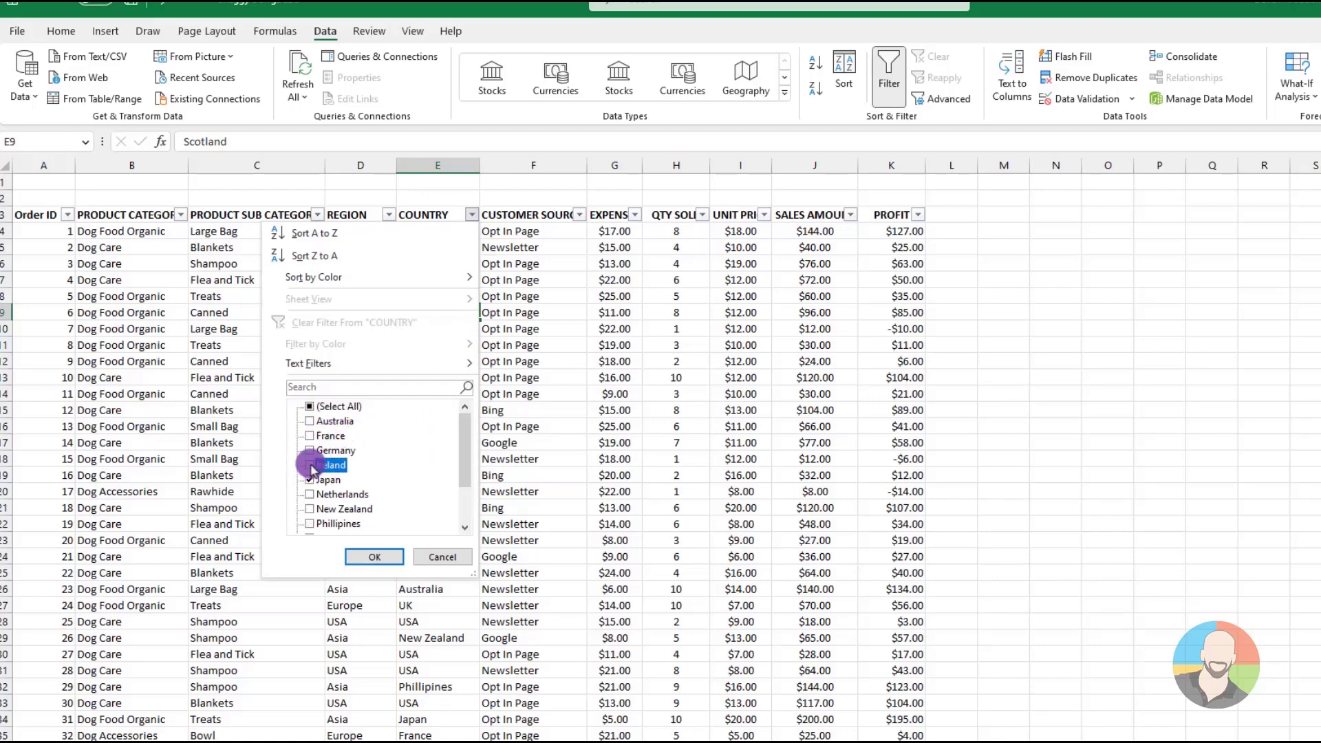
click(374, 556)
scroll(524, 468, down, 4)
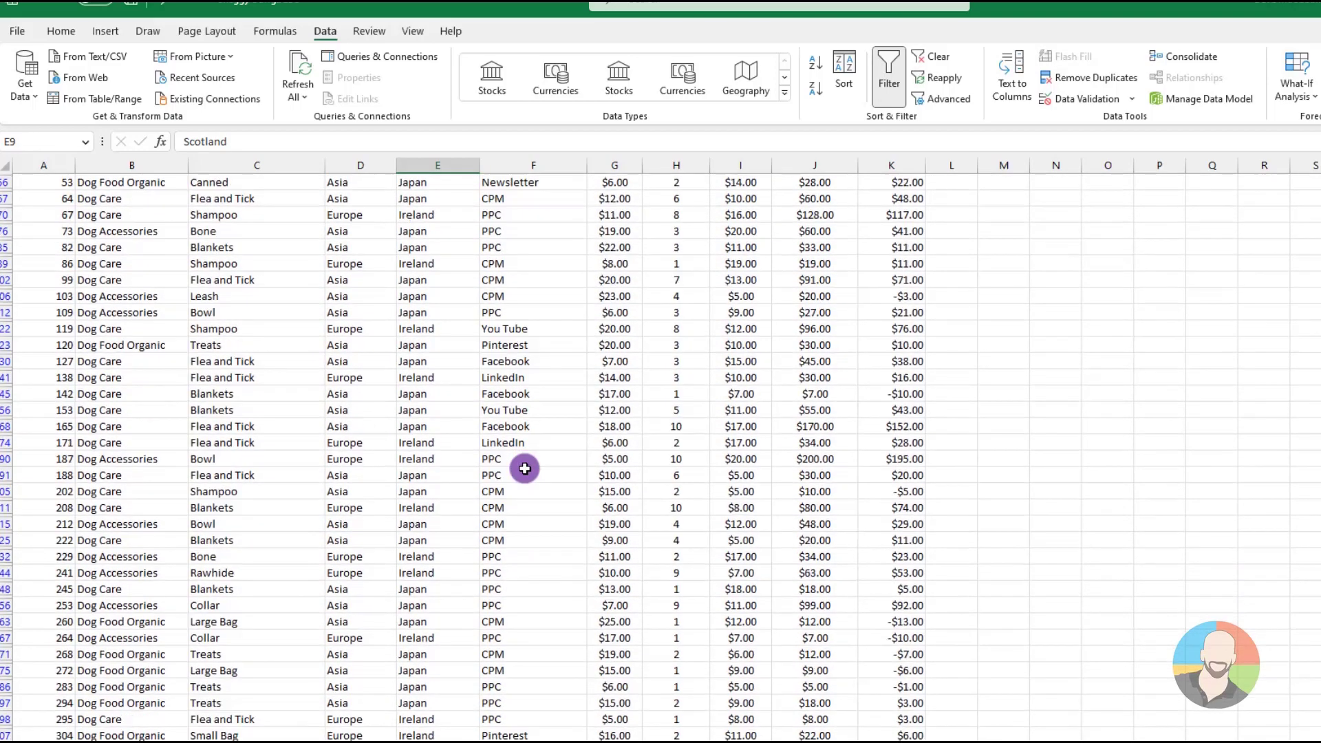
scroll(524, 468, up, 5)
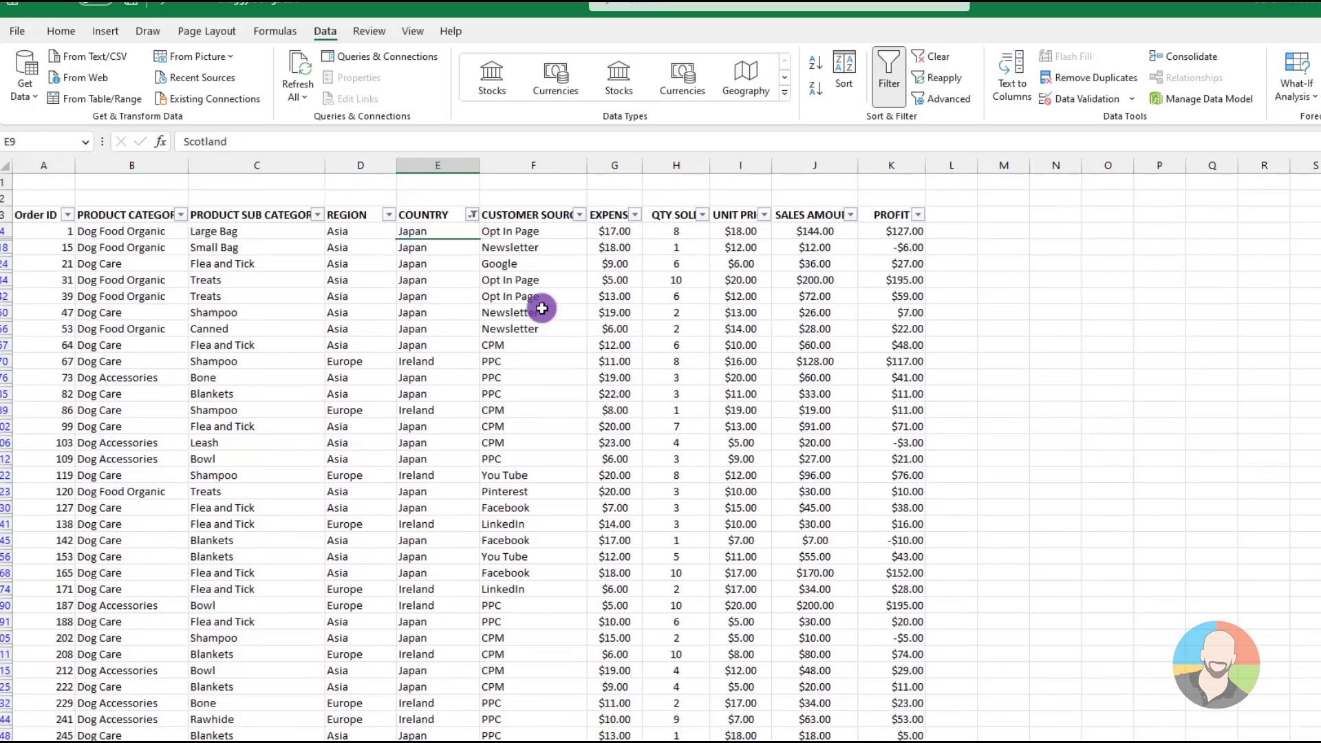
click(929, 56)
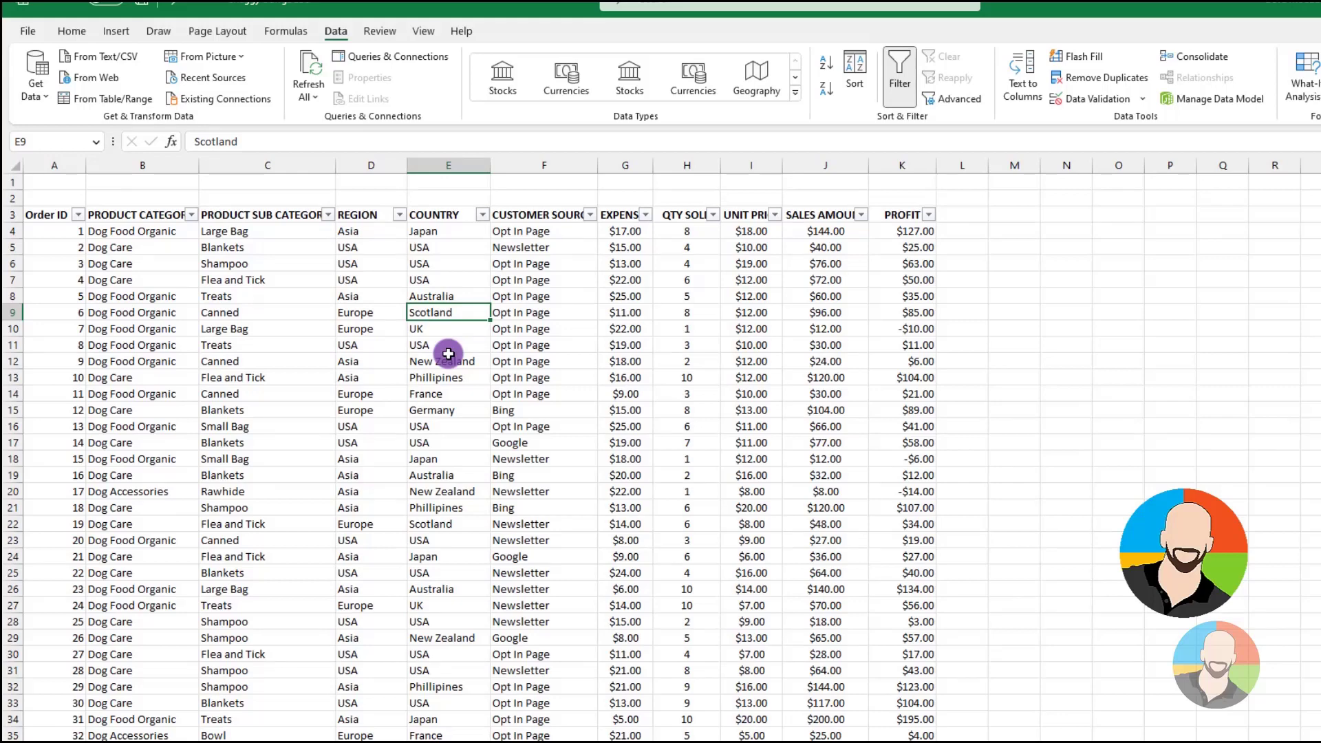
Filter the COUNTRY column to only Phillipines
click(481, 215)
click(320, 406)
click(320, 523)
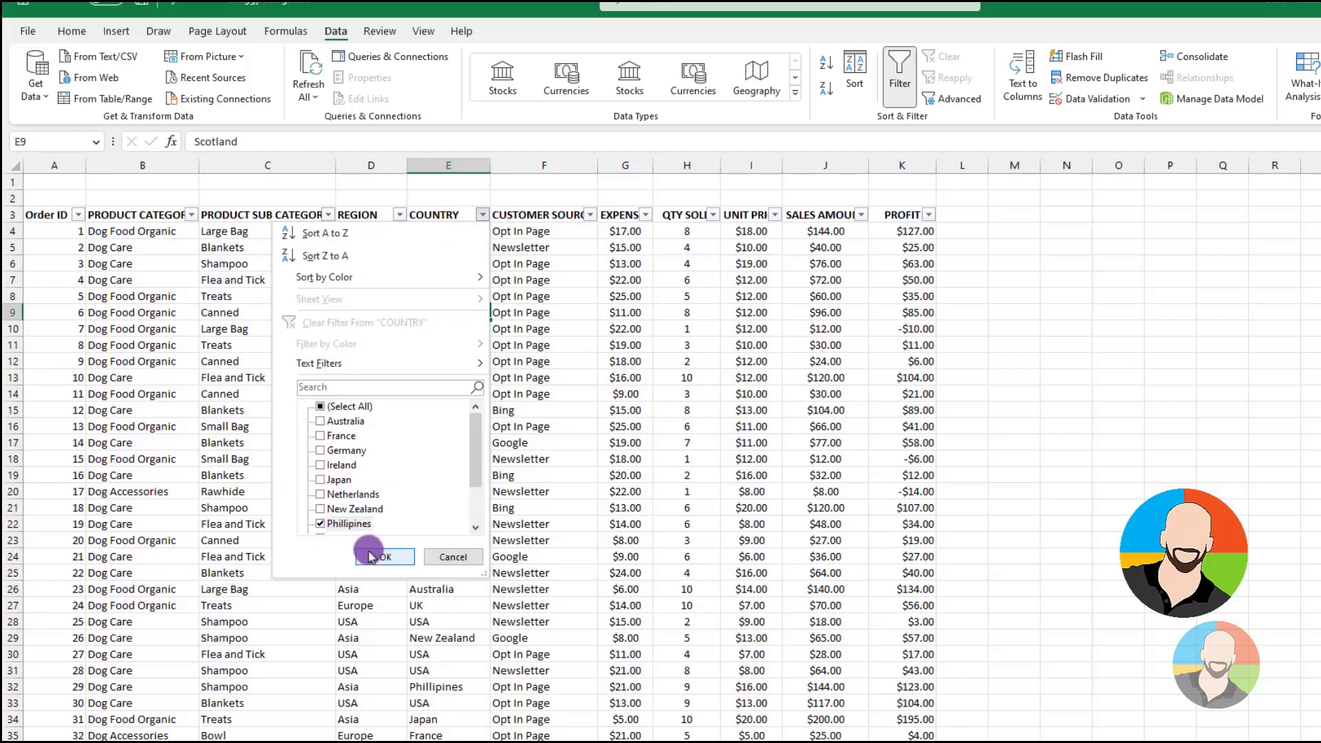
click(385, 557)
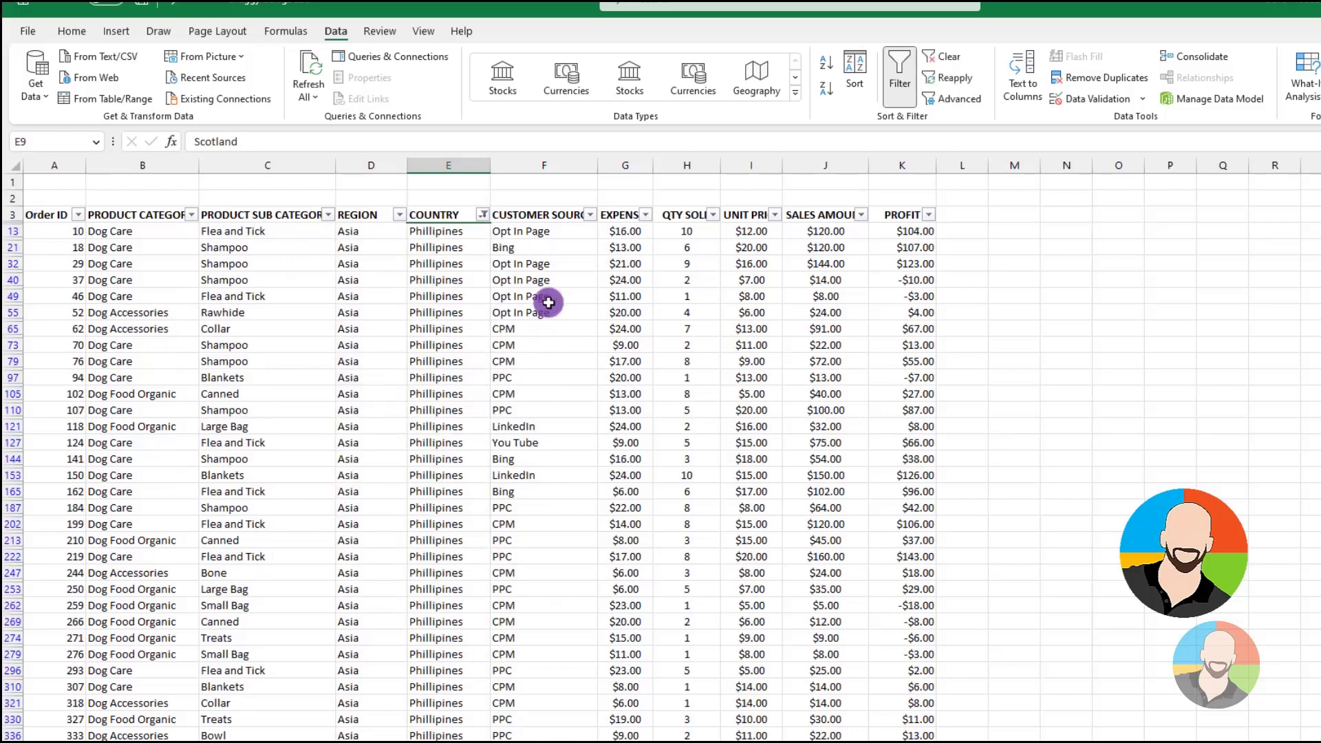
Narrow the Phillipines orders further by filtering the CUSTOMER SOURCE column to a single source
click(590, 215)
click(426, 406)
click(426, 450)
click(492, 557)
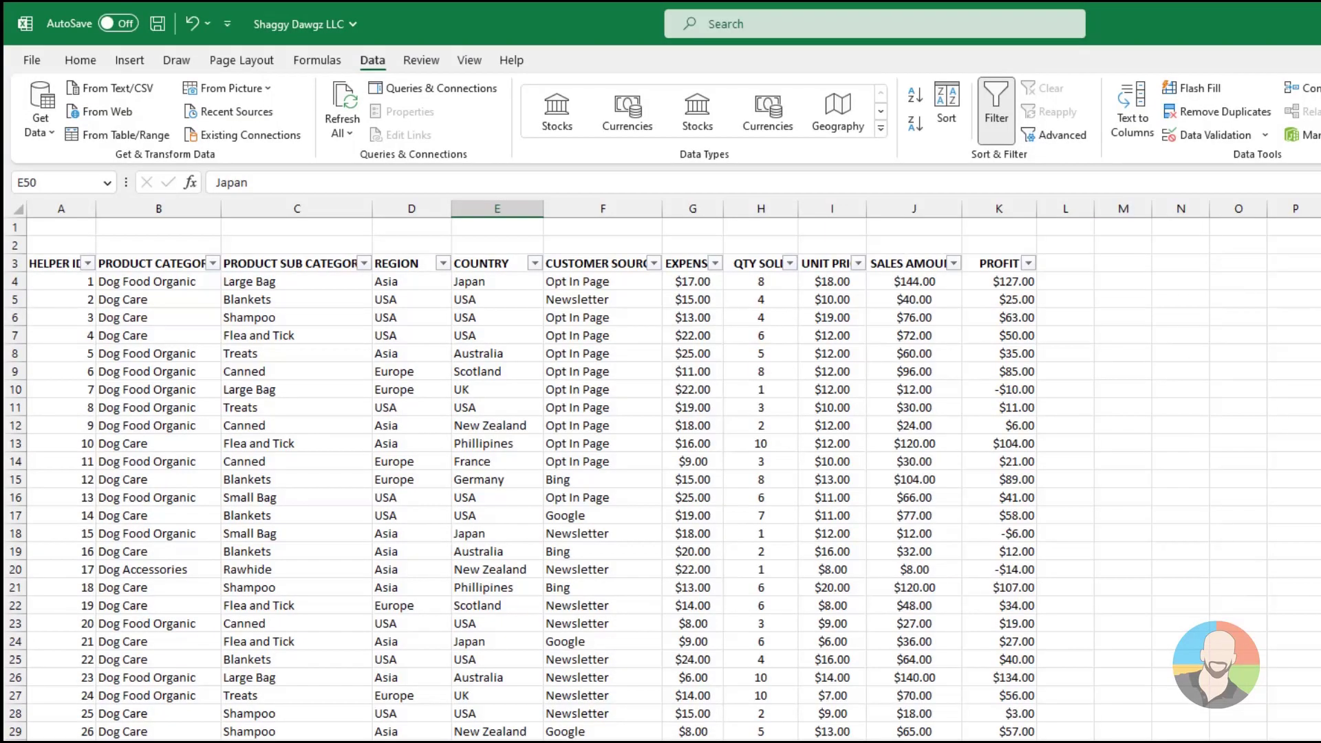
Filter the PROFIT column to values between 75 and 100, and clear the filter after reviewing the orders
click(1029, 264)
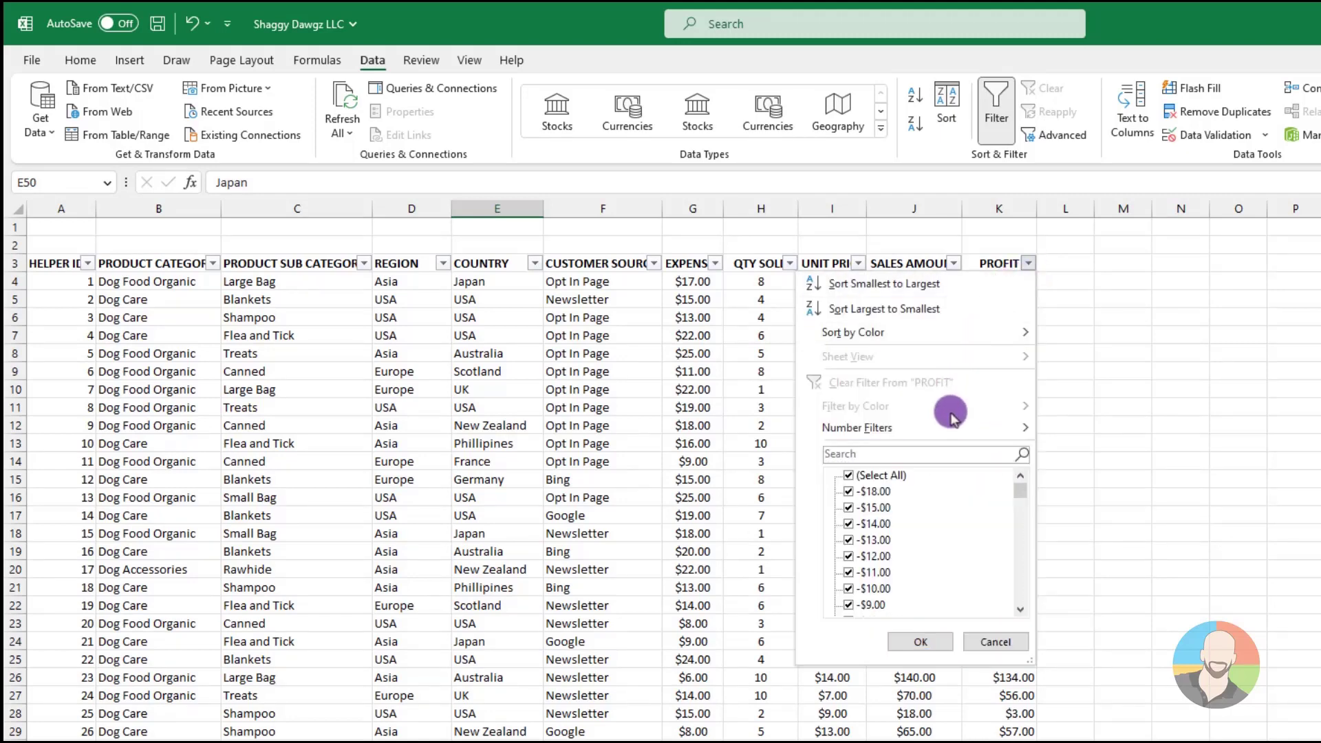
mouse_move(942, 430)
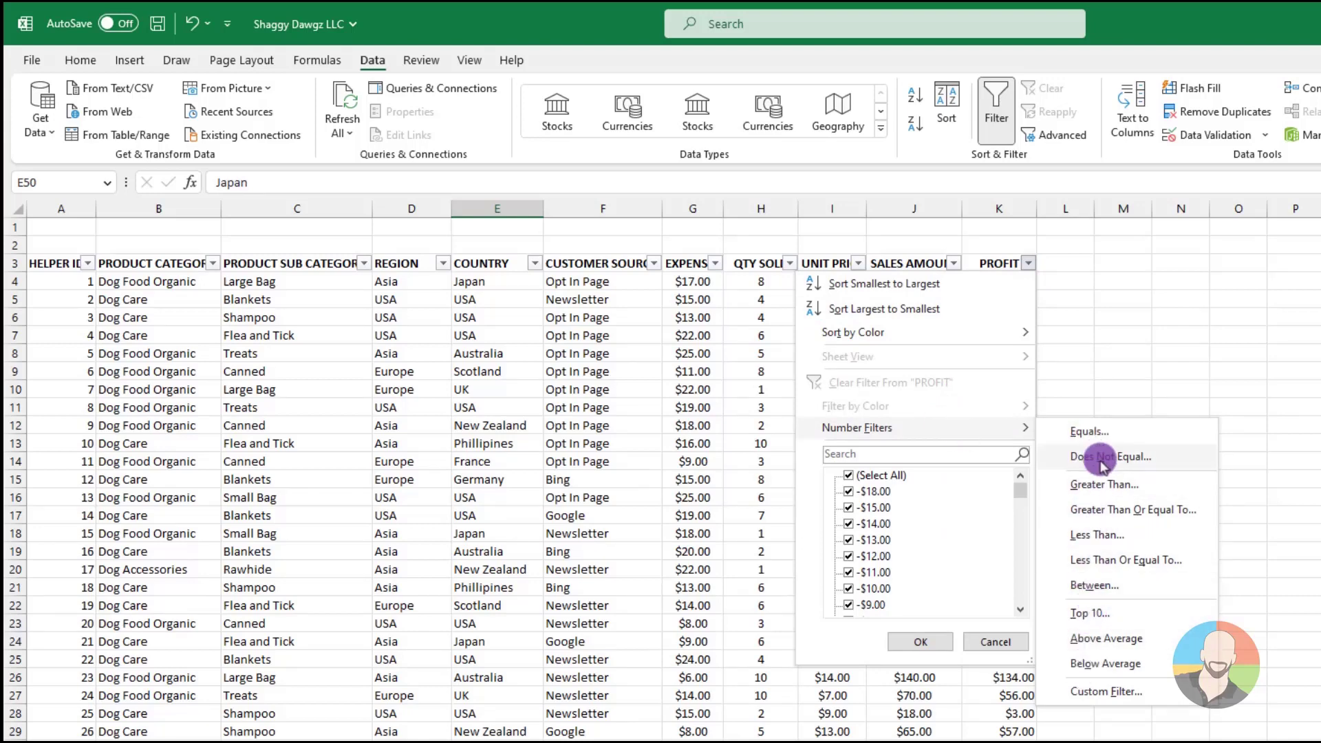
click(1091, 592)
text(75)
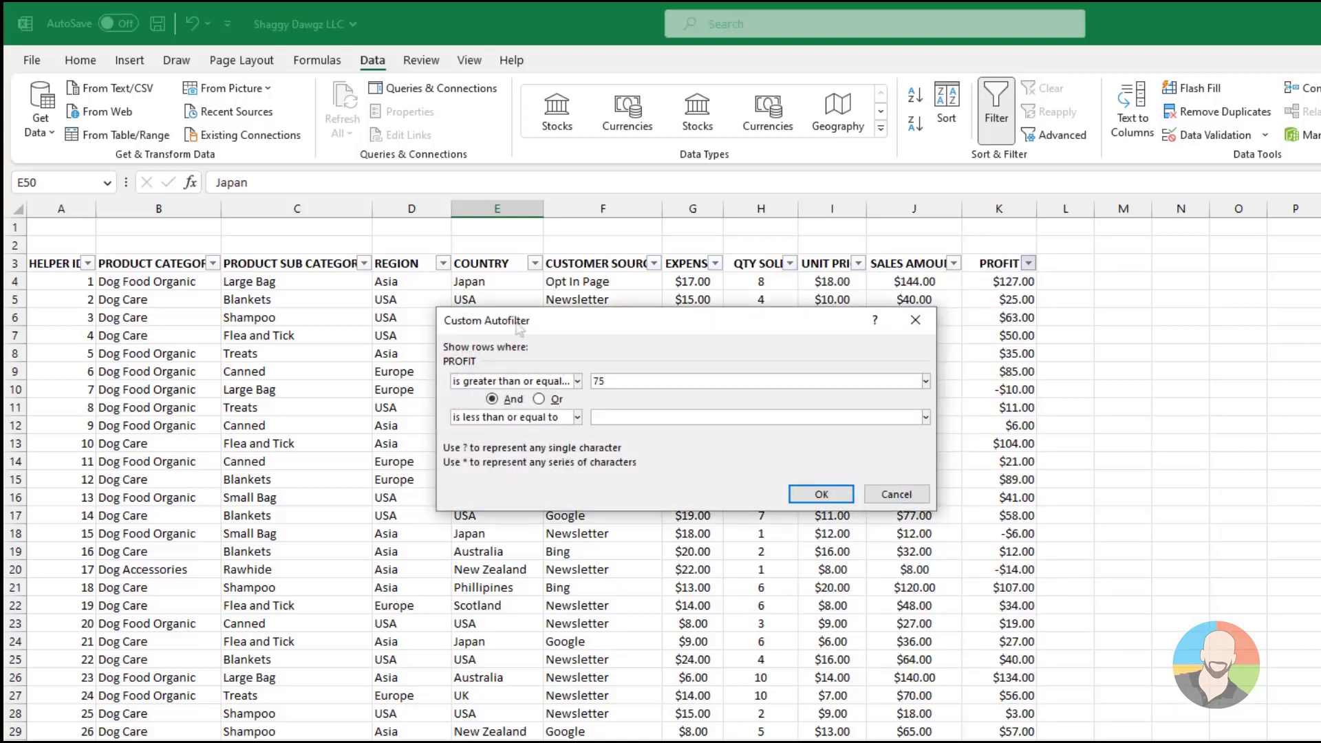
click(688, 416)
text(100)
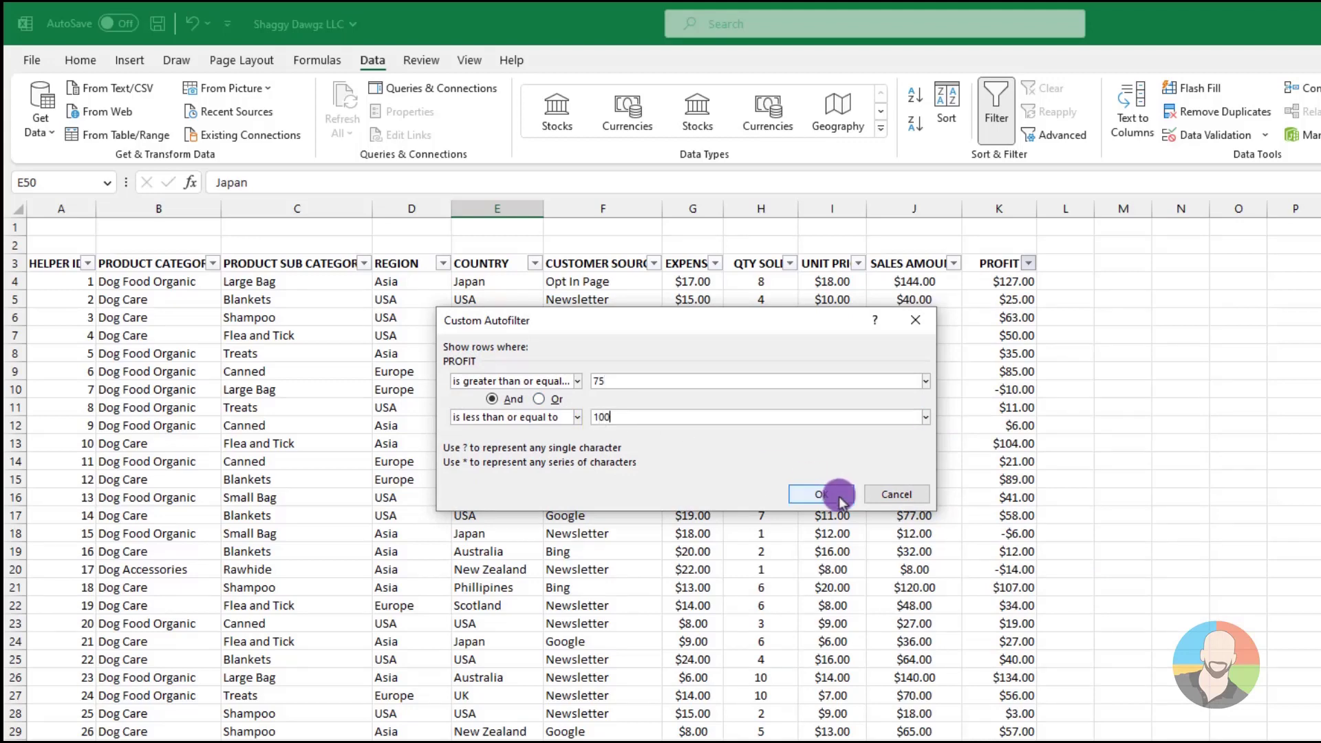
click(838, 498)
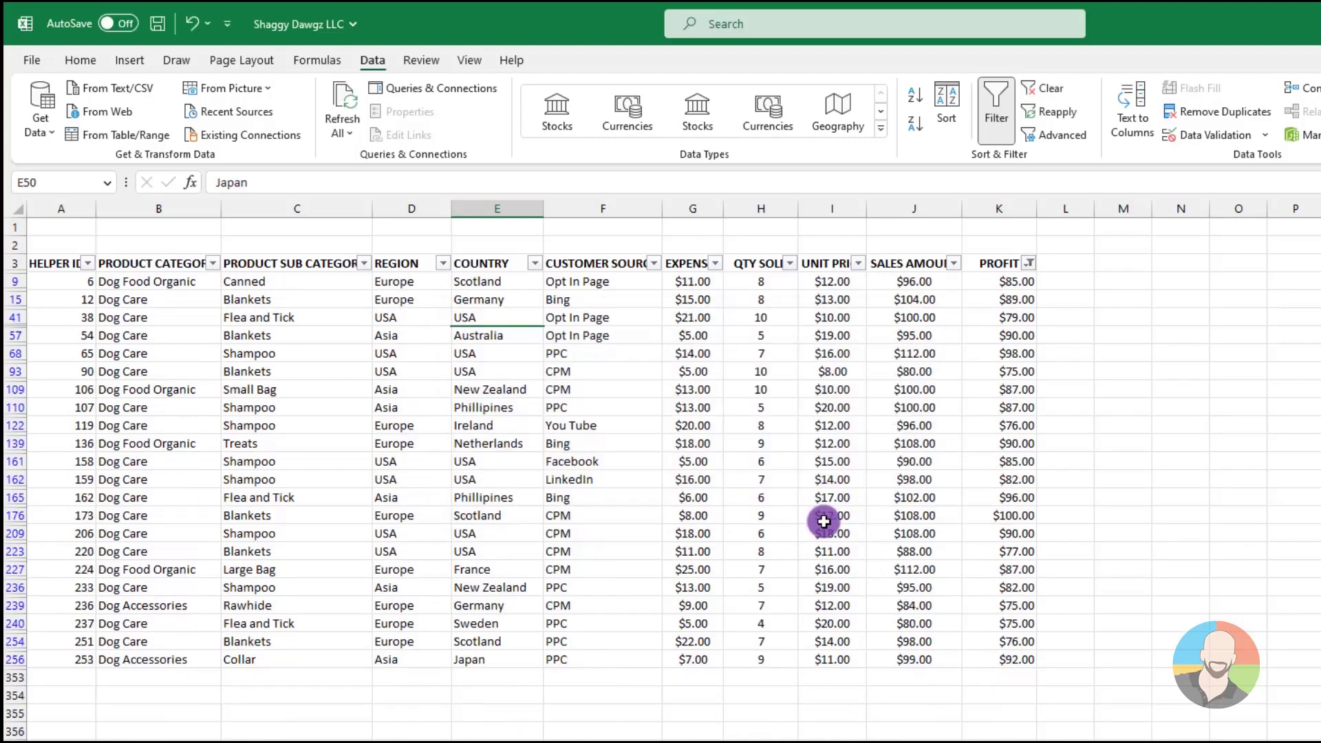
click(773, 480)
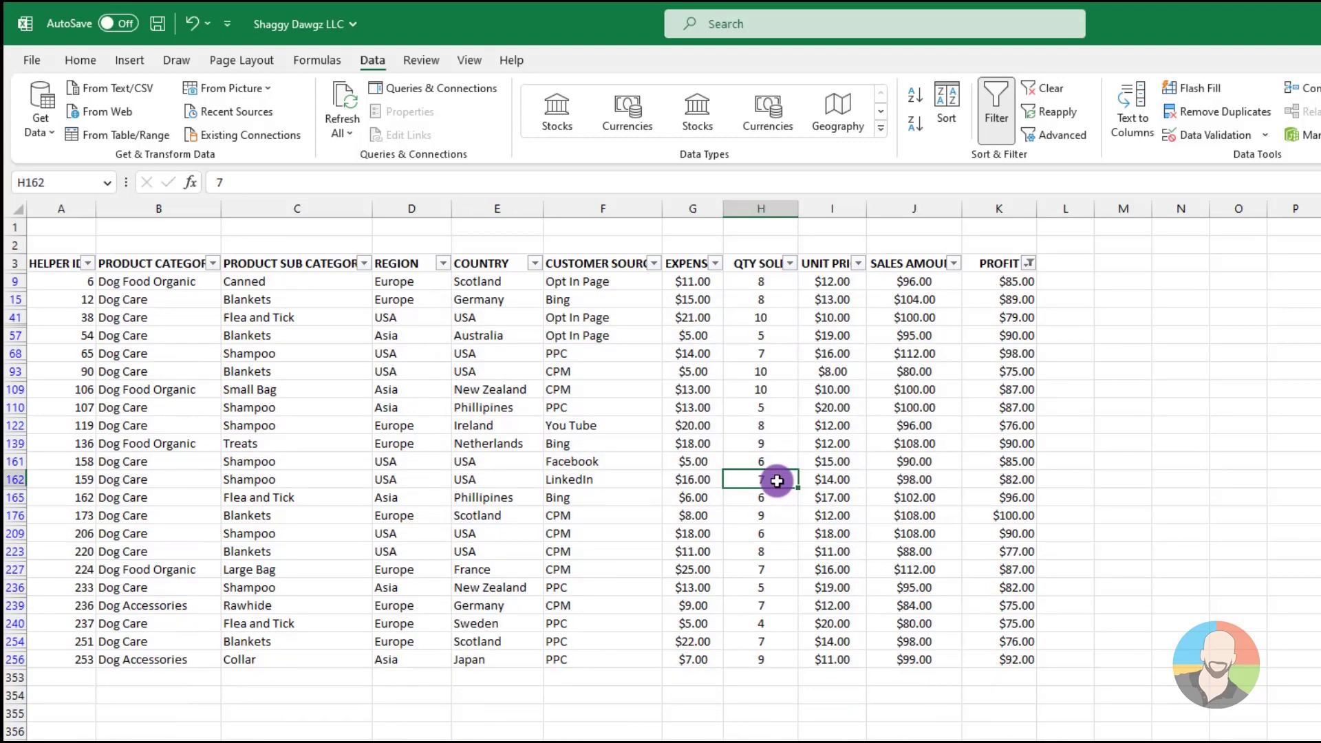
click(1052, 96)
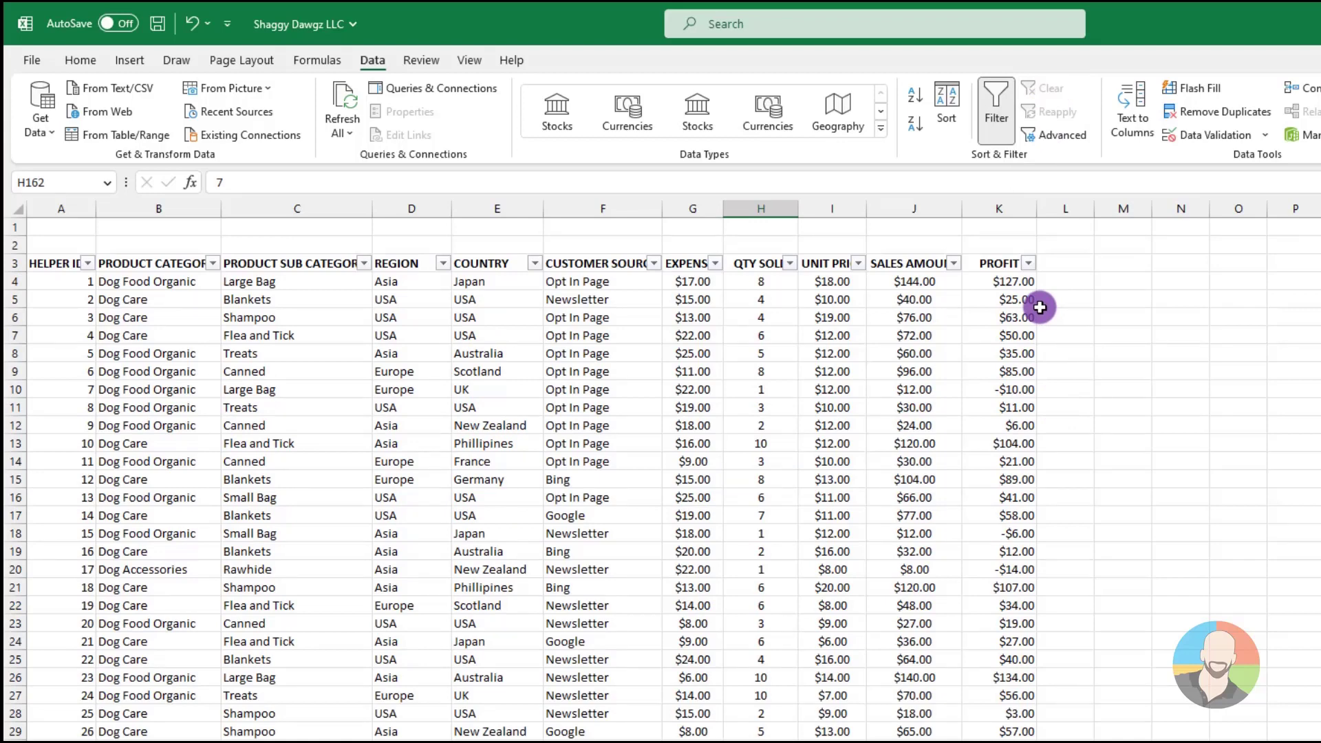
Filter the PROFIT column to its top 10 items, and clear the filter after reviewing the orders
click(1028, 263)
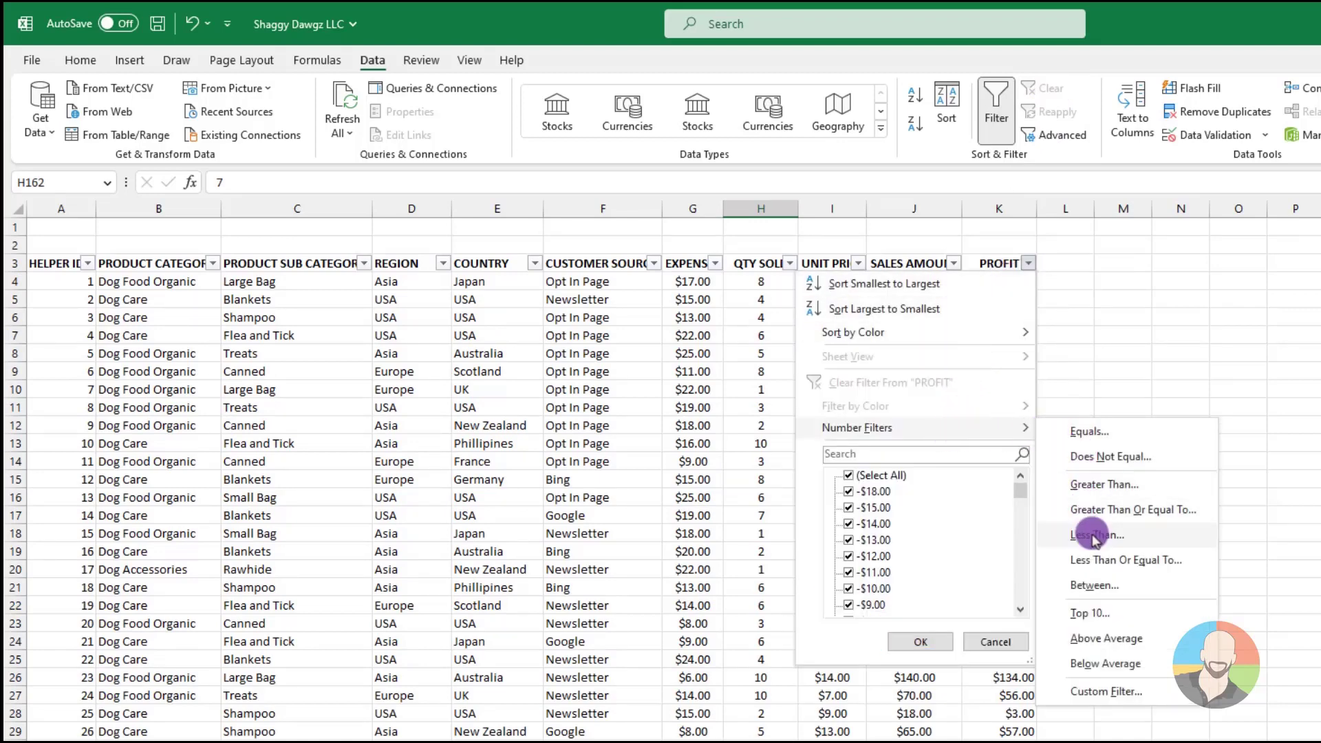
click(1089, 613)
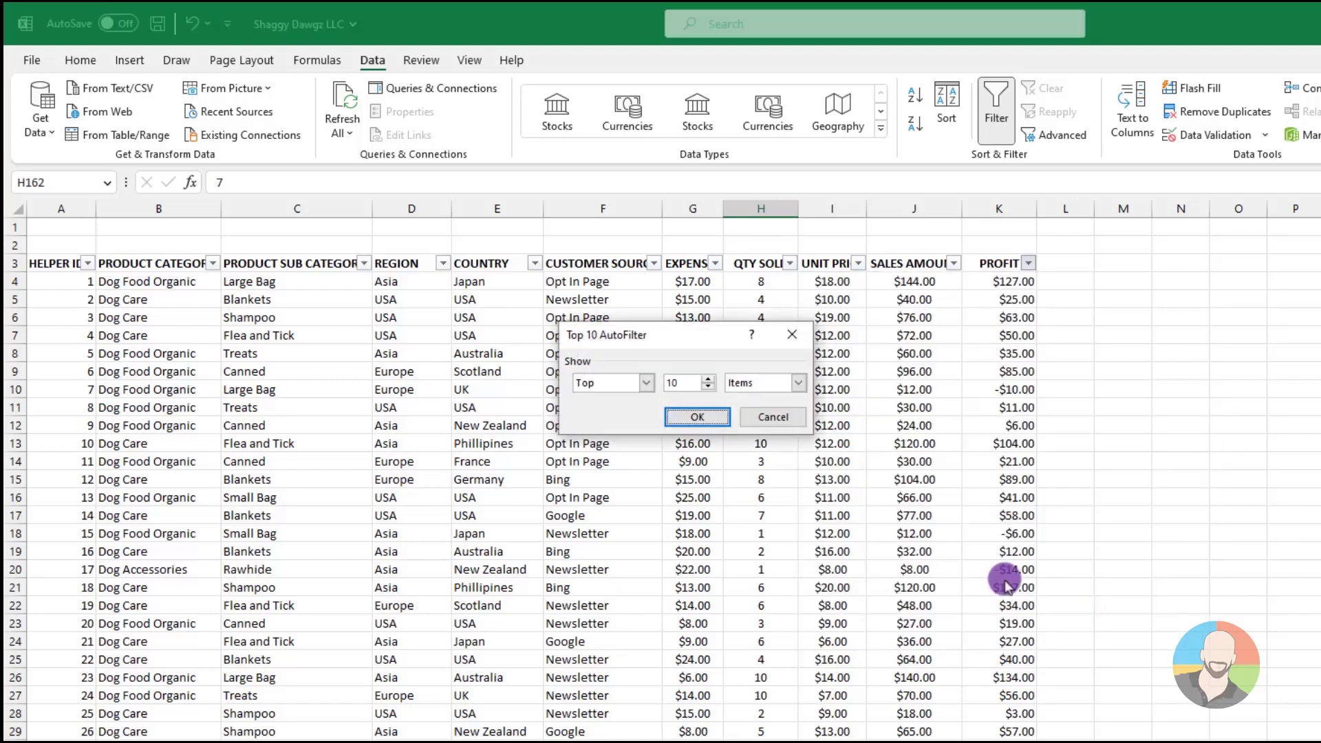
click(645, 383)
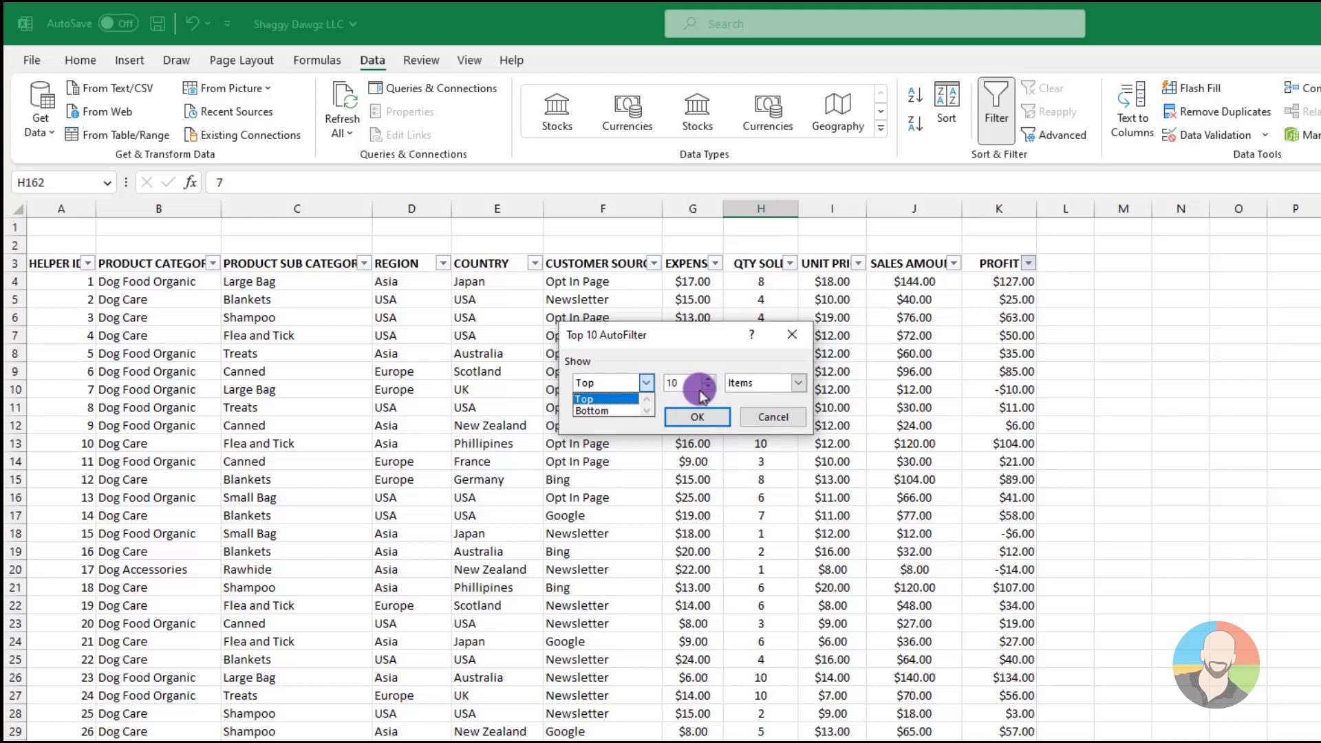
click(796, 387)
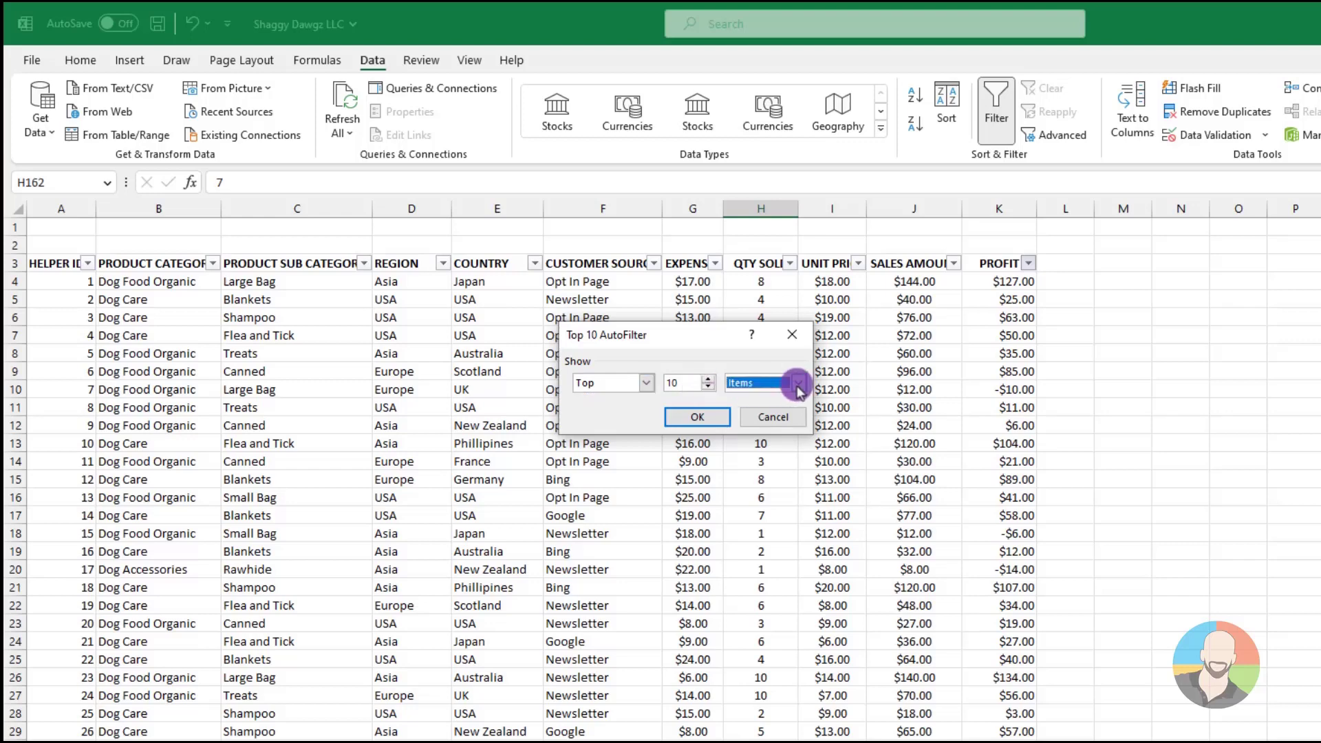
click(797, 388)
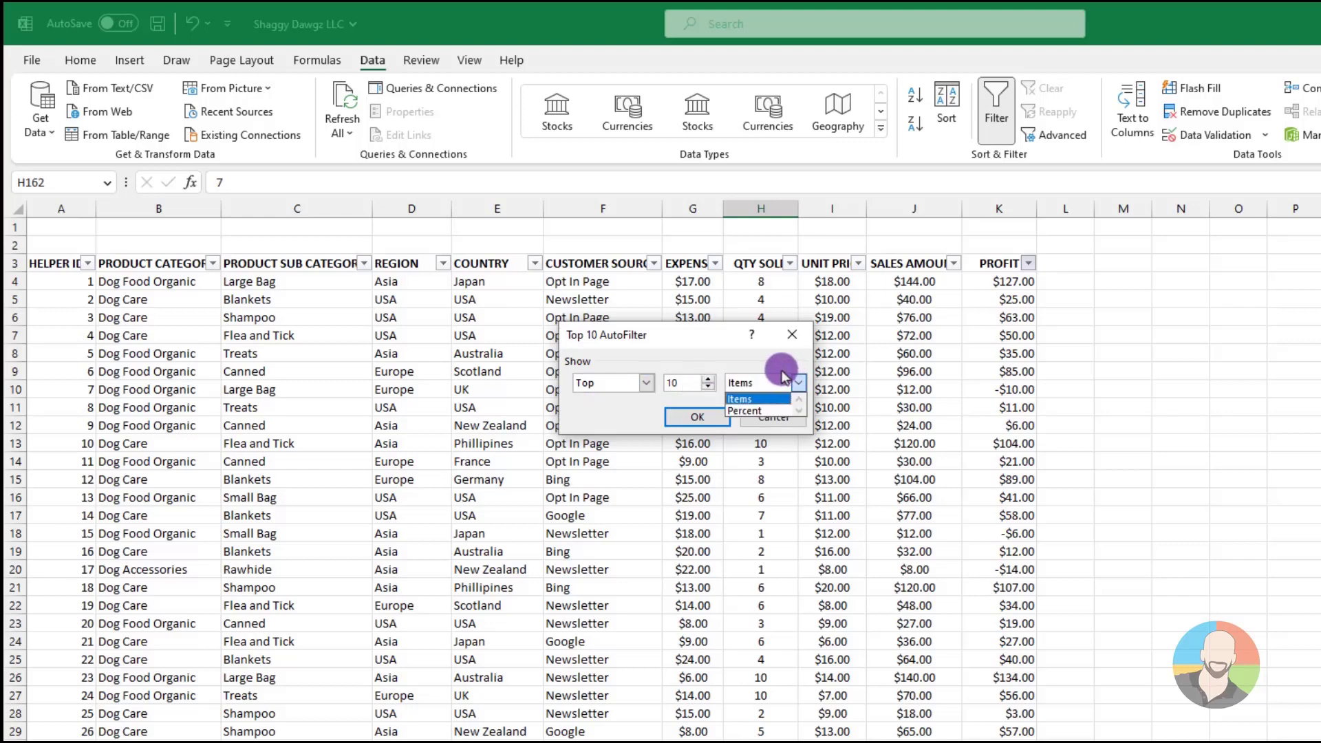
click(784, 376)
click(702, 417)
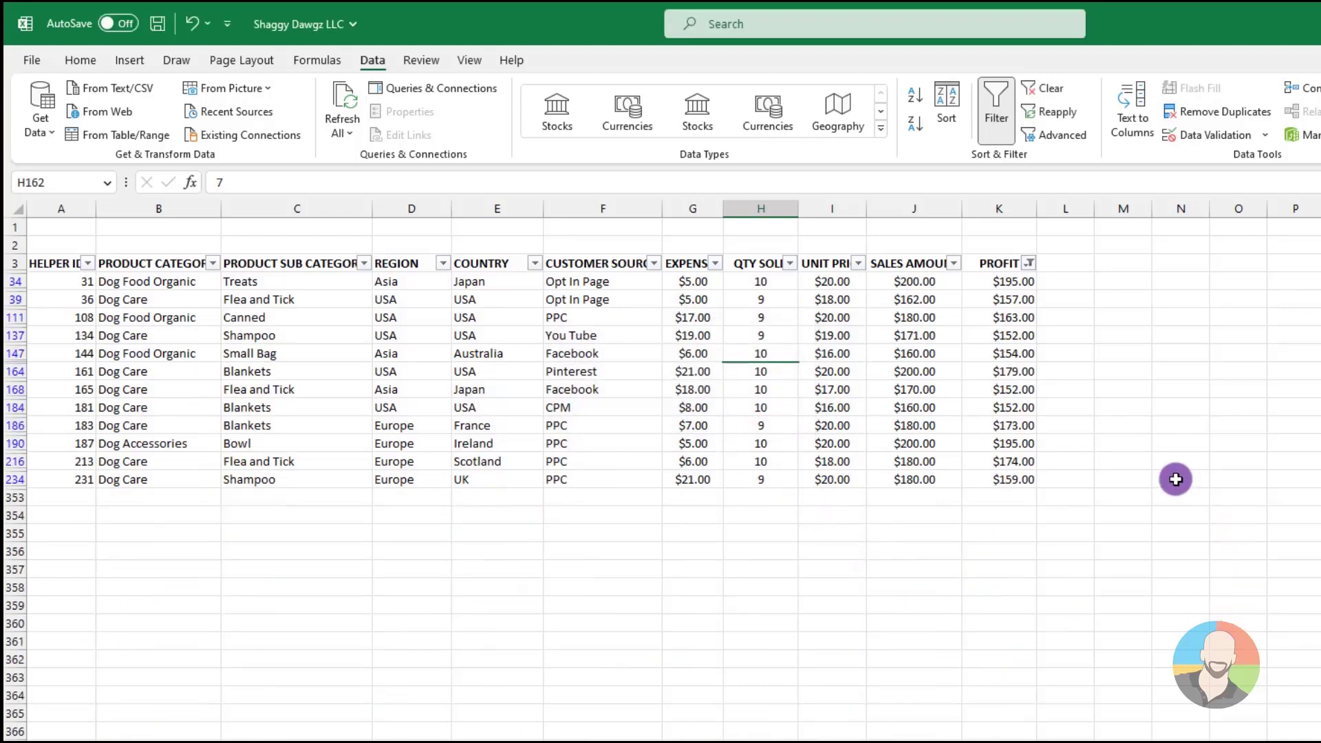
click(1039, 90)
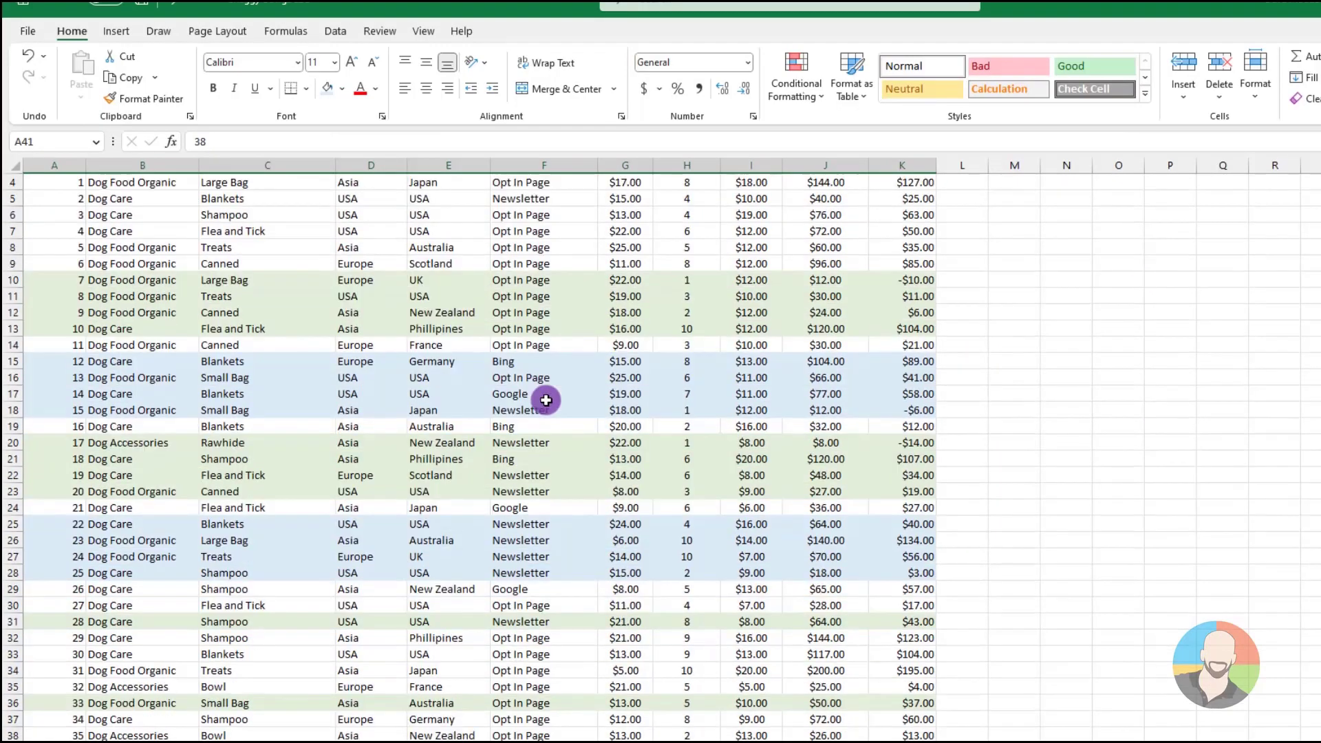
Filter the color-shaded orders by cell color in the COUNTRY column, keeping only the light green rows
scroll(545, 400, down, 4)
click(556, 416)
scroll(558, 417, down, 3)
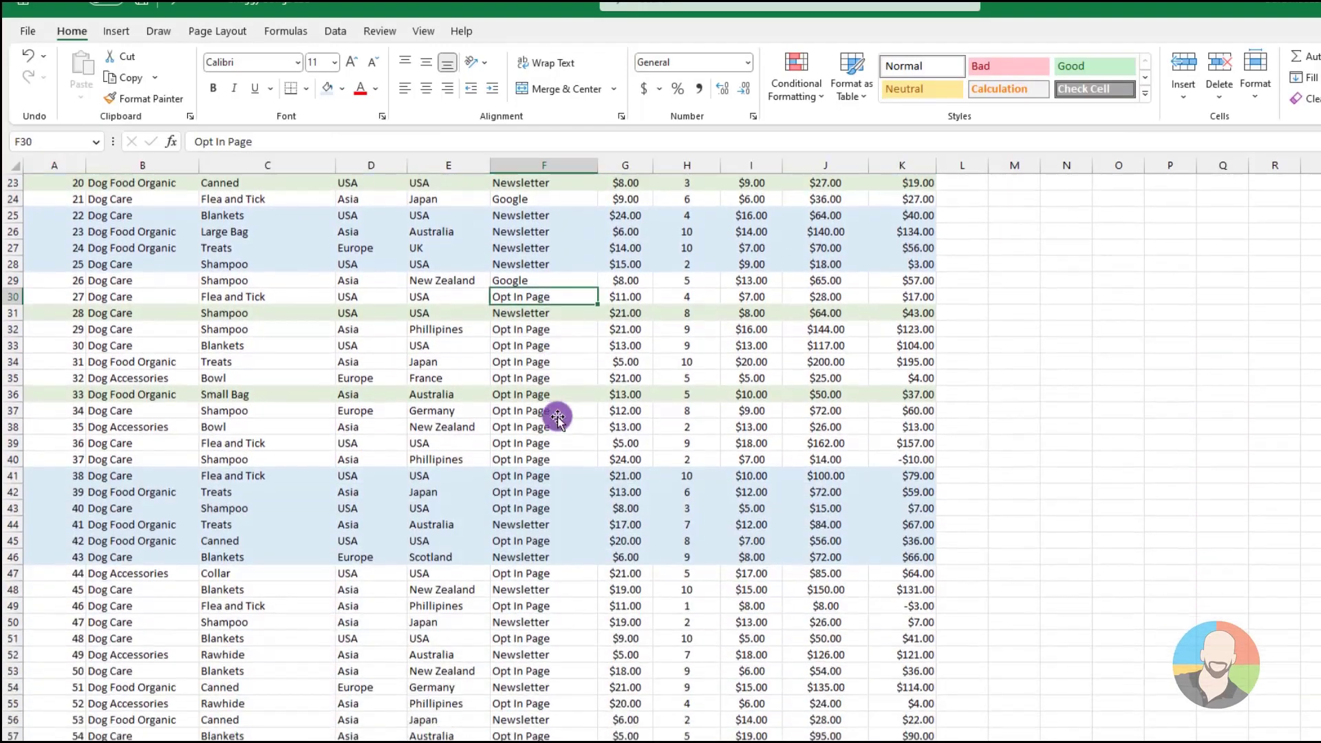
scroll(558, 417, up, 8)
scroll(557, 416, down, 4)
scroll(561, 415, up, 4)
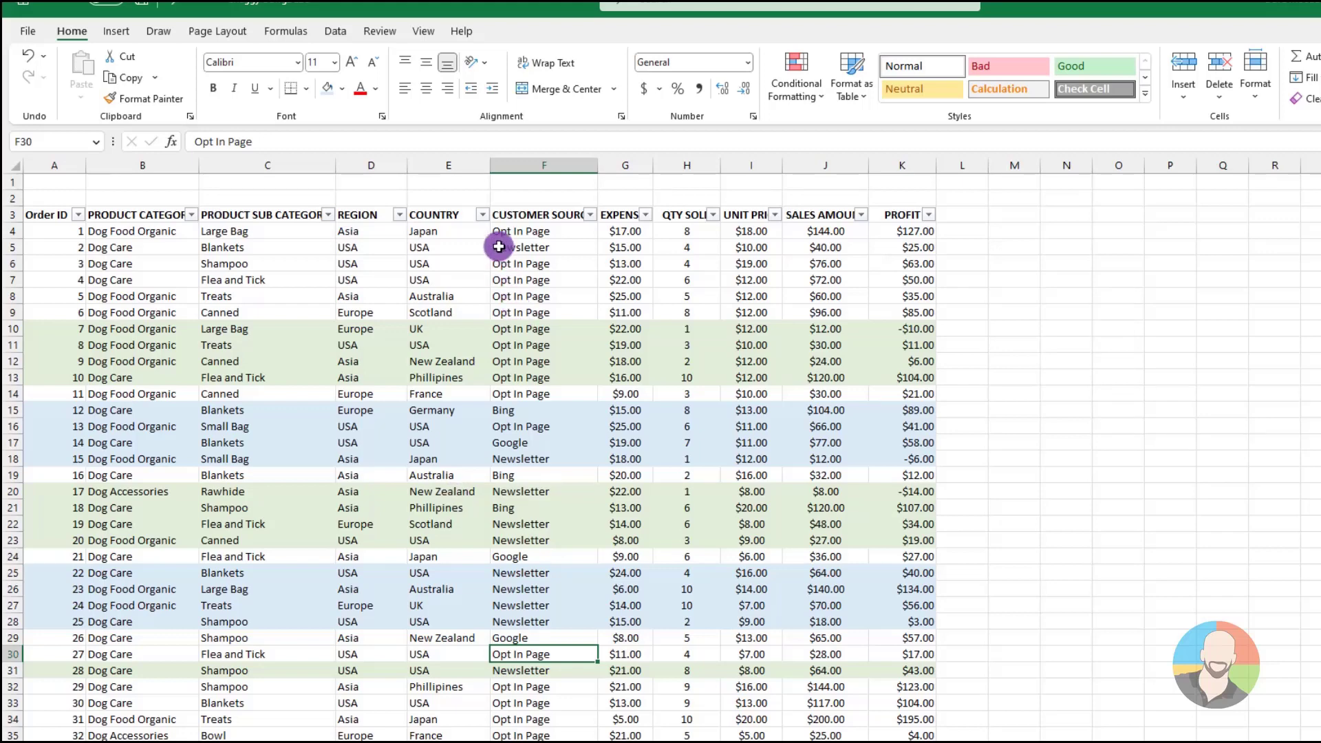
click(482, 215)
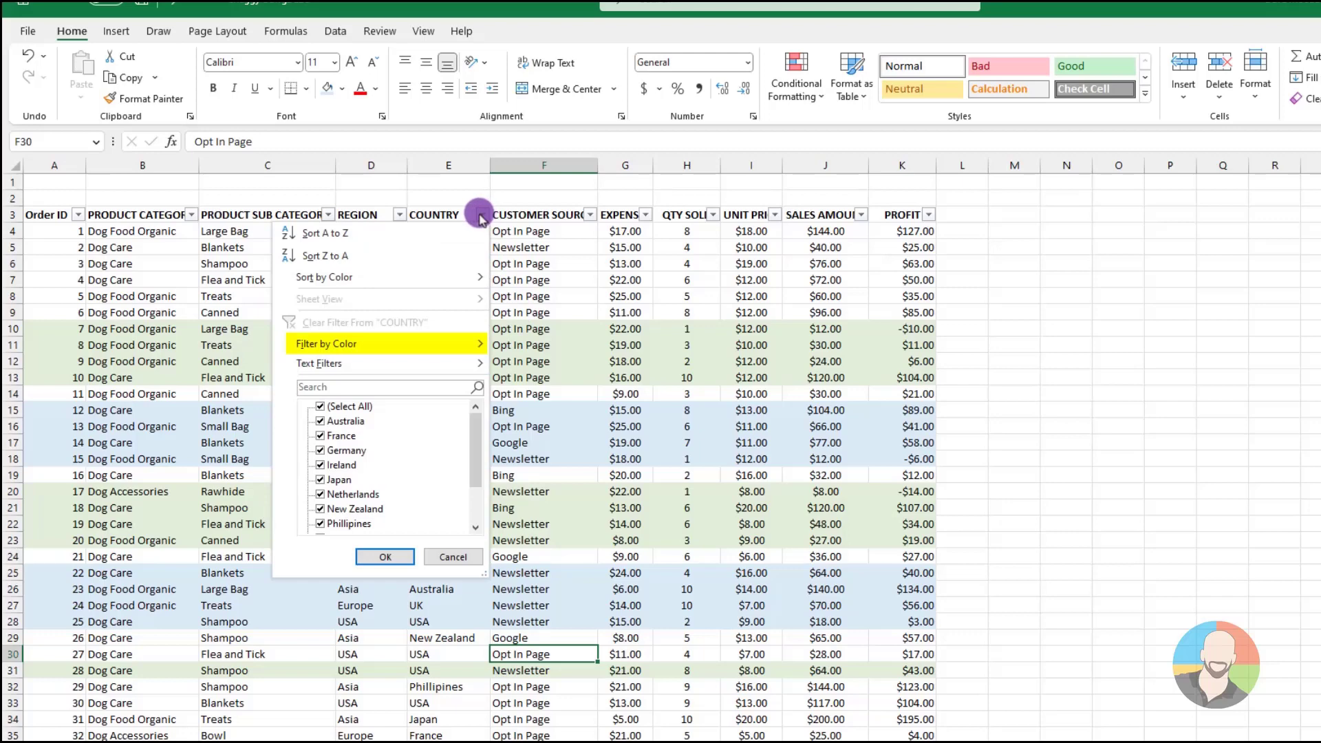
mouse_move(364, 347)
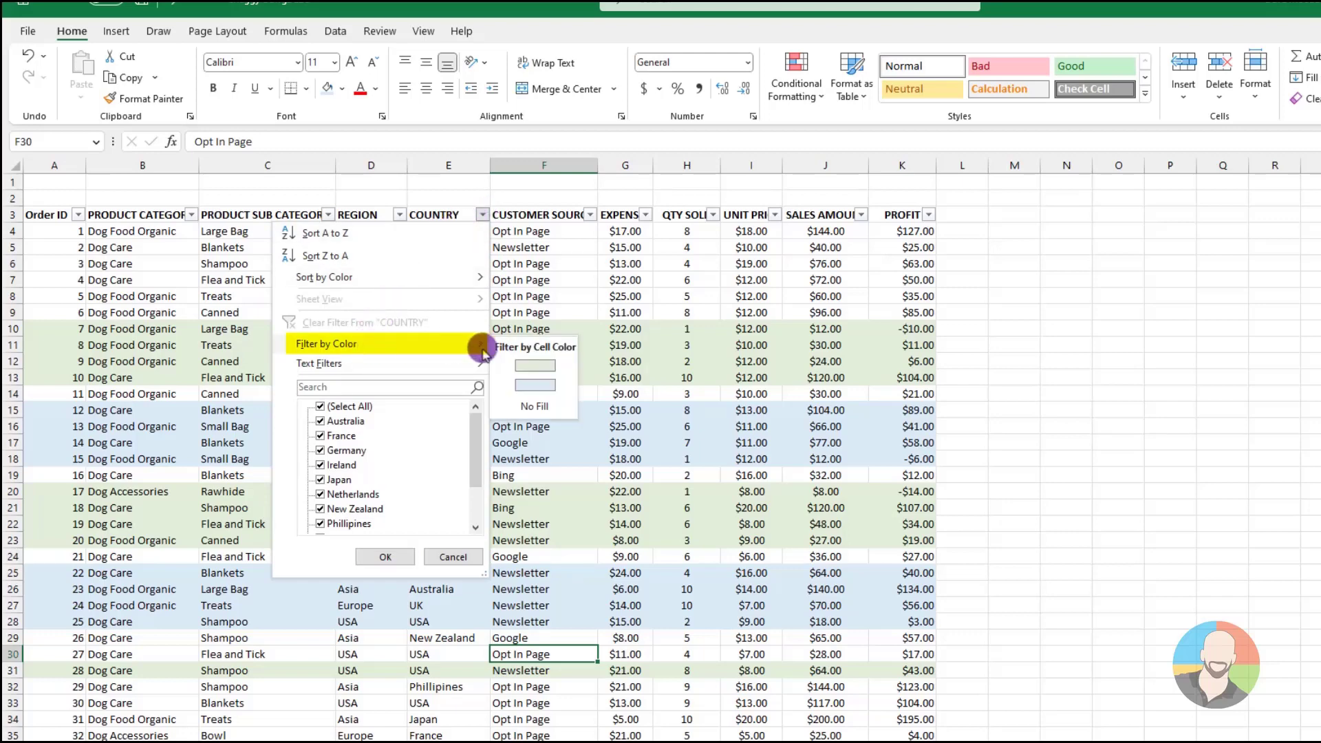
click(531, 369)
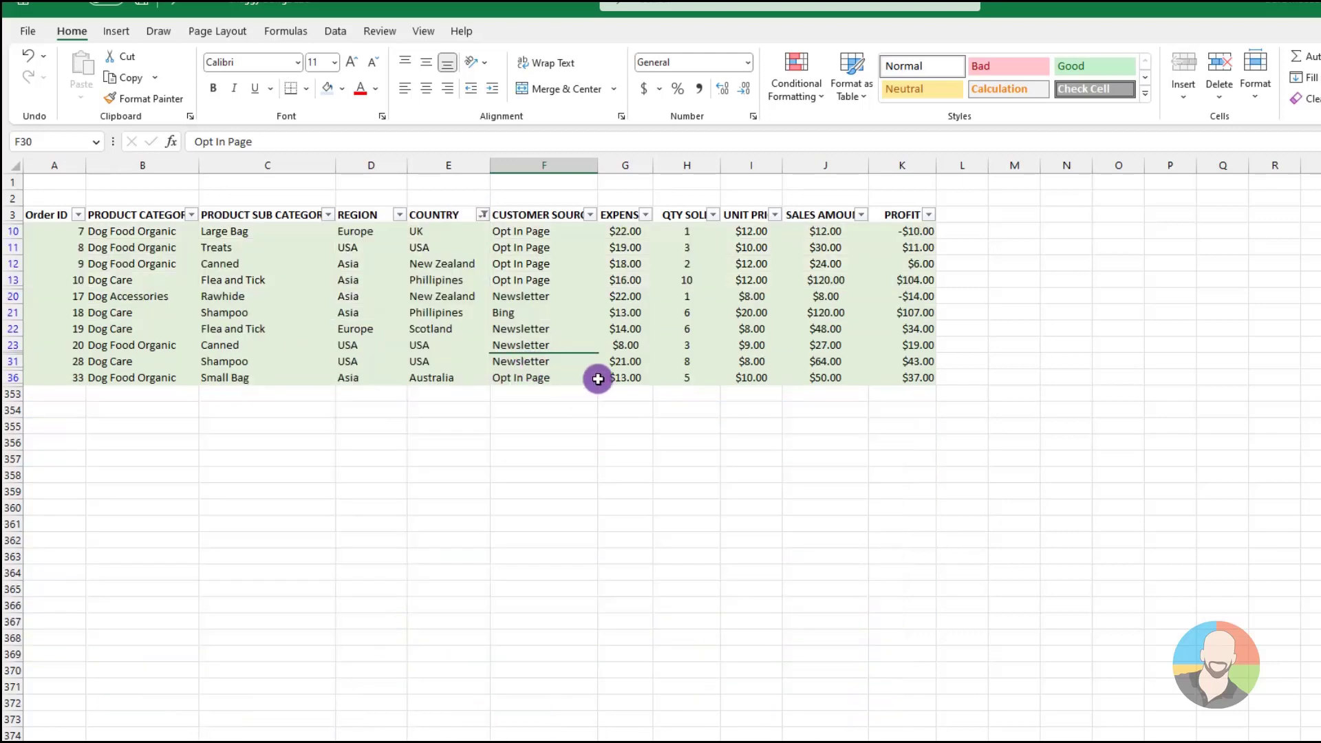
Turn off filtering for the orders data so that all rows are shown again
click(563, 341)
click(735, 330)
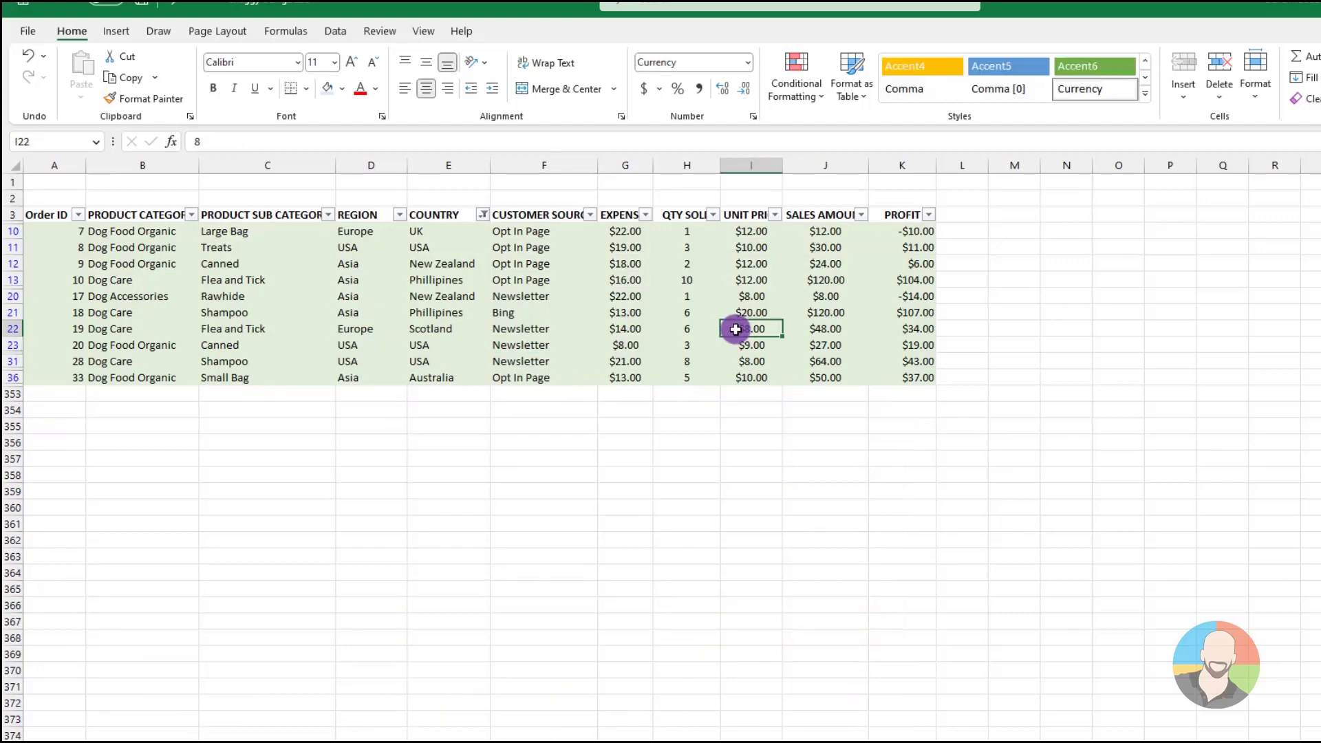
click(337, 29)
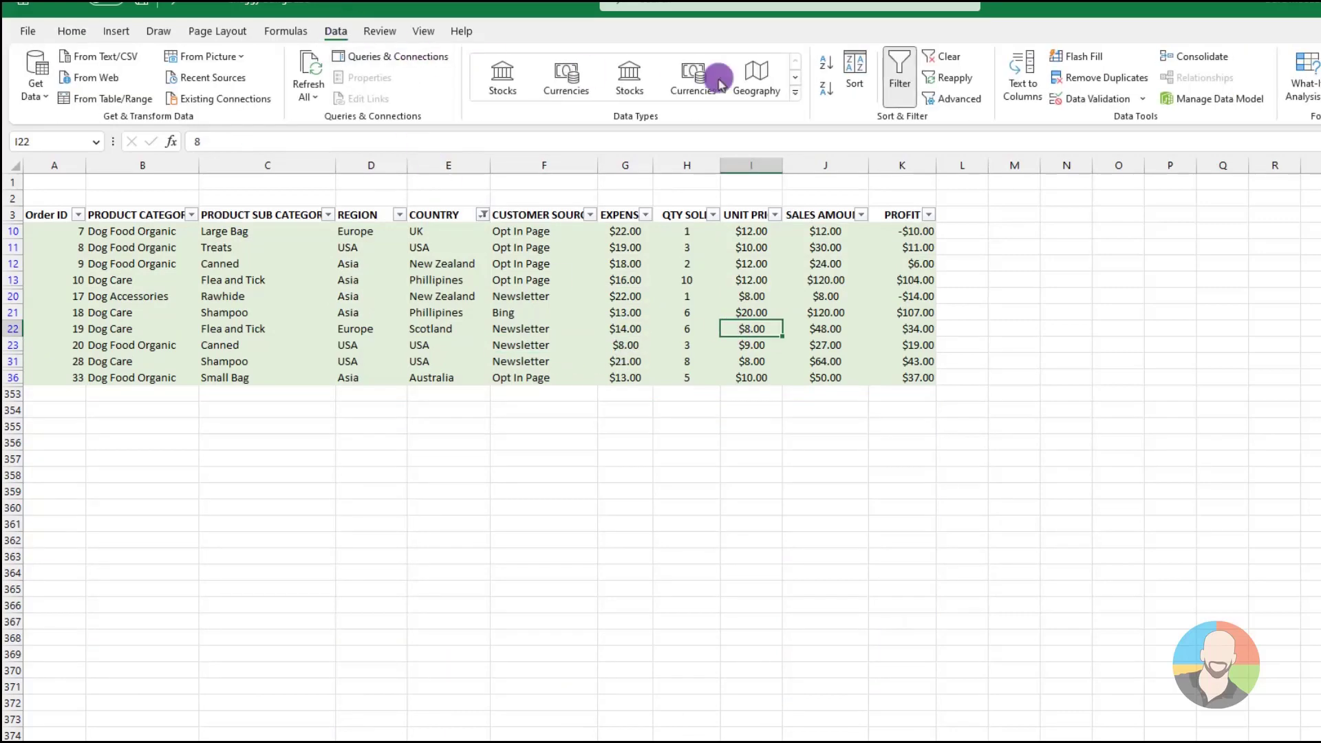
click(892, 72)
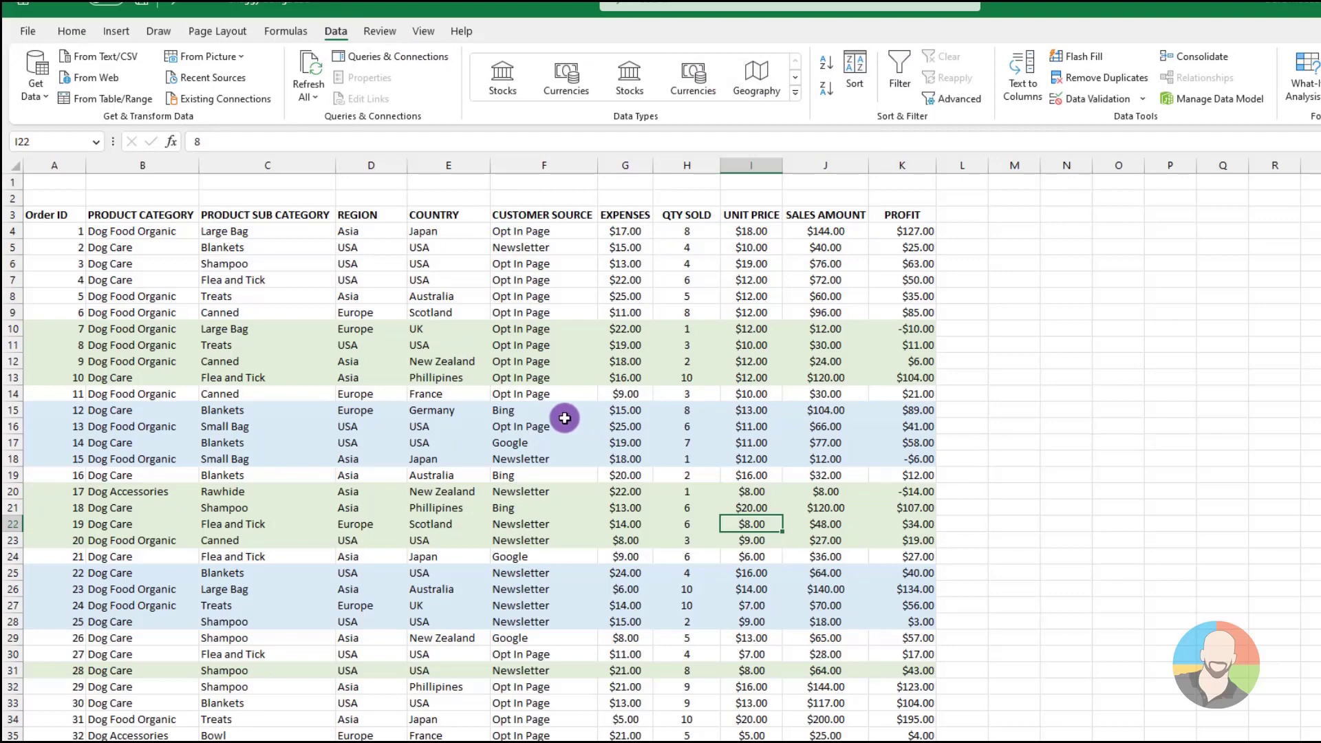
Look over the options for filtering by the selected cell, using the Australia entry in cell E8
right_click(428, 300)
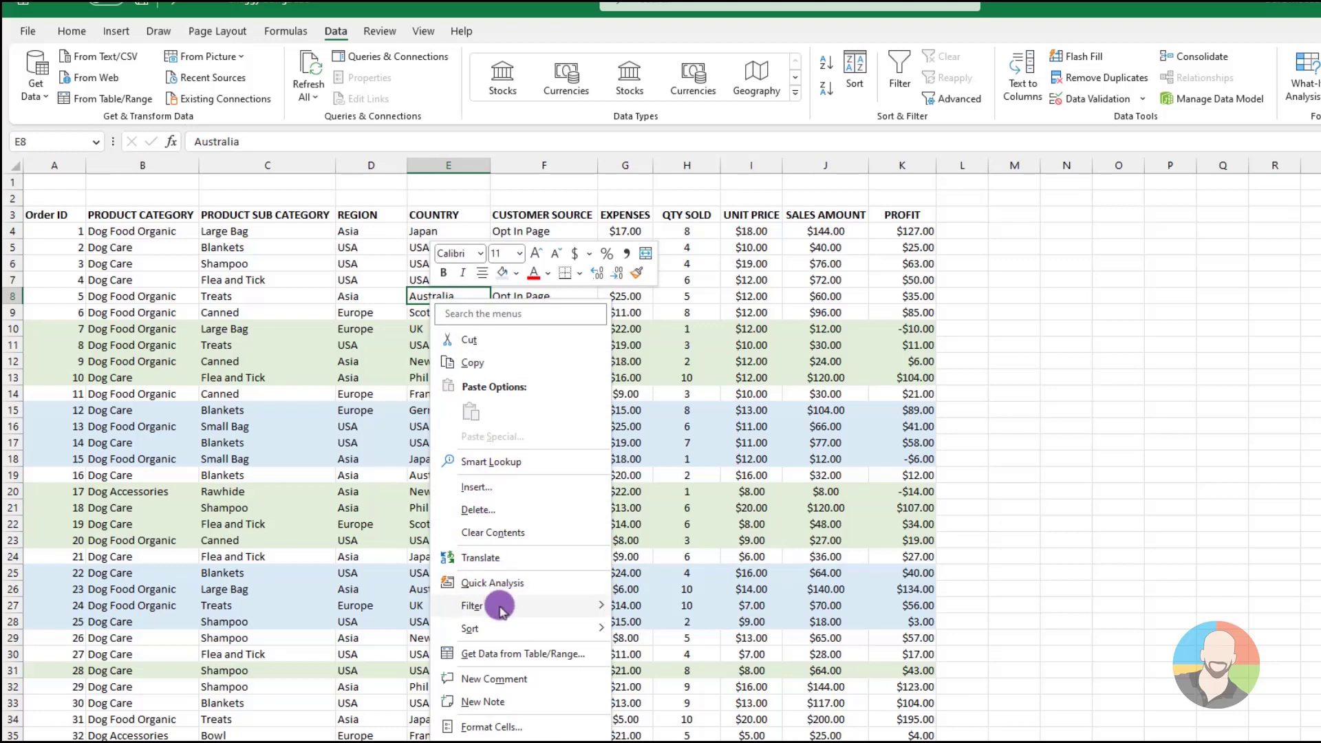
mouse_move(500, 608)
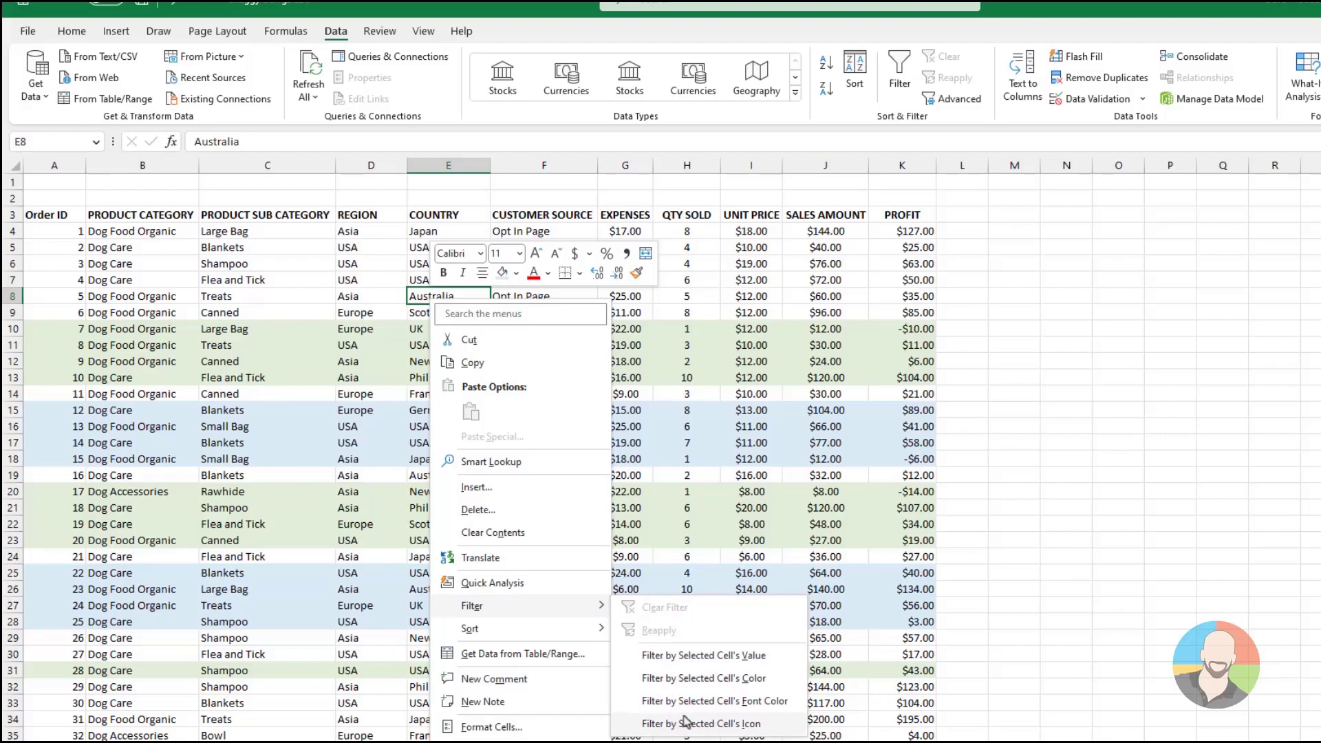
click(803, 340)
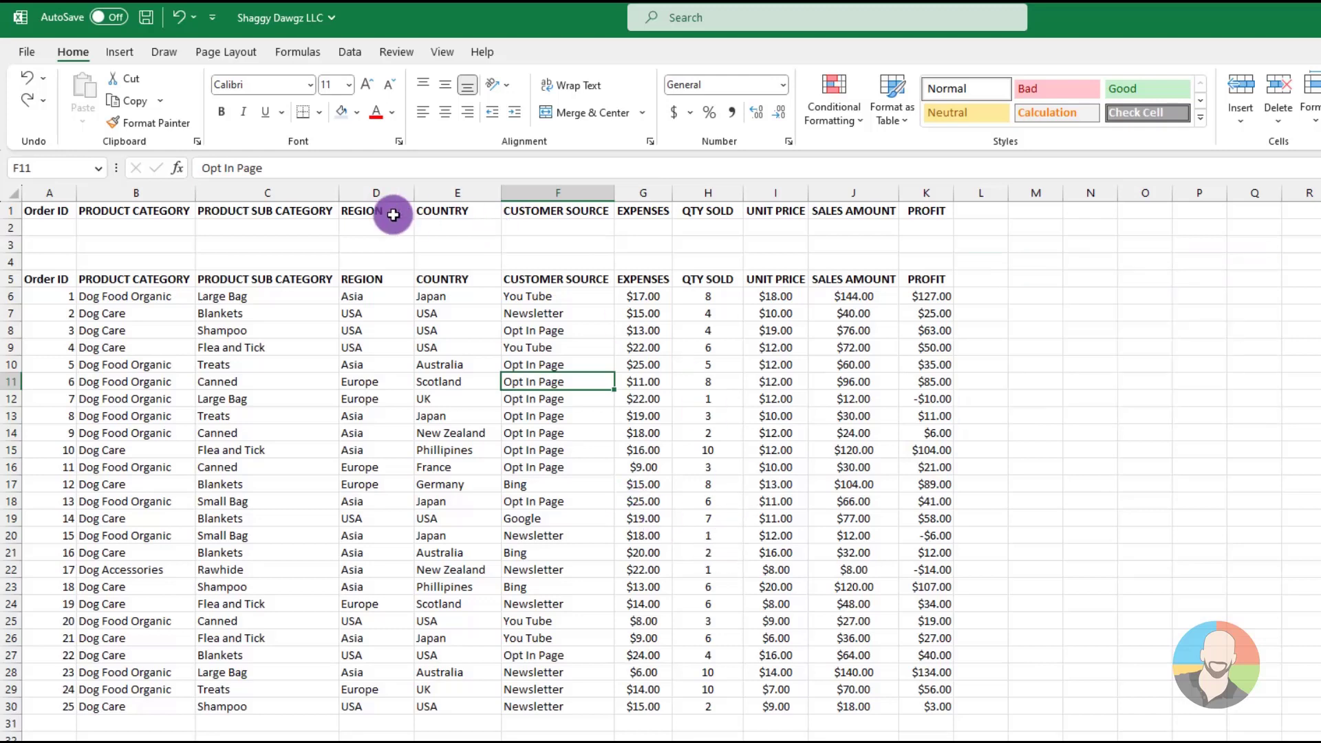
Turn on filtering for the orders data and filter the COUNTRY column to show only Japan and USA
click(350, 53)
click(942, 96)
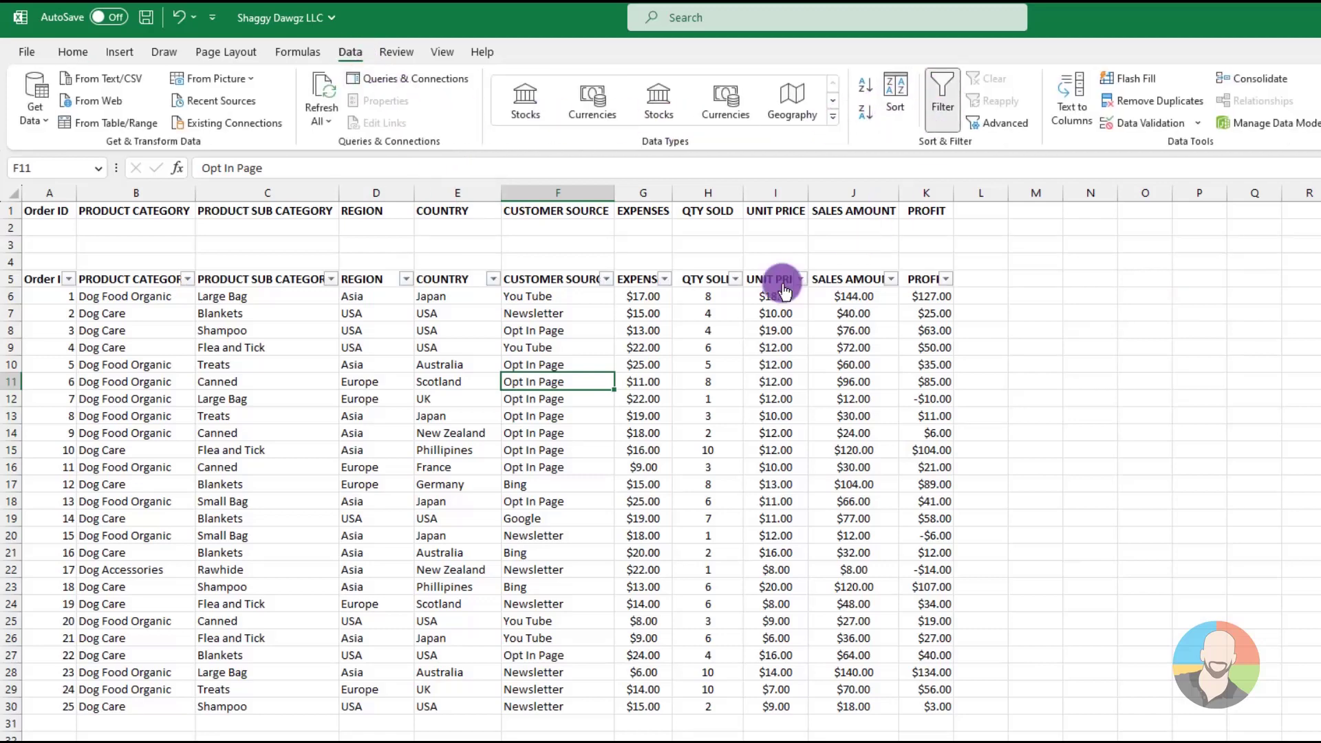
click(493, 279)
click(322, 480)
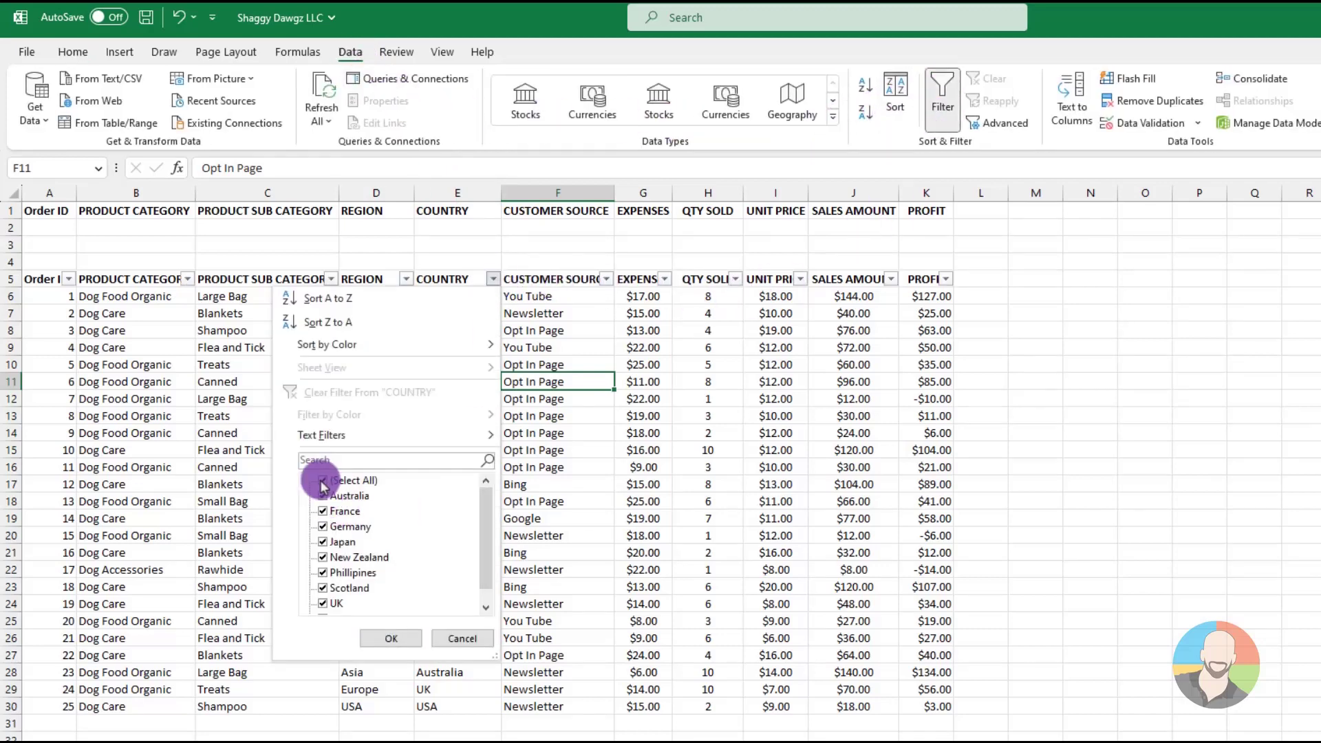
click(323, 542)
scroll(321, 571, down, 1)
click(322, 602)
click(391, 638)
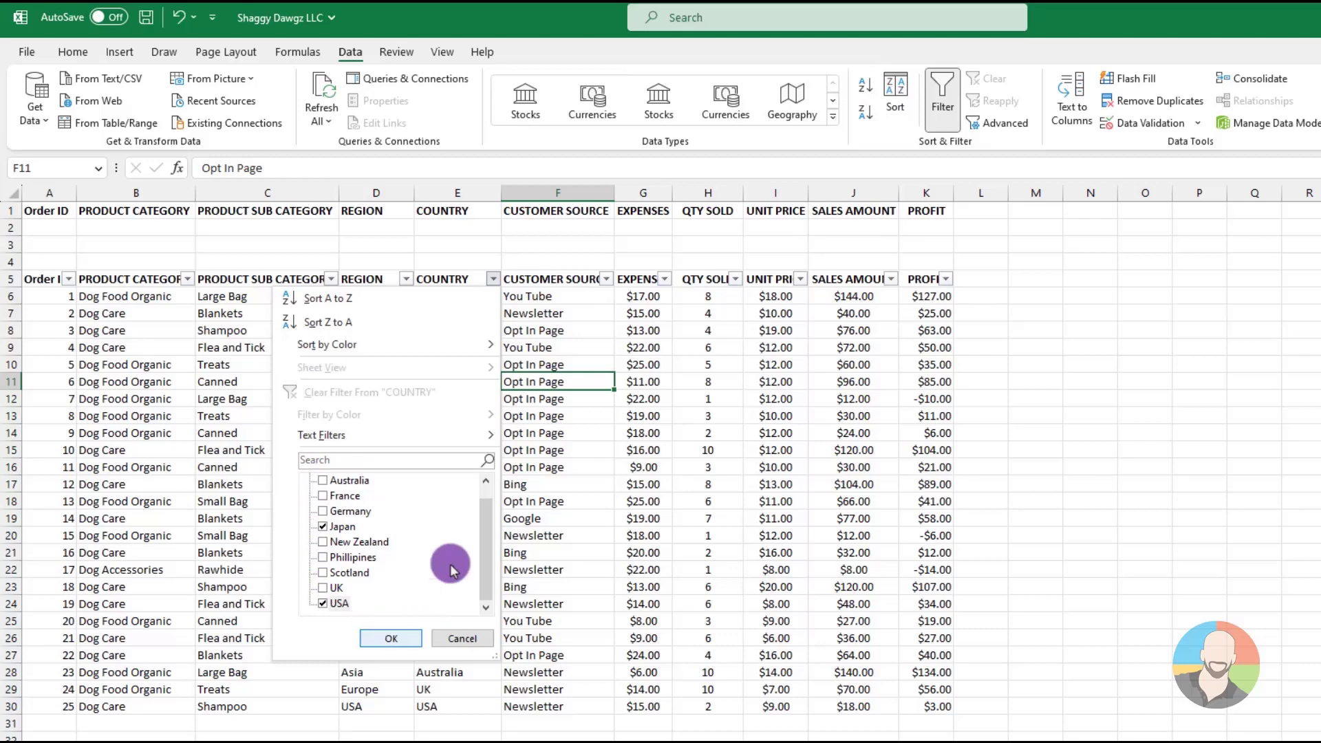
Filter the CUSTOMER SOURCE column of the country-filtered orders to show only You Tube and Opt In Page
click(606, 279)
click(433, 480)
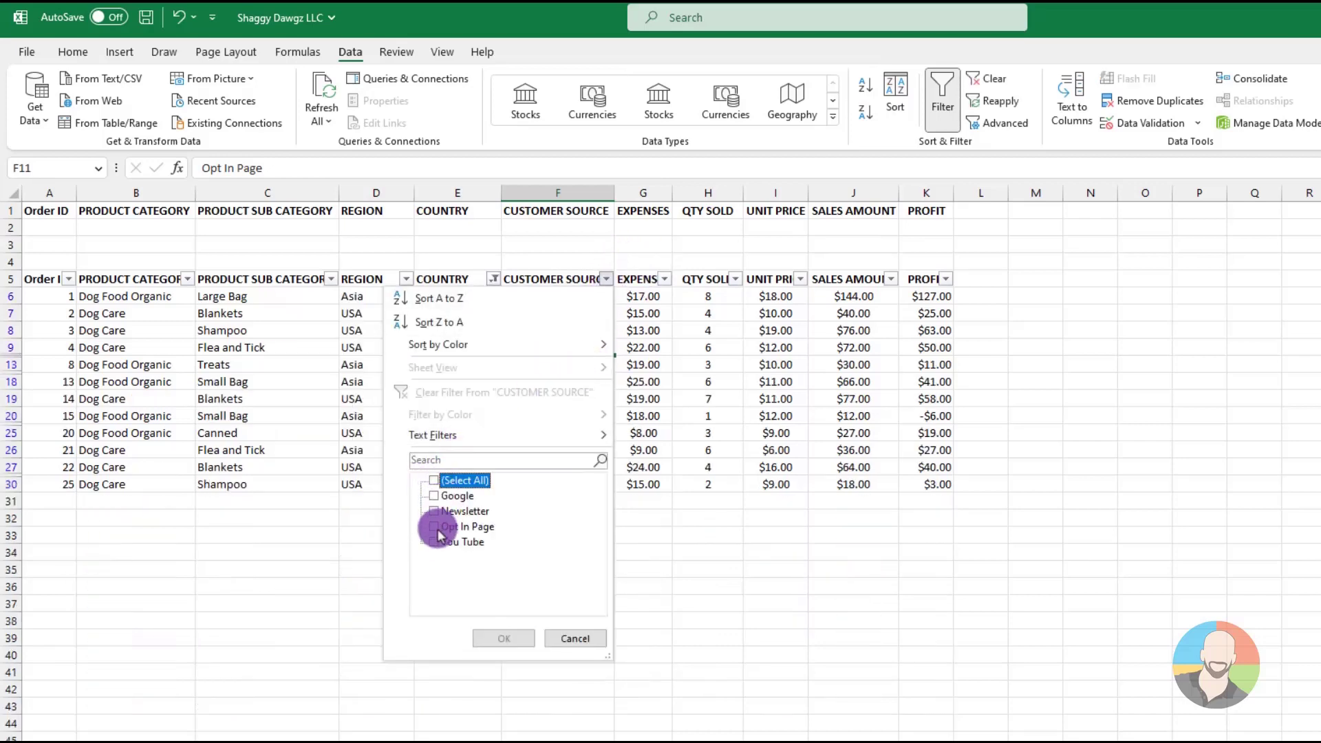
click(433, 541)
click(434, 526)
click(500, 639)
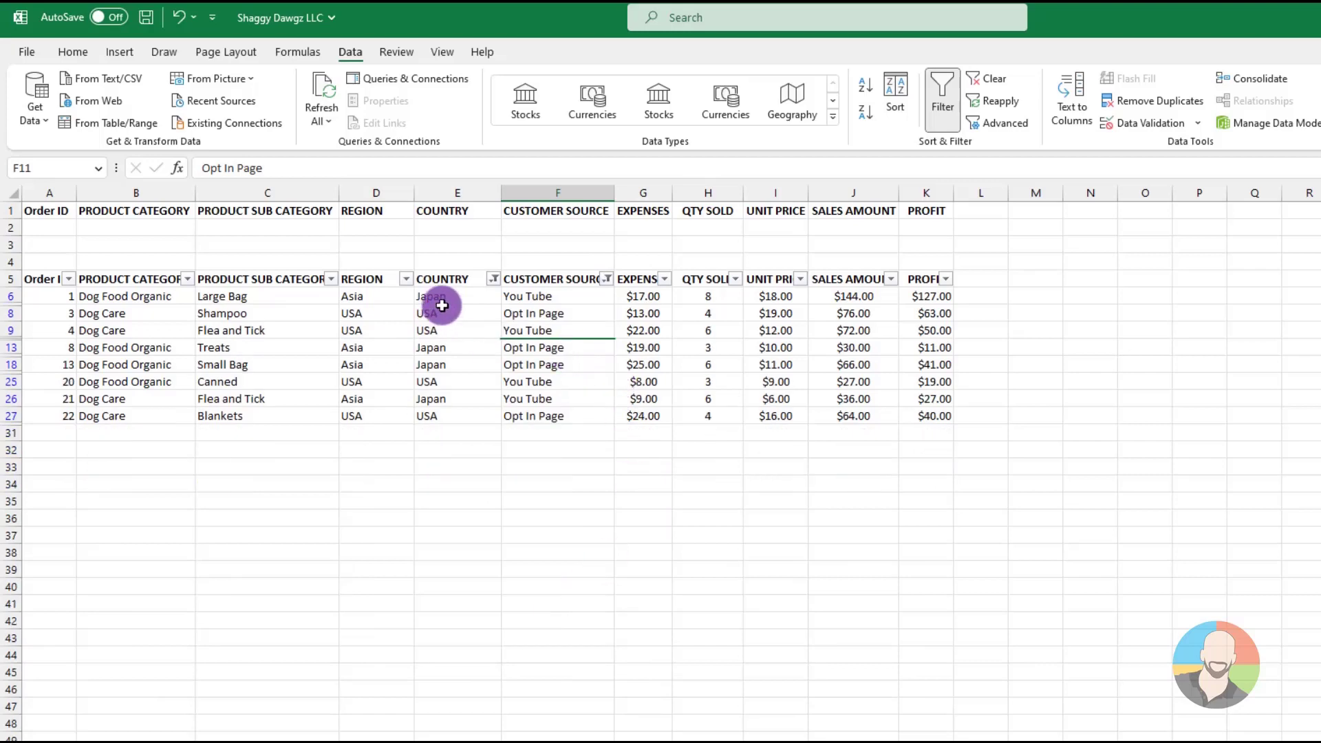
Sort the filtered orders by COUNTRY from A to Z
click(444, 313)
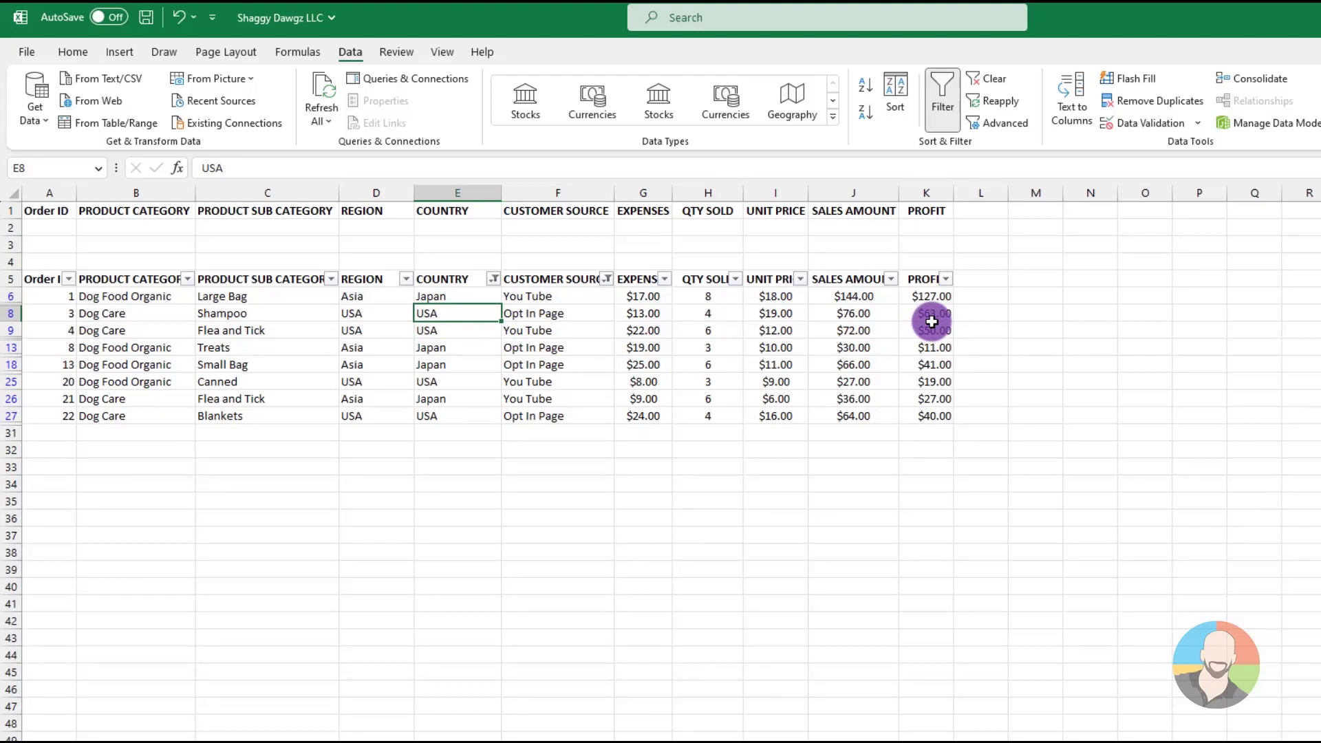
click(865, 85)
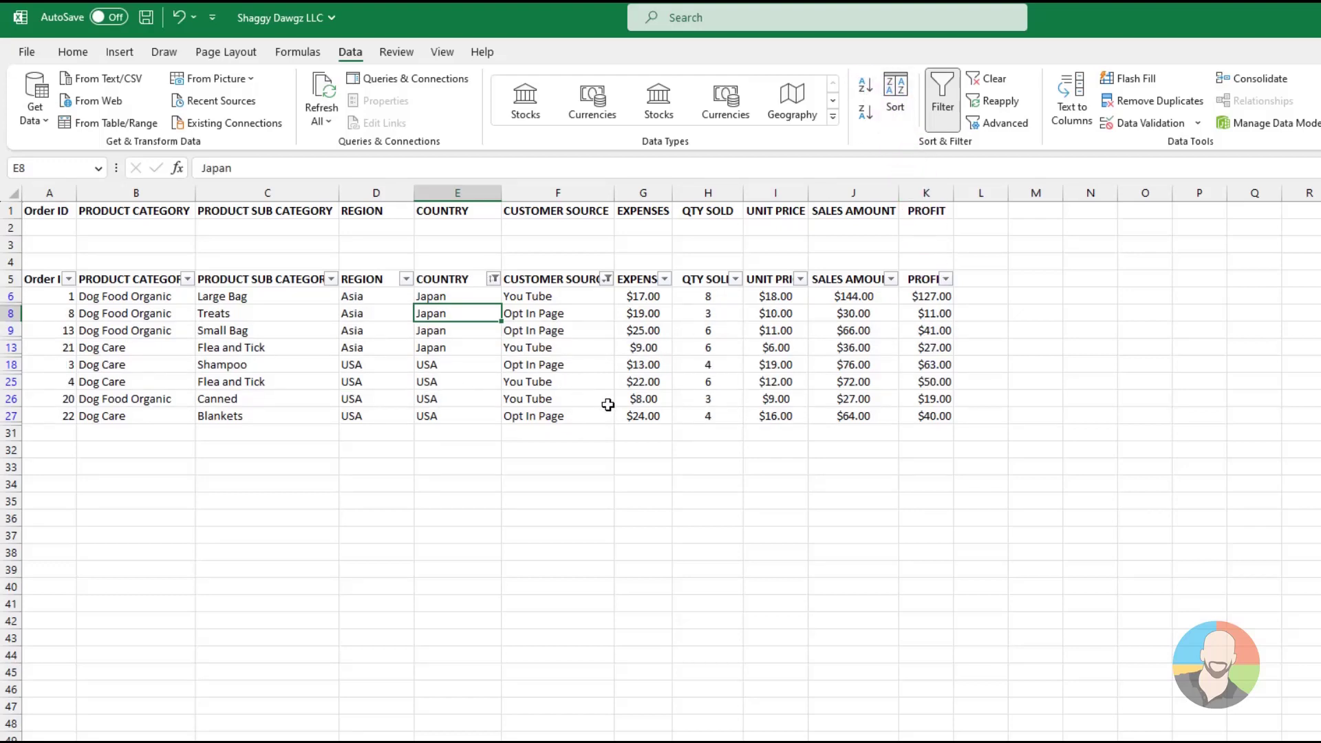
click(696, 401)
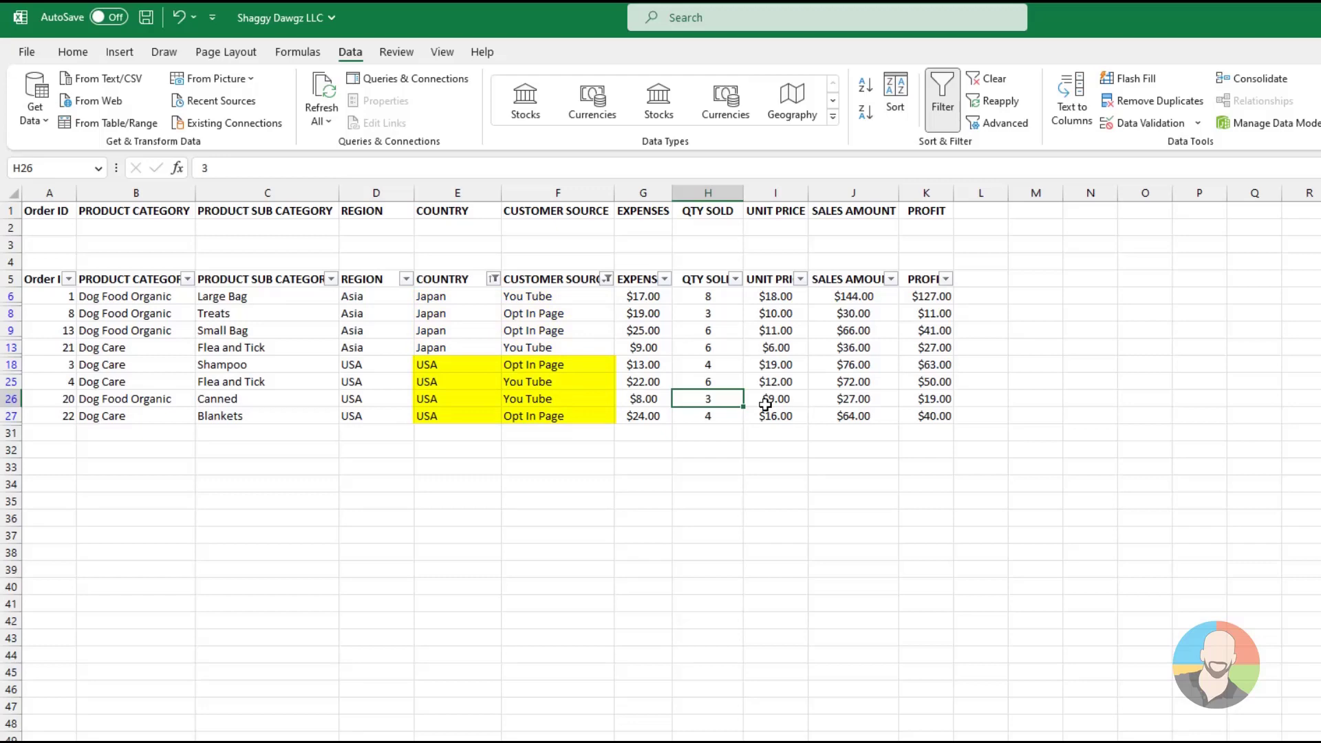
Clear the country and customer source filters and turn off filtering for the orders data
click(765, 405)
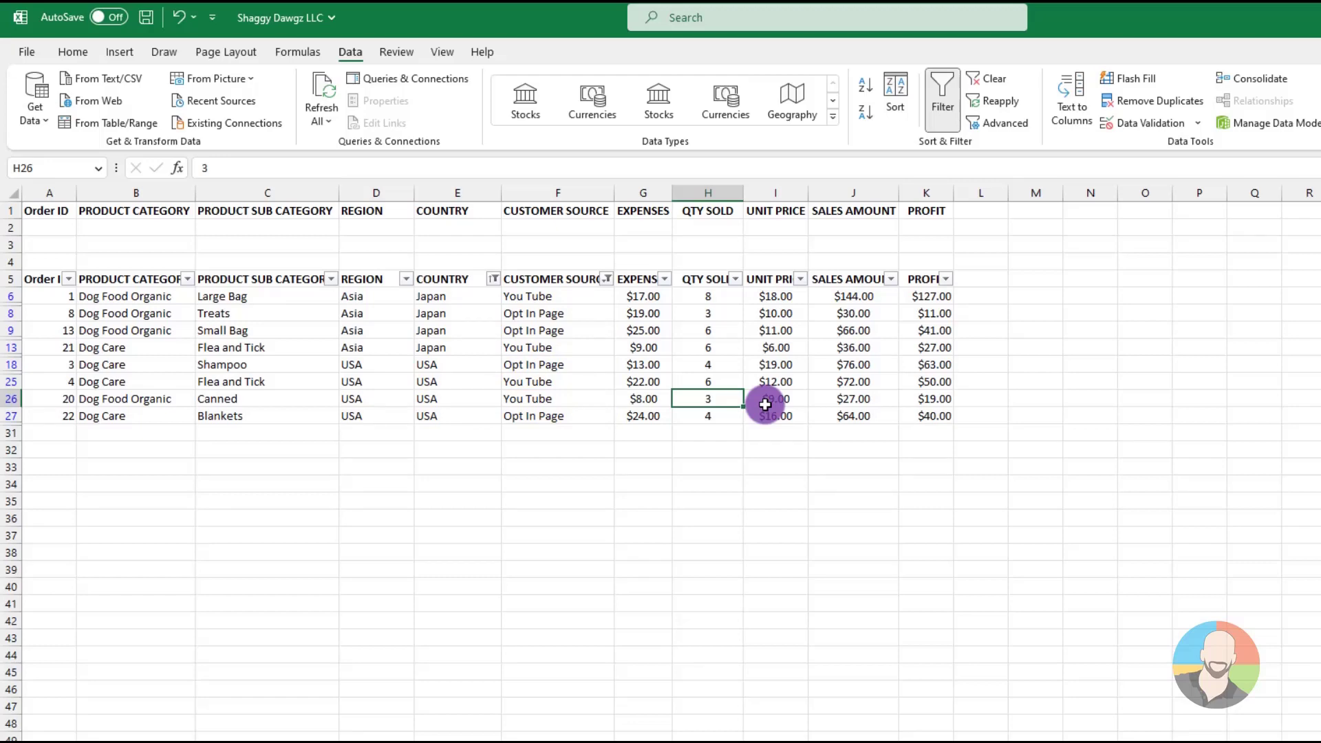
click(1001, 86)
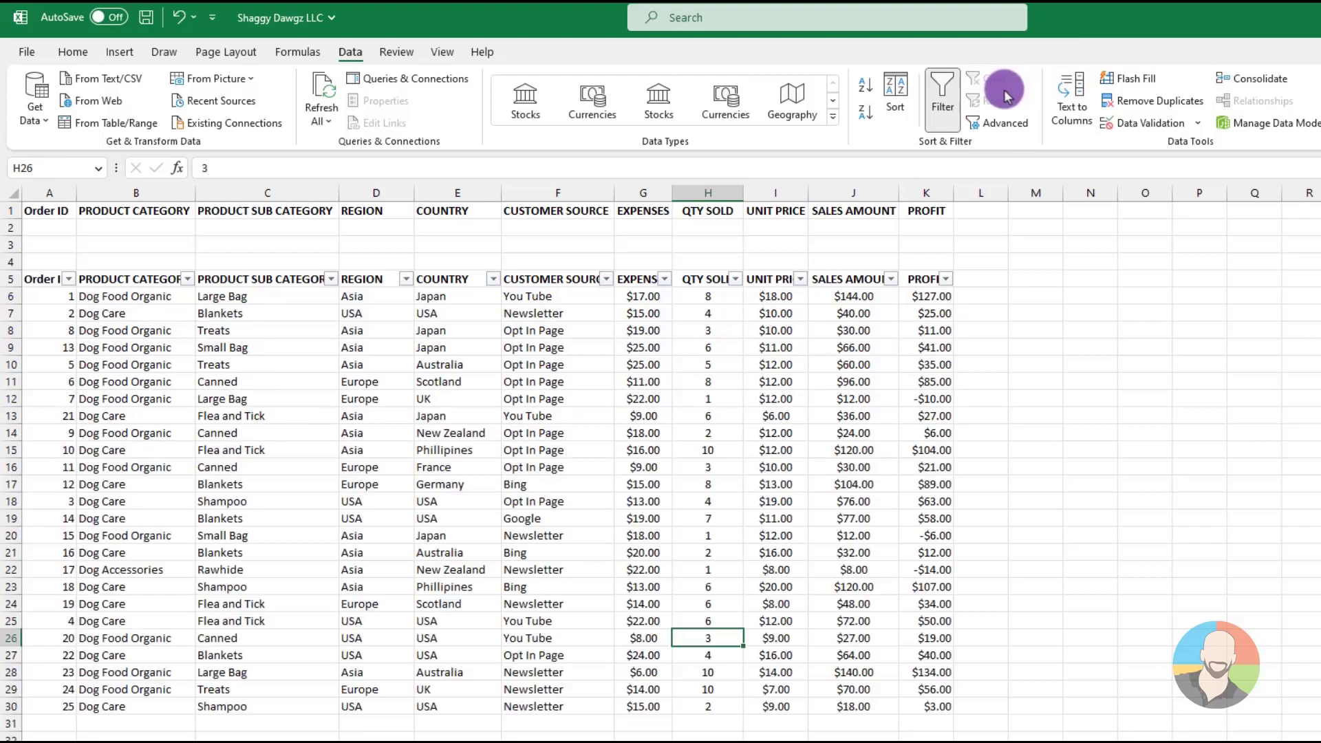
click(942, 99)
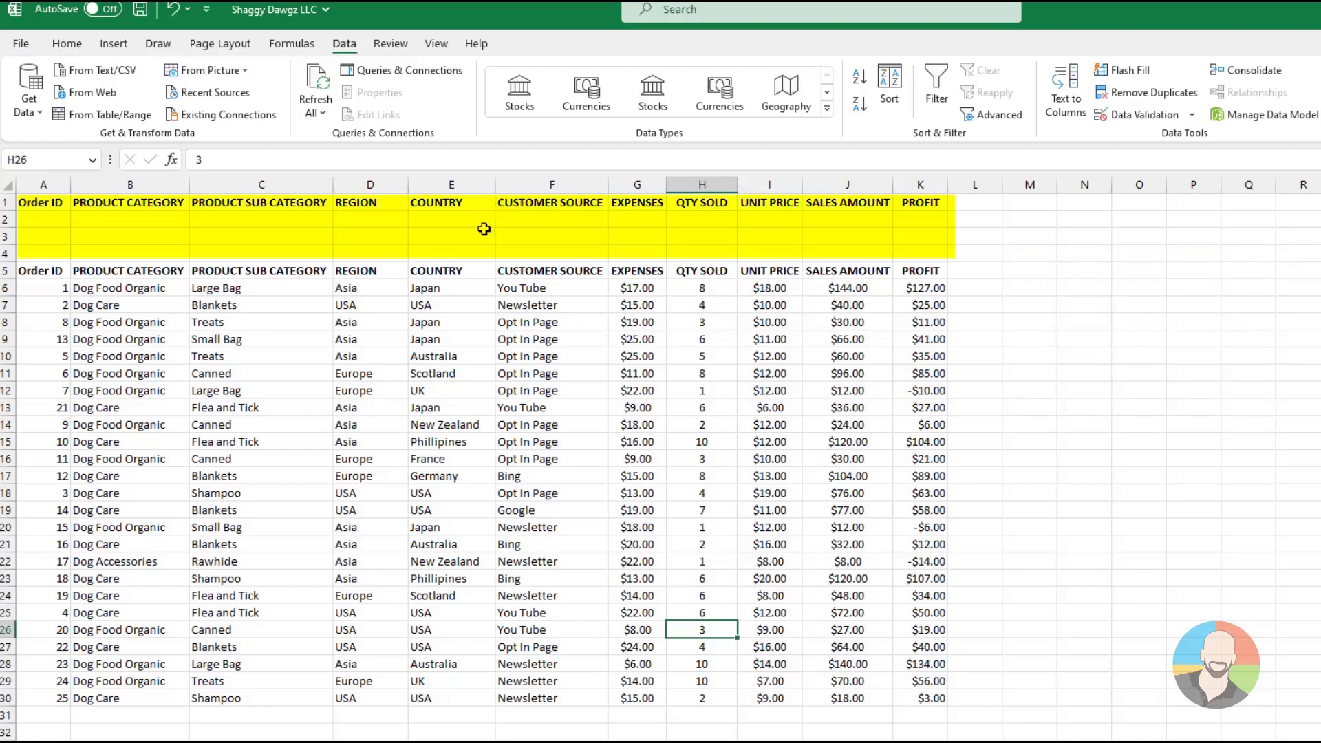
Enter the first criteria row above the orders: Japan as COUNTRY in E2 and You Tube as CUSTOMER SOURCE in F2
click(437, 219)
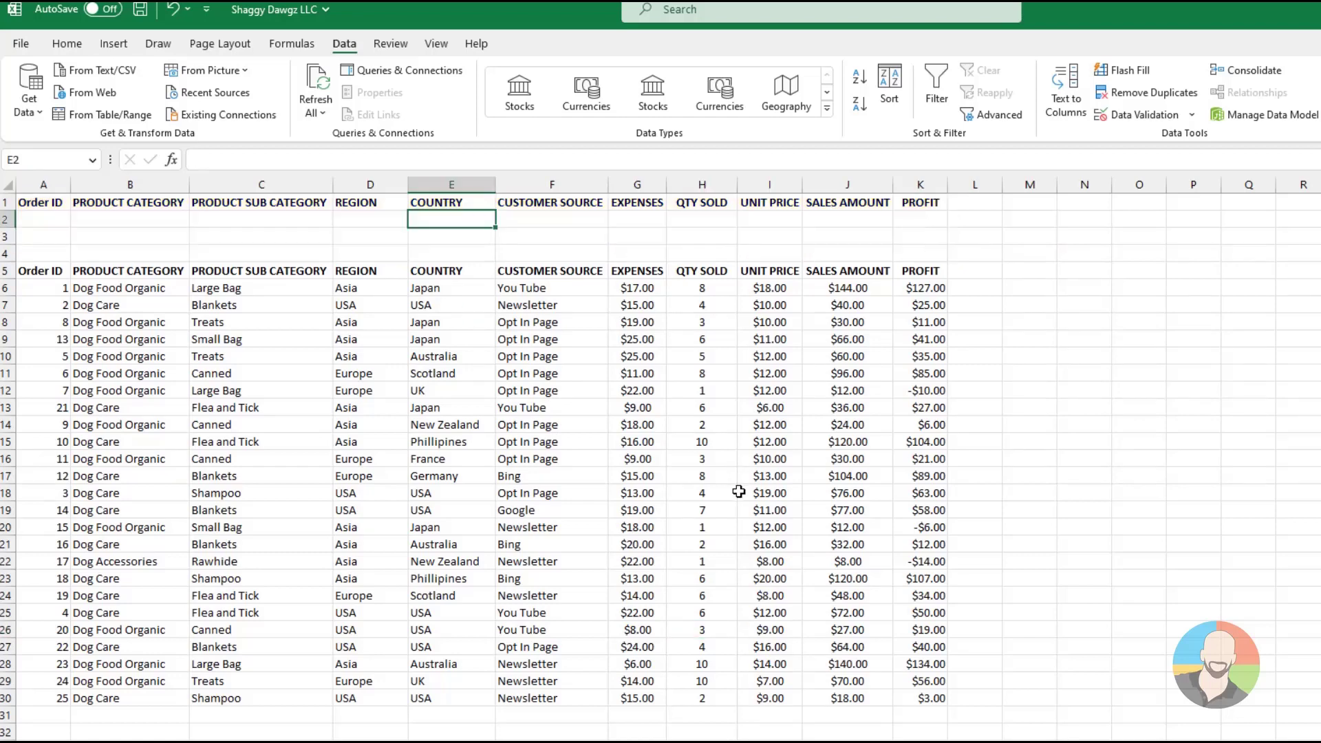
text(Japan)
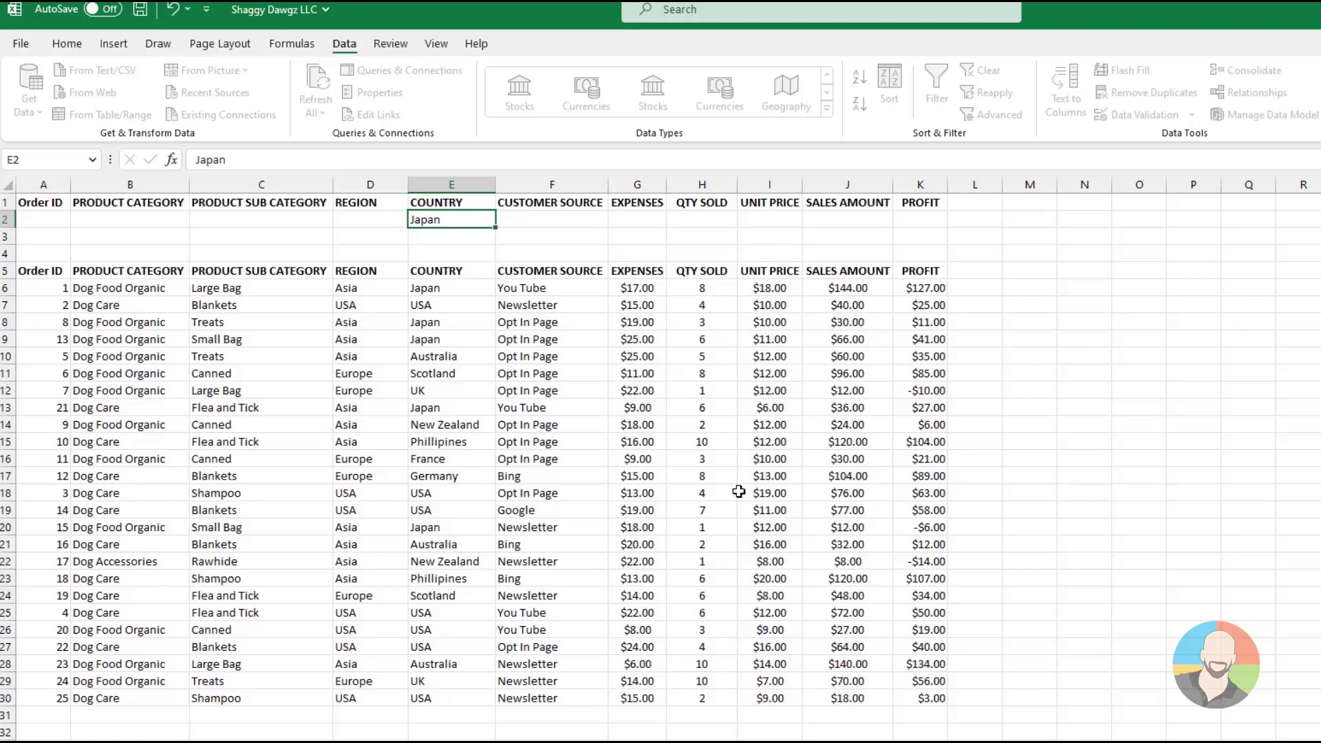
key(Tab)
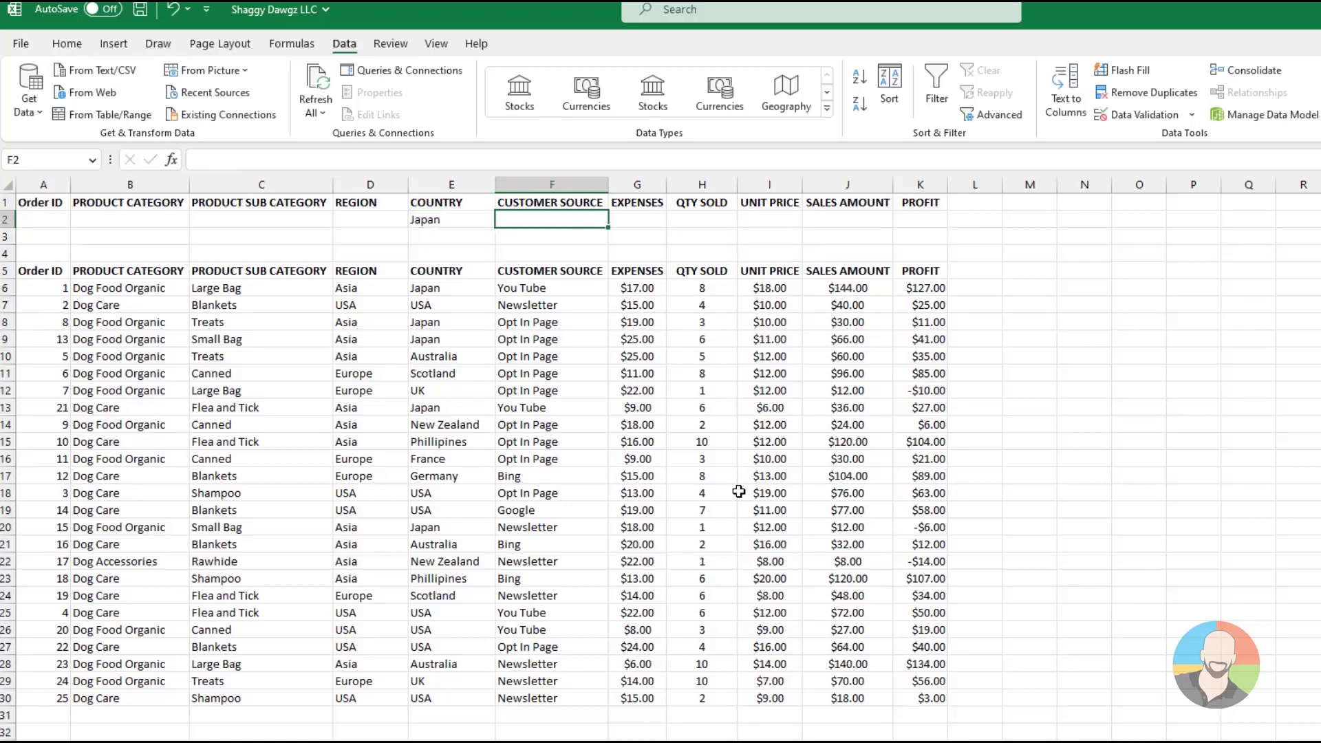
text(You T)
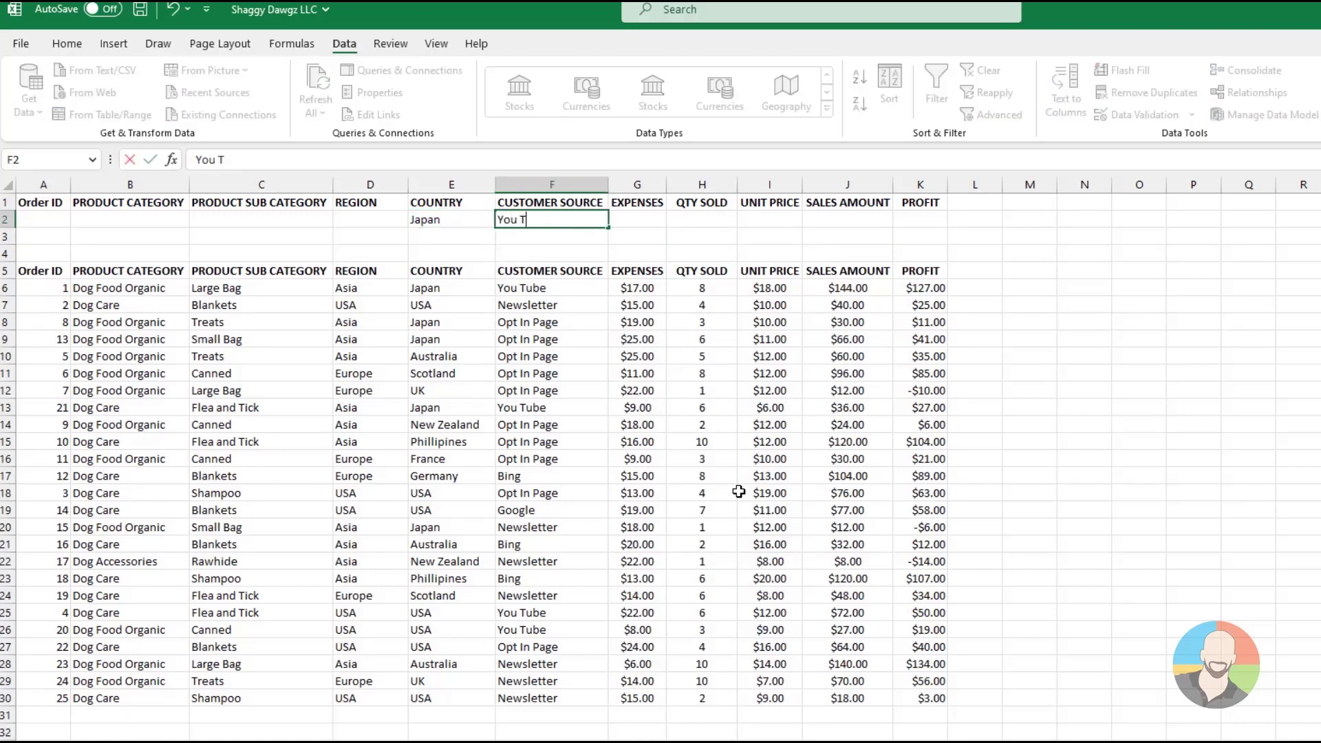
text(ube)
key(Return)
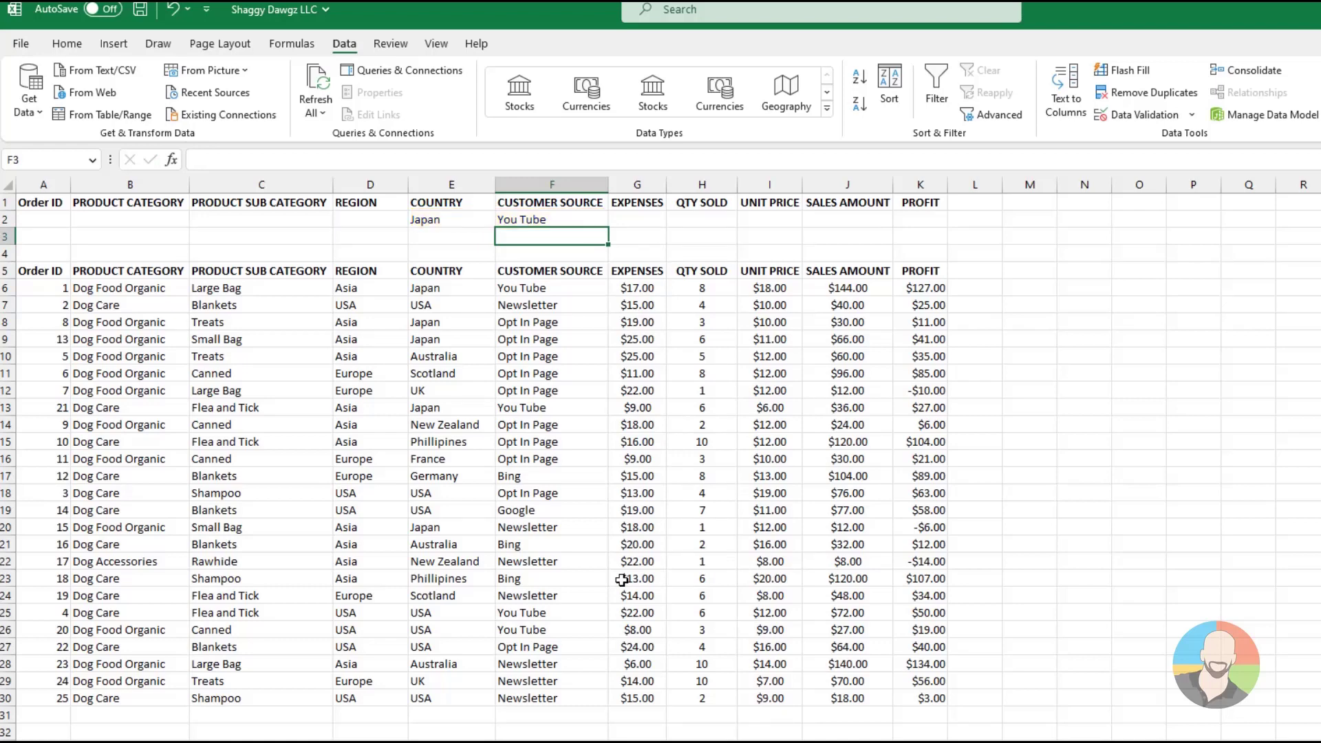
Enter the second criteria row: USA as COUNTRY in E3 and Opt In Page as CUSTOMER SOURCE in F3
key(Left)
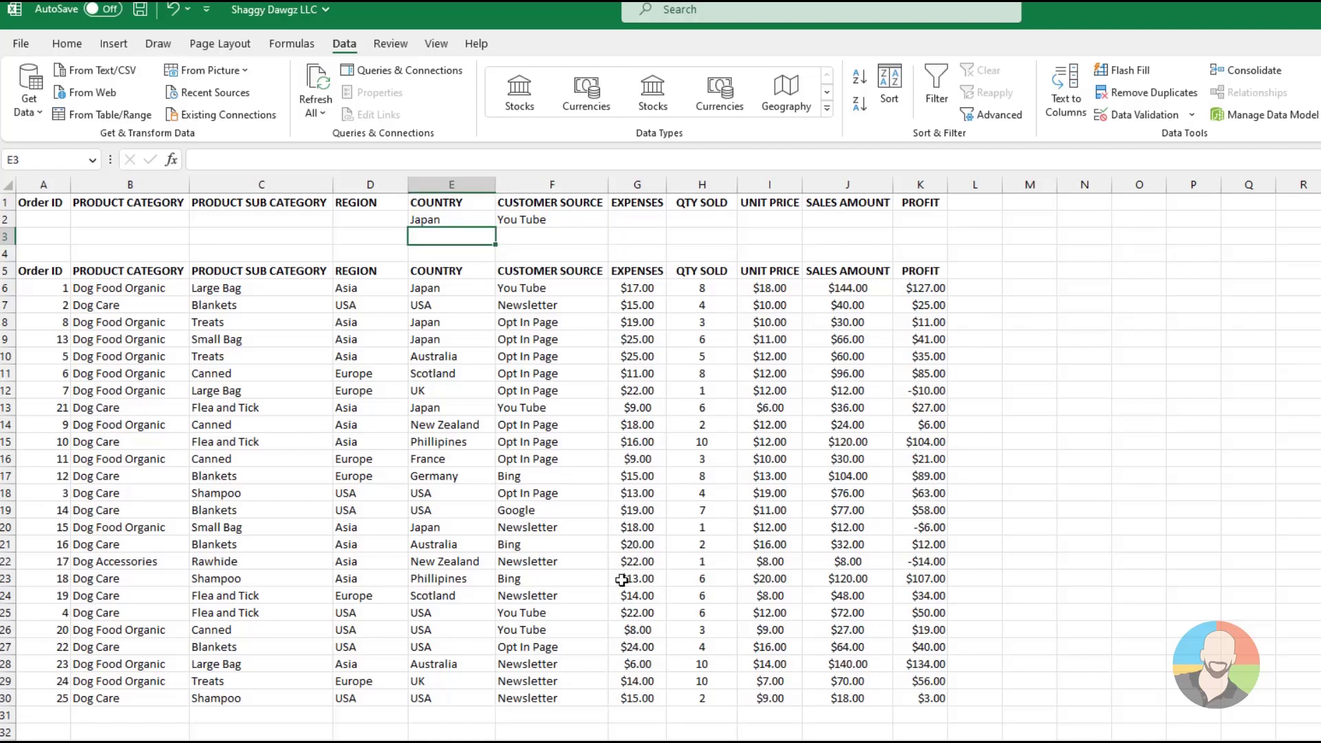
text(USA)
key(Tab)
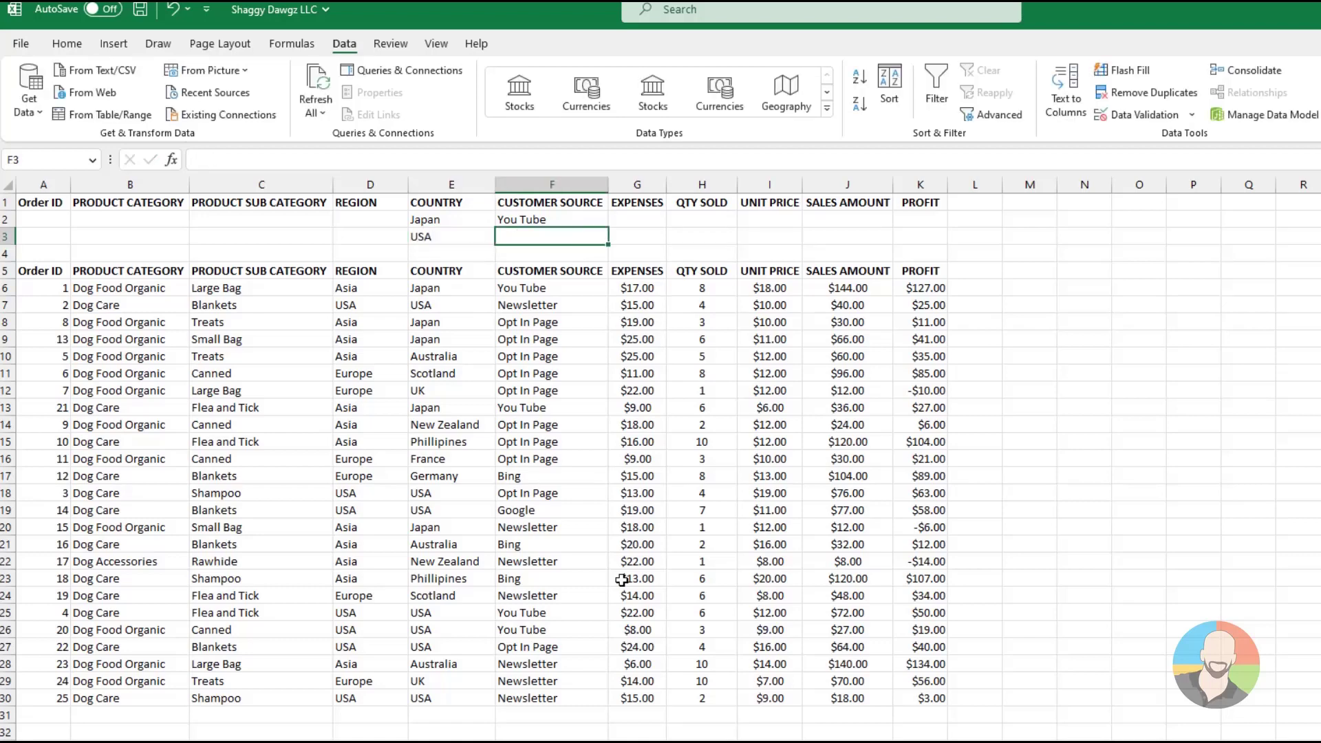
text(Opt In Page)
key(Tab)
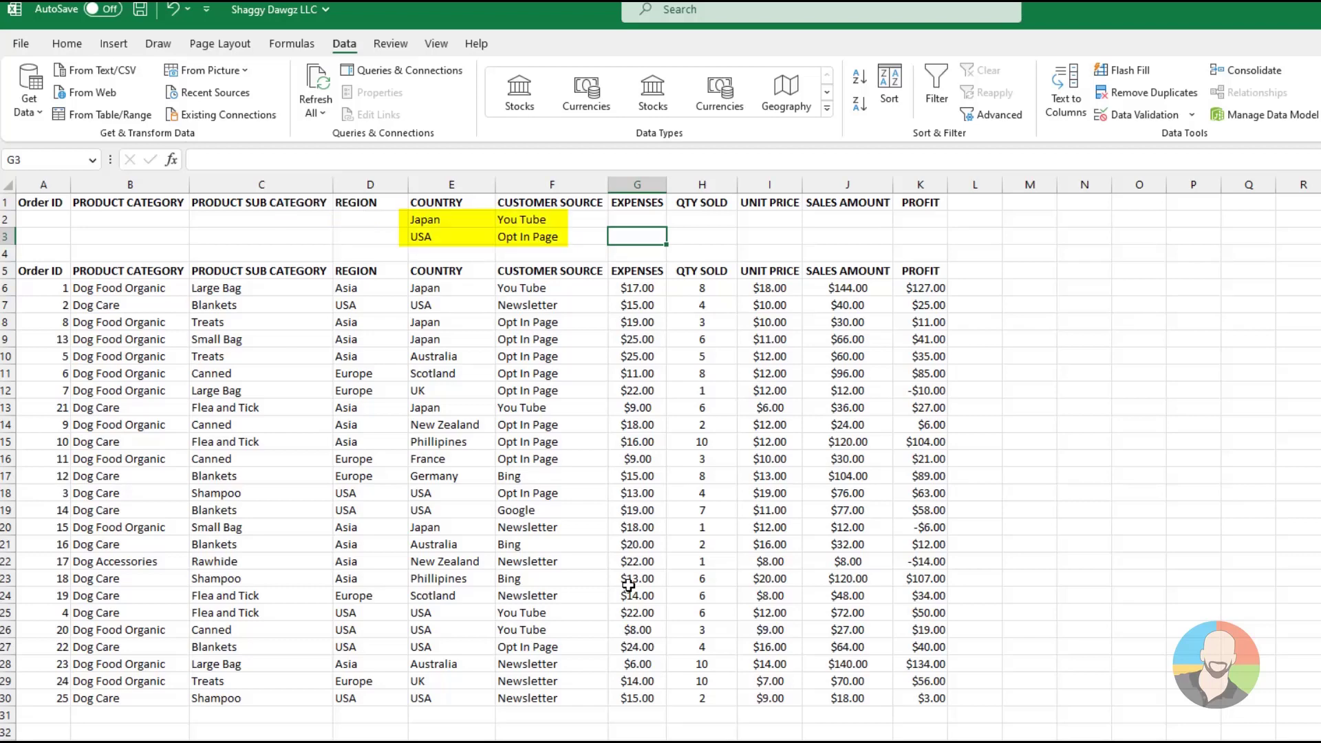
Apply an in-place Advanced Filter to the list range A5:K30, using A1:K3 as the criteria range
click(531, 461)
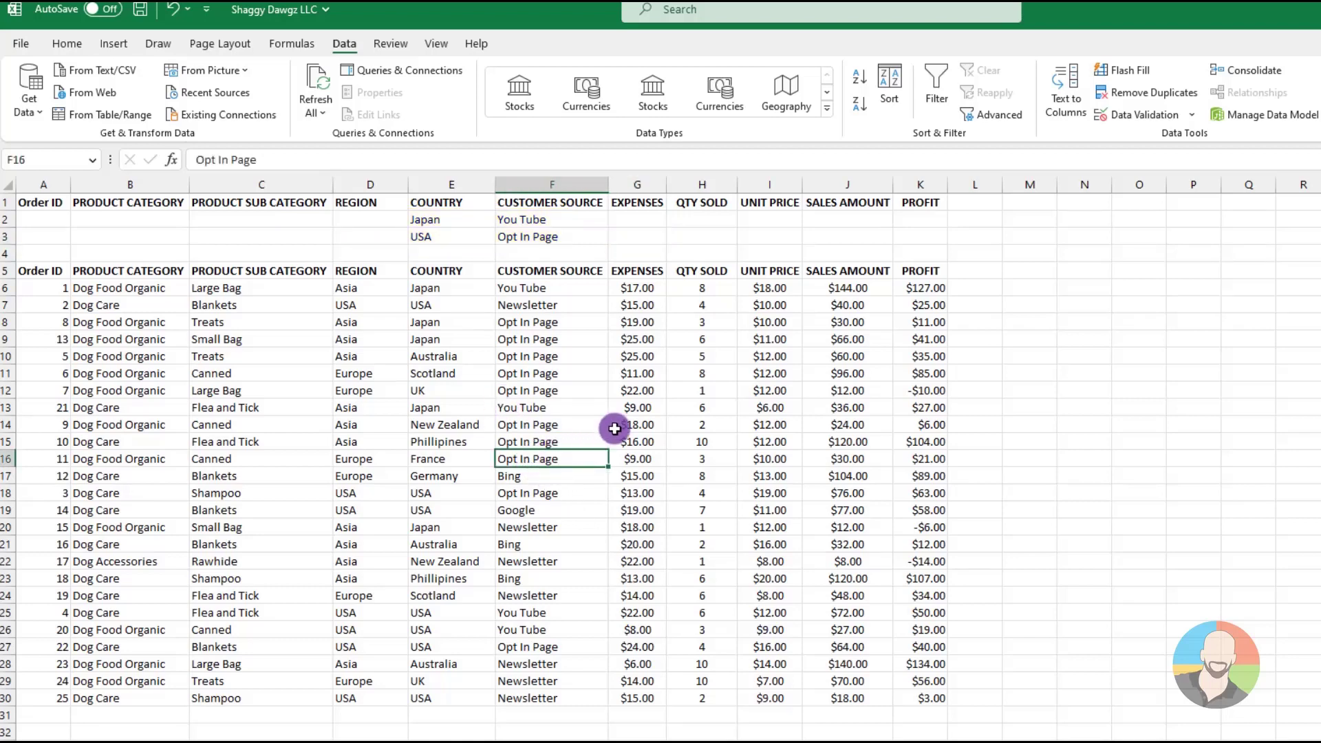
click(1000, 117)
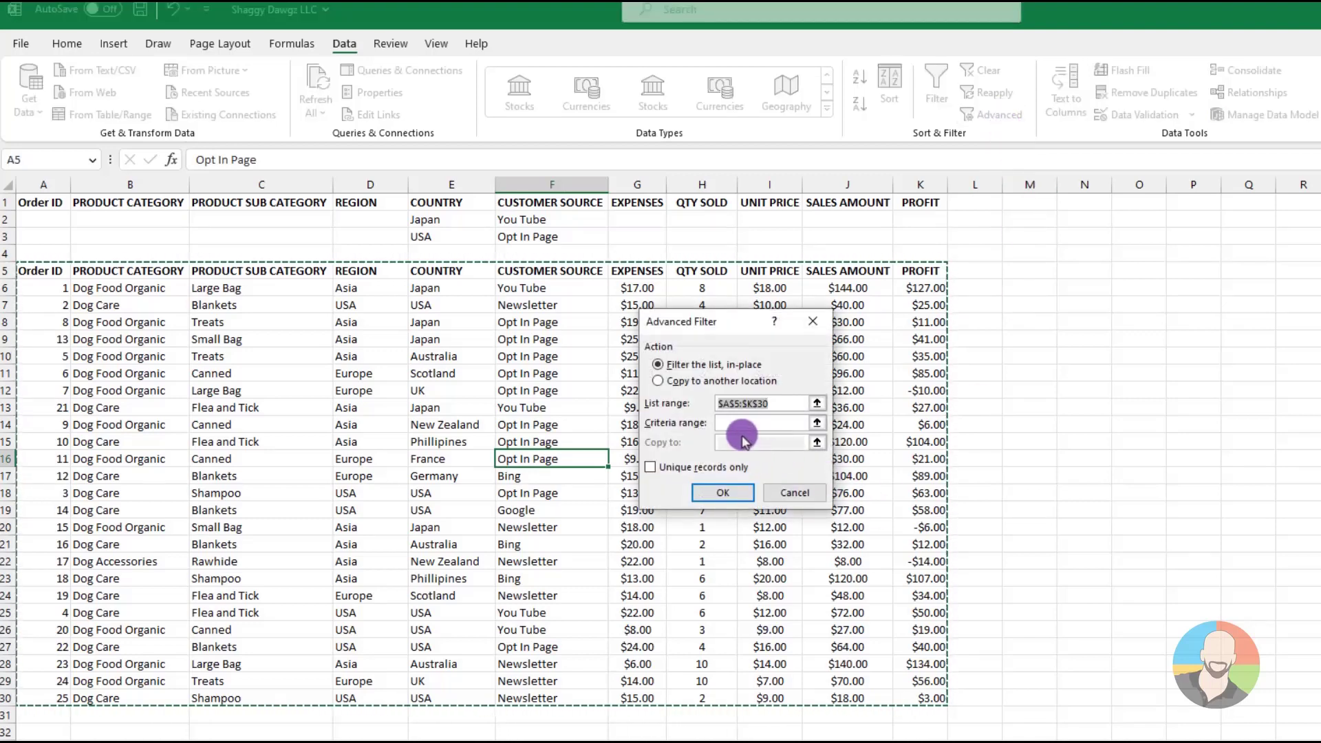
click(724, 422)
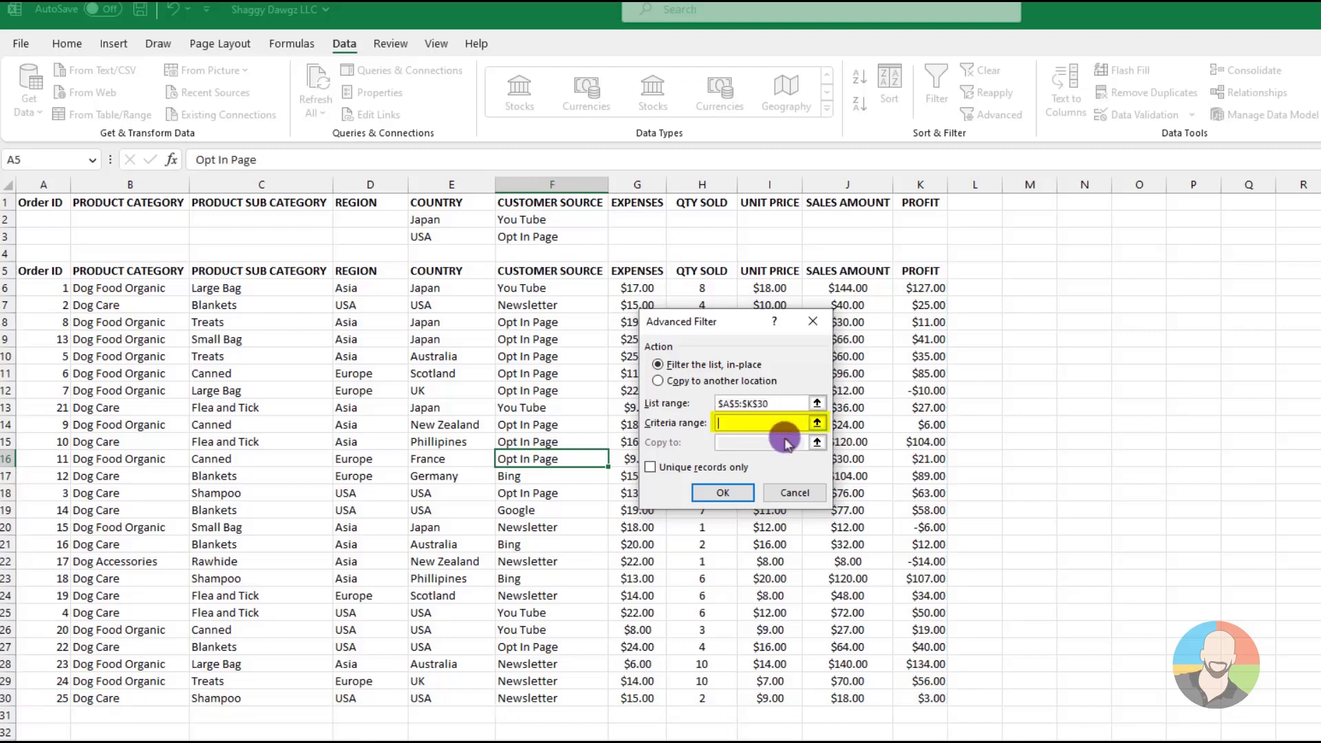
click(210, 188)
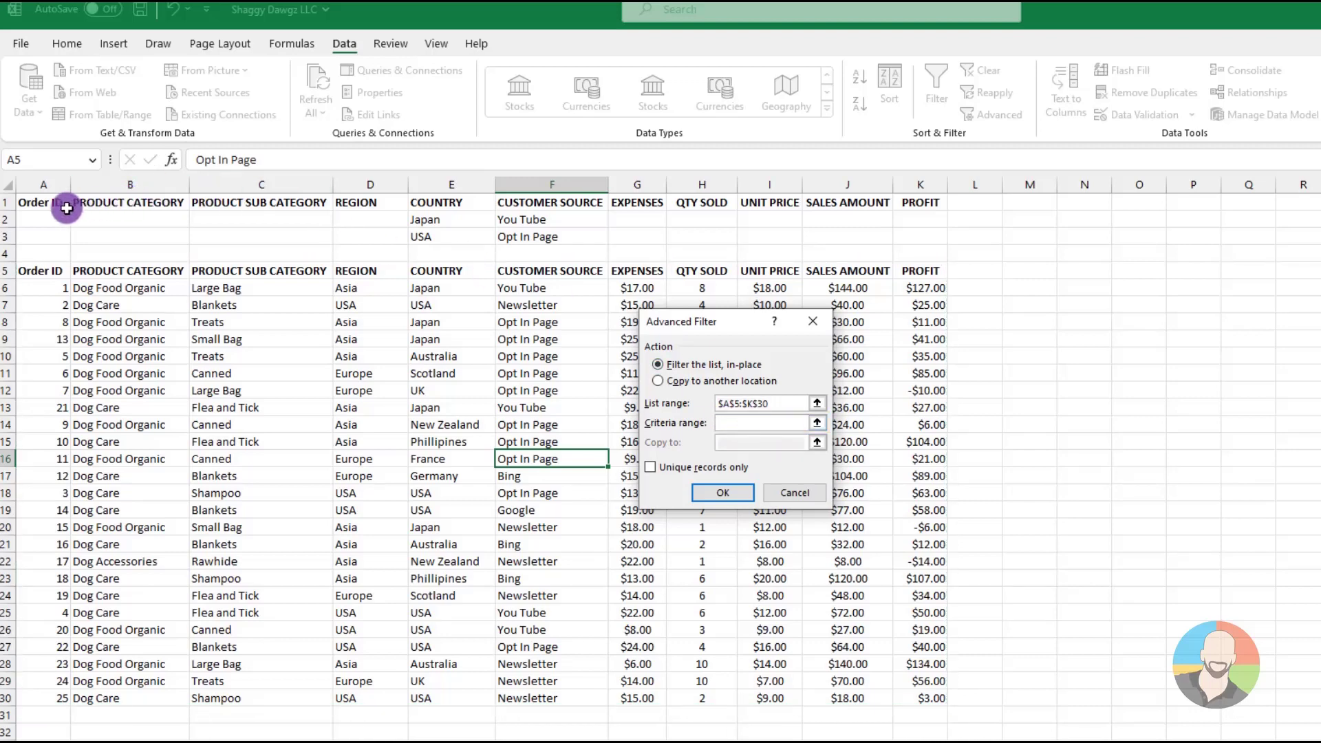
drag(32, 206, 896, 240)
click(722, 492)
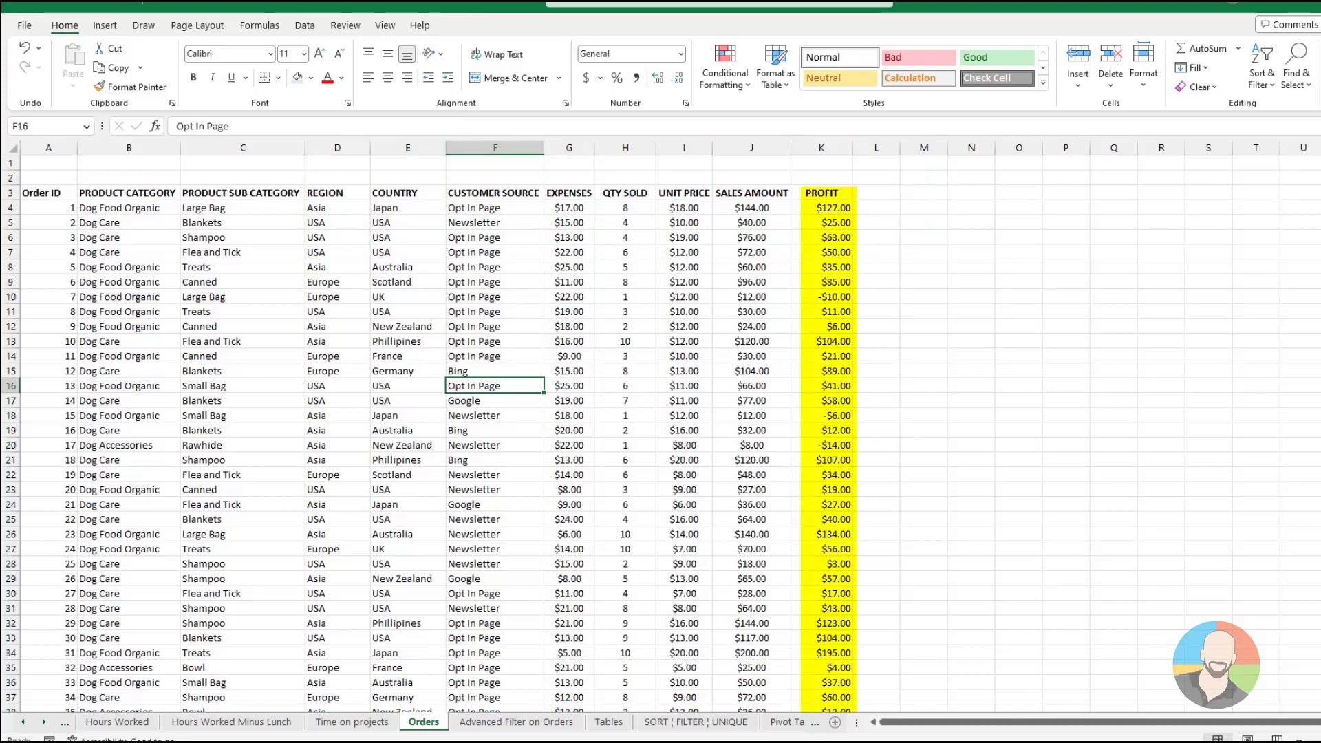
Sort the data on the Orders sheet by COUNTRY from A to Z
click(407, 312)
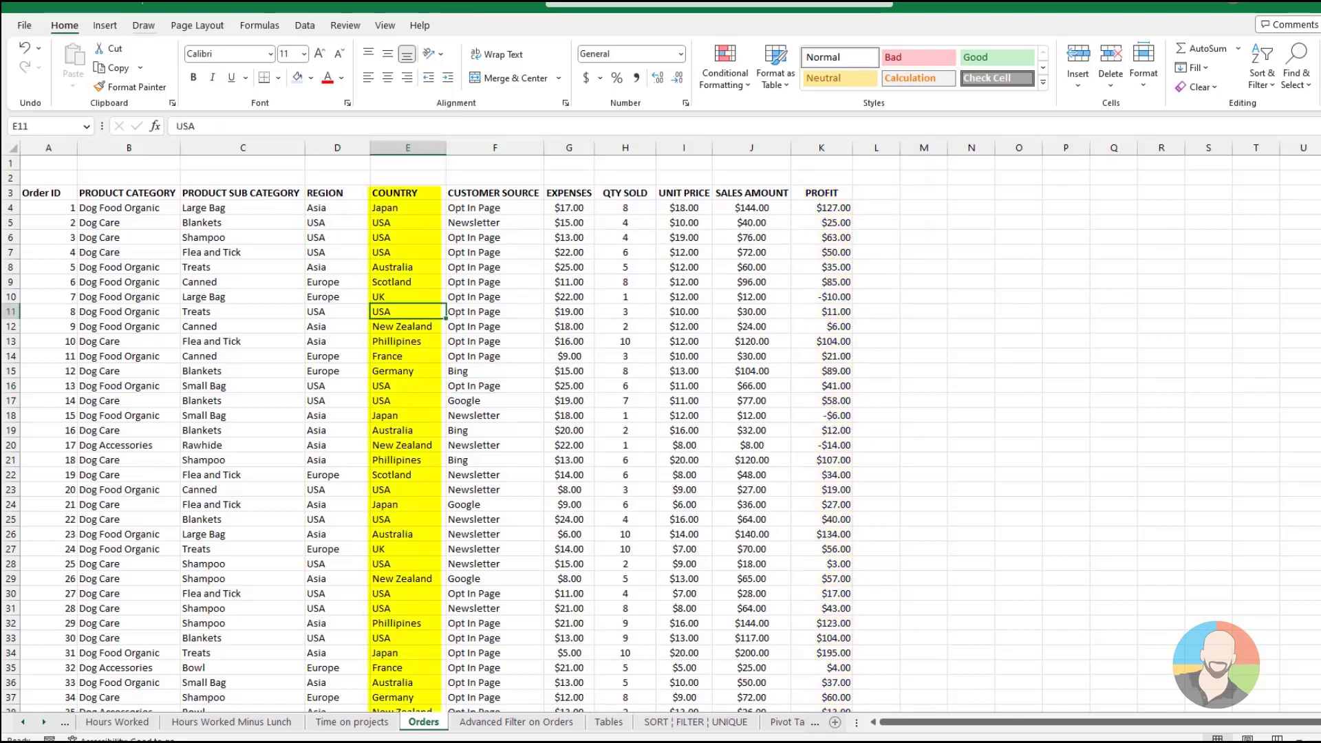
click(304, 25)
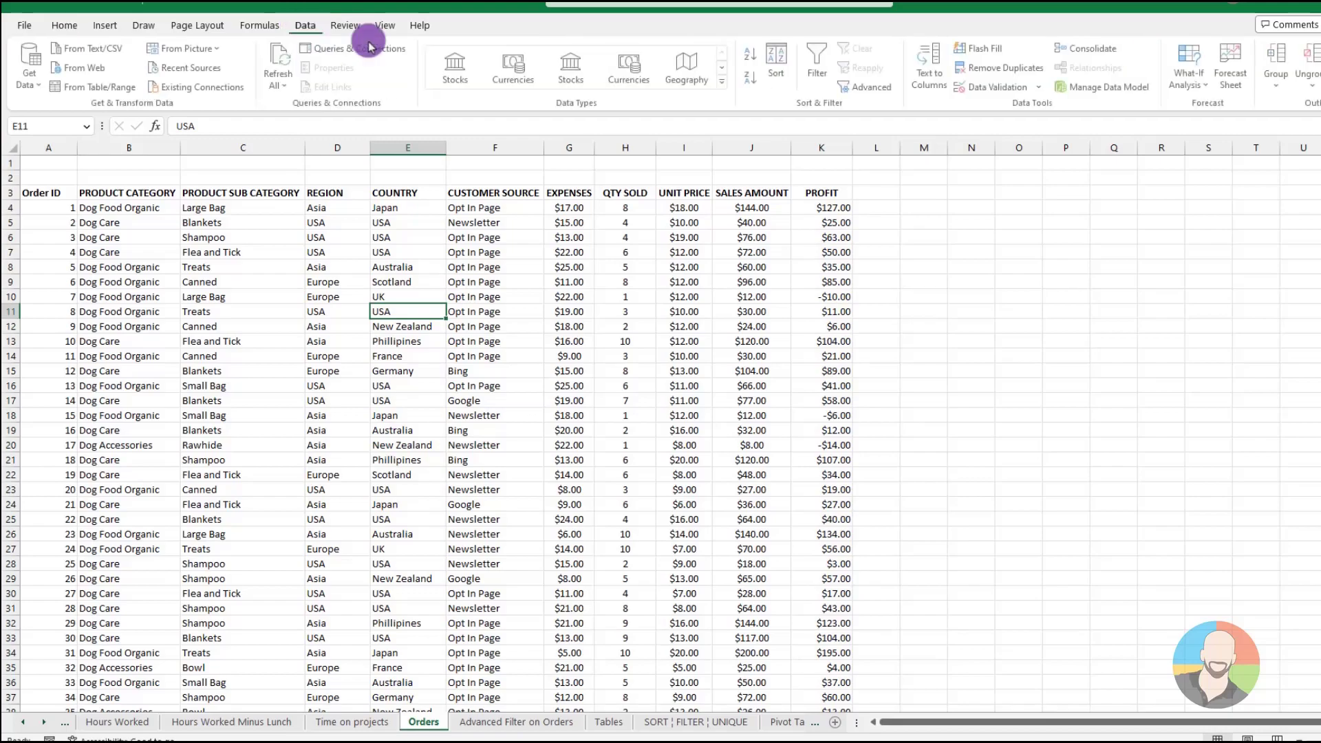
click(752, 53)
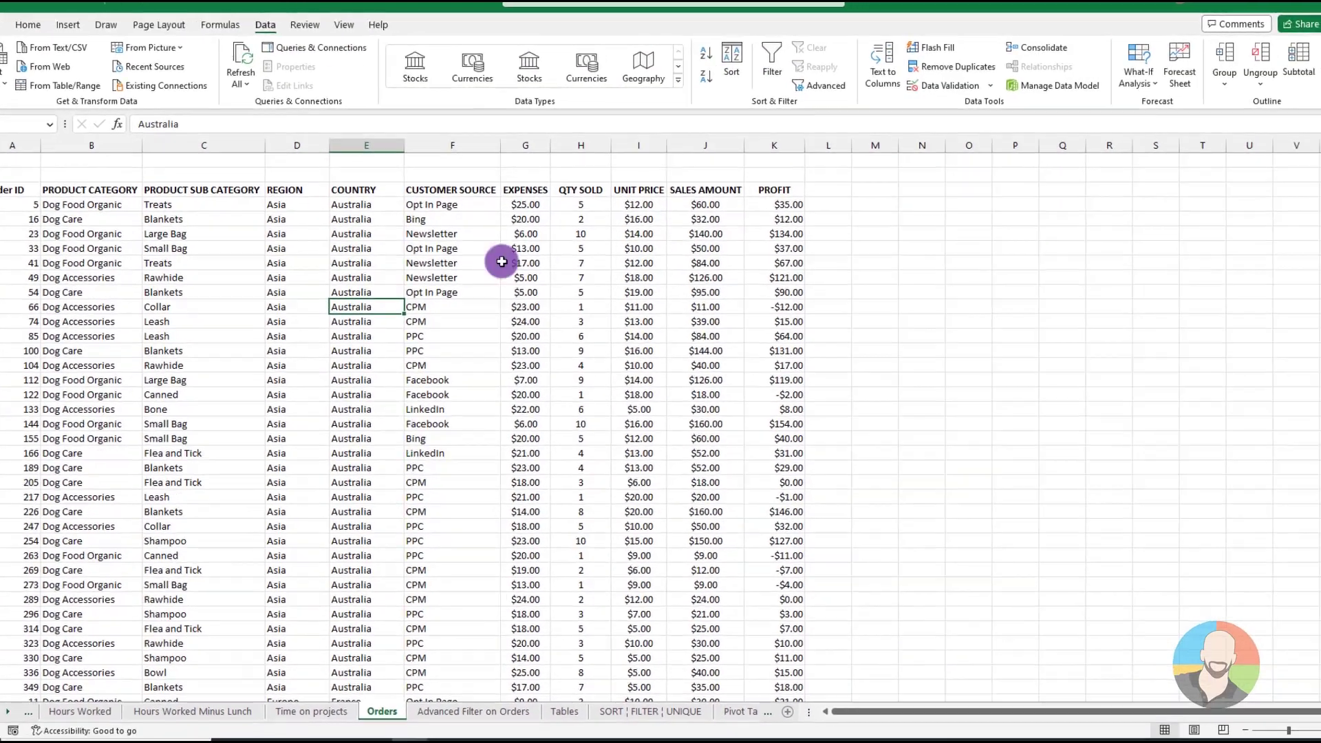
Add subtotals to the sorted orders that sum PROFIT at each change in COUNTRY
click(1291, 67)
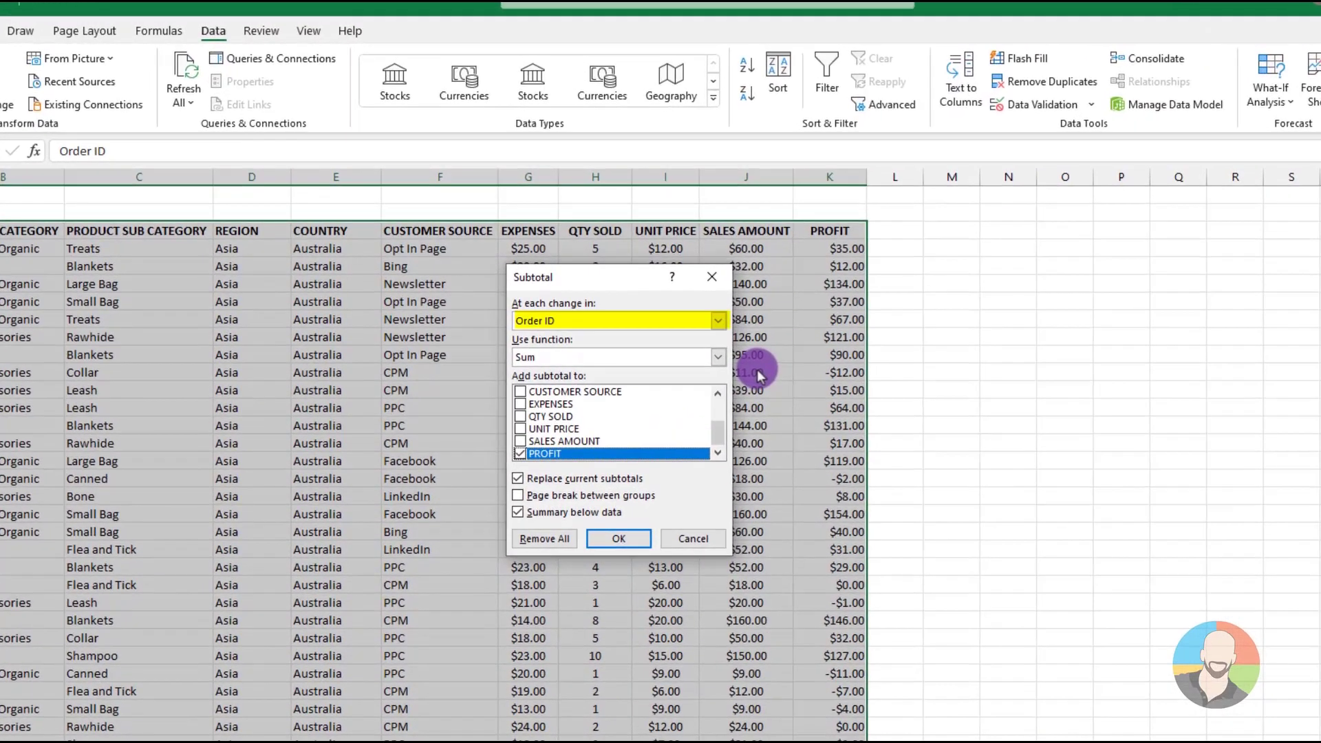
click(717, 321)
click(560, 384)
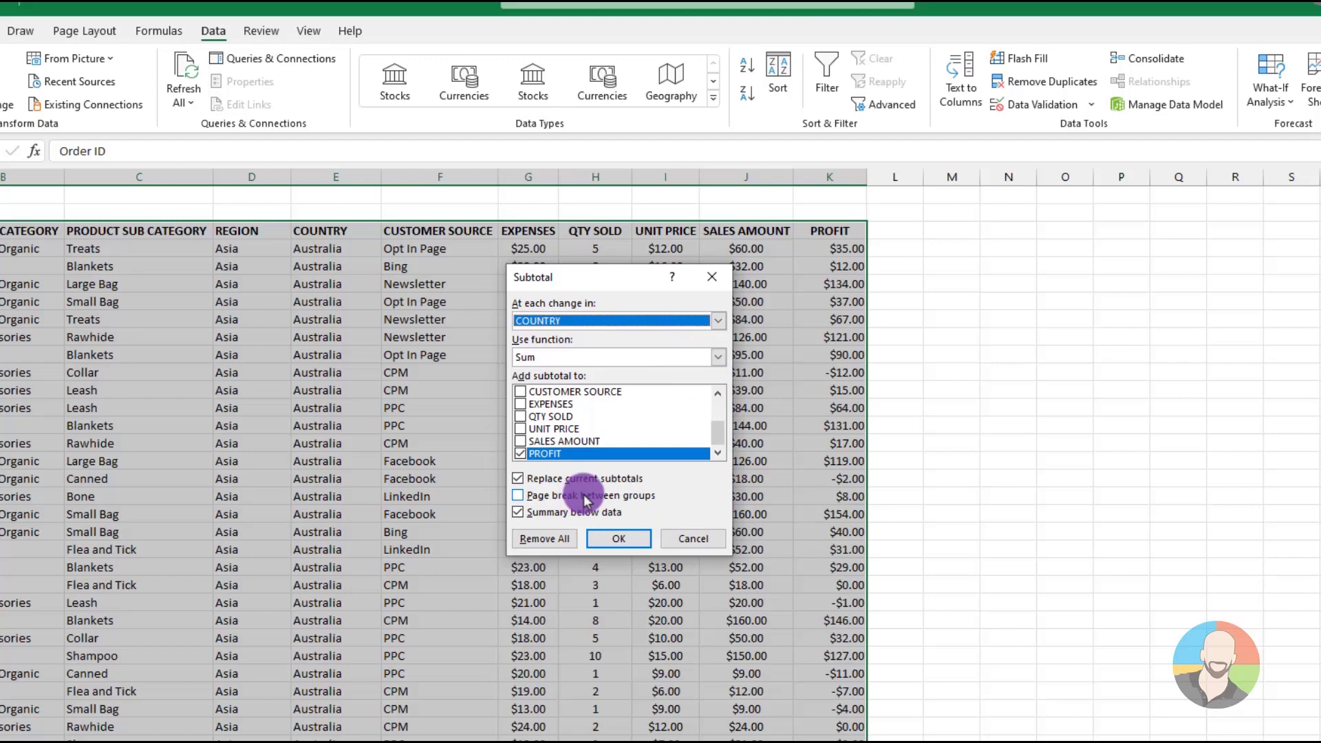
click(623, 544)
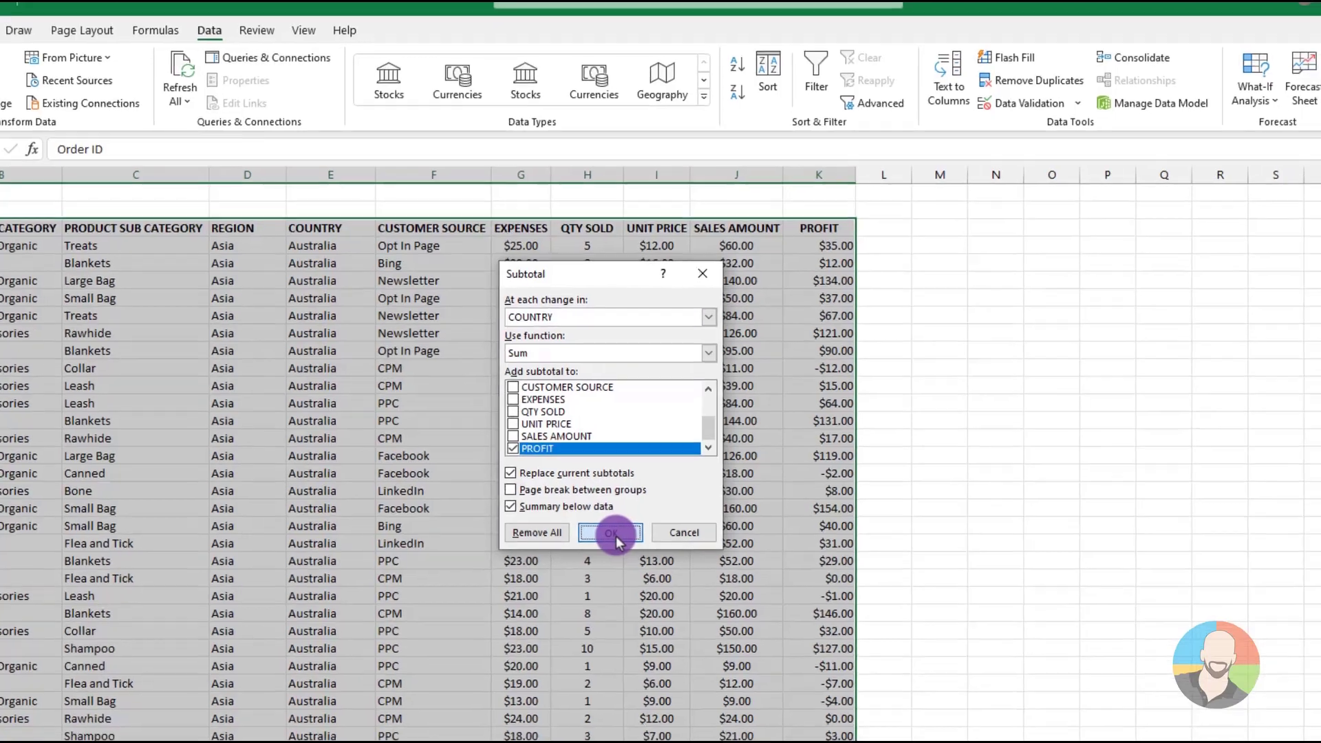
click(624, 543)
click(625, 543)
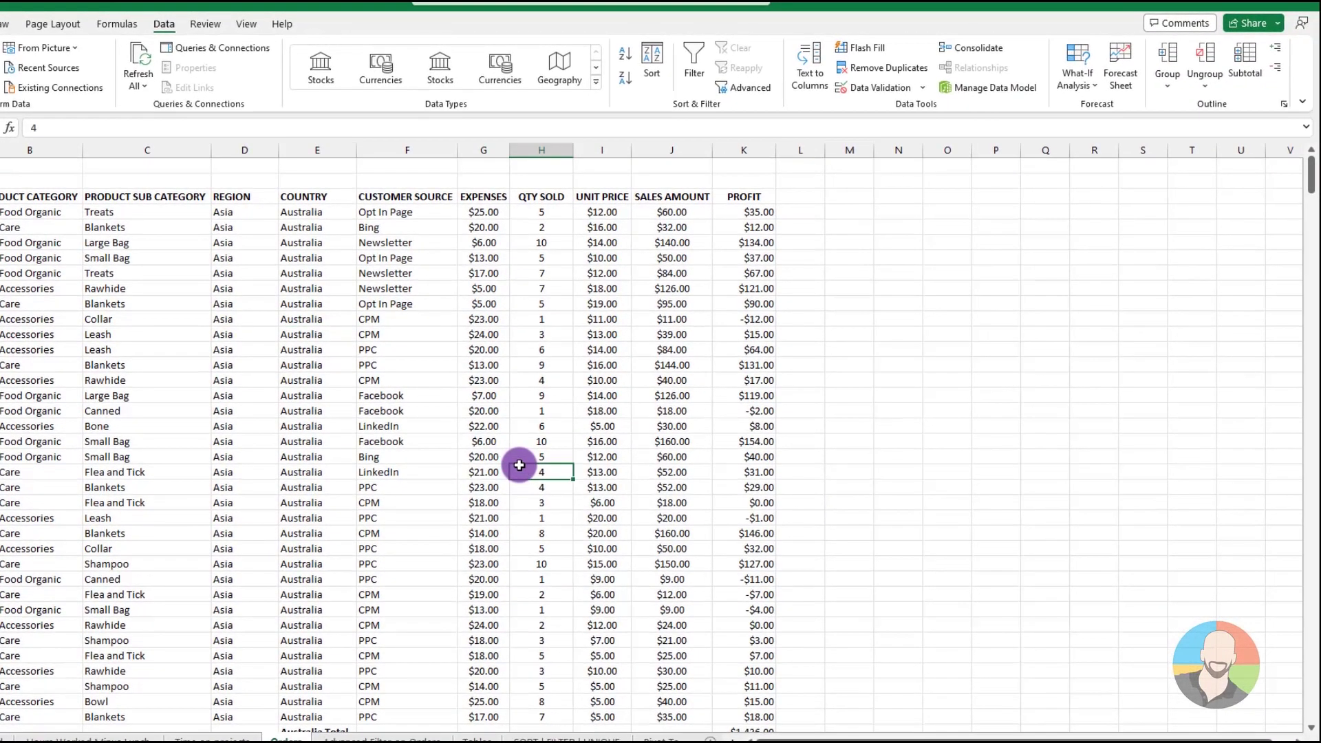
Look through the orders to examine the profit subtotal row below each country group
scroll(625, 544, down, 2)
scroll(520, 468, down, 6)
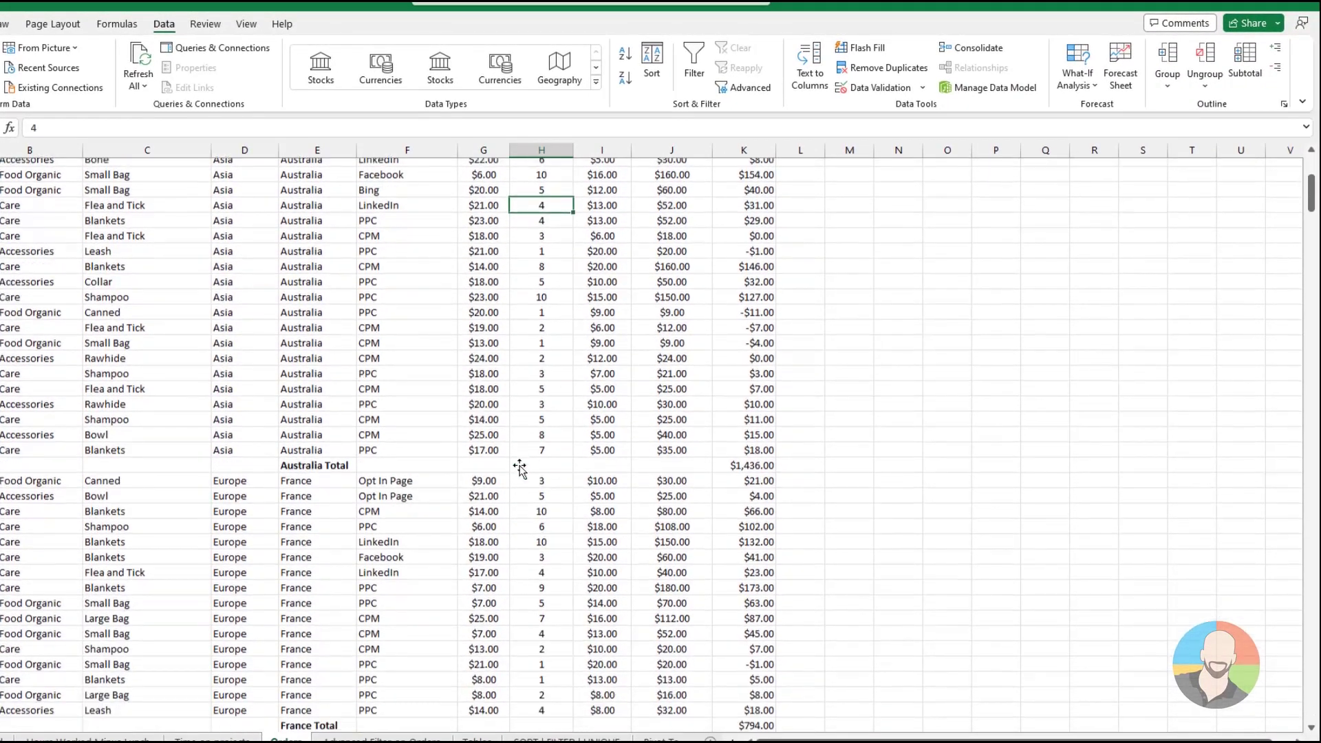
scroll(520, 468, down, 3)
scroll(519, 468, up, 5)
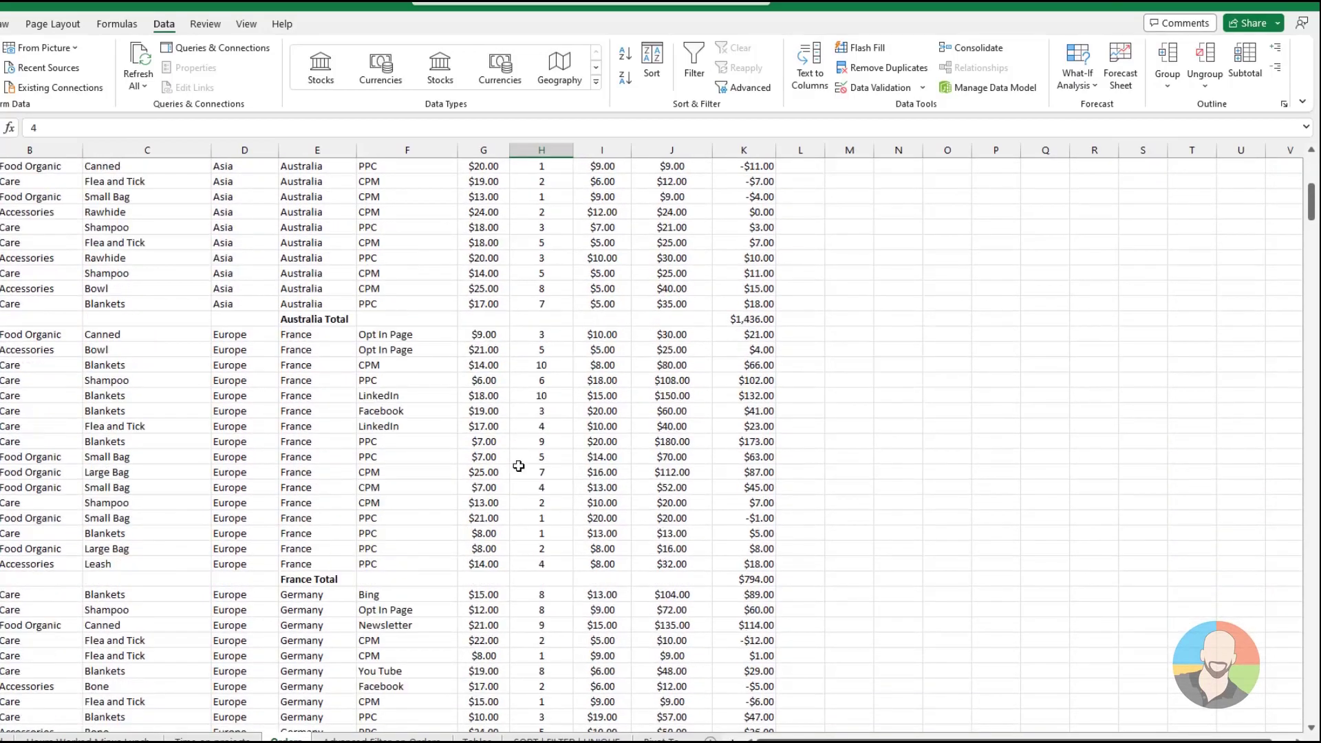
scroll(519, 466, down, 6)
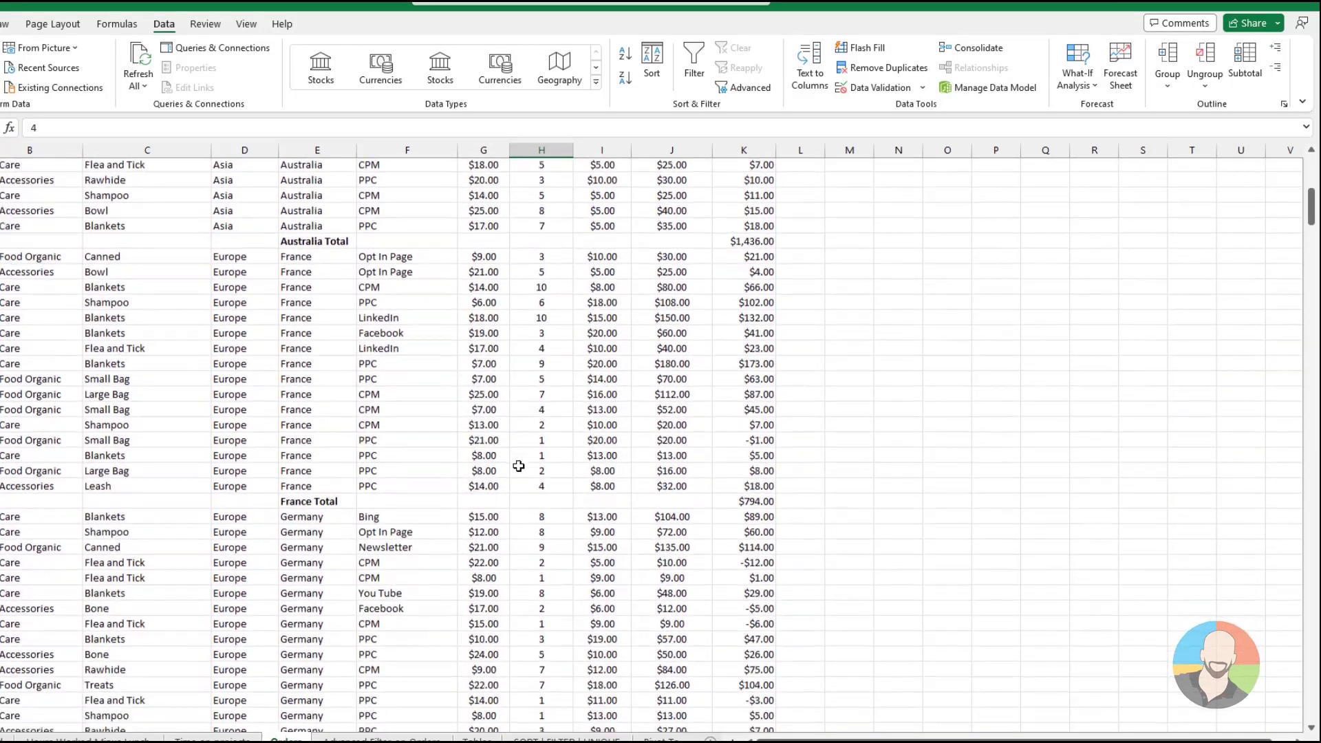
scroll(519, 466, down, 1)
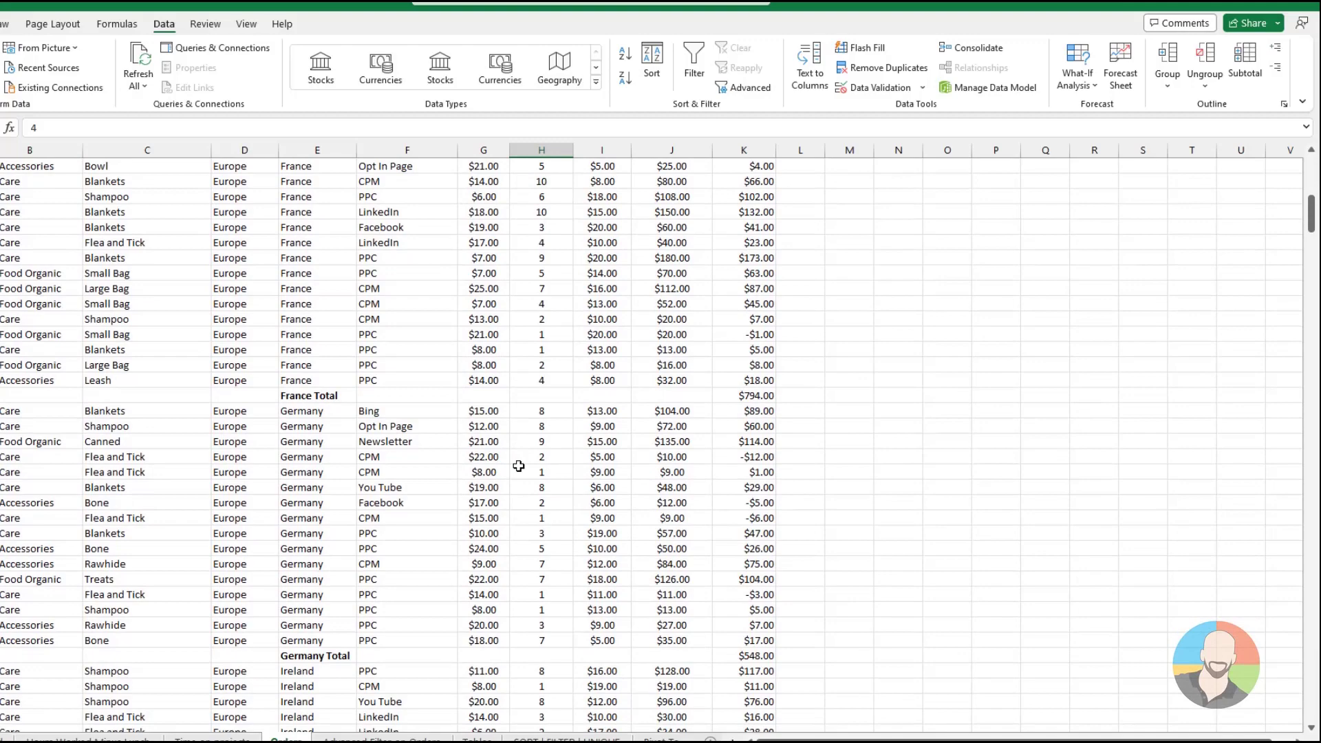
Switch the Orders subtotal outline between the grand total, country totals and full detail levels, finishing at the country totals
scroll(519, 466, down, 4)
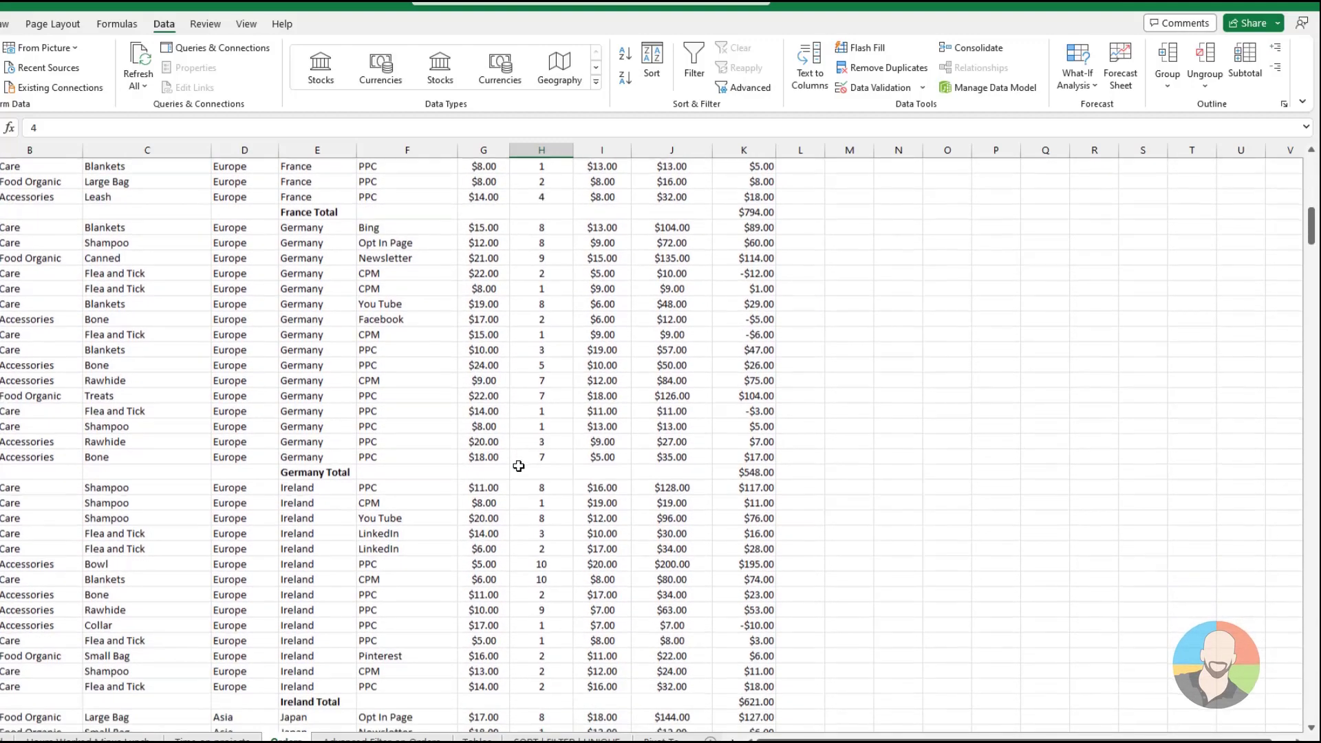
scroll(519, 466, down, 1)
scroll(519, 466, up, 16)
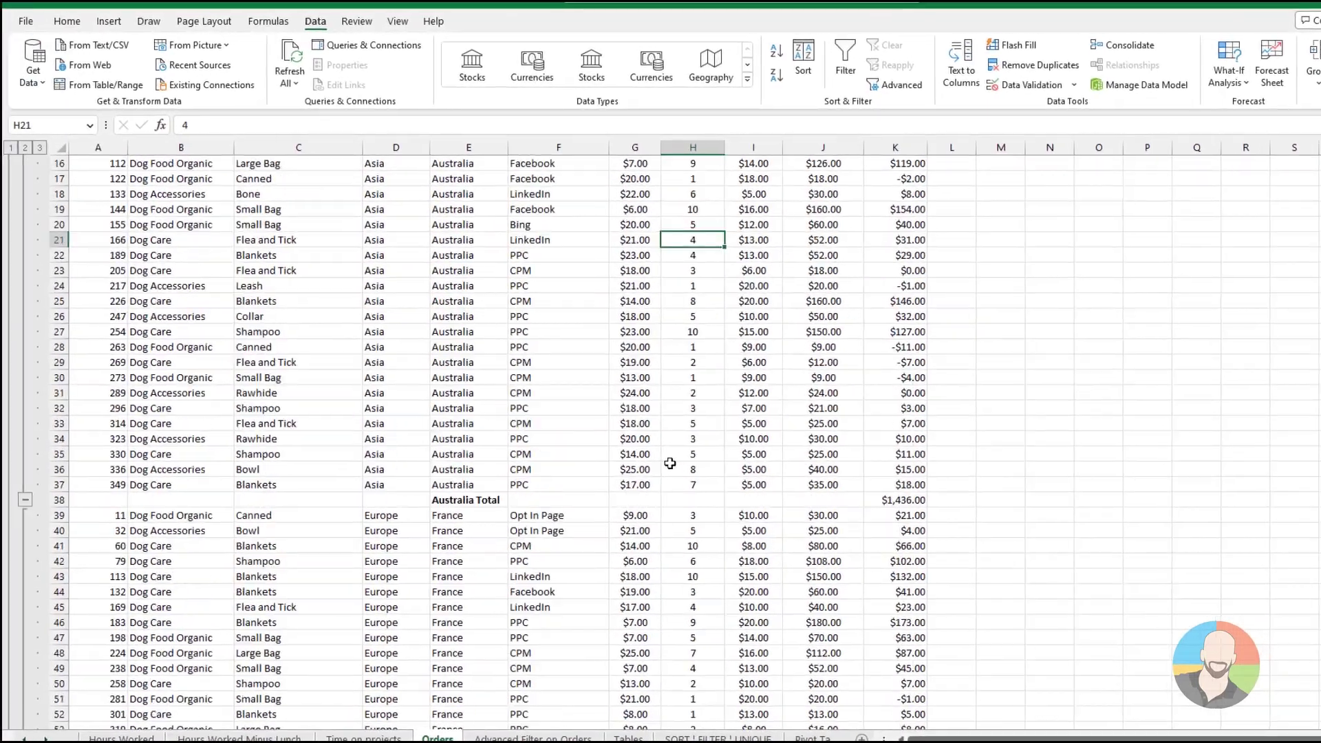
scroll(669, 463, up, 5)
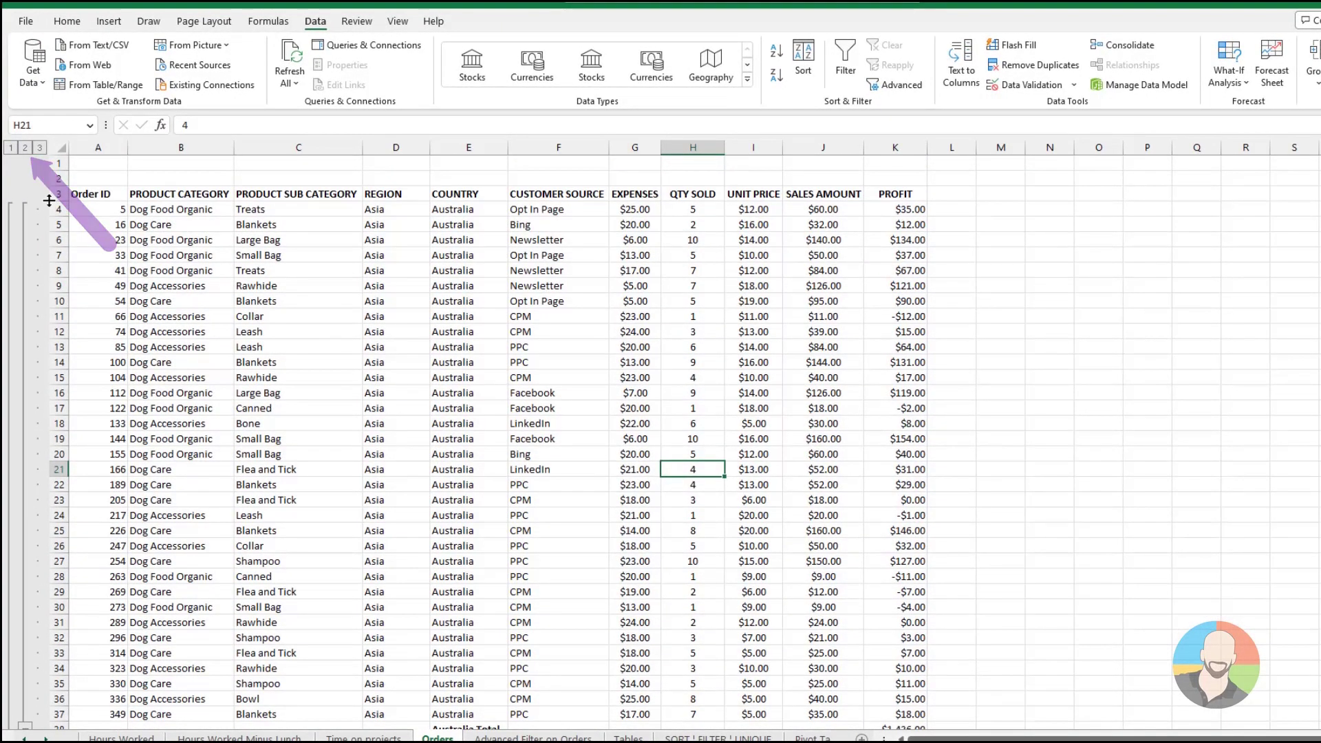
click(11, 148)
click(25, 148)
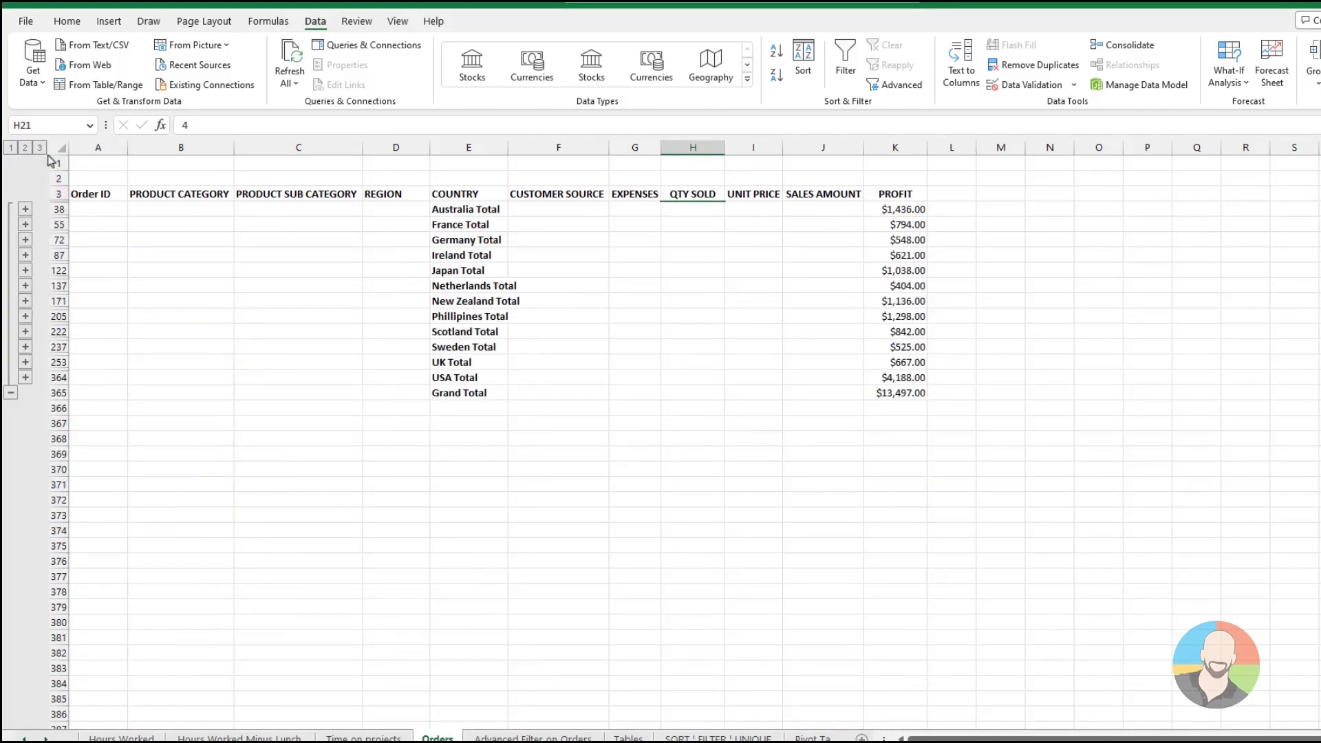
click(39, 148)
click(26, 149)
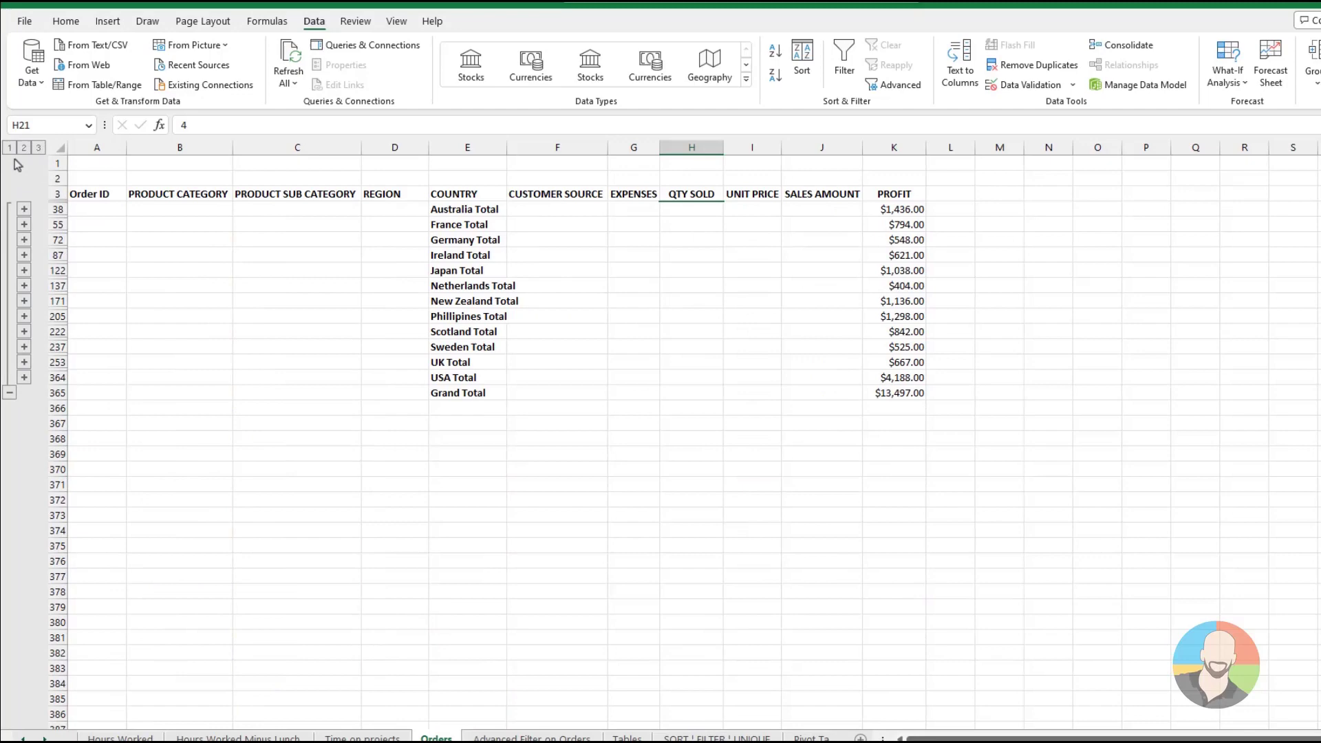
Expand and collapse the Germany group's orders, and show the detail rows of all countries
click(24, 240)
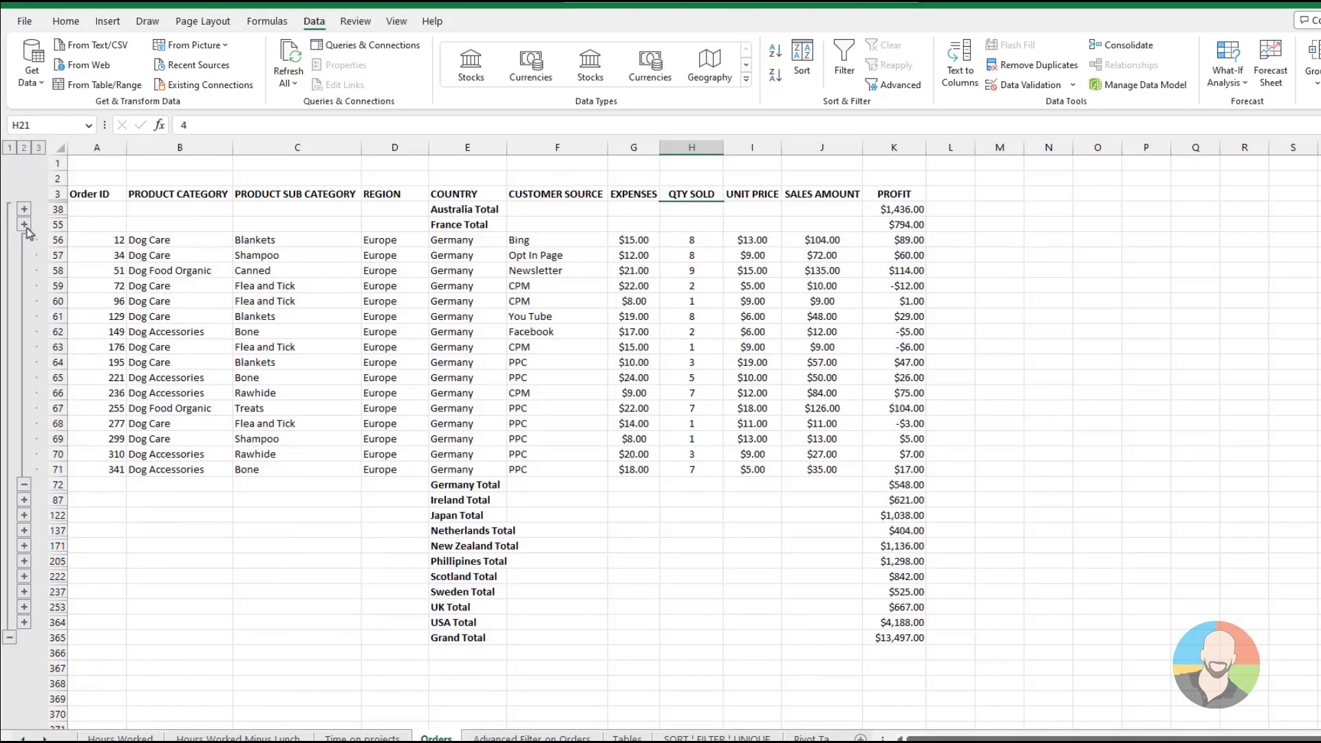
click(24, 485)
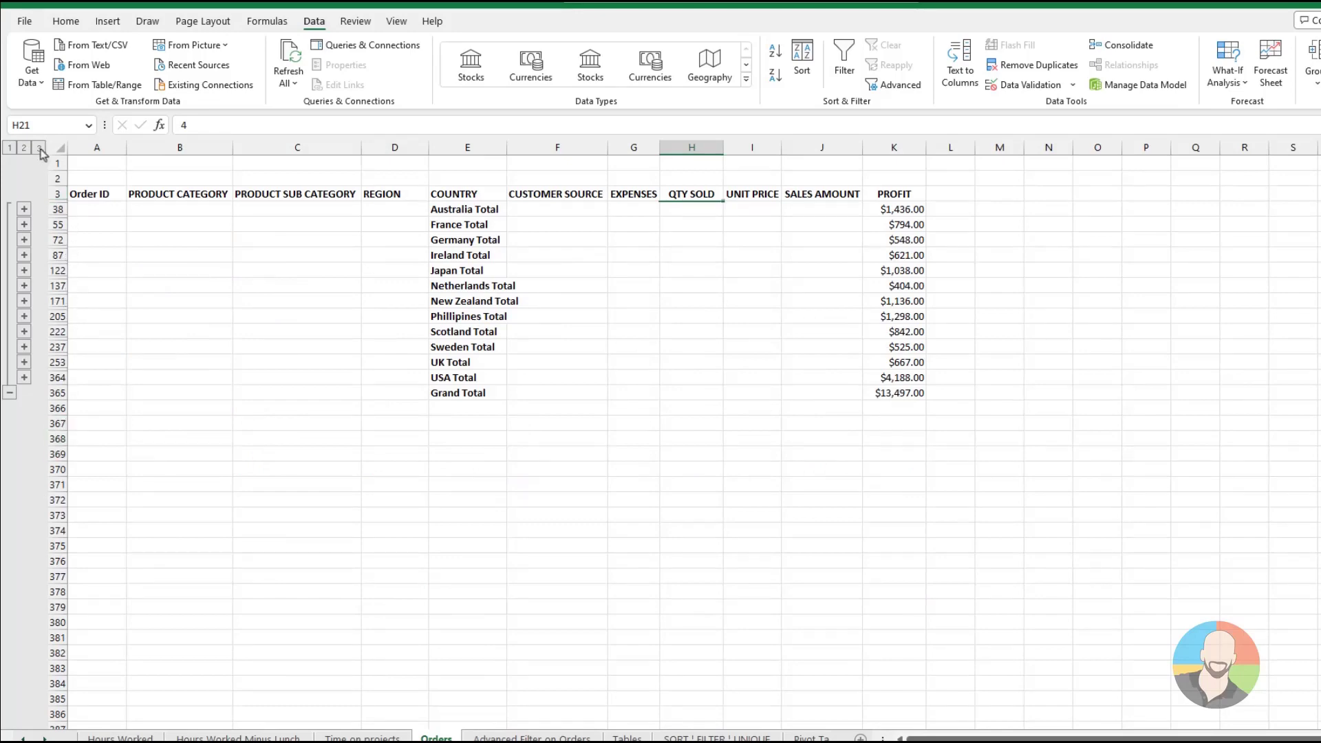
click(39, 147)
Replace the current subtotals with the Average of PROFIT at each change in COUNTRY and review the average rows
click(638, 388)
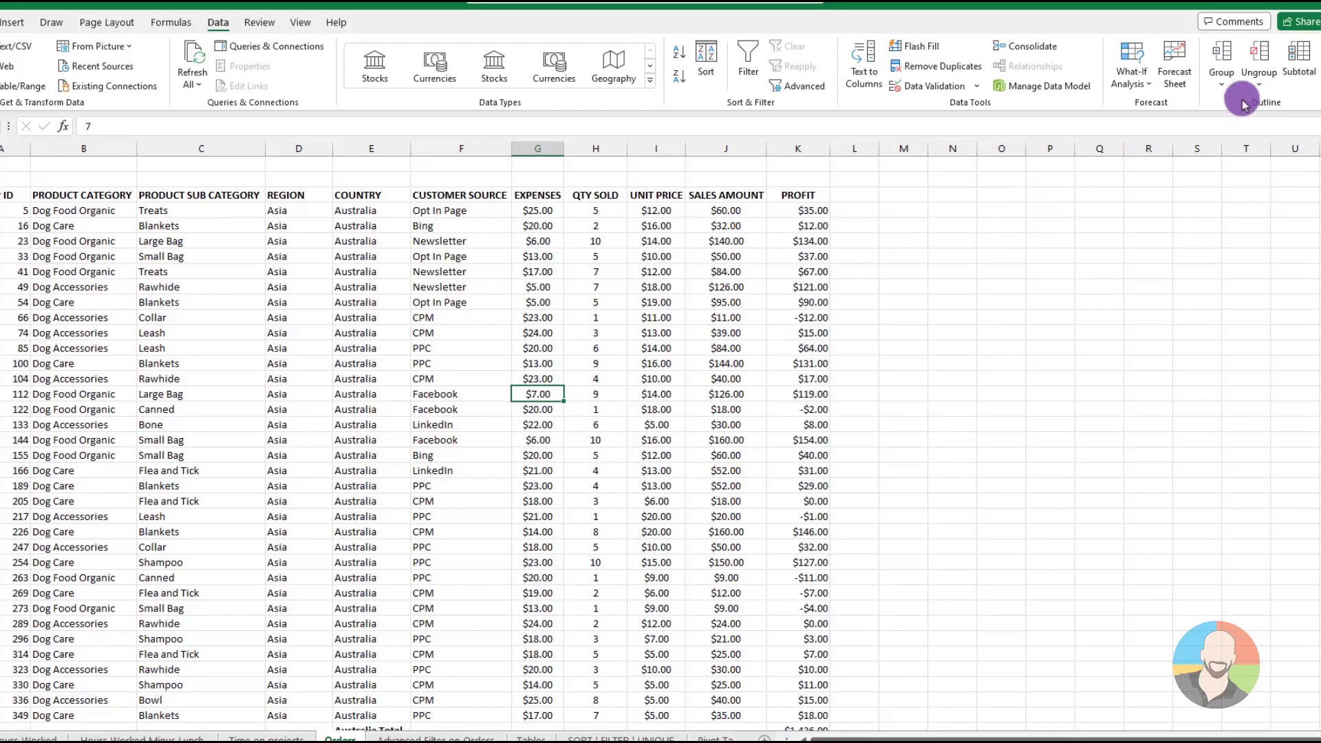
click(1293, 72)
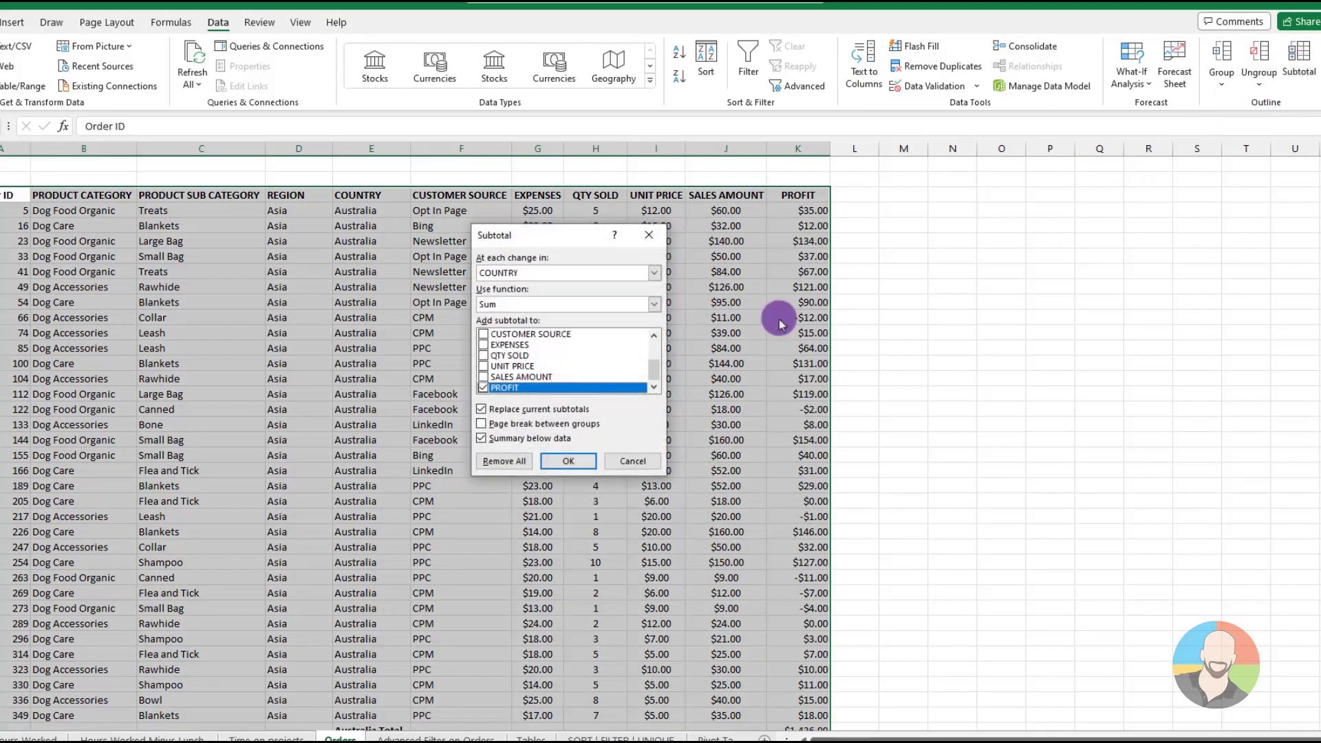
click(653, 304)
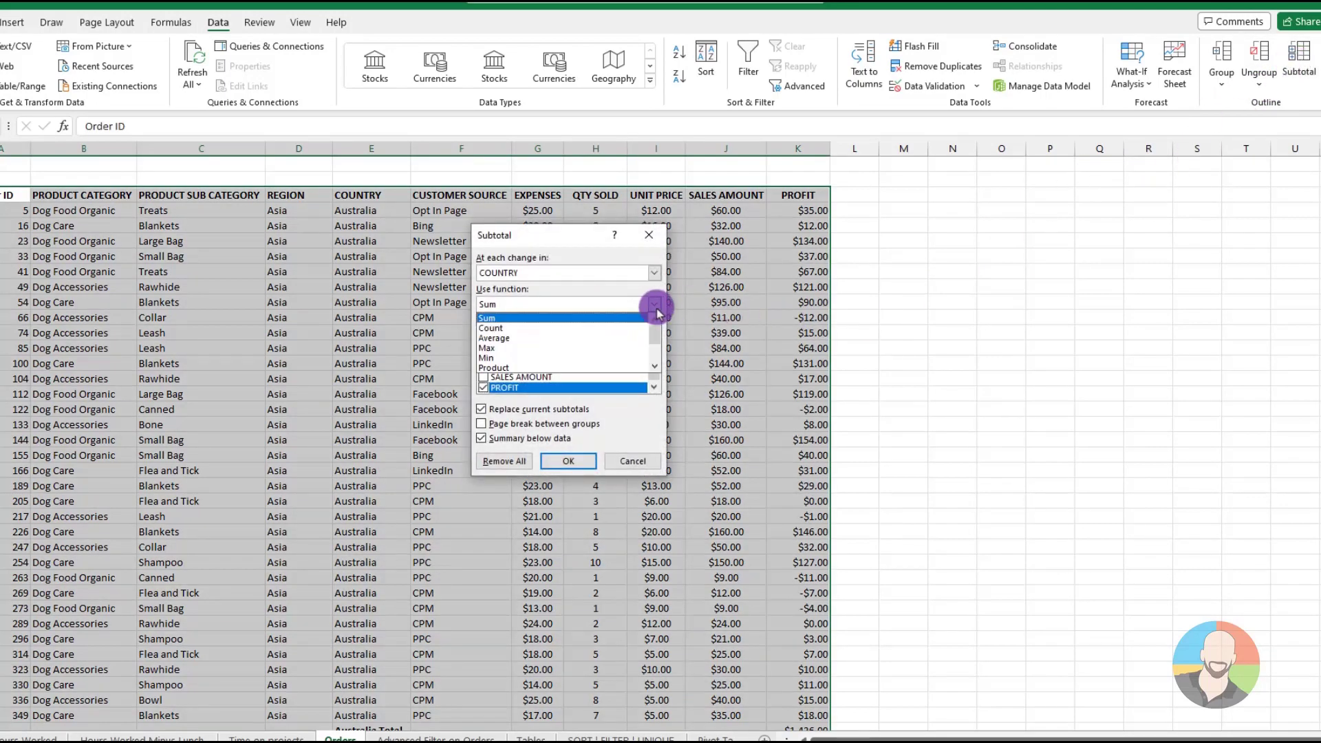
click(495, 338)
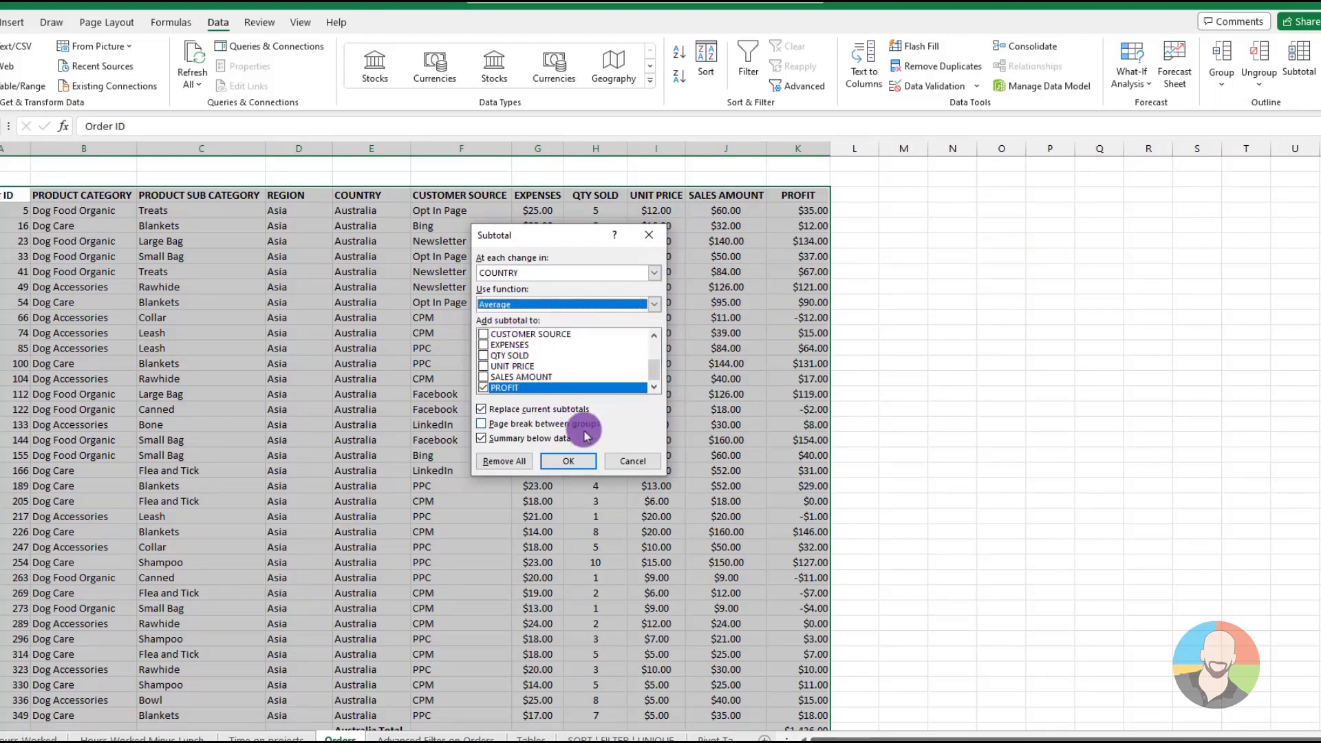
click(568, 465)
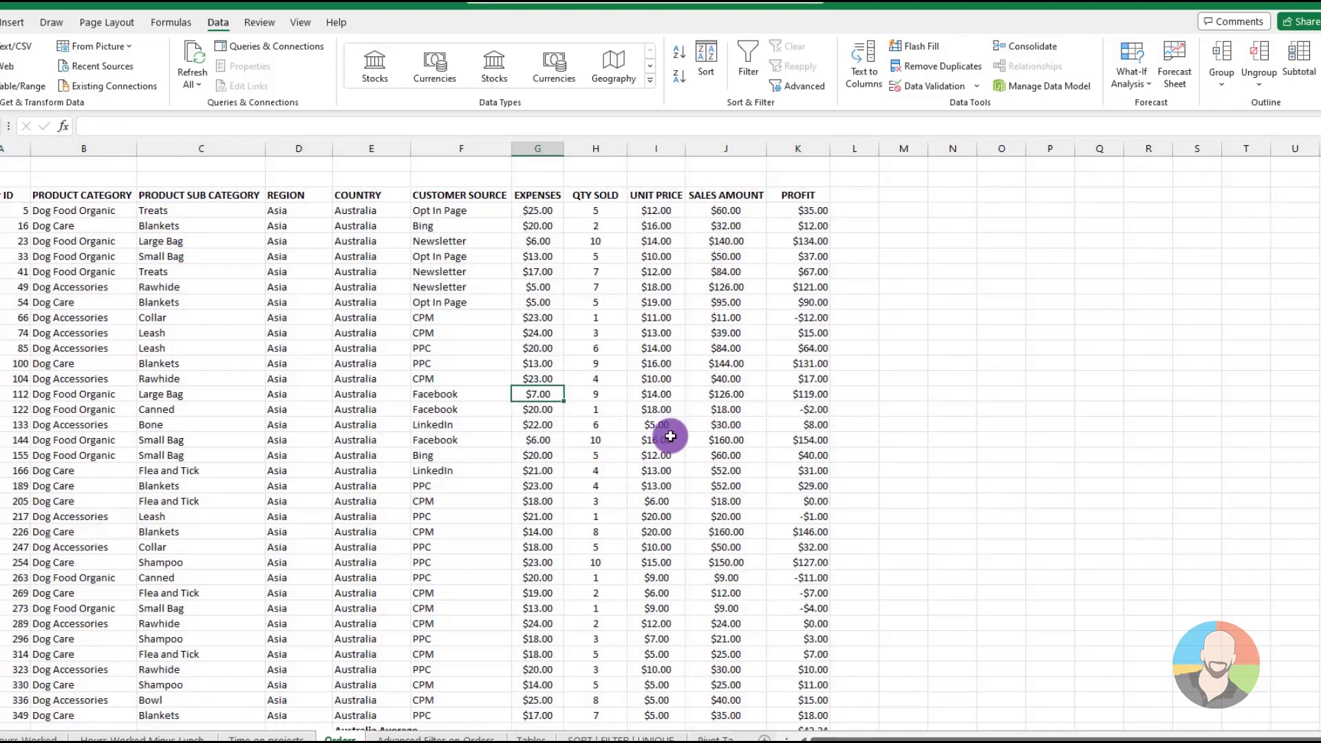
scroll(671, 435, down, 1)
scroll(670, 436, down, 7)
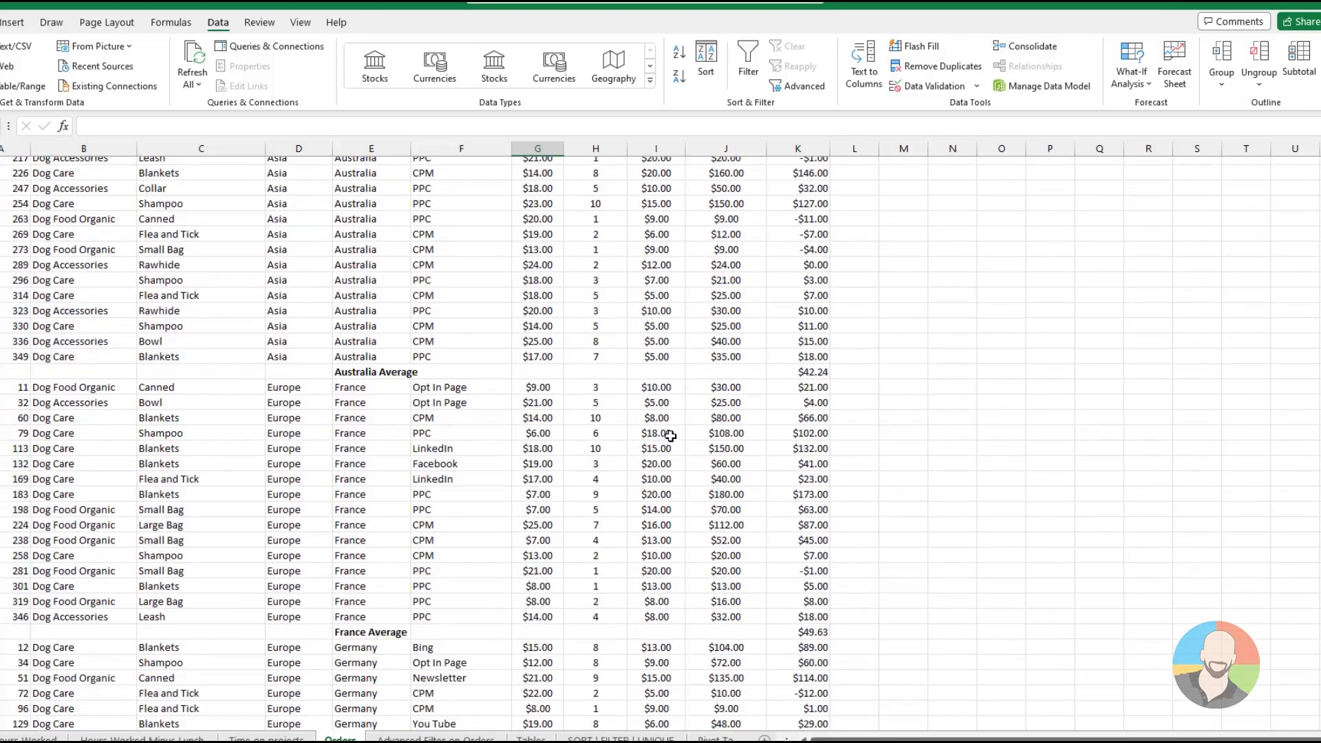
scroll(671, 436, down, 7)
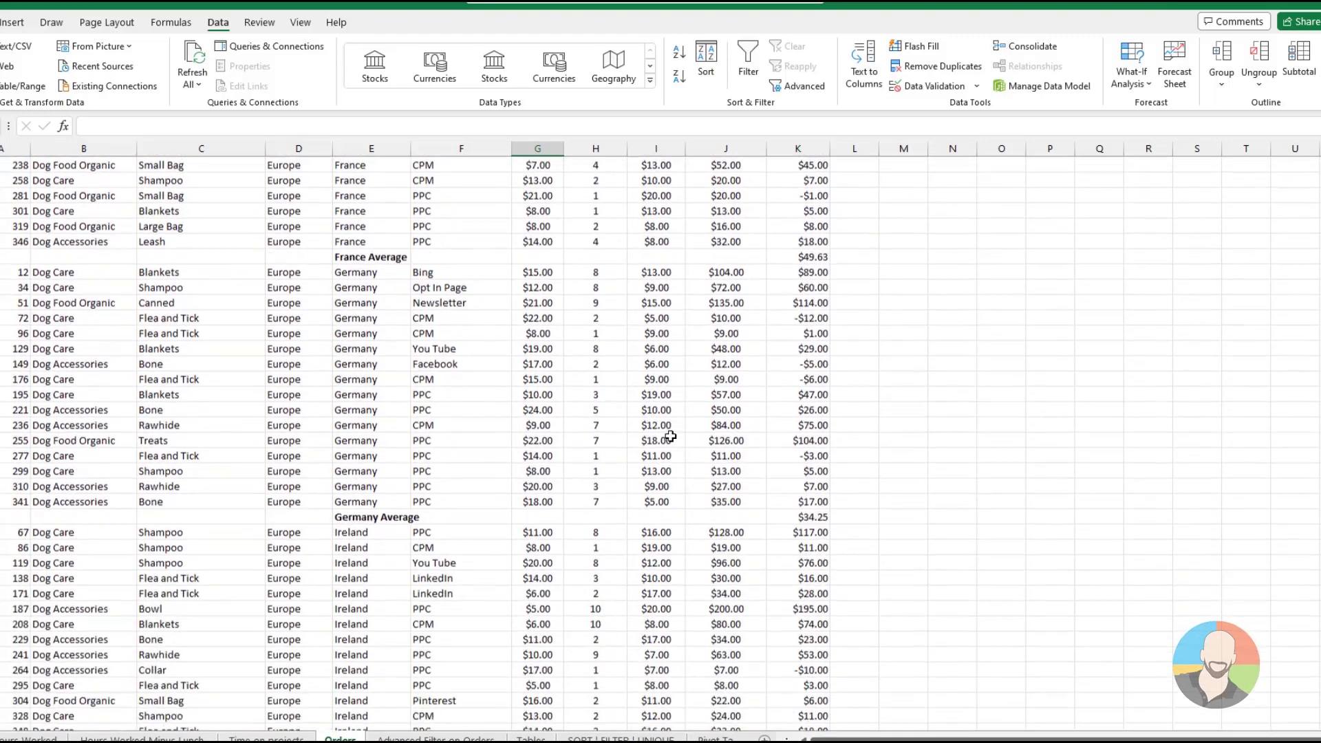
scroll(670, 436, up, 9)
scroll(671, 436, up, 6)
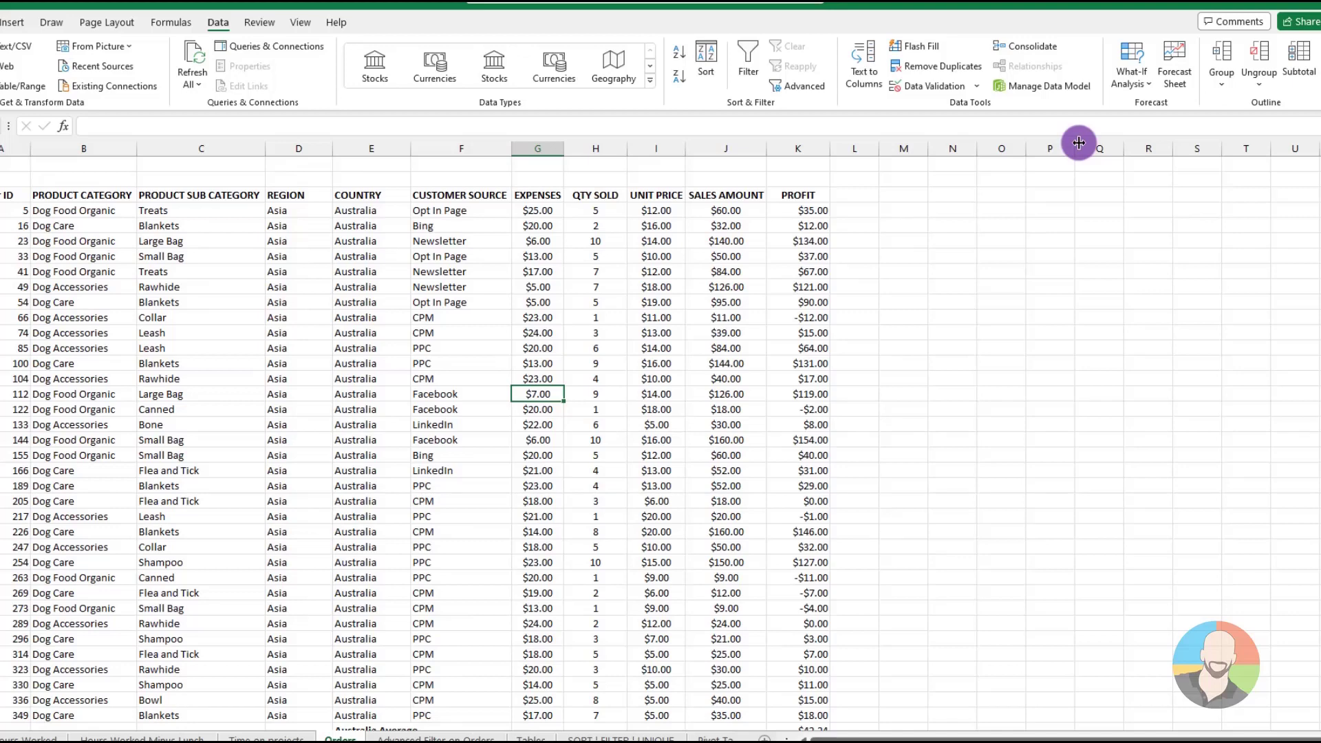
Remove all subtotals from the Orders data
click(1299, 64)
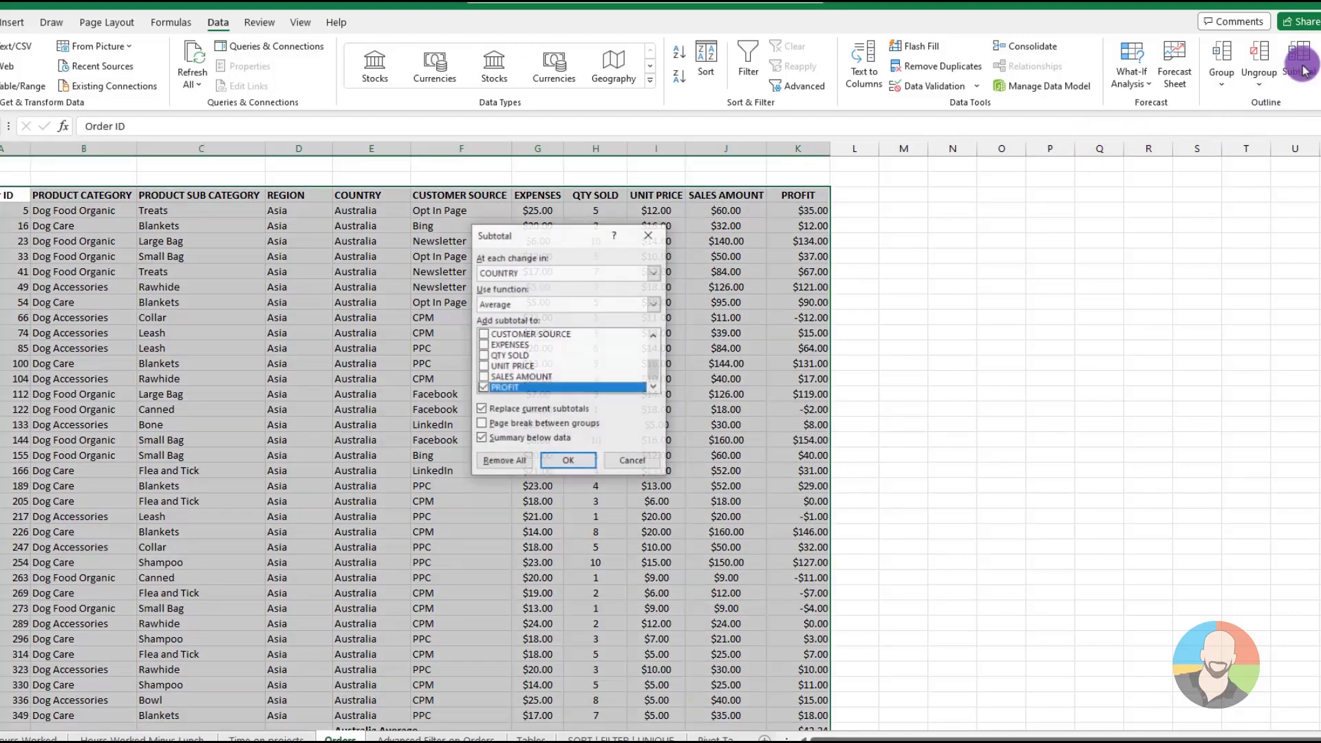
click(516, 461)
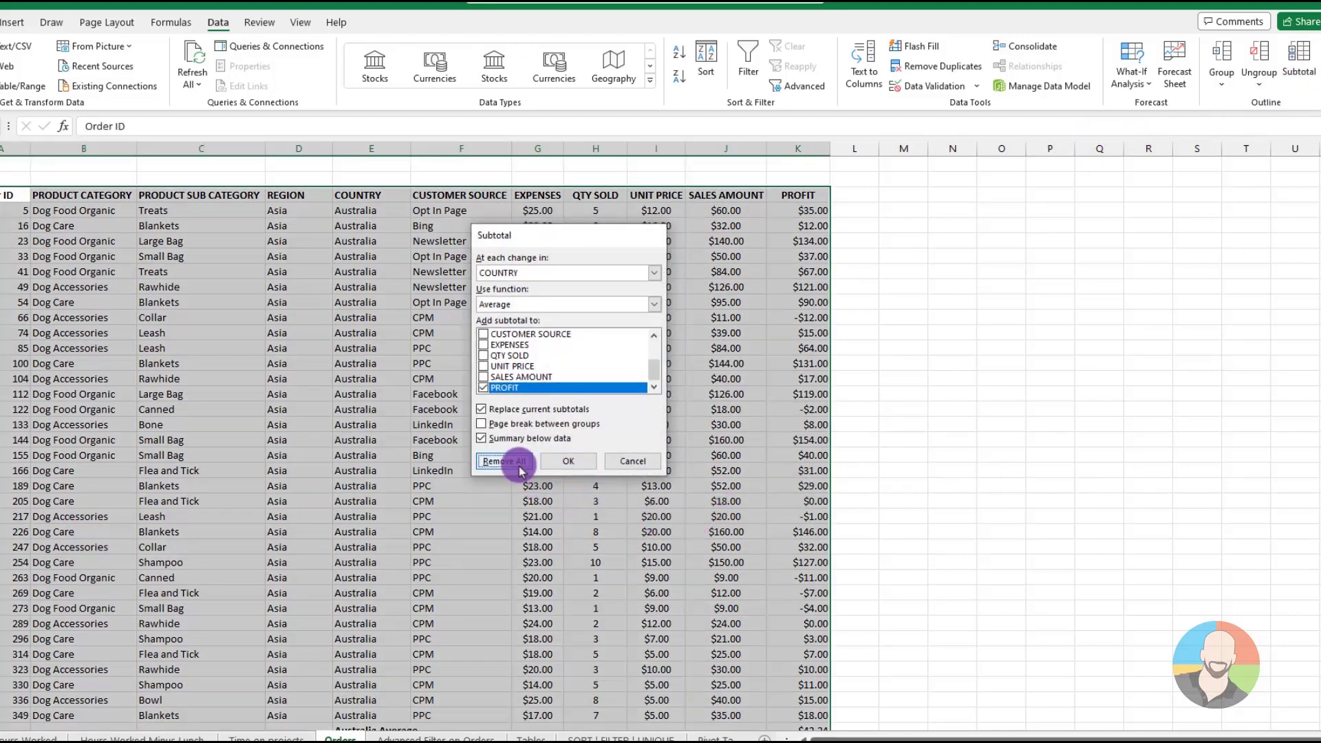
click(582, 417)
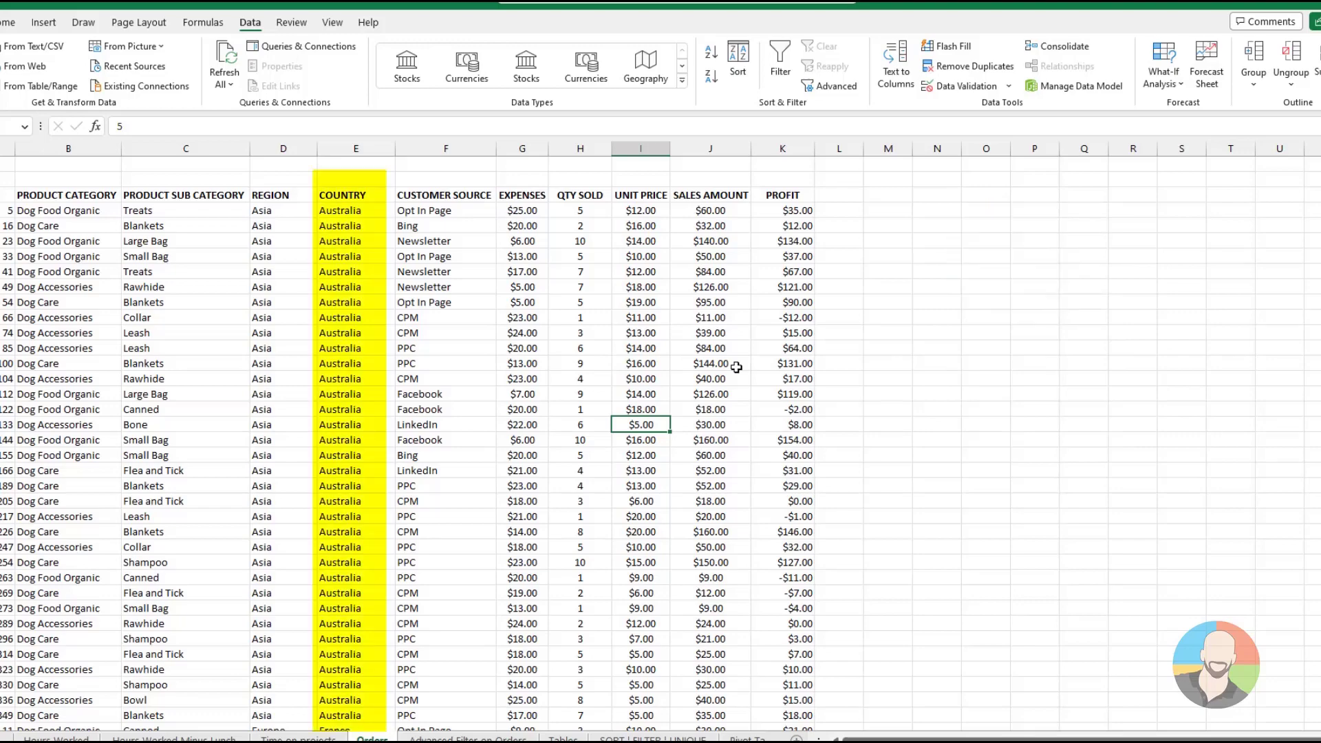
Add subtotals to the orders that average PROFIT at each change in COUNTRY
scroll(379, 324, down, 4)
scroll(380, 325, up, 4)
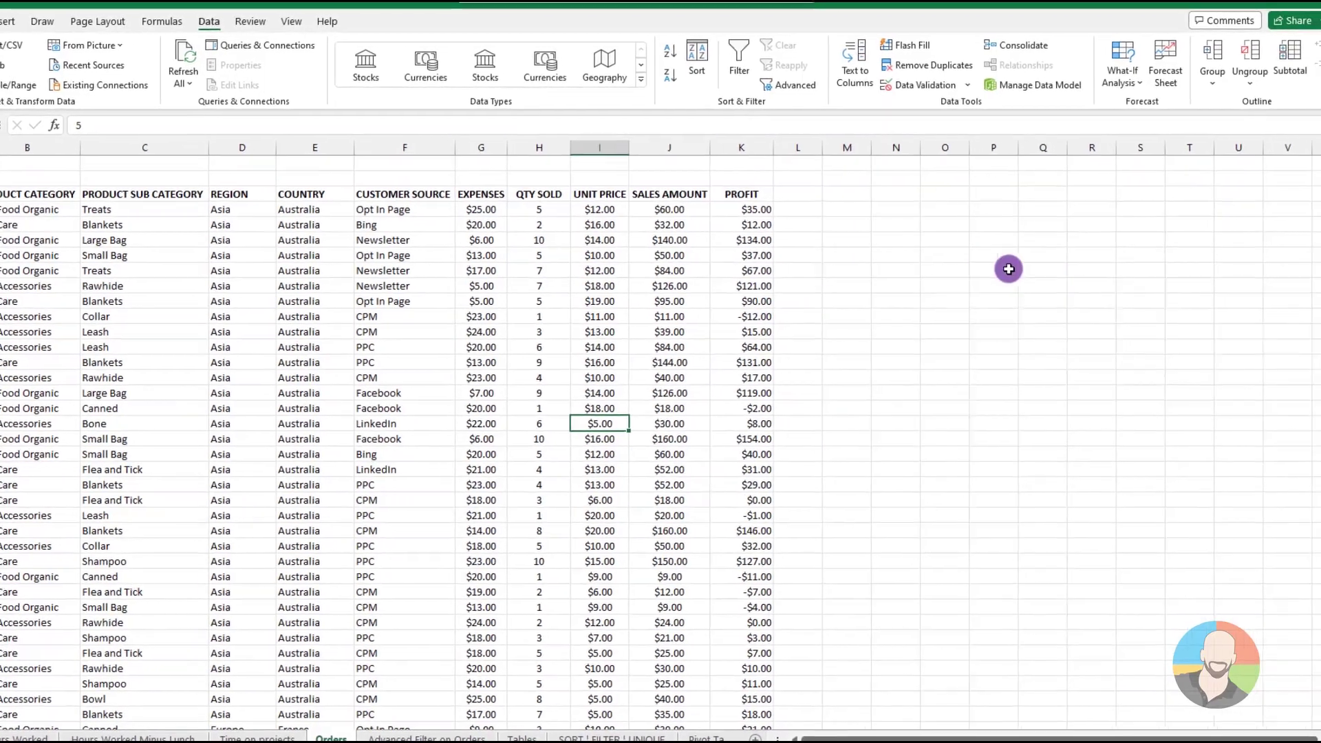
click(1283, 63)
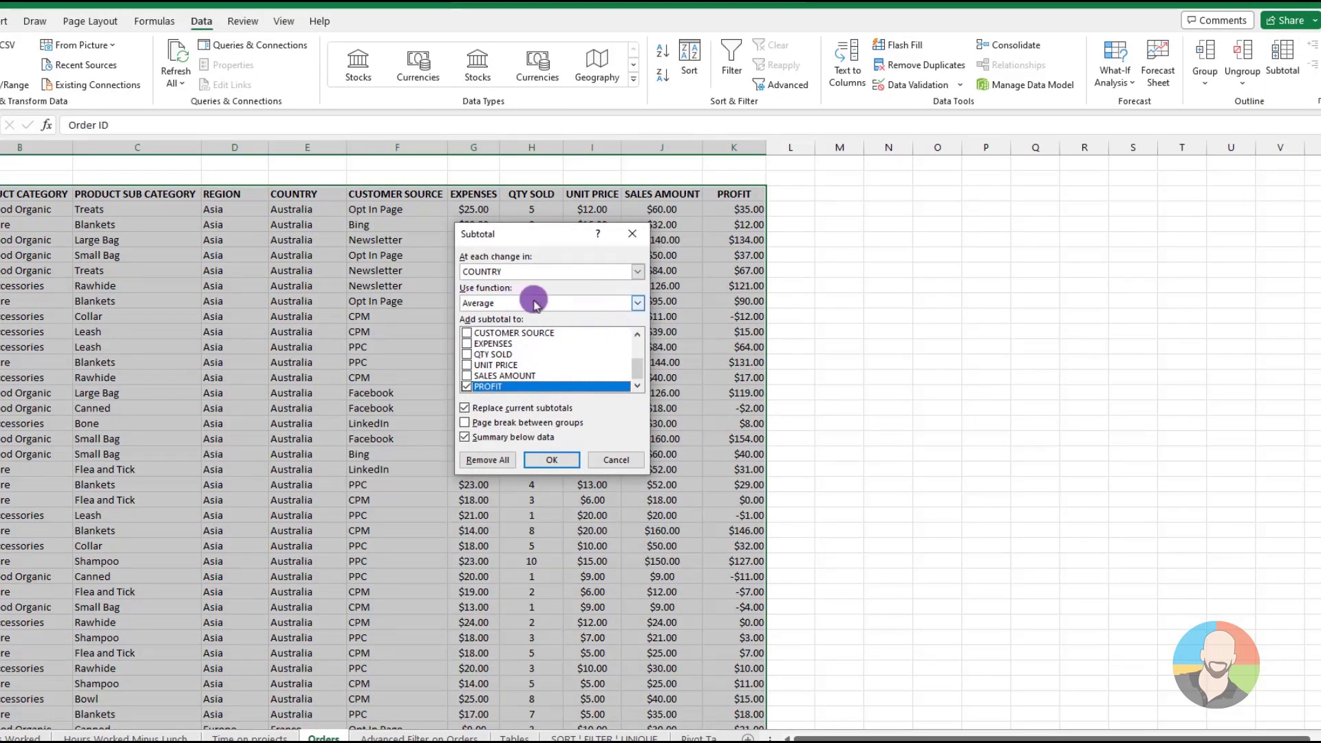
click(637, 303)
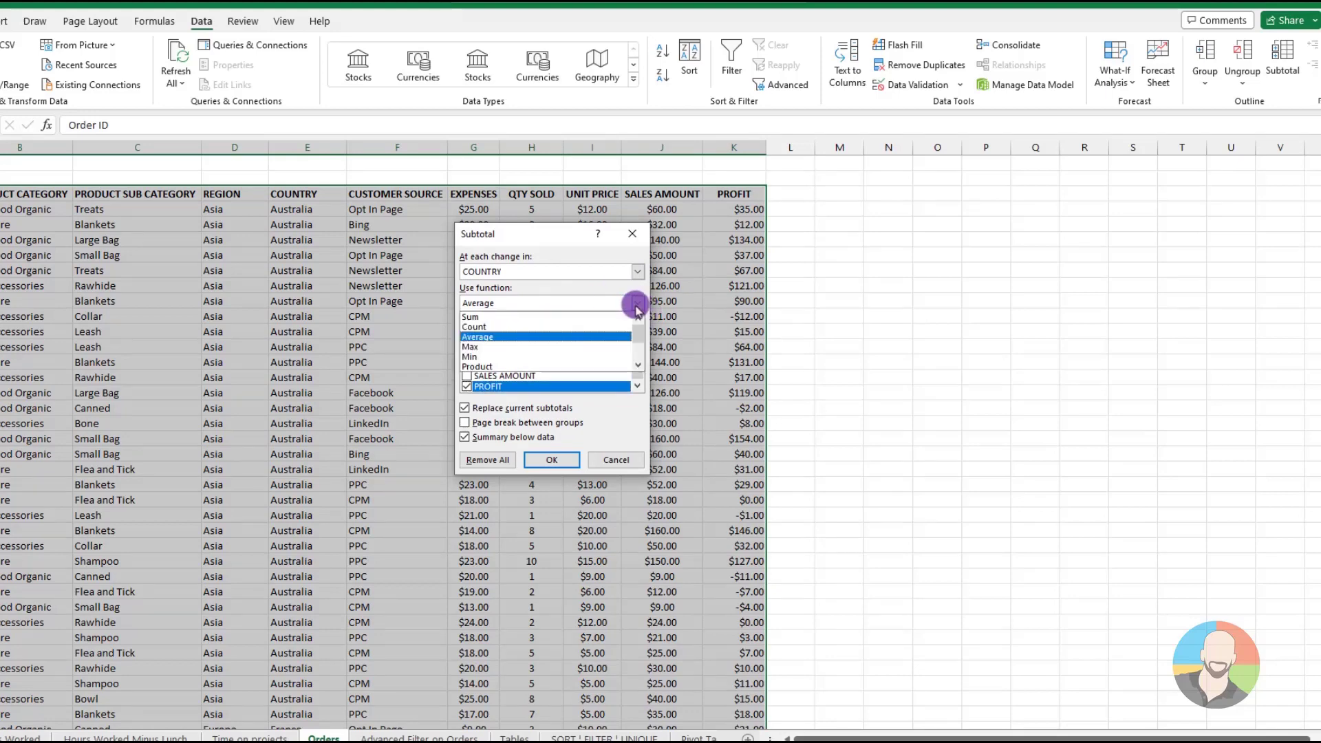
click(475, 336)
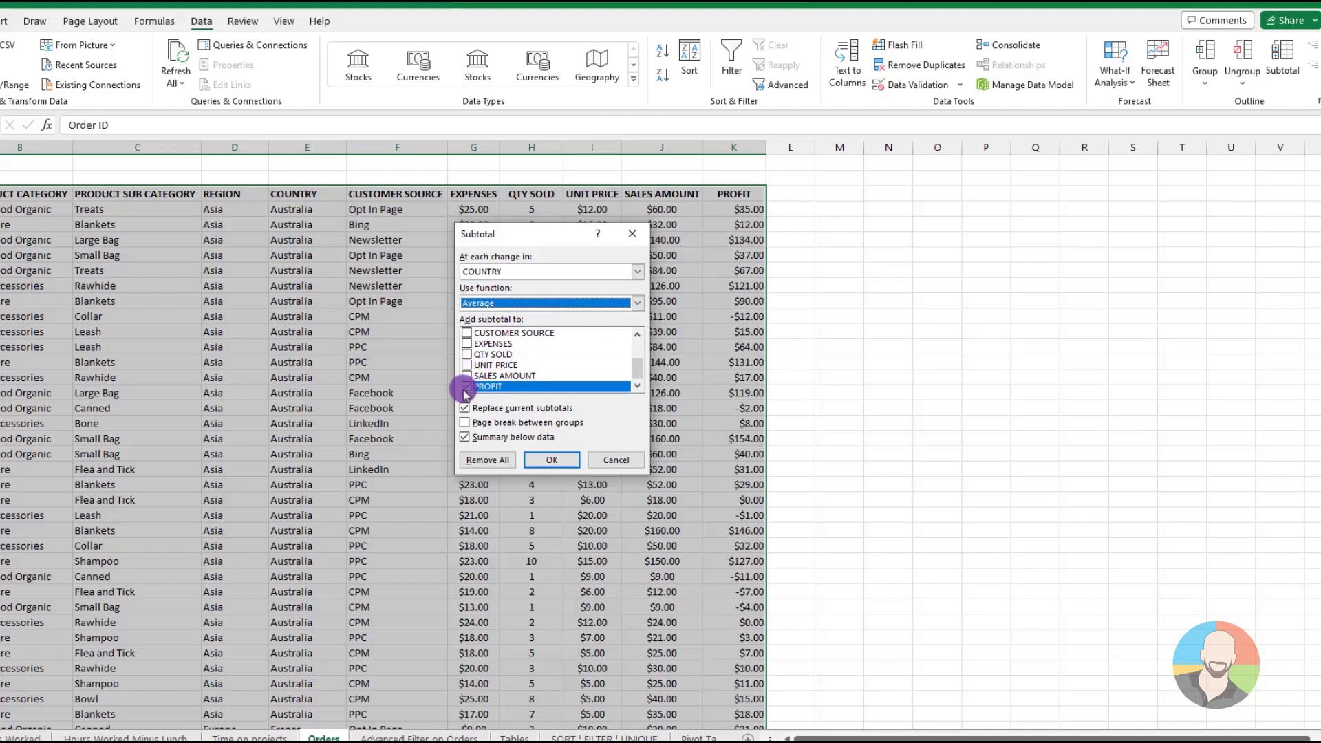
click(551, 460)
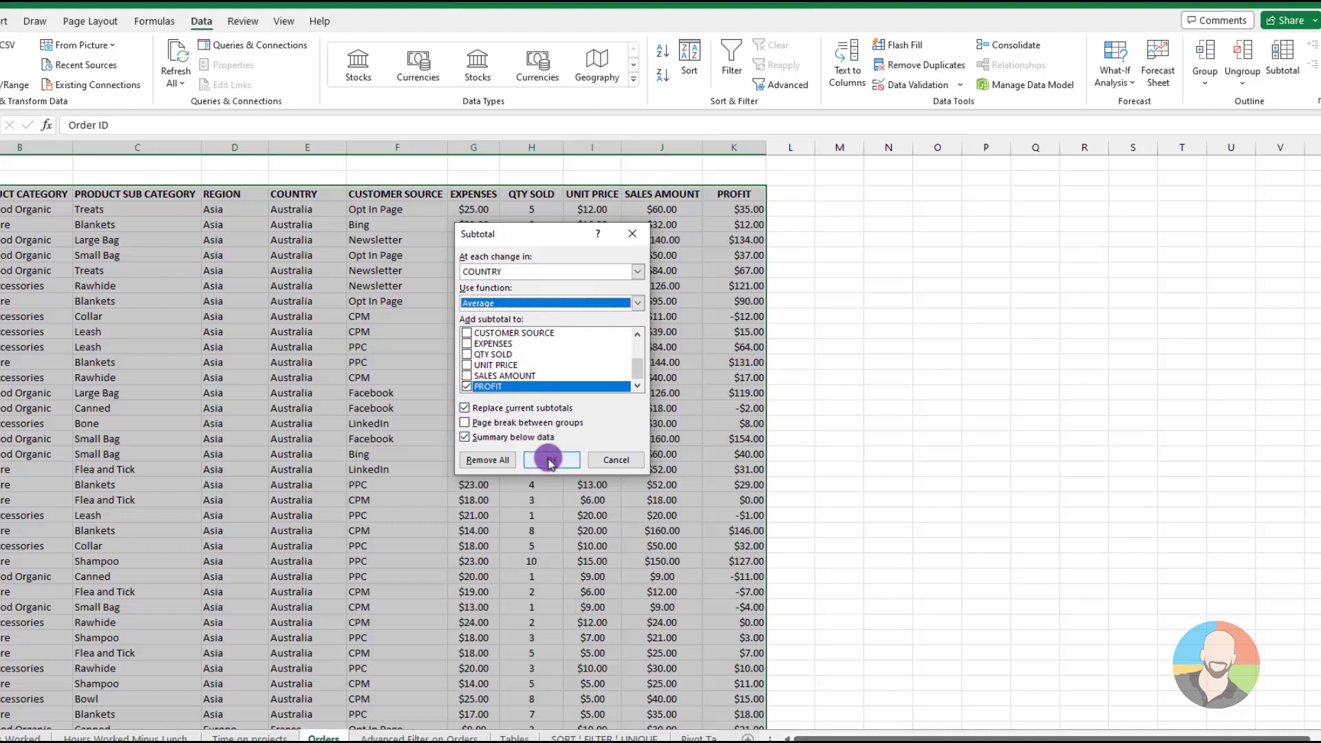
click(550, 462)
scroll(755, 447, down, 2)
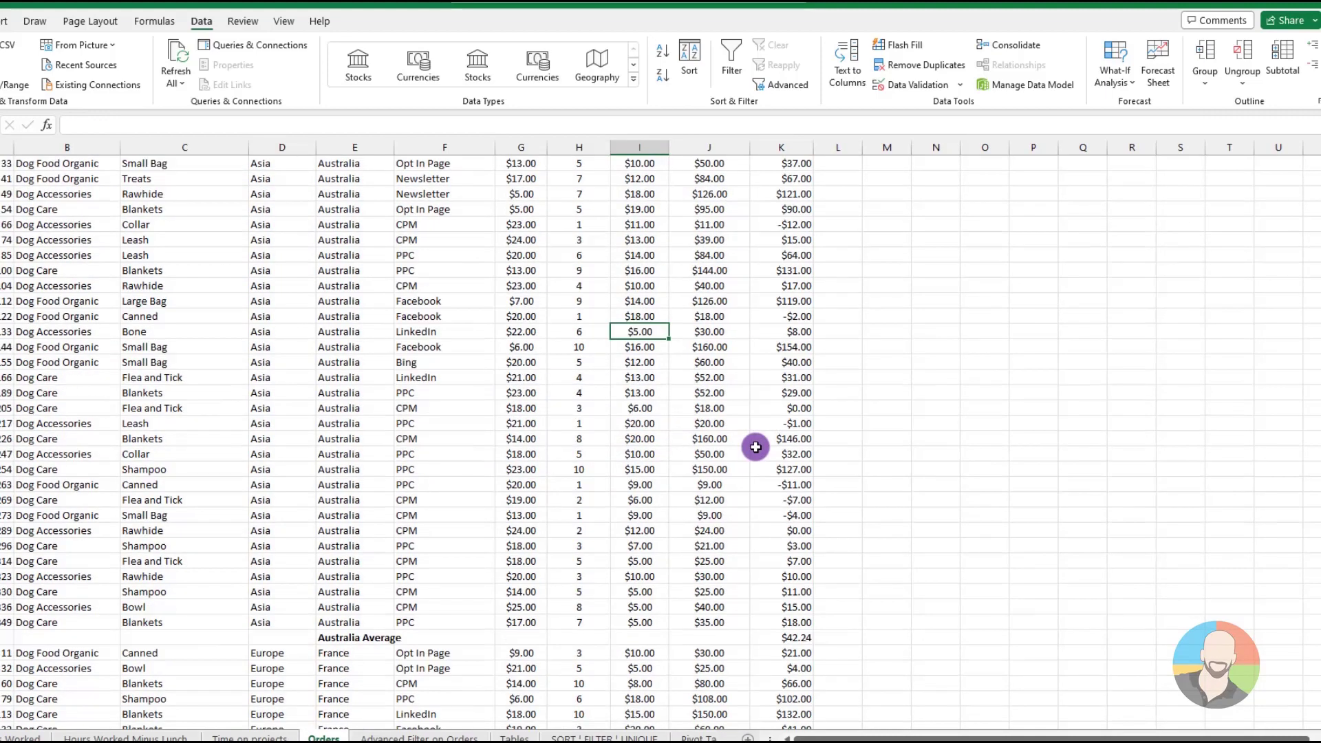
scroll(755, 447, up, 2)
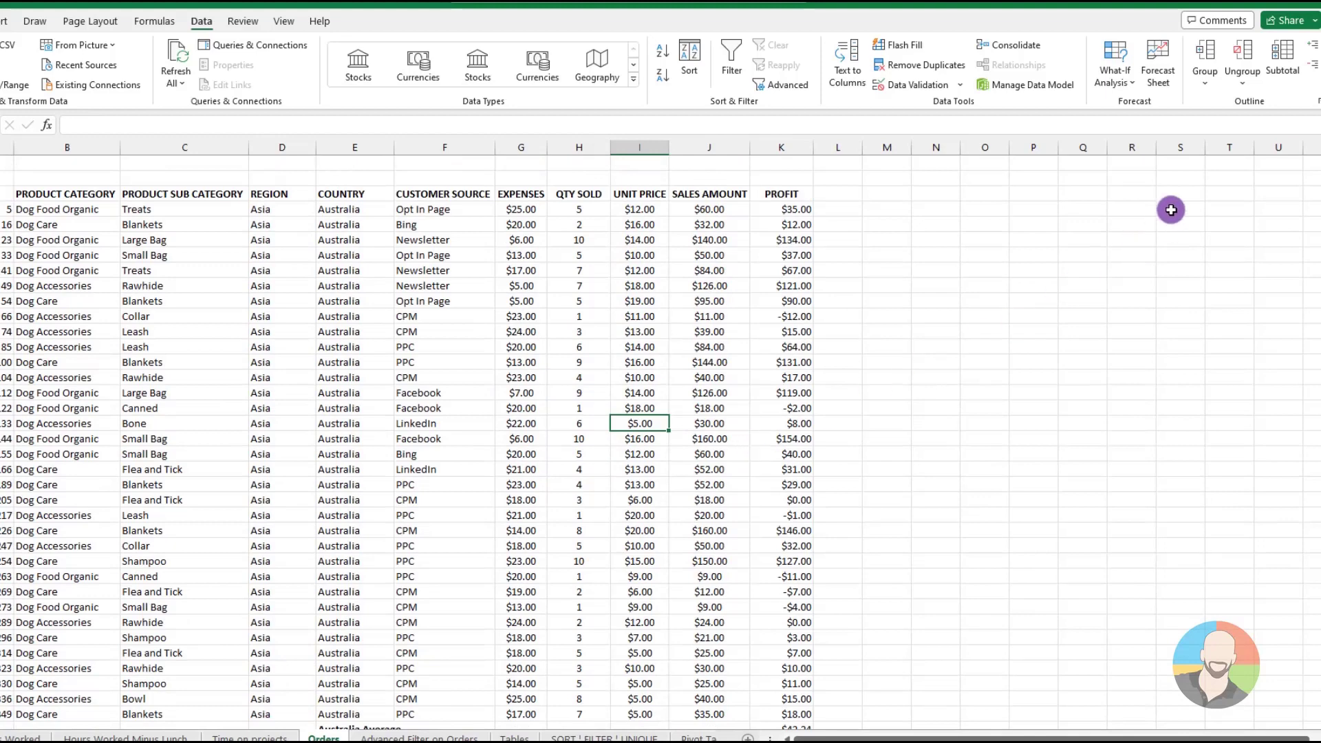
Add a second subtotal that sums SALES AMOUNT instead of PROFIT per COUNTRY, keeping the current average subtotals, and review the rows
click(1281, 76)
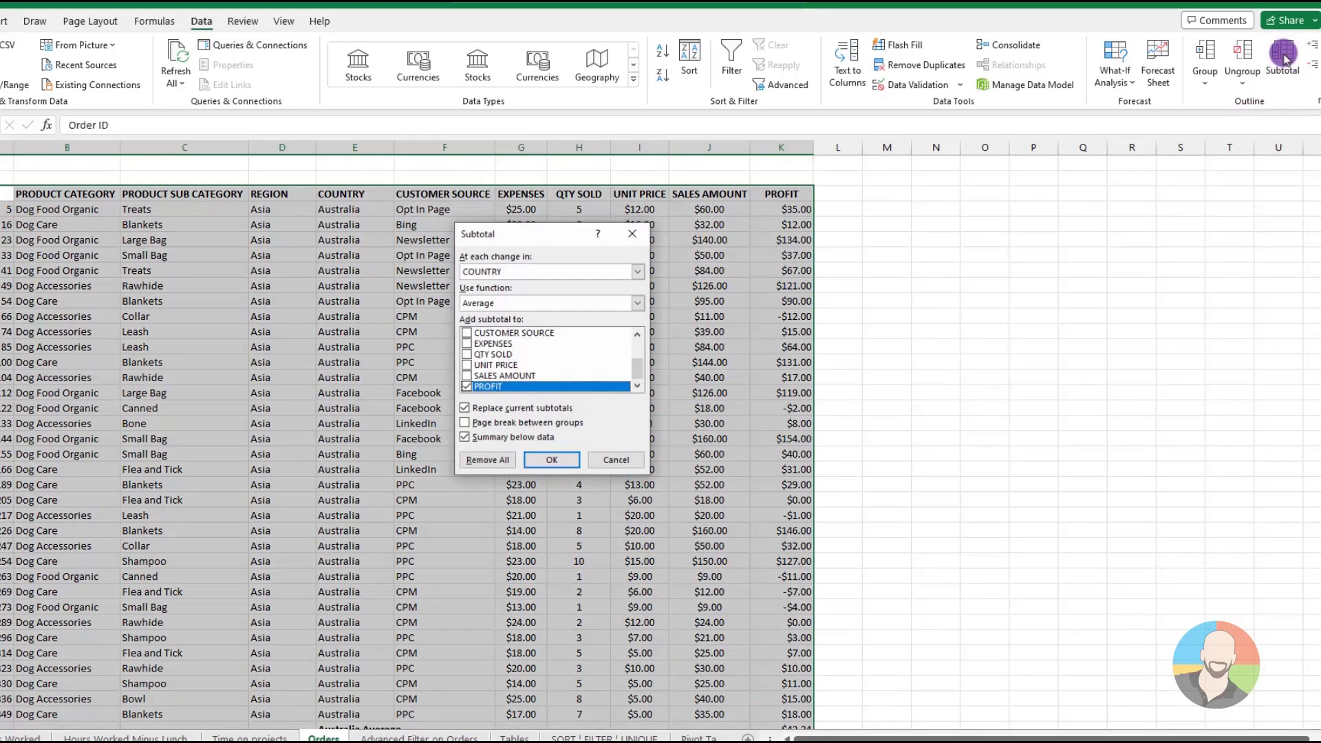
click(637, 303)
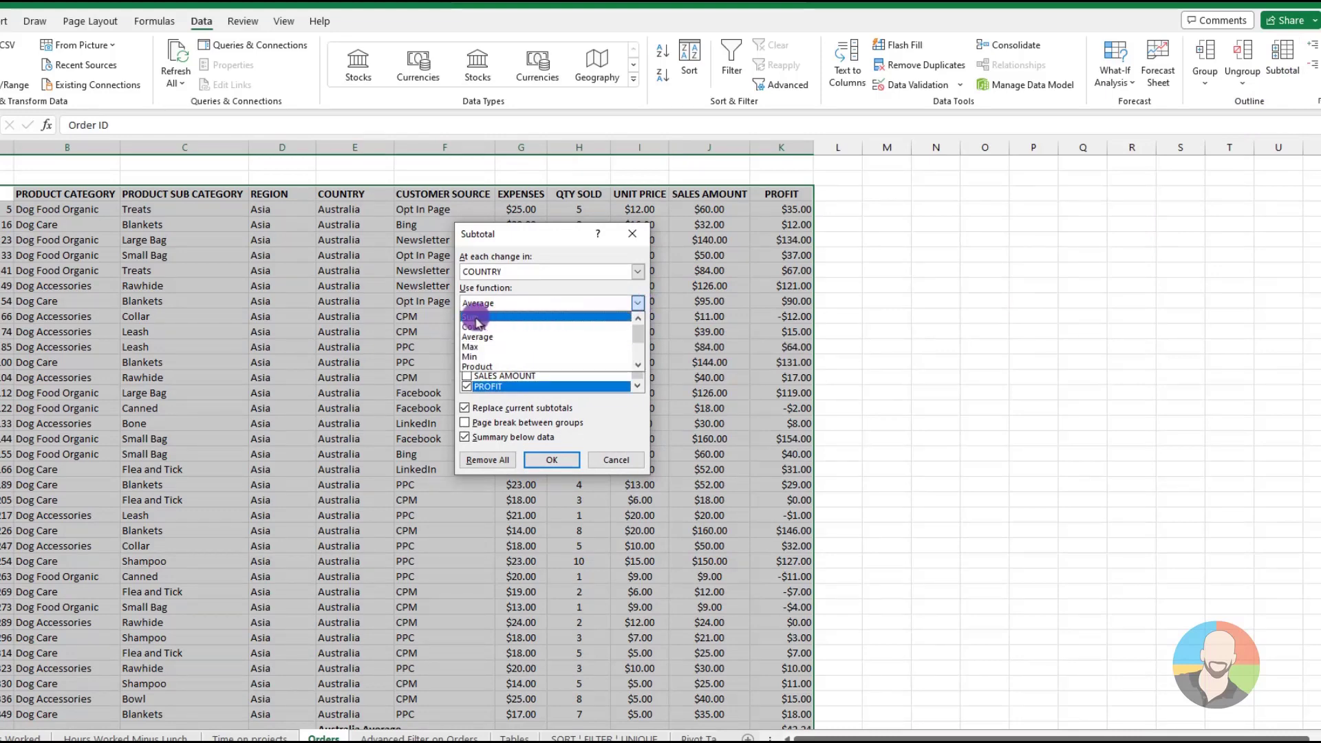
click(514, 317)
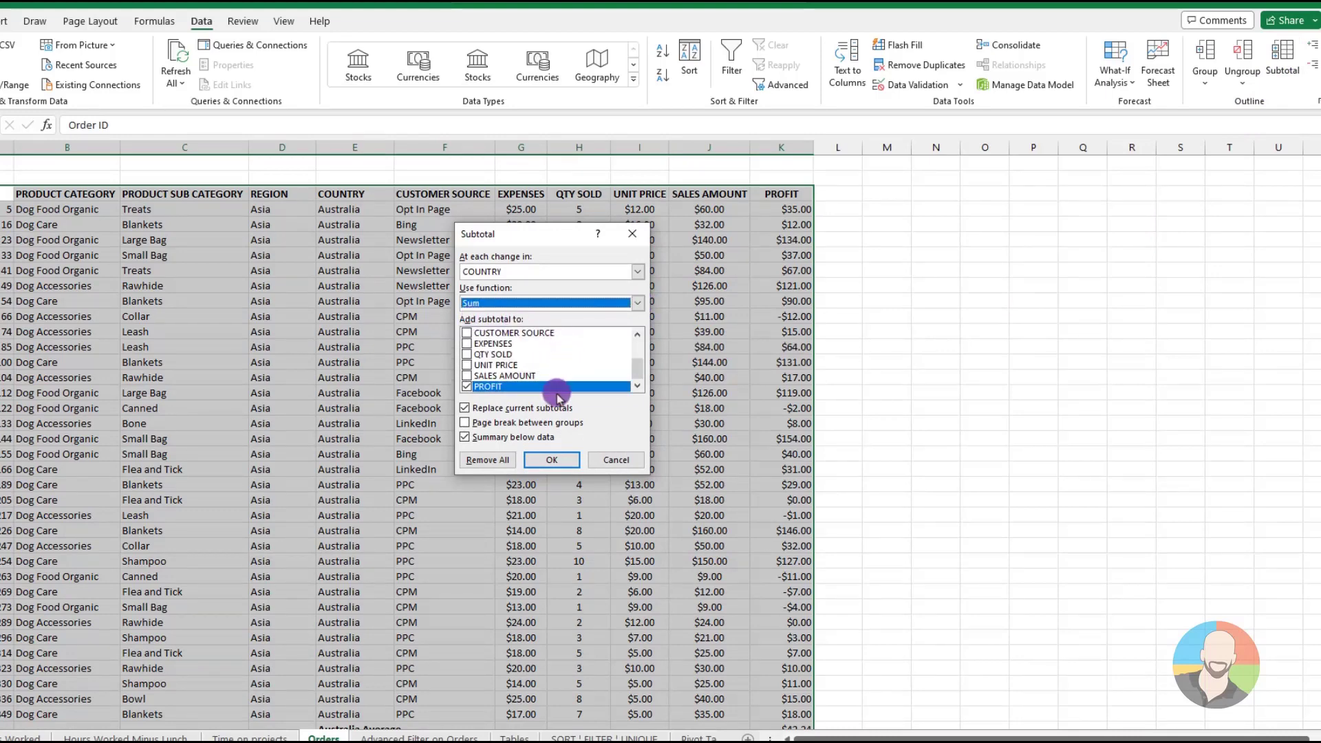
click(467, 376)
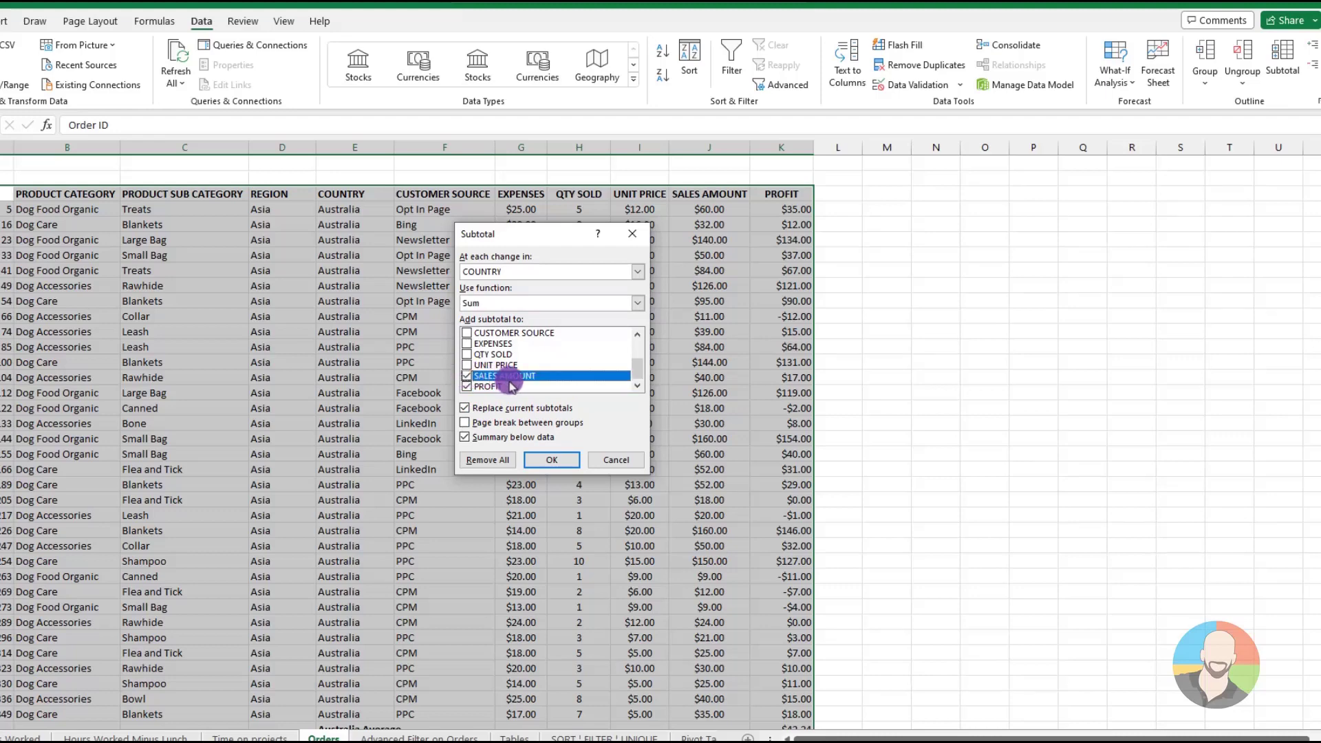
click(467, 387)
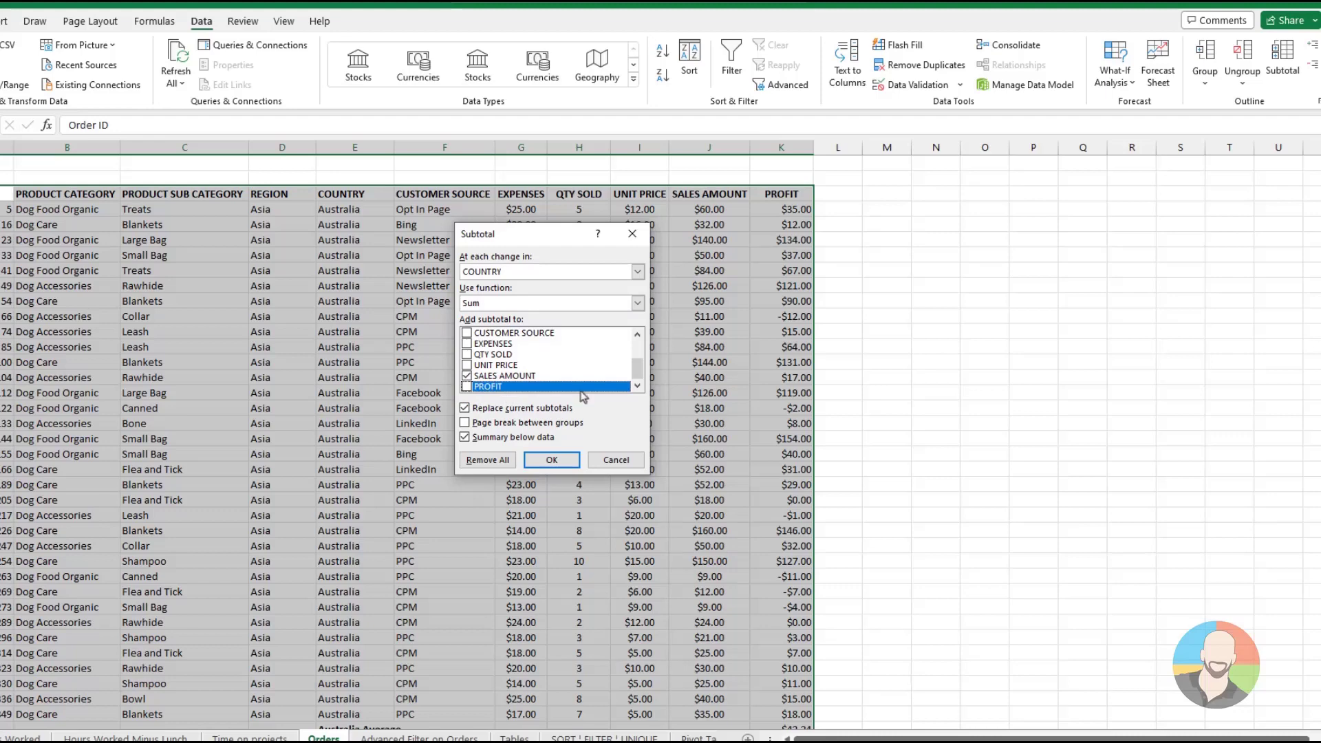
click(464, 409)
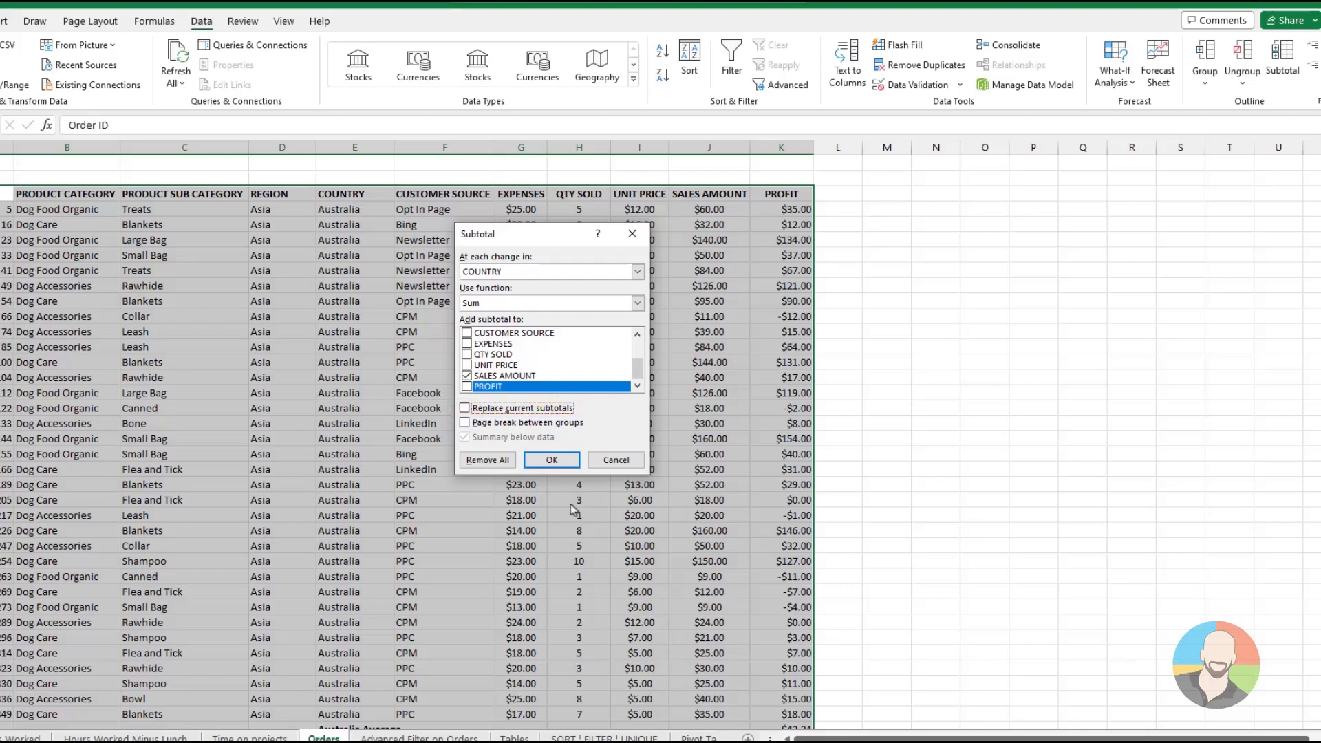
click(556, 458)
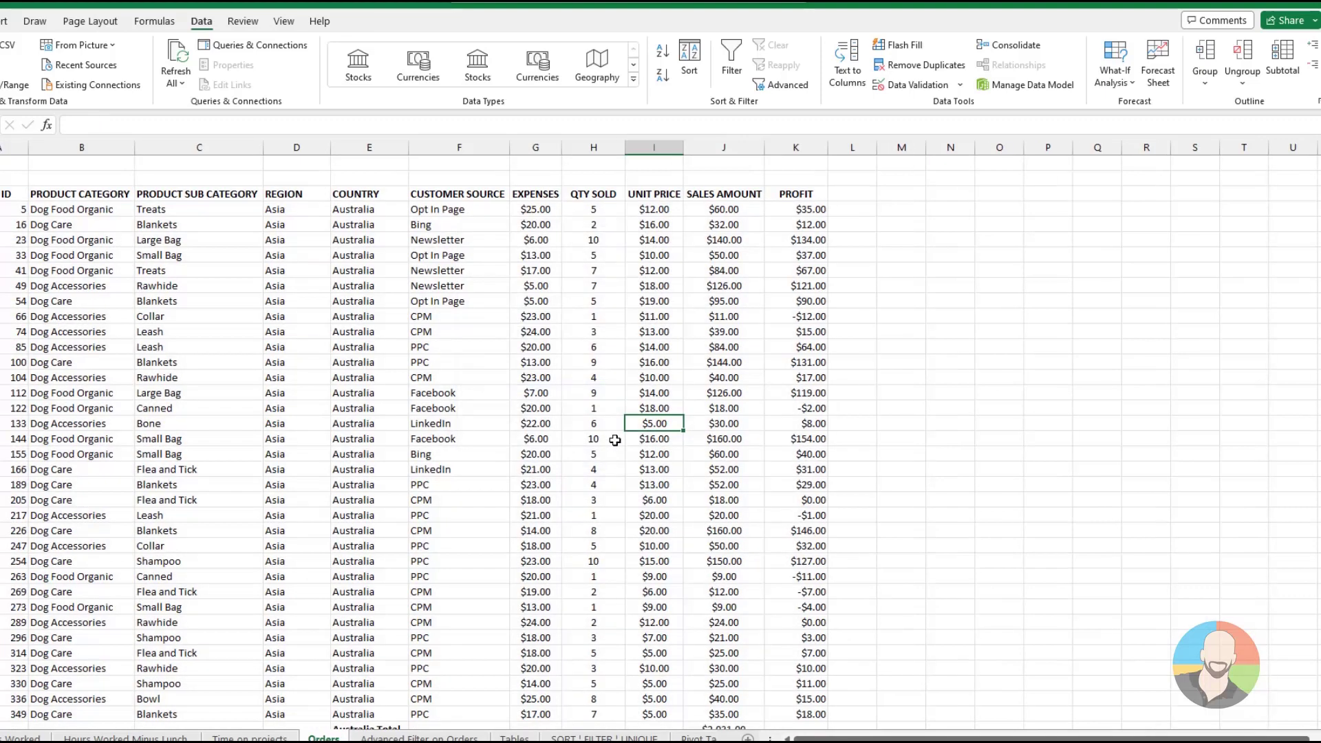
click(614, 441)
scroll(614, 441, down, 4)
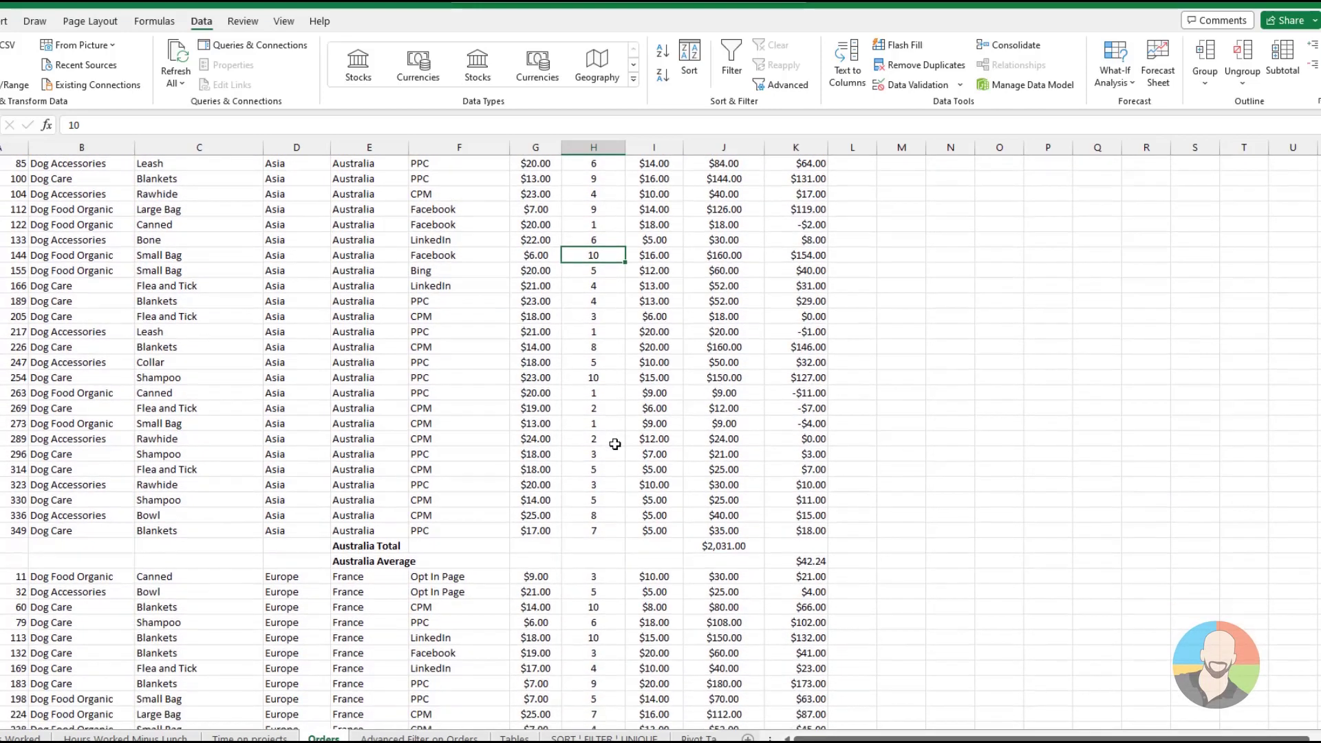
scroll(614, 444, down, 4)
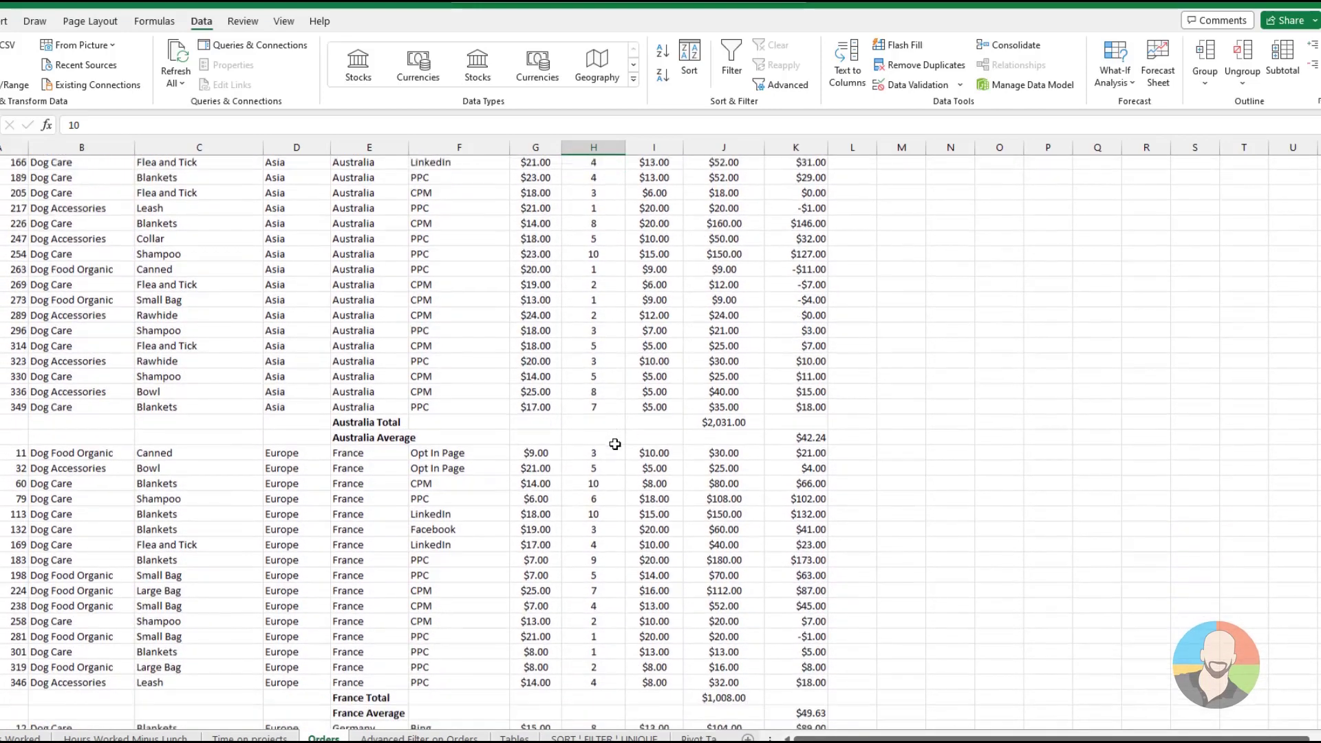
scroll(615, 445, down, 5)
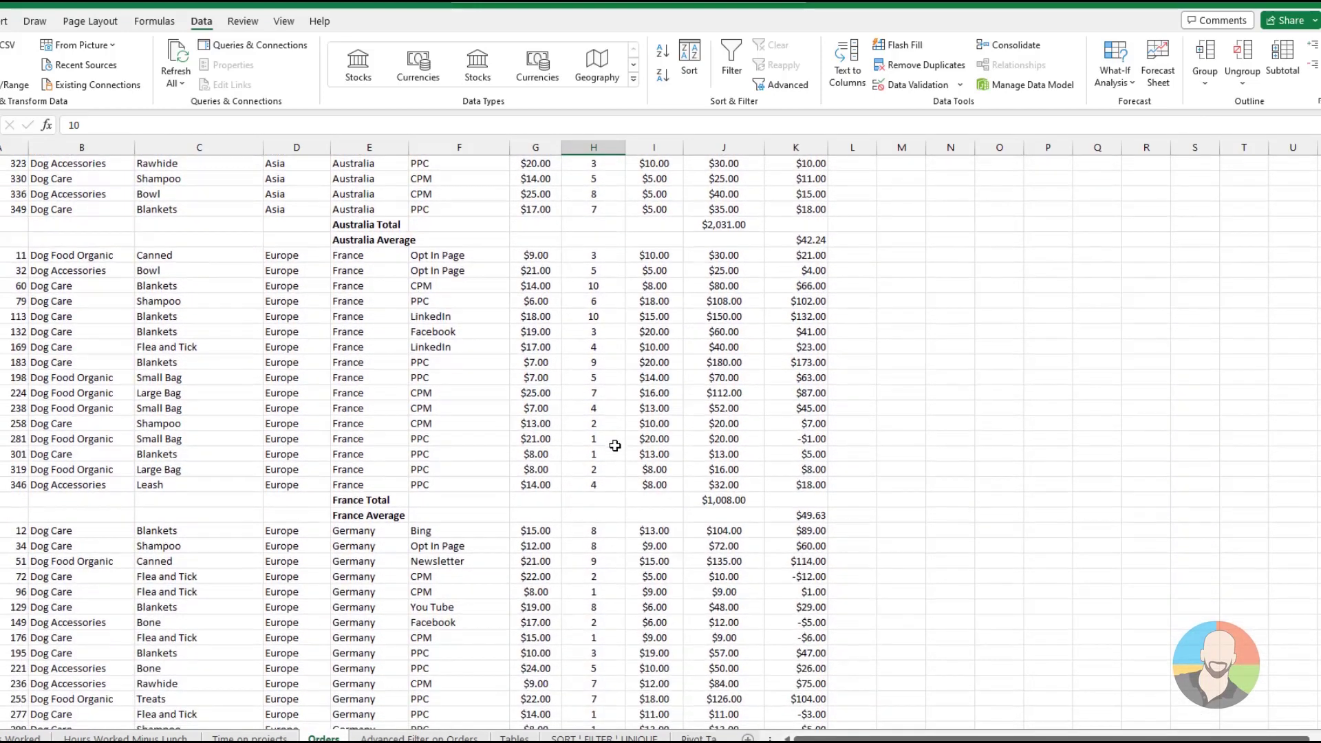
Review the combined total and average rows per country and remove all subtotals from the Orders data
scroll(615, 446, down, 2)
scroll(614, 445, down, 2)
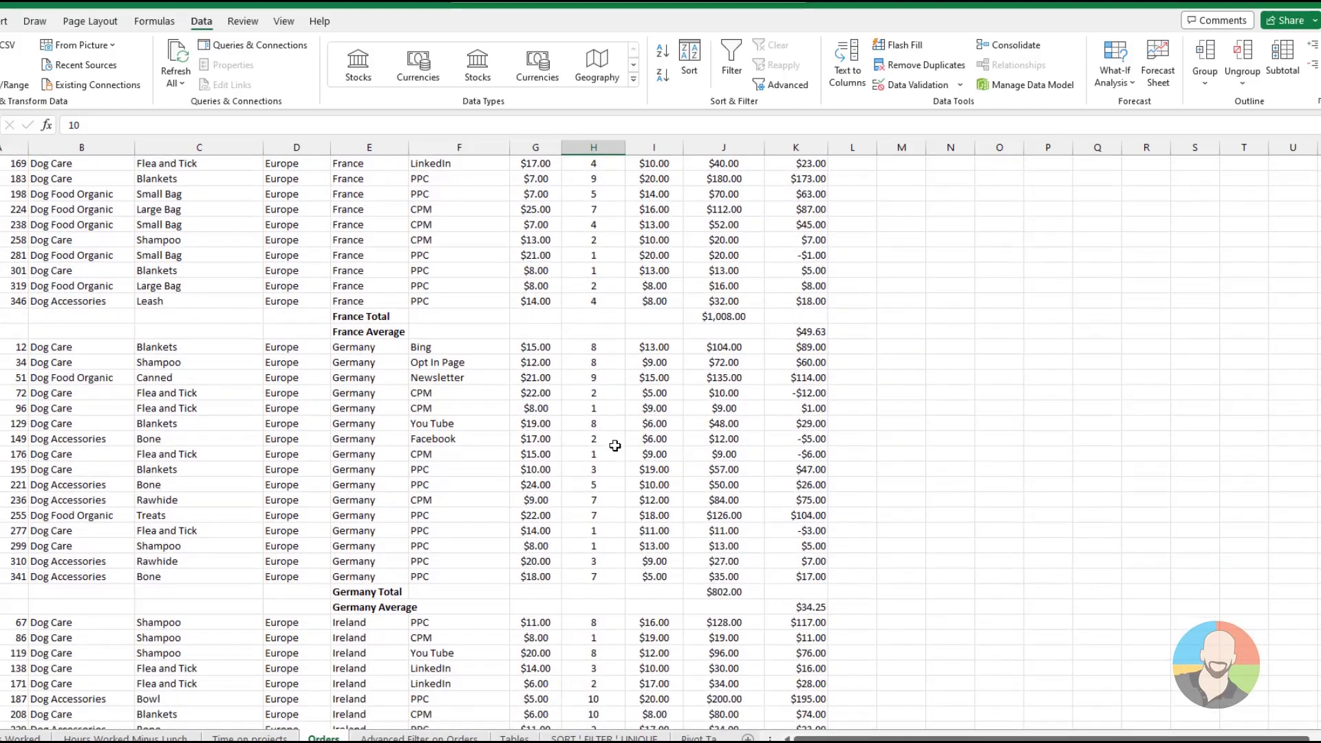
scroll(614, 446, up, 6)
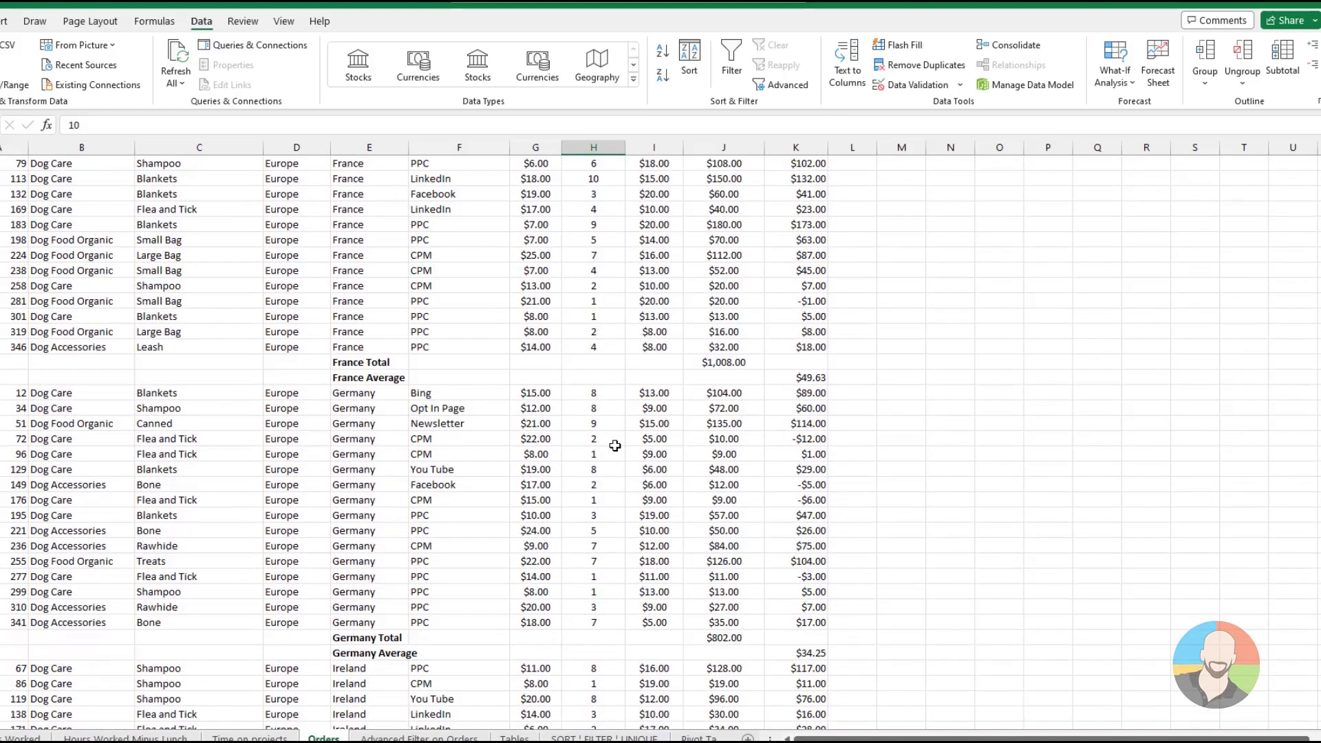
scroll(614, 446, up, 10)
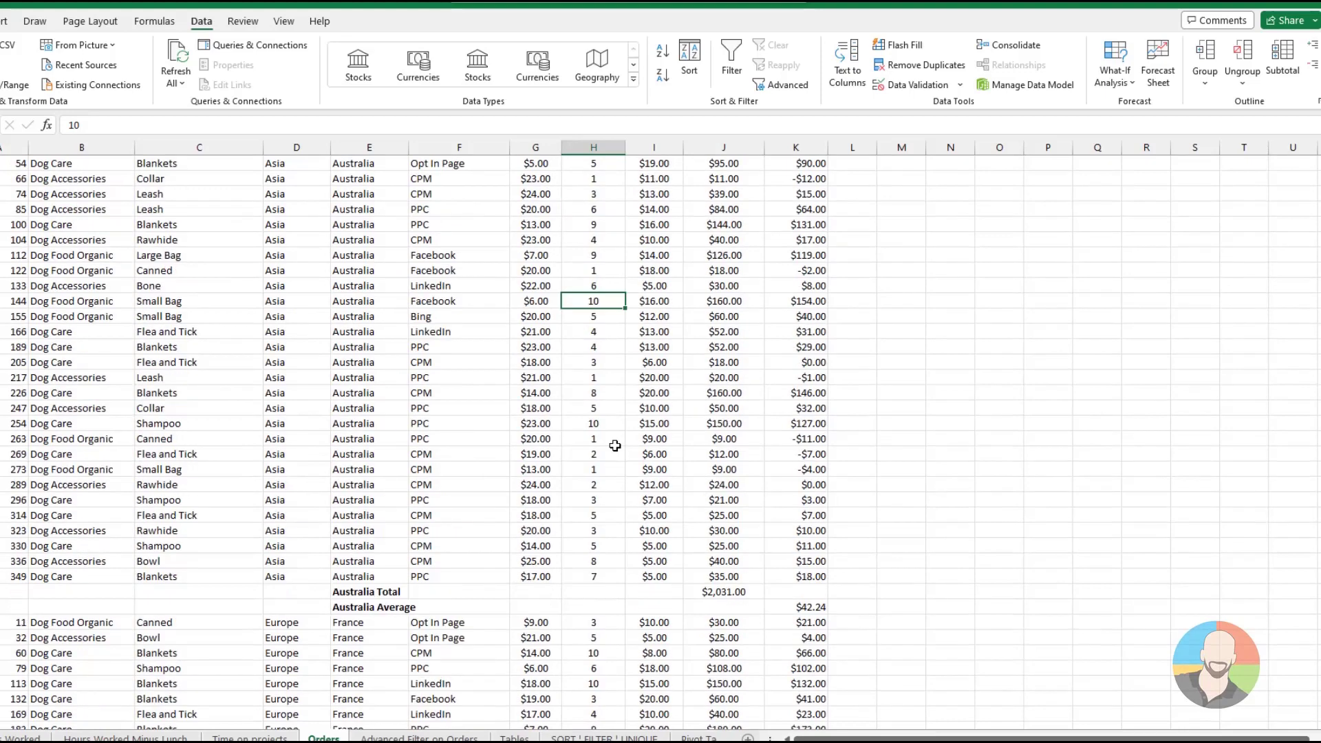
click(614, 445)
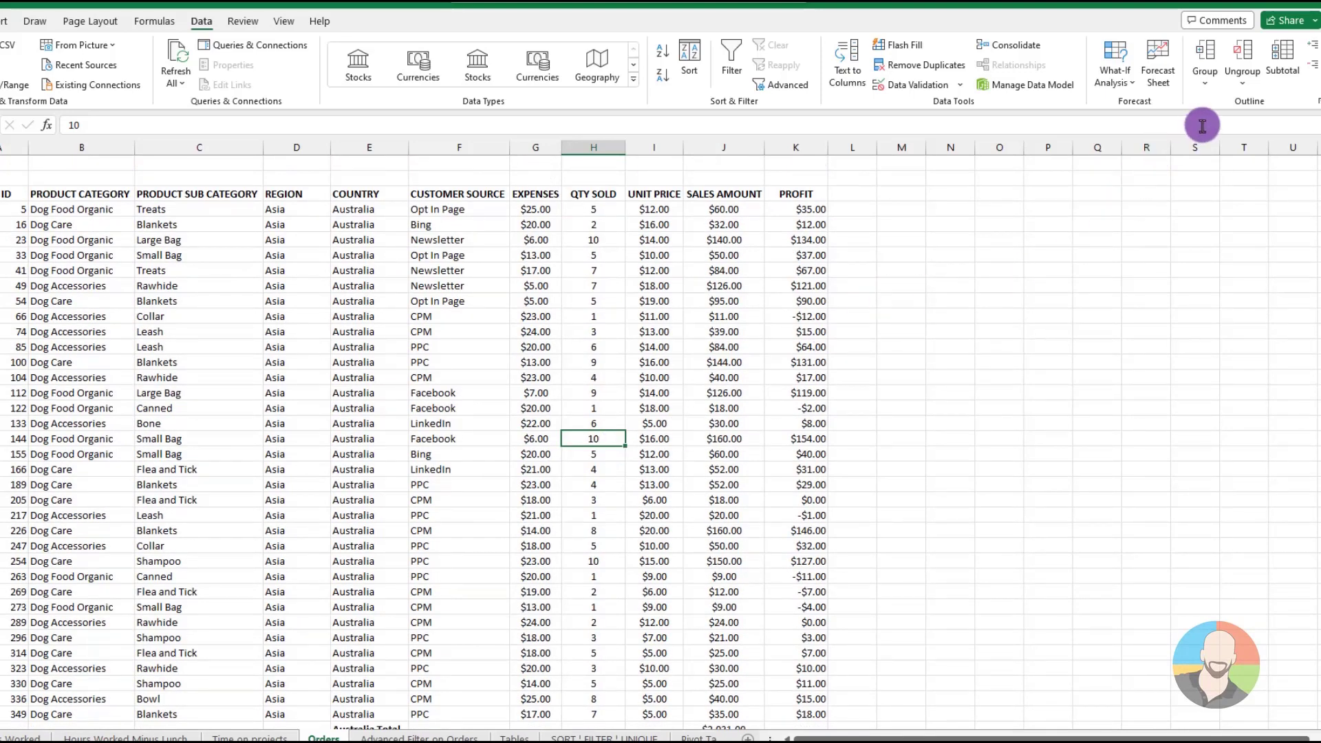
click(1286, 79)
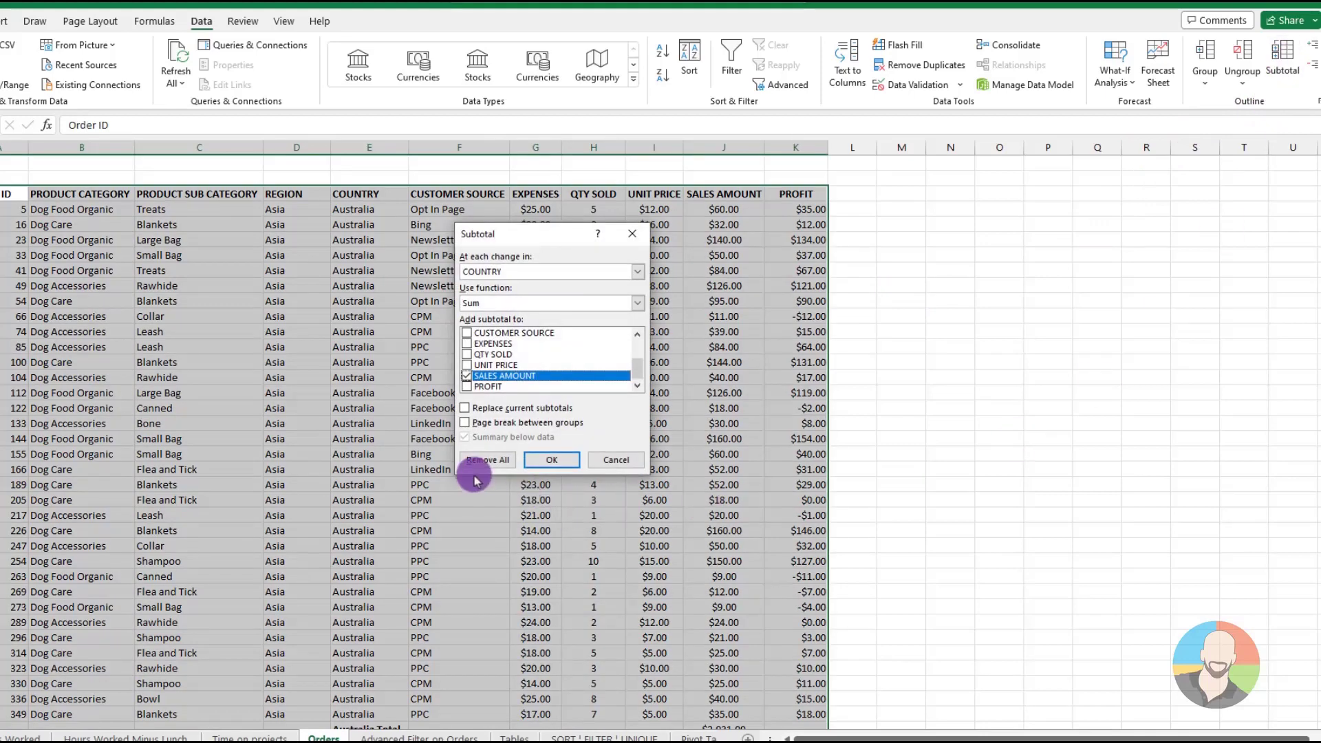
click(484, 460)
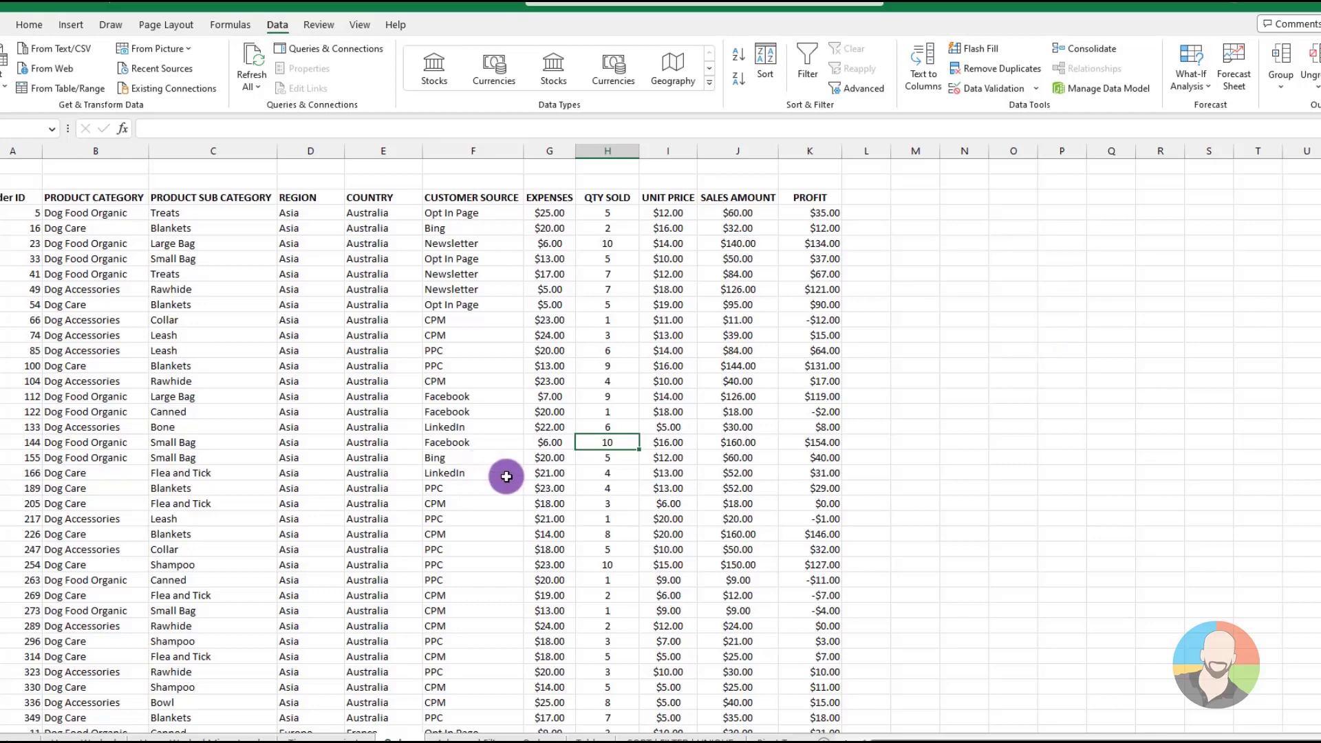
Sort the orders by COUNTRY and within each country by CUSTOMER SOURCE, both A to Z
click(765, 69)
click(444, 297)
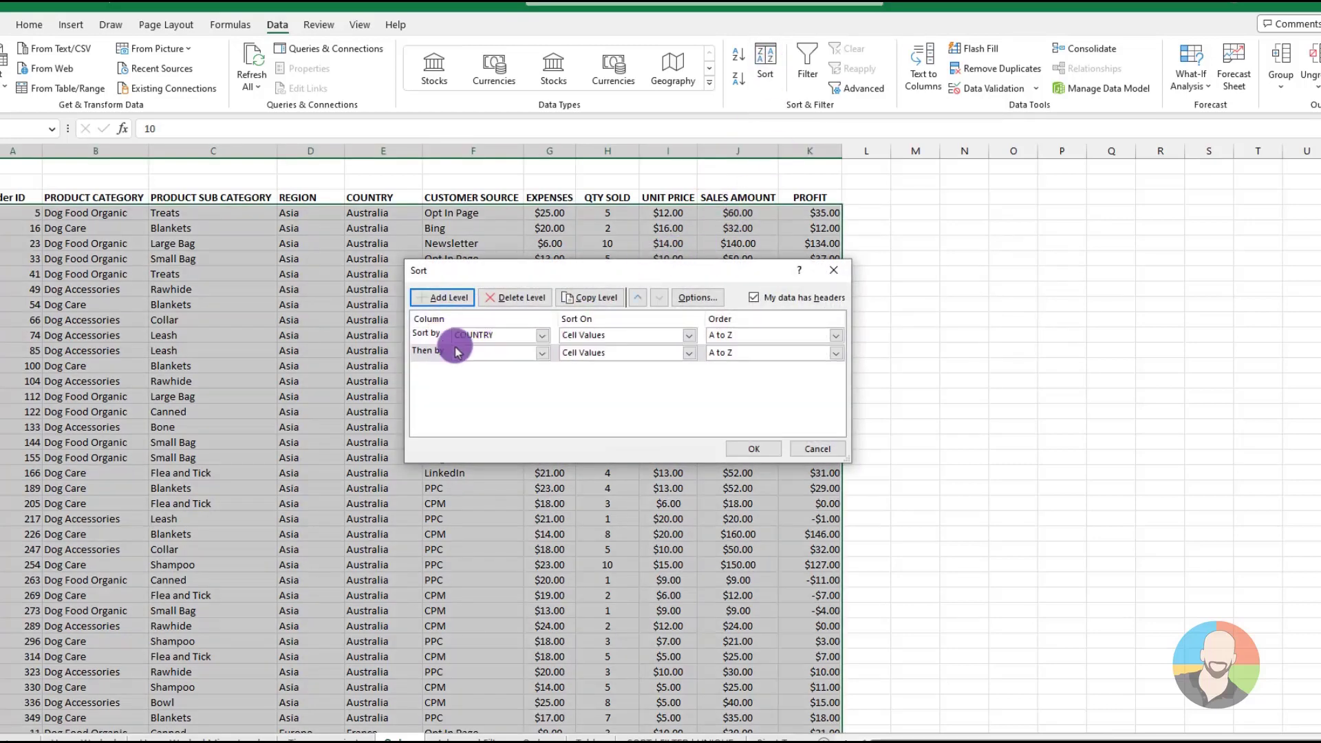
click(540, 352)
click(493, 417)
click(753, 449)
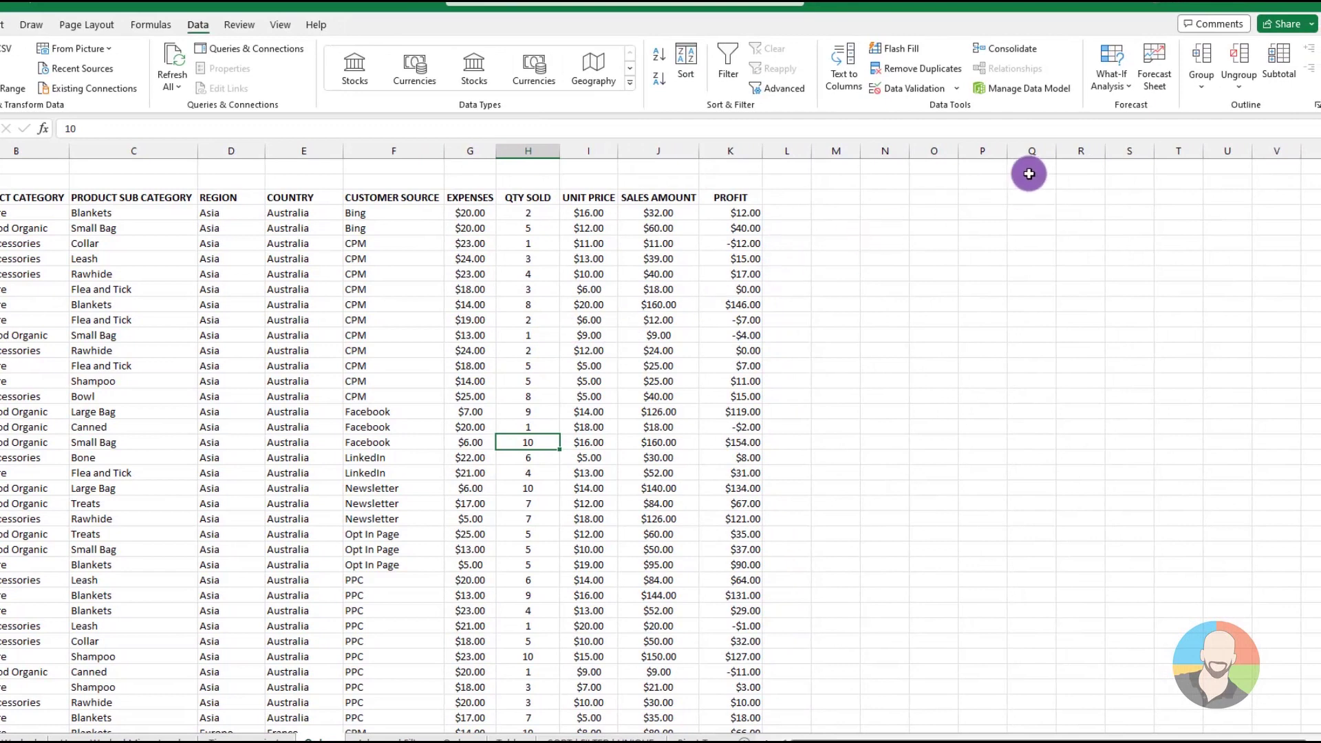
Add subtotals to the orders that sum SALES AMOUNT at each change in COUNTRY
click(1278, 62)
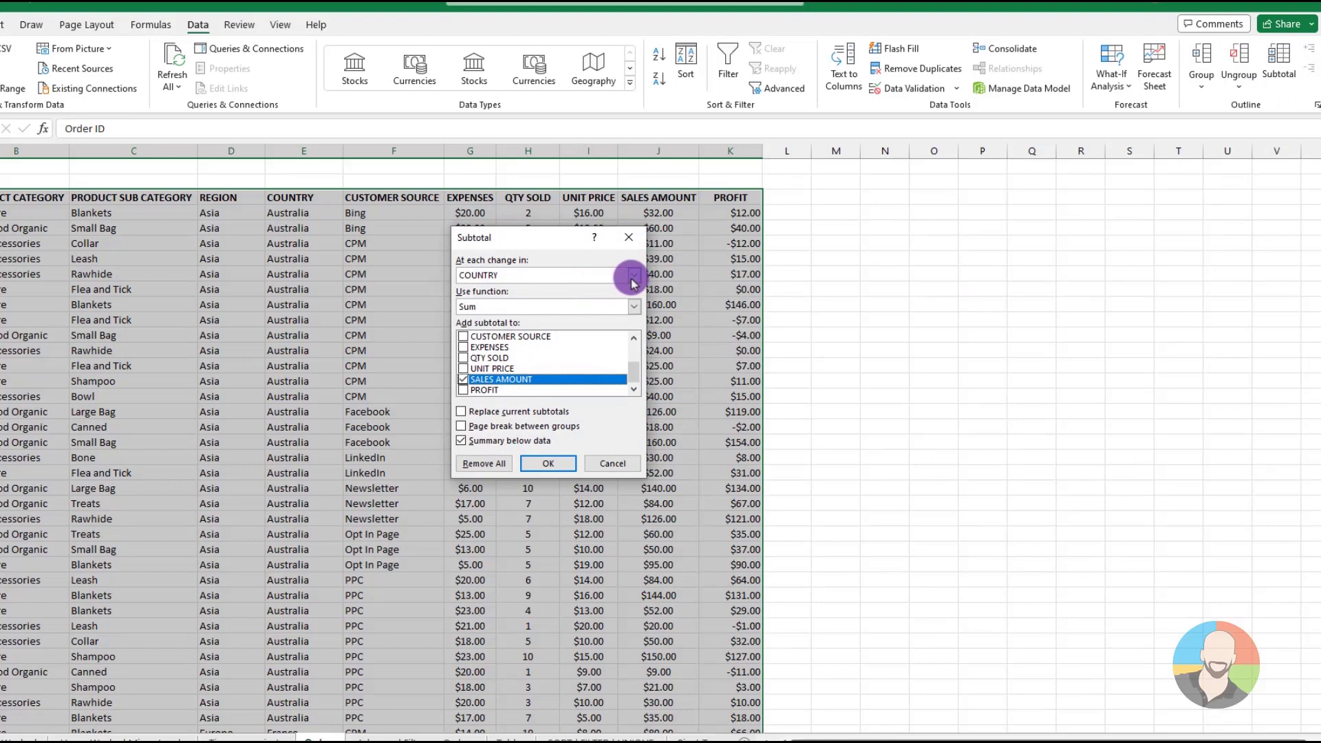
click(548, 464)
click(590, 443)
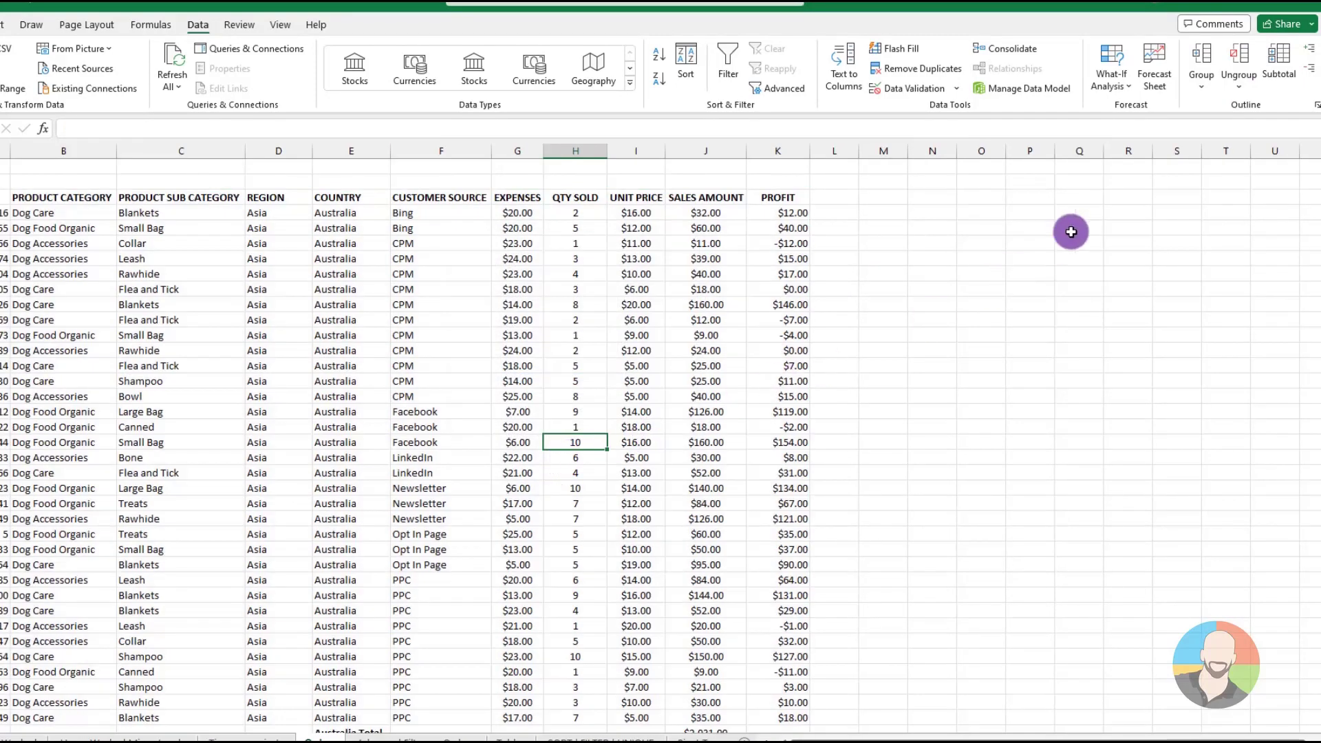
Add a second subtotal averaging PROFIT instead of SALES AMOUNT at each change in CUSTOMER SOURCE, keeping the country totals, and review the rows
click(1279, 59)
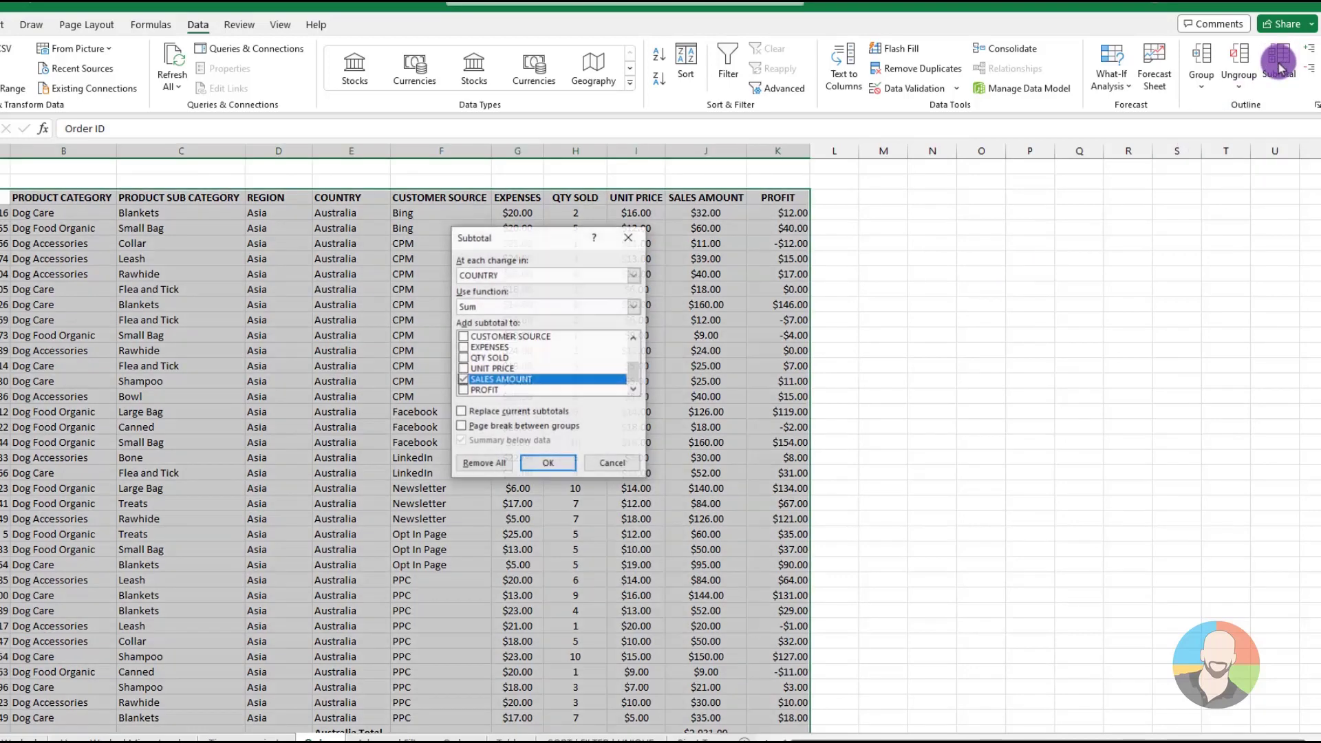
click(632, 277)
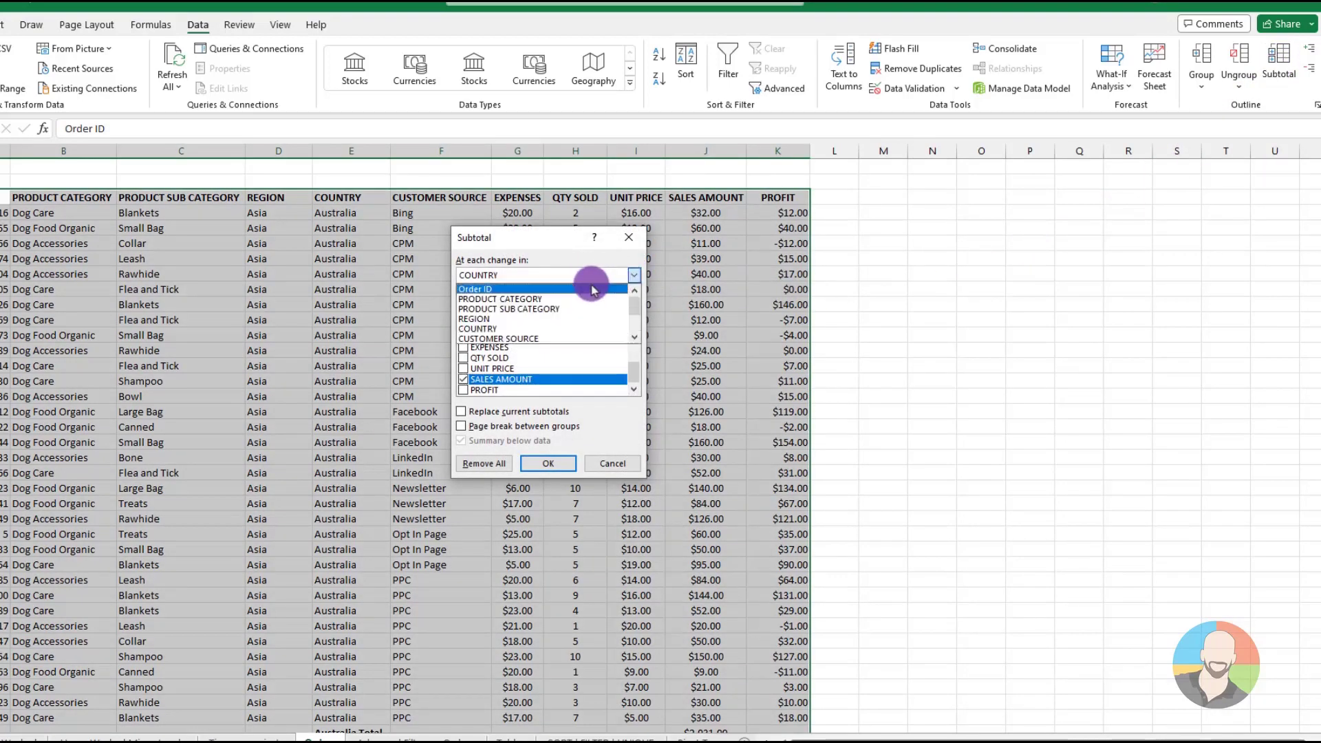
click(519, 340)
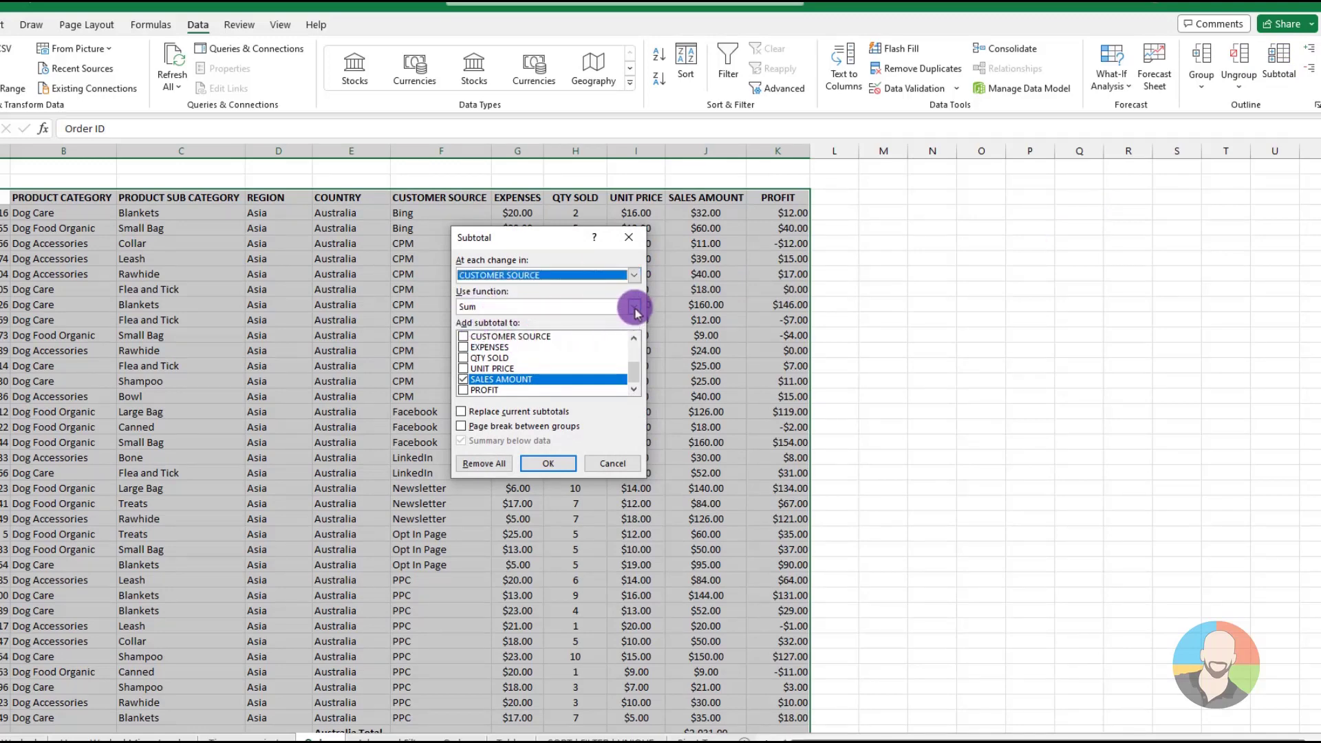
click(634, 306)
click(481, 344)
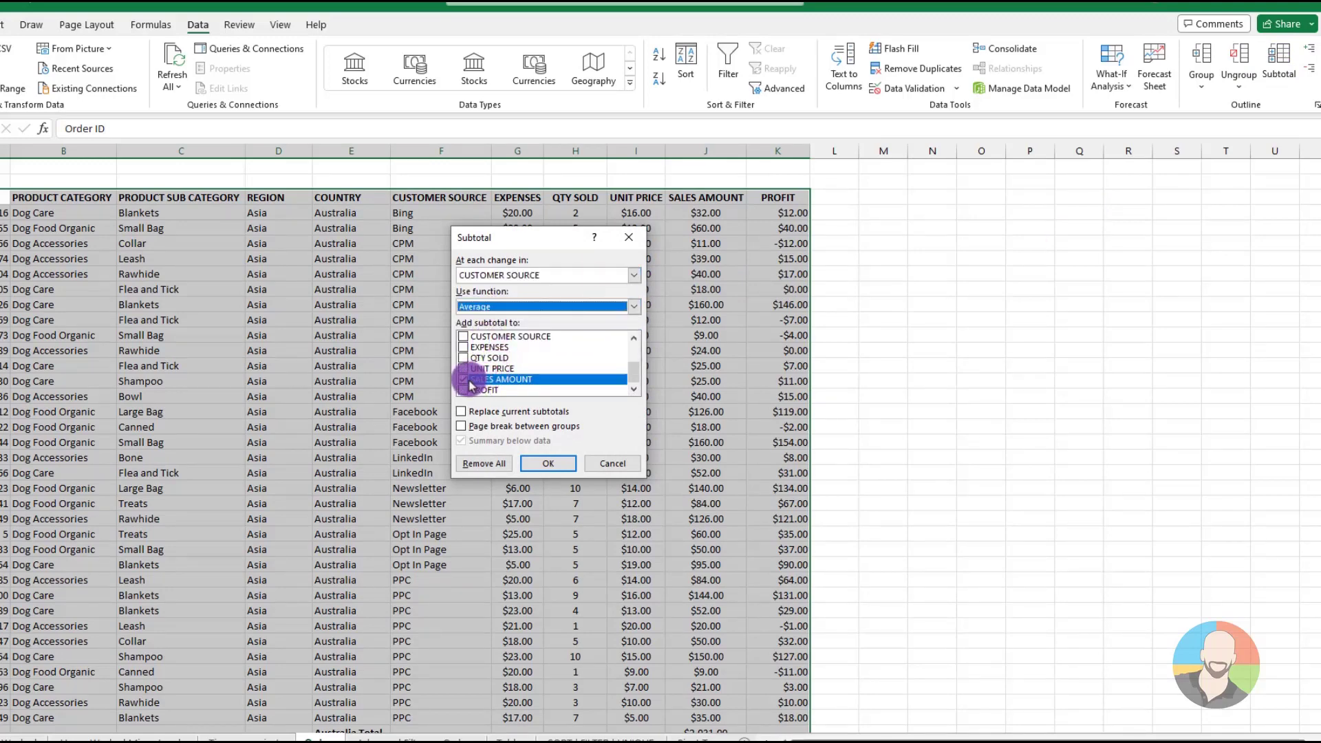
click(464, 379)
click(464, 390)
click(547, 463)
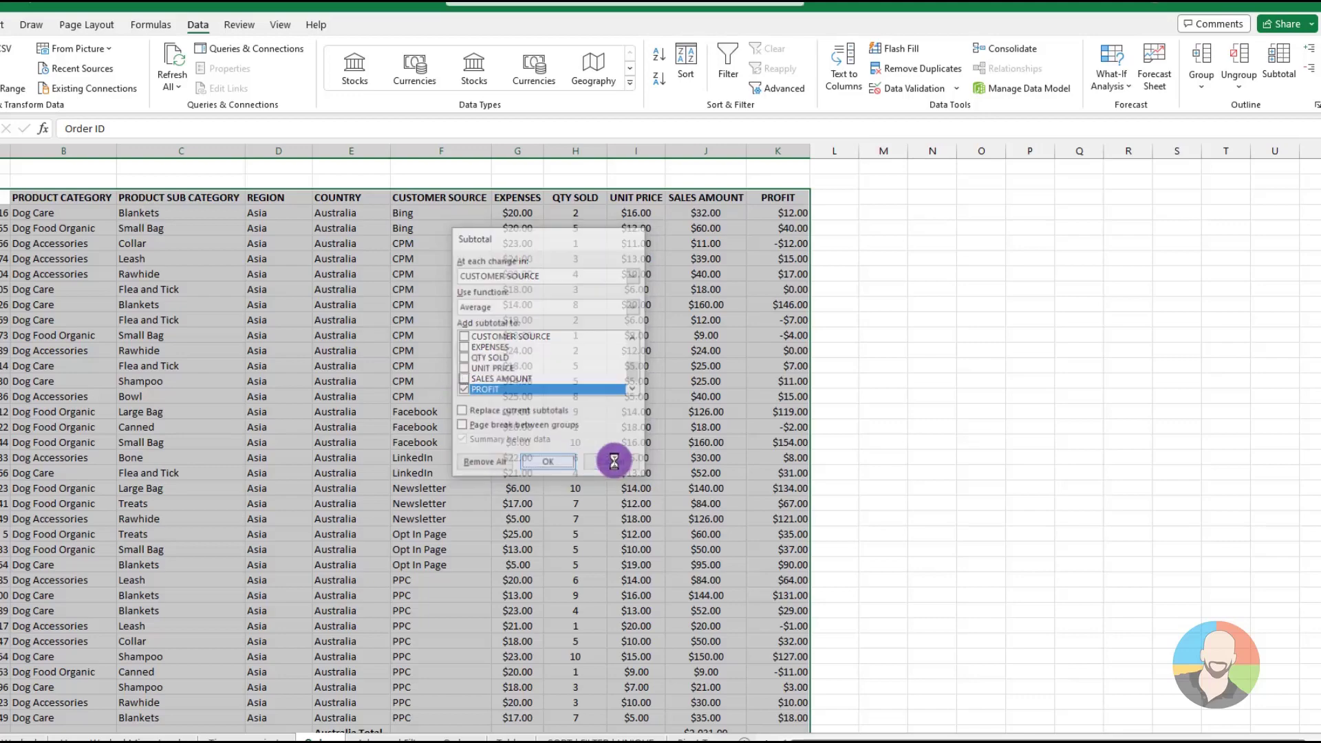
scroll(737, 416, down, 5)
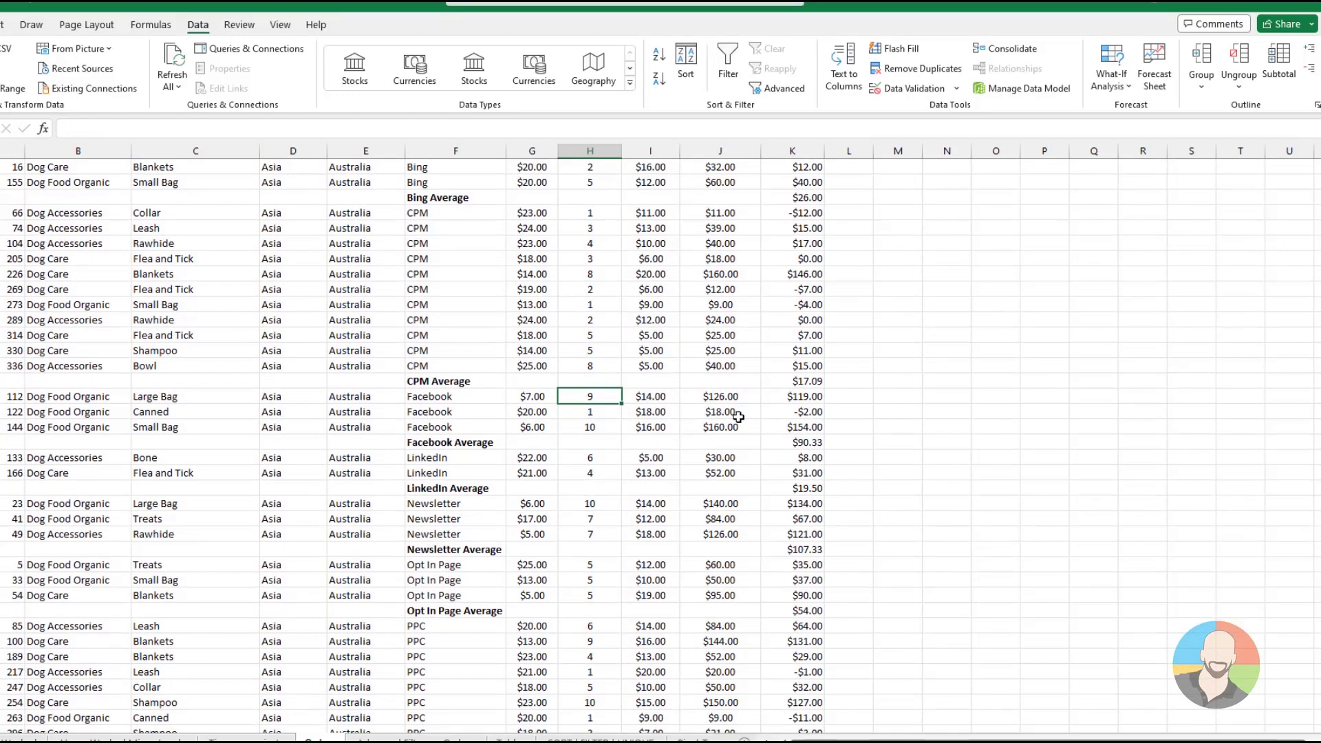
scroll(738, 417, down, 5)
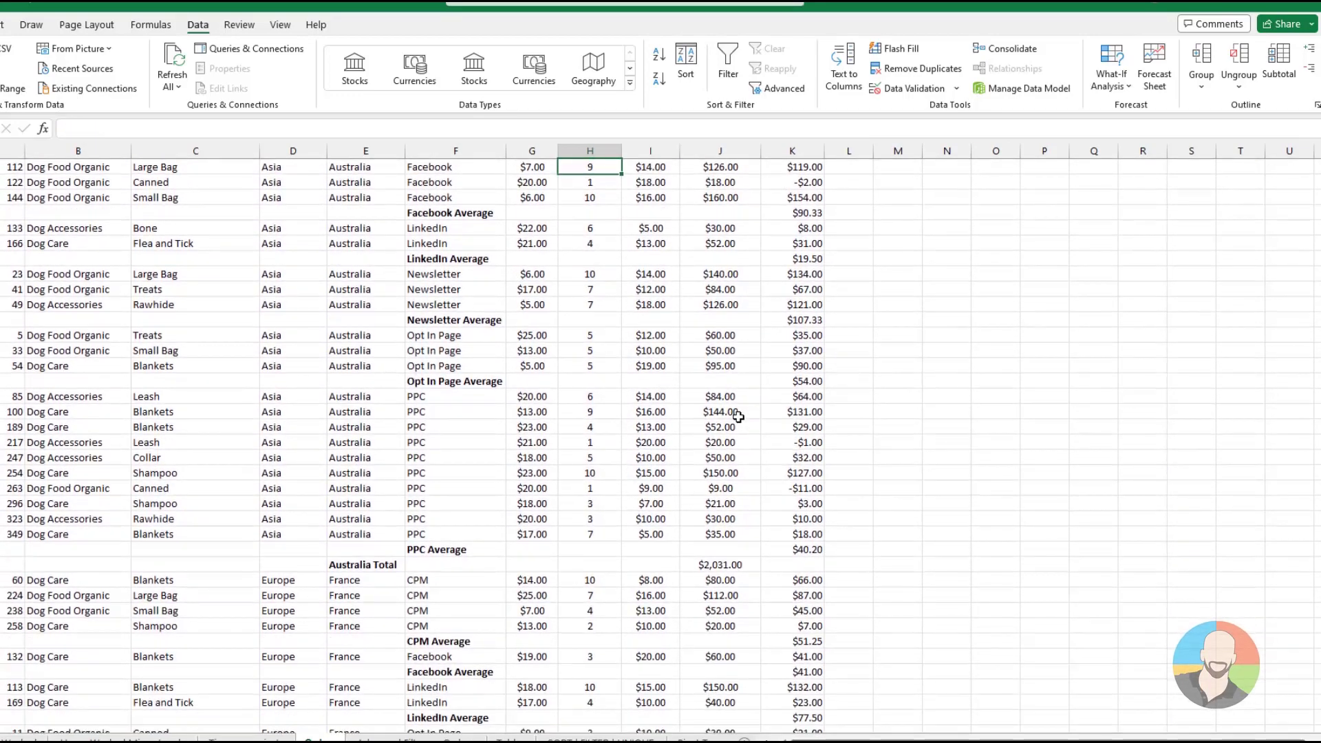
scroll(738, 417, up, 5)
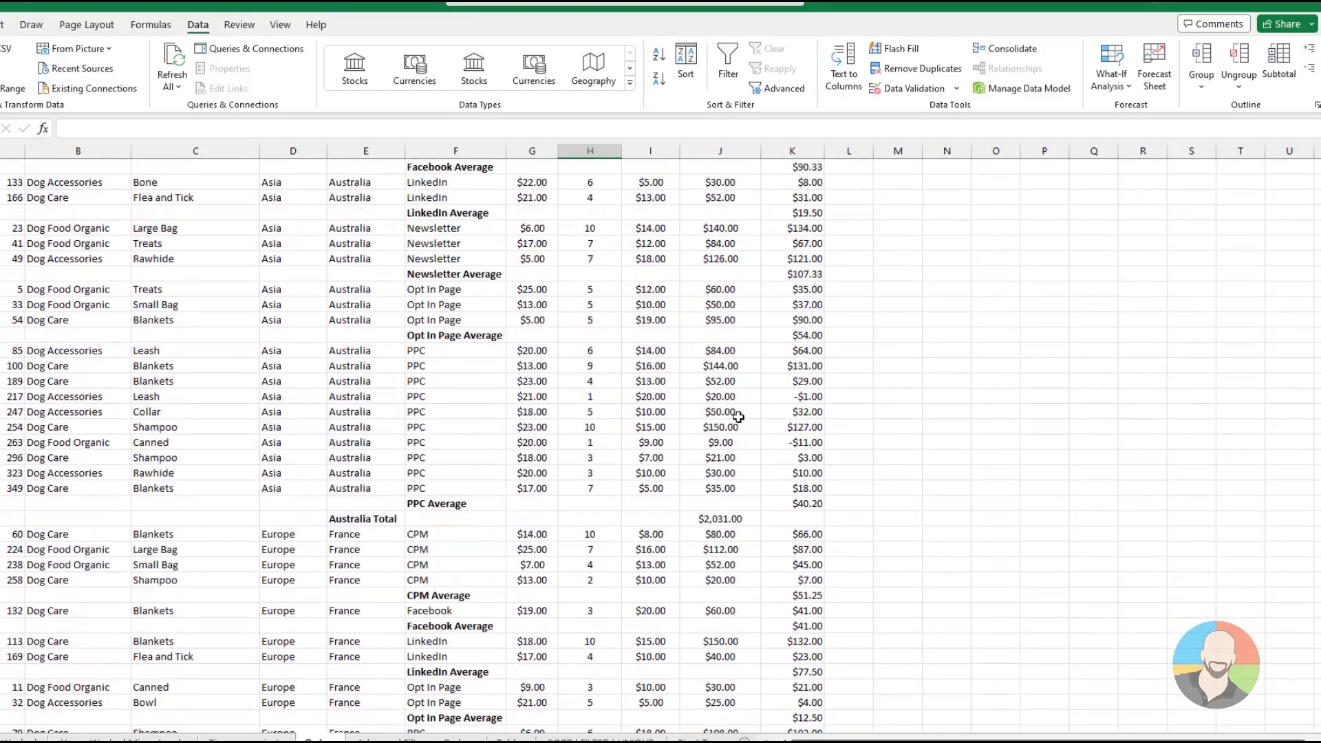
scroll(737, 417, up, 5)
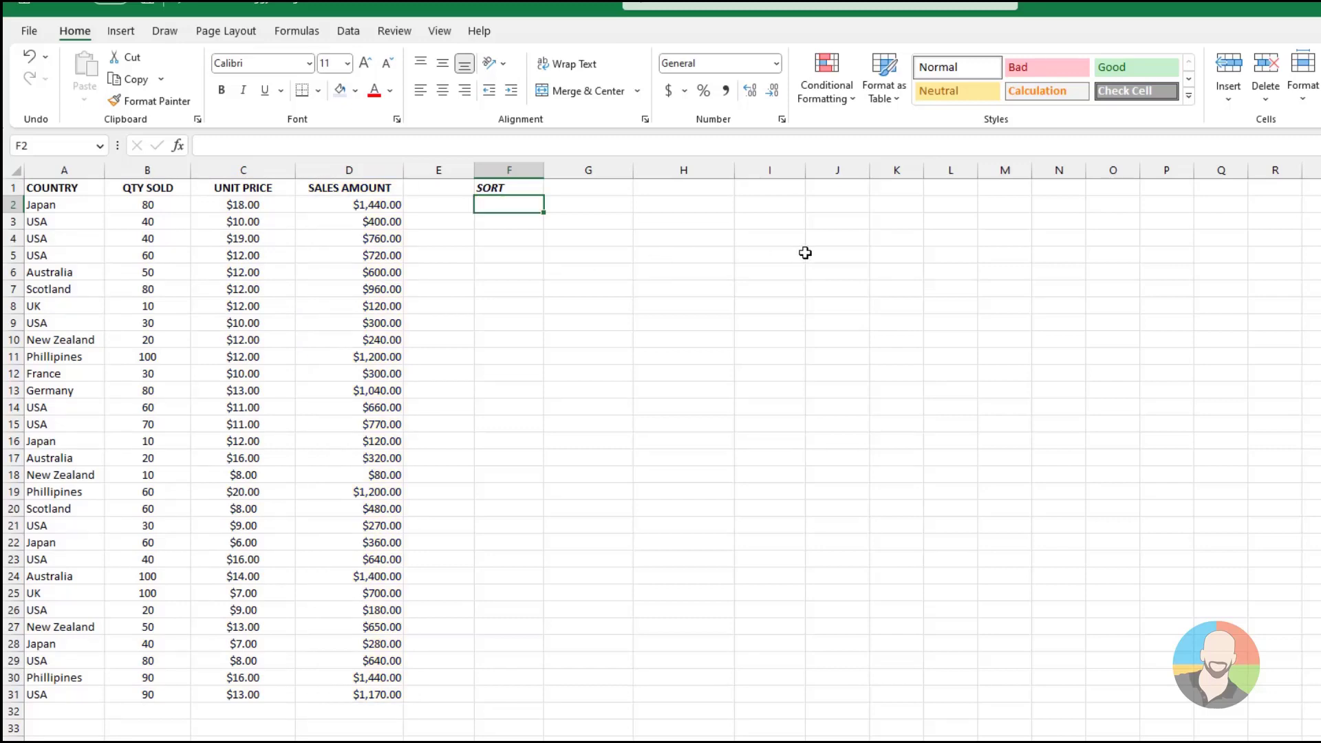
Enter =SORT(A2:D31) in cell F2 of the sales table sheet and clear the formula again
text(=sort()
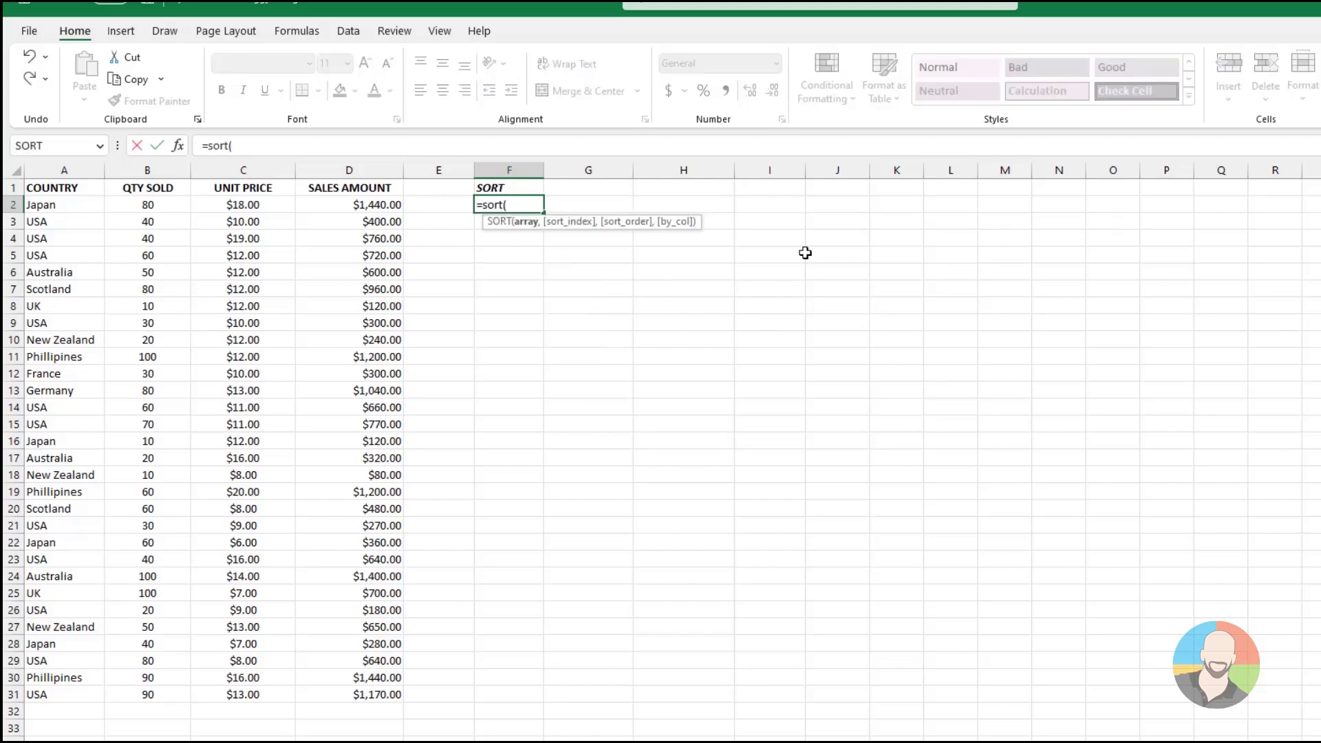
drag(69, 205, 350, 694)
key(Return)
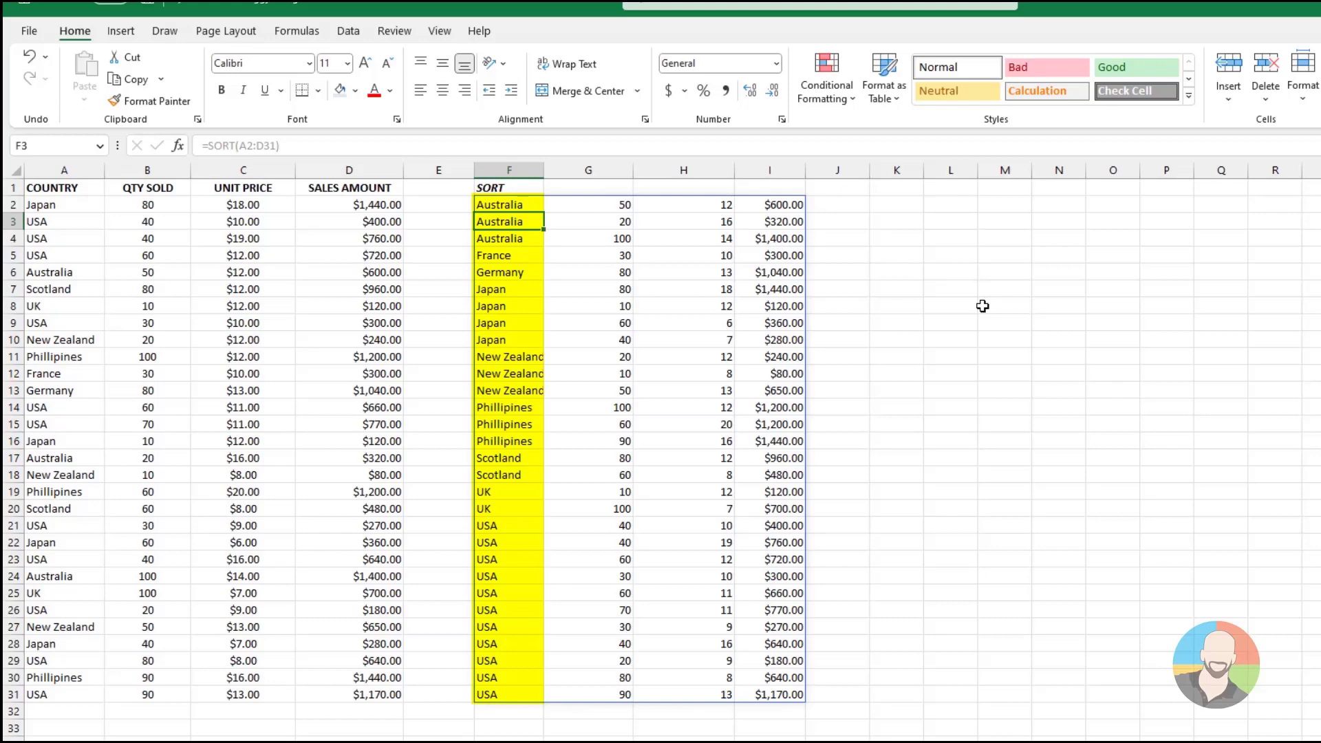
key(Up)
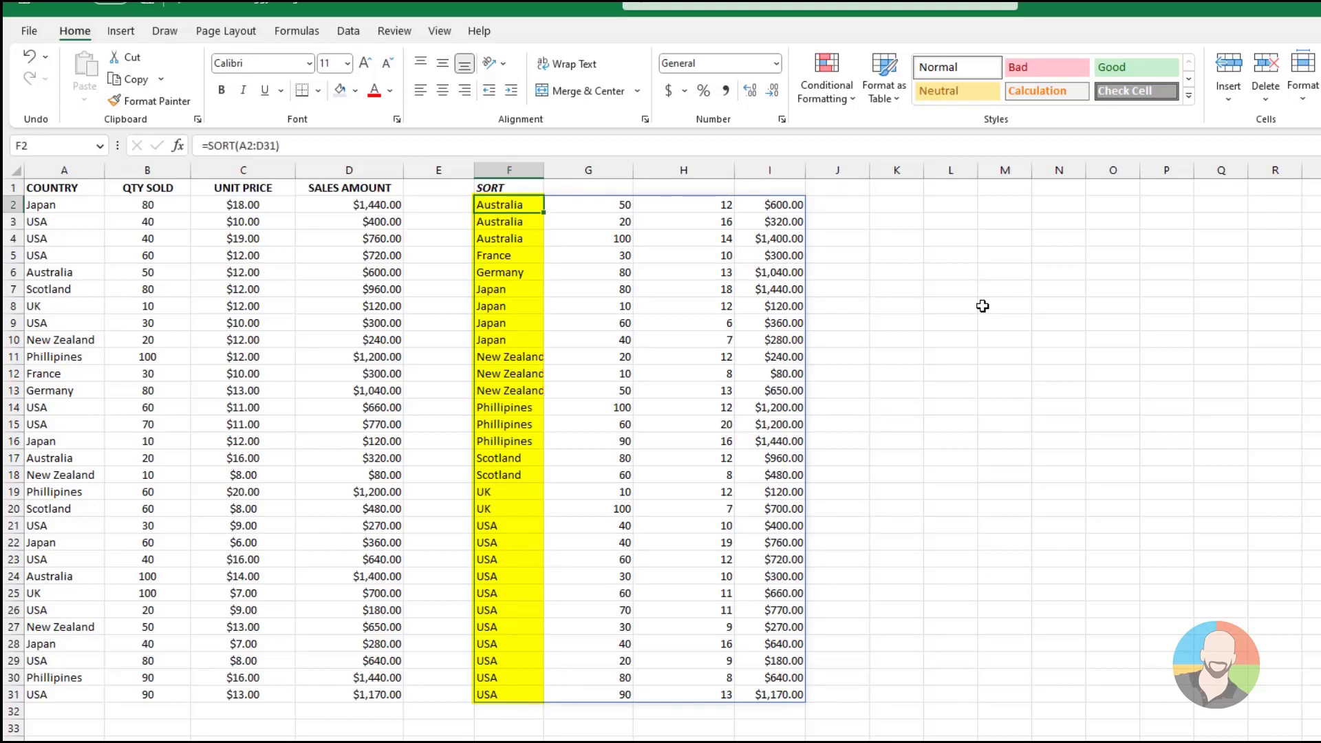
key(Delete)
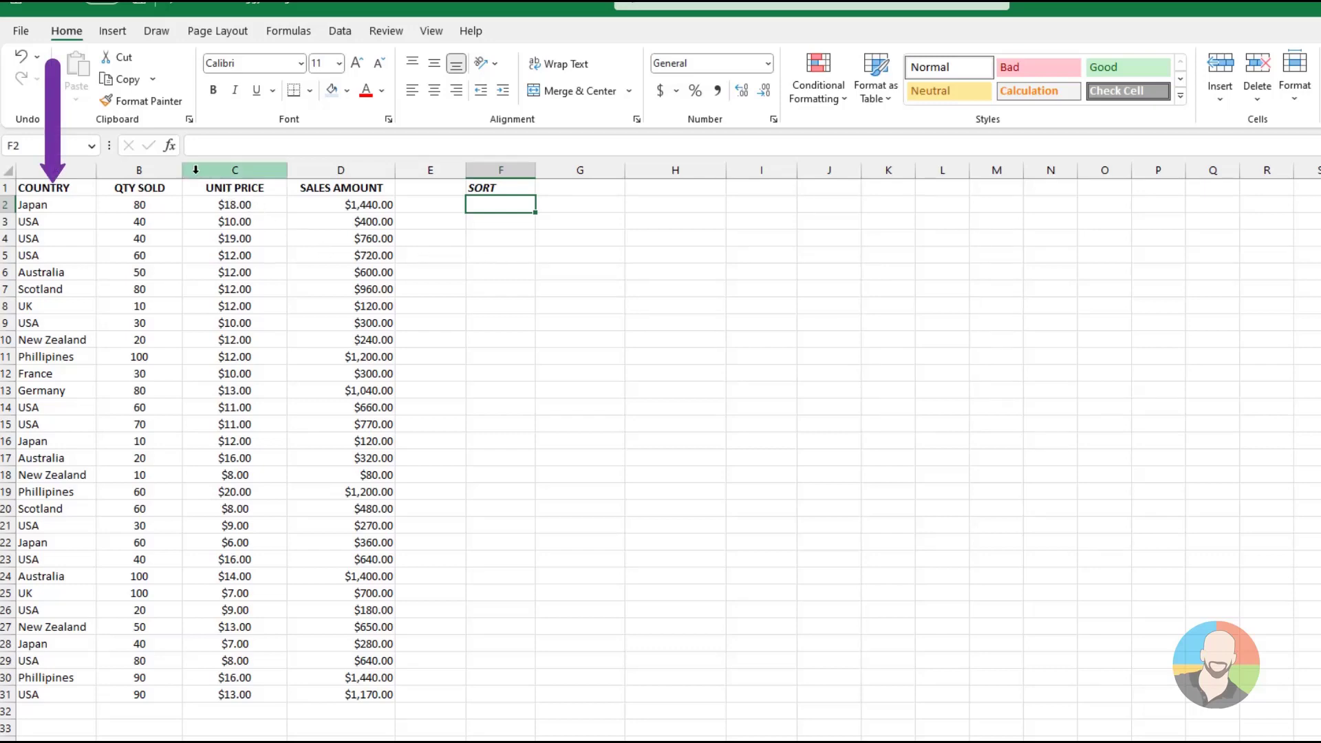
Build a SORT function in cell F2 through the function arguments, with A2:D31 as the array and 4 as the sort index
click(171, 146)
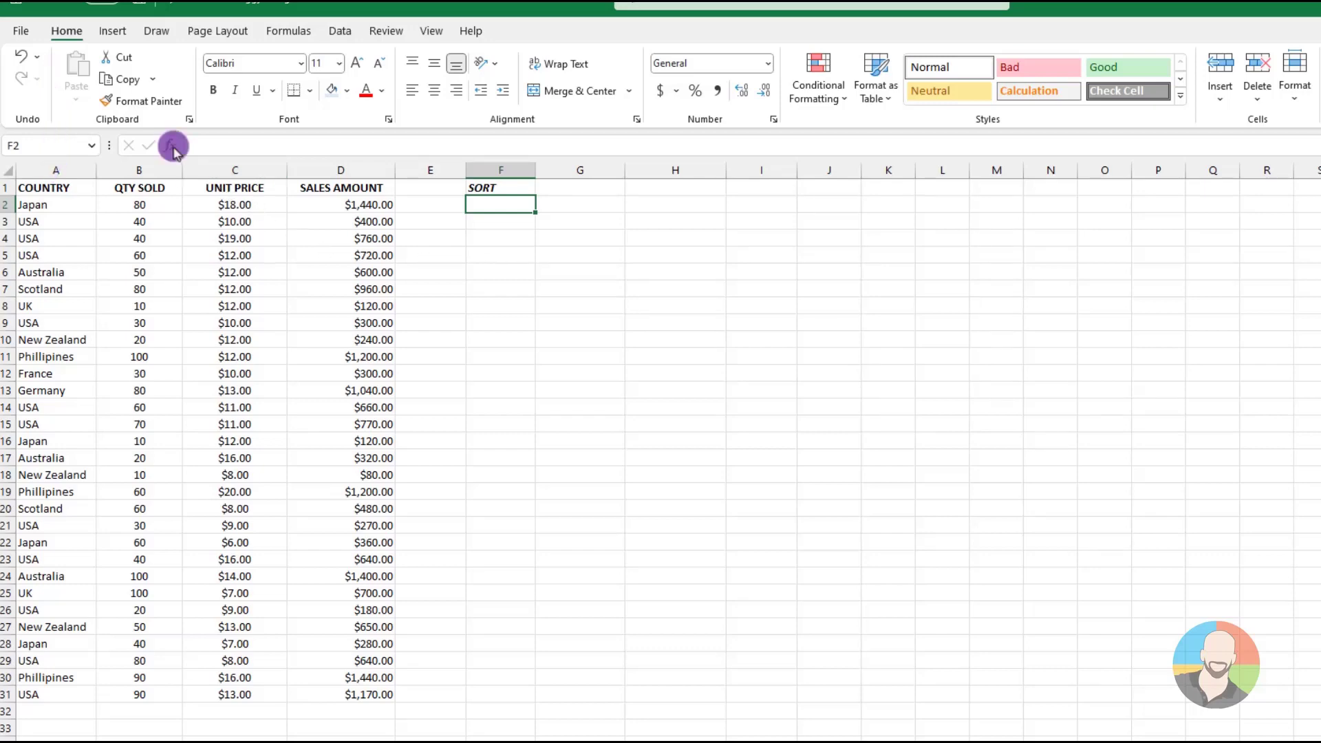
click(171, 145)
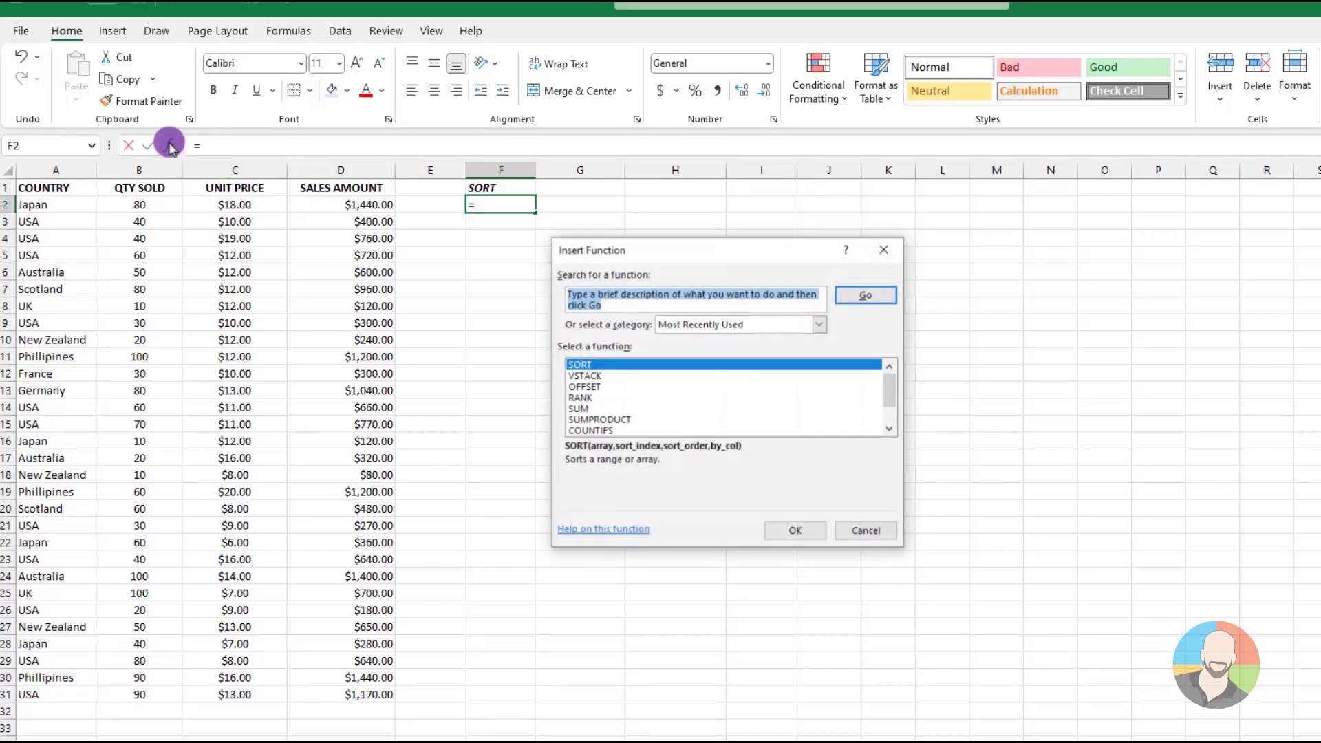
text(sort)
key(Return)
key(Return)
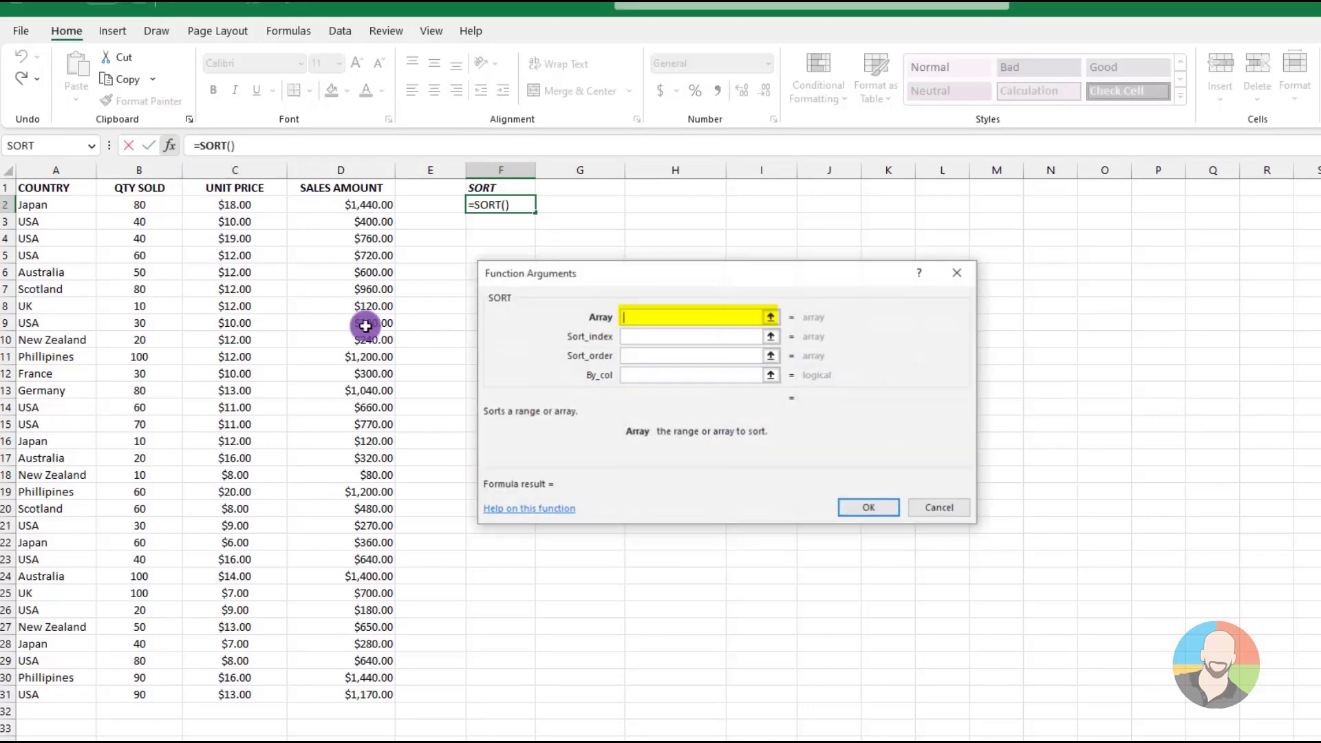
drag(48, 207, 351, 691)
click(639, 335)
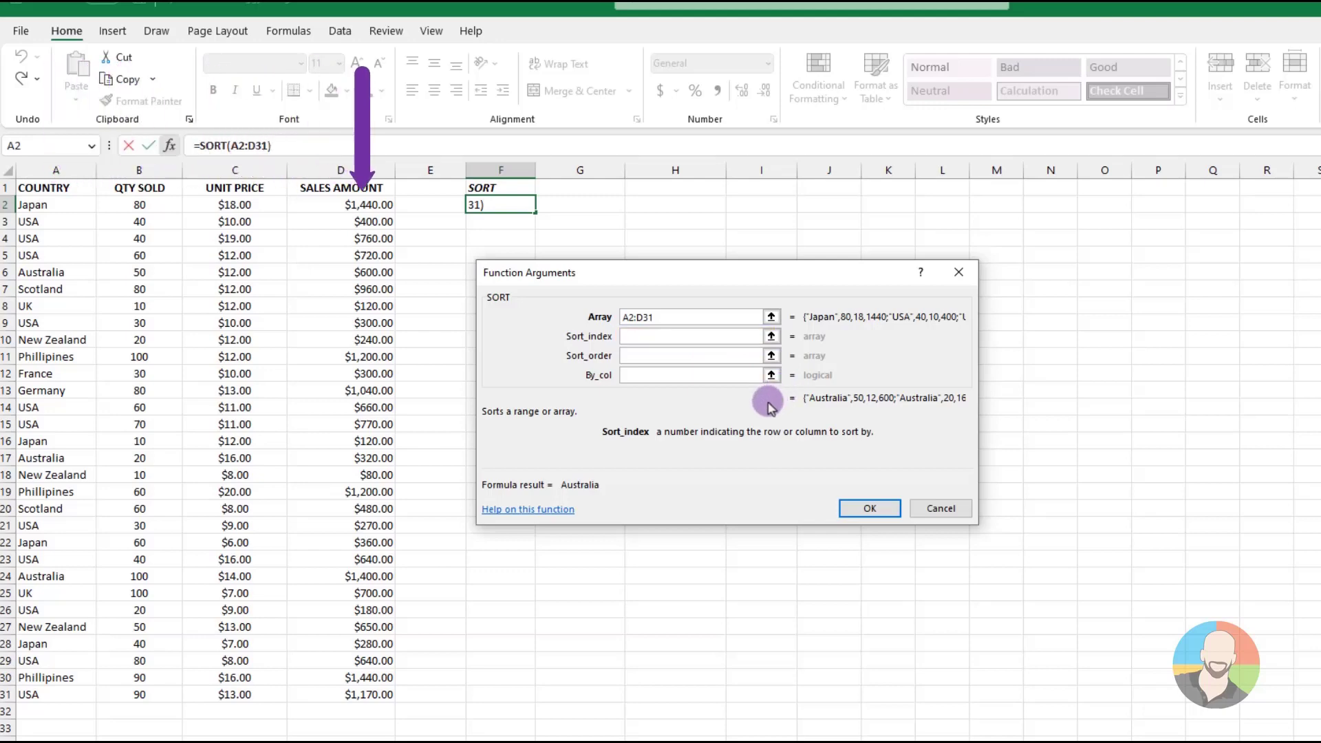
text(4)
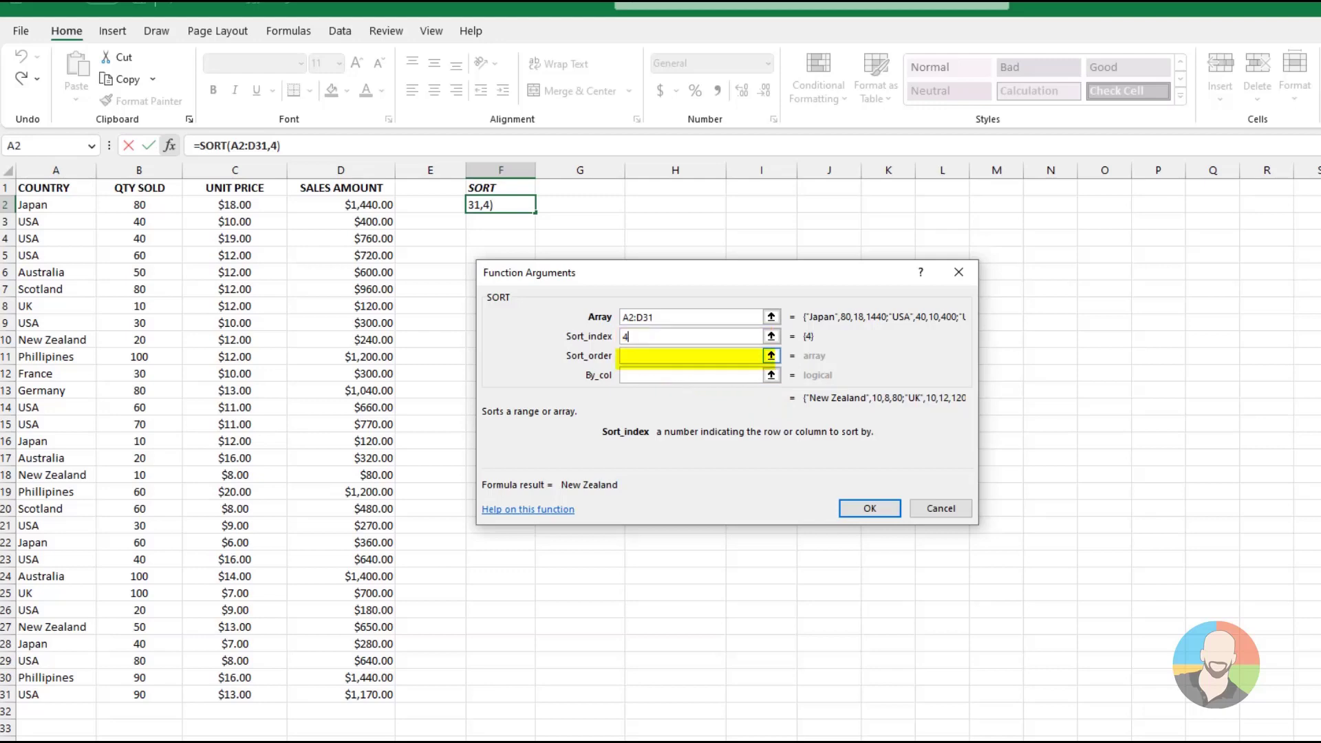
click(690, 356)
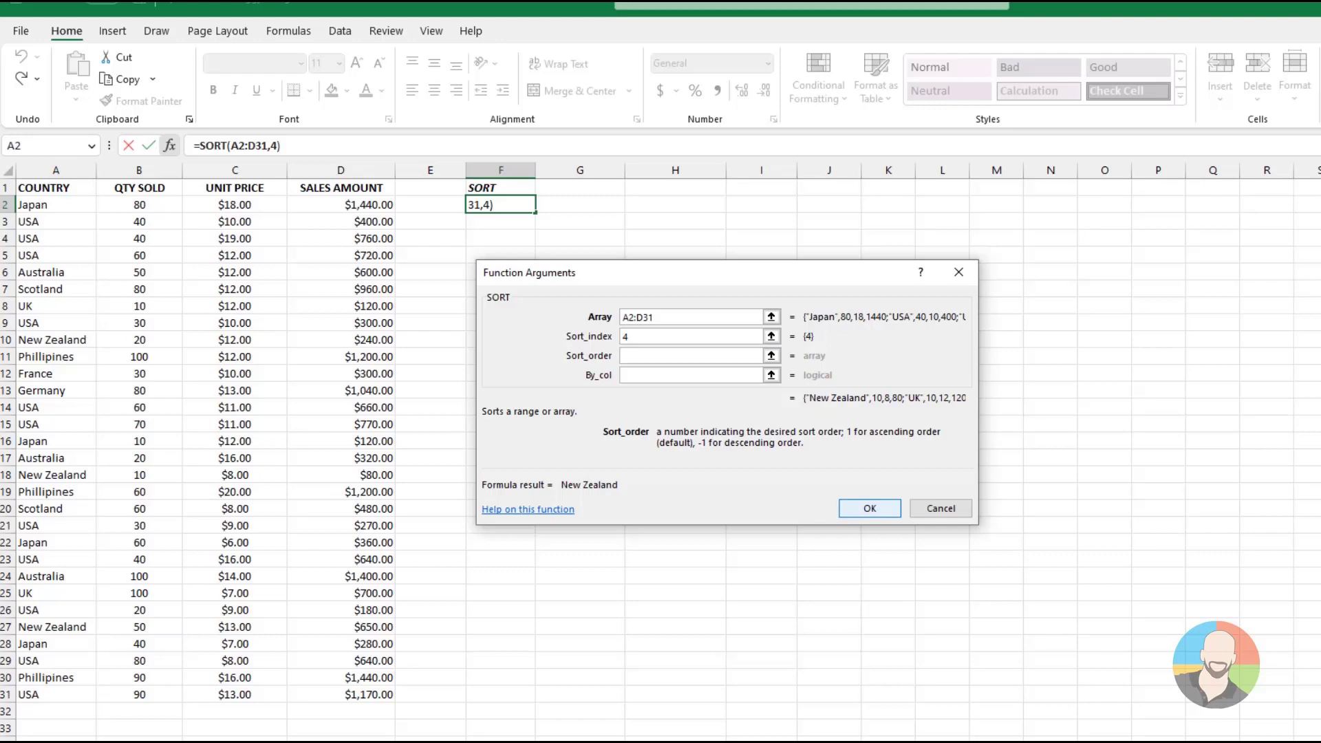
key(Return)
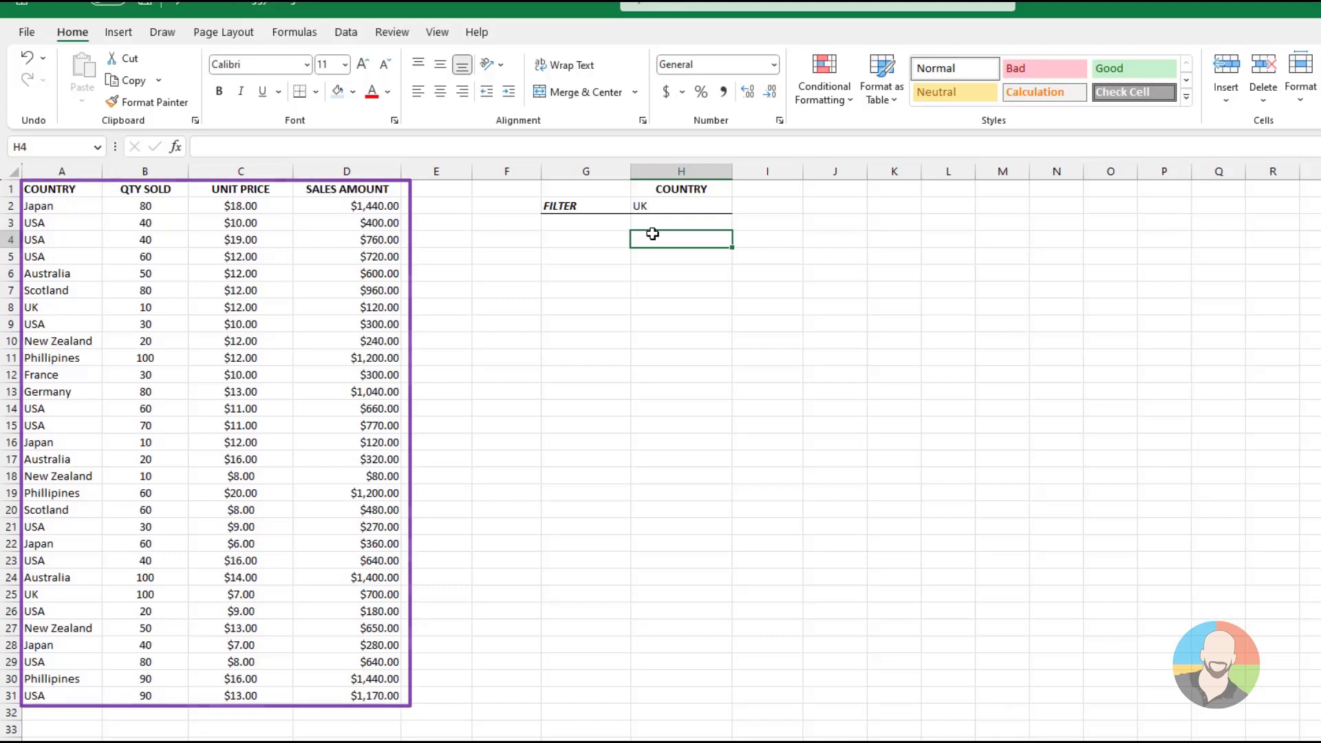
Build a FILTER function in H4 through the function arguments, with A2:D31 as the array and A2:A31=H2 as the include condition
click(178, 148)
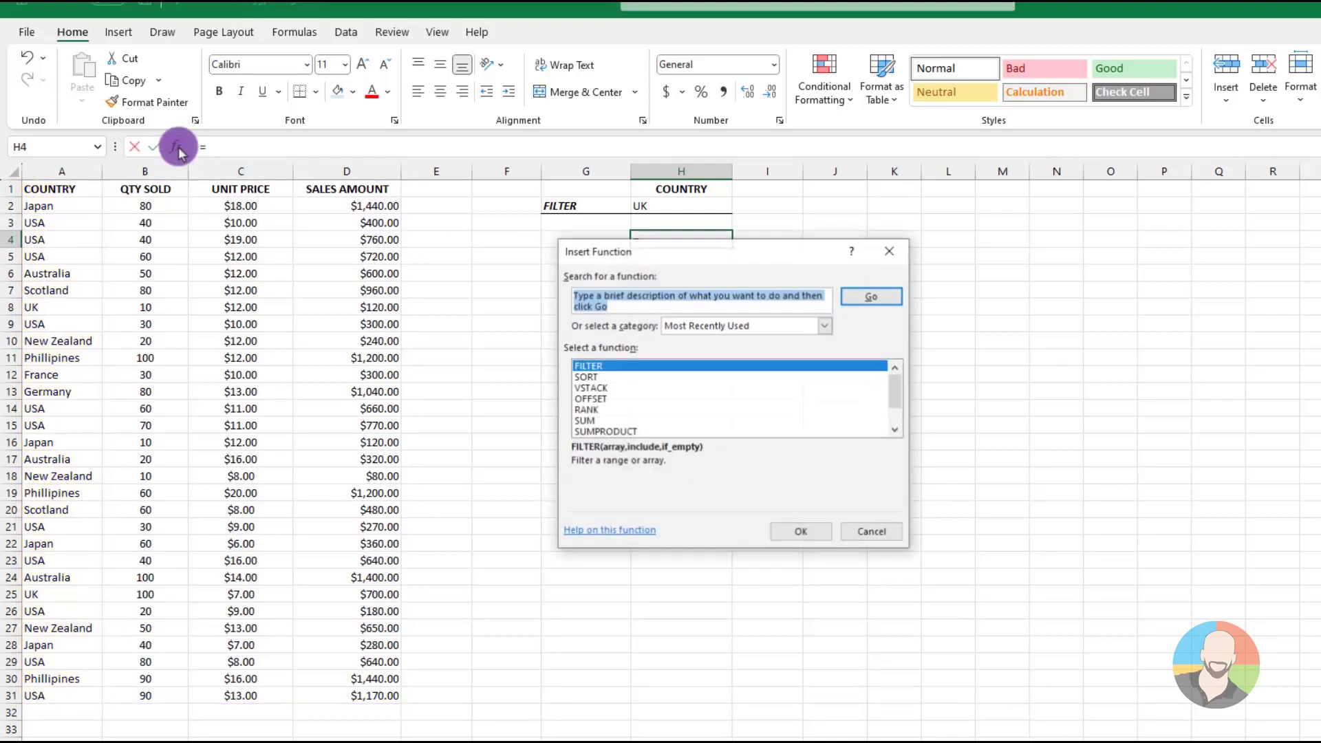
text(filter)
key(Return)
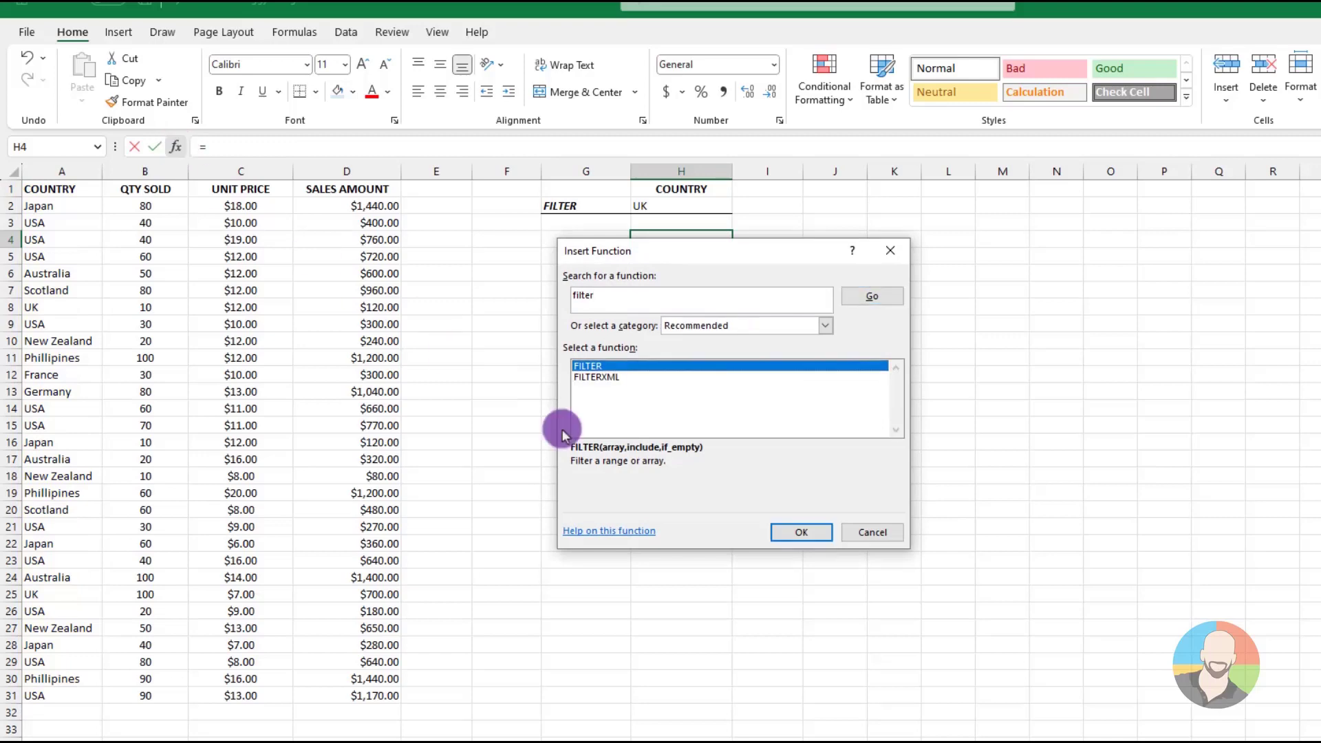
click(801, 532)
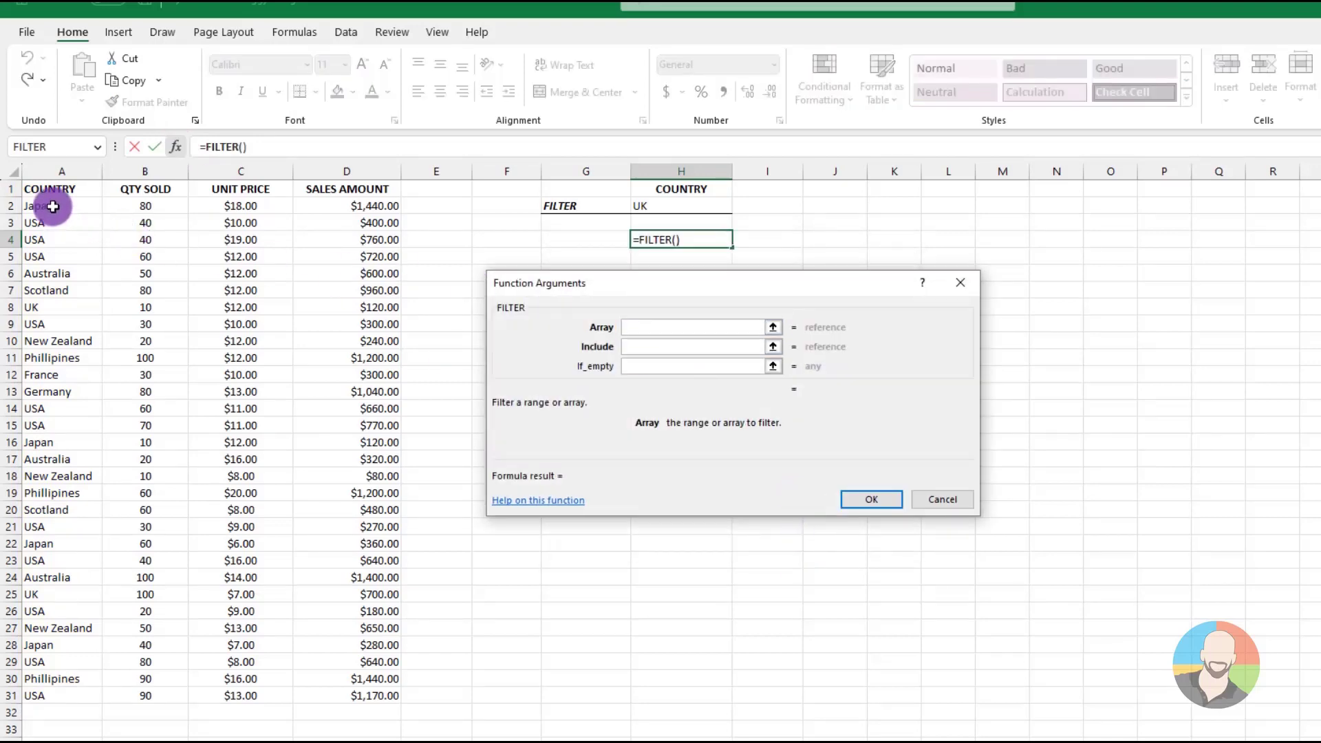
drag(59, 213, 374, 696)
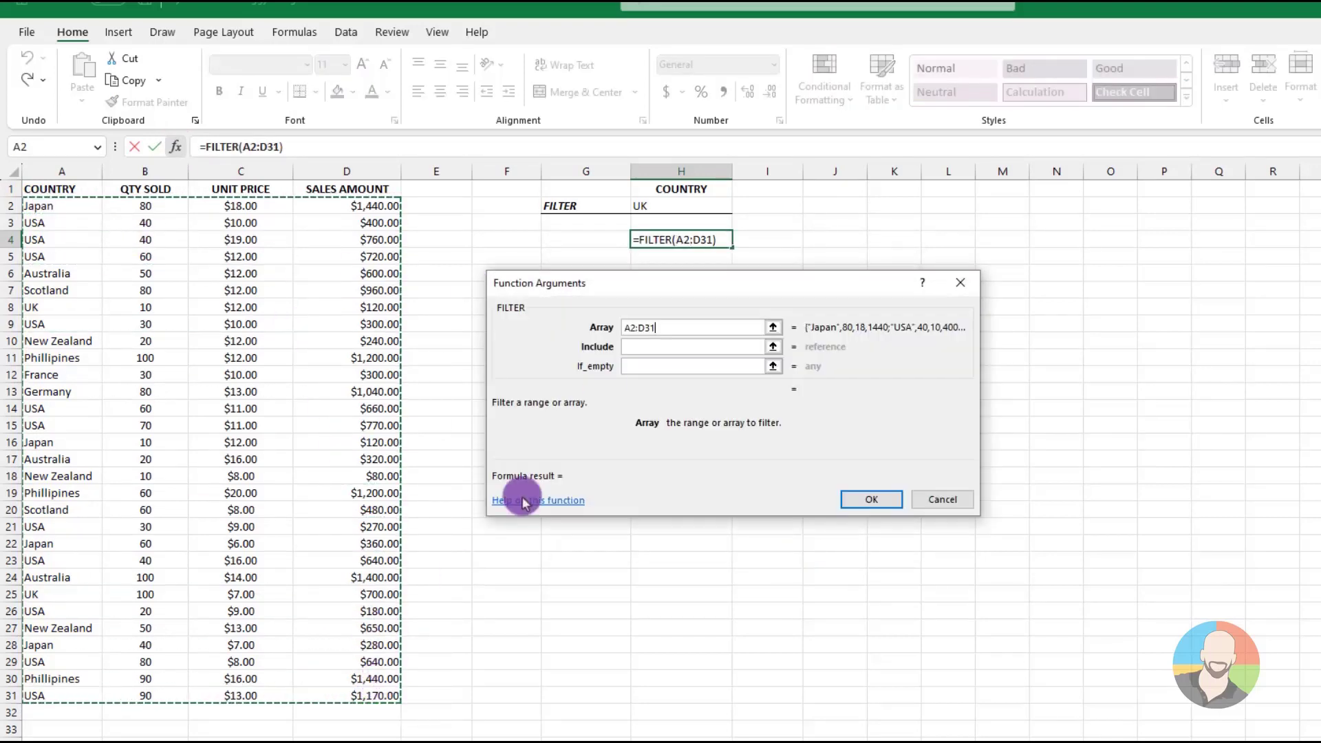
click(636, 346)
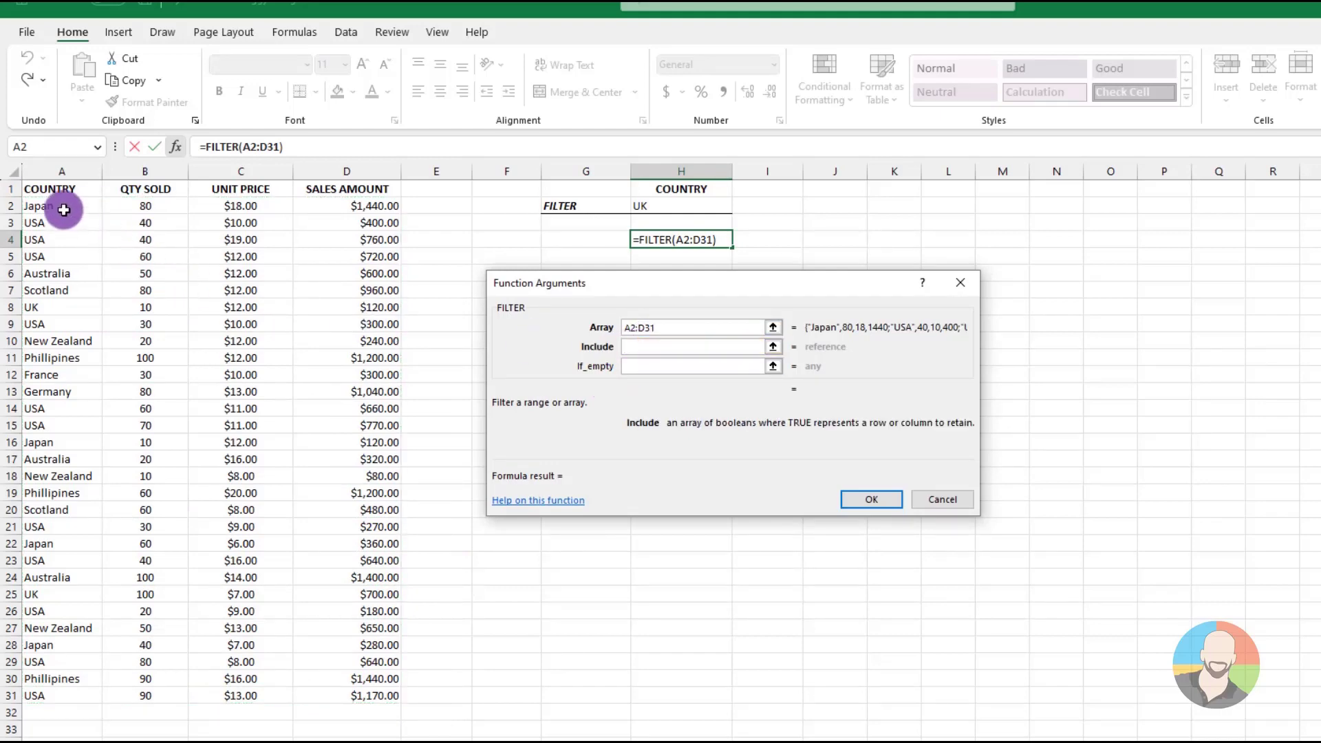
drag(62, 206, 54, 694)
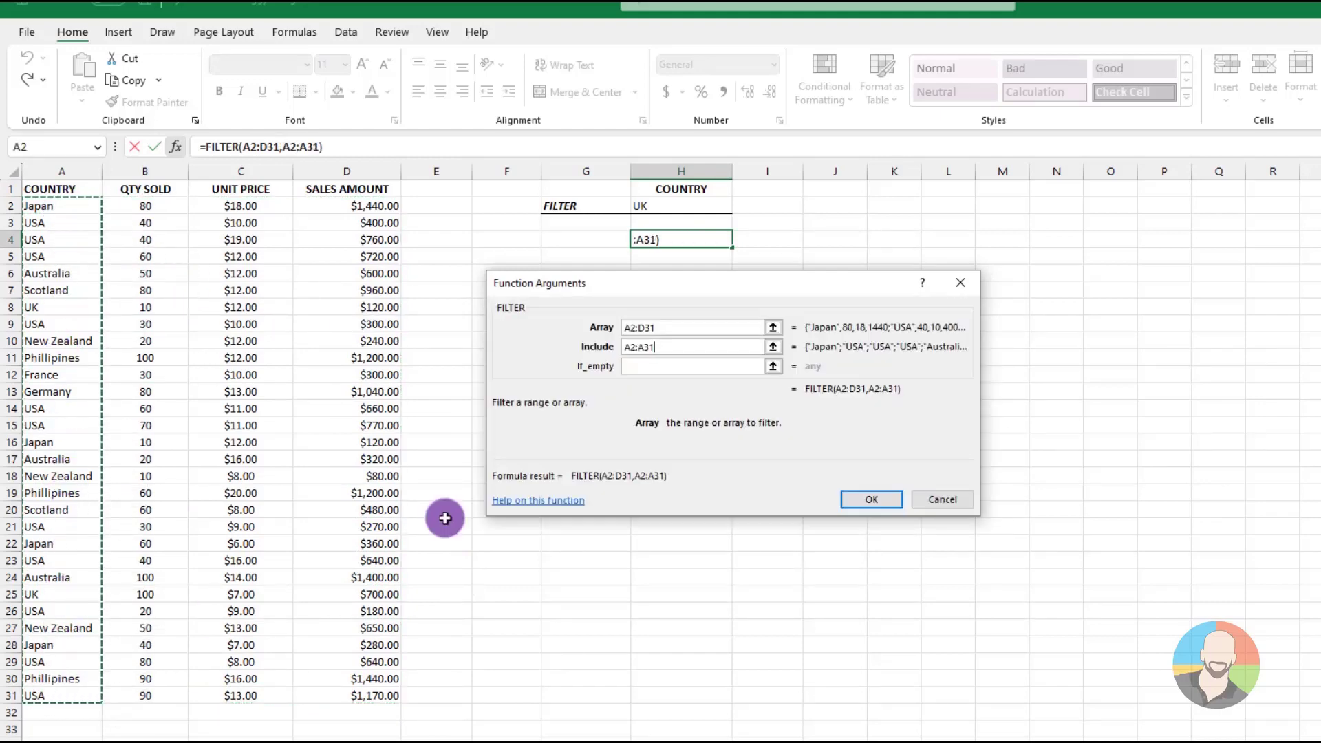
text(=)
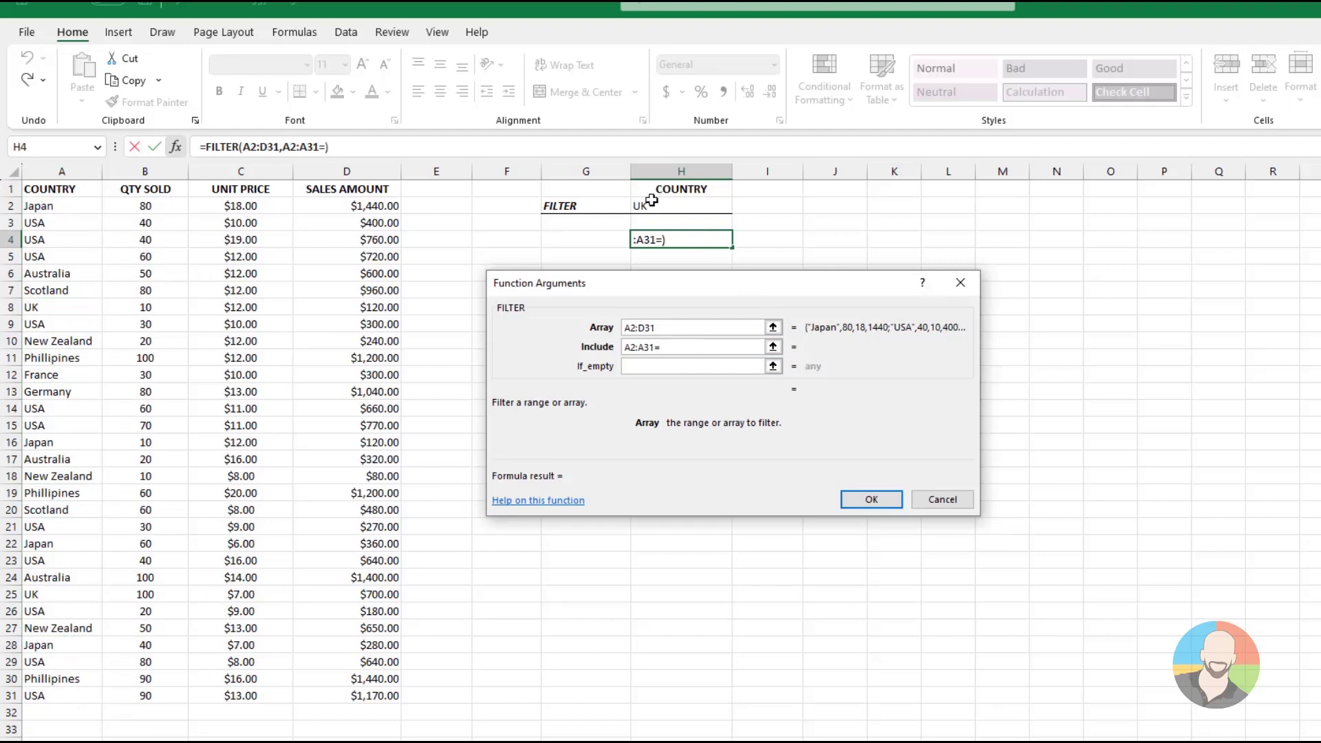
click(650, 201)
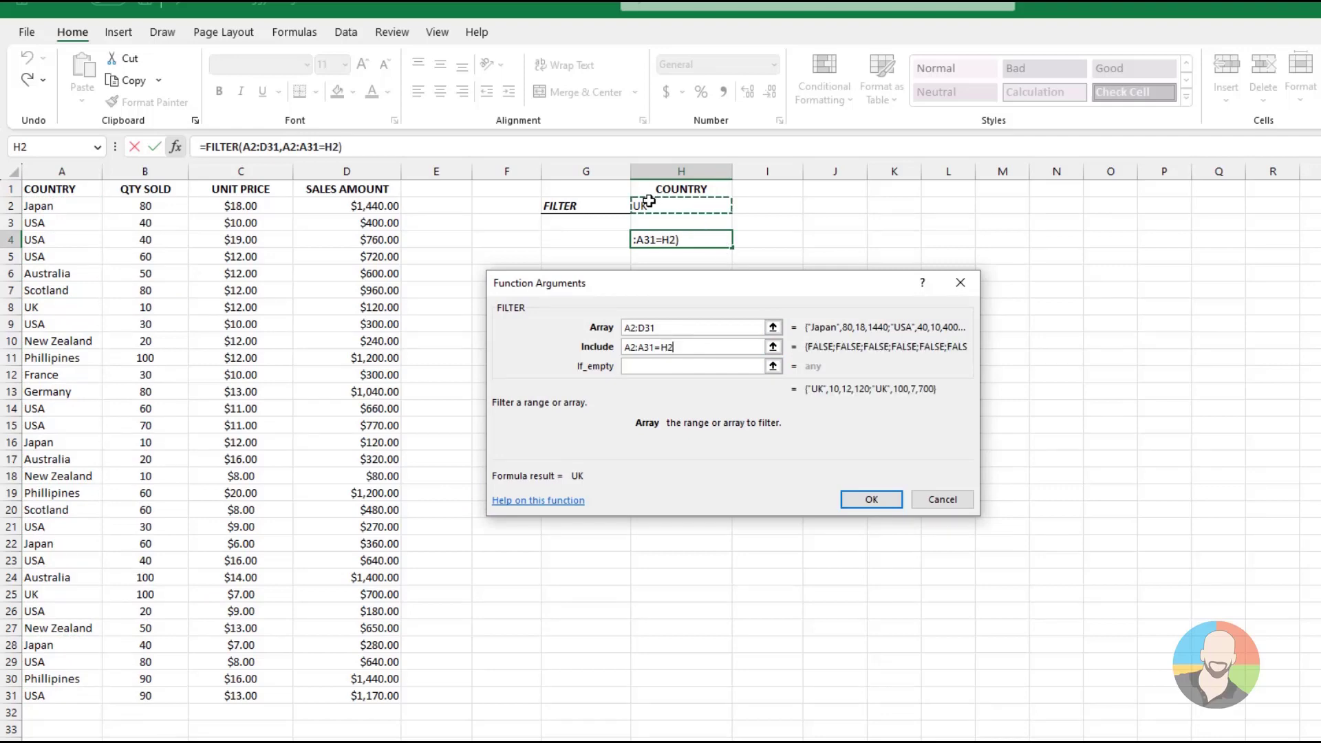
click(860, 502)
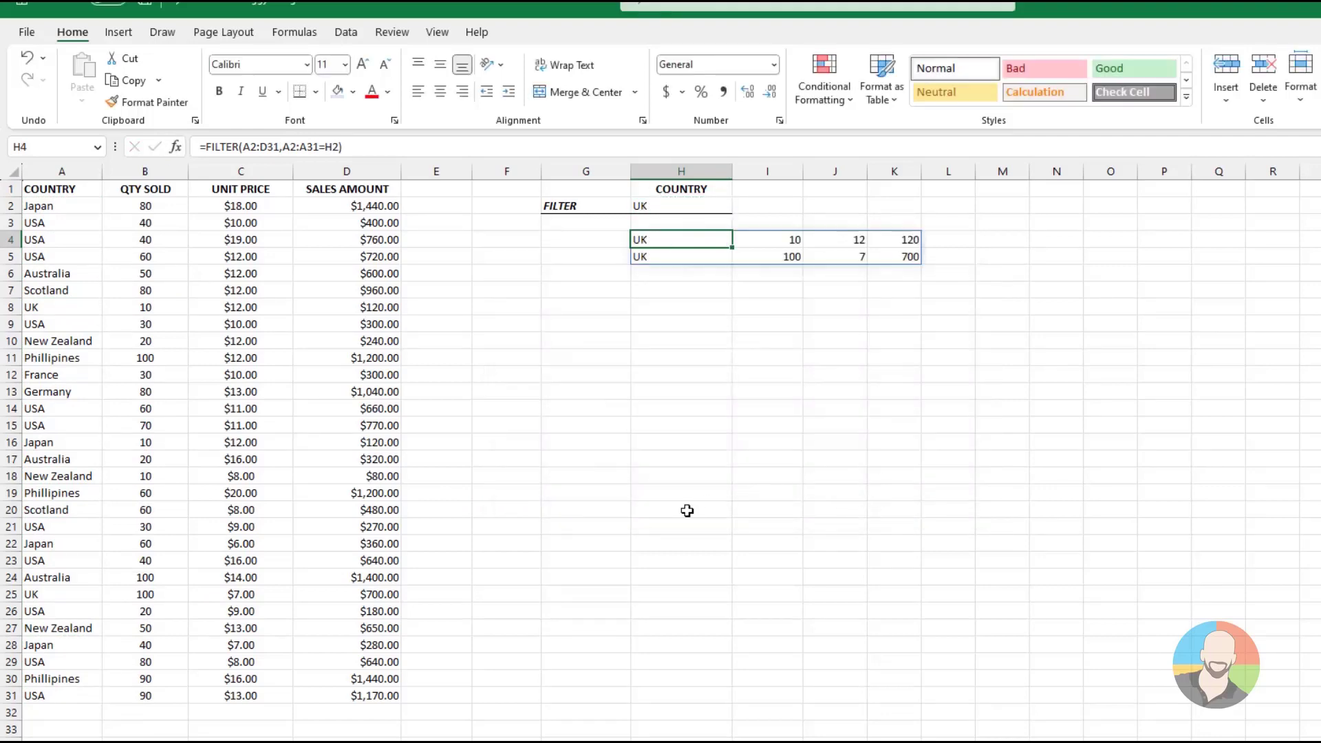
Change the filter country in cell H2 to Scotland and then to USA to test the FILTER formula
click(676, 475)
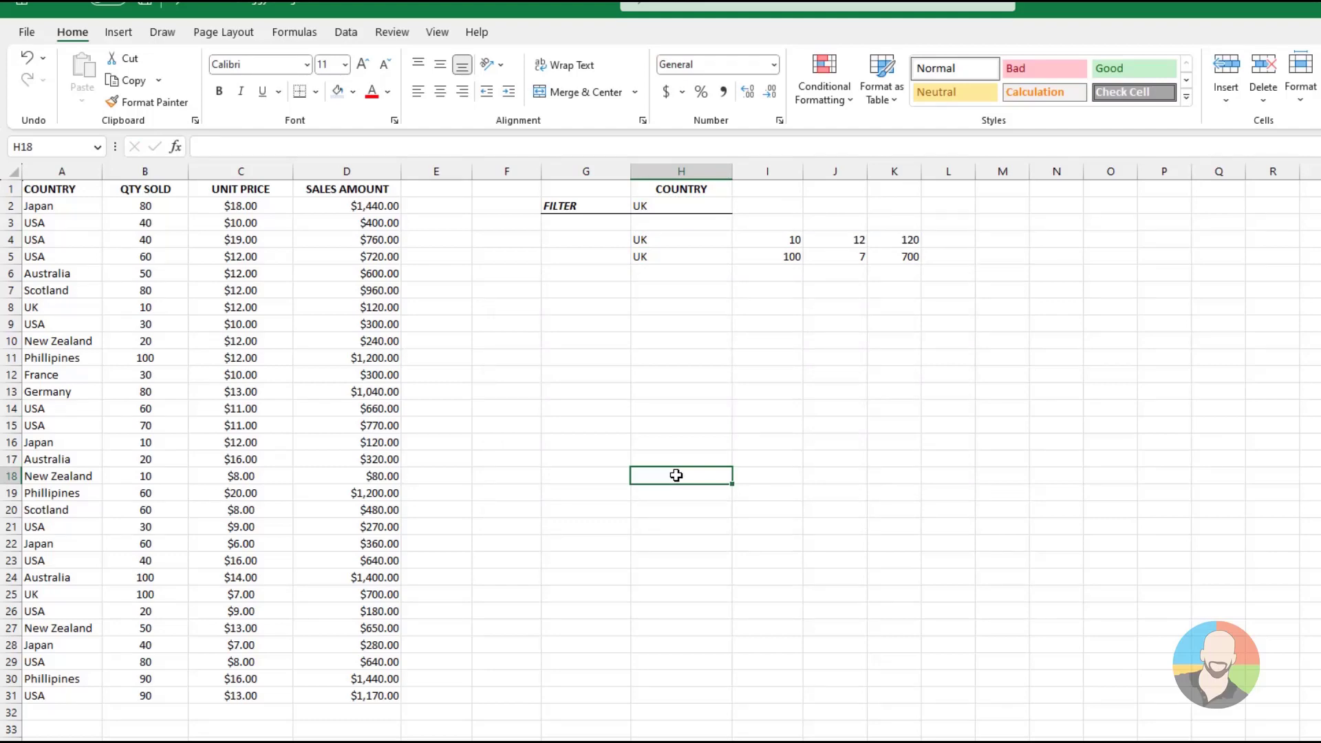
click(672, 203)
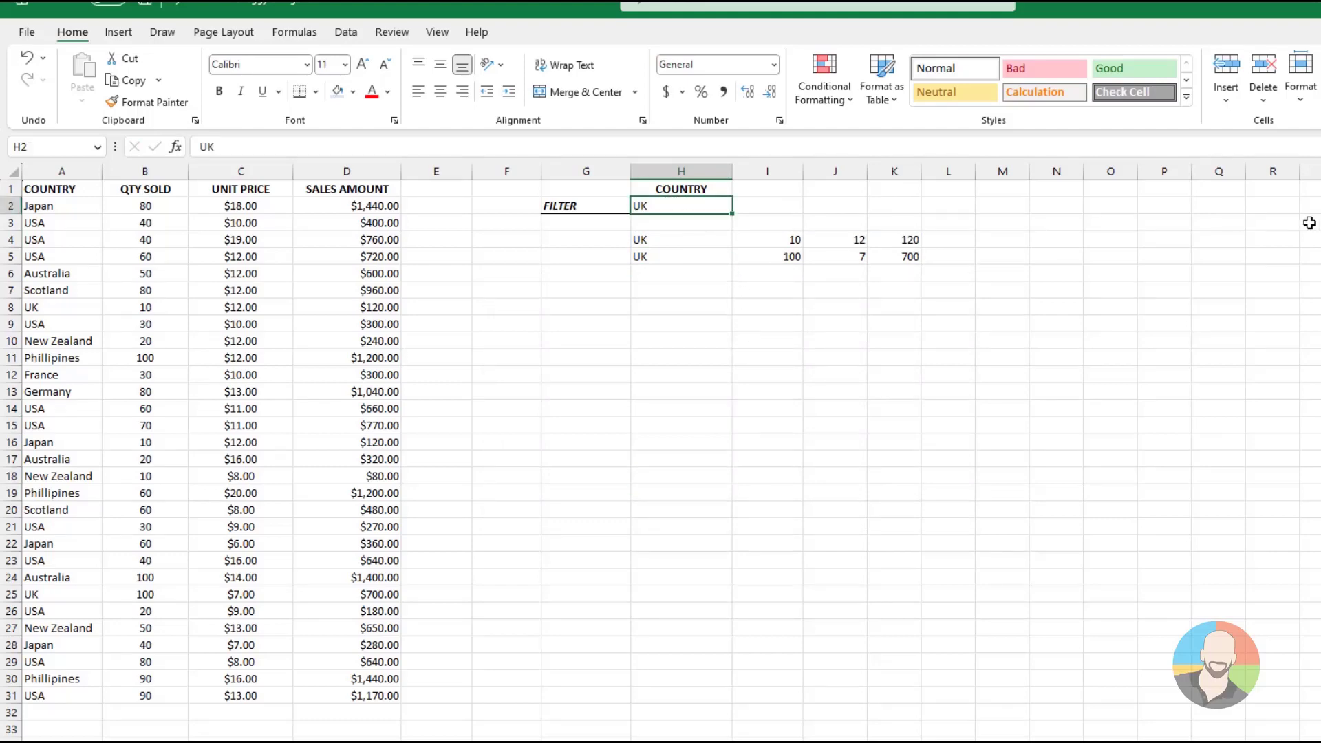
text(Scotla)
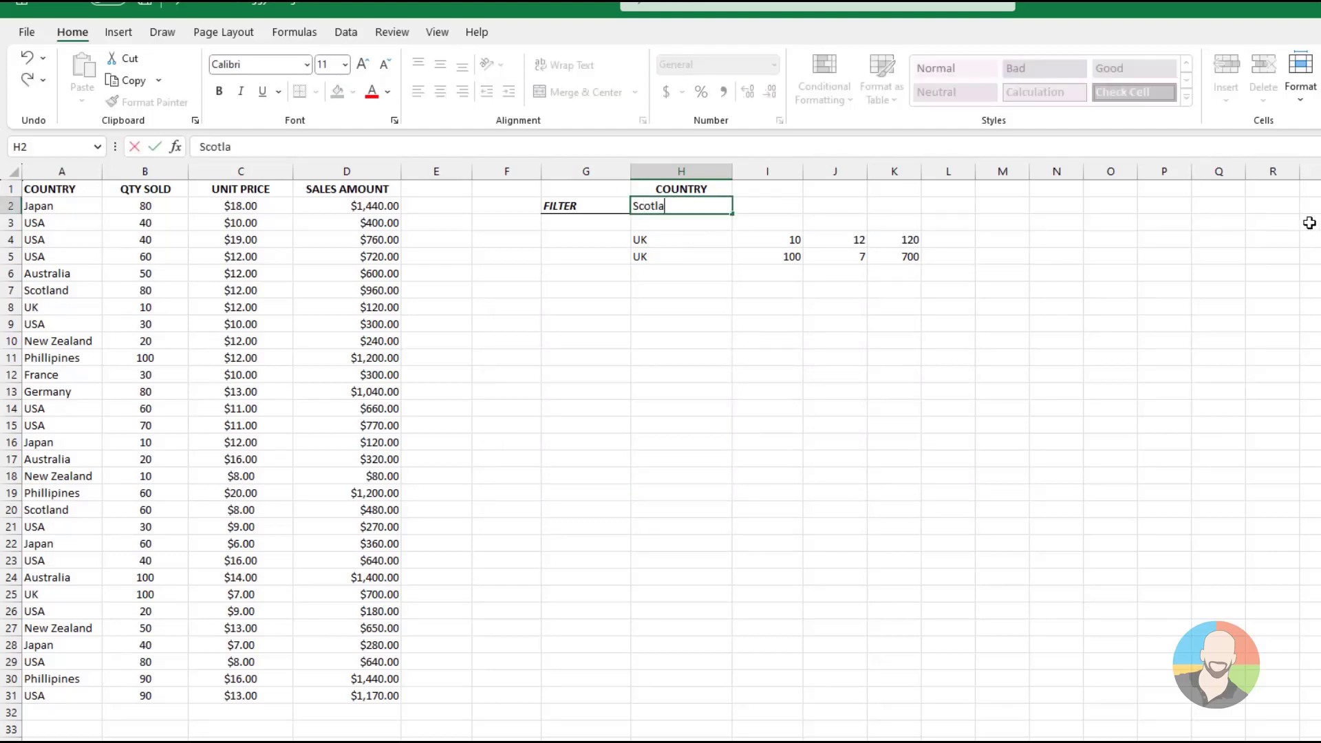
text(nd)
key(Return)
key(Up)
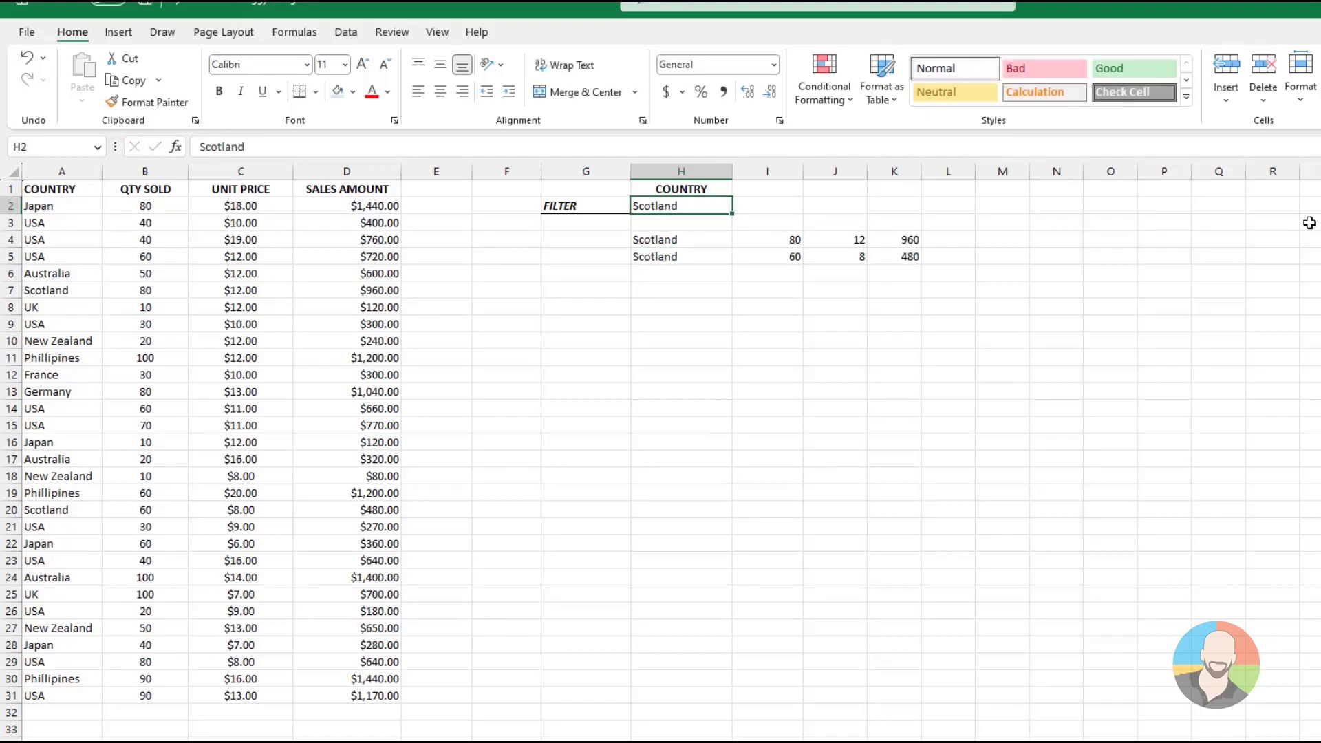
text(USA)
key(Return)
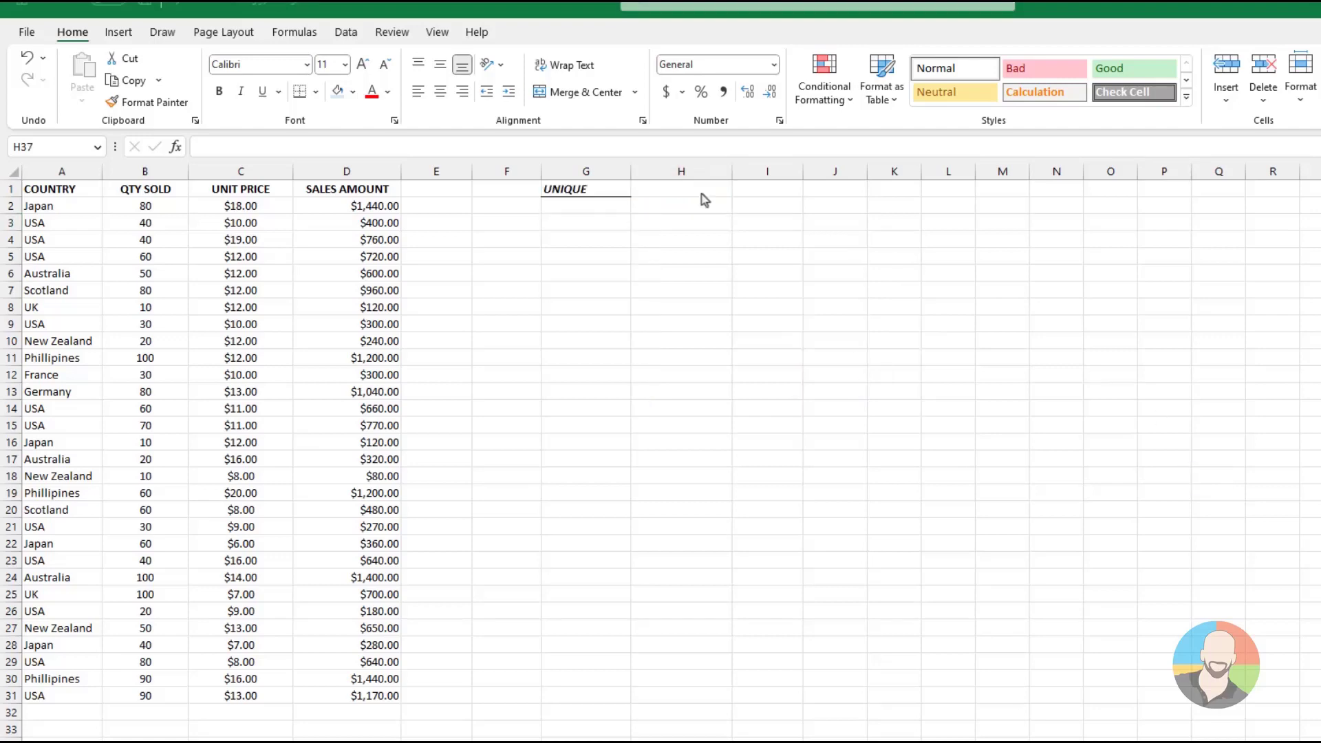
Enter =UNIQUE(A2:A31) in cell G3 of the UNIQUE sheet to list each country once
click(579, 220)
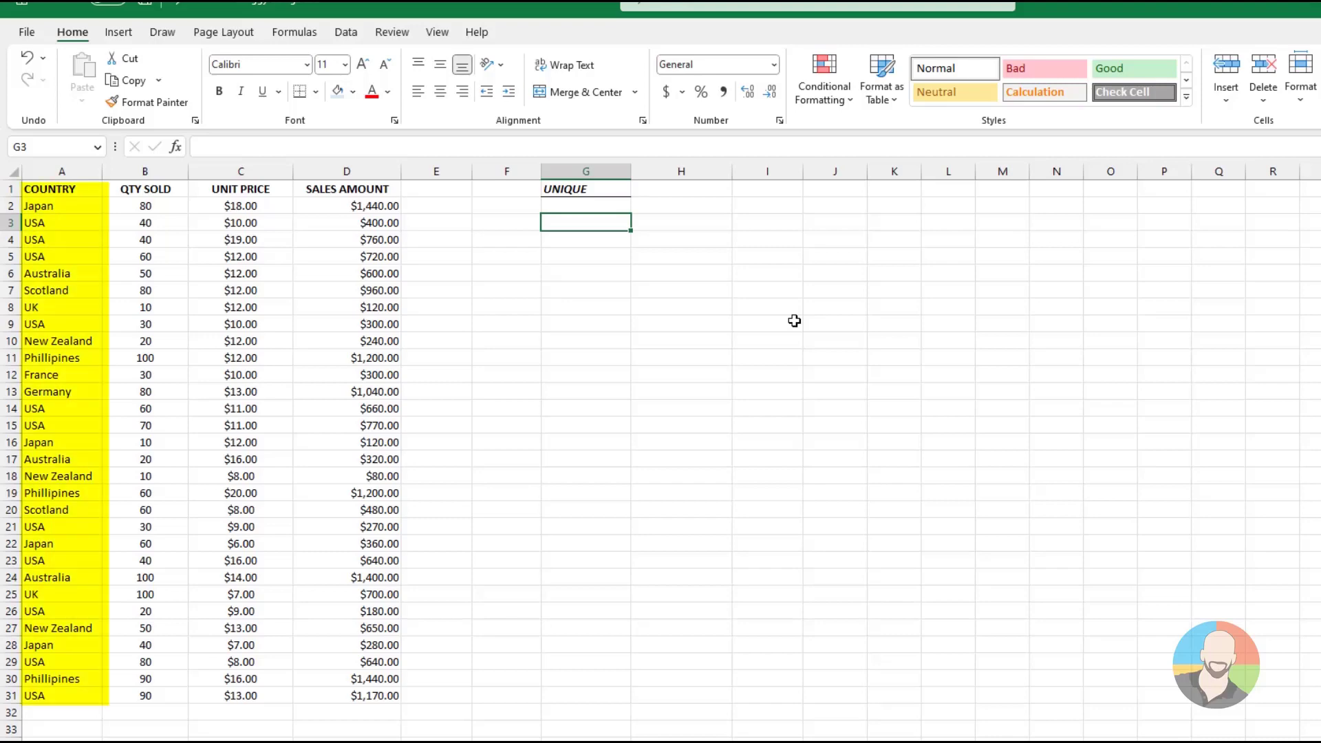
text(=uni)
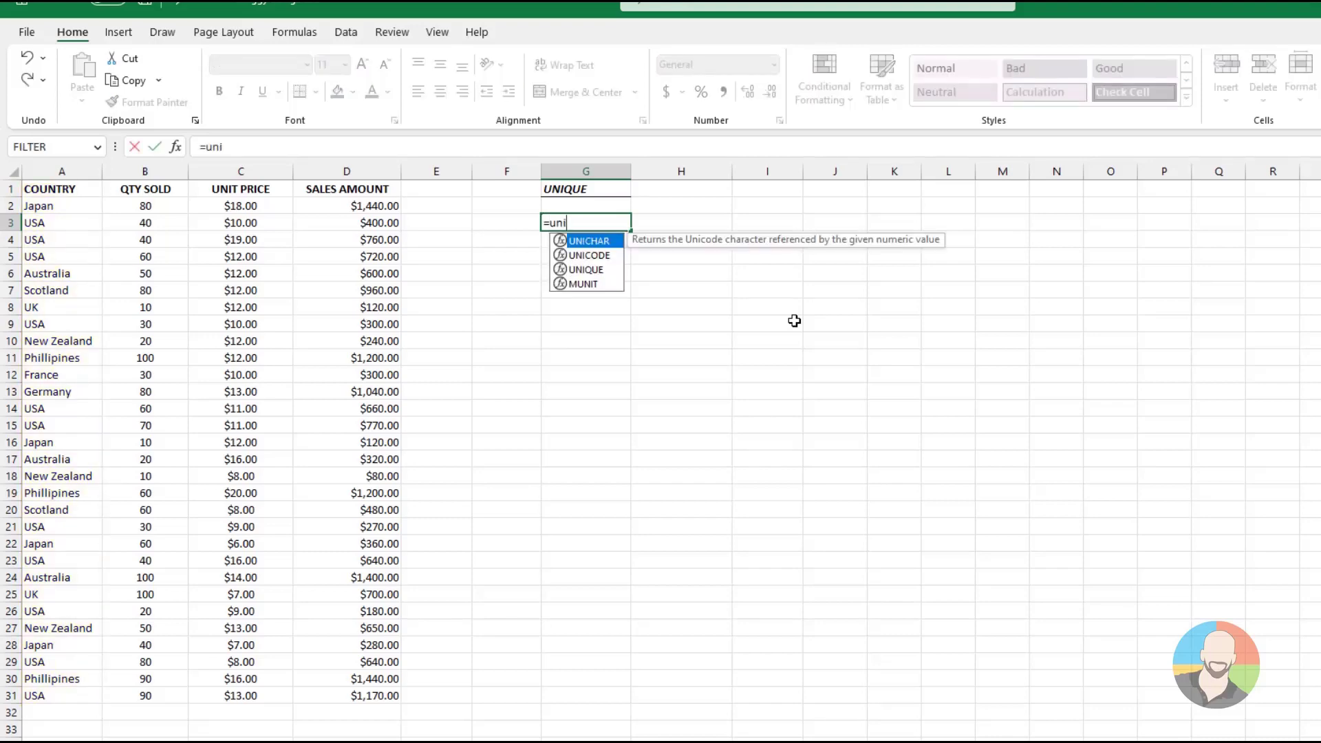
text(que()
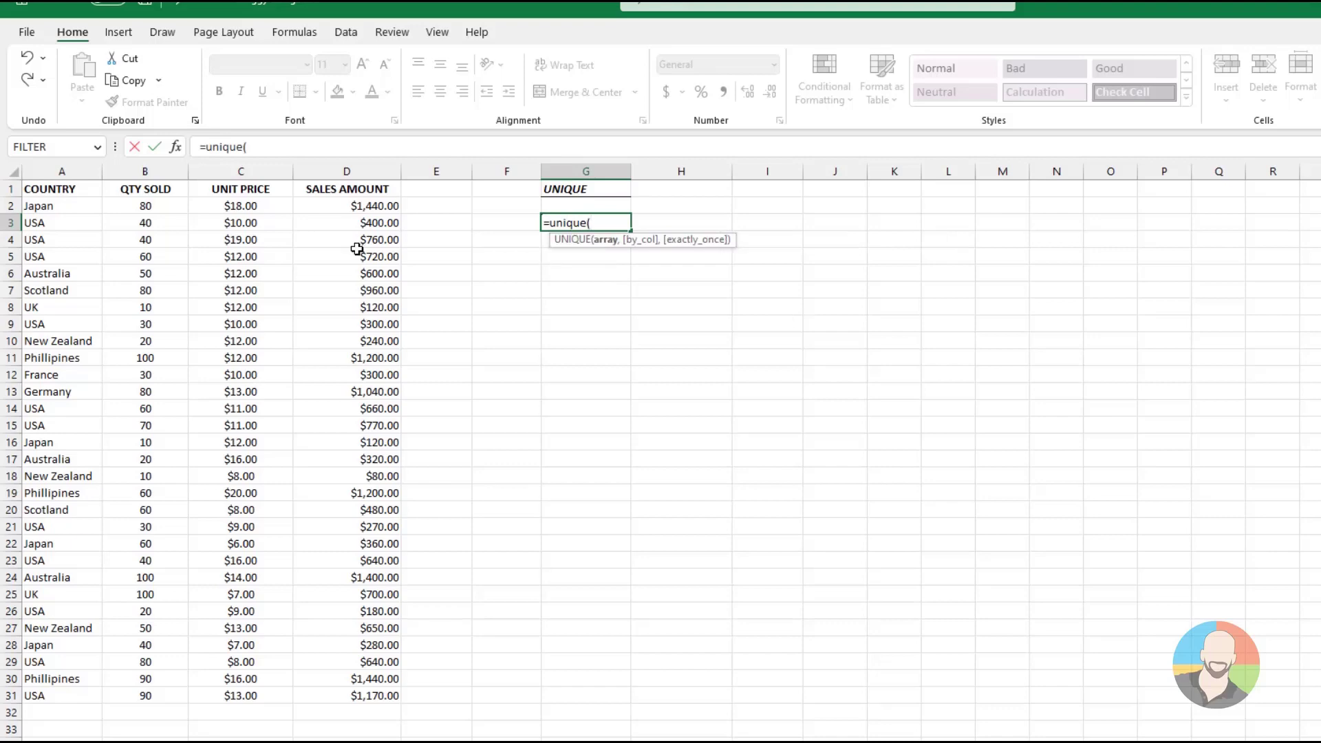
drag(61, 207, 57, 695)
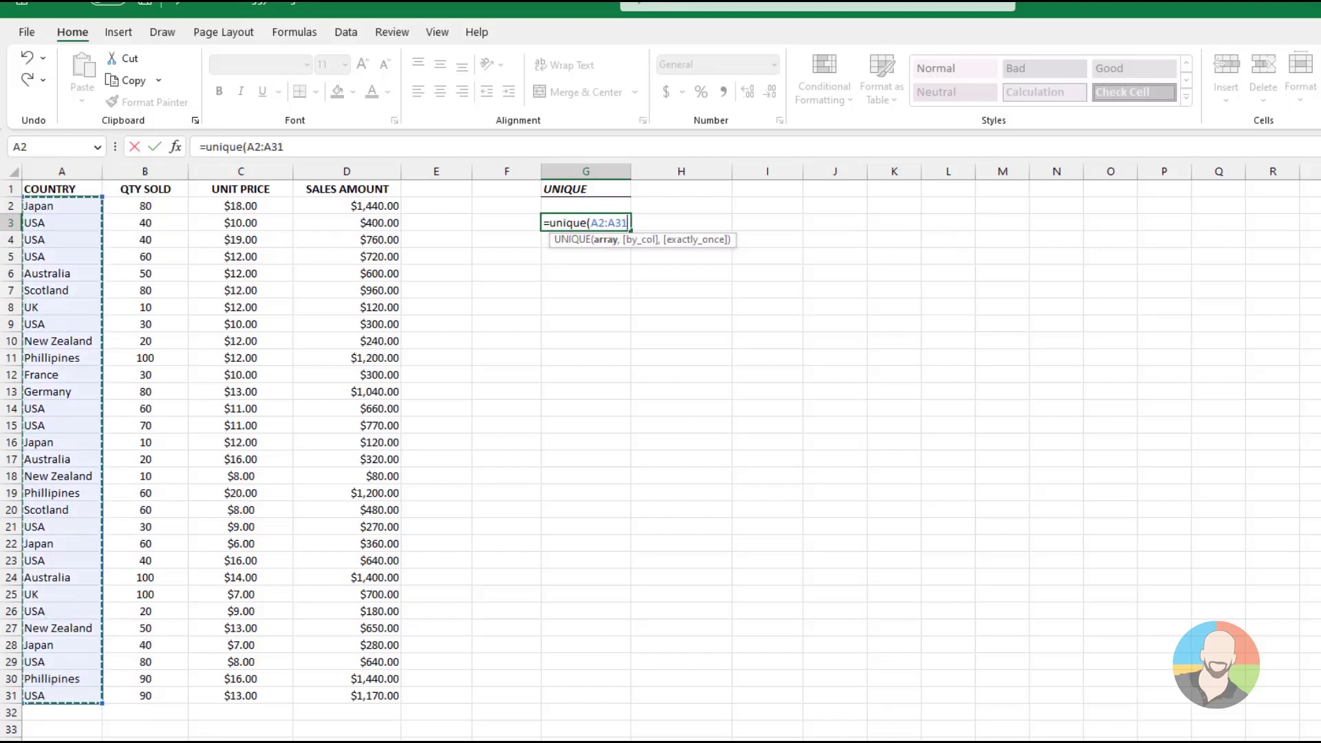
key(Return)
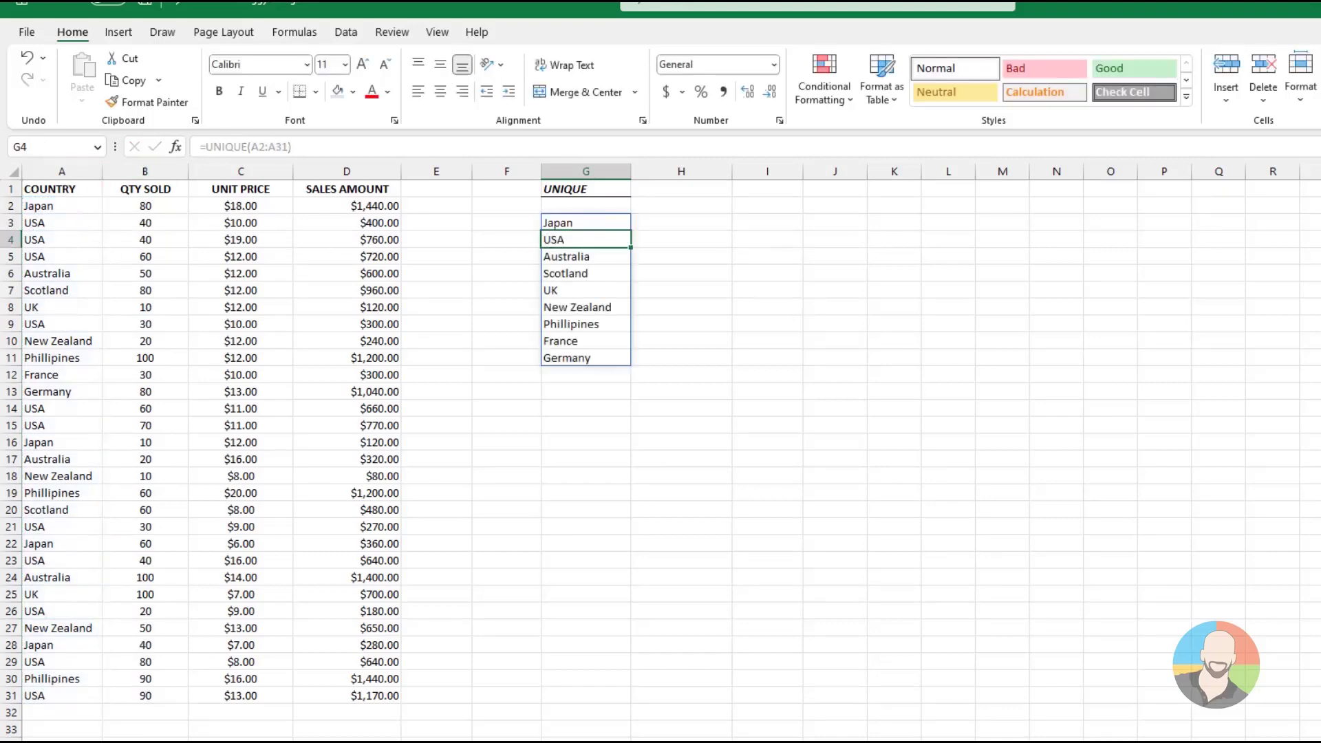
key(Up)
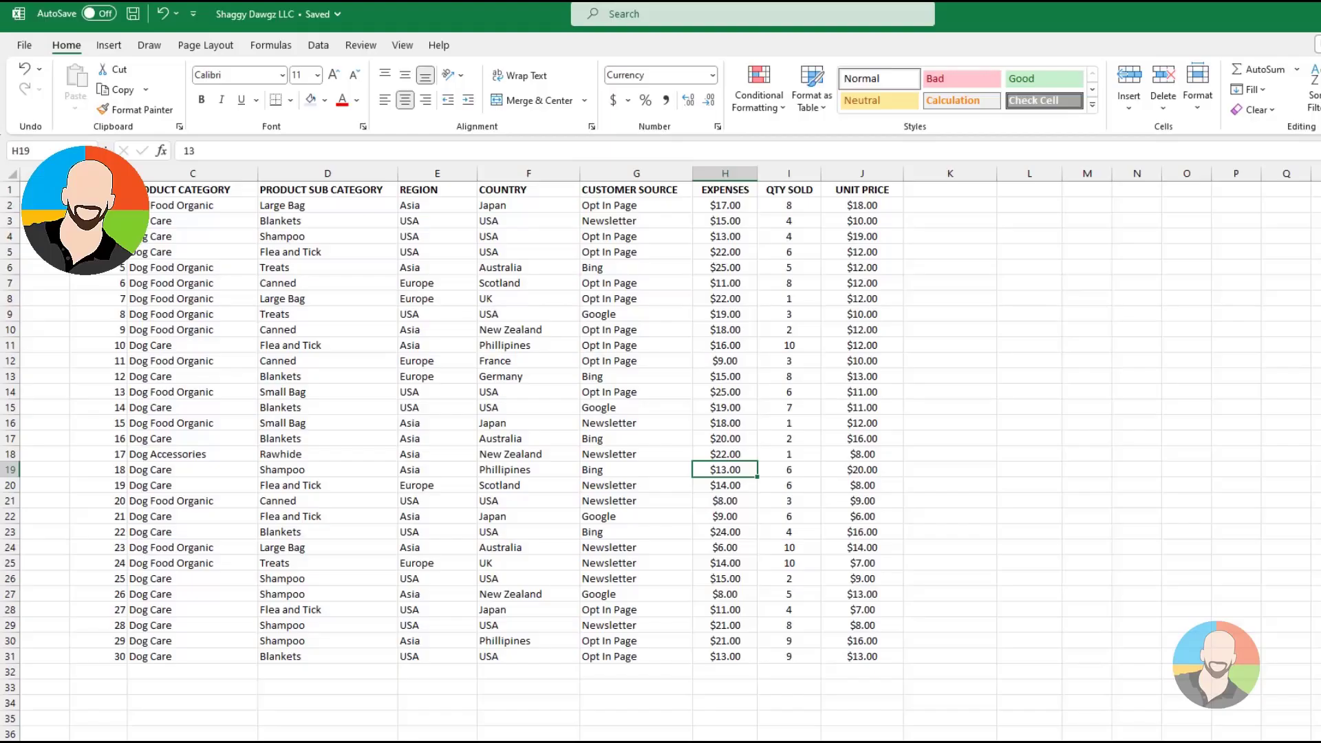
Convert the order data in B1:J31 of the Shaggy Dawgz workbook into a table with headers
click(192, 282)
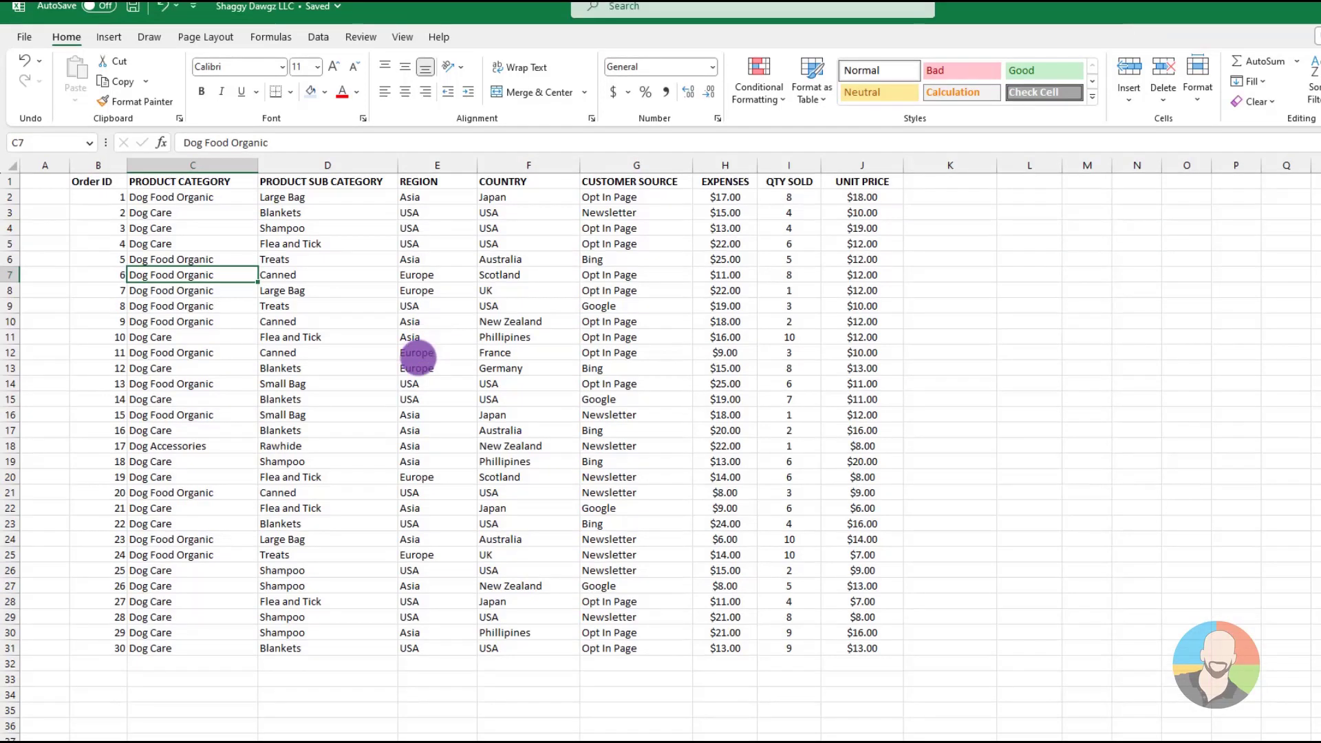
click(417, 373)
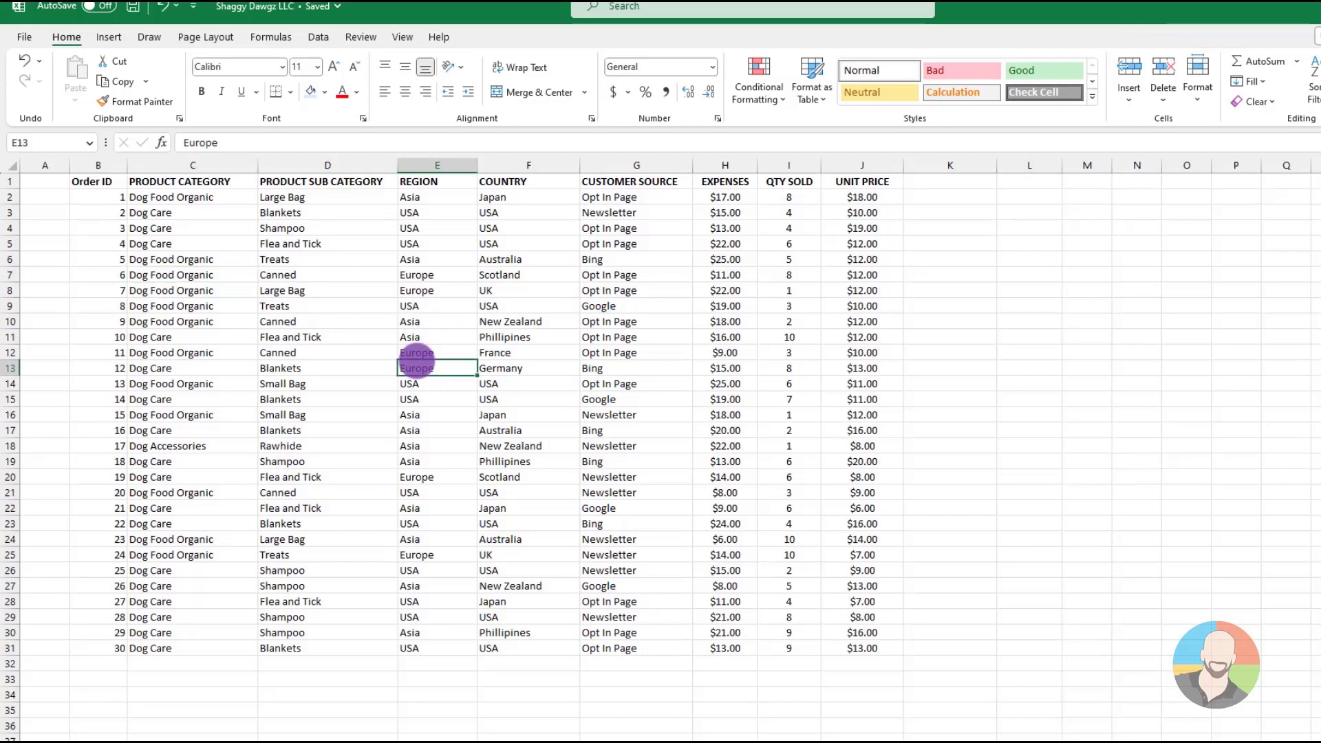
click(109, 37)
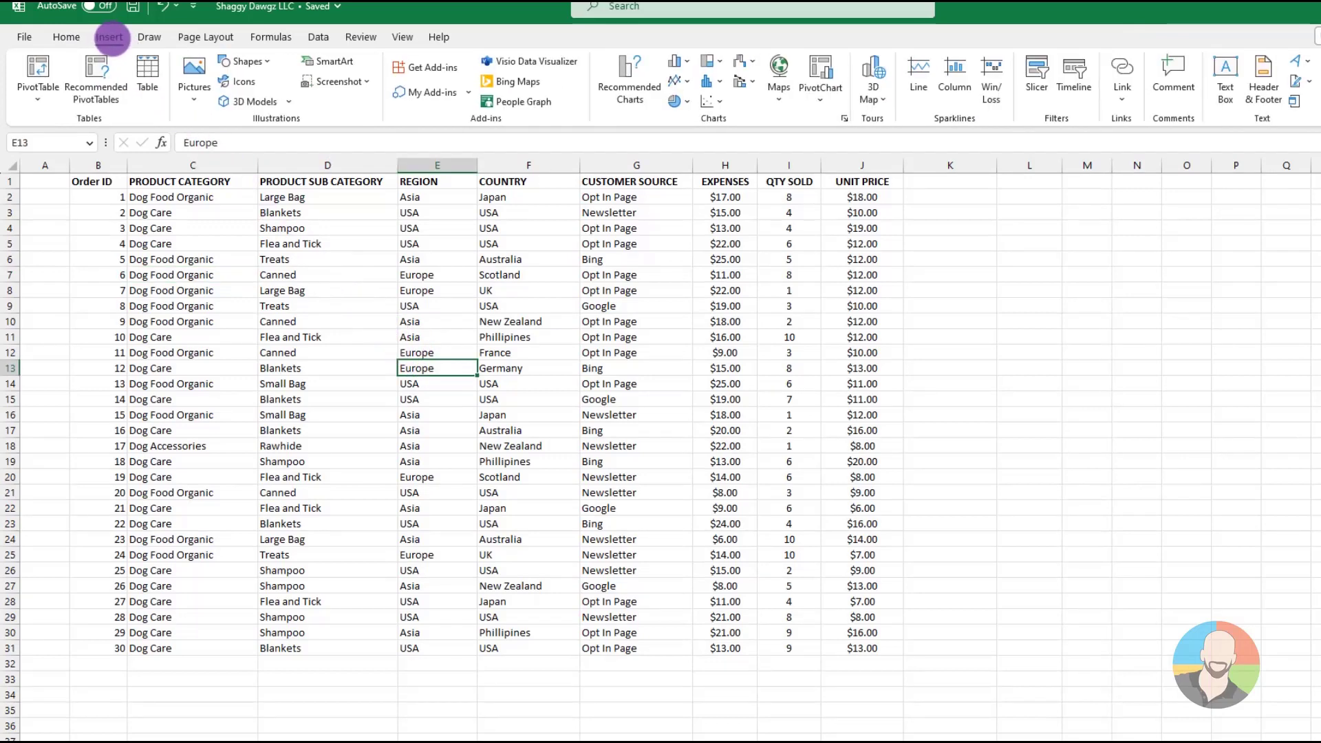
click(147, 69)
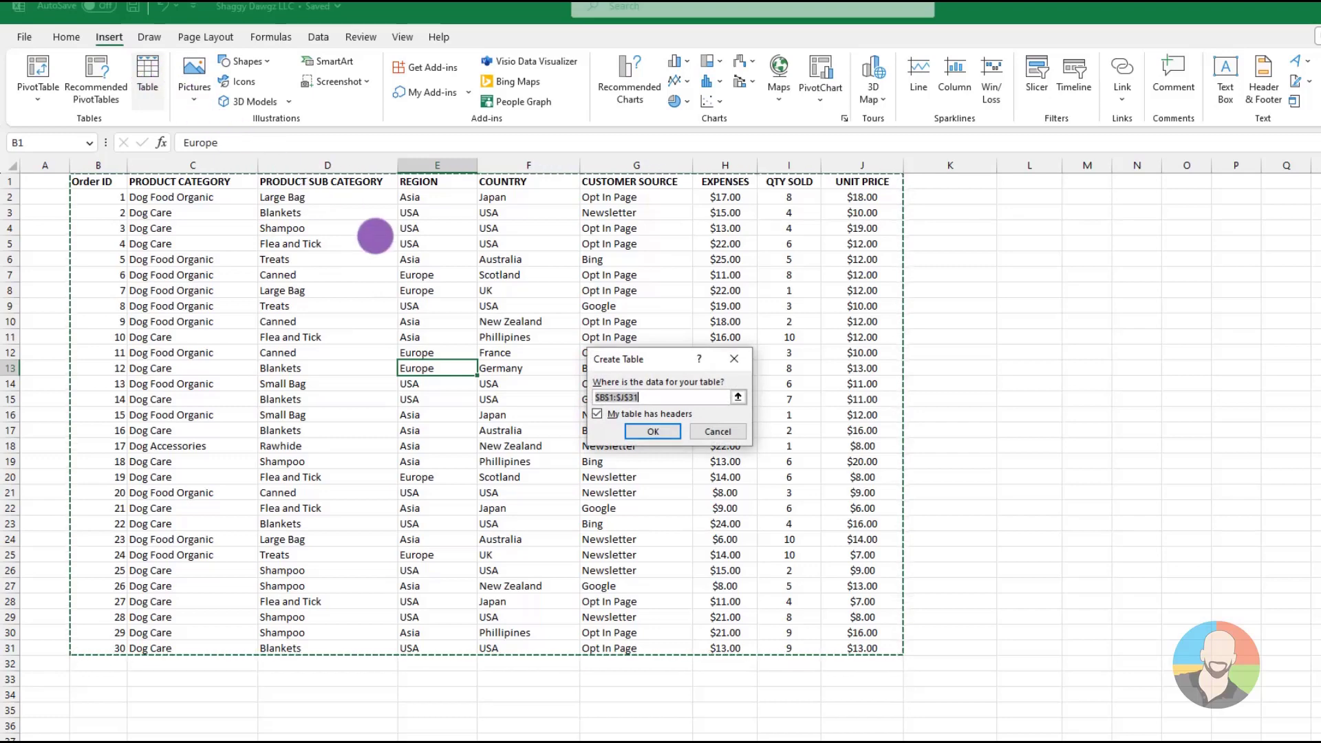
click(643, 430)
click(617, 431)
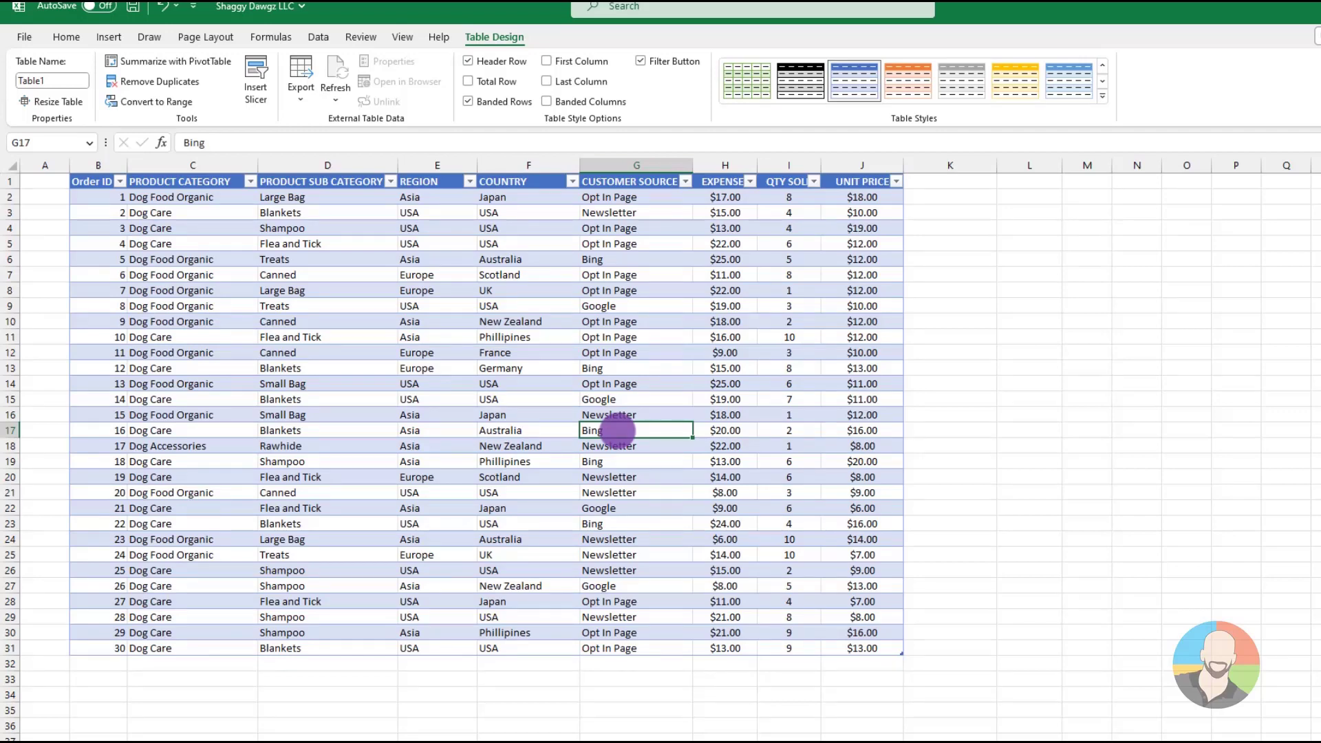
Sort the table by COUNTRY from A to Z, followed by PRODUCT SUB CATEGORY from A to Z
click(392, 181)
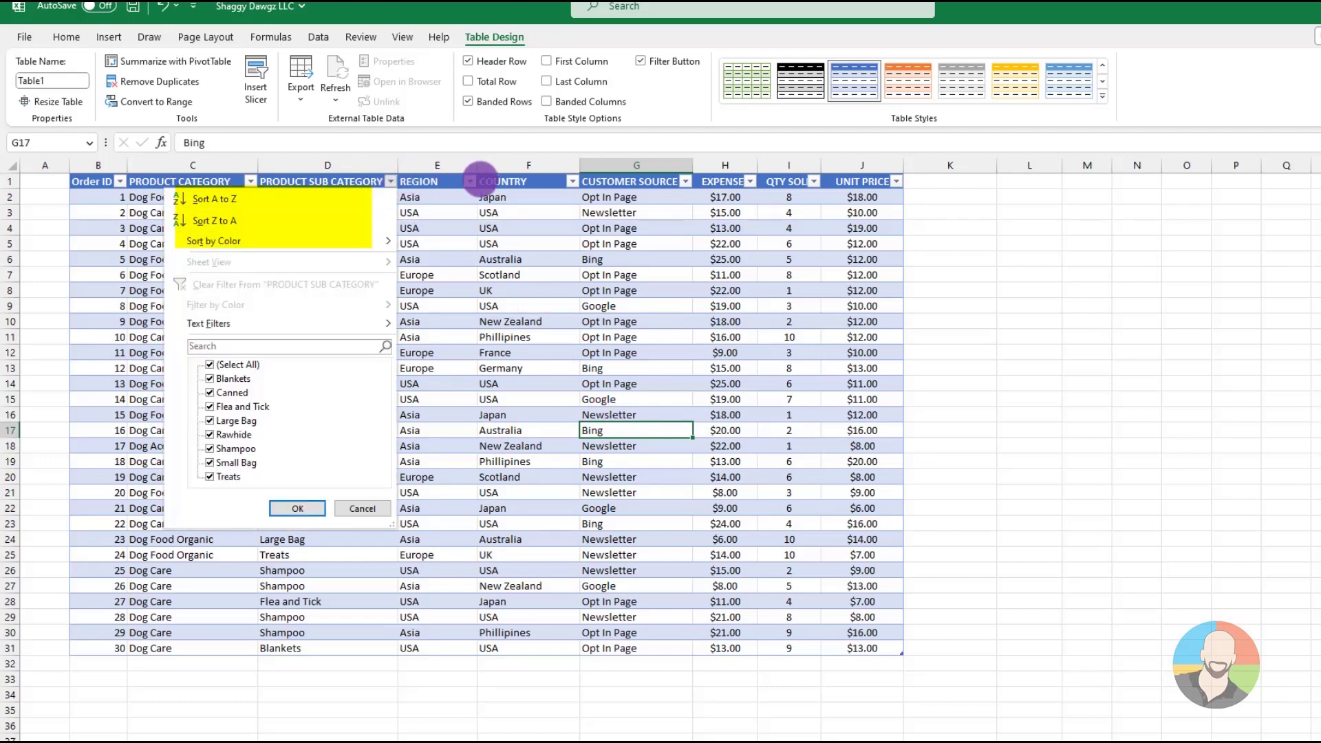
click(571, 181)
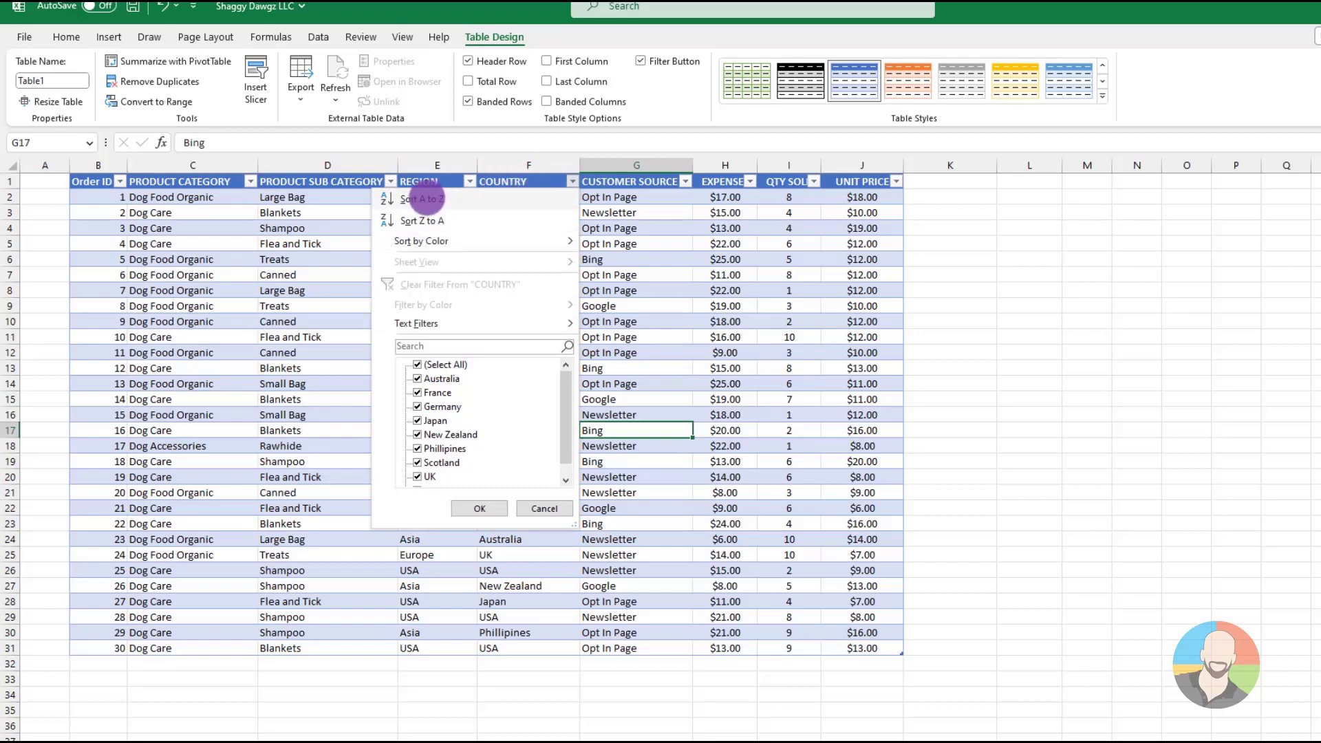
click(423, 198)
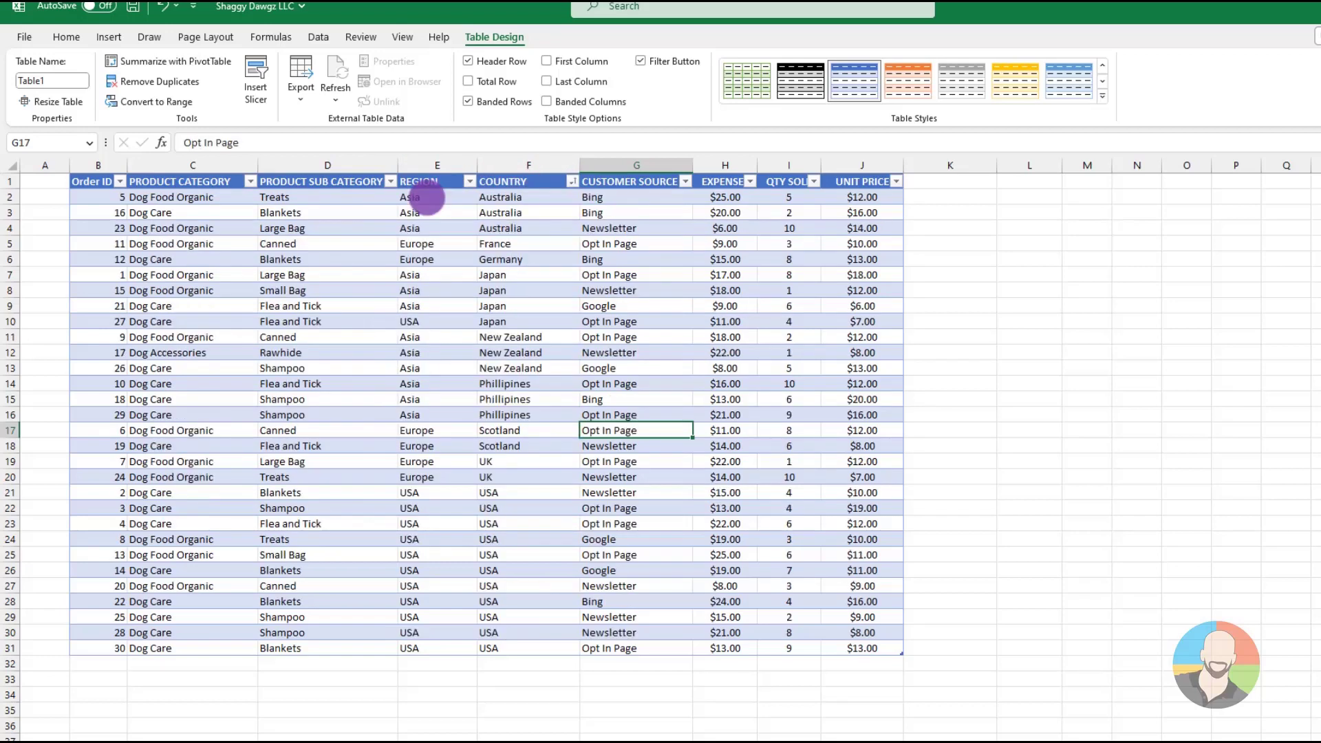
click(390, 181)
click(219, 200)
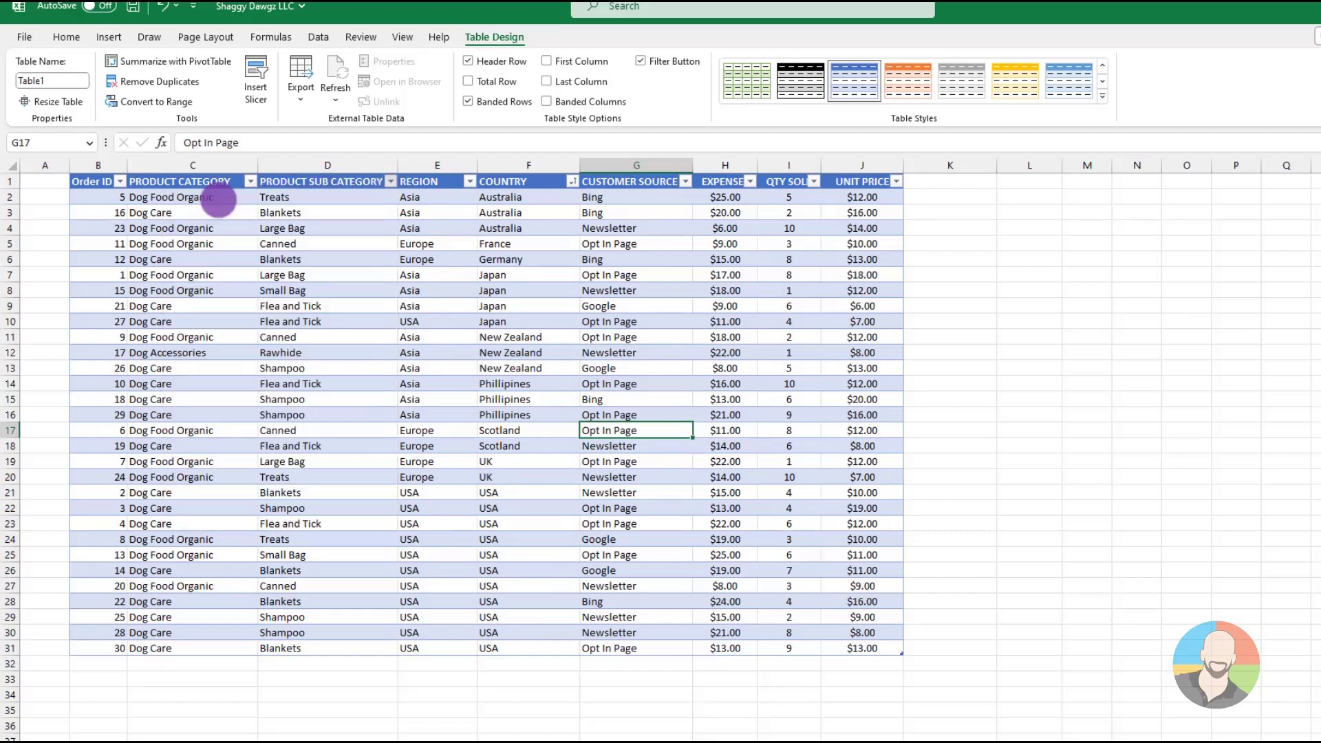
Filter the table's COUNTRY column to show only Germany, New Zealand and Scotland
click(571, 181)
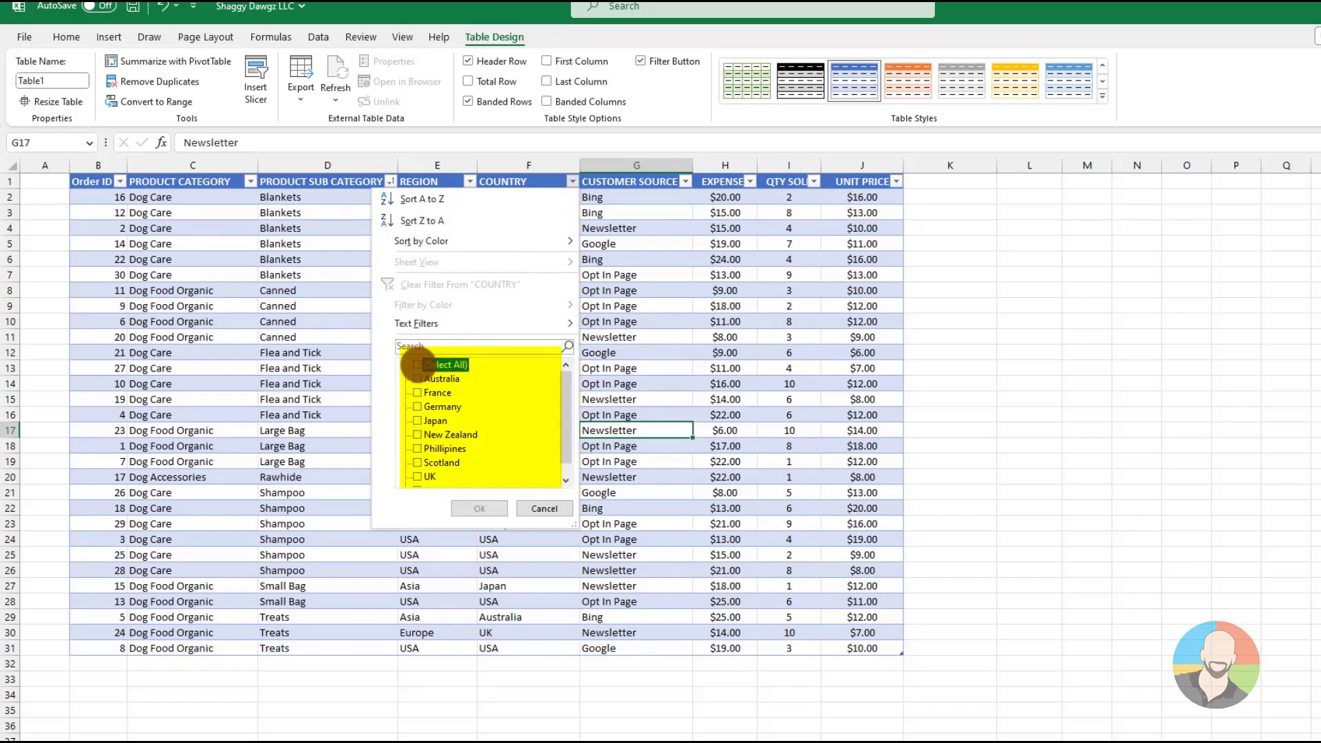
click(417, 365)
click(417, 407)
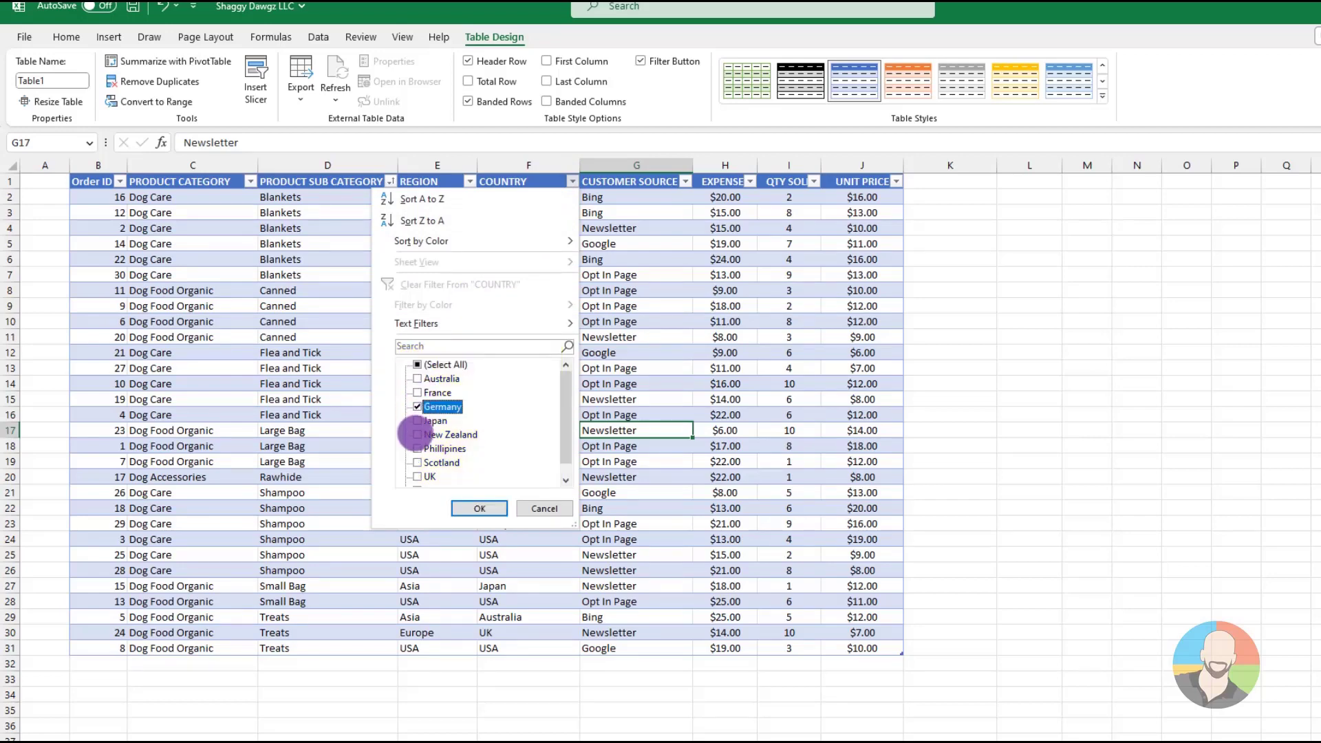
click(416, 434)
click(417, 462)
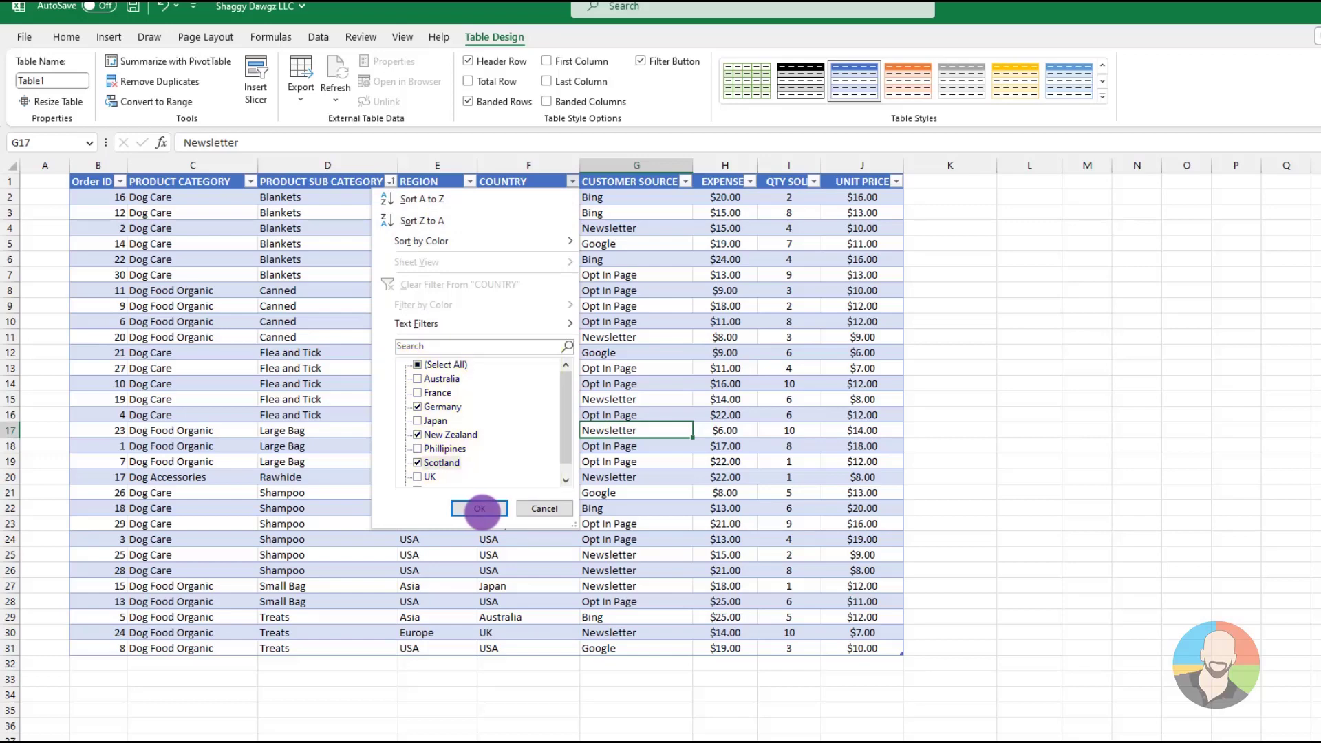
click(480, 508)
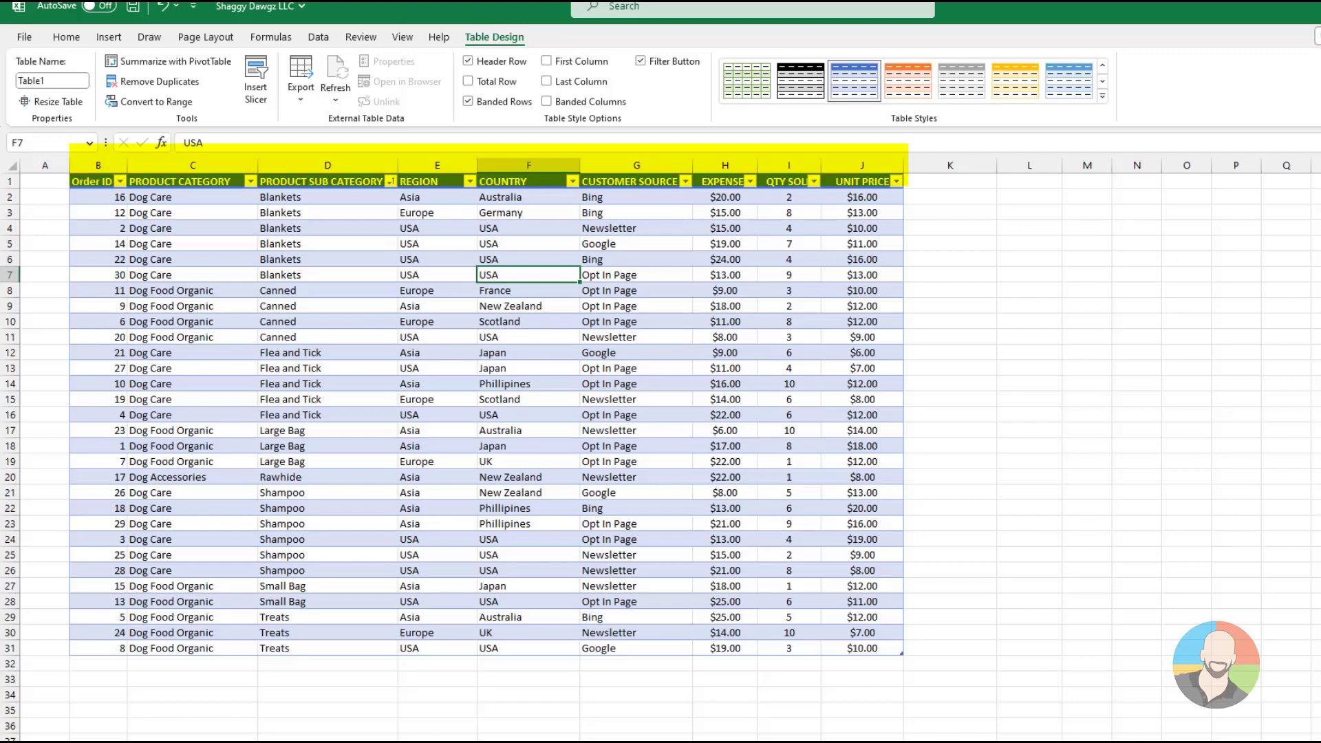
Look through the table down to its last rows, checking how the column headings behave
scroll(482, 413, down, 3)
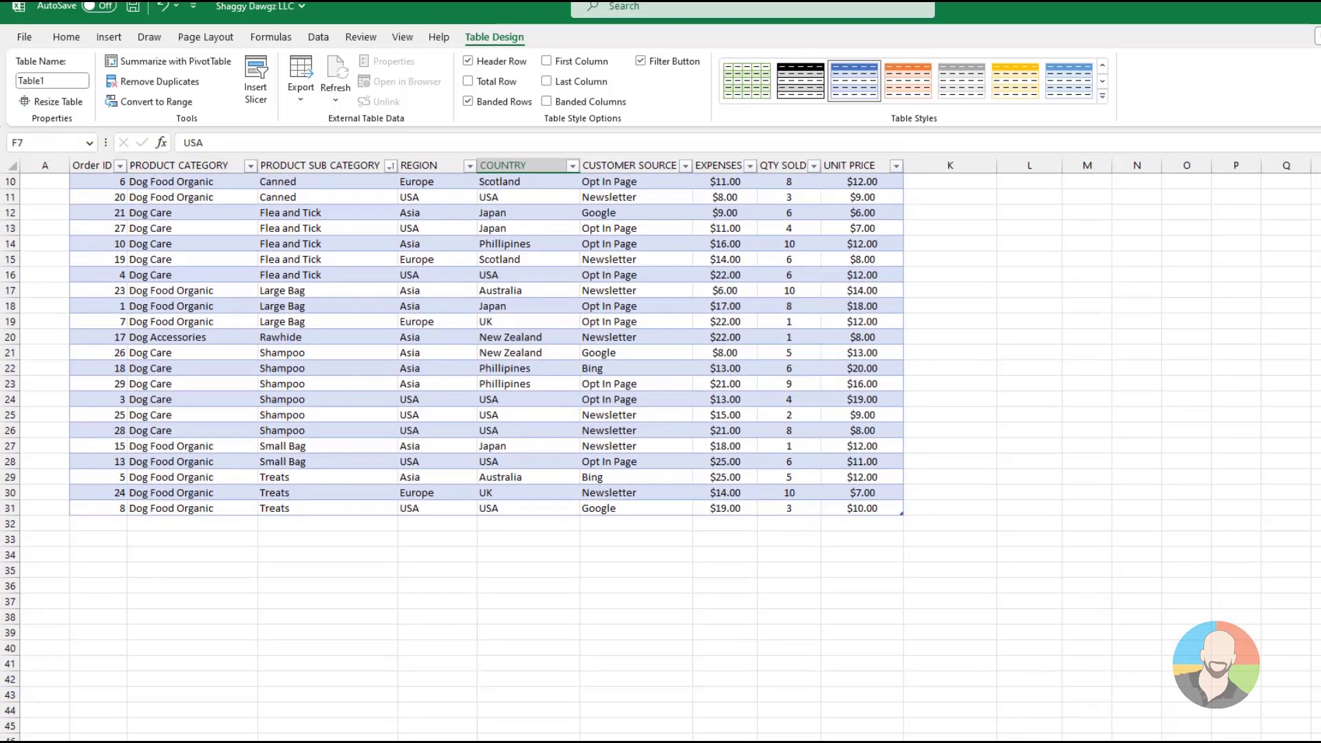
scroll(481, 412, down, 5)
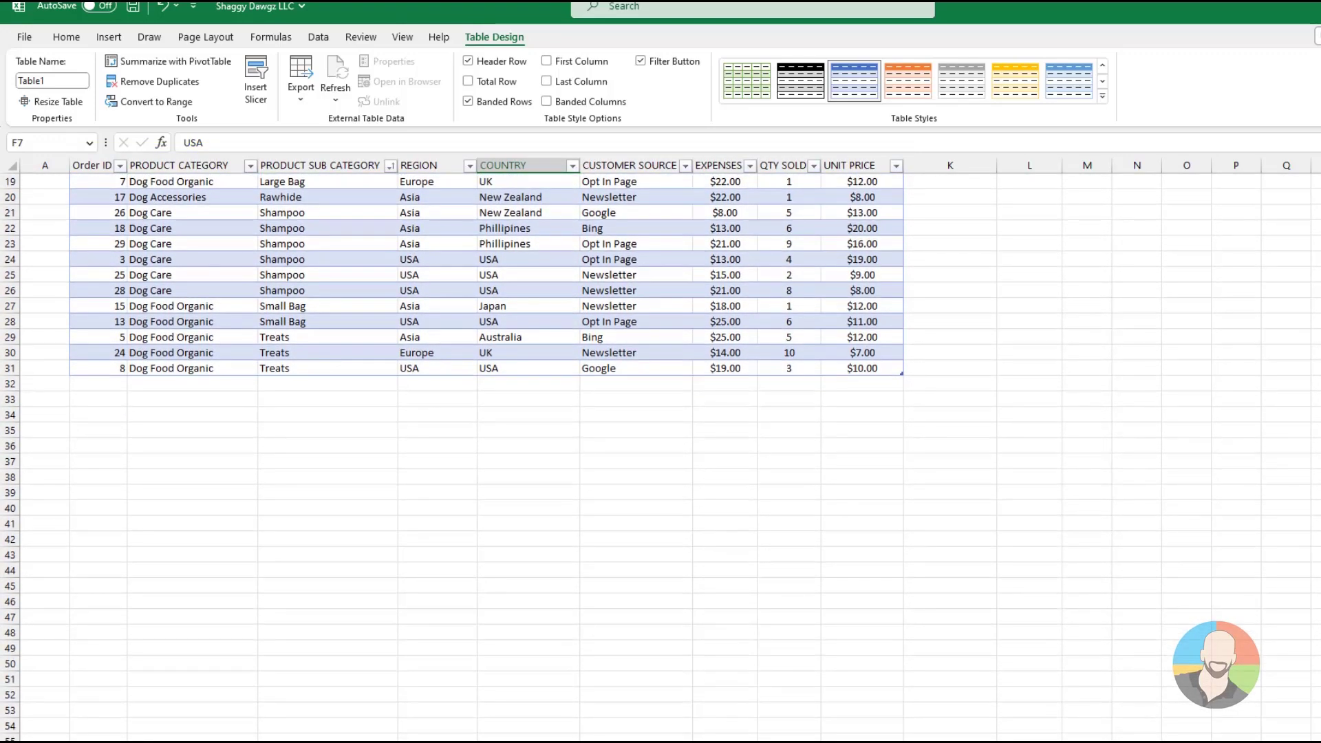
Browse the gallery of light, medium and dark table styles available for the order table
scroll(481, 413, up, 8)
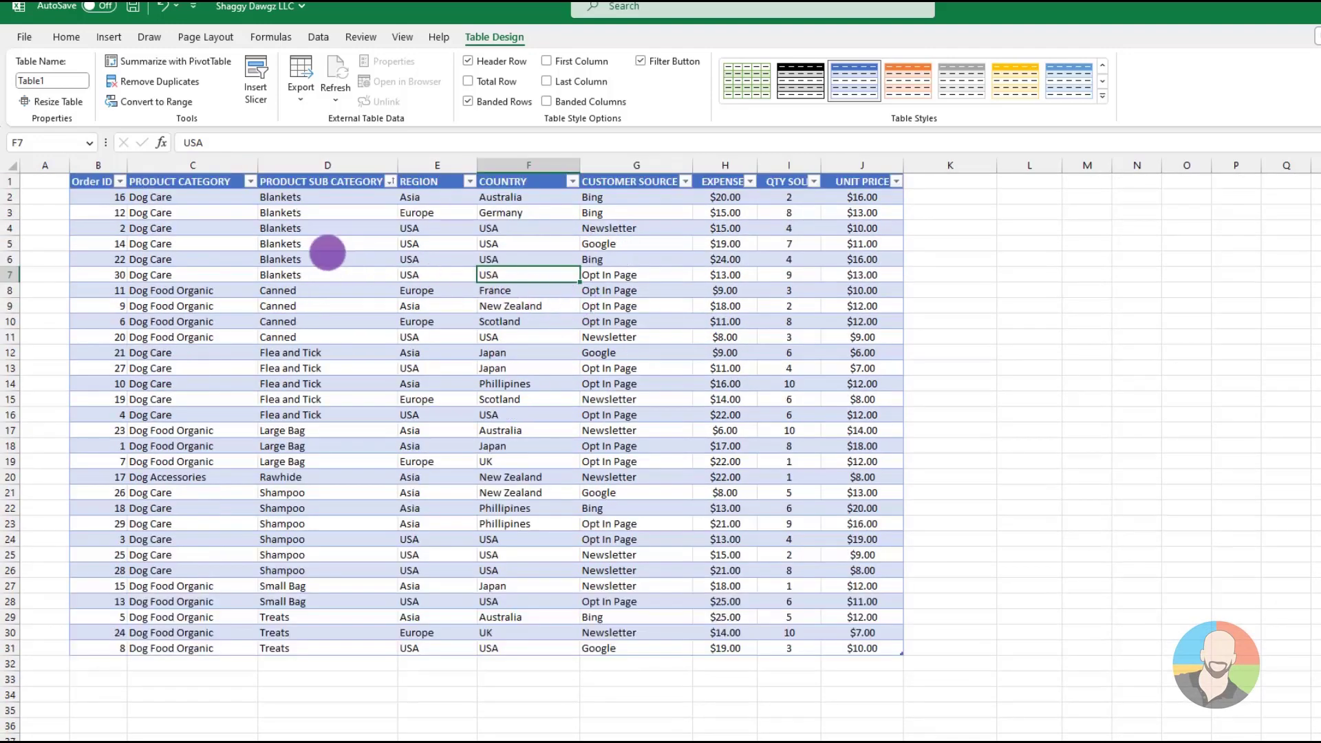
click(208, 227)
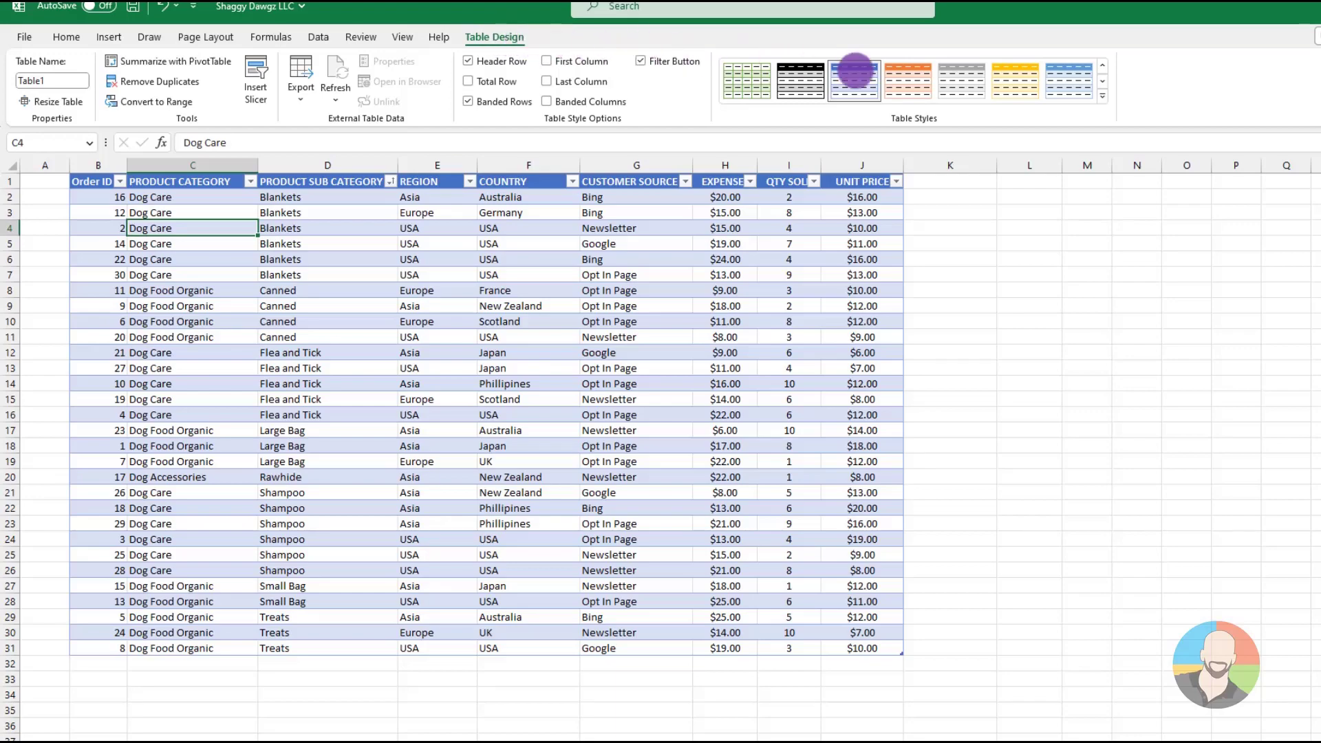
click(1102, 96)
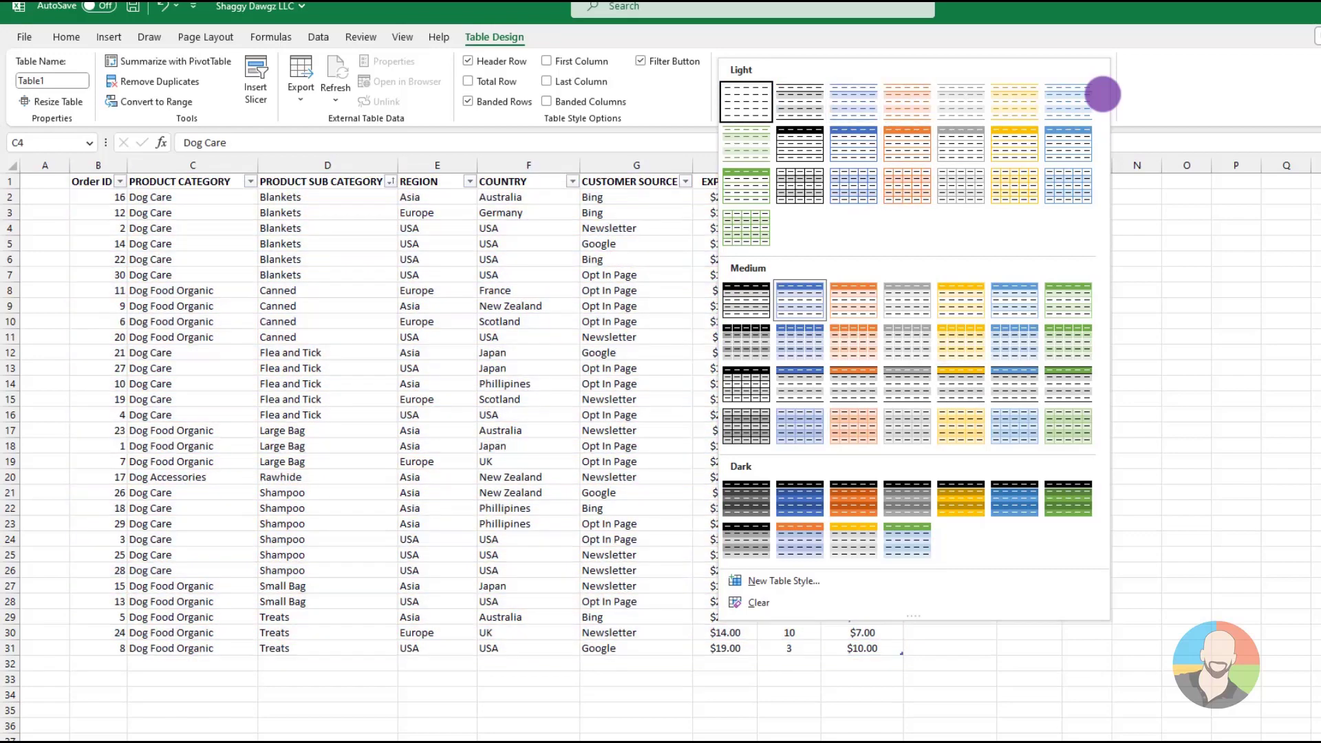
click(1175, 229)
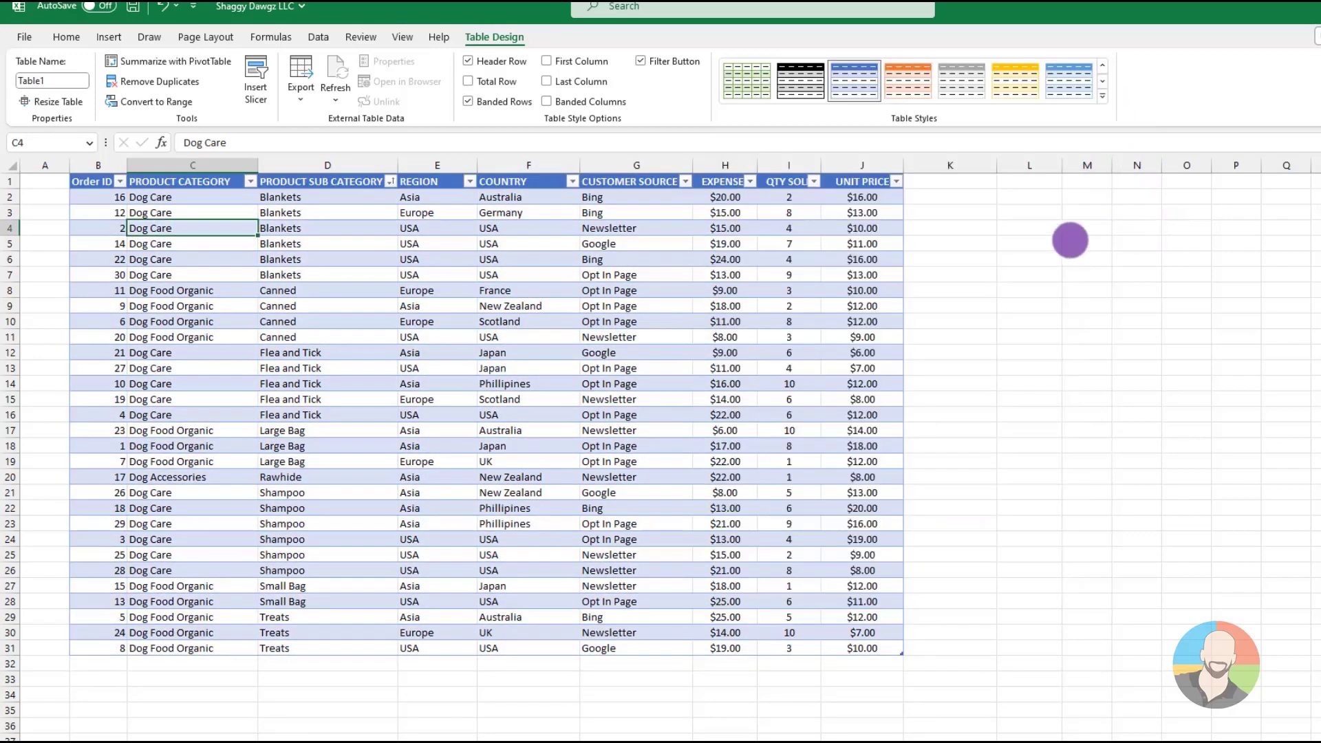
click(546, 300)
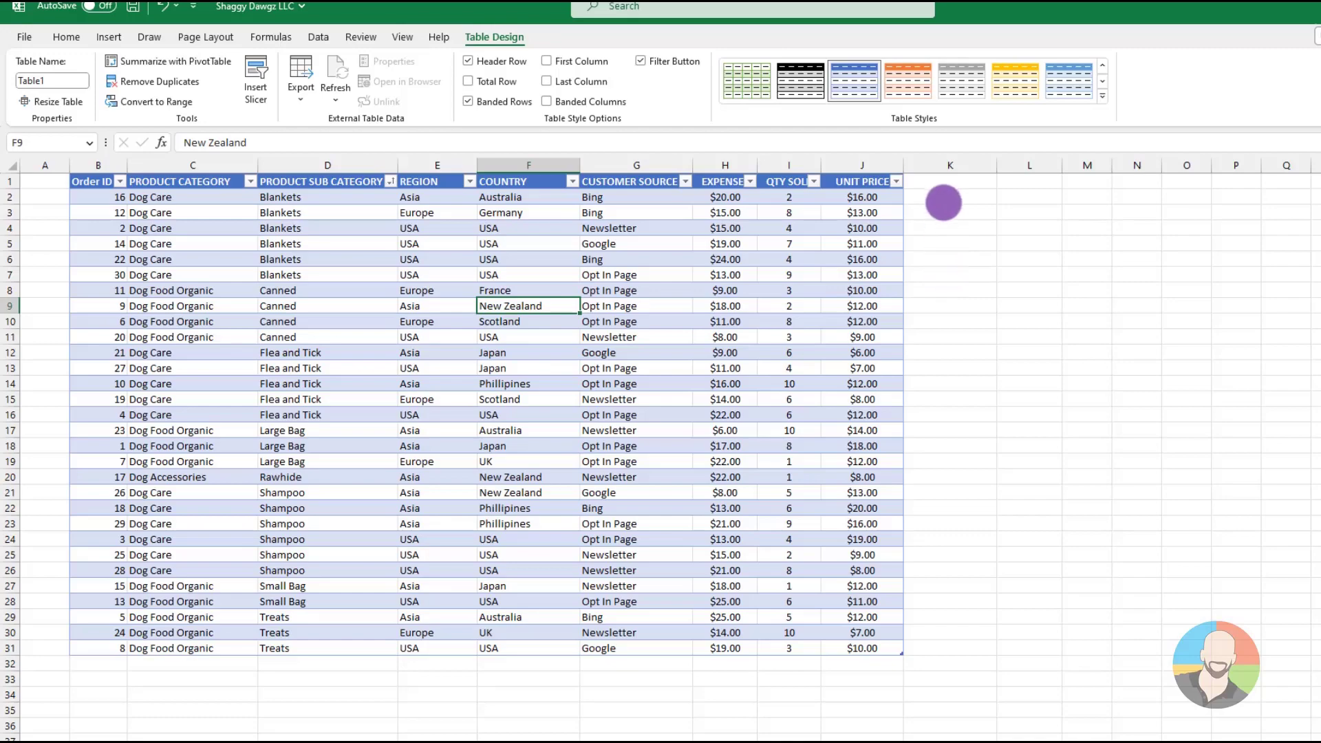
Add a column headed Sales in K1, directly beside the table's UNIT PRICE column
click(943, 182)
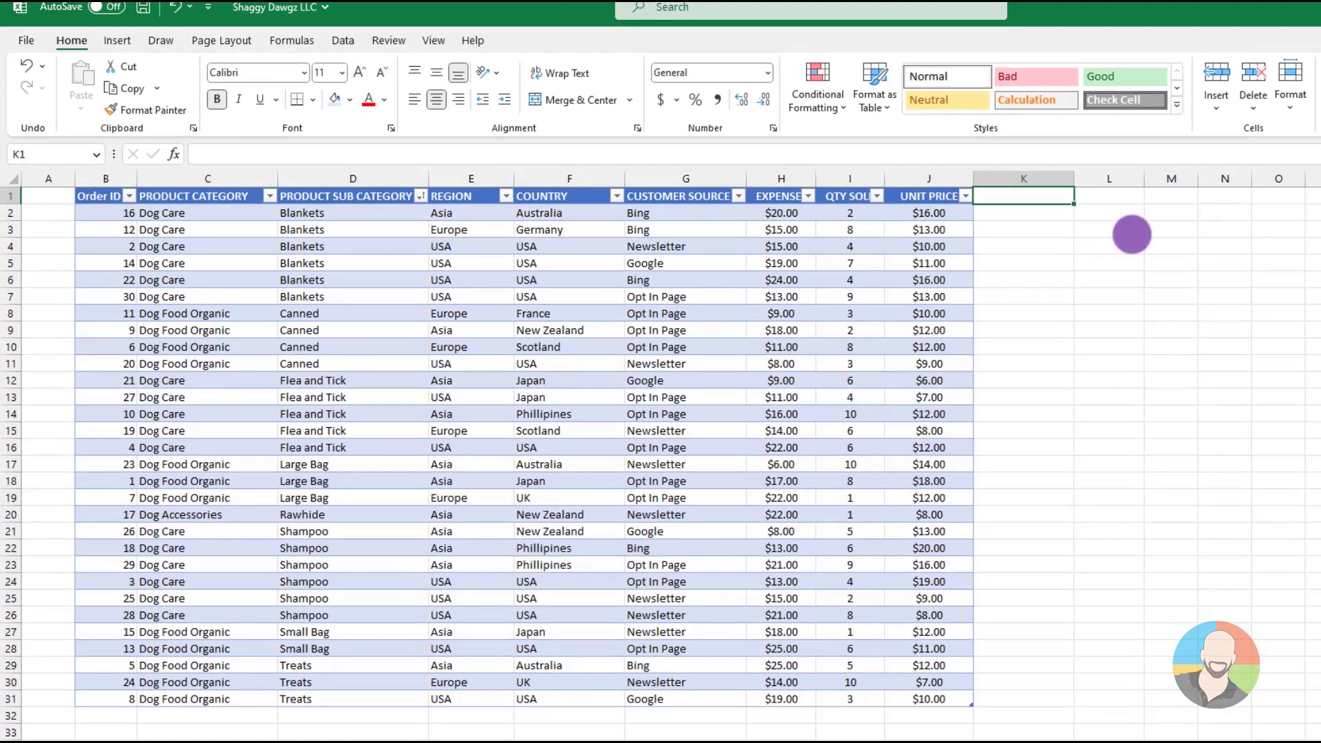
text(Sales)
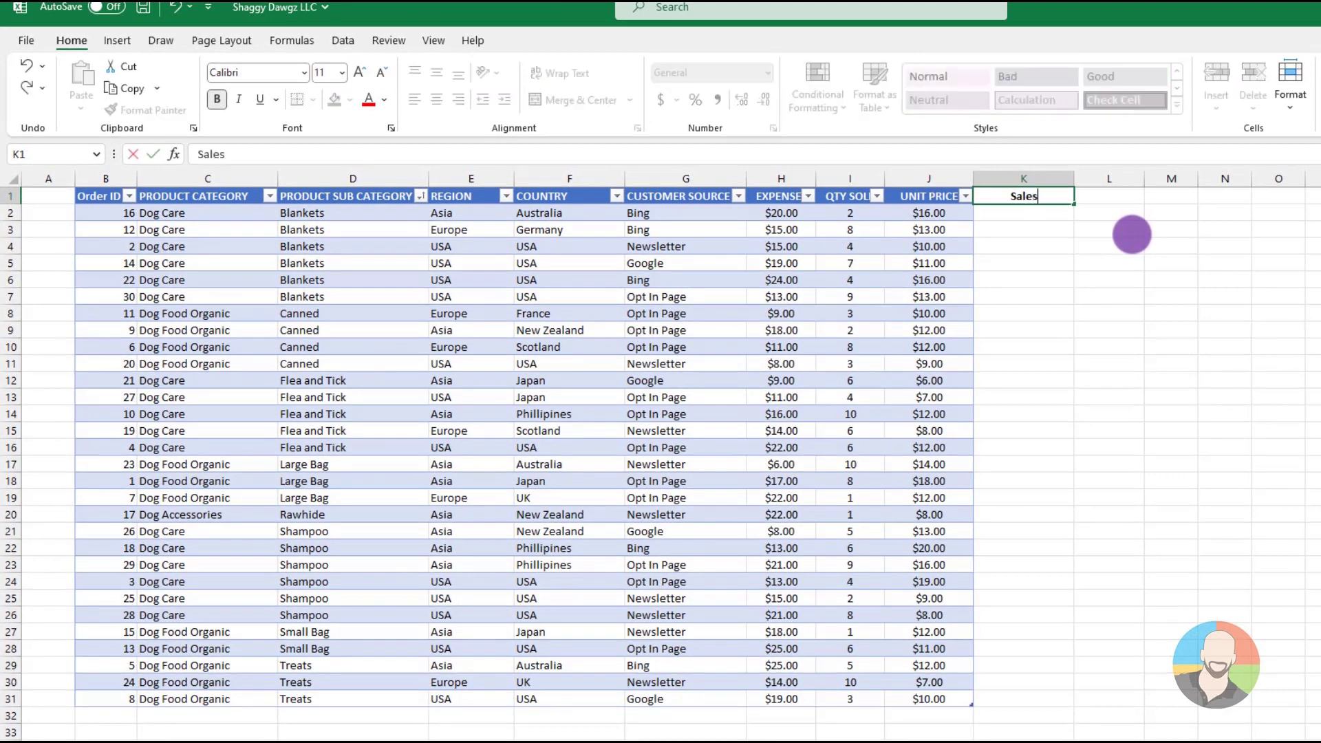
key(Return)
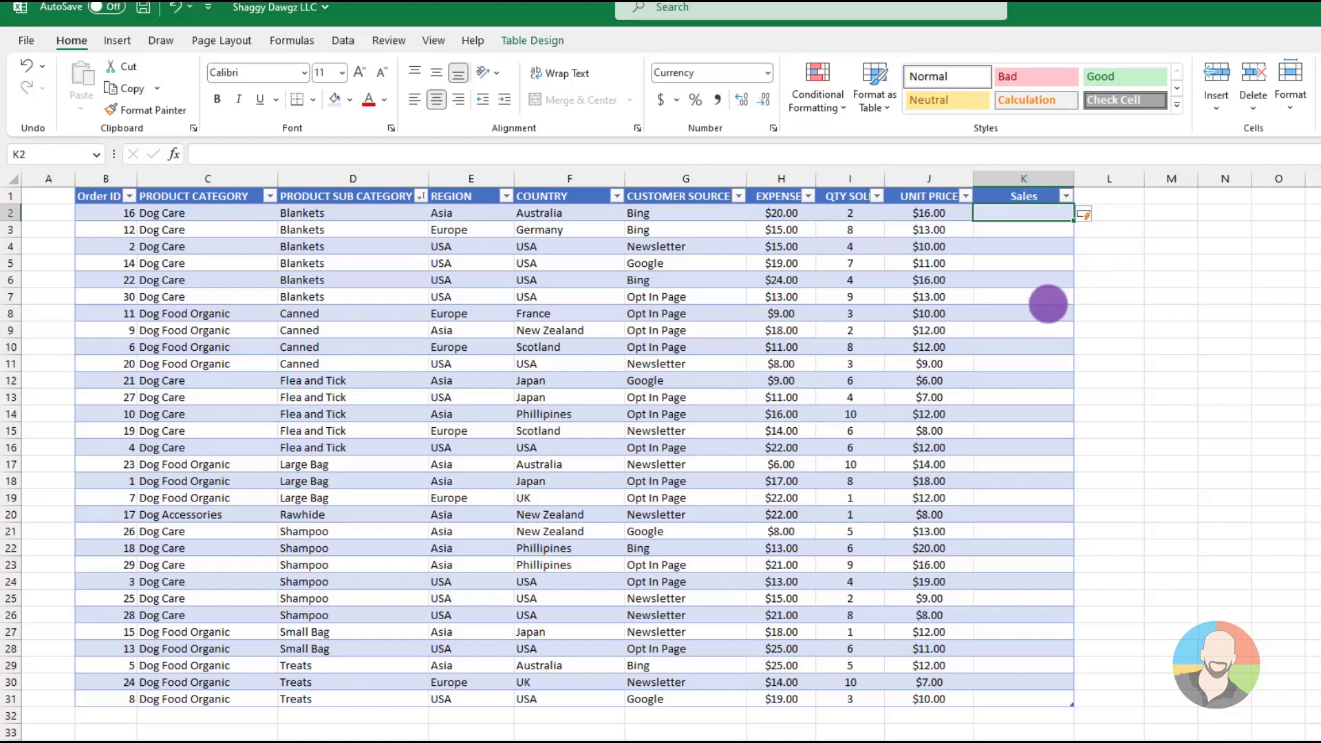
Calculate the Sales column as QTY SOLD times UNIT PRICE with the formula =[@[QTY SOLD]]*[@[UNIT PRICE]] in K2
text(=)
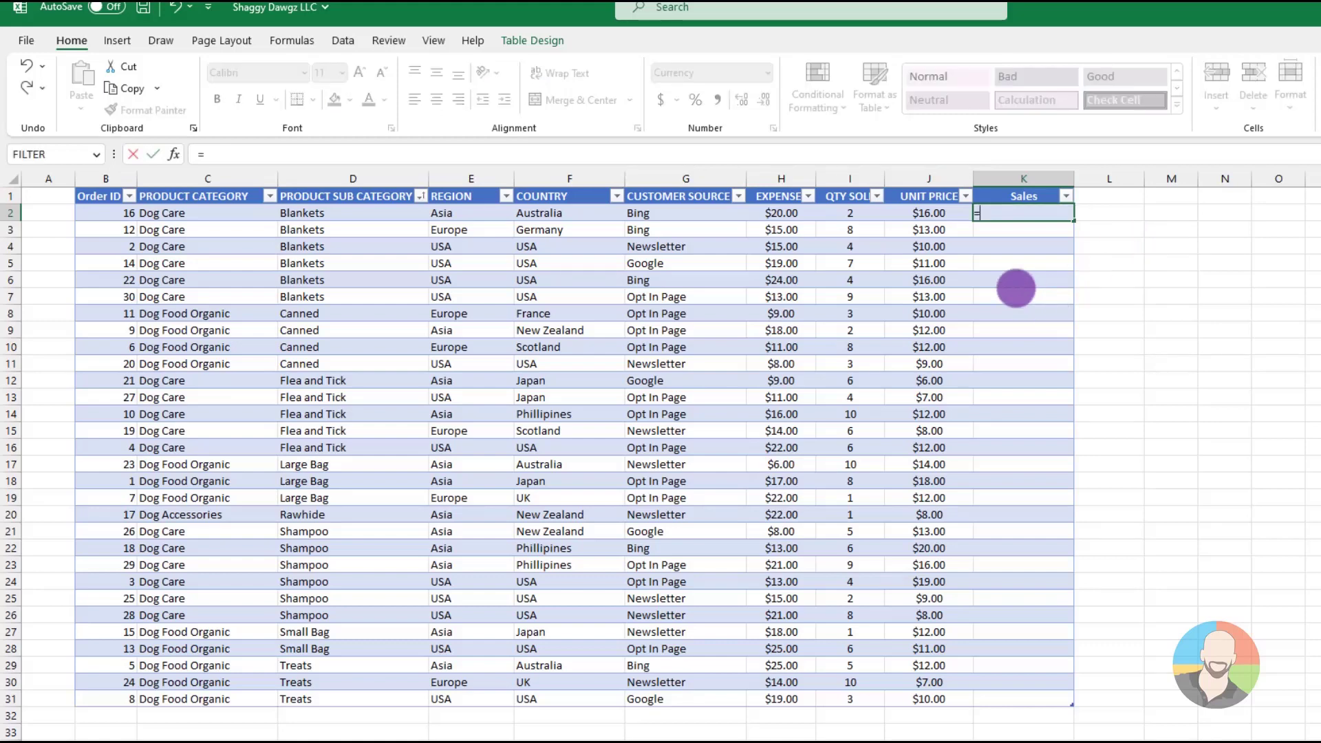
click(858, 213)
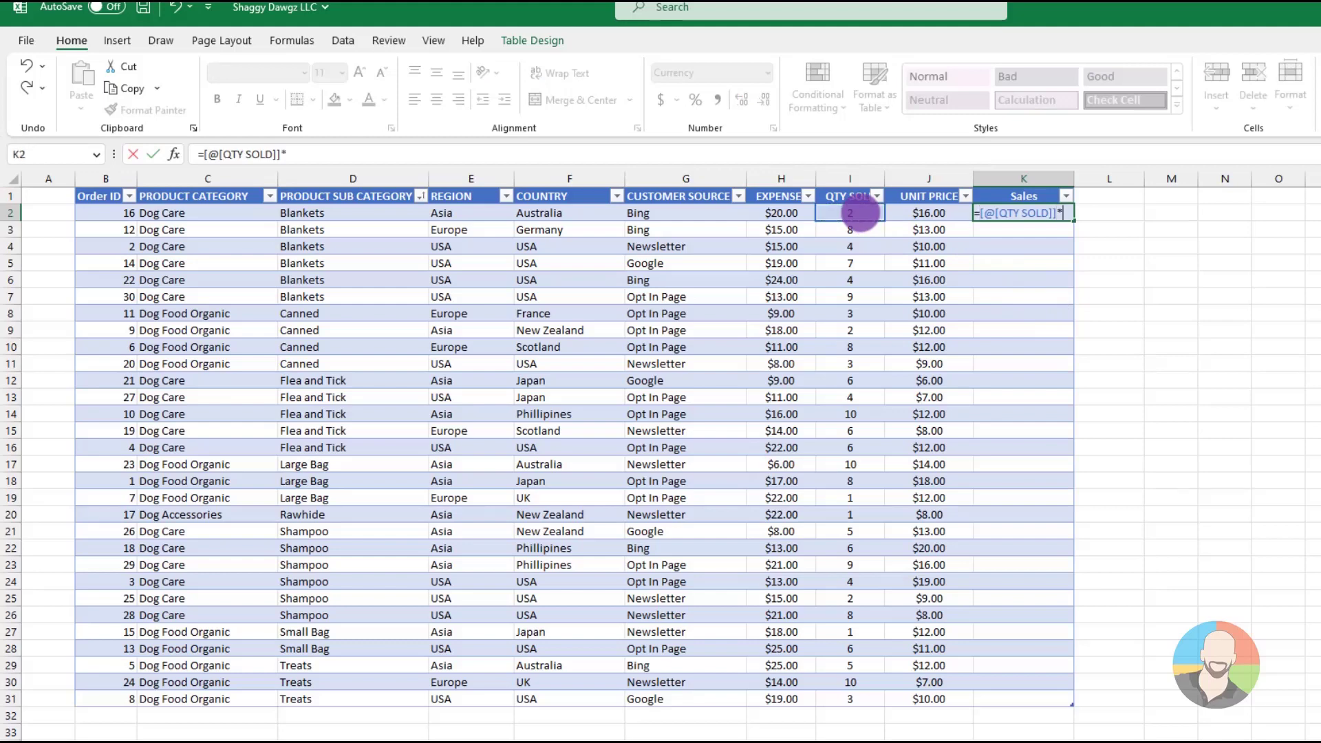
text(*)
click(922, 213)
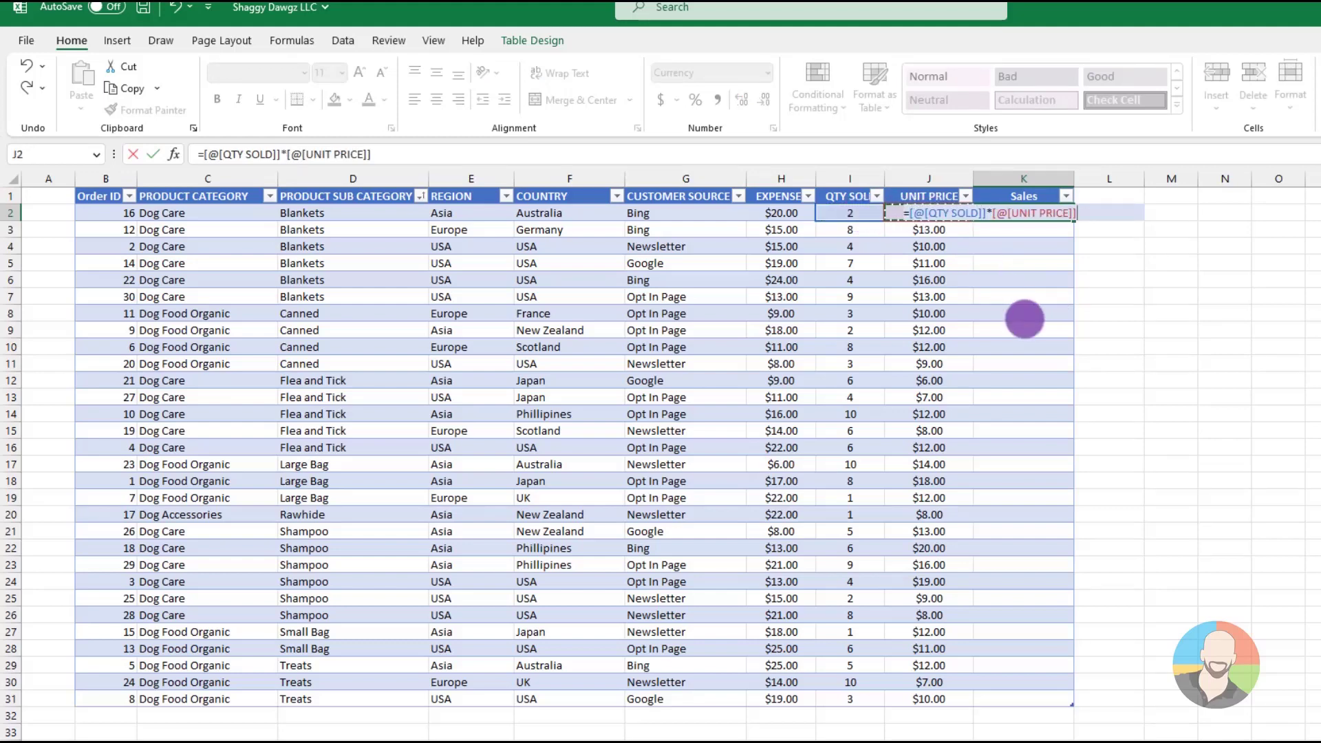
key(Return)
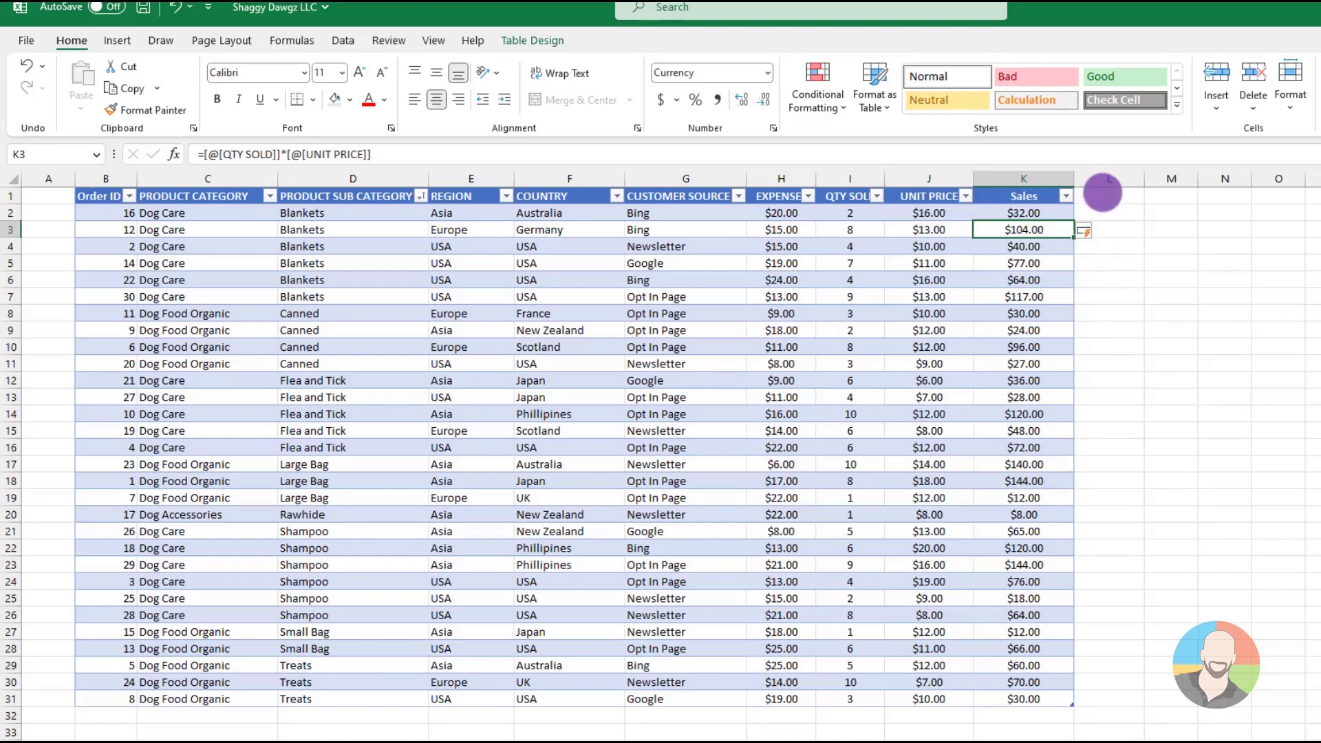
Add a column headed Profit in L1, directly beside the Sales column
click(1103, 193)
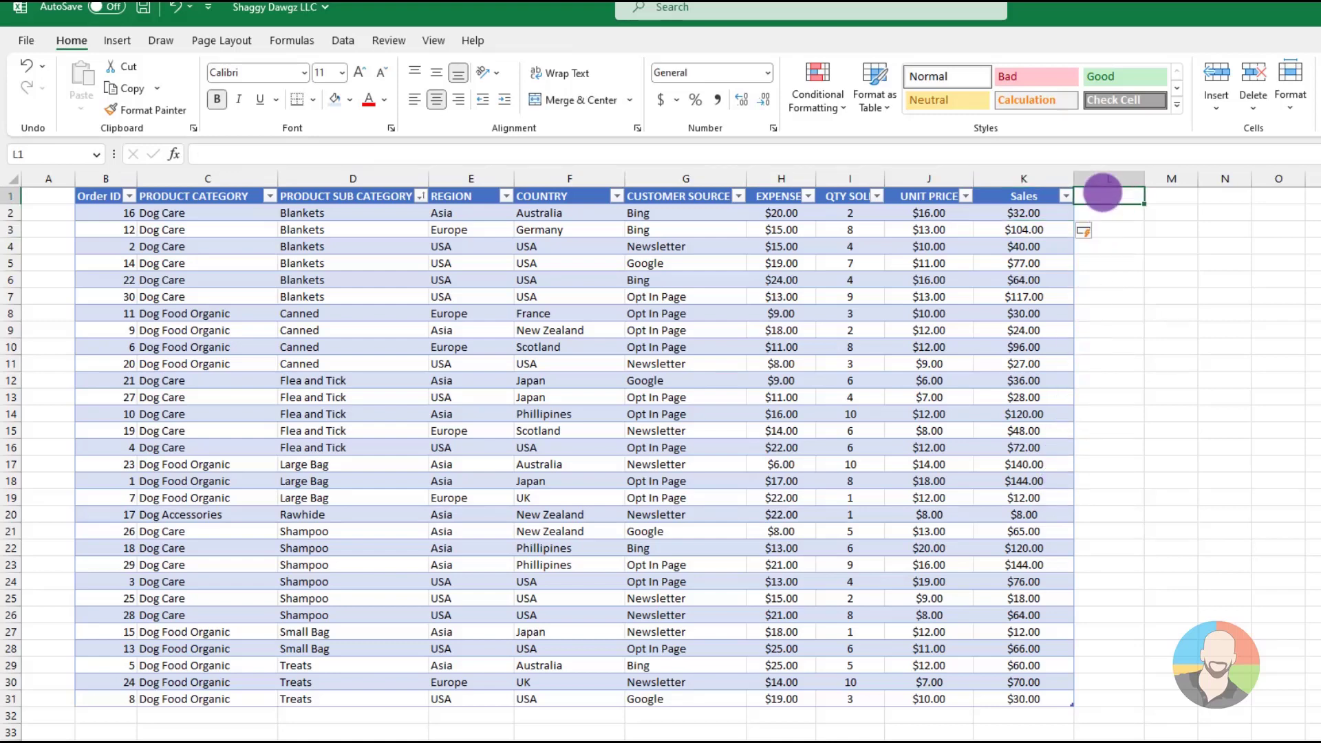
text(p)
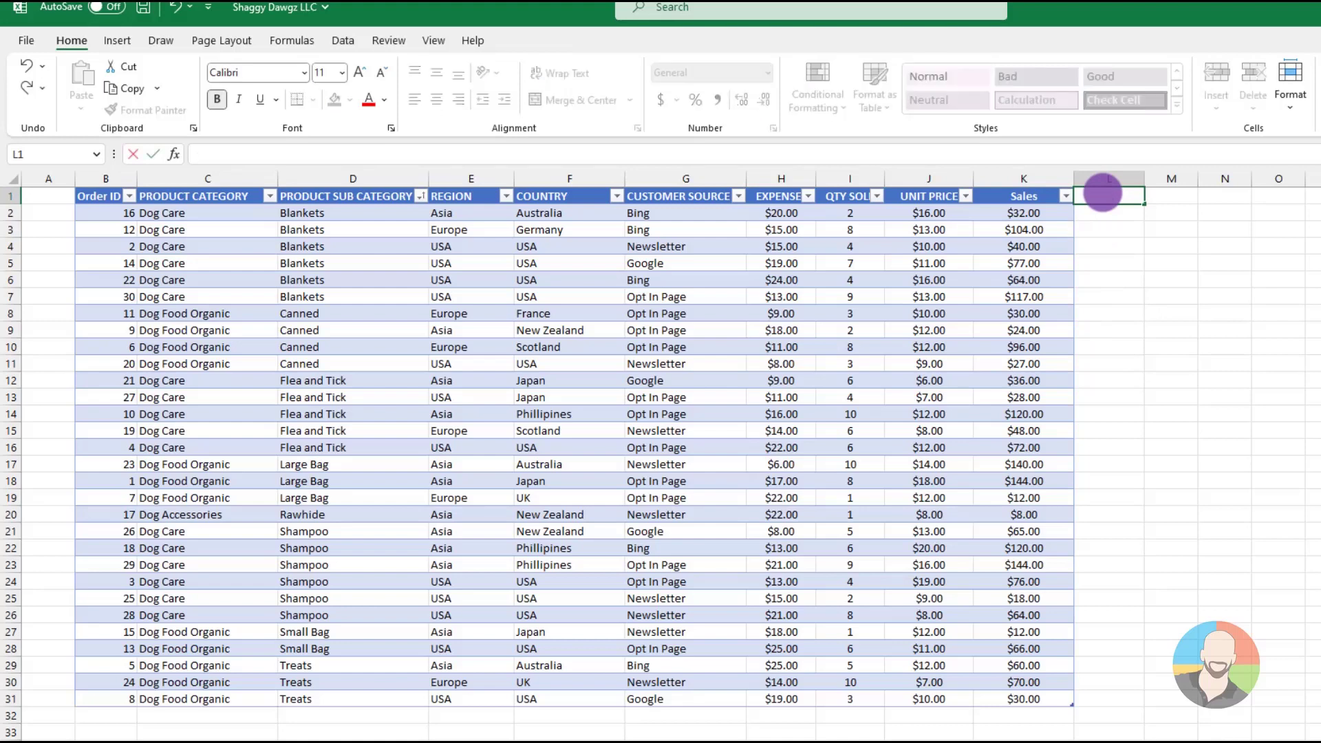
text(Profi)
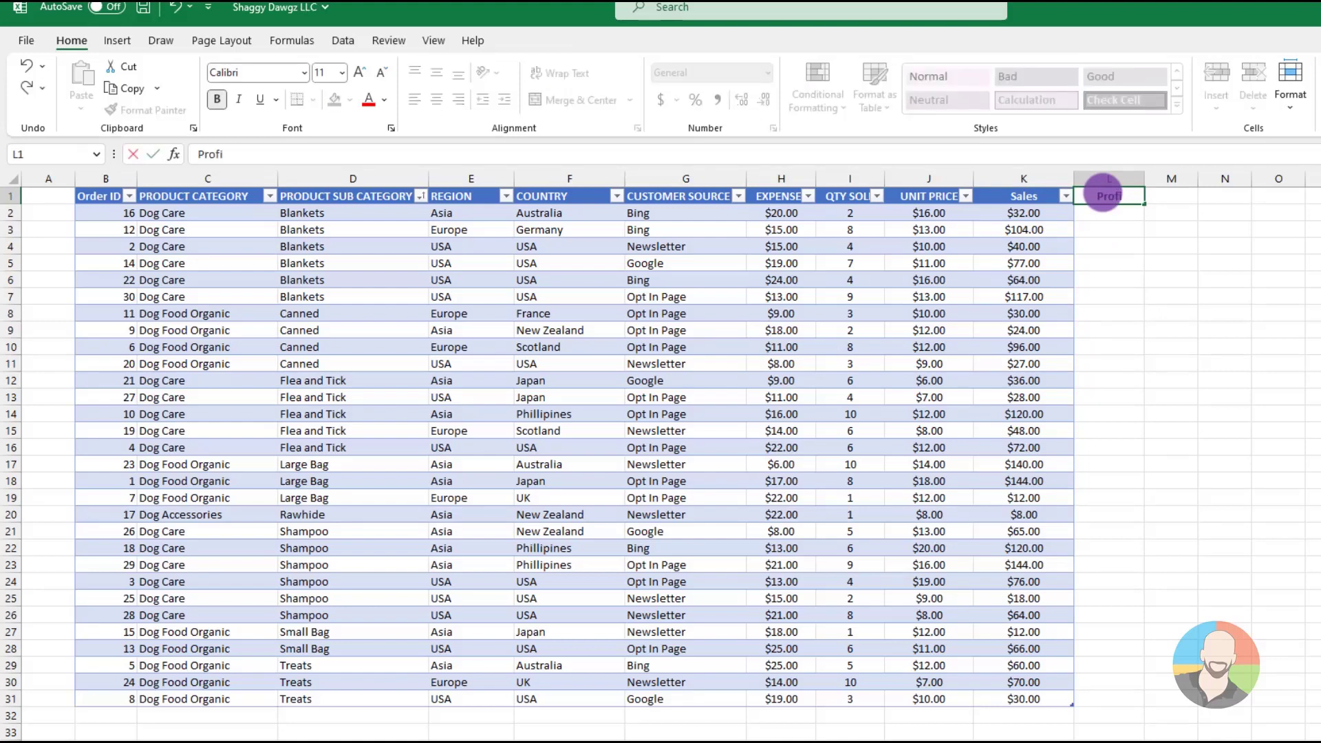
text(t)
key(Return)
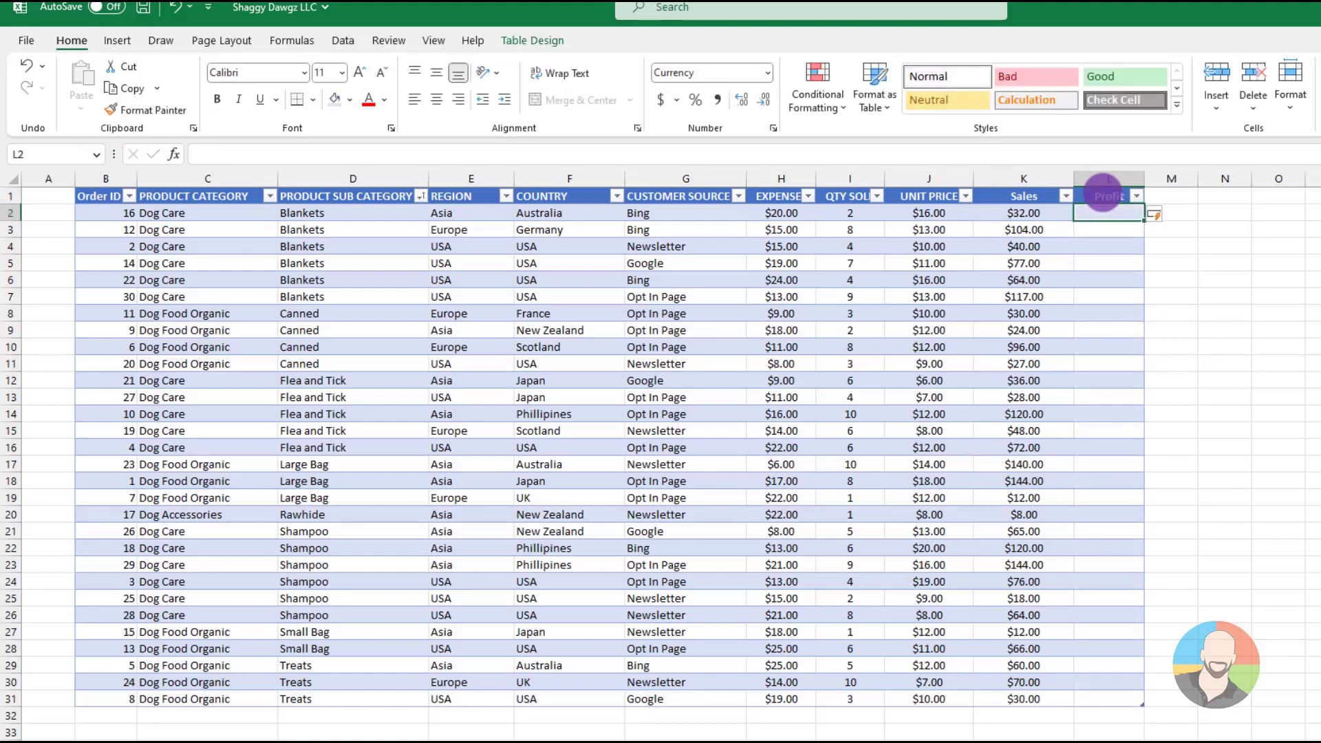
text(=)
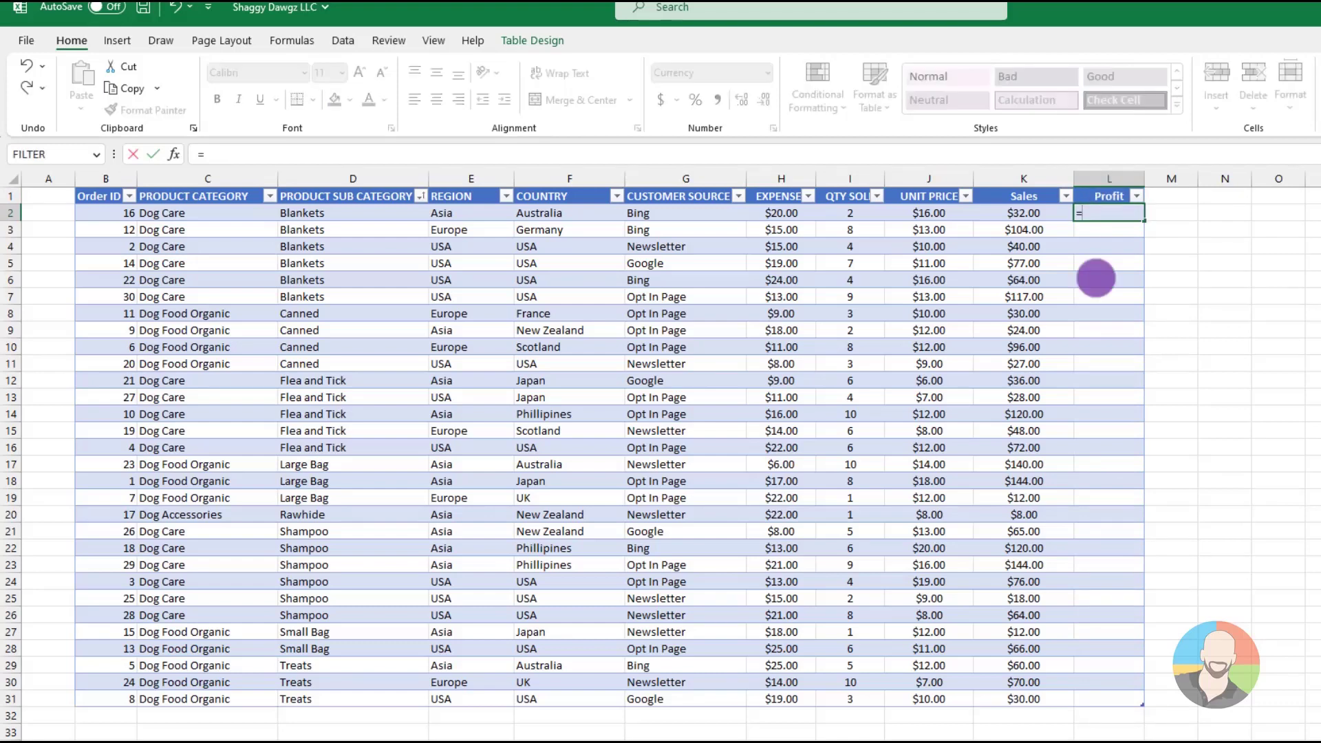
click(1023, 212)
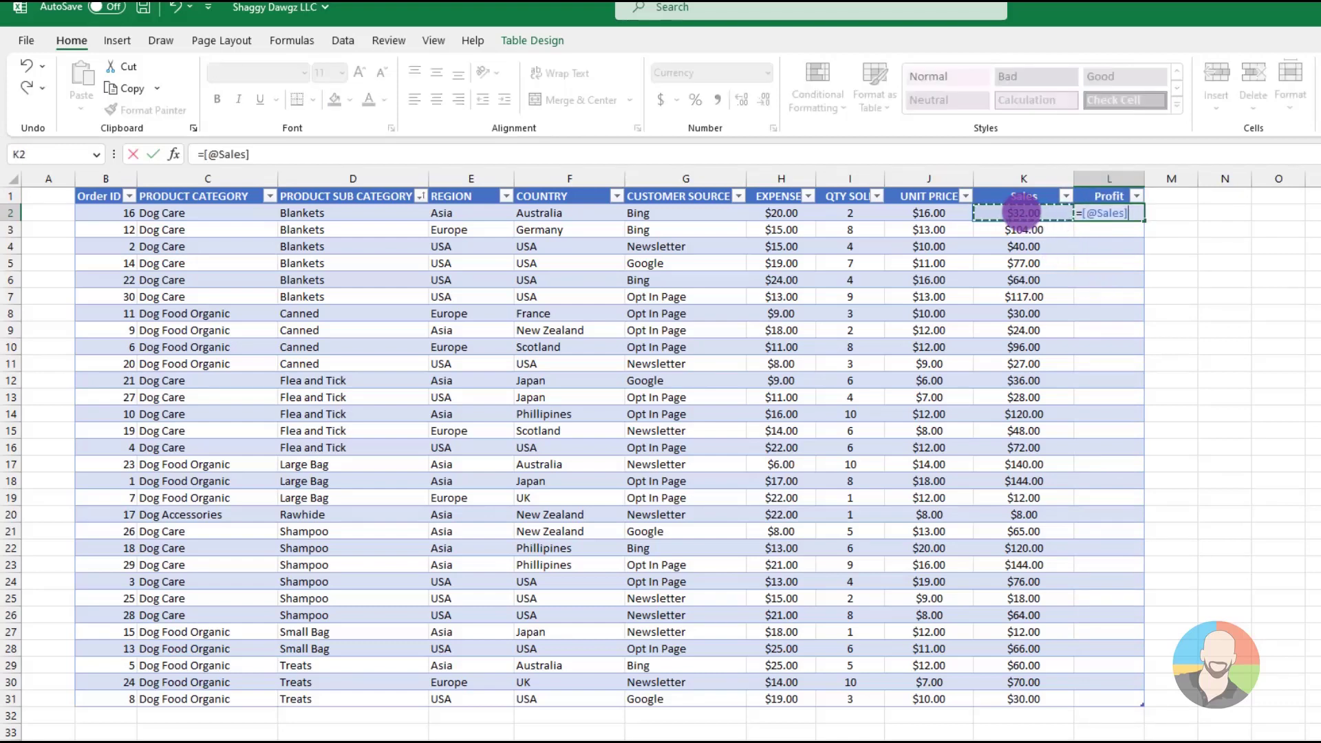
text(-)
click(782, 213)
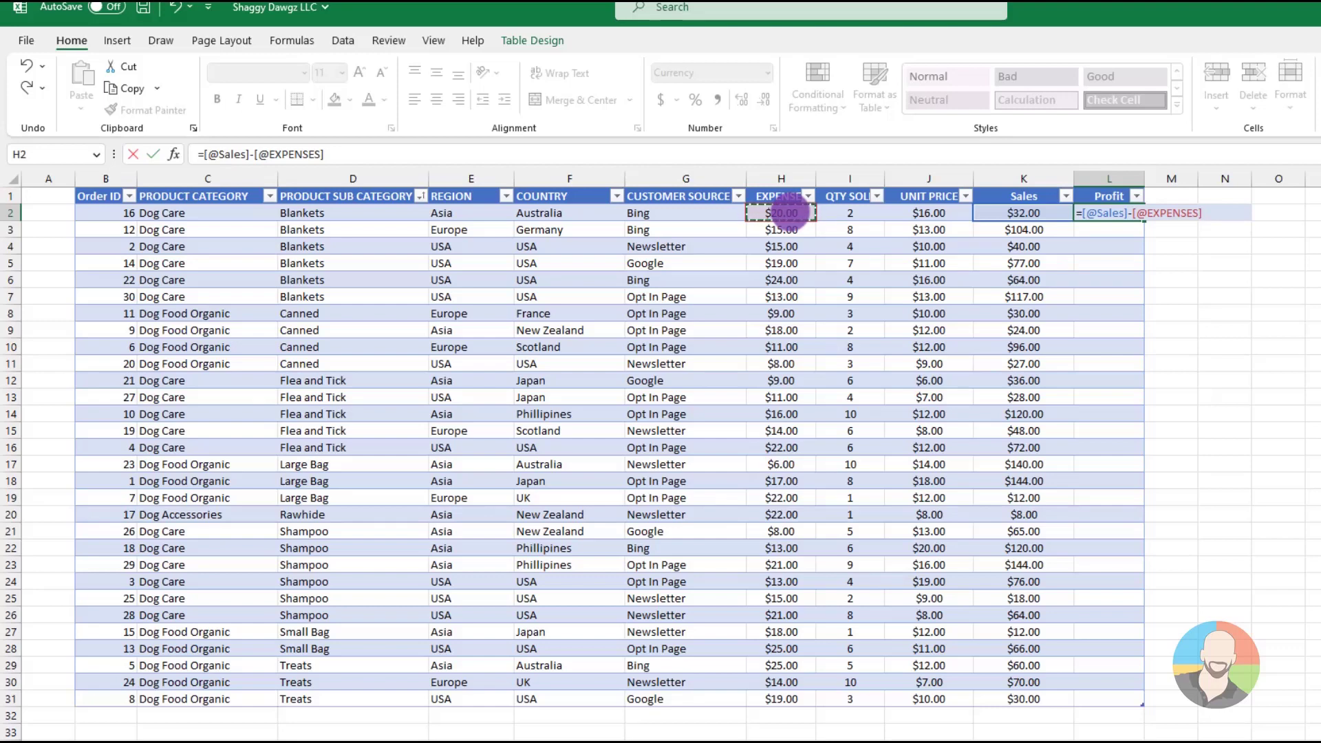
key(Return)
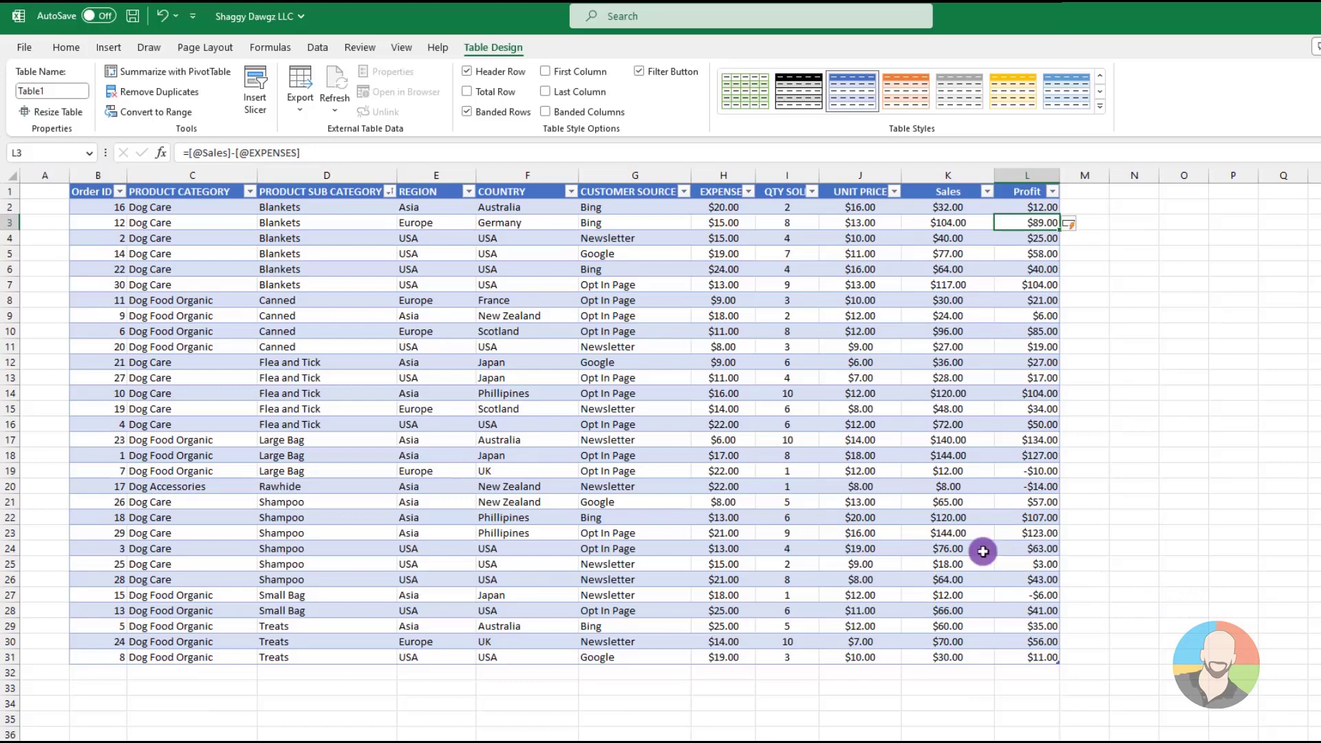
Turn on the table's total row and go through its cells under Sales, UNIT PRICE and QTY SOLD
click(937, 536)
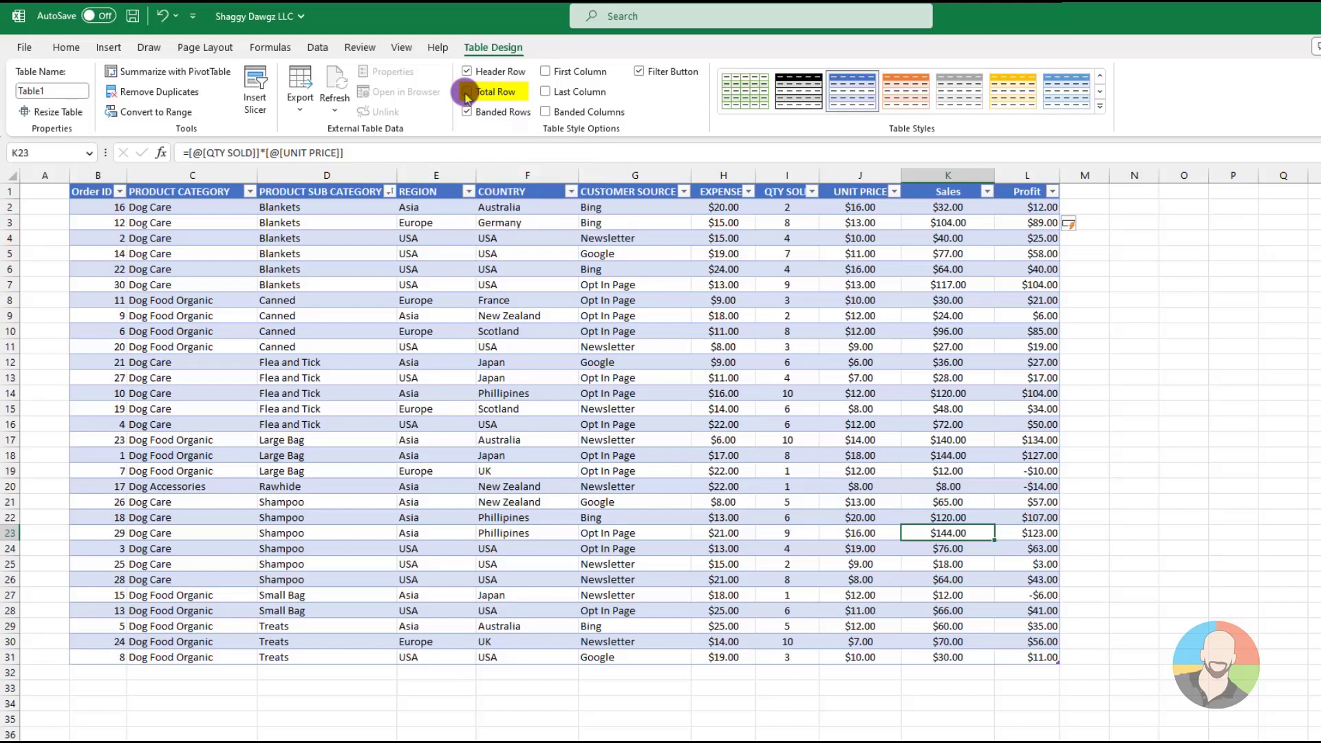
click(467, 95)
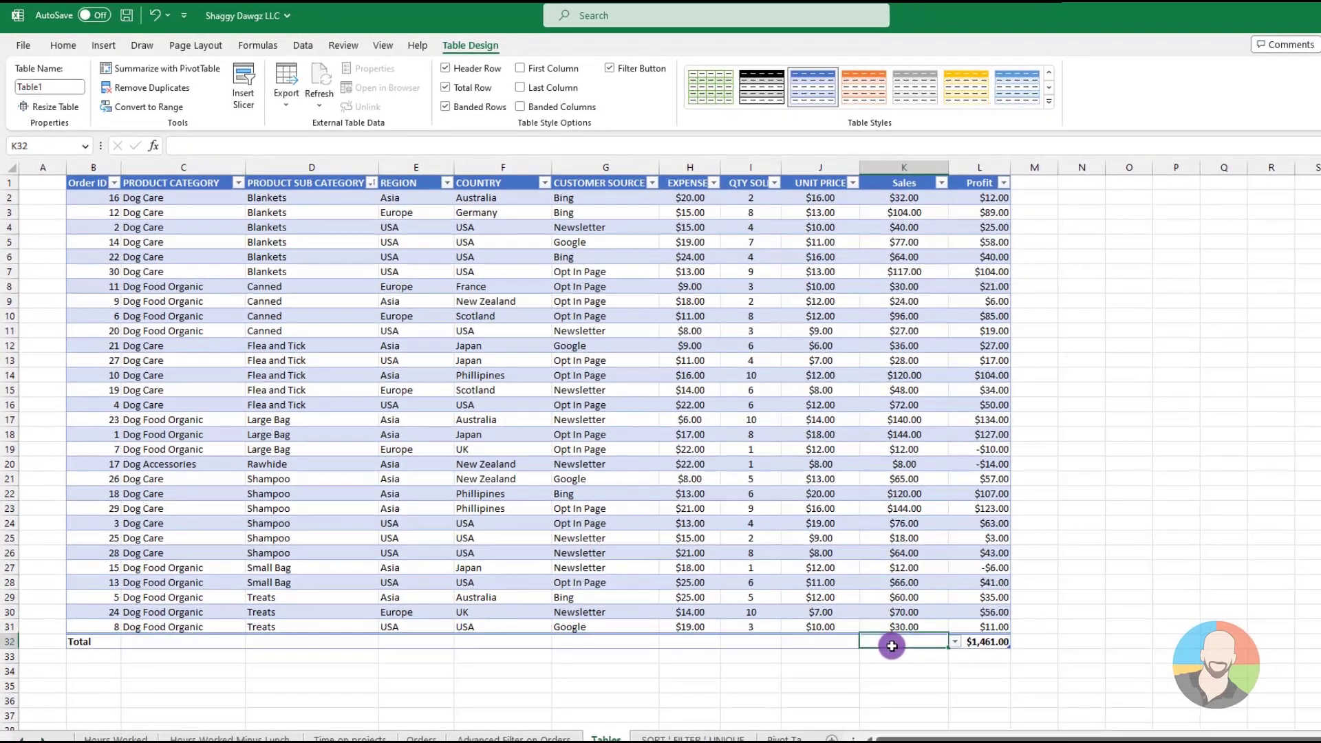
click(930, 672)
click(829, 641)
click(753, 641)
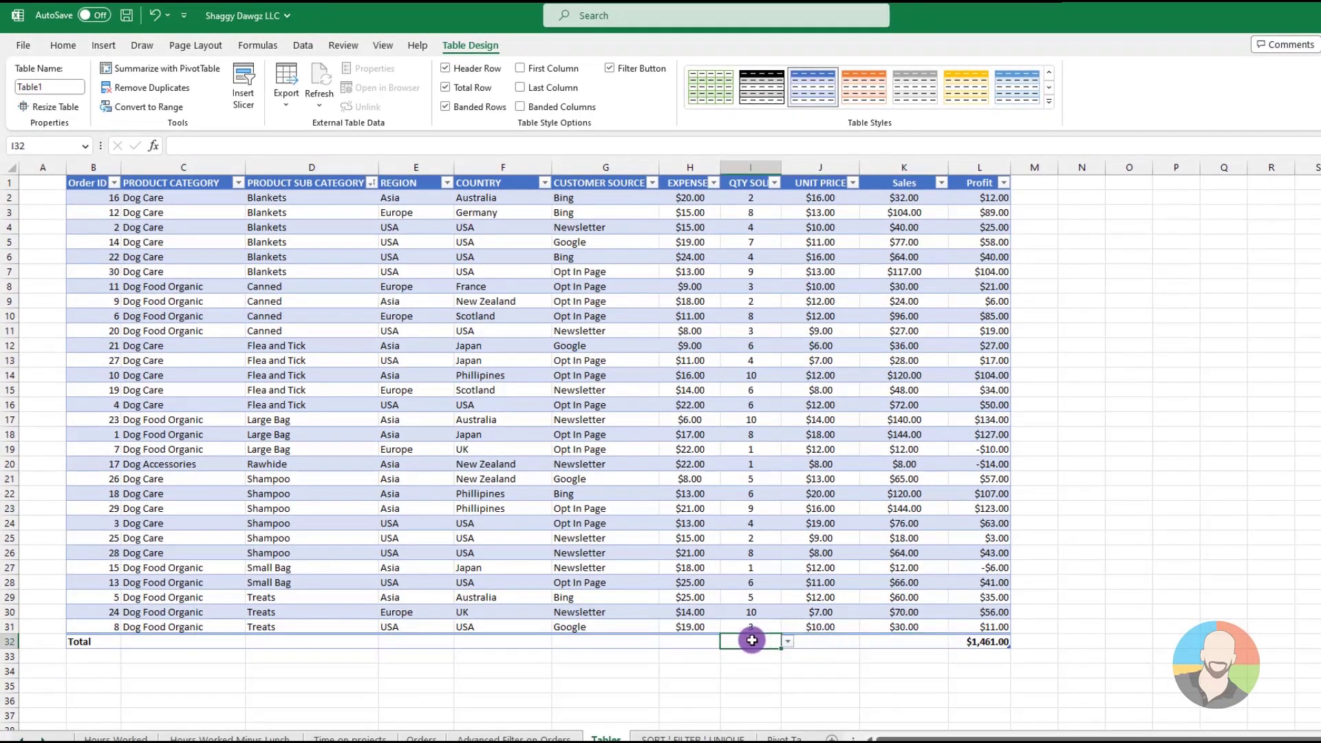
Summarize the Sales column with Average in the total row, and turn the total row off again
click(894, 641)
click(954, 641)
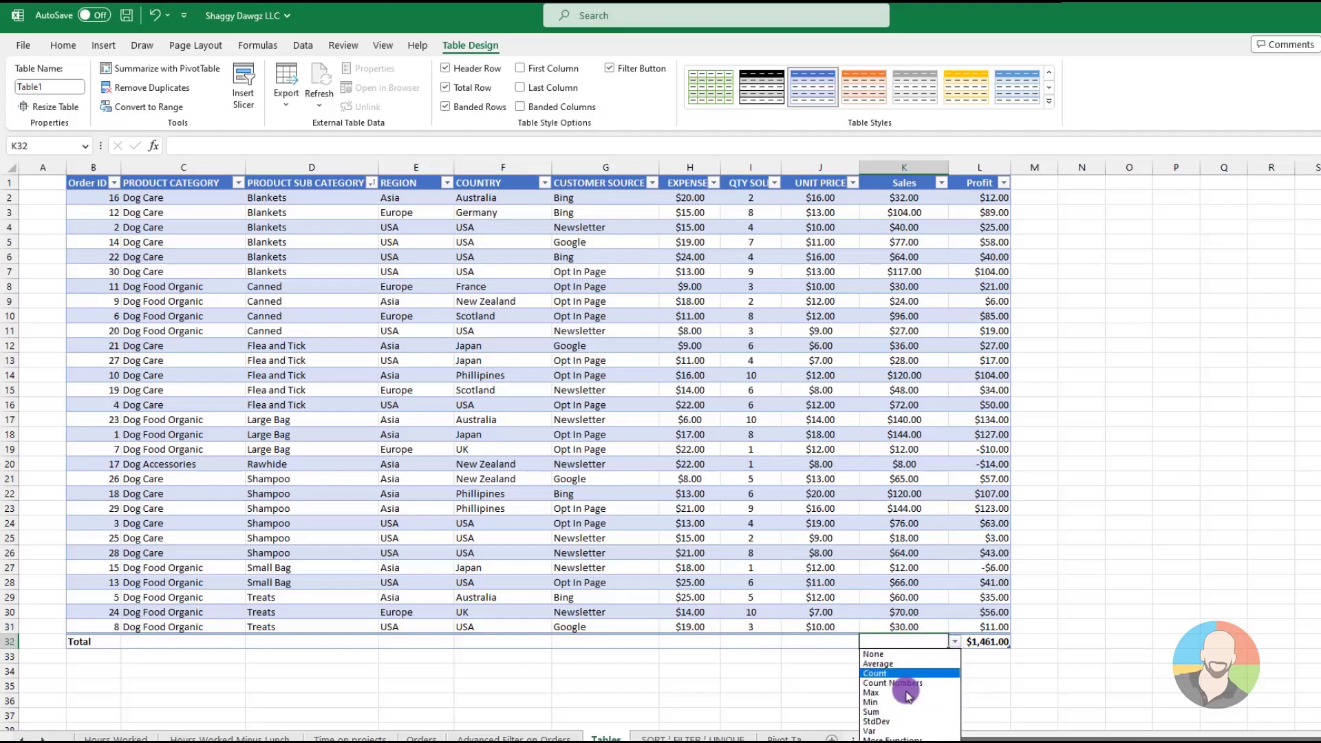
click(901, 652)
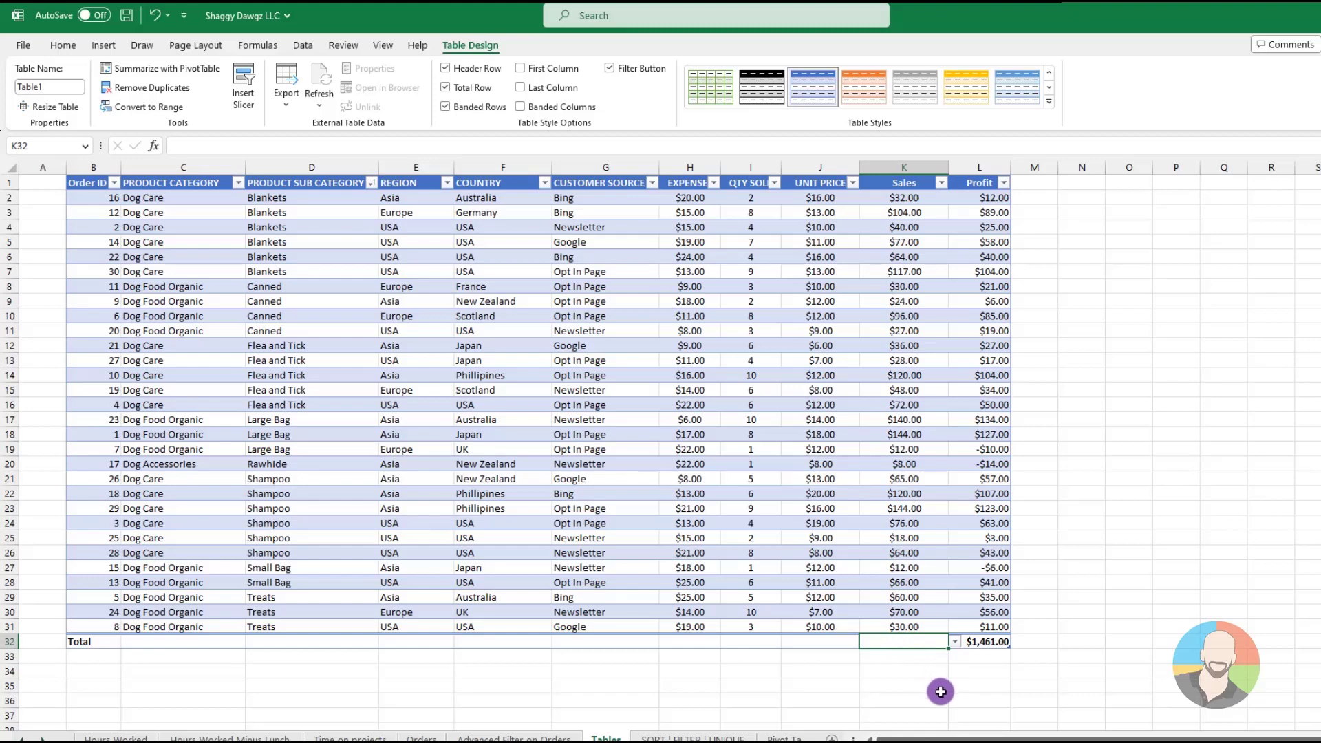
click(955, 643)
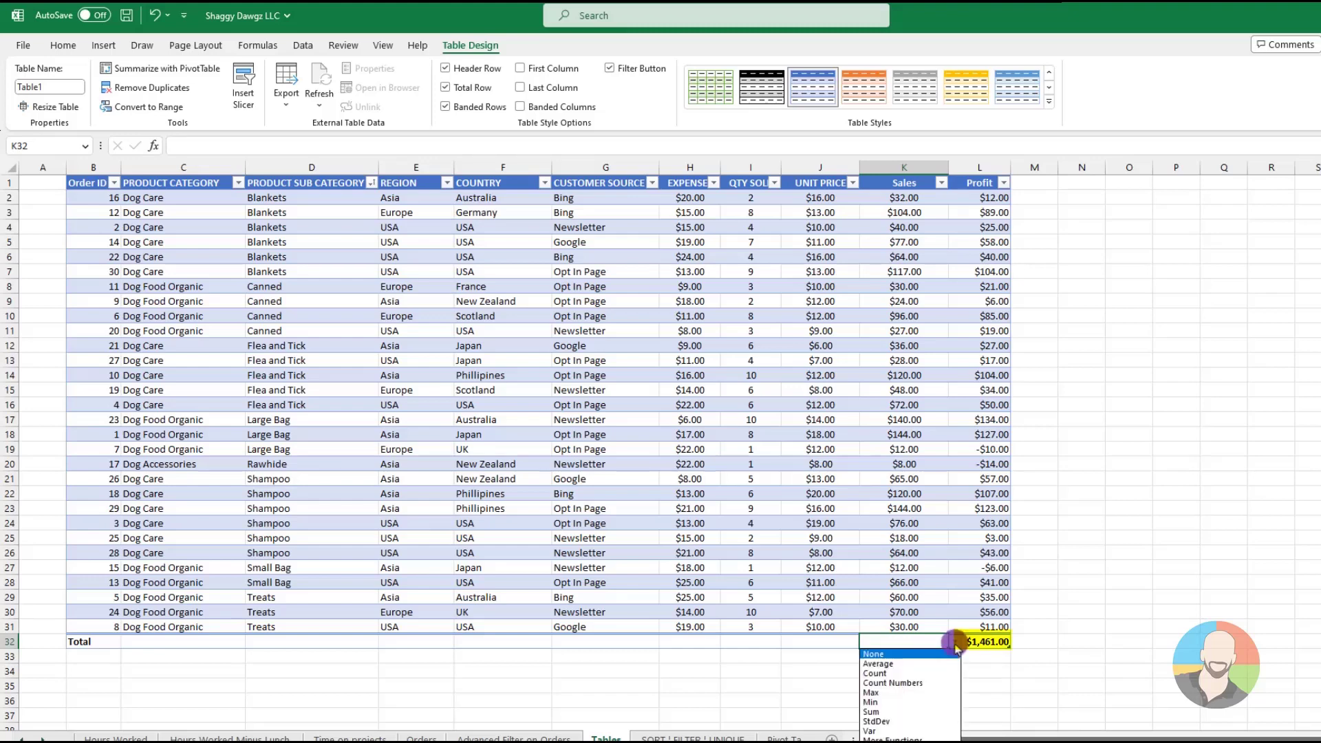
click(879, 664)
click(807, 641)
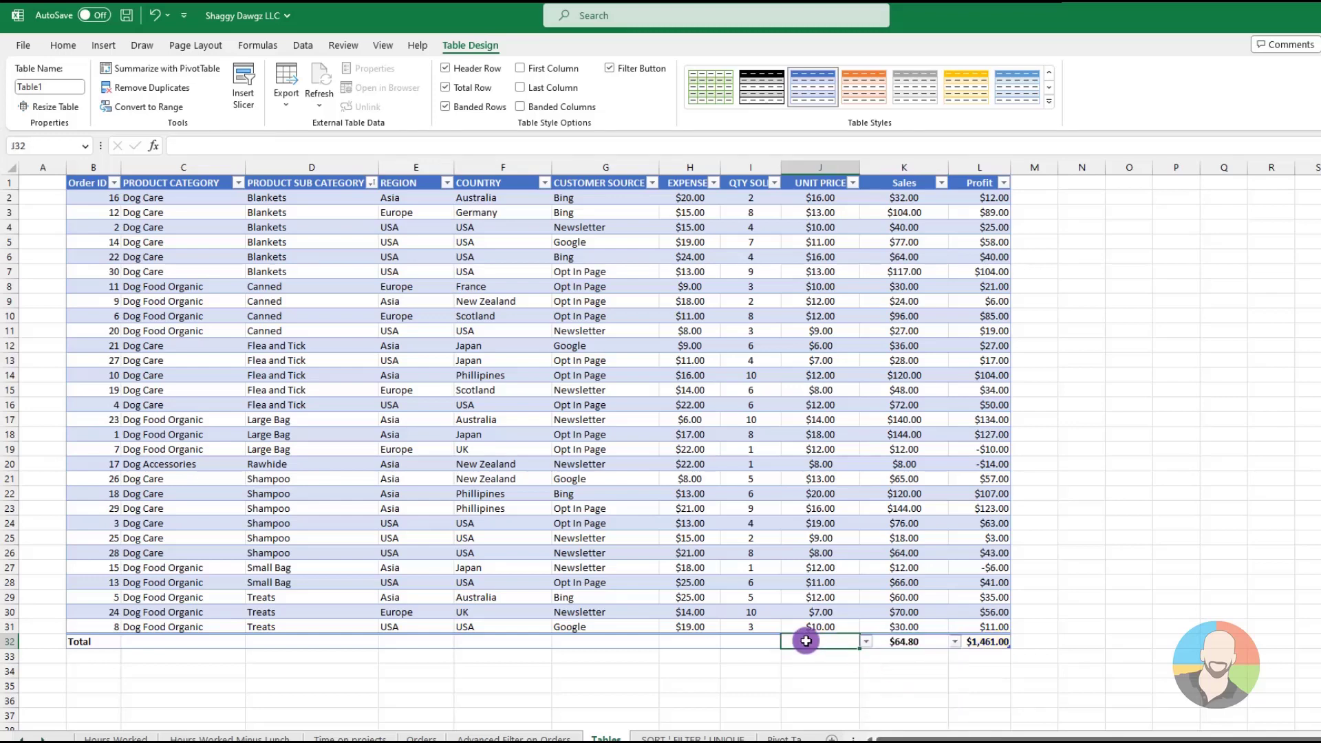
click(445, 88)
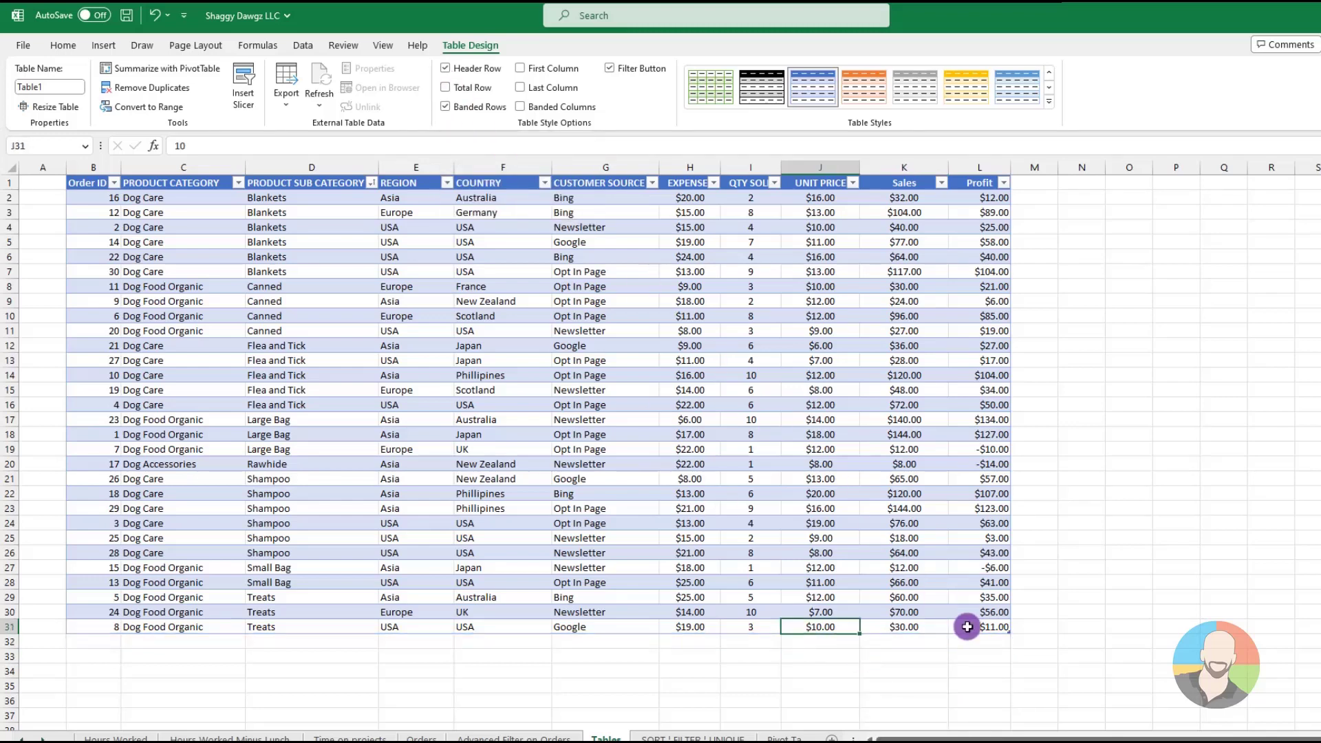
Add a new blank row at the end of the table from its last Profit cell, L31
click(967, 626)
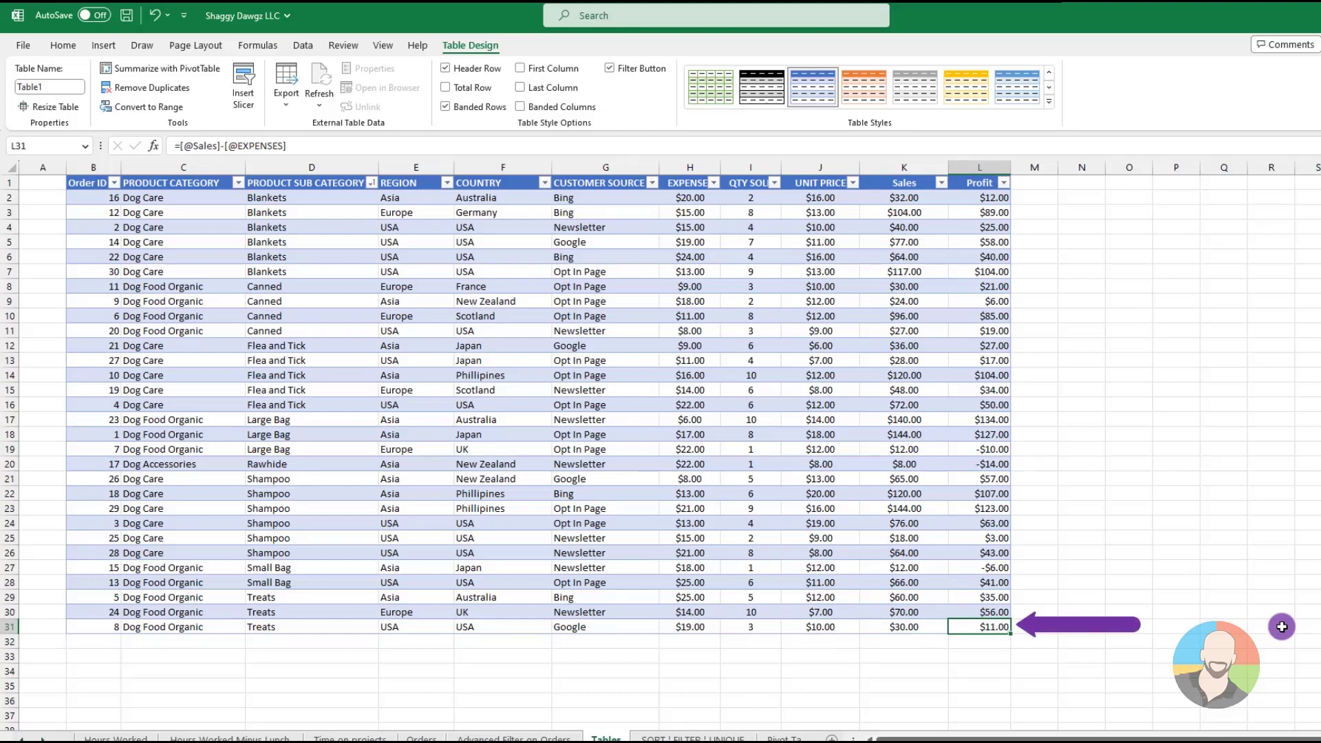
key(Tab)
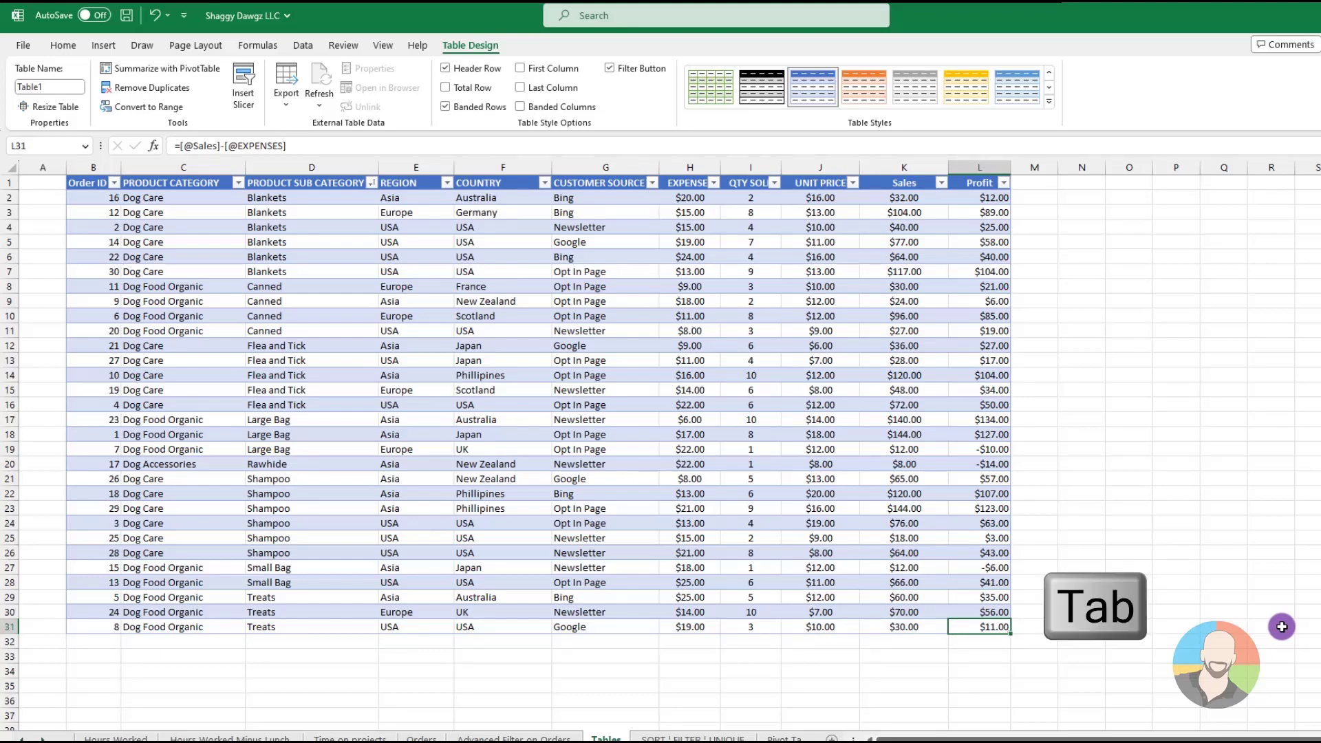
key(Tab)
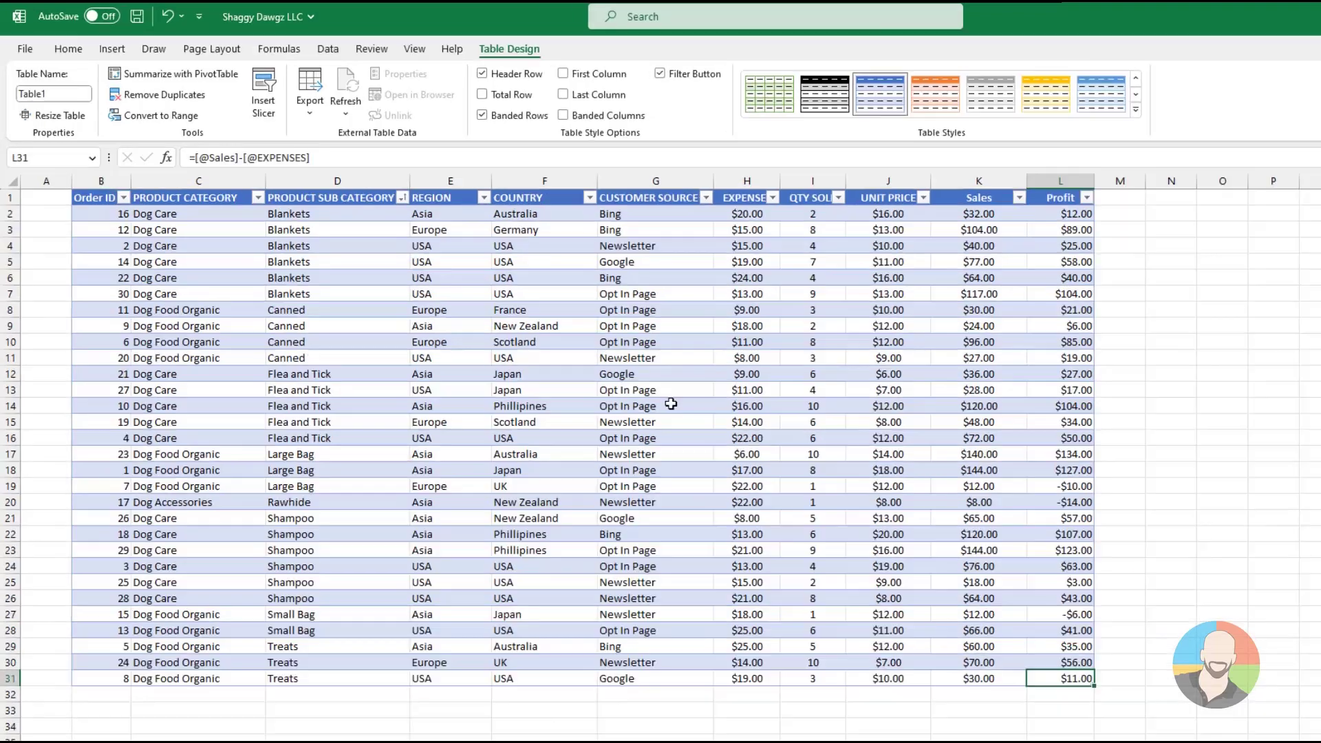
Insert a COUNTRY slicer for the table, lengthen it to about 3.39" so all countries fit, and shift it slightly over the sheet
click(600, 375)
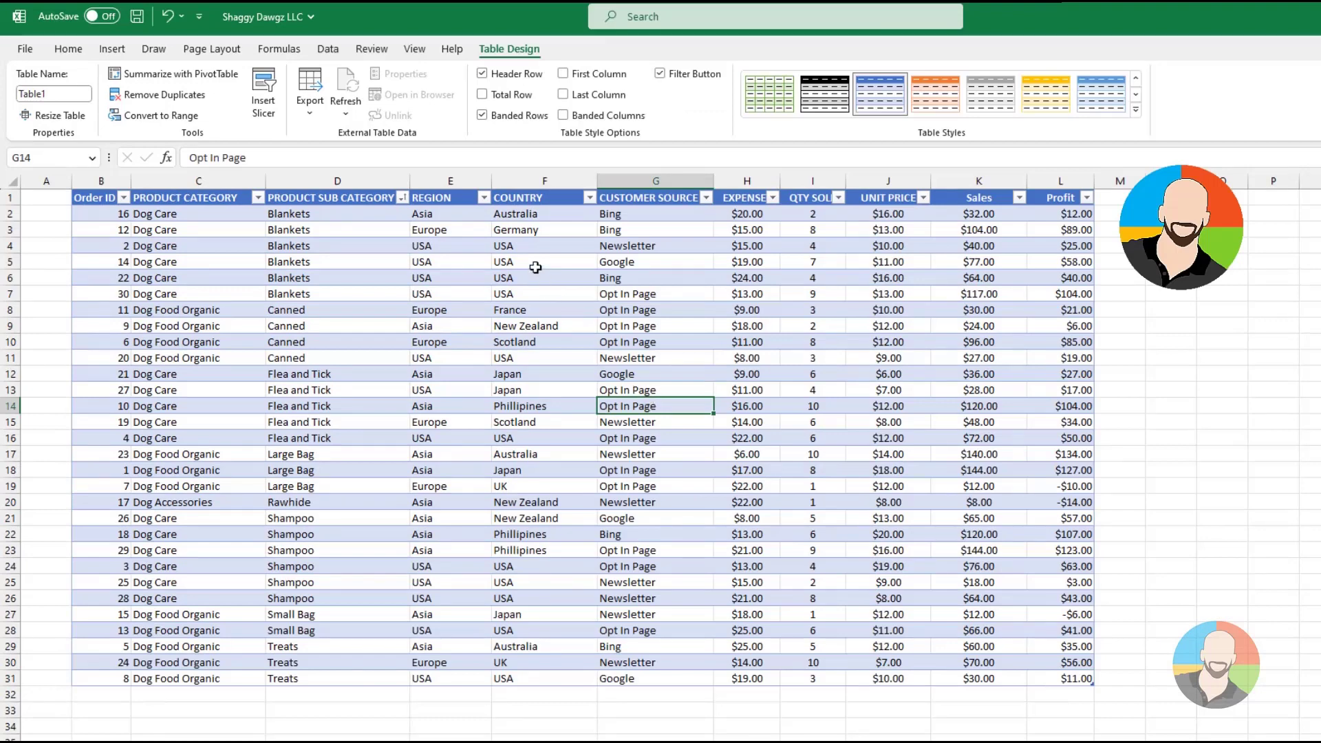
click(550, 296)
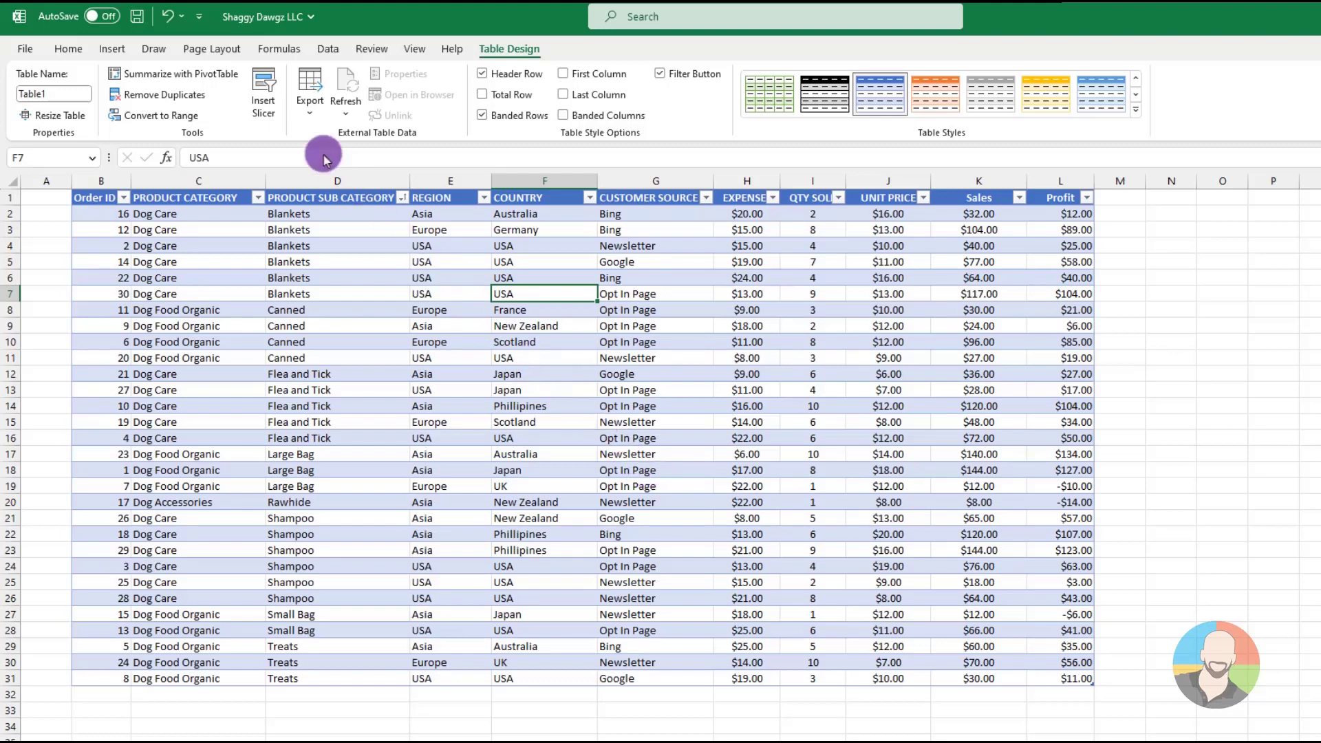
click(264, 100)
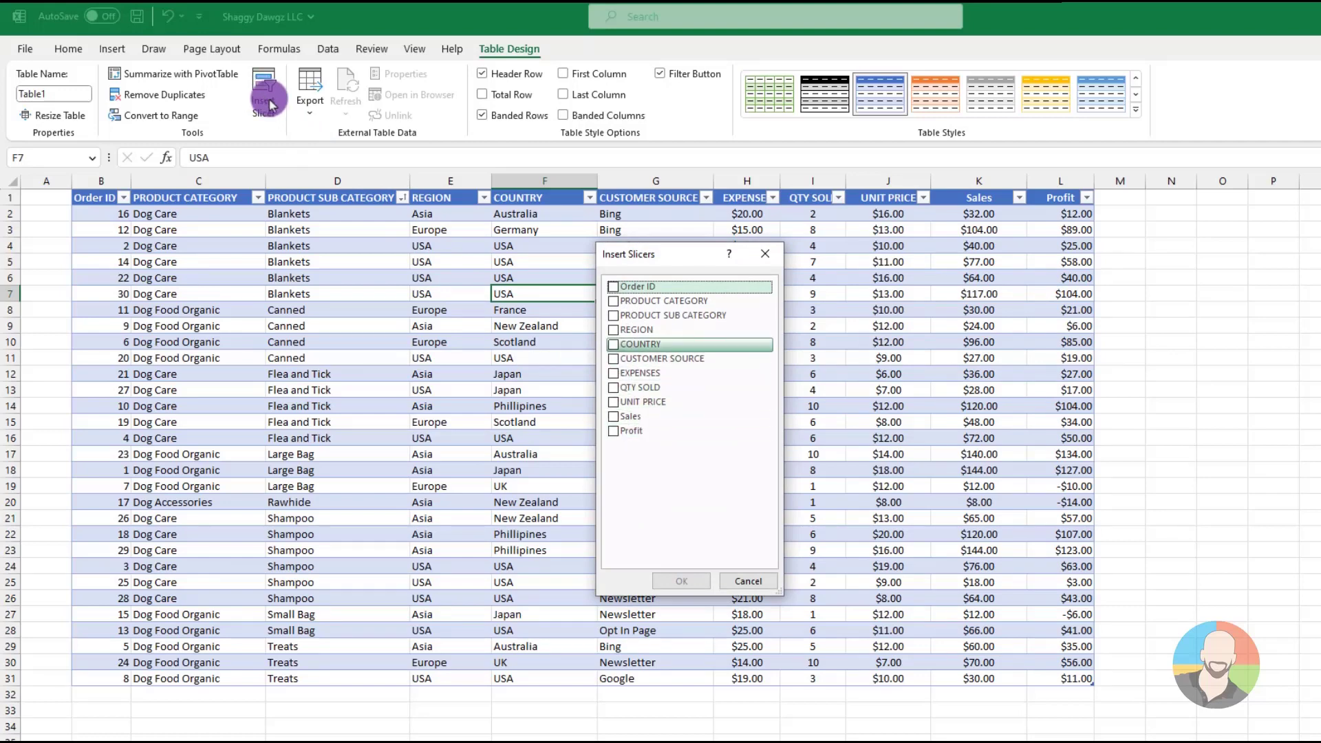
click(614, 344)
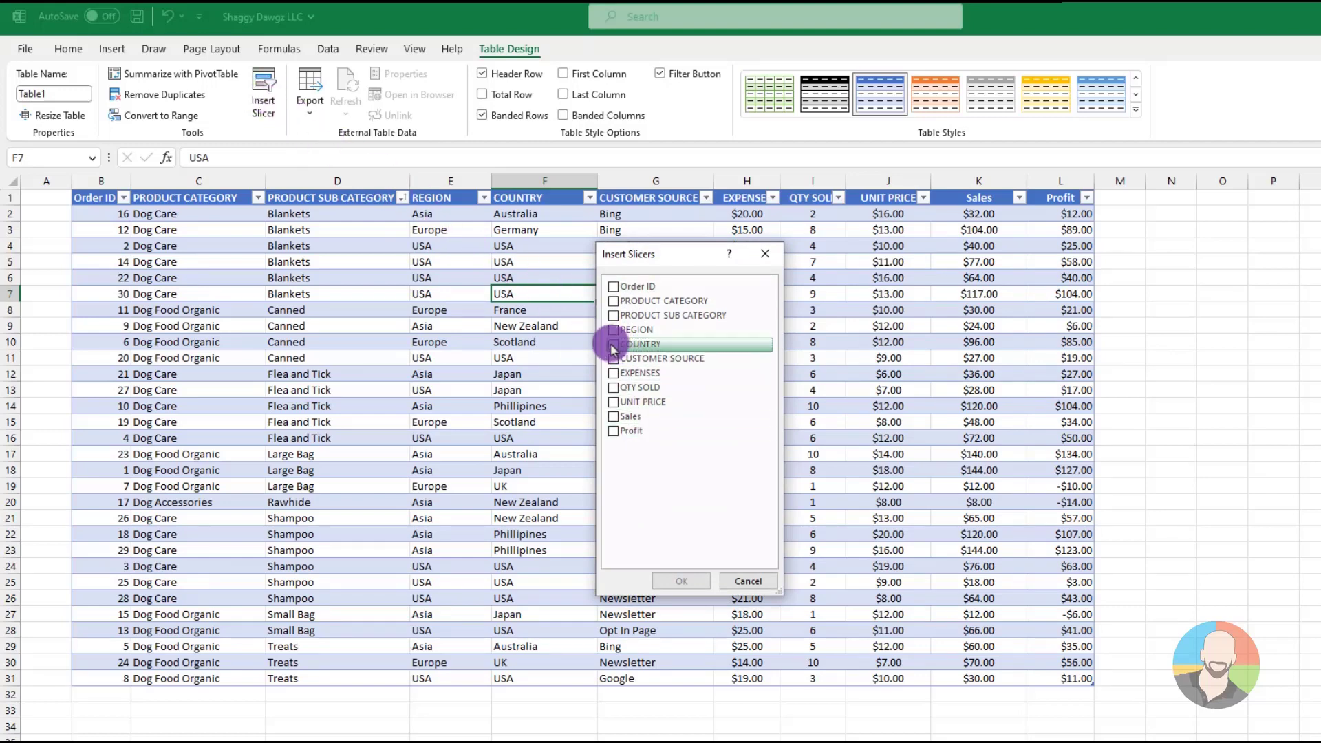
click(681, 582)
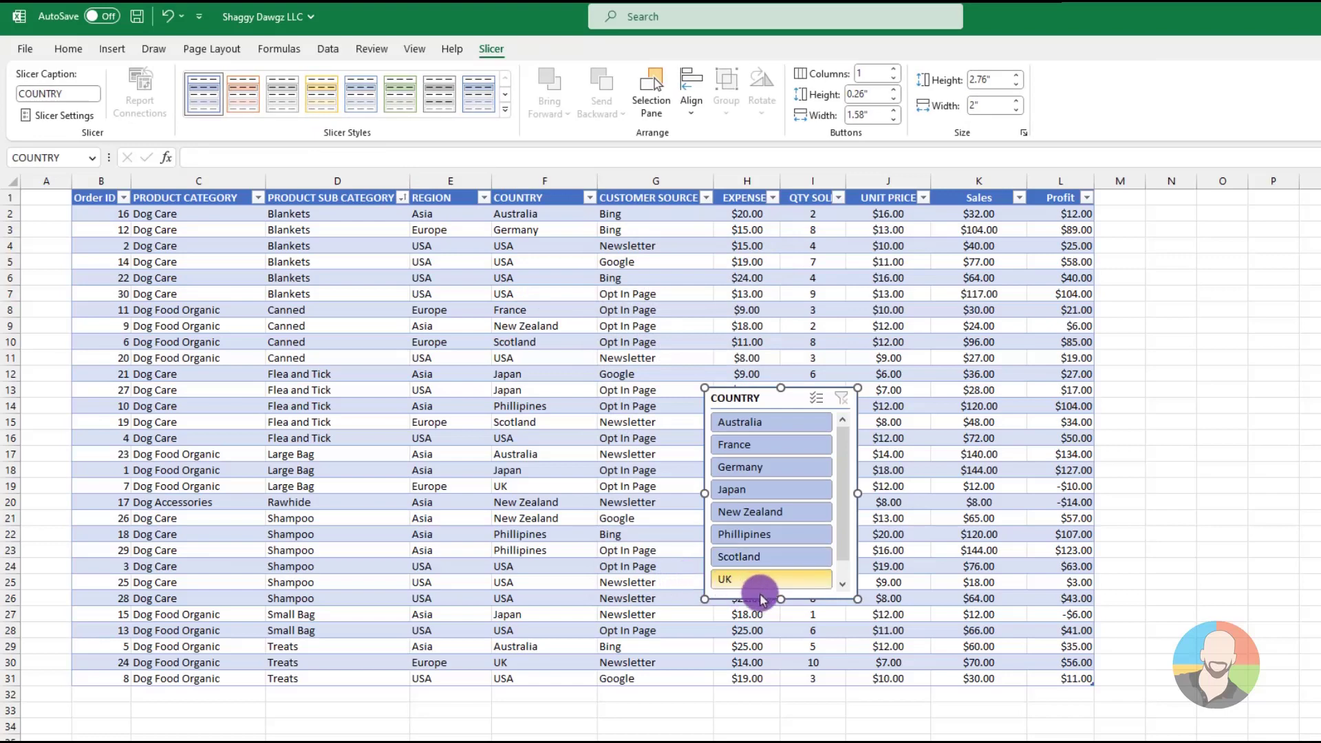
drag(780, 596, 777, 647)
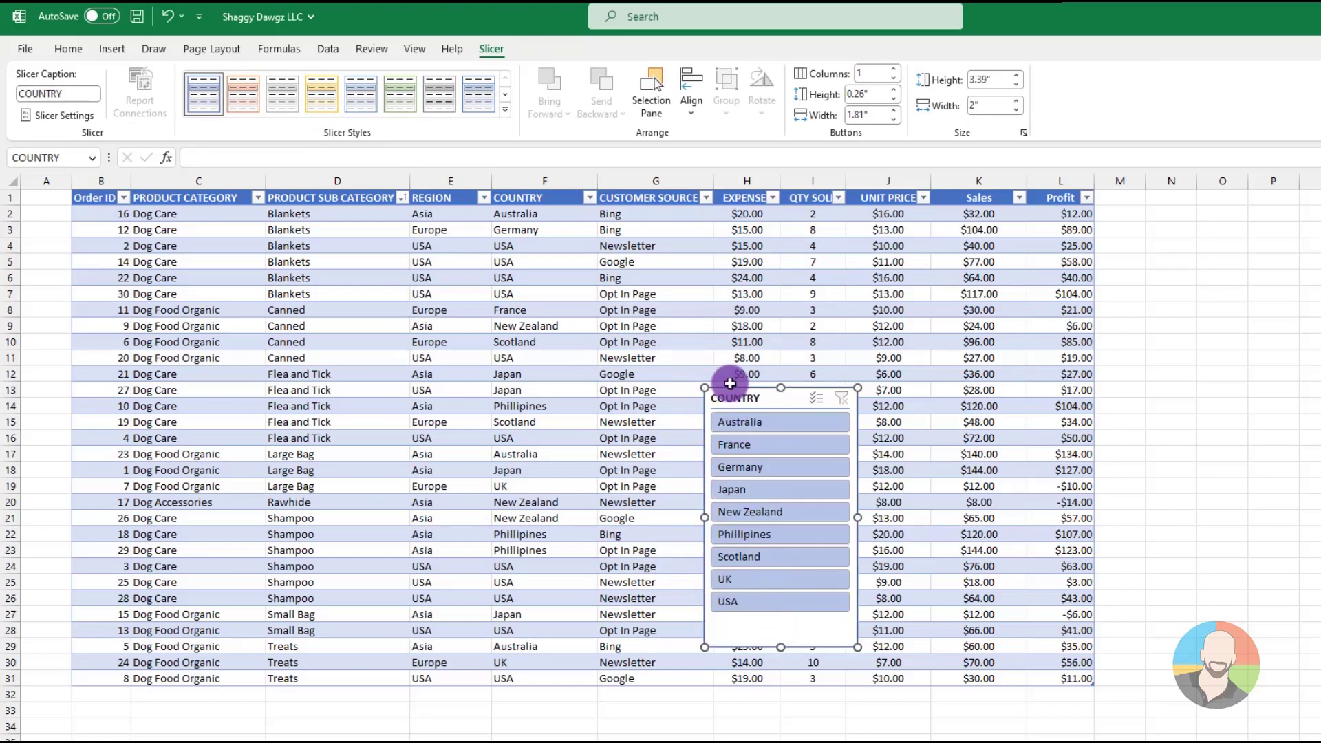
drag(729, 398, 767, 361)
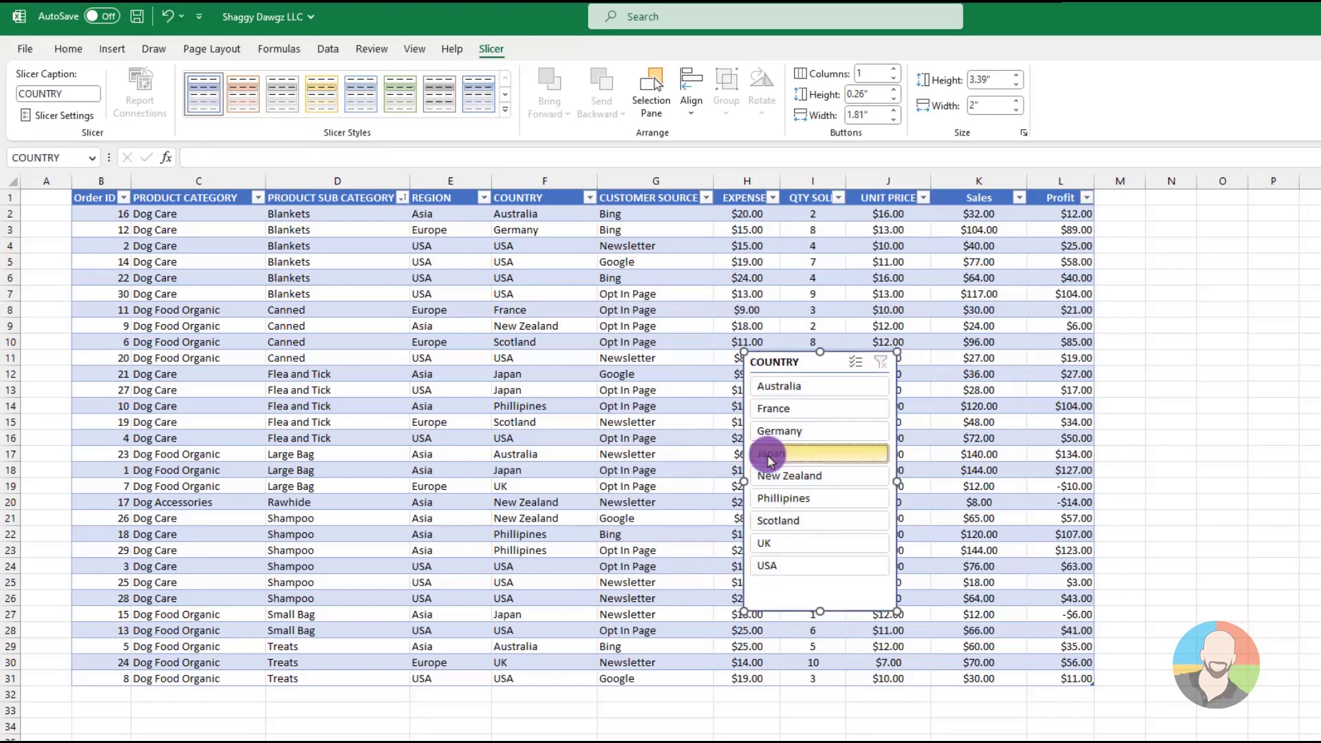
Filter the table by one country at a time with the slicer, including Japan, Australia and USA, and clear the filter
click(781, 454)
click(781, 509)
click(788, 385)
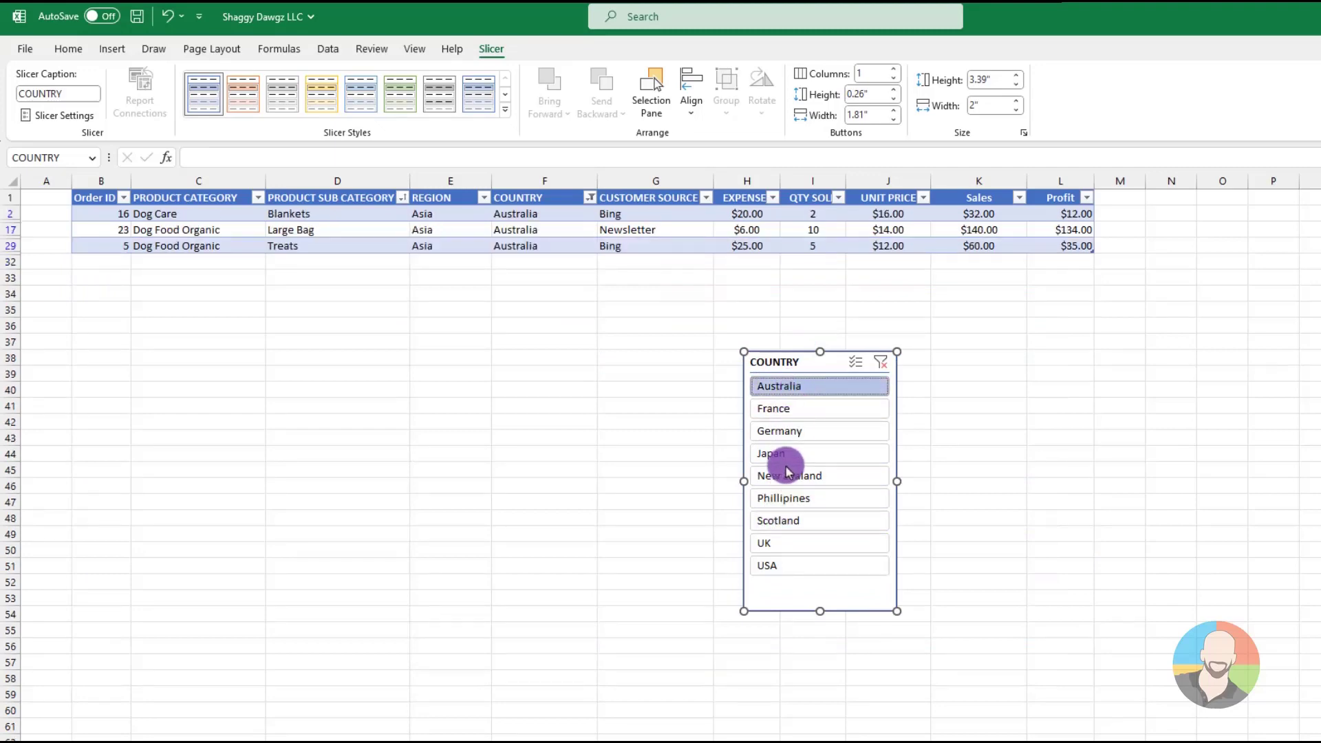
click(782, 565)
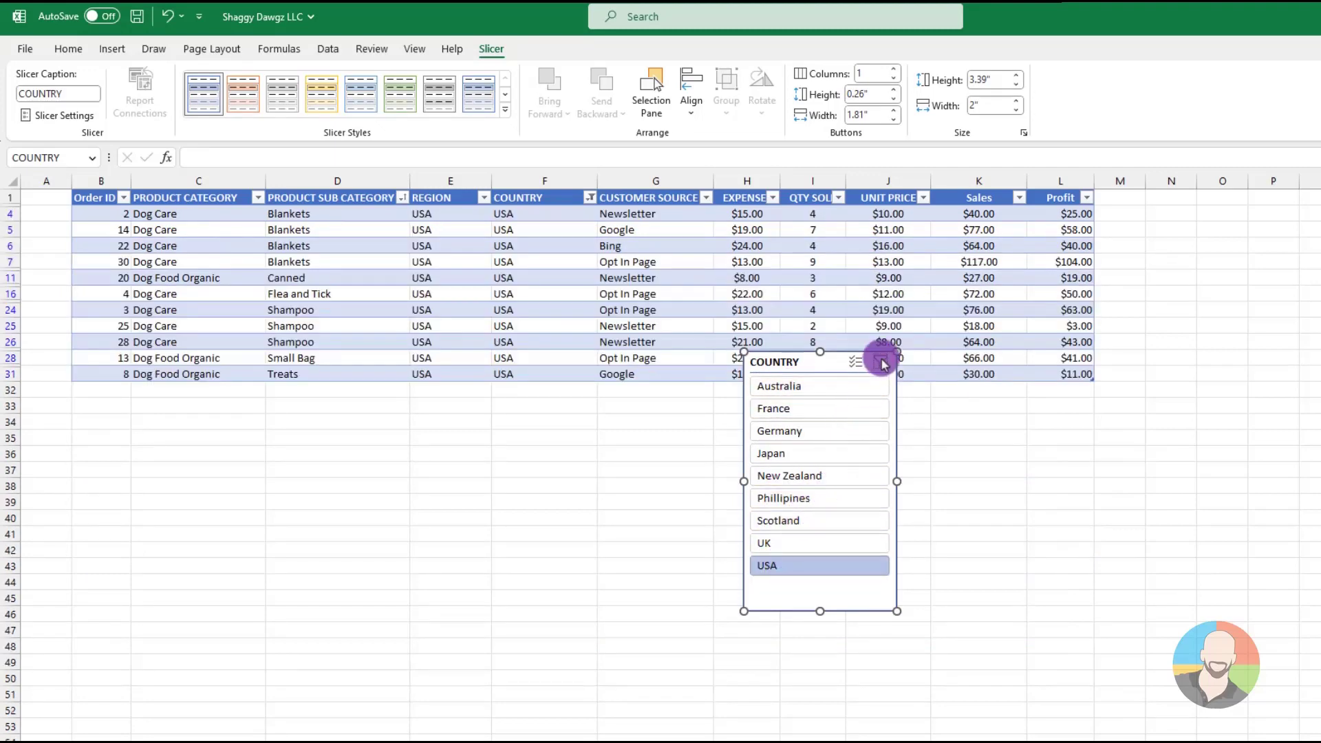
click(881, 360)
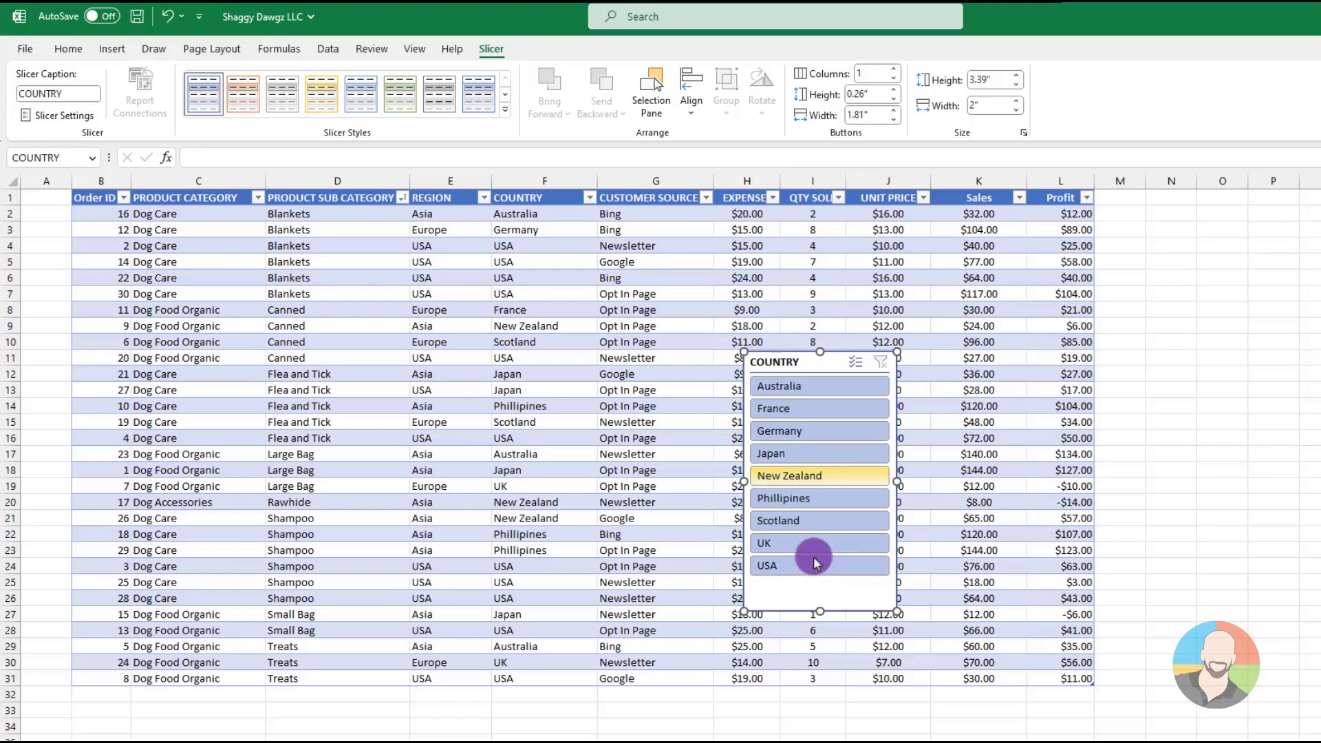
Filter the table to Scotland, Japan and Australia together using the COUNTRY slicer, and clear the filter
ctrl+click(787, 523)
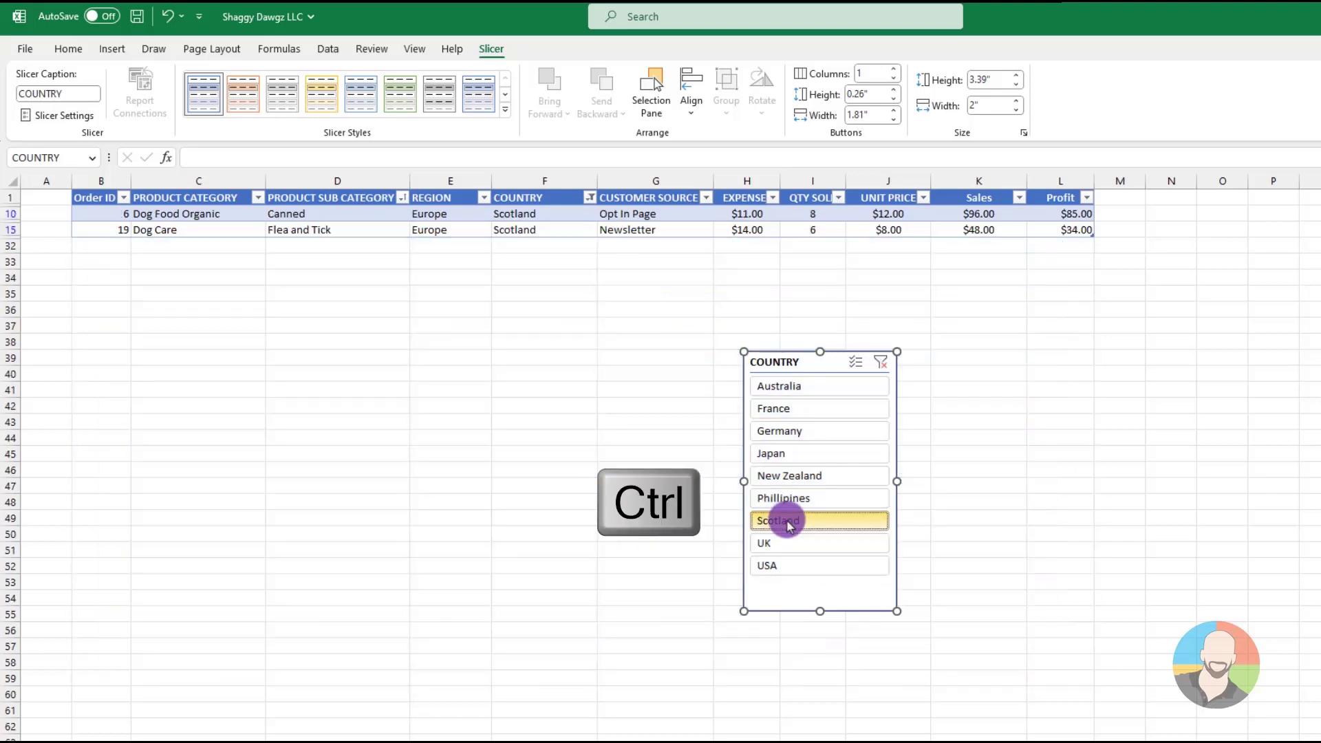
ctrl+click(786, 454)
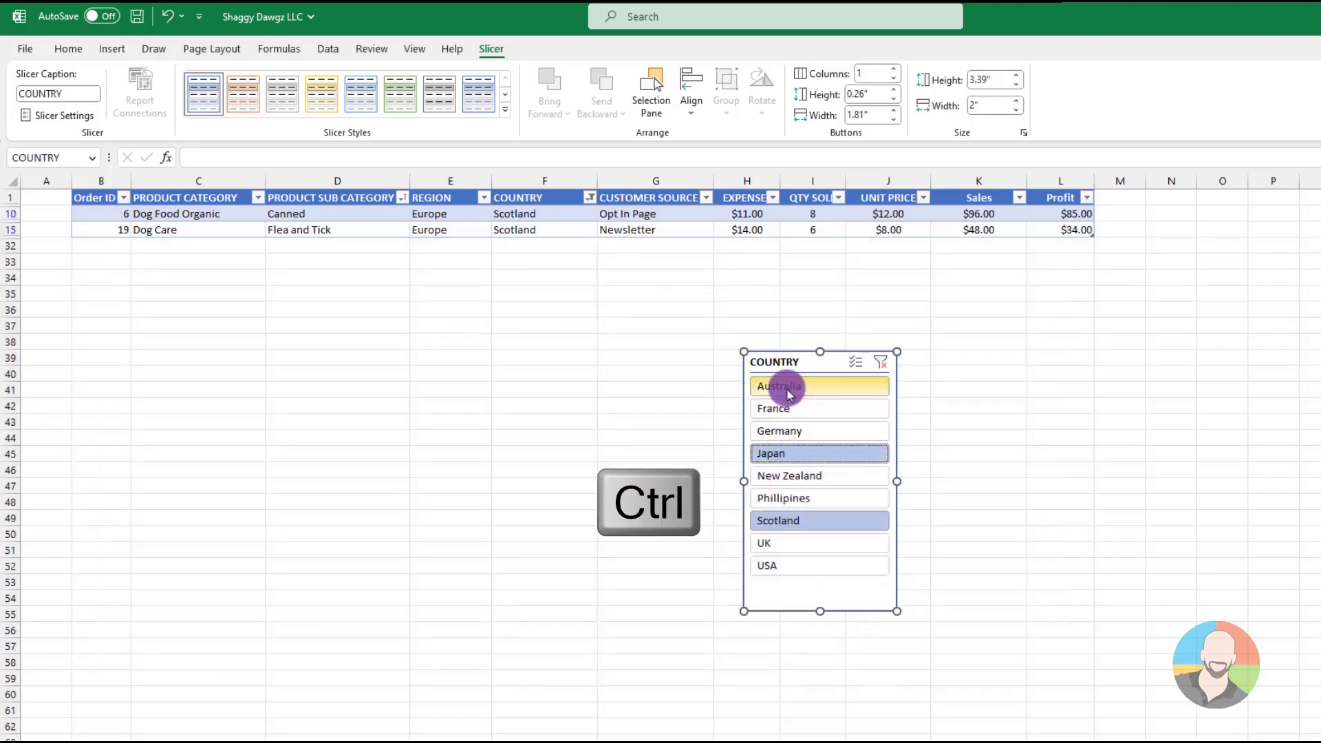
ctrl+click(789, 391)
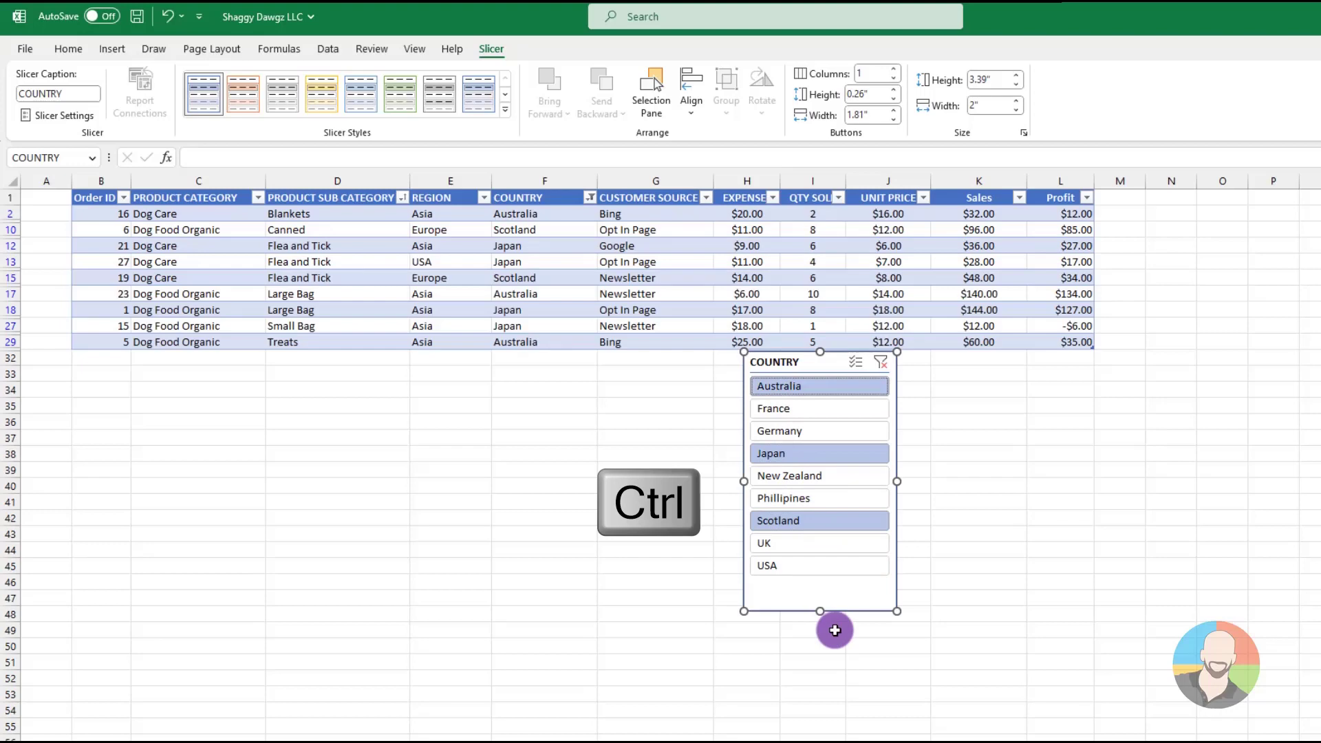
click(881, 361)
Insert a CUSTOMER SOURCE slicer, shorten it to about 1.79" high and place it beside the COUNTRY slicer
click(550, 408)
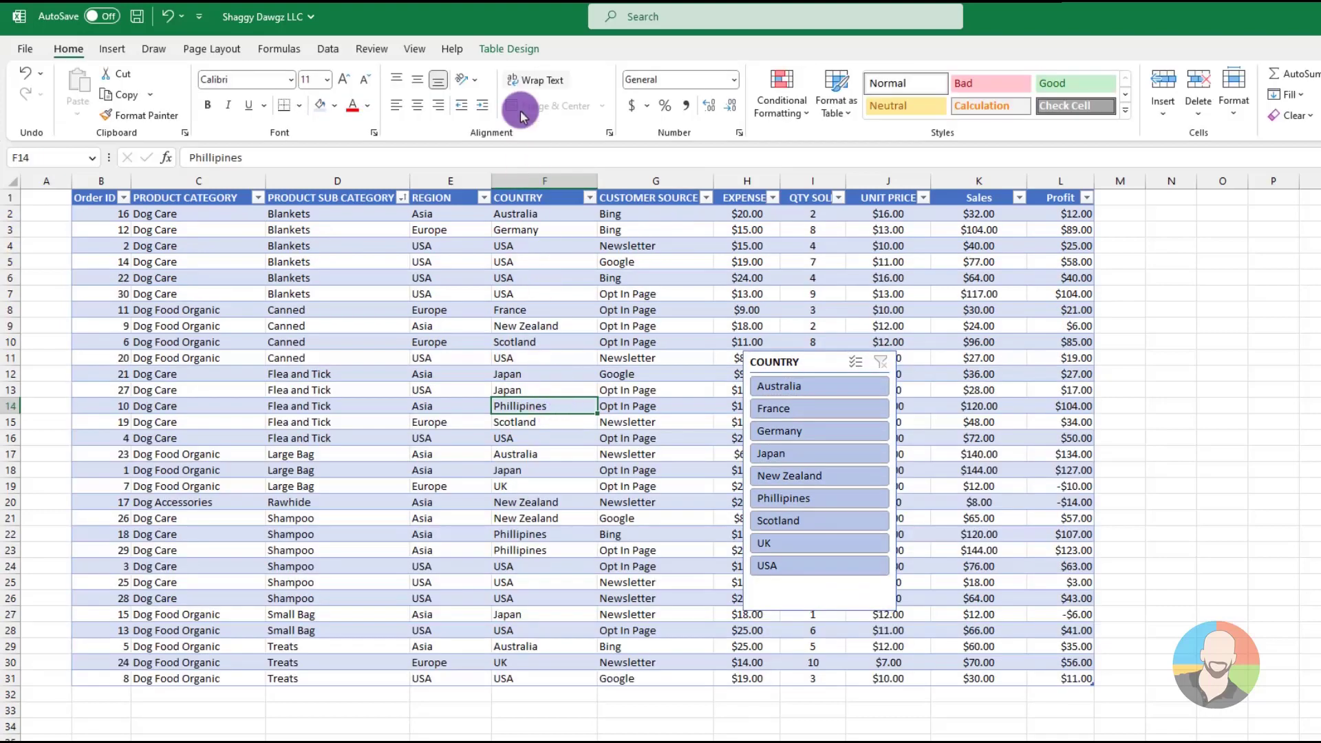
click(512, 50)
click(272, 91)
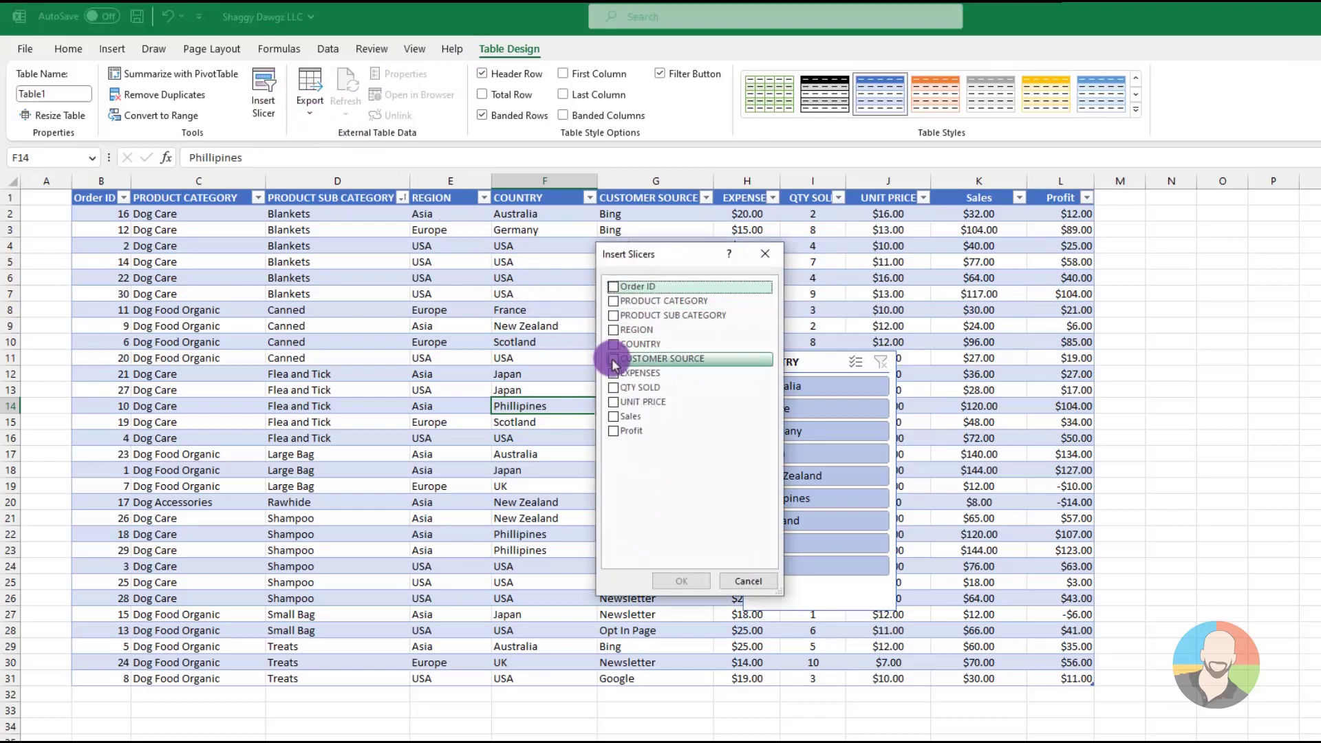
click(613, 360)
click(678, 581)
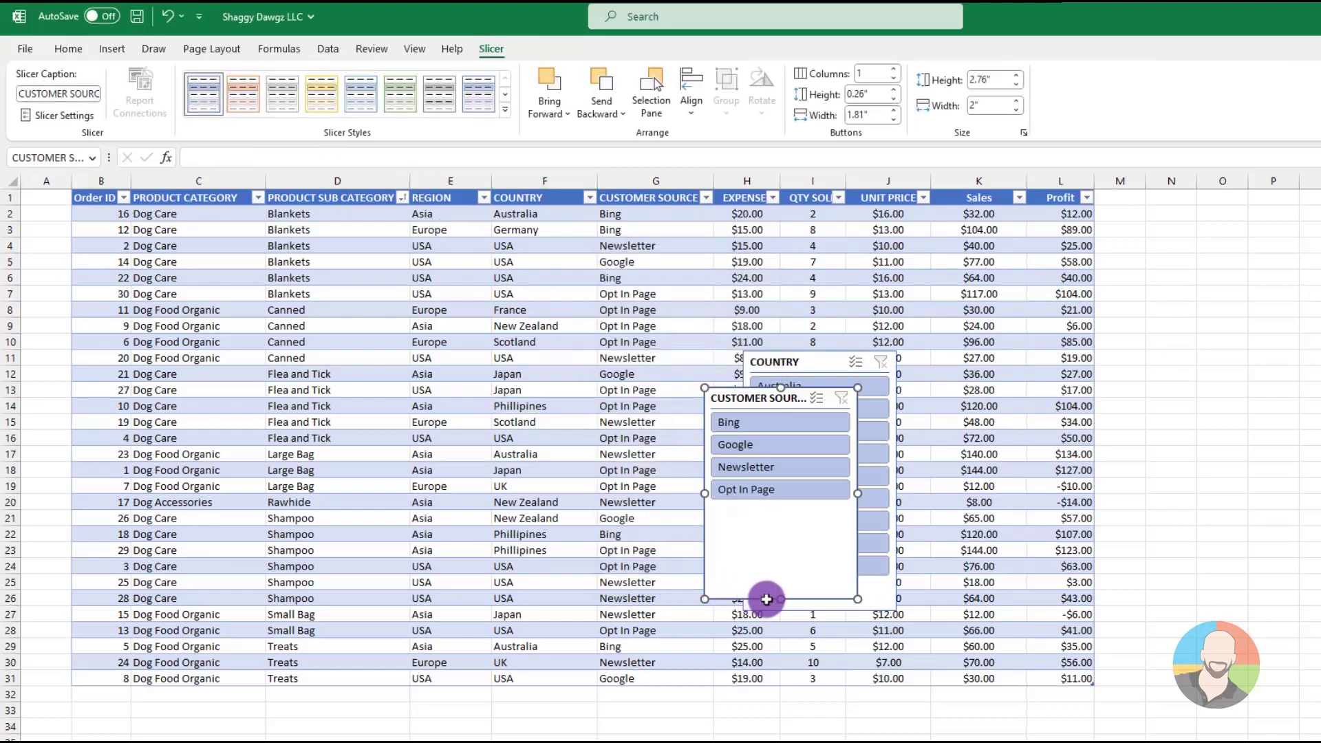
drag(766, 599, 765, 527)
drag(756, 397, 1012, 419)
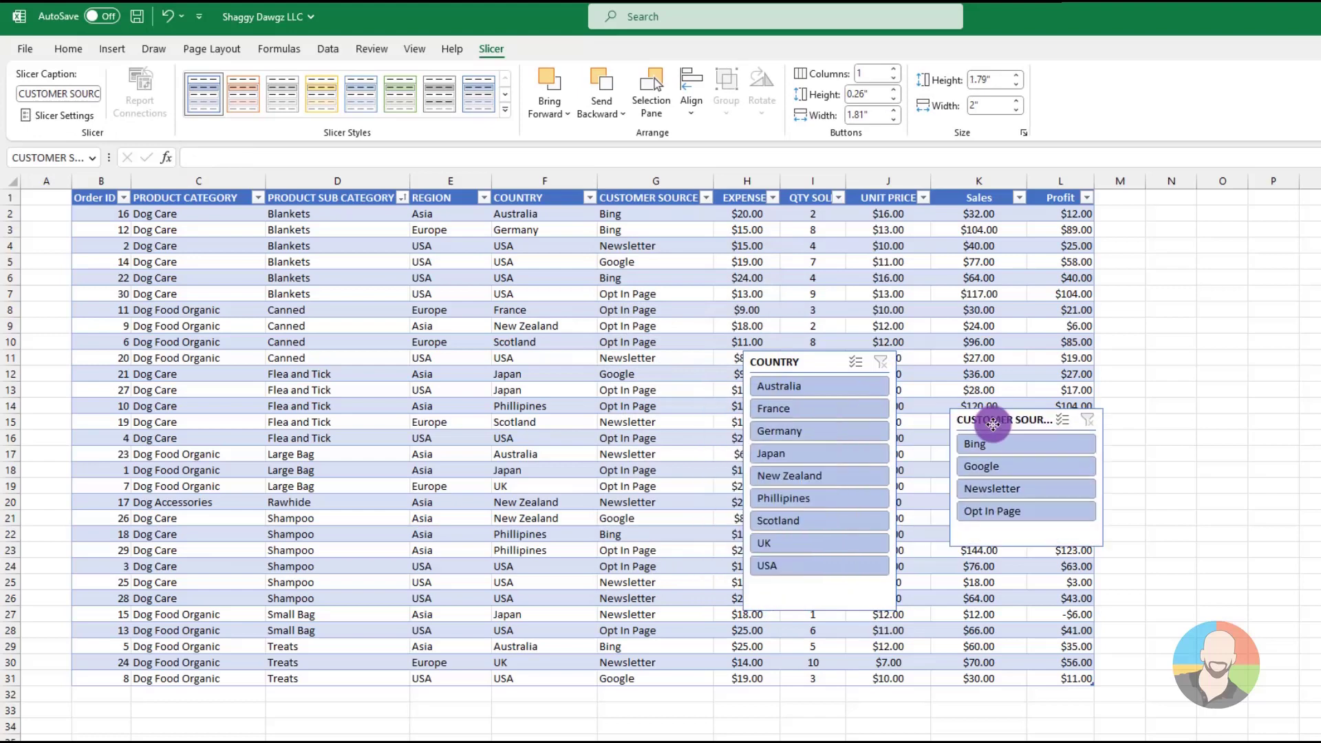
Filter the table with both slicers combined, including France with Opt In Page and Phillipines, and clear both filters
click(808, 394)
click(814, 451)
click(979, 446)
click(981, 488)
click(791, 386)
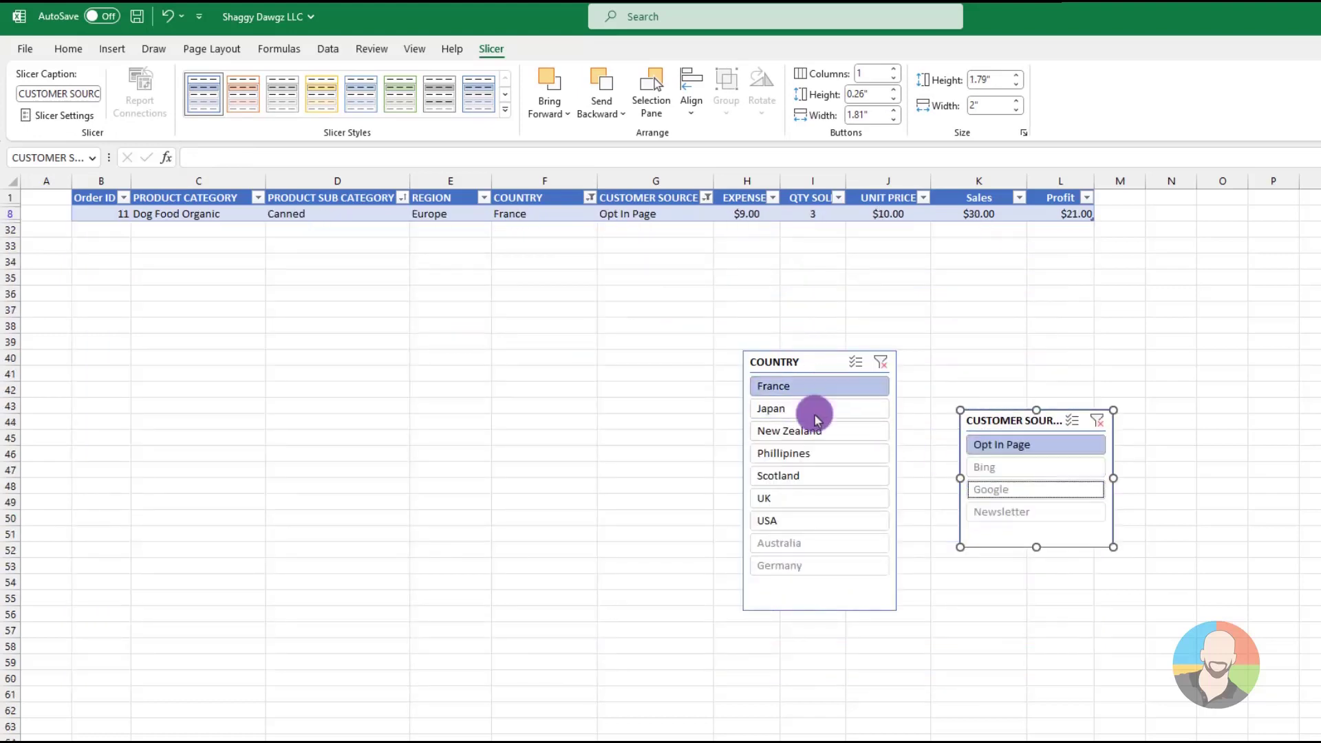
click(798, 452)
click(1095, 421)
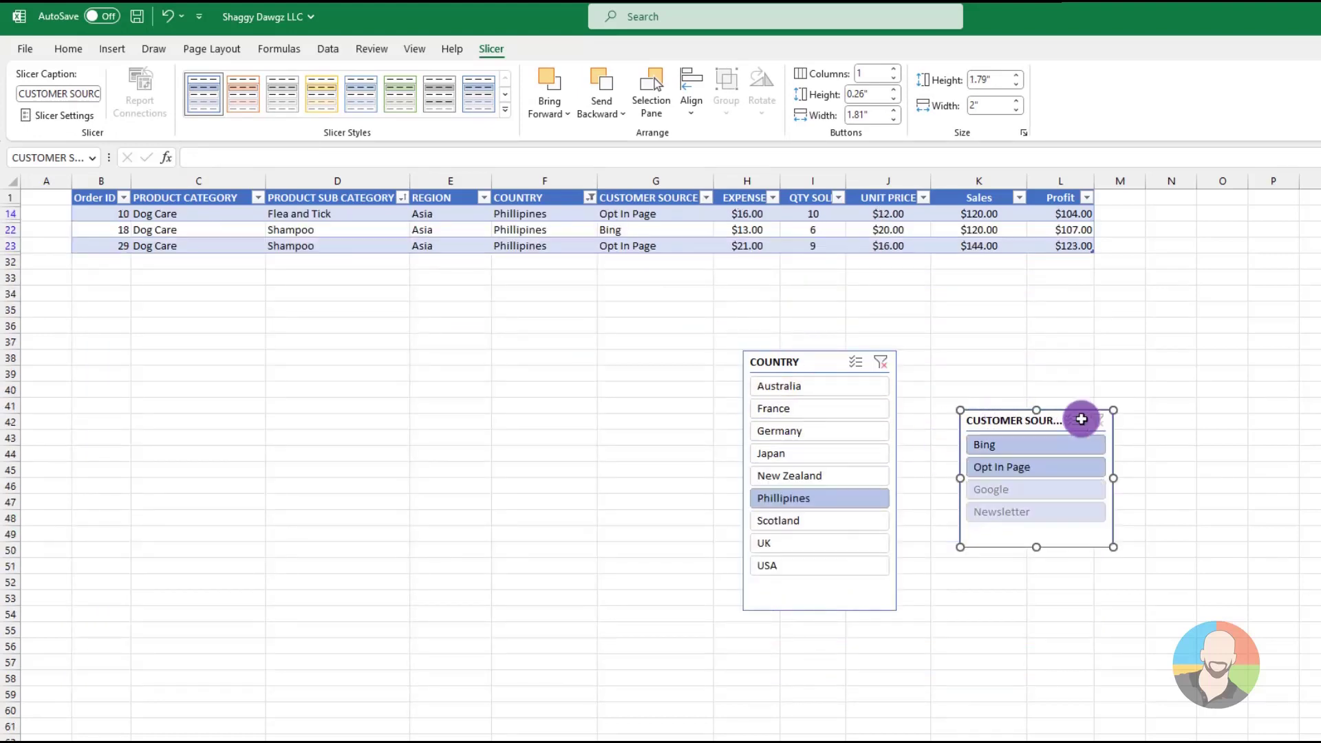
click(880, 363)
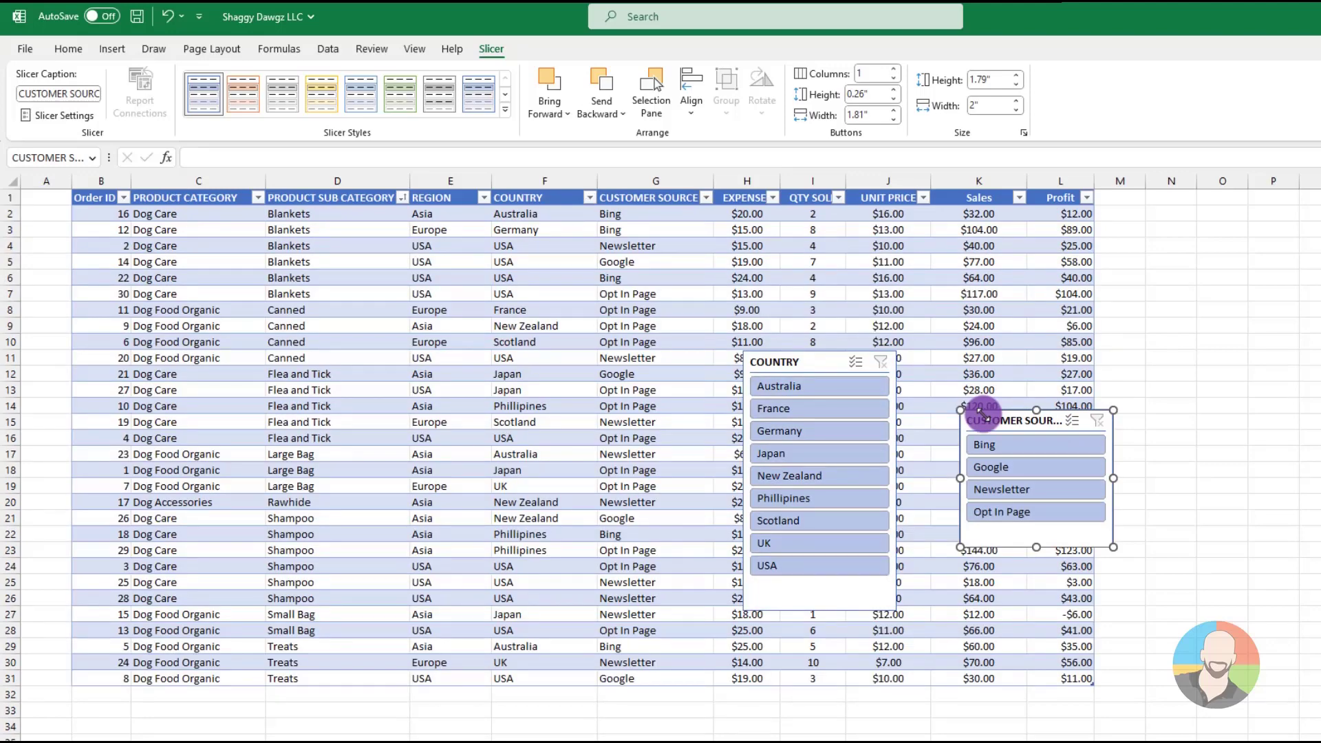
Delete the CUSTOMER SOURCE and COUNTRY slicers from the sheet
key(Delete)
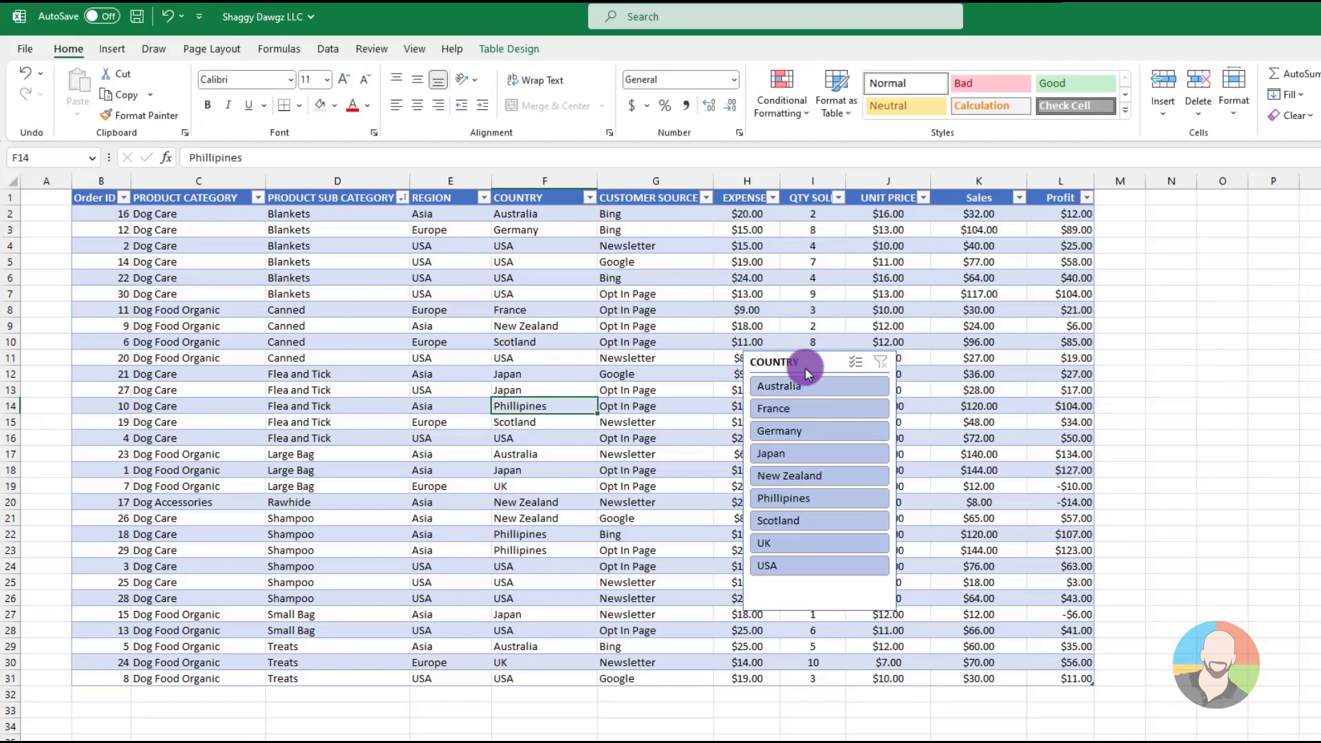
click(805, 369)
key(Delete)
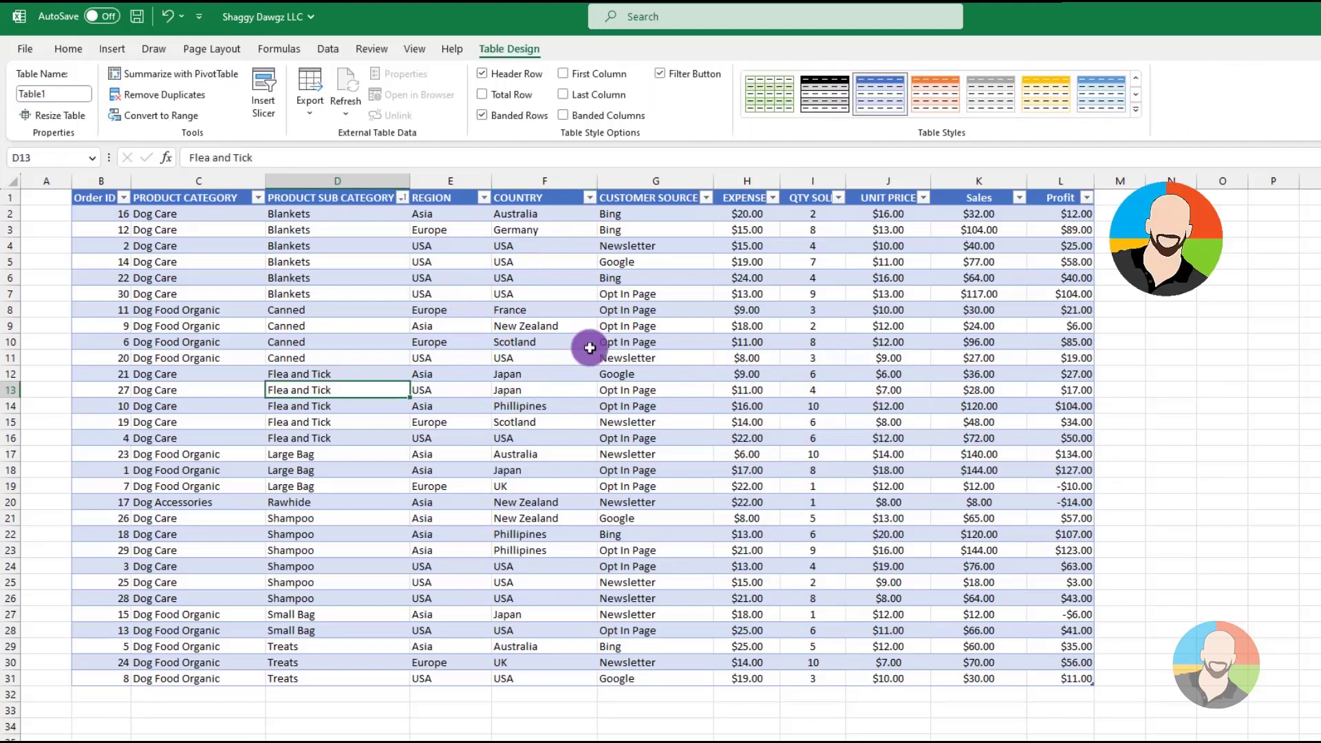
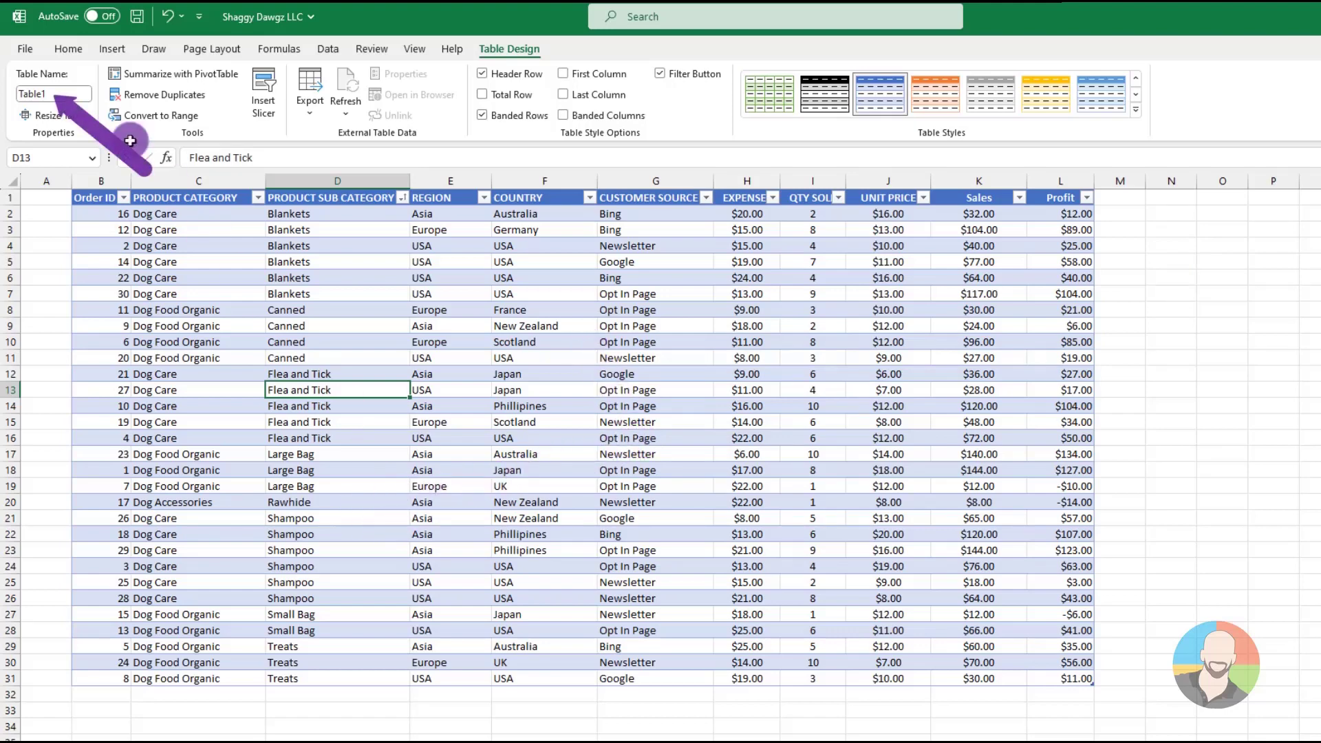
Rename the table as Cust_Orders
click(91, 97)
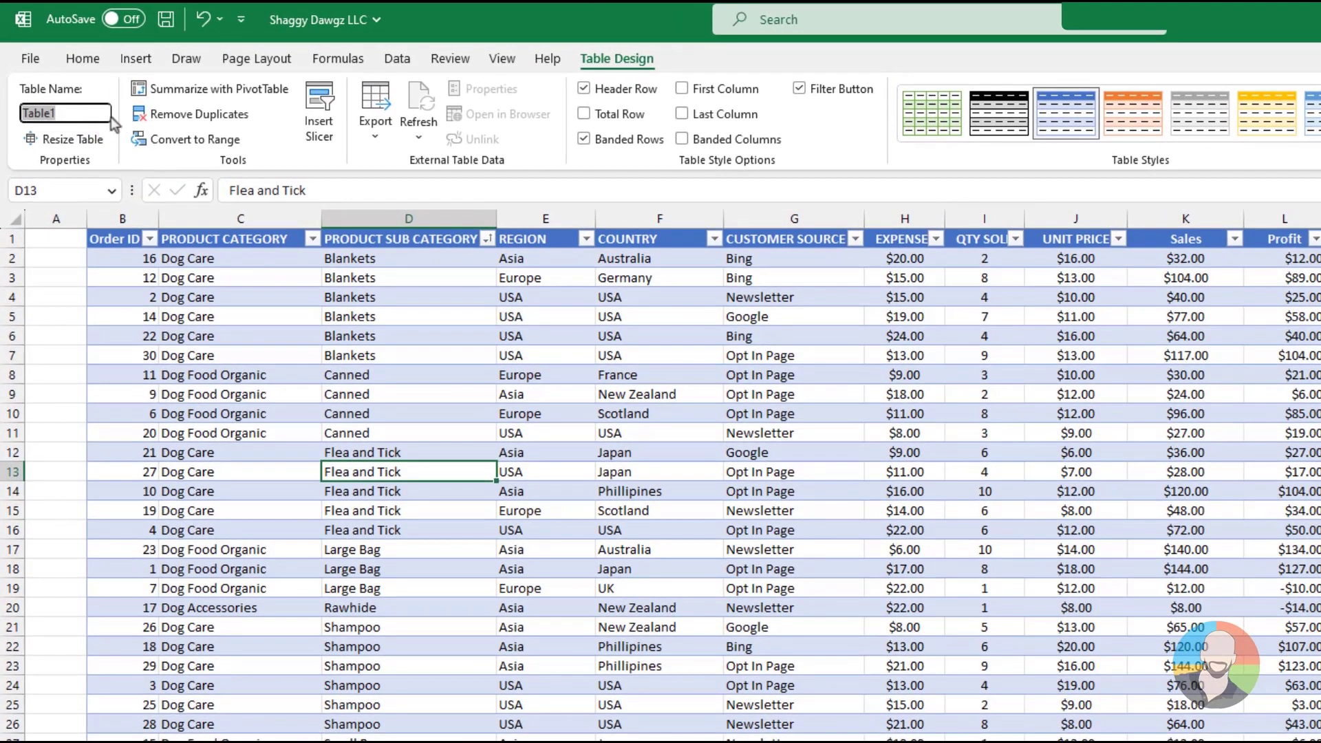
text(Cust_Orders)
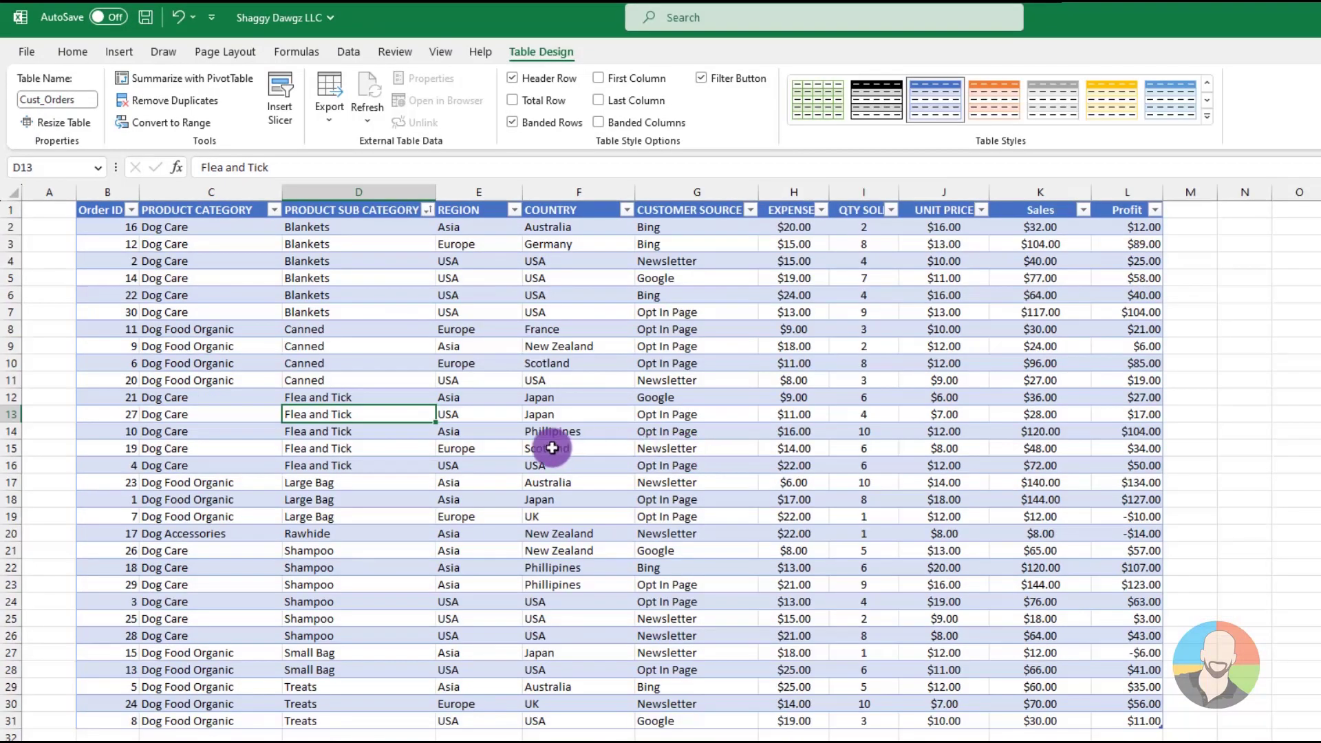
click(504, 506)
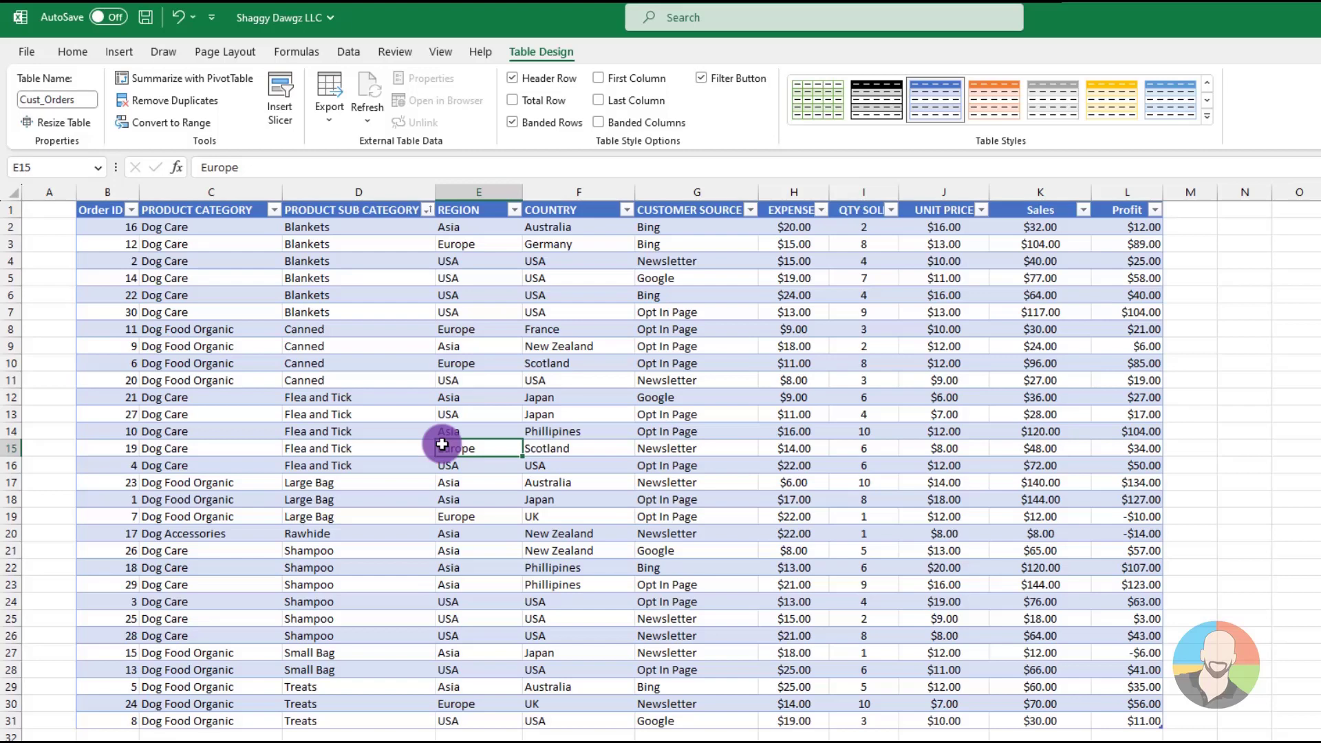
Convert the Cust_Orders table to a normal range
click(472, 392)
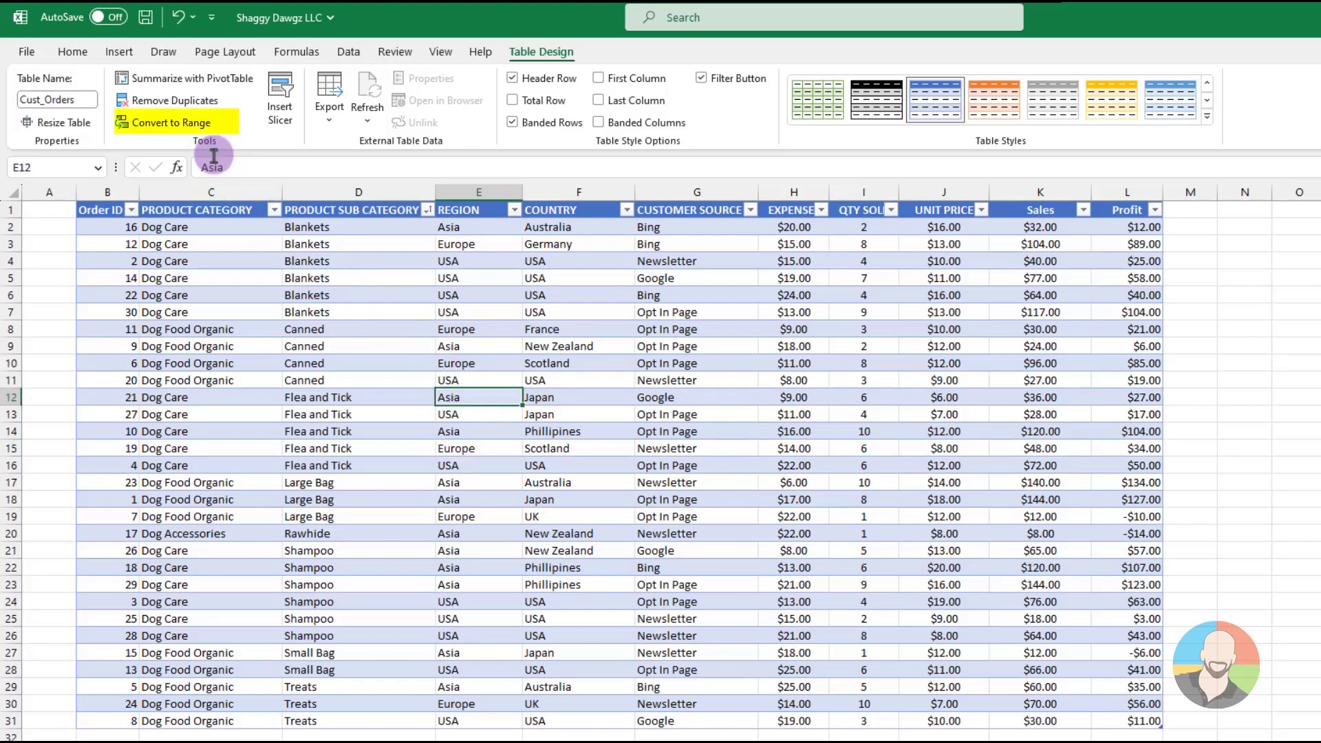
click(179, 128)
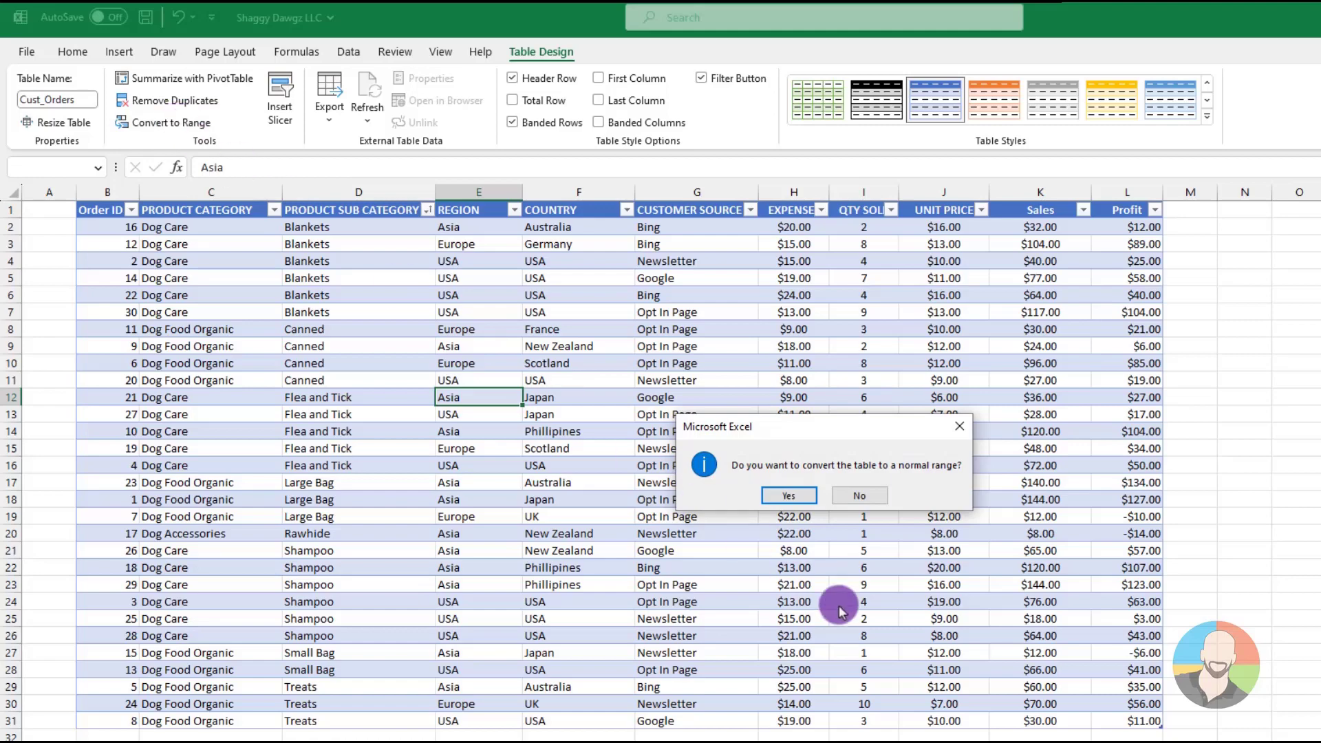
click(789, 495)
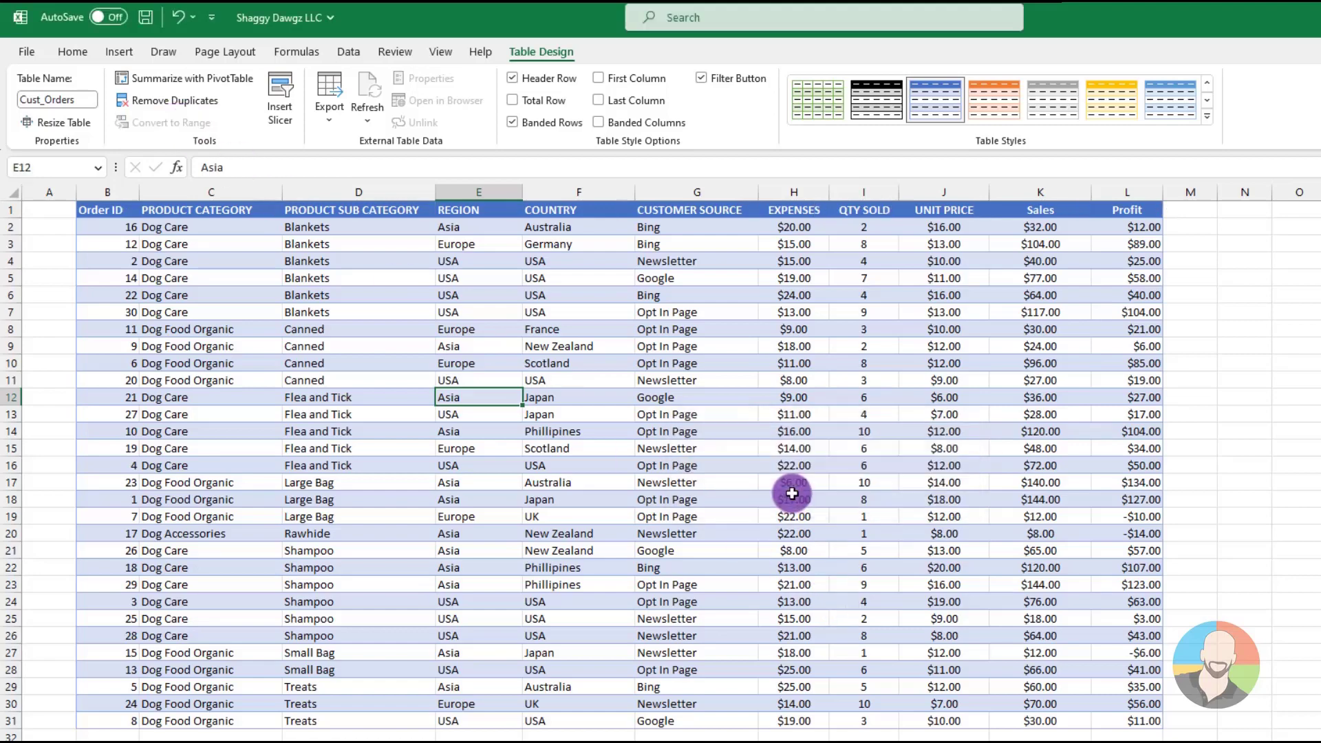
click(504, 372)
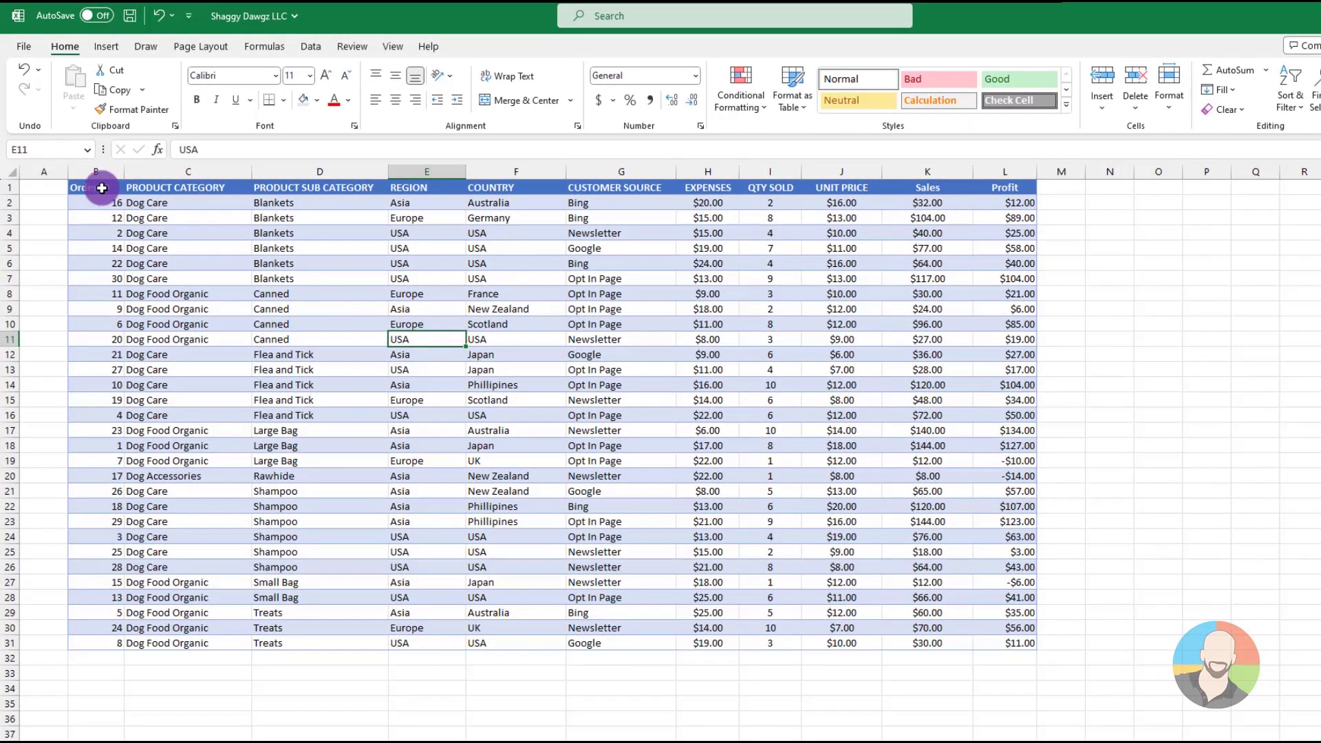
Select the data range B1:L31 and bring up the options for clearing its formatting
drag(101, 188, 1030, 643)
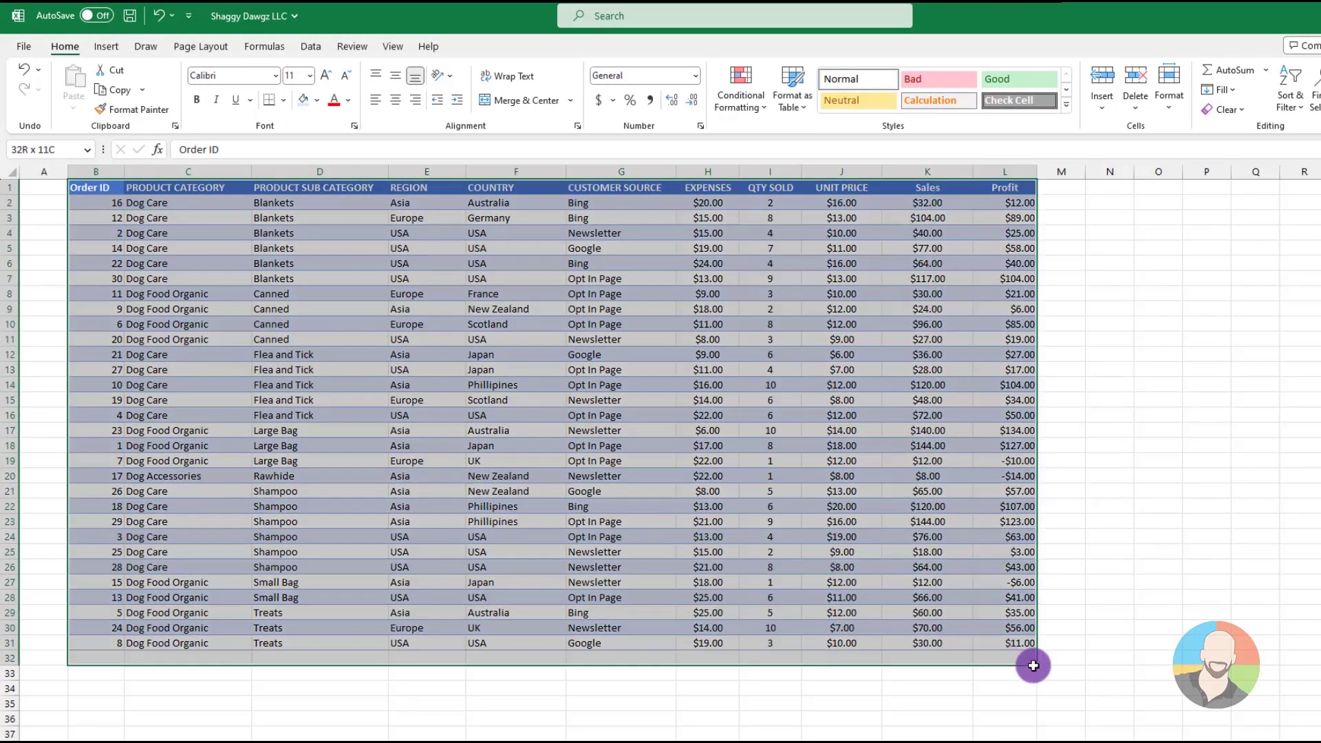
click(1241, 110)
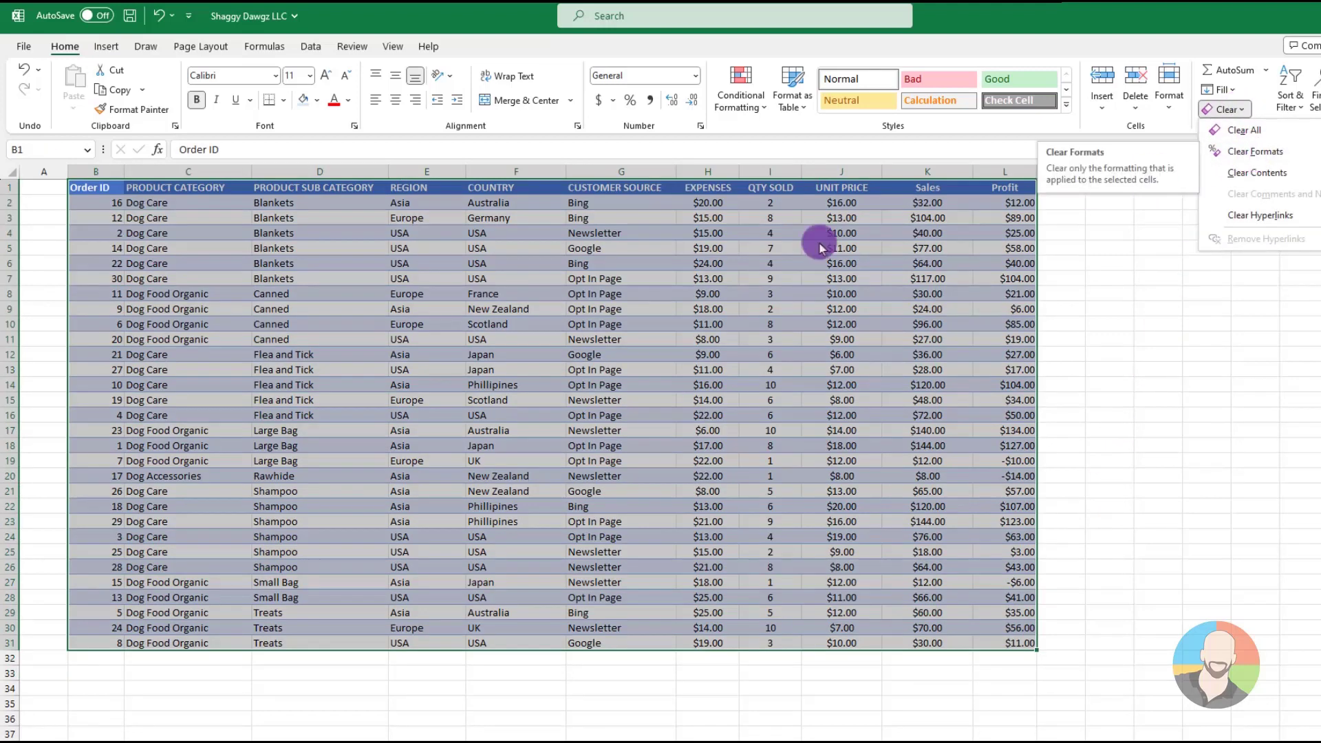
click(409, 326)
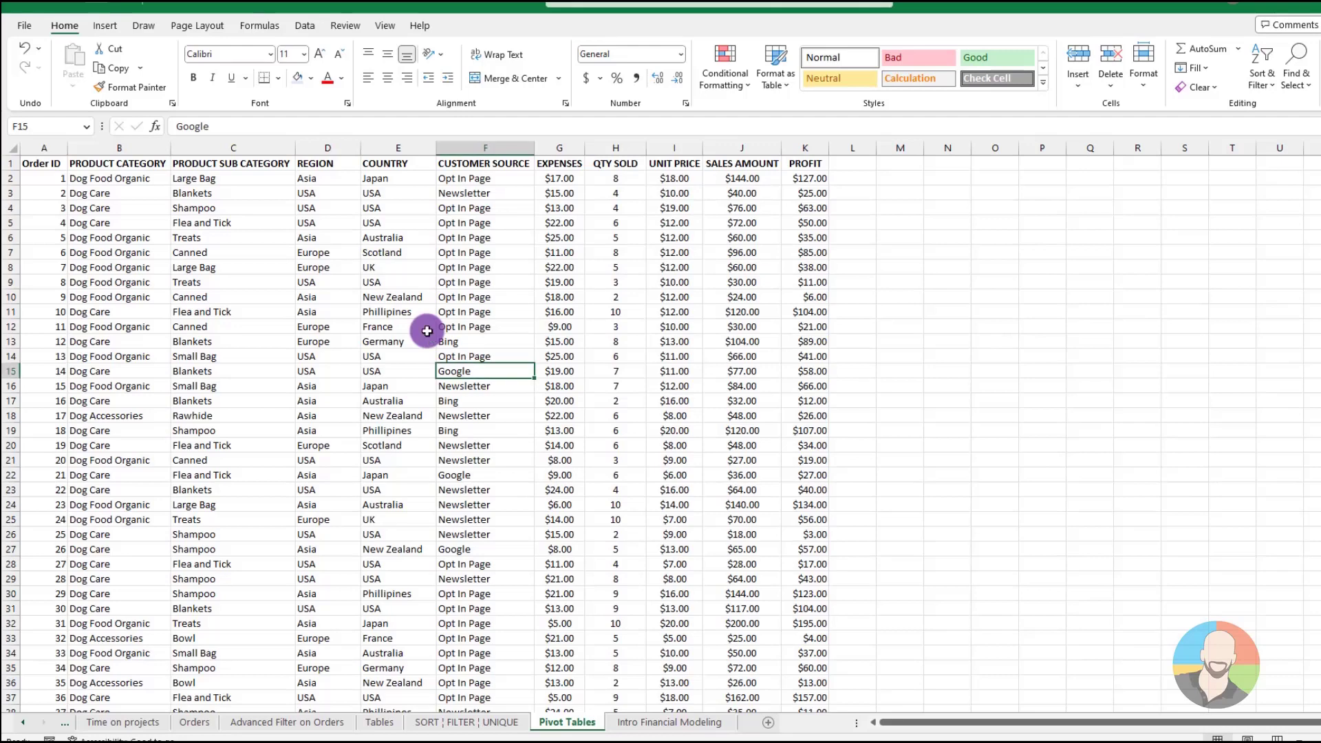
Create a PivotTable on a new worksheet from the order data in range A1:K350 of the Pivot Tables sheet
click(105, 25)
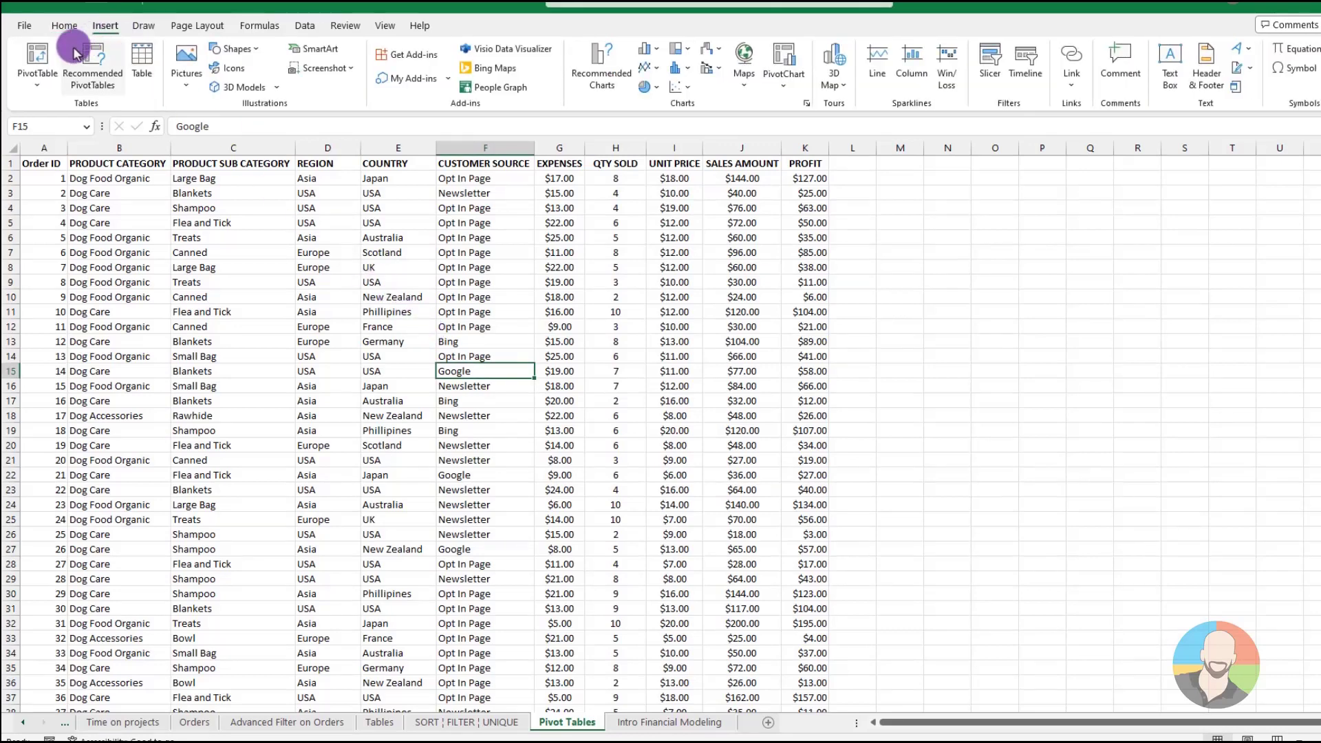
click(38, 55)
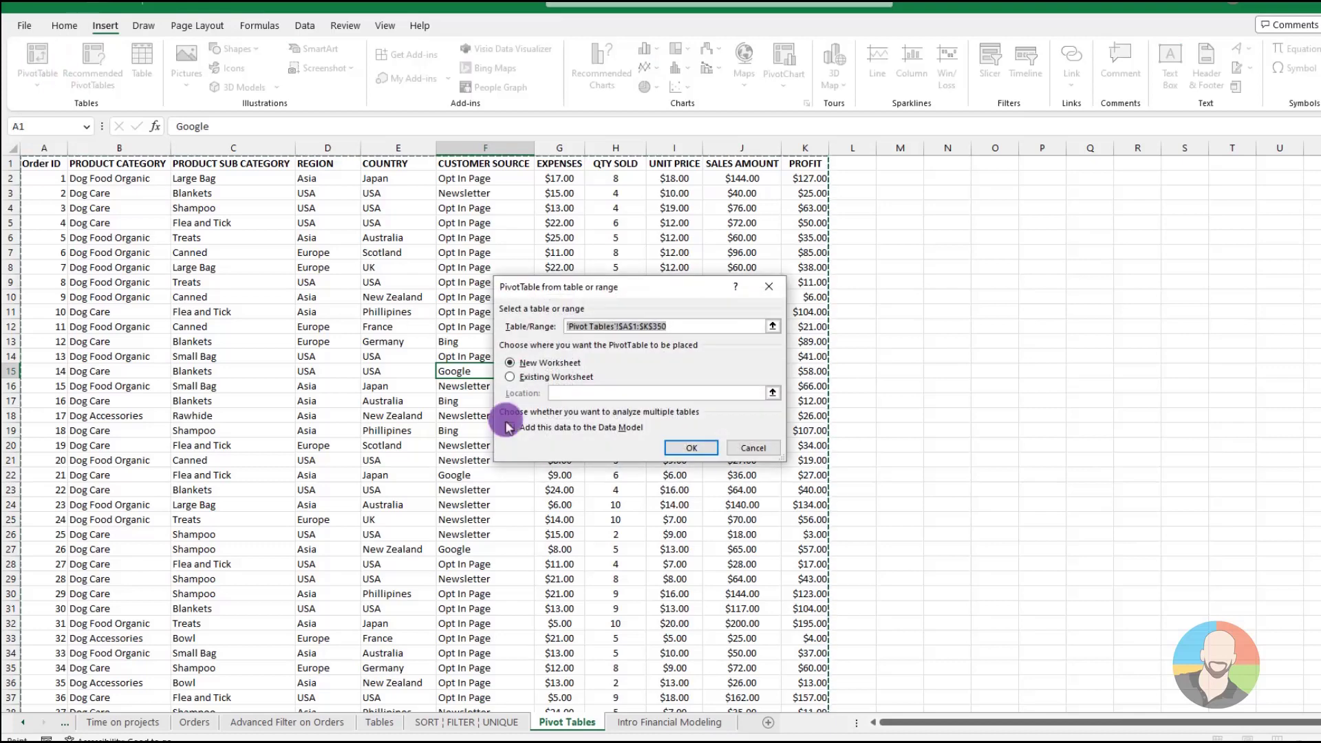
click(691, 448)
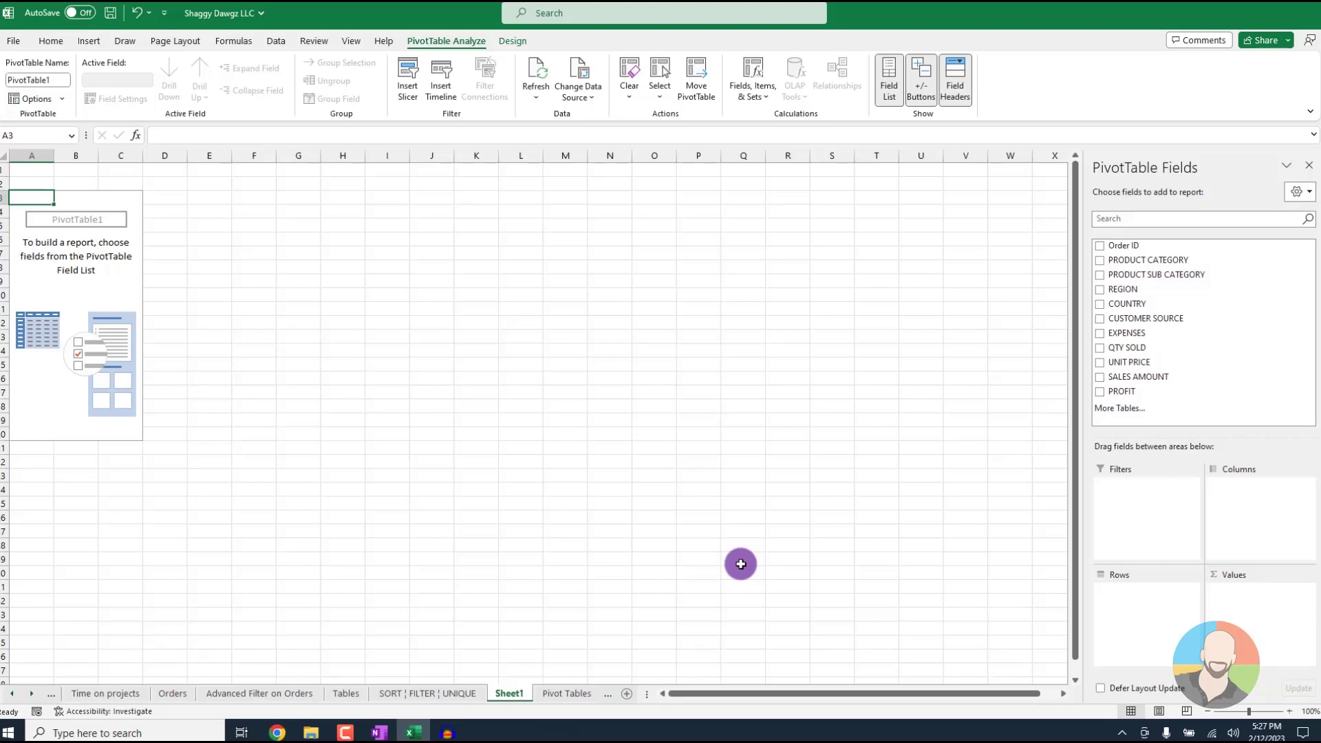
Summarize SALES AMOUNT by COUNTRY, with COUNTRY as the PivotTable's rows
drag(1125, 303, 1144, 596)
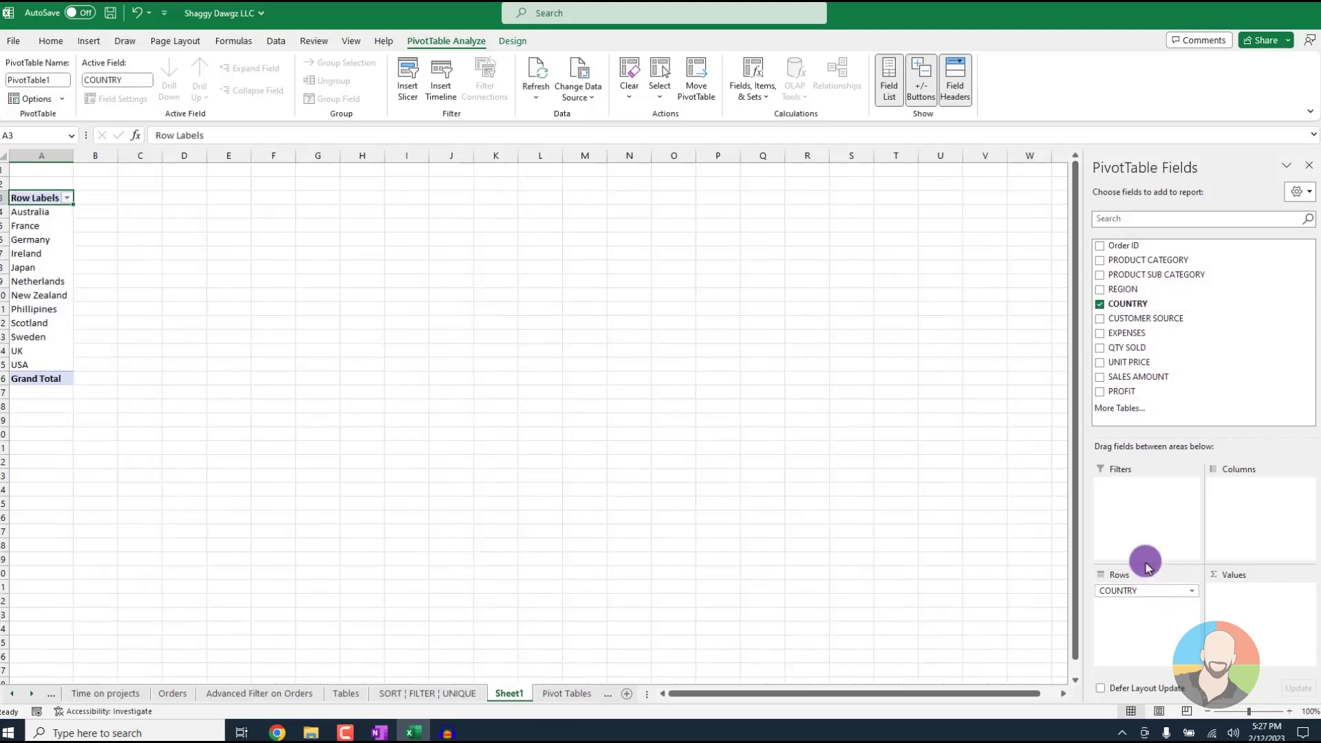
drag(1132, 376, 1254, 604)
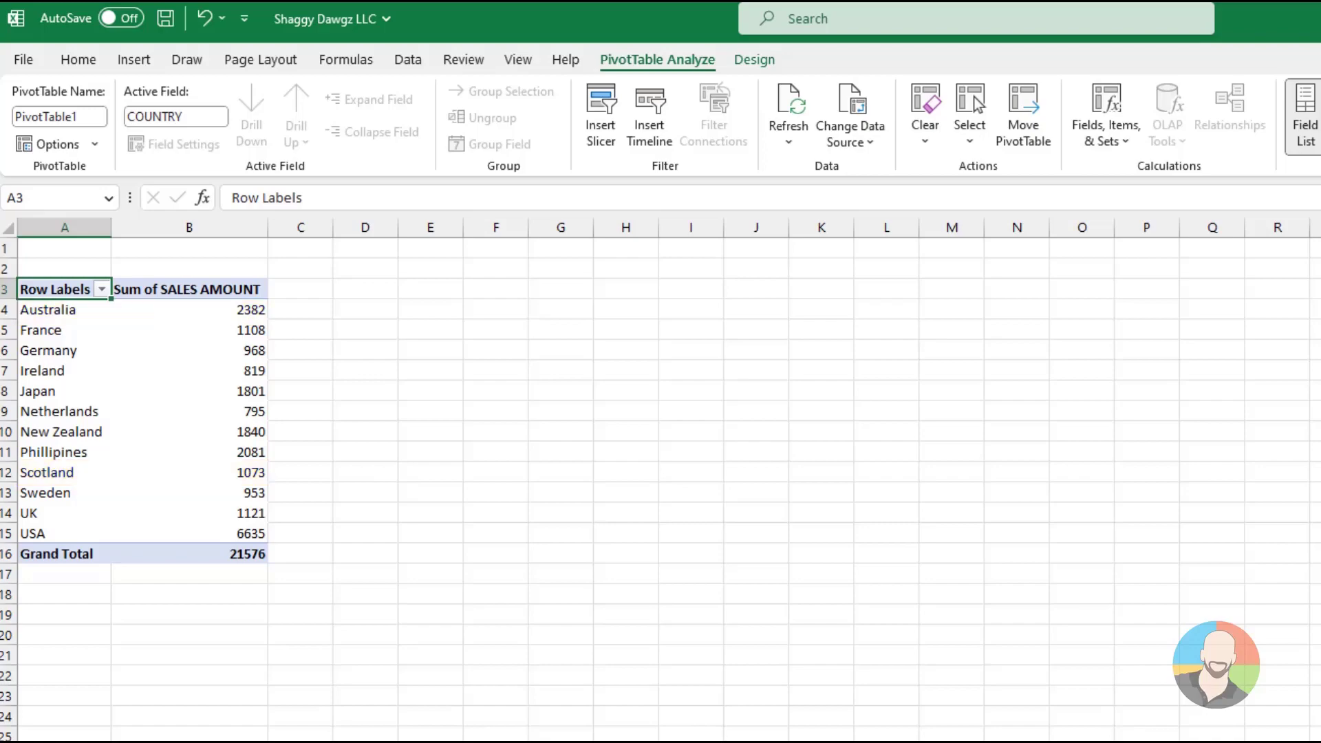
click(1304, 116)
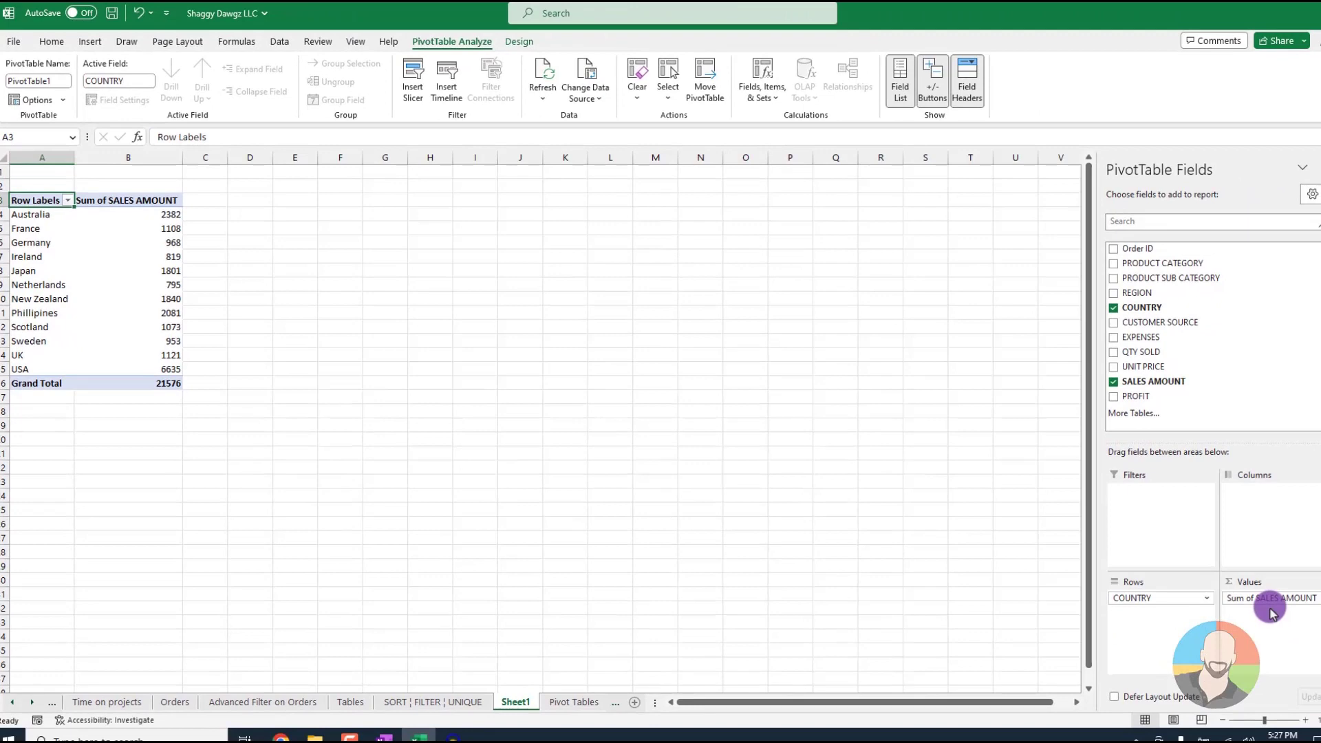
Add PRODUCT CATEGORY as the PivotTable's columns and swap it with COUNTRY in the rows
drag(1271, 612, 1270, 501)
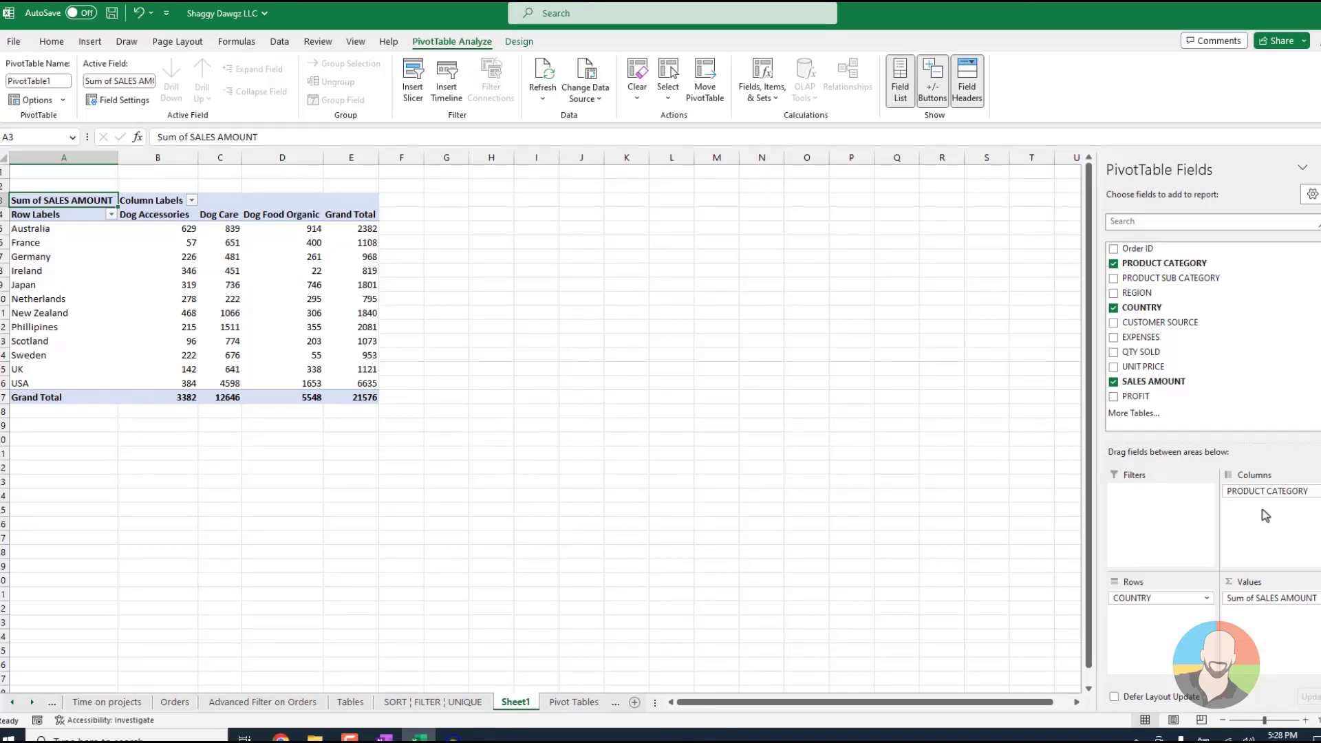
click(1264, 505)
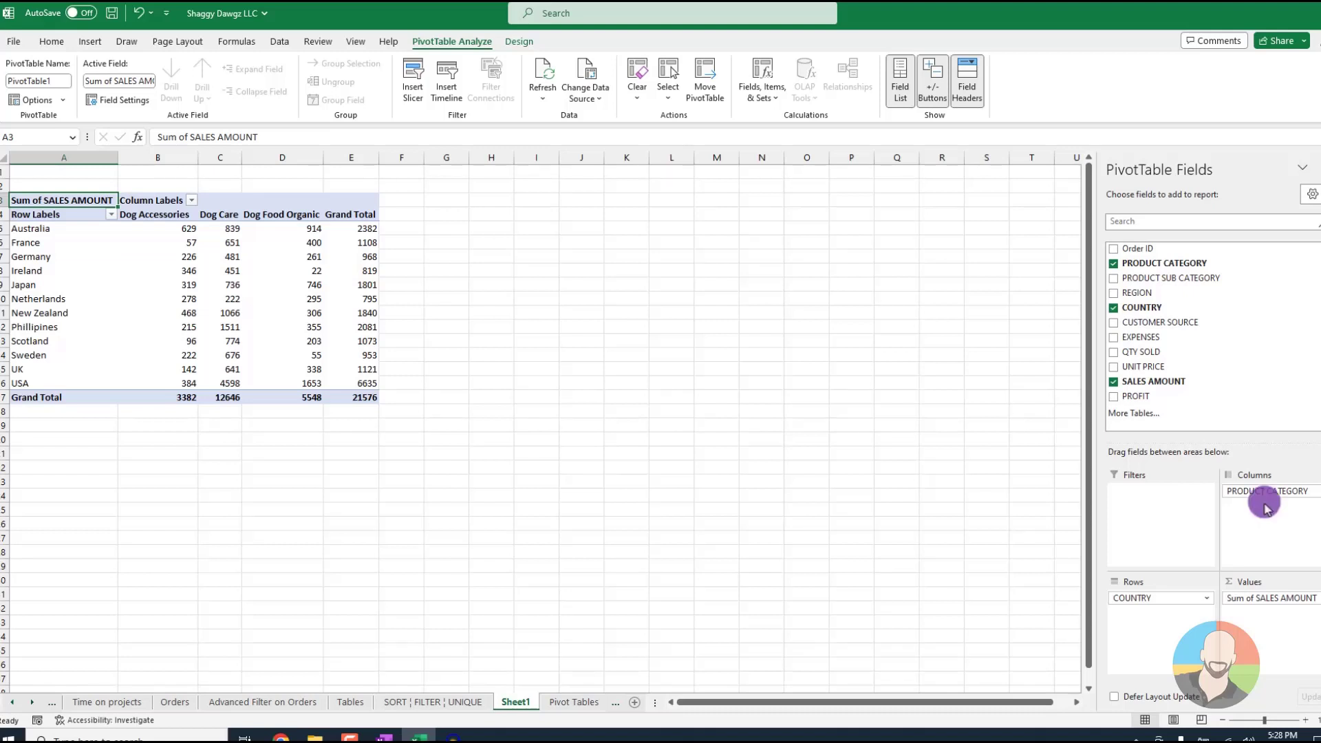
mouse_move(1264, 504)
mouse_down()
mouse_move(1231, 522)
mouse_move(1165, 625)
mouse_move(1149, 596)
mouse_move(1283, 504)
mouse_up()
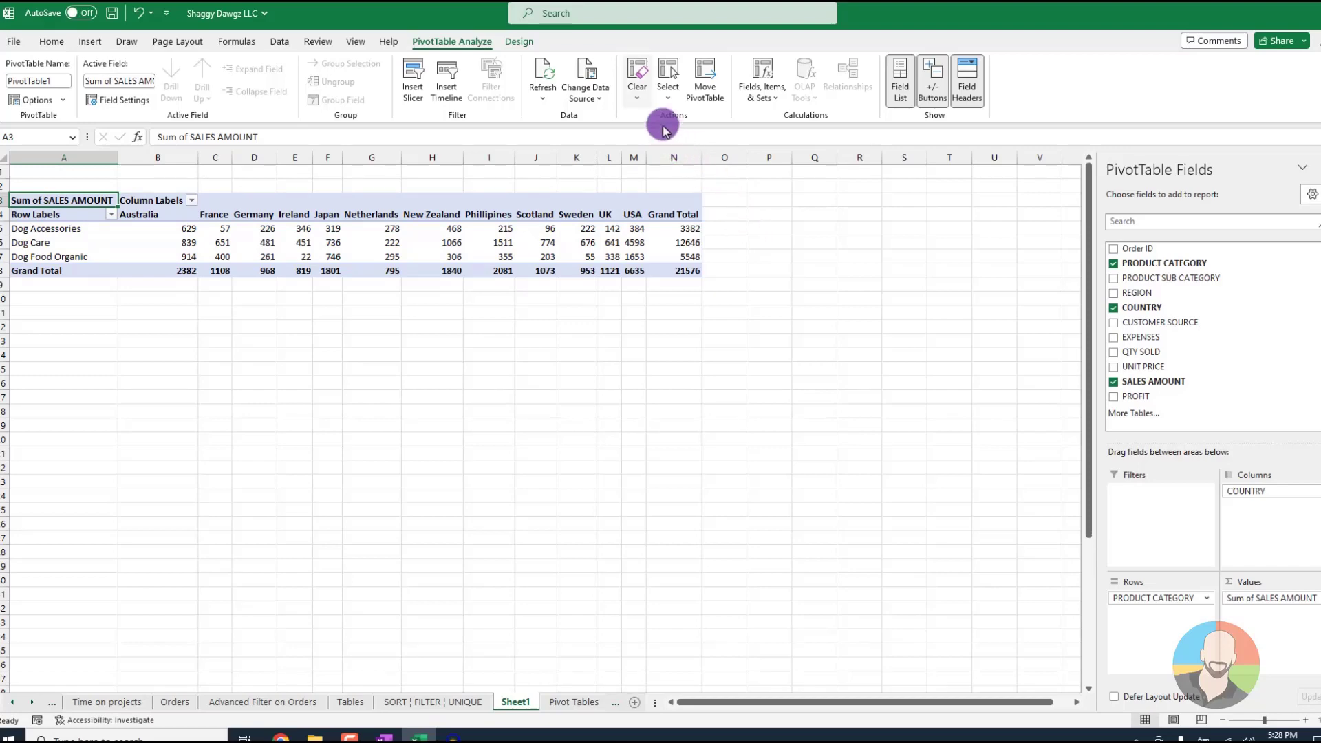
Clear the PivotTable and summarize PROFIT with PRODUCT SUB CATEGORY as rows and REGION as columns
click(634, 98)
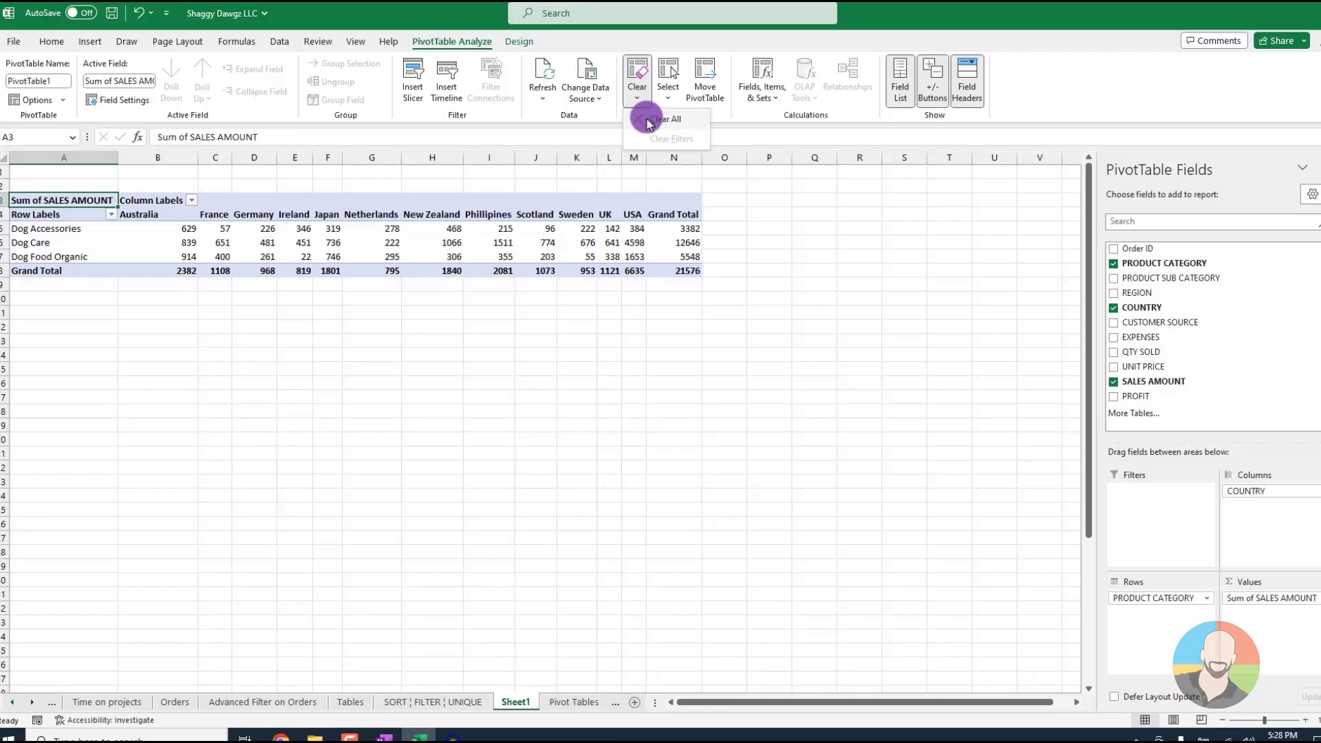
click(664, 119)
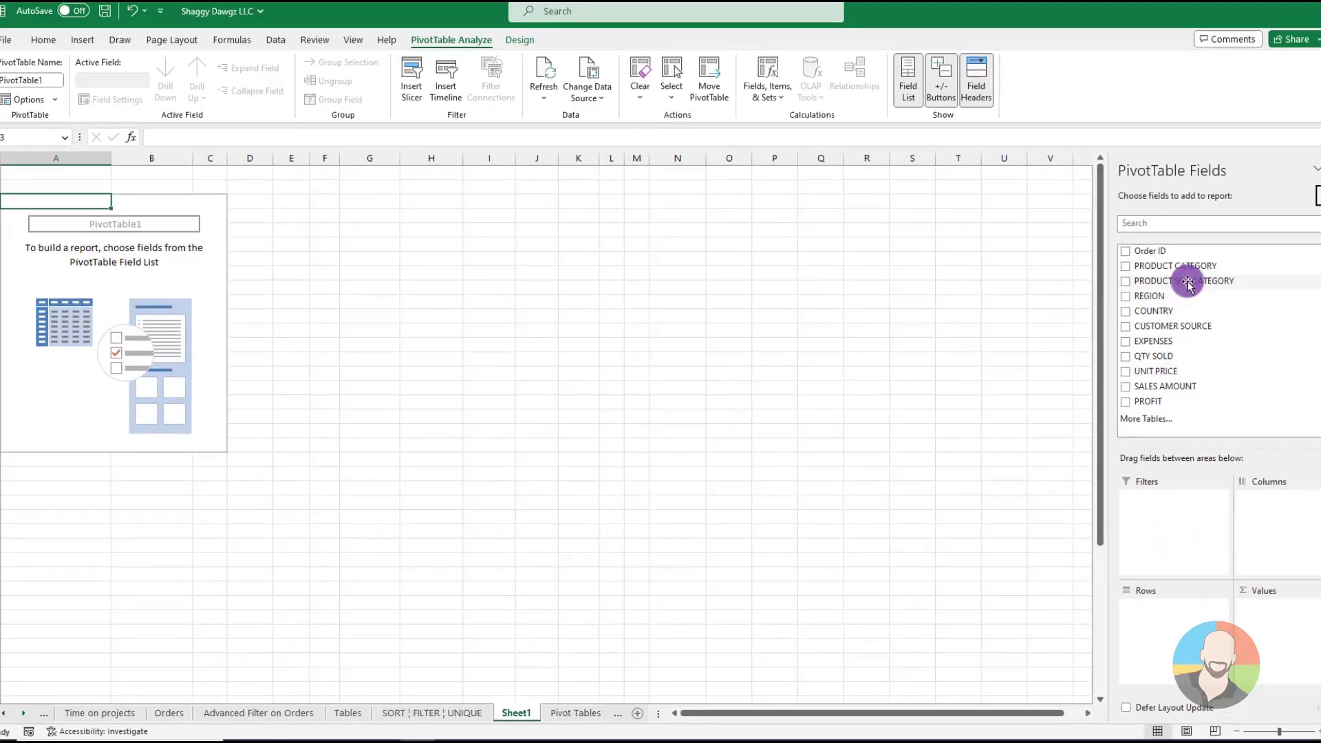
drag(1147, 282, 1176, 611)
drag(1147, 296, 1283, 521)
drag(1155, 404, 1268, 619)
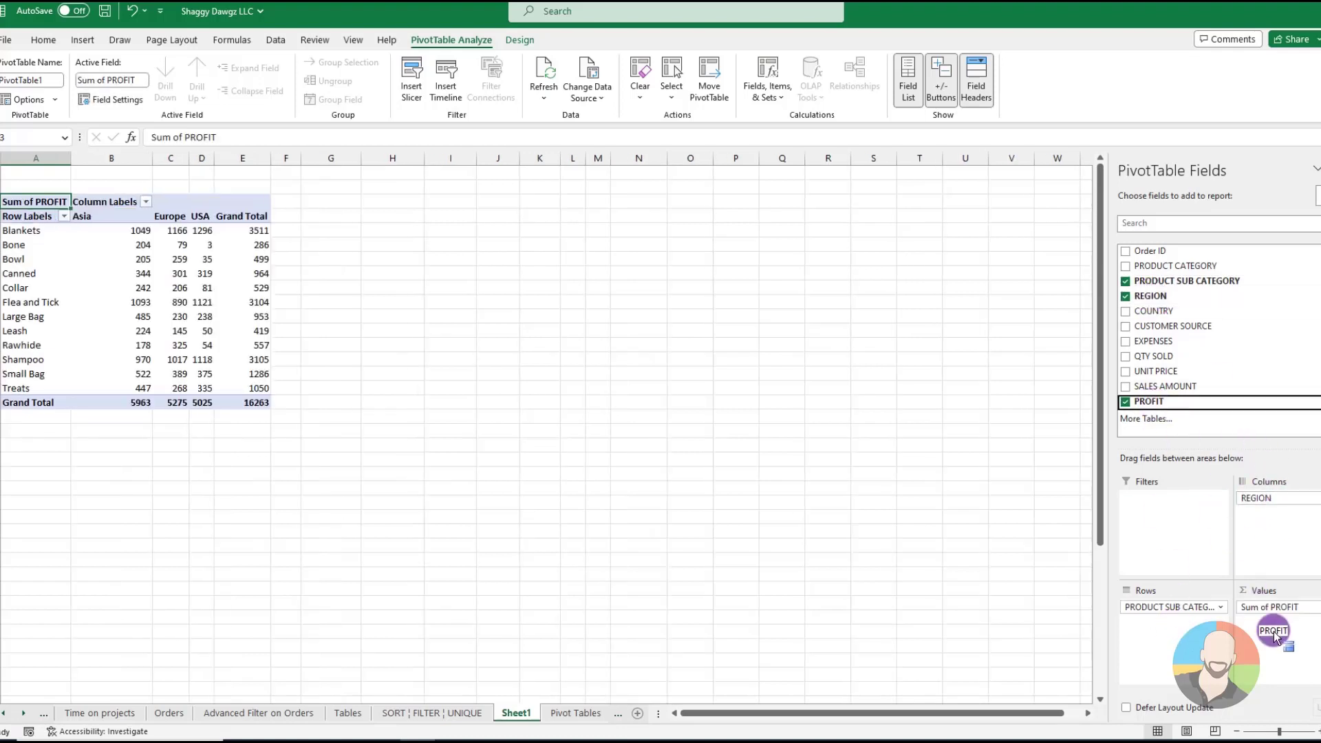
Clear the PivotTable and summarize SALES AMOUNT with CUSTOMER SOURCE as rows and COUNTRY as columns
click(637, 91)
click(653, 122)
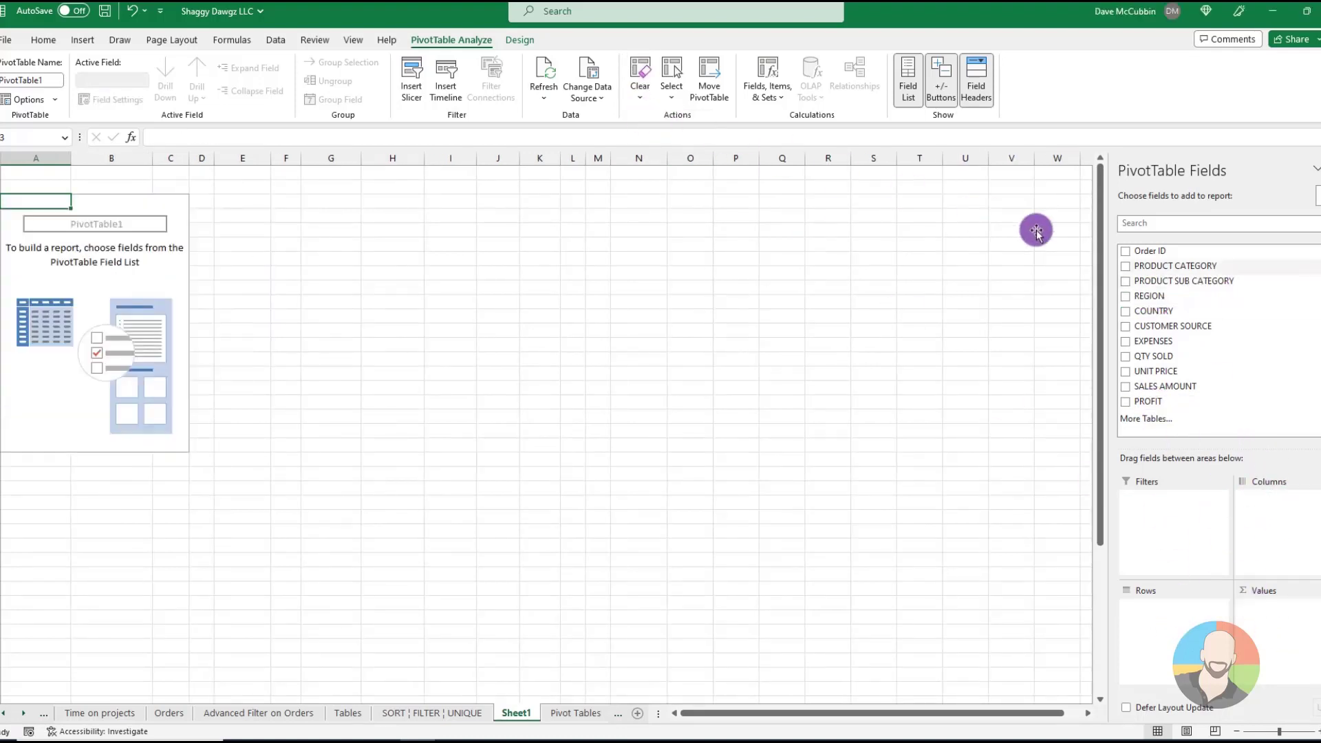
drag(1164, 328, 1173, 612)
drag(1203, 392, 1273, 502)
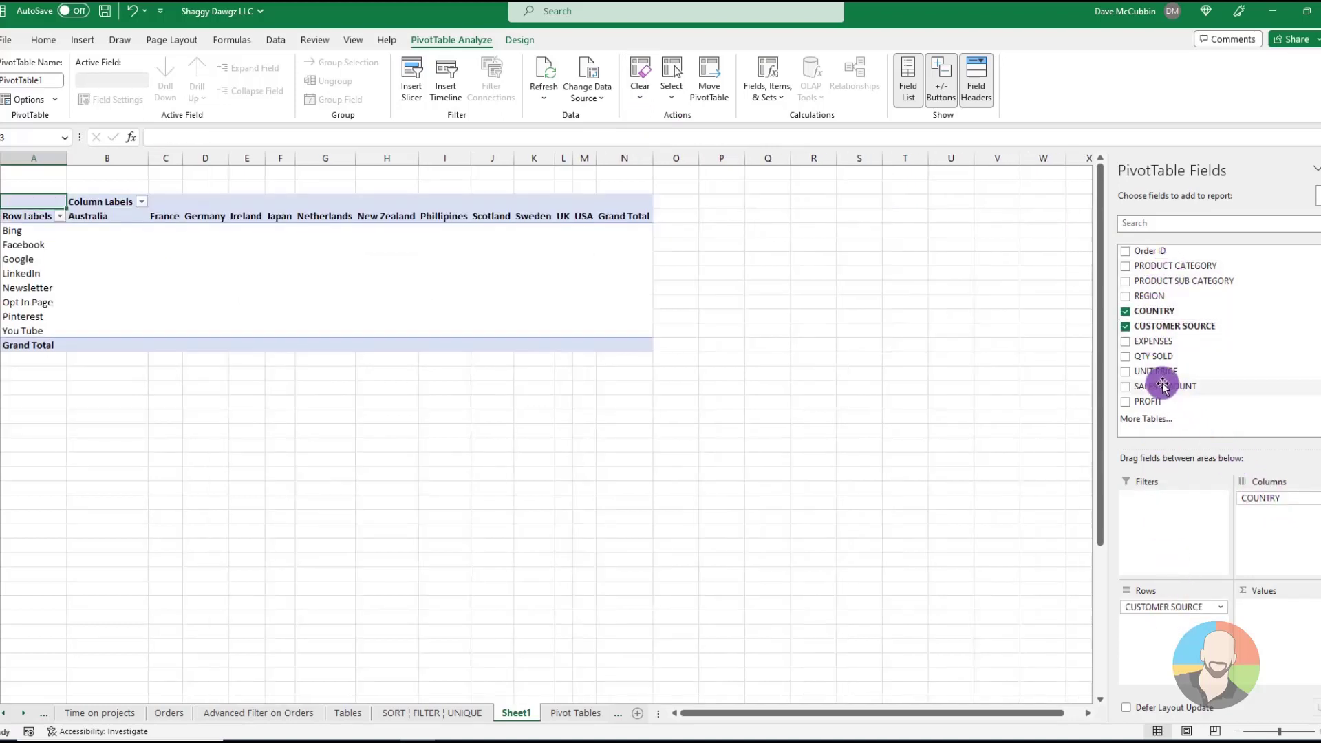
drag(1164, 386, 1293, 631)
Rearrange COUNTRY and CUSTOMER SOURCE between the PivotTable's rows and columns
drag(1289, 496, 1193, 610)
mouse_move(1169, 607)
mouse_down()
mouse_move(1250, 557)
mouse_move(1281, 517)
mouse_move(1182, 623)
mouse_up()
drag(1165, 607, 1264, 535)
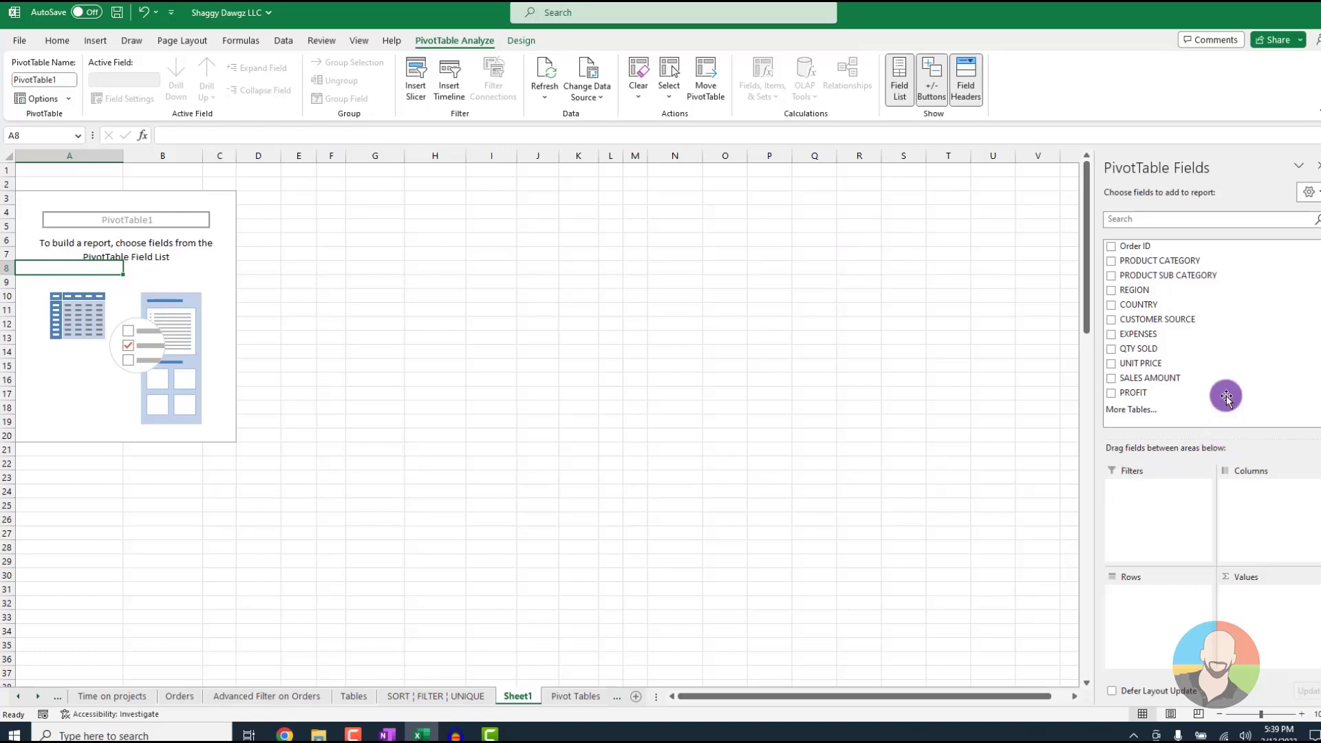
Summarize SALES AMOUNT with COUNTRY as rows and PRODUCT CATEGORY as columns, and nest PRODUCT CATEGORY beneath COUNTRY in the rows
drag(1138, 304, 1164, 540)
drag(1198, 555, 1162, 605)
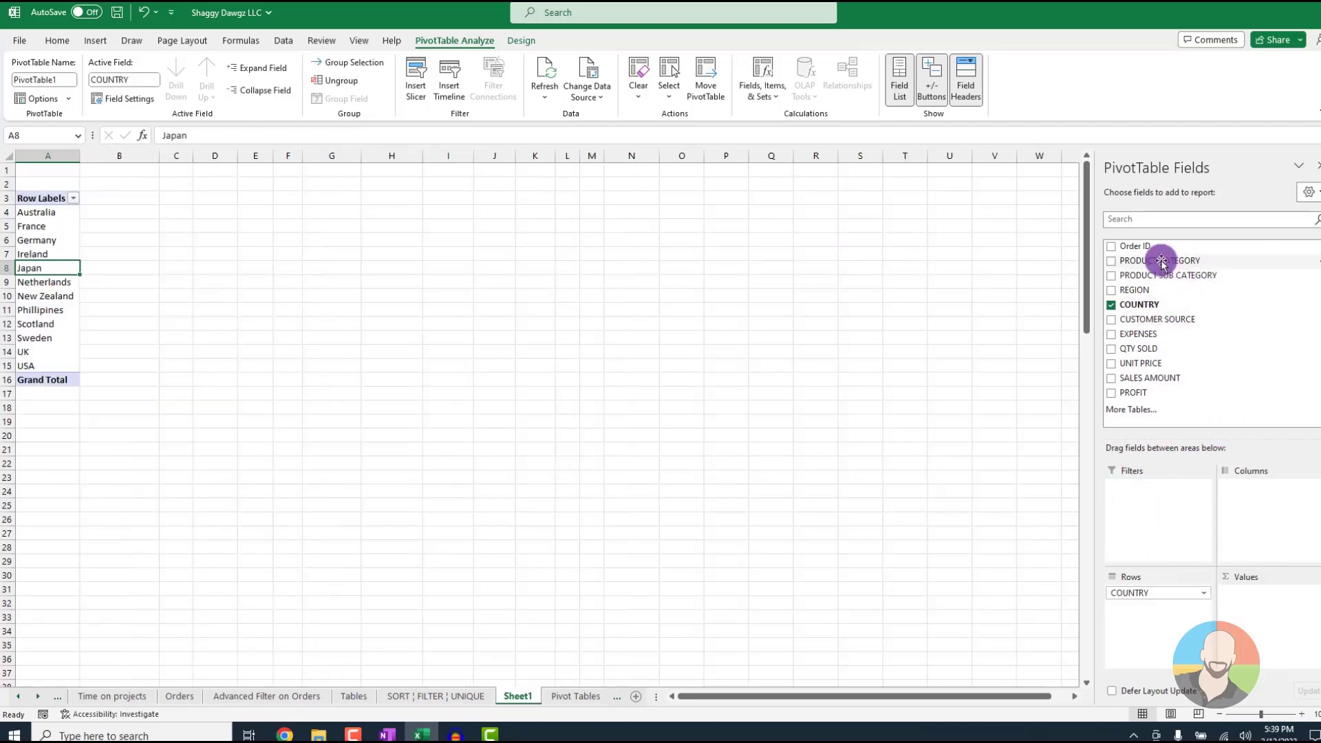
drag(1158, 260, 1258, 499)
drag(1148, 379, 1266, 619)
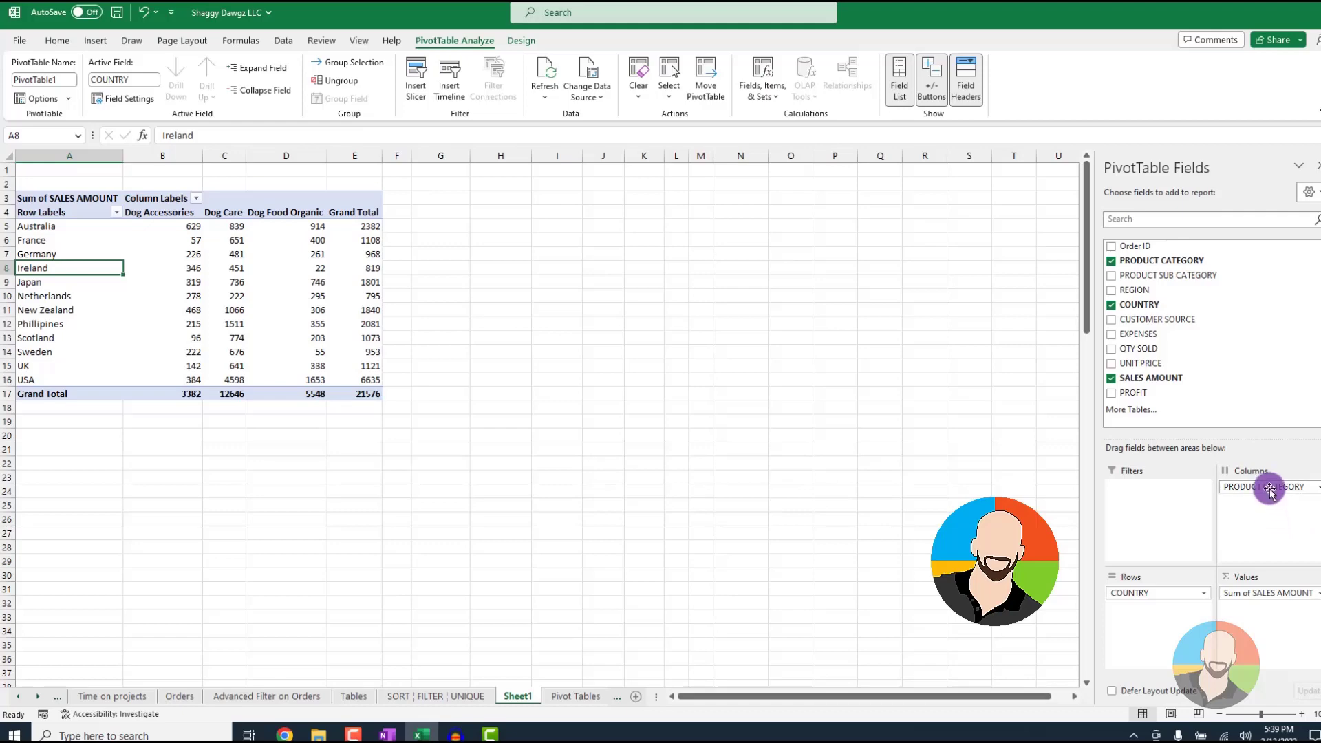
drag(1264, 487, 1157, 589)
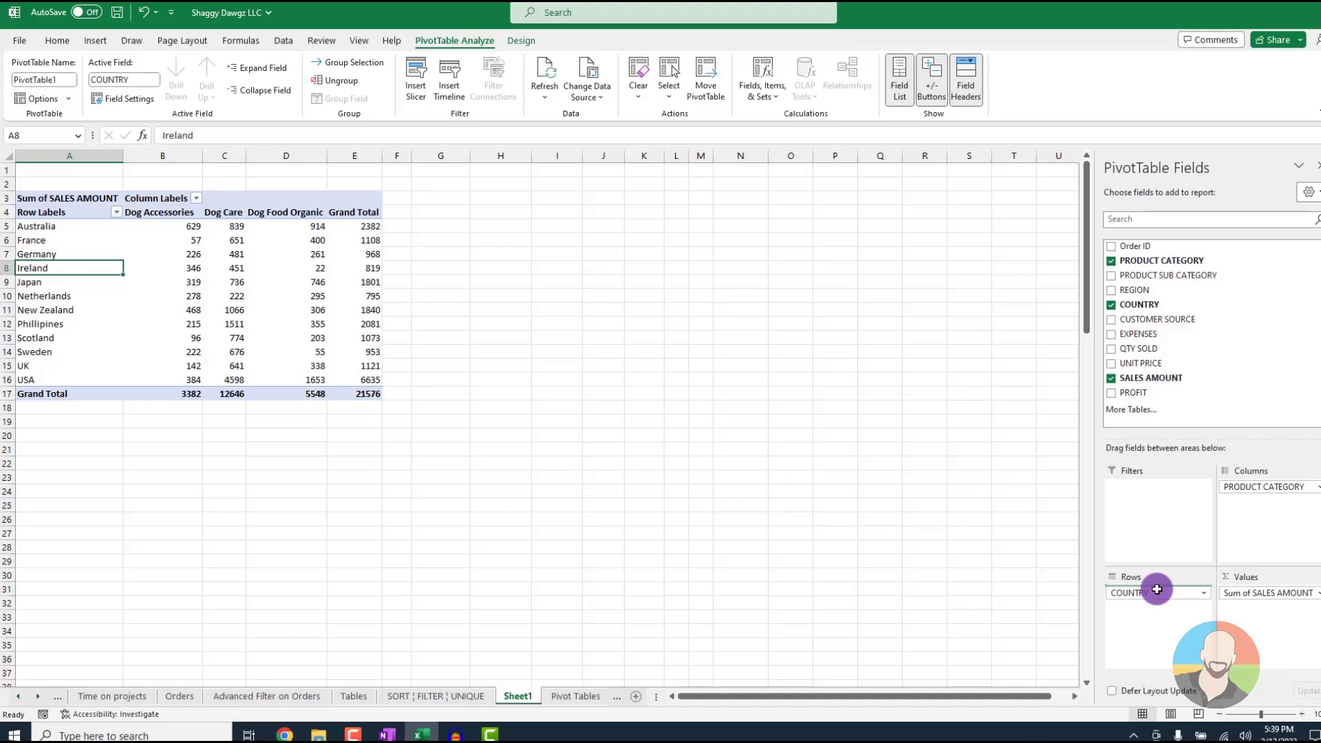
drag(1156, 590, 1161, 617)
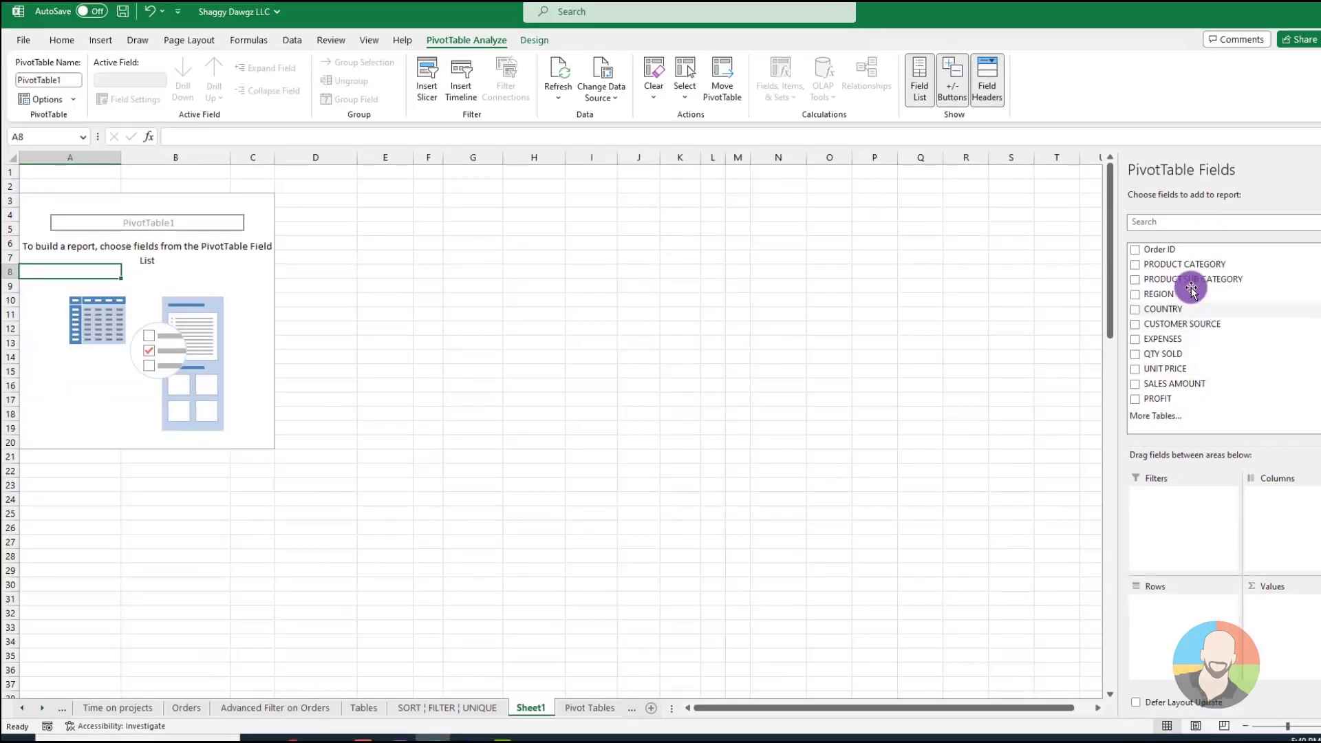
Summarize SALES AMOUNT with PRODUCT SUB CATEGORY nested beneath PRODUCT CATEGORY in the rows and COUNTRY as columns
click(1146, 260)
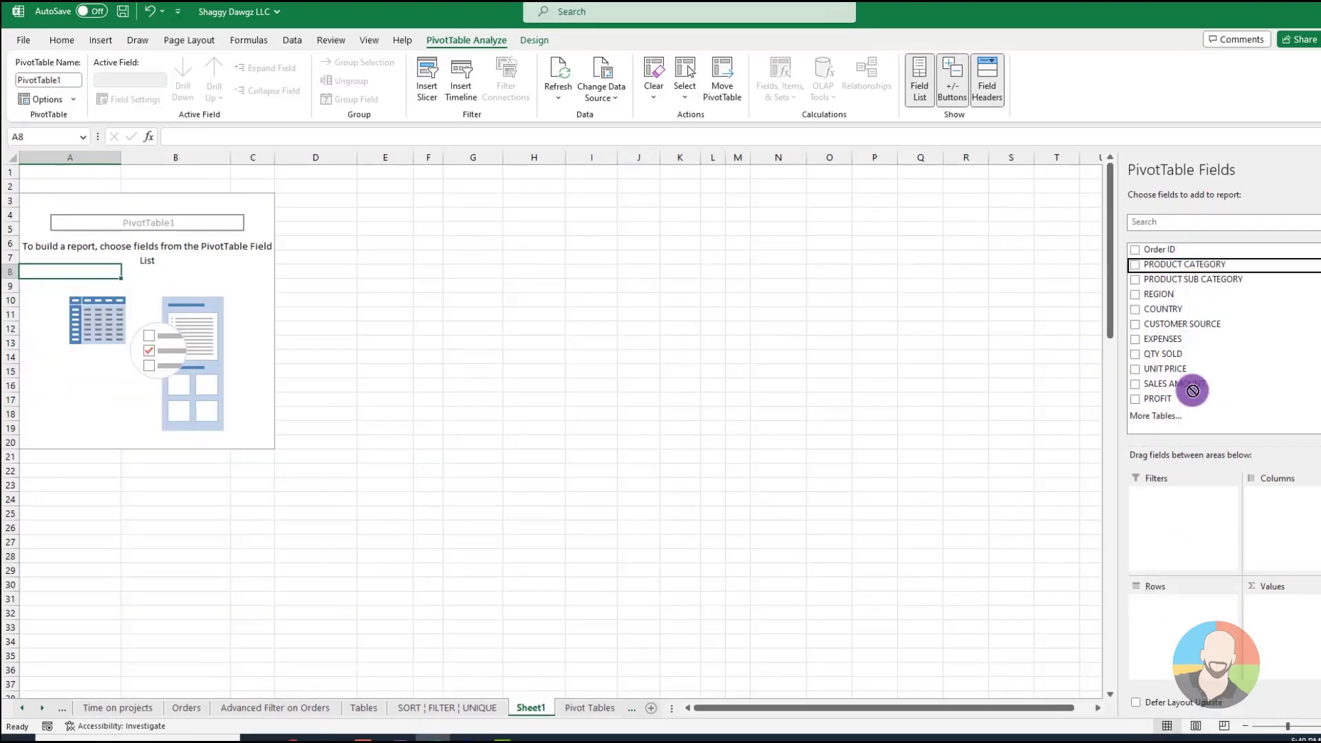
drag(1145, 304, 1286, 491)
drag(1206, 292, 1193, 608)
drag(1174, 383, 1280, 600)
Clear the PivotTable and summarize SALES AMOUNT with CUSTOMER SOURCE nested beneath REGION in the rows
click(658, 88)
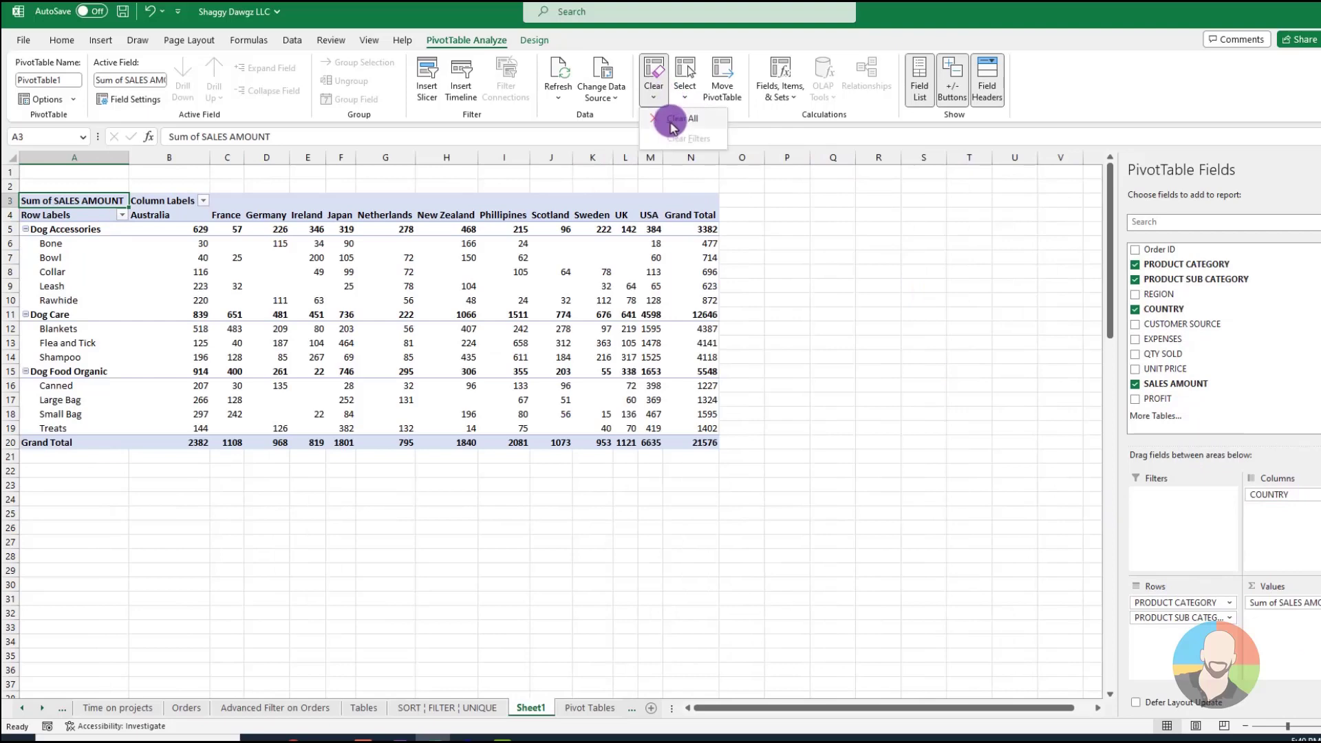
click(675, 132)
click(1135, 324)
drag(1159, 293, 1180, 600)
drag(1174, 384, 1293, 613)
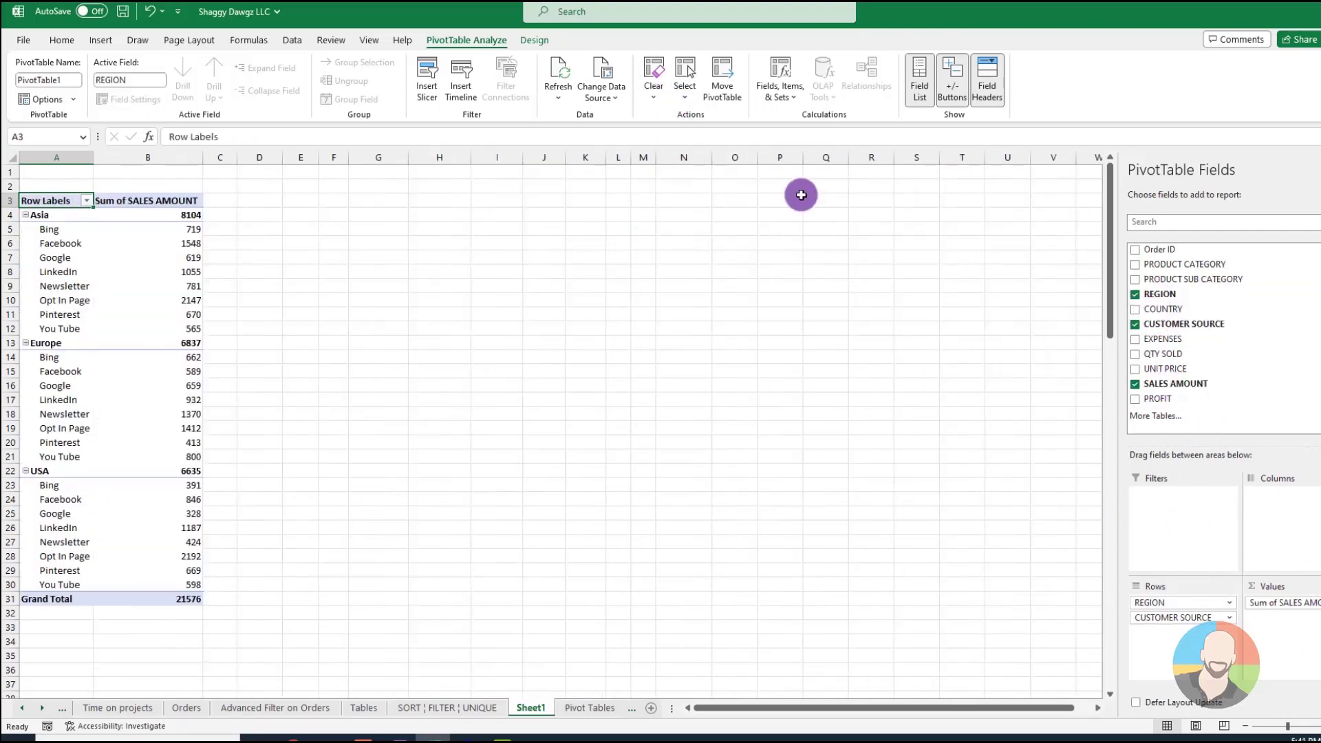
Clear the PivotTable and summarize SALES AMOUNT with CUSTOMER SOURCE nested beneath COUNTRY in the rows and PRODUCT CATEGORY as columns
click(654, 88)
click(659, 125)
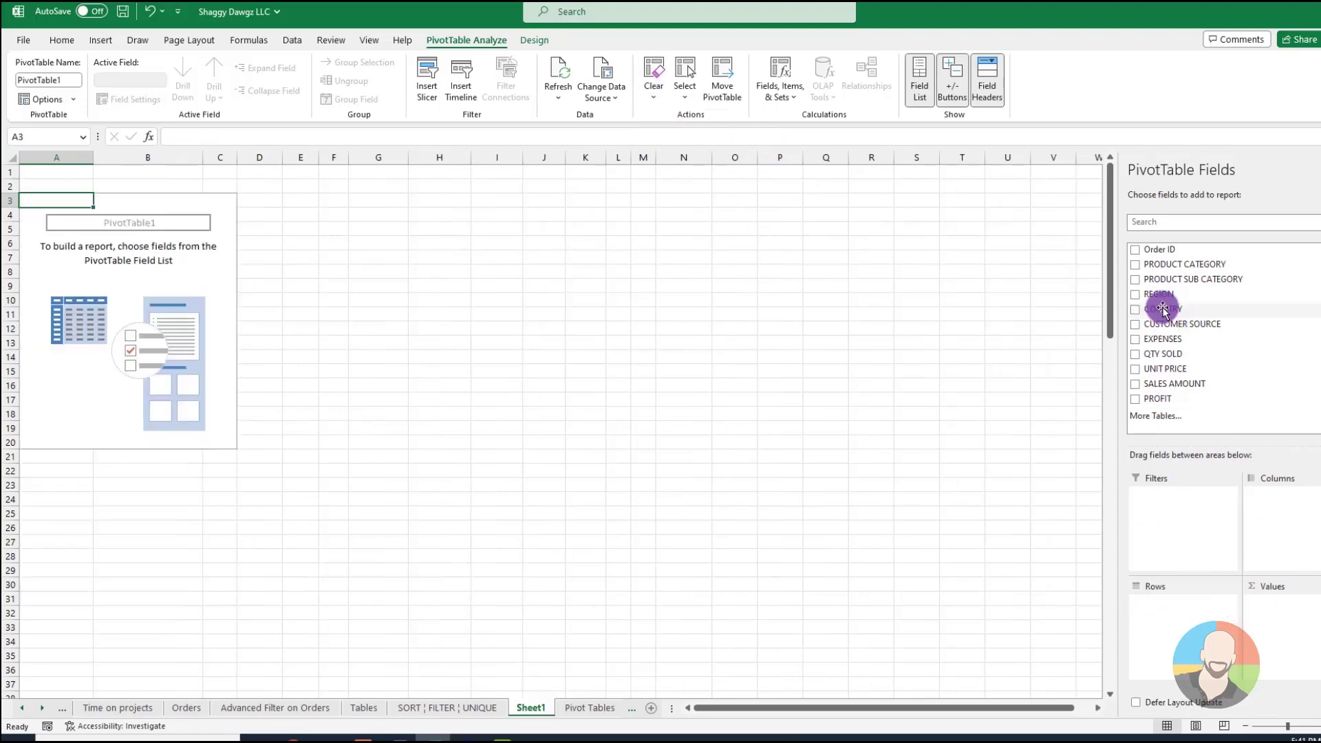
drag(1159, 307, 1194, 600)
drag(1174, 266, 1278, 493)
drag(1168, 383, 1285, 596)
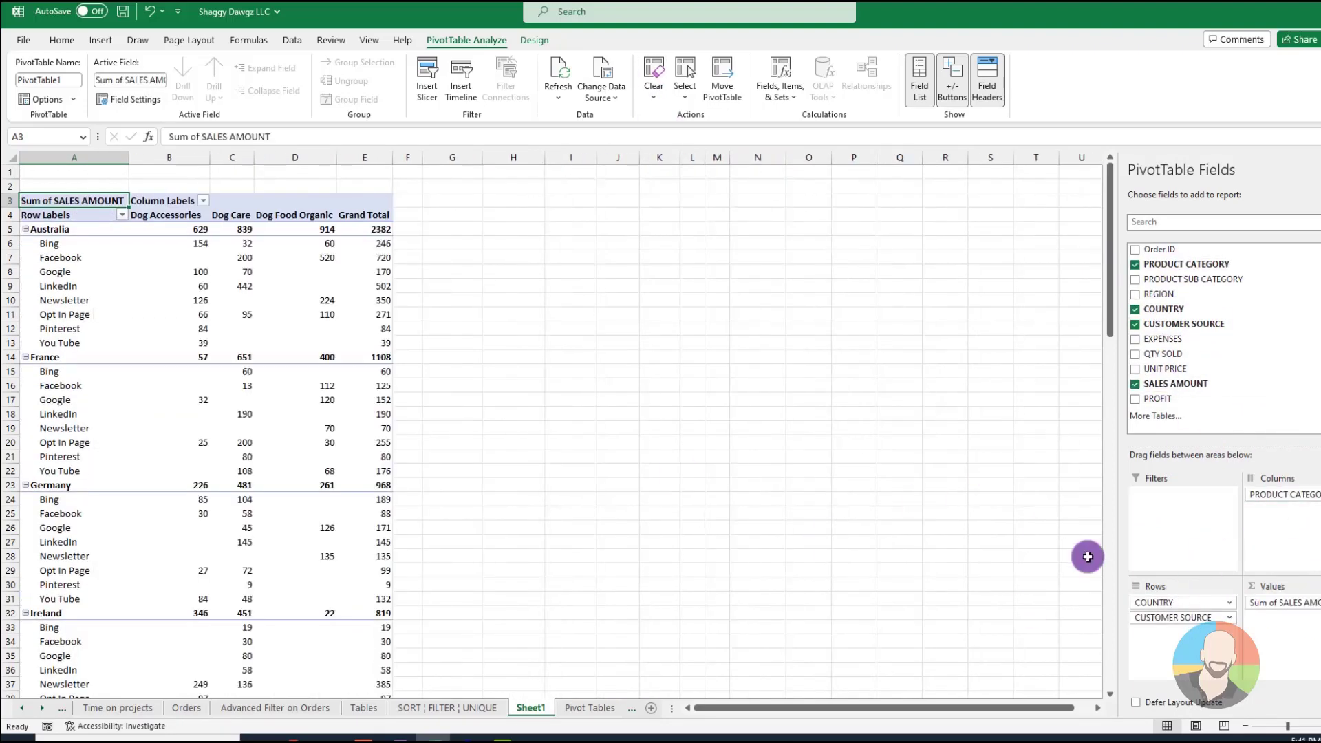
Summarize SALES AMOUNT with COUNTRY as the only row field and PRODUCT CATEGORY as columns
drag(1169, 602, 1297, 515)
drag(1198, 582, 1183, 605)
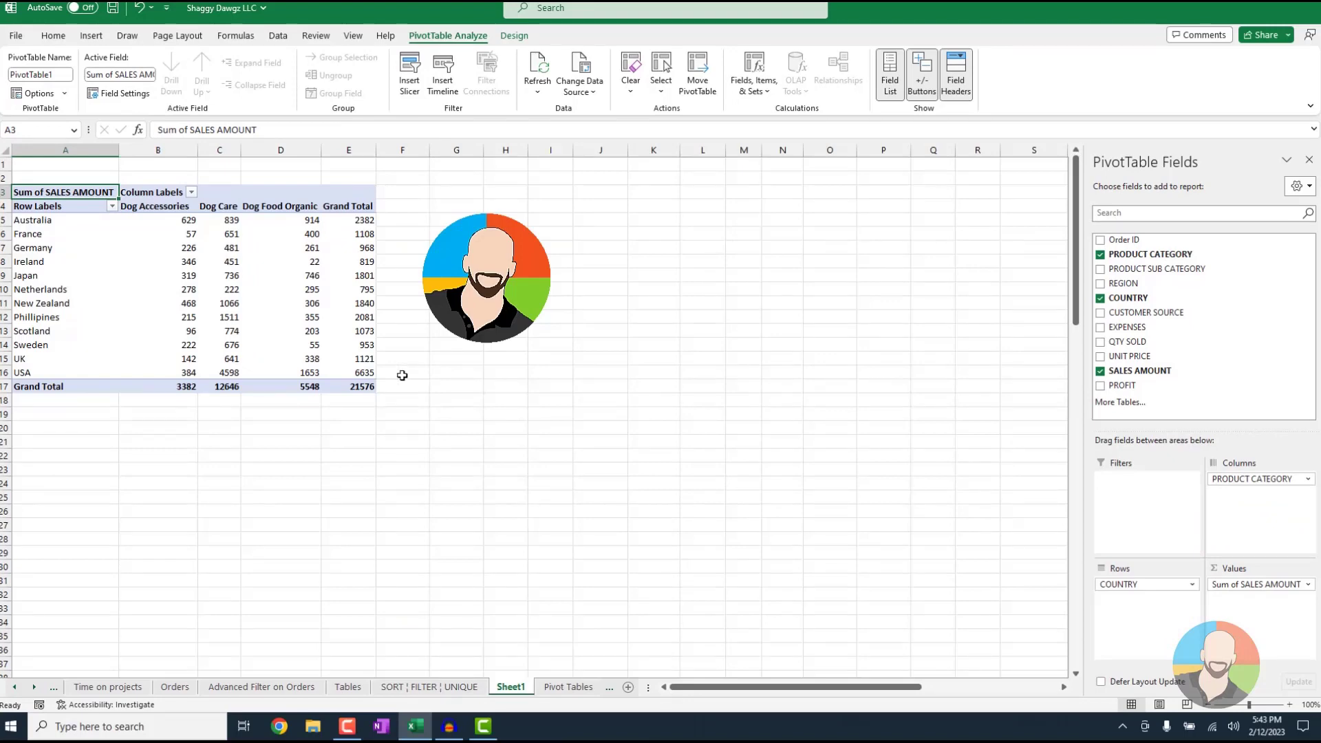
Sort the PivotTable's country row labels Z to A, and switch them back to A to Z
mouse_move(192, 252)
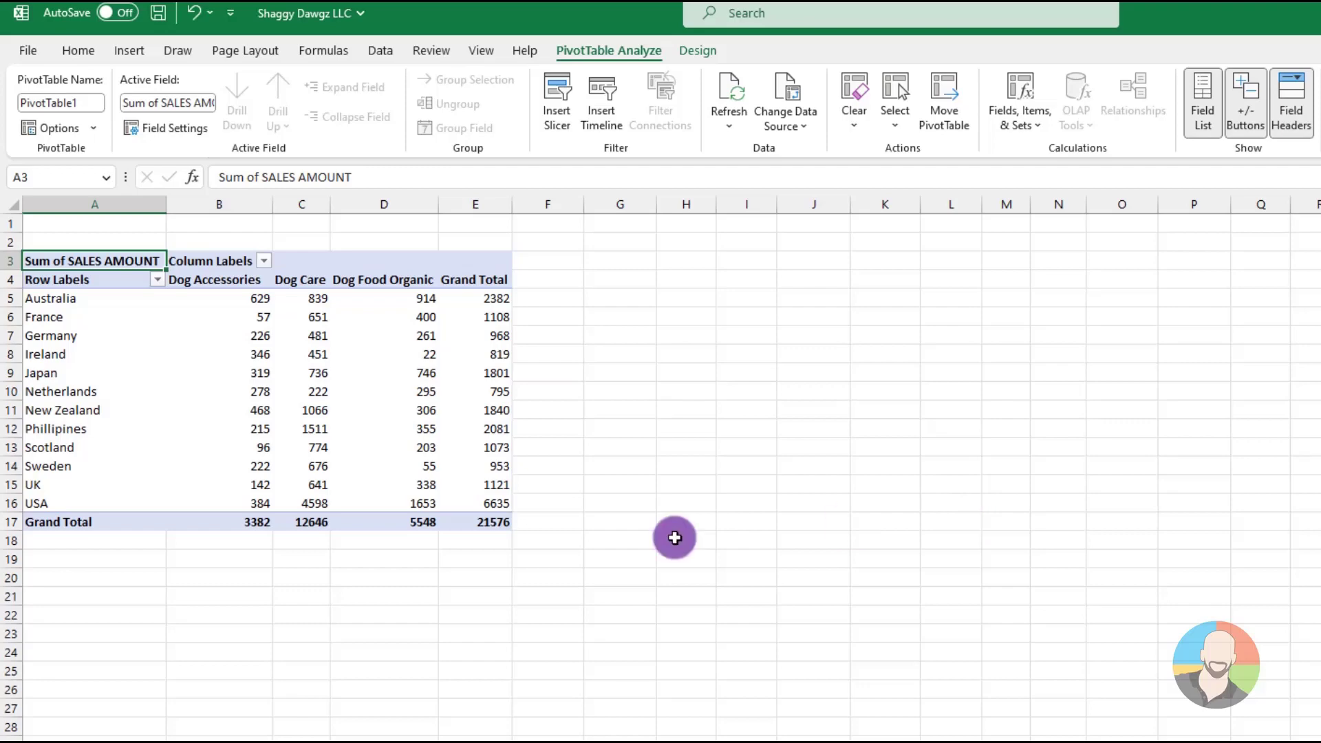
click(158, 280)
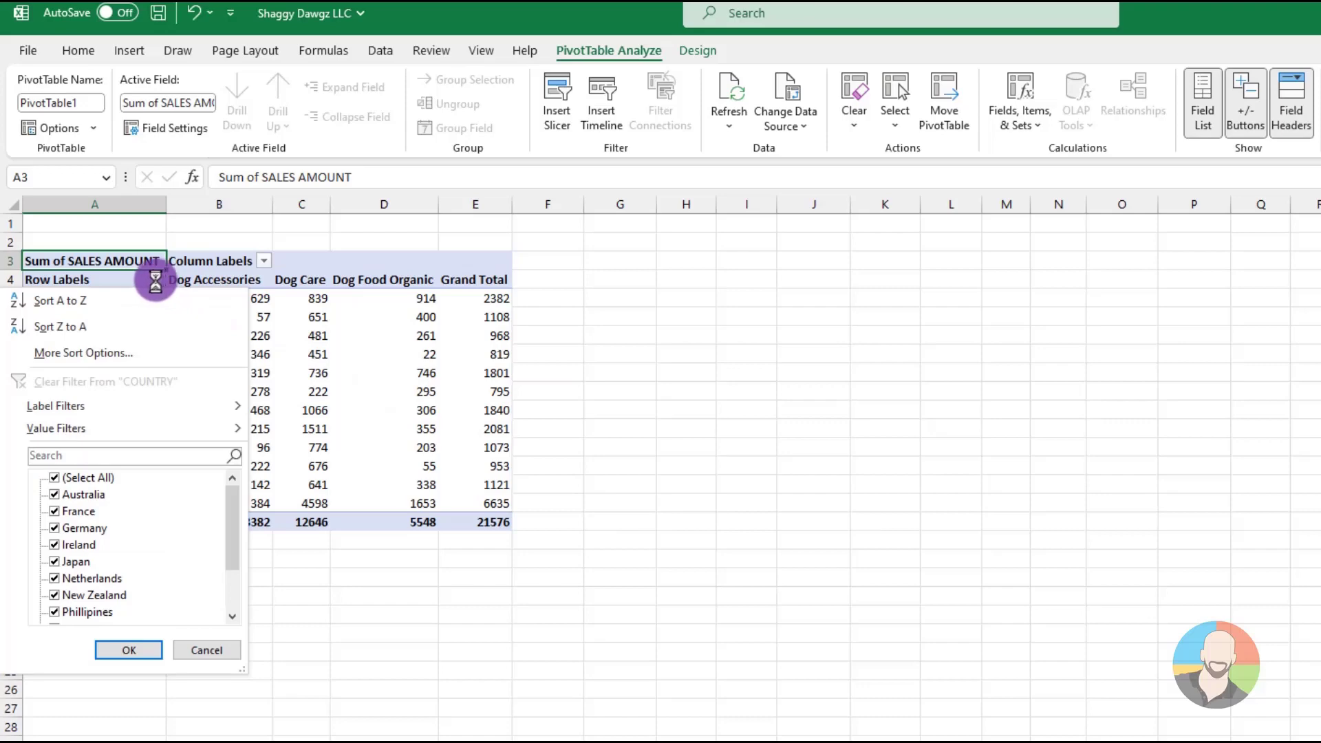
click(102, 300)
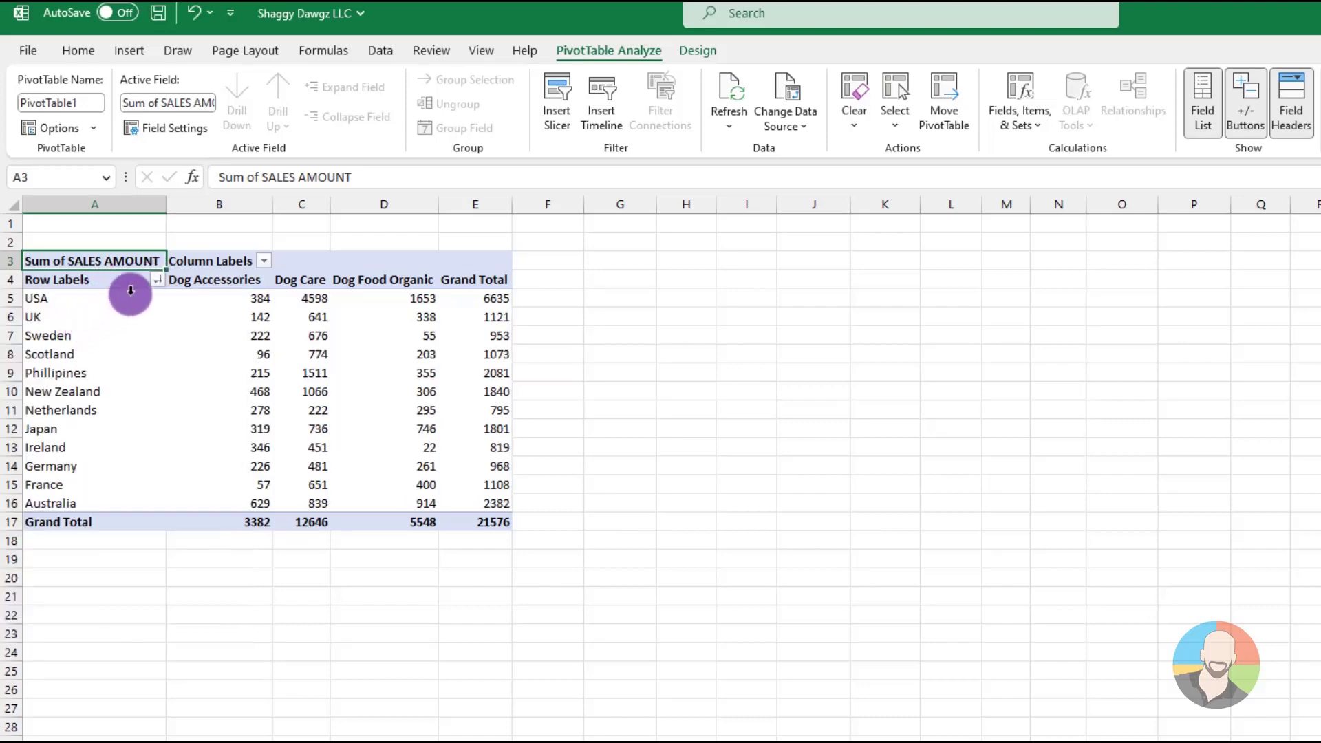
click(157, 280)
click(106, 303)
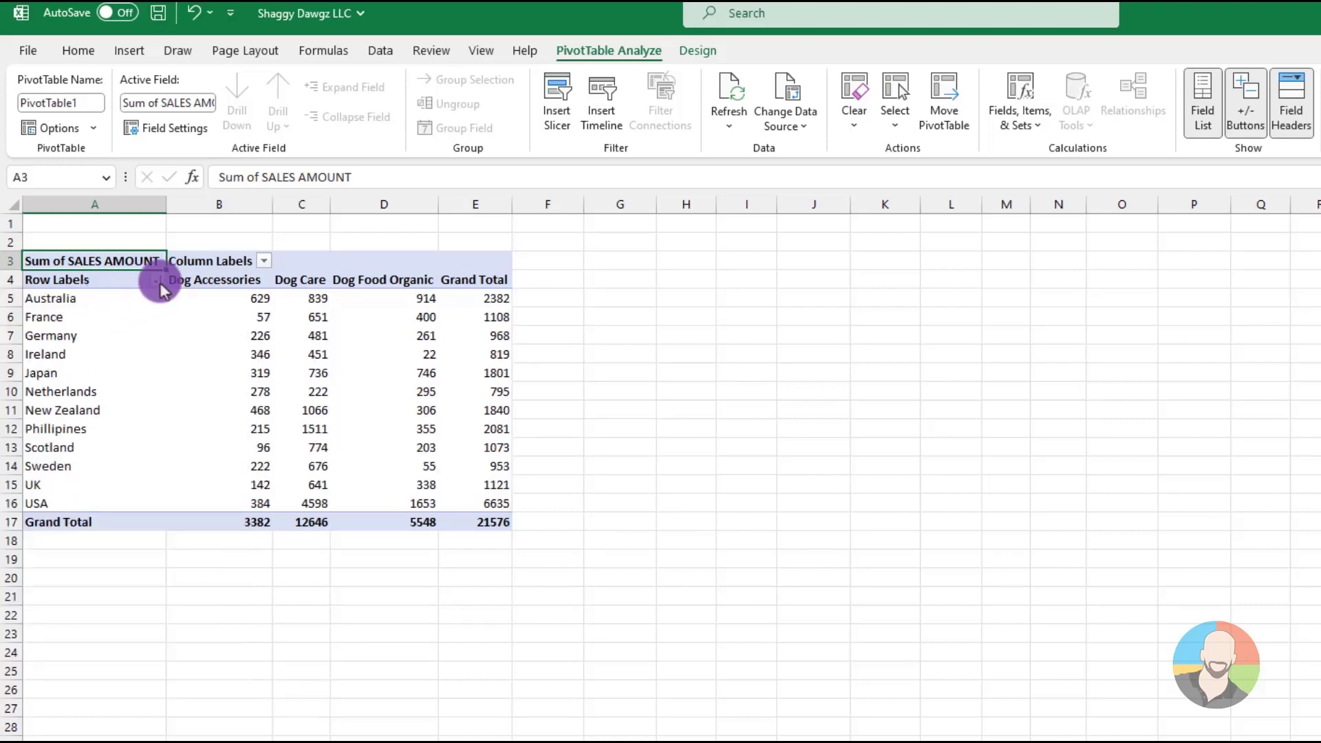
click(158, 282)
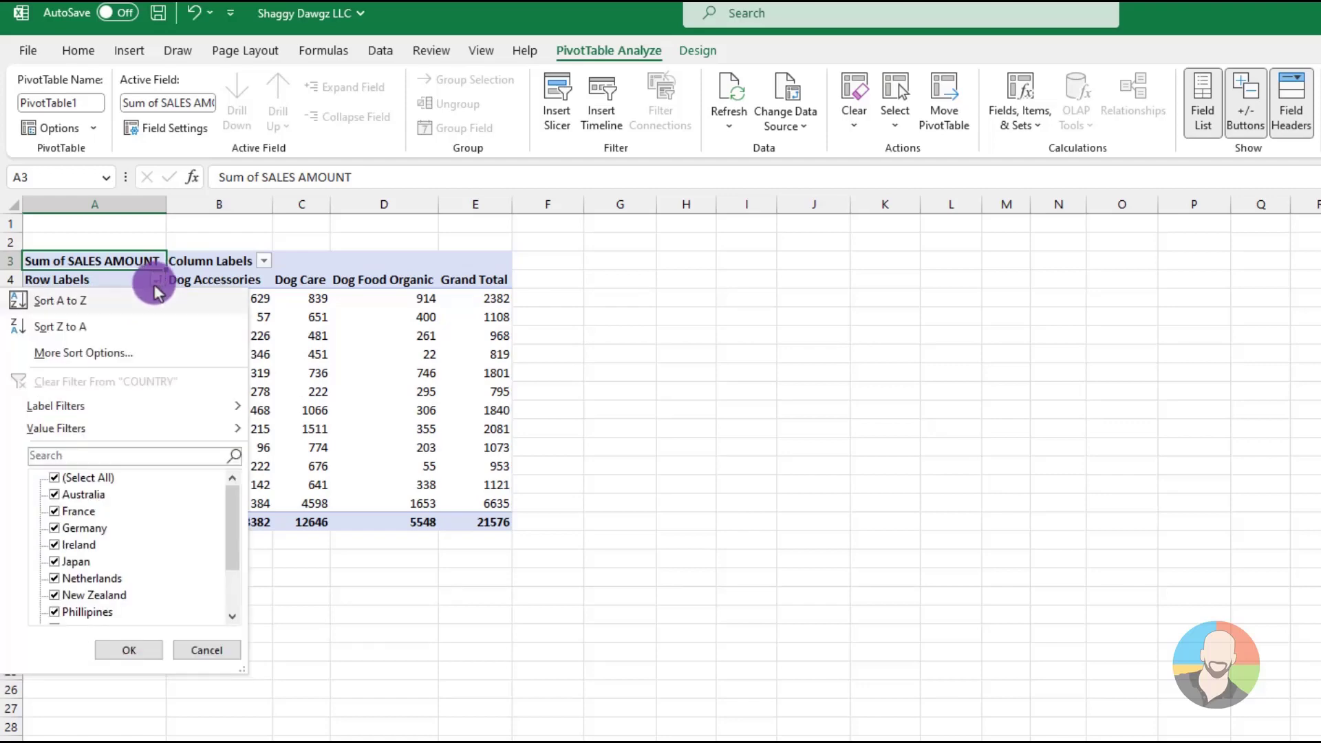
click(97, 299)
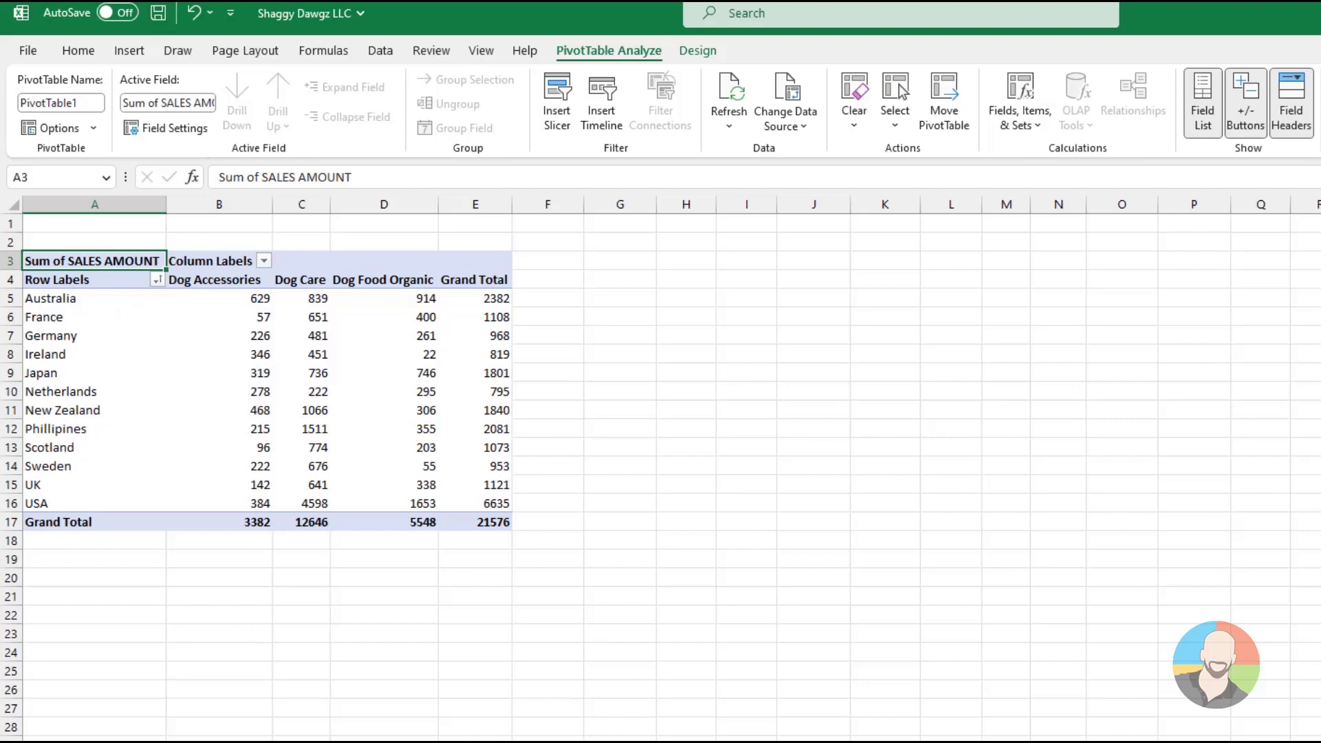
Manually move Scotland above Netherlands and Ireland below Sweden in the PivotTable, and re-sort the countries A to Z
mouse_move(234, 354)
click(107, 452)
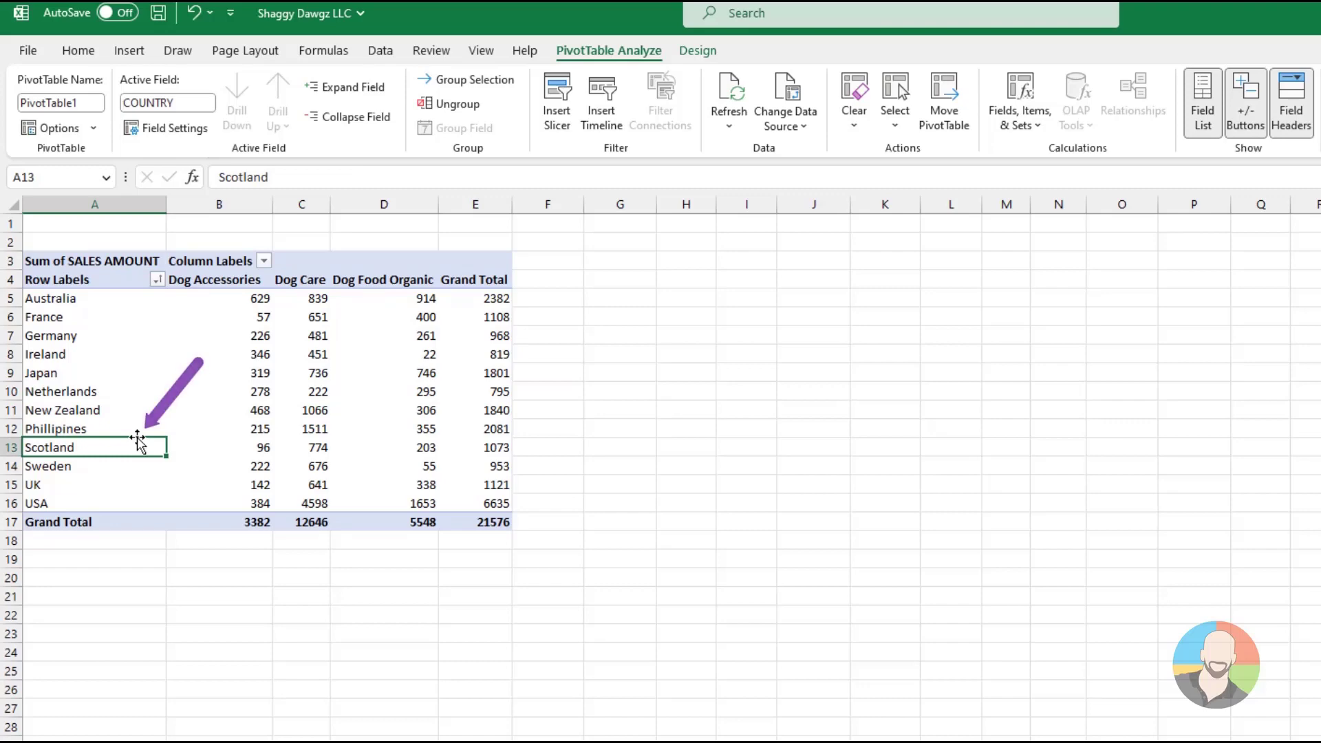
drag(138, 441, 185, 471)
click(92, 354)
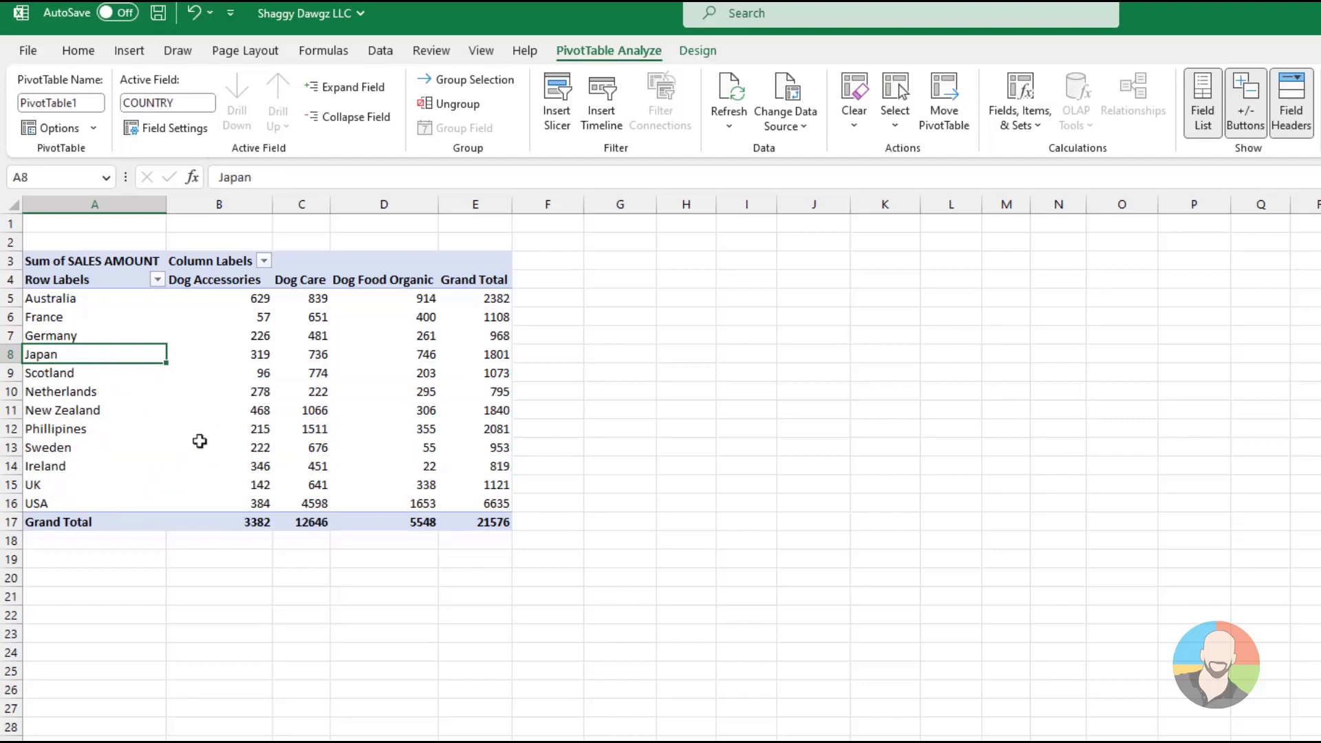
click(157, 278)
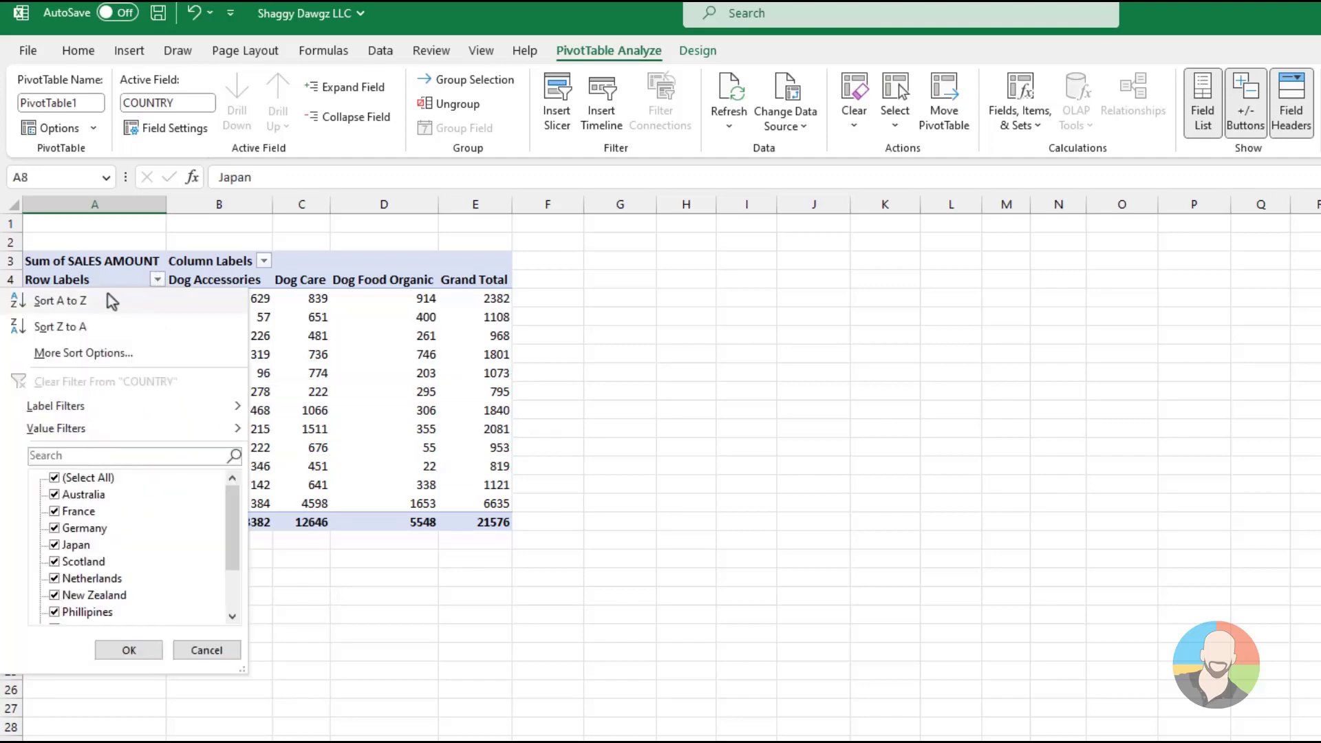
click(86, 296)
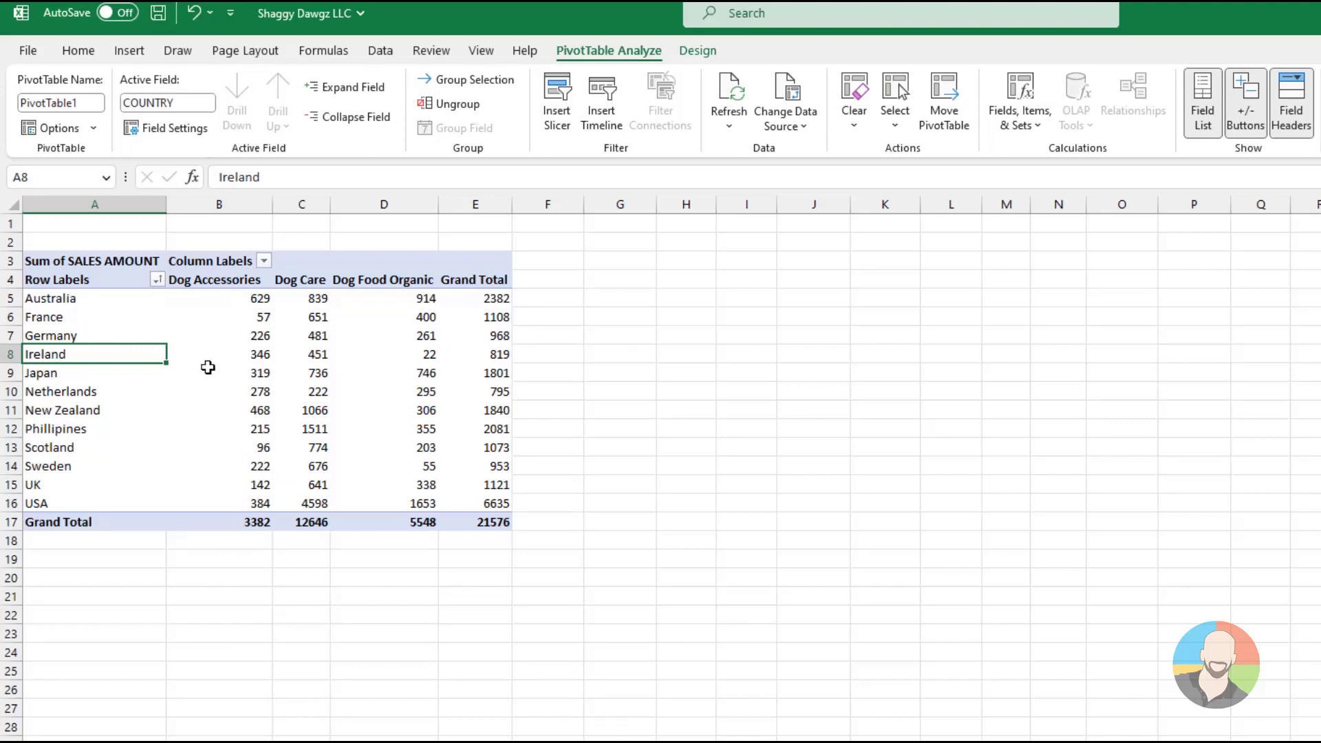
Filter the PivotTable's country row labels to only Germany, Ireland and Phillipines
click(177, 337)
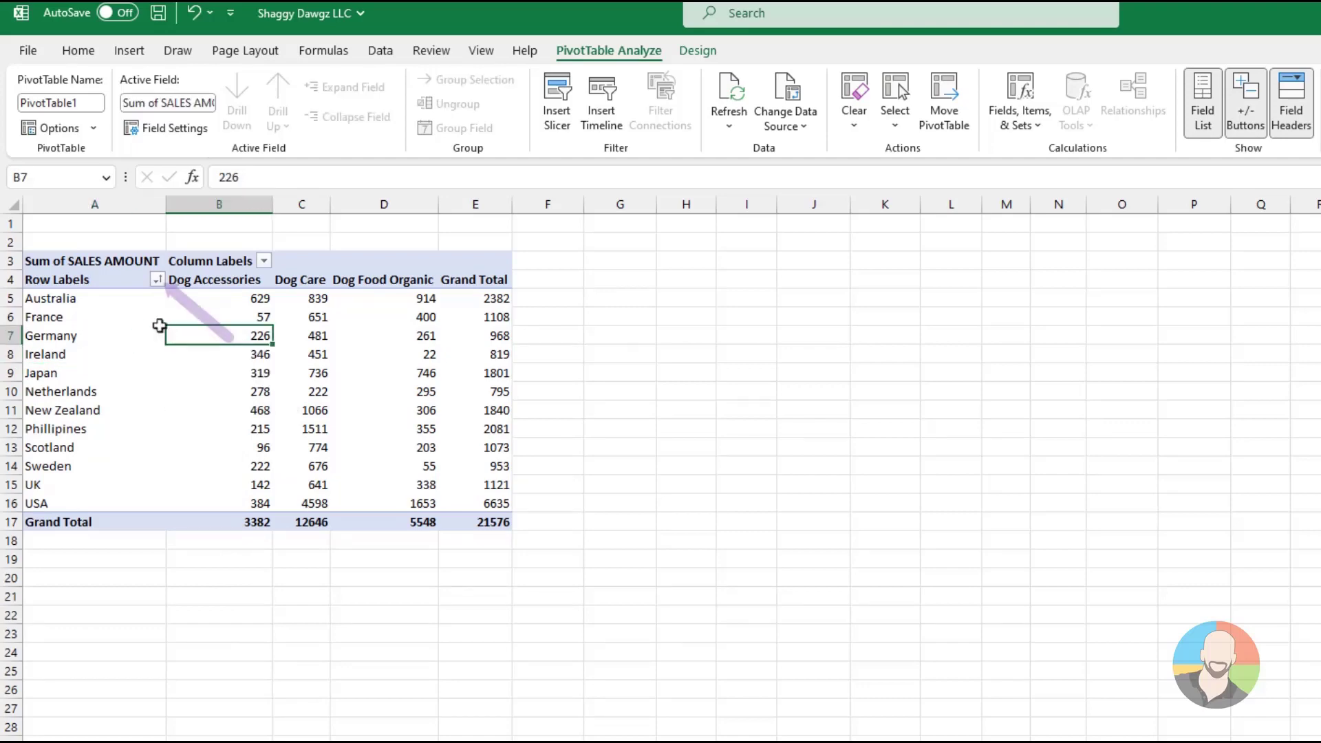
click(133, 298)
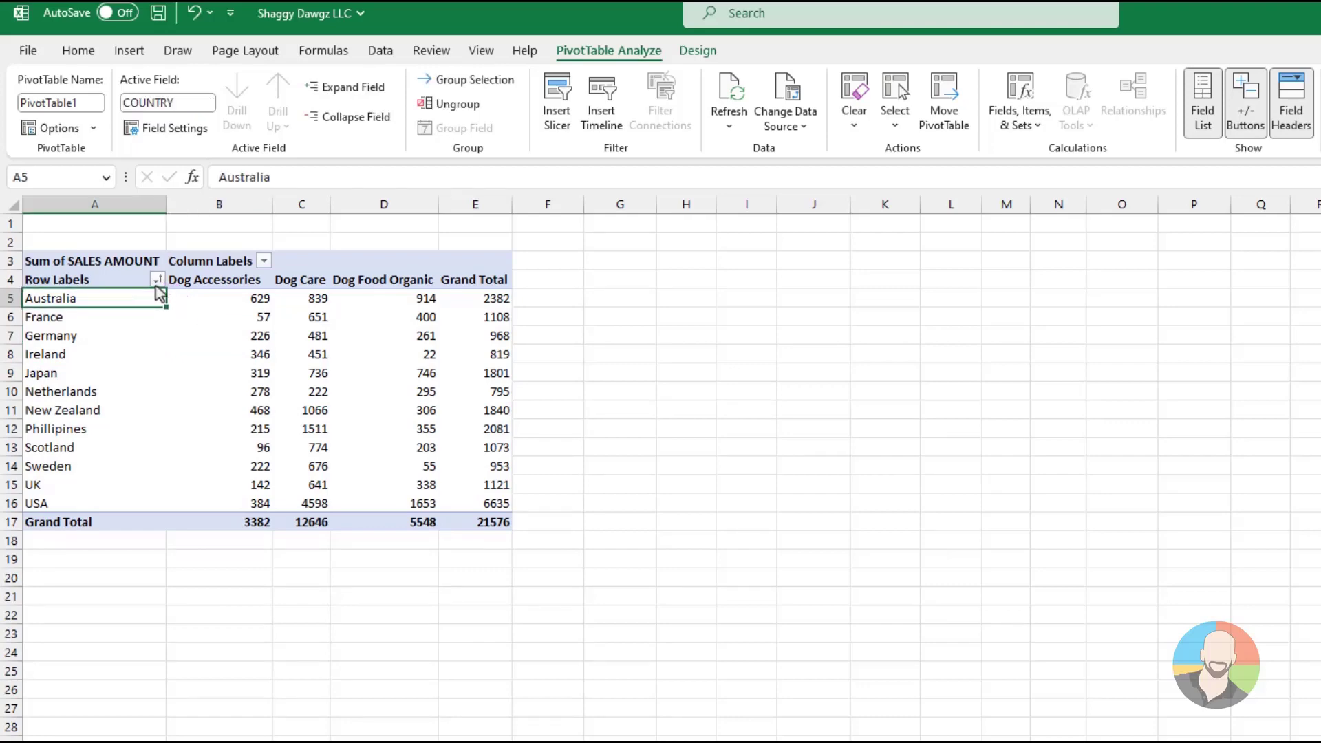
click(157, 279)
click(55, 477)
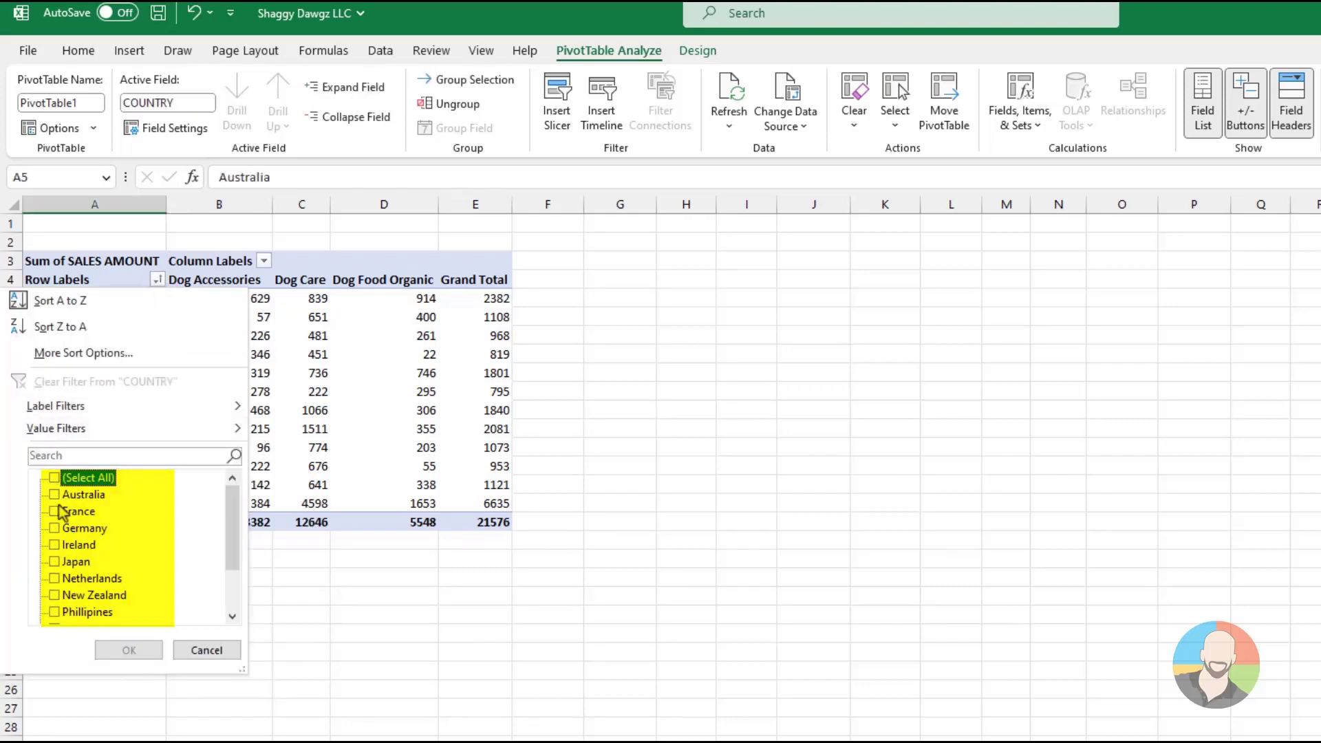
click(54, 545)
click(54, 528)
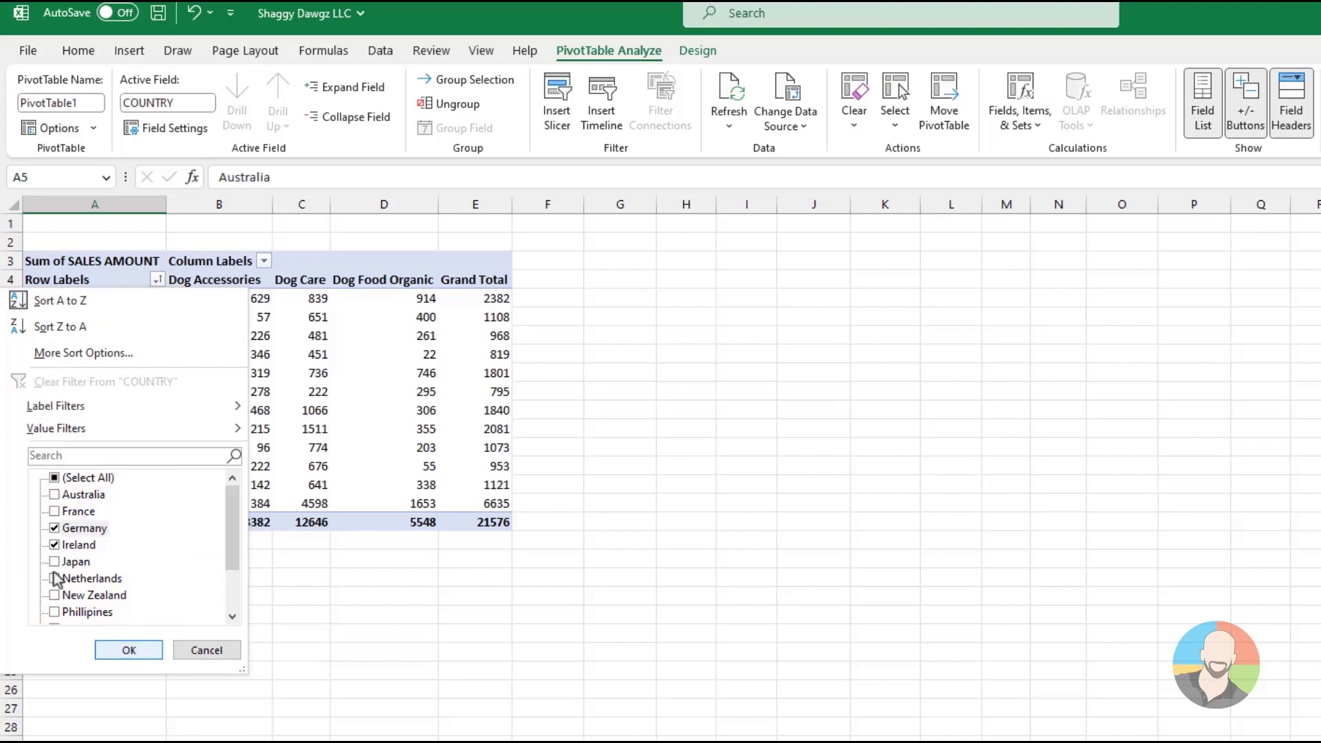
click(54, 612)
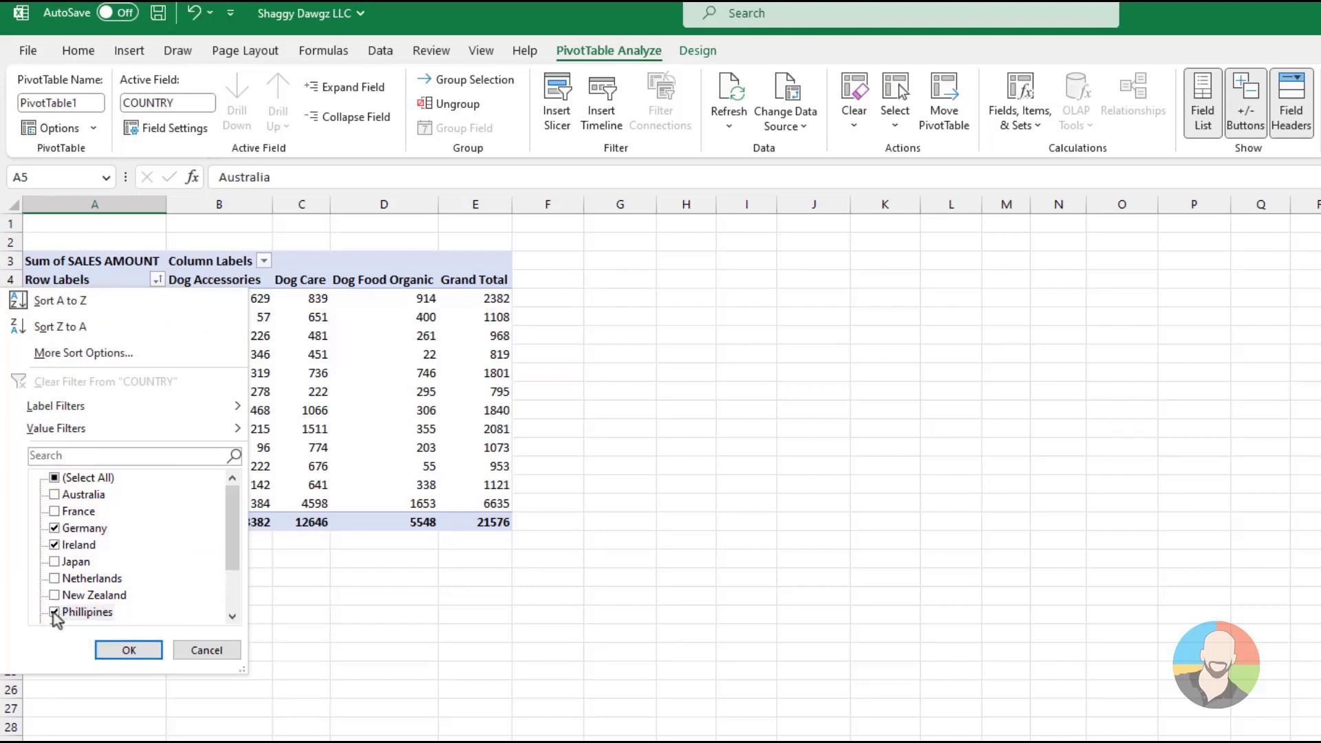
click(129, 650)
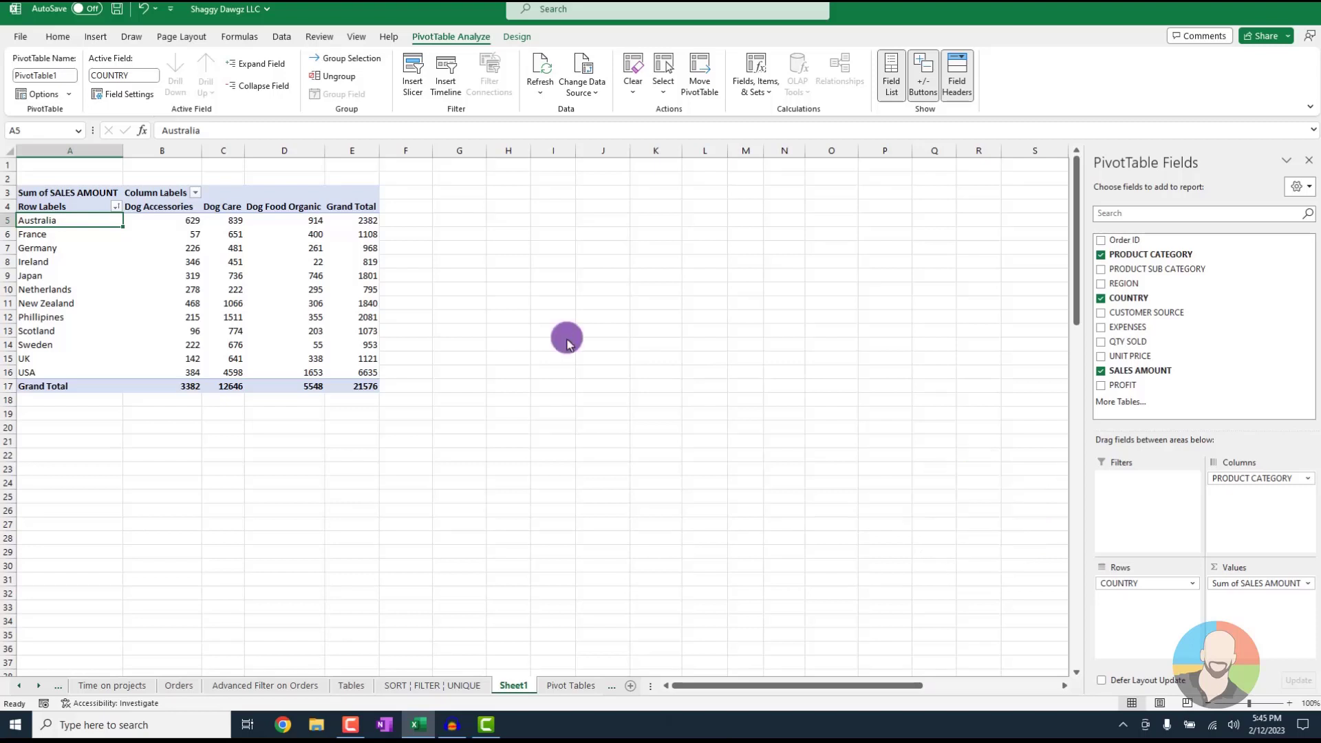
Add CUSTOMER SOURCE as a report filter on the PivotTable and restrict it to LinkedIn
mouse_move(1149, 311)
mouse_down()
mouse_move(1194, 395)
mouse_move(1150, 495)
mouse_move(1128, 486)
mouse_up()
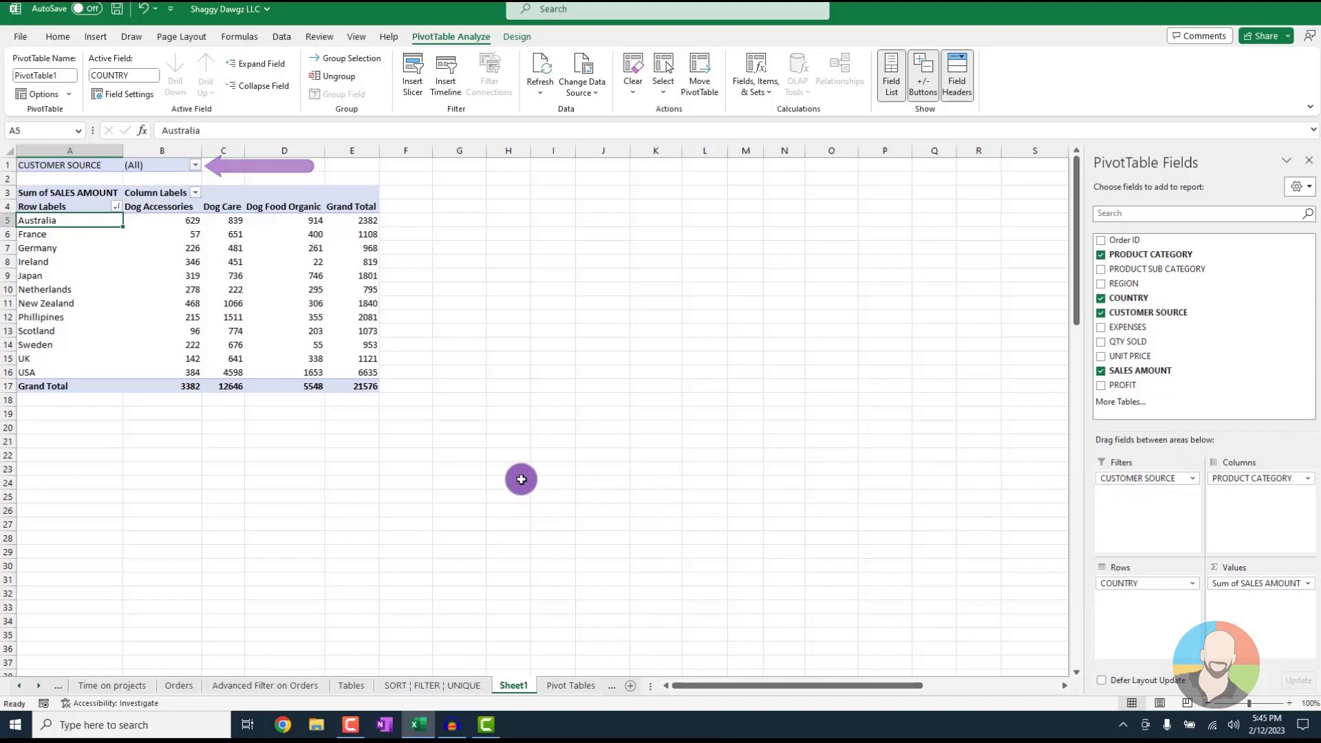
click(196, 166)
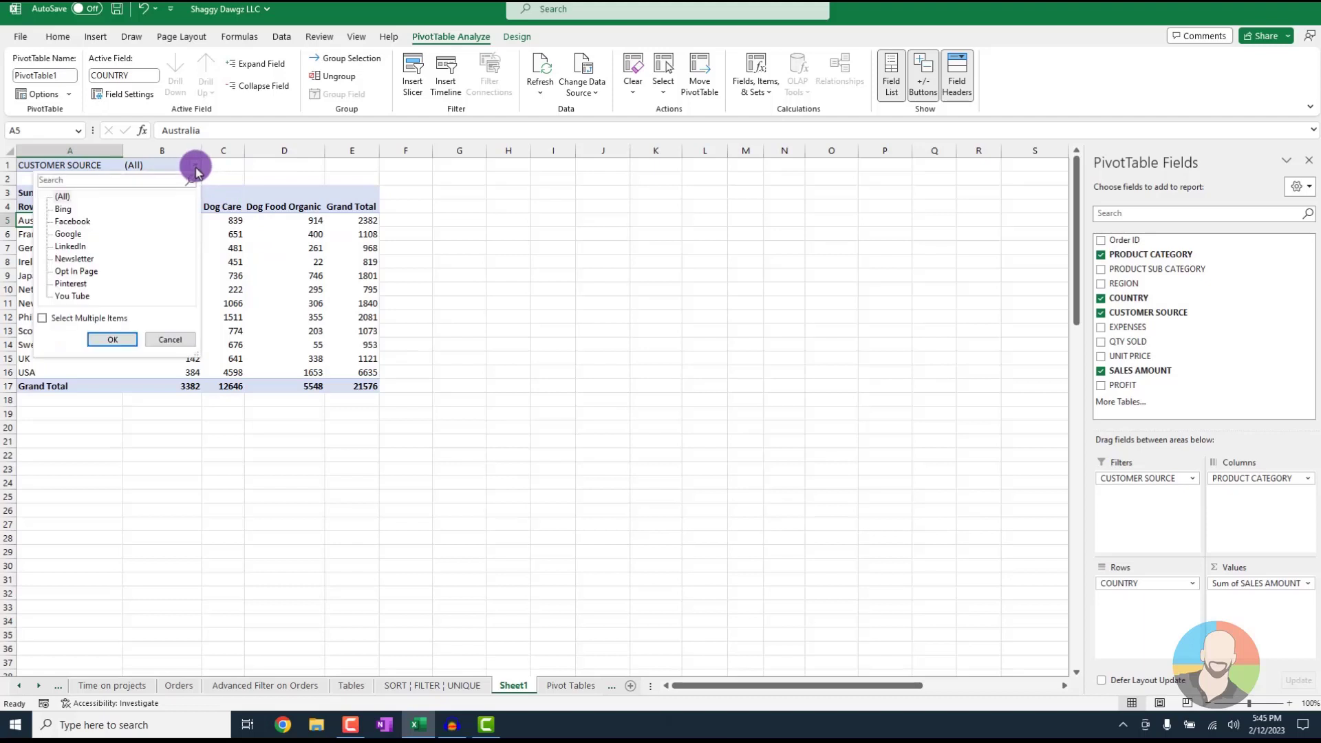
click(69, 247)
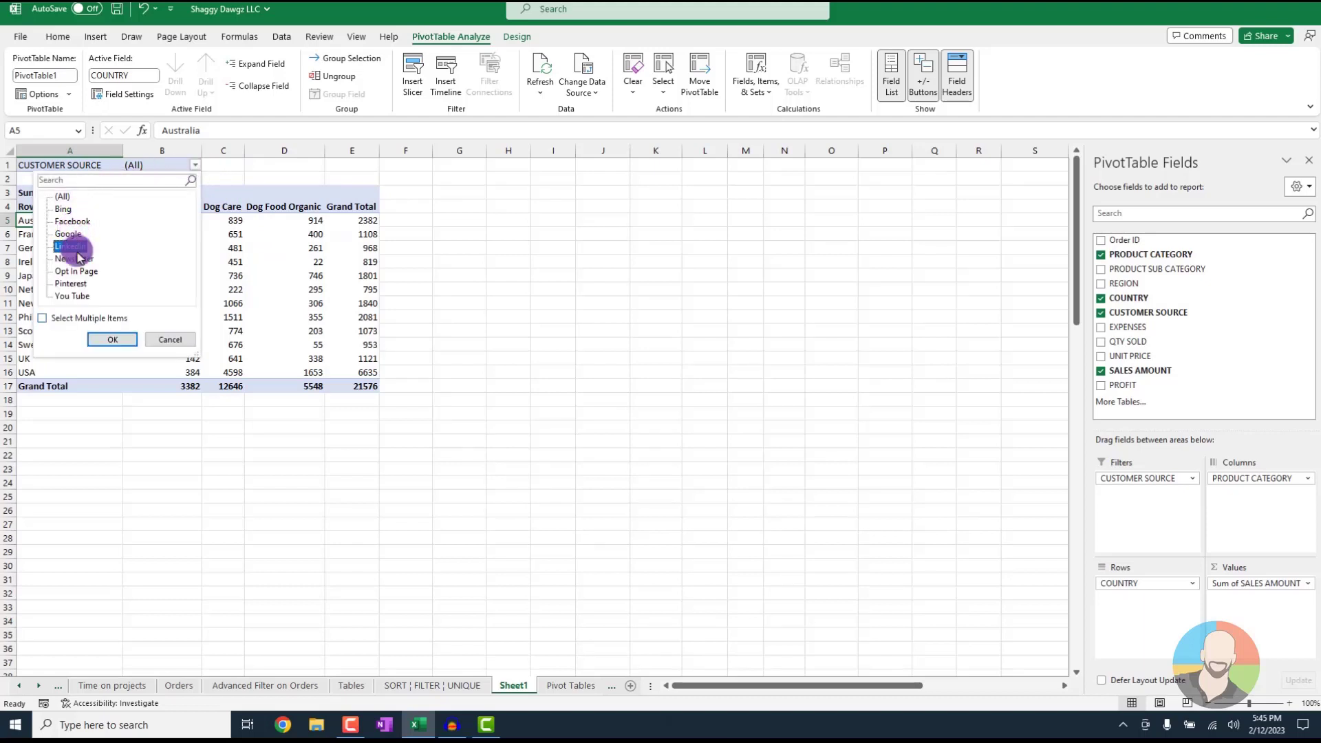
click(112, 339)
Allow multiple items in the CUSTOMER SOURCE report filter and include all sources, and remove the field from the PivotTable
click(195, 165)
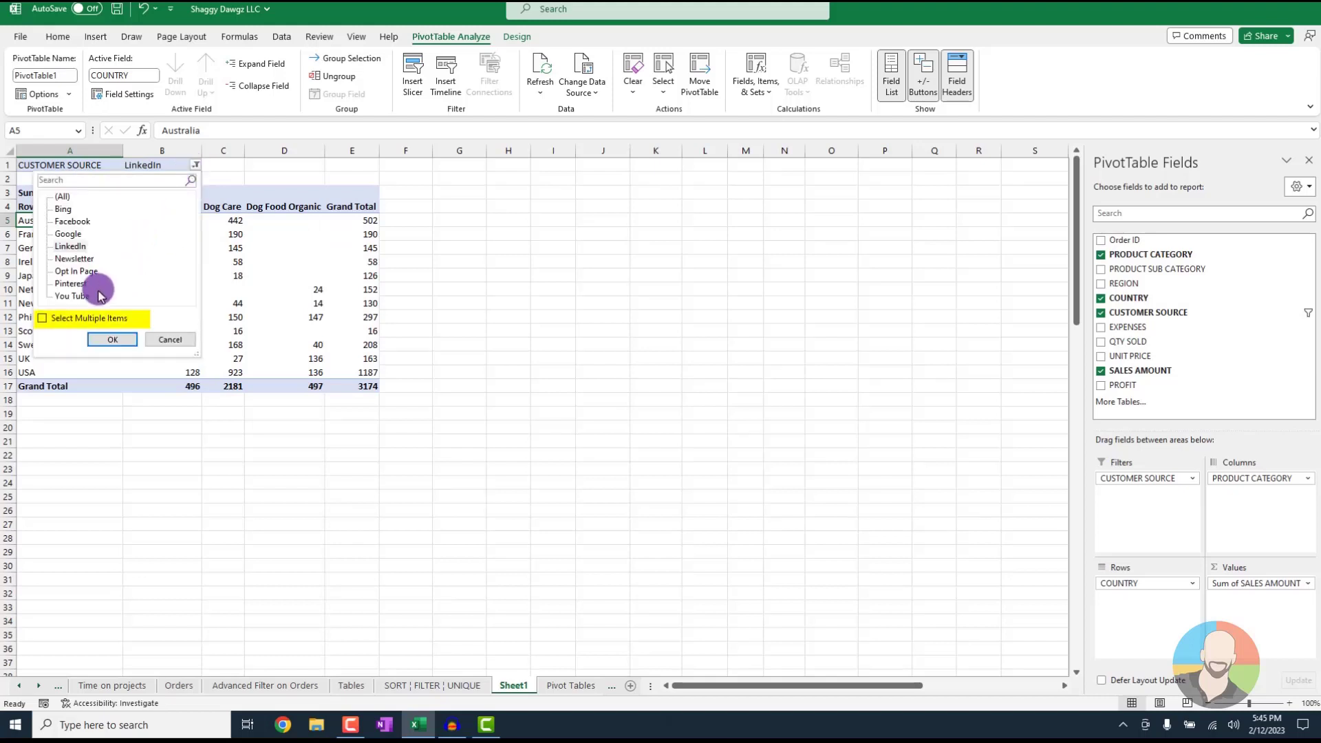
click(42, 317)
click(59, 198)
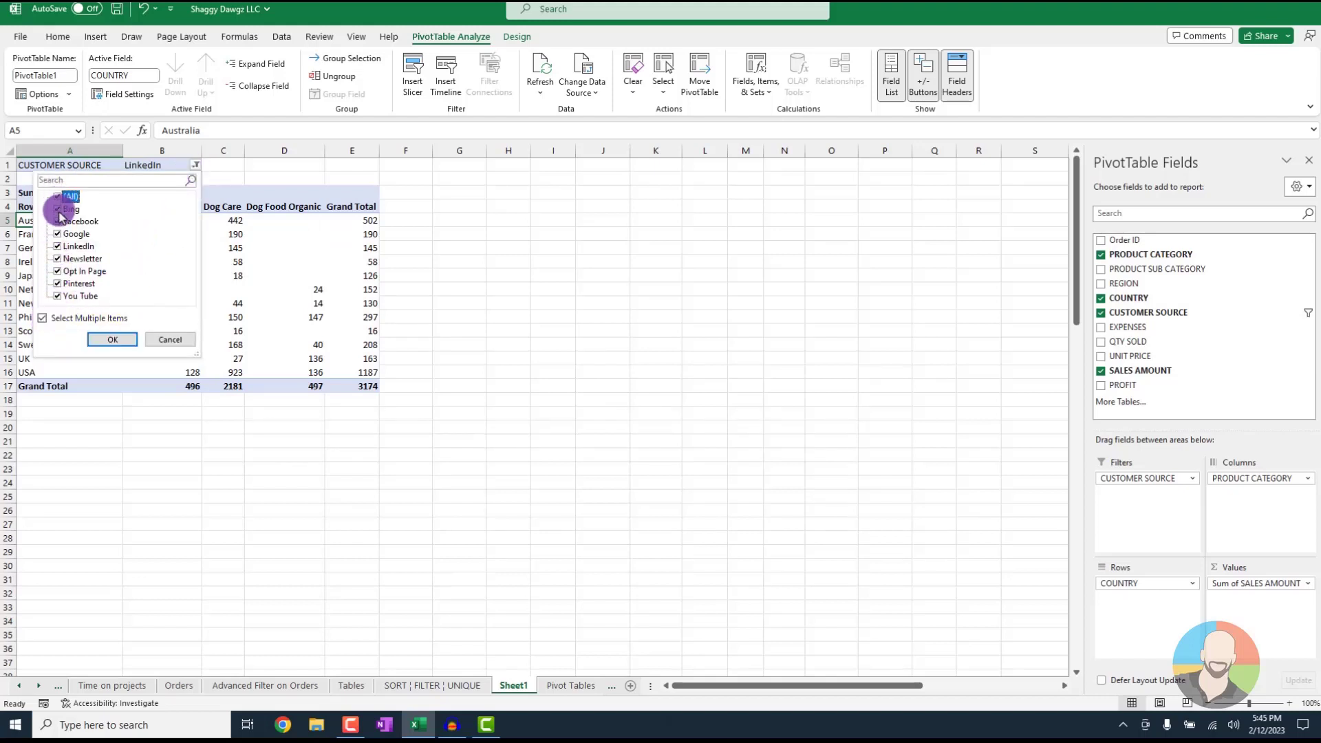
click(112, 339)
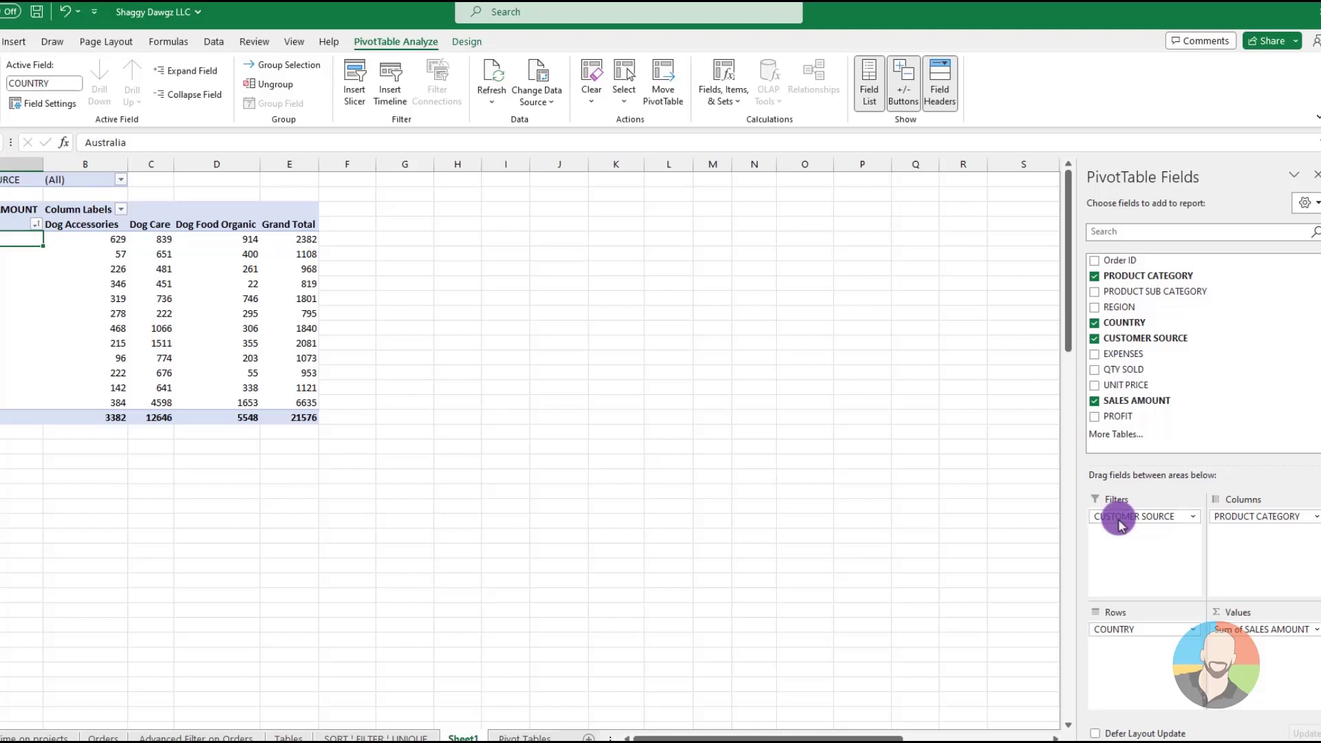
drag(1118, 523, 749, 426)
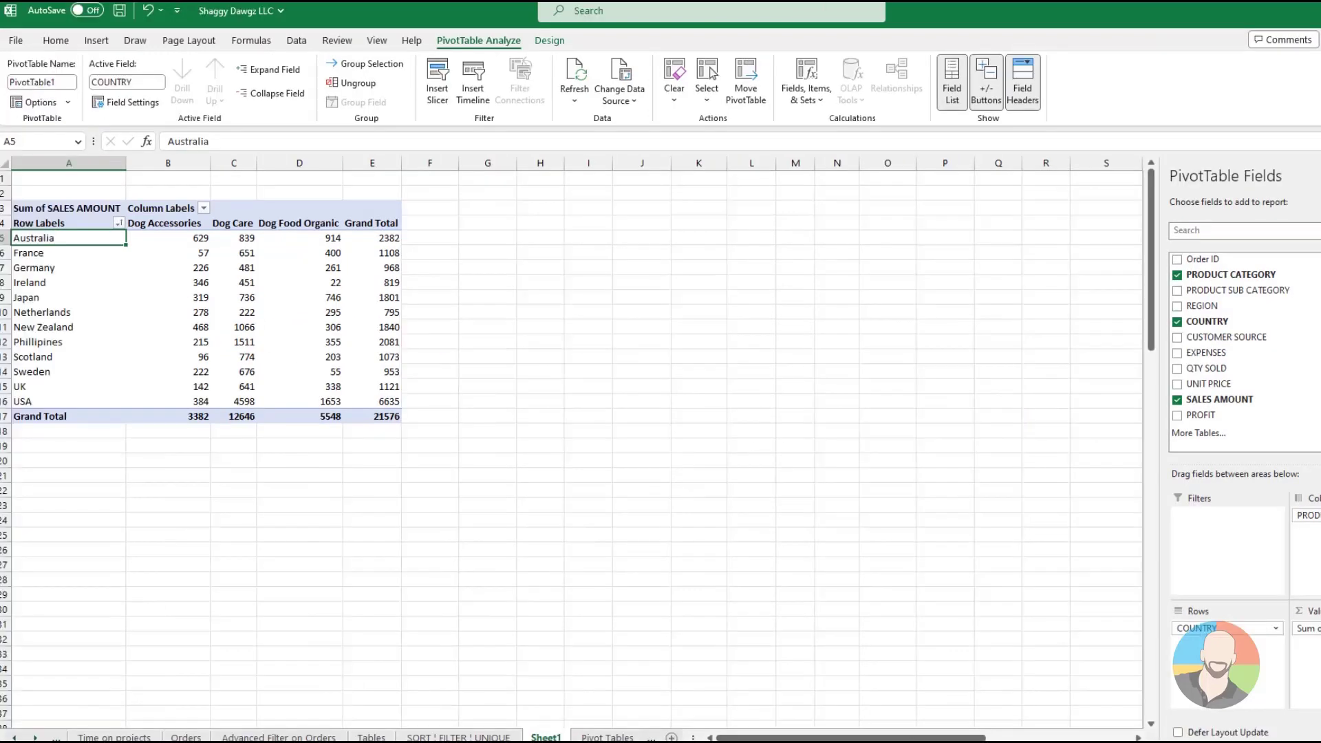
Insert a slicer for CUSTOMER SOURCE on the PivotTable
click(151, 314)
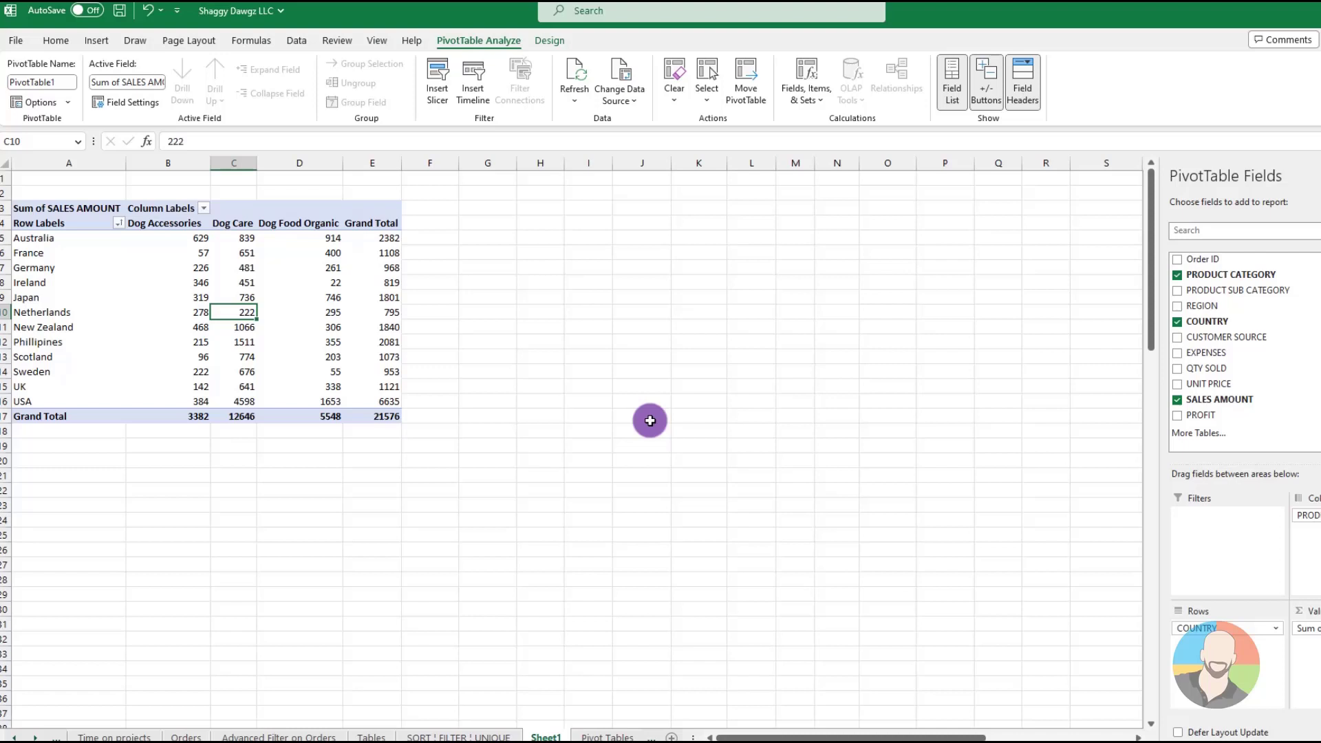
click(437, 72)
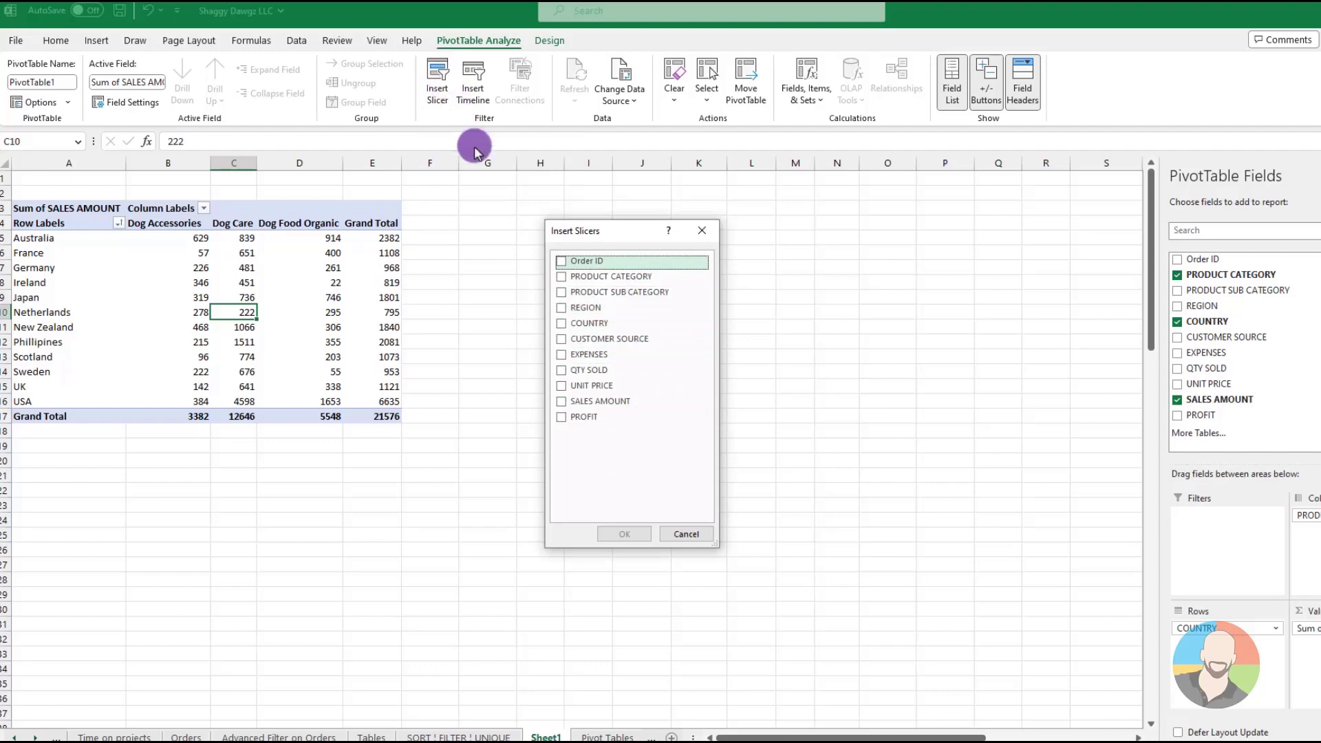
click(561, 339)
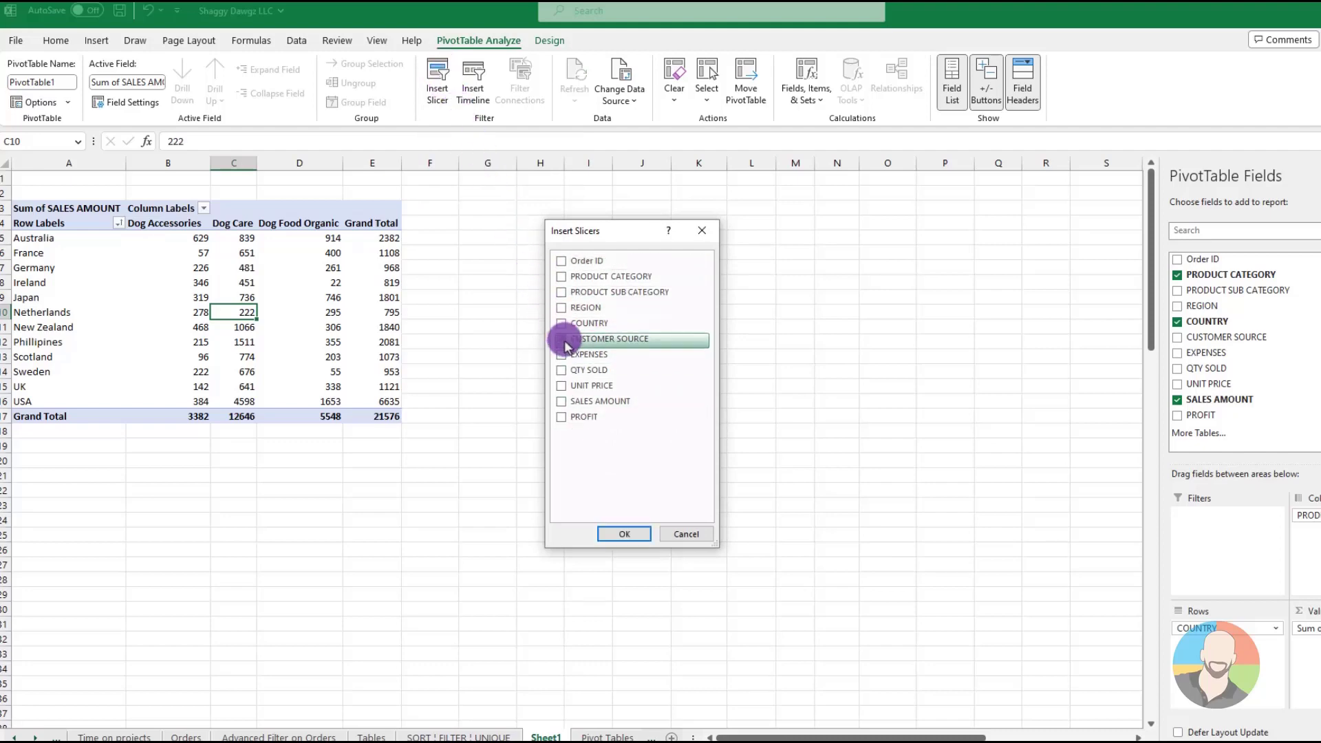
click(618, 533)
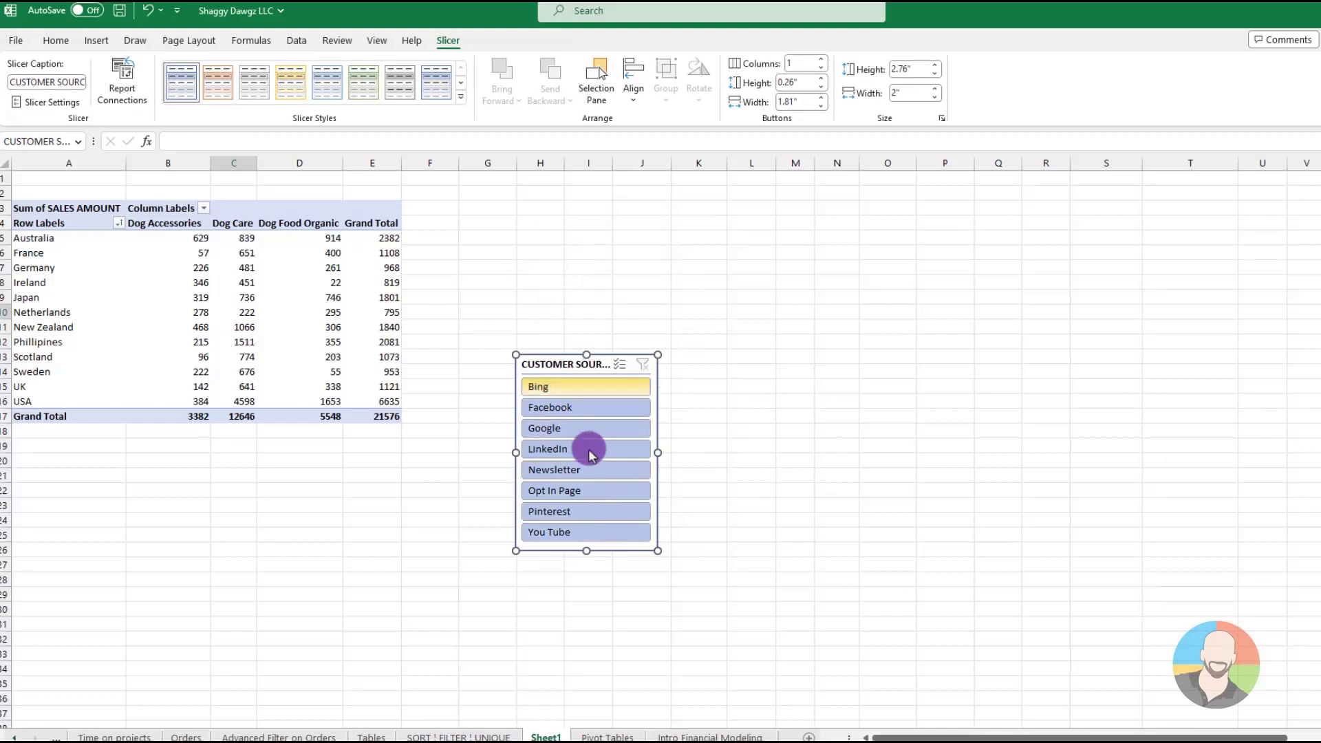
Filter the PivotTable through the slicer by LinkedIn, Pinterest, Bing and You Tube in turn, and clear the slicer filter
click(568, 395)
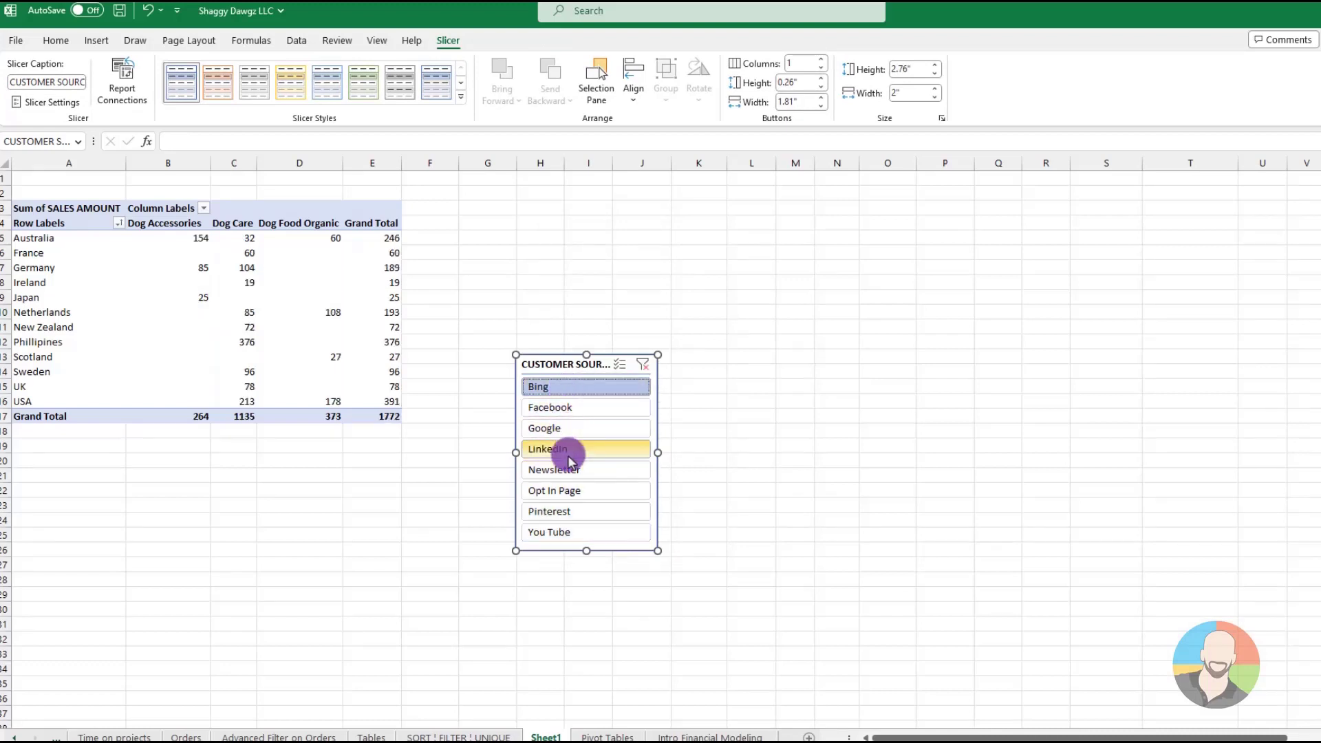
click(562, 511)
click(581, 385)
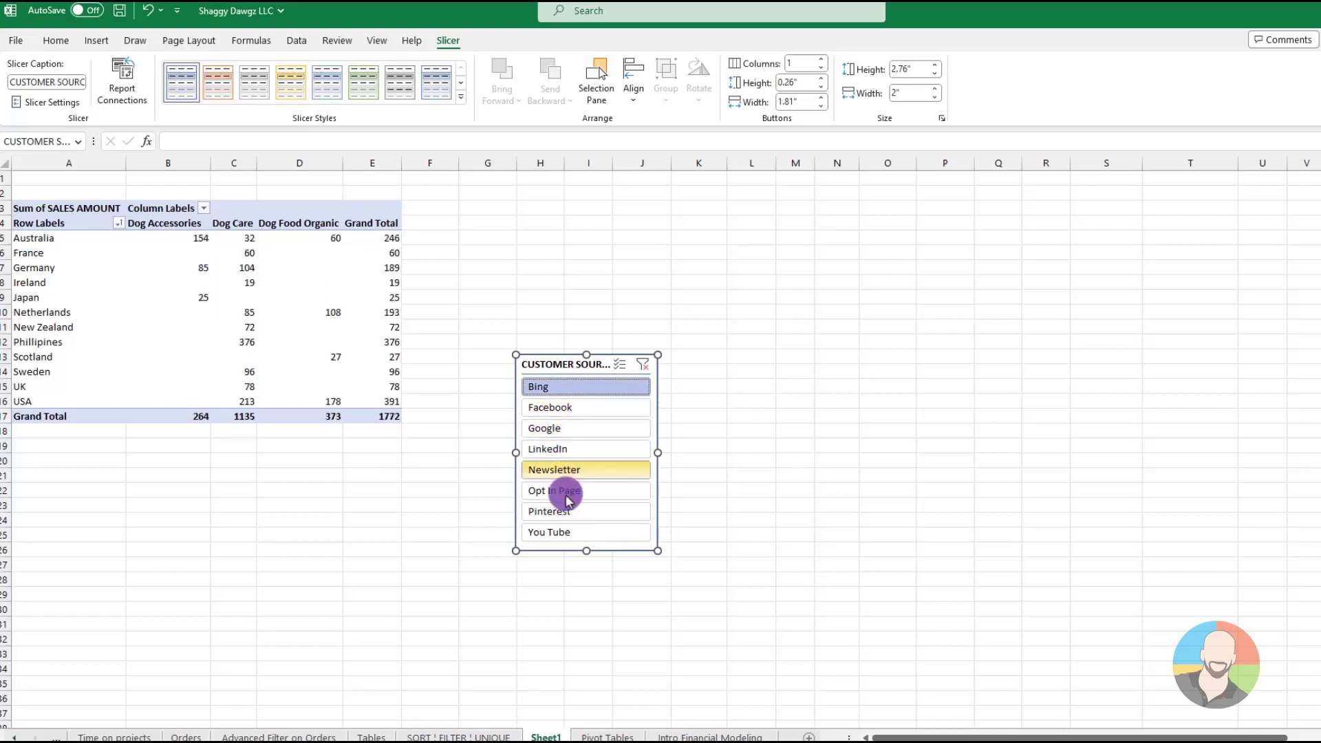
click(563, 533)
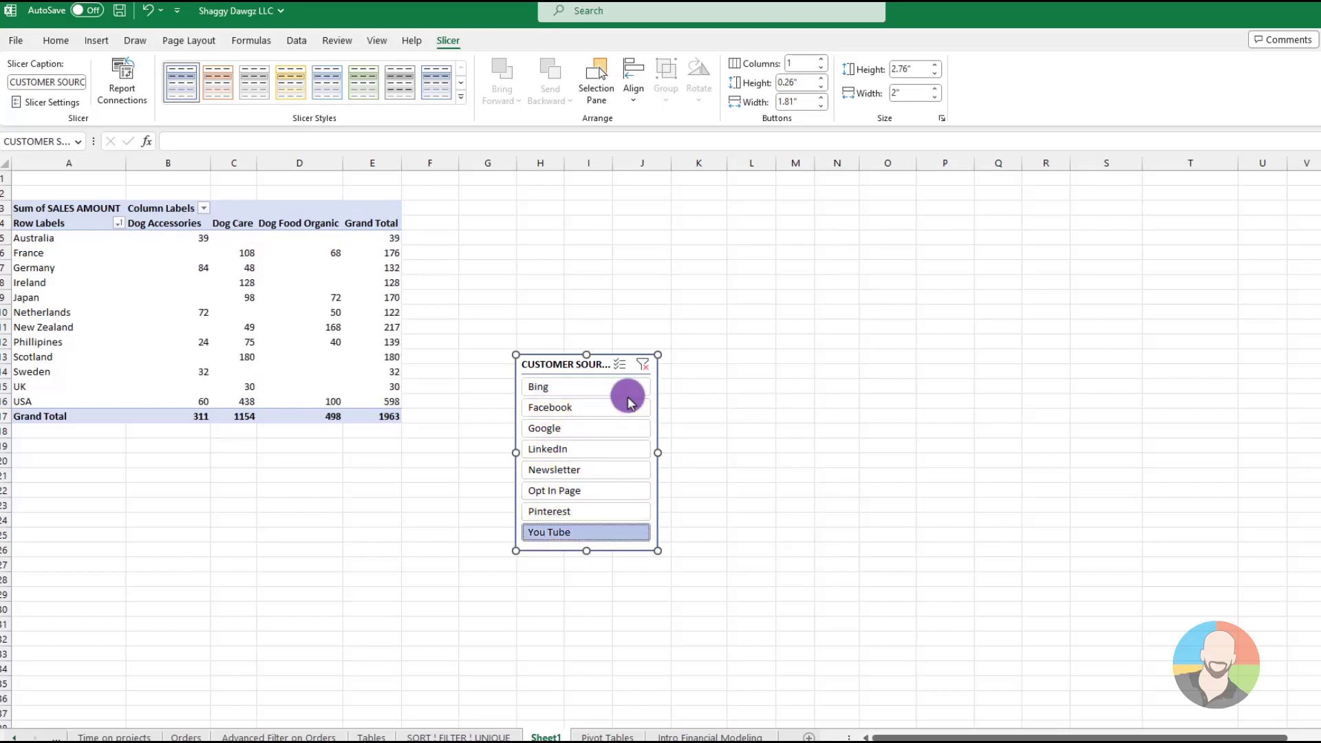
click(642, 365)
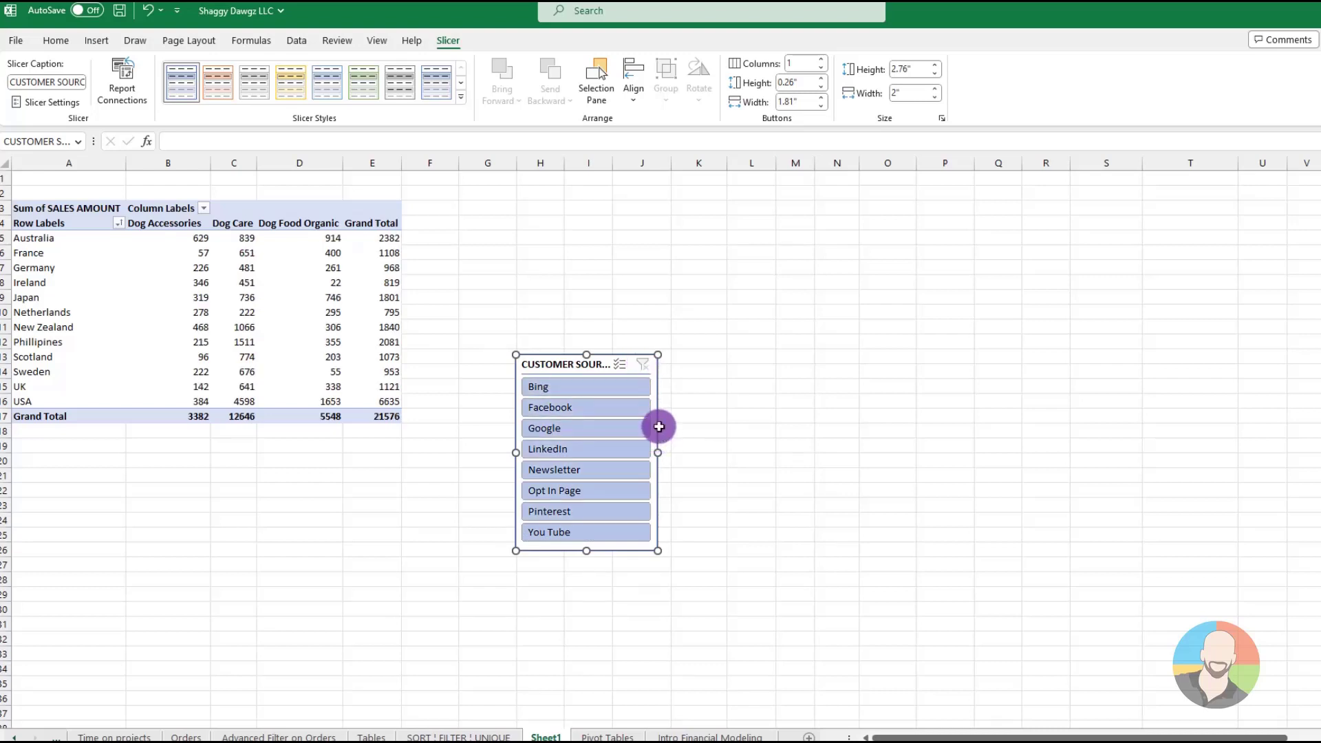
Select Opt In Page, Bing and Google together in the CUSTOMER SOURCE slicer to filter the PivotTable
key(ctrl)
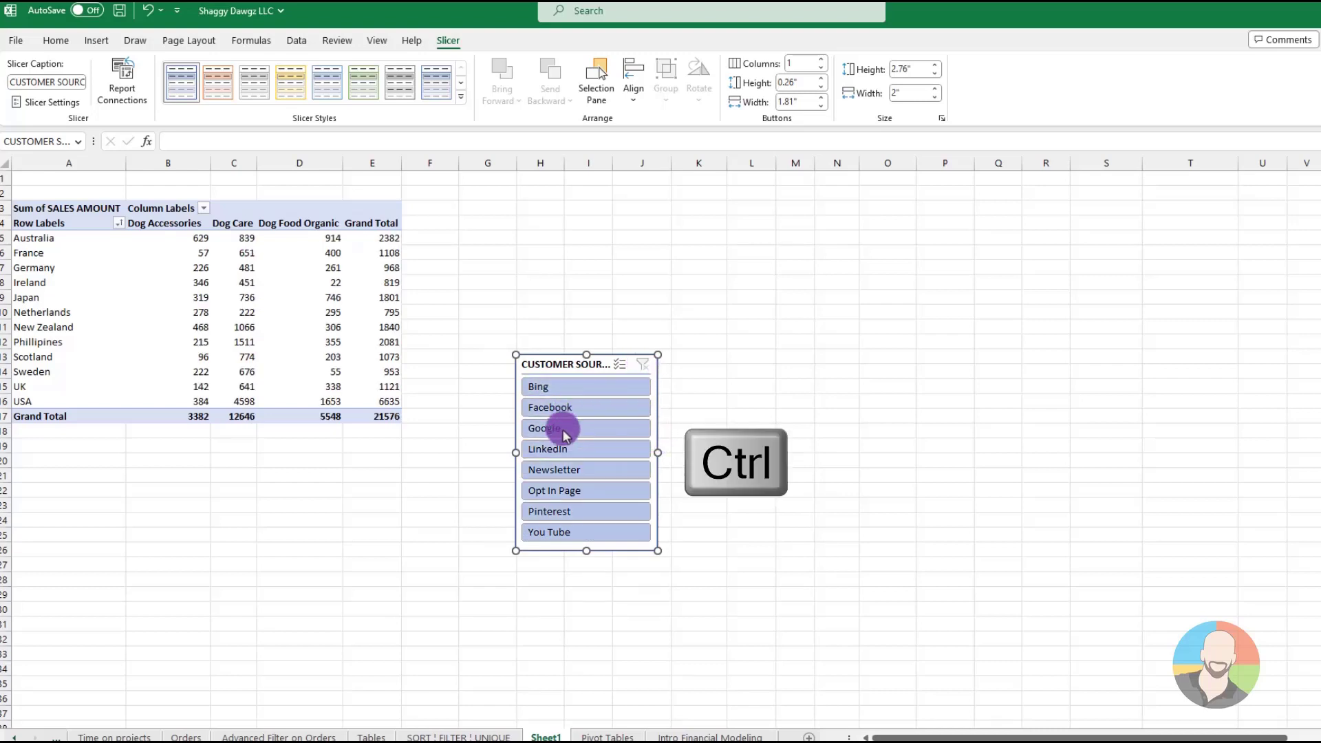
ctrl+click(540, 493)
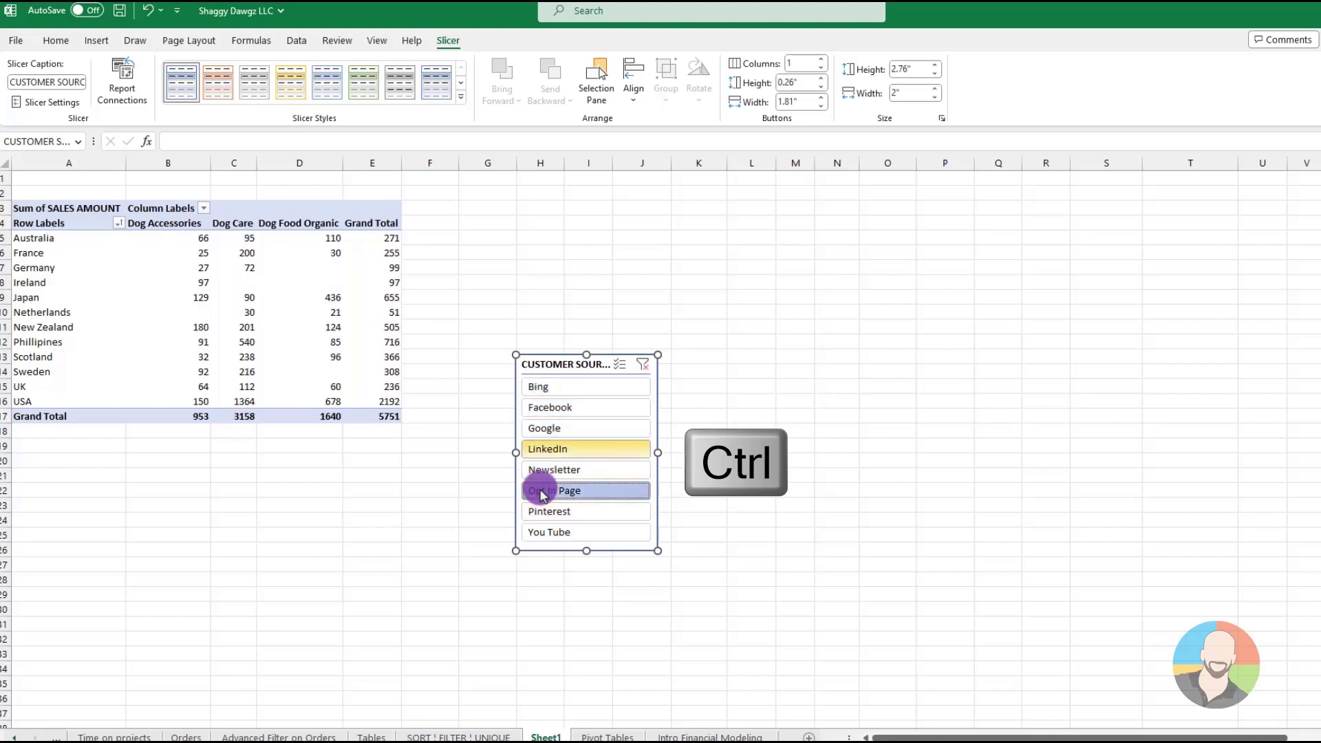
ctrl+click(540, 387)
ctrl+click(546, 428)
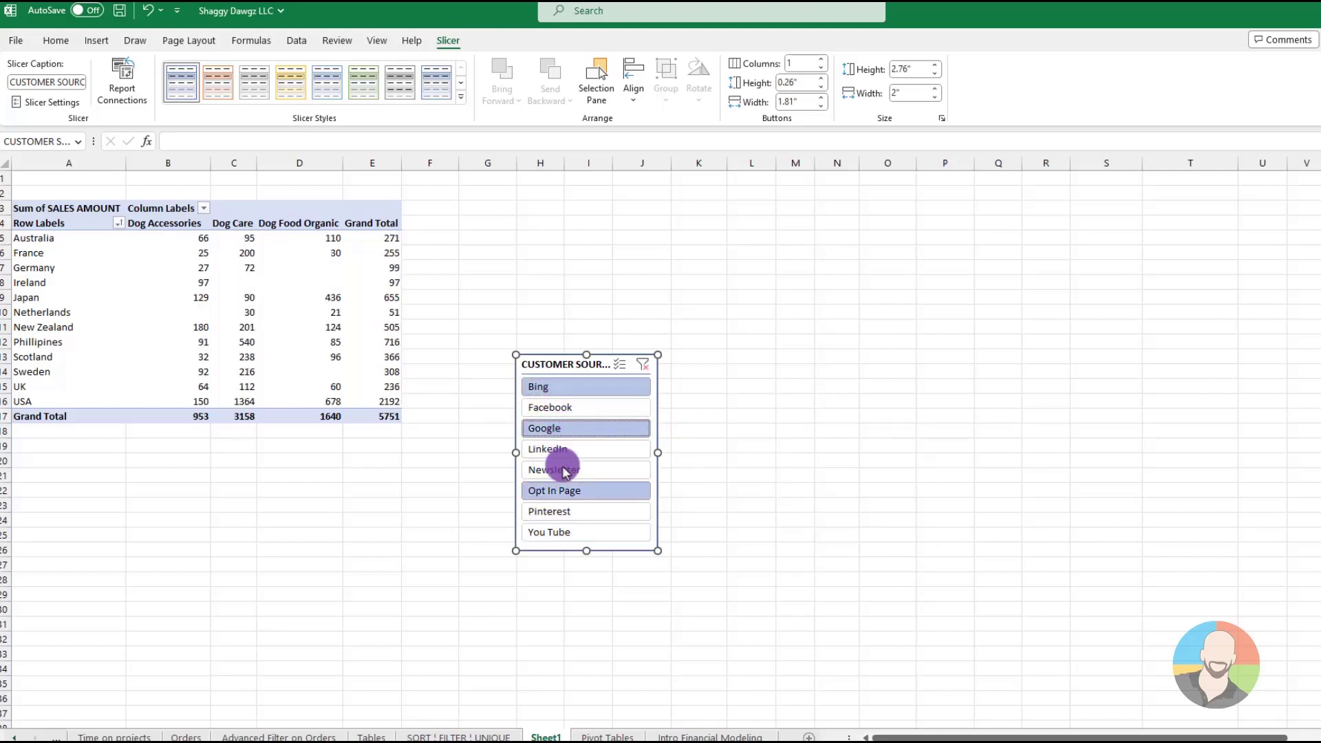
Add You Tube to the CUSTOMER SOURCE slicer selection, and clear the slicer filter to include all sources
ctrl+click(548, 532)
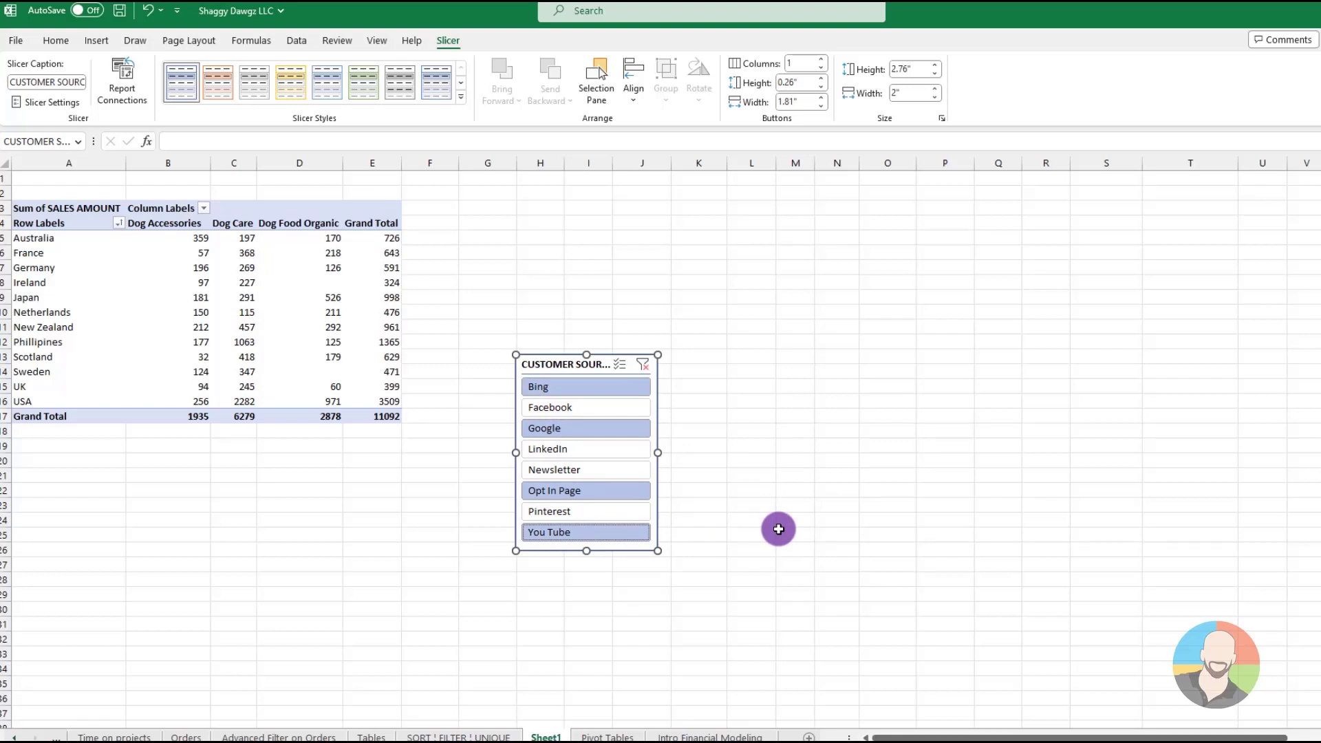
click(642, 365)
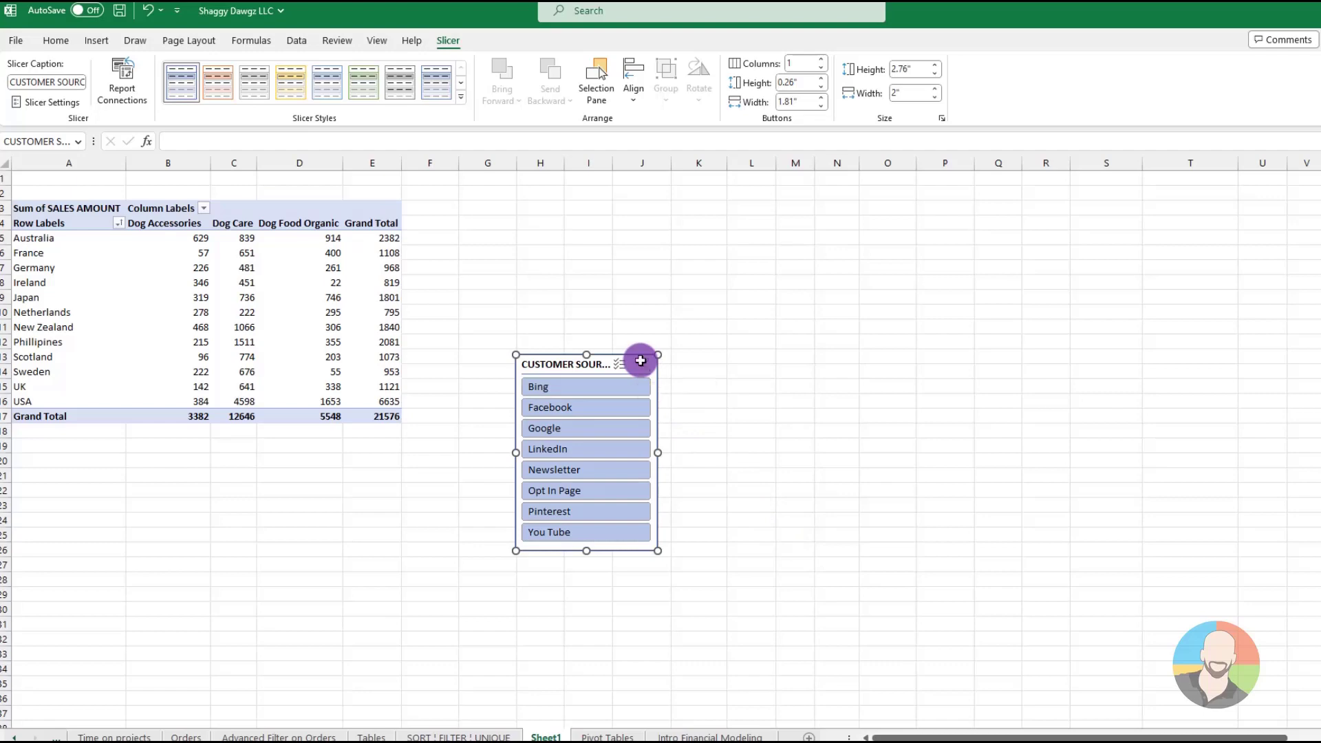
click(322, 353)
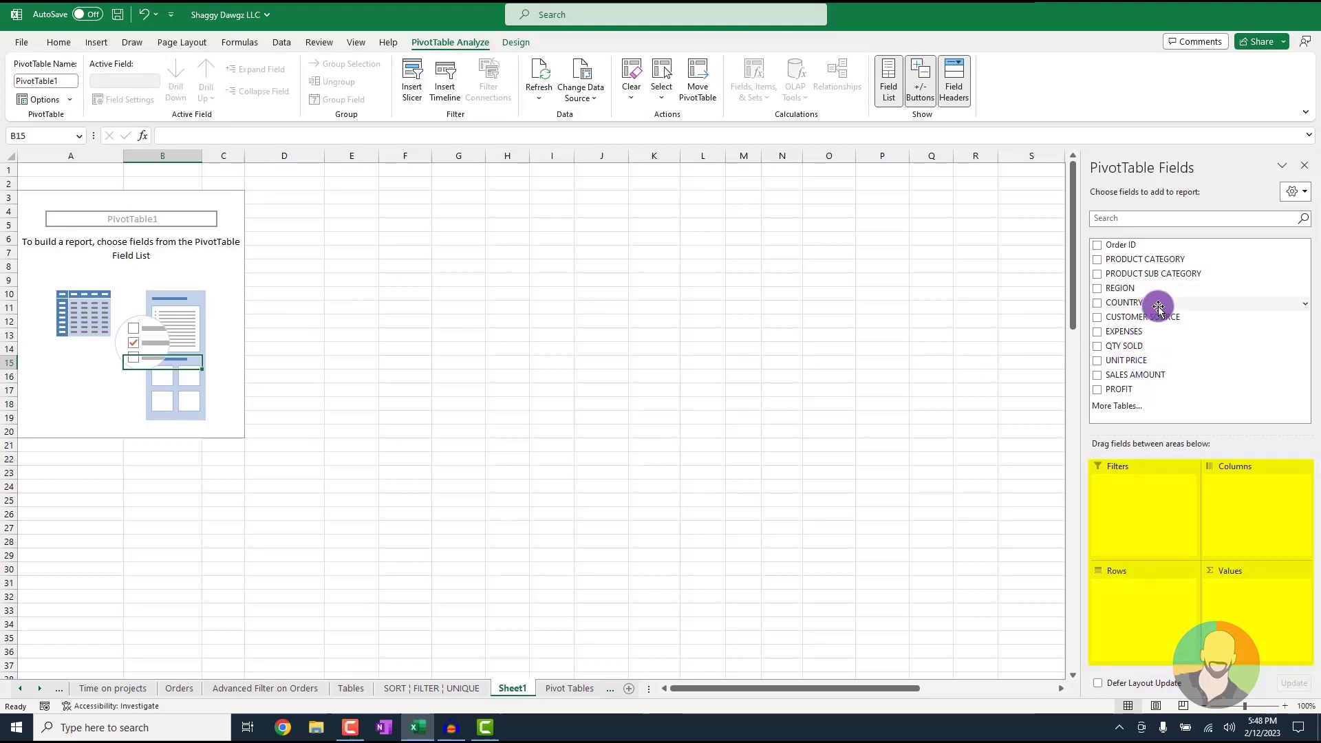
Build the empty PivotTable with COUNTRY as rows, PRODUCT CATEGORY as columns and SALES AMOUNT as values
drag(1131, 306, 1145, 599)
drag(1159, 259, 1253, 500)
drag(1134, 374, 1277, 612)
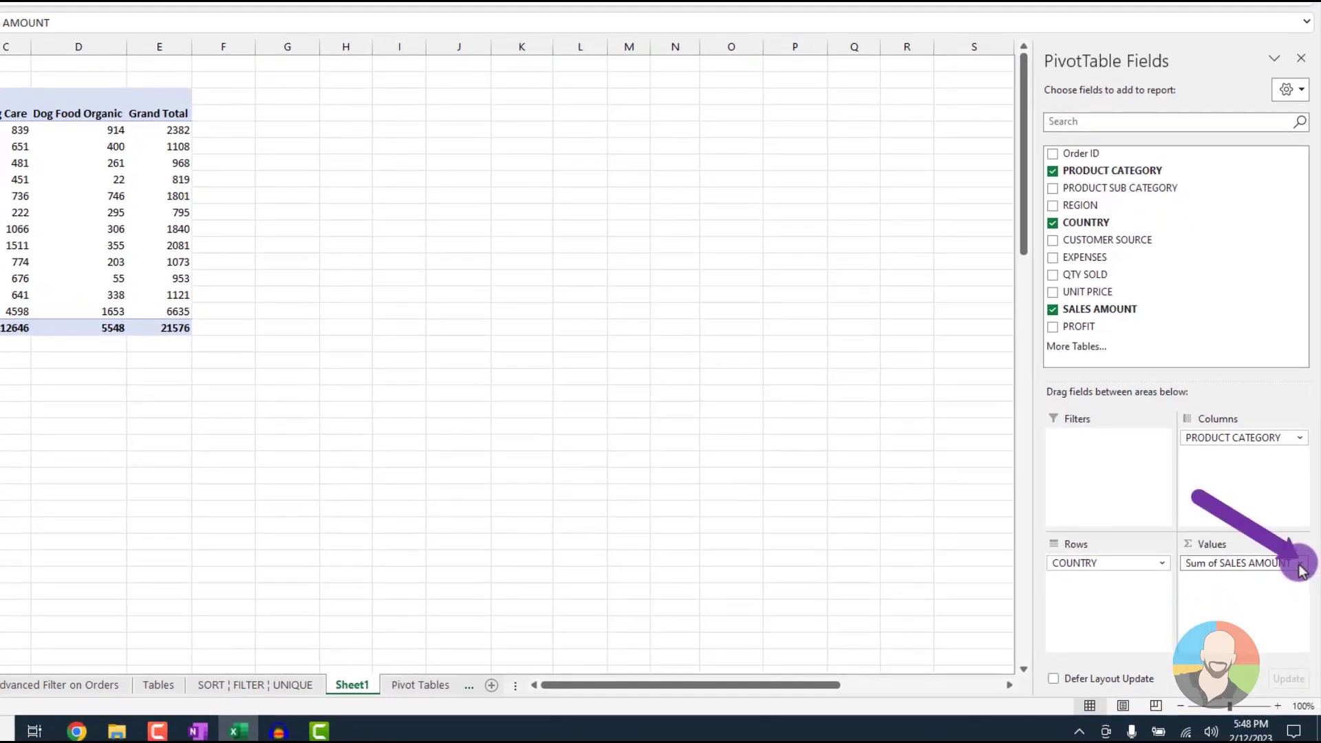
Summarize the PivotTable's SALES AMOUNT values by Average and give them the Currency number format
click(1299, 564)
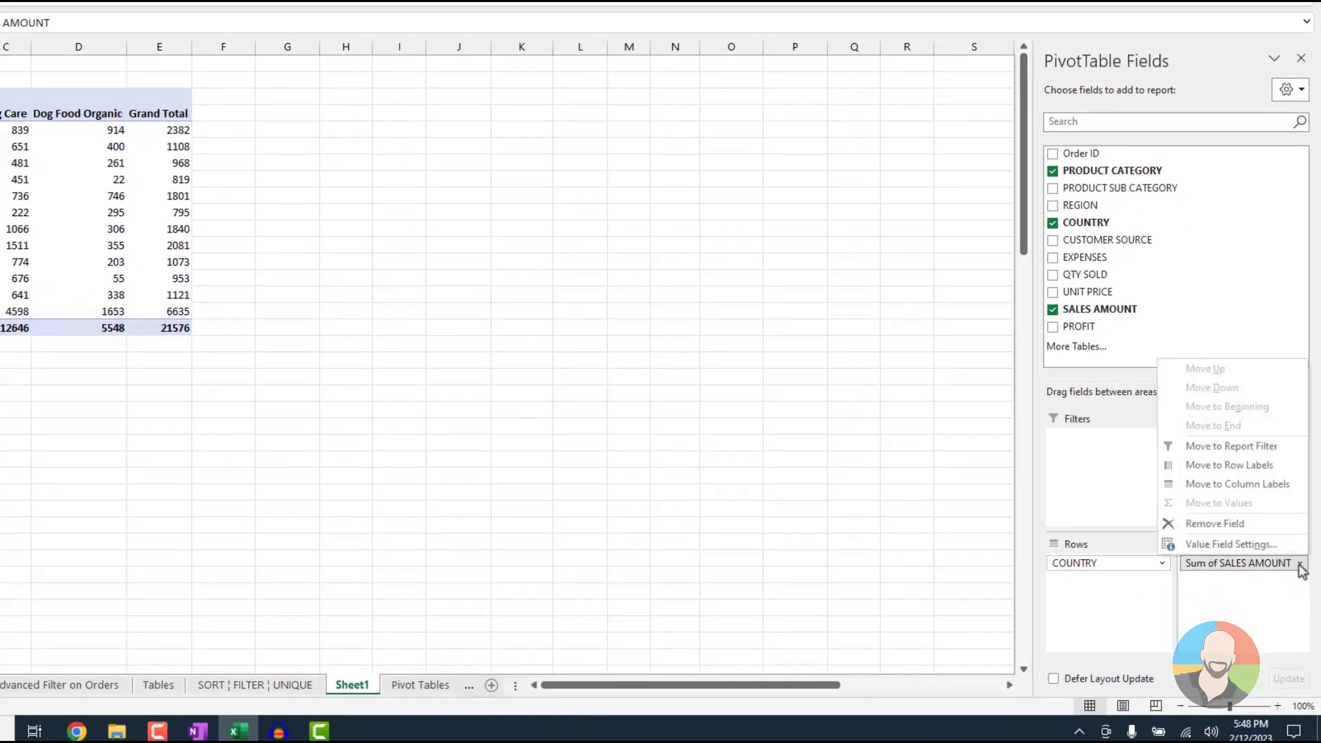
click(1223, 544)
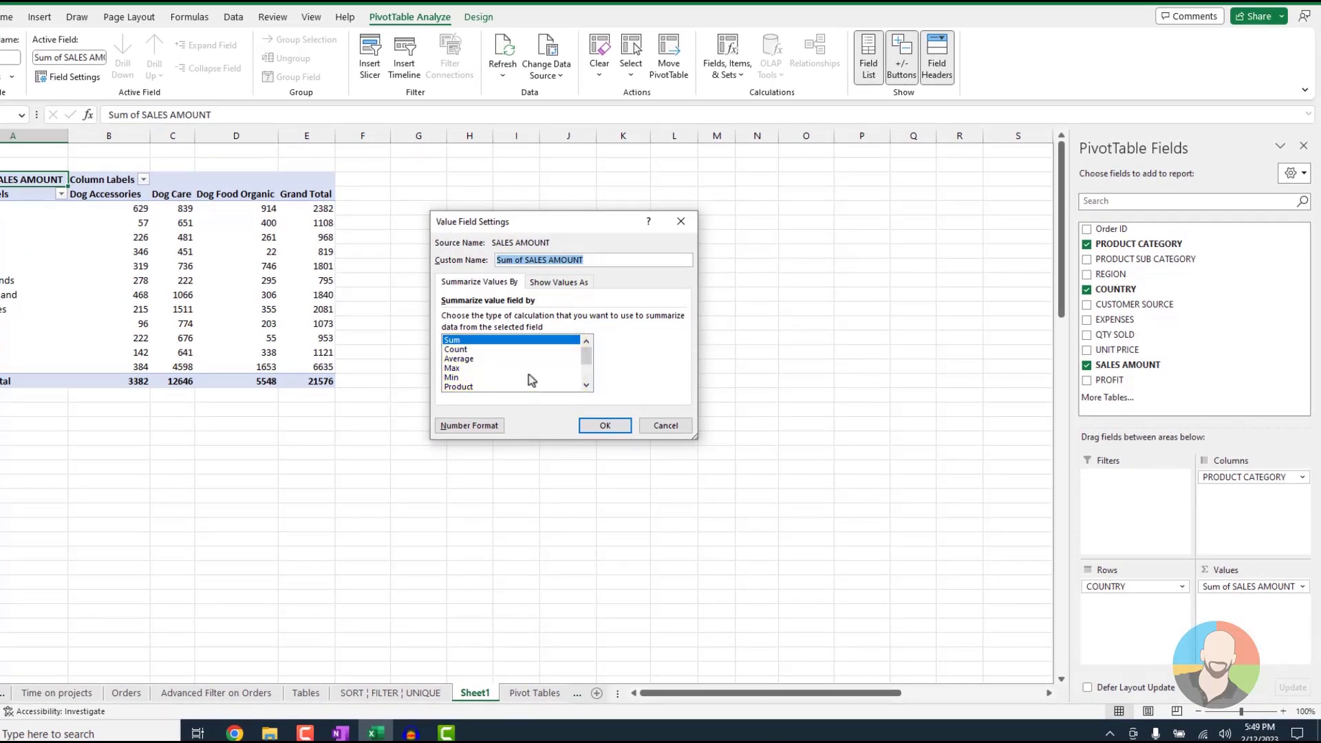
scroll(533, 380, down, 1)
scroll(534, 380, up, 1)
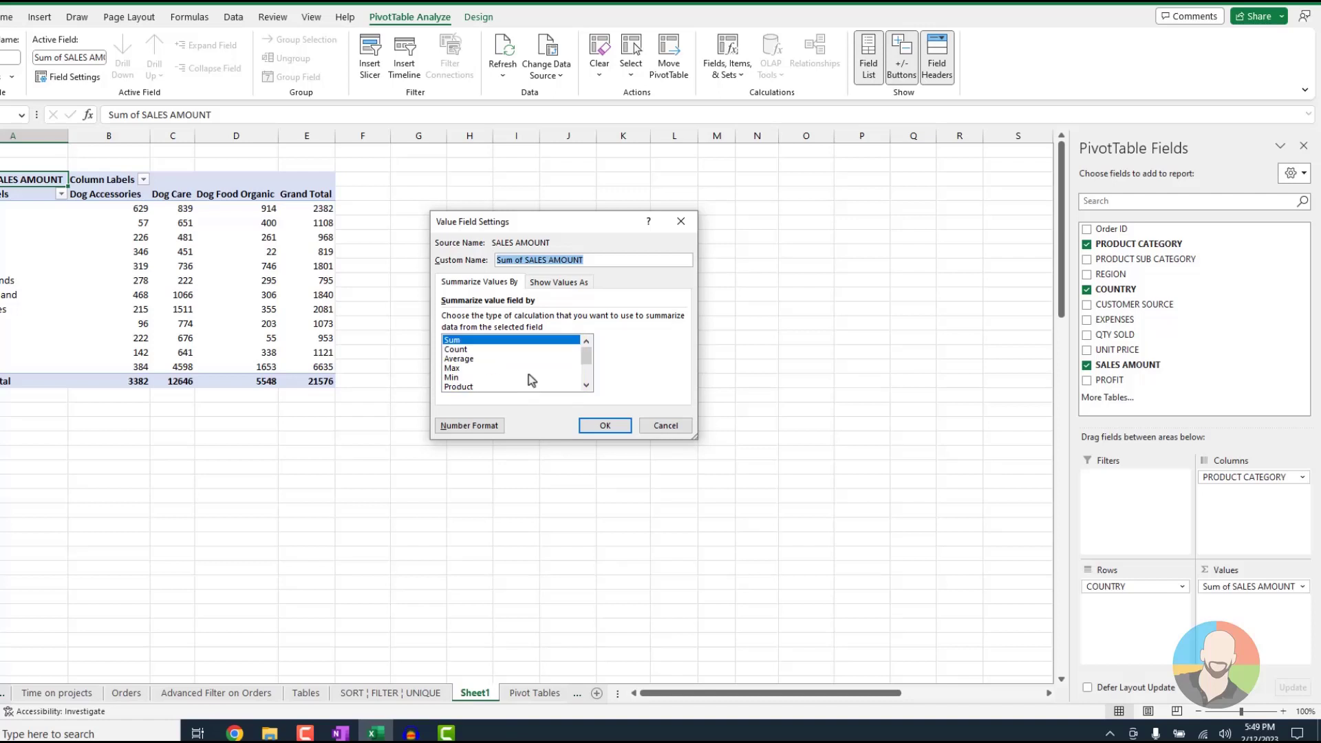
click(472, 359)
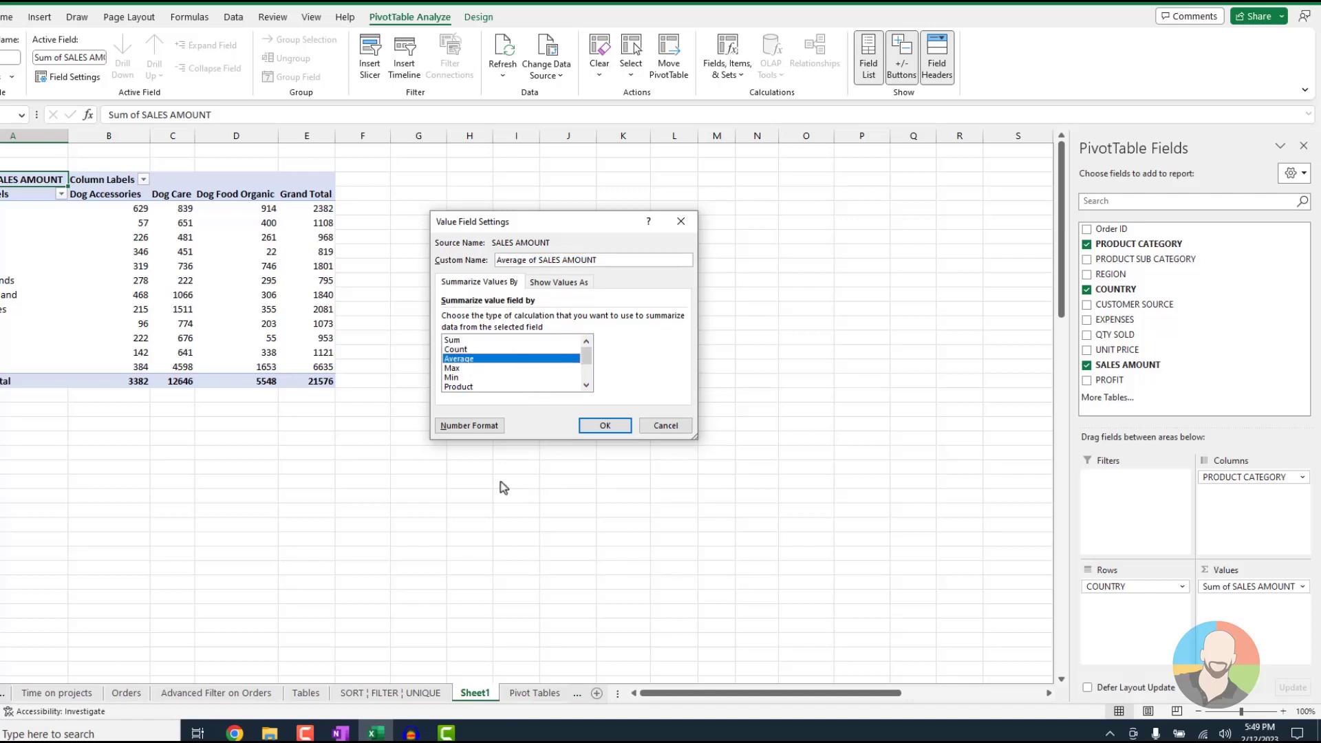
click(465, 426)
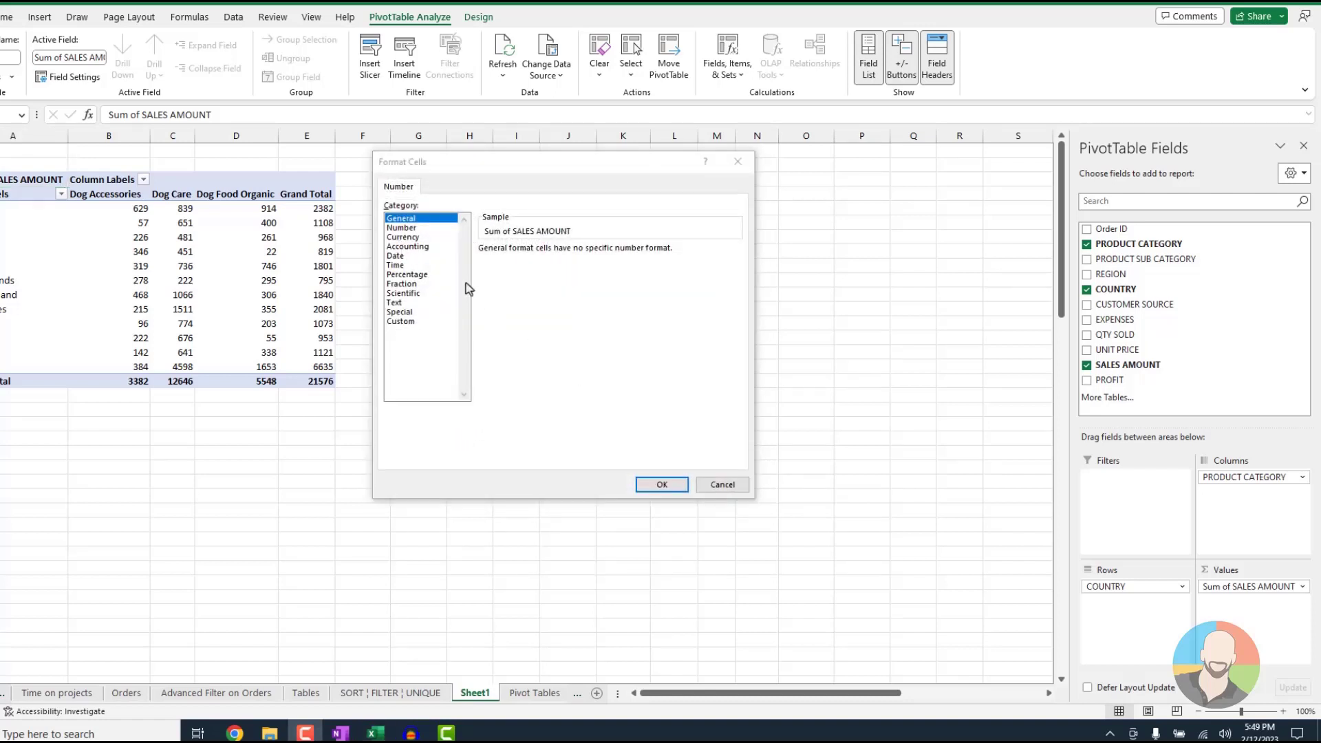
click(415, 237)
click(661, 484)
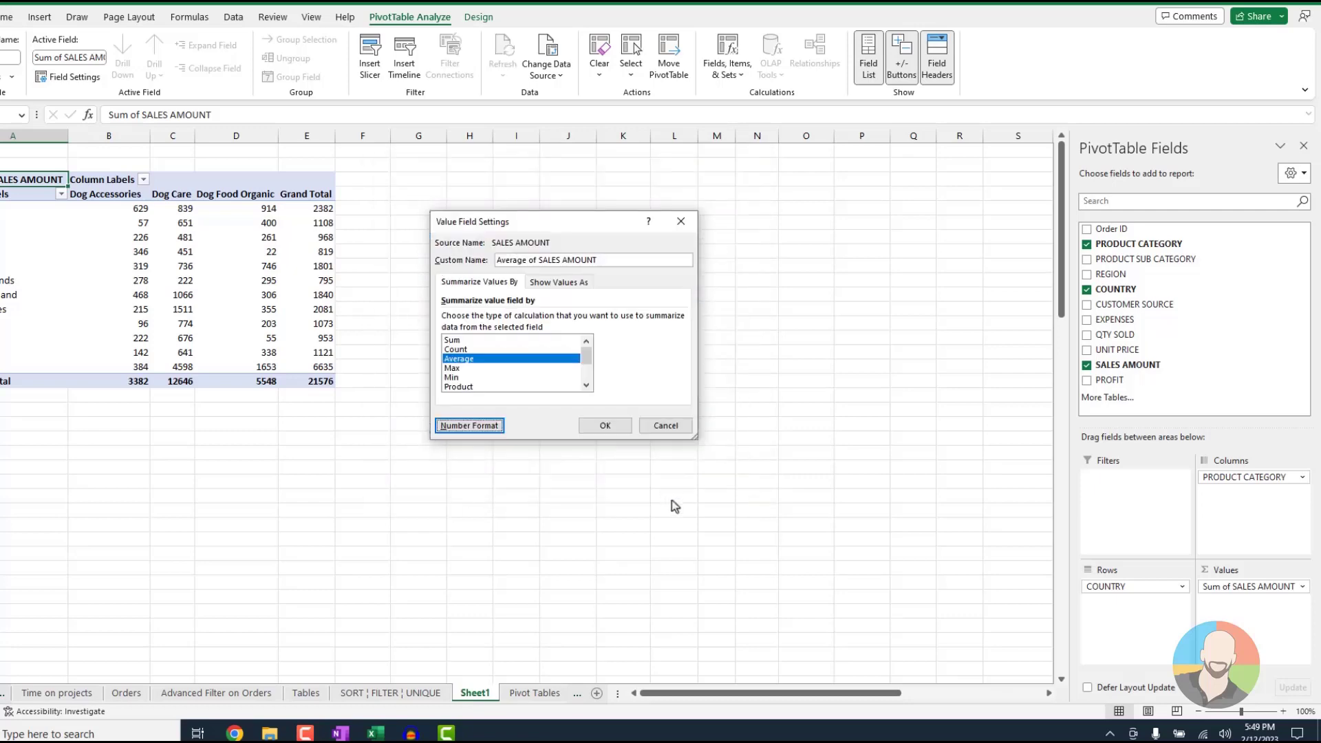
click(599, 424)
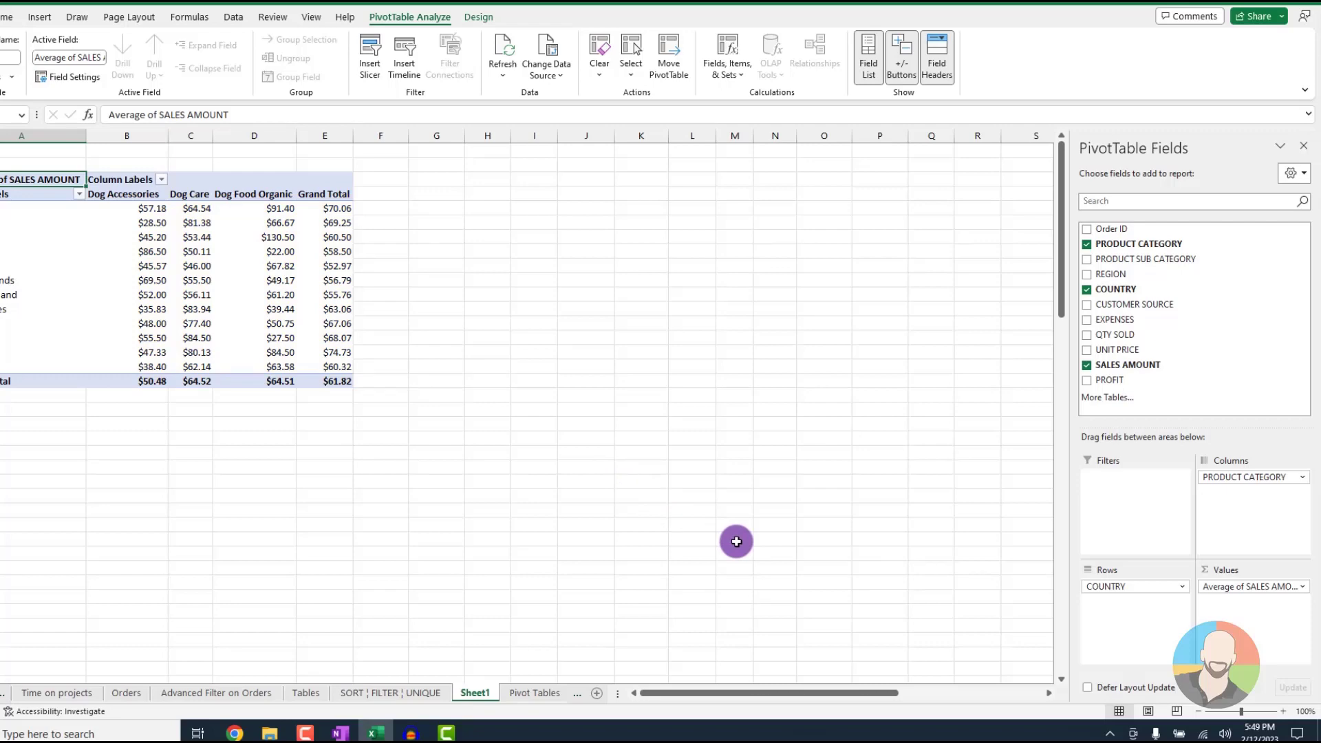
Change the summary calculation of the SALES AMOUNT value field to Max
click(1300, 589)
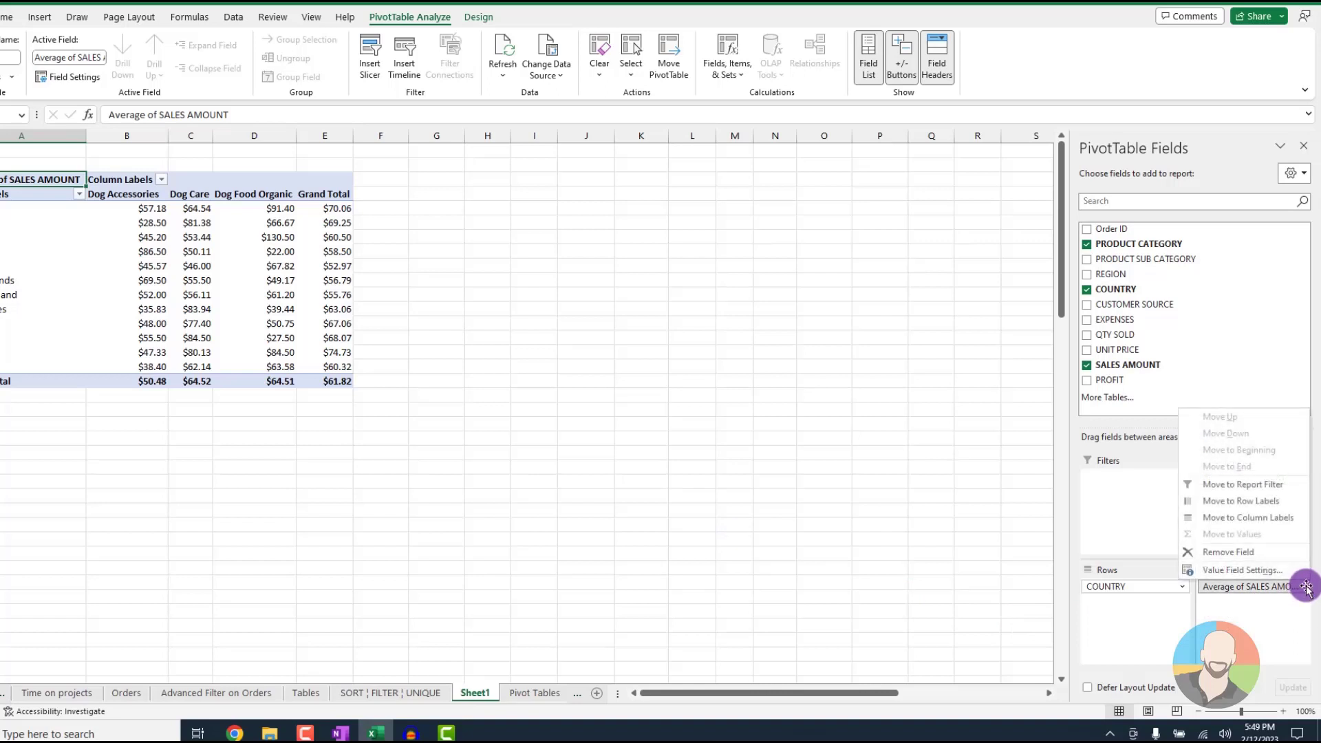
click(1211, 570)
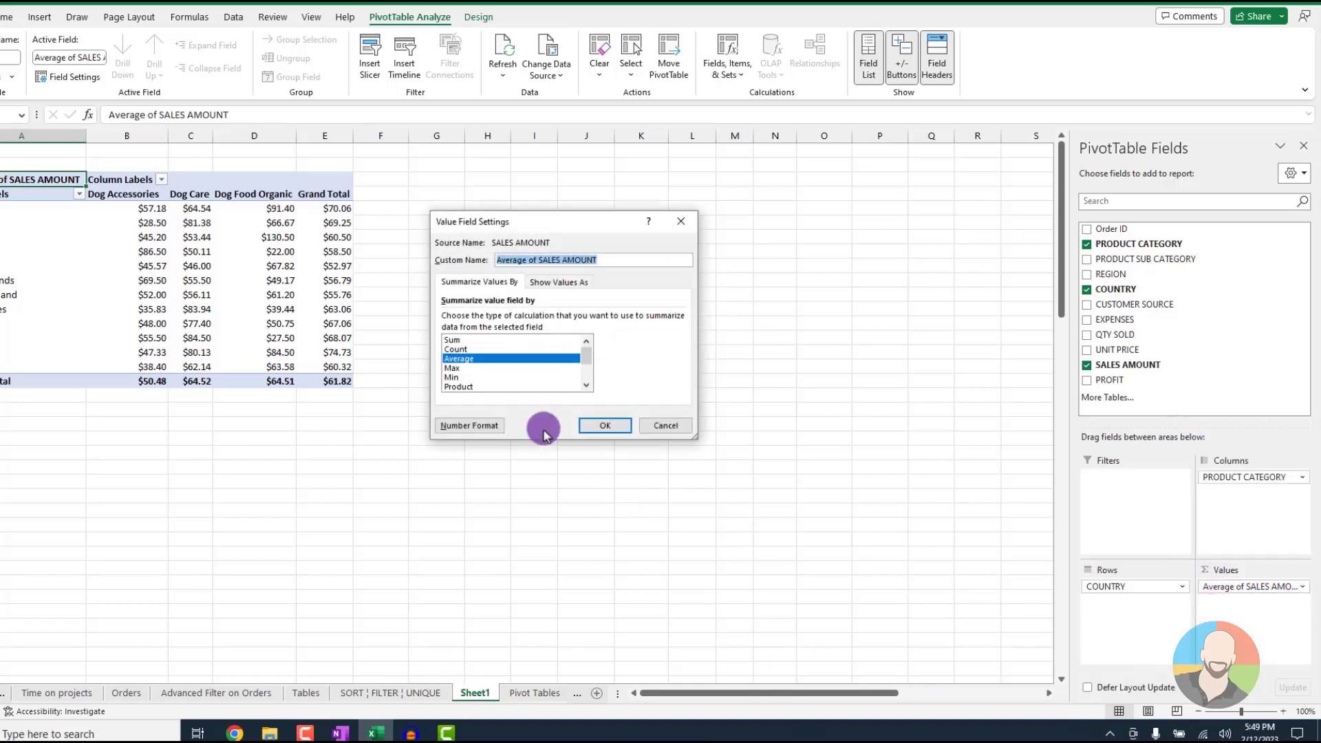
click(452, 370)
click(604, 424)
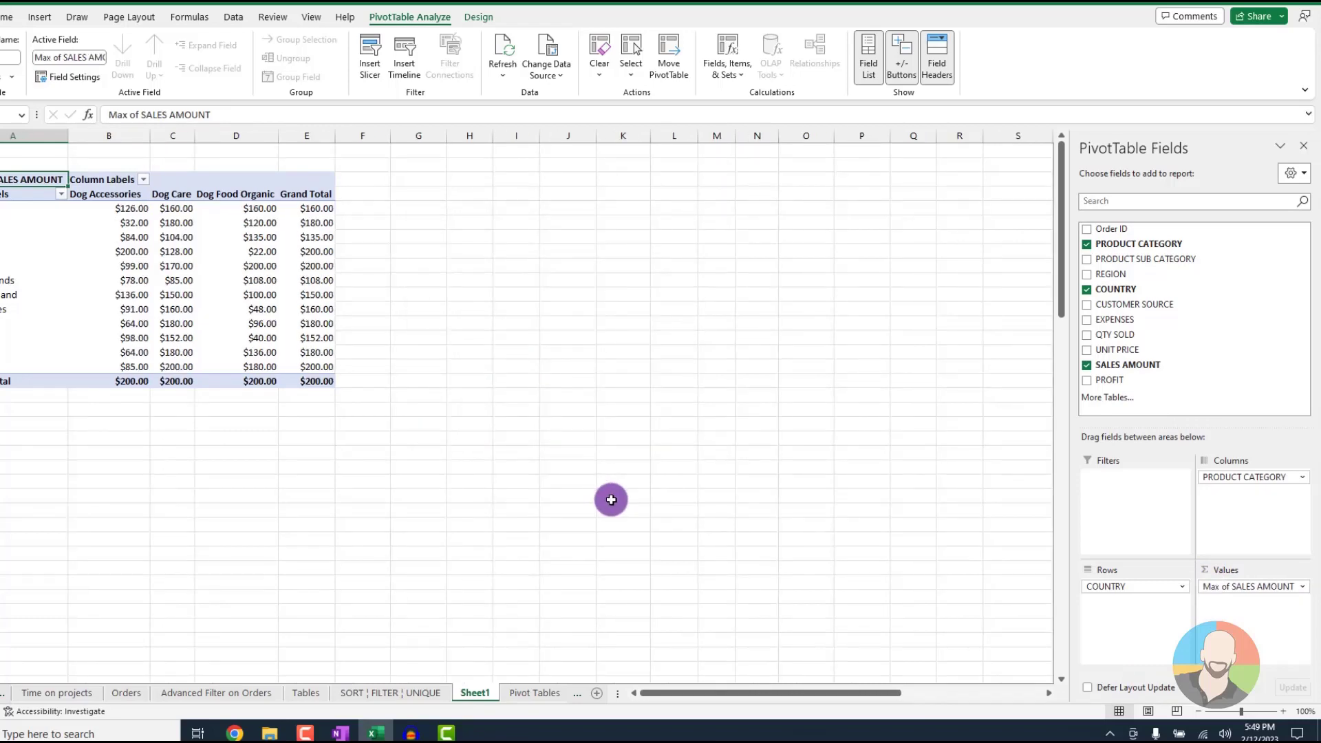
Set the SALES AMOUNT value field to summarize by Min
click(1302, 588)
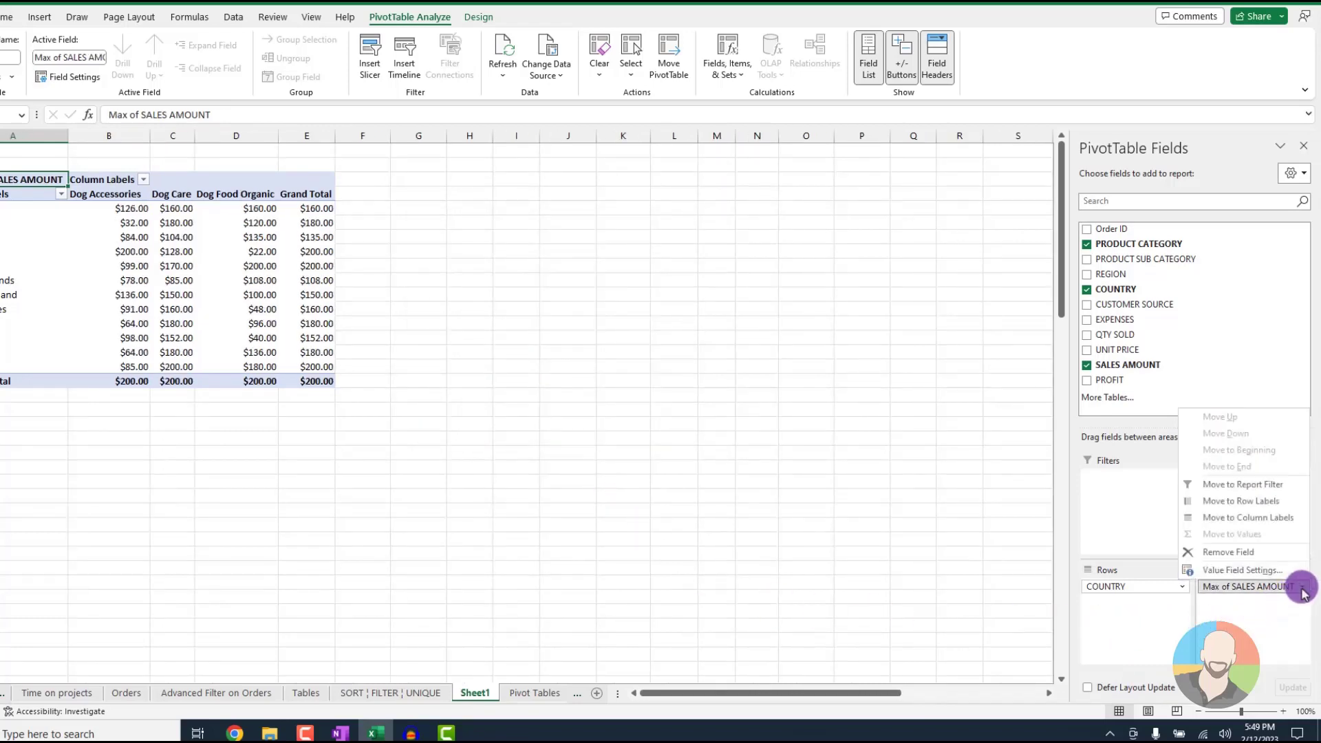
click(1217, 570)
click(460, 378)
click(605, 425)
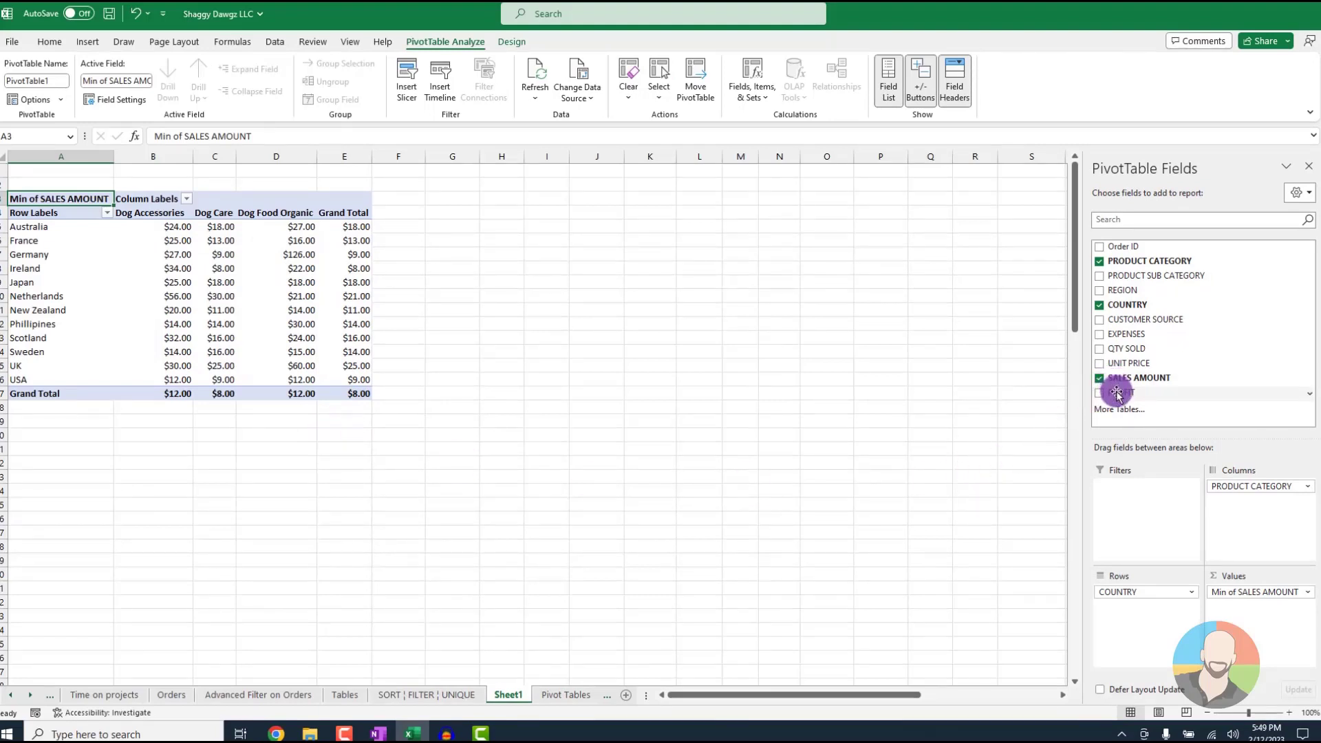
Add PROFIT as a second value field below SALES AMOUNT in the PivotTable
drag(1116, 394, 1236, 614)
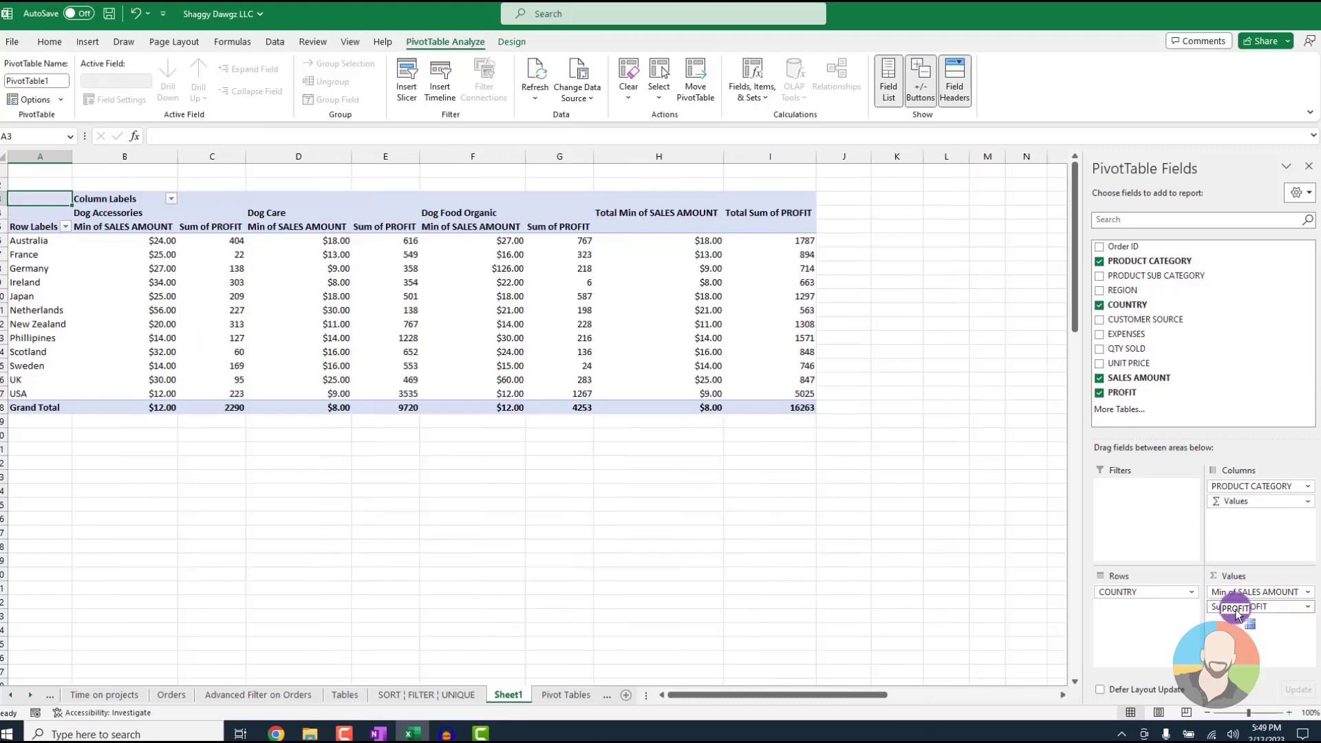
click(1309, 608)
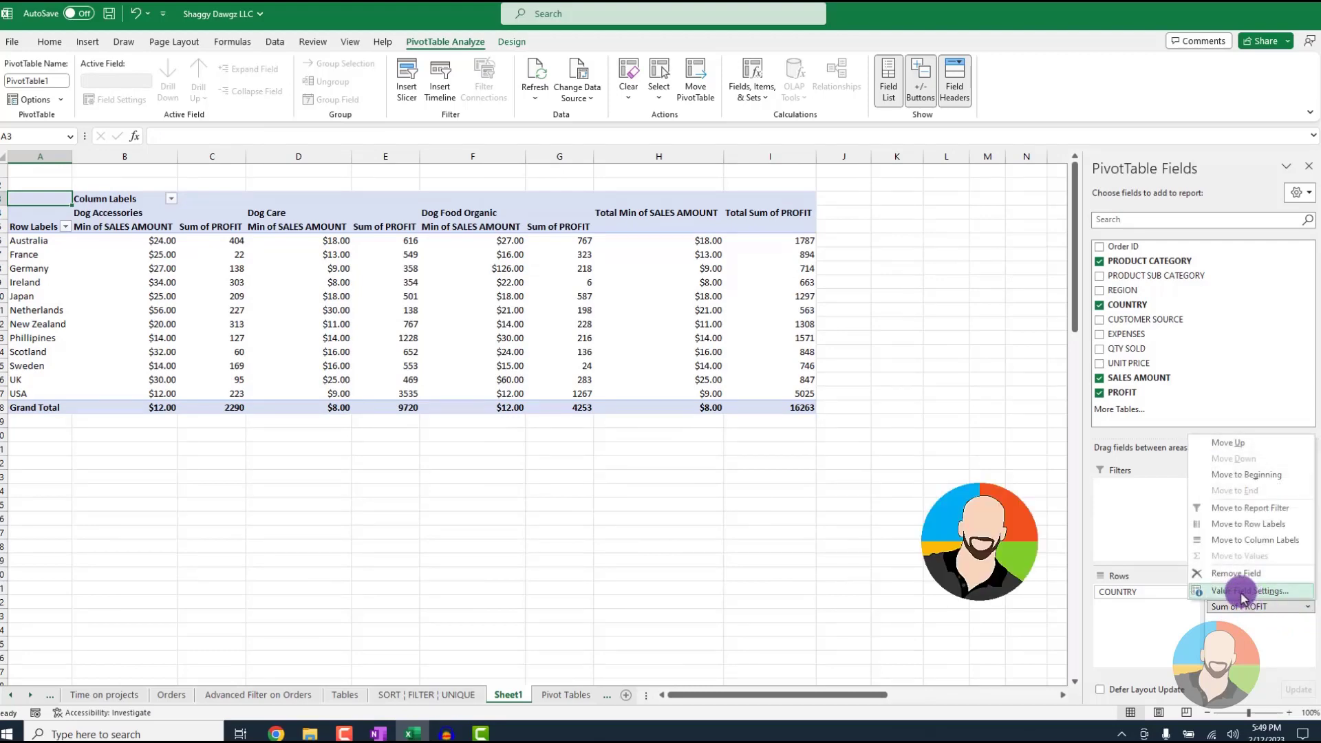
click(1252, 657)
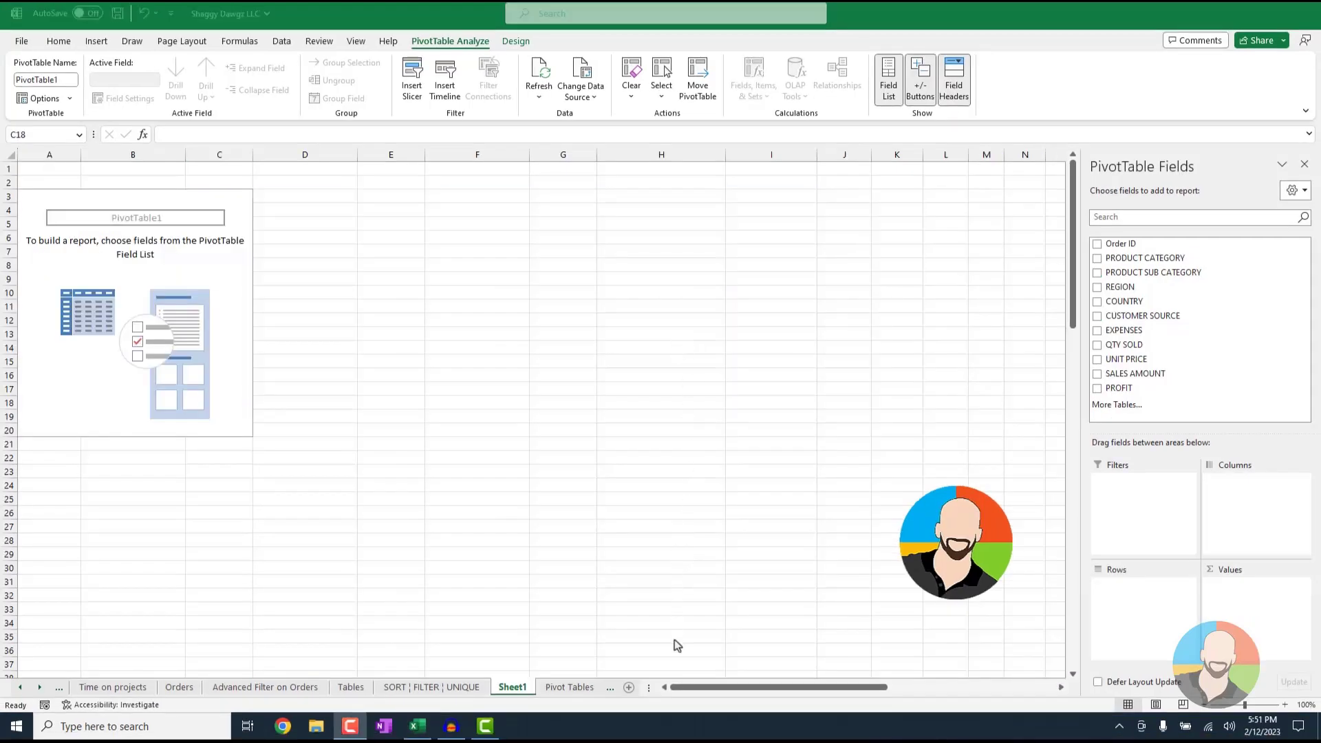
Build the empty PivotTable with REGION as rows, PRODUCT CATEGORY as columns and SALES AMOUNT as values
click(121, 292)
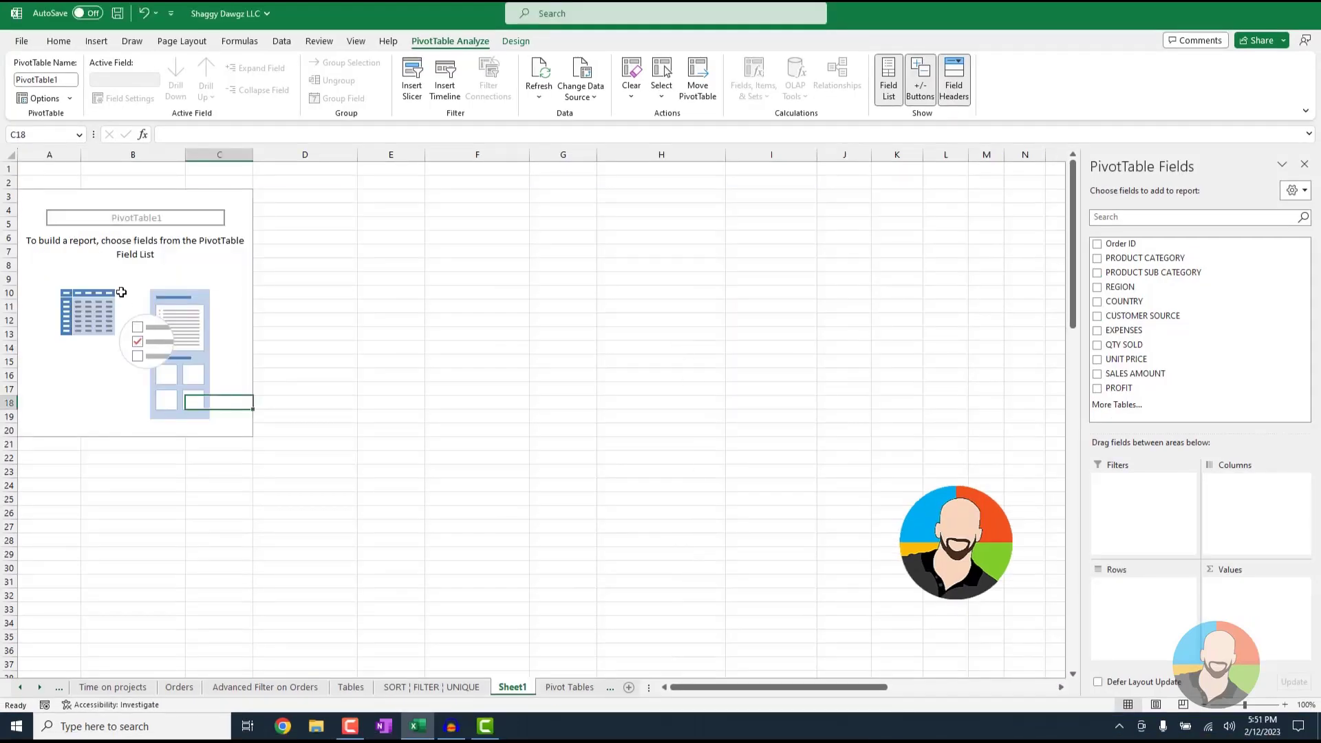
click(119, 237)
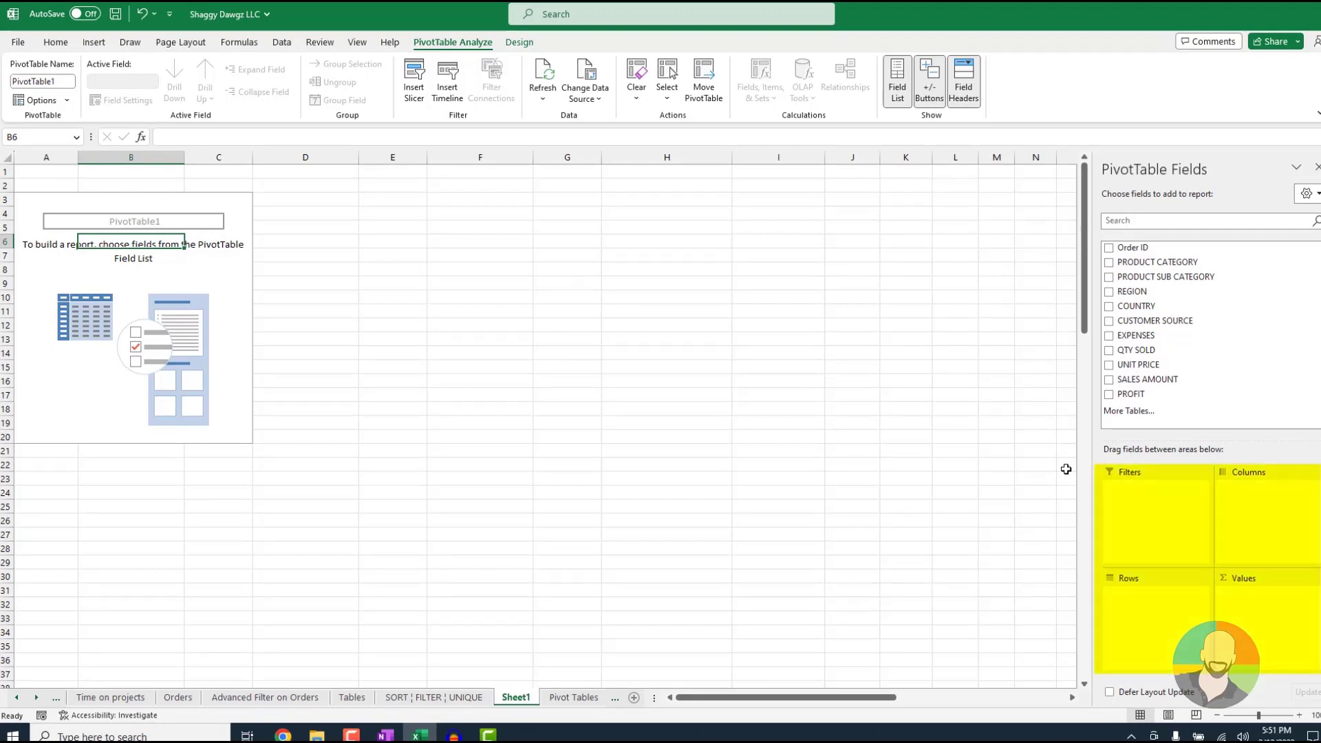
click(1268, 621)
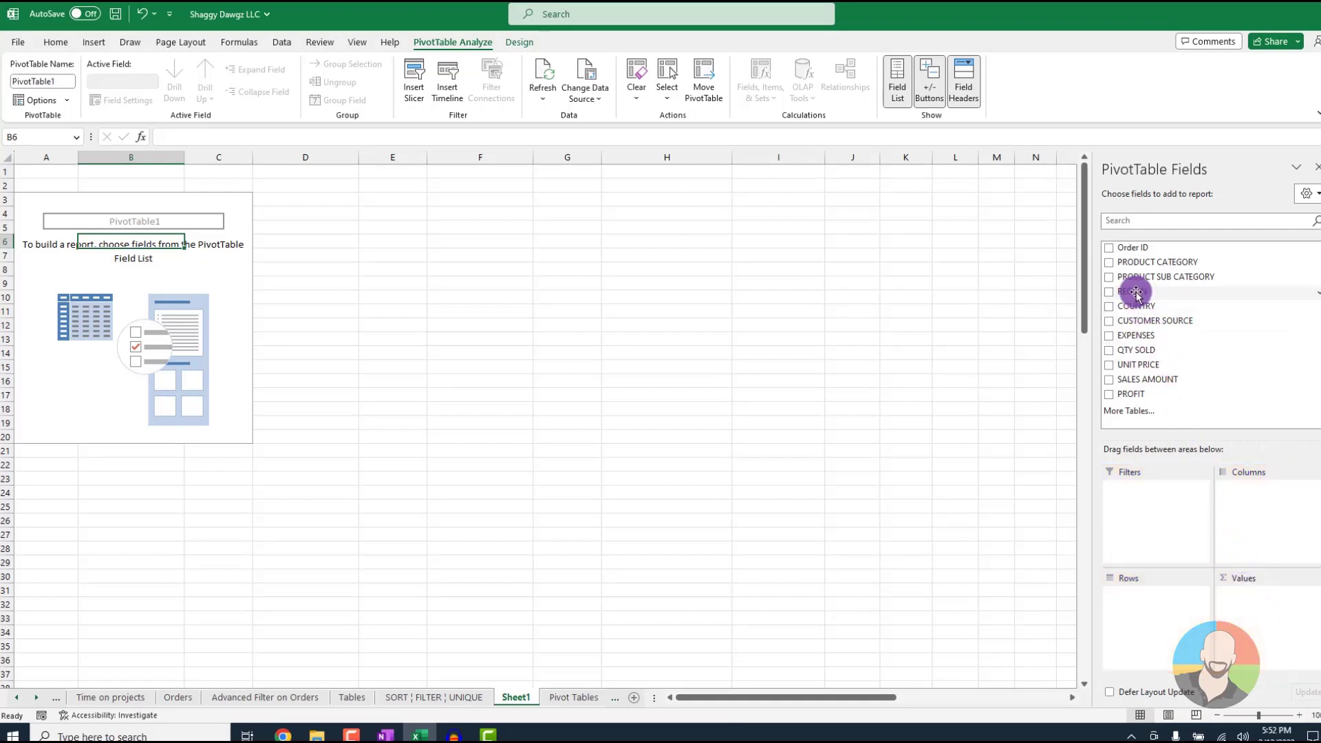
drag(1135, 291, 1144, 585)
drag(1156, 263, 1259, 507)
drag(1150, 379, 1279, 604)
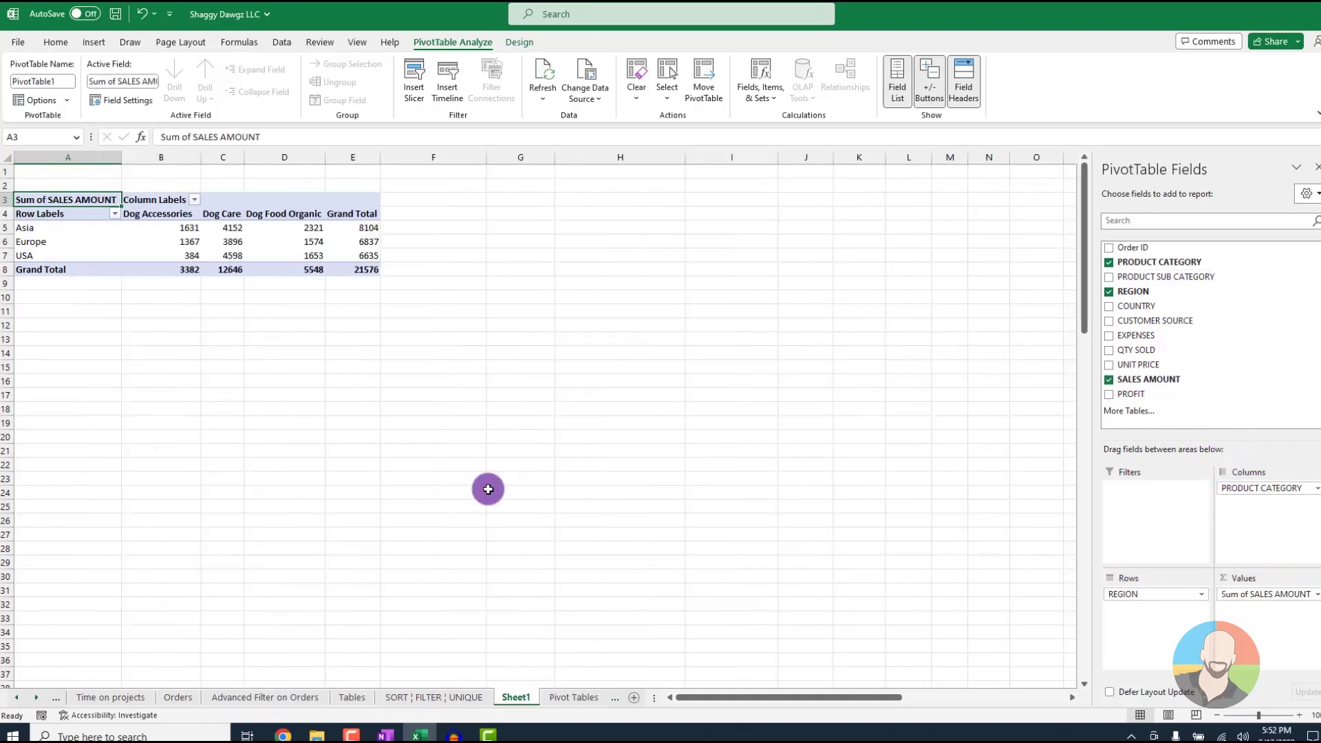
Insert a Clustered Column PivotChart from the region PivotTable and place it directly below the table
click(92, 44)
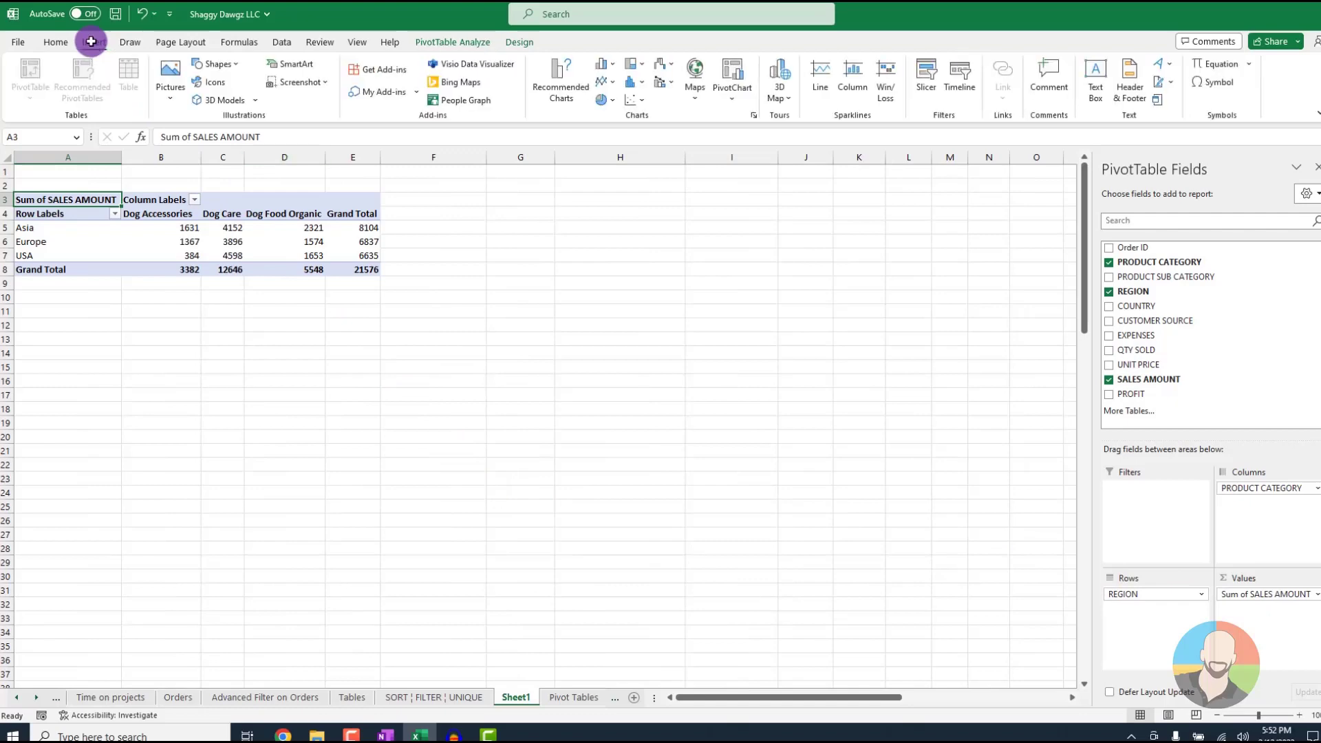
click(735, 97)
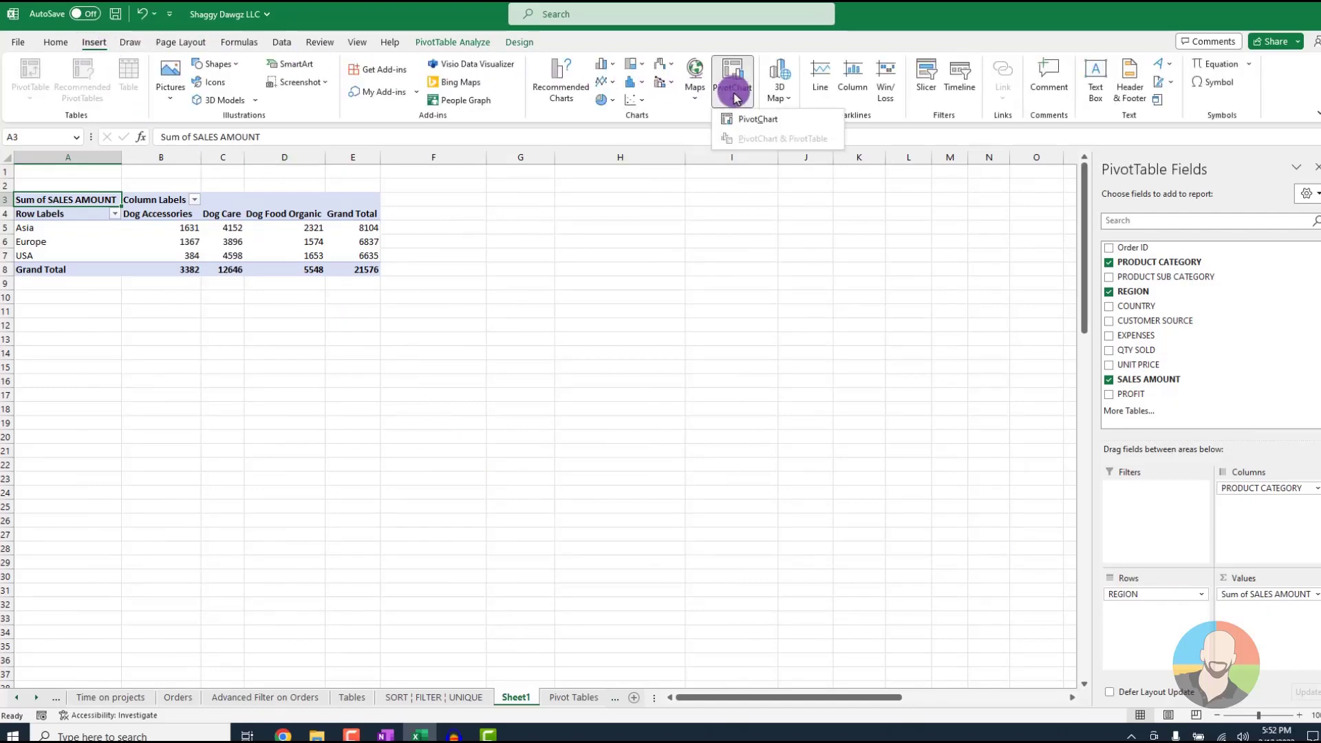
click(749, 119)
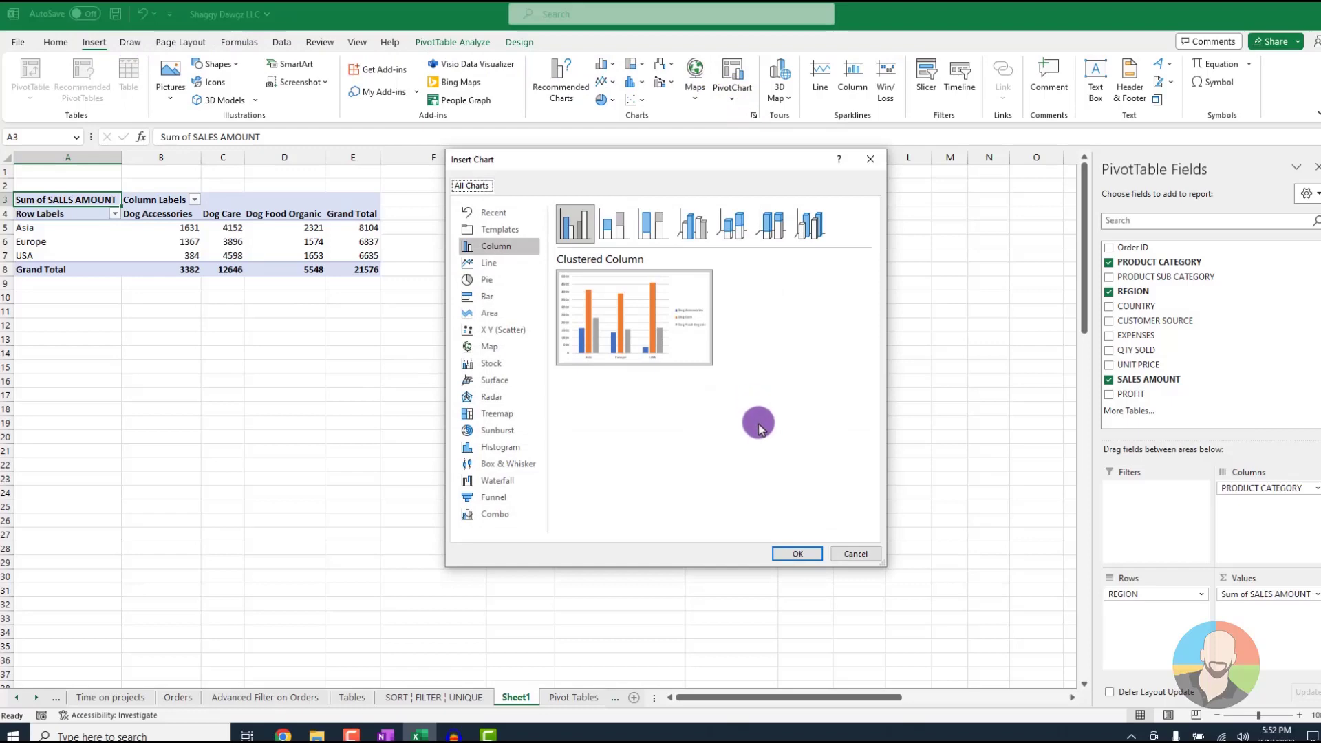
click(791, 552)
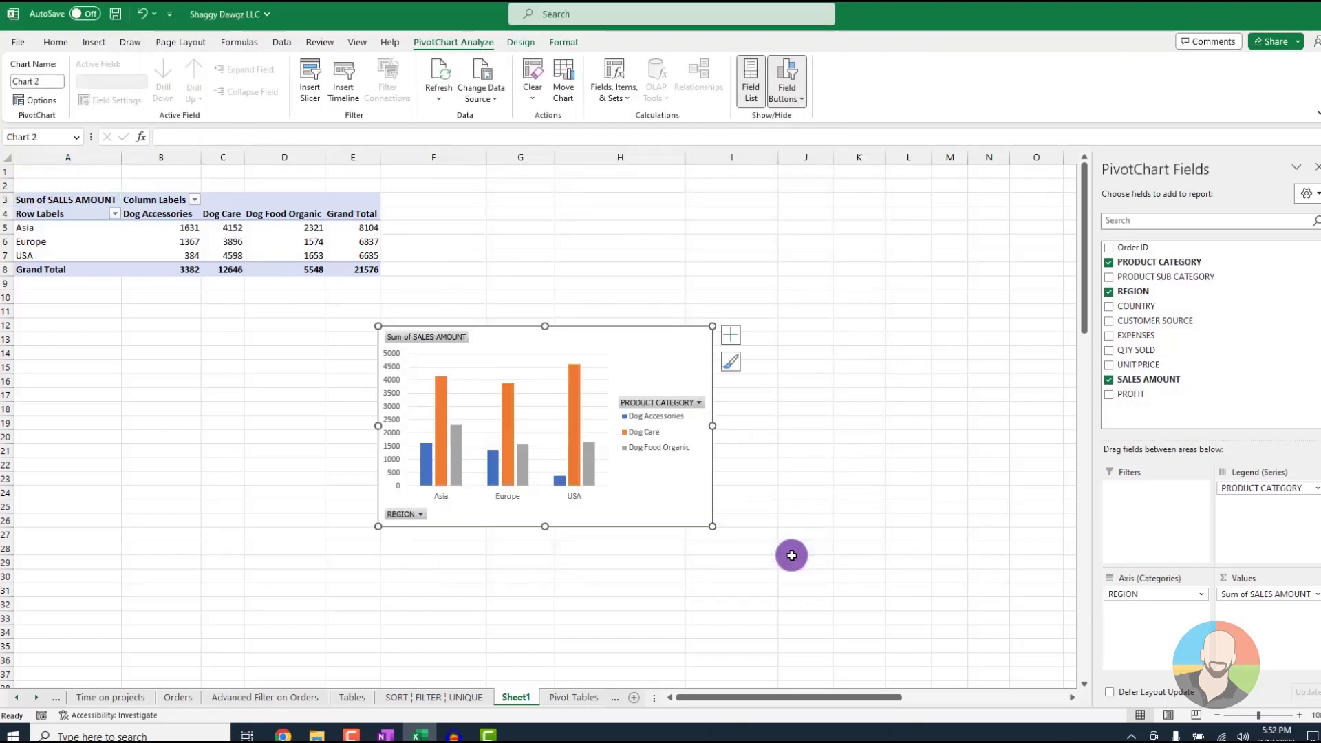
drag(662, 360, 323, 359)
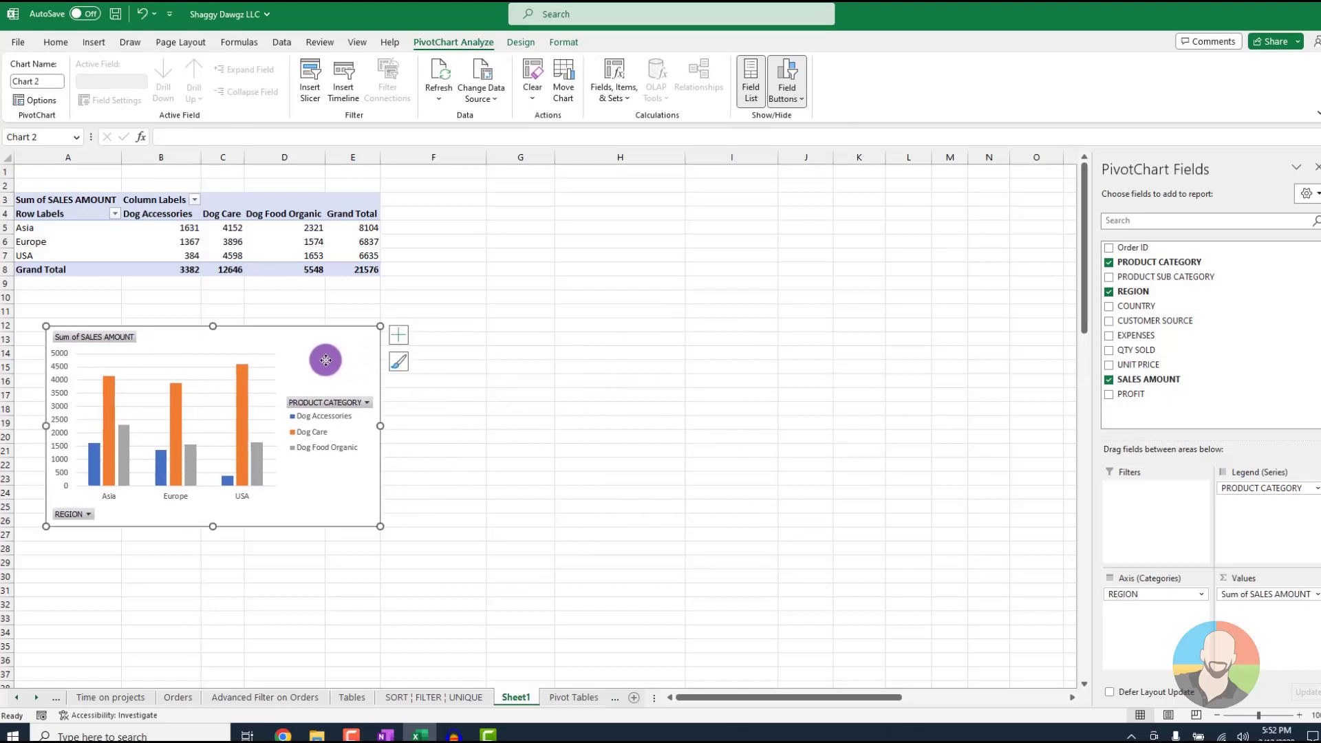
Look over the design styles and color options for the PivotChart, and hide all its field buttons
click(532, 44)
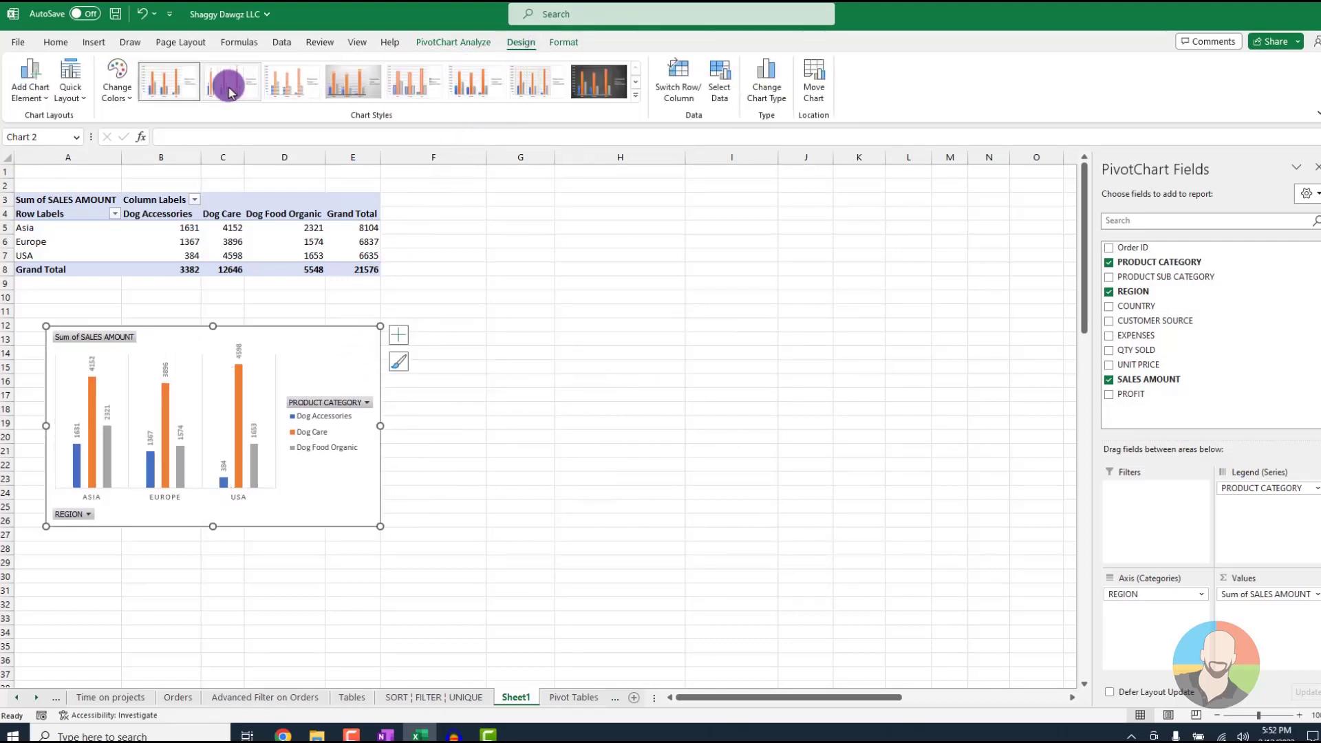
click(128, 93)
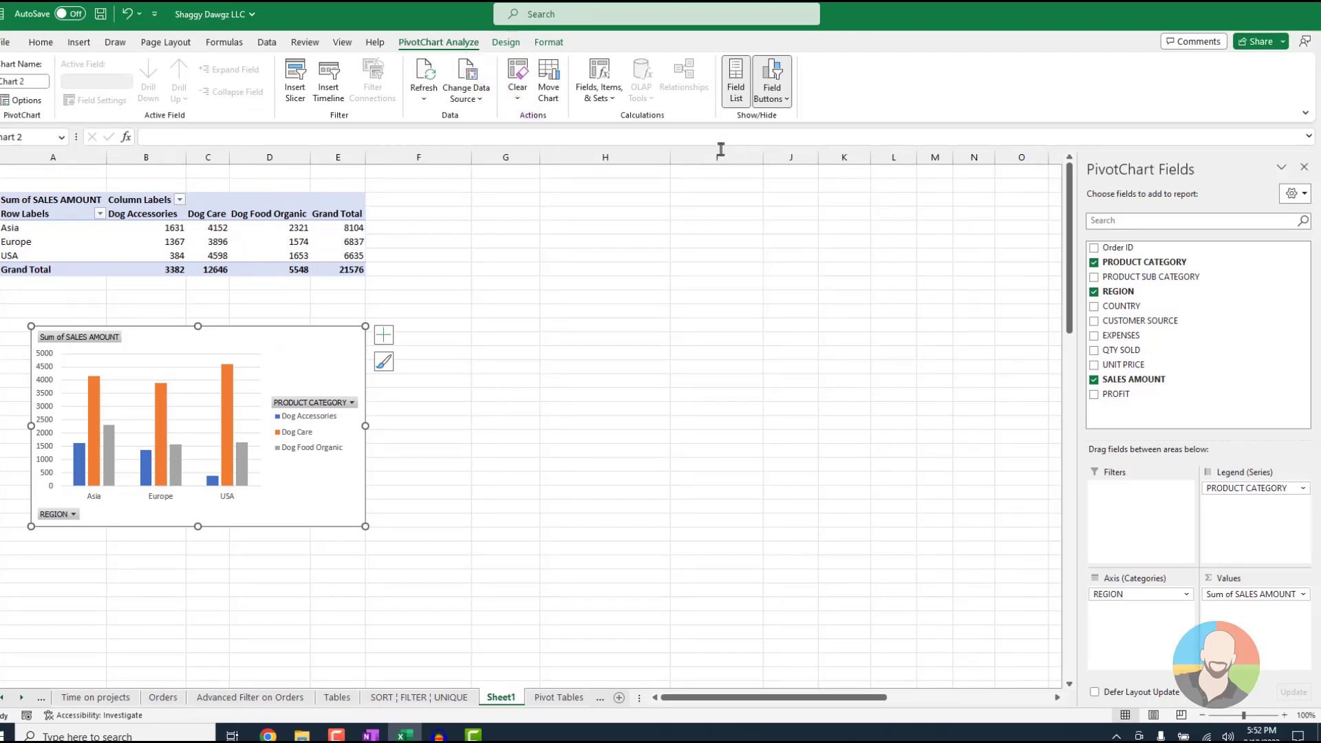
click(784, 98)
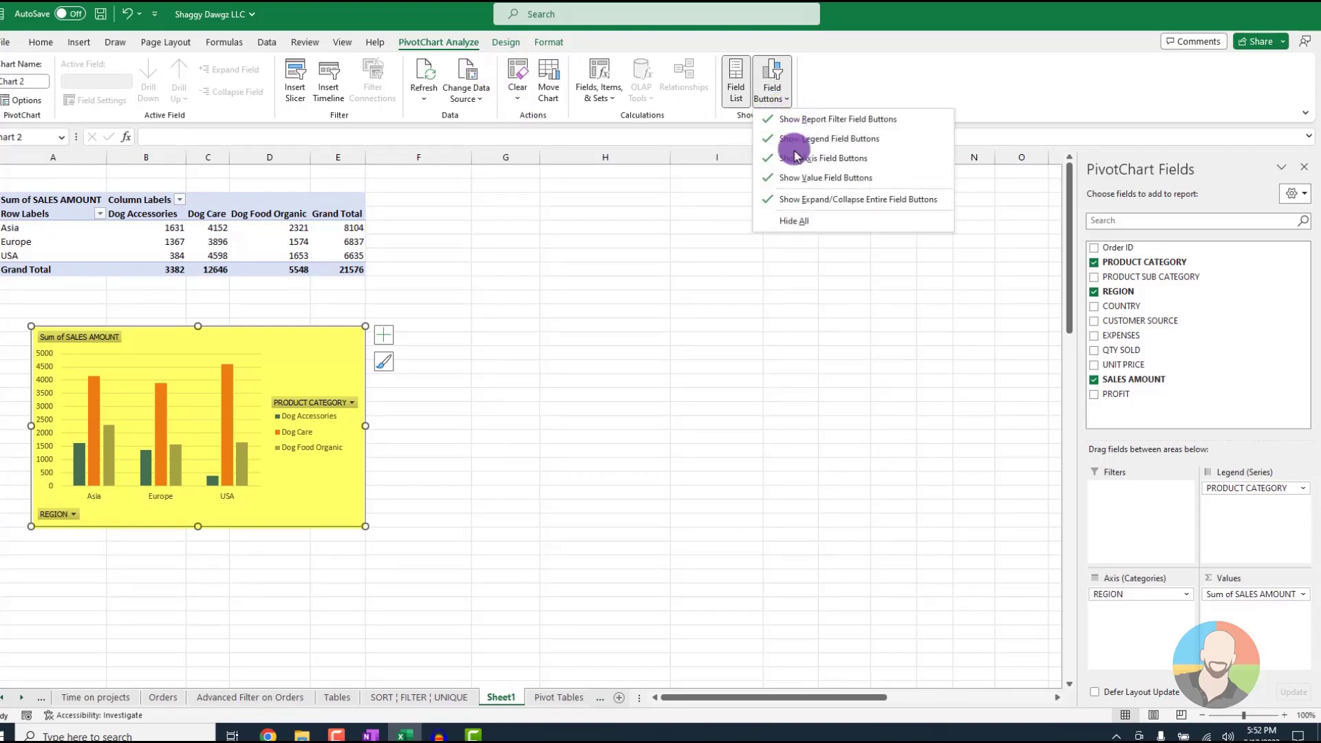
click(798, 221)
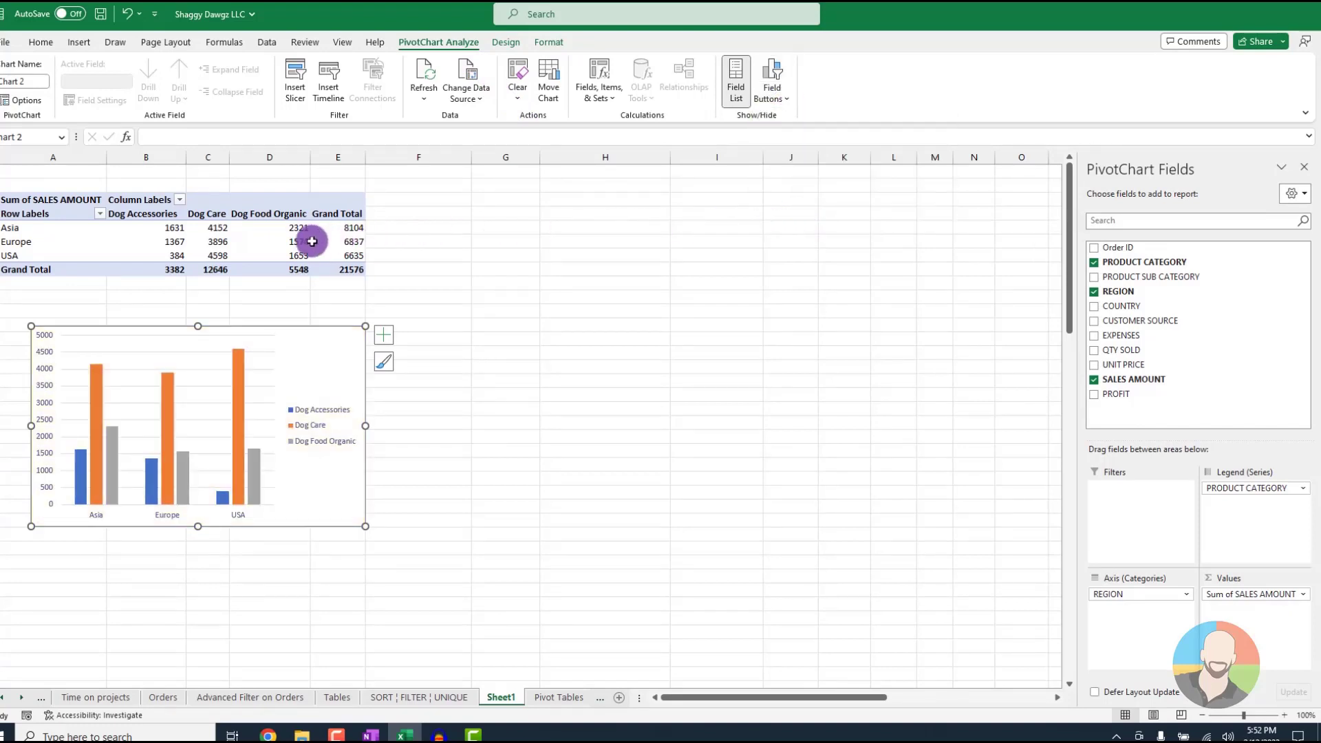
Insert a Doughnut PivotChart based on the region and product category PivotTable
click(287, 242)
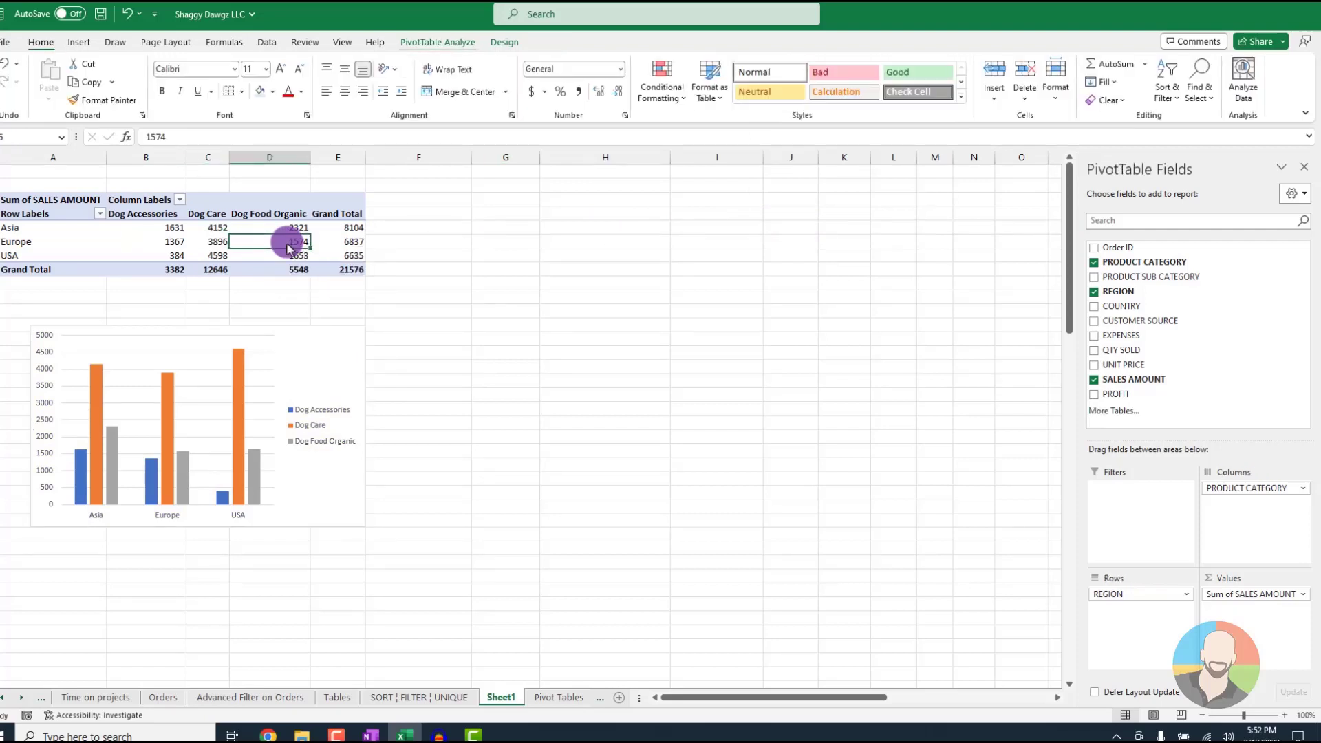
click(78, 42)
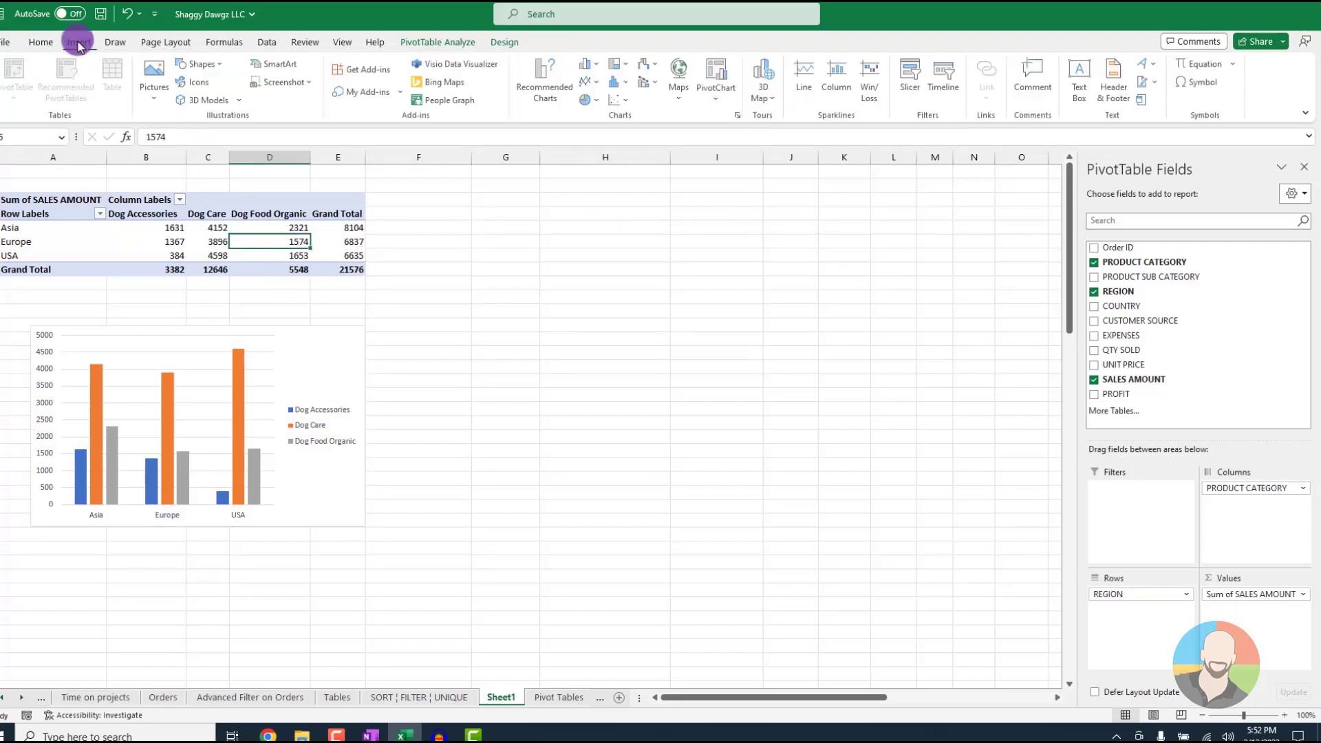
click(716, 93)
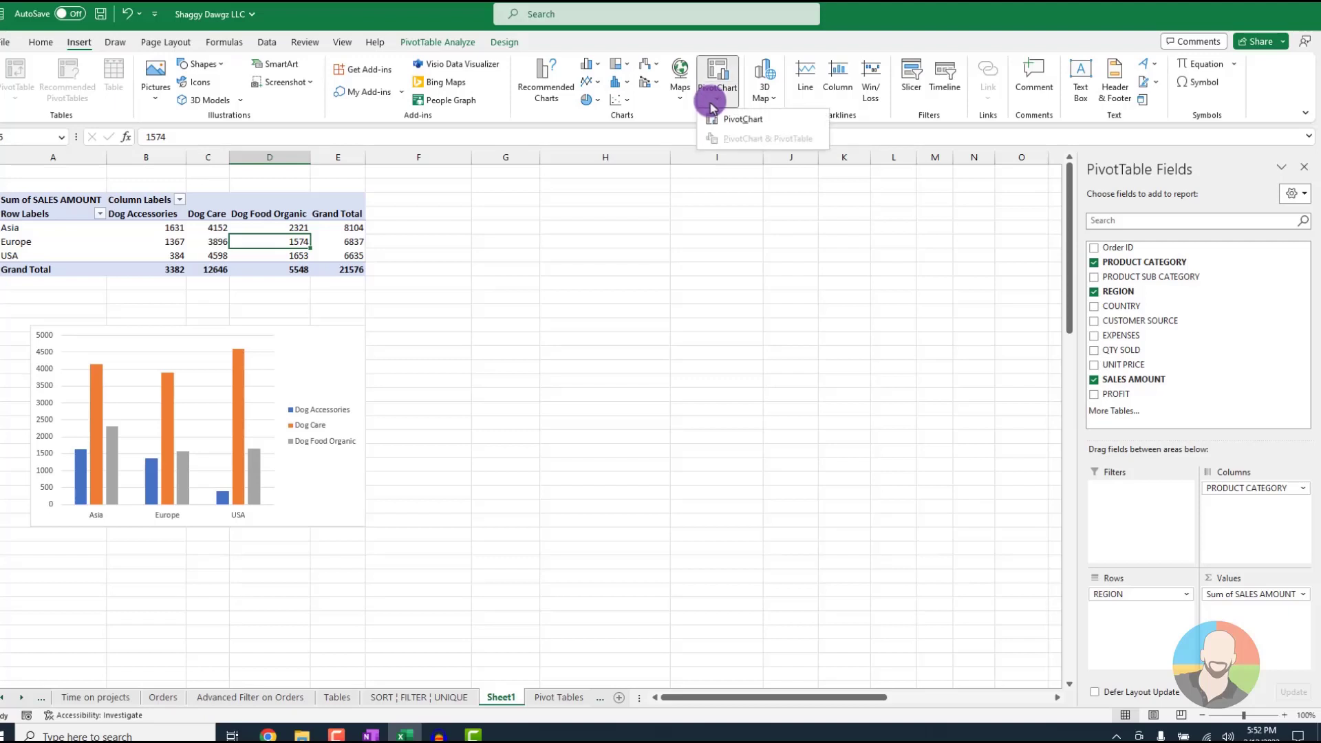
click(719, 120)
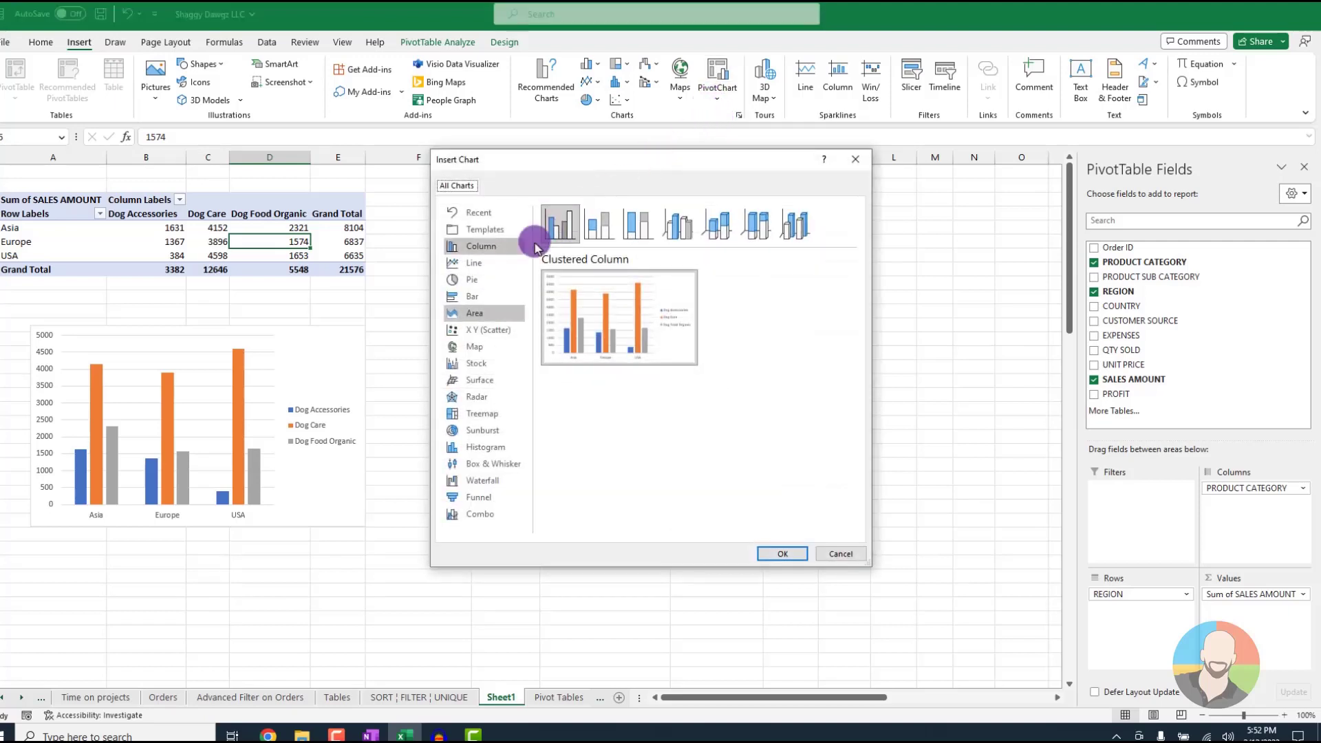
click(476, 282)
click(716, 223)
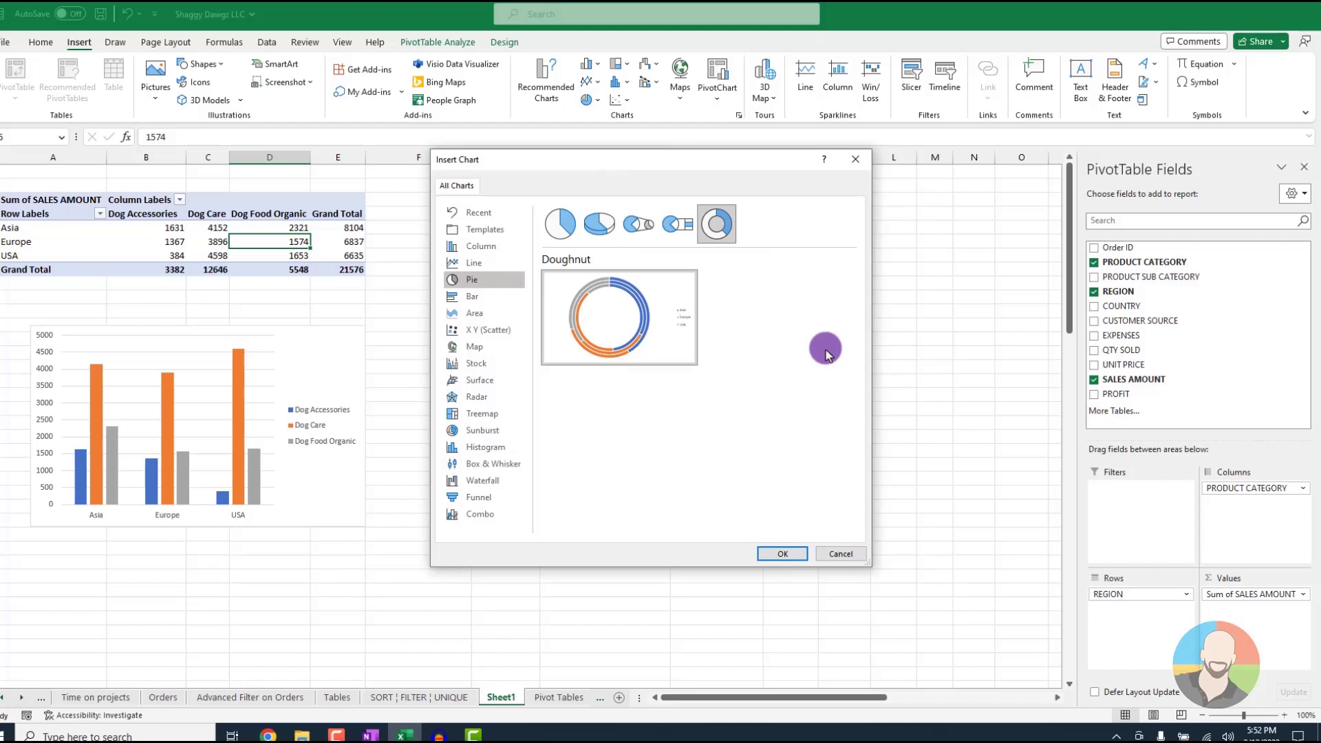
click(782, 553)
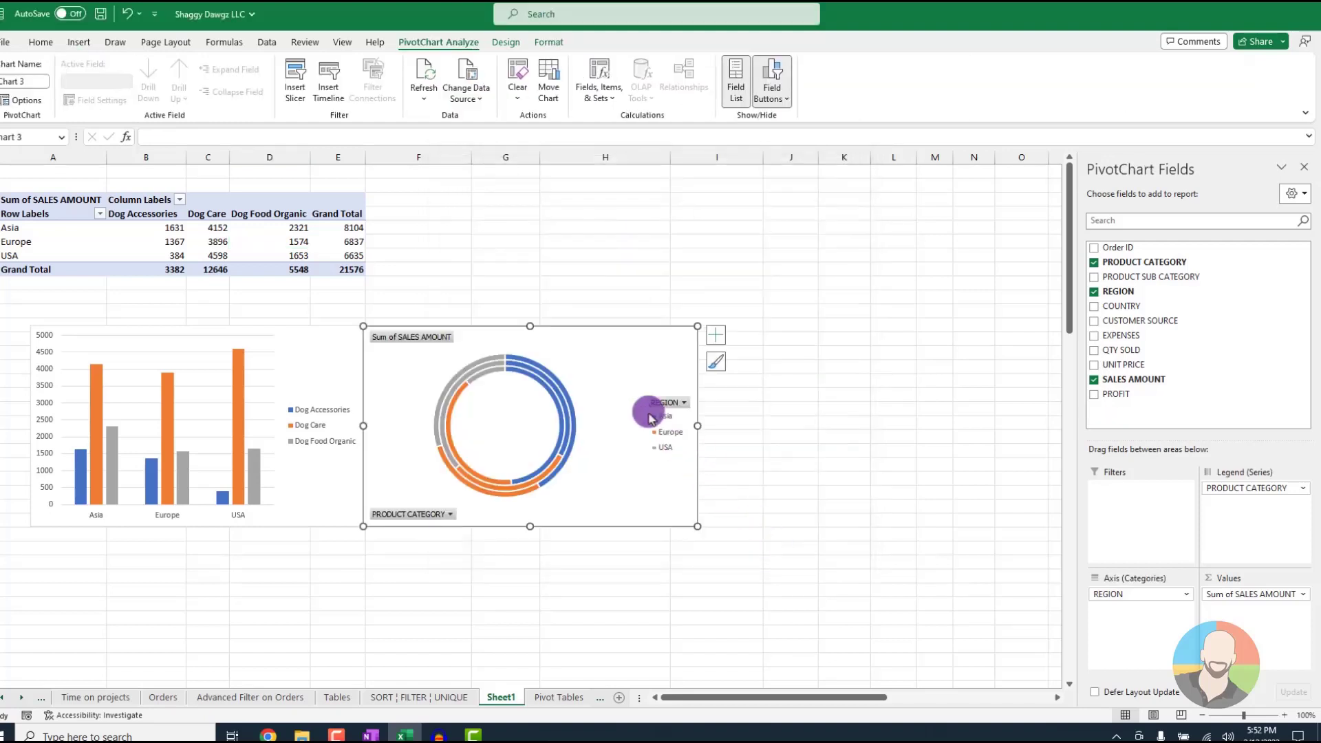
Shift the doughnut PivotChart slightly away from the column chart and hide all its field buttons
drag(614, 374, 632, 376)
click(780, 103)
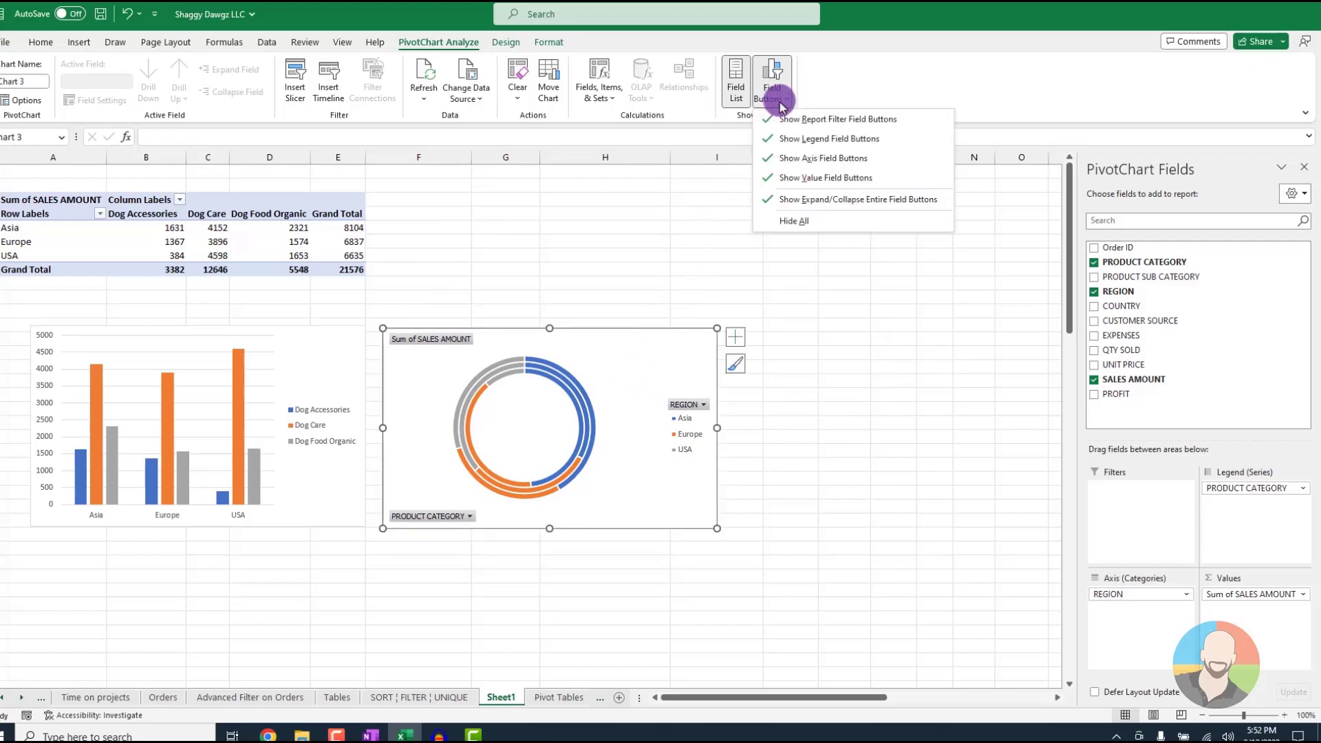
click(787, 221)
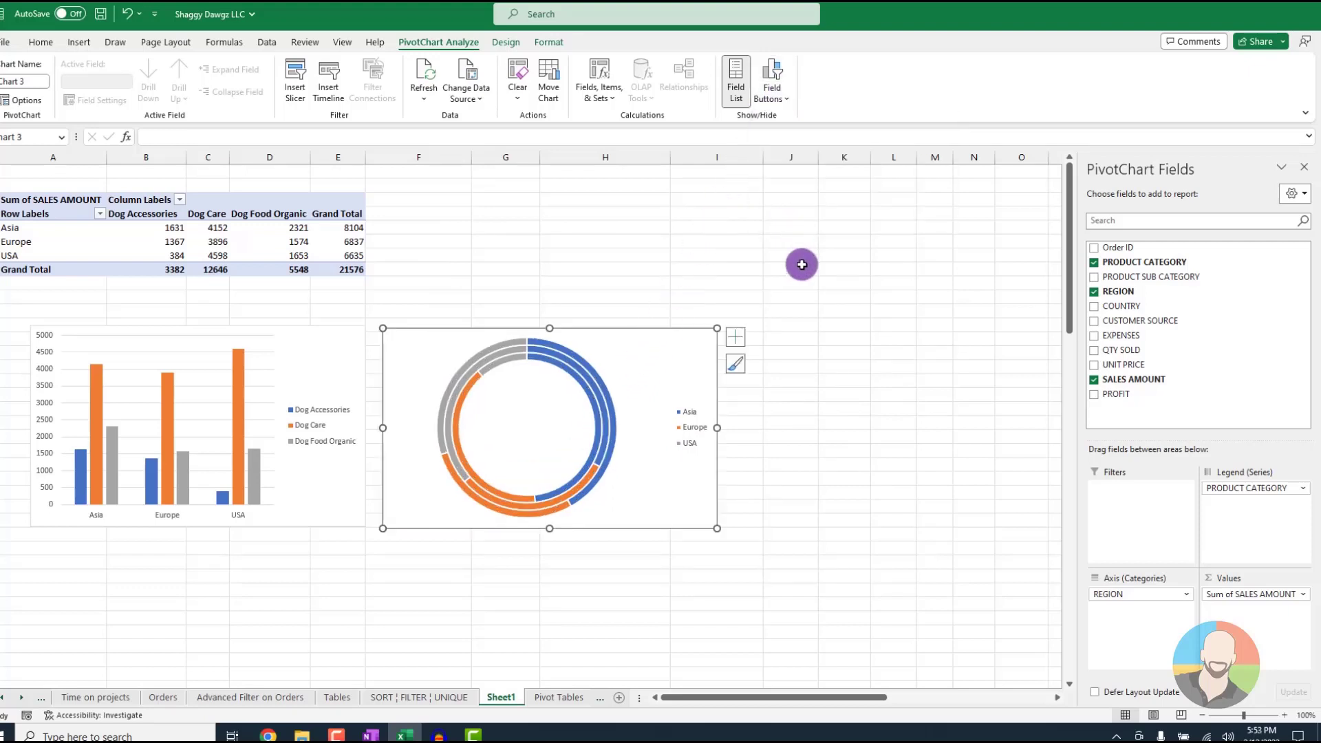
click(837, 386)
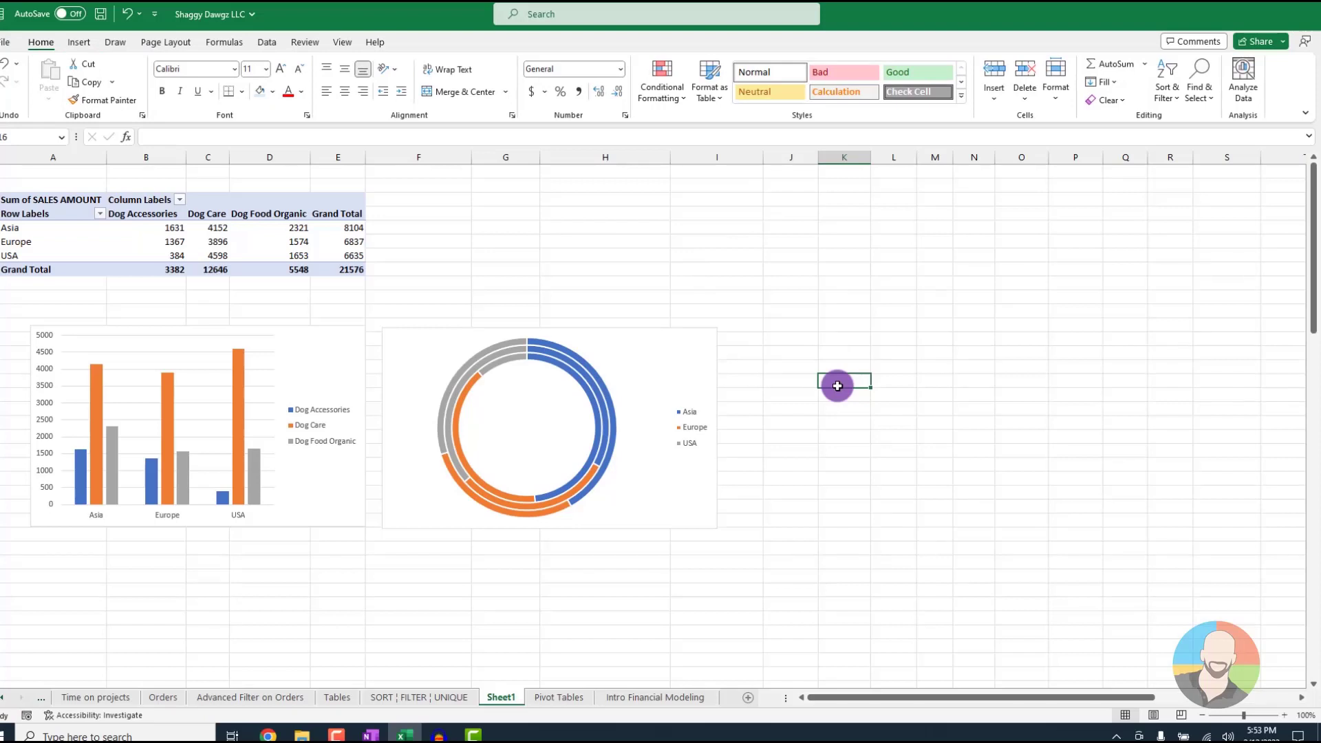
Insert a CUSTOMER SOURCE slicer for the PivotTable and place it beyond the doughnut chart's right side, level with the PivotTable
mouse_move(267, 236)
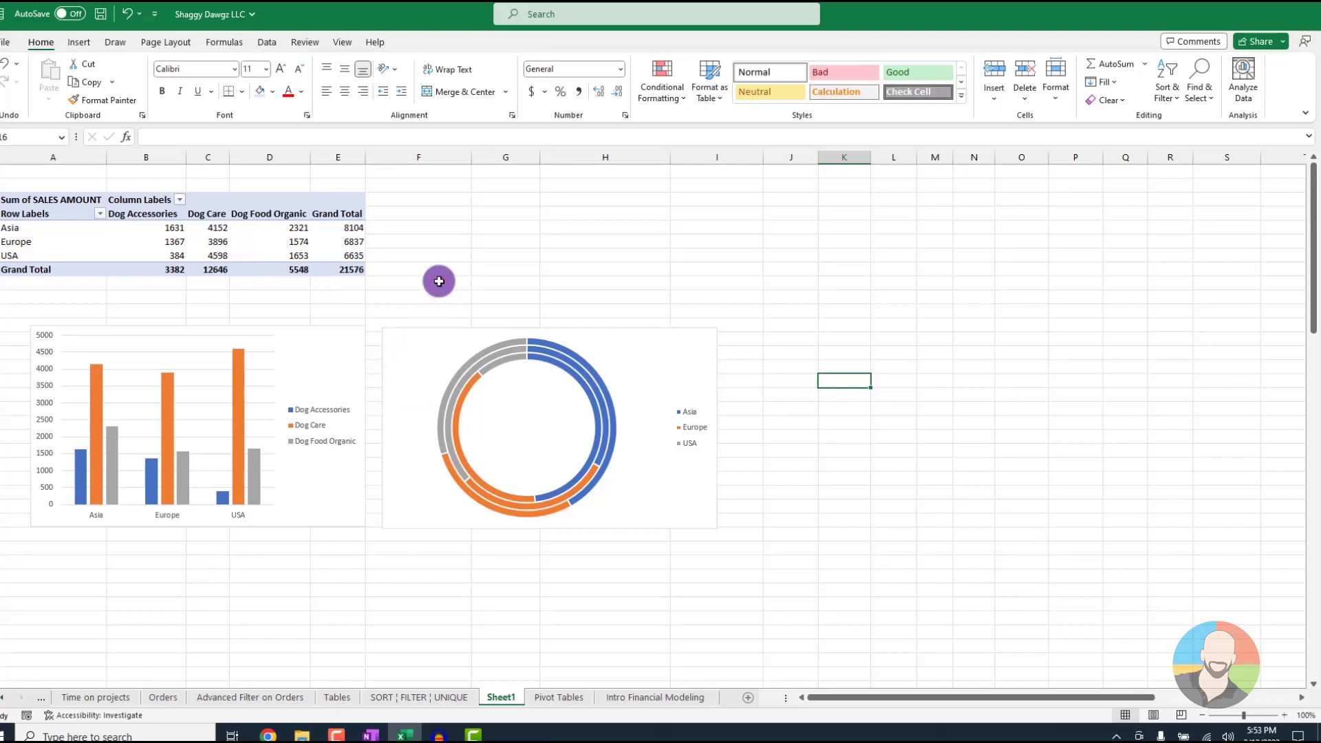
click(212, 231)
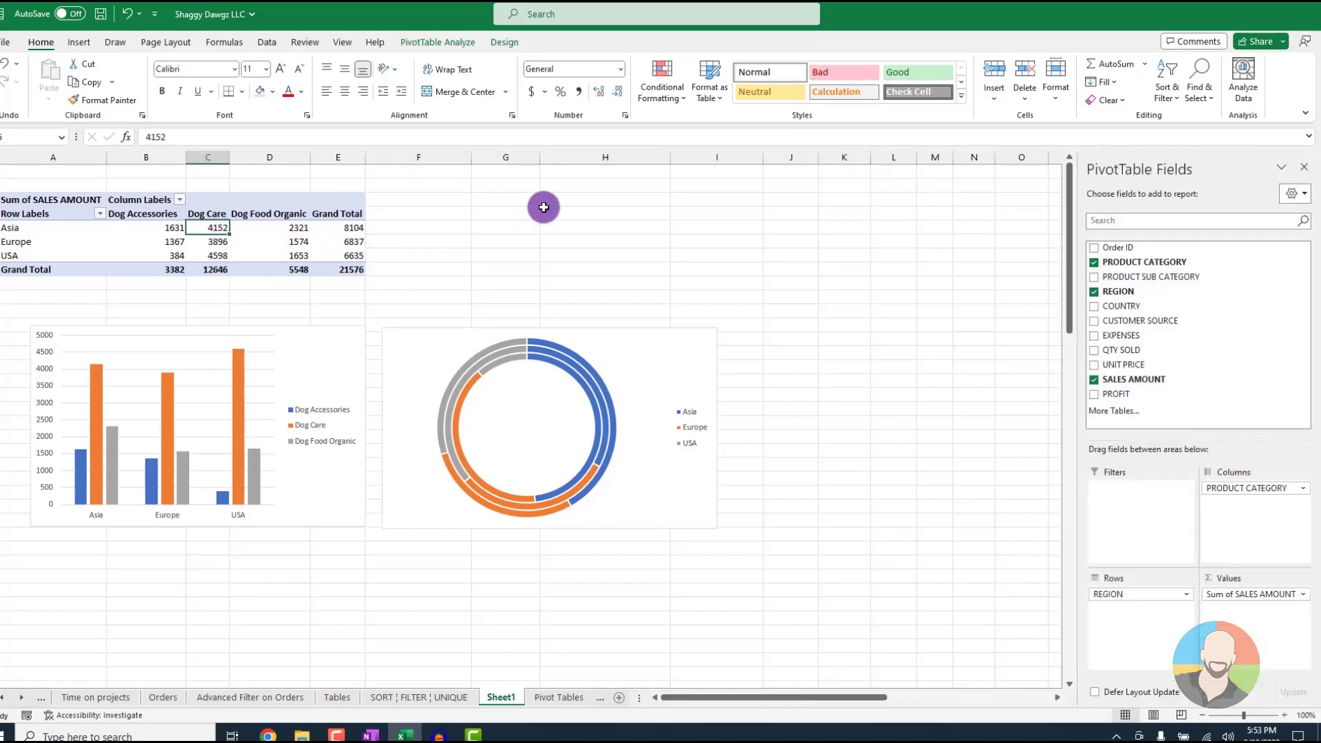
click(433, 42)
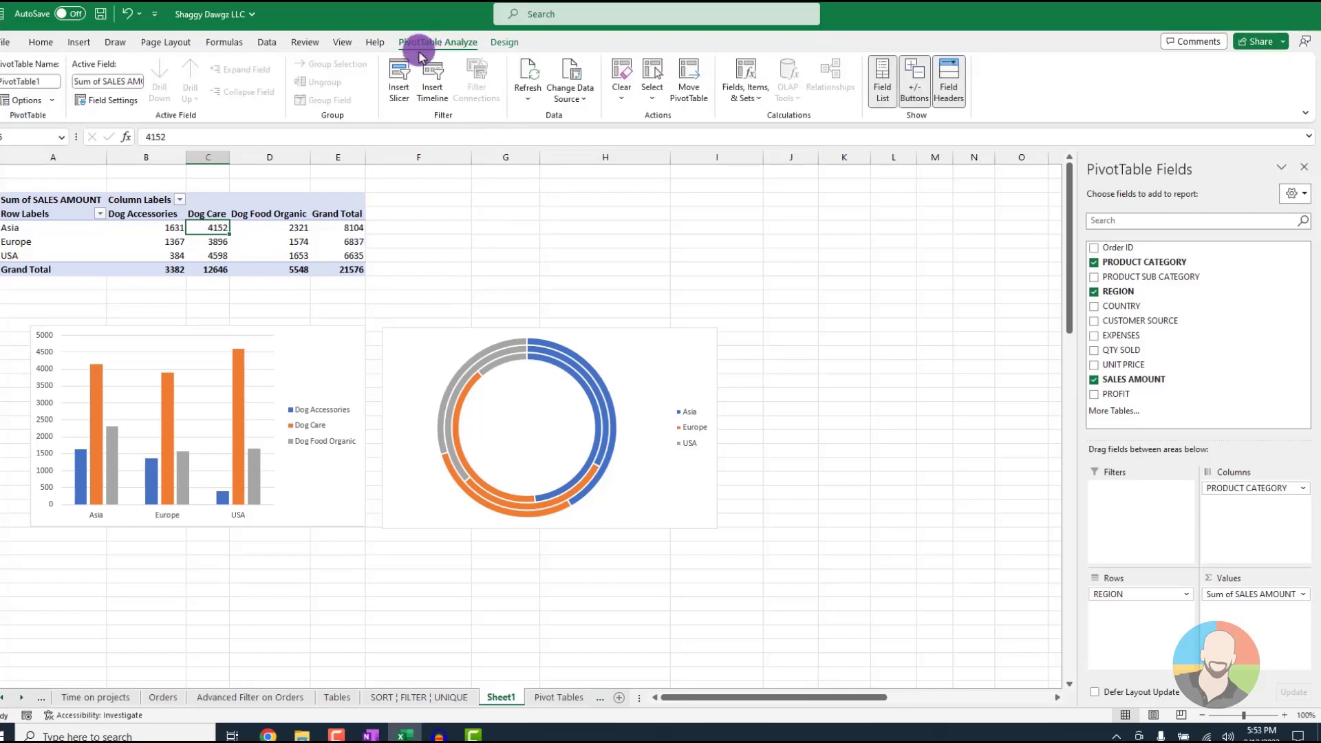
click(399, 89)
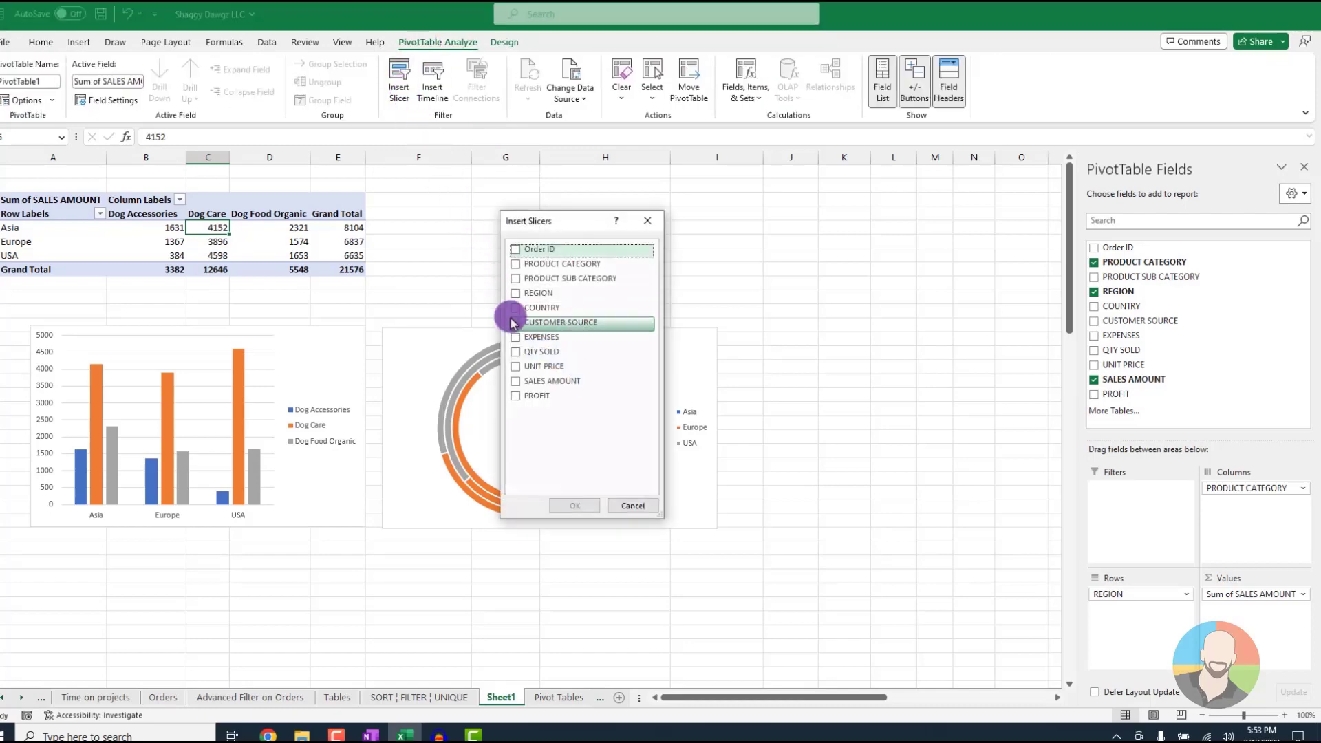
click(575, 506)
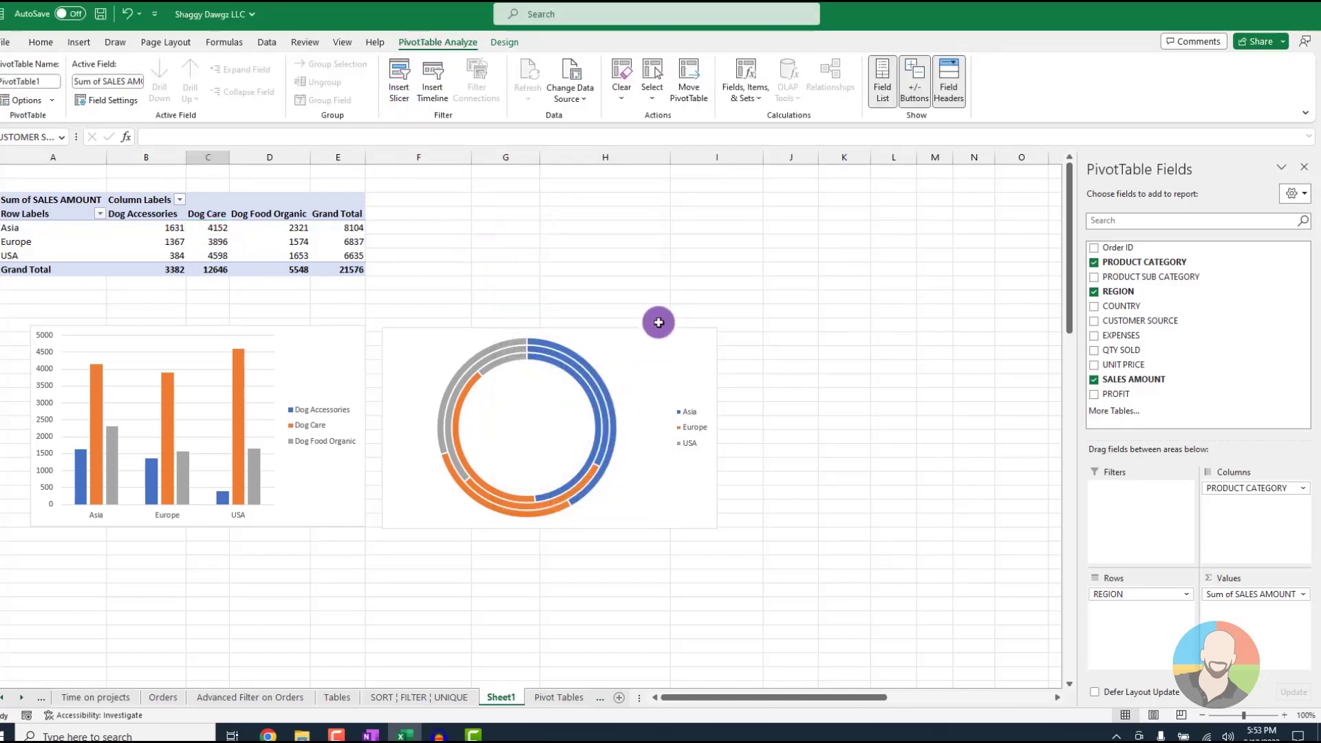
drag(525, 349, 800, 198)
Filter the PivotTable and both charts by Bing, Google and You Tube in turn, and clear the CUSTOMER SOURCE filter
click(774, 217)
click(776, 255)
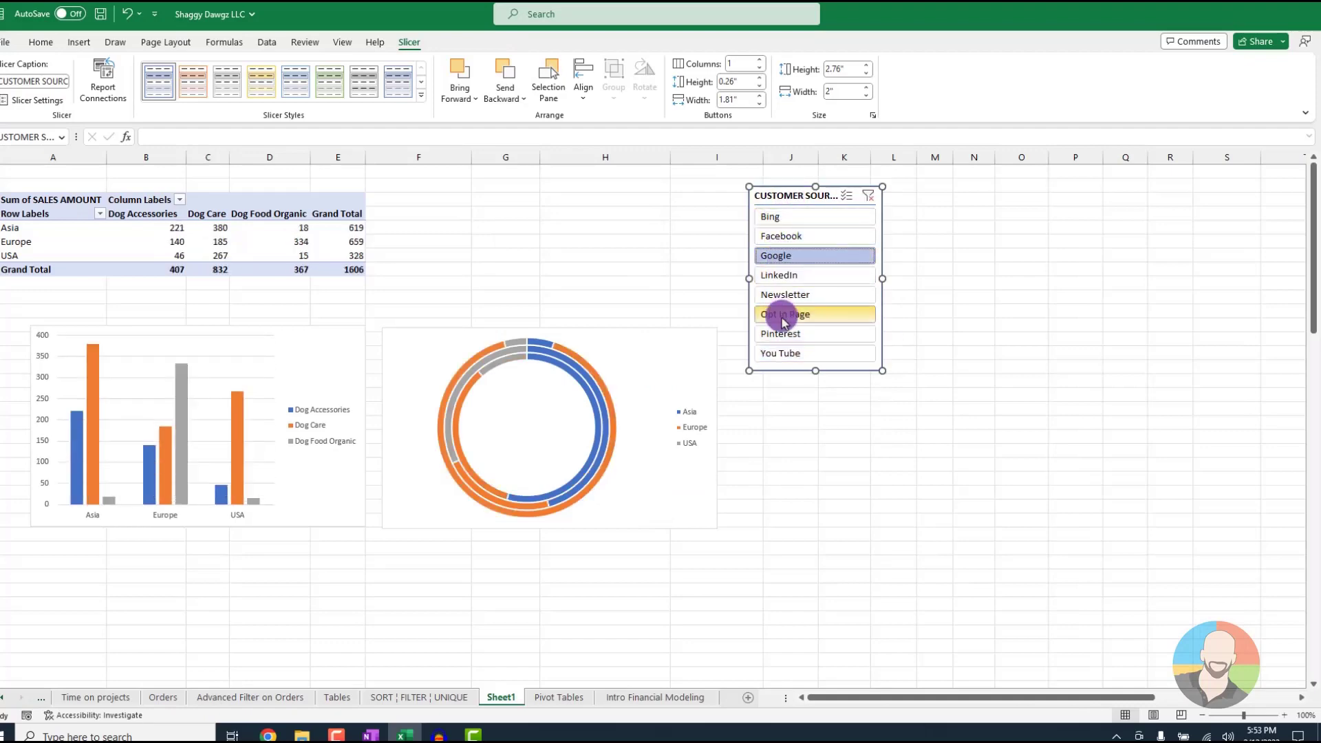
click(778, 354)
click(868, 196)
Move the doughnut chart up beside the PivotTable and place the column chart directly beneath the doughnut chart
drag(661, 369, 661, 233)
drag(317, 360, 665, 439)
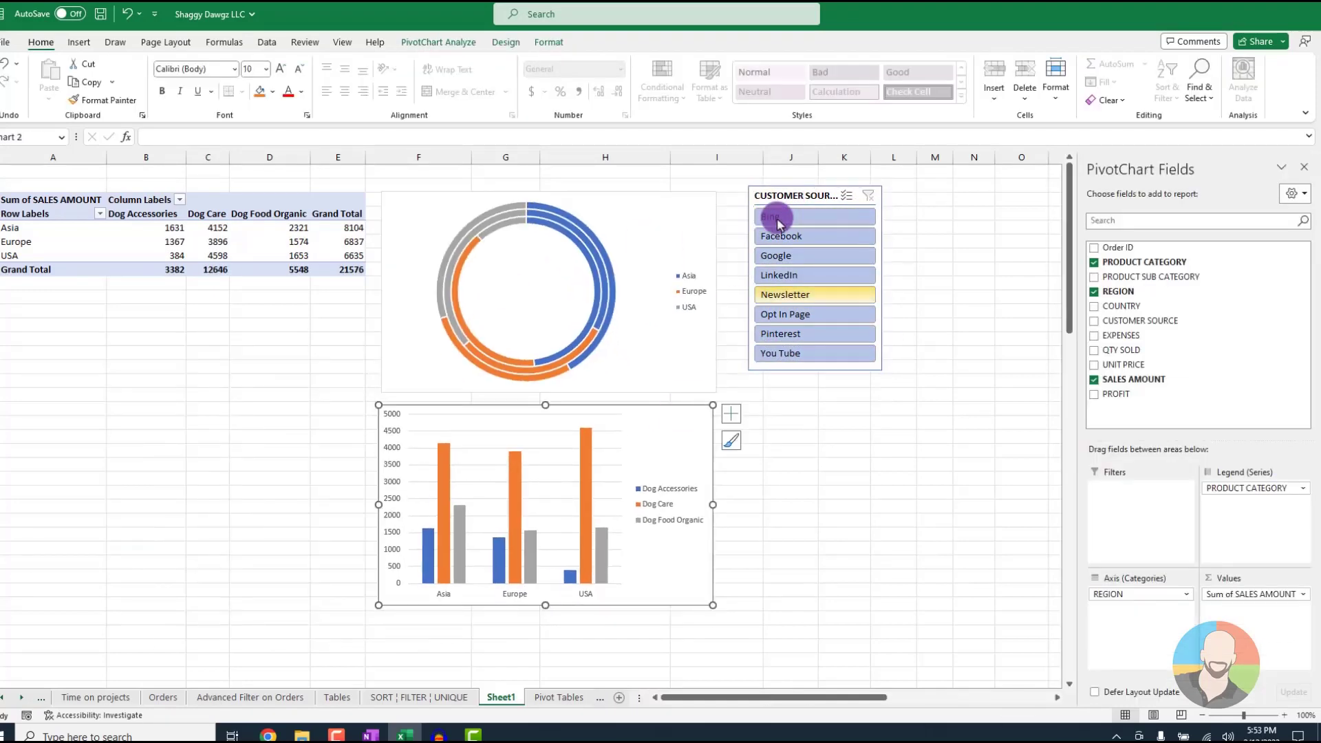
Filter by Newsletter, You Tube, Bing and Opt In Page in turn, and clear the CUSTOMER SOURCE filter
click(785, 296)
click(785, 352)
click(796, 217)
click(782, 315)
click(731, 414)
click(868, 195)
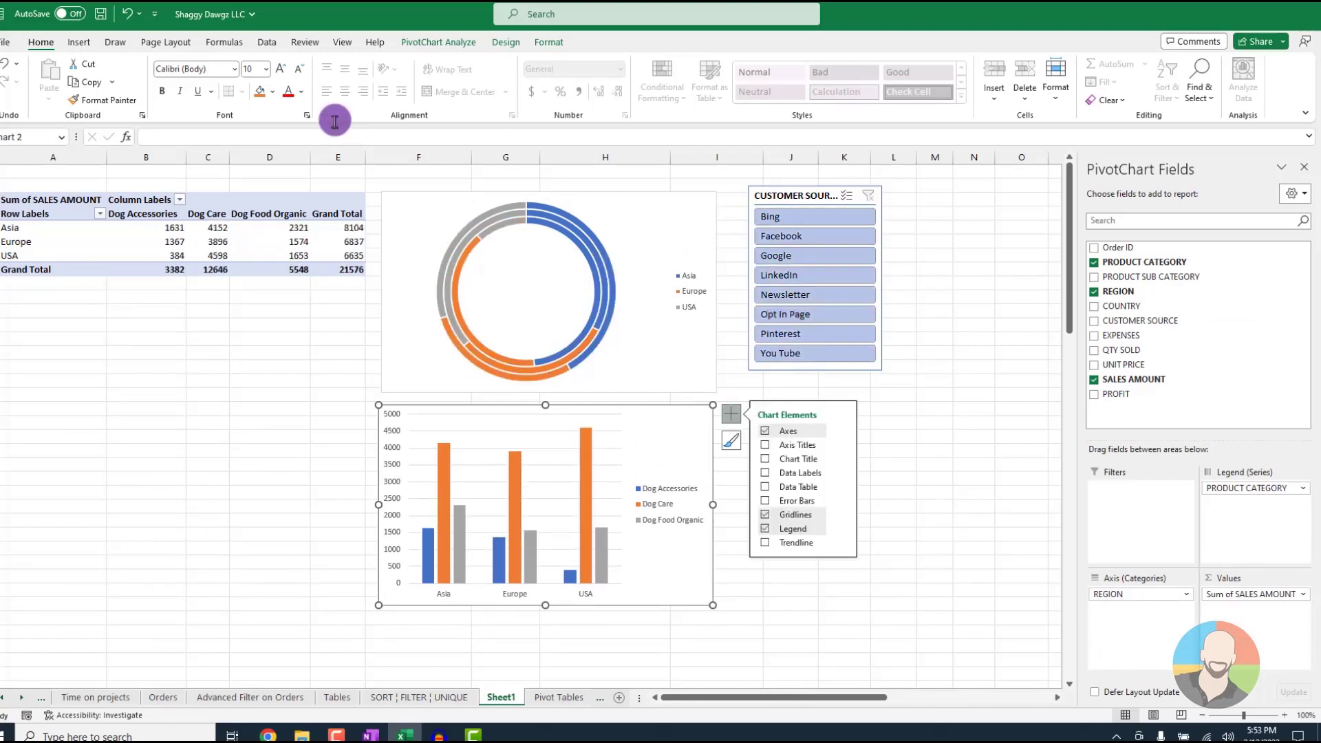
Try to turn off the gridlines on the sheet holding the PivotTable and charts
click(342, 42)
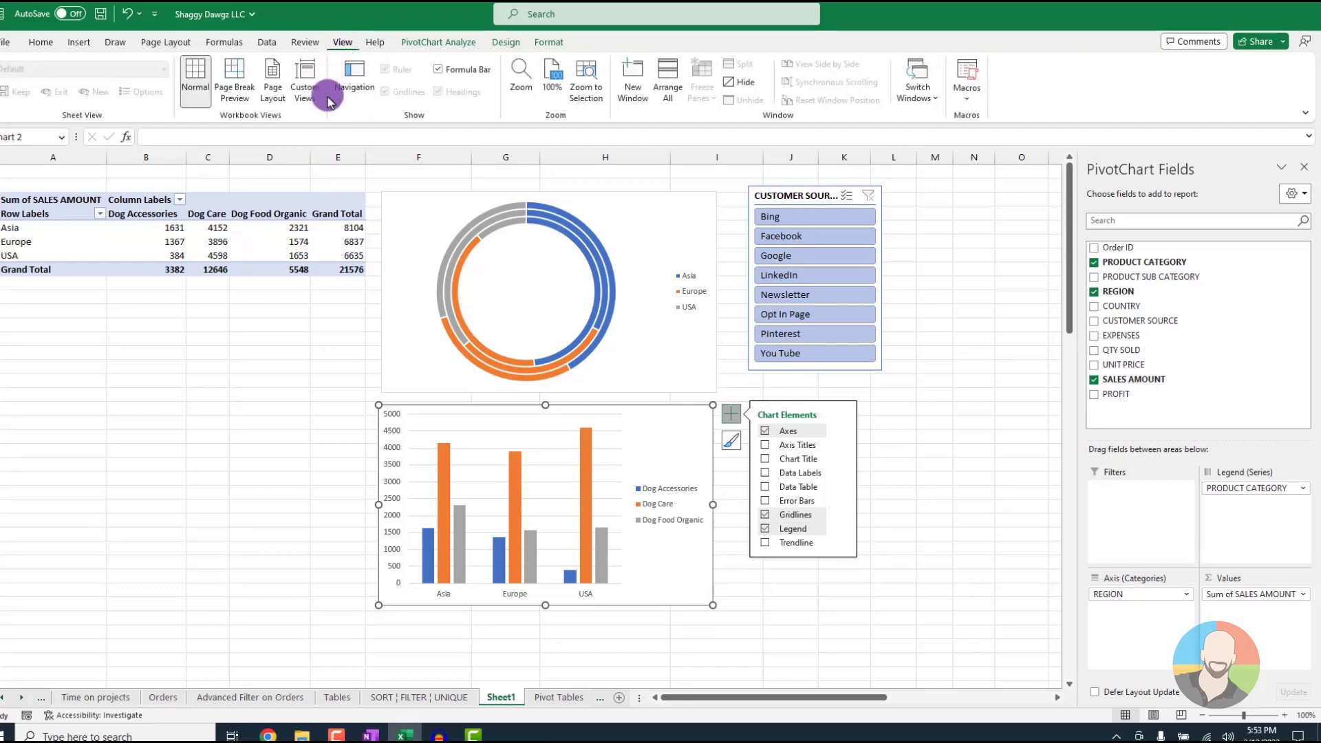
click(384, 92)
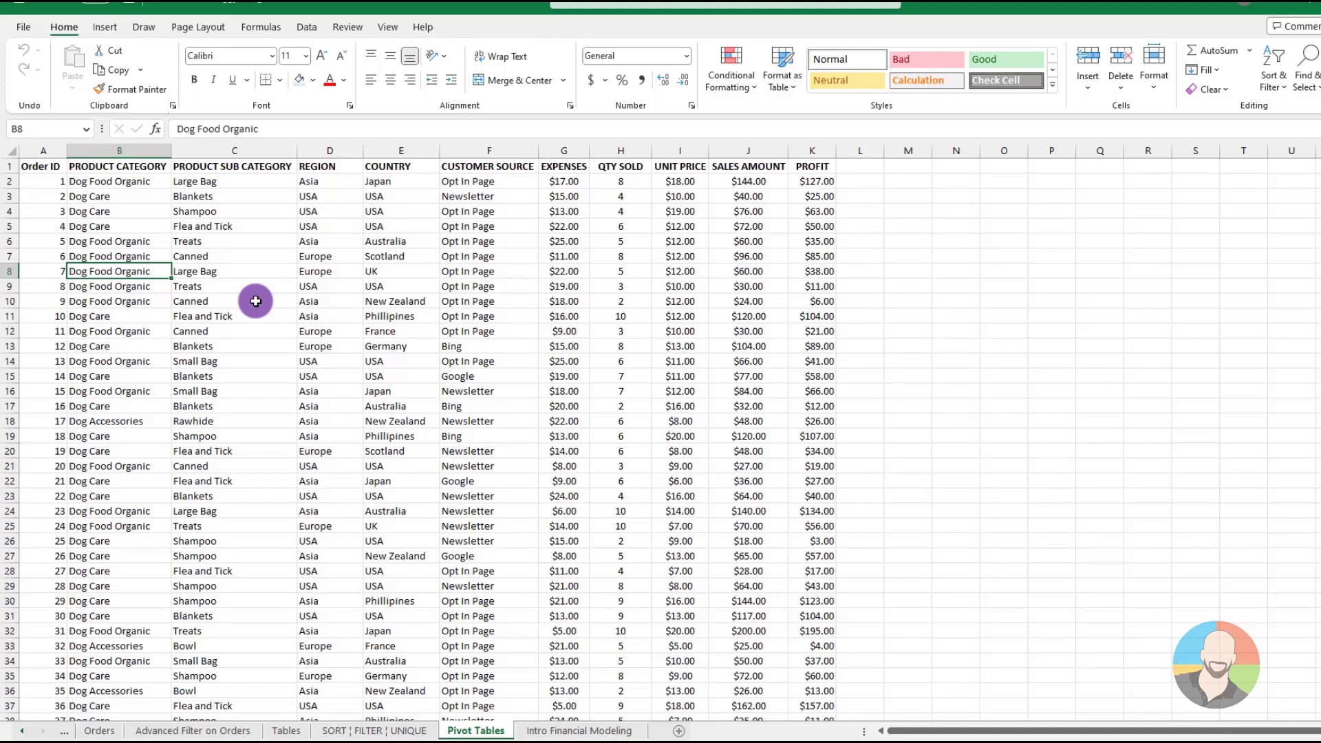
Review the PivotTable creation options for the order data and leave without creating one
click(346, 284)
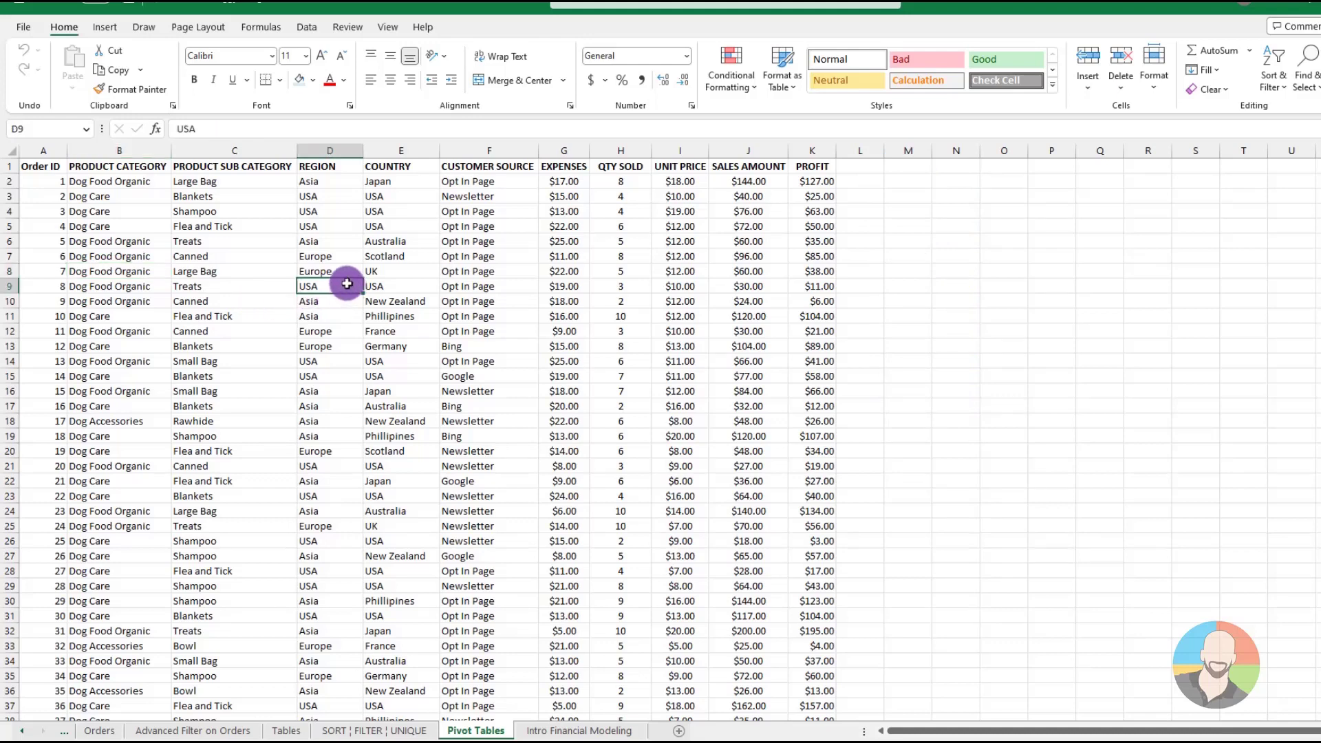
click(105, 27)
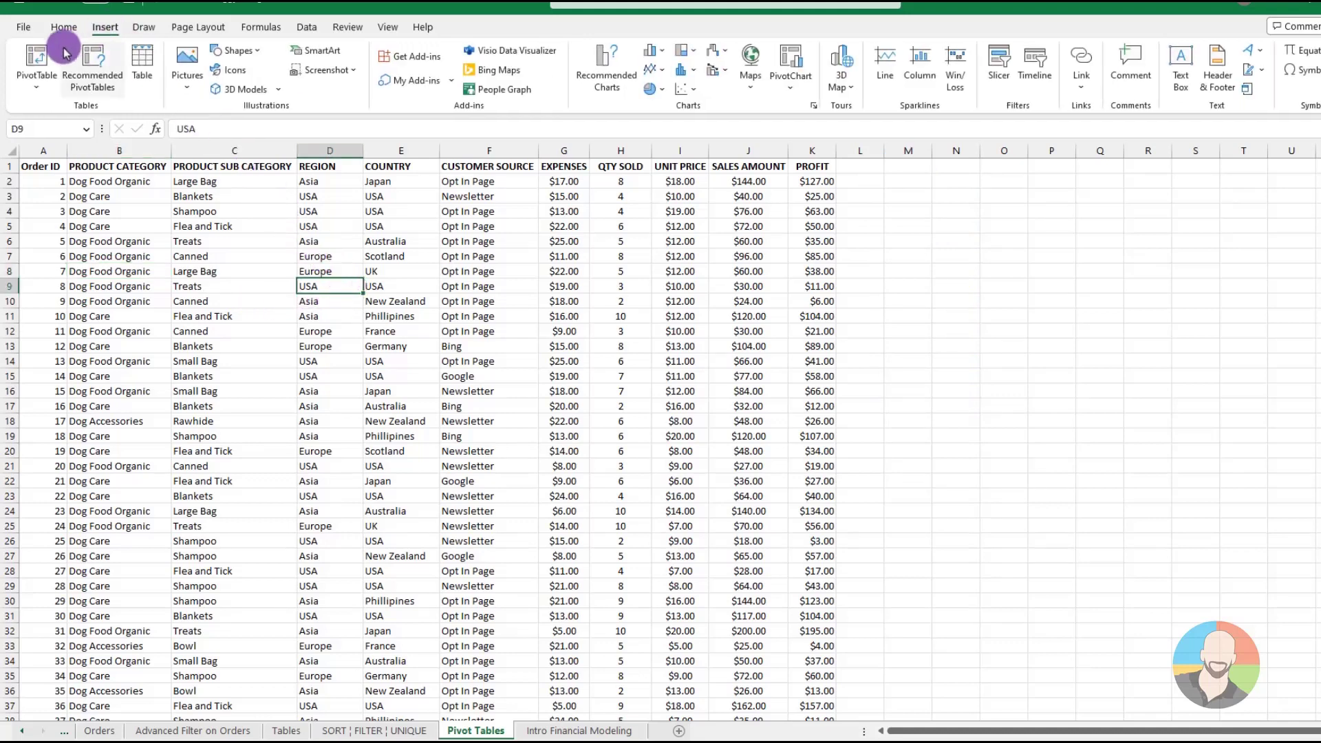
click(34, 66)
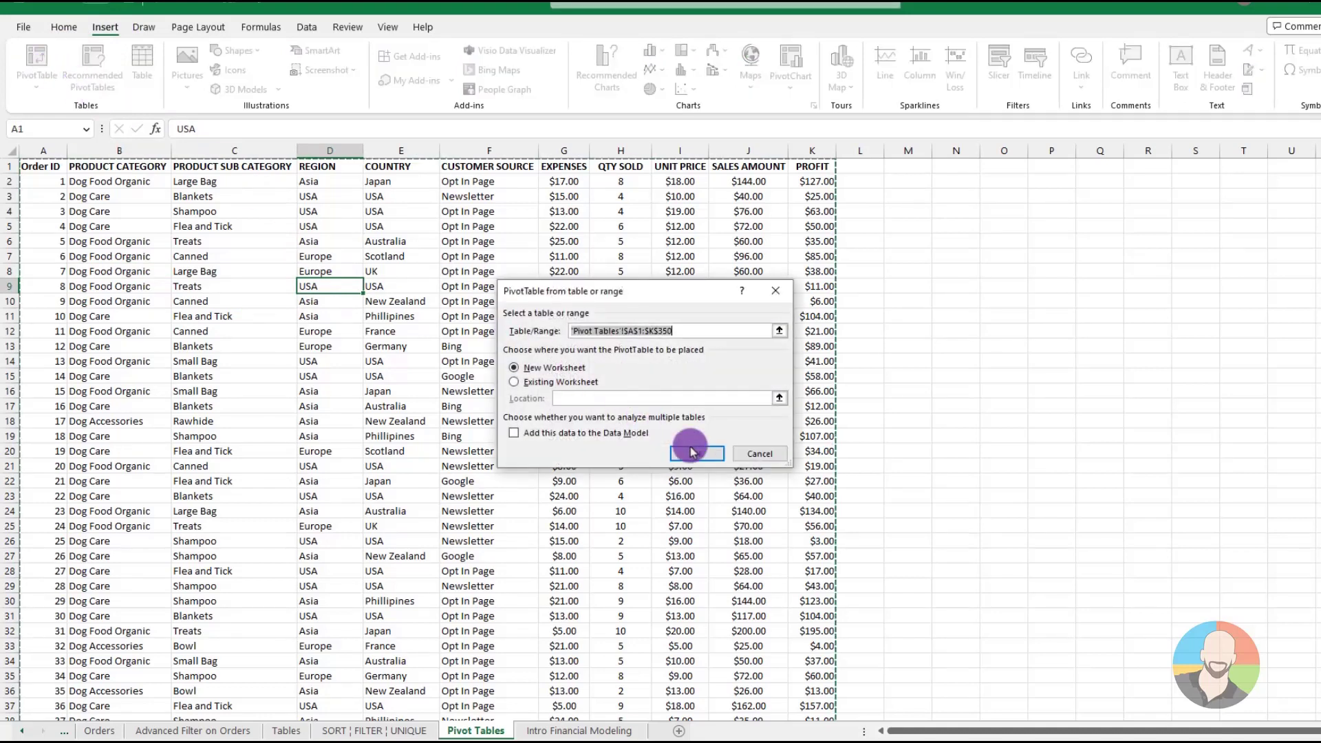
key(Escape)
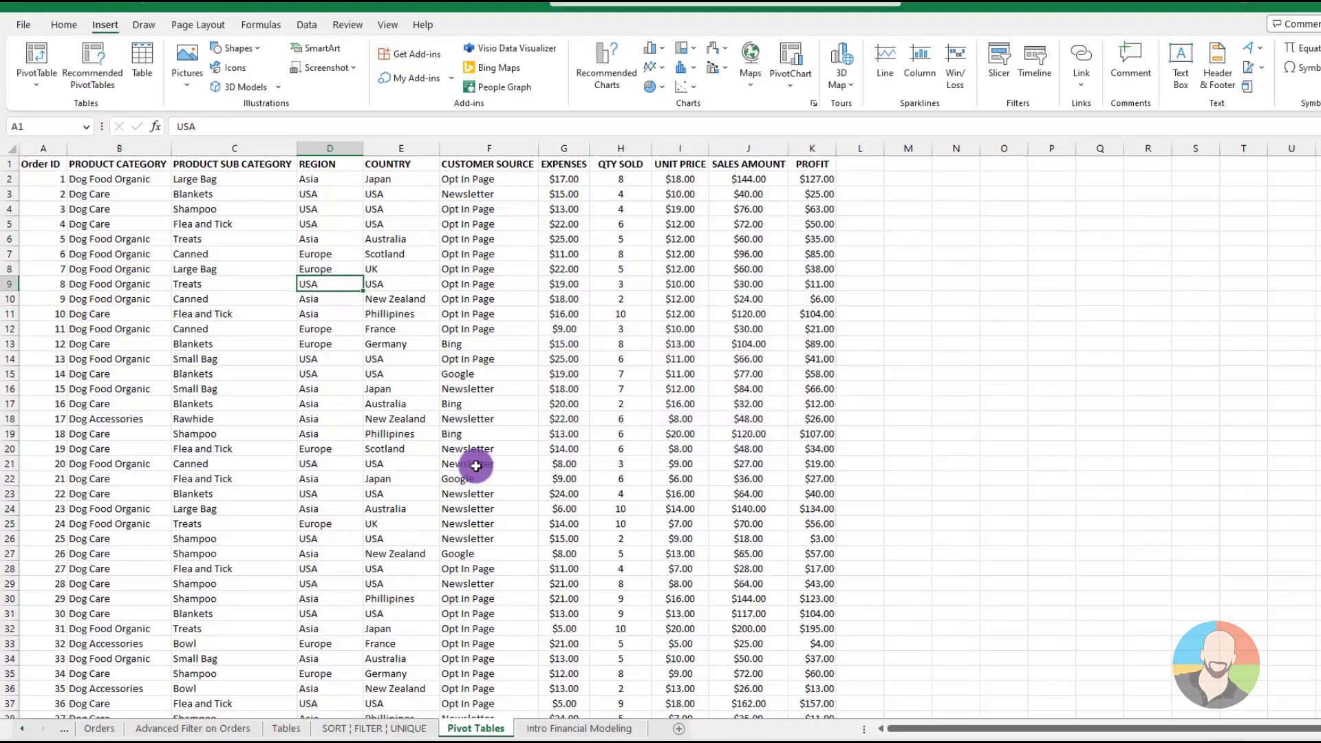
Look over the recommended PivotTables for the order data and close the suggestions
click(303, 347)
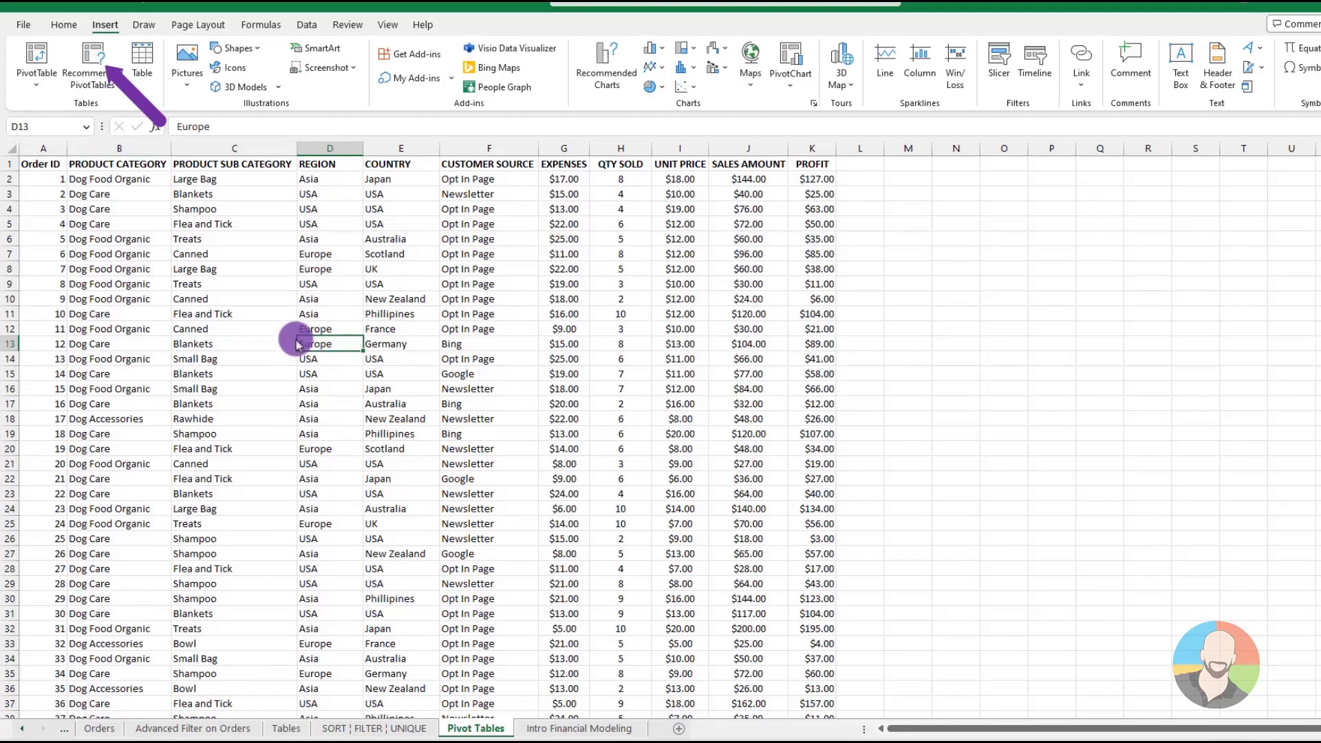
click(92, 62)
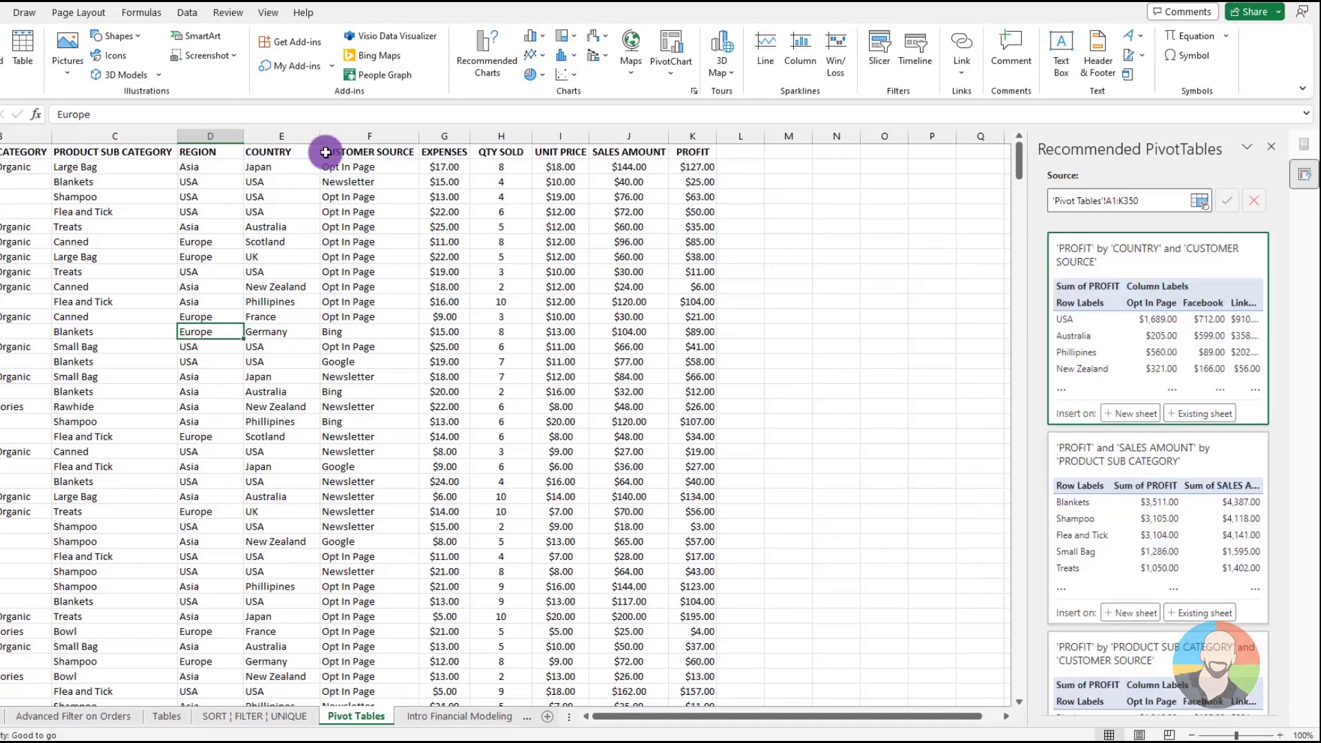
click(1271, 146)
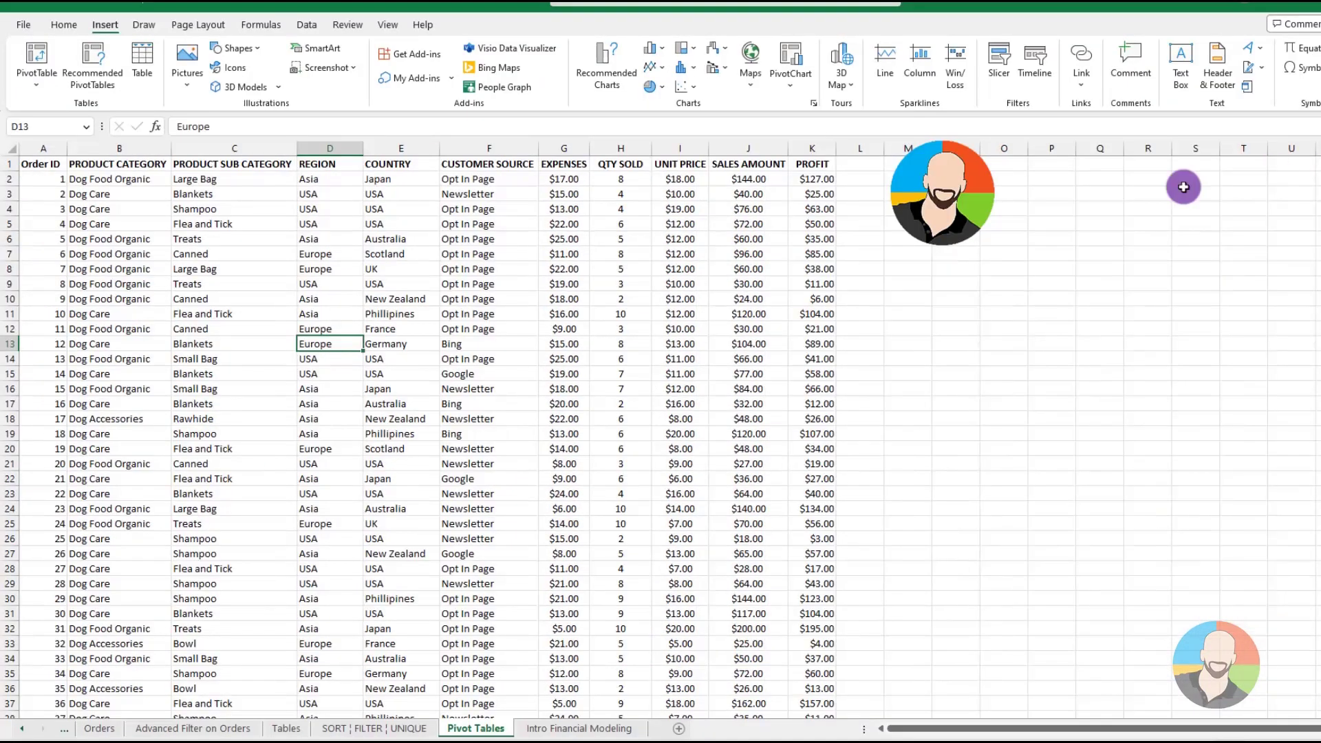
Convert the order data range A1:K350 into a table with headers
click(287, 314)
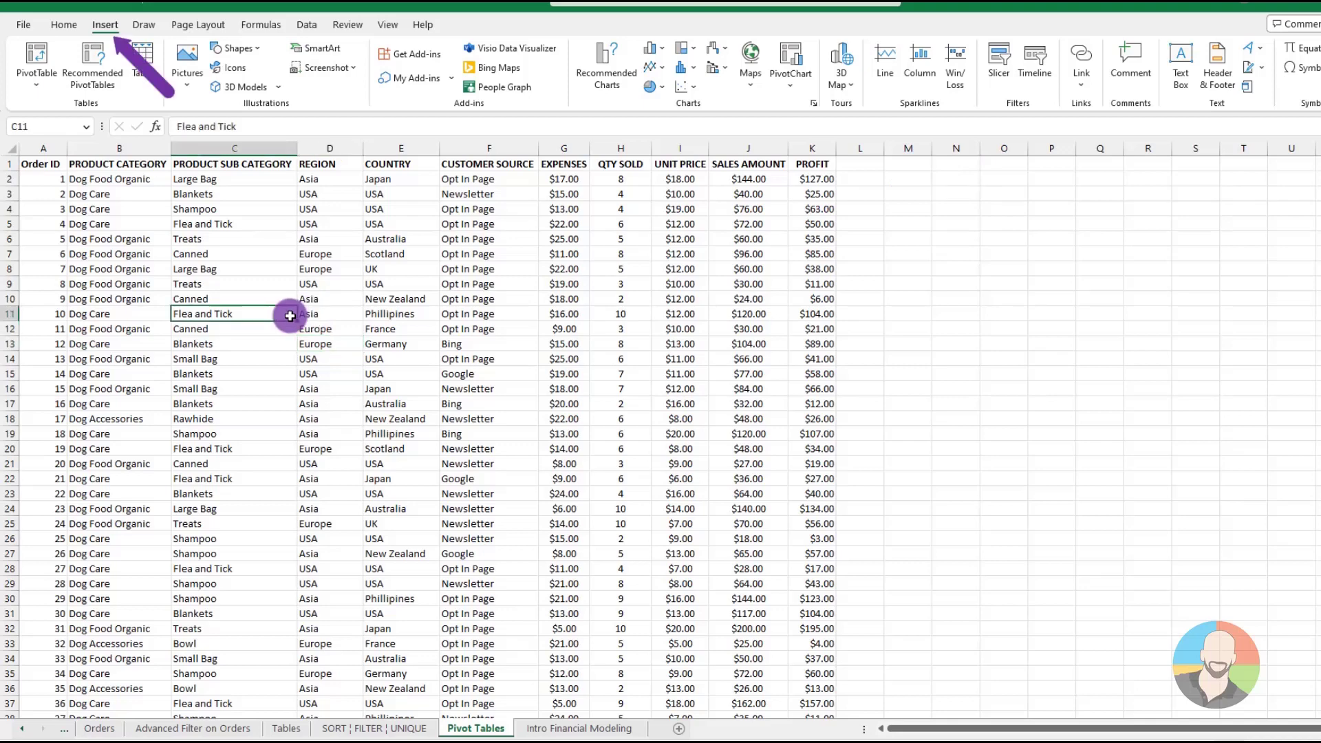
click(146, 63)
click(636, 402)
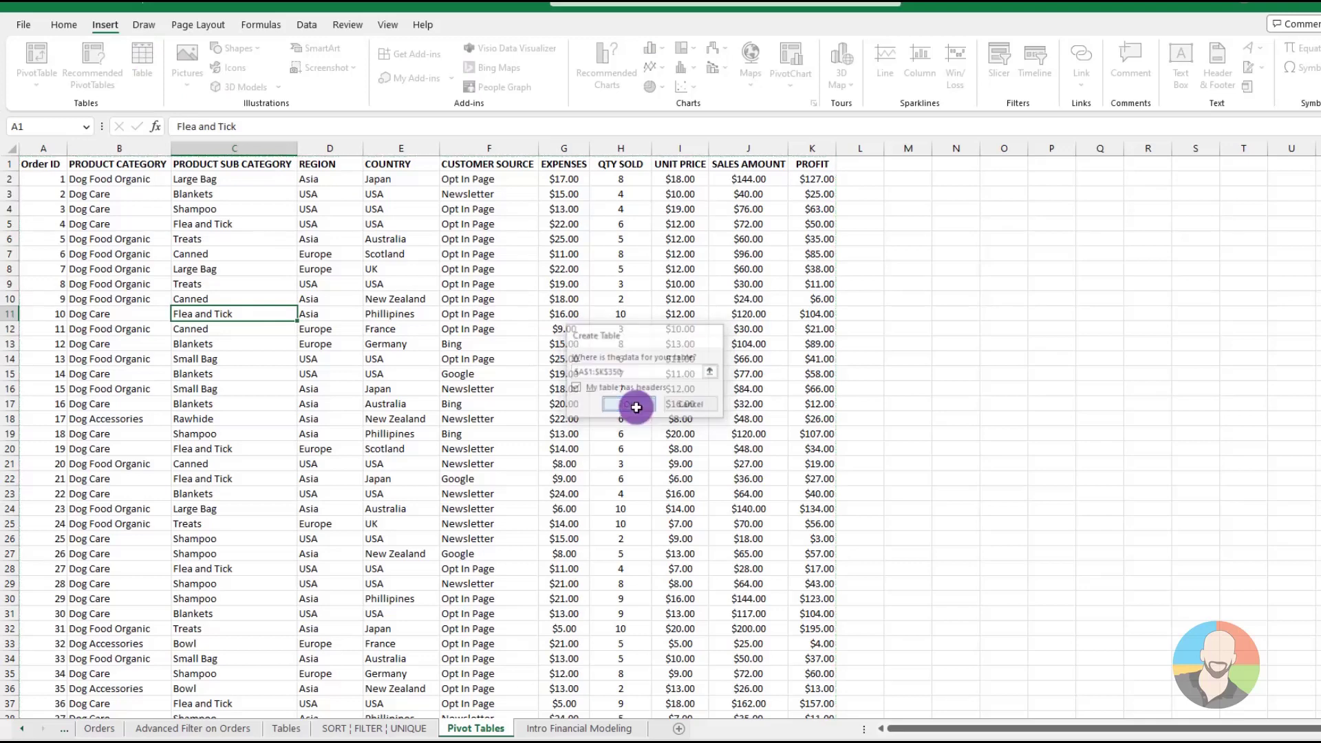
Review the options for summarizing the new order table with a PivotTable and leave without creating one
click(283, 287)
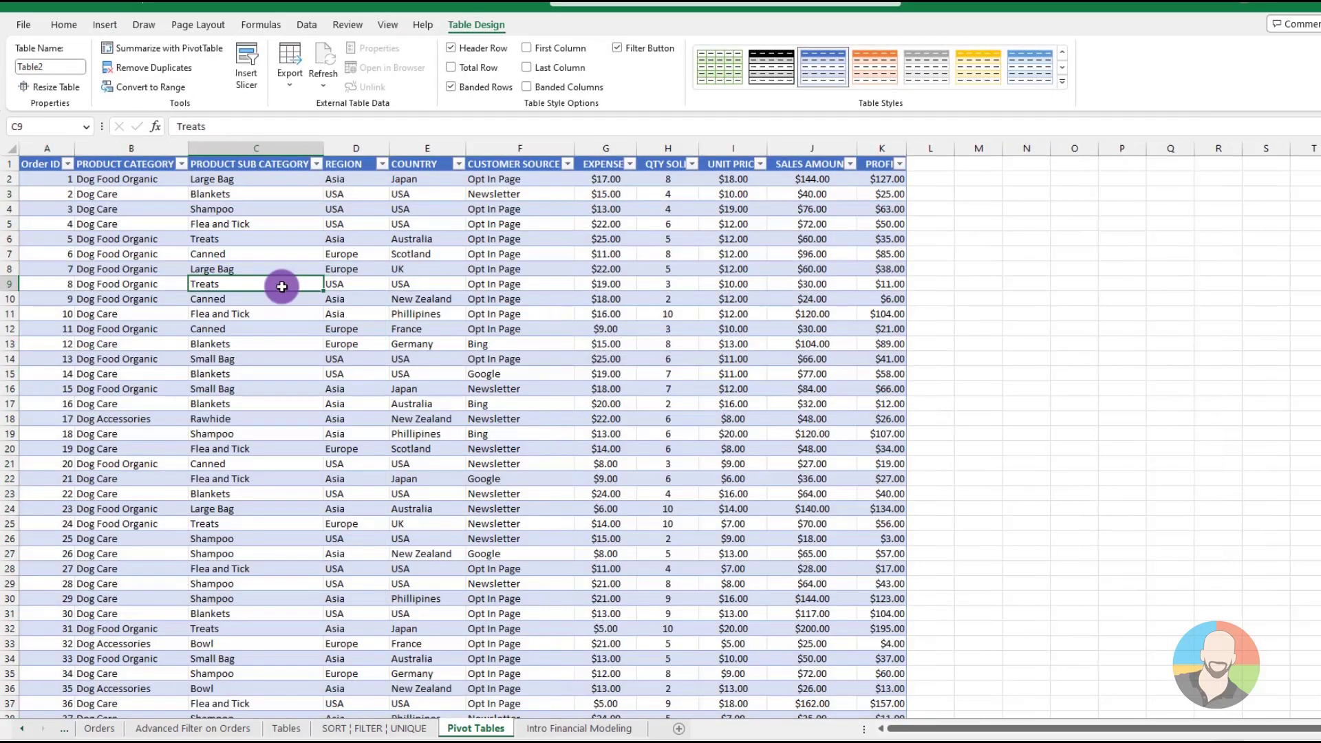
click(176, 55)
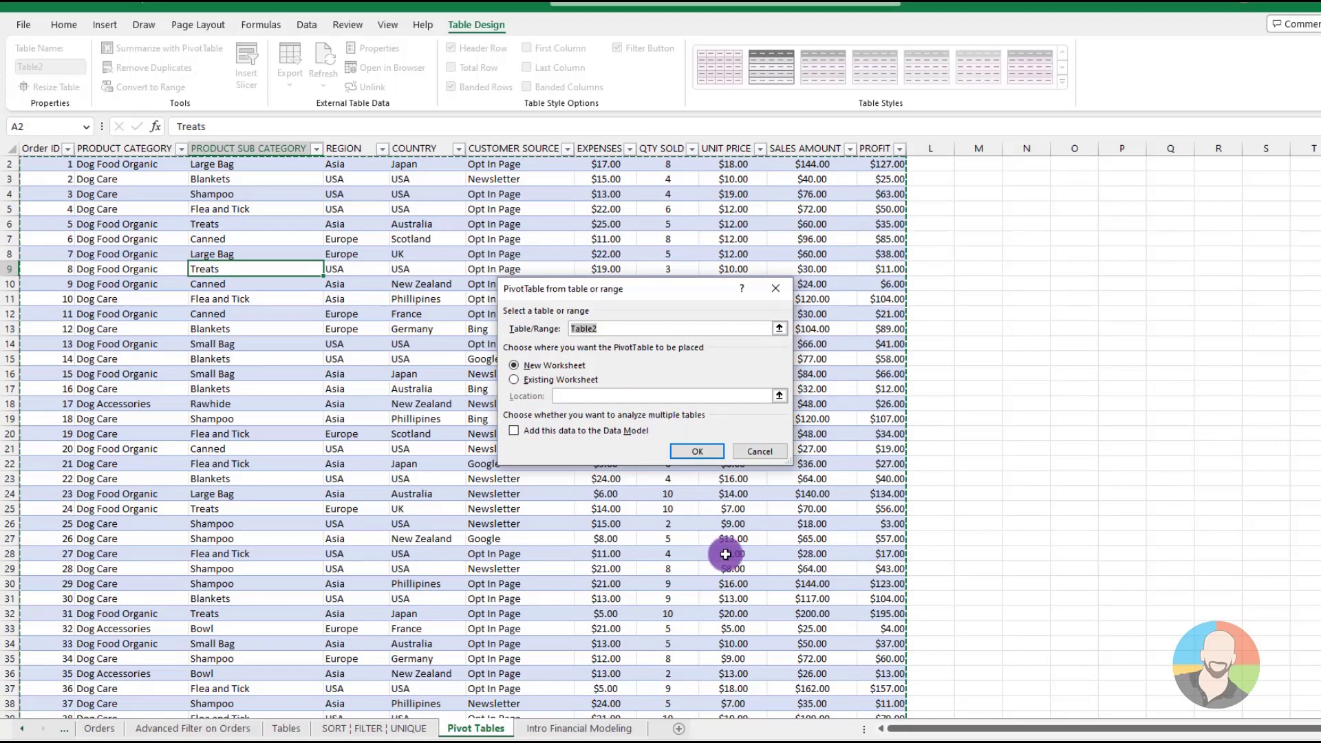
key(Escape)
click(310, 374)
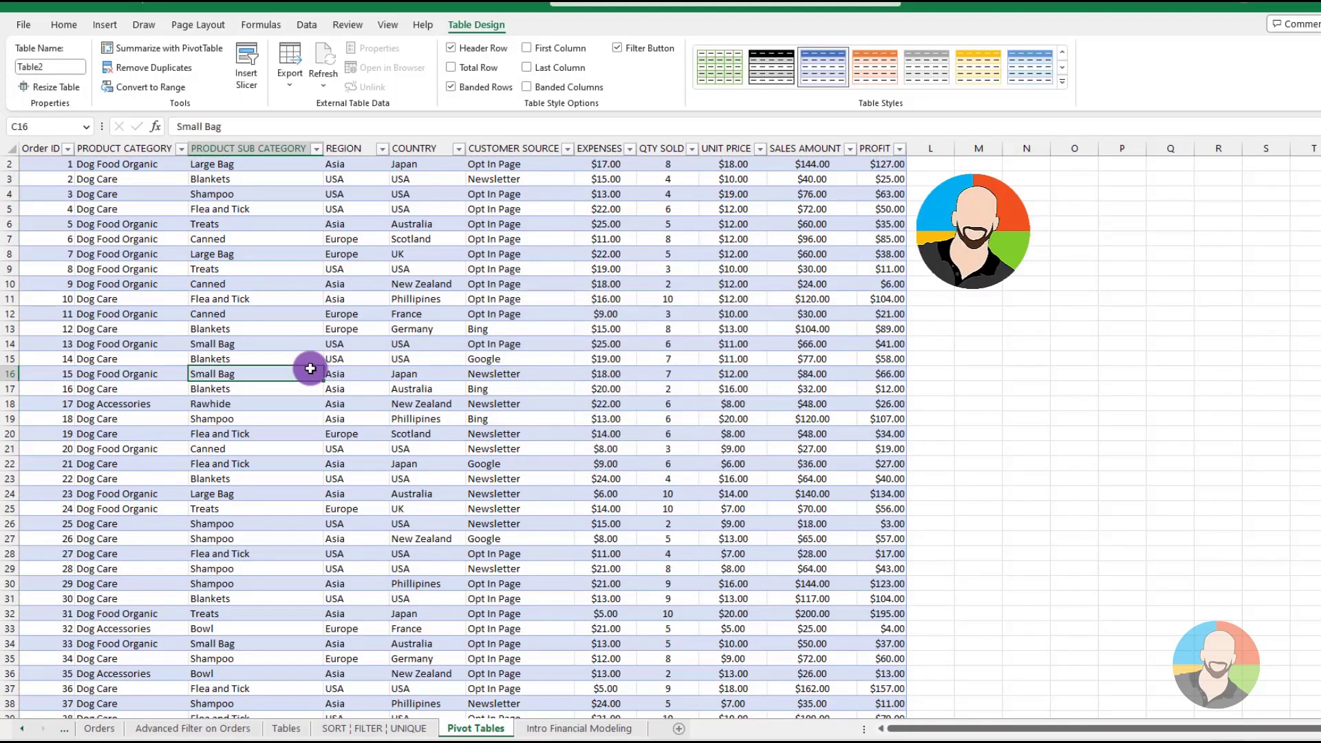
scroll(310, 369, up, 1)
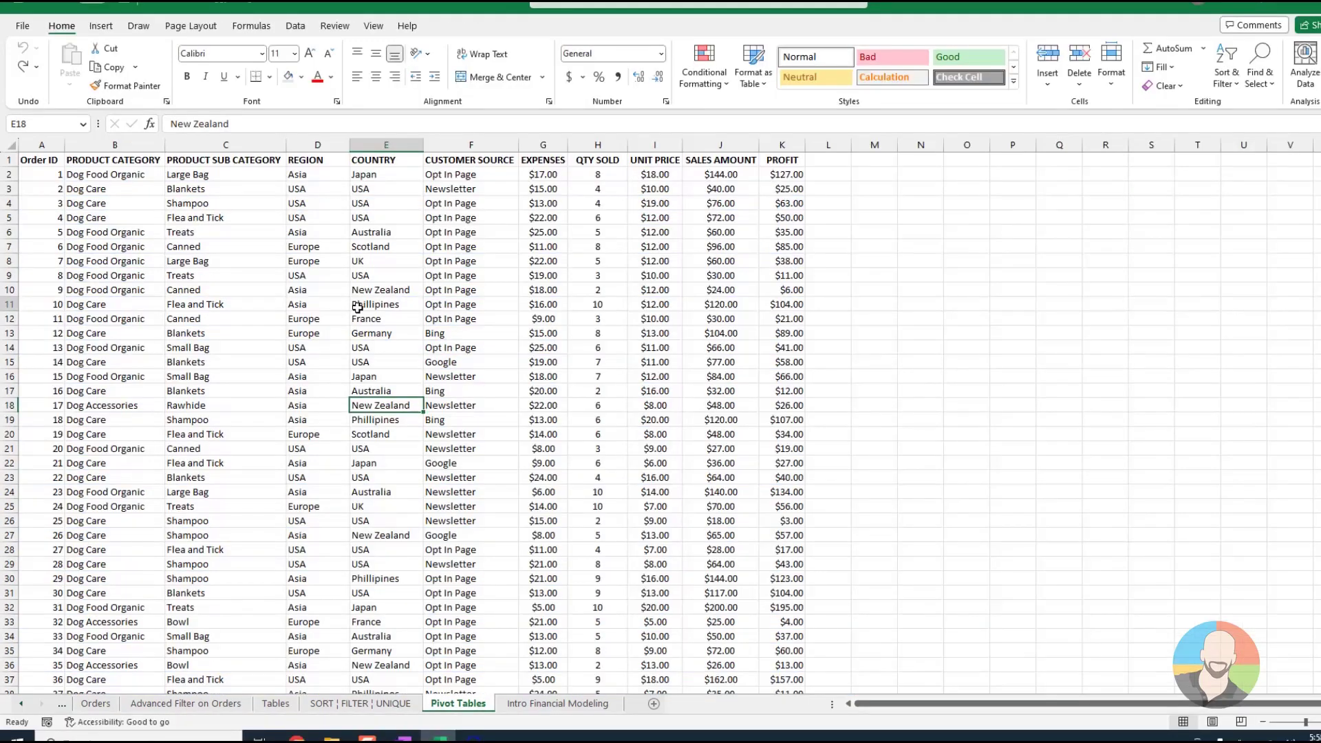
click(357, 306)
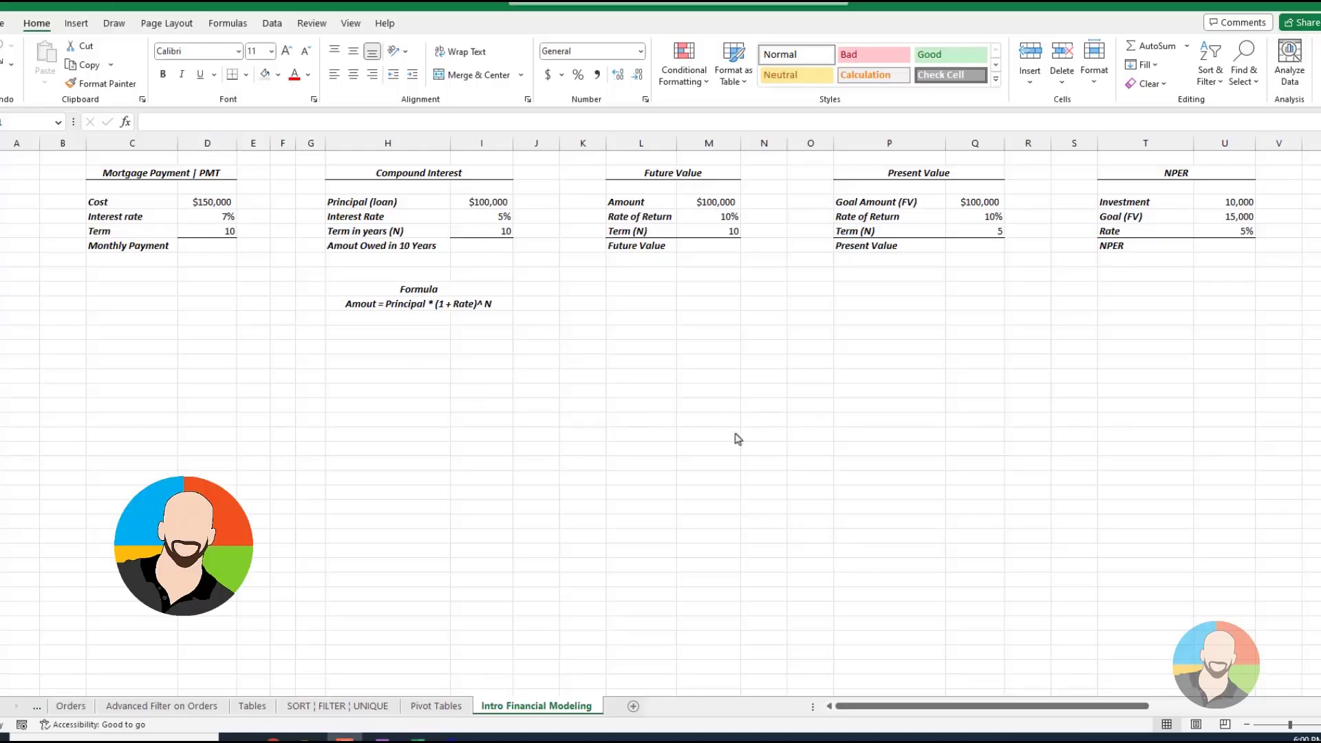
Insert the PMT function into Monthly Payment cell D7, finding it with a function search for "pmt"
click(231, 351)
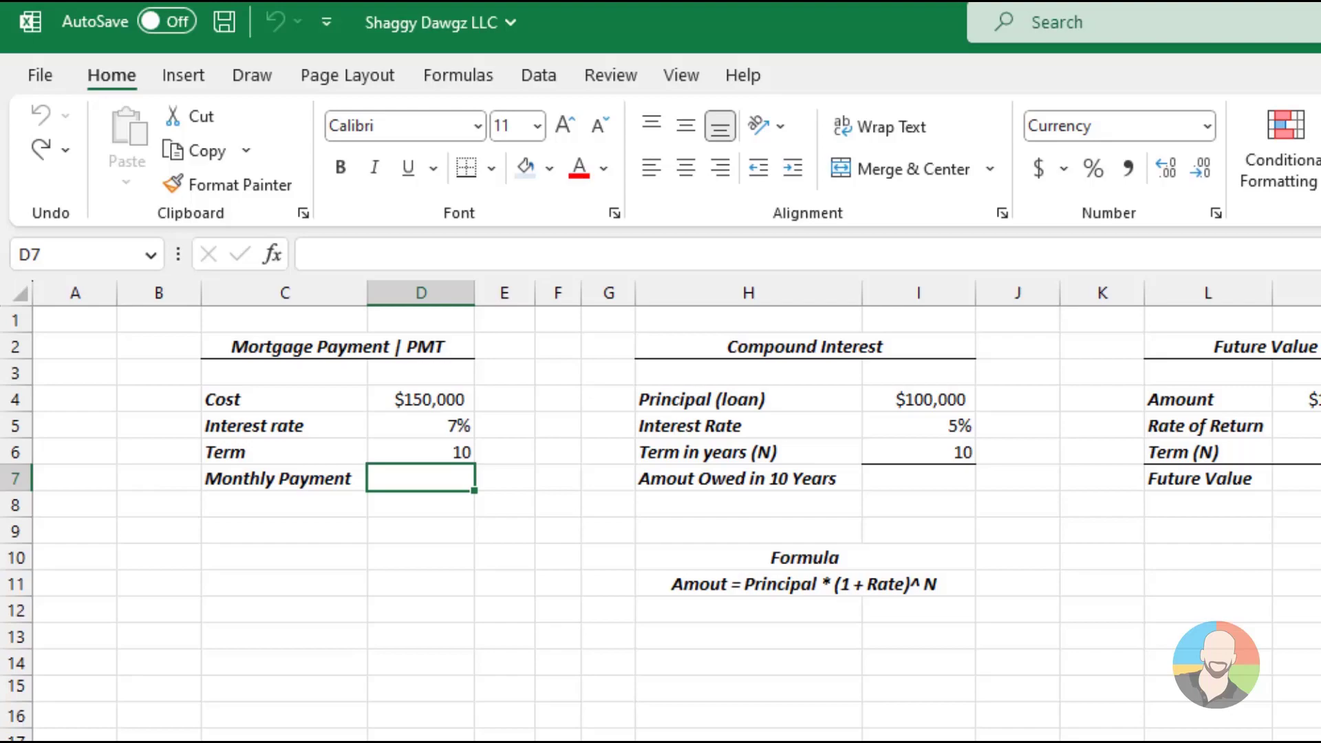
click(272, 254)
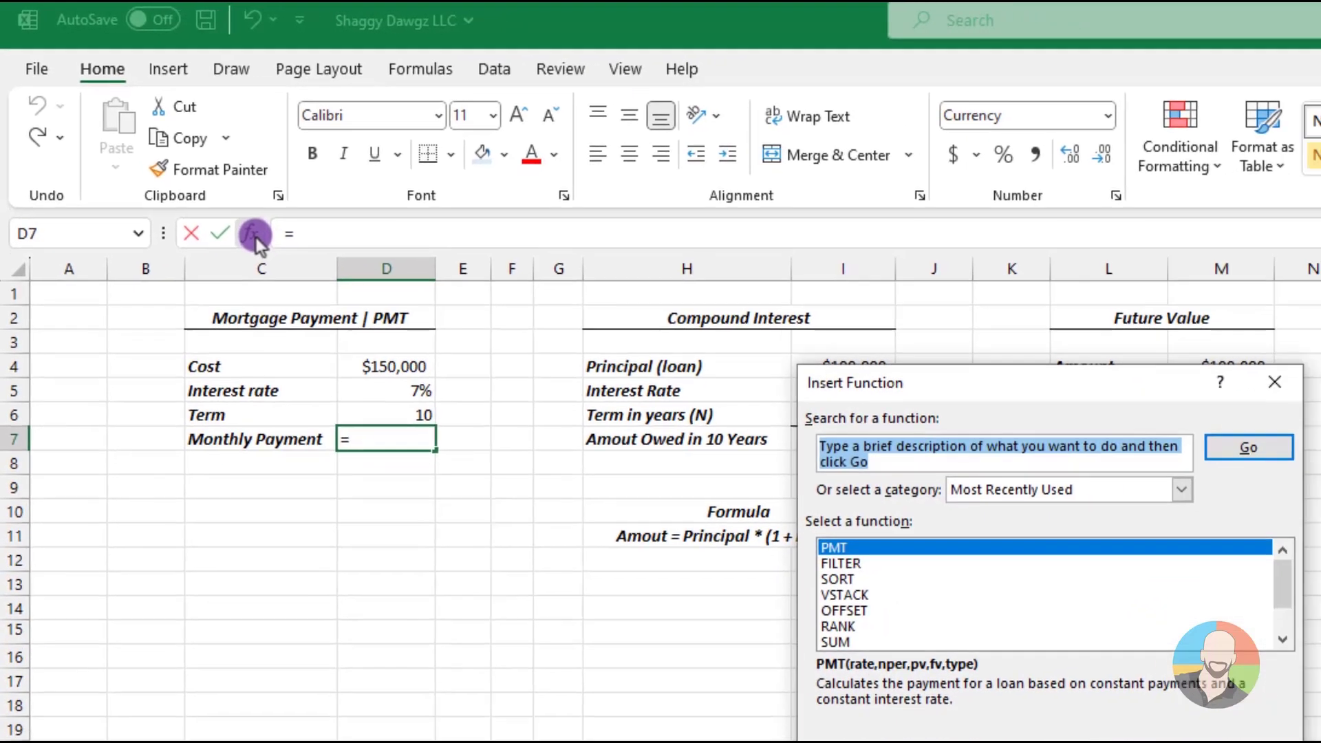
text(pmt)
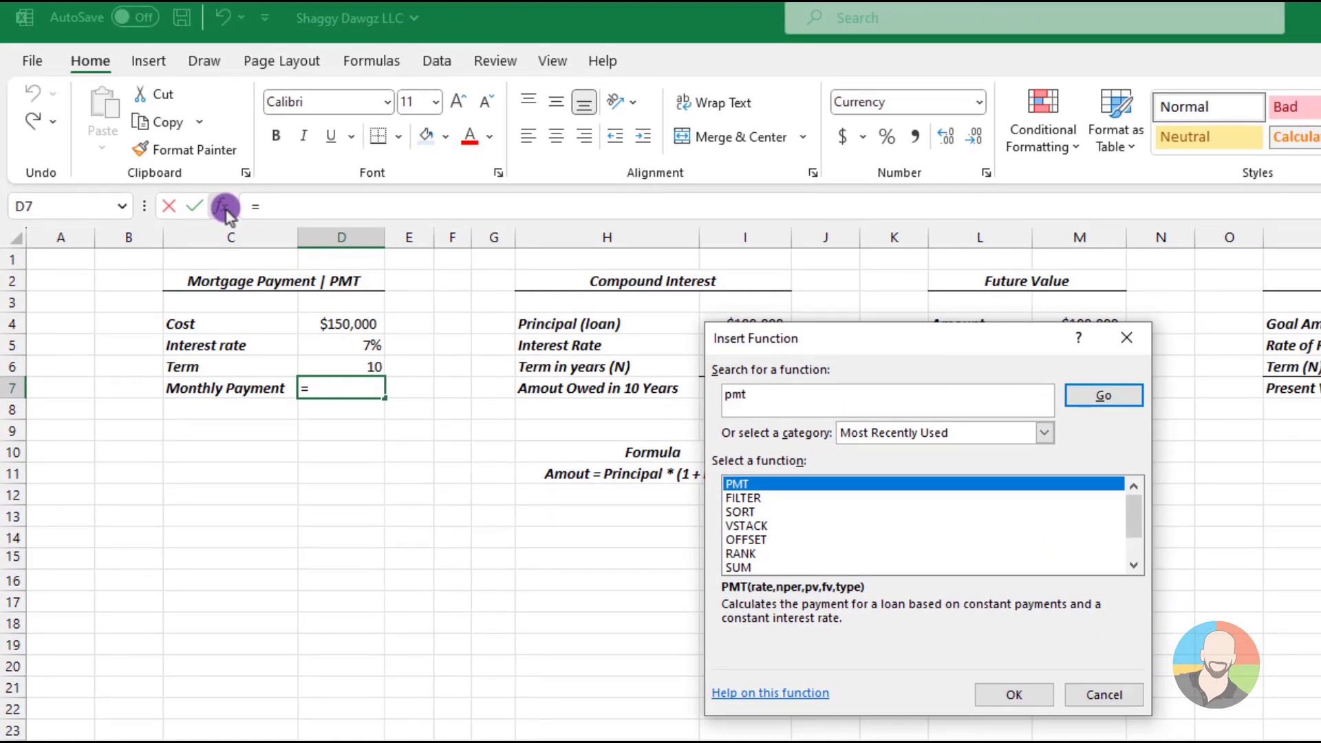
key(Return)
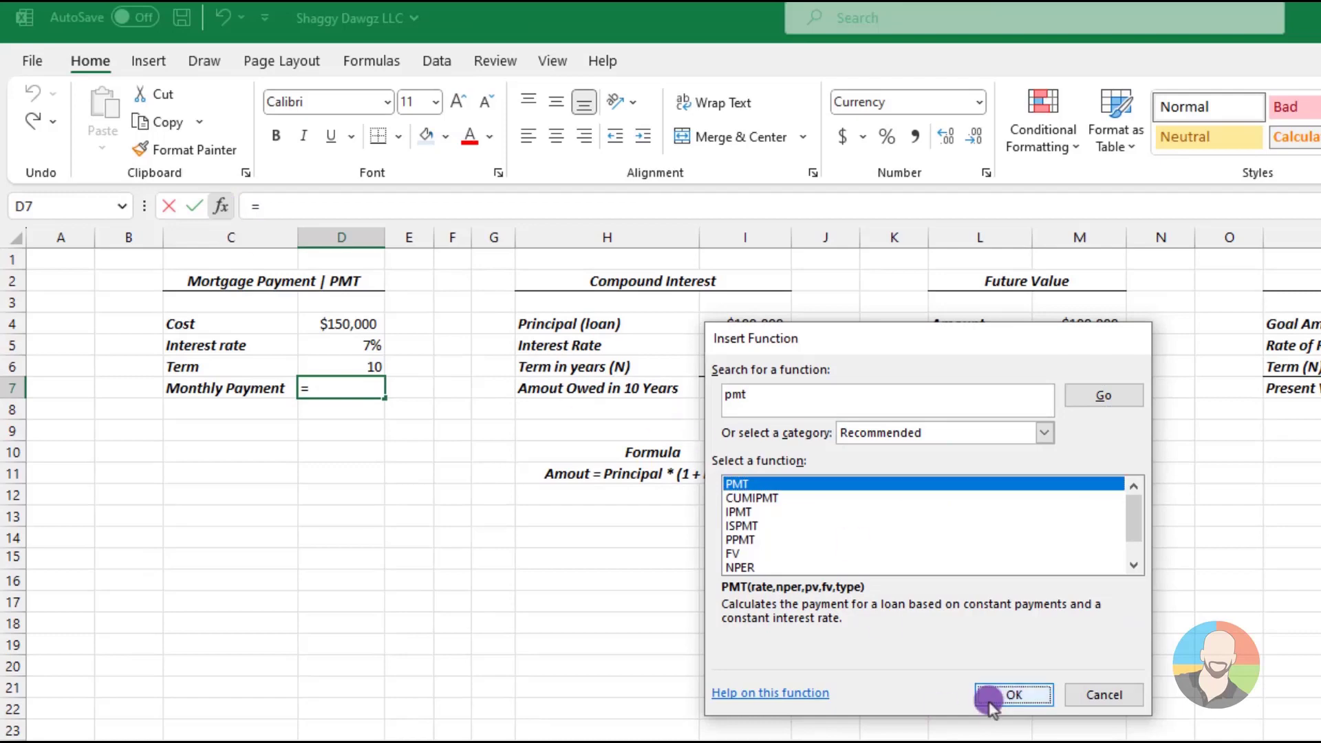
click(993, 697)
drag(770, 357, 575, 302)
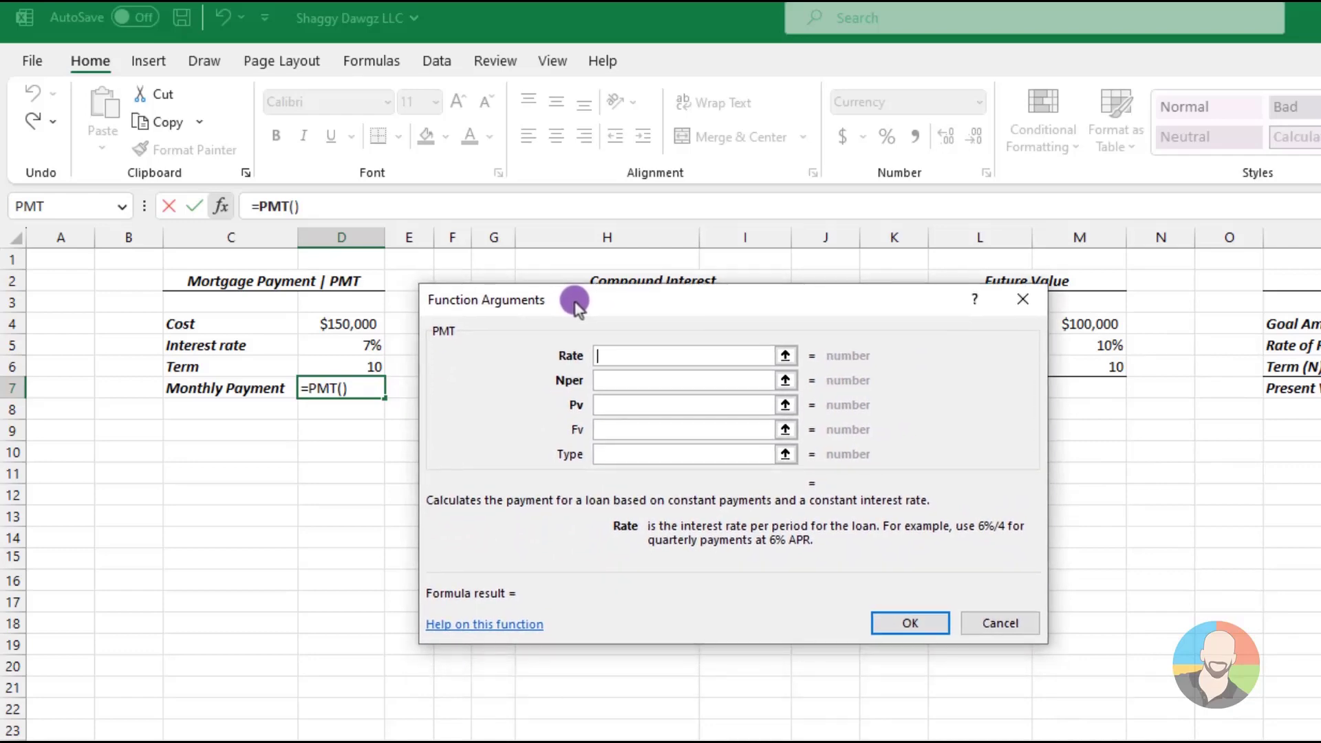
Set the PMT rate argument to D5/12 and the number of periods to D6*12
click(361, 344)
text(/12)
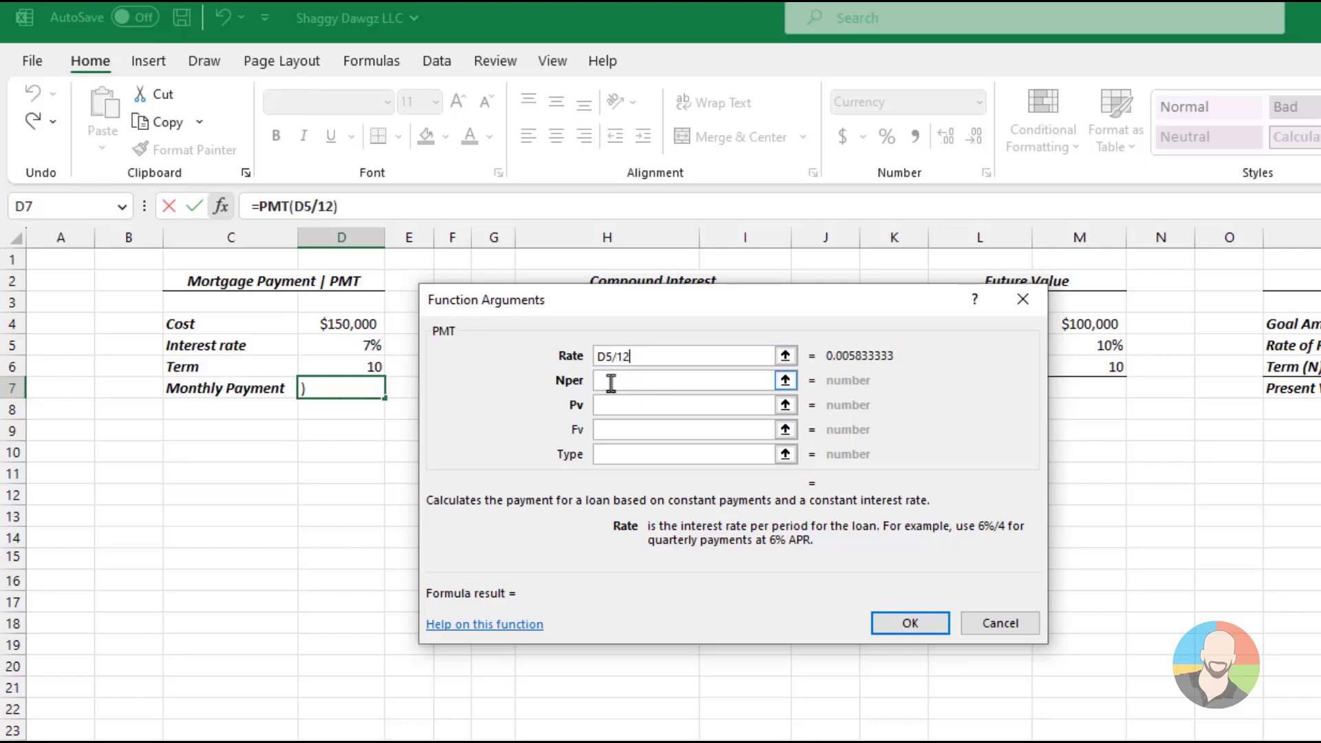
click(610, 382)
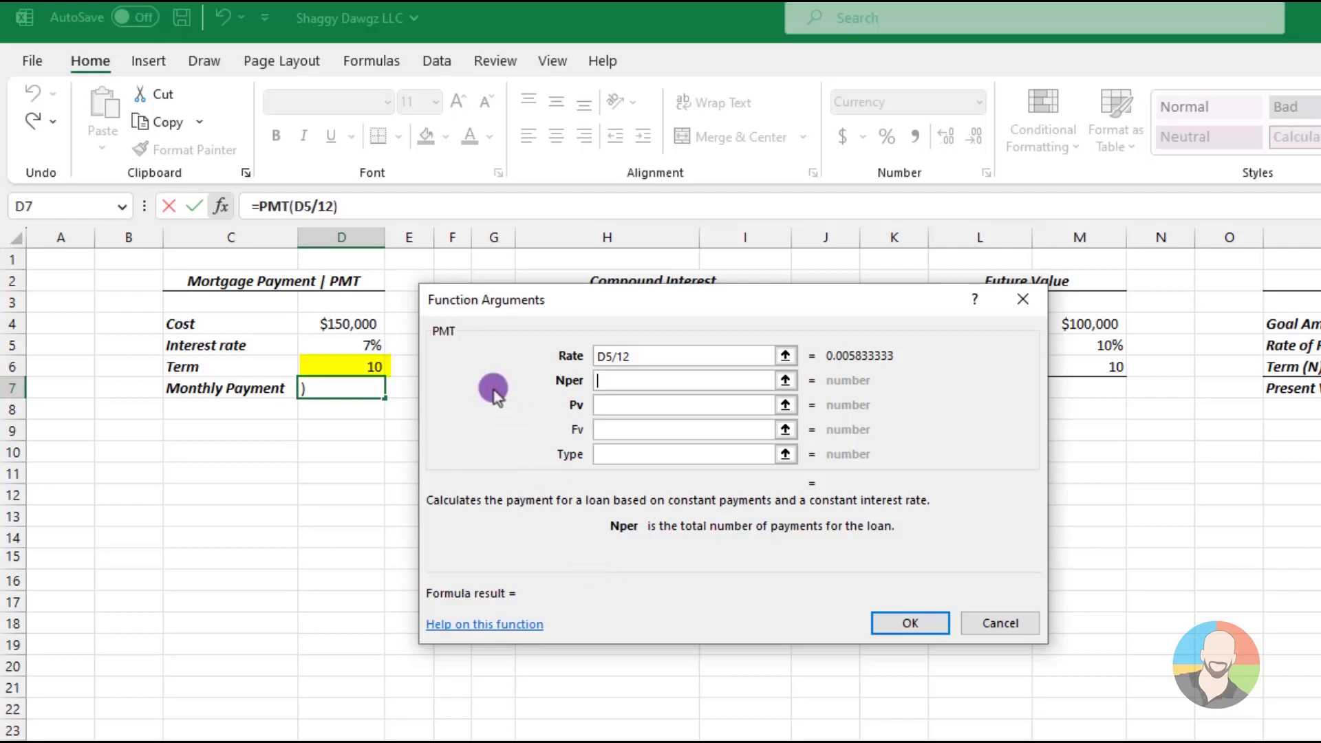
click(353, 362)
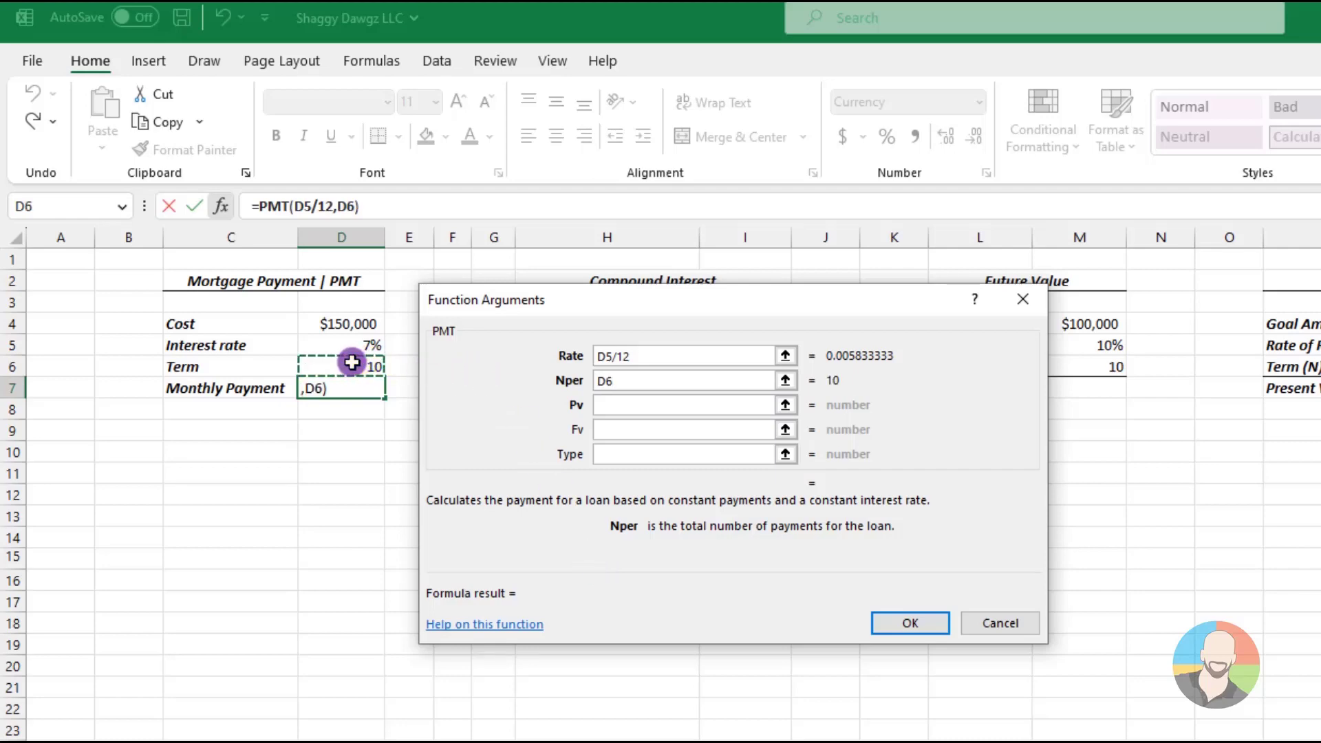
text(*12)
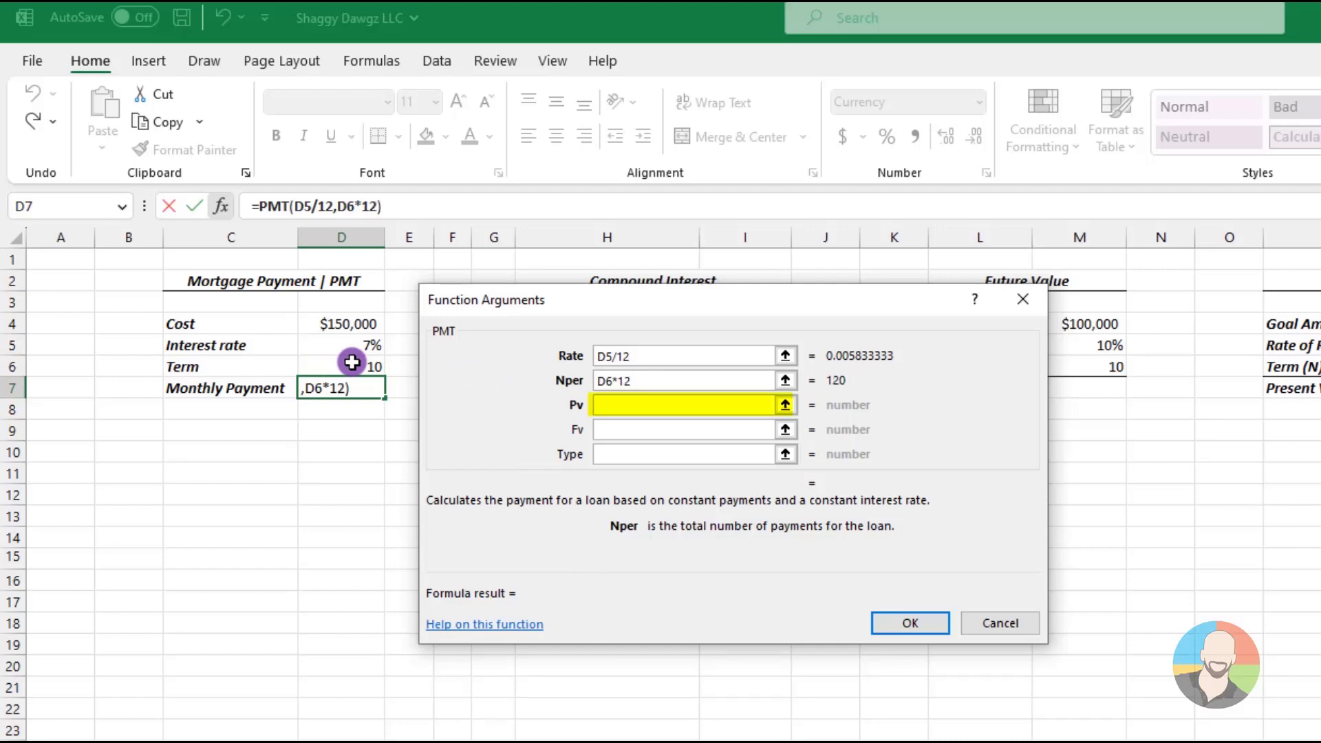
Use the cost in D4 as the PMT present value and complete the monthly payment formula
key(Tab)
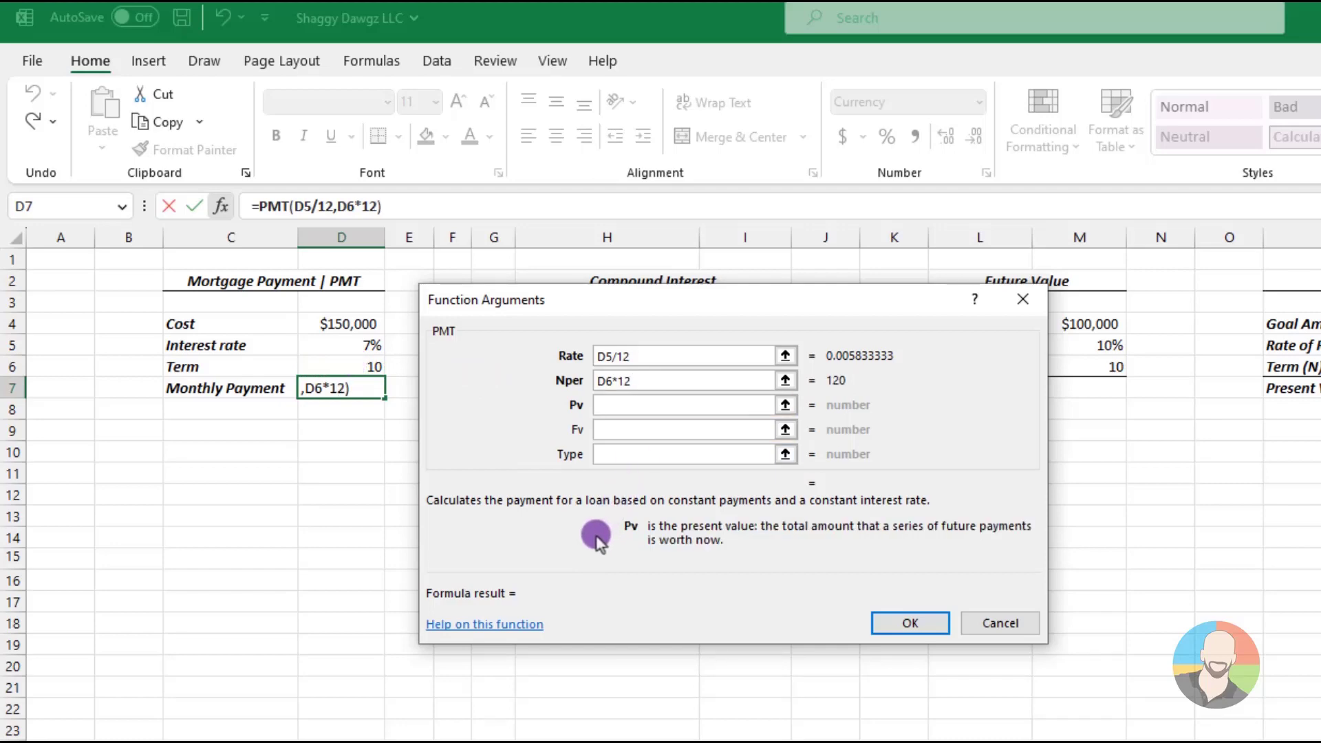
click(363, 326)
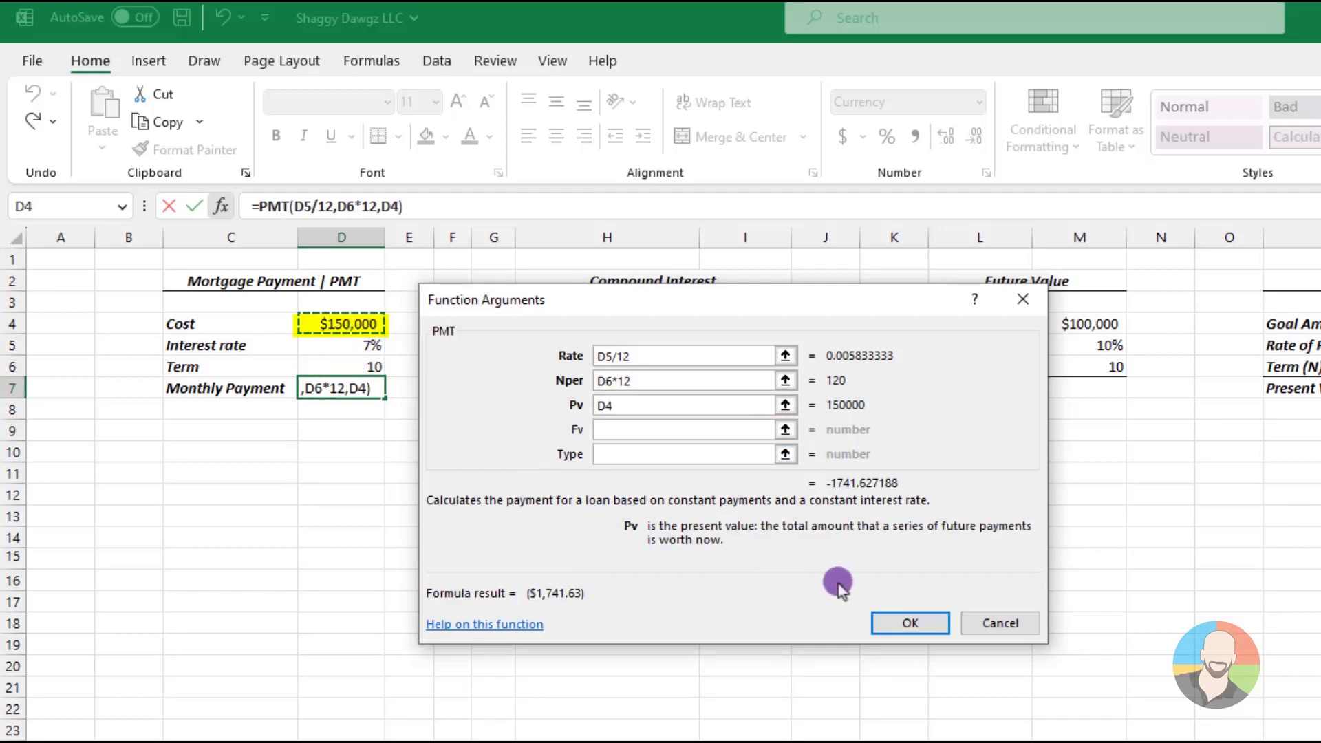
click(915, 624)
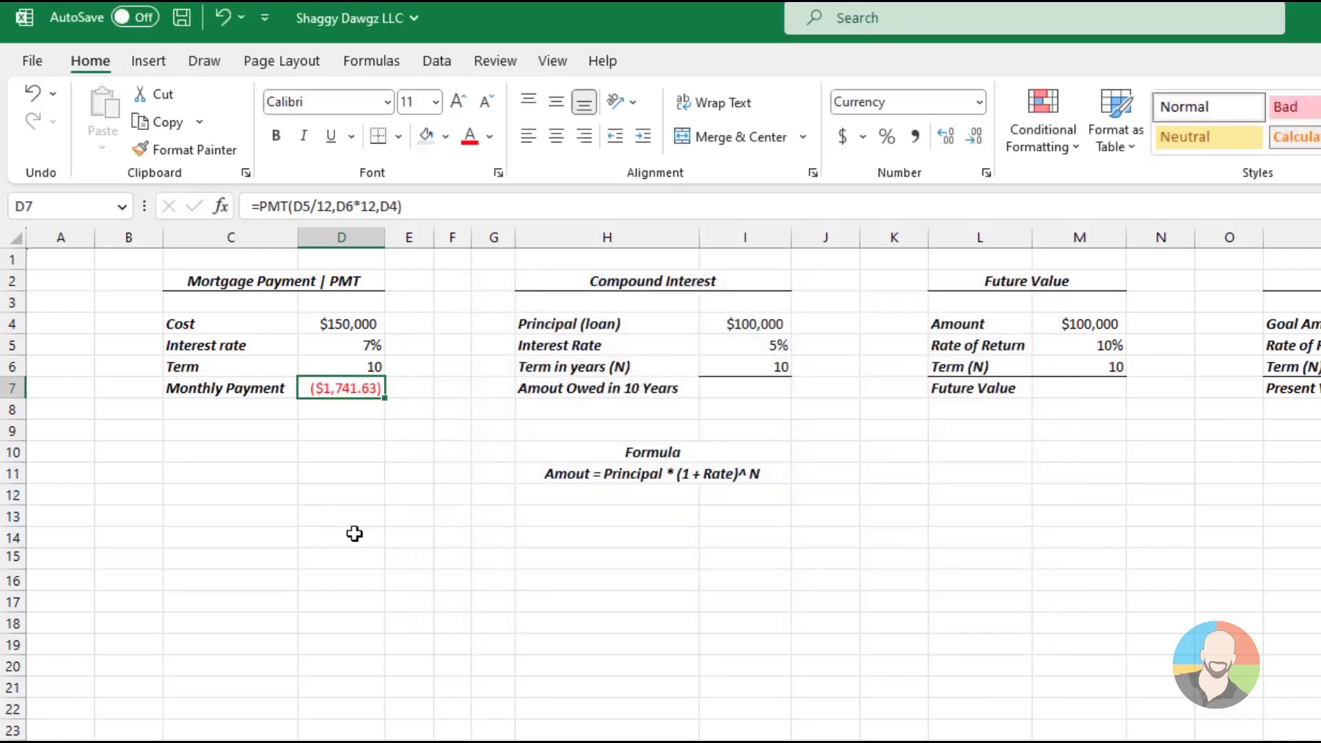
click(337, 489)
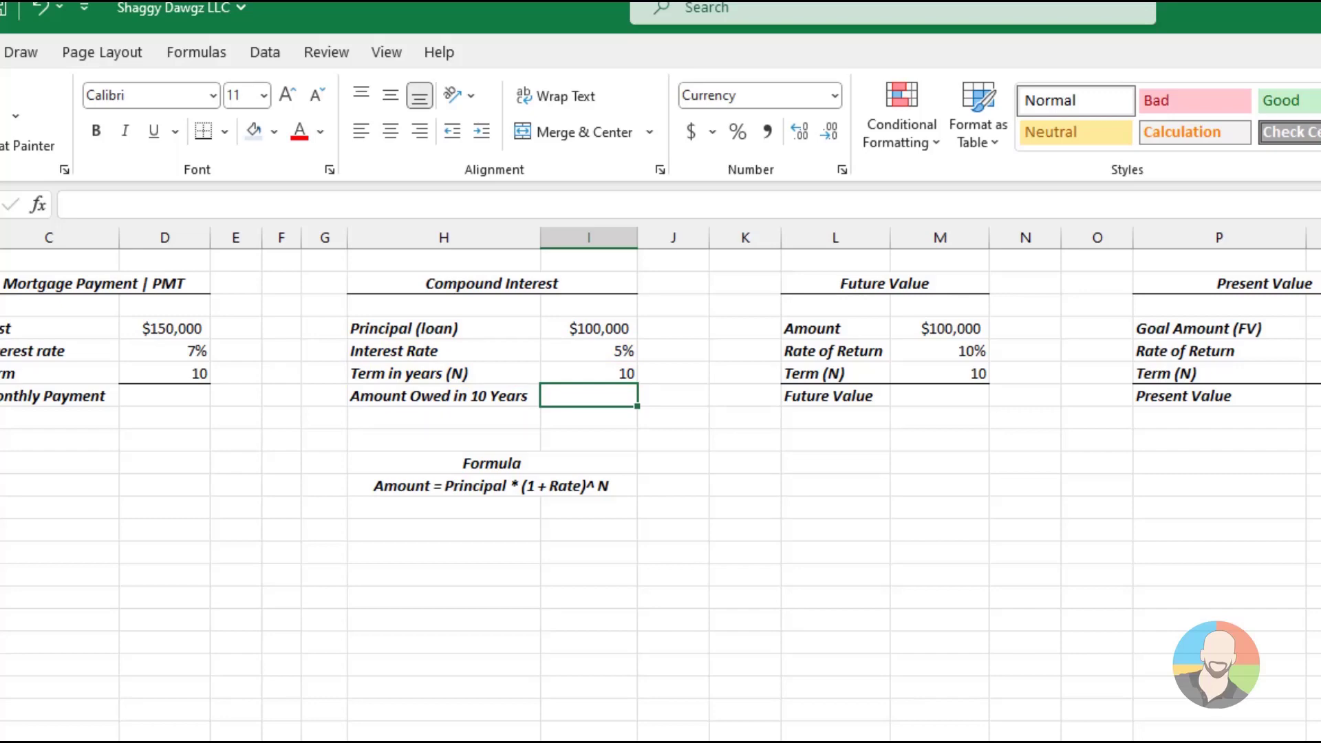
Enter the compound interest formula =I4*(1+I5)^I6 in I7 for the amount owed in 10 years
text(=)
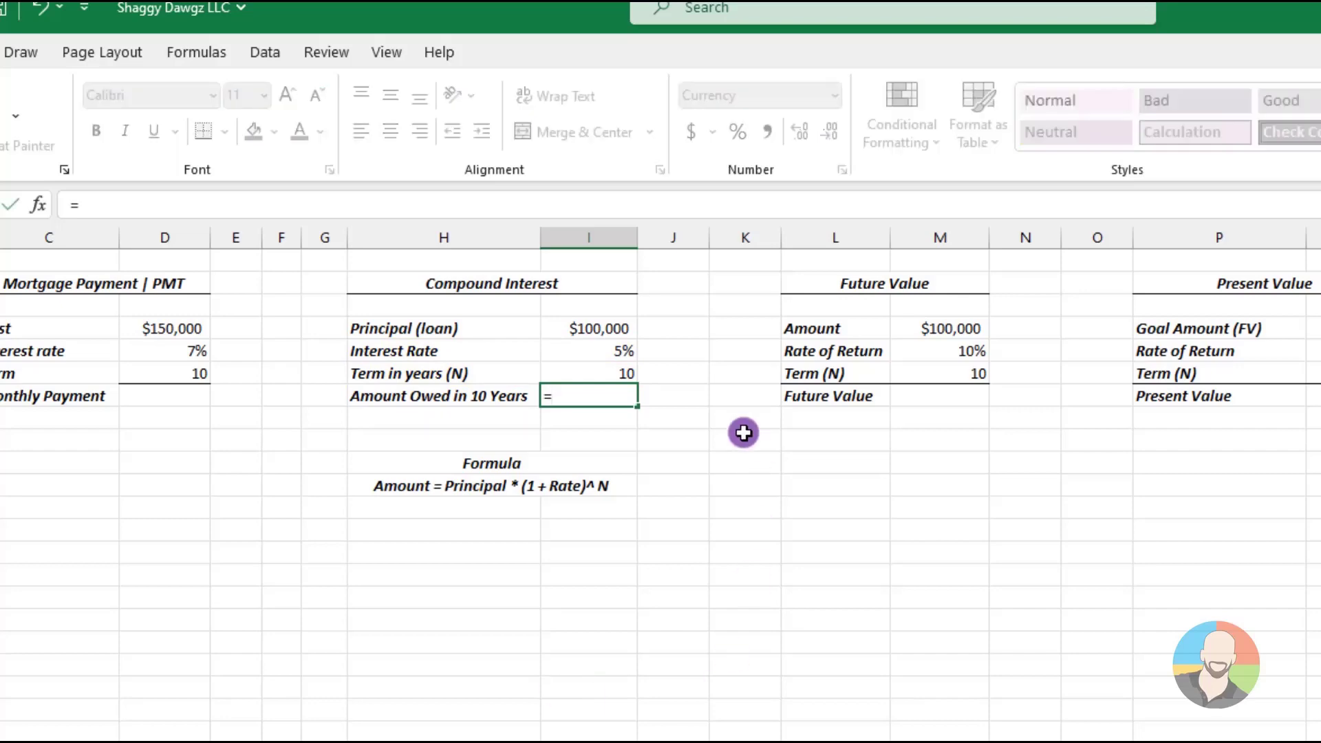
click(613, 329)
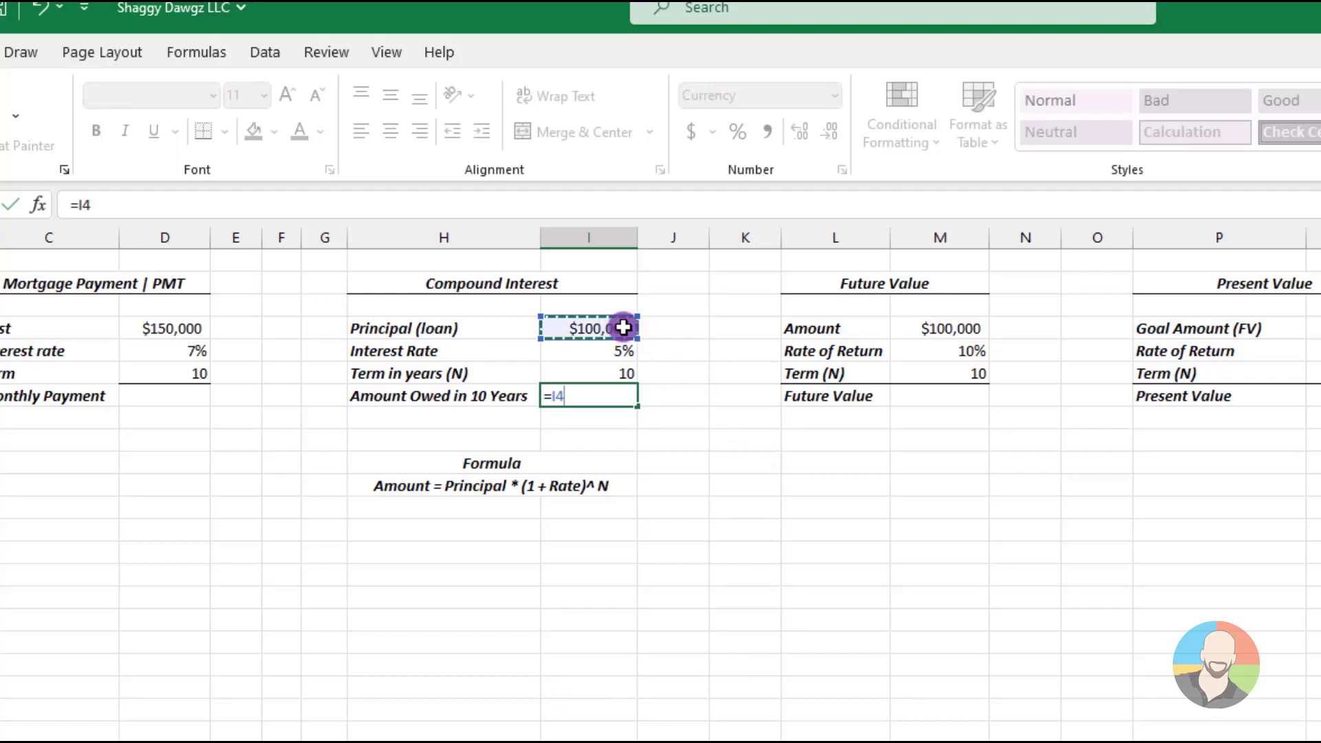
text(*)
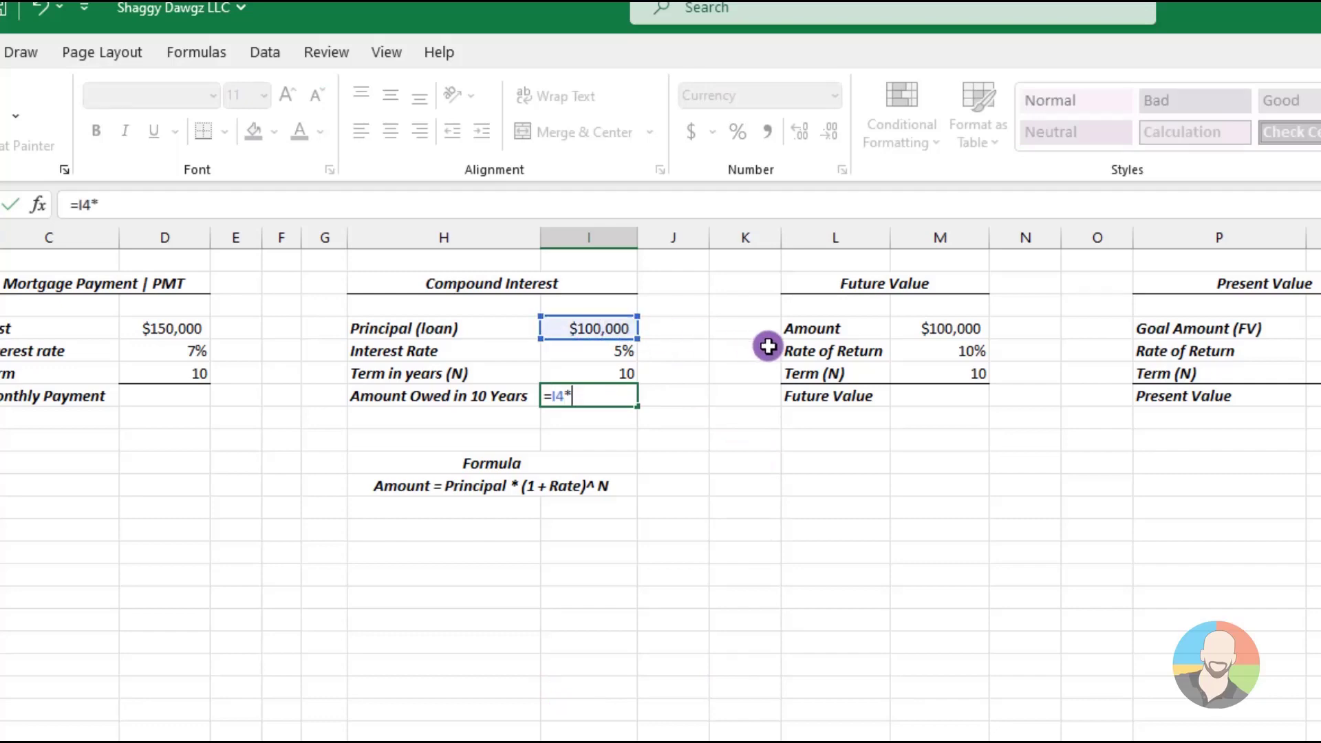
text(()
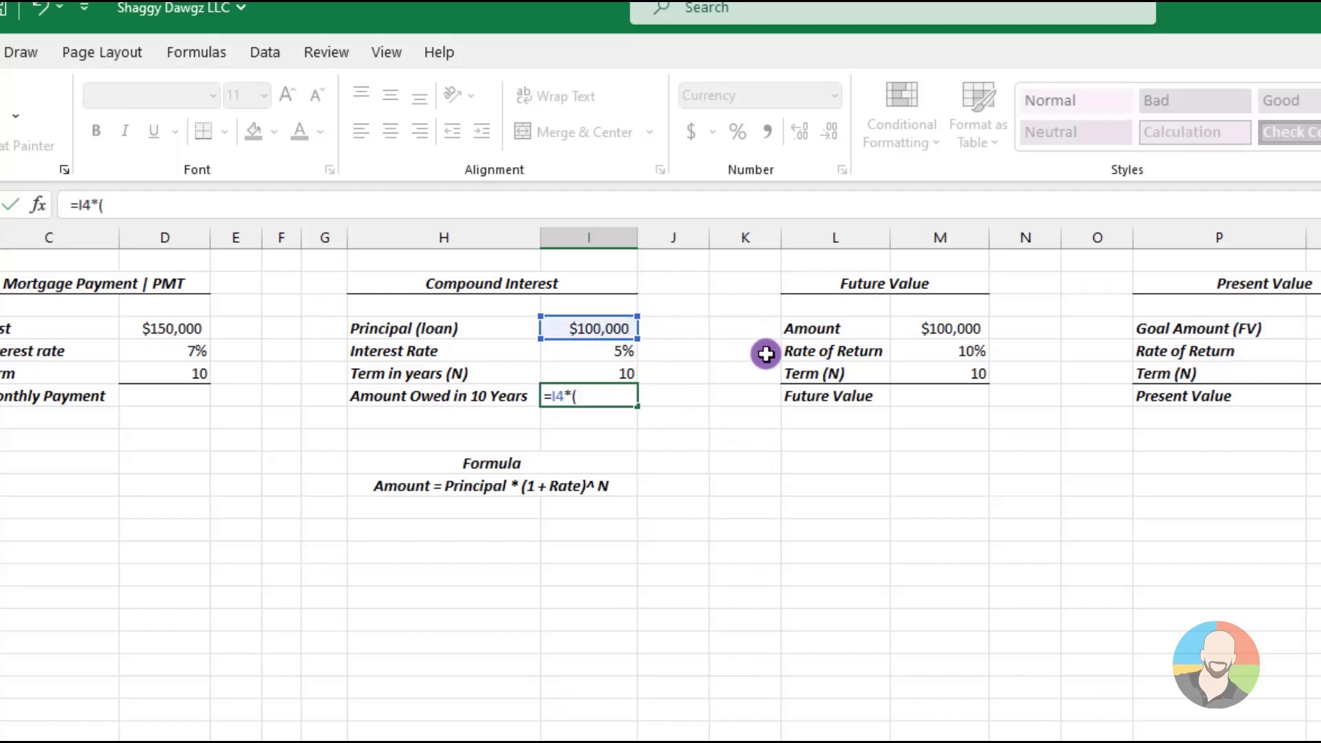
text(1+)
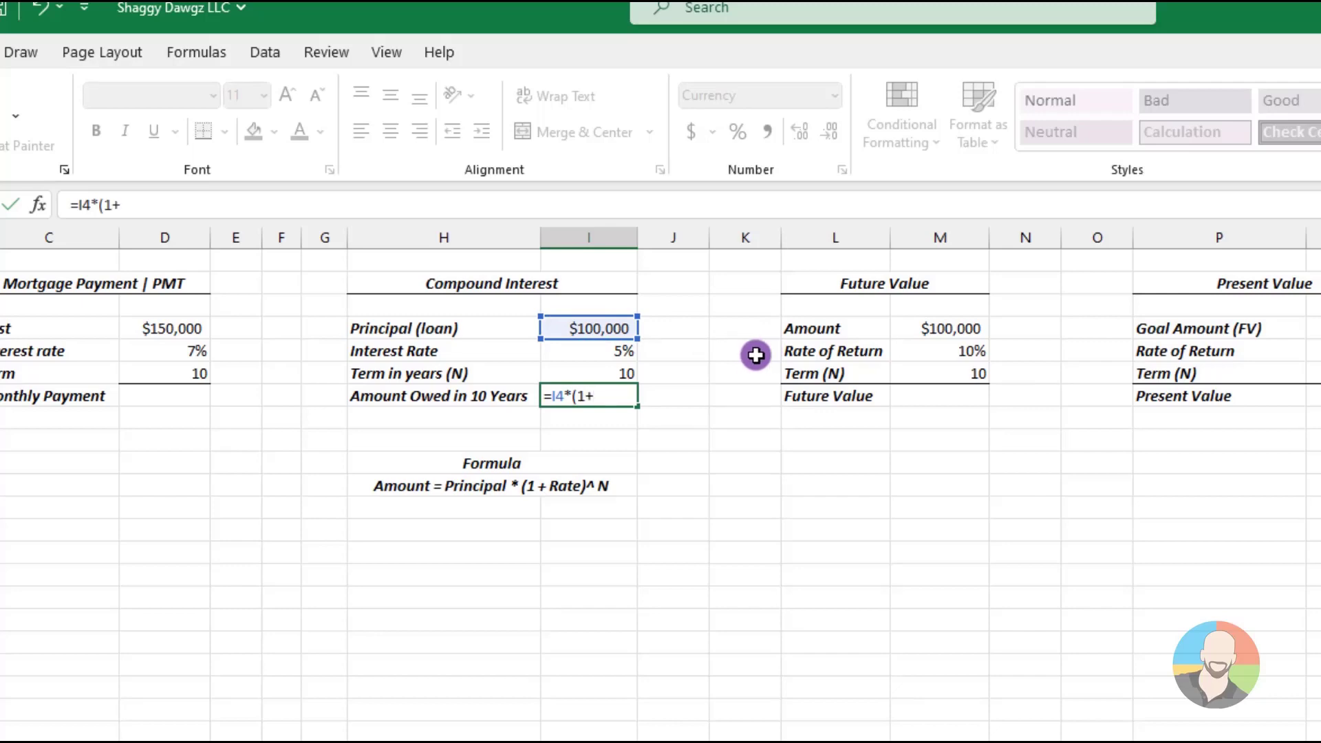
click(607, 349)
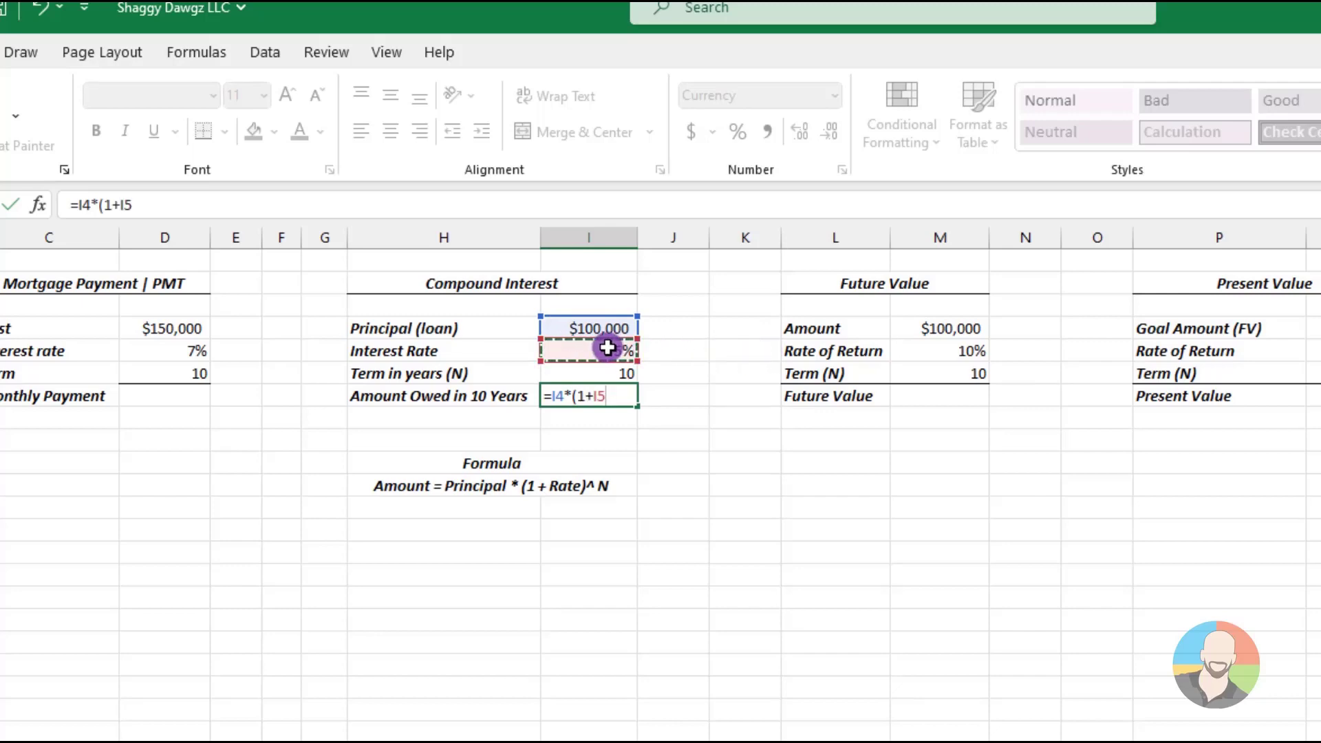
text()^)
click(602, 377)
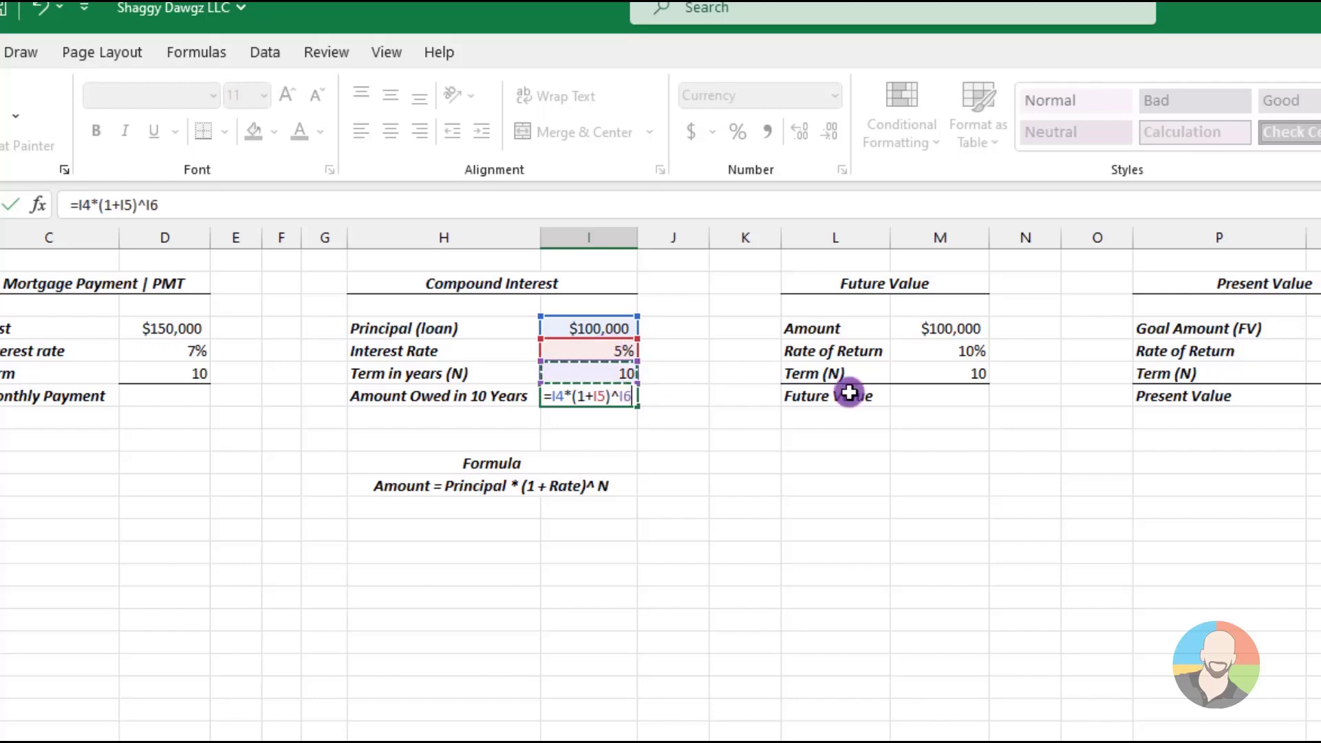
key(Return)
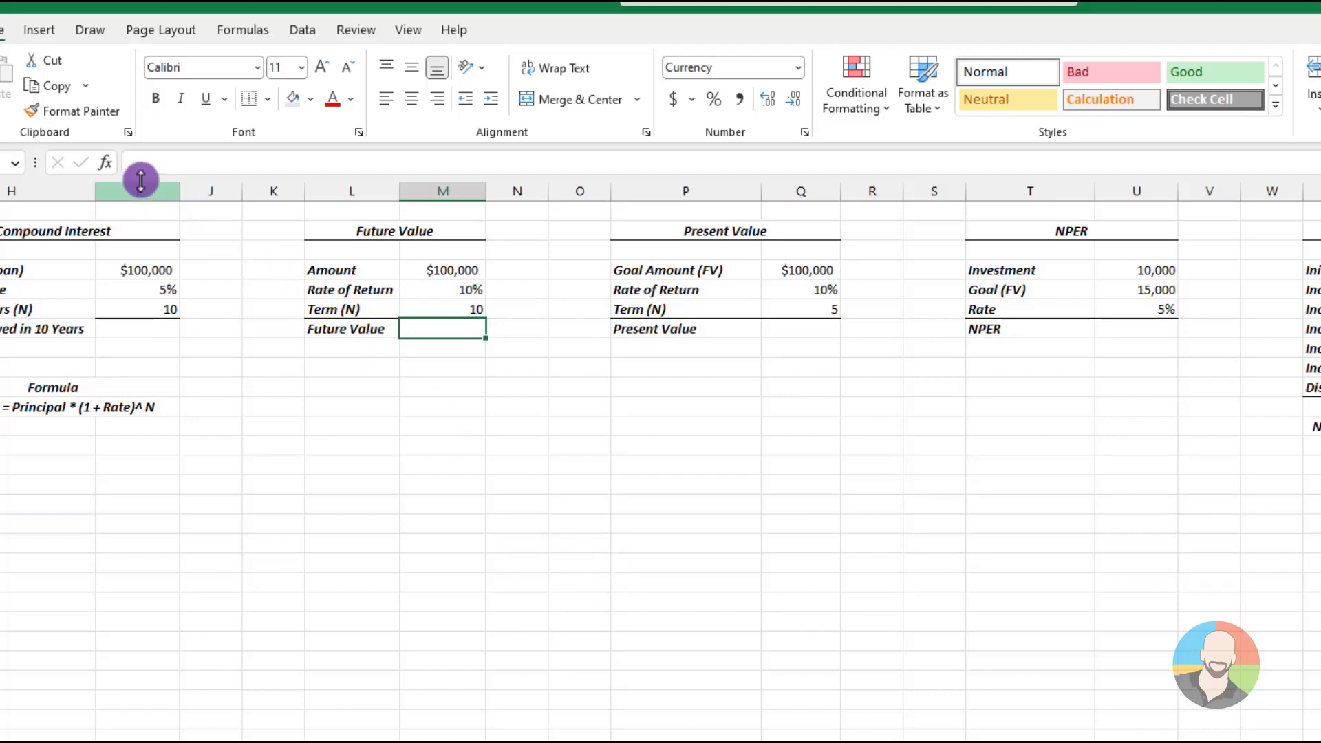
Insert the FV function into Future Value cell M7 by searching for "fv", and move its arguments dialog clear of the source cells
click(106, 162)
text(fv)
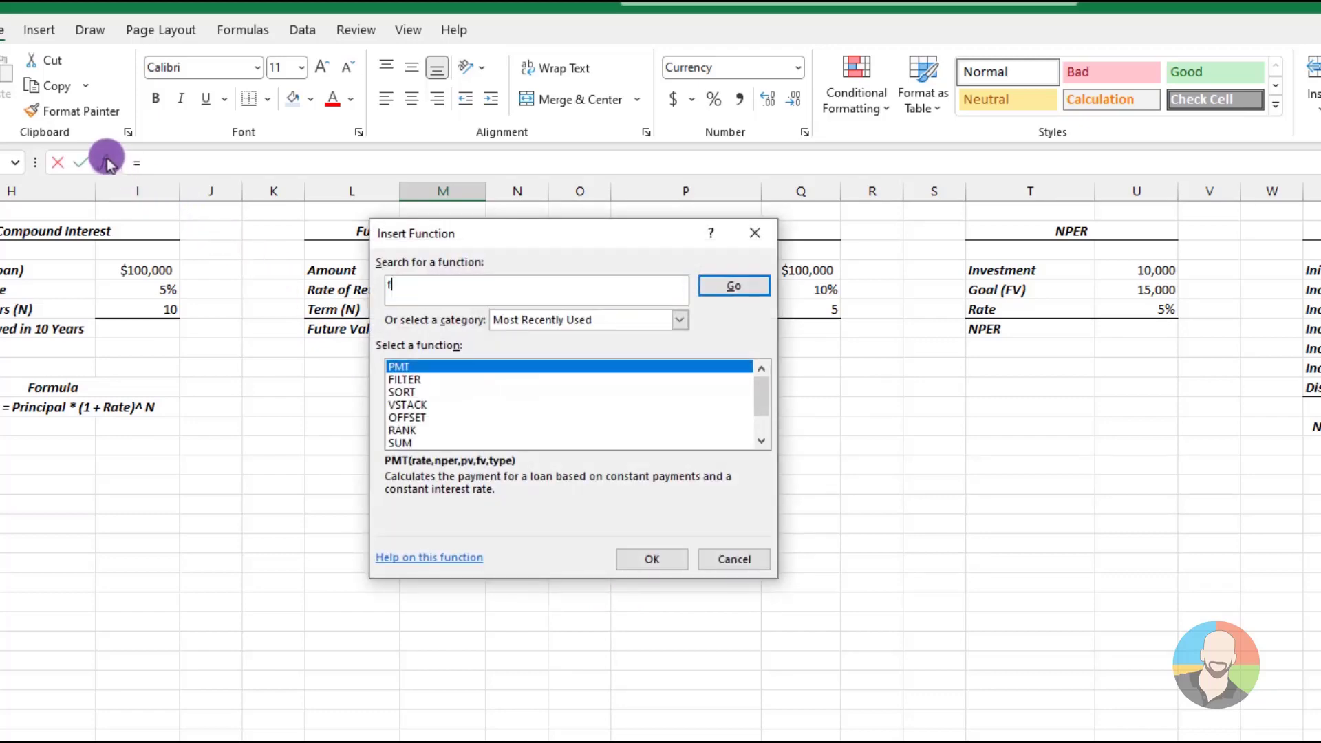
click(731, 286)
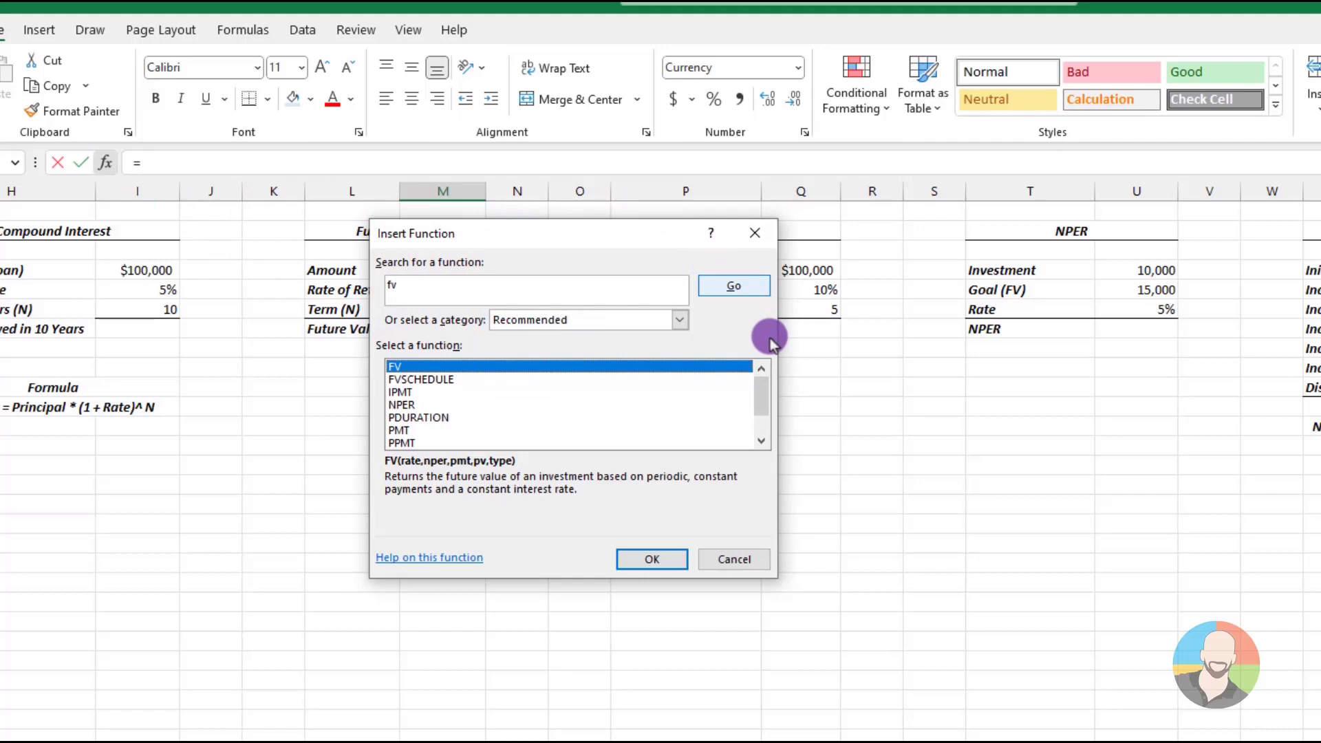
click(651, 559)
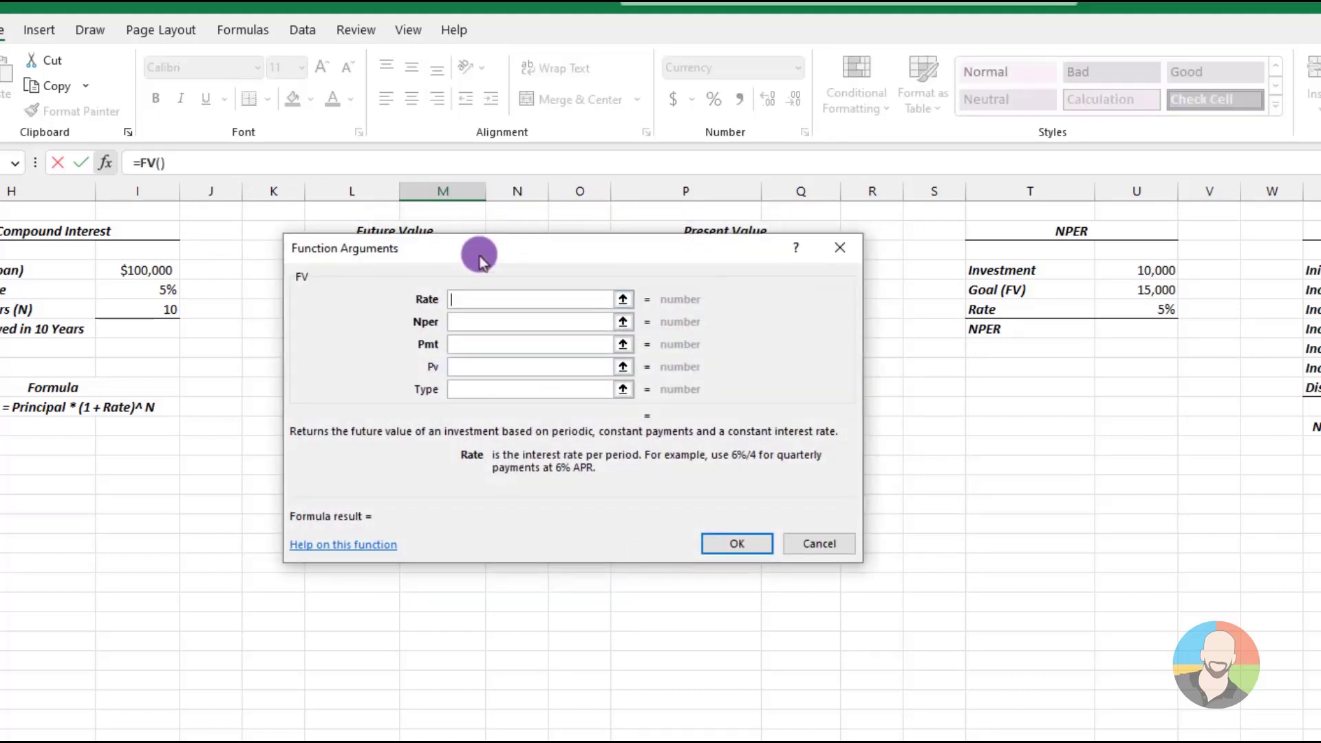
drag(481, 260, 454, 406)
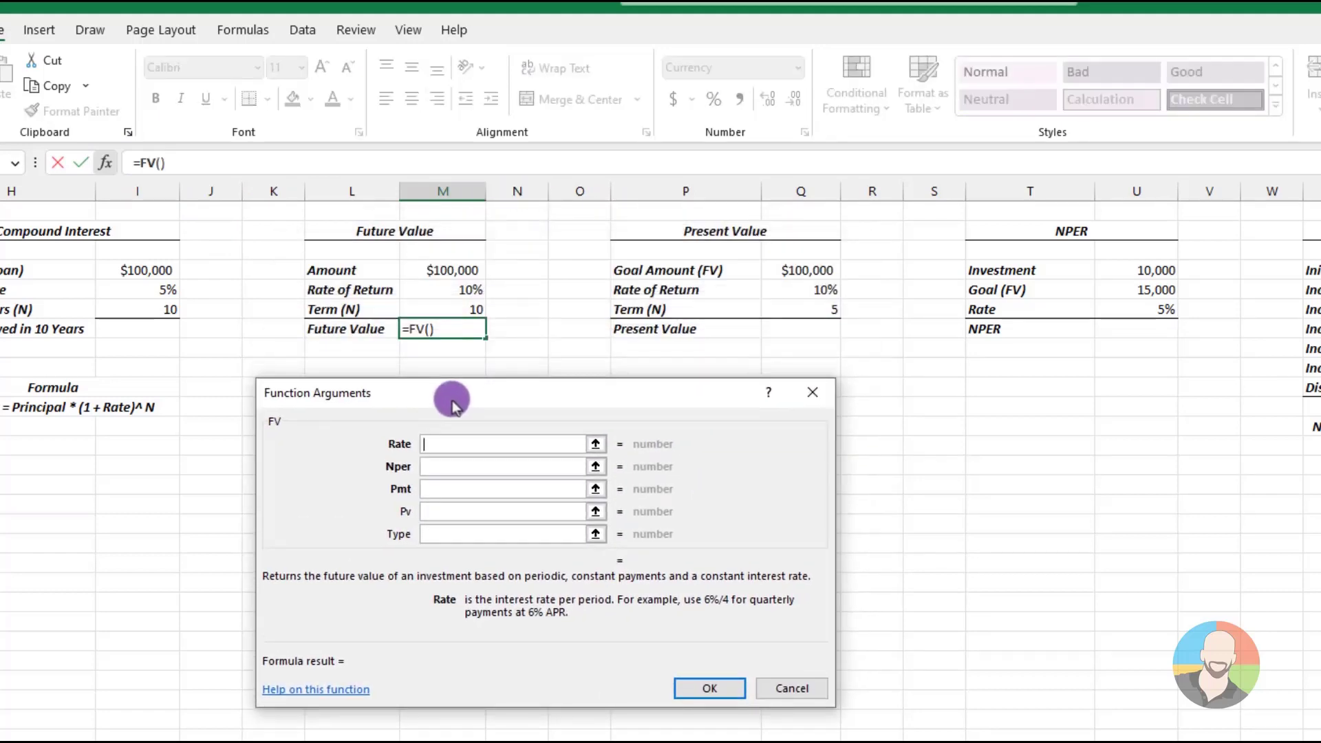
Set the FV rate argument to M5, the number of periods to M6 and the payment to 0
click(447, 289)
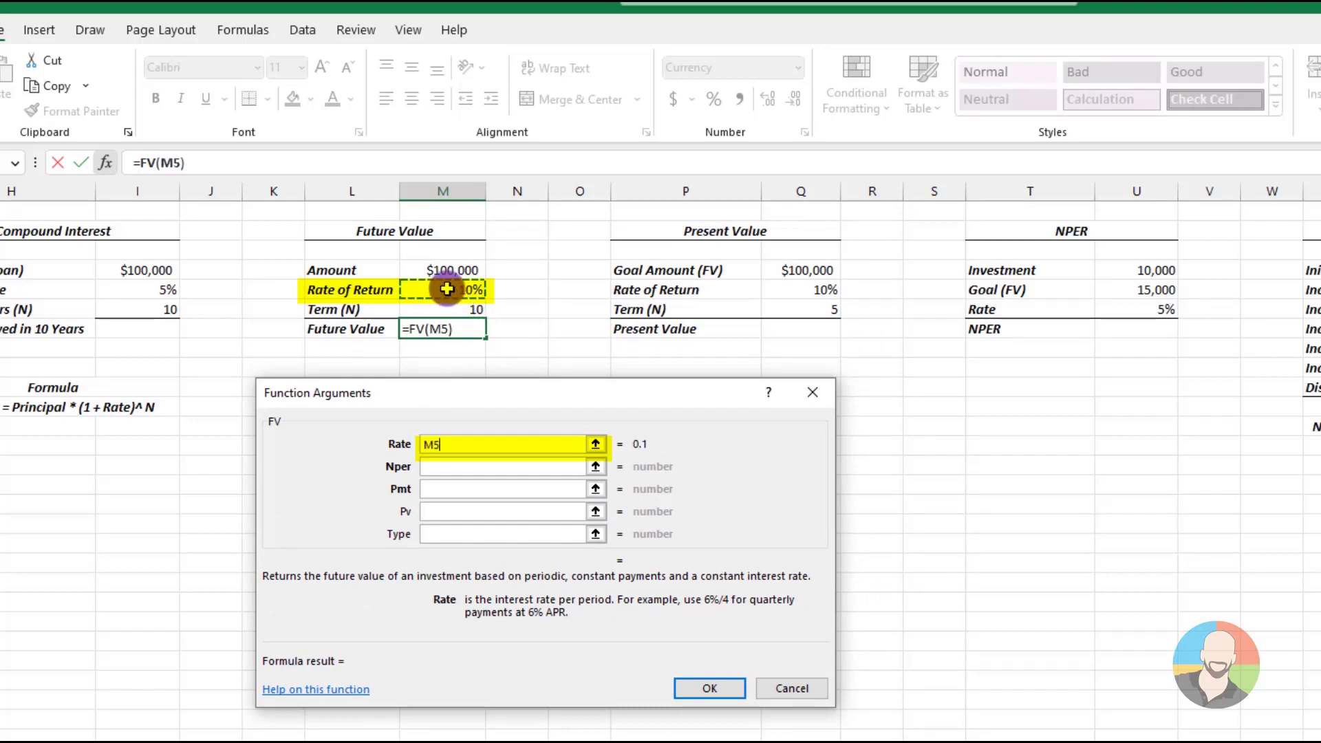
click(425, 466)
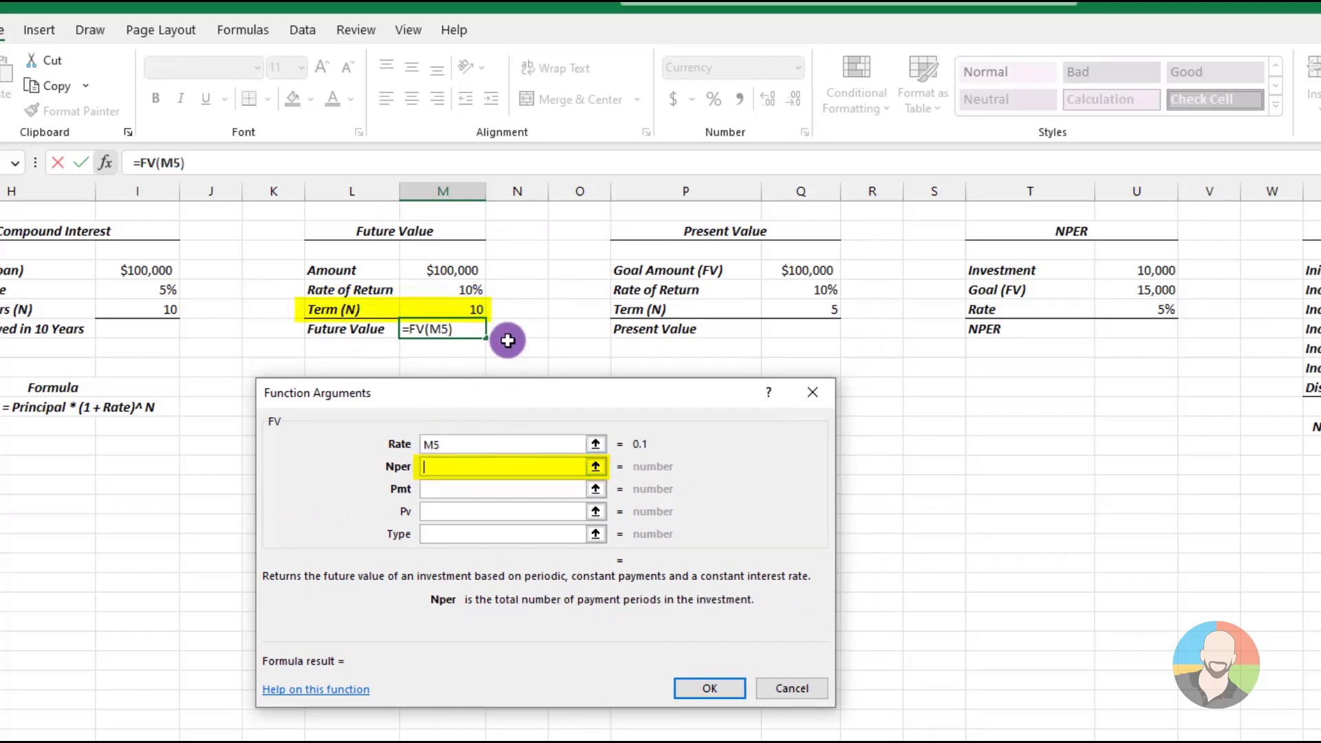
click(455, 308)
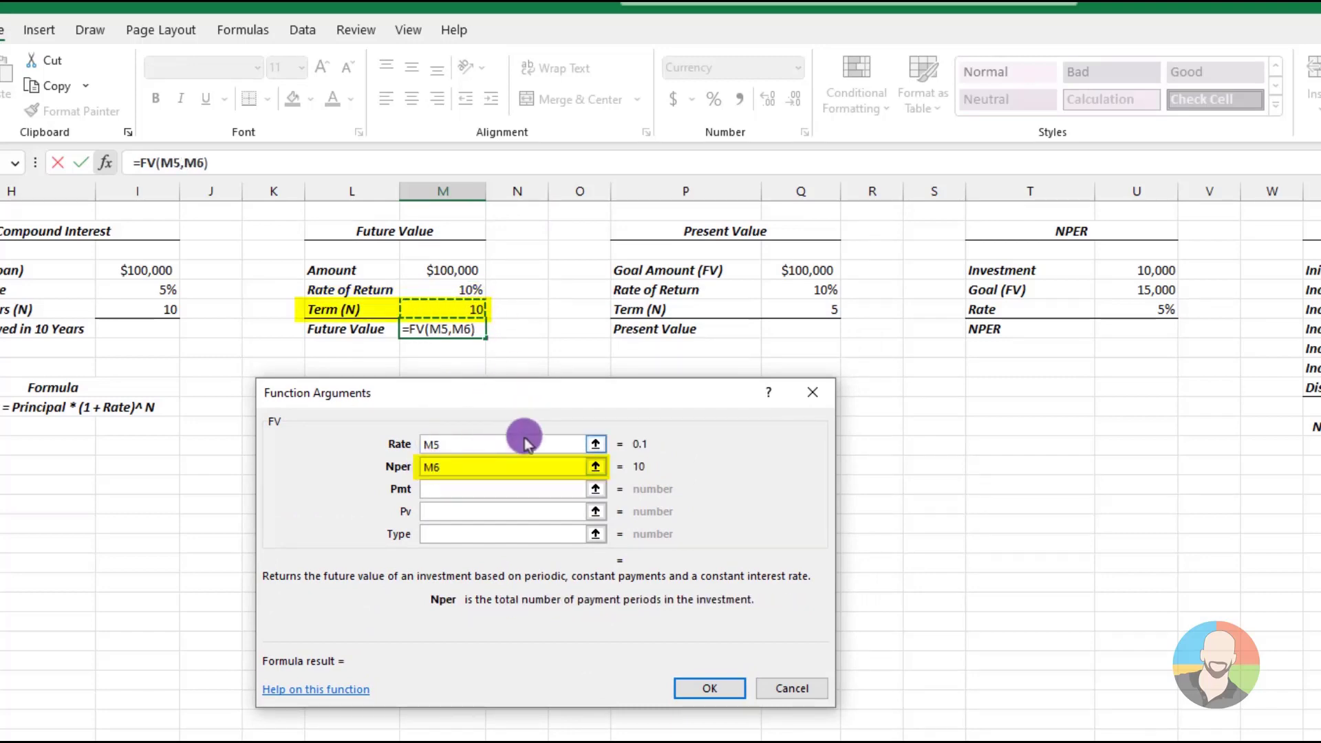
click(444, 489)
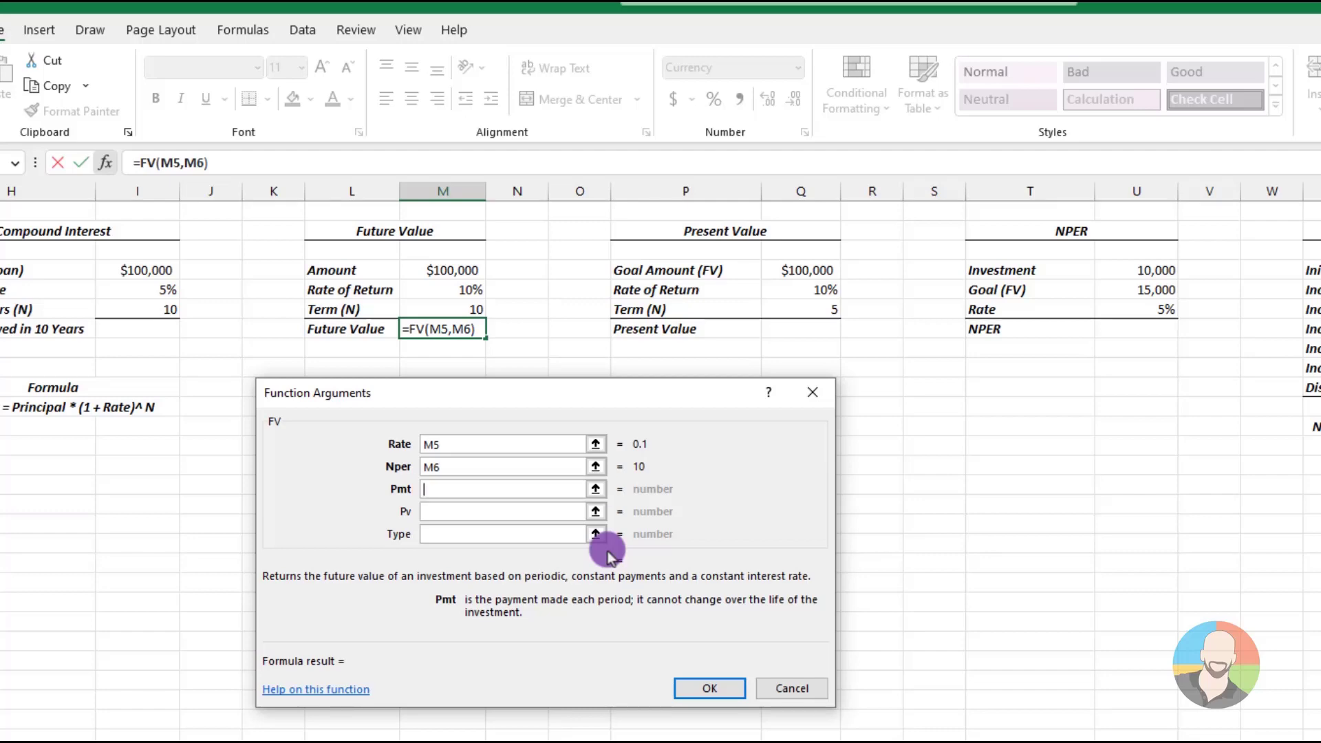
text(0)
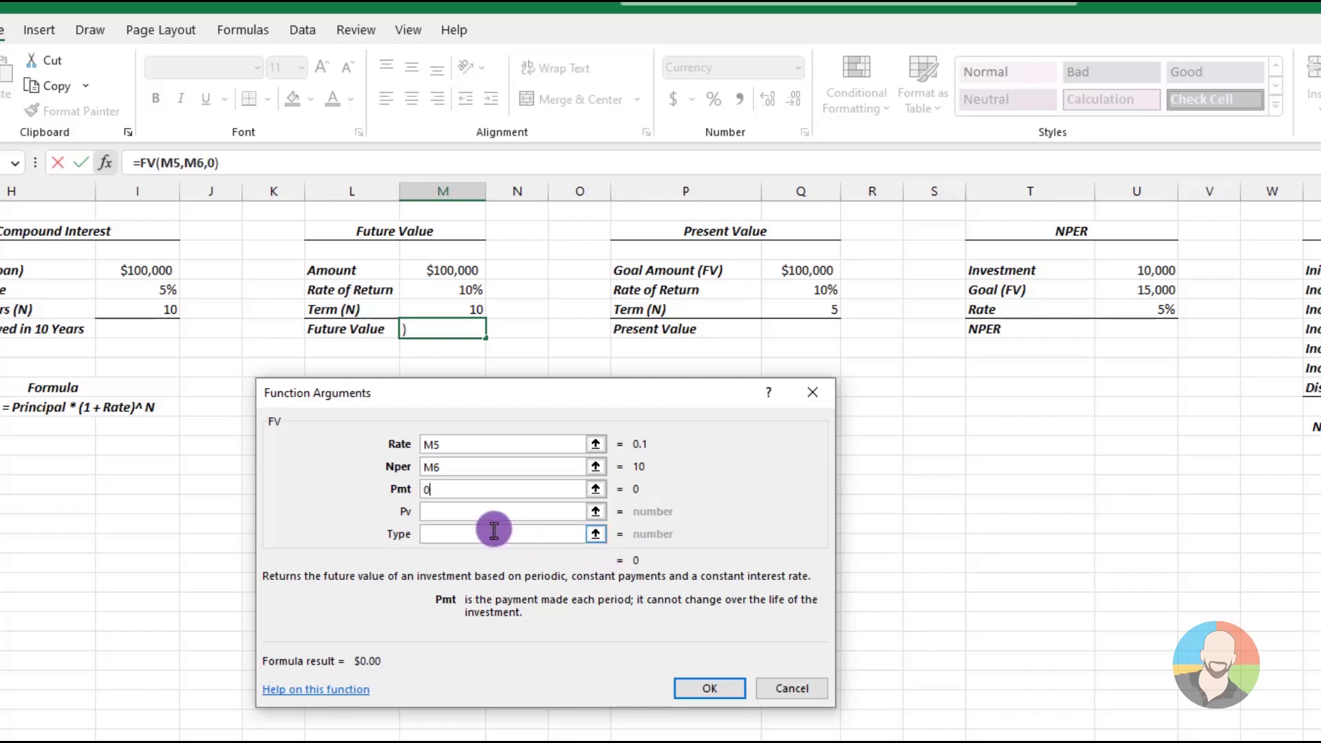
Set the FV present value argument to -M4 and complete the future value formula
click(444, 516)
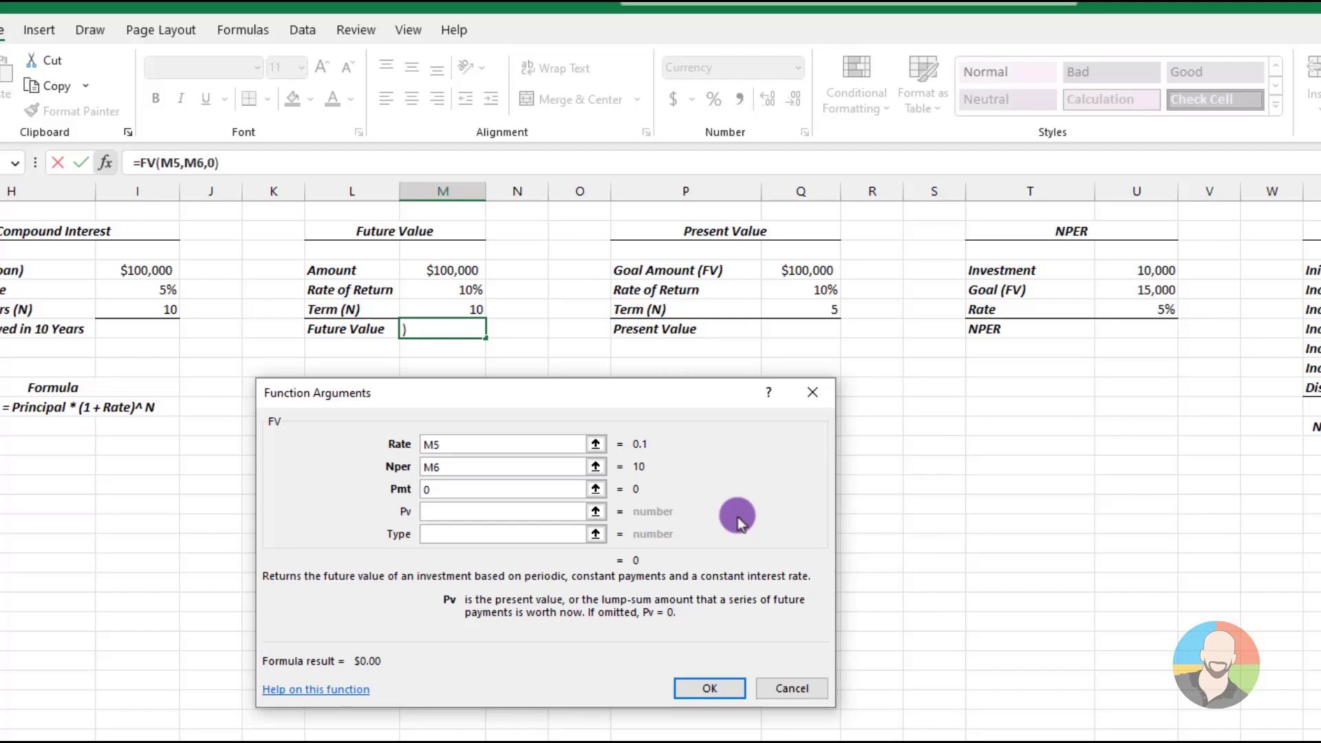
text(-)
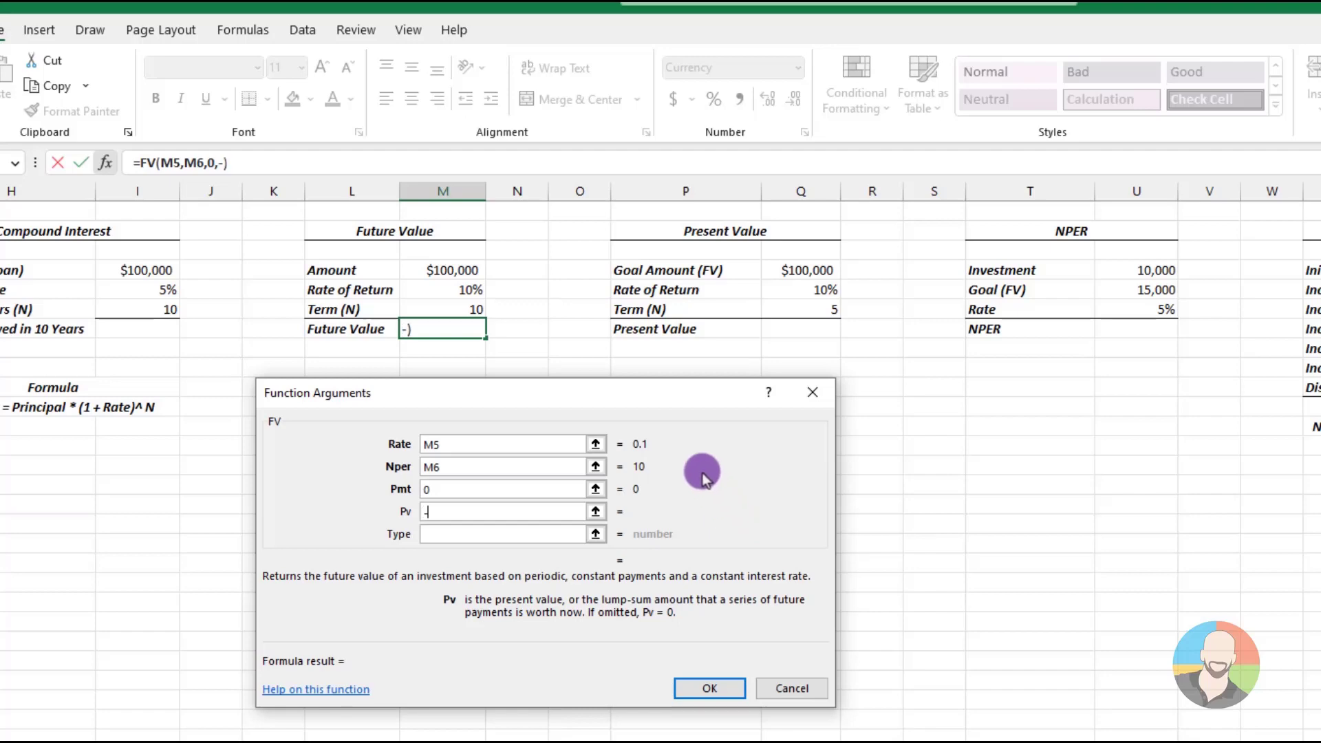
click(469, 277)
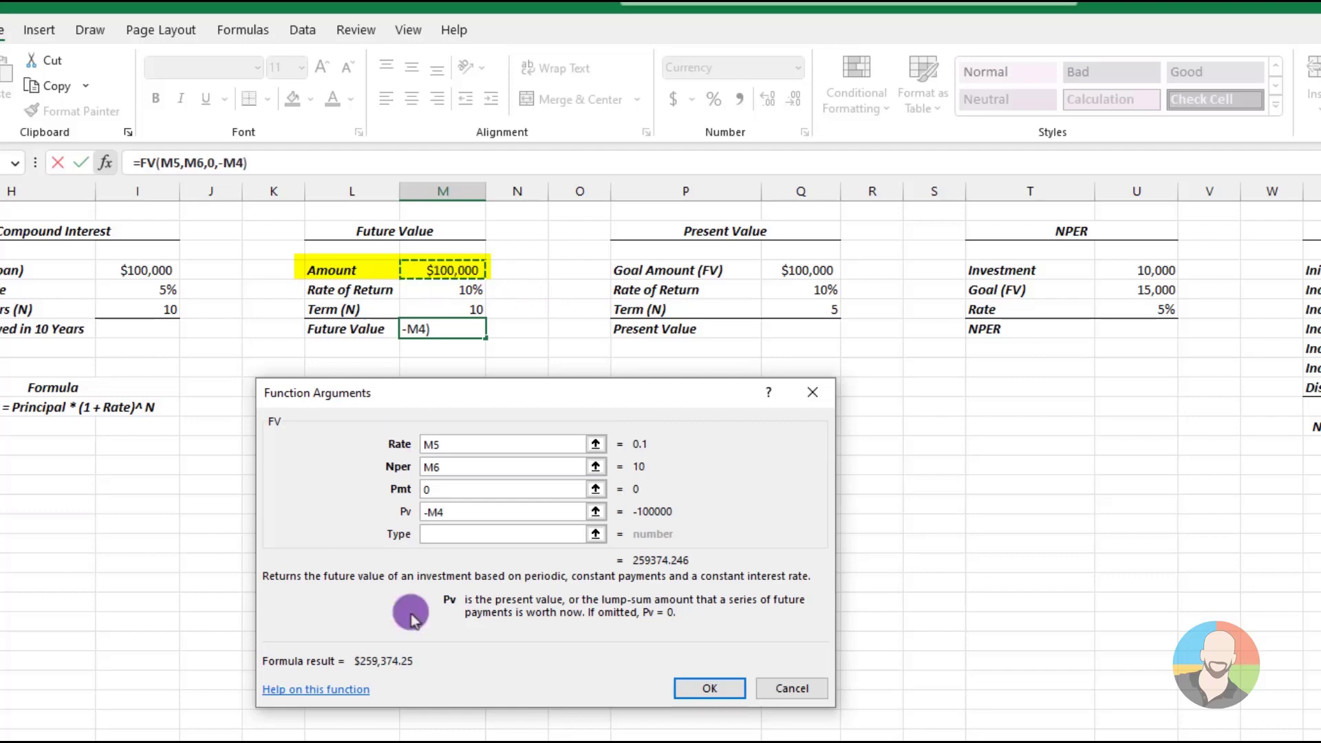
click(703, 688)
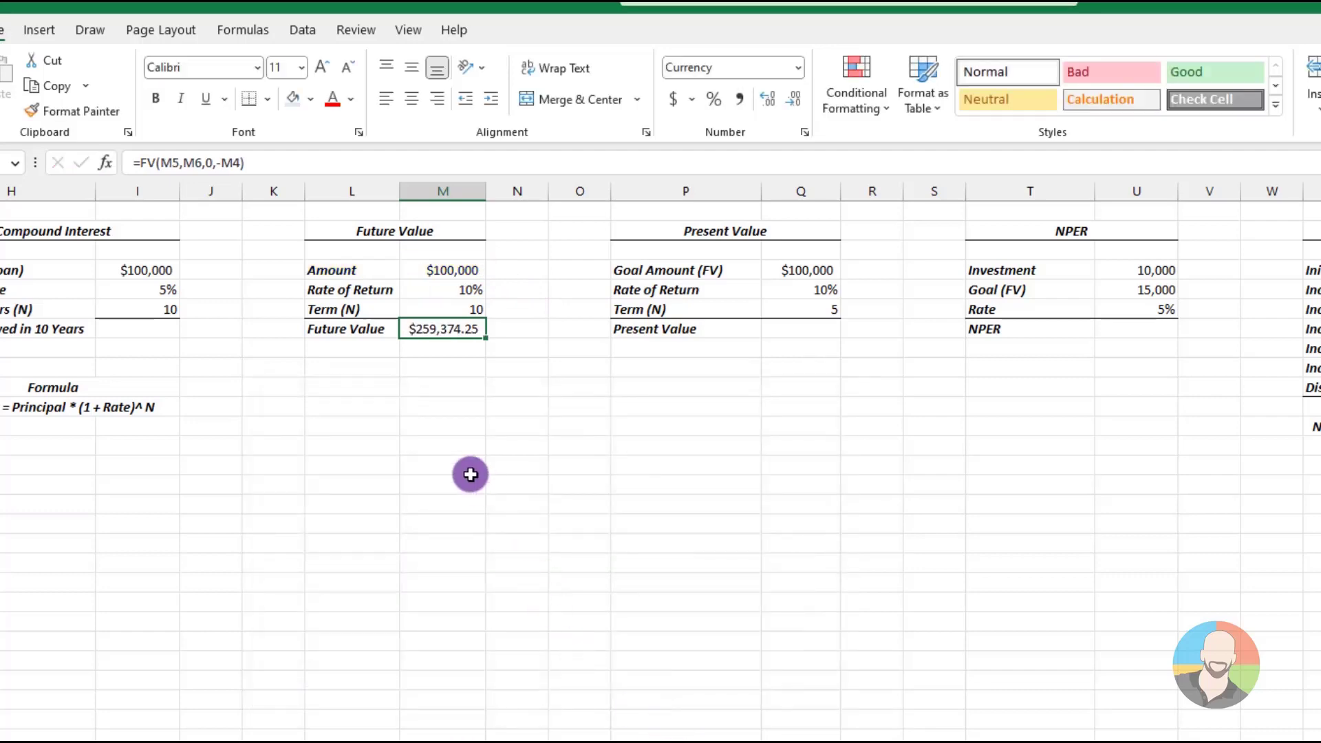
click(445, 442)
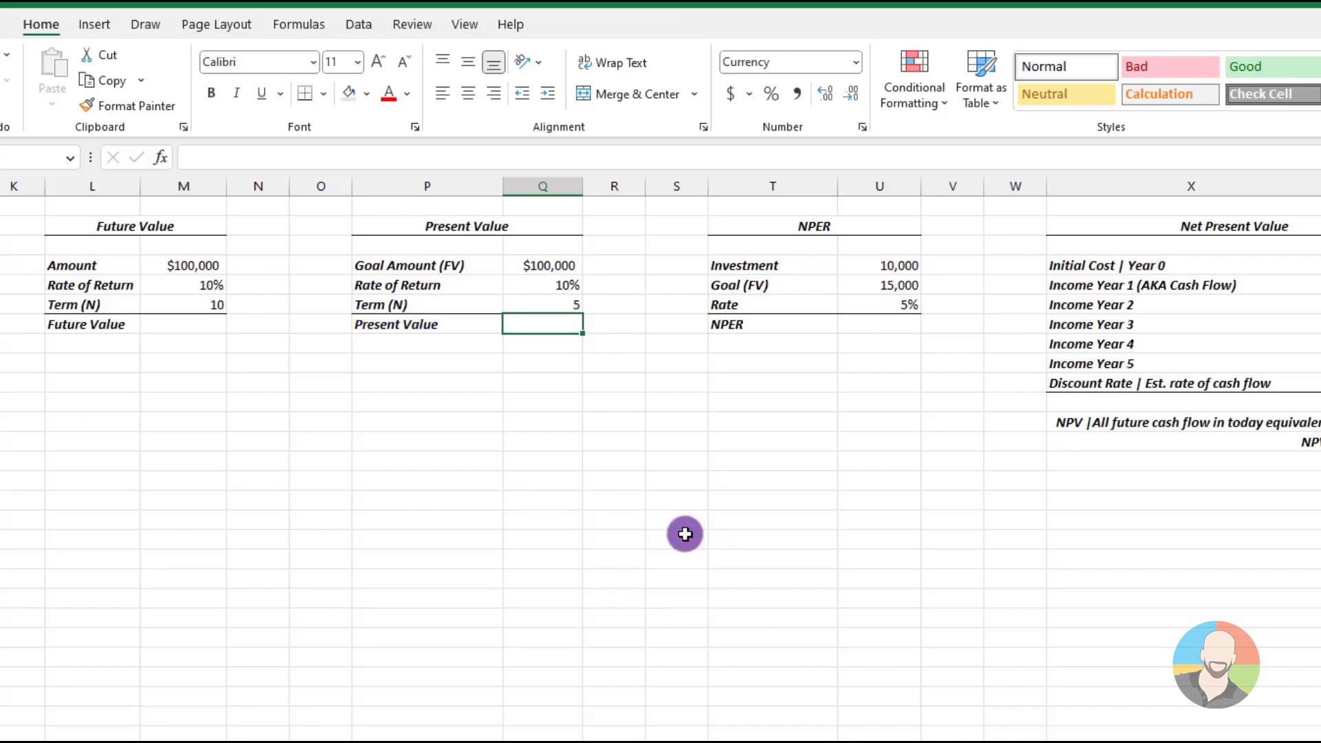
Insert the PV function into Present Value cell Q7 by searching for "pv"
click(165, 161)
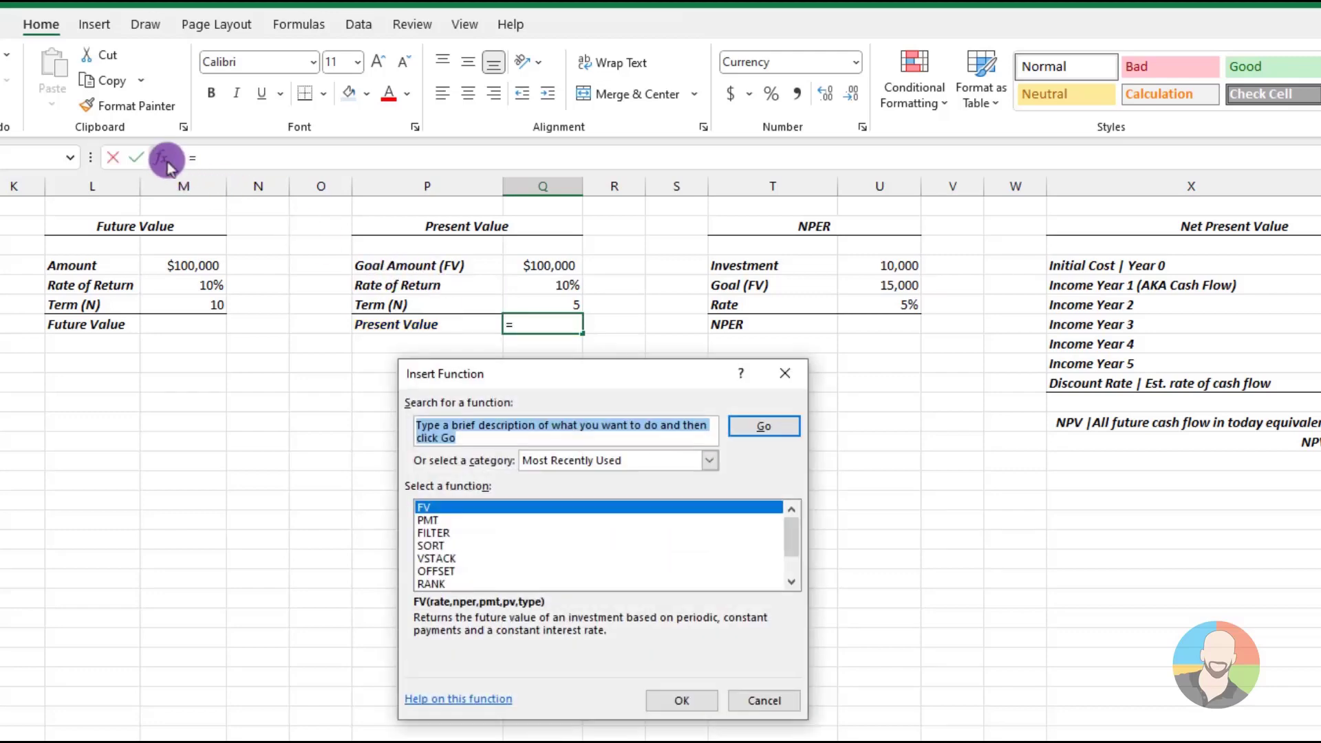
text(pv)
key(Return)
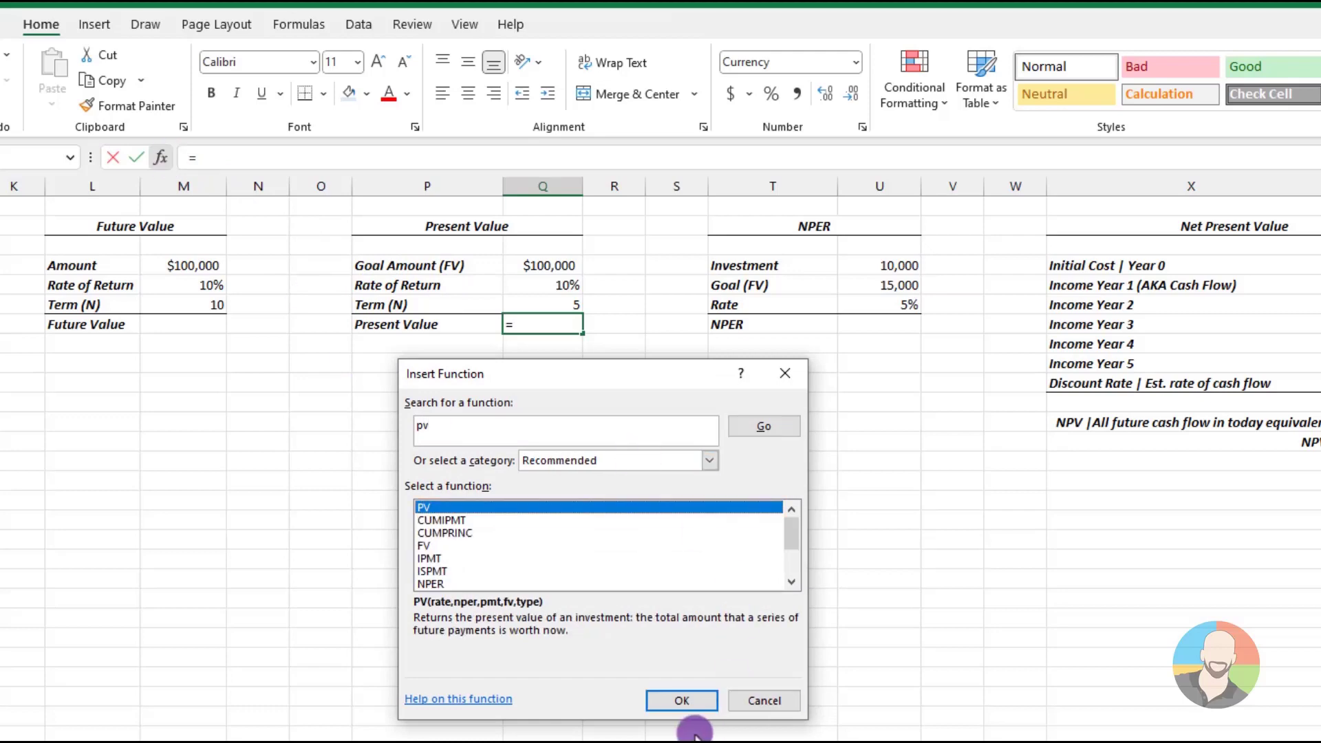
click(664, 702)
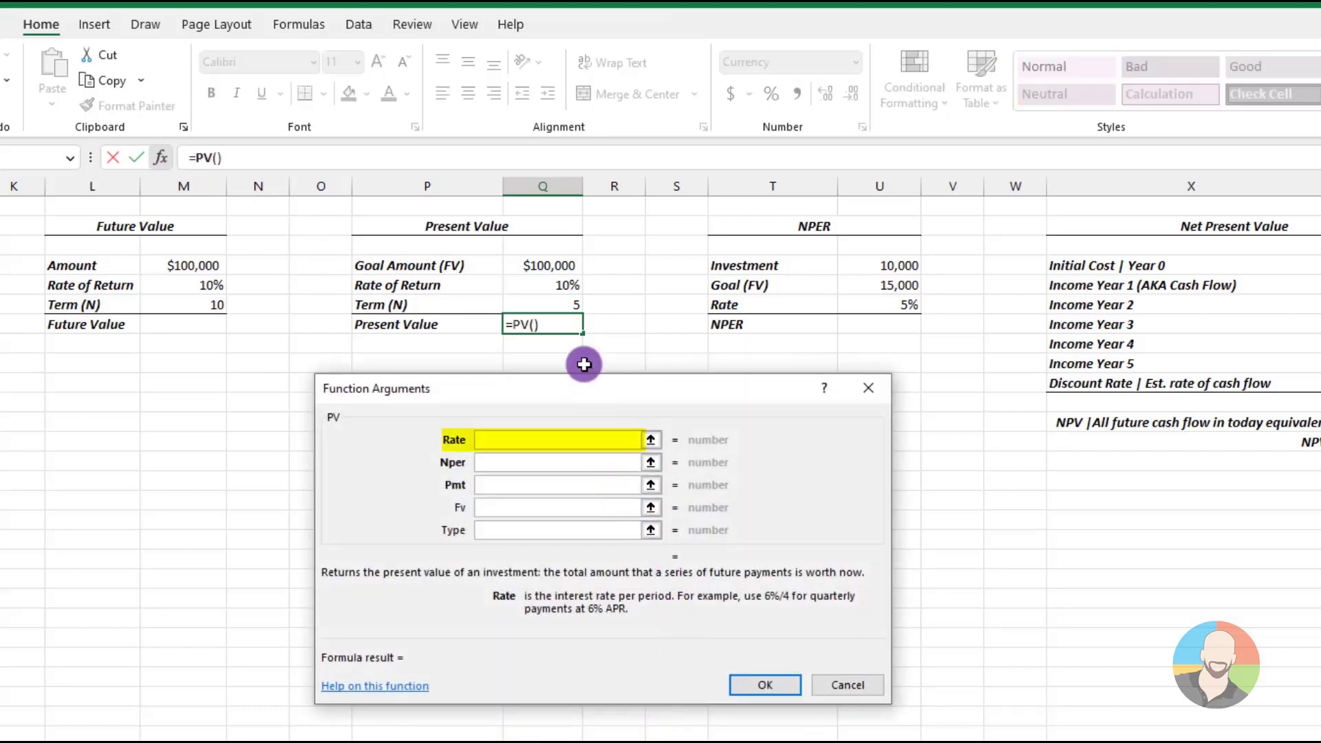
Set the PV rate argument to Q5, the number of periods to Q6 and the payment to 0
click(544, 285)
click(492, 462)
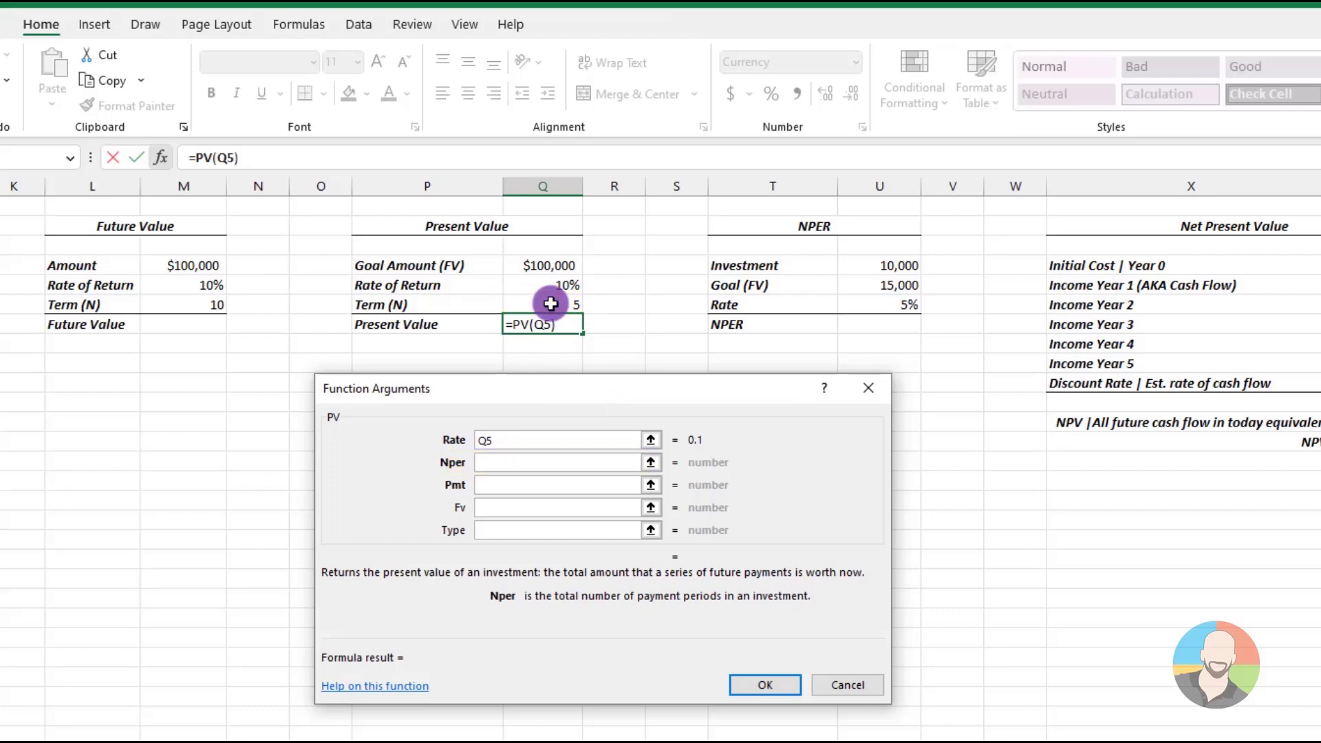
click(551, 303)
click(506, 485)
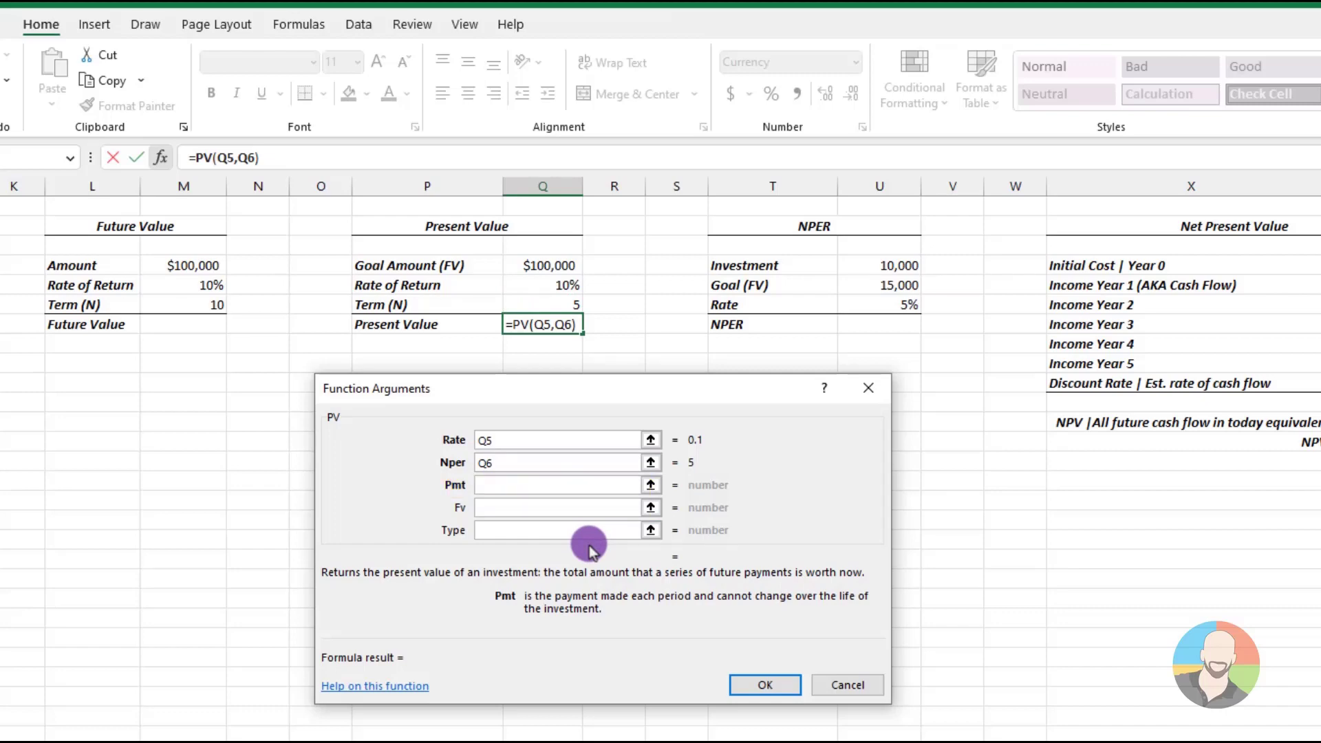
text(0)
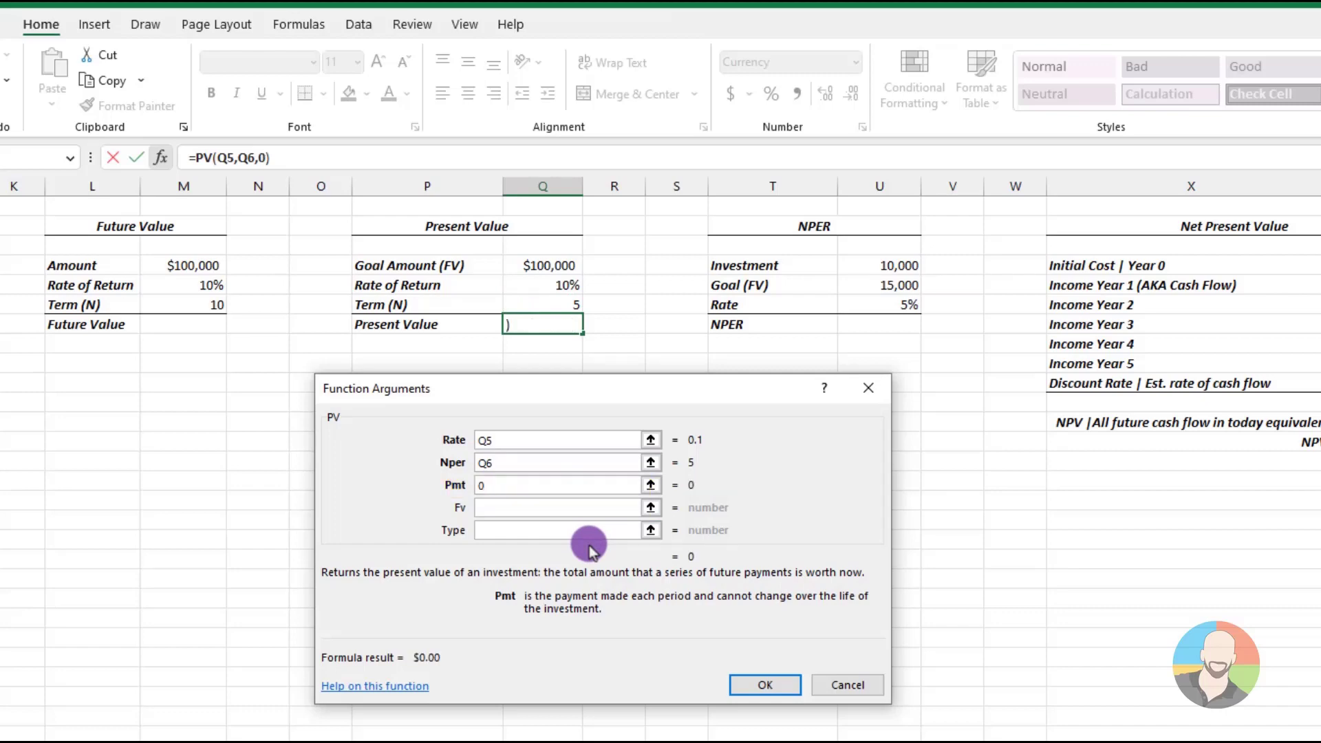
Set the PV future value argument to goal amount Q4 and complete the present value formula
click(489, 507)
click(489, 507)
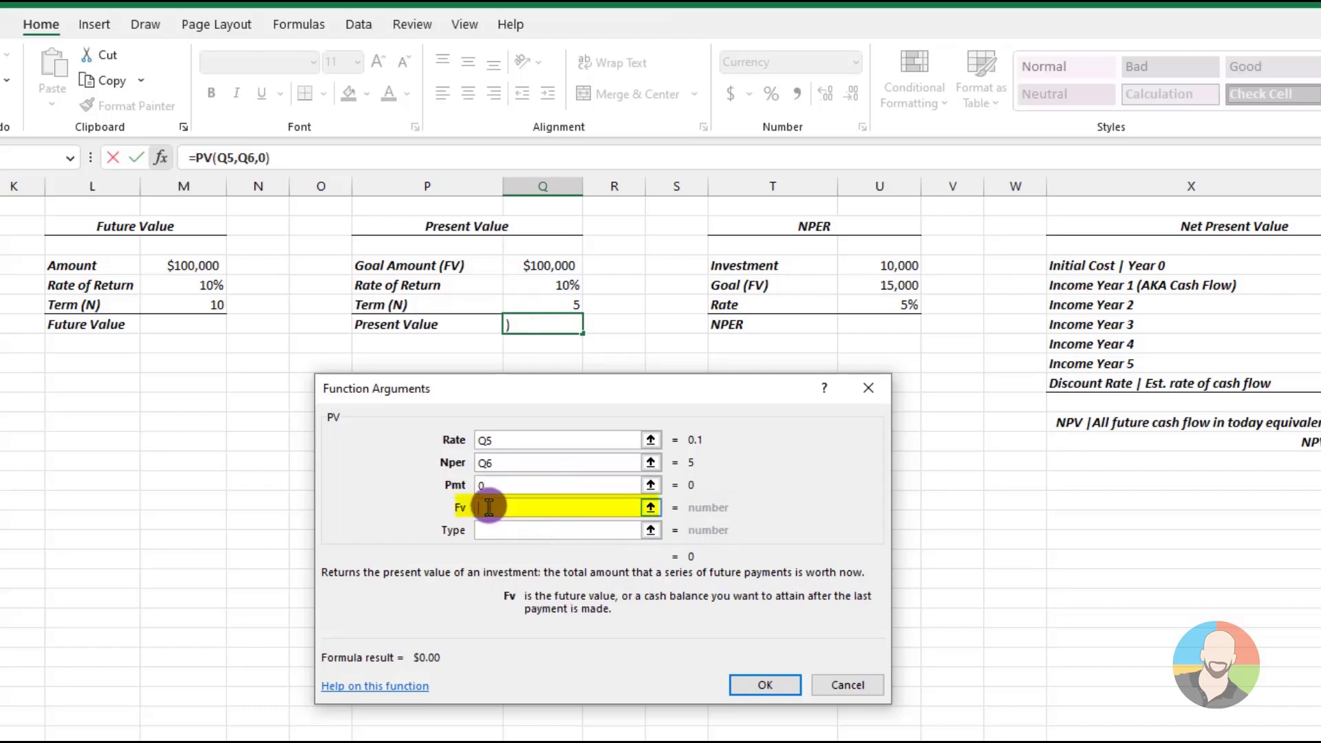
click(559, 265)
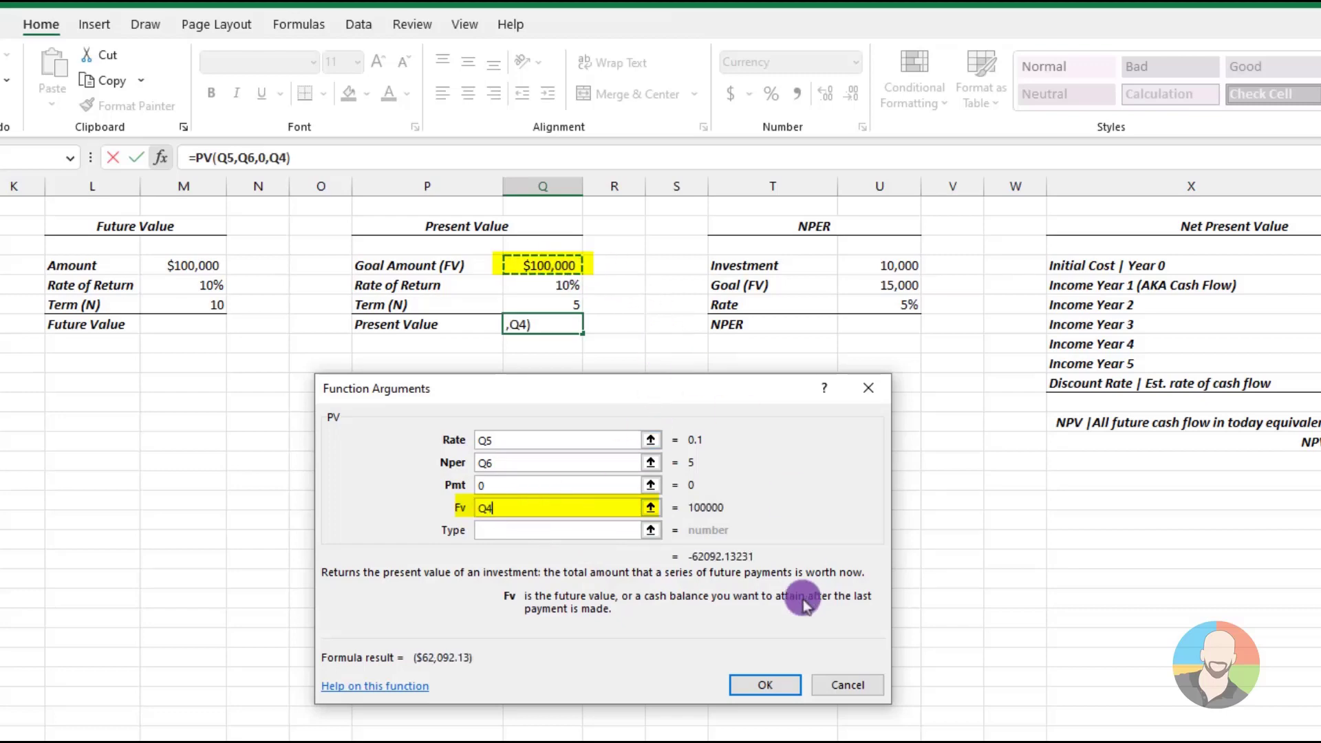
click(754, 685)
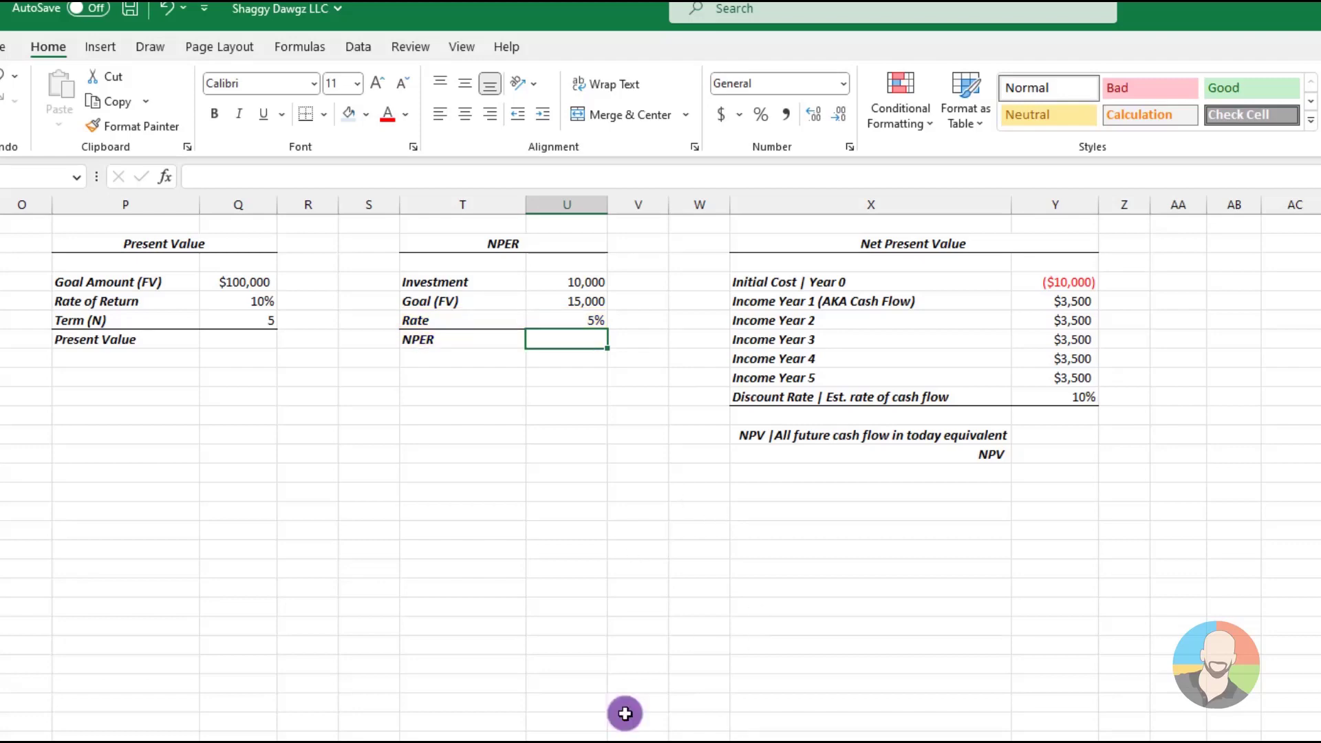
Insert the NPER function into cell U7 by searching for "nper"
click(168, 178)
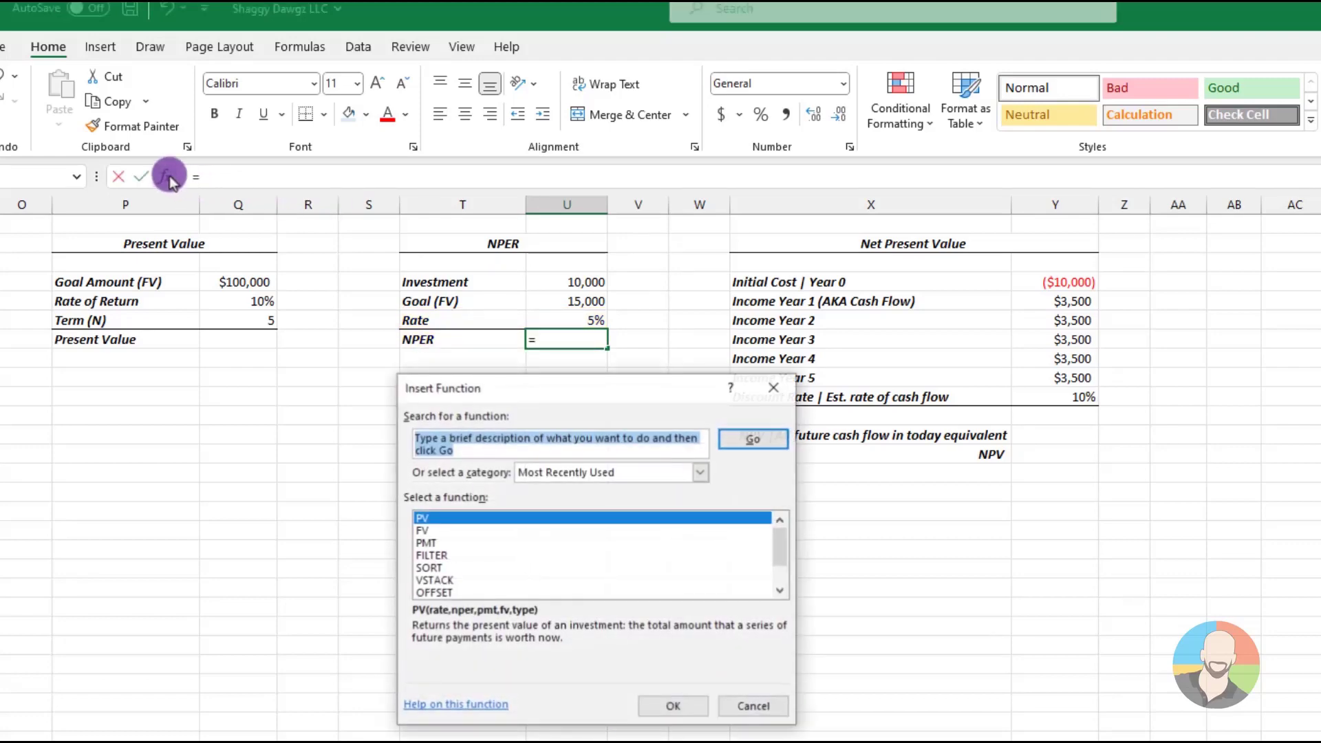
text(nper)
key(Return)
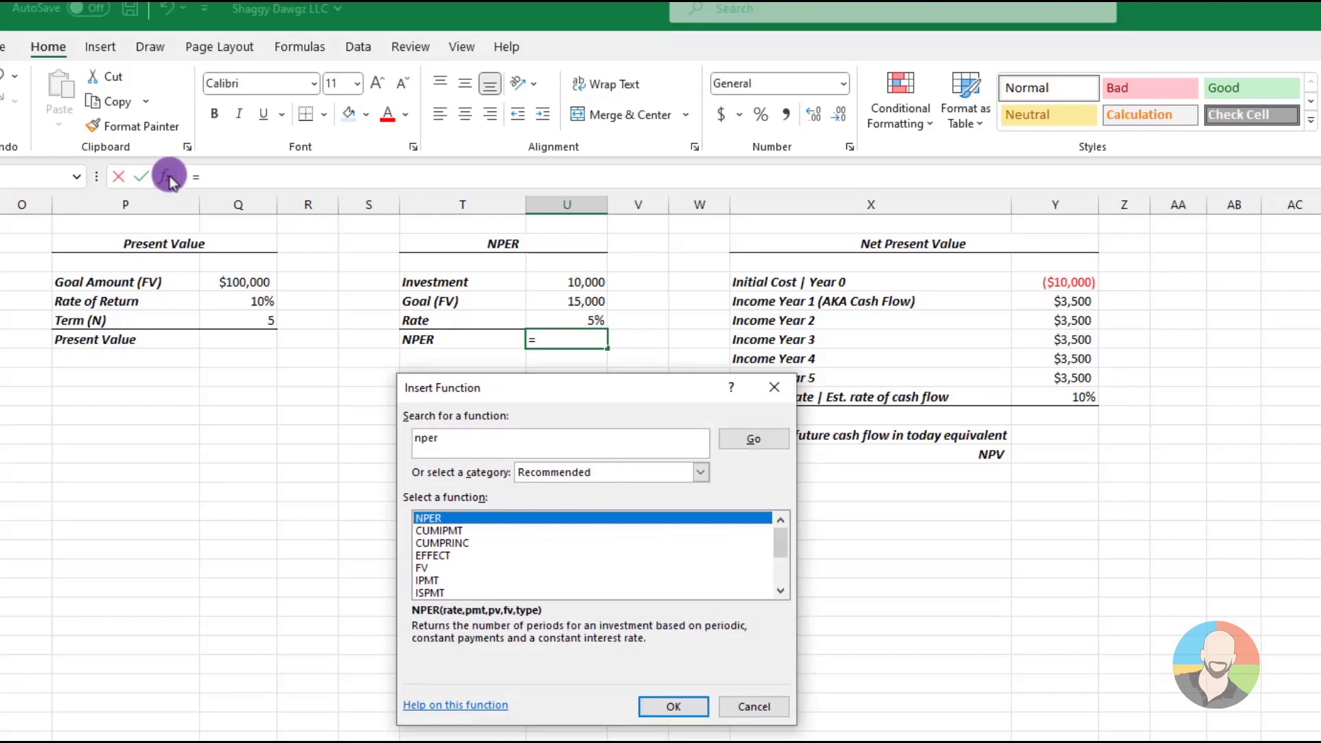
click(671, 704)
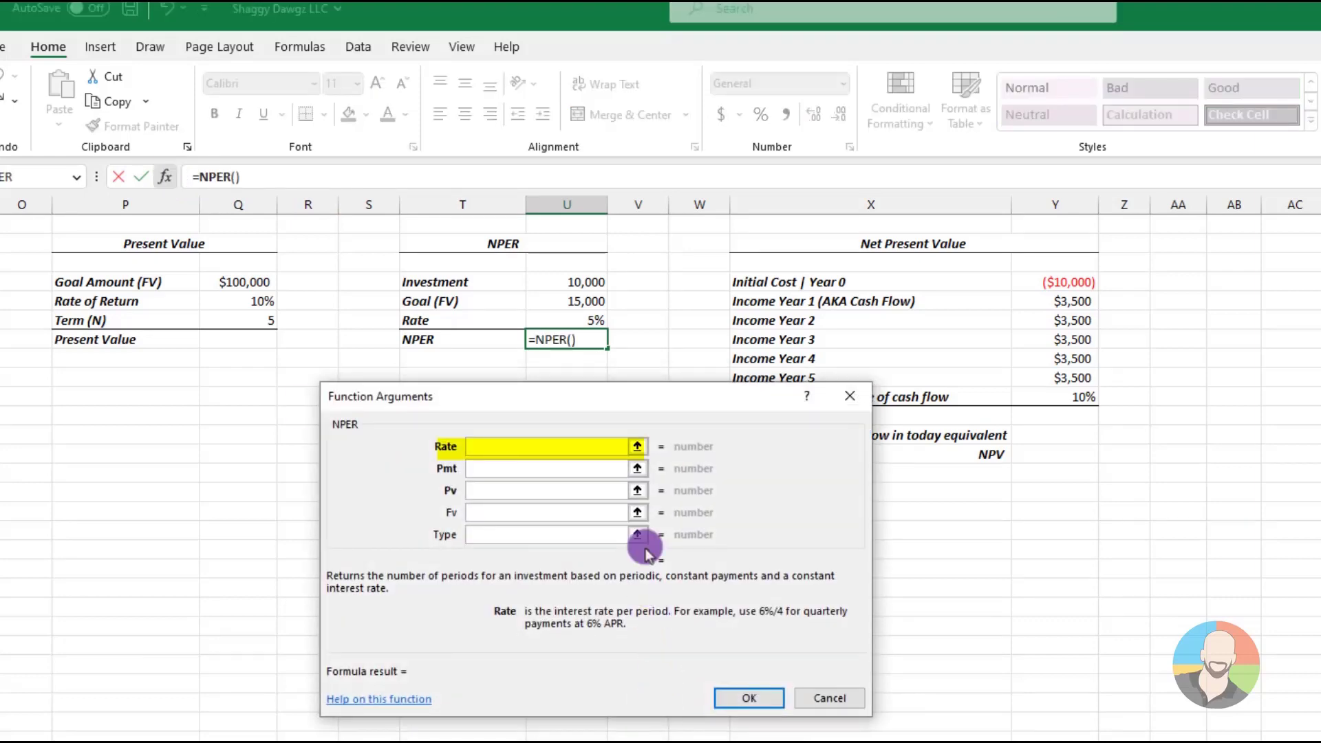
Set the NPER rate argument to U6, the payment to 0 and the present value to -U4
click(595, 320)
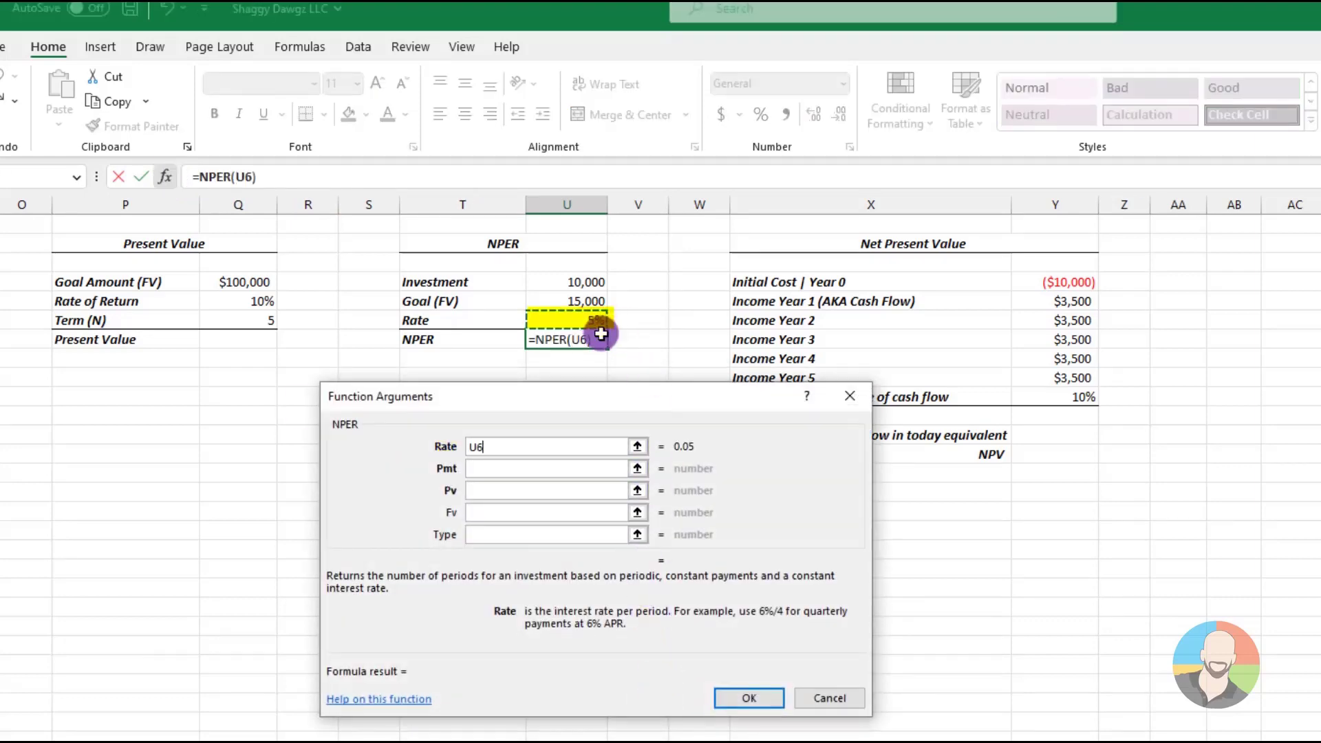
click(481, 467)
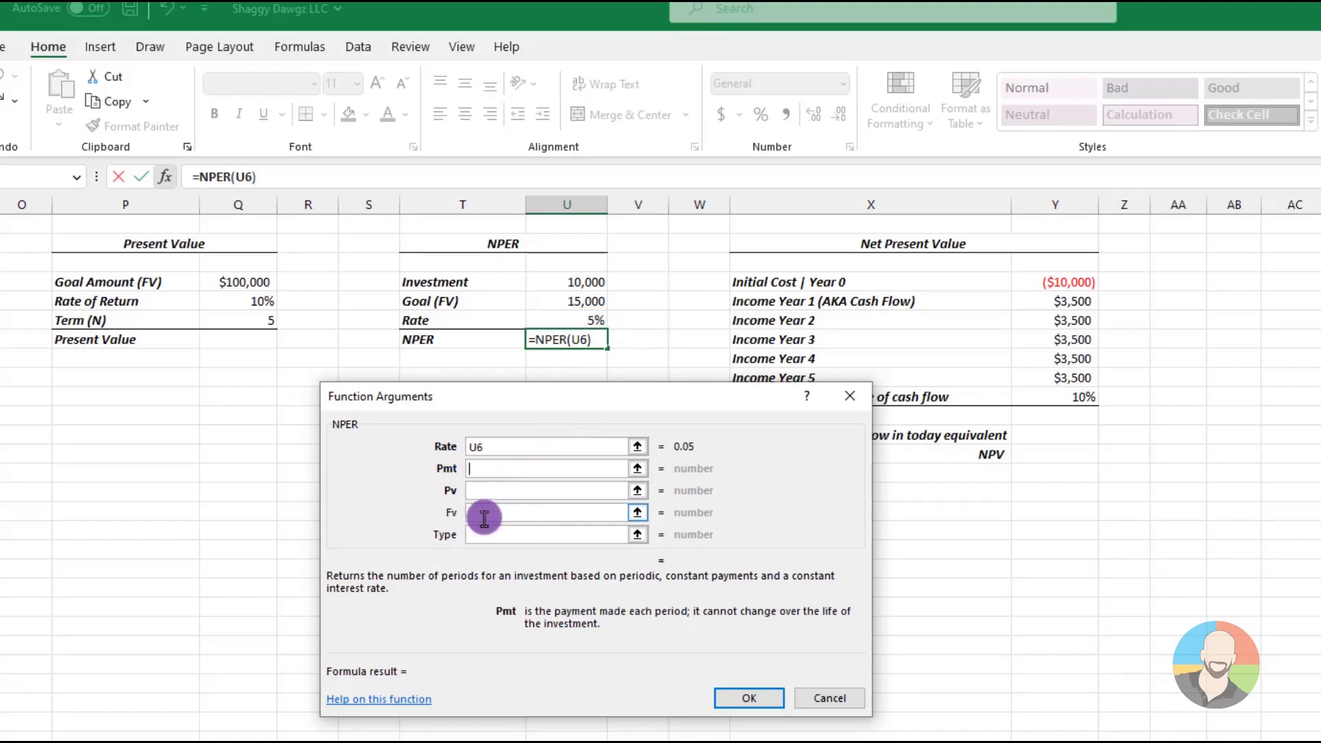
text(0)
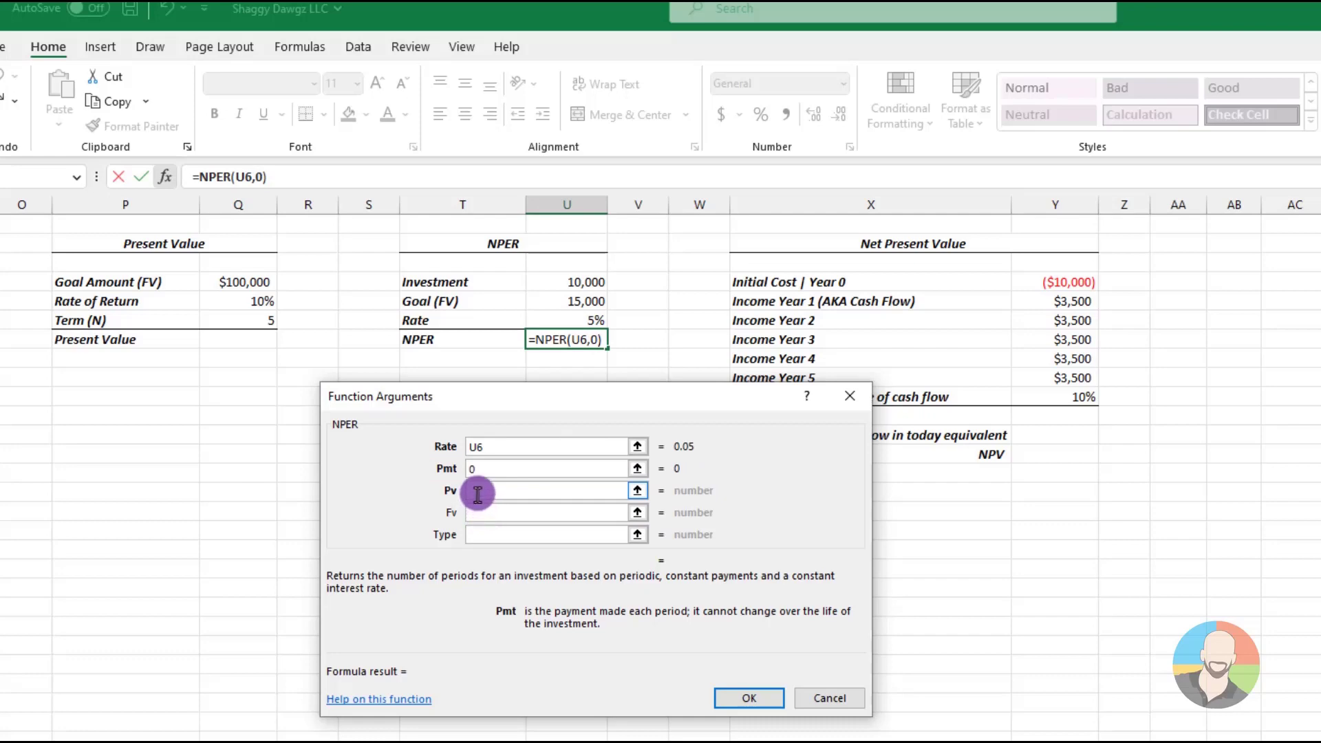
click(477, 491)
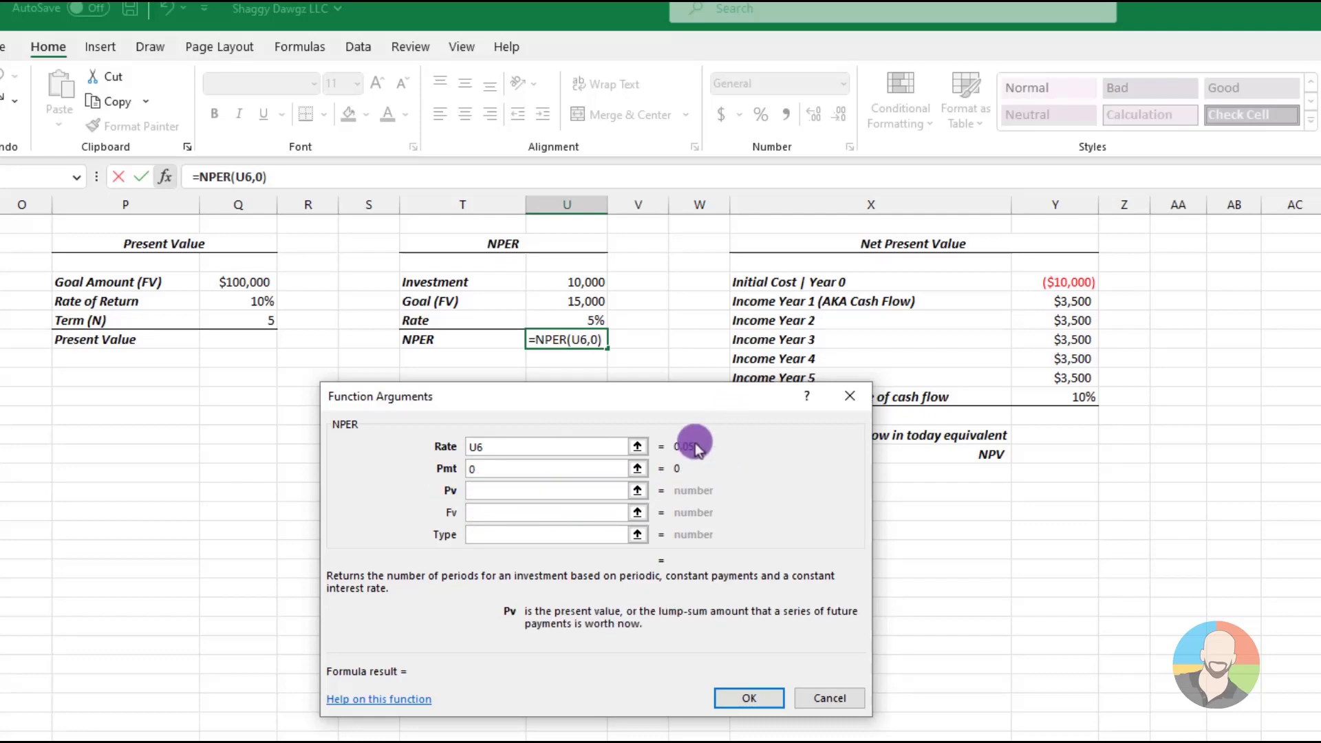
text(-)
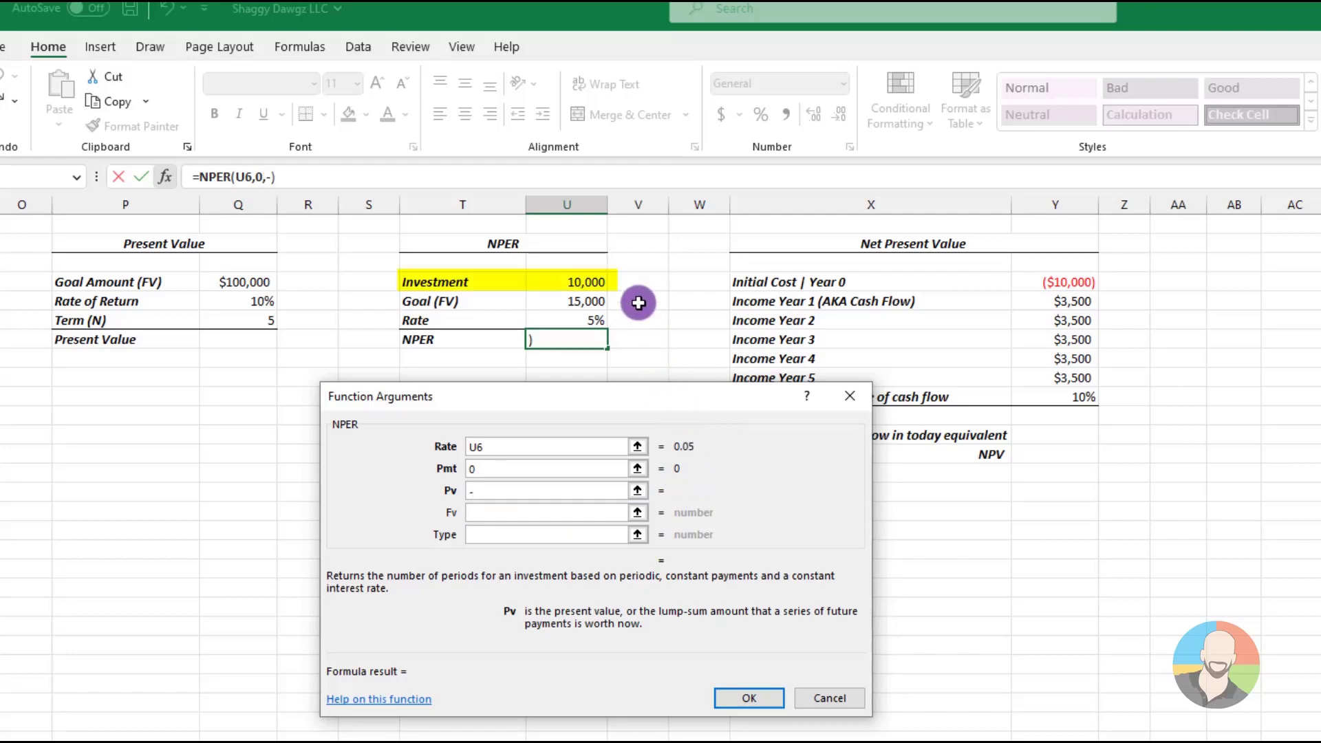
click(593, 279)
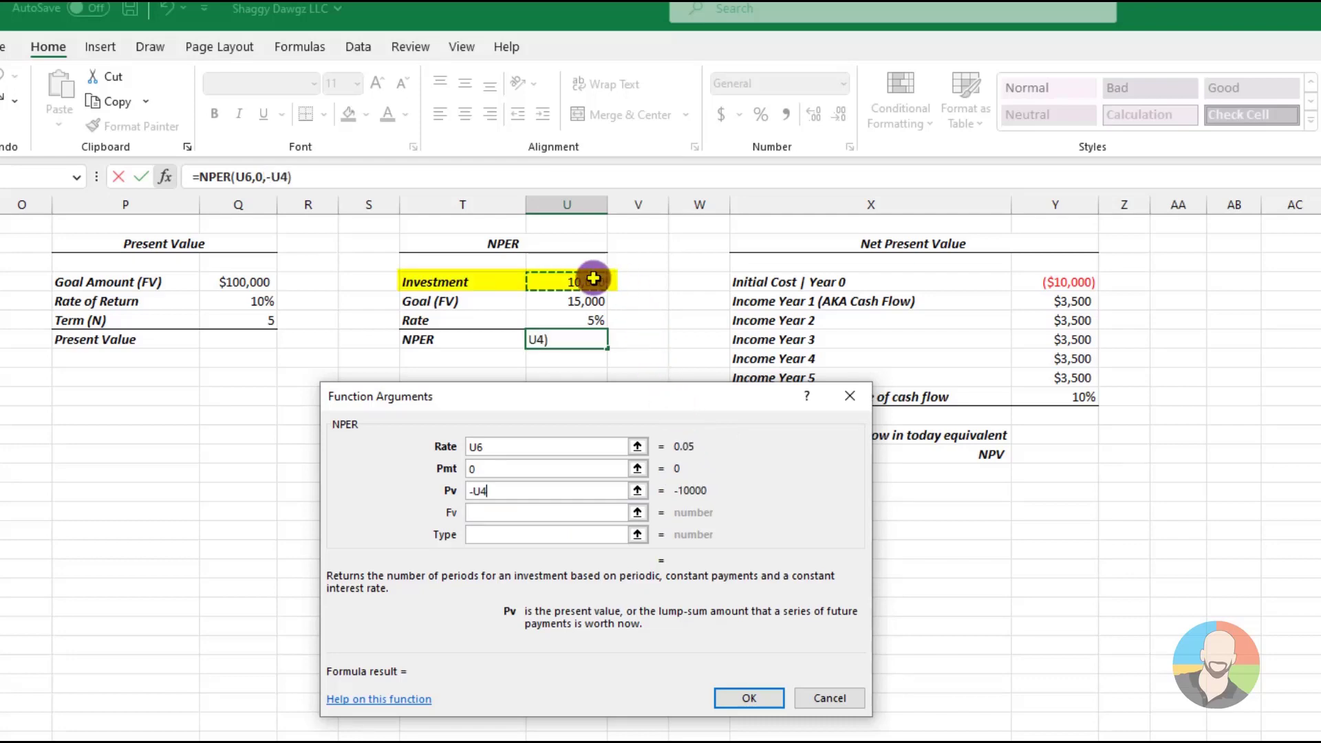
Set the NPER future value argument to goal cell U5 and complete the formula
click(475, 512)
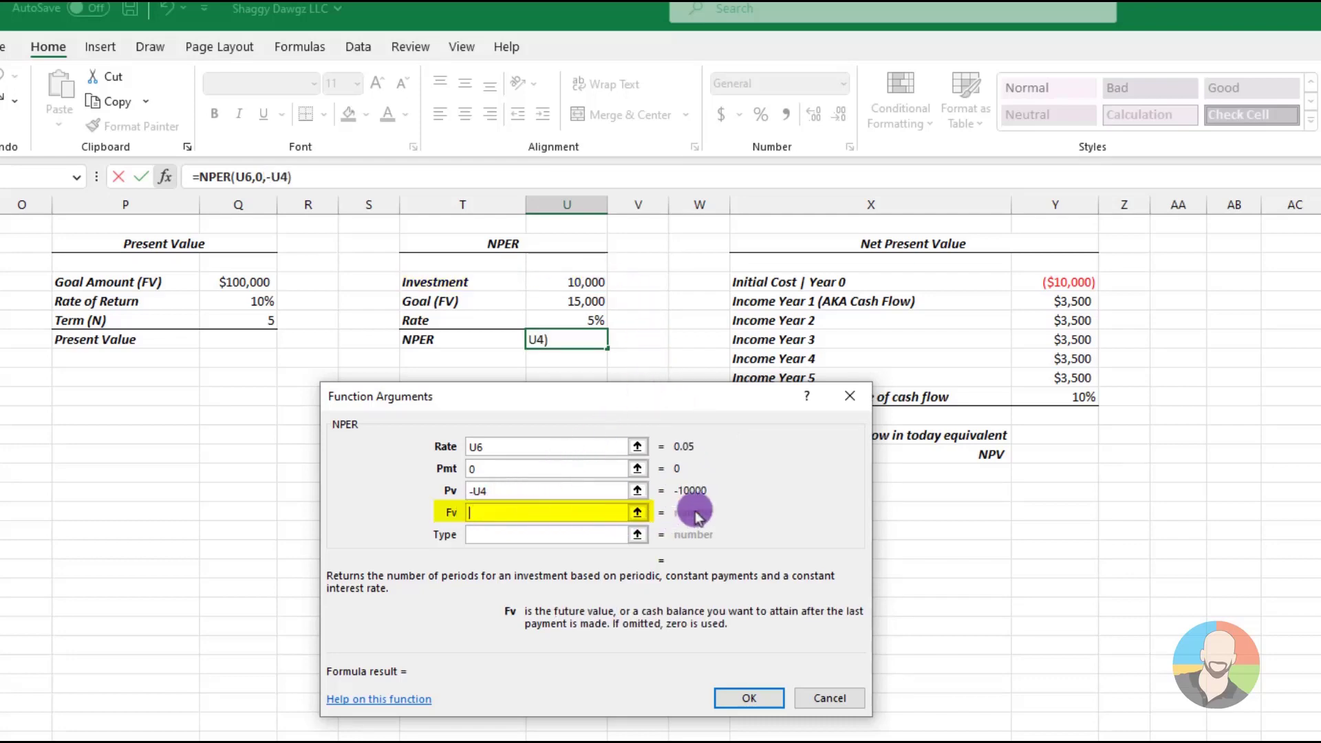
click(588, 303)
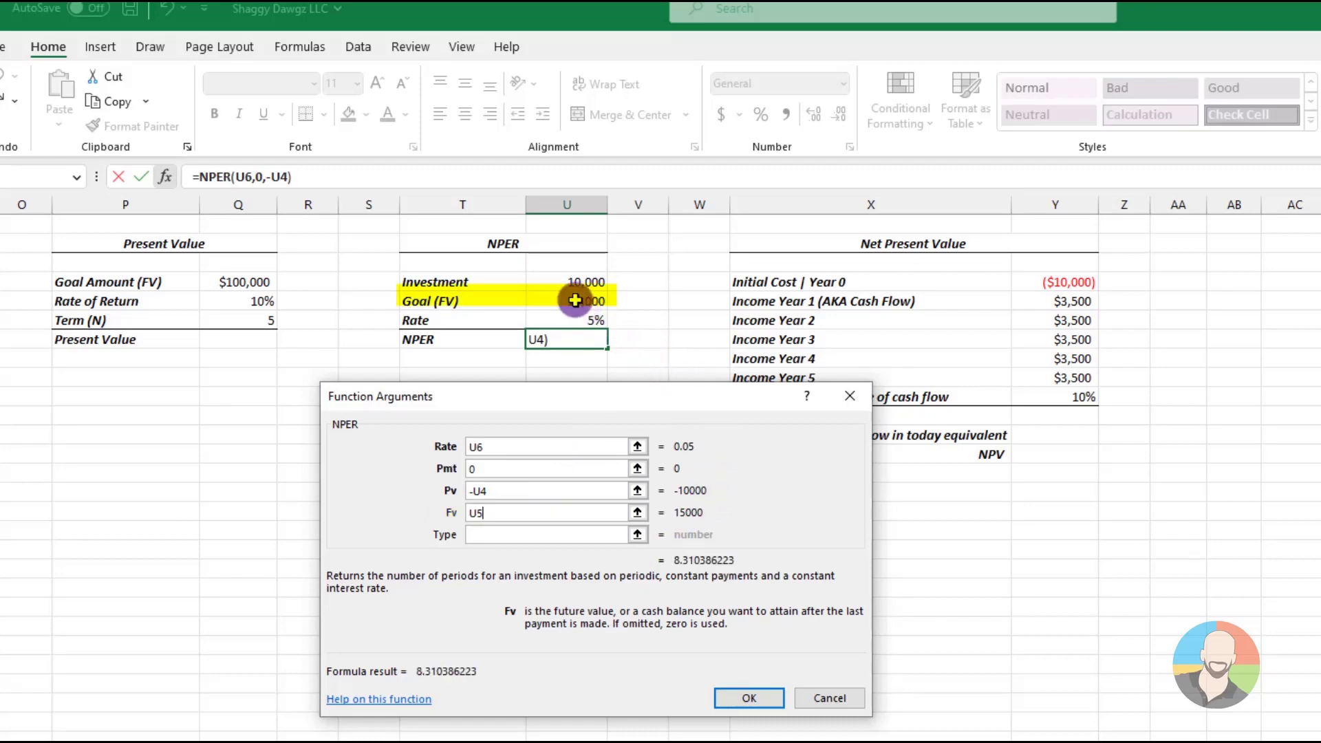
click(749, 698)
click(584, 560)
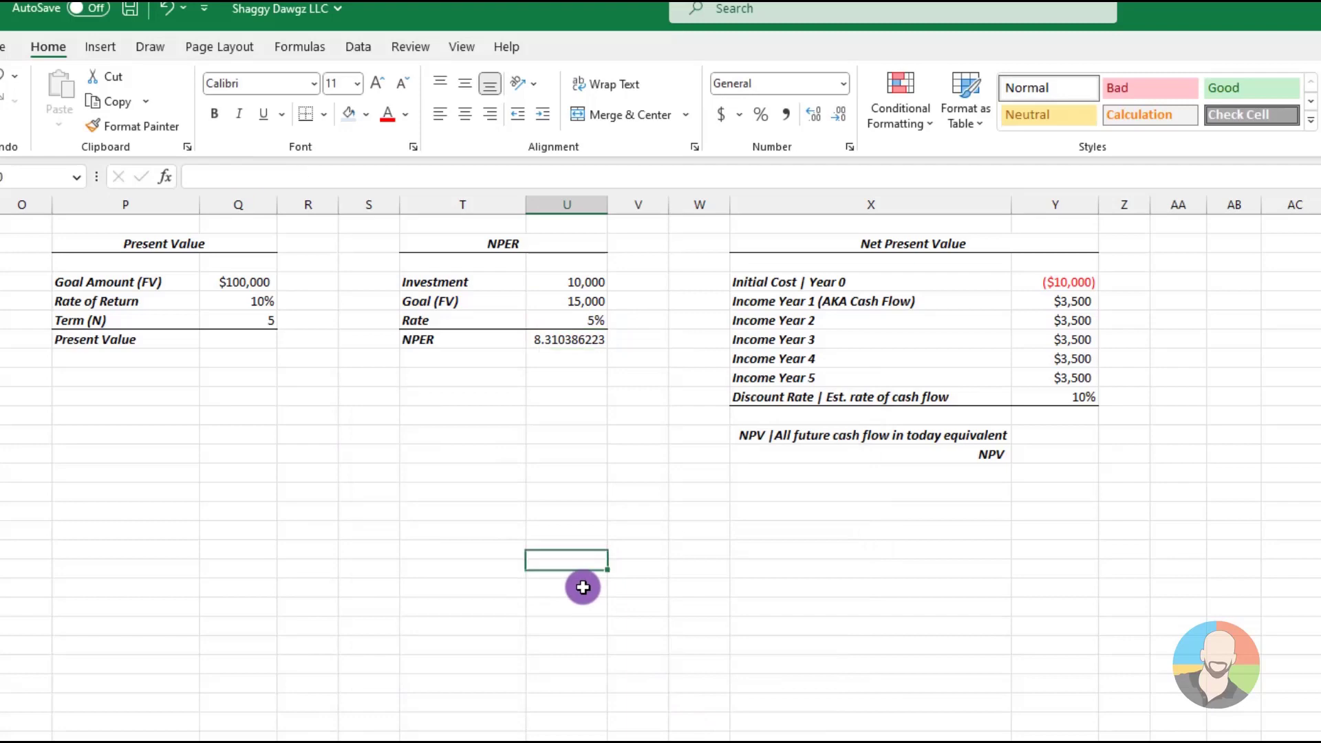
click(583, 587)
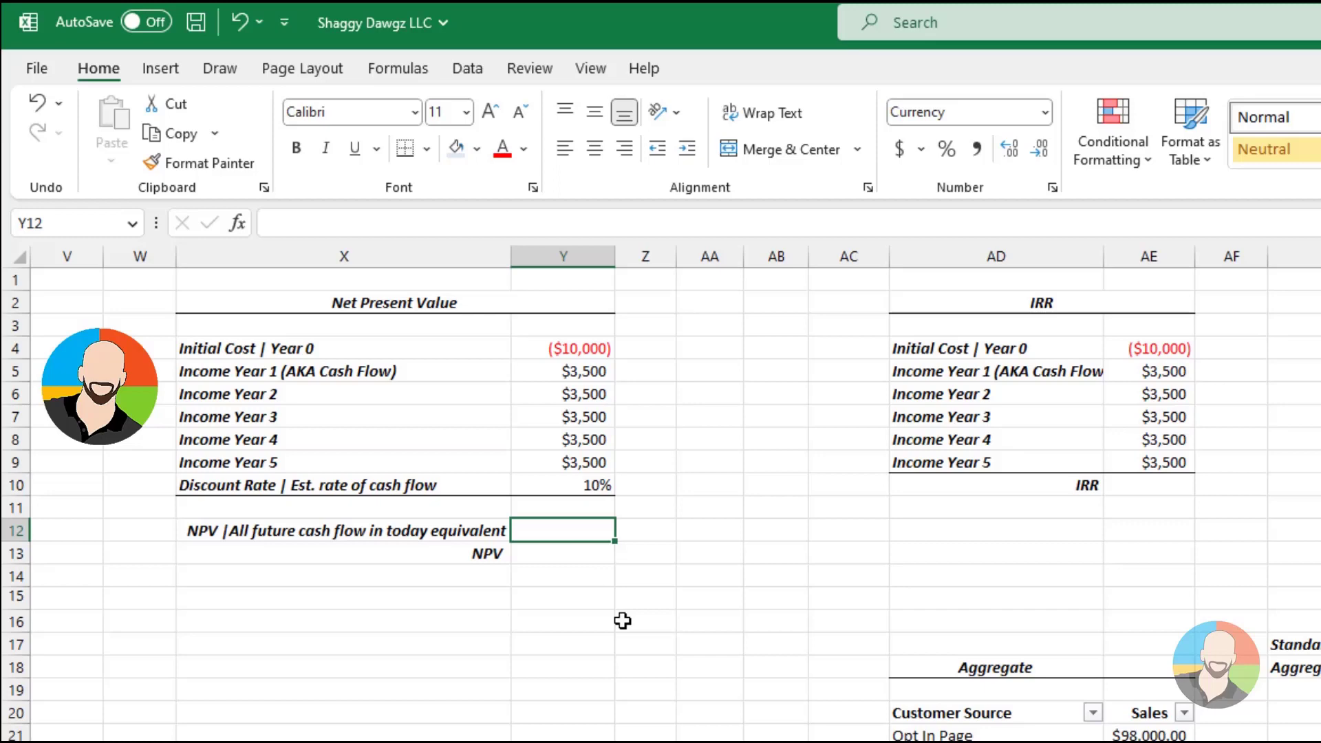
Select cell Y12 beside "NPV | All future cash flow in today equivalent" for inserting a function
click(237, 223)
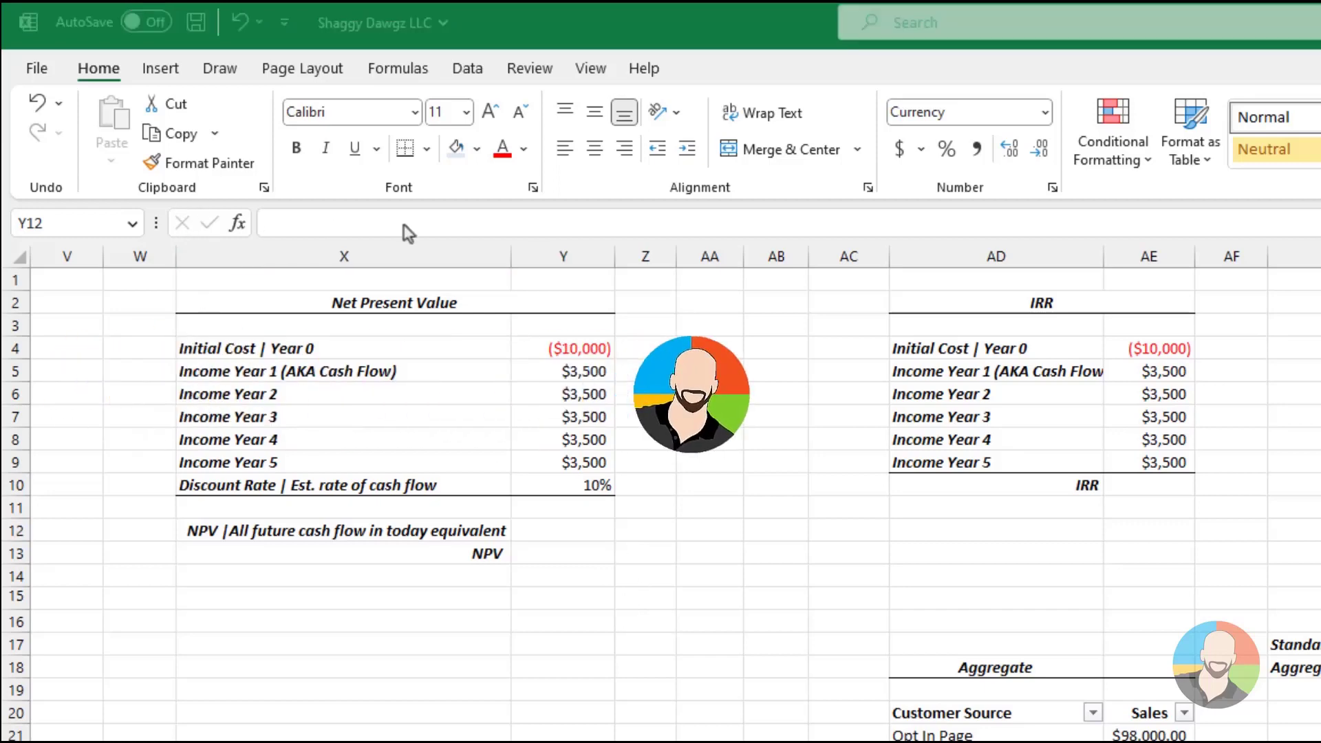
click(560, 533)
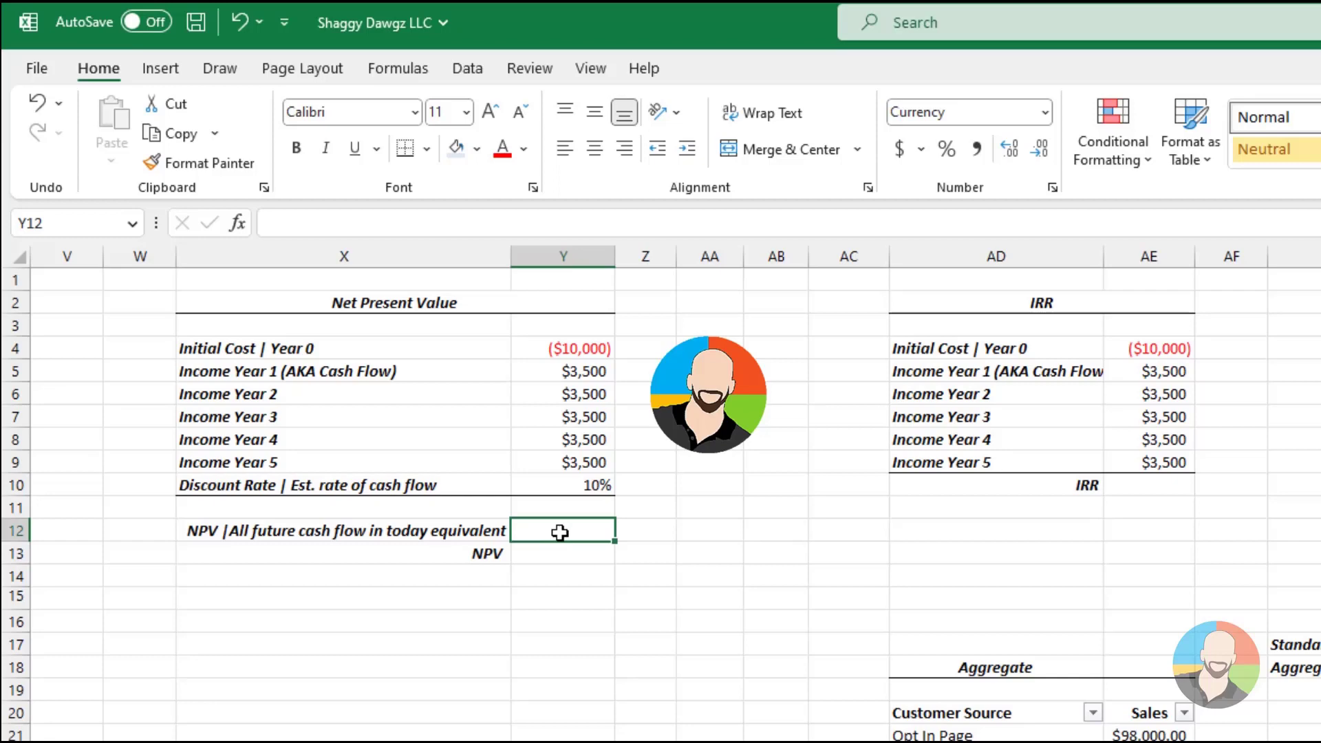
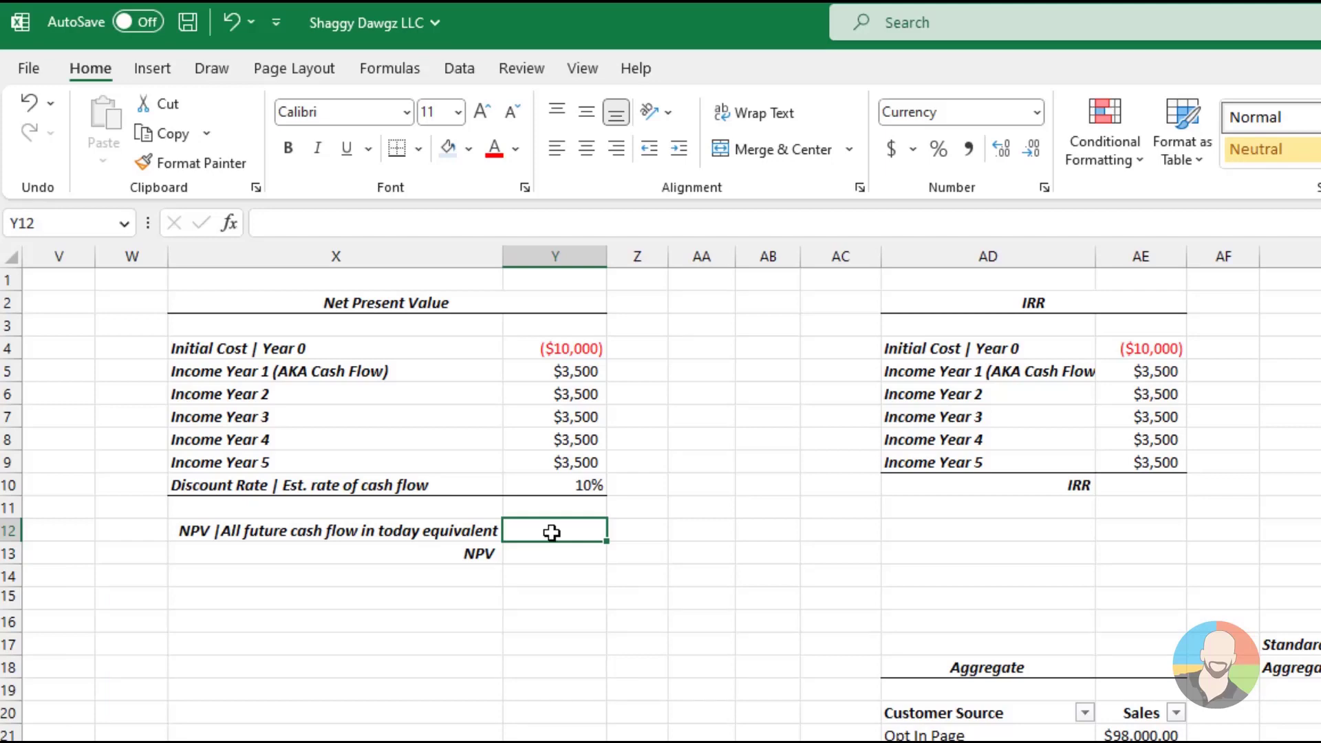
Calculate the value of all future cash flow in Y12 with the NPV function, using rate Y10 and values Y5:Y9
click(552, 531)
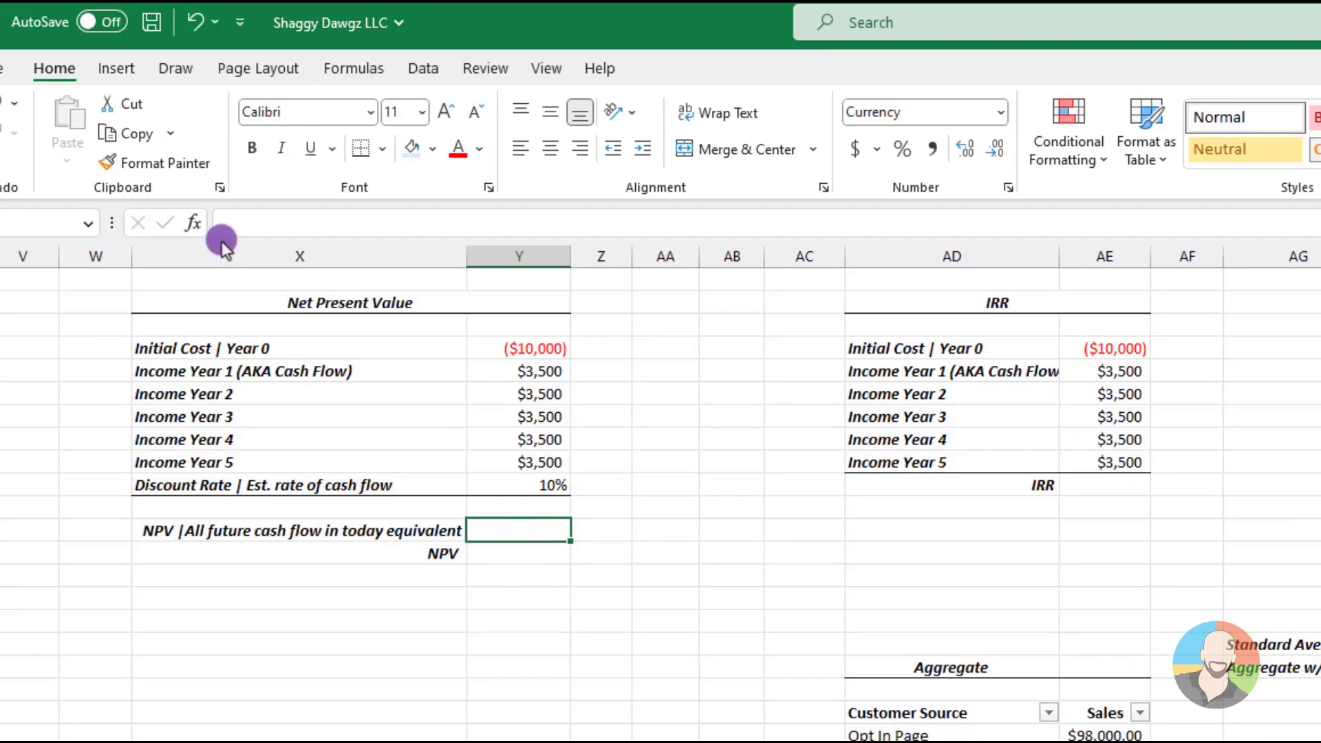
click(193, 222)
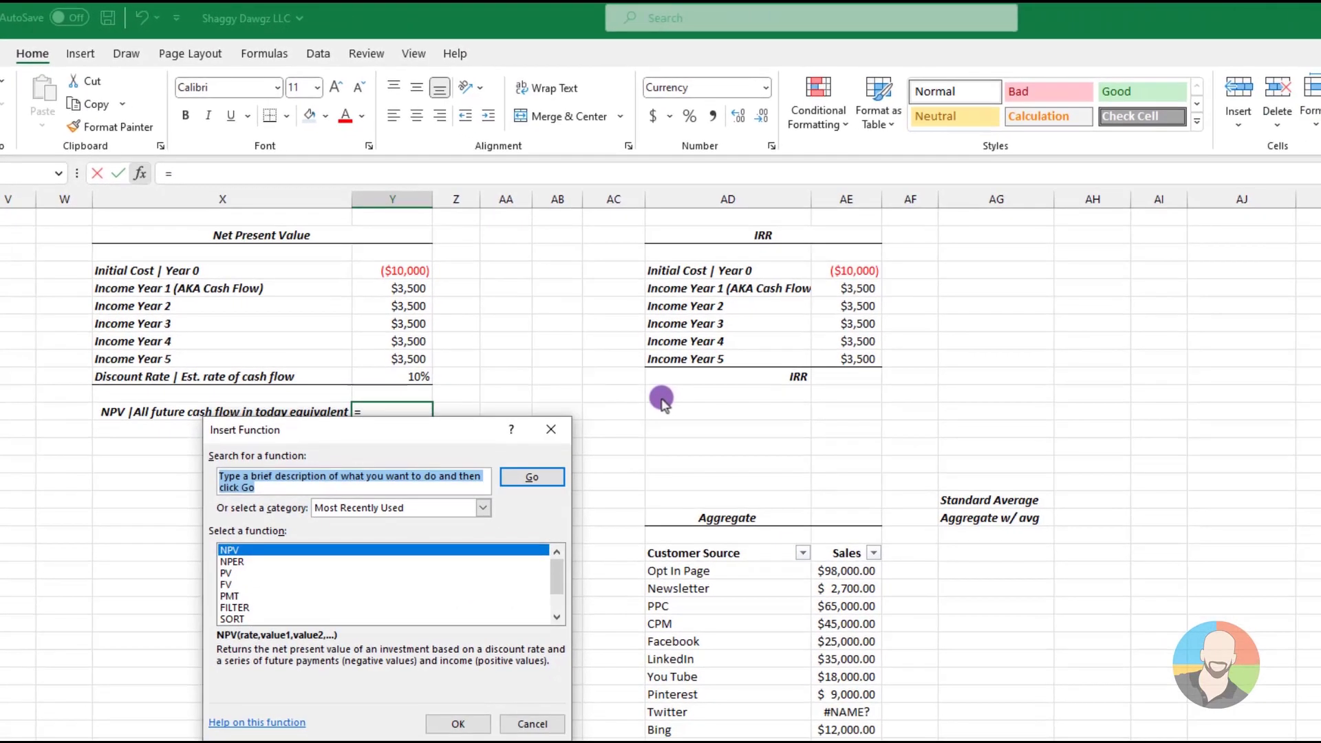
text(npv)
key(Return)
click(457, 724)
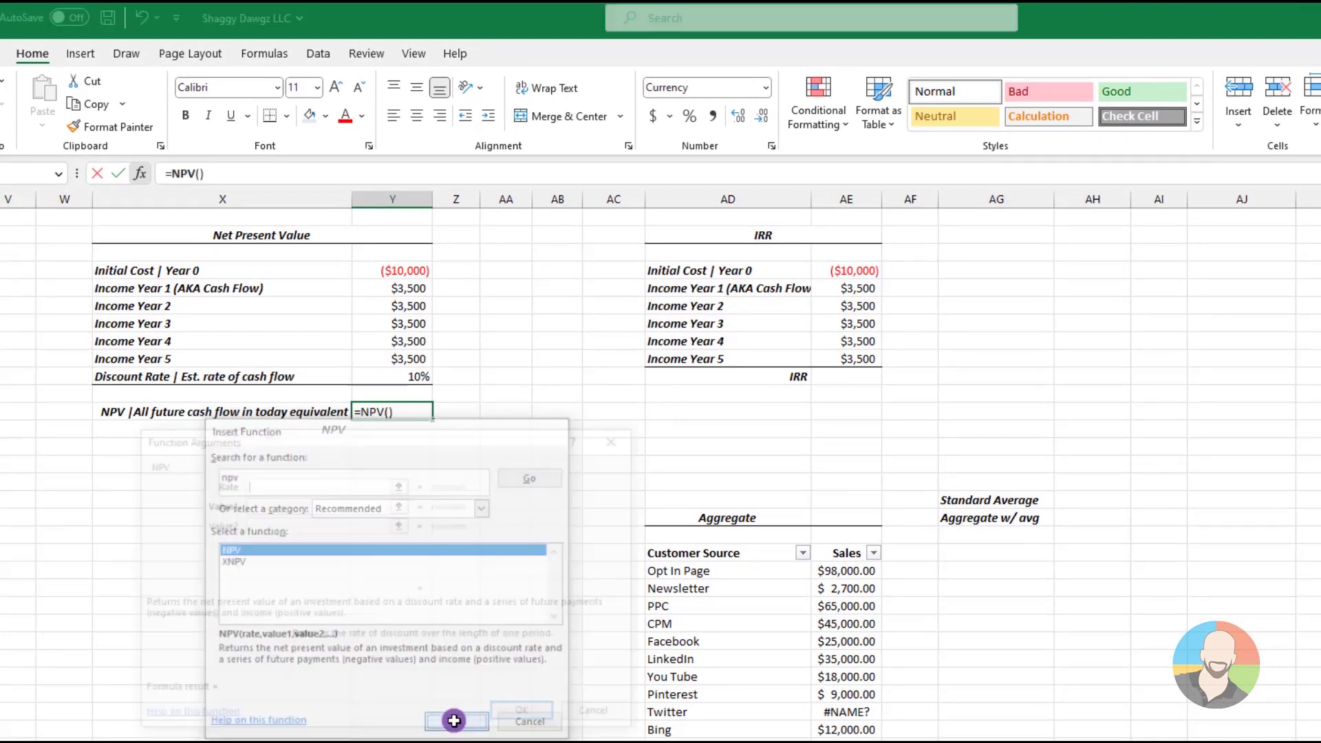
click(400, 375)
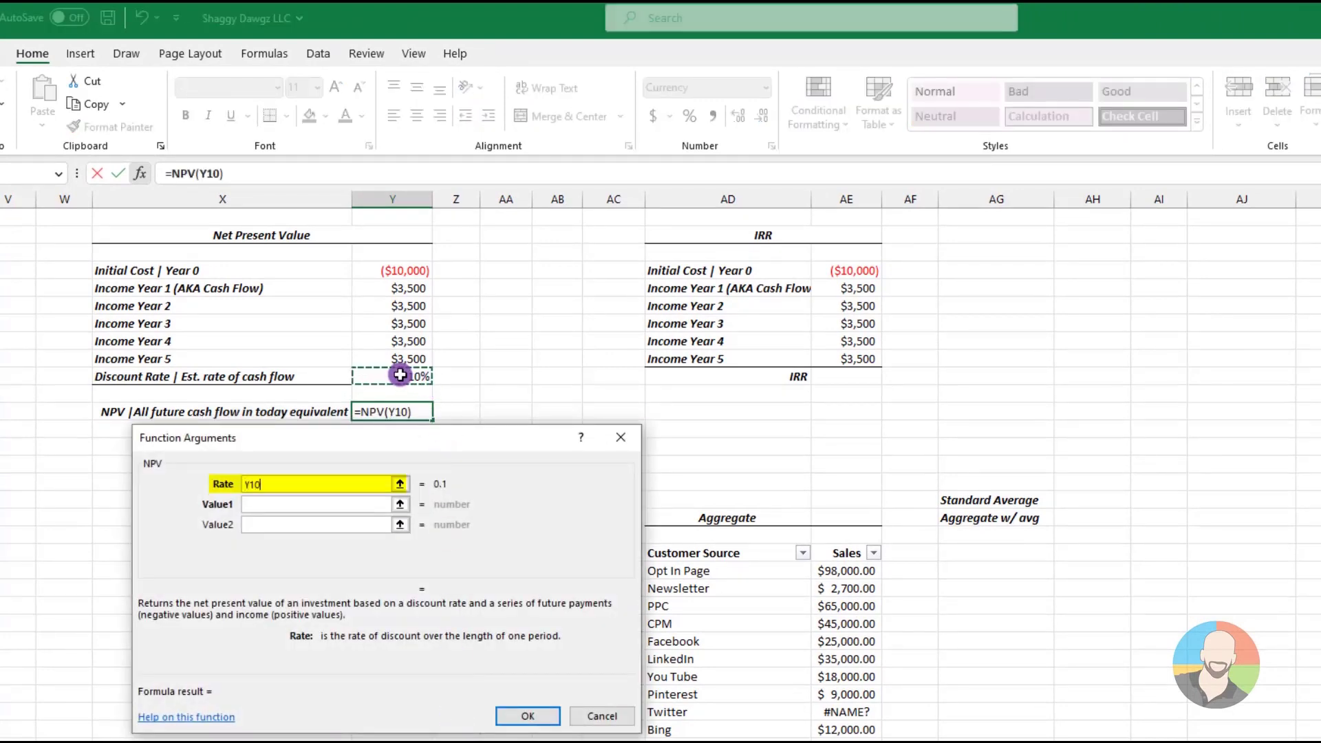
click(258, 505)
drag(406, 289, 405, 352)
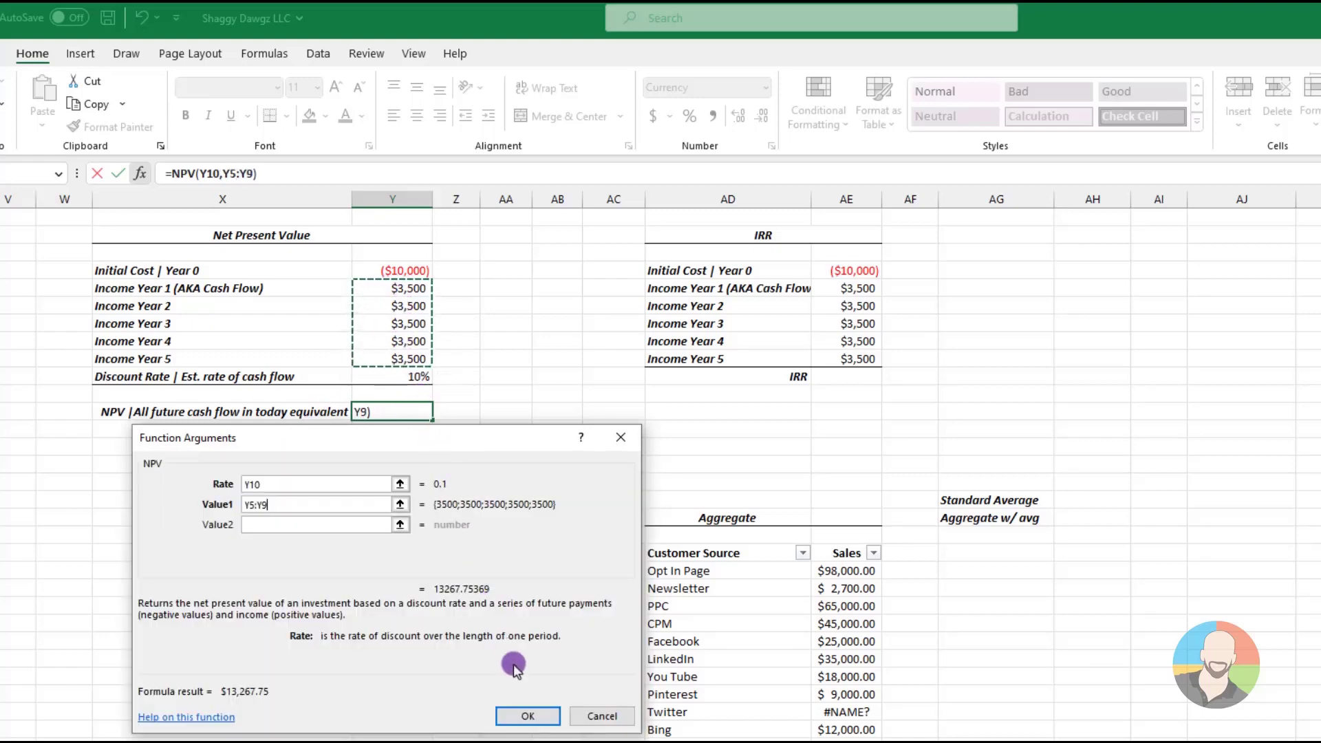
click(528, 716)
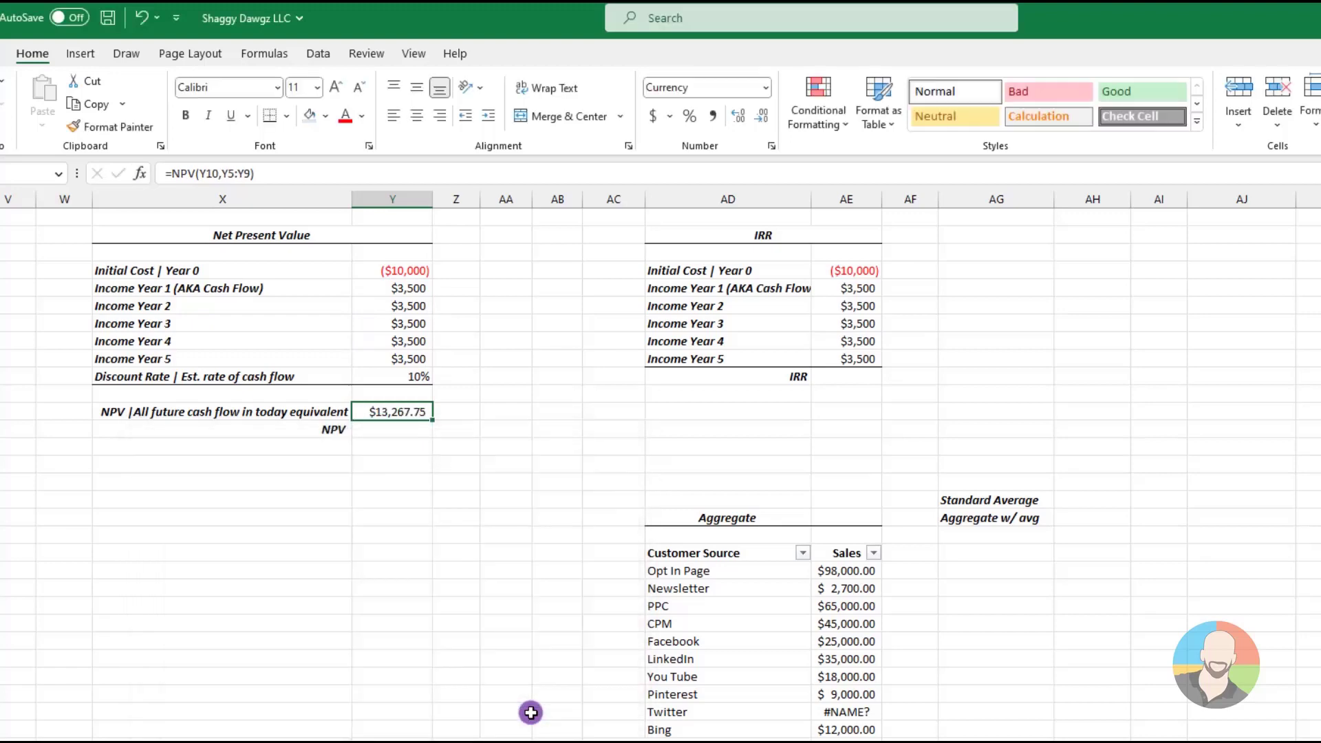
Compute the final NPV in Y13 by adding the initial cost in Y4 to the future cash flow value in Y12
click(393, 429)
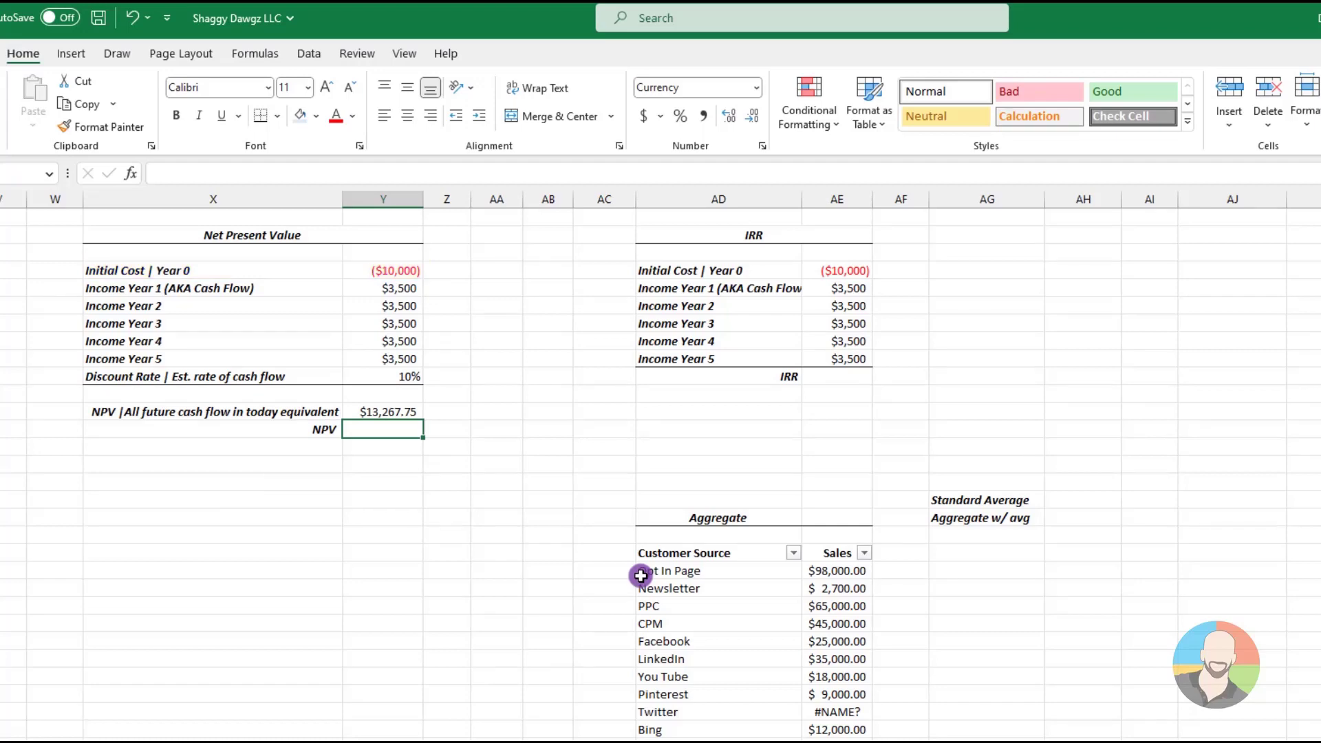
text(=)
click(391, 411)
text(+)
click(392, 272)
key(Return)
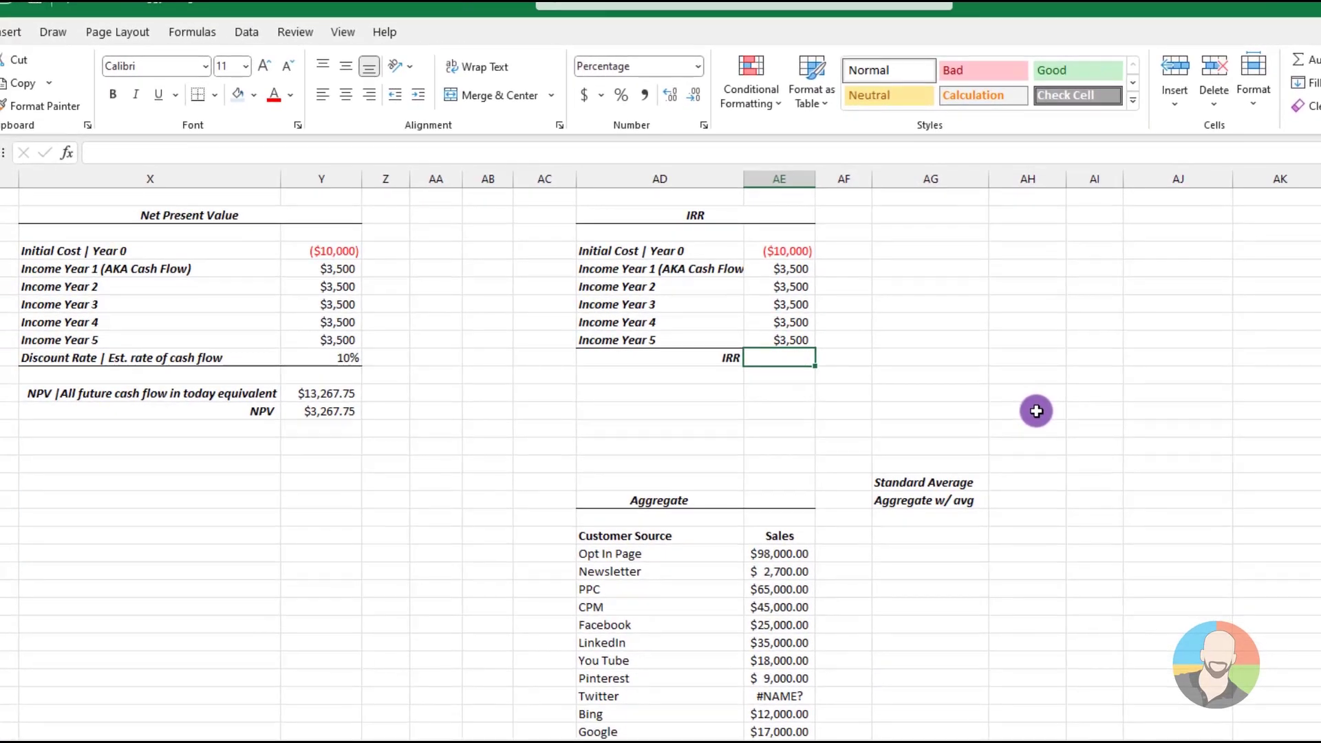
Calculate the internal rate of return in AE10 with the IRR function, using the values AE4:AE9
click(67, 152)
text(irr)
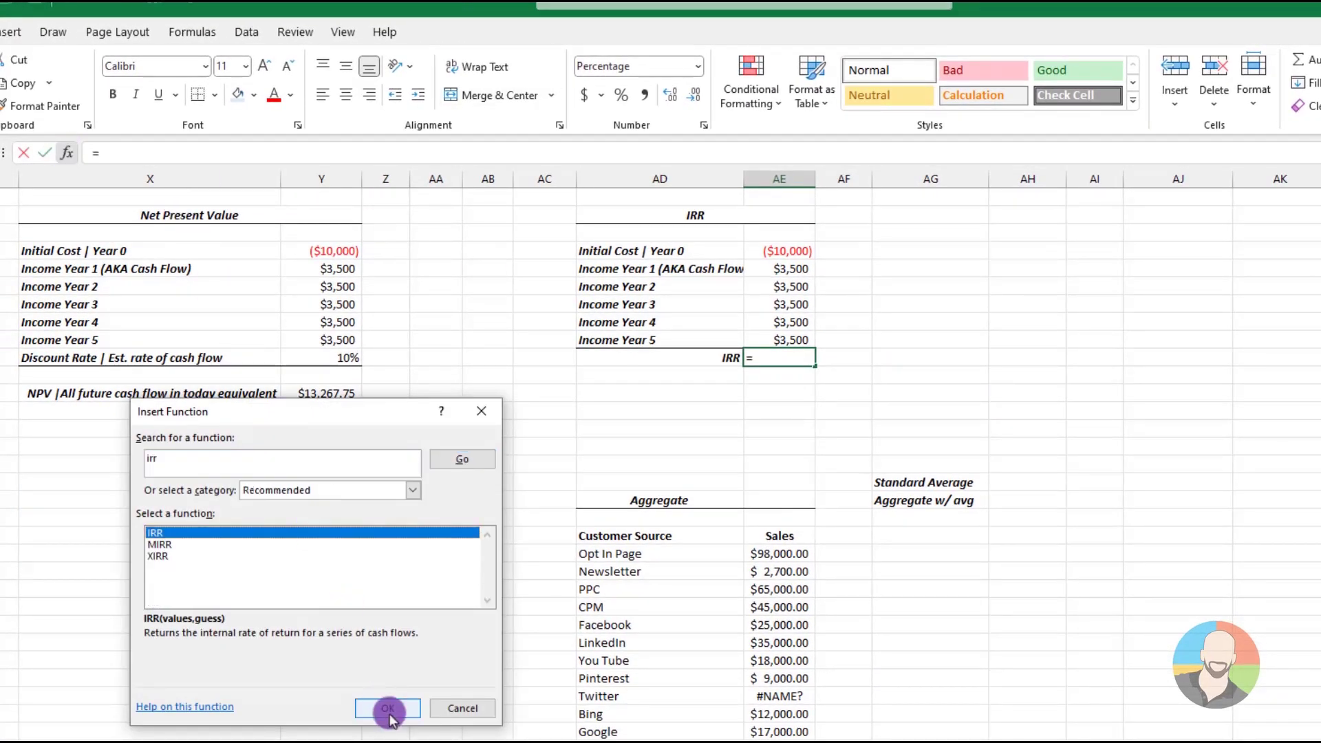
click(387, 708)
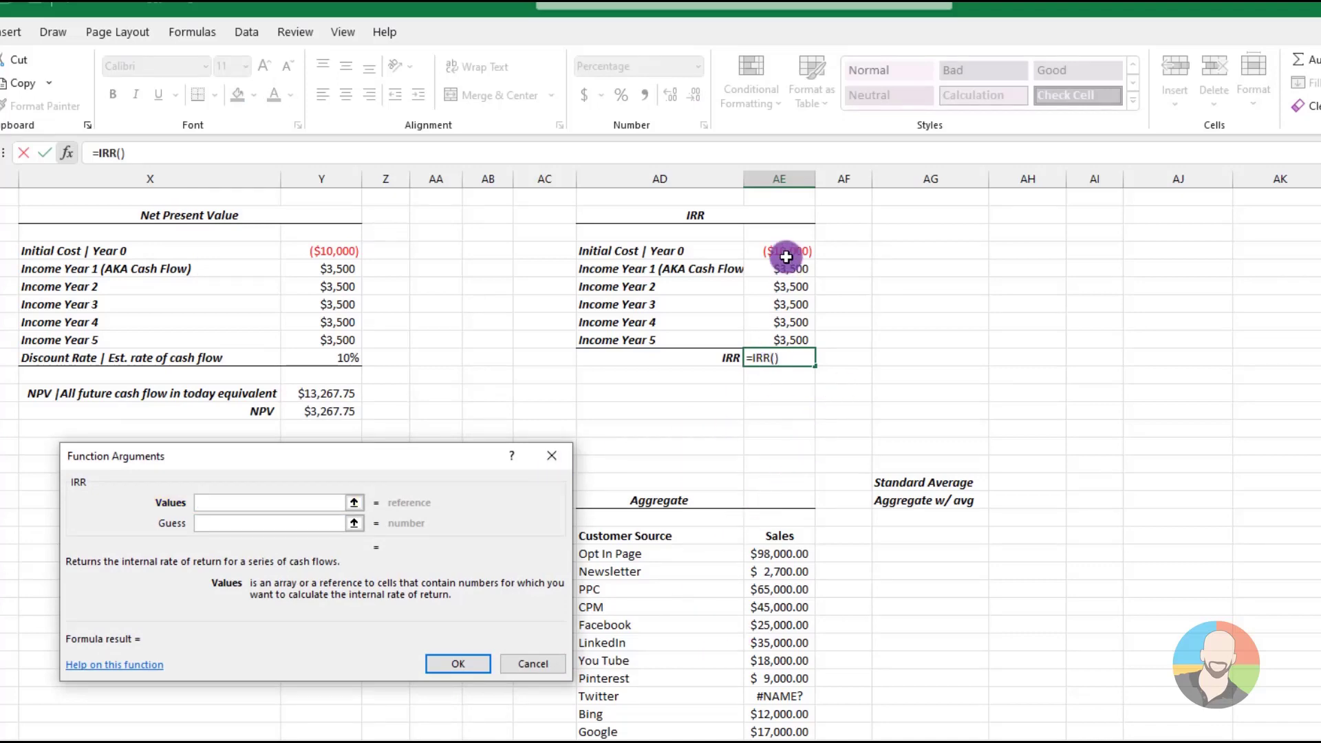
drag(784, 254, 784, 340)
click(461, 664)
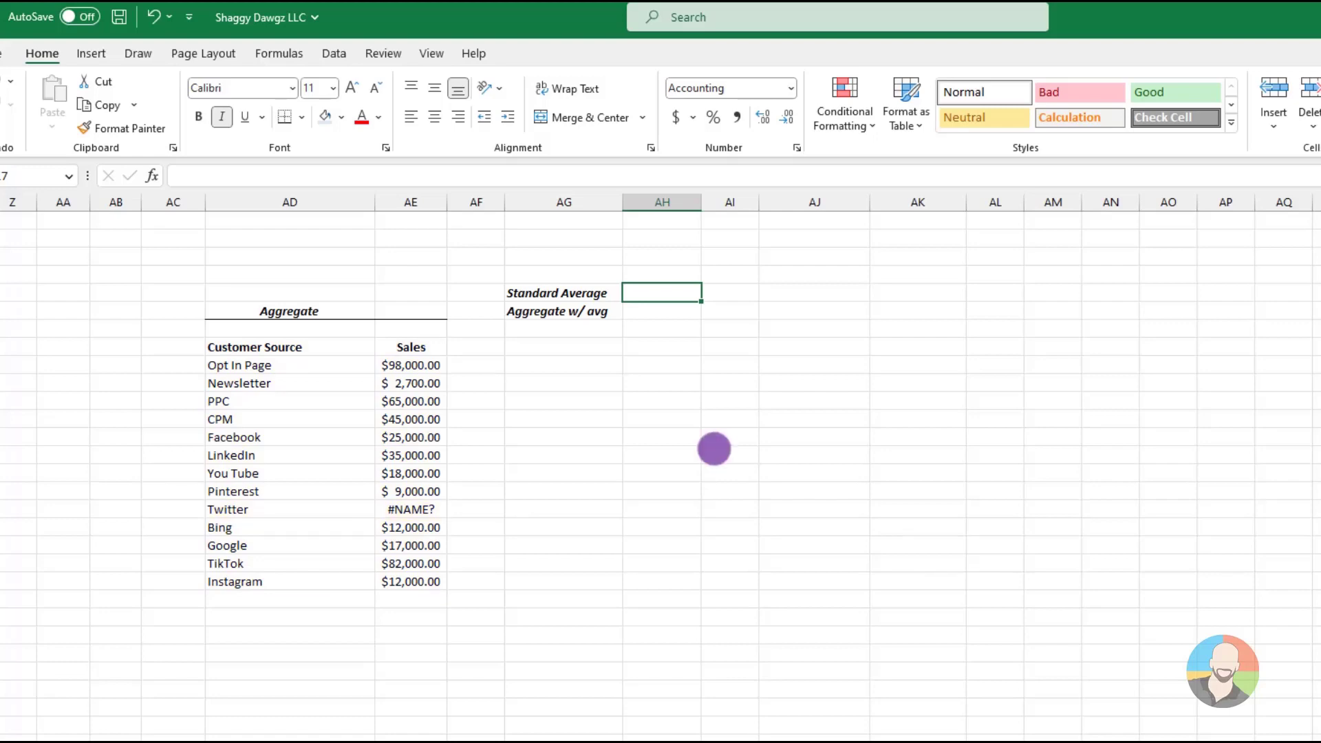
Add filters to the headers of the Customer Source and Sales table
click(412, 421)
click(333, 53)
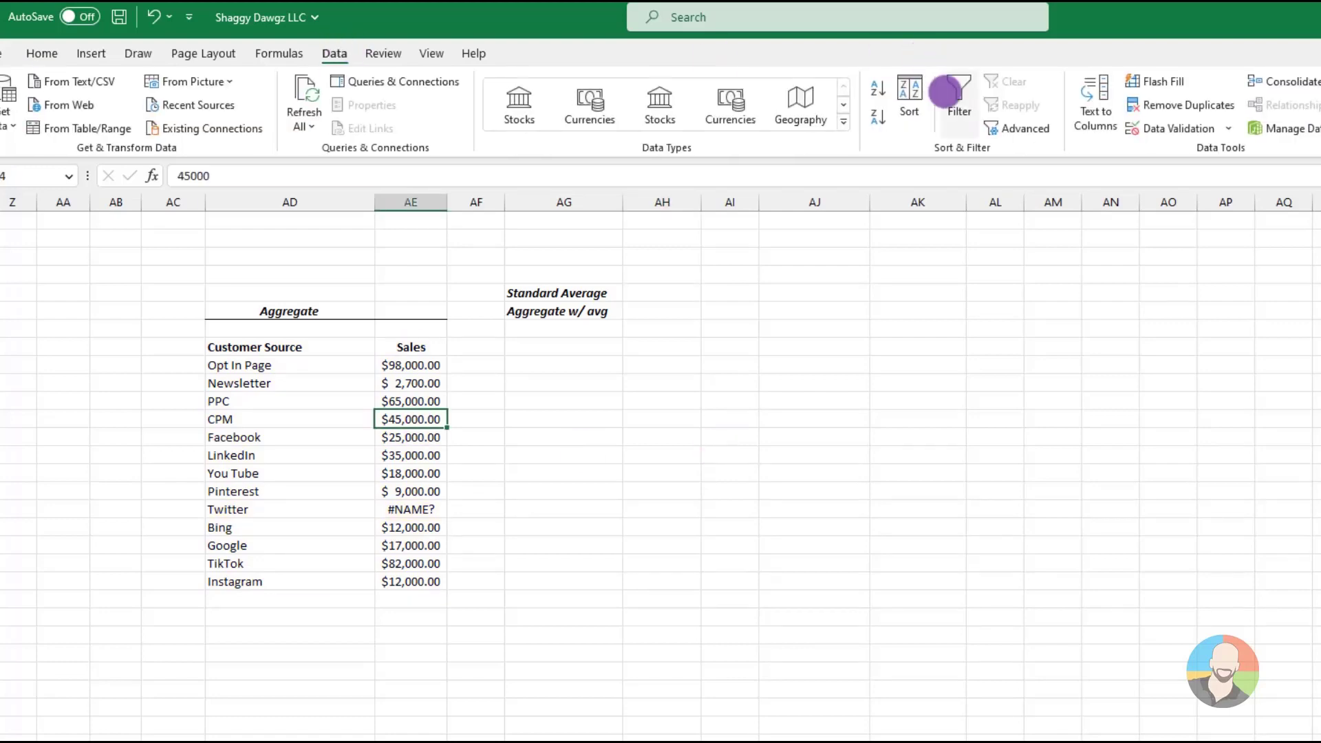
click(959, 104)
Enter an AVERAGE formula over the sales range AE21:AE33 in the Standard Average cell AH17
click(681, 290)
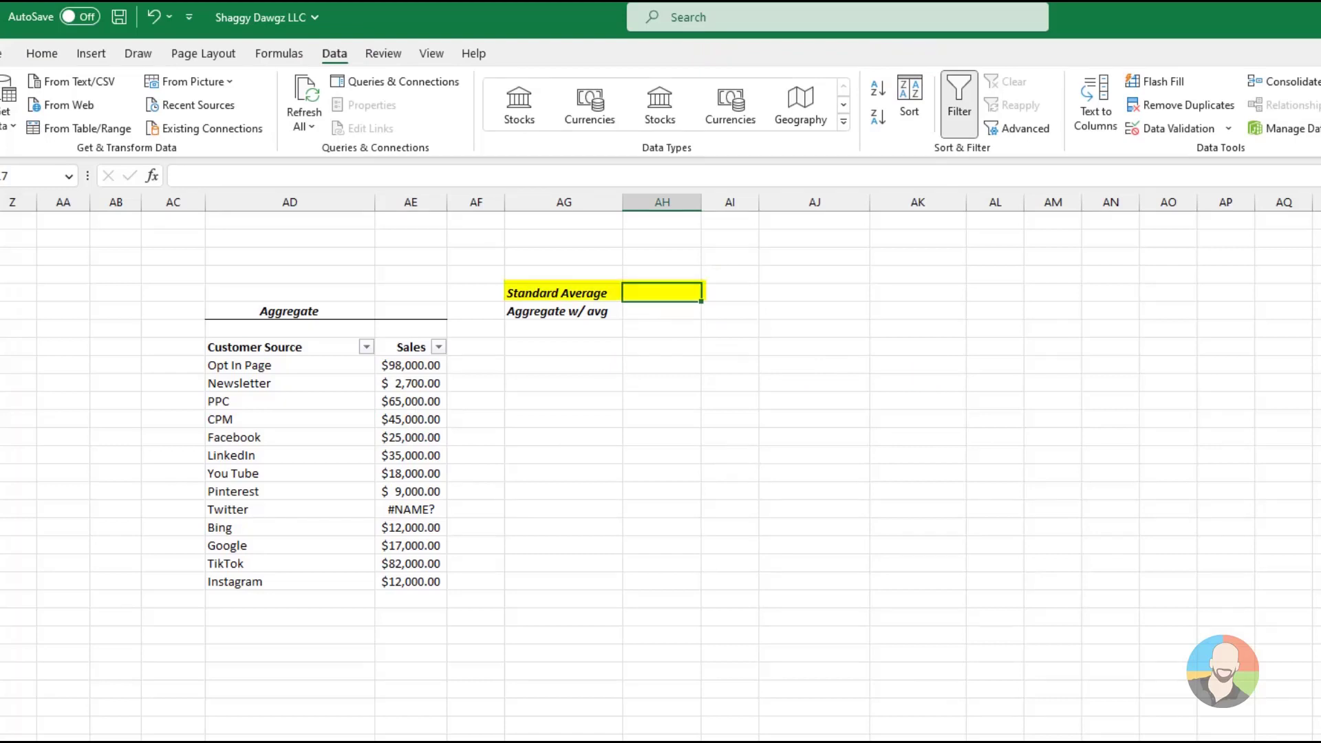
text(=aver)
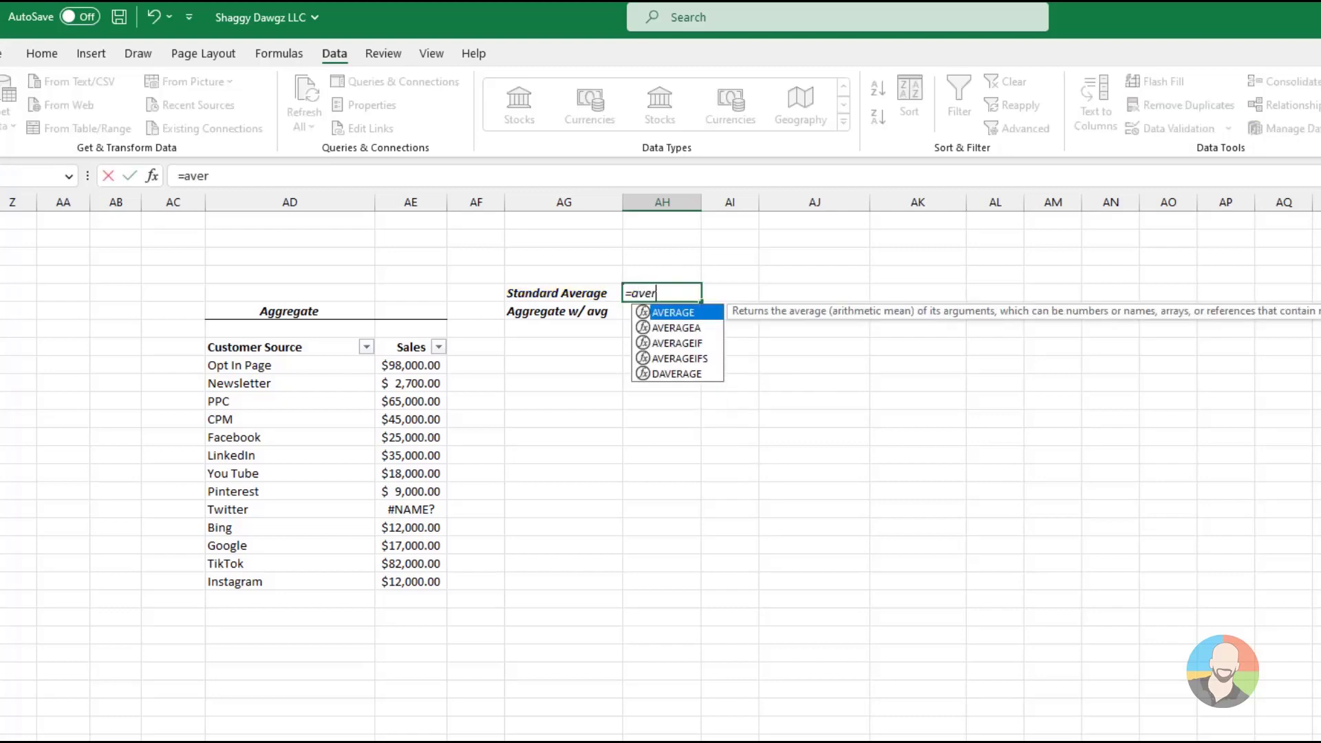
text(age()
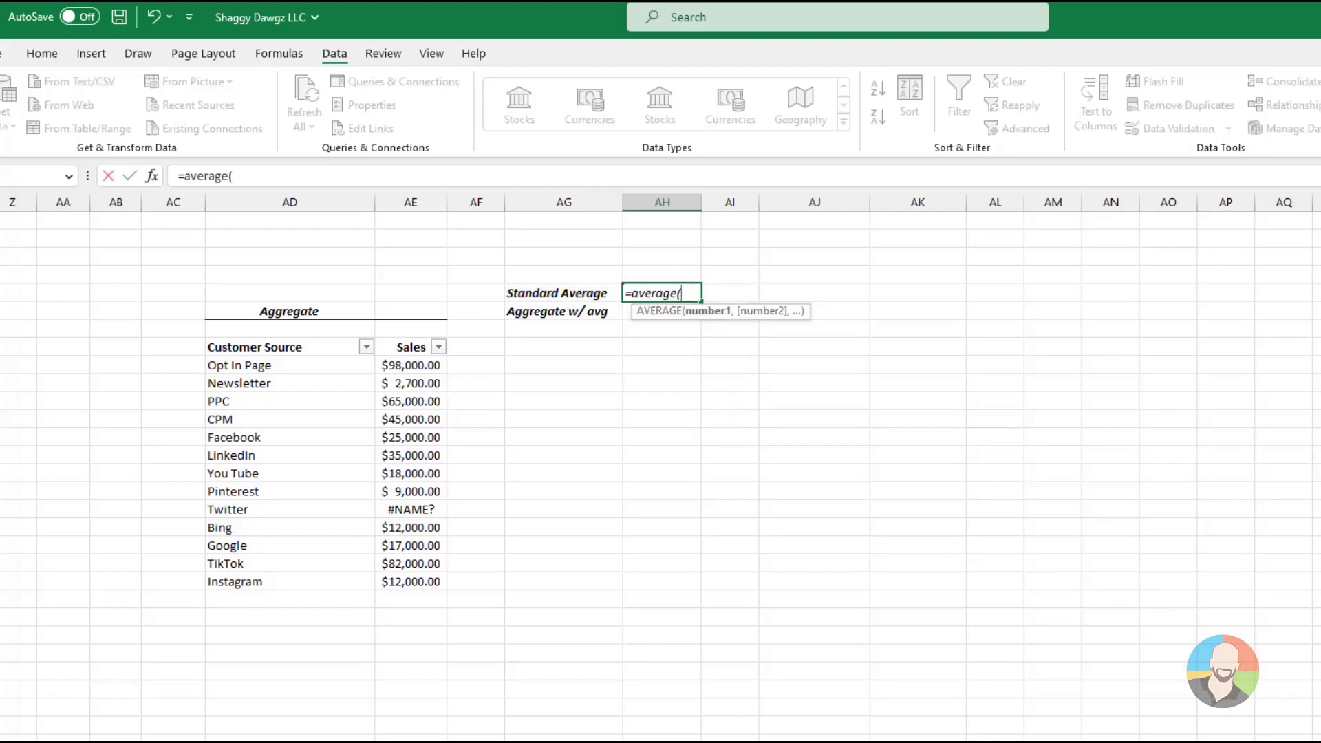
drag(410, 364, 411, 581)
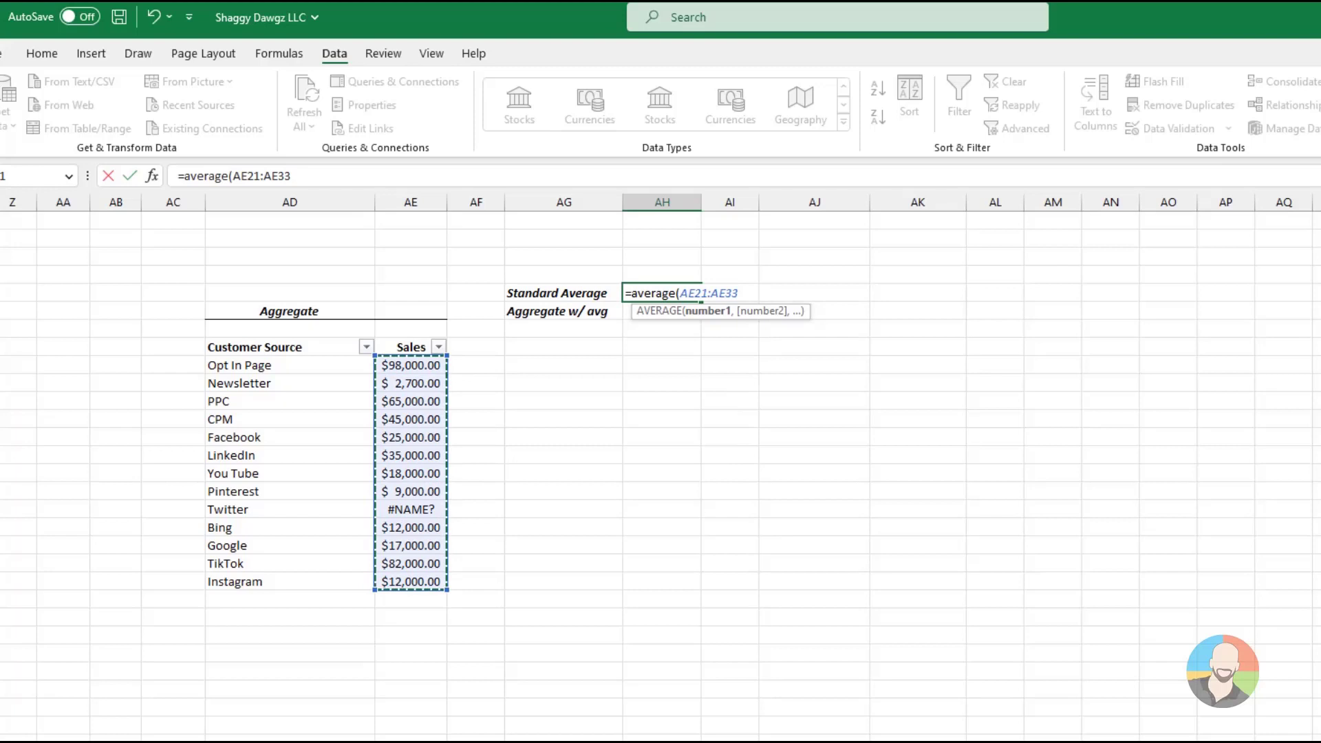
key(Return)
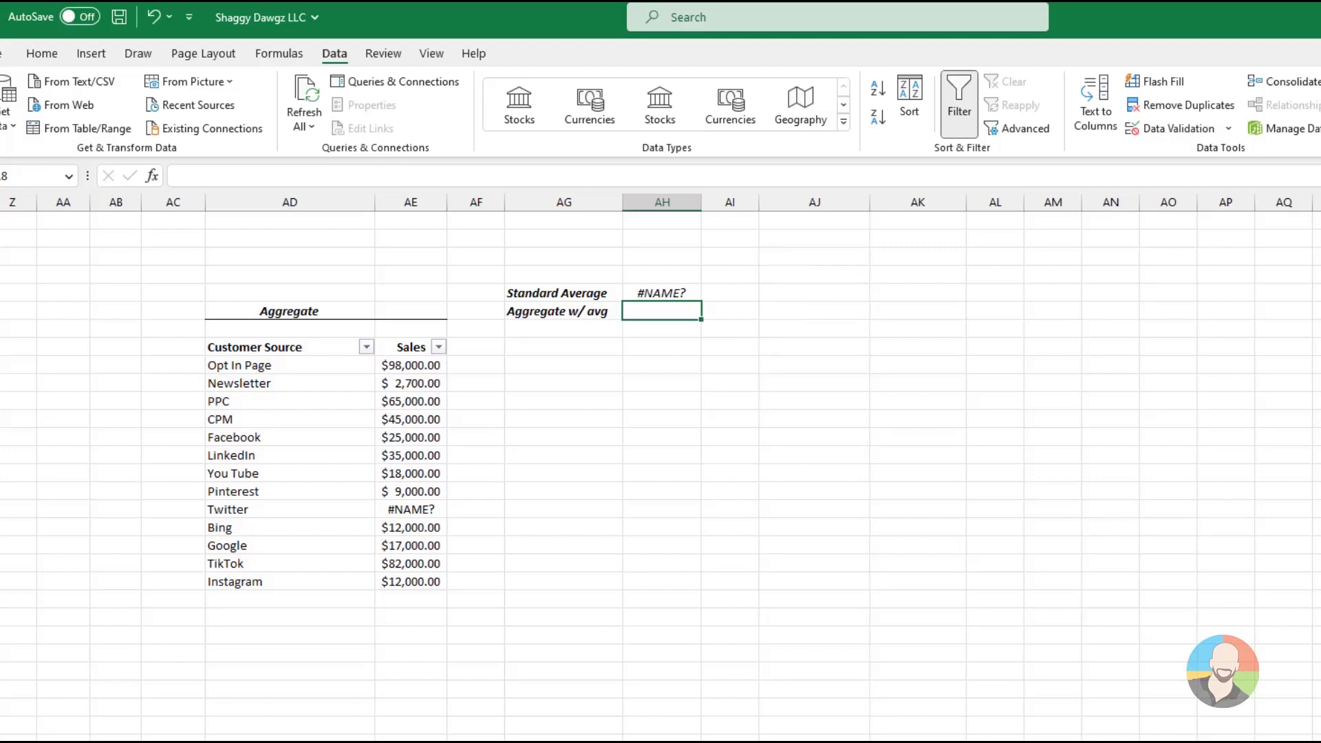
Enter =aggregate(1,3,AE21:AE33) in AH18 to average sales while ignoring hidden rows, error values, and nested SUBTOTAL and AGGREGATE functions
text(=a)
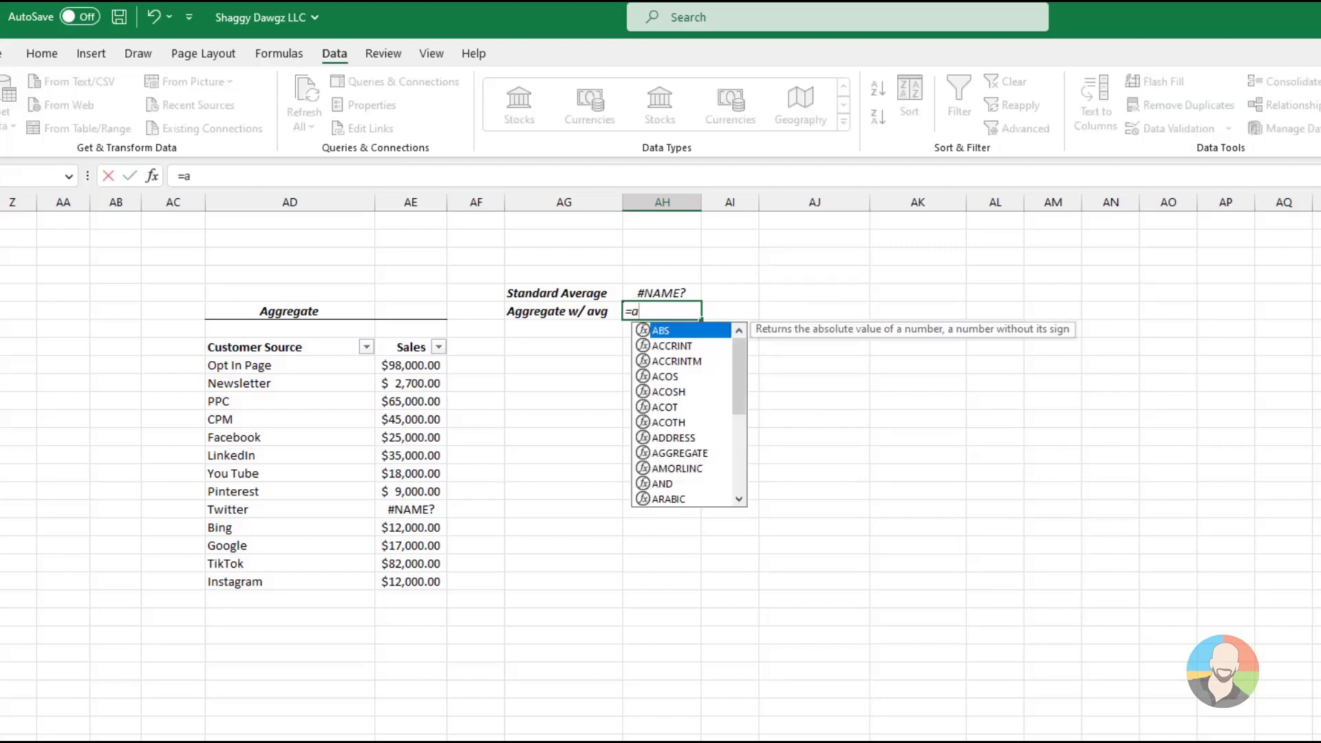
text(ggregate()
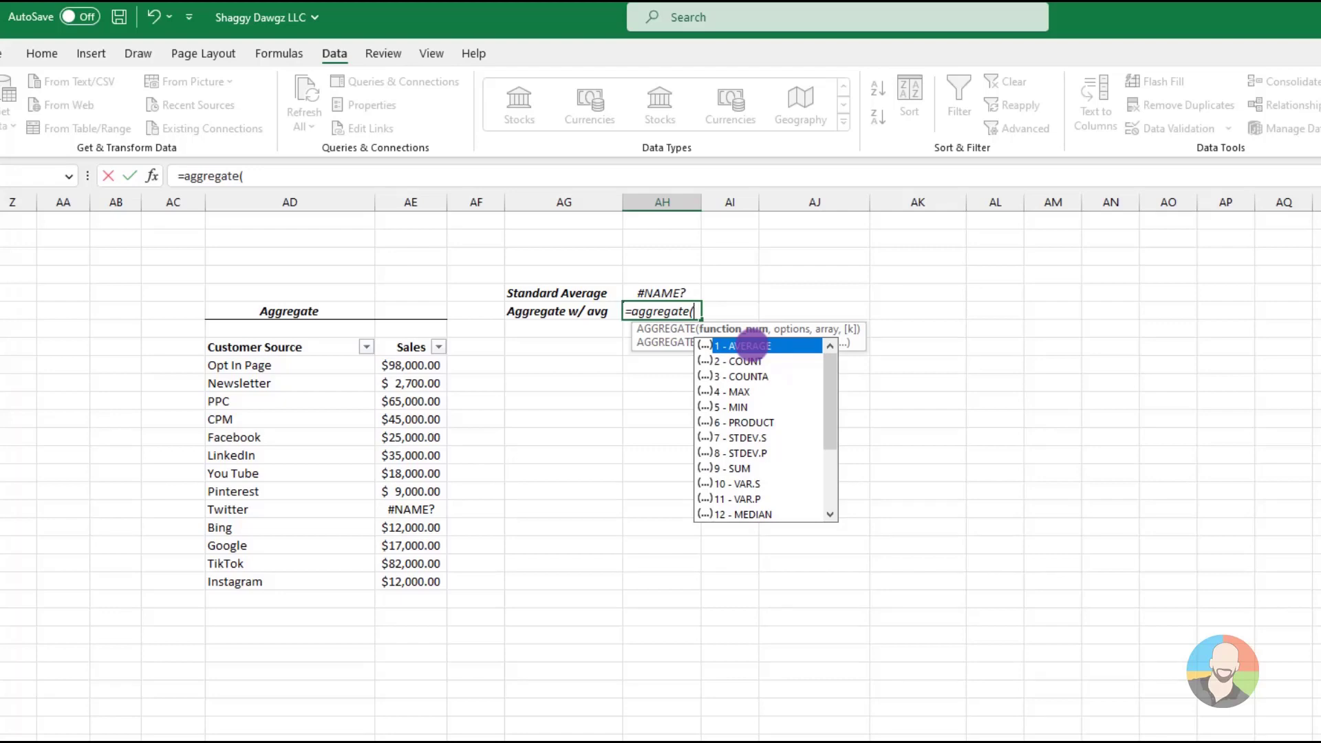
double_click(751, 344)
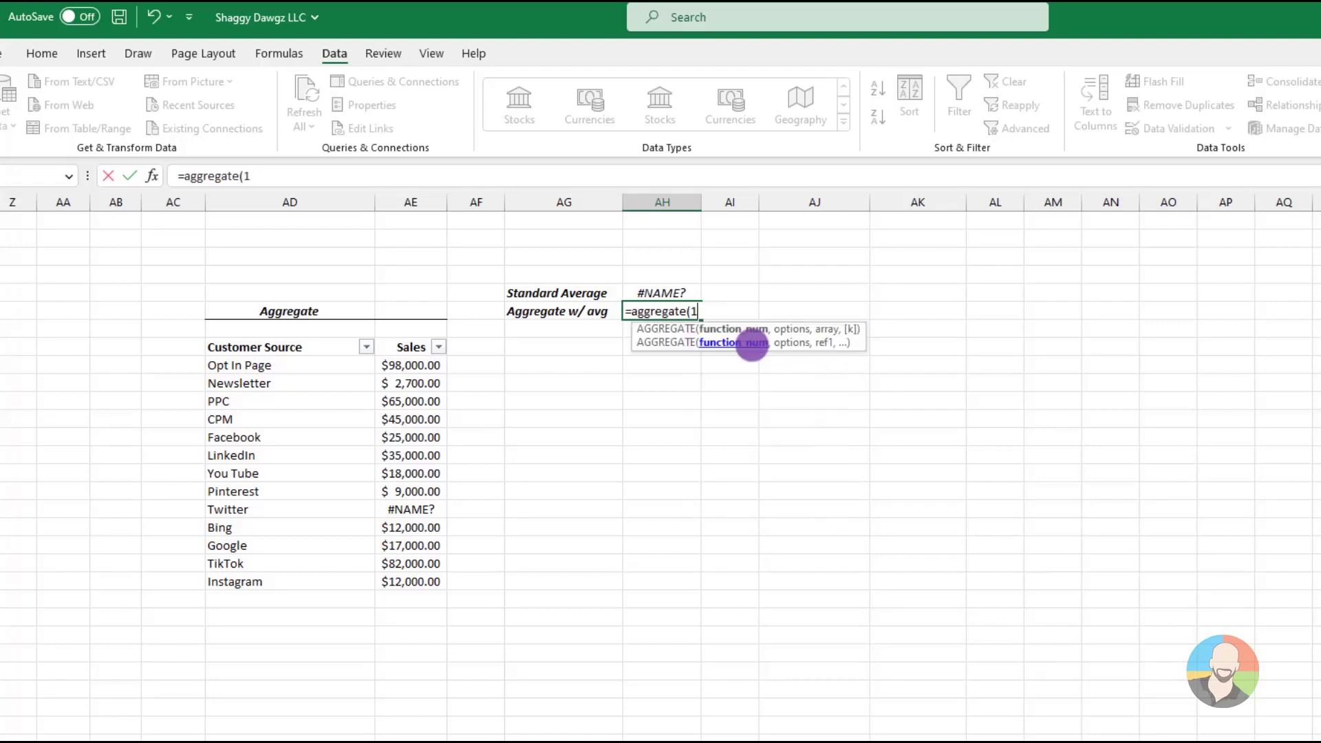
text(,)
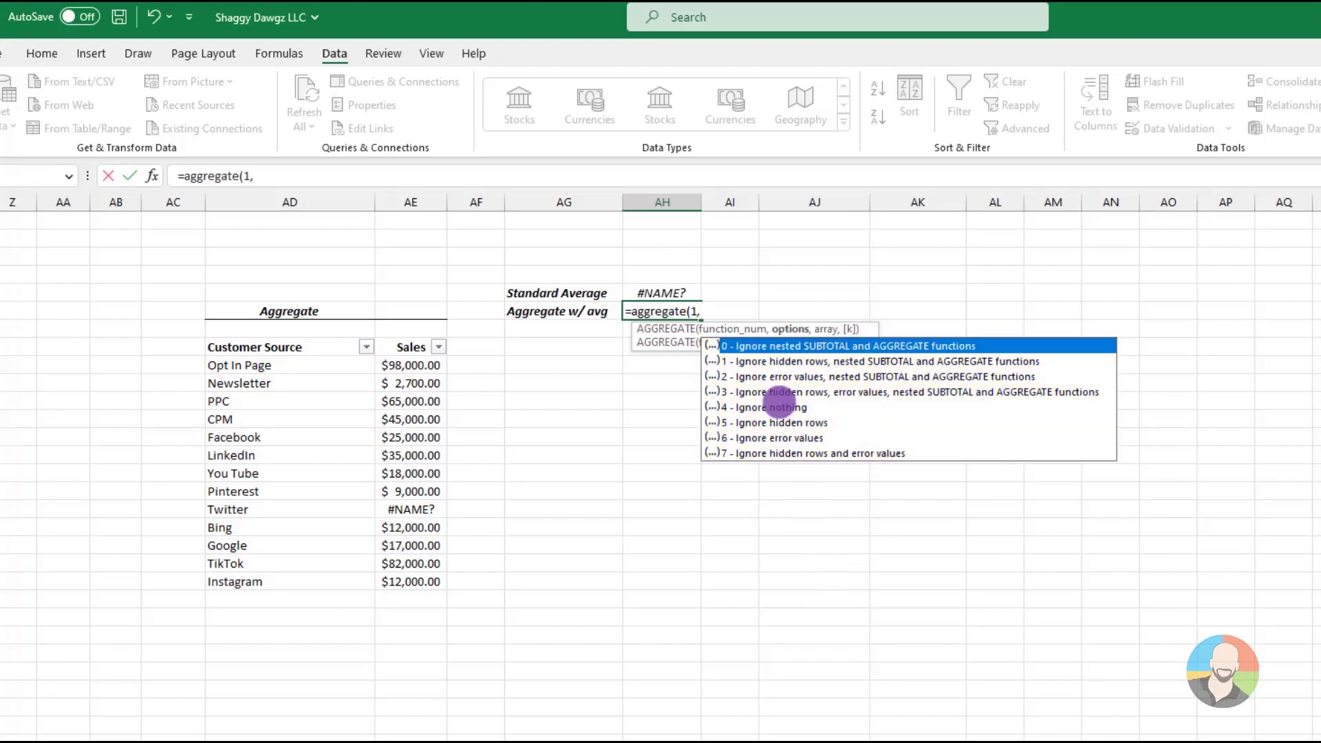
click(784, 392)
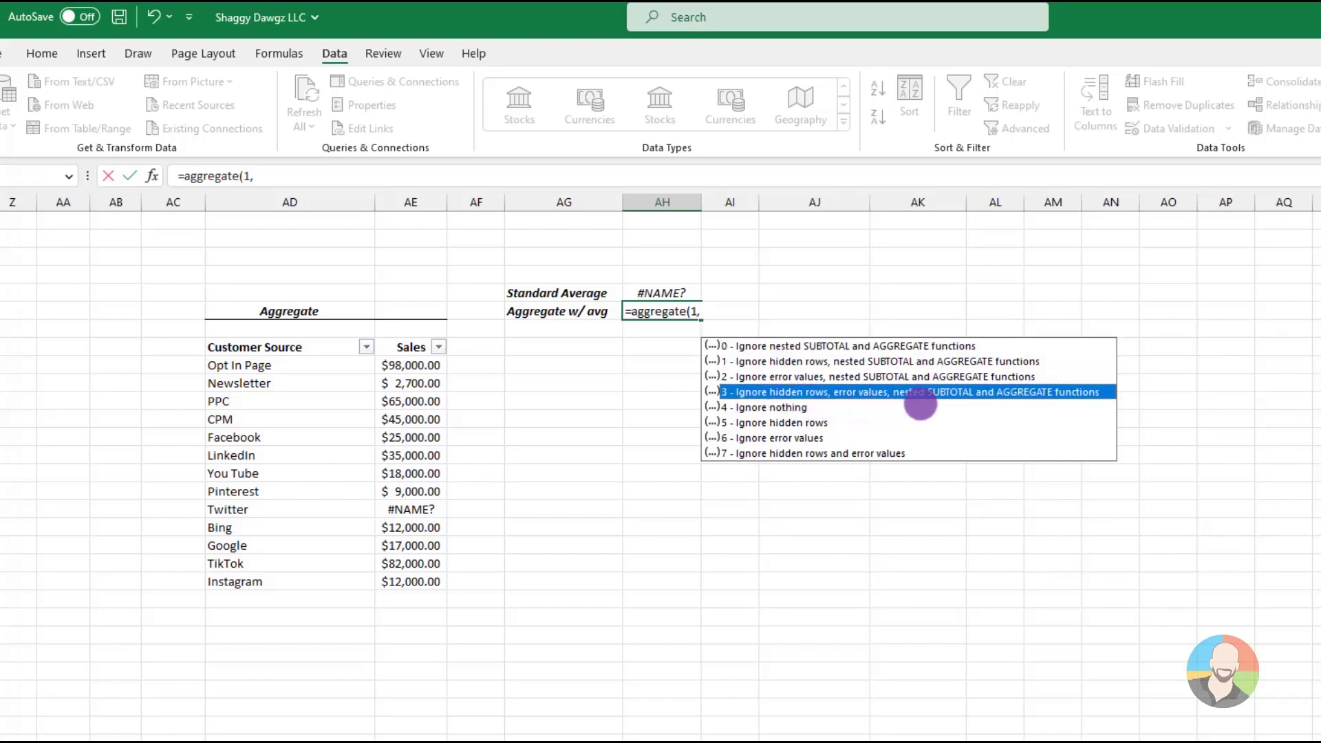
double_click(802, 391)
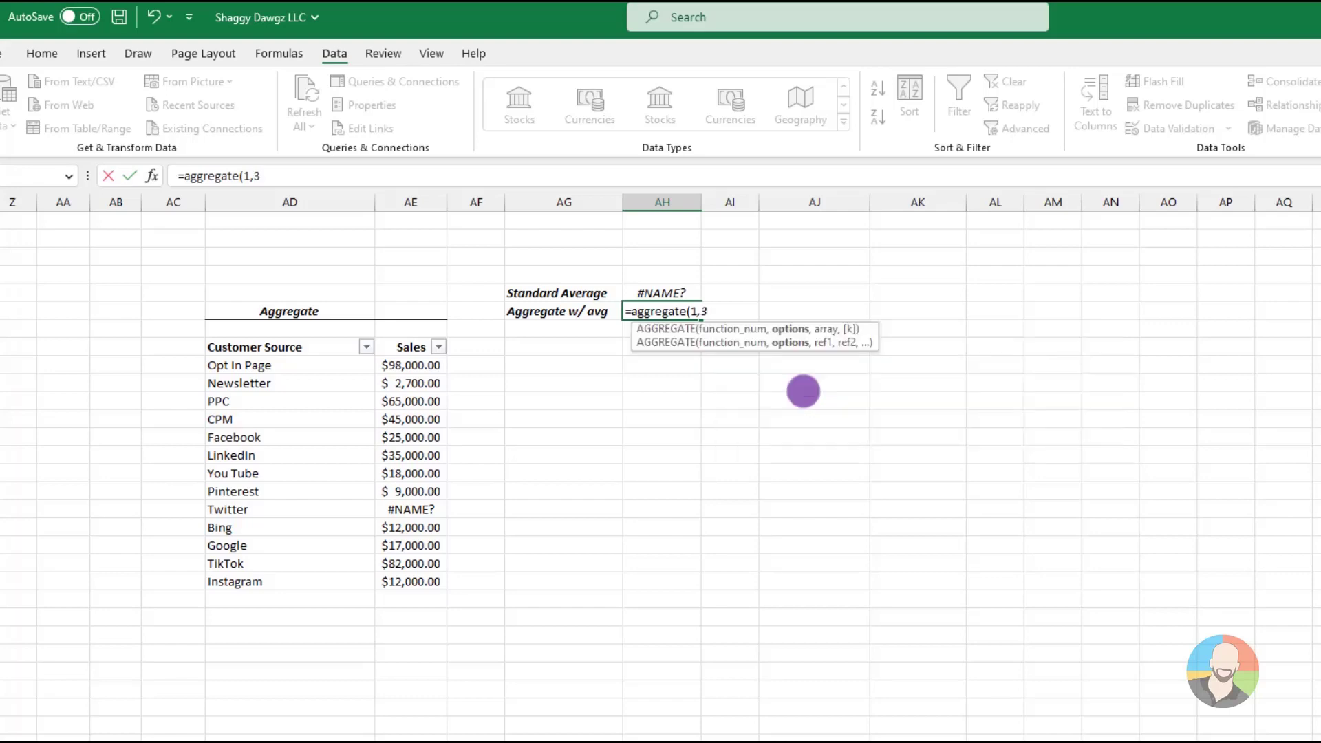
text(,)
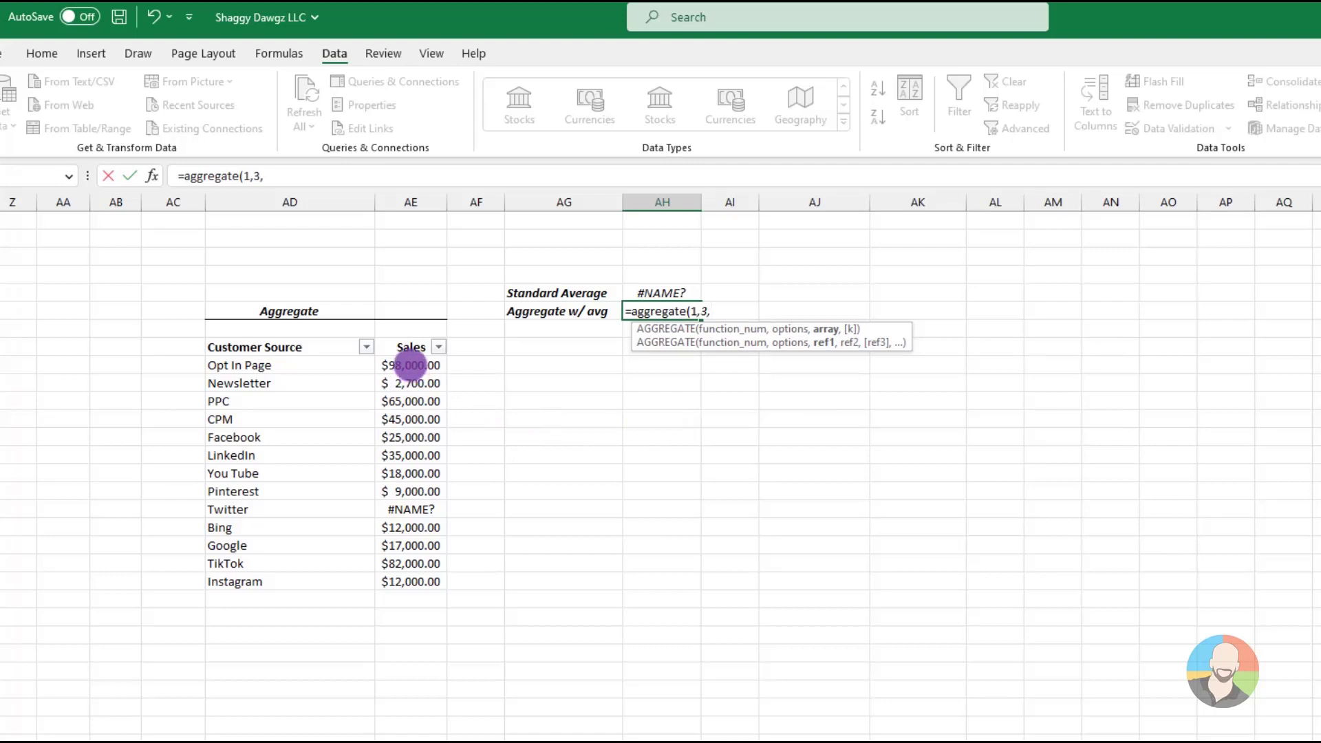
drag(411, 365, 413, 583)
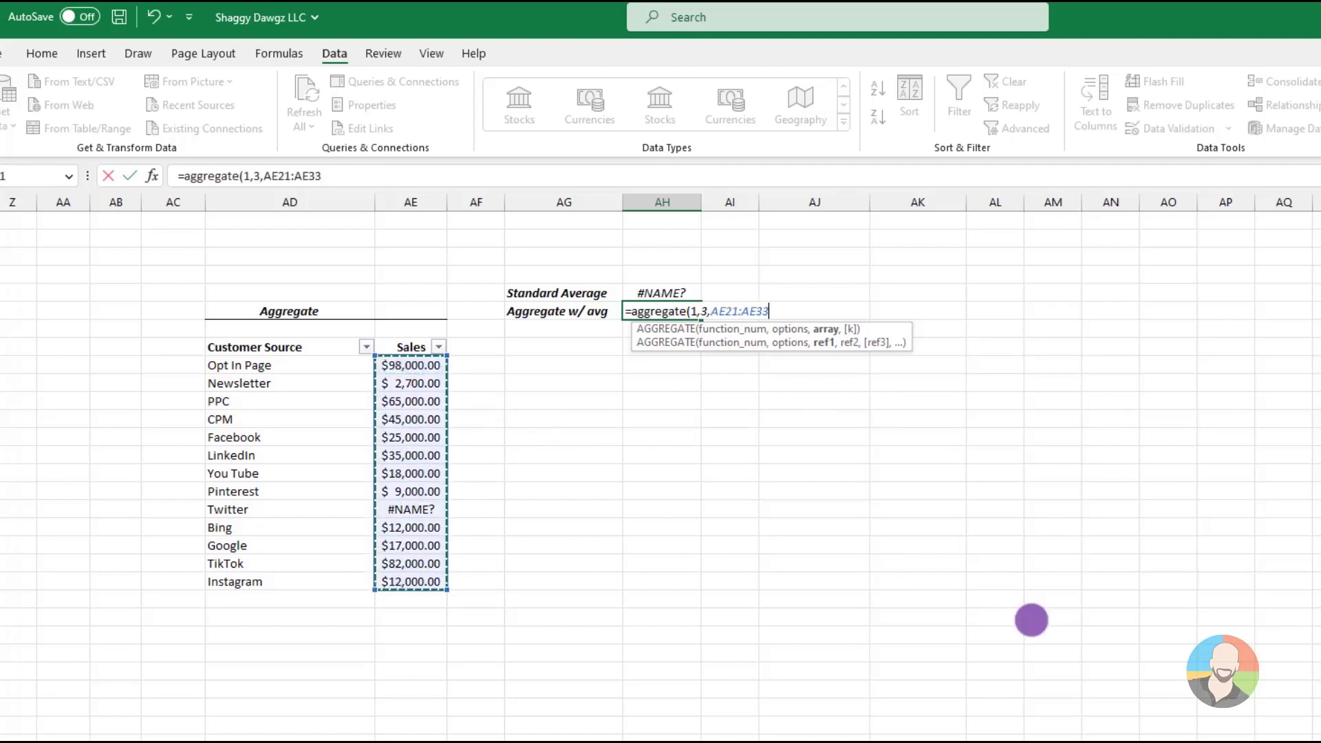
key(Return)
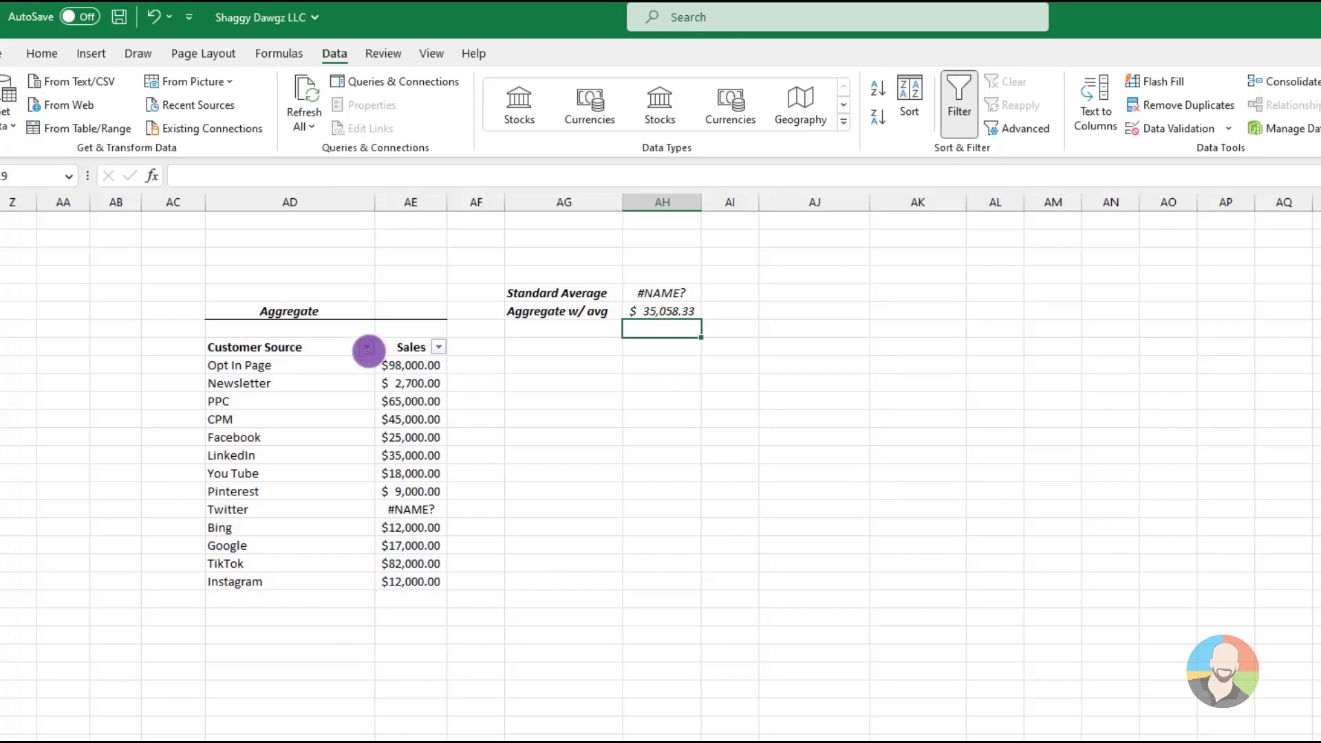
Filter the Customer Source column to show only a few sources, including Opt In Page and Instagram
click(368, 347)
click(187, 559)
click(186, 689)
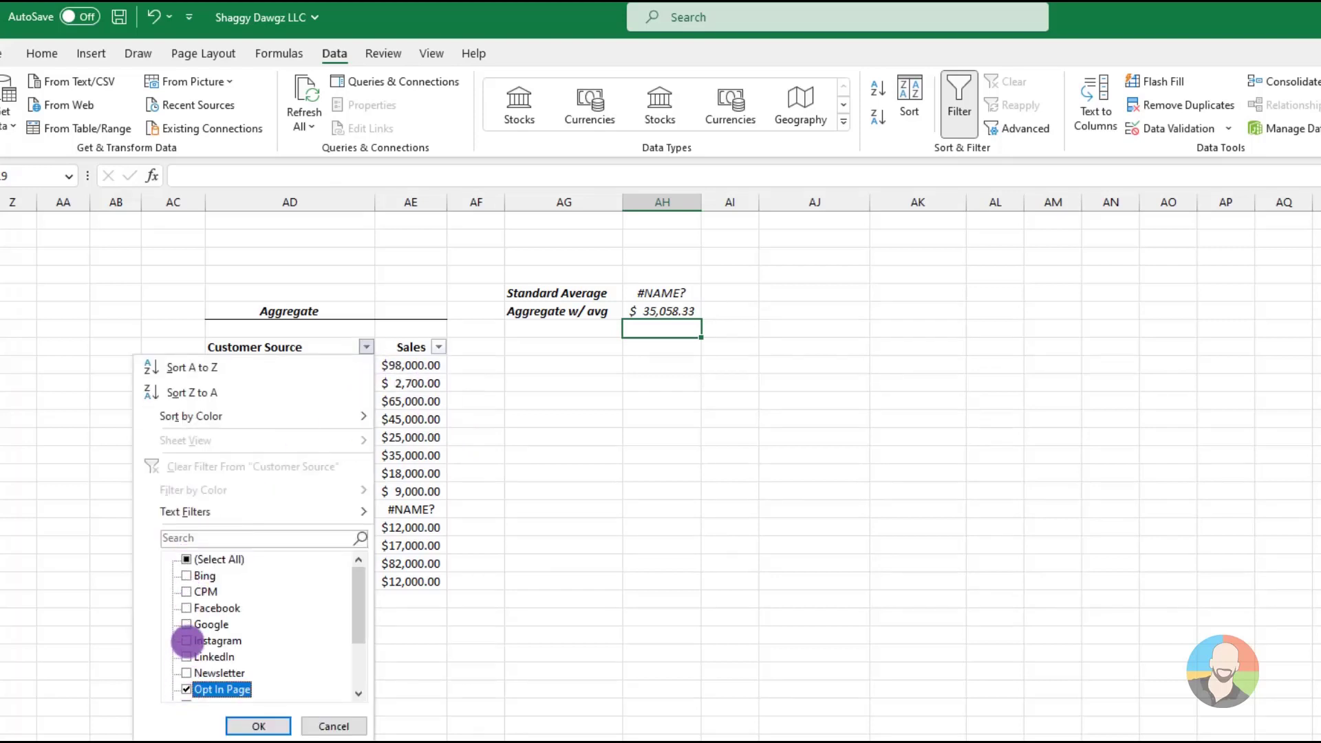
click(187, 640)
scroll(207, 641, down, 2)
click(186, 689)
click(258, 727)
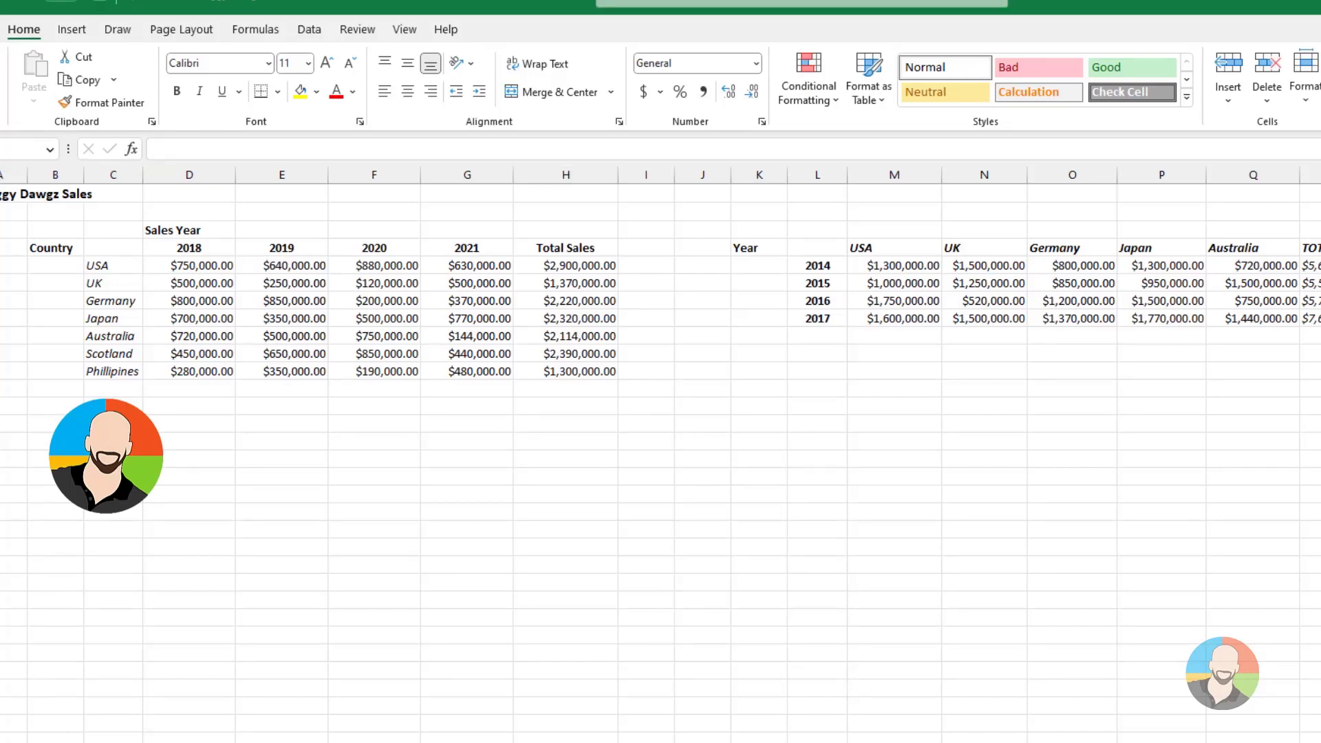
Insert a clustered column chart of the 2018–2021 country sales in C4:G11 and place it below the data table
click(565, 600)
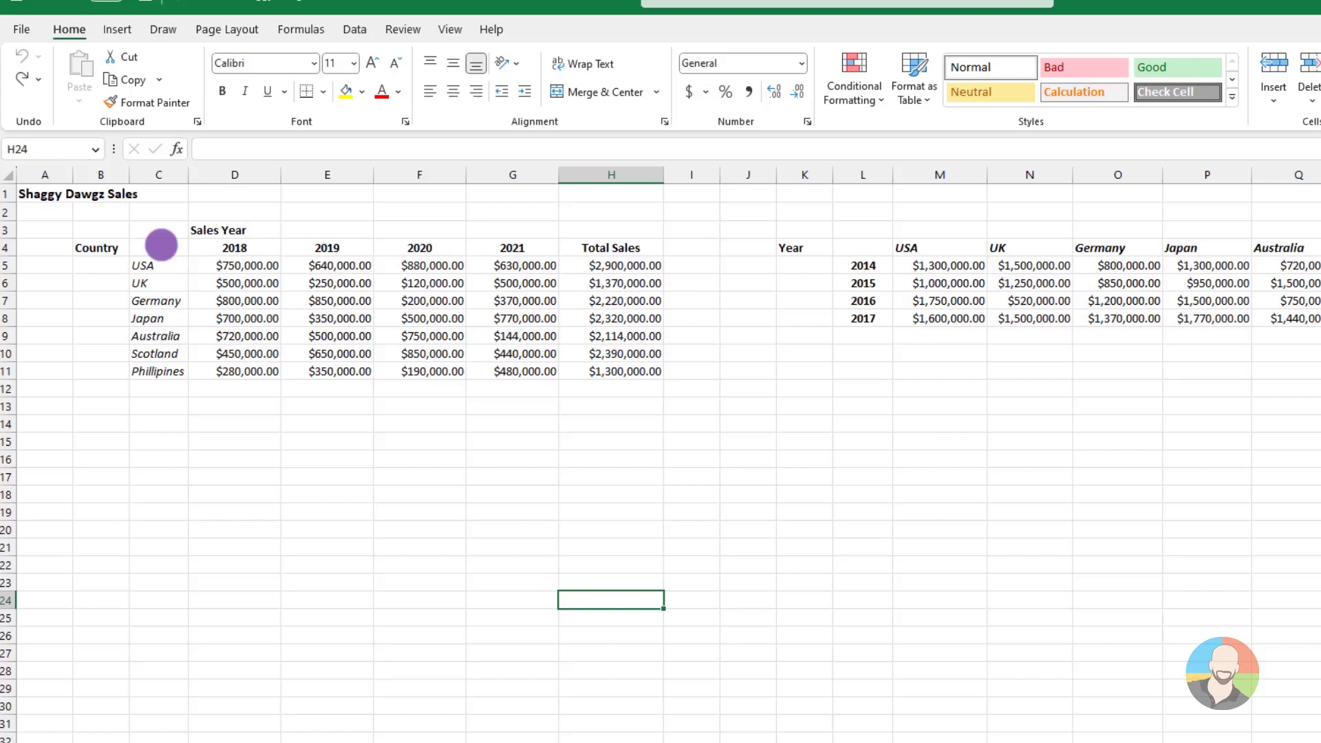
drag(161, 244, 489, 368)
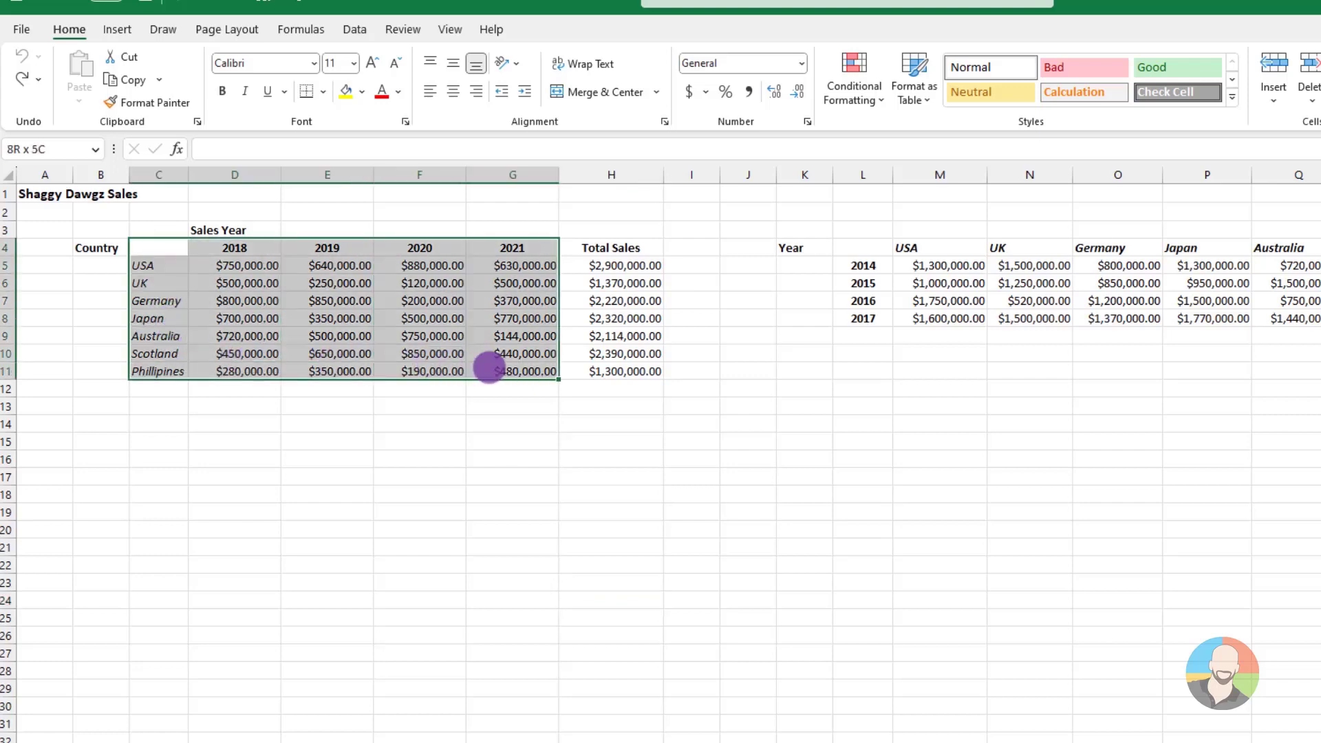
click(117, 29)
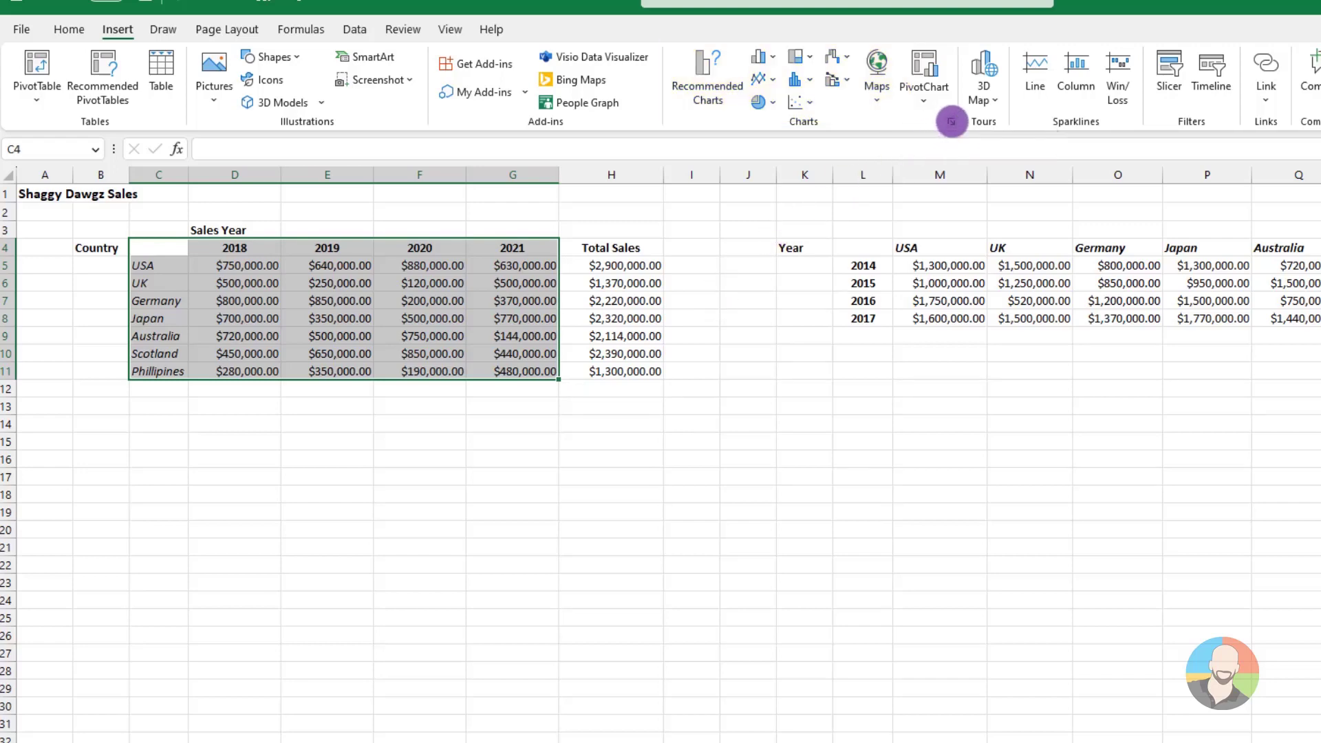
click(951, 122)
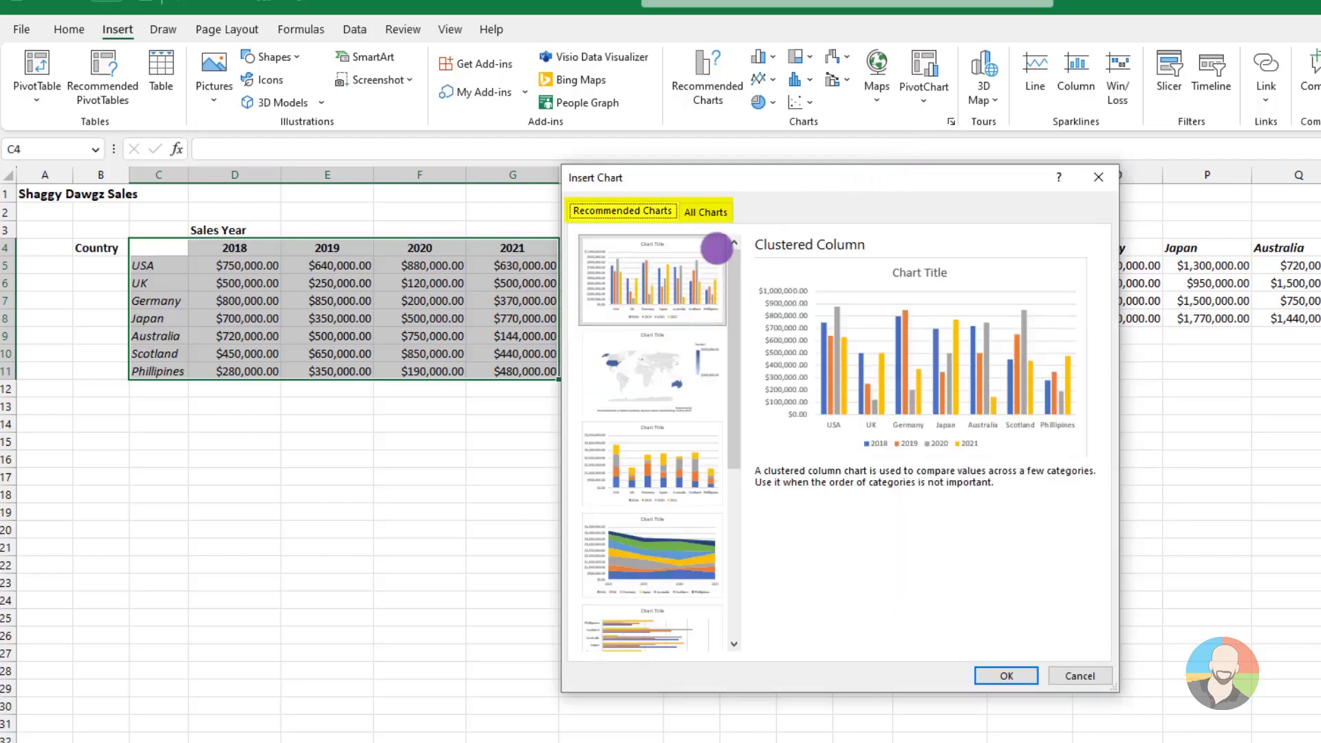
click(709, 211)
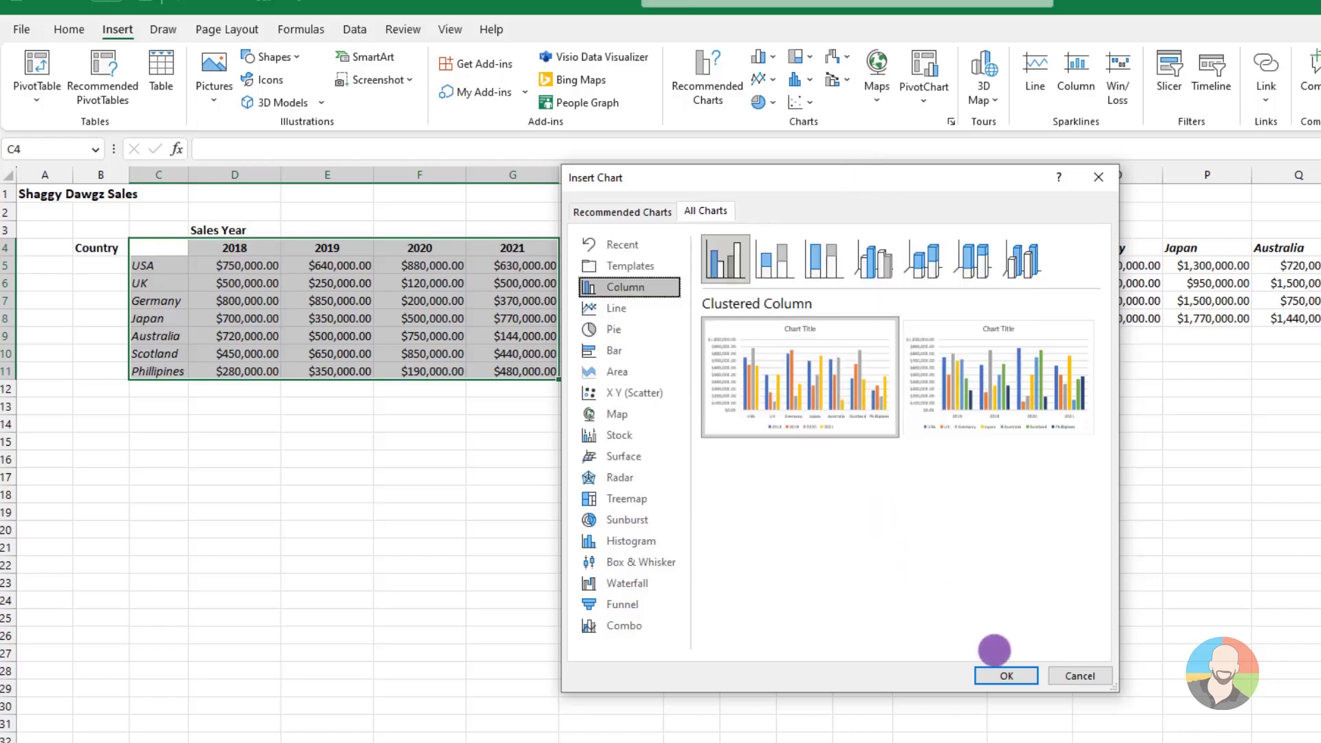
click(1004, 675)
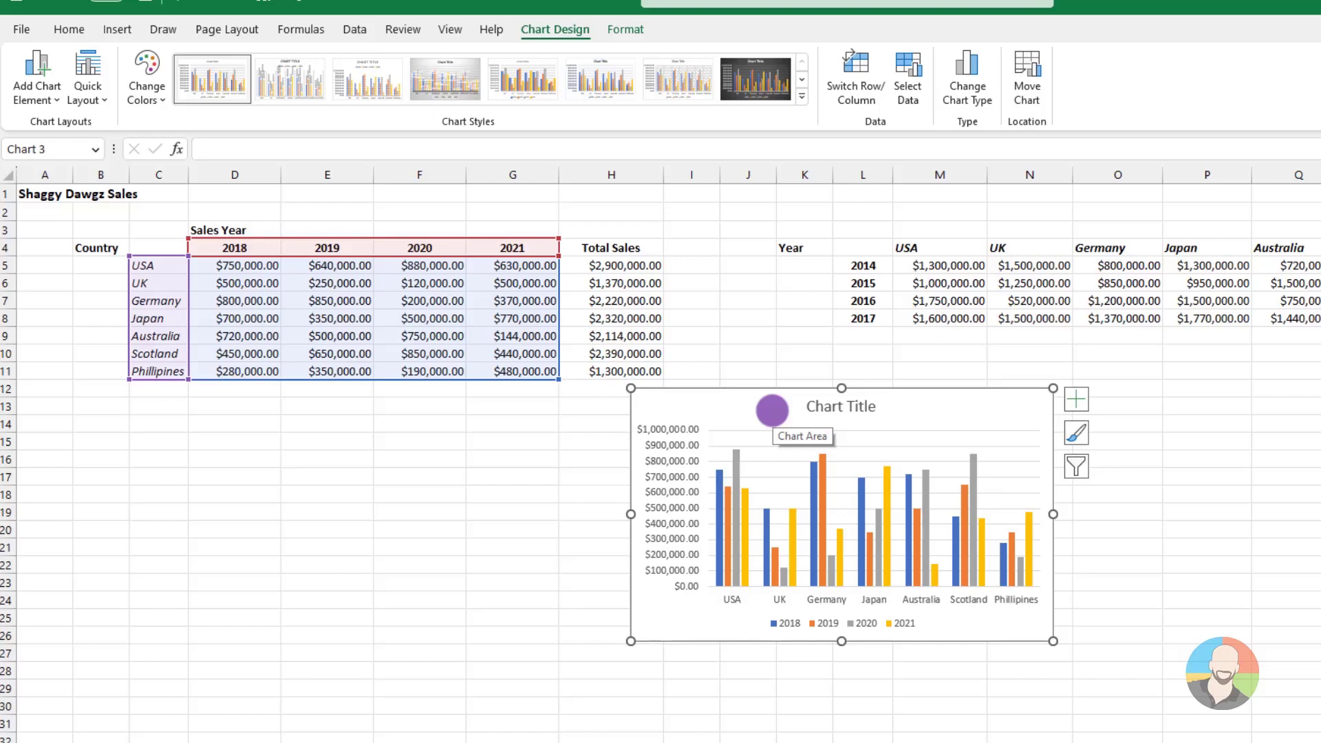
drag(772, 410, 377, 440)
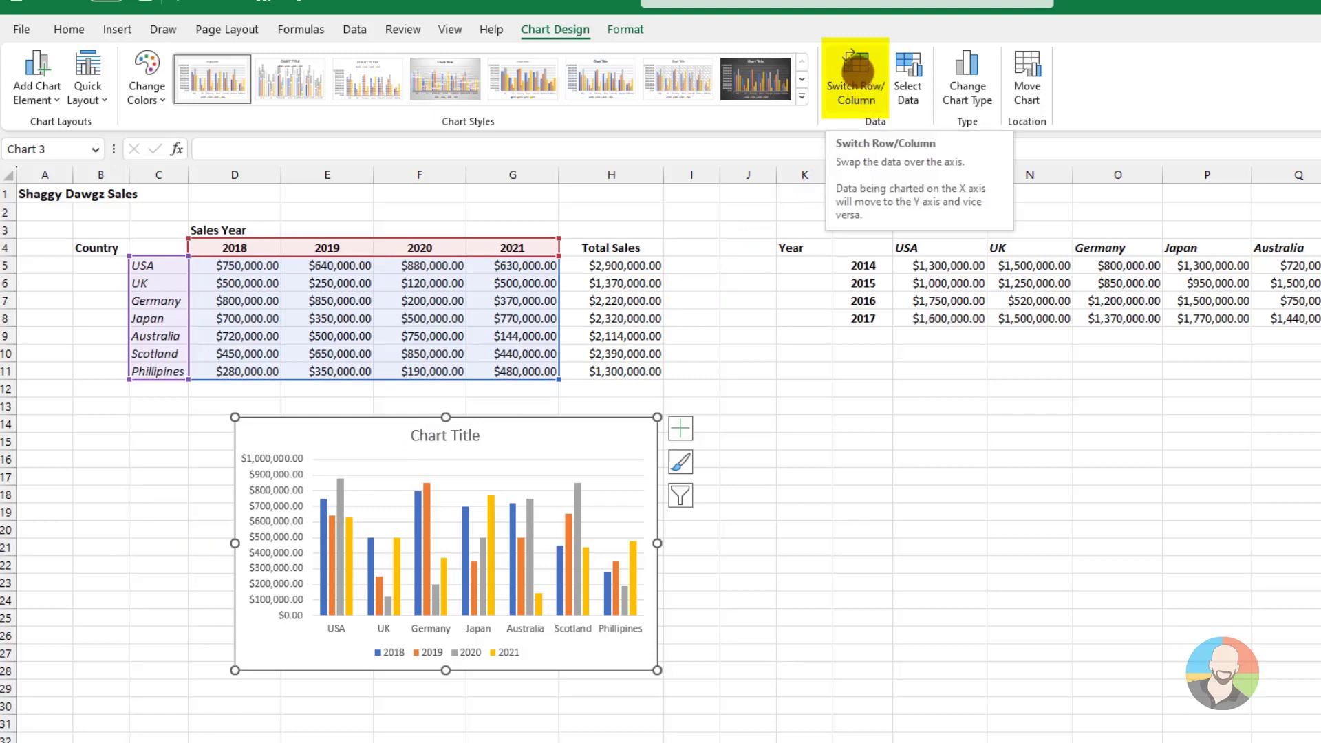
Swap the chart's rows and columns to group sales by year, and swap them back to group by country
click(856, 71)
click(855, 72)
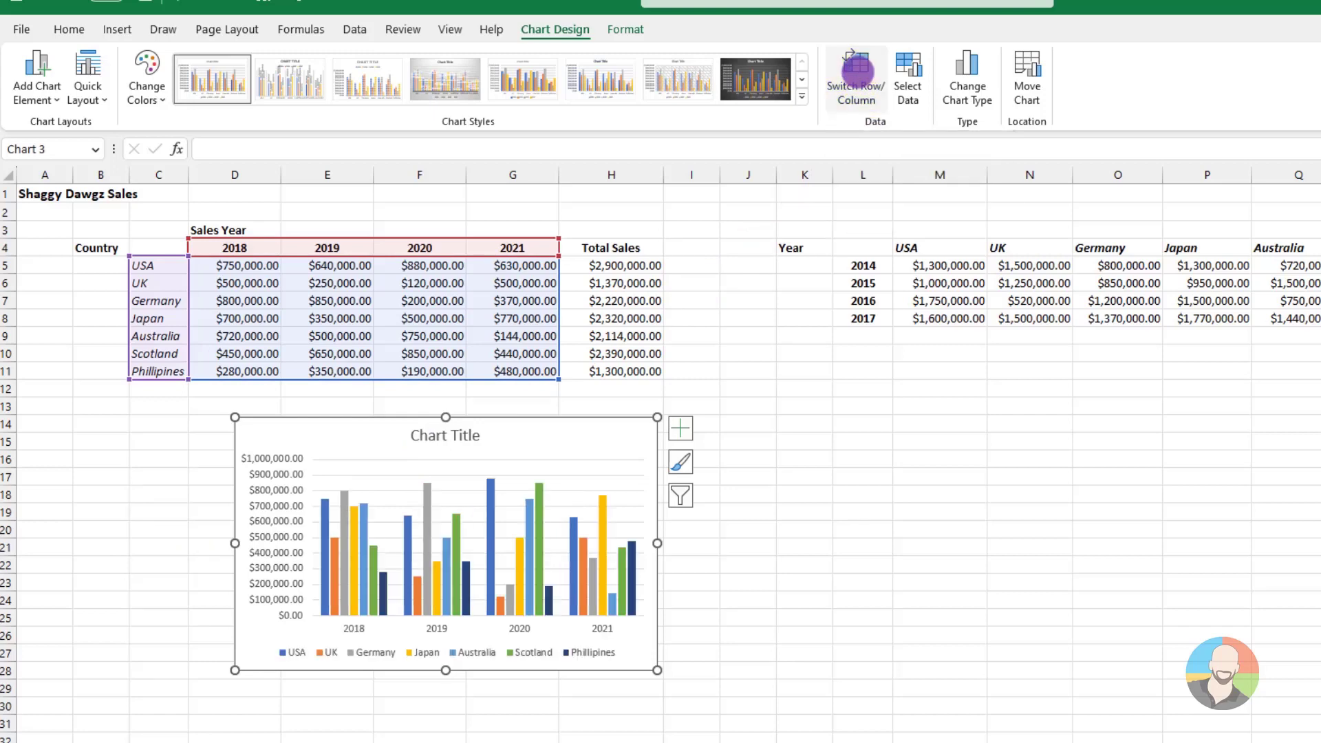
click(855, 72)
click(856, 71)
click(856, 71)
click(855, 72)
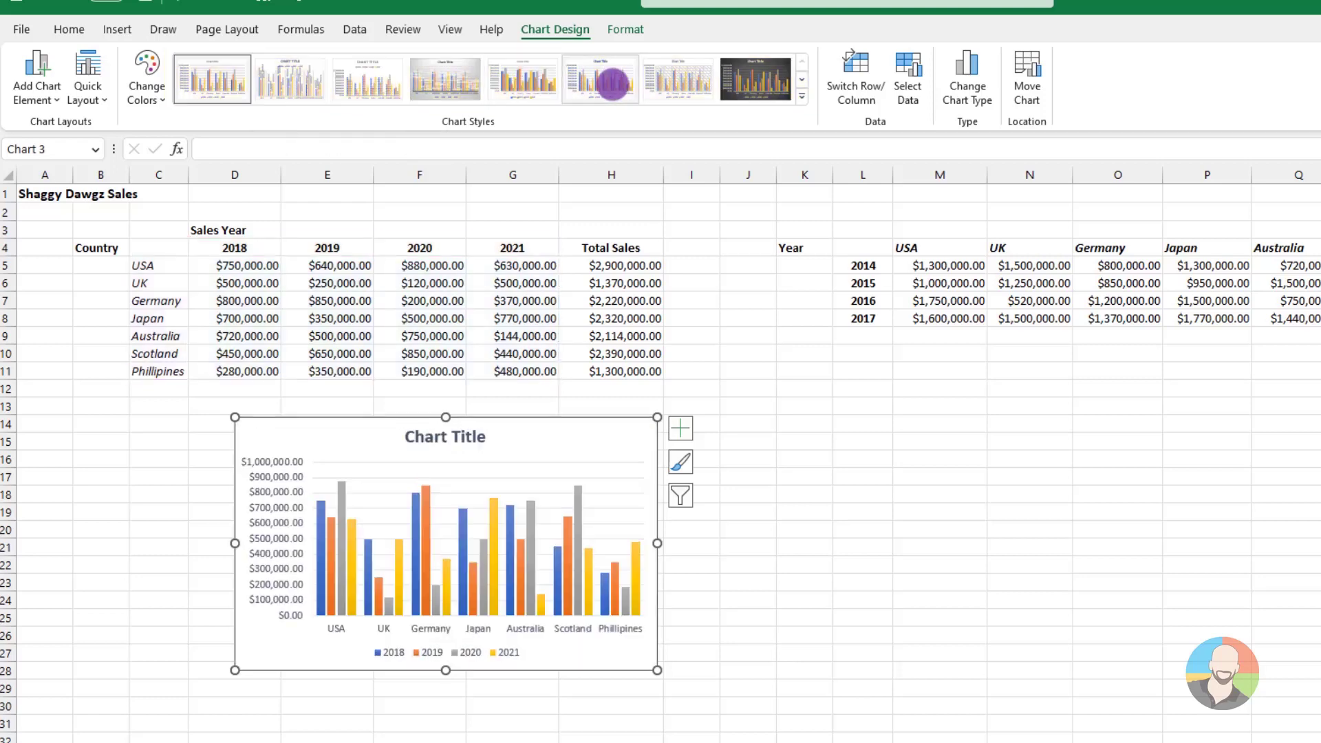
Add primary horizontal and primary vertical axis titles to the column chart
click(161, 101)
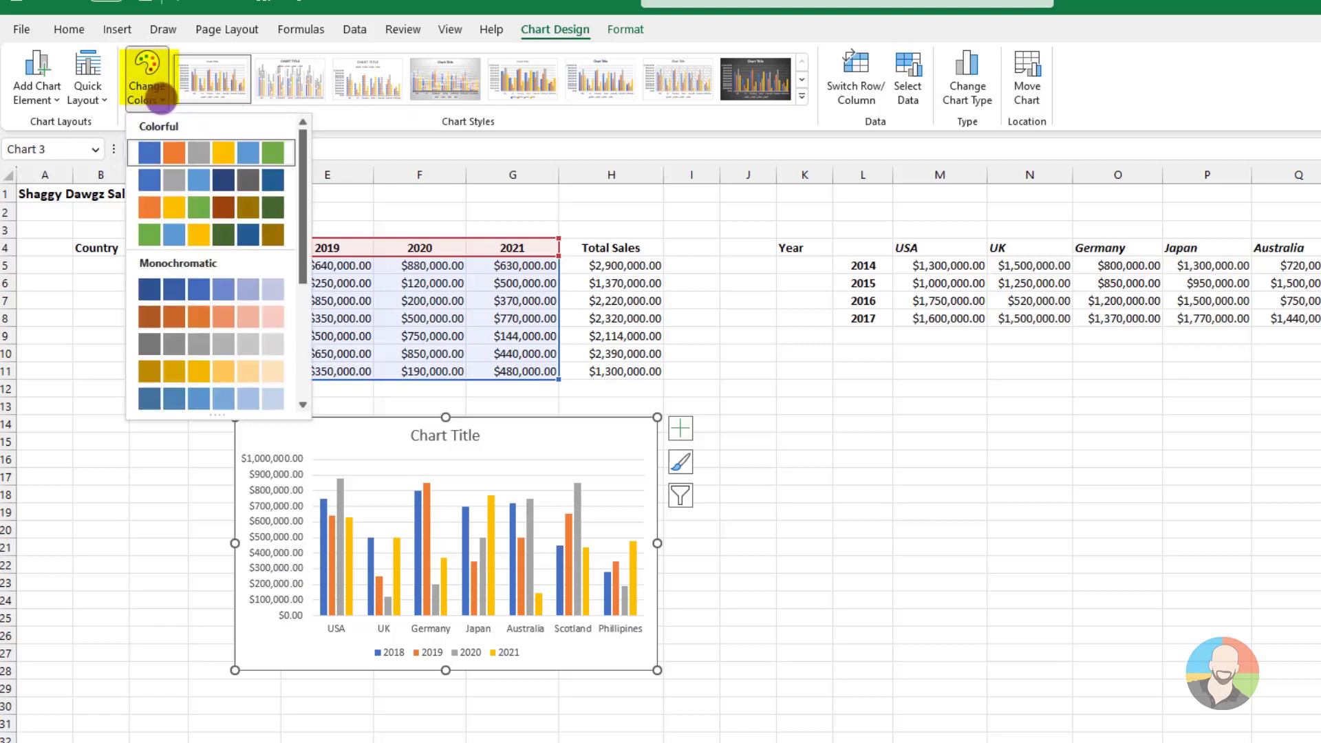
click(37, 79)
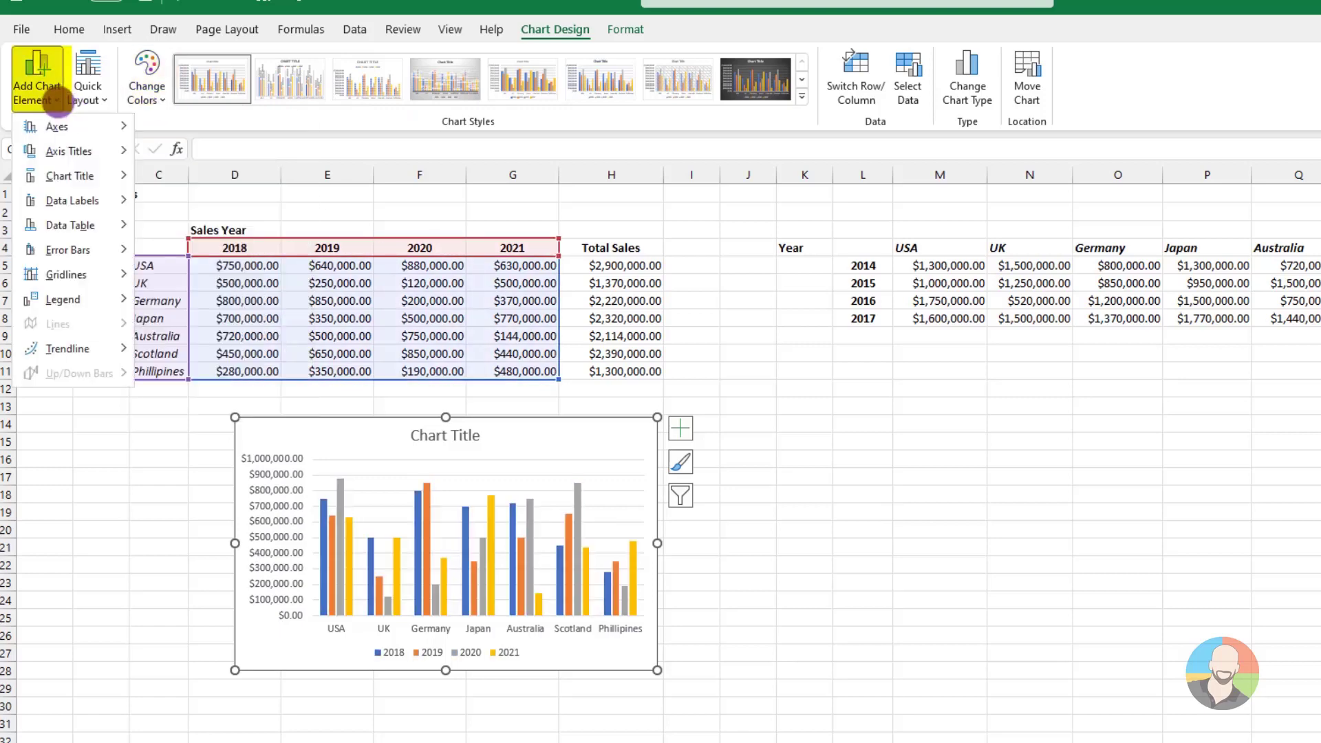
mouse_move(59, 127)
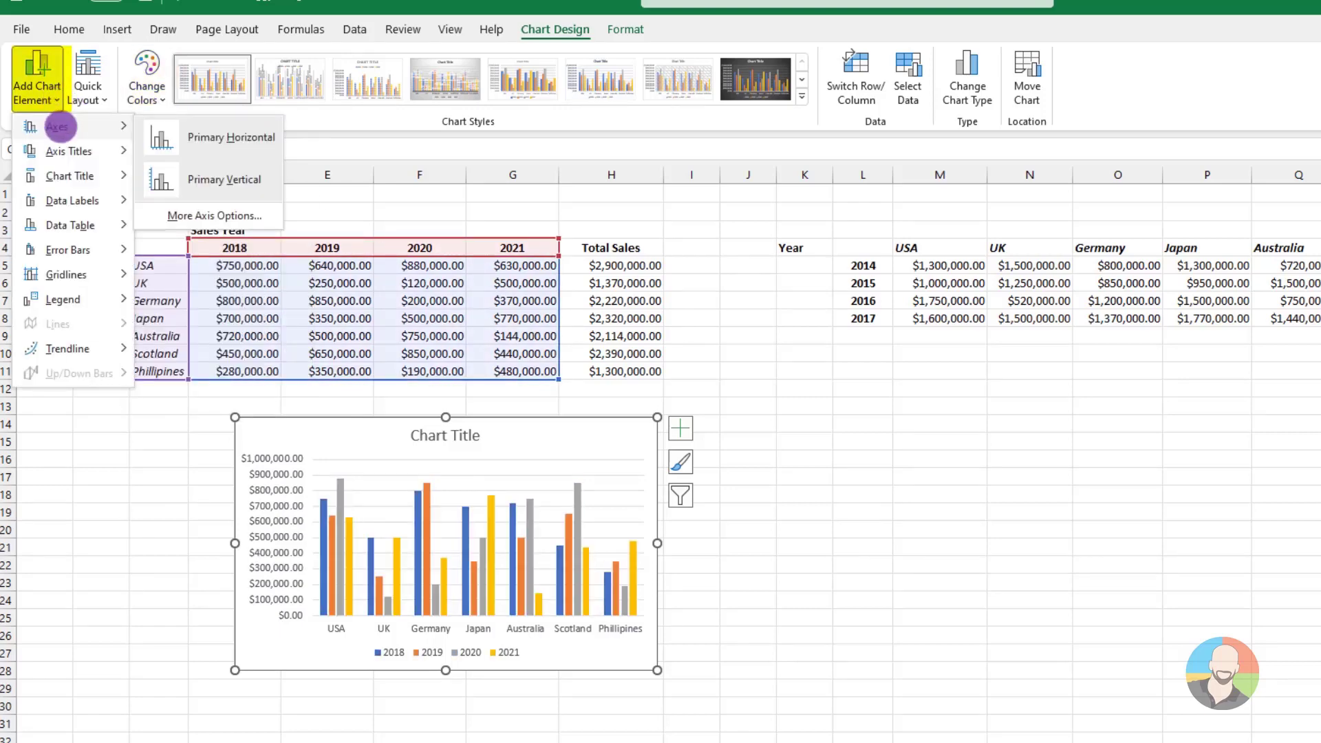
mouse_move(65, 151)
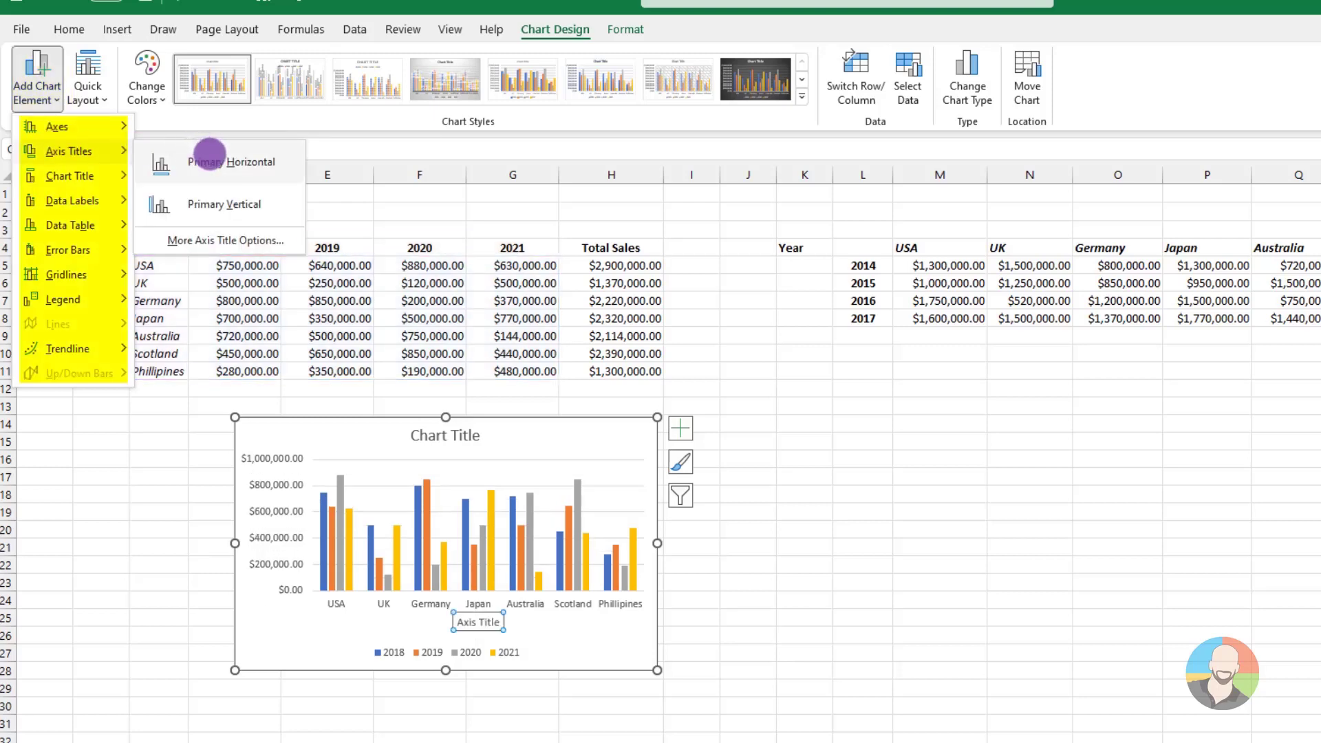
mouse_move(78, 199)
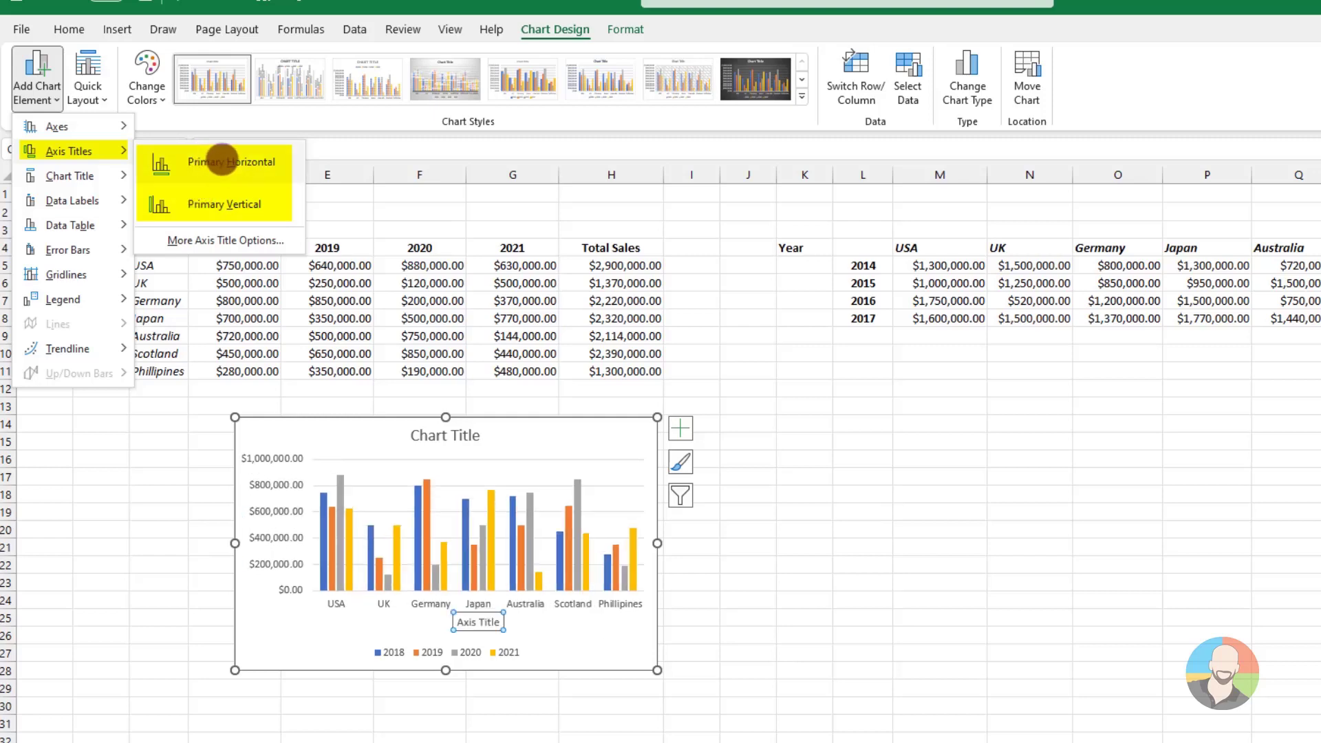
click(222, 160)
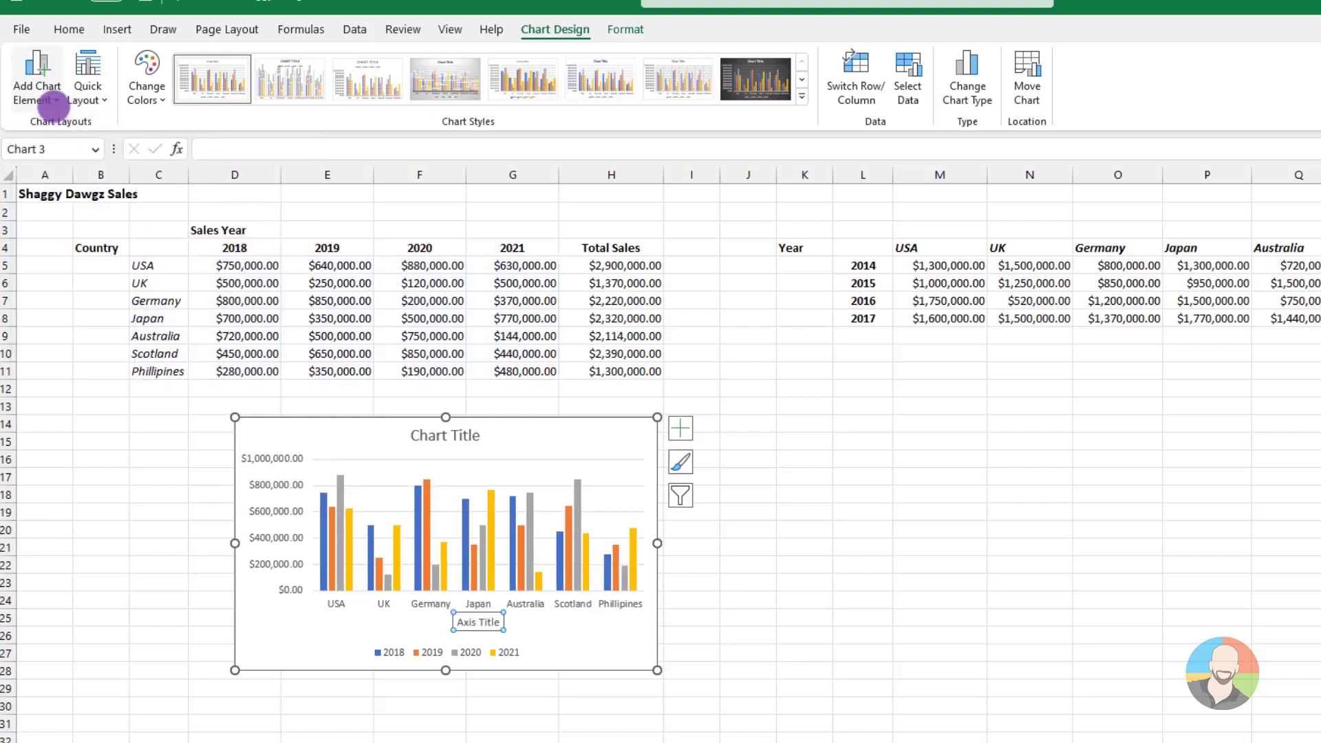
click(55, 101)
mouse_move(69, 151)
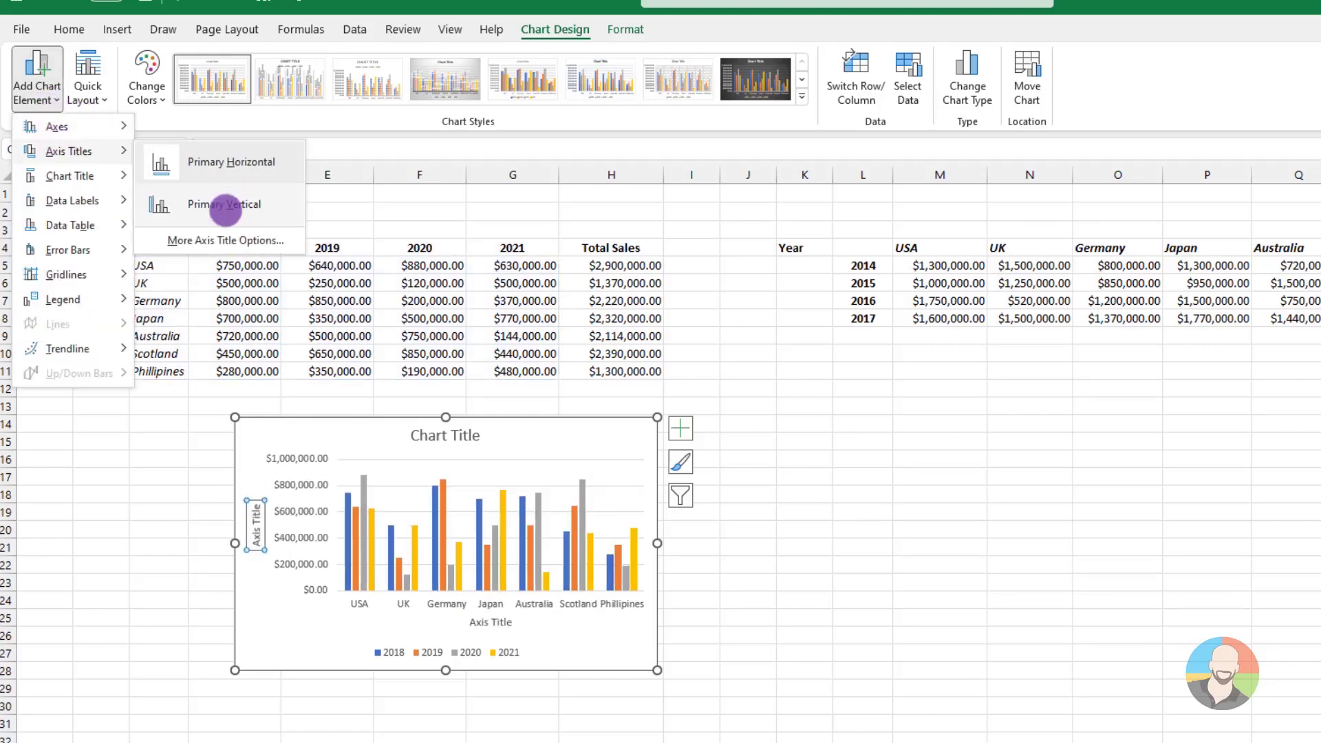
click(226, 209)
Set the horizontal axis title to Country and the vertical axis title to Sales
click(490, 622)
click(487, 623)
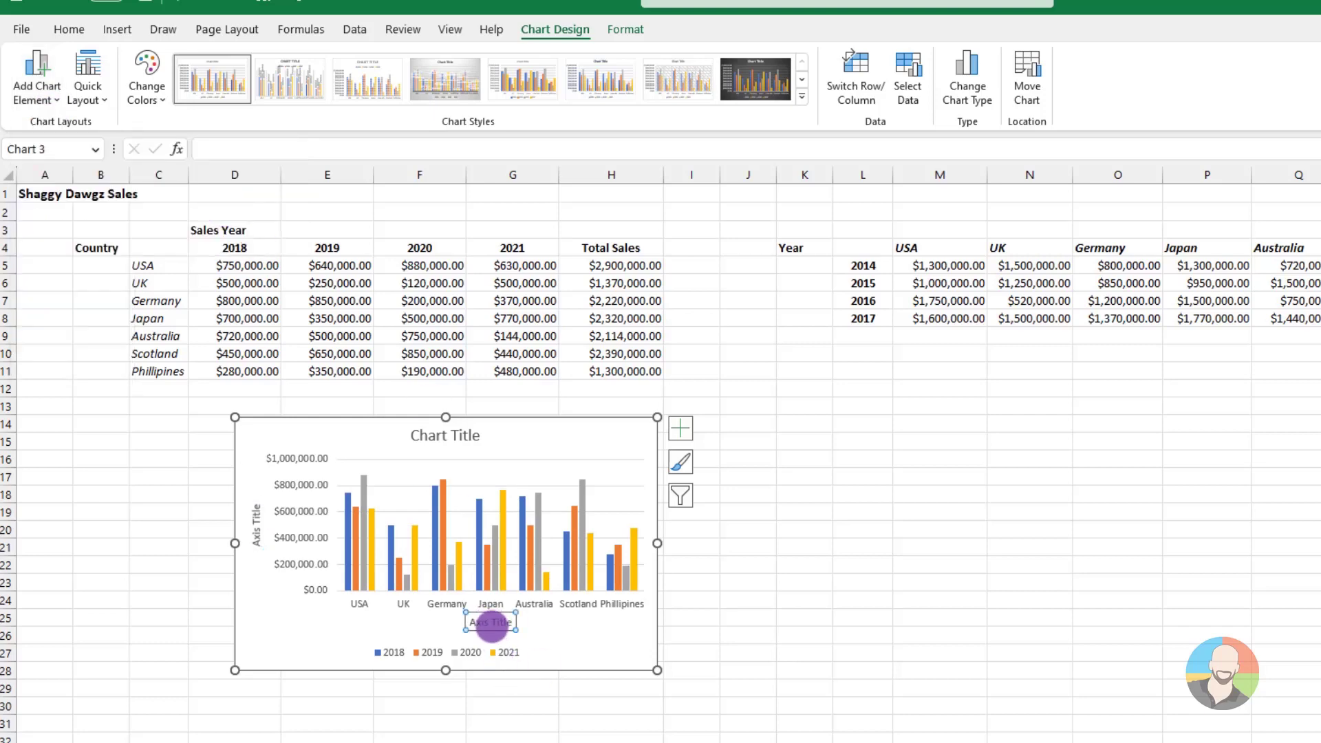
triple_click(487, 622)
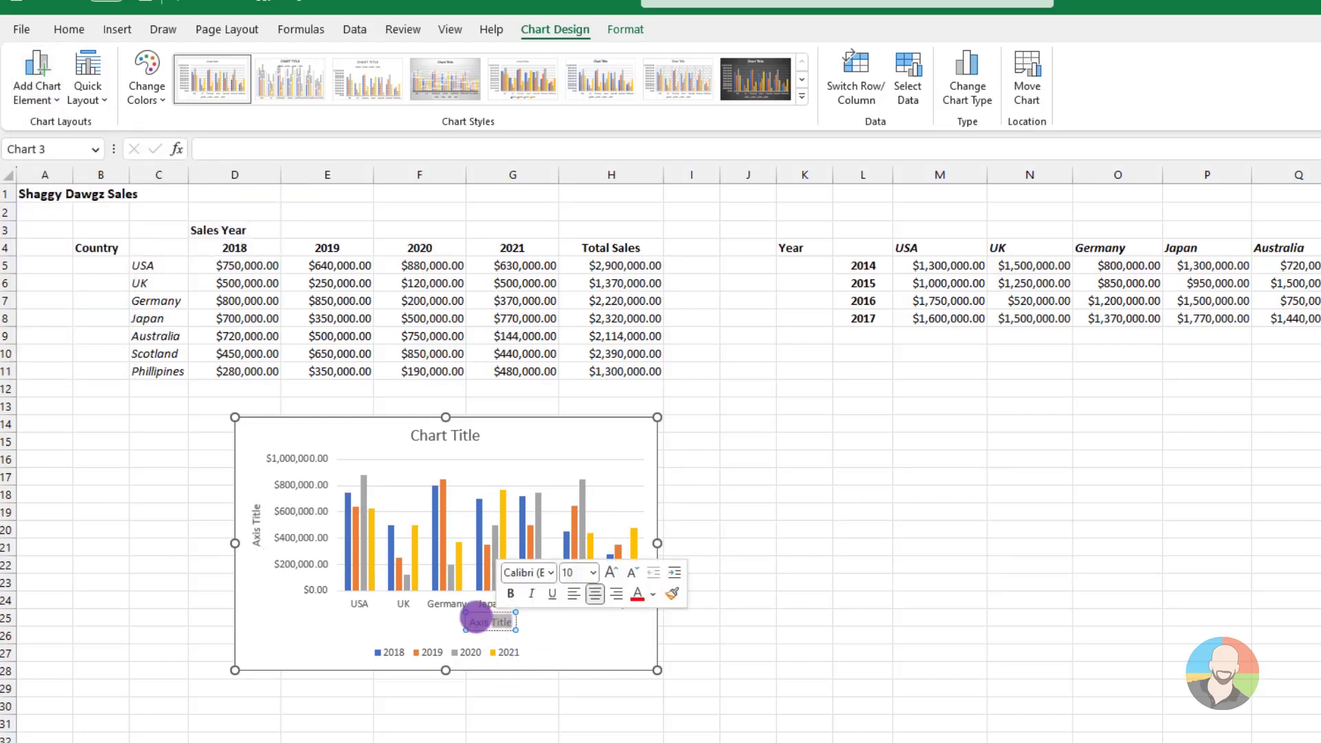
text(Country)
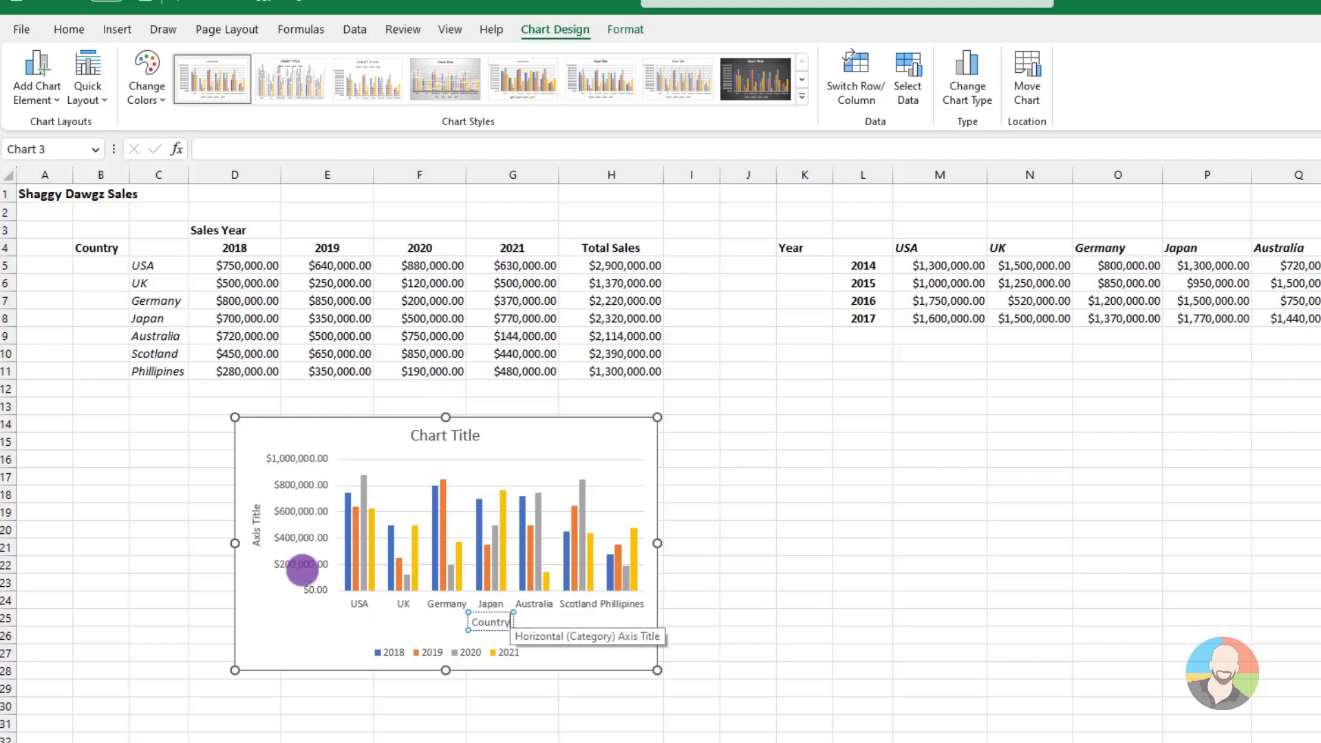
click(256, 523)
click(519, 454)
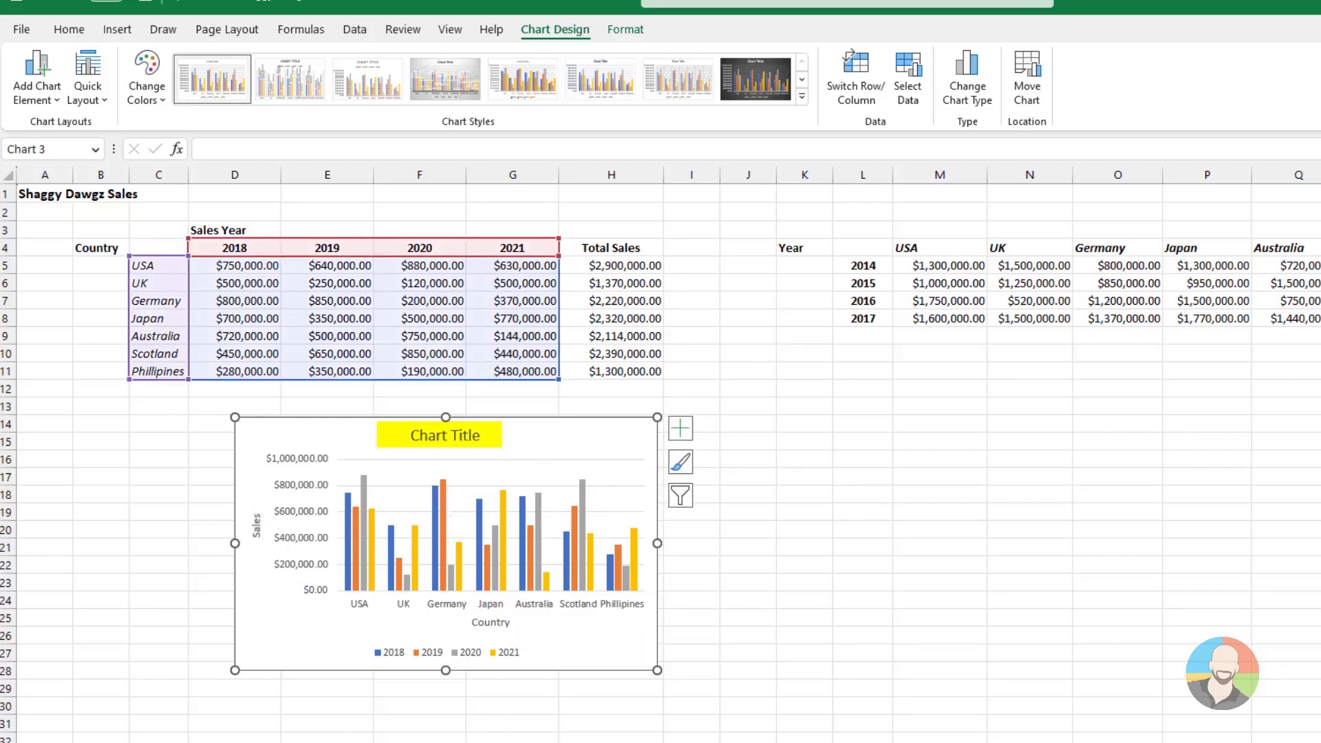
Link the chart title to the heading in cell A1 with the formula ='Basic Charts'!$A$1
click(593, 433)
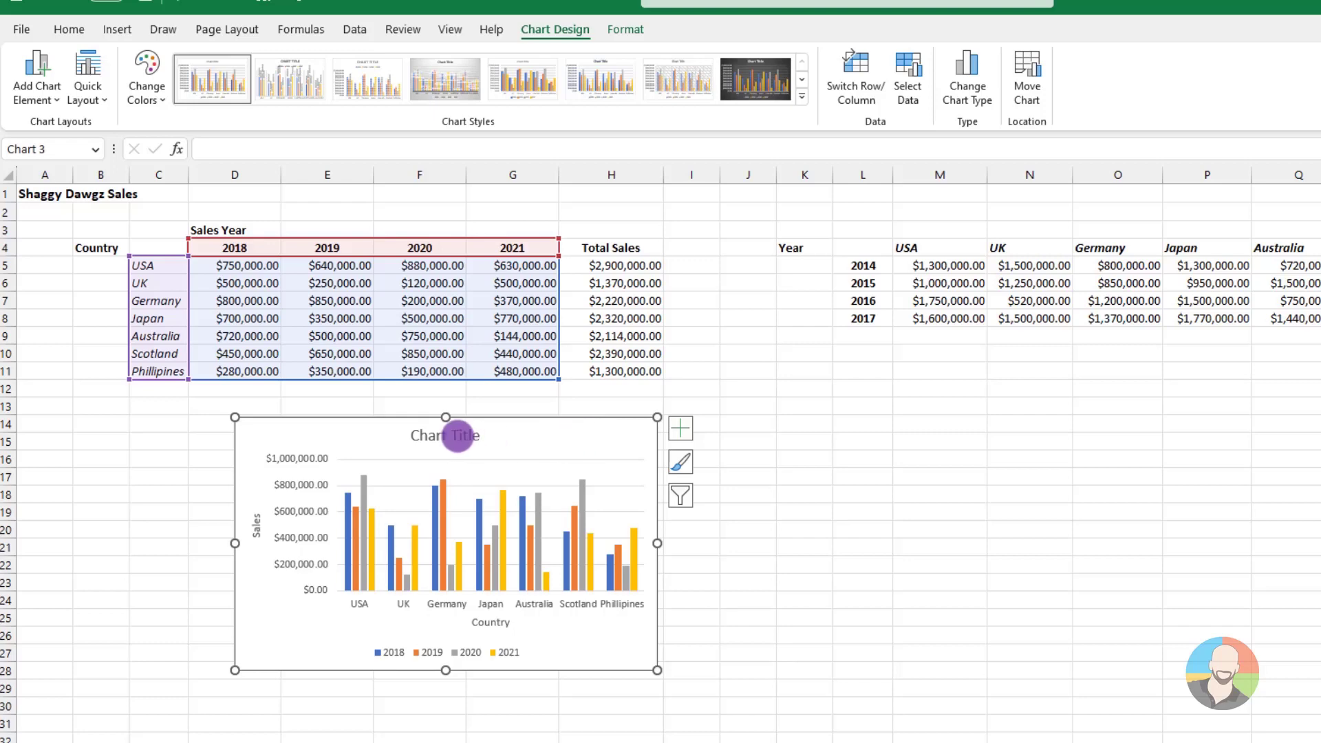
click(458, 435)
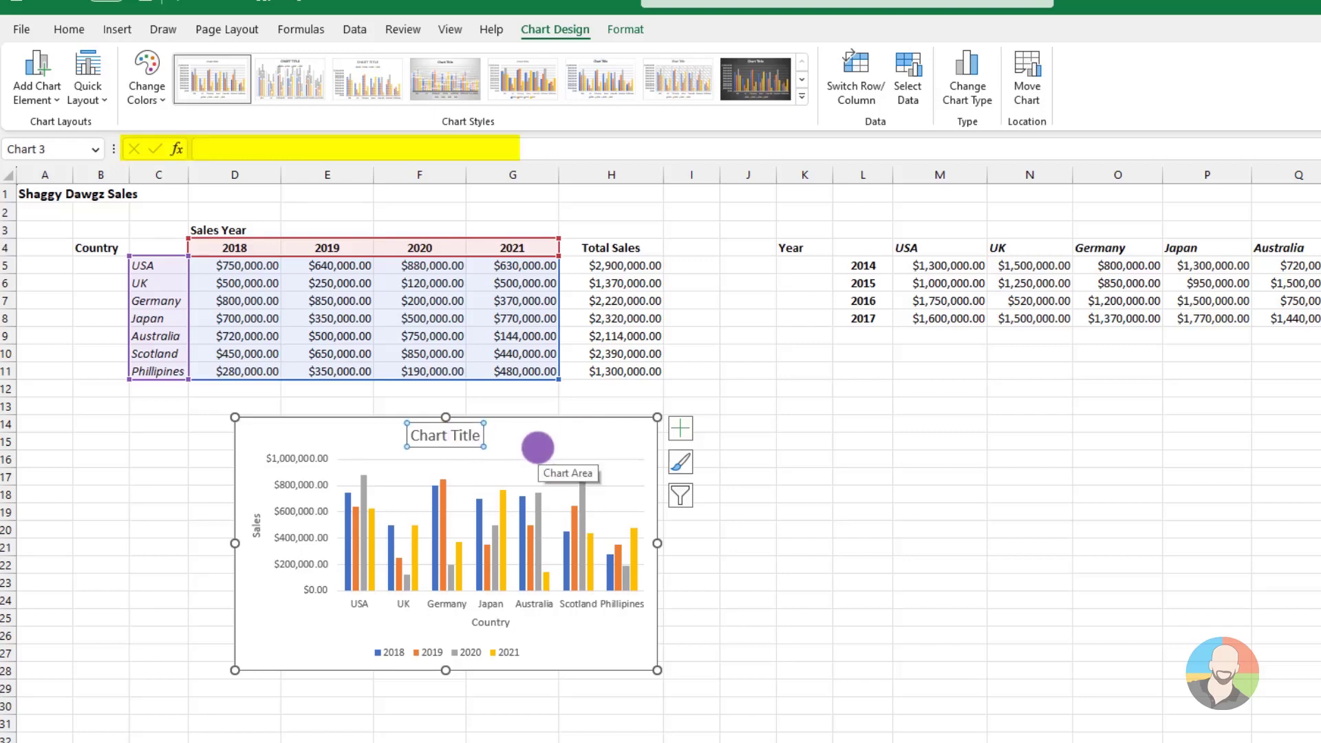
click(214, 152)
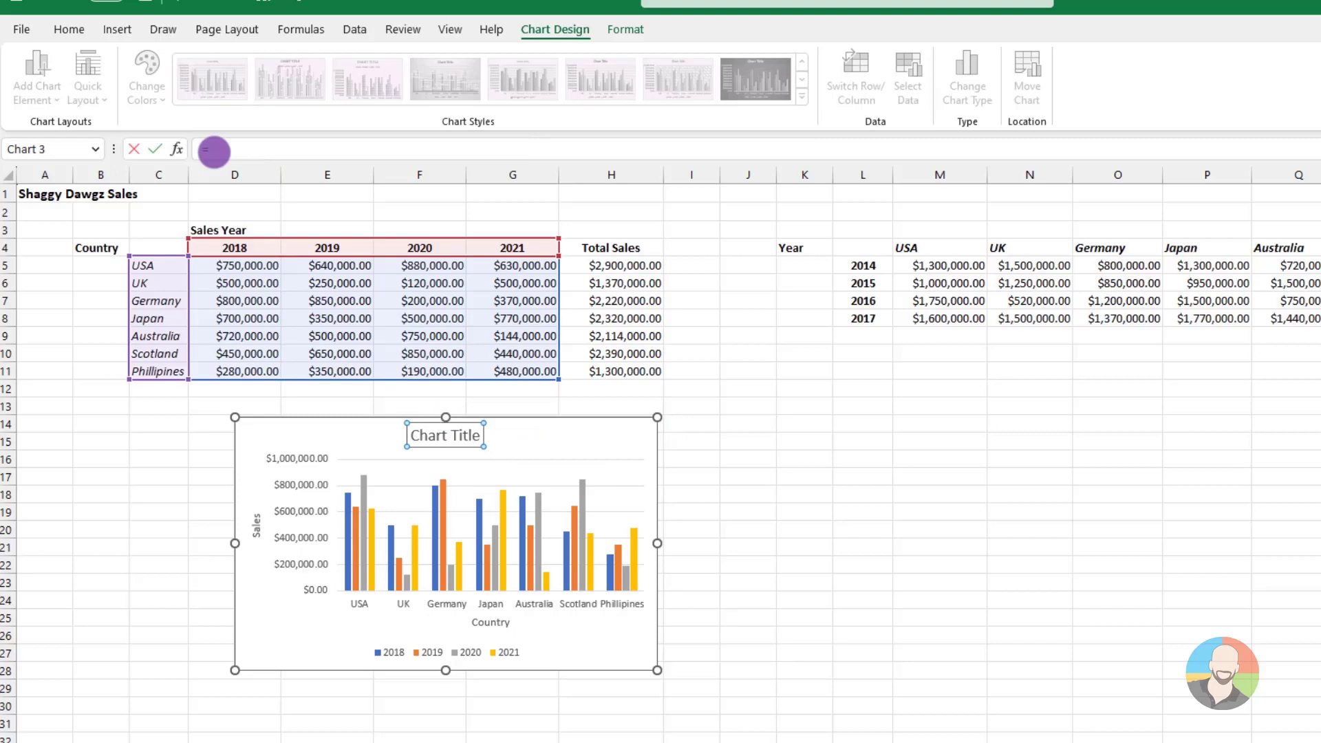
text(=)
click(34, 193)
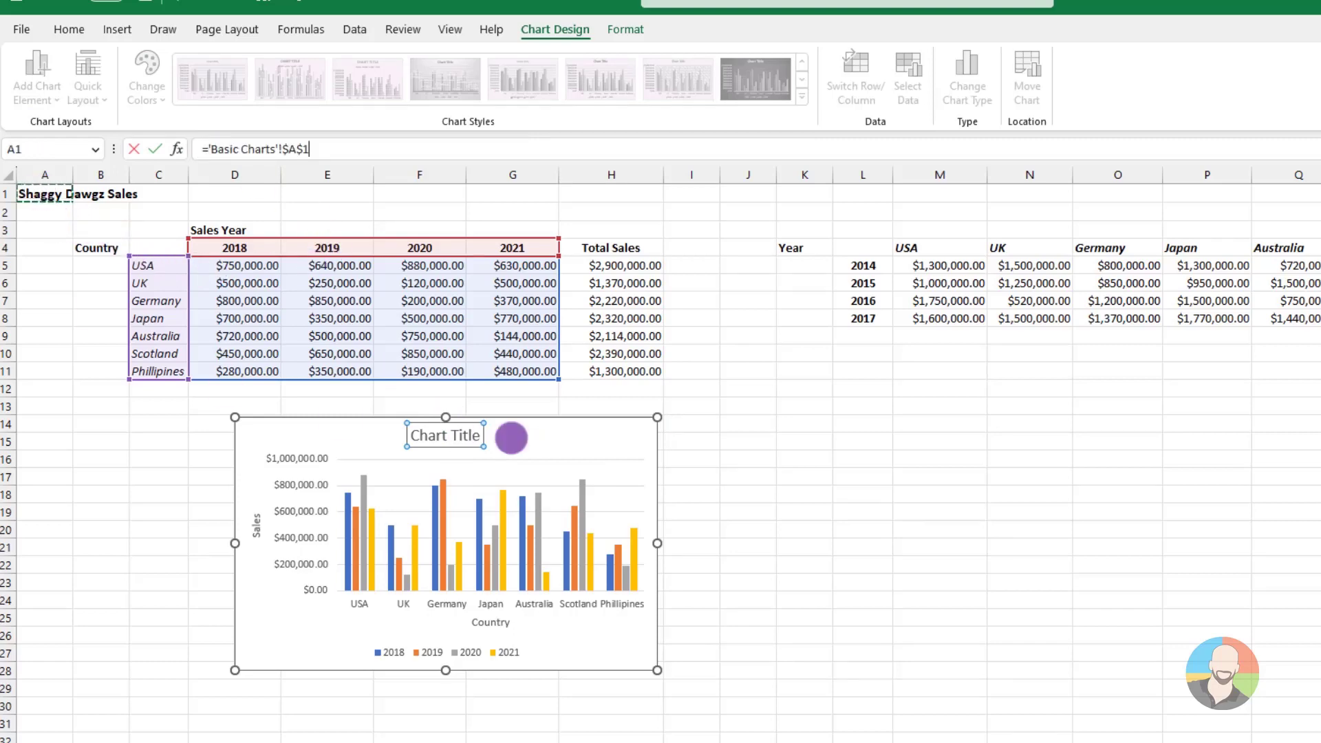
key(Return)
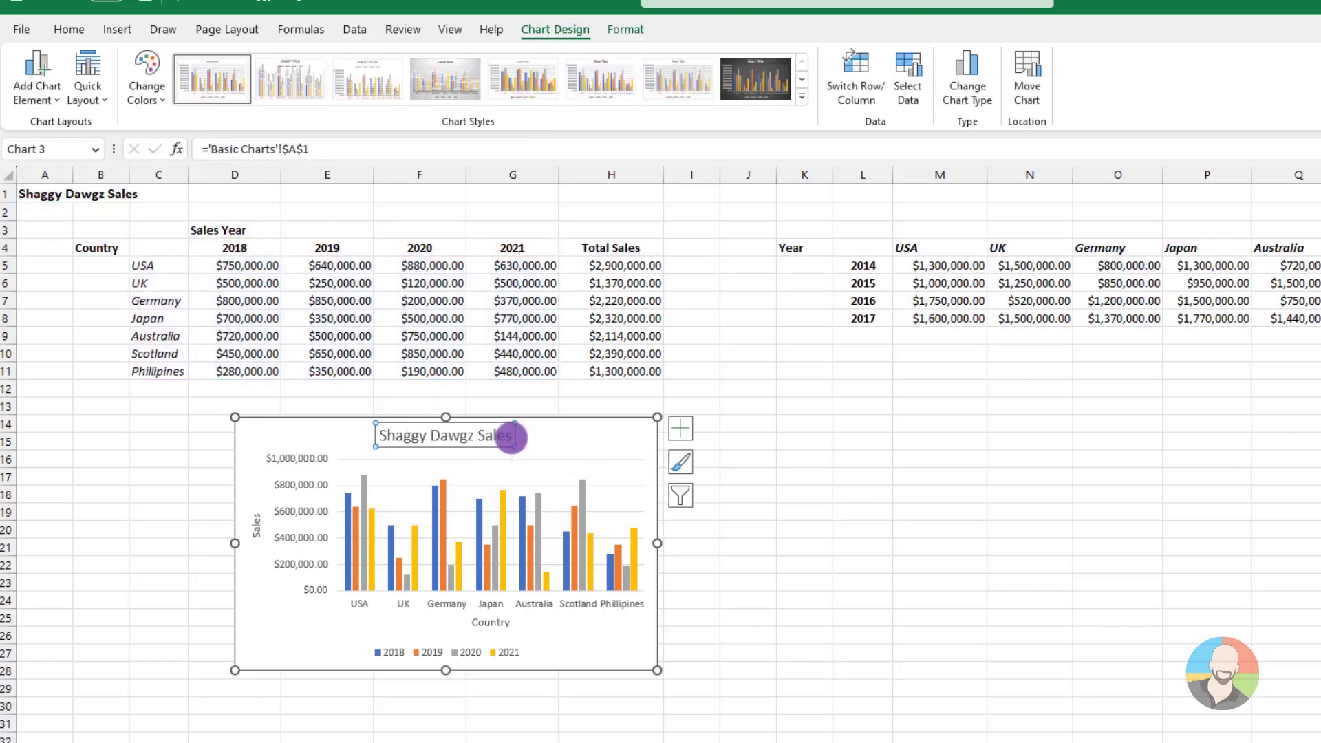
Test the linked title by changing cell A1 to Shaggy Dawgz Profits, and restore Shaggy Dawgz Sales
click(42, 192)
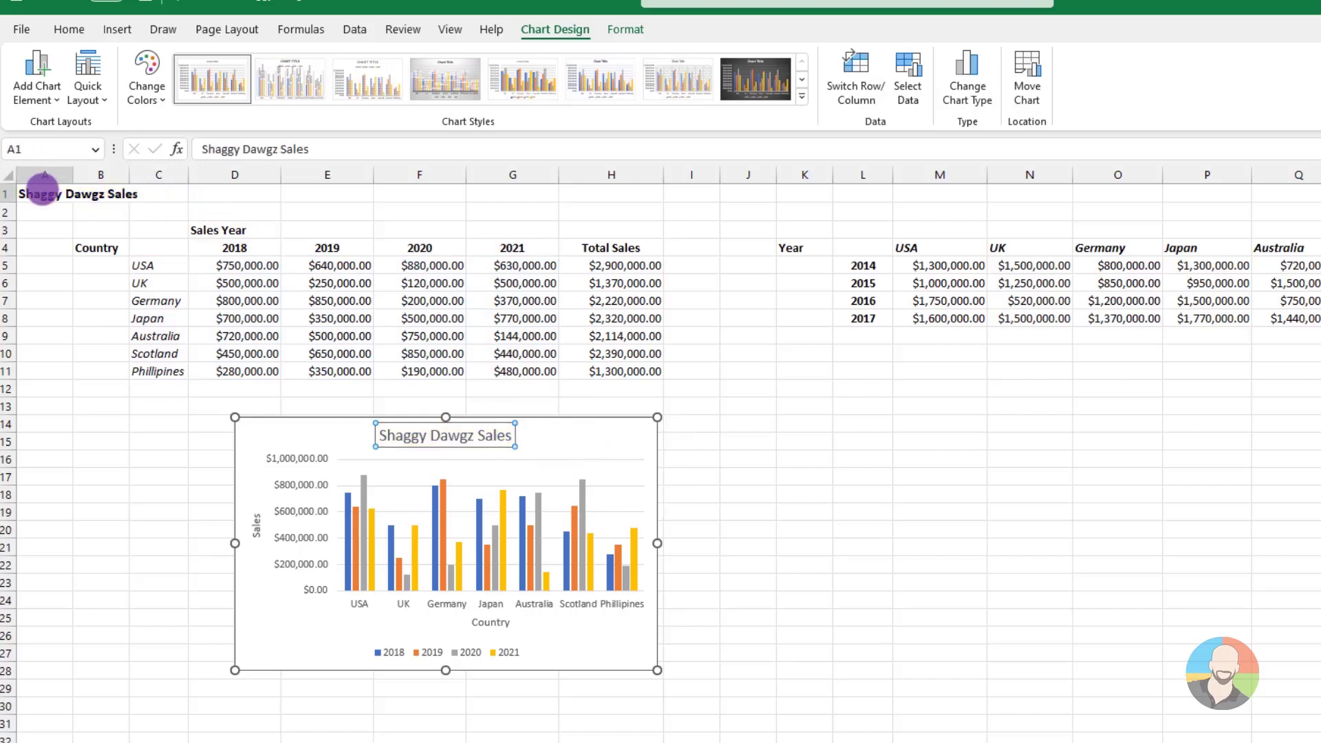
drag(281, 148, 351, 148)
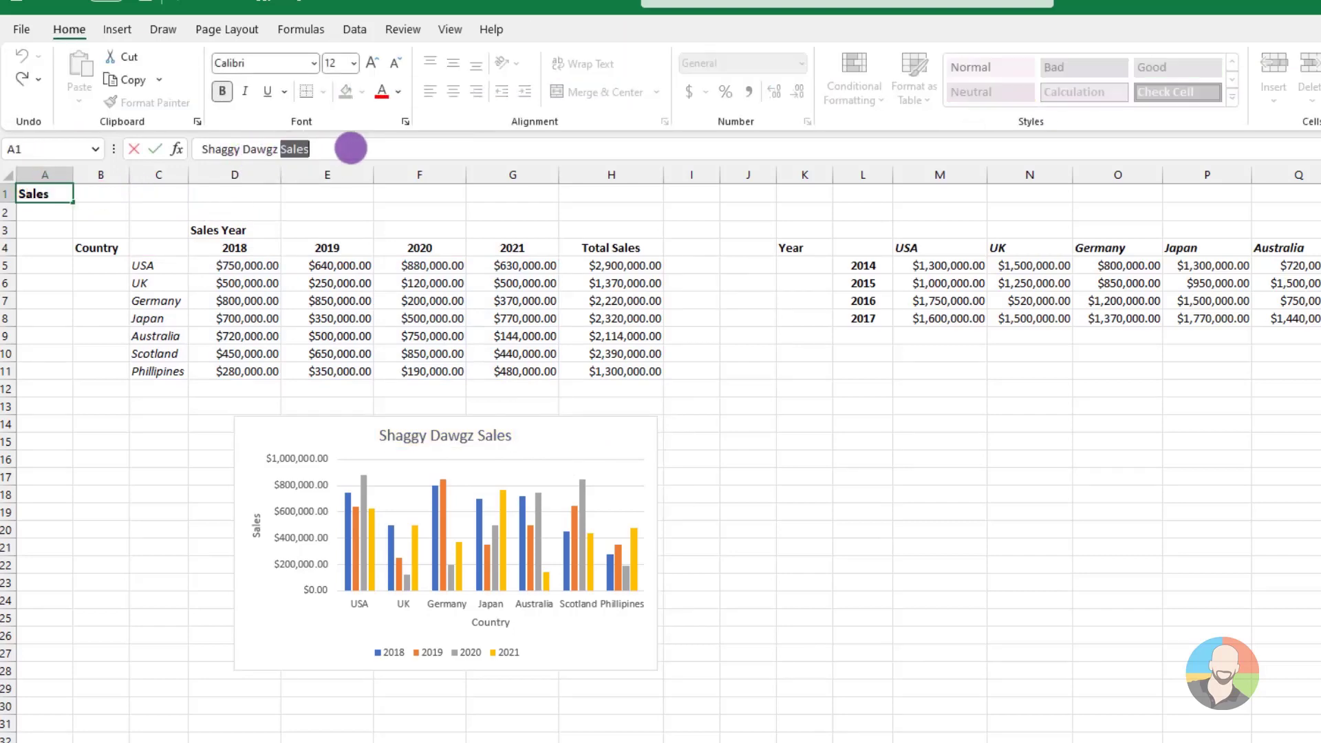
text(Profits)
key(Return)
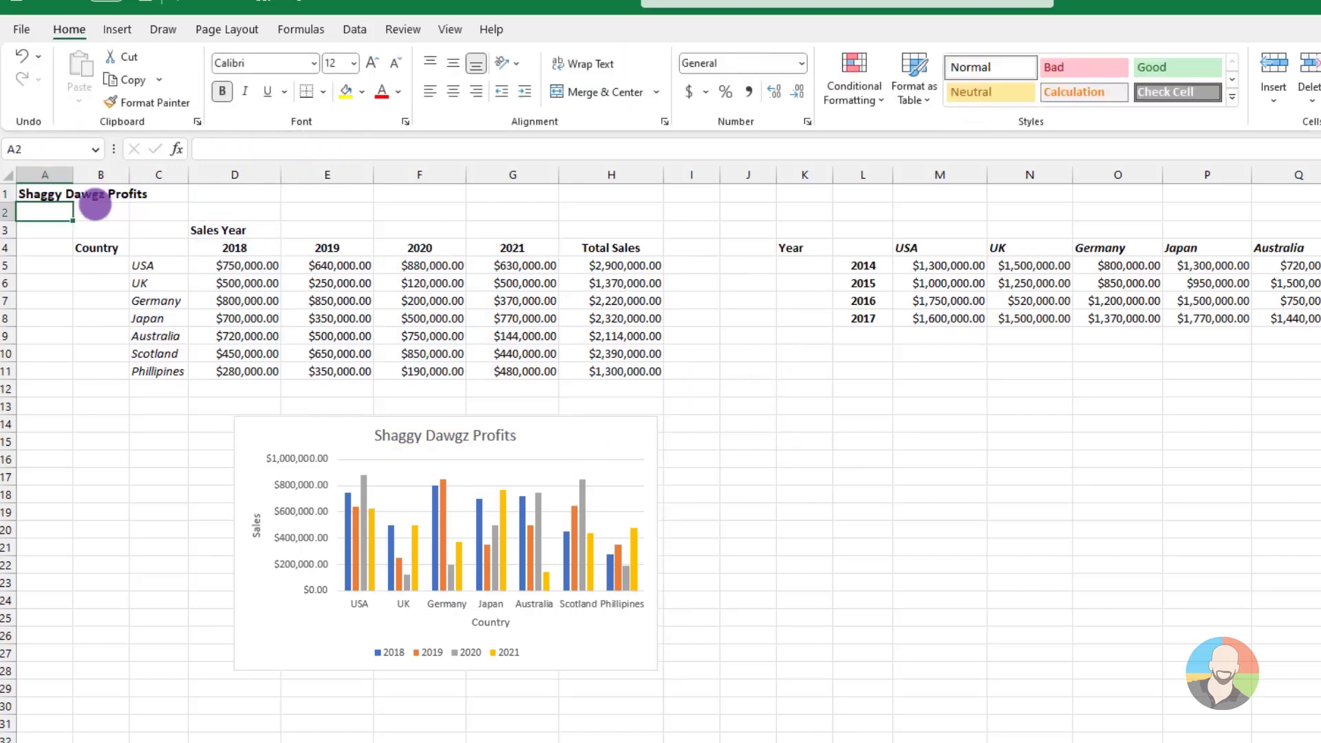
click(50, 193)
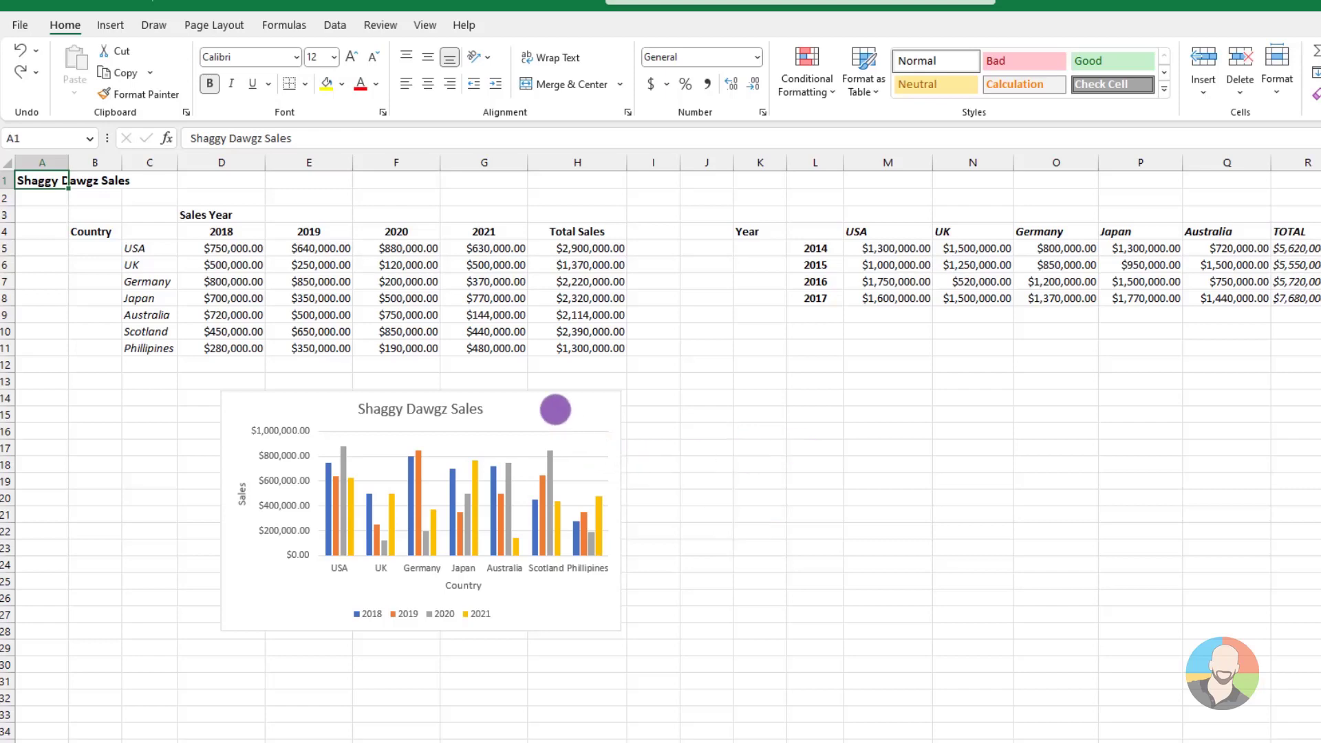
Open the chart area's formatting options and move the chart below the 2014–2017 sales table
right_click(555, 410)
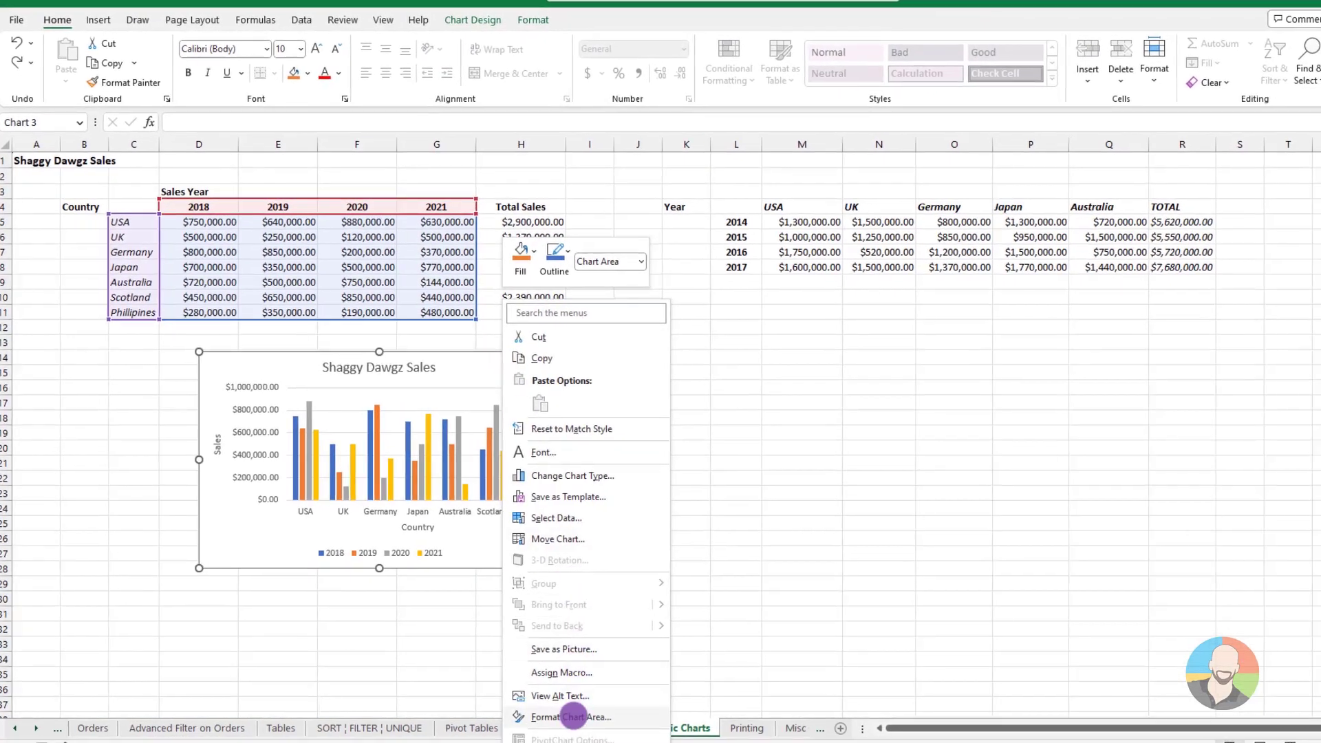
click(573, 716)
drag(413, 379, 916, 346)
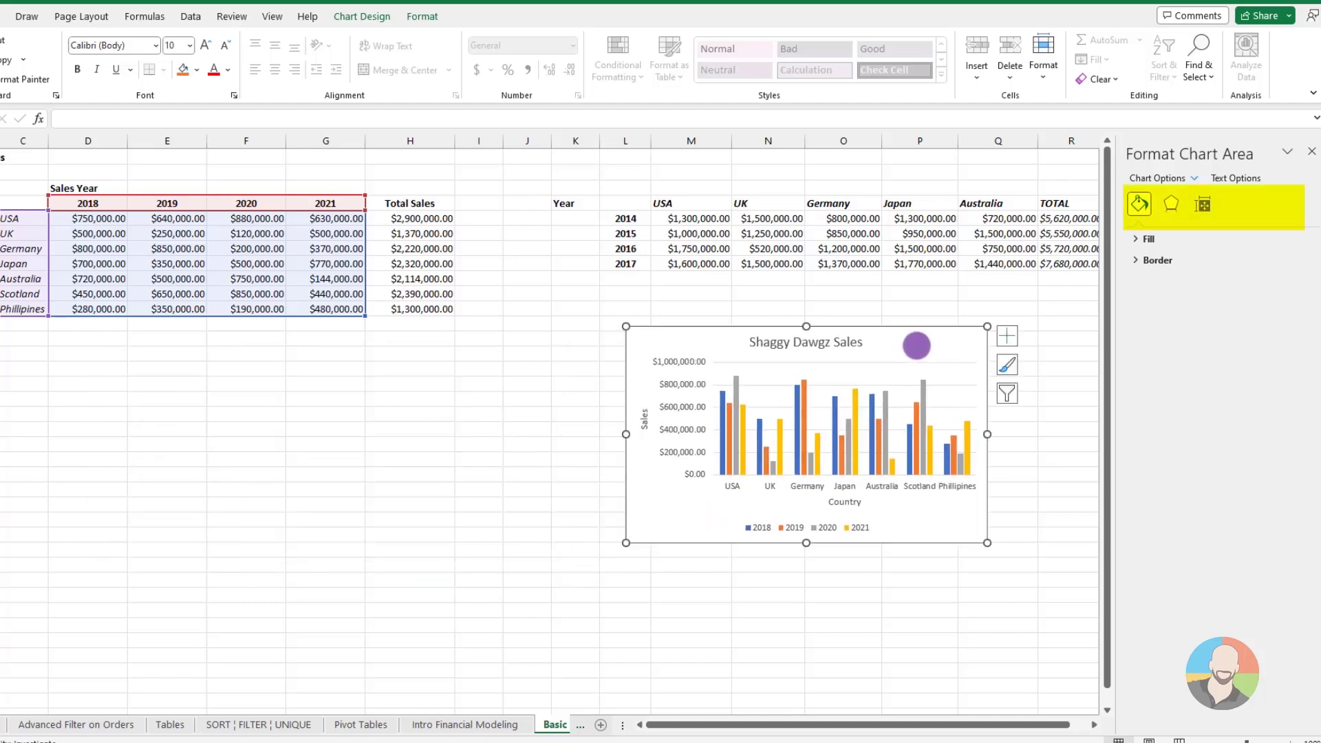
Examine the chart area's fill and line, effects, and size and properties formatting categories
click(1171, 204)
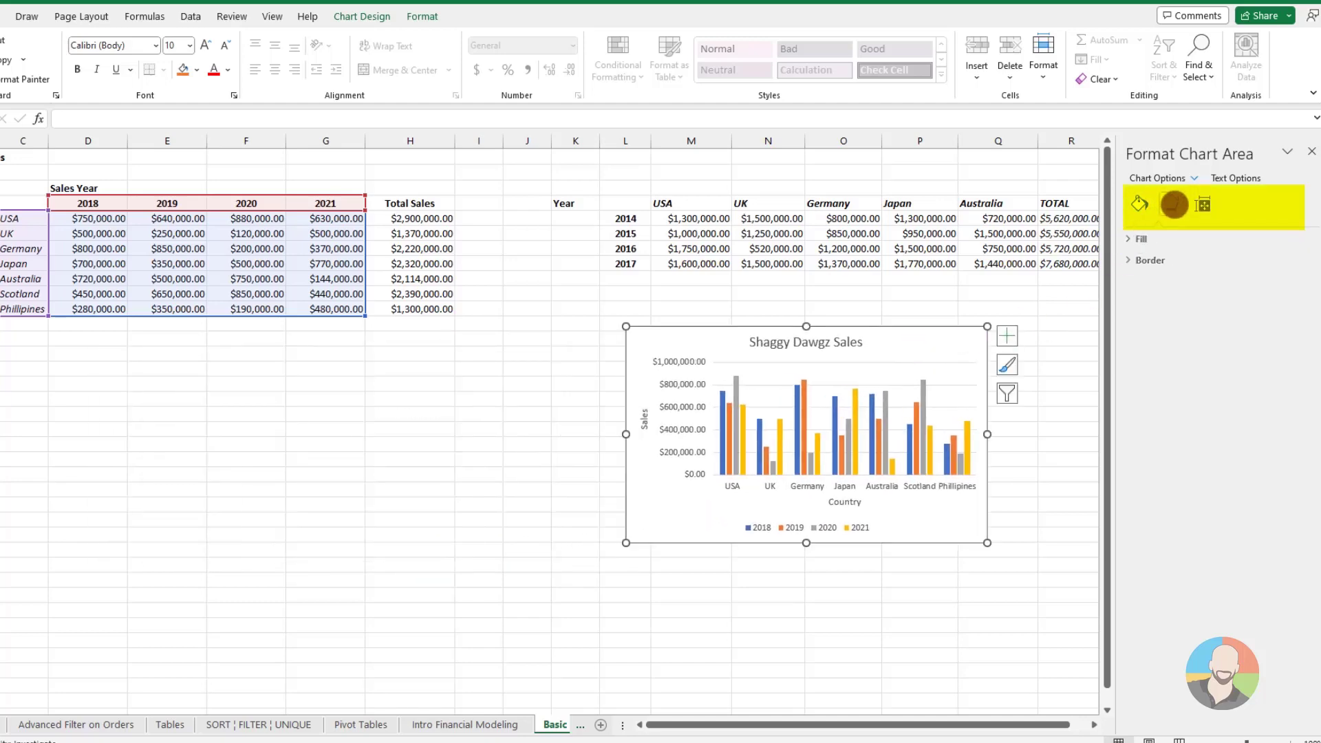
click(1202, 205)
click(1171, 204)
click(1139, 203)
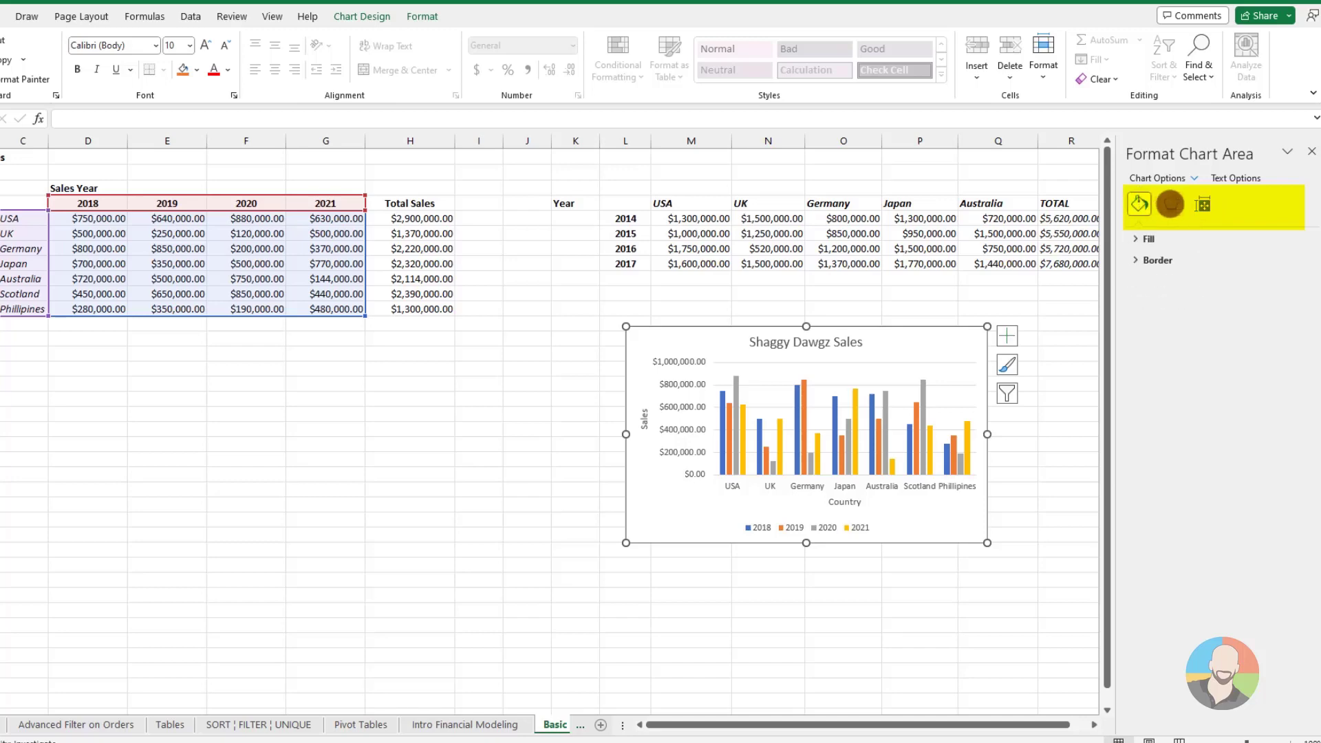
click(1171, 204)
click(1200, 205)
click(1171, 204)
click(1139, 203)
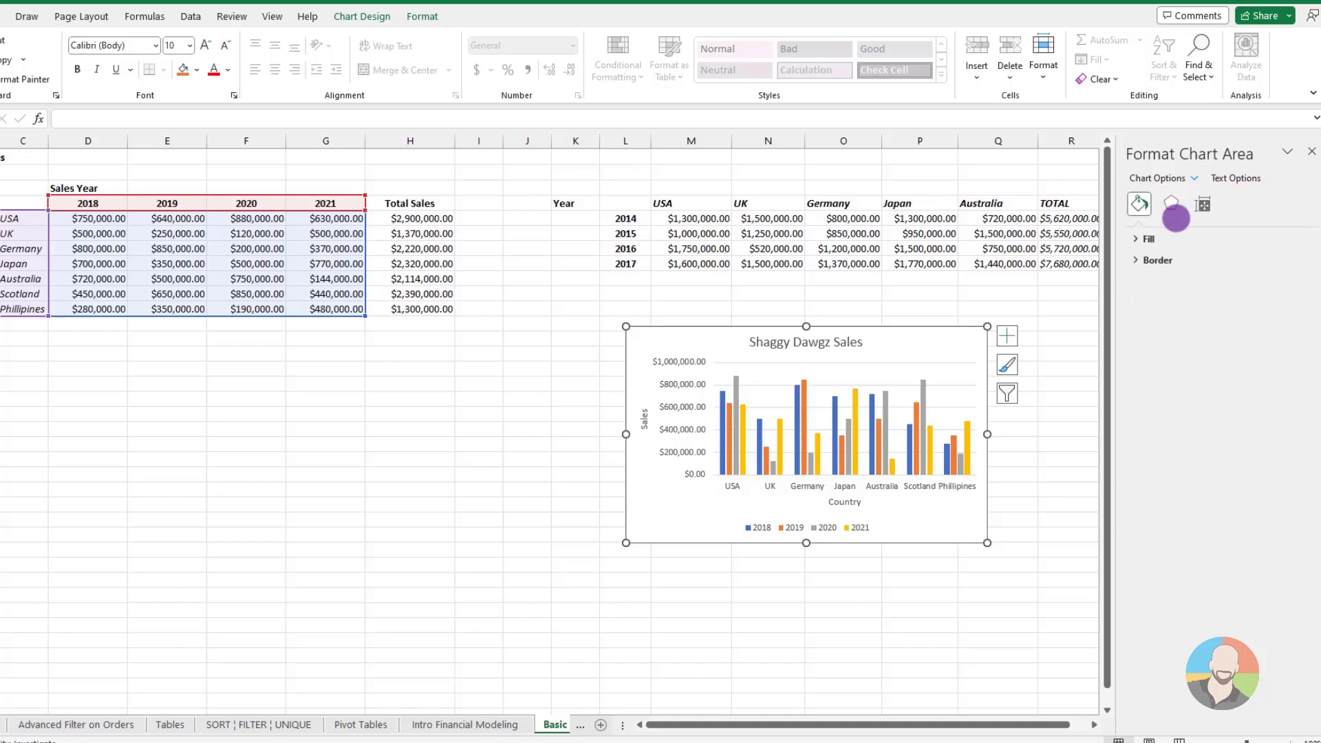
click(1170, 203)
click(1138, 203)
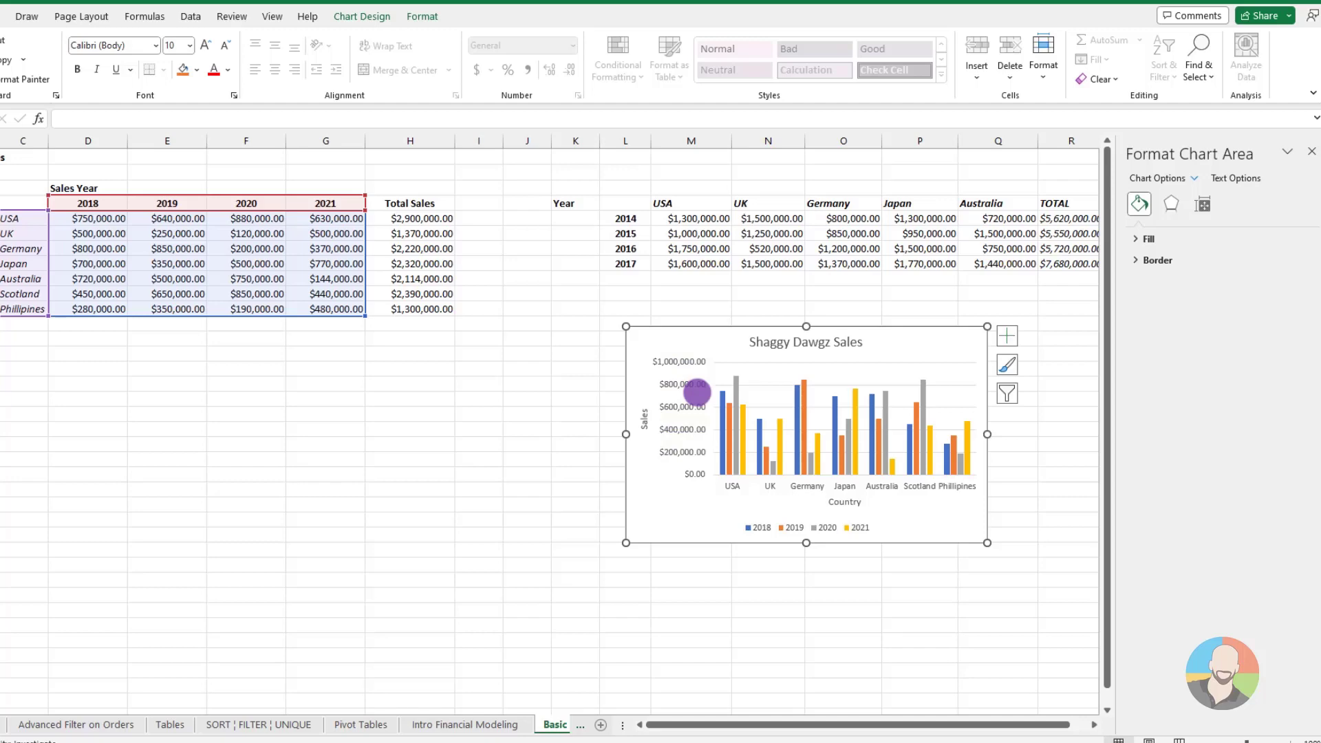
Set the currency format of the chart's vertical axis labels to 0 decimal places
click(694, 390)
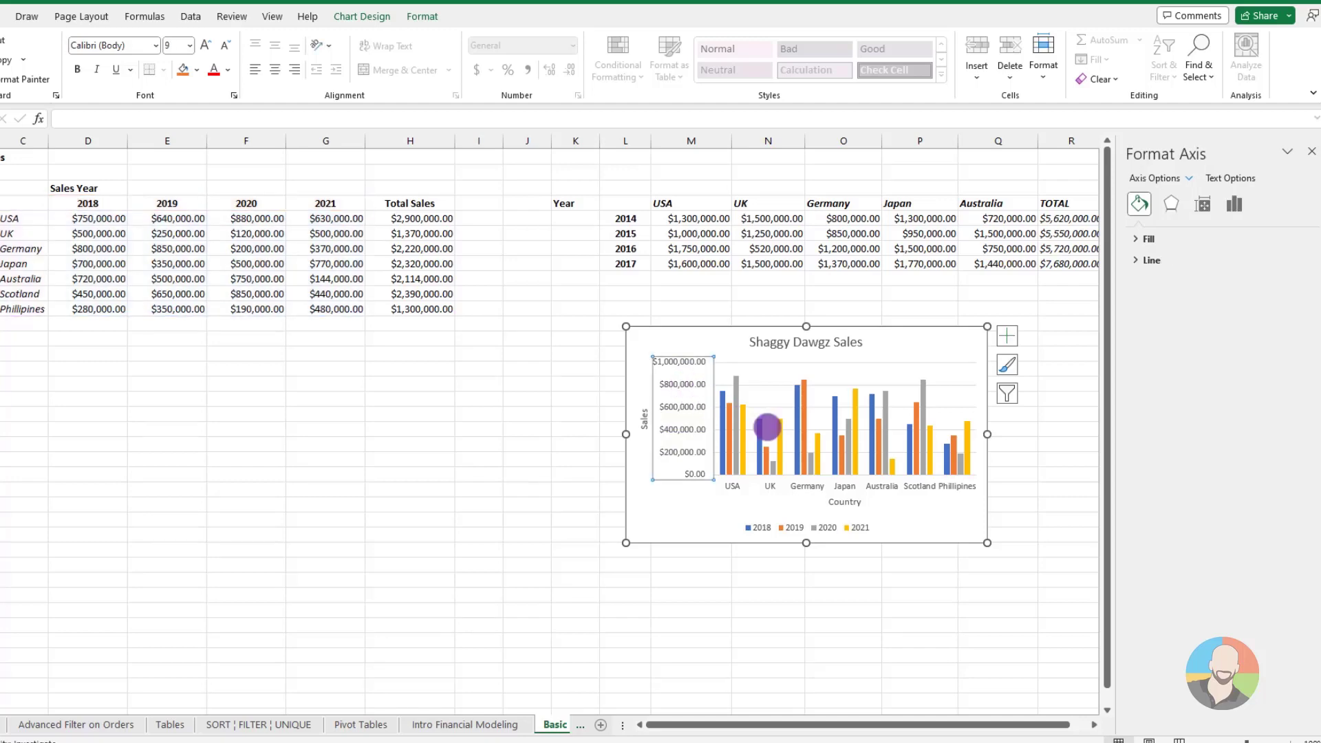
click(1234, 204)
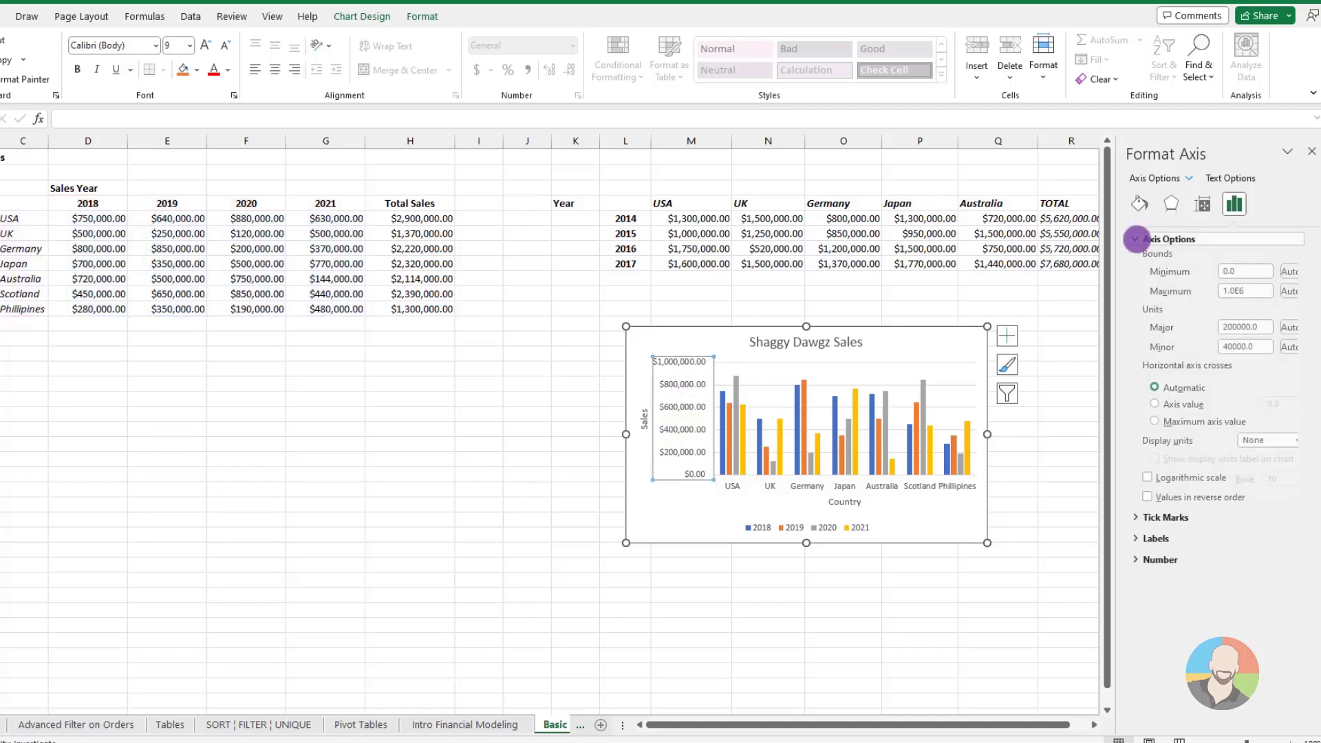
click(1135, 548)
click(1135, 593)
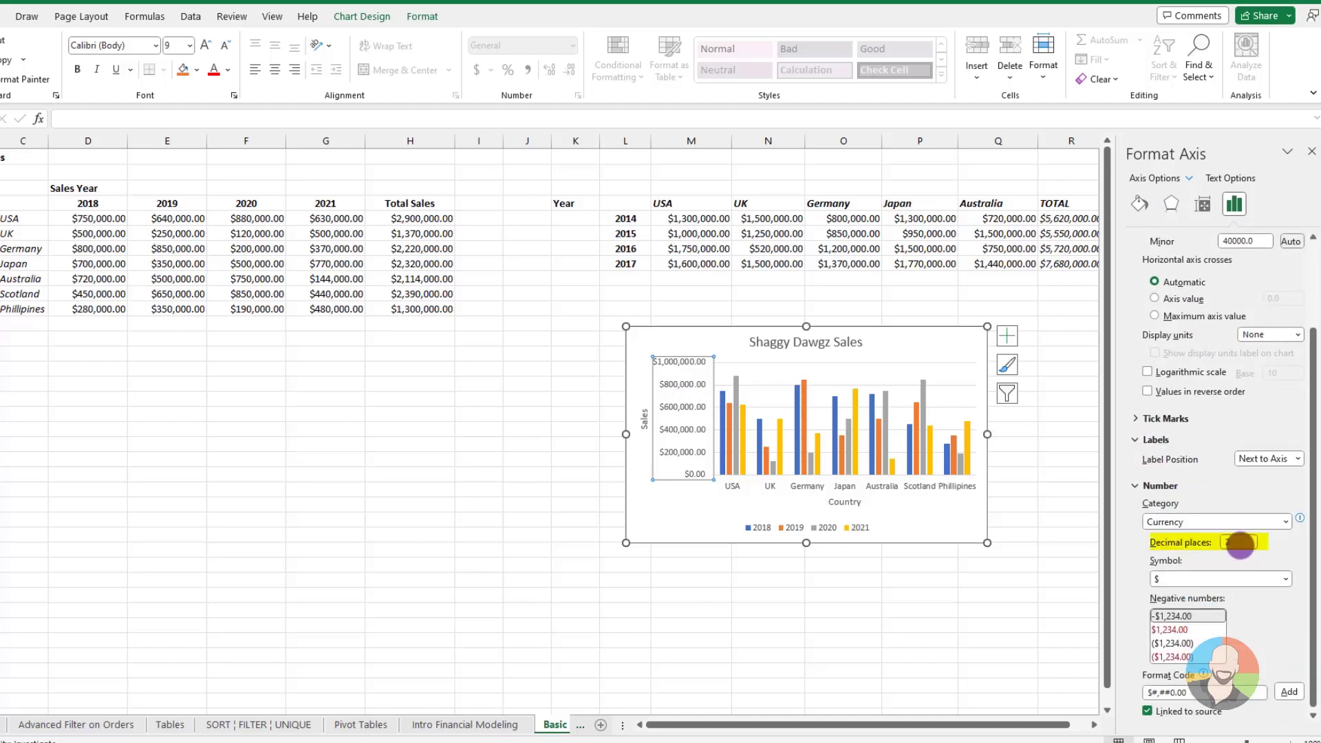
drag(1237, 540, 1209, 541)
text(0)
click(986, 540)
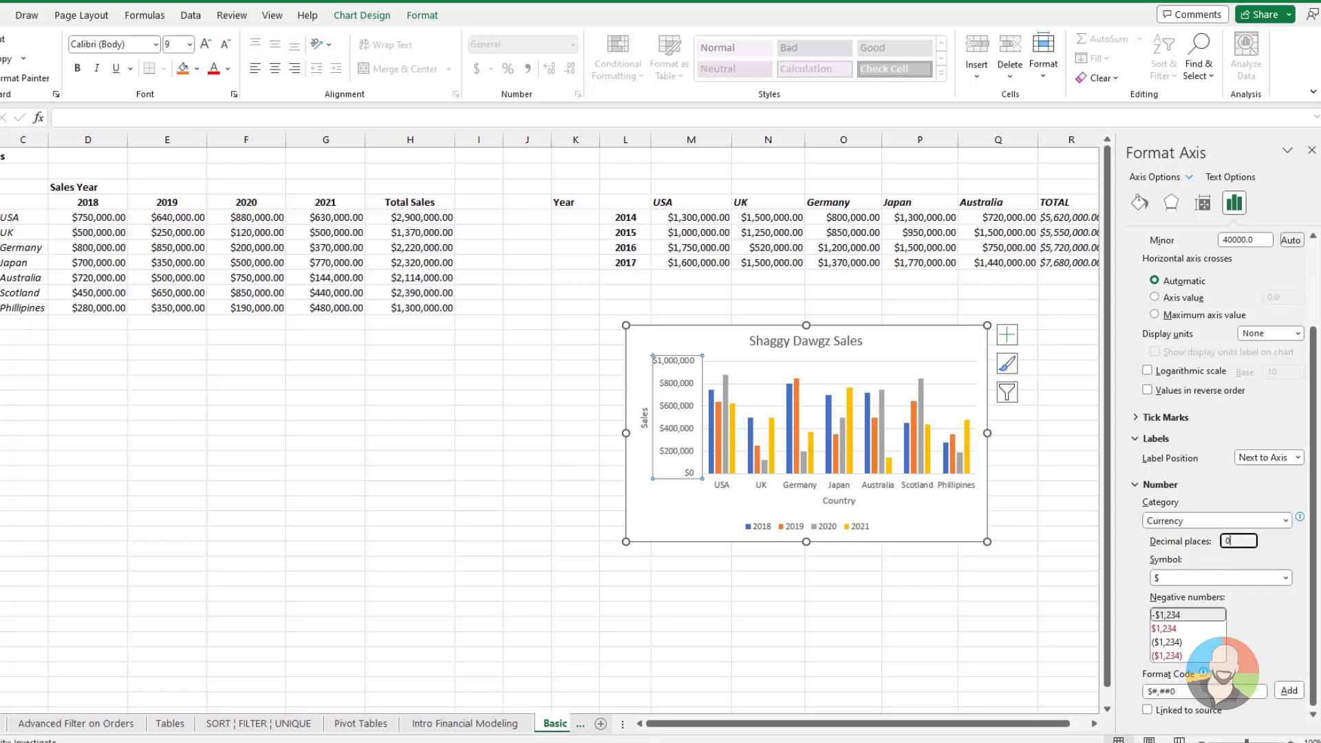
Fill the 2021 data series of the Shaggy Dawgz Sales column chart with the standard purple
click(731, 419)
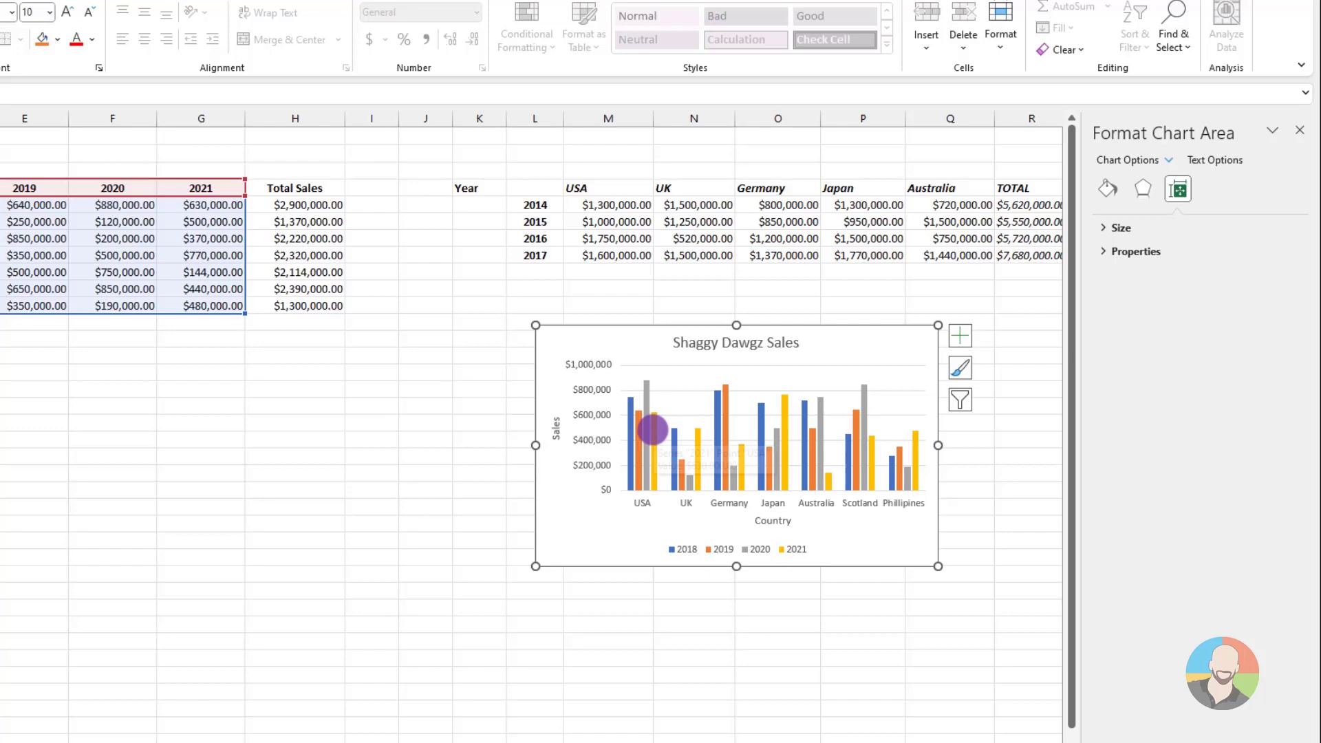
click(652, 429)
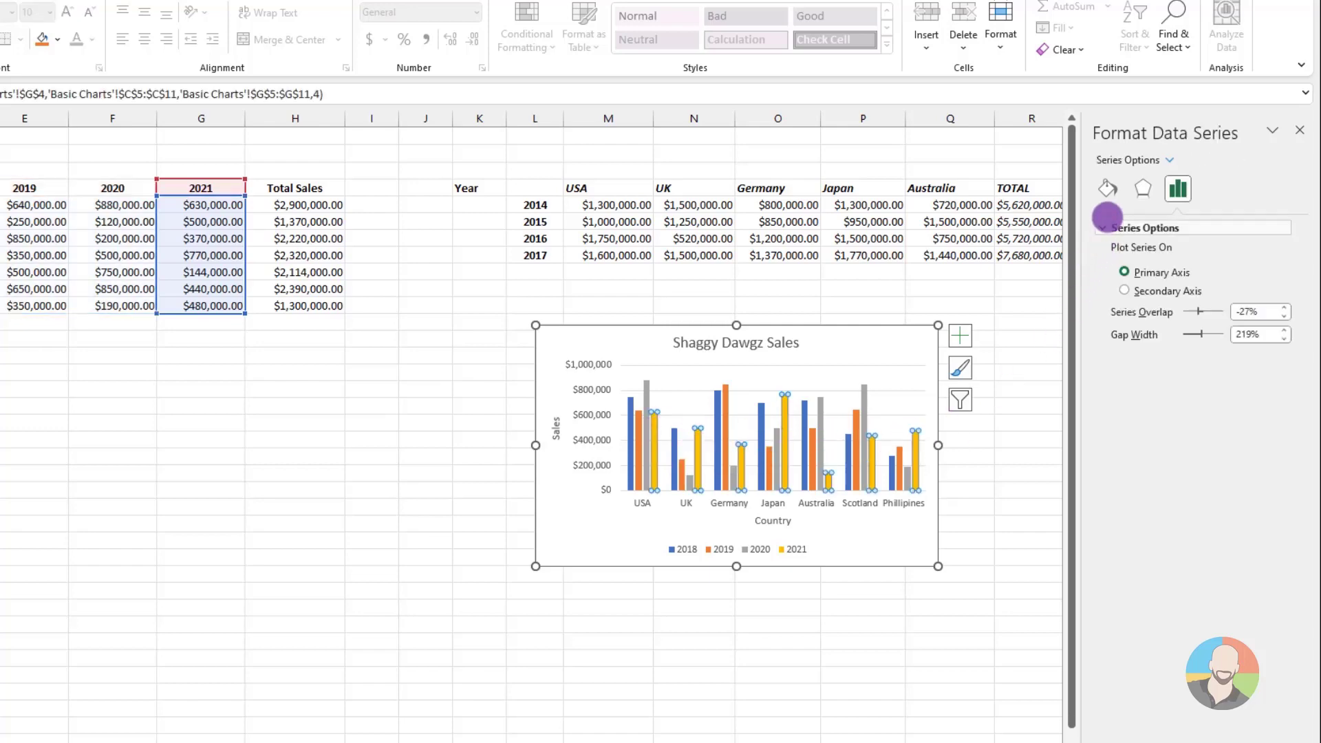
click(1106, 189)
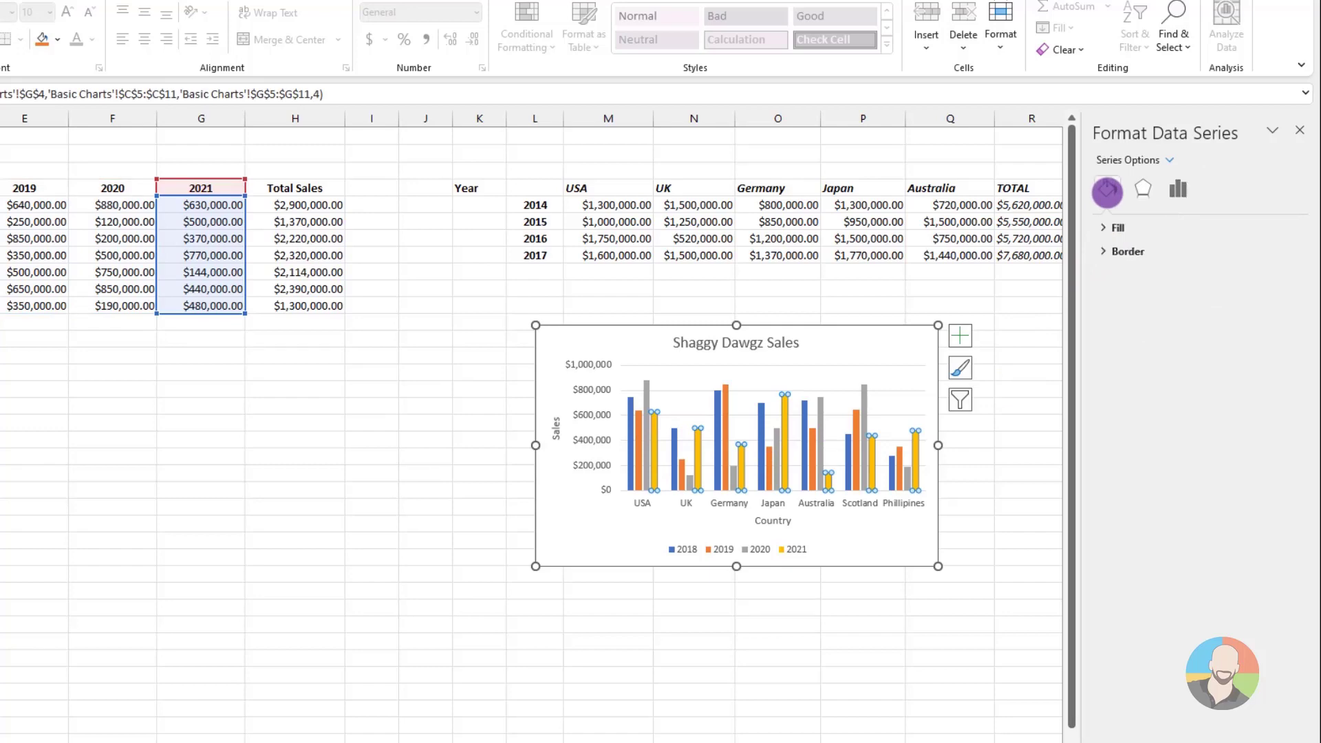
click(1108, 227)
click(1271, 397)
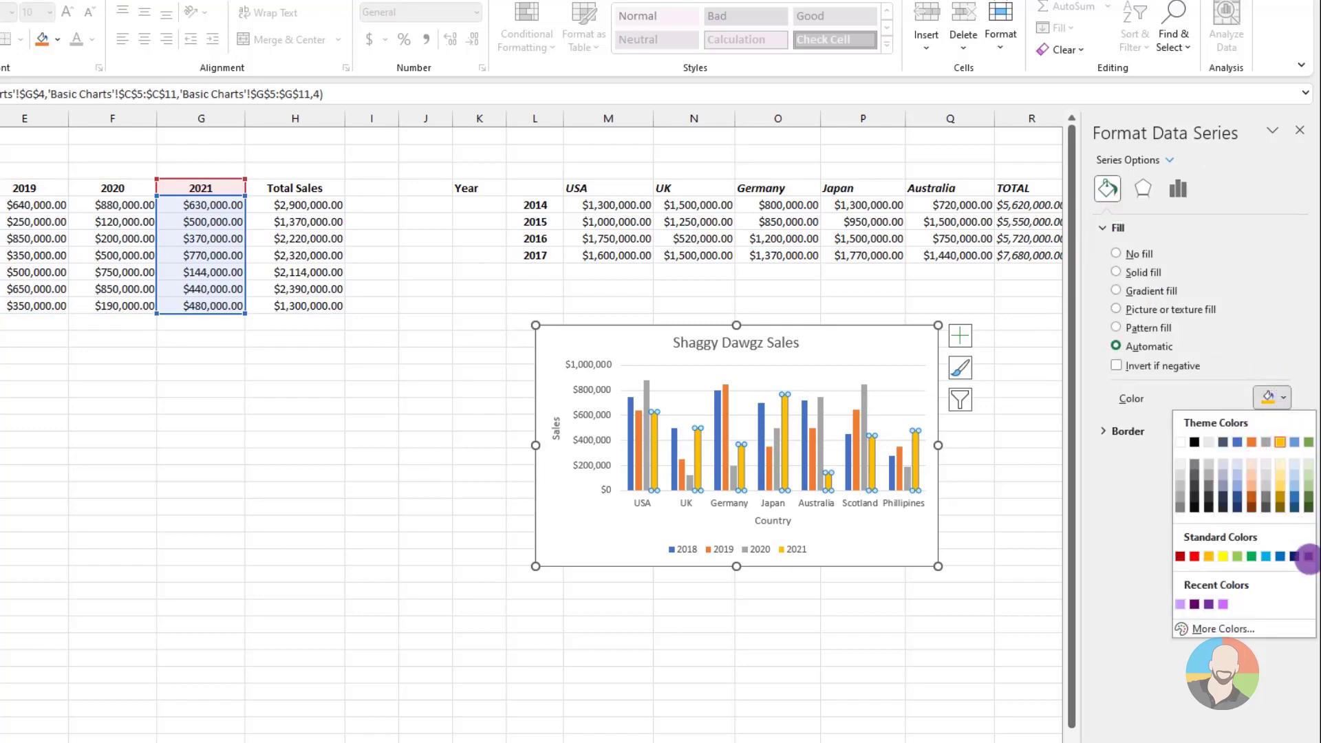
click(1308, 555)
Fill the chart's 2020 series with standard green and its 2019 series with standard dark blue
click(689, 482)
click(1284, 398)
click(1252, 556)
click(639, 413)
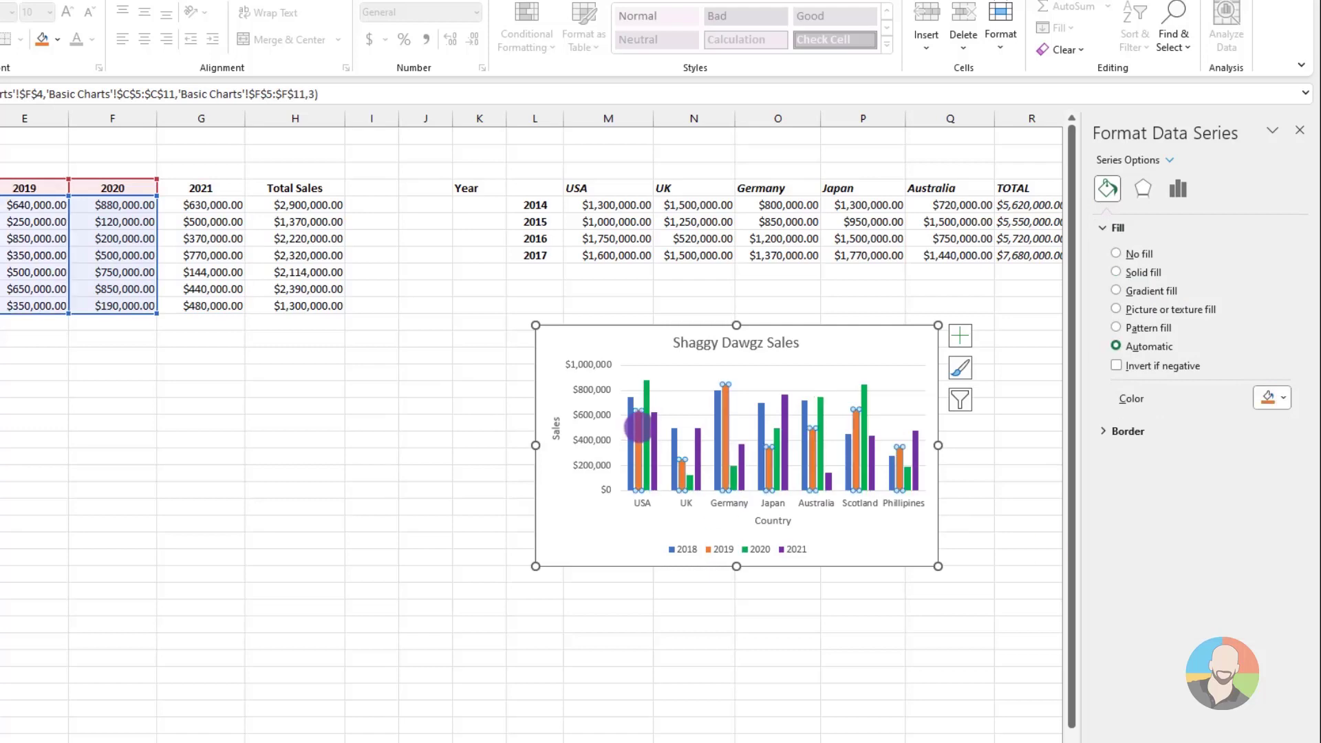
click(1271, 398)
click(1293, 556)
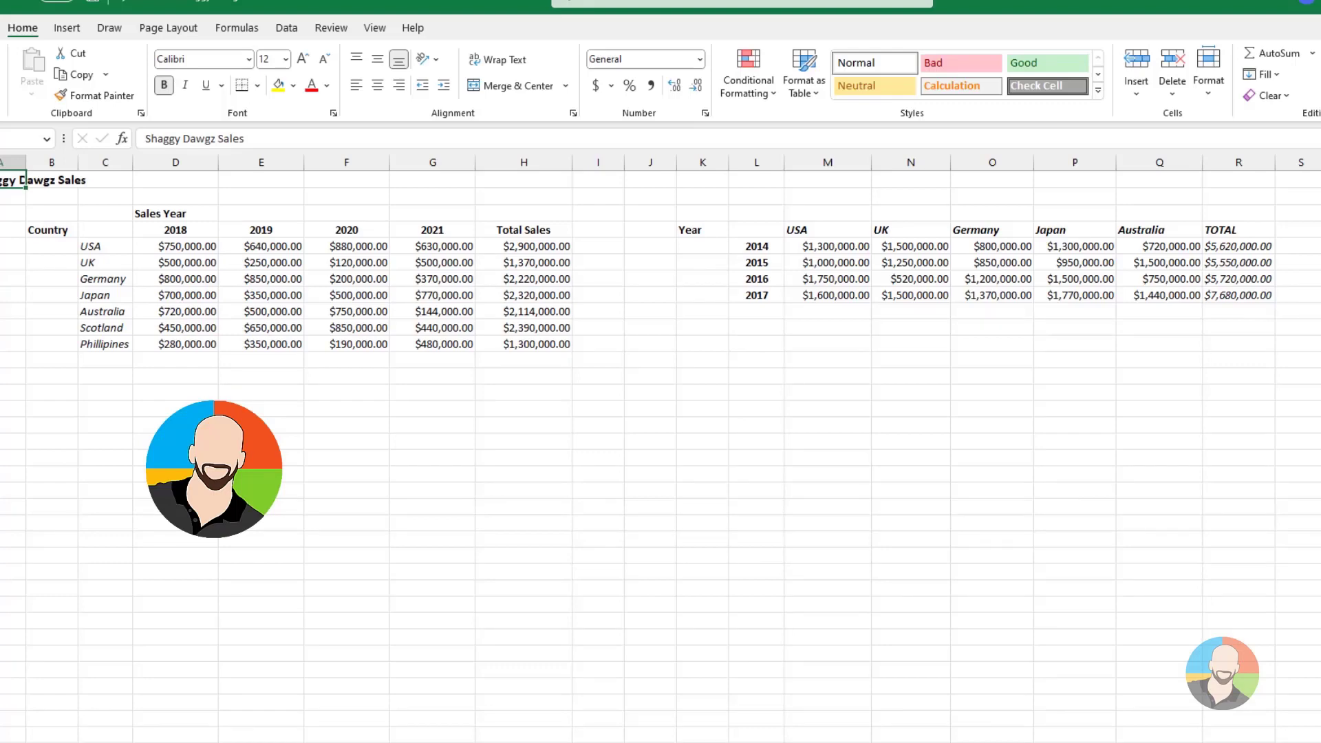
Insert a 2-D stacked line chart of the 2014–2017 sales by country, range L4:Q8, excluding the TOTAL column
click(105, 230)
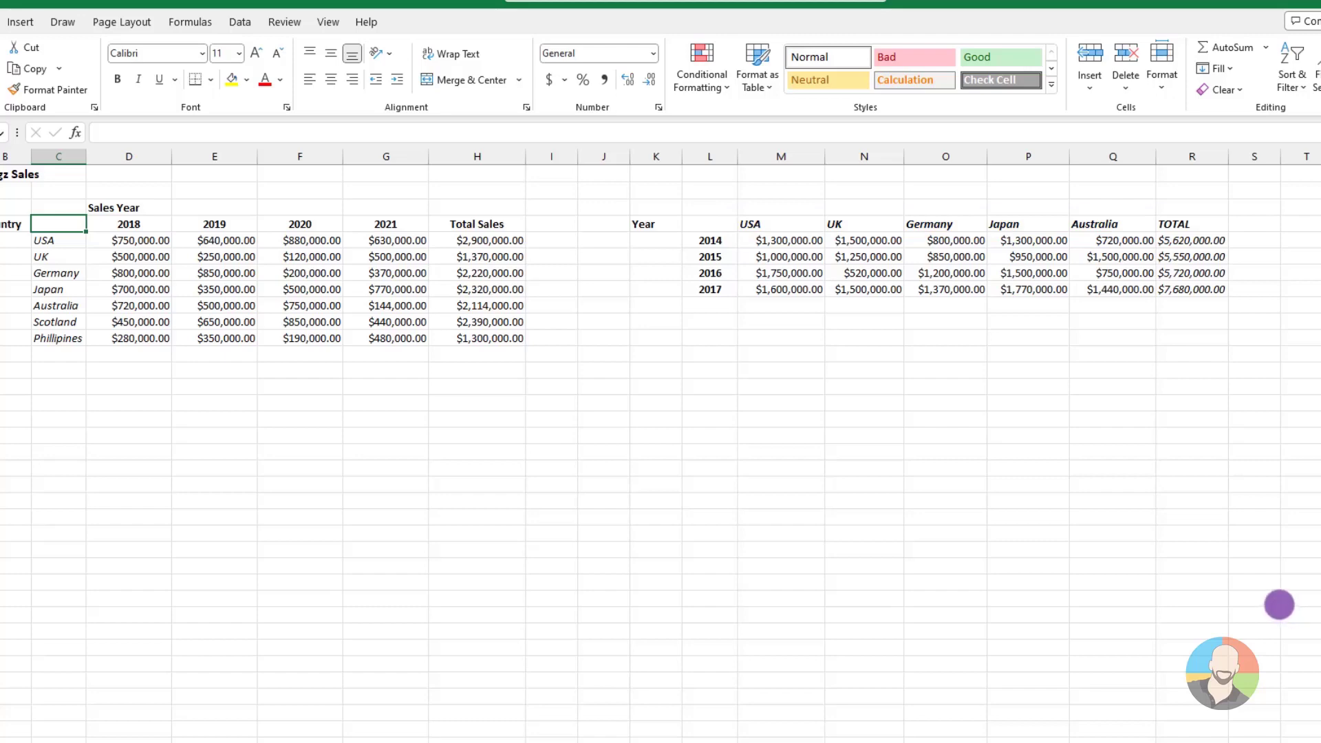
mouse_move(711, 223)
mouse_down()
mouse_move(1011, 301)
mouse_move(1100, 289)
mouse_up()
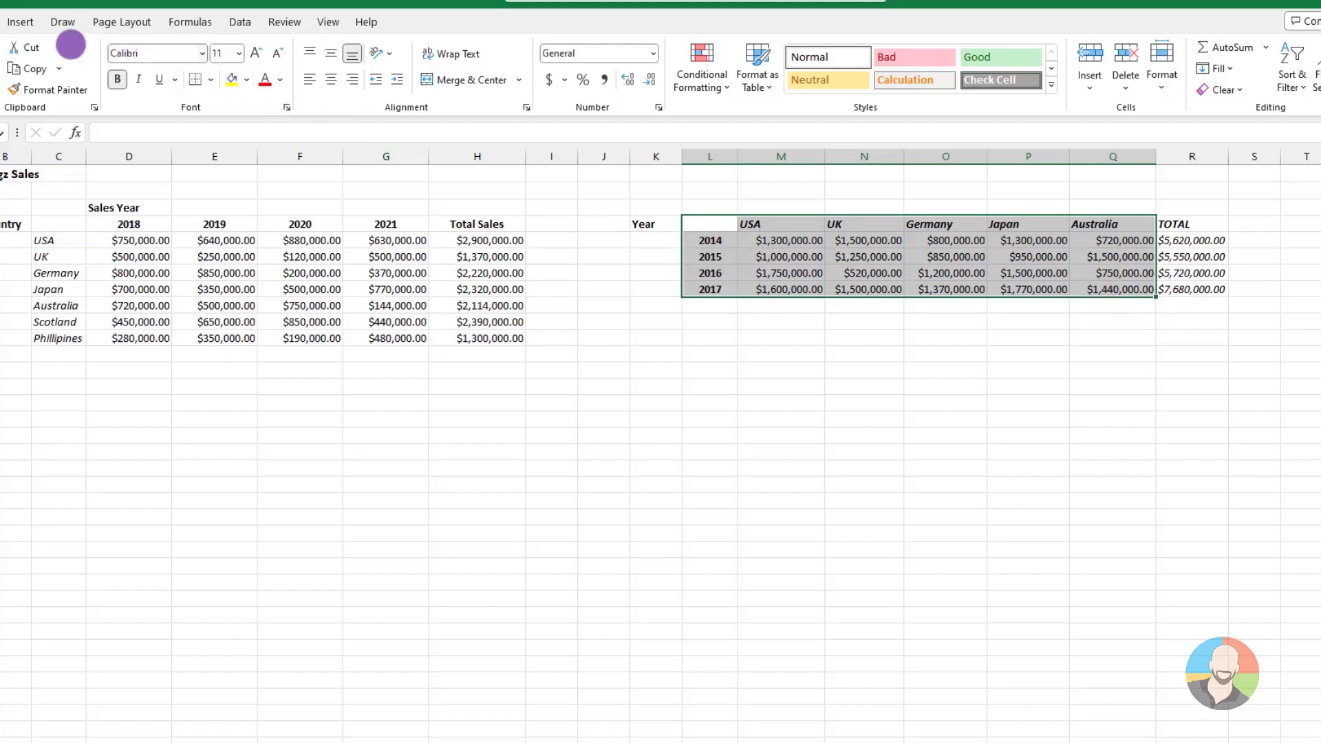
click(27, 22)
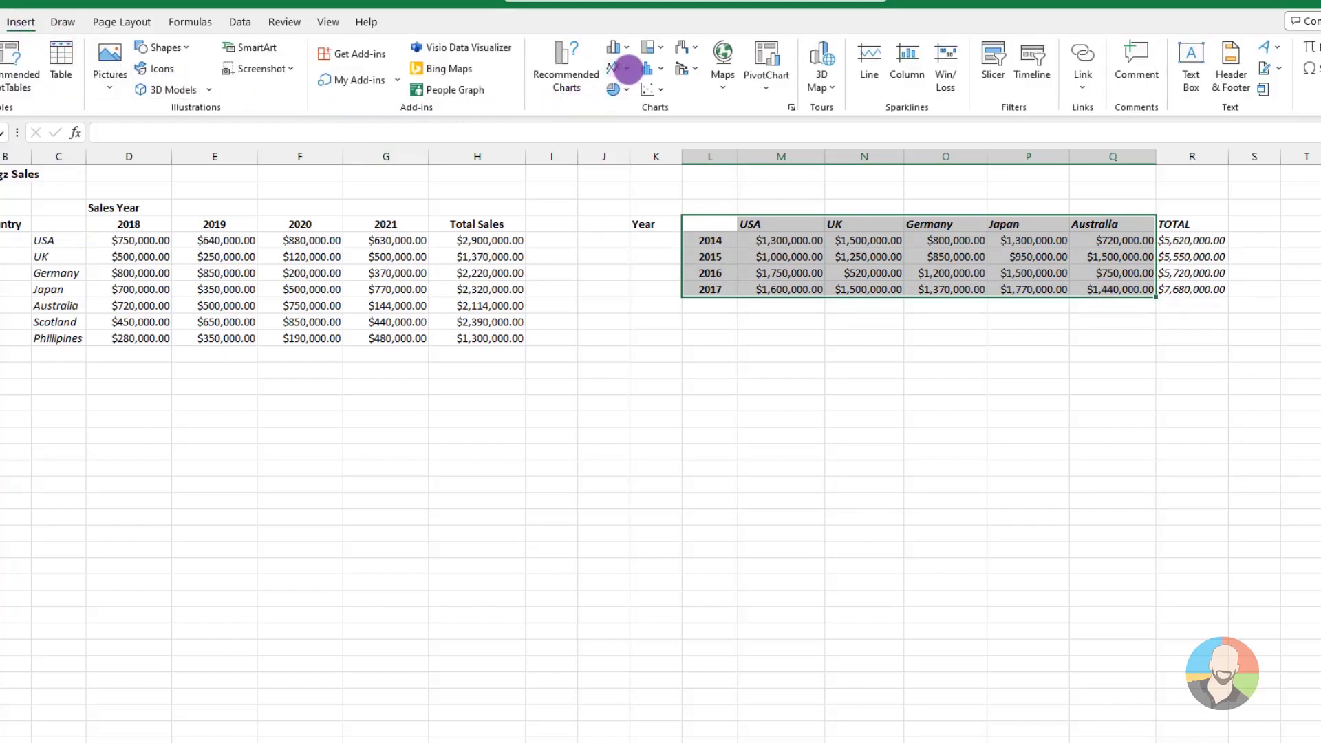
click(627, 69)
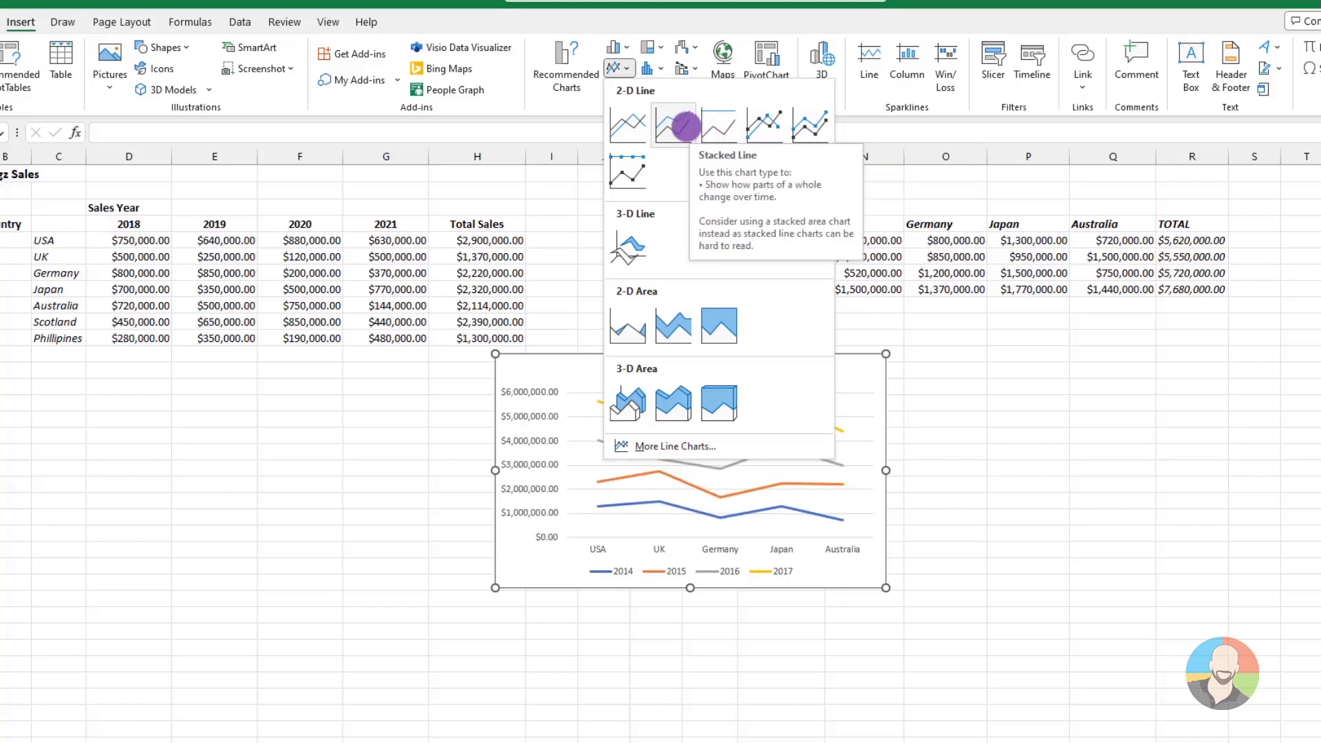
click(684, 126)
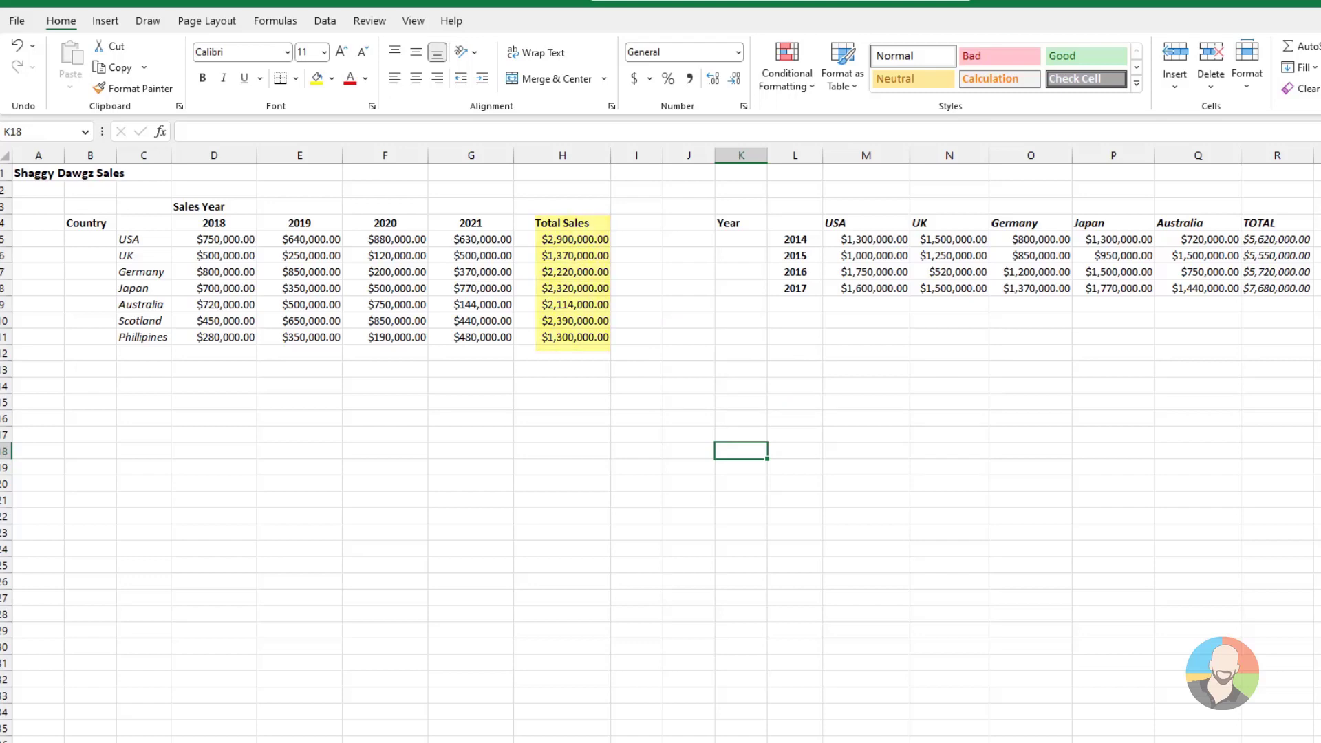
Insert a 2-D pie chart from the country names C5:C11 and Total Sales H5:H11, and place it below the 2018–2021 table
drag(132, 241, 128, 335)
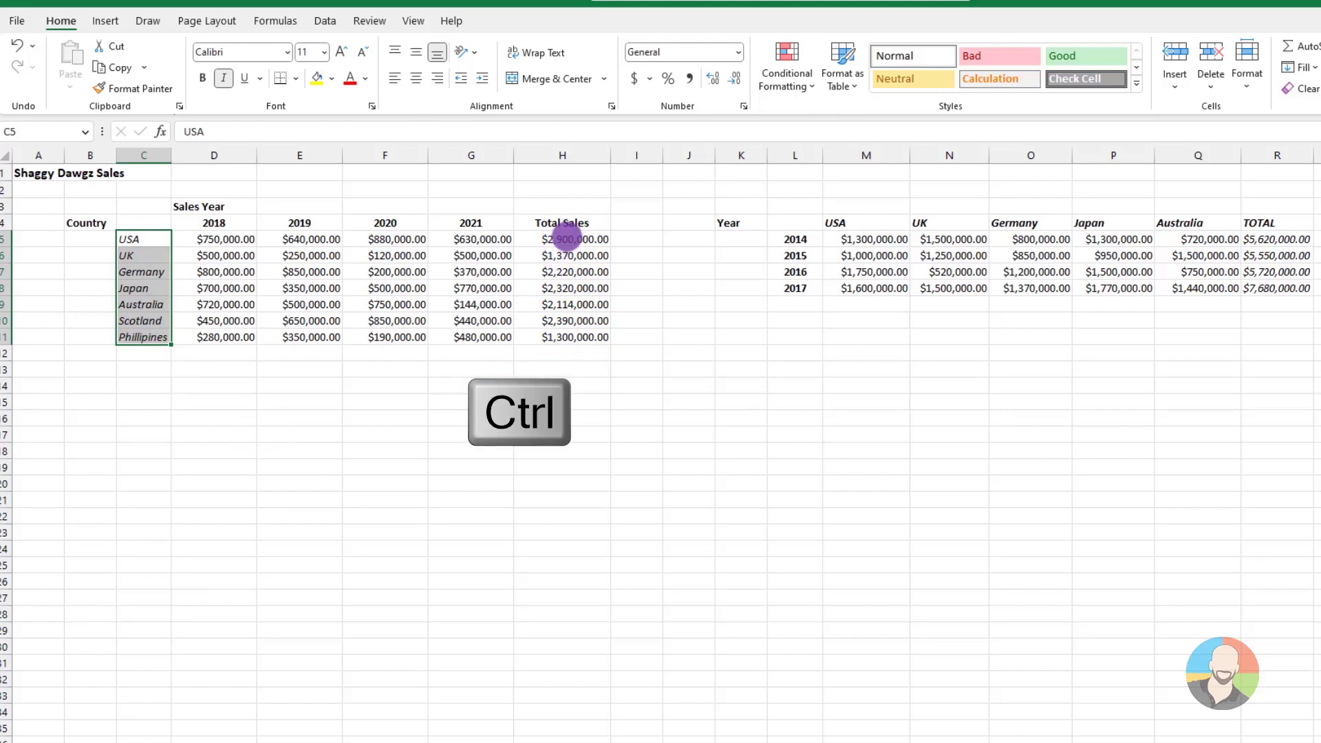
ctrl+drag(565, 239, 566, 335)
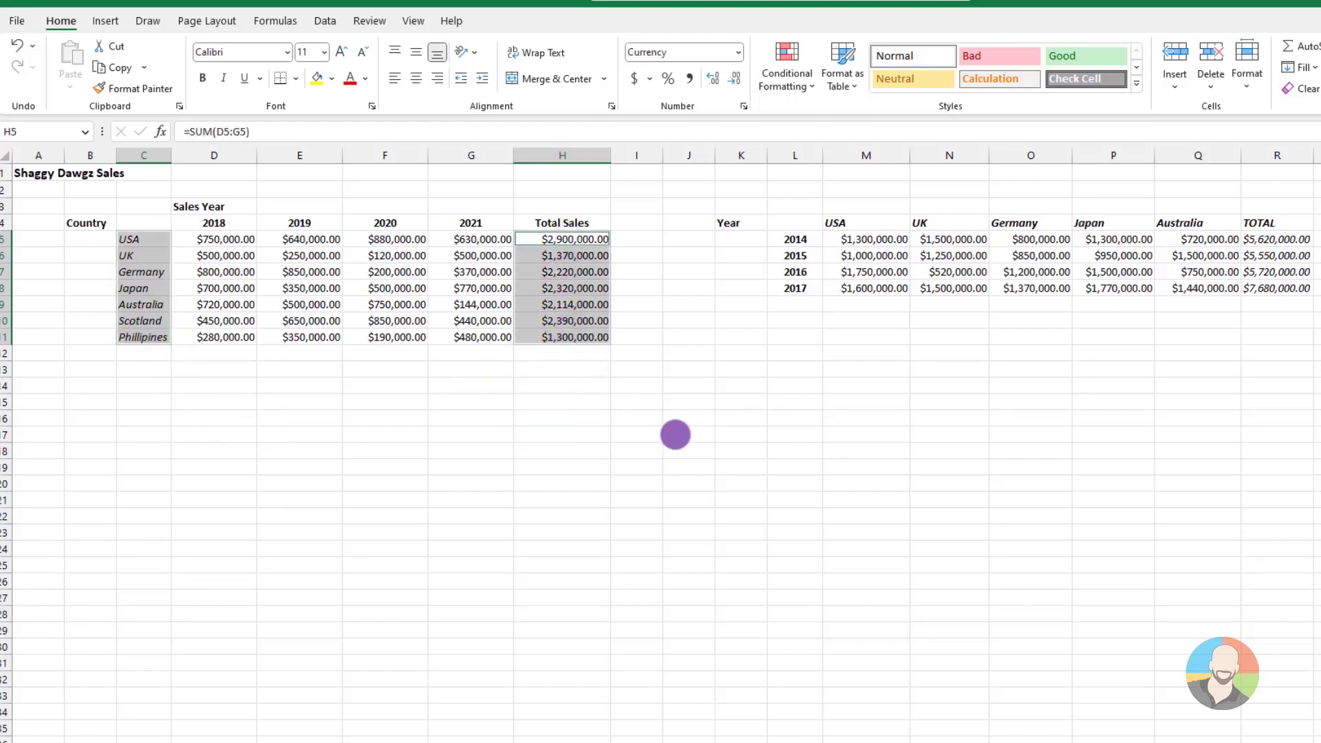
click(106, 21)
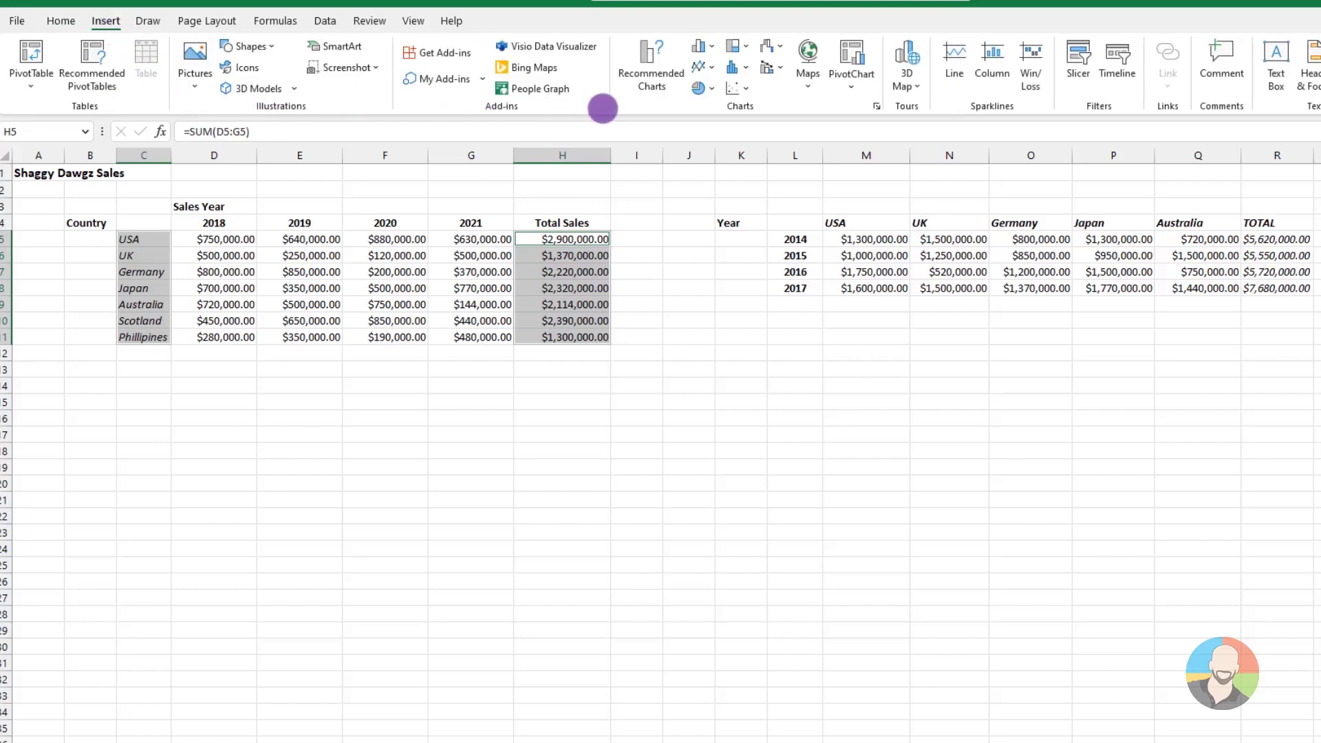
click(703, 88)
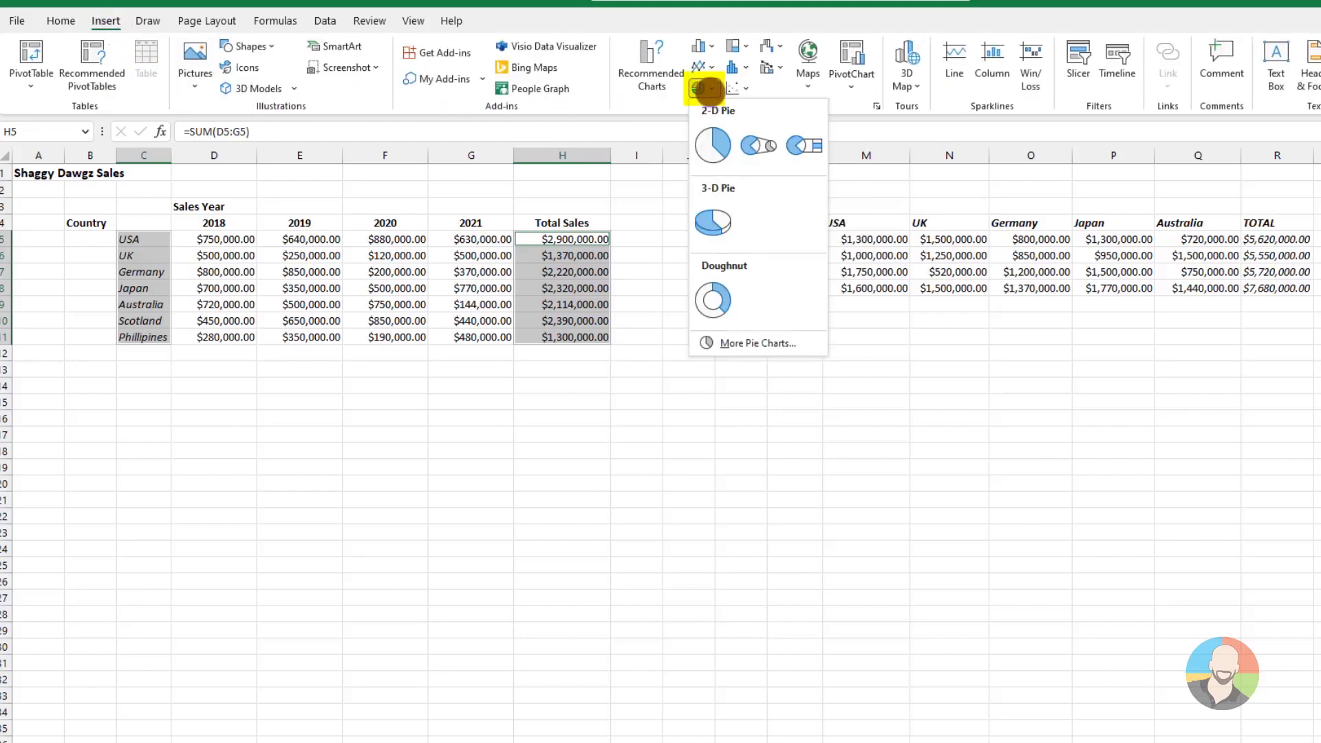
click(713, 145)
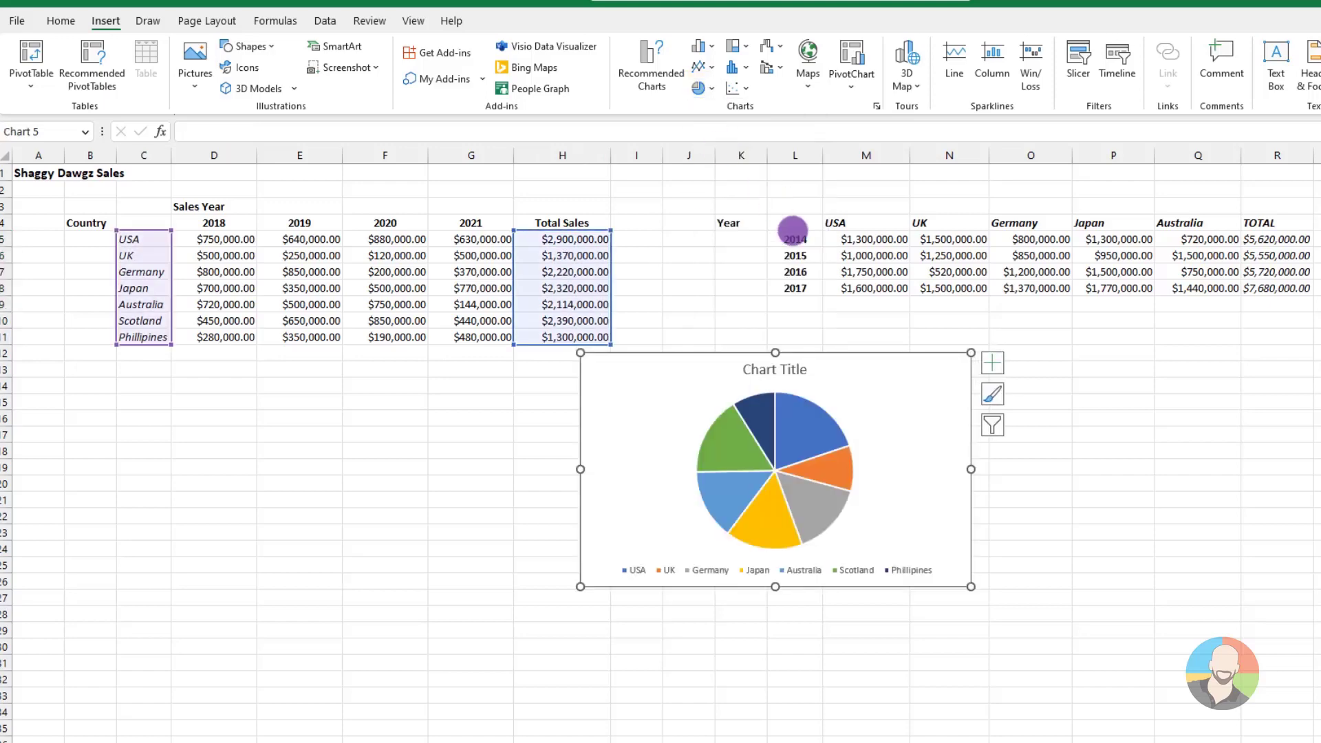
drag(657, 386, 412, 393)
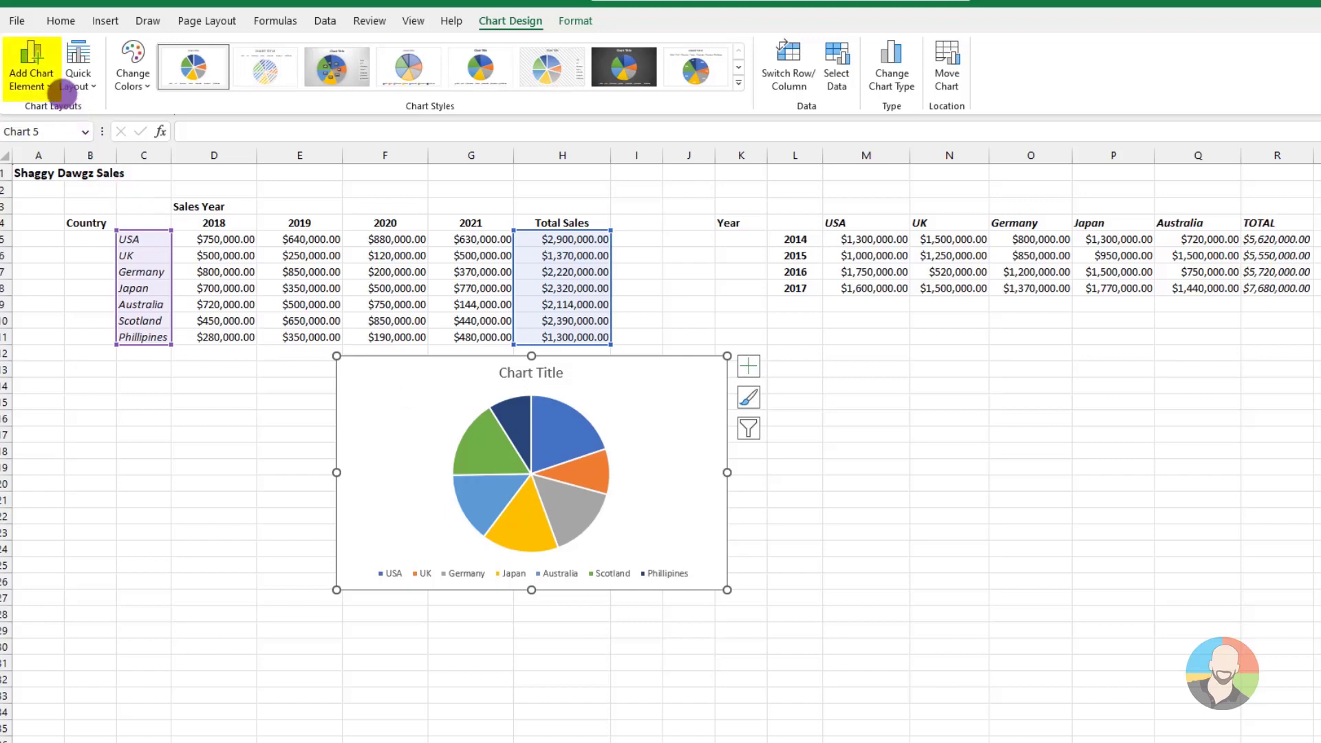
Add data labels to the pie chart at the Outside End position
click(52, 81)
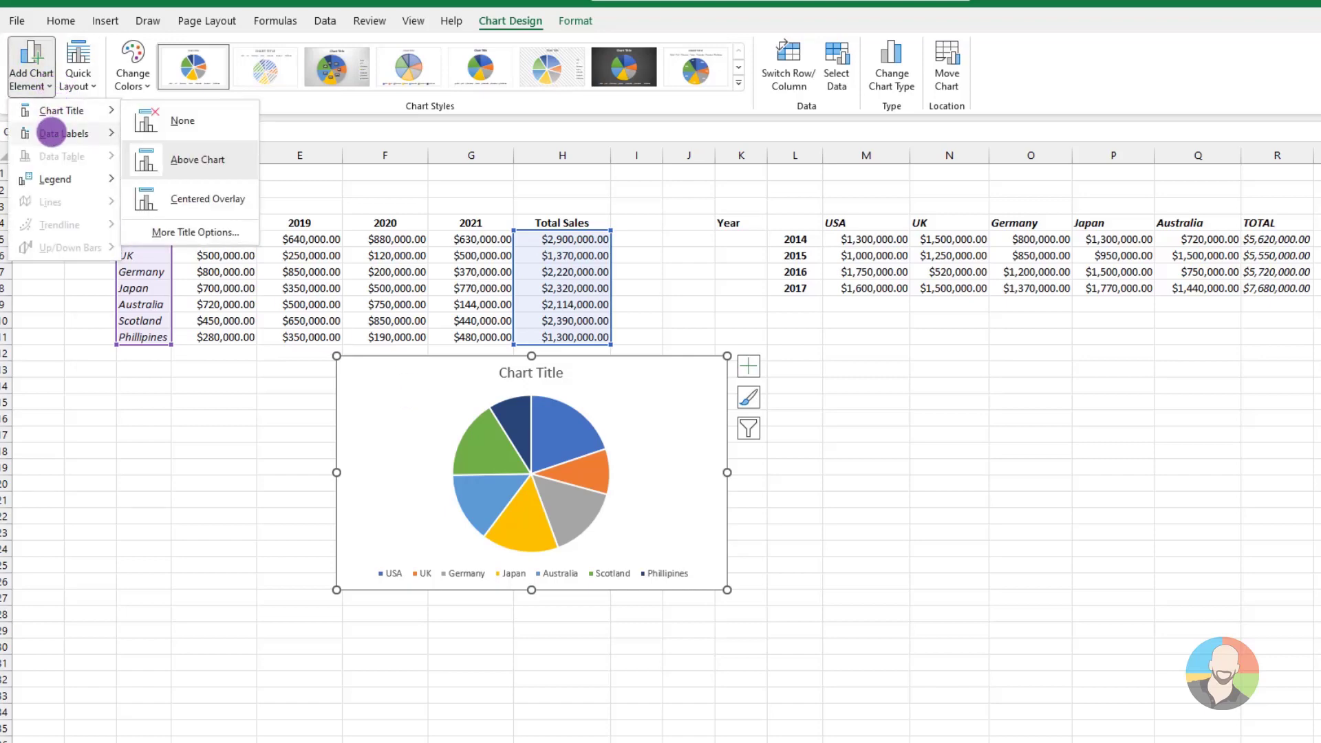
mouse_move(52, 133)
click(195, 265)
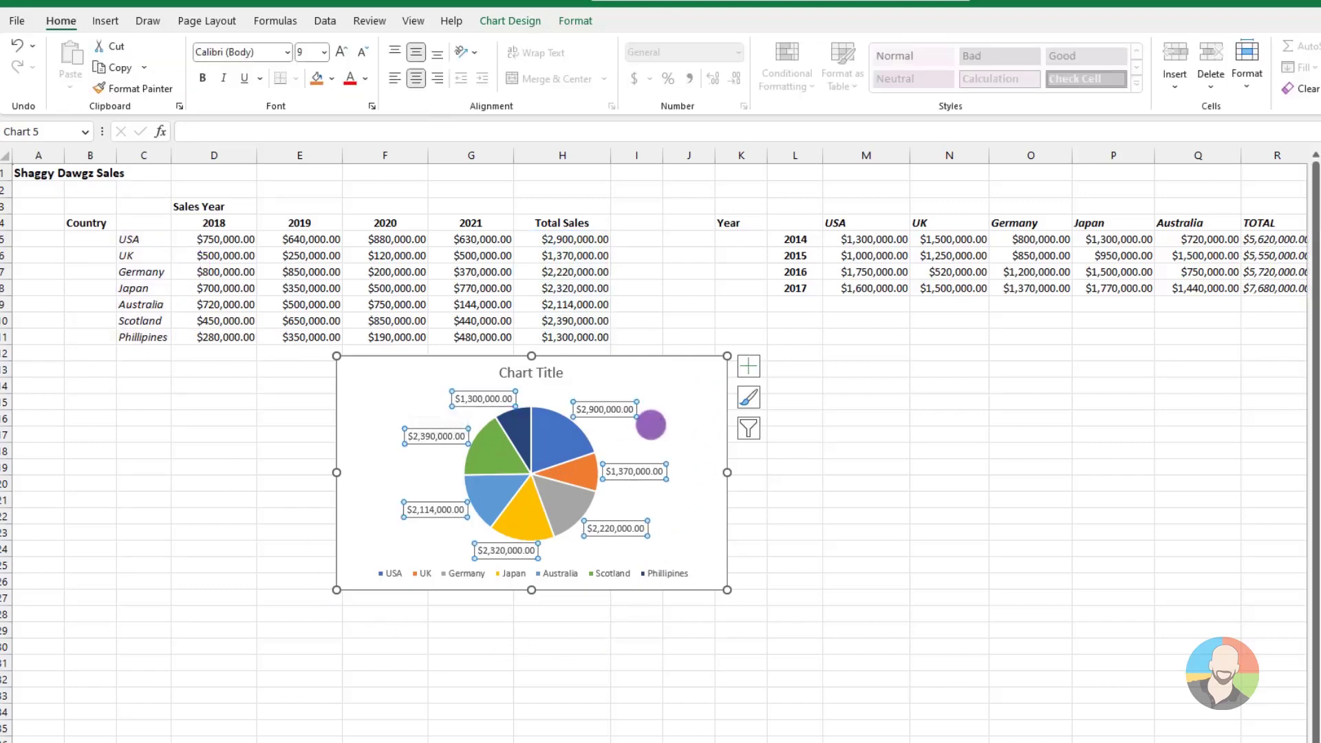
Format the pie chart's data labels to show Percentage instead of Value
right_click(621, 408)
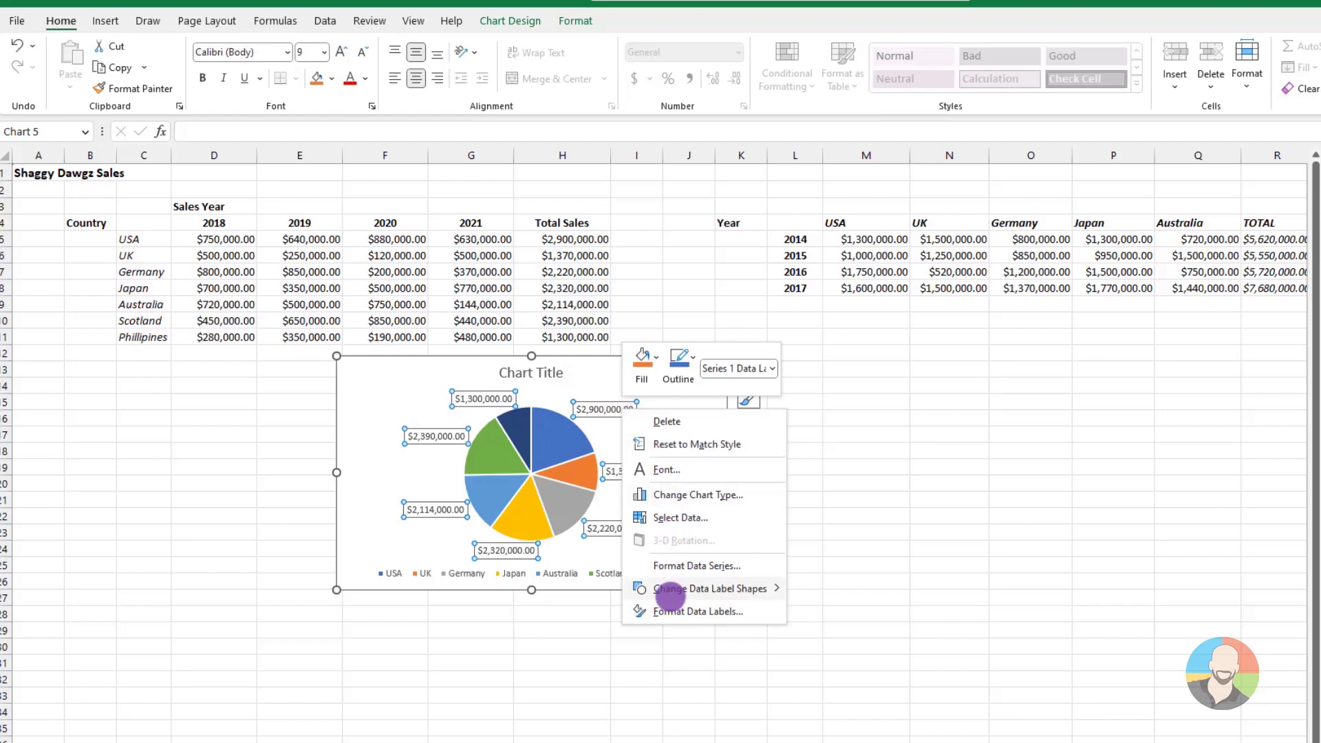
click(667, 610)
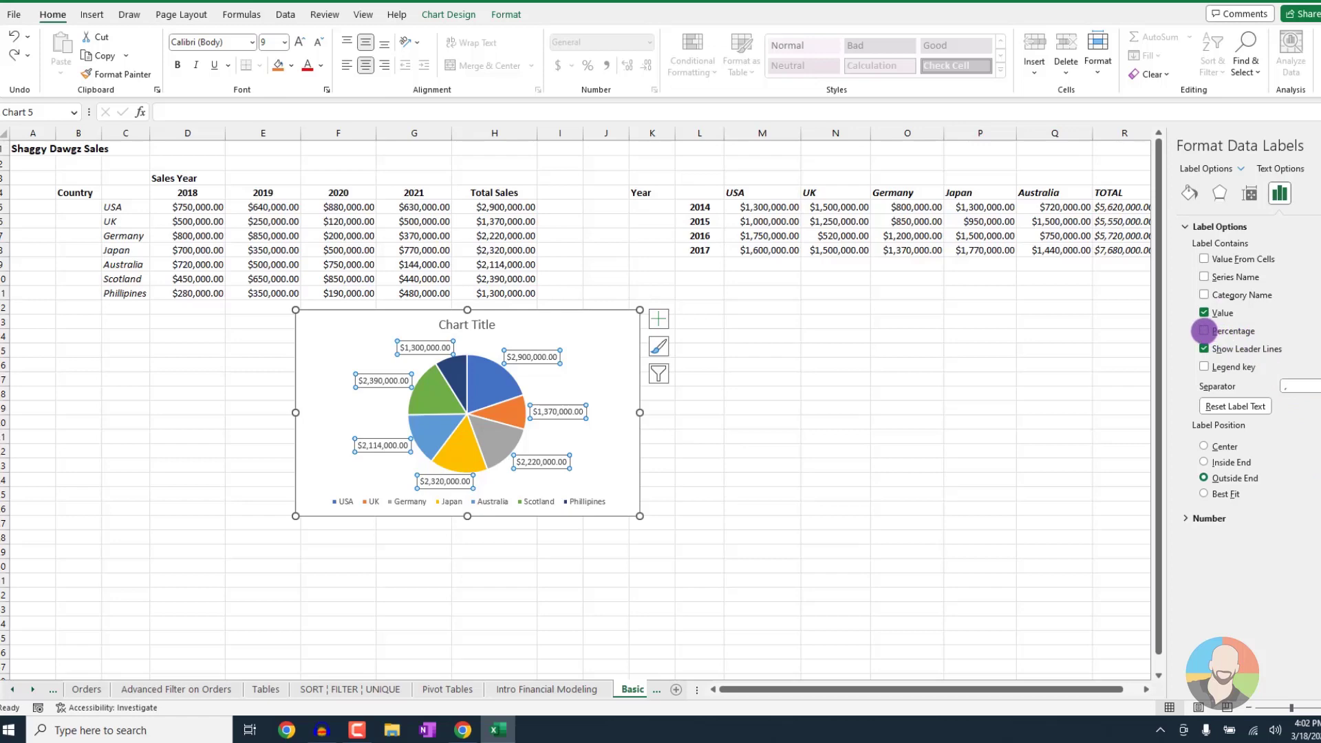
click(1203, 331)
click(1203, 312)
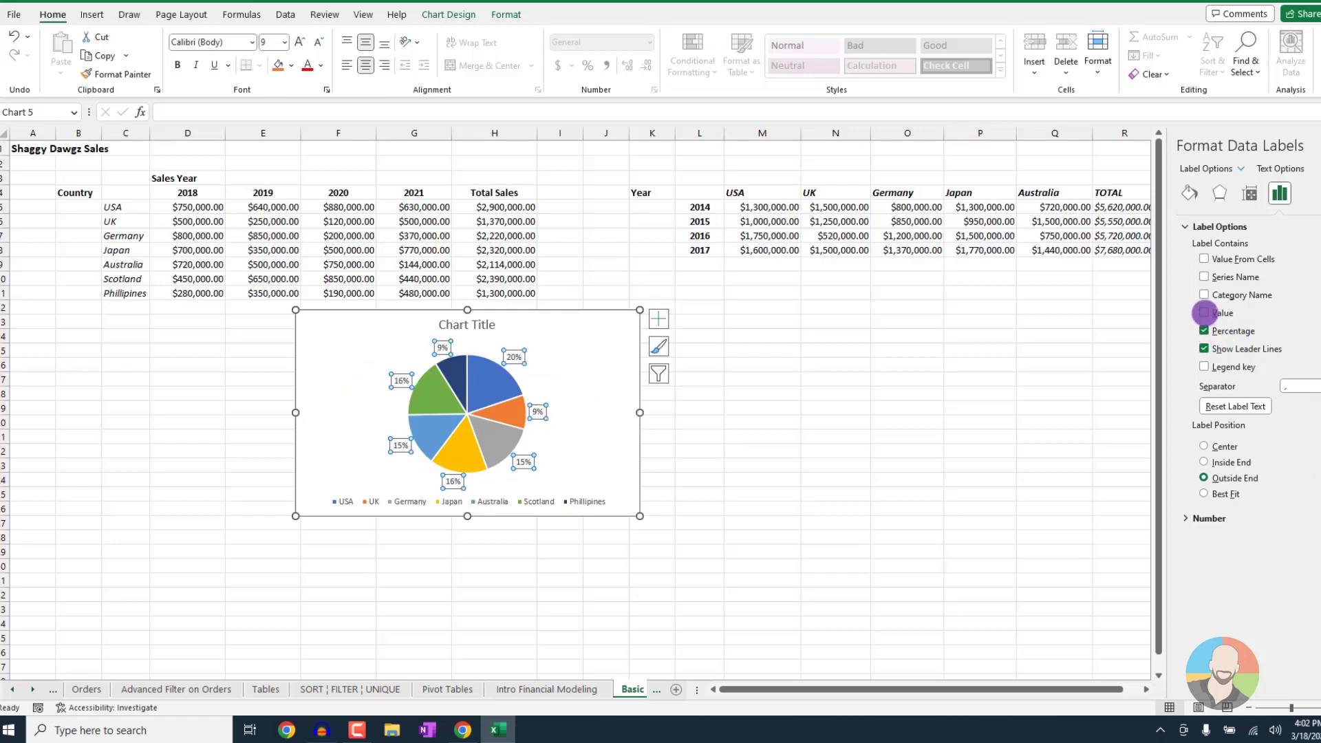
click(609, 461)
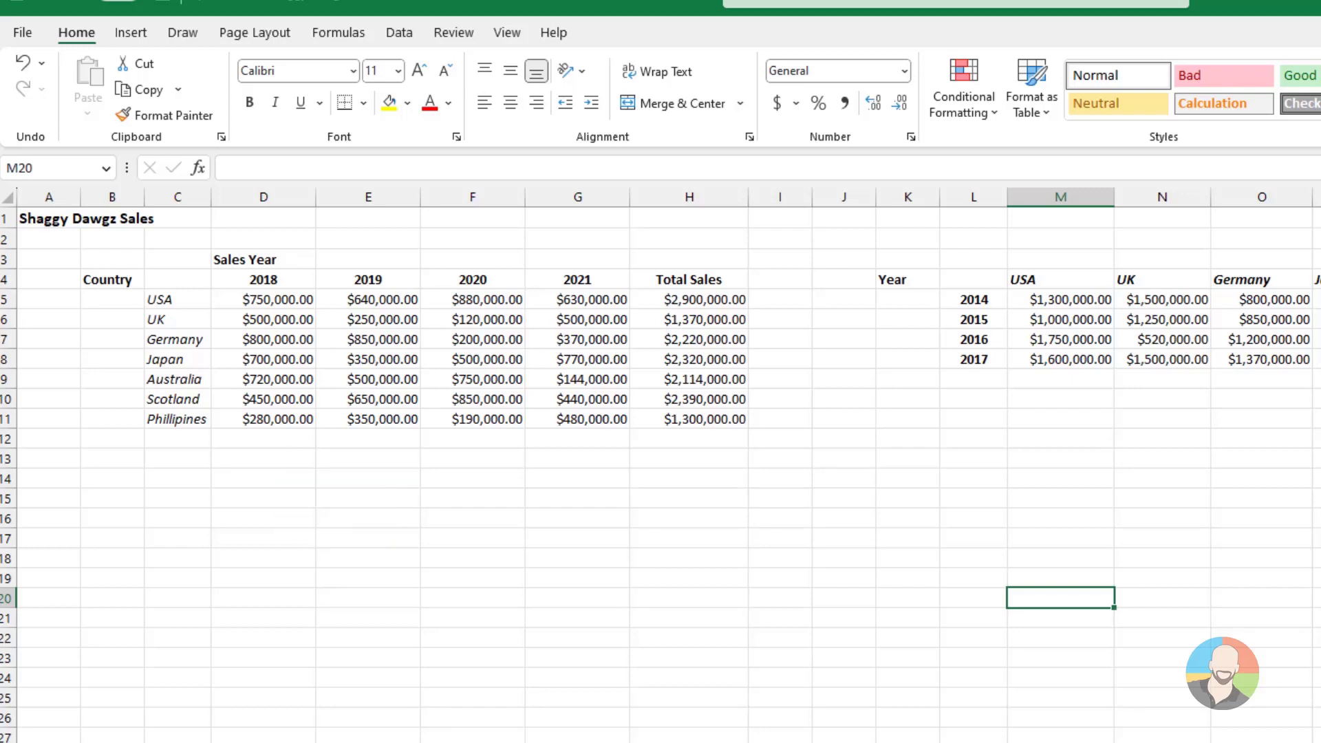
Insert a treemap chart from the country names C5:C11 and Total Sales H5:H11
drag(177, 298, 173, 421)
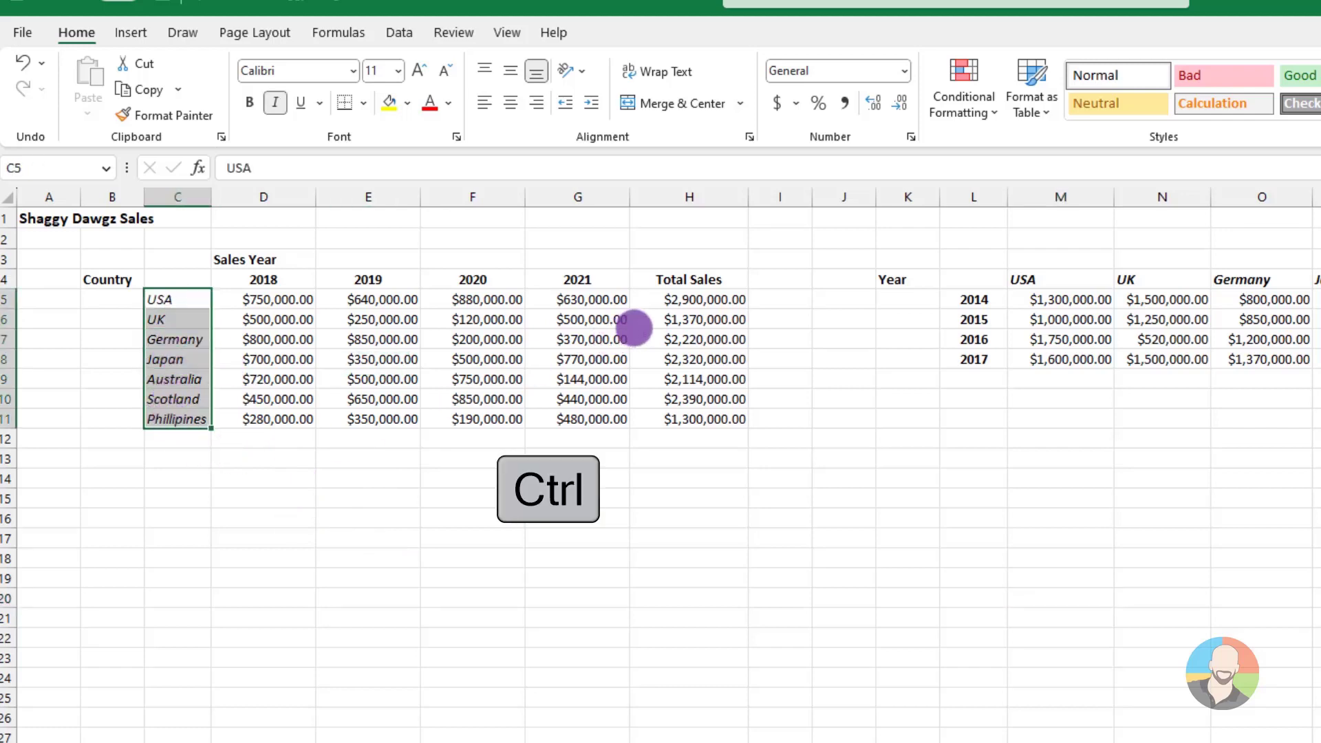
drag(685, 300, 683, 420)
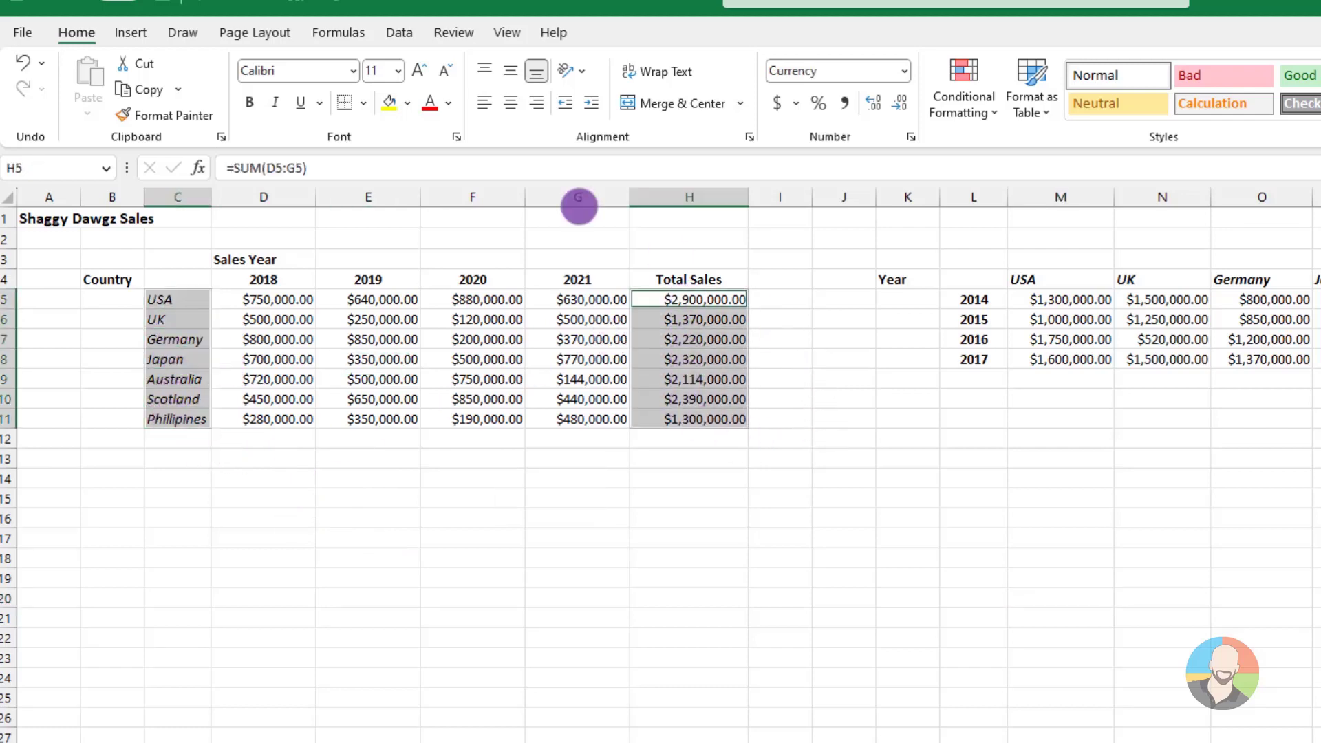
click(131, 32)
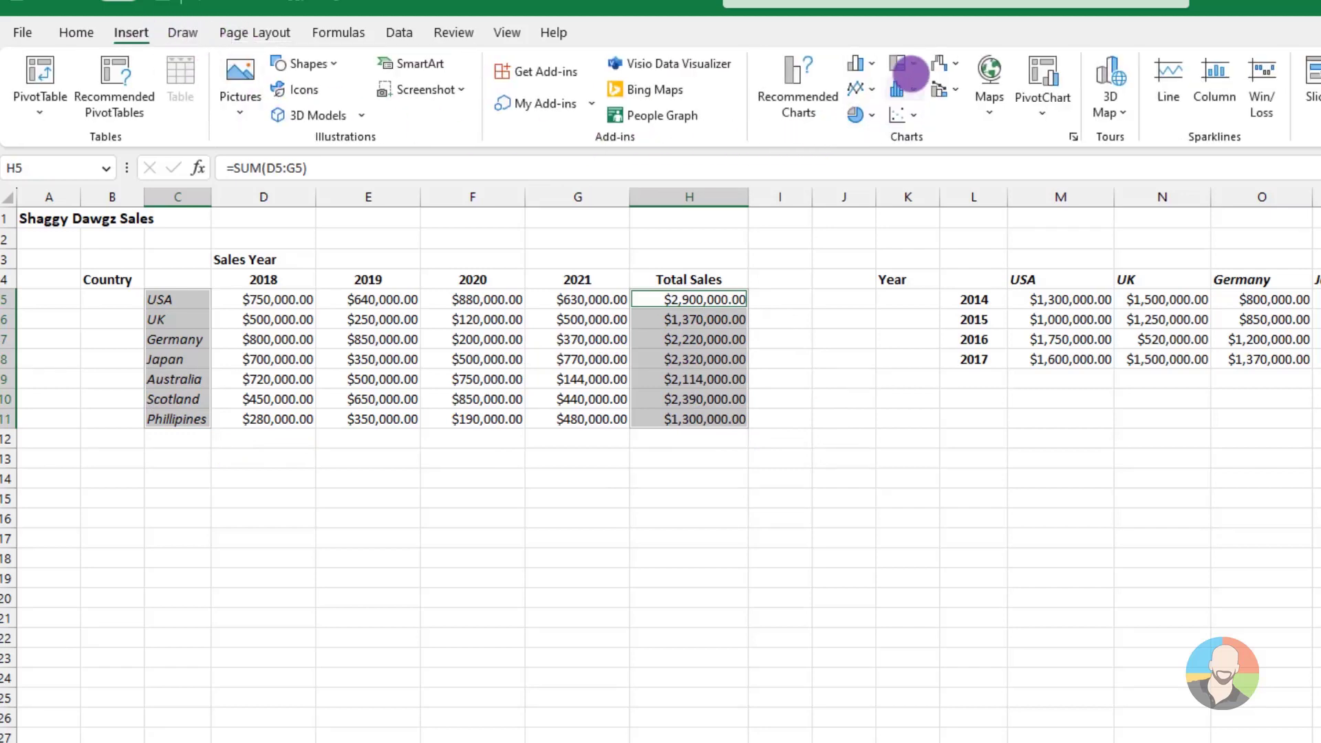
click(909, 65)
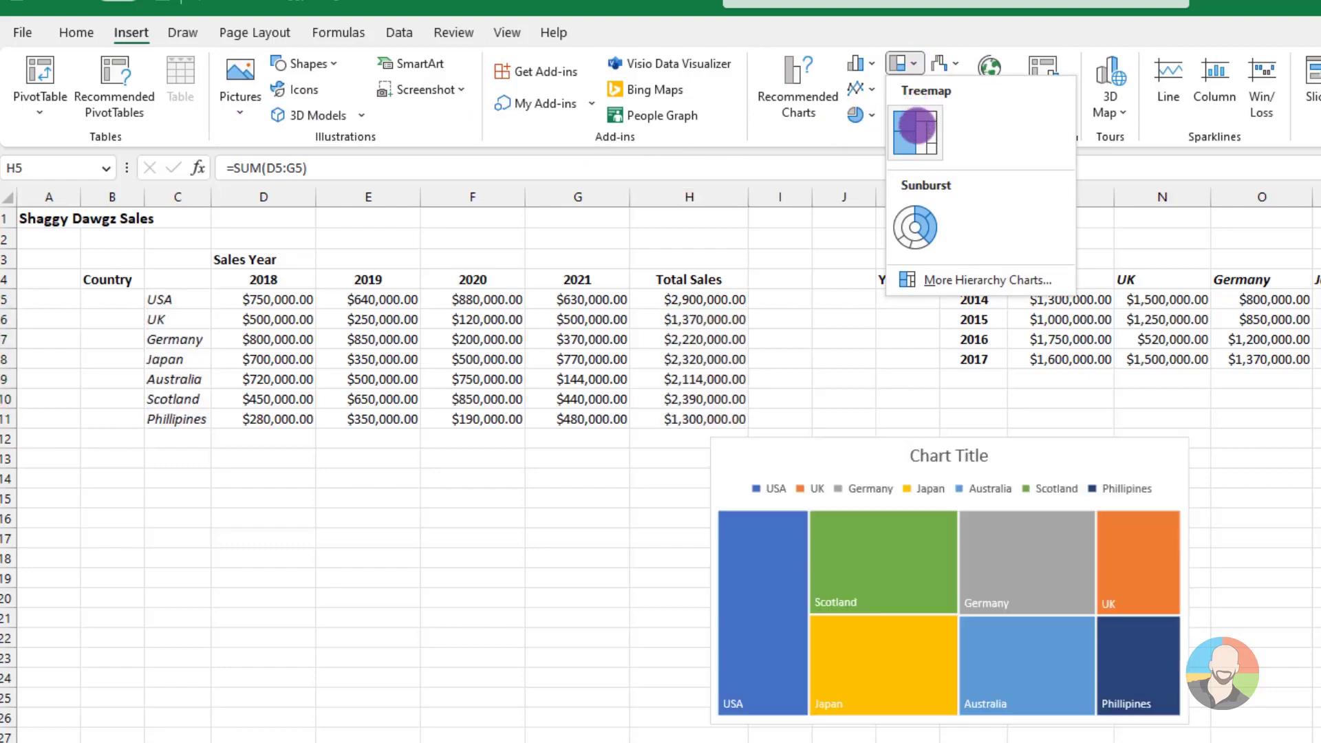
click(917, 126)
Move the treemap below the 2018–2021 sales table and enlarge it from its lower corner
drag(802, 456, 484, 467)
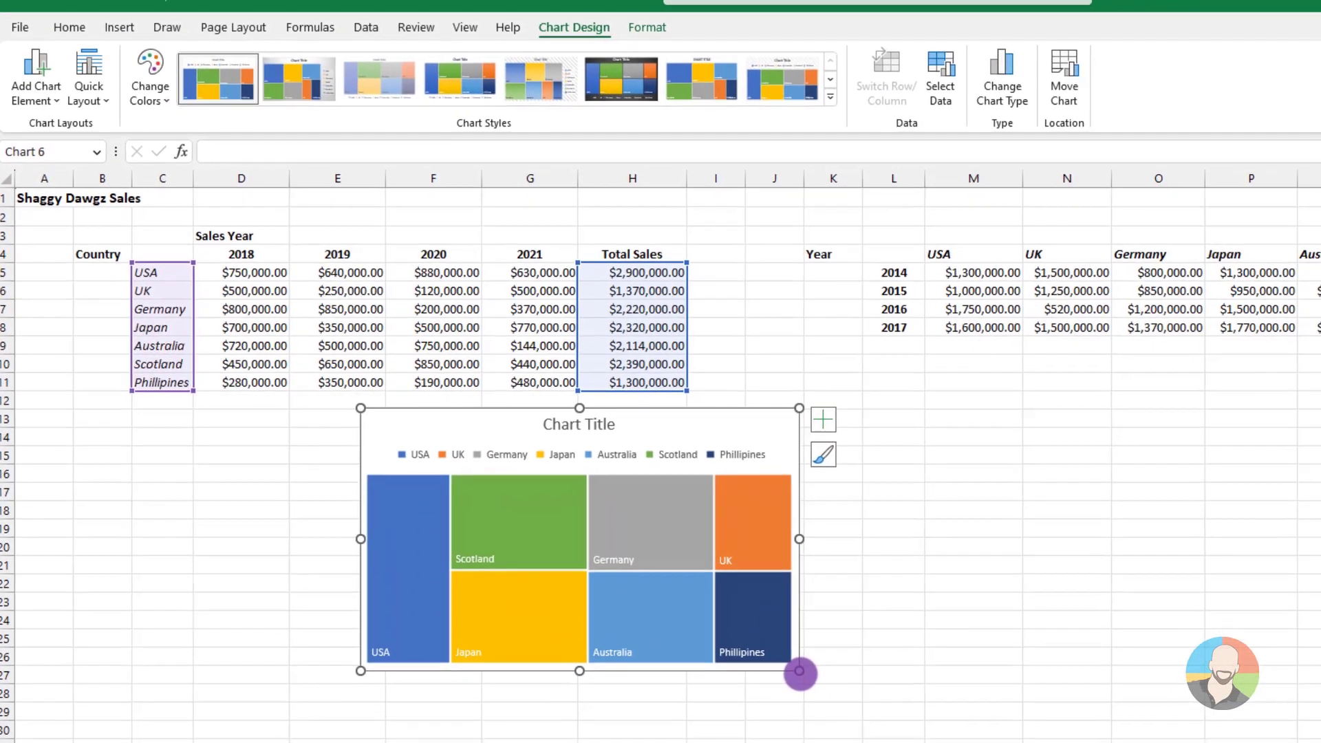
drag(870, 733, 913, 742)
drag(836, 698, 857, 711)
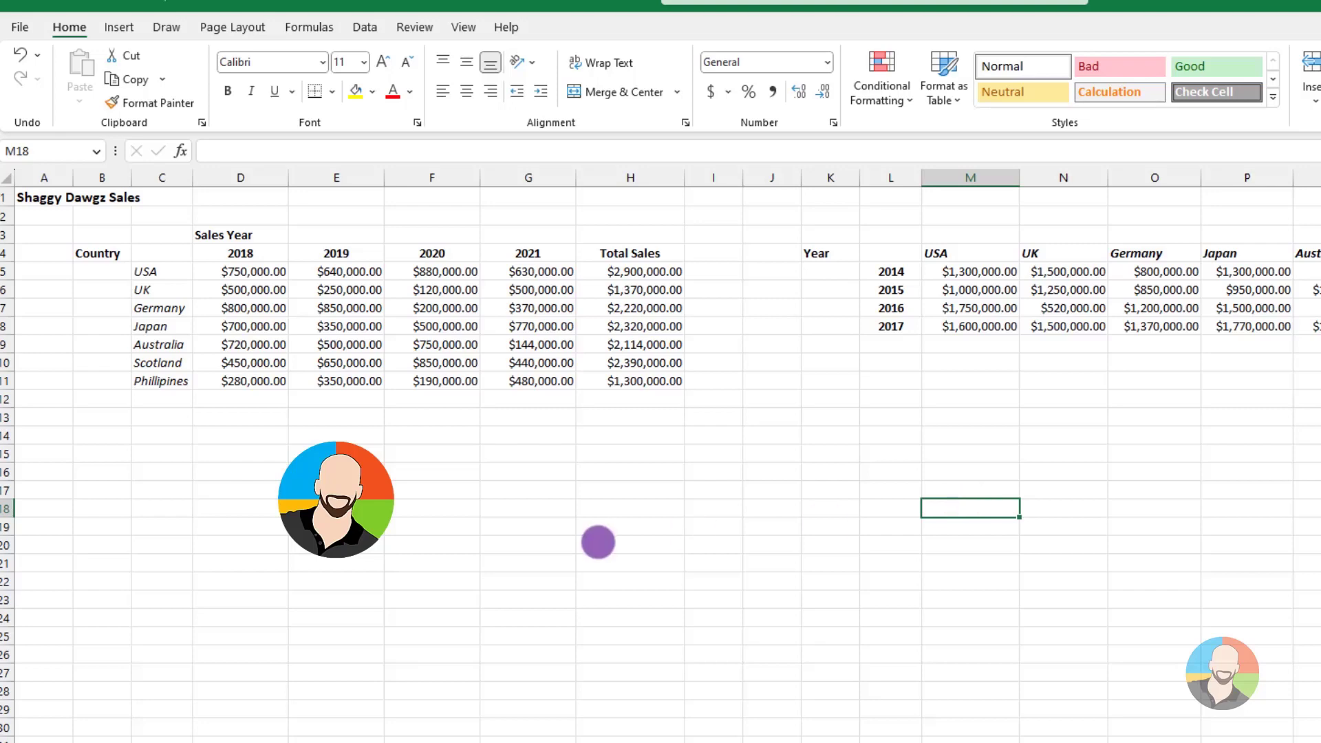
Start a Combo chart from the 2018–2021 sales table C4:H11, including the Total Sales column
drag(161, 254, 640, 378)
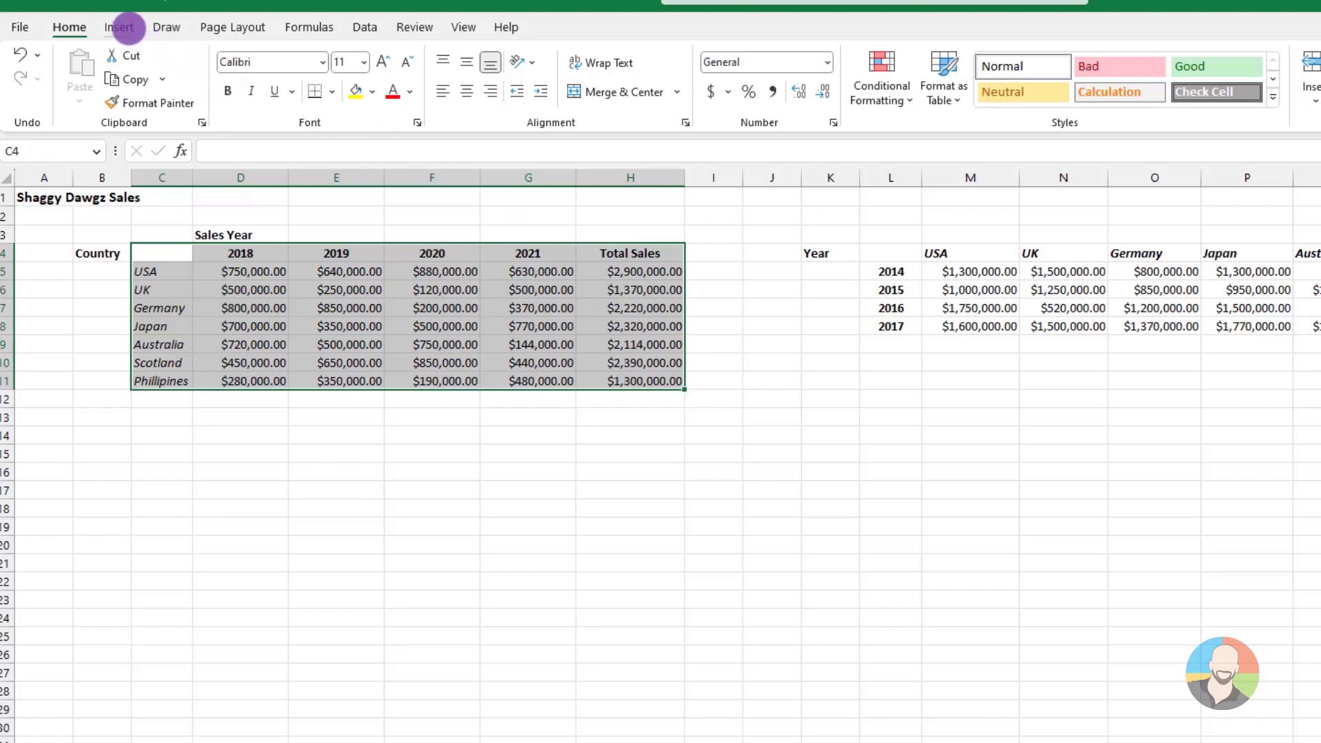
click(119, 27)
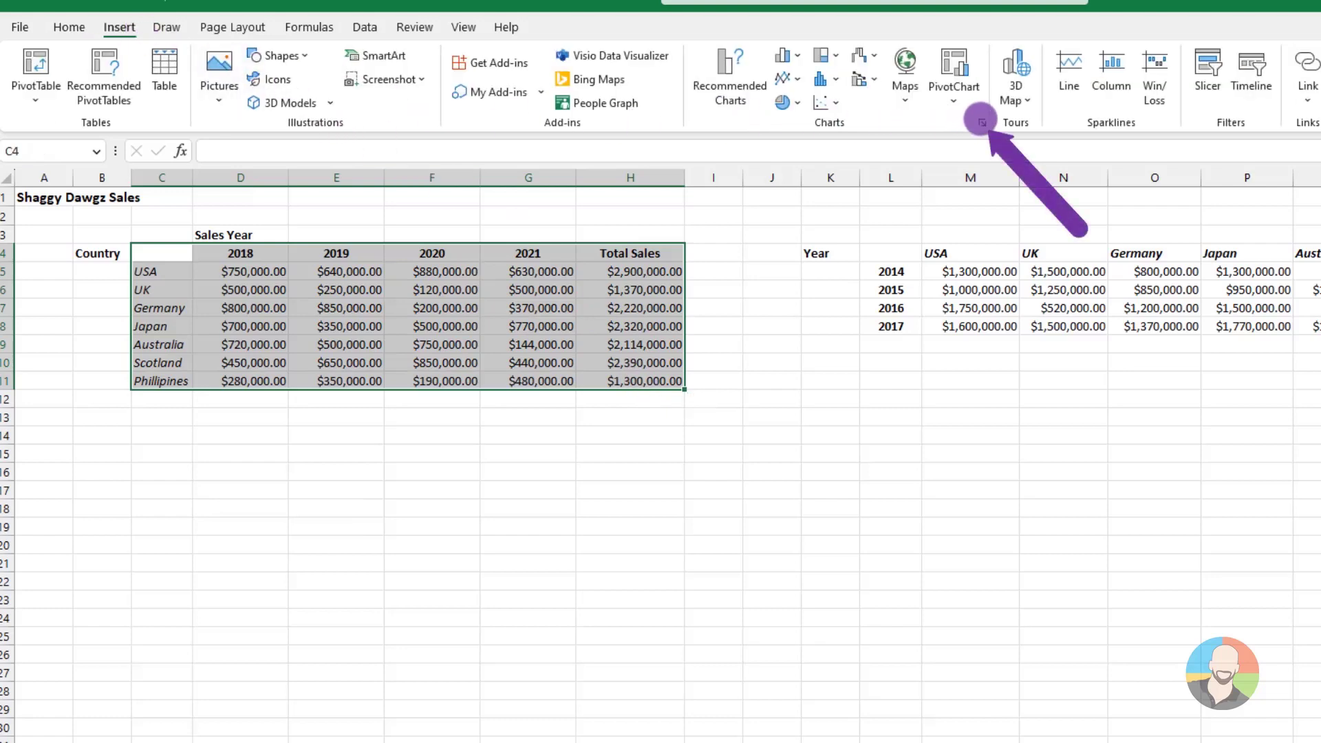
click(981, 122)
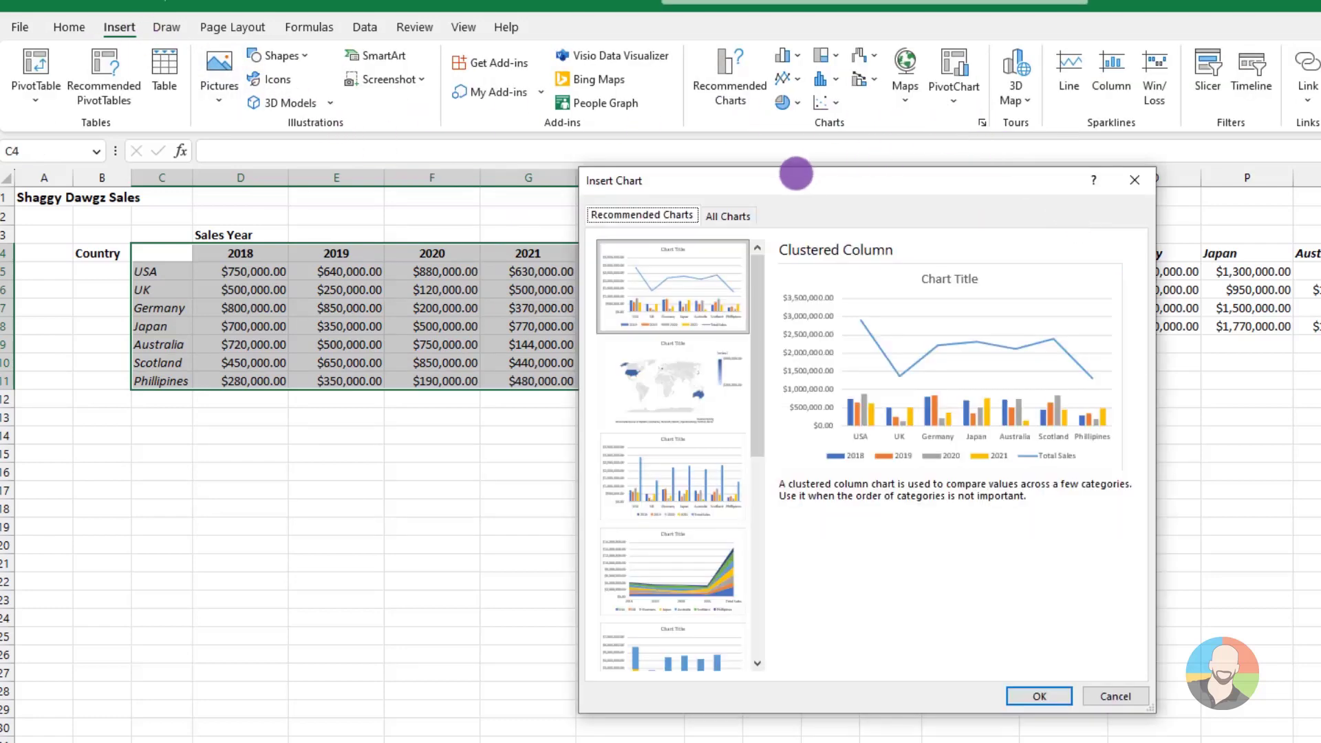
click(722, 216)
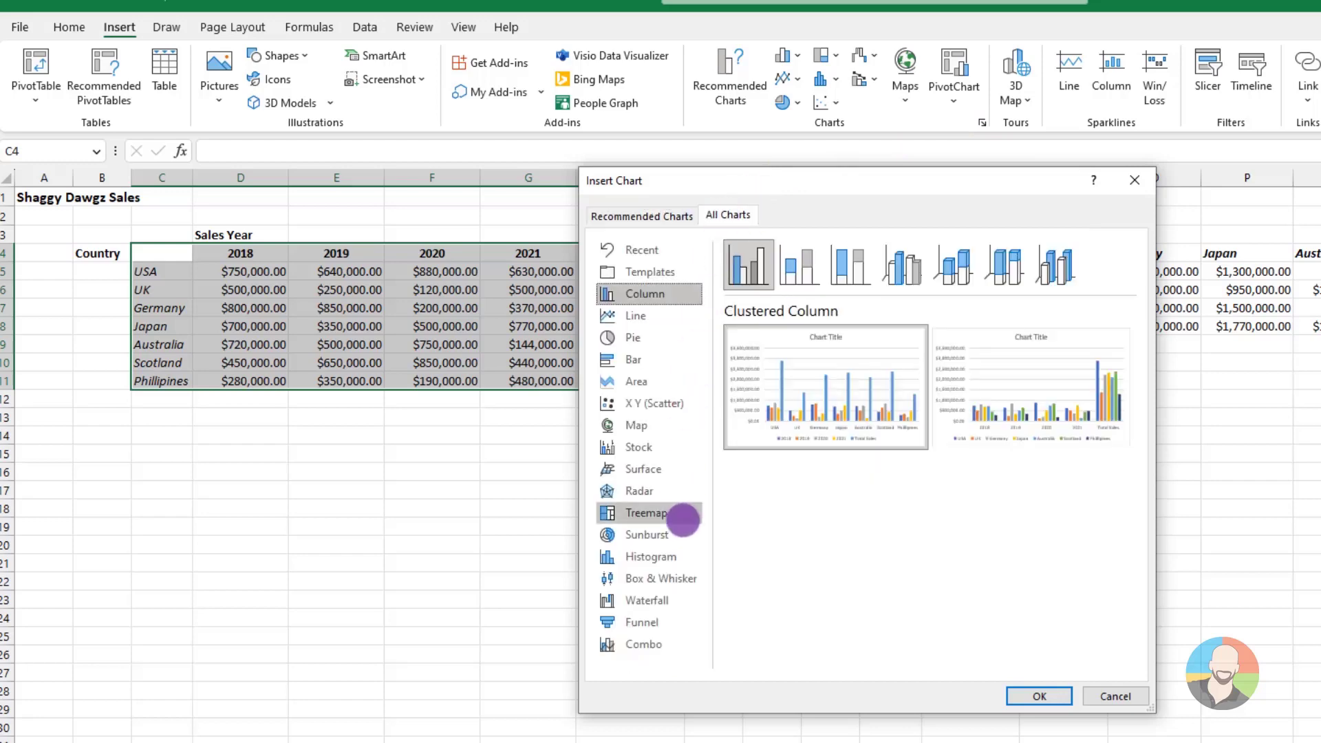
click(650, 643)
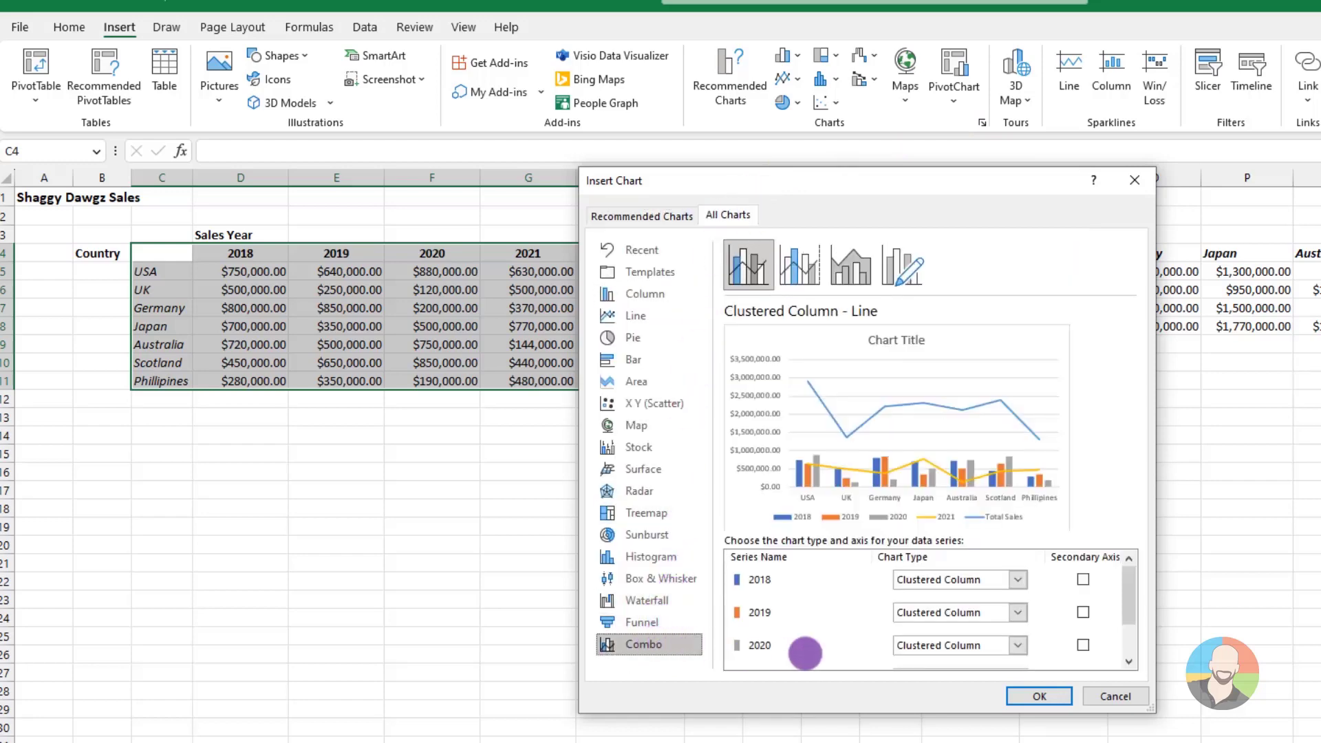
Set the combo chart's 2021 series to Clustered Column and its Total Sales series to Line
drag(1131, 591, 1129, 621)
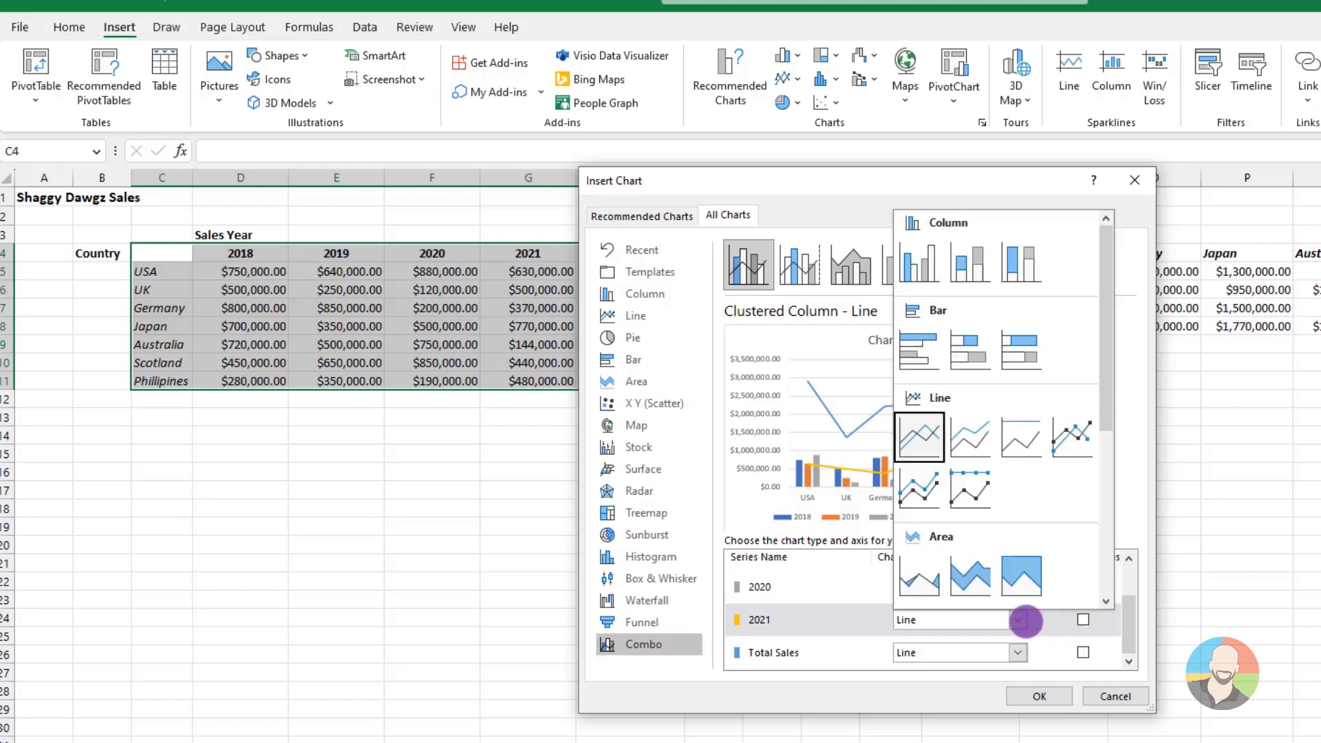
click(1019, 620)
click(913, 261)
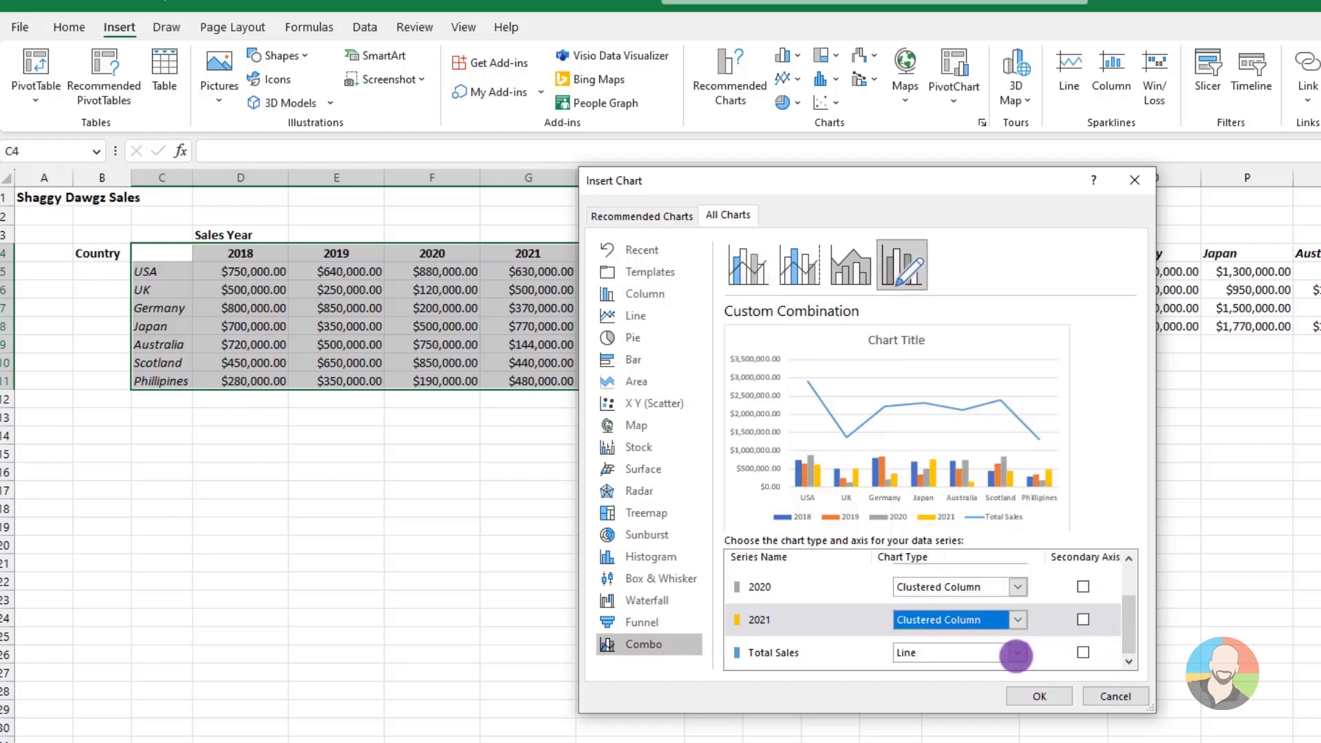
click(1016, 655)
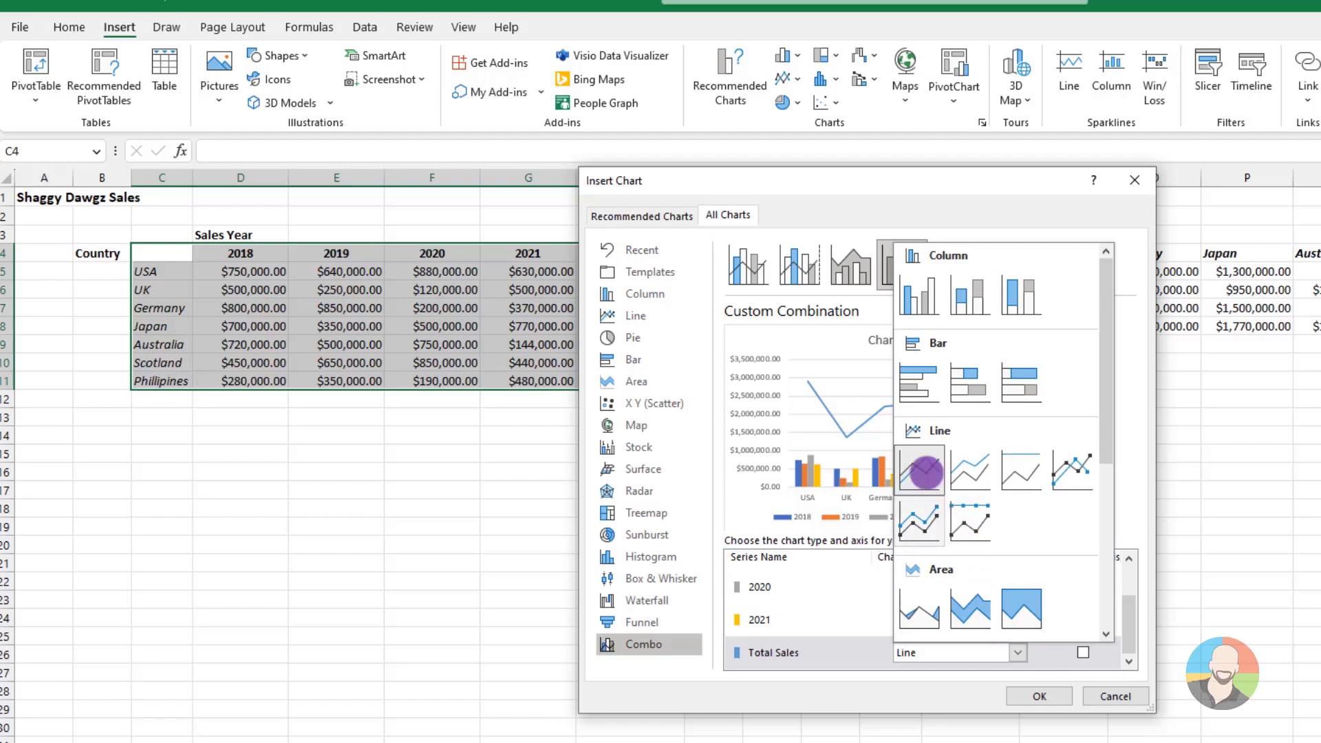
click(926, 472)
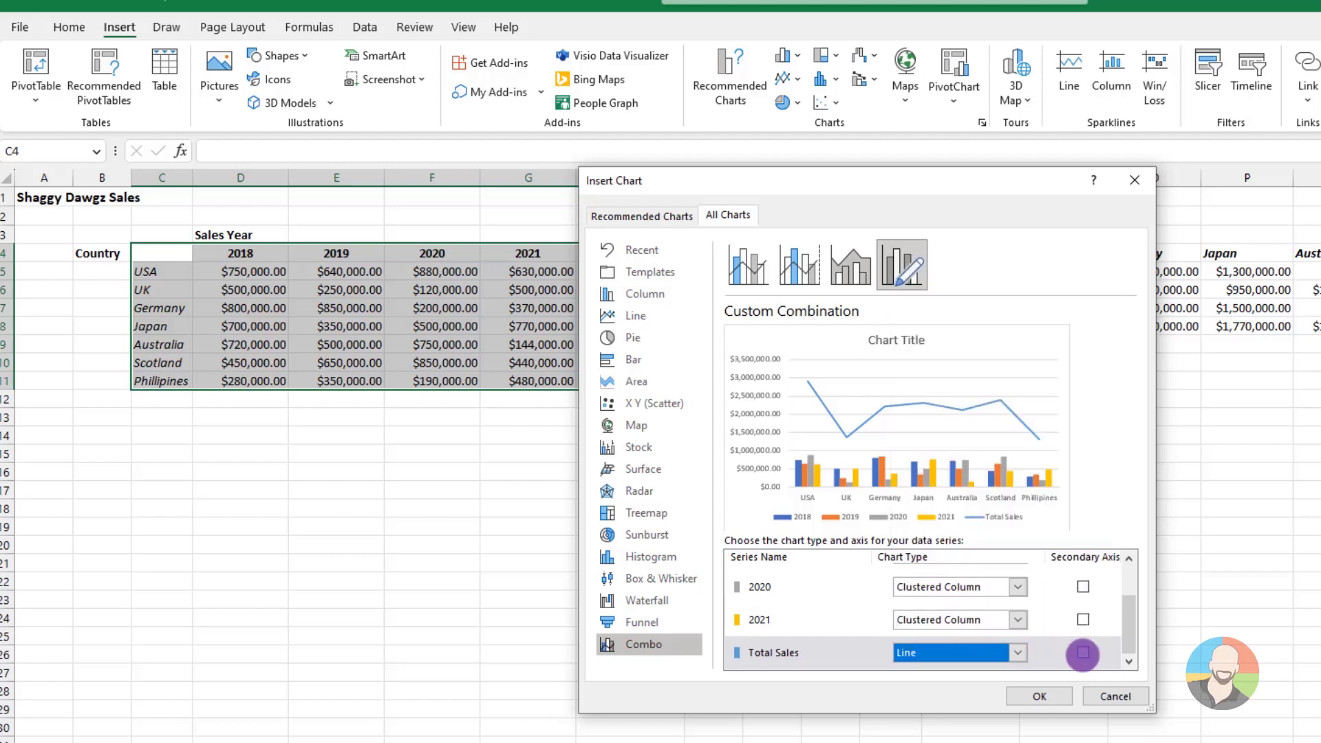
Plot the Total Sales series on the secondary axis and insert the combo chart
click(1083, 652)
click(1082, 653)
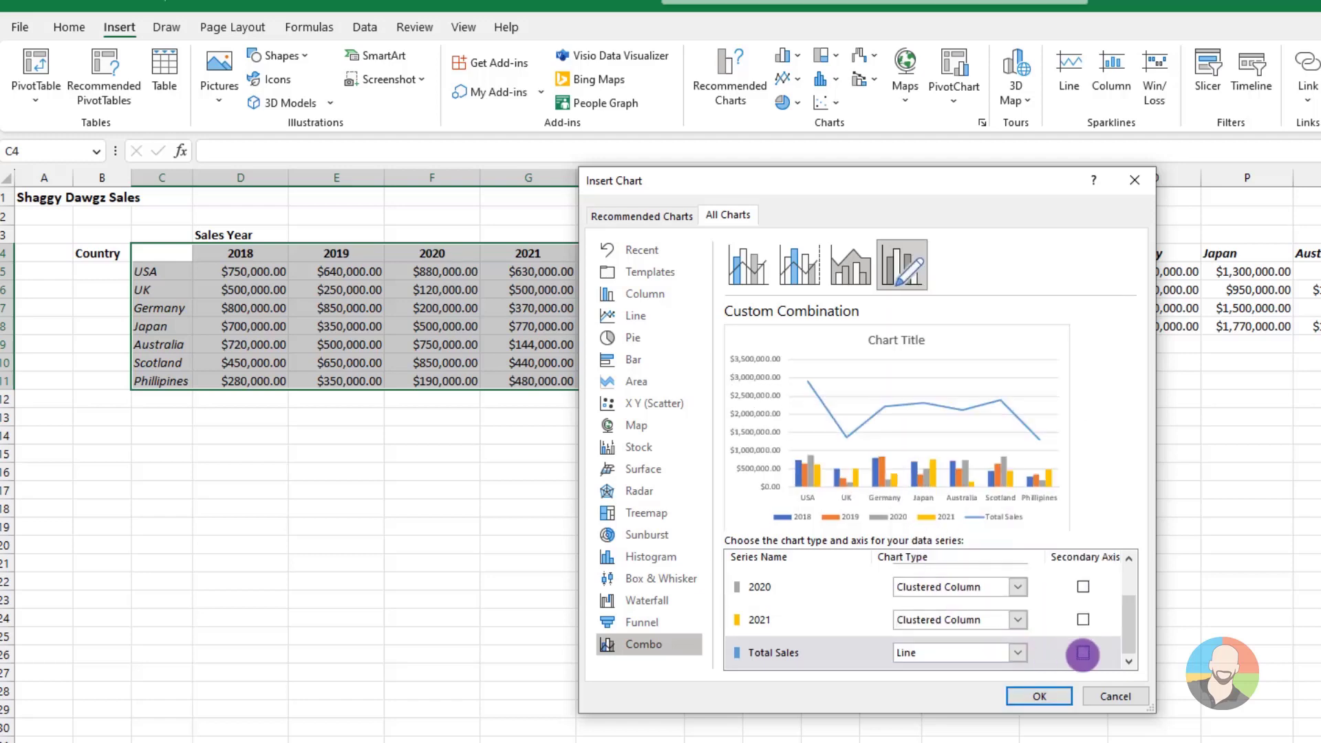
click(1082, 653)
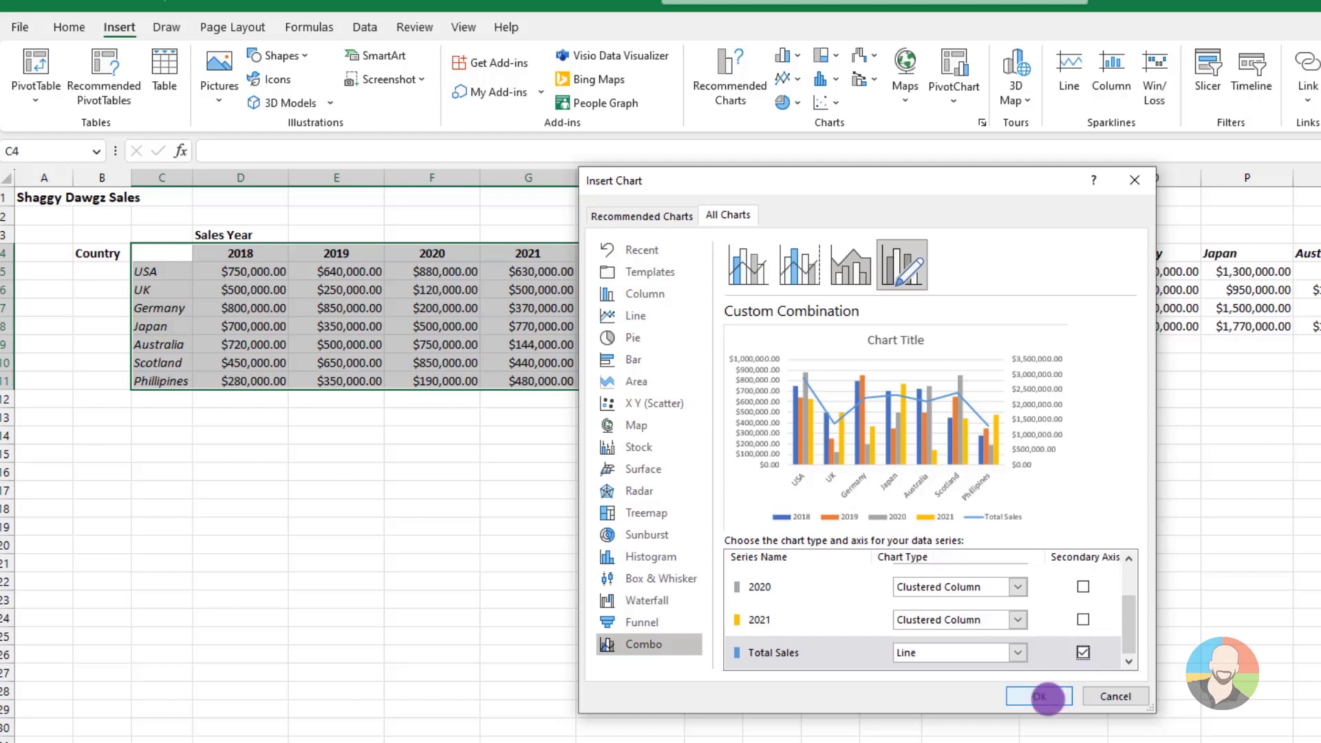
click(1047, 697)
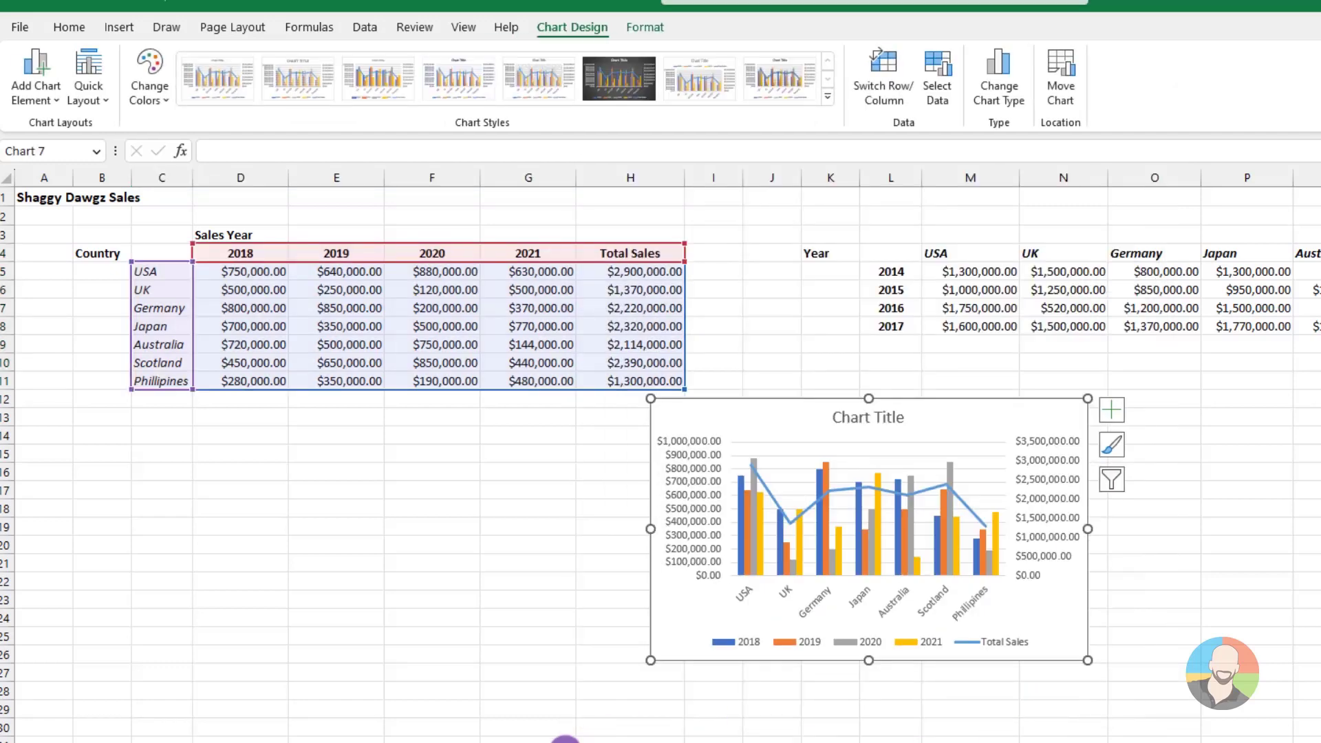
click(564, 740)
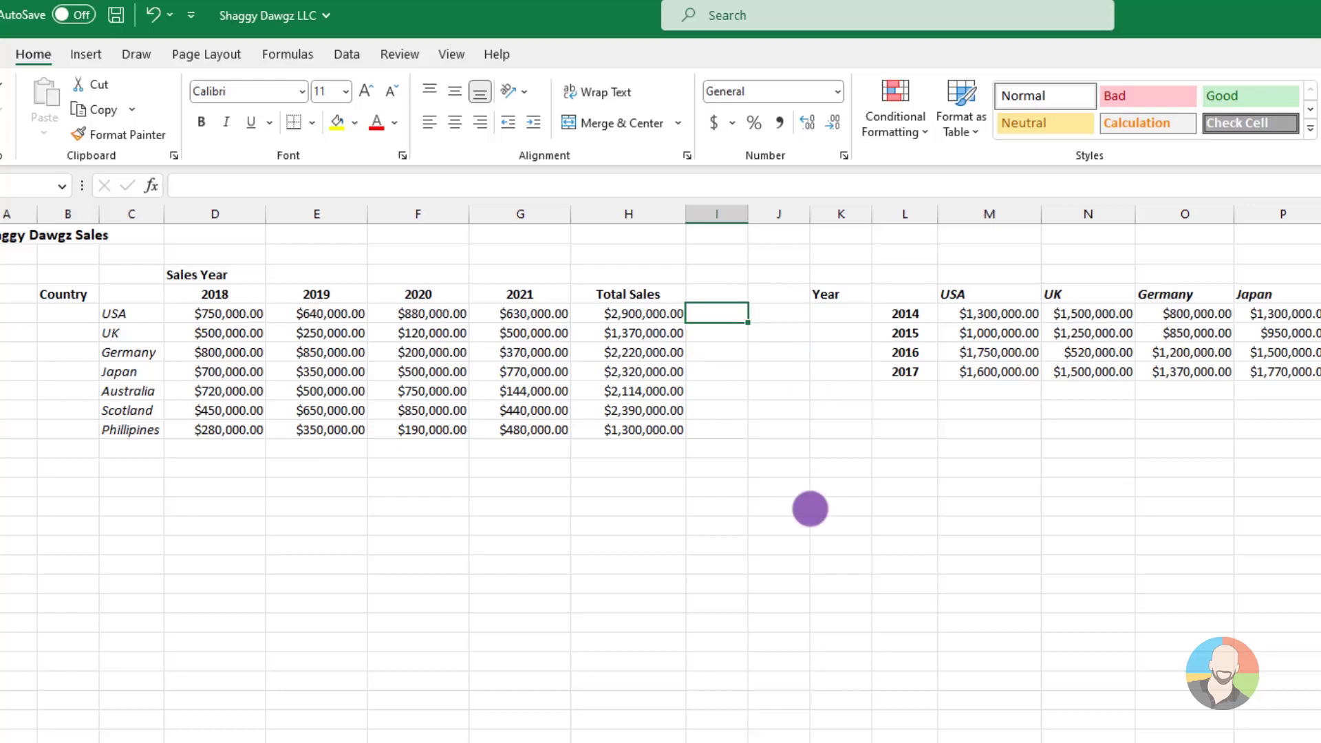
Insert a line sparkline in I5 from the USA sales D5:G5 and fill it down to I11
click(86, 54)
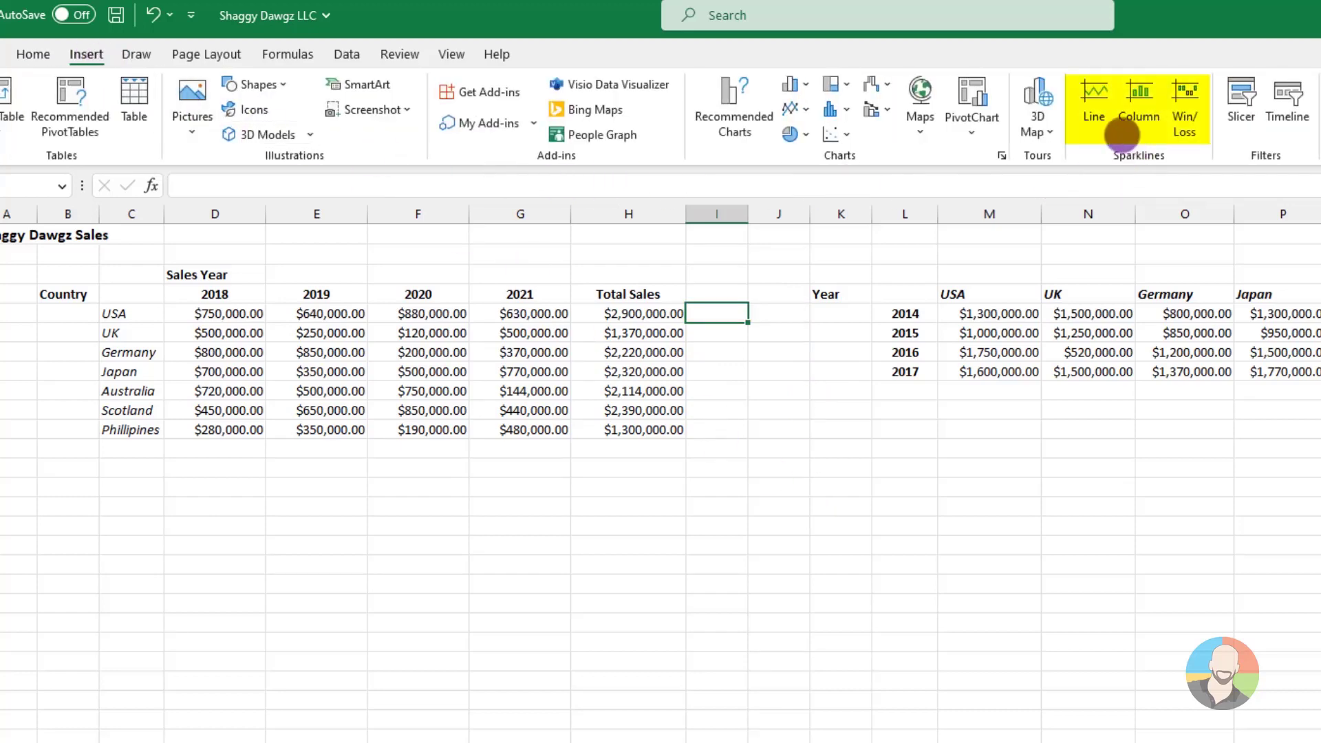
click(1094, 97)
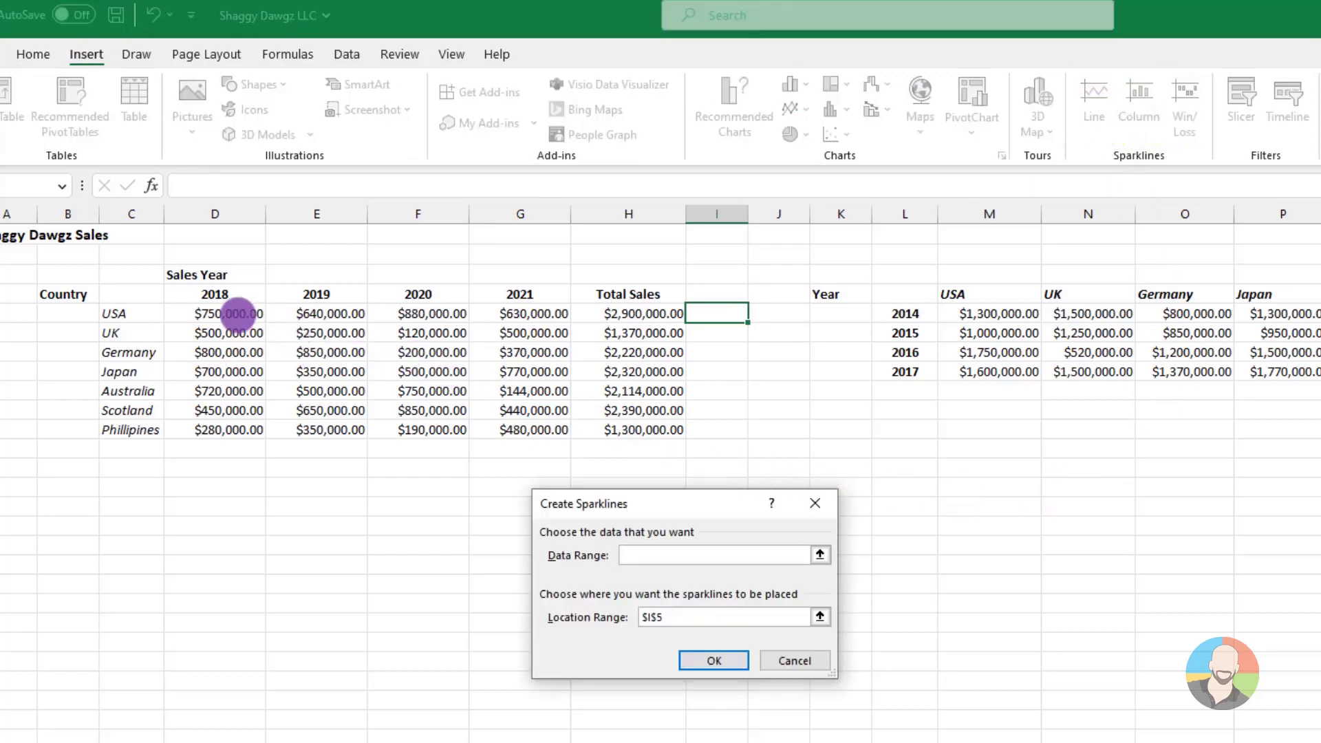
drag(234, 313, 544, 314)
click(714, 660)
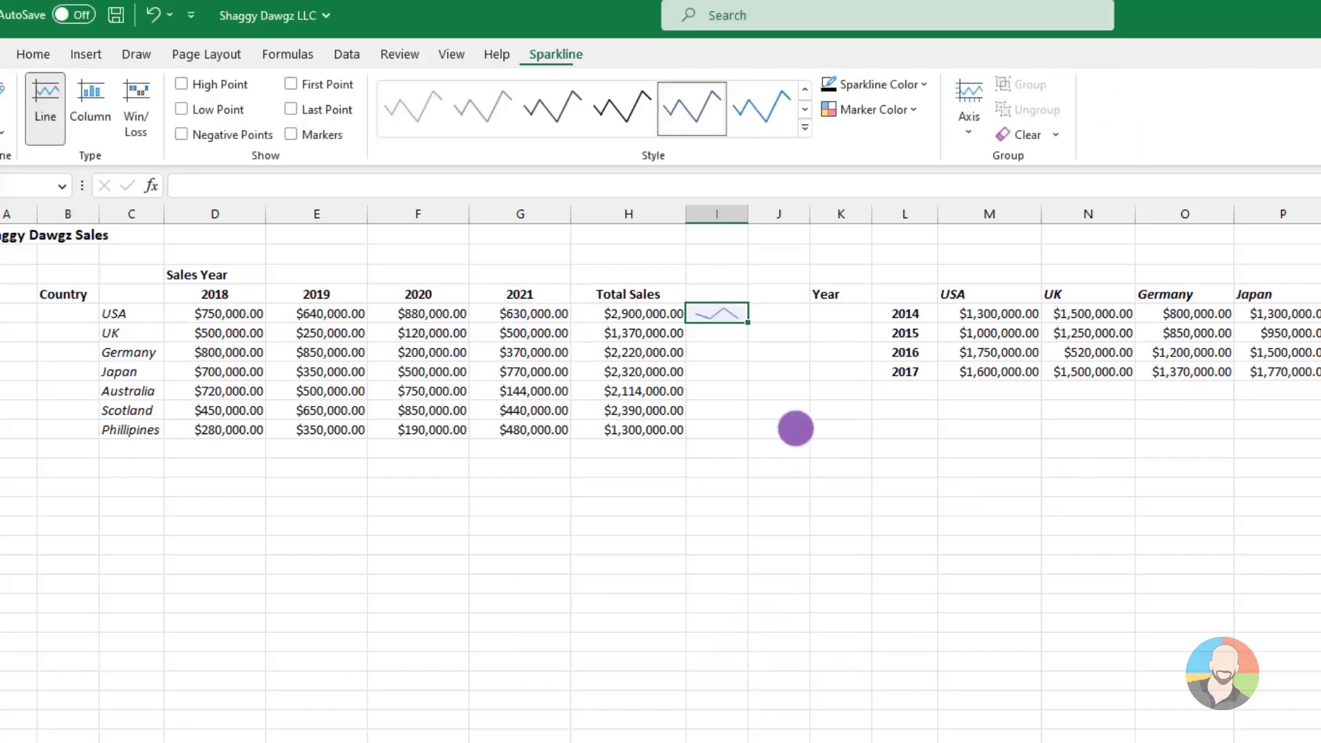
drag(748, 322, 746, 431)
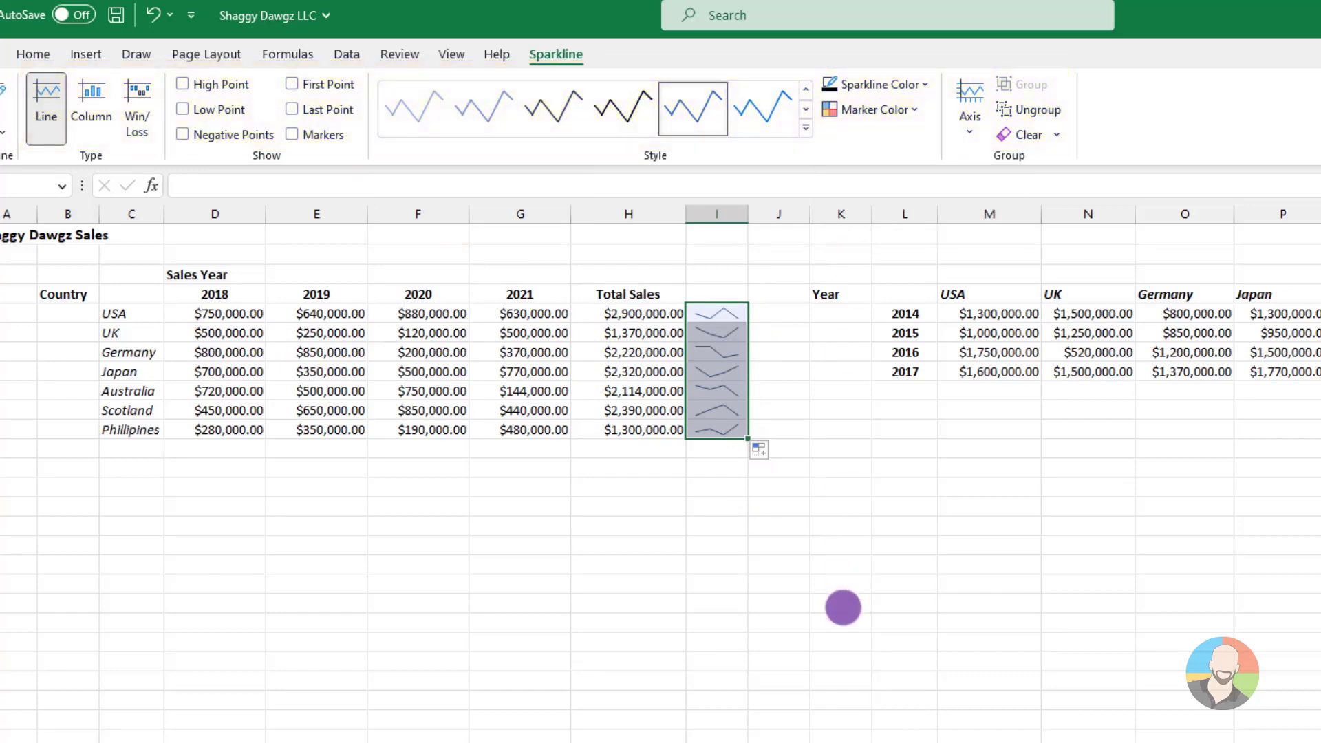
click(842, 604)
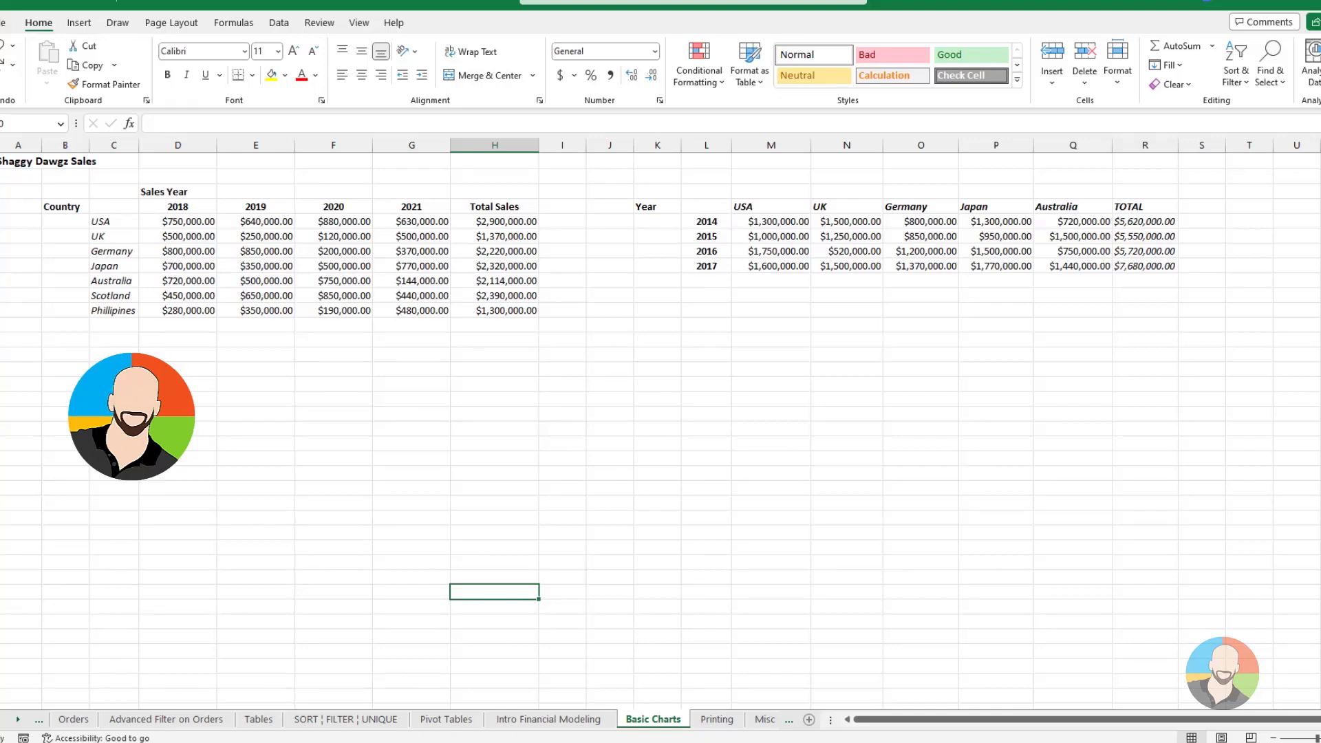
Create the default column chart of C4:G11 on its own chart sheet, and return to the Basic Charts sheet
drag(113, 206, 412, 310)
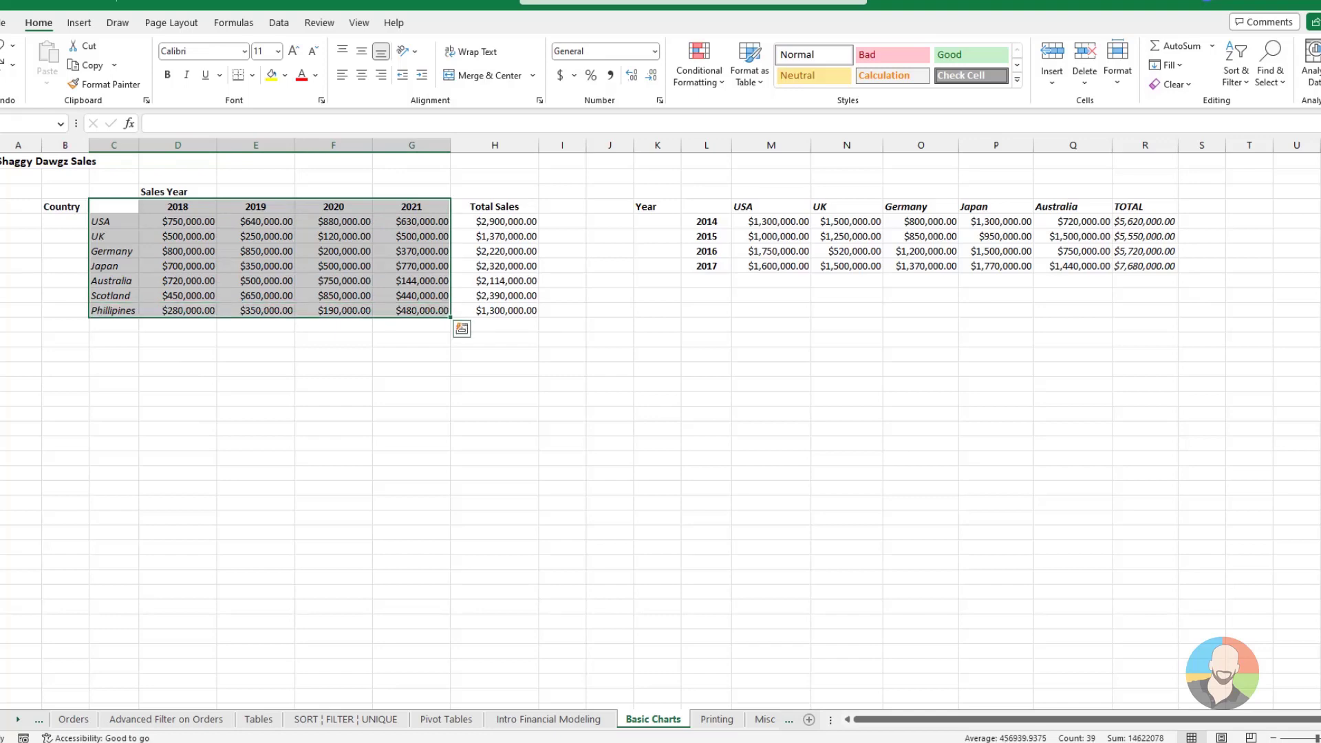
key(F11)
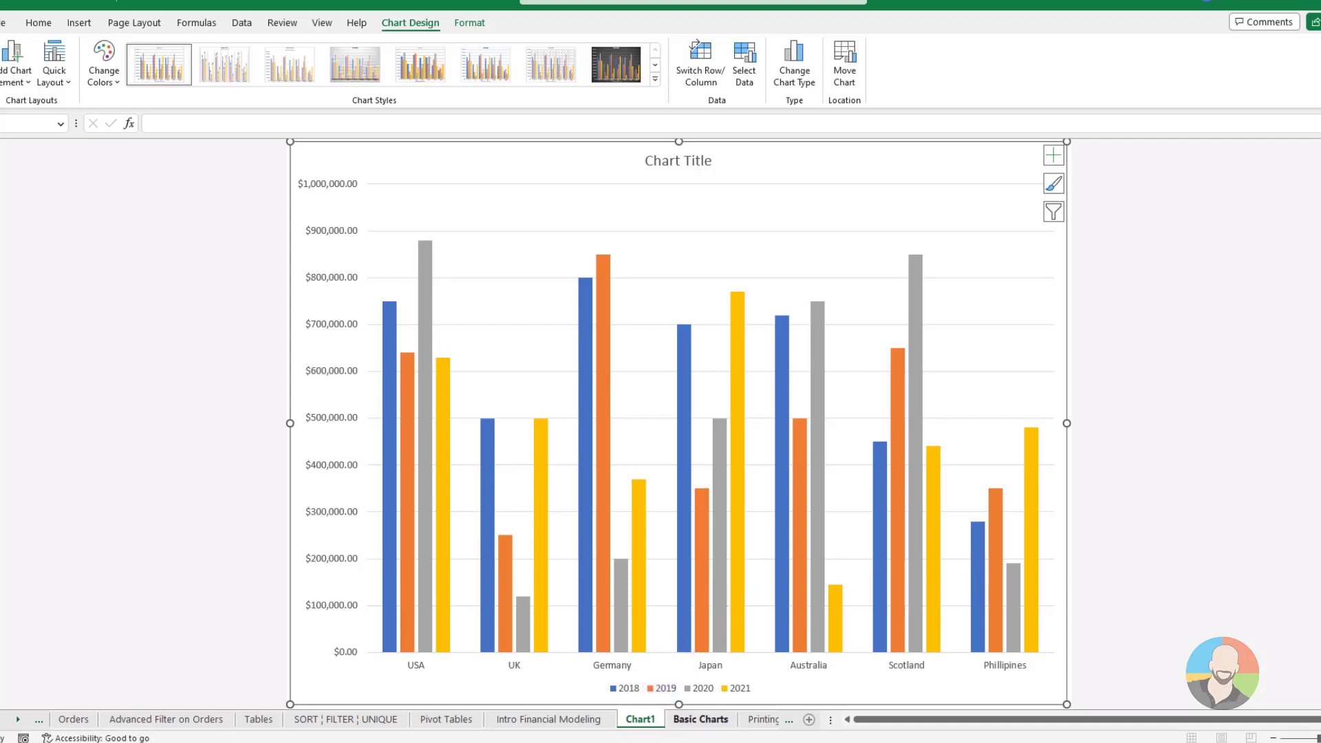
click(700, 719)
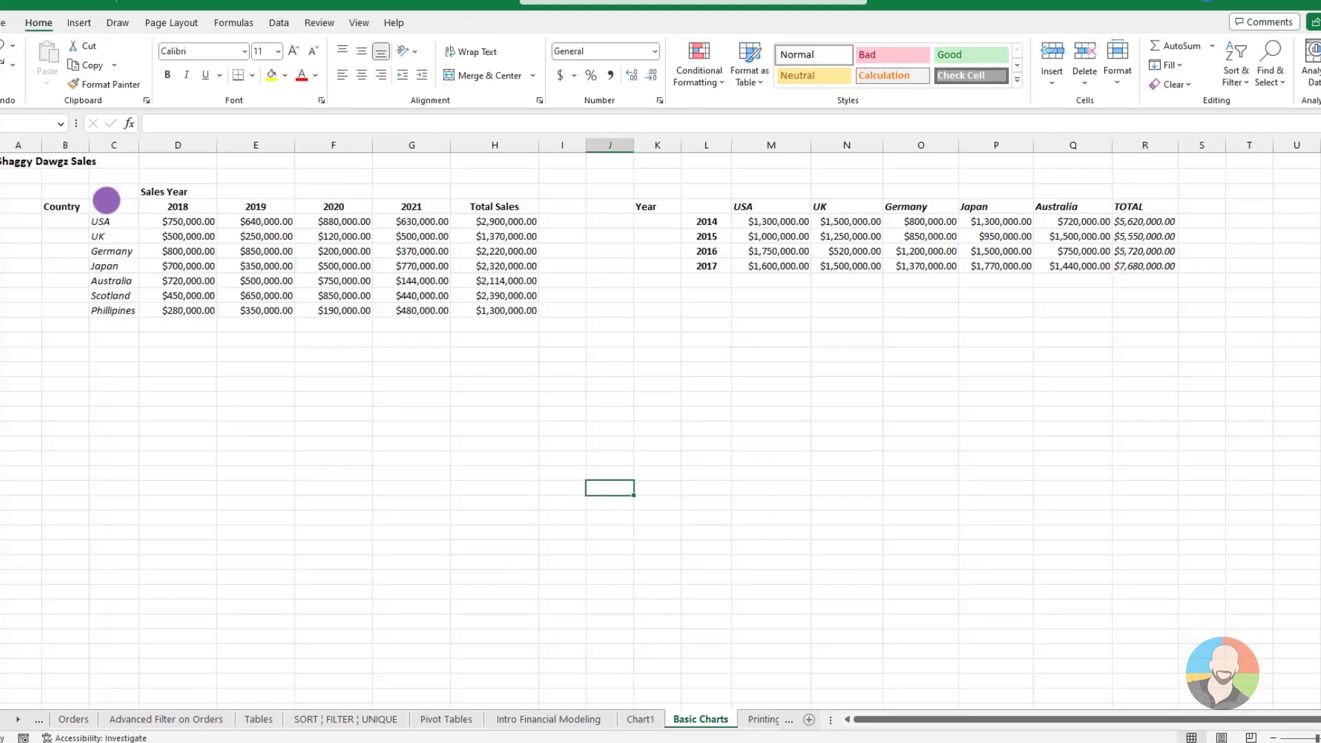
Embed the default column chart of C4:G11 in the Basic Charts sheet and open its Change Chart Type settings
drag(107, 200, 425, 319)
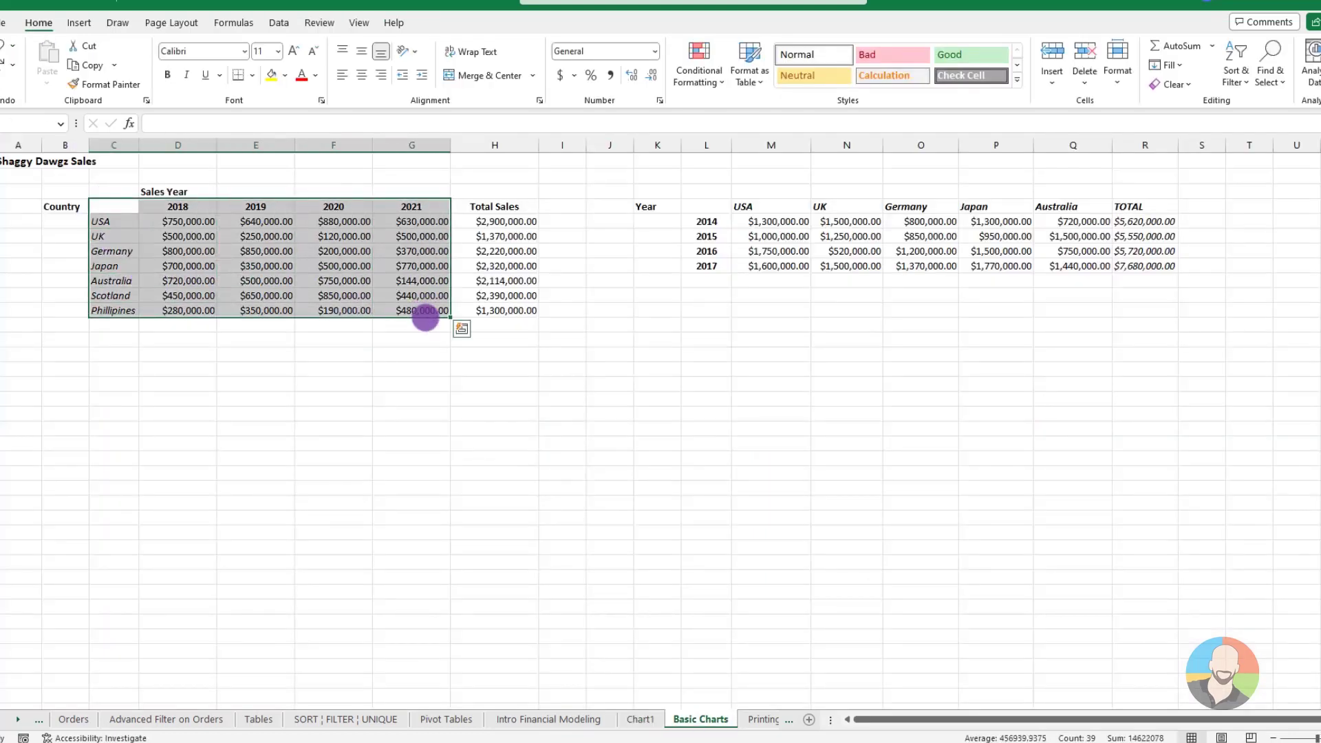
key(alt+F1)
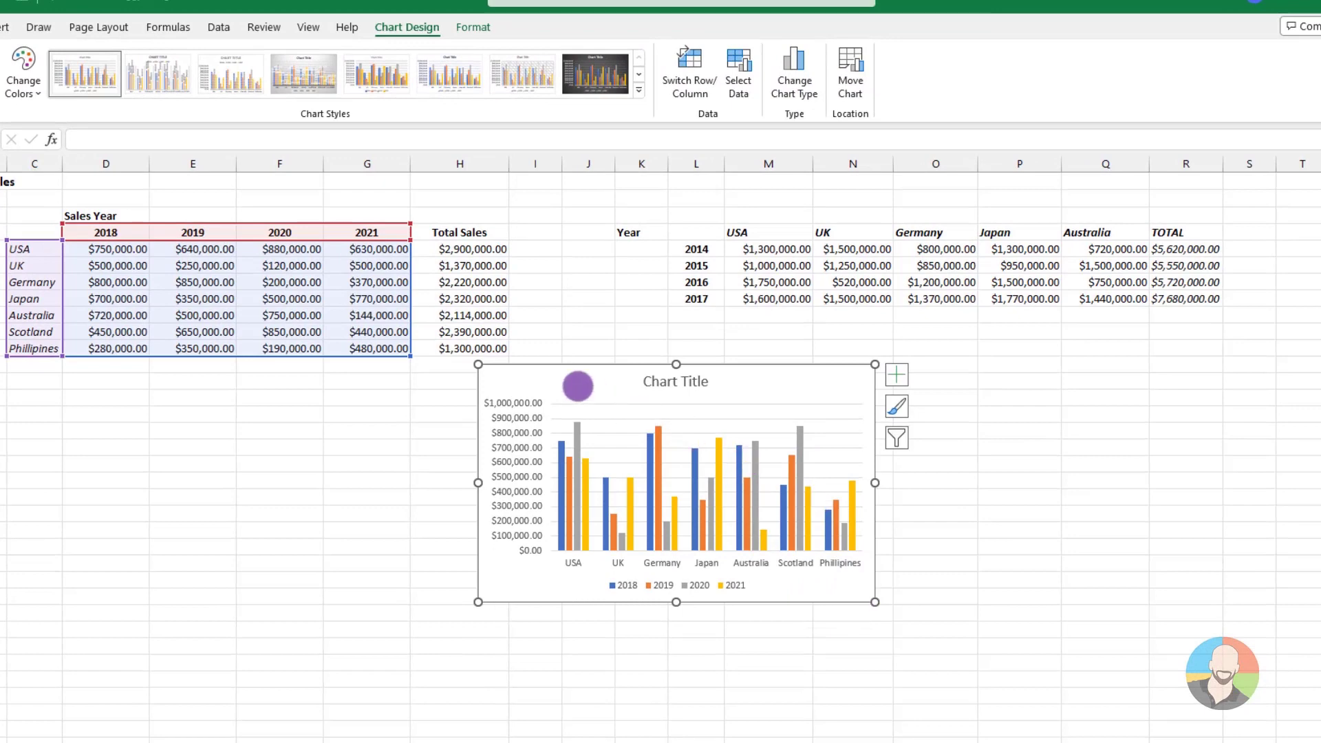
right_click(542, 382)
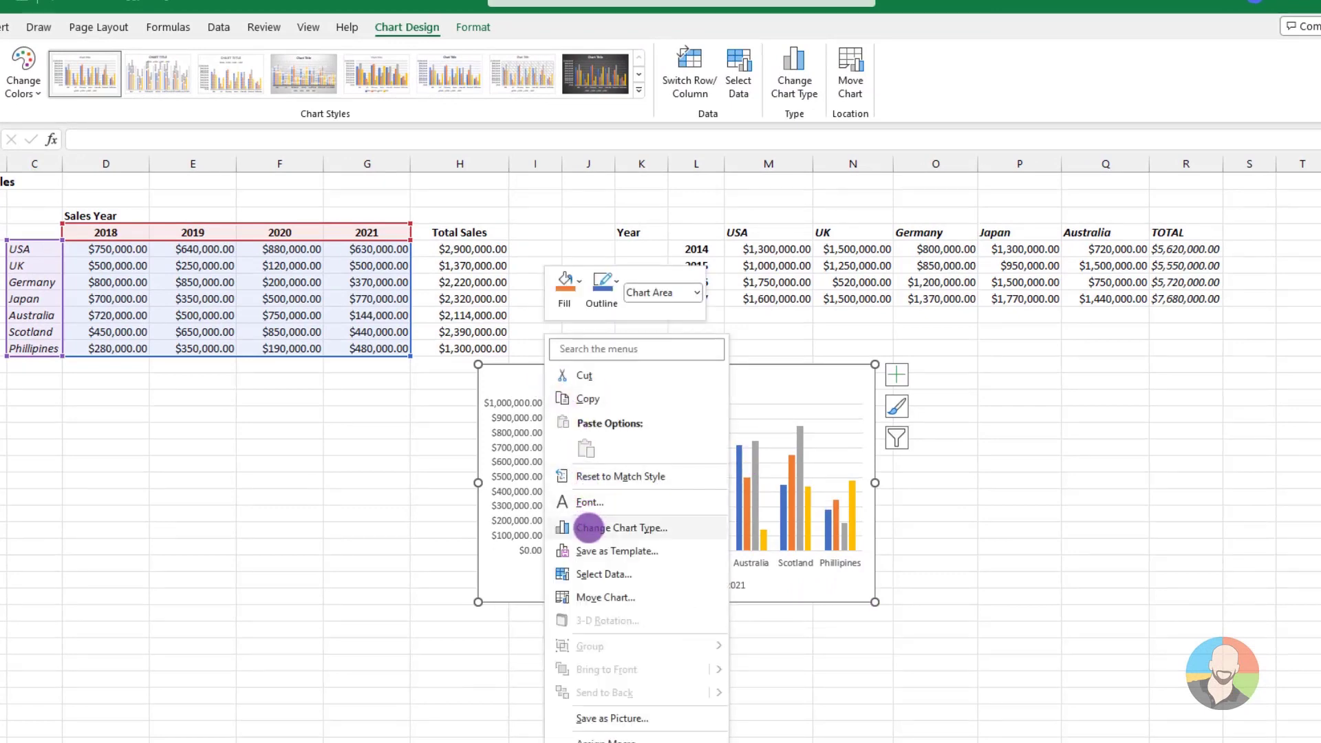
click(589, 528)
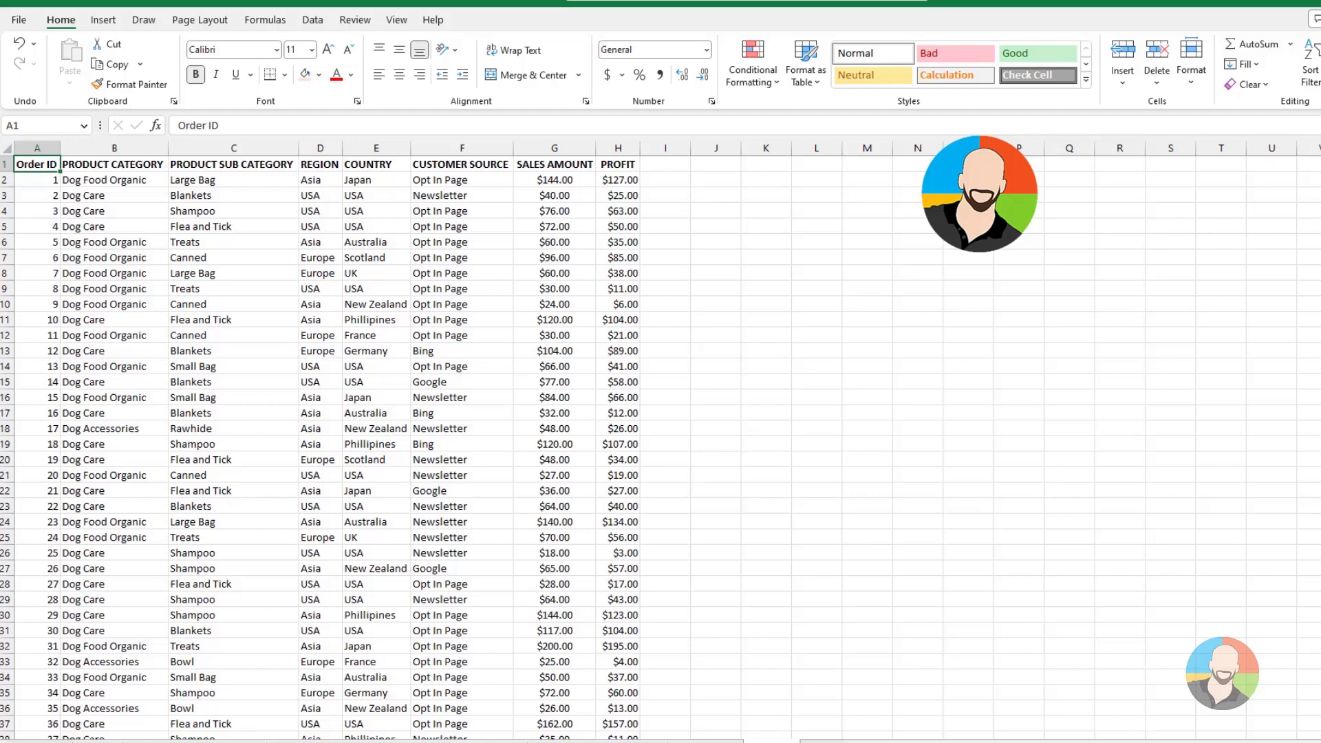
Look over the orders list, open its print preview, and page through to see how columns split across pages
scroll(661, 447, down, 5)
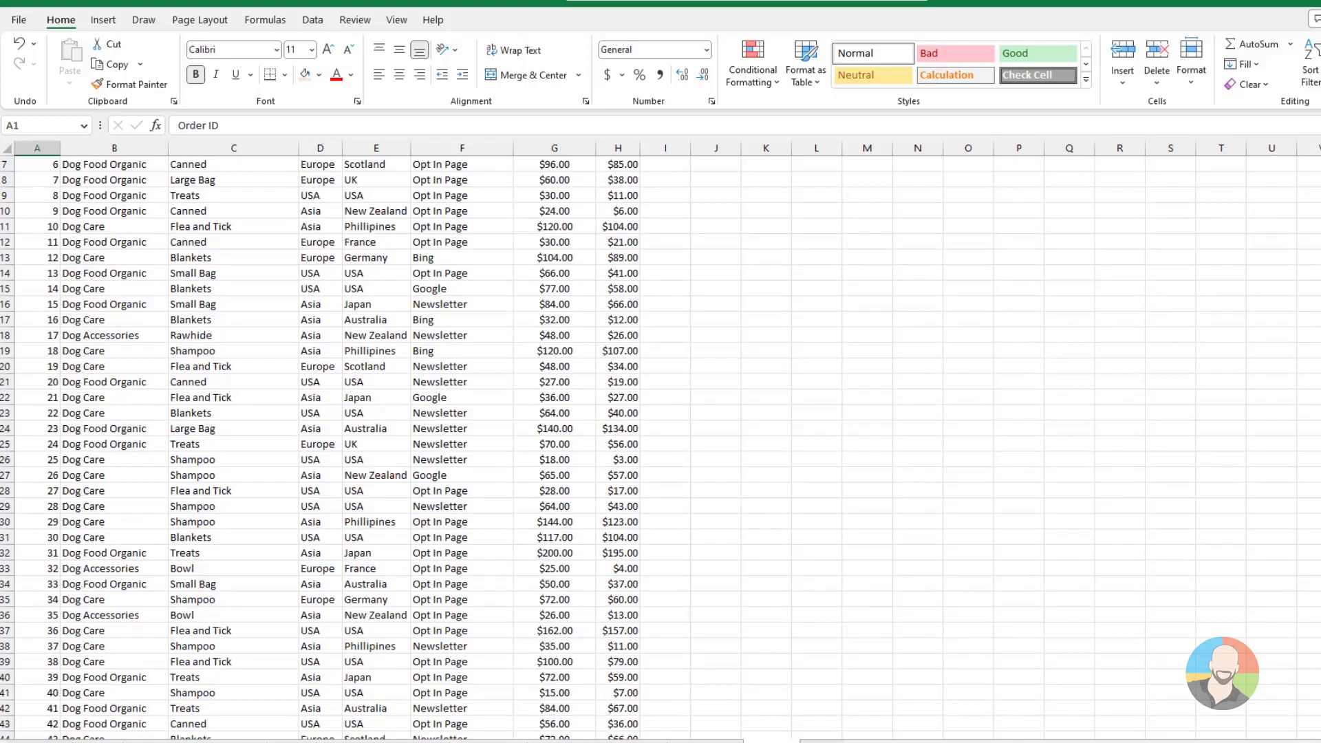
scroll(660, 447, up, 5)
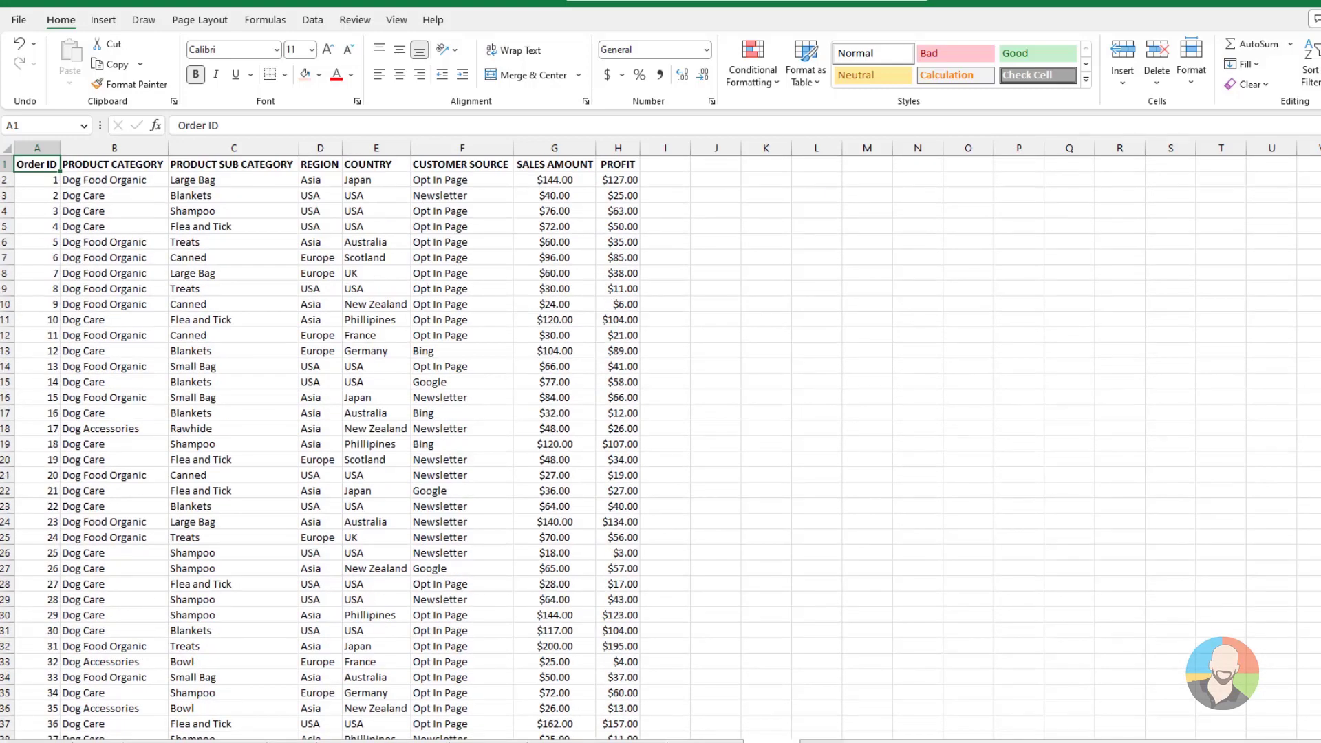
key(ctrl+p)
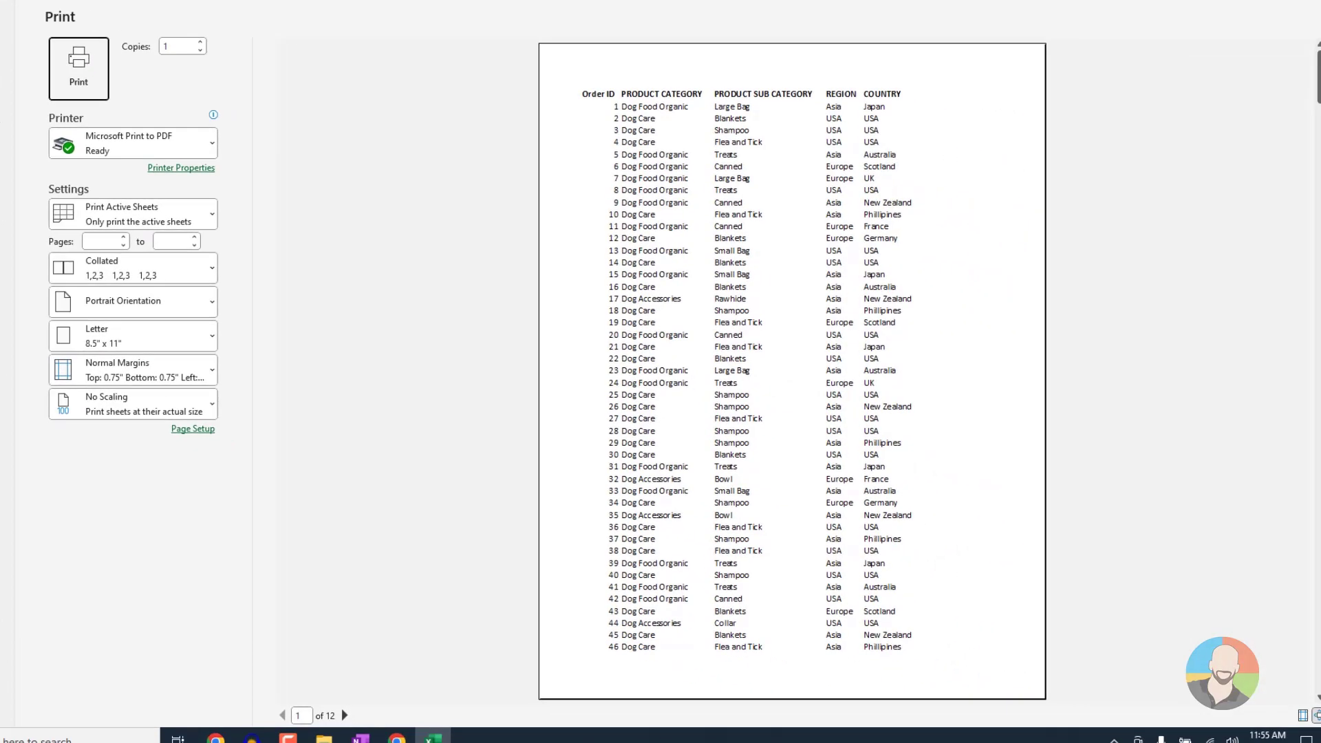
scroll(792, 371, down, 5)
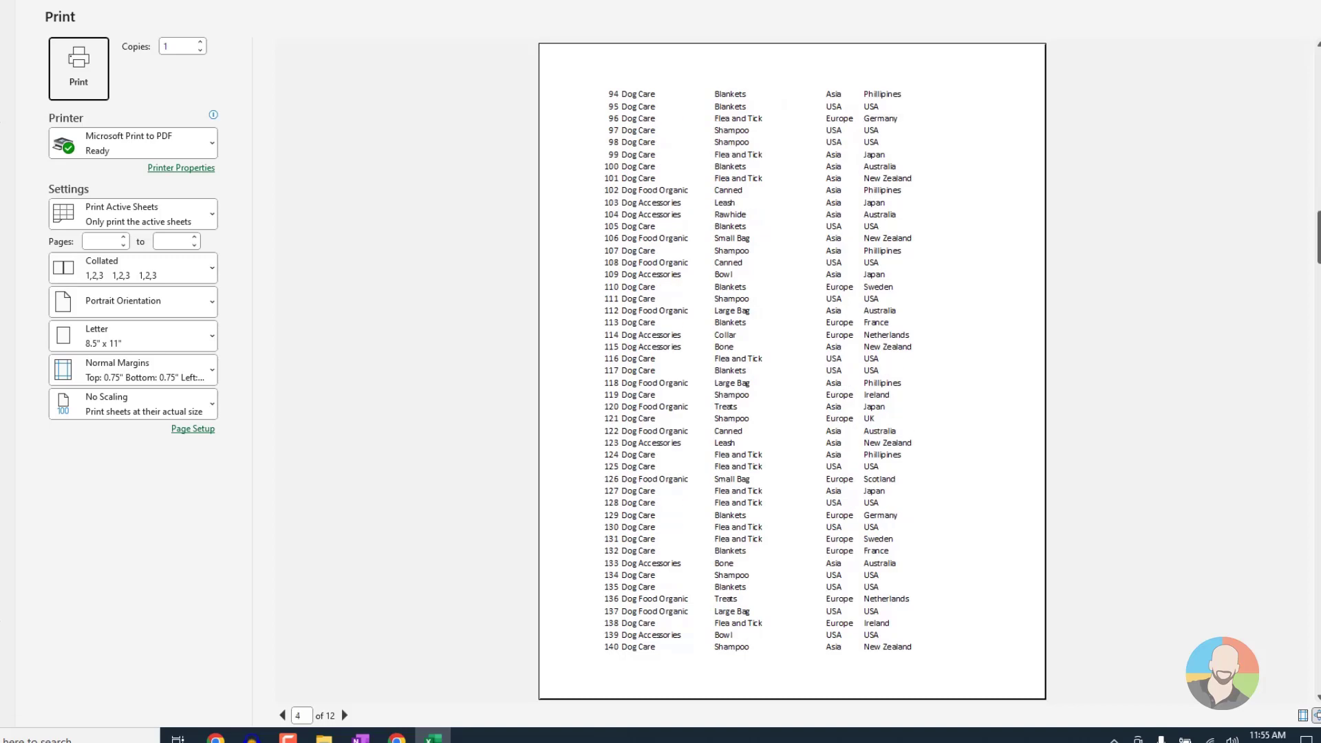
scroll(792, 372, down, 5)
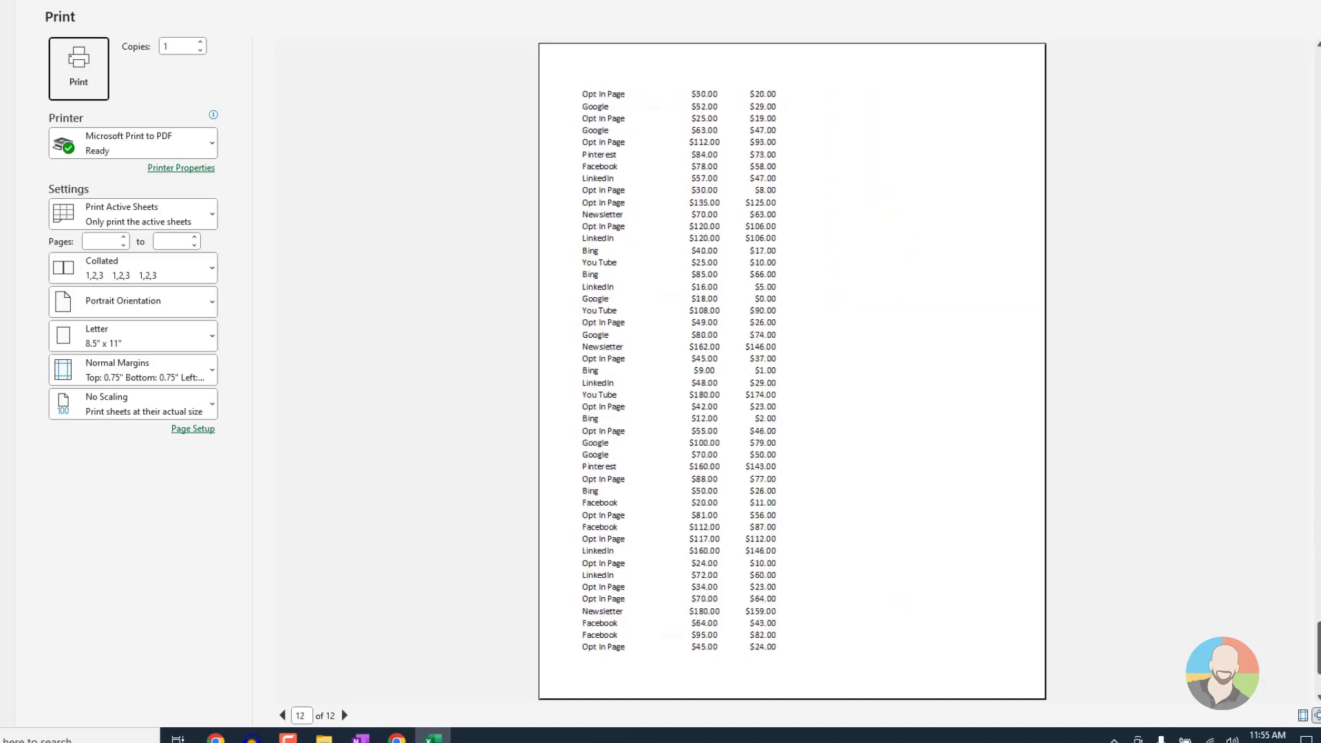
scroll(792, 371, up, 6)
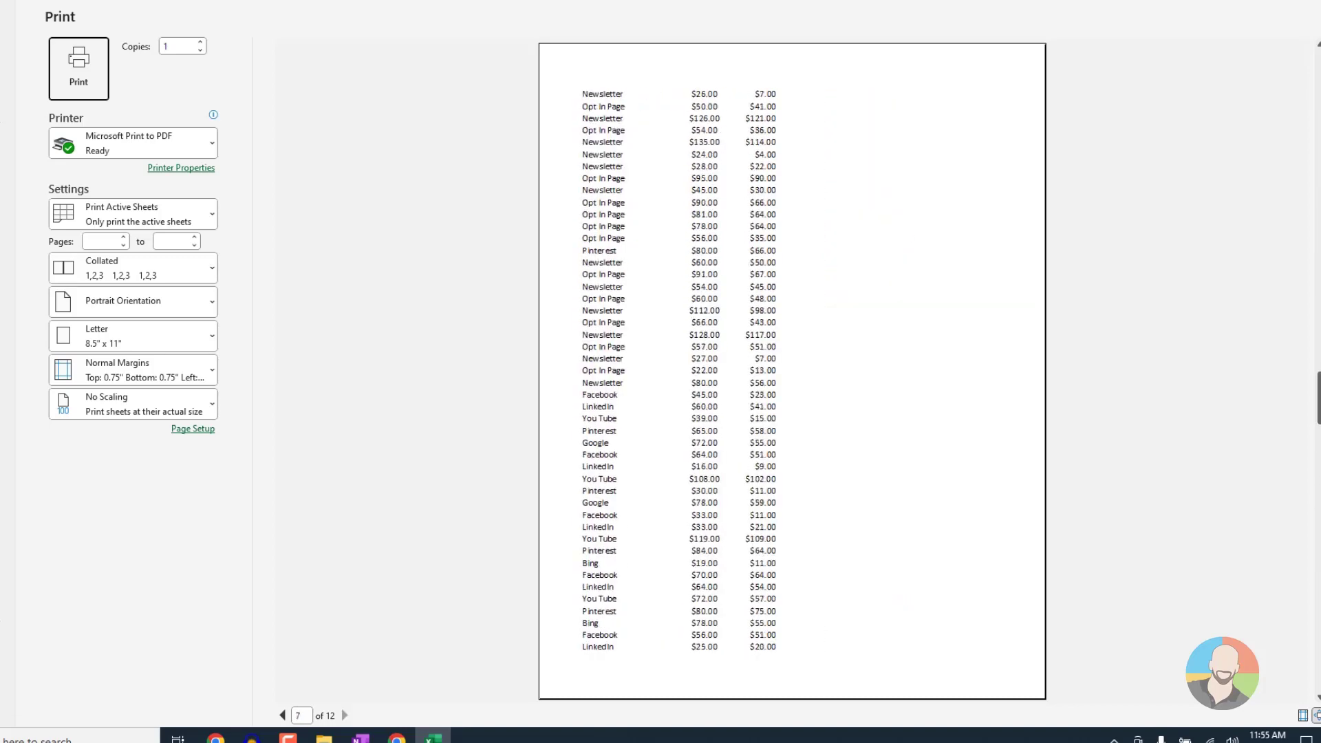
scroll(791, 371, up, 4)
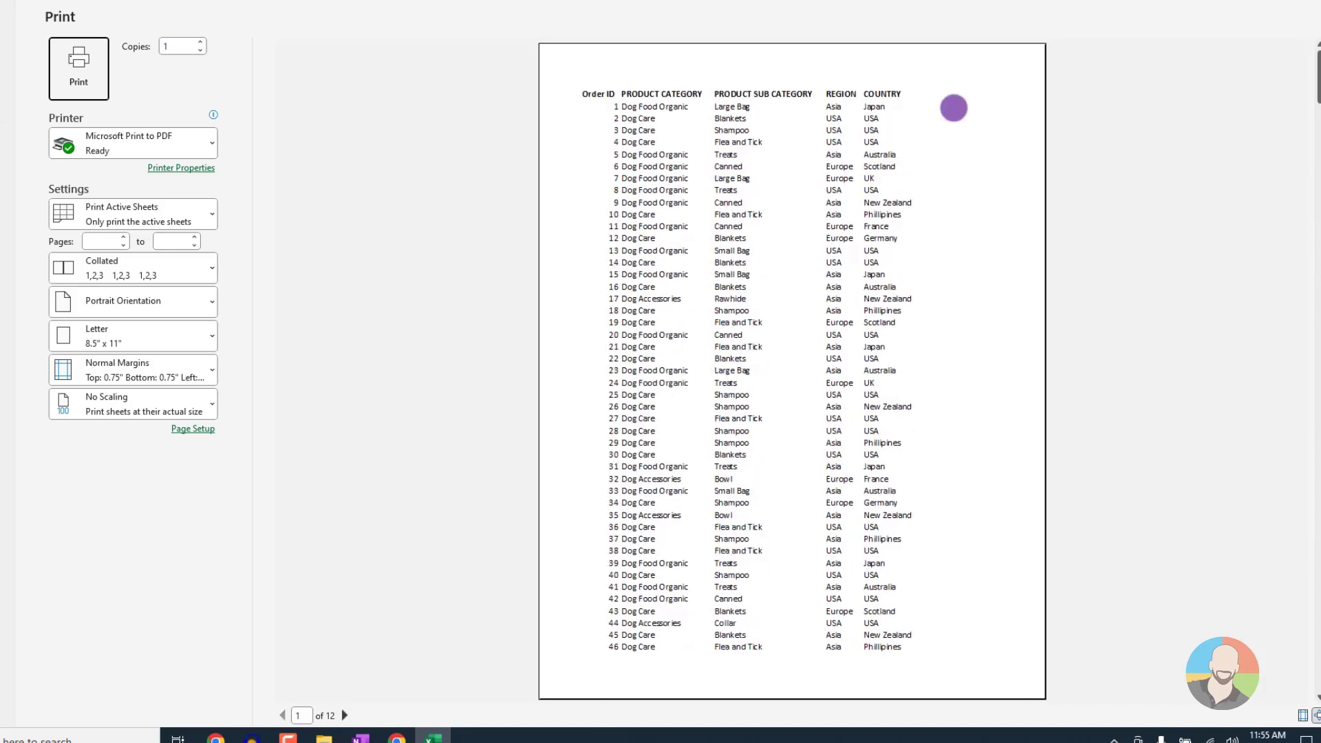
Review the print options for sheets, orientation, paper size and margins, and return to the worksheet
click(78, 69)
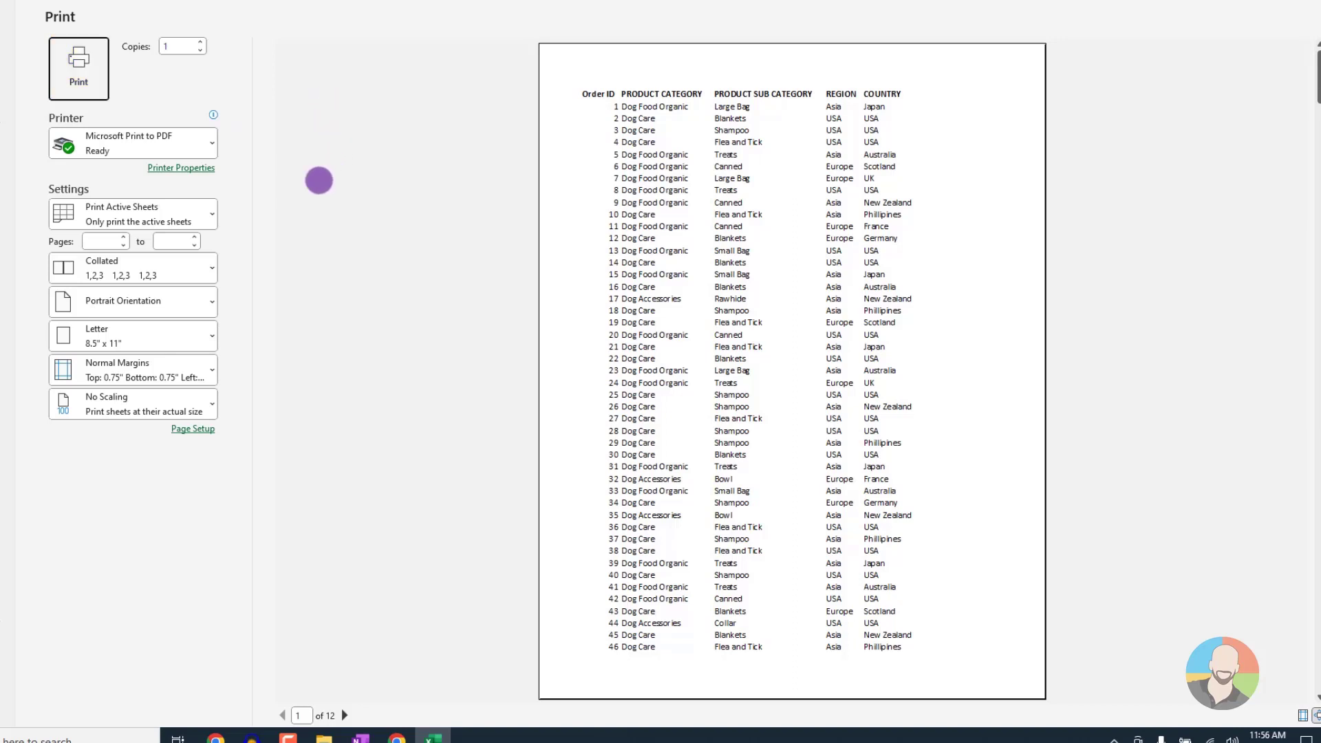
click(210, 216)
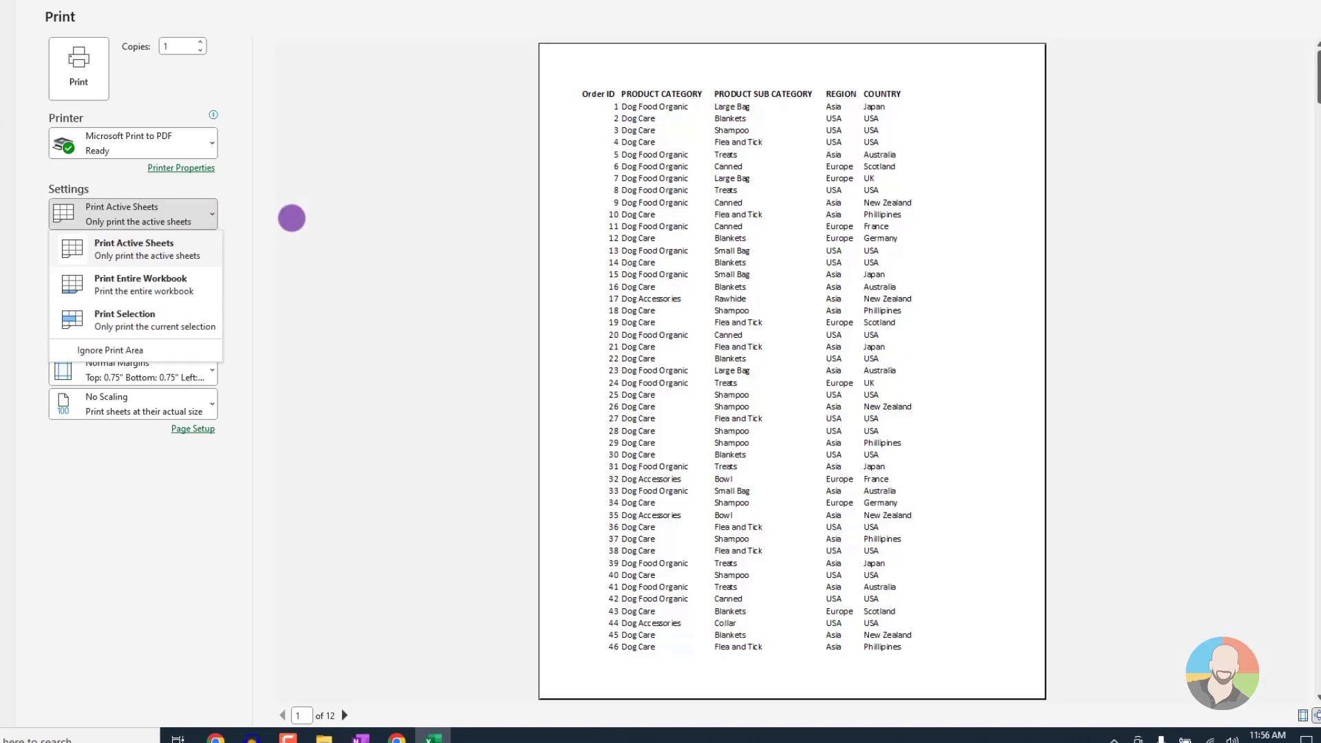
click(291, 217)
click(221, 284)
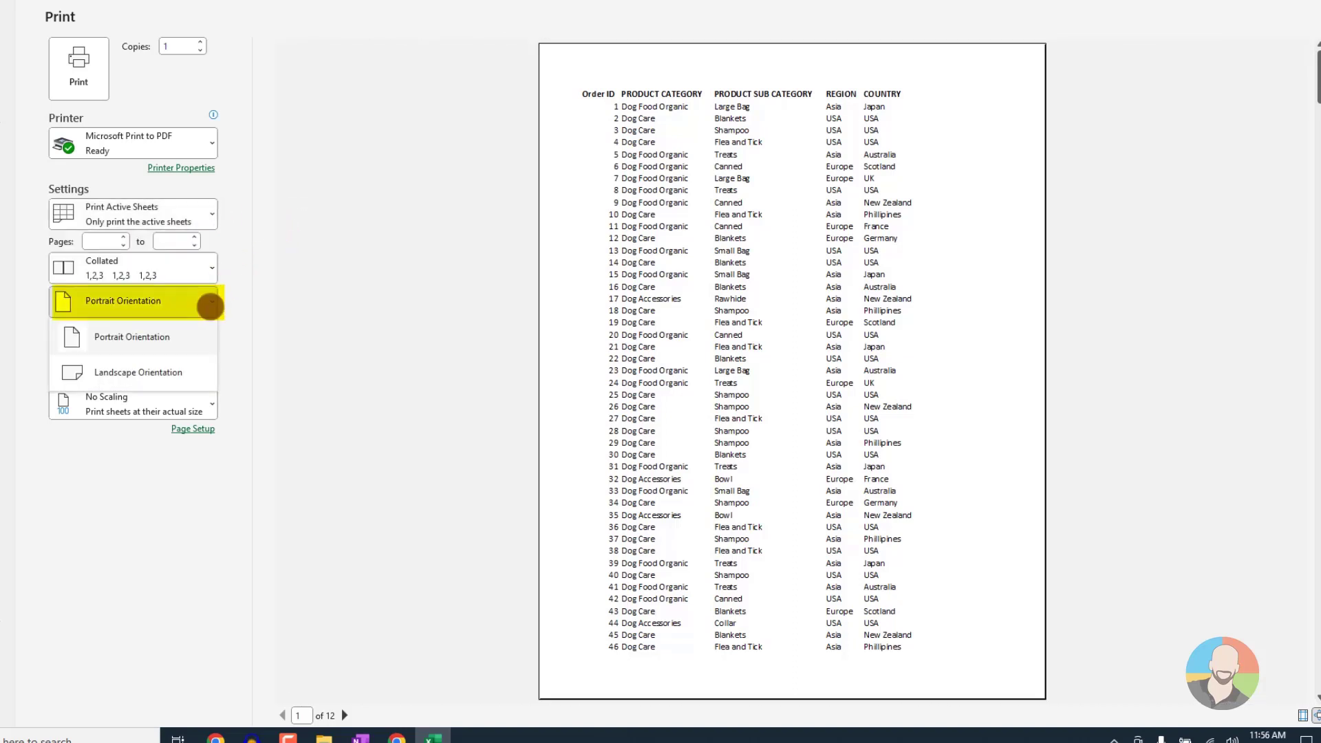
click(249, 306)
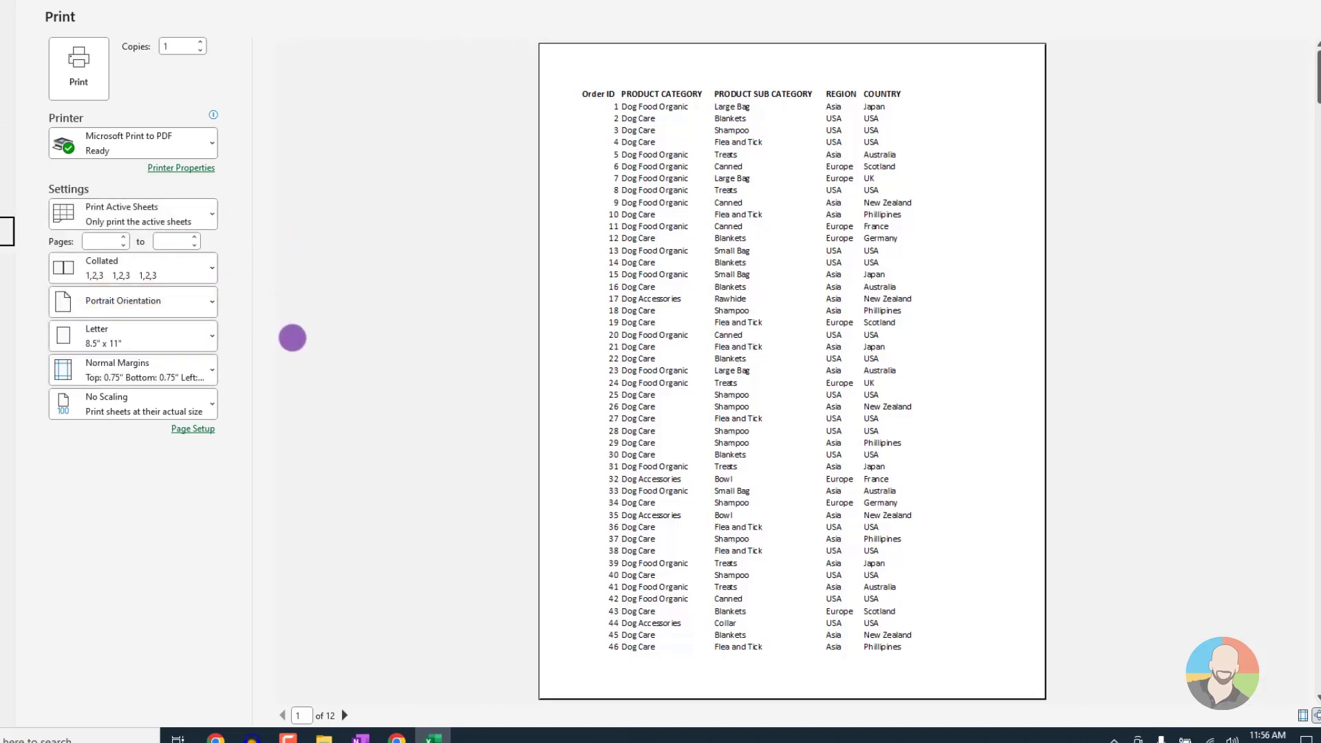
click(208, 336)
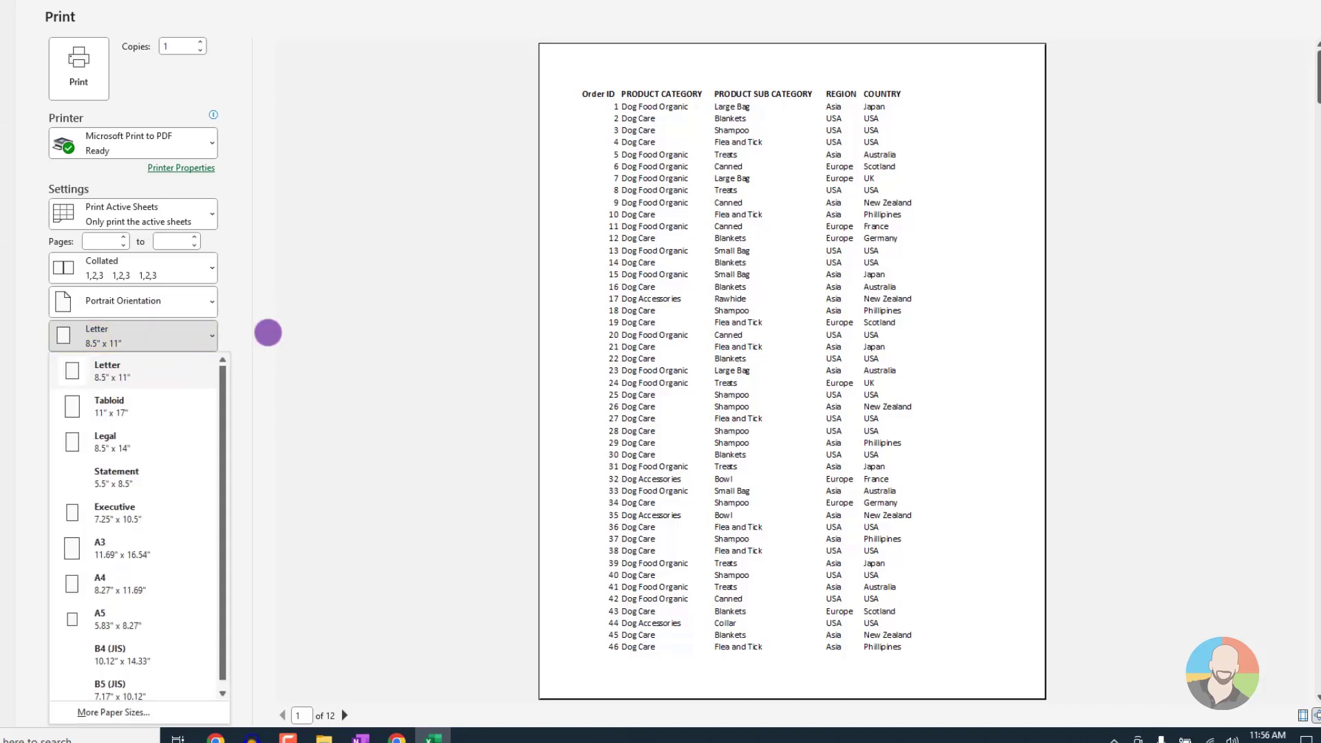
click(268, 330)
click(213, 360)
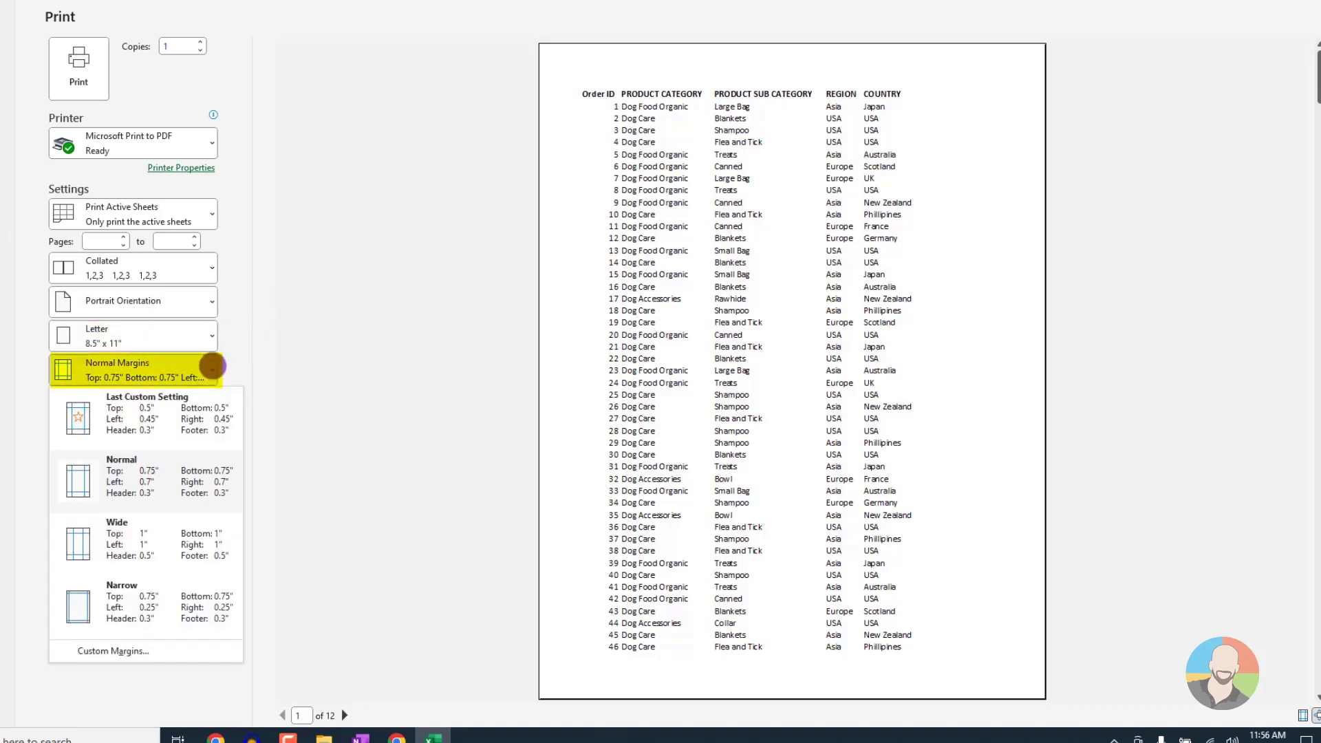
click(264, 339)
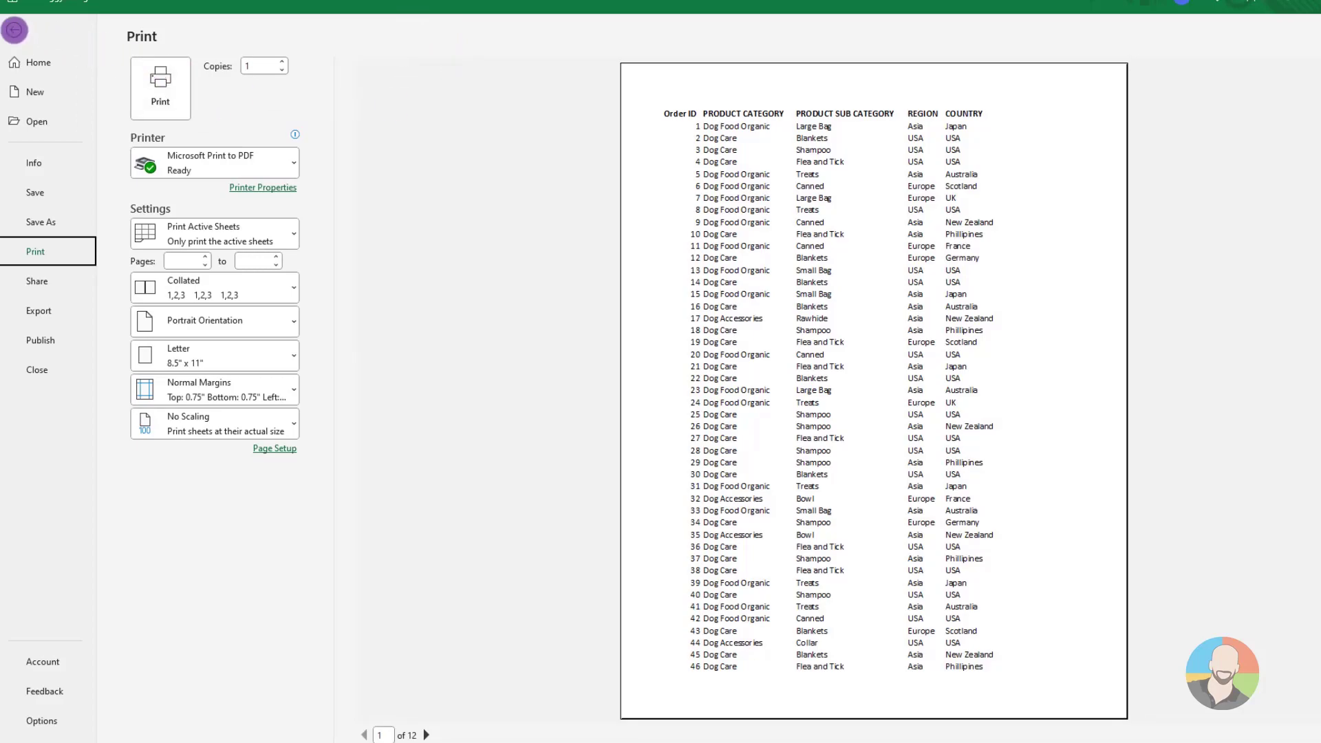
click(15, 29)
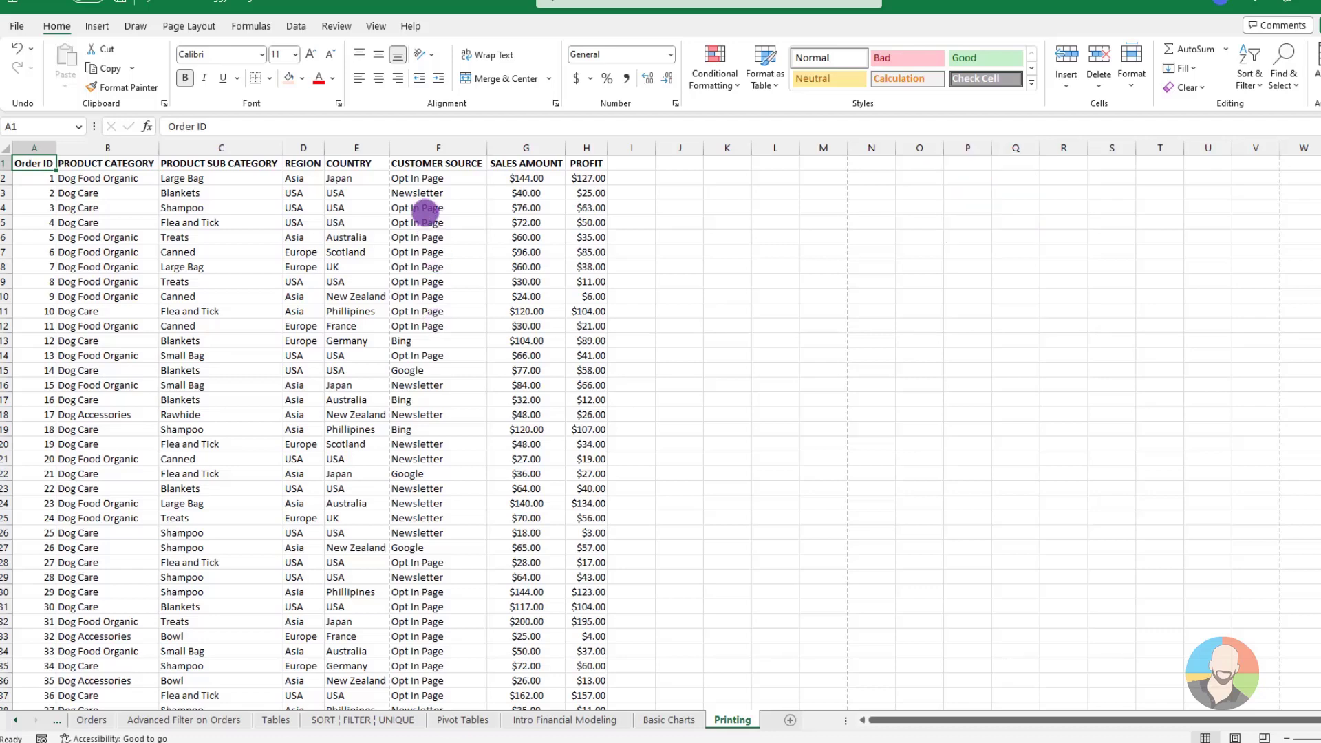
Switch the orders sheet to Page Break Preview, enlarge the view and examine where the pages break
click(379, 25)
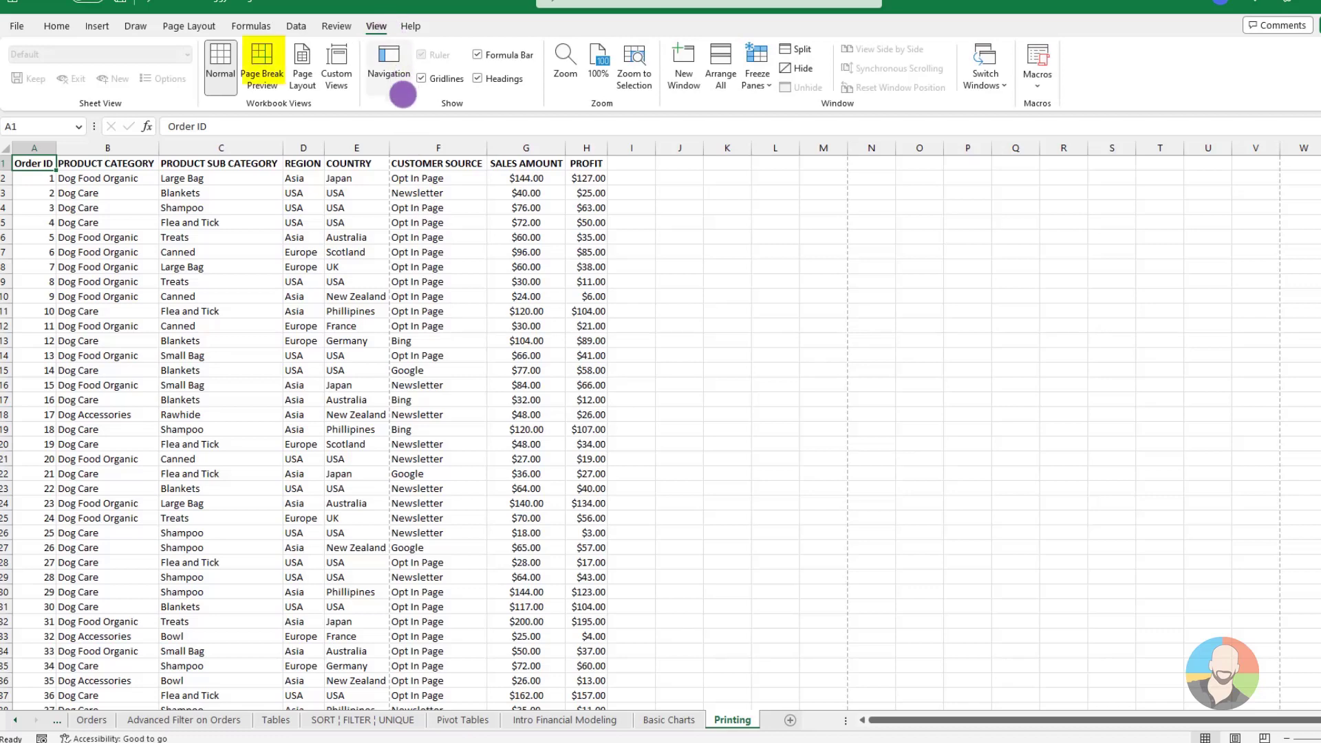
click(266, 57)
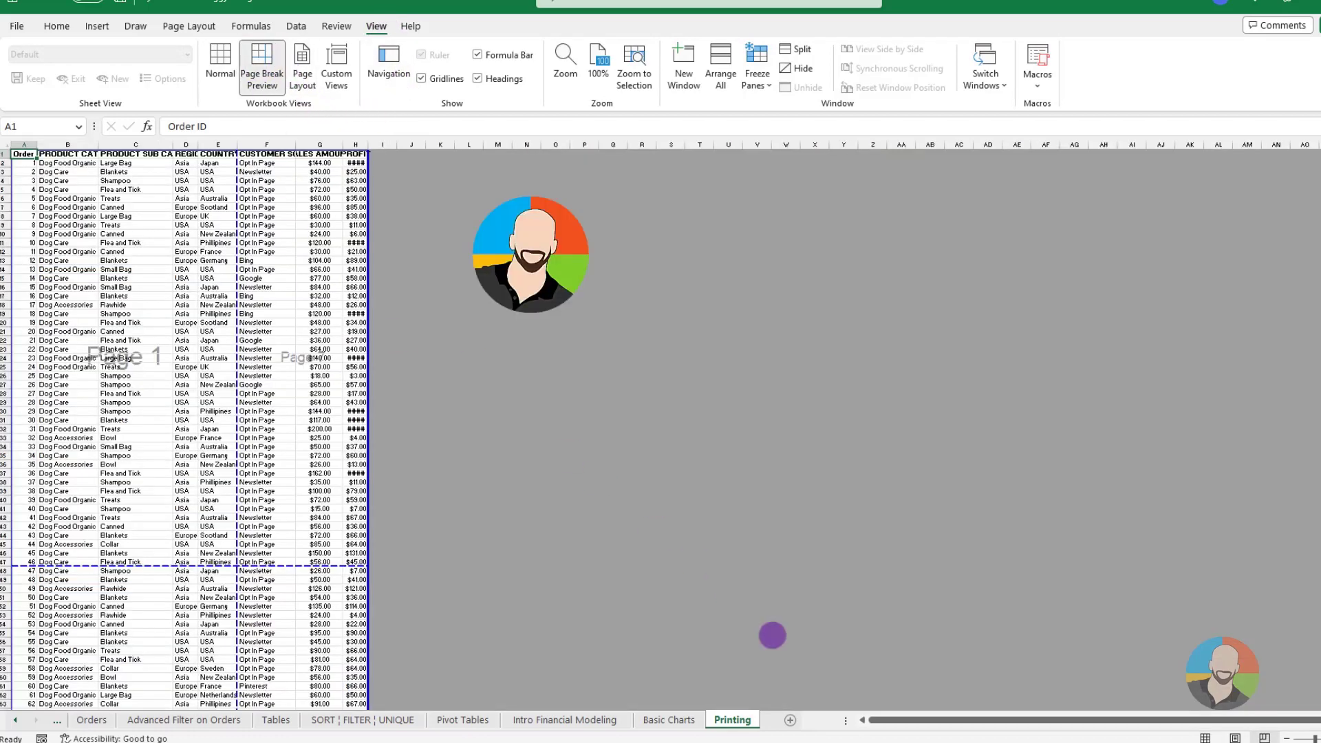
click(1320, 738)
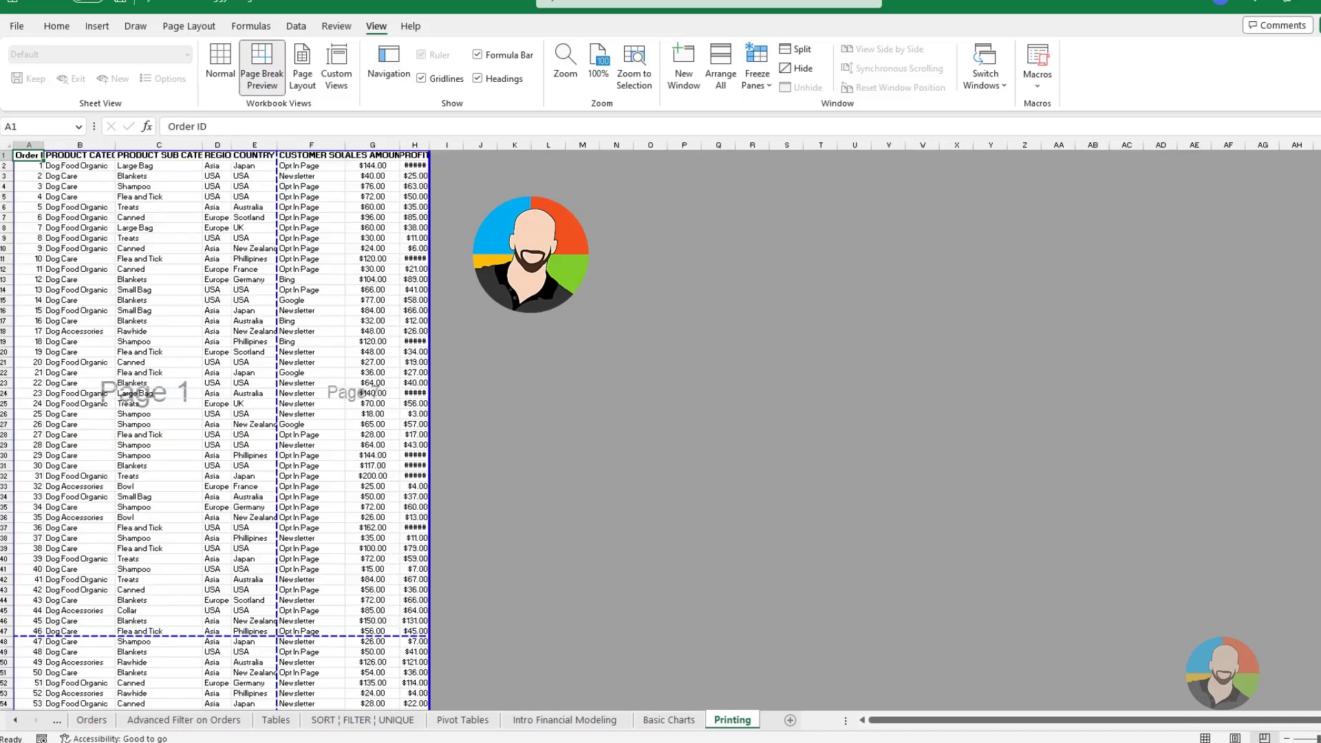
click(1320, 739)
scroll(967, 553, down, 2)
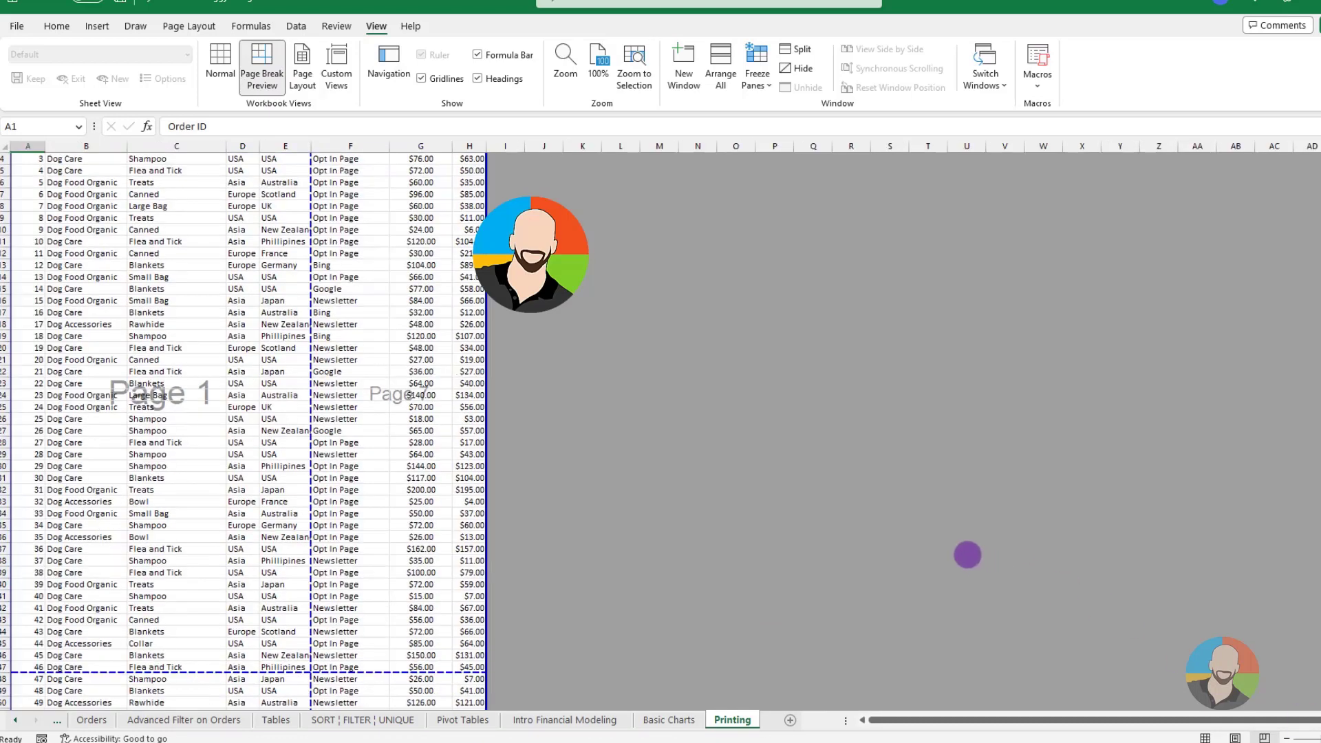
scroll(967, 554, down, 1)
scroll(967, 554, up, 3)
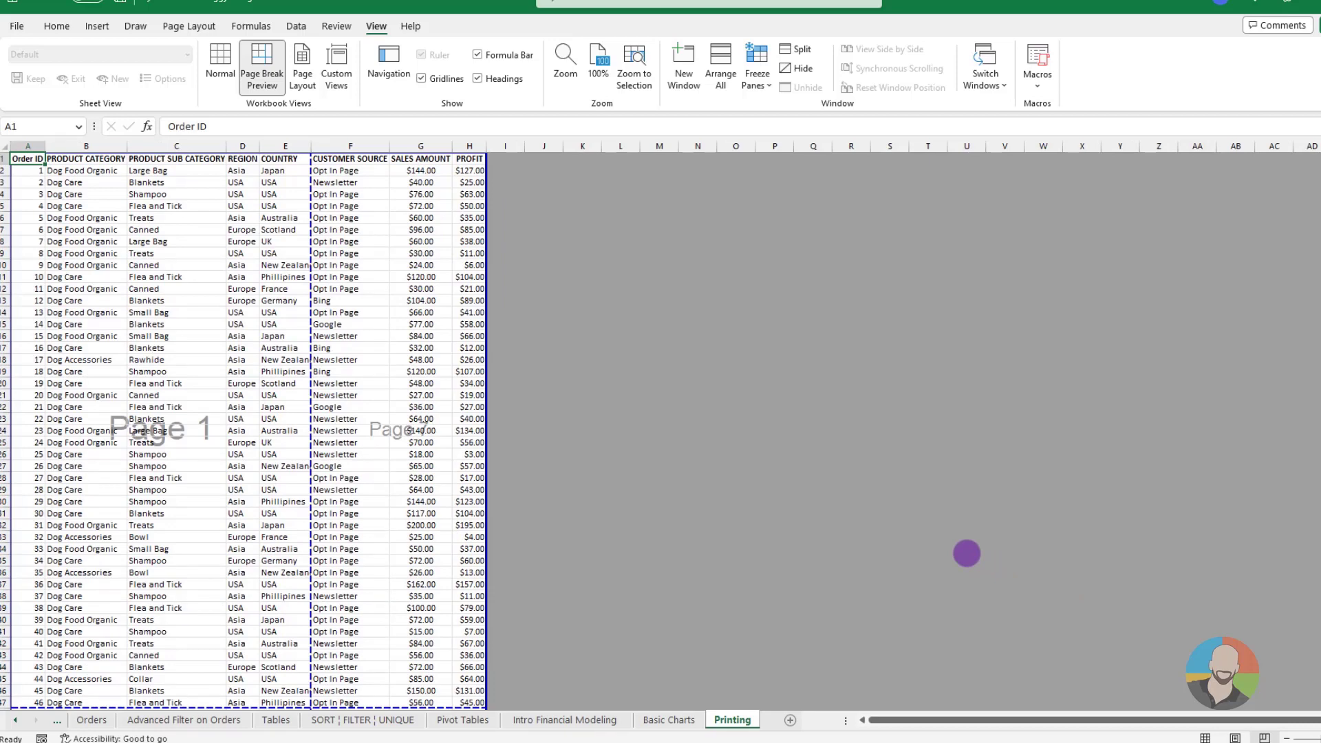
scroll(967, 553, down, 2)
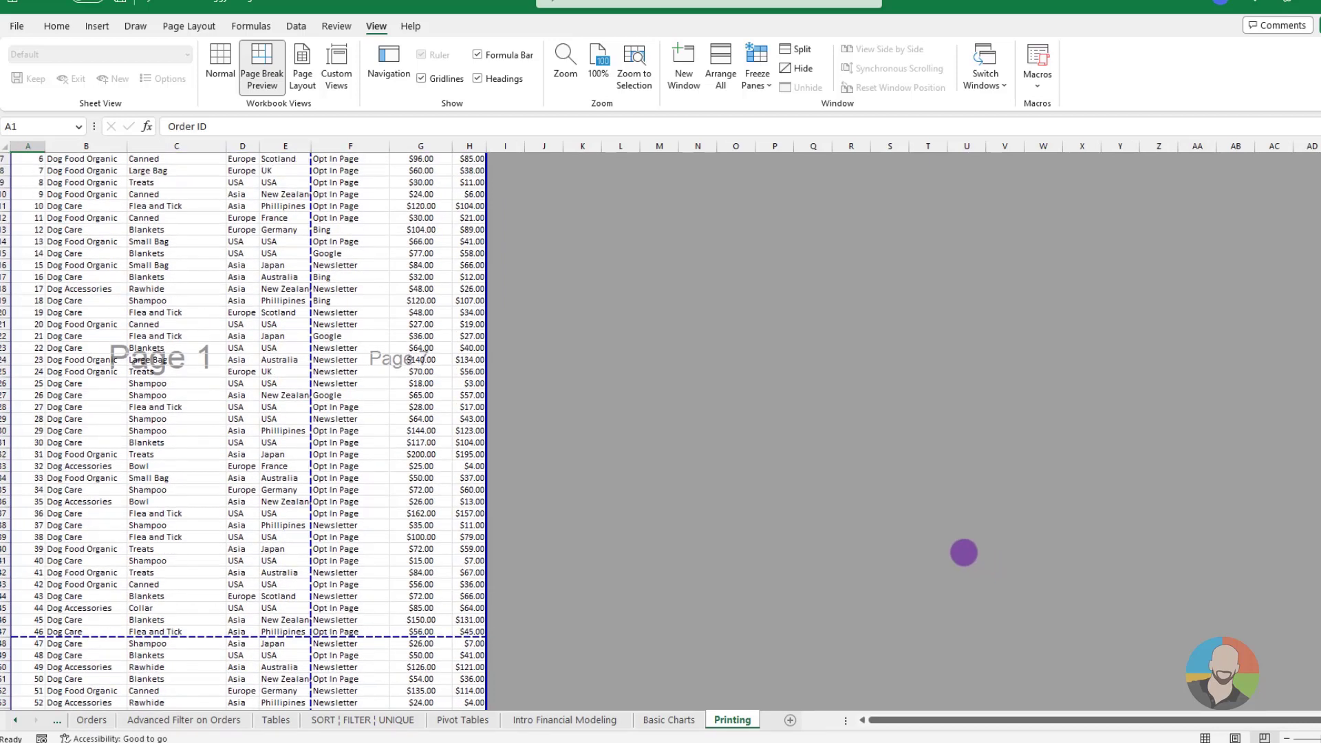
scroll(963, 553, down, 7)
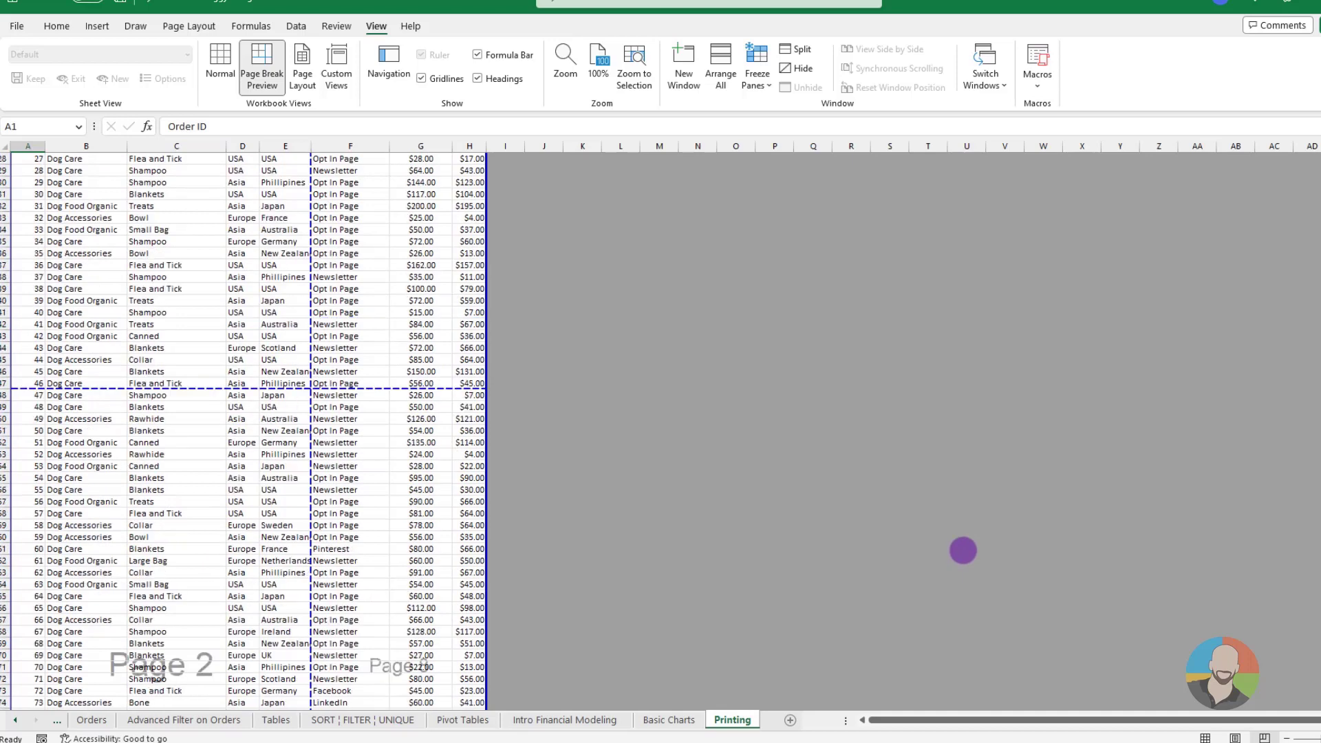
scroll(963, 550, up, 9)
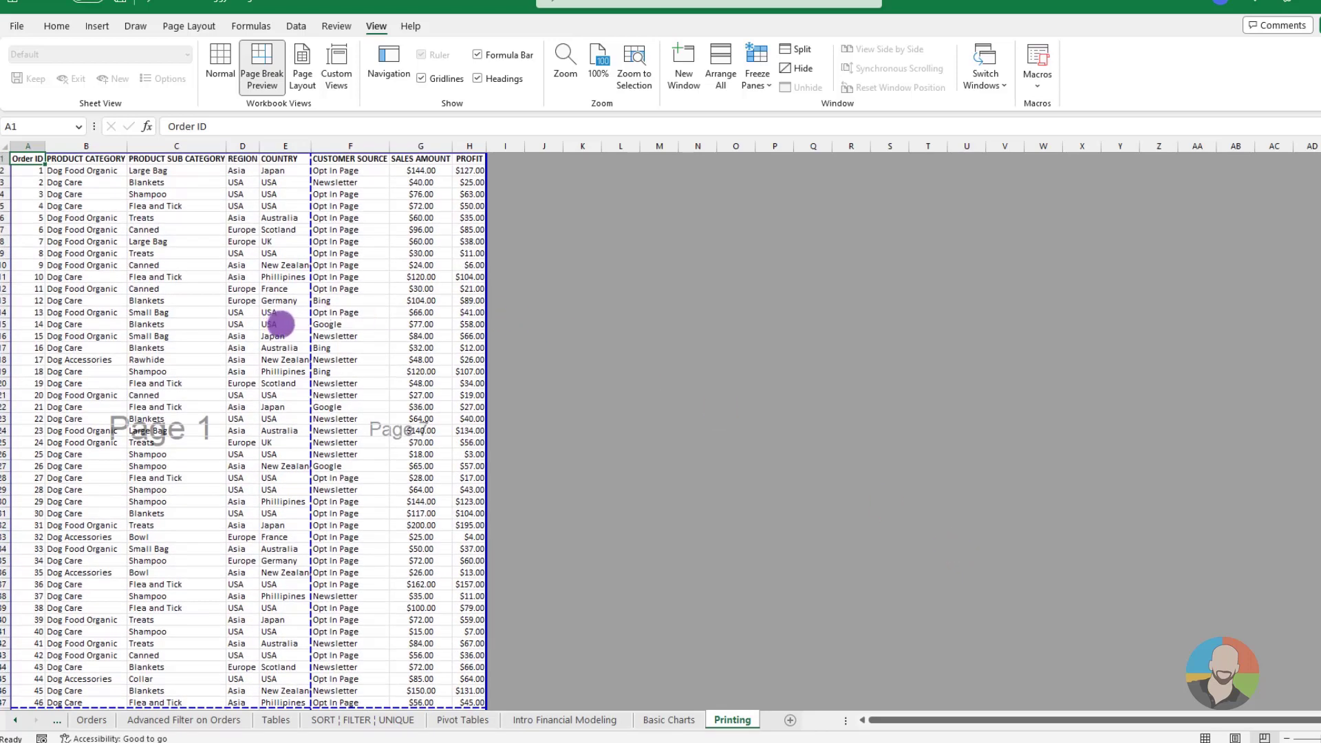
Move the vertical page break to the outer edge of the PROFIT column and the first horizontal break to below row 45
drag(309, 319, 486, 331)
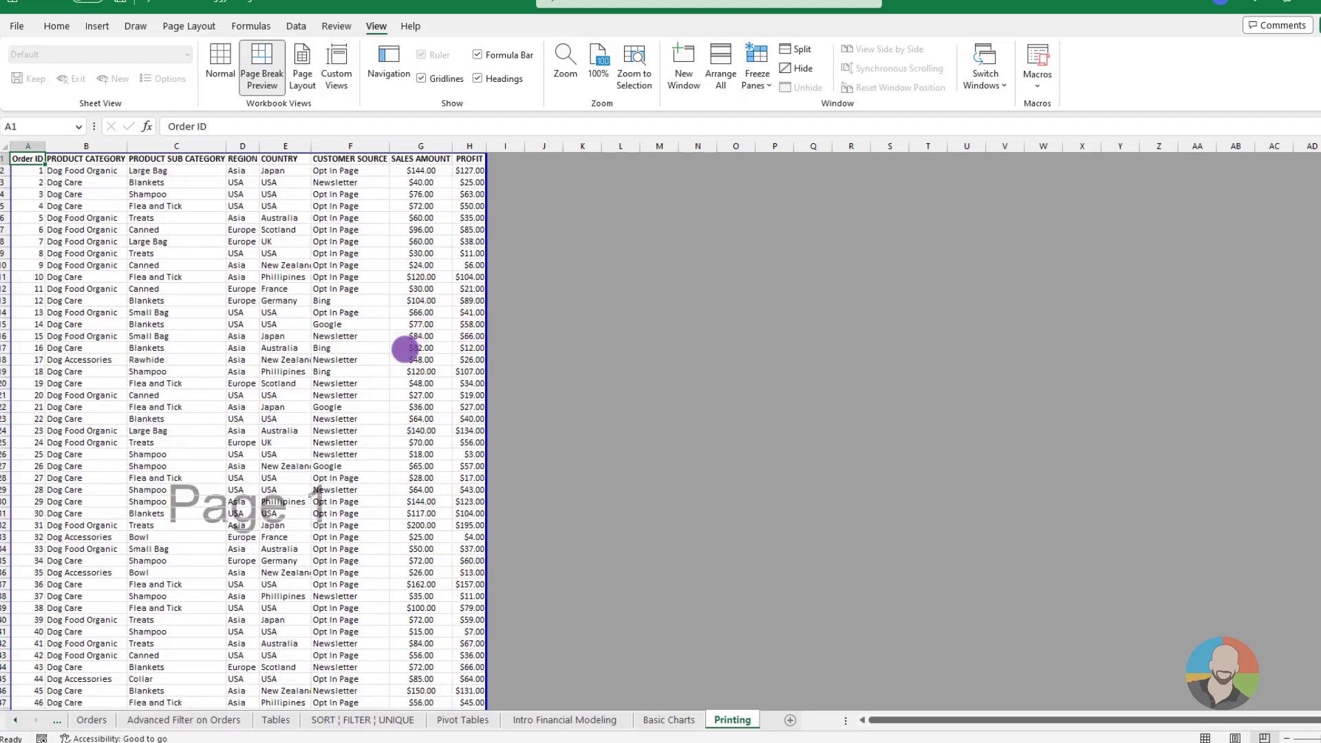
scroll(405, 349, down, 11)
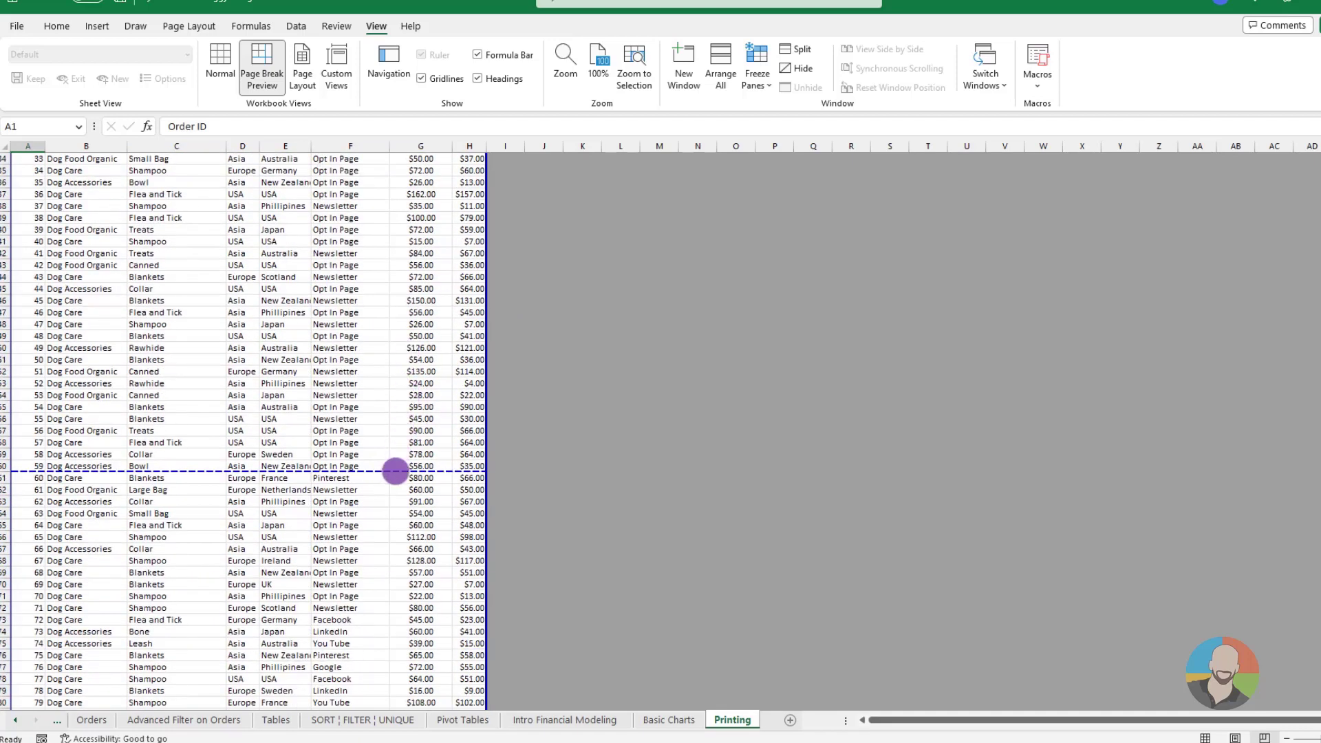
drag(396, 471, 402, 294)
scroll(392, 316, down, 4)
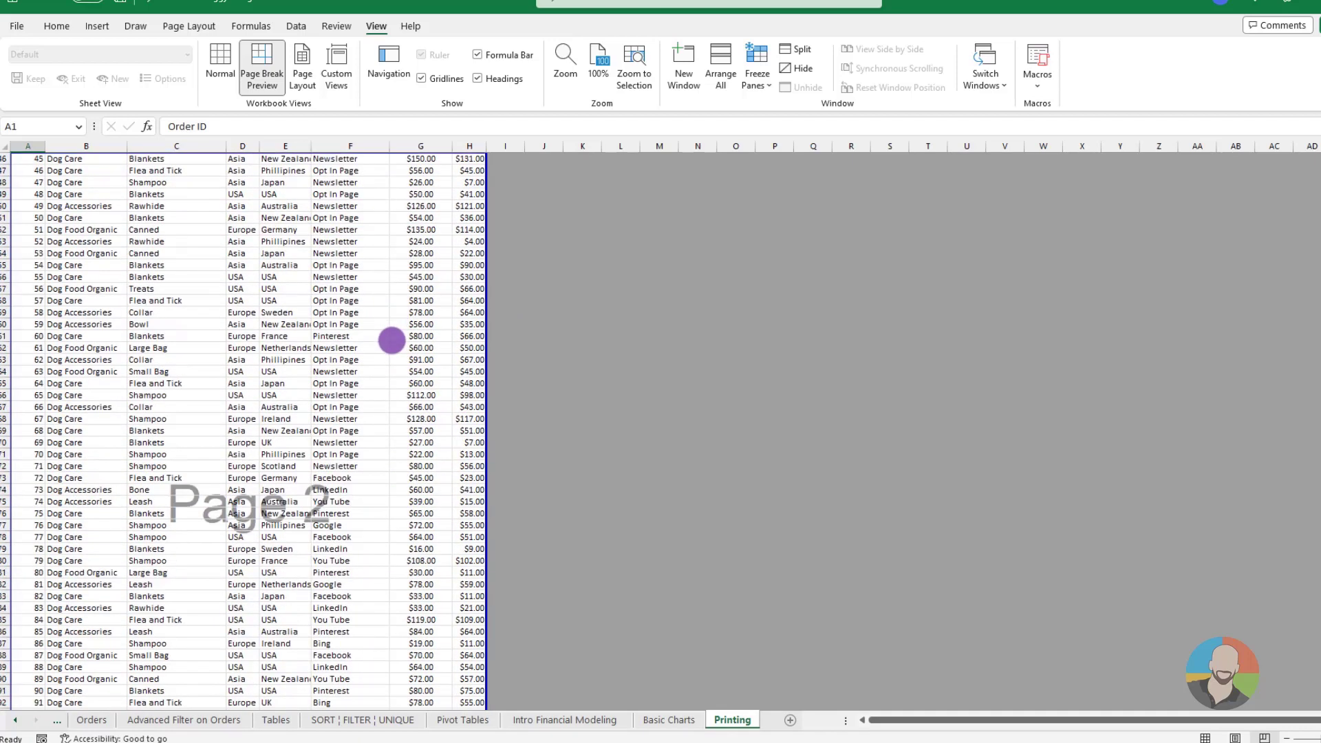
scroll(392, 339, down, 9)
scroll(382, 392, up, 20)
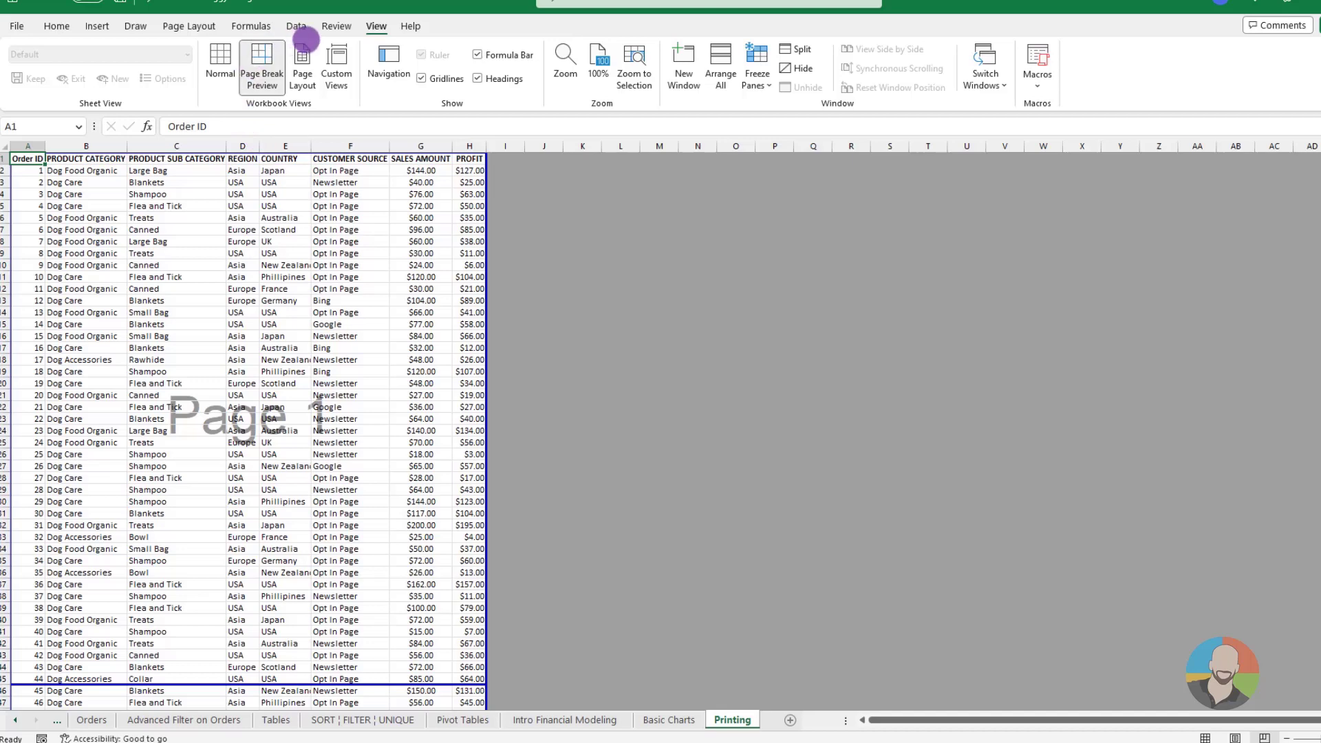
Insert a manual page break above row 16 of the orders list
click(200, 23)
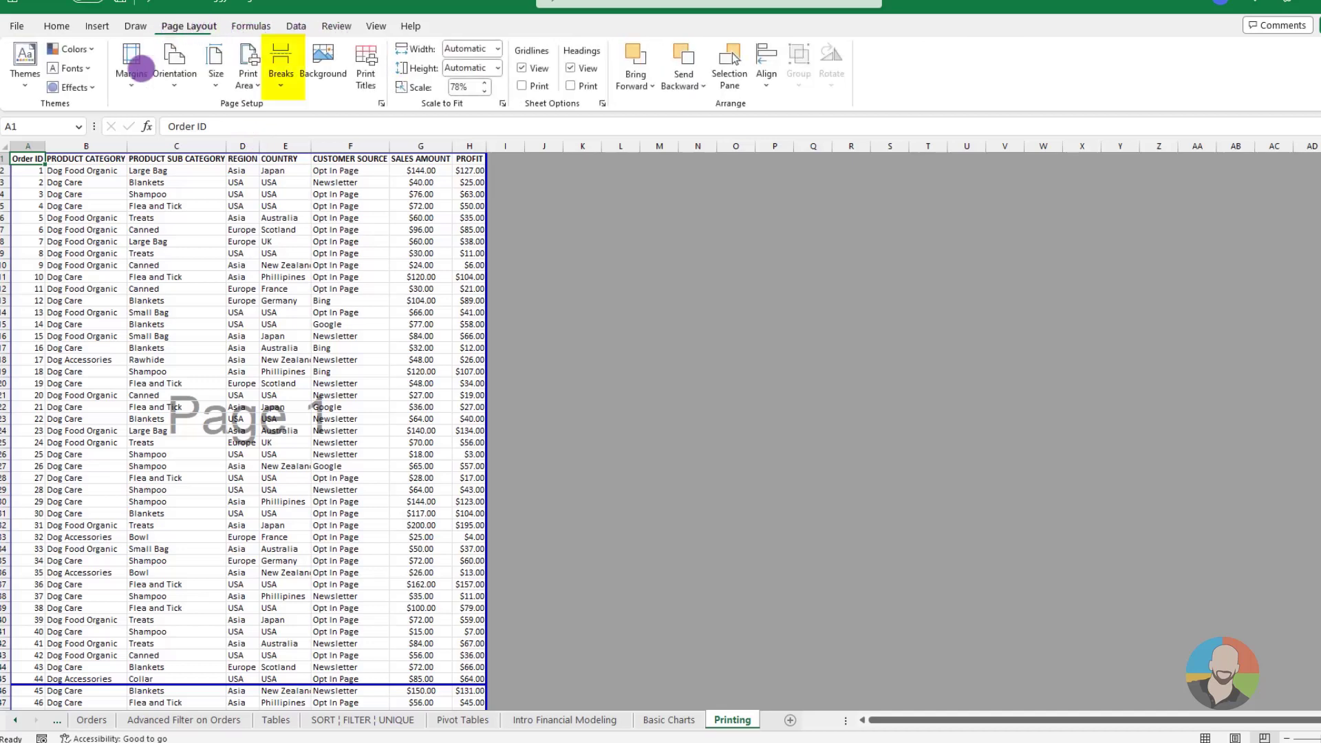
click(28, 336)
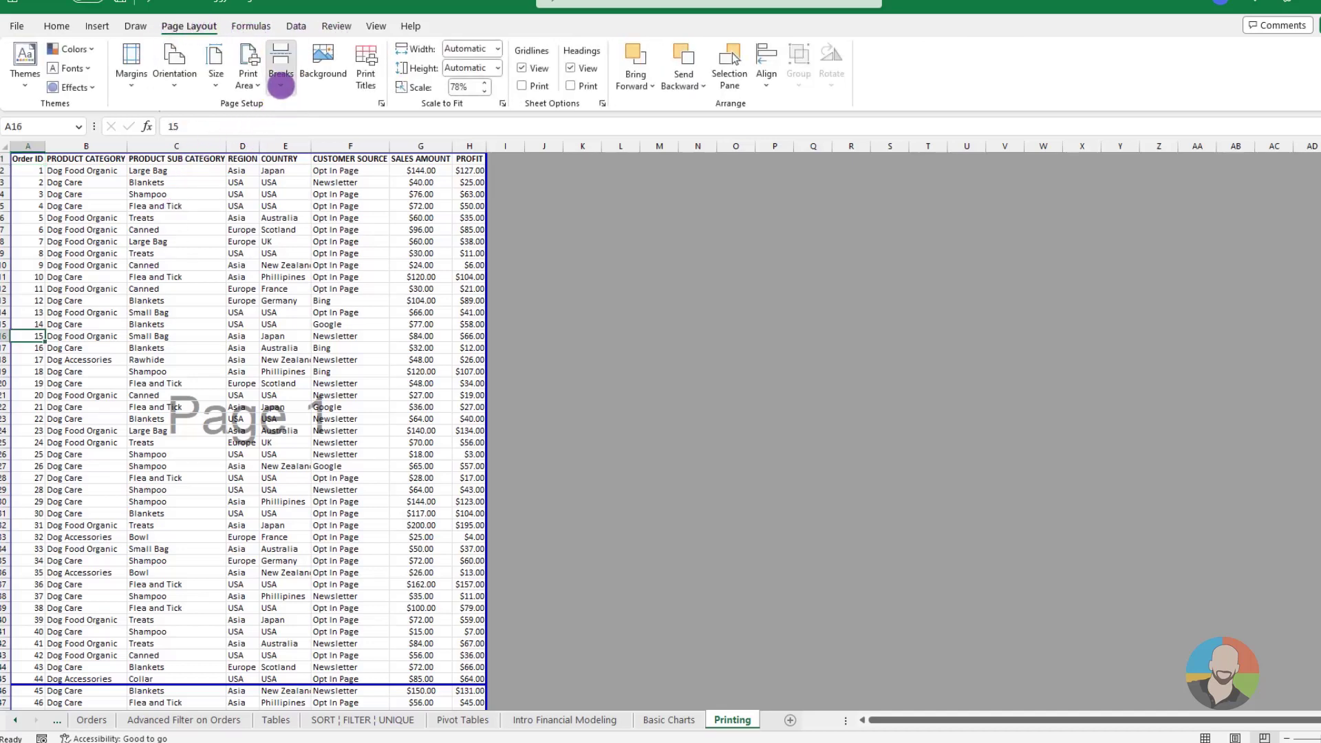
click(281, 81)
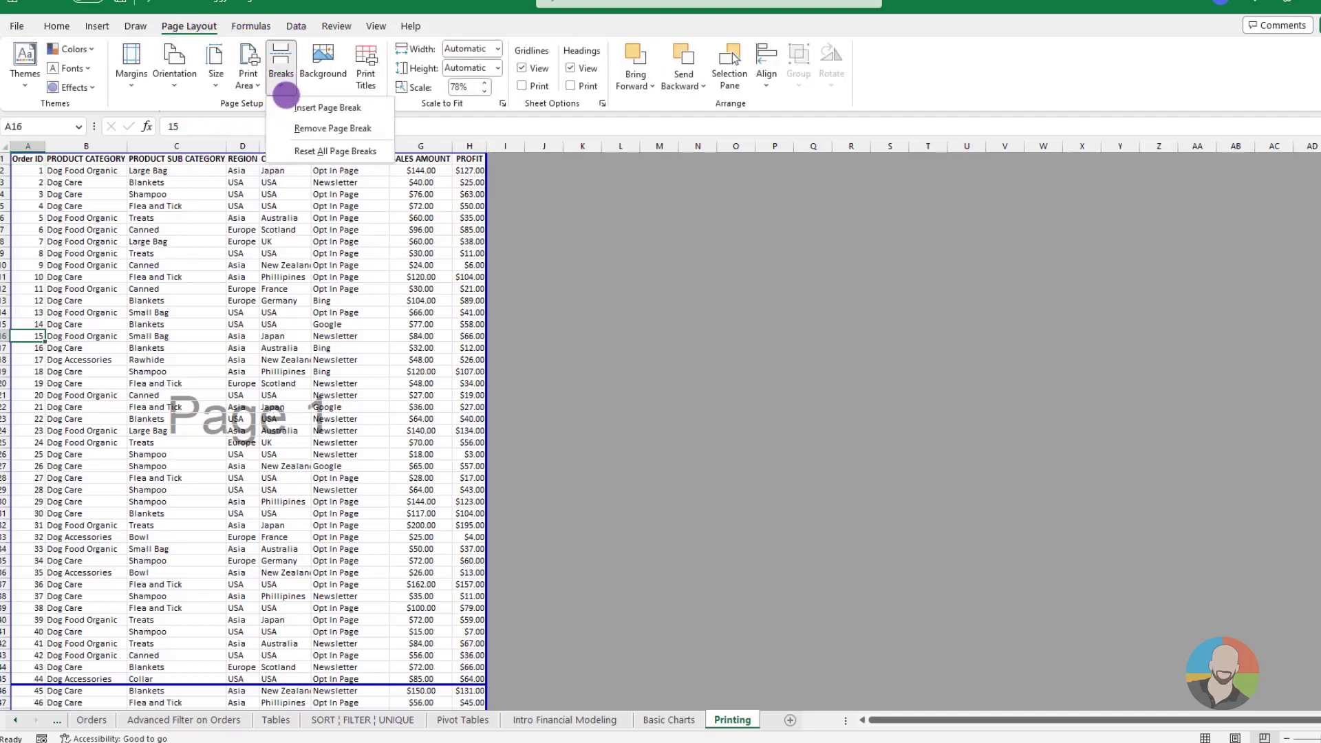
click(295, 109)
click(313, 405)
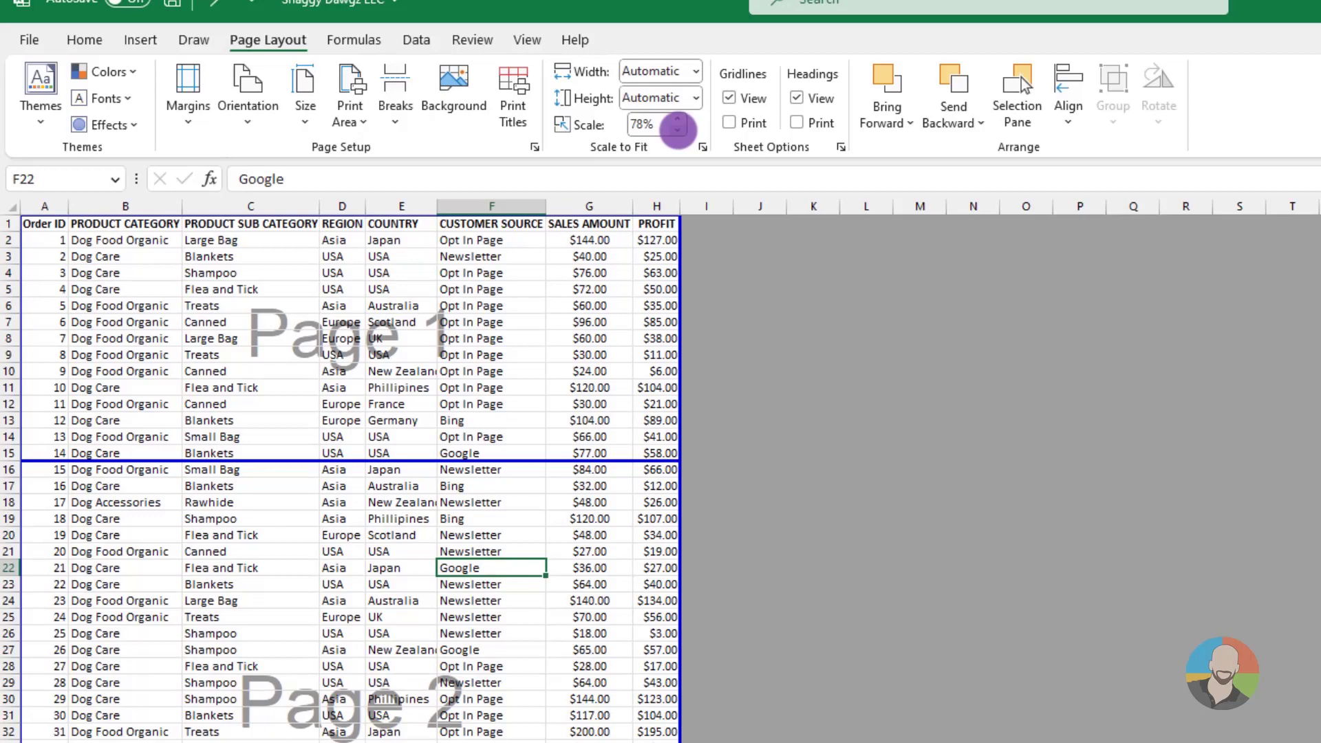
Reduce the print scale to 10%, check it in the print preview, and return to the worksheet
click(678, 129)
click(678, 129)
click(678, 129)
click(678, 130)
key(ctrl+p)
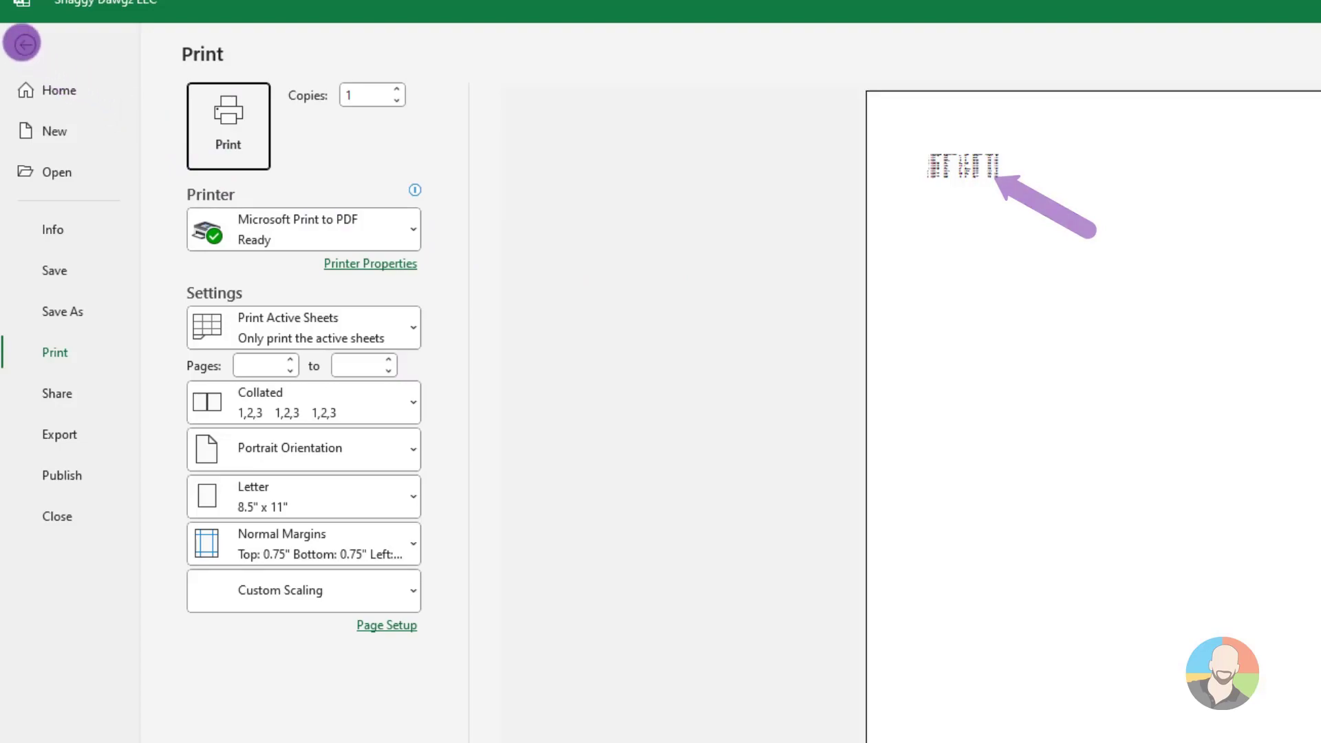
click(22, 43)
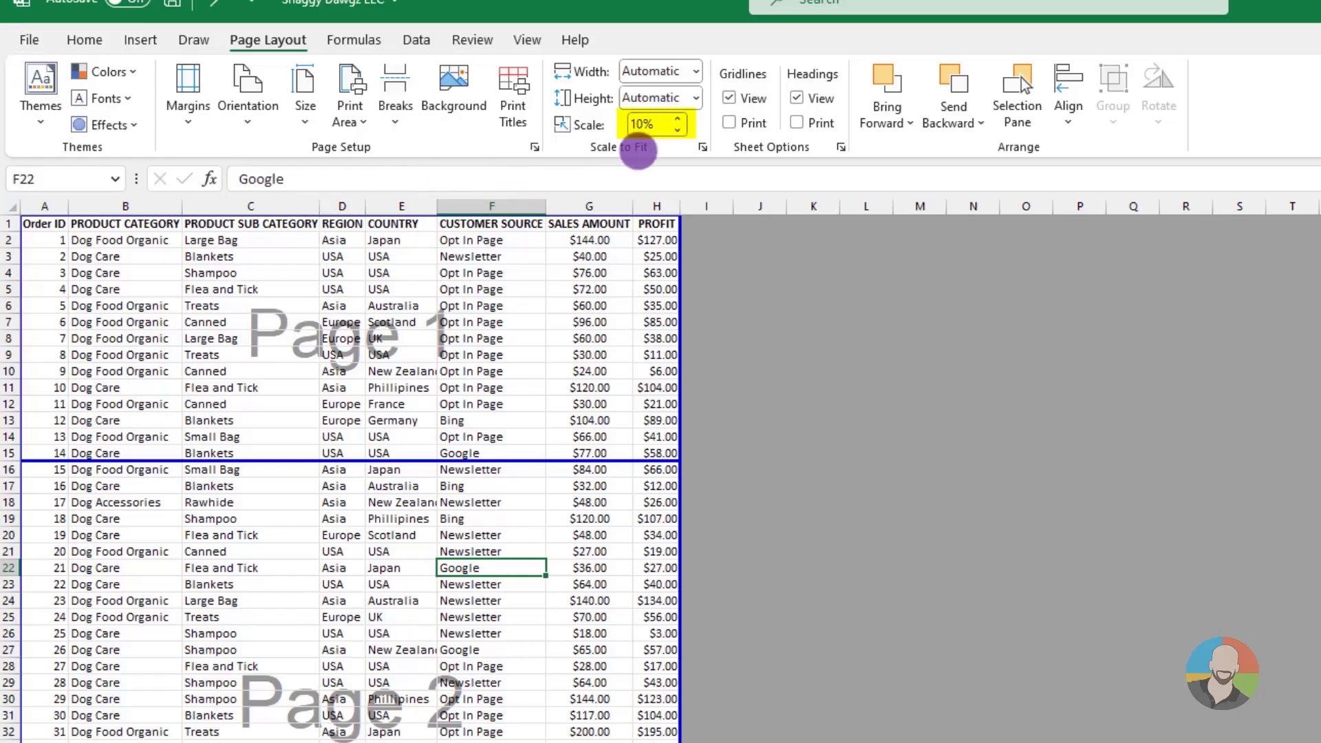
Set the print scale of the orders sheet to 70%
click(679, 118)
click(679, 119)
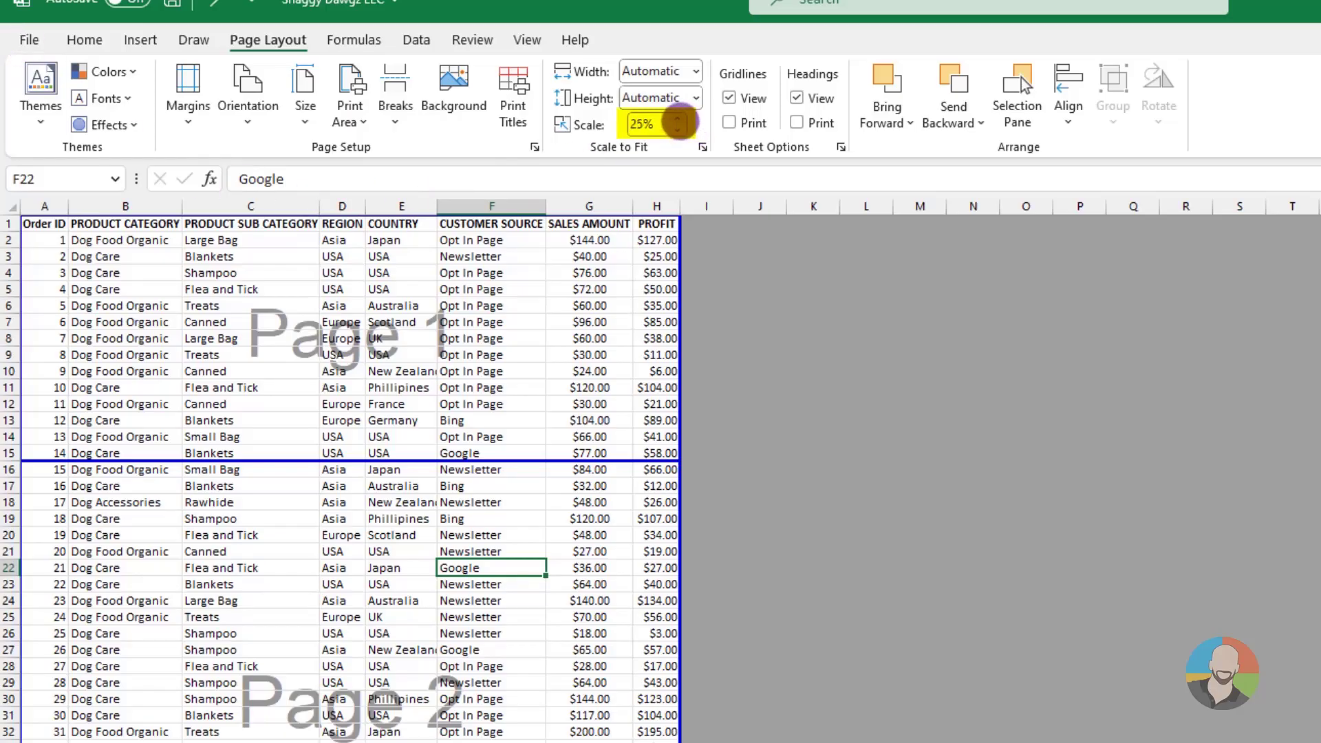
click(679, 119)
click(678, 118)
click(678, 118)
click(678, 118)
click(678, 118)
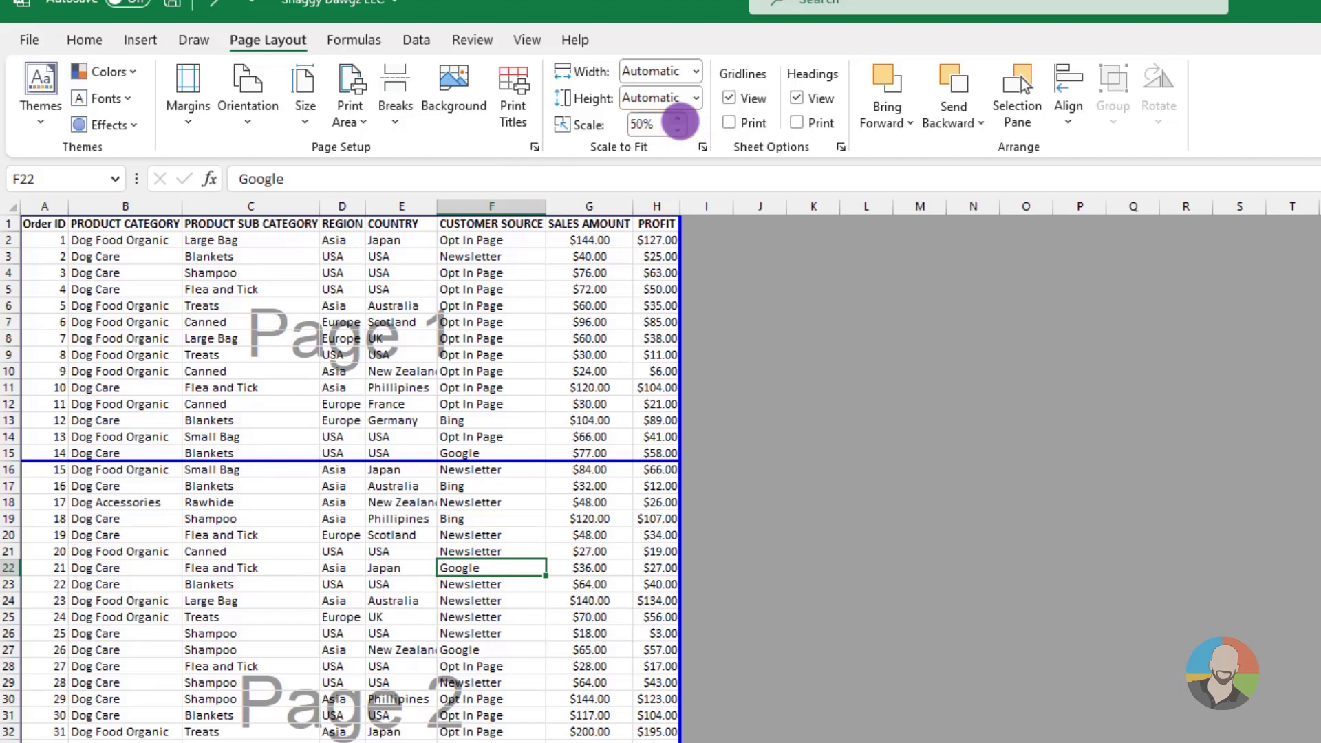
click(678, 119)
click(679, 118)
click(678, 118)
click(541, 335)
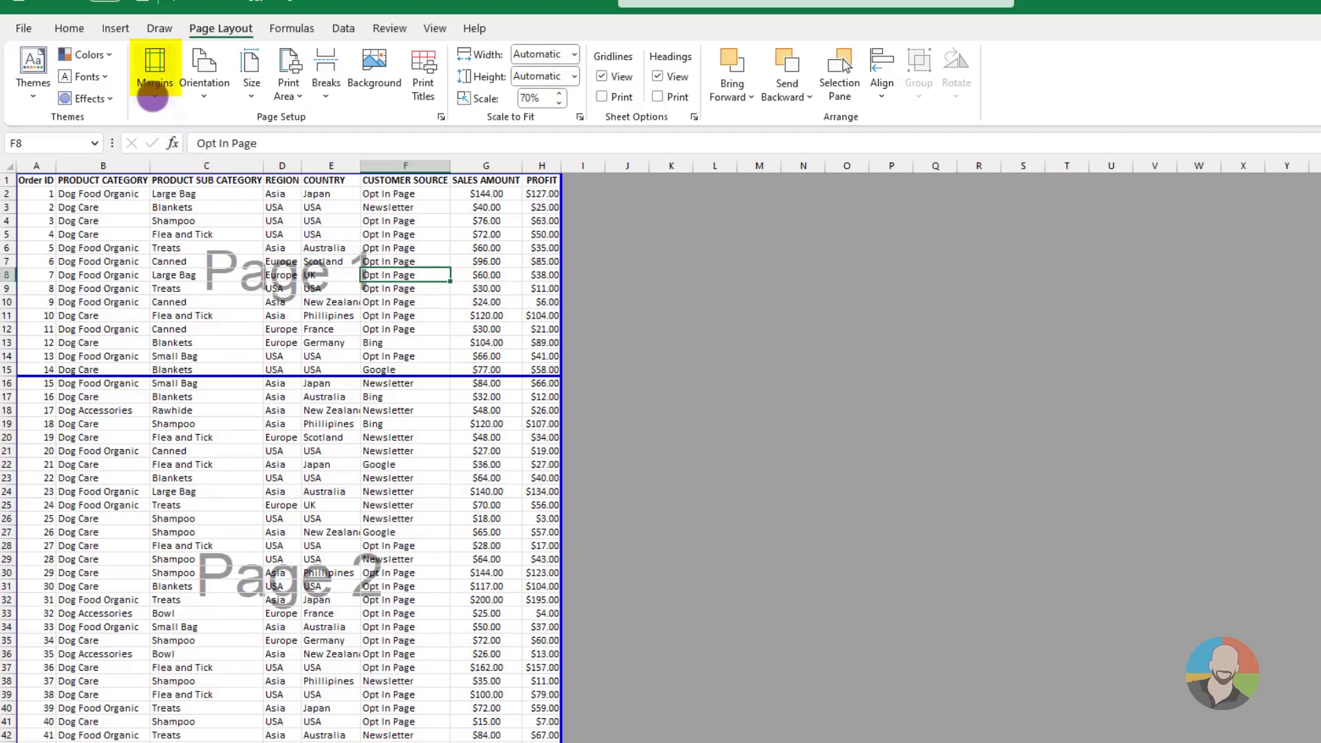
Review the custom page margins, accept them as they are, and return the sheet to Normal view
click(153, 93)
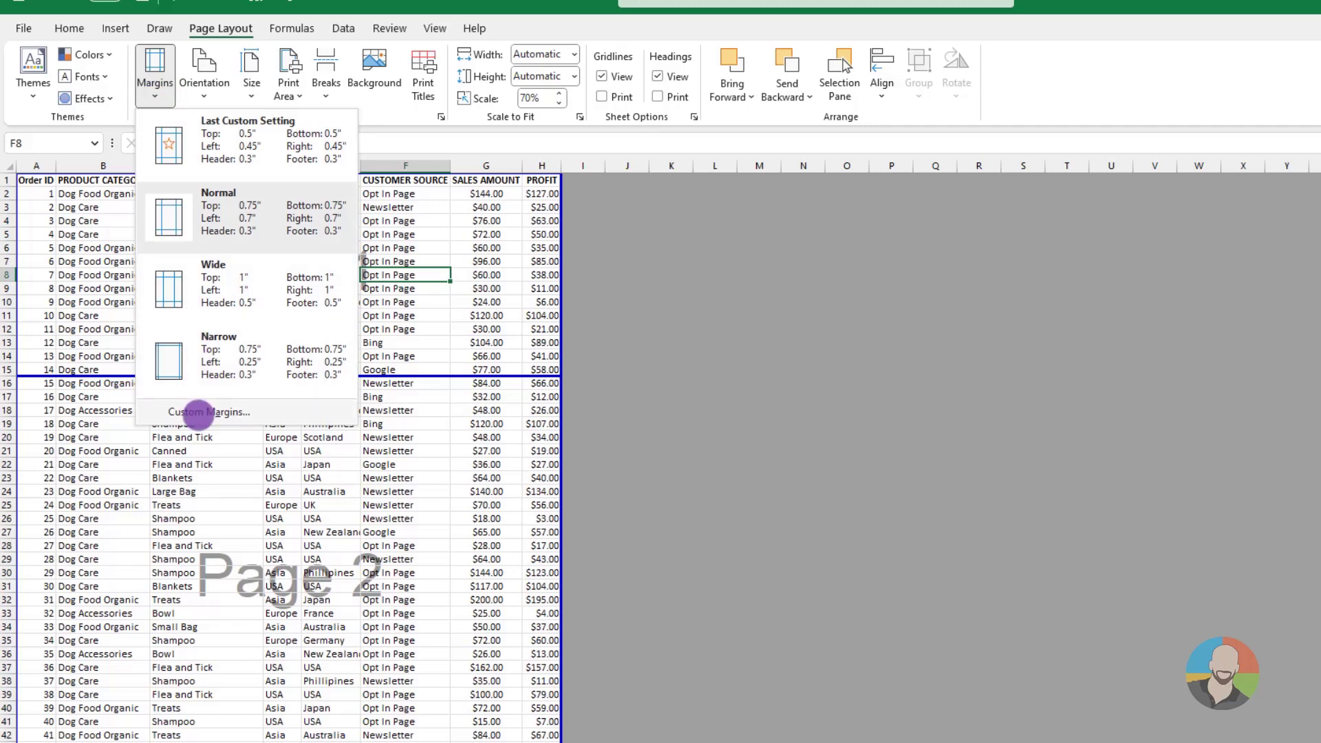
click(198, 413)
drag(216, 489, 380, 339)
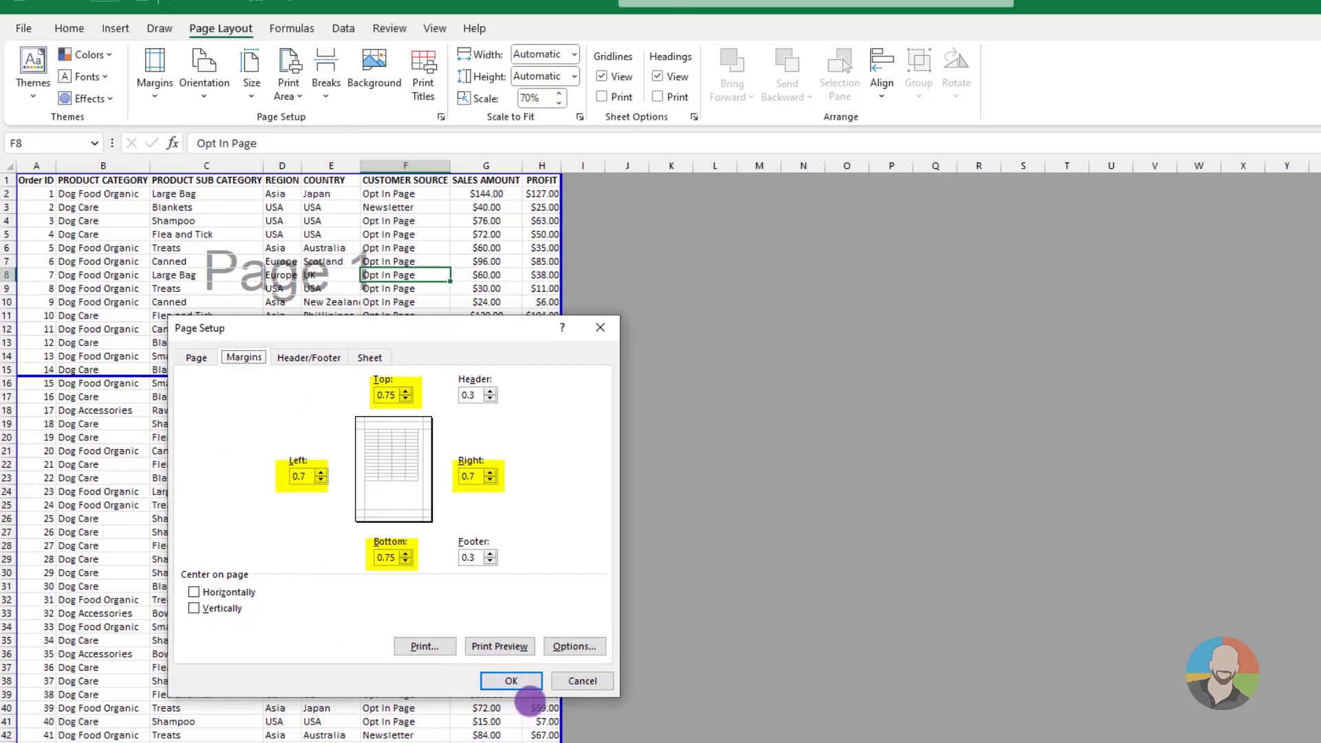
click(511, 680)
click(435, 28)
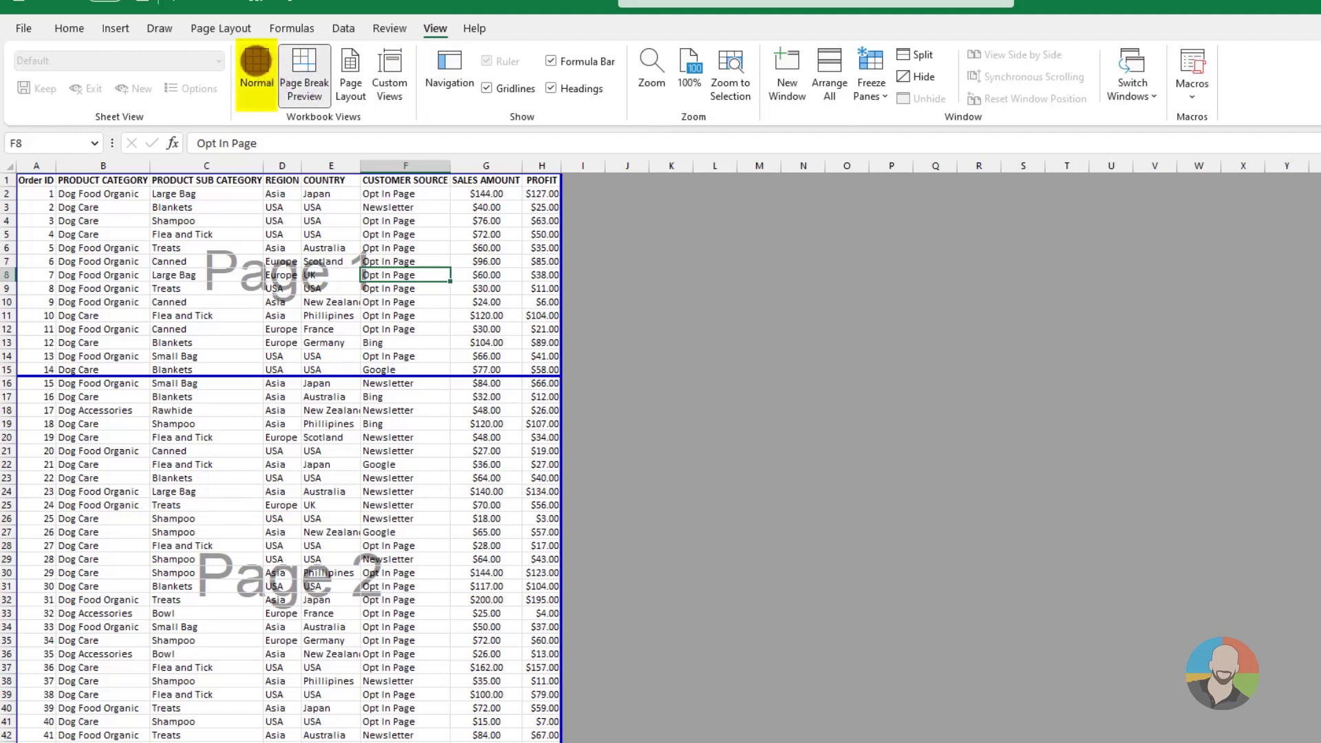
click(256, 61)
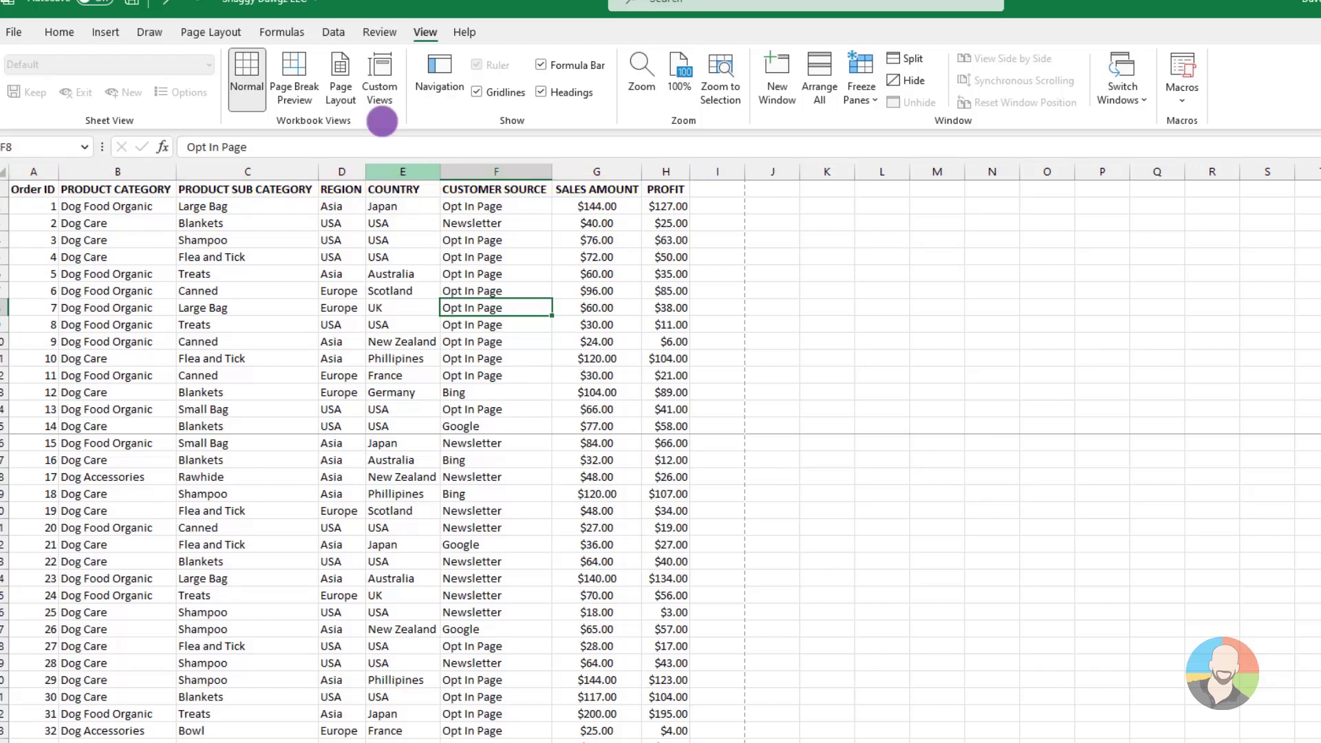
Set row 1 ($1:$1) of the orders sheet to repeat at the top of every printed page
click(216, 31)
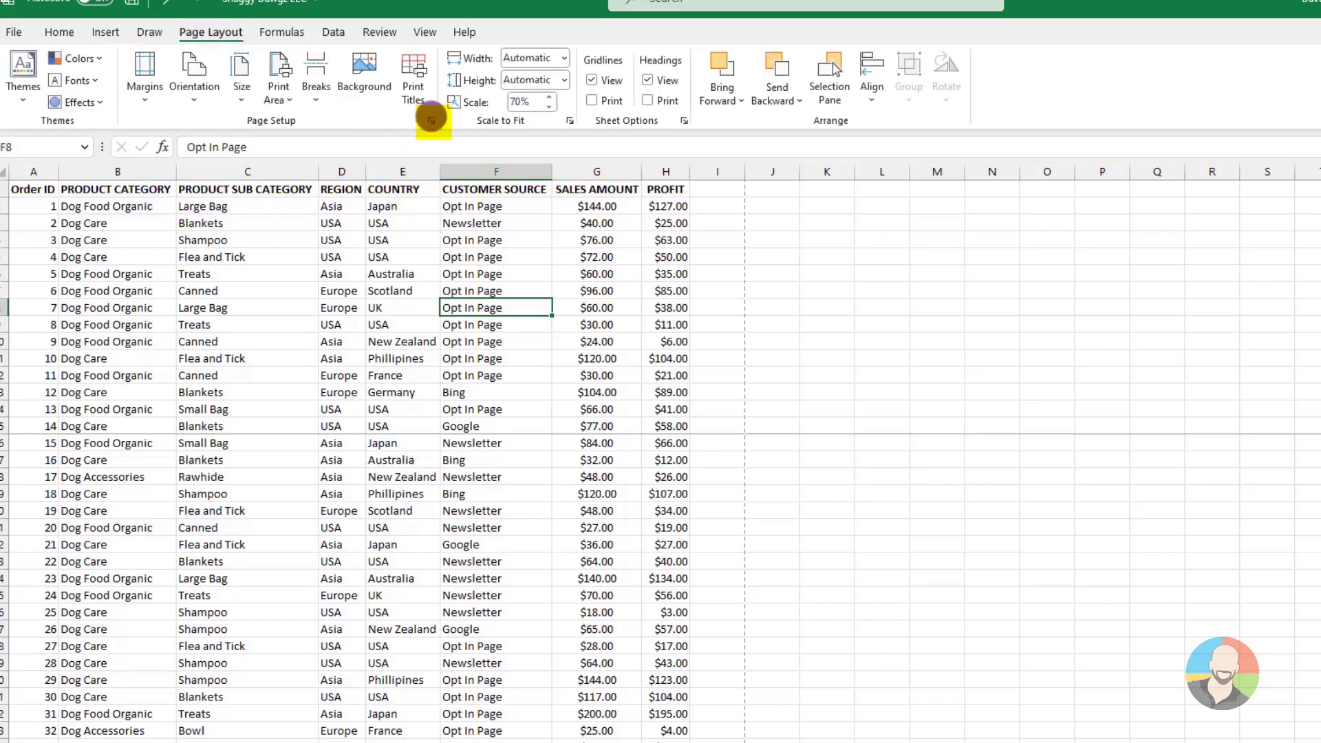
click(430, 121)
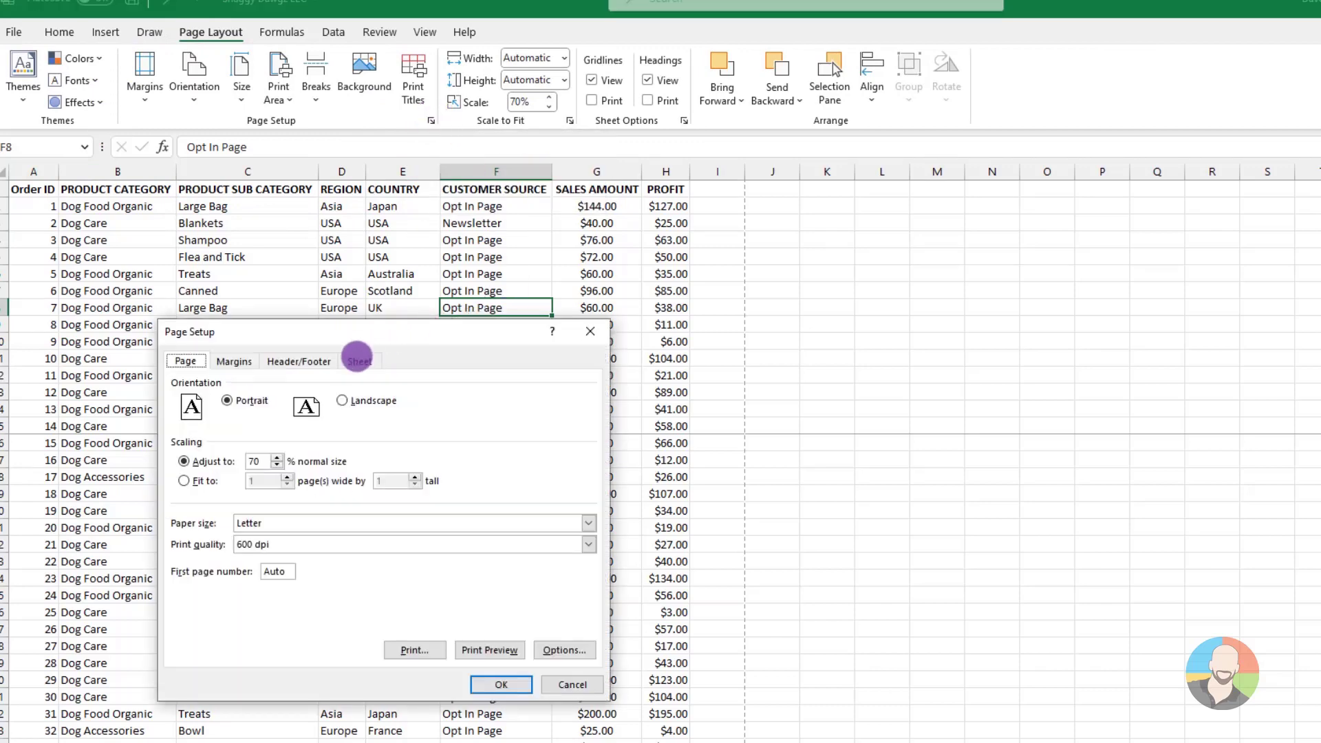
click(358, 361)
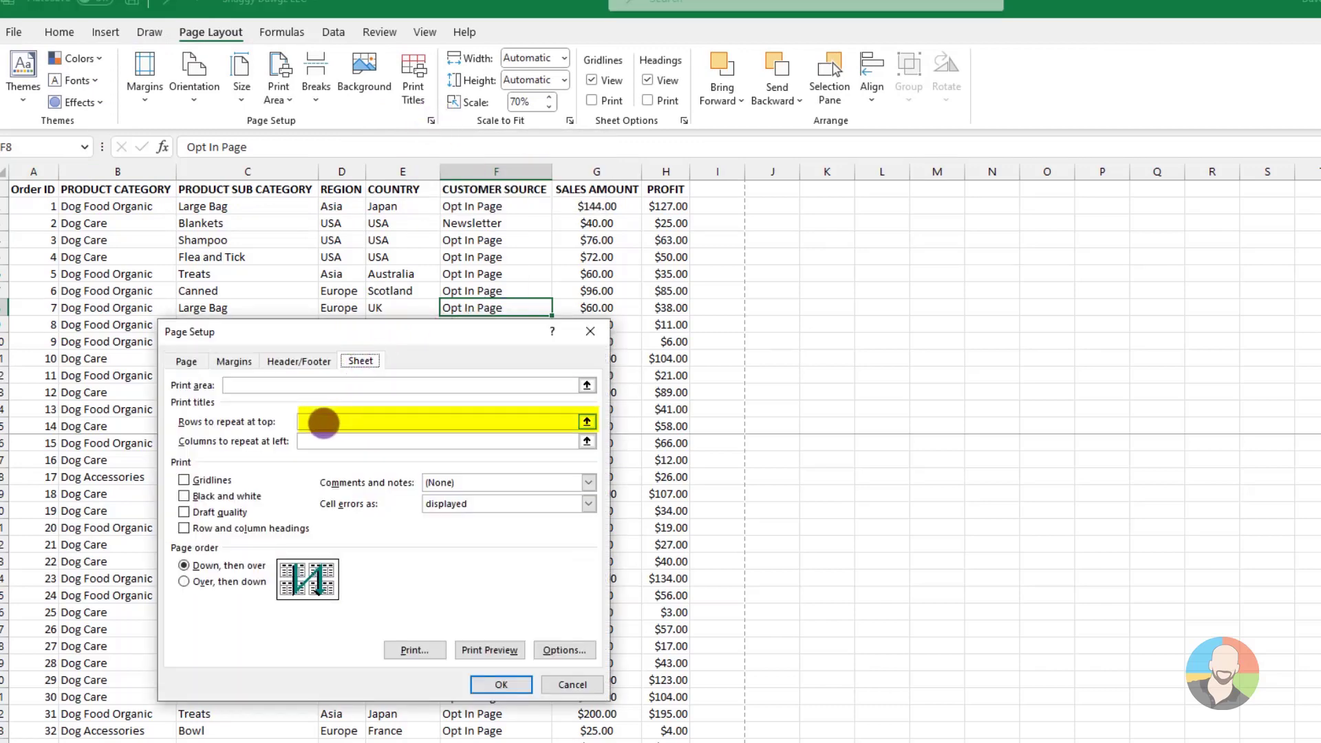
click(323, 422)
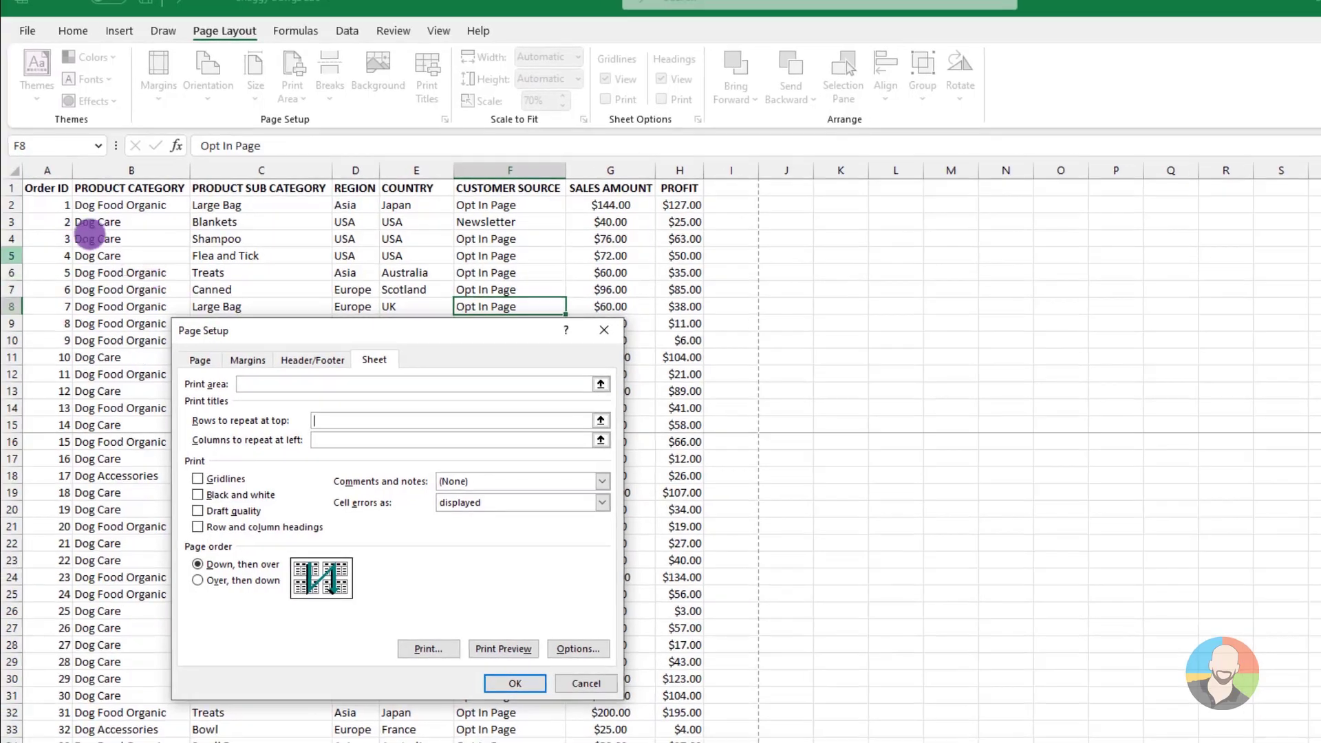
click(19, 187)
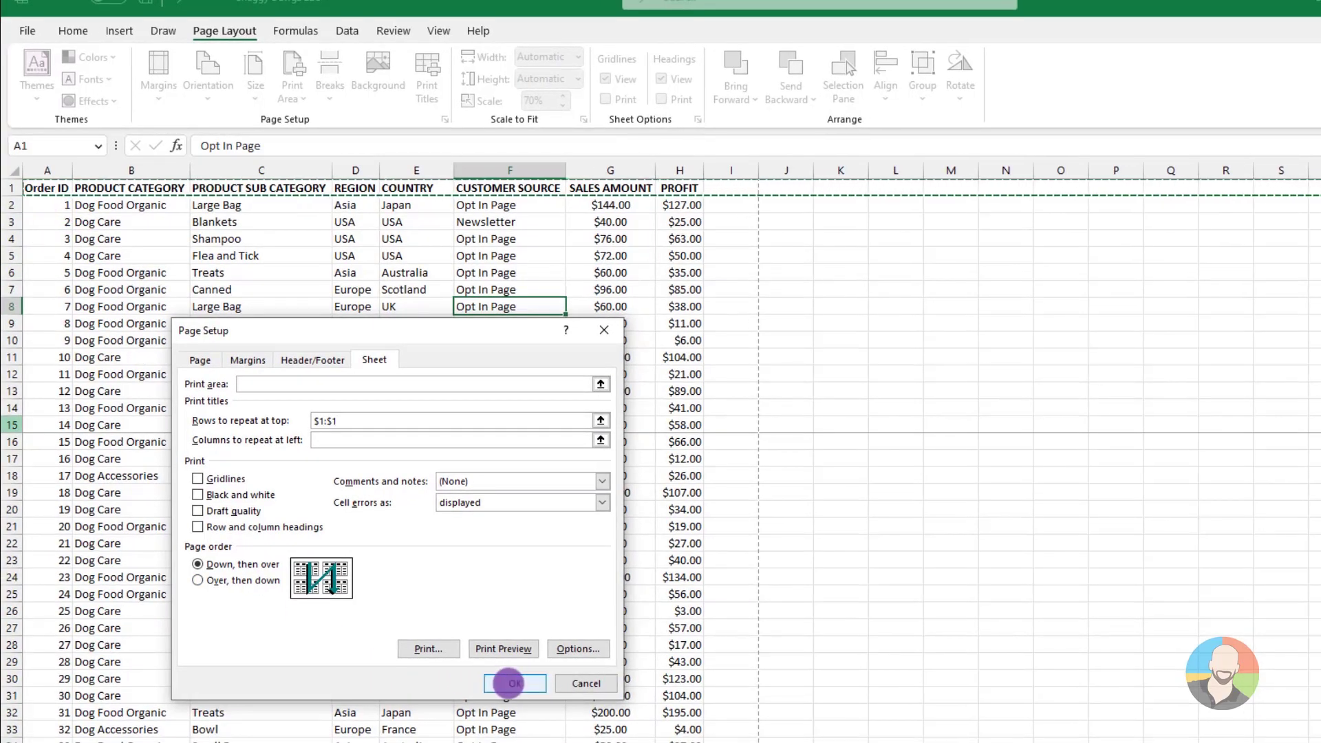
click(514, 683)
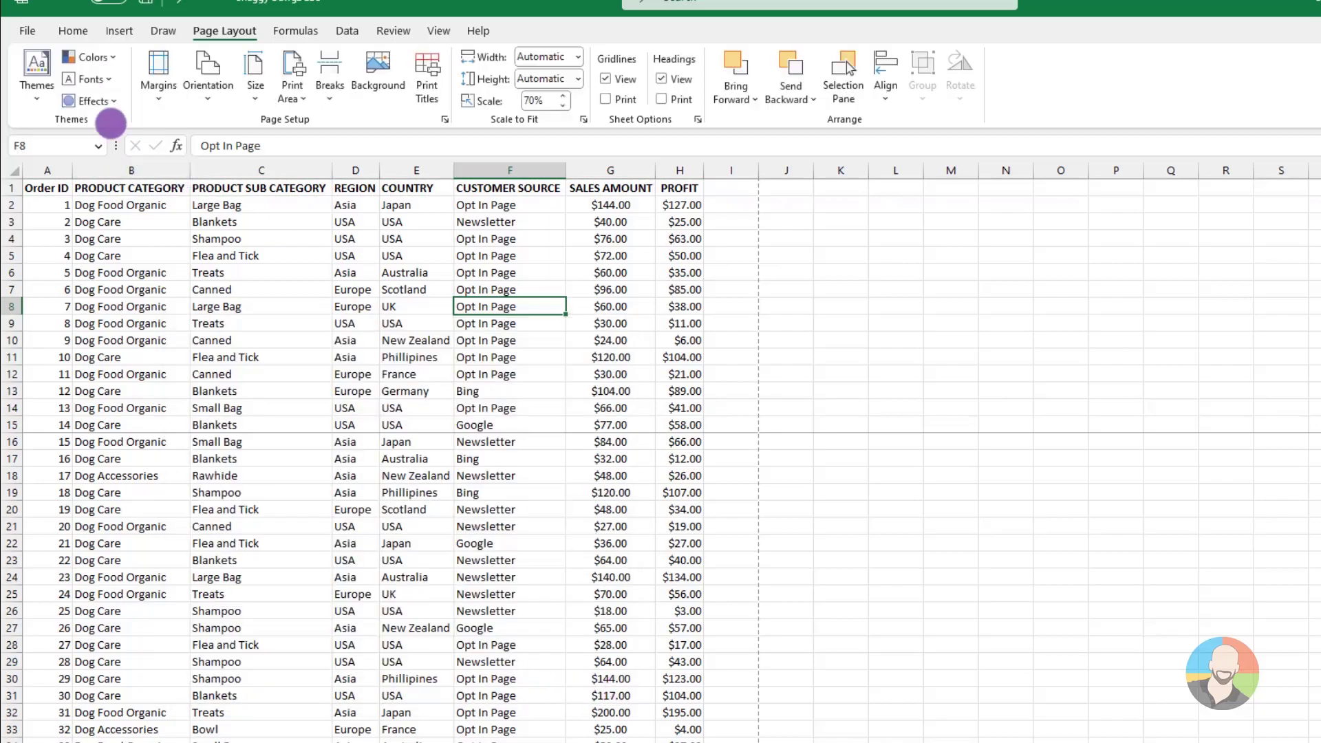
Check in the print preview whether the header row repeats across the pages of the orders list
key(ctrl+p)
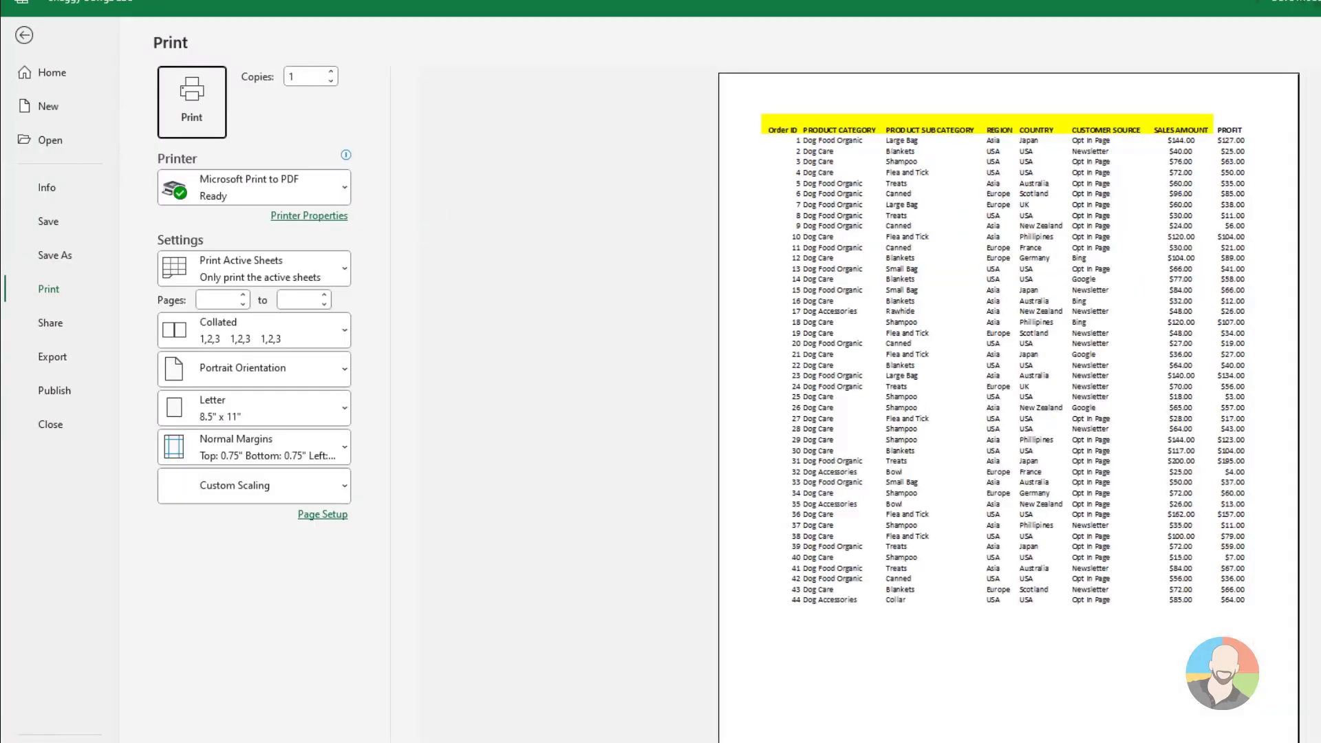
scroll(1008, 427, down, 2)
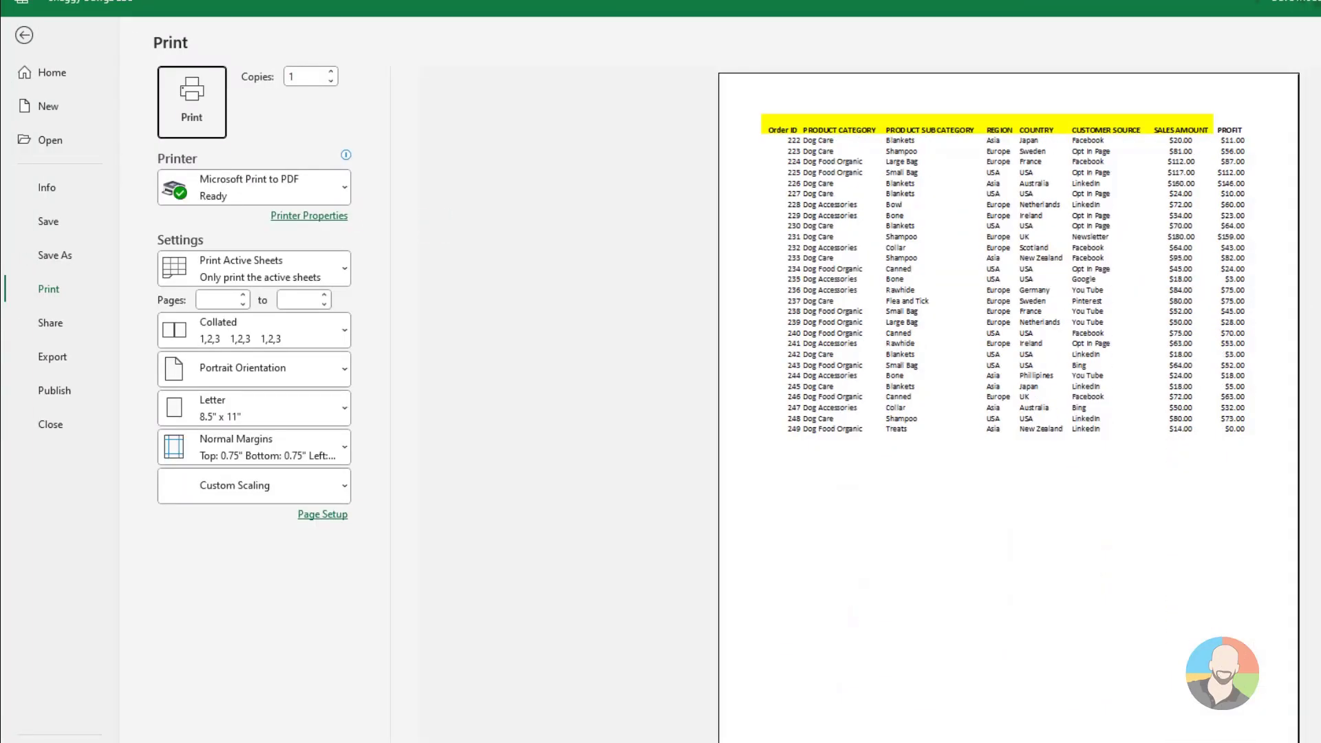
scroll(1008, 427, up, 5)
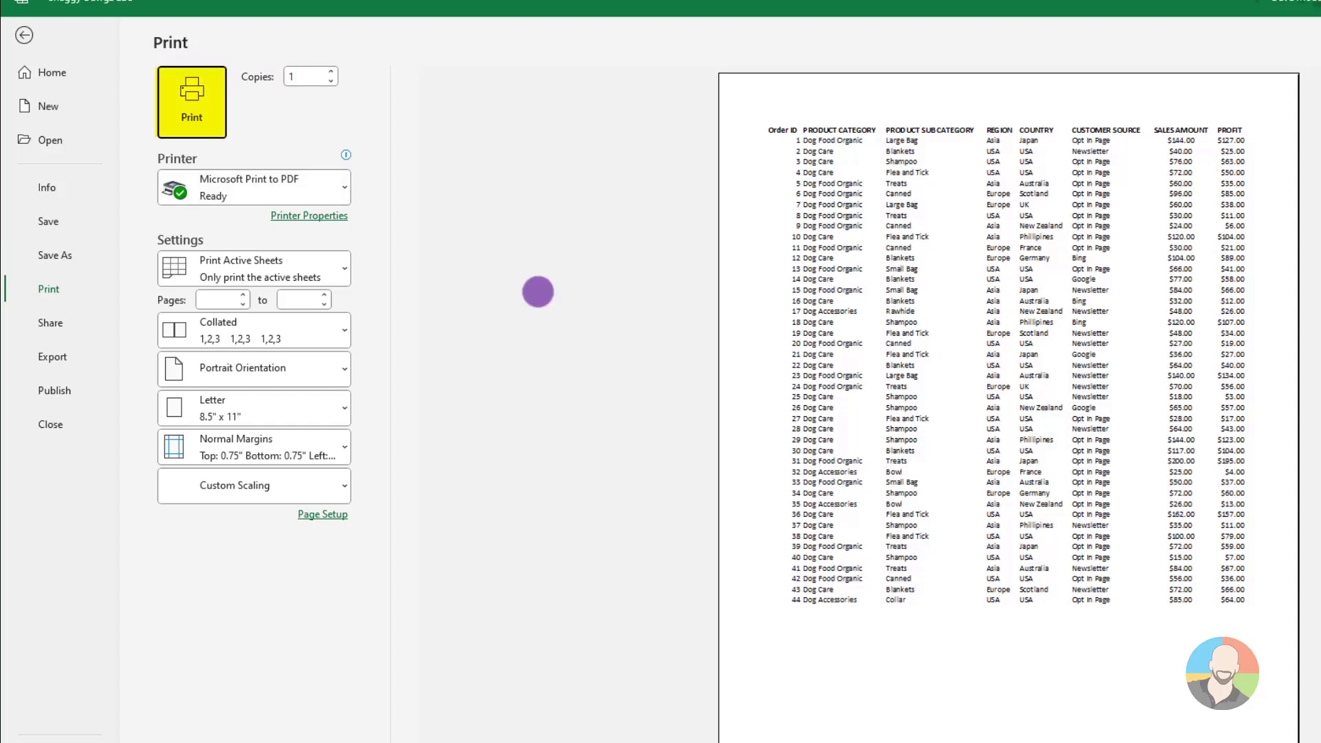
Start printing to PDF but cancel the save, check the PDF/XPS export option, and return to the worksheet
click(206, 122)
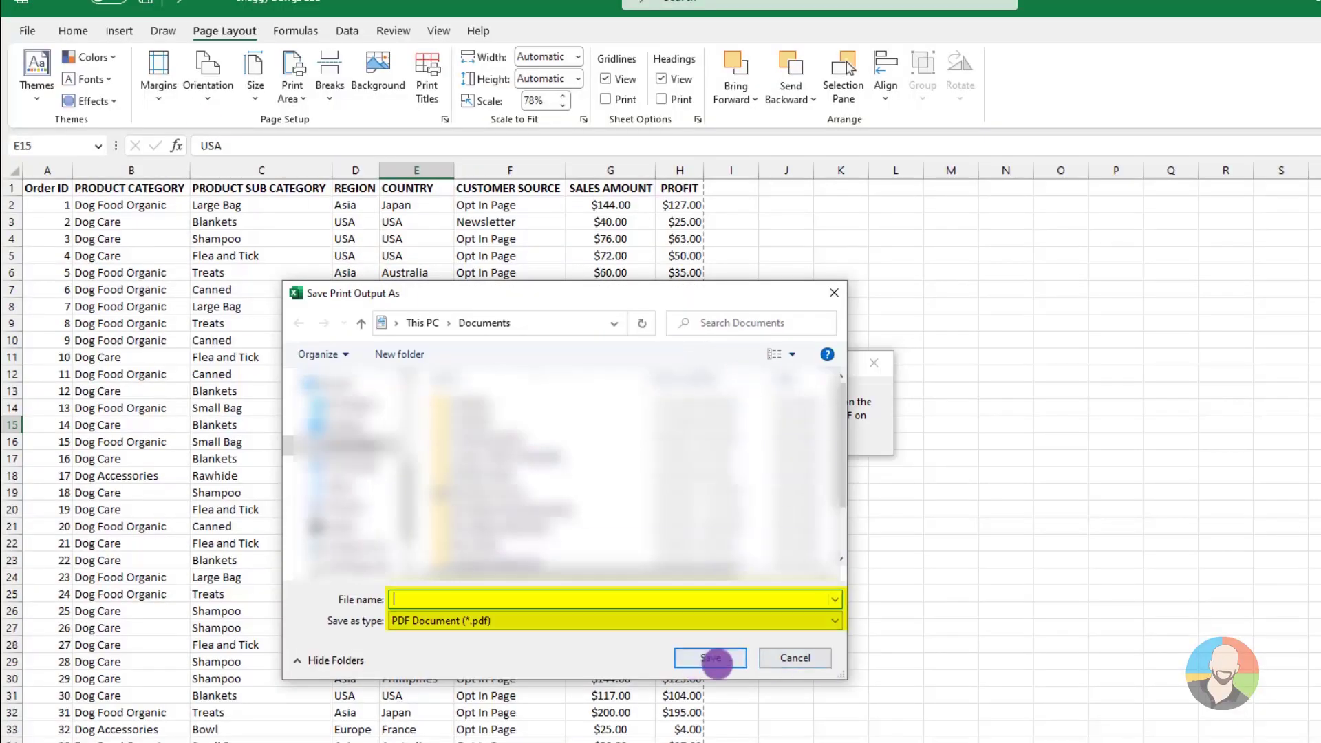
click(798, 659)
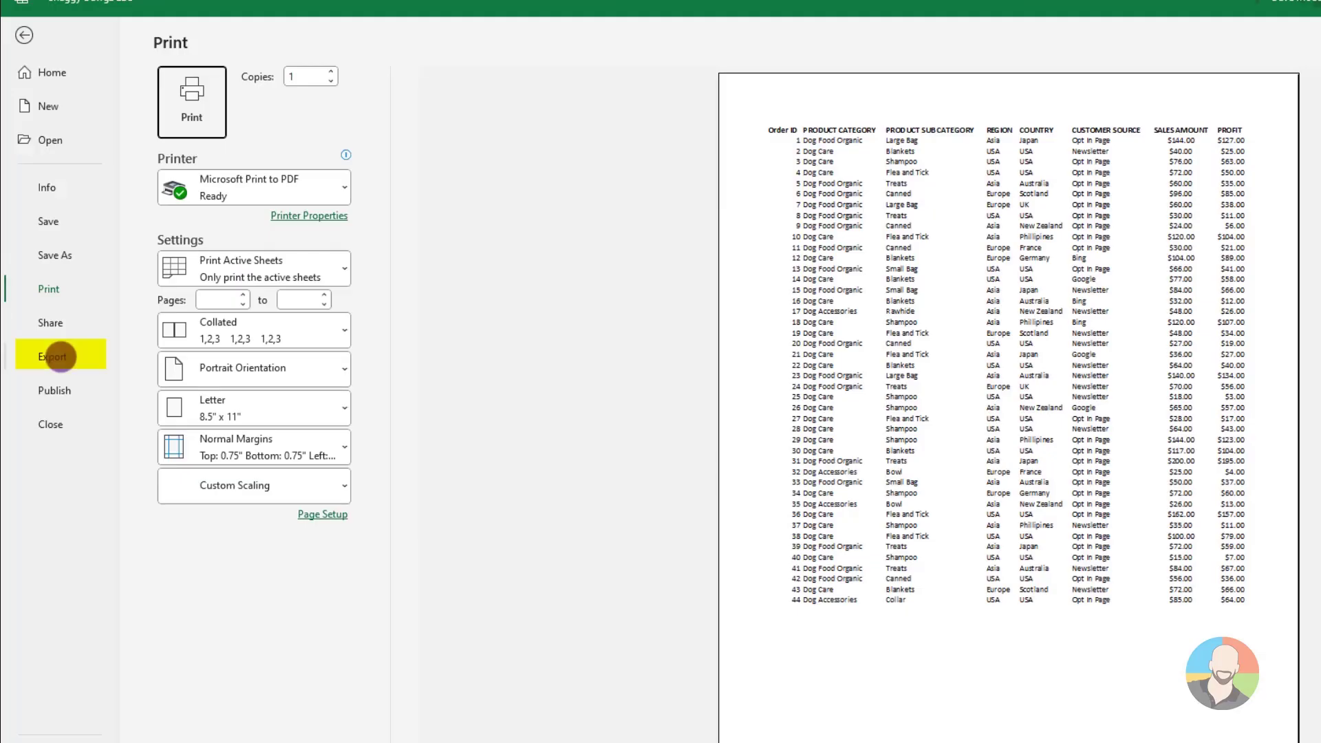
click(61, 356)
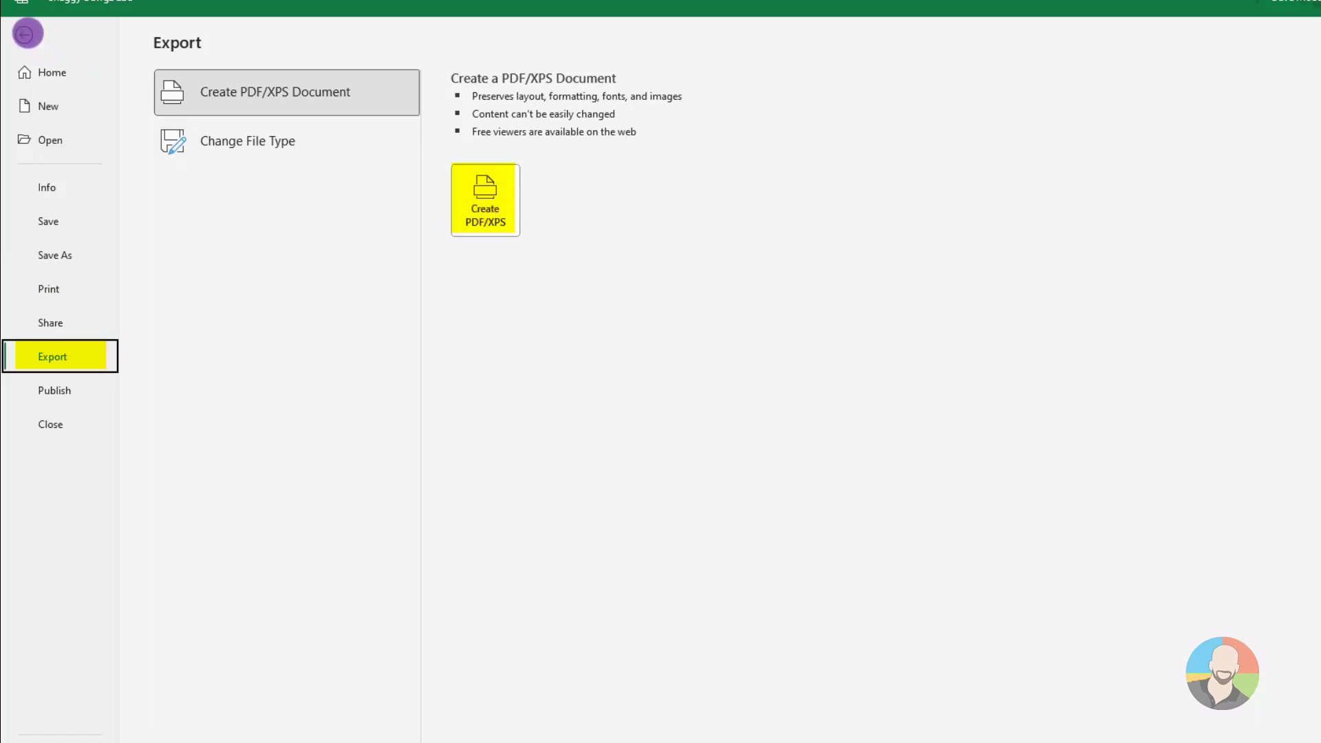
click(28, 34)
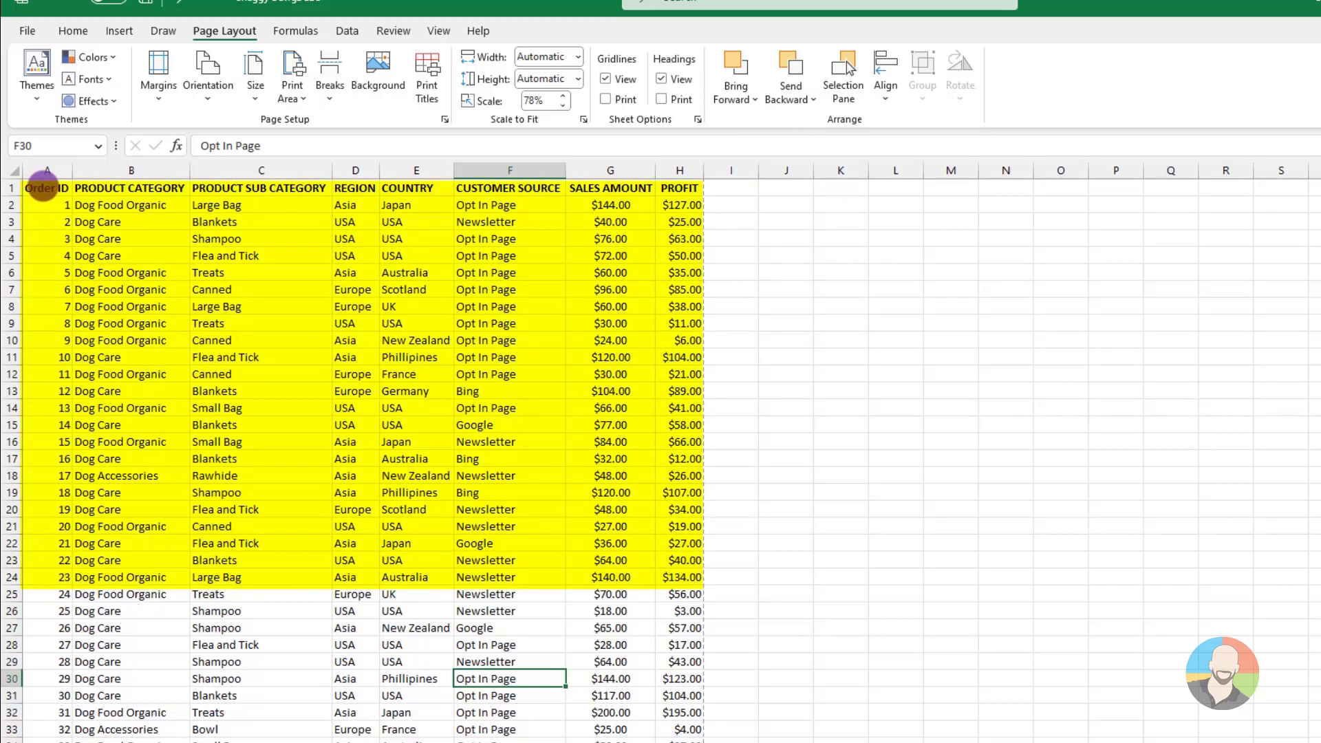
Set A1:H24 of the orders list as the print area and check it in the print preview
drag(43, 187, 662, 575)
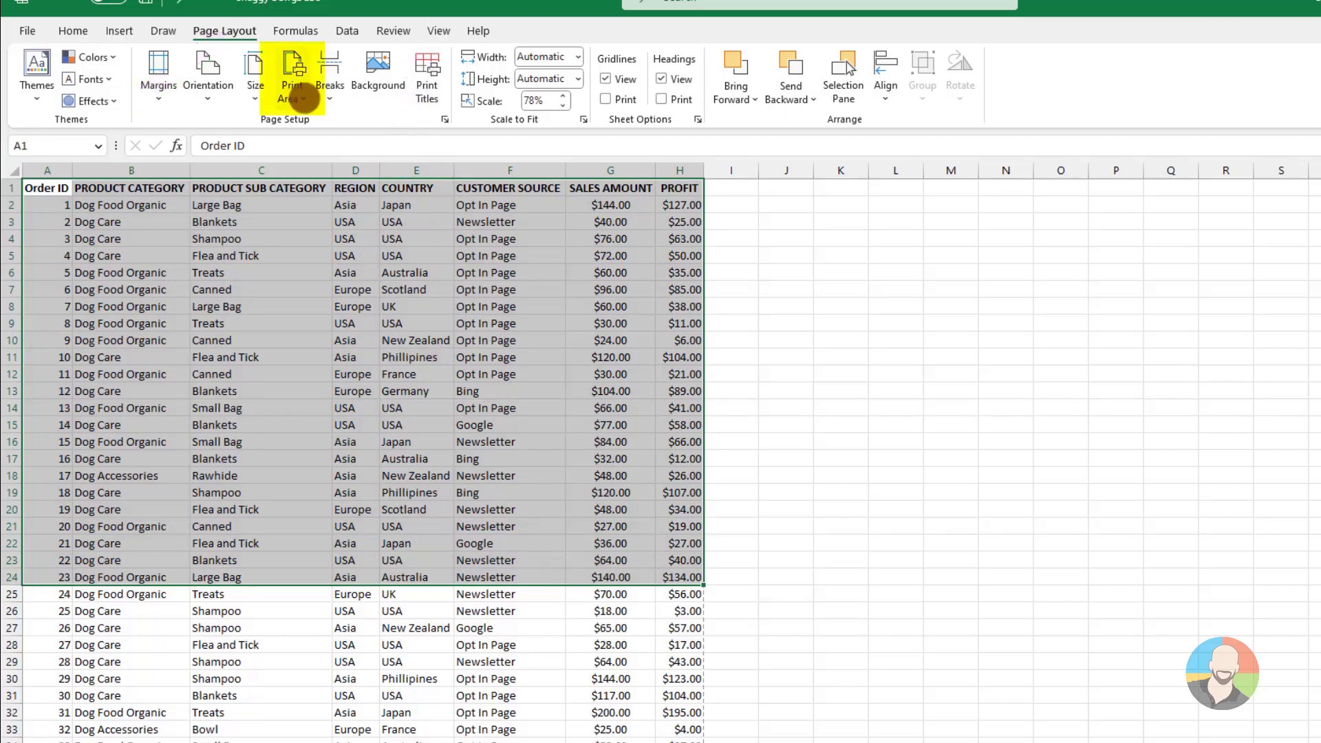
click(300, 95)
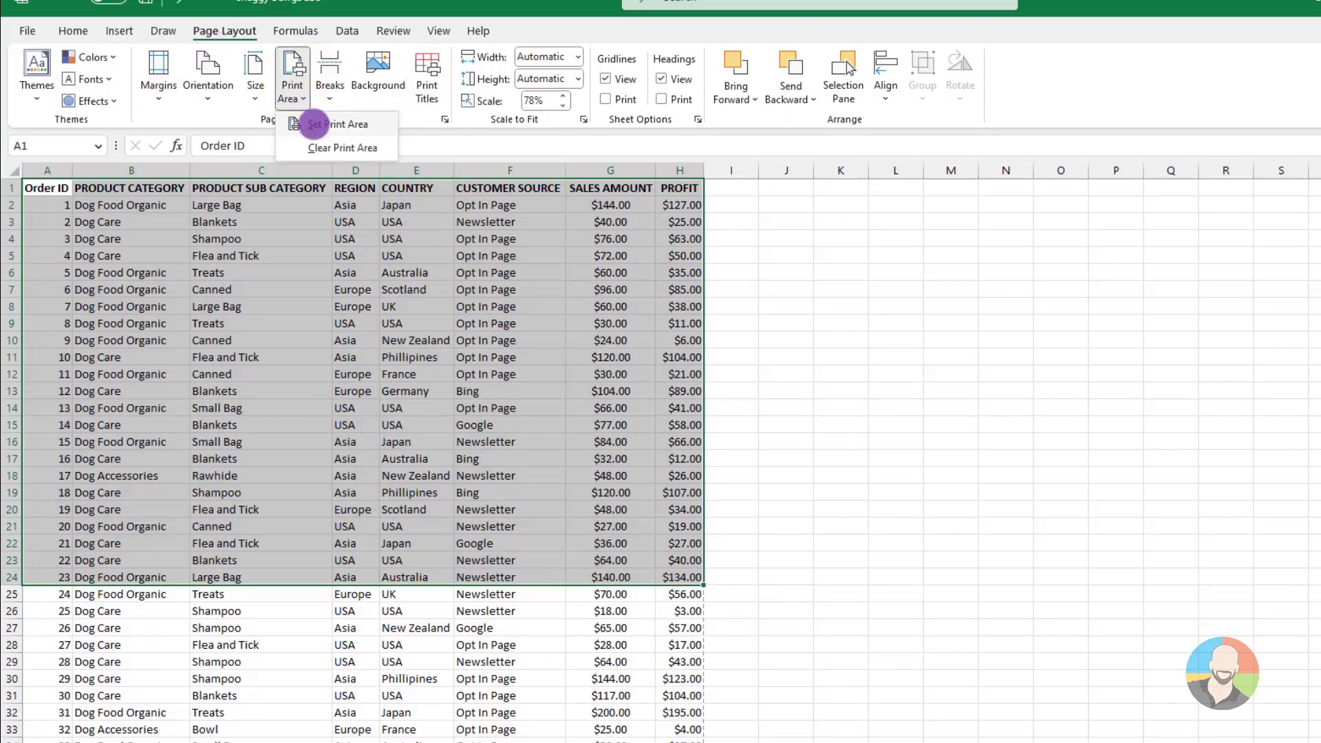
click(315, 123)
click(262, 458)
click(34, 42)
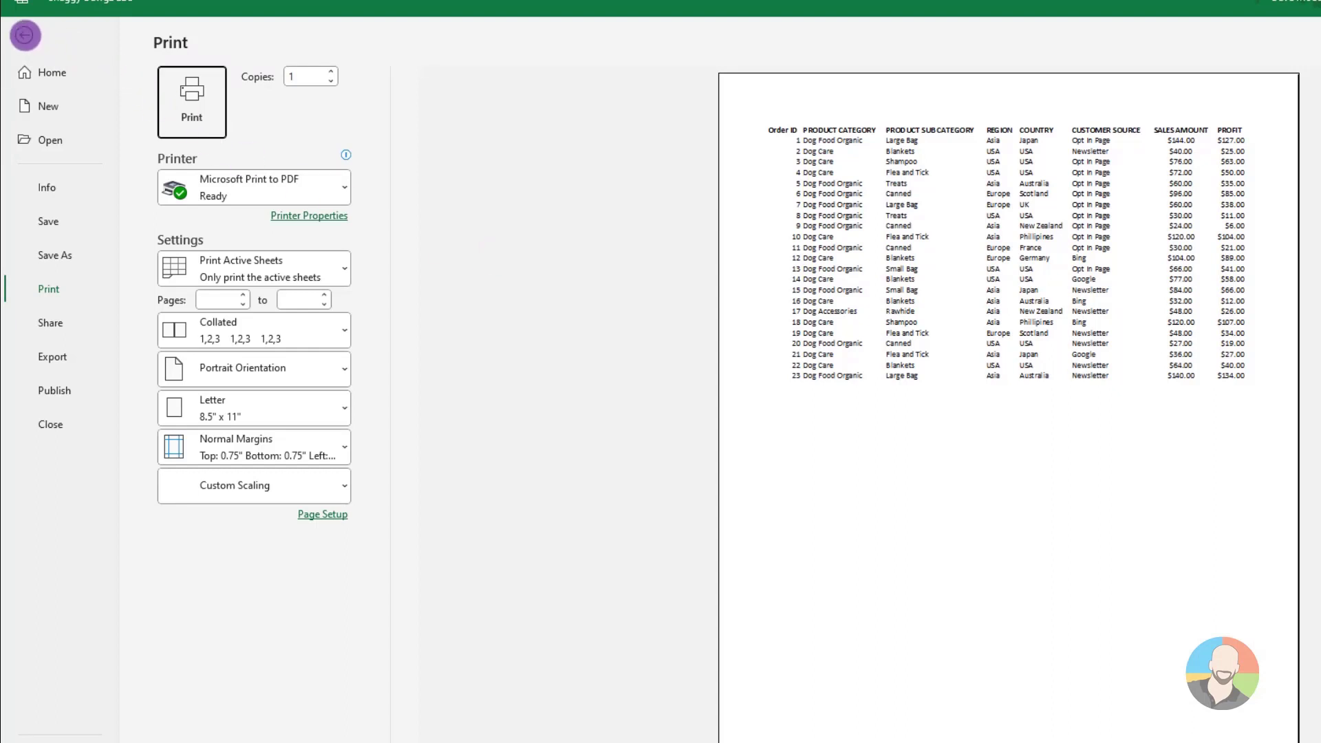
Return to the worksheet and clear the print area of the orders sheet
click(25, 35)
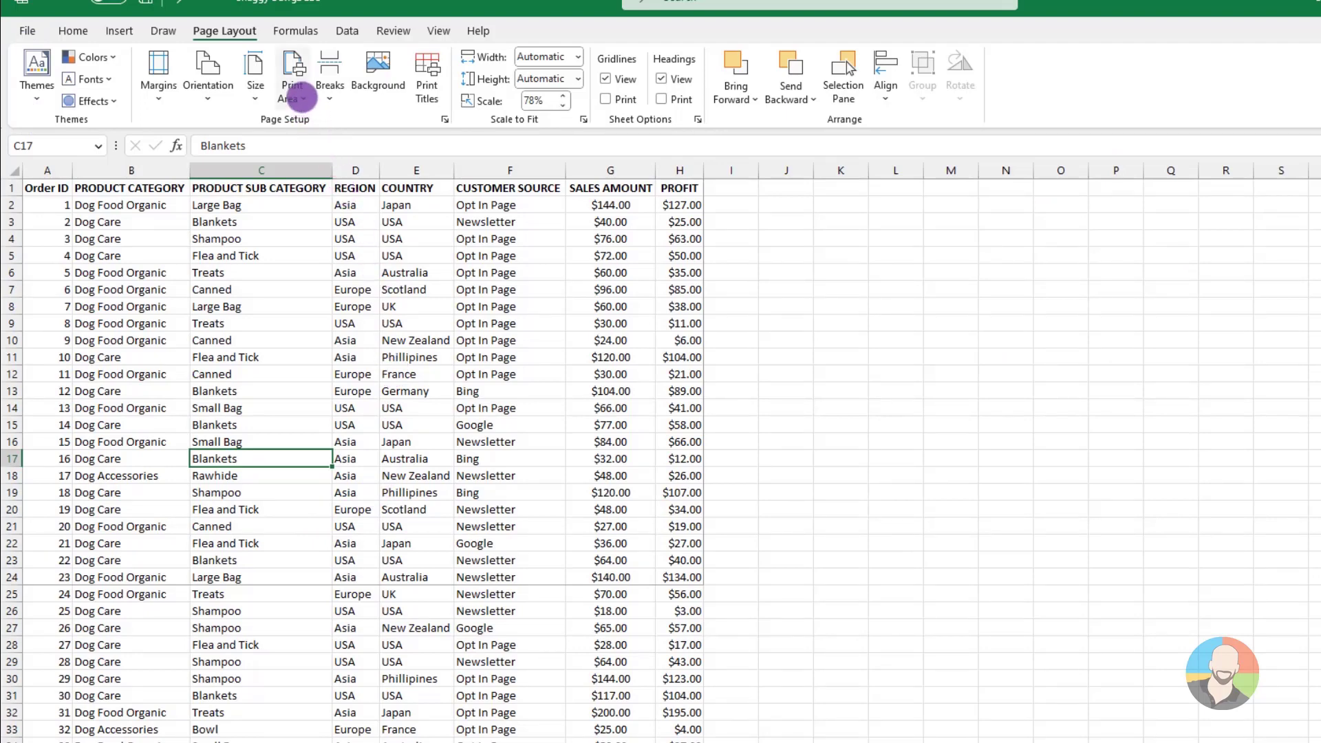
click(300, 97)
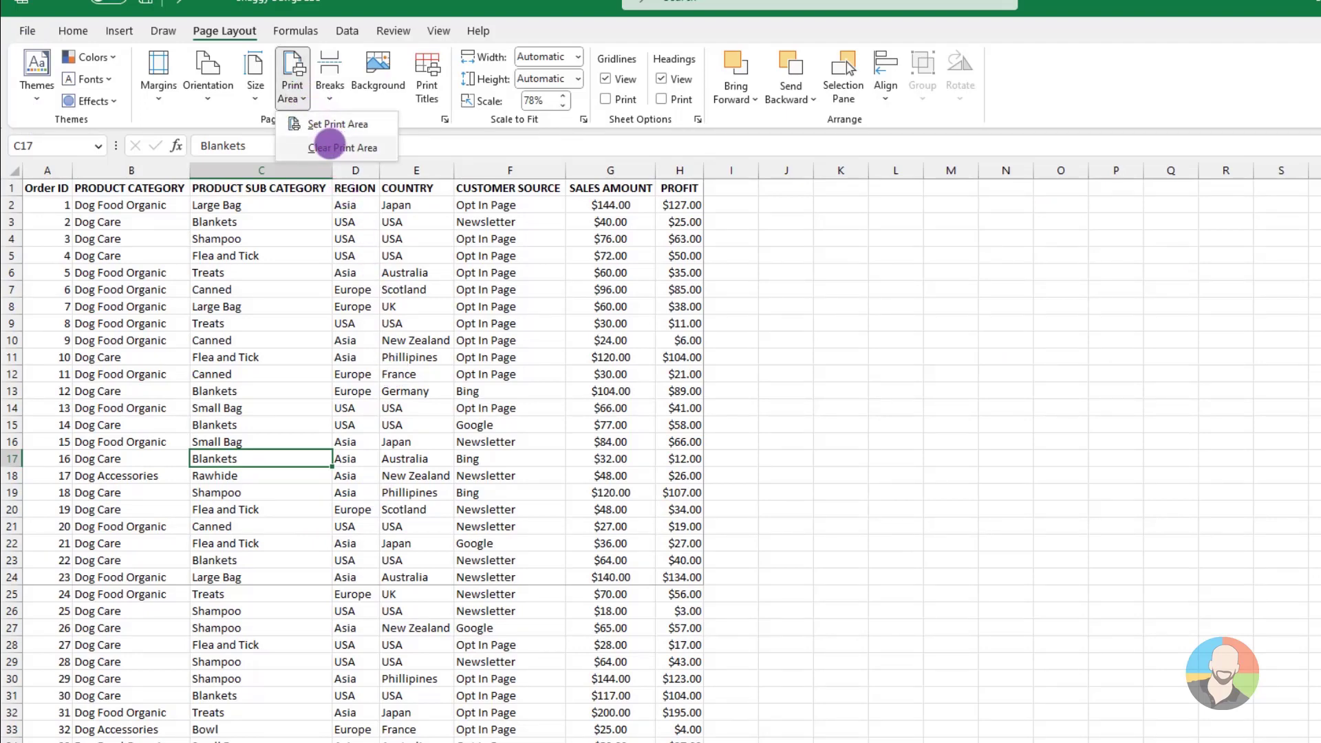
click(325, 147)
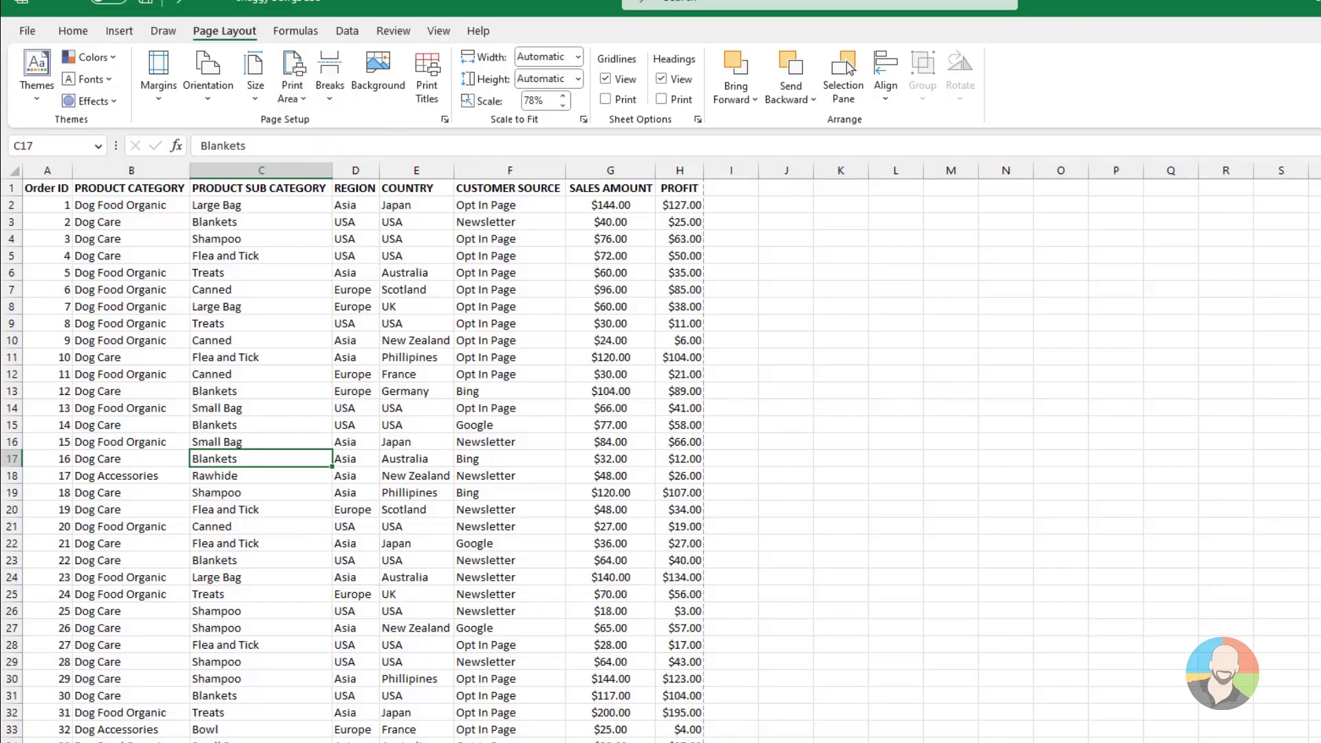